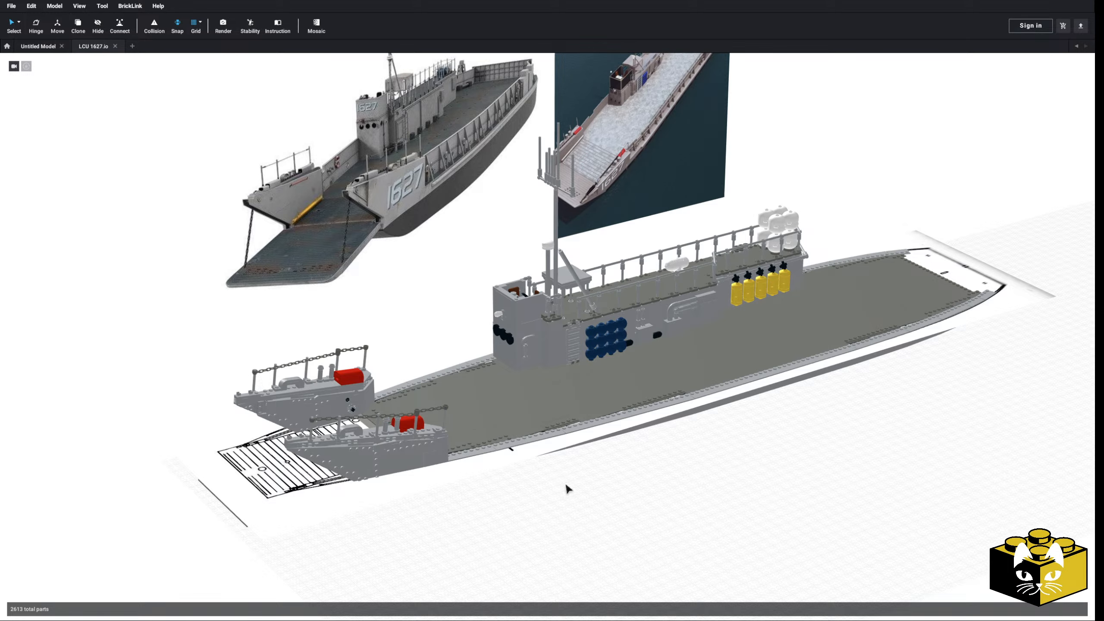
- Examine the landing craft model alongside its perspective reference images from several angles
{"action": "middle_click_drag", "start_coordinate": [561, 495], "coordinate": [542, 481]}
{"action": "right_click_drag", "start_coordinate": [540, 478], "coordinate": [552, 490]}
{"action": "middle_click_drag", "start_coordinate": [570, 500], "coordinate": [578, 510]}
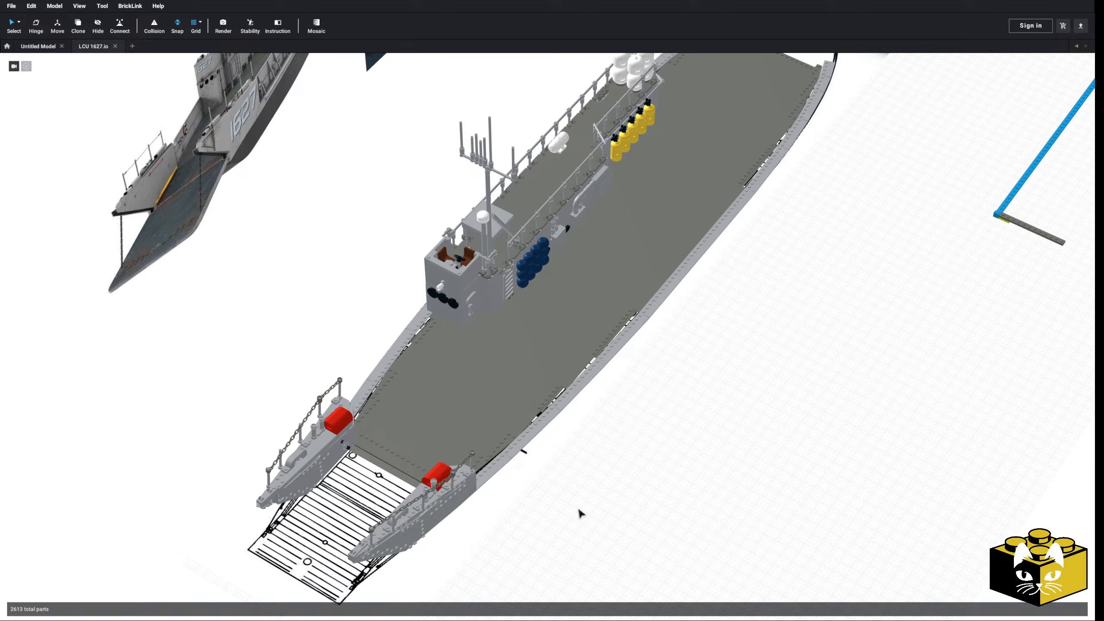
{"action": "right_click_drag", "start_coordinate": [579, 512], "coordinate": [571, 500]}
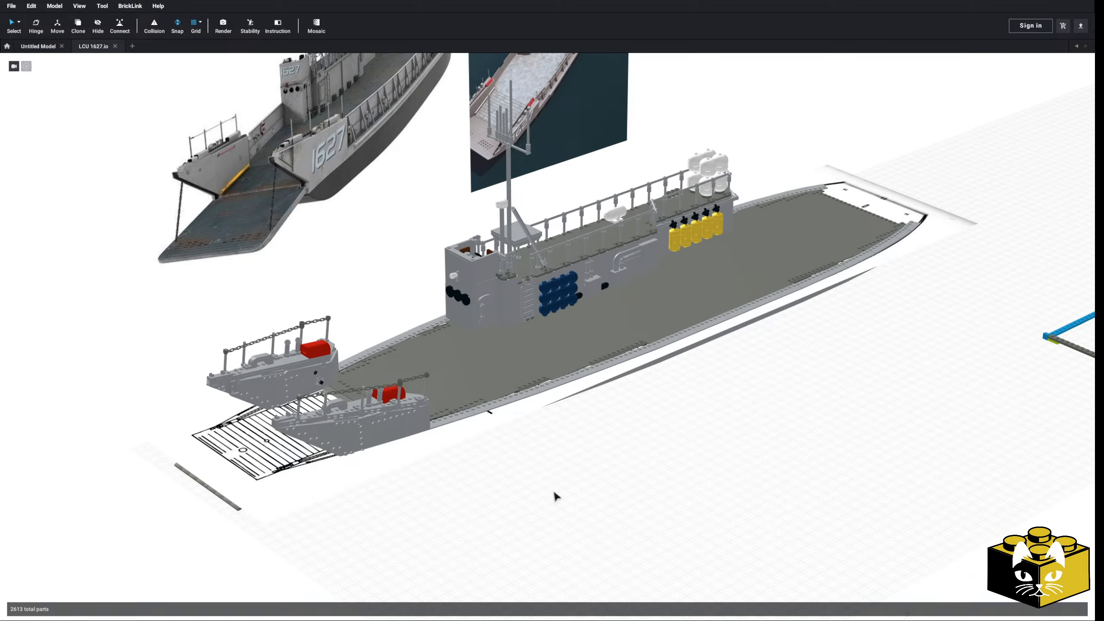
{"action": "middle_click_drag", "start_coordinate": [554, 492], "coordinate": [608, 544]}
{"action": "scroll", "coordinate": [550, 494], "scroll_direction": "down", "scroll_amount": 4}
{"action": "scroll", "coordinate": [504, 503], "scroll_direction": "up", "scroll_amount": 5}
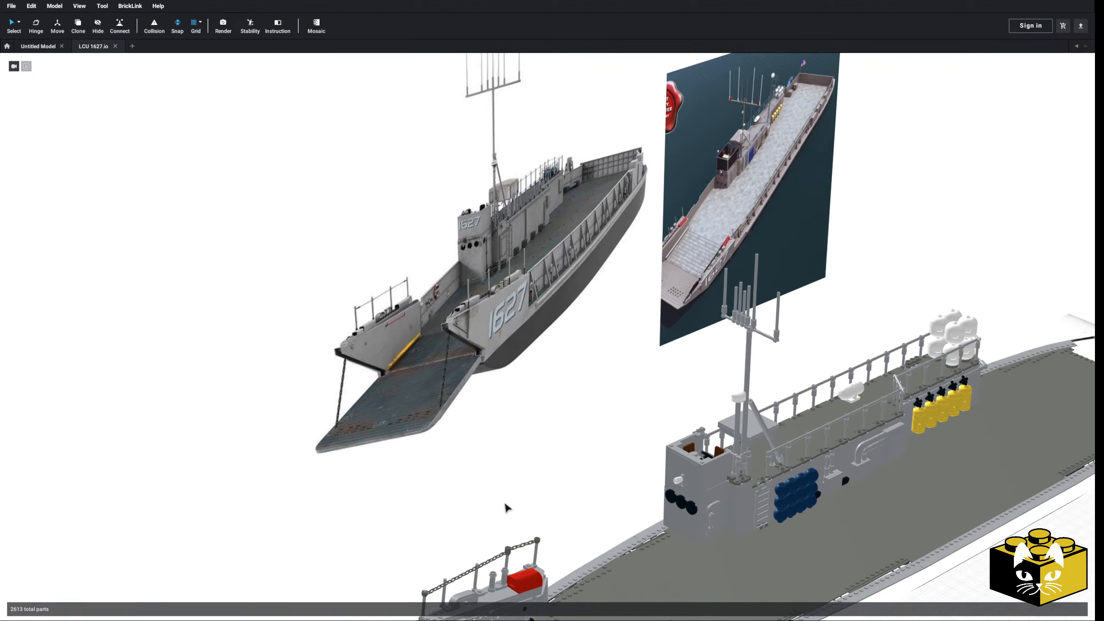
{"action": "scroll", "coordinate": [503, 509], "scroll_direction": "up", "scroll_amount": 5}
{"action": "middle_click_drag", "start_coordinate": [505, 503], "coordinate": [424, 442]}
{"action": "scroll", "coordinate": [502, 509], "scroll_direction": "down", "scroll_amount": 6}
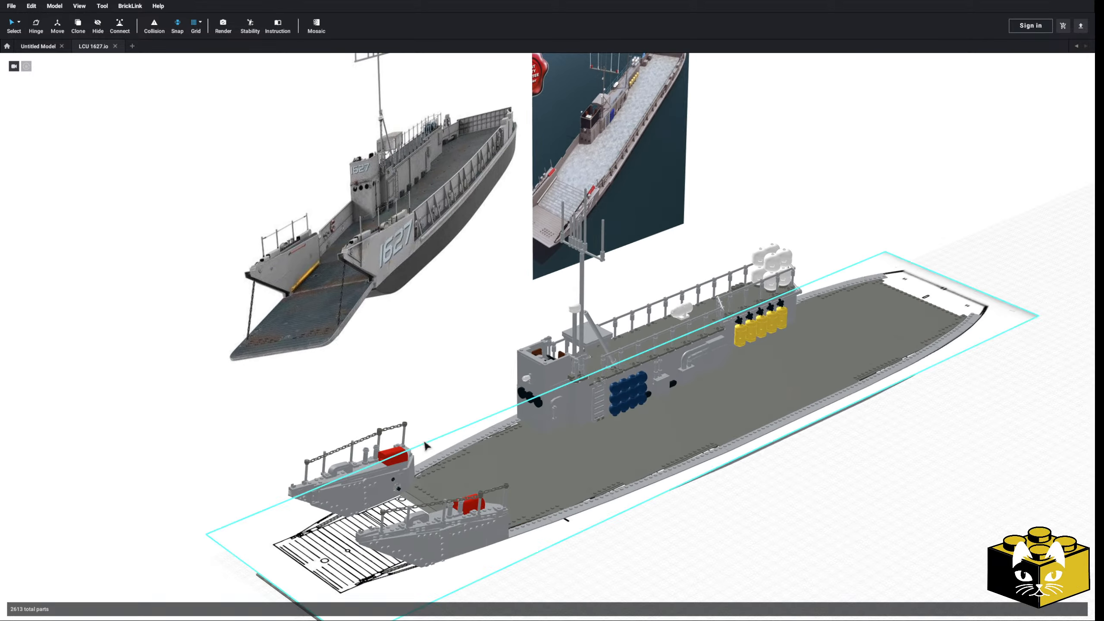
{"action": "middle_click_drag", "start_coordinate": [556, 565], "coordinate": [459, 438]}
{"action": "right_click_drag", "start_coordinate": [459, 438], "coordinate": [452, 461]}
{"action": "scroll", "coordinate": [452, 462], "scroll_direction": "down", "scroll_amount": 3}
{"action": "middle_click_drag", "start_coordinate": [452, 463], "coordinate": [525, 468]}
{"action": "scroll", "coordinate": [525, 468], "scroll_direction": "up", "scroll_amount": 5}
{"action": "middle_click_drag", "start_coordinate": [608, 469], "coordinate": [458, 438]}
{"action": "scroll", "coordinate": [497, 464], "scroll_direction": "down", "scroll_amount": 6}
{"action": "scroll", "coordinate": [493, 458], "scroll_direction": "up", "scroll_amount": 4}
- Move the perspective reference image with the blue circle out past the side-elevation drawing, clear of the model
{"action": "left_click_drag", "start_coordinate": [583, 444], "coordinate": [602, 463]}
{"action": "scroll", "coordinate": [602, 463], "scroll_direction": "down", "scroll_amount": 4}
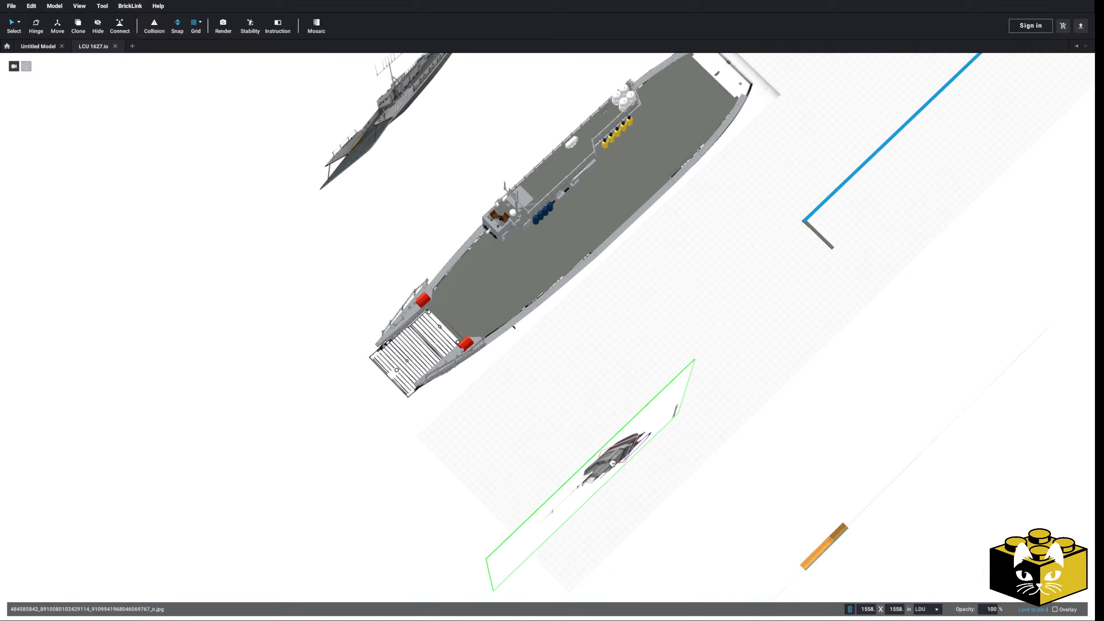
{"action": "right_click_drag", "start_coordinate": [602, 463], "coordinate": [608, 429]}
{"action": "scroll", "coordinate": [608, 348], "scroll_direction": "down", "scroll_amount": 1}
{"action": "left_click_drag", "start_coordinate": [602, 337], "coordinate": [622, 474]}
{"action": "middle_click_drag", "start_coordinate": [622, 474], "coordinate": [535, 439]}
{"action": "left_click_drag", "start_coordinate": [535, 442], "coordinate": [789, 368]}
{"action": "key", "text": "Down"}
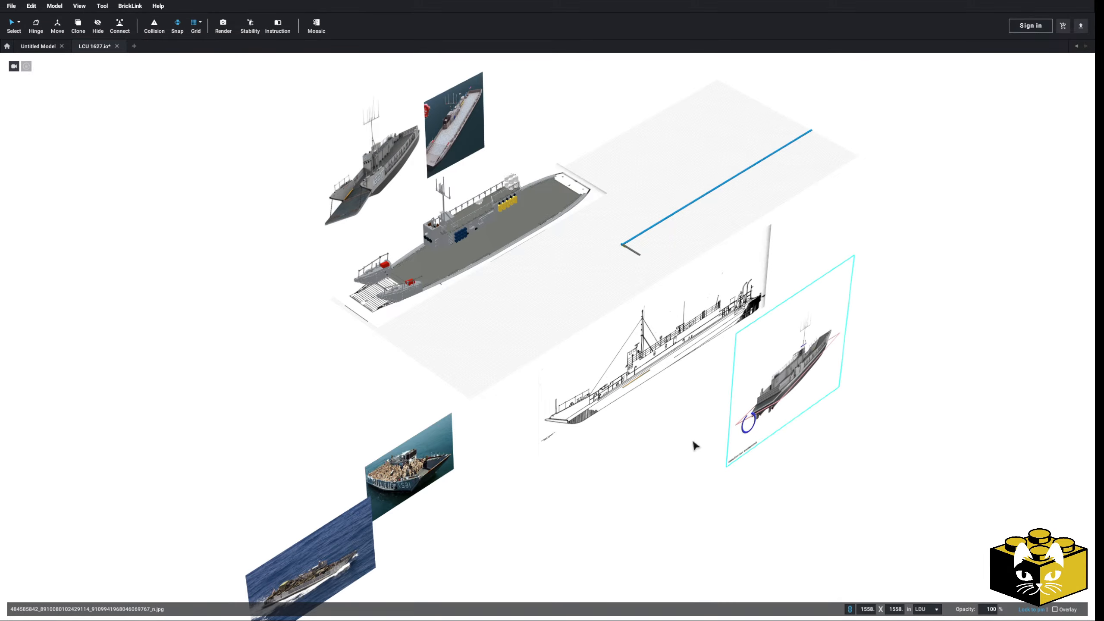
{"action": "left_click", "coordinate": [691, 447]}
- Restore the hidden color palette, step list and parts library to the LCU 1627.io workspace
{"action": "right_click_drag", "start_coordinate": [678, 448], "coordinate": [621, 524]}
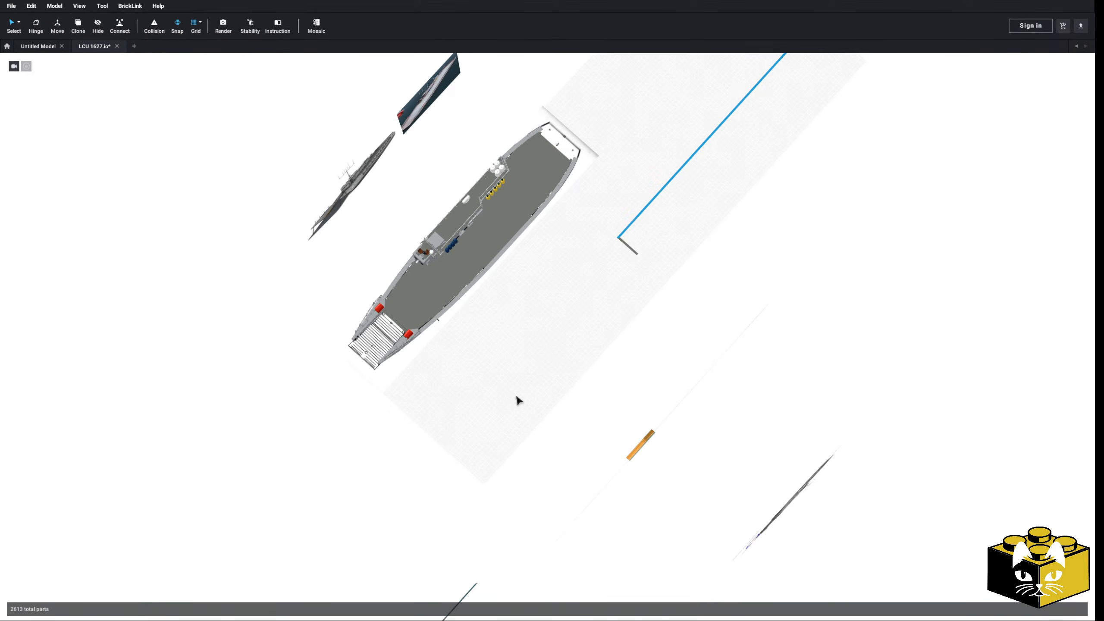
{"action": "scroll", "coordinate": [616, 488], "scroll_direction": "up", "scroll_amount": 5}
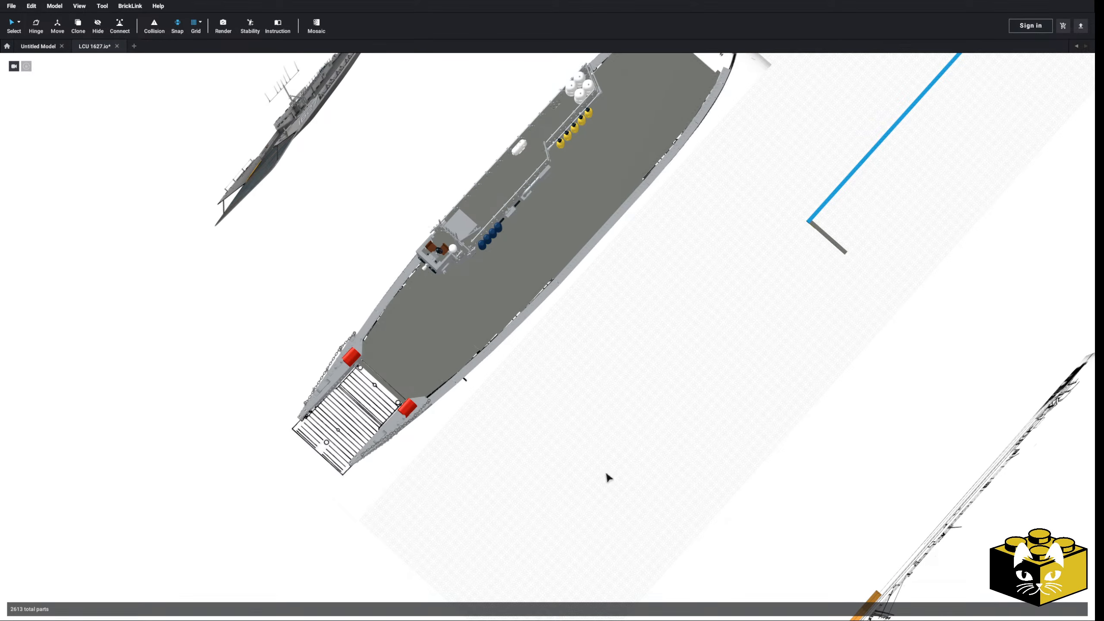
{"action": "right_click_drag", "start_coordinate": [606, 471], "coordinate": [603, 443]}
{"action": "scroll", "coordinate": [602, 521], "scroll_direction": "up", "scroll_amount": 5}
{"action": "right_click_drag", "start_coordinate": [602, 534], "coordinate": [599, 493]}
{"action": "left_click", "coordinate": [564, 390]}
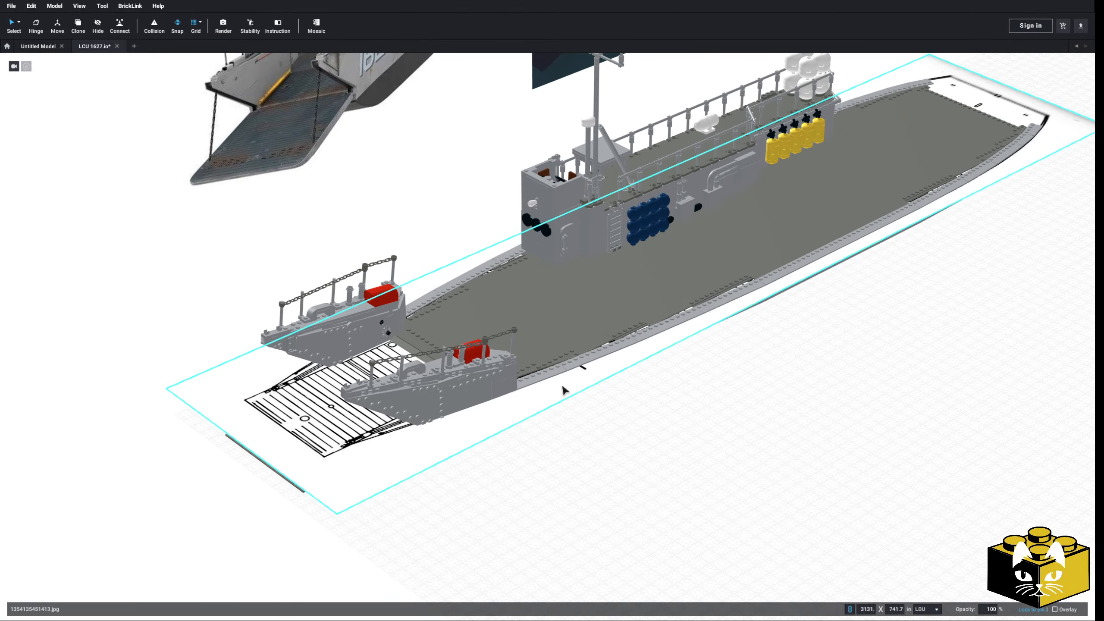
{"action": "left_click", "coordinate": [82, 6]}
{"action": "left_click", "coordinate": [109, 102]}
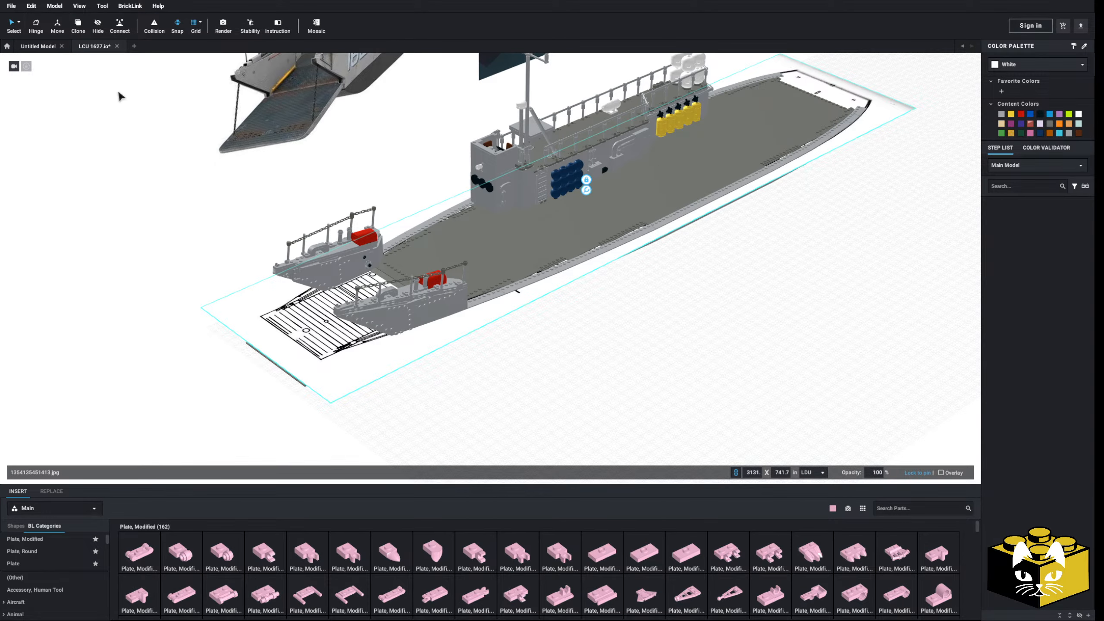
{"action": "left_click", "coordinate": [56, 48]}
{"action": "left_click", "coordinate": [100, 48]}
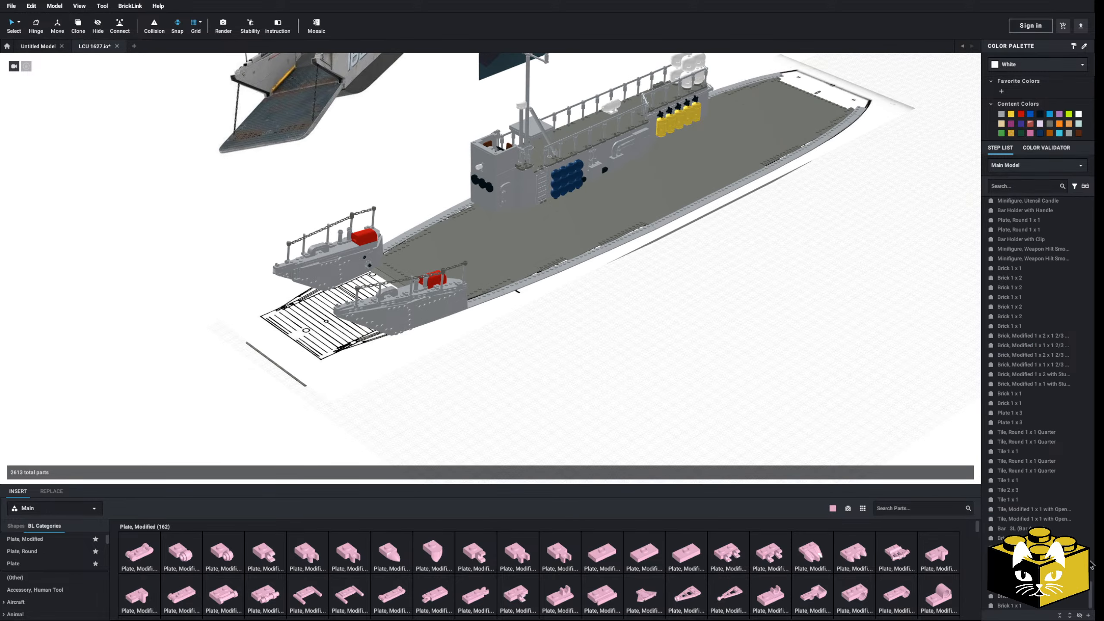
- Turn on overlay for the deck-plan image 1354135451413.jpg so its lines draw over the hull
{"action": "left_click_drag", "start_coordinate": [1093, 591], "coordinate": [1087, 176]}
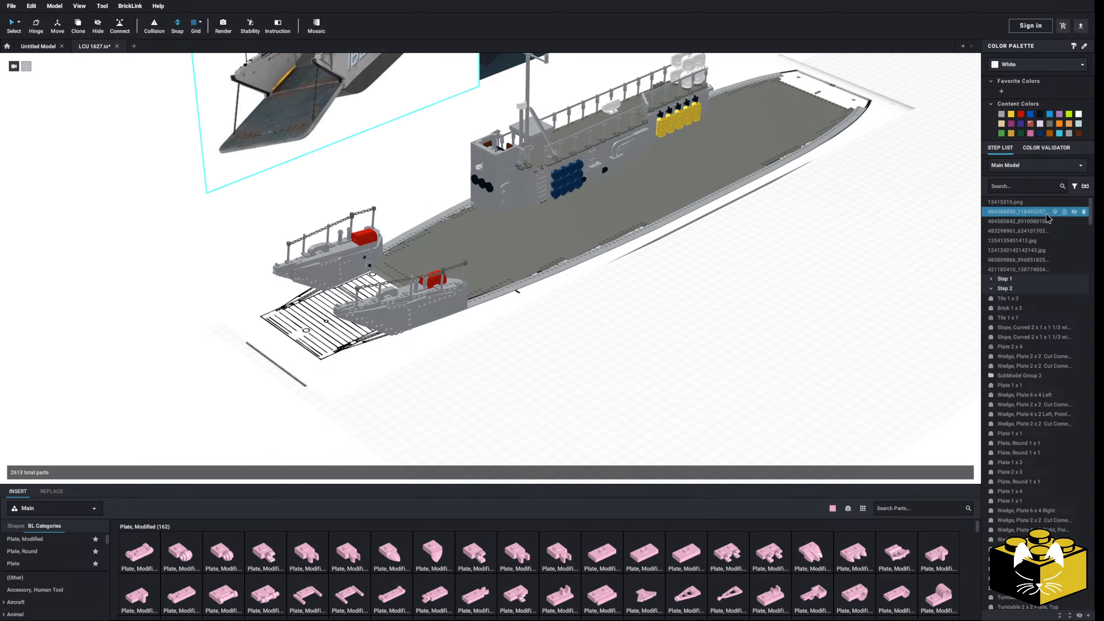
{"action": "left_click", "coordinate": [438, 344]}
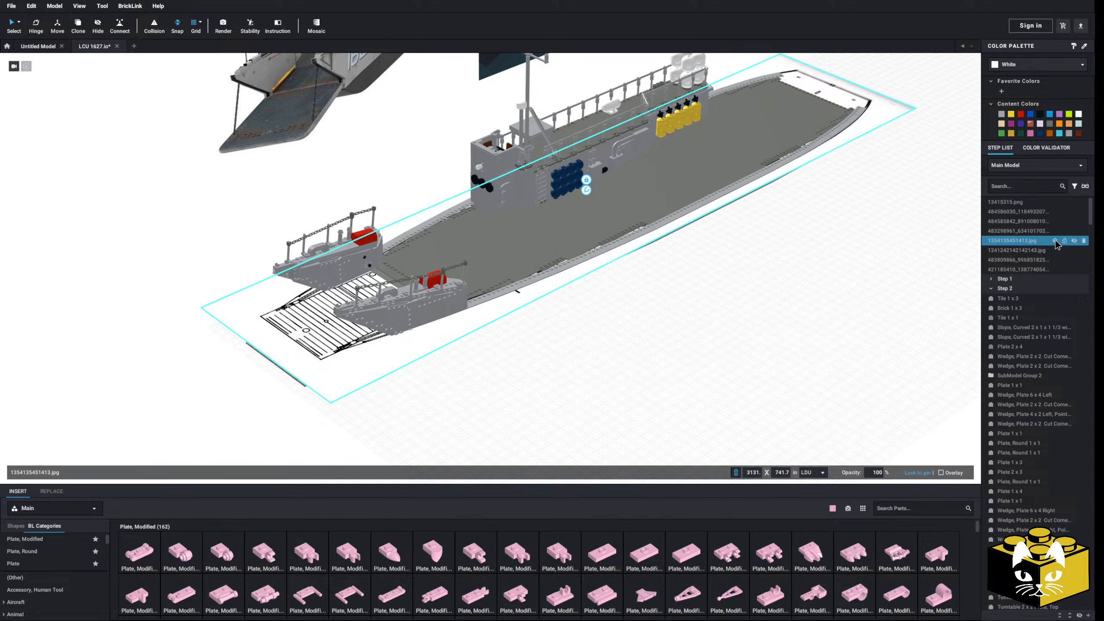
{"action": "left_click", "coordinate": [1055, 241]}
{"action": "left_click", "coordinate": [758, 339]}
{"action": "mouse_move", "coordinate": [758, 339]}
{"action": "right_mouse_down"}
{"action": "mouse_move", "coordinate": [735, 345]}
{"action": "mouse_move", "coordinate": [751, 345]}
{"action": "right_mouse_up"}
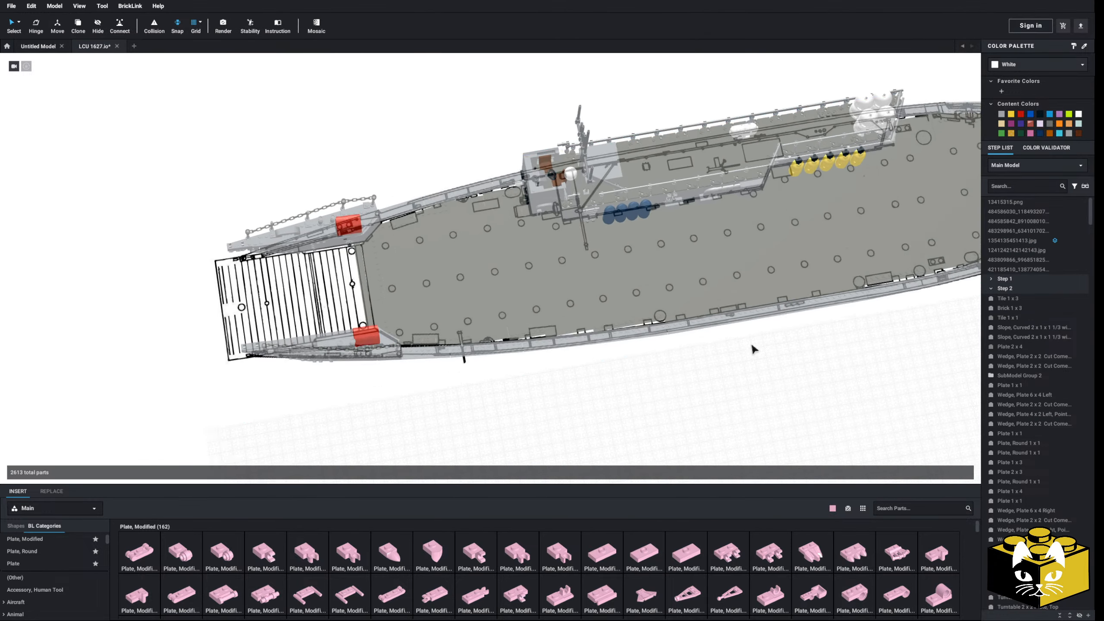
- Compare the hull's side edge near the bow with the overlaid deck plan and the perspective reference's side bulwark
{"action": "scroll", "coordinate": [754, 350], "scroll_direction": "up", "scroll_amount": 6}
{"action": "scroll", "coordinate": [695, 410], "scroll_direction": "up", "scroll_amount": 5}
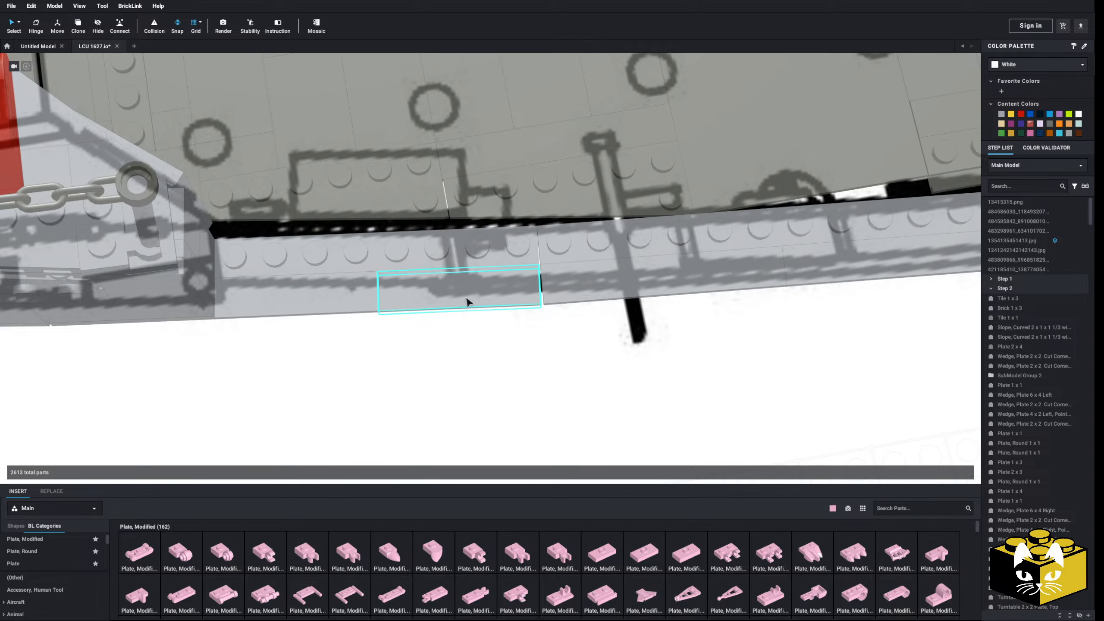
{"action": "scroll", "coordinate": [682, 337], "scroll_direction": "down", "scroll_amount": 10}
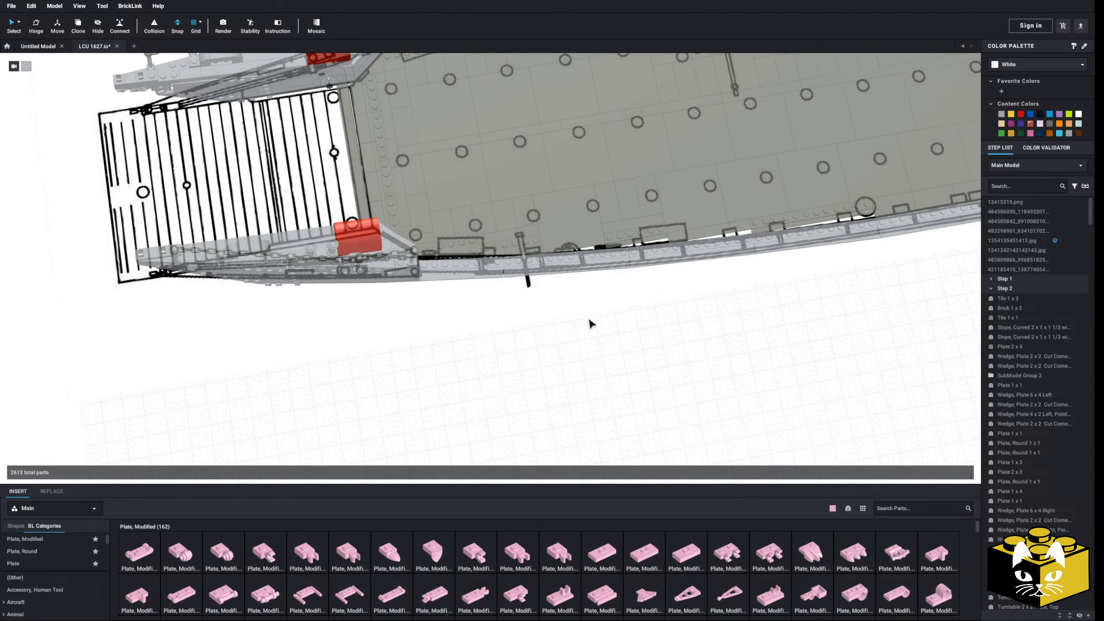
{"action": "scroll", "coordinate": [520, 378], "scroll_direction": "up", "scroll_amount": 10}
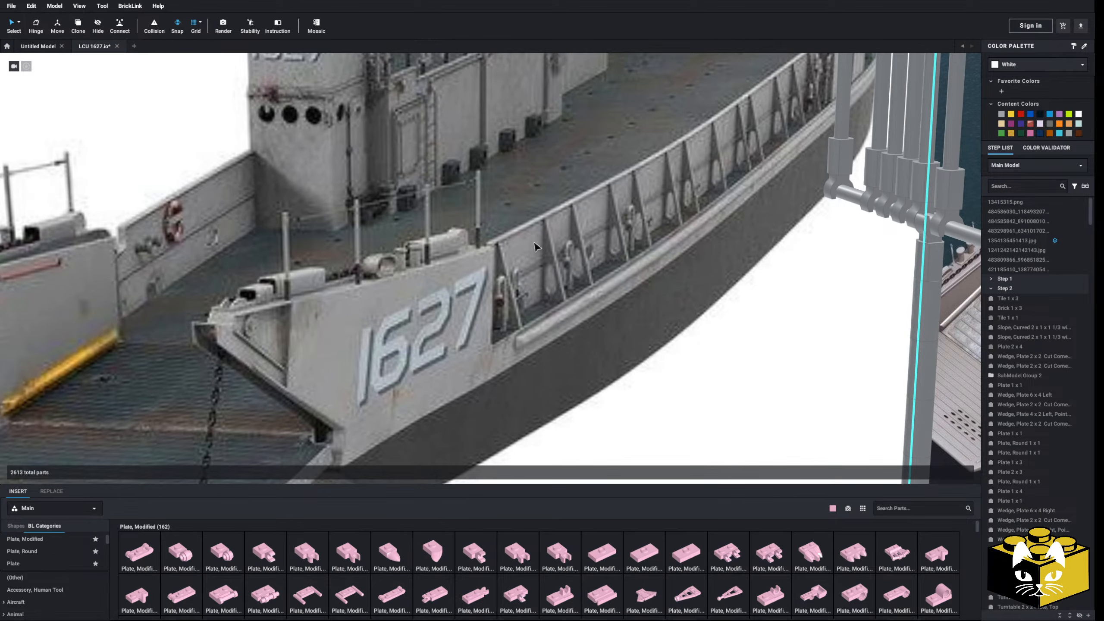
{"action": "scroll", "coordinate": [534, 247], "scroll_direction": "down", "scroll_amount": 10}
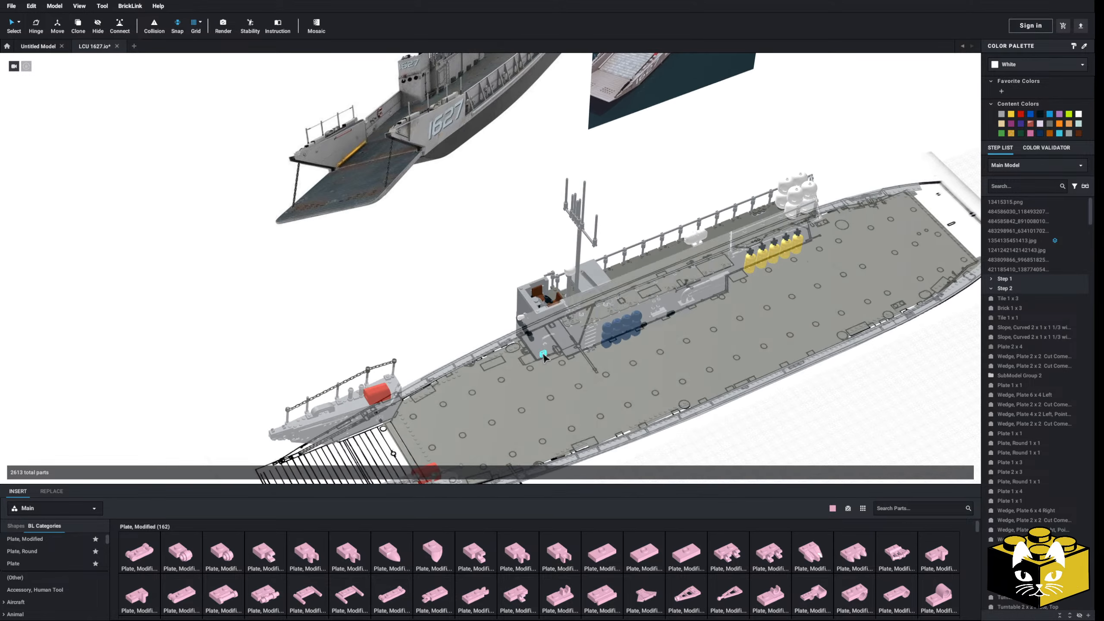
{"action": "scroll", "coordinate": [545, 355], "scroll_direction": "up", "scroll_amount": 10}
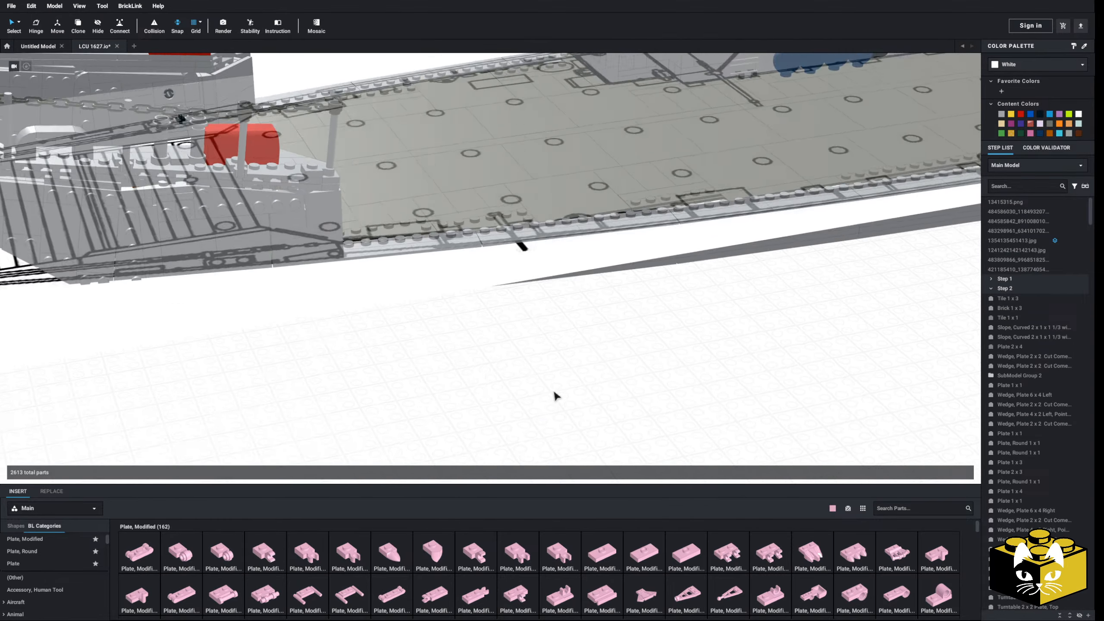
{"action": "scroll", "coordinate": [556, 393], "scroll_direction": "down", "scroll_amount": 10}
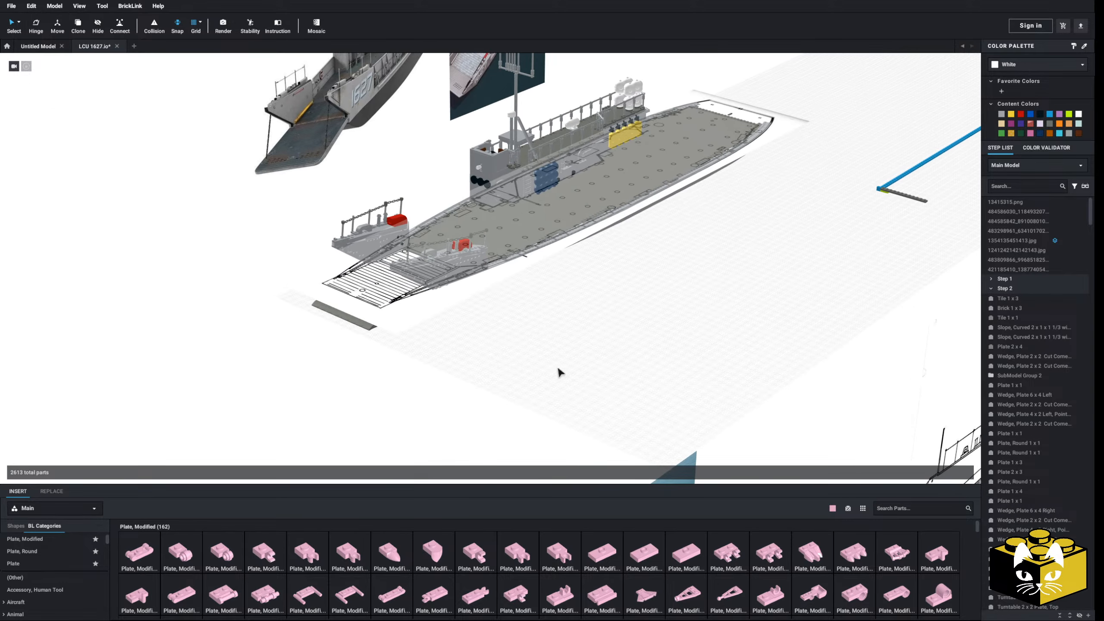
{"action": "mouse_move", "coordinate": [560, 372]}
{"action": "right_mouse_down"}
{"action": "mouse_move", "coordinate": [569, 352]}
{"action": "mouse_move", "coordinate": [611, 355]}
{"action": "mouse_move", "coordinate": [640, 380]}
{"action": "right_mouse_up"}
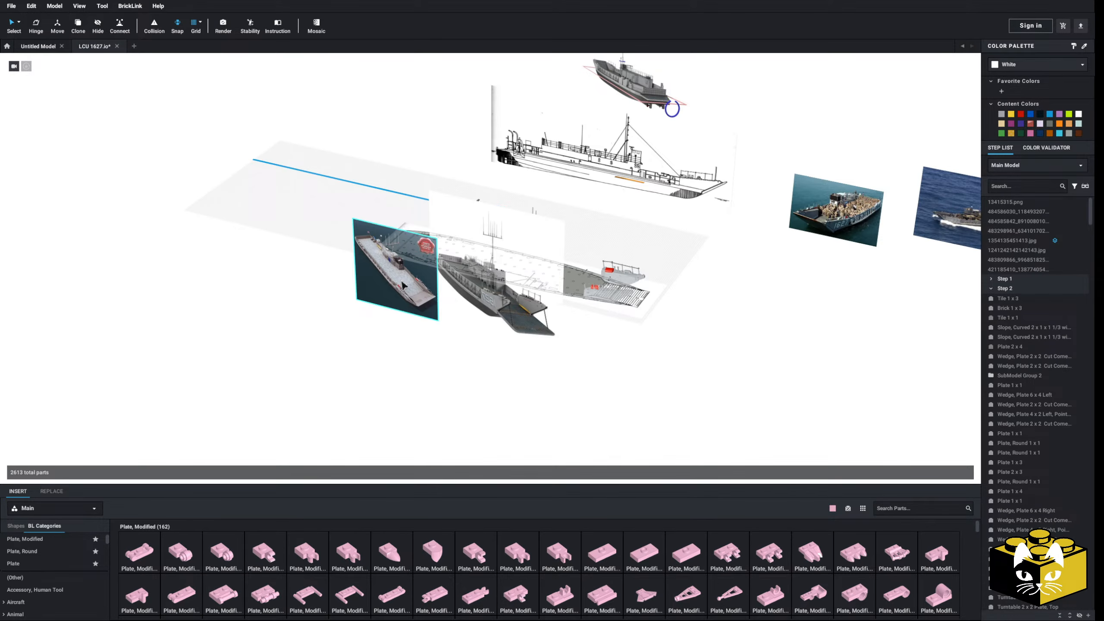
- Move the aerial reference image and the grey perspective render away from the hull, out beyond the stern
{"action": "left_click_drag", "start_coordinate": [401, 282], "coordinate": [244, 179]}
{"action": "left_click", "coordinate": [291, 267]}
{"action": "left_click_drag", "start_coordinate": [489, 289], "coordinate": [320, 183]}
{"action": "left_click", "coordinate": [391, 265]}
{"action": "middle_click_drag", "start_coordinate": [593, 203], "coordinate": [559, 241]}
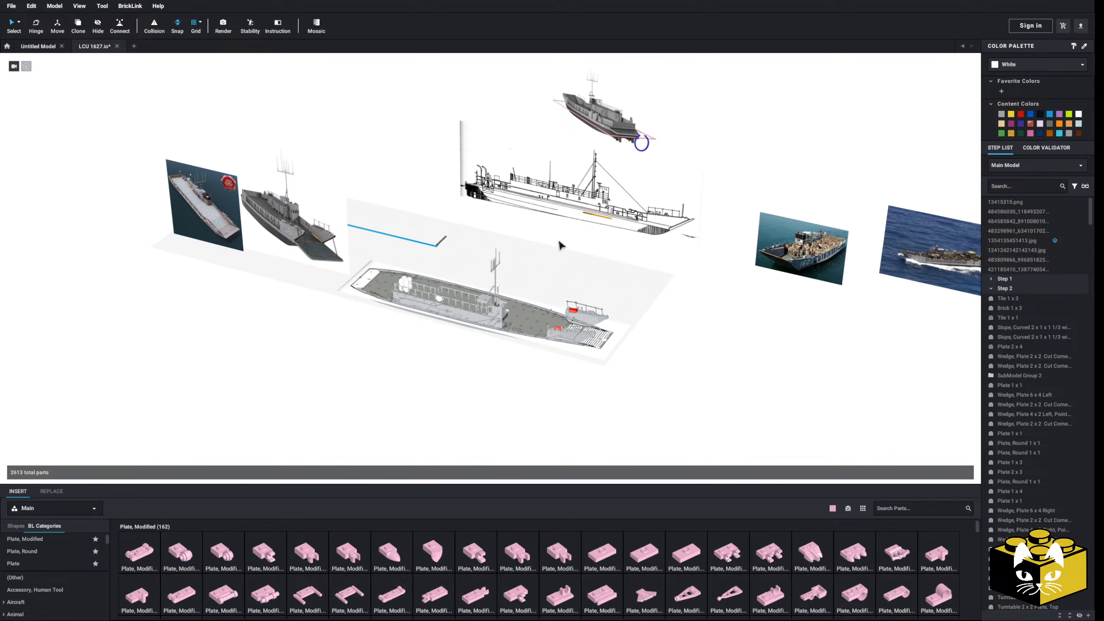
- Move the side-elevation drawing 1241242142142143.jpg onto the hull, lined up with the superstructure and deck
{"action": "scroll", "coordinate": [559, 245], "scroll_direction": "up", "scroll_amount": 3}
{"action": "left_click", "coordinate": [680, 245]}
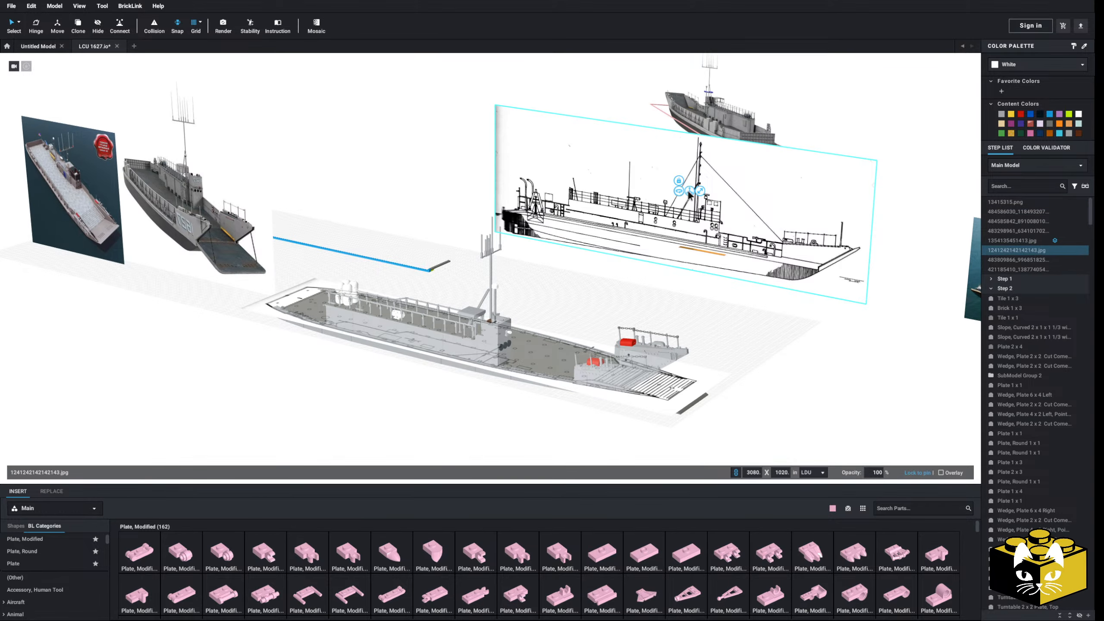
{"action": "mouse_move", "coordinate": [668, 201]}
{"action": "left_mouse_down"}
{"action": "mouse_move", "coordinate": [521, 321]}
{"action": "mouse_move", "coordinate": [457, 343]}
{"action": "left_mouse_up"}
{"action": "left_click", "coordinate": [768, 351]}
{"action": "right_click_drag", "start_coordinate": [774, 351], "coordinate": [784, 342]}
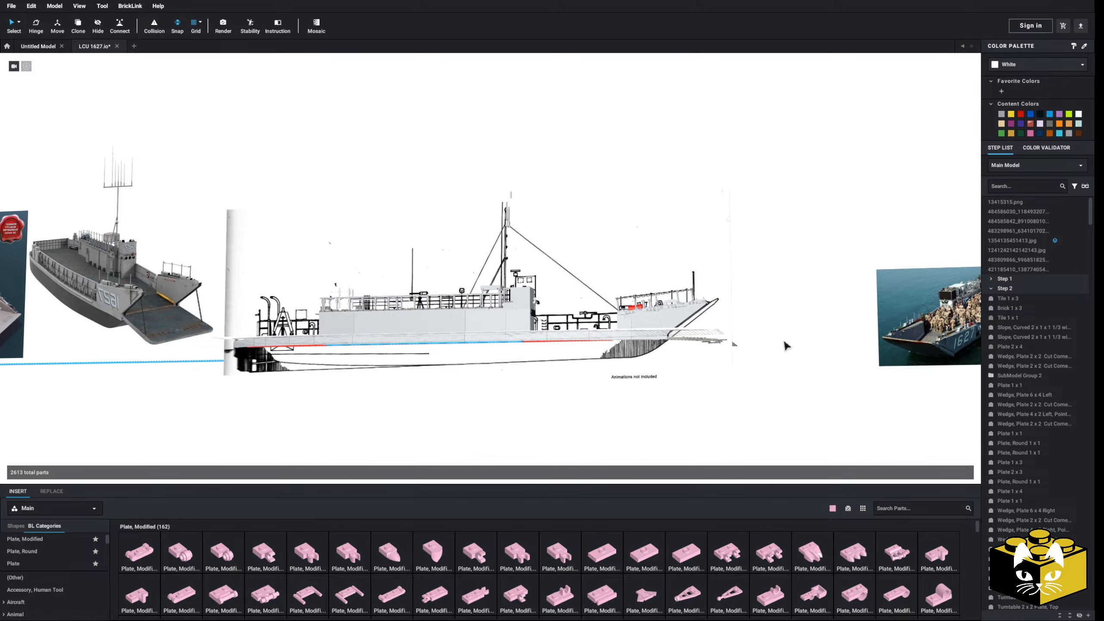
- Stand a Bright Pink Plate 1 x 4 upright on the deck beside the wheelhouse and add a Plate 1 x 1 above it
{"action": "scroll", "coordinate": [719, 408], "scroll_direction": "up", "scroll_amount": 3}
{"action": "right_click_drag", "start_coordinate": [719, 408], "coordinate": [658, 374]}
{"action": "scroll", "coordinate": [659, 378], "scroll_direction": "up", "scroll_amount": 5}
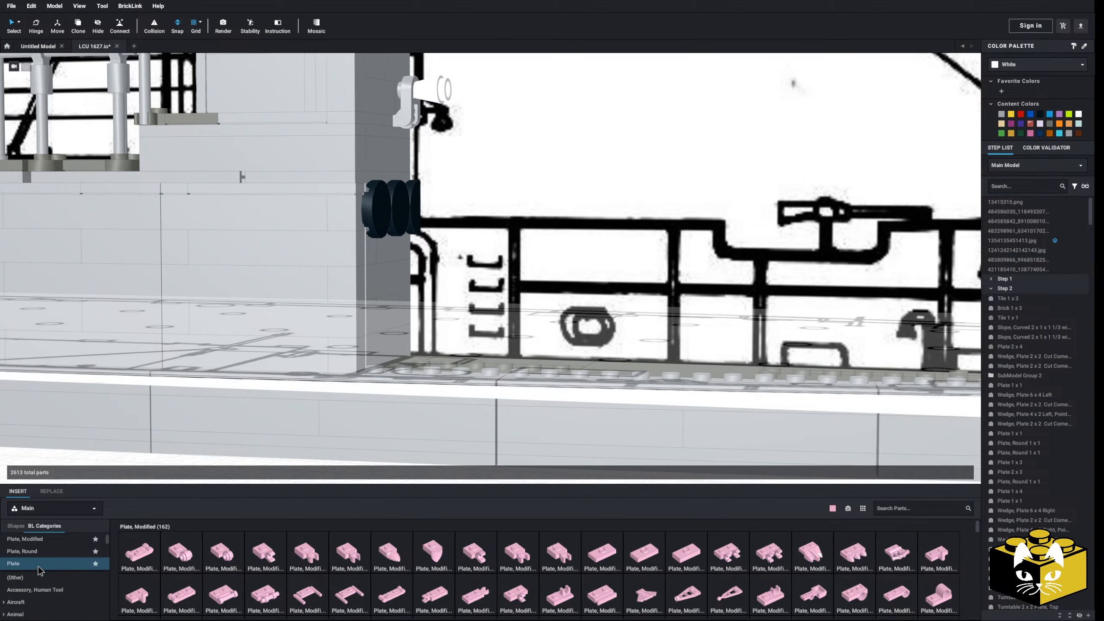
{"action": "left_click", "coordinate": [39, 565]}
{"action": "left_click_drag", "start_coordinate": [293, 558], "coordinate": [503, 308]}
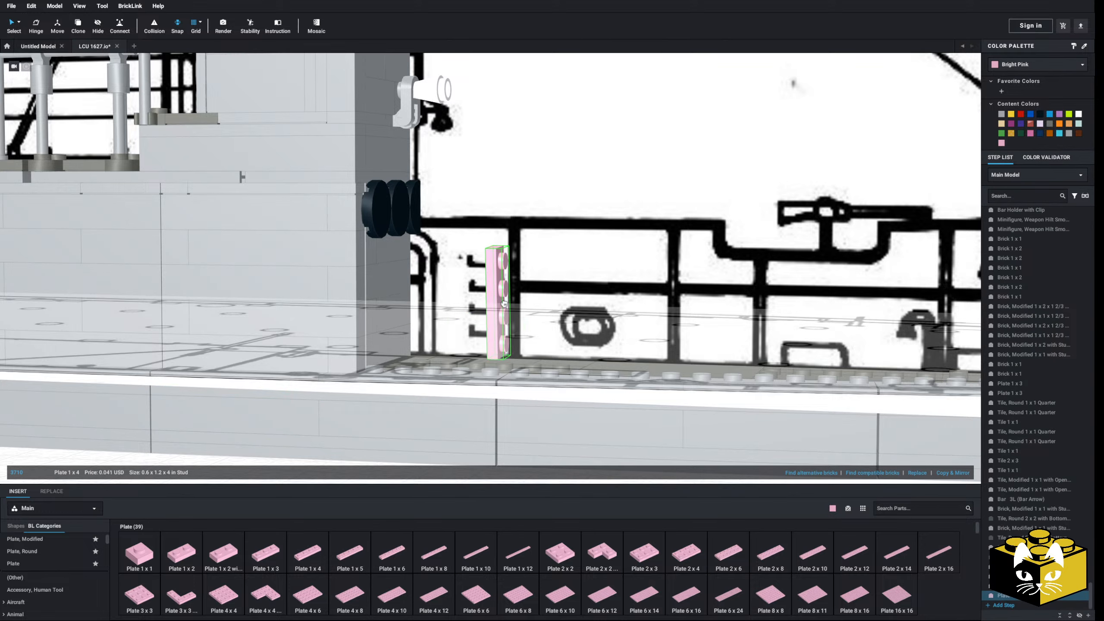
{"action": "left_click_drag", "start_coordinate": [140, 554], "coordinate": [502, 235]}
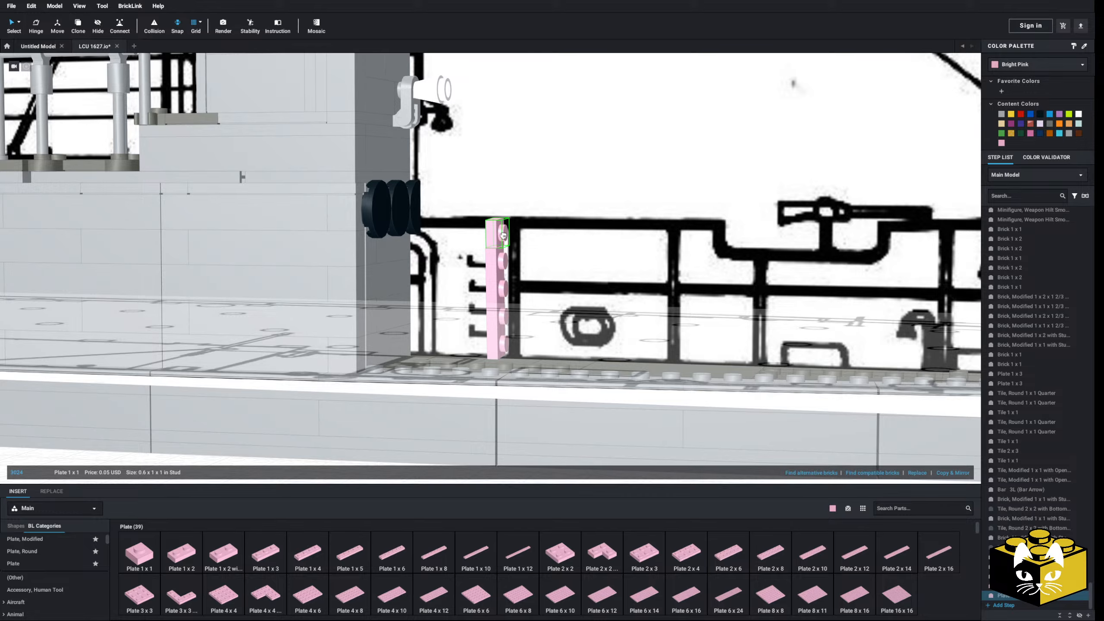
- Check the side bulwark on the perspective references and move the side-elevation drawing off the hull, well clear of the model
{"action": "scroll", "coordinate": [497, 272], "scroll_direction": "down", "scroll_amount": 5}
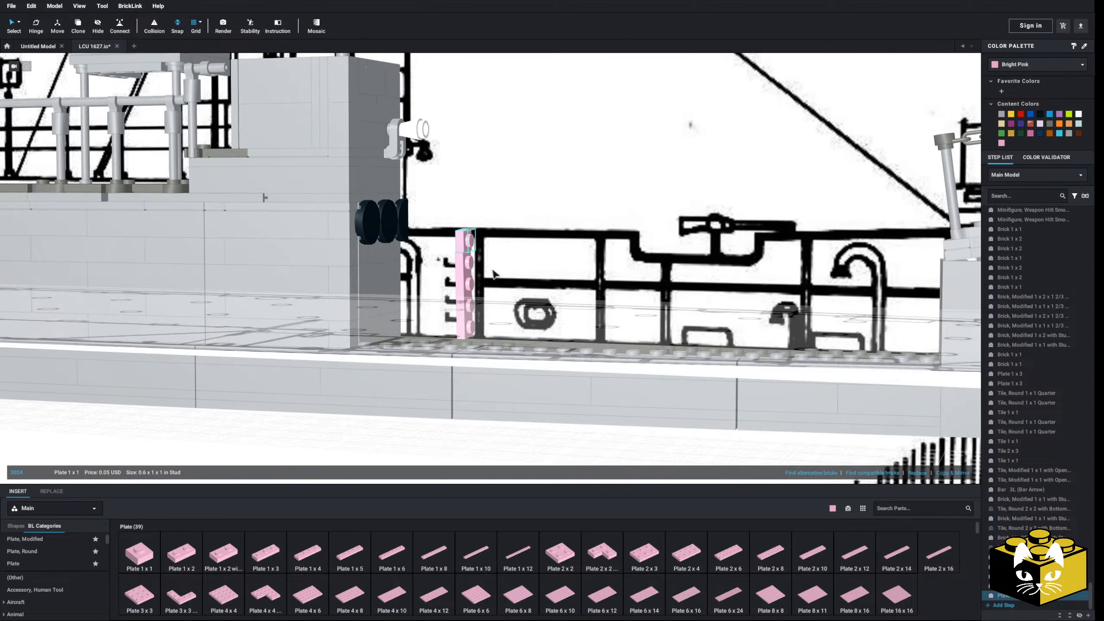
{"action": "scroll", "coordinate": [495, 273], "scroll_direction": "down", "scroll_amount": 5}
{"action": "scroll", "coordinate": [657, 345], "scroll_direction": "up", "scroll_amount": 5}
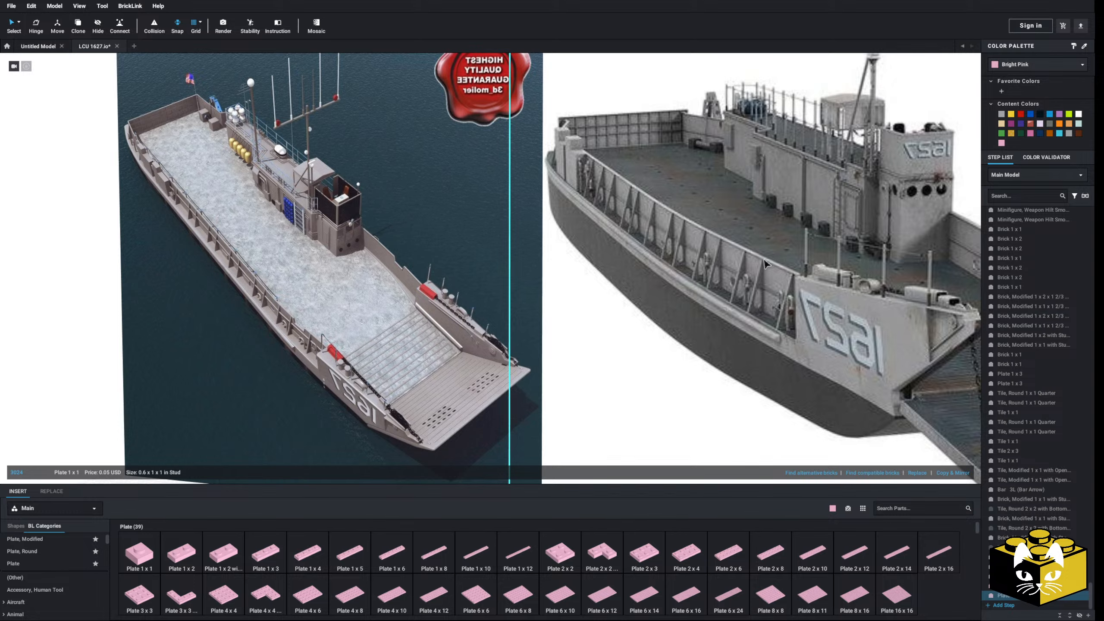
{"action": "scroll", "coordinate": [767, 311], "scroll_direction": "down", "scroll_amount": 5}
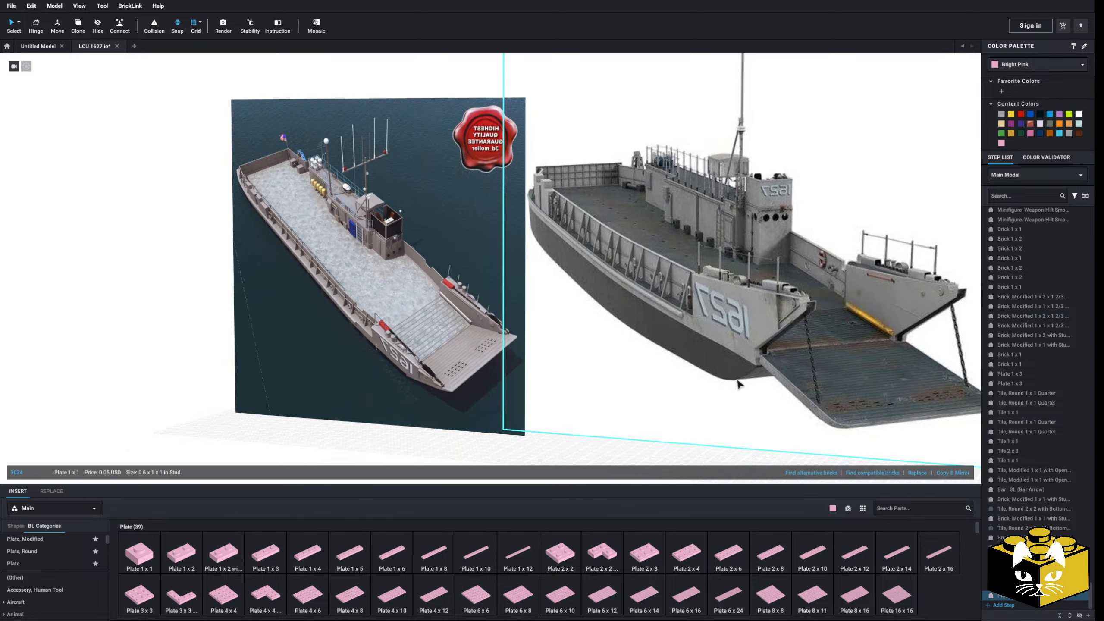
{"action": "right_click_drag", "start_coordinate": [767, 311], "coordinate": [591, 247]}
{"action": "left_click", "coordinate": [592, 247]}
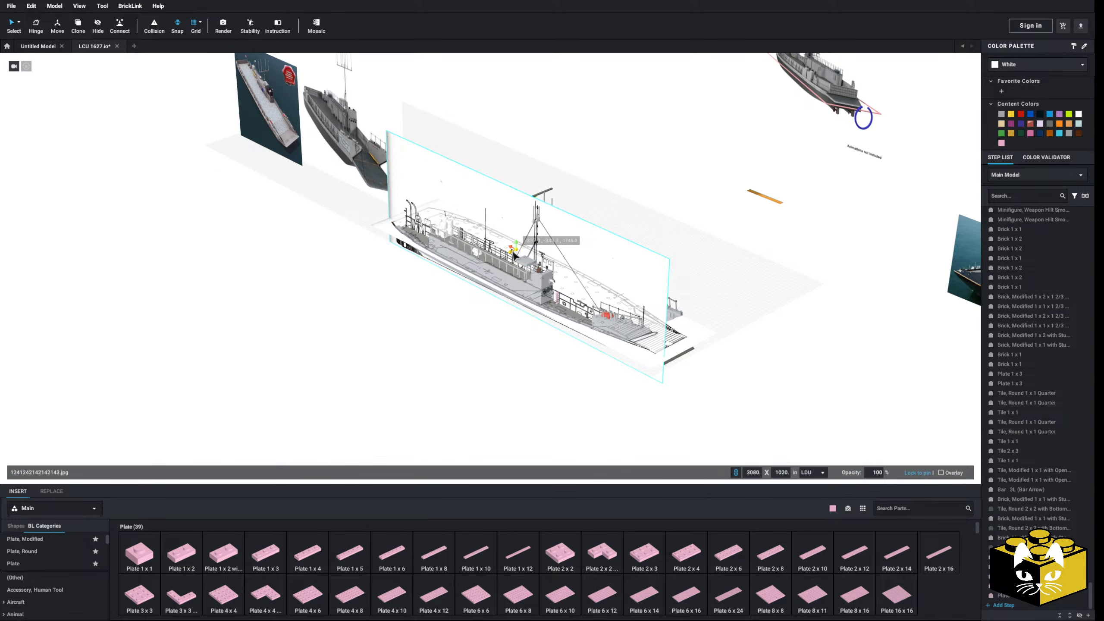
{"action": "left_click_drag", "start_coordinate": [514, 256], "coordinate": [544, 172]}
{"action": "right_click_drag", "start_coordinate": [544, 173], "coordinate": [672, 323]}
{"action": "scroll", "coordinate": [596, 294], "scroll_direction": "up", "scroll_amount": 5}
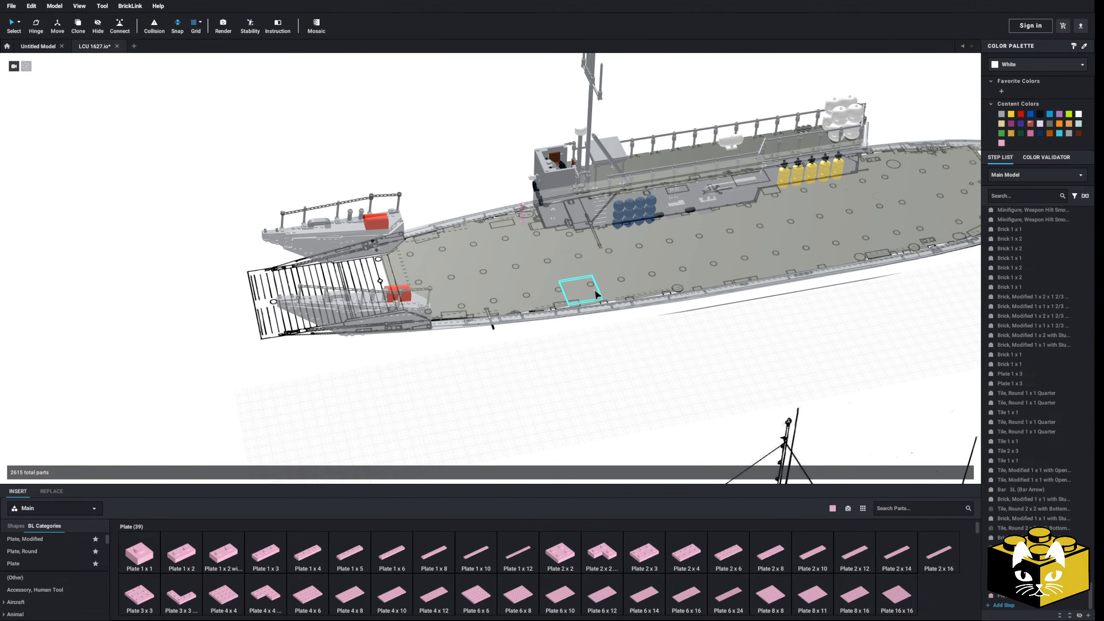
- Delete the two pink plates standing beside the wheelhouse
{"action": "scroll", "coordinate": [596, 295], "scroll_direction": "up", "scroll_amount": 10}
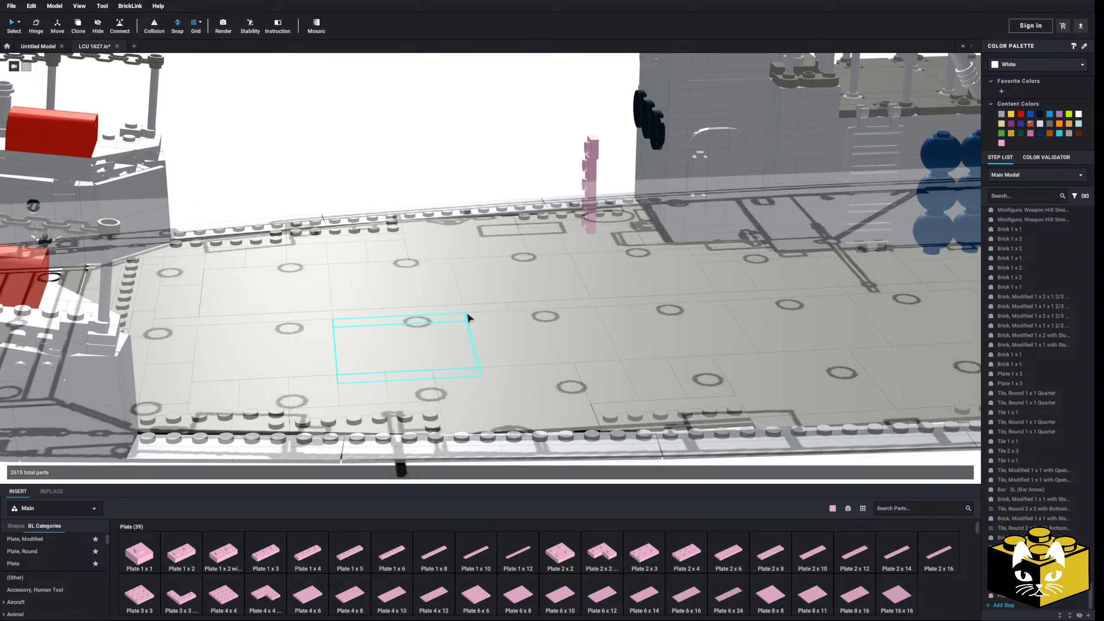
{"action": "right_click_drag", "start_coordinate": [587, 165], "coordinate": [545, 379]}
{"action": "scroll", "coordinate": [434, 276], "scroll_direction": "down", "scroll_amount": 5}
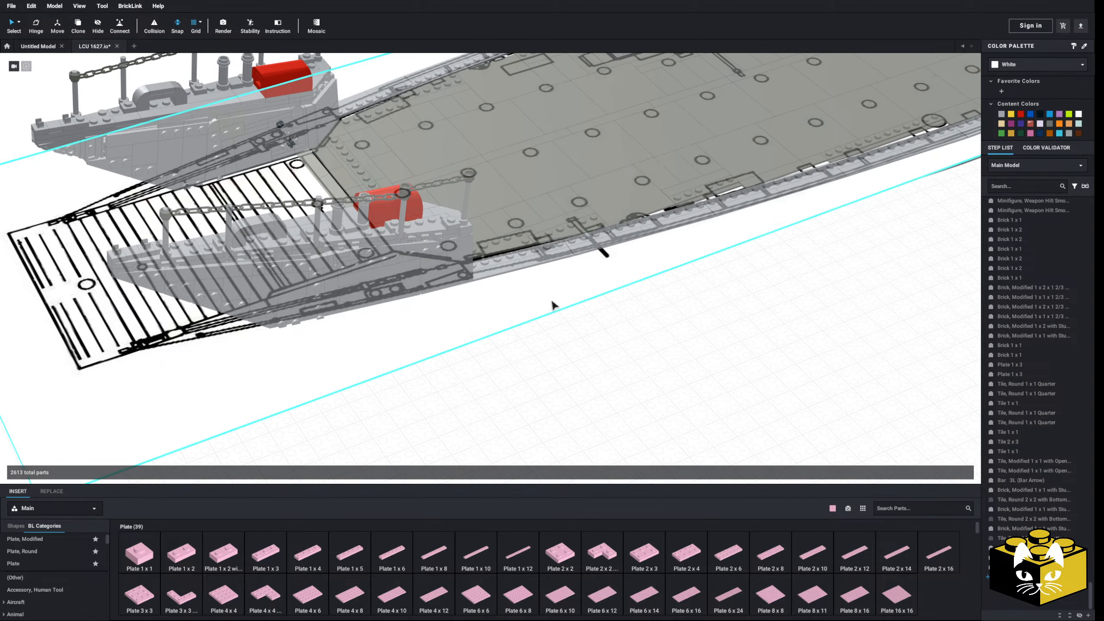
{"action": "scroll", "coordinate": [1060, 278], "scroll_direction": "up", "scroll_amount": 3}
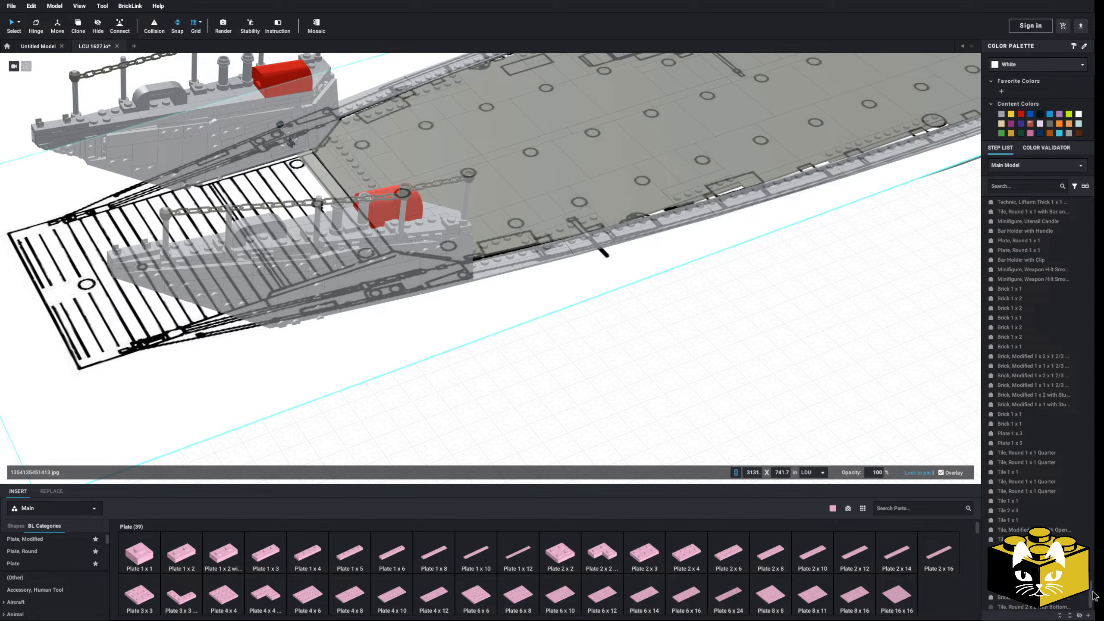
- Turn off the overlay of the plan drawing 1354135451413.jpg and raise the drawing until it lies just above the deck surface
{"action": "left_click_drag", "start_coordinate": [1092, 594], "coordinate": [1090, 202]}
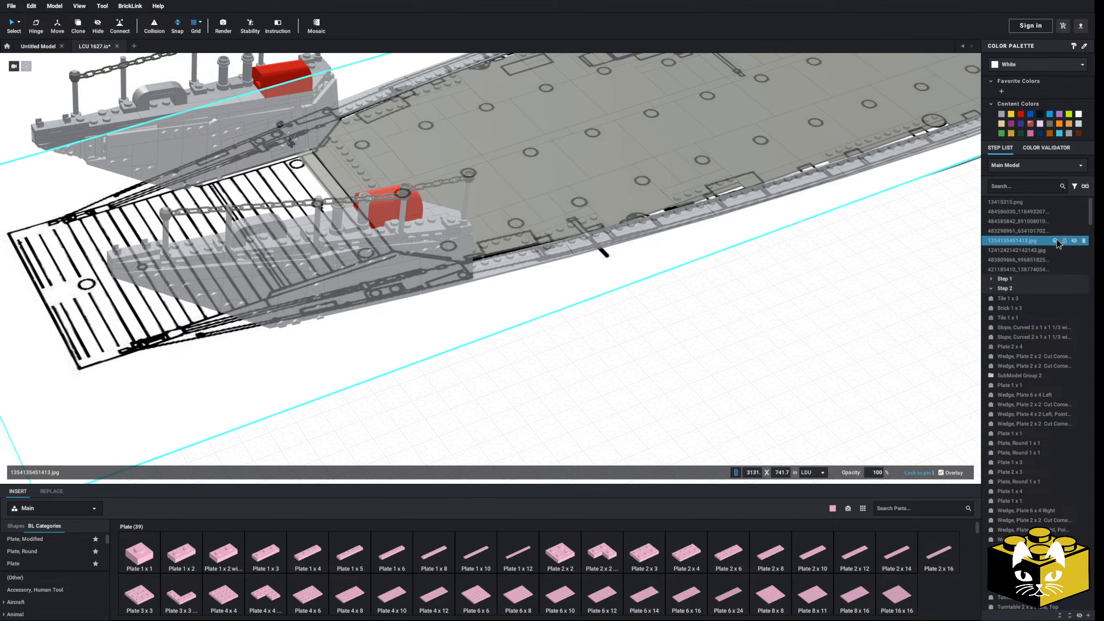
{"action": "left_click", "coordinate": [1073, 240]}
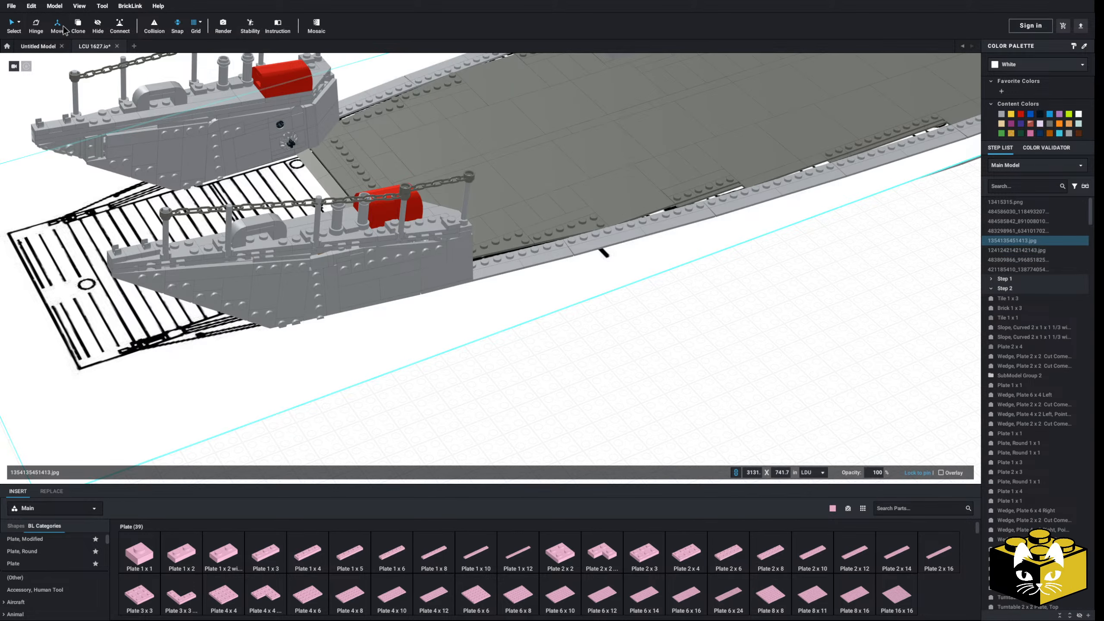
{"action": "scroll", "coordinate": [573, 290], "scroll_direction": "up", "scroll_amount": 3}
{"action": "scroll", "coordinate": [573, 290], "scroll_direction": "down", "scroll_amount": 5}
{"action": "middle_click_drag", "start_coordinate": [561, 292], "coordinate": [475, 367]}
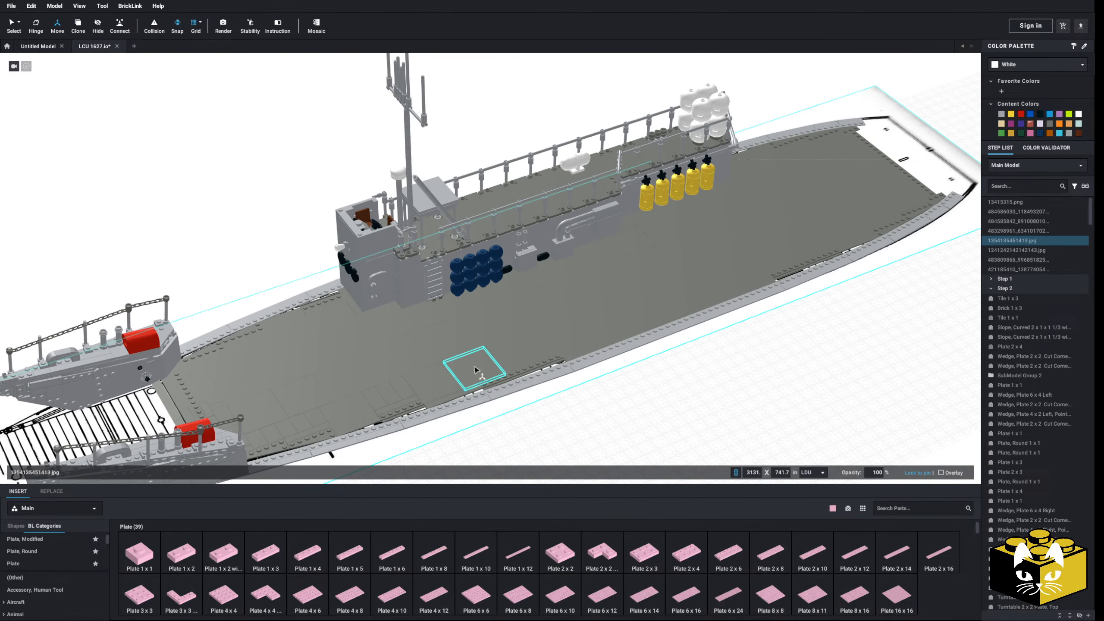
{"action": "left_click", "coordinate": [16, 26]}
{"action": "middle_click_drag", "start_coordinate": [365, 450], "coordinate": [451, 379]}
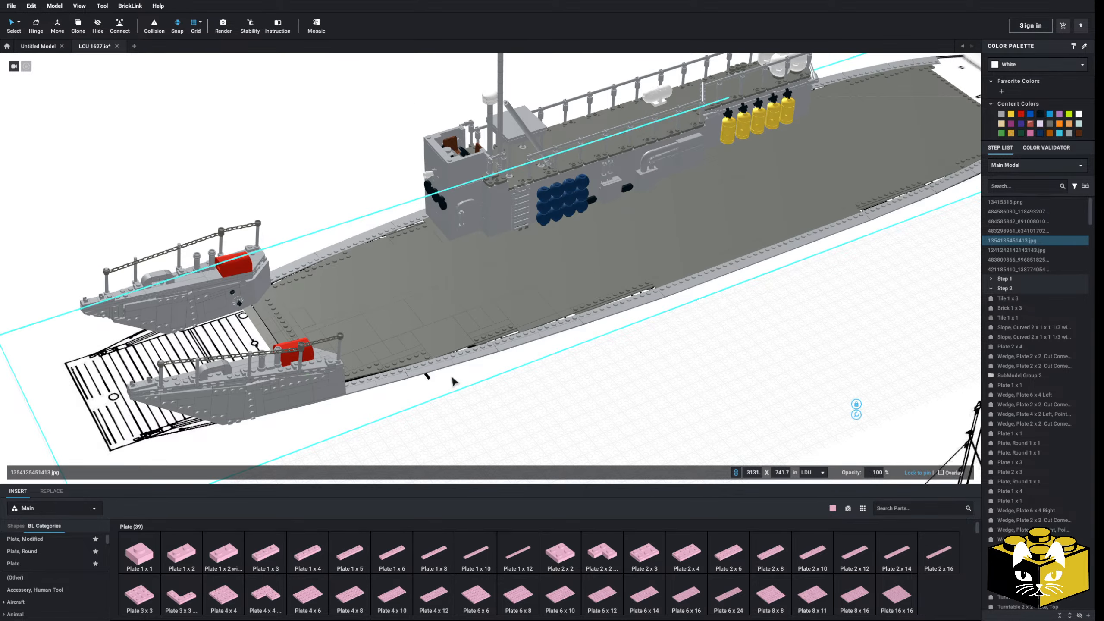
{"action": "left_click", "coordinate": [596, 223]}
{"action": "scroll", "coordinate": [615, 309], "scroll_direction": "up", "scroll_amount": 3}
{"action": "right_click_drag", "start_coordinate": [616, 310], "coordinate": [623, 274]}
{"action": "right_click_drag", "start_coordinate": [670, 188], "coordinate": [662, 210]}
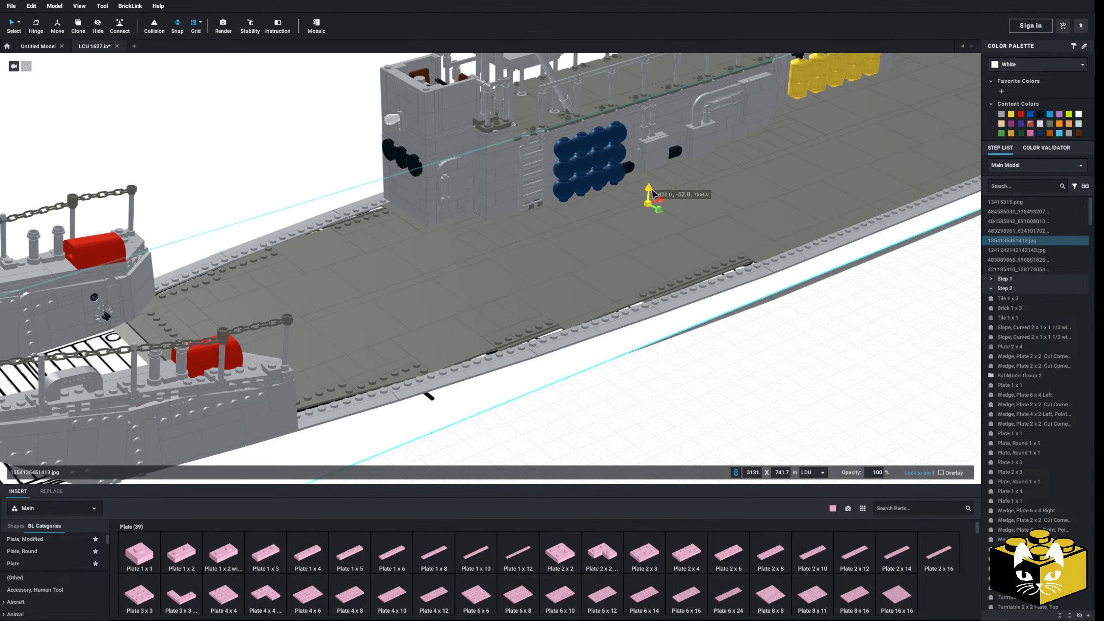
{"action": "left_click_drag", "start_coordinate": [649, 190], "coordinate": [649, 187]}
{"action": "left_click", "coordinate": [681, 369]}
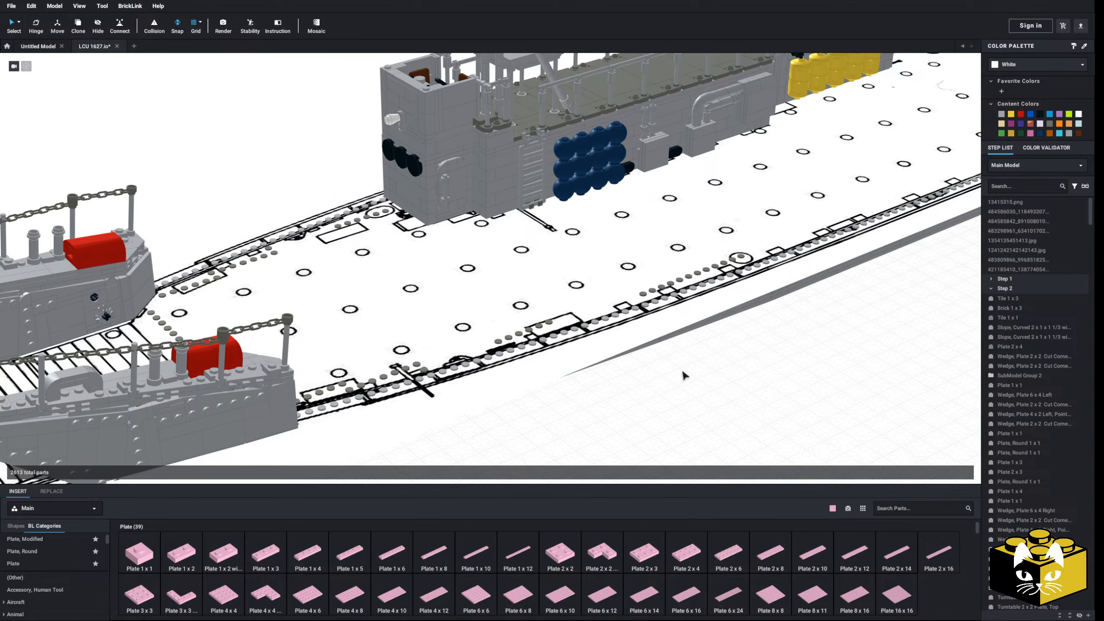
- Delete the Light Bluish Gray Plate 1 x 8 on the hull edge directly beside the grey ramp-side structure
{"action": "right_click_drag", "start_coordinate": [681, 368], "coordinate": [662, 369]}
{"action": "mouse_move", "coordinate": [539, 347]}
{"action": "middle_mouse_down"}
{"action": "mouse_move", "coordinate": [589, 316]}
{"action": "mouse_move", "coordinate": [521, 338]}
{"action": "middle_mouse_up"}
{"action": "scroll", "coordinate": [600, 353], "scroll_direction": "up", "scroll_amount": 5}
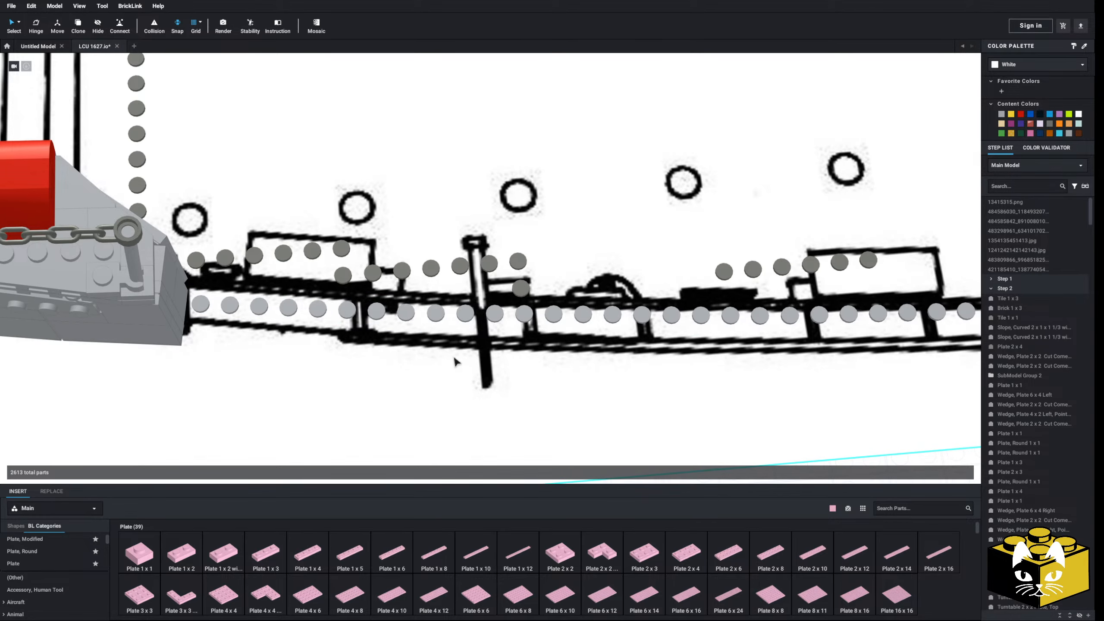
{"action": "scroll", "coordinate": [414, 365], "scroll_direction": "up", "scroll_amount": 1}
{"action": "middle_click_drag", "start_coordinate": [355, 374], "coordinate": [434, 371]}
{"action": "scroll", "coordinate": [413, 366], "scroll_direction": "down", "scroll_amount": 5}
{"action": "scroll", "coordinate": [414, 365], "scroll_direction": "up", "scroll_amount": 3}
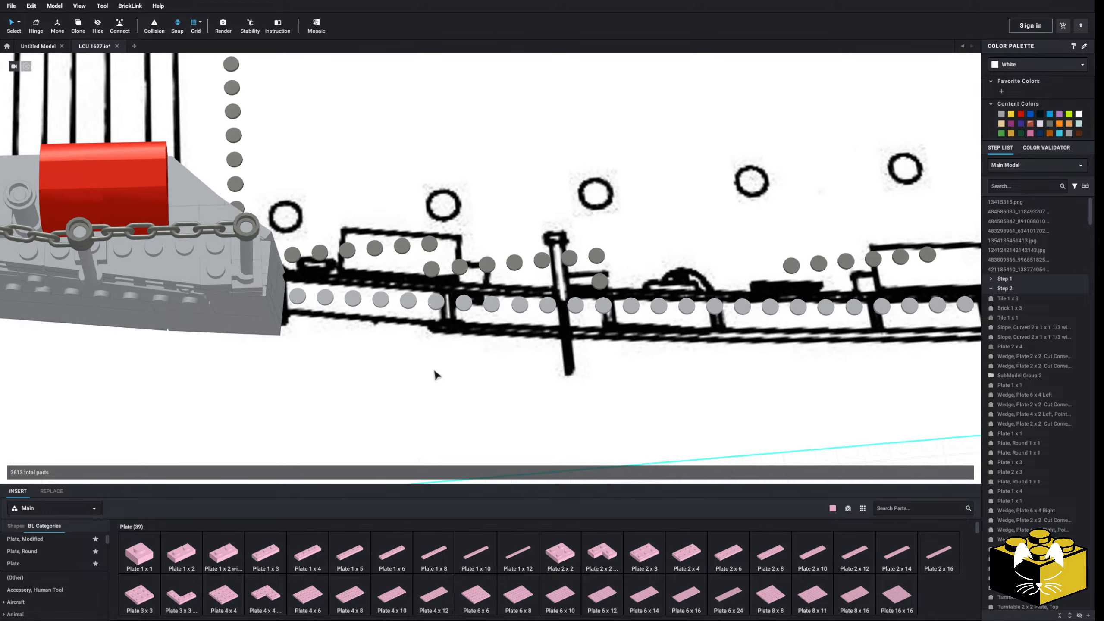
{"action": "right_click_drag", "start_coordinate": [435, 371], "coordinate": [448, 366]}
{"action": "scroll", "coordinate": [448, 366], "scroll_direction": "up", "scroll_amount": 4}
{"action": "middle_click_drag", "start_coordinate": [448, 366], "coordinate": [424, 396]}
{"action": "left_click", "coordinate": [443, 252]}
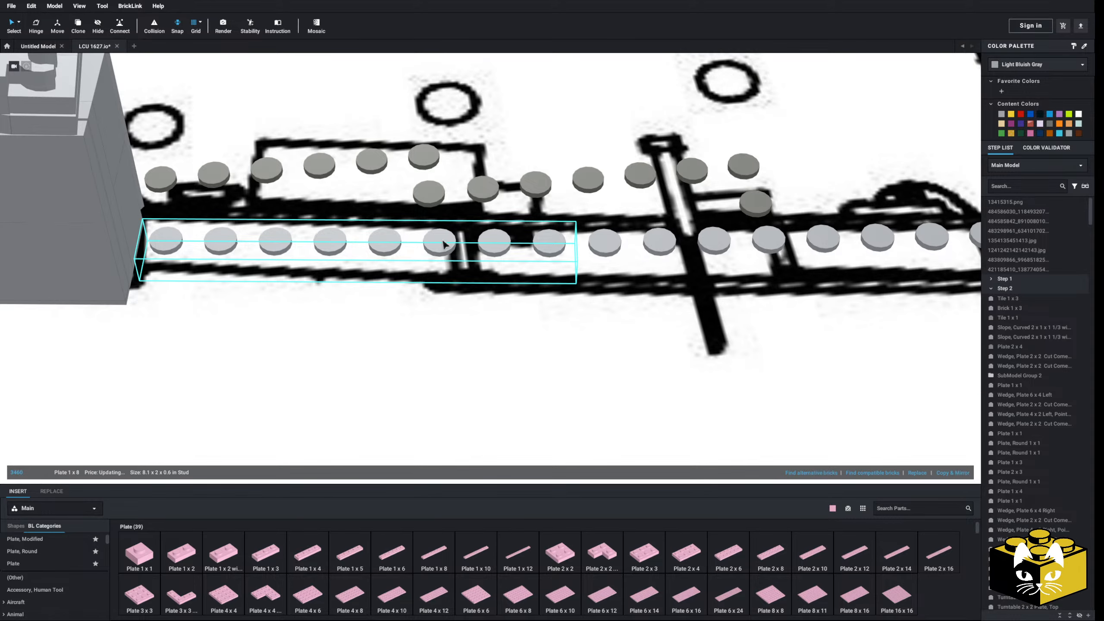
{"action": "key", "text": "Delete"}
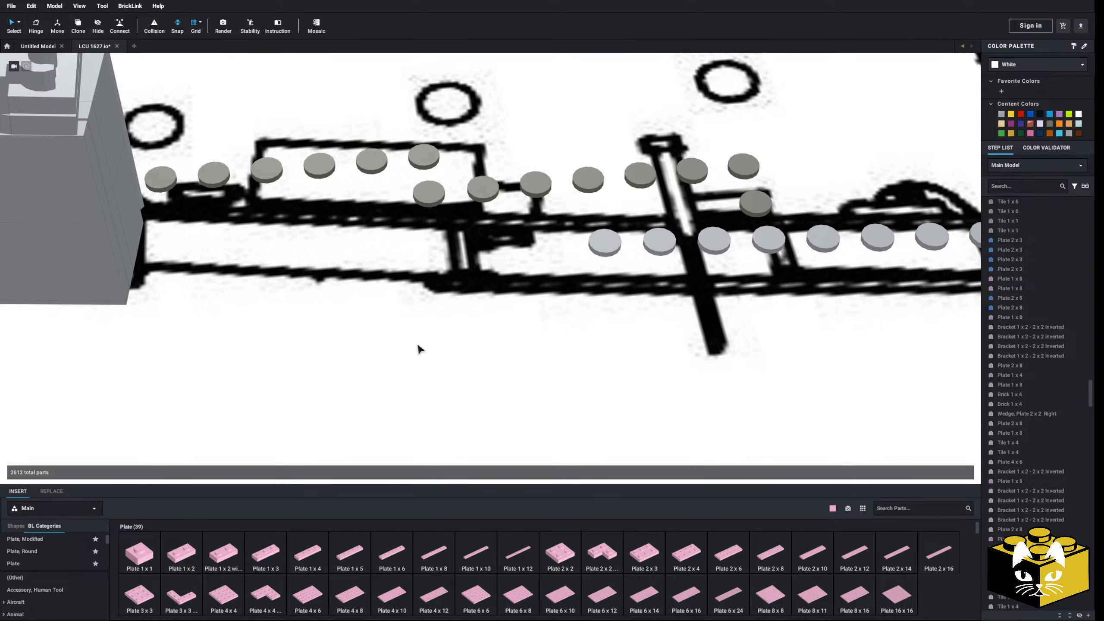
{"action": "key", "text": "ctrl+z"}
{"action": "left_click", "coordinate": [300, 246]}
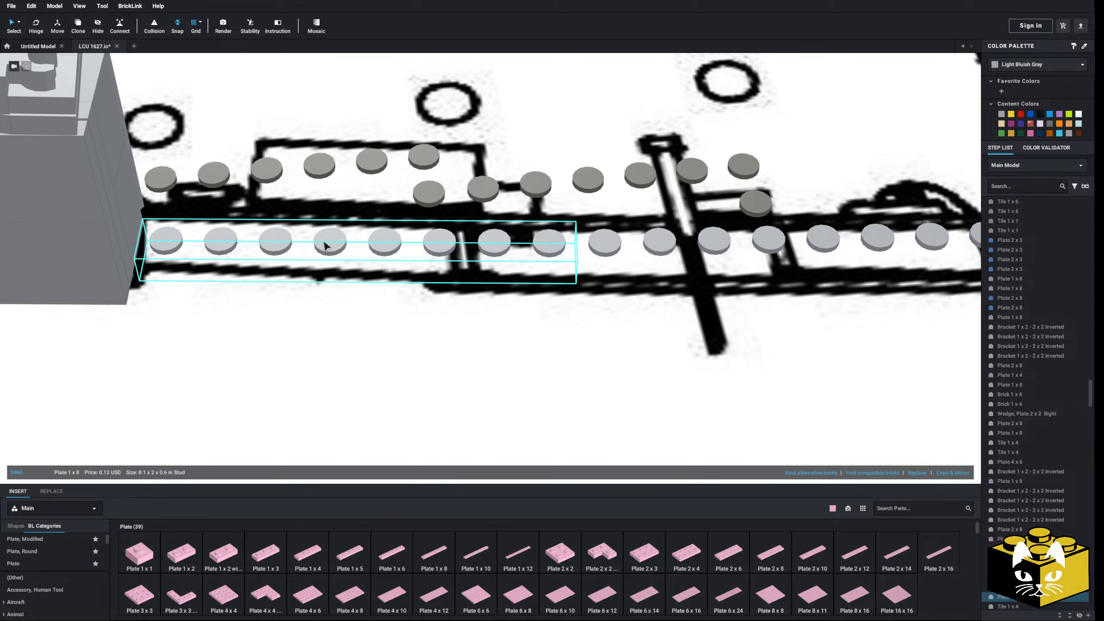
{"action": "key", "text": "Delete"}
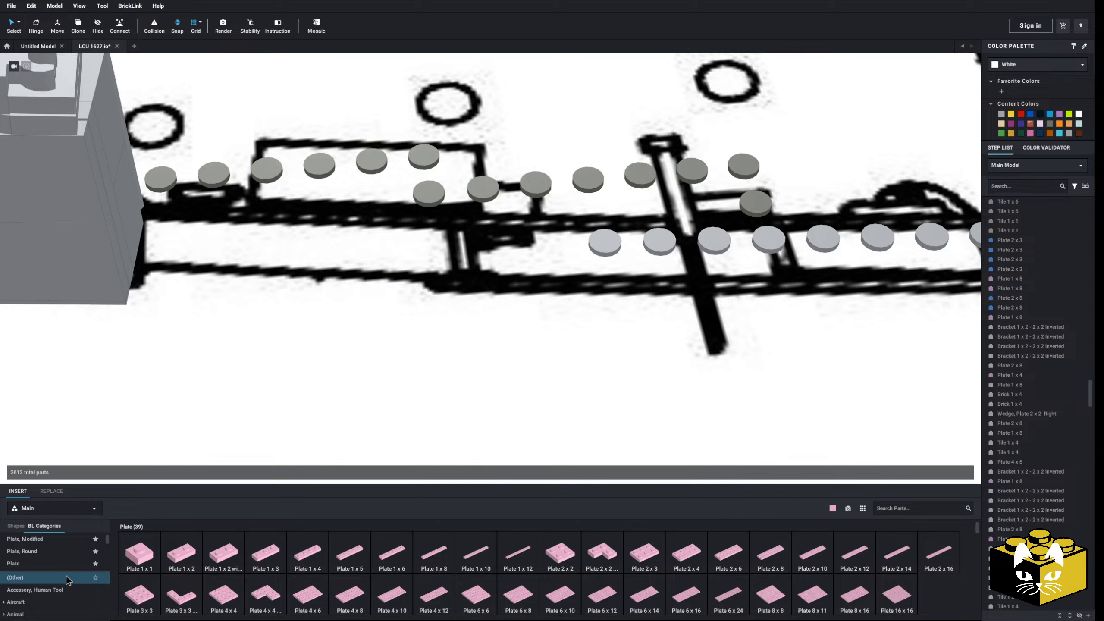
- Place a Bright Pink Plate 1 x 5 in the gap on the hull edge, flush against the grey ramp-side structure
{"action": "scroll", "coordinate": [36, 575], "scroll_direction": "down", "scroll_amount": 15}
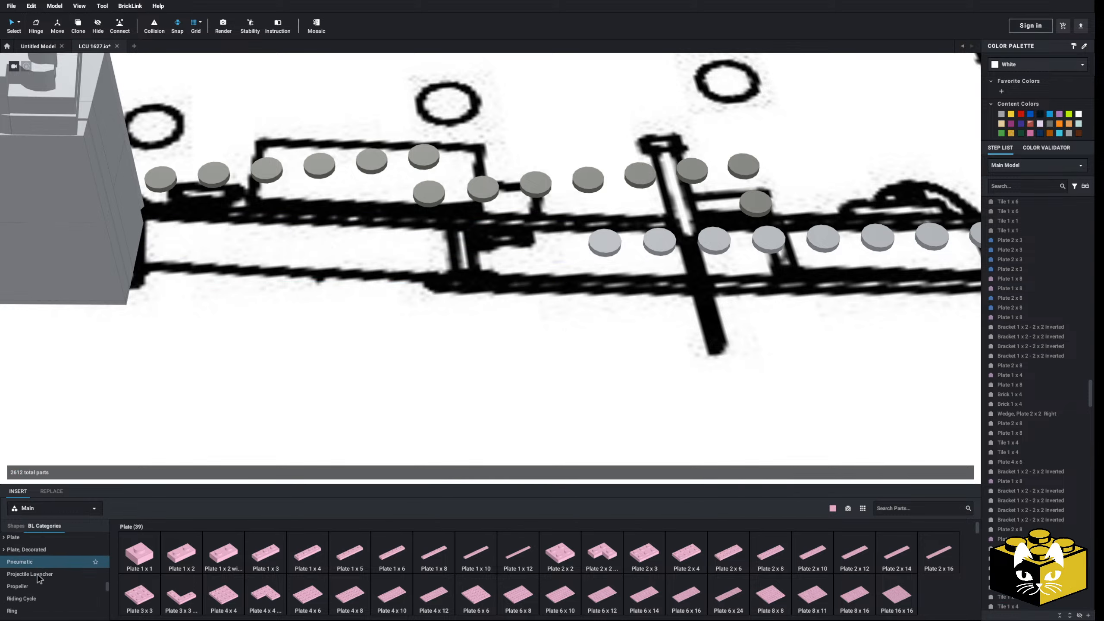
{"action": "left_click", "coordinate": [391, 556]}
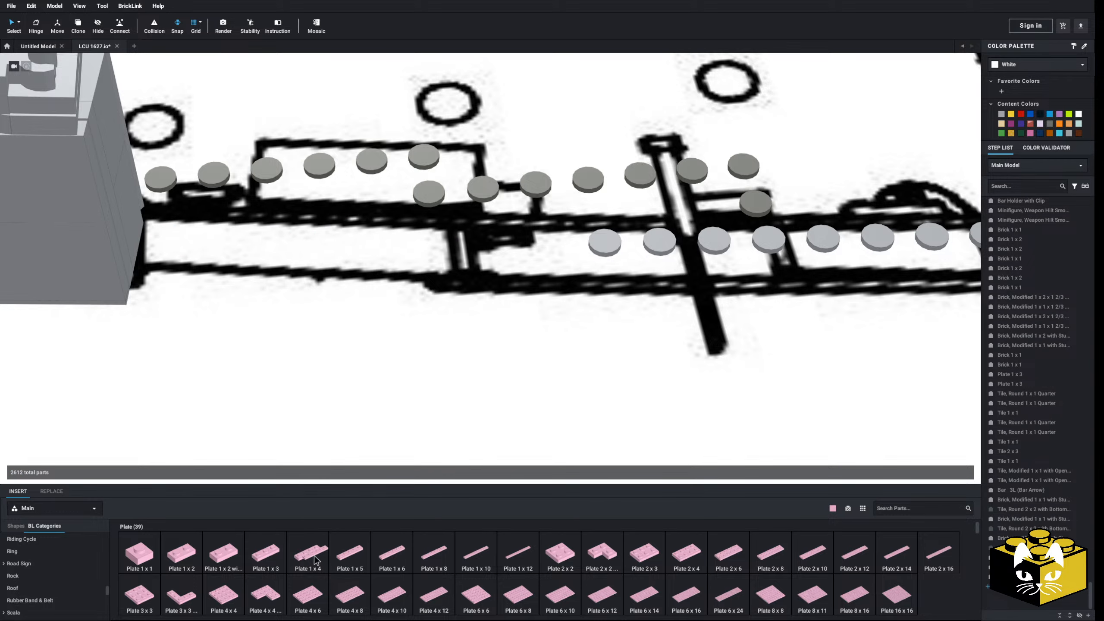
{"action": "left_click", "coordinate": [284, 234]}
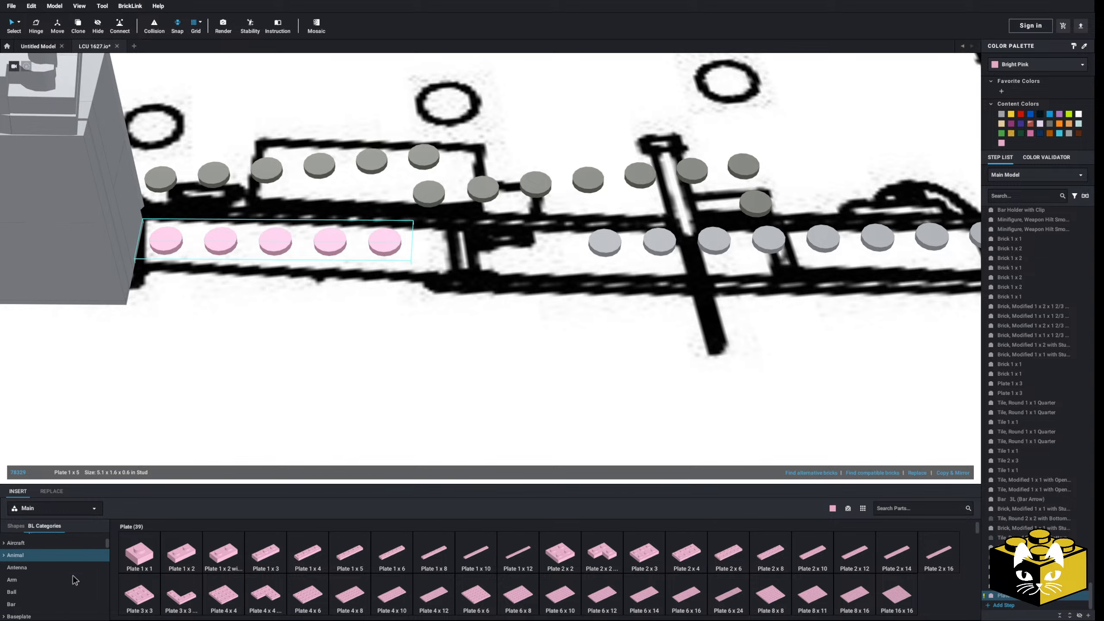
- Place a Bracket 1 x 1 - 1 x 2 Inverted on the last stud of the pink Plate 1 x 5
{"action": "scroll", "coordinate": [73, 574], "scroll_direction": "down", "scroll_amount": 3}
{"action": "left_click", "coordinate": [44, 578]}
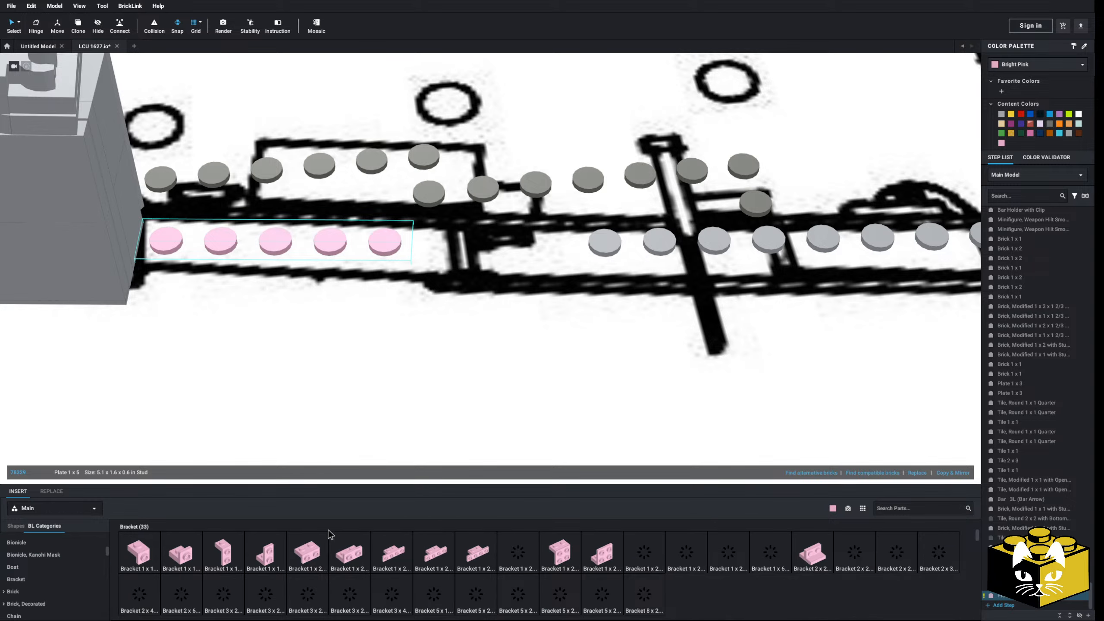
{"action": "left_click", "coordinate": [268, 564]}
{"action": "left_click", "coordinate": [392, 231]}
{"action": "scroll", "coordinate": [388, 278], "scroll_direction": "down", "scroll_amount": 3}
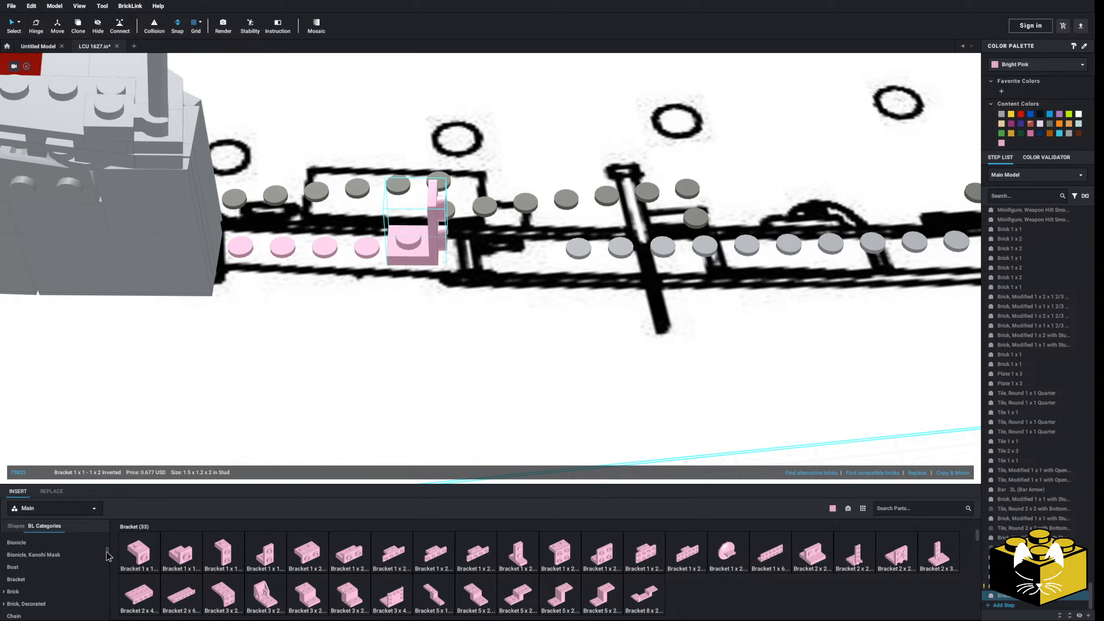
- Attach a Plate 1 x 2 to the side studs of the pink bracket
{"action": "scroll", "coordinate": [106, 551], "scroll_direction": "up", "scroll_amount": 5}
{"action": "left_click", "coordinate": [43, 563]}
{"action": "left_click", "coordinate": [181, 550]}
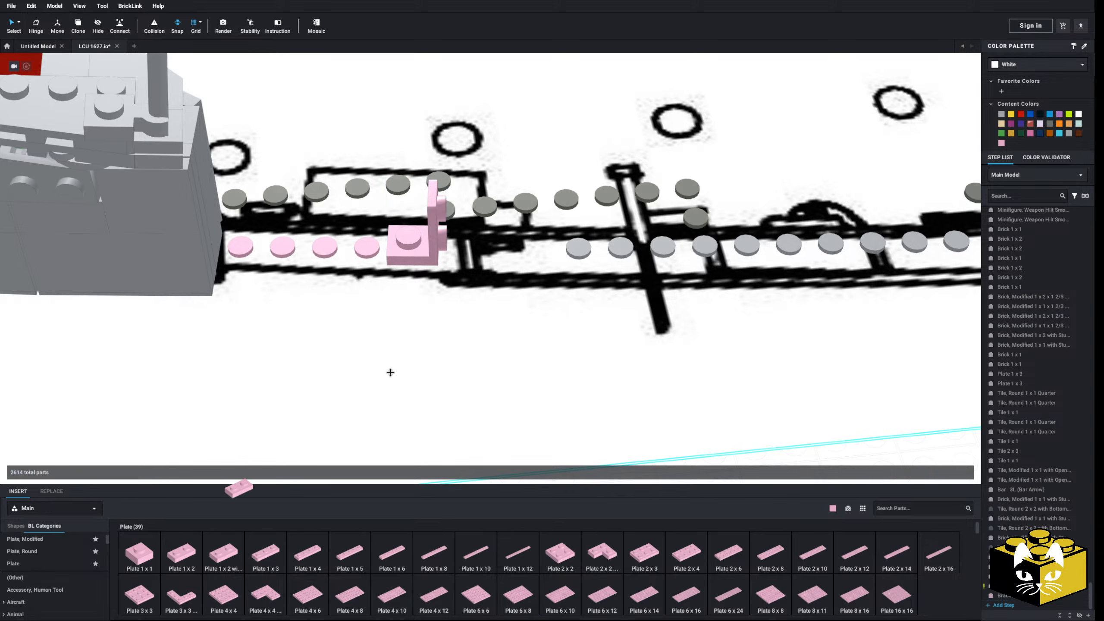
{"action": "left_click", "coordinate": [459, 219]}
{"action": "scroll", "coordinate": [441, 310], "scroll_direction": "down", "scroll_amount": 6}
{"action": "left_click", "coordinate": [467, 409]}
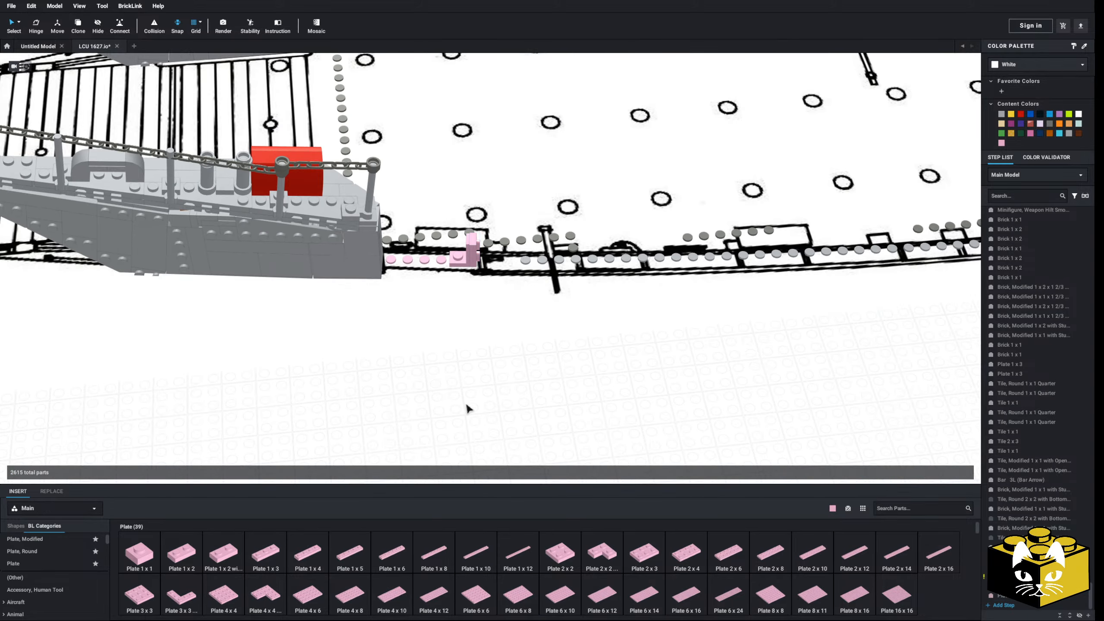
{"action": "right_click_drag", "start_coordinate": [468, 409], "coordinate": [401, 412]}
{"action": "scroll", "coordinate": [436, 417], "scroll_direction": "up", "scroll_amount": 3}
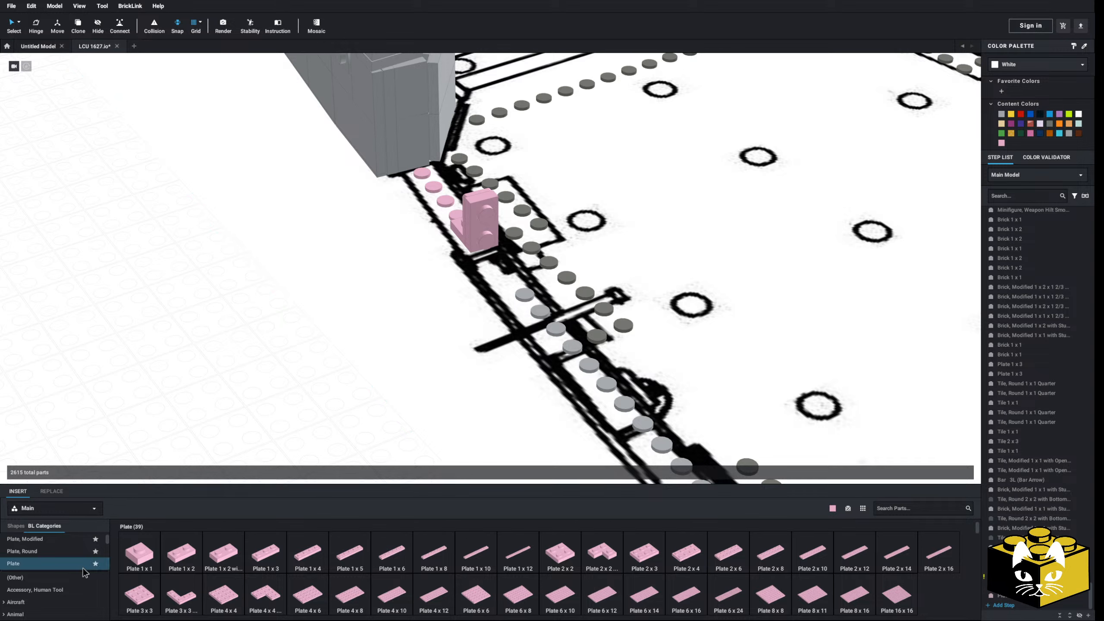
- Add a Tile 1 x 2 on edge, crosswise at the foot of the bracket assembly
{"action": "scroll", "coordinate": [31, 559], "scroll_direction": "down", "scroll_amount": 5}
{"action": "scroll", "coordinate": [31, 562], "scroll_direction": "down", "scroll_amount": 8}
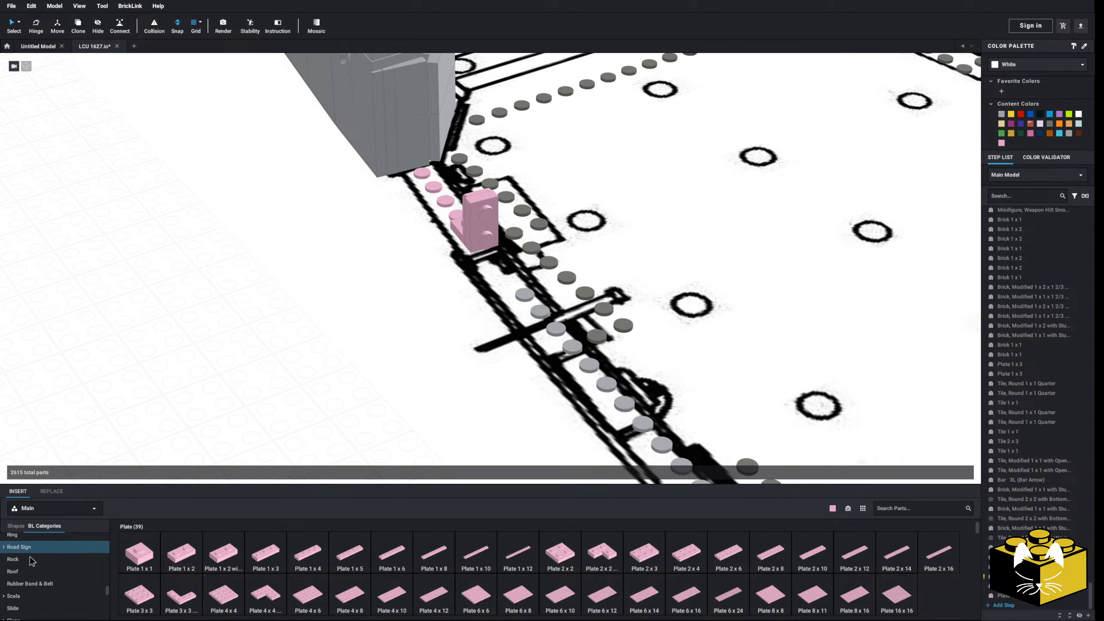
{"action": "left_click", "coordinate": [25, 562]}
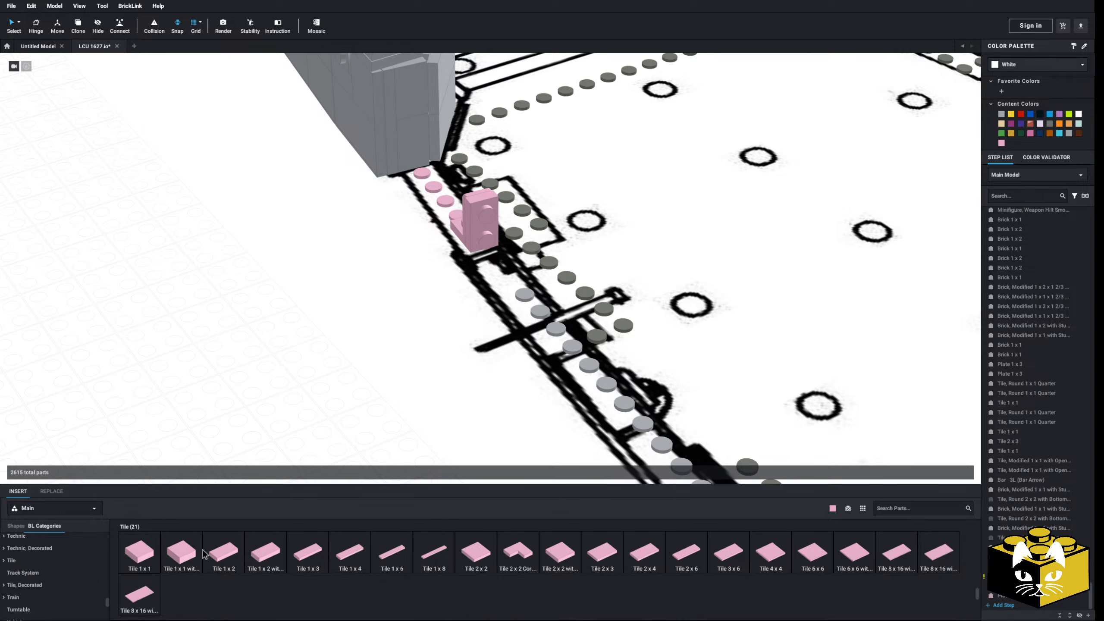
{"action": "key", "text": "Left"}
{"action": "left_click_drag", "start_coordinate": [230, 358], "coordinate": [476, 243]}
{"action": "key", "text": "Up"}
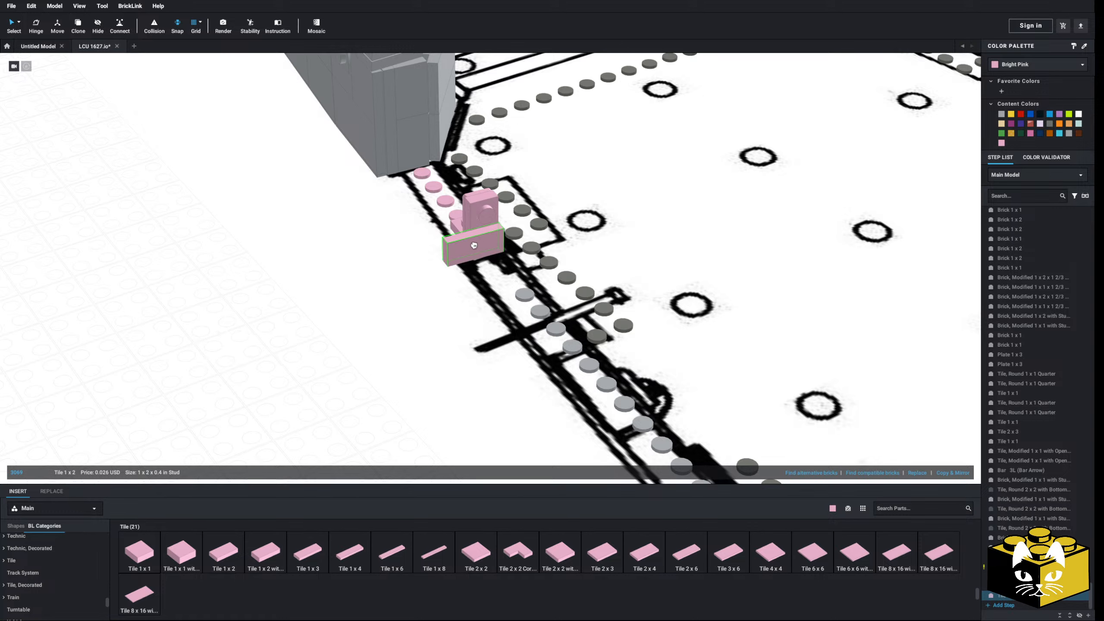
- Replace the Plate 1 x 2 on the bracket with a copy of the Plate 1 x 5 turned upright
{"action": "left_click", "coordinate": [482, 210]}
{"action": "key", "text": "Delete"}
{"action": "right_click", "coordinate": [440, 204]}
{"action": "right_click", "coordinate": [249, 251]}
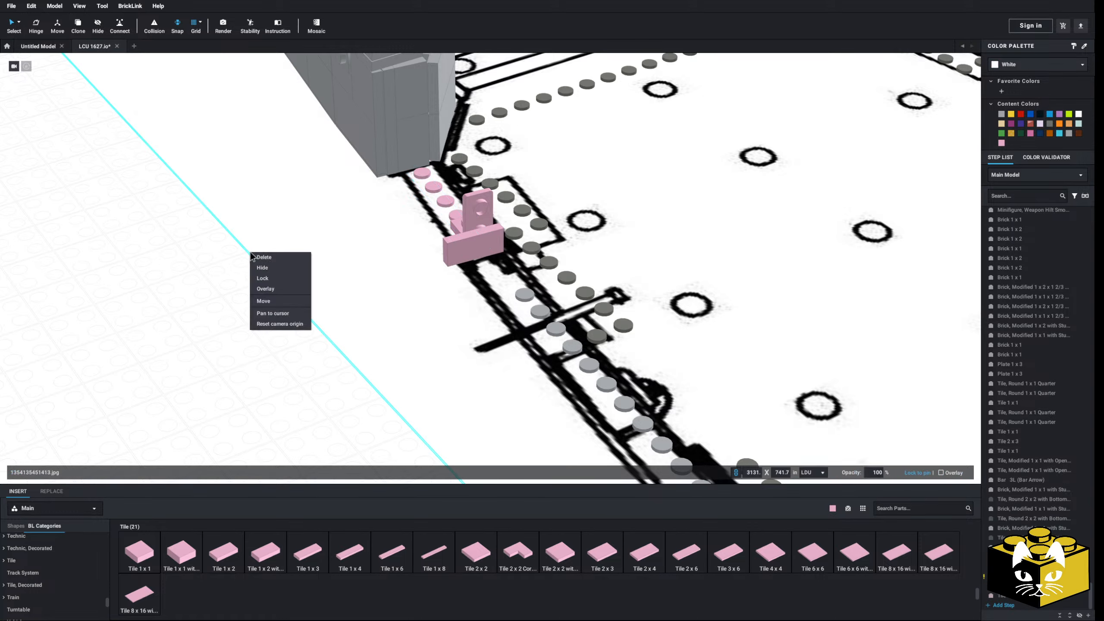
{"action": "right_click", "coordinate": [203, 267]}
{"action": "left_click", "coordinate": [216, 296]}
{"action": "key", "text": "Up"}
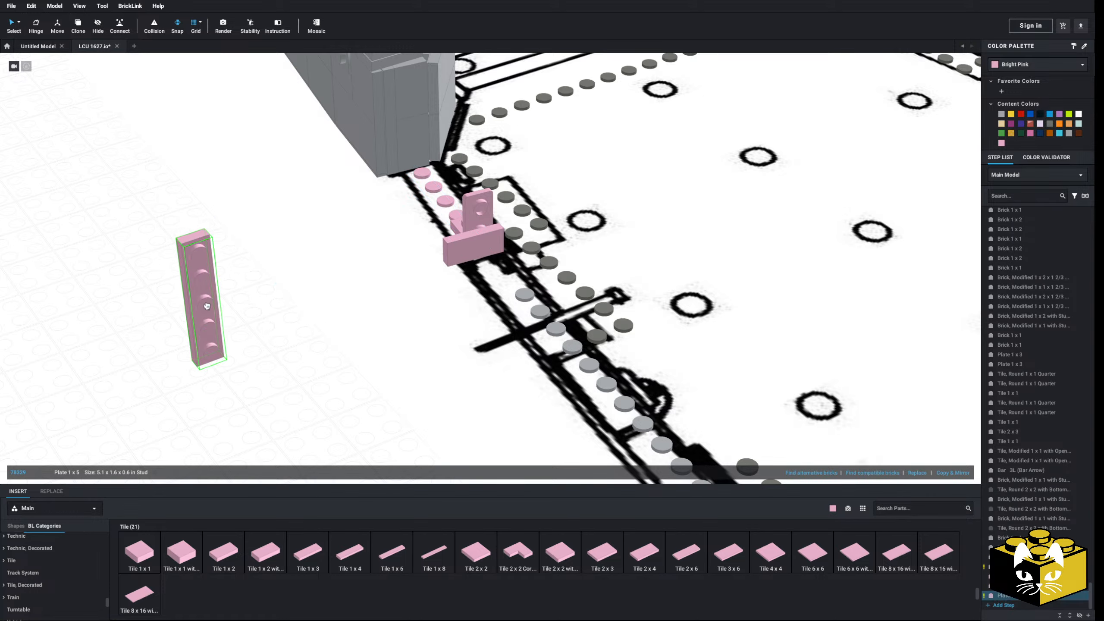
{"action": "left_click", "coordinate": [483, 186]}
{"action": "left_click", "coordinate": [244, 319]}
{"action": "right_click_drag", "start_coordinate": [244, 319], "coordinate": [217, 339]}
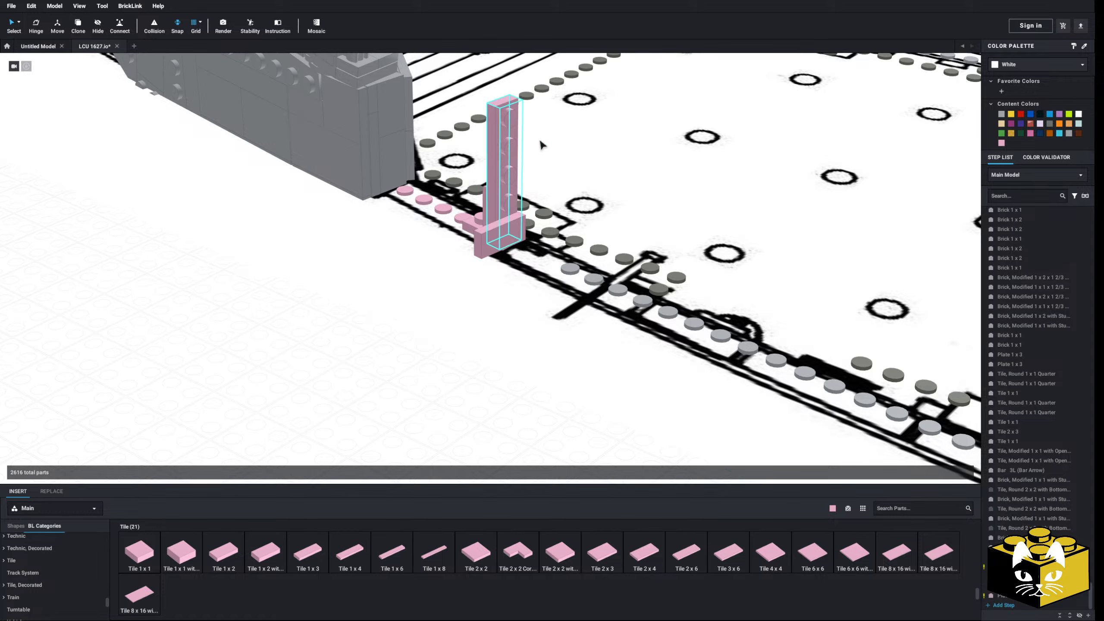
{"action": "right_click_drag", "start_coordinate": [541, 144], "coordinate": [249, 281]}
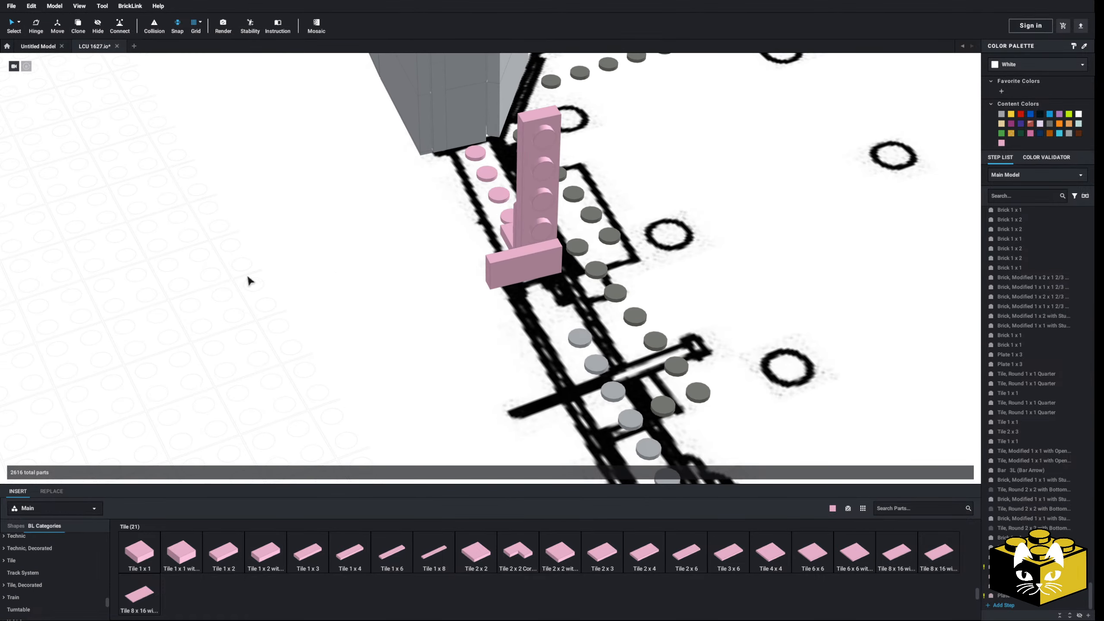
- Attach a tapered Wedge, Plate upright to the standing Plate 1 x 5, directly above the tile
{"action": "scroll", "coordinate": [44, 573], "scroll_direction": "down", "scroll_amount": 3}
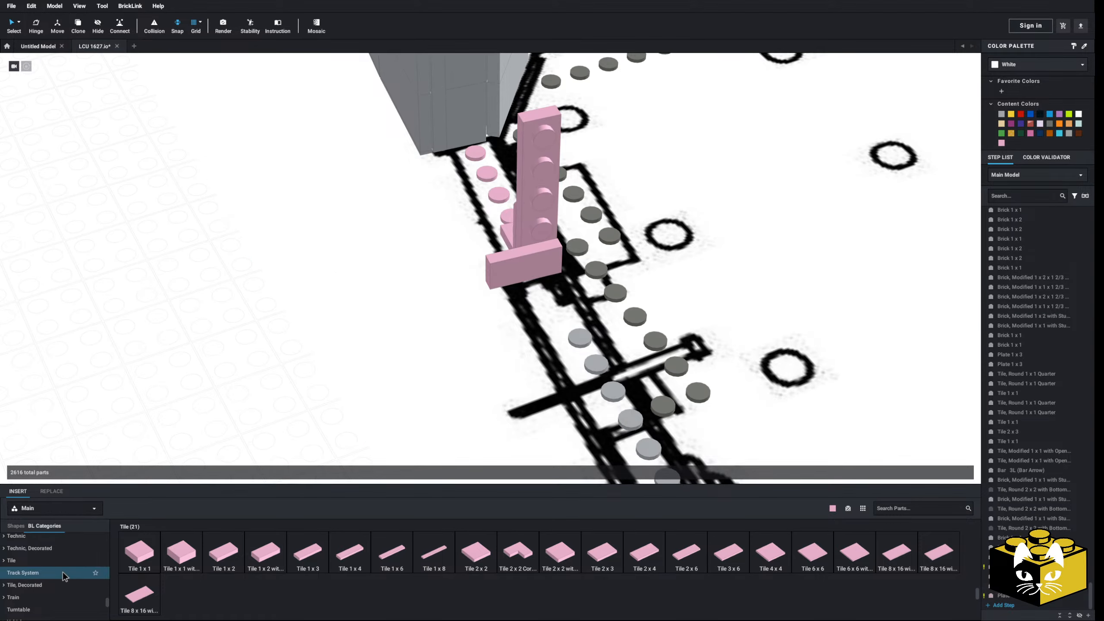
{"action": "left_click", "coordinate": [4, 568]}
{"action": "left_click", "coordinate": [18, 580]}
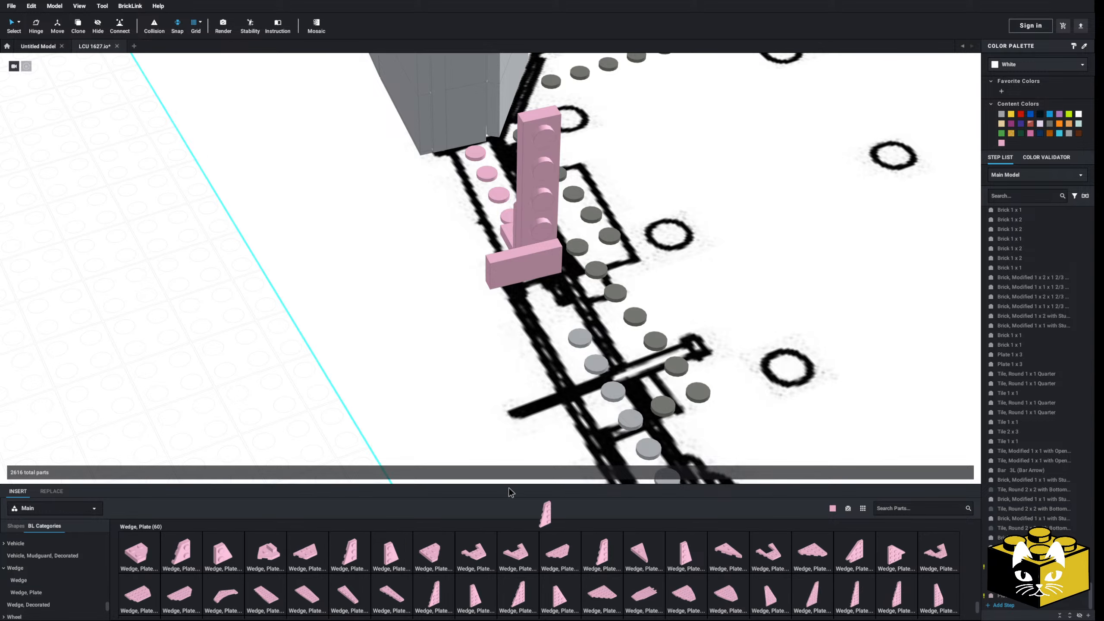
{"action": "left_click_drag", "start_coordinate": [511, 492], "coordinate": [536, 206]}
{"action": "scroll", "coordinate": [222, 363], "scroll_direction": "down", "scroll_amount": 4}
{"action": "mouse_move", "coordinate": [223, 363]}
{"action": "right_mouse_down"}
{"action": "mouse_move", "coordinate": [220, 333]}
{"action": "mouse_move", "coordinate": [222, 352]}
{"action": "right_mouse_up"}
{"action": "scroll", "coordinate": [223, 351], "scroll_direction": "up", "scroll_amount": 3}
{"action": "middle_click_drag", "start_coordinate": [223, 351], "coordinate": [174, 361]}
{"action": "right_click_drag", "start_coordinate": [174, 361], "coordinate": [190, 360]}
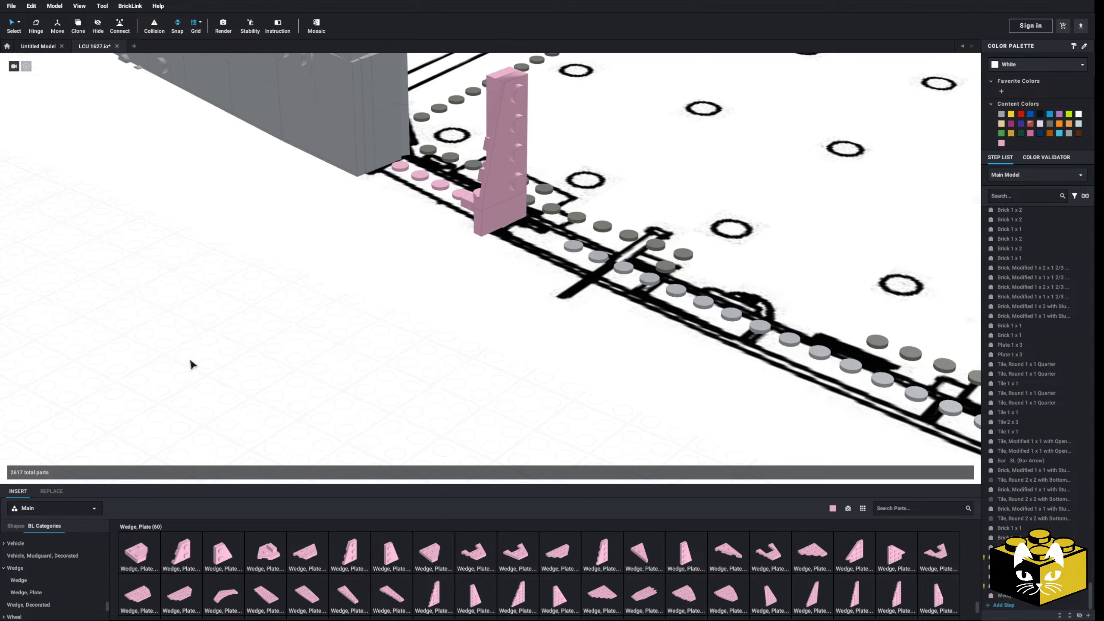
- Copy the upright Plate 1 x 5 and attach the copy to the open face of the wedge plate
{"action": "right_click_drag", "start_coordinate": [370, 248], "coordinate": [398, 256]}
{"action": "right_click", "coordinate": [541, 132]}
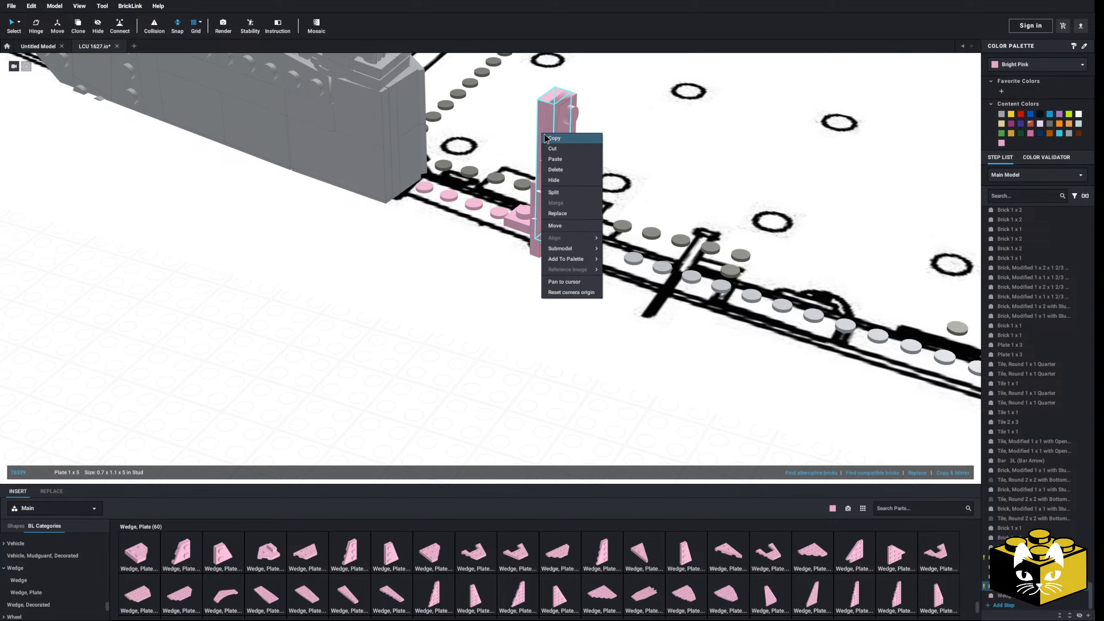
{"action": "left_click", "coordinate": [546, 138]}
{"action": "right_click_drag", "start_coordinate": [543, 139], "coordinate": [347, 294]}
{"action": "right_click", "coordinate": [347, 291]}
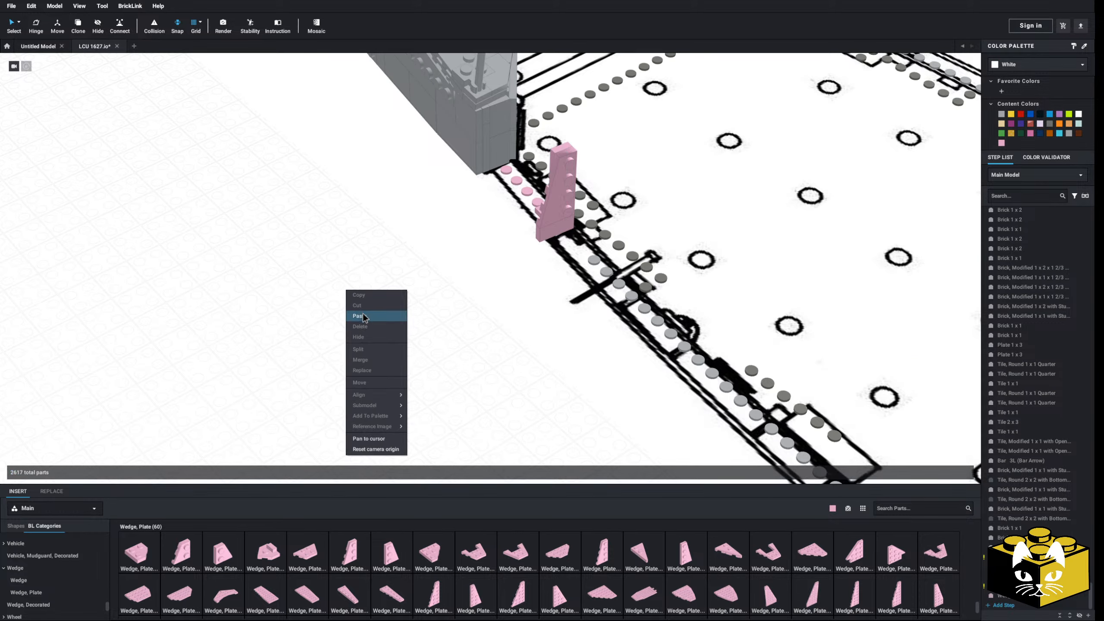
{"action": "left_click", "coordinate": [363, 317]}
{"action": "middle_click_drag", "start_coordinate": [347, 332], "coordinate": [294, 350]}
{"action": "right_click_drag", "start_coordinate": [294, 351], "coordinate": [340, 346]}
{"action": "scroll", "coordinate": [358, 345], "scroll_direction": "up", "scroll_amount": 5}
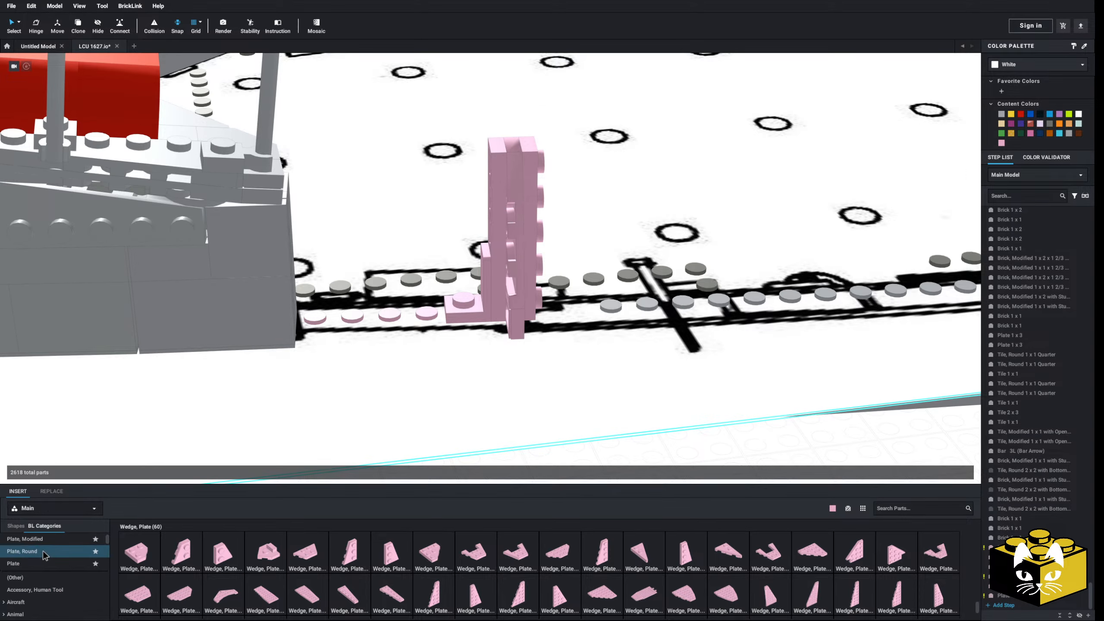
- Lay a Plate 1 x 4 beside the bracket and top the row with a Brick 1 x 4 and a Brick 1 x 1
{"action": "left_click", "coordinate": [45, 563]}
{"action": "left_click_drag", "start_coordinate": [308, 555], "coordinate": [383, 316]}
{"action": "scroll", "coordinate": [8, 560], "scroll_direction": "down", "scroll_amount": 6}
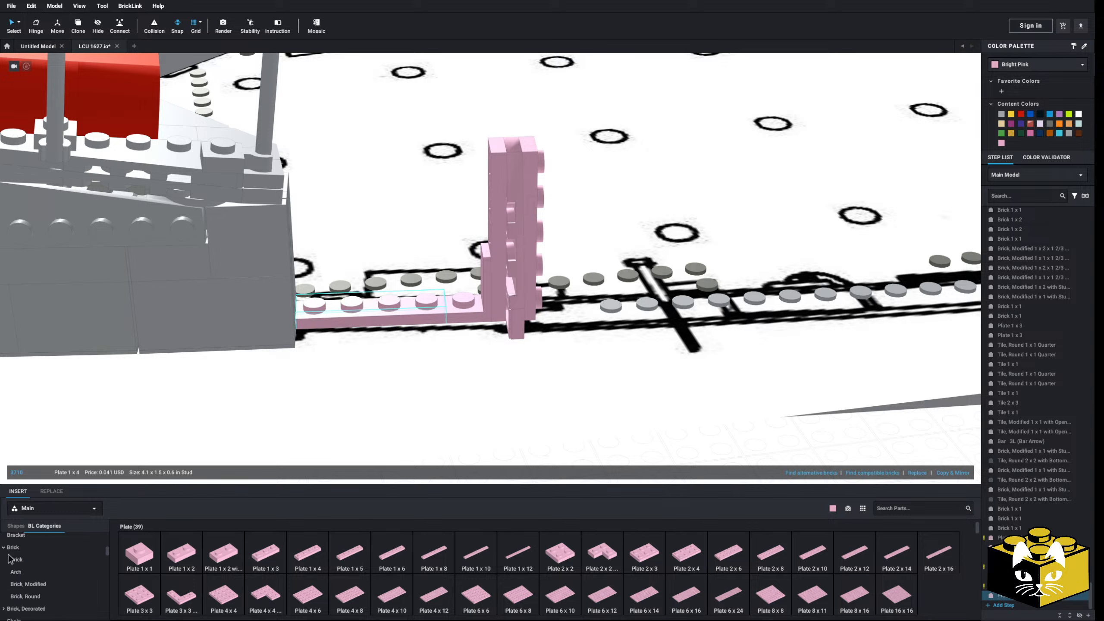
{"action": "left_click", "coordinate": [10, 559]}
{"action": "left_click_drag", "start_coordinate": [690, 559], "coordinate": [329, 302]}
{"action": "scroll", "coordinate": [348, 299], "scroll_direction": "down", "scroll_amount": 1}
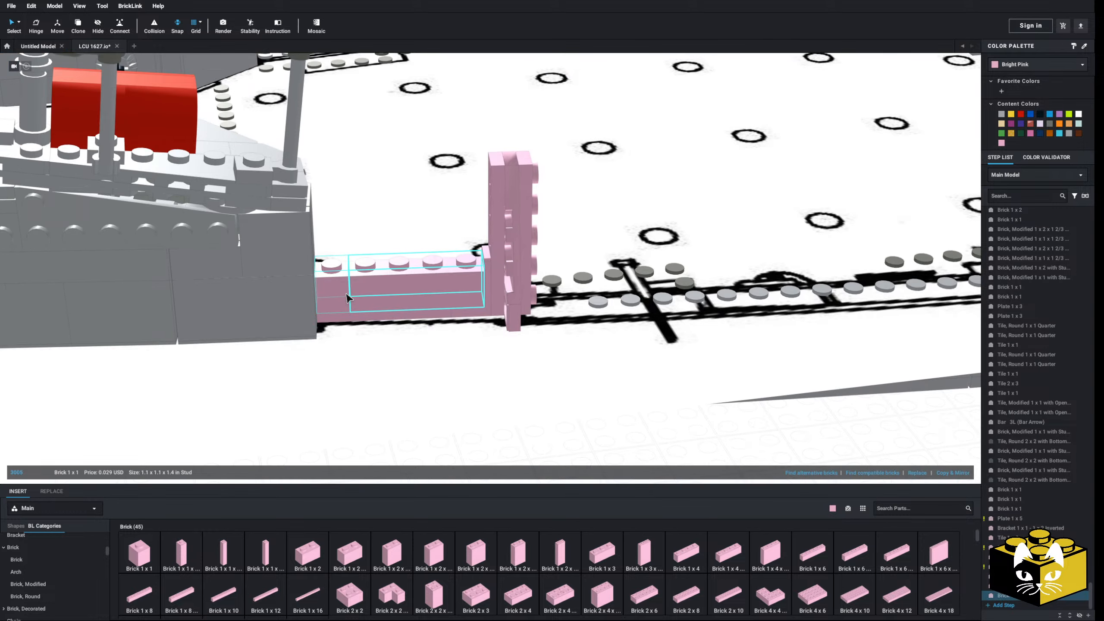
- Copy the upright Plate 1 x 5 and lay the copy flat along the top of the brick row
{"action": "left_click", "coordinate": [352, 293]}
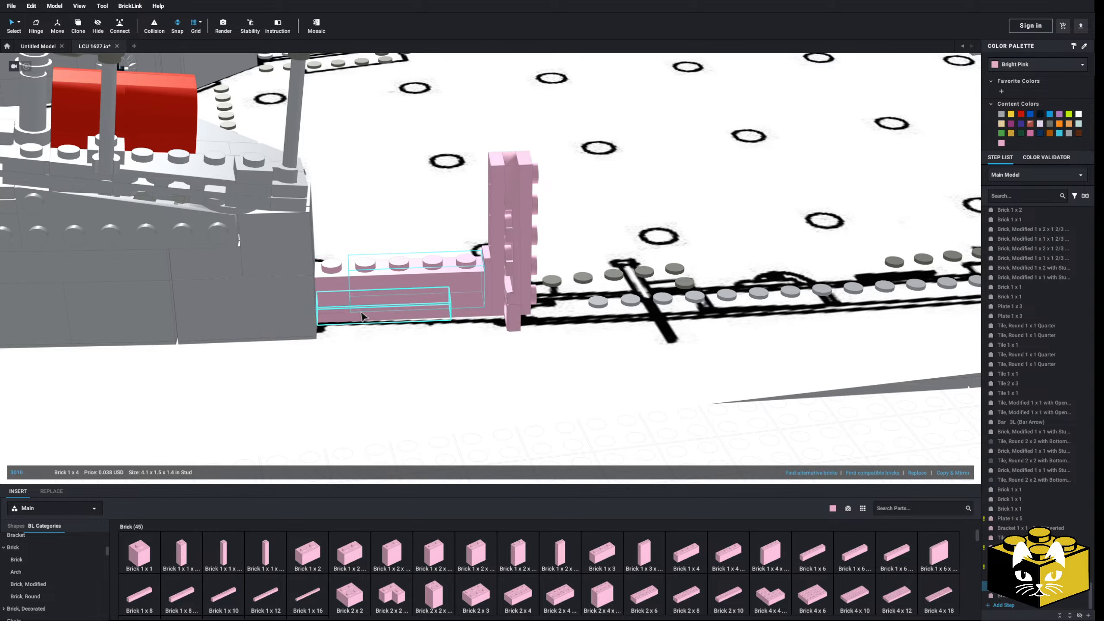
{"action": "right_click", "coordinate": [493, 223]}
{"action": "key", "text": "Escape"}
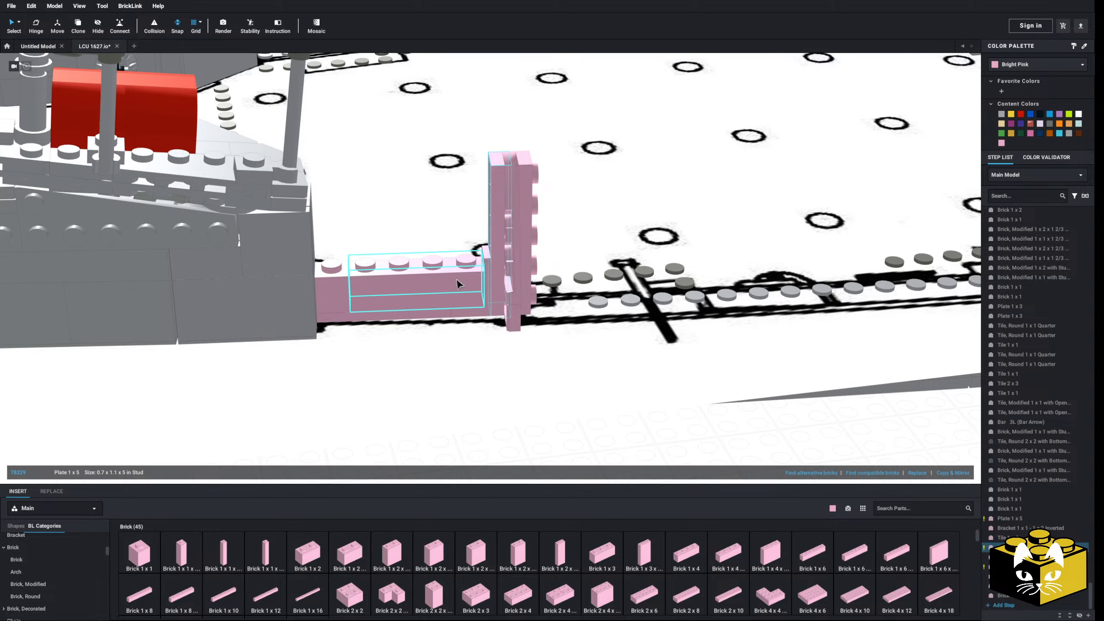
{"action": "right_click", "coordinate": [456, 281]}
{"action": "left_click", "coordinate": [469, 305]}
{"action": "left_click", "coordinate": [408, 266]}
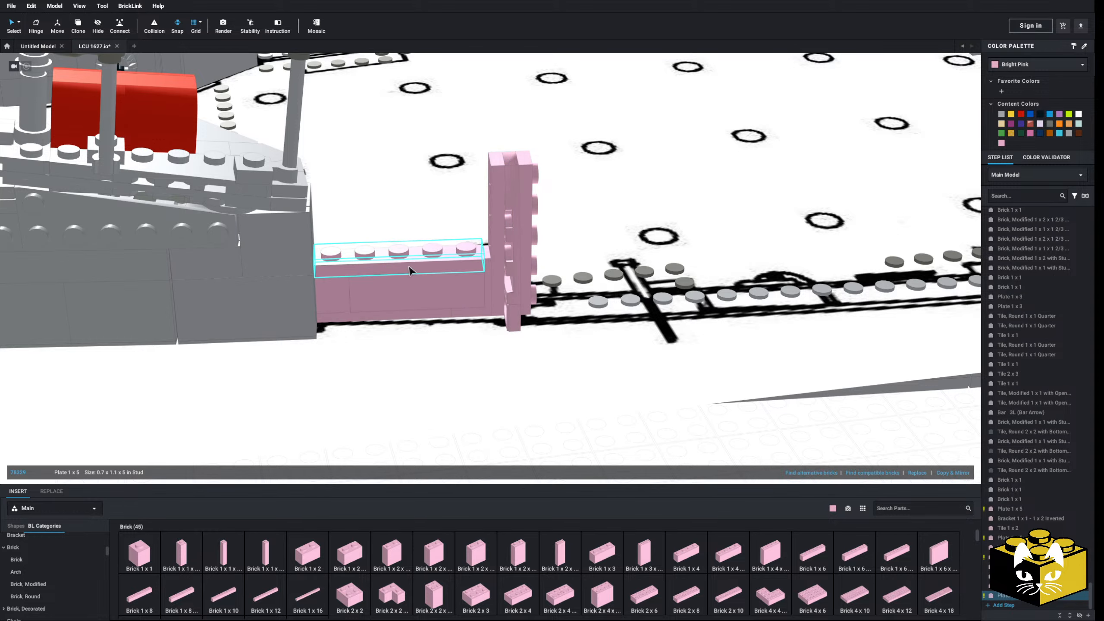
- Duplicate the four-part lower row of plate, bricks and inverted bracket, and stack the copy on the flat Plate 1 x 5
{"action": "left_click", "coordinate": [478, 309], "text": "ctrl"}
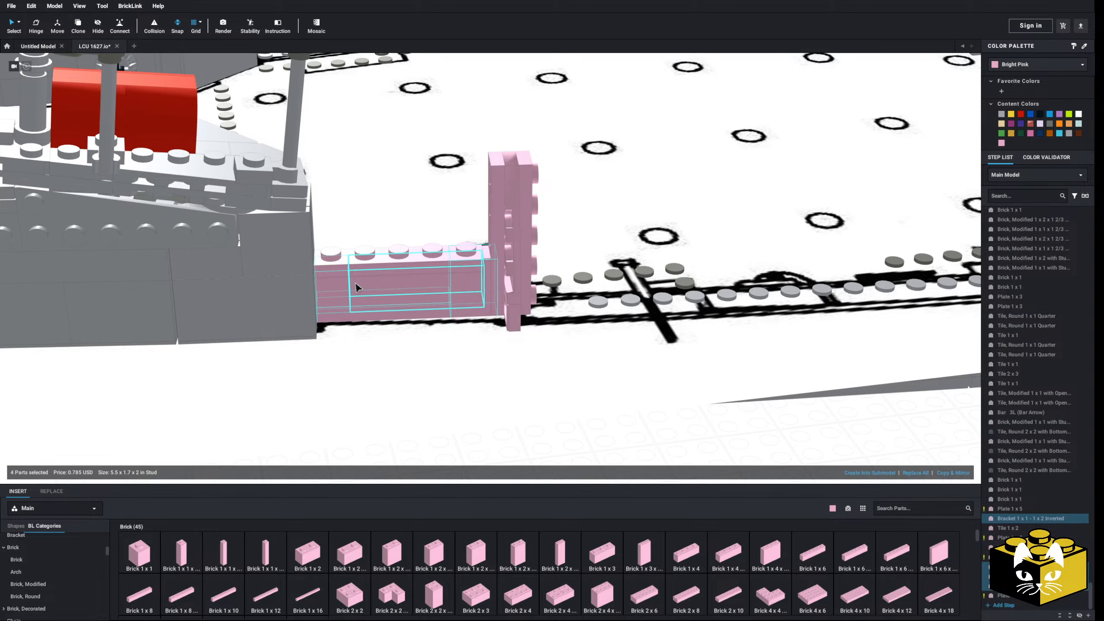
{"action": "left_click", "coordinate": [364, 268], "text": "ctrl"}
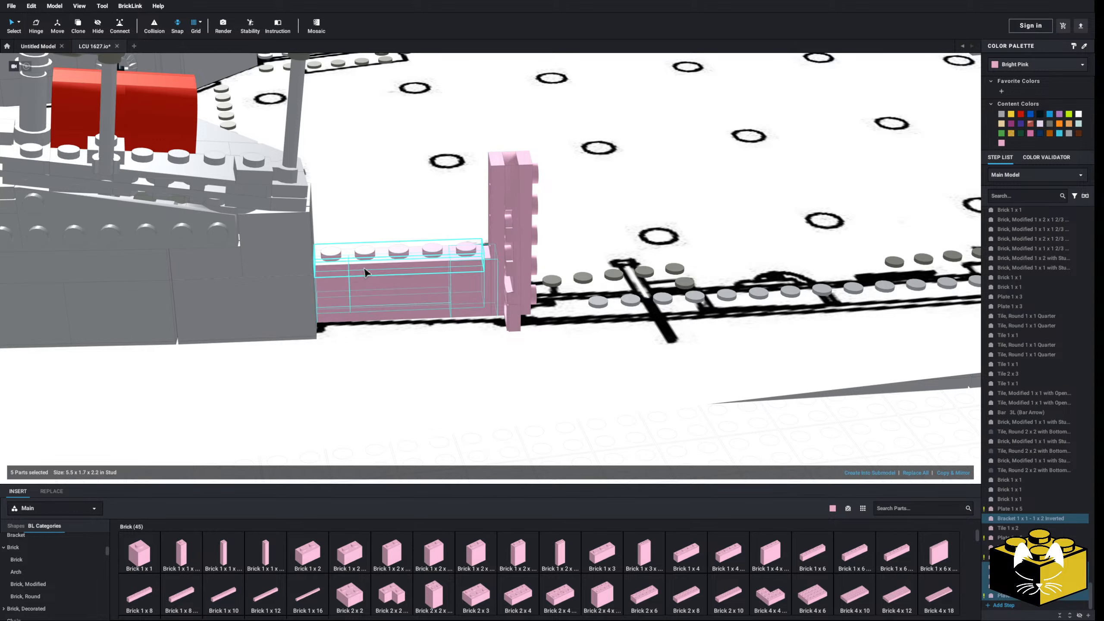
{"action": "right_click", "coordinate": [467, 298]}
{"action": "right_click", "coordinate": [445, 297]}
{"action": "left_click", "coordinate": [464, 322]}
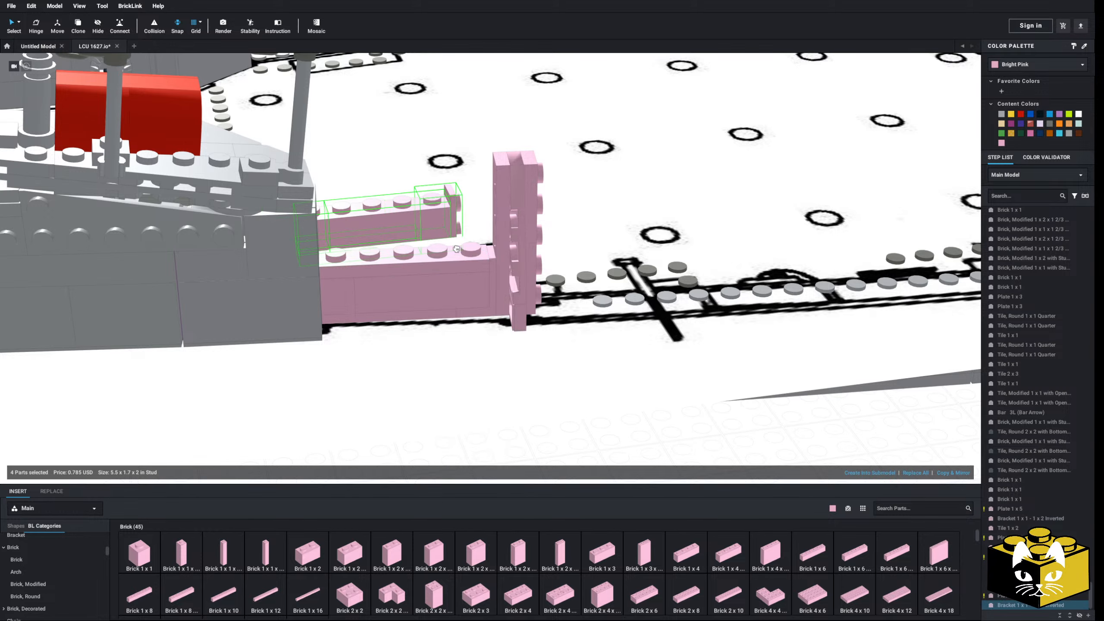
{"action": "left_click", "coordinate": [472, 242]}
{"action": "scroll", "coordinate": [427, 294], "scroll_direction": "down", "scroll_amount": 6}
{"action": "scroll", "coordinate": [434, 296], "scroll_direction": "down", "scroll_amount": 2}
{"action": "scroll", "coordinate": [452, 323], "scroll_direction": "up", "scroll_amount": 7}
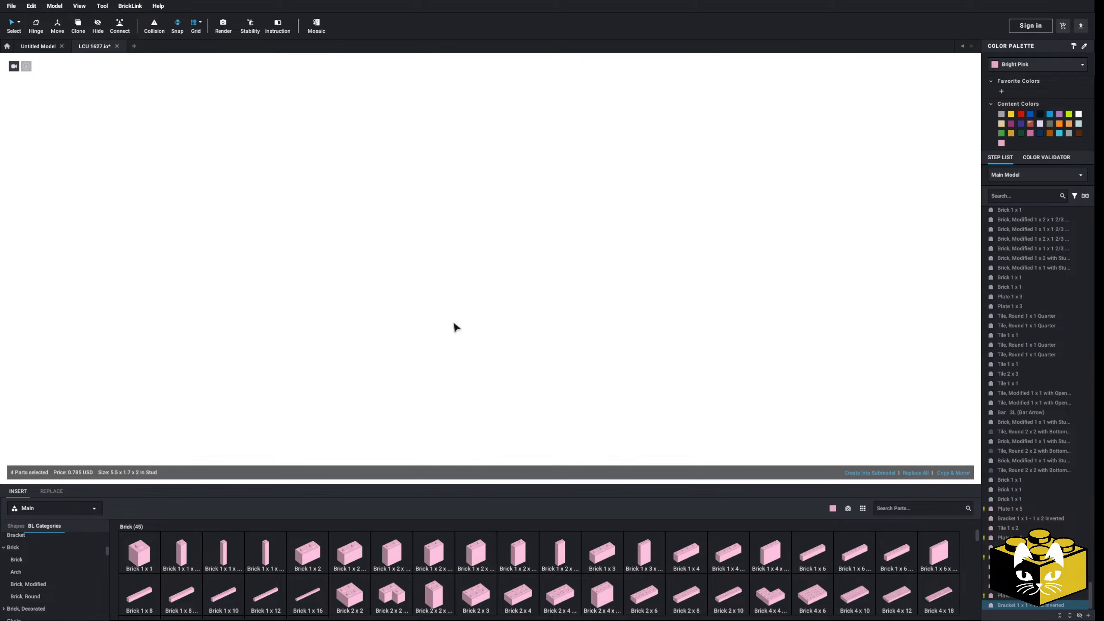
{"action": "right_click_drag", "start_coordinate": [448, 321], "coordinate": [465, 303]}
{"action": "left_click", "coordinate": [264, 377]}
- Cover the exposed studs on top of the wall with a Tile 1 x 3 and a Tile 1 x 2
{"action": "scroll", "coordinate": [478, 300], "scroll_direction": "up", "scroll_amount": 3}
{"action": "scroll", "coordinate": [456, 322], "scroll_direction": "up", "scroll_amount": 2}
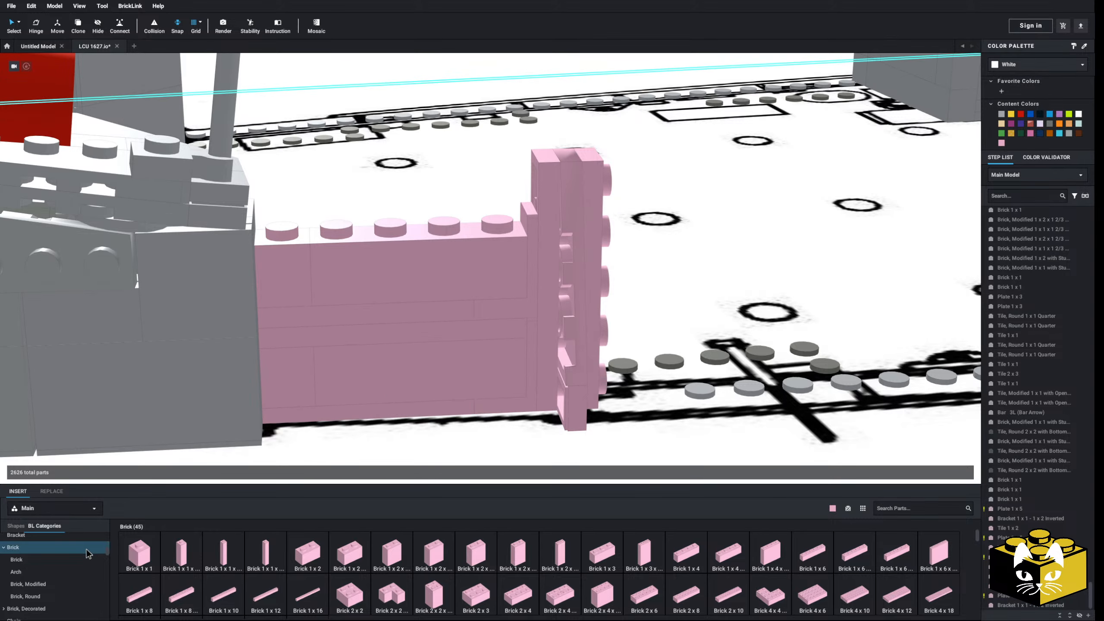
{"action": "scroll", "coordinate": [68, 555], "scroll_direction": "down", "scroll_amount": 5}
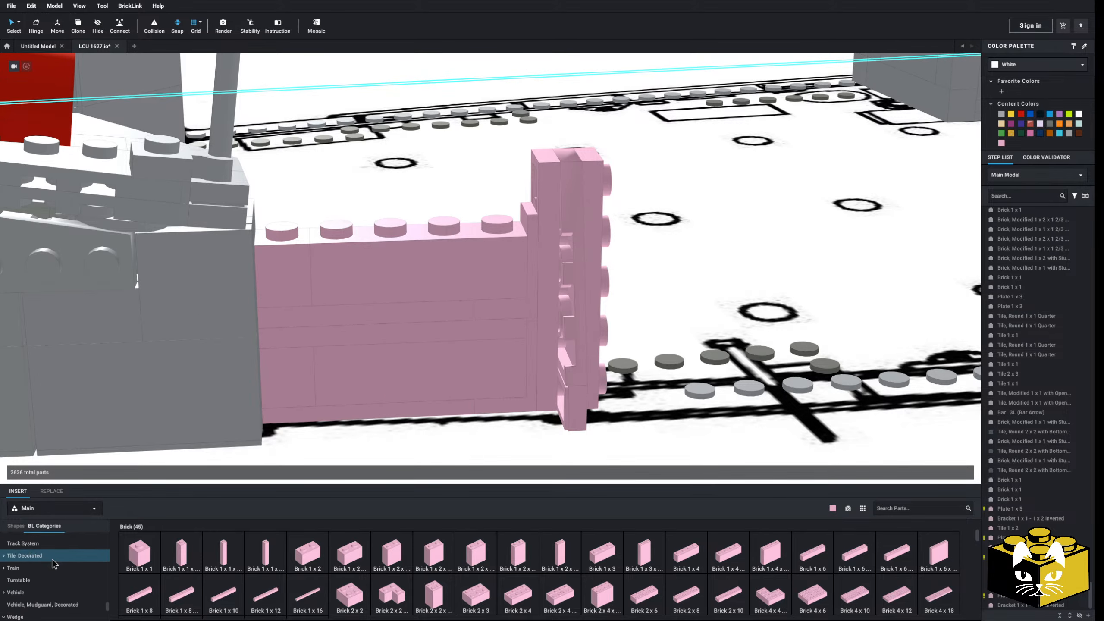
{"action": "left_click", "coordinate": [72, 552]}
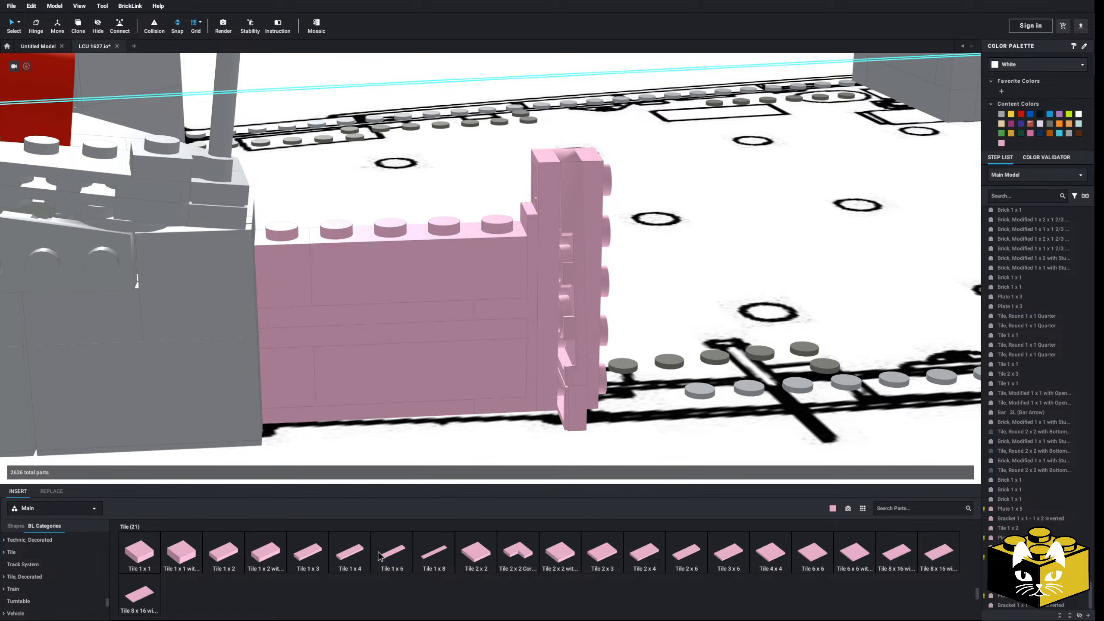
{"action": "left_click", "coordinate": [307, 545]}
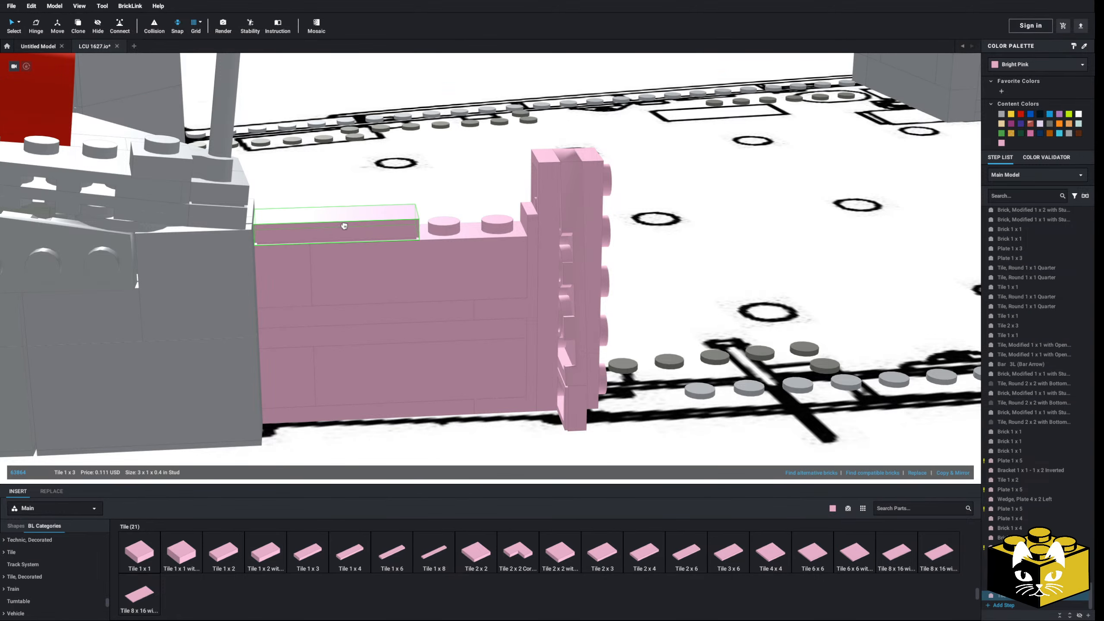
{"action": "left_click", "coordinate": [343, 223]}
{"action": "left_click", "coordinate": [226, 556]}
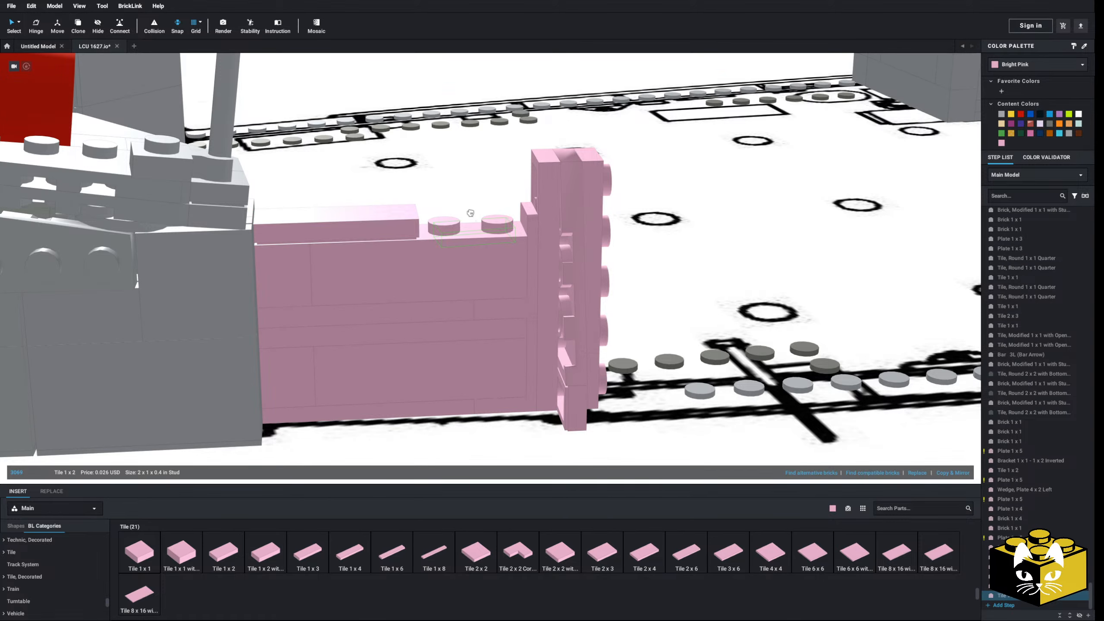
{"action": "right_click_drag", "start_coordinate": [470, 213], "coordinate": [471, 249]}
{"action": "left_click", "coordinate": [491, 387]}
- Lay a Brick 1 x 1 x 5 - Hollow Stud horizontally along the top of the wall, ending at the upright support
{"action": "middle_click_drag", "start_coordinate": [440, 402], "coordinate": [443, 374]}
{"action": "right_click_drag", "start_coordinate": [443, 374], "coordinate": [377, 377]}
{"action": "middle_click_drag", "start_coordinate": [378, 377], "coordinate": [318, 416]}
{"action": "scroll", "coordinate": [67, 584], "scroll_direction": "down", "scroll_amount": 1}
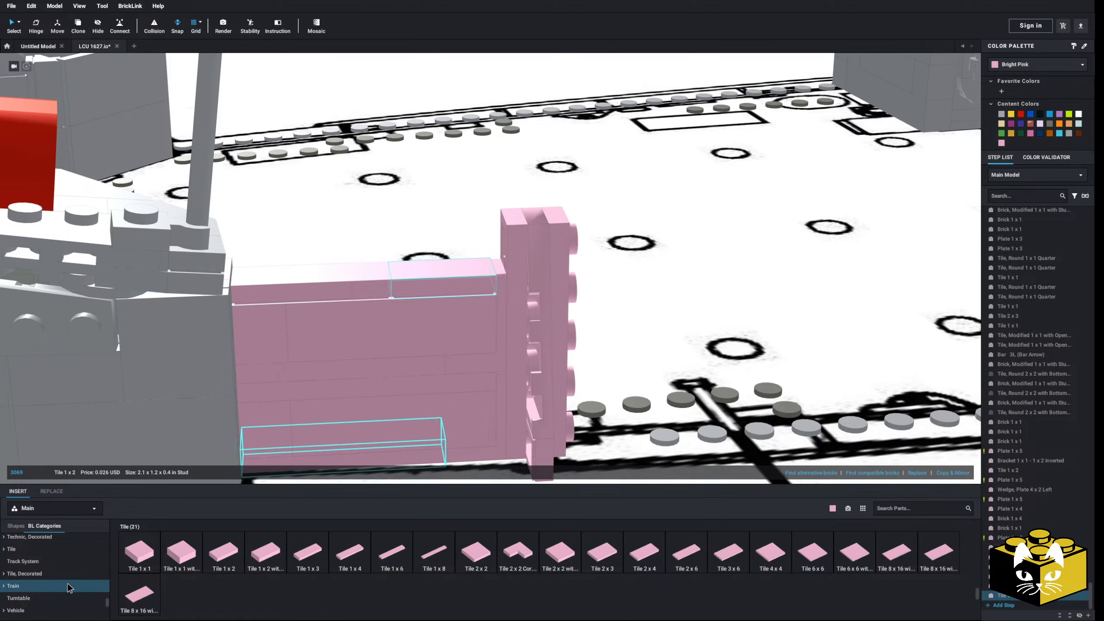
{"action": "scroll", "coordinate": [67, 587], "scroll_direction": "down", "scroll_amount": 2}
{"action": "scroll", "coordinate": [74, 578], "scroll_direction": "down", "scroll_amount": 1}
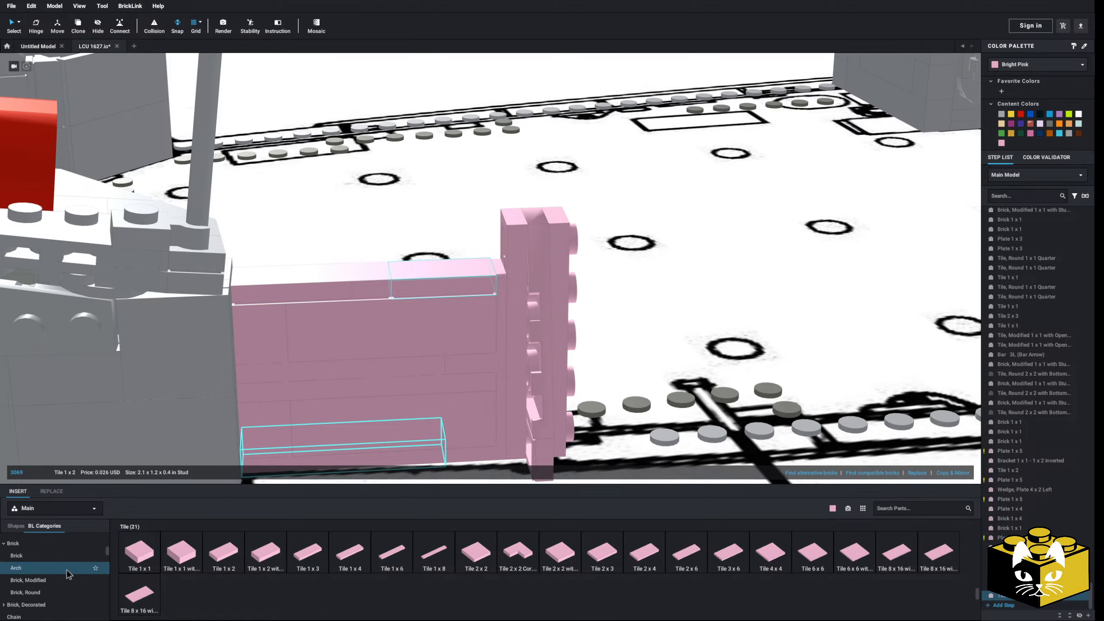
{"action": "left_click", "coordinate": [69, 583]}
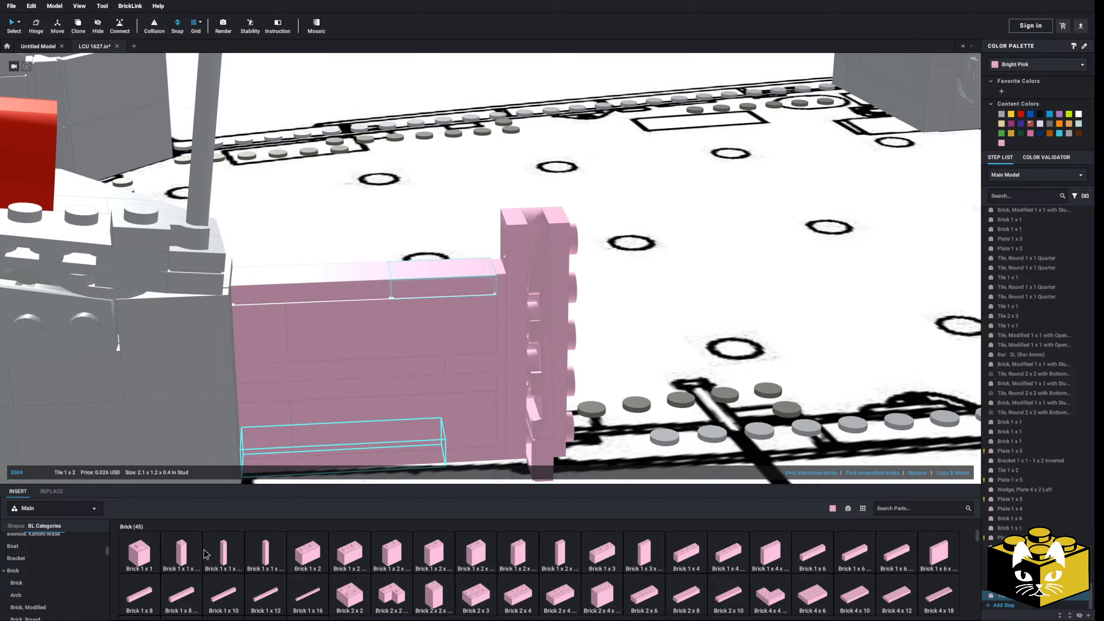
{"action": "left_click_drag", "start_coordinate": [222, 551], "coordinate": [501, 238]}
{"action": "scroll", "coordinate": [439, 267], "scroll_direction": "down", "scroll_amount": 3}
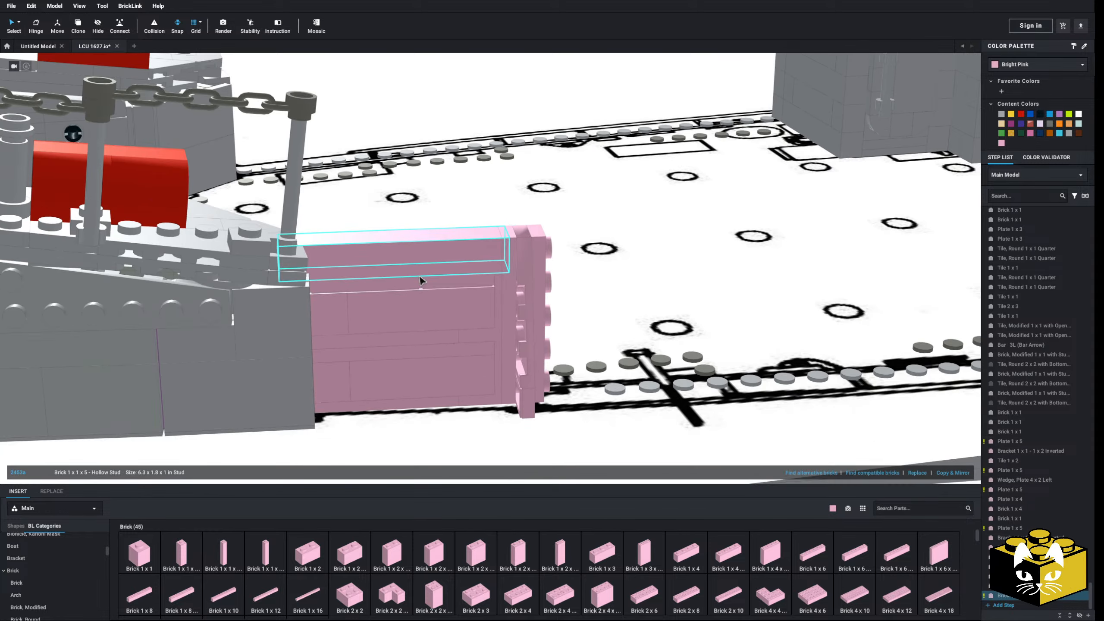
- Split the horizontal Brick 1 x 1 x 5 into separate Brick 1 x 1 parts
{"action": "right_click_drag", "start_coordinate": [419, 276], "coordinate": [344, 303]}
{"action": "right_click", "coordinate": [322, 292]}
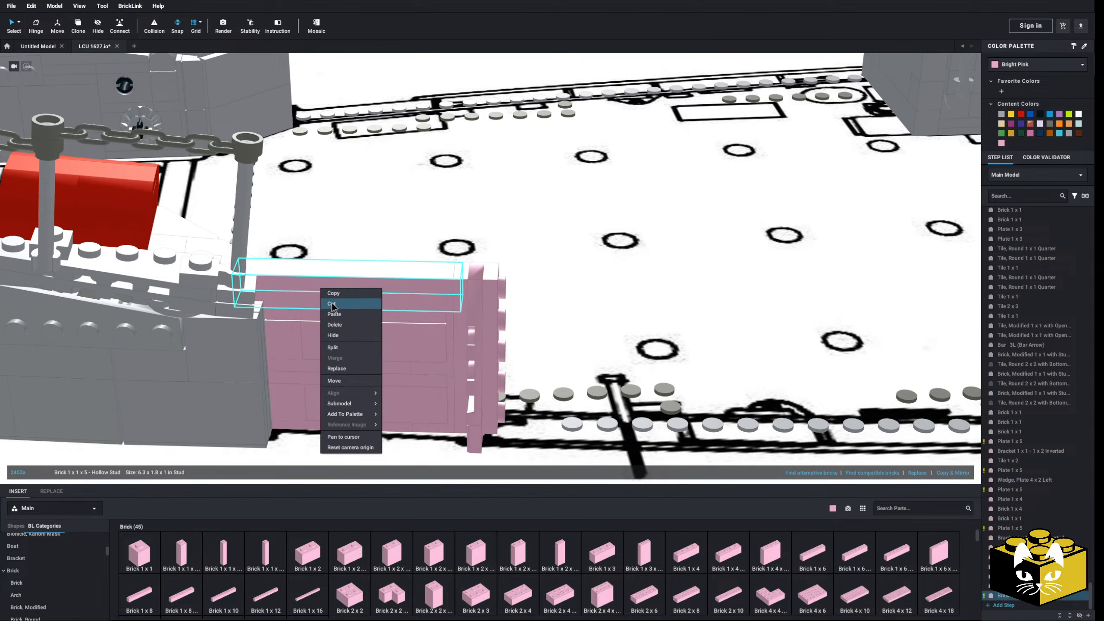
{"action": "left_click", "coordinate": [335, 350]}
{"action": "right_click_drag", "start_coordinate": [333, 347], "coordinate": [303, 341]}
{"action": "middle_click_drag", "start_coordinate": [303, 341], "coordinate": [391, 332]}
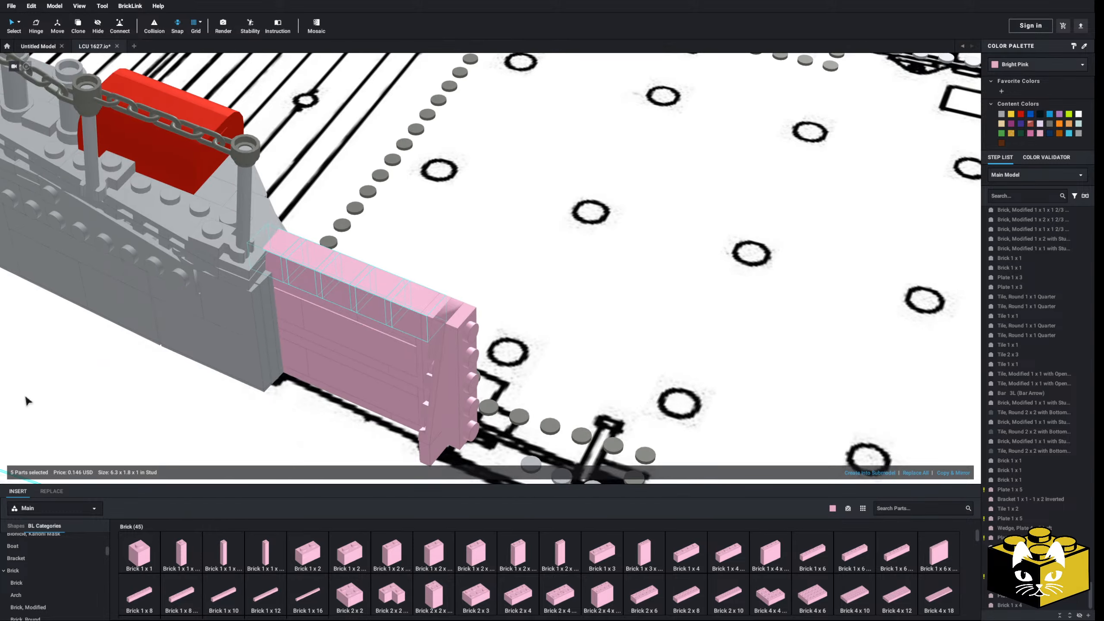
{"action": "middle_click_drag", "start_coordinate": [27, 398], "coordinate": [126, 394]}
{"action": "left_click", "coordinate": [144, 389]}
{"action": "left_click", "coordinate": [544, 288]}
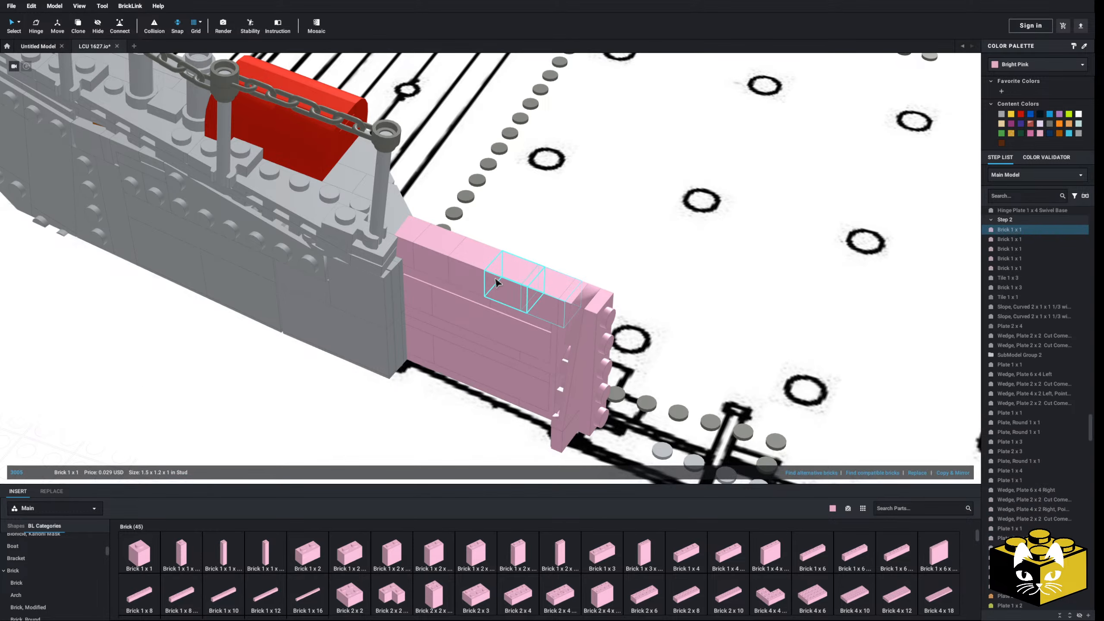
{"action": "left_click", "coordinate": [494, 278], "text": "ctrl"}
{"action": "left_click", "coordinate": [473, 267], "text": "ctrl"}
{"action": "right_click", "coordinate": [444, 260]}
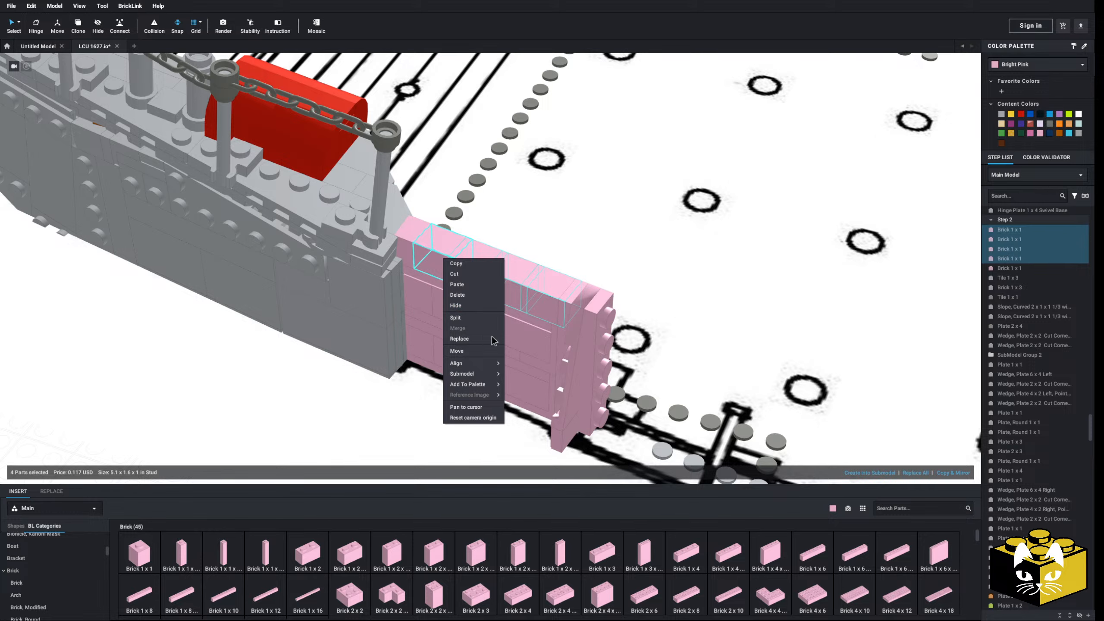
{"action": "left_click", "coordinate": [171, 426]}
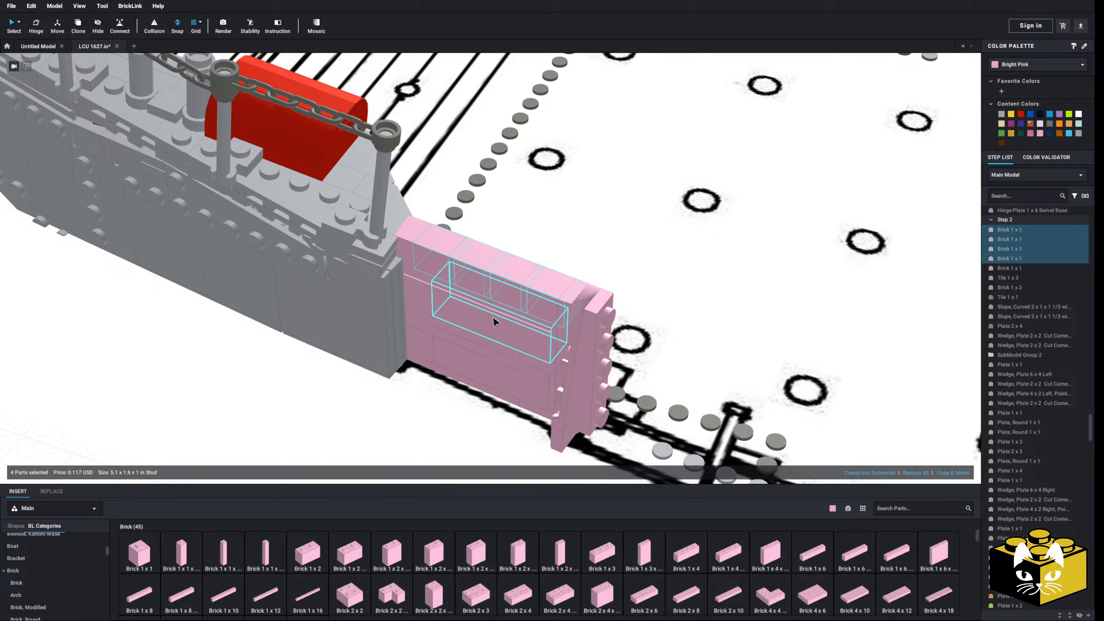
{"action": "left_click", "coordinate": [204, 433]}
- Merge the three top Brick 1 x 1 parts nearest the upright support into a single Brick 1 x 1 x 3
{"action": "left_click", "coordinate": [530, 289]}
{"action": "left_click", "coordinate": [476, 273], "text": "ctrl"}
{"action": "left_click", "coordinate": [476, 271], "text": "ctrl"}
{"action": "right_click_drag", "start_coordinate": [476, 272], "coordinate": [473, 273]}
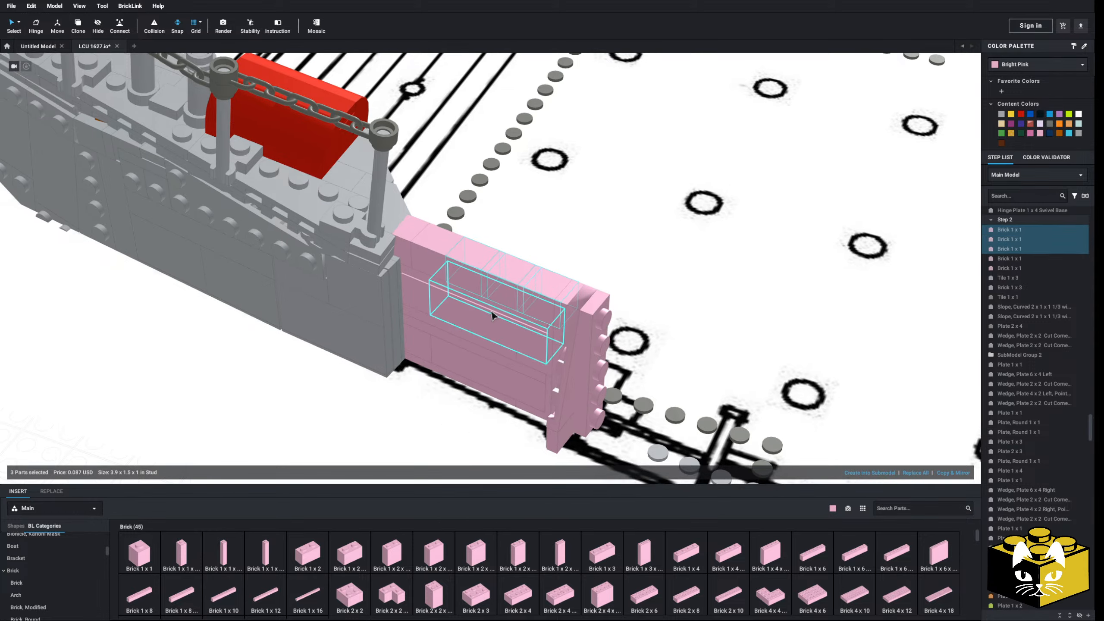
{"action": "right_click", "coordinate": [474, 270]}
{"action": "left_click", "coordinate": [487, 339]}
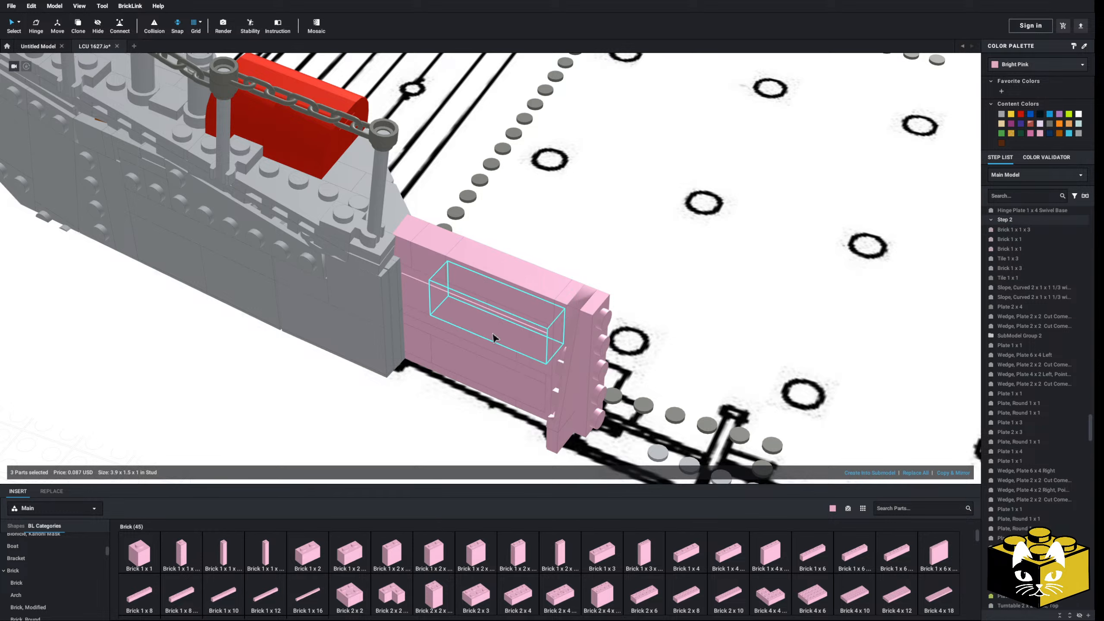
- Split the Brick 1 x 1 nearest the hull into Plate 1 x 1 parts and delete the two that run into the hull
{"action": "right_click", "coordinate": [408, 241]}
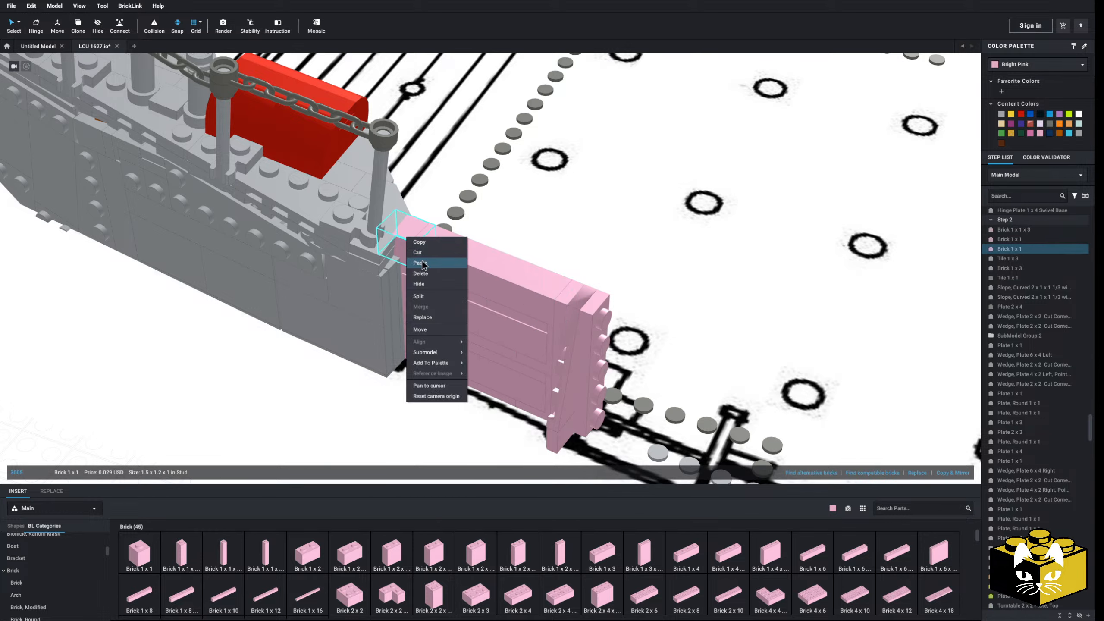
{"action": "left_click", "coordinate": [431, 296]}
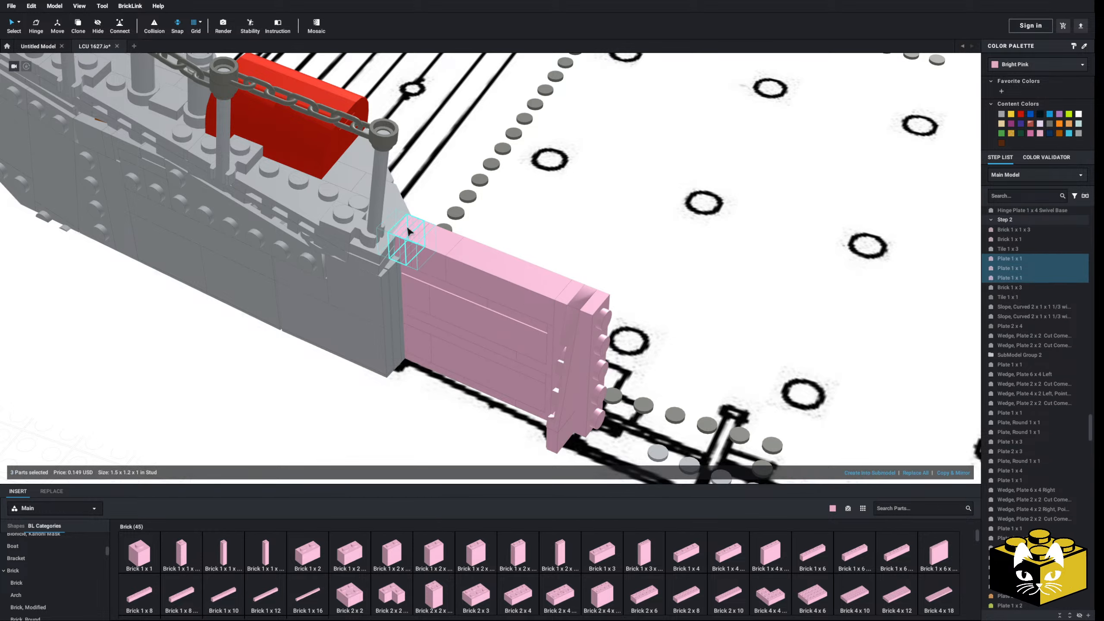
{"action": "left_click", "coordinate": [473, 306]}
{"action": "key", "text": "Escape"}
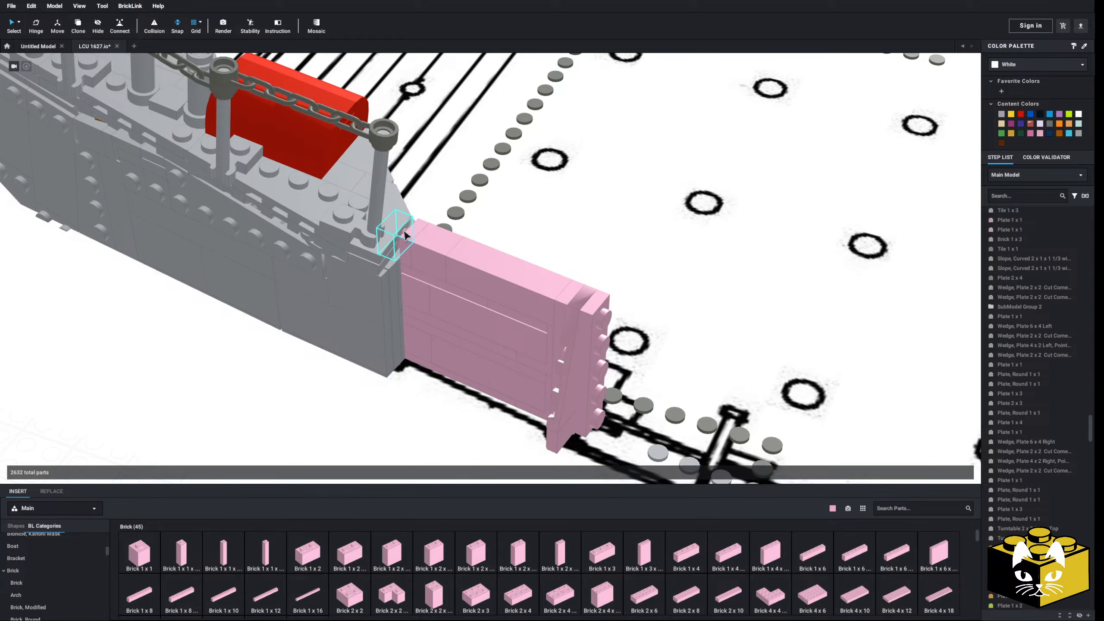
{"action": "left_click", "coordinate": [404, 235]}
{"action": "key", "text": "Delete"}
- Lower the deck plan reference image until it lies beneath the ship's deck
{"action": "scroll", "coordinate": [447, 296], "scroll_direction": "down", "scroll_amount": 10}
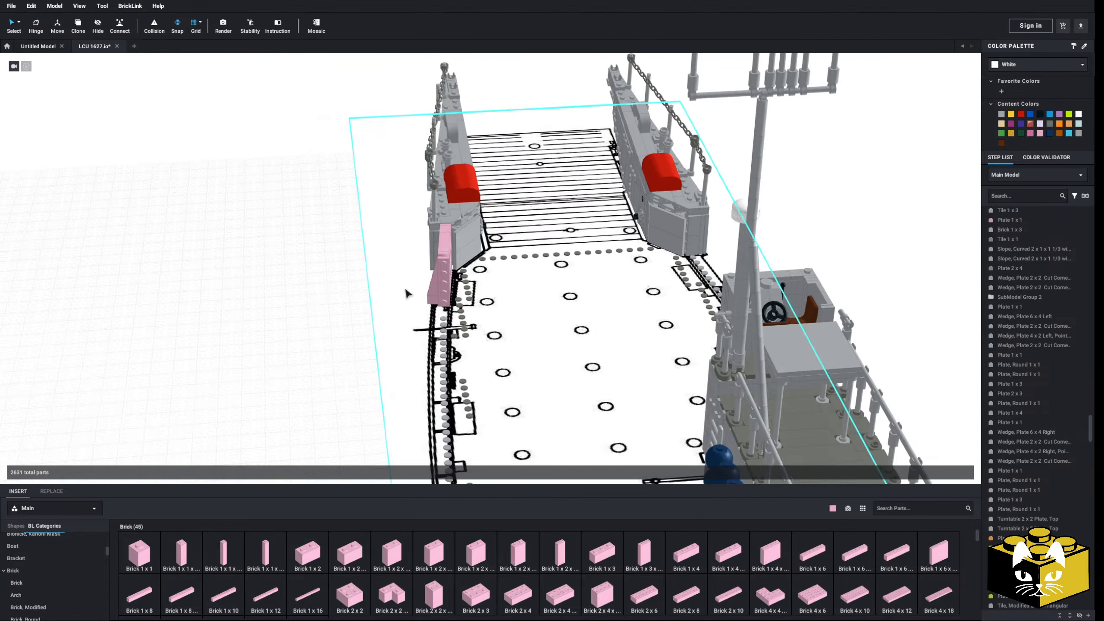
{"action": "right_click_drag", "start_coordinate": [407, 294], "coordinate": [460, 326]}
{"action": "right_click_drag", "start_coordinate": [475, 383], "coordinate": [365, 397]}
{"action": "scroll", "coordinate": [351, 335], "scroll_direction": "up", "scroll_amount": 5}
{"action": "mouse_move", "coordinate": [351, 336]}
{"action": "right_mouse_down"}
{"action": "mouse_move", "coordinate": [367, 339]}
{"action": "mouse_move", "coordinate": [352, 334]}
{"action": "right_mouse_up"}
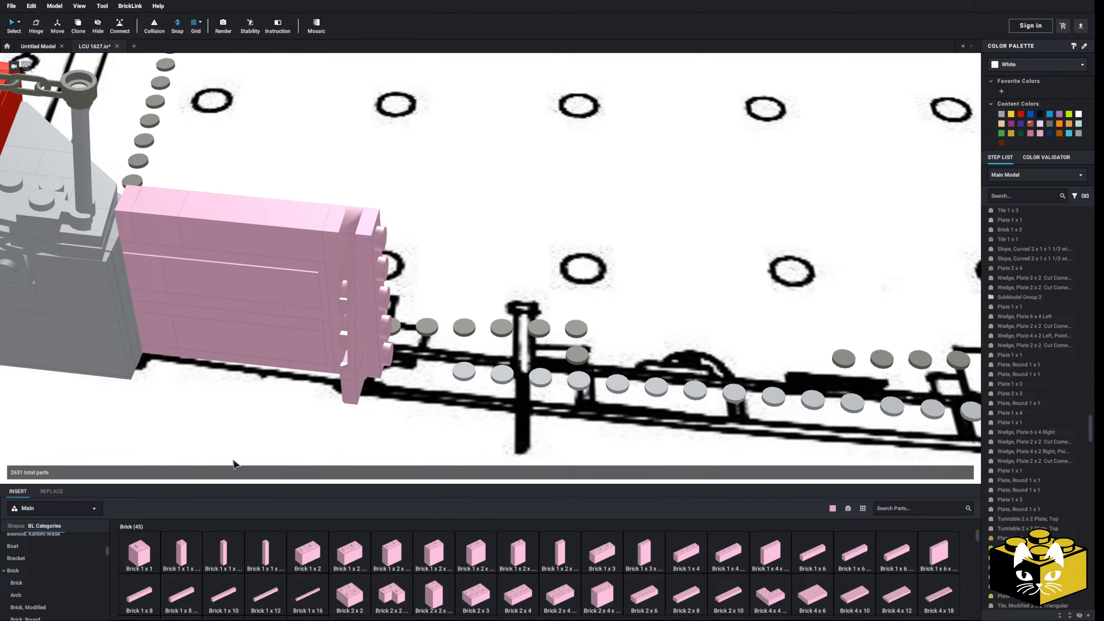
{"action": "scroll", "coordinate": [501, 374], "scroll_direction": "down", "scroll_amount": 5}
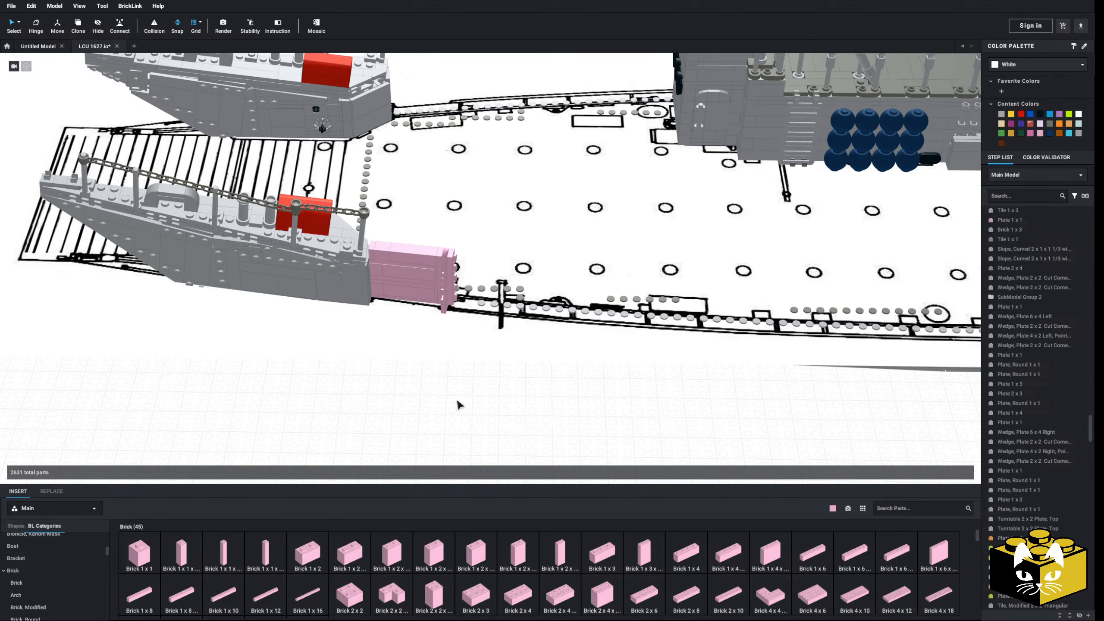
{"action": "mouse_move", "coordinate": [458, 404]}
{"action": "right_mouse_down"}
{"action": "mouse_move", "coordinate": [460, 353]}
{"action": "mouse_move", "coordinate": [460, 409]}
{"action": "mouse_move", "coordinate": [474, 400]}
{"action": "mouse_move", "coordinate": [436, 409]}
{"action": "mouse_move", "coordinate": [429, 401]}
{"action": "mouse_move", "coordinate": [439, 397]}
{"action": "right_mouse_up"}
{"action": "scroll", "coordinate": [440, 391], "scroll_direction": "down", "scroll_amount": 3}
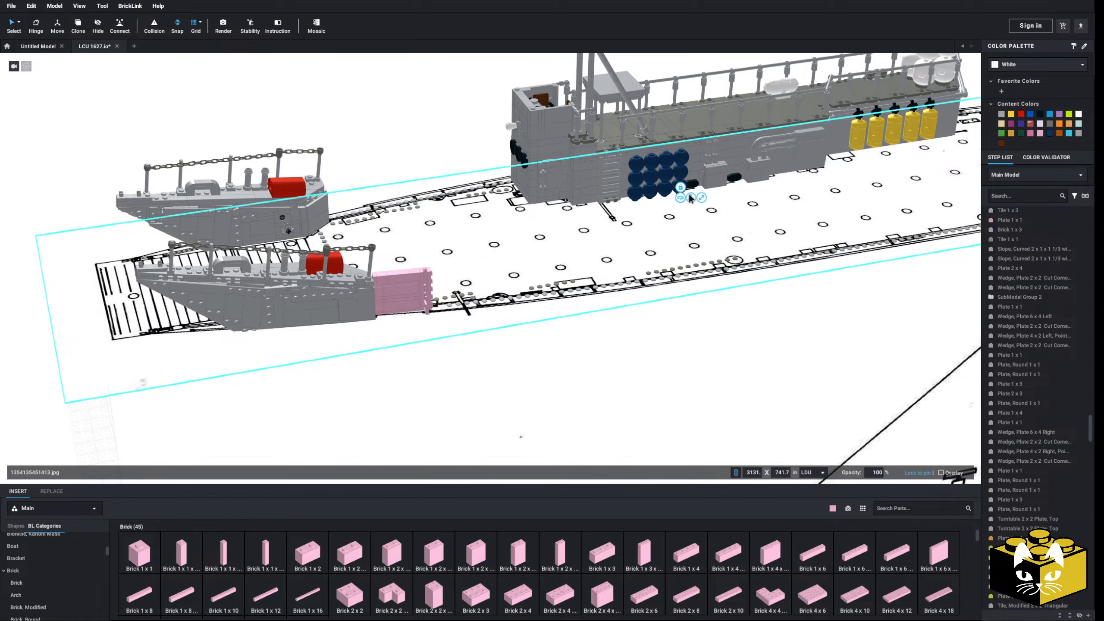
{"action": "left_click_drag", "start_coordinate": [696, 201], "coordinate": [697, 203]}
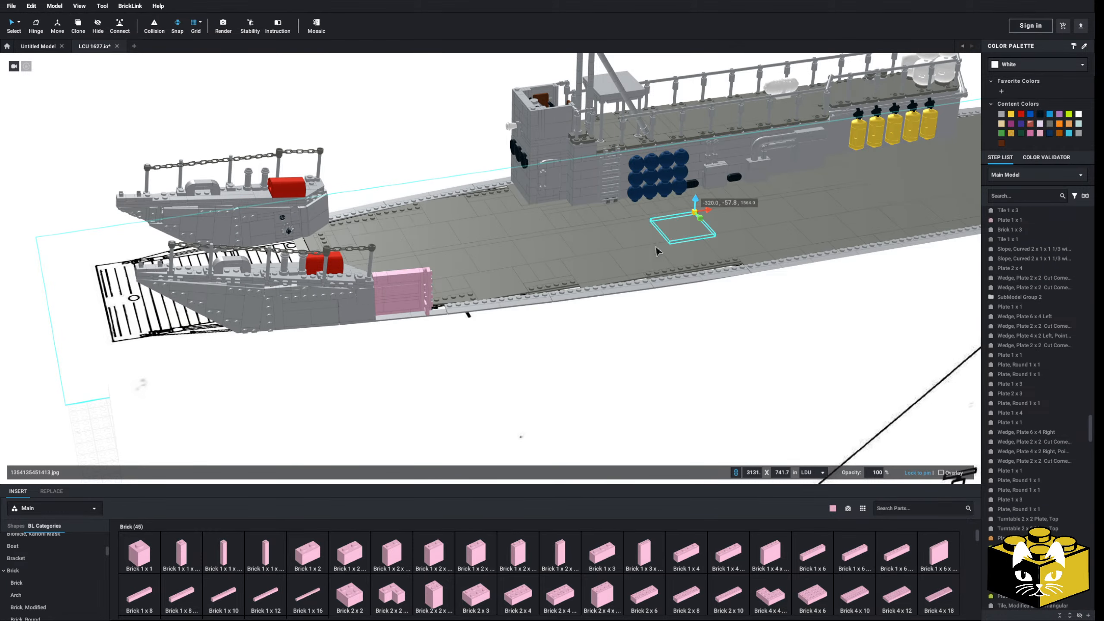
{"action": "left_click", "coordinate": [558, 399]}
- Move the side-elevation reference drawing farther back, away from the ship model
{"action": "scroll", "coordinate": [251, 423], "scroll_direction": "down", "scroll_amount": 5}
{"action": "right_click_drag", "start_coordinate": [254, 384], "coordinate": [383, 416]}
{"action": "scroll", "coordinate": [384, 416], "scroll_direction": "up", "scroll_amount": 4}
{"action": "left_click", "coordinate": [284, 299]}
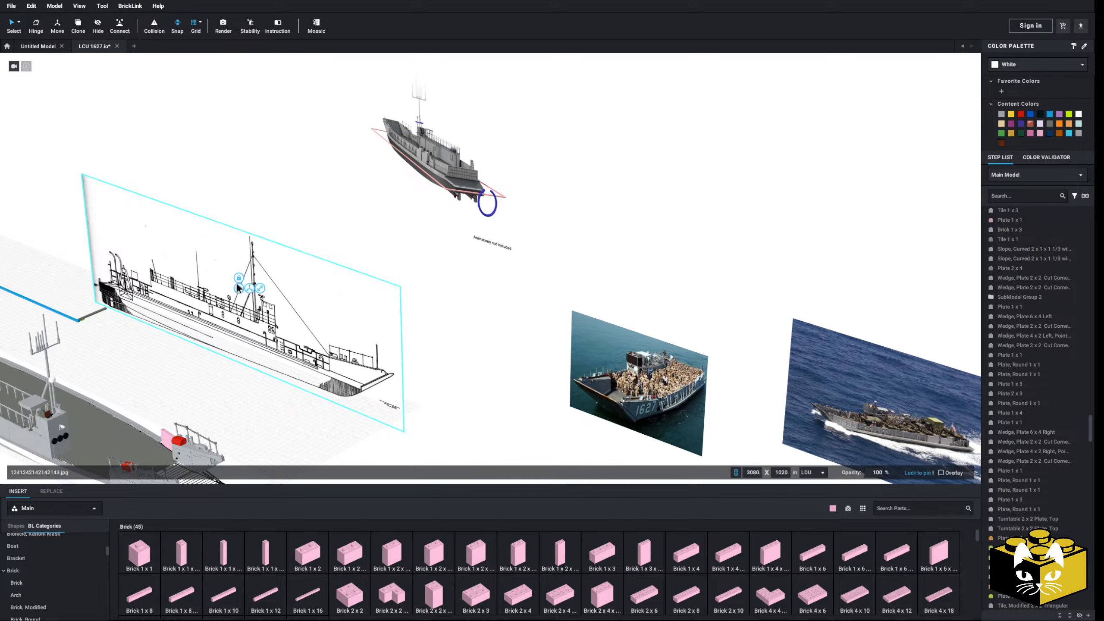
{"action": "left_click_drag", "start_coordinate": [228, 297], "coordinate": [453, 197]}
{"action": "left_click", "coordinate": [334, 382]}
- Move the grey ship render and the empty-deck photo back beside the side-elevation drawing
{"action": "middle_click_drag", "start_coordinate": [306, 417], "coordinate": [389, 362]}
{"action": "scroll", "coordinate": [394, 363], "scroll_direction": "down", "scroll_amount": 4}
{"action": "right_click_drag", "start_coordinate": [432, 364], "coordinate": [485, 382]}
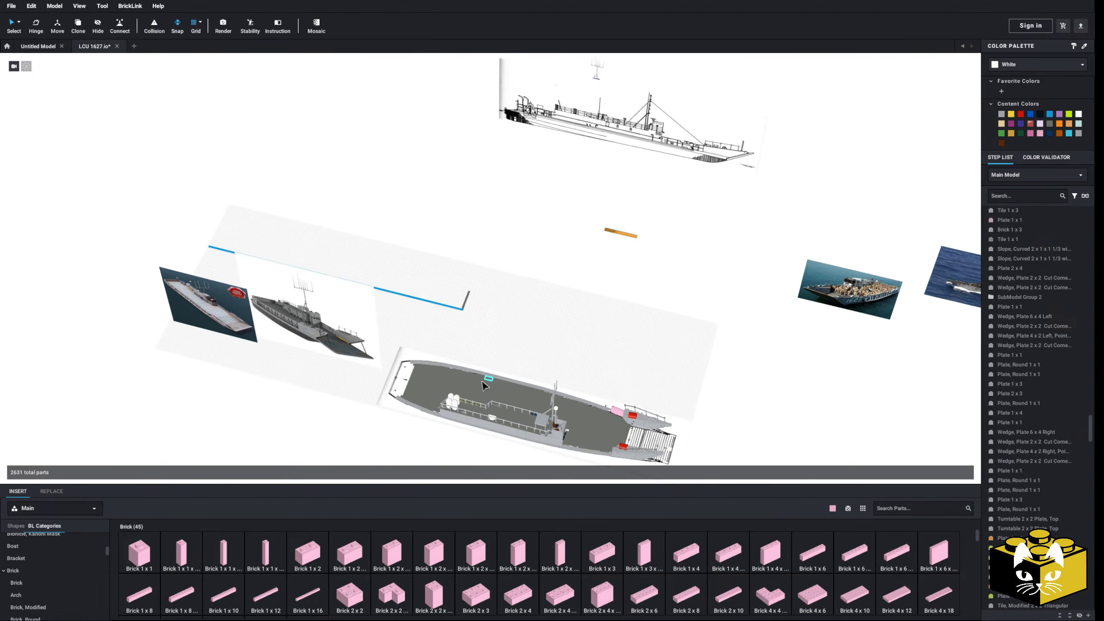
{"action": "left_click_drag", "start_coordinate": [329, 346], "coordinate": [436, 99]}
{"action": "left_click_drag", "start_coordinate": [223, 312], "coordinate": [345, 124]}
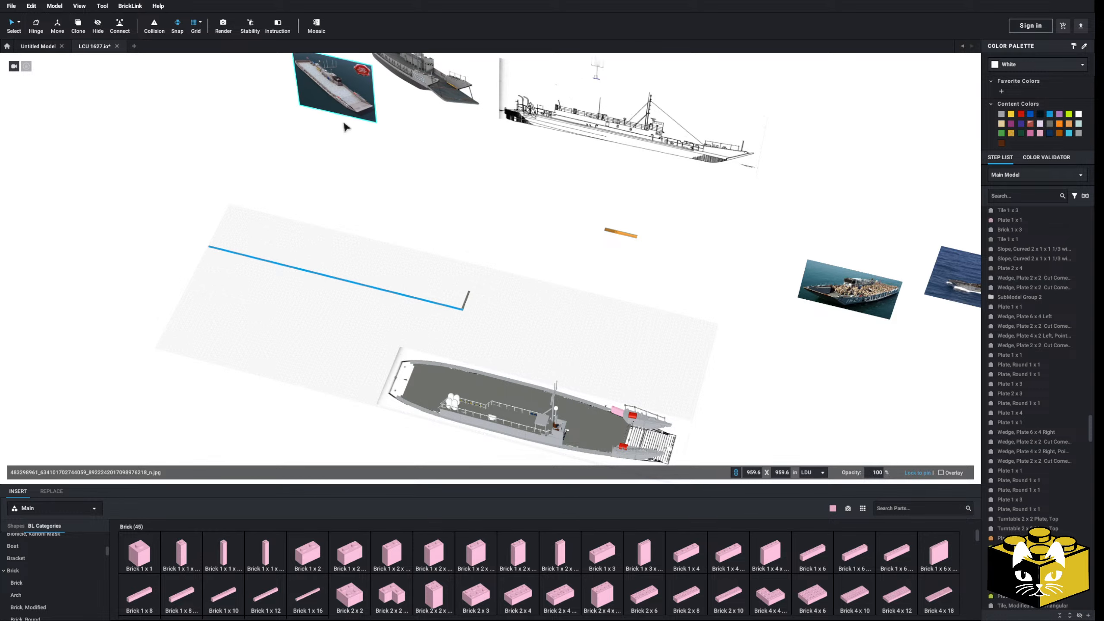
- Move the photo of the ship with a loaded deck back beside the empty-deck photo and the grey render
{"action": "left_click", "coordinate": [713, 209]}
{"action": "middle_click_drag", "start_coordinate": [737, 219], "coordinate": [298, 355]}
{"action": "left_click_drag", "start_coordinate": [378, 430], "coordinate": [112, 324]}
{"action": "middle_click_drag", "start_coordinate": [112, 323], "coordinate": [485, 323]}
{"action": "left_click_drag", "start_coordinate": [491, 314], "coordinate": [322, 211]}
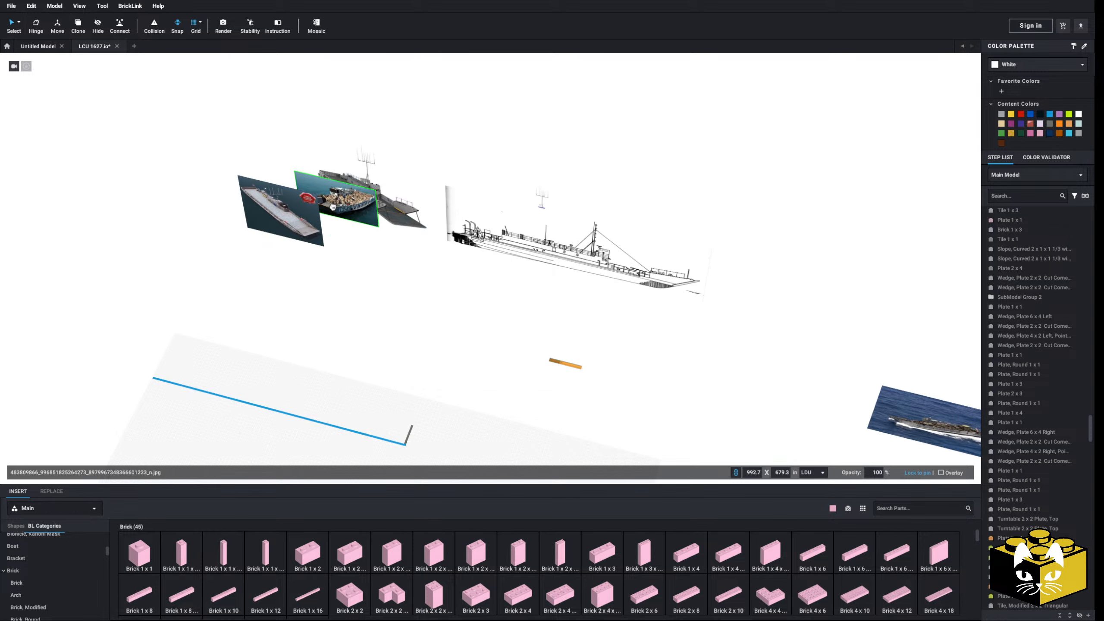
{"action": "left_click", "coordinate": [423, 341]}
- Move the open-sea photo of the ship back to the other reference images near the side-elevation drawing
{"action": "middle_click_drag", "start_coordinate": [423, 342], "coordinate": [173, 287]}
{"action": "left_click_drag", "start_coordinate": [675, 362], "coordinate": [114, 167]}
{"action": "key", "text": "ctrl+z"}
{"action": "left_click_drag", "start_coordinate": [482, 311], "coordinate": [100, 203]}
{"action": "key", "text": "ctrl+z"}
- Delete the part at the pink bulwark's free end and set a three-stud brick with a Brick 1 x 2 above it upright there
{"action": "left_click", "coordinate": [169, 312]}
{"action": "middle_click_drag", "start_coordinate": [169, 311], "coordinate": [266, 293]}
{"action": "right_click_drag", "start_coordinate": [266, 296], "coordinate": [576, 370]}
{"action": "scroll", "coordinate": [576, 369], "scroll_direction": "up", "scroll_amount": 10}
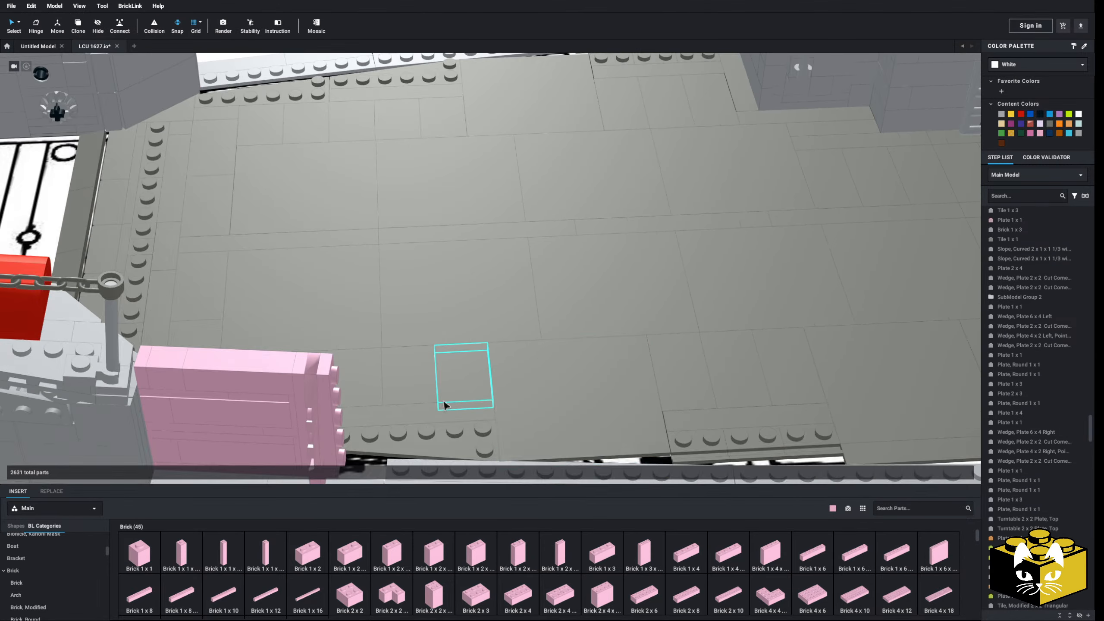
{"action": "right_click_drag", "start_coordinate": [443, 401], "coordinate": [438, 378]}
{"action": "middle_click_drag", "start_coordinate": [438, 378], "coordinate": [461, 388]}
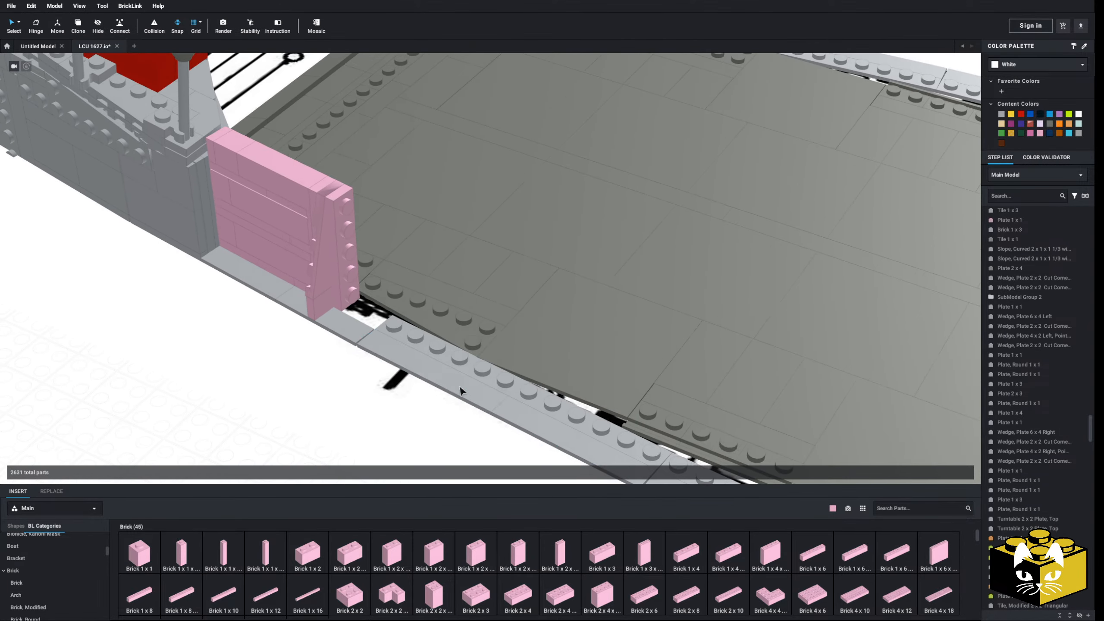
{"action": "middle_click_drag", "start_coordinate": [370, 376], "coordinate": [404, 373]}
{"action": "key", "text": "Delete"}
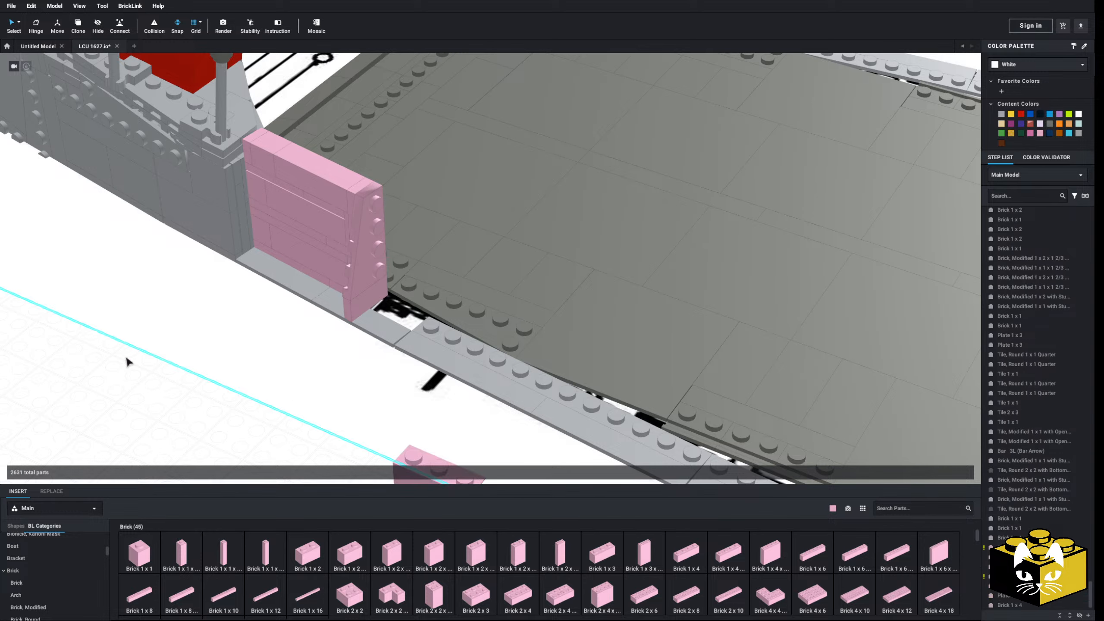
{"action": "left_click_drag", "start_coordinate": [127, 362], "coordinate": [404, 277]}
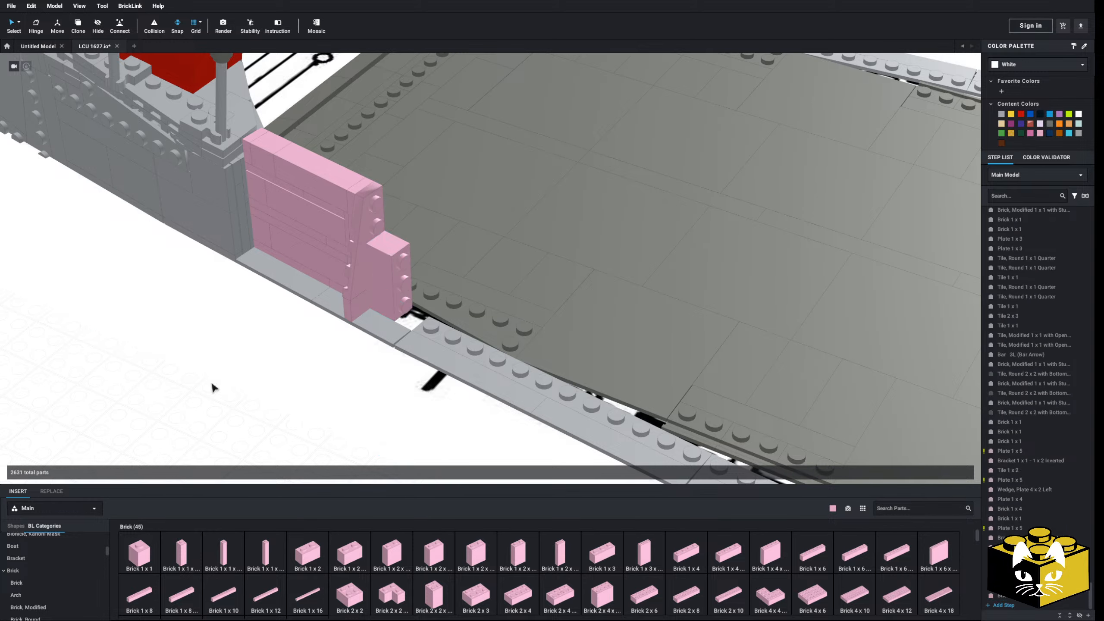
{"action": "left_click_drag", "start_coordinate": [307, 564], "coordinate": [394, 219]}
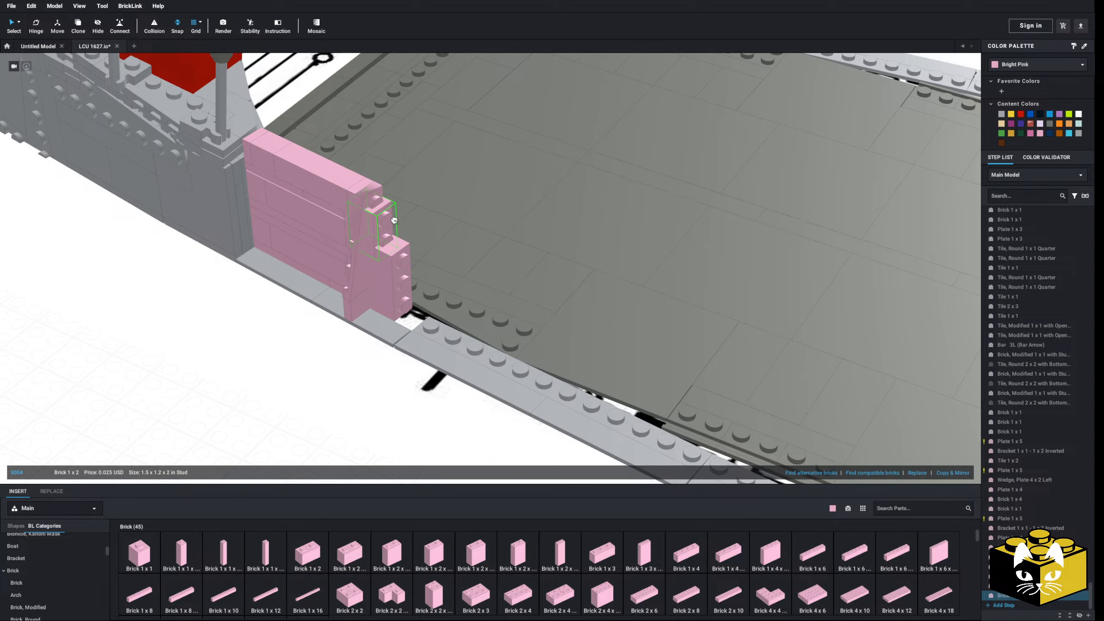
- Copy the upright Plate 1 x 5 of the bulwark and paste it onto the end of the new bricks
{"action": "right_click", "coordinate": [353, 195]}
{"action": "left_click", "coordinate": [366, 209]}
{"action": "scroll", "coordinate": [322, 269], "scroll_direction": "down", "scroll_amount": 3}
{"action": "right_click", "coordinate": [267, 349]}
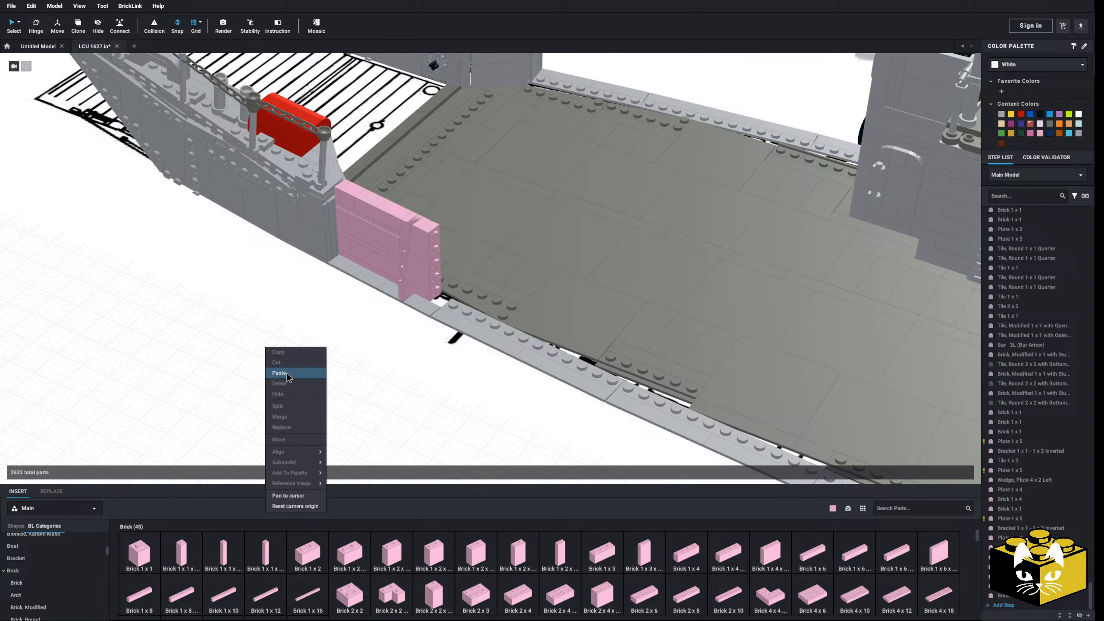
{"action": "left_click", "coordinate": [281, 375]}
{"action": "scroll", "coordinate": [286, 409], "scroll_direction": "up", "scroll_amount": 2}
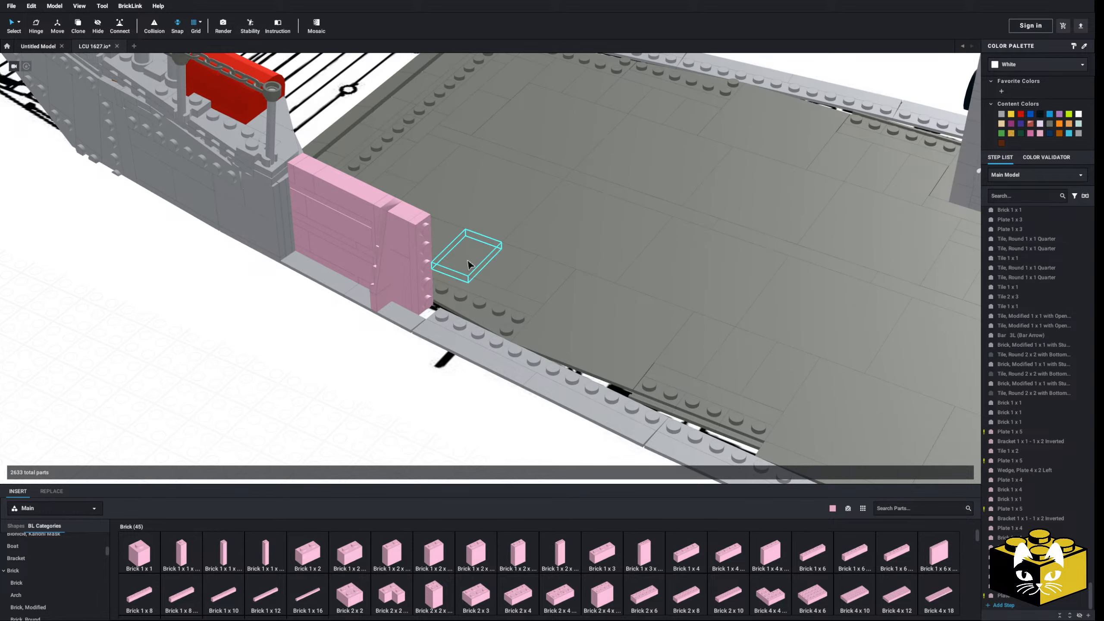
- Copy the two tiles along the bulwark wall's upper edge and paste them upright over the studs at its free end
{"action": "left_click", "coordinate": [331, 203], "text": "ctrl"}
{"action": "right_click", "coordinate": [328, 203]}
{"action": "left_click", "coordinate": [338, 208]}
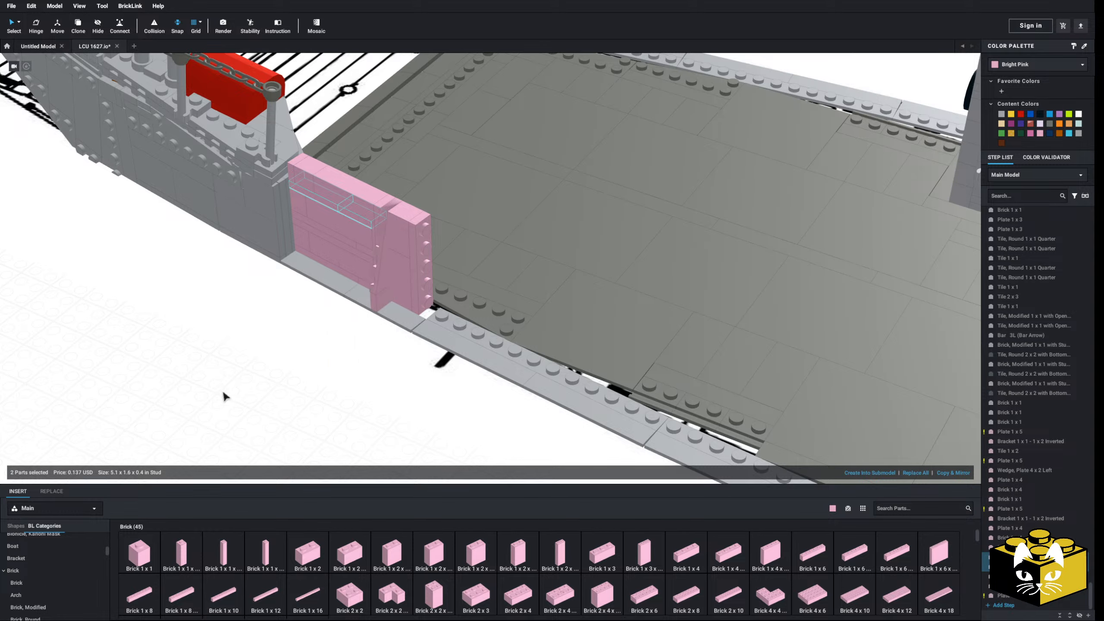
{"action": "right_click", "coordinate": [217, 395]}
{"action": "left_click", "coordinate": [244, 422]}
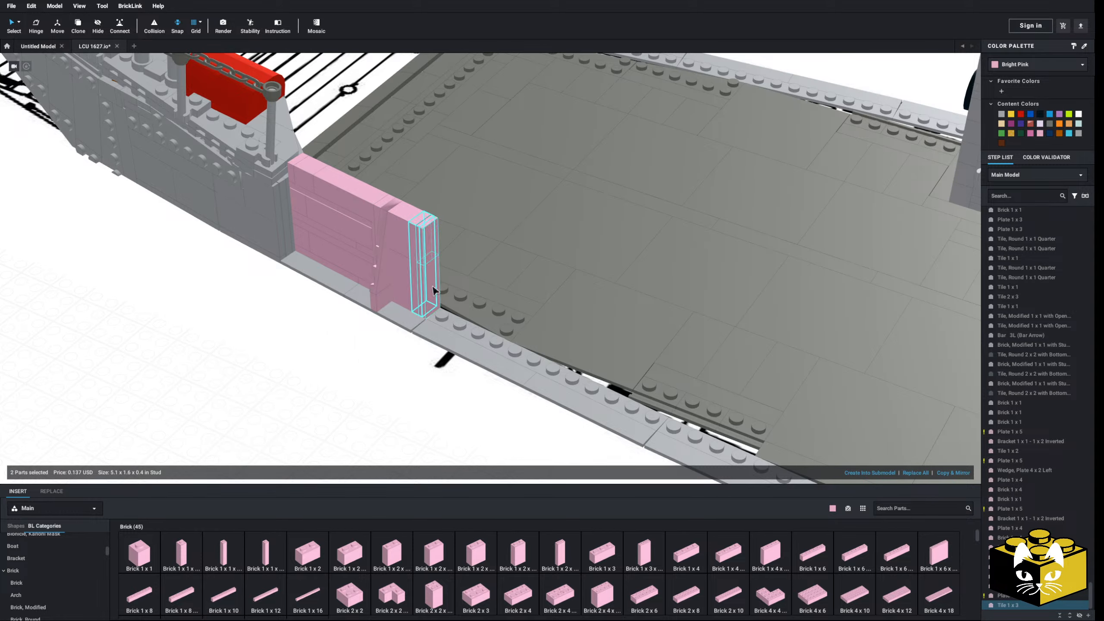
- Raise the deck plan reference image slightly so that it lies just above the ship's deck
{"action": "scroll", "coordinate": [257, 423], "scroll_direction": "down", "scroll_amount": 5}
{"action": "right_click_drag", "start_coordinate": [258, 423], "coordinate": [391, 417]}
{"action": "scroll", "coordinate": [461, 423], "scroll_direction": "up", "scroll_amount": 5}
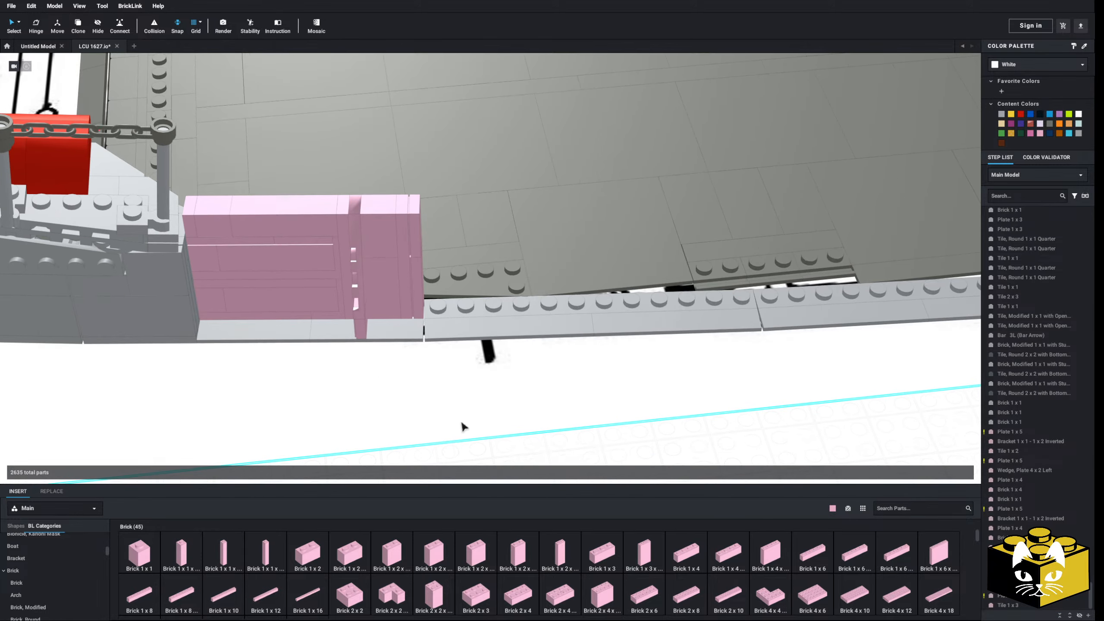
{"action": "scroll", "coordinate": [461, 426], "scroll_direction": "down", "scroll_amount": 3}
{"action": "middle_click_drag", "start_coordinate": [529, 328], "coordinate": [469, 359]}
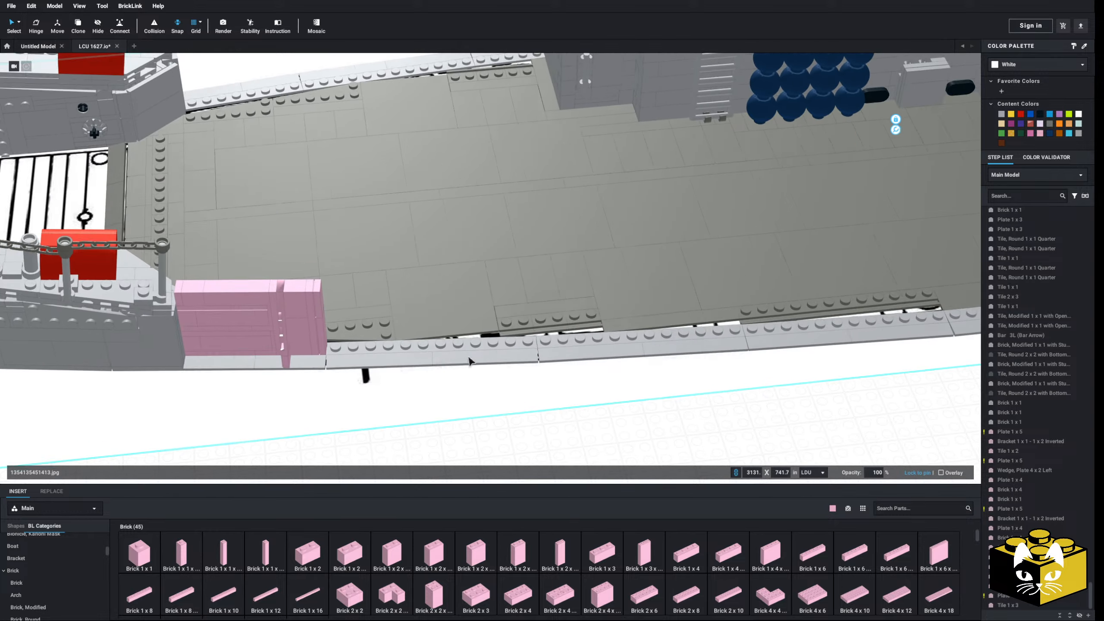
{"action": "right_click_drag", "start_coordinate": [469, 359], "coordinate": [517, 338]}
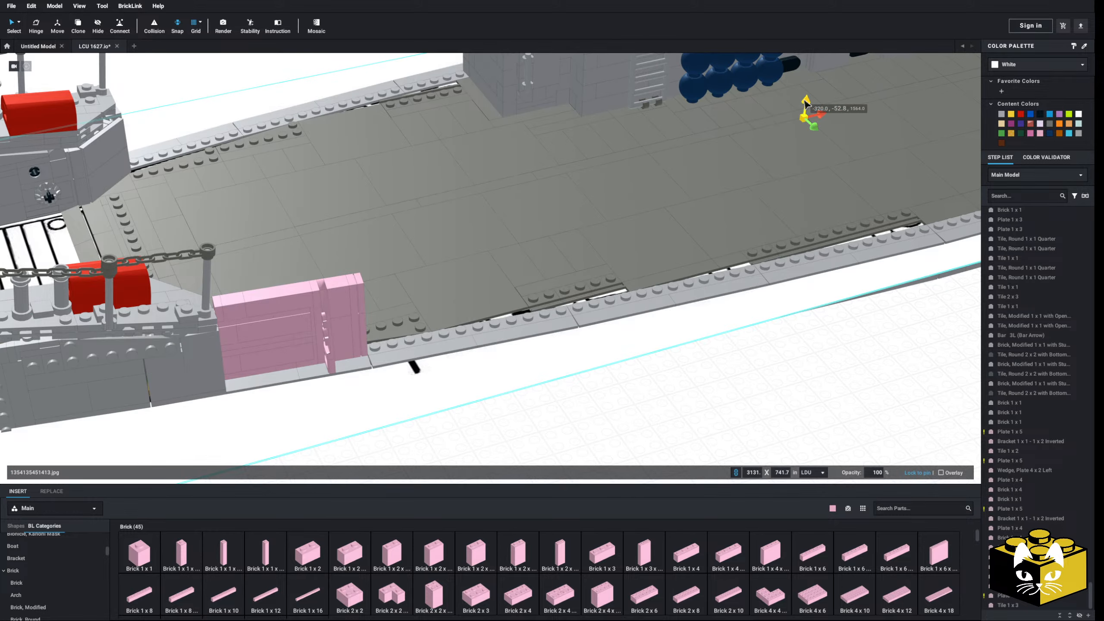
{"action": "left_click_drag", "start_coordinate": [807, 104], "coordinate": [807, 99]}
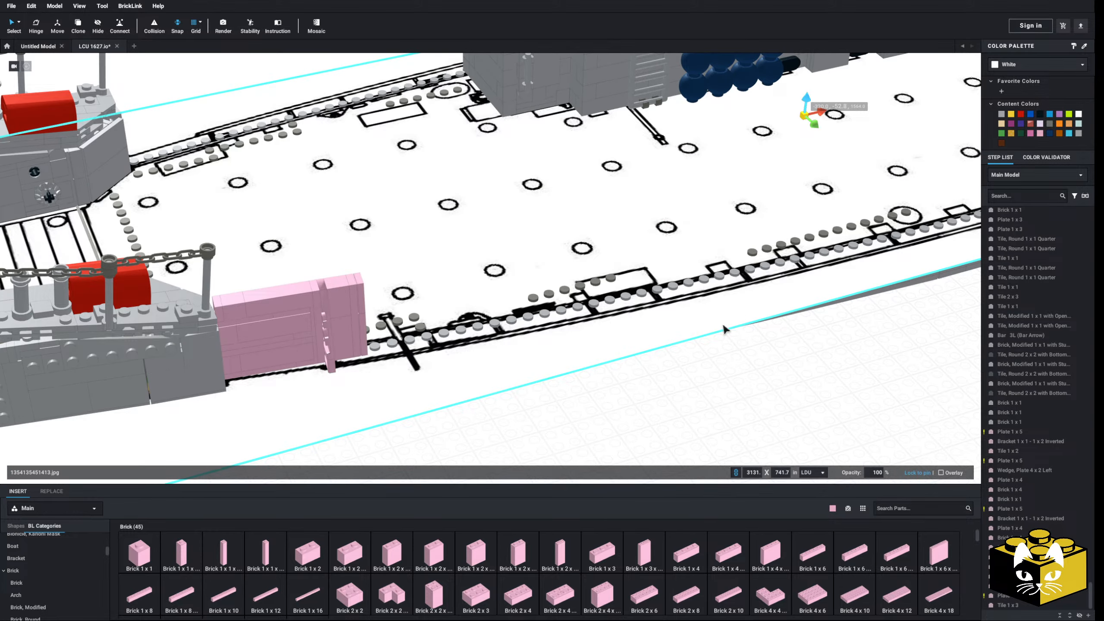
{"action": "left_click", "coordinate": [692, 374]}
- Examine the bulwark and its supports on the deck plan, the side-elevation drawing and the grey stern-view render
{"action": "right_click_drag", "start_coordinate": [691, 374], "coordinate": [671, 386]}
{"action": "middle_click_drag", "start_coordinate": [672, 386], "coordinate": [811, 275]}
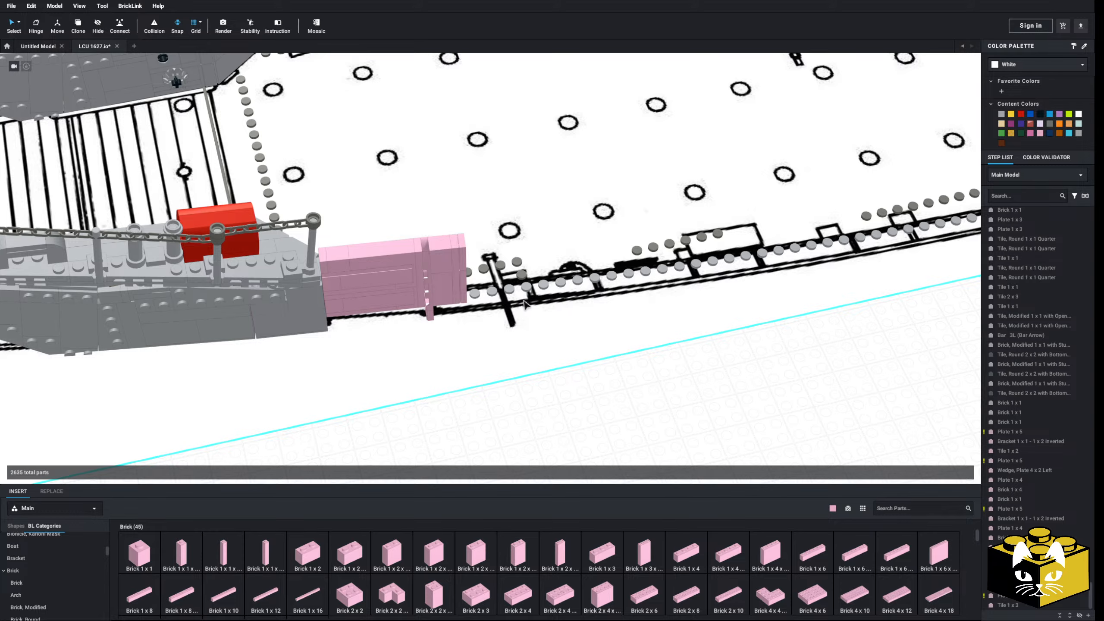
{"action": "scroll", "coordinate": [525, 304], "scroll_direction": "up", "scroll_amount": 6}
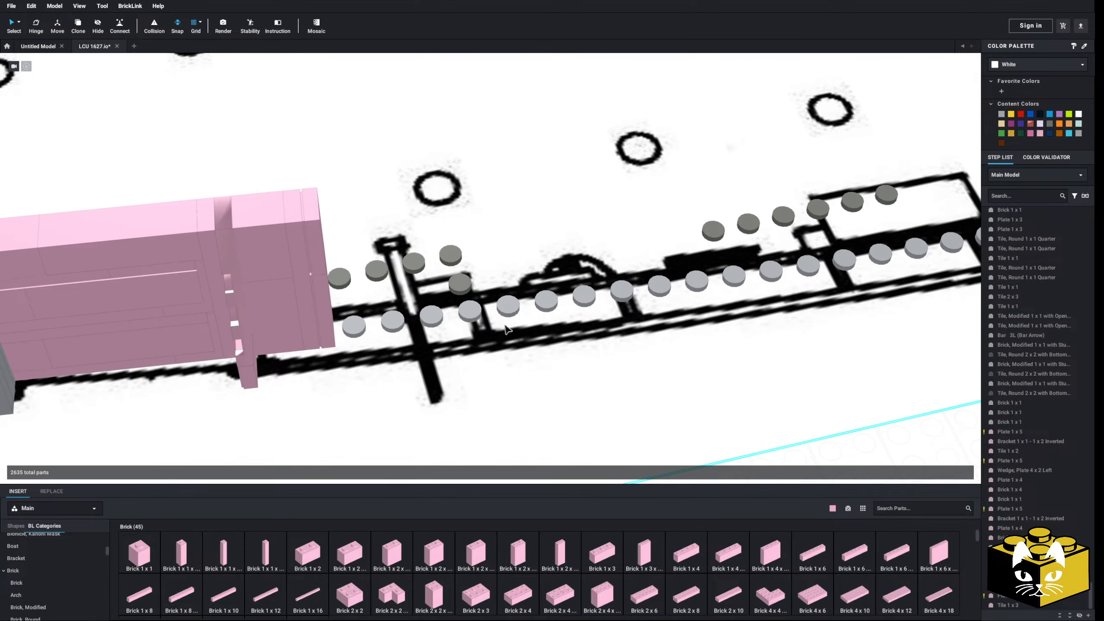
{"action": "scroll", "coordinate": [506, 327], "scroll_direction": "down", "scroll_amount": 8}
{"action": "middle_click_drag", "start_coordinate": [598, 355], "coordinate": [406, 291]}
{"action": "scroll", "coordinate": [390, 280], "scroll_direction": "down", "scroll_amount": 5}
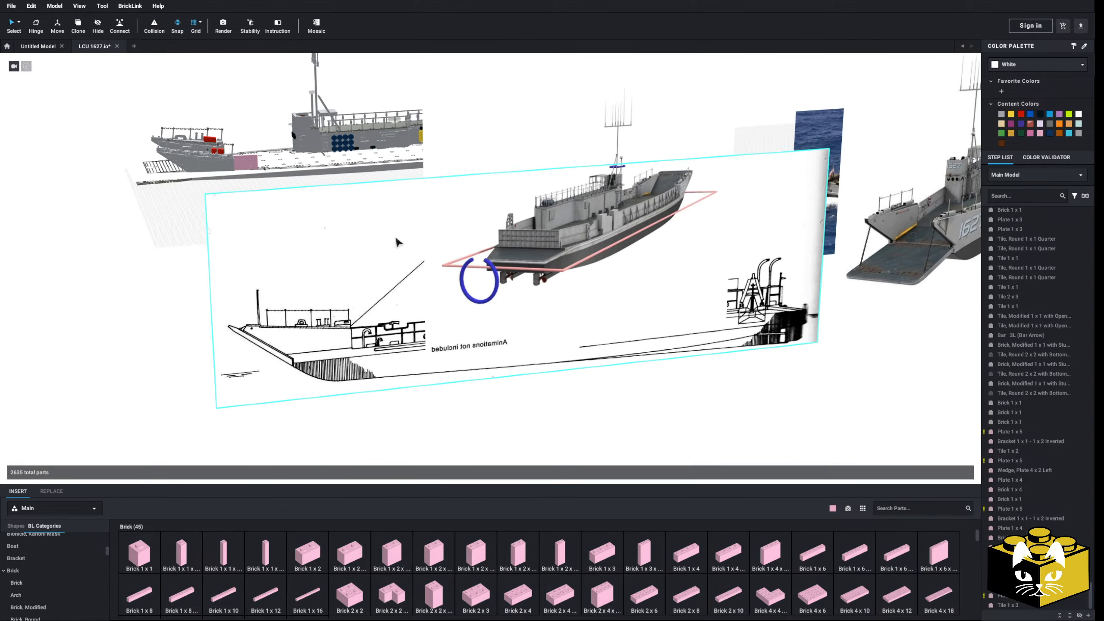
{"action": "scroll", "coordinate": [377, 264], "scroll_direction": "up", "scroll_amount": 5}
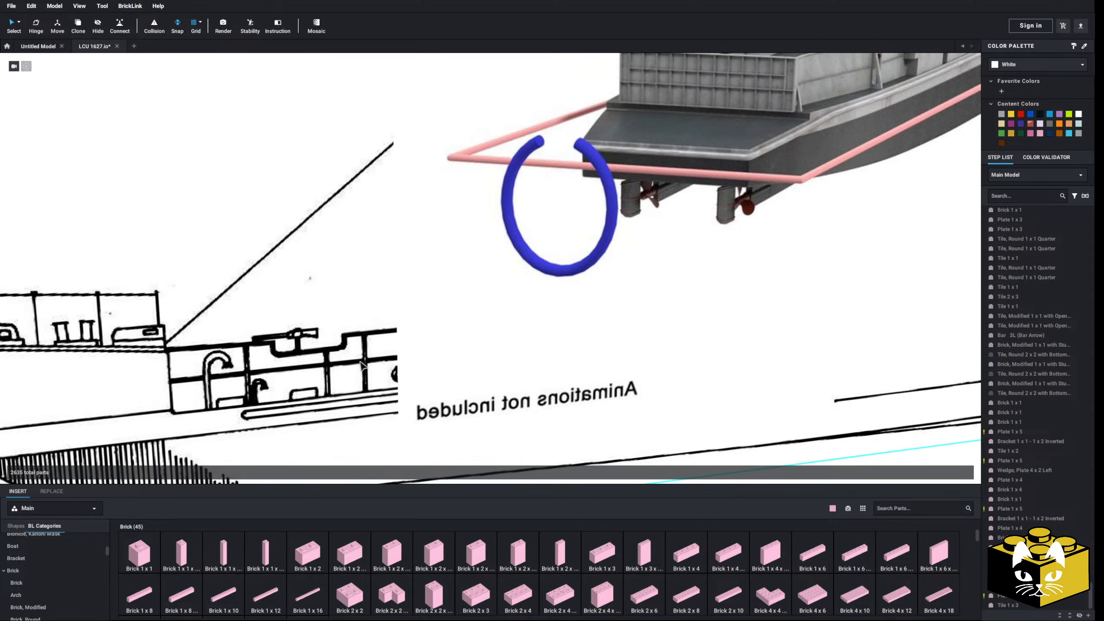
{"action": "scroll", "coordinate": [328, 395], "scroll_direction": "down", "scroll_amount": 5}
{"action": "scroll", "coordinate": [387, 357], "scroll_direction": "up", "scroll_amount": 8}
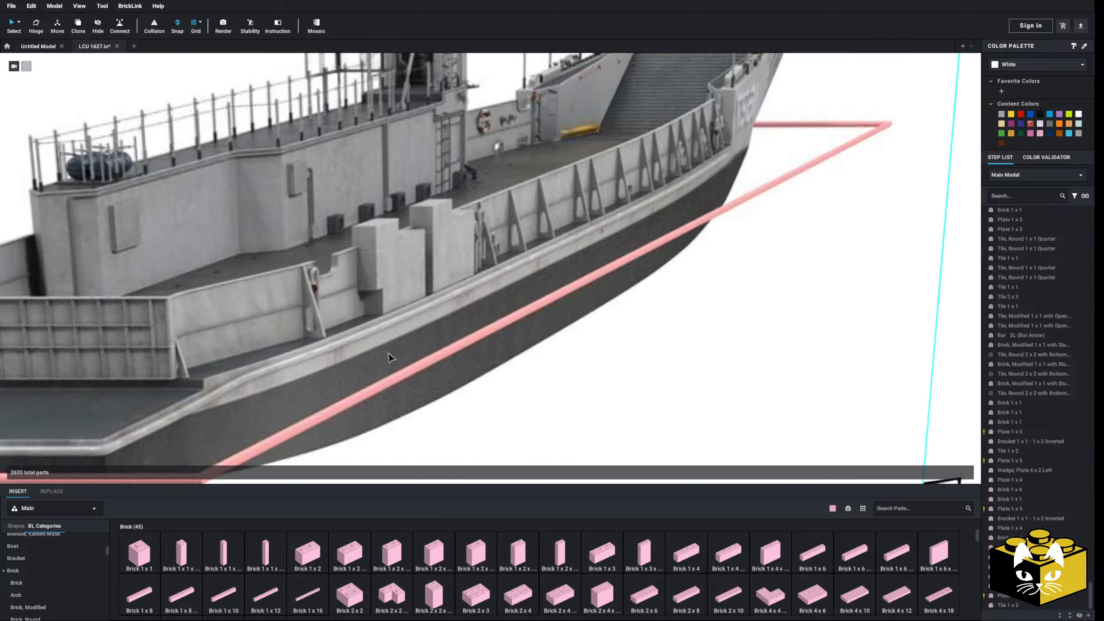
{"action": "scroll", "coordinate": [454, 344], "scroll_direction": "down", "scroll_amount": 6}
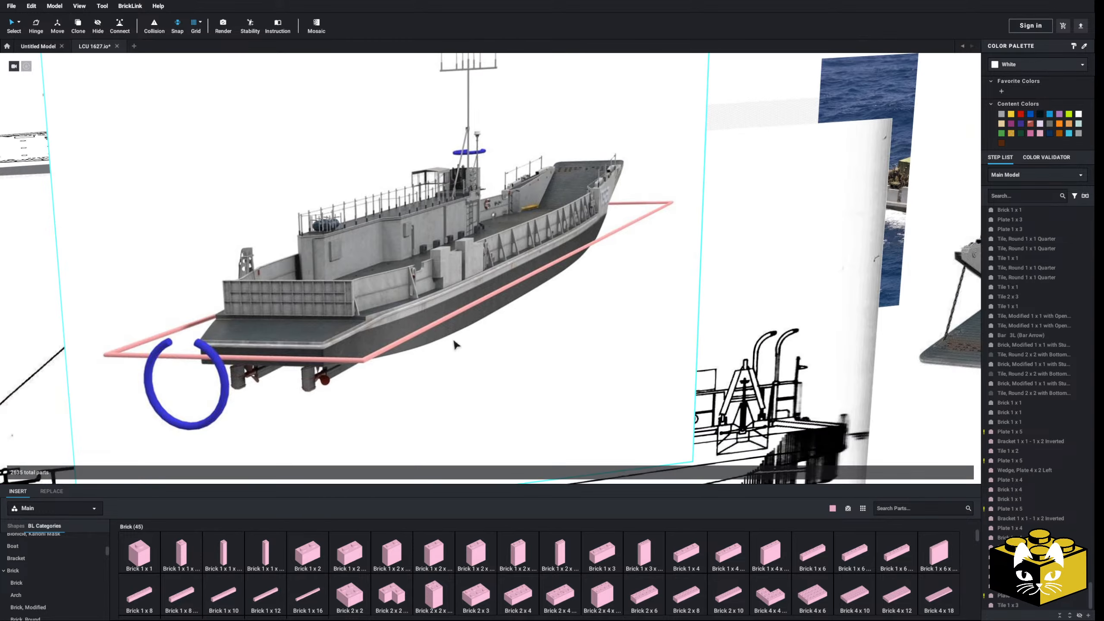
{"action": "scroll", "coordinate": [454, 345], "scroll_direction": "down", "scroll_amount": 3}
- Compare the spacing of the bulwark supports in the bow-view render, the empty-deck photo and the side-elevation drawing
{"action": "right_click_drag", "start_coordinate": [455, 343], "coordinate": [328, 343]}
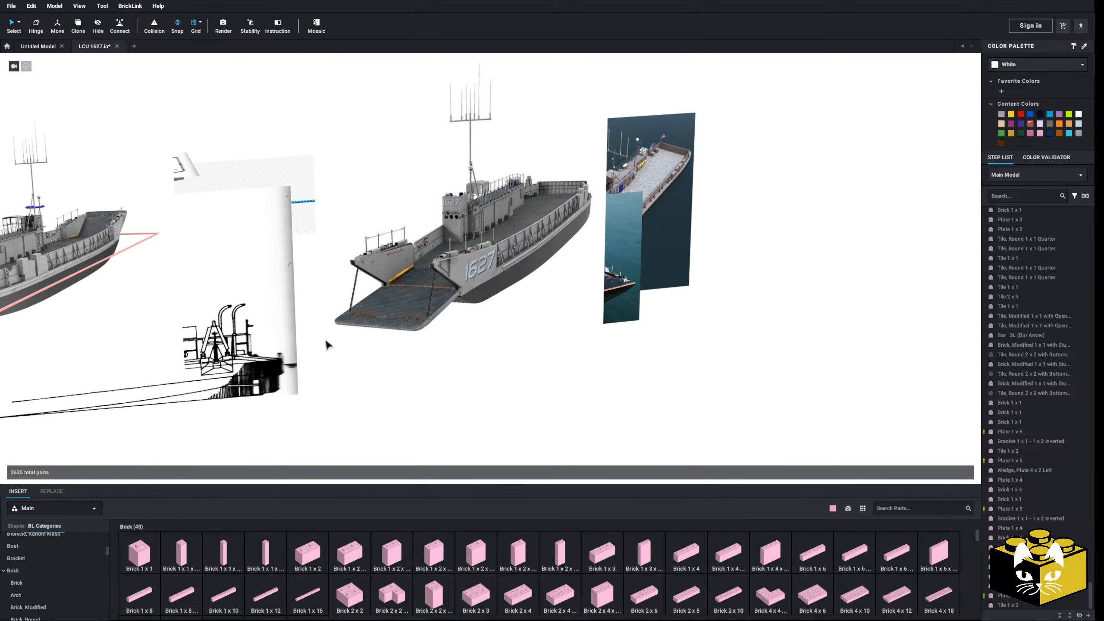
{"action": "scroll", "coordinate": [329, 343], "scroll_direction": "up", "scroll_amount": 8}
{"action": "scroll", "coordinate": [516, 221], "scroll_direction": "down", "scroll_amount": 6}
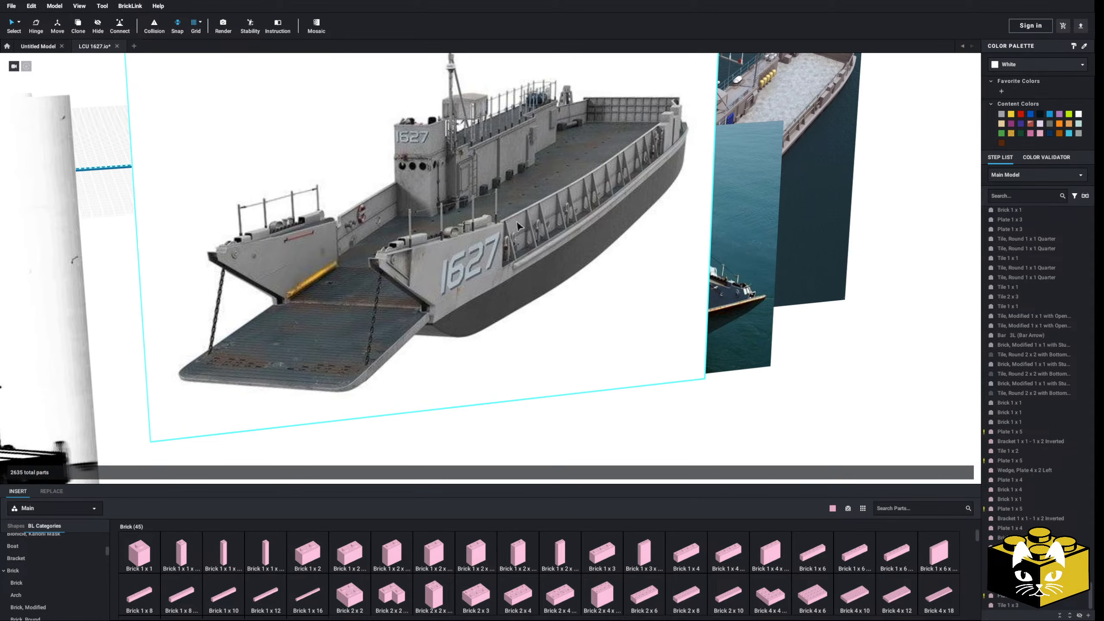
{"action": "scroll", "coordinate": [474, 257], "scroll_direction": "up", "scroll_amount": 8}
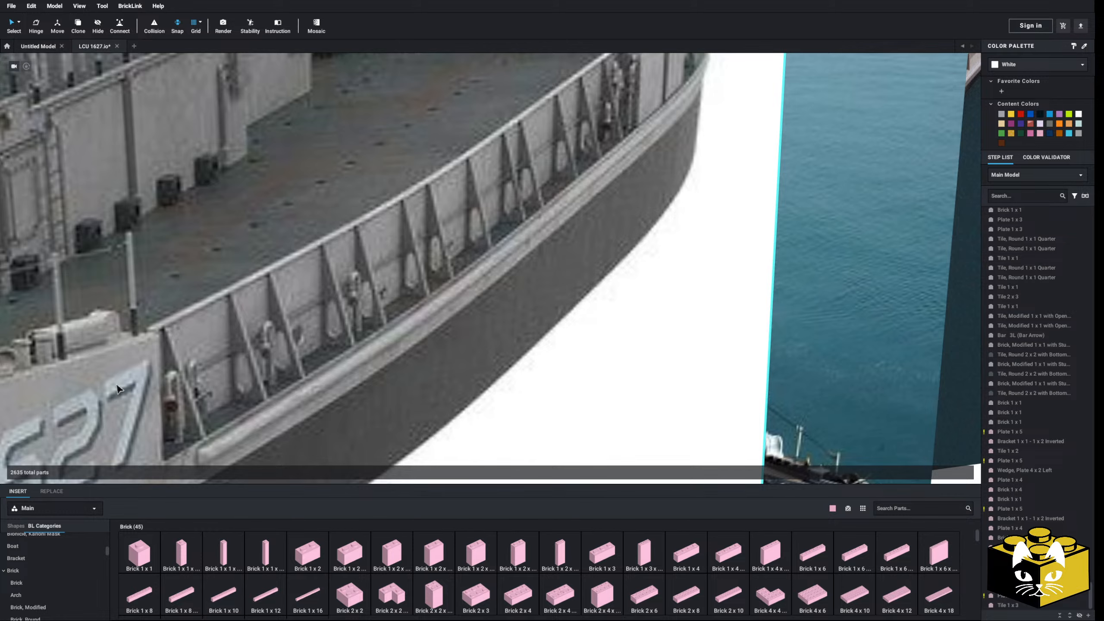
{"action": "scroll", "coordinate": [398, 372], "scroll_direction": "down", "scroll_amount": 7}
{"action": "middle_click_drag", "start_coordinate": [428, 304], "coordinate": [265, 323]}
{"action": "right_click_drag", "start_coordinate": [285, 316], "coordinate": [328, 276]}
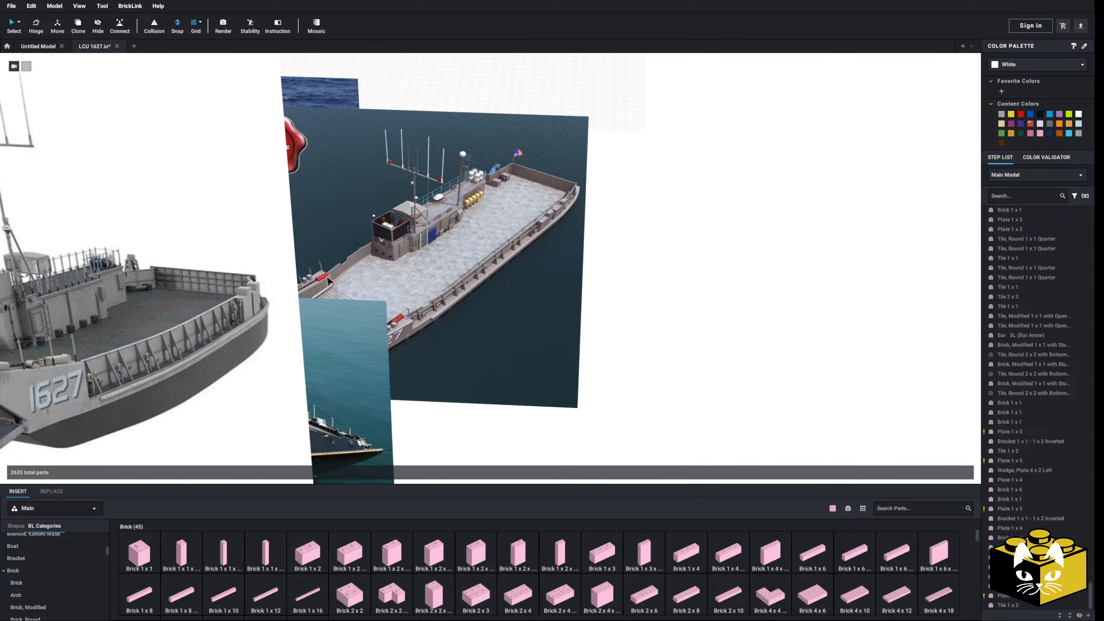
{"action": "scroll", "coordinate": [327, 281], "scroll_direction": "up", "scroll_amount": 8}
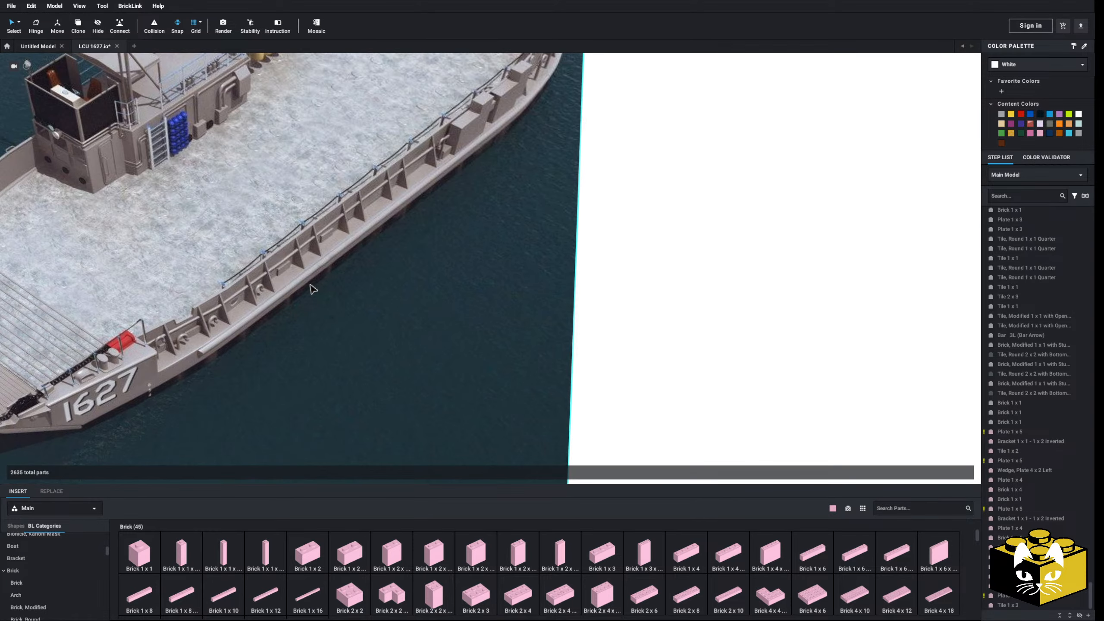
{"action": "scroll", "coordinate": [188, 324], "scroll_direction": "down", "scroll_amount": 3}
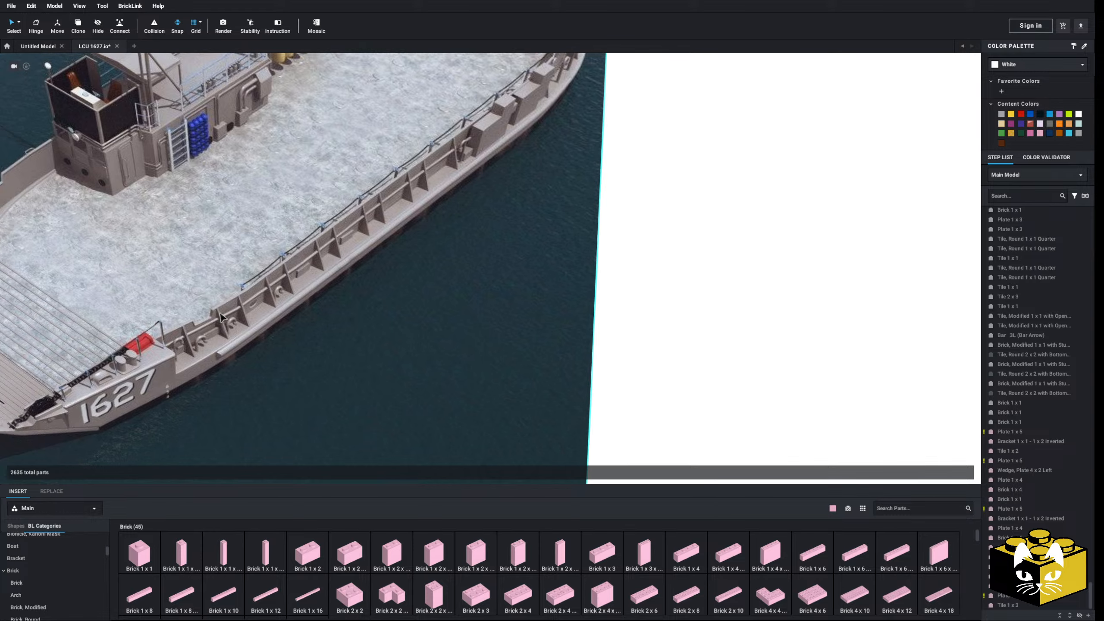
{"action": "scroll", "coordinate": [235, 321], "scroll_direction": "up", "scroll_amount": 2}
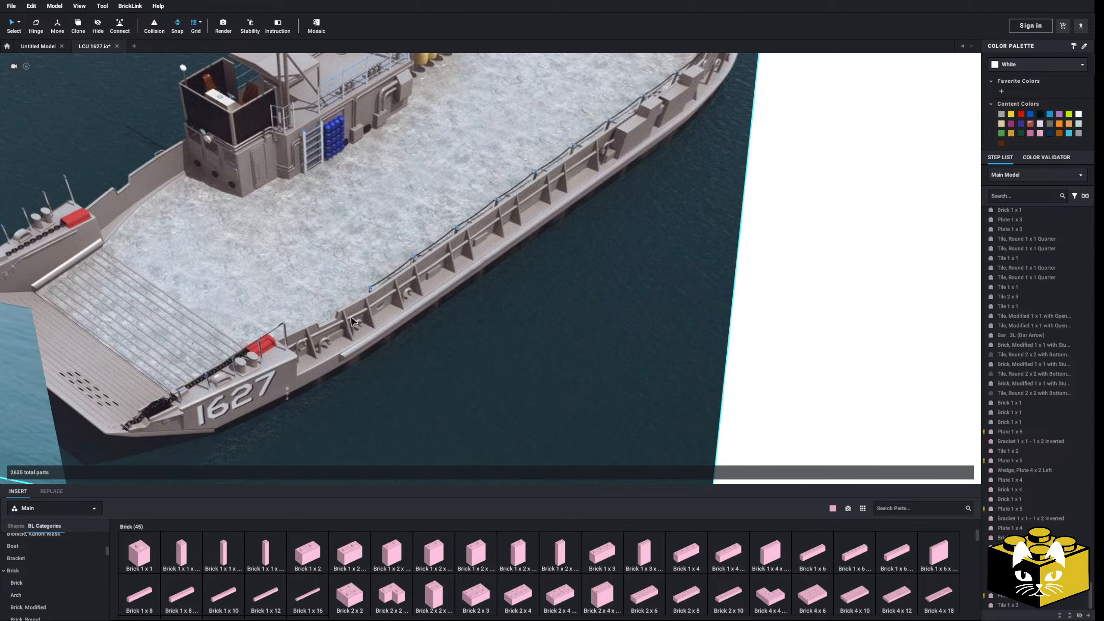
{"action": "scroll", "coordinate": [352, 323], "scroll_direction": "down", "scroll_amount": 10}
{"action": "right_click_drag", "start_coordinate": [345, 328], "coordinate": [373, 338]}
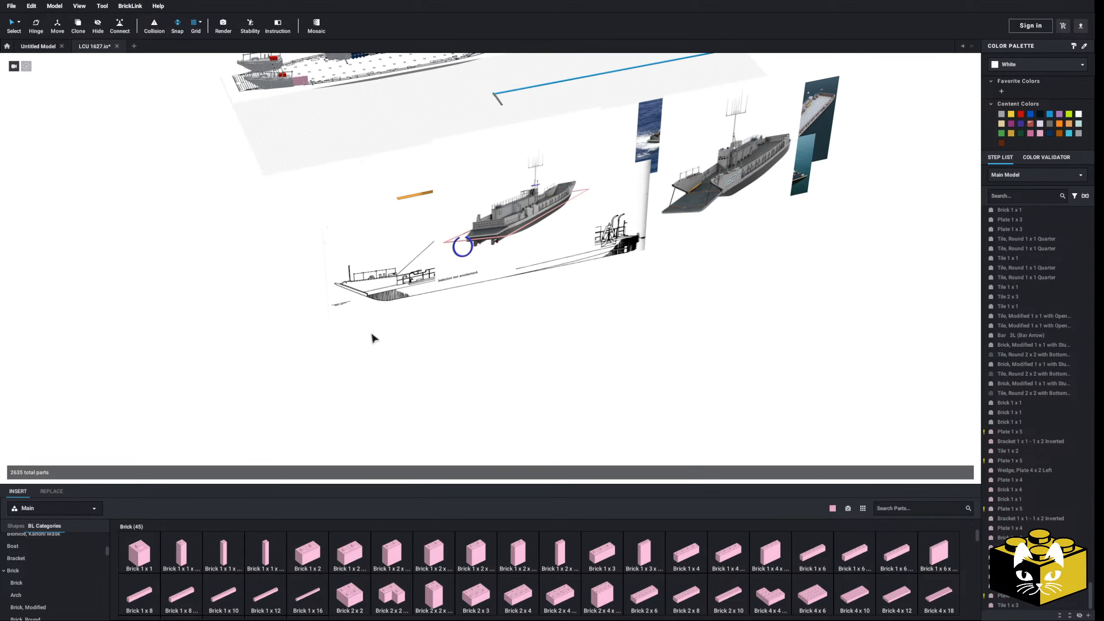
{"action": "scroll", "coordinate": [375, 336], "scroll_direction": "up", "scroll_amount": 3}
{"action": "left_click", "coordinate": [374, 335]}
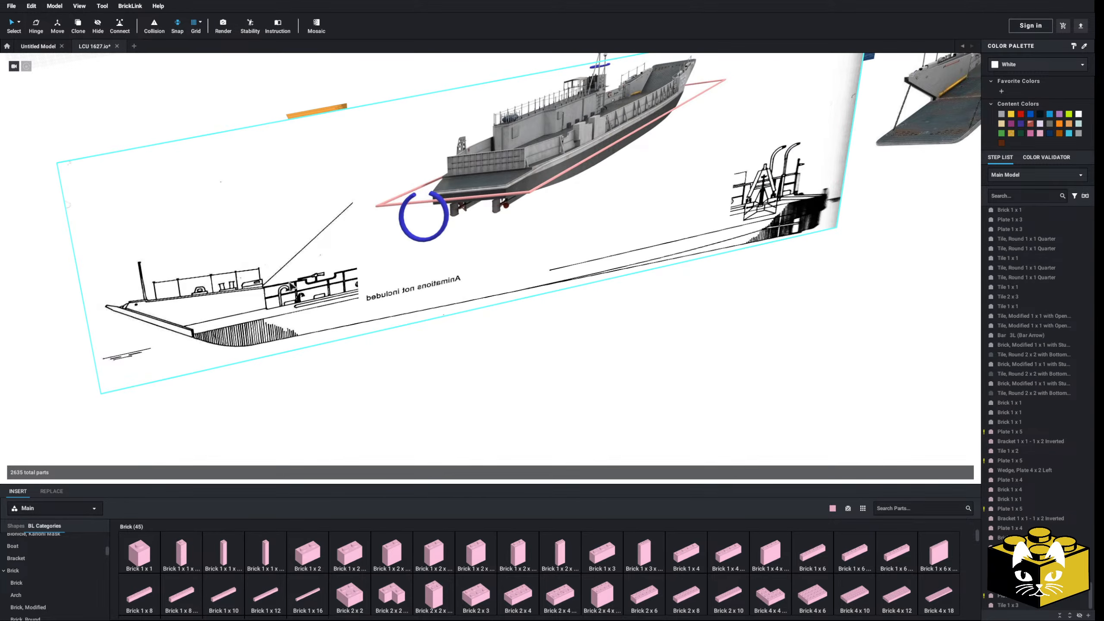
- Delete the long grey studded part along the hull edge directly after the pink bulwark
{"action": "middle_click_drag", "start_coordinate": [289, 282], "coordinate": [387, 368]}
{"action": "middle_click_drag", "start_coordinate": [348, 265], "coordinate": [439, 322]}
{"action": "scroll", "coordinate": [458, 334], "scroll_direction": "up", "scroll_amount": 10}
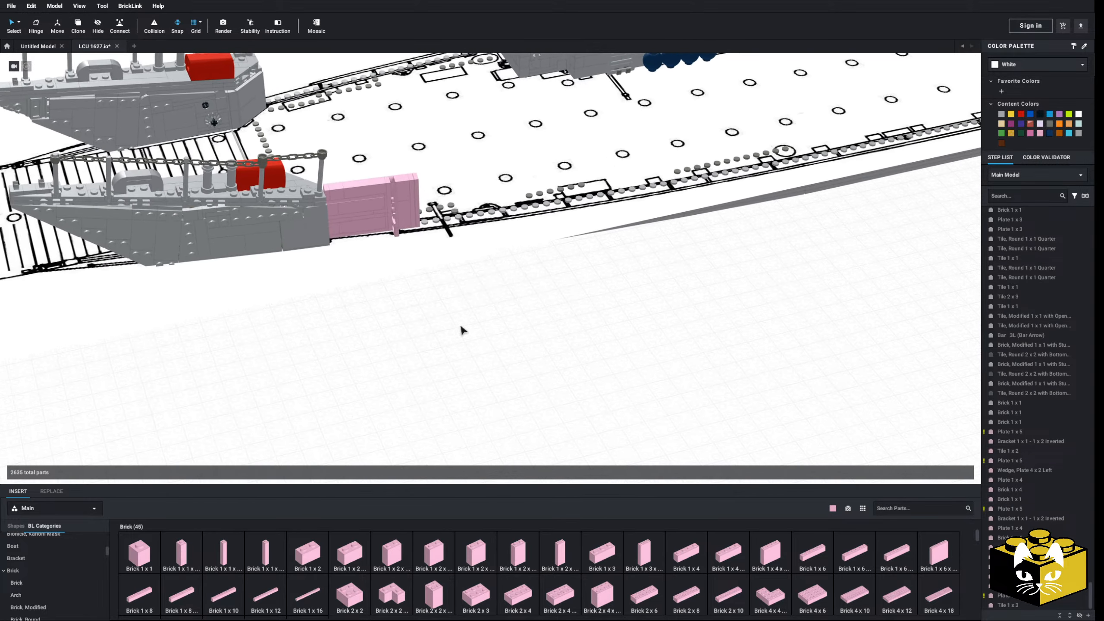
{"action": "scroll", "coordinate": [493, 354], "scroll_direction": "up", "scroll_amount": 10}
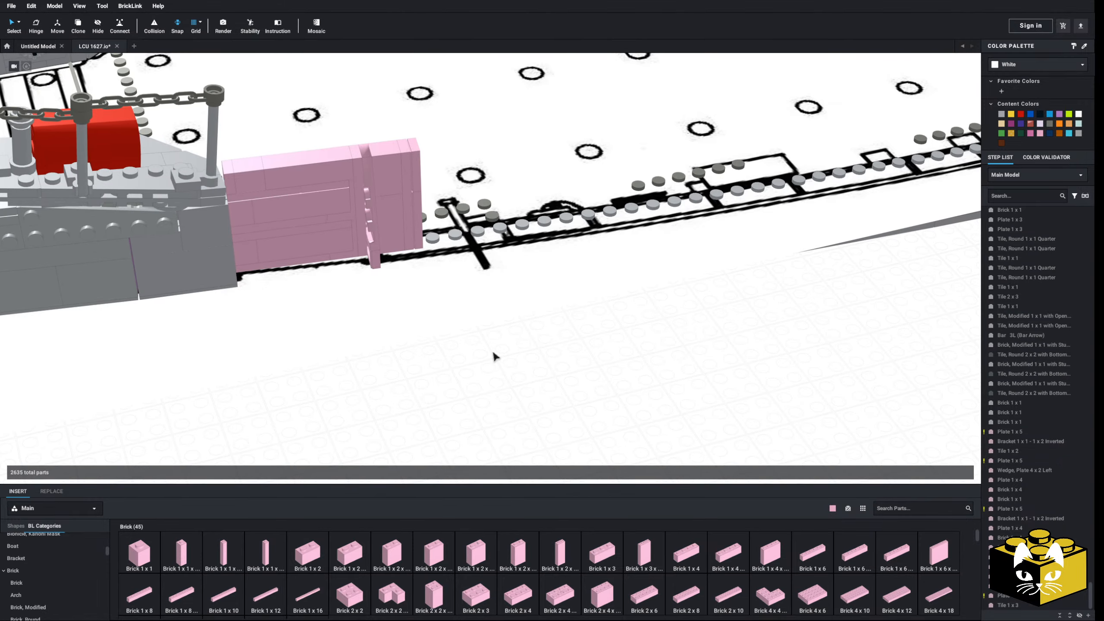
{"action": "scroll", "coordinate": [495, 365], "scroll_direction": "down", "scroll_amount": 5}
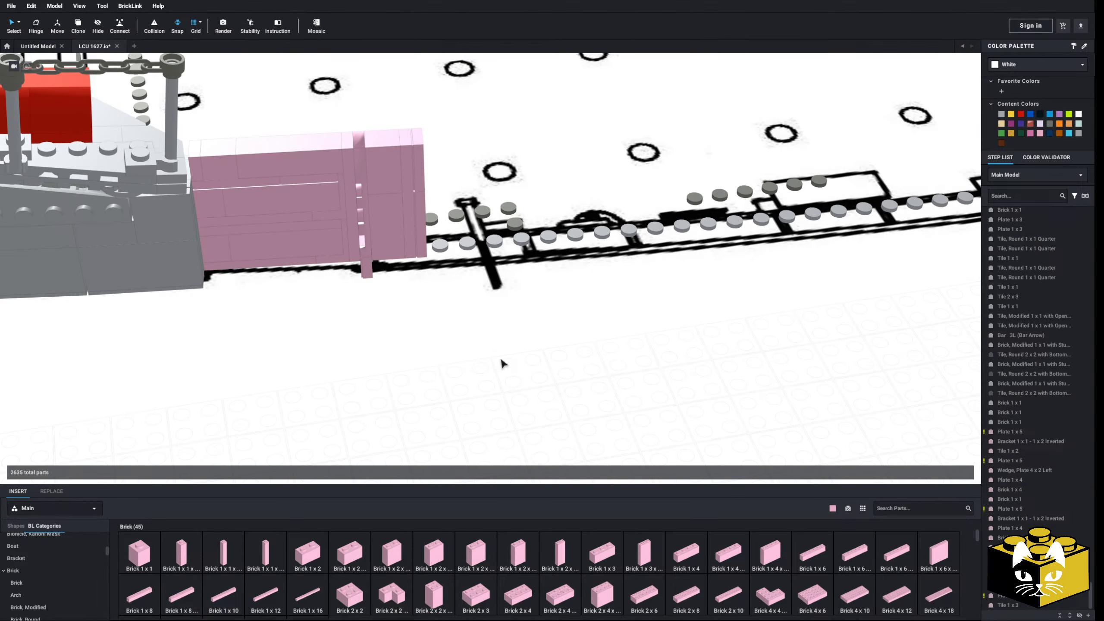
{"action": "scroll", "coordinate": [549, 236], "scroll_direction": "up", "scroll_amount": 3}
{"action": "middle_click_drag", "start_coordinate": [549, 236], "coordinate": [478, 269]}
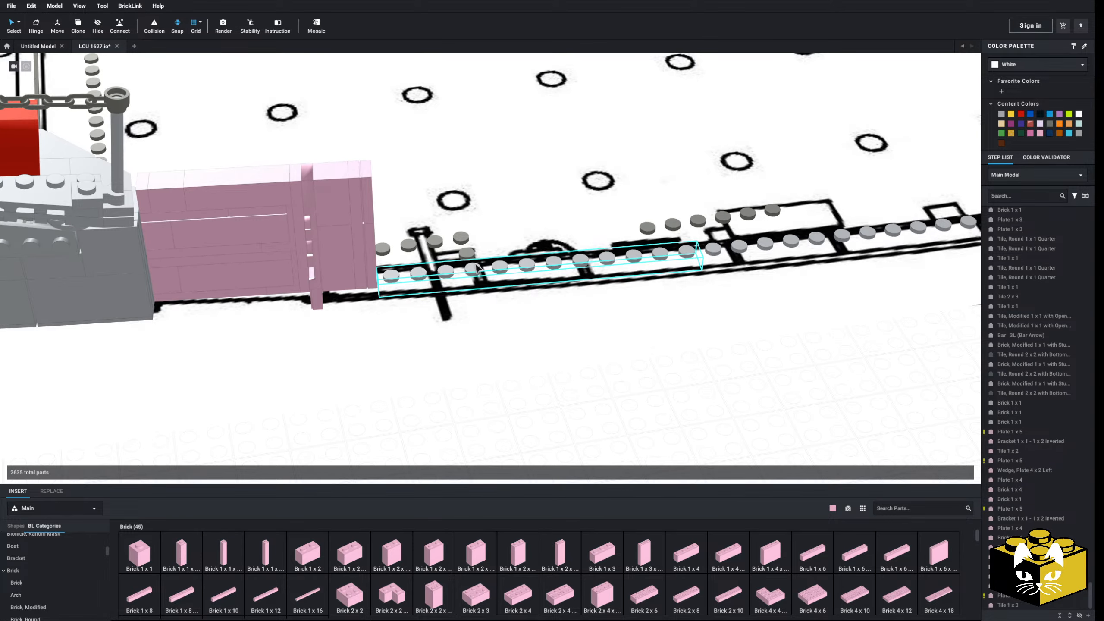
{"action": "key", "text": "Delete"}
- Place a Bright Pink Plate 1 x 3 from the Plate category along the emptied hull edge at the bulwark's end
{"action": "scroll", "coordinate": [66, 578], "scroll_direction": "up", "scroll_amount": 3}
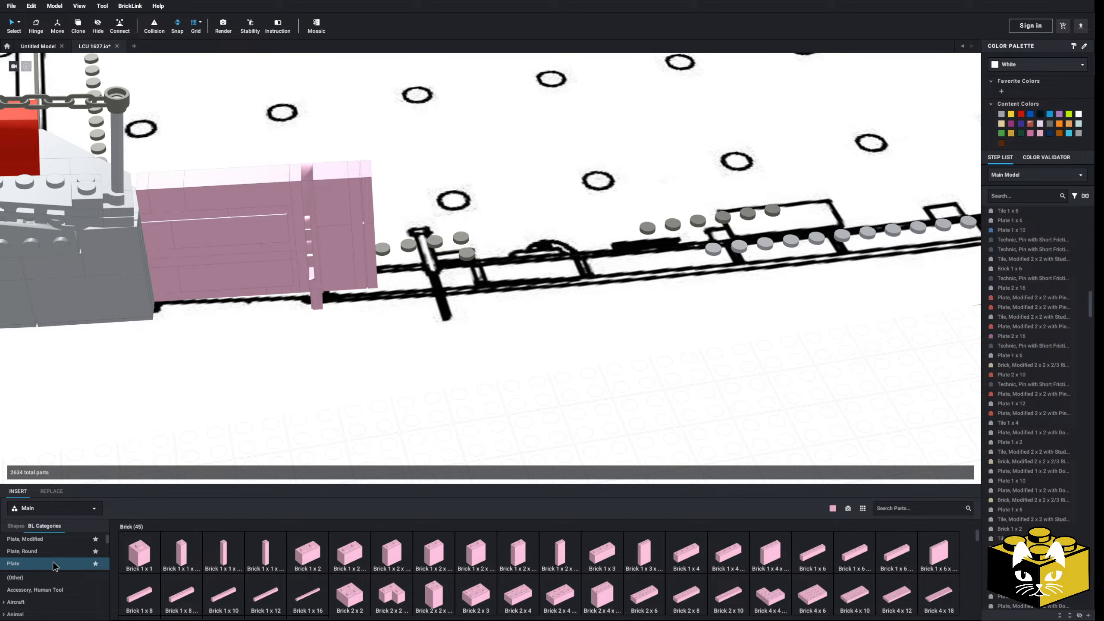
{"action": "left_click", "coordinate": [53, 565]}
{"action": "left_click_drag", "start_coordinate": [320, 469], "coordinate": [407, 269]}
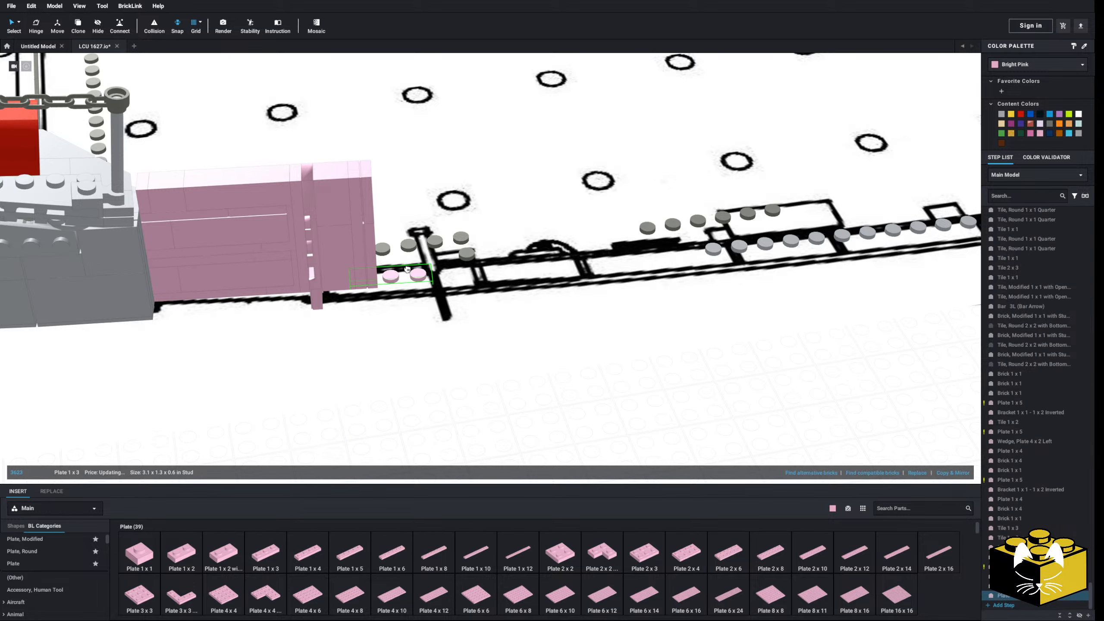
- Copy the bulwark's five-part upright support and attach the copy at the free end of the new Plate 1 x 3
{"action": "left_click", "coordinate": [491, 359]}
{"action": "left_click", "coordinate": [518, 432]}
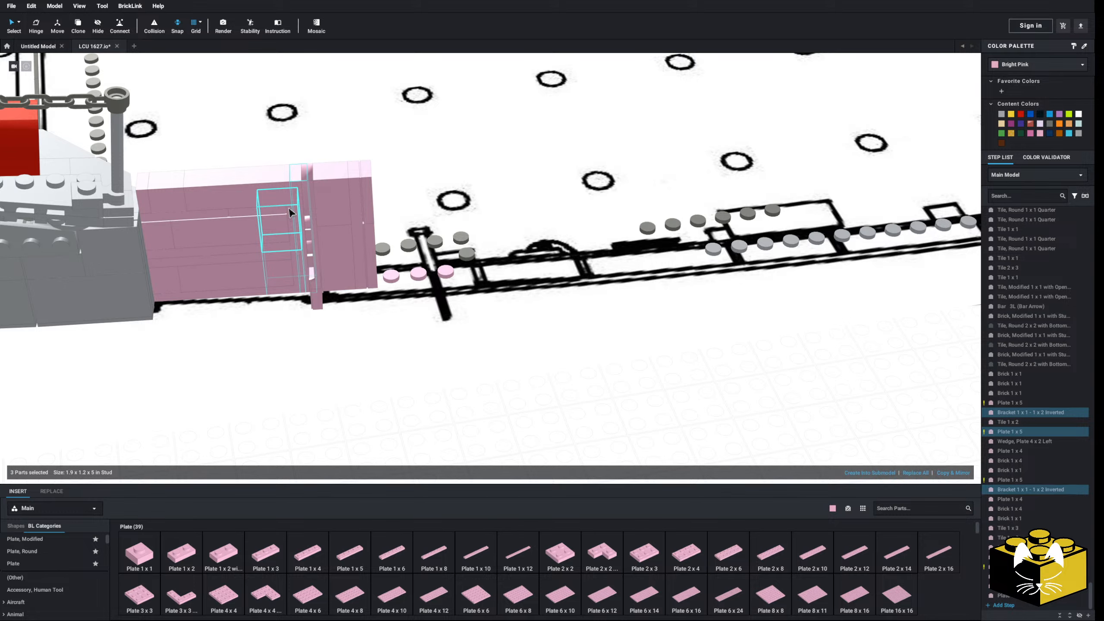
{"action": "left_click", "coordinate": [305, 199], "text": "ctrl"}
{"action": "left_click", "coordinate": [317, 290], "text": "ctrl"}
{"action": "right_click", "coordinate": [318, 290]}
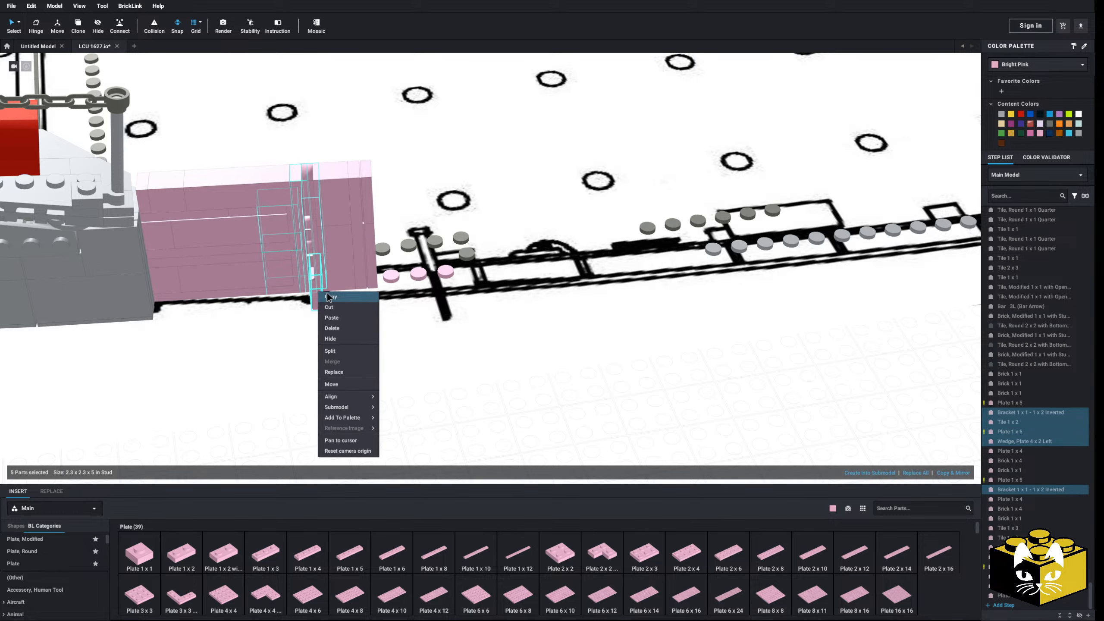
{"action": "left_click", "coordinate": [327, 294]}
{"action": "scroll", "coordinate": [461, 376], "scroll_direction": "down", "scroll_amount": 3}
{"action": "left_click", "coordinate": [512, 375]}
{"action": "right_click", "coordinate": [512, 376]}
{"action": "left_click", "coordinate": [524, 400]}
{"action": "scroll", "coordinate": [533, 350], "scroll_direction": "up", "scroll_amount": 3}
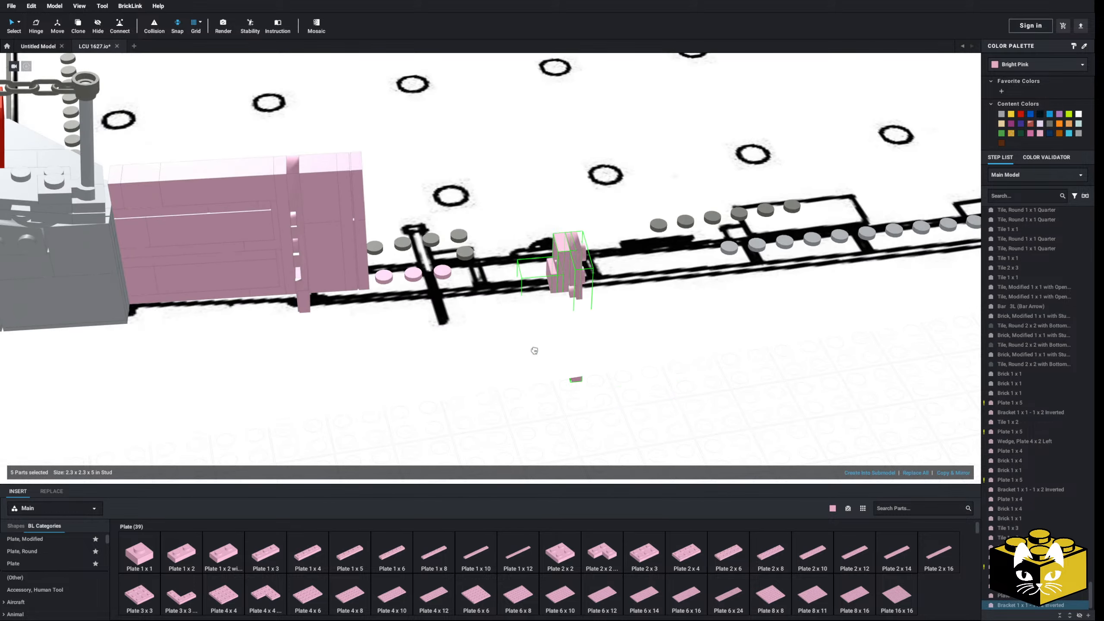
{"action": "left_click", "coordinate": [438, 269]}
{"action": "scroll", "coordinate": [439, 271], "scroll_direction": "down", "scroll_amount": 3}
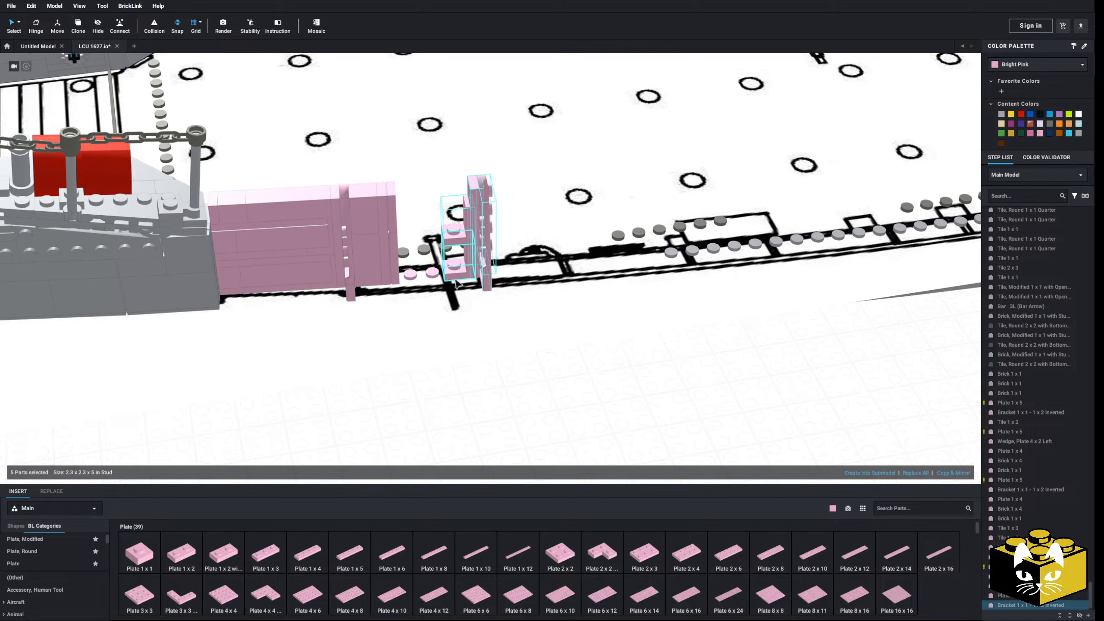
{"action": "left_click", "coordinate": [583, 397]}
- Add a Plate 1 x 2 beside the new support's lower bracket and lay a copy of the bulwark's Brick 1 x 3 over it
{"action": "left_click", "coordinate": [191, 536]}
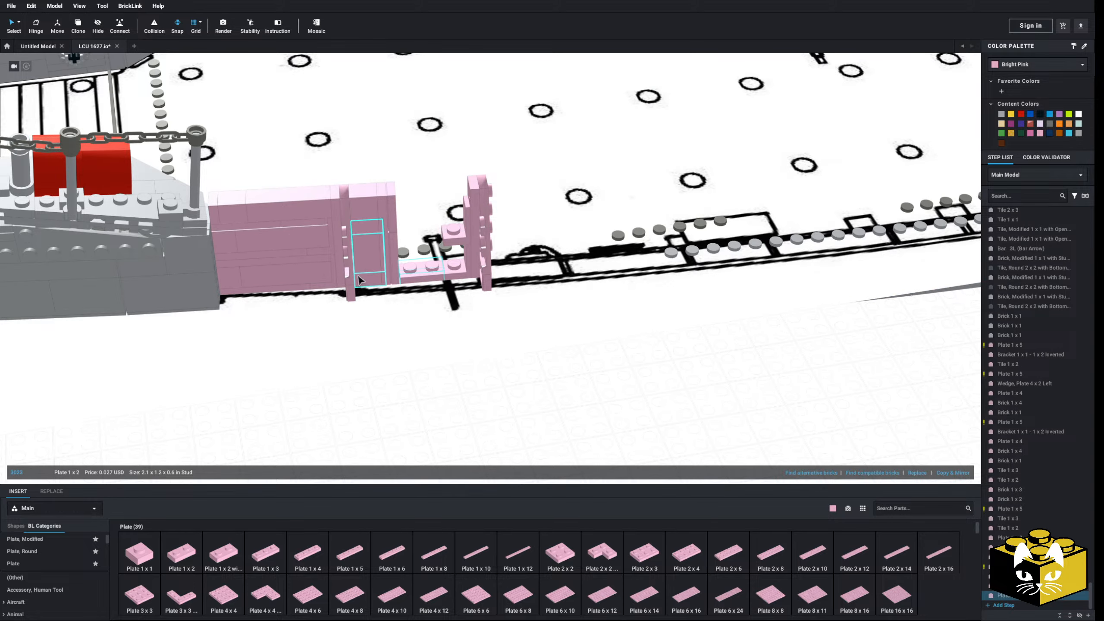
{"action": "right_click", "coordinate": [367, 265]}
{"action": "left_click", "coordinate": [377, 278]}
{"action": "left_click", "coordinate": [542, 399]}
{"action": "right_click", "coordinate": [542, 398]}
{"action": "left_click", "coordinate": [556, 423]}
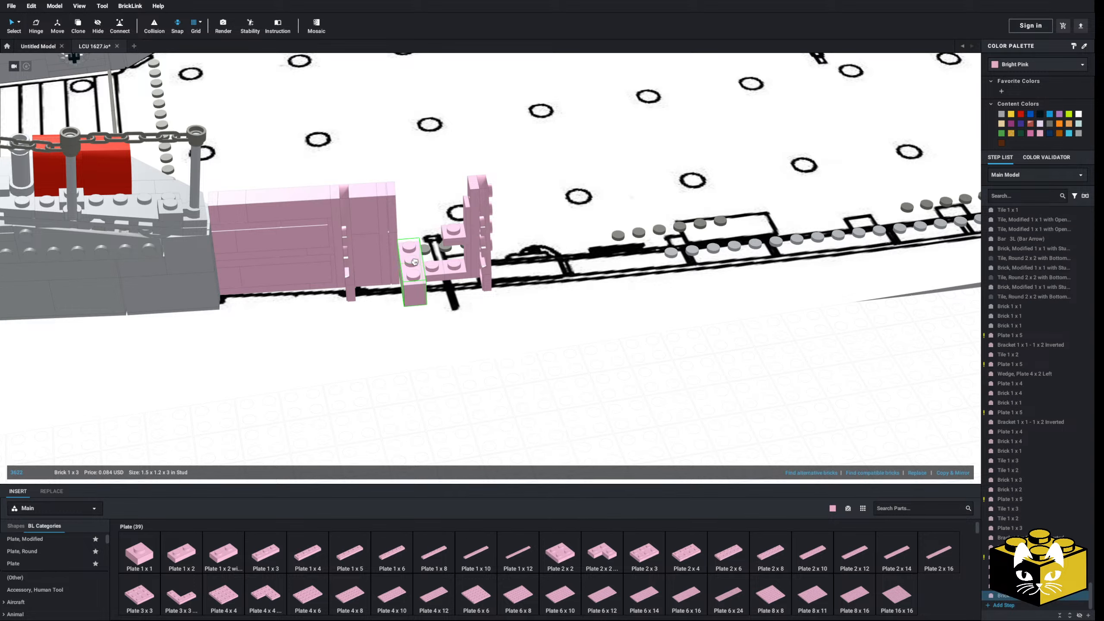
- Stack a Bright Pink Plate 1 x 3 on the new brick and a Plate 1 x 2 above it, beside the upper bracket
{"action": "left_click", "coordinate": [282, 557]}
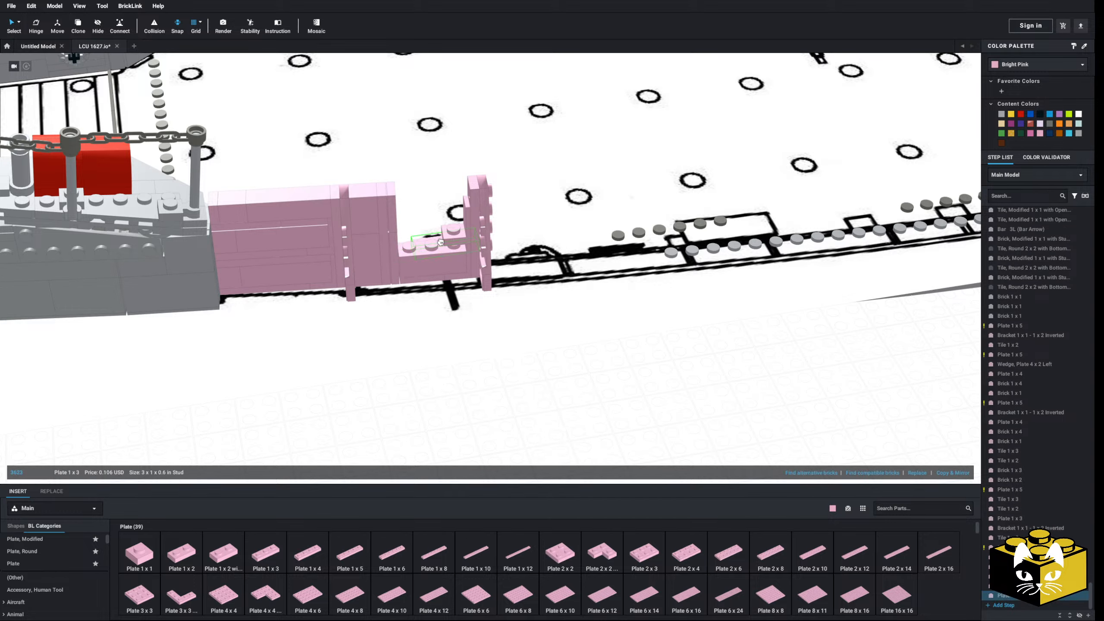
{"action": "left_click", "coordinate": [440, 242]}
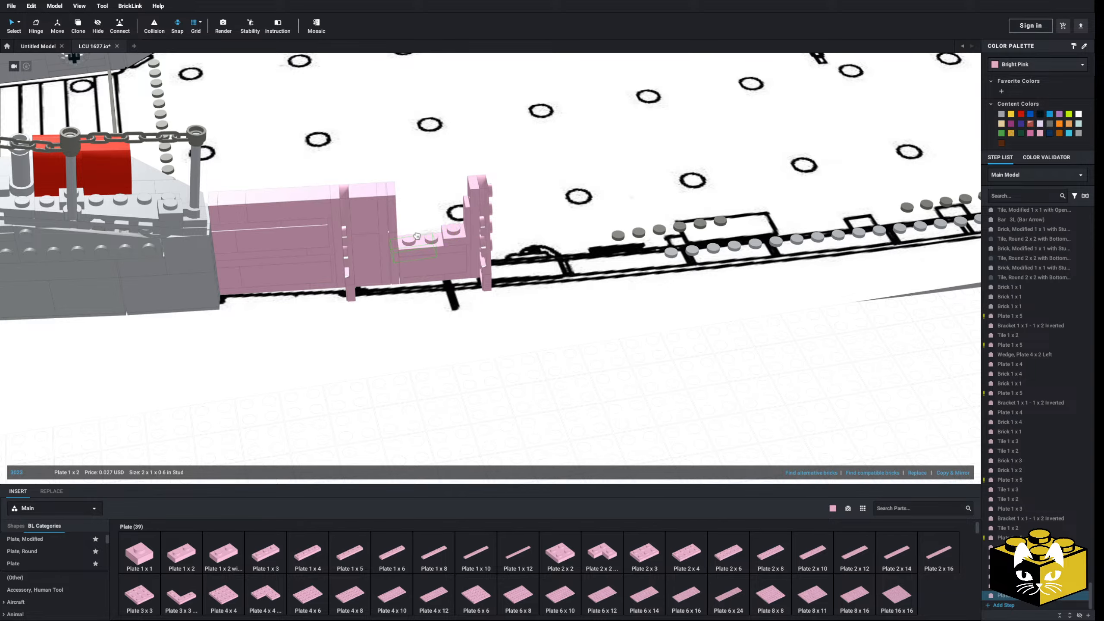
{"action": "mouse_move", "coordinate": [419, 229]}
{"action": "right_mouse_down"}
{"action": "mouse_move", "coordinate": [421, 267]}
{"action": "mouse_move", "coordinate": [426, 232]}
{"action": "right_mouse_up"}
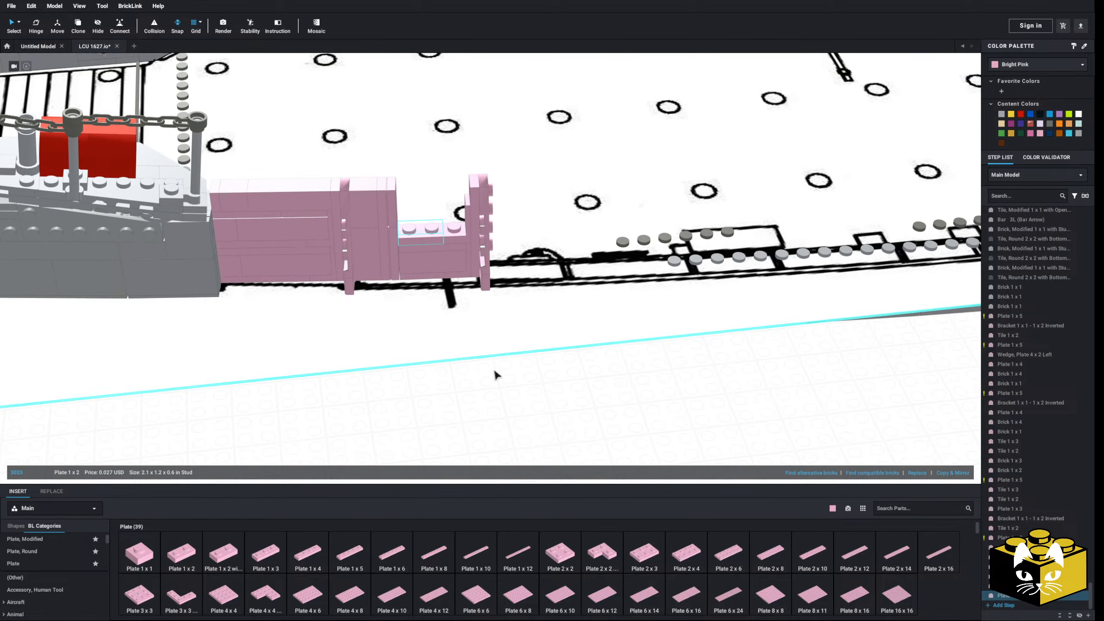
{"action": "right_click_drag", "start_coordinate": [513, 418], "coordinate": [428, 358]}
{"action": "scroll", "coordinate": [433, 361], "scroll_direction": "down", "scroll_amount": 5}
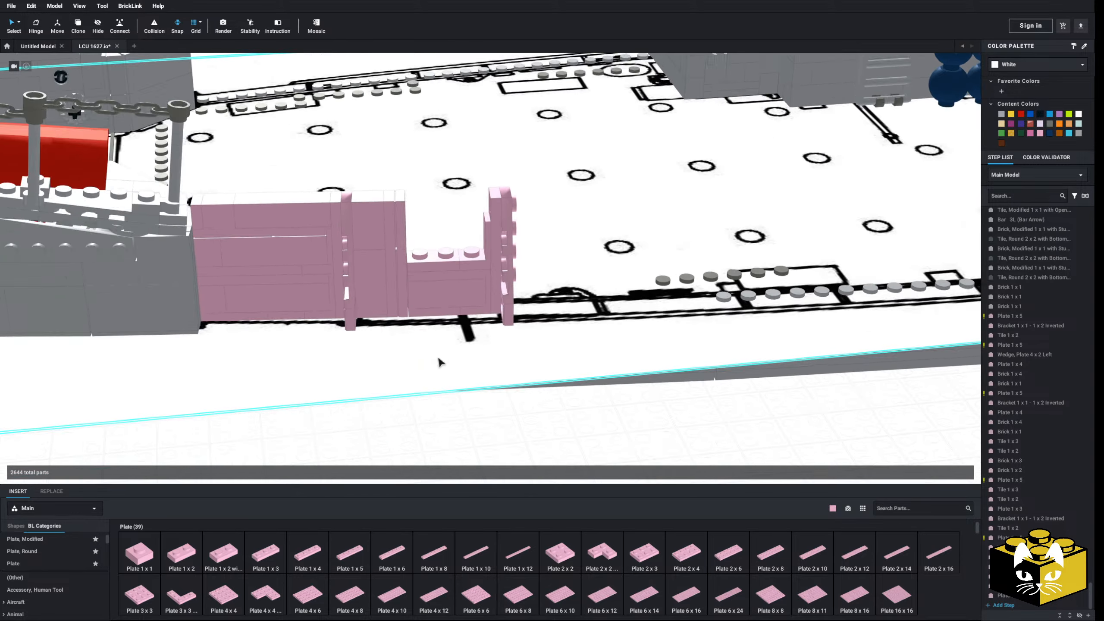
{"action": "scroll", "coordinate": [432, 374], "scroll_direction": "up", "scroll_amount": 8}
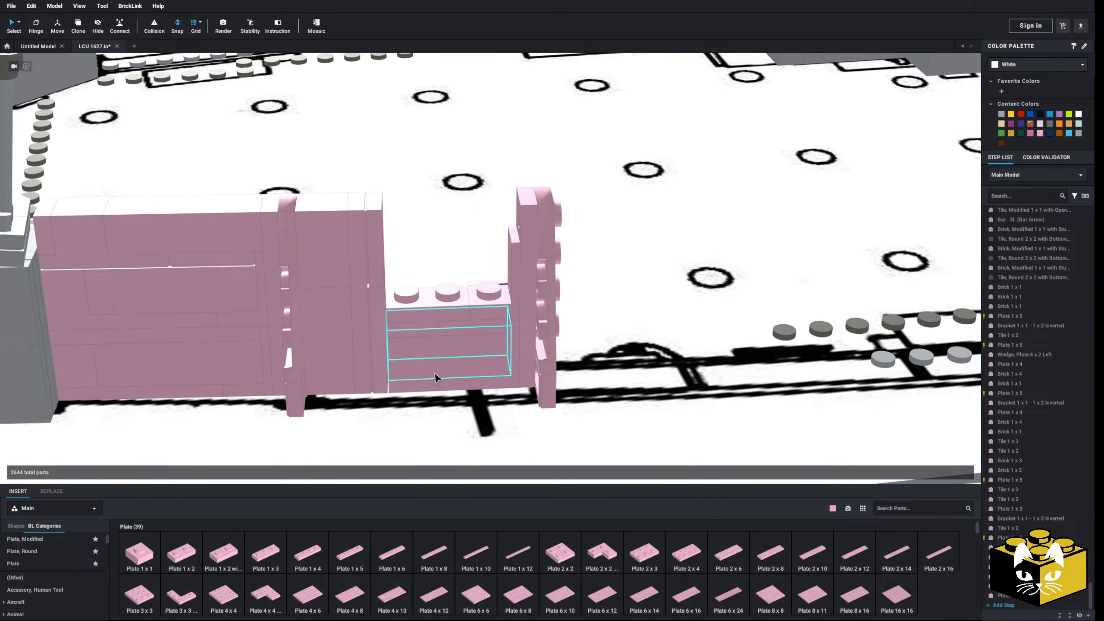
{"action": "left_click", "coordinate": [462, 329]}
{"action": "scroll", "coordinate": [463, 330], "scroll_direction": "down", "scroll_amount": 2}
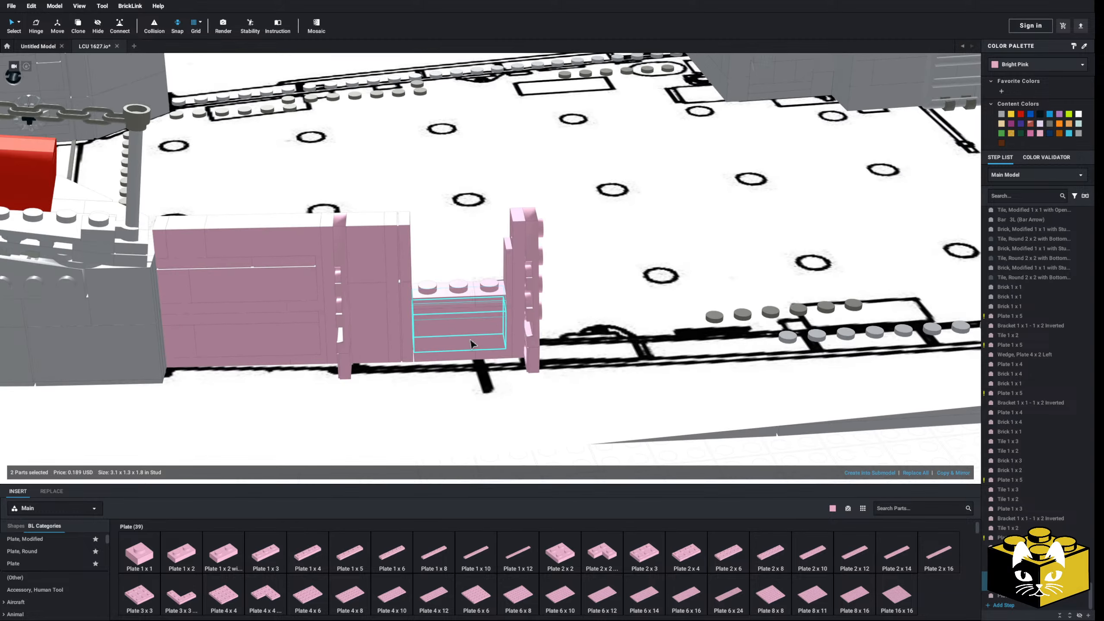
{"action": "left_click", "coordinate": [528, 411]}
{"action": "middle_click_drag", "start_coordinate": [528, 411], "coordinate": [510, 334]}
{"action": "left_click", "coordinate": [542, 416]}
{"action": "left_click", "coordinate": [434, 243]}
{"action": "right_click", "coordinate": [434, 252]}
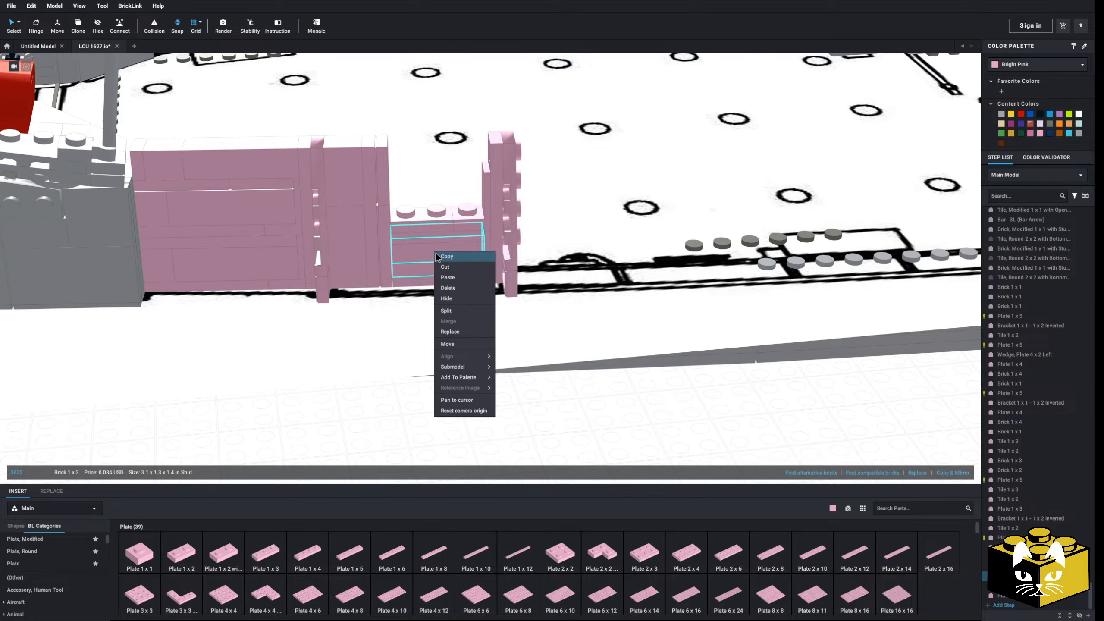
{"action": "left_click", "coordinate": [450, 263]}
{"action": "key", "text": "ctrl+z"}
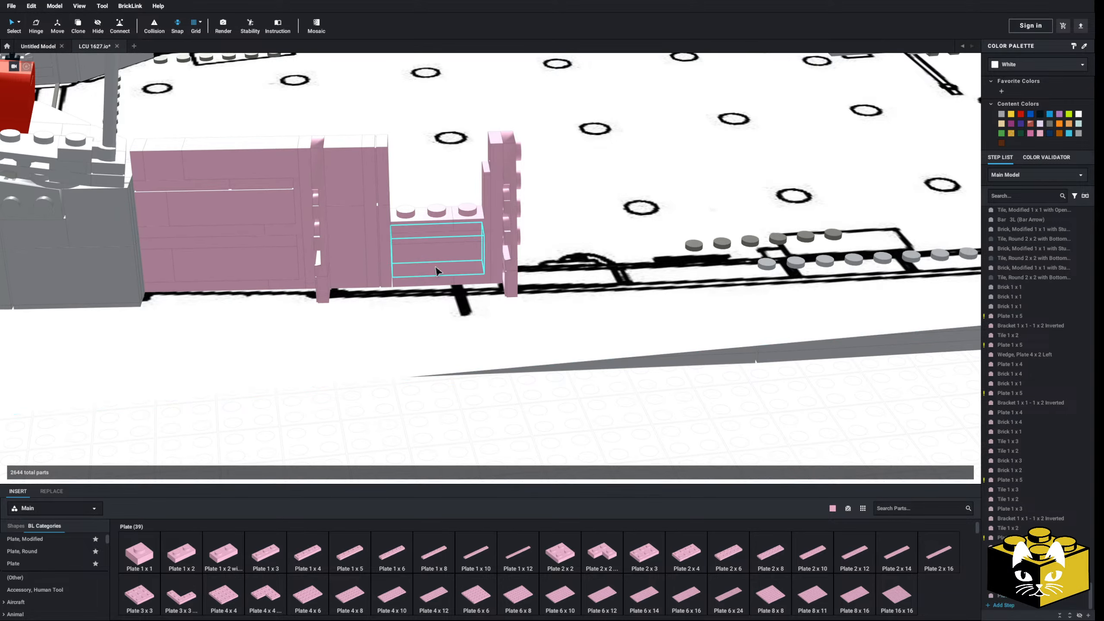
- Copy the Brick 1 x 3 in the new bulwark section and place the copy on top of the section's studs
{"action": "right_click", "coordinate": [434, 261]}
{"action": "left_click", "coordinate": [529, 422]}
{"action": "right_click", "coordinate": [532, 413]}
{"action": "left_click", "coordinate": [547, 437]}
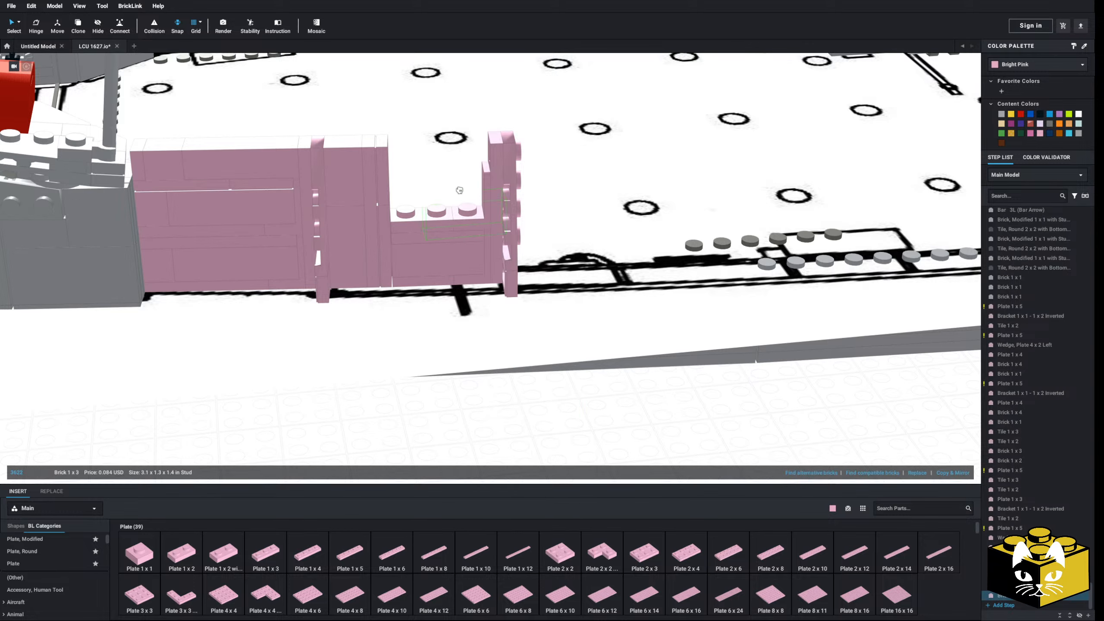
{"action": "left_click", "coordinate": [438, 203]}
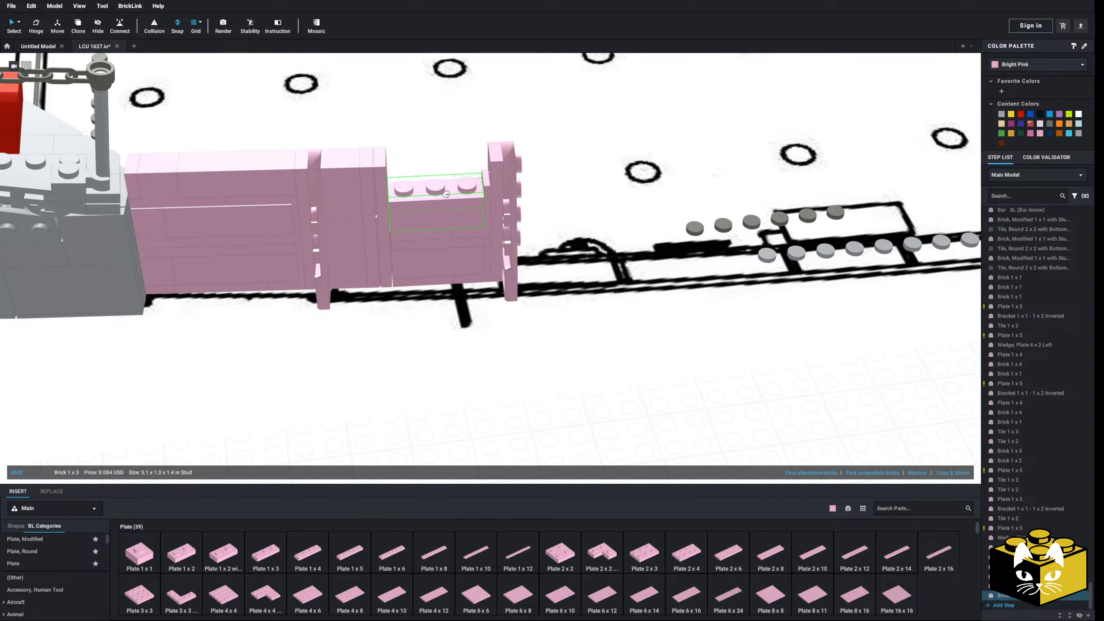
{"action": "scroll", "coordinate": [457, 258], "scroll_direction": "down", "scroll_amount": 3}
{"action": "left_click", "coordinate": [490, 356]}
- Copy a Tile 1 x 3 from the existing bulwark and place it on the new section's top brick
{"action": "scroll", "coordinate": [490, 356], "scroll_direction": "up", "scroll_amount": 3}
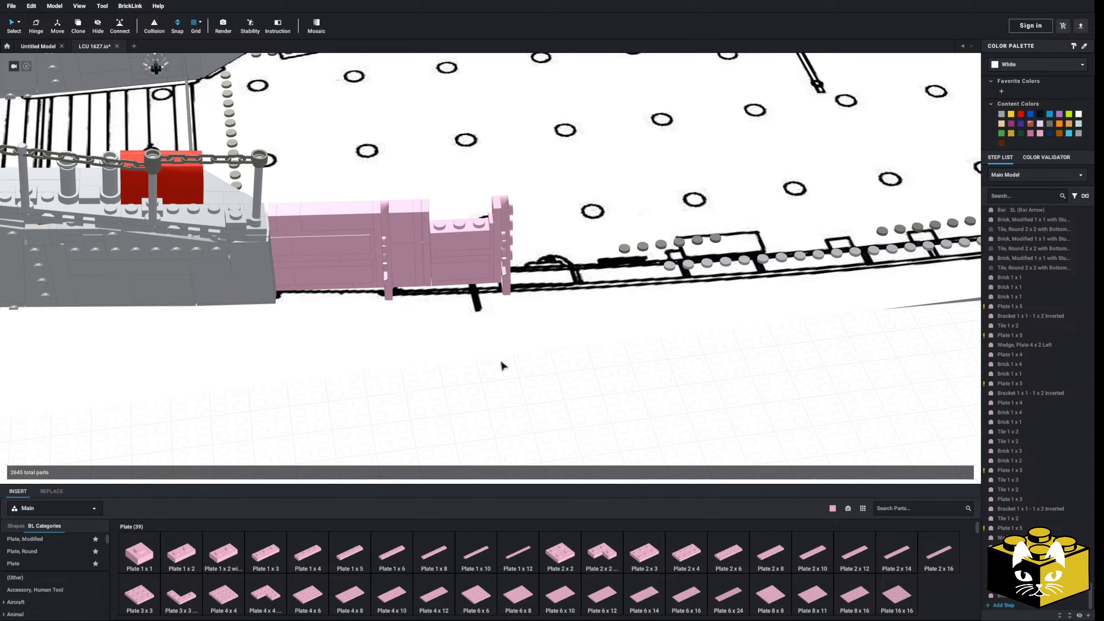
{"action": "left_click", "coordinate": [221, 211]}
{"action": "right_click", "coordinate": [222, 210]}
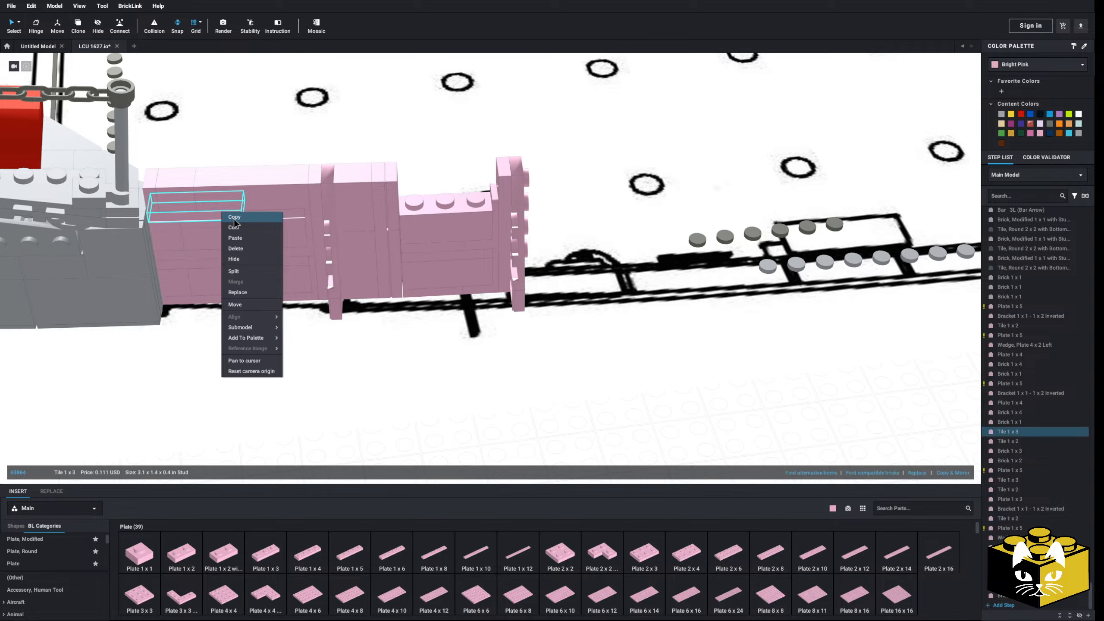
{"action": "left_click", "coordinate": [229, 216]}
{"action": "left_click", "coordinate": [515, 414]}
{"action": "right_click", "coordinate": [516, 413]}
{"action": "left_click", "coordinate": [529, 439]}
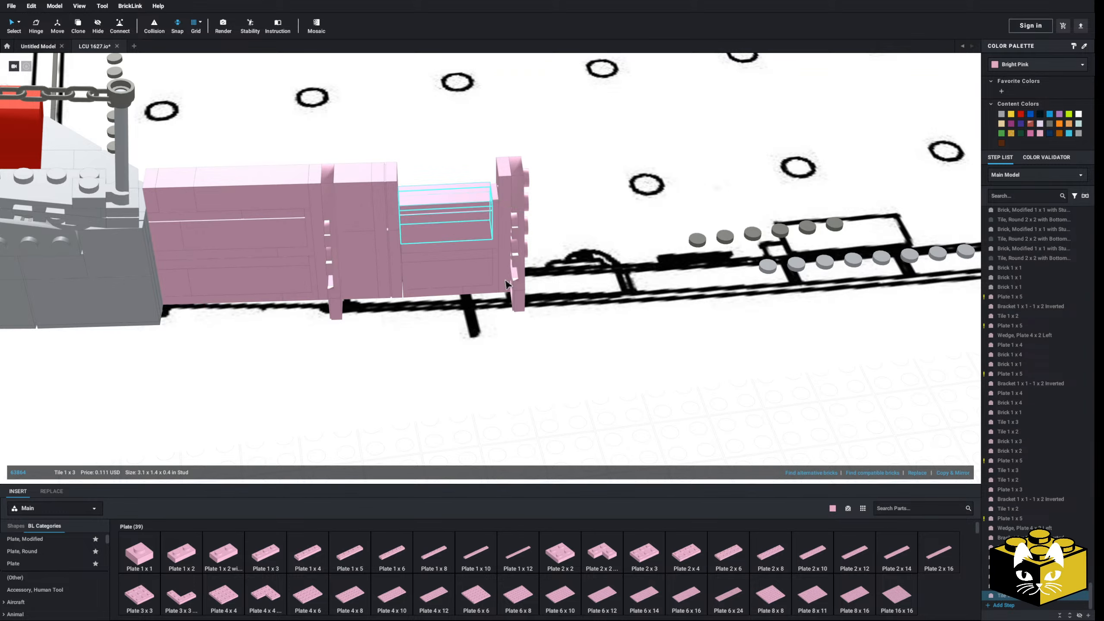
{"action": "scroll", "coordinate": [63, 568], "scroll_direction": "down", "scroll_amount": 2}
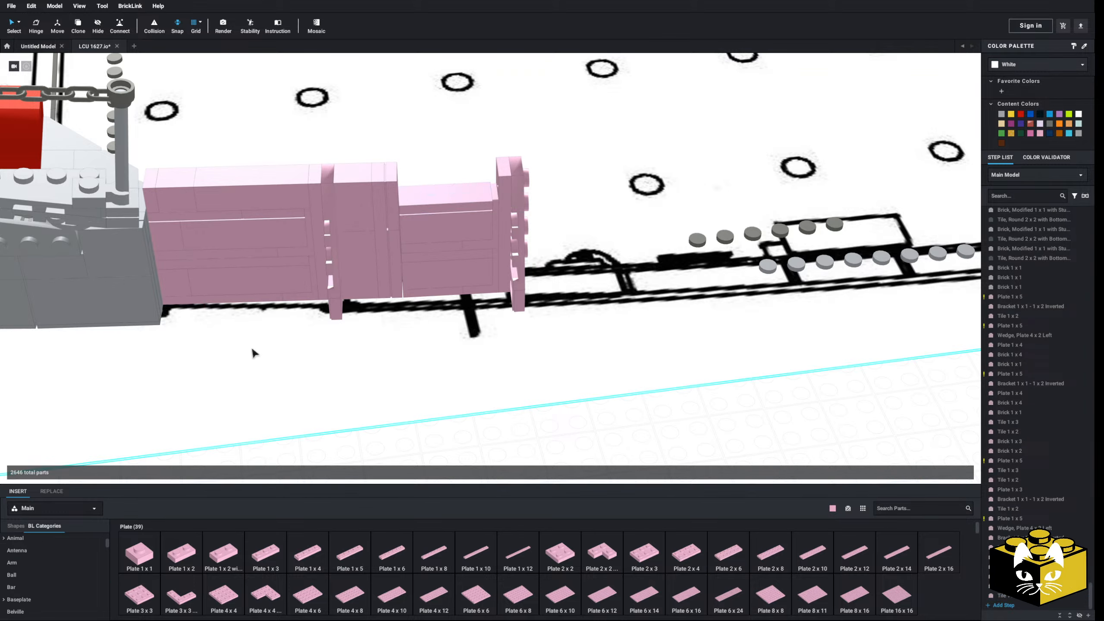
- Try a copy of the existing bulwark's long top brick above the new tile, and delete it
{"action": "left_click", "coordinate": [269, 196]}
{"action": "right_click", "coordinate": [269, 195]}
{"action": "left_click", "coordinate": [278, 198]}
{"action": "left_click", "coordinate": [503, 427]}
{"action": "right_click", "coordinate": [504, 428]}
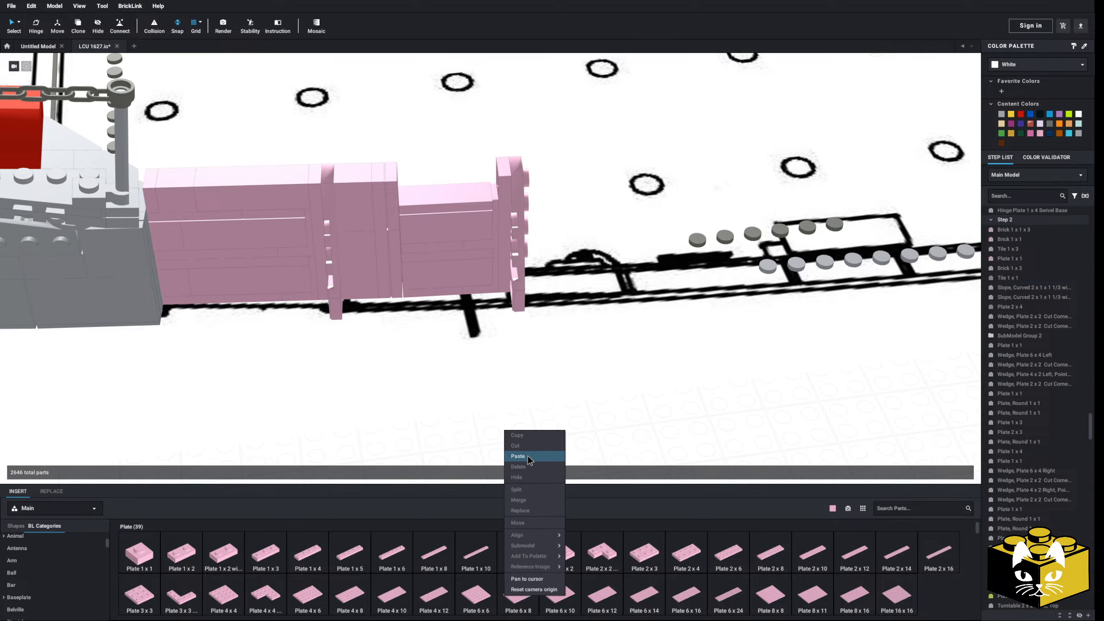
{"action": "left_click", "coordinate": [519, 459]}
{"action": "left_click", "coordinate": [501, 182]}
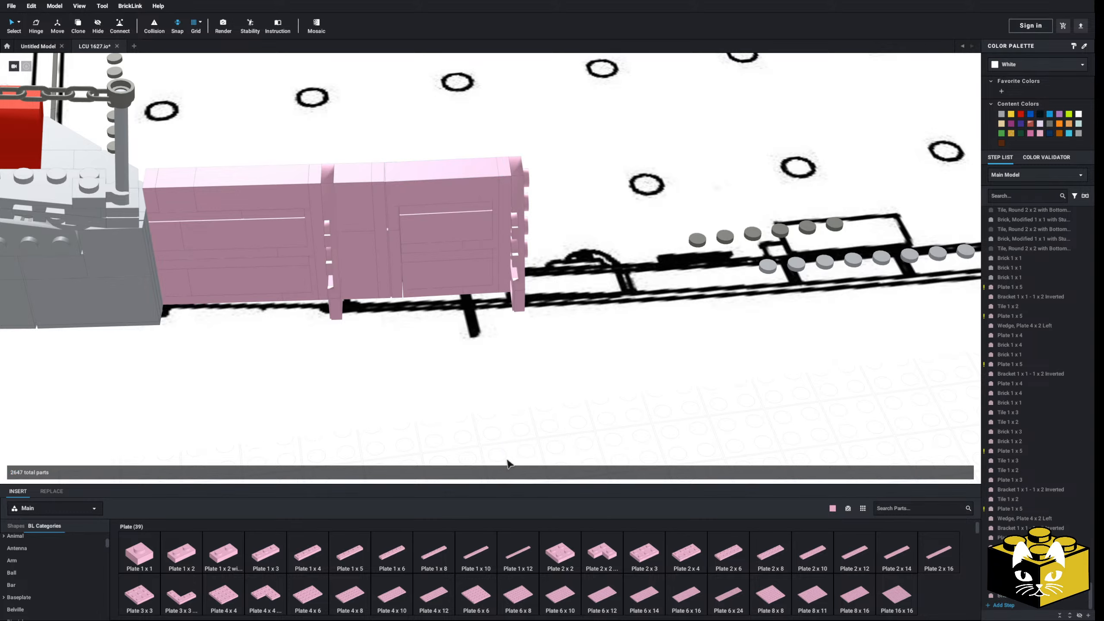
{"action": "right_click_drag", "start_coordinate": [507, 459], "coordinate": [428, 452]}
{"action": "scroll", "coordinate": [386, 289], "scroll_direction": "up", "scroll_amount": 4}
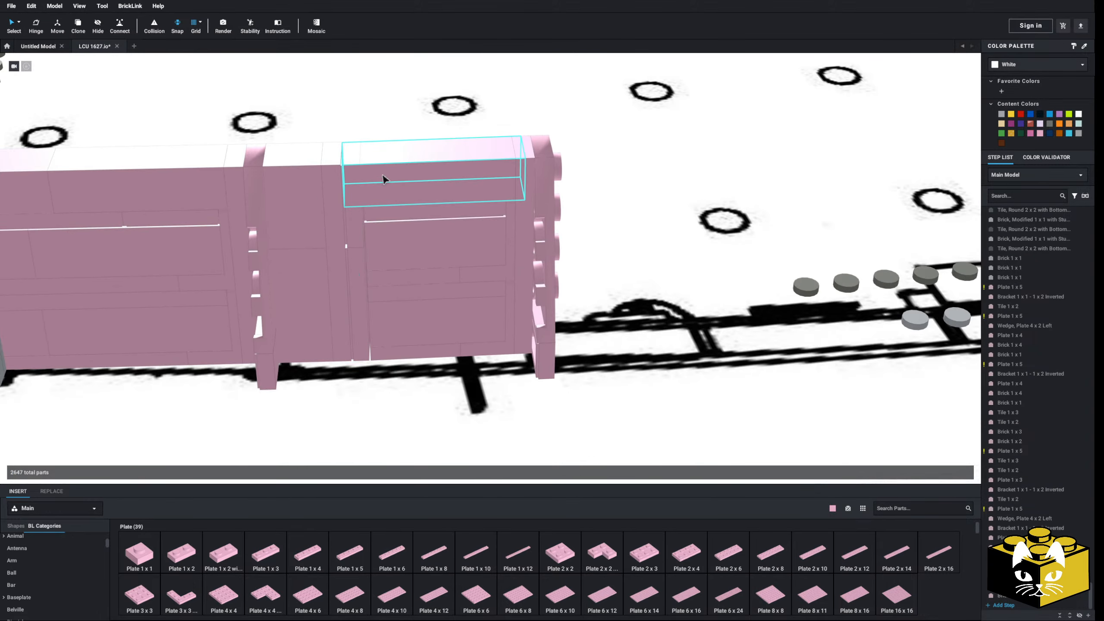
{"action": "left_click", "coordinate": [382, 178]}
{"action": "key", "text": "Delete"}
- Copy the Brick 1 x 1 from the existing bulwark's top row and place two copies above the new tile, starting at the support
{"action": "scroll", "coordinate": [386, 209], "scroll_direction": "down", "scroll_amount": 4}
{"action": "right_click", "coordinate": [211, 212]}
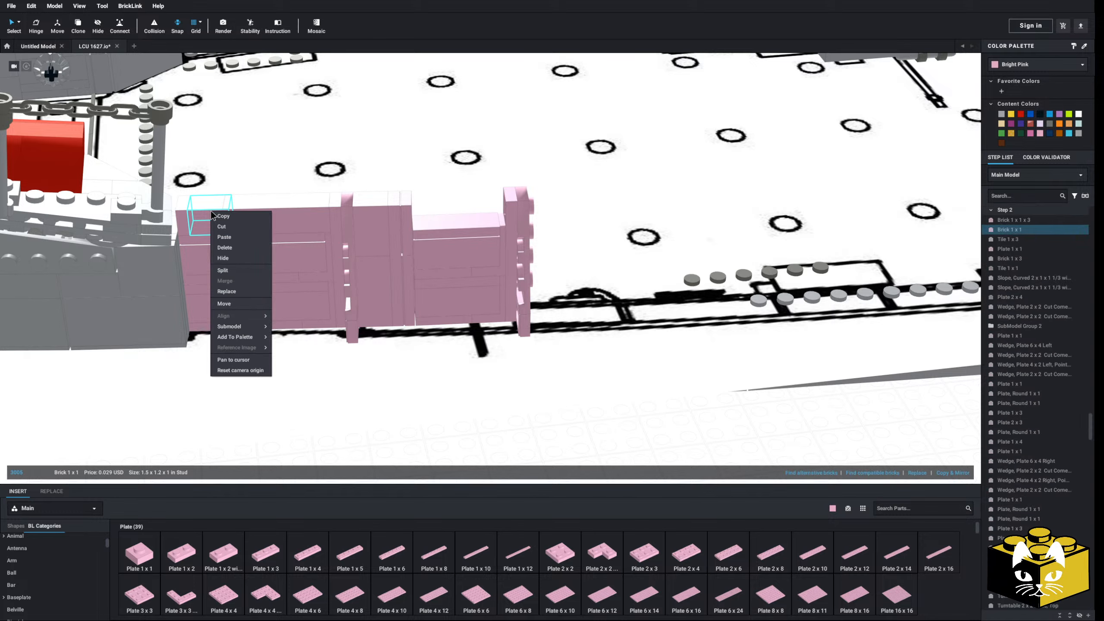
{"action": "left_click", "coordinate": [223, 217]}
{"action": "right_click", "coordinate": [515, 438]}
{"action": "left_click", "coordinate": [532, 463]}
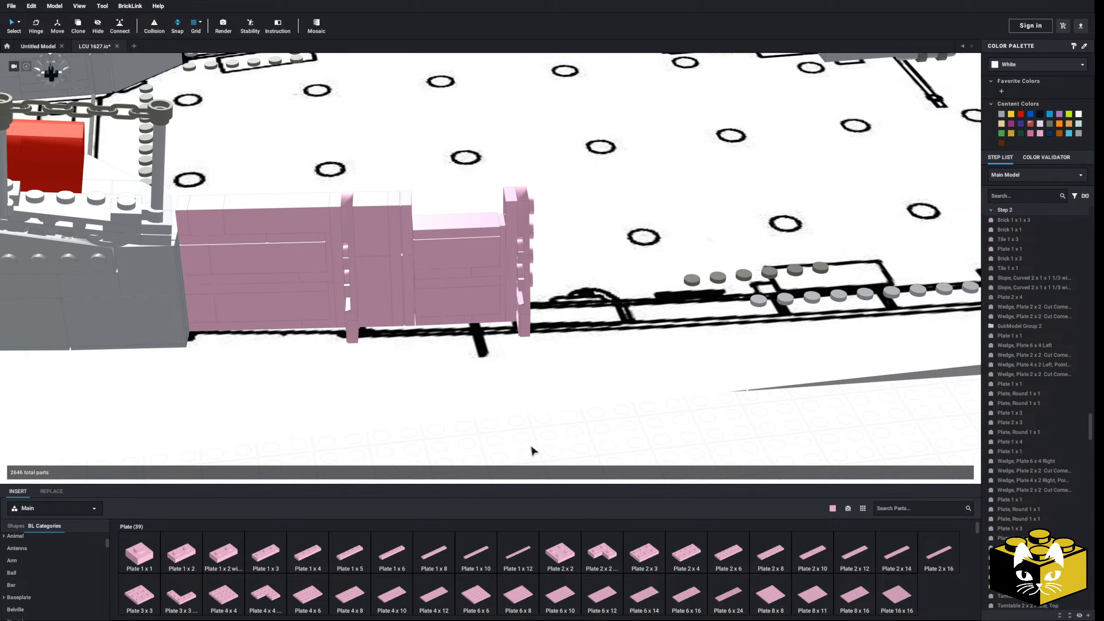
{"action": "right_click", "coordinate": [530, 442]}
{"action": "left_click", "coordinate": [545, 467]}
{"action": "right_click_drag", "start_coordinate": [616, 419], "coordinate": [620, 431]}
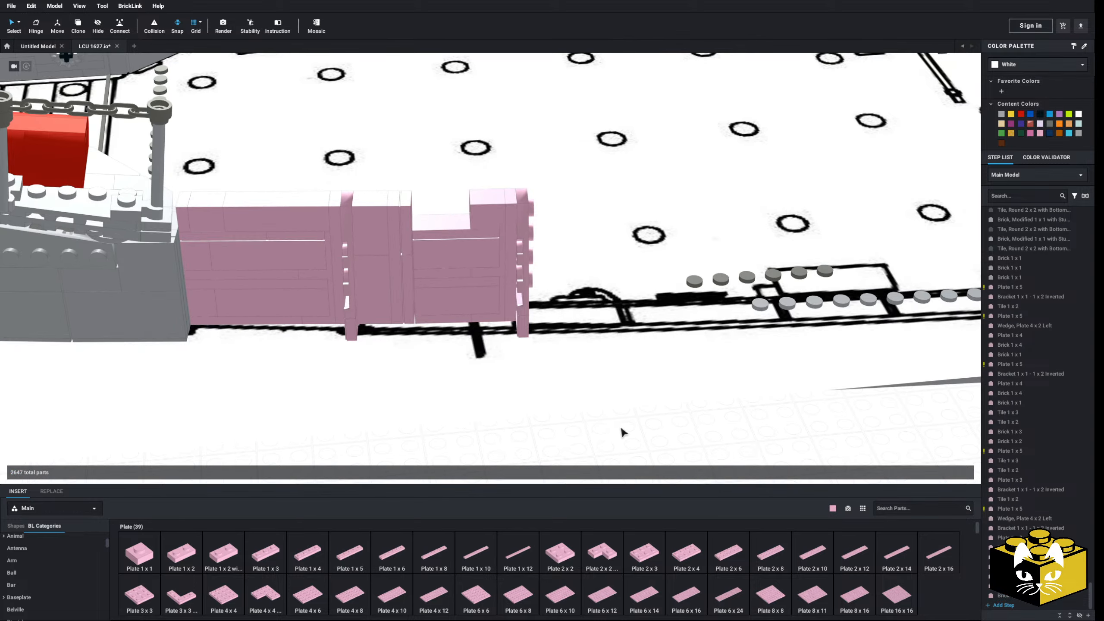
{"action": "right_click", "coordinate": [620, 427]}
{"action": "left_click", "coordinate": [633, 453]}
{"action": "left_click", "coordinate": [470, 212]}
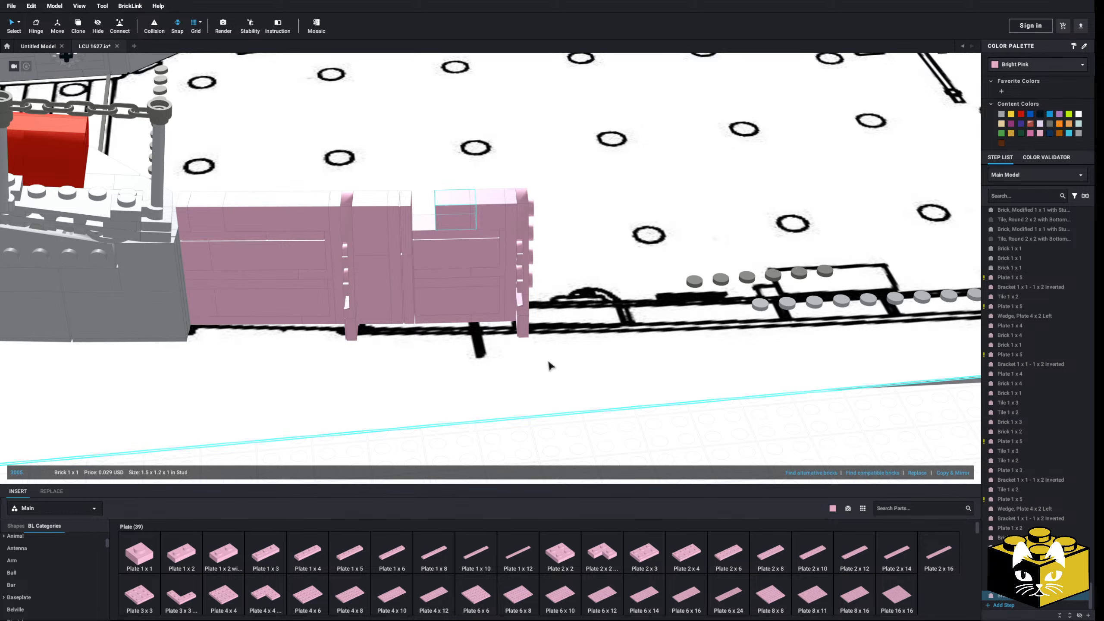
- Fill the narrow gap left in the new section's top row with two Bright Pink Plate 1 x 1 parts turned sideways
{"action": "left_click", "coordinate": [139, 554]}
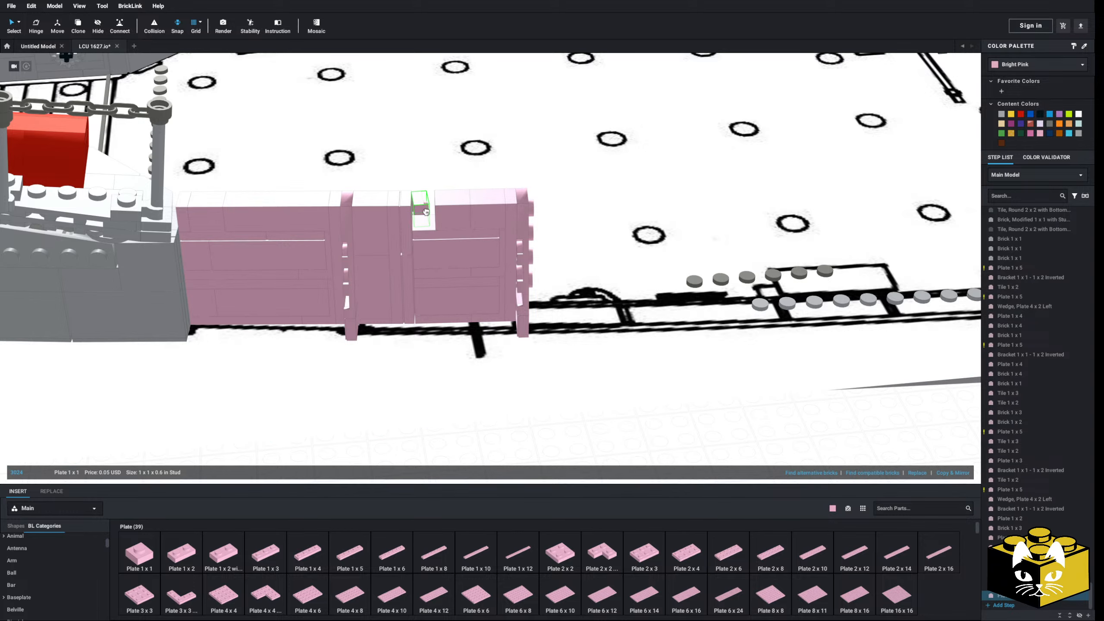
{"action": "left_click", "coordinate": [140, 559]}
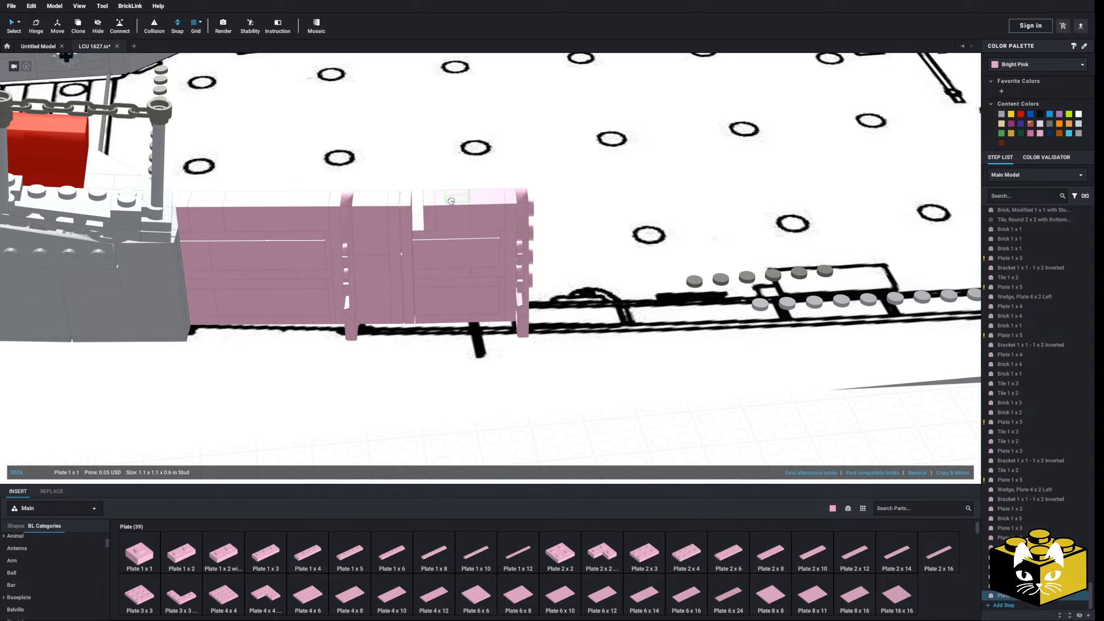
{"action": "left_click", "coordinate": [420, 213]}
{"action": "scroll", "coordinate": [559, 399], "scroll_direction": "down", "scroll_amount": 3}
{"action": "left_click", "coordinate": [559, 400]}
{"action": "scroll", "coordinate": [546, 406], "scroll_direction": "down", "scroll_amount": 3}
{"action": "scroll", "coordinate": [543, 404], "scroll_direction": "up", "scroll_amount": 4}
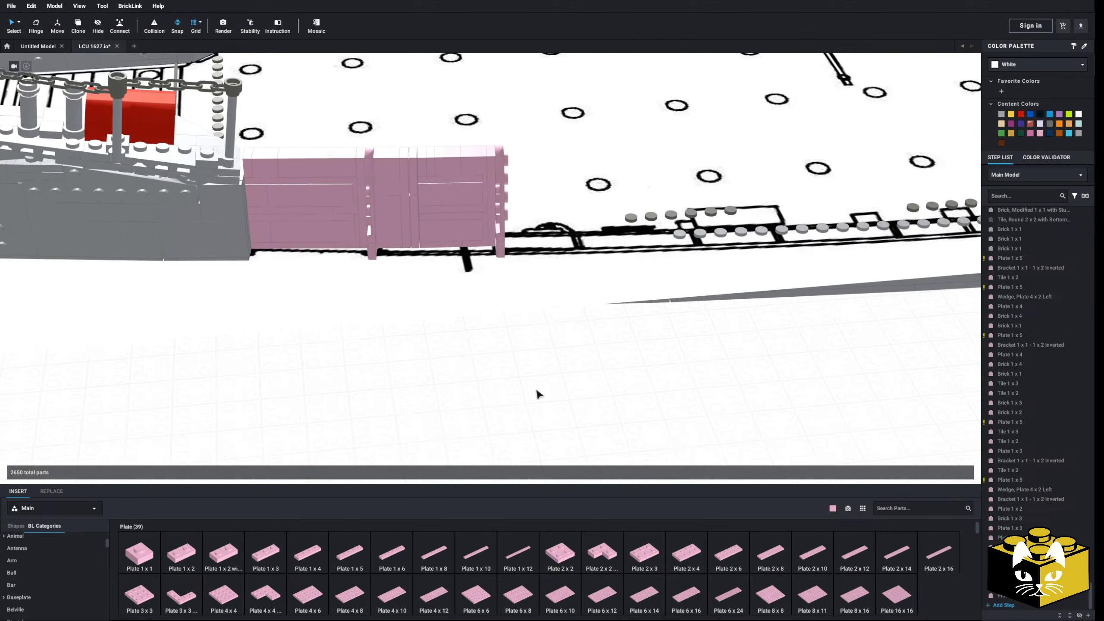
- Try a Bright Pink Plate 1 x 2 on the hull edge directly before the grey studded row, and delete it
{"action": "right_click_drag", "start_coordinate": [536, 391], "coordinate": [467, 423]}
{"action": "scroll", "coordinate": [467, 427], "scroll_direction": "up", "scroll_amount": 3}
{"action": "middle_click_drag", "start_coordinate": [466, 428], "coordinate": [424, 407]}
{"action": "mouse_move", "coordinate": [424, 407]}
{"action": "right_mouse_down"}
{"action": "mouse_move", "coordinate": [427, 386]}
{"action": "mouse_move", "coordinate": [425, 413]}
{"action": "right_mouse_up"}
{"action": "left_click", "coordinate": [193, 561]}
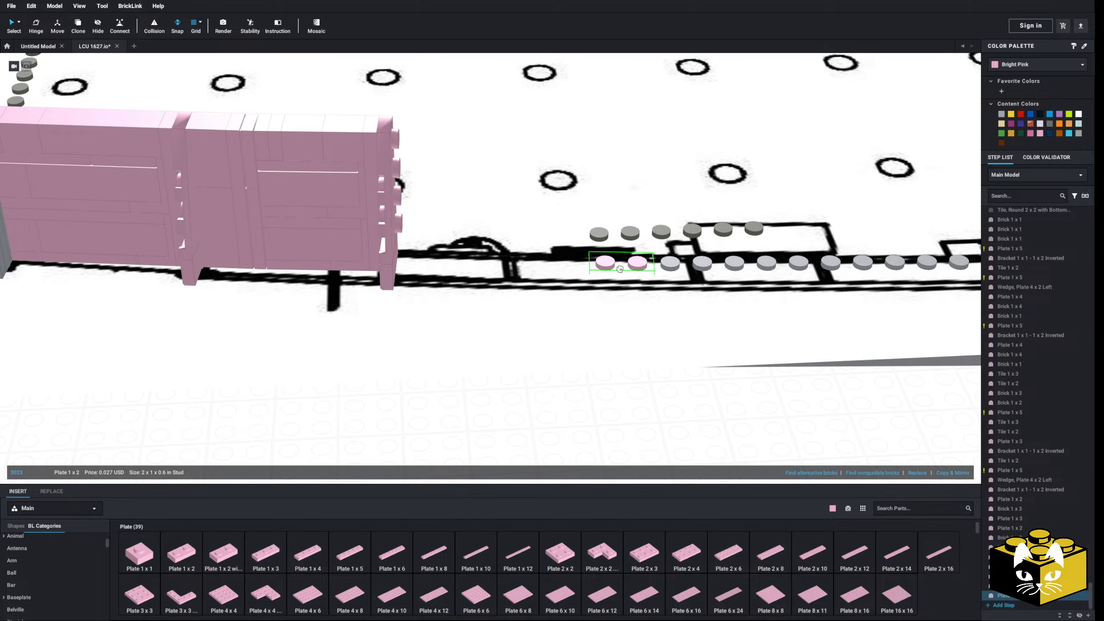
{"action": "left_click", "coordinate": [621, 266]}
{"action": "mouse_move", "coordinate": [622, 264]}
{"action": "right_mouse_down"}
{"action": "mouse_move", "coordinate": [623, 236]}
{"action": "mouse_move", "coordinate": [621, 272]}
{"action": "right_mouse_up"}
{"action": "left_click", "coordinate": [610, 270]}
{"action": "key", "text": "Delete"}
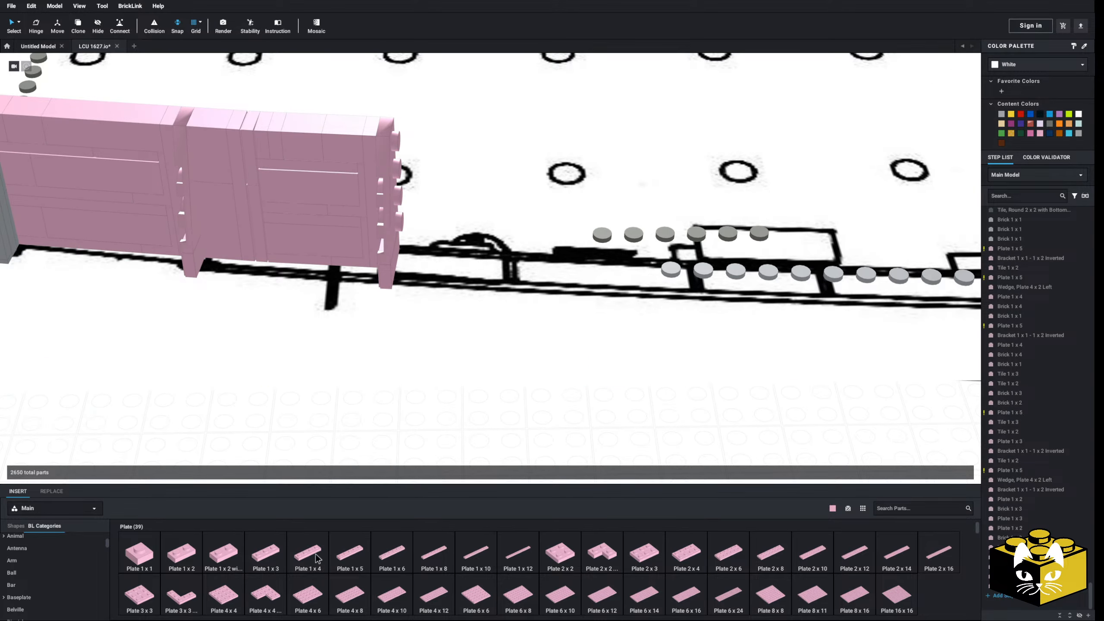
- Place a Bright Pink Plate 1 x 4 on the hull edge directly before the grey studded row
{"action": "left_click", "coordinate": [317, 559]}
{"action": "left_click", "coordinate": [590, 277]}
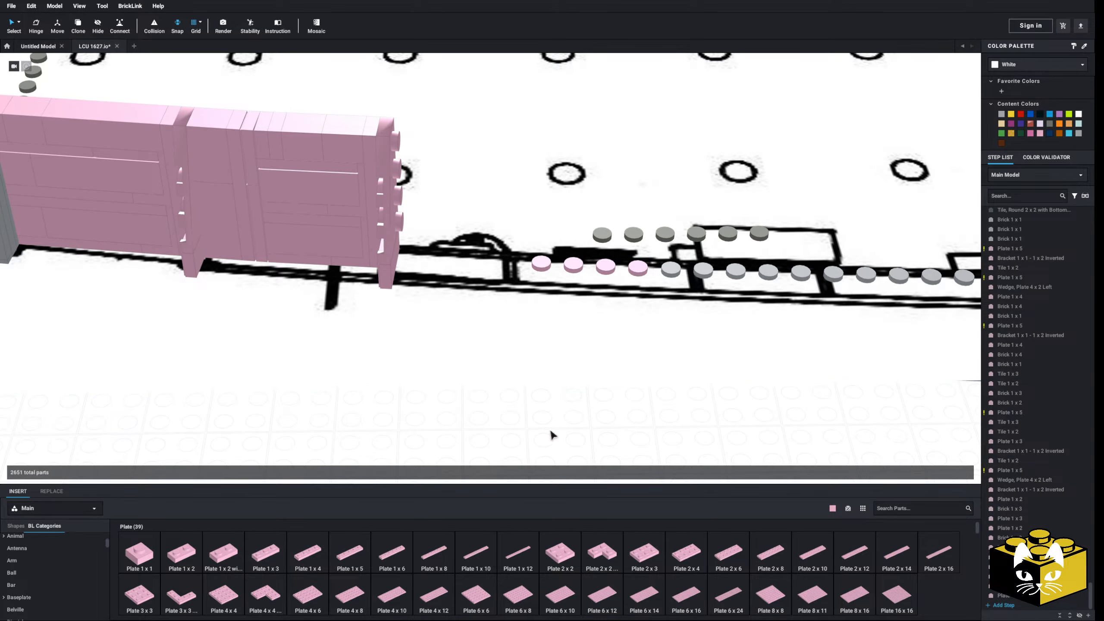
- Copy the five-part upright support from the bulwark's end and place it farther along the hull edge, over the new plate
{"action": "right_click_drag", "start_coordinate": [357, 261], "coordinate": [364, 235]}
{"action": "left_click", "coordinate": [364, 224]}
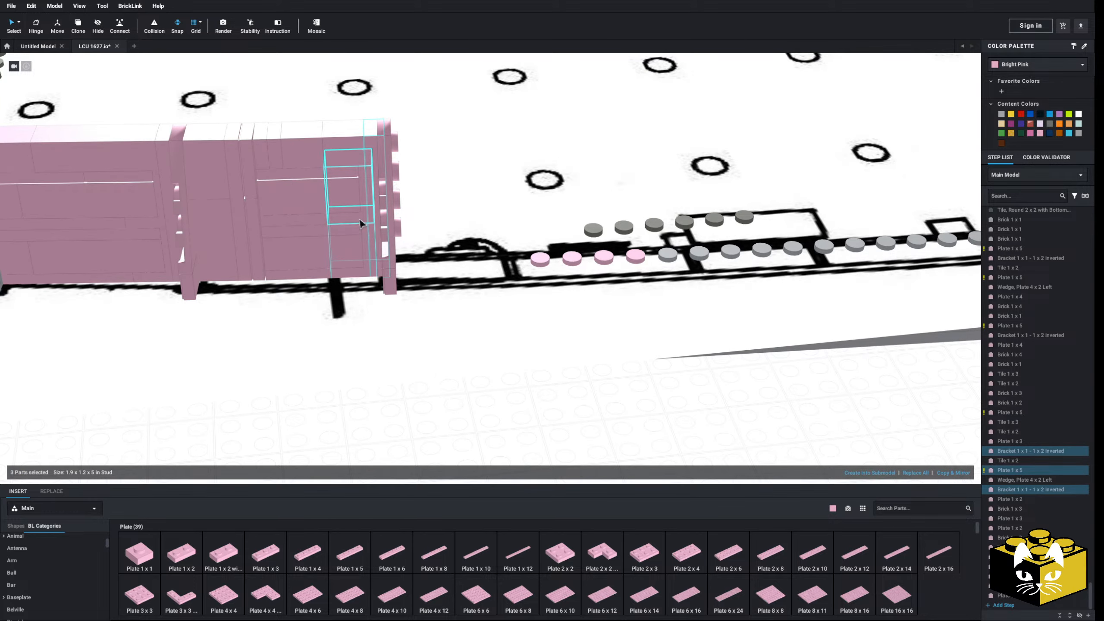
{"action": "left_click", "coordinate": [389, 204], "text": "ctrl"}
{"action": "left_click", "coordinate": [387, 243], "text": "ctrl"}
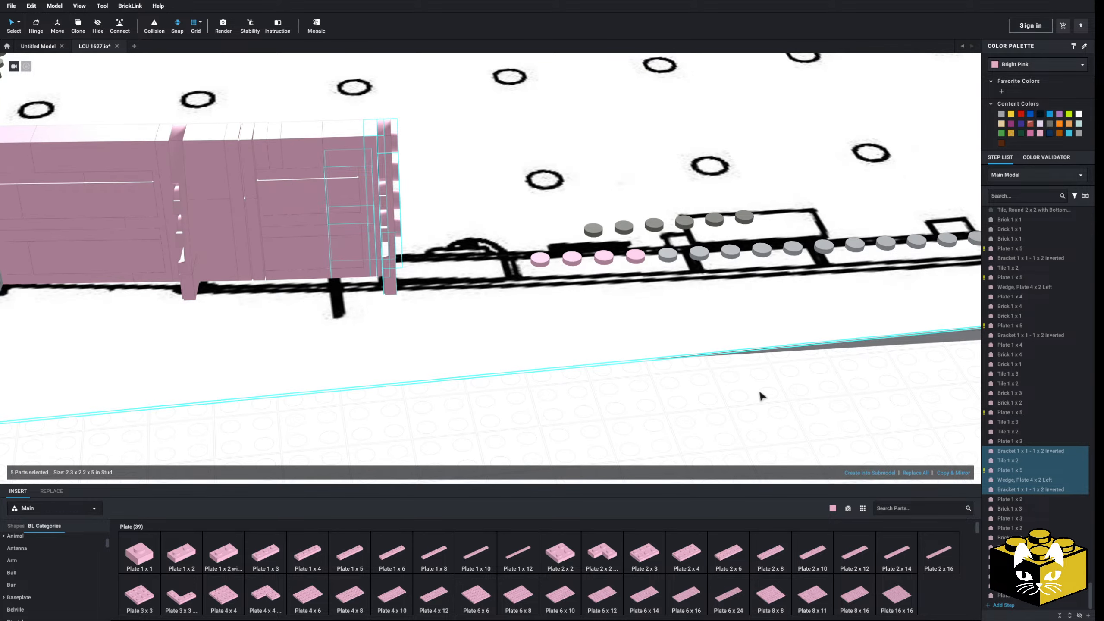
{"action": "left_click", "coordinate": [963, 473]}
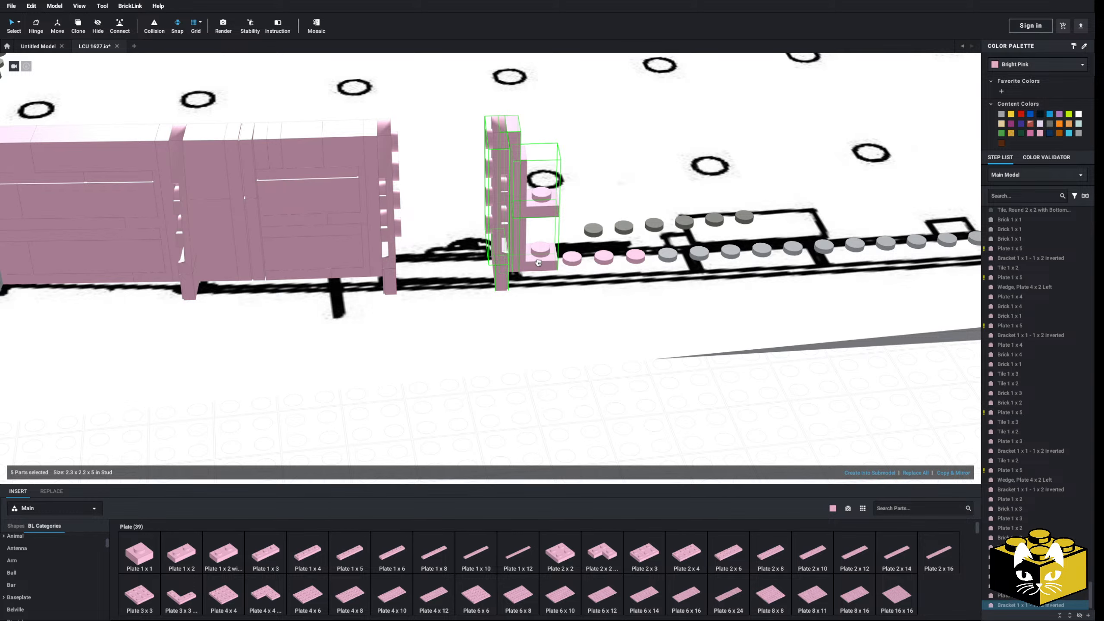
{"action": "left_click", "coordinate": [538, 263]}
{"action": "right_click_drag", "start_coordinate": [538, 263], "coordinate": [544, 328]}
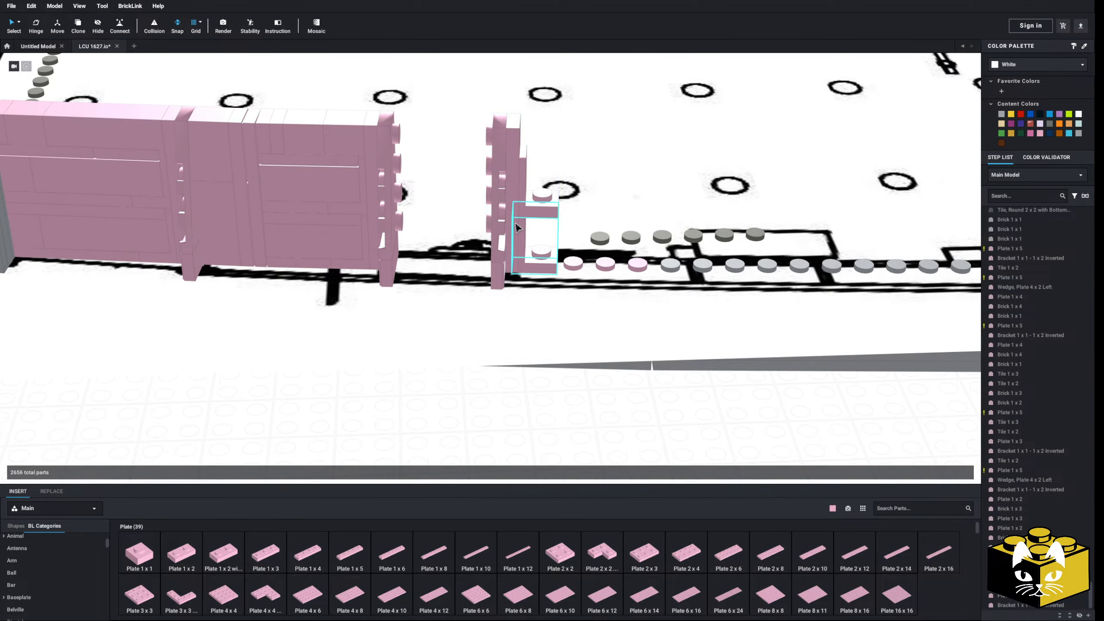
{"action": "left_click", "coordinate": [493, 235]}
{"action": "right_click_drag", "start_coordinate": [492, 235], "coordinate": [485, 409]}
{"action": "left_click", "coordinate": [484, 409]}
{"action": "scroll", "coordinate": [475, 418], "scroll_direction": "up", "scroll_amount": 5}
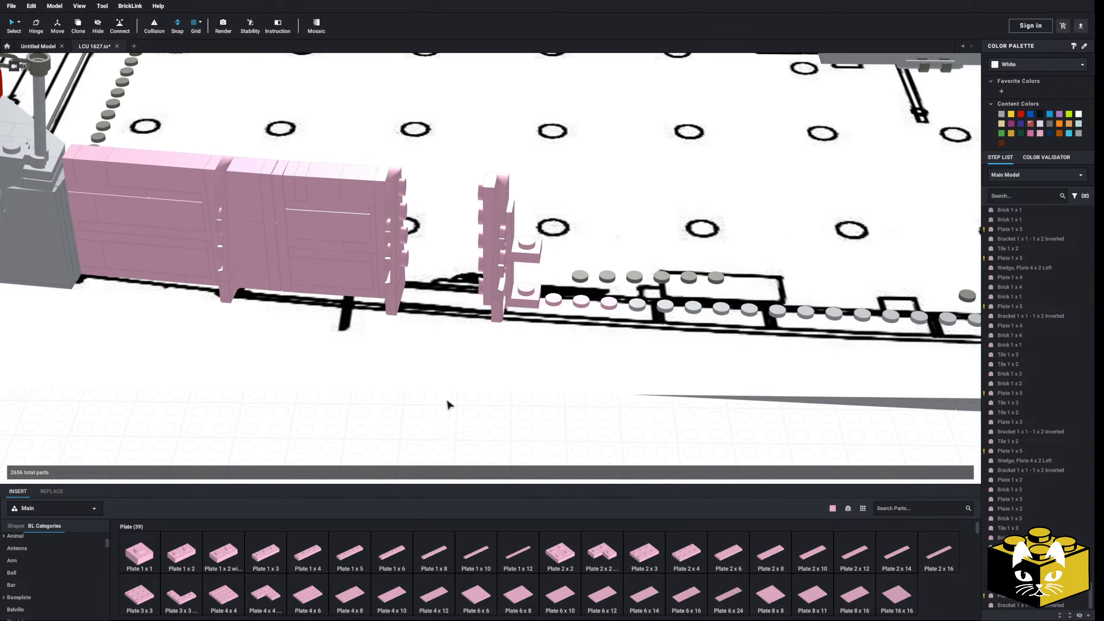
- Place a Bright Pink Plate 1 x 3 on the hull edge beside the new support and cover it with a copied Brick 1 x 4
{"action": "left_click", "coordinate": [254, 558]}
{"action": "left_click", "coordinate": [585, 302]}
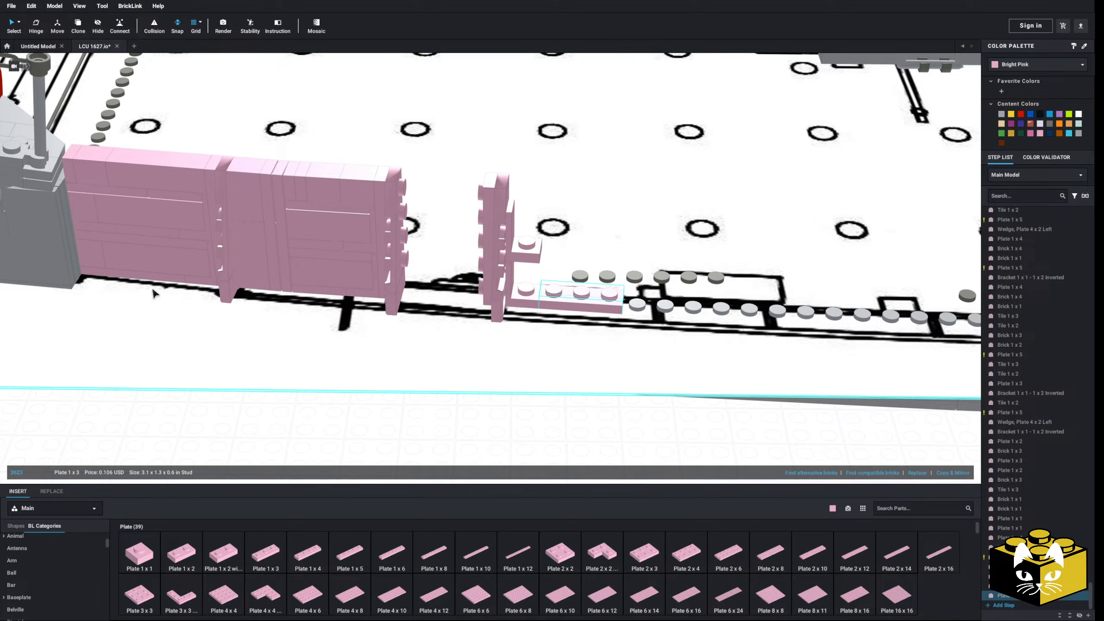
{"action": "right_click", "coordinate": [167, 261]}
{"action": "left_click", "coordinate": [178, 266]}
{"action": "right_click", "coordinate": [400, 420]}
{"action": "left_click", "coordinate": [417, 447]}
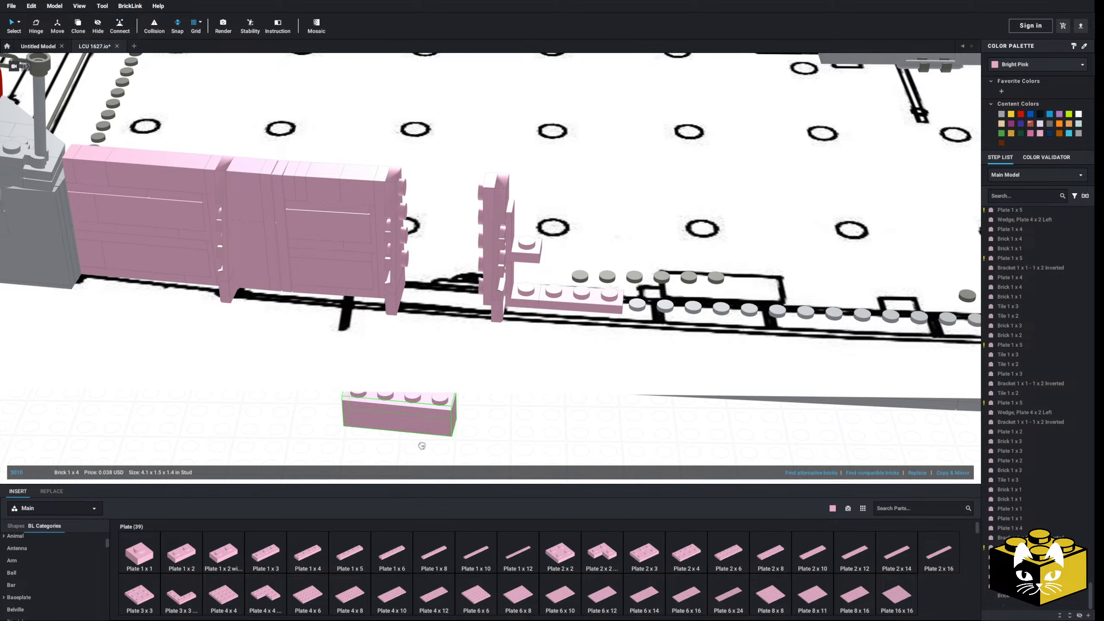
{"action": "left_click", "coordinate": [564, 279]}
{"action": "left_click", "coordinate": [455, 439]}
{"action": "right_click_drag", "start_coordinate": [456, 438], "coordinate": [453, 432]}
- Copy the five-part group of Brick 1 x 3, Brick 1 x 2, Plate 1 x 5 and two tiles against the middle support, facing the new one
{"action": "right_click_drag", "start_coordinate": [403, 283], "coordinate": [470, 274]}
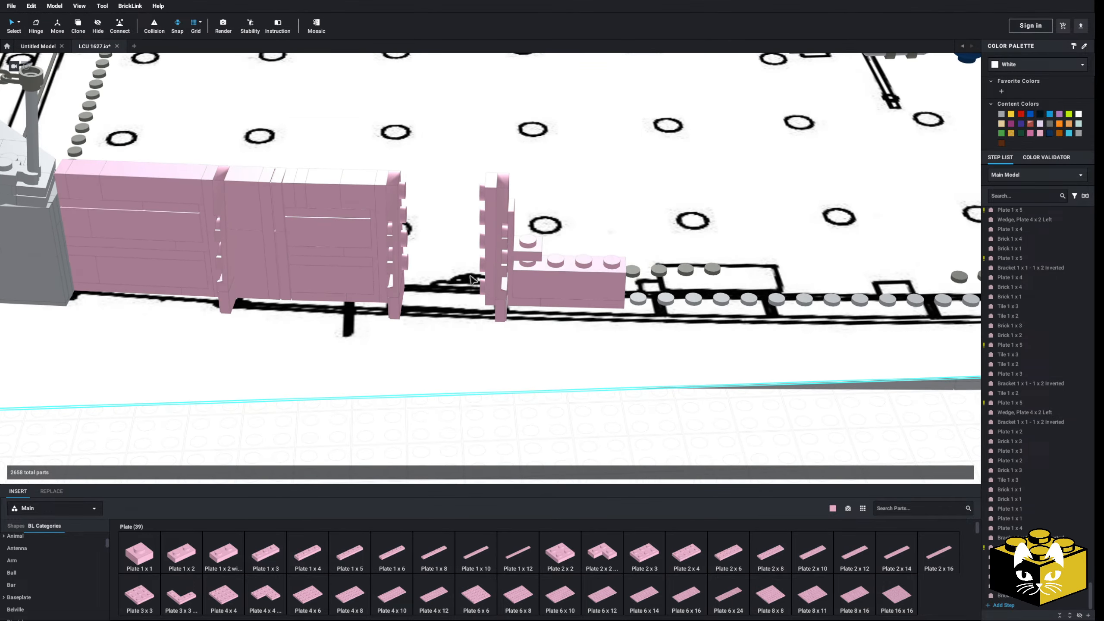
{"action": "left_click", "coordinate": [250, 221]}
{"action": "left_click", "coordinate": [264, 266], "text": "ctrl"}
{"action": "left_click", "coordinate": [276, 238], "text": "ctrl"}
{"action": "left_click", "coordinate": [281, 215], "text": "ctrl"}
{"action": "right_click", "coordinate": [280, 215]}
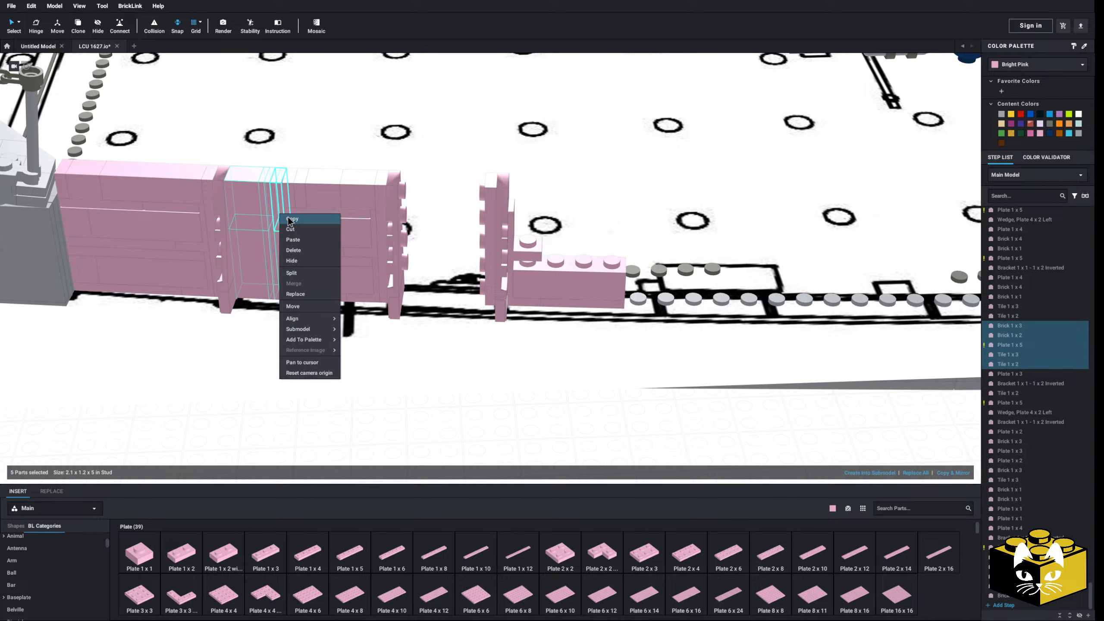
{"action": "left_click", "coordinate": [290, 228]}
{"action": "left_click", "coordinate": [478, 407]}
{"action": "right_click", "coordinate": [478, 407]}
{"action": "left_click", "coordinate": [487, 431]}
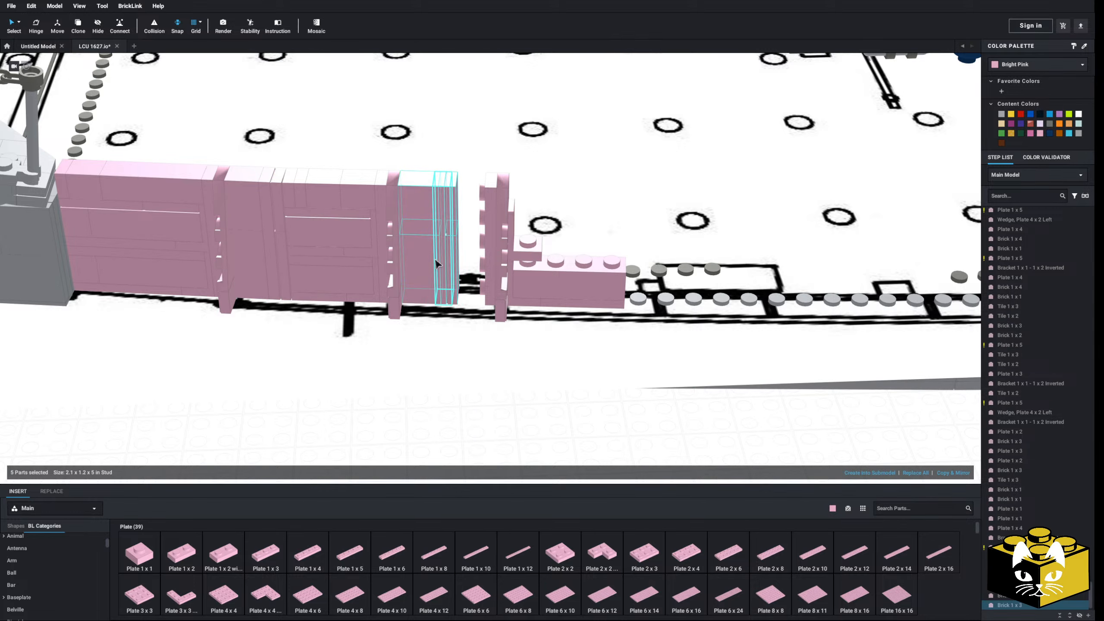
{"action": "left_click", "coordinate": [496, 401]}
{"action": "right_click_drag", "start_coordinate": [495, 401], "coordinate": [498, 400]}
{"action": "left_click", "coordinate": [442, 214]}
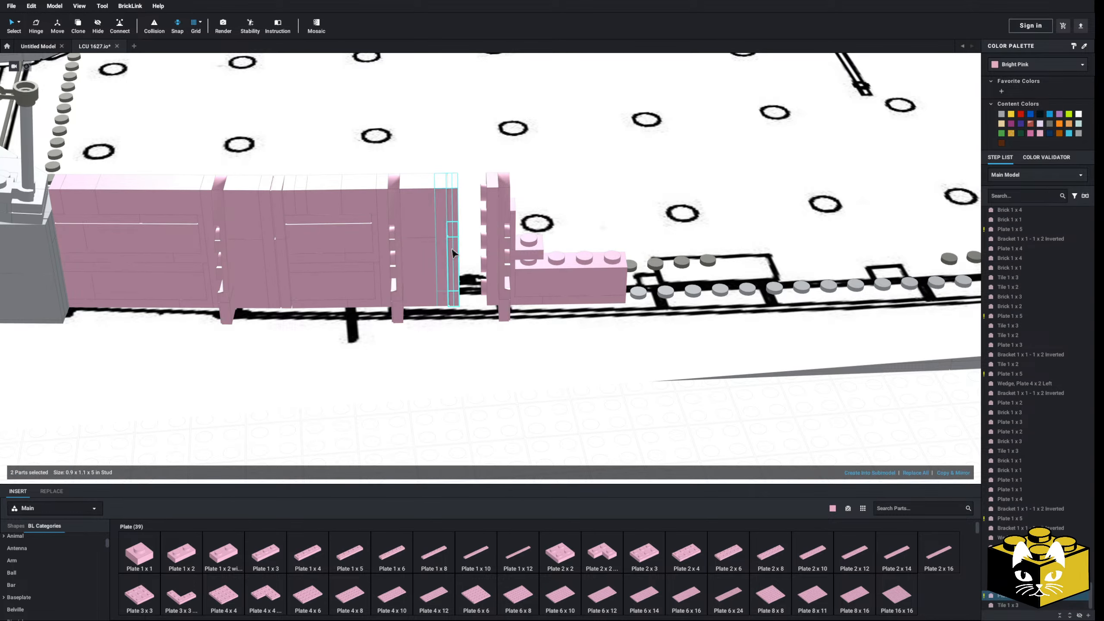
{"action": "left_click", "coordinate": [451, 249], "text": "ctrl"}
{"action": "right_click", "coordinate": [450, 249]}
{"action": "left_click", "coordinate": [460, 261]}
{"action": "left_click", "coordinate": [502, 397]}
{"action": "right_click", "coordinate": [502, 397]}
{"action": "left_click", "coordinate": [526, 420]}
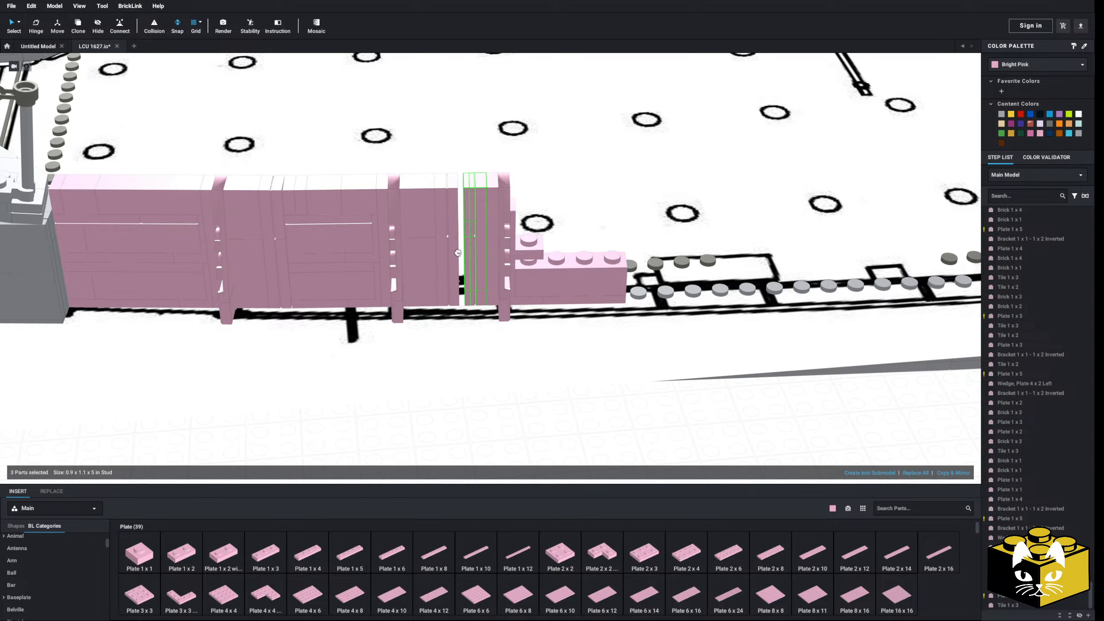
{"action": "middle_click_drag", "start_coordinate": [458, 252], "coordinate": [459, 173]}
{"action": "left_click", "coordinate": [471, 372]}
{"action": "key", "text": "Delete"}
{"action": "middle_click_drag", "start_coordinate": [499, 382], "coordinate": [517, 401]}
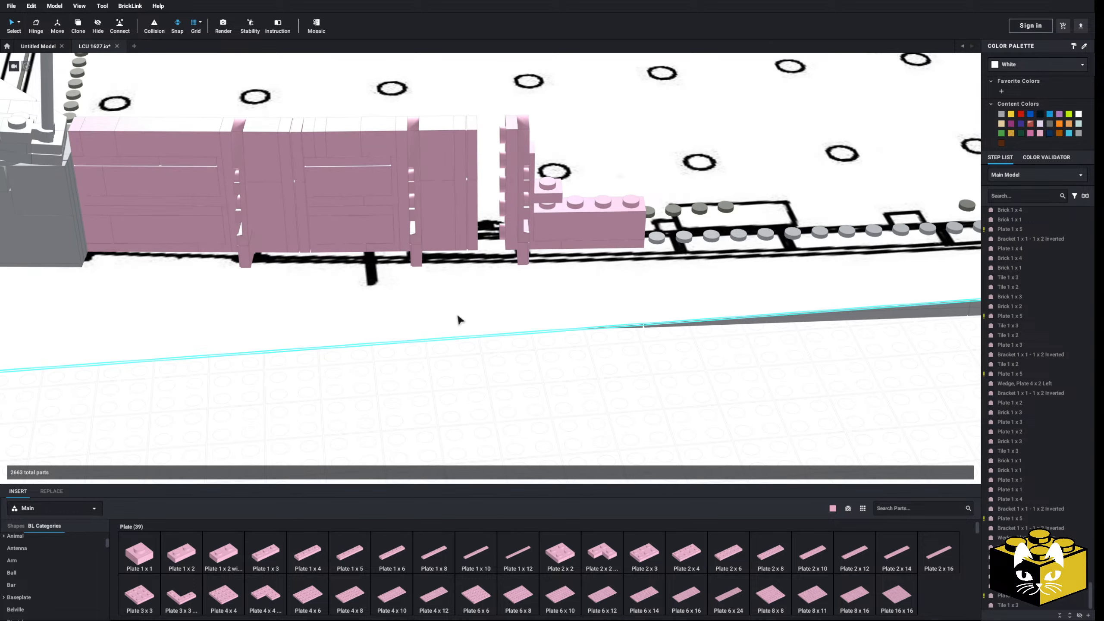
- Delete the tiles and the Plate 1 x 5 from the copied group, keeping only its two bricks
{"action": "middle_click_drag", "start_coordinate": [439, 251], "coordinate": [432, 268]}
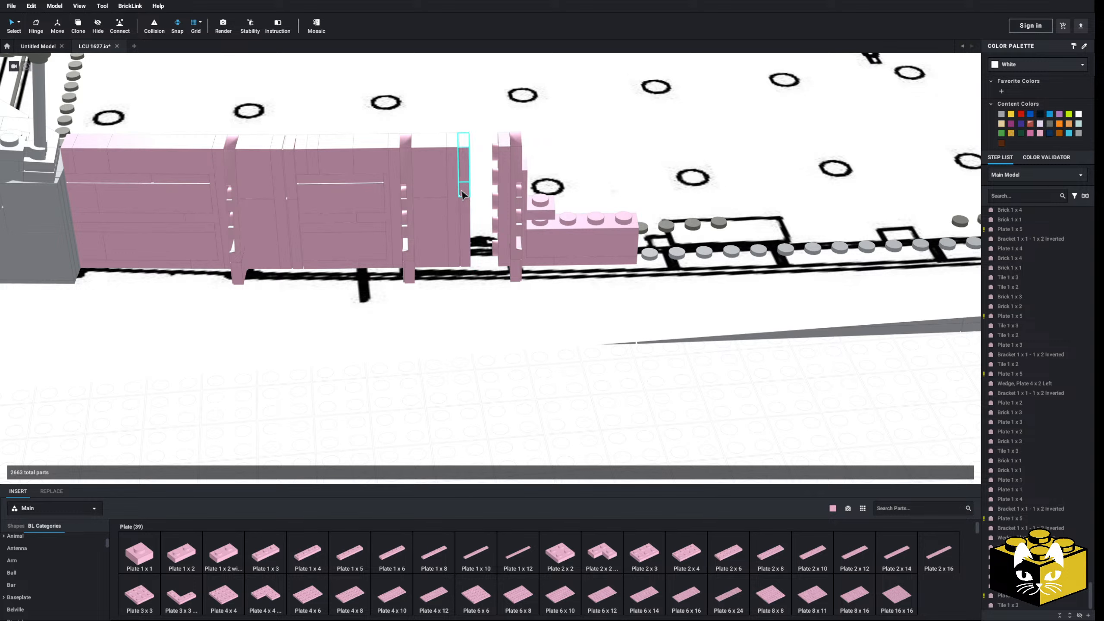
{"action": "left_click", "coordinate": [463, 195]}
{"action": "key", "text": "Delete"}
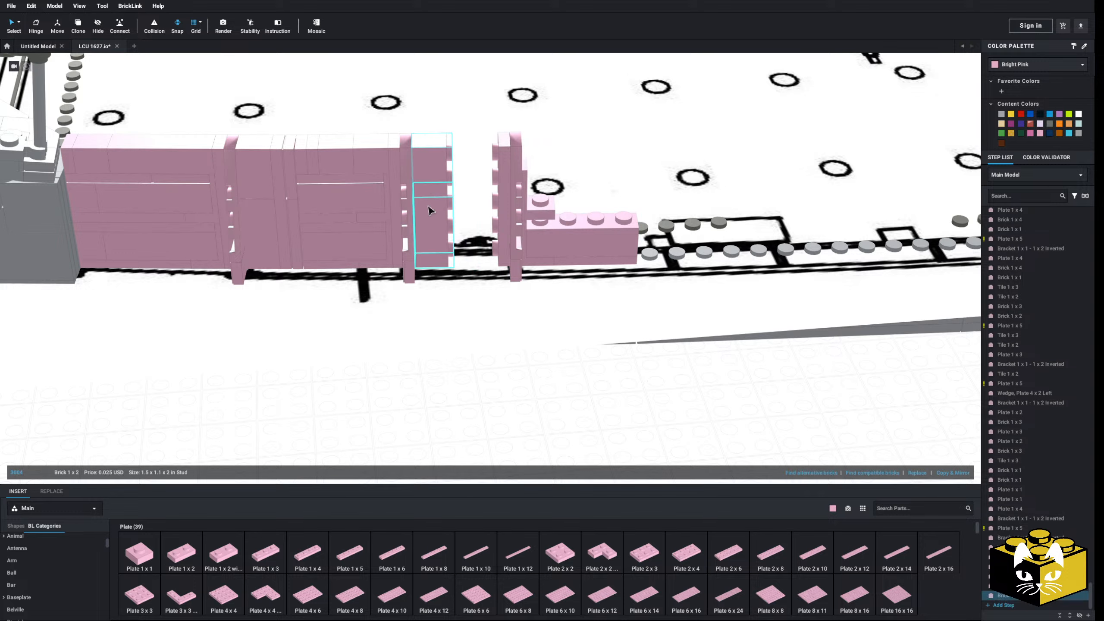
- Copy the Brick 1 x 3 and Brick 1 x 2 pair and place it on the opposite side of the gap, against the new support
{"action": "right_click", "coordinate": [428, 208]}
{"action": "left_click", "coordinate": [467, 216]}
{"action": "right_click", "coordinate": [504, 387]}
{"action": "left_click", "coordinate": [517, 413]}
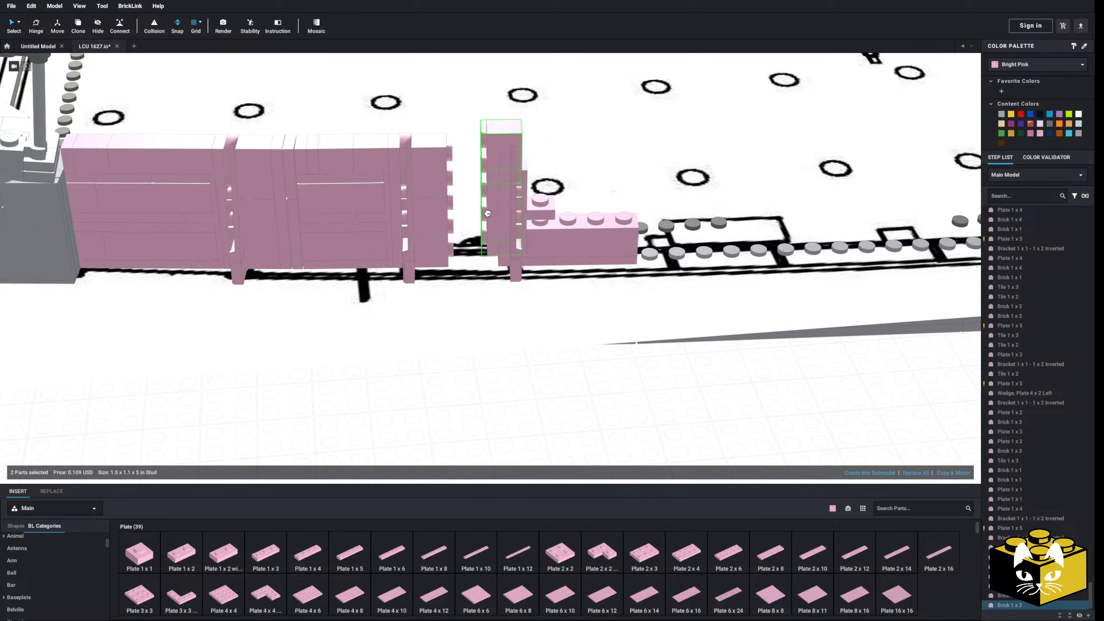
{"action": "left_click", "coordinate": [499, 211]}
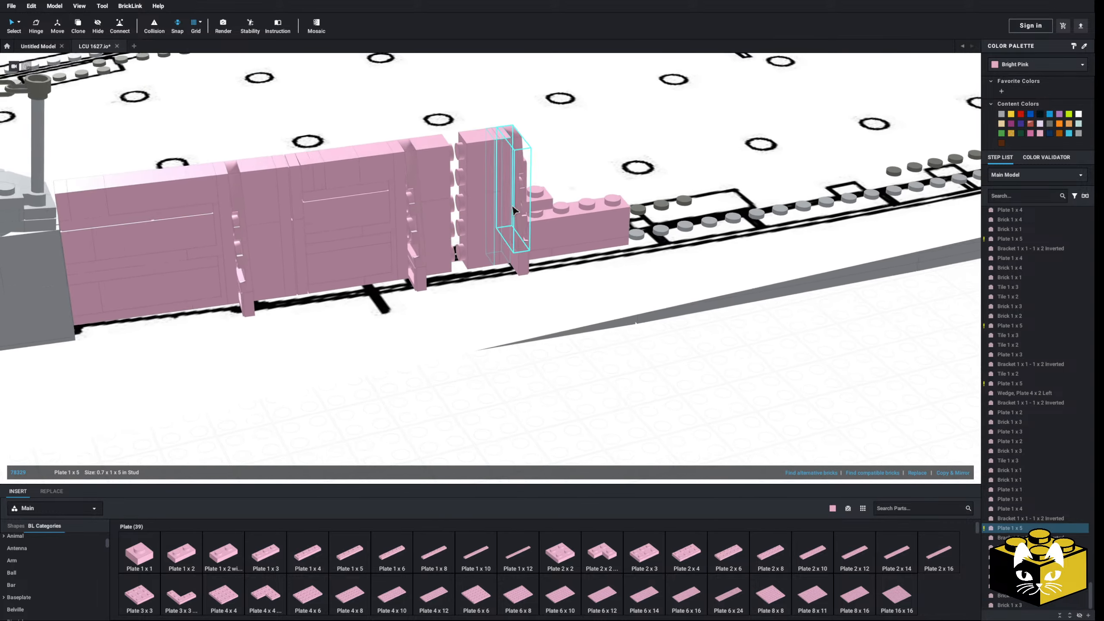
{"action": "left_click", "coordinate": [527, 384]}
{"action": "mouse_move", "coordinate": [526, 384]}
{"action": "right_mouse_down"}
{"action": "mouse_move", "coordinate": [523, 372]}
{"action": "mouse_move", "coordinate": [527, 386]}
{"action": "right_mouse_up"}
- Delete the two bricks on each side of the gap between the supports
{"action": "left_click", "coordinate": [483, 227]}
{"action": "key", "text": "Delete"}
{"action": "left_click", "coordinate": [482, 185]}
{"action": "key", "text": "Delete"}
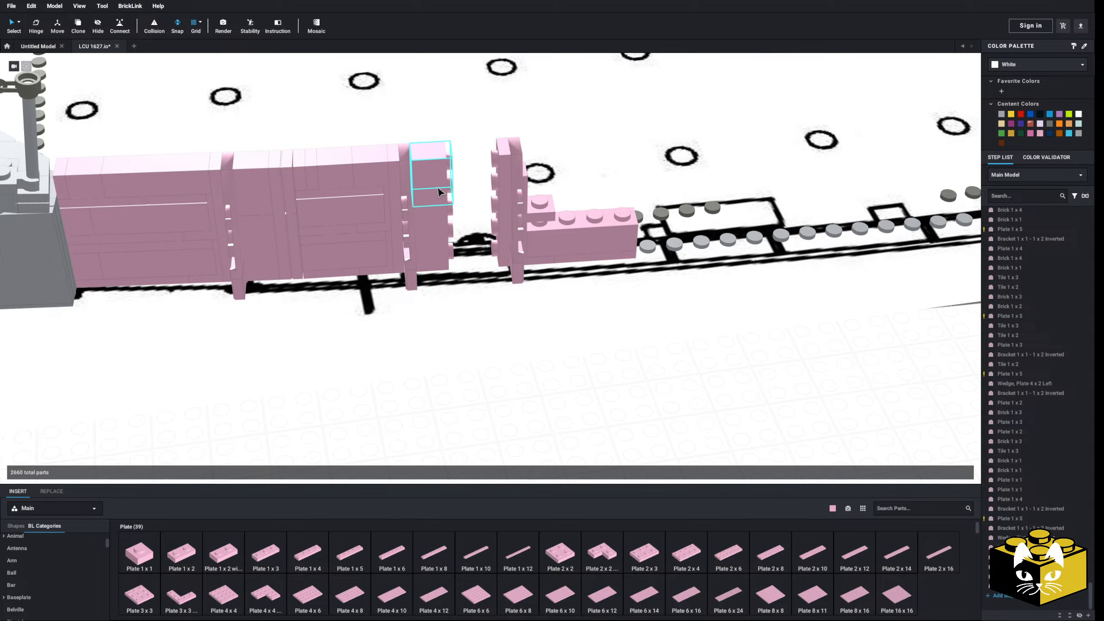
{"action": "left_click", "coordinate": [438, 187]}
{"action": "key", "text": "Delete"}
{"action": "left_click", "coordinate": [436, 218]}
{"action": "key", "text": "Delete"}
- Undo the deletion of the four bricks beside the gap
{"action": "scroll", "coordinate": [538, 402], "scroll_direction": "up", "scroll_amount": 1}
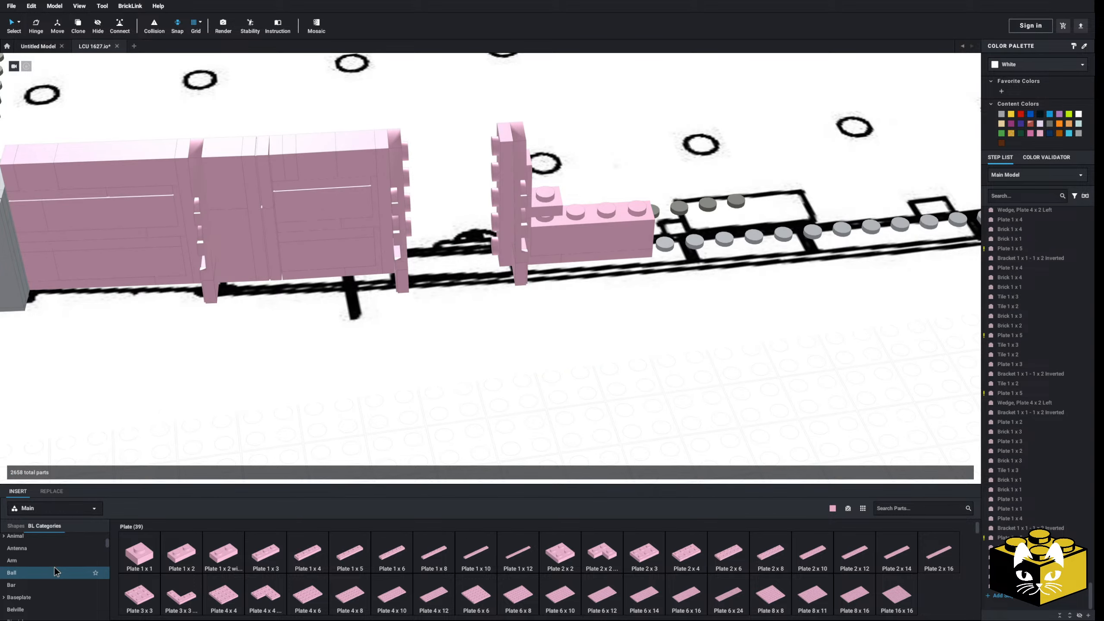
{"action": "scroll", "coordinate": [54, 572], "scroll_direction": "down", "scroll_amount": 8}
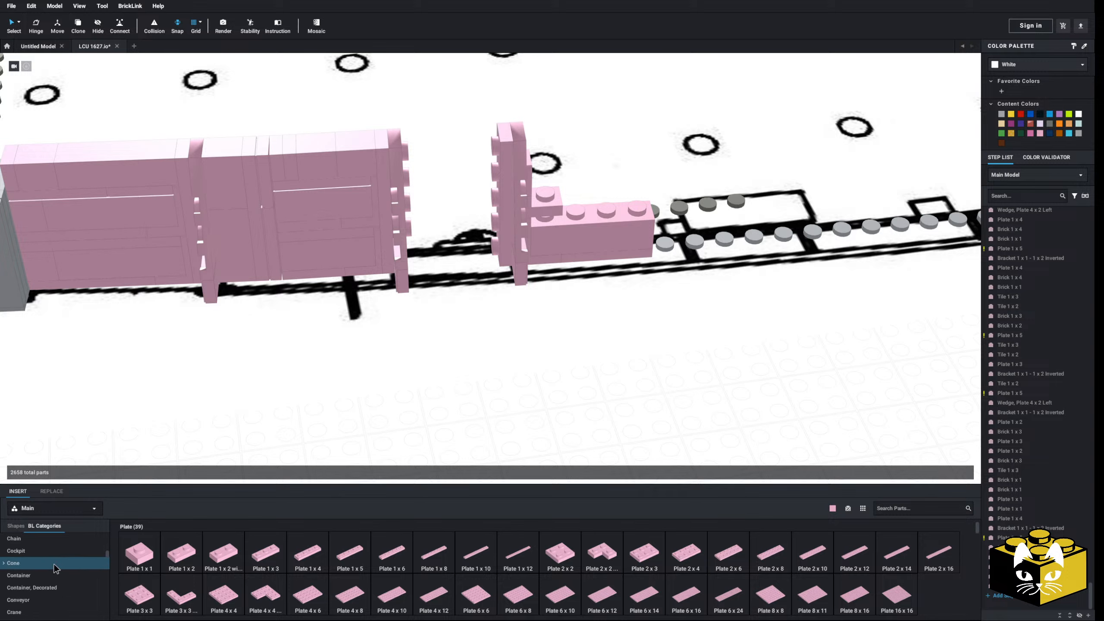
{"action": "key", "text": "ctrl+y"}
{"action": "key", "text": "ctrl+y"}
{"action": "key", "text": "ctrl+y"}
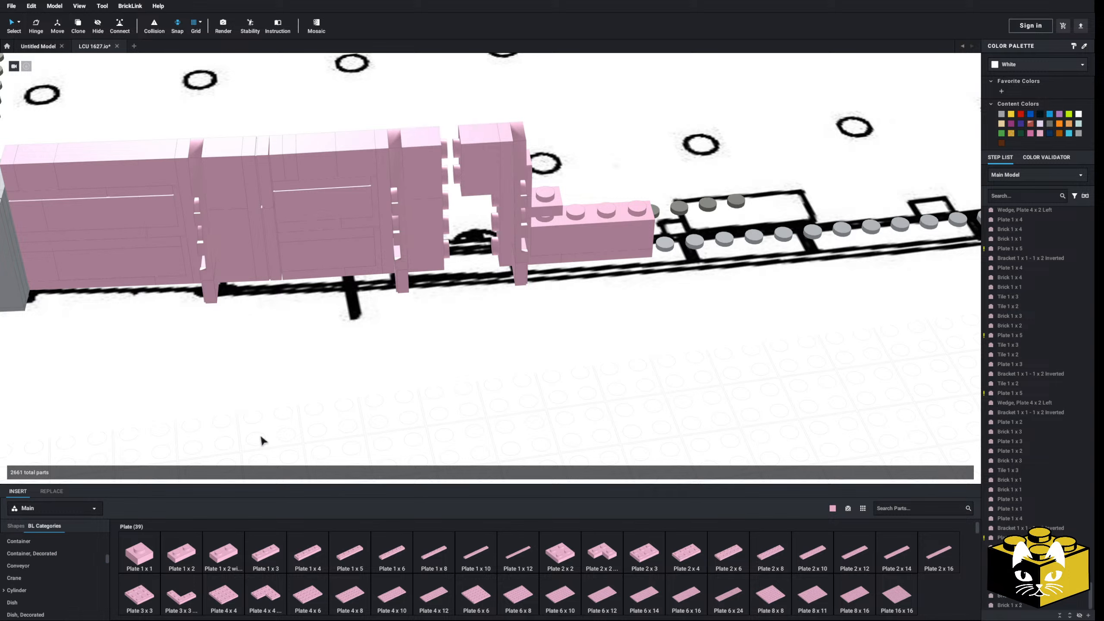
- Place a Bright Pink Slope 30 1 x 2 x 2/3 standing upright in the lower part of the gap between the bricks
{"action": "scroll", "coordinate": [56, 550], "scroll_direction": "up", "scroll_amount": 8}
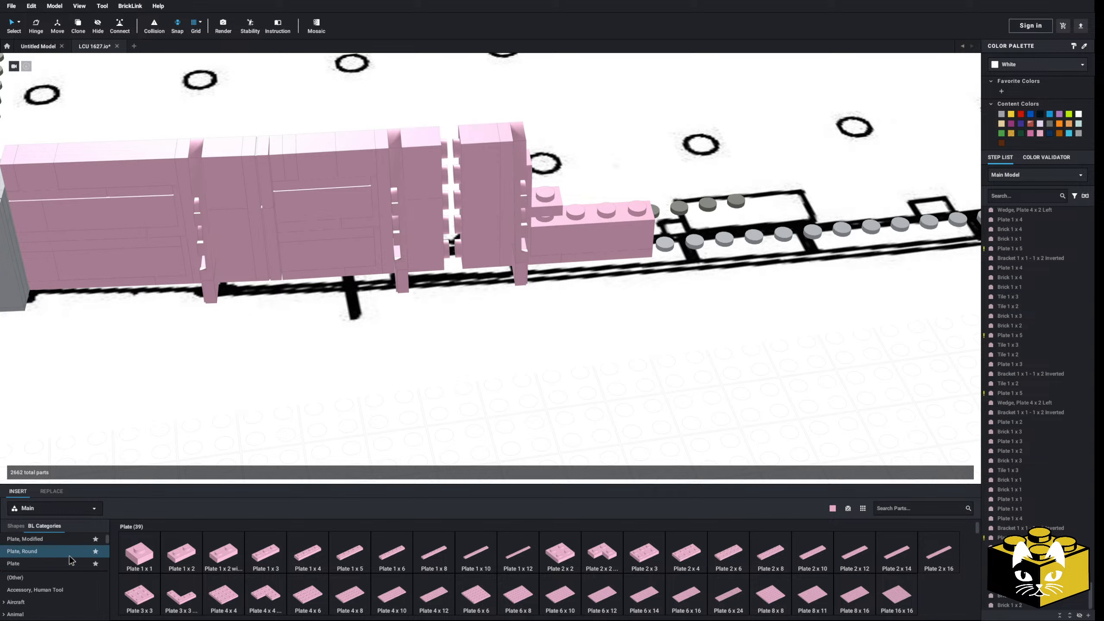
{"action": "scroll", "coordinate": [51, 556], "scroll_direction": "down", "scroll_amount": 10}
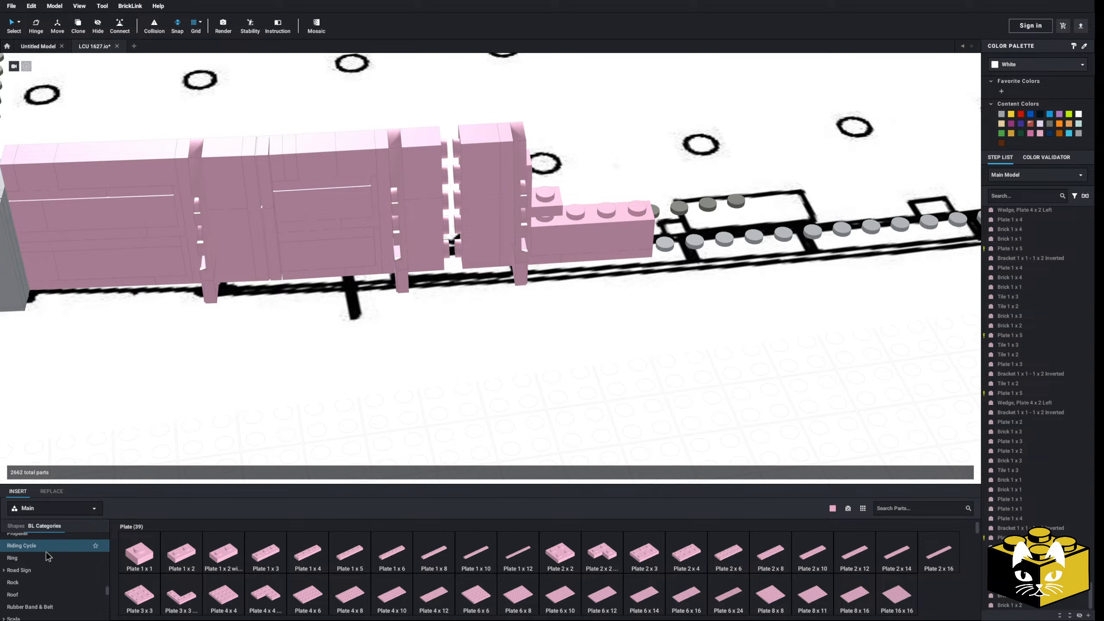
{"action": "scroll", "coordinate": [46, 555], "scroll_direction": "down", "scroll_amount": 3}
{"action": "left_click", "coordinate": [33, 551]}
{"action": "left_click", "coordinate": [257, 555]}
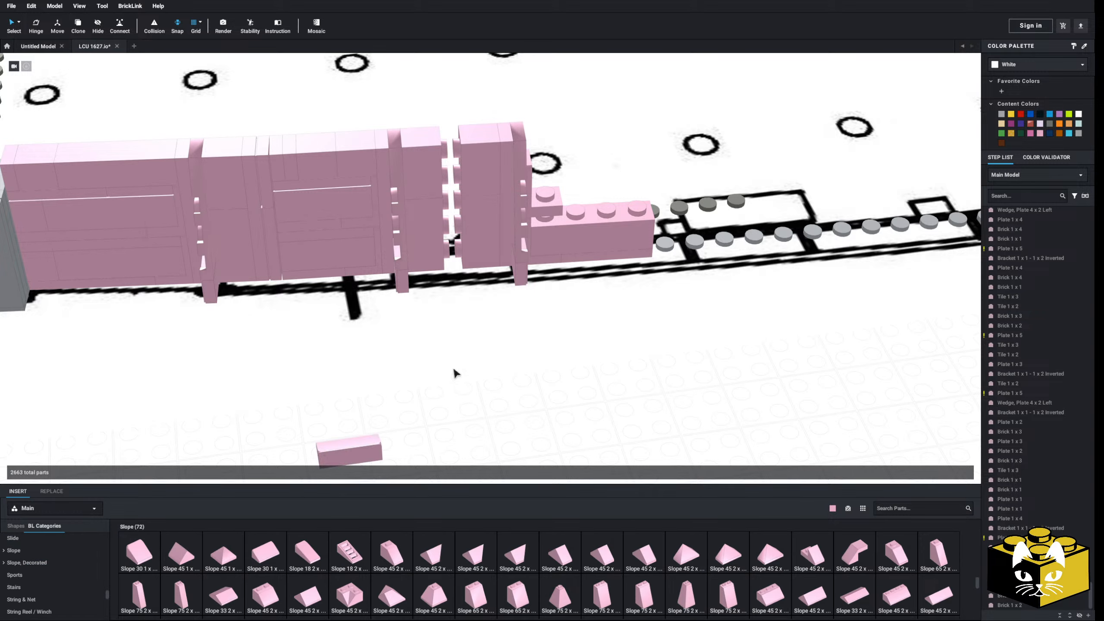
{"action": "left_click", "coordinate": [466, 373]}
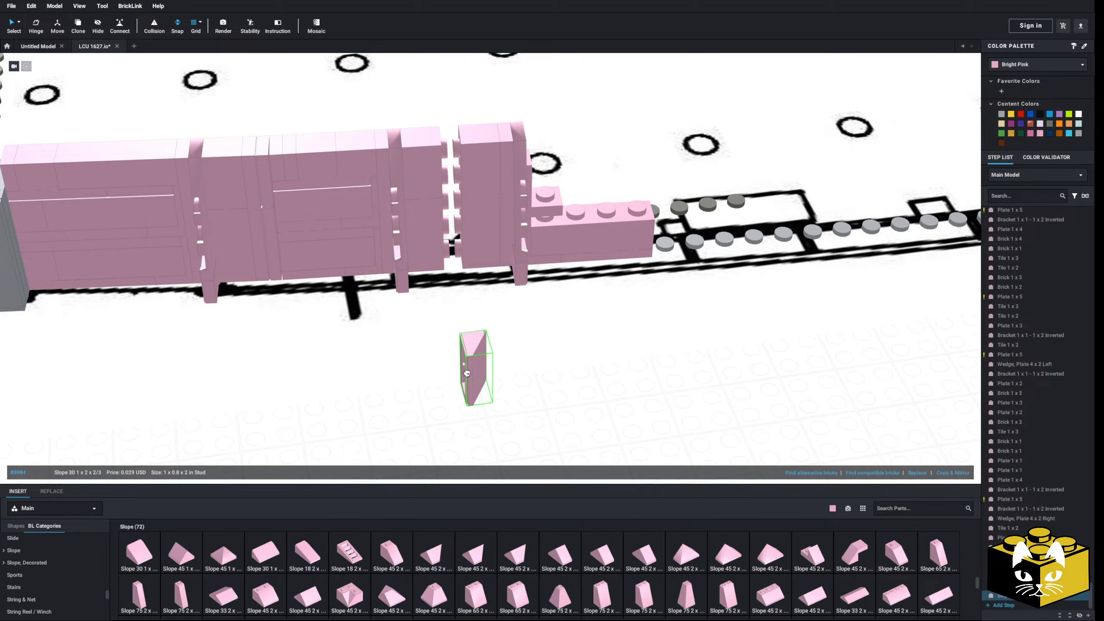
- Rotate a second Bright Pink Slope 30 1 x 2 x 2/3 upright and fit it against the first one in the lower gap
{"action": "left_click", "coordinate": [265, 561]}
{"action": "key", "text": "Down"}
{"action": "key", "text": "Down"}
{"action": "key", "text": "Left"}
{"action": "key", "text": "Down"}
{"action": "key", "text": "Left"}
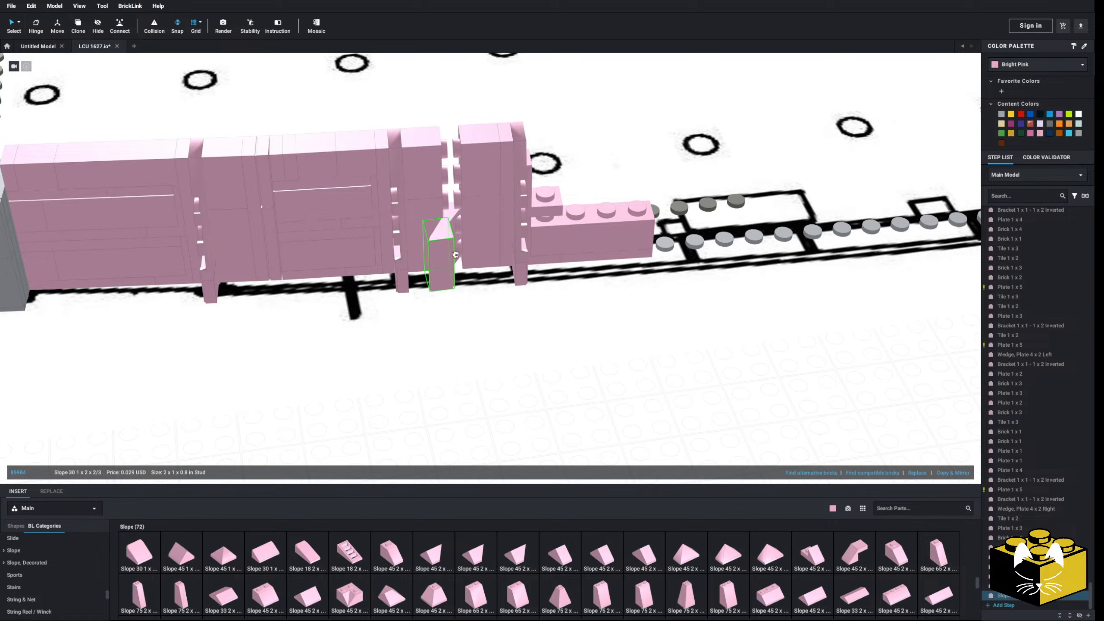
{"action": "scroll", "coordinate": [514, 426], "scroll_direction": "up", "scroll_amount": 2}
{"action": "scroll", "coordinate": [512, 426], "scroll_direction": "down", "scroll_amount": 1}
{"action": "middle_click_drag", "start_coordinate": [502, 262], "coordinate": [503, 301]}
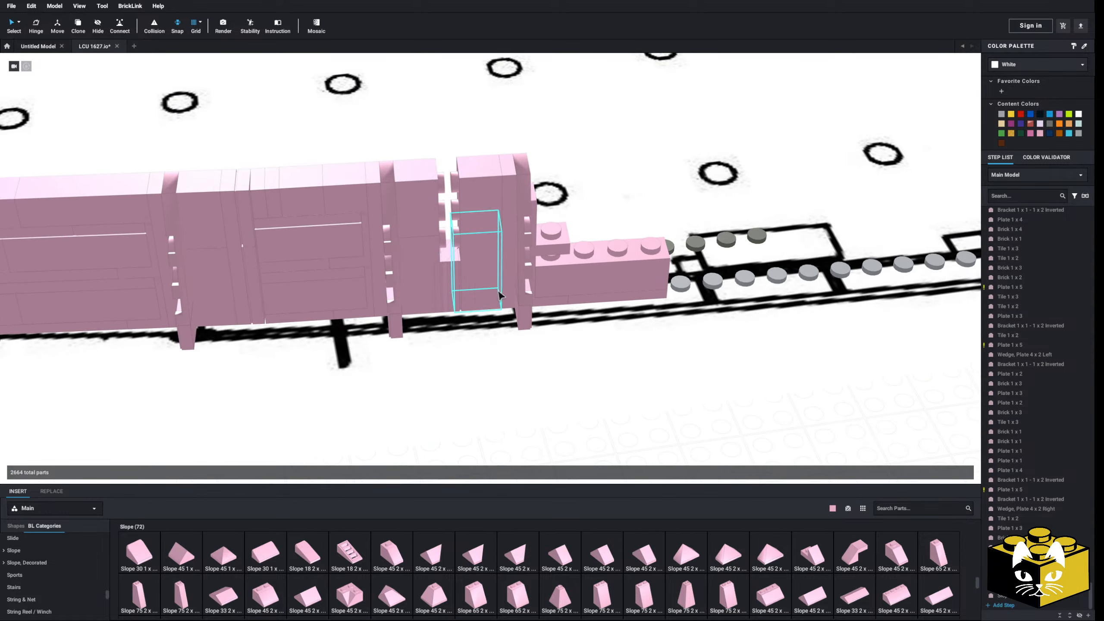
- Delete the Plate 1 x 5 beside the new support and move the adjoining brick pair into its place
{"action": "left_click", "coordinate": [505, 271]}
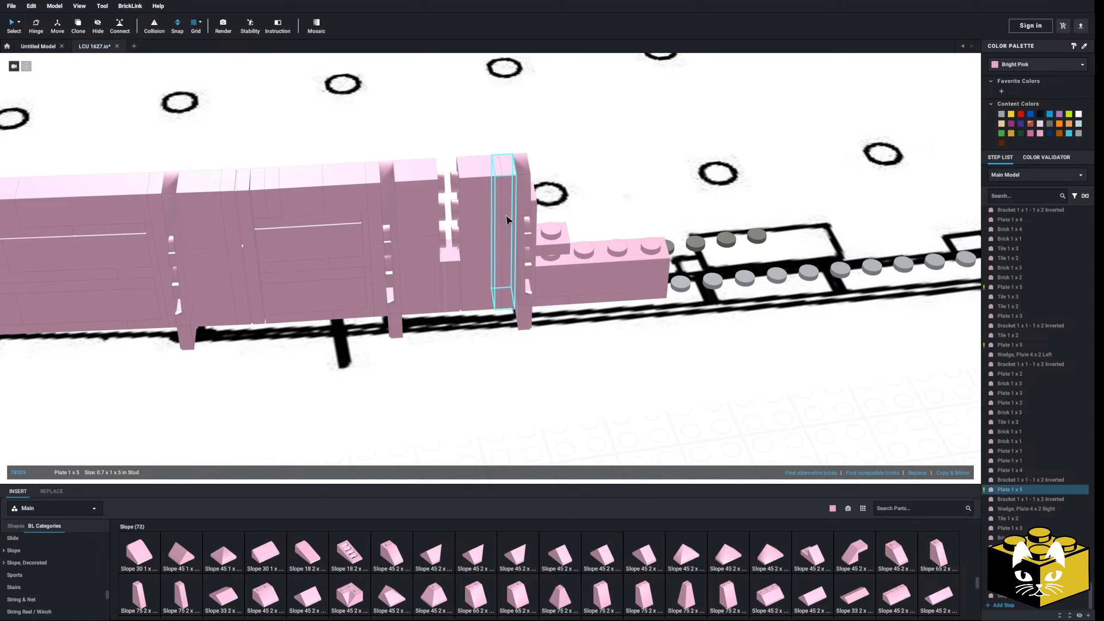
{"action": "key", "text": "Delete"}
{"action": "left_click", "coordinate": [485, 219]}
{"action": "left_click", "coordinate": [480, 257], "text": "ctrl"}
{"action": "right_click_drag", "start_coordinate": [478, 257], "coordinate": [490, 263]}
{"action": "left_click_drag", "start_coordinate": [490, 261], "coordinate": [504, 243]}
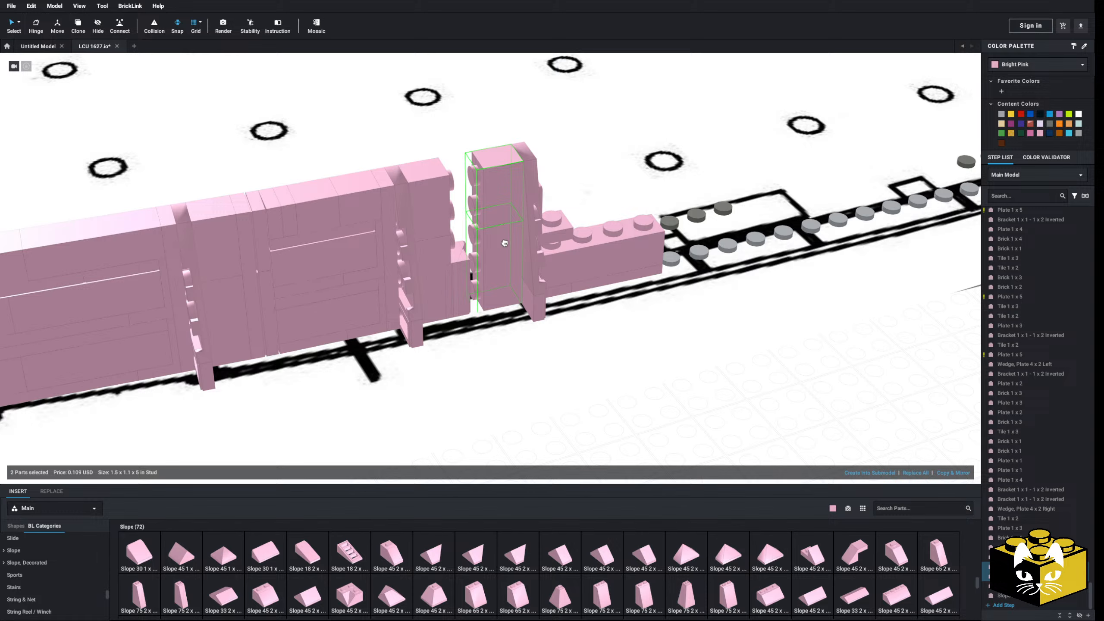
{"action": "left_click", "coordinate": [610, 423]}
- Shift the slope in the lower gap slightly so it lines up with the moved bricks
{"action": "right_click_drag", "start_coordinate": [611, 424], "coordinate": [539, 419]}
{"action": "left_click_drag", "start_coordinate": [455, 280], "coordinate": [463, 280]}
{"action": "left_click", "coordinate": [580, 453]}
- Copy the two upright slopes and place the pair directly above the originals in the gap
{"action": "right_click_drag", "start_coordinate": [580, 453], "coordinate": [469, 288]}
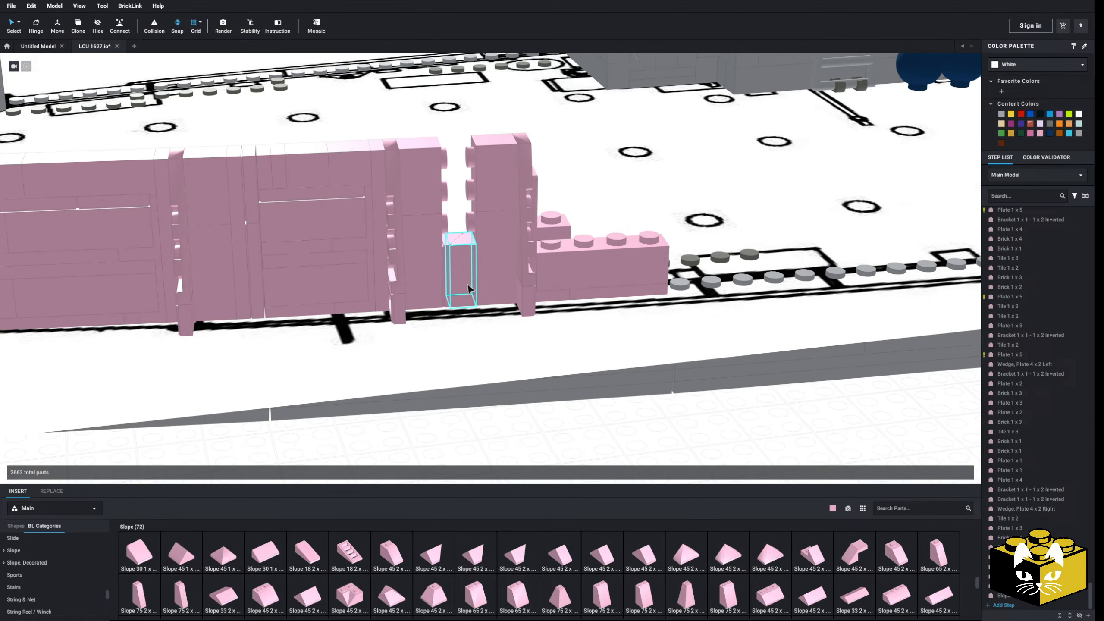
{"action": "left_click", "coordinate": [444, 259], "text": "ctrl"}
{"action": "right_click", "coordinate": [443, 258]}
{"action": "left_click", "coordinate": [454, 265]}
{"action": "left_click", "coordinate": [569, 436]}
{"action": "right_click", "coordinate": [571, 432]}
{"action": "left_click", "coordinate": [594, 458]}
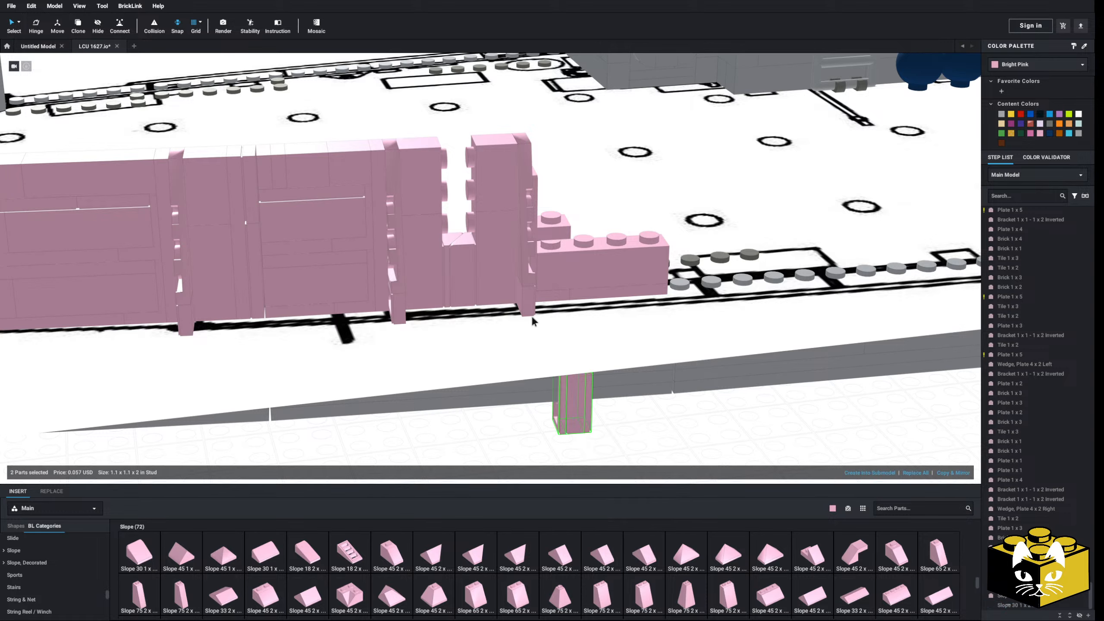
{"action": "left_click", "coordinate": [452, 208]}
{"action": "right_click_drag", "start_coordinate": [452, 208], "coordinate": [451, 223]}
{"action": "scroll", "coordinate": [452, 223], "scroll_direction": "down", "scroll_amount": 3}
{"action": "middle_click_drag", "start_coordinate": [515, 342], "coordinate": [515, 273]}
{"action": "left_click", "coordinate": [533, 400]}
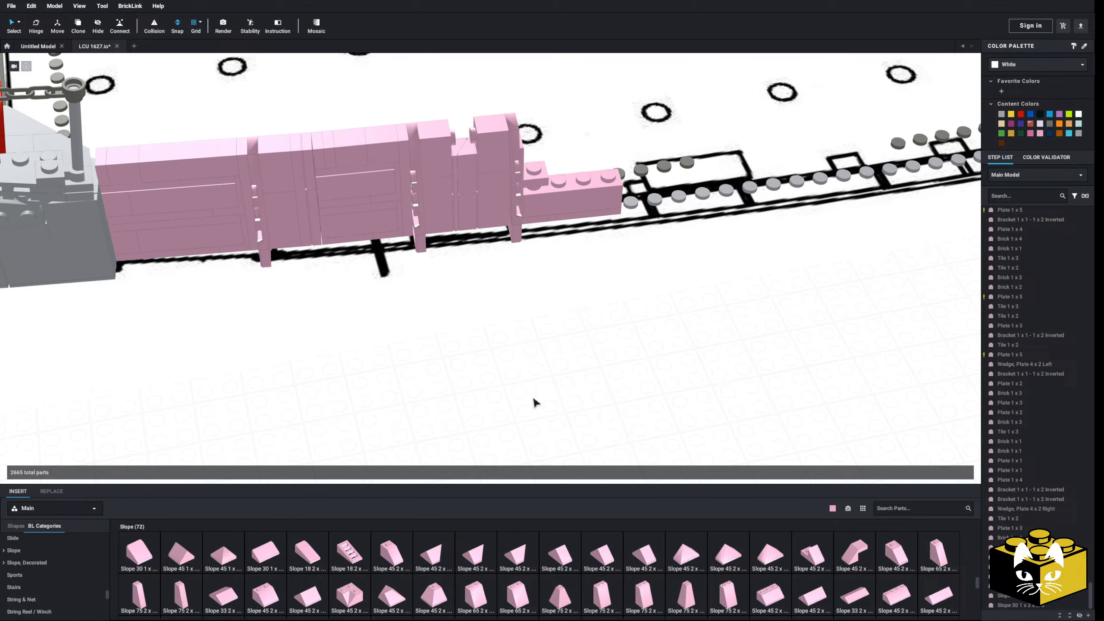
- Fill the remaining opening at the top of the gap with two of the smallest Bright Pink Slope 30 parts
{"action": "left_click", "coordinate": [139, 555]}
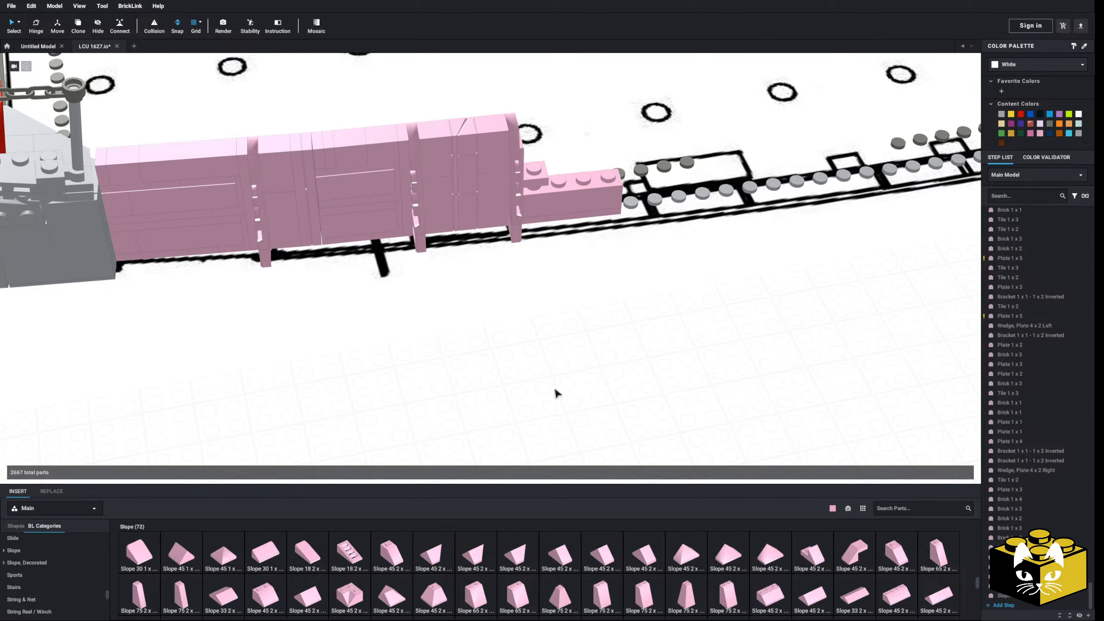
{"action": "right_click_drag", "start_coordinate": [557, 393], "coordinate": [549, 409]}
{"action": "scroll", "coordinate": [549, 409], "scroll_direction": "up", "scroll_amount": 3}
{"action": "scroll", "coordinate": [465, 356], "scroll_direction": "down", "scroll_amount": 3}
{"action": "right_click_drag", "start_coordinate": [467, 386], "coordinate": [511, 186]}
{"action": "right_click_drag", "start_coordinate": [505, 300], "coordinate": [546, 359]}
{"action": "scroll", "coordinate": [545, 359], "scroll_direction": "down", "scroll_amount": 4}
{"action": "middle_click_drag", "start_coordinate": [539, 362], "coordinate": [518, 393]}
- Add a Bright Pink Plate 1 x 4 and Plate 1 x 3 on the low brick row beside the last support
{"action": "scroll", "coordinate": [470, 387], "scroll_direction": "up", "scroll_amount": 5}
{"action": "scroll", "coordinate": [51, 560], "scroll_direction": "up", "scroll_amount": 5}
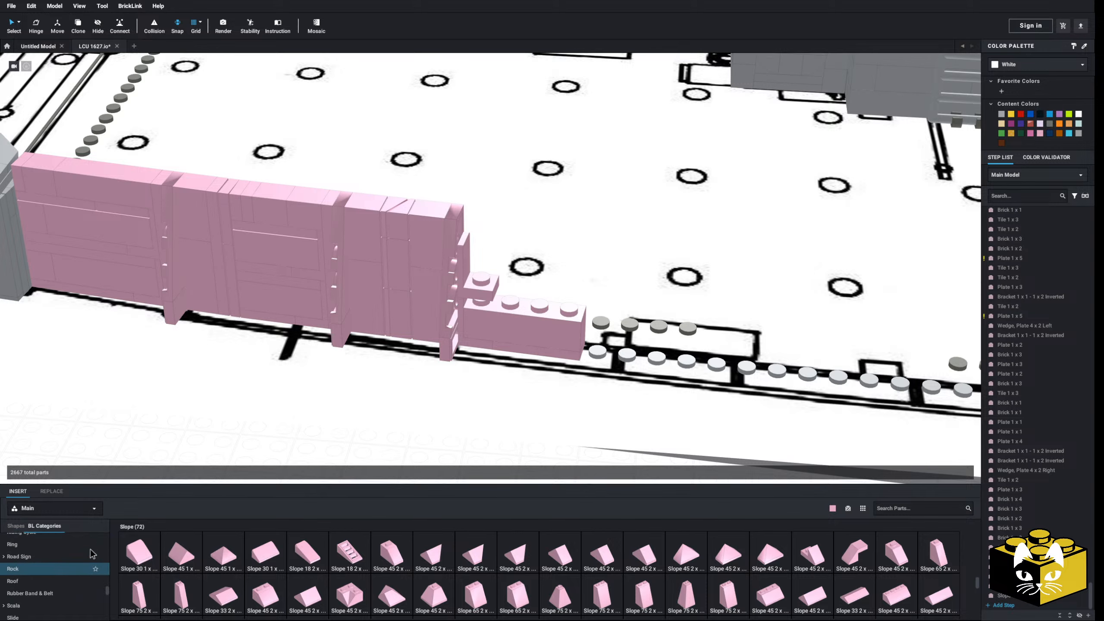
{"action": "left_click", "coordinate": [46, 581]}
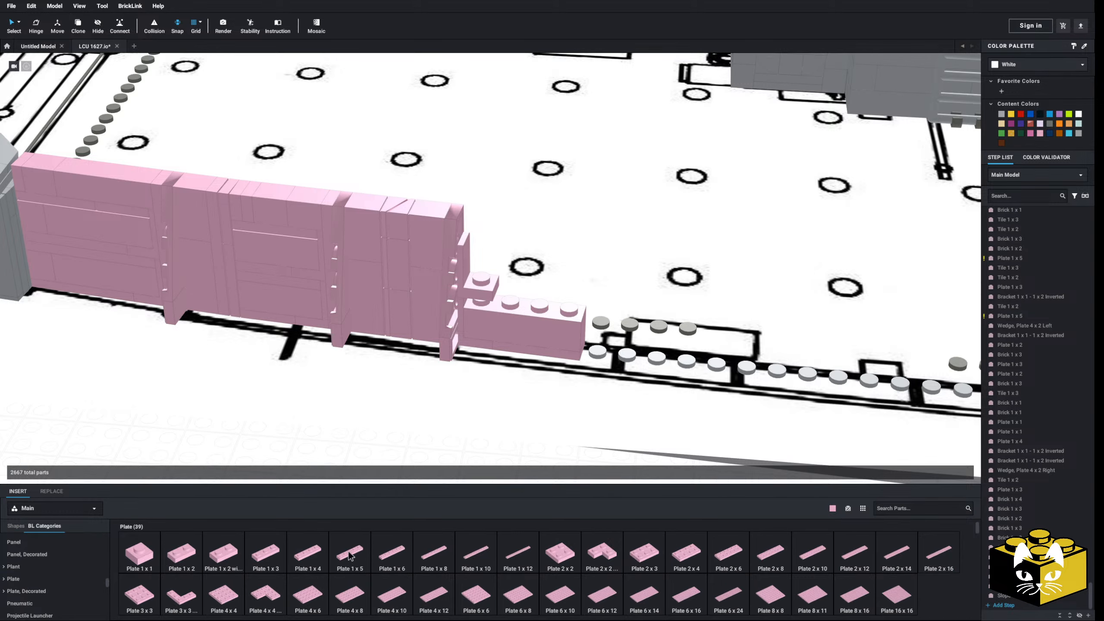
{"action": "left_click_drag", "start_coordinate": [304, 557], "coordinate": [518, 298]}
{"action": "left_click_drag", "start_coordinate": [254, 559], "coordinate": [533, 292]}
{"action": "scroll", "coordinate": [533, 296], "scroll_direction": "down", "scroll_amount": 4}
{"action": "left_click", "coordinate": [443, 405]}
- Examine the low wall row and the hull edge beyond it against the deck plan, including from underneath
{"action": "right_click_drag", "start_coordinate": [434, 405], "coordinate": [466, 419]}
{"action": "middle_click_drag", "start_coordinate": [425, 408], "coordinate": [386, 404]}
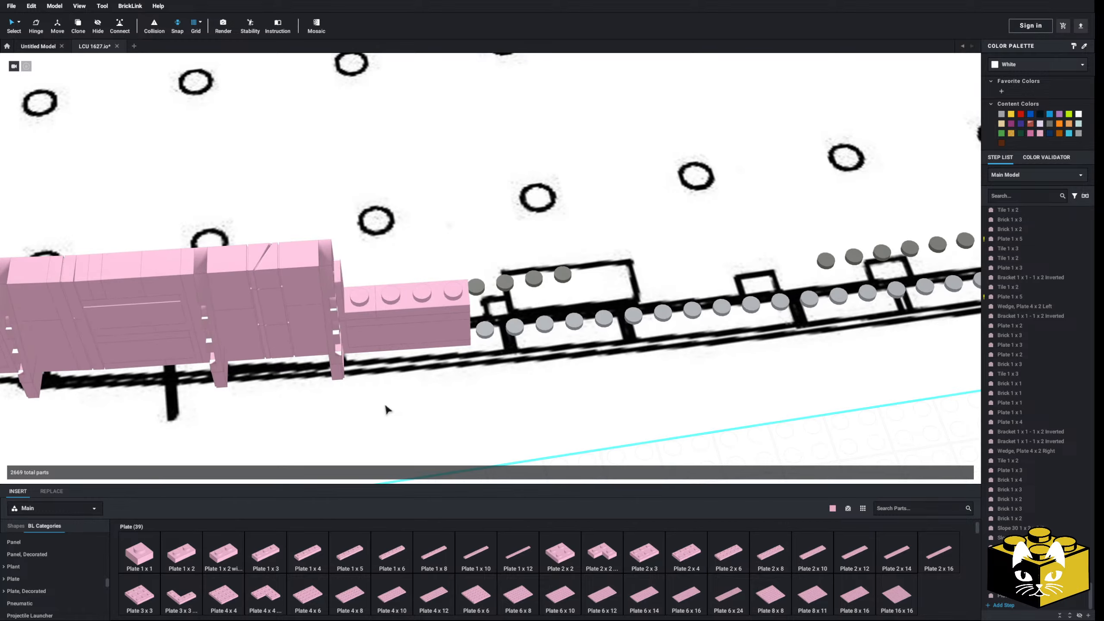
{"action": "right_click_drag", "start_coordinate": [531, 313], "coordinate": [624, 291]}
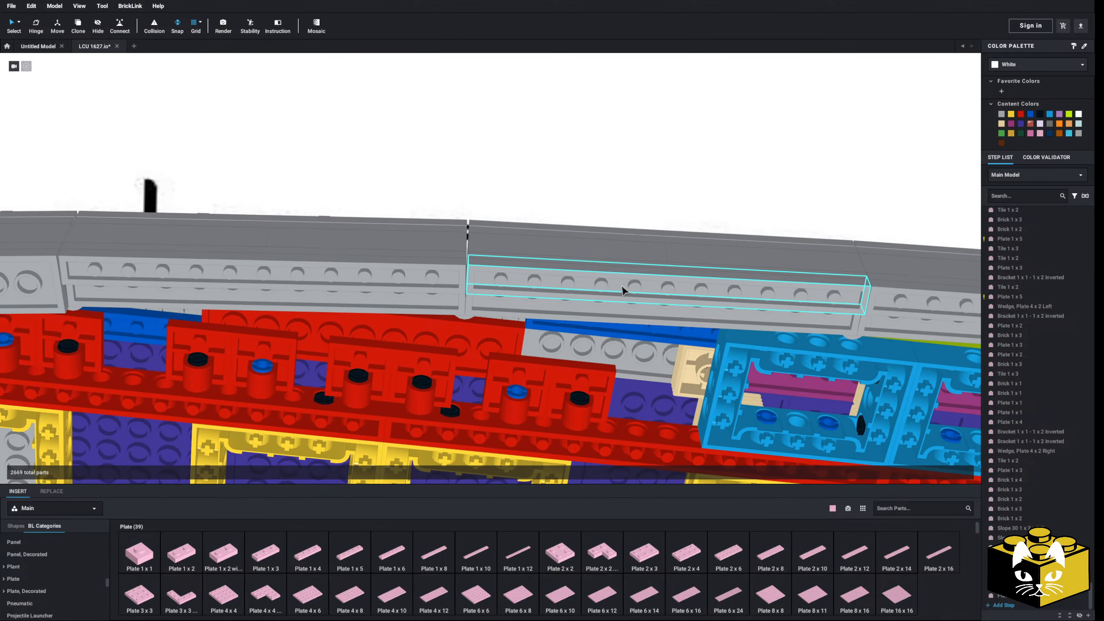
{"action": "right_click_drag", "start_coordinate": [714, 295], "coordinate": [516, 381]}
{"action": "scroll", "coordinate": [515, 379], "scroll_direction": "up", "scroll_amount": 5}
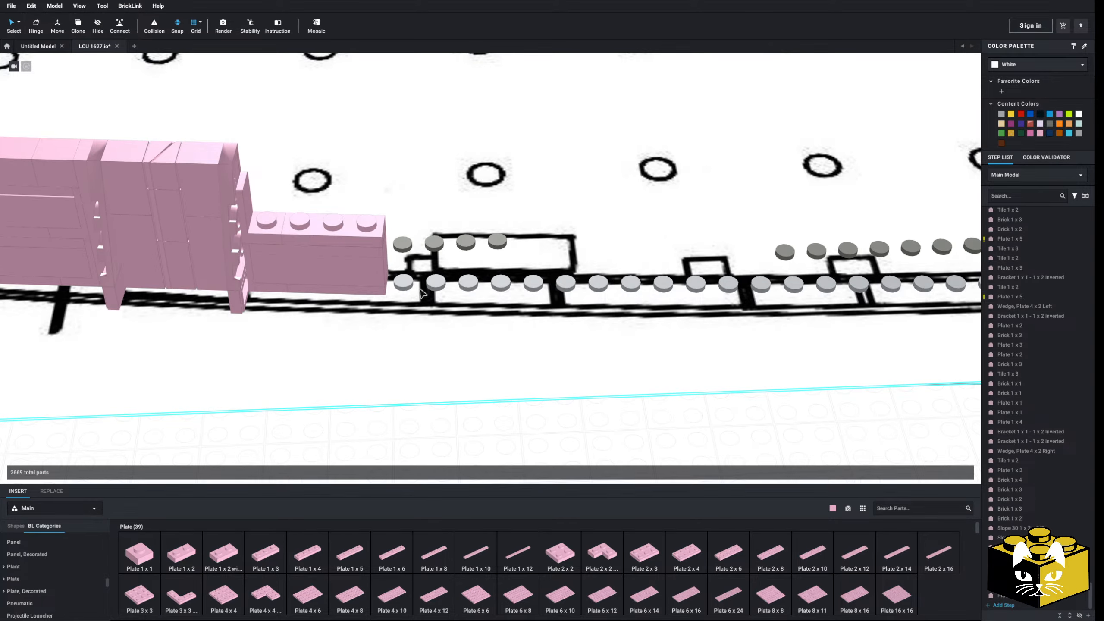
{"action": "scroll", "coordinate": [477, 362], "scroll_direction": "down", "scroll_amount": 3}
{"action": "middle_click_drag", "start_coordinate": [400, 393], "coordinate": [488, 399]}
{"action": "scroll", "coordinate": [509, 386], "scroll_direction": "up", "scroll_amount": 2}
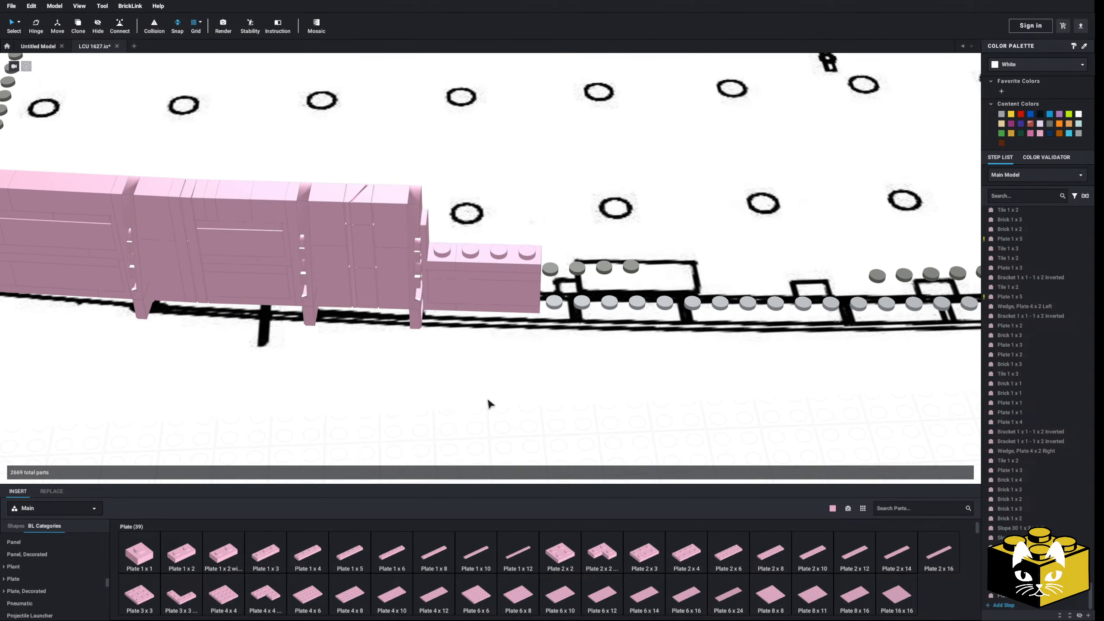
{"action": "right_click_drag", "start_coordinate": [489, 404], "coordinate": [477, 394]}
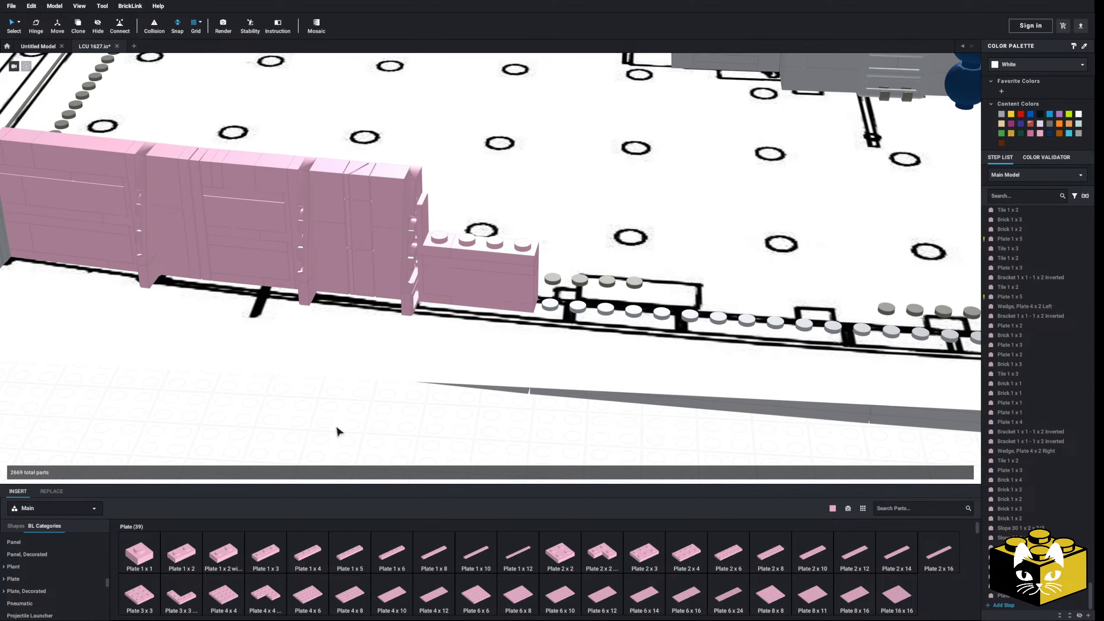
- Duplicate the Brick 1 x 4 and the Plate 1 x 4 above it in the new wall section
{"action": "left_click", "coordinate": [475, 270]}
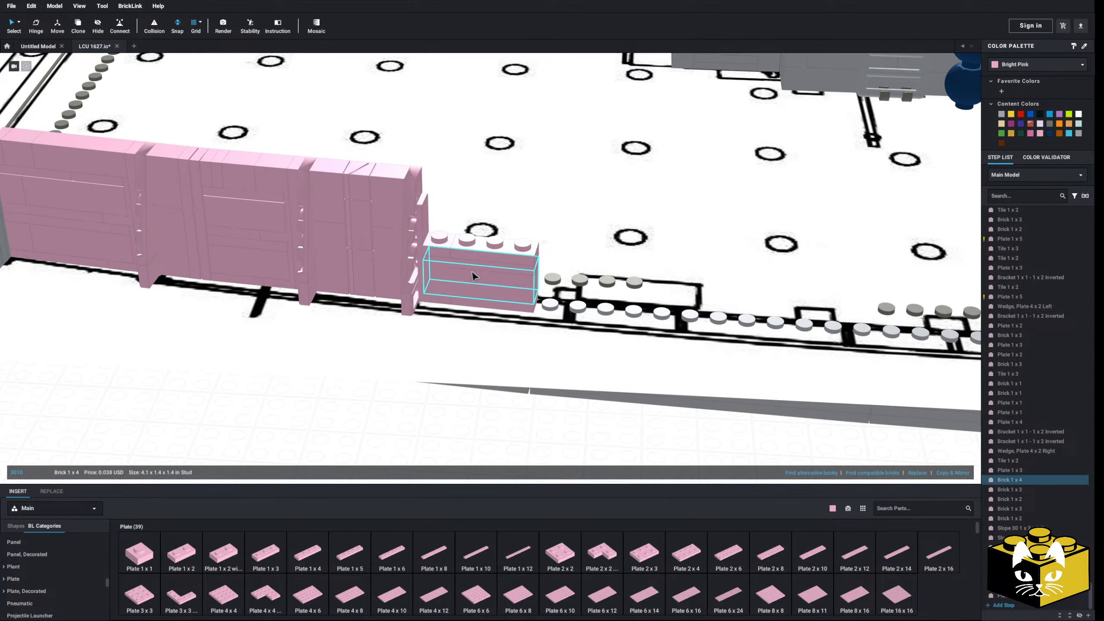
{"action": "right_click", "coordinate": [481, 270]}
{"action": "left_click", "coordinate": [481, 270]}
{"action": "scroll", "coordinate": [485, 274], "scroll_direction": "down", "scroll_amount": 5}
{"action": "right_click", "coordinate": [464, 393]}
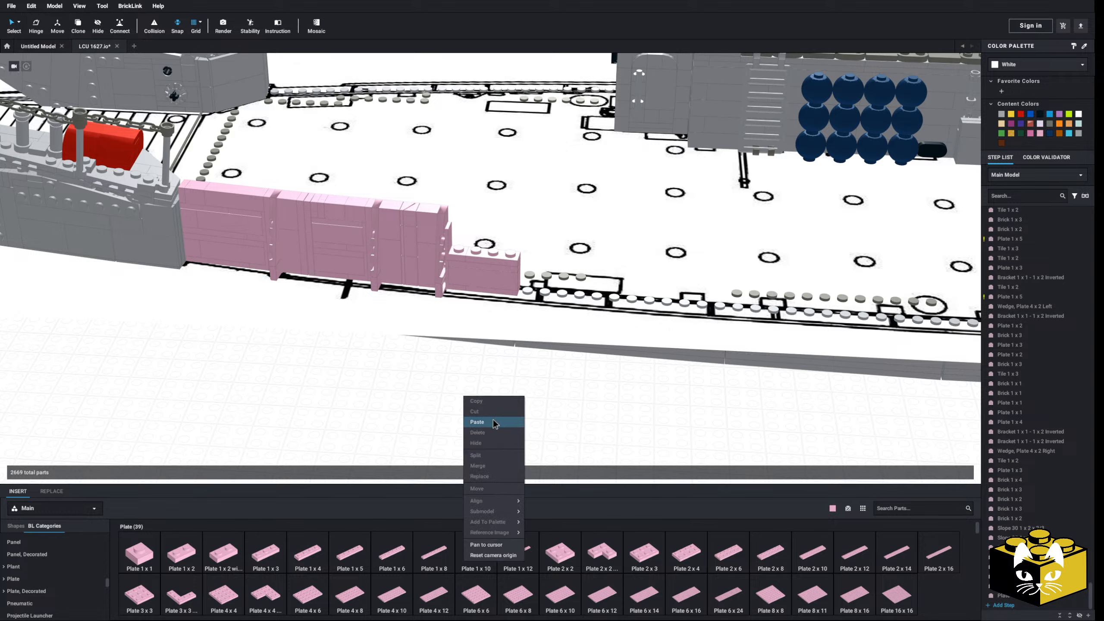
{"action": "left_click", "coordinate": [483, 423]}
- Stack the copied brick and plate pair on the studs of the low wall row, flush with its ends
{"action": "right_click_drag", "start_coordinate": [482, 212], "coordinate": [486, 240]}
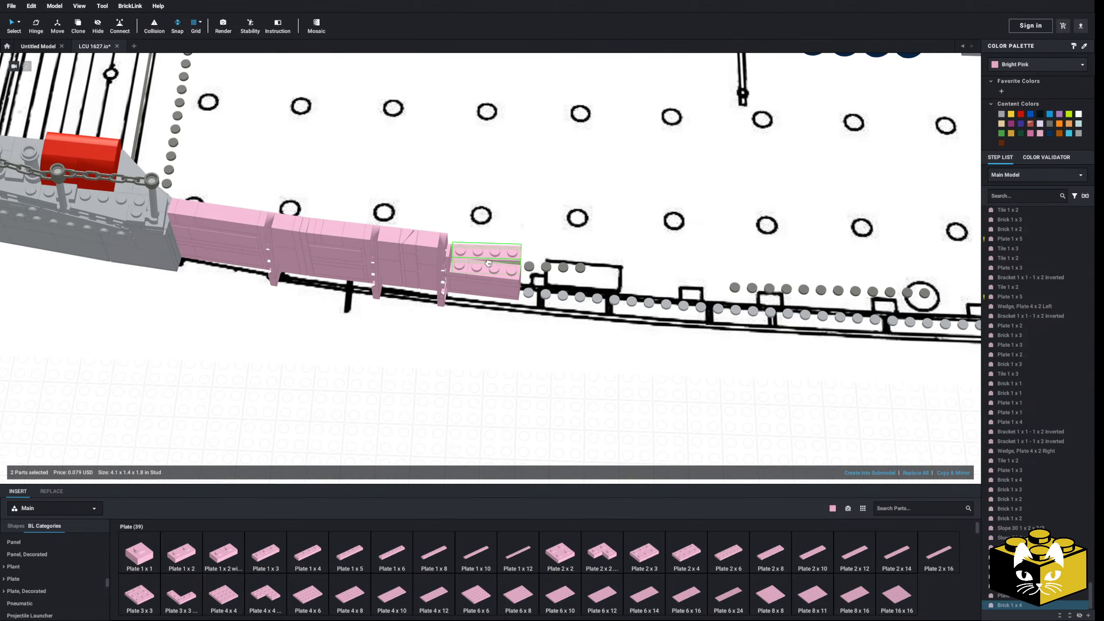
{"action": "left_click_drag", "start_coordinate": [486, 258], "coordinate": [490, 259]}
{"action": "scroll", "coordinate": [491, 262], "scroll_direction": "up", "scroll_amount": 5}
{"action": "right_click_drag", "start_coordinate": [490, 262], "coordinate": [478, 246]}
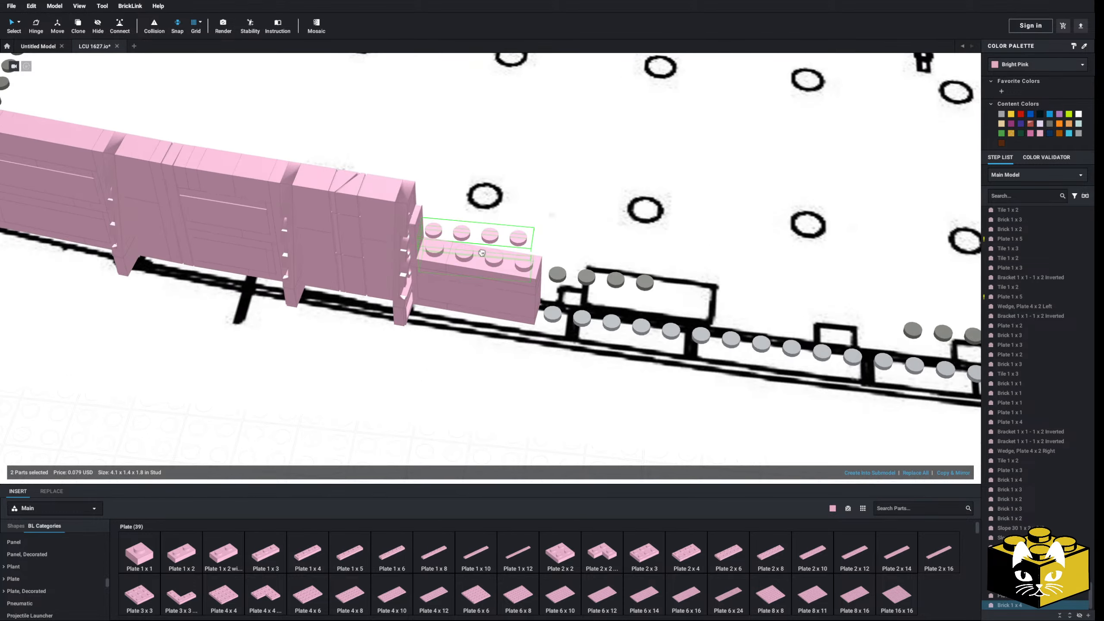
{"action": "left_click_drag", "start_coordinate": [478, 246], "coordinate": [402, 382]}
{"action": "middle_click_drag", "start_coordinate": [402, 383], "coordinate": [448, 278]}
{"action": "left_click_drag", "start_coordinate": [449, 279], "coordinate": [506, 148]}
{"action": "left_click", "coordinate": [491, 334]}
{"action": "middle_click_drag", "start_coordinate": [491, 334], "coordinate": [483, 481]}
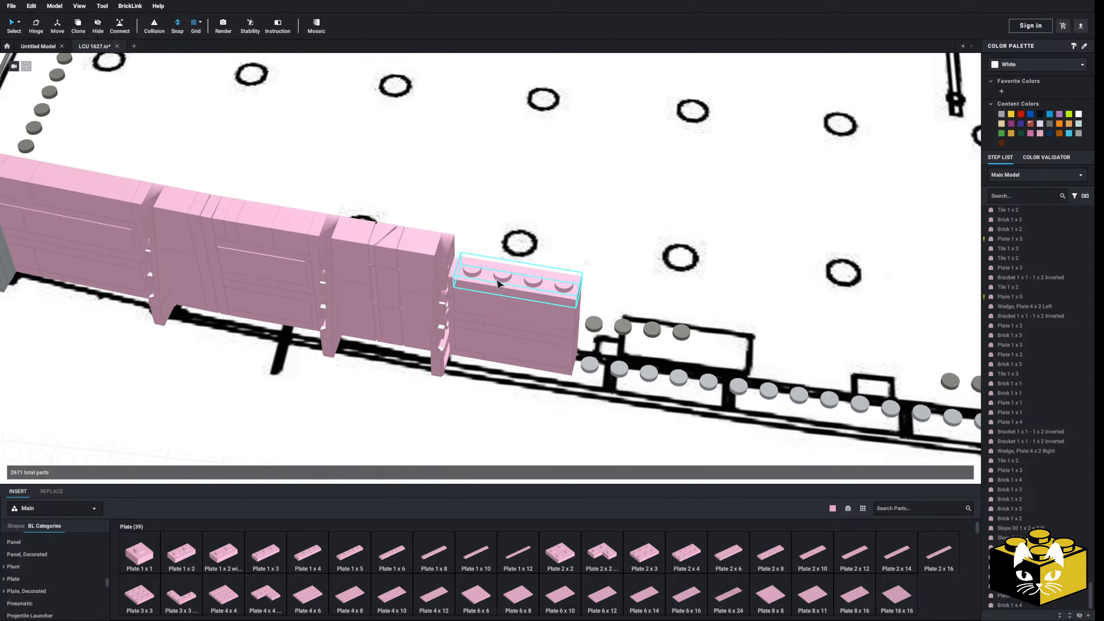
- Replace the top Plate 1 x 4 of the new section with a Tile 1 x 4
{"action": "left_click", "coordinate": [493, 274]}
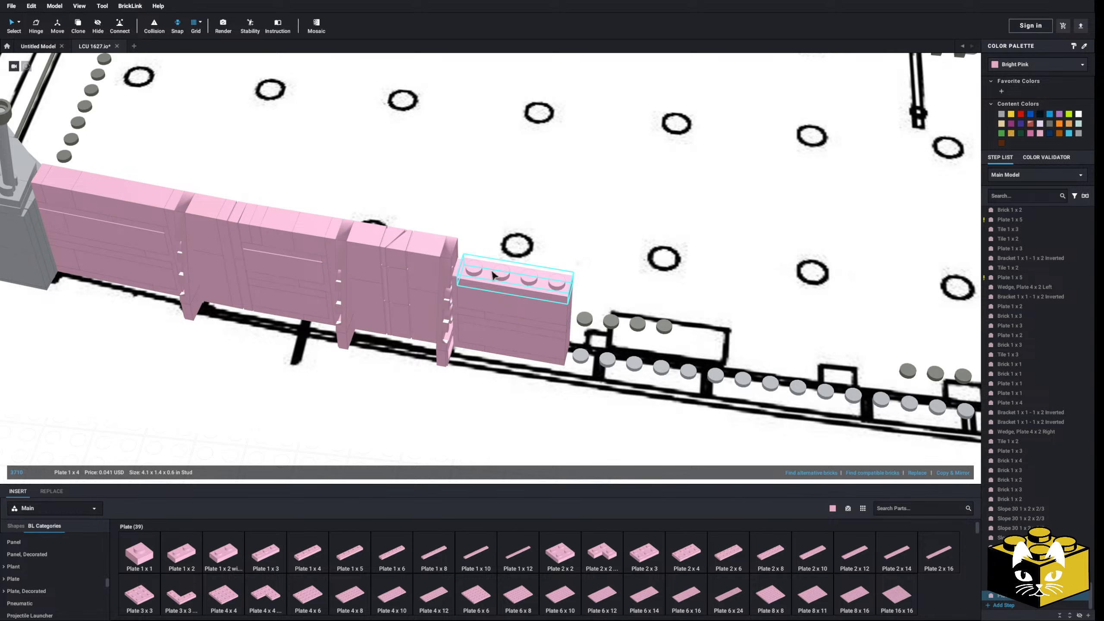
{"action": "left_click", "coordinate": [917, 473]}
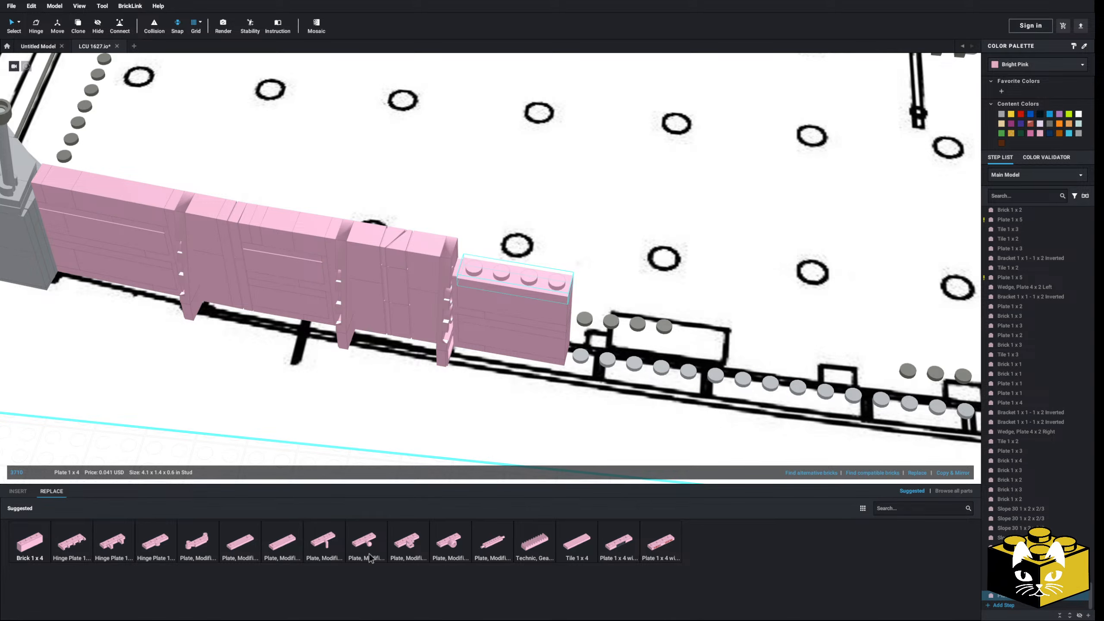
{"action": "left_click", "coordinate": [574, 549]}
{"action": "middle_click_drag", "start_coordinate": [446, 459], "coordinate": [453, 383]}
{"action": "left_click", "coordinate": [385, 408]}
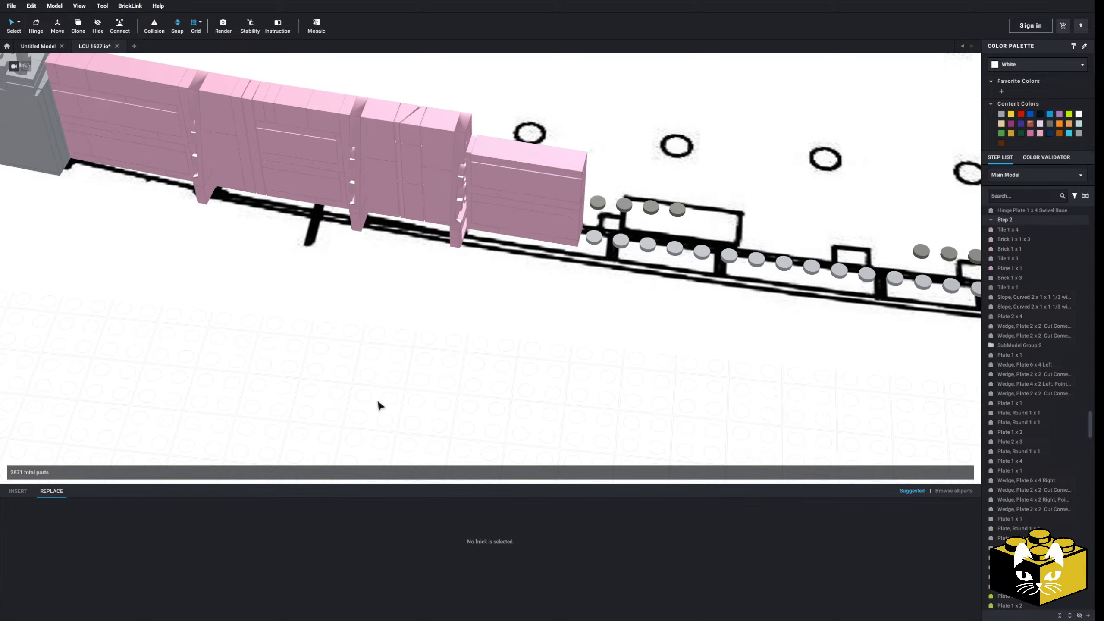
- Copy the sideways Brick 1 x 1 x 3 from the first wall section onto the top of the new section
{"action": "right_click_drag", "start_coordinate": [377, 404], "coordinate": [427, 451]}
{"action": "right_click", "coordinate": [244, 225]}
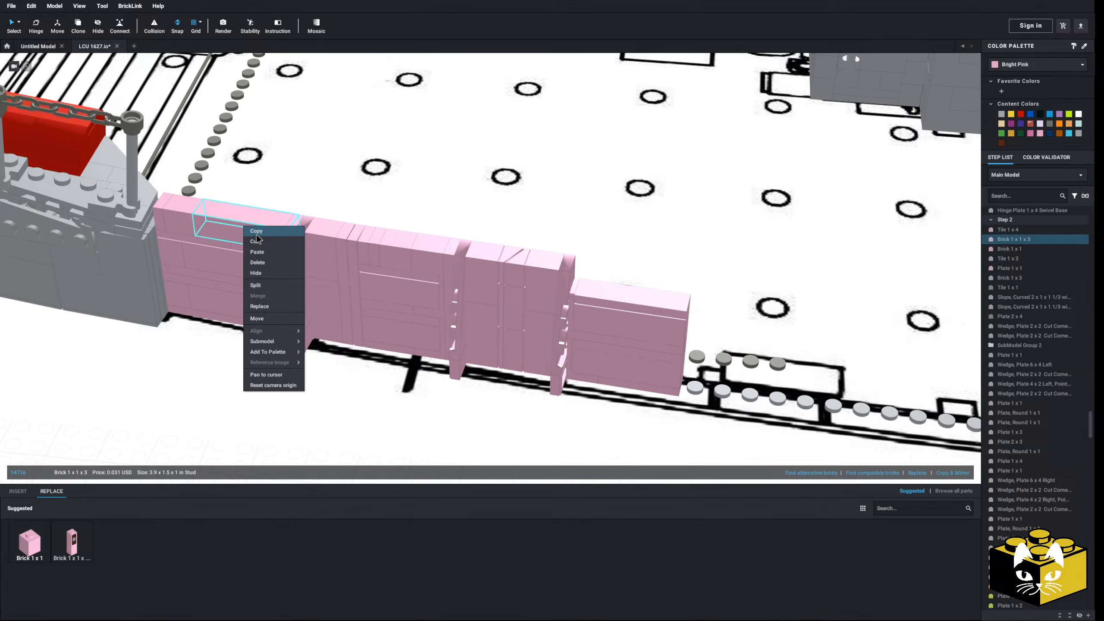
{"action": "right_click_drag", "start_coordinate": [246, 228], "coordinate": [233, 221]}
{"action": "scroll", "coordinate": [233, 224], "scroll_direction": "down", "scroll_amount": 2}
{"action": "right_click", "coordinate": [373, 396]}
{"action": "left_click", "coordinate": [386, 418]}
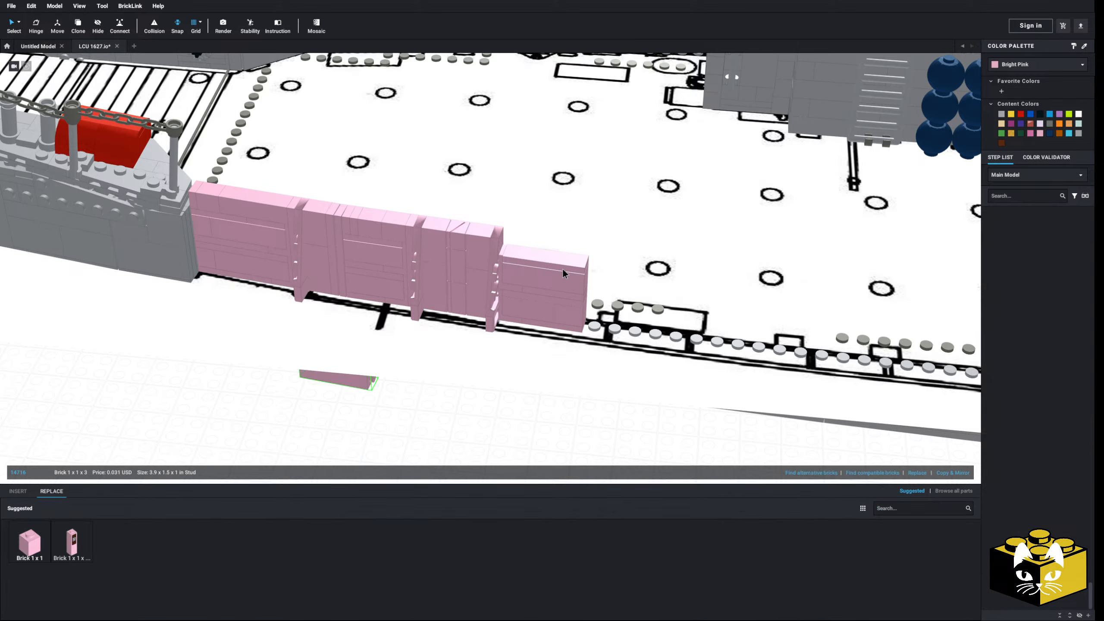
{"action": "left_click", "coordinate": [510, 243]}
{"action": "left_click", "coordinate": [392, 431]}
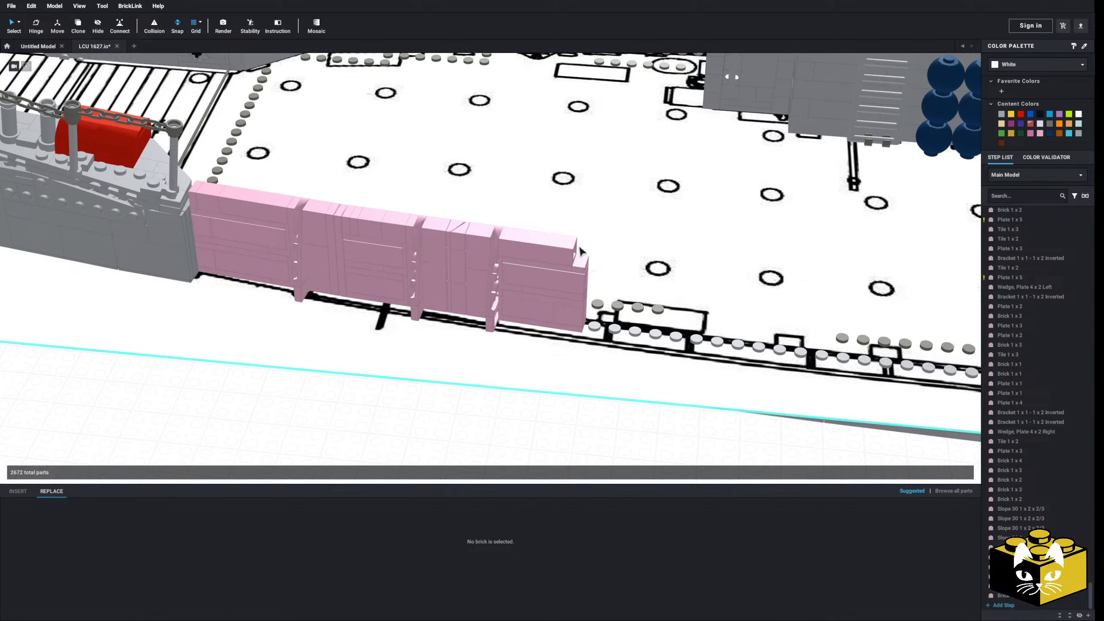
- Copy the Plate 1 x 1 from the first section's top corner to the open end of the new top row
{"action": "right_click", "coordinate": [196, 202]}
{"action": "left_click", "coordinate": [217, 215]}
{"action": "right_click", "coordinate": [405, 411]}
{"action": "left_click", "coordinate": [440, 433]}
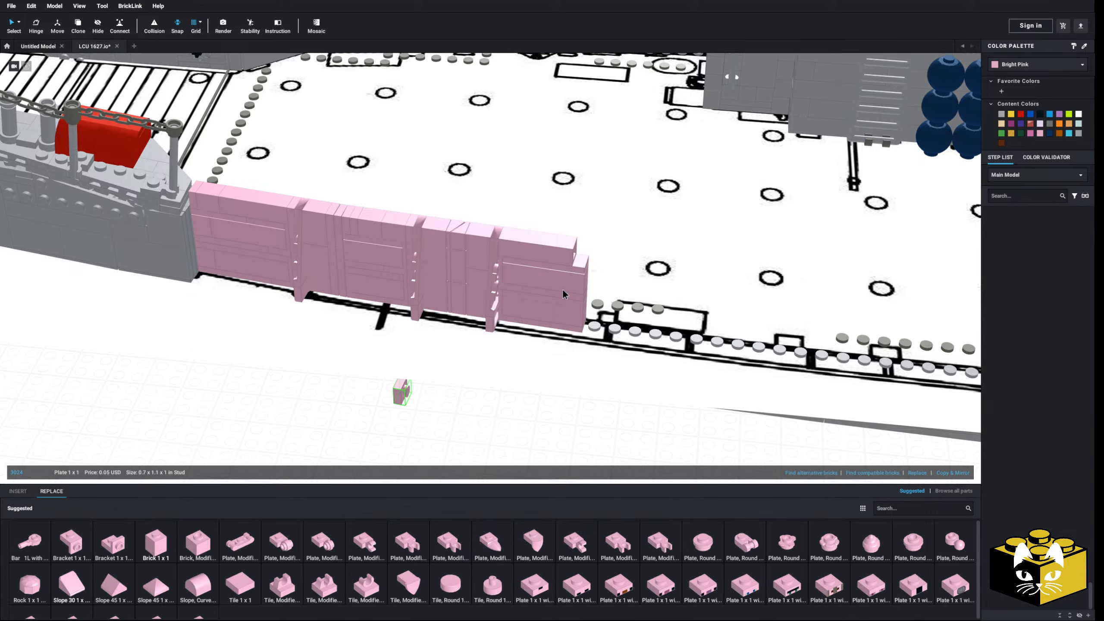
{"action": "left_click", "coordinate": [578, 252]}
{"action": "left_click", "coordinate": [504, 418]}
{"action": "right_click_drag", "start_coordinate": [507, 413], "coordinate": [518, 396]}
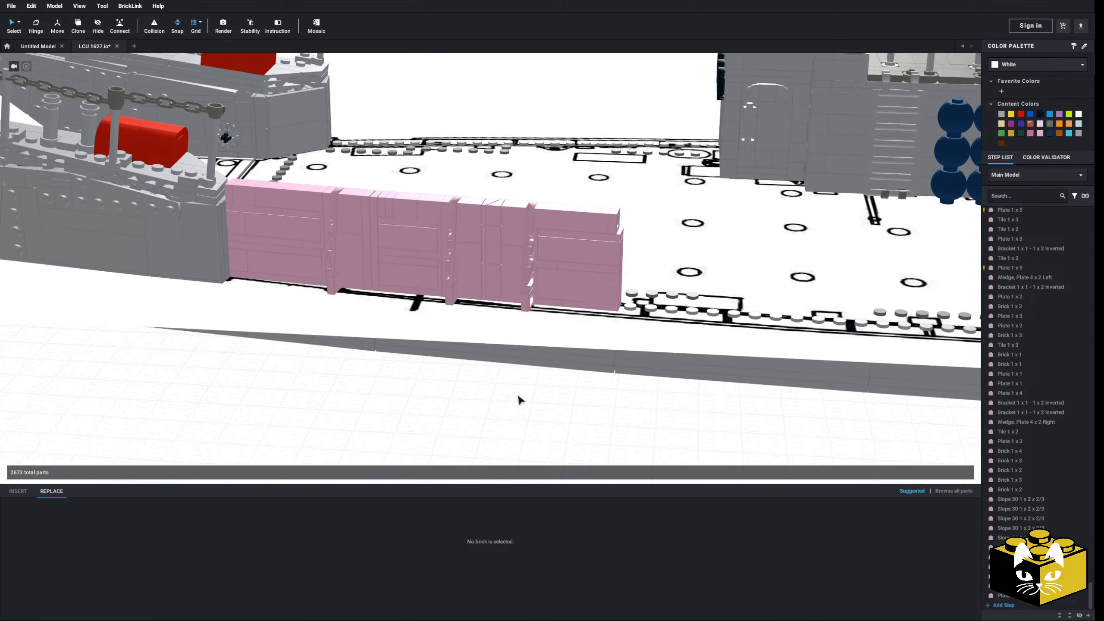
- Examine the top row and open end of the new wall section from several angles for fit
{"action": "scroll", "coordinate": [517, 396], "scroll_direction": "up", "scroll_amount": 3}
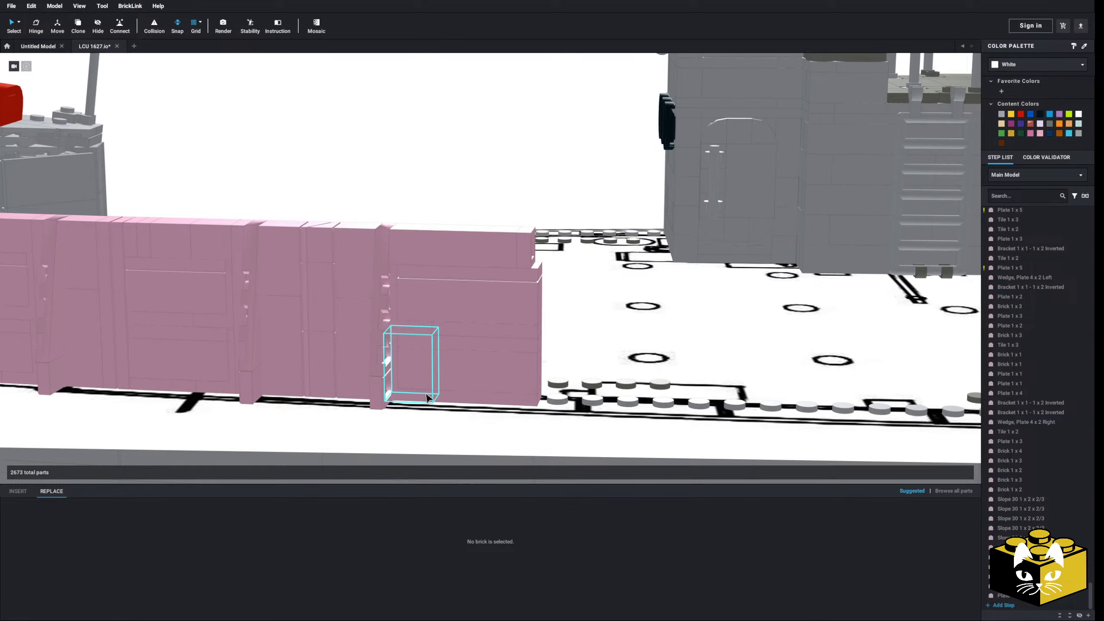
{"action": "right_click_drag", "start_coordinate": [447, 356], "coordinate": [448, 348]}
{"action": "scroll", "coordinate": [458, 347], "scroll_direction": "up", "scroll_amount": 3}
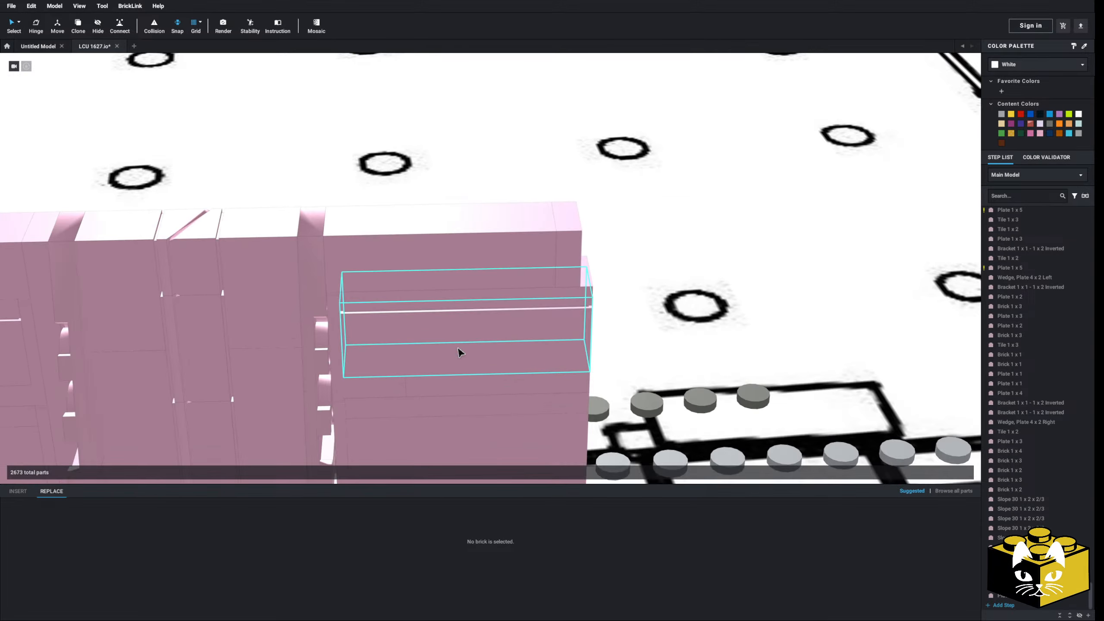
{"action": "scroll", "coordinate": [504, 307], "scroll_direction": "down", "scroll_amount": 3}
{"action": "right_click_drag", "start_coordinate": [482, 304], "coordinate": [455, 310]}
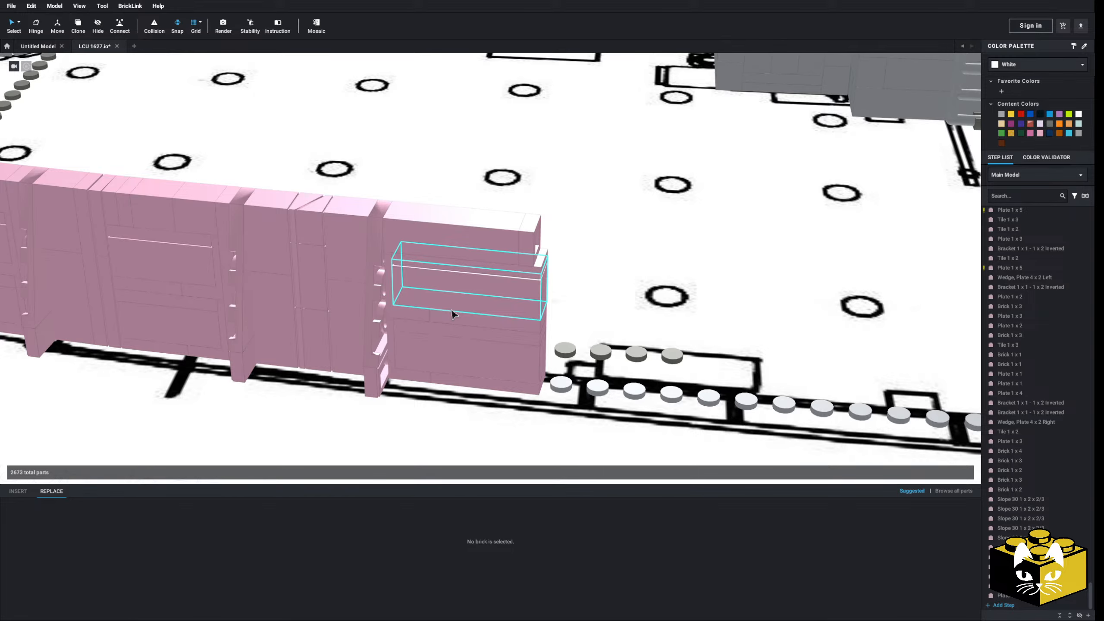
{"action": "scroll", "coordinate": [452, 314], "scroll_direction": "down", "scroll_amount": 3}
{"action": "right_click_drag", "start_coordinate": [455, 413], "coordinate": [433, 397]}
{"action": "scroll", "coordinate": [495, 295], "scroll_direction": "up", "scroll_amount": 5}
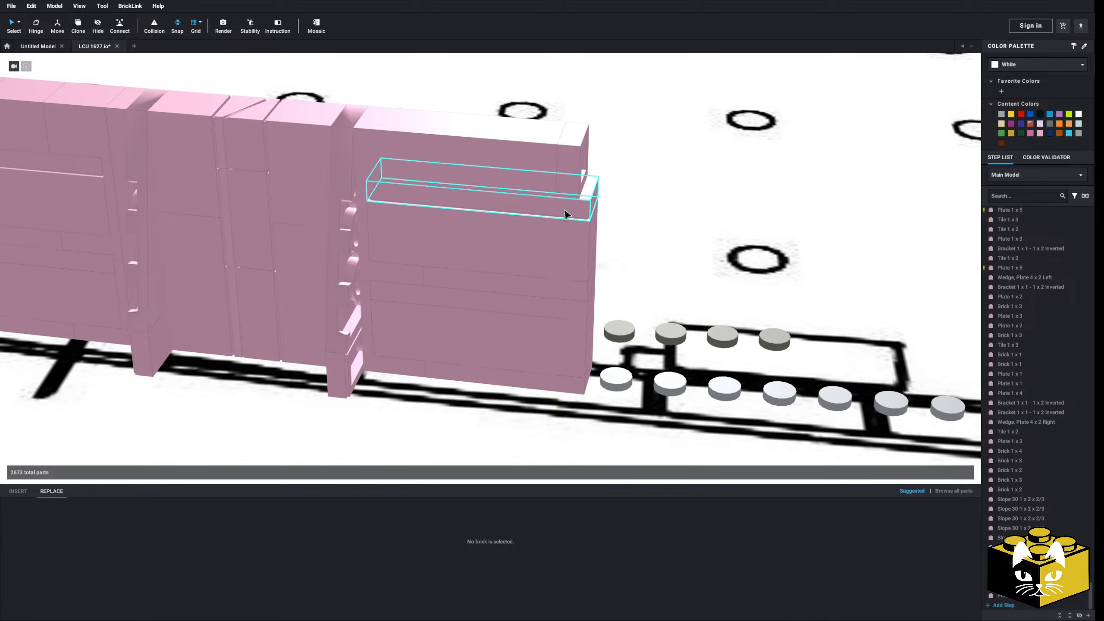
{"action": "middle_click_drag", "start_coordinate": [559, 224], "coordinate": [527, 246]}
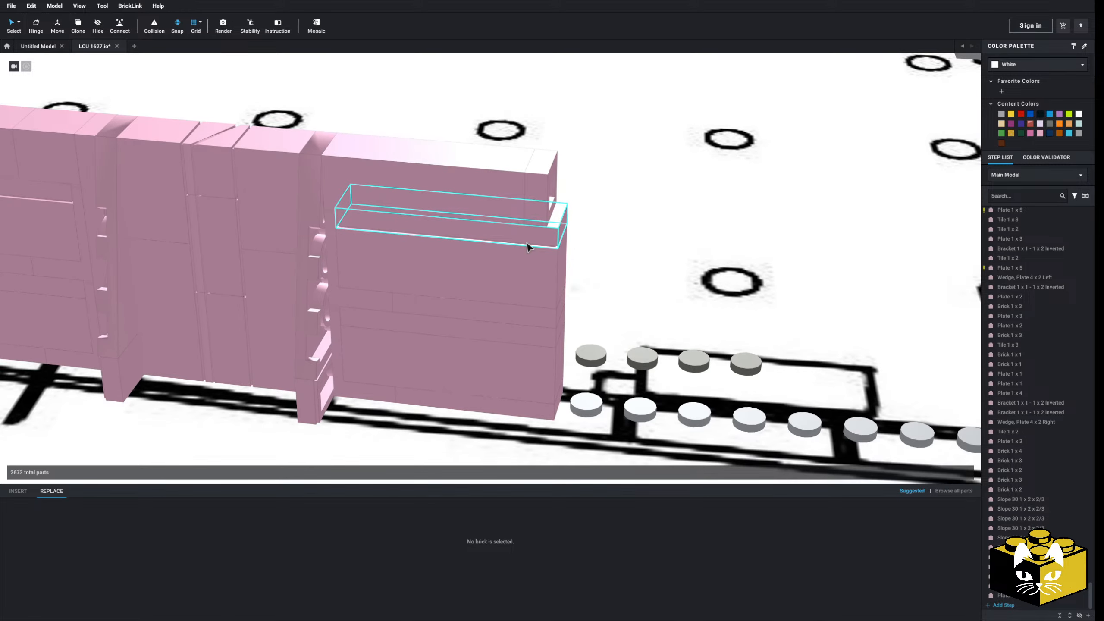
{"action": "scroll", "coordinate": [535, 241], "scroll_direction": "down", "scroll_amount": 5}
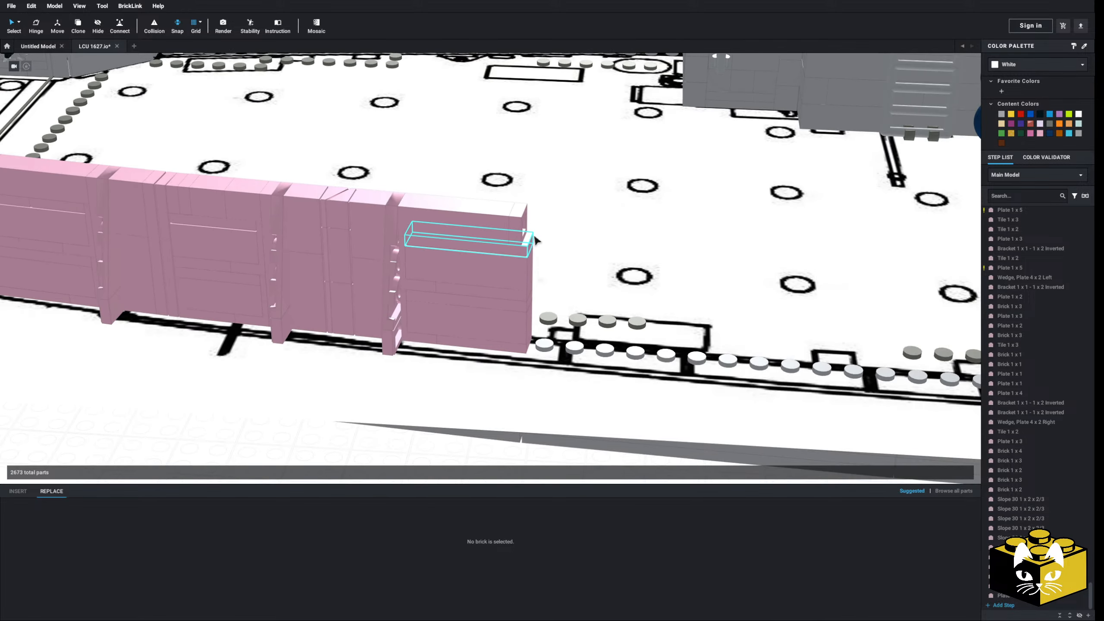
{"action": "right_click_drag", "start_coordinate": [534, 241], "coordinate": [497, 255]}
- Delete the end Plate 1 x 1, the Tile 1 x 4 and the Brick 1 x 4 beneath it from the new section
{"action": "scroll", "coordinate": [498, 256], "scroll_direction": "up", "scroll_amount": 5}
{"action": "left_click", "coordinate": [519, 231]}
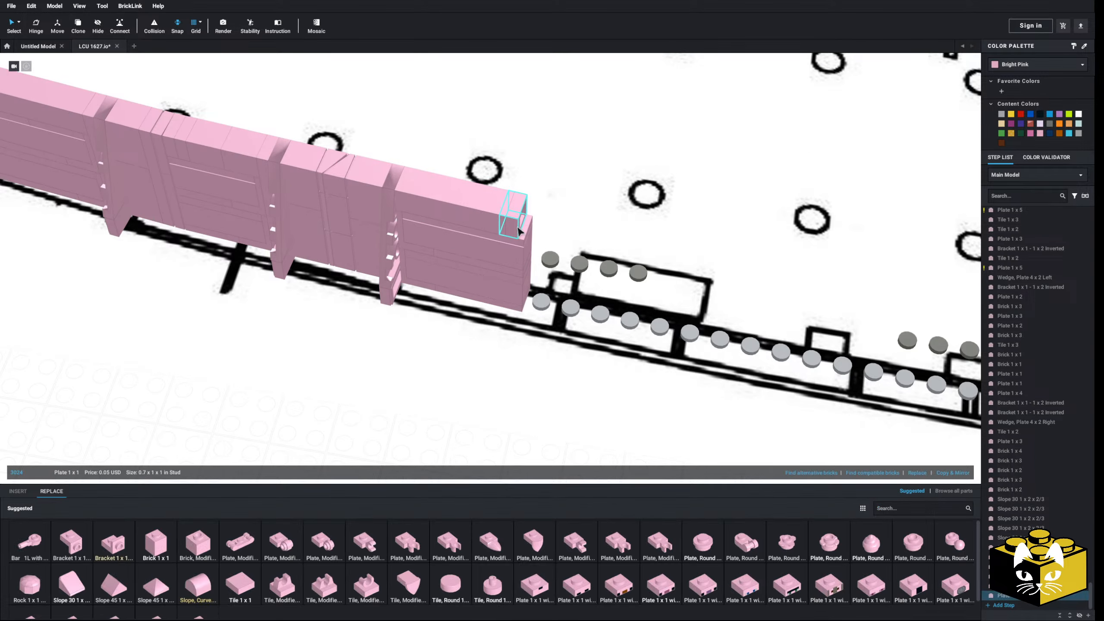
{"action": "key", "text": "Delete"}
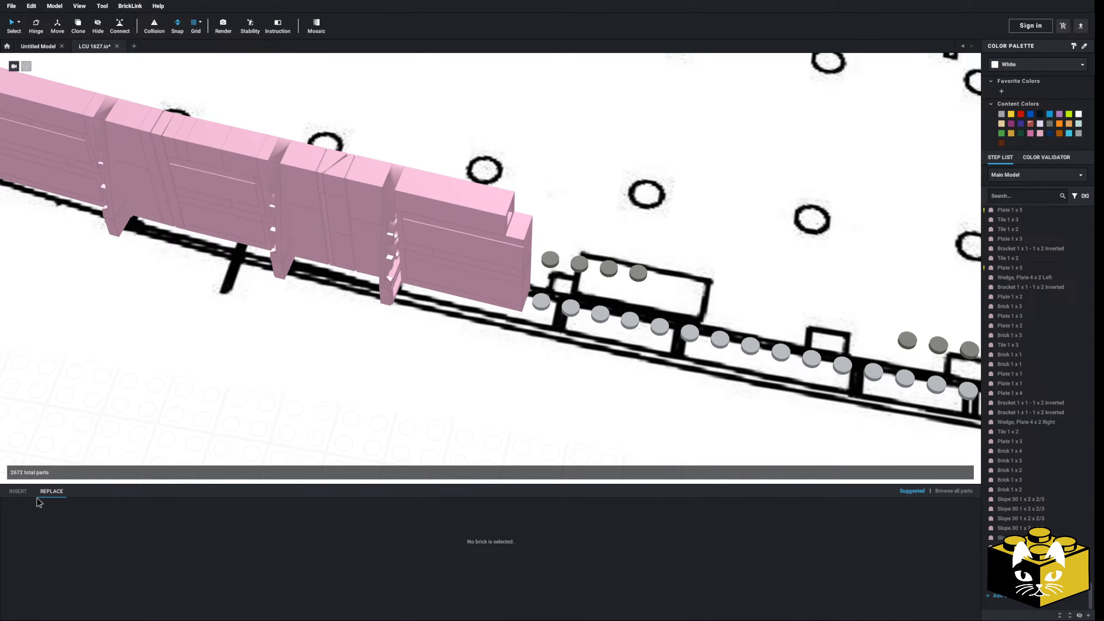
{"action": "right_click_drag", "start_coordinate": [508, 230], "coordinate": [512, 203]}
{"action": "left_click", "coordinate": [520, 200]}
{"action": "key", "text": "Delete"}
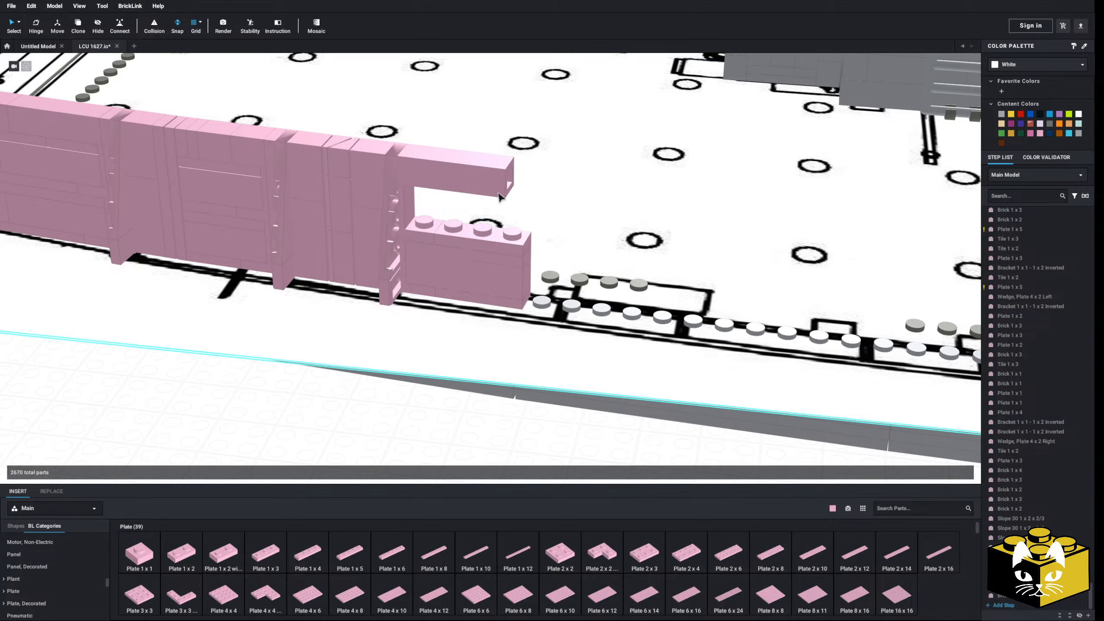
- Delete the sideways Brick 1 x 1 x 3 left floating at the top of the new section
{"action": "right_click_drag", "start_coordinate": [451, 419], "coordinate": [492, 259]}
{"action": "scroll", "coordinate": [409, 424], "scroll_direction": "down", "scroll_amount": 3}
{"action": "scroll", "coordinate": [435, 383], "scroll_direction": "up", "scroll_amount": 6}
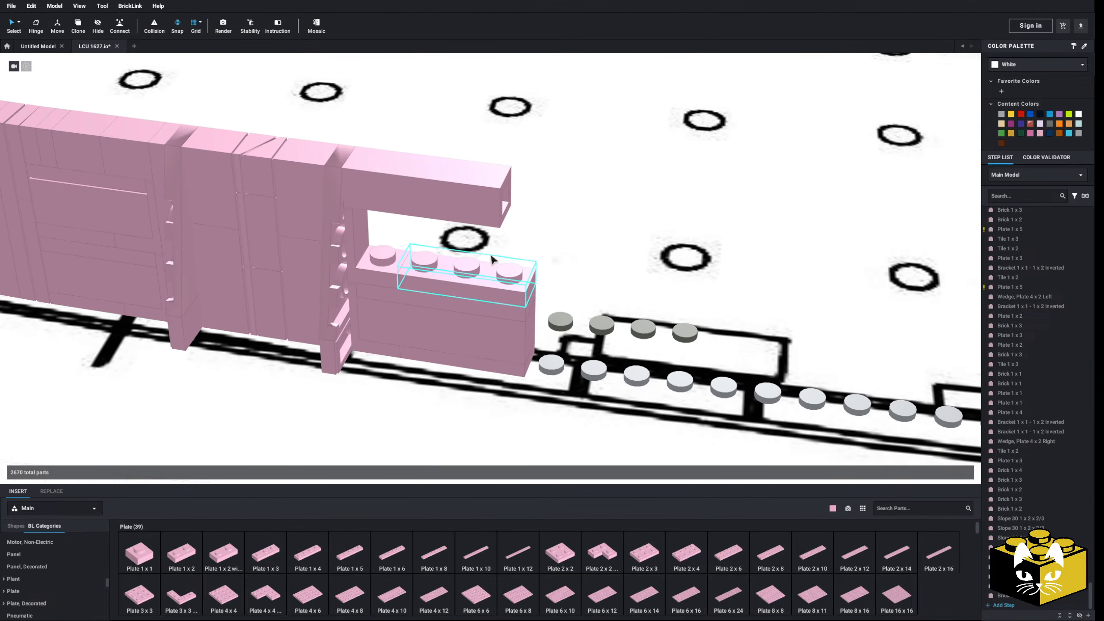
{"action": "left_click", "coordinate": [494, 205]}
{"action": "key", "text": "Delete"}
- Copy the two Brick 1 x 1 and two Plate 1 x 1 topping the second section to the new section's top, beside the last support
{"action": "right_click_drag", "start_coordinate": [493, 205], "coordinate": [395, 202]}
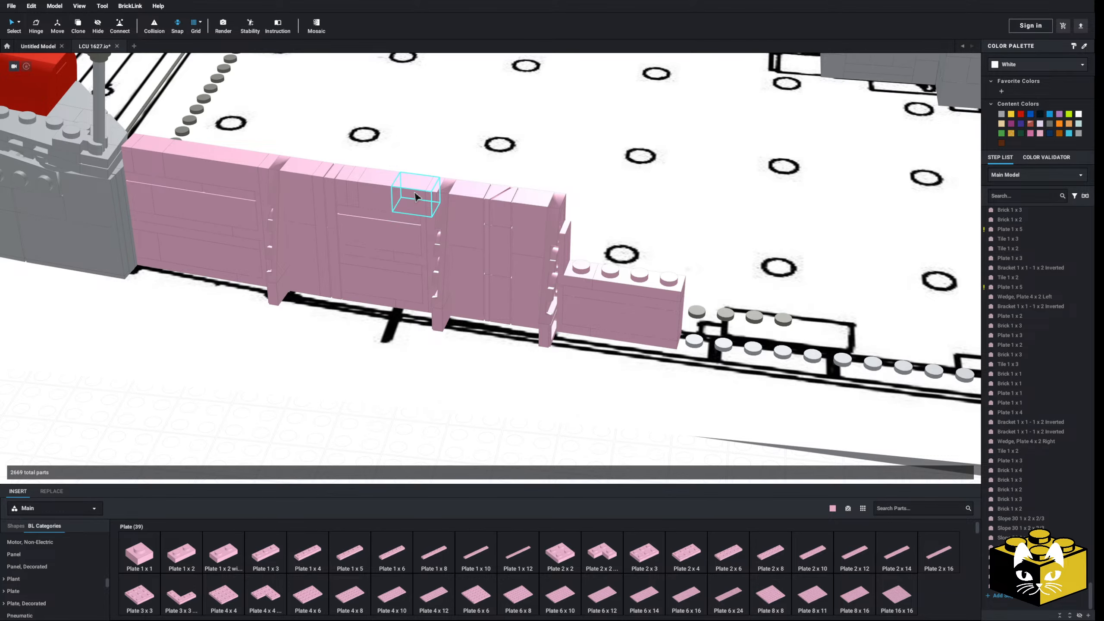
{"action": "left_click", "coordinate": [416, 192]}
{"action": "left_click", "coordinate": [369, 191], "text": "ctrl"}
{"action": "left_click", "coordinate": [350, 189], "text": "ctrl"}
{"action": "right_click", "coordinate": [346, 189]}
{"action": "left_click", "coordinate": [369, 195]}
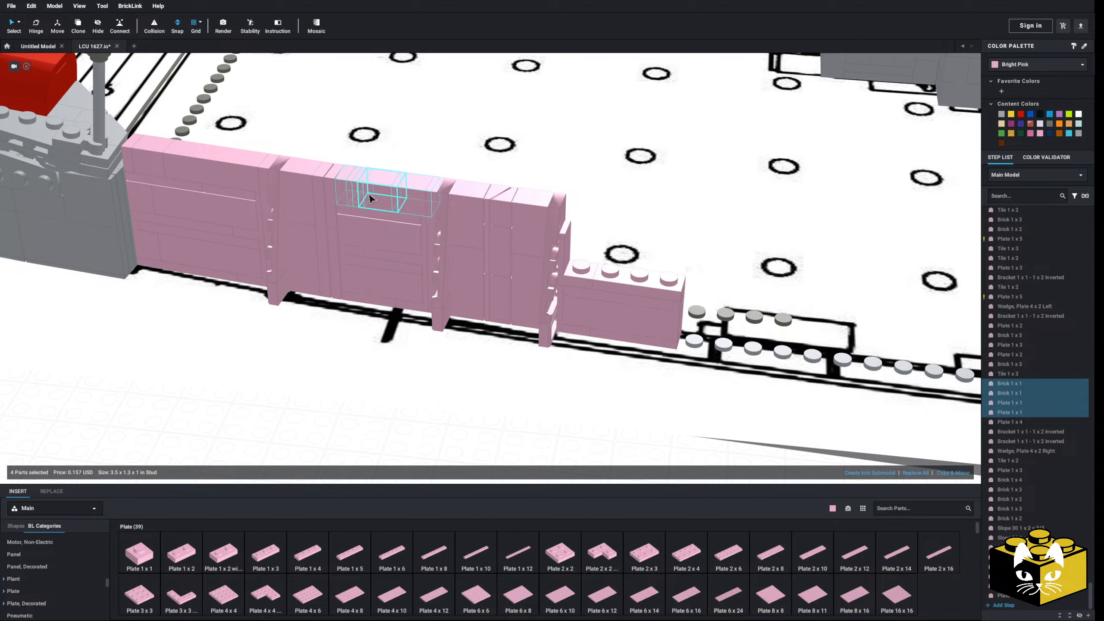
{"action": "middle_click_drag", "start_coordinate": [401, 417], "coordinate": [403, 371]}
{"action": "left_click", "coordinate": [402, 372]}
{"action": "right_click", "coordinate": [402, 384]}
{"action": "left_click", "coordinate": [417, 409]}
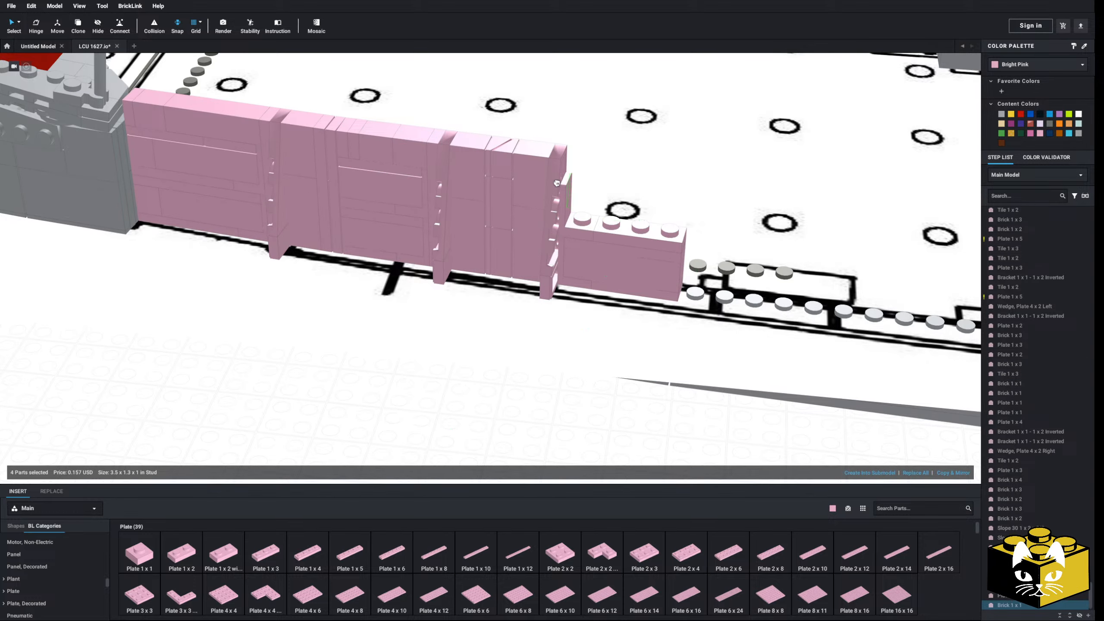
{"action": "left_click", "coordinate": [229, 142]}
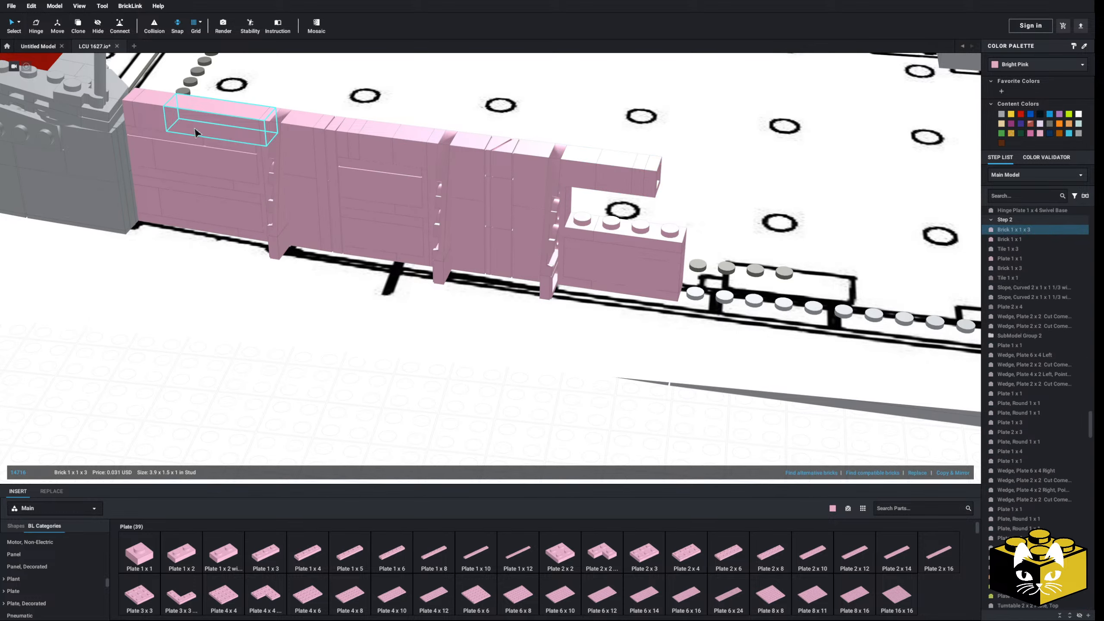
{"action": "left_click", "coordinate": [364, 369]}
- Examine the gap between the placed top group and the studded row of the new section
{"action": "middle_click_drag", "start_coordinate": [649, 213], "coordinate": [512, 247]}
{"action": "scroll", "coordinate": [564, 225], "scroll_direction": "up", "scroll_amount": 3}
{"action": "right_click_drag", "start_coordinate": [512, 247], "coordinate": [505, 238]}
{"action": "middle_click_drag", "start_coordinate": [505, 238], "coordinate": [499, 249]}
{"action": "right_click_drag", "start_coordinate": [498, 244], "coordinate": [500, 282]}
{"action": "middle_click_drag", "start_coordinate": [499, 282], "coordinate": [499, 273]}
{"action": "right_click_drag", "start_coordinate": [499, 273], "coordinate": [499, 272]}
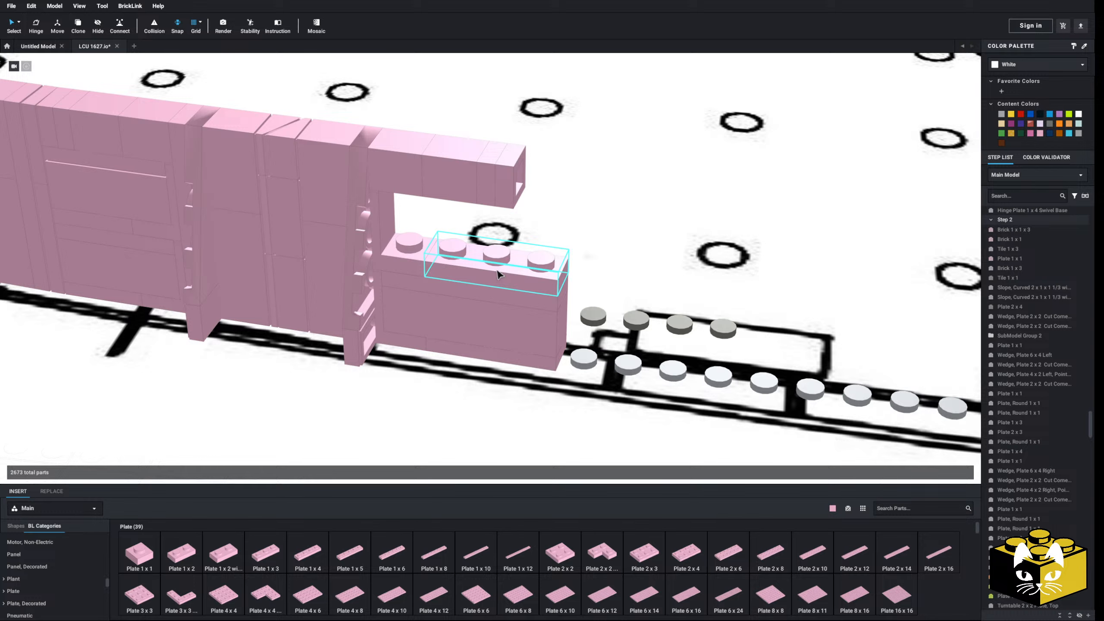
- Replace the Plate 1 x 3 on the new section with one shifted under the bracket beside the last support, leaving the end stud free
{"action": "left_click", "coordinate": [483, 263]}
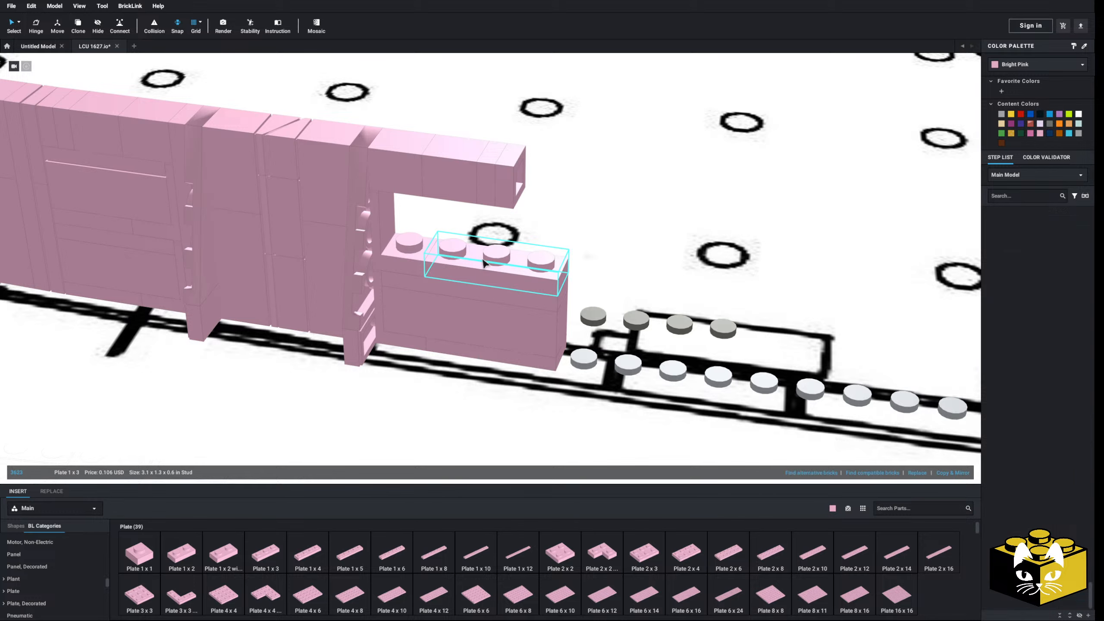
{"action": "key", "text": "Delete"}
{"action": "left_click", "coordinate": [268, 558]}
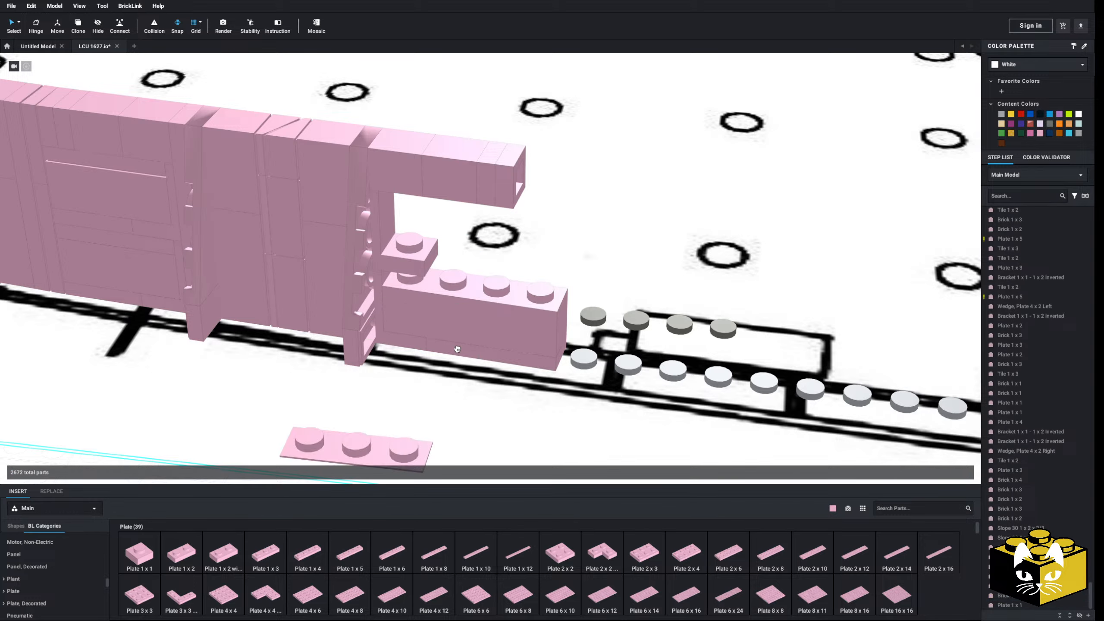
{"action": "left_click", "coordinate": [456, 279]}
- Try an upright end by copying the inverted 1 x 1 - 1 x 2 bracket to the Plate 1 x 3's outer stud and stacking two Plate 1 x 3 sideways on it
{"action": "right_click", "coordinate": [393, 257]}
{"action": "left_click", "coordinate": [406, 262]}
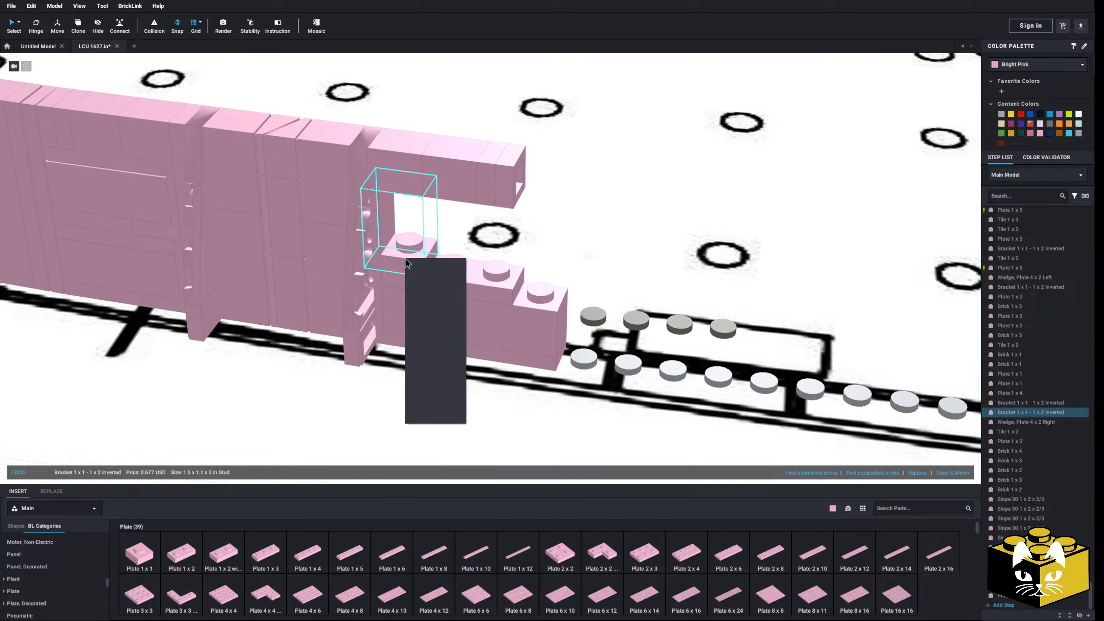
{"action": "right_click", "coordinate": [406, 260]}
{"action": "left_click", "coordinate": [406, 282]}
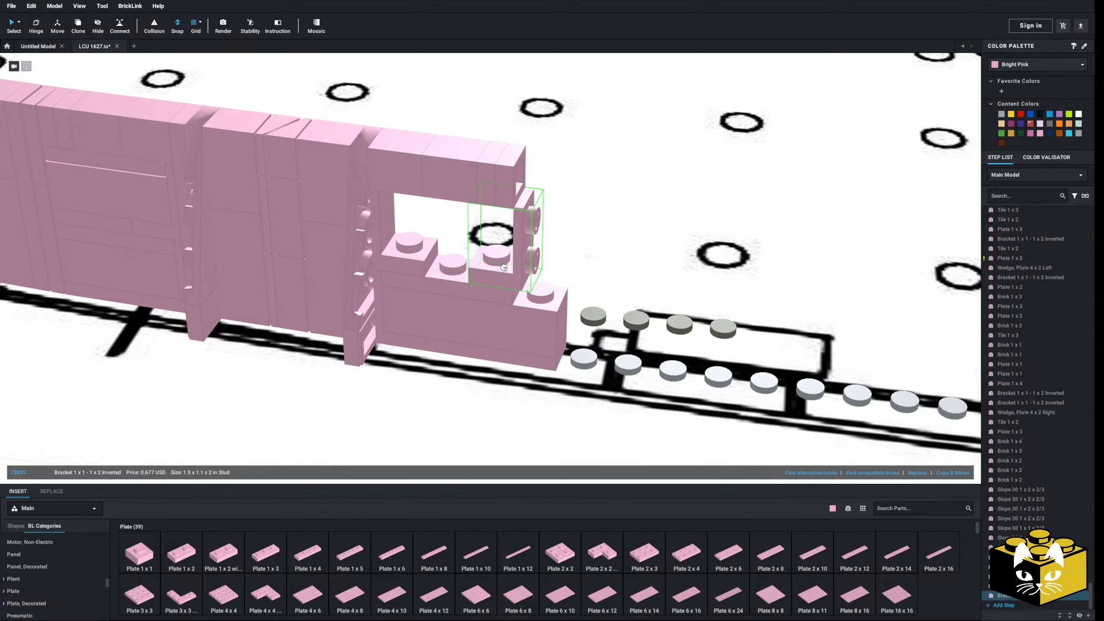
{"action": "left_click", "coordinate": [282, 556]}
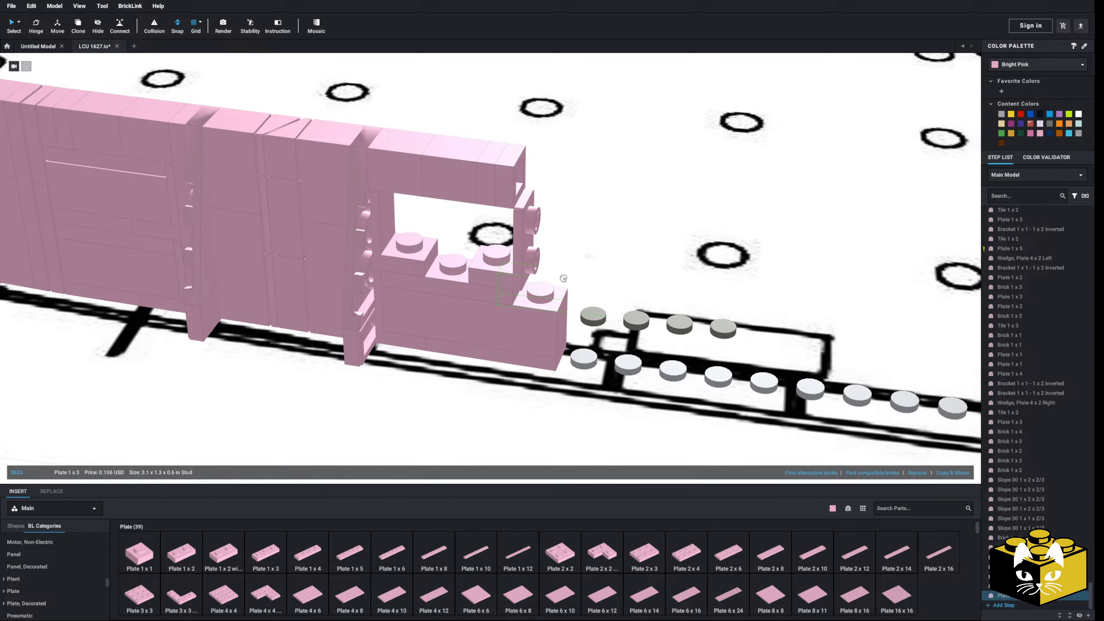
{"action": "left_click", "coordinate": [278, 559]}
{"action": "left_click", "coordinate": [556, 239]}
- Examine how the copied bracket and upright plates line up with the top group and the studded row below
{"action": "scroll", "coordinate": [539, 269], "scroll_direction": "down", "scroll_amount": 3}
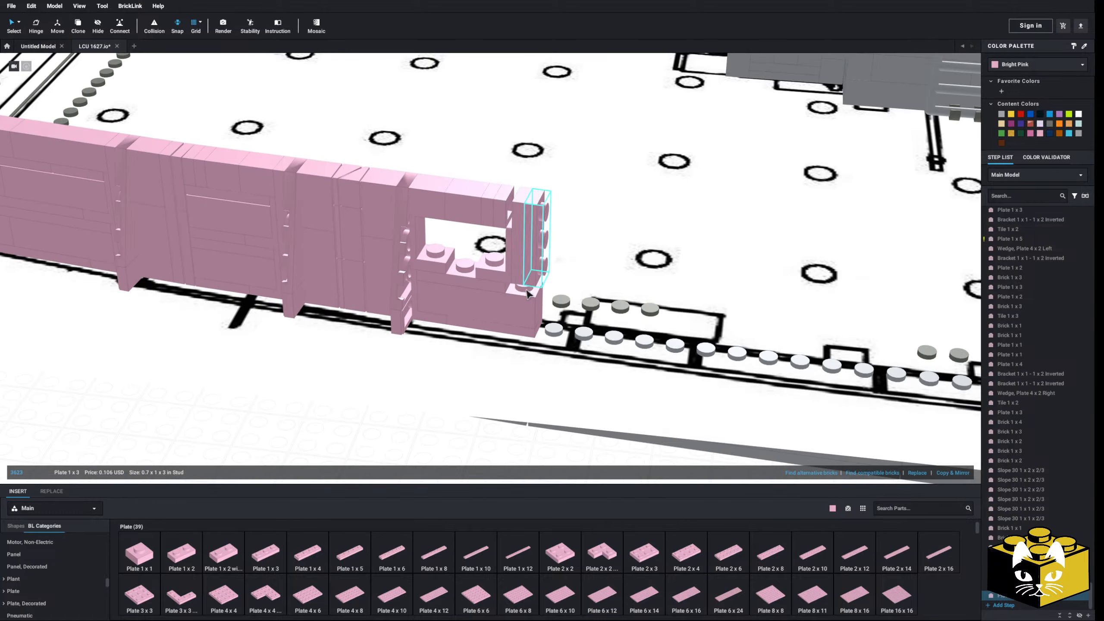
{"action": "scroll", "coordinate": [524, 304], "scroll_direction": "down", "scroll_amount": 3}
{"action": "left_click", "coordinate": [470, 427]}
{"action": "scroll", "coordinate": [471, 427], "scroll_direction": "up", "scroll_amount": 3}
{"action": "right_click_drag", "start_coordinate": [470, 427], "coordinate": [514, 357]}
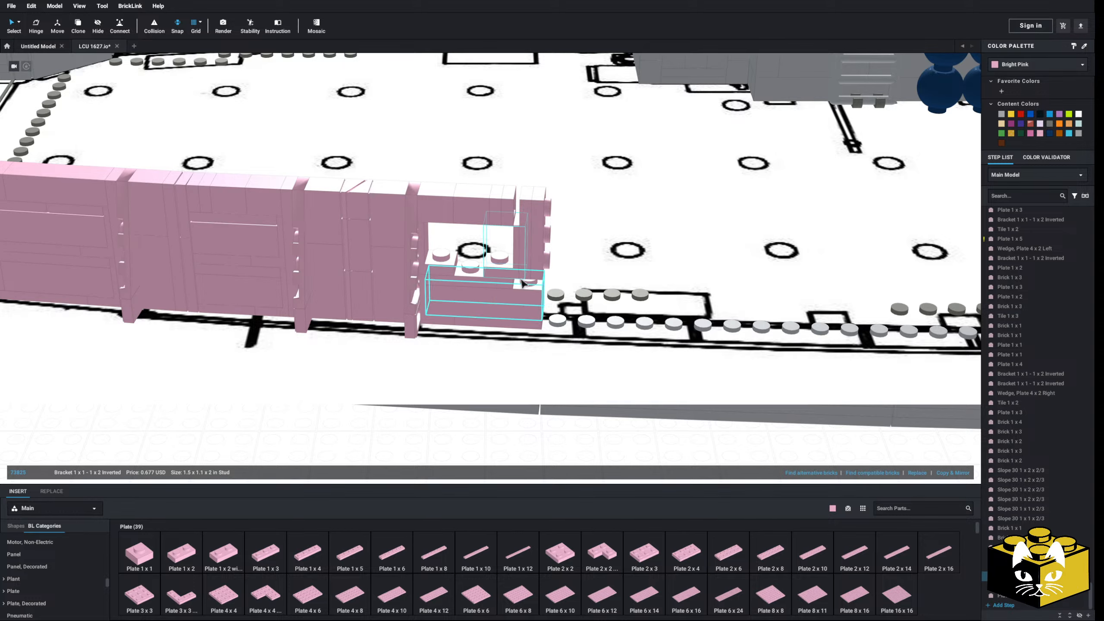
{"action": "right_click_drag", "start_coordinate": [524, 282], "coordinate": [524, 274]}
{"action": "scroll", "coordinate": [525, 277], "scroll_direction": "up", "scroll_amount": 5}
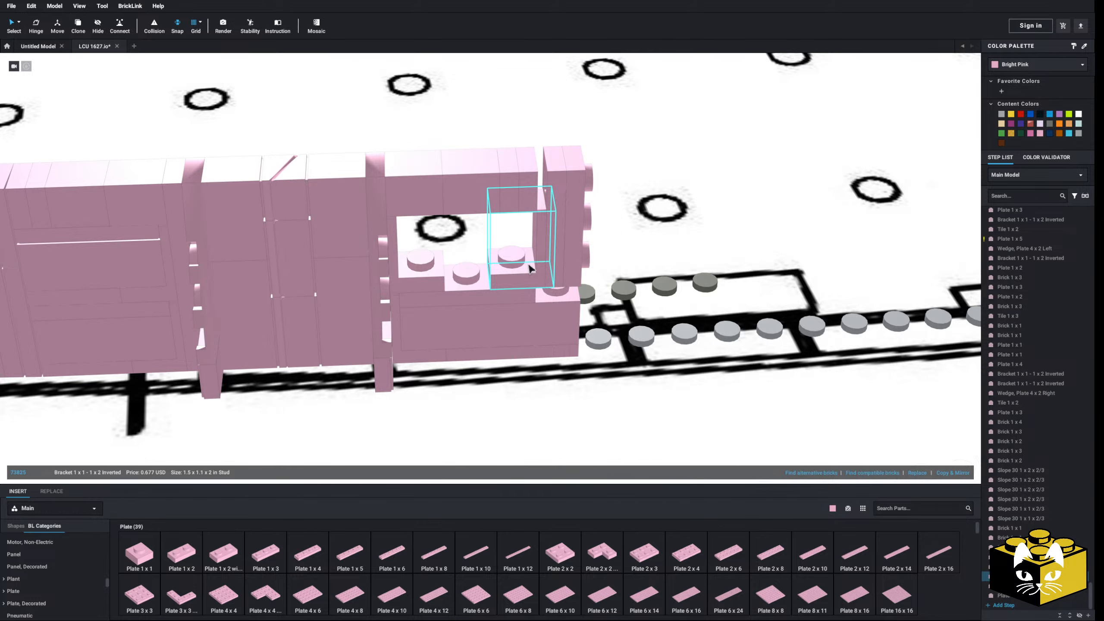
{"action": "scroll", "coordinate": [530, 268], "scroll_direction": "down", "scroll_amount": 2}
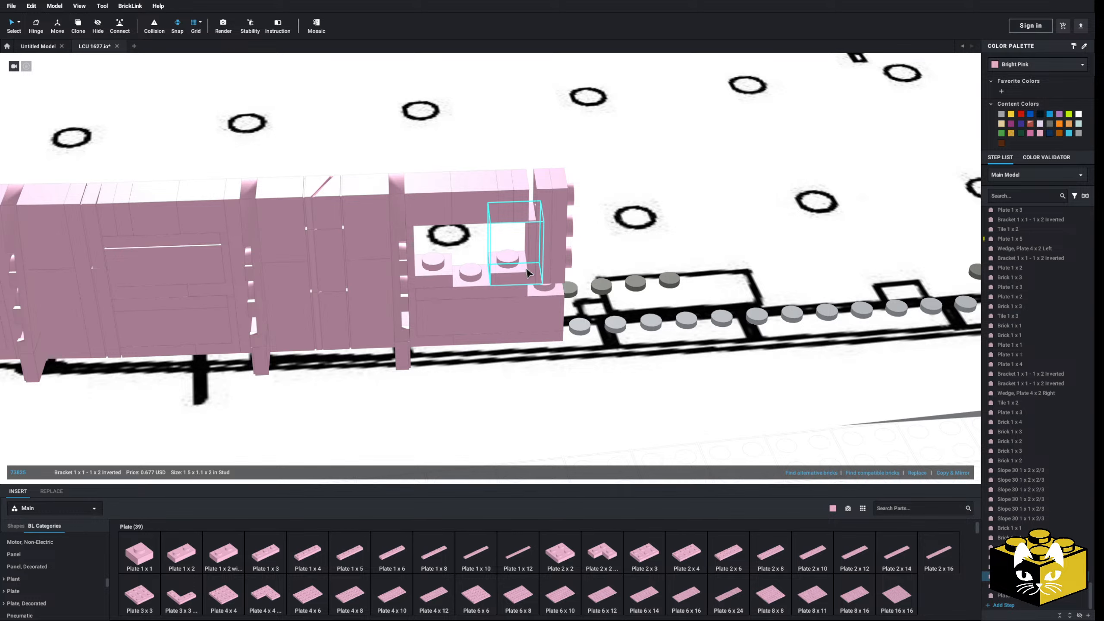
- Delete the copied bracket, the two upright Plate 1 x 3 and the Plate 1 x 3 lying on the studded row
{"action": "key", "text": "Delete"}
{"action": "left_click", "coordinate": [539, 264]}
{"action": "key", "text": "Delete"}
{"action": "left_click", "coordinate": [555, 266]}
{"action": "key", "text": "Delete"}
{"action": "right_click_drag", "start_coordinate": [503, 364], "coordinate": [498, 362]}
{"action": "left_click", "coordinate": [483, 286]}
{"action": "key", "text": "Delete"}
- Place a Plate 1 x 4 across the new section's studded row, underneath the bracket beside the last support
{"action": "left_click", "coordinate": [476, 334]}
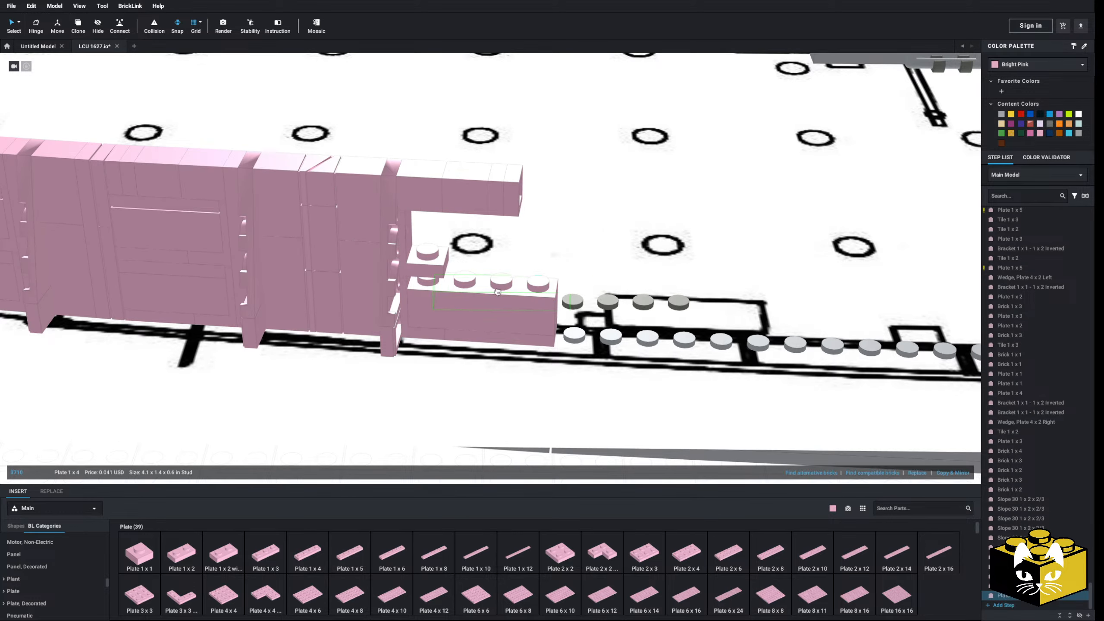
{"action": "left_click", "coordinate": [485, 299]}
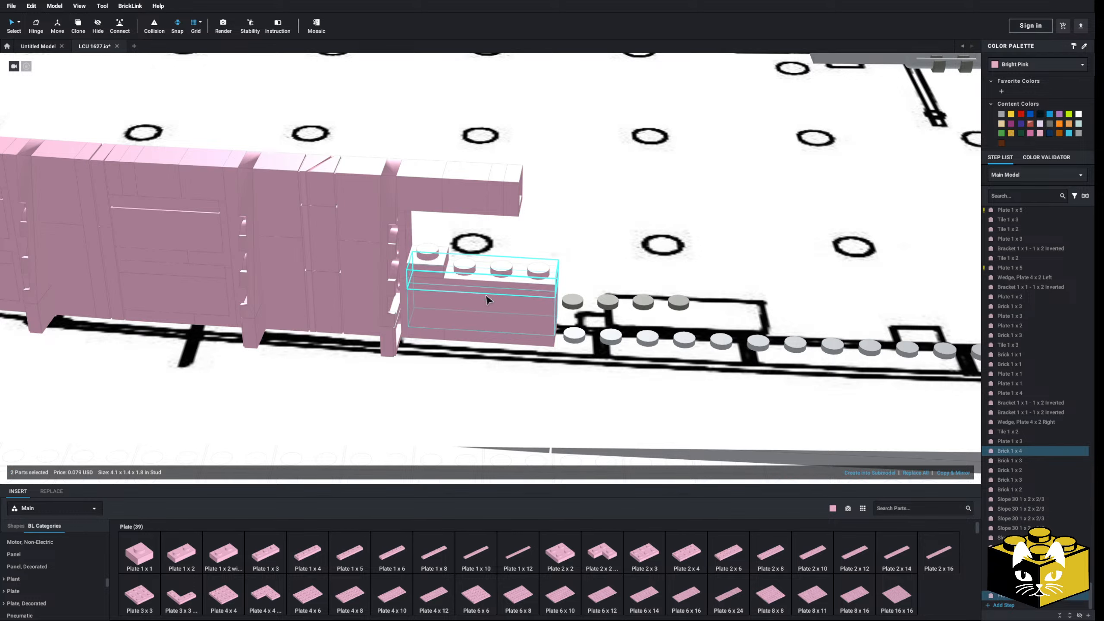
{"action": "left_click", "coordinate": [518, 439]}
{"action": "scroll", "coordinate": [514, 423], "scroll_direction": "down", "scroll_amount": 3}
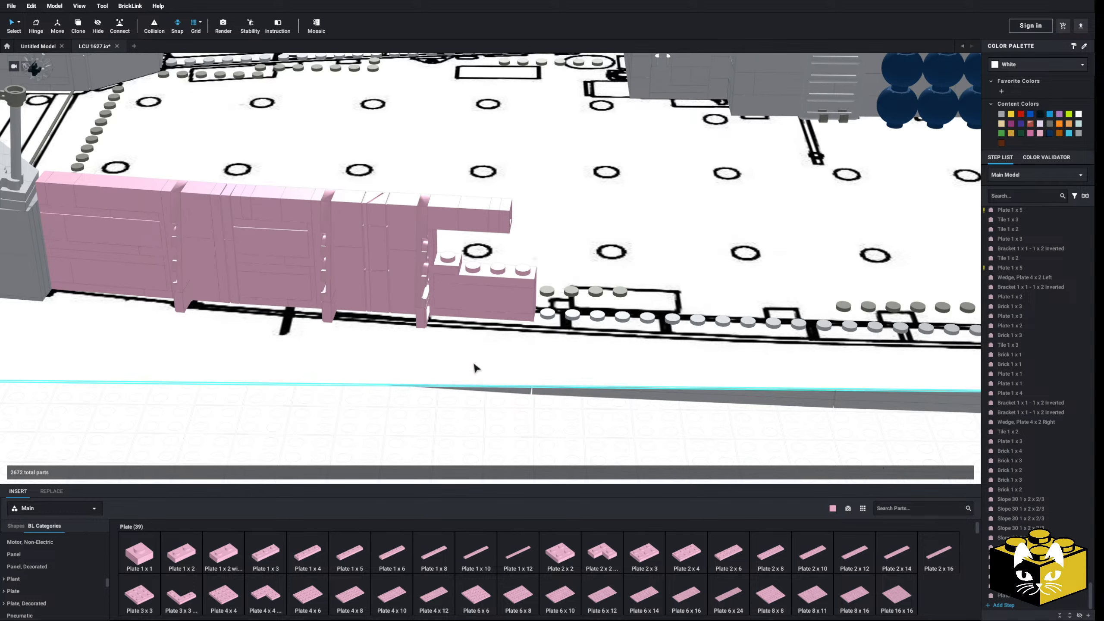
- Copy the section's lower Brick 1 x 4 and Plate 1 x 3 as a pair onto the studs beneath the top group
{"action": "left_click", "coordinate": [478, 300]}
{"action": "left_click", "coordinate": [480, 312], "text": "ctrl"}
{"action": "right_click", "coordinate": [479, 311]}
{"action": "left_click", "coordinate": [497, 318]}
{"action": "left_click", "coordinate": [422, 421]}
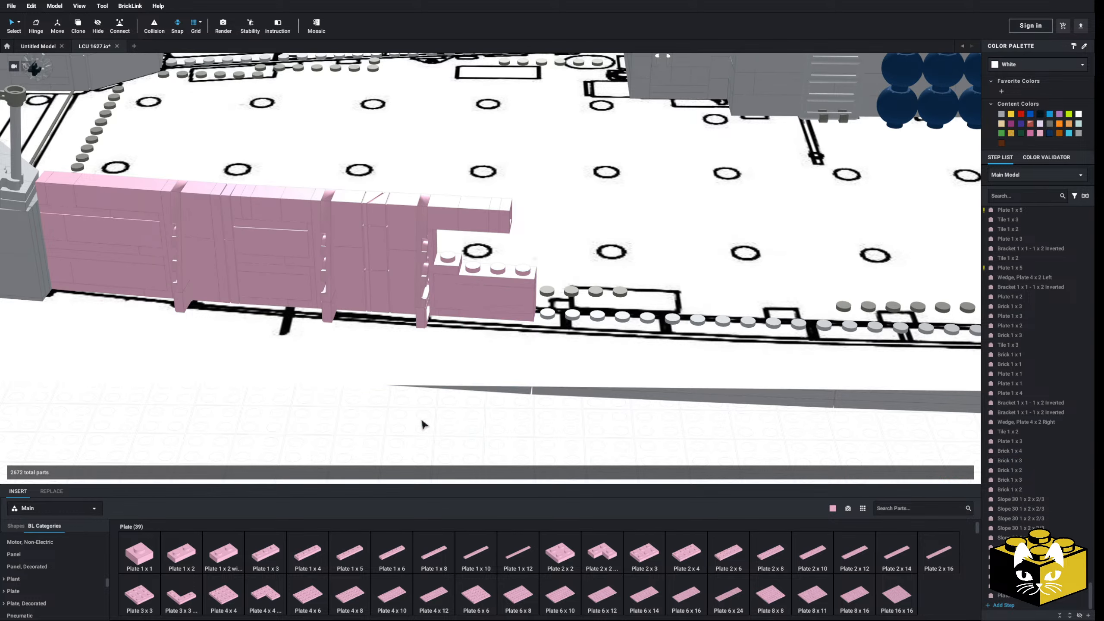
{"action": "right_click", "coordinate": [422, 420]}
{"action": "left_click", "coordinate": [443, 449]}
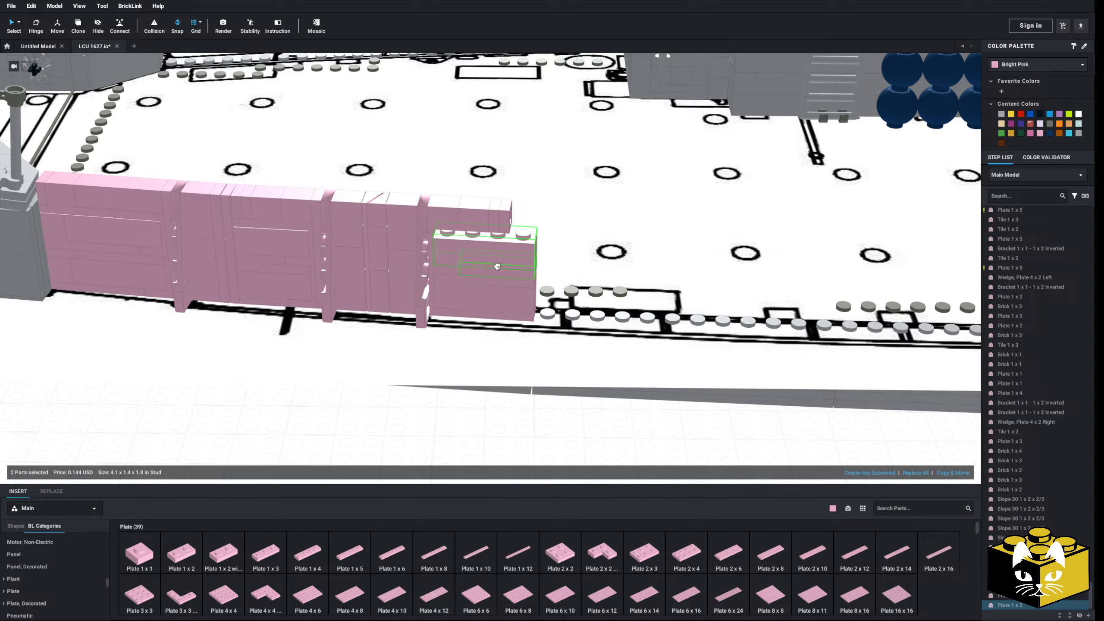
{"action": "left_click", "coordinate": [461, 440]}
- Place a Tile 1 x 3 on the pasted Brick 1 x 4, leaving its outermost stud exposed
{"action": "scroll", "coordinate": [49, 571], "scroll_direction": "down", "scroll_amount": 3}
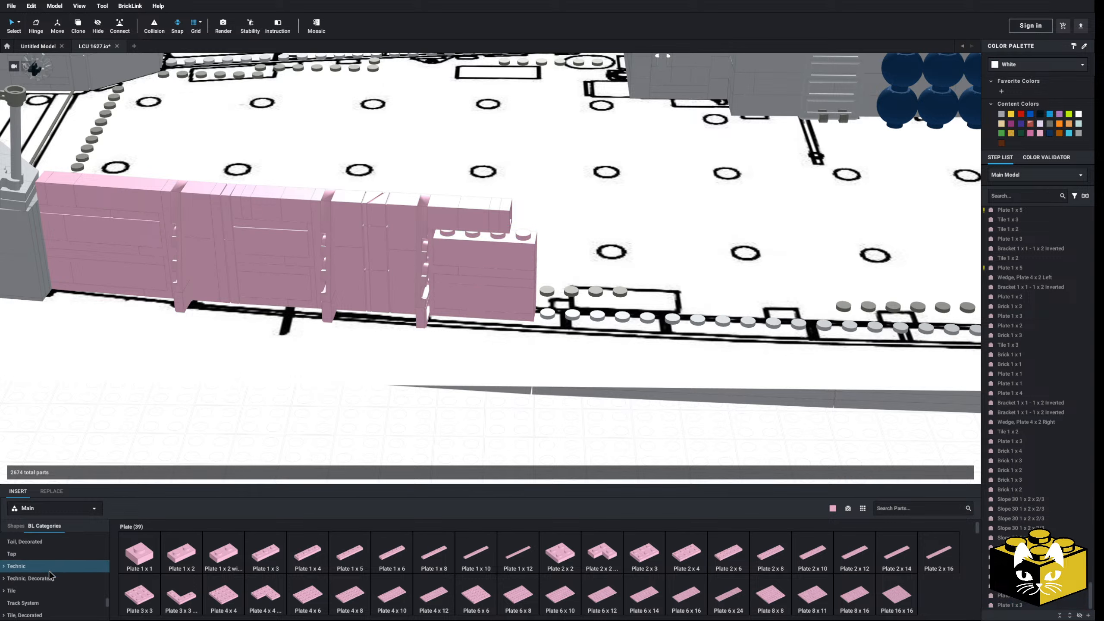
{"action": "left_click", "coordinate": [22, 600]}
{"action": "left_click", "coordinate": [292, 605]}
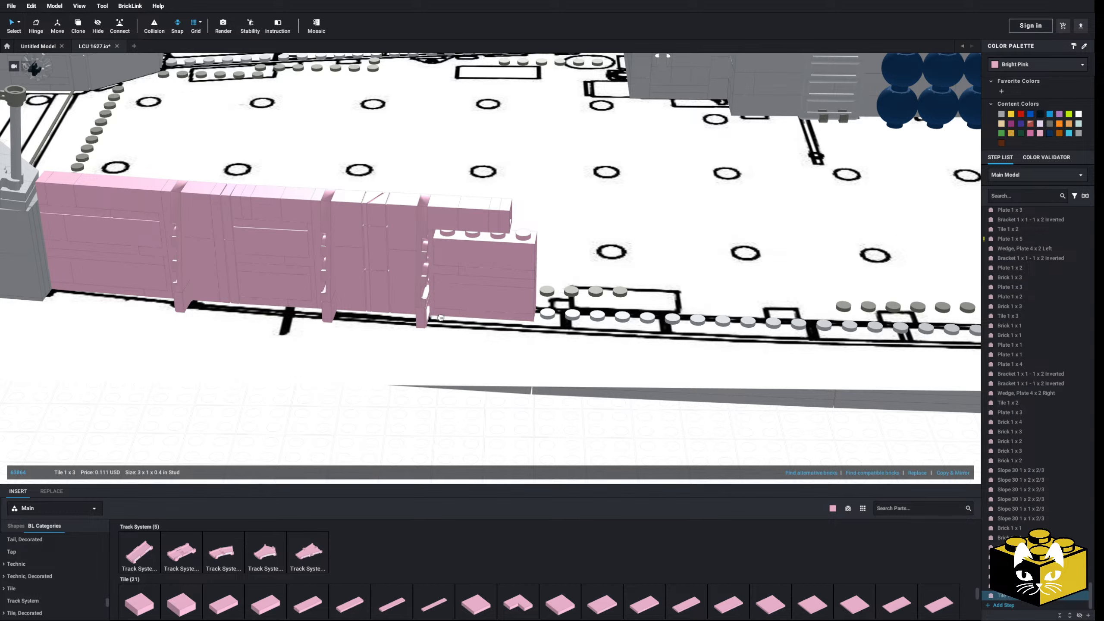
{"action": "right_click_drag", "start_coordinate": [388, 448], "coordinate": [379, 434]}
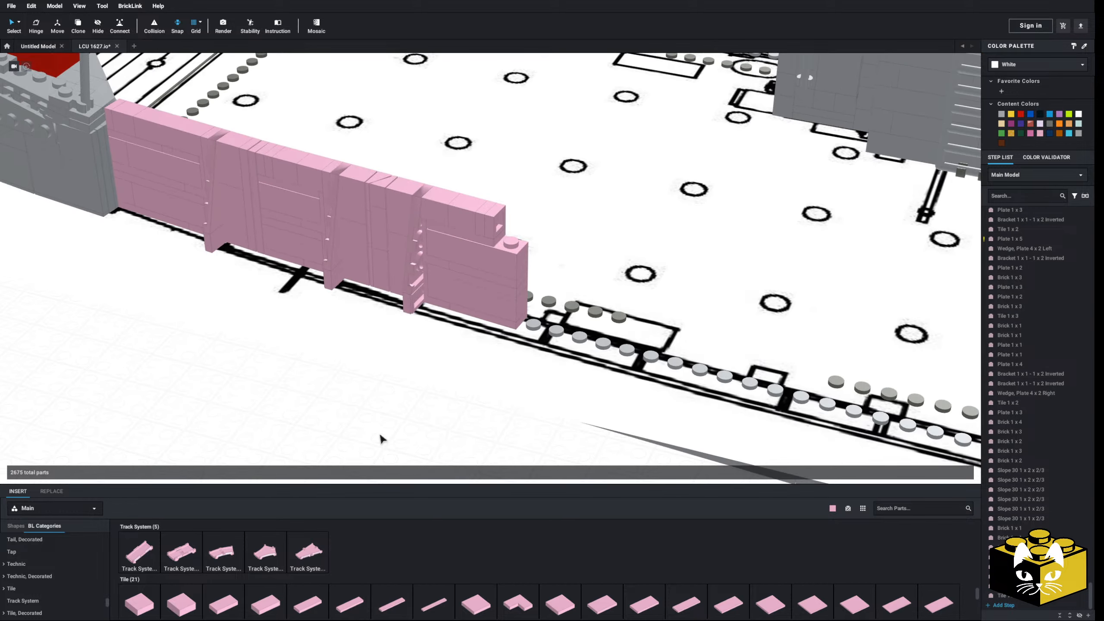
- Try filling the exposed end stud with a copy of the two stacked Plate 1 x 1 from the top group
{"action": "right_click", "coordinate": [480, 219]}
{"action": "left_click", "coordinate": [486, 225]}
{"action": "left_click", "coordinate": [367, 410]}
{"action": "right_click", "coordinate": [368, 409]}
{"action": "left_click", "coordinate": [381, 435]}
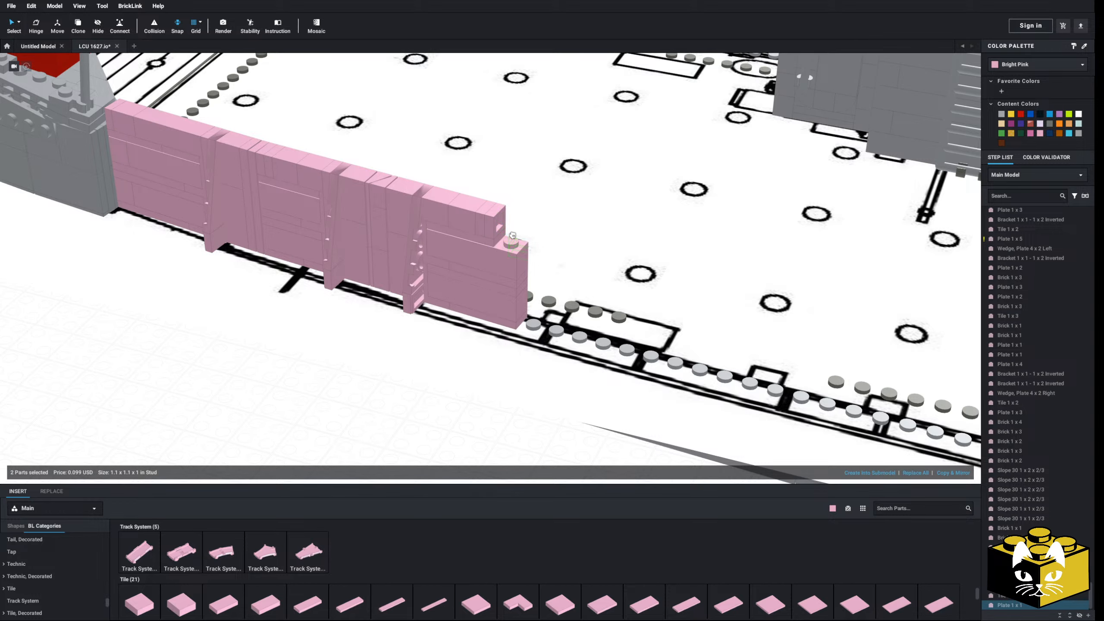
{"action": "scroll", "coordinate": [503, 261], "scroll_direction": "up", "scroll_amount": 2}
{"action": "left_click", "coordinate": [507, 259]}
{"action": "scroll", "coordinate": [408, 382], "scroll_direction": "down", "scroll_amount": 3}
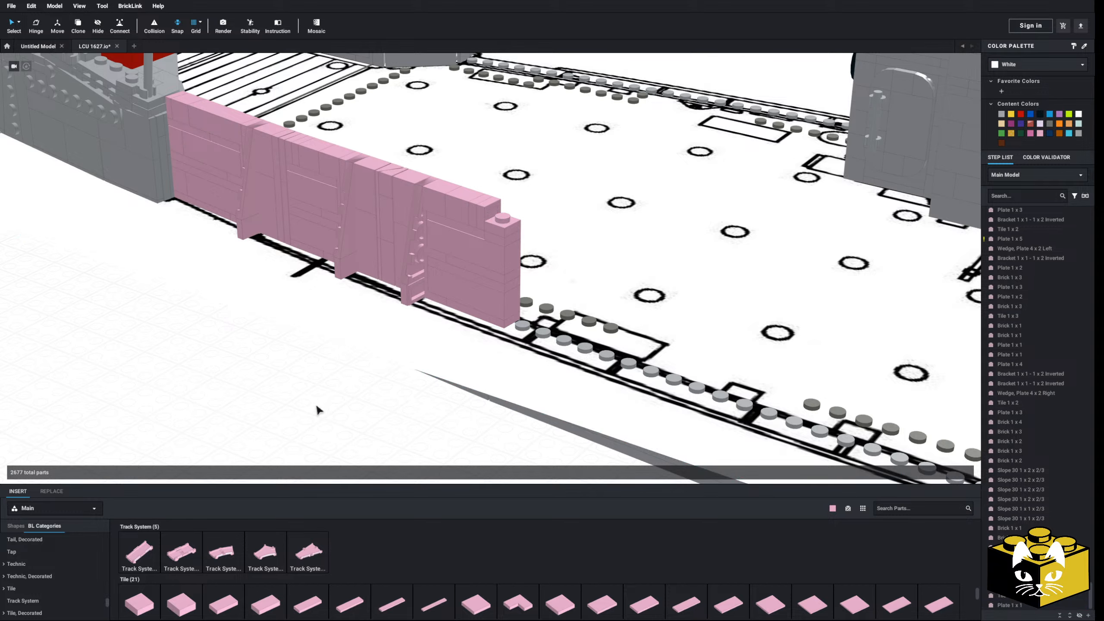
- Try a Tile 1 x 1 on the end stack, and delete it together with the two Plate 1 x 1 beneath
{"action": "scroll", "coordinate": [317, 402], "scroll_direction": "up", "scroll_amount": 3}
{"action": "left_click", "coordinate": [518, 182]}
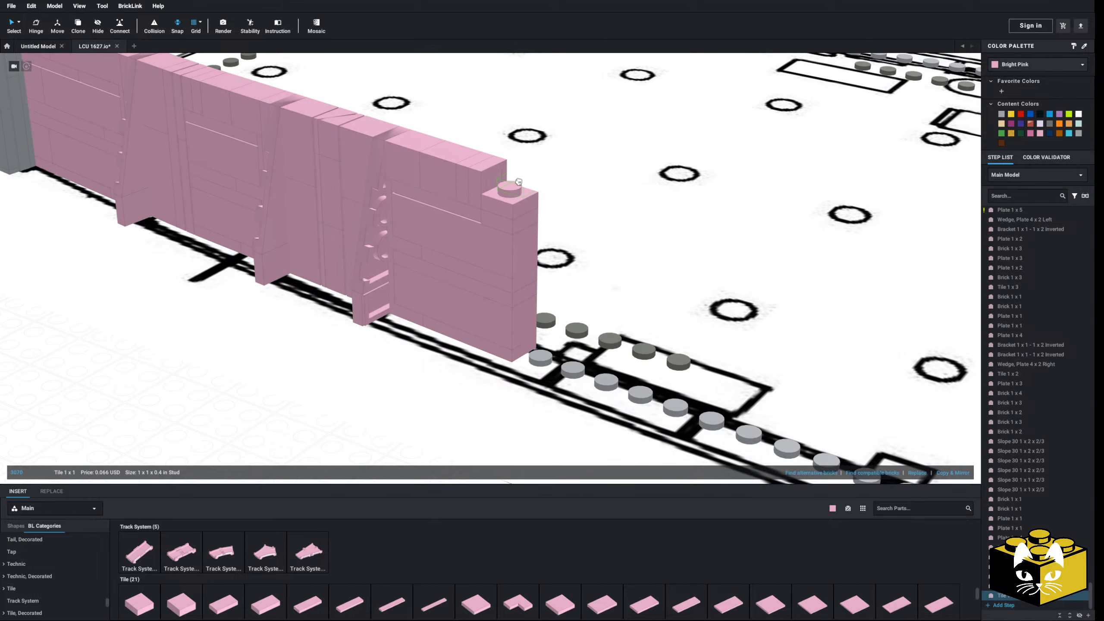
{"action": "key", "text": "Delete"}
{"action": "left_click", "coordinate": [510, 214]}
{"action": "key", "text": "Delete"}
{"action": "left_click", "coordinate": [510, 224]}
{"action": "key", "text": "Delete"}
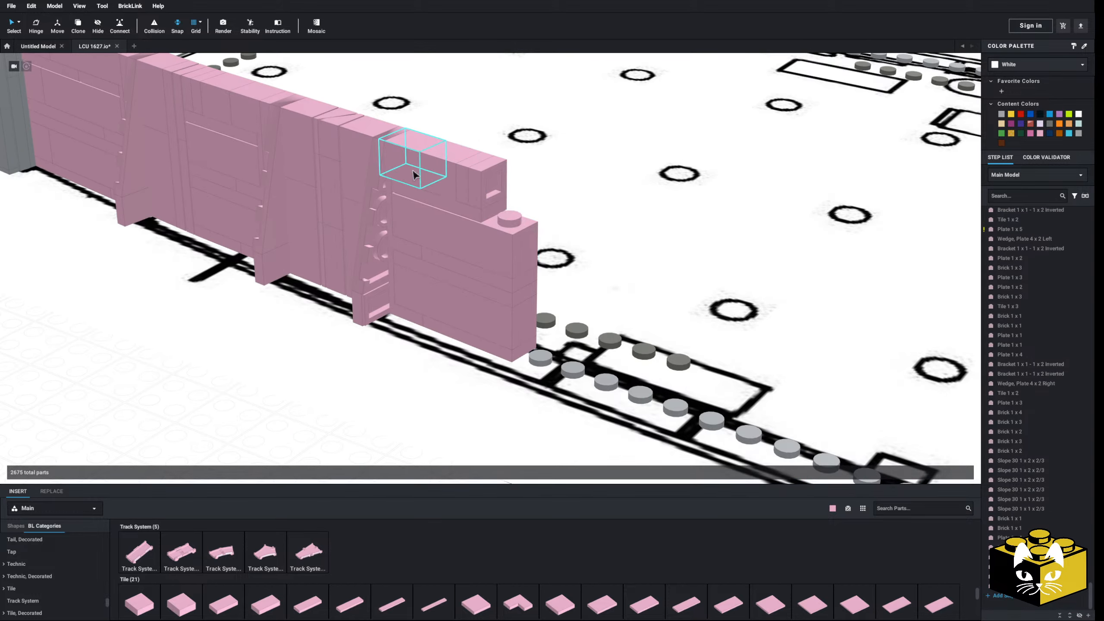
- Copy a Brick 1 x 1 from the top group onto the exposed end stud of the new section
{"action": "right_click", "coordinate": [431, 165]}
{"action": "left_click", "coordinate": [457, 171]}
{"action": "scroll", "coordinate": [356, 337], "scroll_direction": "down", "scroll_amount": 3}
{"action": "right_click", "coordinate": [331, 381]}
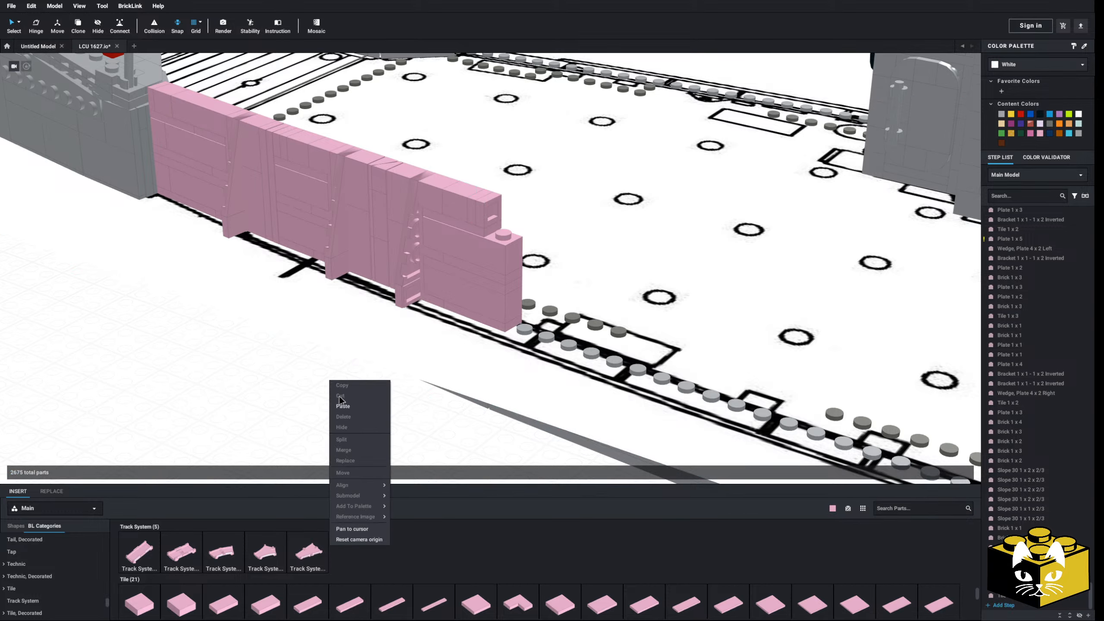
{"action": "left_click", "coordinate": [342, 405]}
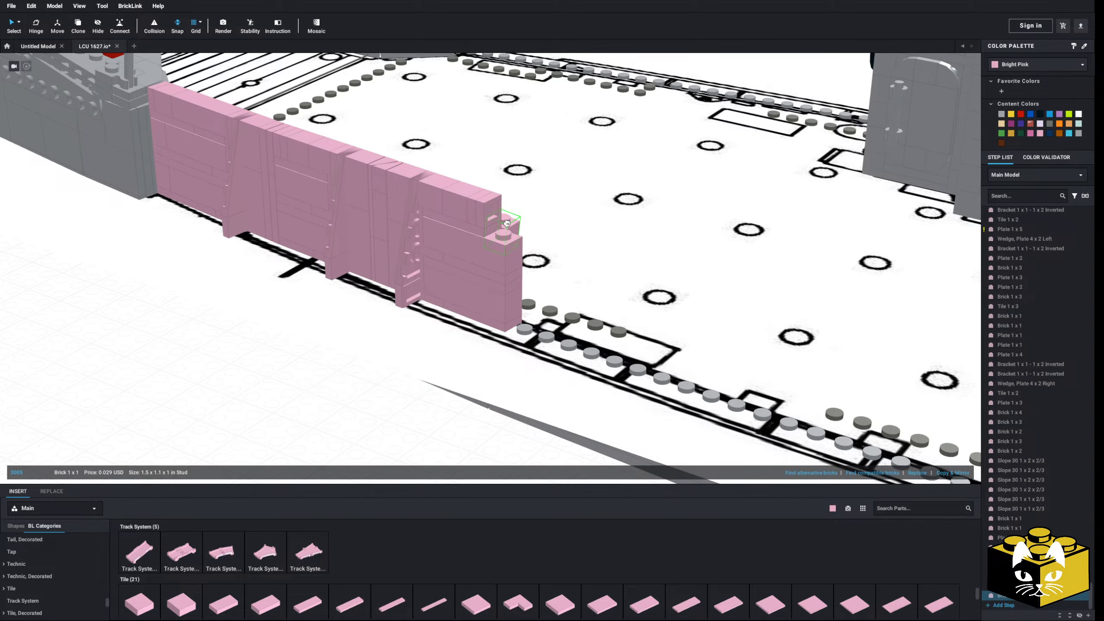
{"action": "right_click_drag", "start_coordinate": [512, 220], "coordinate": [503, 242]}
{"action": "left_click", "coordinate": [352, 334]}
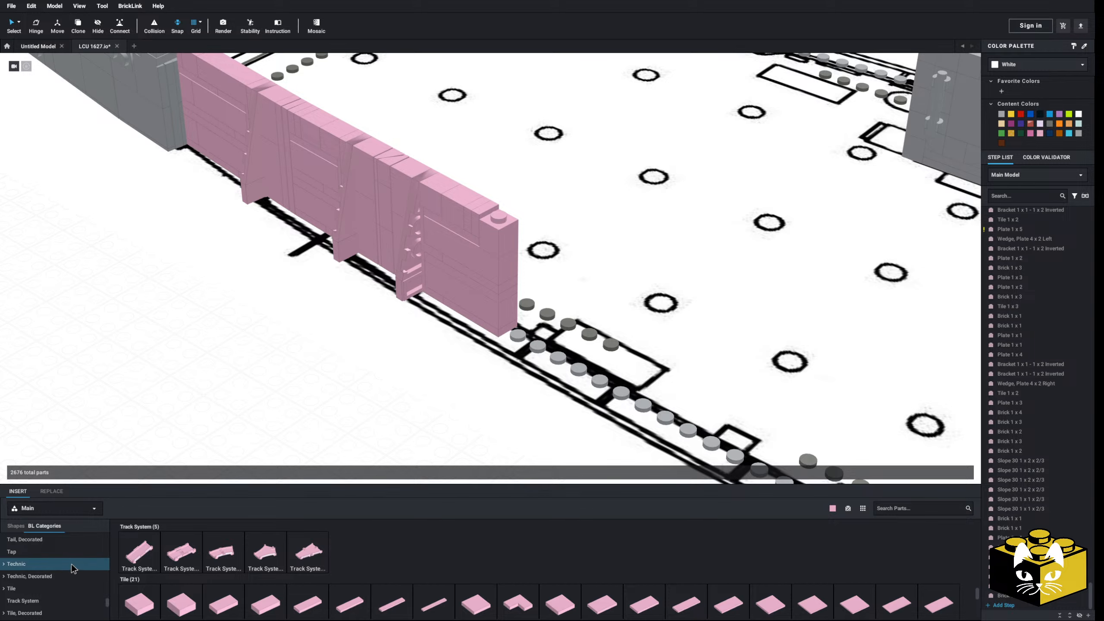
- Try removing the Brick 1 x 1 from the new section's end stud, and undo the removal
{"action": "right_click_drag", "start_coordinate": [221, 420], "coordinate": [260, 390]}
{"action": "key", "text": "Delete"}
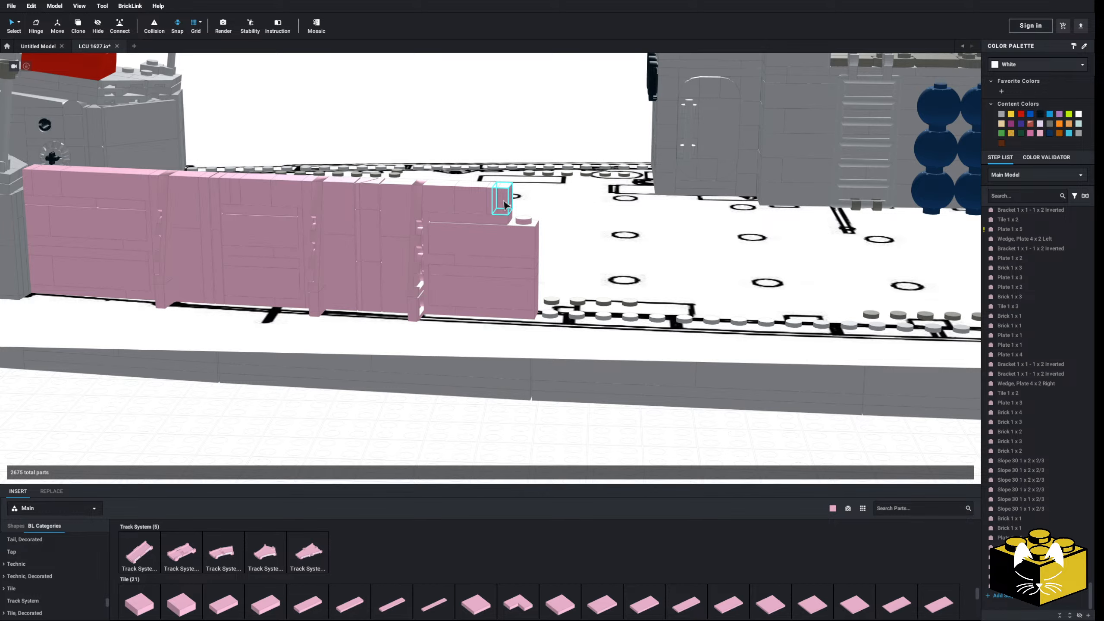
{"action": "right_click_drag", "start_coordinate": [504, 204], "coordinate": [377, 352]}
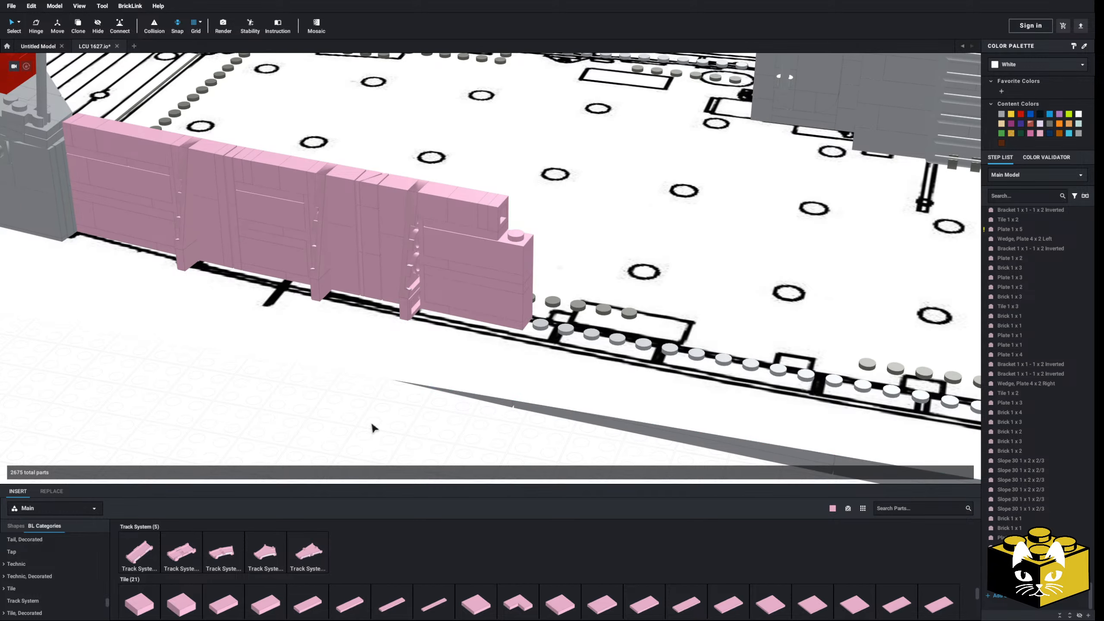
{"action": "key", "text": "ctrl+z"}
- Look through the part category list for a suitable piece to continue the wall
{"action": "scroll", "coordinate": [108, 603], "scroll_direction": "down", "scroll_amount": 2}
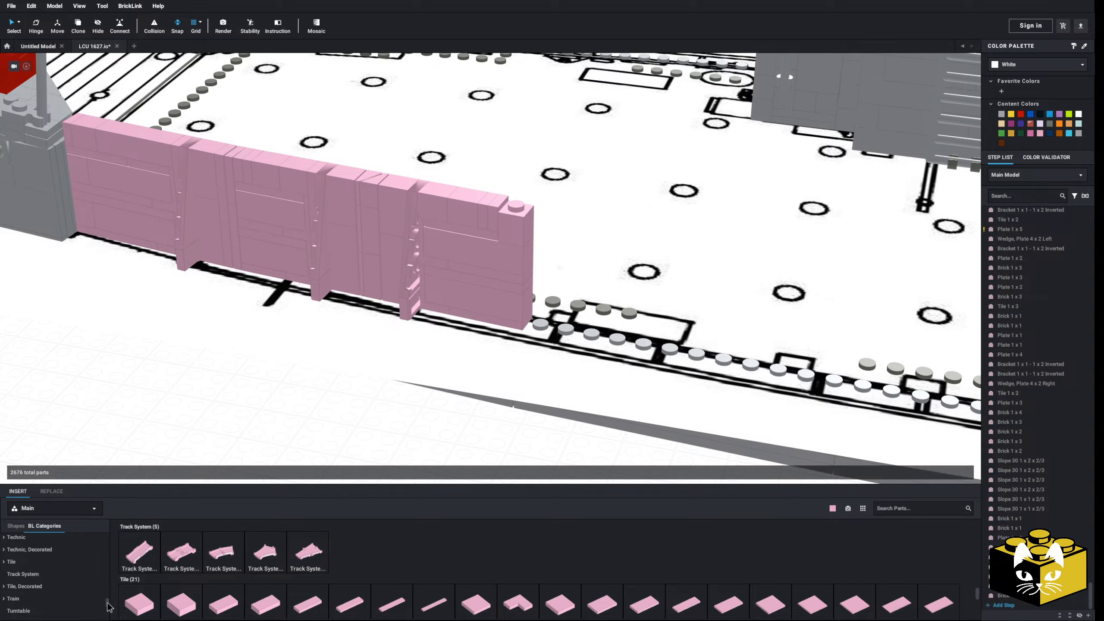
{"action": "scroll", "coordinate": [41, 577], "scroll_direction": "up", "scroll_amount": 6}
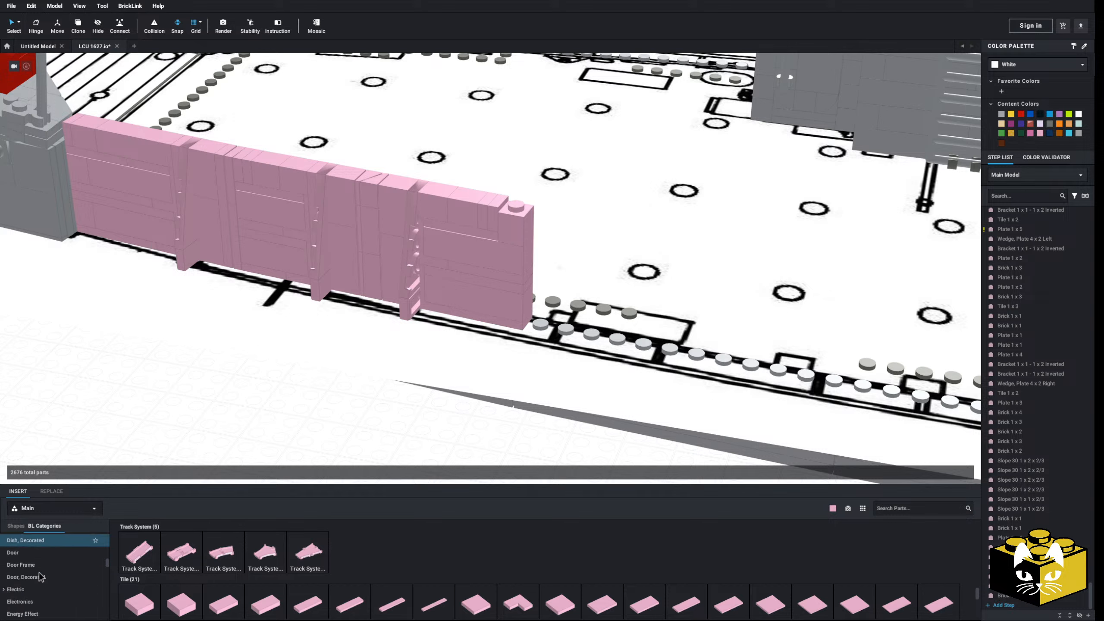
{"action": "scroll", "coordinate": [43, 563], "scroll_direction": "down", "scroll_amount": 8}
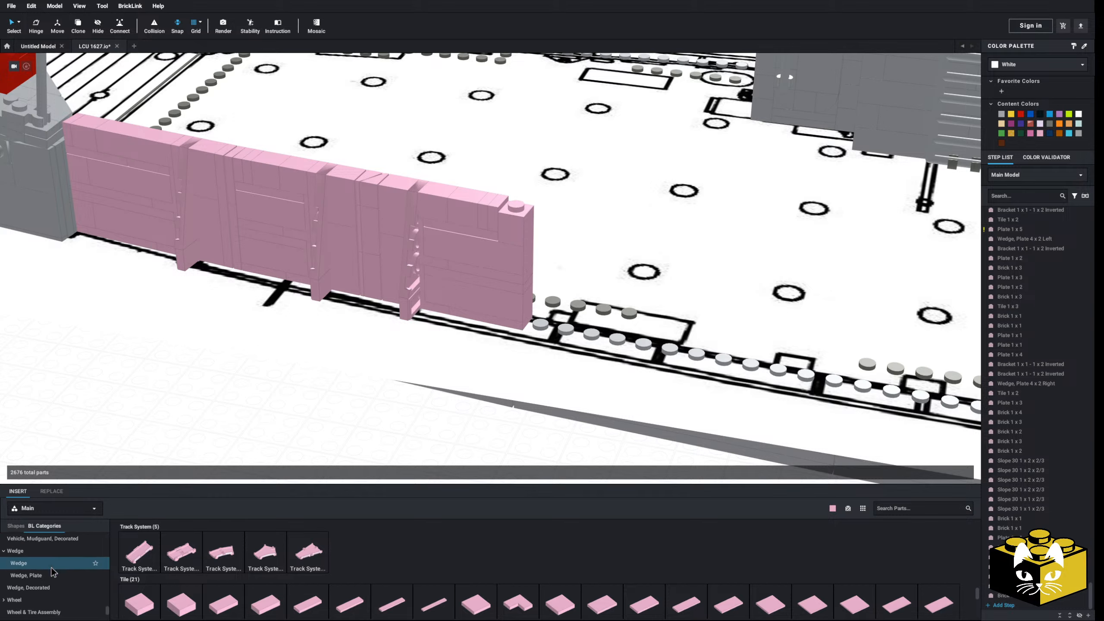
{"action": "scroll", "coordinate": [47, 573], "scroll_direction": "down", "scroll_amount": 3}
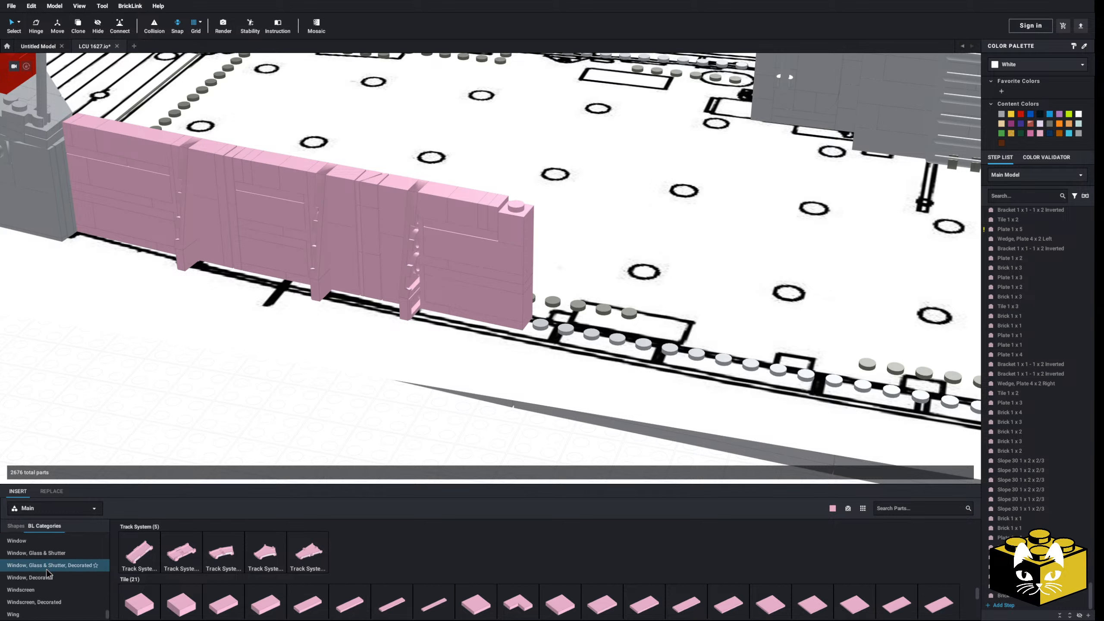
{"action": "scroll", "coordinate": [48, 576], "scroll_direction": "up", "scroll_amount": 10}
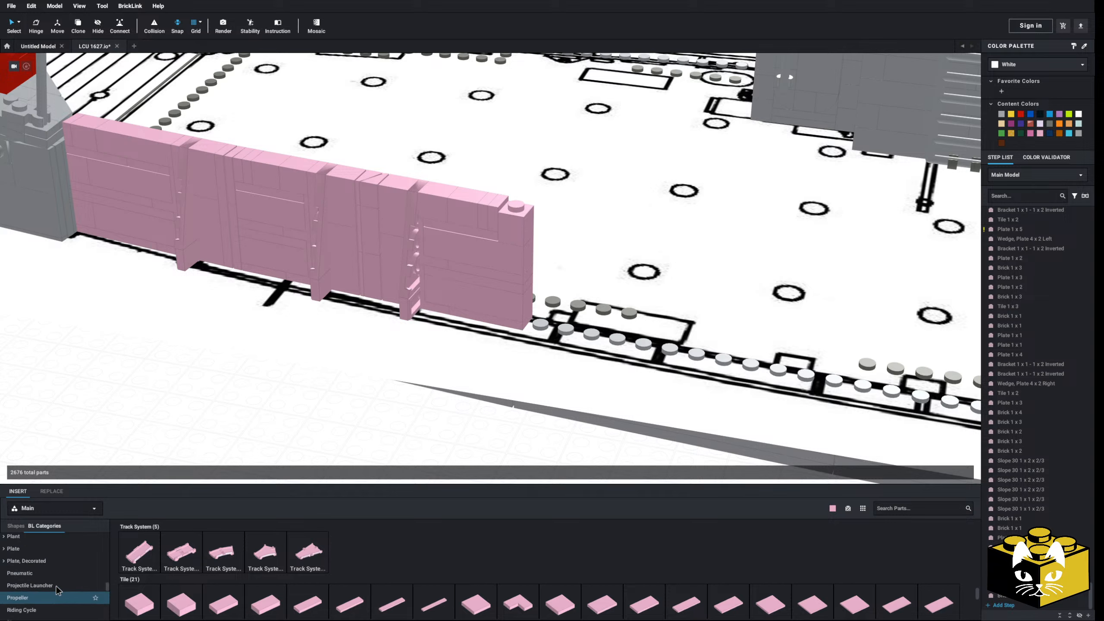
{"action": "scroll", "coordinate": [55, 586], "scroll_direction": "up", "scroll_amount": 5}
{"action": "scroll", "coordinate": [55, 588], "scroll_direction": "down", "scroll_amount": 1}
- Find a Minifigure Neck Bracket among the Minifigure, Body Wear parts and place it on the exposed stud at the wall's end
{"action": "left_click", "coordinate": [4, 590]}
{"action": "scroll", "coordinate": [72, 572], "scroll_direction": "down", "scroll_amount": 1}
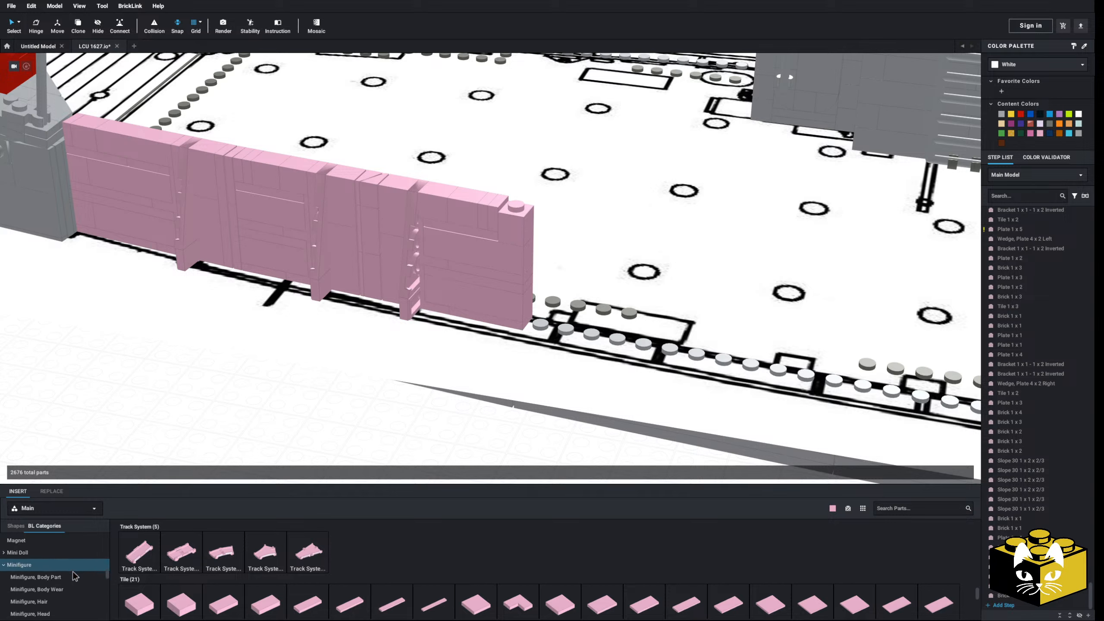
{"action": "scroll", "coordinate": [74, 577], "scroll_direction": "down", "scroll_amount": 4}
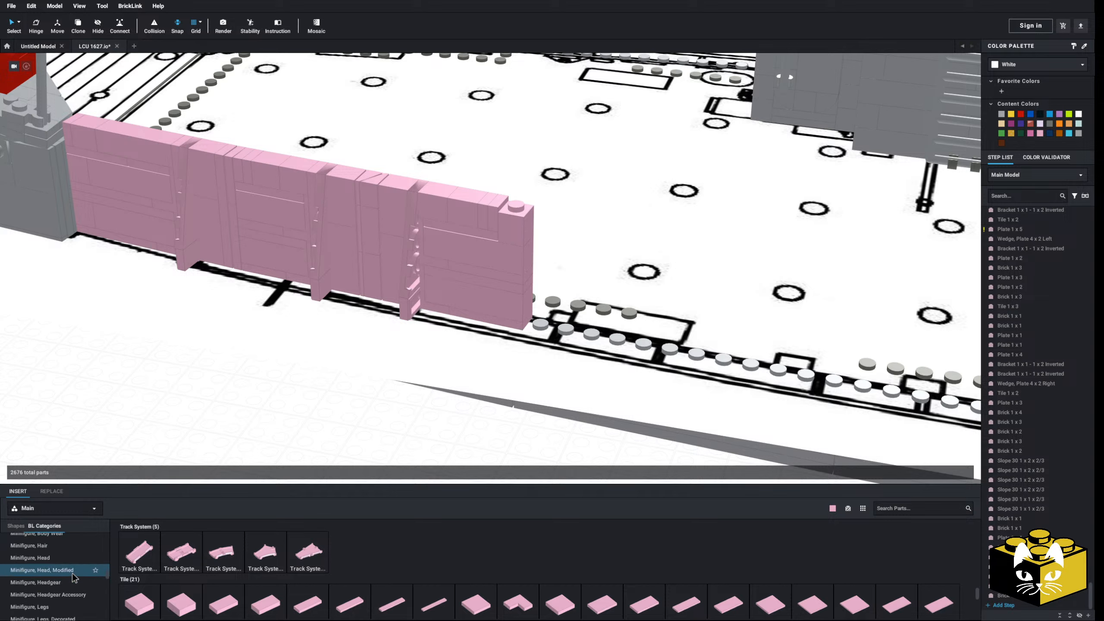
{"action": "scroll", "coordinate": [74, 577], "scroll_direction": "up", "scroll_amount": 2}
{"action": "left_click", "coordinate": [40, 559]}
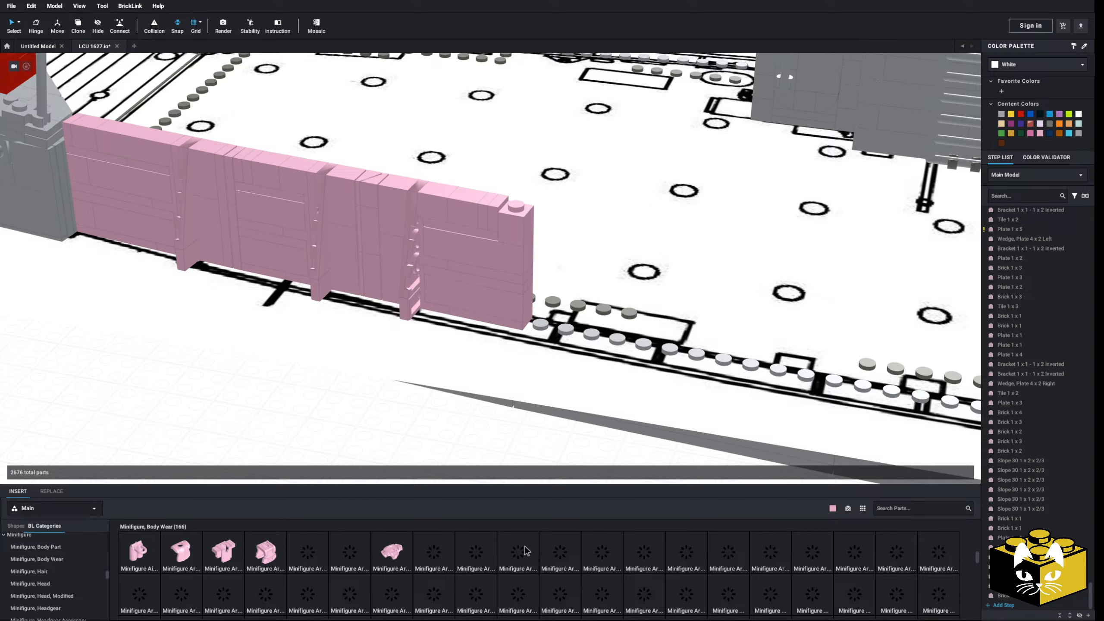
{"action": "scroll", "coordinate": [524, 552], "scroll_direction": "down", "scroll_amount": 3}
{"action": "scroll", "coordinate": [526, 551], "scroll_direction": "down", "scroll_amount": 3}
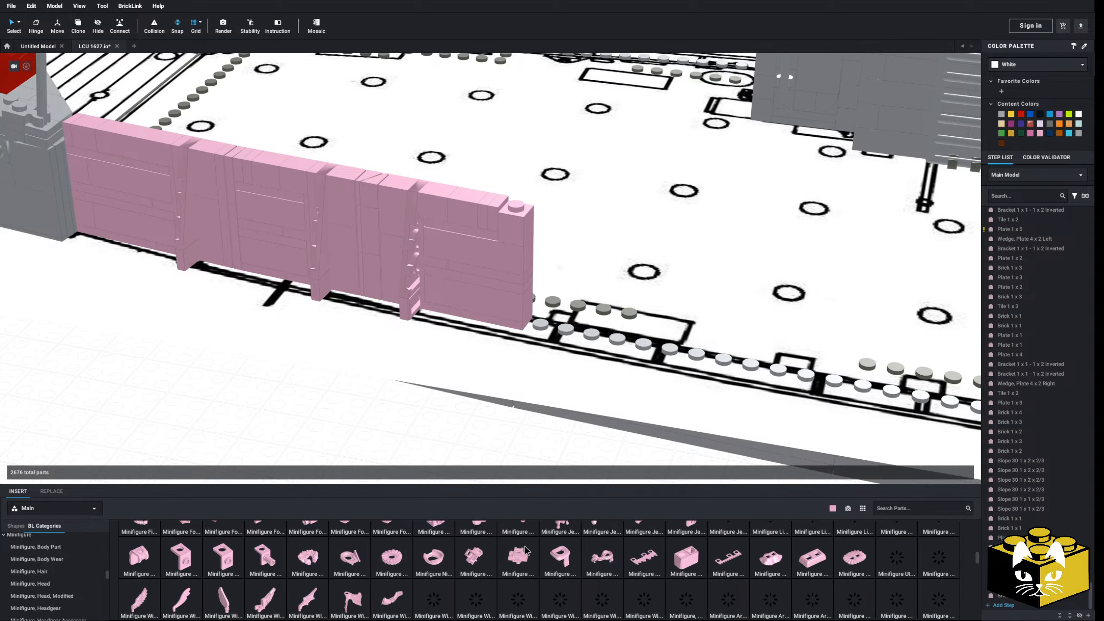
{"action": "left_click_drag", "start_coordinate": [231, 558], "coordinate": [517, 208]}
- Delete the outer studded plate on the hull edge directly beyond the wall's end
{"action": "scroll", "coordinate": [353, 433], "scroll_direction": "down", "scroll_amount": 4}
{"action": "right_click_drag", "start_coordinate": [353, 433], "coordinate": [411, 343]}
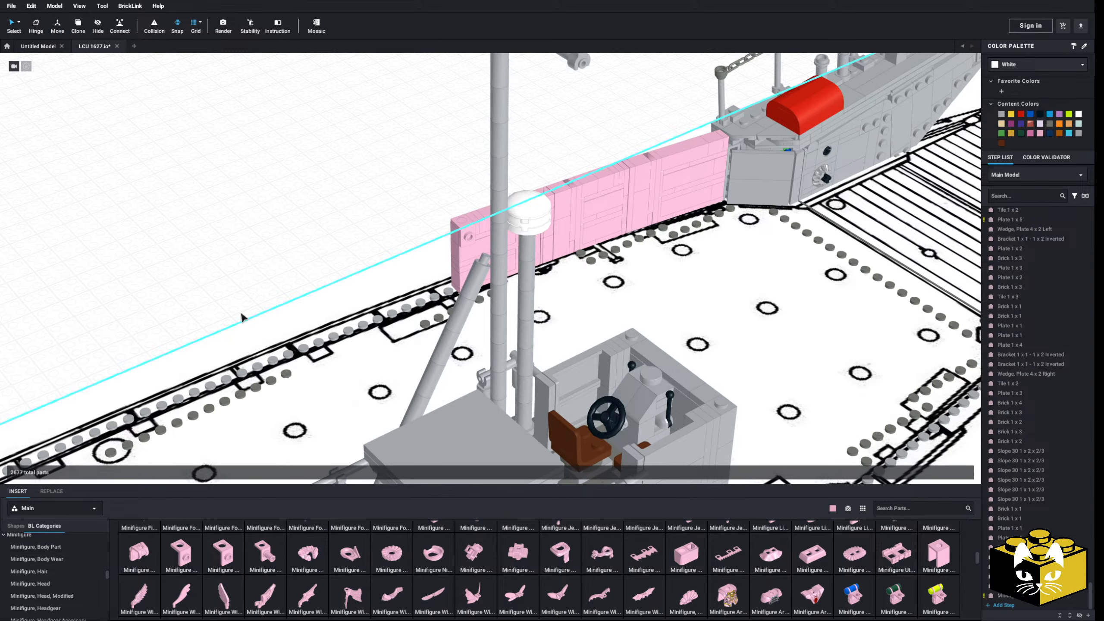
{"action": "right_click_drag", "start_coordinate": [242, 315], "coordinate": [329, 403]}
{"action": "right_click_drag", "start_coordinate": [270, 318], "coordinate": [260, 255]}
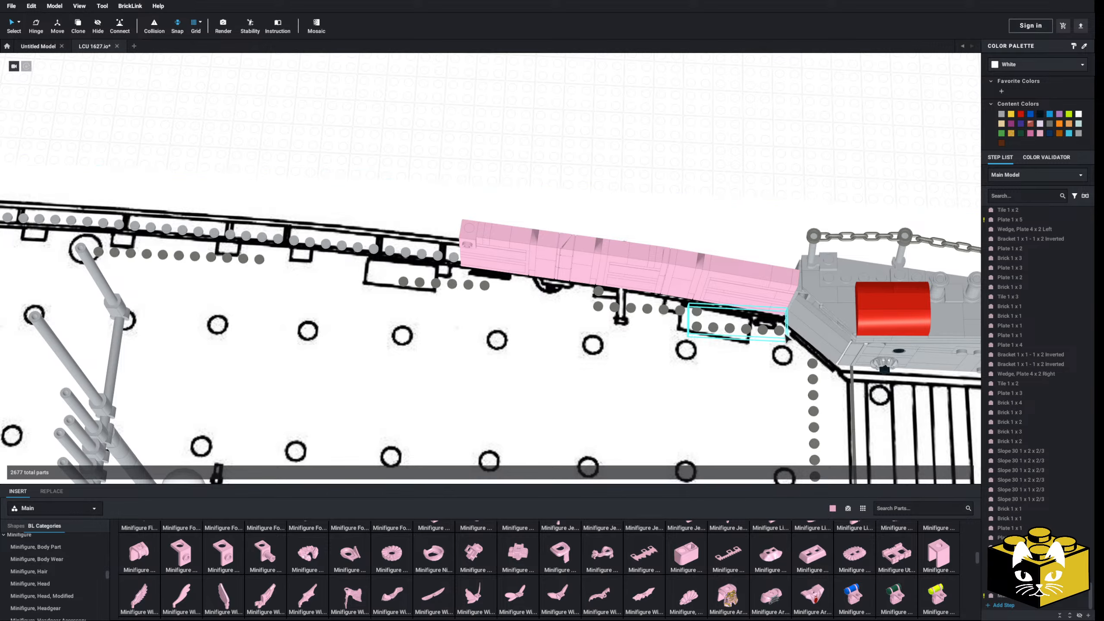
{"action": "right_click_drag", "start_coordinate": [422, 174], "coordinate": [552, 204]}
{"action": "scroll", "coordinate": [551, 204], "scroll_direction": "down", "scroll_amount": 4}
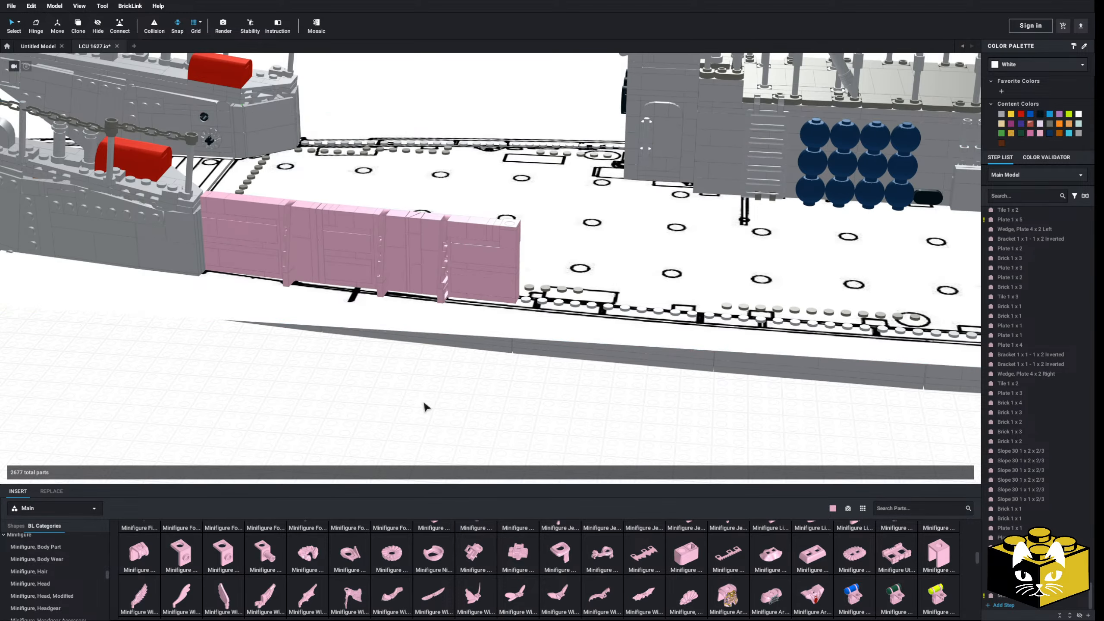
{"action": "right_click_drag", "start_coordinate": [422, 401], "coordinate": [509, 295]}
{"action": "scroll", "coordinate": [535, 446], "scroll_direction": "up", "scroll_amount": 4}
{"action": "left_click", "coordinate": [523, 307]}
{"action": "key", "text": "Delete"}
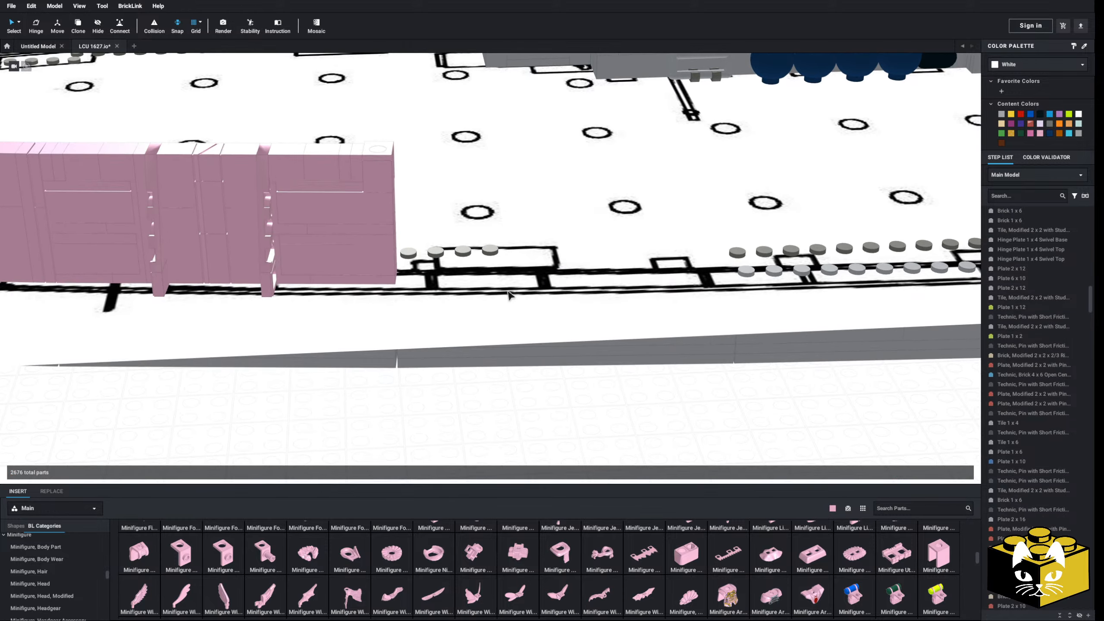
- Place a Bright Pink Plate 1 x 2 on the cleared hull edge, just past the end of the wall
{"action": "scroll", "coordinate": [499, 411], "scroll_direction": "up", "scroll_amount": 3}
{"action": "scroll", "coordinate": [54, 577], "scroll_direction": "down", "scroll_amount": 2}
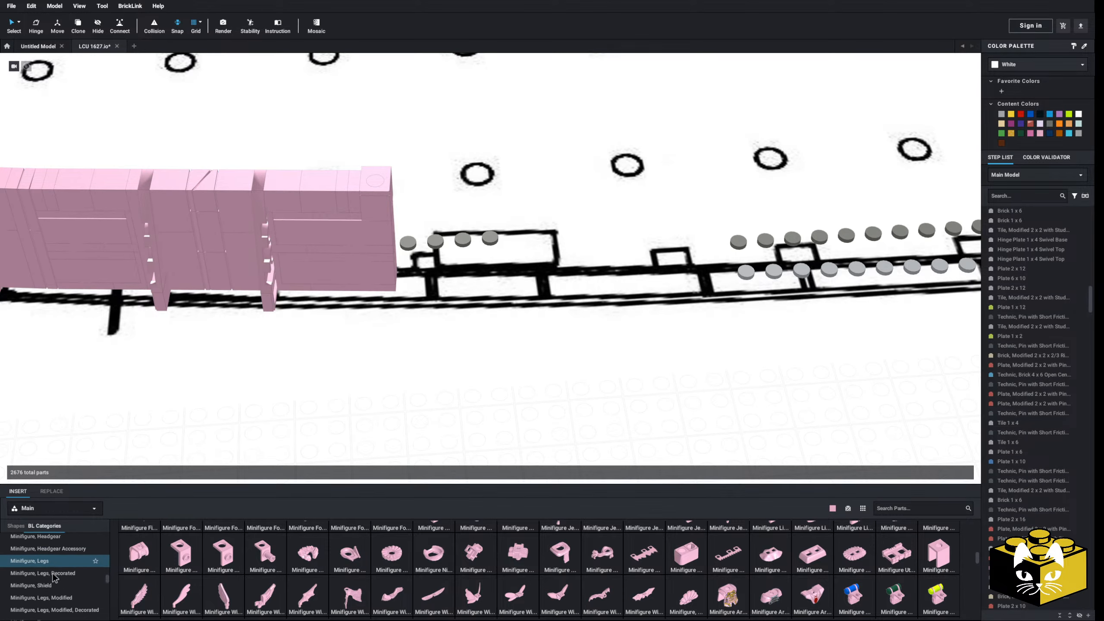
{"action": "scroll", "coordinate": [54, 577], "scroll_direction": "down", "scroll_amount": 6}
{"action": "left_click", "coordinate": [14, 549]}
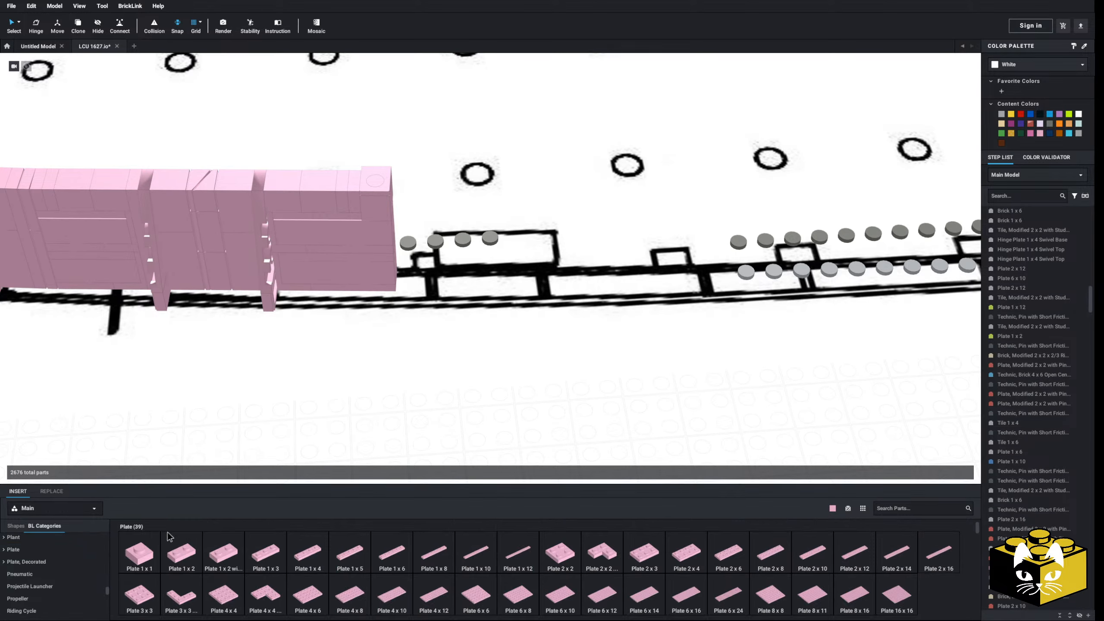
{"action": "left_click", "coordinate": [181, 553]}
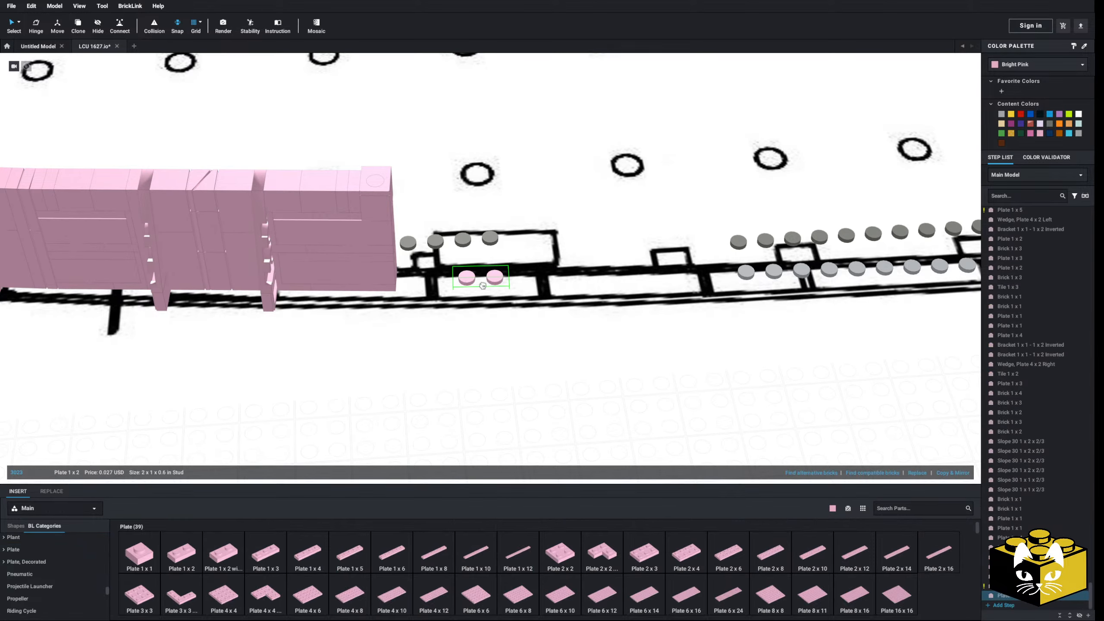
{"action": "left_click", "coordinate": [455, 409]}
- Copy the two Bracket 1 x 1 - 1 x 2 Inverted from the last wall section onto the new Plate 1 x 2
{"action": "right_click_drag", "start_coordinate": [455, 409], "coordinate": [436, 411]}
{"action": "right_click", "coordinate": [300, 272]}
{"action": "left_click", "coordinate": [290, 235]}
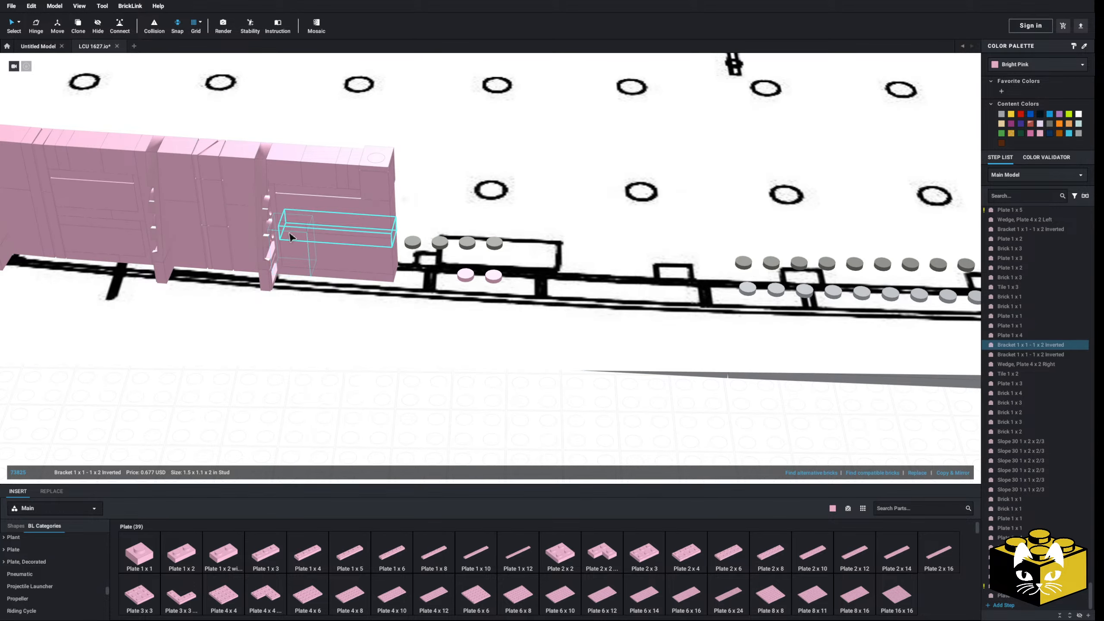
{"action": "right_click", "coordinate": [290, 225]}
{"action": "left_click", "coordinate": [429, 384]}
{"action": "right_click", "coordinate": [450, 409]}
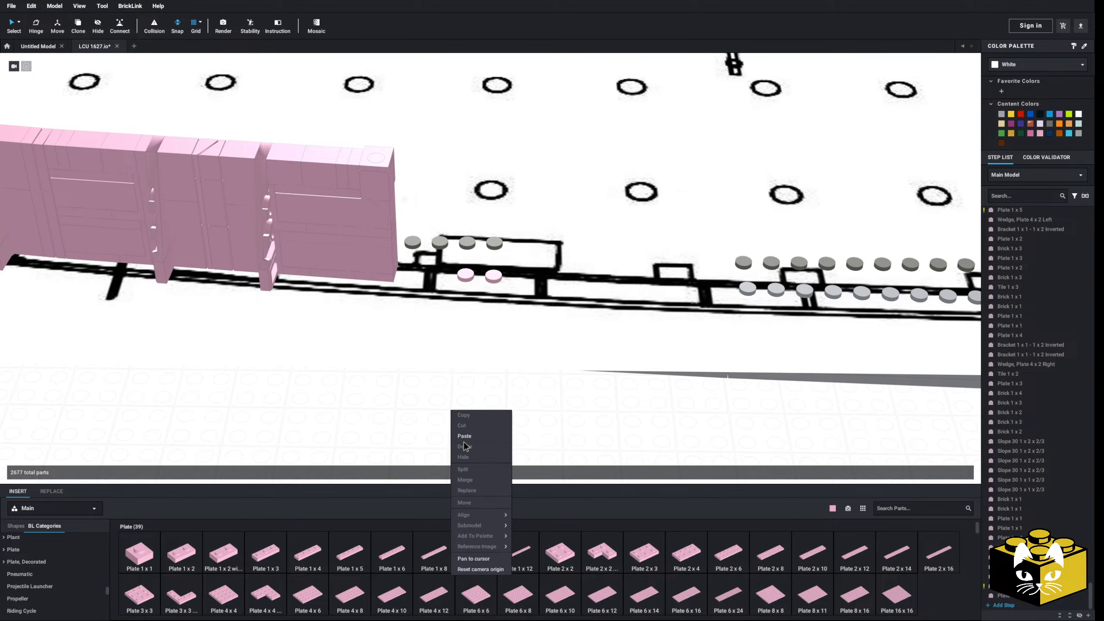
{"action": "left_click", "coordinate": [464, 435]}
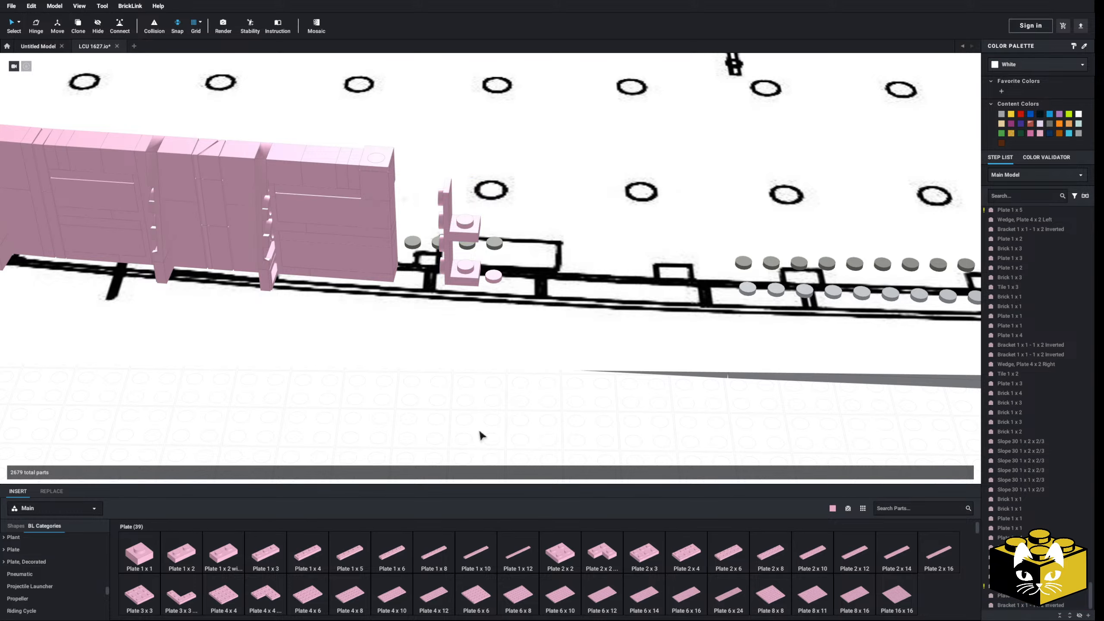
- Copy the last support's Wedge, Plate 4 x 2 Right with its Tile 1 x 2, and set the copy aside outside the hull
{"action": "right_click_drag", "start_coordinate": [480, 431], "coordinate": [483, 434]}
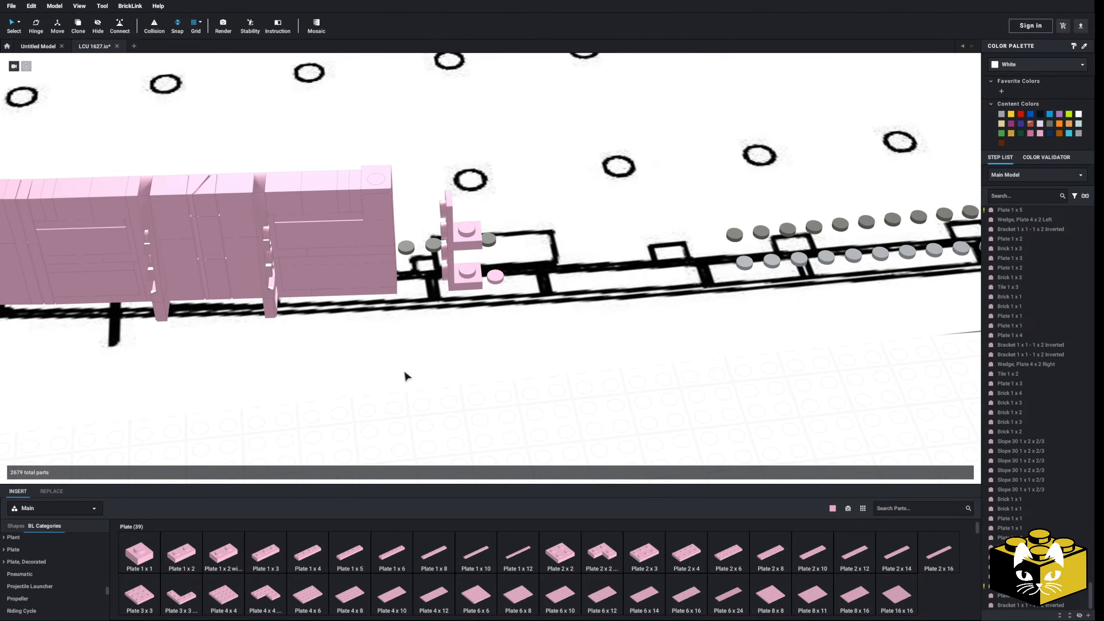
{"action": "right_click_drag", "start_coordinate": [405, 376], "coordinate": [412, 313]}
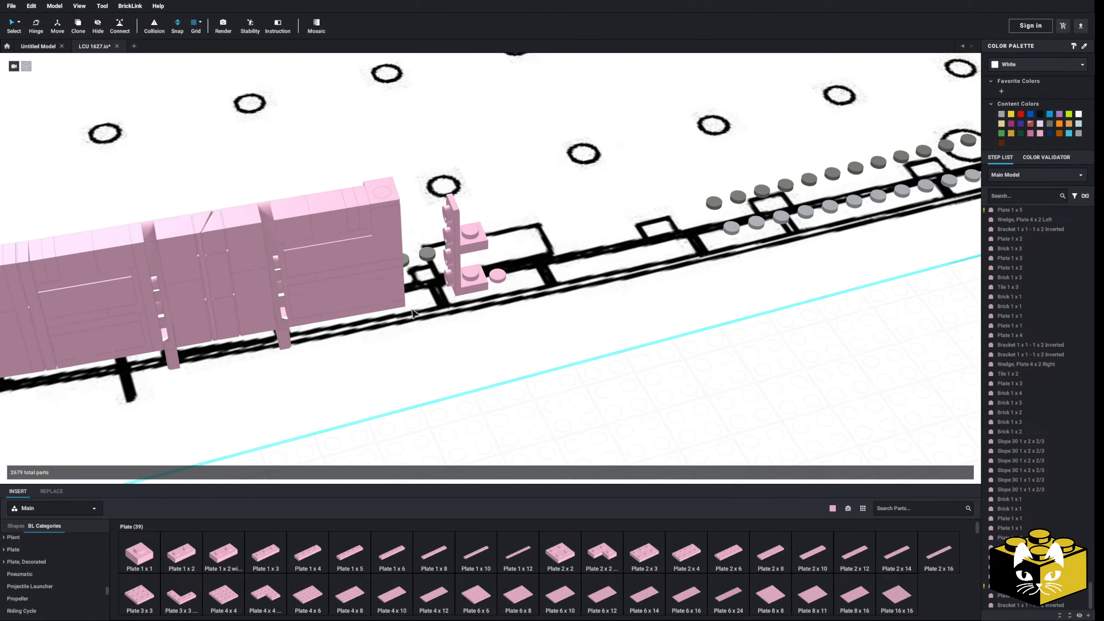
{"action": "right_click_drag", "start_coordinate": [282, 309], "coordinate": [300, 315]}
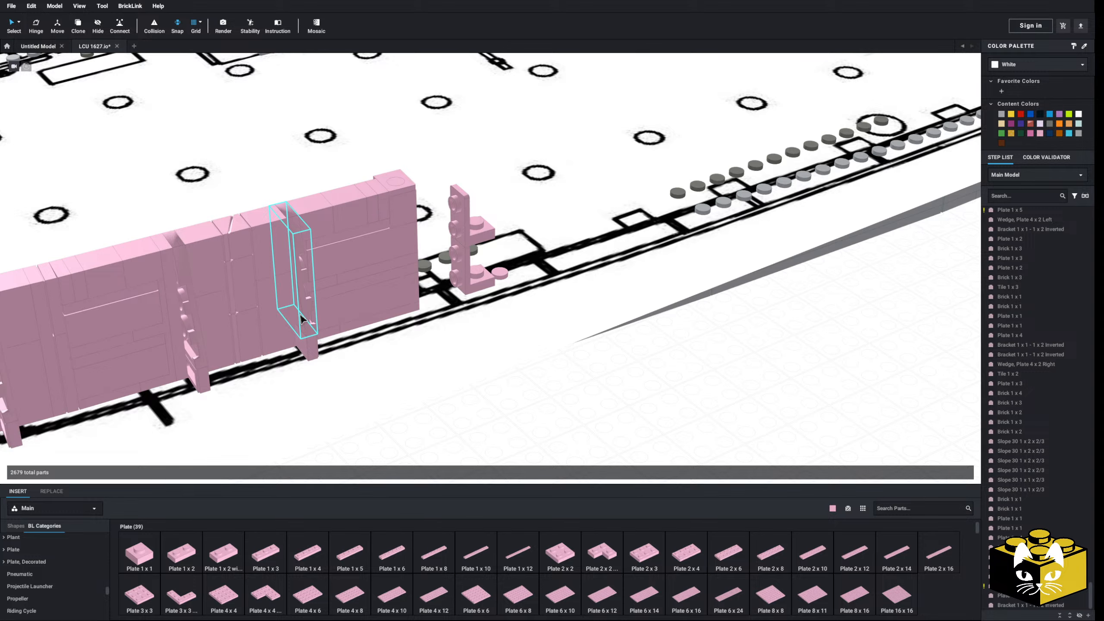
{"action": "left_click", "coordinate": [300, 315]}
{"action": "left_click", "coordinate": [306, 334], "text": "ctrl"}
{"action": "right_click", "coordinate": [304, 337]}
{"action": "left_click", "coordinate": [312, 342]}
{"action": "left_click", "coordinate": [584, 423]}
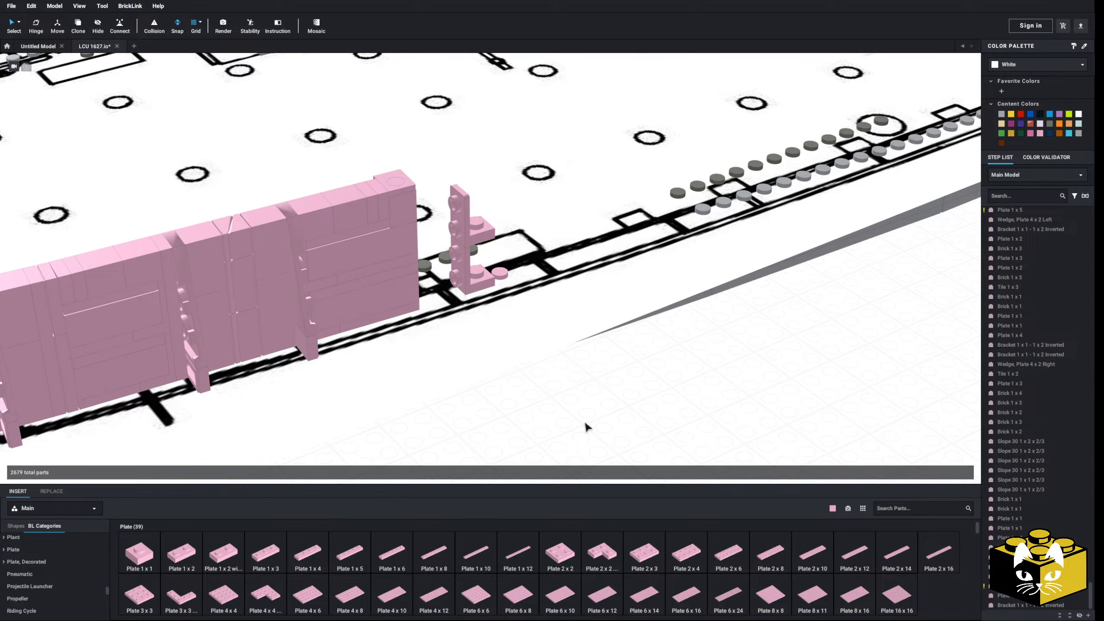
{"action": "right_click", "coordinate": [585, 422]}
{"action": "left_click", "coordinate": [599, 450]}
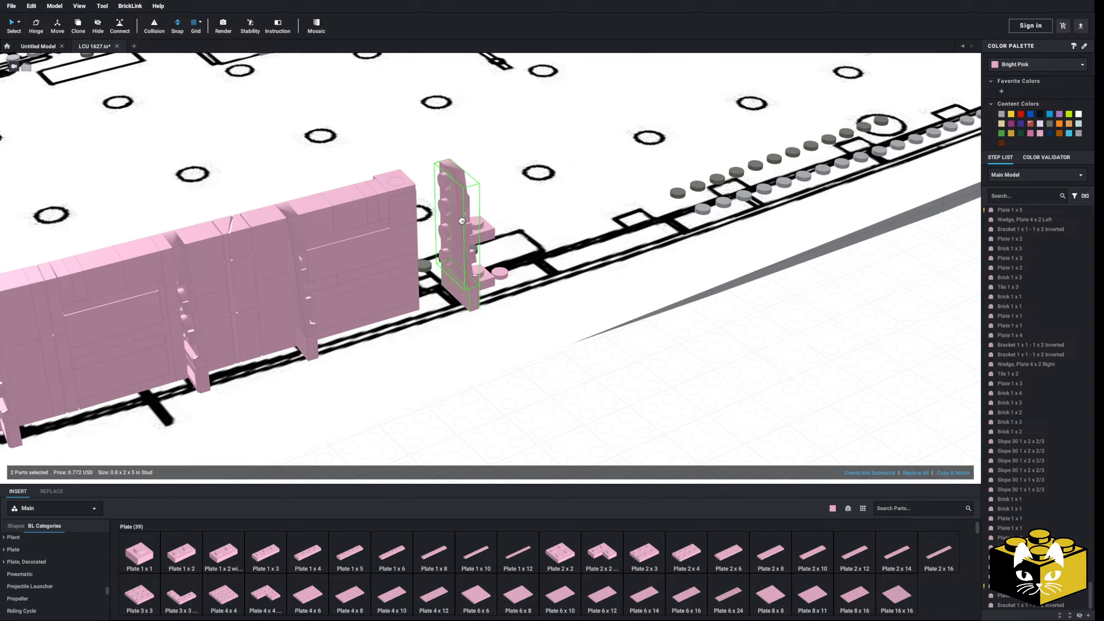
{"action": "middle_click_drag", "start_coordinate": [459, 244], "coordinate": [524, 224]}
{"action": "left_click", "coordinate": [739, 371]}
{"action": "left_click", "coordinate": [655, 416]}
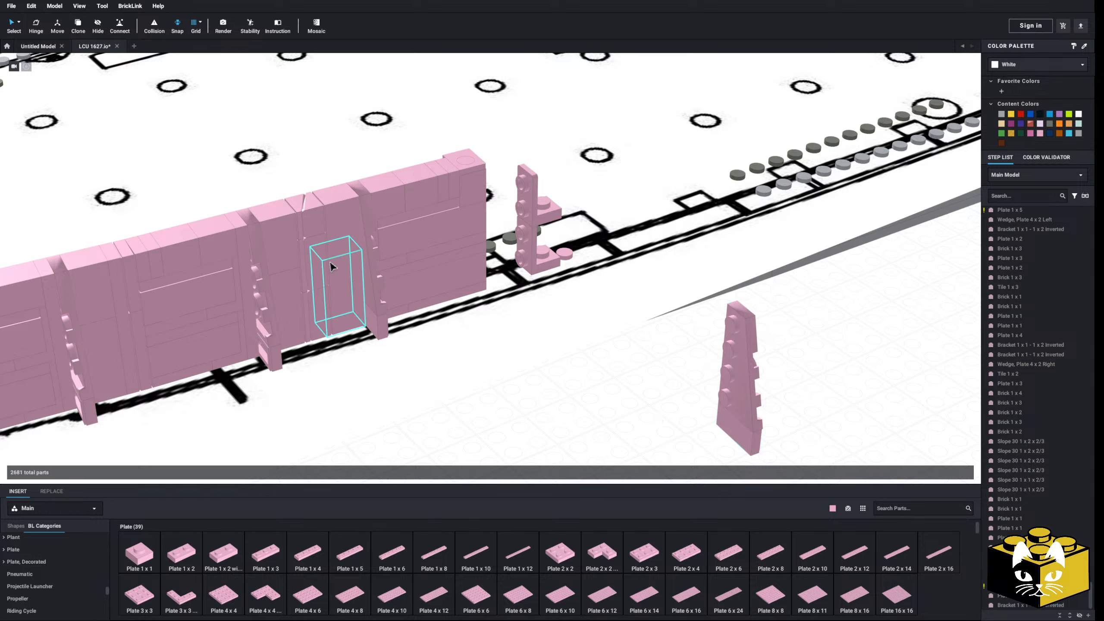
- Copy a Plate 1 x 5 from the earlier support and attach it upright to the studs of the new brackets
{"action": "left_click", "coordinate": [244, 265]}
{"action": "right_click", "coordinate": [243, 266]}
{"action": "left_click", "coordinate": [253, 271]}
{"action": "left_click", "coordinate": [625, 410]}
{"action": "right_click", "coordinate": [625, 413]}
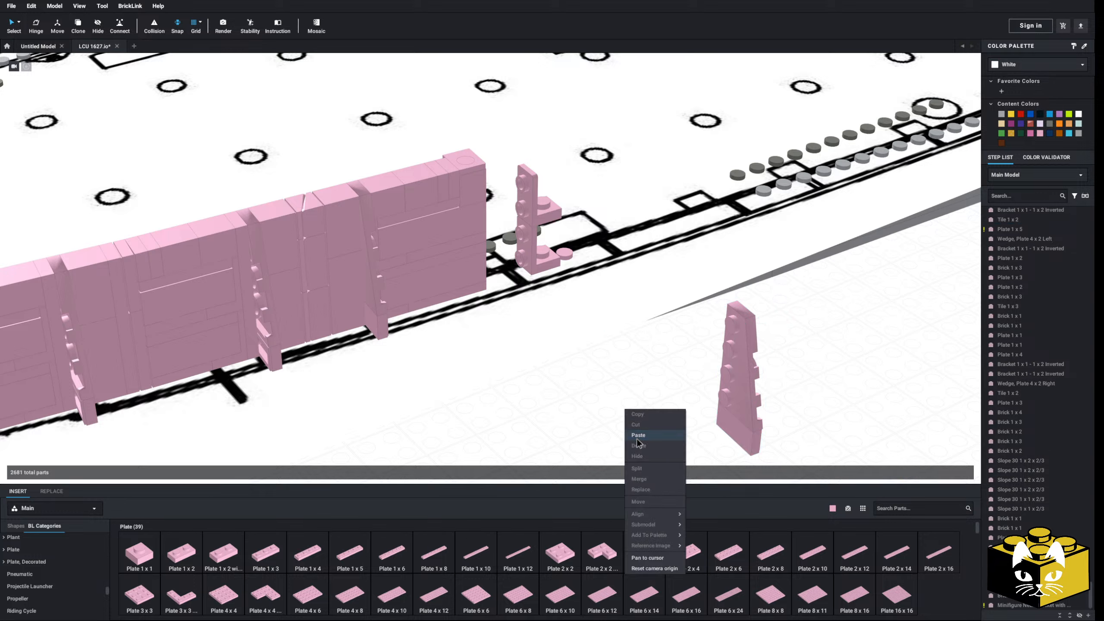
{"action": "left_click", "coordinate": [643, 440]}
- Move the set-aside wedge plate and tile onto the upright Plate 1 x 5 to form the new support
{"action": "left_click", "coordinate": [709, 387]}
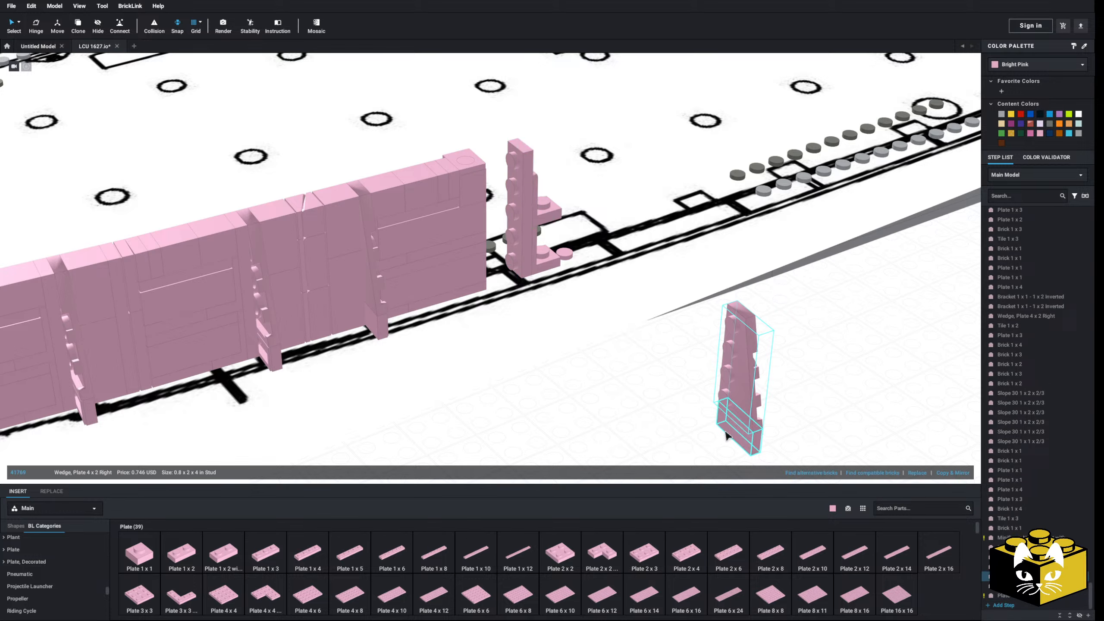
{"action": "left_click_drag", "start_coordinate": [709, 387], "coordinate": [519, 254]}
{"action": "left_click", "coordinate": [609, 416]}
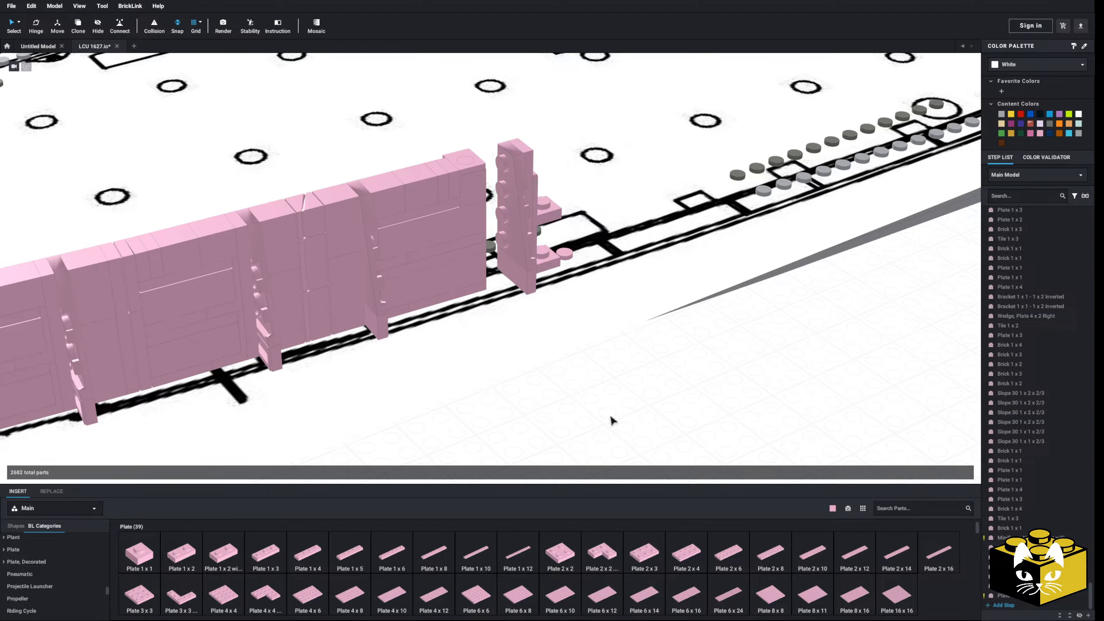
- Add two more copies of the Plate 1 x 5 on the wall-facing side of the new support to fill the gap
{"action": "right_click_drag", "start_coordinate": [610, 416], "coordinate": [567, 422]}
{"action": "left_click", "coordinate": [452, 235]}
{"action": "right_click", "coordinate": [455, 230]}
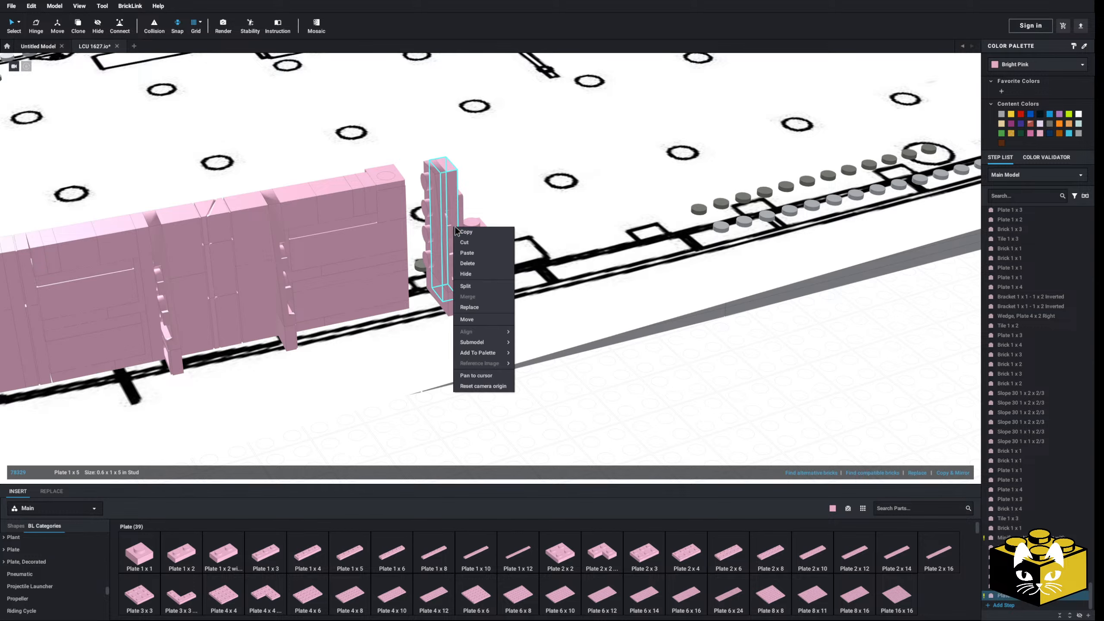
{"action": "left_click", "coordinate": [474, 237]}
{"action": "right_click", "coordinate": [677, 414]}
{"action": "left_click", "coordinate": [691, 437]}
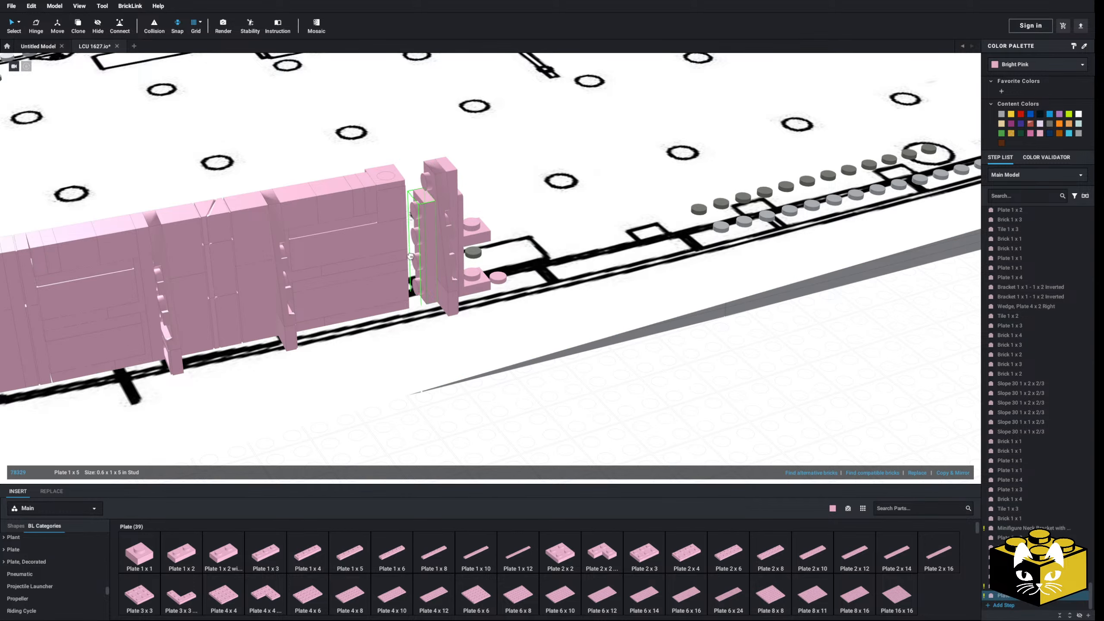
{"action": "left_click", "coordinate": [419, 244]}
{"action": "right_click", "coordinate": [687, 383]}
{"action": "left_click", "coordinate": [695, 409]}
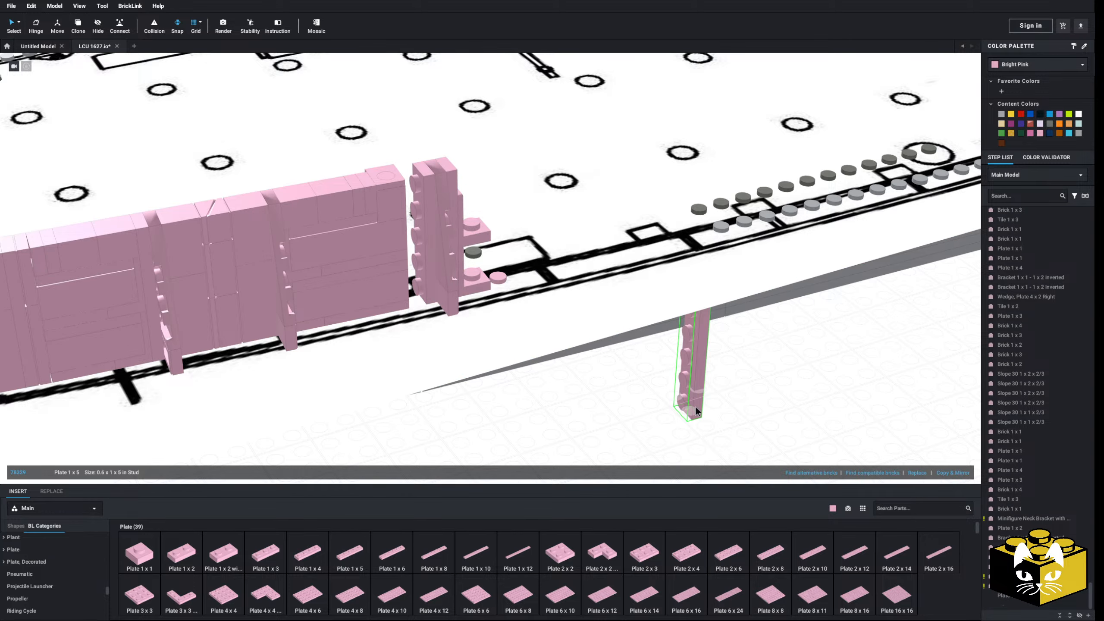
{"action": "left_click", "coordinate": [415, 246]}
{"action": "right_click_drag", "start_coordinate": [634, 396], "coordinate": [464, 452]}
{"action": "right_click_drag", "start_coordinate": [437, 300], "coordinate": [439, 264]}
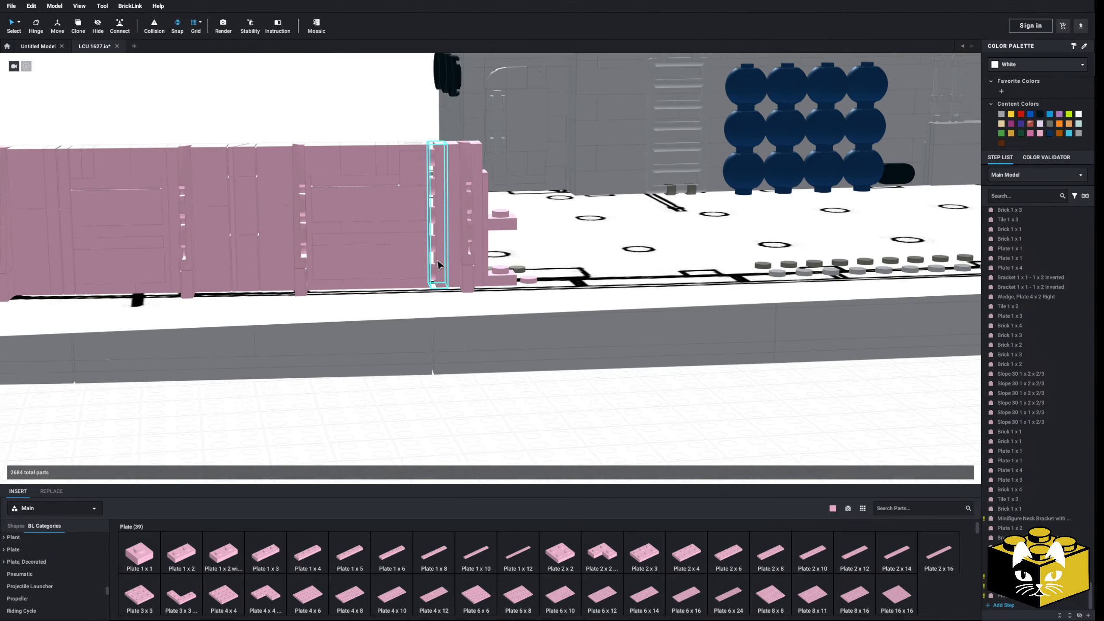
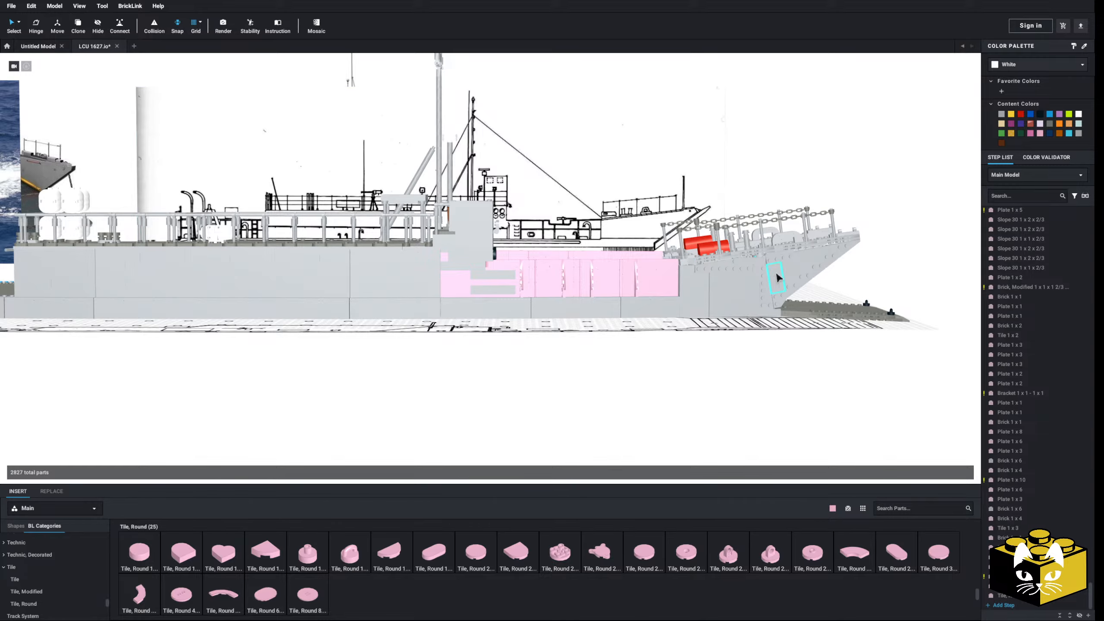
- Select all Bright Pink parts by colour and recolour them Light Bluish Gray
{"action": "right_click_drag", "start_coordinate": [776, 278], "coordinate": [523, 322]}
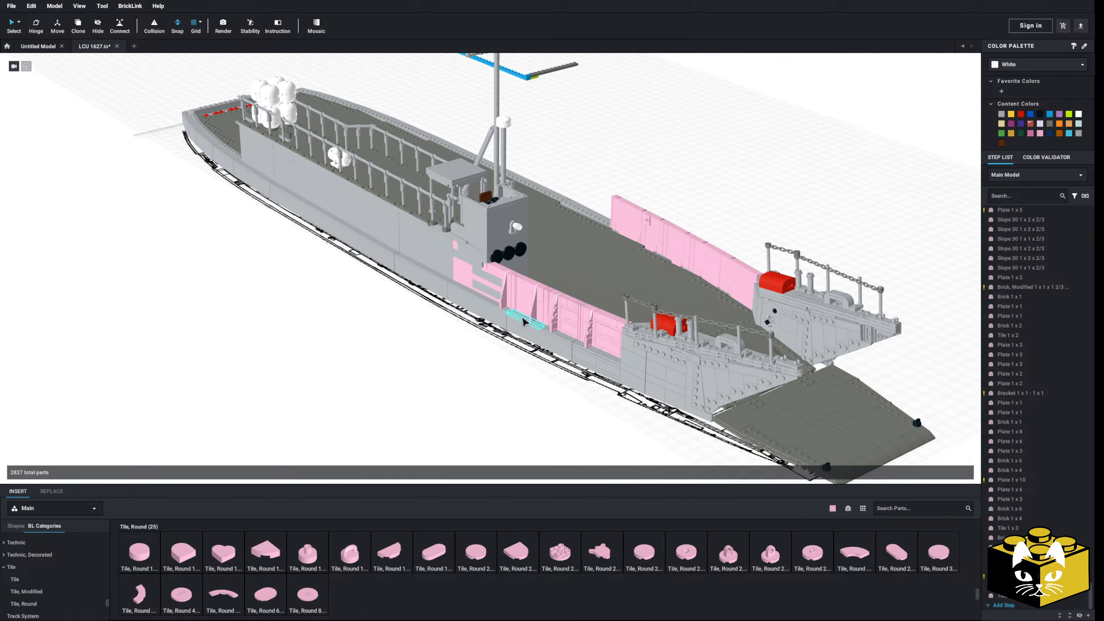
{"action": "left_click", "coordinate": [19, 24]}
{"action": "left_click", "coordinate": [41, 35]}
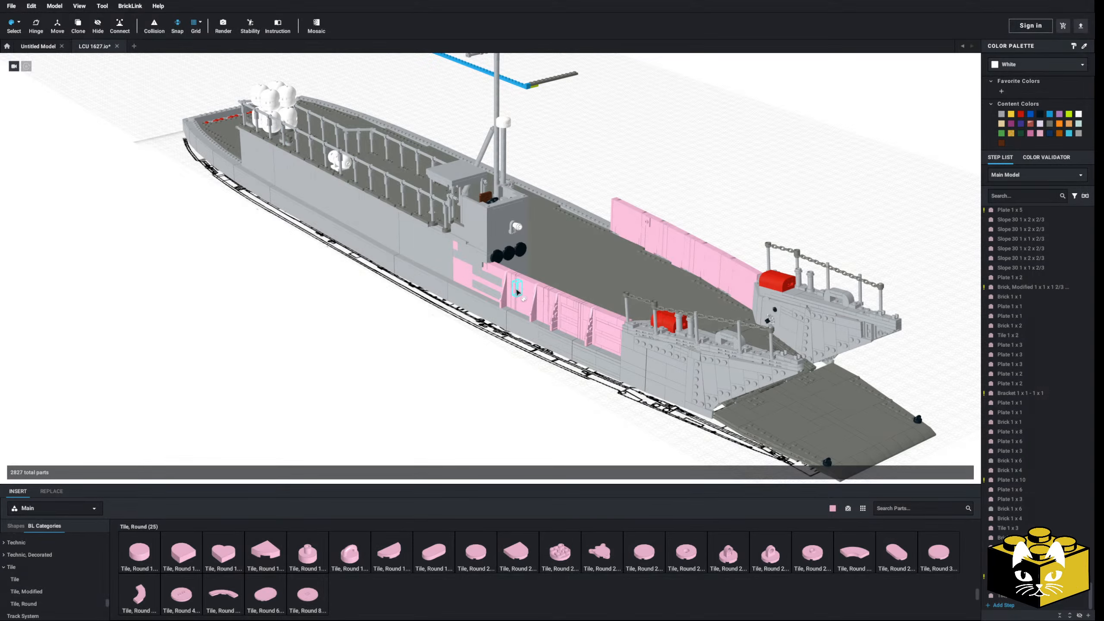
{"action": "left_click", "coordinate": [518, 291]}
{"action": "left_click", "coordinate": [1001, 115]}
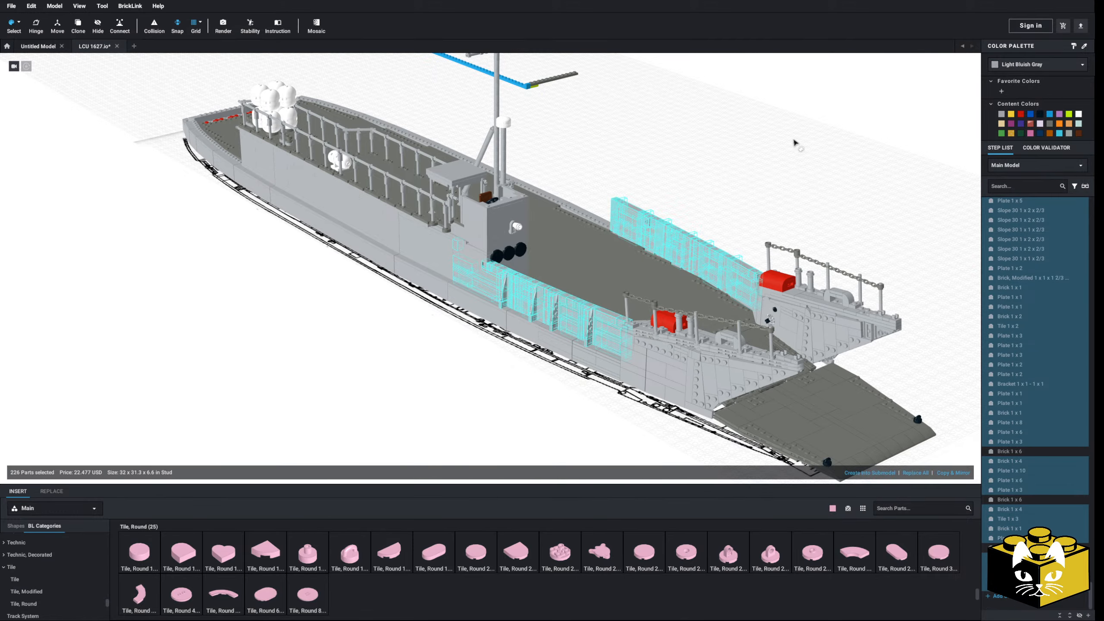
{"action": "left_click", "coordinate": [793, 144]}
- Return to normal selection and place a Tile 1 x 3 on the exposed deck studs at the foot of the inner bulwark wall
{"action": "scroll", "coordinate": [793, 177], "scroll_direction": "up", "scroll_amount": 10}
{"action": "scroll", "coordinate": [563, 369], "scroll_direction": "up", "scroll_amount": 4}
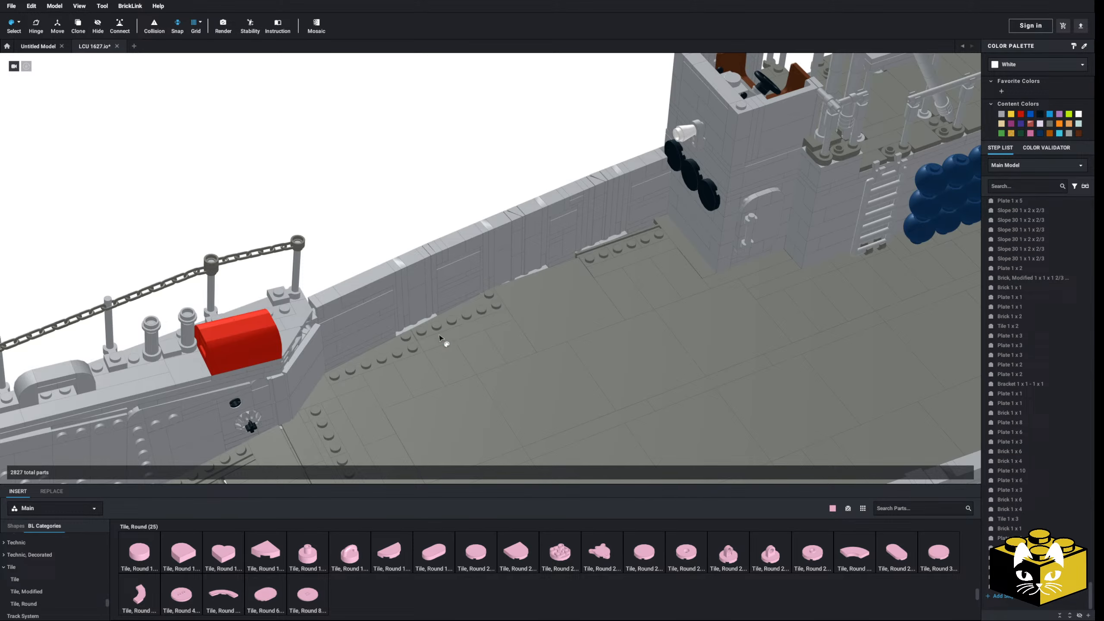
{"action": "scroll", "coordinate": [505, 326], "scroll_direction": "up", "scroll_amount": 5}
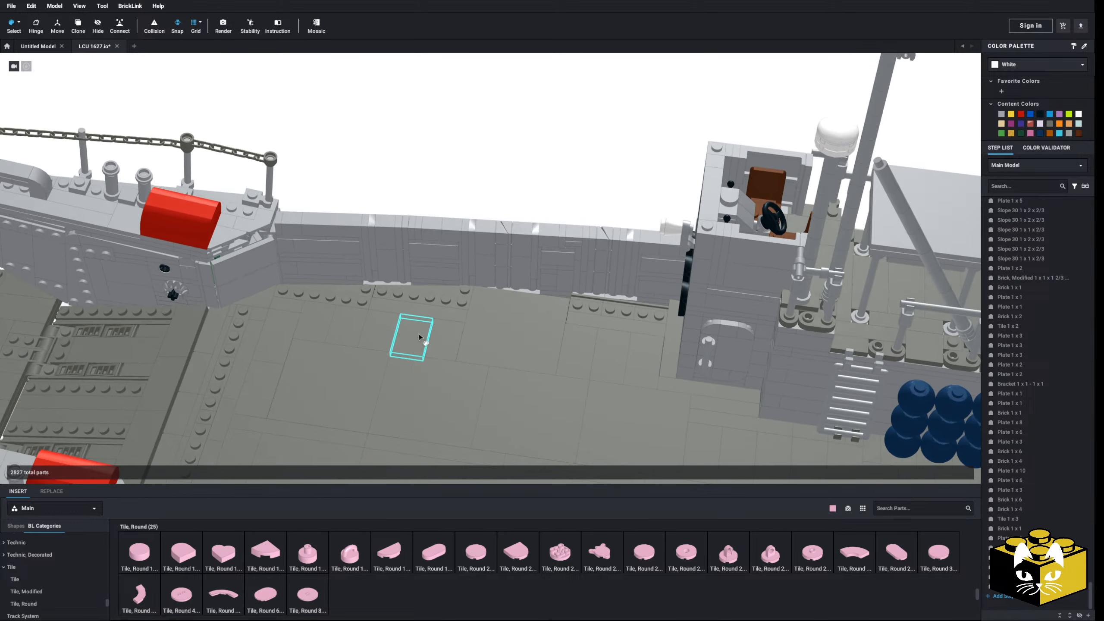
{"action": "left_click", "coordinate": [19, 22]}
{"action": "left_click", "coordinate": [49, 24]}
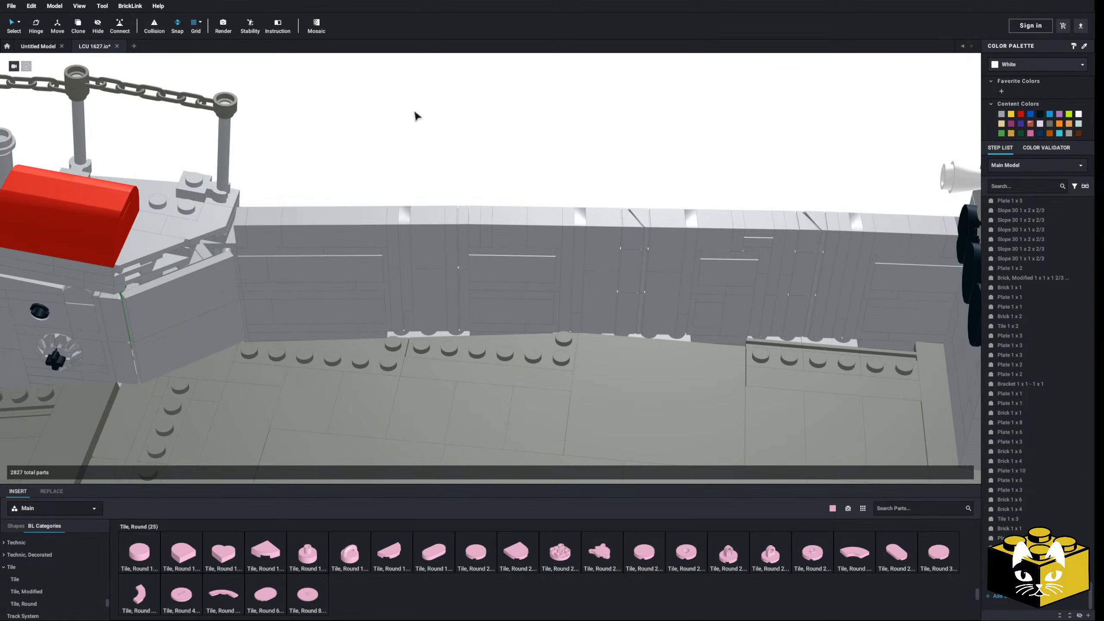
{"action": "left_click", "coordinate": [59, 579]}
{"action": "left_click_drag", "start_coordinate": [299, 561], "coordinate": [444, 331]}
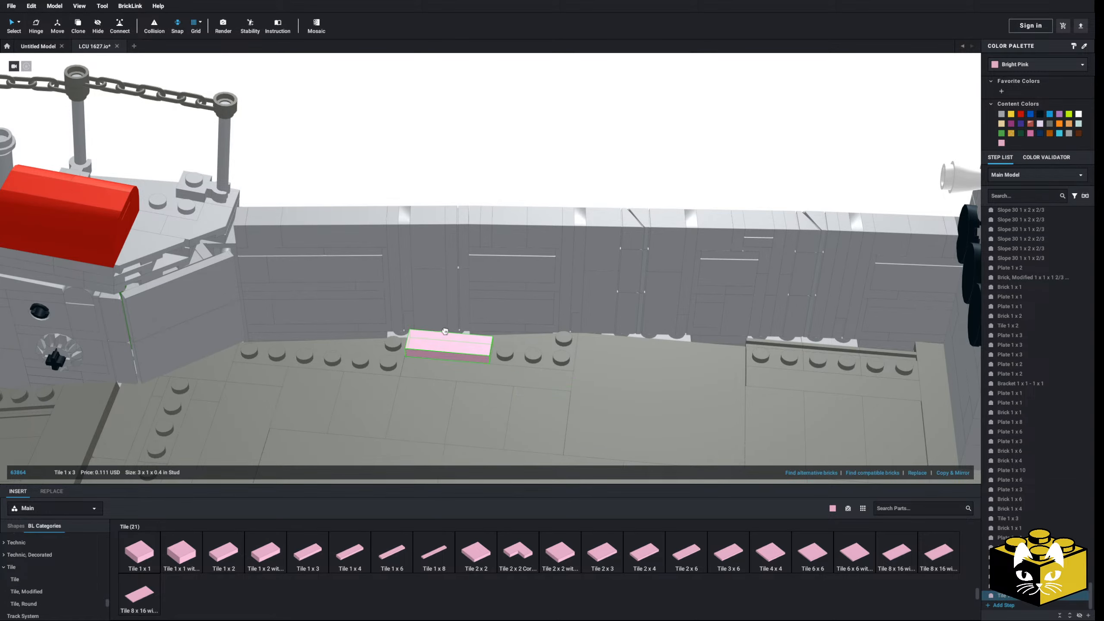
- Fill the next run of exposed studs along the inner bulwark foot with a Tile 1 x 3 and a Tile 1 x 2
{"action": "left_click", "coordinate": [432, 322]}
{"action": "middle_click_drag", "start_coordinate": [539, 404], "coordinate": [461, 399]}
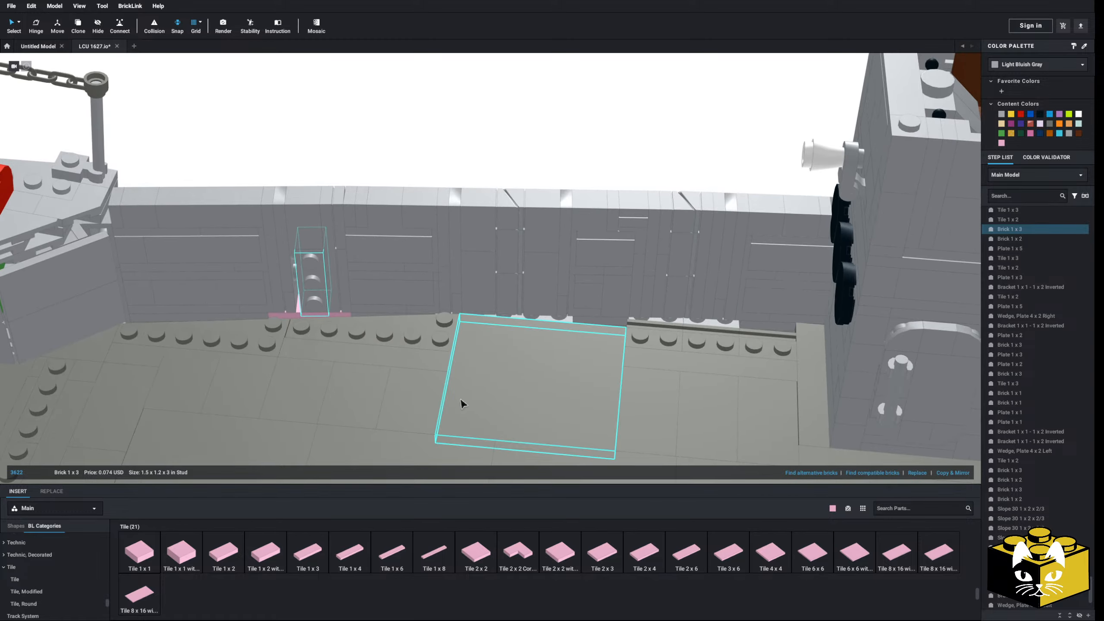
{"action": "left_click", "coordinate": [497, 158]}
{"action": "middle_click_drag", "start_coordinate": [544, 190], "coordinate": [495, 175]}
{"action": "scroll", "coordinate": [495, 174], "scroll_direction": "up", "scroll_amount": 5}
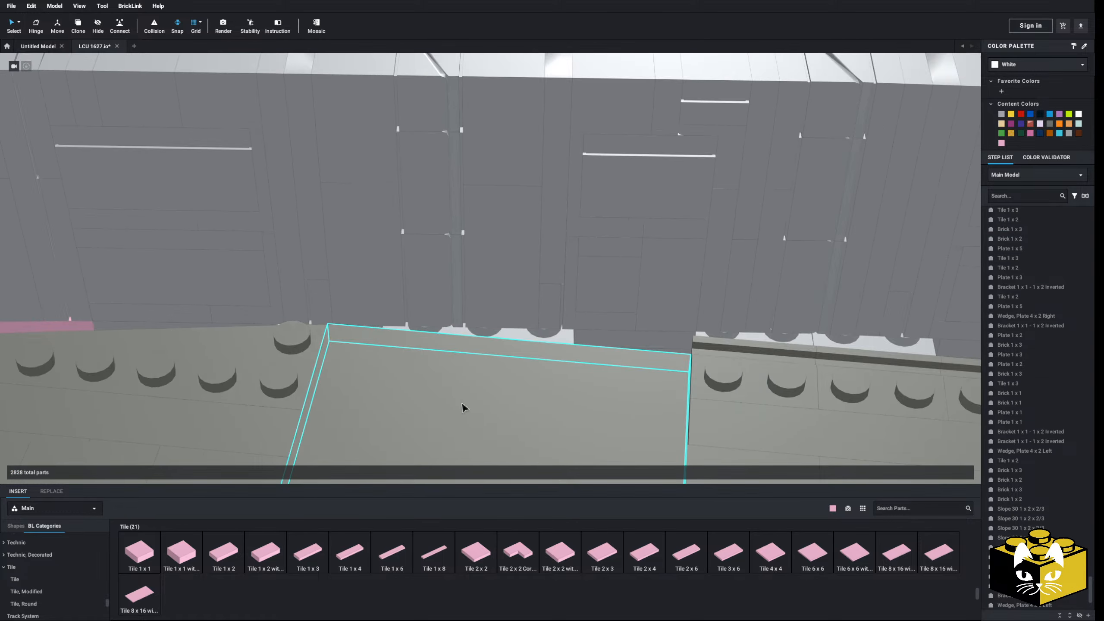
{"action": "right_click_drag", "start_coordinate": [462, 403], "coordinate": [476, 401]}
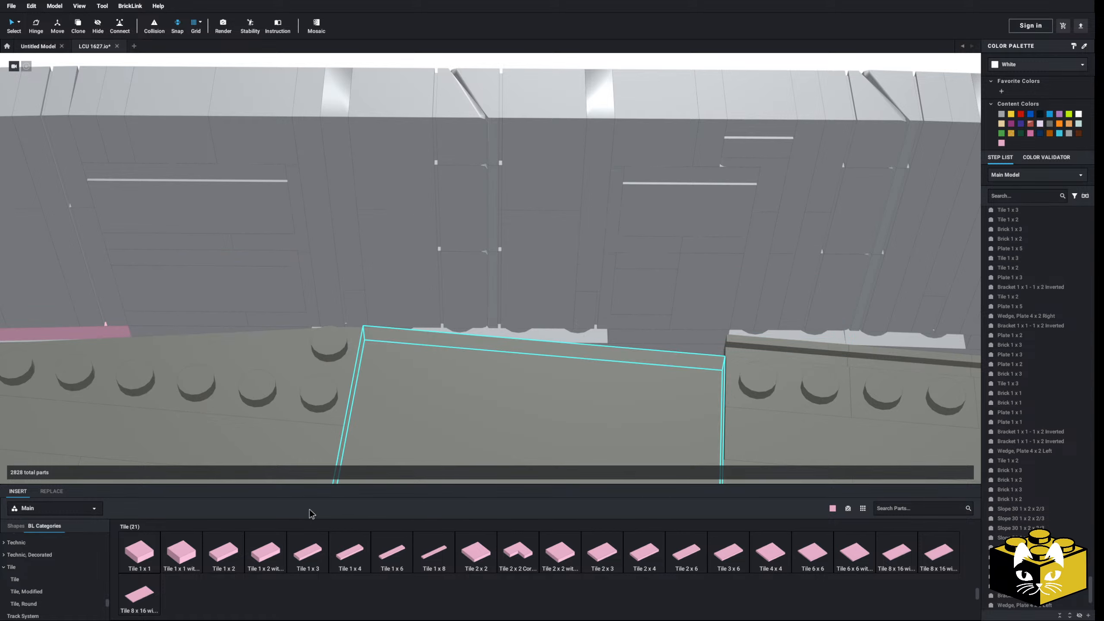
{"action": "left_click", "coordinate": [319, 560]}
{"action": "left_click", "coordinate": [399, 305]}
{"action": "key", "text": "Escape"}
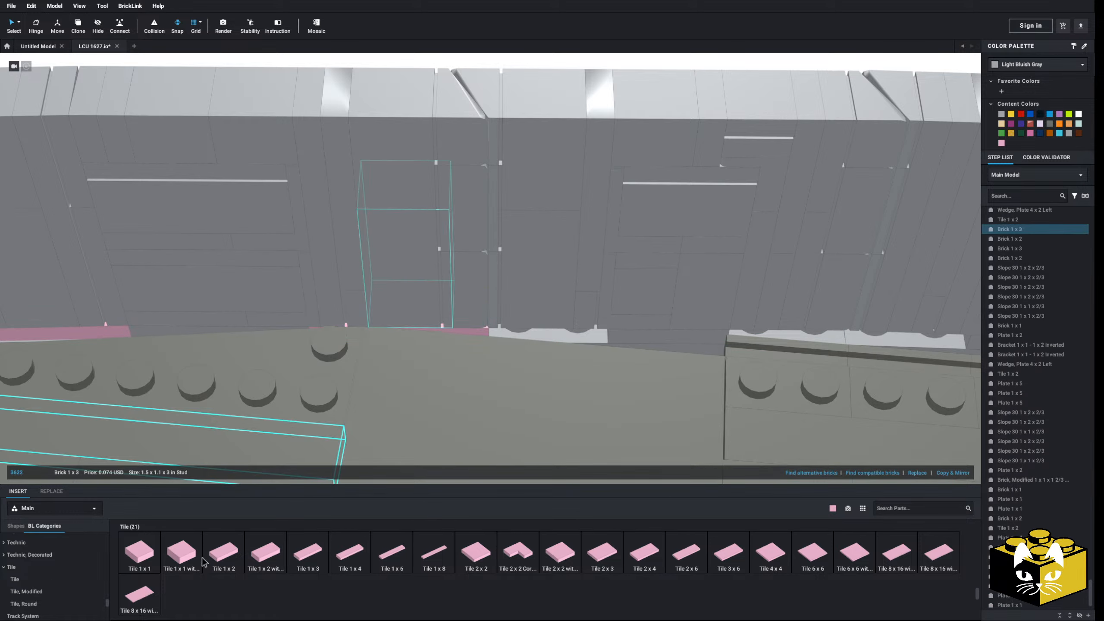
{"action": "left_click", "coordinate": [223, 558]}
{"action": "left_click", "coordinate": [555, 324]}
{"action": "left_click", "coordinate": [554, 320]}
- Place a Tile 1 x 4 on the exposed studs at the bulwark foot nearest the wheelhouse
{"action": "middle_click_drag", "start_coordinate": [554, 320], "coordinate": [419, 317]}
{"action": "right_click_drag", "start_coordinate": [419, 316], "coordinate": [410, 335]}
{"action": "left_click", "coordinate": [350, 553]}
{"action": "left_click", "coordinate": [542, 314]}
{"action": "scroll", "coordinate": [539, 316], "scroll_direction": "down", "scroll_amount": 6}
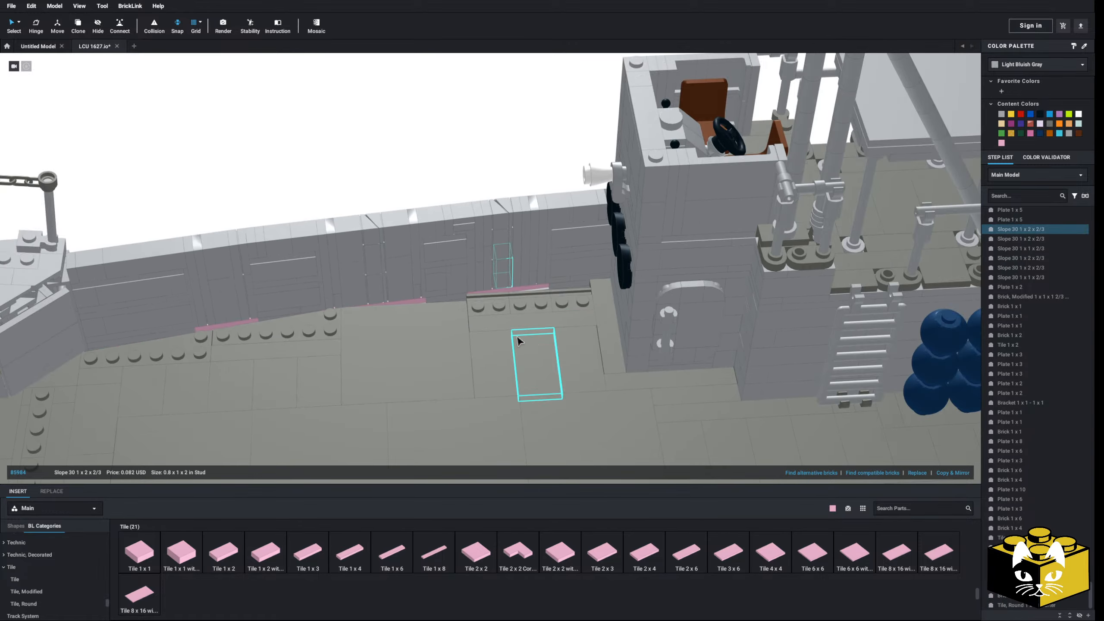
- Place a Tile 1 x 2 on the exposed studs at the aft end of the opposite bulwark's inner foot
{"action": "left_click", "coordinate": [366, 157]}
{"action": "right_click_drag", "start_coordinate": [367, 157], "coordinate": [399, 169]}
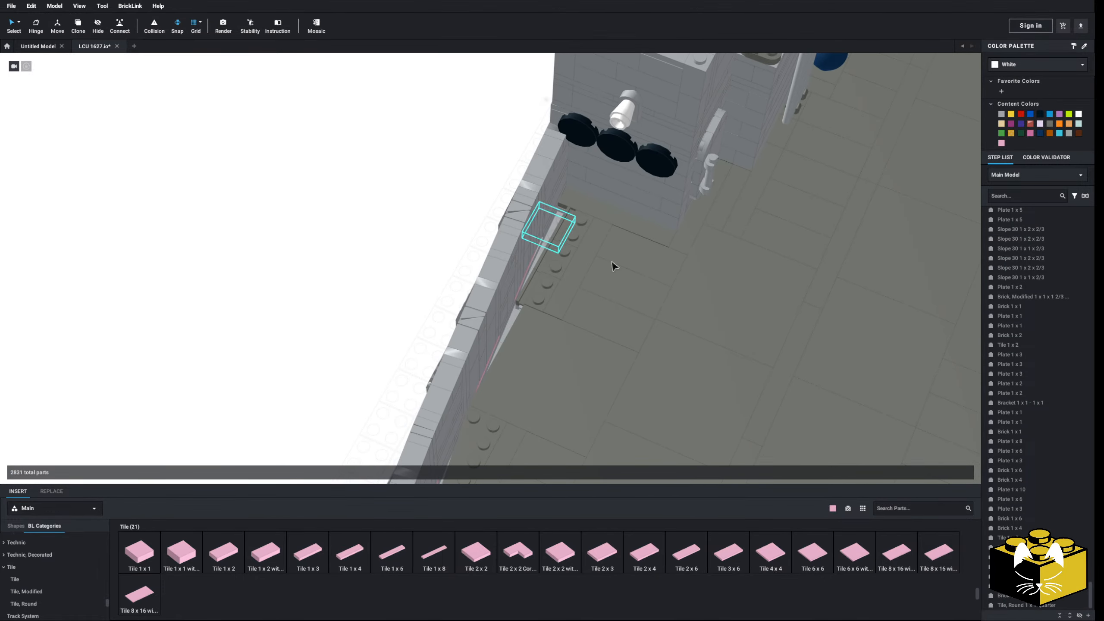
{"action": "middle_click_drag", "start_coordinate": [614, 266], "coordinate": [495, 426]}
{"action": "right_click_drag", "start_coordinate": [495, 426], "coordinate": [547, 419]}
{"action": "middle_click_drag", "start_coordinate": [547, 419], "coordinate": [484, 383]}
{"action": "scroll", "coordinate": [586, 379], "scroll_direction": "up", "scroll_amount": 4}
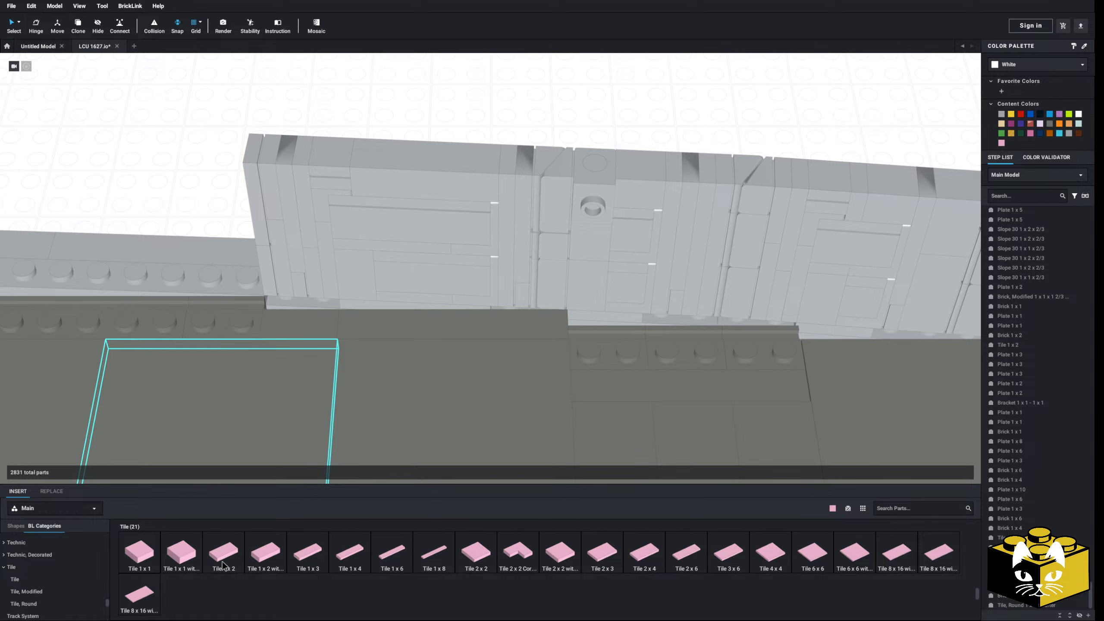
{"action": "left_click", "coordinate": [222, 565]}
{"action": "left_click", "coordinate": [304, 290]}
{"action": "left_click", "coordinate": [310, 293]}
- Lay two Tile 1 x 2 end to end on the next exposed studs along the opposite bulwark, above the raised deck edge
{"action": "middle_click_drag", "start_coordinate": [602, 323], "coordinate": [334, 335]}
{"action": "scroll", "coordinate": [332, 343], "scroll_direction": "up", "scroll_amount": 2}
{"action": "scroll", "coordinate": [305, 459], "scroll_direction": "down", "scroll_amount": 1}
{"action": "left_click", "coordinate": [226, 553]}
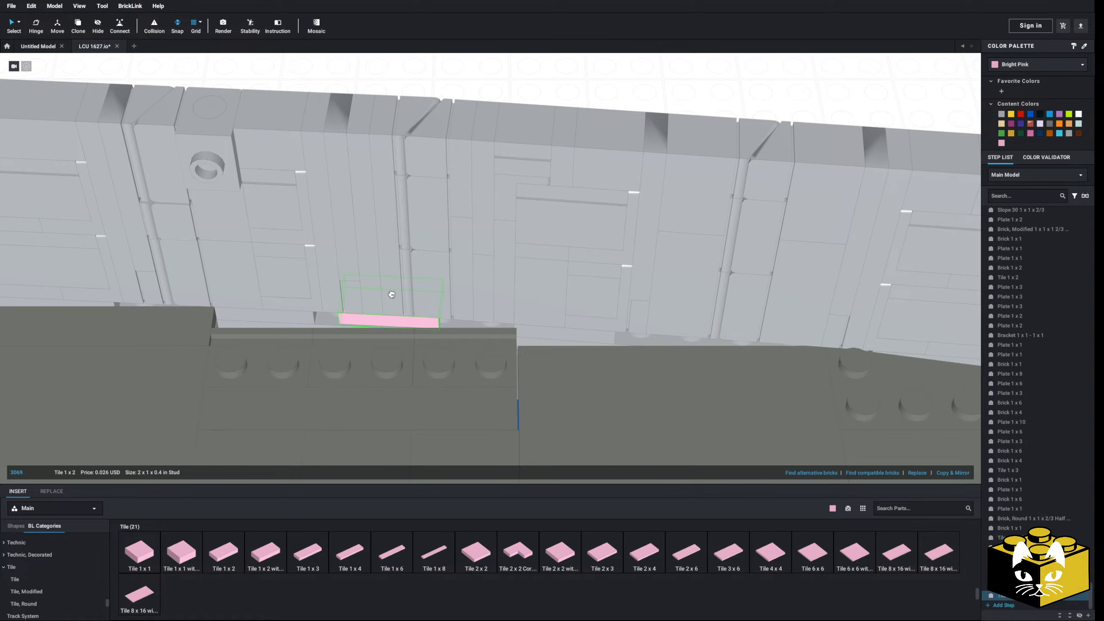
{"action": "left_click", "coordinate": [225, 559]}
{"action": "left_click", "coordinate": [467, 312]}
{"action": "scroll", "coordinate": [480, 353], "scroll_direction": "down", "scroll_amount": 2}
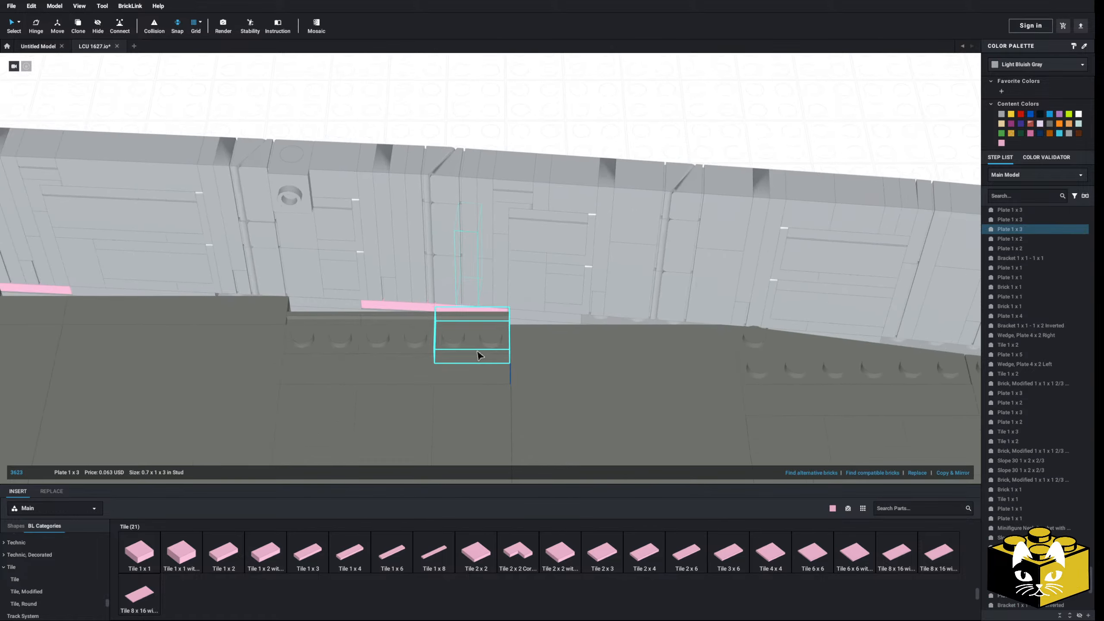
- Fill the following run of exposed studs along the opposite bulwark with a Tile 1 x 3 and a Tile 1 x 2
{"action": "right_click_drag", "start_coordinate": [574, 168], "coordinate": [624, 267]}
{"action": "scroll", "coordinate": [591, 289], "scroll_direction": "up", "scroll_amount": 4}
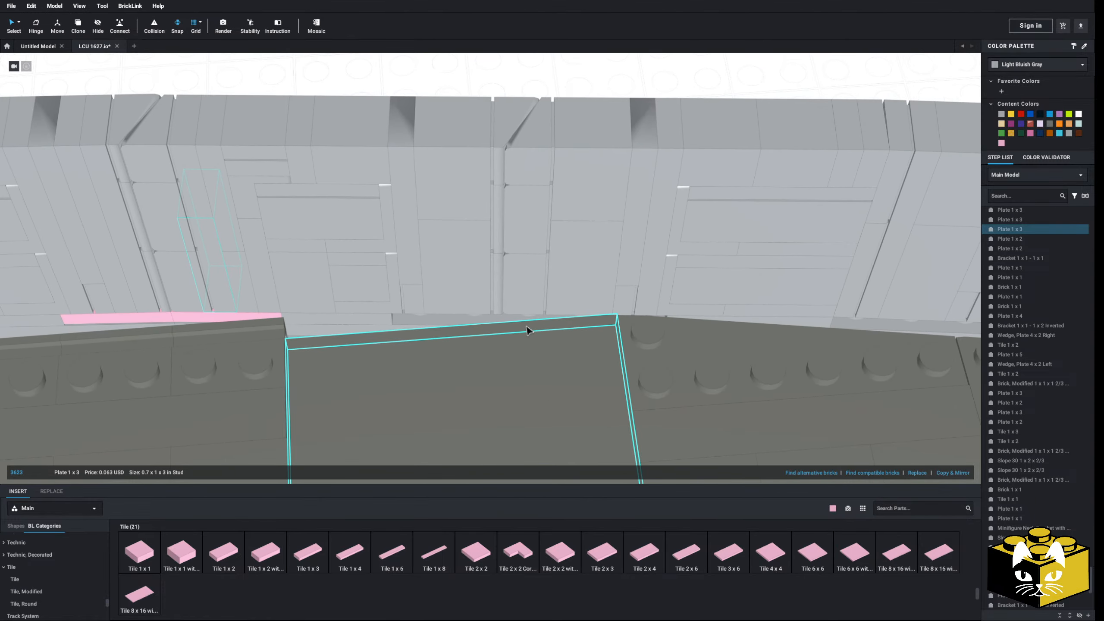
{"action": "mouse_move", "coordinate": [527, 327]}
{"action": "right_mouse_down"}
{"action": "mouse_move", "coordinate": [539, 329]}
{"action": "mouse_move", "coordinate": [531, 323]}
{"action": "right_mouse_up"}
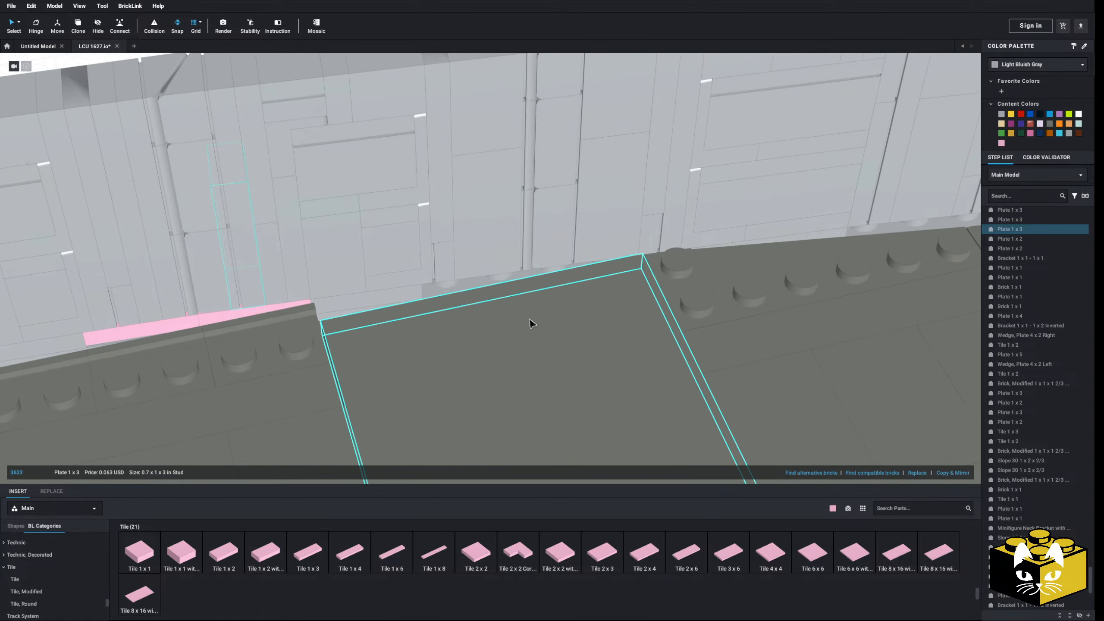
{"action": "scroll", "coordinate": [531, 323], "scroll_direction": "up", "scroll_amount": 3}
{"action": "middle_click_drag", "start_coordinate": [532, 323], "coordinate": [490, 330]}
{"action": "left_click", "coordinate": [304, 560]}
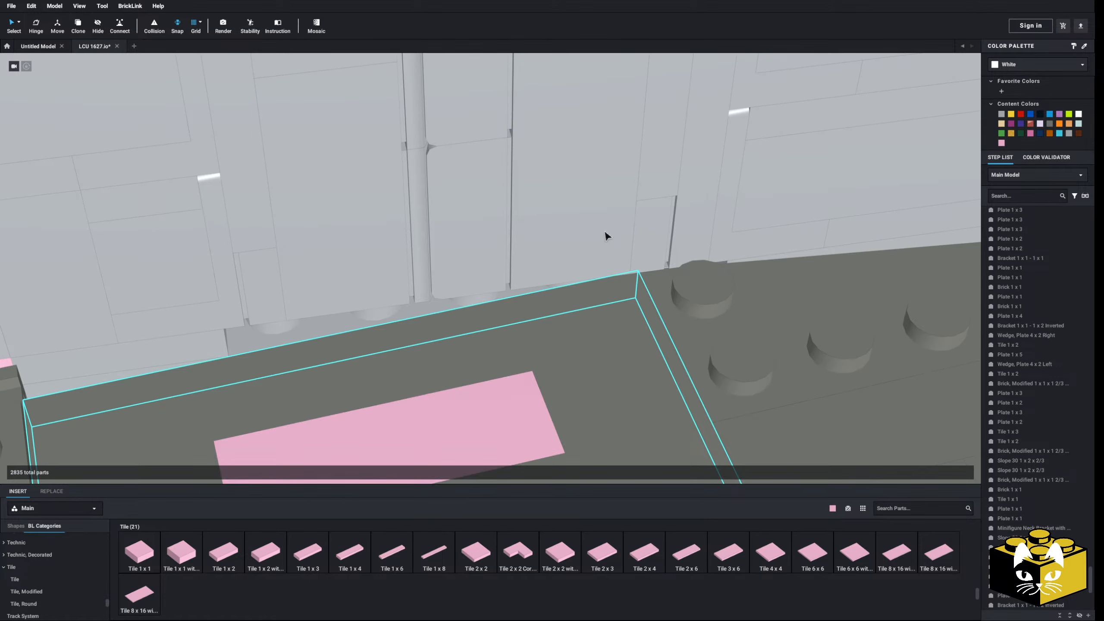
{"action": "left_click", "coordinate": [573, 276]}
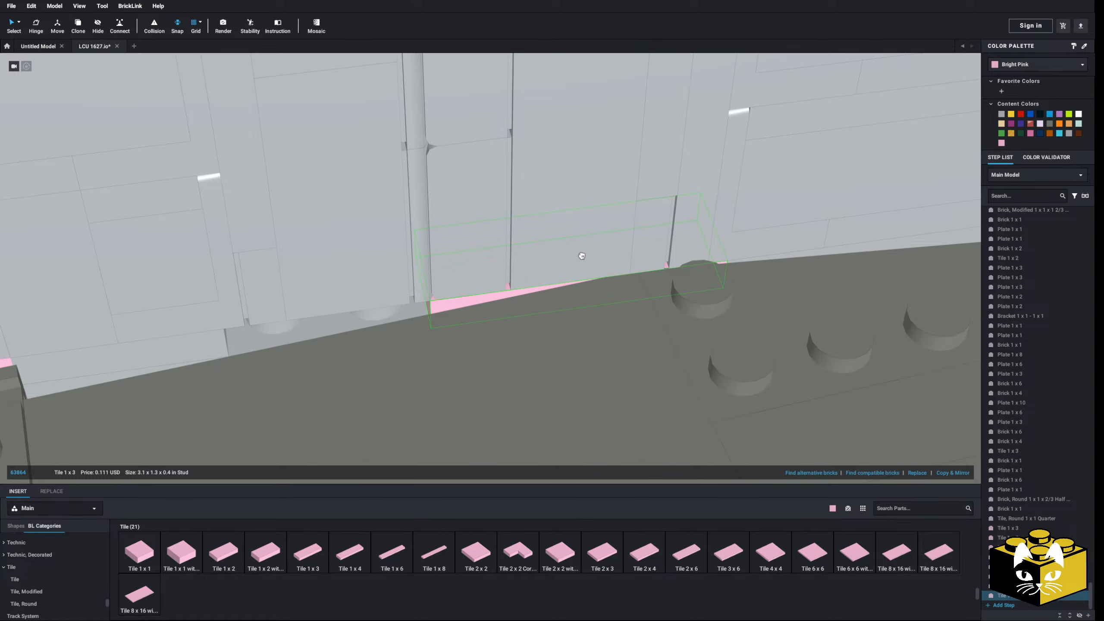
{"action": "left_click", "coordinate": [582, 256]}
{"action": "left_click", "coordinate": [239, 557]}
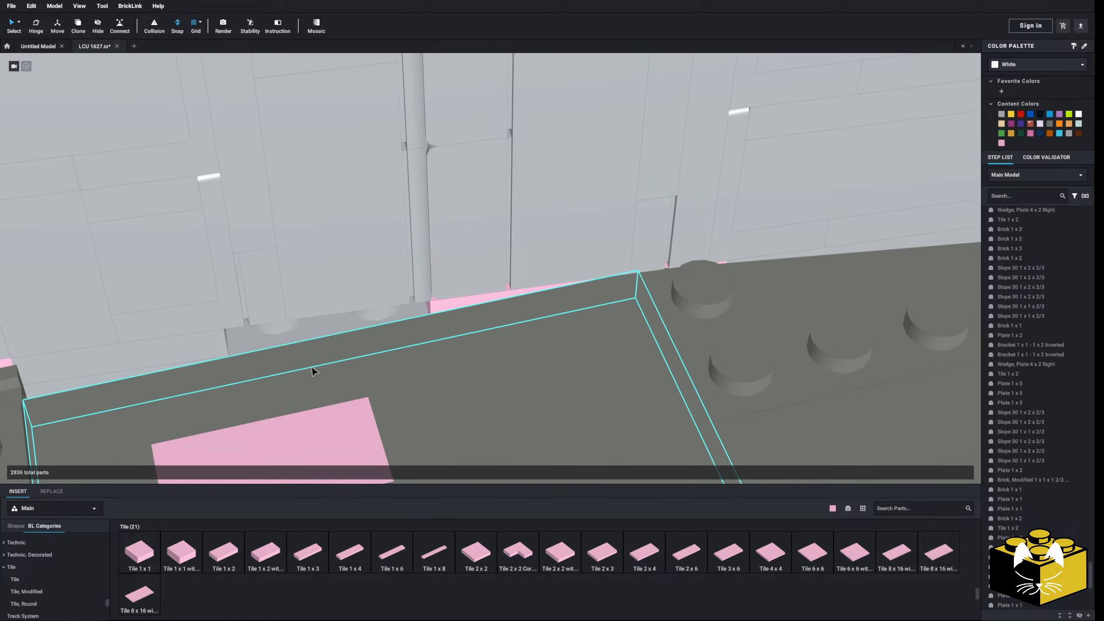
{"action": "left_click", "coordinate": [335, 303]}
{"action": "left_click", "coordinate": [338, 305]}
{"action": "scroll", "coordinate": [346, 311], "scroll_direction": "down", "scroll_amount": 6}
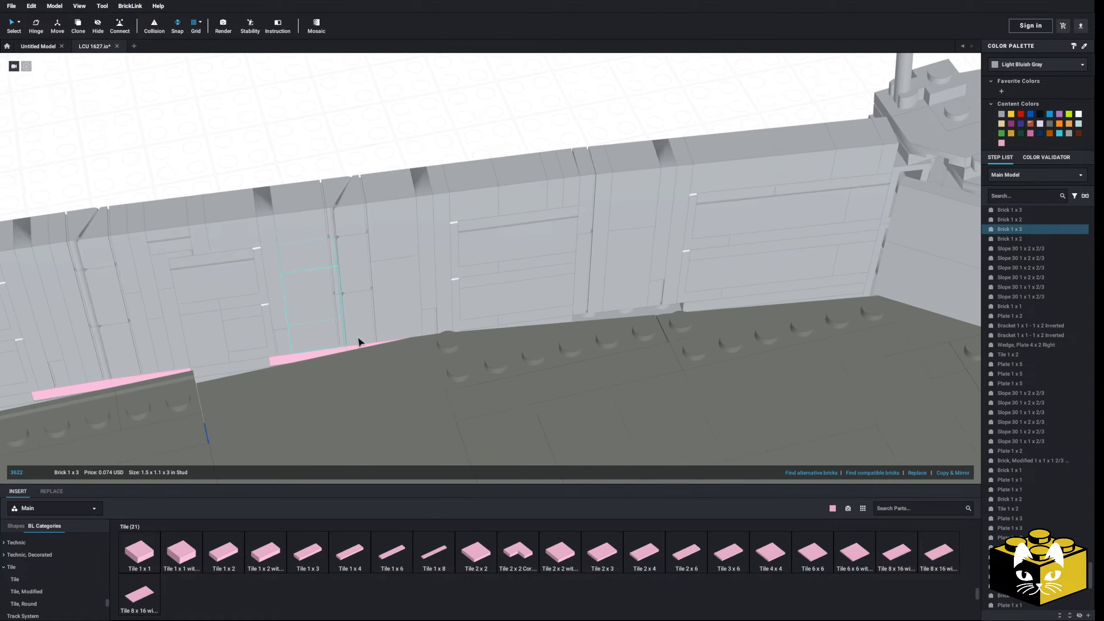
- Place a Tile 1 x 3 on the last exposed studs of the opposite bulwark, nearest the bow
{"action": "left_click", "coordinate": [444, 157]}
{"action": "mouse_move", "coordinate": [445, 157]}
{"action": "right_mouse_down"}
{"action": "mouse_move", "coordinate": [441, 188]}
{"action": "mouse_move", "coordinate": [442, 169]}
{"action": "right_mouse_up"}
{"action": "left_click", "coordinate": [302, 554]}
{"action": "left_click", "coordinate": [589, 325]}
{"action": "left_click", "coordinate": [546, 272]}
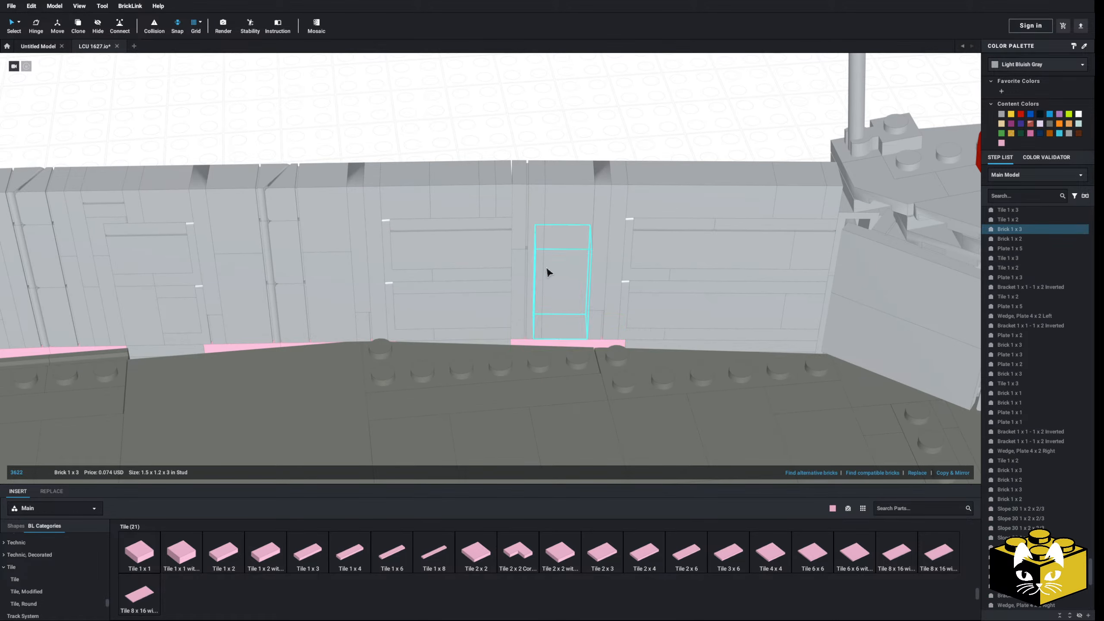
- Return to the wheelhouse side and remove the Tile 1 x 4 from the bulwark foot
{"action": "scroll", "coordinate": [486, 160], "scroll_direction": "down", "scroll_amount": 5}
{"action": "middle_click_drag", "start_coordinate": [174, 300], "coordinate": [310, 295]}
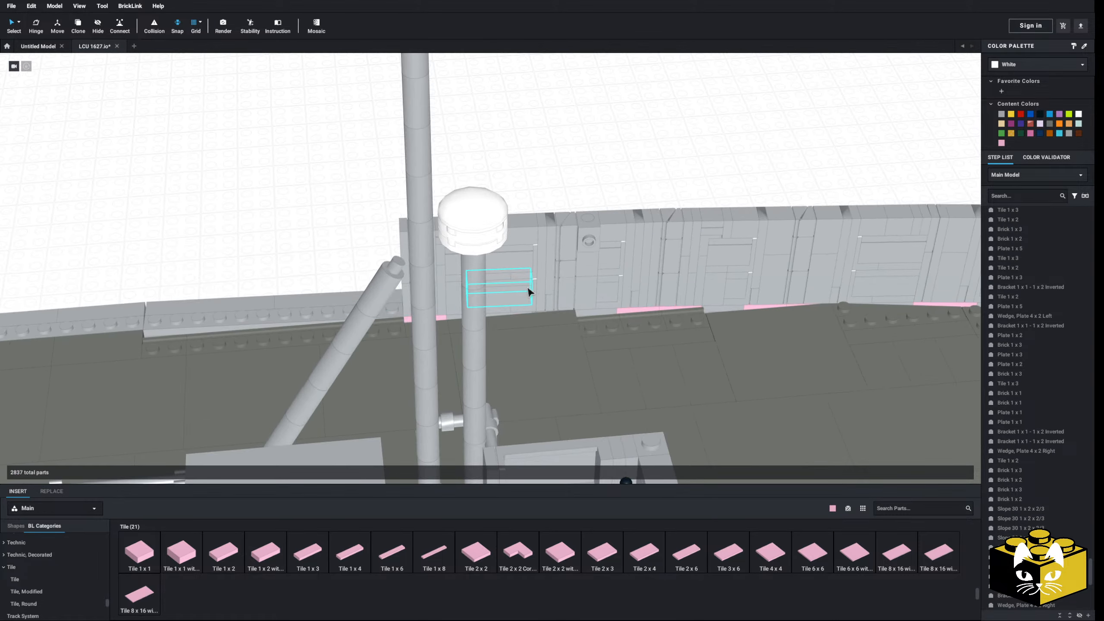
{"action": "middle_click_drag", "start_coordinate": [531, 285], "coordinate": [501, 292]}
{"action": "right_click_drag", "start_coordinate": [554, 325], "coordinate": [583, 398]}
{"action": "scroll", "coordinate": [527, 350], "scroll_direction": "up", "scroll_amount": 5}
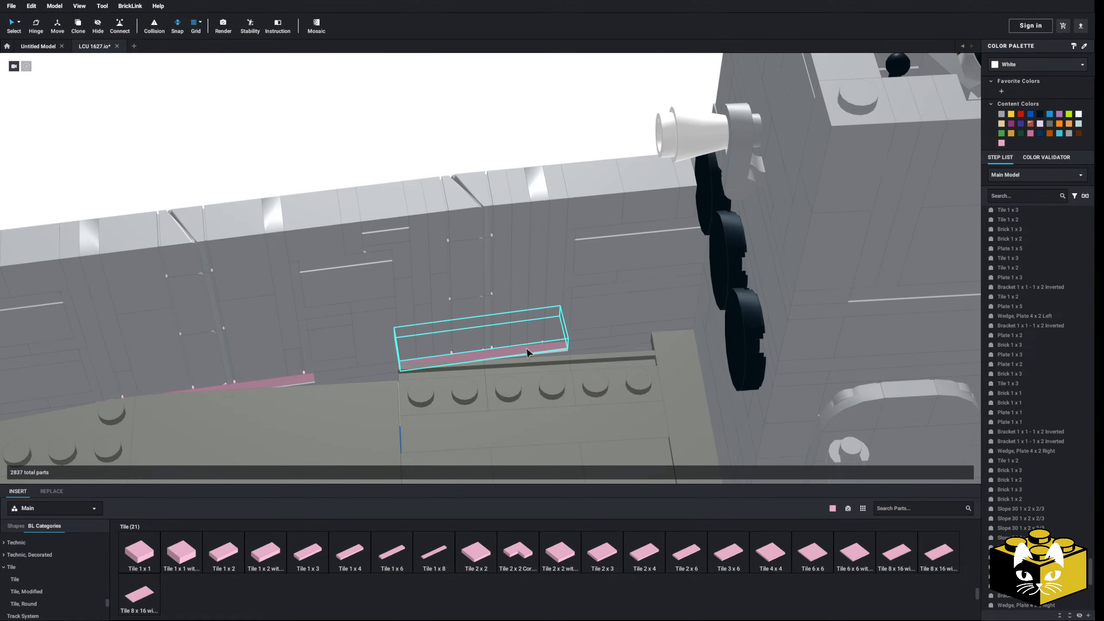
{"action": "left_click_drag", "start_coordinate": [527, 352], "coordinate": [230, 497]}
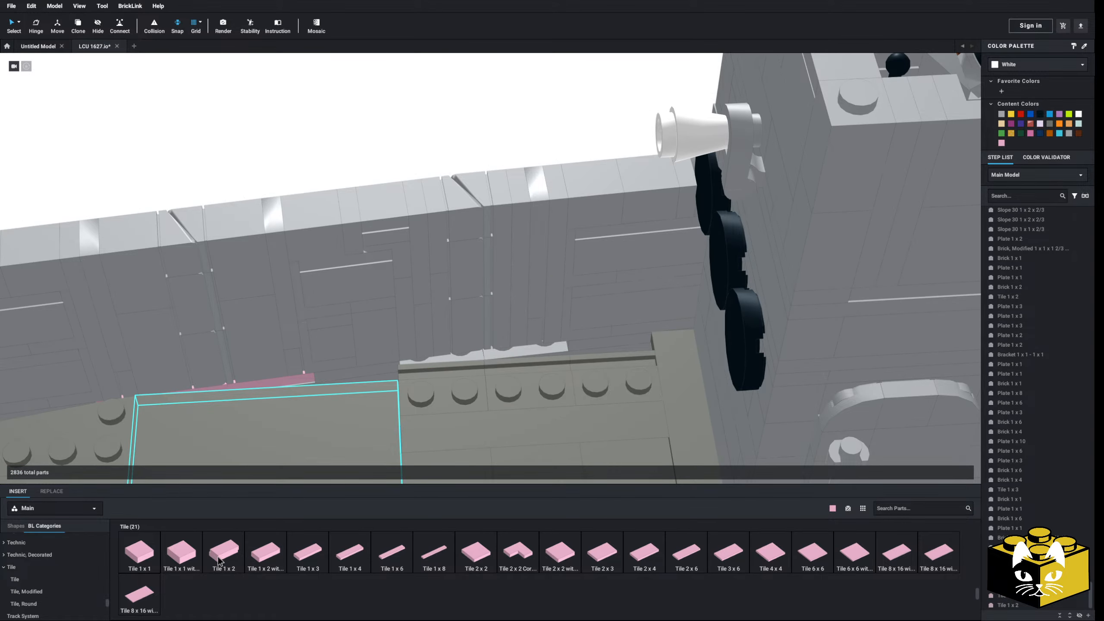
- Lay two Tile 1 x 2 end to end on the exposed studs at the bulwark foot beside the wheelhouse
{"action": "left_click_drag", "start_coordinate": [218, 557], "coordinate": [445, 341]}
{"action": "left_click", "coordinate": [444, 341]}
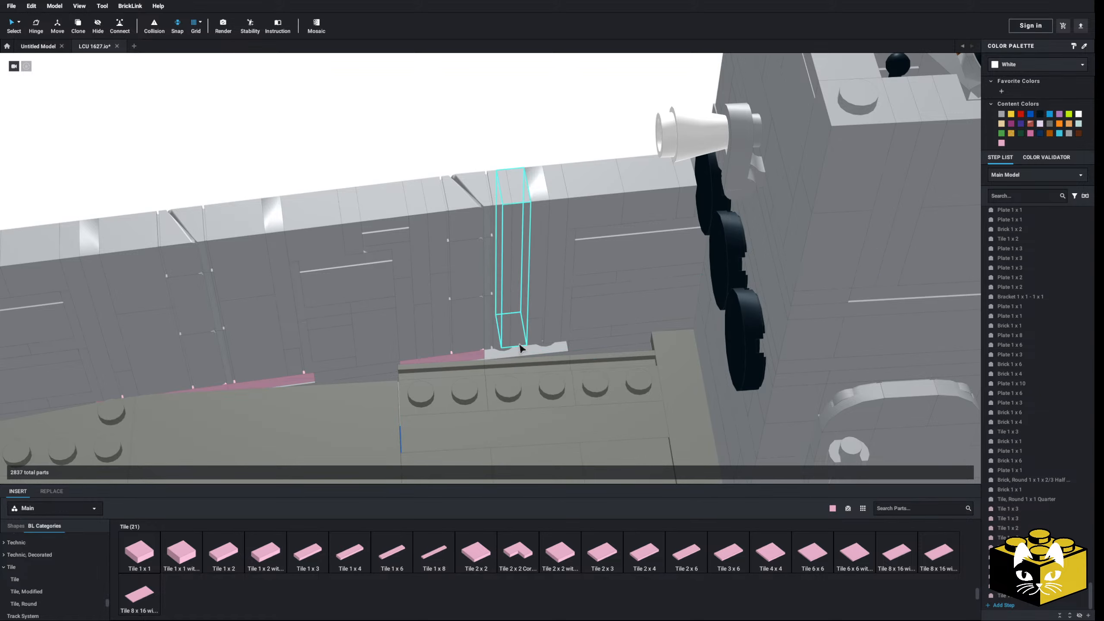
{"action": "left_click_drag", "start_coordinate": [218, 561], "coordinate": [522, 343]}
{"action": "scroll", "coordinate": [365, 141], "scroll_direction": "down", "scroll_amount": 6}
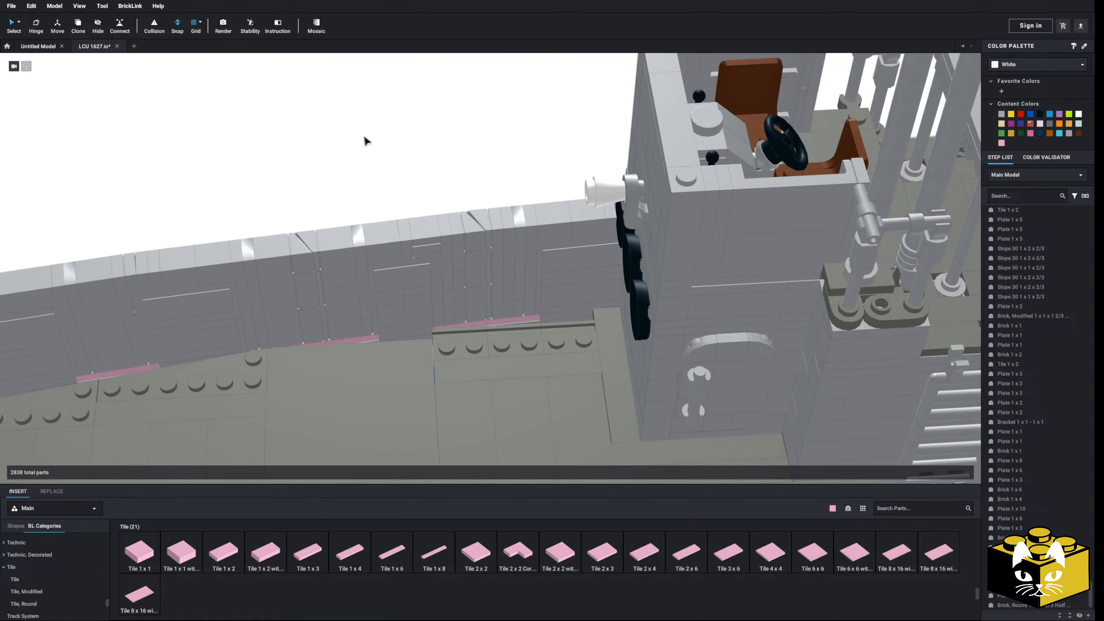
- Select all Bright Pink tiles by colour and recolour them Light Bluish Gray
{"action": "left_click", "coordinate": [18, 23]}
{"action": "left_click", "coordinate": [32, 34]}
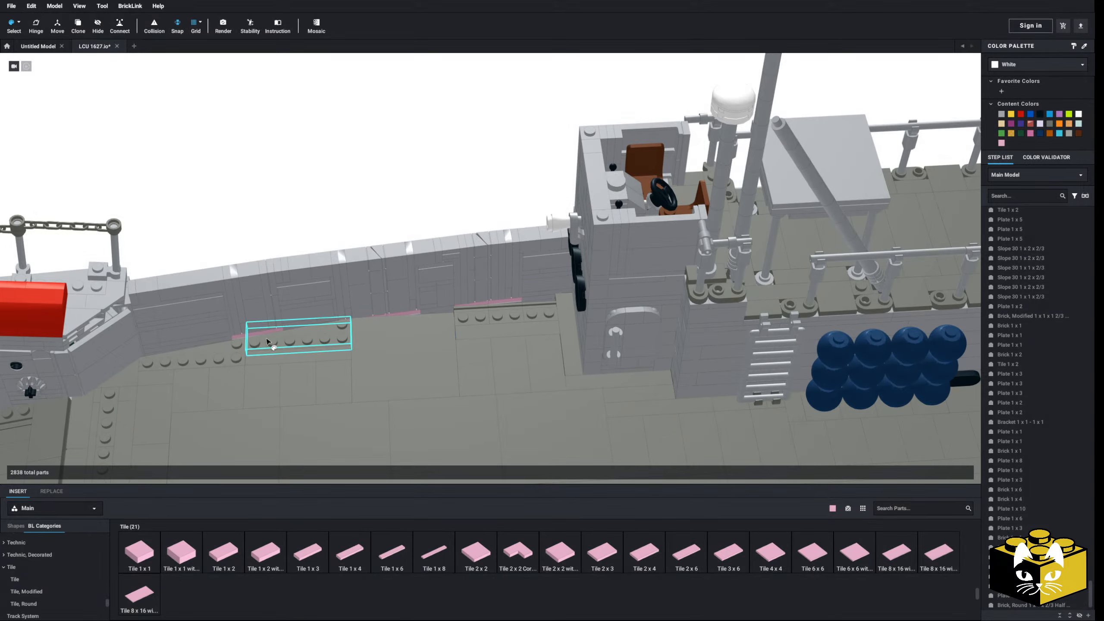
{"action": "left_click", "coordinate": [258, 334]}
{"action": "scroll", "coordinate": [382, 224], "scroll_direction": "down", "scroll_amount": 6}
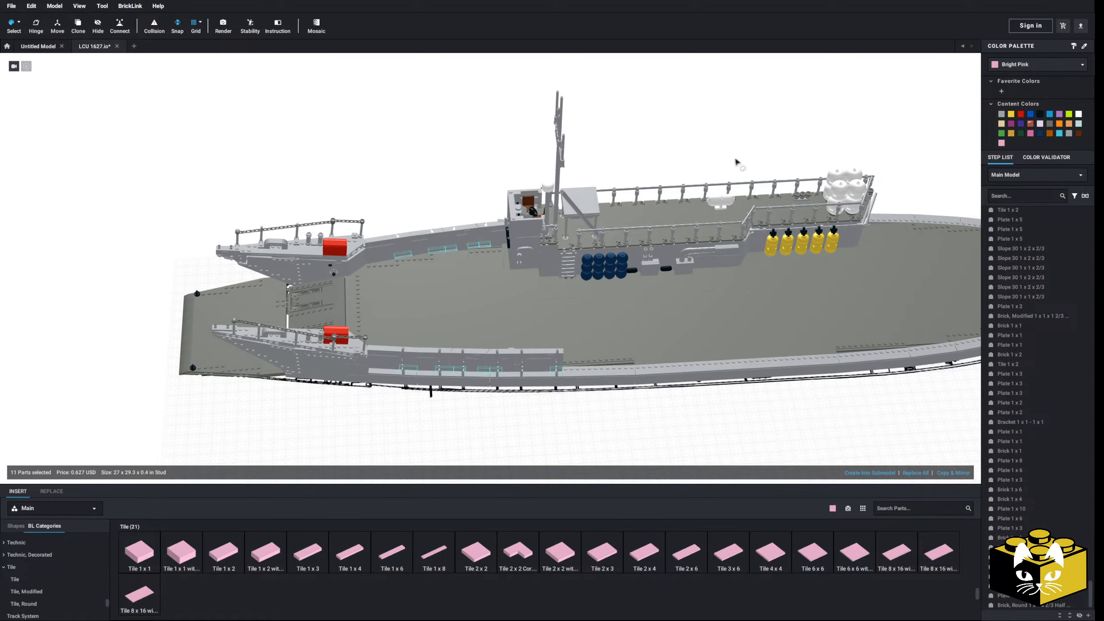
{"action": "left_click", "coordinate": [1001, 114]}
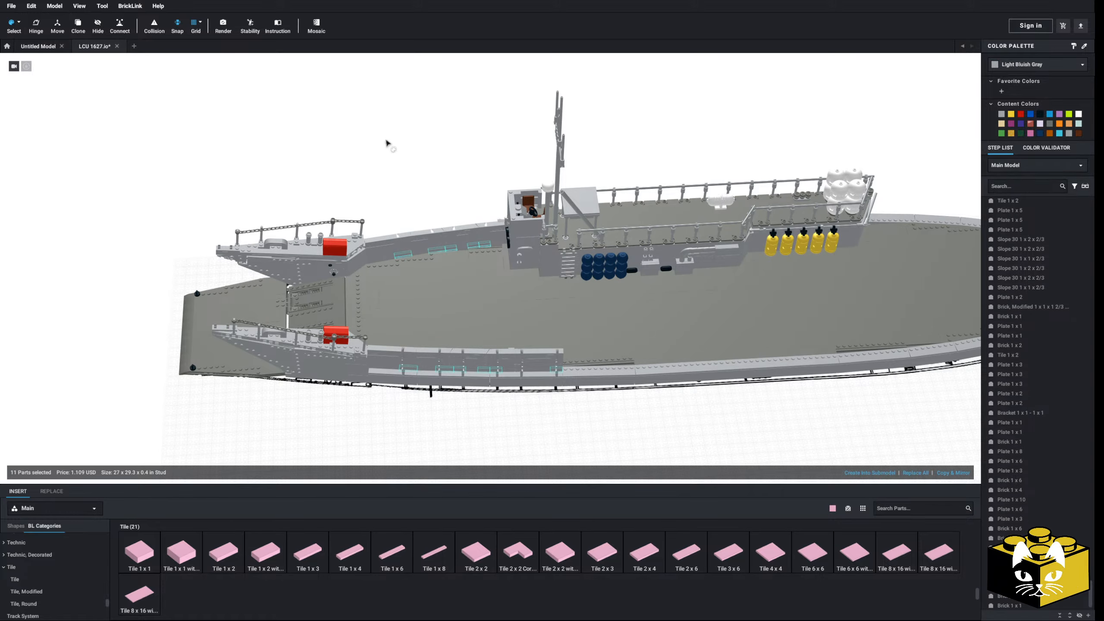
- Clear the part selection and examine the landing craft from the bow, the side and close up at the near bulwark's end
{"action": "left_click", "coordinate": [19, 22]}
{"action": "left_click", "coordinate": [15, 34]}
{"action": "scroll", "coordinate": [168, 231], "scroll_direction": "down", "scroll_amount": 5}
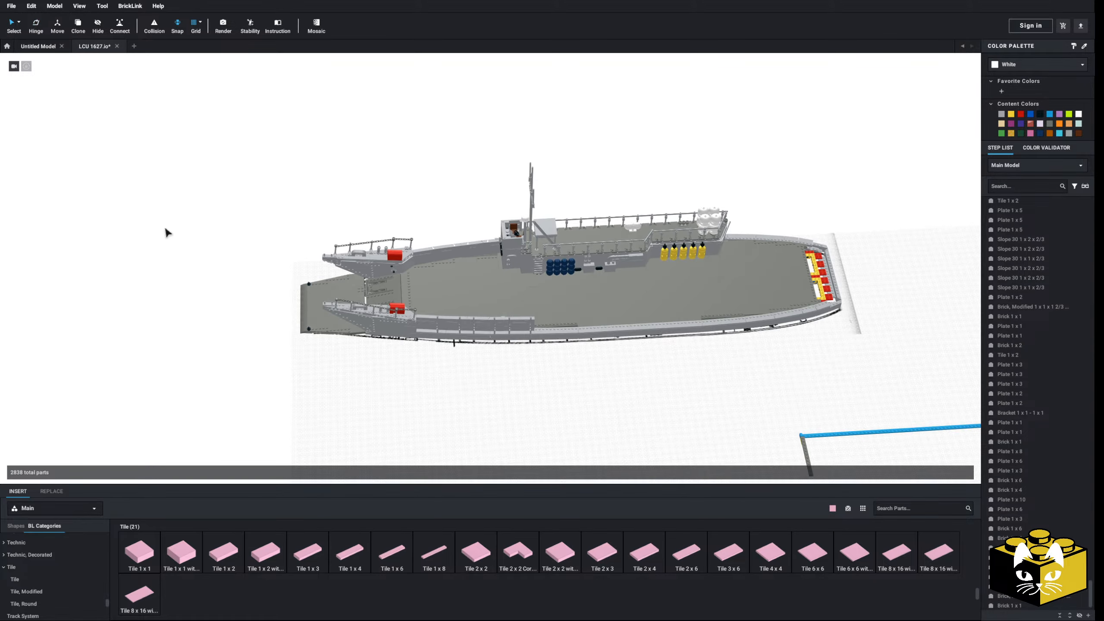
{"action": "right_click_drag", "start_coordinate": [168, 231], "coordinate": [214, 220]}
{"action": "scroll", "coordinate": [213, 308], "scroll_direction": "up", "scroll_amount": 6}
{"action": "mouse_move", "coordinate": [213, 308]}
{"action": "right_mouse_down"}
{"action": "mouse_move", "coordinate": [243, 298]}
{"action": "mouse_move", "coordinate": [176, 303]}
{"action": "mouse_move", "coordinate": [199, 308]}
{"action": "right_mouse_up"}
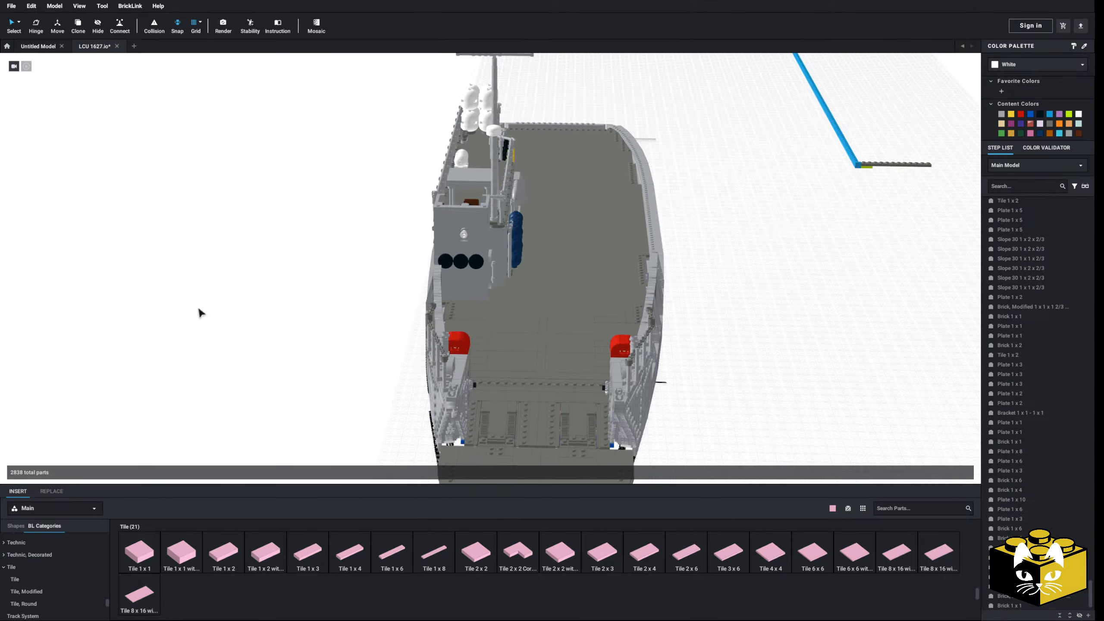
{"action": "mouse_move", "coordinate": [199, 310]}
{"action": "right_mouse_down"}
{"action": "mouse_move", "coordinate": [218, 313]}
{"action": "mouse_move", "coordinate": [198, 303]}
{"action": "right_mouse_up"}
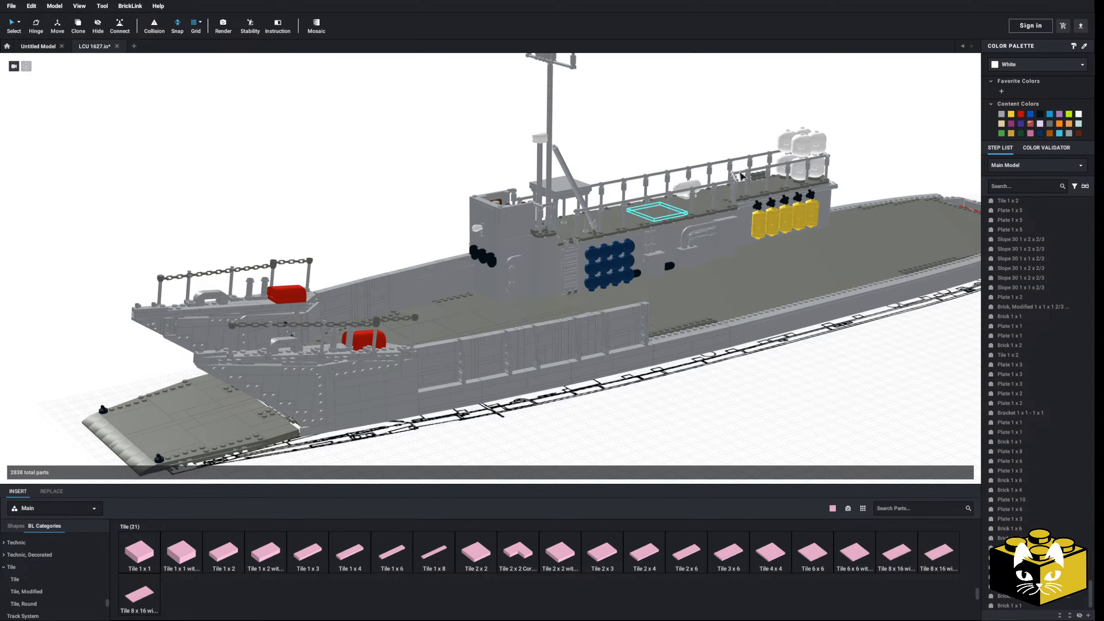
{"action": "right_click_drag", "start_coordinate": [621, 188], "coordinate": [313, 249]}
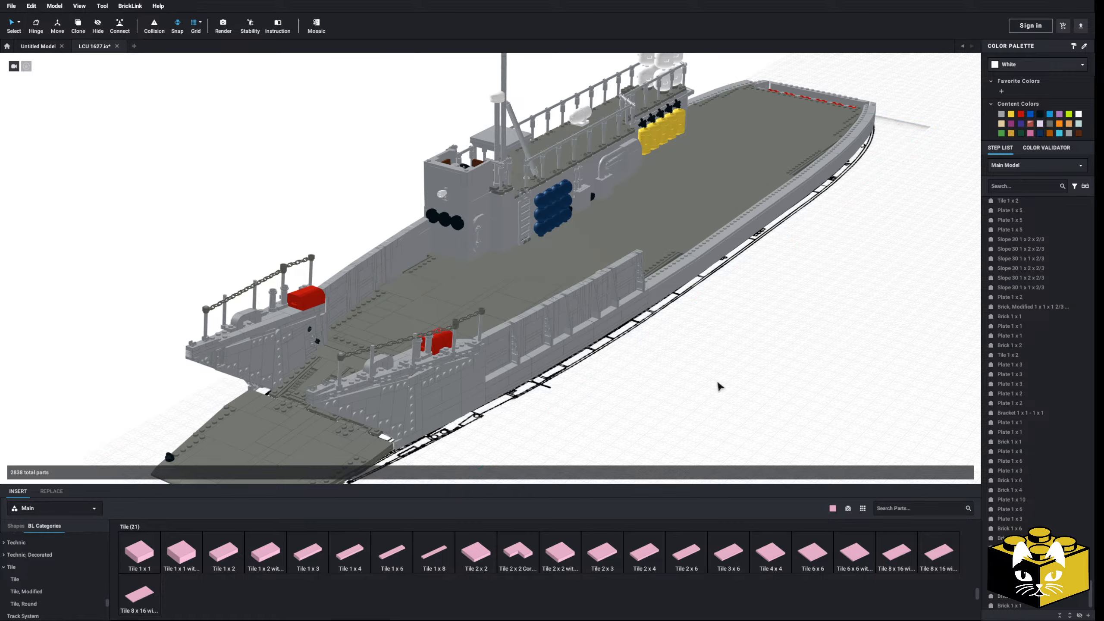
{"action": "right_click_drag", "start_coordinate": [718, 385], "coordinate": [630, 395]}
{"action": "scroll", "coordinate": [630, 396], "scroll_direction": "up", "scroll_amount": 10}
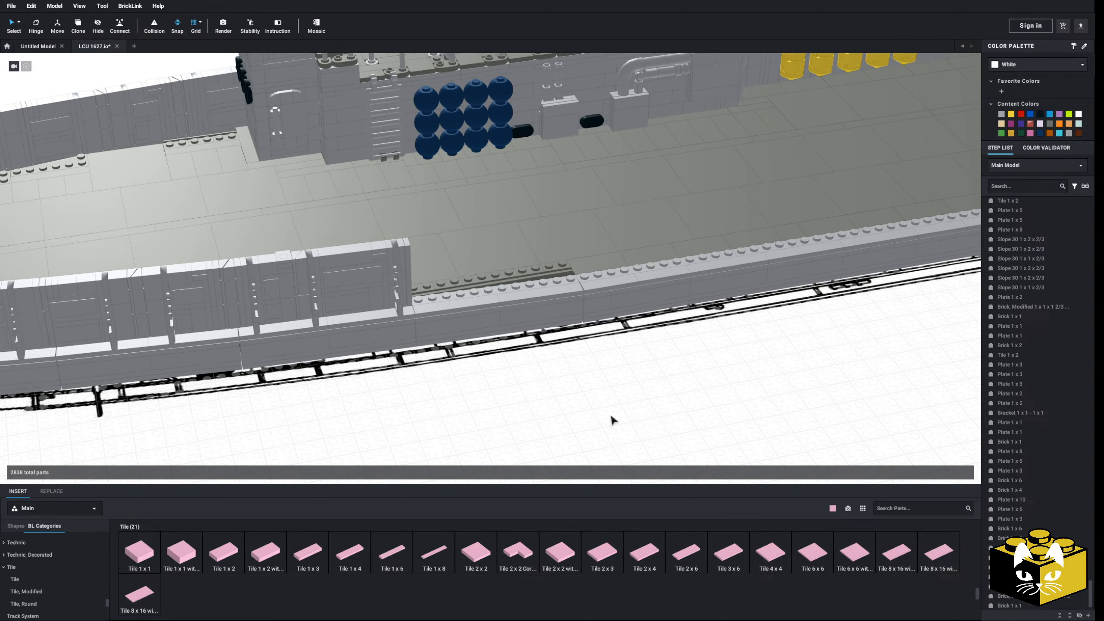
{"action": "scroll", "coordinate": [599, 411], "scroll_direction": "up", "scroll_amount": 8}
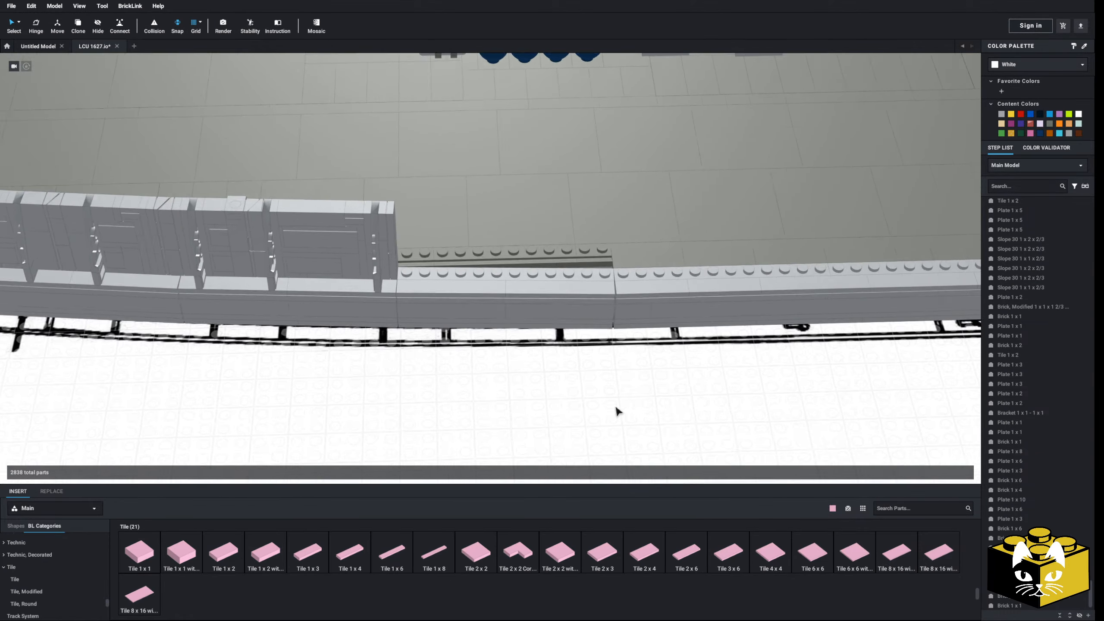
- Delete the studded Plate 1 x 12 on the hull edge just behind the near side wall's end
{"action": "right_click_drag", "start_coordinate": [625, 424], "coordinate": [524, 431]}
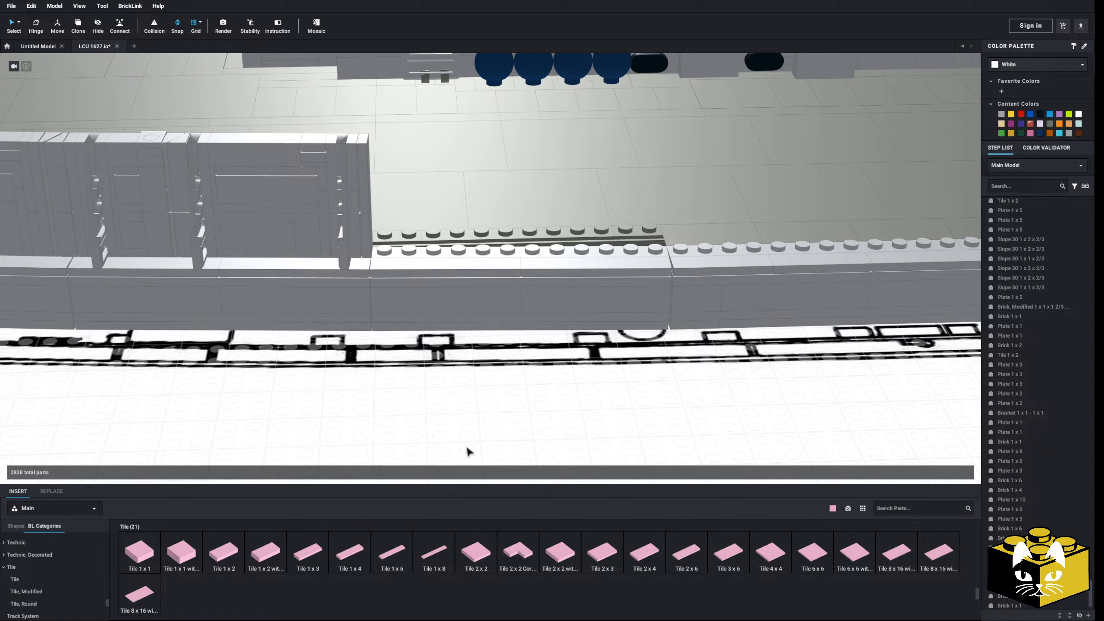
{"action": "right_click_drag", "start_coordinate": [440, 430], "coordinate": [461, 438]}
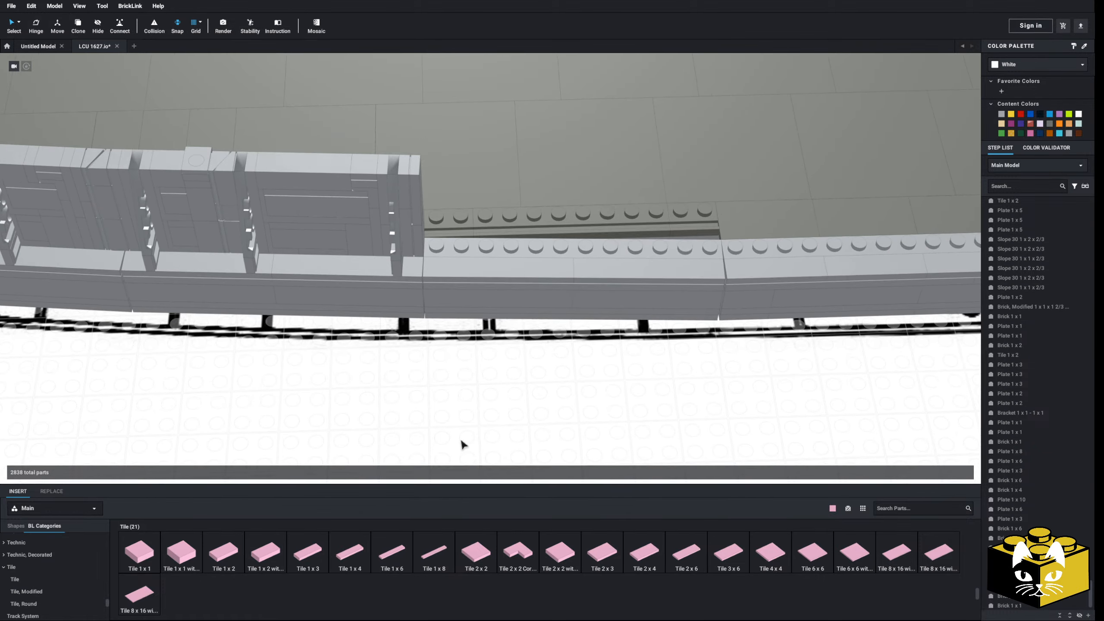
{"action": "scroll", "coordinate": [462, 439], "scroll_direction": "up", "scroll_amount": 2}
{"action": "left_click", "coordinate": [537, 256]}
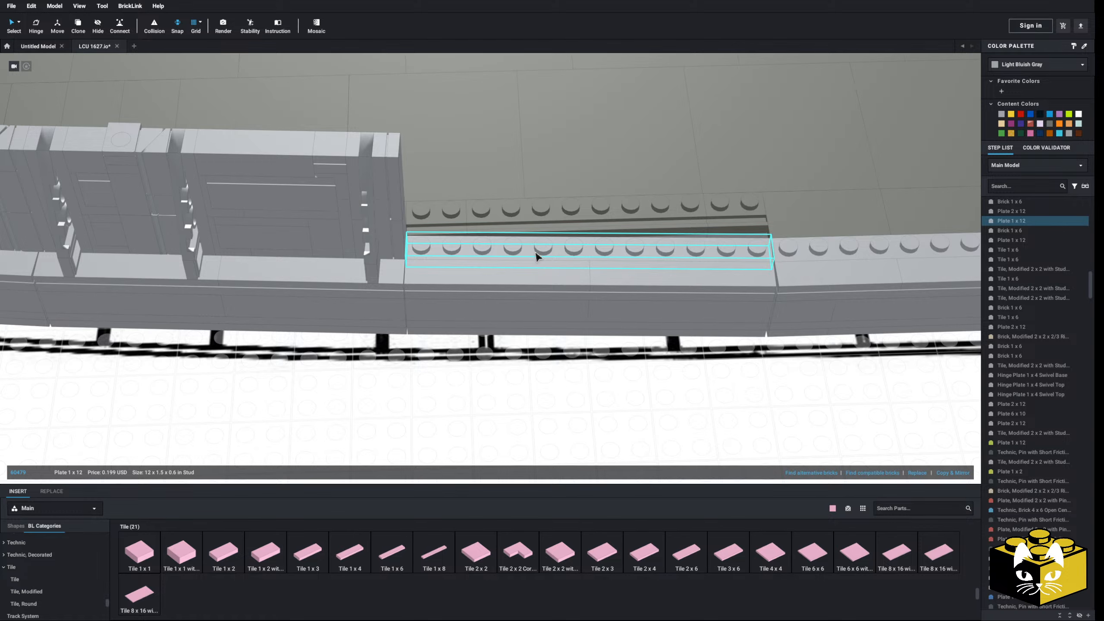
{"action": "key", "text": "Delete"}
- Raise the blueprint reference image vertically until its lines show through the gap in the hull edge
{"action": "scroll", "coordinate": [476, 451], "scroll_direction": "up", "scroll_amount": 3}
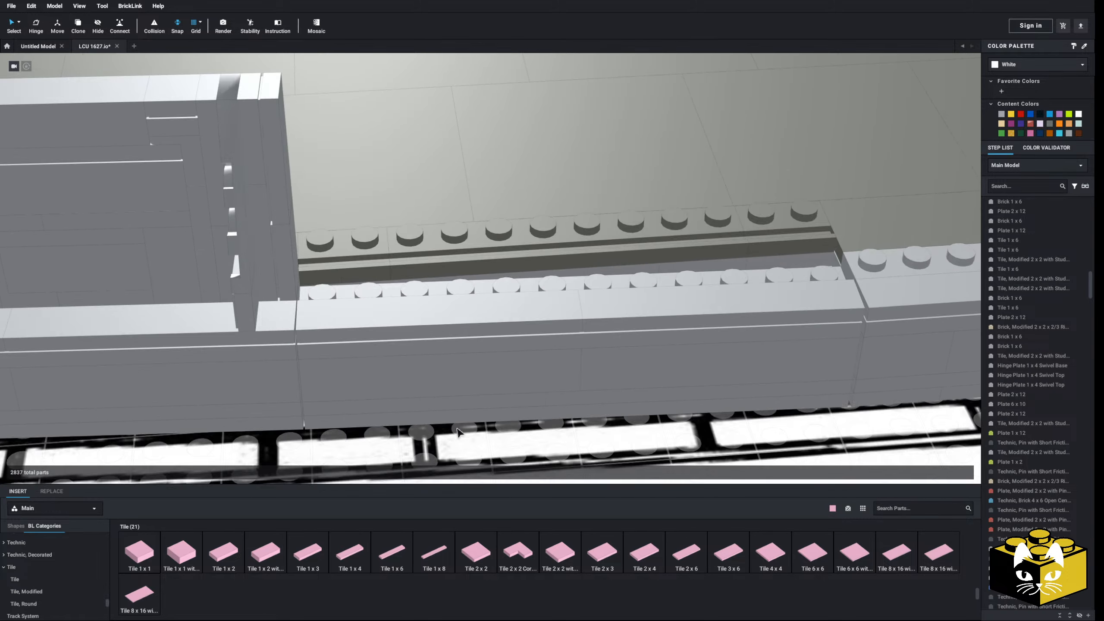
{"action": "scroll", "coordinate": [460, 426], "scroll_direction": "down", "scroll_amount": 2}
{"action": "scroll", "coordinate": [464, 421], "scroll_direction": "up", "scroll_amount": 1}
{"action": "scroll", "coordinate": [363, 461], "scroll_direction": "down", "scroll_amount": 3}
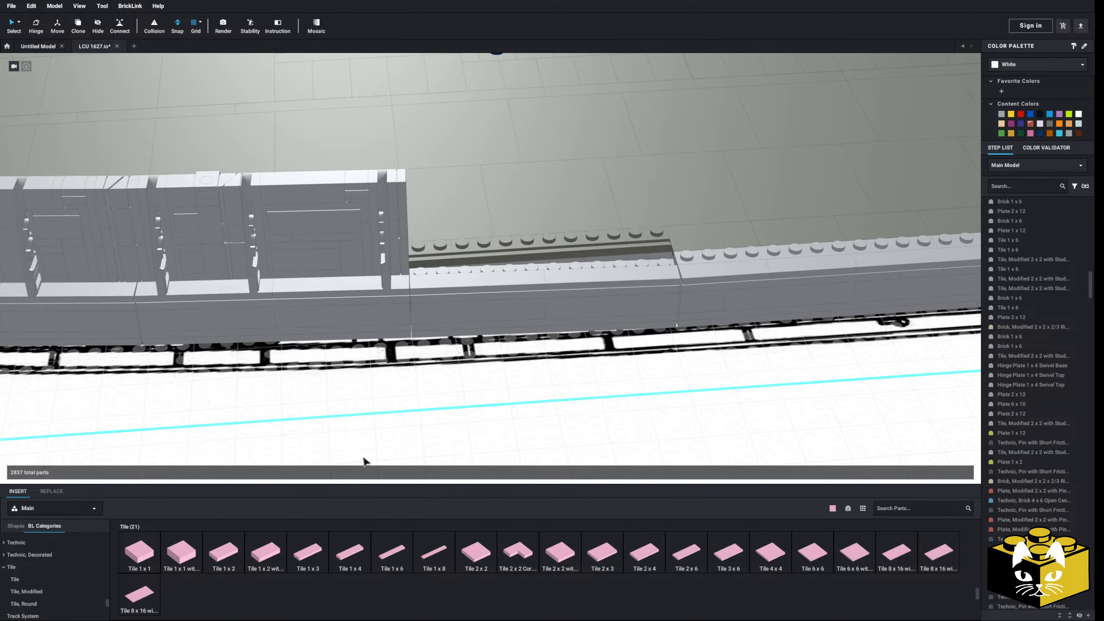
{"action": "right_click_drag", "start_coordinate": [452, 347], "coordinate": [457, 346]}
{"action": "scroll", "coordinate": [457, 342], "scroll_direction": "down", "scroll_amount": 1}
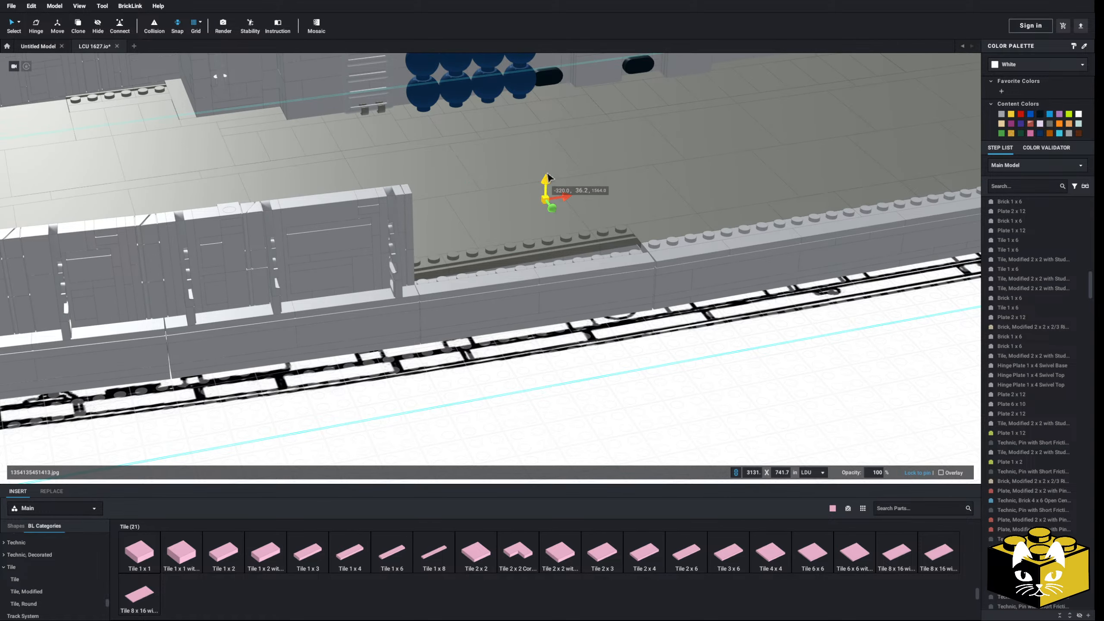
{"action": "left_click_drag", "start_coordinate": [548, 177], "coordinate": [549, 111]}
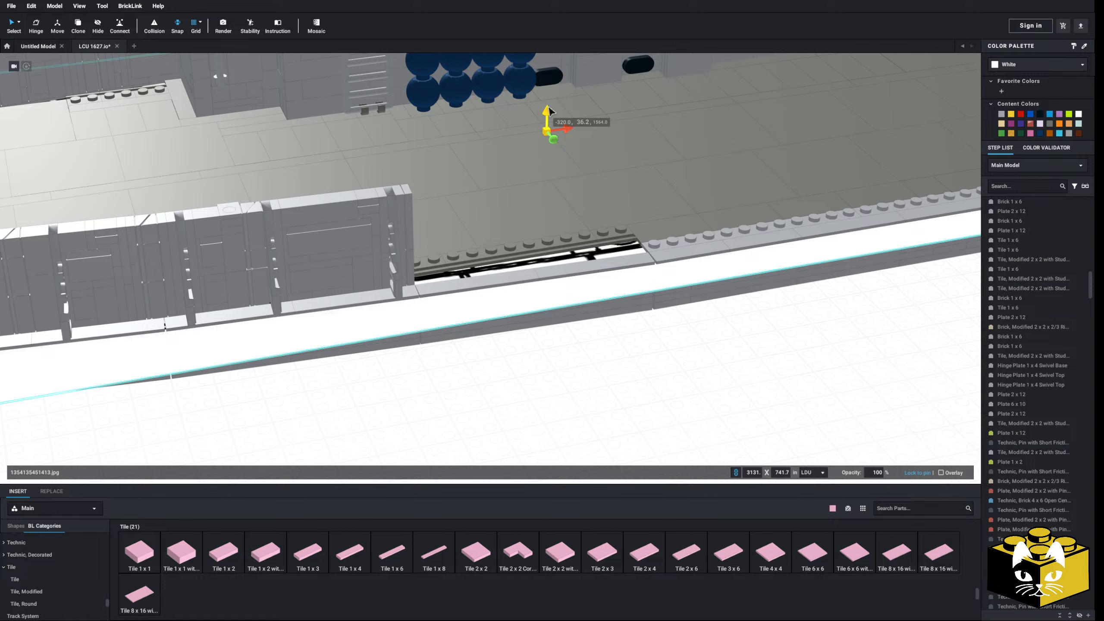
{"action": "left_click", "coordinate": [555, 402]}
- Insert a pink Plate 1 x 2 from the Plate category in the gap directly against the side wall's end
{"action": "scroll", "coordinate": [543, 404], "scroll_direction": "up", "scroll_amount": 5}
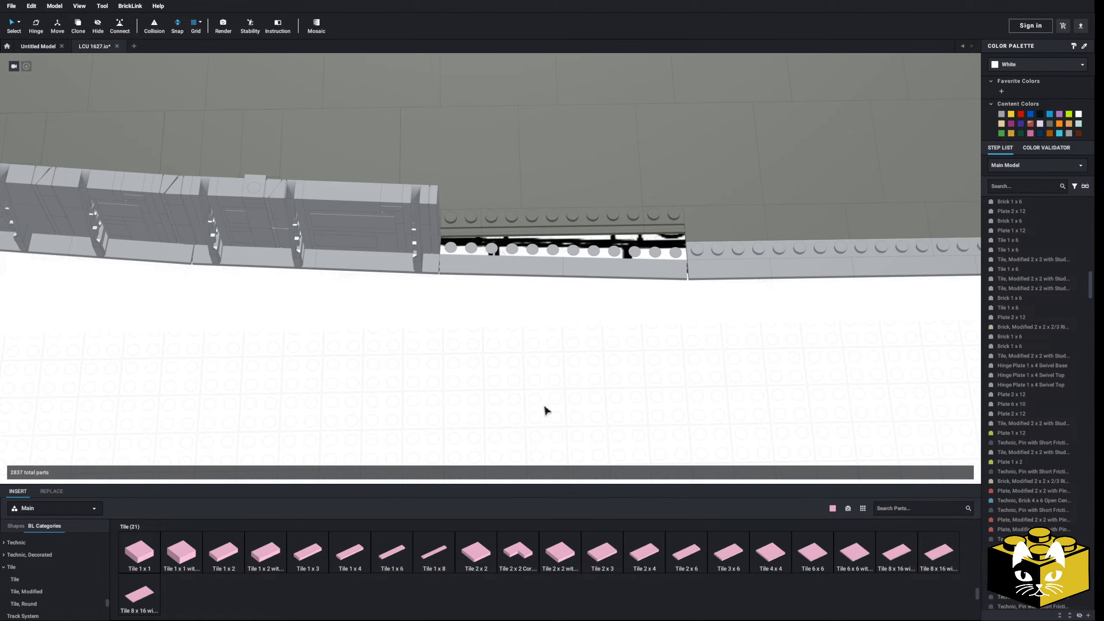
{"action": "middle_click_drag", "start_coordinate": [517, 426], "coordinate": [550, 437]}
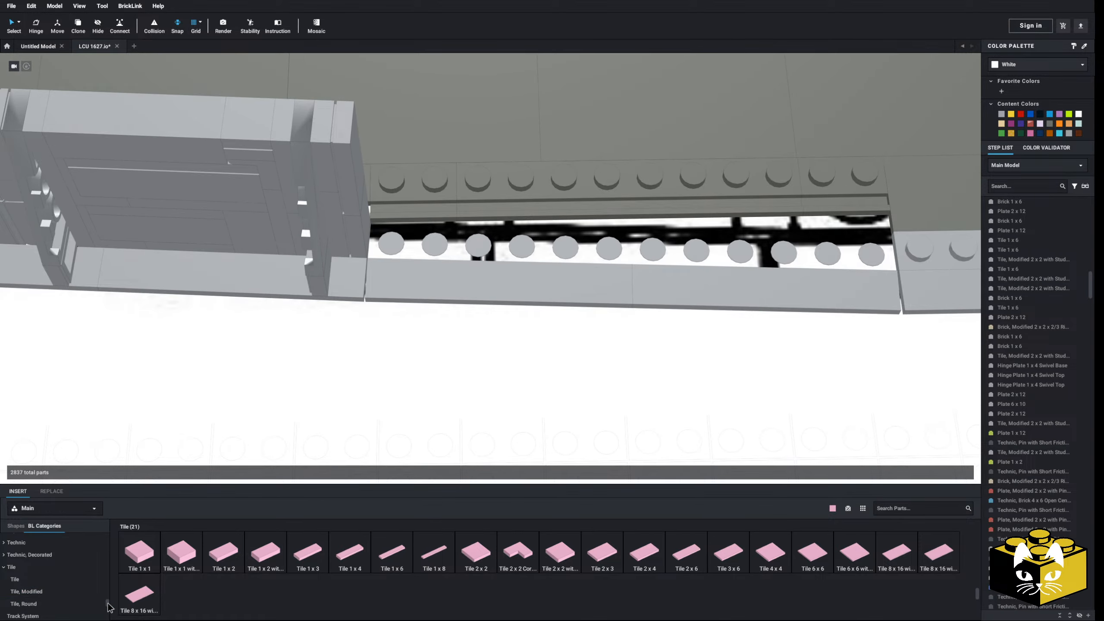
{"action": "left_click", "coordinate": [42, 564]}
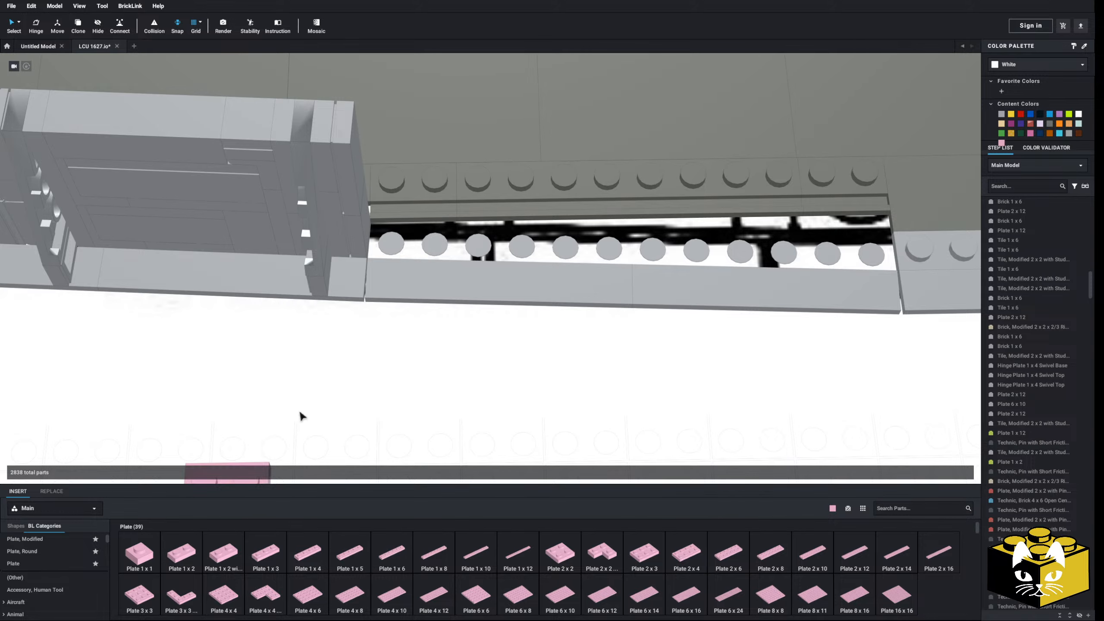
{"action": "left_click_drag", "start_coordinate": [301, 416], "coordinate": [427, 230]}
{"action": "left_click", "coordinate": [426, 465]}
- Copy a Bracket 1 x 1 - 1 x 2 Inverted from the side wall onto the outer stud of the pink plate
{"action": "right_click_drag", "start_coordinate": [413, 457], "coordinate": [361, 445]}
{"action": "right_click", "coordinate": [157, 286]}
{"action": "left_click", "coordinate": [168, 299]}
{"action": "scroll", "coordinate": [224, 383], "scroll_direction": "down", "scroll_amount": 4}
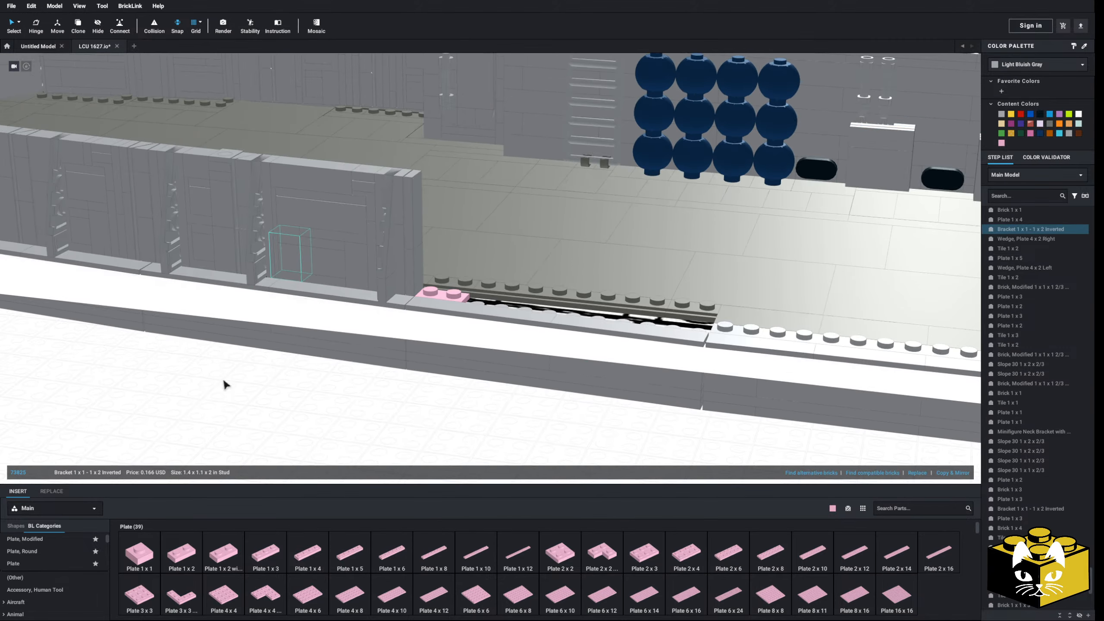
{"action": "right_click", "coordinate": [247, 393]}
{"action": "left_click", "coordinate": [264, 419]}
{"action": "left_click", "coordinate": [466, 289]}
{"action": "right_click_drag", "start_coordinate": [465, 288], "coordinate": [462, 312]}
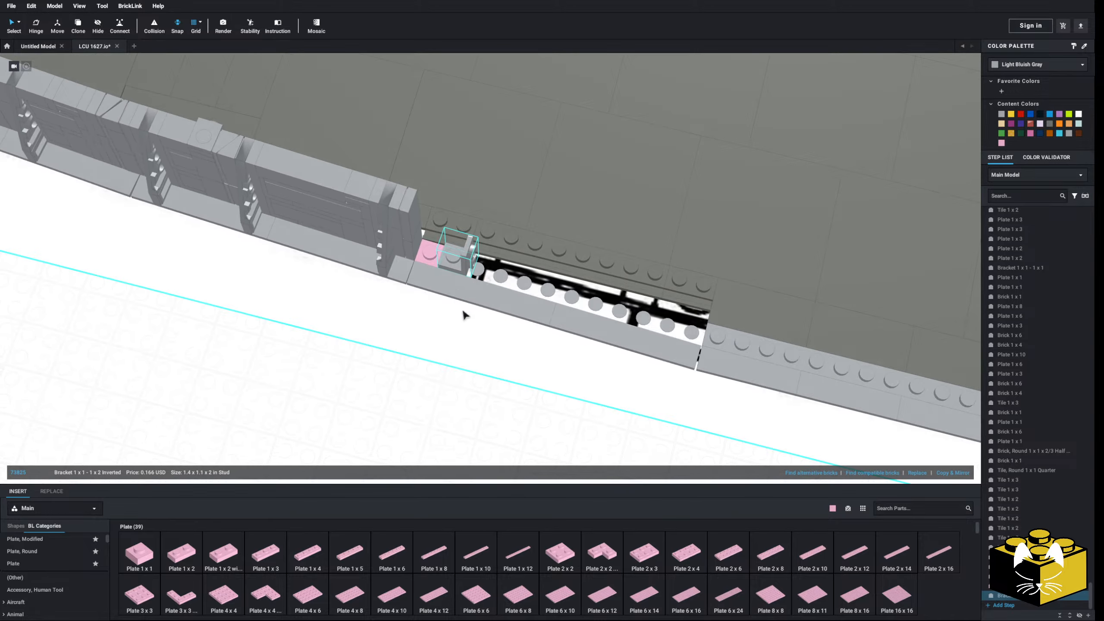
{"action": "scroll", "coordinate": [463, 311], "scroll_direction": "up", "scroll_amount": 3}
{"action": "left_click", "coordinate": [242, 410]}
- Copy the two parts of the side wall's last vertical rib and attach the duplicate to the new bracket
{"action": "right_click_drag", "start_coordinate": [243, 410], "coordinate": [233, 409]}
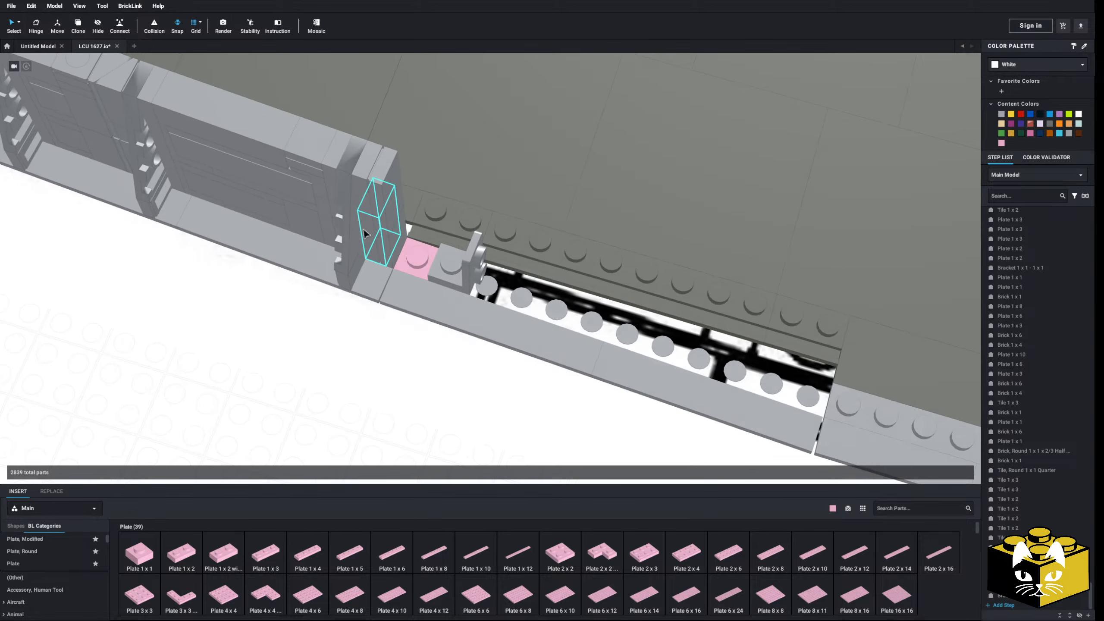
{"action": "left_click", "coordinate": [350, 230]}
{"action": "right_click_drag", "start_coordinate": [350, 230], "coordinate": [326, 217]}
{"action": "left_click", "coordinate": [365, 272], "text": "ctrl"}
{"action": "right_click", "coordinate": [364, 274]}
{"action": "left_click", "coordinate": [377, 281]}
{"action": "left_click", "coordinate": [123, 427]}
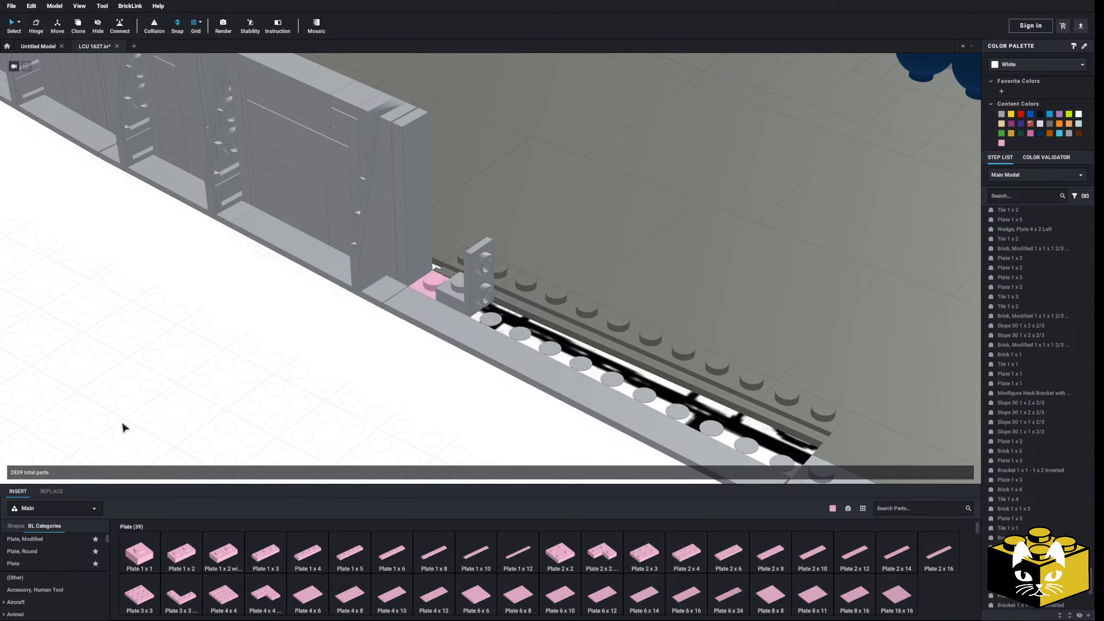
{"action": "right_click", "coordinate": [123, 423]}
{"action": "left_click", "coordinate": [132, 449]}
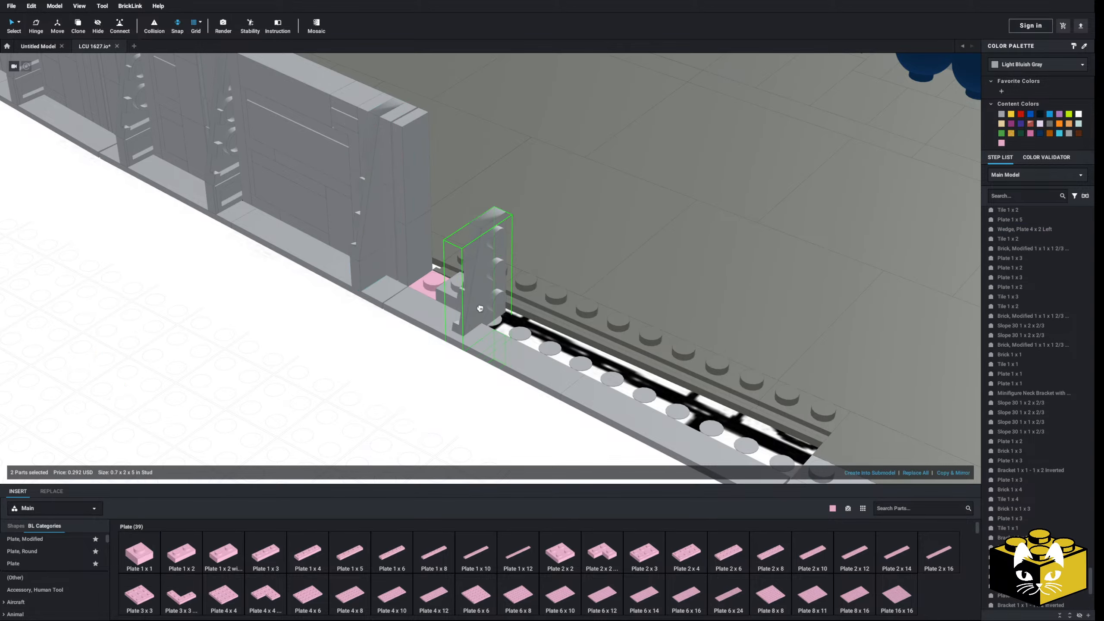
{"action": "left_click", "coordinate": [227, 416]}
- Raise the blueprint reference image further until it covers the deck
{"action": "right_click_drag", "start_coordinate": [227, 416], "coordinate": [404, 385]}
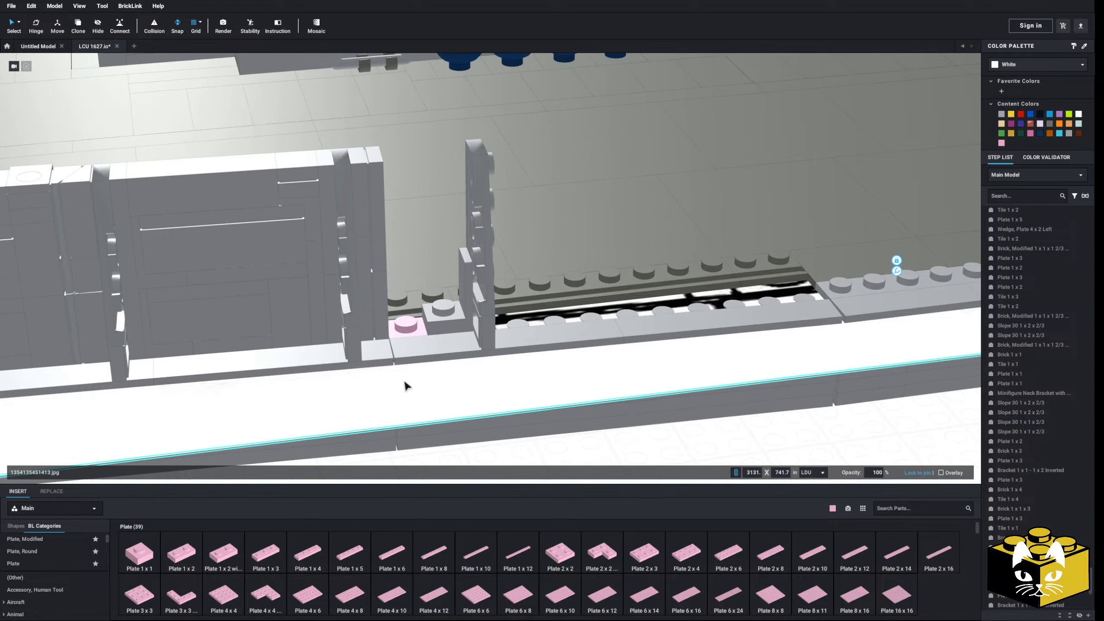
{"action": "scroll", "coordinate": [404, 385], "scroll_direction": "down", "scroll_amount": 3}
{"action": "left_click", "coordinate": [587, 132]}
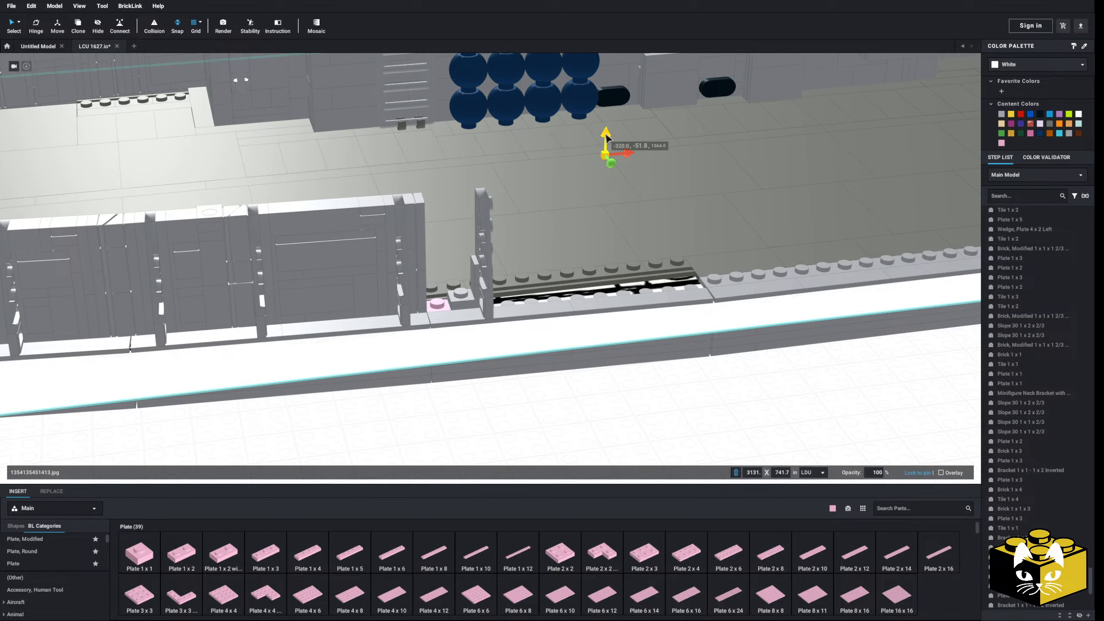
{"action": "left_click", "coordinate": [558, 385]}
{"action": "right_click_drag", "start_coordinate": [558, 385], "coordinate": [526, 418]}
- Set the copied two-part rib aside outside the hull and delete the bracket on the pink plate
{"action": "scroll", "coordinate": [441, 408], "scroll_direction": "up", "scroll_amount": 5}
{"action": "right_click_drag", "start_coordinate": [440, 407], "coordinate": [510, 296]}
{"action": "left_click", "coordinate": [512, 295]}
{"action": "left_click_drag", "start_coordinate": [508, 293], "coordinate": [272, 425]}
{"action": "scroll", "coordinate": [368, 436], "scroll_direction": "up", "scroll_amount": 3}
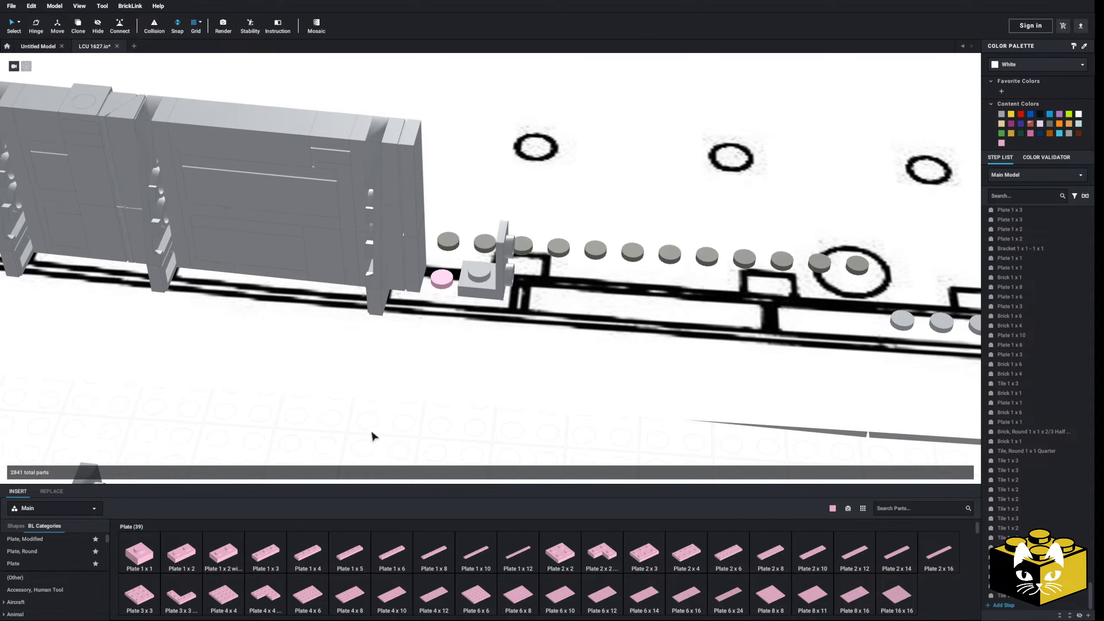
{"action": "left_click", "coordinate": [492, 270]}
- Copy a Brick, Modified 1 x 1 x 1 2/3 with Studs on Side from the wall onto the pink plate's outer stud
{"action": "right_click_drag", "start_coordinate": [492, 269], "coordinate": [378, 274]}
{"action": "left_click", "coordinate": [376, 274]}
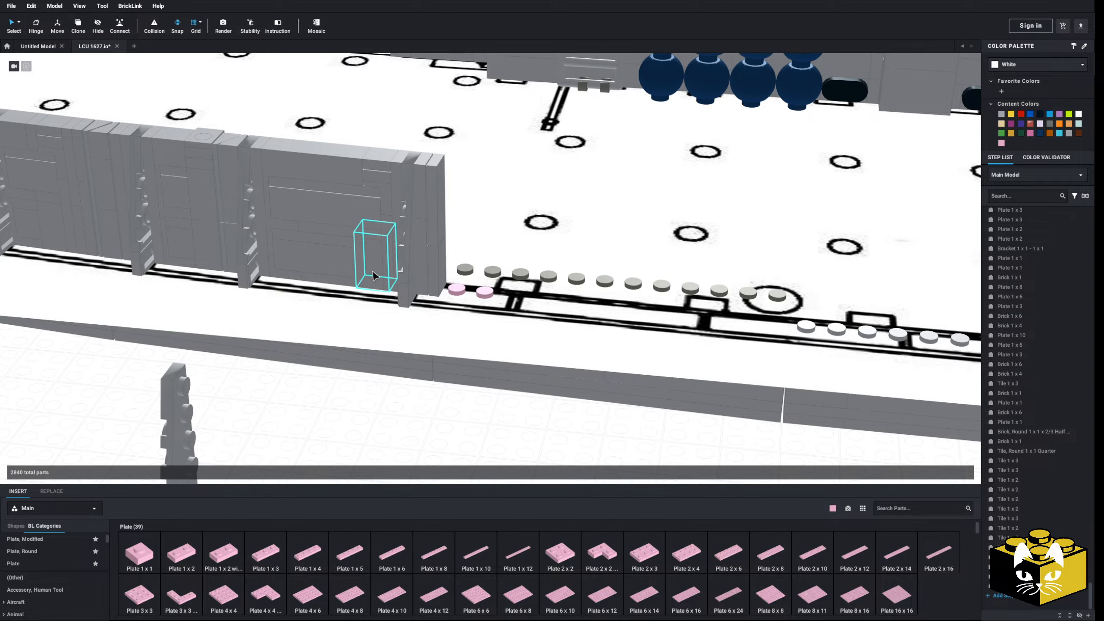
{"action": "right_click", "coordinate": [413, 430]}
{"action": "left_click", "coordinate": [500, 264]}
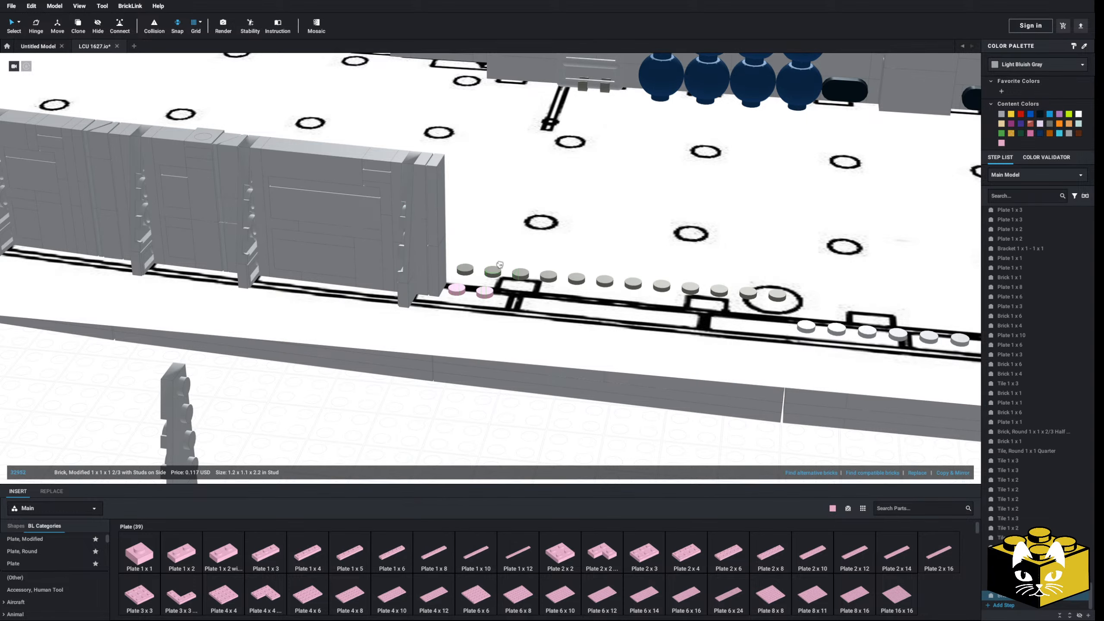
{"action": "middle_click_drag", "start_coordinate": [342, 457], "coordinate": [353, 417]}
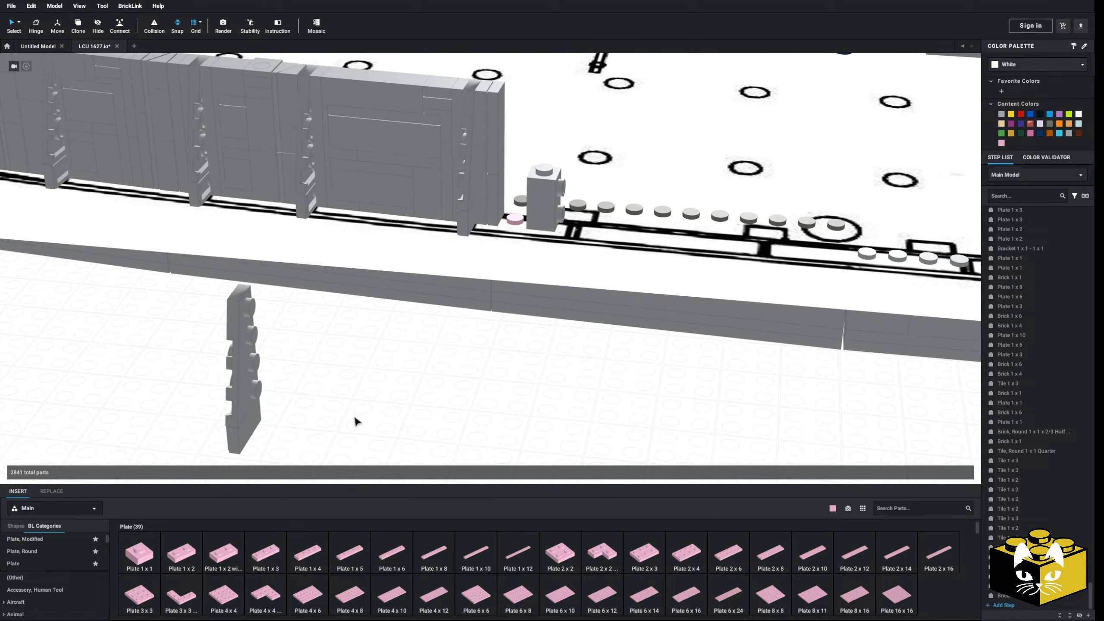
- Copy a Plate 1 x 5 from the side wall and attach it upright to the side studs of the new modified brick
{"action": "right_click_drag", "start_coordinate": [353, 418], "coordinate": [322, 417]}
{"action": "right_click_drag", "start_coordinate": [396, 202], "coordinate": [261, 213]}
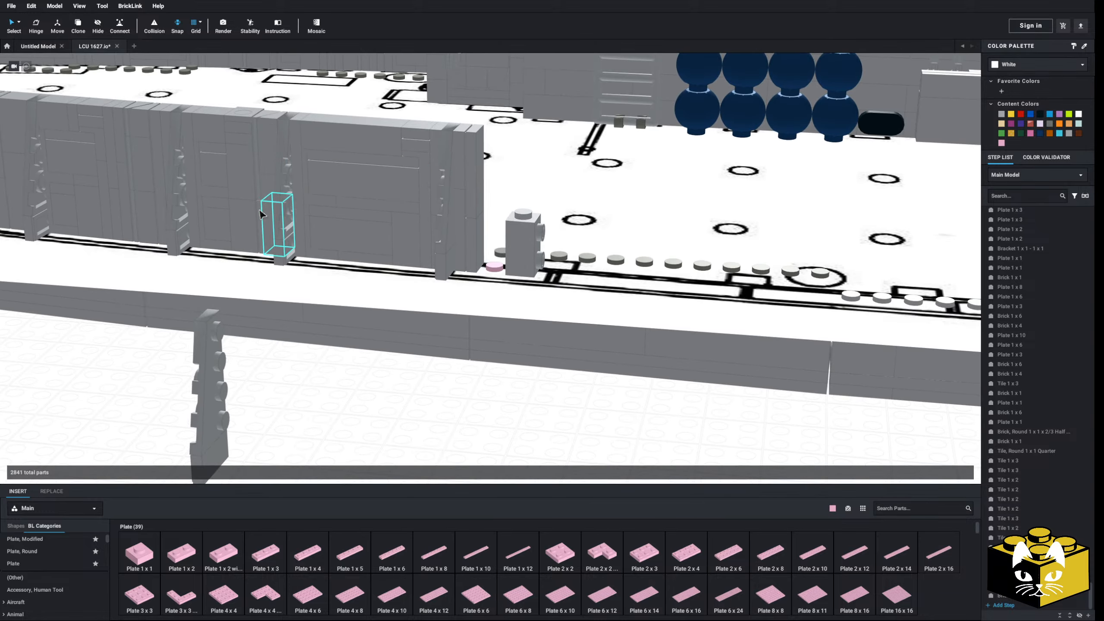
{"action": "right_click", "coordinate": [190, 191]}
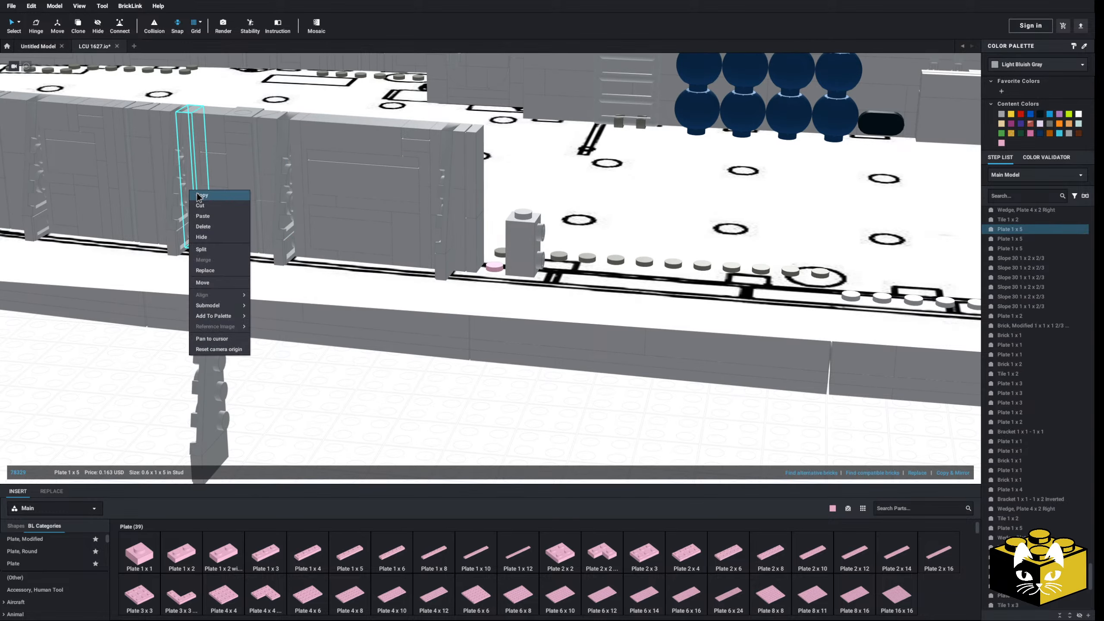
{"action": "left_click", "coordinate": [202, 196]}
{"action": "right_click", "coordinate": [326, 370]}
{"action": "left_click", "coordinate": [348, 396]}
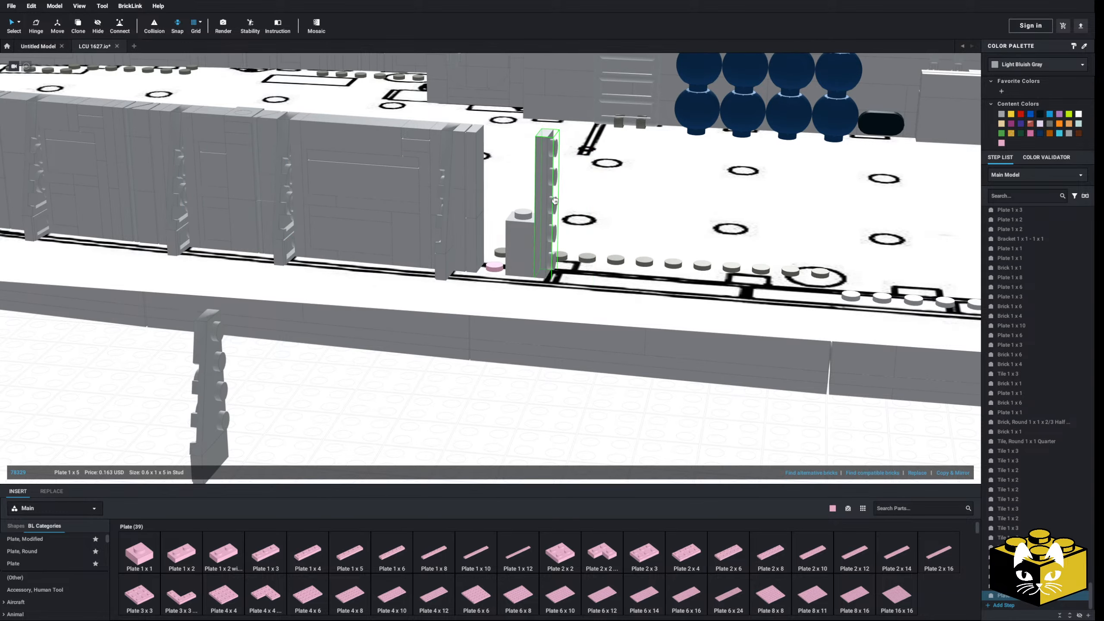
- Move the two-part rib from outside the hull into place at the upright Plate 1 x 5
{"action": "right_click_drag", "start_coordinate": [415, 421], "coordinate": [239, 385]}
{"action": "scroll", "coordinate": [239, 385], "scroll_direction": "down", "scroll_amount": 2}
{"action": "left_click_drag", "start_coordinate": [175, 321], "coordinate": [538, 284]}
{"action": "left_click", "coordinate": [400, 384]}
{"action": "right_click_drag", "start_coordinate": [399, 384], "coordinate": [395, 391]}
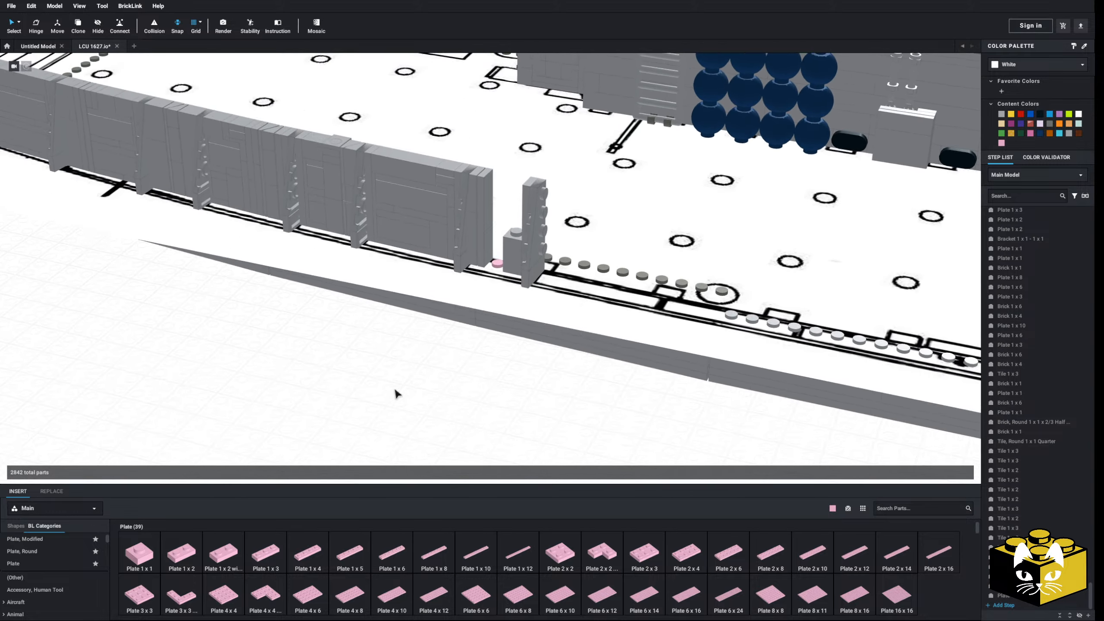
- Add two layers of pink plates on the upright Plate 1 x 5, each made of a Plate 1 x 3 and a Plate 1 x 2
{"action": "scroll", "coordinate": [395, 392], "scroll_direction": "up", "scroll_amount": 3}
{"action": "mouse_move", "coordinate": [395, 391]}
{"action": "middle_mouse_down"}
{"action": "mouse_move", "coordinate": [338, 408]}
{"action": "mouse_move", "coordinate": [401, 394]}
{"action": "middle_mouse_up"}
{"action": "scroll", "coordinate": [401, 394], "scroll_direction": "up", "scroll_amount": 1}
{"action": "right_click_drag", "start_coordinate": [401, 393], "coordinate": [404, 391]}
{"action": "scroll", "coordinate": [381, 402], "scroll_direction": "down", "scroll_amount": 2}
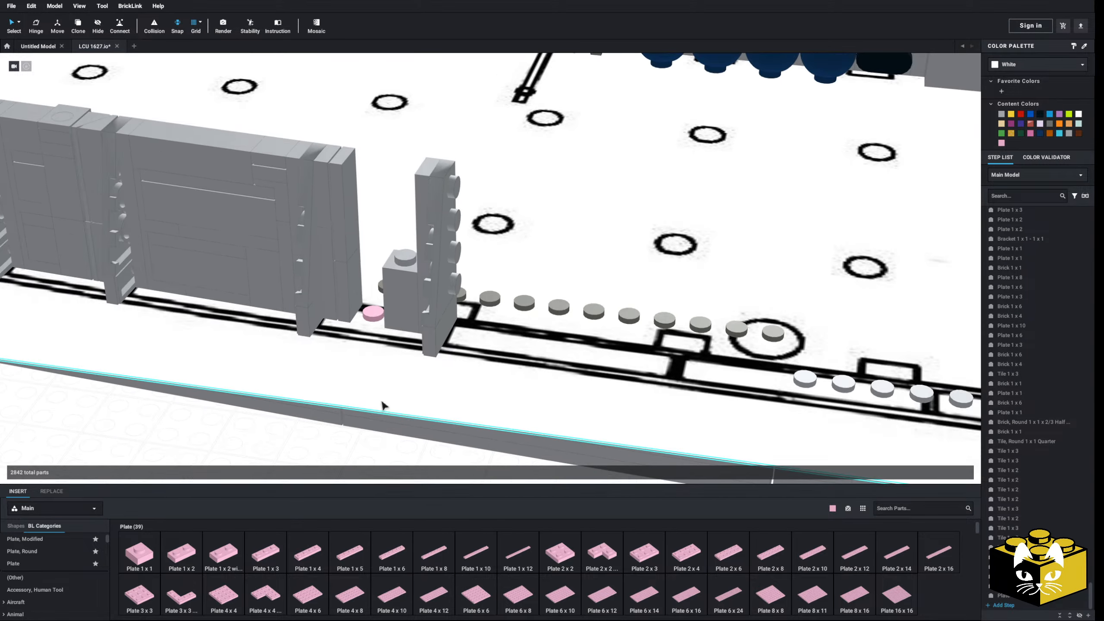
{"action": "left_click_drag", "start_coordinate": [278, 558], "coordinate": [473, 277]}
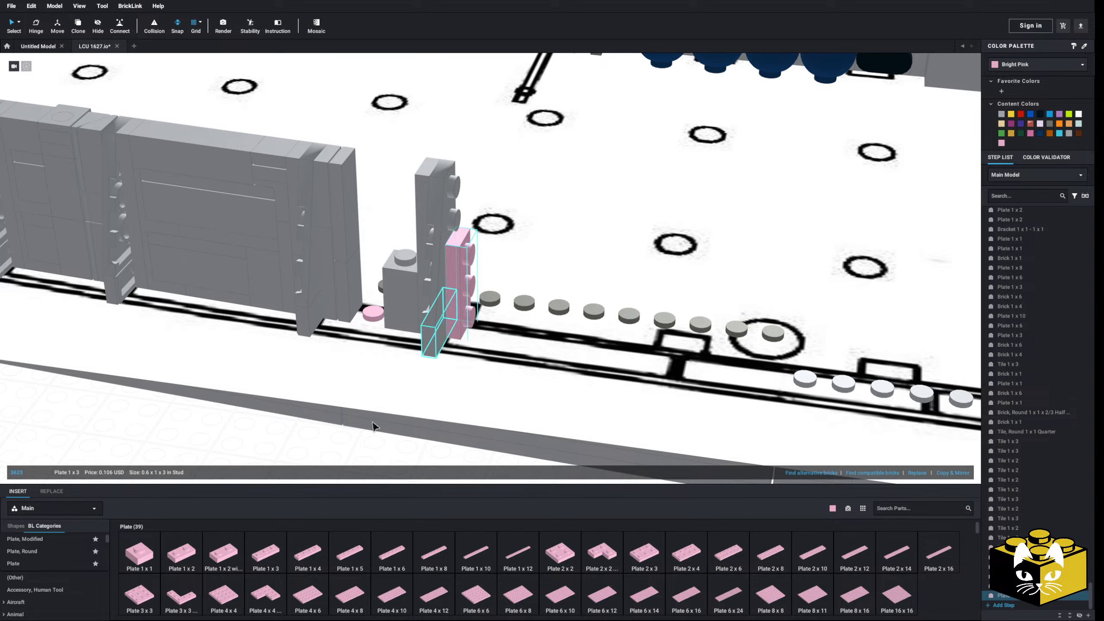
{"action": "left_click_drag", "start_coordinate": [180, 555], "coordinate": [451, 204]}
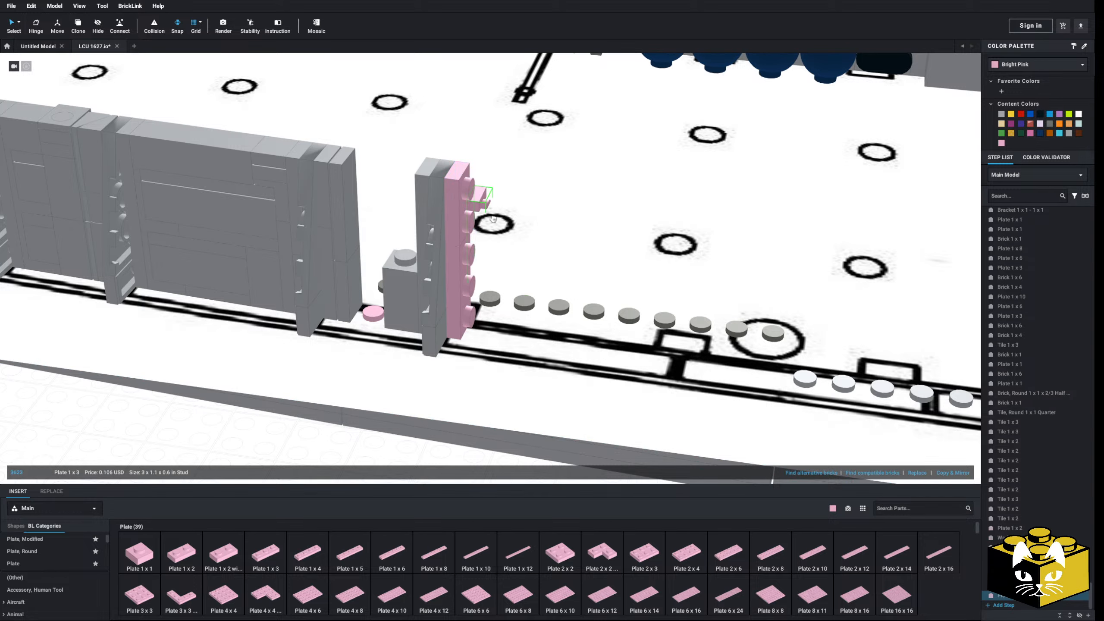
{"action": "left_click_drag", "start_coordinate": [186, 558], "coordinate": [482, 305]}
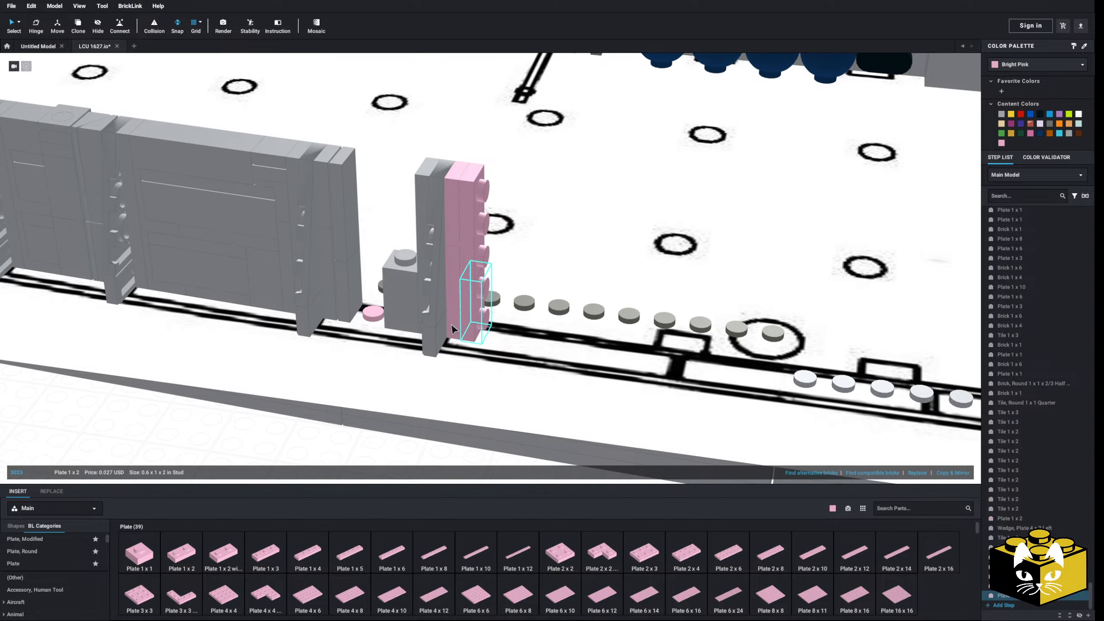
- Copy a two-part tile strip one stud wide and five long from the wall onto the side studs of the upright pink plates
{"action": "scroll", "coordinate": [452, 329], "scroll_direction": "down", "scroll_amount": 3}
{"action": "left_click", "coordinate": [391, 272]}
{"action": "left_click", "coordinate": [400, 276]}
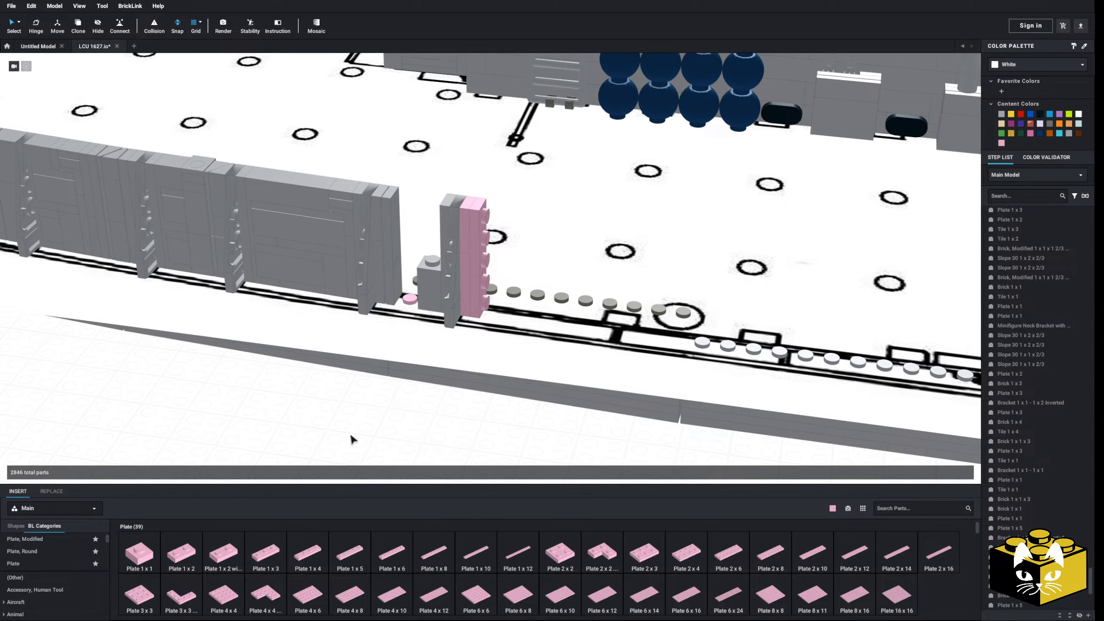
{"action": "right_click", "coordinate": [375, 456]}
{"action": "left_click", "coordinate": [377, 454]}
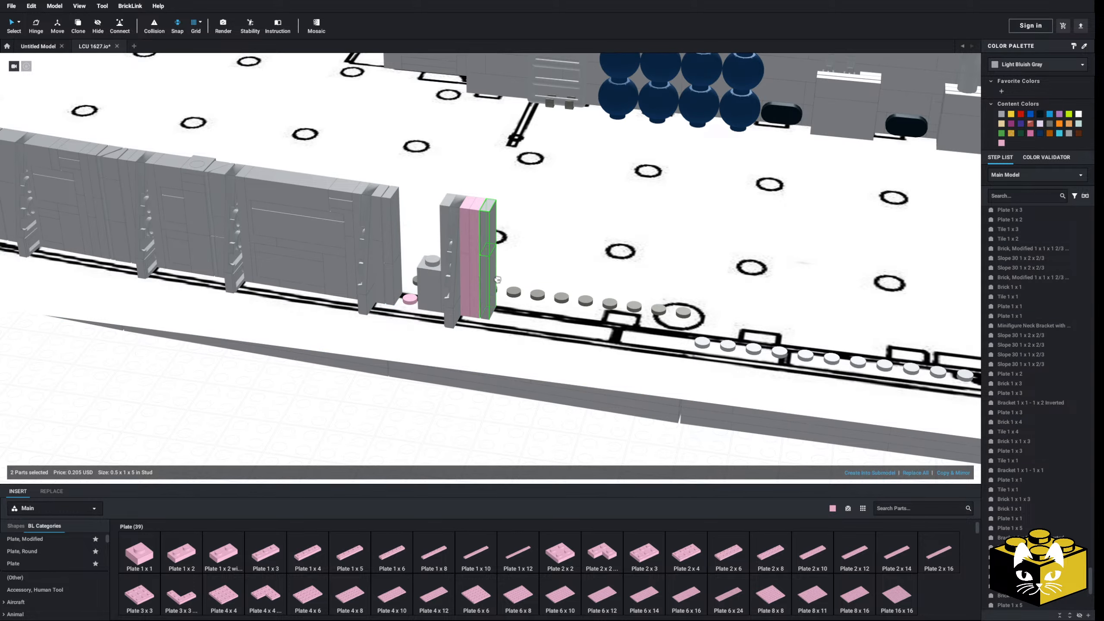
{"action": "left_click", "coordinate": [497, 279]}
- Copy a Brick 1 x 1 and two Plates 1 x 1 from the wall into the gap beside the modified brick
{"action": "scroll", "coordinate": [413, 428], "scroll_direction": "up", "scroll_amount": 5}
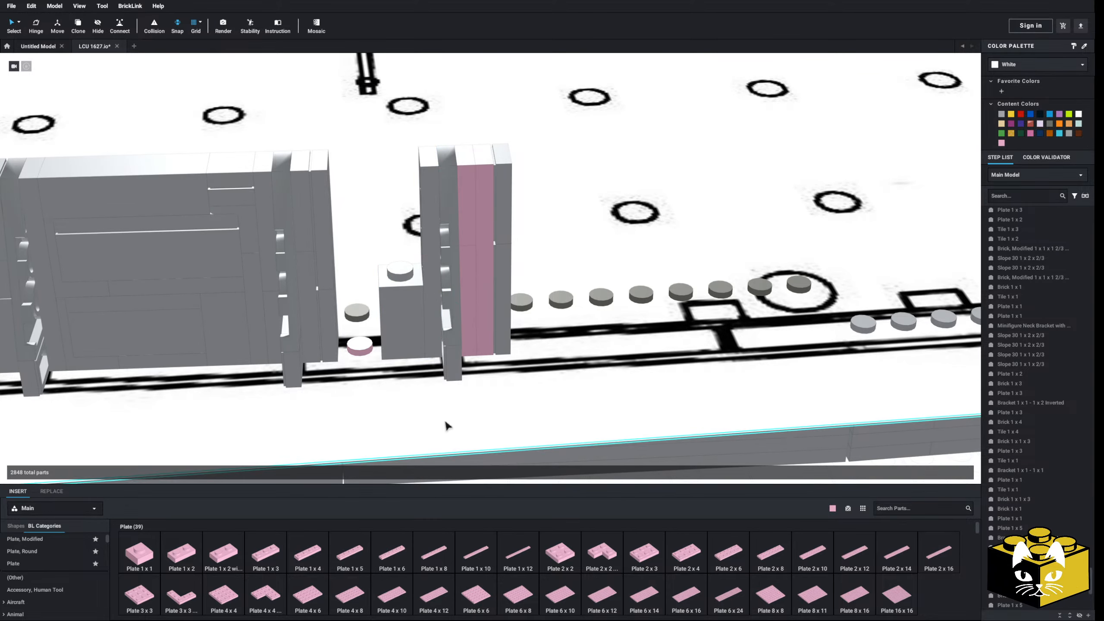
{"action": "middle_click_drag", "start_coordinate": [374, 432], "coordinate": [448, 412]}
{"action": "right_click_drag", "start_coordinate": [448, 412], "coordinate": [473, 415]}
{"action": "scroll", "coordinate": [271, 387], "scroll_direction": "down", "scroll_amount": 4}
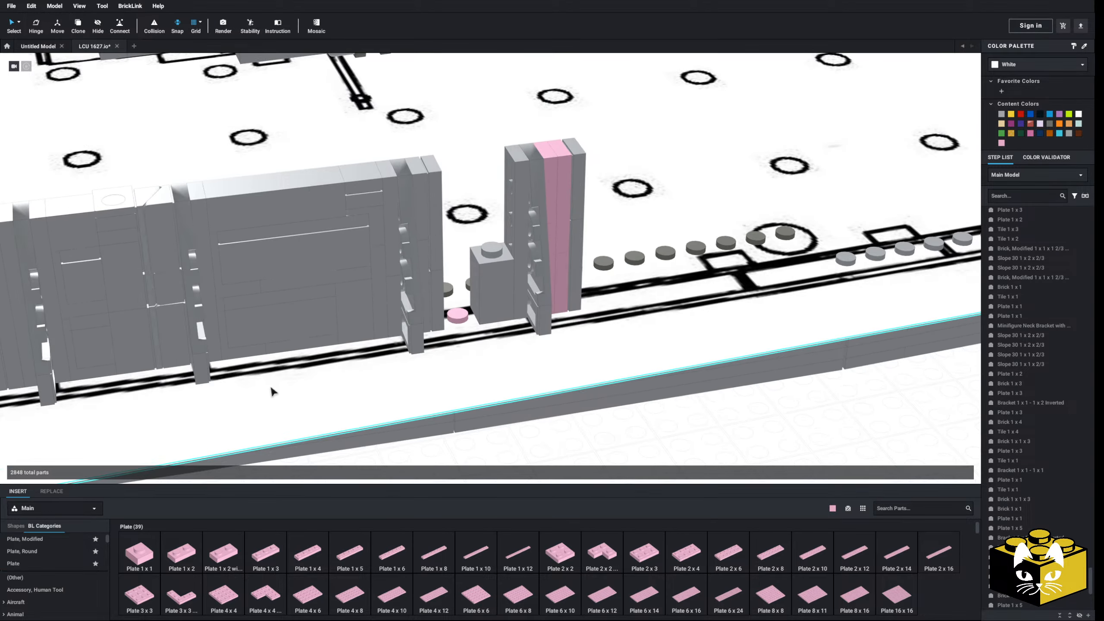
{"action": "scroll", "coordinate": [294, 291], "scroll_direction": "up", "scroll_amount": 2}
{"action": "scroll", "coordinate": [295, 291], "scroll_direction": "up", "scroll_amount": 3}
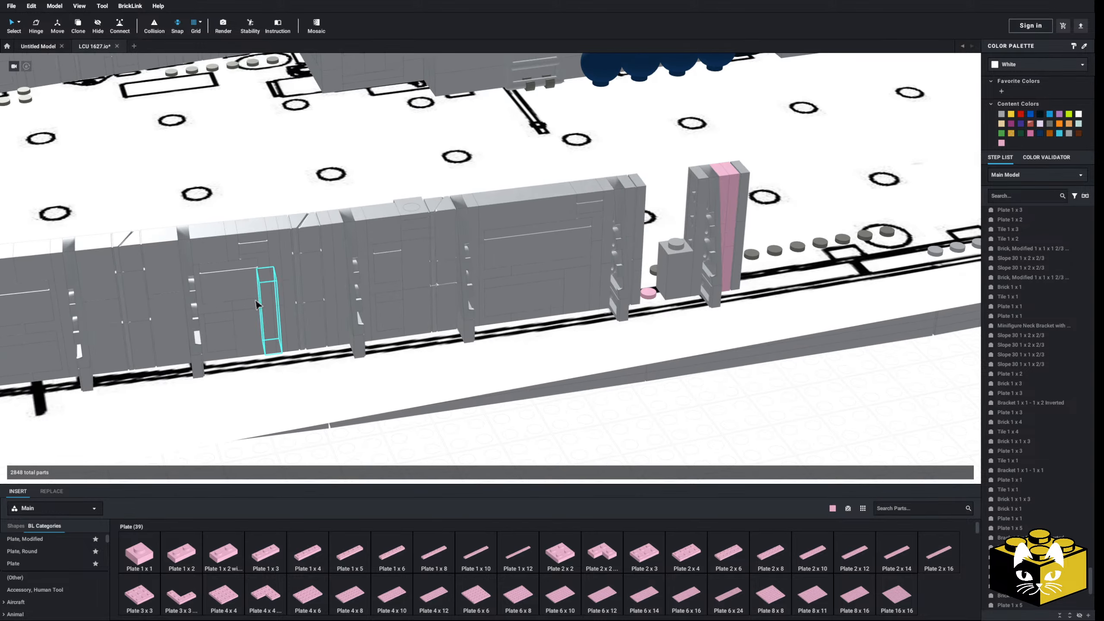
{"action": "left_click", "coordinate": [130, 260]}
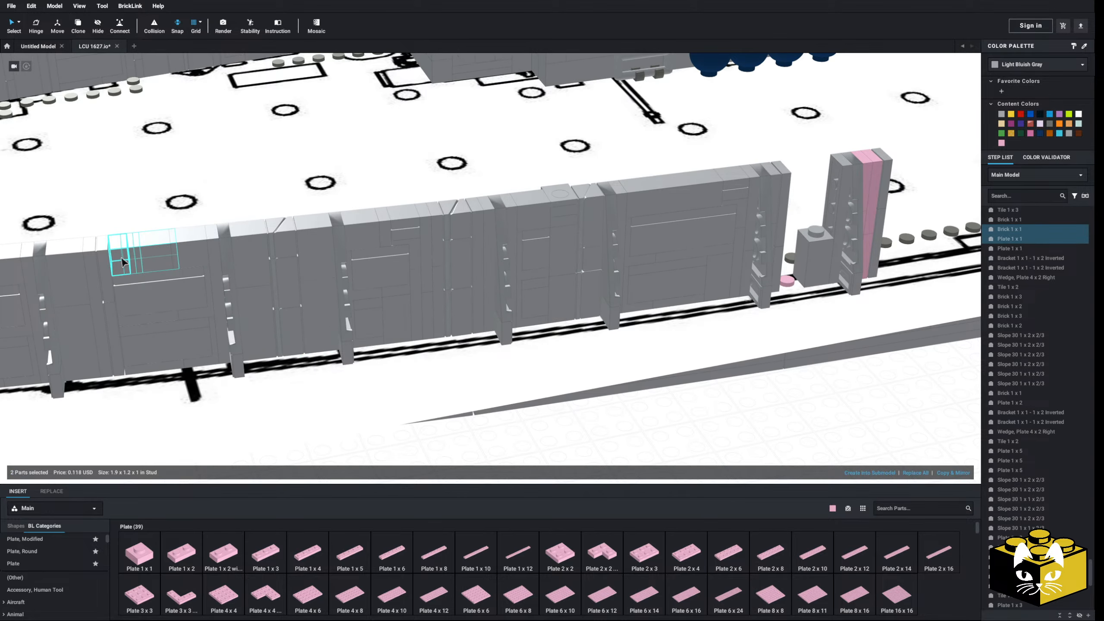
{"action": "left_click", "coordinate": [121, 258], "text": "ctrl"}
{"action": "right_click", "coordinate": [119, 257]}
{"action": "left_click", "coordinate": [134, 269]}
{"action": "middle_click_drag", "start_coordinate": [847, 449], "coordinate": [476, 381]}
{"action": "right_click", "coordinate": [487, 381]}
{"action": "left_click", "coordinate": [498, 410]}
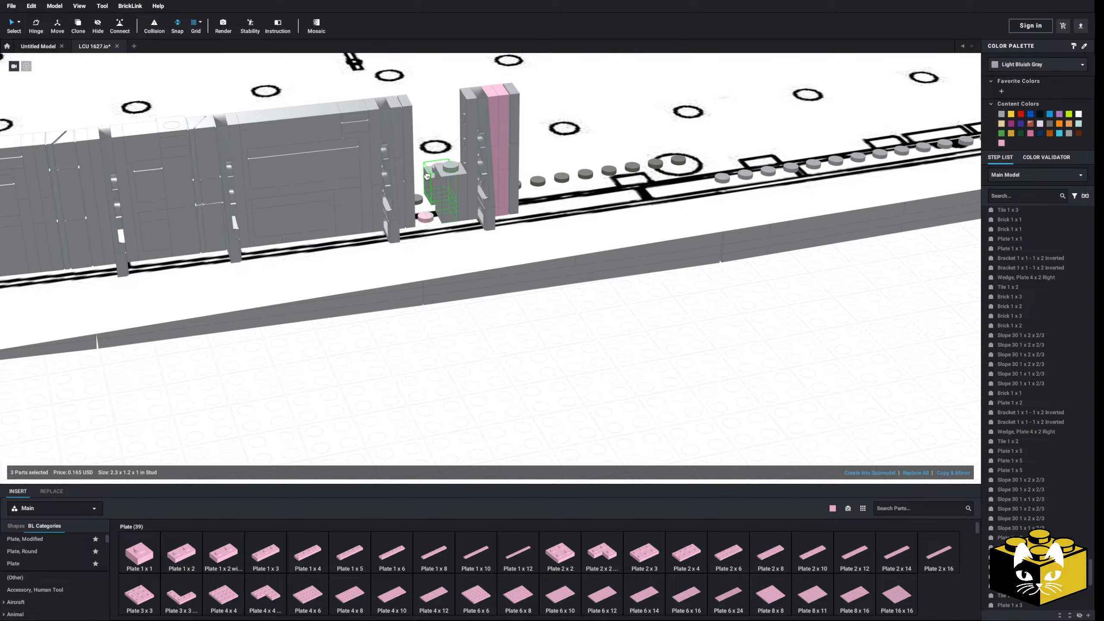
{"action": "left_click", "coordinate": [517, 392]}
- Copy a Brick 1 x 2 from the wall onto the two studs in the gap before the new rib
{"action": "right_click_drag", "start_coordinate": [532, 408], "coordinate": [505, 422]}
{"action": "middle_click_drag", "start_coordinate": [252, 289], "coordinate": [370, 305]}
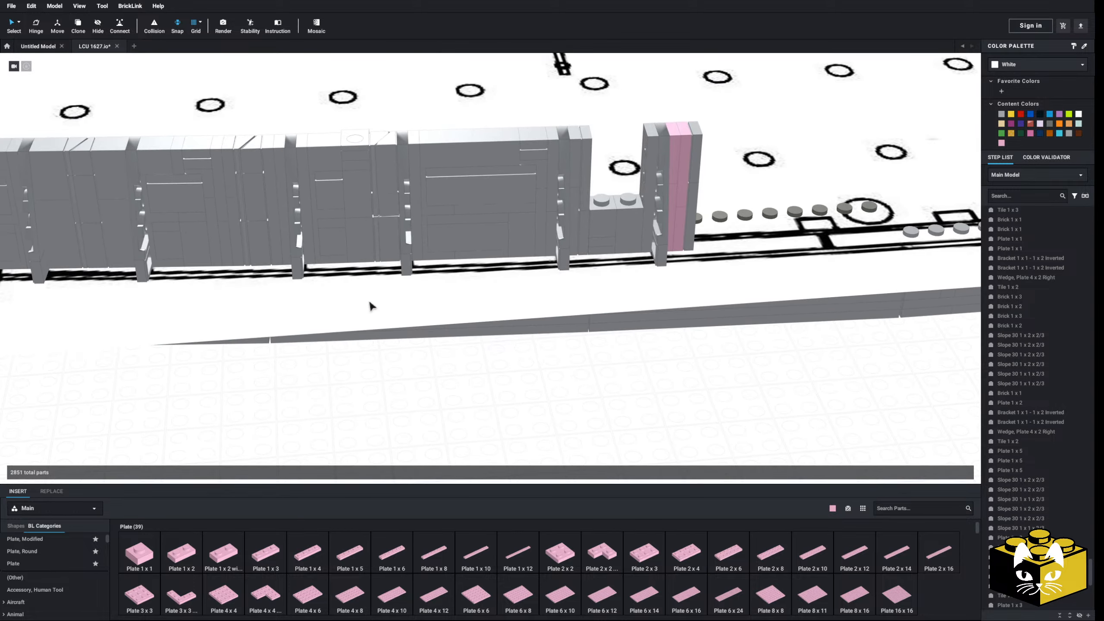
{"action": "middle_click_drag", "start_coordinate": [278, 303], "coordinate": [383, 303]}
{"action": "right_click", "coordinate": [299, 201]}
{"action": "left_click", "coordinate": [327, 211]}
{"action": "middle_click_drag", "start_coordinate": [824, 374], "coordinate": [606, 372]}
{"action": "right_click", "coordinate": [607, 373]}
{"action": "left_click", "coordinate": [630, 399]}
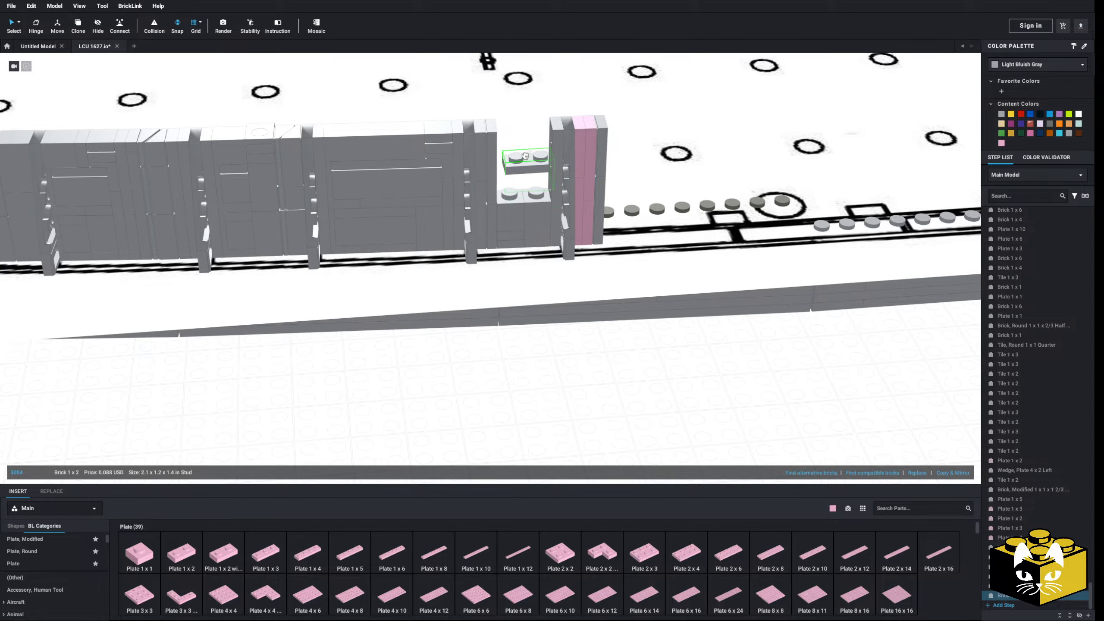
{"action": "right_click_drag", "start_coordinate": [525, 156], "coordinate": [522, 185]}
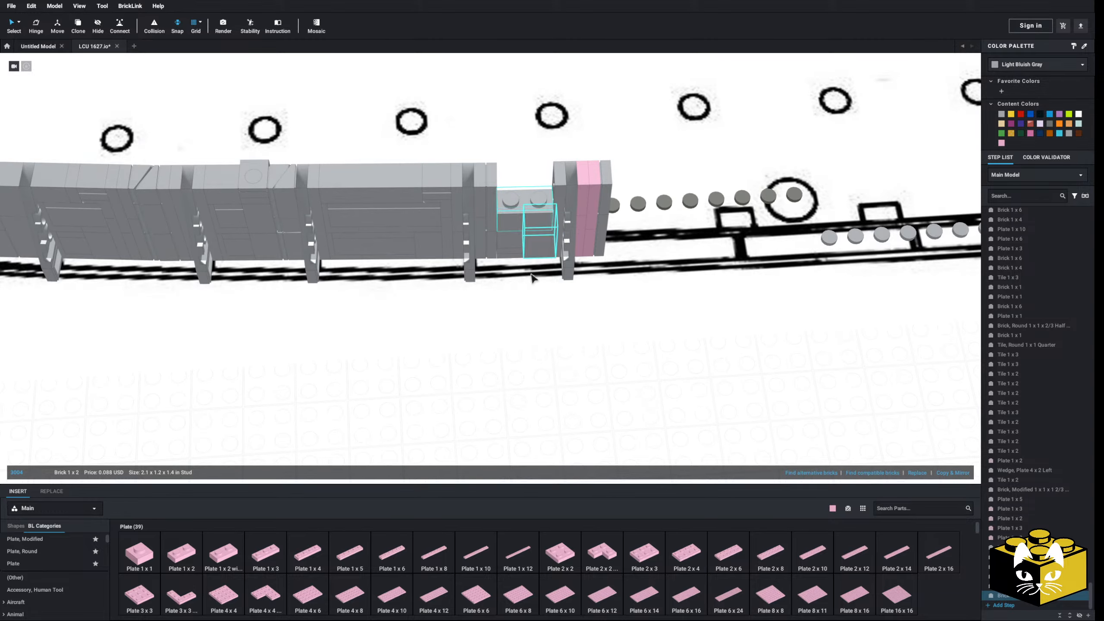
{"action": "left_click", "coordinate": [535, 305]}
- Copy a Plate 1 x 2 from the wall onto the new Brick 1 x 2 in the gap
{"action": "right_click_drag", "start_coordinate": [543, 407], "coordinate": [547, 378]}
{"action": "middle_click_drag", "start_coordinate": [547, 377], "coordinate": [506, 428]}
{"action": "scroll", "coordinate": [461, 321], "scroll_direction": "up", "scroll_amount": 4}
{"action": "right_click_drag", "start_coordinate": [460, 413], "coordinate": [442, 367]}
{"action": "scroll", "coordinate": [443, 367], "scroll_direction": "down", "scroll_amount": 2}
{"action": "middle_click_drag", "start_coordinate": [442, 367], "coordinate": [545, 329]}
{"action": "middle_click_drag", "start_coordinate": [352, 321], "coordinate": [402, 301]}
{"action": "right_click", "coordinate": [298, 275]}
{"action": "middle_click_drag", "start_coordinate": [617, 342], "coordinate": [426, 299]}
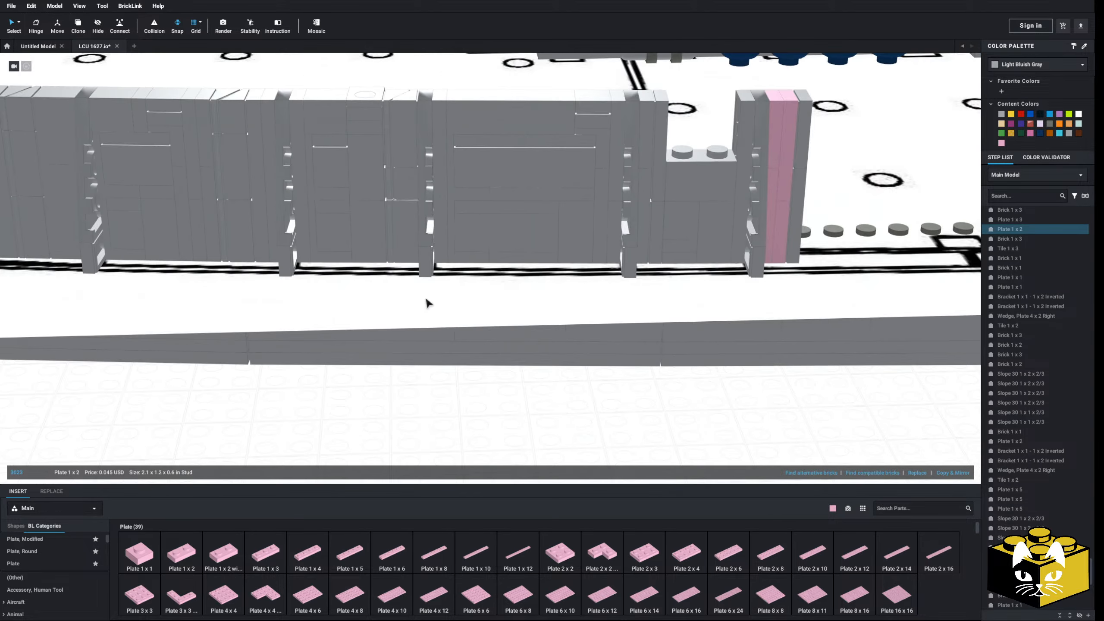
{"action": "right_click", "coordinate": [572, 415]}
{"action": "left_click", "coordinate": [600, 438]}
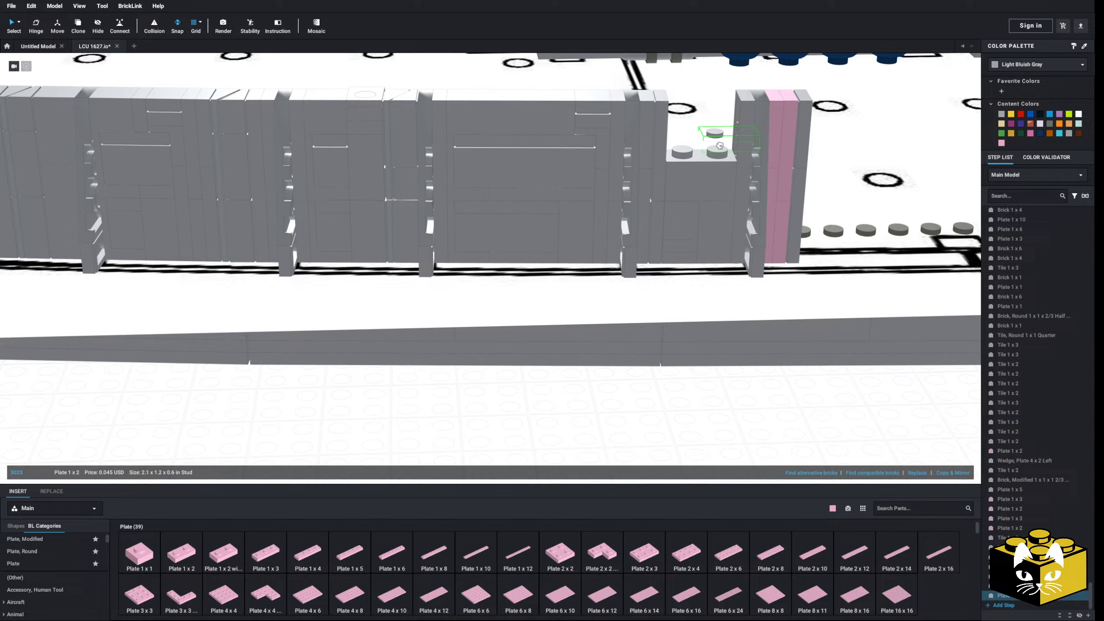
{"action": "left_click", "coordinate": [696, 153]}
- Copy a Tile 1 x 2 from the wall onto the new Plate 1 x 2 in the gap
{"action": "middle_click_drag", "start_coordinate": [570, 433], "coordinate": [526, 437]}
{"action": "scroll", "coordinate": [484, 397], "scroll_direction": "down", "scroll_amount": 3}
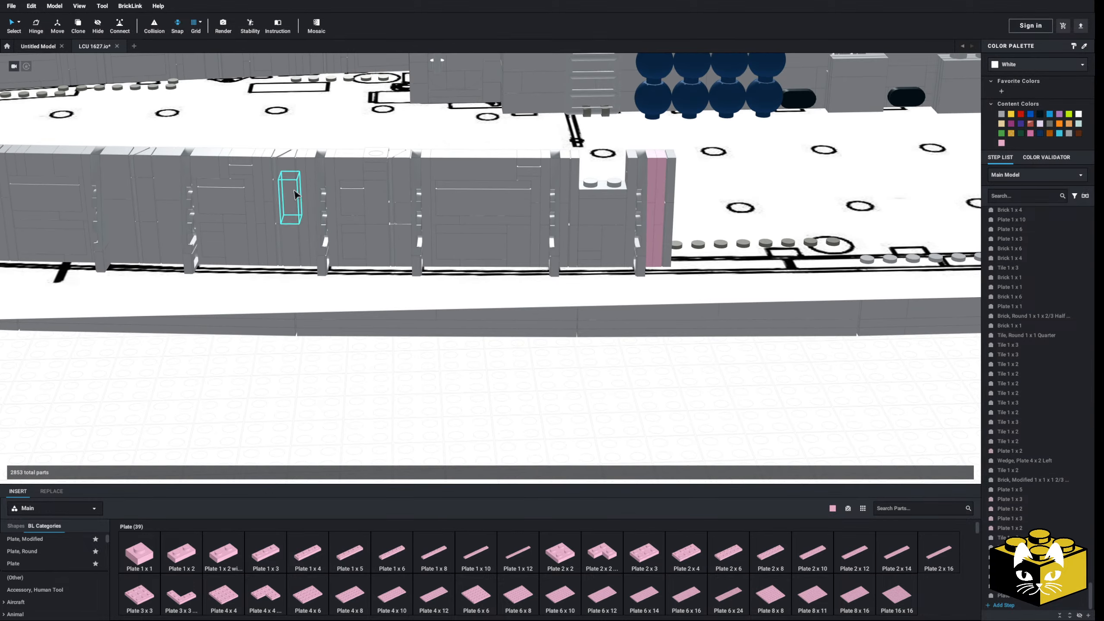
{"action": "right_click", "coordinate": [233, 183]}
{"action": "left_click", "coordinate": [249, 200]}
{"action": "right_click", "coordinate": [520, 374]}
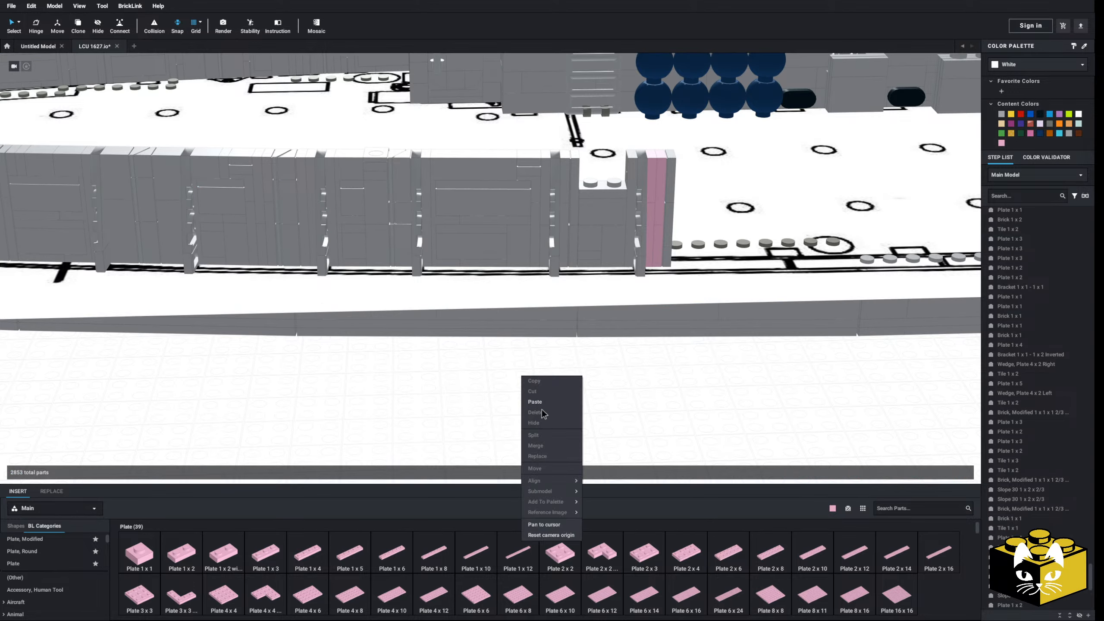
{"action": "left_click", "coordinate": [543, 402]}
{"action": "right_click_drag", "start_coordinate": [610, 188], "coordinate": [612, 215]}
{"action": "right_click", "coordinate": [601, 363]}
{"action": "left_click", "coordinate": [622, 386]}
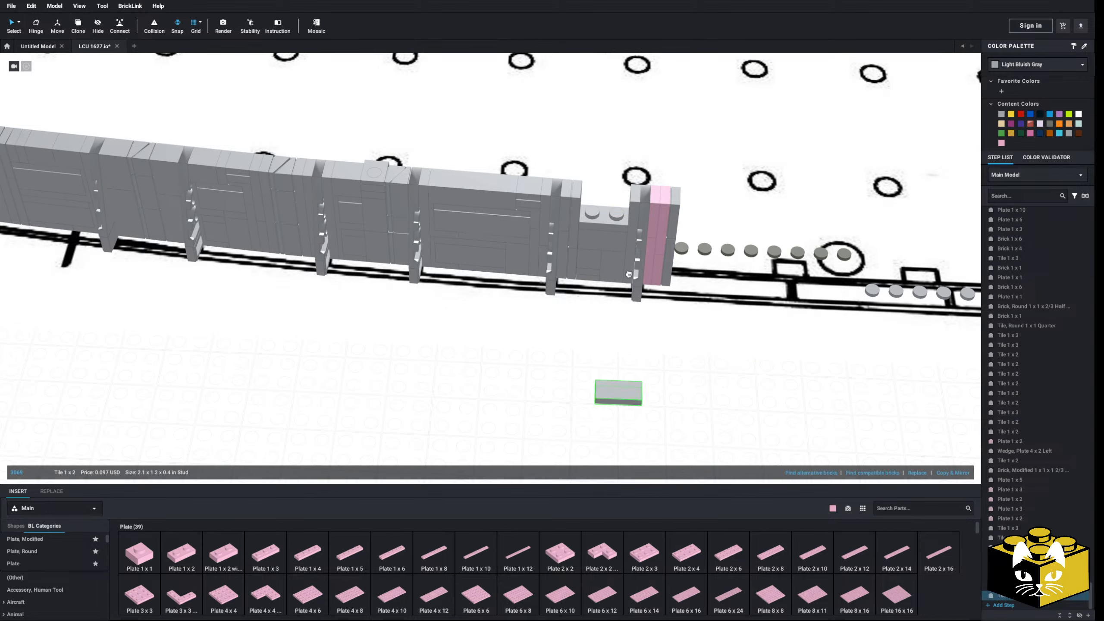
{"action": "left_click", "coordinate": [606, 215]}
- Copy the sideways group of a Brick 1 x 1 and two Plates 1 x 1 into the remaining gap above the new tile
{"action": "middle_click_drag", "start_coordinate": [578, 341], "coordinate": [559, 352]}
{"action": "right_click_drag", "start_coordinate": [559, 351], "coordinate": [580, 341]}
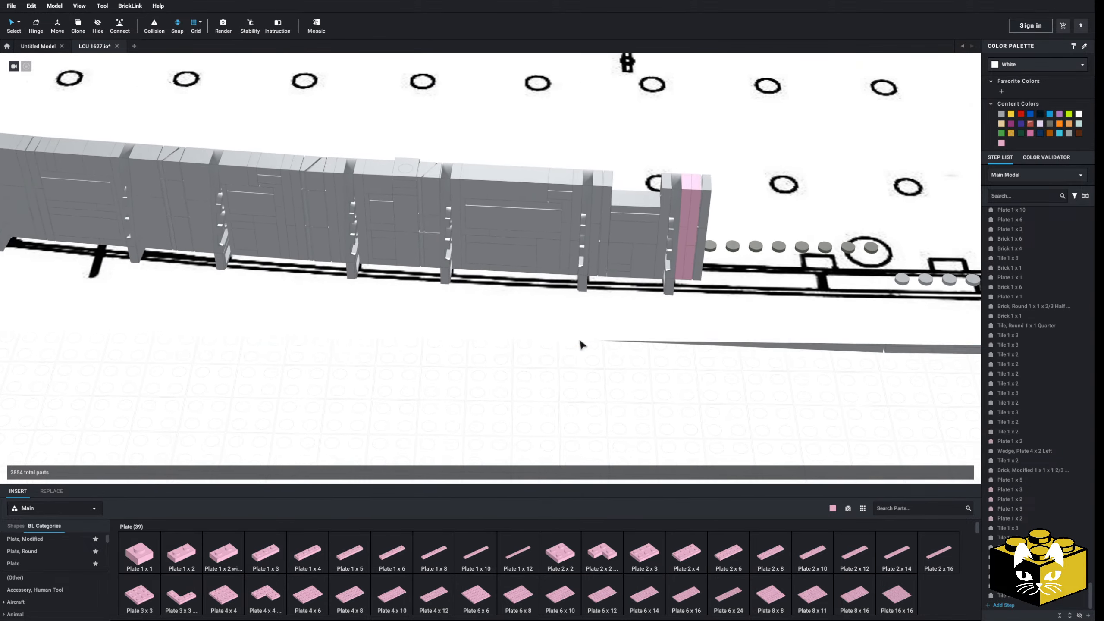
{"action": "middle_click_drag", "start_coordinate": [580, 341], "coordinate": [653, 345]}
{"action": "left_click", "coordinate": [129, 165]}
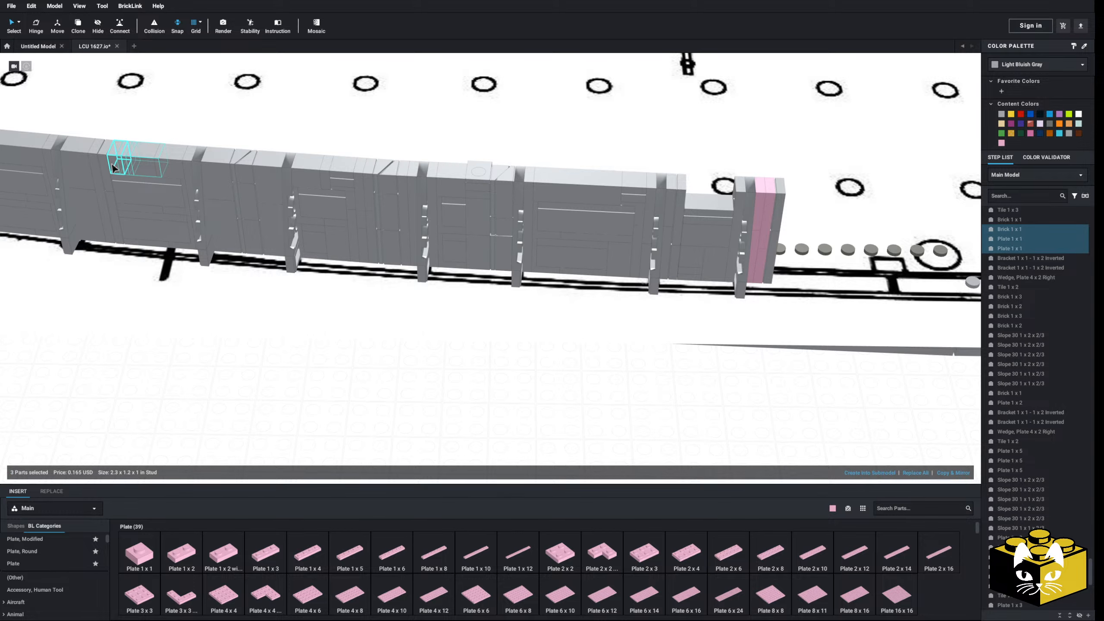
{"action": "key", "text": "ctrl+c"}
{"action": "right_click", "coordinate": [507, 393]}
{"action": "left_click", "coordinate": [528, 418]}
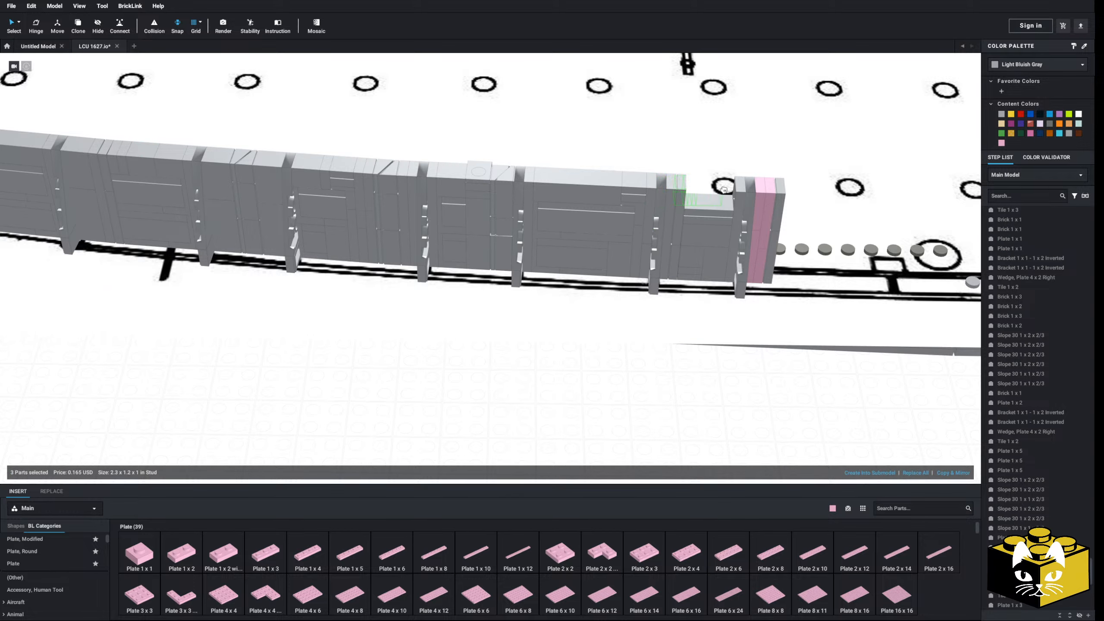
{"action": "left_click", "coordinate": [665, 359]}
- Recolor the four upright pink plates at the wall's end to Light Bluish Gray
{"action": "middle_click_drag", "start_coordinate": [726, 402], "coordinate": [473, 392]}
{"action": "scroll", "coordinate": [474, 396], "scroll_direction": "down", "scroll_amount": 3}
{"action": "scroll", "coordinate": [476, 399], "scroll_direction": "up", "scroll_amount": 5}
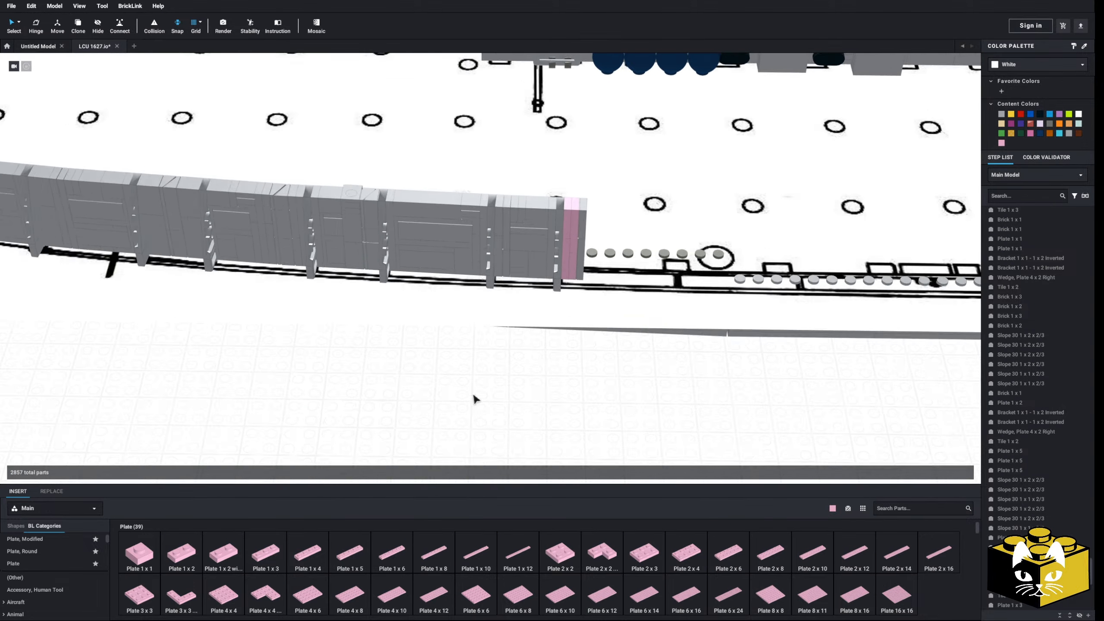
{"action": "left_click", "coordinate": [624, 214]}
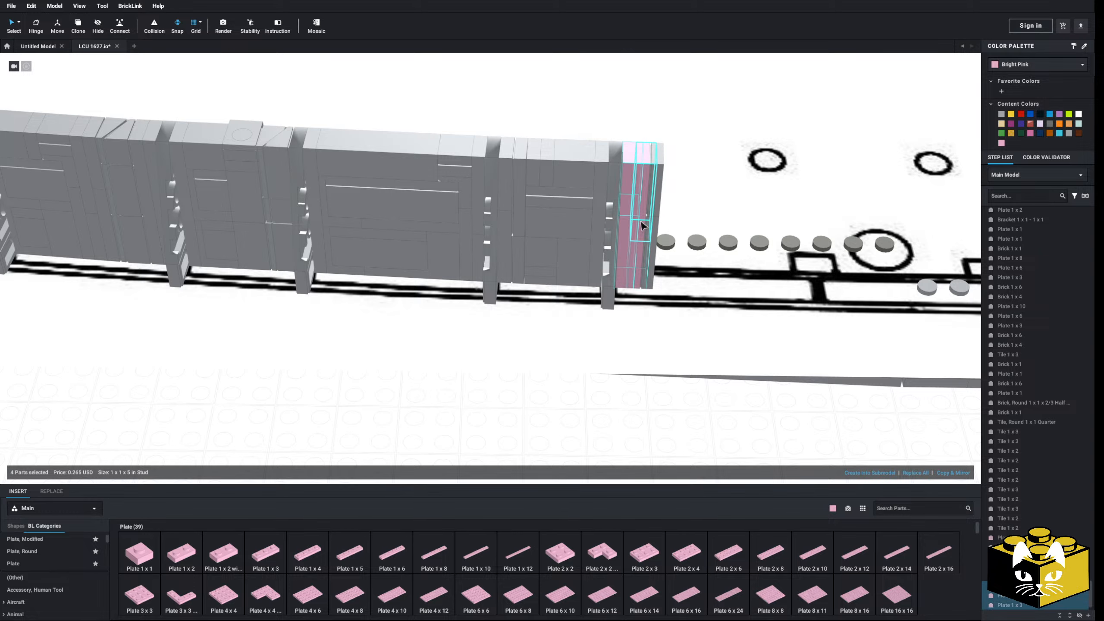
{"action": "left_click", "coordinate": [1001, 115]}
{"action": "left_click", "coordinate": [704, 404]}
{"action": "scroll", "coordinate": [705, 404], "scroll_direction": "down", "scroll_amount": 5}
{"action": "middle_click_drag", "start_coordinate": [704, 405], "coordinate": [608, 406]}
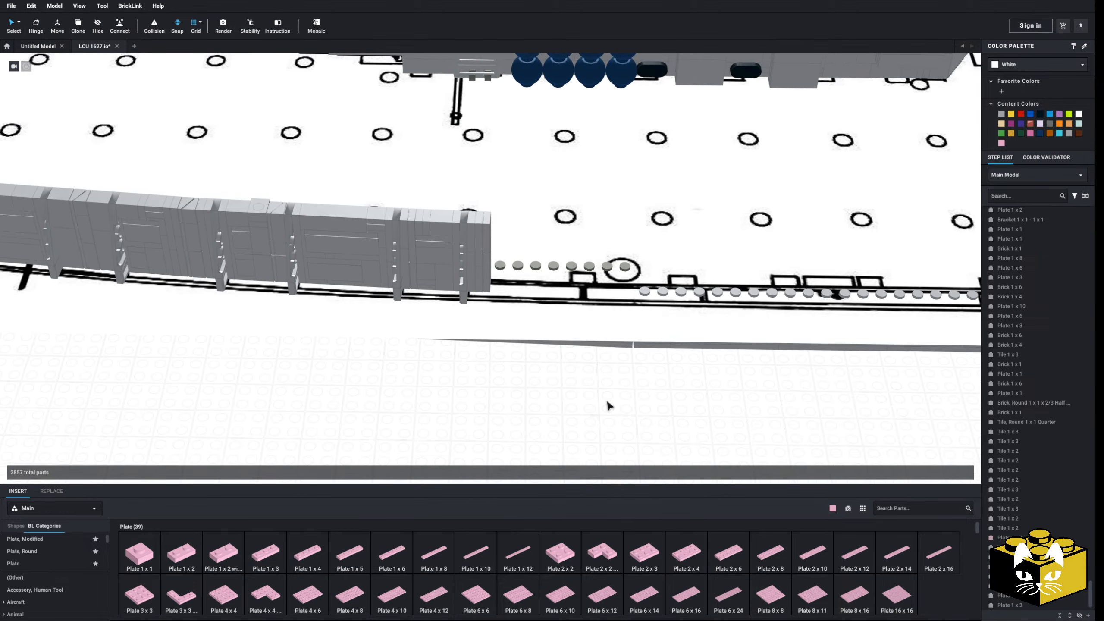
- Insert a Bright Pink Plate 1 x 5 along the blueprint's wall line, directly against the end of the wall
{"action": "scroll", "coordinate": [542, 406], "scroll_direction": "up", "scroll_amount": 5}
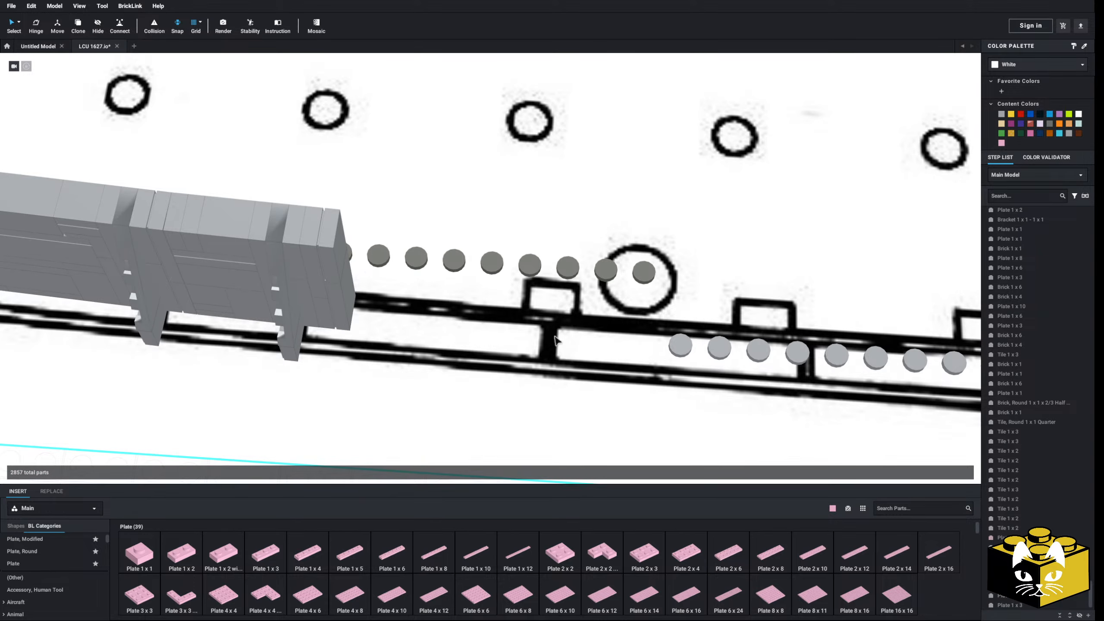
{"action": "right_click_drag", "start_coordinate": [555, 335], "coordinate": [560, 332]}
{"action": "left_click_drag", "start_coordinate": [306, 563], "coordinate": [454, 334]}
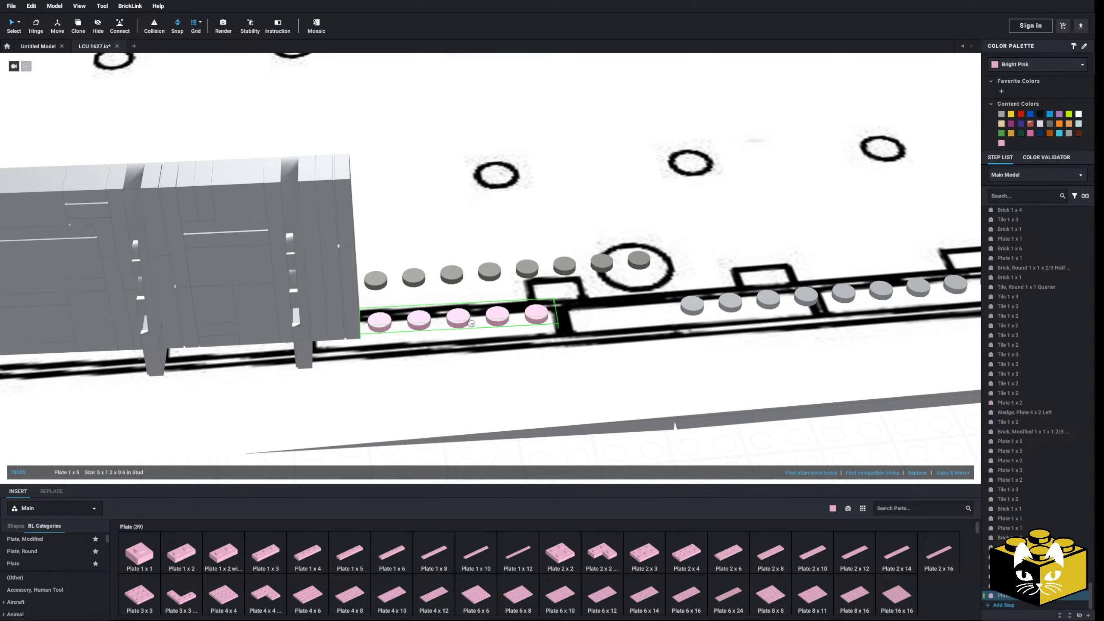
{"action": "left_click", "coordinate": [460, 325]}
{"action": "scroll", "coordinate": [459, 315], "scroll_direction": "down", "scroll_amount": 4}
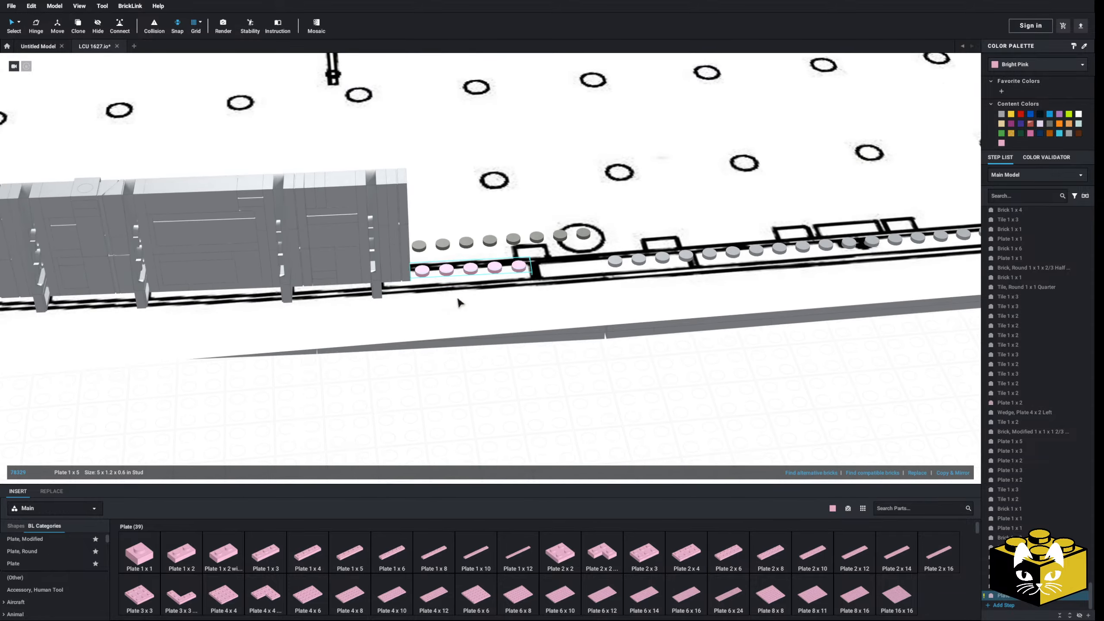
- Copy the Brick, Modified 1 x 1 x 1 2/3 with Studs on Side onto the outer stud of the new pink plate
{"action": "middle_click_drag", "start_coordinate": [459, 303], "coordinate": [439, 256]}
{"action": "left_click", "coordinate": [486, 386]}
{"action": "right_click_drag", "start_coordinate": [485, 386], "coordinate": [471, 367]}
{"action": "right_click", "coordinate": [400, 304]}
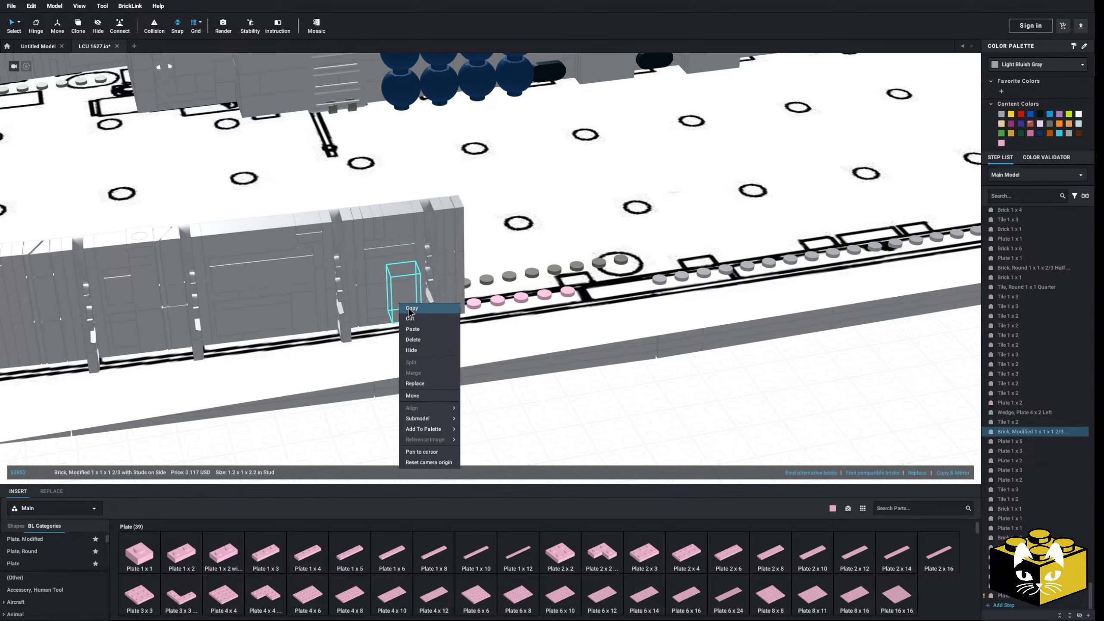
{"action": "left_click", "coordinate": [409, 319]}
{"action": "right_click", "coordinate": [641, 410]}
{"action": "left_click", "coordinate": [656, 435]}
{"action": "left_click", "coordinate": [566, 264]}
{"action": "right_click_drag", "start_coordinate": [567, 264], "coordinate": [564, 268]}
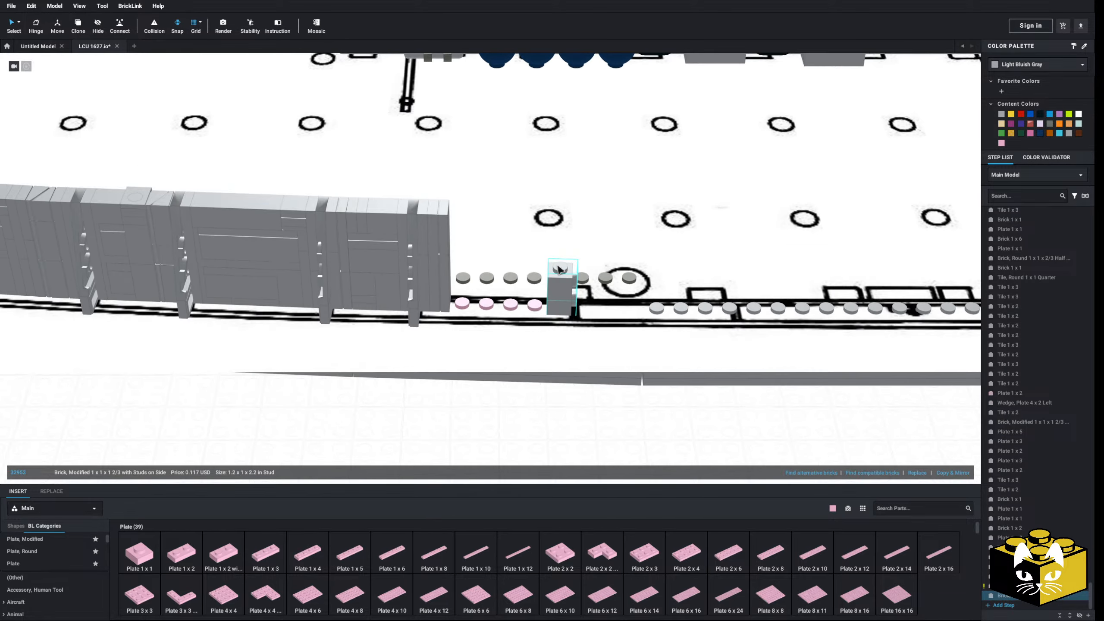
{"action": "left_click", "coordinate": [598, 431]}
- Copy the two-part rib from the wall and attach it to the side studs of the new modified brick
{"action": "middle_click_drag", "start_coordinate": [597, 431], "coordinate": [582, 417]}
{"action": "scroll", "coordinate": [569, 409], "scroll_direction": "up", "scroll_amount": 4}
{"action": "scroll", "coordinate": [525, 414], "scroll_direction": "down", "scroll_amount": 2}
{"action": "middle_click_drag", "start_coordinate": [473, 395], "coordinate": [539, 404]}
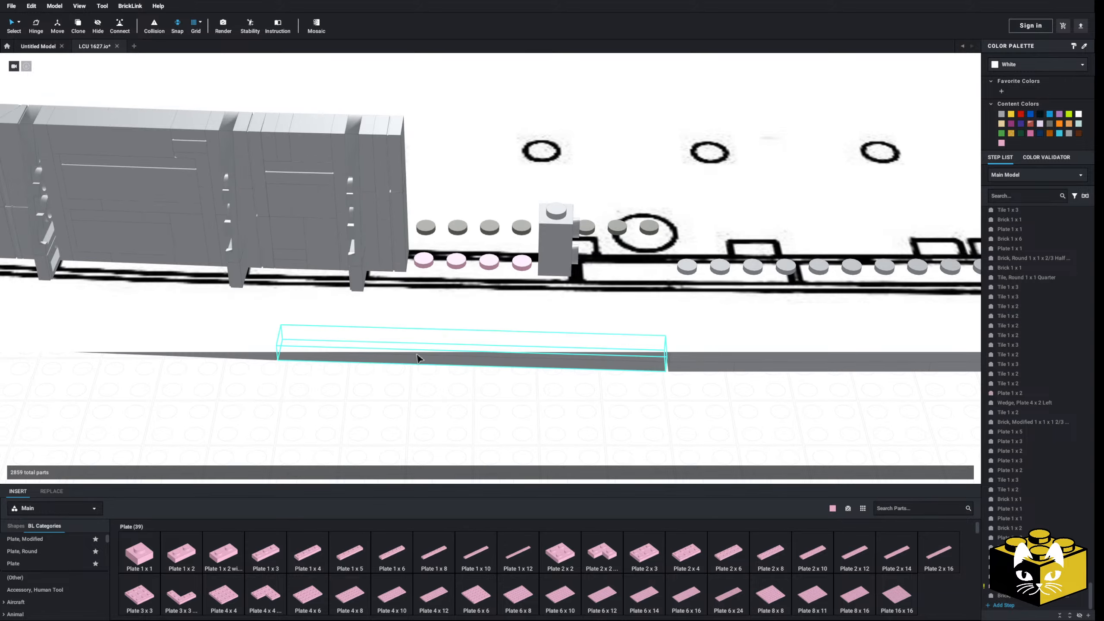
{"action": "left_click", "coordinate": [360, 275], "text": "ctrl"}
{"action": "right_click", "coordinate": [361, 274]}
{"action": "left_click", "coordinate": [371, 288]}
{"action": "right_click_drag", "start_coordinate": [380, 283], "coordinate": [289, 343]}
{"action": "left_click", "coordinate": [290, 343]}
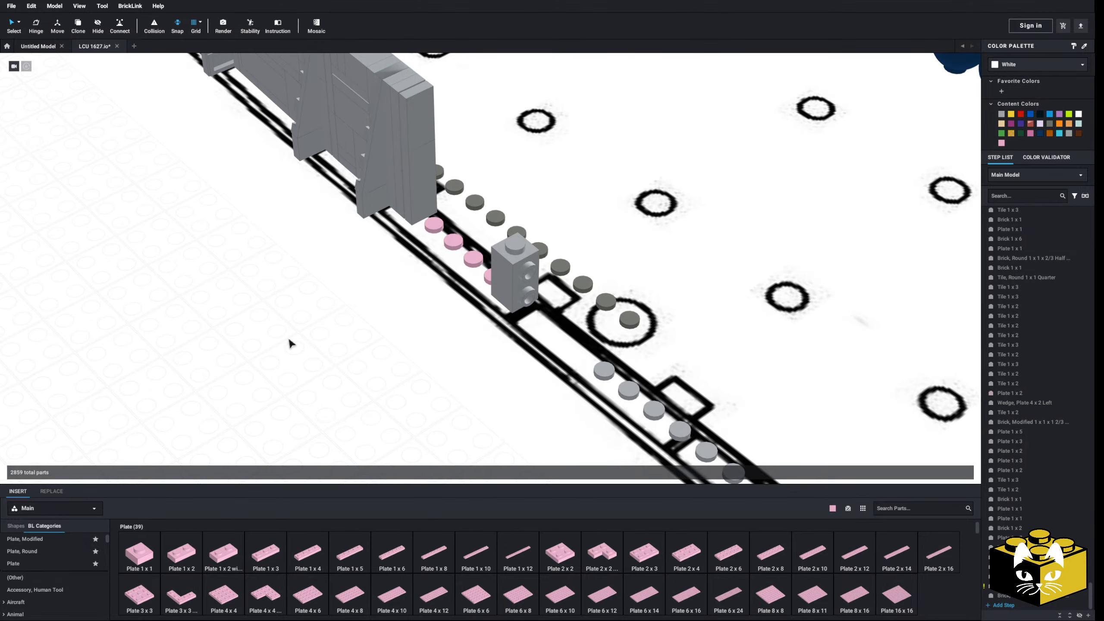
{"action": "right_click", "coordinate": [289, 343]}
{"action": "left_click", "coordinate": [316, 368]}
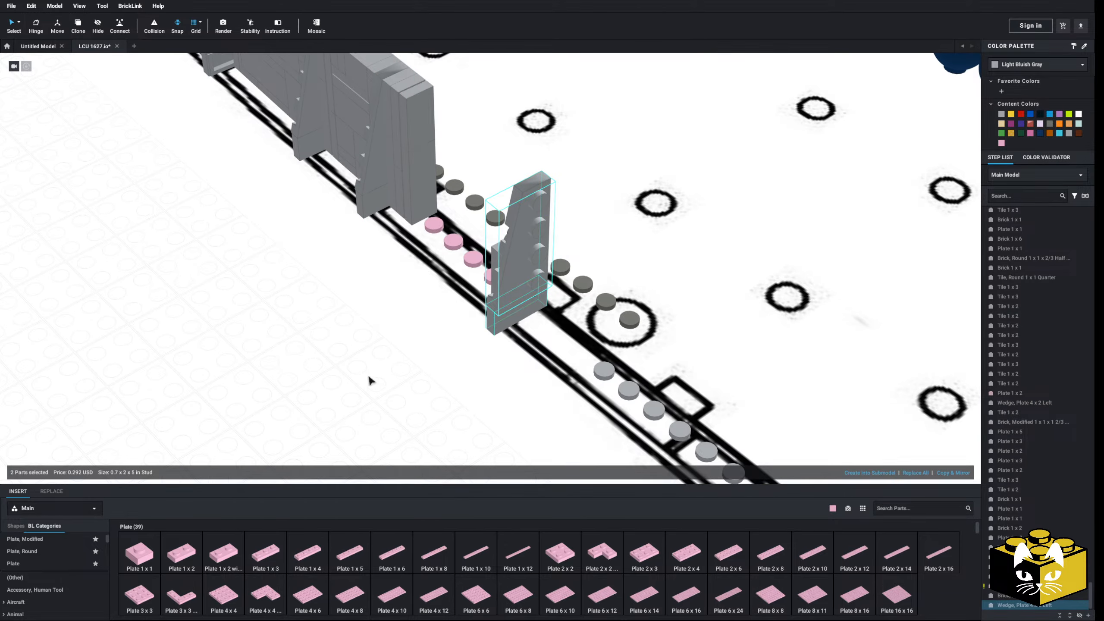
{"action": "right_click_drag", "start_coordinate": [368, 377], "coordinate": [388, 372]}
{"action": "left_click", "coordinate": [439, 412]}
- Copy a Brick 1 x 4 from the wall onto the four free studs of the pink Plate 1 x 5
{"action": "right_click_drag", "start_coordinate": [440, 410], "coordinate": [446, 426]}
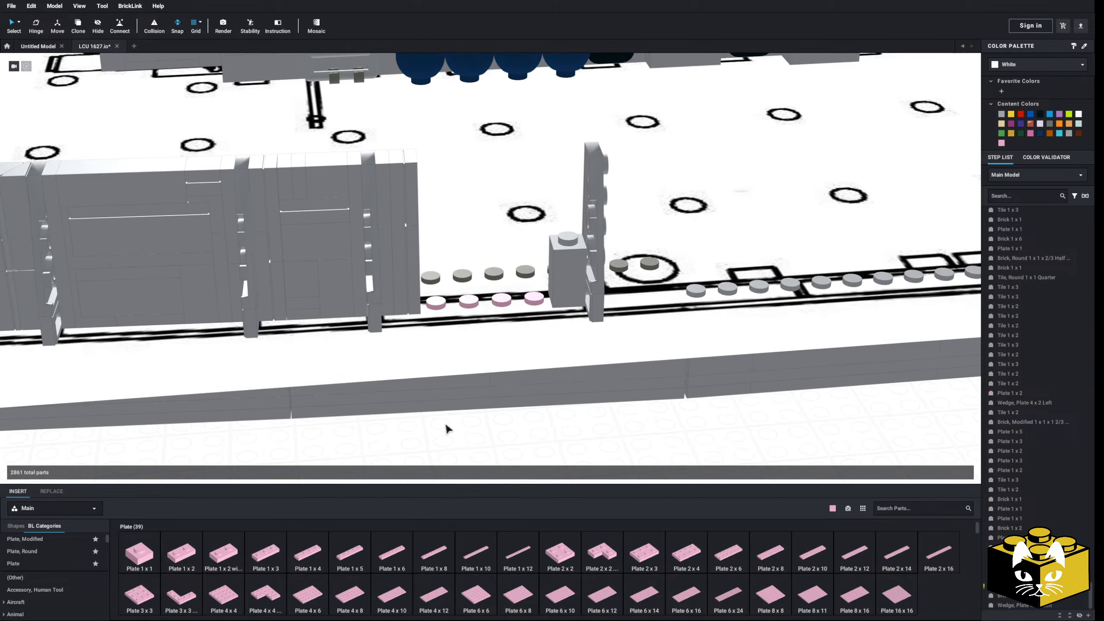
{"action": "right_click_drag", "start_coordinate": [273, 346], "coordinate": [246, 280]}
{"action": "right_click", "coordinate": [281, 242]}
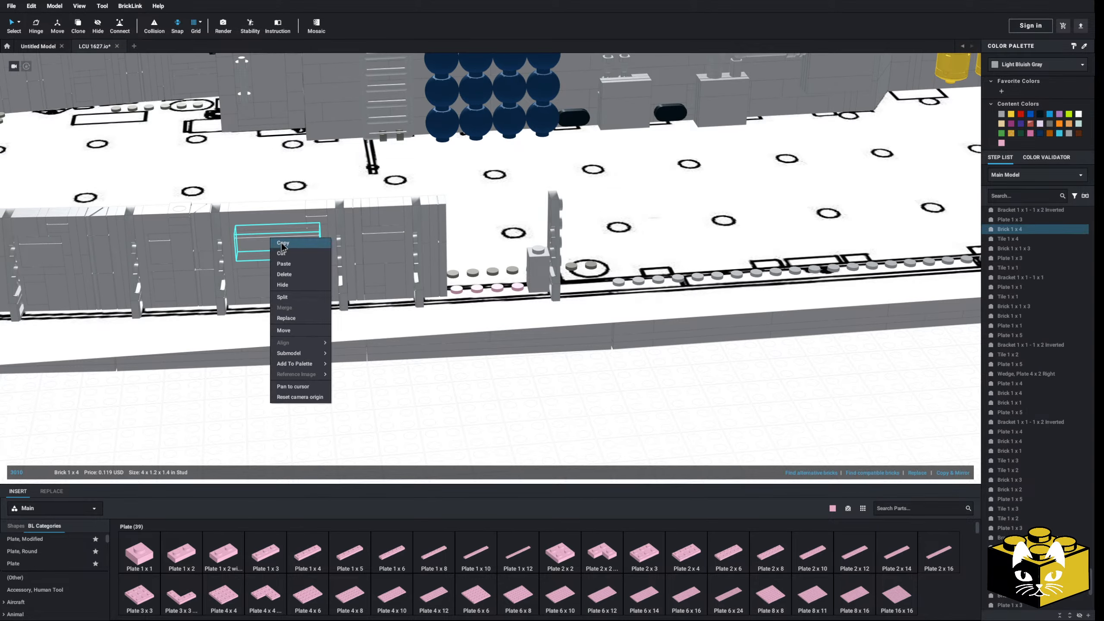
{"action": "left_click", "coordinate": [281, 242]}
{"action": "right_click", "coordinate": [506, 399]}
{"action": "left_click", "coordinate": [517, 425]}
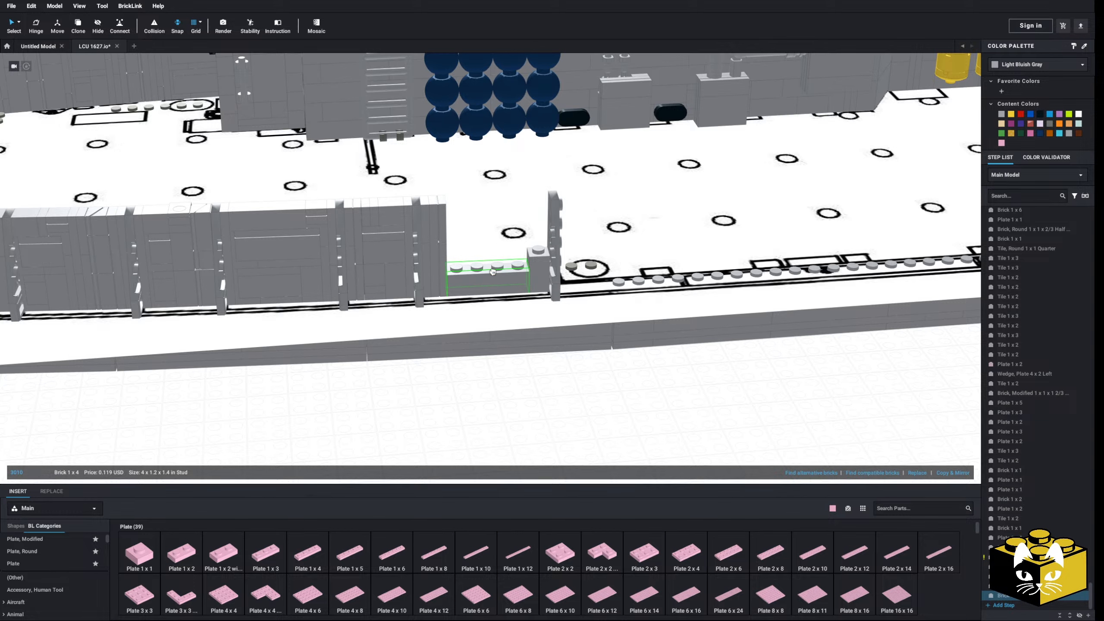
{"action": "scroll", "coordinate": [562, 419], "scroll_direction": "up", "scroll_amount": 5}
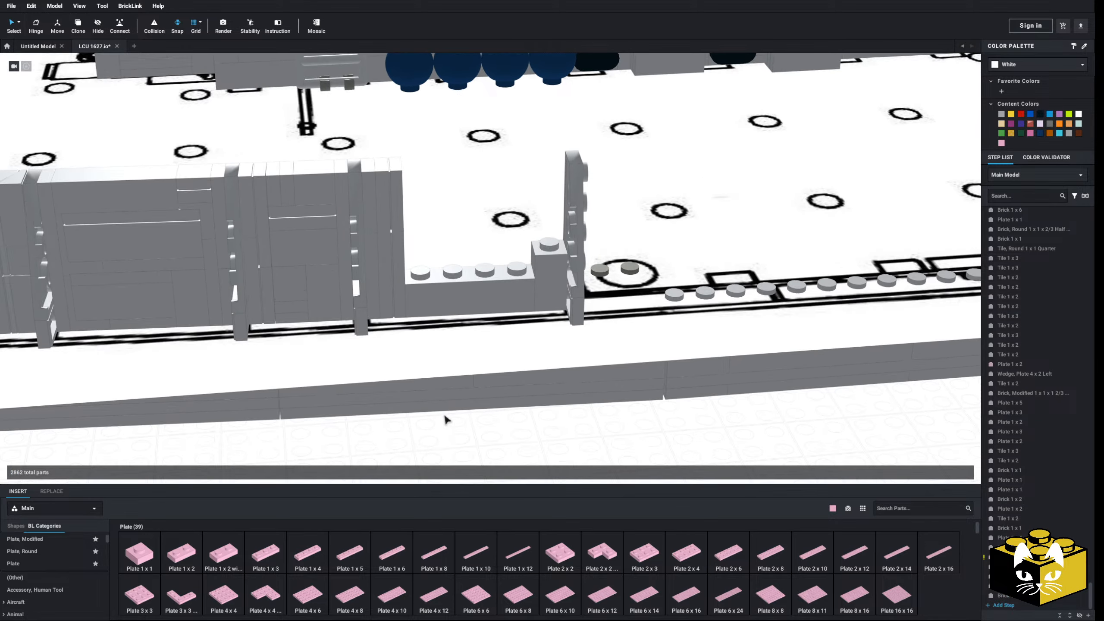
{"action": "scroll", "coordinate": [446, 419], "scroll_direction": "up", "scroll_amount": 2}
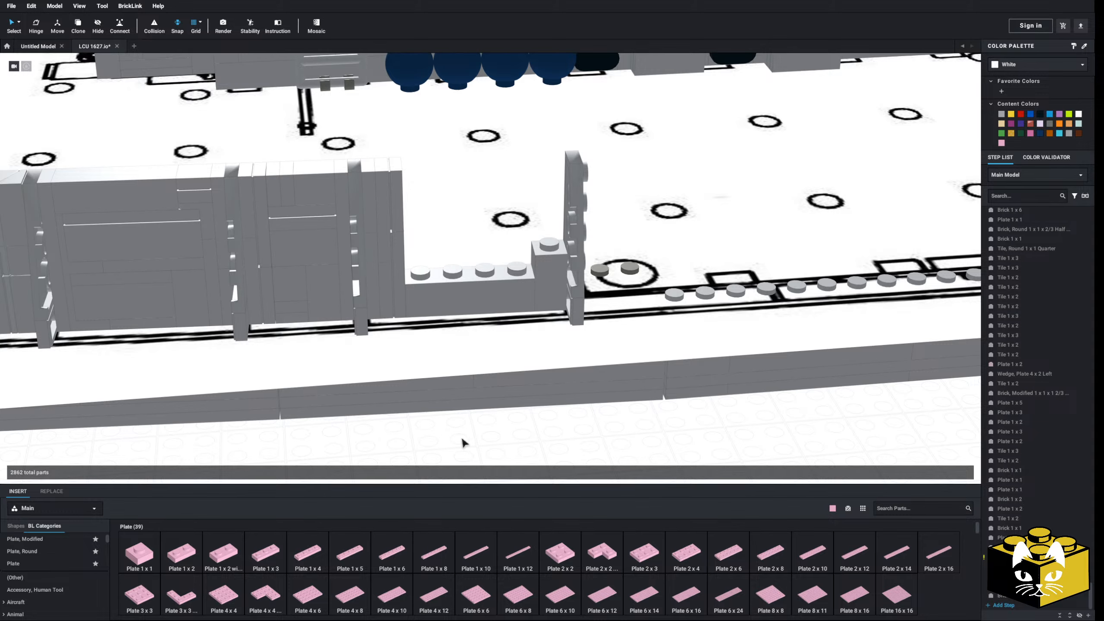
{"action": "mouse_move", "coordinate": [462, 438]}
{"action": "right_mouse_down"}
{"action": "mouse_move", "coordinate": [447, 442]}
{"action": "mouse_move", "coordinate": [459, 441]}
{"action": "right_mouse_up"}
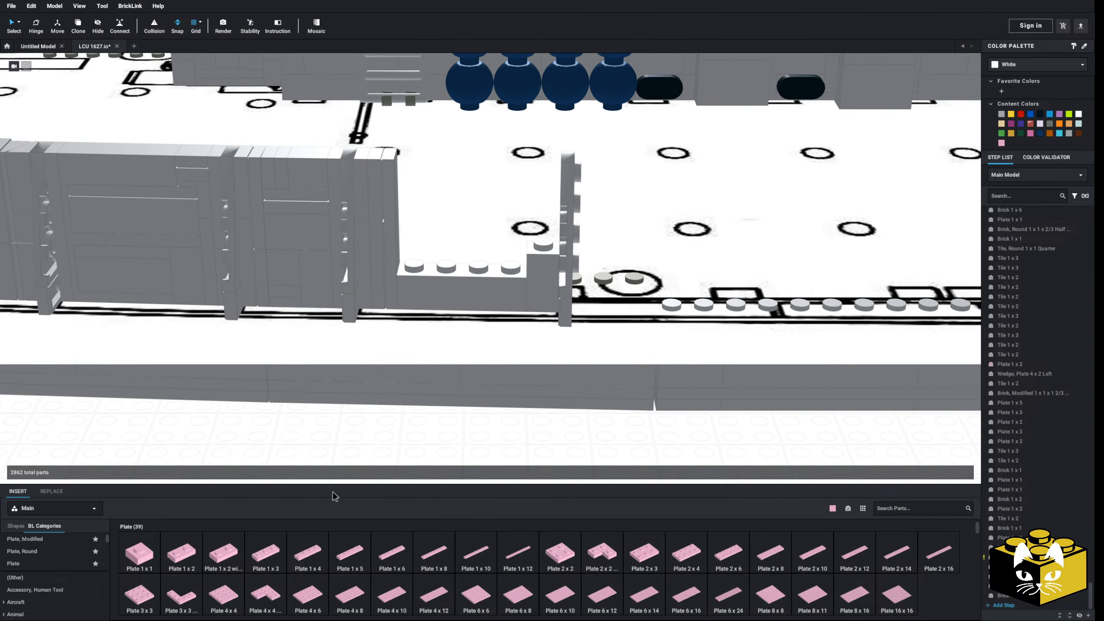
- Try a Bright Pink Plate 1 x 2 on the blueprint's wall line between the new rib and the row of studs
{"action": "left_click", "coordinate": [182, 553]}
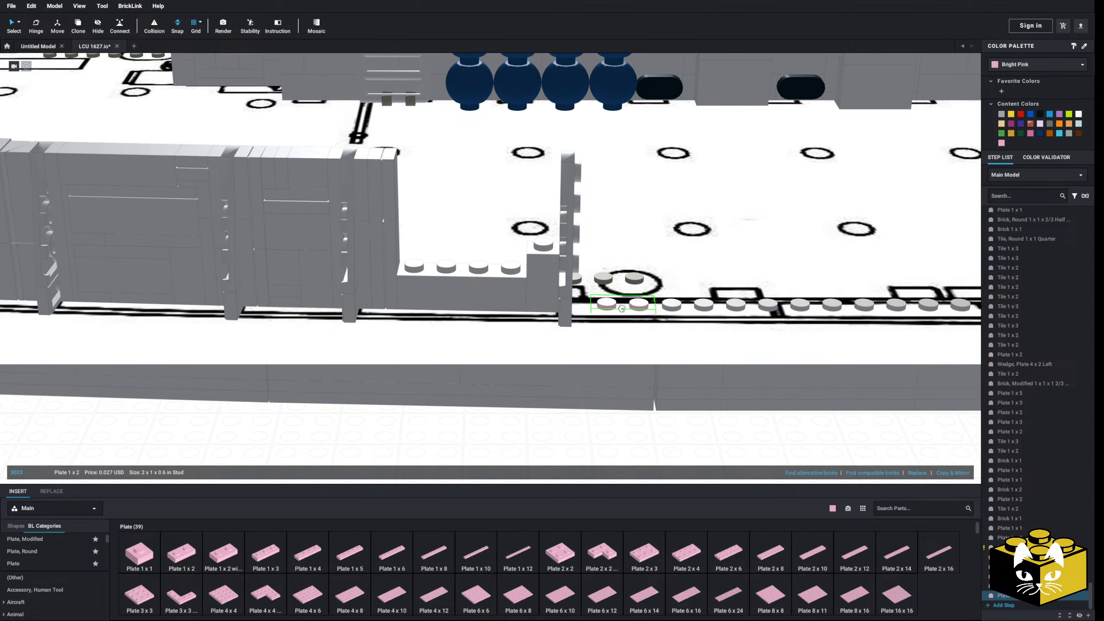
{"action": "left_click", "coordinate": [621, 308]}
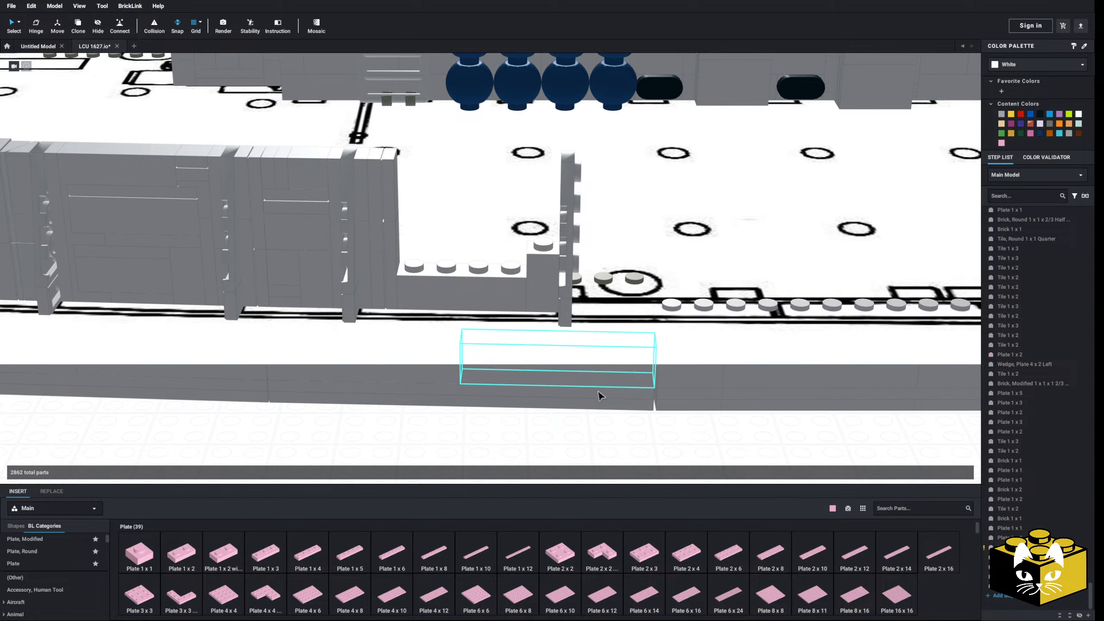
- Insert a Bright Pink Plate 1 x 1 on the blueprint's wall line, directly before the row of studs beyond the new rib
{"action": "middle_click_drag", "start_coordinate": [610, 403], "coordinate": [561, 395]}
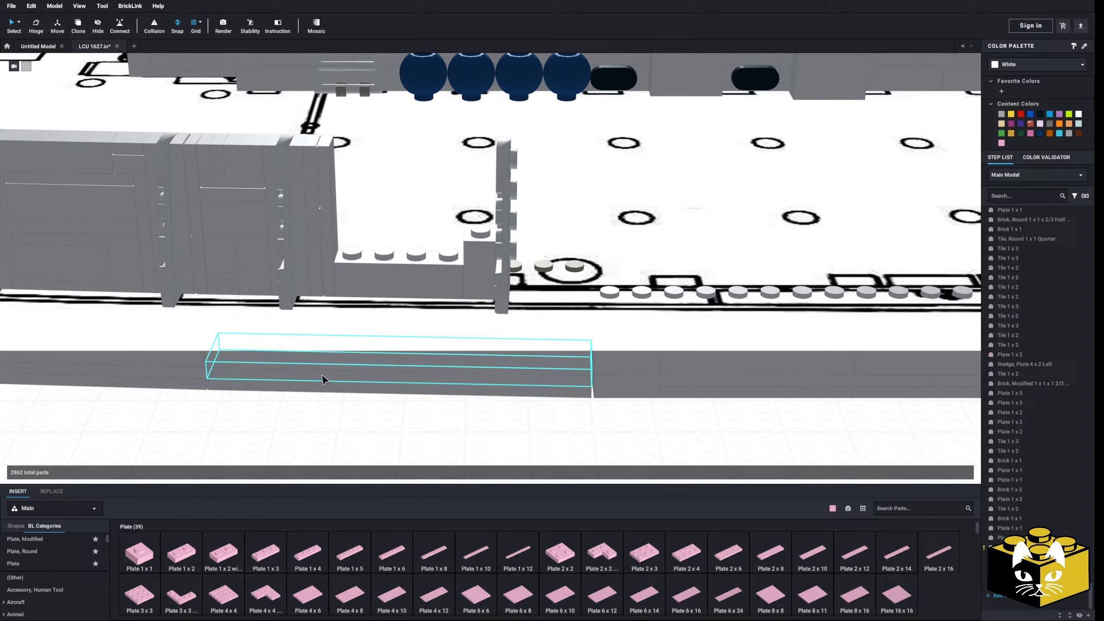
{"action": "scroll", "coordinate": [320, 372], "scroll_direction": "down", "scroll_amount": 3}
{"action": "scroll", "coordinate": [320, 372], "scroll_direction": "up", "scroll_amount": 4}
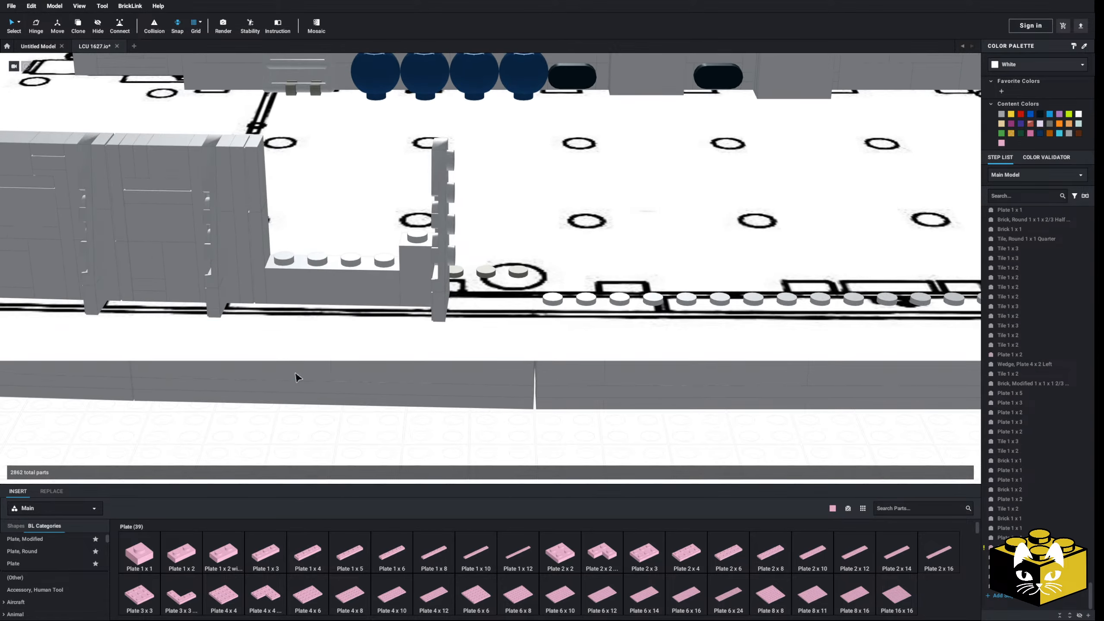
{"action": "scroll", "coordinate": [290, 414], "scroll_direction": "up", "scroll_amount": 1}
{"action": "scroll", "coordinate": [278, 416], "scroll_direction": "down", "scroll_amount": 2}
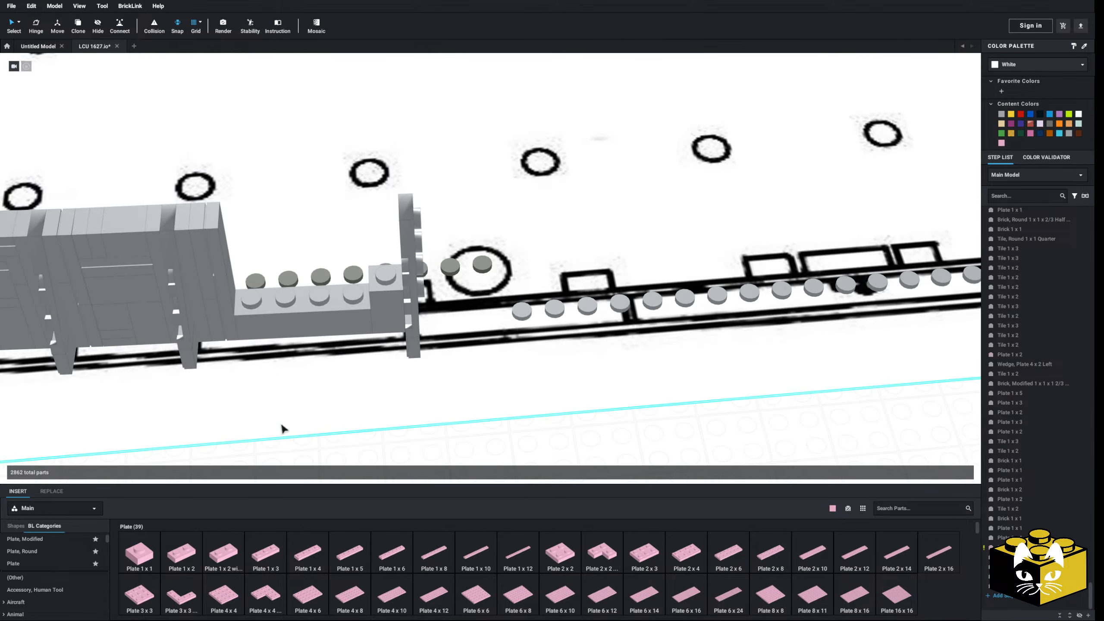
{"action": "scroll", "coordinate": [281, 421], "scroll_direction": "up", "scroll_amount": 5}
{"action": "scroll", "coordinate": [278, 401], "scroll_direction": "up", "scroll_amount": 5}
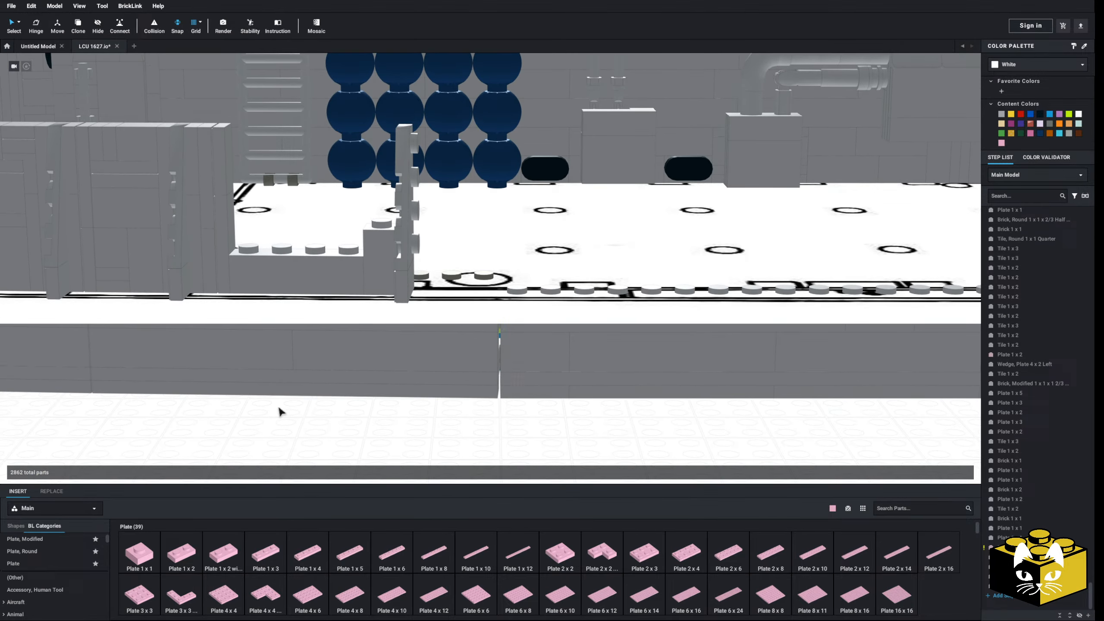
{"action": "right_click_drag", "start_coordinate": [279, 411], "coordinate": [297, 418]}
{"action": "scroll", "coordinate": [298, 415], "scroll_direction": "up", "scroll_amount": 2}
{"action": "scroll", "coordinate": [298, 416], "scroll_direction": "down", "scroll_amount": 3}
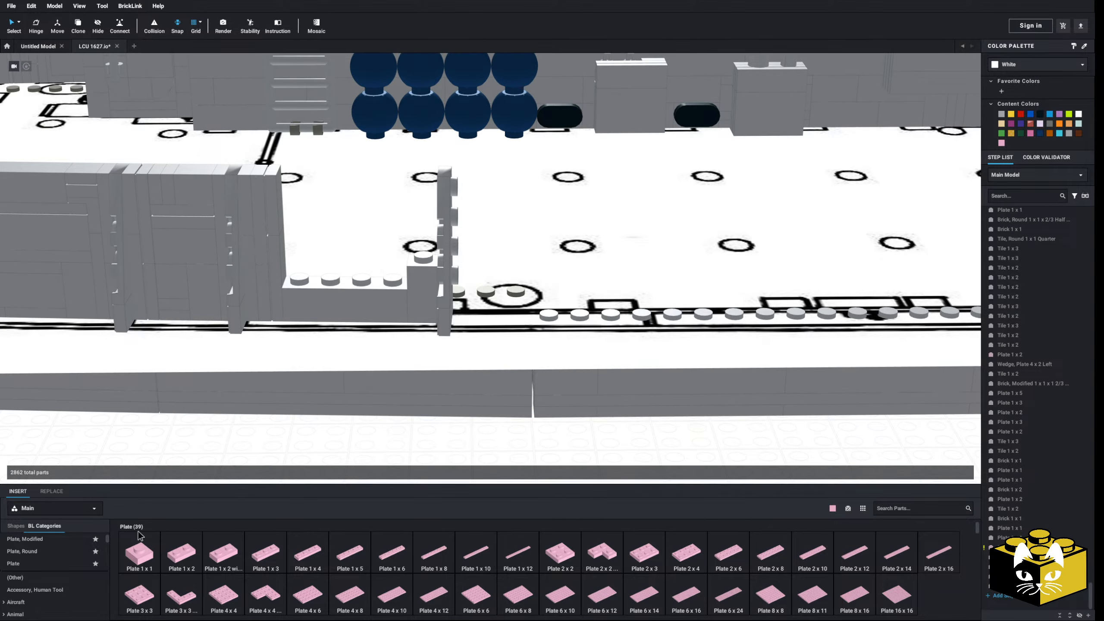
{"action": "left_click", "coordinate": [434, 453]}
- Copy the Brick 1 x 1 x 3 from the far end of the wall and stand it on the pink Plate 1 x 1
{"action": "scroll", "coordinate": [430, 450], "scroll_direction": "down", "scroll_amount": 3}
{"action": "middle_click_drag", "start_coordinate": [74, 271], "coordinate": [188, 261]}
{"action": "left_click", "coordinate": [158, 215]}
{"action": "right_click", "coordinate": [158, 214]}
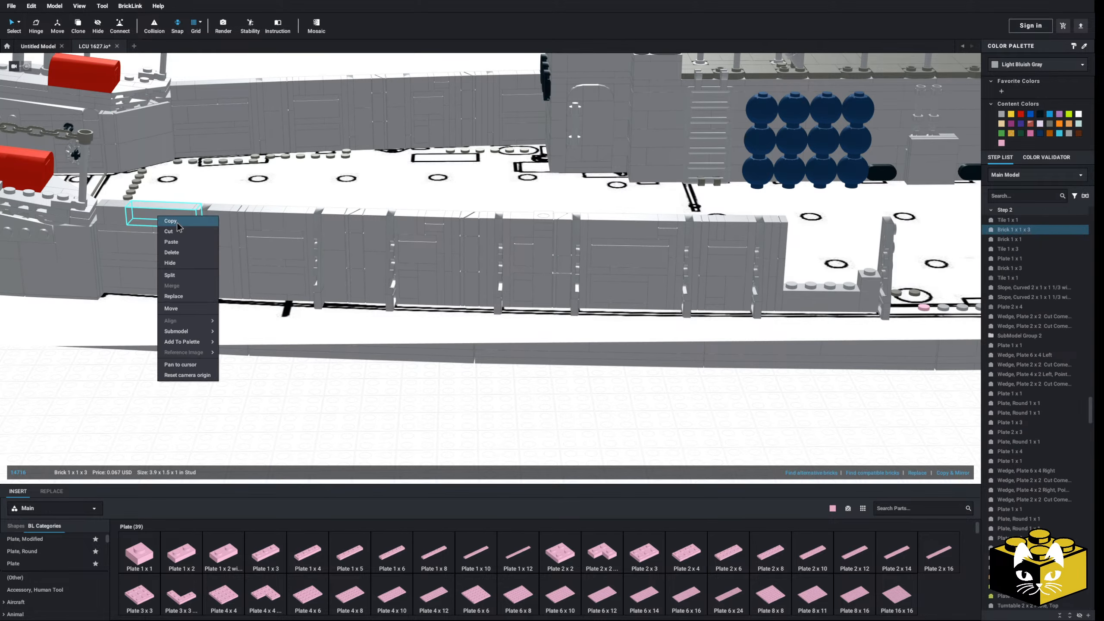
{"action": "left_click", "coordinate": [174, 221]}
{"action": "middle_click_drag", "start_coordinate": [686, 429], "coordinate": [523, 412]}
{"action": "left_click", "coordinate": [523, 412]}
{"action": "right_click", "coordinate": [537, 404]}
{"action": "left_click", "coordinate": [550, 430]}
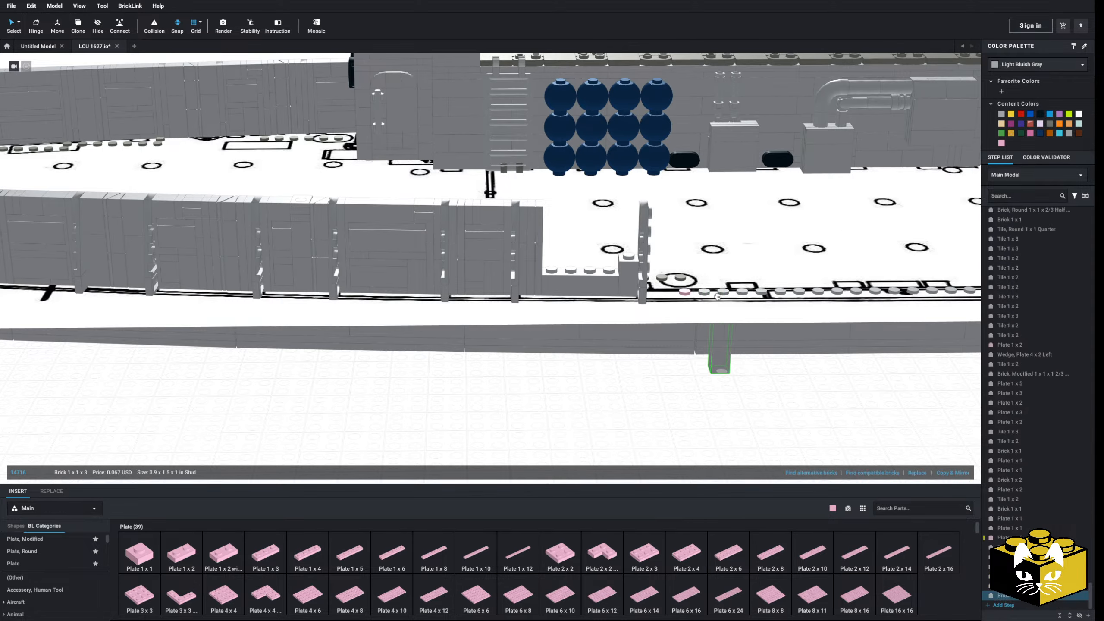
{"action": "scroll", "coordinate": [584, 415], "scroll_direction": "up", "scroll_amount": 8}
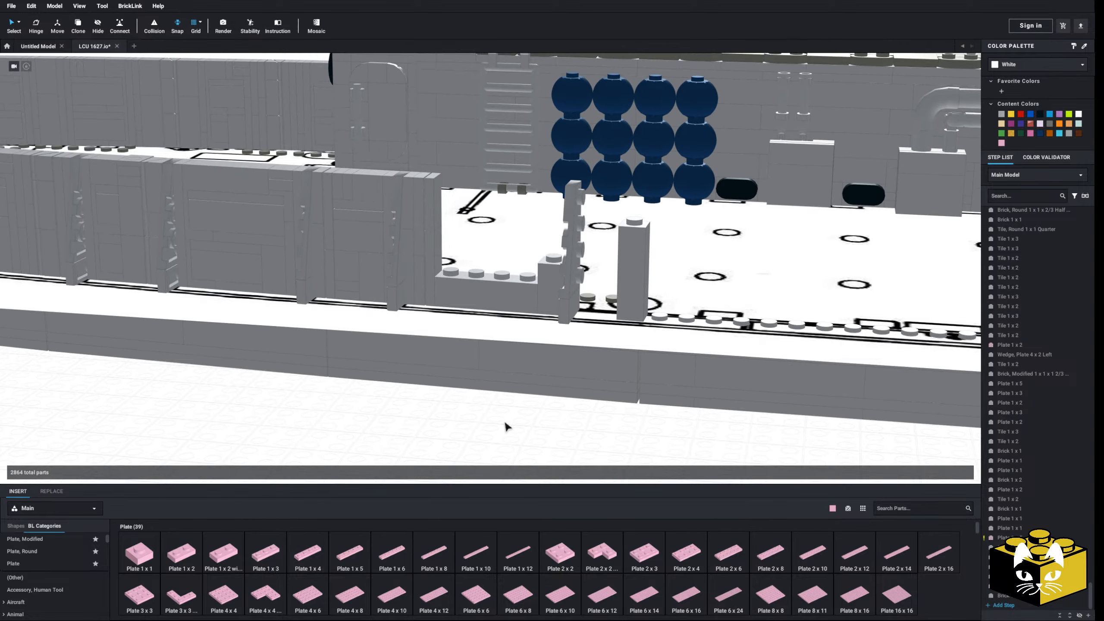
- Cover the new rib's side studs with two pink layers: Plate 1 x 3 below Plate 1 x 2, then Plate 1 x 3 above Plate 1 x 2
{"action": "scroll", "coordinate": [467, 437], "scroll_direction": "up", "scroll_amount": 3}
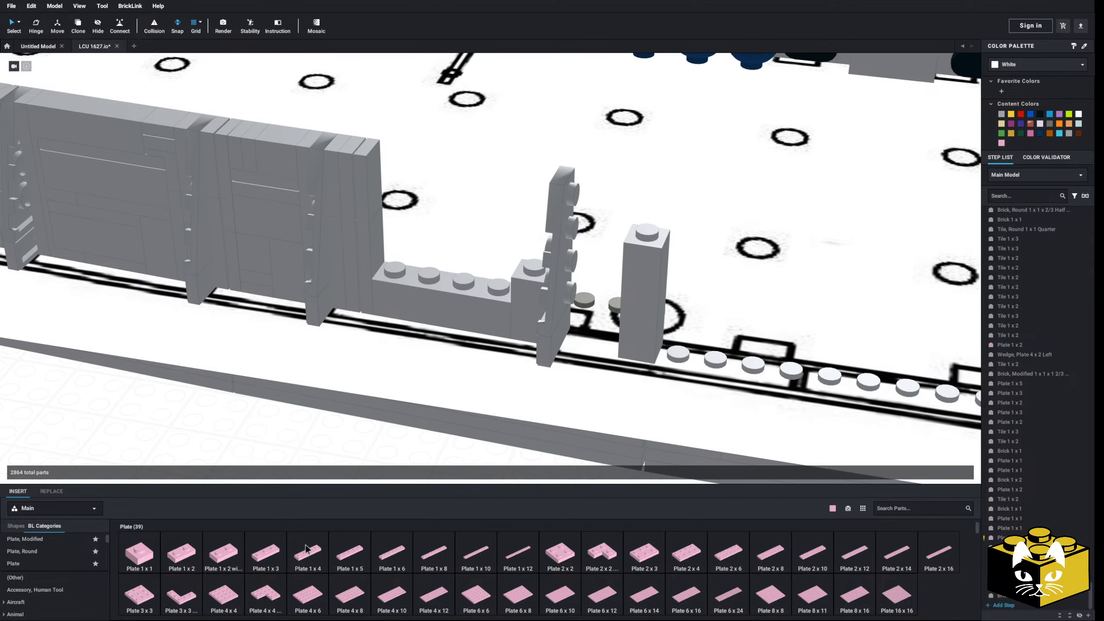
{"action": "left_click_drag", "start_coordinate": [328, 473], "coordinate": [576, 296]}
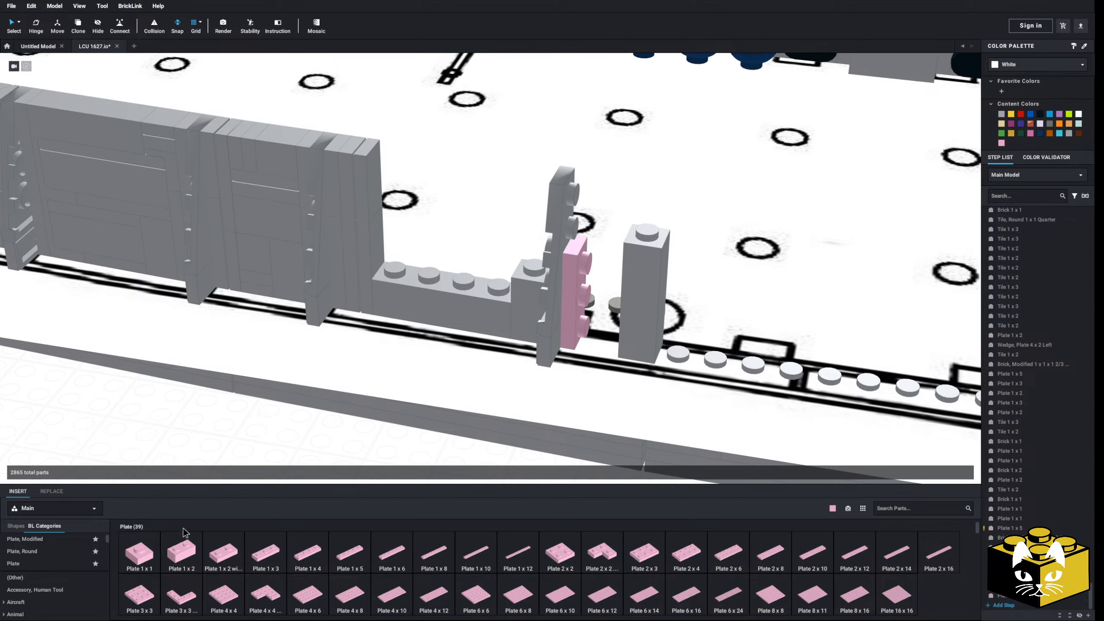
{"action": "left_click_drag", "start_coordinate": [183, 544], "coordinate": [574, 209]}
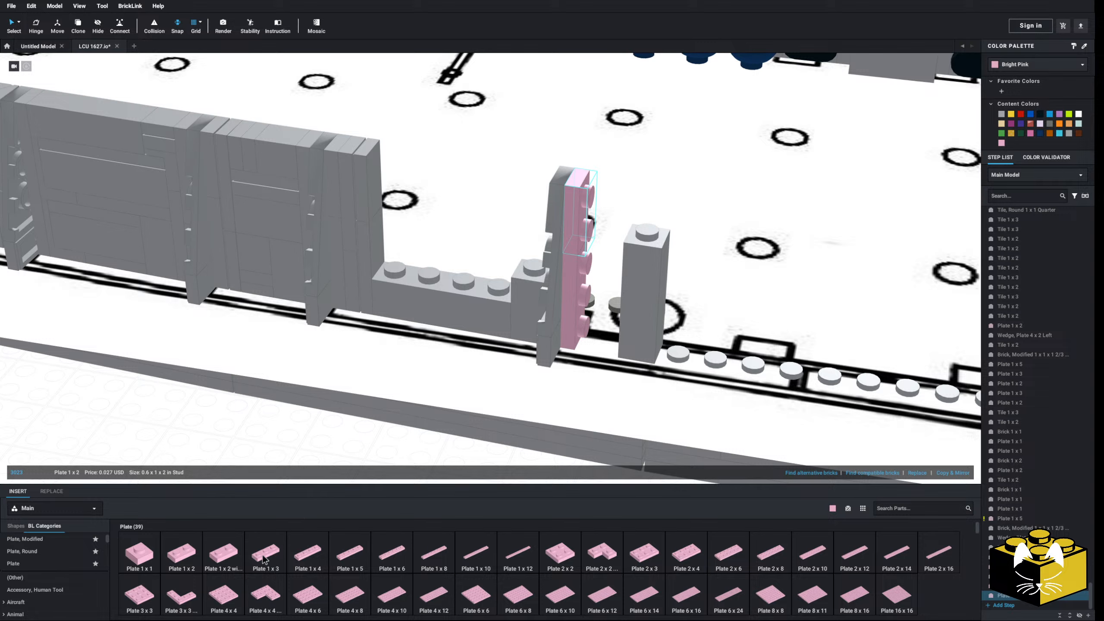
{"action": "left_click_drag", "start_coordinate": [264, 558], "coordinate": [576, 310]}
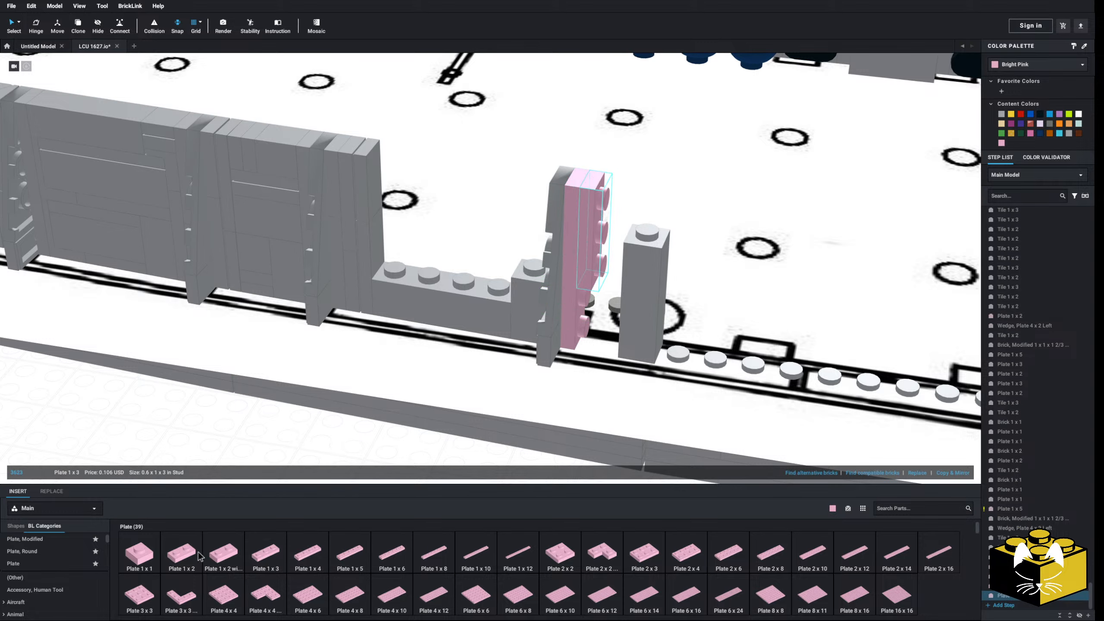
{"action": "left_click_drag", "start_coordinate": [199, 556], "coordinate": [592, 357]}
{"action": "scroll", "coordinate": [585, 323], "scroll_direction": "down", "scroll_amount": 2}
{"action": "left_click", "coordinate": [501, 447]}
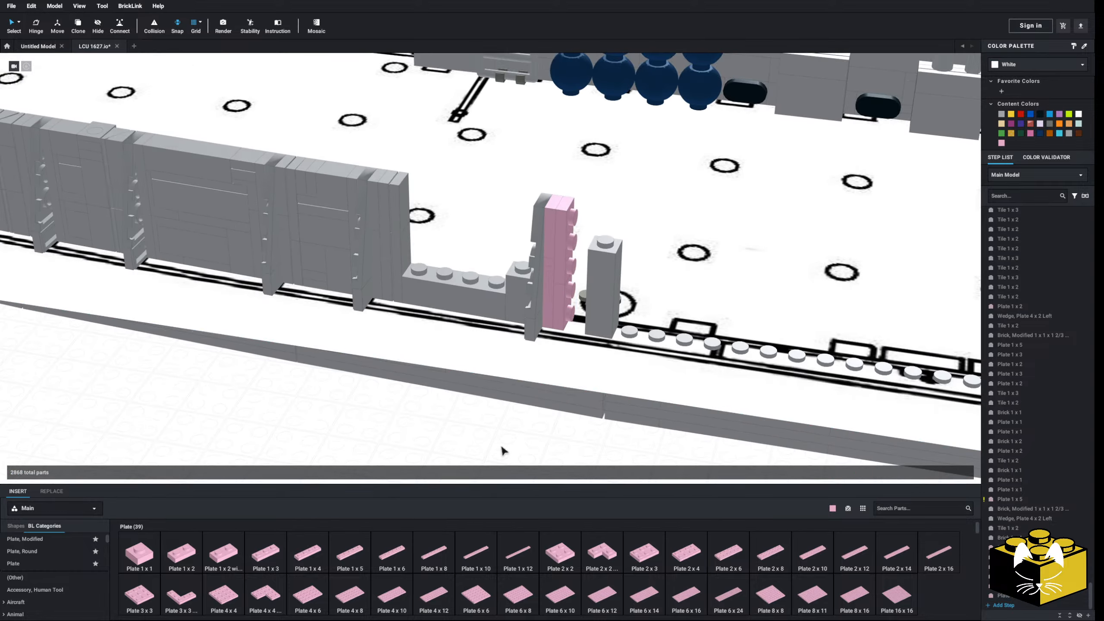
- Stack two Bright Pink Plates 1 x 4 on the Brick 1 x 4 and delete the tall Brick 1 x 1 x 3 beyond the rib
{"action": "right_click_drag", "start_coordinate": [500, 447], "coordinate": [436, 429]}
{"action": "middle_click_drag", "start_coordinate": [436, 428], "coordinate": [416, 442]}
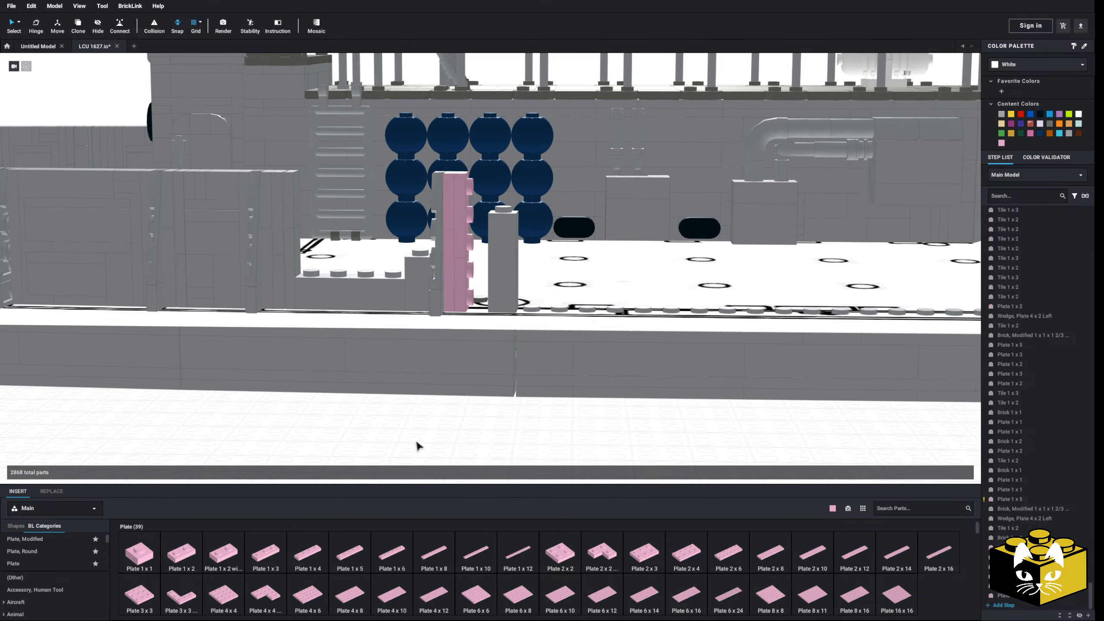
{"action": "right_click_drag", "start_coordinate": [415, 443], "coordinate": [417, 441]}
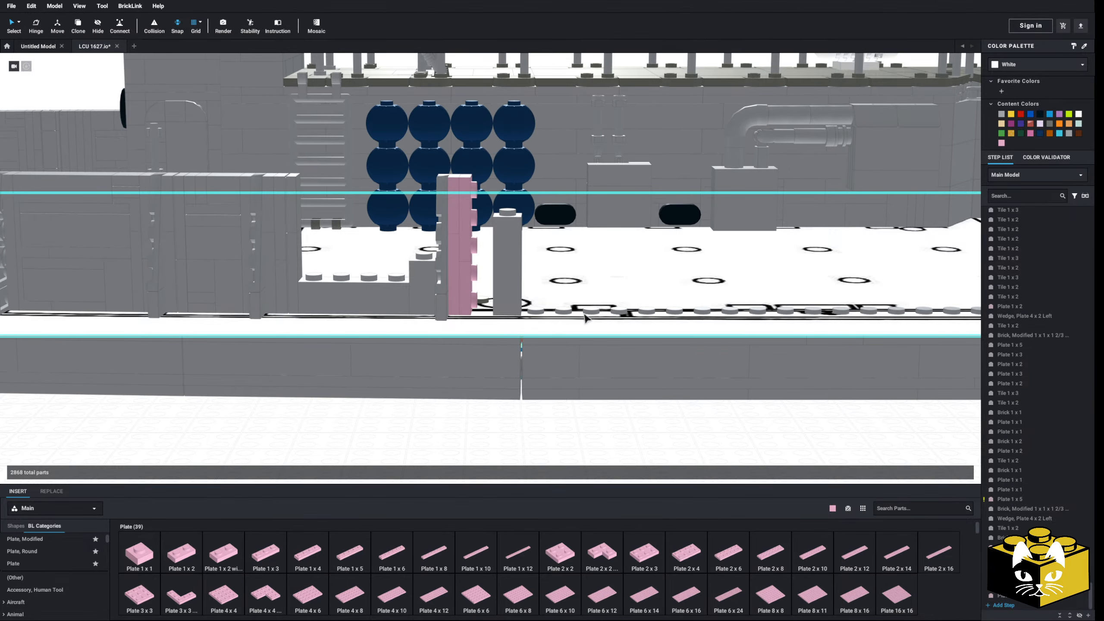
{"action": "right_click_drag", "start_coordinate": [584, 318], "coordinate": [496, 424]}
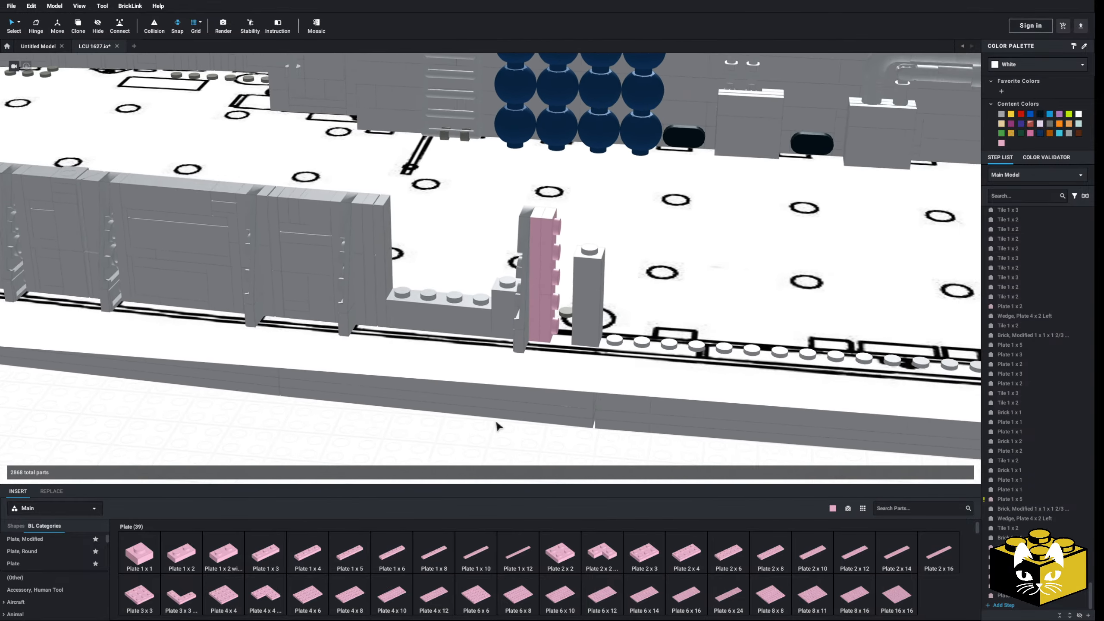
{"action": "scroll", "coordinate": [493, 429], "scroll_direction": "up", "scroll_amount": 5}
{"action": "left_click_drag", "start_coordinate": [301, 558], "coordinate": [489, 319]}
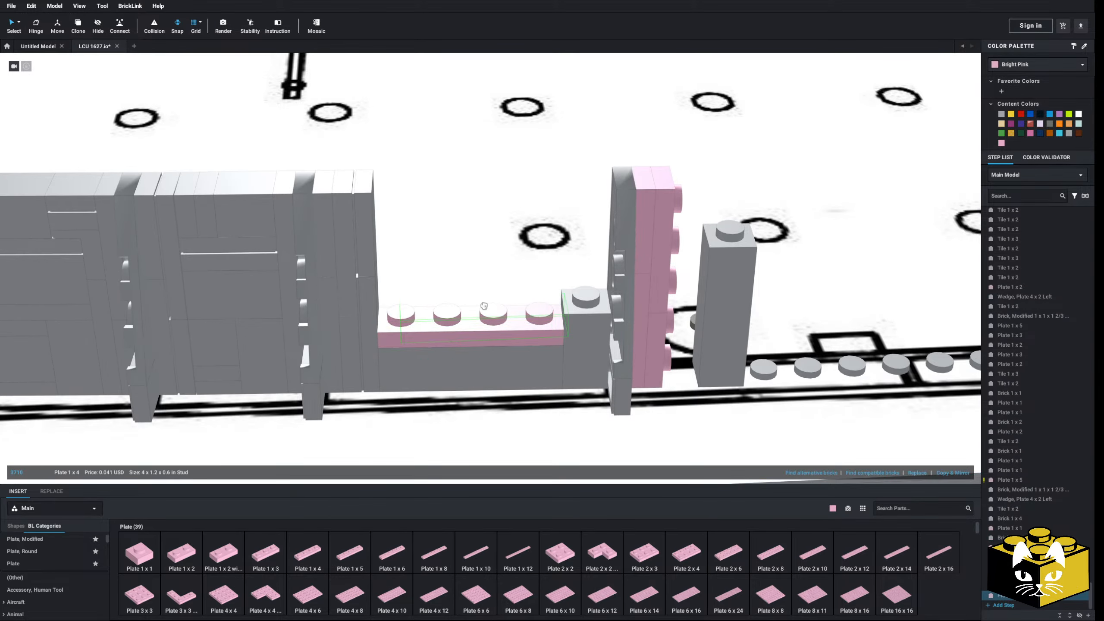
{"action": "left_click", "coordinate": [724, 304]}
{"action": "key", "text": "Delete"}
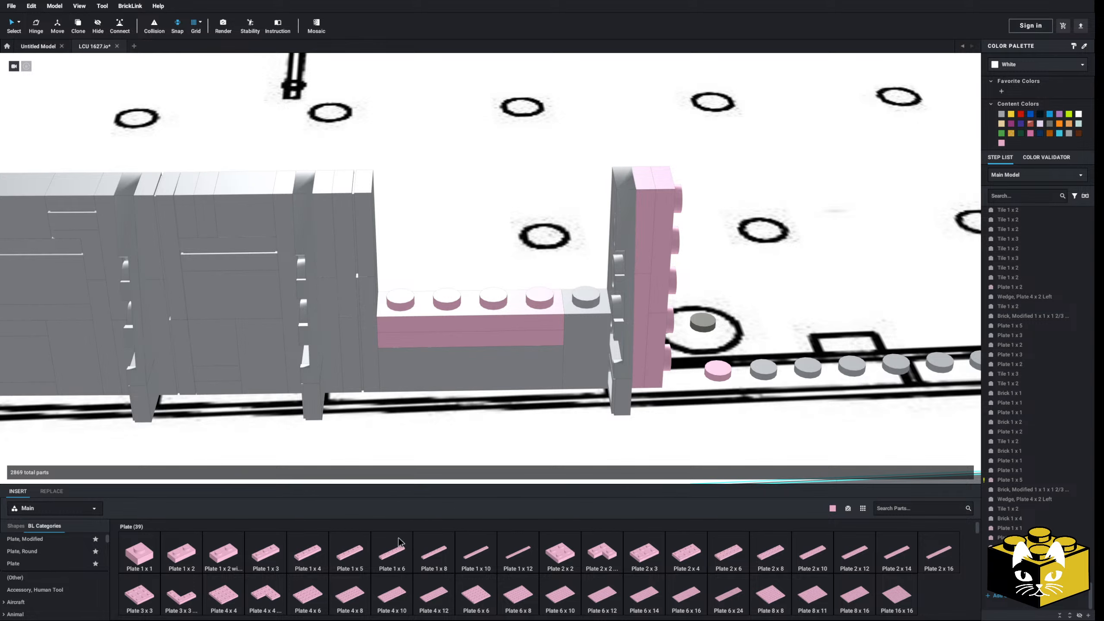
- Copy a Brick 1 x 3 from the wall onto the modified brick and the two neighbouring studs of the pink plate
{"action": "scroll", "coordinate": [475, 360], "scroll_direction": "down", "scroll_amount": 4}
{"action": "middle_click_drag", "start_coordinate": [347, 345], "coordinate": [480, 318]}
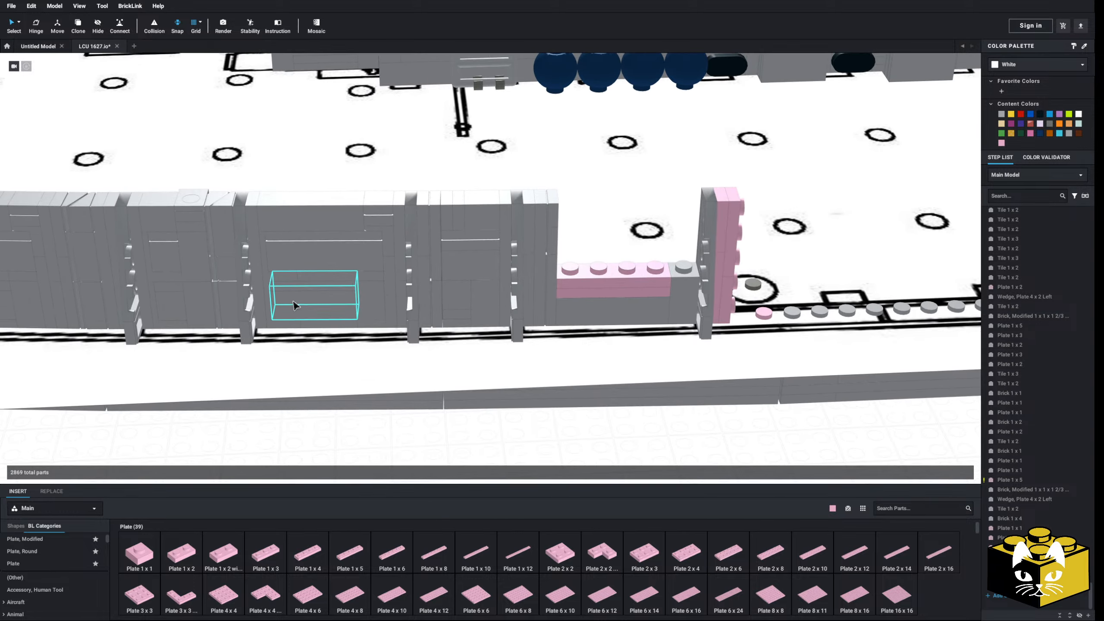
{"action": "right_click", "coordinate": [291, 304]}
{"action": "left_click", "coordinate": [303, 308]}
{"action": "right_click", "coordinate": [620, 424]}
{"action": "left_click", "coordinate": [634, 450]}
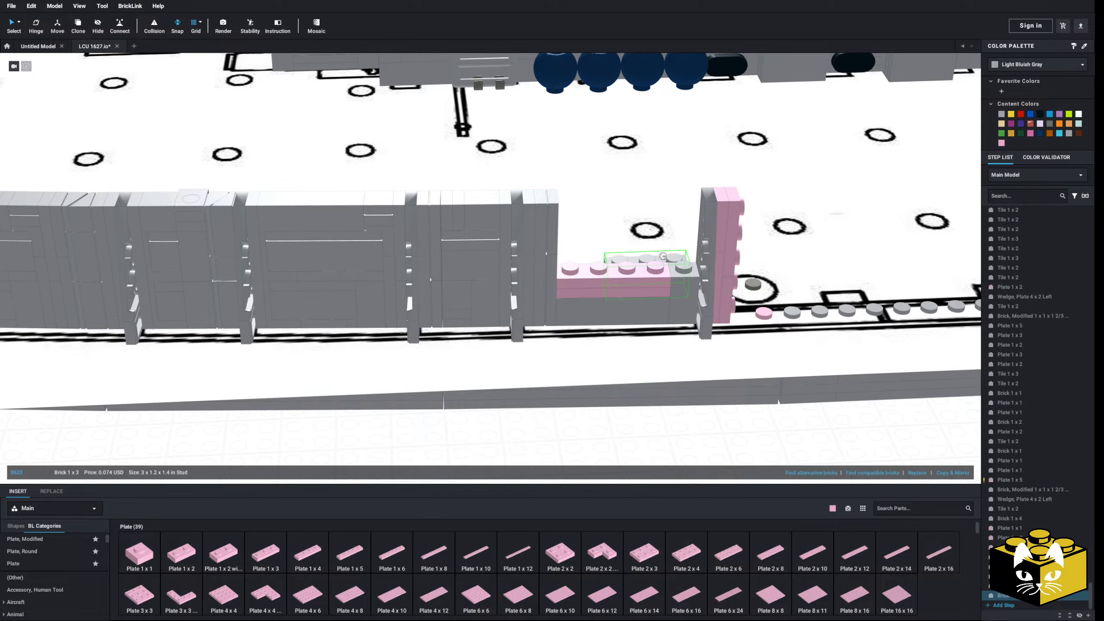
{"action": "right_click_drag", "start_coordinate": [664, 263], "coordinate": [474, 284]}
{"action": "left_click", "coordinate": [656, 289]}
- Paste a two-stud brick onto the remaining two studs of the pink Plate 1 x 4
{"action": "right_click", "coordinate": [665, 433]}
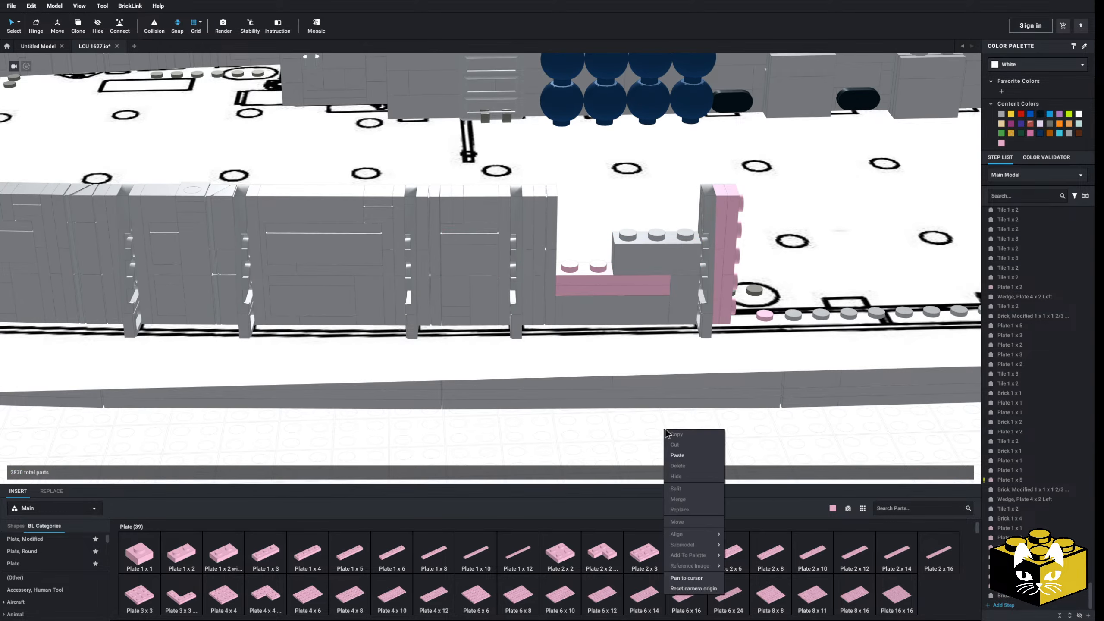
{"action": "left_click", "coordinate": [680, 455]}
{"action": "left_click", "coordinate": [593, 256]}
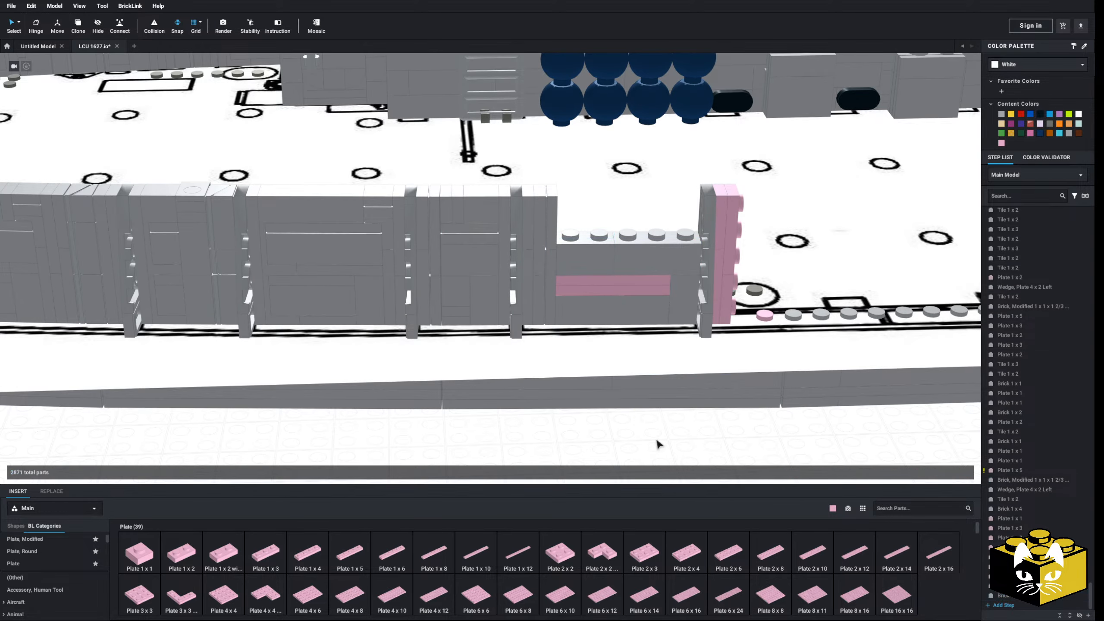
{"action": "right_click_drag", "start_coordinate": [658, 446], "coordinate": [503, 448]}
{"action": "scroll", "coordinate": [486, 446], "scroll_direction": "up", "scroll_amount": 3}
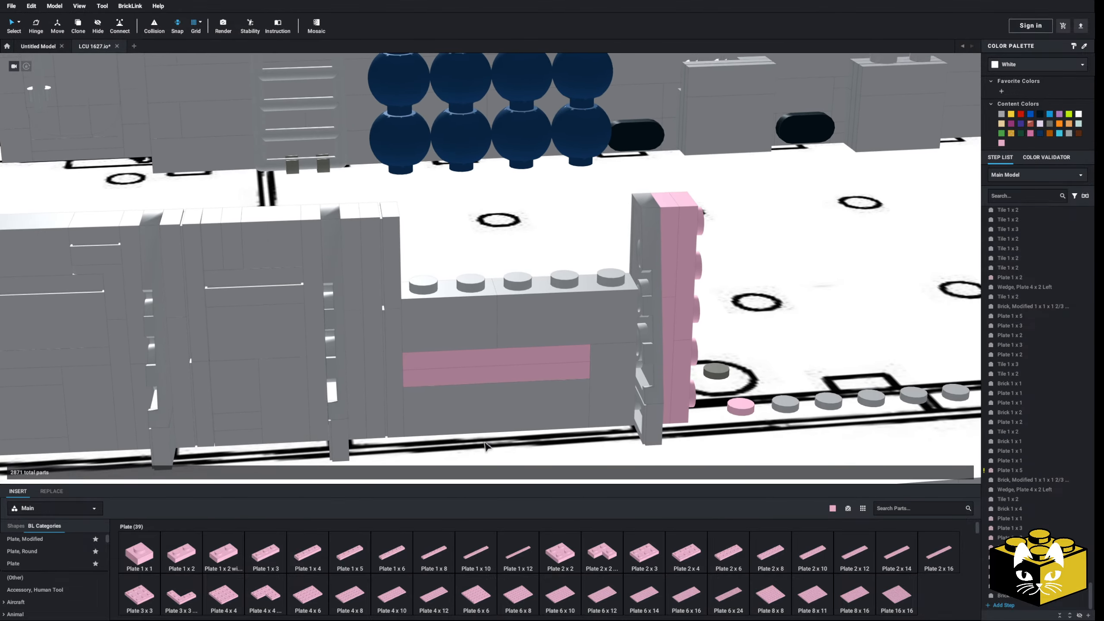
{"action": "right_click_drag", "start_coordinate": [461, 413], "coordinate": [453, 387]}
{"action": "scroll", "coordinate": [458, 411], "scroll_direction": "down", "scroll_amount": 3}
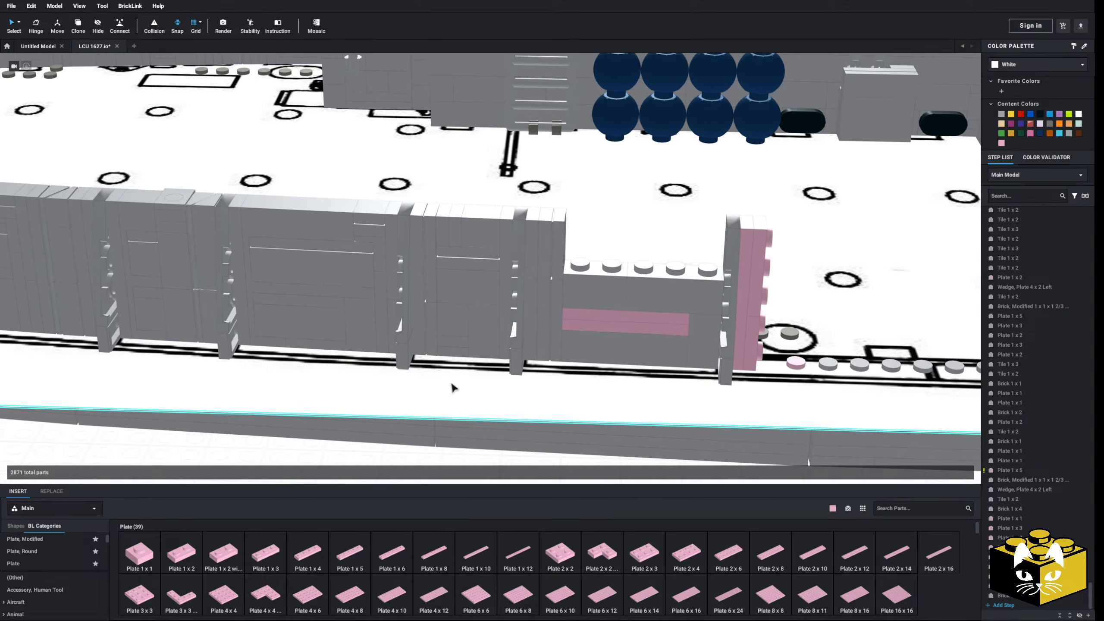
{"action": "right_click", "coordinate": [506, 280]}
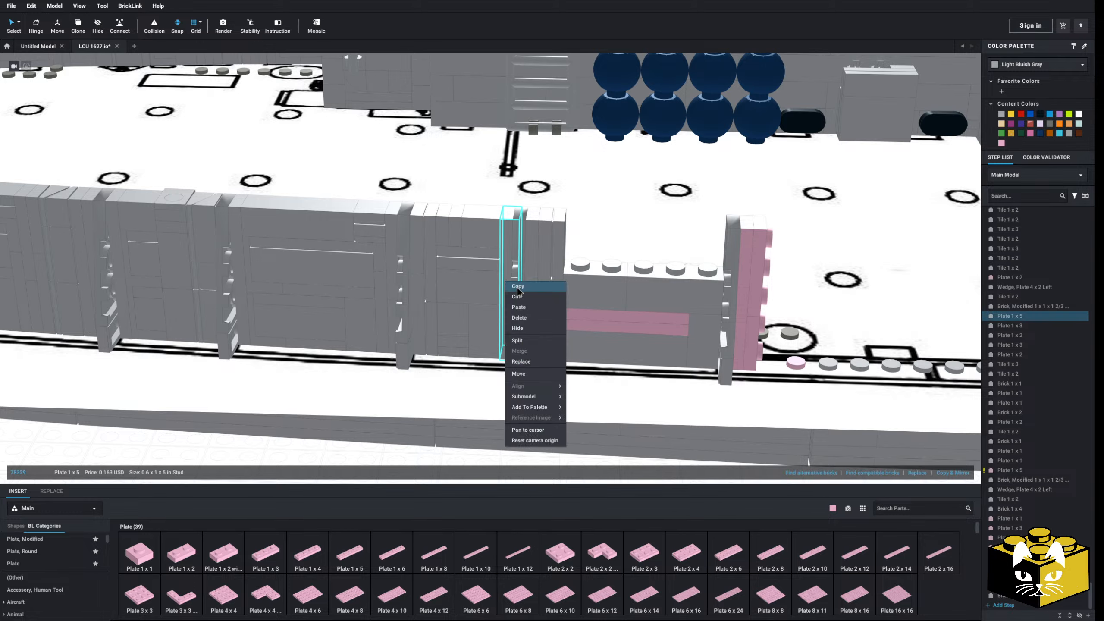
{"action": "left_click", "coordinate": [517, 288]}
- Copy the pink Plate 1 x 2 and Plate 1 x 3 pair from the rib and lay it across the new section's five top studs
{"action": "middle_click_drag", "start_coordinate": [608, 383], "coordinate": [535, 360]}
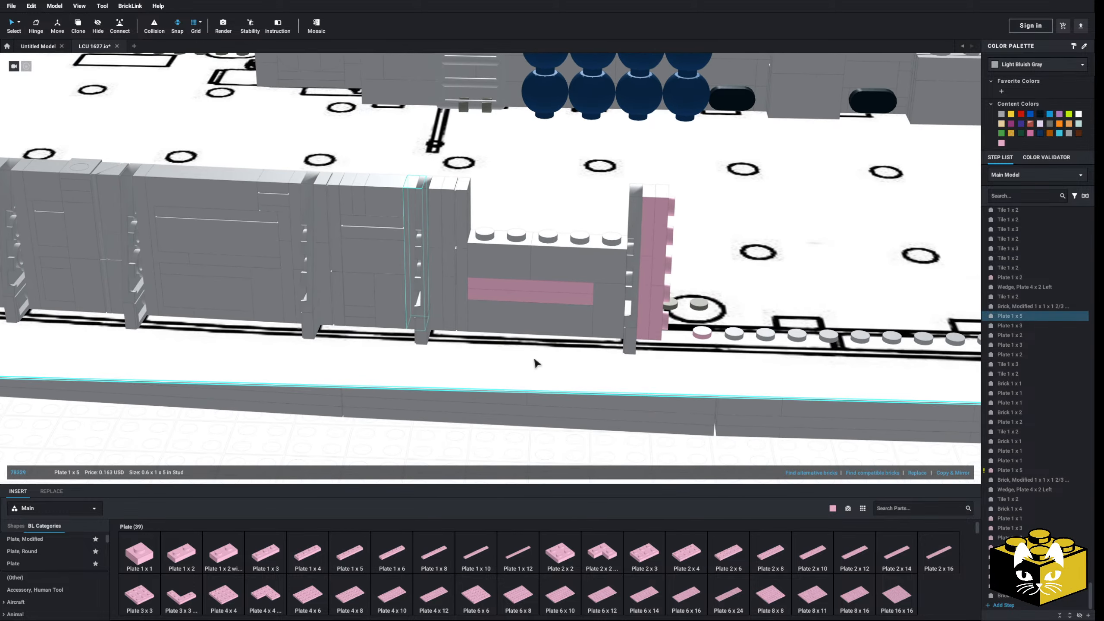
{"action": "right_click", "coordinate": [664, 296]}
{"action": "right_click", "coordinate": [588, 442]}
{"action": "left_click", "coordinate": [603, 467]}
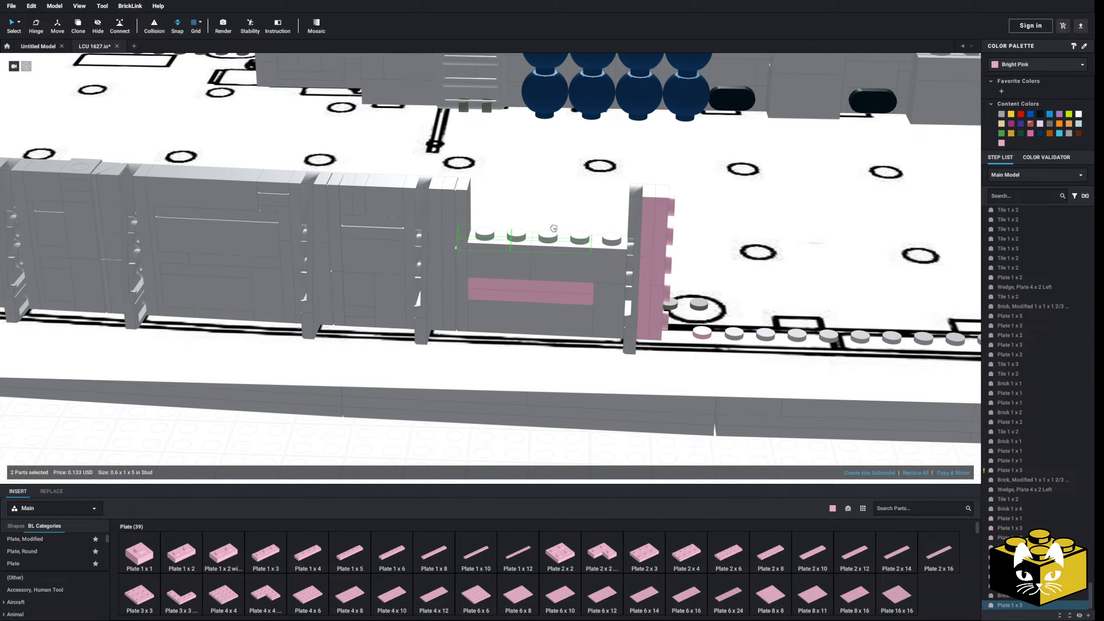
{"action": "right_click_drag", "start_coordinate": [573, 236], "coordinate": [530, 254]}
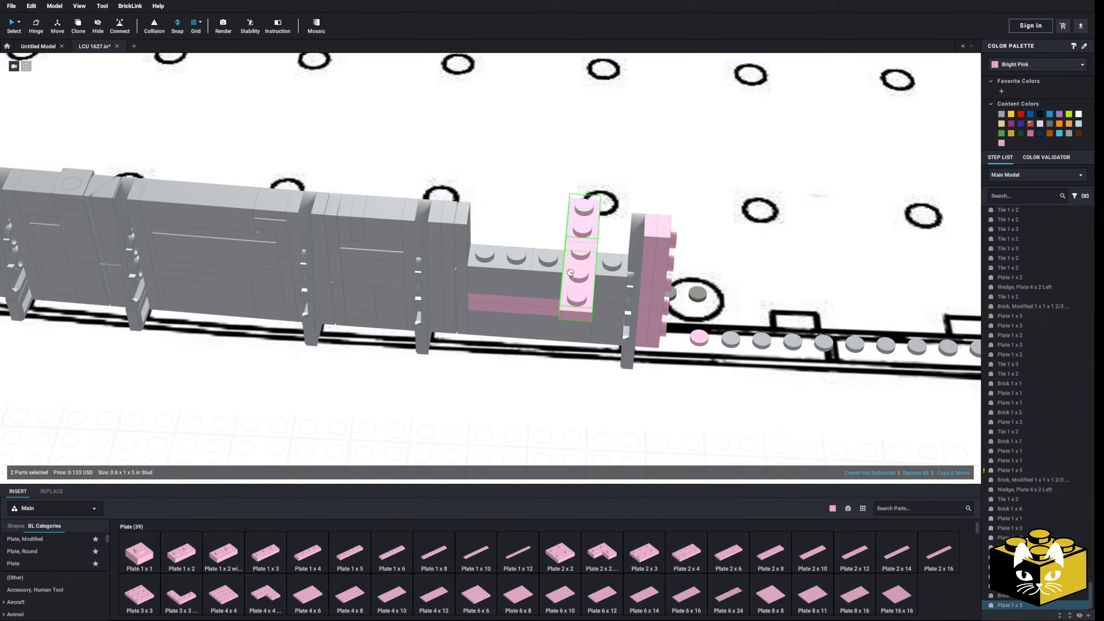
{"action": "left_click", "coordinate": [530, 431]}
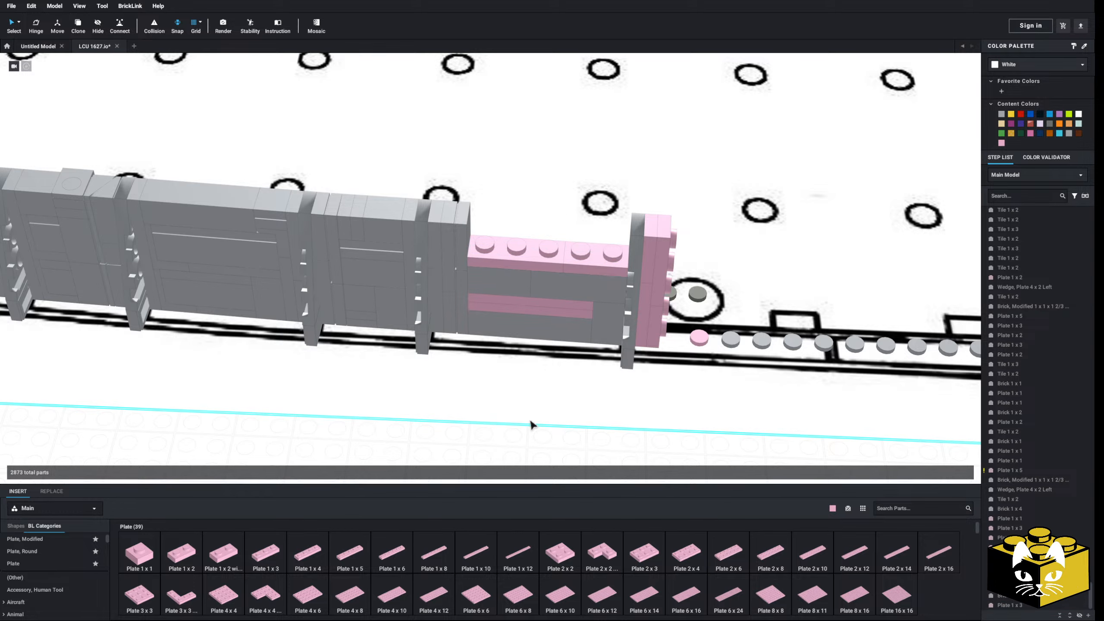
- Copy a Tile 1 x 3 from a finished wall section onto the three pink top studs nearest the new rib
{"action": "right_click_drag", "start_coordinate": [571, 366], "coordinate": [480, 332]}
{"action": "scroll", "coordinate": [491, 332], "scroll_direction": "up", "scroll_amount": 3}
{"action": "scroll", "coordinate": [481, 332], "scroll_direction": "down", "scroll_amount": 3}
{"action": "middle_click_drag", "start_coordinate": [483, 332], "coordinate": [600, 322]}
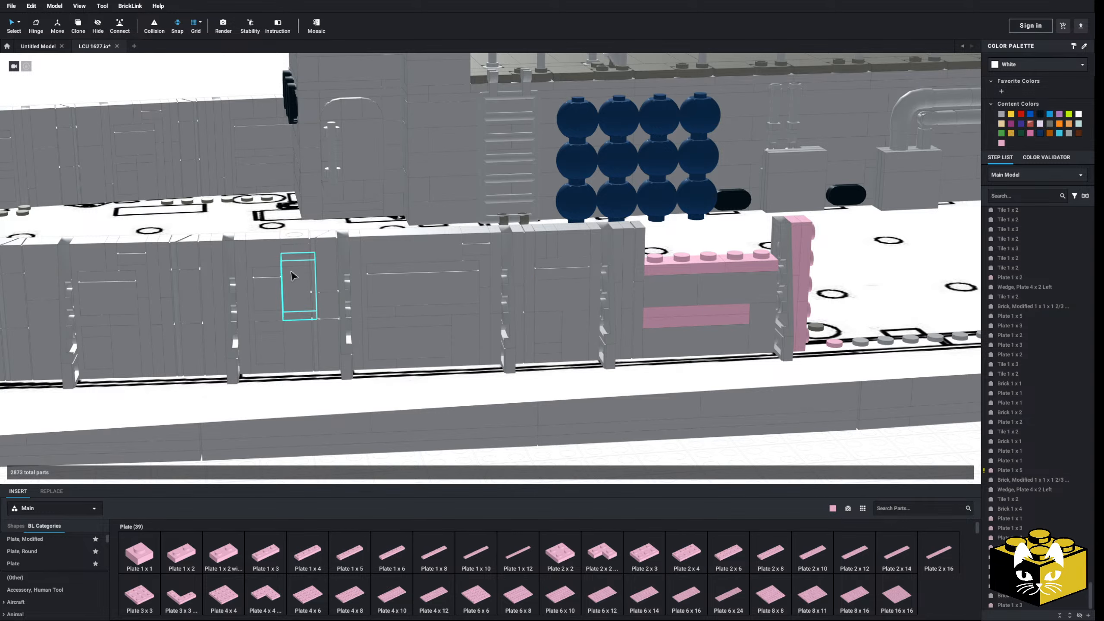
{"action": "middle_click_drag", "start_coordinate": [239, 278], "coordinate": [343, 264]}
{"action": "middle_click_drag", "start_coordinate": [417, 274], "coordinate": [512, 274]}
{"action": "right_click", "coordinate": [249, 287]}
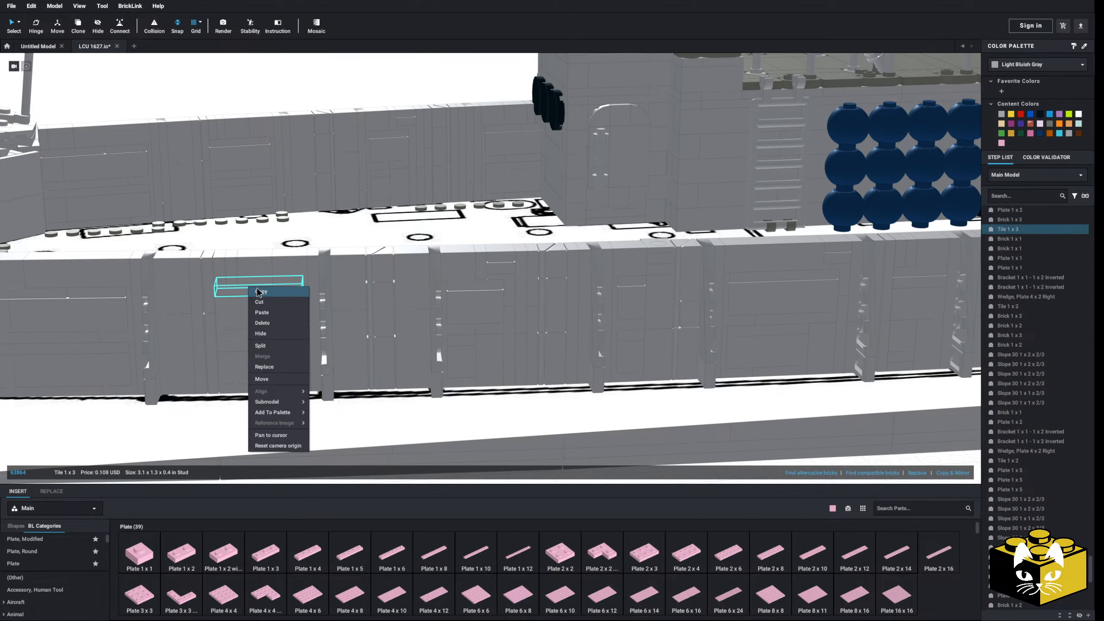
{"action": "left_click", "coordinate": [261, 292]}
{"action": "middle_click_drag", "start_coordinate": [782, 301], "coordinate": [304, 292]}
{"action": "middle_click_drag", "start_coordinate": [448, 325], "coordinate": [367, 307]}
{"action": "right_click_drag", "start_coordinate": [369, 307], "coordinate": [376, 348]}
{"action": "middle_click_drag", "start_coordinate": [378, 350], "coordinate": [481, 373]}
{"action": "right_click", "coordinate": [500, 381]}
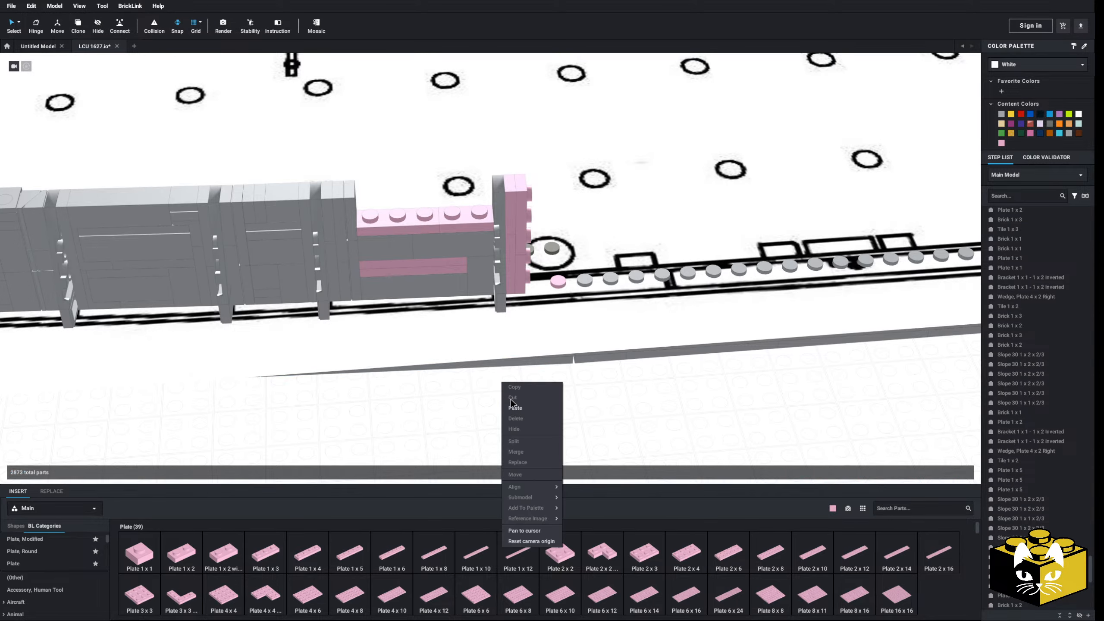
{"action": "left_click", "coordinate": [512, 407]}
{"action": "left_click", "coordinate": [447, 220]}
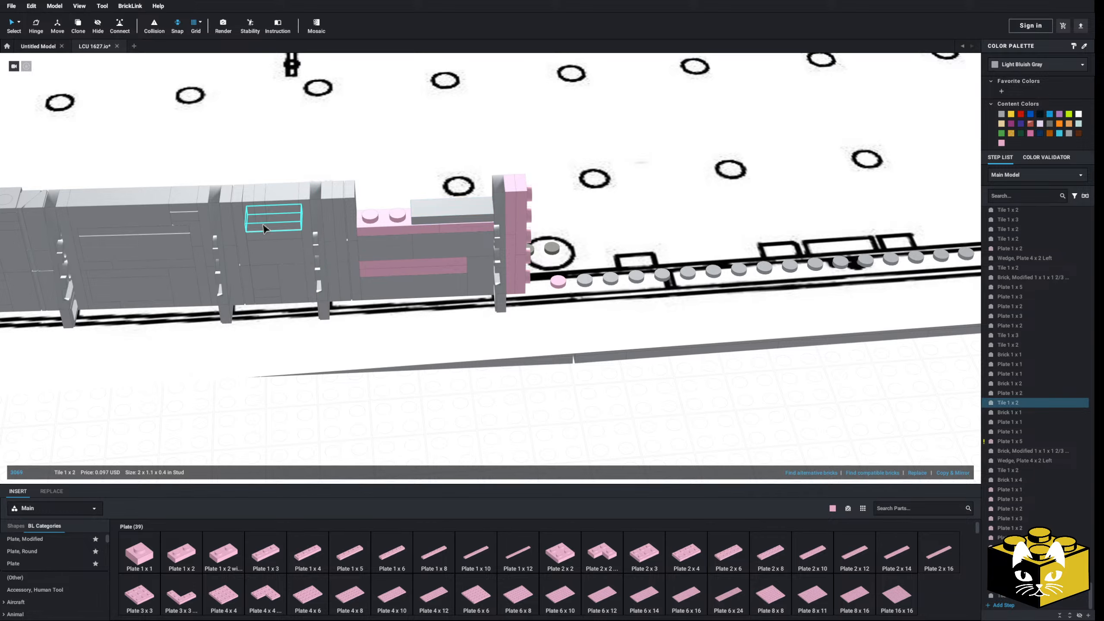
- Paste a copied Tile 1 x 2 onto the two bare pink top studs beside the Tile 1 x 3
{"action": "right_click", "coordinate": [502, 376]}
{"action": "left_click", "coordinate": [519, 405]}
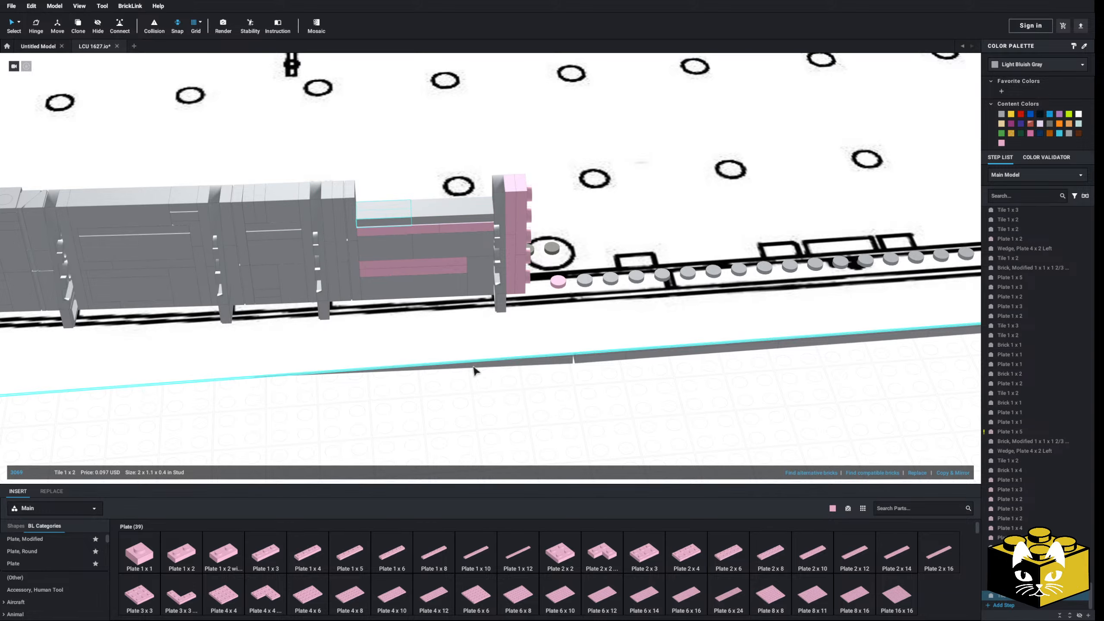
{"action": "left_click", "coordinate": [488, 383]}
- Copy a Brick 1 x 1 x 3 from a finished wall section and lay it along the new section's top against the rib
{"action": "scroll", "coordinate": [488, 383], "scroll_direction": "up", "scroll_amount": 3}
{"action": "middle_click_drag", "start_coordinate": [404, 343], "coordinate": [500, 377]}
{"action": "right_click_drag", "start_coordinate": [500, 377], "coordinate": [476, 389]}
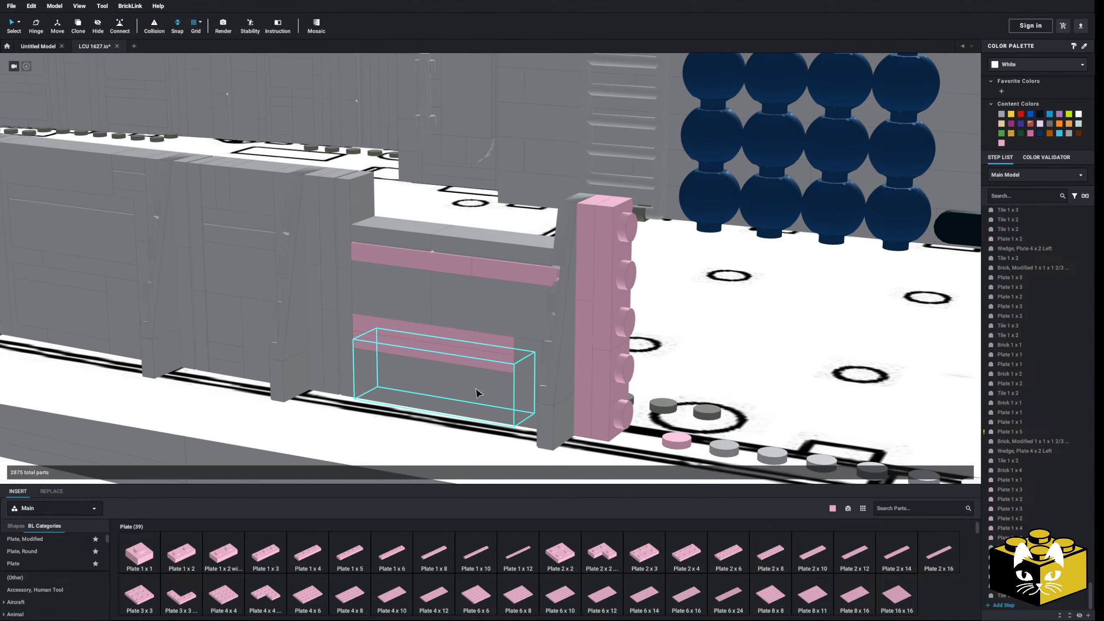
{"action": "mouse_move", "coordinate": [416, 344]}
{"action": "right_mouse_down"}
{"action": "mouse_move", "coordinate": [440, 345]}
{"action": "mouse_move", "coordinate": [431, 354]}
{"action": "right_mouse_up"}
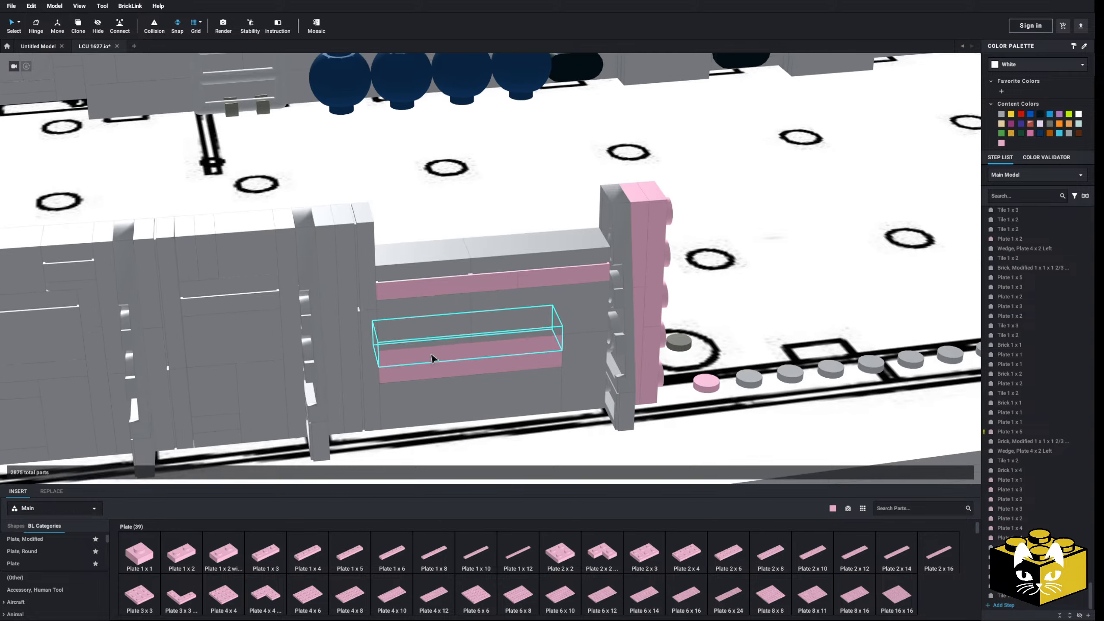
{"action": "middle_click_drag", "start_coordinate": [453, 356], "coordinate": [437, 338]}
{"action": "scroll", "coordinate": [436, 338], "scroll_direction": "down", "scroll_amount": 3}
{"action": "scroll", "coordinate": [436, 339], "scroll_direction": "up", "scroll_amount": 1}
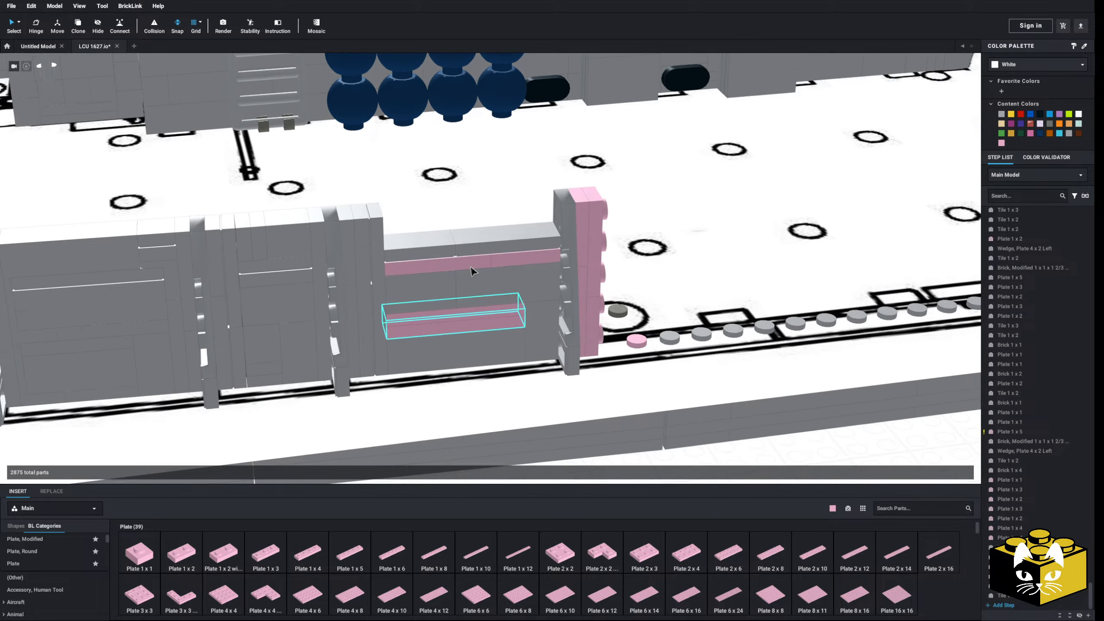
{"action": "scroll", "coordinate": [439, 288], "scroll_direction": "down", "scroll_amount": 2}
{"action": "left_click", "coordinate": [416, 261]}
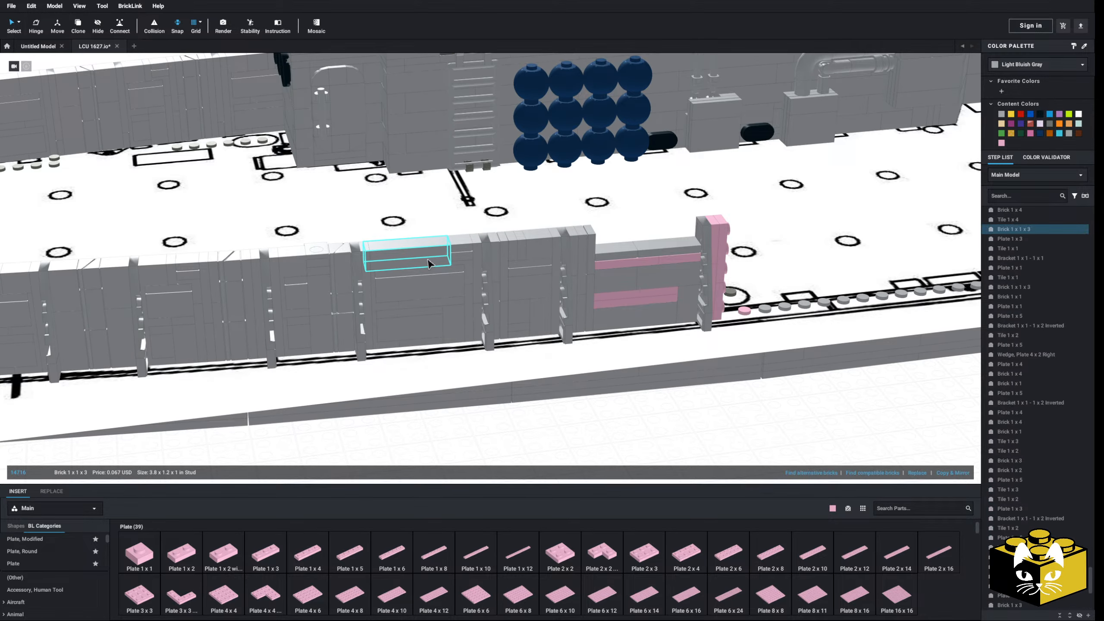
{"action": "right_click", "coordinate": [426, 259]}
{"action": "left_click", "coordinate": [439, 264]}
{"action": "left_click", "coordinate": [667, 418]}
{"action": "right_click_drag", "start_coordinate": [667, 418], "coordinate": [657, 420]}
{"action": "right_click", "coordinate": [675, 435]}
{"action": "left_click", "coordinate": [688, 461]}
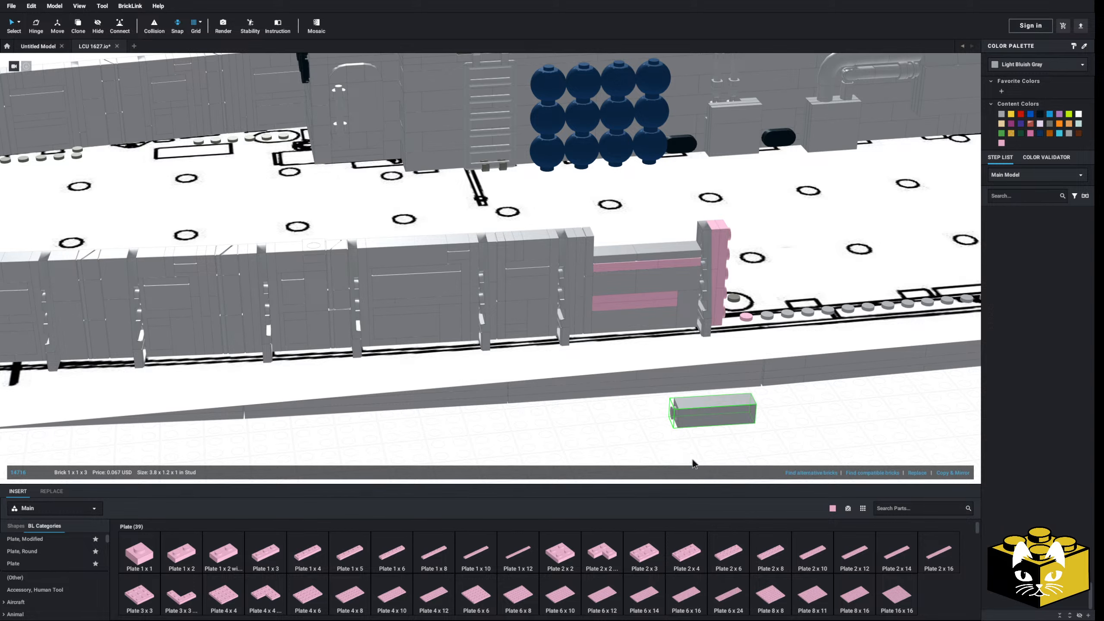
{"action": "left_click", "coordinate": [687, 238]}
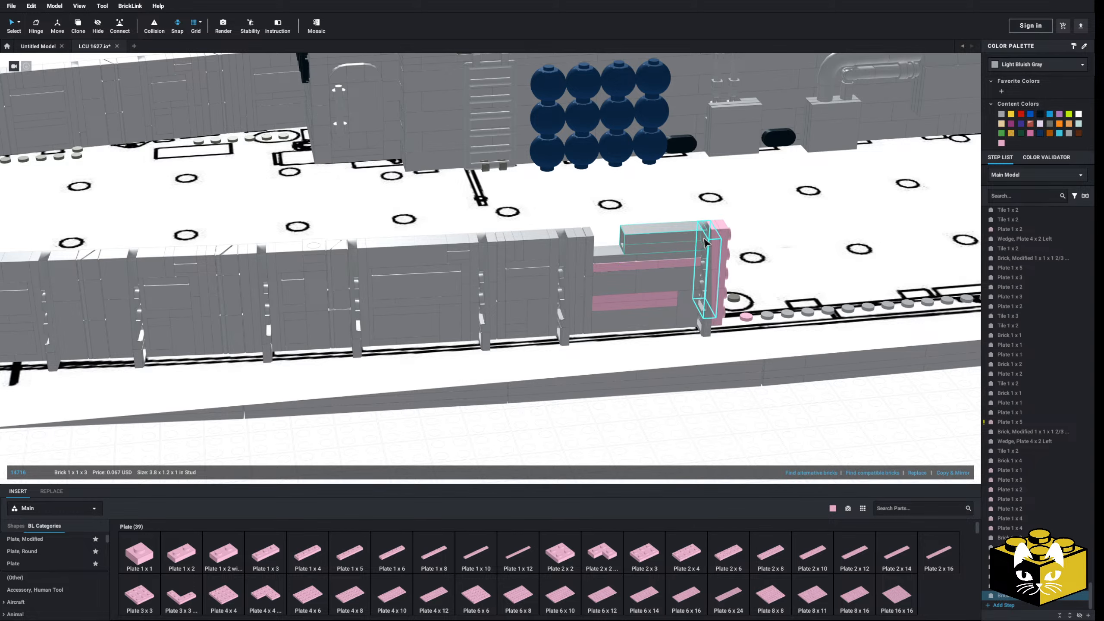
- Copy a Plate 1 x 1 from a finished section onto the open end of the laid Brick 1 x 1 x 3
{"action": "scroll", "coordinate": [780, 273], "scroll_direction": "up", "scroll_amount": 3}
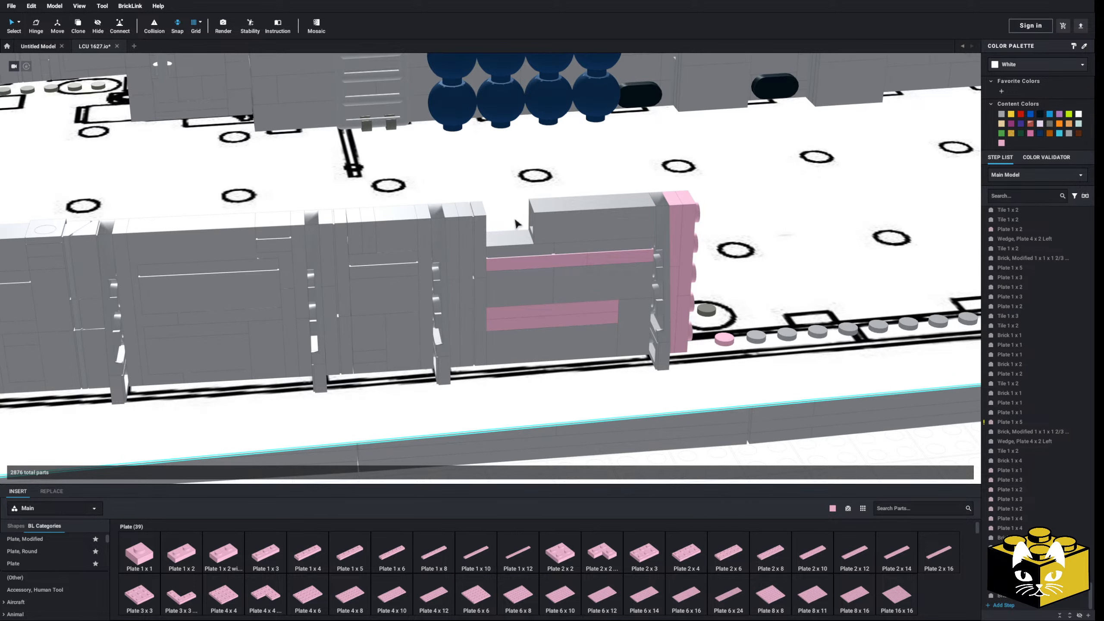
{"action": "right_click", "coordinate": [279, 242]}
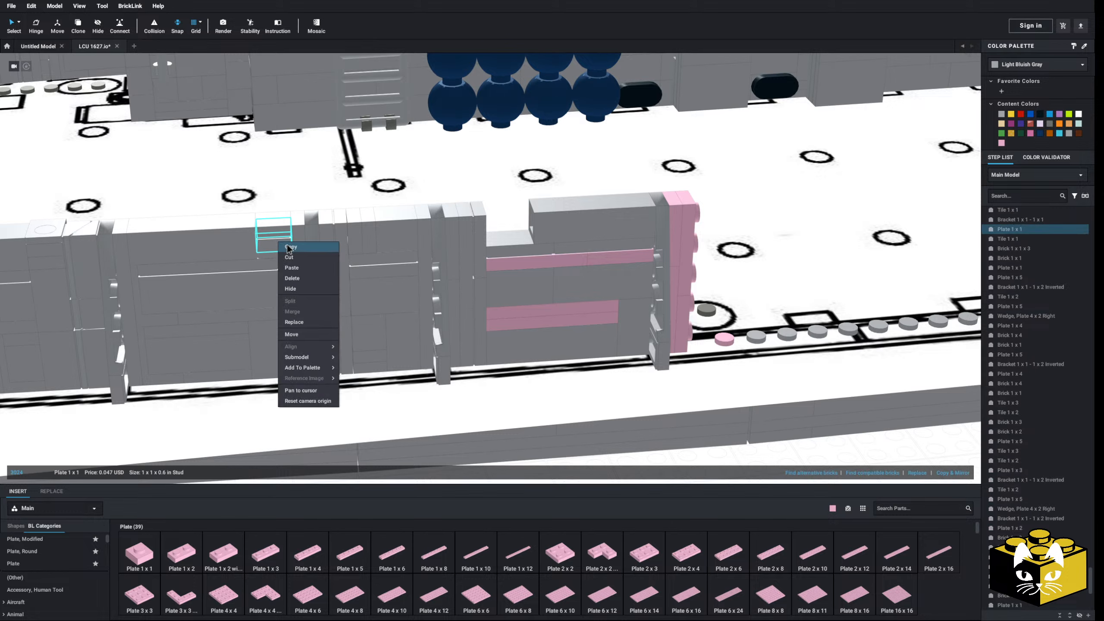
{"action": "left_click", "coordinate": [288, 246]}
{"action": "right_click", "coordinate": [289, 246]}
{"action": "left_click", "coordinate": [305, 270]}
{"action": "left_click", "coordinate": [524, 219]}
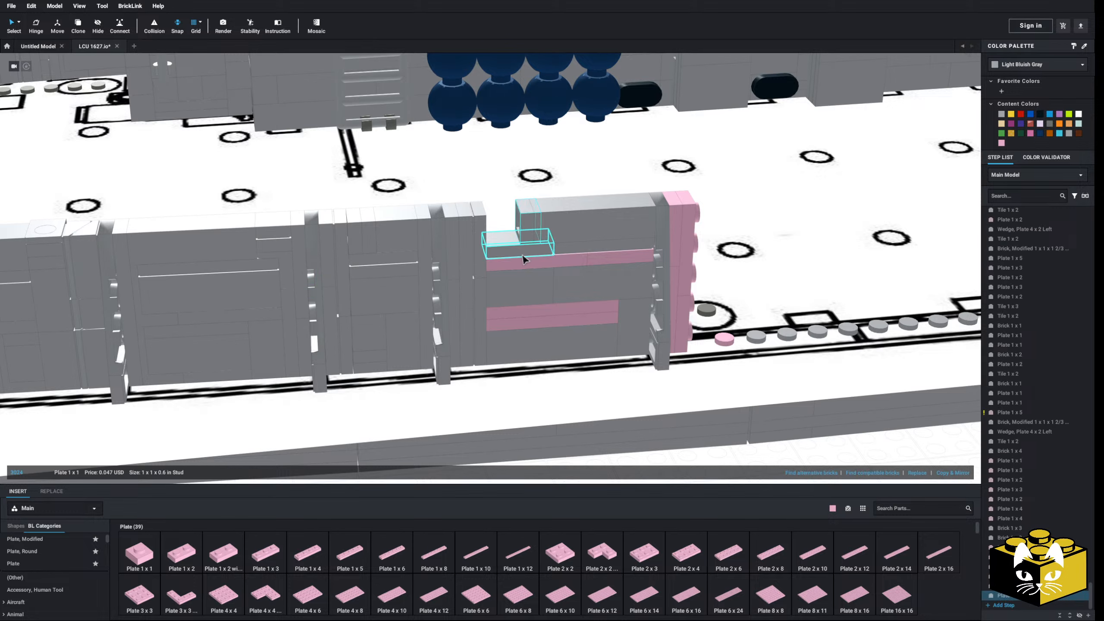
- Split the Tile 1 x 2 in the top gap into single-stud tiles and delete the one left exposed
{"action": "left_click", "coordinate": [496, 253]}
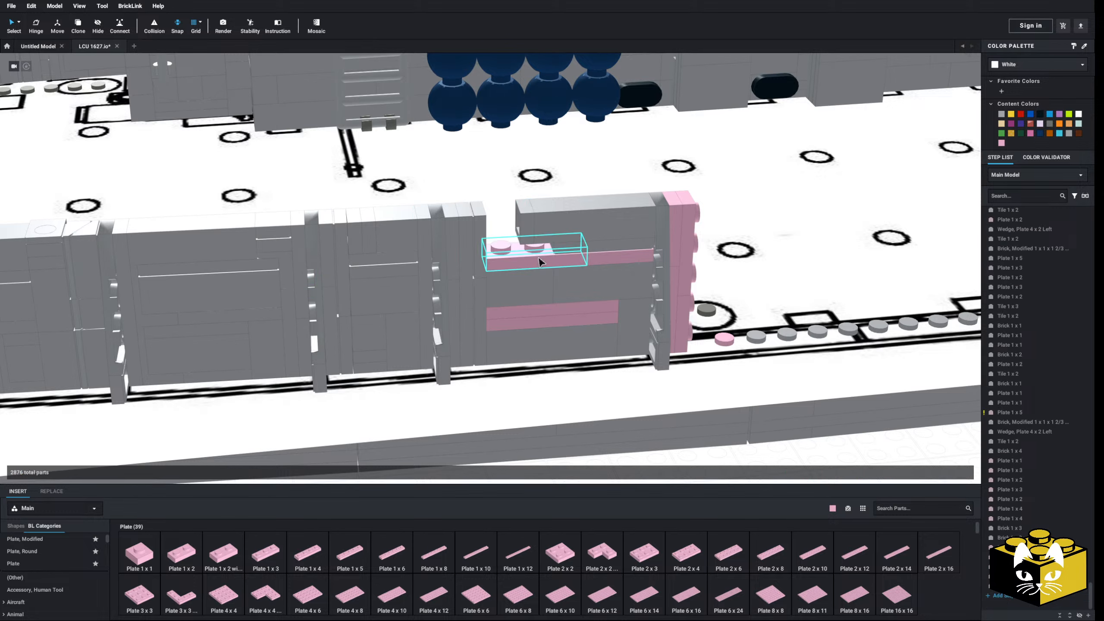
{"action": "right_click", "coordinate": [522, 251]}
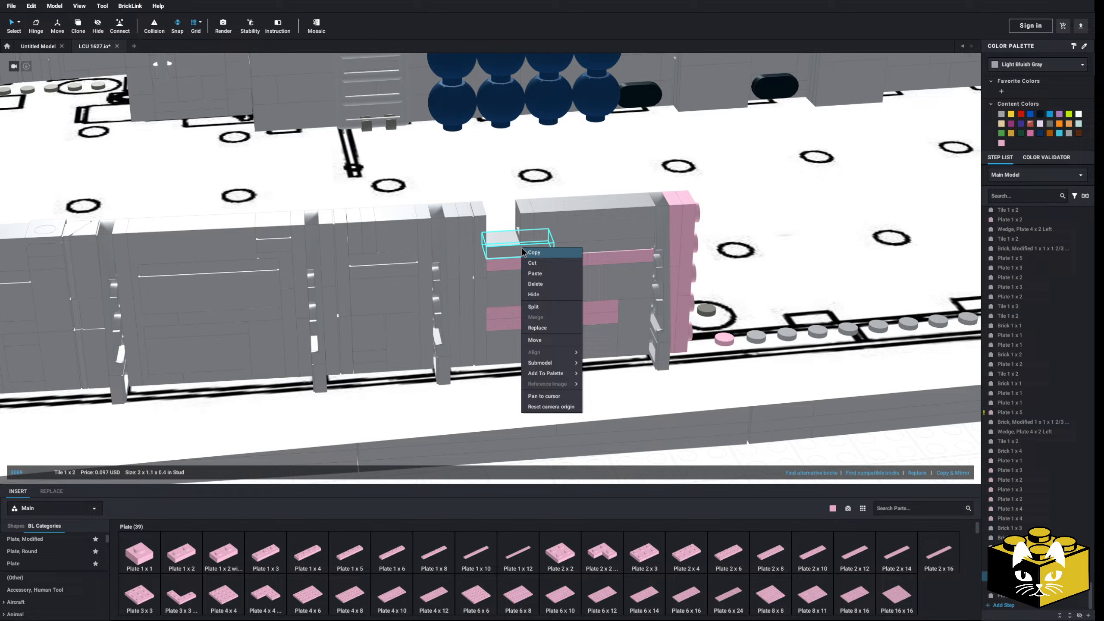
{"action": "left_click", "coordinate": [541, 310]}
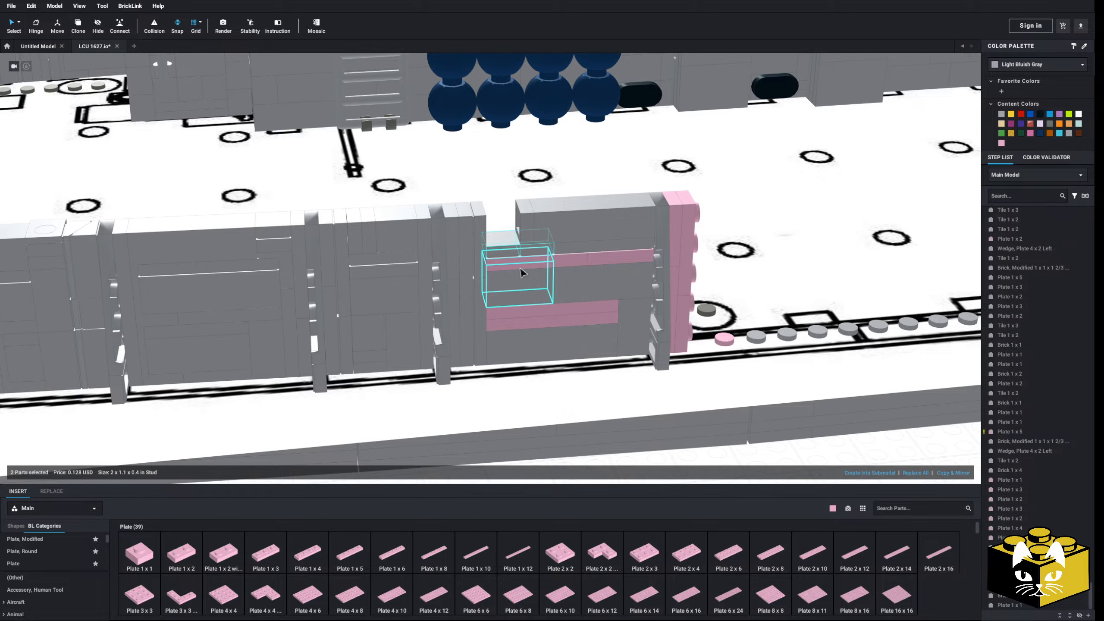
- Copy a Brick 1 x 1 from the neighbouring finished section onto the bare pink stud in the top gap
{"action": "right_click", "coordinate": [399, 240]}
{"action": "right_click", "coordinate": [404, 240]}
{"action": "left_click", "coordinate": [429, 265]}
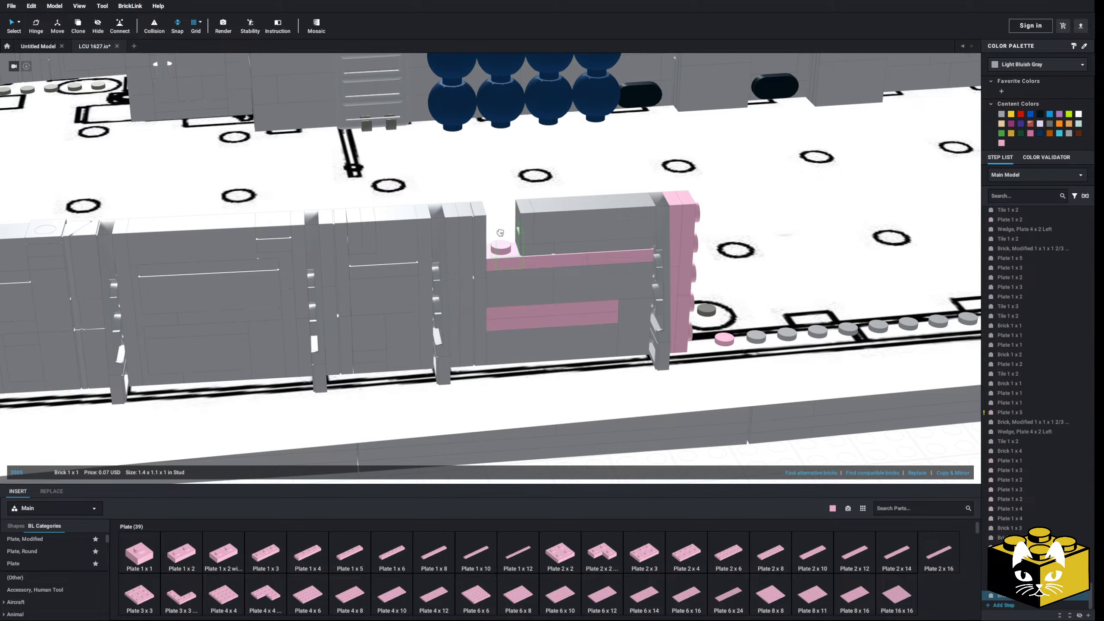
{"action": "mouse_move", "coordinate": [494, 228]}
{"action": "right_mouse_down"}
{"action": "mouse_move", "coordinate": [495, 266]}
{"action": "mouse_move", "coordinate": [504, 248]}
{"action": "right_mouse_up"}
{"action": "left_click", "coordinate": [506, 269]}
- Copy the Minifigure Neck Bracket from the earlier wall section onto the new Brick 1 x 1's top stud
{"action": "left_click", "coordinate": [52, 243]}
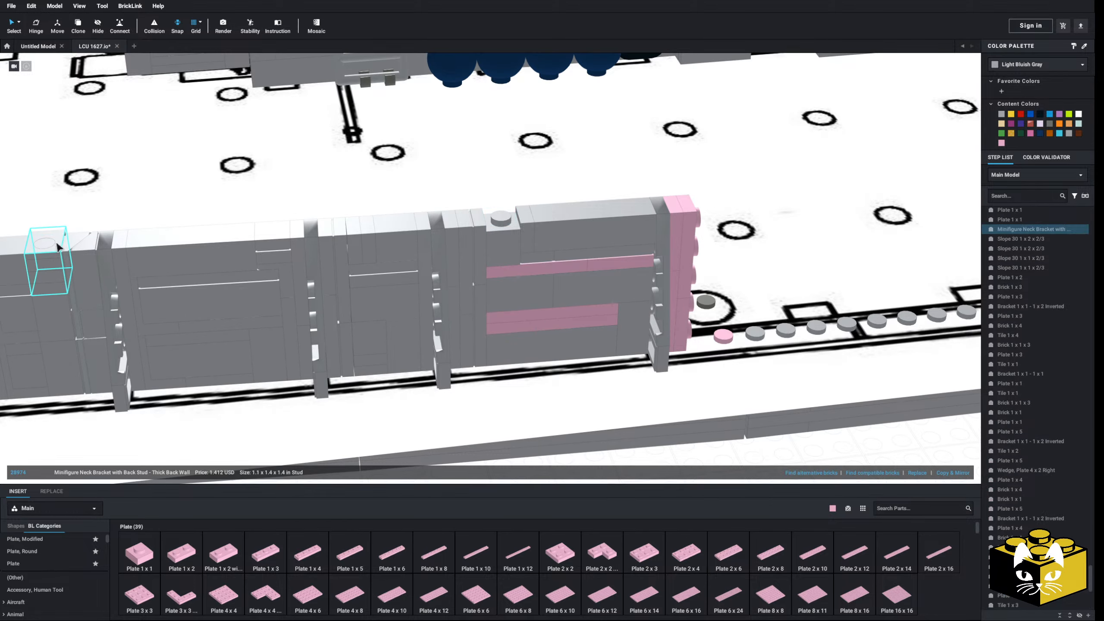
{"action": "right_click", "coordinate": [54, 245]}
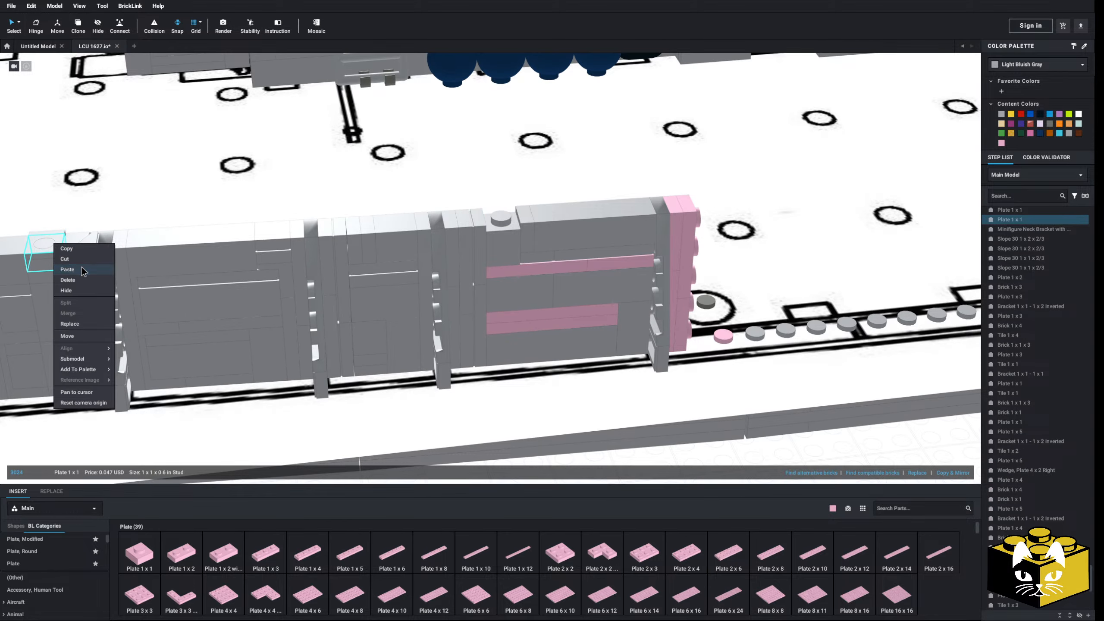
{"action": "left_click", "coordinate": [67, 269]}
{"action": "left_click", "coordinate": [525, 231]}
- Examine the completed wall section and its pink plates in relation to the whole hull
{"action": "scroll", "coordinate": [534, 291], "scroll_direction": "down", "scroll_amount": 8}
{"action": "left_click", "coordinate": [543, 351]}
{"action": "scroll", "coordinate": [513, 349], "scroll_direction": "down", "scroll_amount": 8}
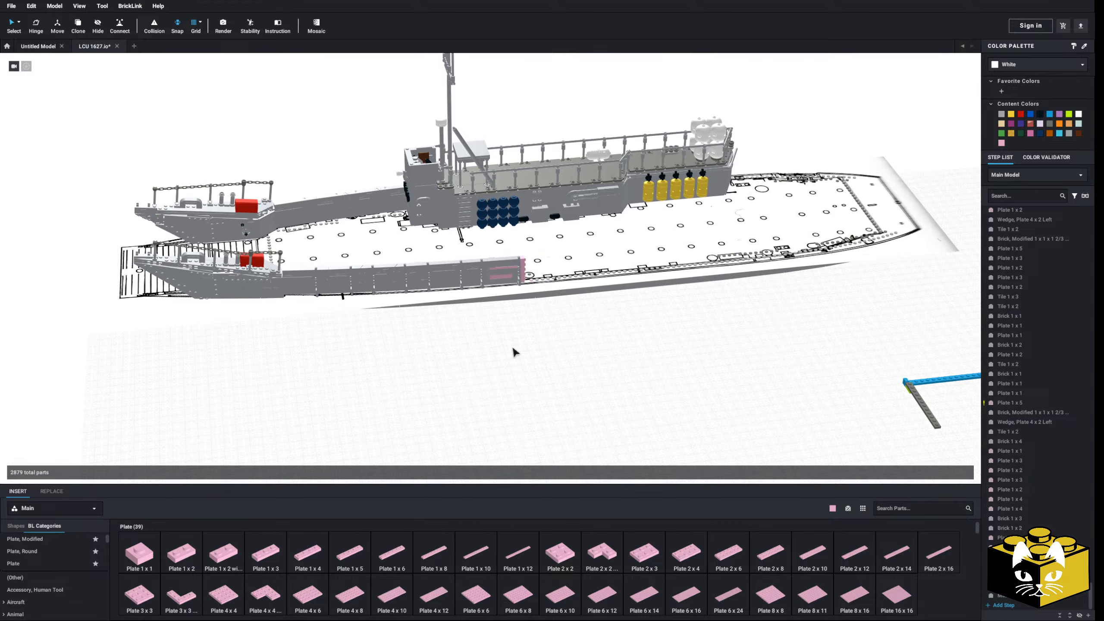
{"action": "right_click_drag", "start_coordinate": [514, 349], "coordinate": [513, 335]}
{"action": "scroll", "coordinate": [555, 400], "scroll_direction": "up", "scroll_amount": 10}
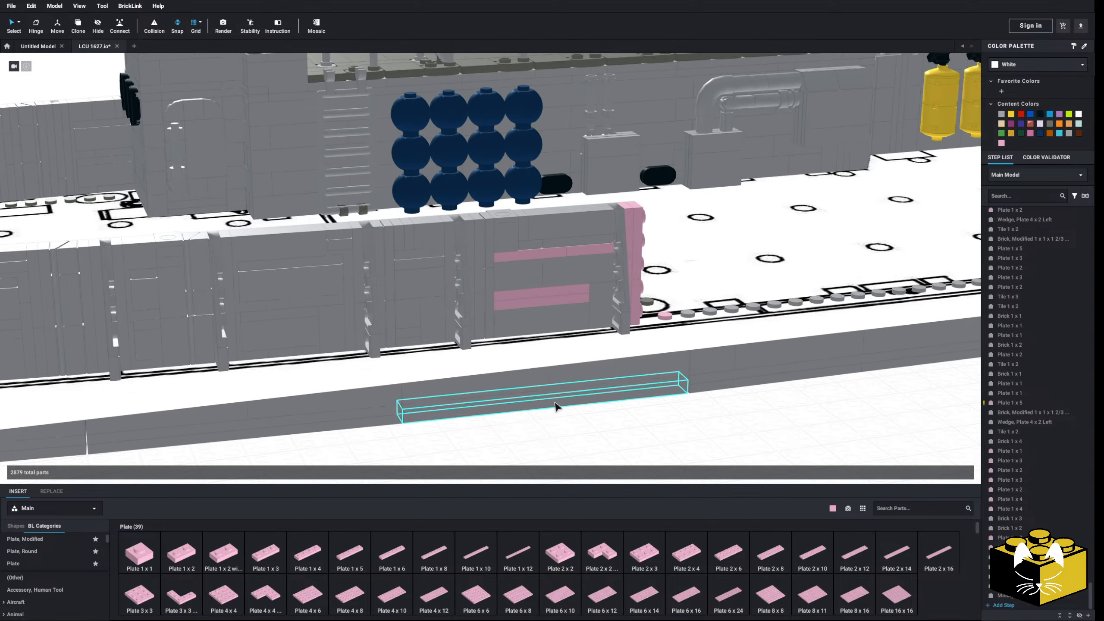
{"action": "left_click", "coordinate": [553, 300]}
{"action": "left_click", "coordinate": [562, 255], "text": "shift"}
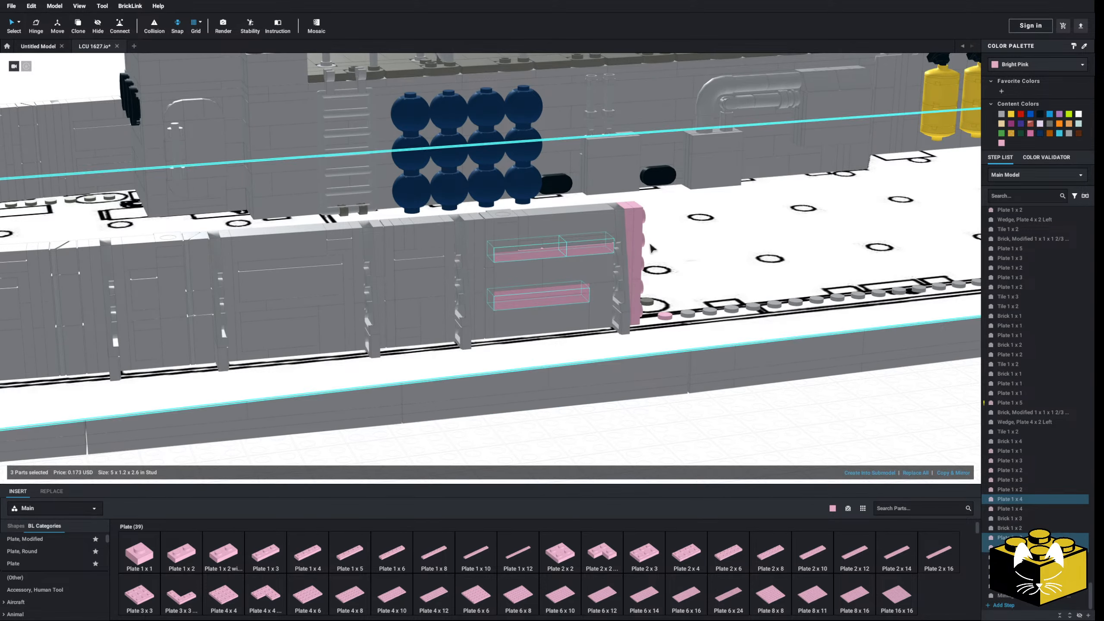
{"action": "right_click_drag", "start_coordinate": [630, 270], "coordinate": [442, 419]}
{"action": "left_click", "coordinate": [431, 418]}
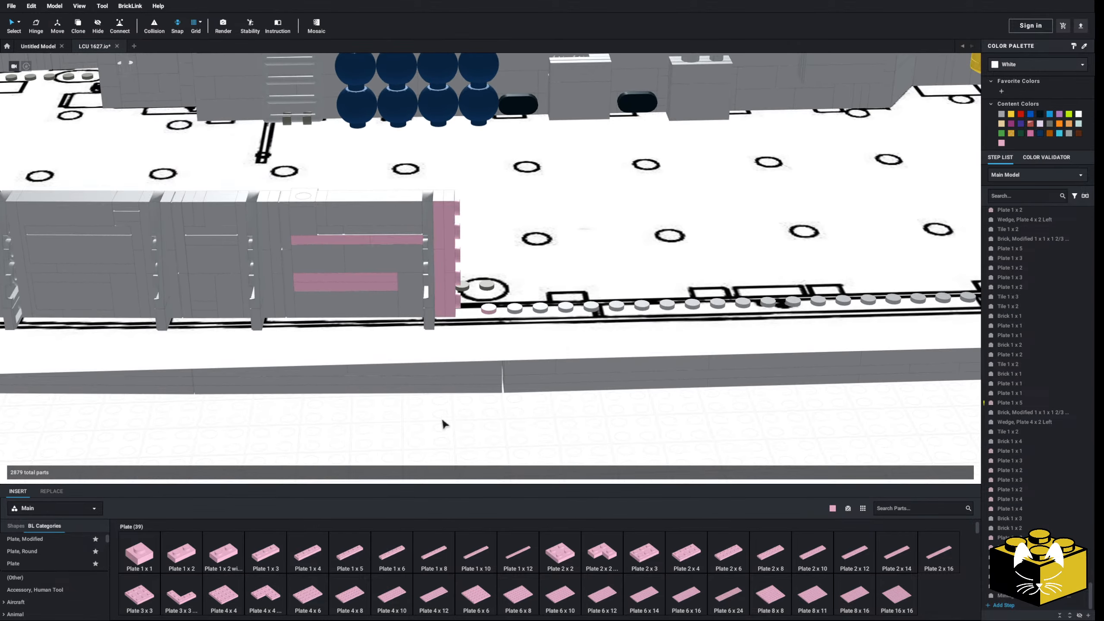
- Delete the pink one-stud plate beyond the last rib and the twelve-stud gray plate following it
{"action": "left_click", "coordinate": [487, 309]}
{"action": "key", "text": "Delete"}
{"action": "left_click", "coordinate": [529, 307]}
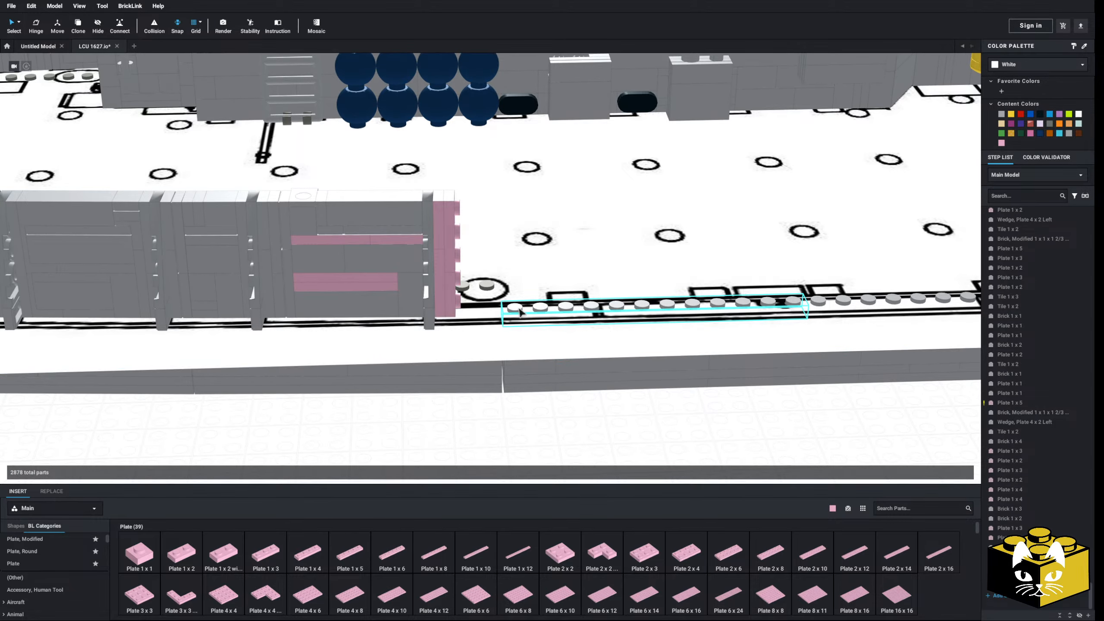
{"action": "key", "text": "Delete"}
- Place a pink Plate 1 x 2 along the blueprint's wall line, just before the next rib mark
{"action": "middle_click_drag", "start_coordinate": [550, 460], "coordinate": [513, 450]}
{"action": "scroll", "coordinate": [513, 449], "scroll_direction": "up", "scroll_amount": 5}
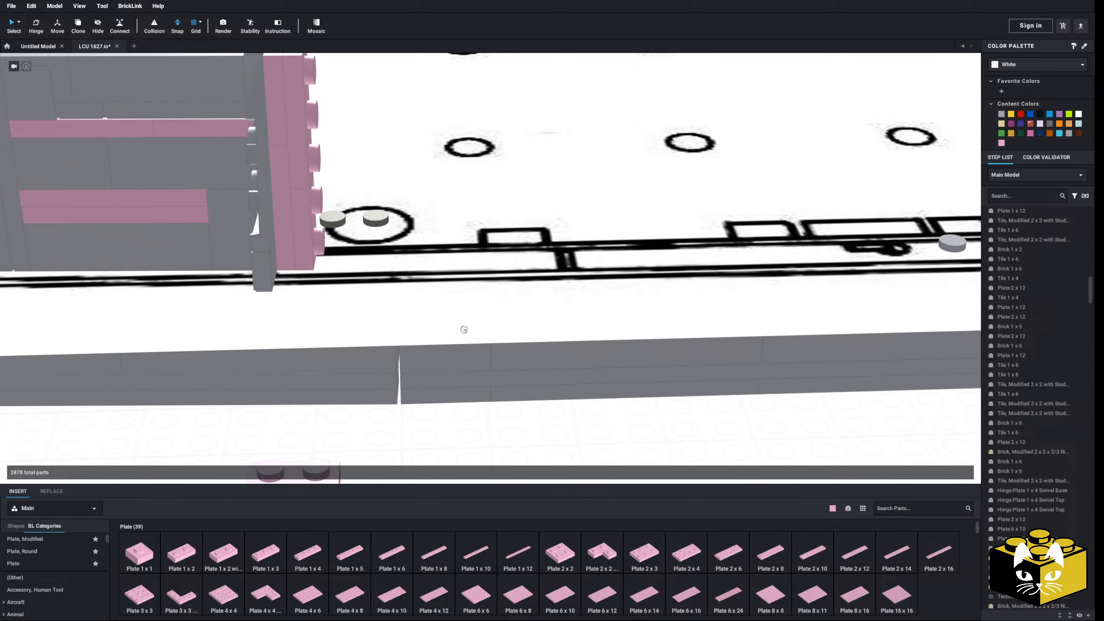
{"action": "left_click_drag", "start_coordinate": [463, 330], "coordinate": [487, 263]}
{"action": "left_click", "coordinate": [491, 315]}
{"action": "left_click", "coordinate": [493, 449]}
{"action": "scroll", "coordinate": [450, 446], "scroll_direction": "down", "scroll_amount": 3}
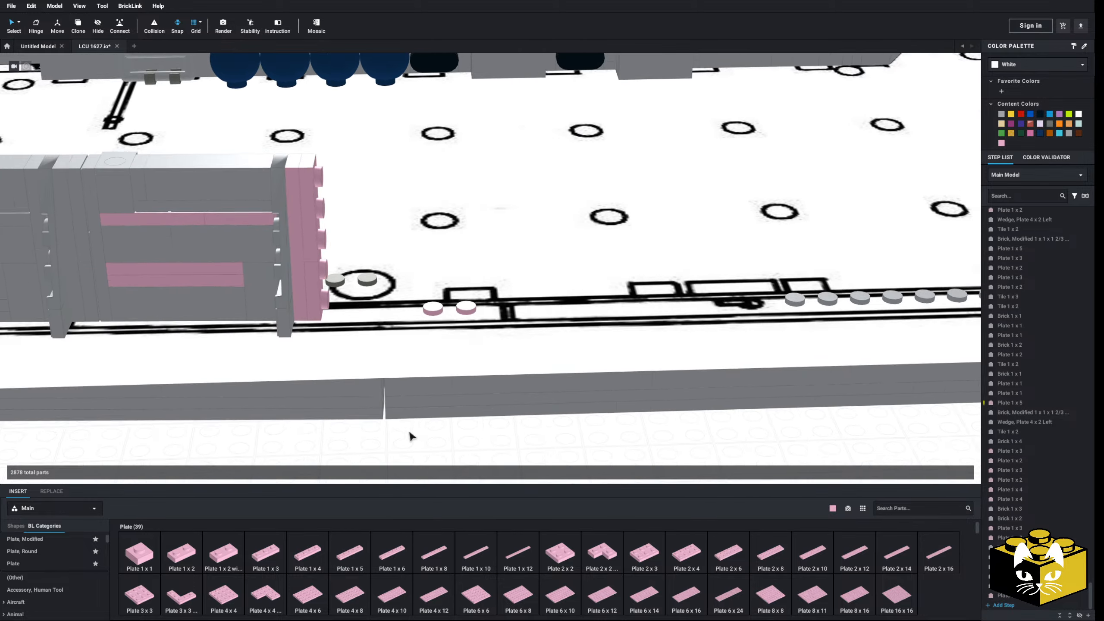
- Try a copied Bracket 1 x 1 - 1 x 2 Inverted on the pink plate's stud nearest the next rib mark
{"action": "middle_click_drag", "start_coordinate": [410, 431], "coordinate": [458, 434]}
{"action": "middle_click_drag", "start_coordinate": [194, 309], "coordinate": [250, 311]}
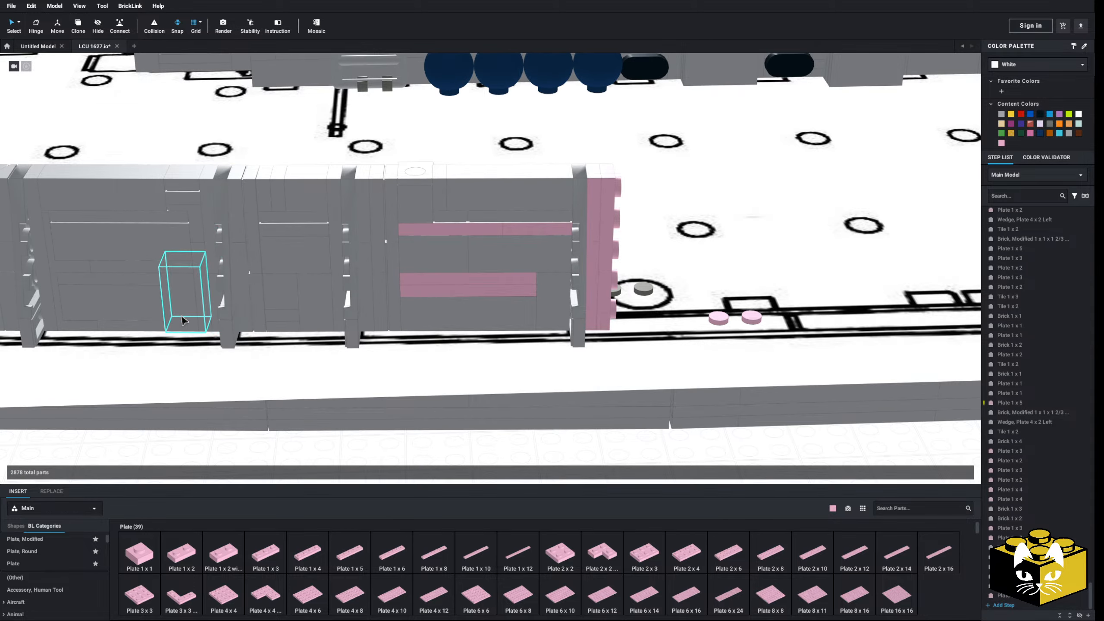
{"action": "middle_click_drag", "start_coordinate": [182, 316], "coordinate": [258, 319]}
{"action": "right_click", "coordinate": [258, 320]}
{"action": "left_click", "coordinate": [268, 328]}
{"action": "middle_click_drag", "start_coordinate": [369, 337], "coordinate": [230, 315]}
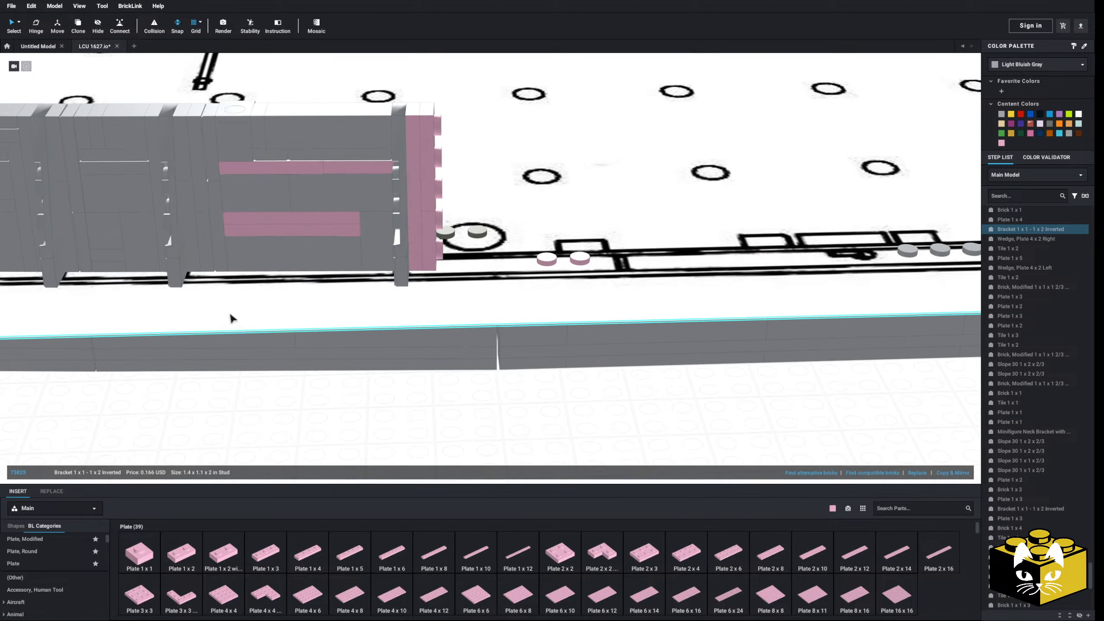
{"action": "right_click", "coordinate": [458, 431]}
{"action": "left_click", "coordinate": [487, 455]}
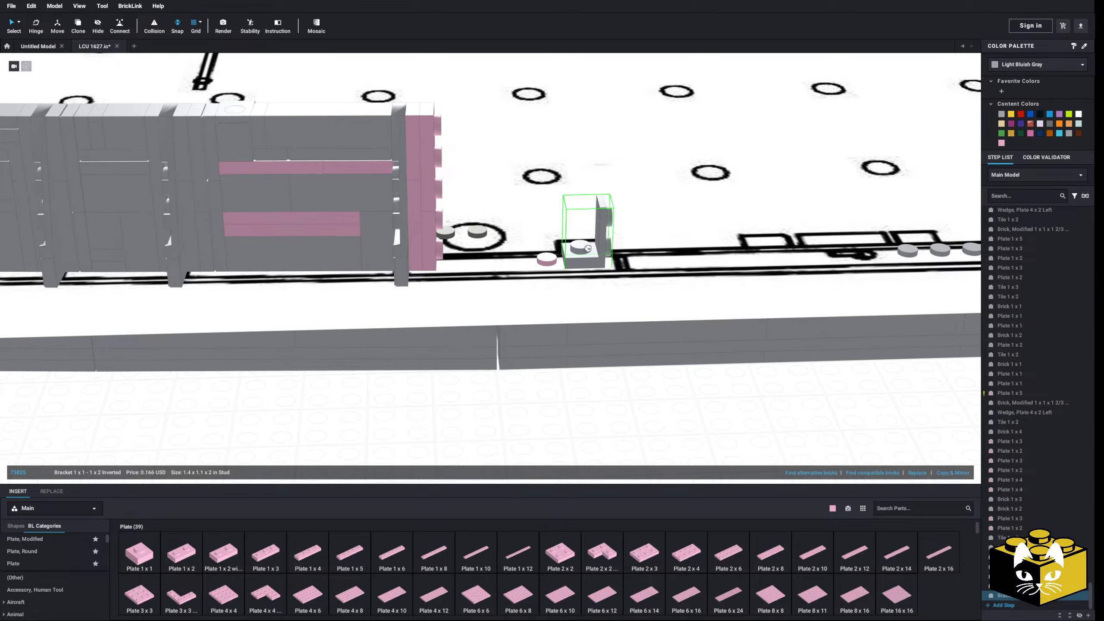
{"action": "left_click", "coordinate": [588, 248]}
{"action": "right_click_drag", "start_coordinate": [525, 384], "coordinate": [516, 382]}
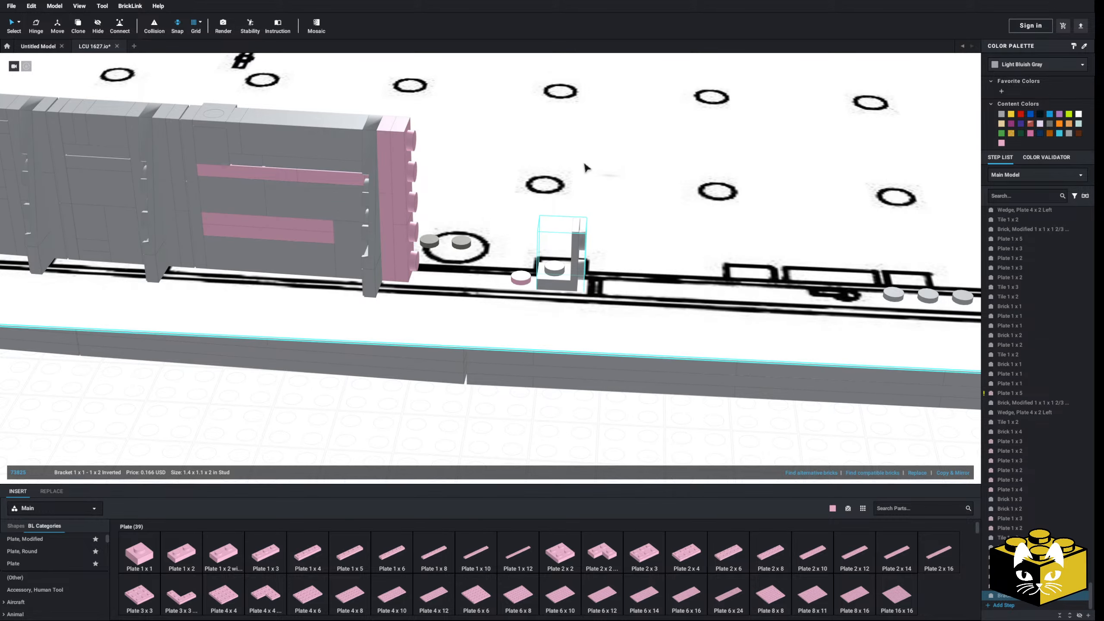
- Copy the Brick, Modified 1 x 1 x 1 2/3 with Studs on Side onto the pink plate's stud nearest the rib mark
{"action": "left_click", "coordinate": [358, 244]}
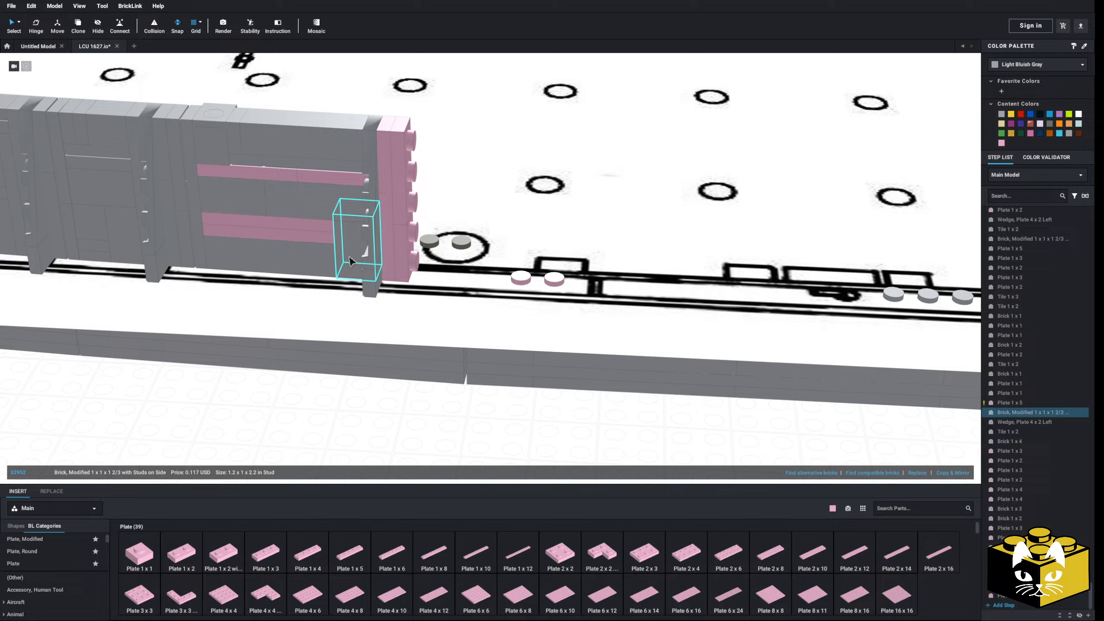
{"action": "left_click", "coordinate": [408, 388]}
{"action": "right_click_drag", "start_coordinate": [465, 447], "coordinate": [473, 443]}
{"action": "right_click", "coordinate": [460, 425]}
{"action": "left_click", "coordinate": [468, 446]}
{"action": "right_click", "coordinate": [463, 421]}
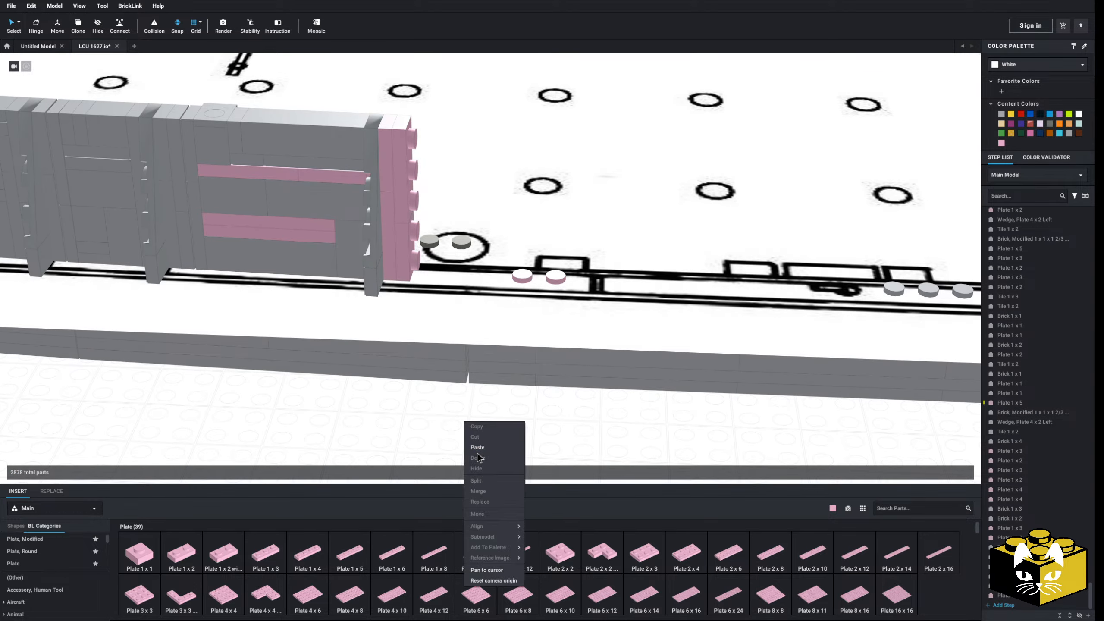
{"action": "left_click", "coordinate": [477, 451]}
{"action": "right_click", "coordinate": [475, 436]}
{"action": "left_click", "coordinate": [487, 461]}
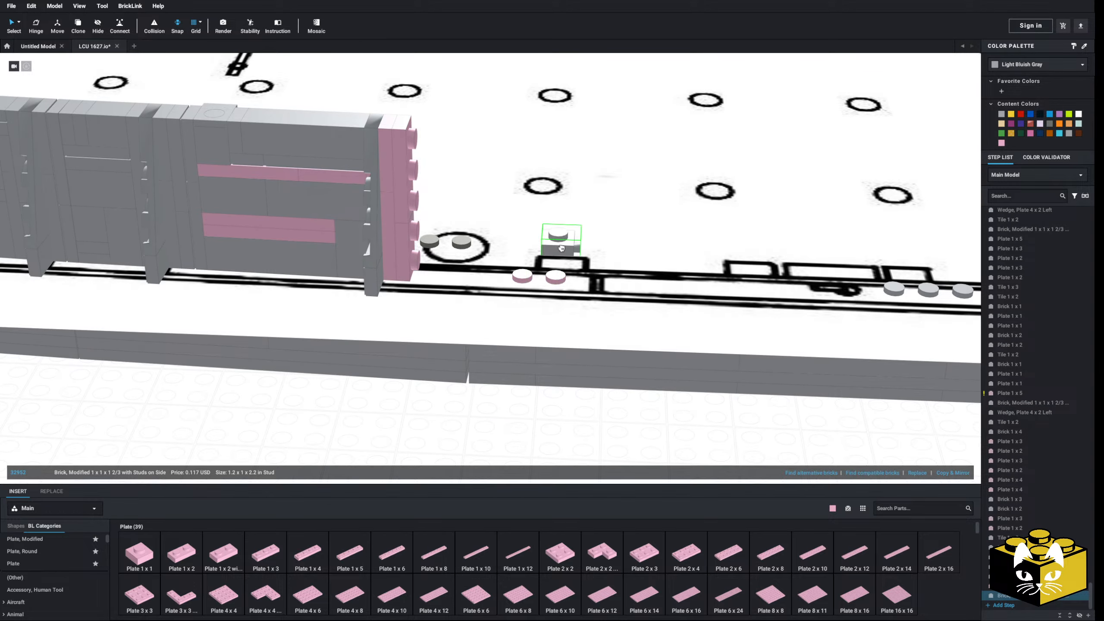
{"action": "right_click_drag", "start_coordinate": [567, 253], "coordinate": [573, 274]}
{"action": "left_click", "coordinate": [559, 313]}
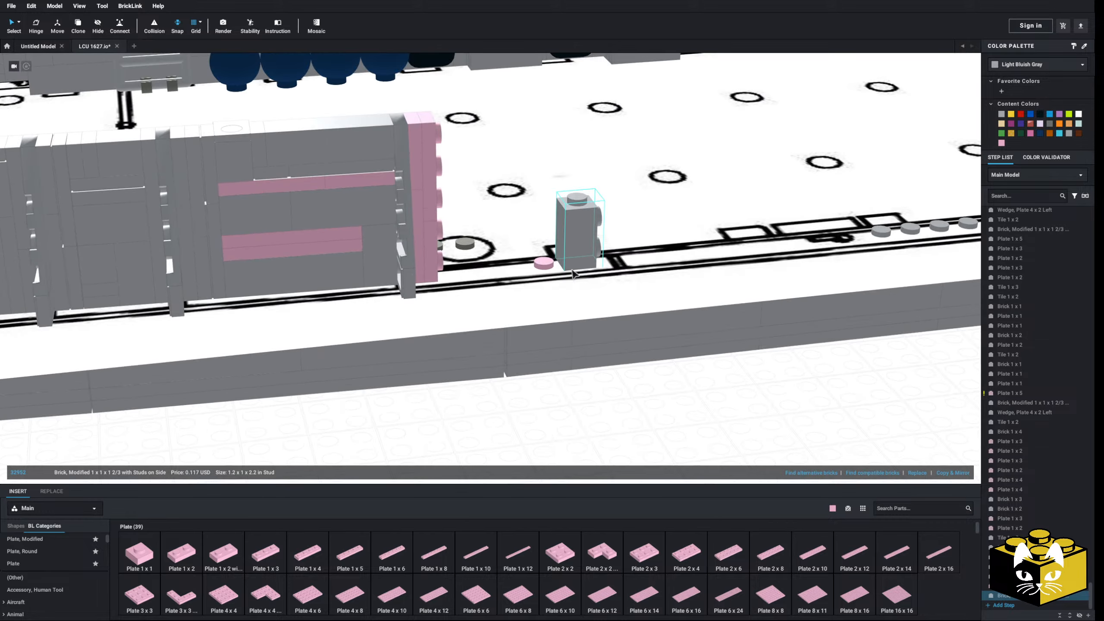
- Swap the pink Plate 1 x 2 under the modified brick for a three-stud plate reaching one stud closer to the finished wall
{"action": "right_click_drag", "start_coordinate": [550, 424], "coordinate": [538, 428]}
{"action": "left_click", "coordinate": [563, 266]}
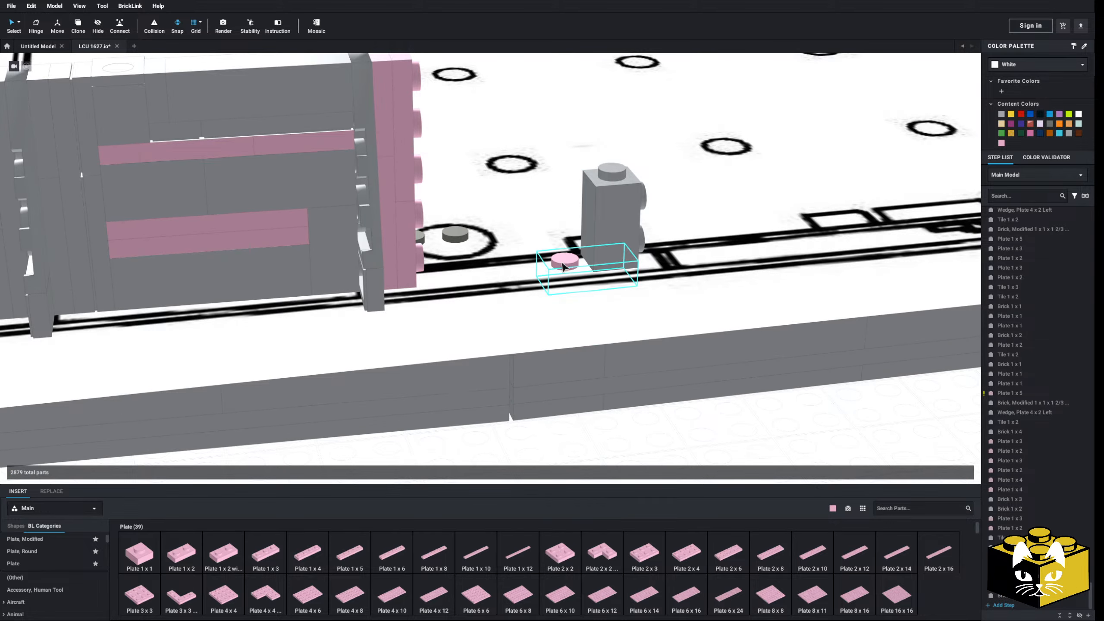
{"action": "left_click", "coordinate": [559, 450]}
{"action": "scroll", "coordinate": [560, 443], "scroll_direction": "down", "scroll_amount": 3}
{"action": "left_click", "coordinate": [563, 238]}
{"action": "left_click", "coordinate": [579, 409]}
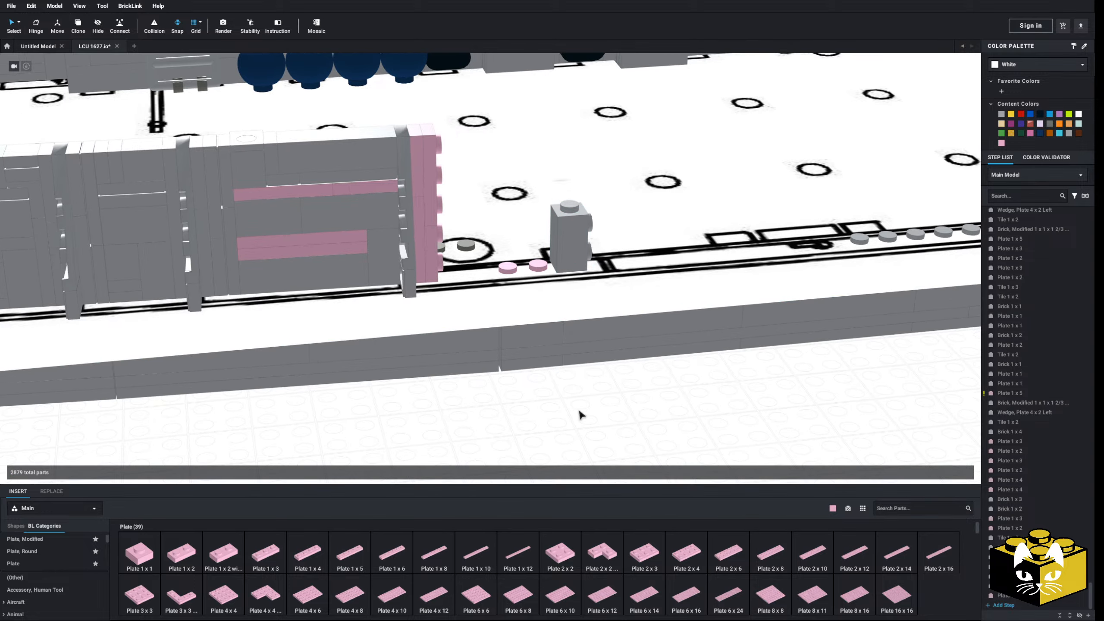
- Paste a second Brick, Modified with Studs on Side onto the pink plate's opposite end, its side studs facing the finished wall
{"action": "right_click", "coordinate": [579, 408]}
{"action": "left_click", "coordinate": [595, 433]}
{"action": "left_click", "coordinate": [508, 258]}
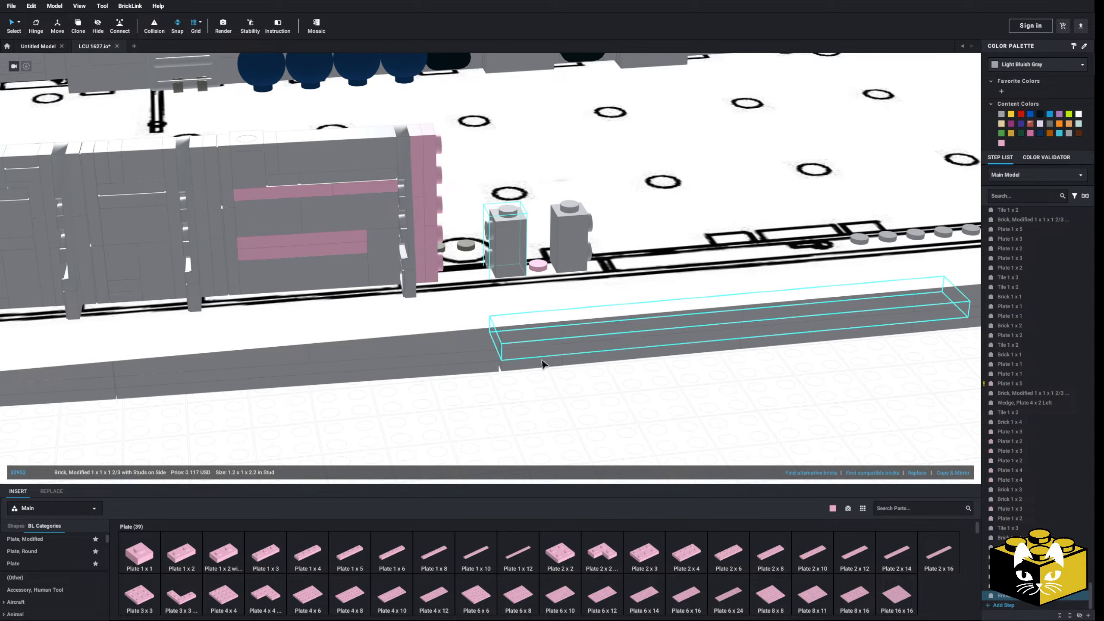
{"action": "right_click", "coordinate": [571, 242]}
{"action": "left_click", "coordinate": [559, 372]}
{"action": "left_click", "coordinate": [543, 389]}
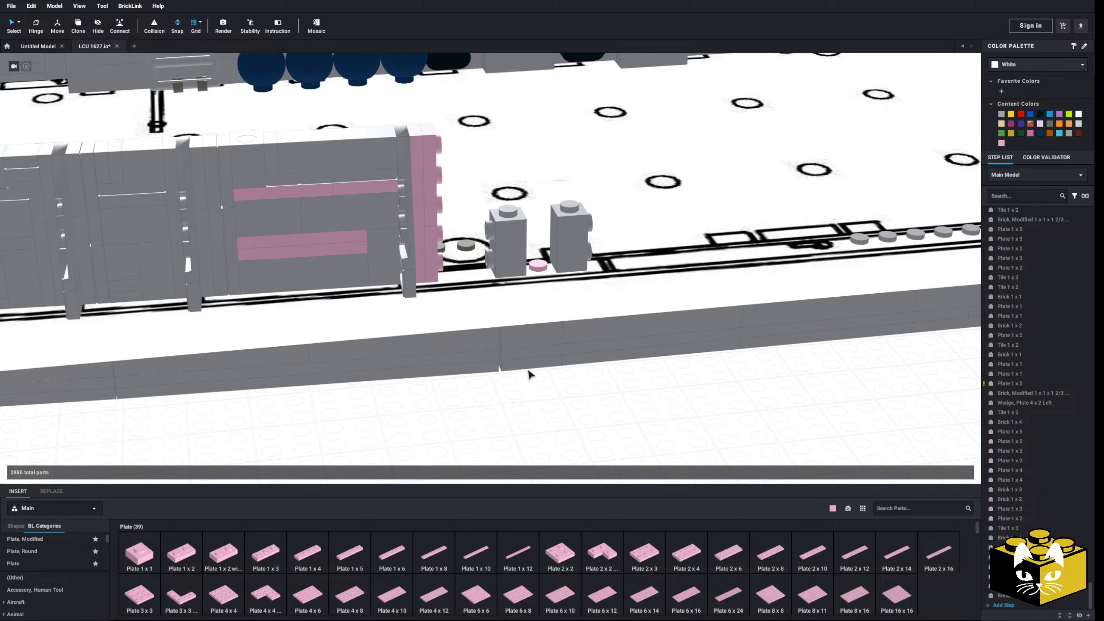
- Copy the two Brick, Modified 1 x 1 x 1 2/3 with Studs on Side together and stack the pair on the originals
{"action": "middle_click_drag", "start_coordinate": [498, 381], "coordinate": [679, 374]}
{"action": "middle_click_drag", "start_coordinate": [765, 144], "coordinate": [298, 255]}
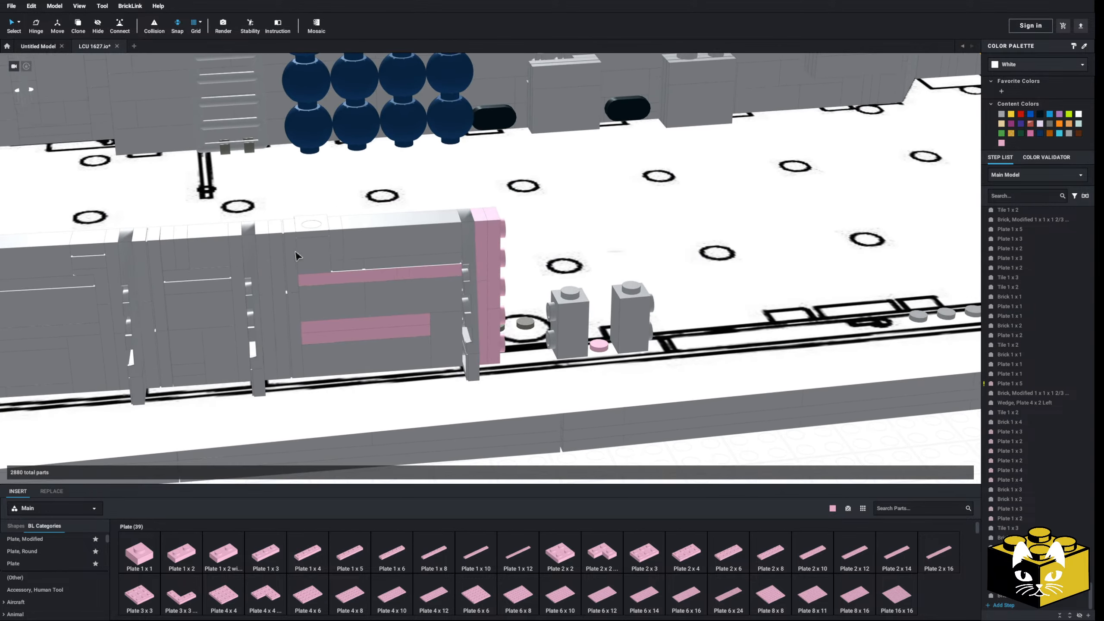
{"action": "middle_click_drag", "start_coordinate": [490, 333], "coordinate": [437, 312]}
{"action": "left_click", "coordinate": [516, 300]}
{"action": "right_click", "coordinate": [571, 290]}
{"action": "left_click", "coordinate": [622, 413]}
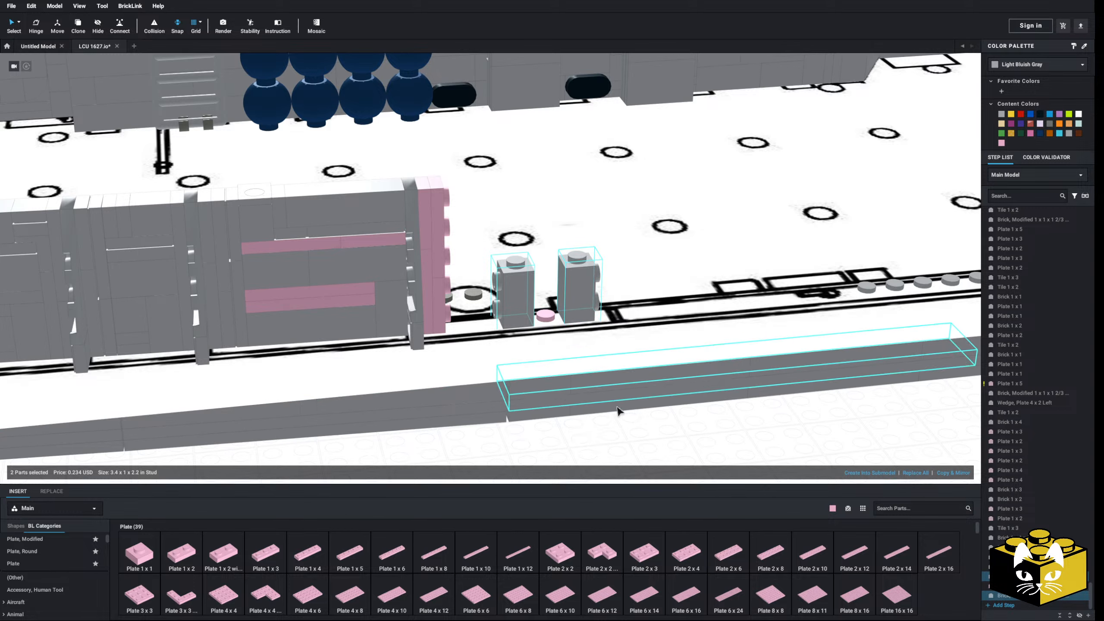
{"action": "right_click", "coordinate": [626, 419]}
{"action": "left_click", "coordinate": [641, 446]}
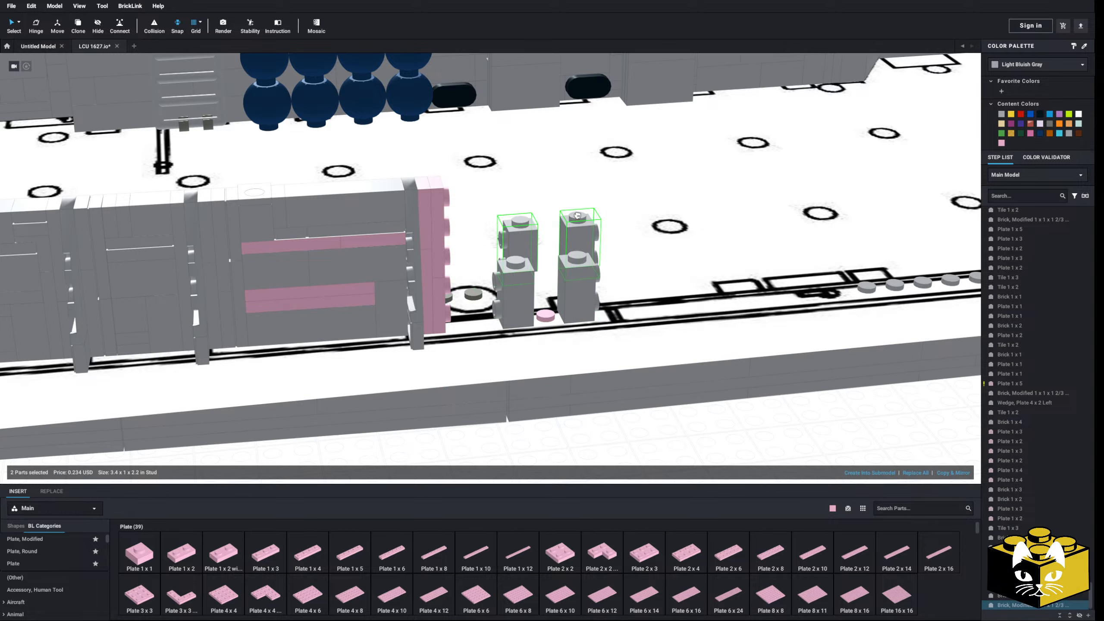
{"action": "right_click_drag", "start_coordinate": [583, 210], "coordinate": [585, 245]}
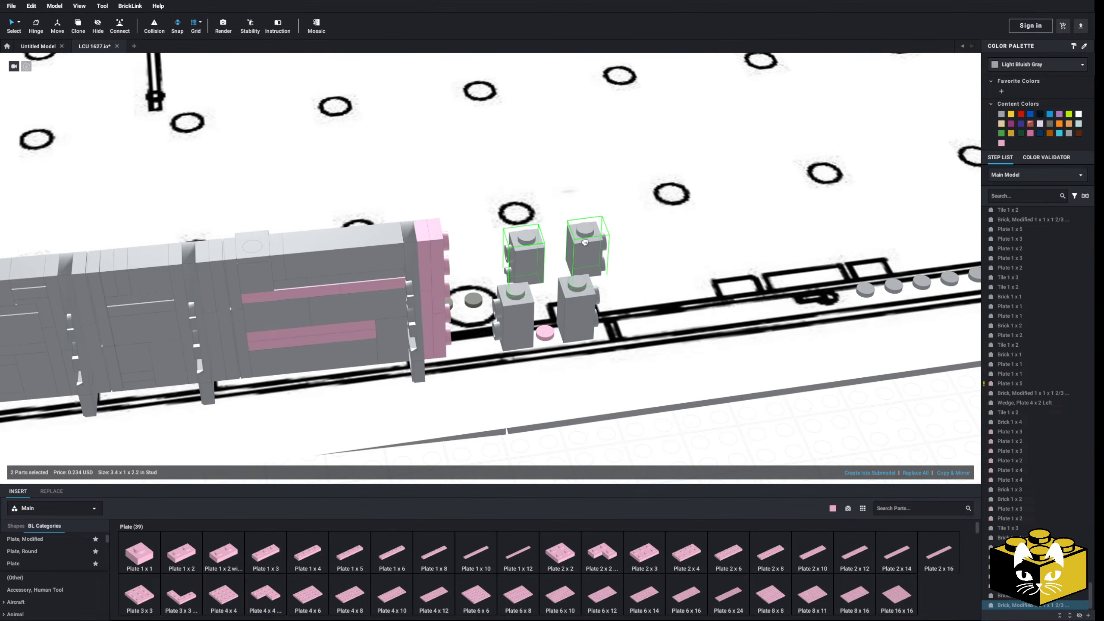
{"action": "middle_click_drag", "start_coordinate": [592, 331], "coordinate": [588, 317]}
{"action": "left_click", "coordinate": [603, 422]}
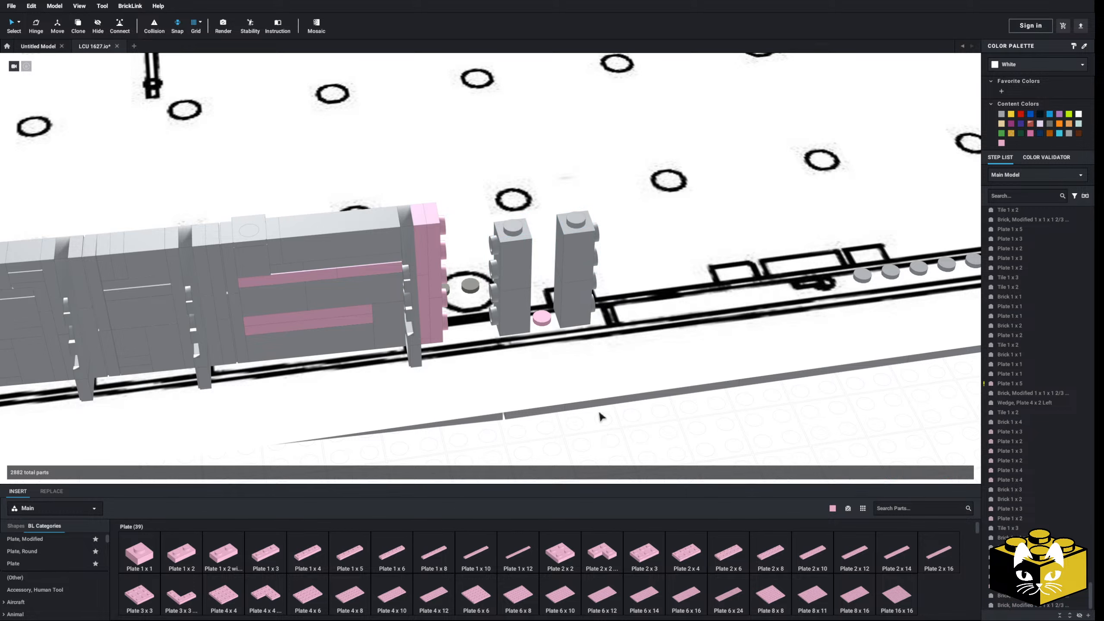
- Paste a copied Brick 1 x 1 x 3 onto the pink plate's middle stud, between the two modified-brick columns
{"action": "right_click_drag", "start_coordinate": [376, 396], "coordinate": [349, 347]}
{"action": "scroll", "coordinate": [330, 333], "scroll_direction": "down", "scroll_amount": 3}
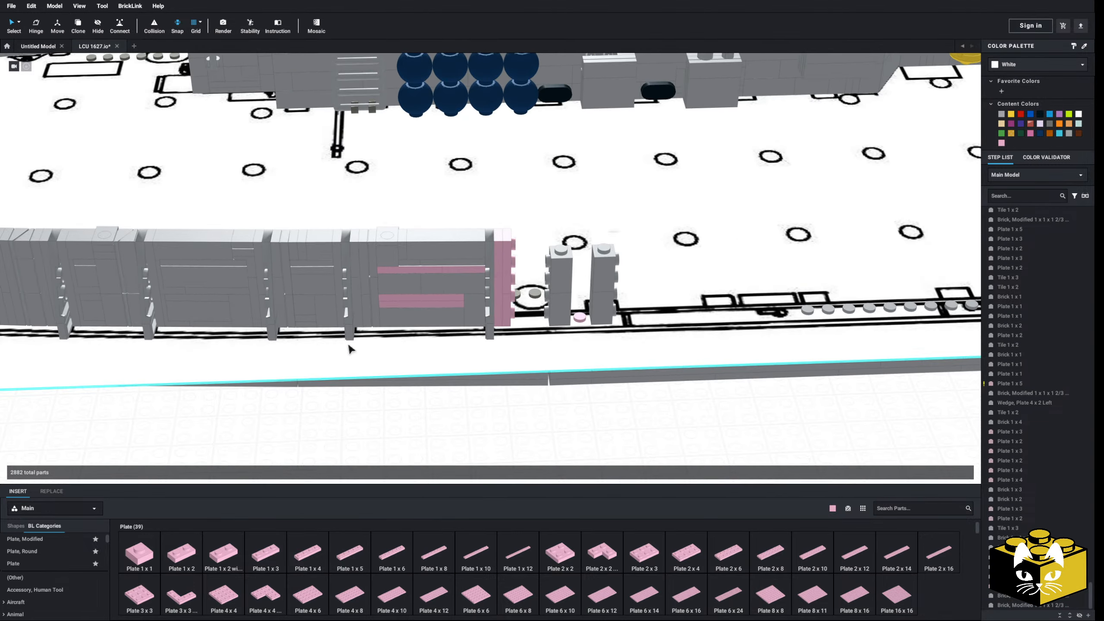
{"action": "right_click", "coordinate": [603, 418]}
{"action": "left_click", "coordinate": [613, 431]}
{"action": "left_click_drag", "start_coordinate": [586, 400], "coordinate": [587, 284]}
{"action": "right_click_drag", "start_coordinate": [608, 435], "coordinate": [618, 400]}
{"action": "left_click", "coordinate": [618, 400]}
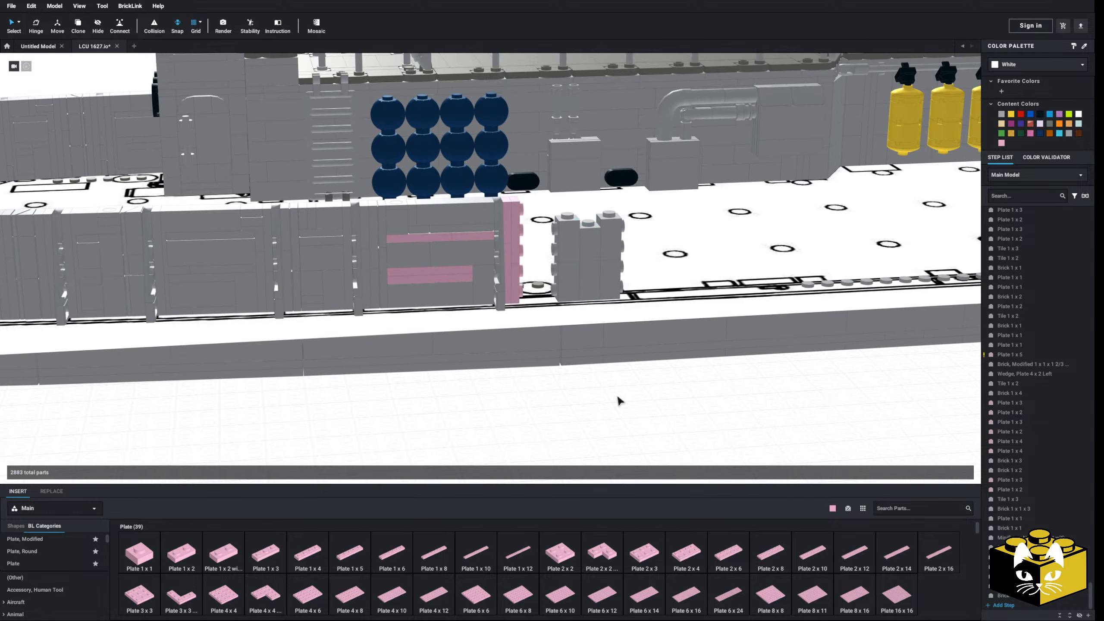
- Browse the part categories and examine the new block's height and spacing beside the finished wall and the blueprint marks
{"action": "scroll", "coordinate": [562, 396], "scroll_direction": "up", "scroll_amount": 5}
{"action": "middle_click_drag", "start_coordinate": [618, 399], "coordinate": [447, 417]}
{"action": "right_click_drag", "start_coordinate": [448, 418], "coordinate": [424, 221]}
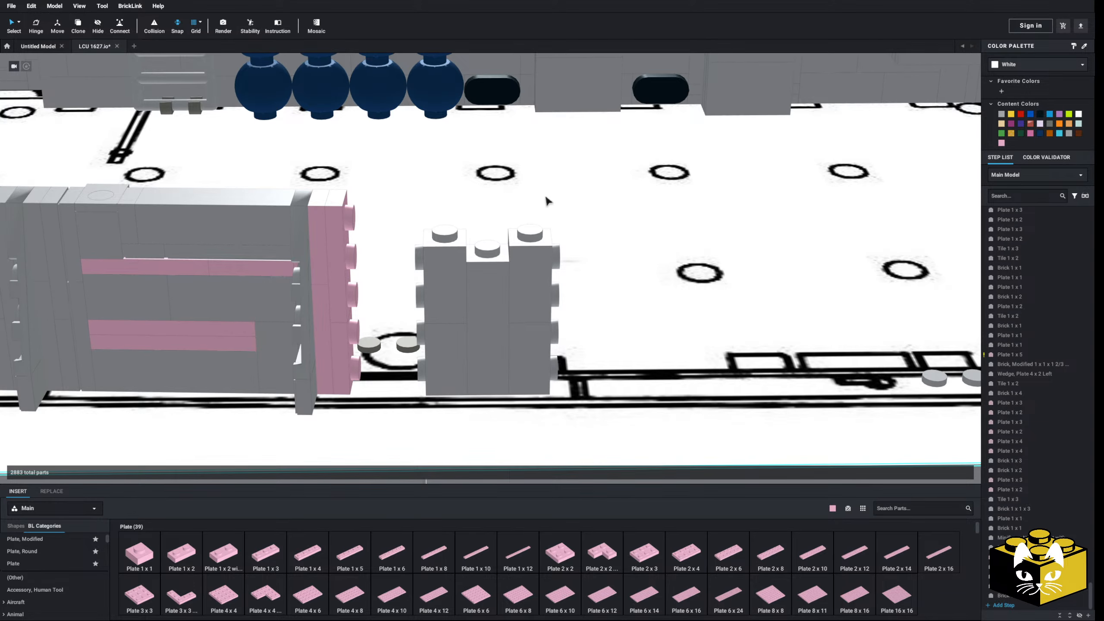
{"action": "mouse_move", "coordinate": [488, 263]}
{"action": "right_mouse_down"}
{"action": "mouse_move", "coordinate": [484, 253]}
{"action": "mouse_move", "coordinate": [492, 266]}
{"action": "right_mouse_up"}
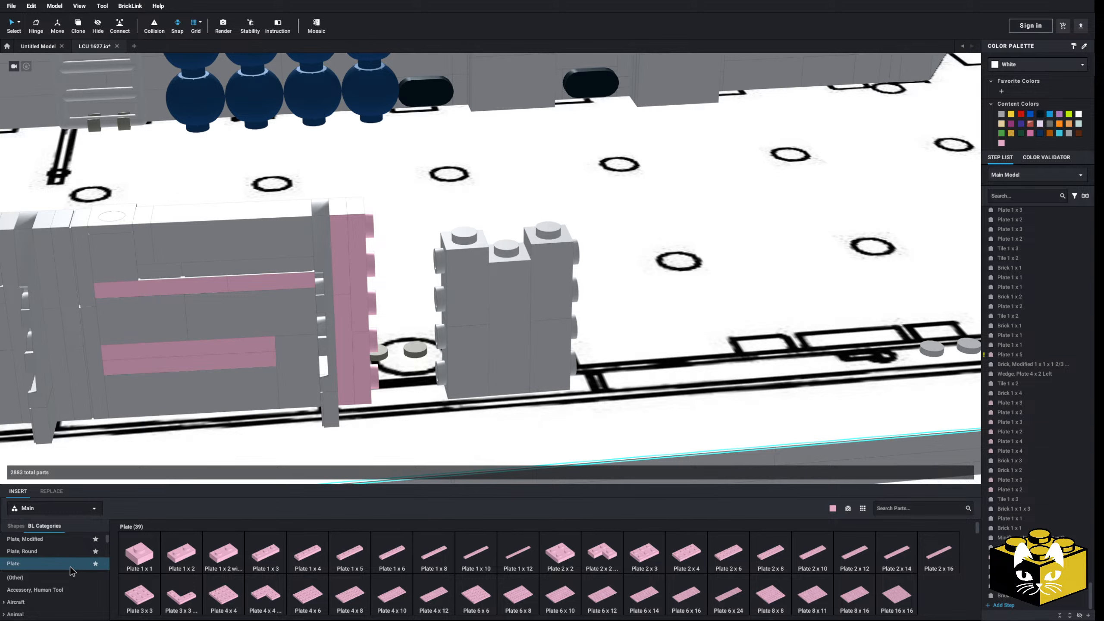
{"action": "scroll", "coordinate": [70, 567], "scroll_direction": "down", "scroll_amount": 15}
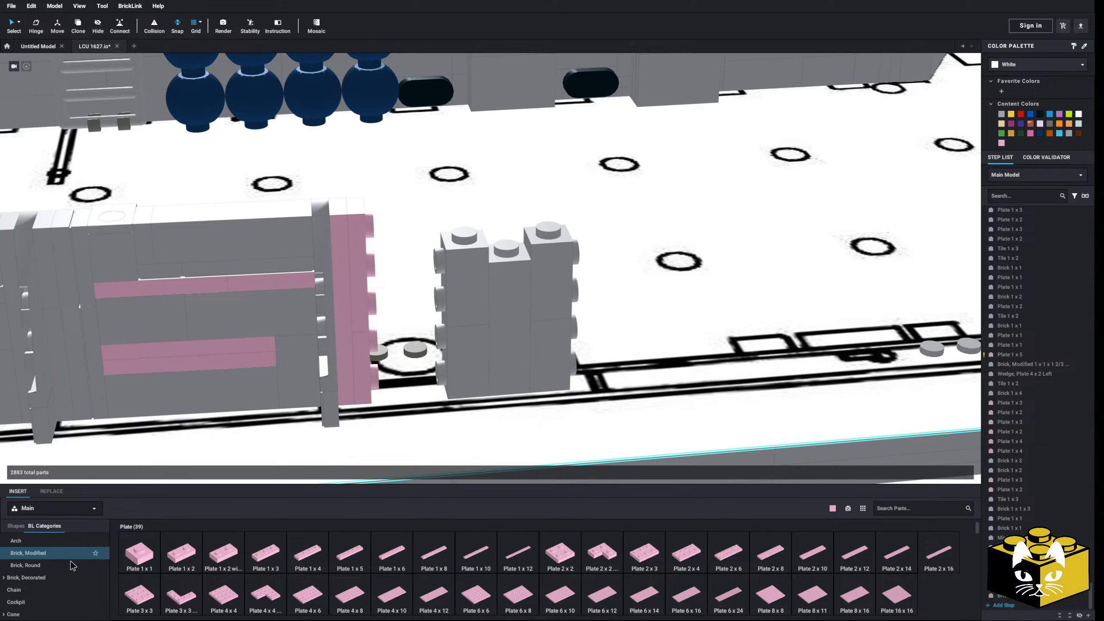
{"action": "scroll", "coordinate": [411, 375], "scroll_direction": "down", "scroll_amount": 10}
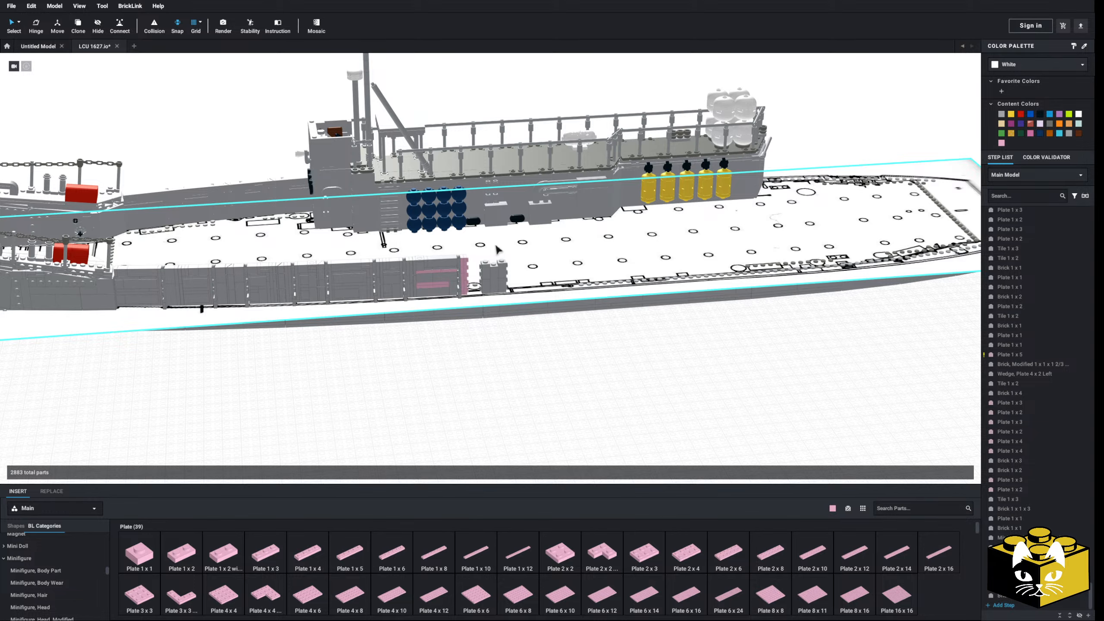
{"action": "scroll", "coordinate": [494, 262], "scroll_direction": "up", "scroll_amount": 5}
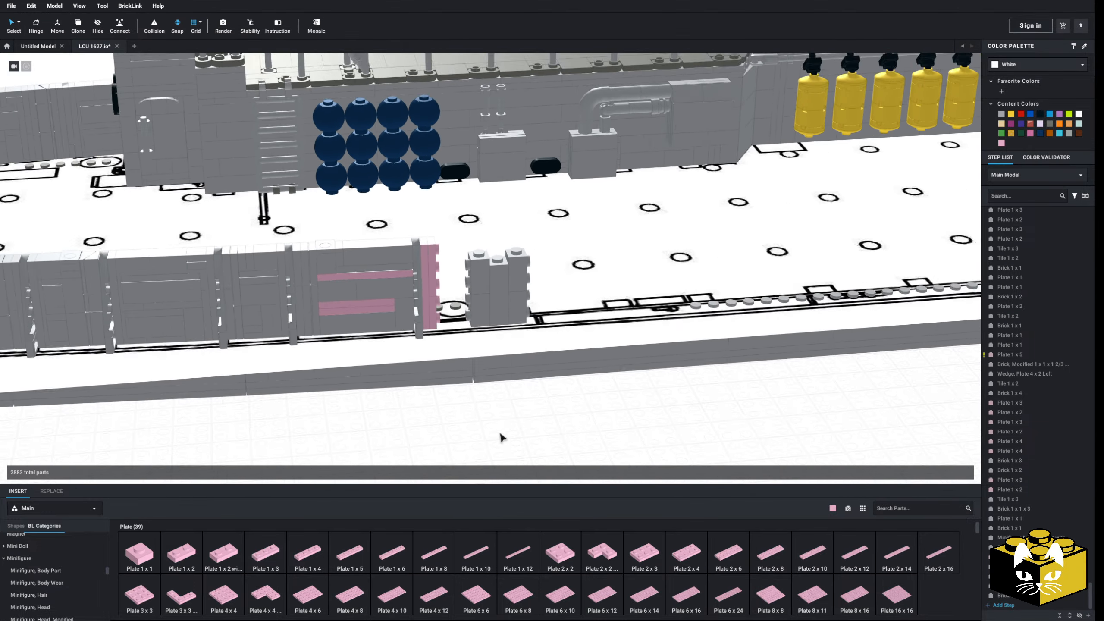
{"action": "mouse_move", "coordinate": [477, 394]}
{"action": "middle_mouse_down"}
{"action": "mouse_move", "coordinate": [621, 396]}
{"action": "mouse_move", "coordinate": [488, 411]}
{"action": "middle_mouse_up"}
{"action": "scroll", "coordinate": [451, 430], "scroll_direction": "up", "scroll_amount": 5}
{"action": "scroll", "coordinate": [490, 335], "scroll_direction": "up", "scroll_amount": 3}
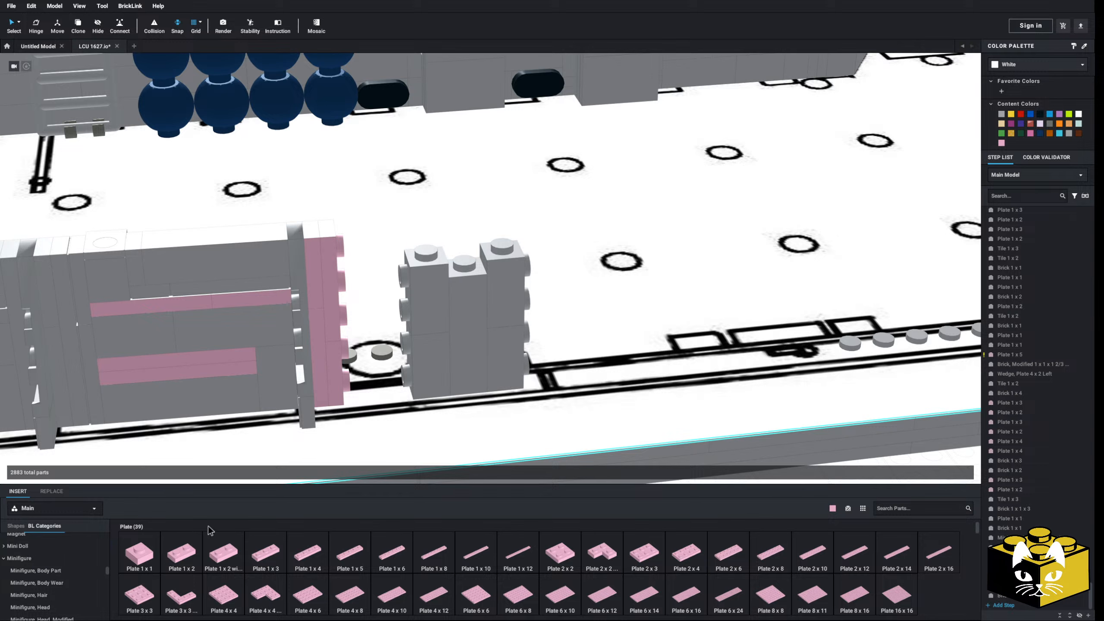
- Level the block's middle column with a pink Plate 1 x 1 and cap all three columns with two pink Plates 1 x 3
{"action": "left_click_drag", "start_coordinate": [158, 528], "coordinate": [470, 287]}
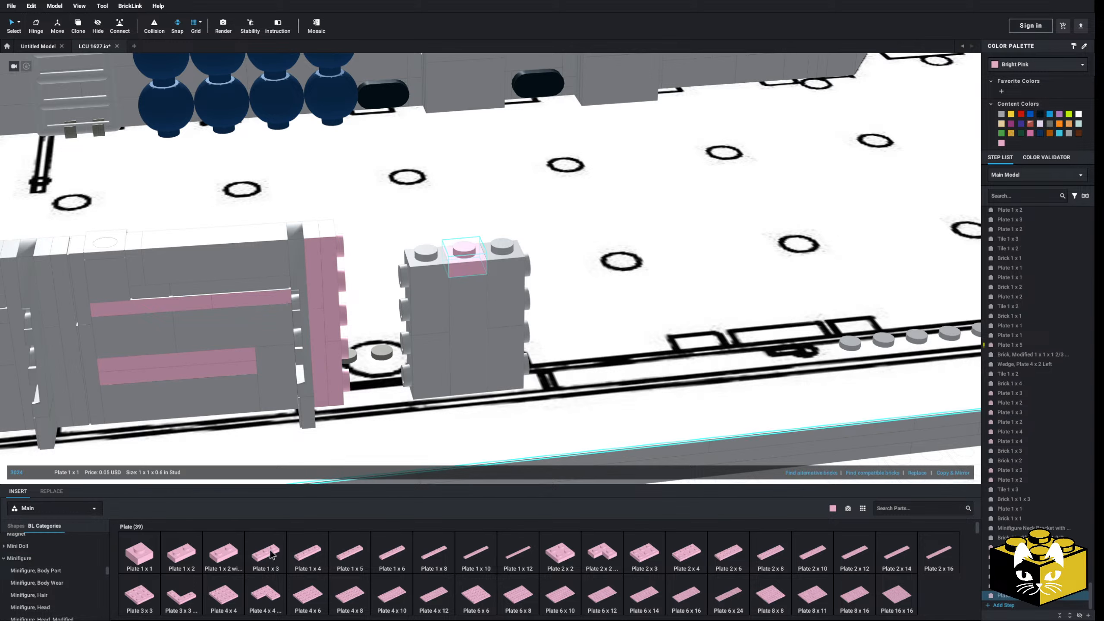
{"action": "left_click_drag", "start_coordinate": [270, 554], "coordinate": [449, 261]}
{"action": "left_click", "coordinate": [473, 243]}
{"action": "right_click_drag", "start_coordinate": [450, 261], "coordinate": [424, 258]}
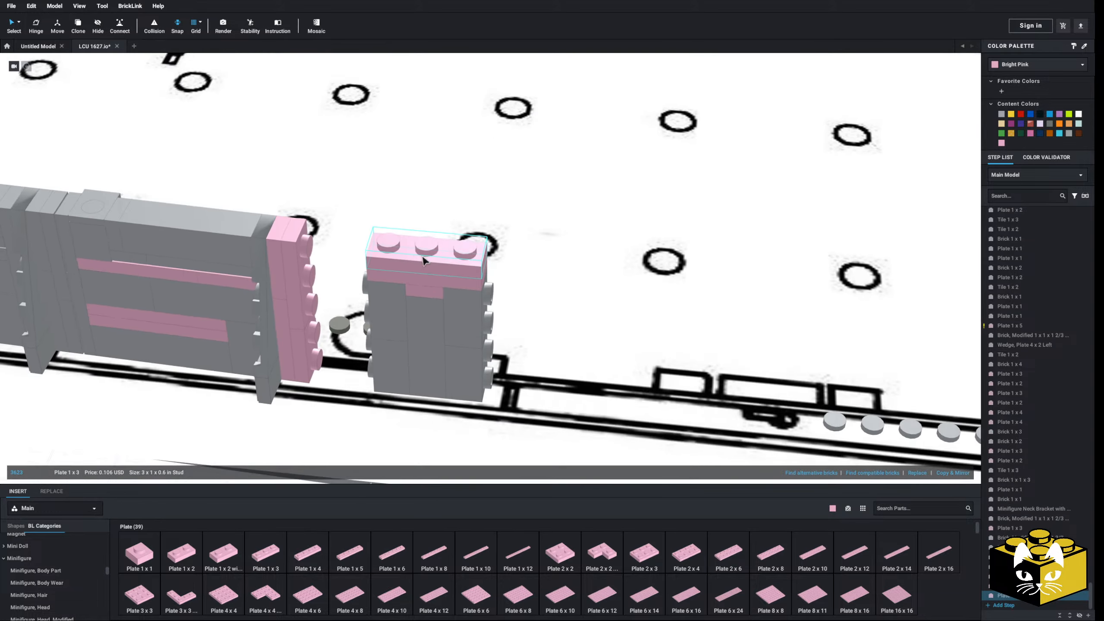
- Copy the finished wall's Minifigure Neck Bracket with Back Stud onto each of the three studs on top of the new block
{"action": "scroll", "coordinate": [422, 265], "scroll_direction": "down", "scroll_amount": 5}
{"action": "left_click", "coordinate": [411, 347]}
{"action": "right_click", "coordinate": [332, 240]}
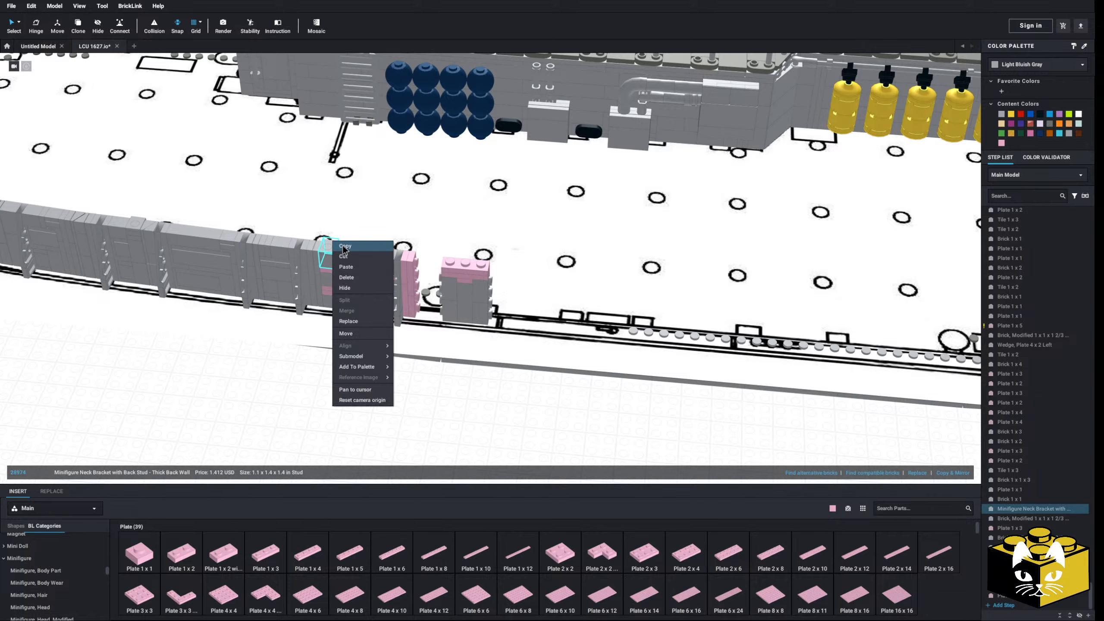
{"action": "left_click", "coordinate": [382, 369]}
{"action": "right_click", "coordinate": [382, 368]}
{"action": "left_click", "coordinate": [403, 392]}
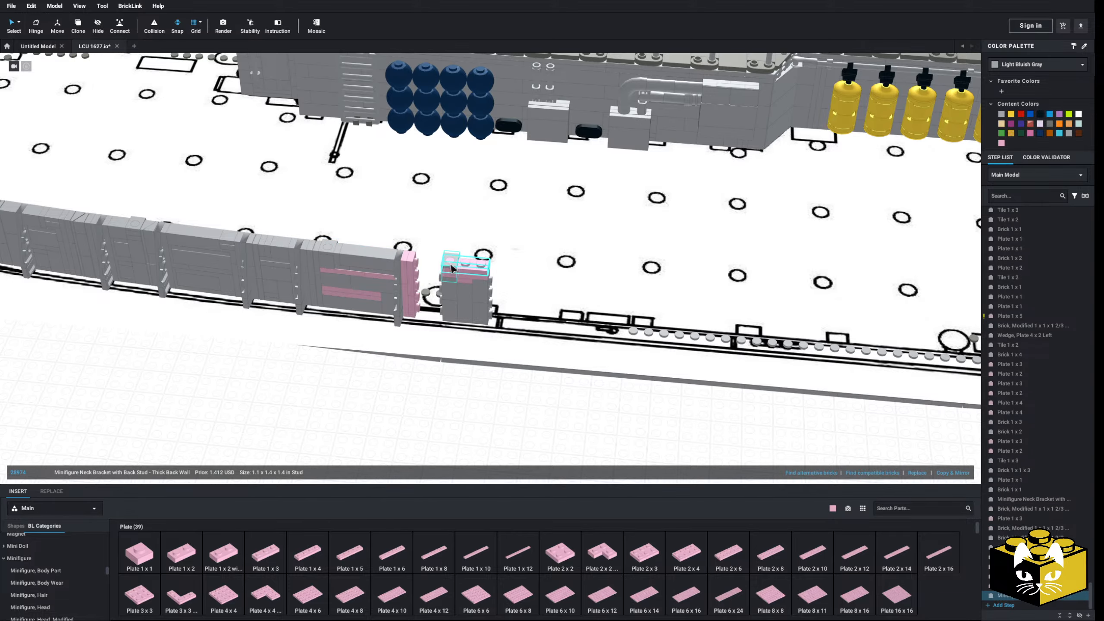
{"action": "left_click", "coordinate": [541, 436]}
{"action": "right_click_drag", "start_coordinate": [541, 436], "coordinate": [377, 425]}
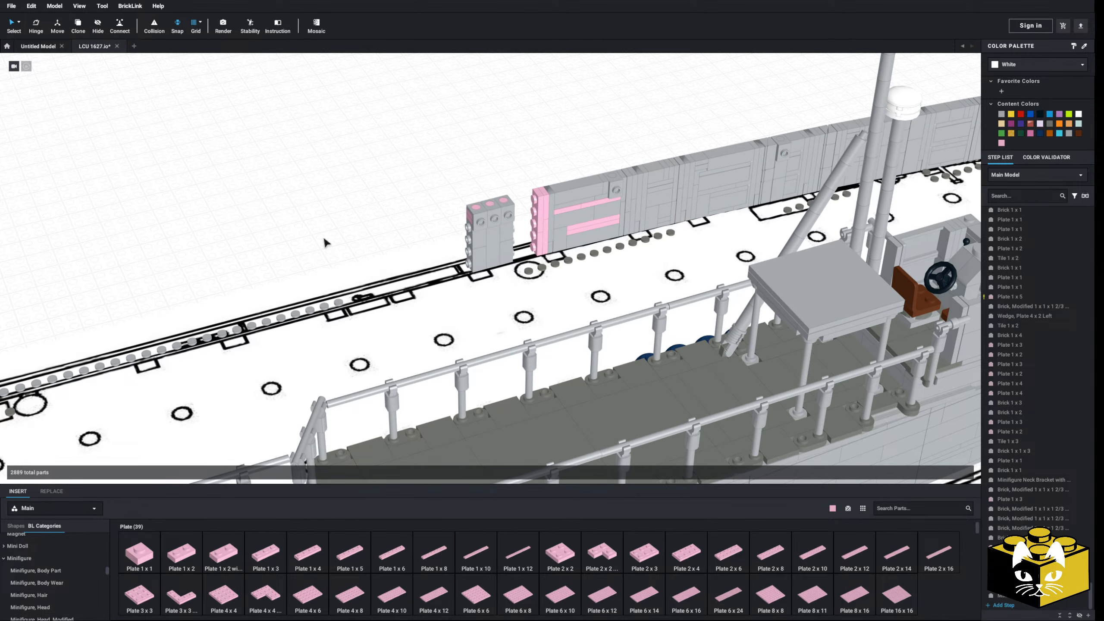
{"action": "right_click_drag", "start_coordinate": [311, 228], "coordinate": [391, 306]}
{"action": "scroll", "coordinate": [478, 348], "scroll_direction": "up", "scroll_amount": 6}
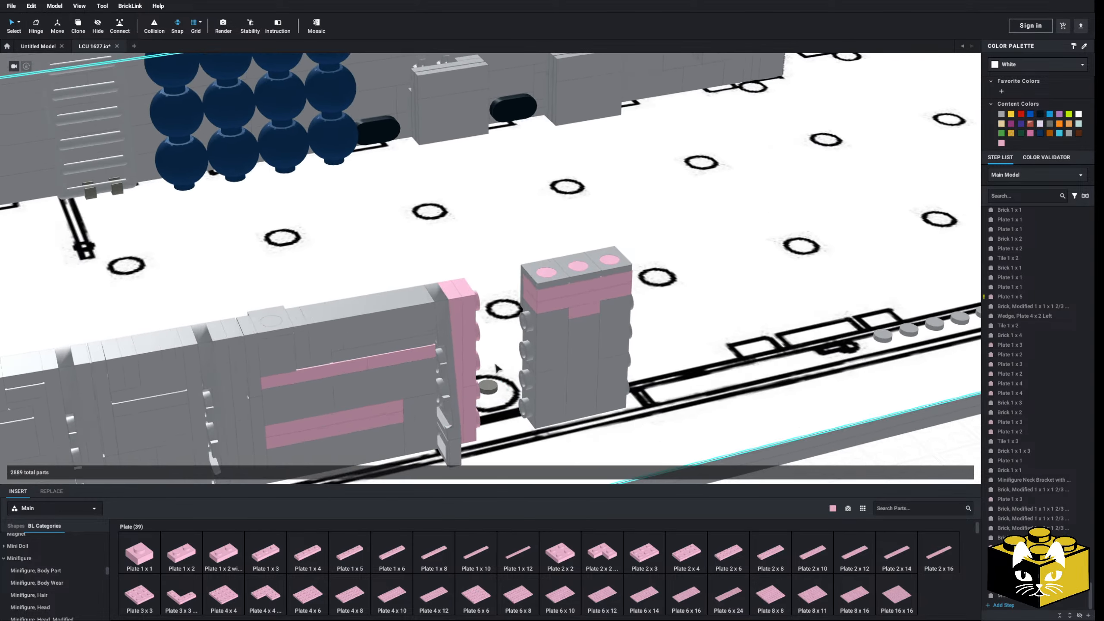
- Delete the four pink plates at the finished wall's open end, beyond the last rib
{"action": "right_click_drag", "start_coordinate": [495, 368], "coordinate": [376, 313]}
{"action": "scroll", "coordinate": [531, 290], "scroll_direction": "down", "scroll_amount": 4}
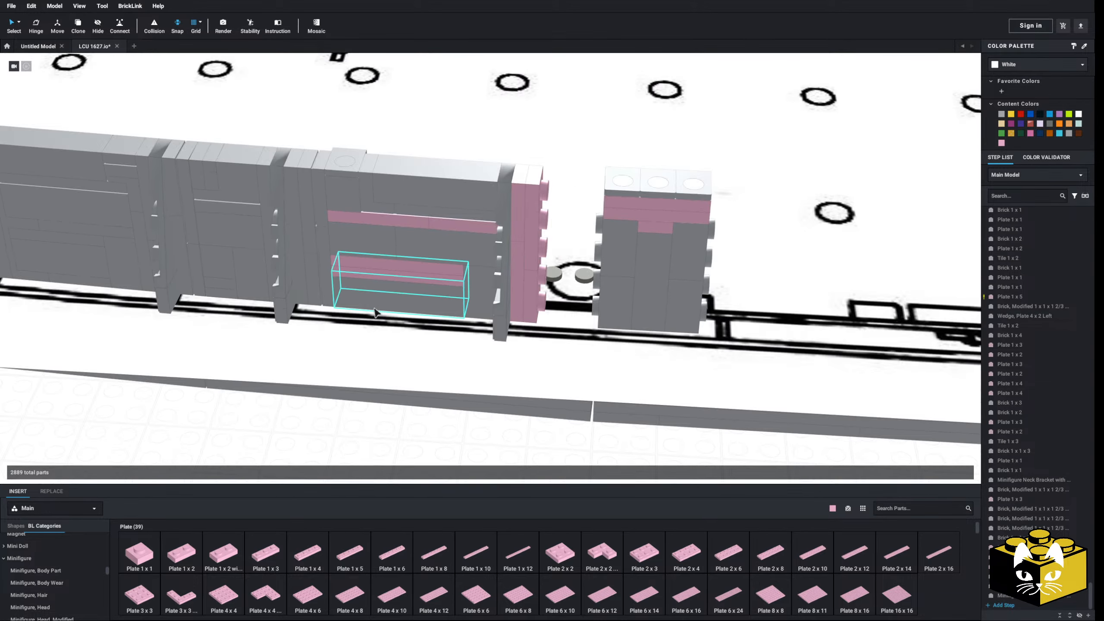
{"action": "left_click", "coordinate": [527, 293]}
{"action": "key", "text": "Delete"}
{"action": "left_click", "coordinate": [516, 269]}
{"action": "key", "text": "Delete"}
{"action": "left_click", "coordinate": [519, 230]}
{"action": "key", "text": "Delete"}
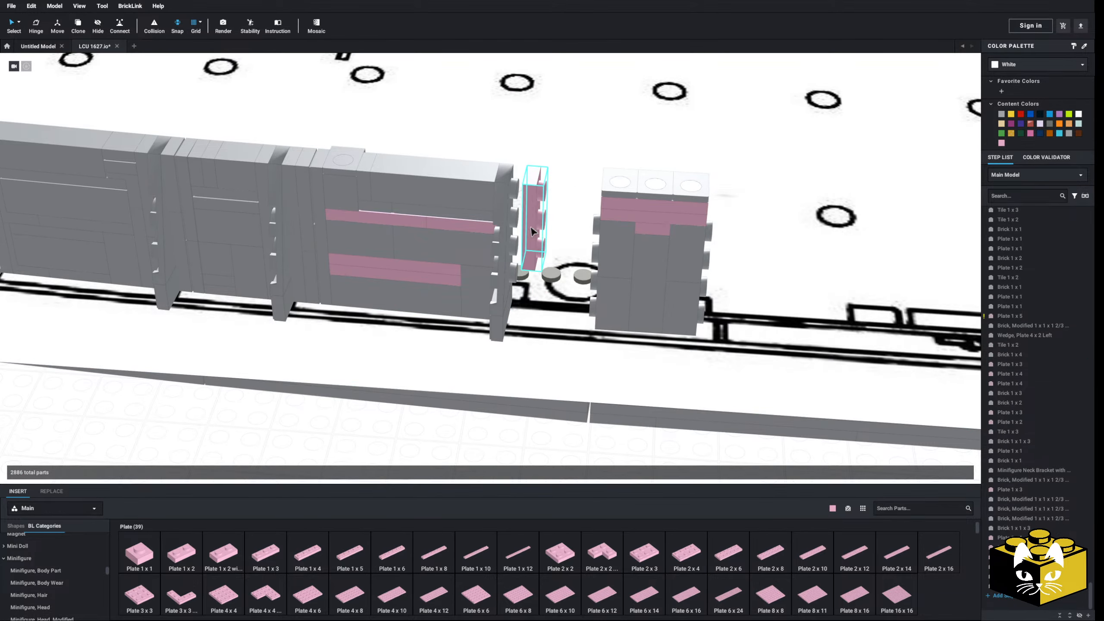
{"action": "left_click", "coordinate": [535, 231]}
{"action": "key", "text": "Delete"}
- Attach a pink Brick 1 x 4 and a pink Brick 1 x 1 above it to the last rib's open side
{"action": "right_click_drag", "start_coordinate": [626, 391], "coordinate": [590, 407]}
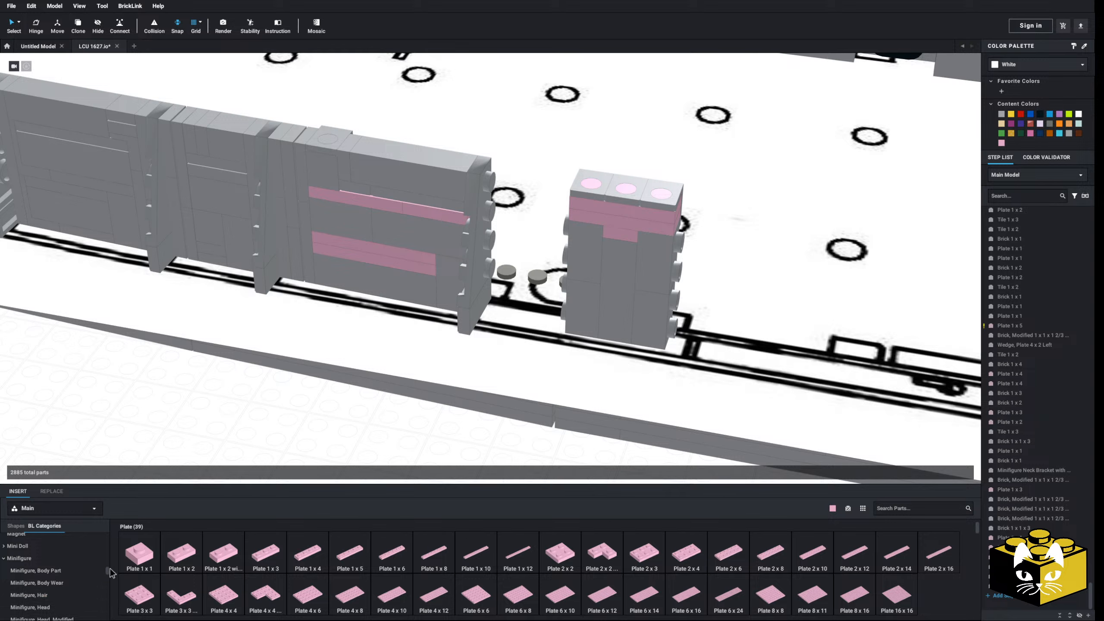
{"action": "left_click_drag", "start_coordinate": [108, 571], "coordinate": [100, 552]}
{"action": "scroll", "coordinate": [51, 581], "scroll_direction": "down", "scroll_amount": 2}
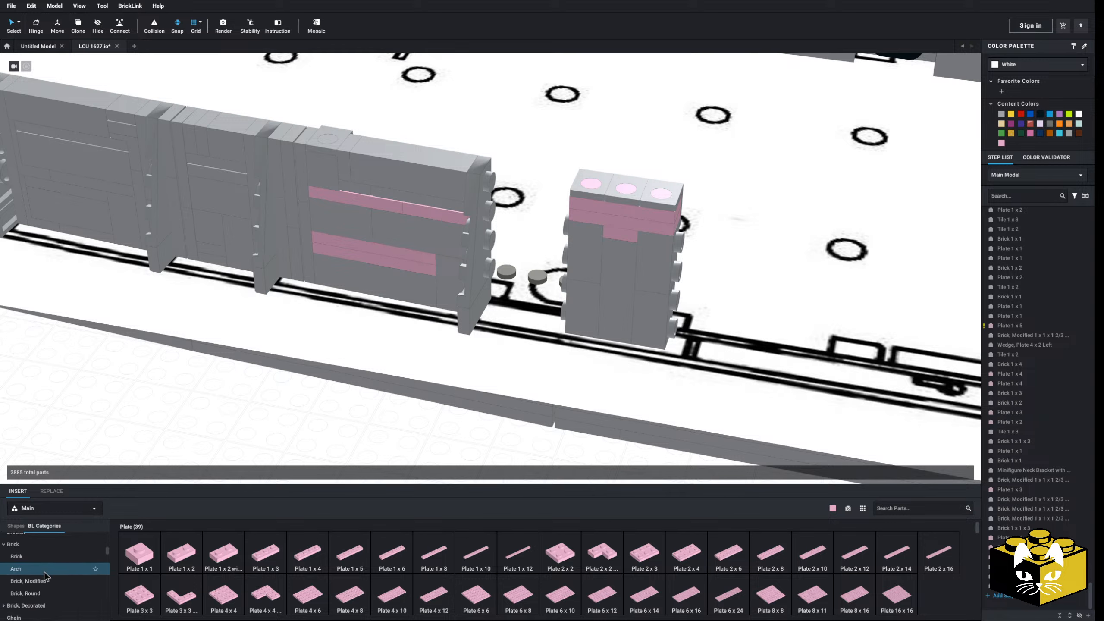
{"action": "left_click", "coordinate": [35, 556]}
{"action": "left_click_drag", "start_coordinate": [684, 562], "coordinate": [518, 267]}
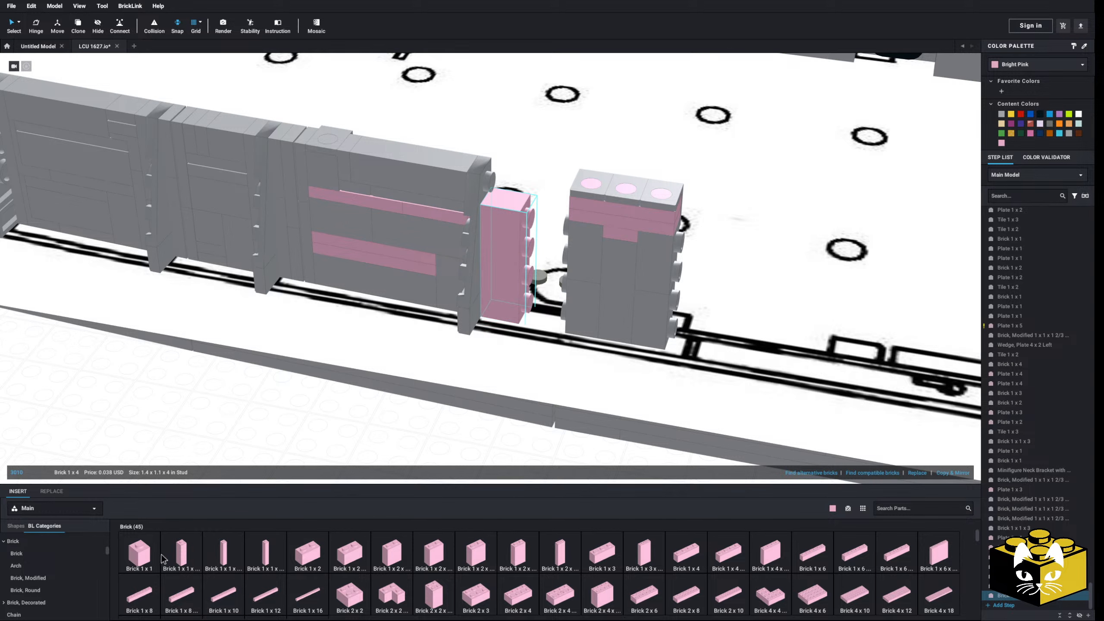
{"action": "left_click_drag", "start_coordinate": [143, 554], "coordinate": [549, 240]}
{"action": "left_click_drag", "start_coordinate": [516, 184], "coordinate": [521, 196]}
- Copy two Slope 30 1 x 2 x 2/3 and one Slope 30 1 x 1 x 2/3 onto the new block's side studs facing the finished wall
{"action": "right_click_drag", "start_coordinate": [547, 404], "coordinate": [570, 428]}
{"action": "left_click", "coordinate": [344, 249]}
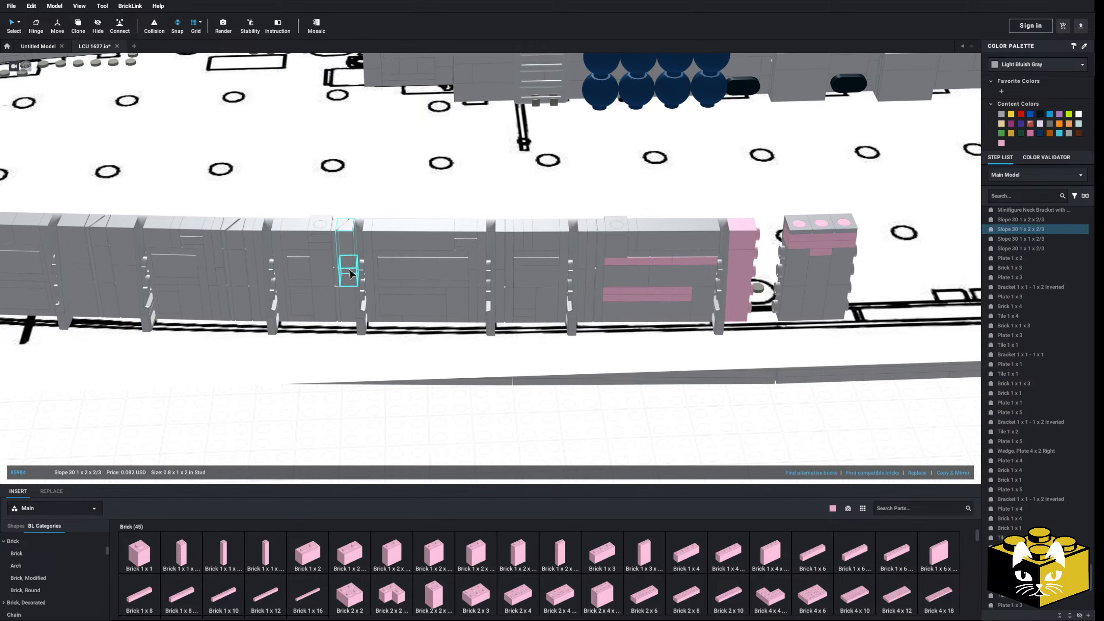
{"action": "left_click", "coordinate": [343, 300], "text": "shift"}
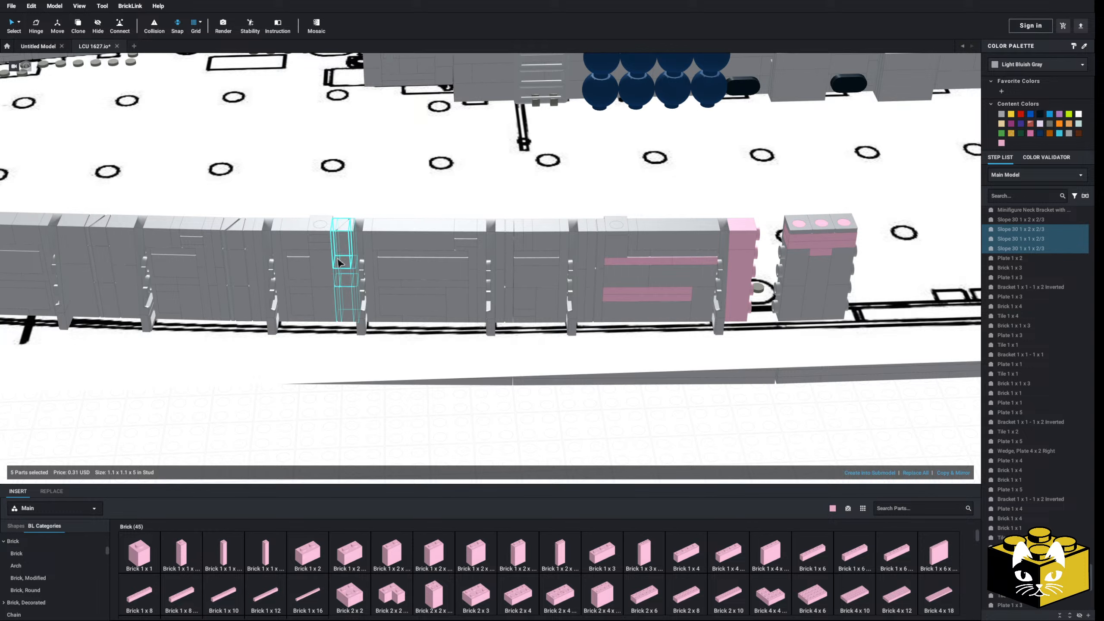
{"action": "left_click", "coordinate": [390, 431]}
{"action": "right_click", "coordinate": [345, 294]}
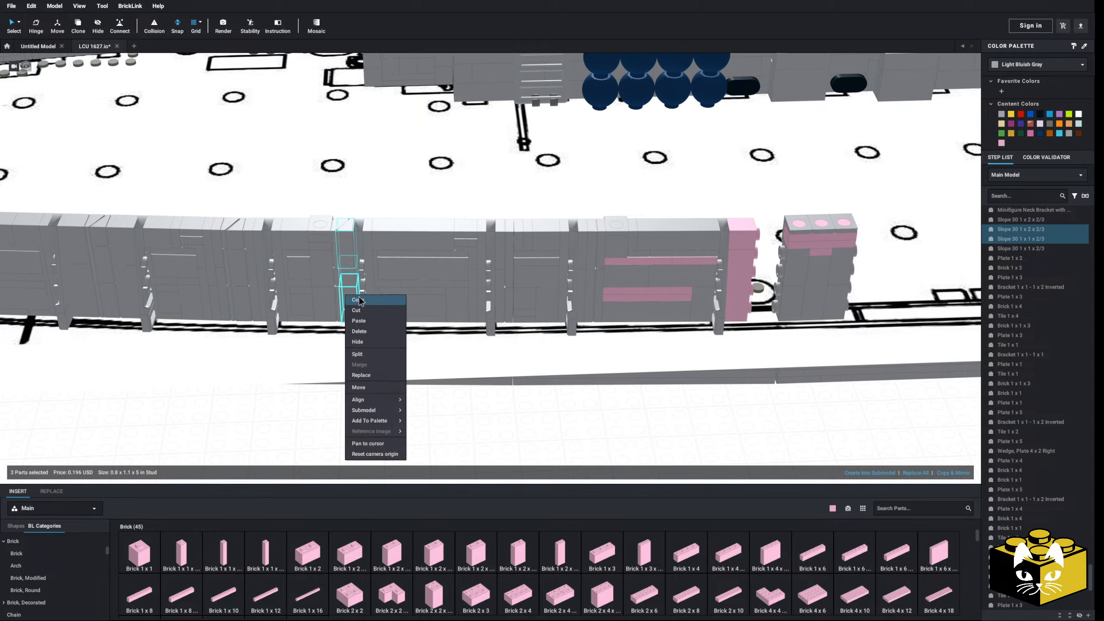
{"action": "left_click", "coordinate": [567, 414]}
{"action": "right_click", "coordinate": [566, 412]}
{"action": "left_click", "coordinate": [582, 437]}
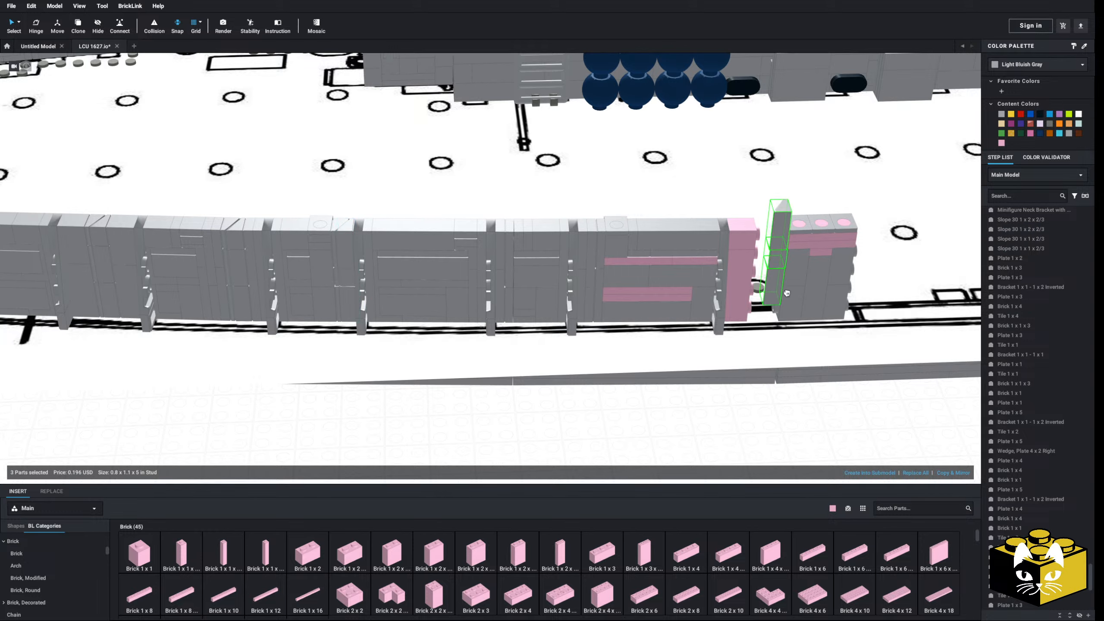
{"action": "left_click", "coordinate": [786, 297]}
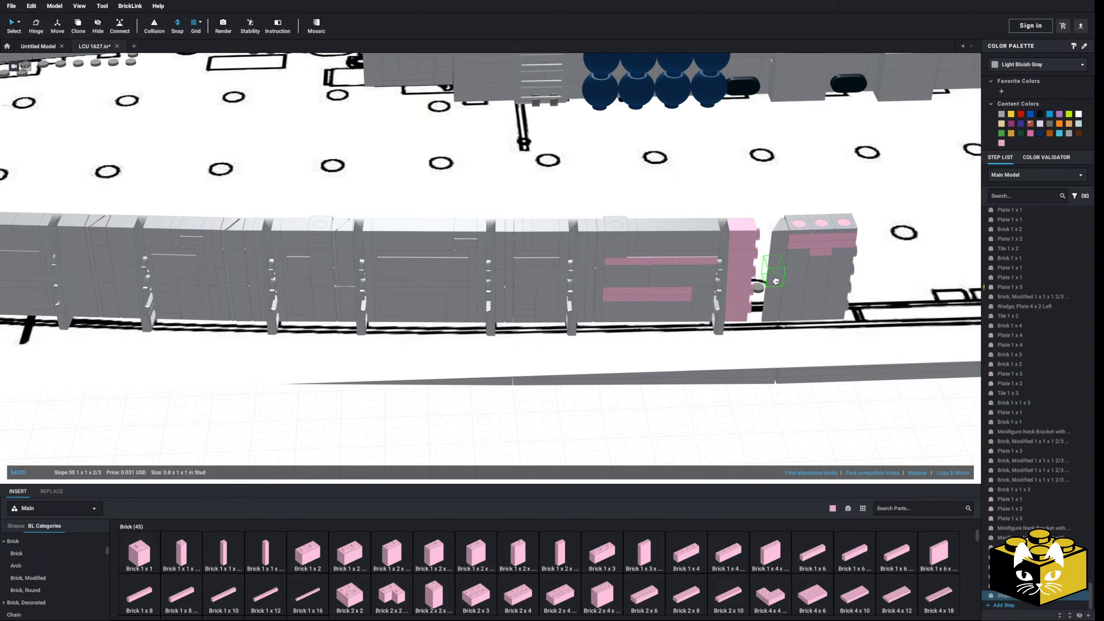
{"action": "left_click", "coordinate": [784, 256]}
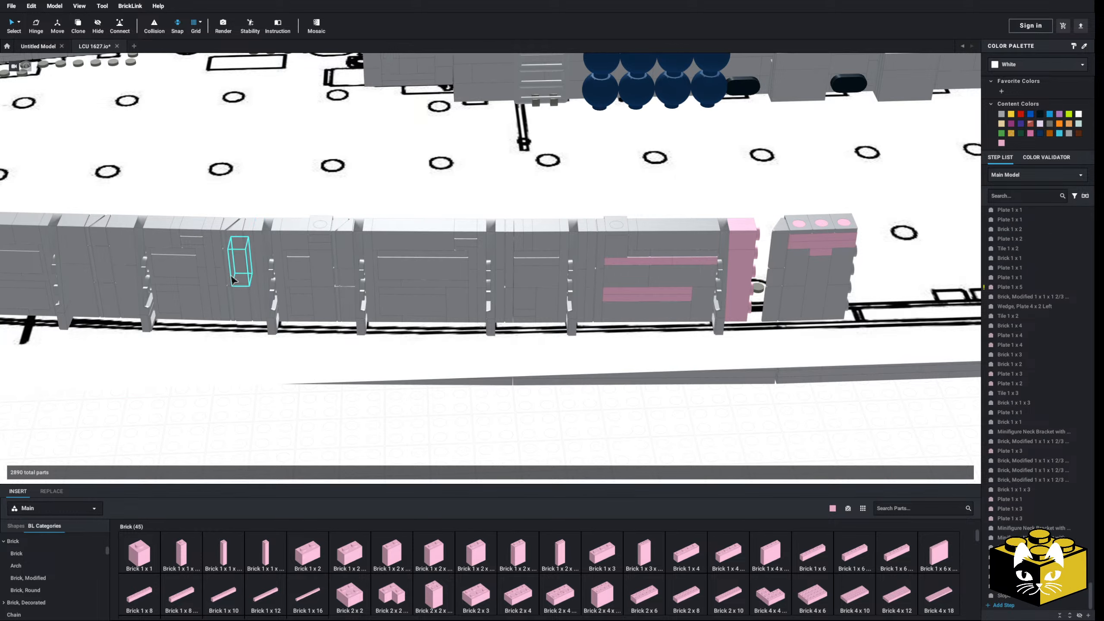
- Examine how the opposing Slope 30 pieces are arranged beside the rib in the finished wall section
{"action": "scroll", "coordinate": [237, 282], "scroll_direction": "up", "scroll_amount": 3}
{"action": "left_click", "coordinate": [513, 292]}
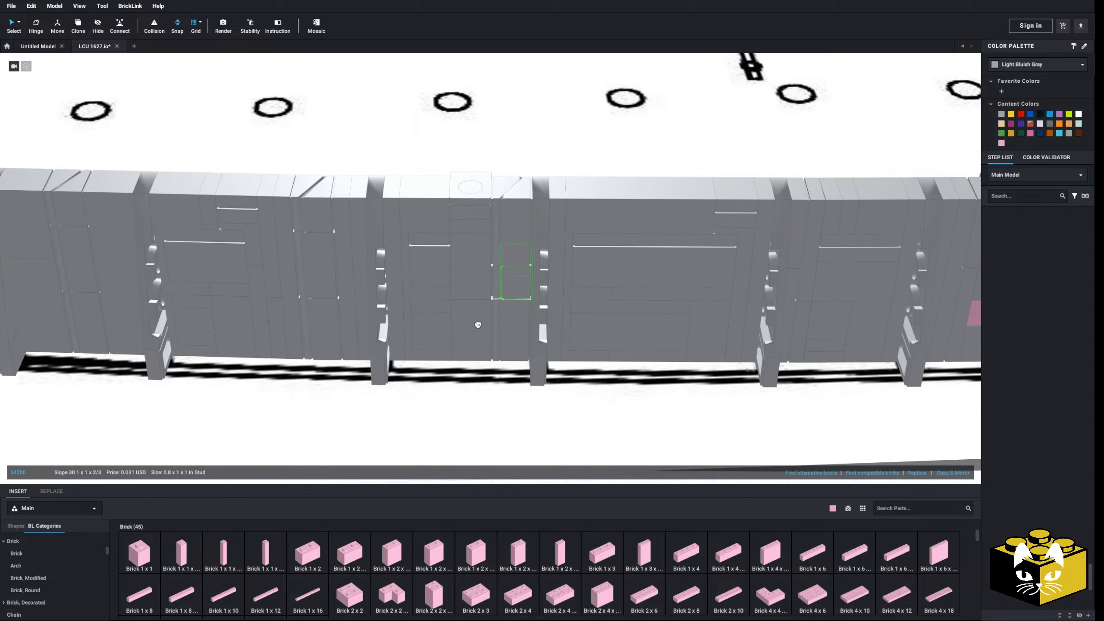
{"action": "right_click_drag", "start_coordinate": [509, 318], "coordinate": [542, 322]}
{"action": "left_click_drag", "start_coordinate": [541, 322], "coordinate": [542, 259]}
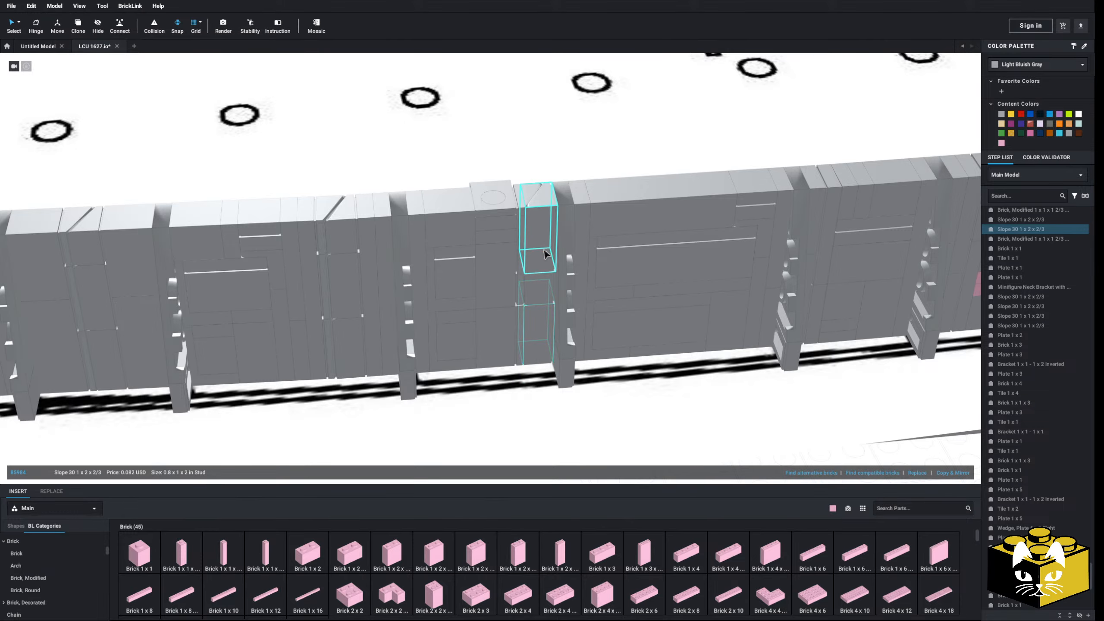
{"action": "scroll", "coordinate": [560, 374], "scroll_direction": "down", "scroll_amount": 4}
{"action": "mouse_move", "coordinate": [552, 395]}
{"action": "right_mouse_down"}
{"action": "mouse_move", "coordinate": [552, 385]}
{"action": "mouse_move", "coordinate": [566, 408]}
{"action": "right_mouse_up"}
{"action": "left_click", "coordinate": [566, 407]}
{"action": "middle_click_drag", "start_coordinate": [566, 407], "coordinate": [471, 402]}
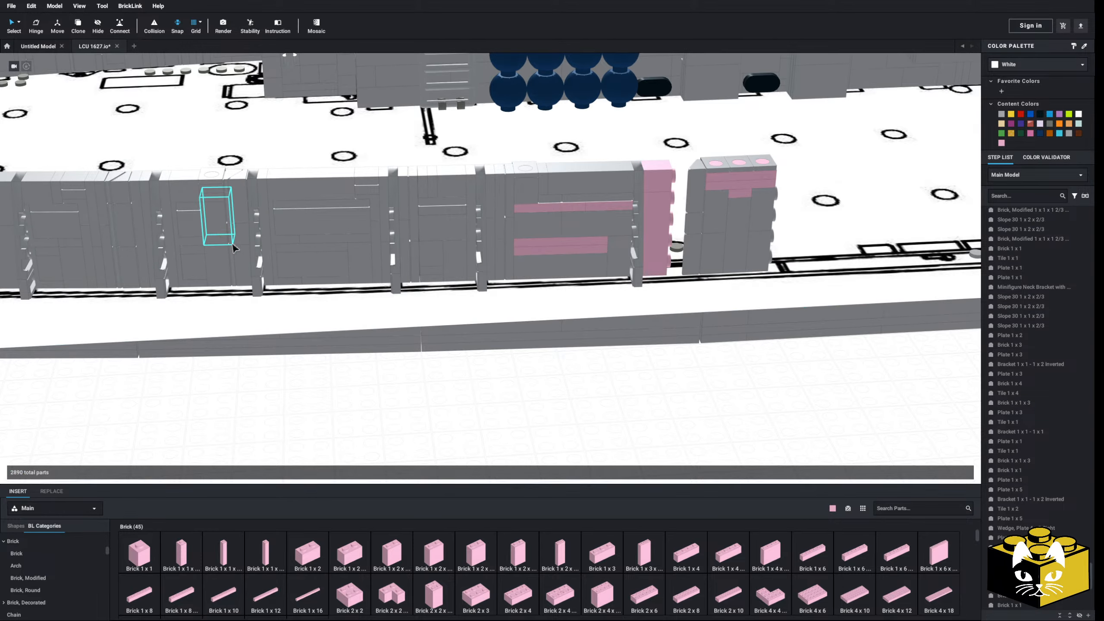
- Copy the new block's three Slope 30 pieces, reverse the copied column to face the opposite way, and set it on the ground before the wall
{"action": "middle_click_drag", "start_coordinate": [565, 374], "coordinate": [330, 400]}
{"action": "scroll", "coordinate": [388, 397], "scroll_direction": "up", "scroll_amount": 3}
{"action": "mouse_move", "coordinate": [388, 397]}
{"action": "right_mouse_down"}
{"action": "mouse_move", "coordinate": [384, 414]}
{"action": "mouse_move", "coordinate": [387, 401]}
{"action": "right_mouse_up"}
{"action": "scroll", "coordinate": [408, 390], "scroll_direction": "down", "scroll_amount": 2}
{"action": "left_click", "coordinate": [533, 237]}
{"action": "left_click", "coordinate": [534, 252], "text": "ctrl"}
{"action": "left_click", "coordinate": [534, 276], "text": "ctrl"}
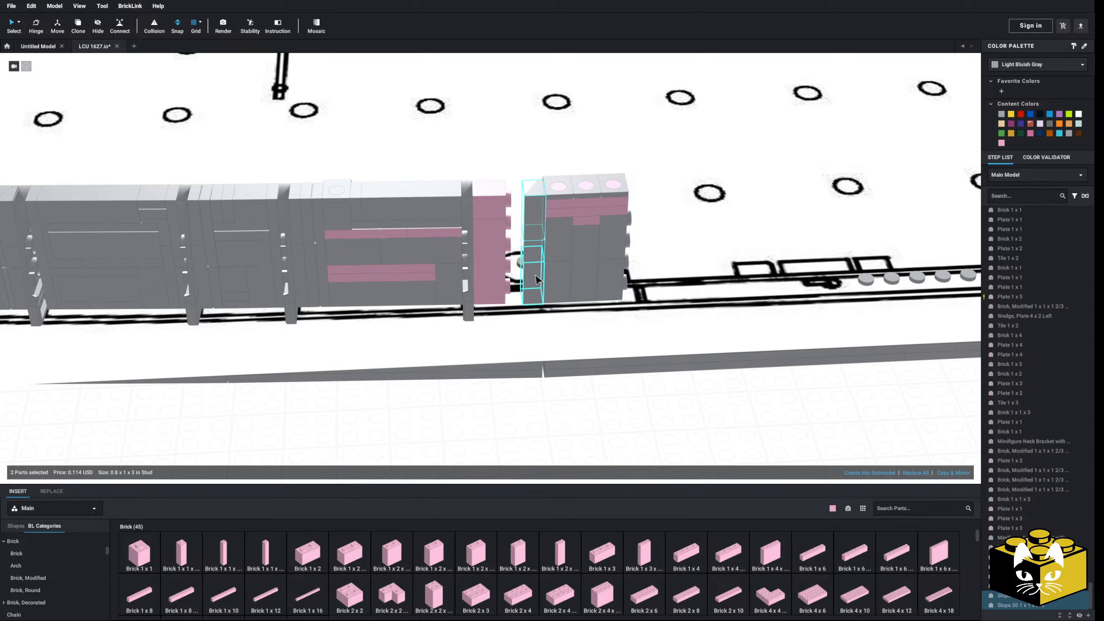
{"action": "right_click", "coordinate": [536, 275]}
{"action": "left_click", "coordinate": [546, 291]}
{"action": "right_click", "coordinate": [564, 393]}
{"action": "left_click", "coordinate": [574, 422]}
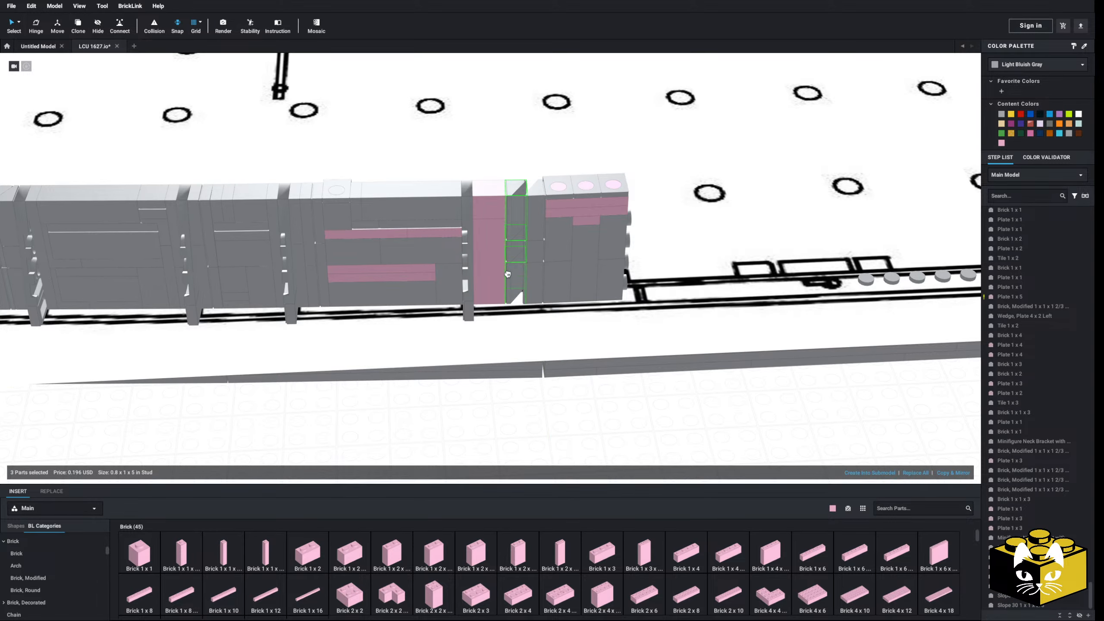
{"action": "middle_click_drag", "start_coordinate": [556, 397], "coordinate": [516, 314]}
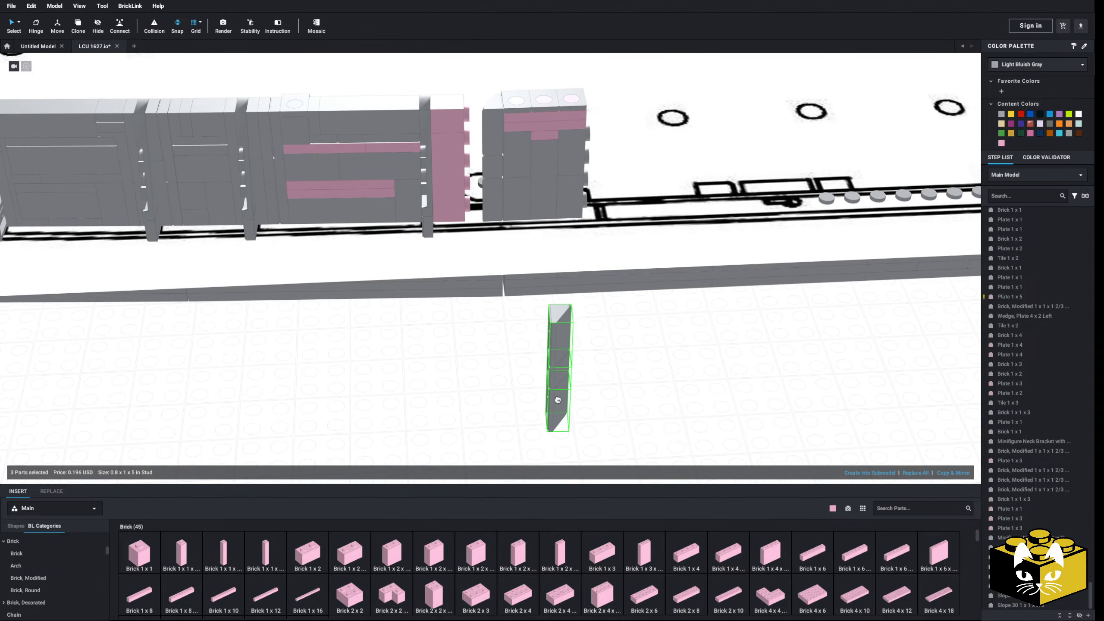
- Copy two upright plates from the finished wall onto the side studs of the pink bricks beside the last rib
{"action": "left_click", "coordinate": [266, 161]}
{"action": "right_click", "coordinate": [274, 191]}
{"action": "left_click", "coordinate": [289, 208]}
{"action": "right_click", "coordinate": [431, 347]}
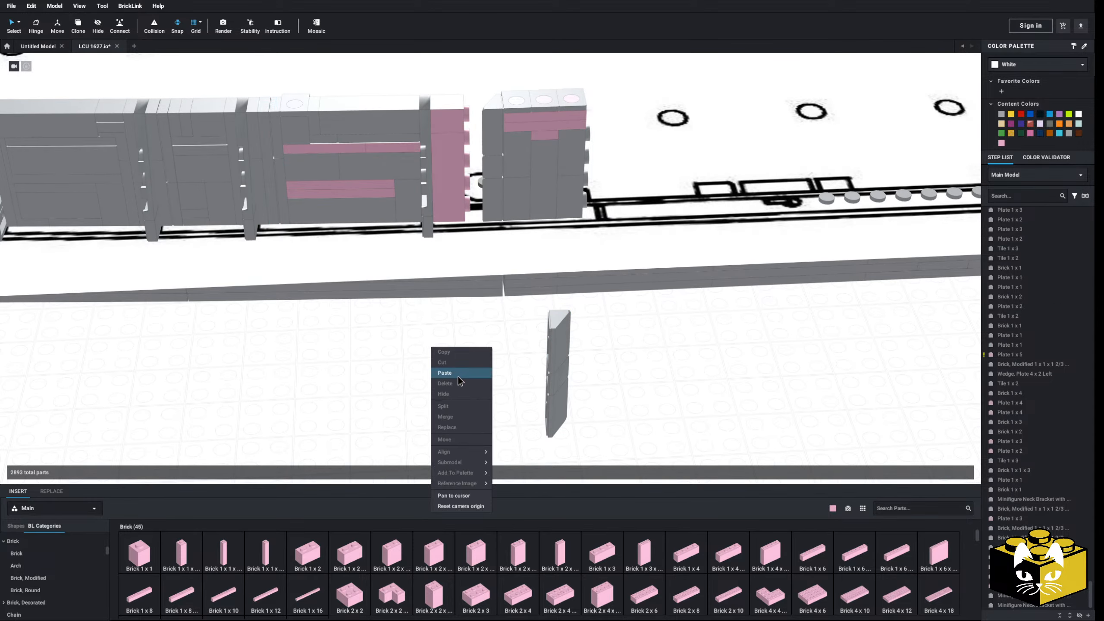
{"action": "left_click", "coordinate": [454, 374]}
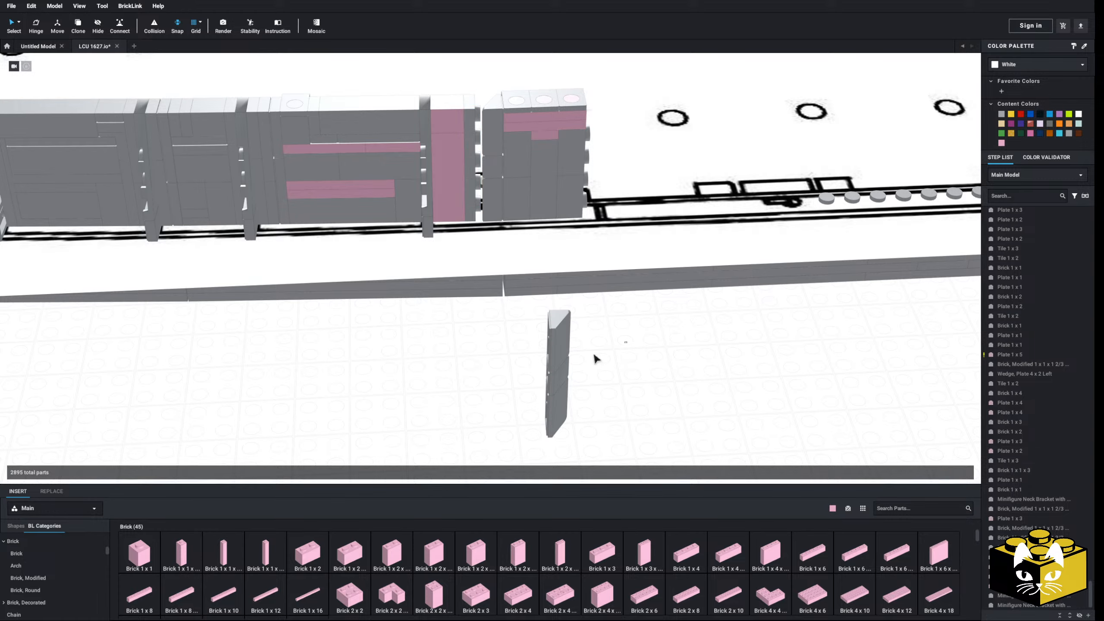
- Attach the loose column of reversed Slope 30 pieces to the plates beside the pink bricks, against the new block's slopes
{"action": "left_click_drag", "start_coordinate": [594, 356], "coordinate": [499, 349]}
{"action": "left_click_drag", "start_coordinate": [557, 378], "coordinate": [476, 181]}
{"action": "left_click", "coordinate": [519, 370]}
{"action": "mouse_move", "coordinate": [518, 370]}
{"action": "right_mouse_down"}
{"action": "mouse_move", "coordinate": [520, 400]}
{"action": "mouse_move", "coordinate": [518, 355]}
{"action": "right_mouse_up"}
{"action": "middle_click_drag", "start_coordinate": [517, 355], "coordinate": [469, 411]}
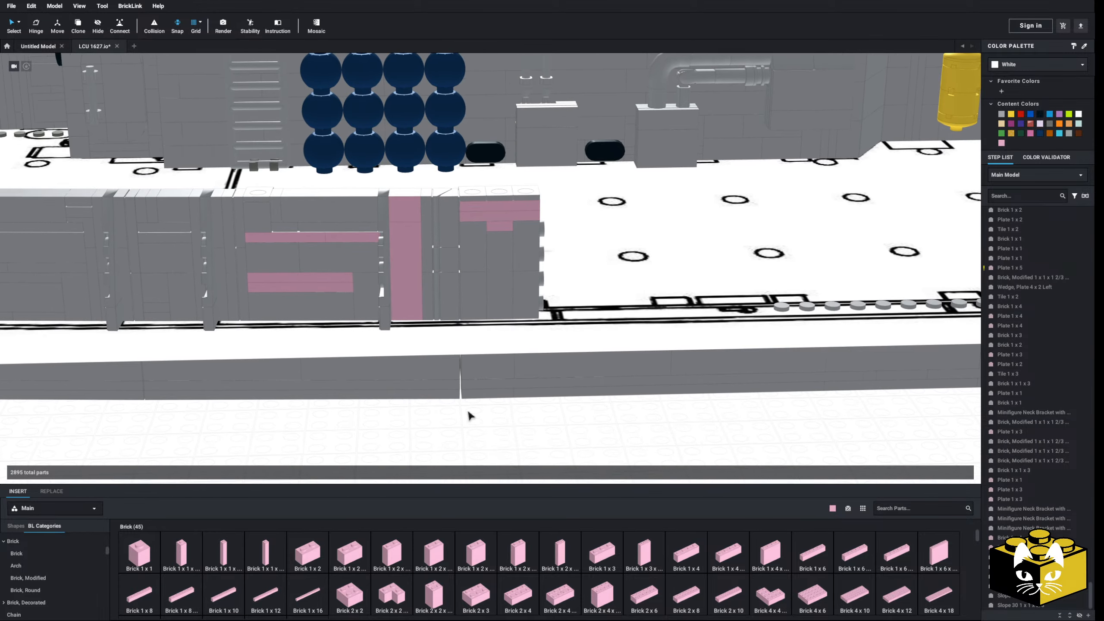
{"action": "right_click_drag", "start_coordinate": [465, 411], "coordinate": [462, 415]}
{"action": "middle_click_drag", "start_coordinate": [461, 415], "coordinate": [406, 411]}
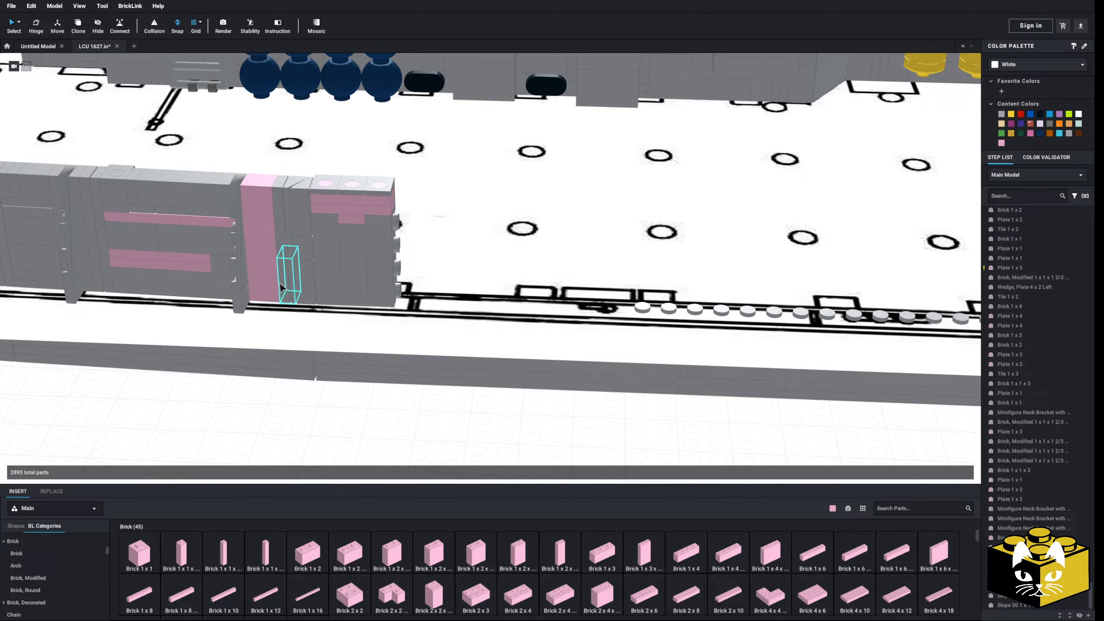
- Copy the two upright plates beside the pink bricks onto the side studs at the new block's open end
{"action": "middle_click_drag", "start_coordinate": [282, 287], "coordinate": [361, 291]}
{"action": "mouse_move", "coordinate": [361, 290]}
{"action": "right_mouse_down"}
{"action": "mouse_move", "coordinate": [337, 289]}
{"action": "mouse_move", "coordinate": [348, 274]}
{"action": "right_mouse_up"}
{"action": "left_click", "coordinate": [386, 250]}
{"action": "left_click", "coordinate": [384, 262], "text": "ctrl"}
{"action": "right_click", "coordinate": [384, 263]}
{"action": "left_click", "coordinate": [475, 415]}
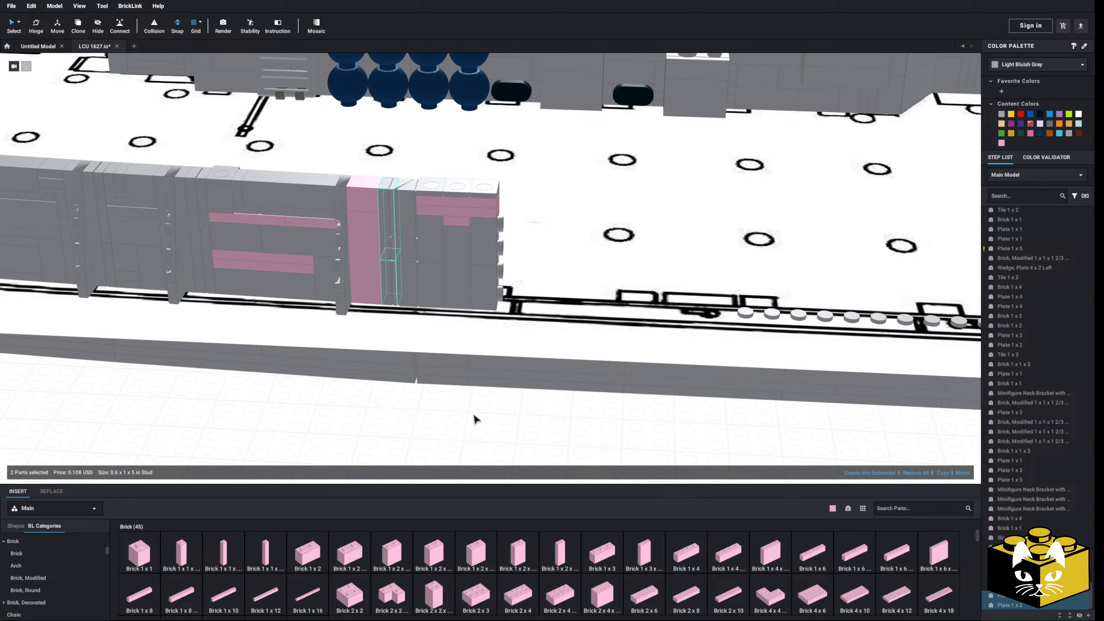
{"action": "right_click", "coordinate": [474, 415]}
{"action": "left_click", "coordinate": [497, 439]}
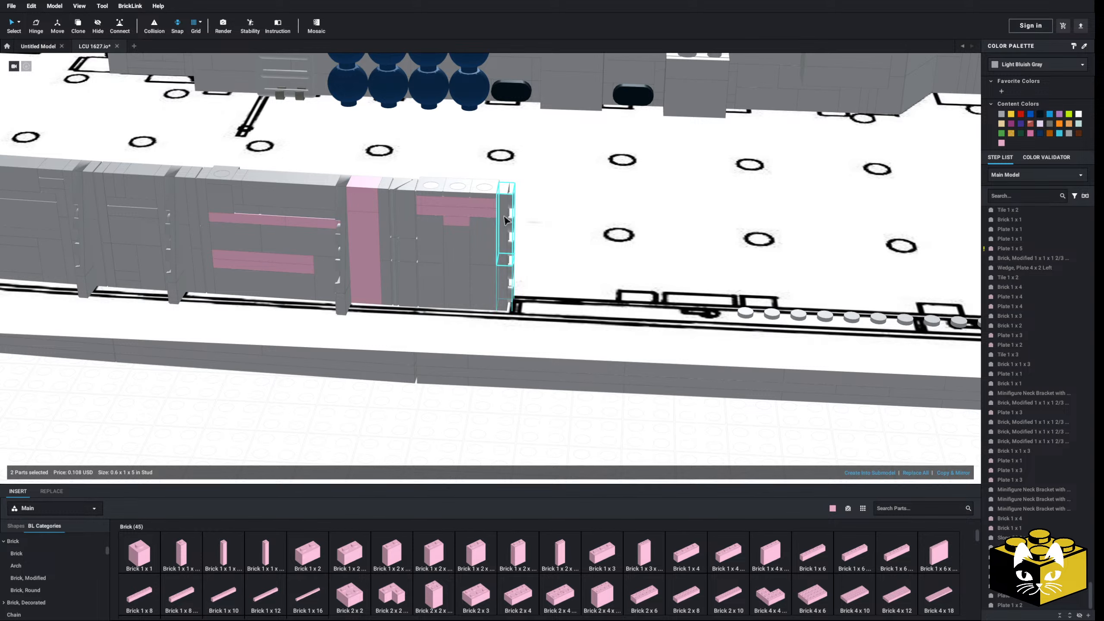
- Copy the last rib, including its Wedge, Plate 4 x 2 Left, onto the plates at the new block's open end
{"action": "left_click", "coordinate": [342, 281]}
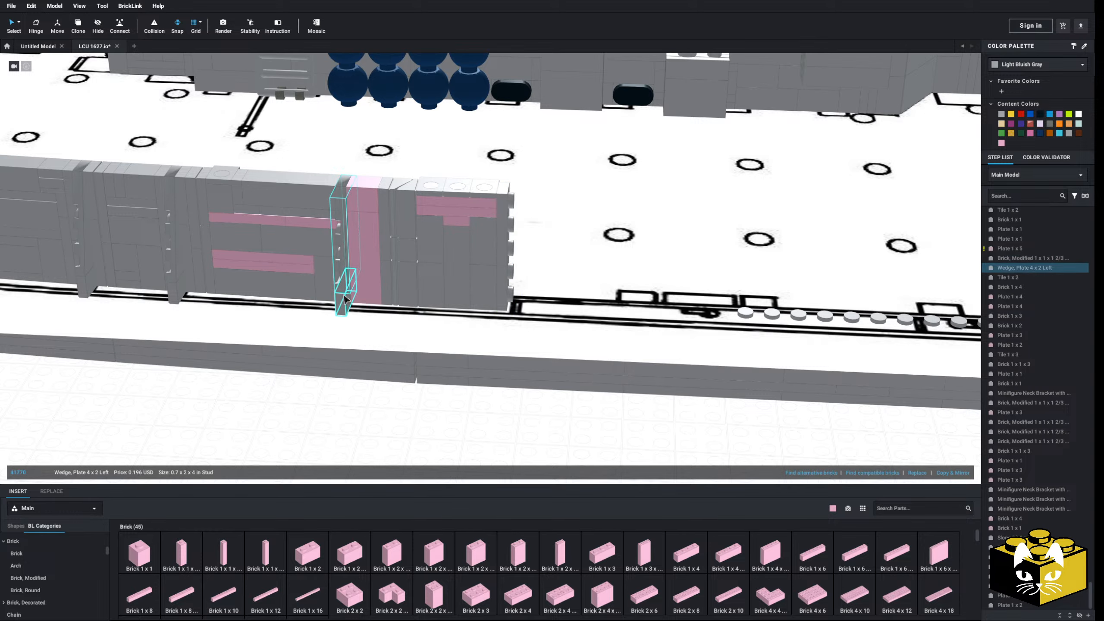
{"action": "right_click", "coordinate": [344, 299]}
{"action": "left_click", "coordinate": [394, 438]}
{"action": "right_click", "coordinate": [394, 432]}
{"action": "left_click", "coordinate": [398, 463]}
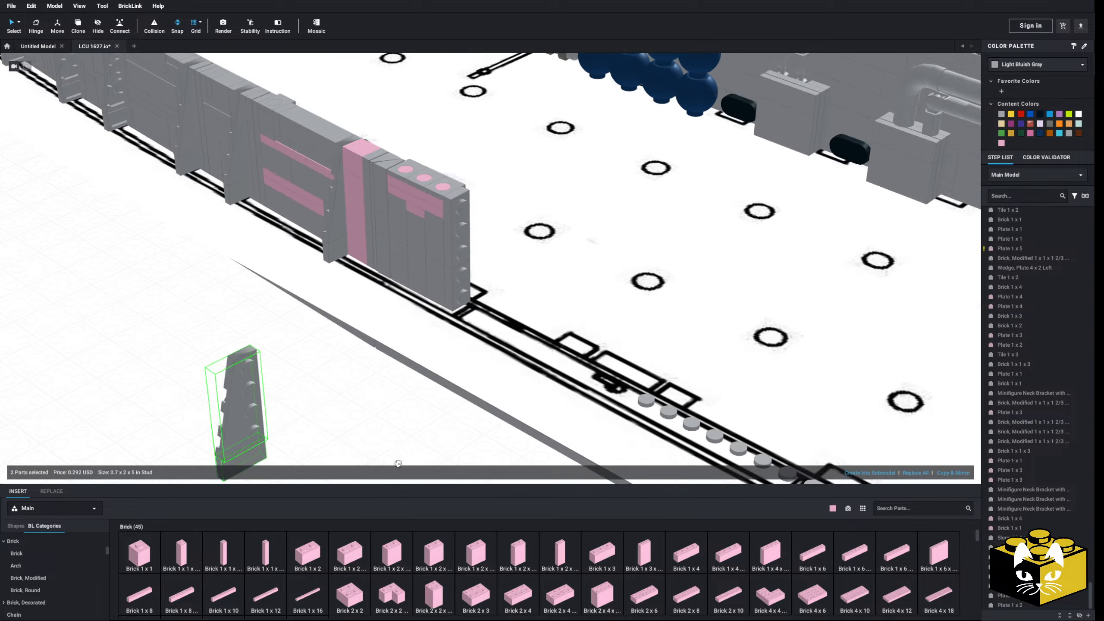
{"action": "right_click_drag", "start_coordinate": [398, 463], "coordinate": [354, 459]}
{"action": "left_click", "coordinate": [438, 250]}
{"action": "left_click", "coordinate": [314, 389]}
{"action": "scroll", "coordinate": [268, 398], "scroll_direction": "down", "scroll_amount": 3}
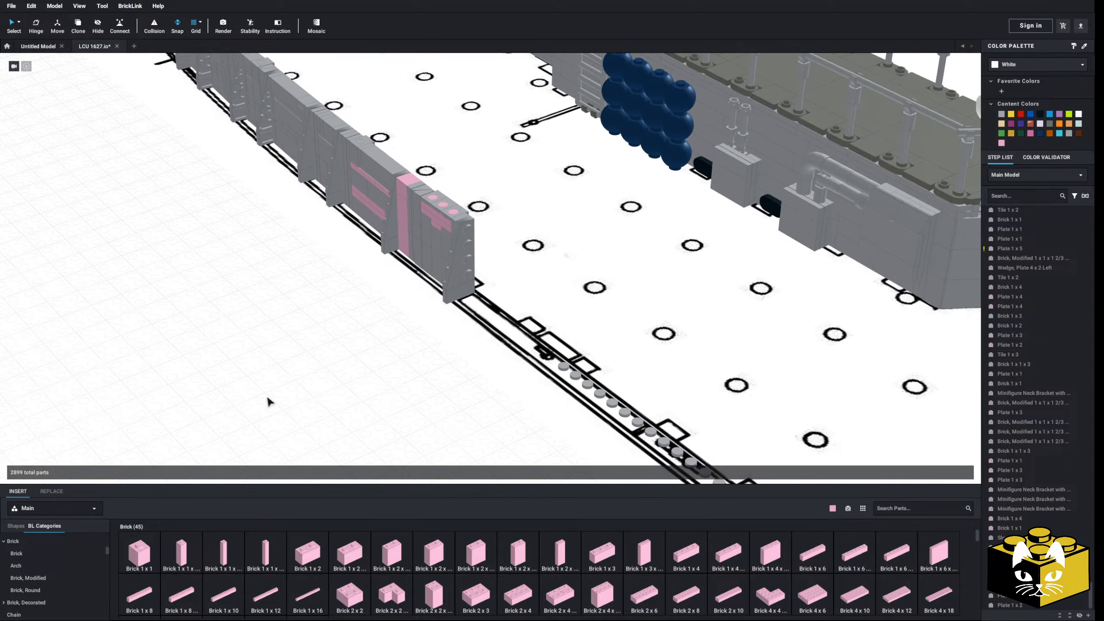
- Examine the blueprint's hull outline and deck details beyond the wall's new end rib
{"action": "scroll", "coordinate": [267, 397], "scroll_direction": "down", "scroll_amount": 4}
{"action": "right_click_drag", "start_coordinate": [266, 396], "coordinate": [347, 436]}
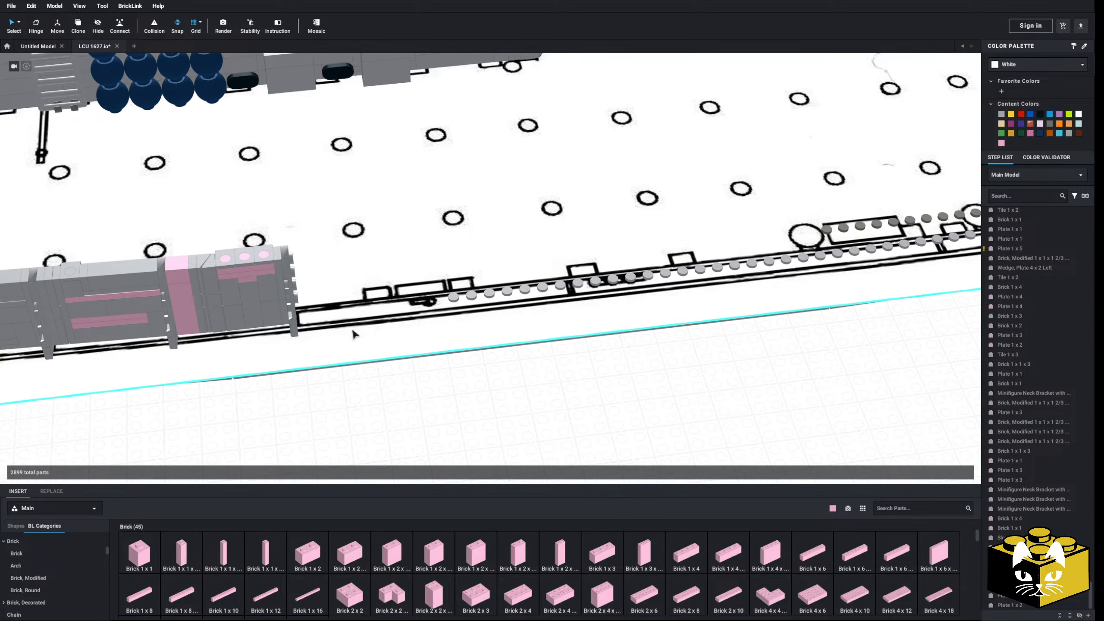
{"action": "right_click_drag", "start_coordinate": [352, 334], "coordinate": [149, 331]}
{"action": "middle_click_drag", "start_coordinate": [611, 286], "coordinate": [511, 305]}
{"action": "right_click_drag", "start_coordinate": [511, 306], "coordinate": [494, 320]}
{"action": "scroll", "coordinate": [492, 320], "scroll_direction": "up", "scroll_amount": 4}
{"action": "scroll", "coordinate": [462, 287], "scroll_direction": "down", "scroll_amount": 10}
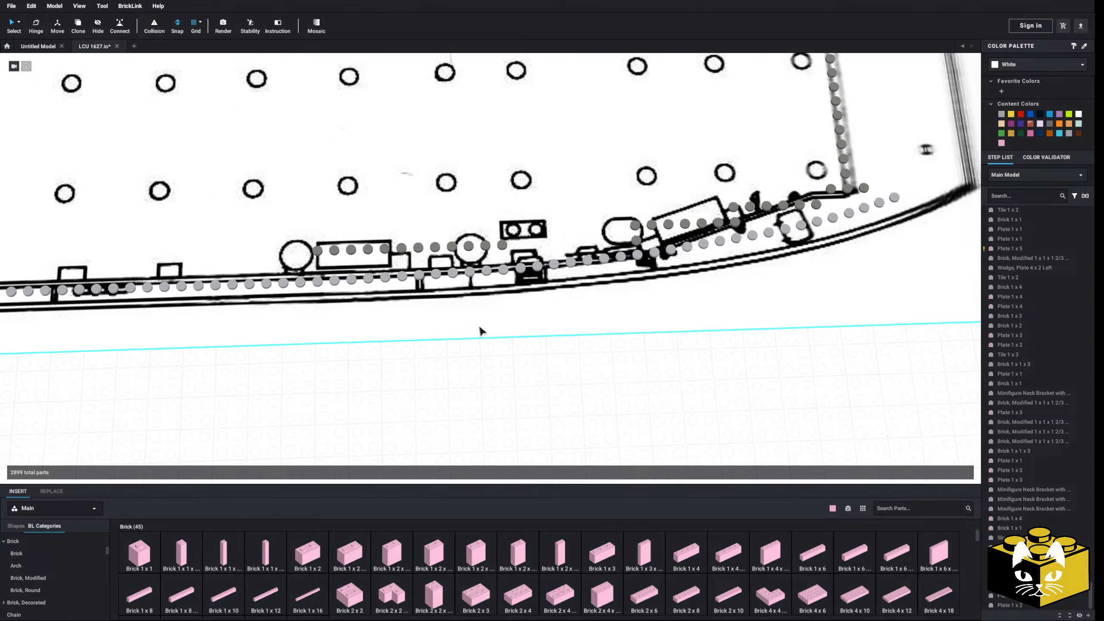
{"action": "middle_click_drag", "start_coordinate": [401, 327], "coordinate": [479, 297]}
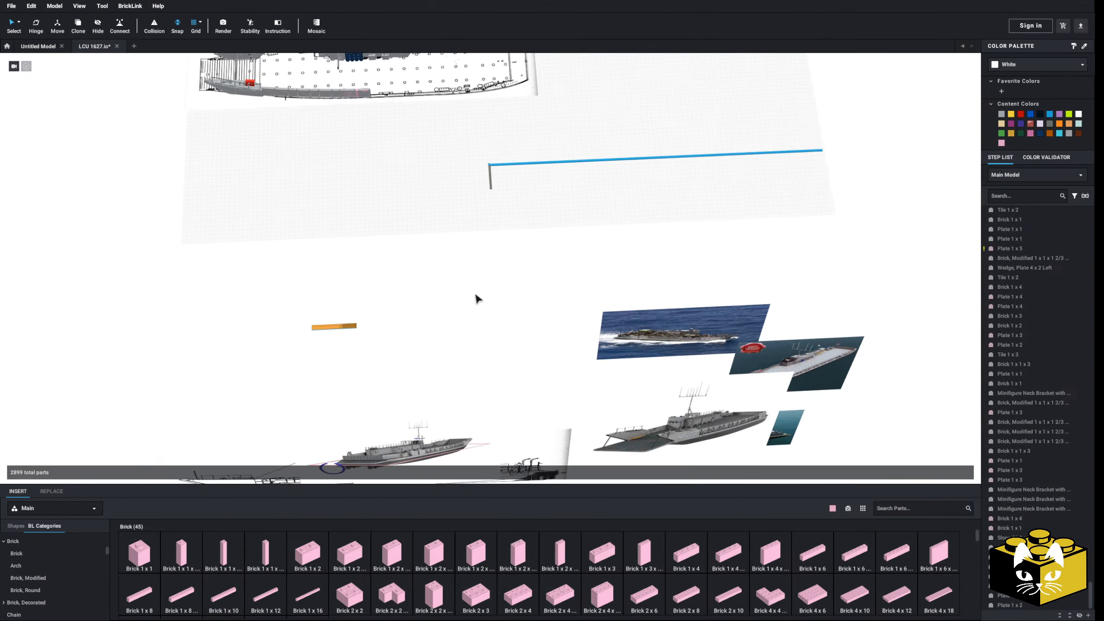
- Examine the ribbed side wall in the grey LCU 1627 reference rendering
{"action": "right_click_drag", "start_coordinate": [478, 298], "coordinate": [492, 299]}
{"action": "scroll", "coordinate": [491, 299], "scroll_direction": "up", "scroll_amount": 5}
{"action": "middle_click_drag", "start_coordinate": [492, 299], "coordinate": [410, 322]}
{"action": "scroll", "coordinate": [409, 321], "scroll_direction": "up", "scroll_amount": 2}
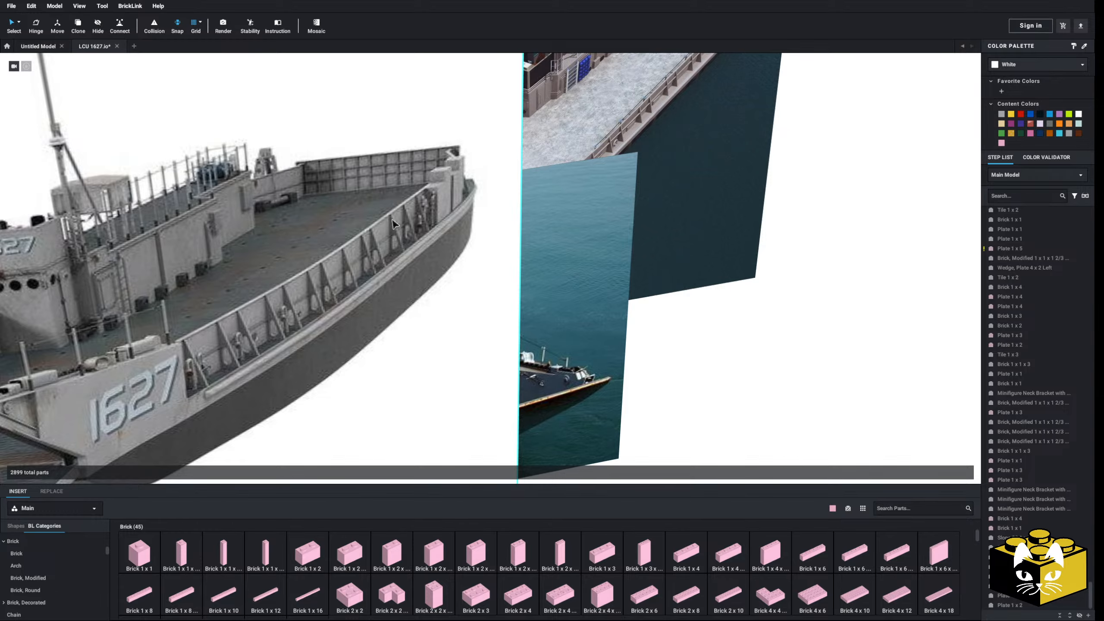
{"action": "scroll", "coordinate": [487, 184], "scroll_direction": "down", "scroll_amount": 5}
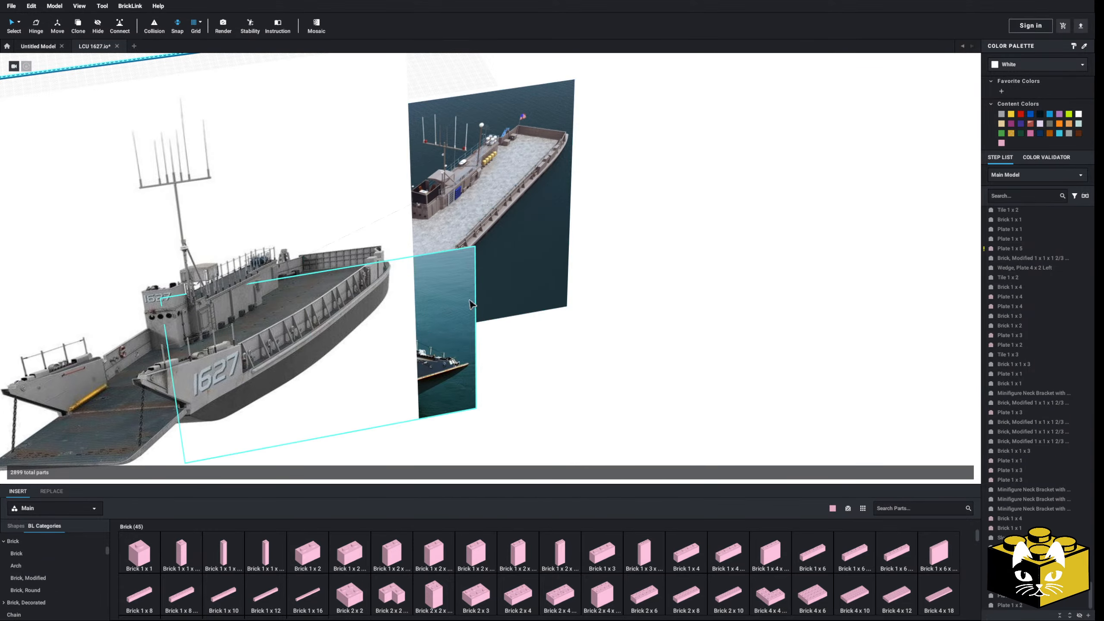
{"action": "middle_click_drag", "start_coordinate": [469, 305], "coordinate": [476, 384]}
{"action": "left_click_drag", "start_coordinate": [347, 362], "coordinate": [716, 263]}
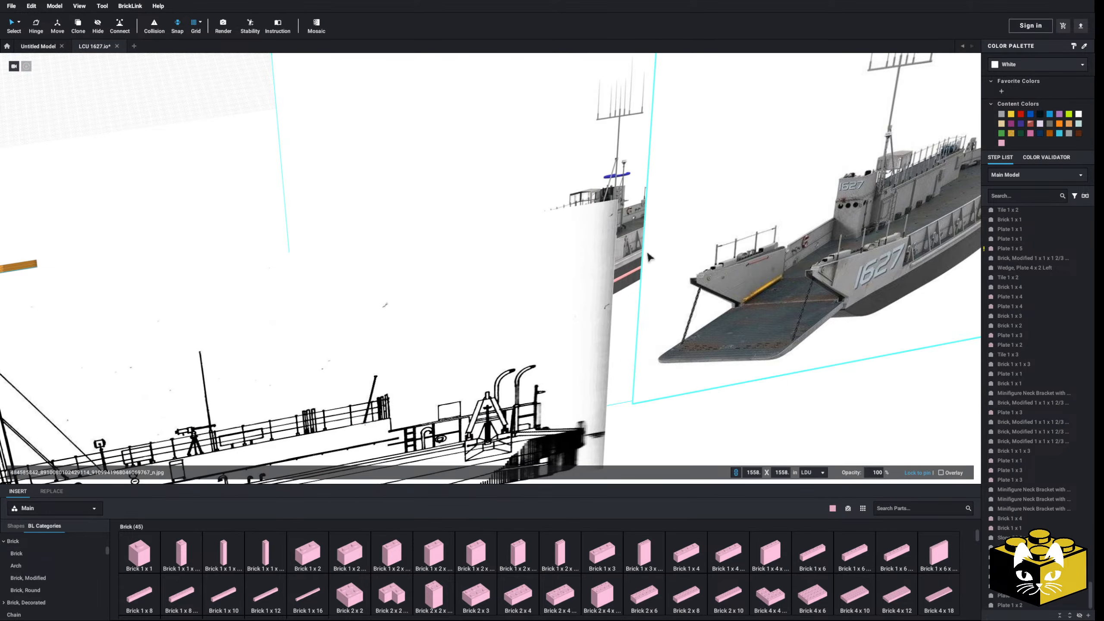
- Examine the side wall's panels, ribs and pipes in the reference photo of landing craft 1633 at sea
{"action": "scroll", "coordinate": [648, 256], "scroll_direction": "down", "scroll_amount": 6}
{"action": "right_click_drag", "start_coordinate": [648, 256], "coordinate": [660, 311]}
{"action": "scroll", "coordinate": [635, 290], "scroll_direction": "up", "scroll_amount": 4}
{"action": "middle_click_drag", "start_coordinate": [486, 173], "coordinate": [526, 275]}
{"action": "scroll", "coordinate": [526, 274], "scroll_direction": "up", "scroll_amount": 4}
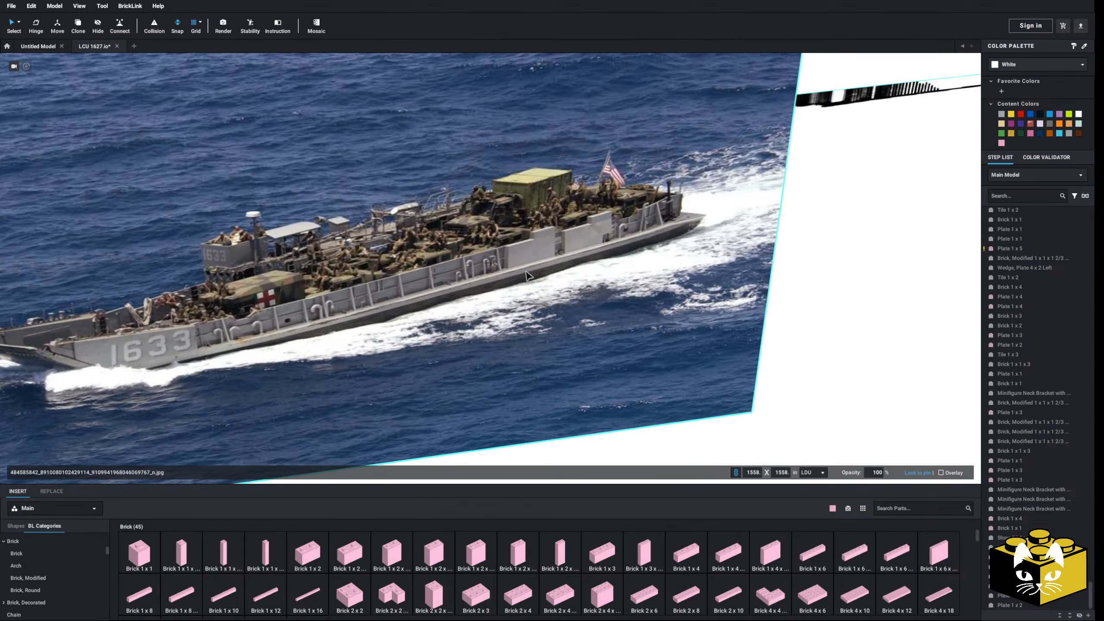
{"action": "scroll", "coordinate": [526, 275], "scroll_direction": "up", "scroll_amount": 2}
{"action": "scroll", "coordinate": [526, 274], "scroll_direction": "down", "scroll_amount": 3}
{"action": "scroll", "coordinate": [561, 276], "scroll_direction": "up", "scroll_amount": 2}
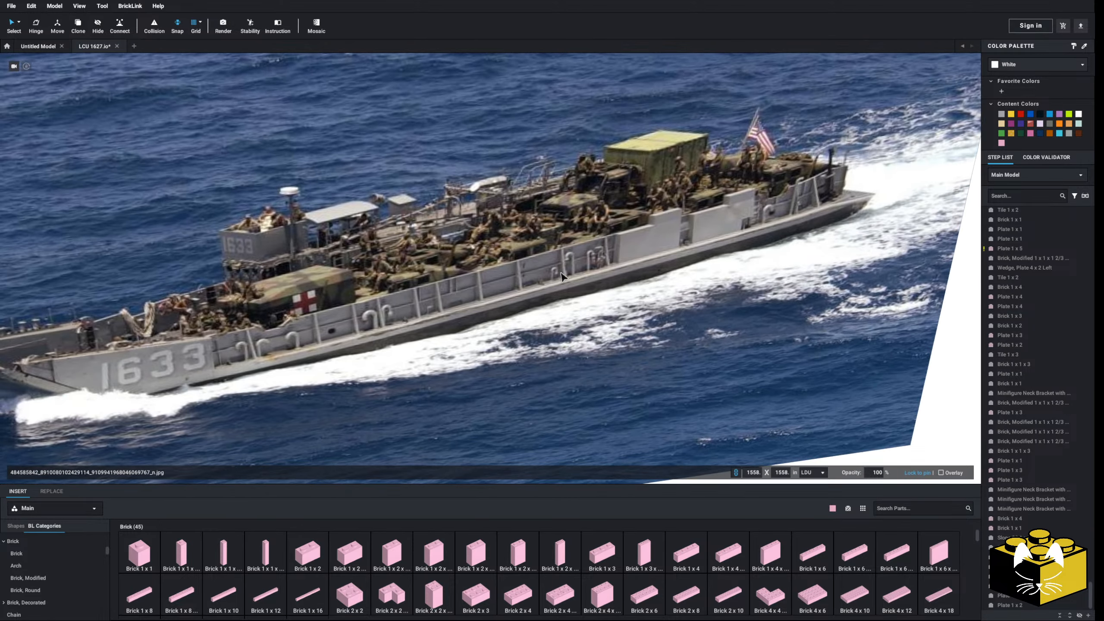
{"action": "scroll", "coordinate": [397, 314], "scroll_direction": "down", "scroll_amount": 4}
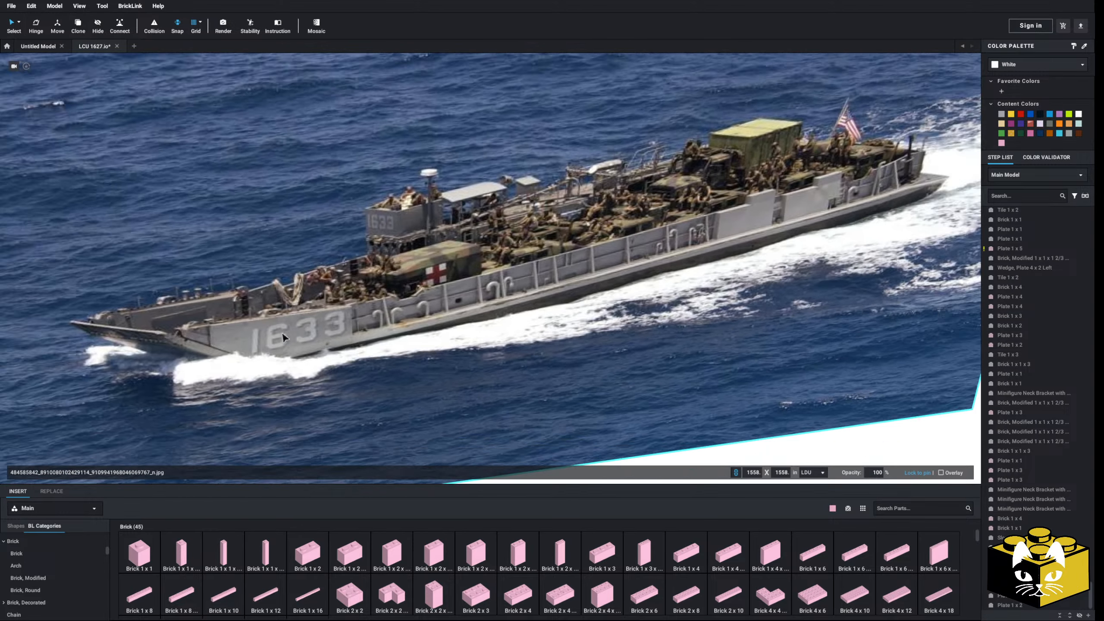
- Examine the side wall in the reference photo of craft 1627 crowded with troops
{"action": "right_click", "coordinate": [282, 331]}
{"action": "left_click", "coordinate": [156, 342]}
{"action": "middle_click_drag", "start_coordinate": [155, 343], "coordinate": [256, 333]}
{"action": "scroll", "coordinate": [256, 333], "scroll_direction": "down", "scroll_amount": 2}
{"action": "scroll", "coordinate": [361, 313], "scroll_direction": "down", "scroll_amount": 3}
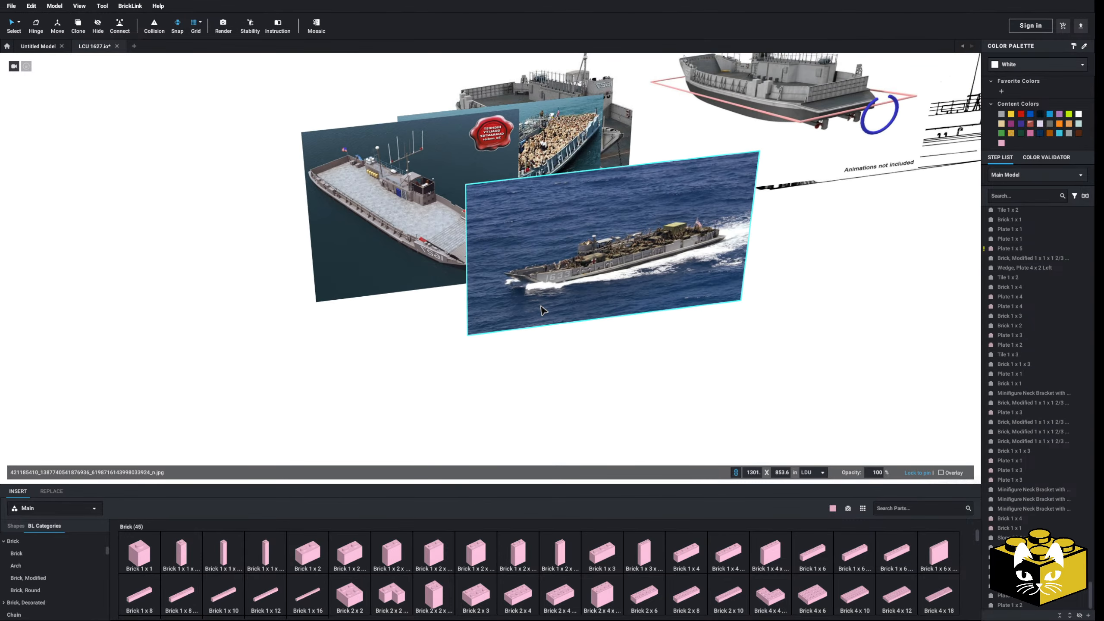
{"action": "middle_click_drag", "start_coordinate": [543, 304], "coordinate": [474, 274]}
{"action": "scroll", "coordinate": [460, 408], "scroll_direction": "up", "scroll_amount": 5}
{"action": "scroll", "coordinate": [476, 279], "scroll_direction": "up", "scroll_amount": 1}
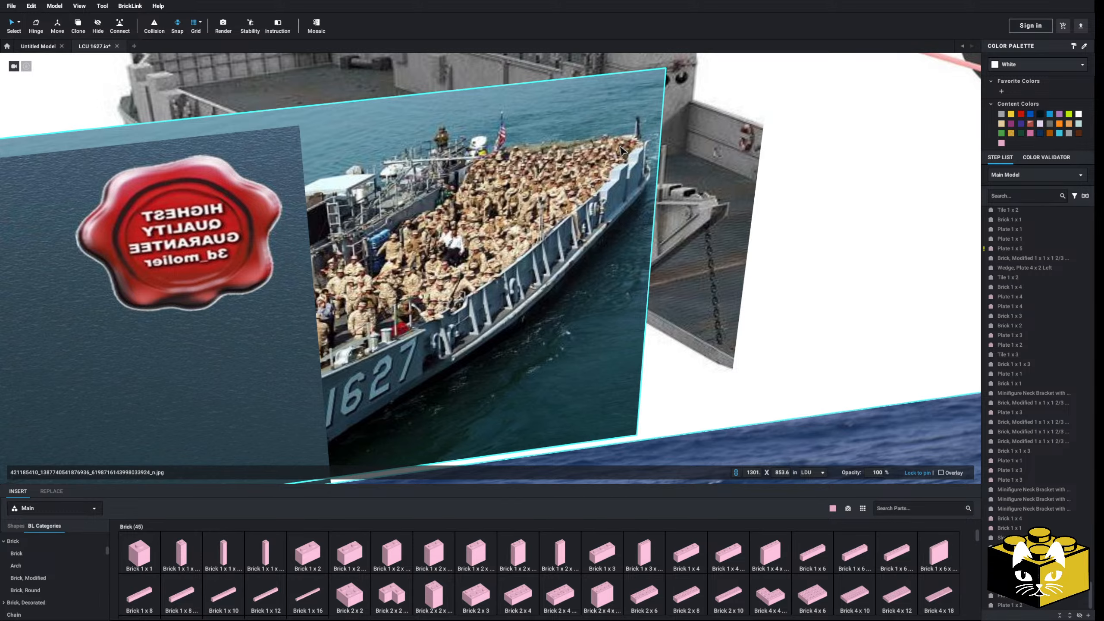
{"action": "scroll", "coordinate": [639, 155], "scroll_direction": "down", "scroll_amount": 10}
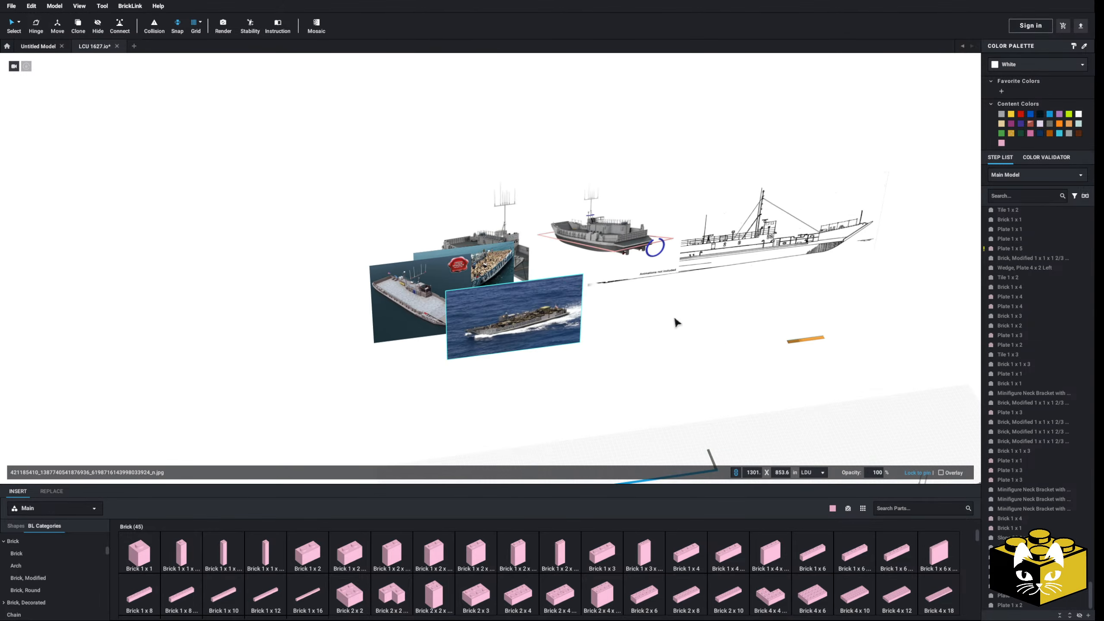
- Compare the blueprint's curved stern outline and fittings on both sides of the deck, then return to the near wall's open end
{"action": "left_click", "coordinate": [674, 318]}
{"action": "middle_click_drag", "start_coordinate": [674, 318], "coordinate": [501, 262]}
{"action": "right_click_drag", "start_coordinate": [501, 266], "coordinate": [563, 266]}
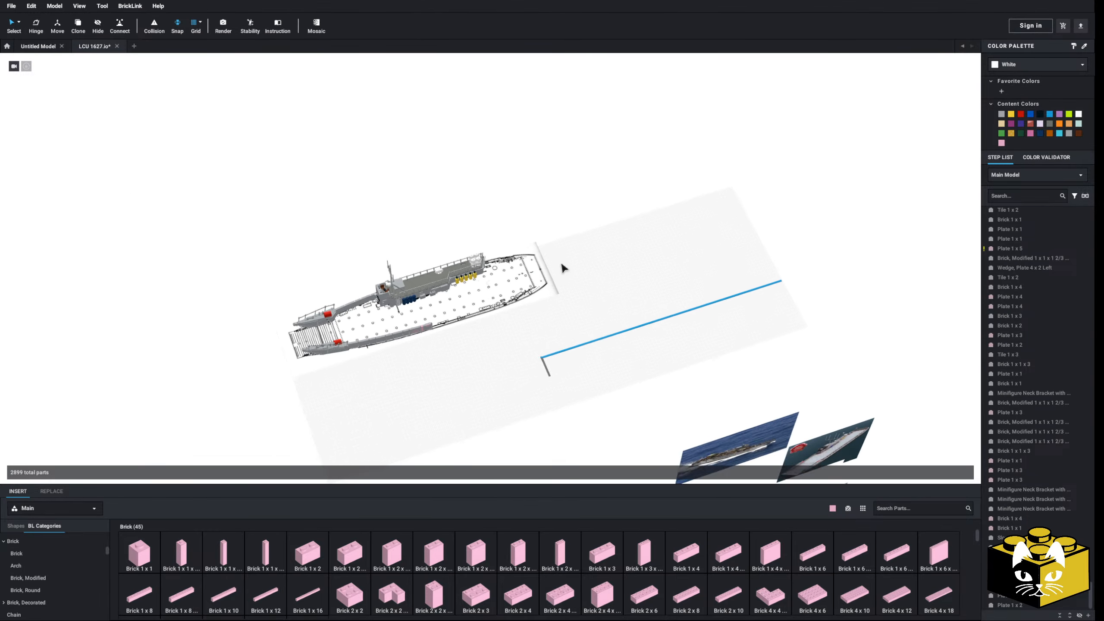
{"action": "scroll", "coordinate": [584, 362], "scroll_direction": "up", "scroll_amount": 8}
{"action": "scroll", "coordinate": [583, 362], "scroll_direction": "up", "scroll_amount": 6}
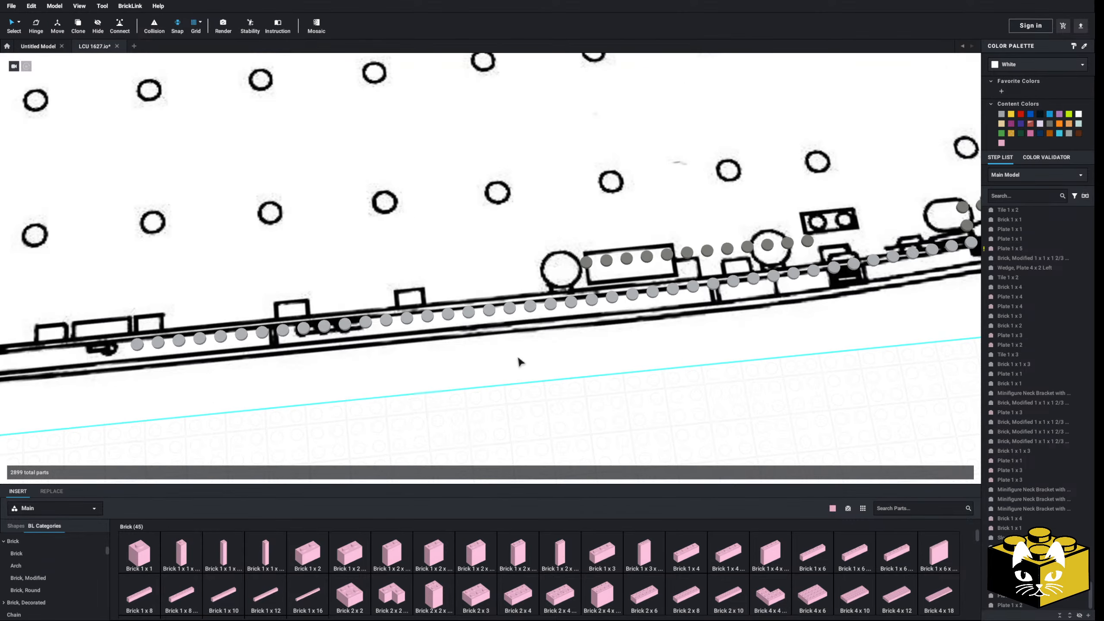
{"action": "scroll", "coordinate": [517, 365], "scroll_direction": "down", "scroll_amount": 4}
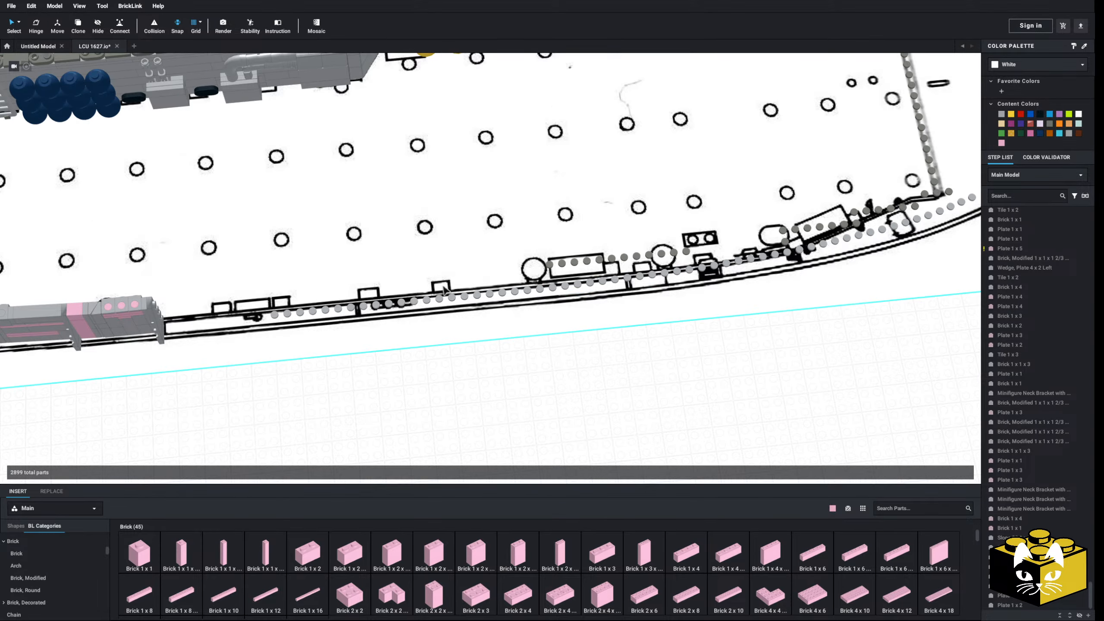
{"action": "middle_click_drag", "start_coordinate": [634, 207], "coordinate": [454, 400]}
{"action": "right_click_drag", "start_coordinate": [453, 400], "coordinate": [407, 343]}
{"action": "scroll", "coordinate": [437, 371], "scroll_direction": "up", "scroll_amount": 4}
{"action": "middle_click_drag", "start_coordinate": [407, 342], "coordinate": [430, 390]}
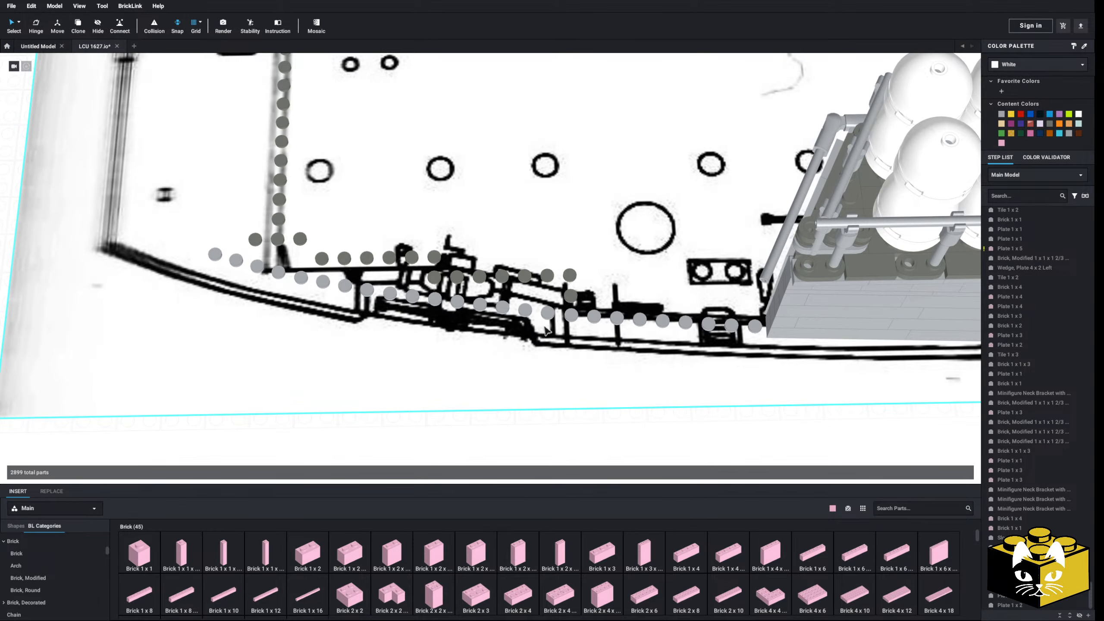
{"action": "scroll", "coordinate": [547, 331], "scroll_direction": "down", "scroll_amount": 3}
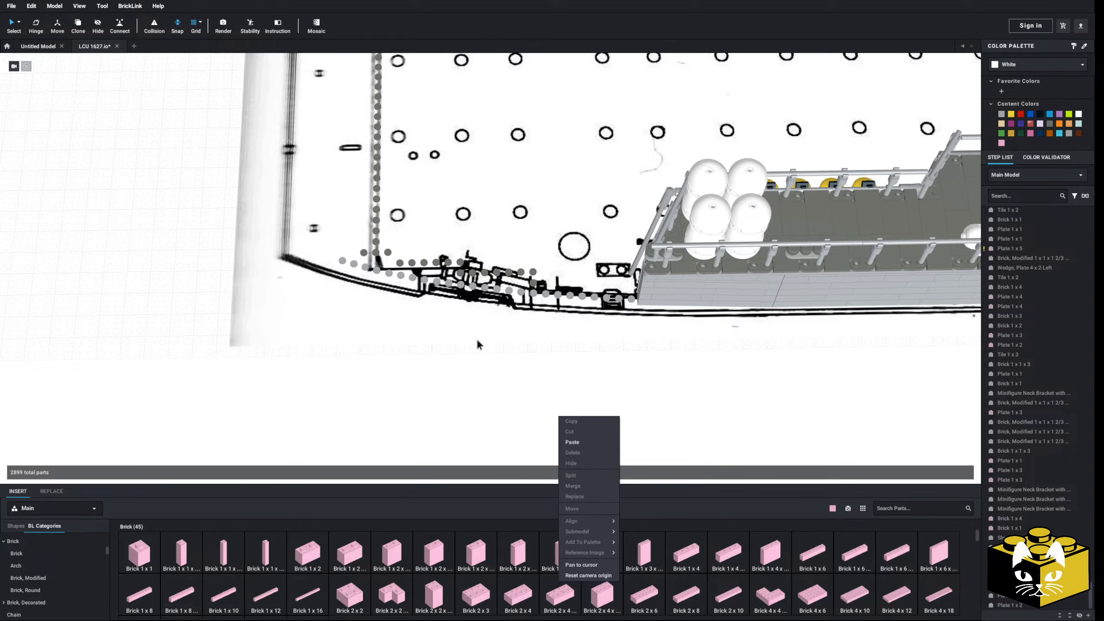
{"action": "right_click_drag", "start_coordinate": [504, 391], "coordinate": [584, 339]}
{"action": "right_click_drag", "start_coordinate": [496, 345], "coordinate": [718, 300]}
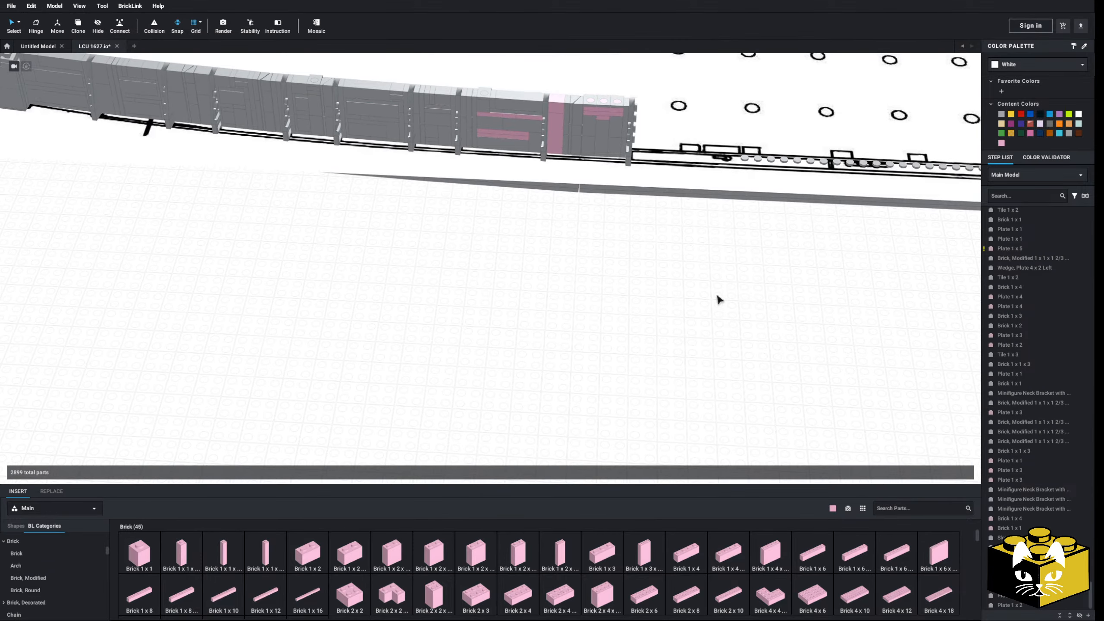
- Recolor the seven pink plates and two pink bricks in the last two wall sections to Light Bluish Gray
{"action": "right_click_drag", "start_coordinate": [635, 330], "coordinate": [504, 384]}
{"action": "scroll", "coordinate": [506, 369], "scroll_direction": "up", "scroll_amount": 3}
{"action": "left_click", "coordinate": [532, 287]}
{"action": "left_click", "coordinate": [532, 279], "text": "ctrl"}
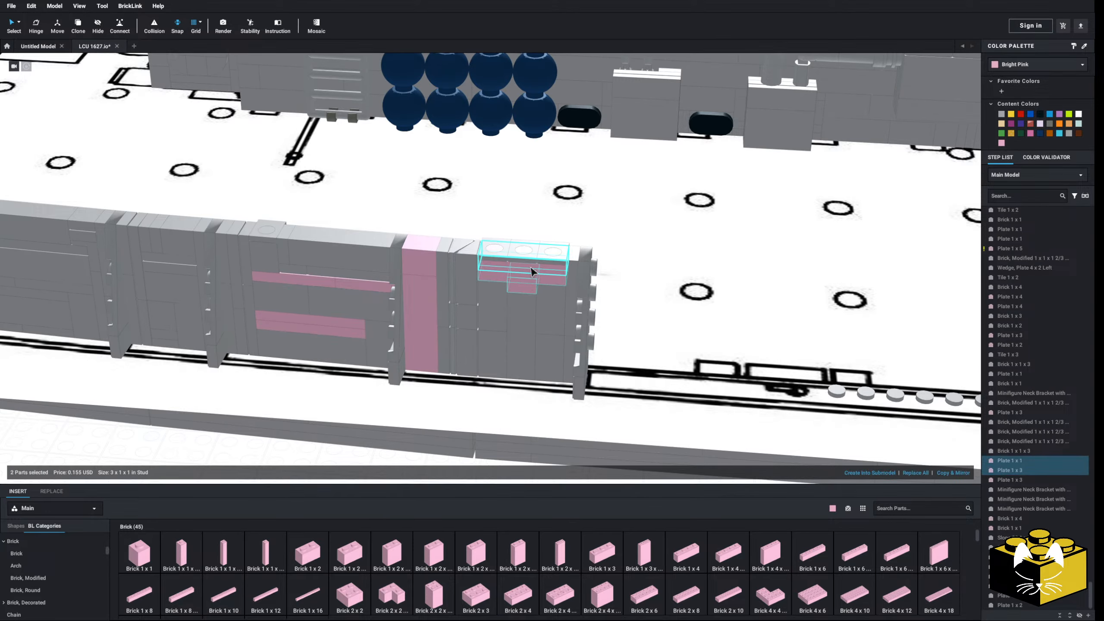
{"action": "left_click", "coordinate": [423, 286], "text": "ctrl"}
{"action": "left_click", "coordinate": [338, 283], "text": "ctrl"}
{"action": "left_click", "coordinate": [323, 282], "text": "ctrl"}
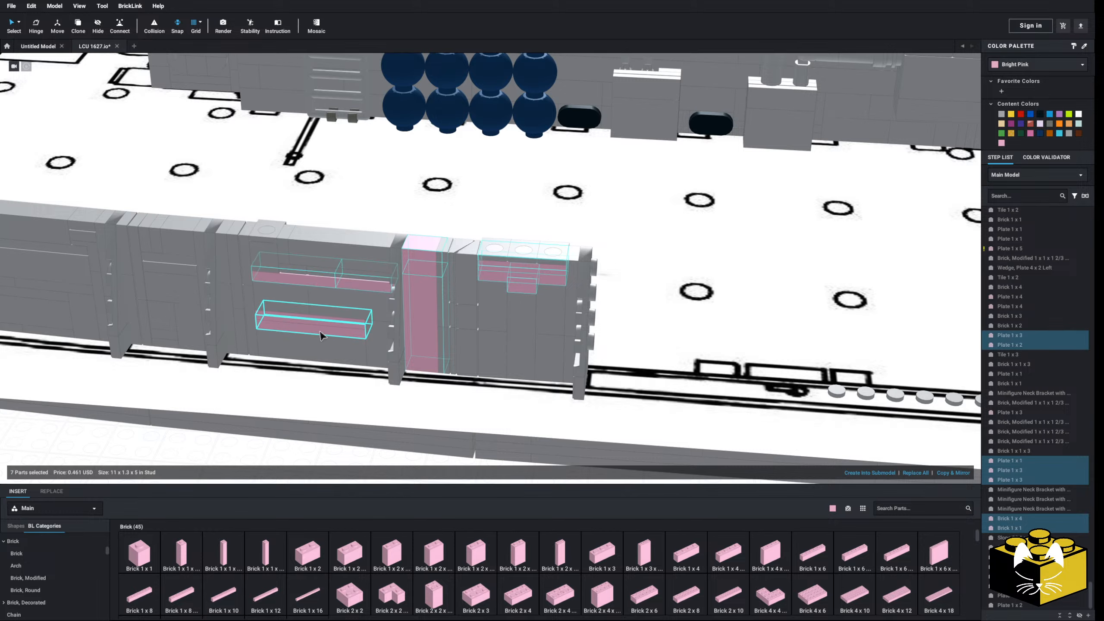
{"action": "left_click", "coordinate": [323, 322], "text": "ctrl"}
{"action": "left_click", "coordinate": [1000, 116]}
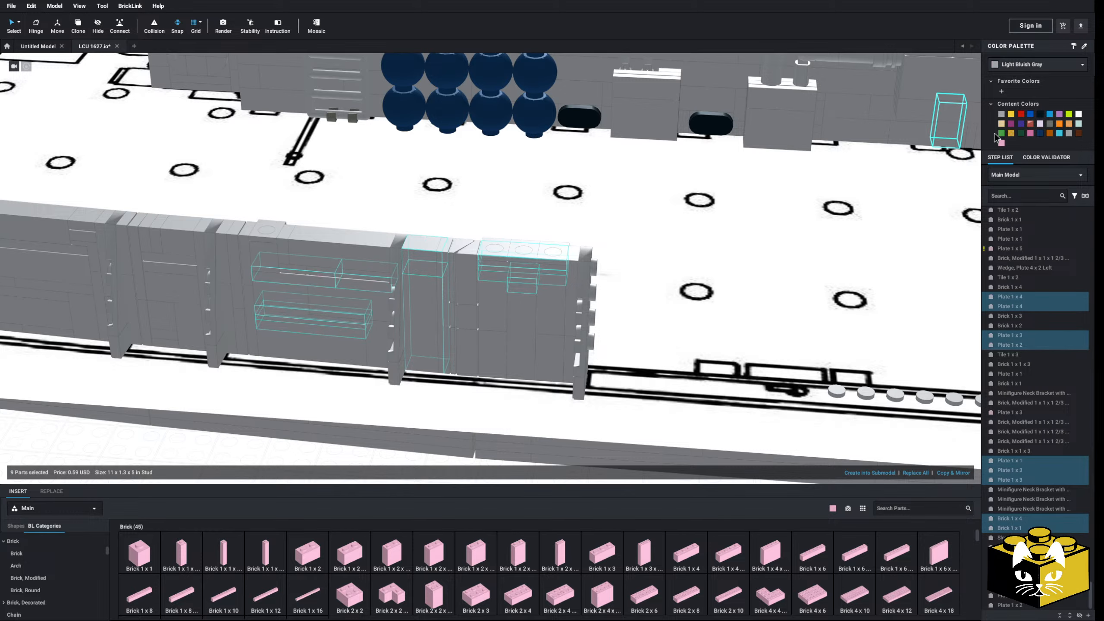
{"action": "scroll", "coordinate": [561, 418], "scroll_direction": "down", "scroll_amount": 3}
{"action": "left_click", "coordinate": [562, 420]}
{"action": "right_click_drag", "start_coordinate": [562, 420], "coordinate": [449, 426]}
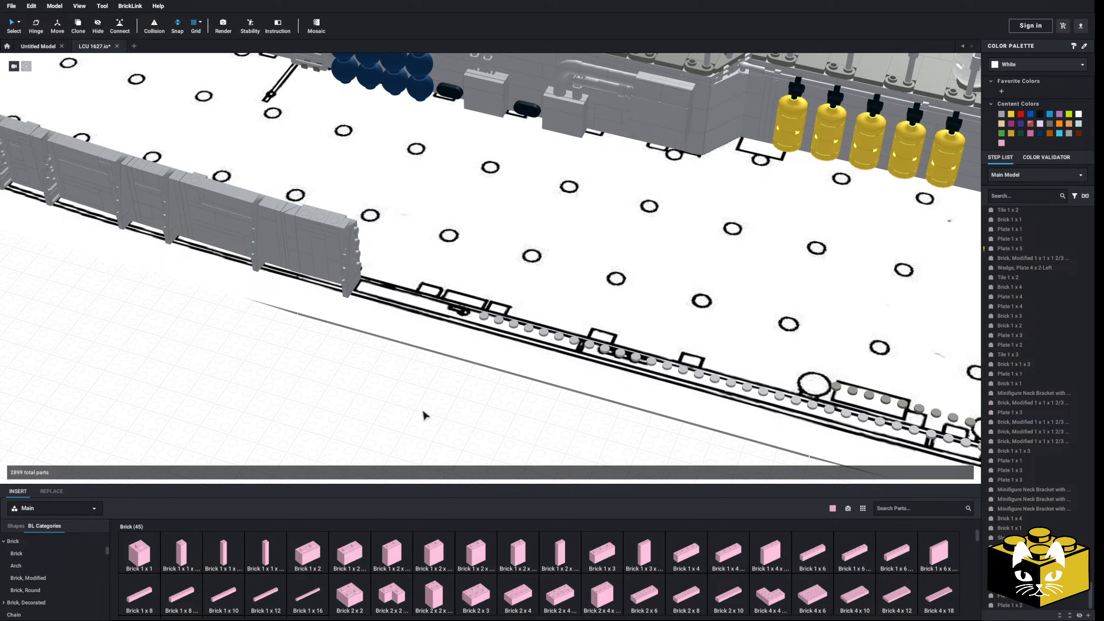
{"action": "right_click_drag", "start_coordinate": [423, 415], "coordinate": [404, 419]}
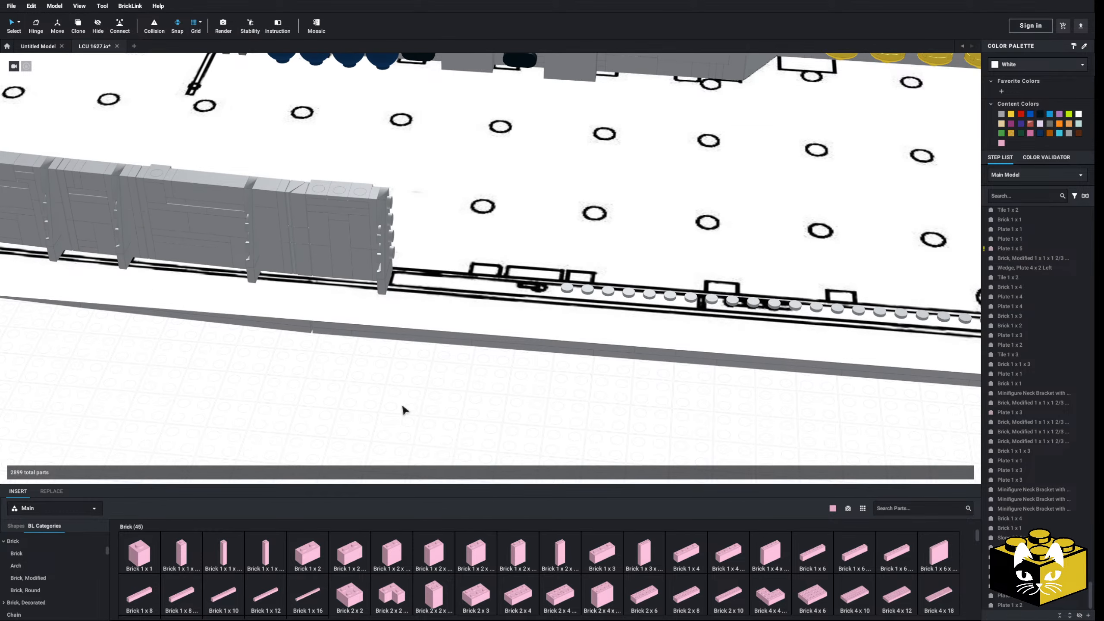
- Copy the gray Plate 1 x 3 and its adjoining plate from the last wall section and place the pair on the wall's open end
{"action": "middle_click_drag", "start_coordinate": [403, 409], "coordinate": [441, 417]}
{"action": "scroll", "coordinate": [441, 417], "scroll_direction": "up", "scroll_amount": 3}
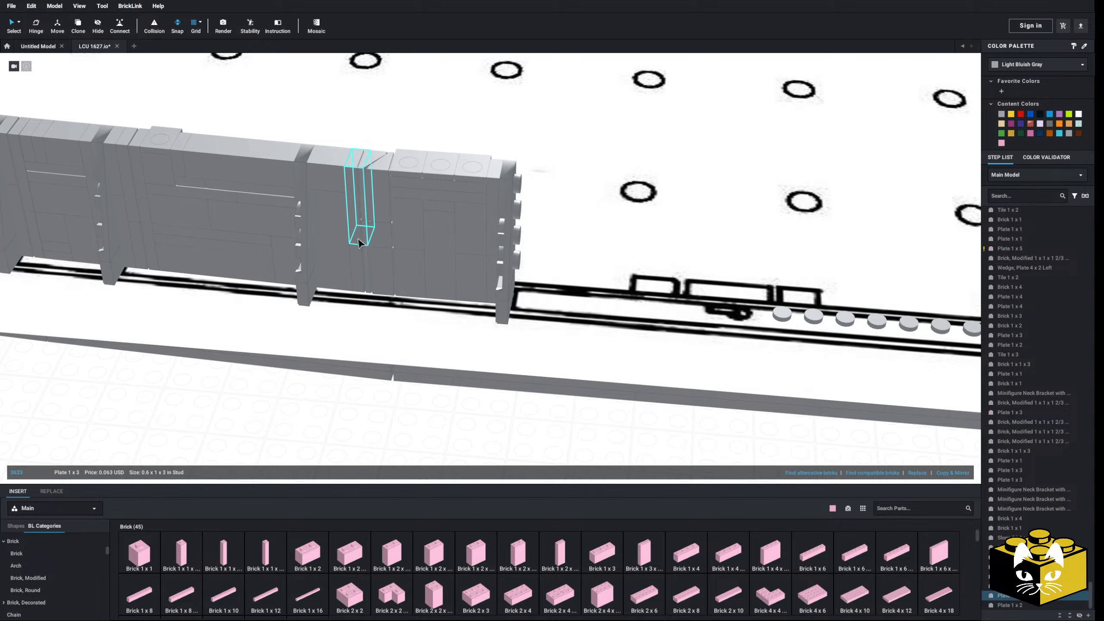
{"action": "left_click", "coordinate": [356, 252], "text": "ctrl"}
{"action": "right_click", "coordinate": [356, 252]}
{"action": "left_click", "coordinate": [366, 257]}
{"action": "left_click", "coordinate": [376, 410]}
{"action": "right_click_drag", "start_coordinate": [376, 410], "coordinate": [351, 425]}
{"action": "right_click", "coordinate": [272, 380]}
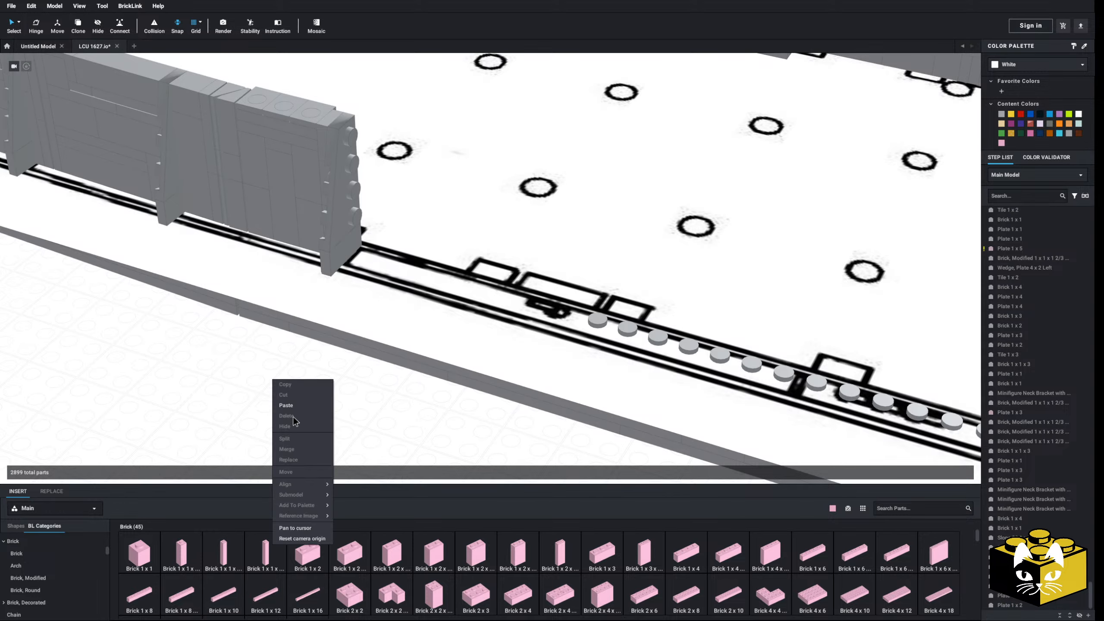
{"action": "left_click", "coordinate": [286, 404]}
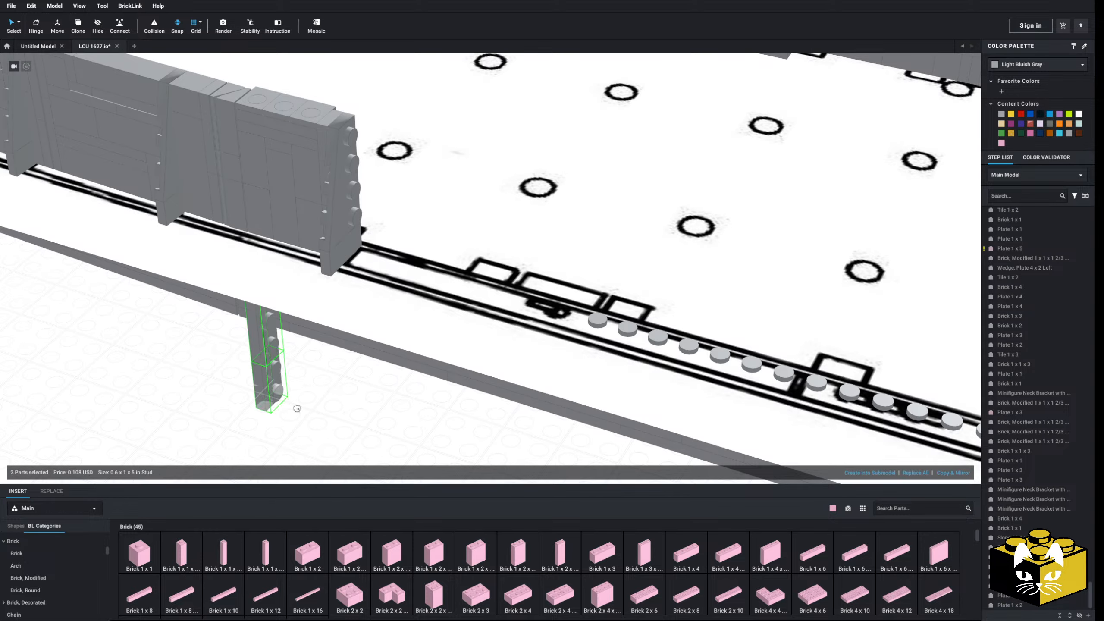
- Paste a second copy of the two-plate pair, rotate it, and attach it to the pair on the wall's end
{"action": "right_click", "coordinate": [285, 372]}
{"action": "left_click", "coordinate": [299, 395]}
{"action": "key", "text": "Down"}
{"action": "key", "text": "Up"}
{"action": "key", "text": "Up"}
{"action": "key", "text": "Up"}
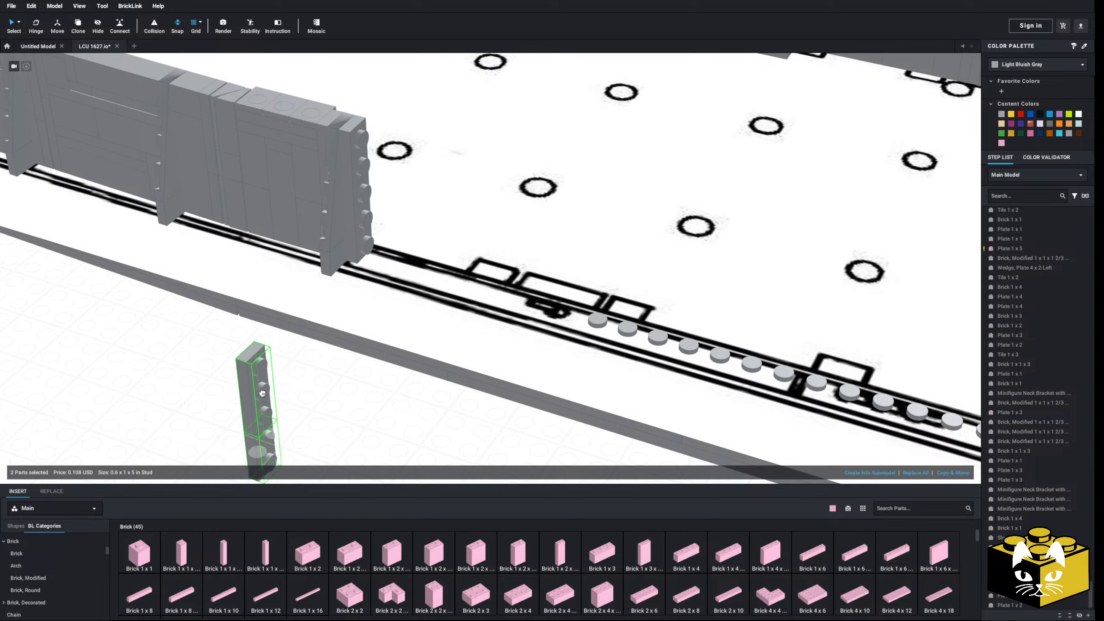
{"action": "left_click", "coordinate": [373, 174]}
- Copy a Tile 1 x 3 from the side wall and attach the copy to the lower part of the new wall end
{"action": "right_click_drag", "start_coordinate": [259, 411], "coordinate": [396, 434]}
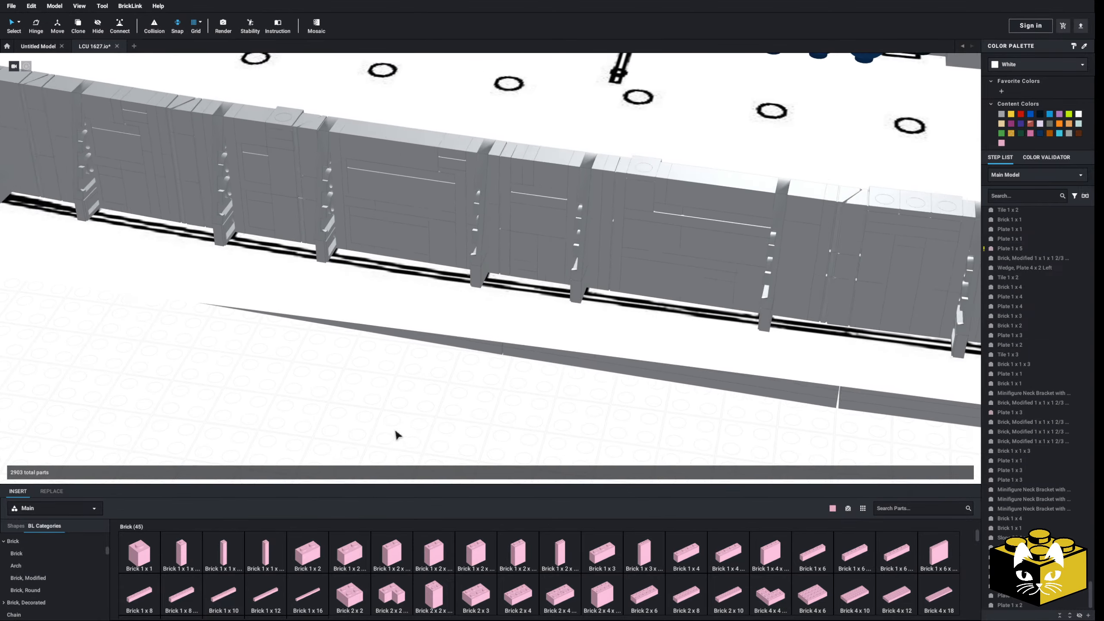
{"action": "middle_click_drag", "start_coordinate": [331, 417], "coordinate": [407, 432]}
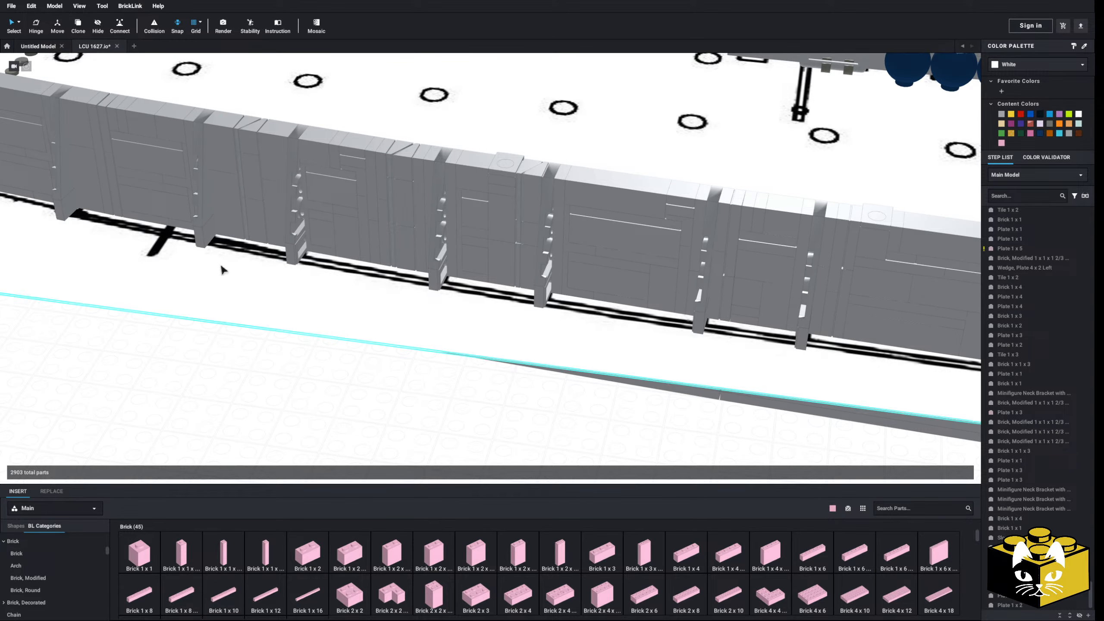
{"action": "right_click", "coordinate": [156, 146]}
{"action": "right_click_drag", "start_coordinate": [620, 449], "coordinate": [337, 412]}
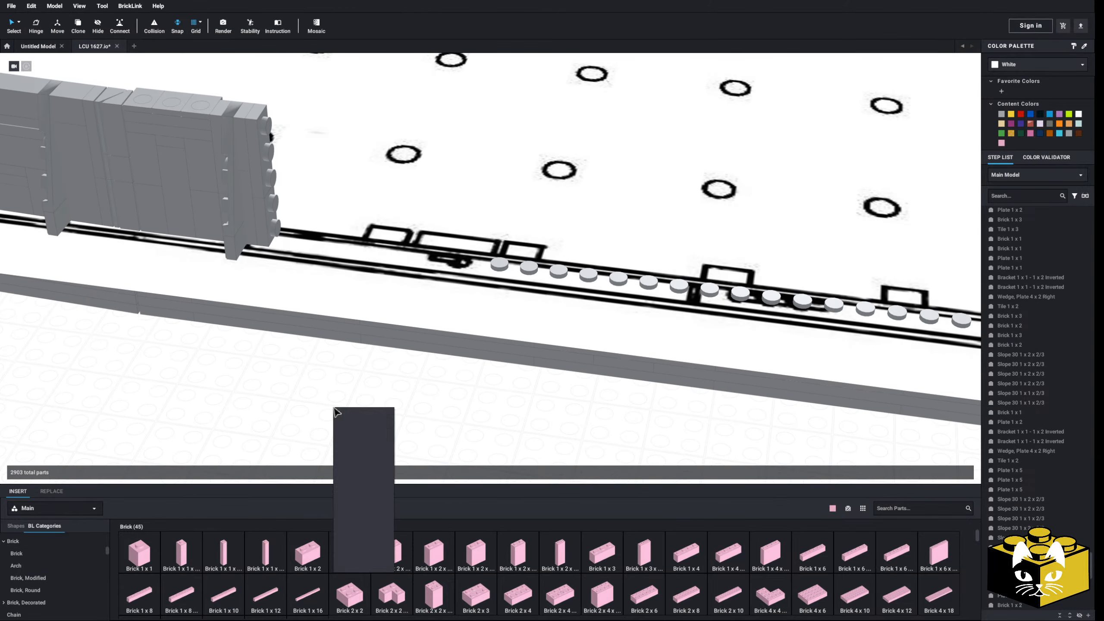
{"action": "left_click", "coordinate": [353, 443]}
{"action": "right_click", "coordinate": [304, 407]}
{"action": "left_click", "coordinate": [317, 431]}
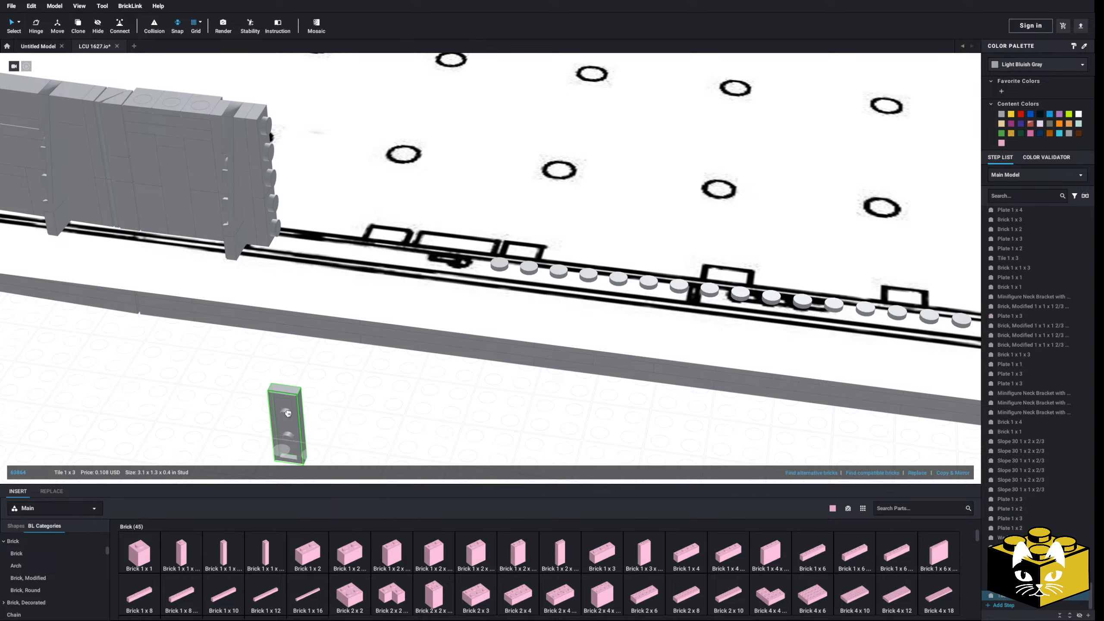
{"action": "left_click", "coordinate": [248, 359]}
- Copy a Tile 1 x 2 from the side wall and attach it above the Tile 1 x 3 on the wall's end
{"action": "right_click_drag", "start_coordinate": [250, 361], "coordinate": [350, 376]}
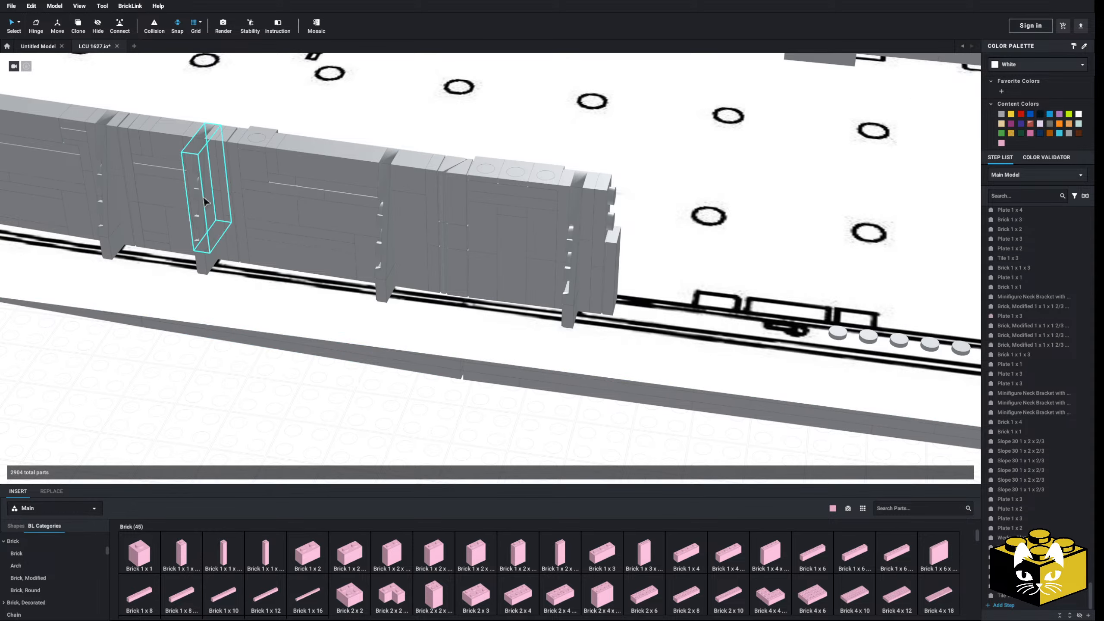
{"action": "right_click", "coordinate": [157, 162]}
{"action": "left_click", "coordinate": [172, 169]}
{"action": "right_click", "coordinate": [202, 357]}
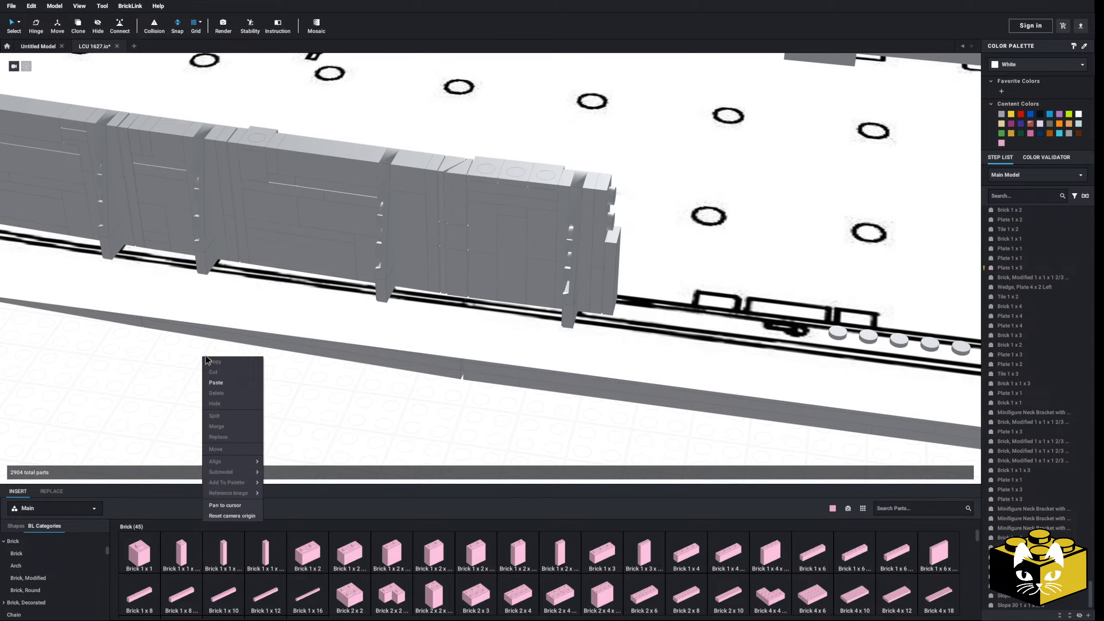
{"action": "left_click", "coordinate": [215, 383]}
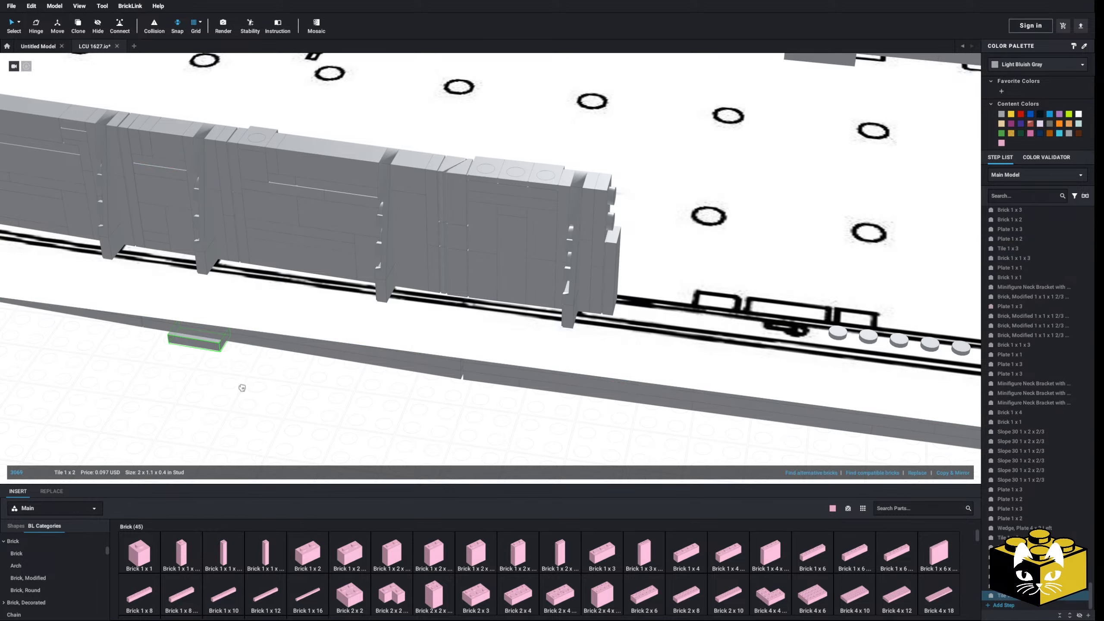
{"action": "left_click", "coordinate": [547, 411]}
{"action": "right_click_drag", "start_coordinate": [547, 411], "coordinate": [429, 386]}
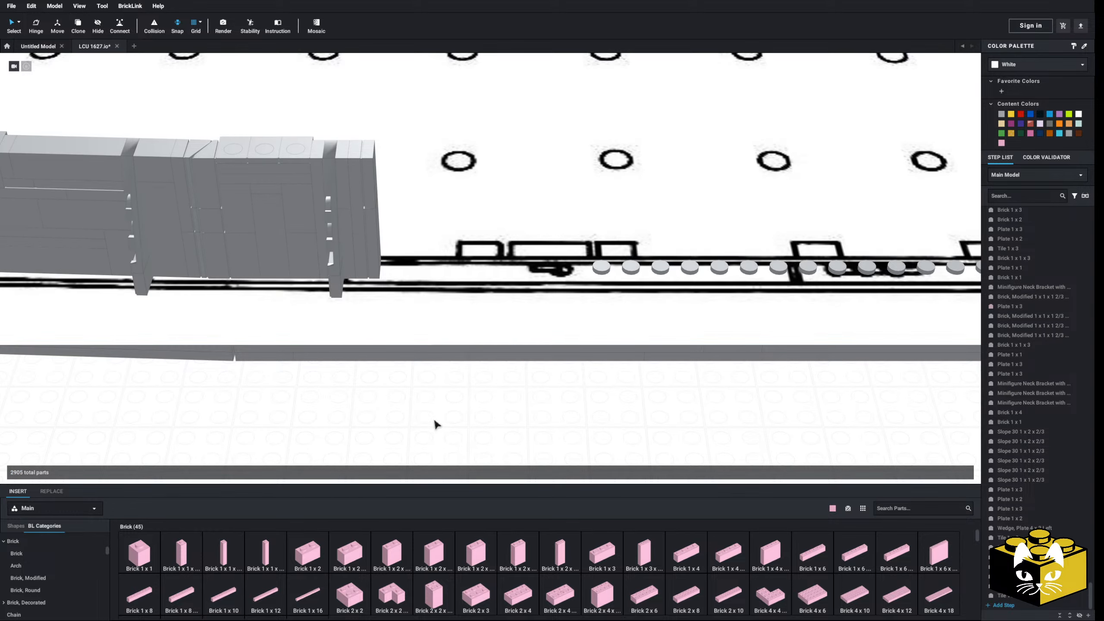
- Lay a pink Plate 1 x 4 and Plate 1 x 3 along the blueprint line between the wall's end and the gray stud row
{"action": "scroll", "coordinate": [107, 553], "scroll_direction": "up", "scroll_amount": 5}
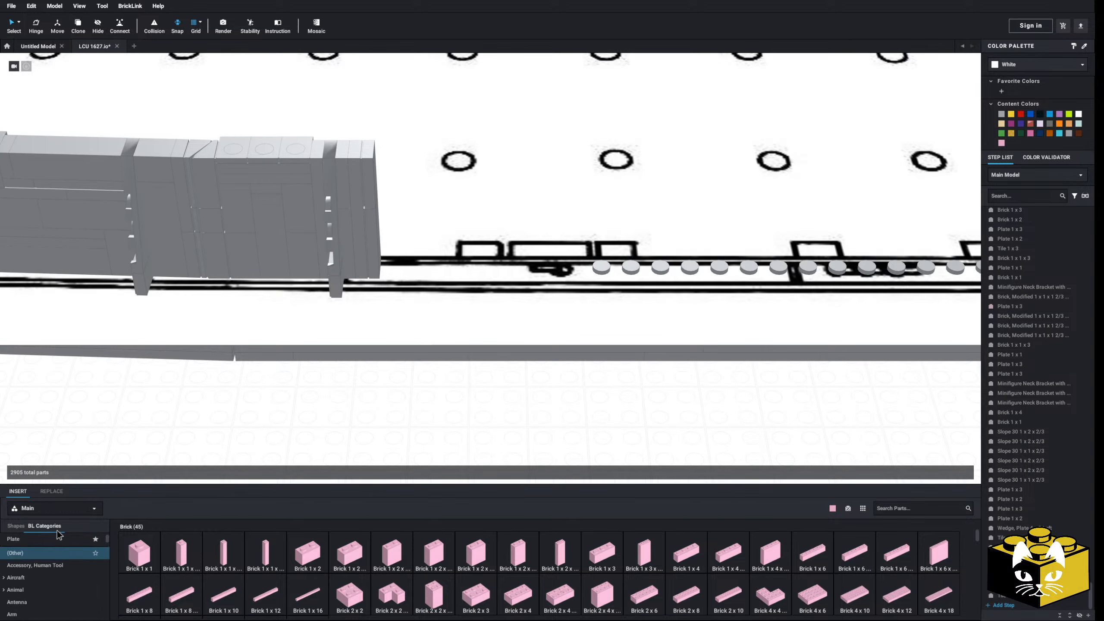
{"action": "left_click", "coordinate": [14, 563]}
{"action": "left_click", "coordinate": [443, 565]}
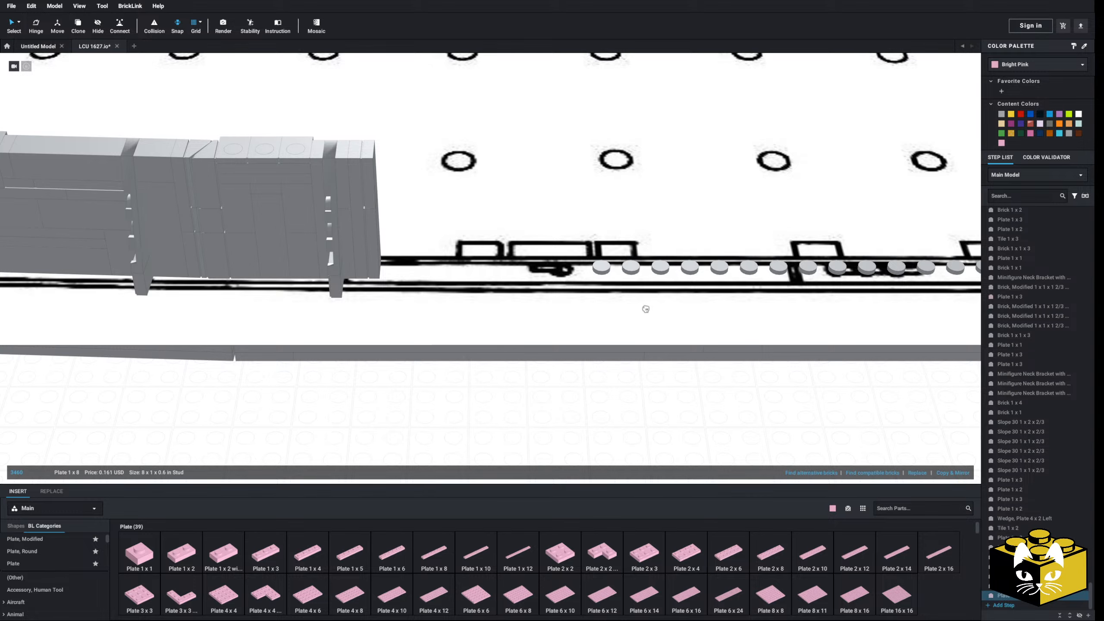
{"action": "left_click", "coordinate": [476, 275]}
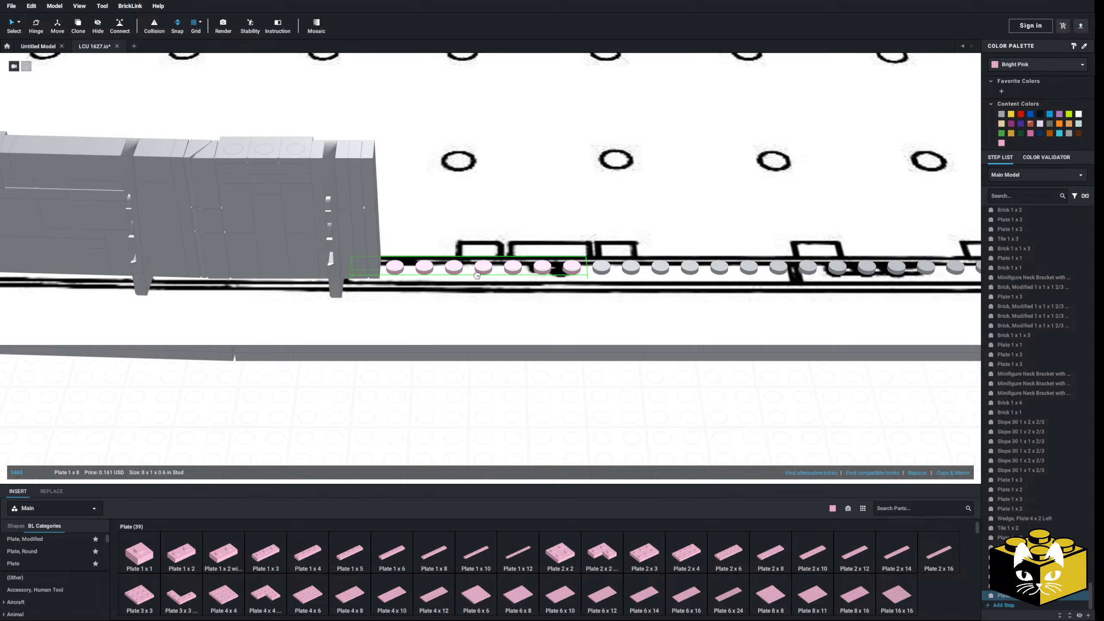
{"action": "left_click", "coordinate": [319, 555]}
{"action": "left_click", "coordinate": [505, 260]}
{"action": "left_click_drag", "start_coordinate": [512, 267], "coordinate": [542, 267]}
{"action": "left_click", "coordinate": [446, 366]}
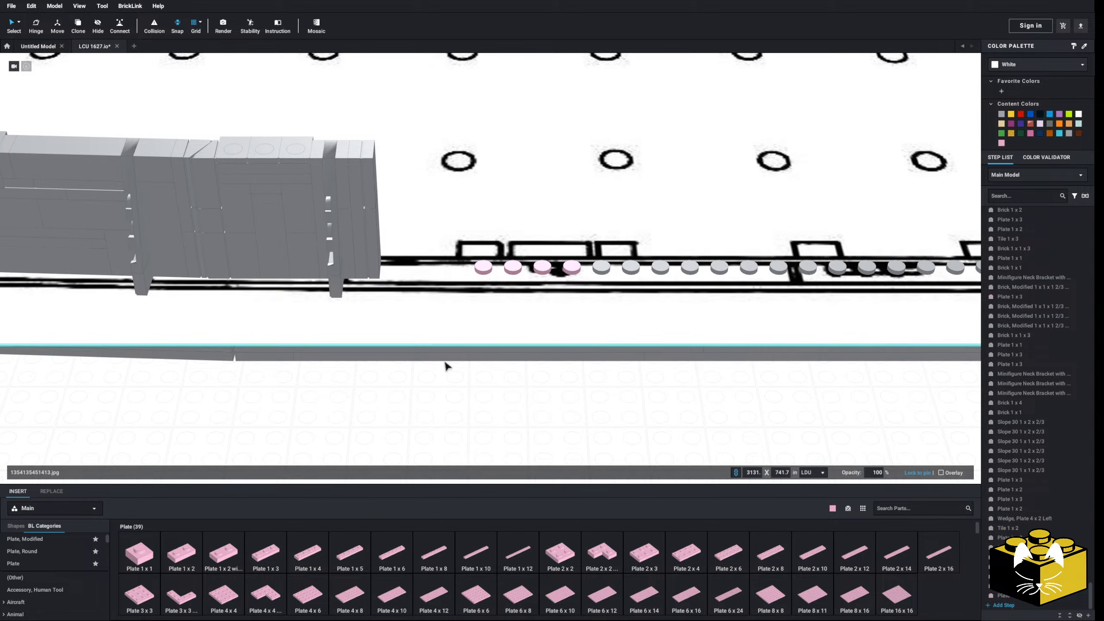
{"action": "left_click", "coordinate": [267, 551]}
{"action": "left_click", "coordinate": [455, 256]}
{"action": "left_click", "coordinate": [547, 443]}
- Delete the gray plate directly beyond the pink plates on the wall line
{"action": "scroll", "coordinate": [546, 444], "scroll_direction": "down", "scroll_amount": 10}
{"action": "middle_click_drag", "start_coordinate": [495, 434], "coordinate": [449, 429]}
{"action": "scroll", "coordinate": [446, 425], "scroll_direction": "up", "scroll_amount": 5}
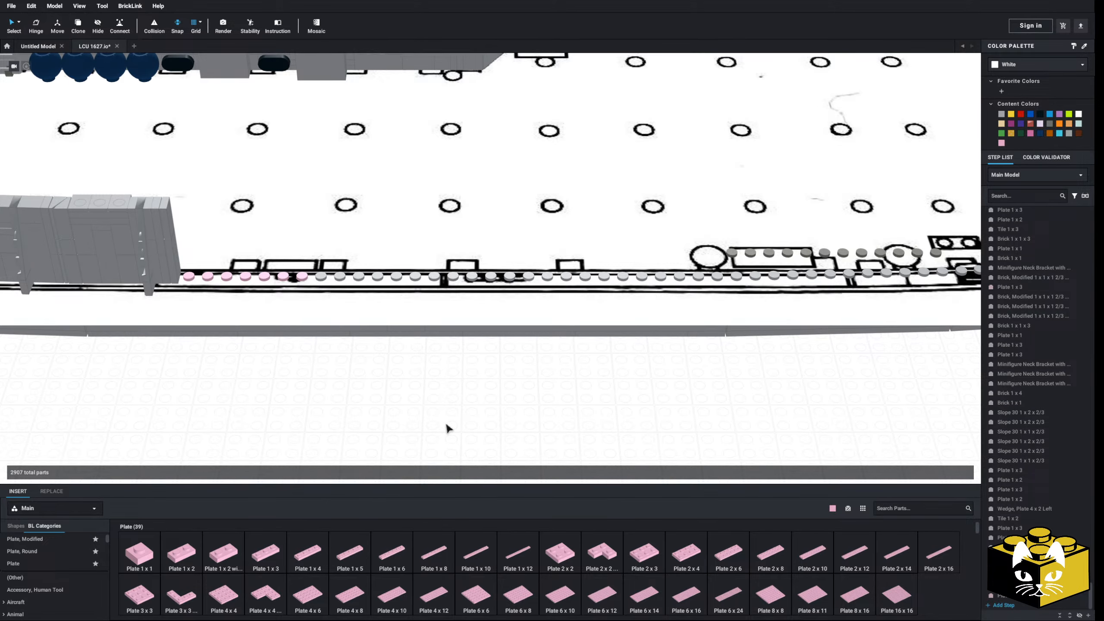
{"action": "left_click", "coordinate": [456, 276]}
{"action": "key", "text": "Delete"}
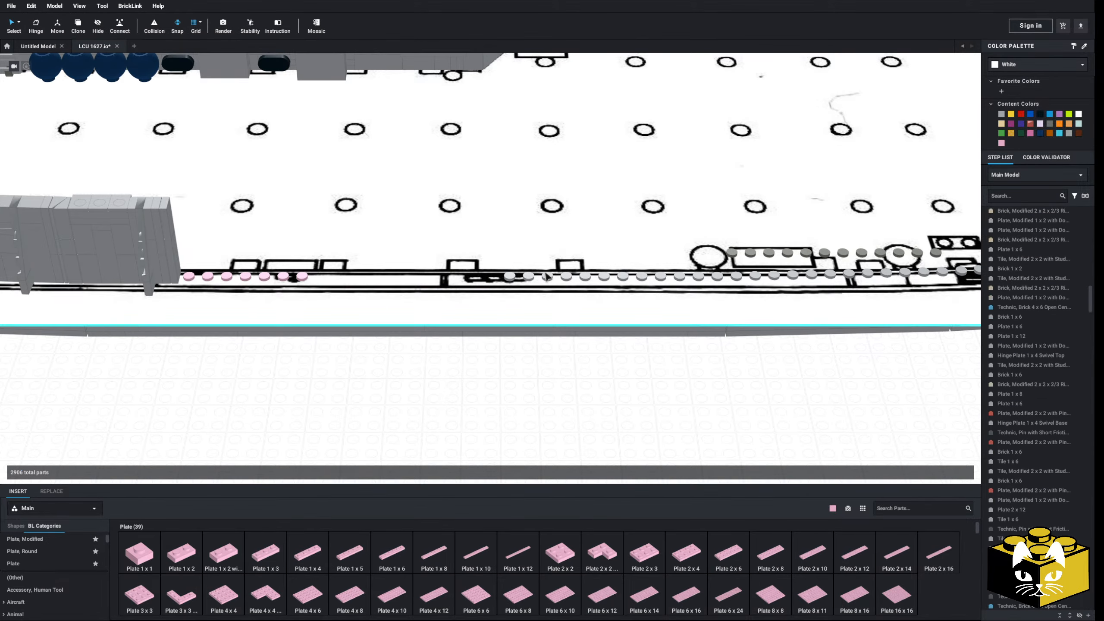
- Delete another gray plate farther along the wall line and undo the deletion
{"action": "left_click", "coordinate": [806, 276]}
{"action": "key", "text": "Delete"}
{"action": "right_click_drag", "start_coordinate": [806, 277], "coordinate": [612, 362]}
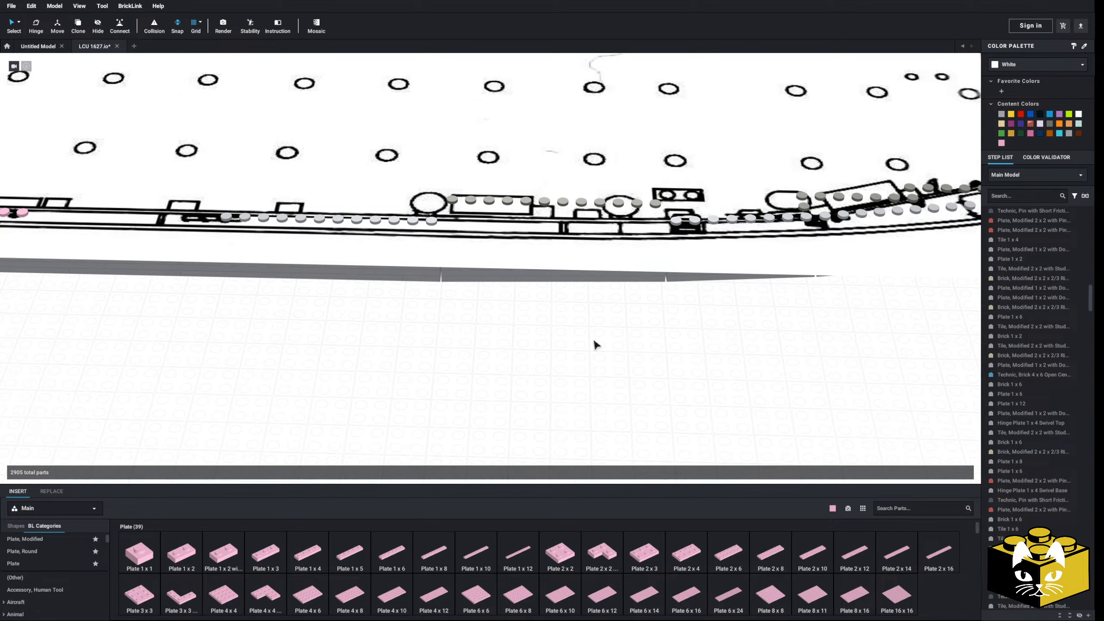
{"action": "key", "text": "ctrl+z"}
- Extend the row of pink plates on the wall line with a Plate 1 x 6
{"action": "middle_click_drag", "start_coordinate": [586, 341], "coordinate": [625, 362]}
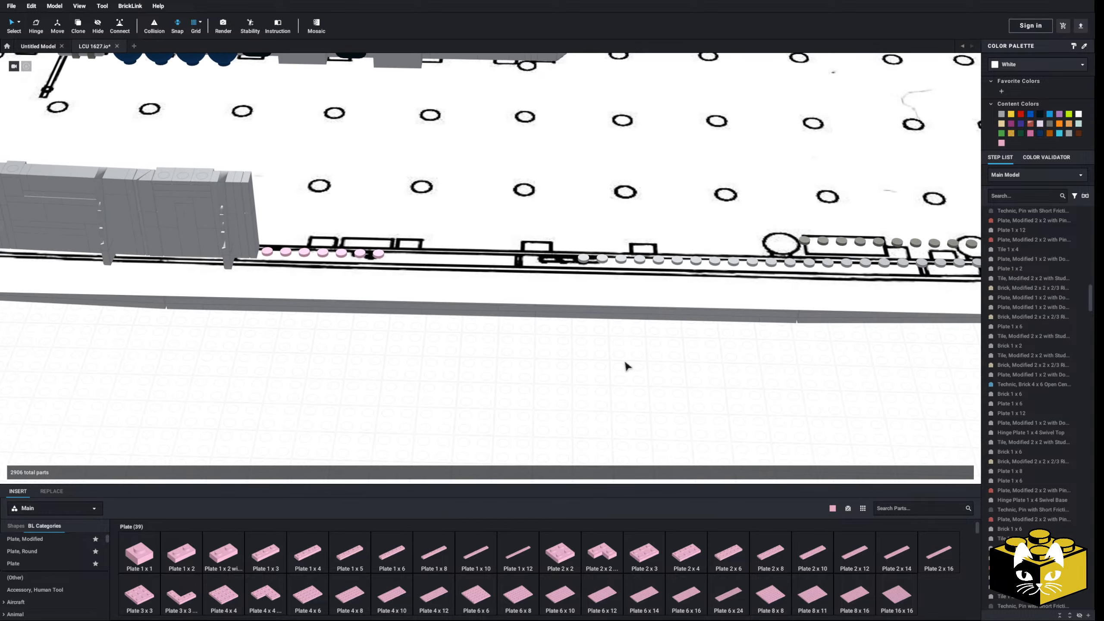
{"action": "middle_click_drag", "start_coordinate": [889, 331], "coordinate": [739, 358]}
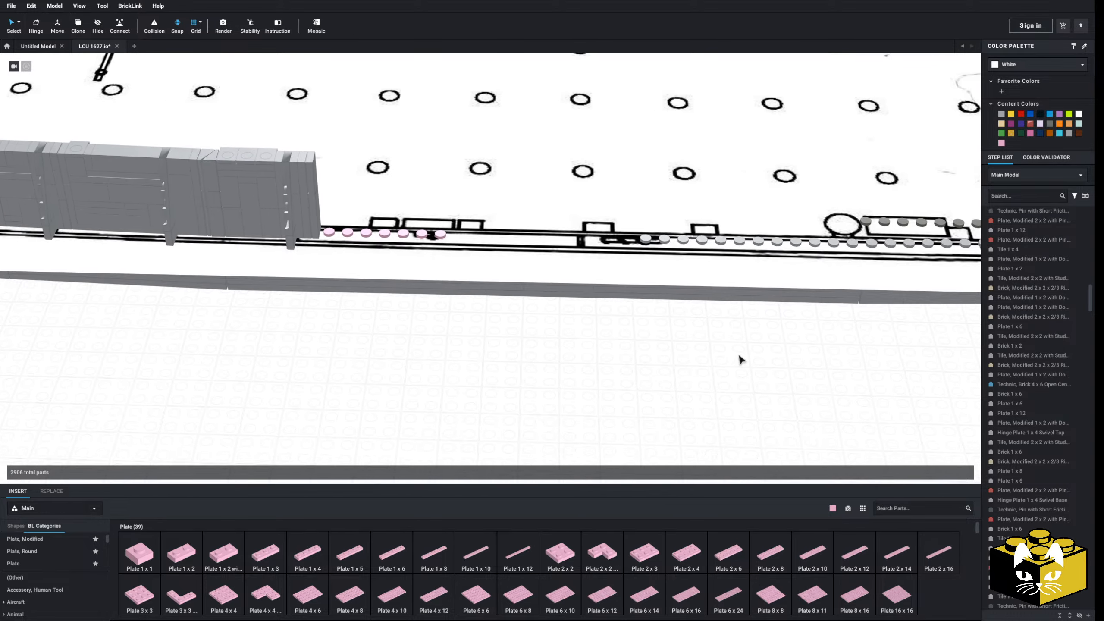
{"action": "scroll", "coordinate": [712, 362], "scroll_direction": "up", "scroll_amount": 2}
{"action": "middle_click_drag", "start_coordinate": [672, 365], "coordinate": [662, 369]}
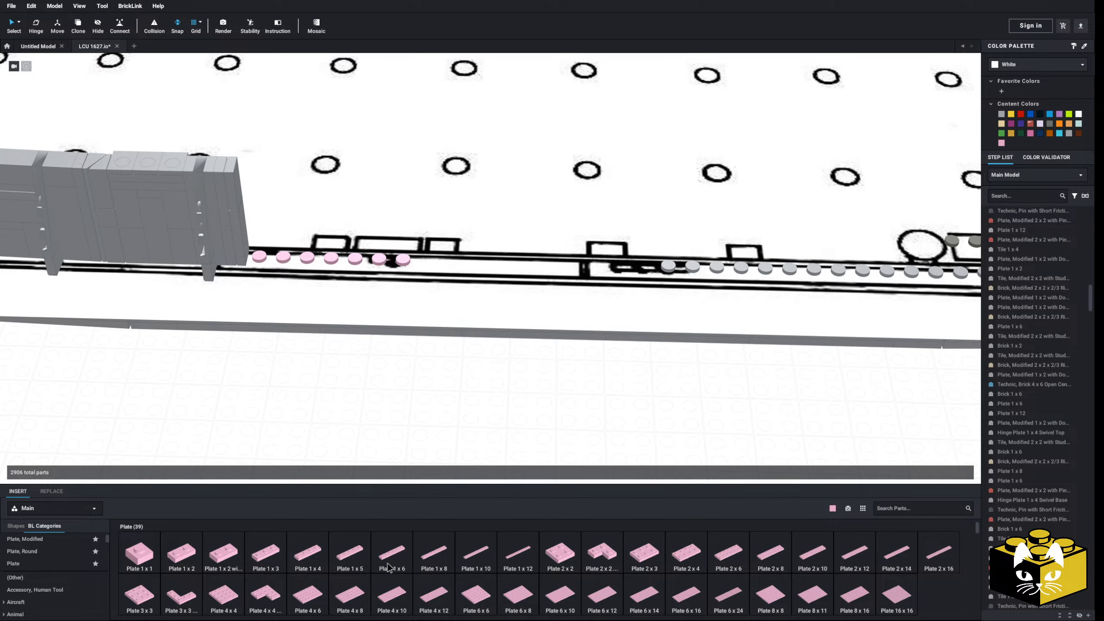
{"action": "left_click_drag", "start_coordinate": [388, 567], "coordinate": [491, 273]}
{"action": "middle_click_drag", "start_coordinate": [414, 408], "coordinate": [502, 408]}
- Copy a Bracket 1 x 1 - 1 x 2 Inverted from the wall and place it on the pink row's far end
{"action": "middle_click_drag", "start_coordinate": [141, 263], "coordinate": [261, 262]}
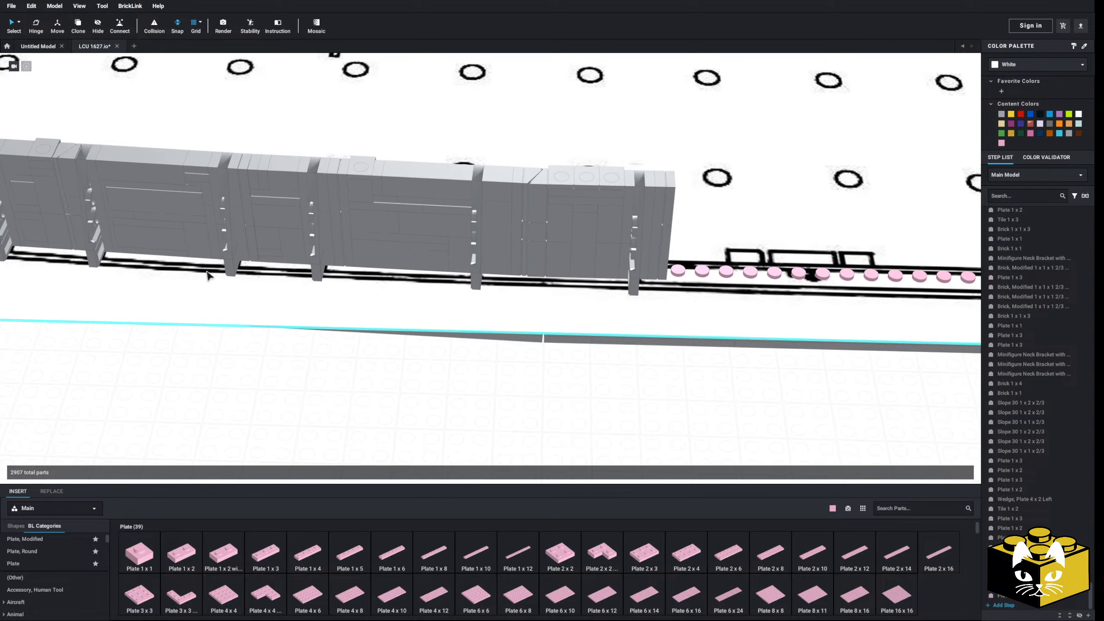
{"action": "right_click", "coordinate": [118, 248]}
{"action": "left_click", "coordinate": [121, 252]}
{"action": "middle_click_drag", "start_coordinate": [550, 381], "coordinate": [382, 360]}
{"action": "right_click", "coordinate": [382, 360]}
{"action": "left_click", "coordinate": [402, 385]}
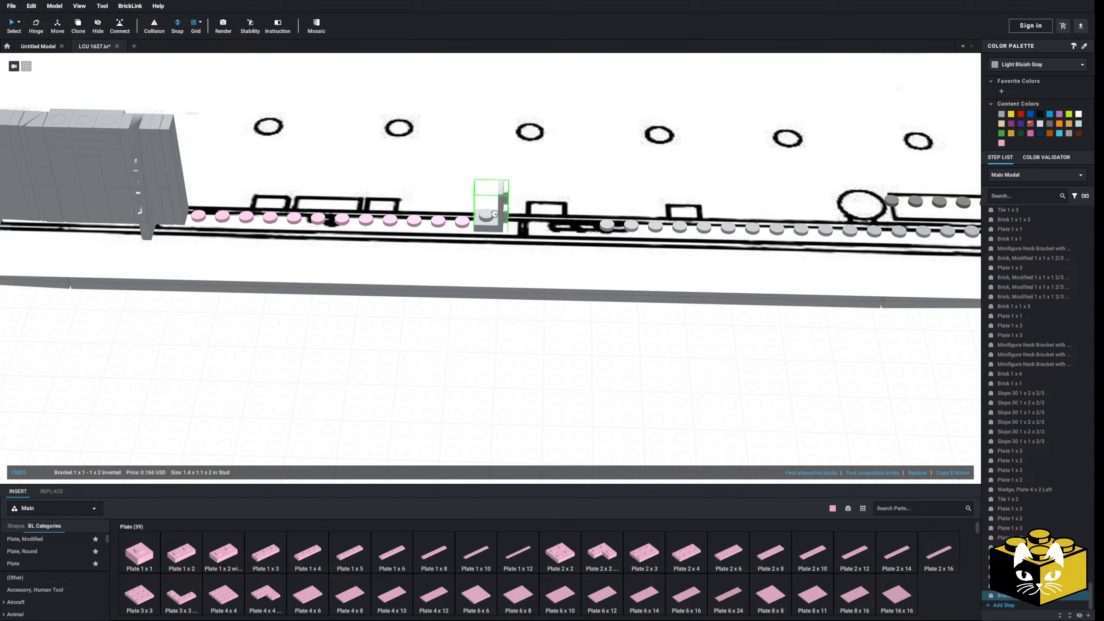
{"action": "middle_click_drag", "start_coordinate": [462, 360], "coordinate": [506, 359]}
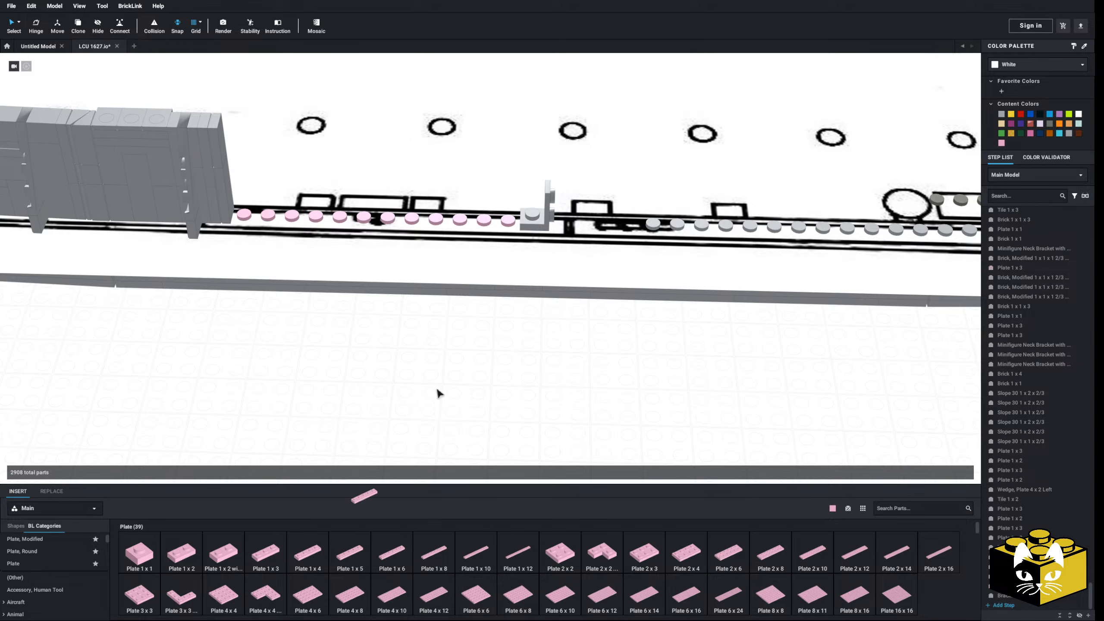
- Stand a pink Plate 1 x 5 upright against the side of the inverted bracket
{"action": "left_click_drag", "start_coordinate": [438, 394], "coordinate": [562, 187]}
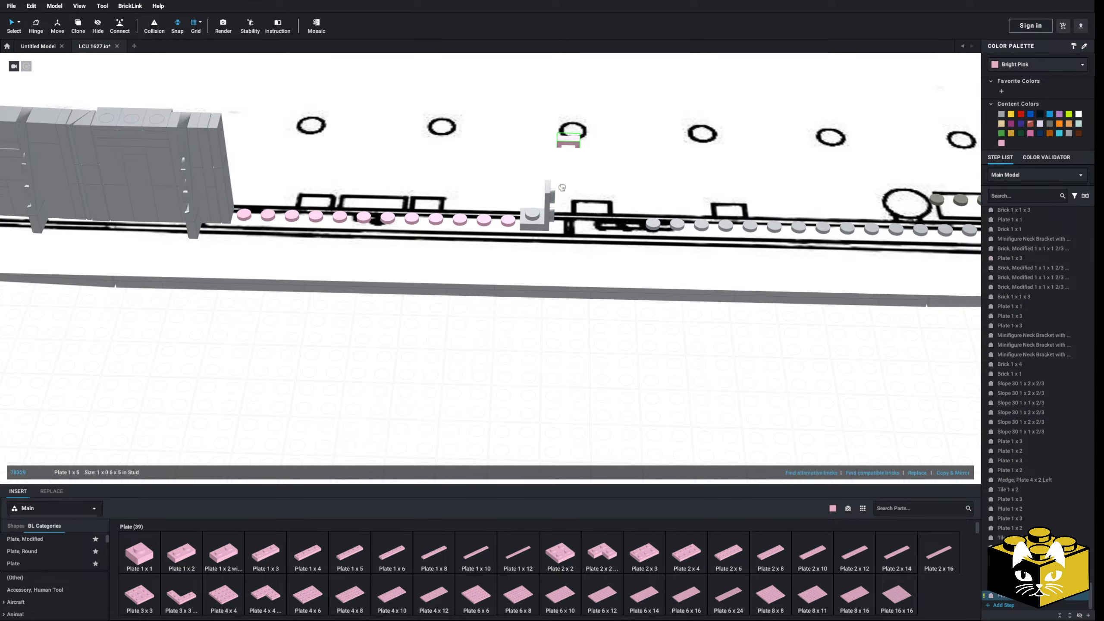
{"action": "left_click", "coordinate": [514, 267]}
{"action": "right_click_drag", "start_coordinate": [514, 266], "coordinate": [365, 365]}
- Copy a rib's Wedge, Plate 4 x 2 Left with its Tile 1 x 2 and attach the pair to the upright Plate 1 x 5
{"action": "left_click", "coordinate": [191, 202]}
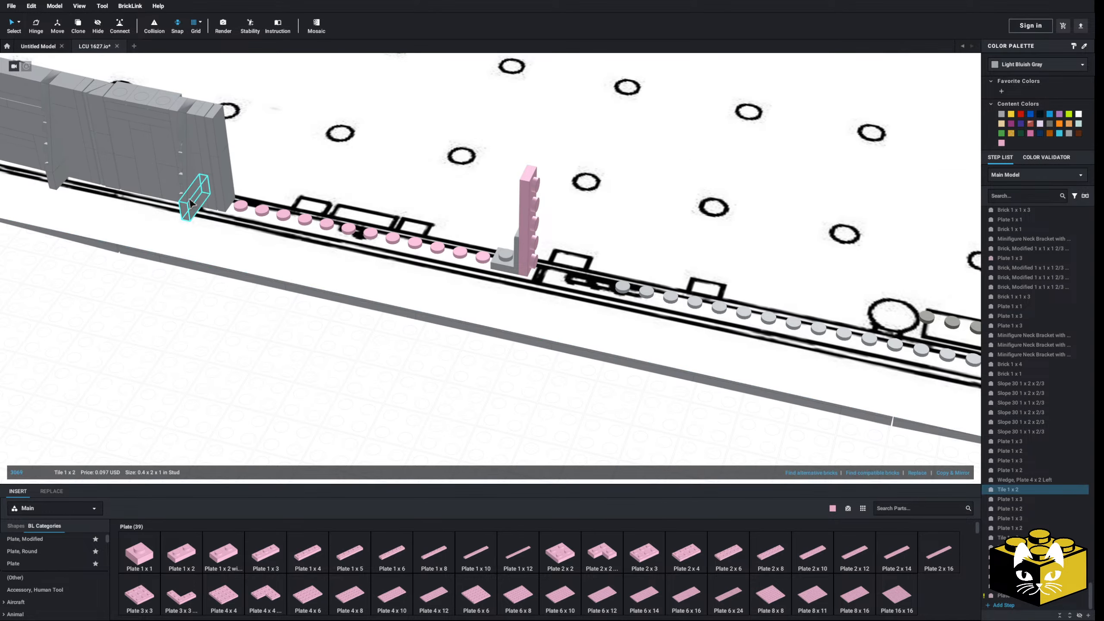
{"action": "right_click", "coordinate": [191, 202]}
{"action": "left_click", "coordinate": [264, 328]}
{"action": "right_click_drag", "start_coordinate": [263, 328], "coordinate": [273, 356]}
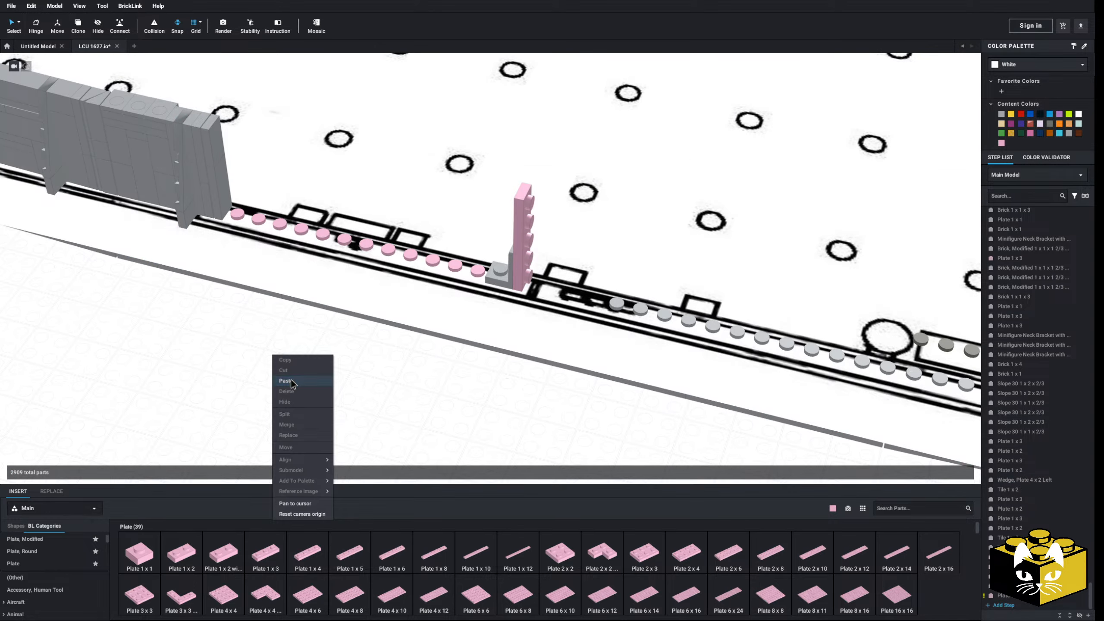
{"action": "left_click", "coordinate": [287, 381]}
{"action": "left_click", "coordinate": [434, 202]}
{"action": "mouse_move", "coordinate": [434, 202]}
{"action": "right_mouse_down"}
{"action": "mouse_move", "coordinate": [447, 193]}
{"action": "mouse_move", "coordinate": [415, 207]}
{"action": "right_mouse_up"}
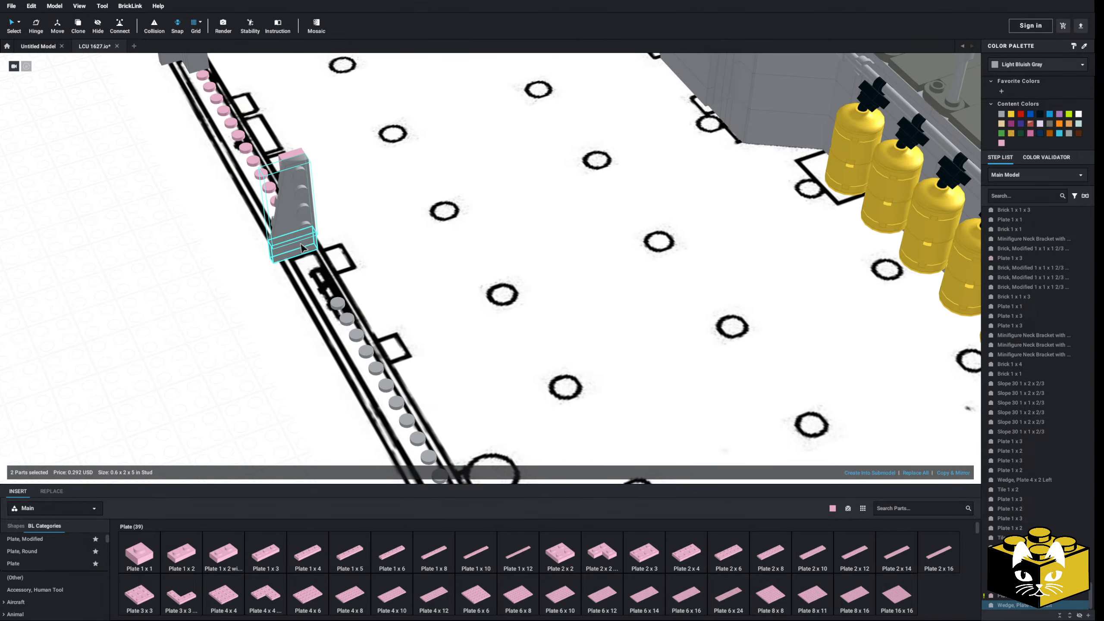
- Move the copied wedge plate and tile off the pink plate to the empty area outside the hull
{"action": "left_click_drag", "start_coordinate": [297, 247], "coordinate": [77, 291]}
{"action": "left_click", "coordinate": [122, 288]}
{"action": "middle_click_drag", "start_coordinate": [122, 289], "coordinate": [314, 289]}
{"action": "right_click_drag", "start_coordinate": [314, 289], "coordinate": [564, 214]}
- Delete the inverted bracket and set the pink Plate 1 x 5 aside next to the wedge plate
{"action": "left_click", "coordinate": [567, 189]}
{"action": "key", "text": "Delete"}
{"action": "middle_click_drag", "start_coordinate": [565, 214], "coordinate": [546, 252]}
{"action": "left_click_drag", "start_coordinate": [653, 190], "coordinate": [599, 369]}
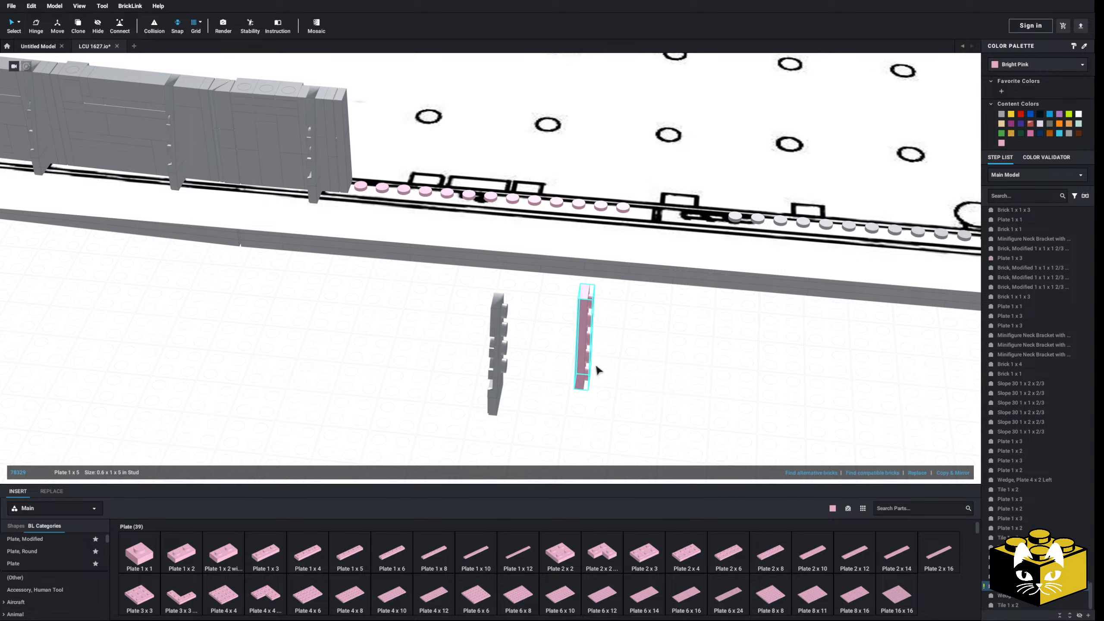
- Copy a Brick, Modified 1 x 1 x 1 2/3 with Studs on Side from the wall and place it on the pink row's far end
{"action": "right_click", "coordinate": [295, 179]}
{"action": "left_click", "coordinate": [293, 147]}
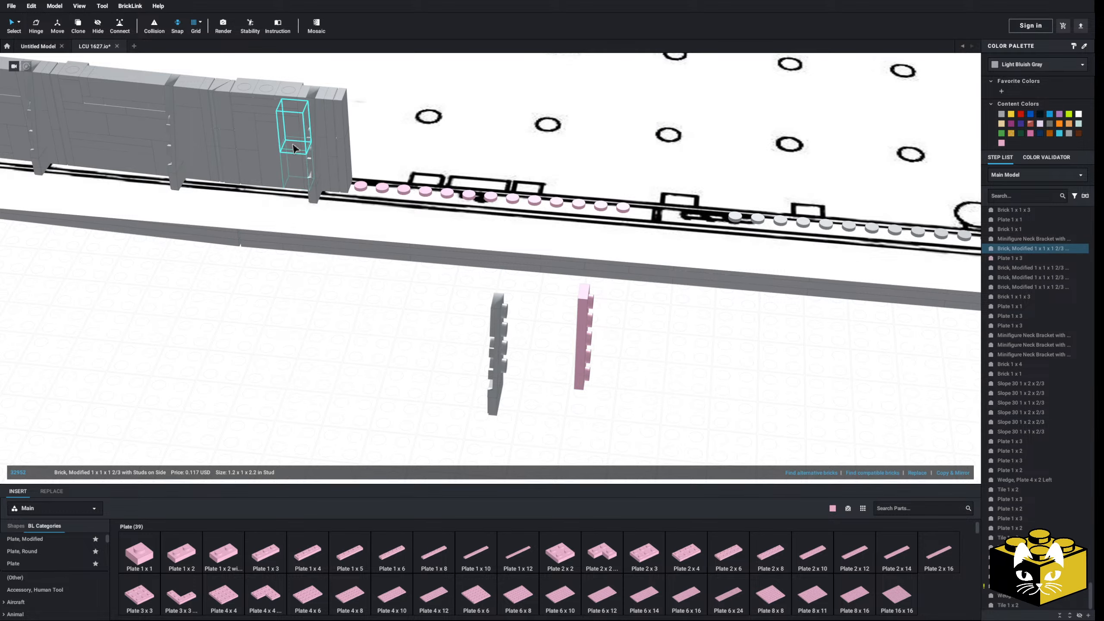
{"action": "right_click", "coordinate": [296, 168]}
{"action": "left_click", "coordinate": [310, 185]}
{"action": "right_click", "coordinate": [307, 268]}
{"action": "left_click", "coordinate": [328, 298]}
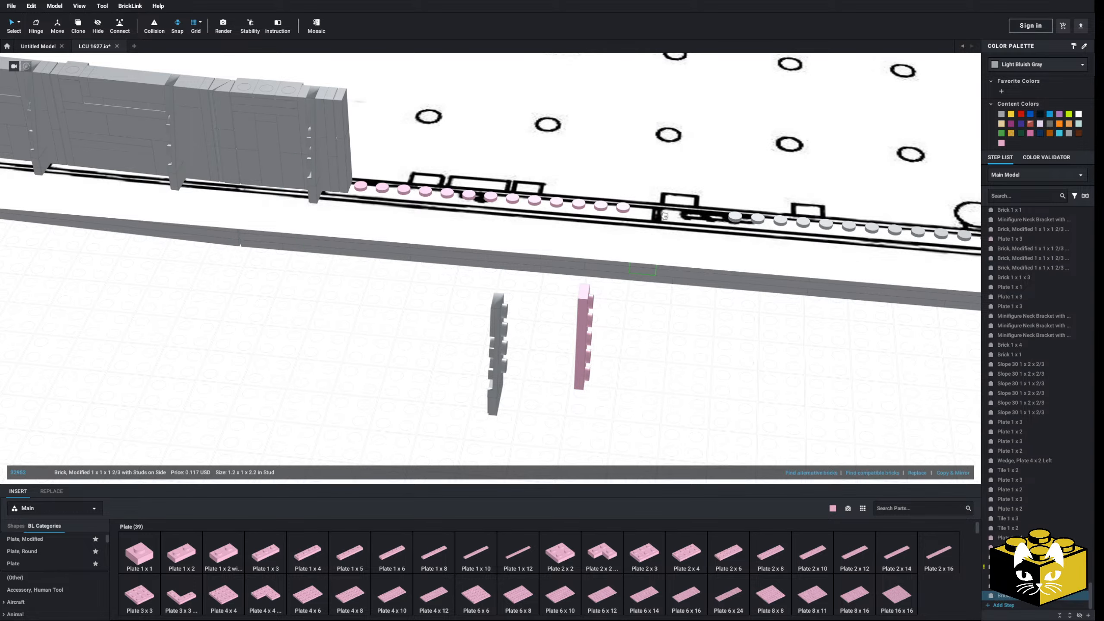
{"action": "left_click", "coordinate": [588, 362]}
{"action": "right_click_drag", "start_coordinate": [592, 361], "coordinate": [653, 338]}
- Attach the pink Plate 1 x 5 upright to the studded brick and cover its studs with a pink Plate 1 x 3 and Plate 1 x 2
{"action": "left_click_drag", "start_coordinate": [556, 343], "coordinate": [585, 189]}
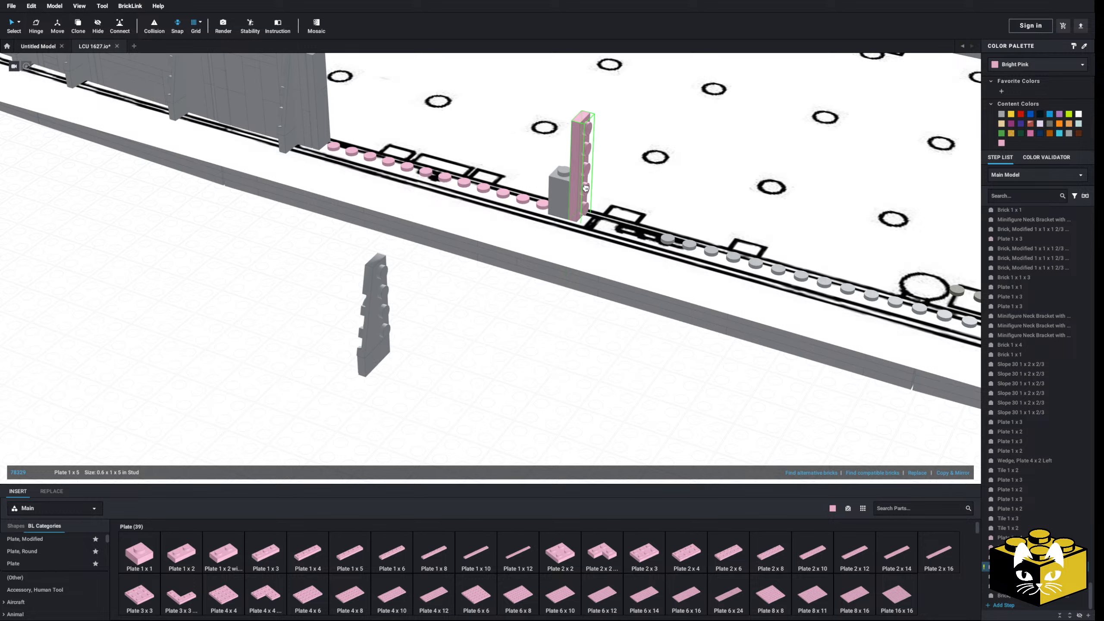
{"action": "left_click", "coordinate": [498, 340]}
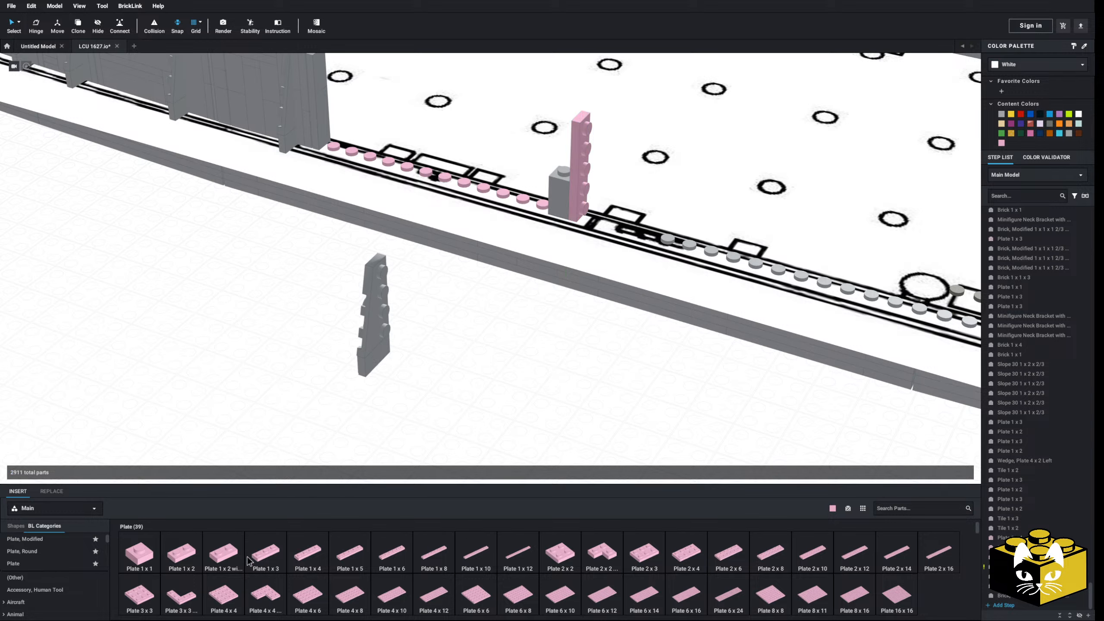
{"action": "left_click", "coordinate": [265, 554]}
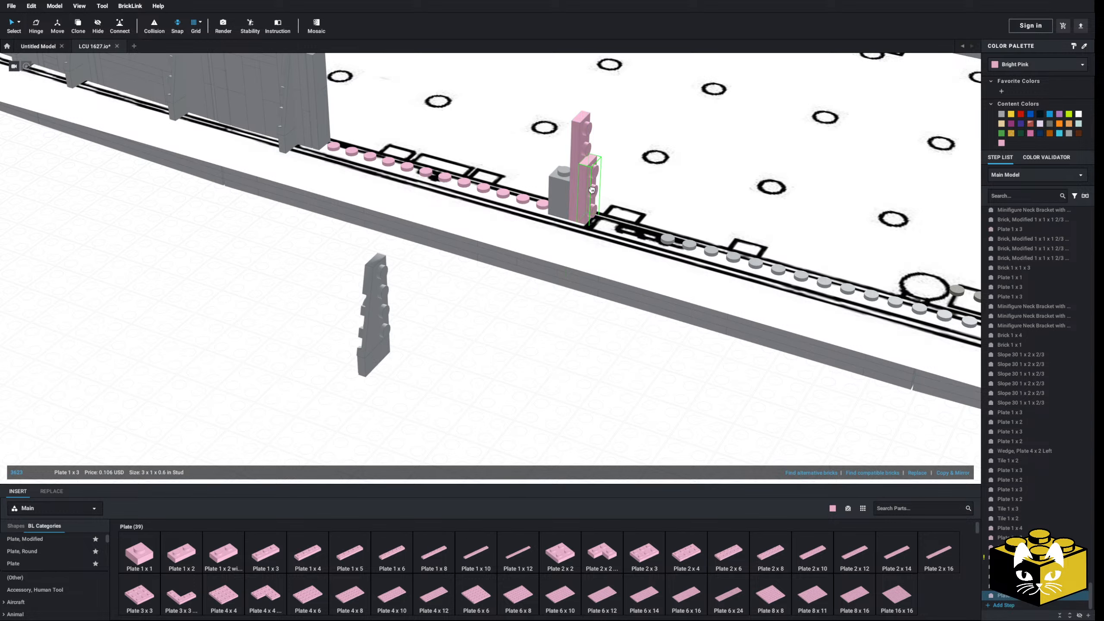
{"action": "left_click", "coordinate": [182, 539]}
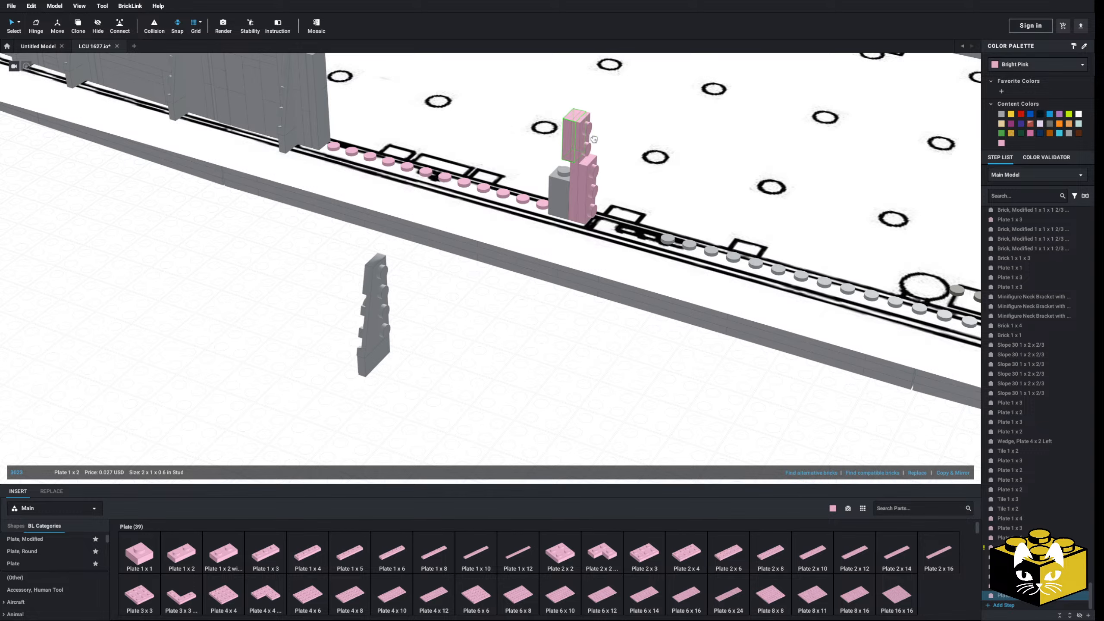
- Move the set-aside wedge plate with its tile onto the studs of the upright pink Plate 1 x 3 and Plate 1 x 2
{"action": "left_click_drag", "start_coordinate": [371, 347], "coordinate": [591, 201]}
{"action": "left_click", "coordinate": [467, 377]}
{"action": "middle_click_drag", "start_coordinate": [468, 377], "coordinate": [424, 379]}
{"action": "right_click_drag", "start_coordinate": [456, 194], "coordinate": [602, 208]}
{"action": "left_click", "coordinate": [573, 191]}
{"action": "left_click", "coordinate": [565, 188], "text": "ctrl"}
{"action": "right_click", "coordinate": [565, 188]}
{"action": "key", "text": "Escape"}
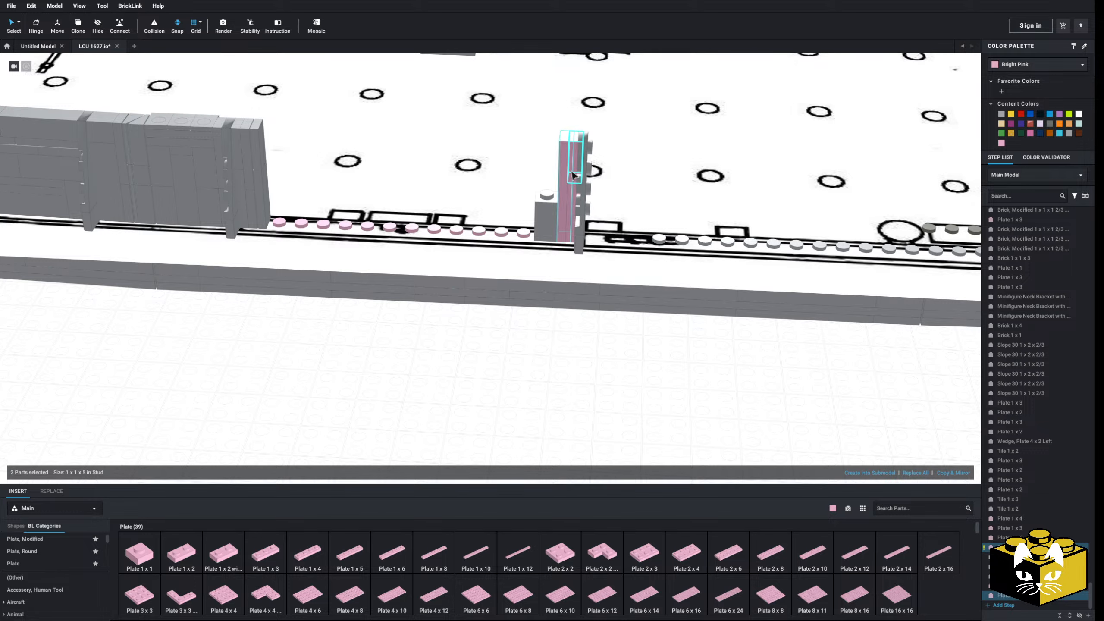
{"action": "left_click", "coordinate": [589, 207]}
{"action": "left_click", "coordinate": [569, 201]}
{"action": "left_click", "coordinate": [565, 188], "text": "ctrl"}
{"action": "left_click", "coordinate": [559, 249]}
- Copy the upright pink Plate 1 x 3 and Plate 1 x 2 and attach the copies to the opposite face of the wedge plate rib
{"action": "left_click", "coordinate": [573, 209]}
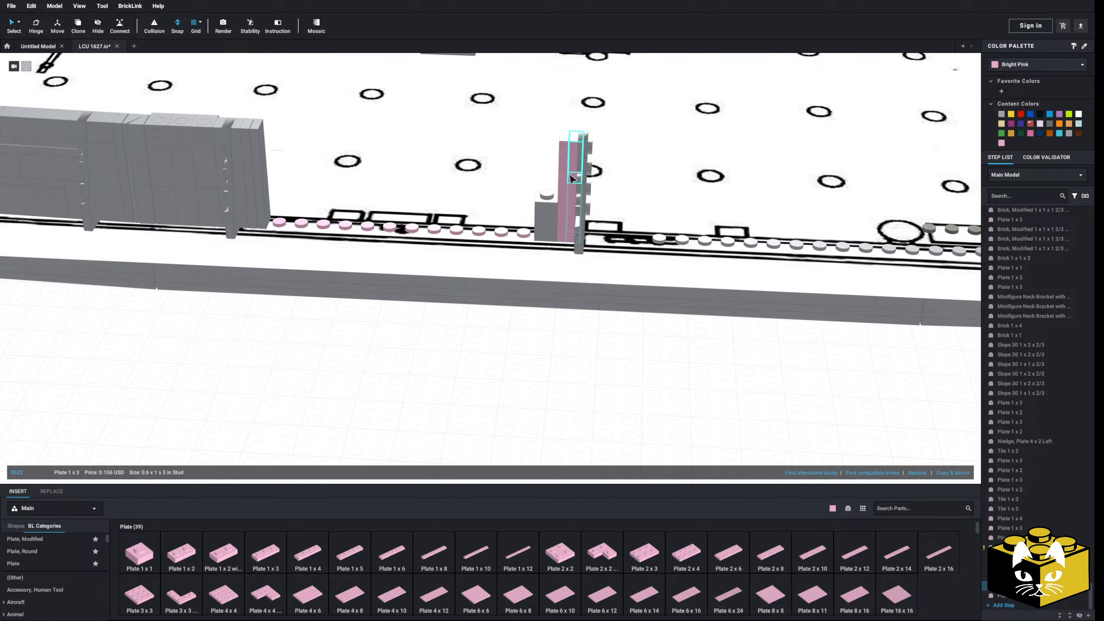
{"action": "left_click", "coordinate": [577, 175], "text": "ctrl"}
{"action": "right_click_drag", "start_coordinate": [577, 176], "coordinate": [480, 171]}
{"action": "right_click", "coordinate": [476, 170]}
{"action": "left_click", "coordinate": [483, 188]}
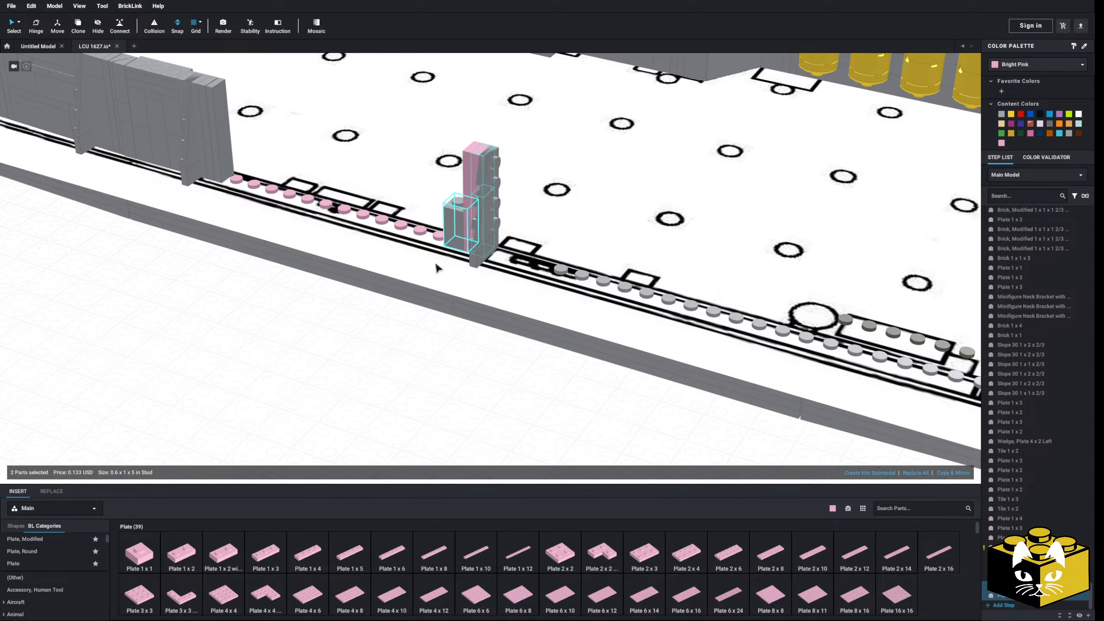
{"action": "left_click", "coordinate": [400, 337]}
{"action": "right_click", "coordinate": [400, 337]}
{"action": "left_click", "coordinate": [413, 364]}
{"action": "left_click", "coordinate": [503, 224]}
{"action": "left_click", "coordinate": [276, 335]}
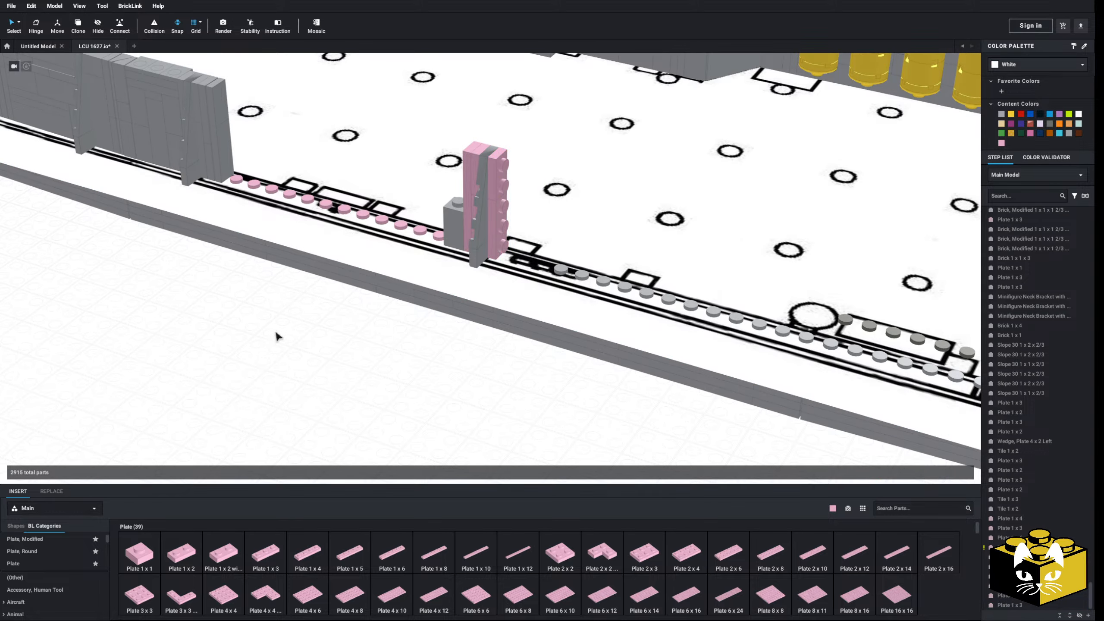
- Copy the Tile 1 x 3 and Tile 1 x 2 from the finished wall's end and attach them over the rib's outermost pink plates
{"action": "left_click", "coordinate": [220, 147]}
{"action": "left_click", "coordinate": [221, 108], "text": "ctrl"}
{"action": "right_click", "coordinate": [220, 108]}
{"action": "left_click", "coordinate": [229, 123]}
{"action": "left_click", "coordinate": [219, 298]}
{"action": "right_click", "coordinate": [218, 300]}
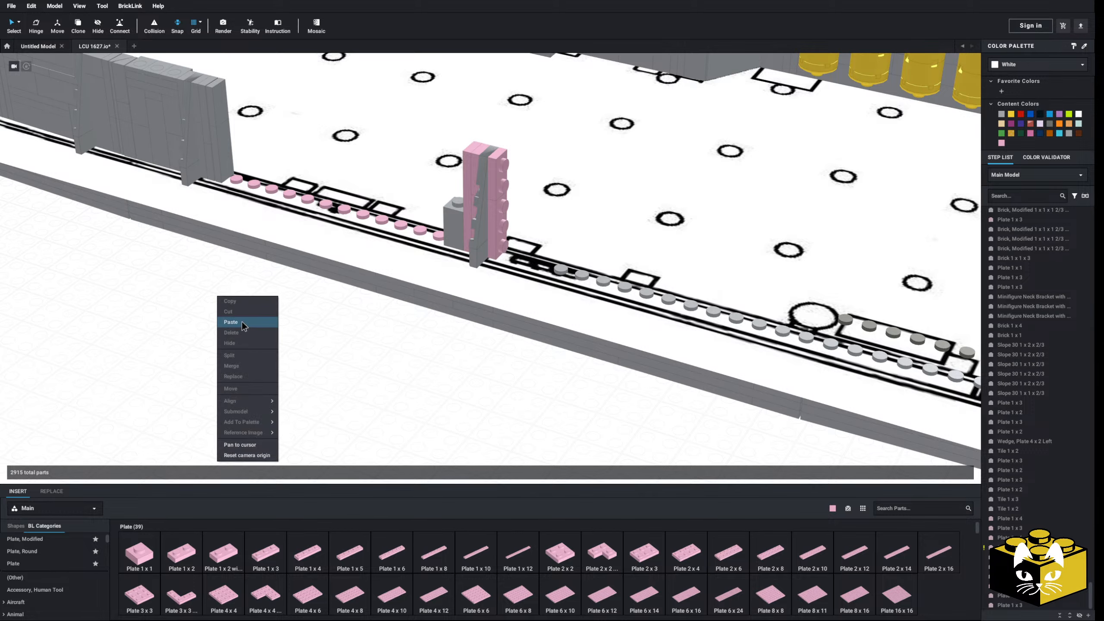
{"action": "left_click", "coordinate": [241, 321]}
{"action": "left_click", "coordinate": [504, 190]}
{"action": "left_click", "coordinate": [301, 335]}
- Place a pink Plate 1 x 2 on the base row directly beyond the new rib
{"action": "right_click_drag", "start_coordinate": [302, 334], "coordinate": [316, 332]}
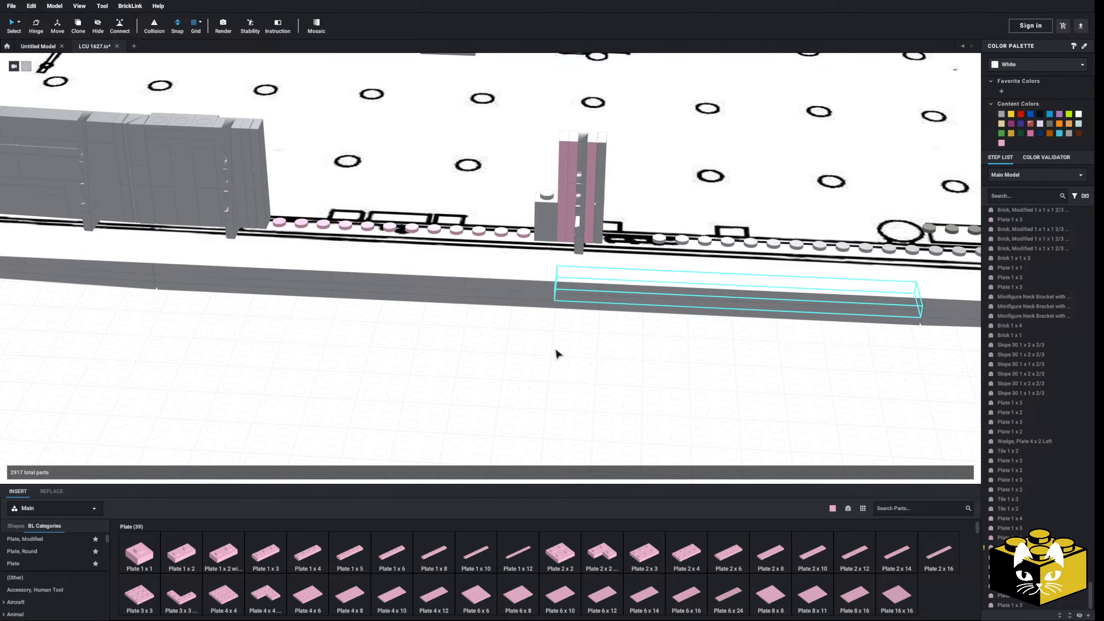
{"action": "left_click", "coordinate": [637, 238]}
{"action": "left_click", "coordinate": [477, 393]}
{"action": "middle_click_drag", "start_coordinate": [477, 392], "coordinate": [503, 397]}
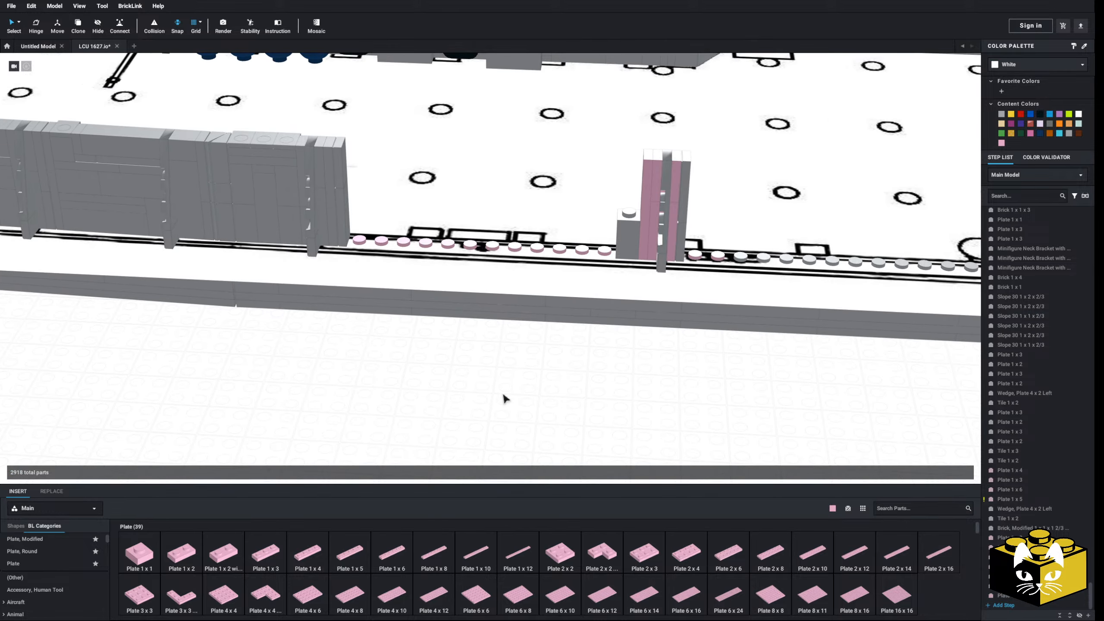
{"action": "right_click_drag", "start_coordinate": [503, 397], "coordinate": [508, 399]}
{"action": "middle_click_drag", "start_coordinate": [507, 399], "coordinate": [533, 399]}
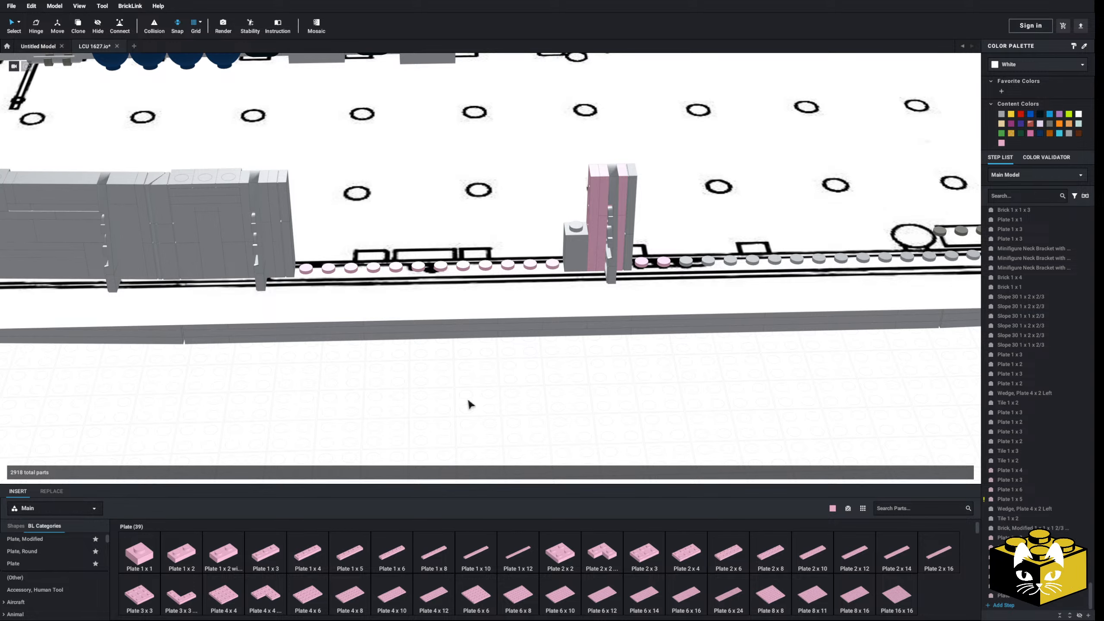
{"action": "right_click_drag", "start_coordinate": [468, 401], "coordinate": [468, 400]}
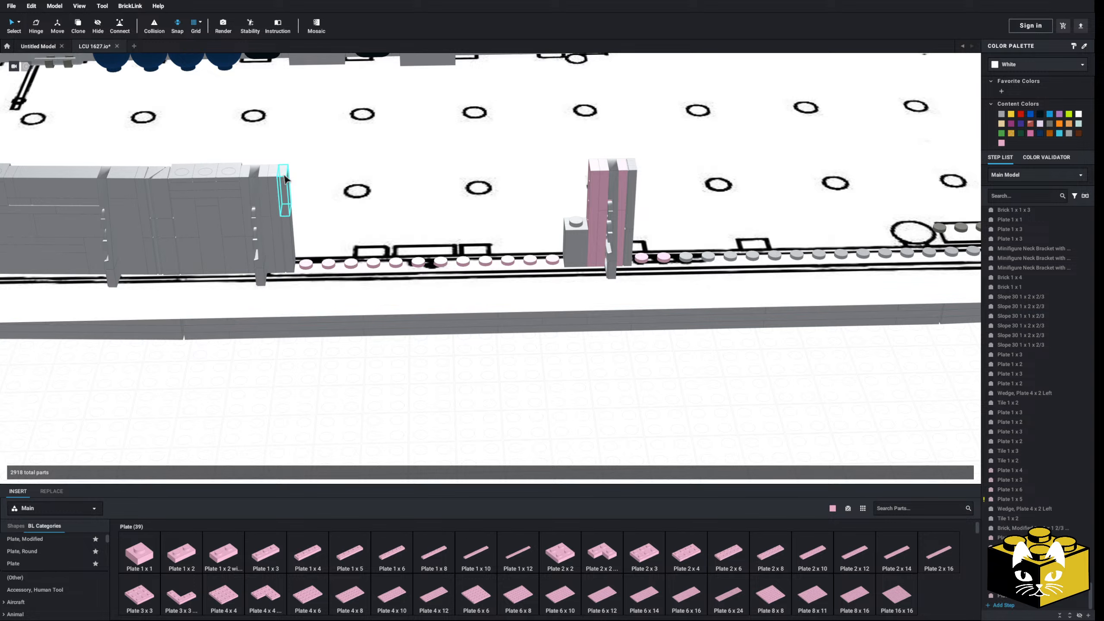
- Place two pink Brick 1 x 6 end to end on the base row between the finished wall and the grey studded brick
{"action": "scroll", "coordinate": [89, 576], "scroll_direction": "down", "scroll_amount": 5}
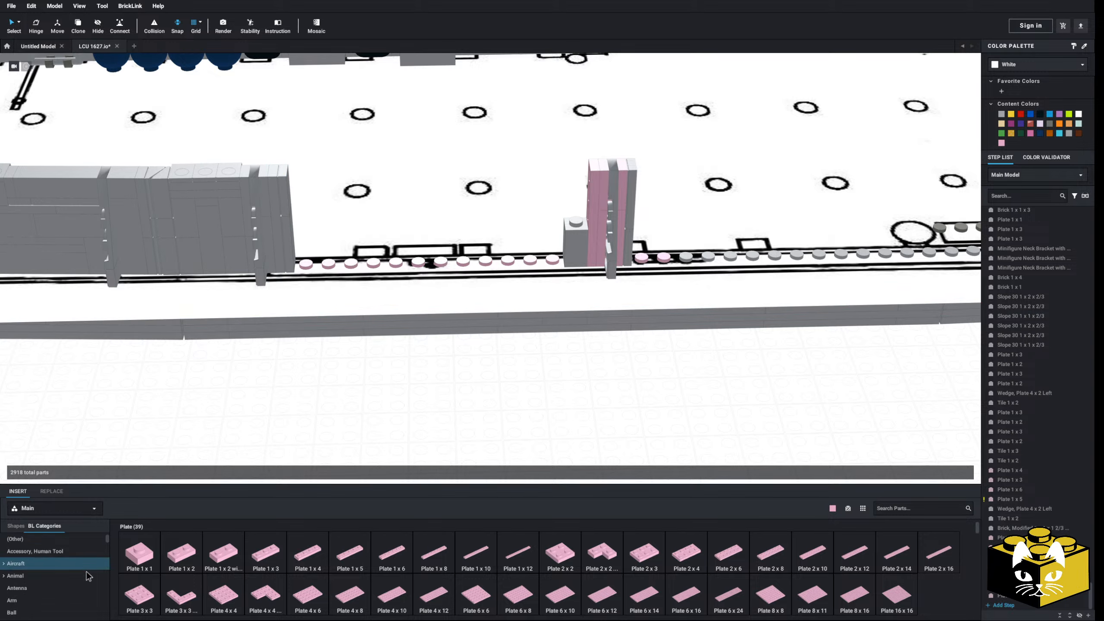
{"action": "scroll", "coordinate": [48, 580], "scroll_direction": "up", "scroll_amount": 1}
{"action": "left_click", "coordinate": [40, 579]}
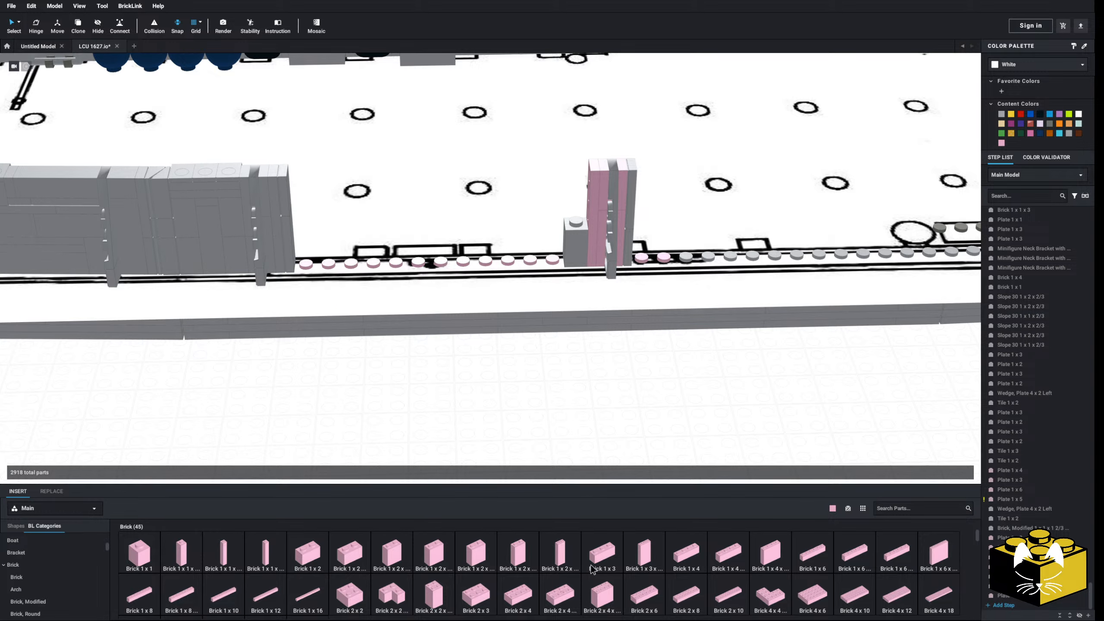
{"action": "left_click", "coordinate": [812, 552]}
{"action": "left_click", "coordinate": [477, 235]}
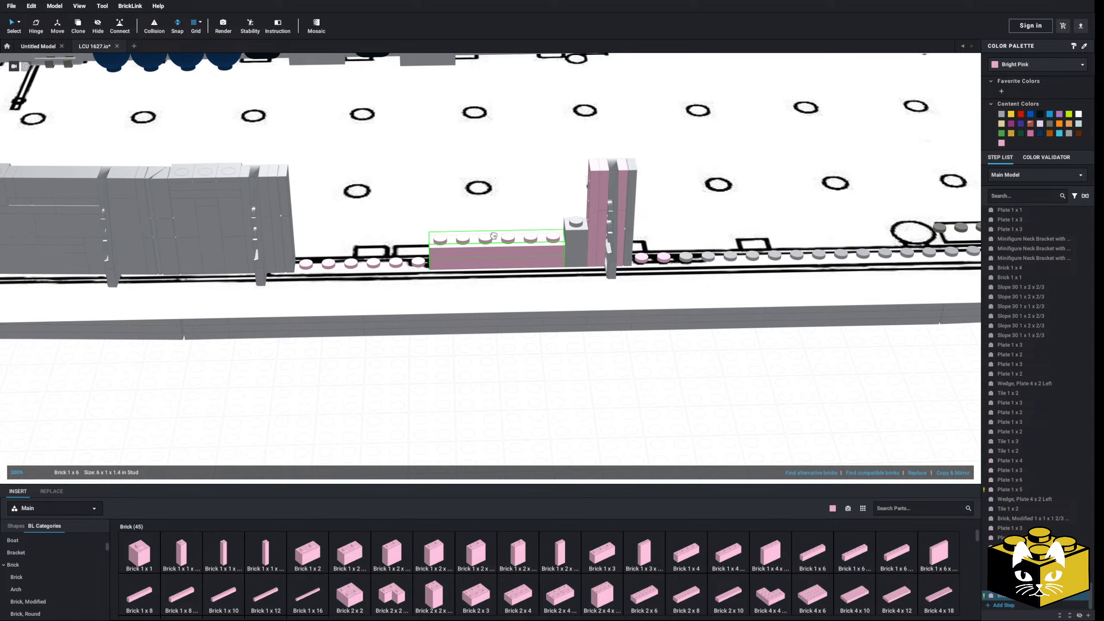
{"action": "left_click", "coordinate": [533, 293]}
{"action": "left_click", "coordinate": [811, 552]}
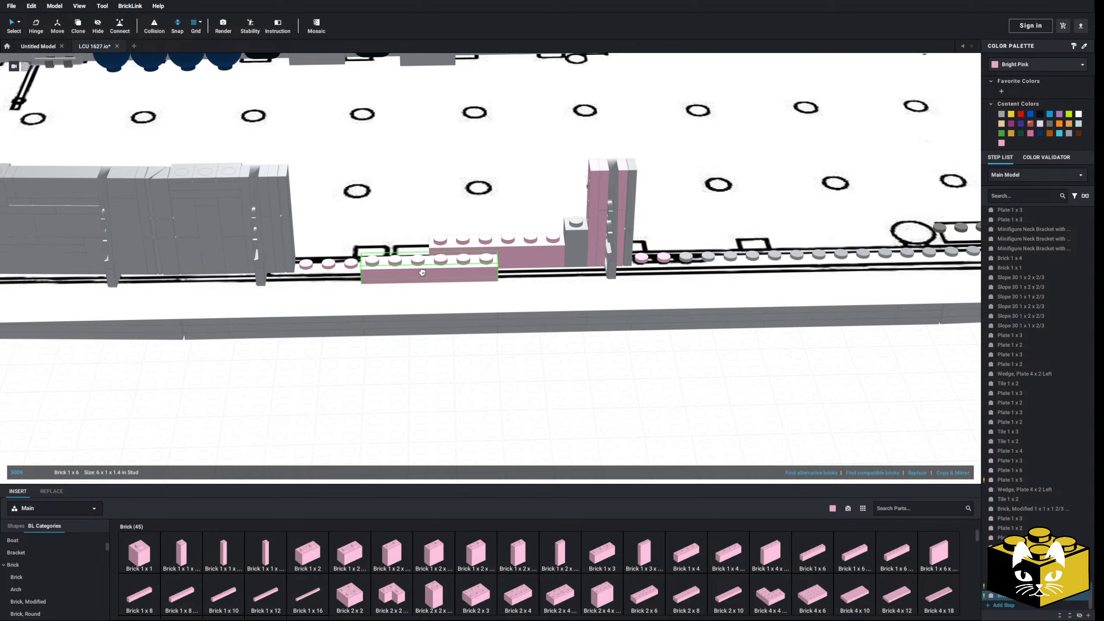
{"action": "left_click", "coordinate": [361, 255]}
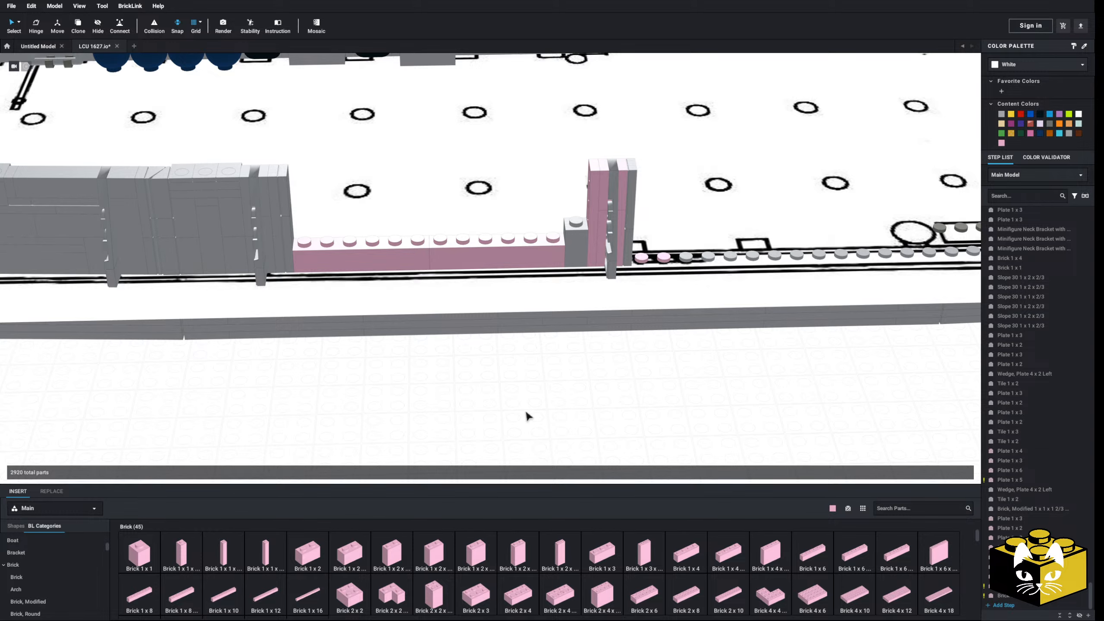
- Cover the two pink bricks with a centred Plate 1 x 6 and a Plate 1 x 3 at each end
{"action": "middle_click_drag", "start_coordinate": [323, 413], "coordinate": [526, 400]}
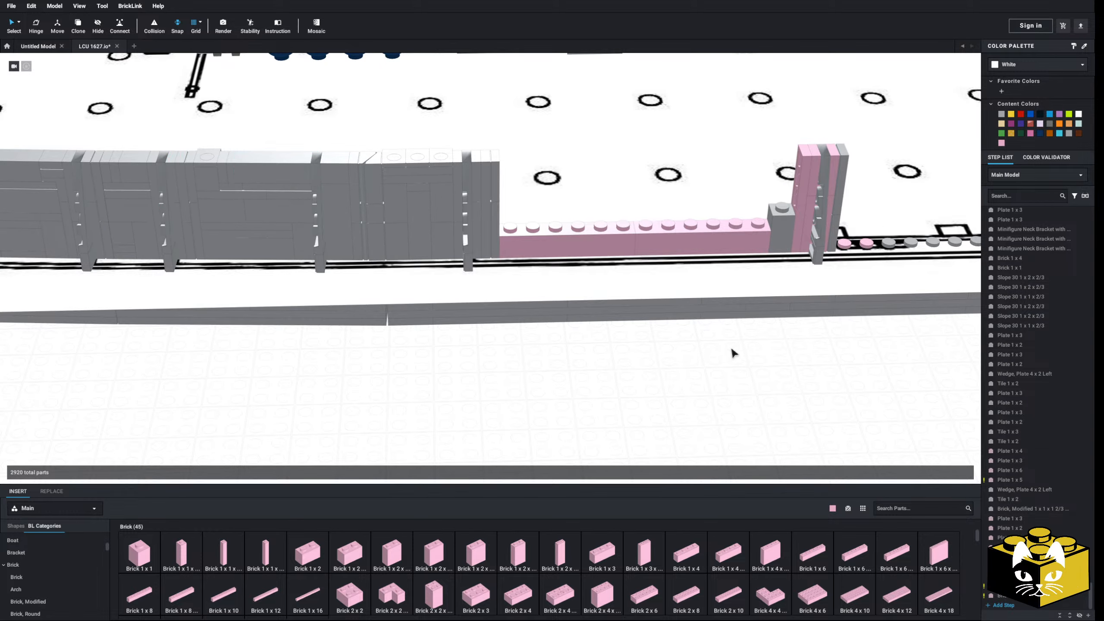
{"action": "middle_click_drag", "start_coordinate": [731, 349], "coordinate": [589, 374]}
{"action": "scroll", "coordinate": [567, 361], "scroll_direction": "up", "scroll_amount": 2}
{"action": "scroll", "coordinate": [516, 446], "scroll_direction": "down", "scroll_amount": 1}
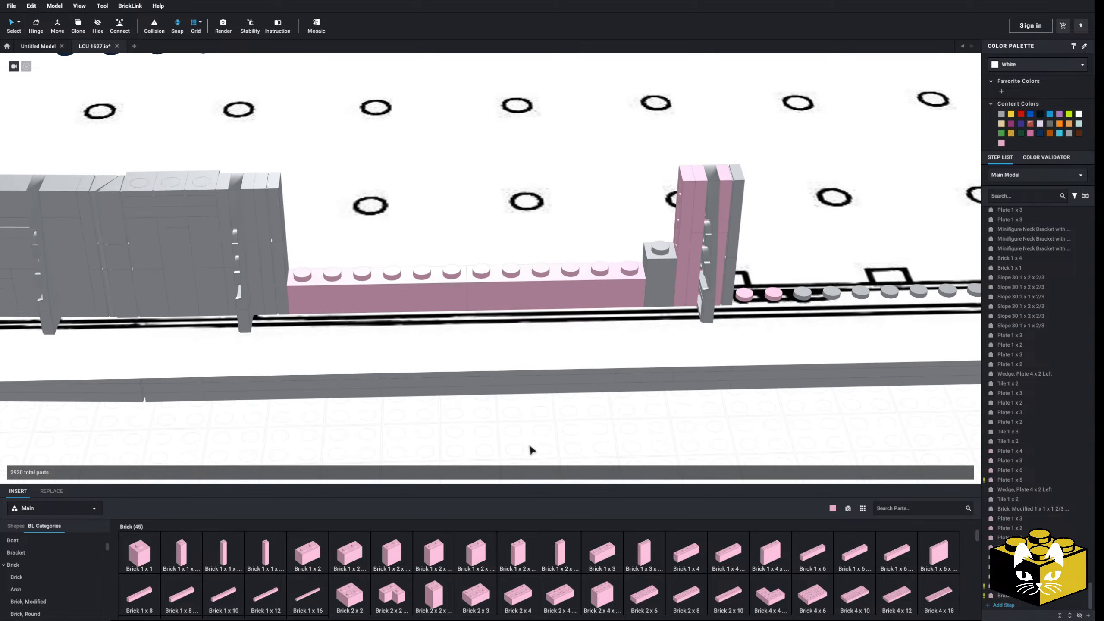
{"action": "scroll", "coordinate": [47, 553], "scroll_direction": "up", "scroll_amount": 5}
{"action": "left_click", "coordinate": [36, 565]}
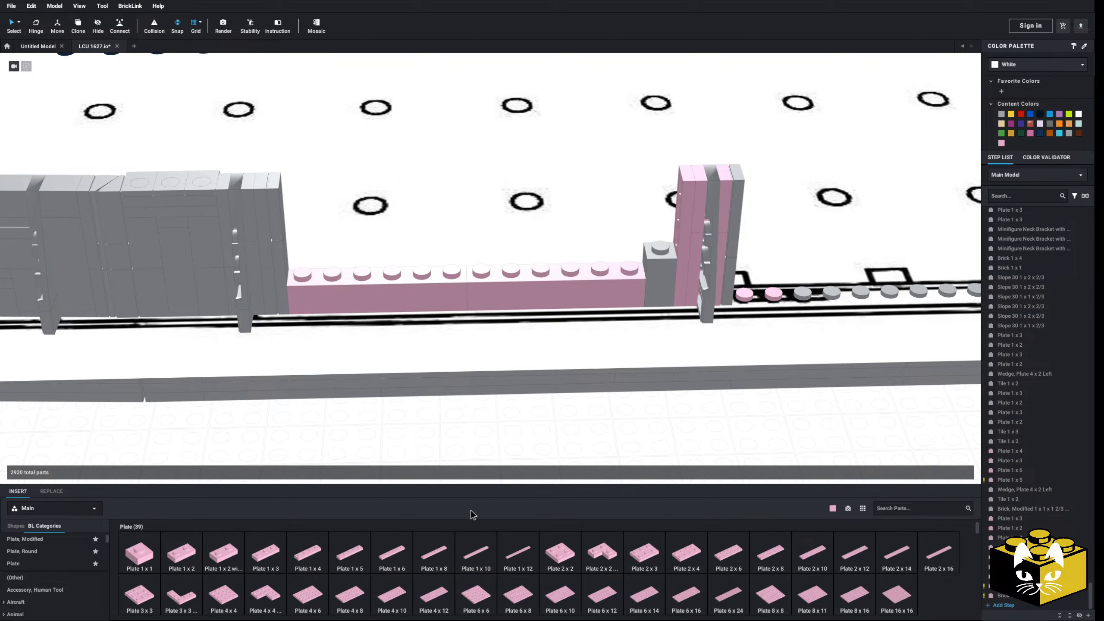
{"action": "left_click_drag", "start_coordinate": [396, 565], "coordinate": [486, 276]}
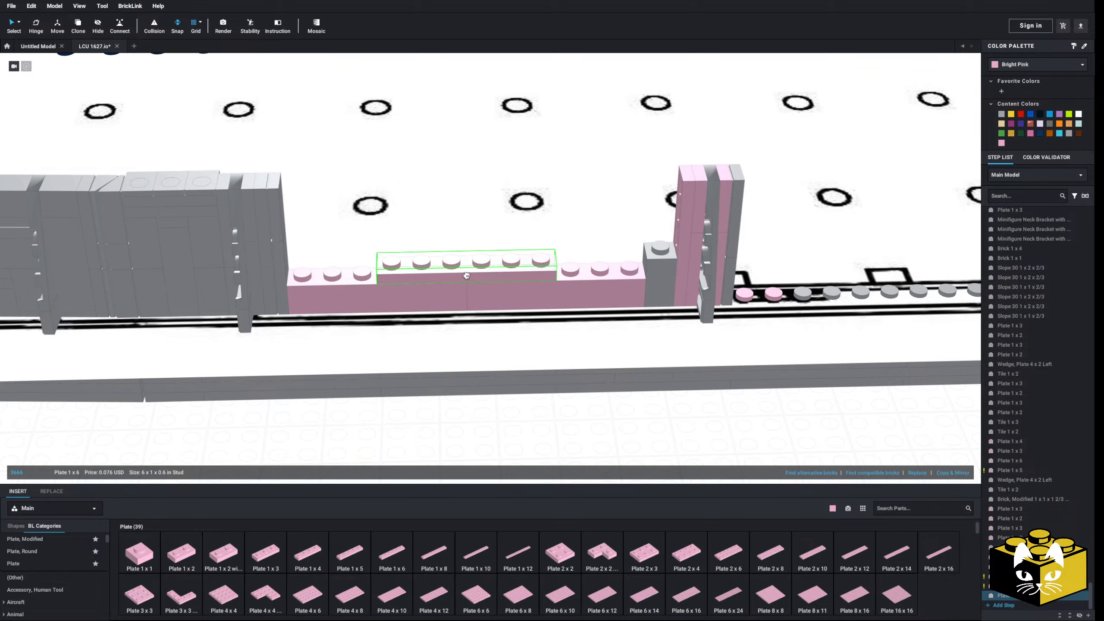
{"action": "left_click", "coordinate": [466, 275]}
{"action": "left_click", "coordinate": [263, 555]}
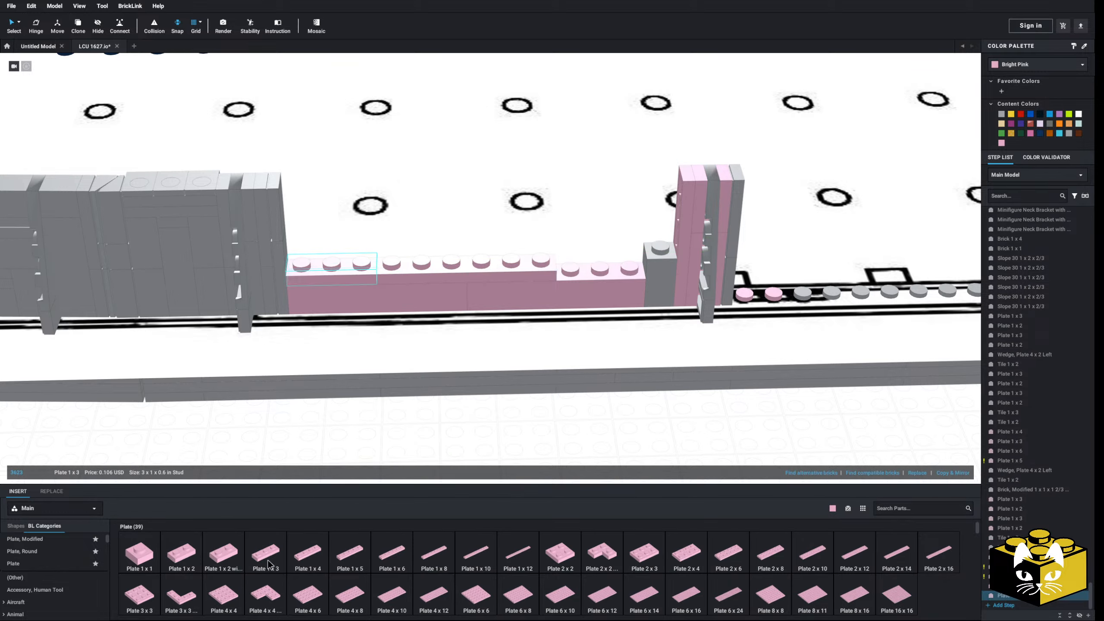
{"action": "left_click", "coordinate": [603, 262]}
{"action": "left_click", "coordinate": [552, 332]}
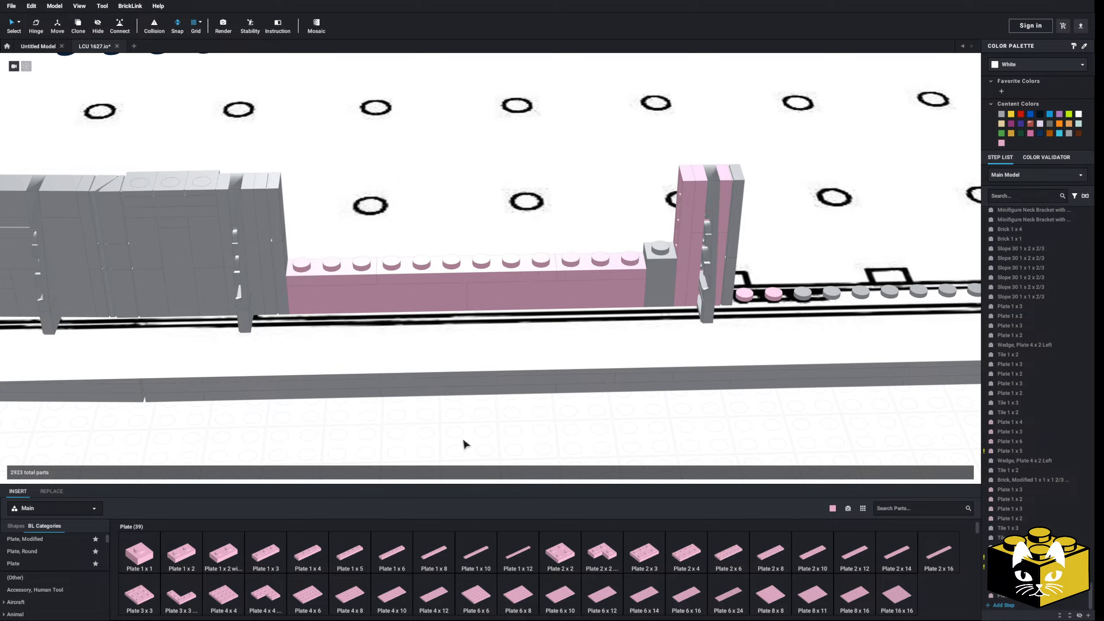
- Add a second plate layer of two pink Plate 1 x 6 end to end, level with the grey studded brick
{"action": "left_click", "coordinate": [383, 266]}
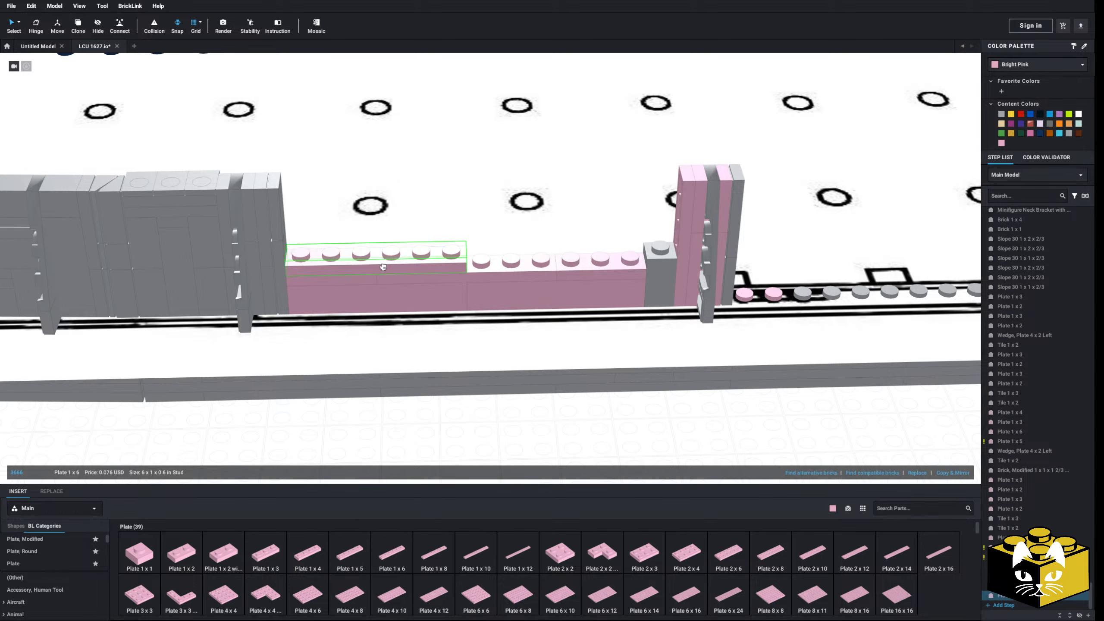
{"action": "left_click_drag", "start_coordinate": [392, 553], "coordinate": [571, 256]}
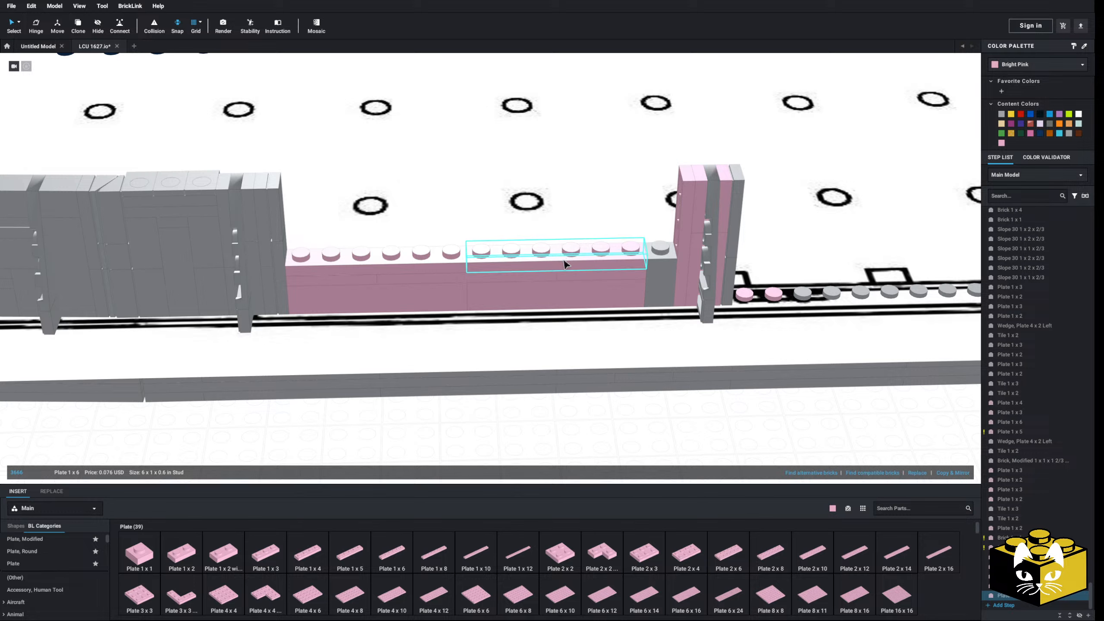
{"action": "left_click", "coordinate": [564, 264]}
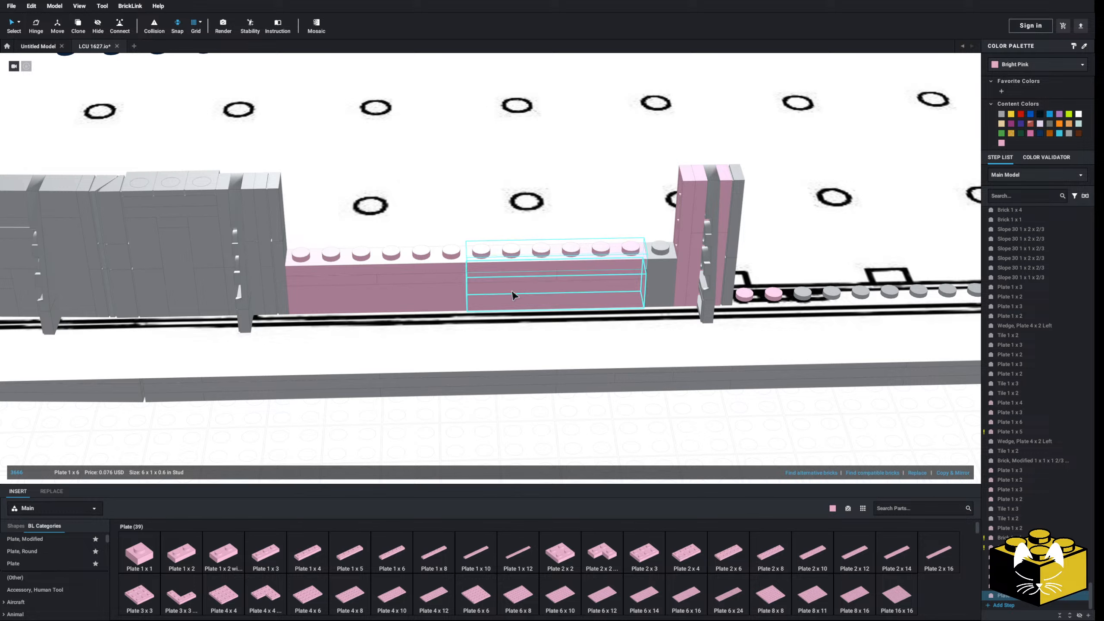
- Copy the two pink Brick 1 x 6 and place them on the top plate layer, flush against the new rib
{"action": "right_click", "coordinate": [463, 295]}
{"action": "left_click", "coordinate": [476, 308]}
{"action": "right_click", "coordinate": [520, 439]}
{"action": "left_click", "coordinate": [537, 462]}
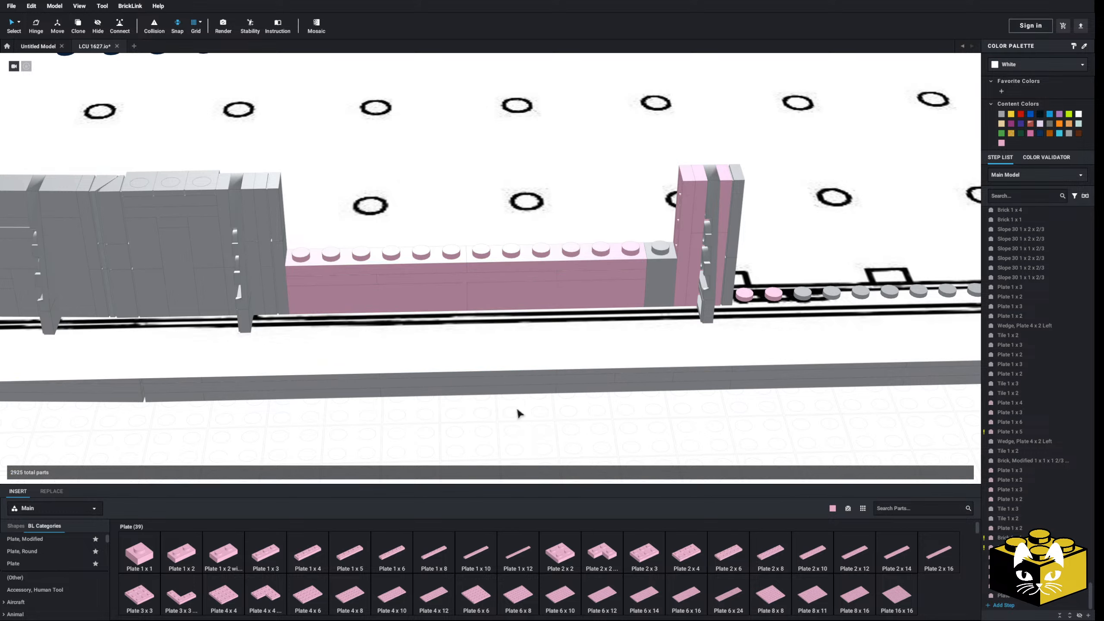
{"action": "right_click", "coordinate": [517, 411]}
{"action": "left_click", "coordinate": [529, 433]}
{"action": "left_click", "coordinate": [564, 229]}
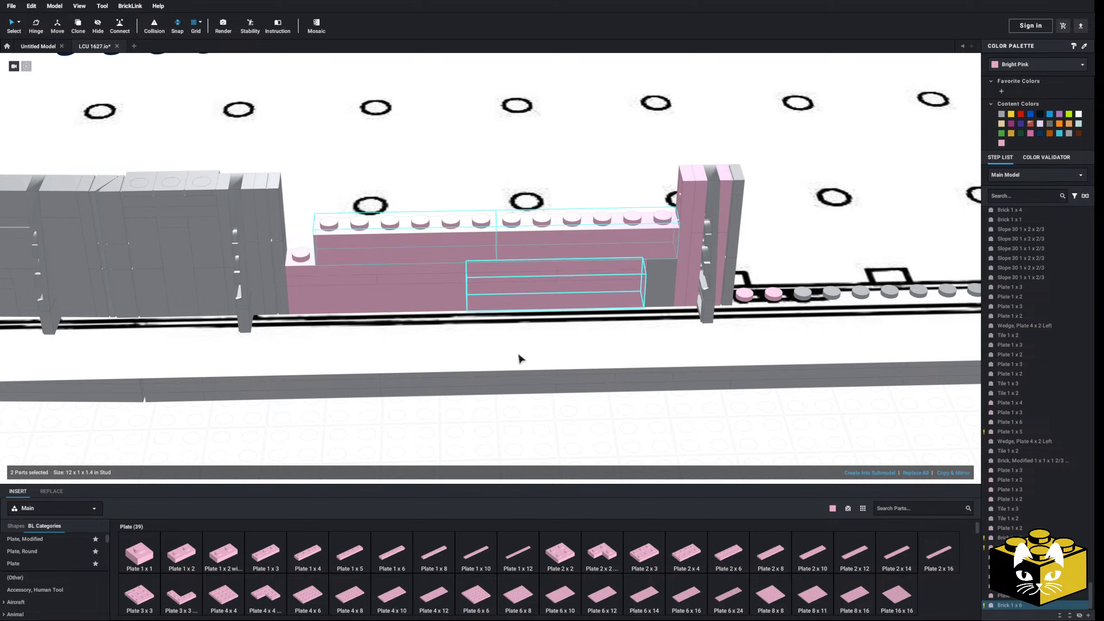
{"action": "left_click", "coordinate": [465, 435]}
- Copy the light bluish gray Brick 1 x 1 from the finished wall and fill the one-stud gap beside the raised pink bricks
{"action": "scroll", "coordinate": [465, 435], "scroll_direction": "down", "scroll_amount": 3}
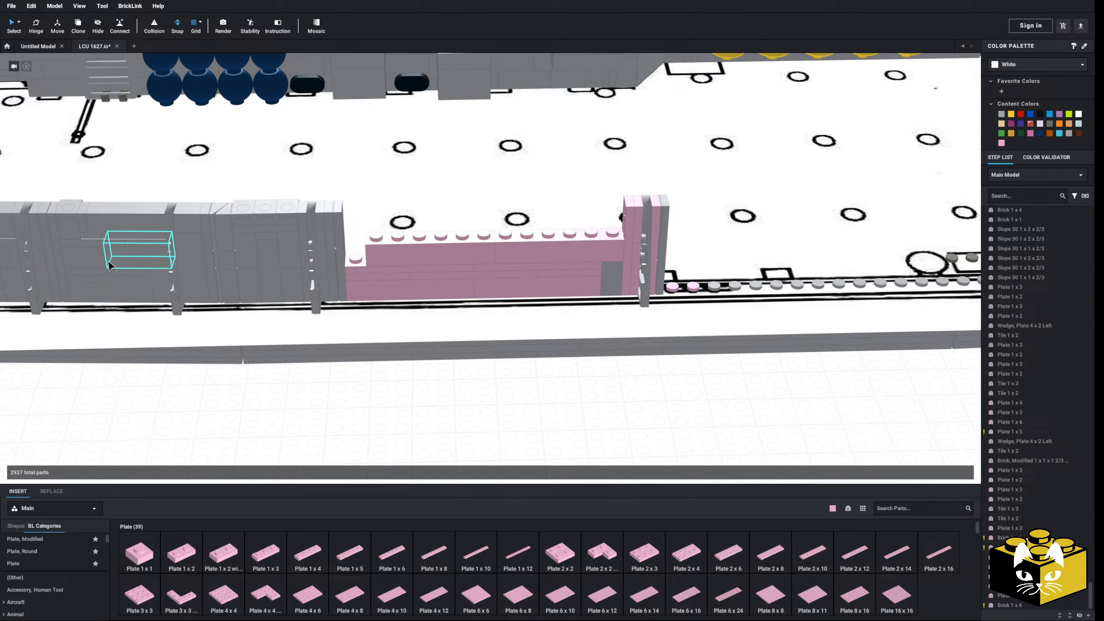
{"action": "middle_click_drag", "start_coordinate": [108, 266], "coordinate": [173, 275]}
{"action": "left_click", "coordinate": [386, 231]}
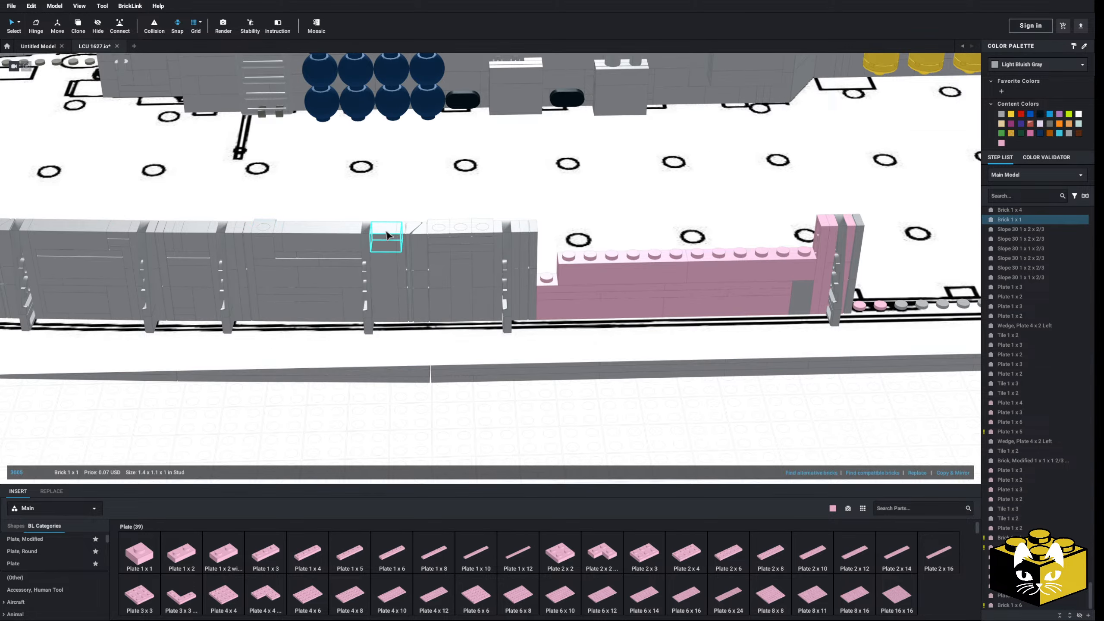
{"action": "right_click", "coordinate": [386, 231]}
{"action": "left_click", "coordinate": [396, 237]}
{"action": "middle_click_drag", "start_coordinate": [400, 254], "coordinate": [287, 243]}
{"action": "right_click", "coordinate": [424, 393]}
{"action": "left_click", "coordinate": [438, 419]}
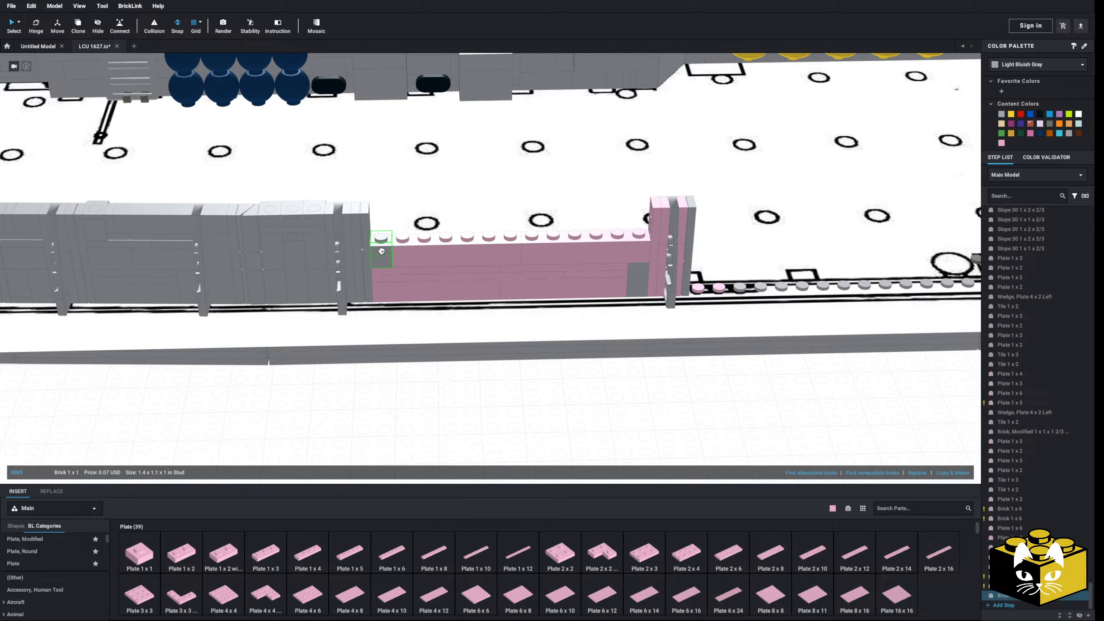
- Top the brick course with copies of the two Plate 1 x 6 and a pink Plate 1 x 1 on the last stud beside the rib
{"action": "left_click", "coordinate": [459, 271]}
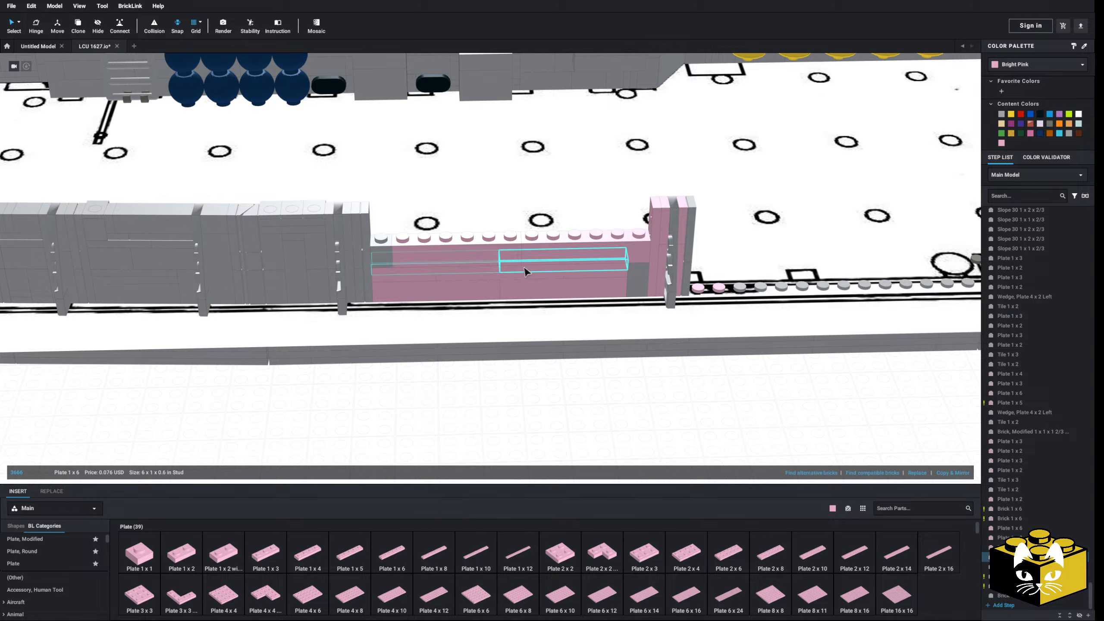
{"action": "left_click", "coordinate": [524, 265], "text": "ctrl"}
{"action": "right_click", "coordinate": [523, 266]}
{"action": "left_click", "coordinate": [537, 273]}
{"action": "right_click", "coordinate": [527, 396]}
{"action": "left_click", "coordinate": [539, 422]}
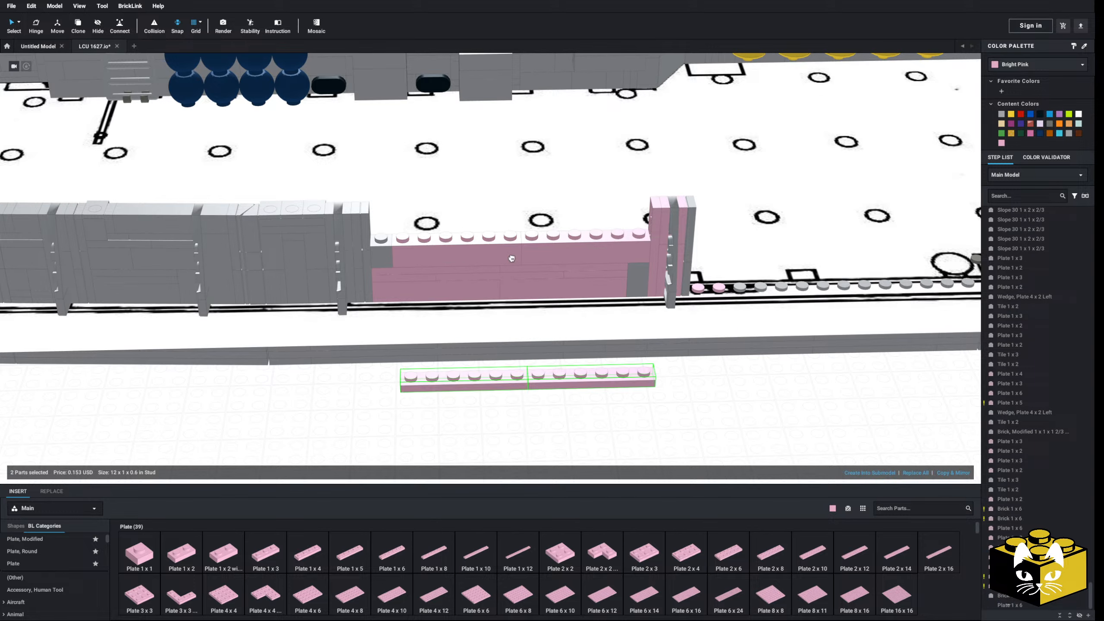
{"action": "left_click", "coordinate": [448, 234]}
{"action": "left_click", "coordinate": [139, 553]}
{"action": "left_click", "coordinate": [642, 235]}
{"action": "left_click", "coordinate": [510, 421]}
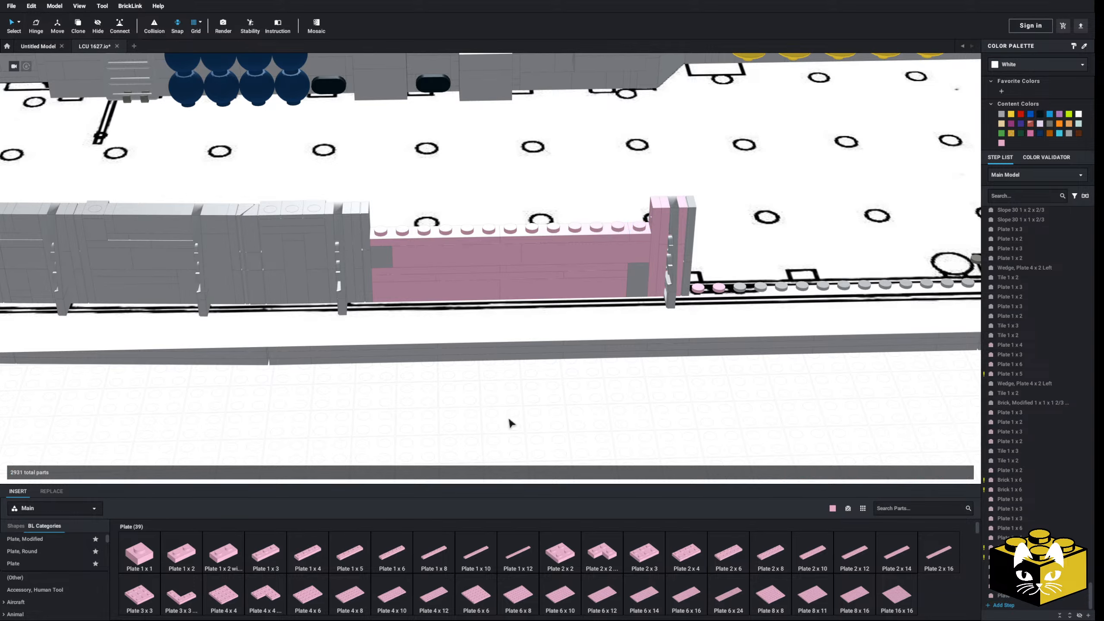
- Cap the pink wall panel with two Tile 1 x 6 and a Tile 1 x 1 beside the finished gray rib
{"action": "right_click_drag", "start_coordinate": [510, 421], "coordinate": [450, 405]}
{"action": "scroll", "coordinate": [490, 429], "scroll_direction": "up", "scroll_amount": 3}
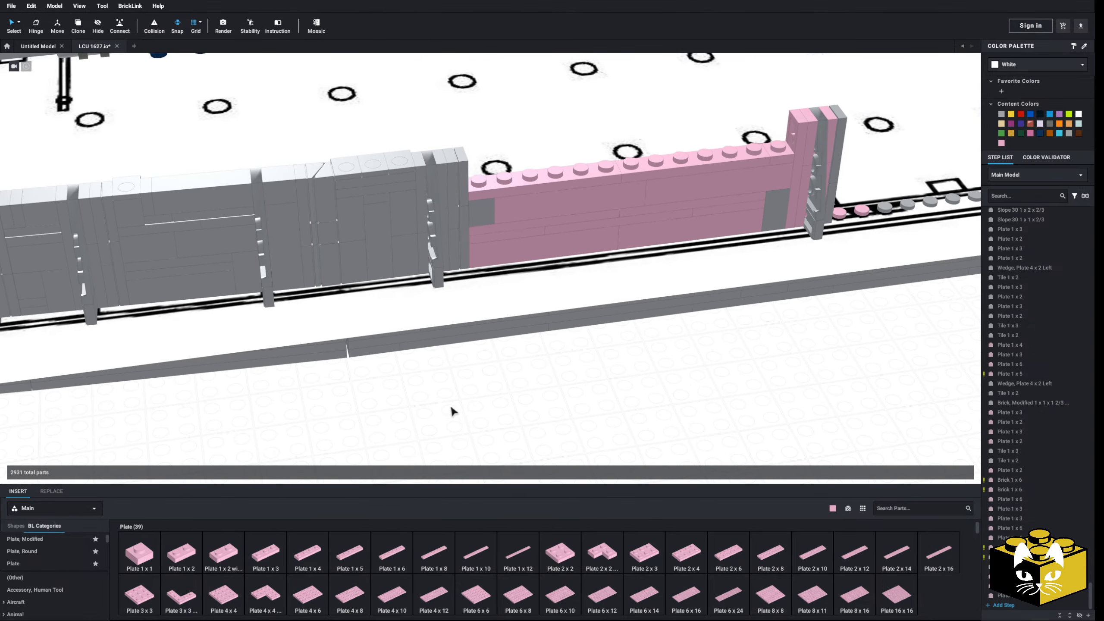
{"action": "scroll", "coordinate": [451, 405], "scroll_direction": "down", "scroll_amount": 4}
{"action": "middle_click_drag", "start_coordinate": [450, 406], "coordinate": [560, 372]}
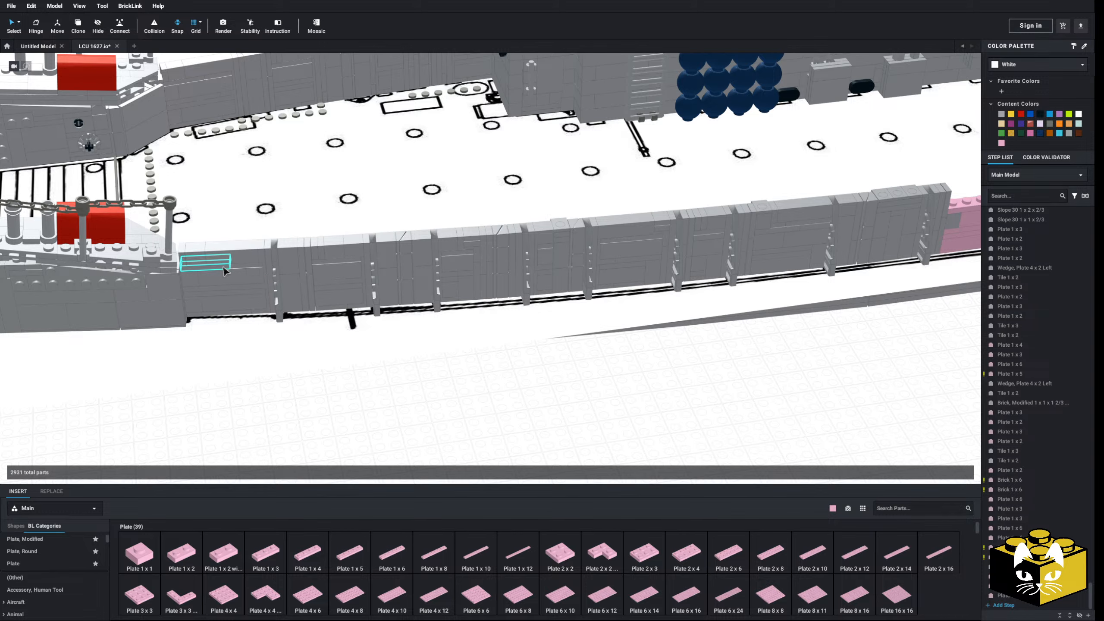
{"action": "middle_click_drag", "start_coordinate": [808, 387], "coordinate": [324, 402]}
{"action": "scroll", "coordinate": [375, 406], "scroll_direction": "up", "scroll_amount": 3}
{"action": "right_click_drag", "start_coordinate": [375, 406], "coordinate": [347, 421]}
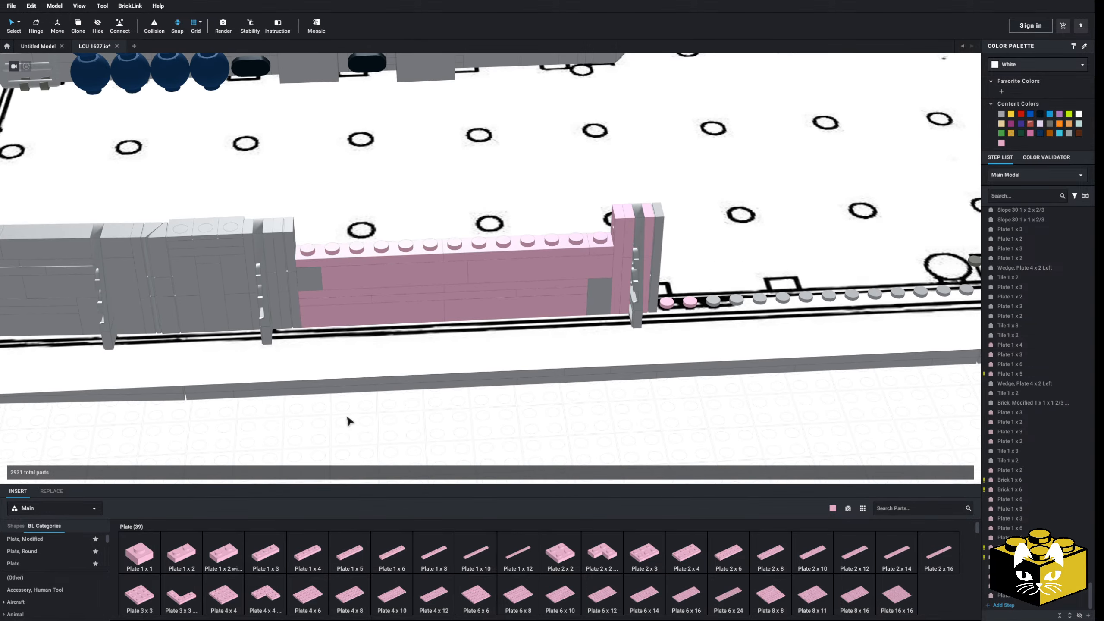
{"action": "scroll", "coordinate": [56, 565], "scroll_direction": "down", "scroll_amount": 1}
{"action": "scroll", "coordinate": [56, 564], "scroll_direction": "down", "scroll_amount": 8}
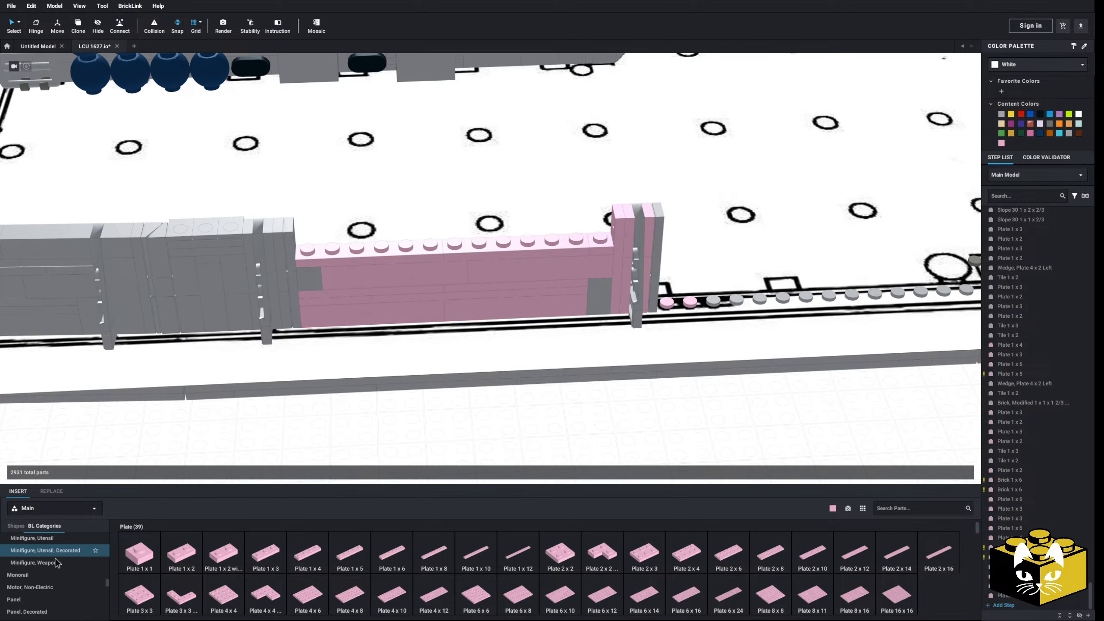
{"action": "scroll", "coordinate": [56, 563], "scroll_direction": "down", "scroll_amount": 10}
{"action": "left_click", "coordinate": [35, 547]}
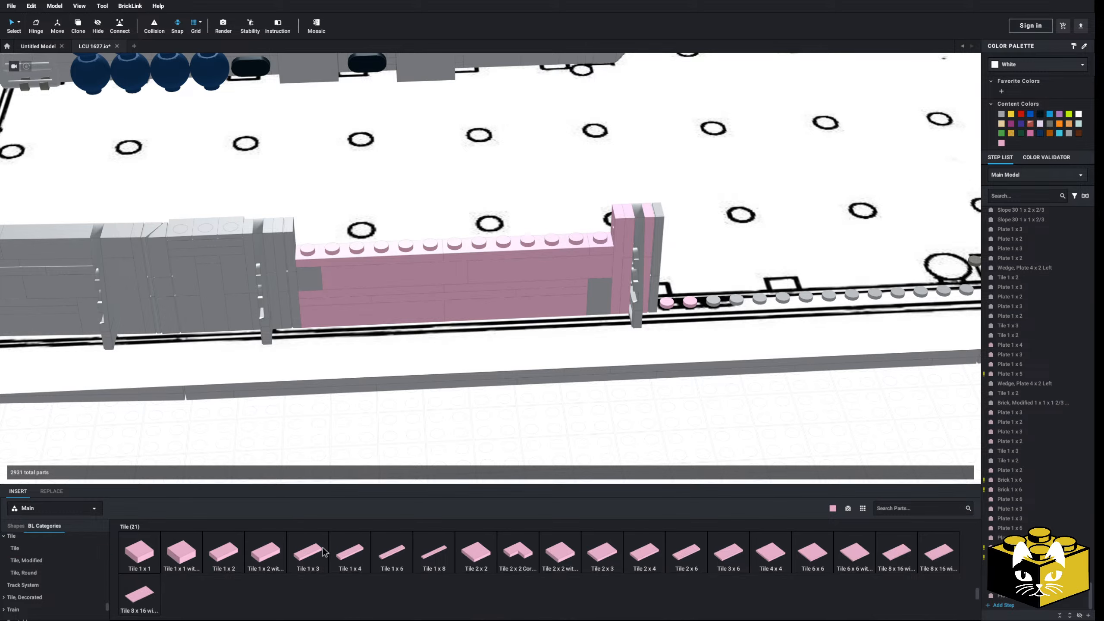
{"action": "left_click_drag", "start_coordinate": [392, 552], "coordinate": [566, 242]}
{"action": "left_click_drag", "start_coordinate": [385, 561], "coordinate": [422, 251]}
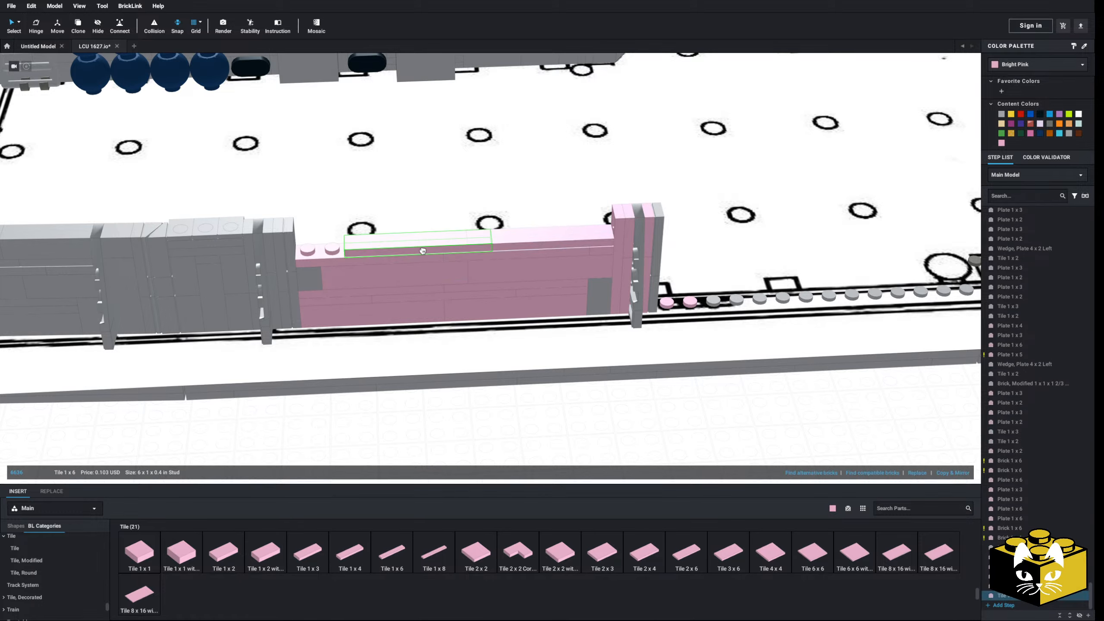
{"action": "left_click_drag", "start_coordinate": [150, 540], "coordinate": [309, 260]}
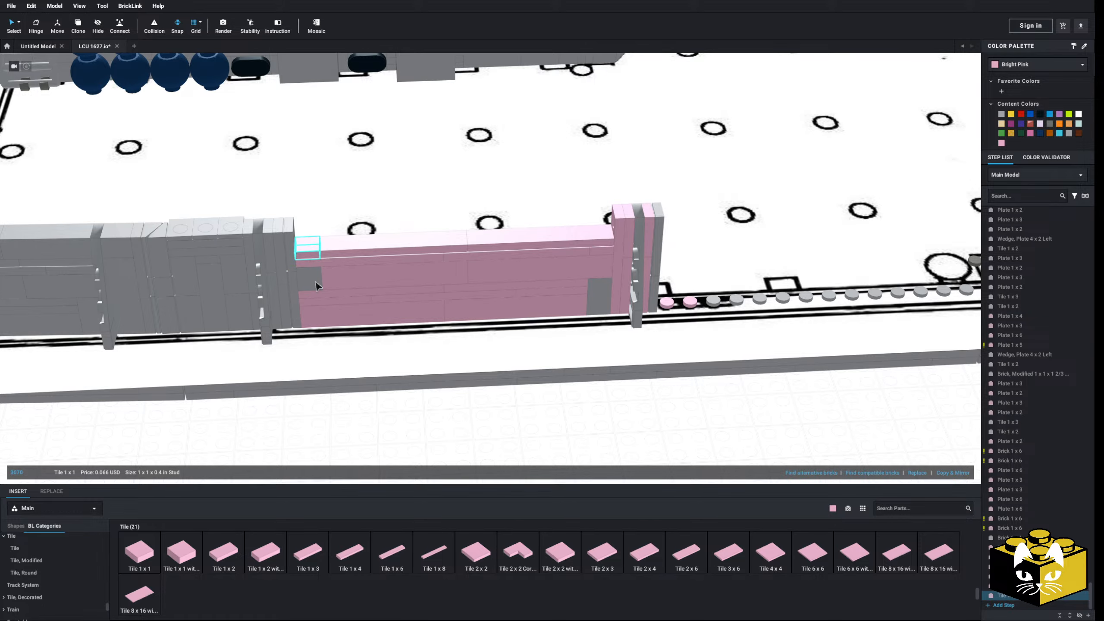
- Replace the pink Plate 1 x 5 on the new rib's panel side with a copied Plate 1 x 3 on its lower part
{"action": "left_click", "coordinate": [368, 450]}
{"action": "middle_click_drag", "start_coordinate": [369, 468], "coordinate": [348, 454]}
{"action": "scroll", "coordinate": [348, 454], "scroll_direction": "up", "scroll_amount": 5}
{"action": "middle_click_drag", "start_coordinate": [412, 329], "coordinate": [421, 340]}
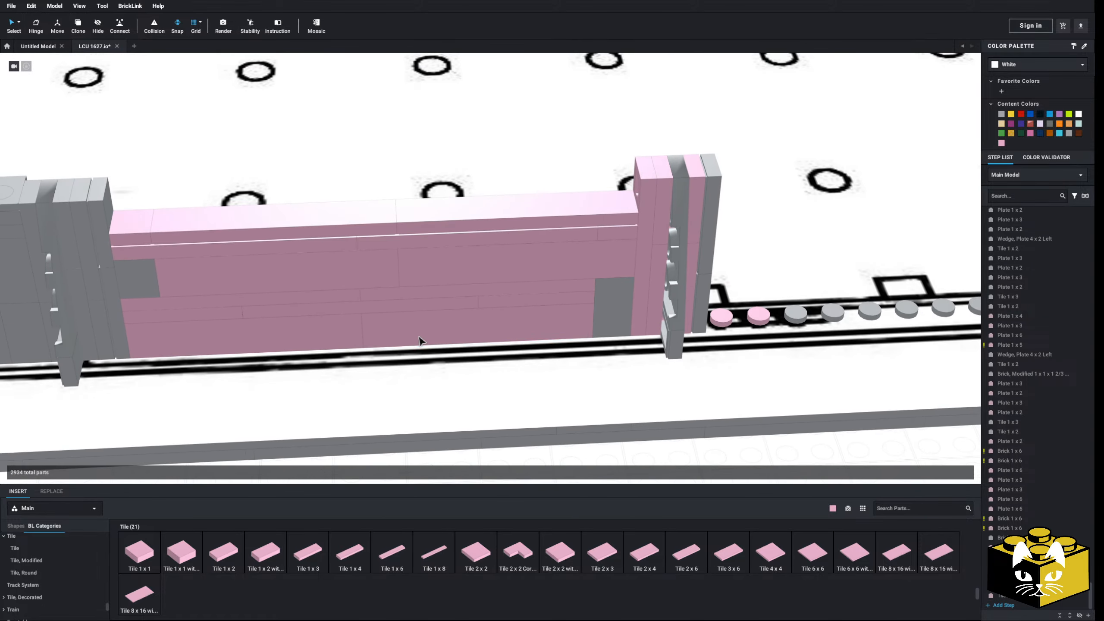
{"action": "right_click_drag", "start_coordinate": [419, 337], "coordinate": [362, 332]}
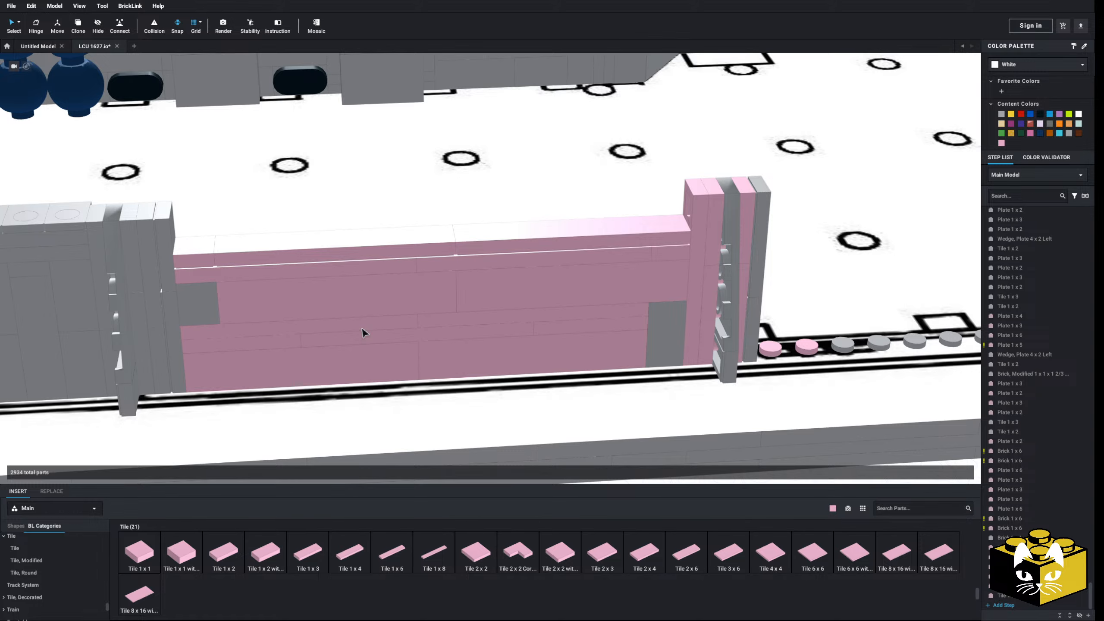
{"action": "key", "text": "ctrl+v"}
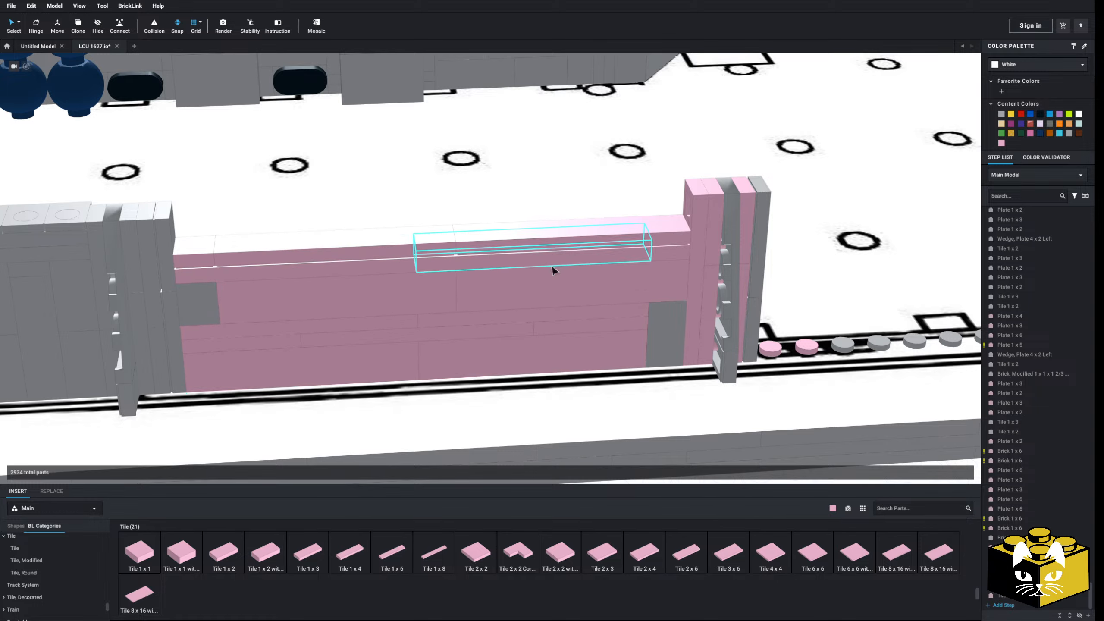
{"action": "key", "text": "Escape"}
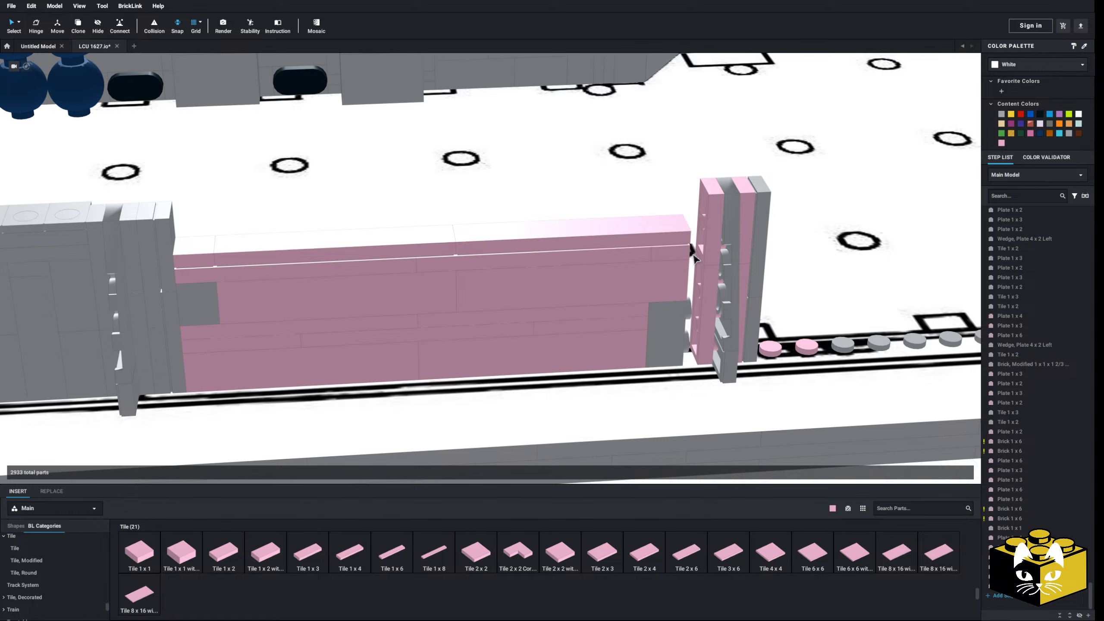
{"action": "right_click", "coordinate": [700, 296]}
{"action": "left_click", "coordinate": [713, 302]}
{"action": "middle_click_drag", "start_coordinate": [708, 470], "coordinate": [651, 417]}
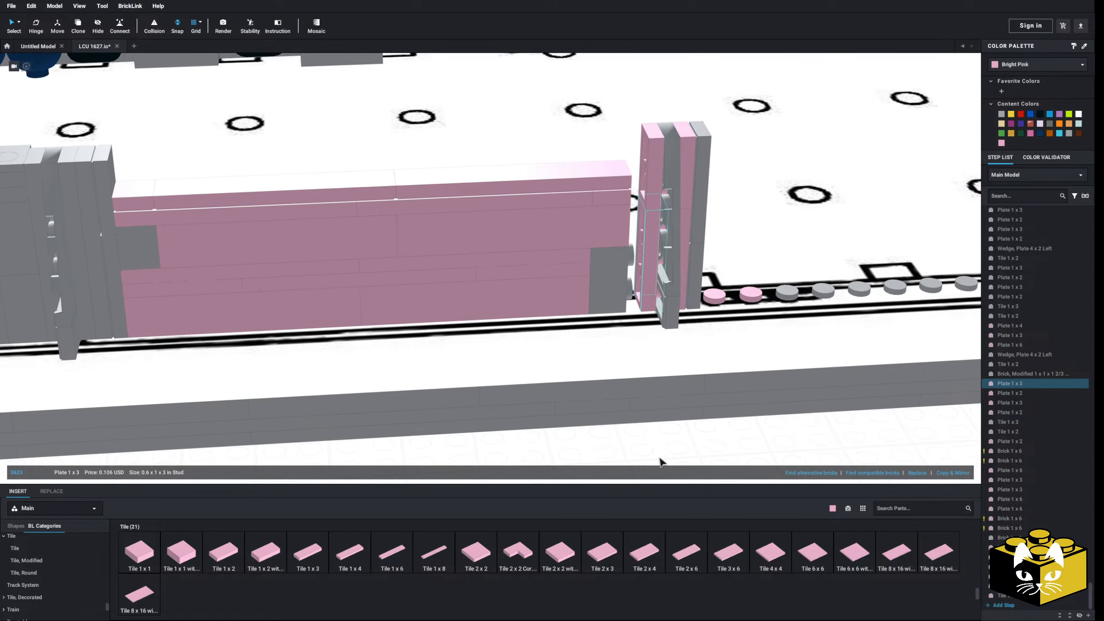
{"action": "right_click", "coordinate": [659, 462]}
{"action": "left_click", "coordinate": [678, 468]}
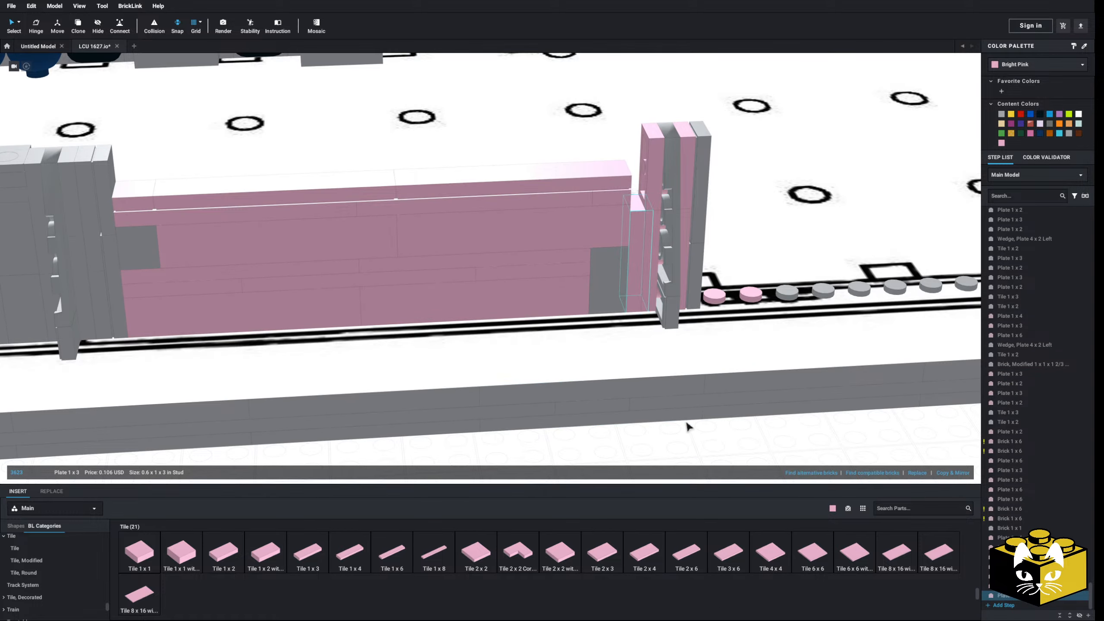
- Delete the piece covering the upper studs of the finished gray rib on the side facing the pink panel
{"action": "scroll", "coordinate": [360, 423], "scroll_direction": "down", "scroll_amount": 3}
{"action": "scroll", "coordinate": [356, 421], "scroll_direction": "up", "scroll_amount": 3}
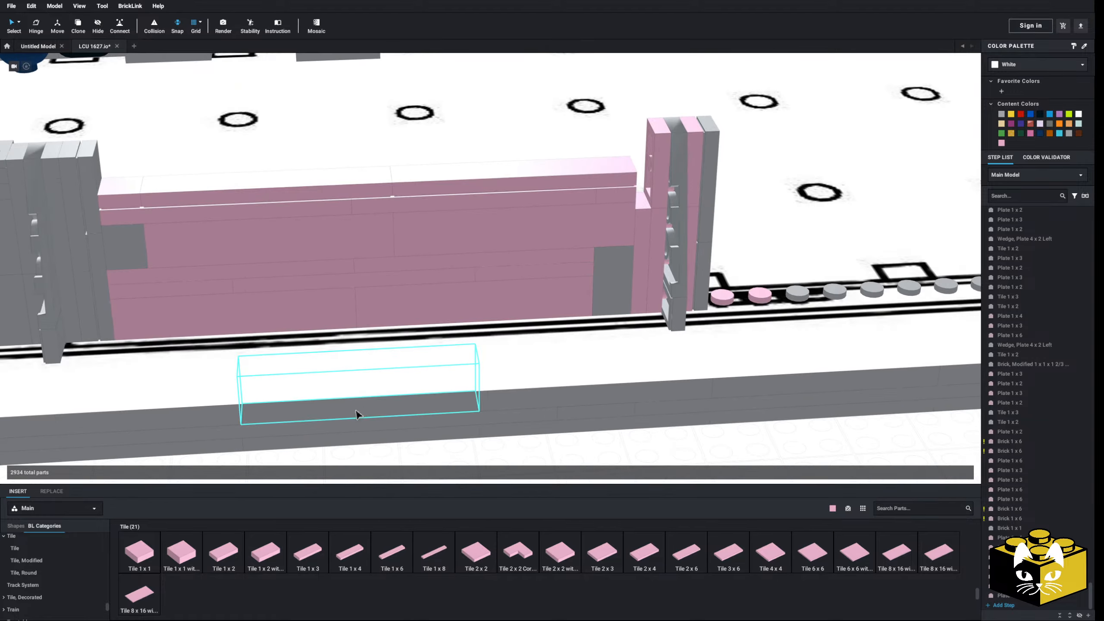
{"action": "right_click_drag", "start_coordinate": [340, 426], "coordinate": [348, 392]}
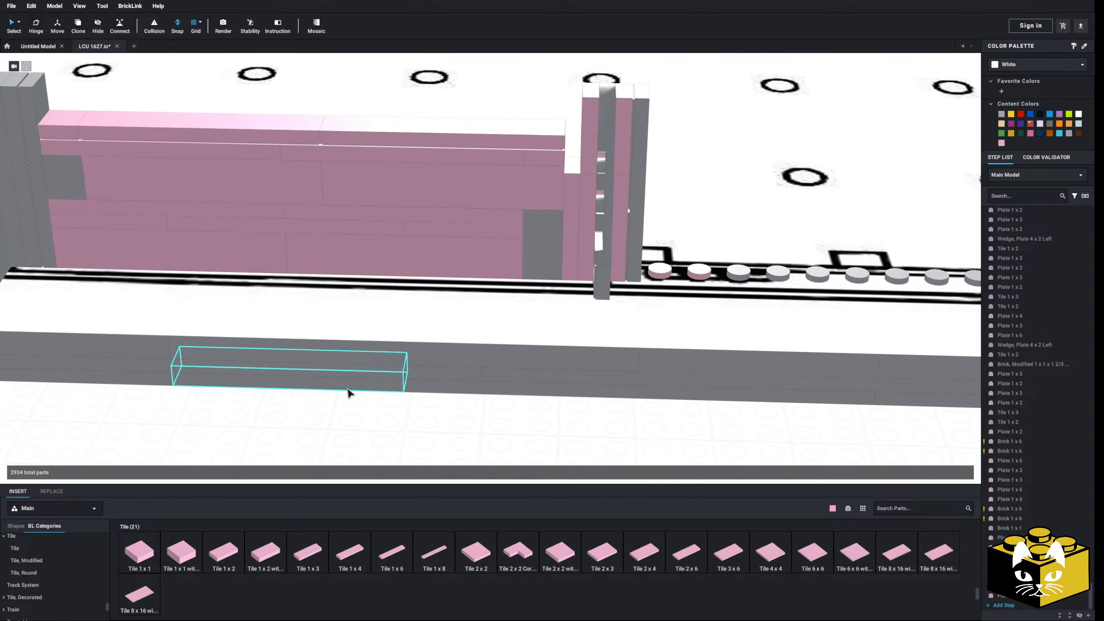
{"action": "middle_click_drag", "start_coordinate": [347, 391], "coordinate": [503, 400]}
{"action": "right_click_drag", "start_coordinate": [490, 397], "coordinate": [399, 390]}
{"action": "scroll", "coordinate": [418, 382], "scroll_direction": "up", "scroll_amount": 4}
{"action": "scroll", "coordinate": [421, 383], "scroll_direction": "down", "scroll_amount": 4}
{"action": "left_click", "coordinate": [318, 300]}
{"action": "key", "text": "Delete"}
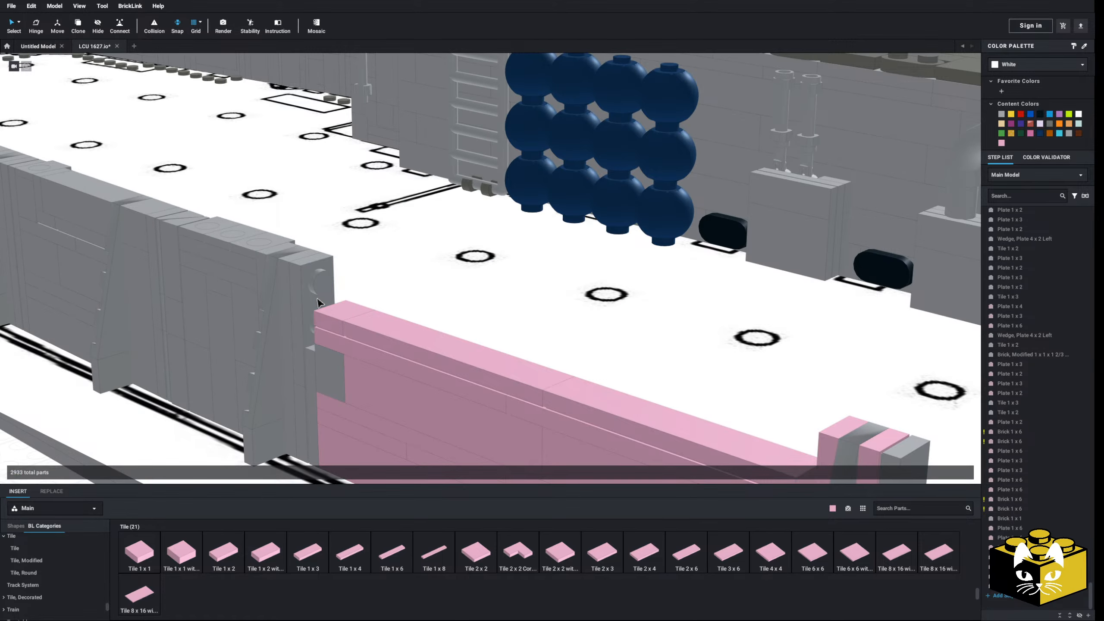
- Attach a pink Tile 1 x 1 sideways to the gray rib's lower exposed stud, level with the panel's top
{"action": "middle_click_drag", "start_coordinate": [318, 299], "coordinate": [423, 245]}
{"action": "left_click", "coordinate": [133, 556]}
{"action": "key", "text": "Up"}
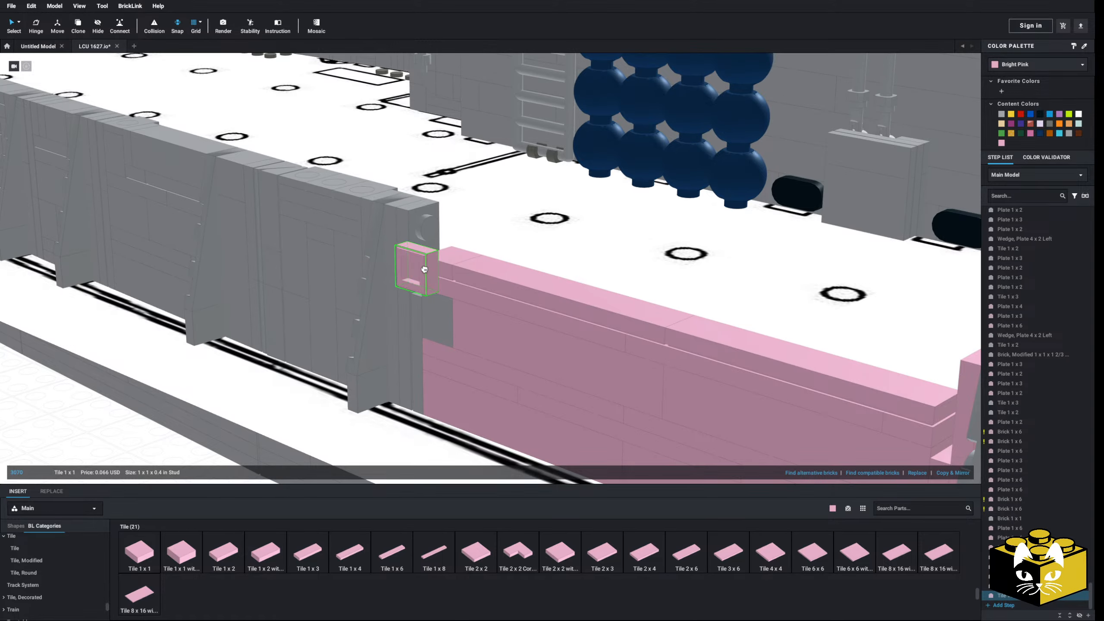
{"action": "key", "text": "Left"}
{"action": "left_click", "coordinate": [426, 269]}
{"action": "left_click", "coordinate": [455, 266]}
{"action": "right_click_drag", "start_coordinate": [455, 266], "coordinate": [503, 280]}
{"action": "middle_click_drag", "start_coordinate": [680, 334], "coordinate": [526, 319]}
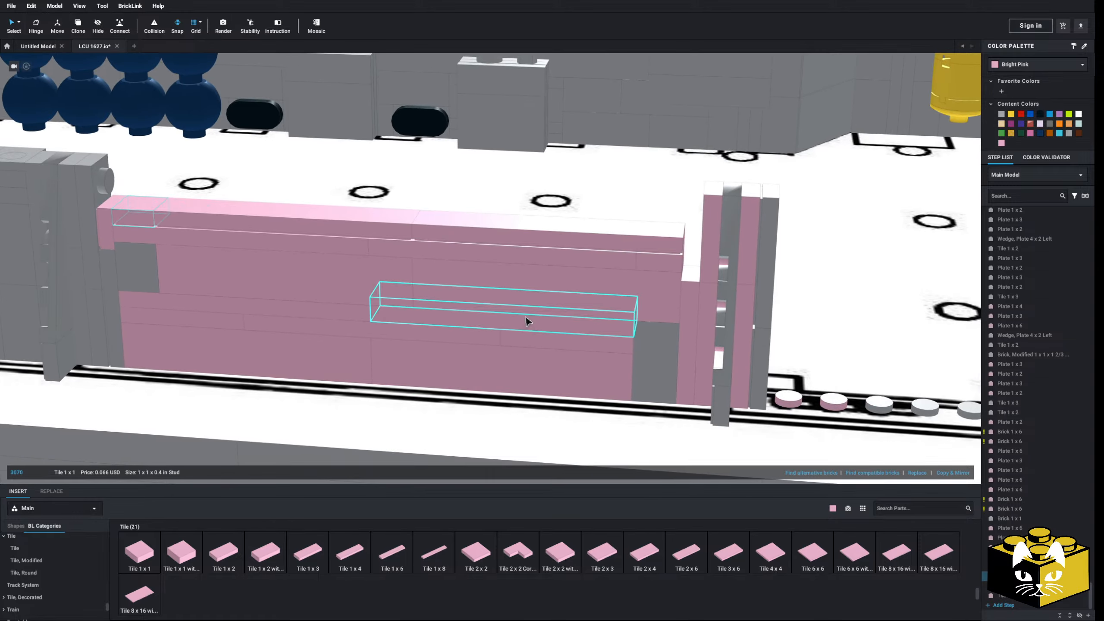
{"action": "right_click_drag", "start_coordinate": [526, 316], "coordinate": [538, 313]}
{"action": "middle_click_drag", "start_coordinate": [538, 314], "coordinate": [483, 335]}
{"action": "right_click_drag", "start_coordinate": [483, 335], "coordinate": [521, 353]}
{"action": "middle_click_drag", "start_coordinate": [521, 353], "coordinate": [571, 340]}
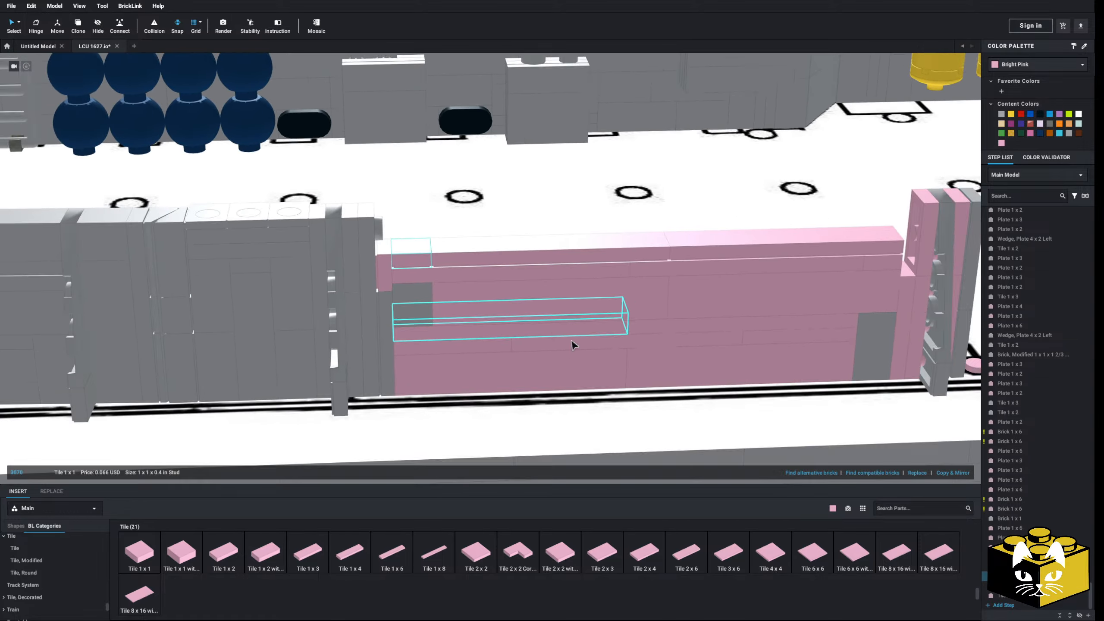
{"action": "scroll", "coordinate": [570, 341], "scroll_direction": "down", "scroll_amount": 3}
- Copy the three small light bluish gray parts forming the top corner of a finished wall section
{"action": "left_click", "coordinate": [494, 432]}
{"action": "middle_click_drag", "start_coordinate": [494, 433], "coordinate": [739, 428]}
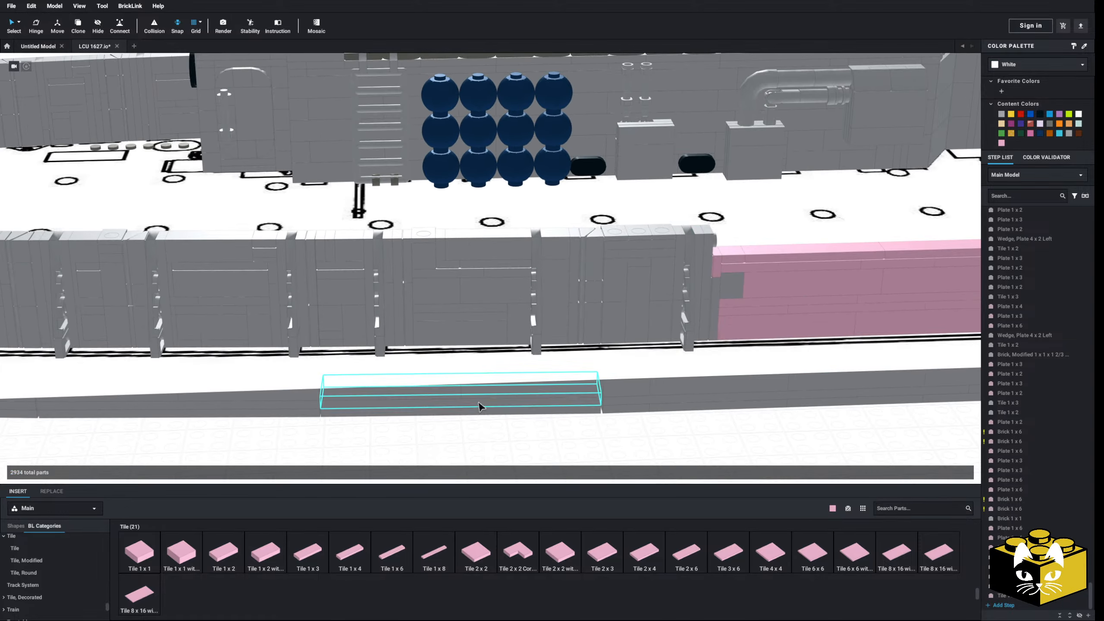
{"action": "left_click", "coordinate": [276, 264]}
{"action": "left_click", "coordinate": [271, 255], "text": "ctrl"}
{"action": "left_click", "coordinate": [269, 244], "text": "ctrl"}
{"action": "right_click", "coordinate": [269, 243]}
{"action": "left_click", "coordinate": [278, 249]}
- Paste the three-part gray corner and place it against the upper part of the new rib's panel side
{"action": "left_click", "coordinate": [719, 458]}
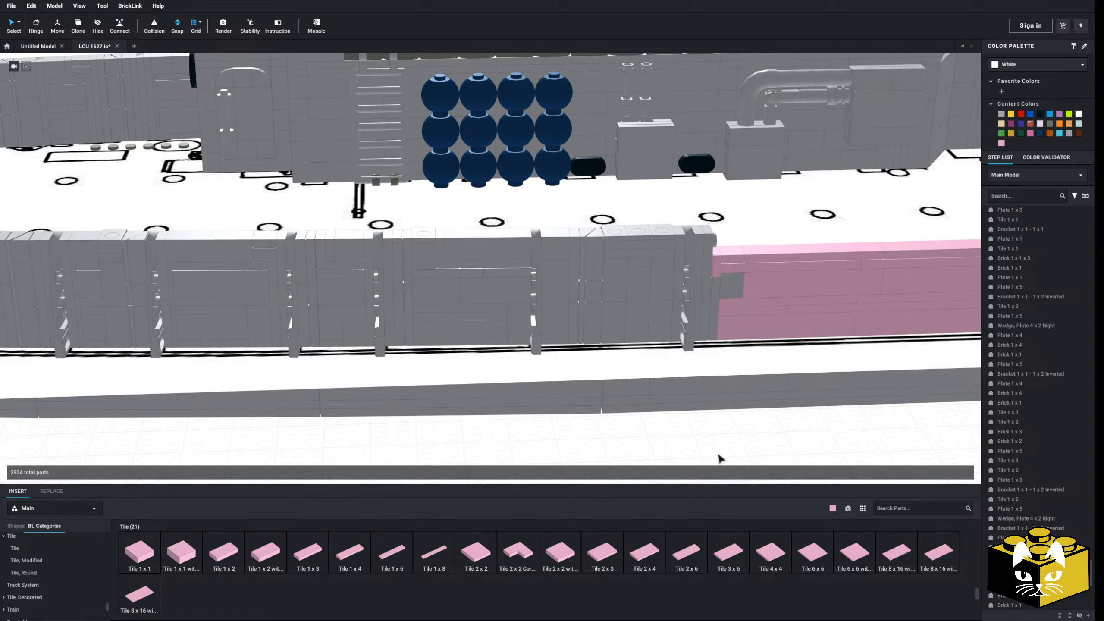
{"action": "right_click", "coordinate": [718, 458]}
{"action": "left_click", "coordinate": [739, 467]}
{"action": "middle_click_drag", "start_coordinate": [791, 435], "coordinate": [516, 424]}
{"action": "right_click_drag", "start_coordinate": [427, 347], "coordinate": [424, 289]}
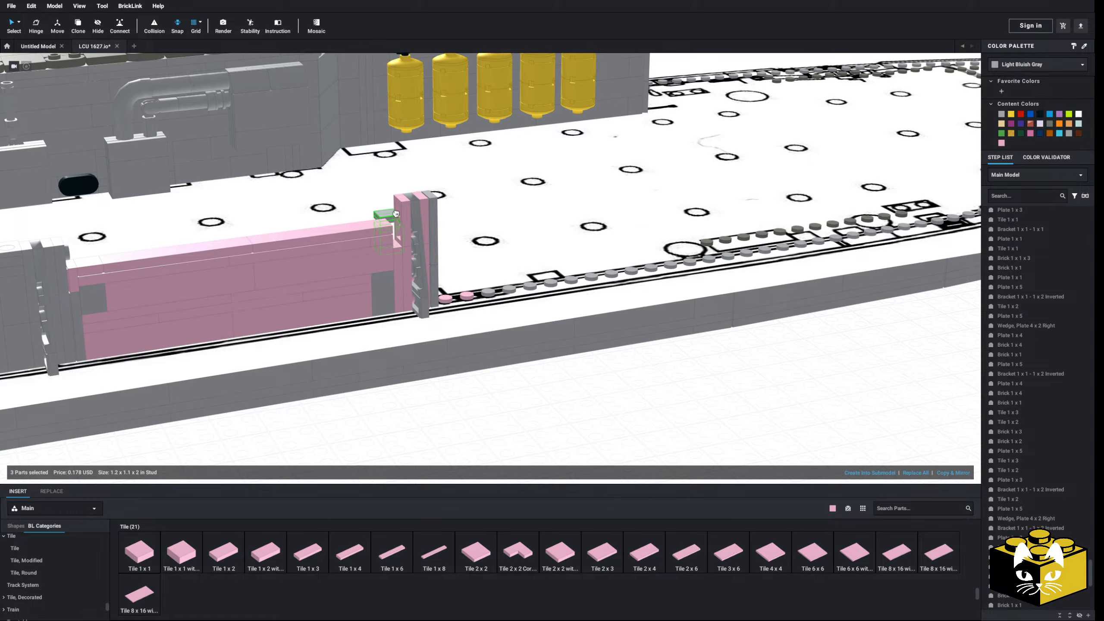
{"action": "middle_click_drag", "start_coordinate": [389, 218], "coordinate": [545, 249]}
{"action": "scroll", "coordinate": [545, 250], "scroll_direction": "up", "scroll_amount": 2}
{"action": "middle_click_drag", "start_coordinate": [661, 461], "coordinate": [619, 378]}
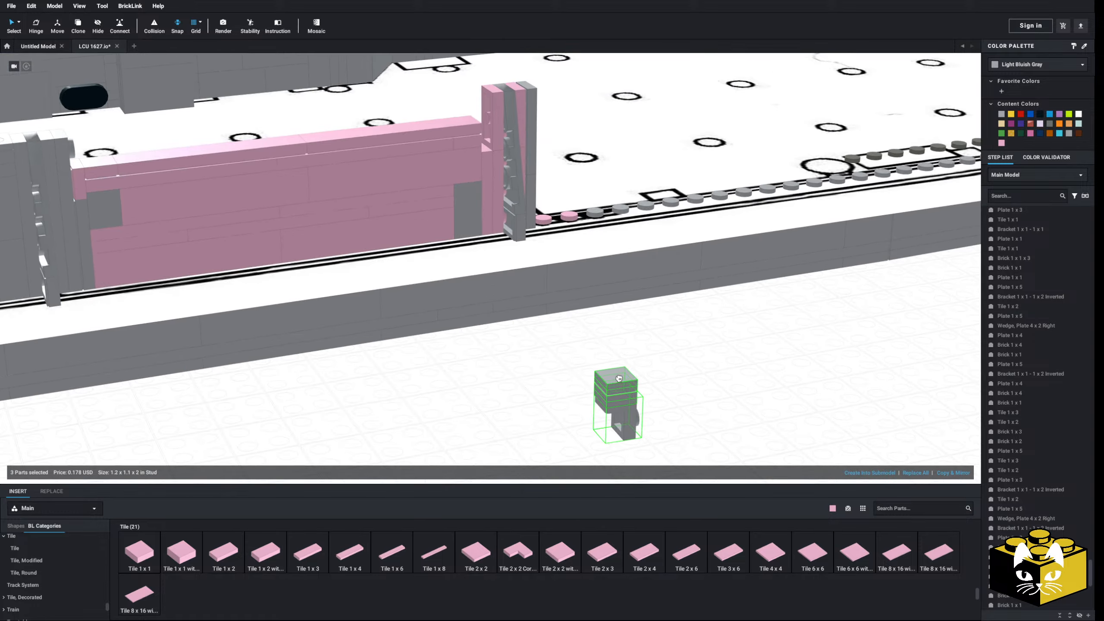
{"action": "left_click", "coordinate": [365, 363]}
- Delete the Tile 1 x 6, Plate 1 x 6, Brick 1 x 6 and underlying Plate 1 x 6 from the panel half nearest the new rib
{"action": "middle_click_drag", "start_coordinate": [347, 323], "coordinate": [591, 389]}
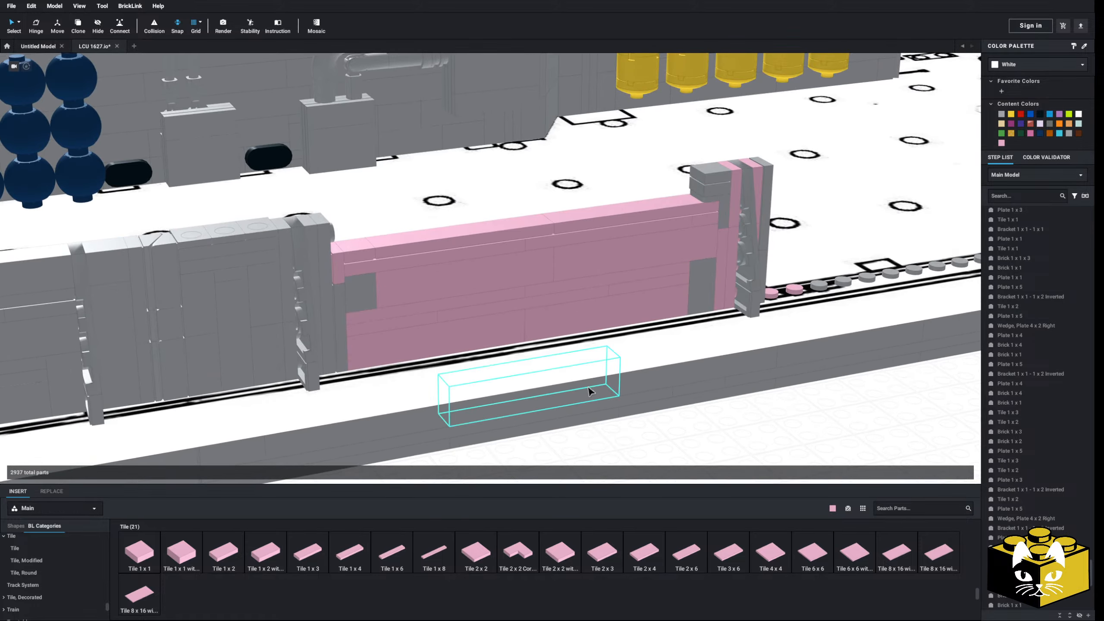
{"action": "right_click_drag", "start_coordinate": [591, 390], "coordinate": [508, 348]}
{"action": "scroll", "coordinate": [450, 317], "scroll_direction": "up", "scroll_amount": 1}
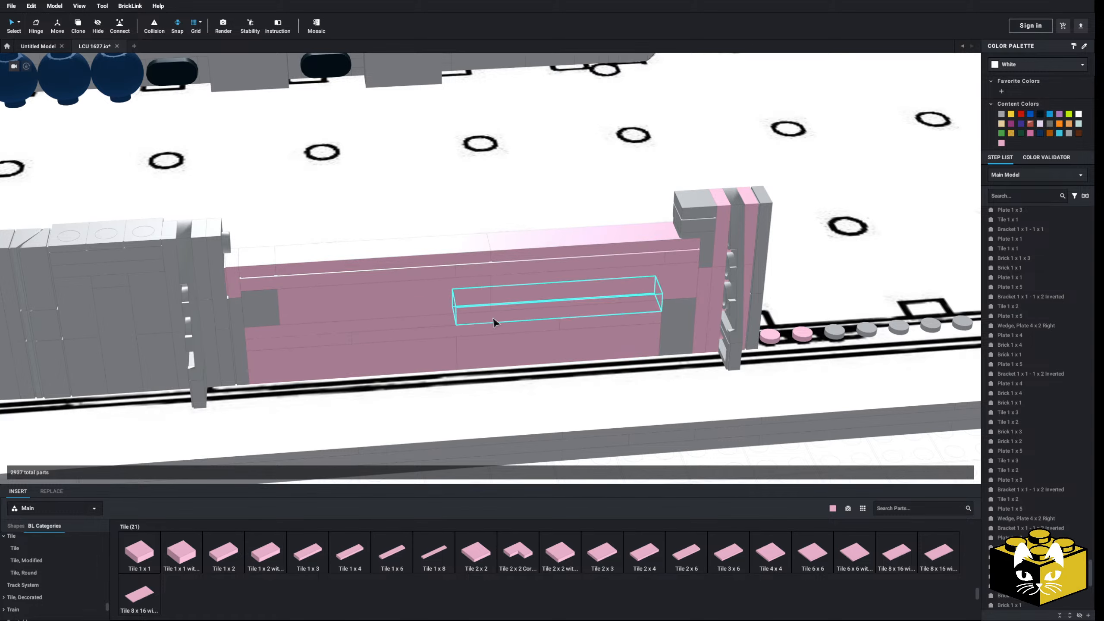
{"action": "left_click", "coordinate": [511, 260]}
{"action": "key", "text": "Delete"}
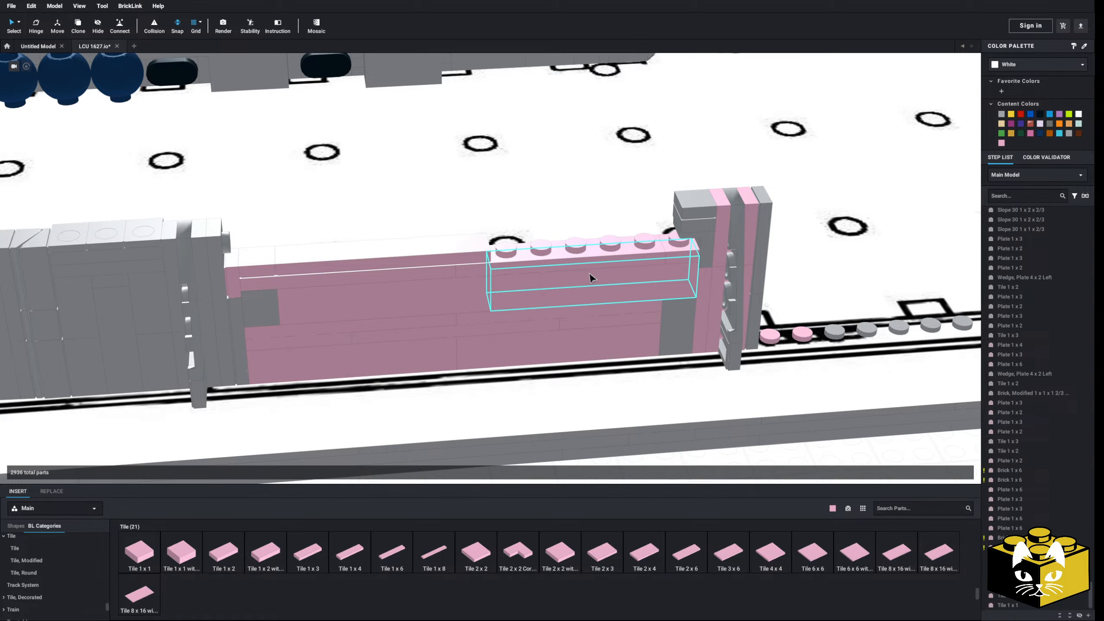
{"action": "left_click", "coordinate": [556, 263]}
{"action": "key", "text": "Delete"}
{"action": "left_click", "coordinate": [551, 288]}
{"action": "key", "text": "Delete"}
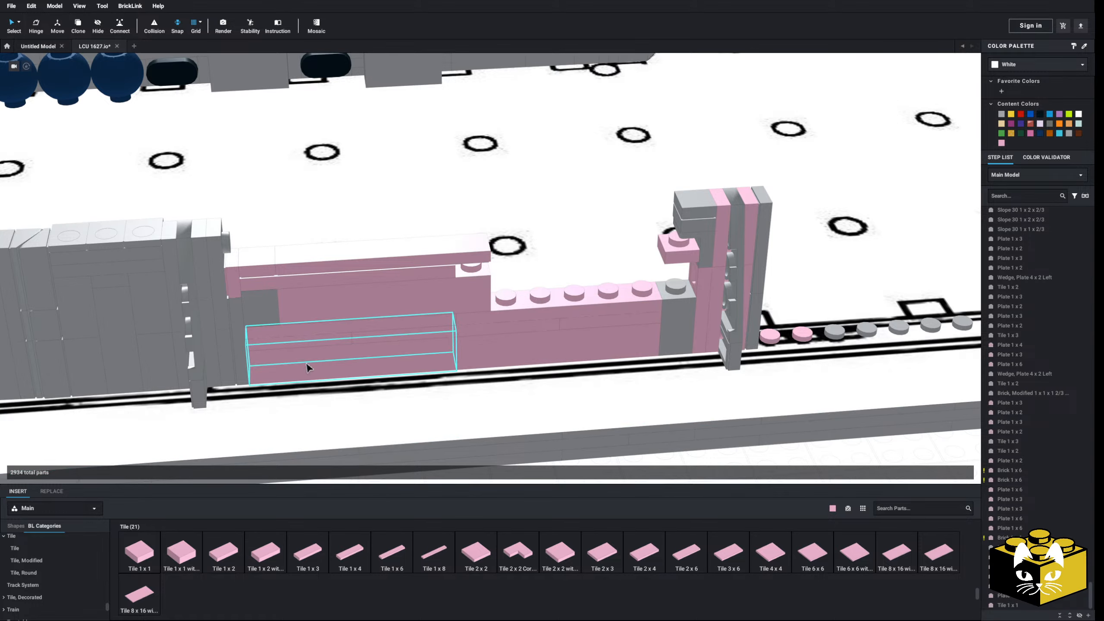
{"action": "right_click_drag", "start_coordinate": [307, 364], "coordinate": [304, 353]}
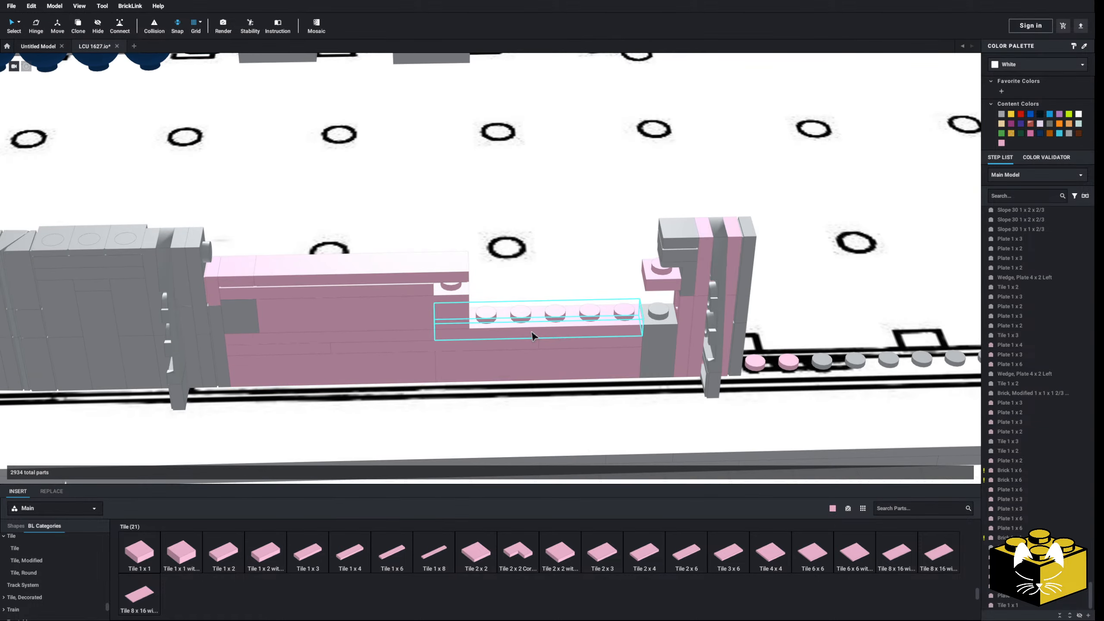
{"action": "left_click", "coordinate": [534, 331]}
{"action": "key", "text": "Delete"}
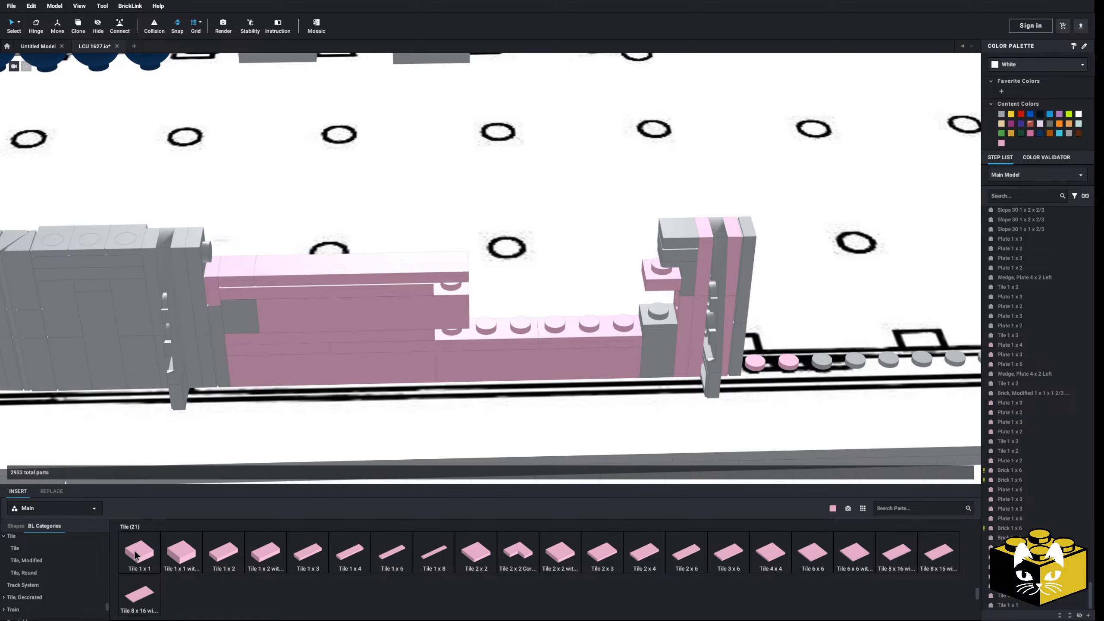
- Place a pink Plate 1 x 2 at the inner end of the opened plate layer, partly under the remaining brick
{"action": "scroll", "coordinate": [53, 573], "scroll_direction": "up", "scroll_amount": 8}
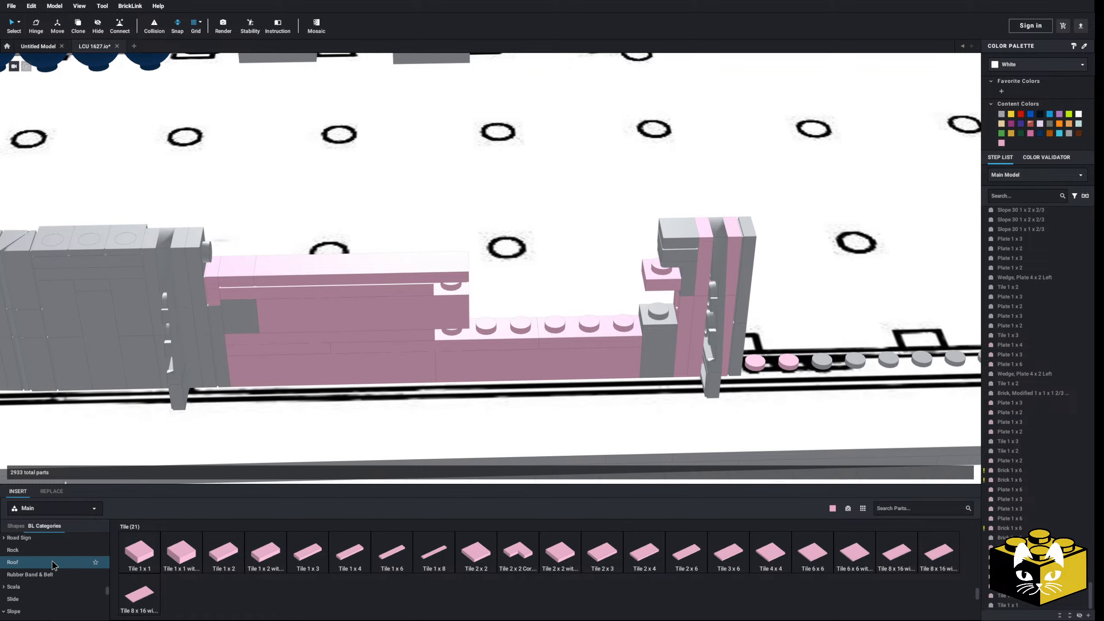
{"action": "left_click", "coordinate": [37, 551]}
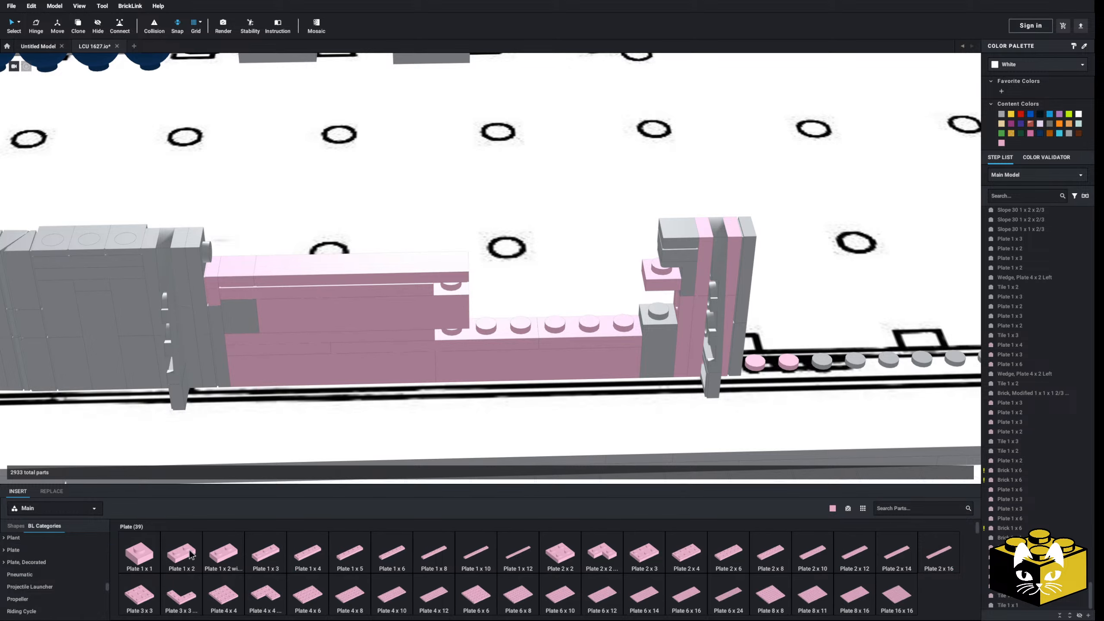
{"action": "left_click", "coordinate": [452, 322]}
{"action": "right_click_drag", "start_coordinate": [452, 321], "coordinate": [472, 316]}
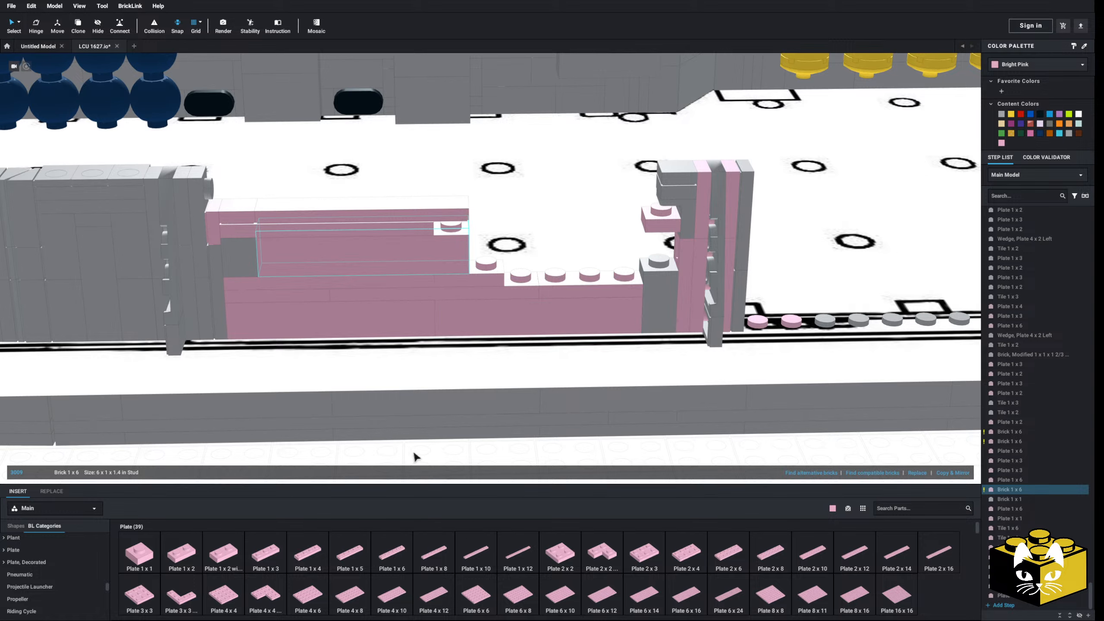
{"action": "scroll", "coordinate": [416, 439], "scroll_direction": "down", "scroll_amount": 3}
{"action": "left_click", "coordinate": [416, 430]}
- Copy a gray Bracket 1 x 1 - 1 x 2 Inverted from the finished wall and place it on the Plate 1 x 2's exposed stud
{"action": "middle_click_drag", "start_coordinate": [215, 314], "coordinate": [307, 319]}
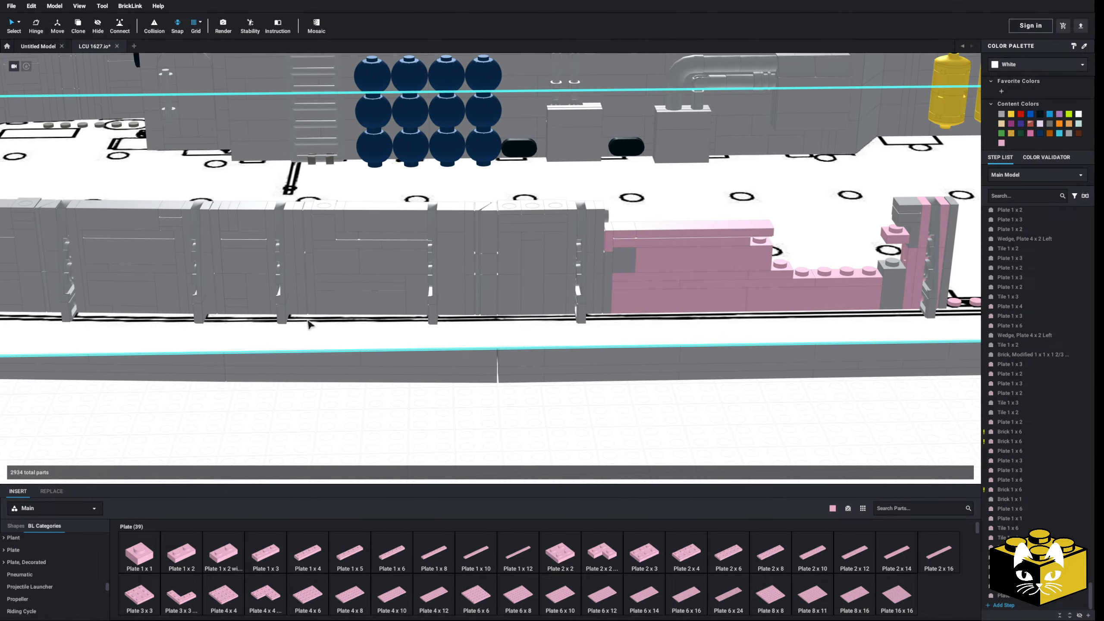
{"action": "left_click", "coordinate": [104, 307]}
{"action": "key", "text": "ctrl+v"}
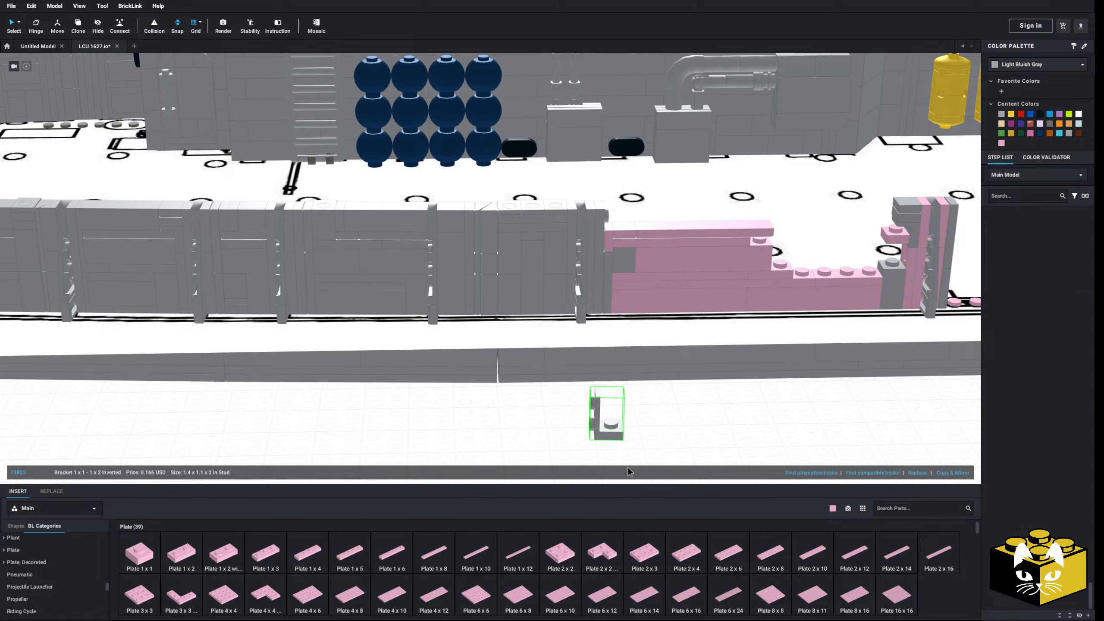
{"action": "middle_click_drag", "start_coordinate": [710, 428], "coordinate": [586, 444]}
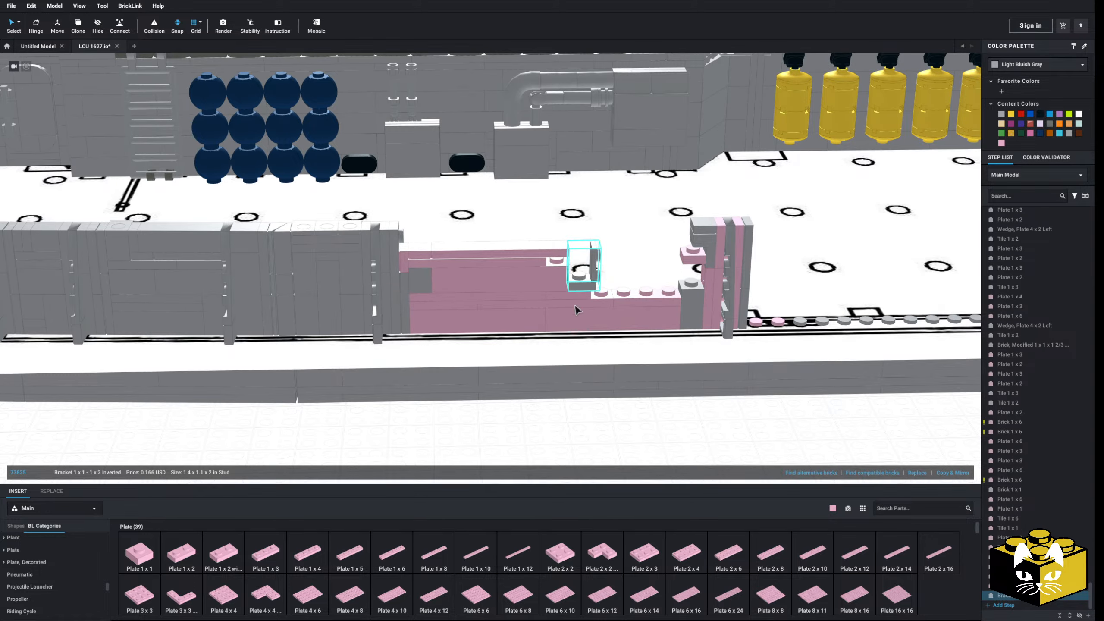
- Copy the gray Brick 1 x 1 from the far end of the pink panel and place it on the inverted bracket's stud
{"action": "left_click", "coordinate": [552, 406]}
{"action": "scroll", "coordinate": [549, 400], "scroll_direction": "up", "scroll_amount": 3}
{"action": "middle_click_drag", "start_coordinate": [549, 399], "coordinate": [461, 421]}
{"action": "right_click_drag", "start_coordinate": [460, 421], "coordinate": [446, 445]}
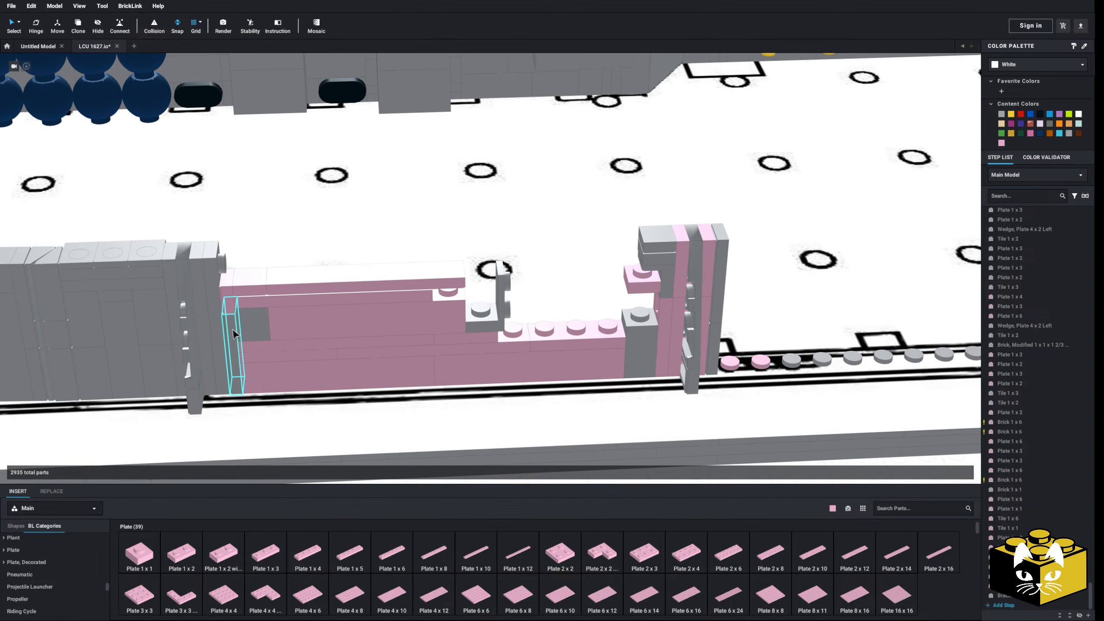
{"action": "right_click_drag", "start_coordinate": [233, 334], "coordinate": [245, 322]}
{"action": "right_click", "coordinate": [259, 288]}
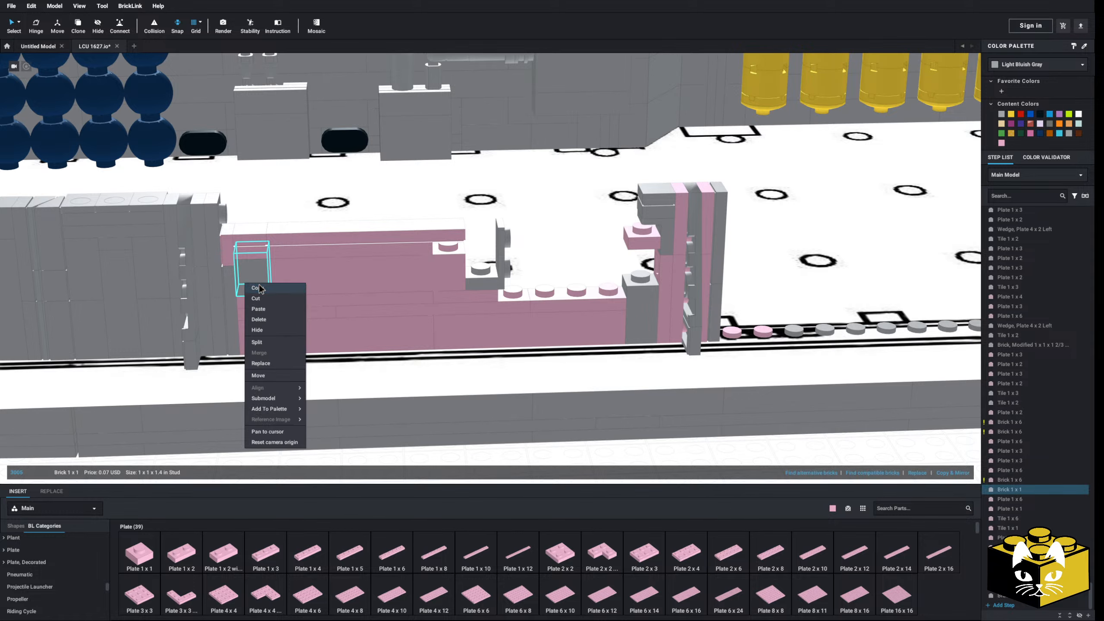
{"action": "left_click", "coordinate": [259, 288]}
{"action": "scroll", "coordinate": [481, 436], "scroll_direction": "down", "scroll_amount": 3}
{"action": "right_click", "coordinate": [481, 433]}
{"action": "left_click", "coordinate": [491, 455]}
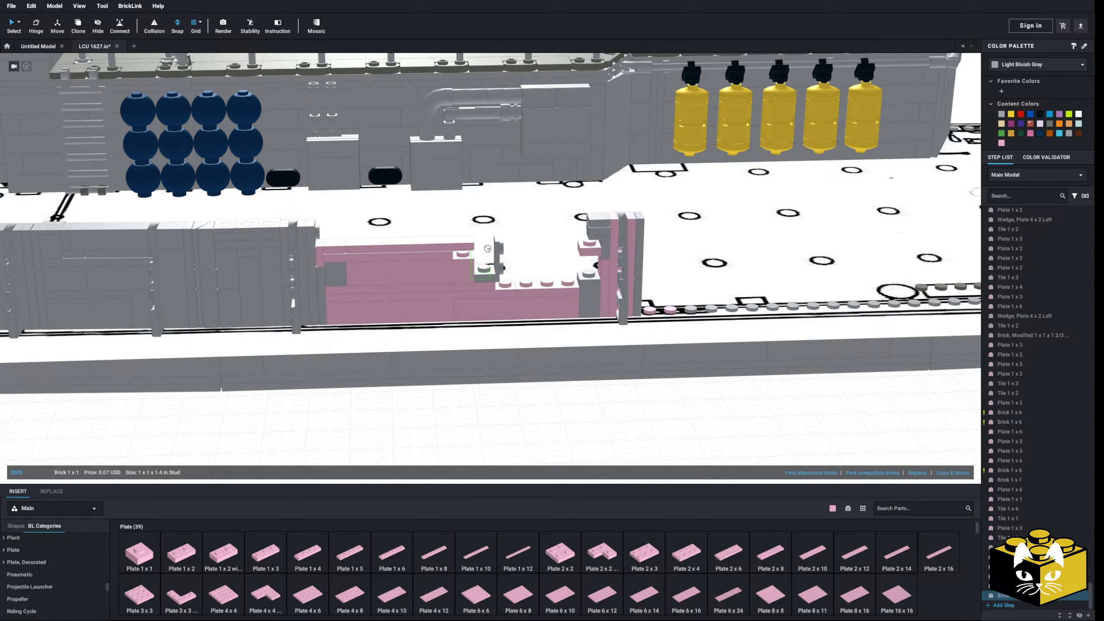
{"action": "right_click_drag", "start_coordinate": [487, 256], "coordinate": [490, 306]}
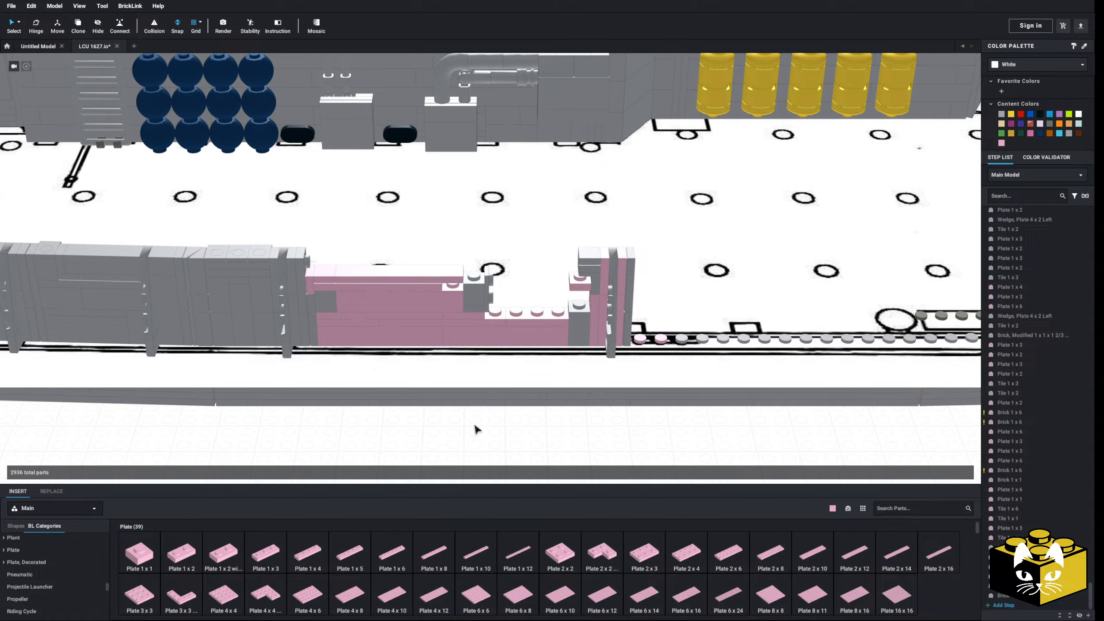
- Move the Tile 1 x 1 from the panel's top onto the lower stud beside the bracket and shift the Tile 1 x 6 one stud toward the new rib
{"action": "scroll", "coordinate": [476, 430], "scroll_direction": "up", "scroll_amount": 2}
{"action": "right_click", "coordinate": [279, 280]}
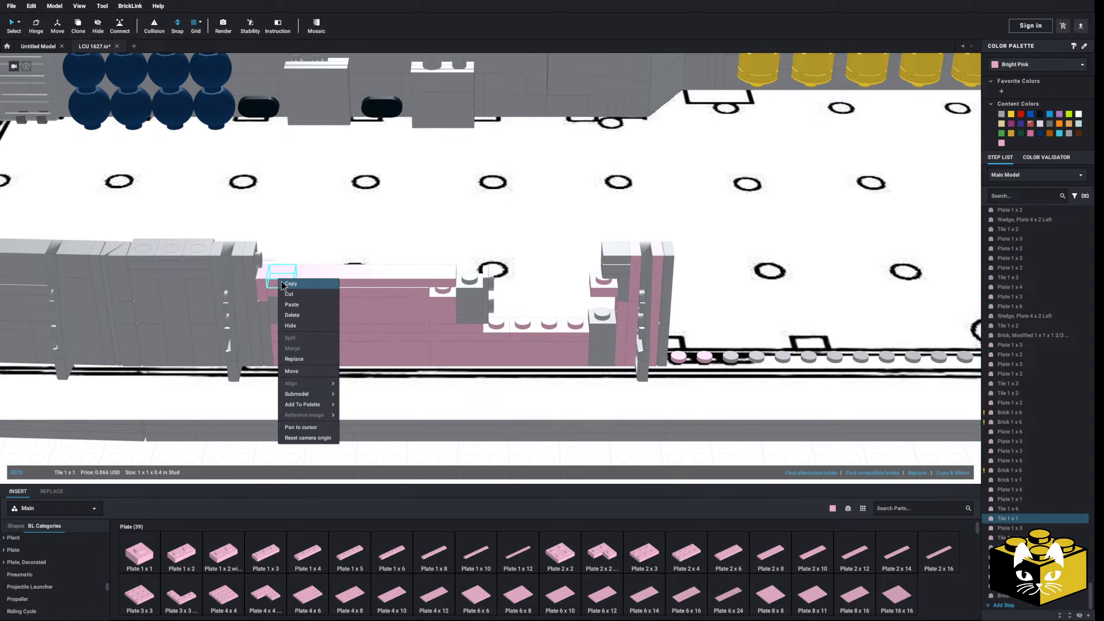
{"action": "left_click", "coordinate": [291, 284]}
{"action": "key", "text": "ctrl+v"}
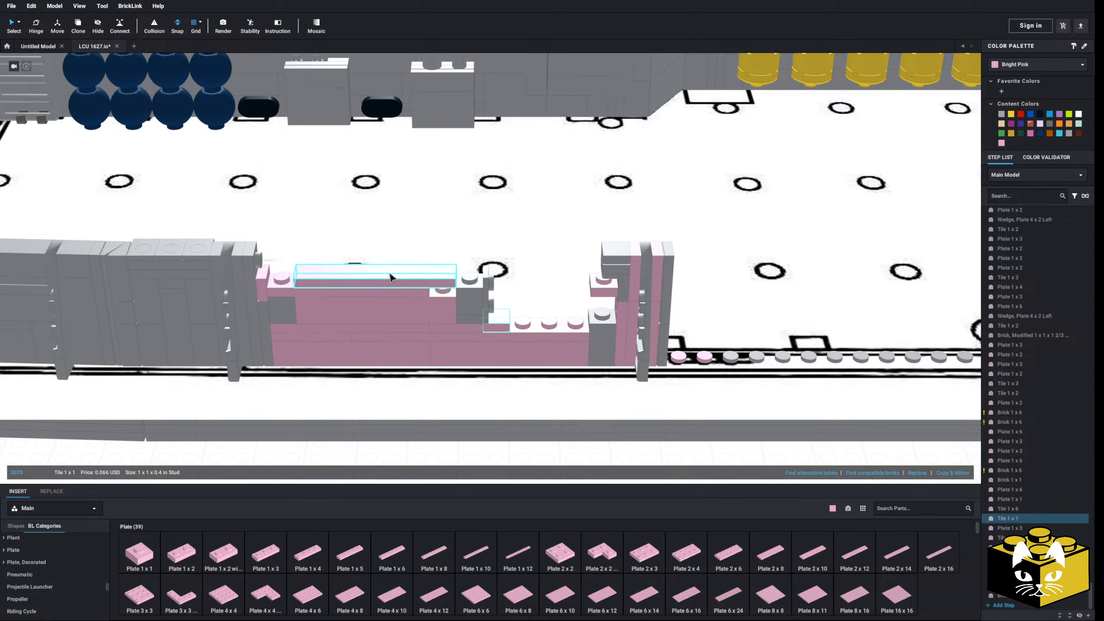
{"action": "left_click_drag", "start_coordinate": [390, 274], "coordinate": [417, 278]}
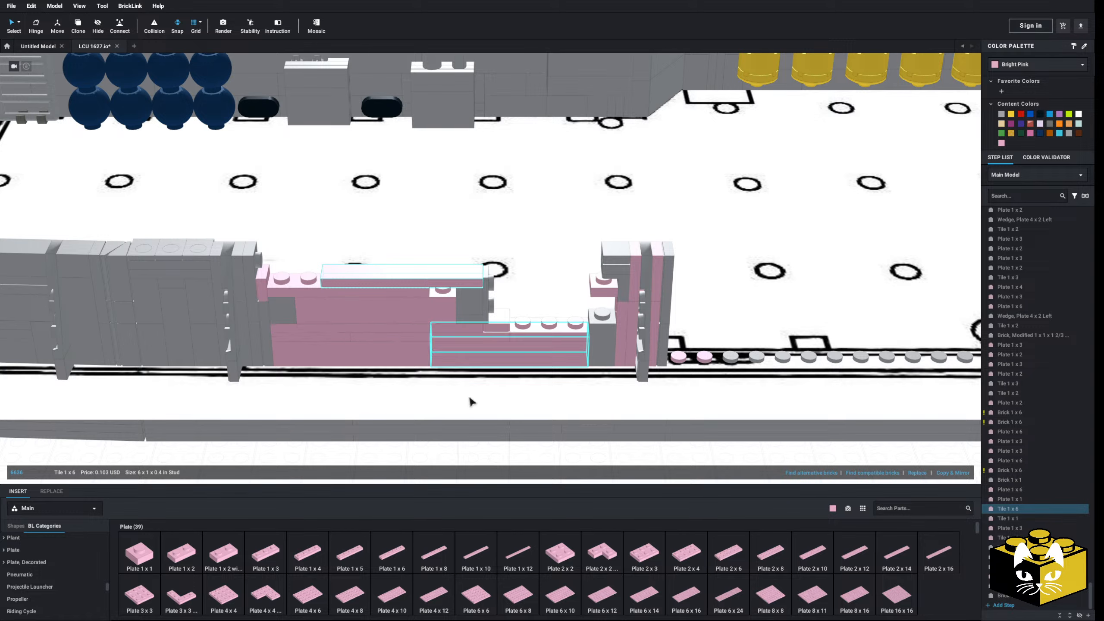
- Place a pink Plate 1 x 1 on the exposed Plate 1 x 2 stud between the panel and the gray Brick 1 x 1
{"action": "left_click", "coordinate": [136, 557]}
{"action": "left_click", "coordinate": [444, 290]}
{"action": "key", "text": "Escape"}
{"action": "scroll", "coordinate": [420, 383], "scroll_direction": "down", "scroll_amount": 3}
{"action": "left_click", "coordinate": [359, 447]}
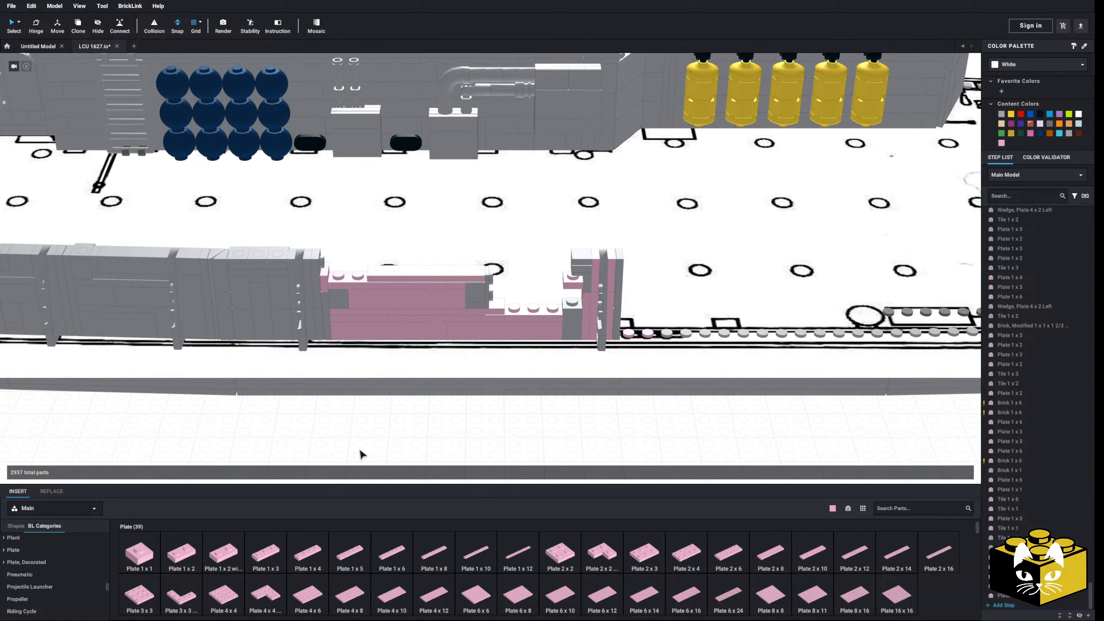
- Copy a gray Tile 1 x 2 from the finished wall and place it over the two exposed studs on the panel's top
{"action": "middle_click_drag", "start_coordinate": [359, 447], "coordinate": [481, 440]}
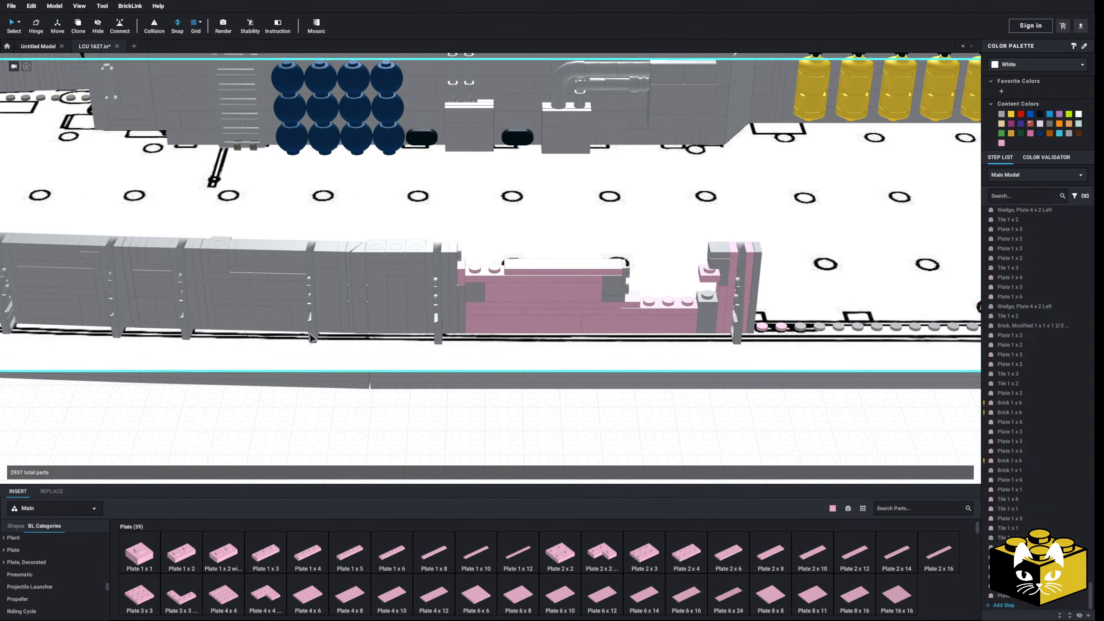
{"action": "right_click", "coordinate": [144, 265]}
{"action": "left_click", "coordinate": [153, 270]}
{"action": "left_click", "coordinate": [516, 422]}
{"action": "right_click", "coordinate": [517, 421]}
{"action": "left_click", "coordinate": [528, 449]}
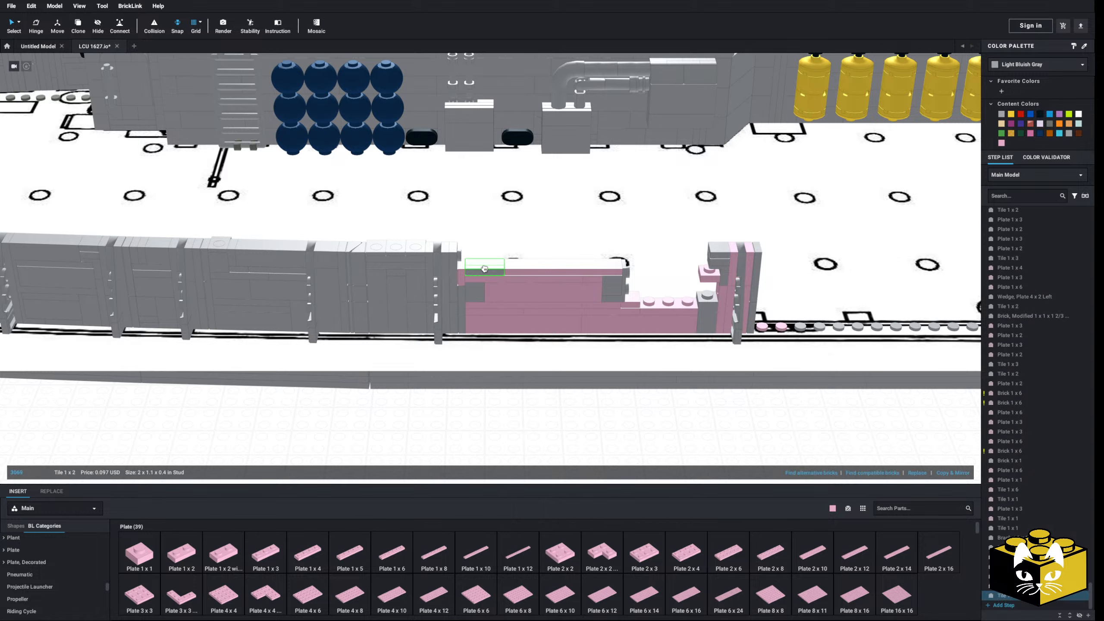
- Attach a pink Plate 1 x 3 upright to the bracket's side studs, above the relocated Tile 1 x 1
{"action": "scroll", "coordinate": [571, 416], "scroll_direction": "up", "scroll_amount": 3}
{"action": "left_click_drag", "start_coordinate": [265, 552], "coordinate": [510, 310]}
{"action": "scroll", "coordinate": [429, 399], "scroll_direction": "down", "scroll_amount": 3}
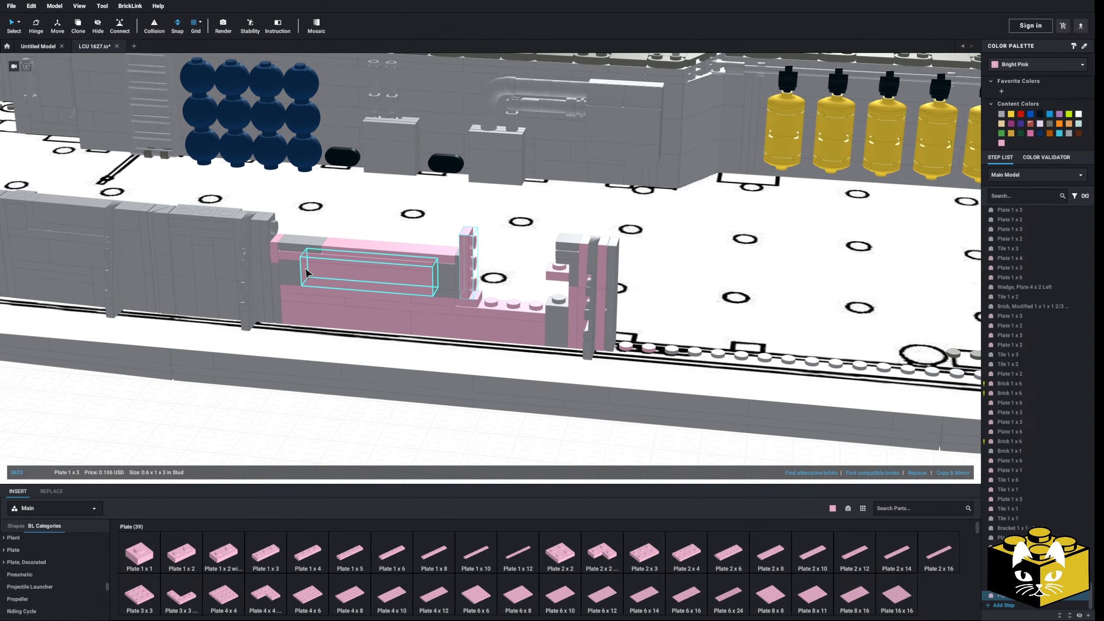
- Copy the gray Tile 1 x 2 from the panel's top and attach it upright to the lower two studs of the vertical Plate 1 x 3
{"action": "left_click", "coordinate": [302, 245]}
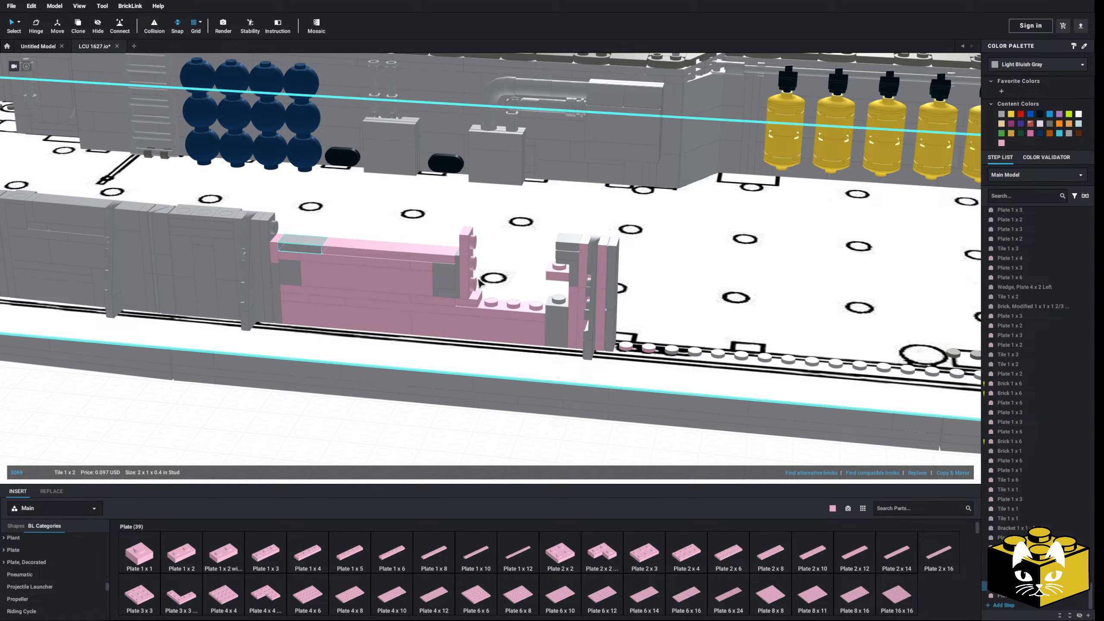
{"action": "left_click", "coordinate": [347, 417]}
{"action": "right_click", "coordinate": [347, 418]}
{"action": "left_click", "coordinate": [363, 439]}
{"action": "right_click", "coordinate": [363, 438]}
{"action": "left_click", "coordinate": [381, 462]}
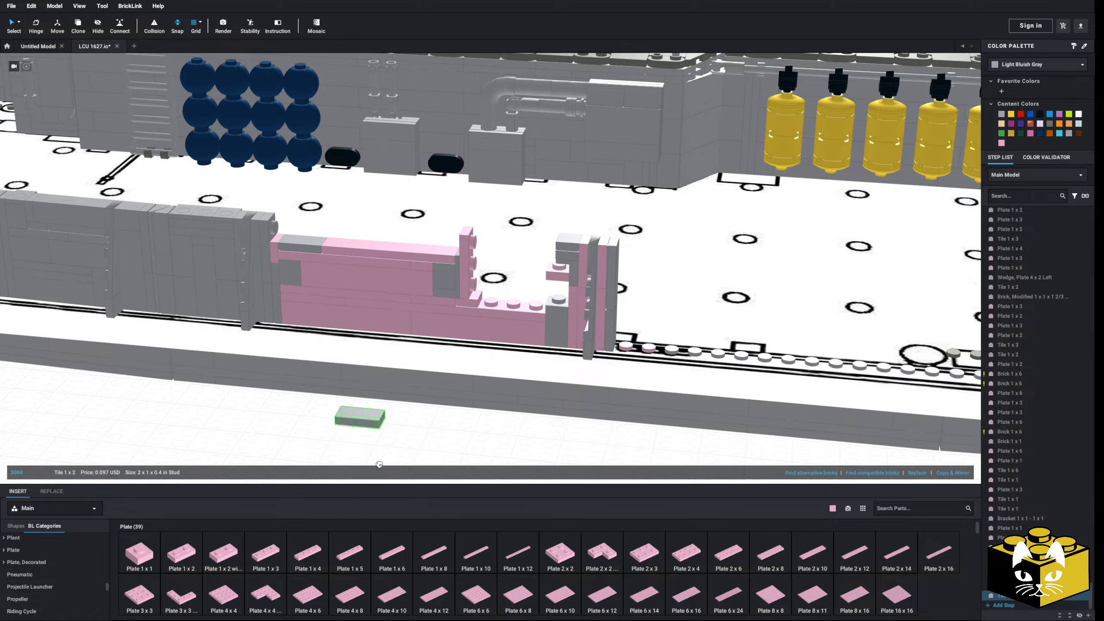
{"action": "key", "text": "Up"}
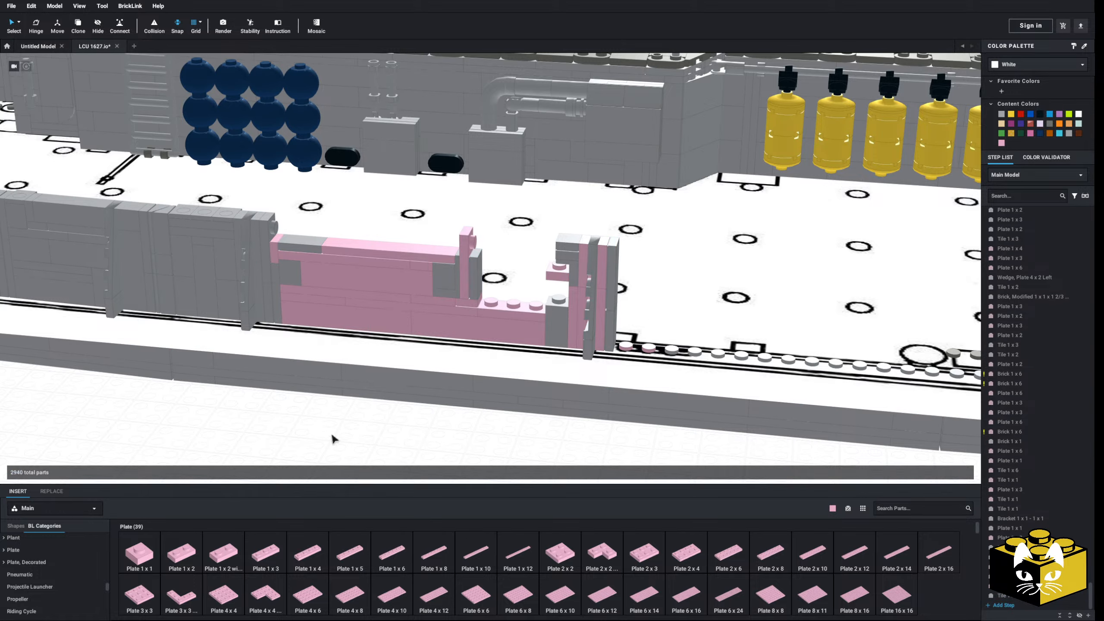
- Place a pink Plate 1 x 3 on the three exposed studs between the upright plate and the gray brick by the new rib
{"action": "scroll", "coordinate": [332, 438], "scroll_direction": "up", "scroll_amount": 3}
{"action": "left_click", "coordinate": [260, 555]}
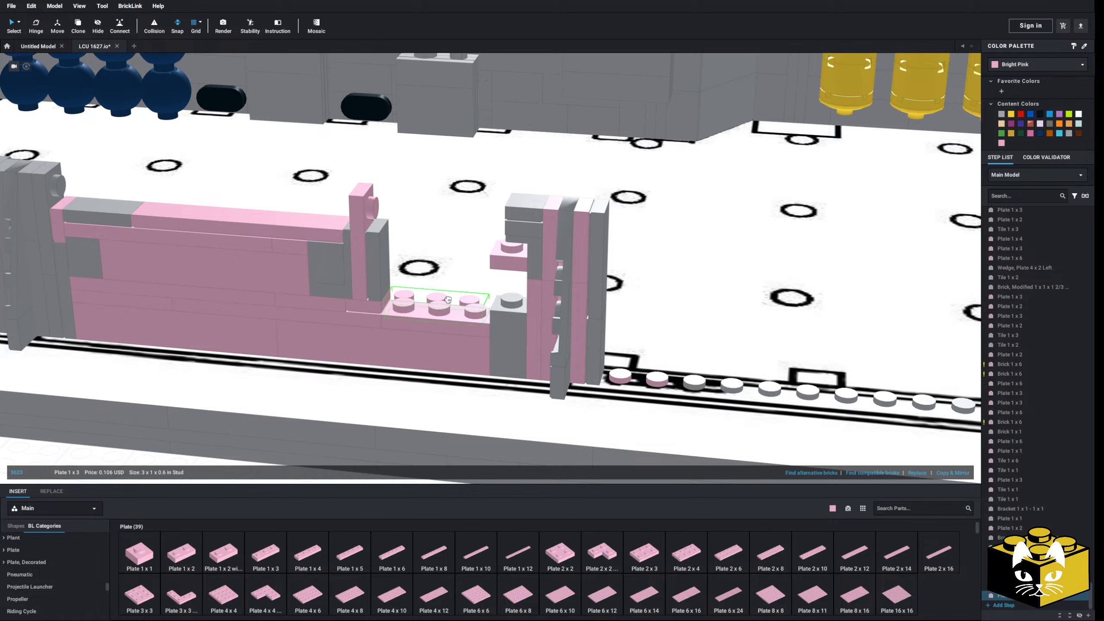
{"action": "left_click", "coordinate": [449, 302]}
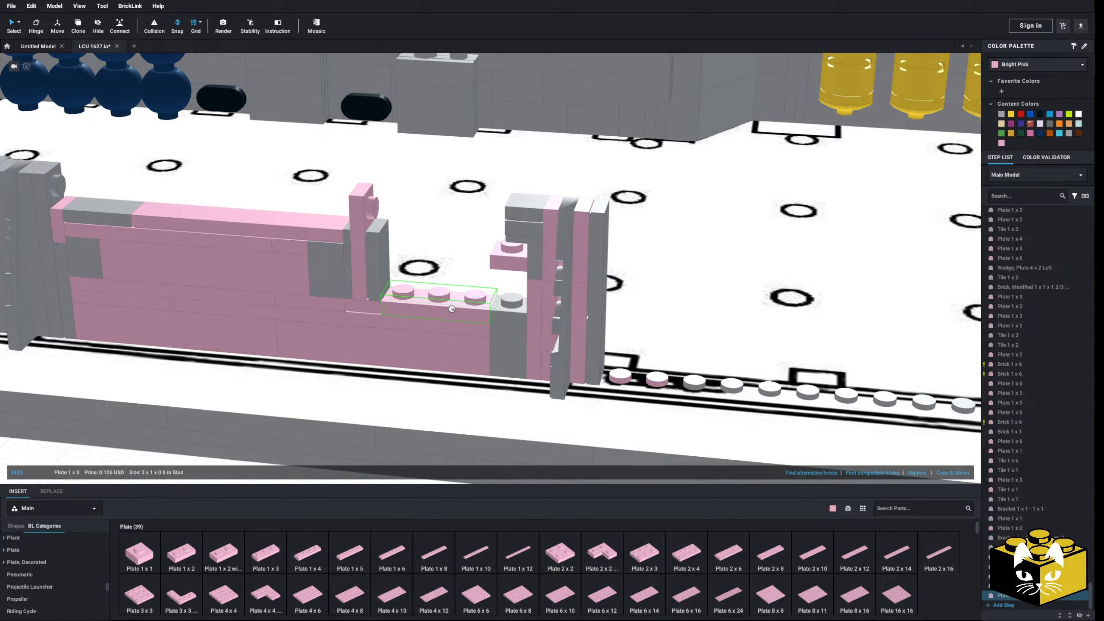
- Add a pink Brick 1 x 4 from the Brick category beside the wall gap
{"action": "scroll", "coordinate": [305, 391], "scroll_direction": "up", "scroll_amount": 2}
{"action": "scroll", "coordinate": [67, 567], "scroll_direction": "up", "scroll_amount": 10}
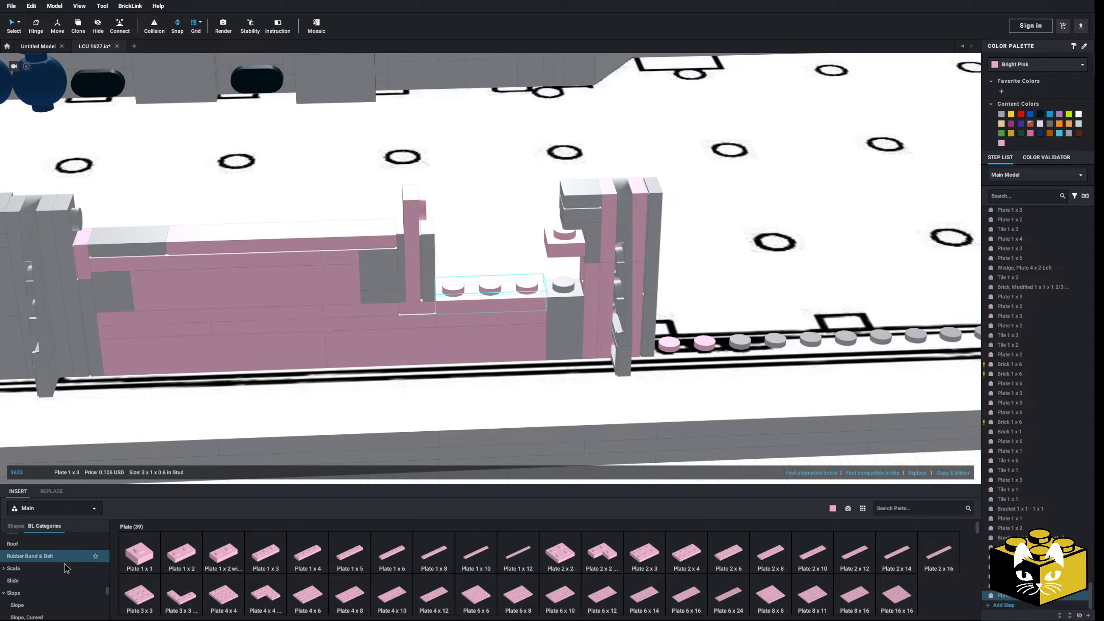
{"action": "scroll", "coordinate": [87, 554], "scroll_direction": "down", "scroll_amount": 5}
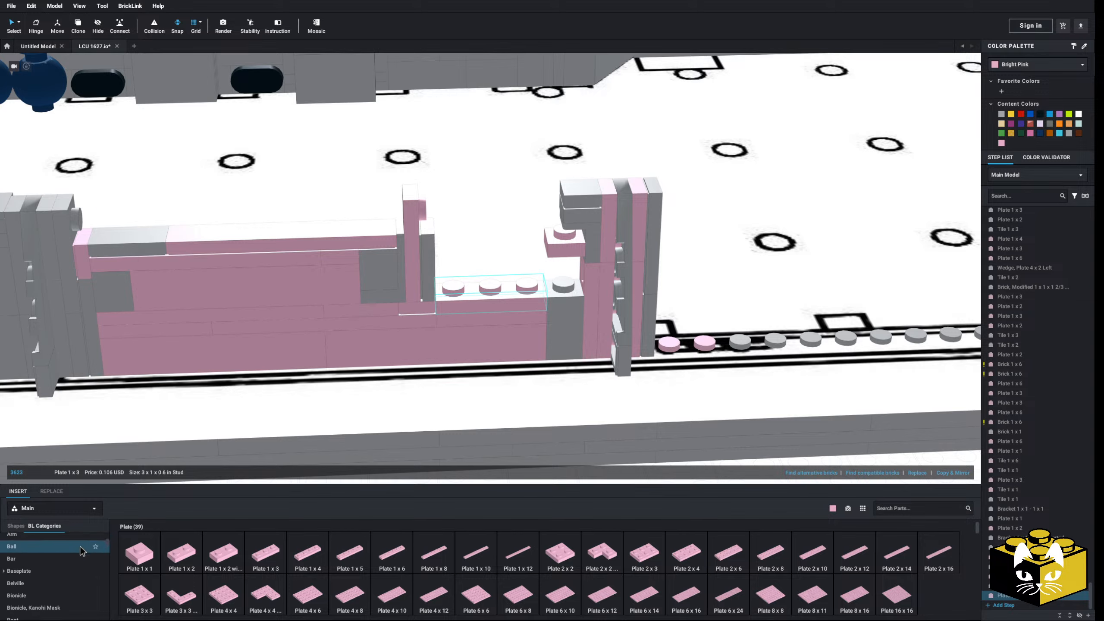
{"action": "left_click", "coordinate": [59, 554]}
{"action": "left_click", "coordinate": [736, 551]}
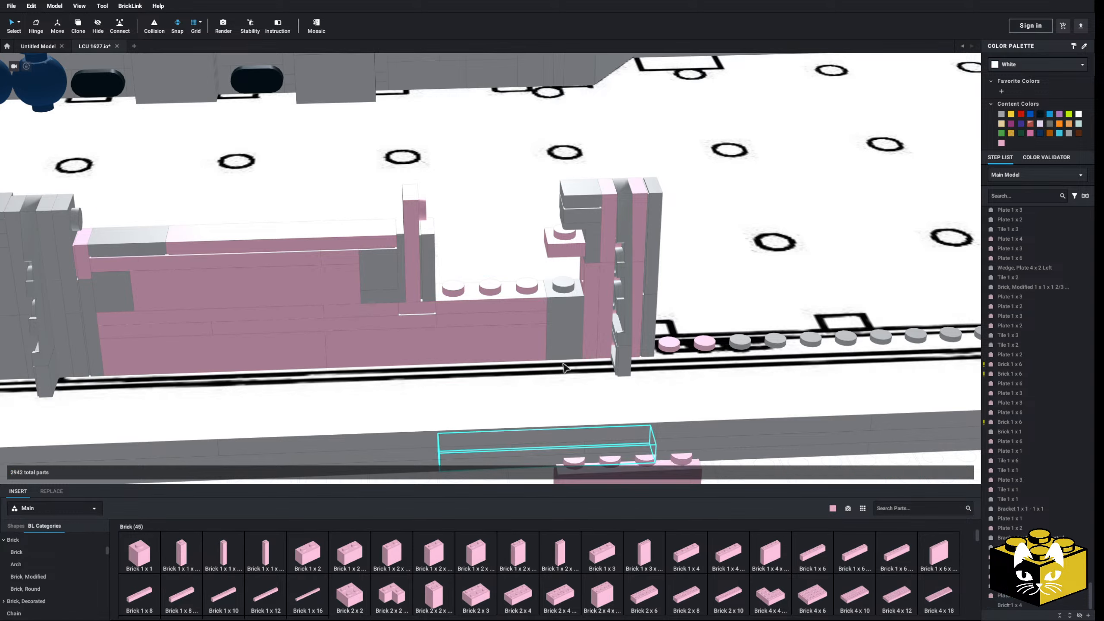
- Move the bright pink 1 x 4 brick into the wall gap beside the post, and add a copy of the wall's 1 x 3 plate on top
{"action": "right_click_drag", "start_coordinate": [514, 278], "coordinate": [513, 306]}
{"action": "left_click", "coordinate": [515, 413]}
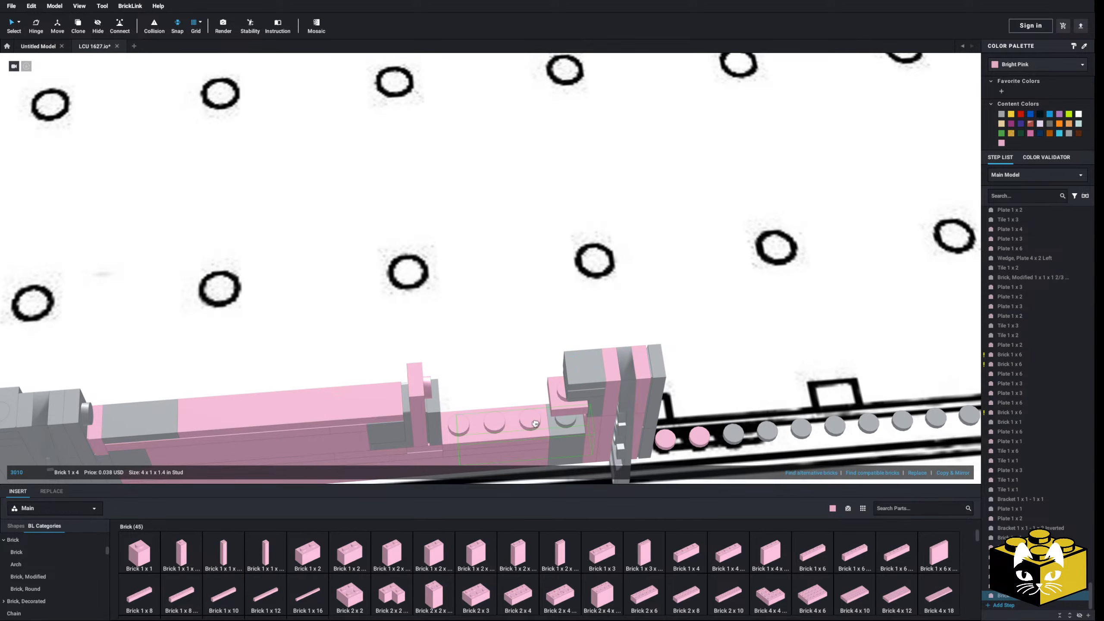
{"action": "right_click_drag", "start_coordinate": [518, 422], "coordinate": [494, 400]}
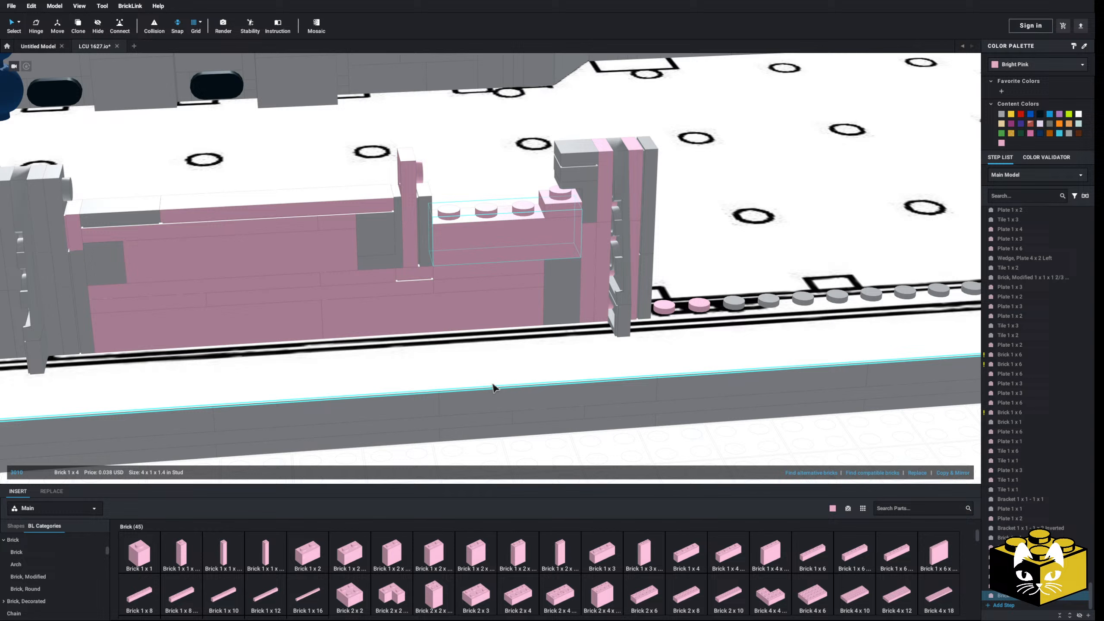
{"action": "right_click", "coordinate": [486, 275]}
{"action": "left_click", "coordinate": [494, 283]}
{"action": "right_click", "coordinate": [513, 426]}
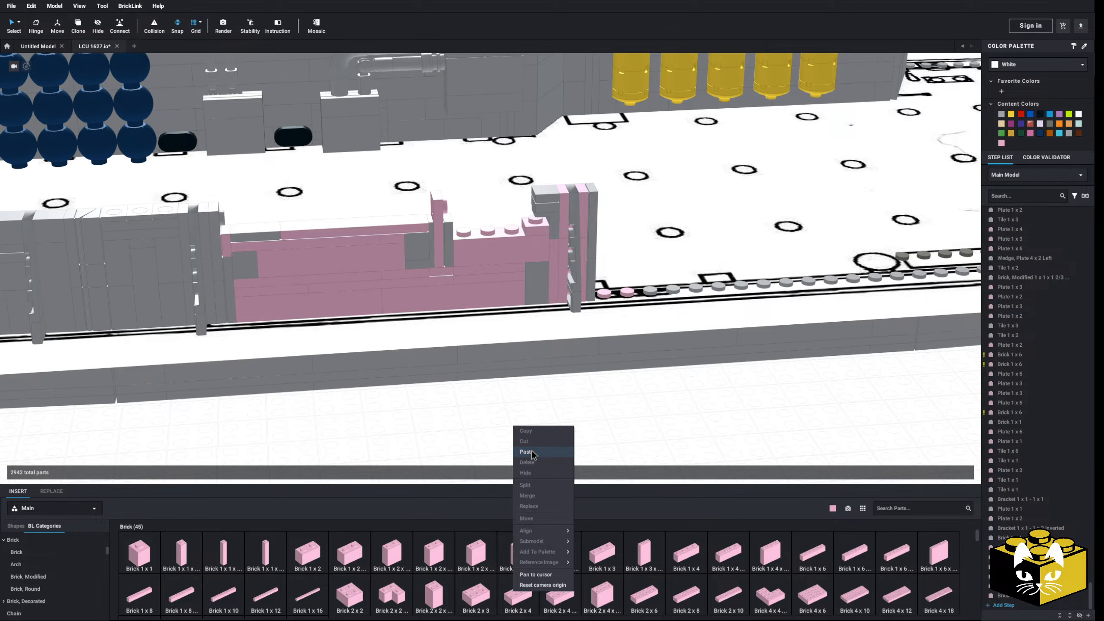
{"action": "left_click", "coordinate": [532, 452]}
{"action": "scroll", "coordinate": [523, 423], "scroll_direction": "up", "scroll_amount": 5}
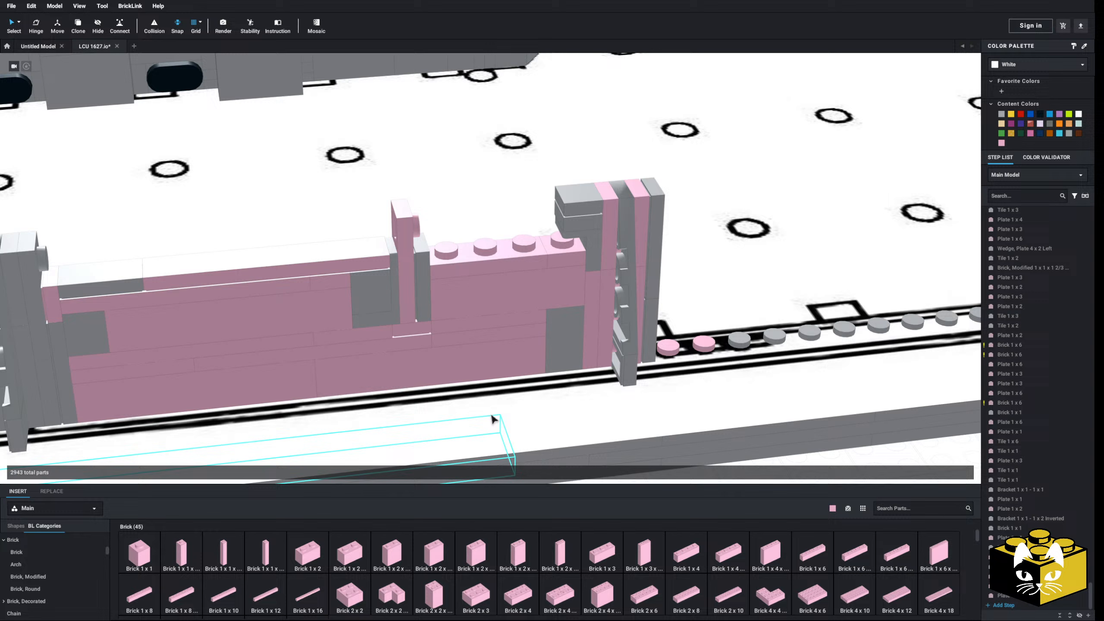
- Delete the 1 x 3 plate, 1 x 1 tile and 1 x 2 plate from the pink wall's layer beneath the post
{"action": "left_click", "coordinate": [443, 327]}
{"action": "key", "text": "Delete"}
{"action": "left_click", "coordinate": [418, 327]}
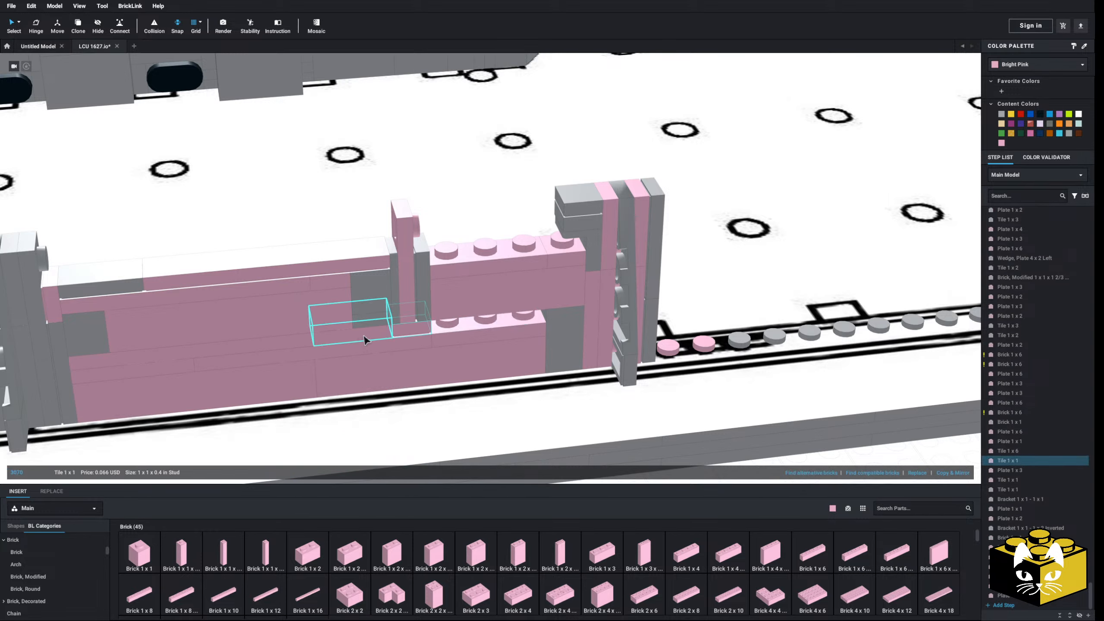
{"action": "key", "text": "Delete"}
{"action": "left_click", "coordinate": [364, 339]}
{"action": "key", "text": "Delete"}
- Fill the cleared layer with a bright pink Plate, Modified 1 x 4 with 2 Studs without Groove and a Plate 1 x 2
{"action": "scroll", "coordinate": [88, 570], "scroll_direction": "up", "scroll_amount": 2}
{"action": "scroll", "coordinate": [80, 575], "scroll_direction": "up", "scroll_amount": 3}
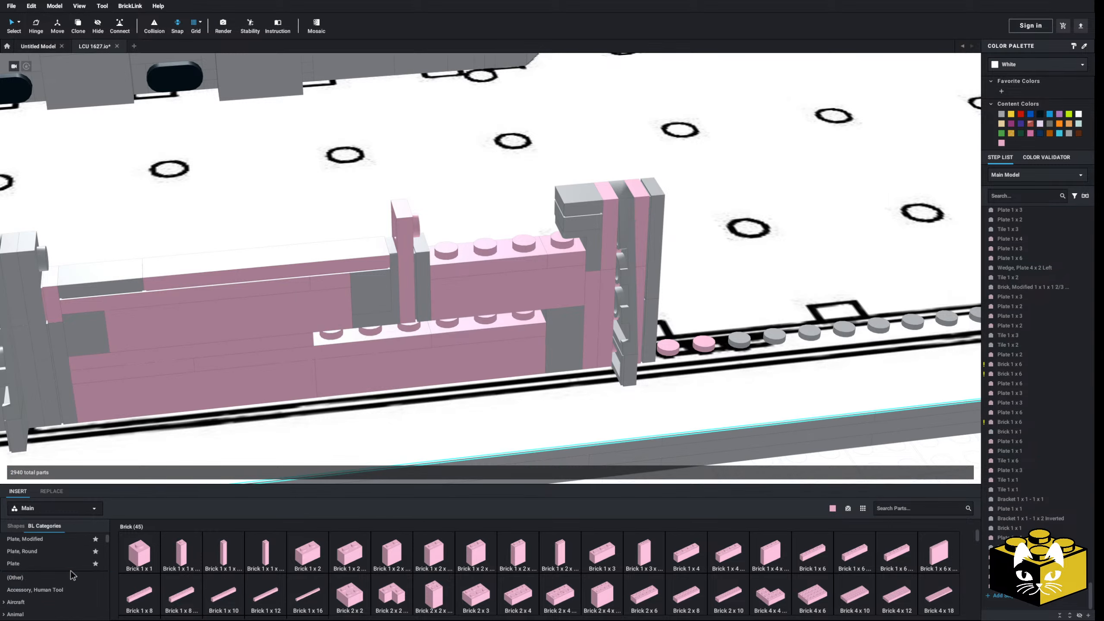
{"action": "left_click", "coordinate": [44, 538]}
{"action": "scroll", "coordinate": [819, 540], "scroll_direction": "down", "scroll_amount": 1}
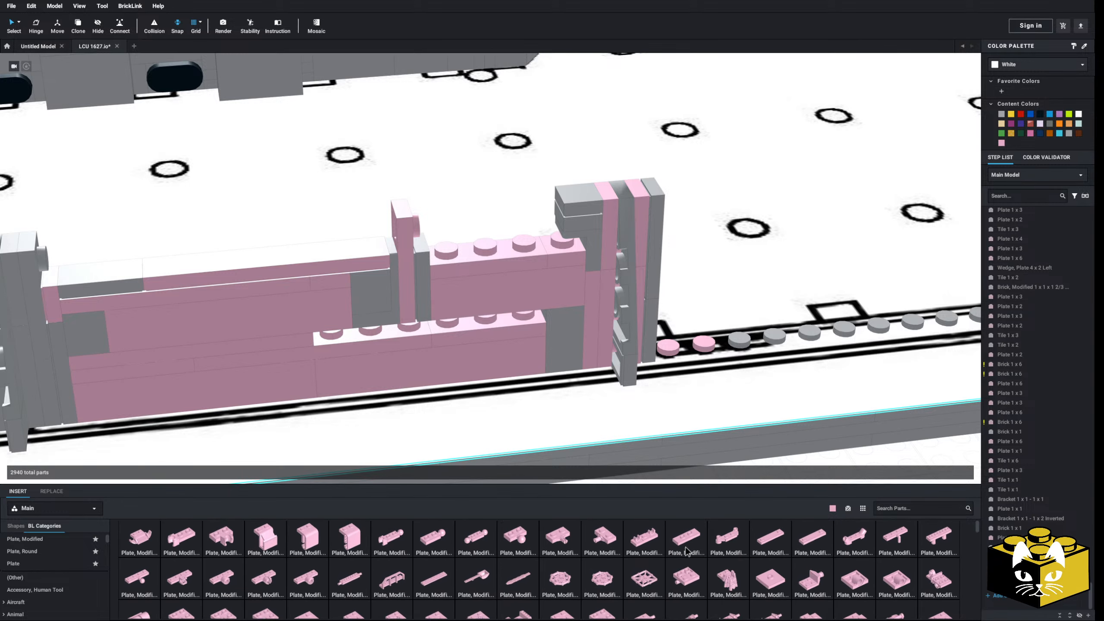
{"action": "left_click_drag", "start_coordinate": [819, 541], "coordinate": [559, 420]}
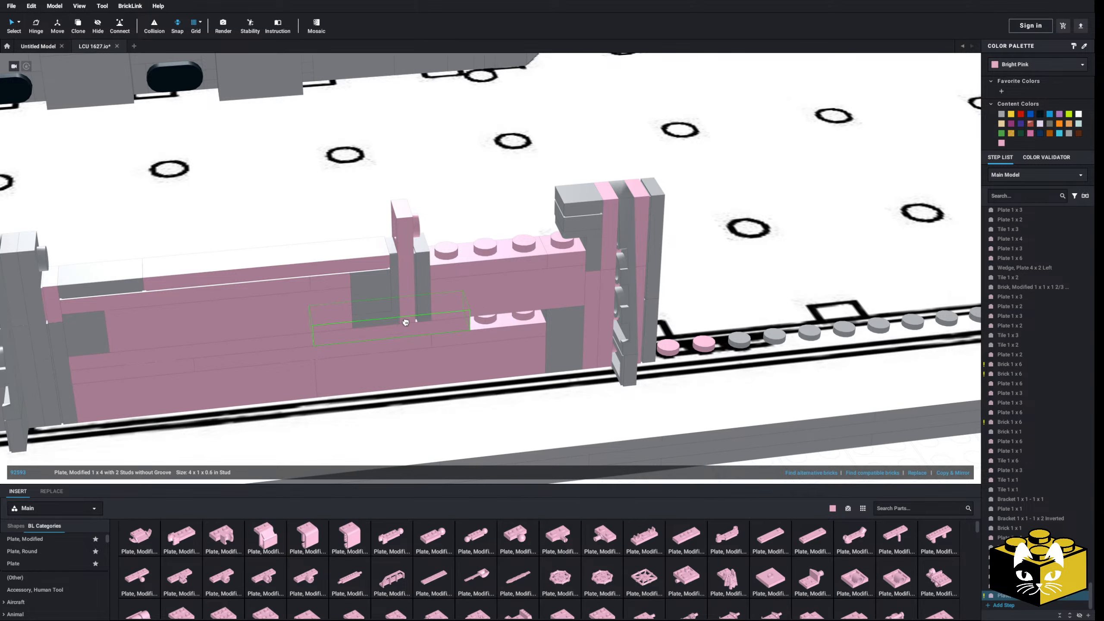
{"action": "left_click", "coordinate": [404, 321]}
{"action": "left_click", "coordinate": [24, 564]}
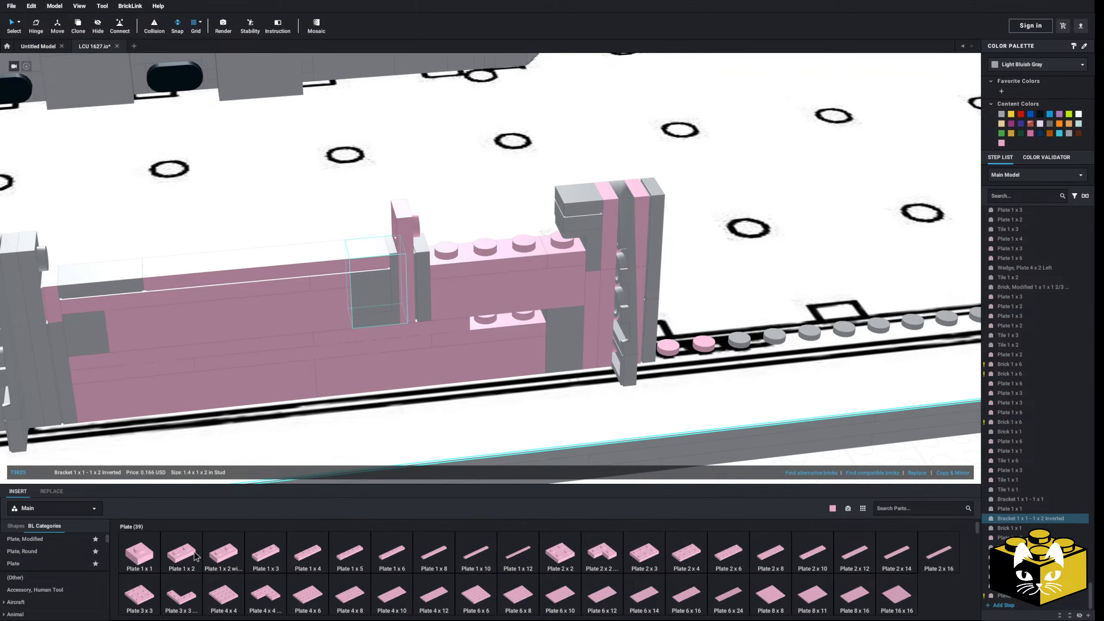
{"action": "left_click", "coordinate": [508, 299]}
- Copy a light bluish gray 1 x 4 tile from the finished gray wall and place it atop the pink section with four exposed studs
{"action": "scroll", "coordinate": [508, 305], "scroll_direction": "down", "scroll_amount": 5}
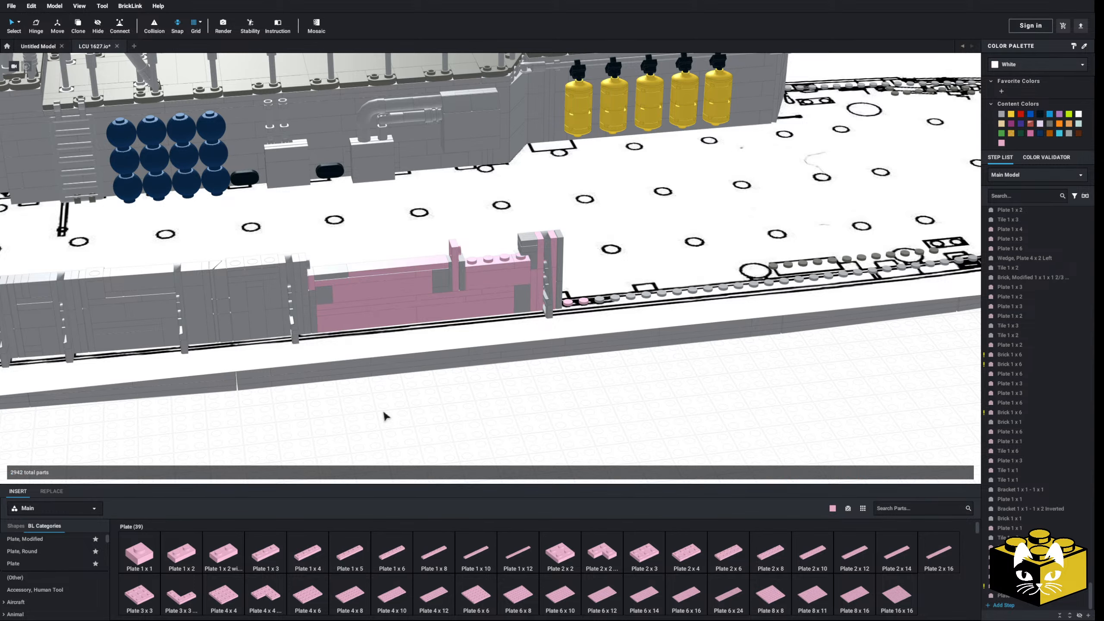
{"action": "middle_click_drag", "start_coordinate": [384, 412], "coordinate": [436, 418]}
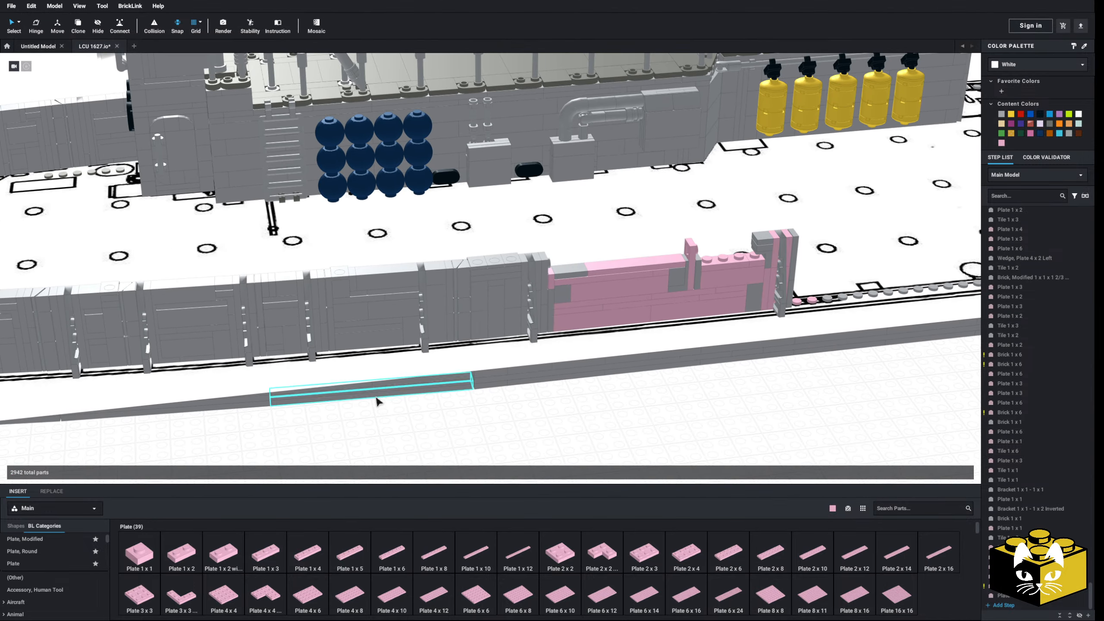
{"action": "right_click", "coordinate": [194, 306]}
{"action": "left_click", "coordinate": [233, 319]}
{"action": "left_click", "coordinate": [792, 438]}
{"action": "middle_click_drag", "start_coordinate": [792, 438], "coordinate": [567, 427]}
{"action": "right_click", "coordinate": [567, 427]}
{"action": "left_click", "coordinate": [596, 453]}
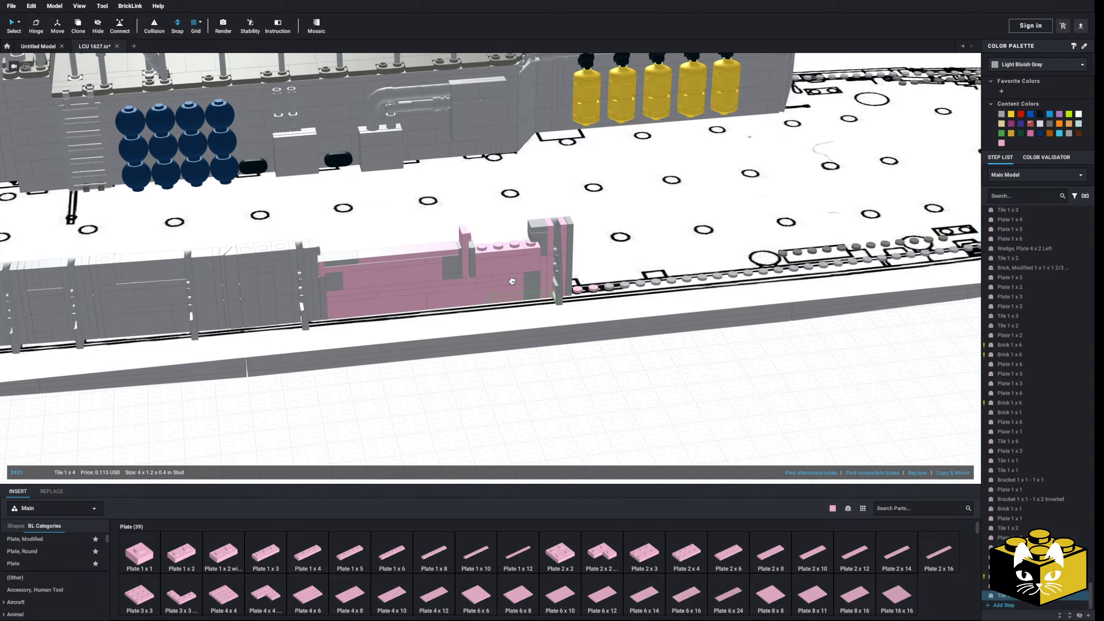
{"action": "left_click", "coordinate": [502, 244]}
- Examine the stern outline on the deck plan, the side drawing and the reference photos of the ship
{"action": "middle_click_drag", "start_coordinate": [691, 413], "coordinate": [393, 458]}
{"action": "scroll", "coordinate": [393, 459], "scroll_direction": "down", "scroll_amount": 3}
{"action": "right_click_drag", "start_coordinate": [392, 459], "coordinate": [390, 480]}
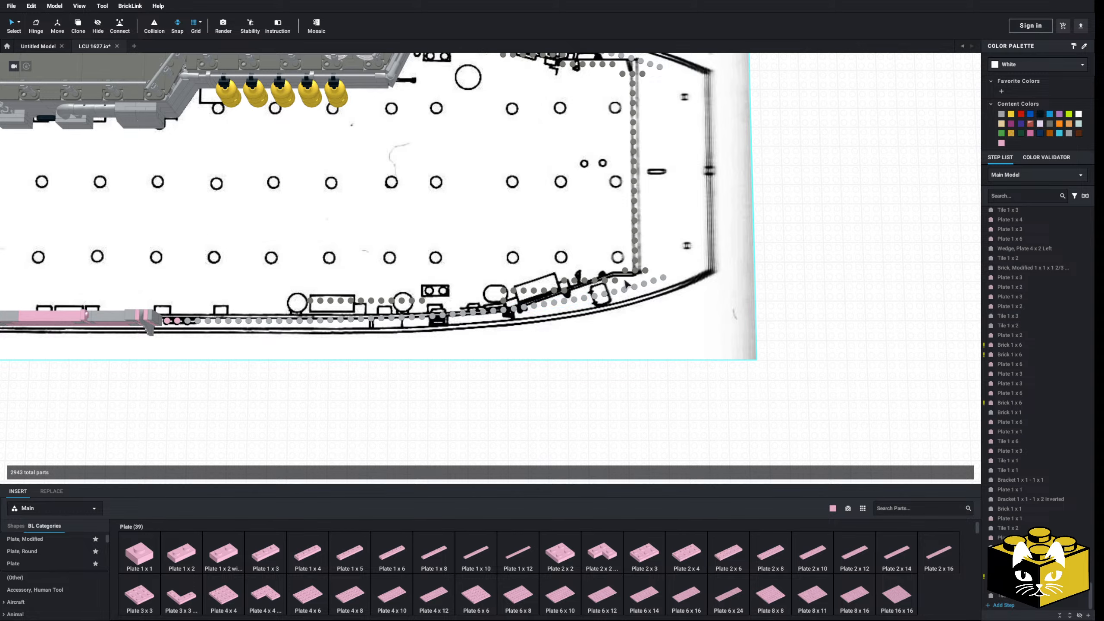
{"action": "right_click_drag", "start_coordinate": [571, 256], "coordinate": [504, 449]}
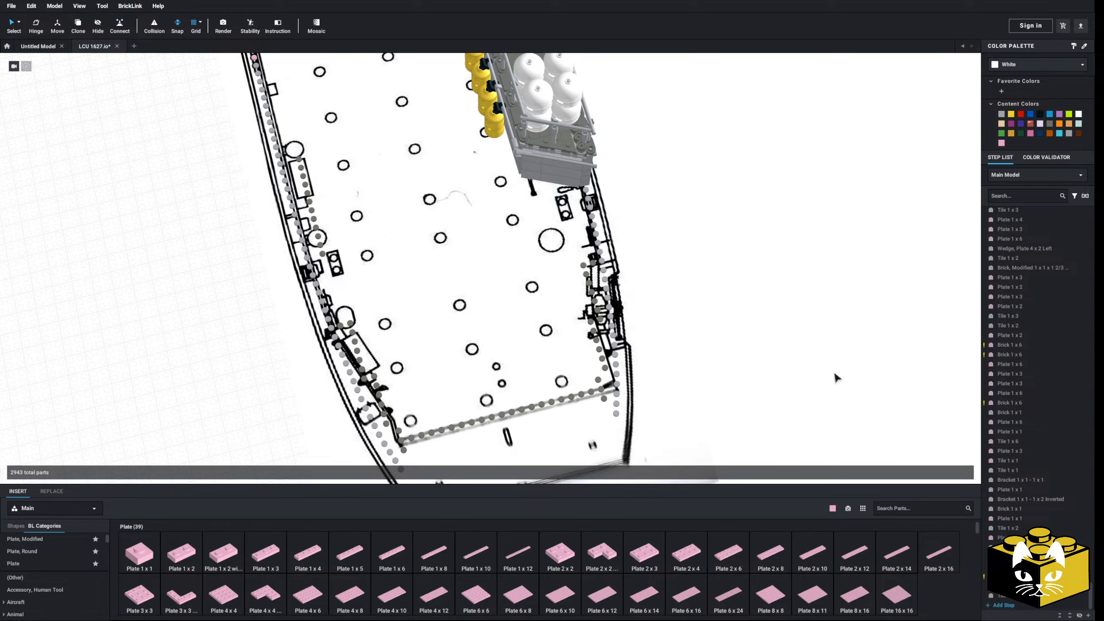
{"action": "right_click_drag", "start_coordinate": [742, 392], "coordinate": [782, 398]}
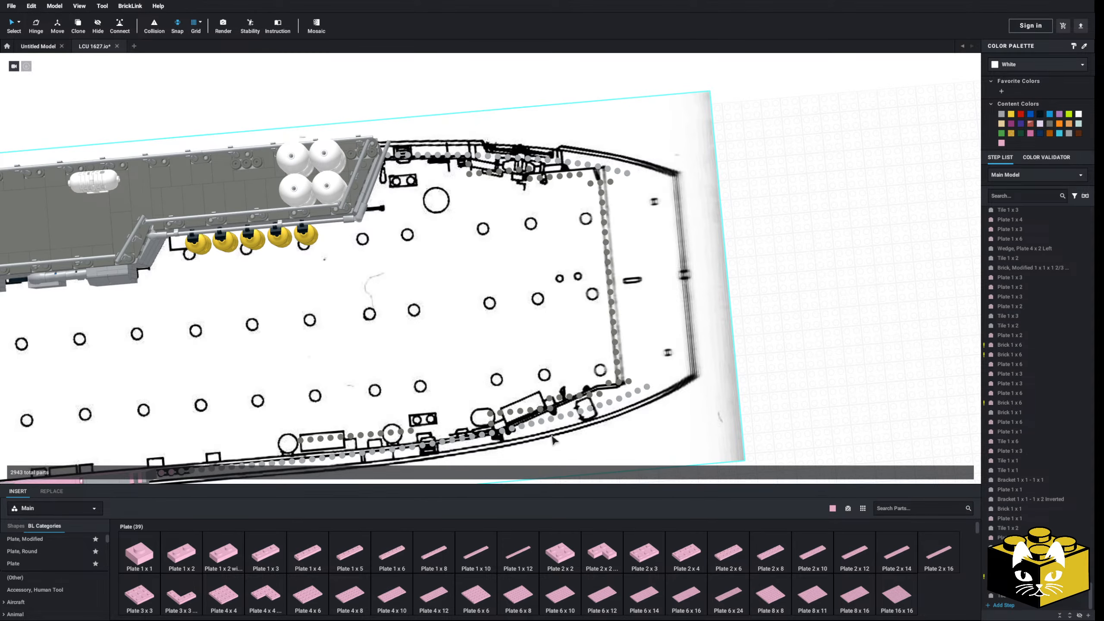
{"action": "right_click_drag", "start_coordinate": [552, 441], "coordinate": [440, 369]}
{"action": "scroll", "coordinate": [440, 369], "scroll_direction": "down", "scroll_amount": 4}
{"action": "middle_click_drag", "start_coordinate": [373, 354], "coordinate": [678, 336]}
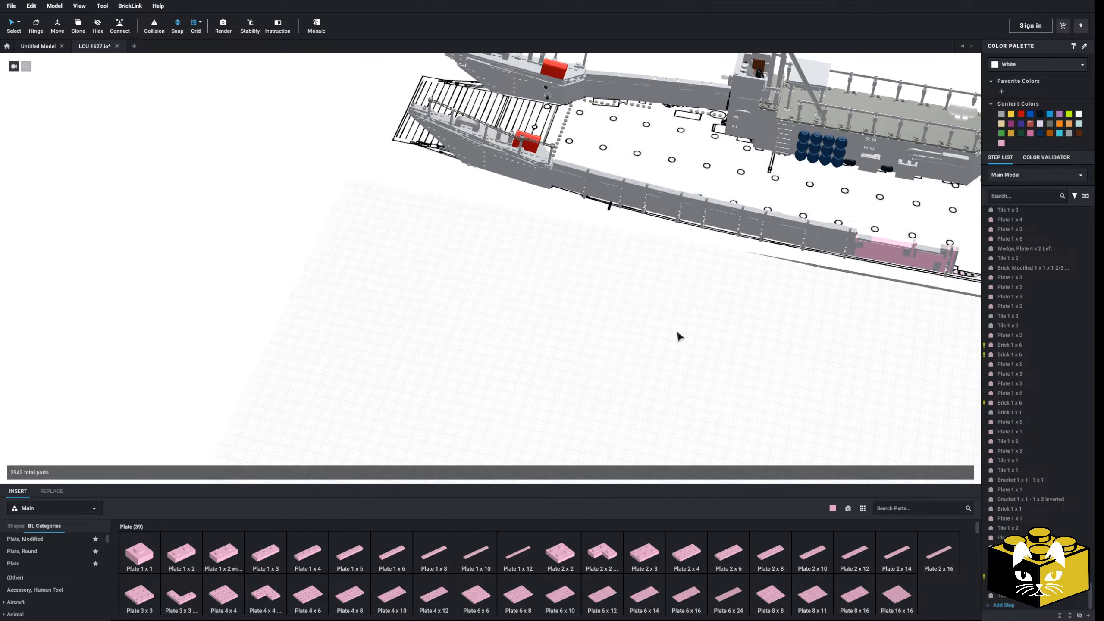
{"action": "mouse_move", "coordinate": [286, 352]}
{"action": "middle_mouse_down"}
{"action": "mouse_move", "coordinate": [682, 328]}
{"action": "mouse_move", "coordinate": [559, 291]}
{"action": "middle_mouse_up"}
{"action": "scroll", "coordinate": [682, 328], "scroll_direction": "down", "scroll_amount": 5}
{"action": "right_click_drag", "start_coordinate": [559, 291], "coordinate": [552, 244]}
{"action": "middle_click_drag", "start_coordinate": [552, 287], "coordinate": [295, 306]}
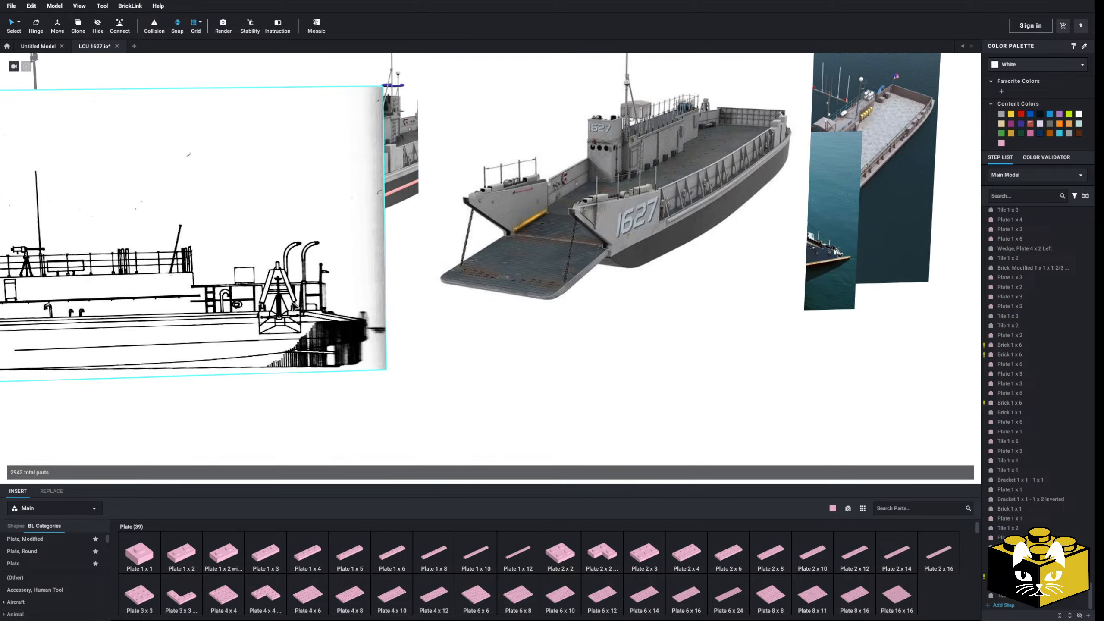
{"action": "scroll", "coordinate": [596, 368], "scroll_direction": "down", "scroll_amount": 3}
{"action": "right_click_drag", "start_coordinate": [596, 367], "coordinate": [596, 409]}
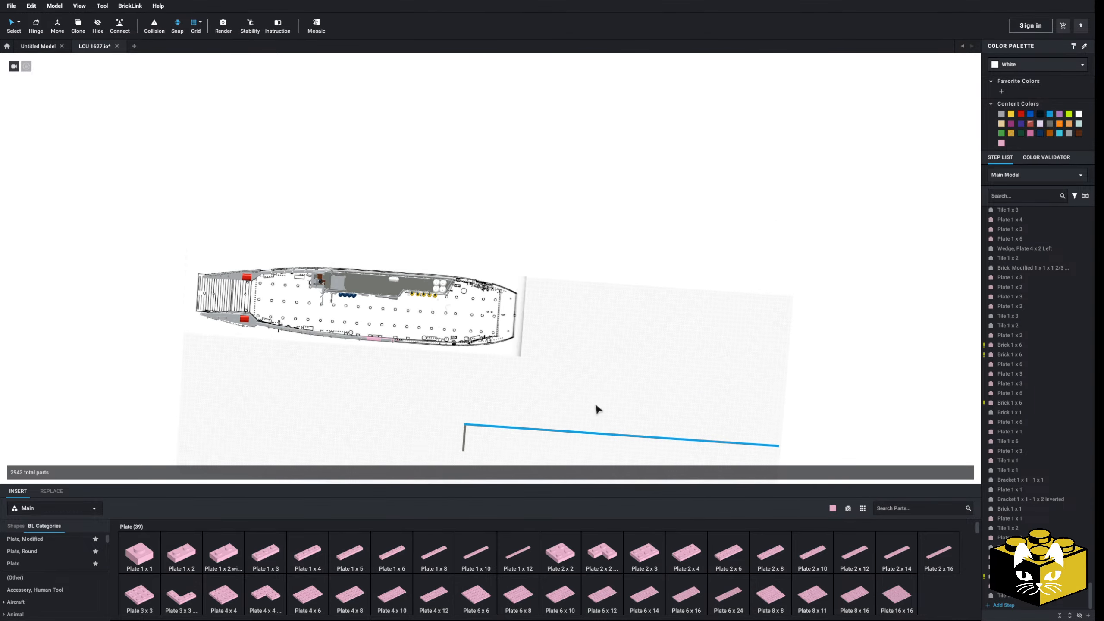
- Compare the pink wall section with the remaining deck plan outline toward the stern
{"action": "scroll", "coordinate": [561, 323], "scroll_direction": "up", "scroll_amount": 6}
{"action": "mouse_move", "coordinate": [559, 333]}
{"action": "middle_mouse_down"}
{"action": "mouse_move", "coordinate": [586, 377]}
{"action": "mouse_move", "coordinate": [618, 394]}
{"action": "middle_mouse_up"}
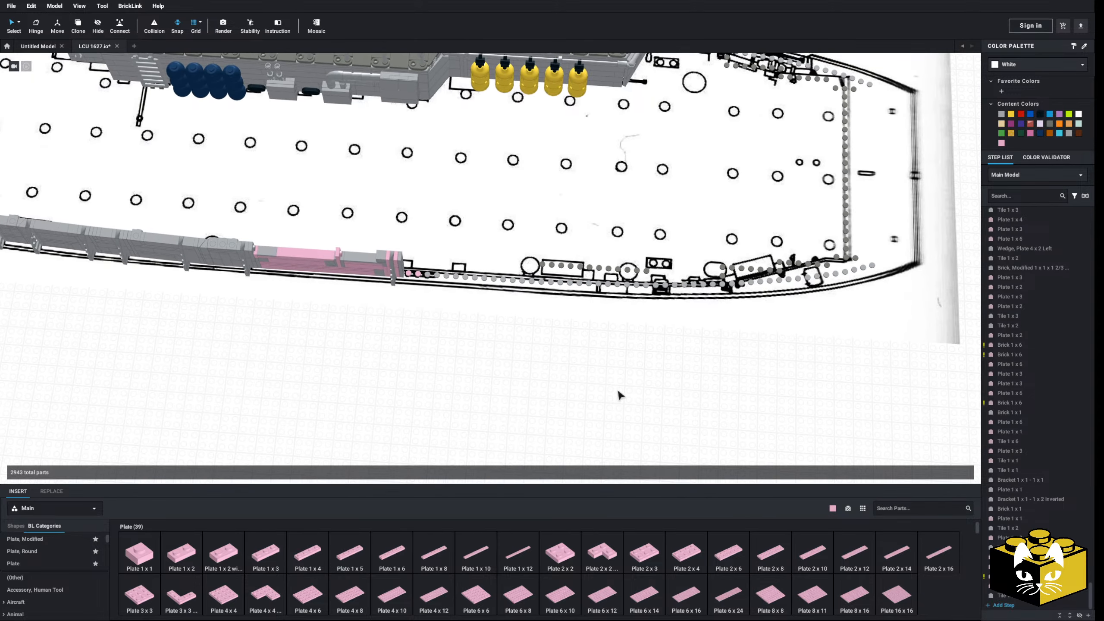
{"action": "scroll", "coordinate": [473, 350], "scroll_direction": "up", "scroll_amount": 5}
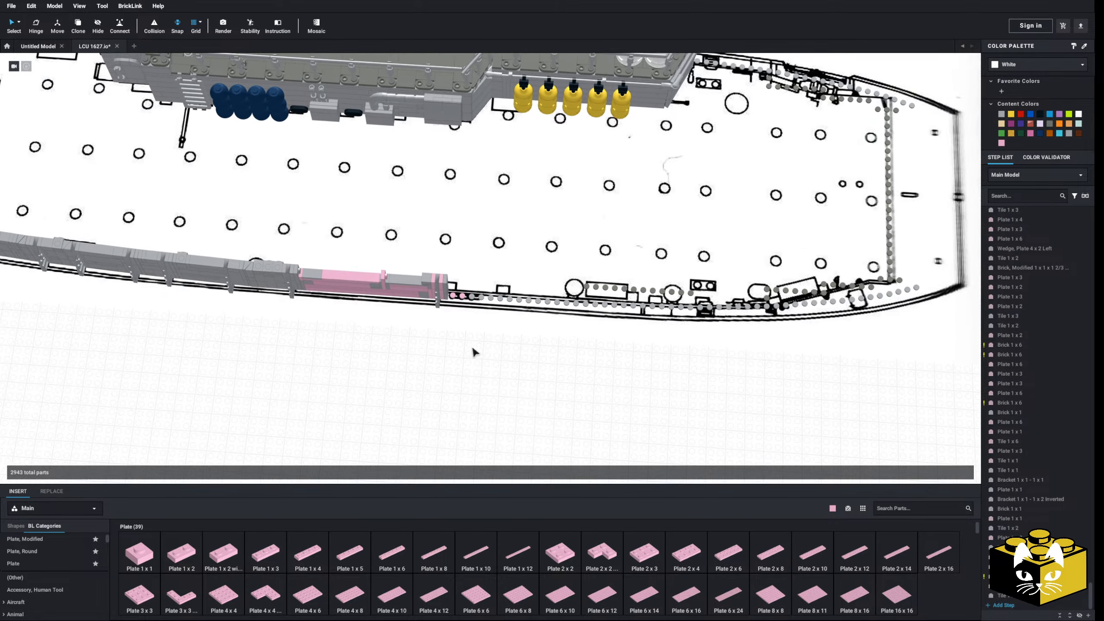
{"action": "right_click_drag", "start_coordinate": [461, 356], "coordinate": [471, 344]}
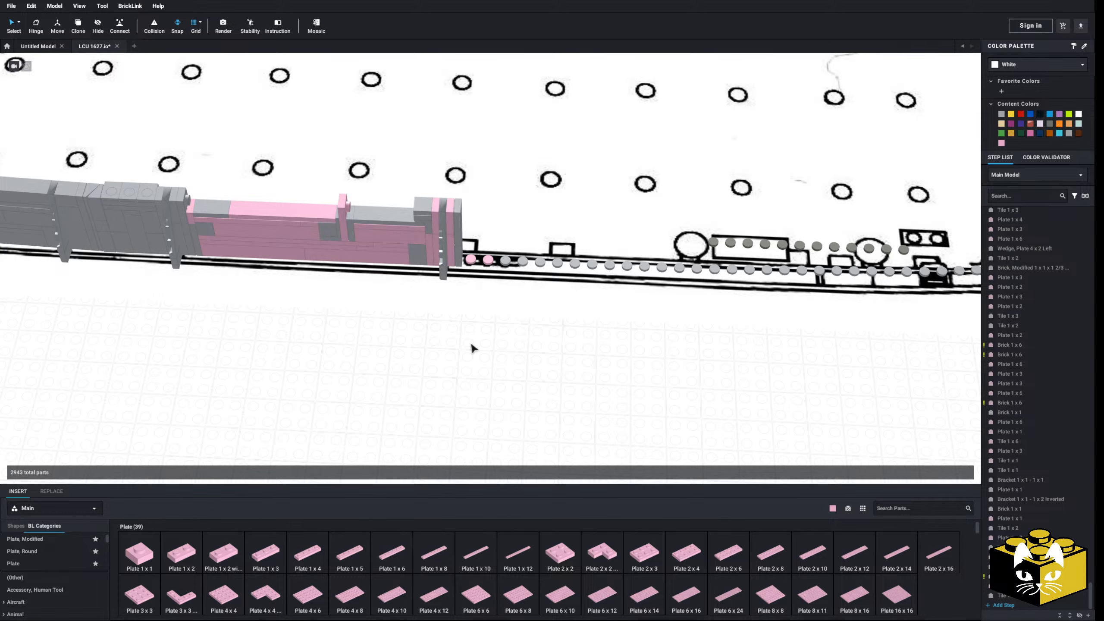
{"action": "middle_click_drag", "start_coordinate": [516, 344], "coordinate": [265, 390]}
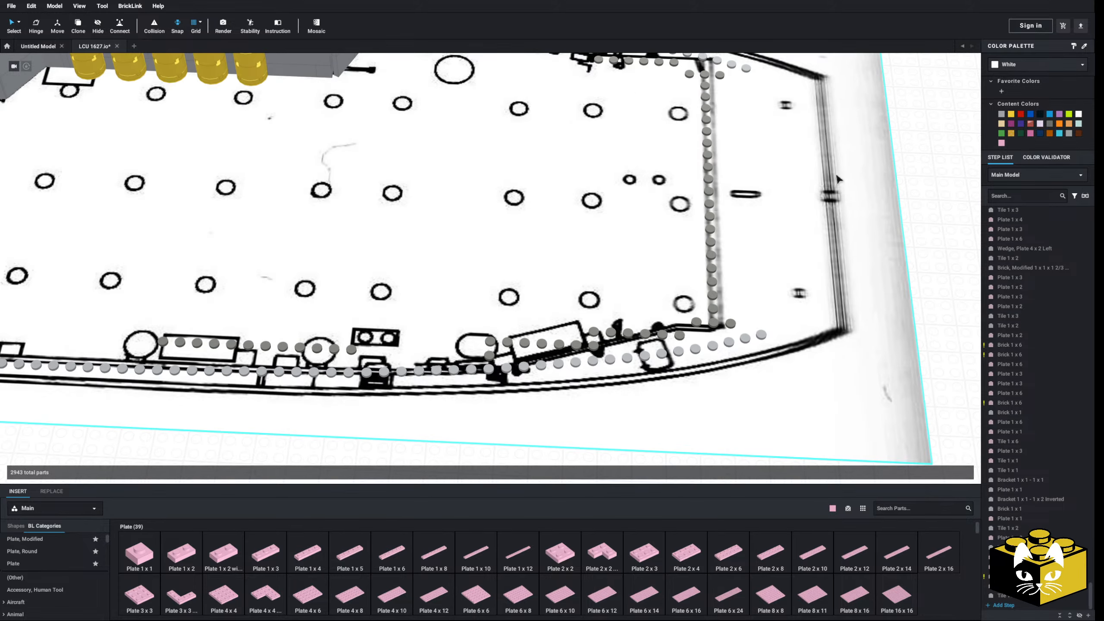
{"action": "middle_click_drag", "start_coordinate": [375, 270], "coordinate": [643, 230]}
{"action": "scroll", "coordinate": [533, 352], "scroll_direction": "down", "scroll_amount": 4}
{"action": "right_click_drag", "start_coordinate": [535, 390], "coordinate": [532, 374]}
{"action": "scroll", "coordinate": [506, 363], "scroll_direction": "up", "scroll_amount": 5}
{"action": "middle_click_drag", "start_coordinate": [341, 335], "coordinate": [442, 347]}
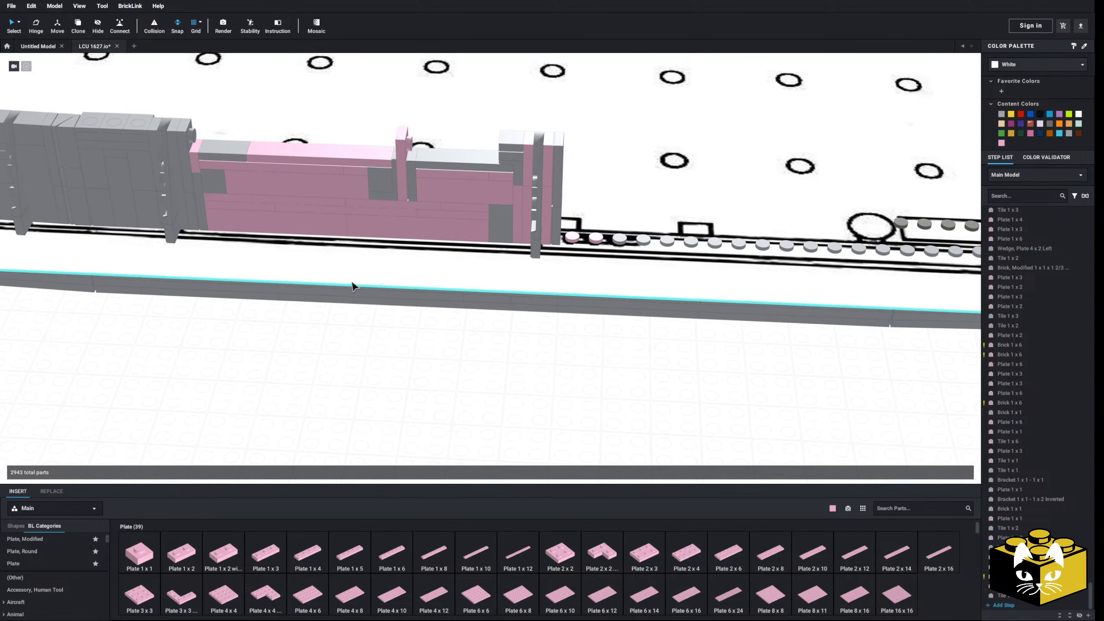
{"action": "scroll", "coordinate": [365, 294], "scroll_direction": "up", "scroll_amount": 2}
{"action": "middle_click_drag", "start_coordinate": [352, 286], "coordinate": [609, 281]}
- Copy the light bluish gray Brick 1 x 1 x 3 from the gray wall and place two copies end to end atop the long pink section
{"action": "scroll", "coordinate": [438, 261], "scroll_direction": "down", "scroll_amount": 4}
{"action": "middle_click_drag", "start_coordinate": [243, 228], "coordinate": [386, 248]}
{"action": "left_click", "coordinate": [395, 227]}
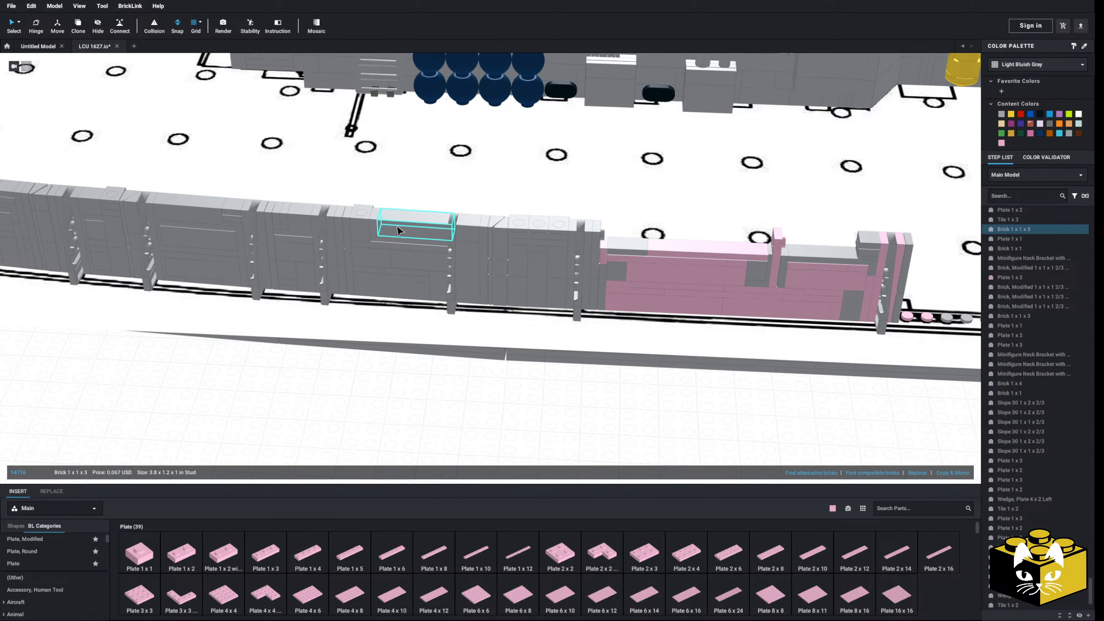
{"action": "right_click", "coordinate": [395, 227]}
{"action": "right_click", "coordinate": [407, 226]}
{"action": "middle_click_drag", "start_coordinate": [531, 313], "coordinate": [385, 266]}
{"action": "right_click", "coordinate": [499, 356]}
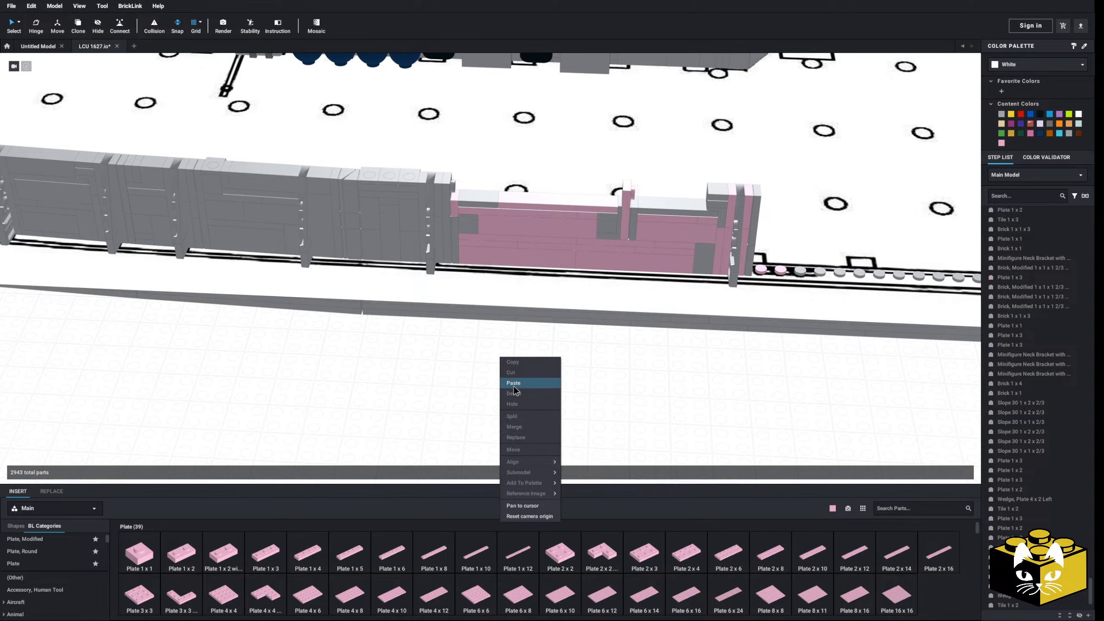
{"action": "left_click", "coordinate": [516, 385]}
{"action": "right_click", "coordinate": [517, 394]}
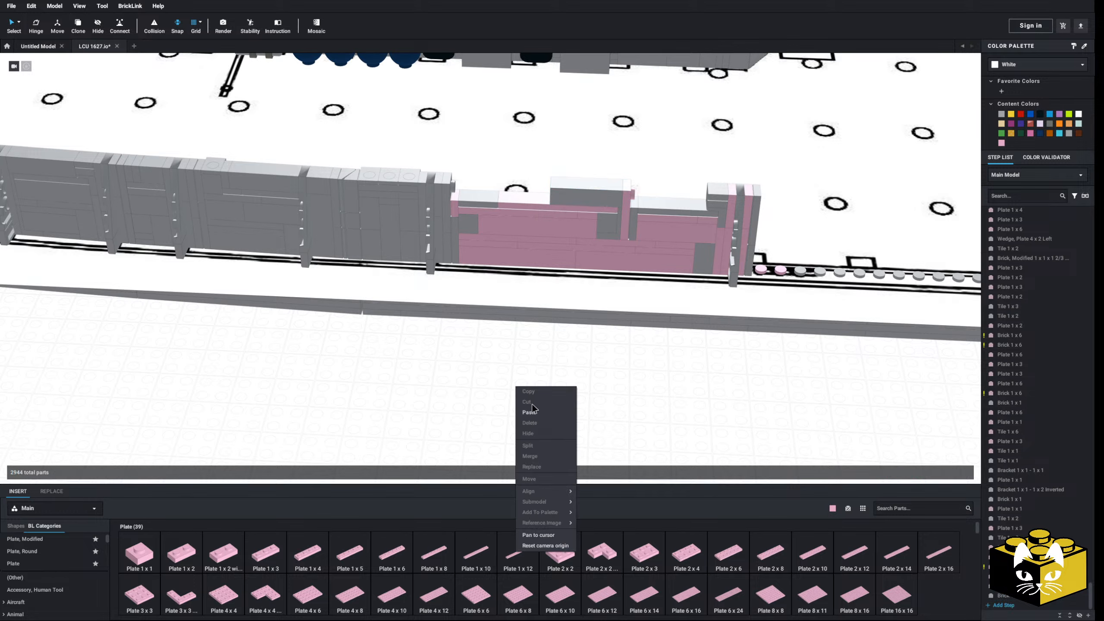
{"action": "right_click", "coordinate": [523, 394]}
{"action": "left_click", "coordinate": [539, 422]}
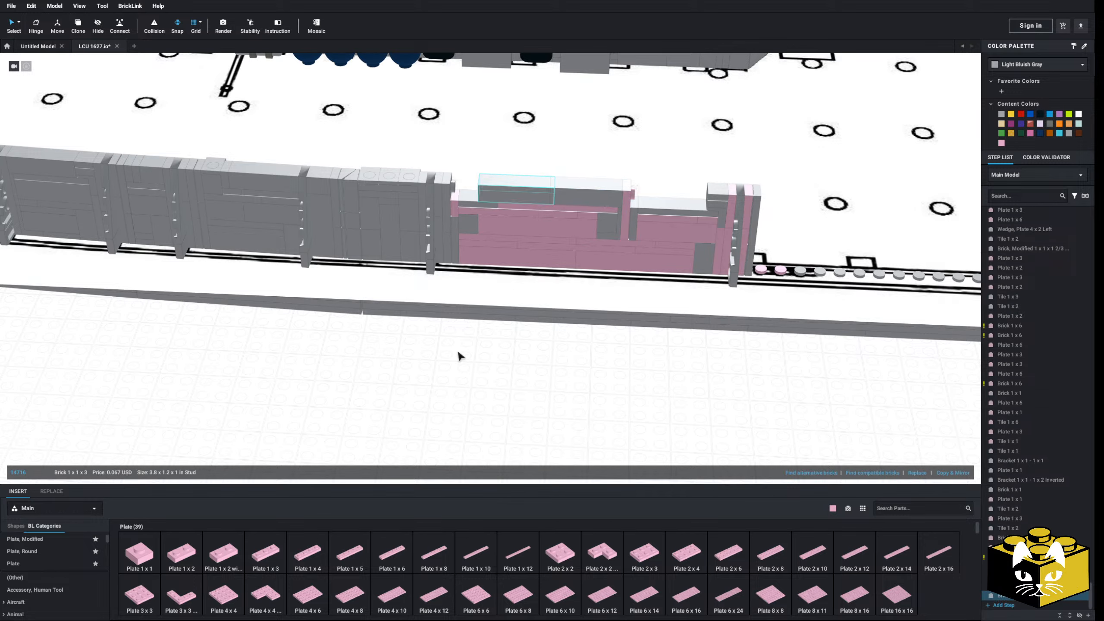
{"action": "key", "text": "Escape"}
- Copy the light bluish gray 1 x 1 brick from the gray wall and place it at the open end of the new top row
{"action": "left_click", "coordinate": [321, 180]}
{"action": "right_click", "coordinate": [323, 181]}
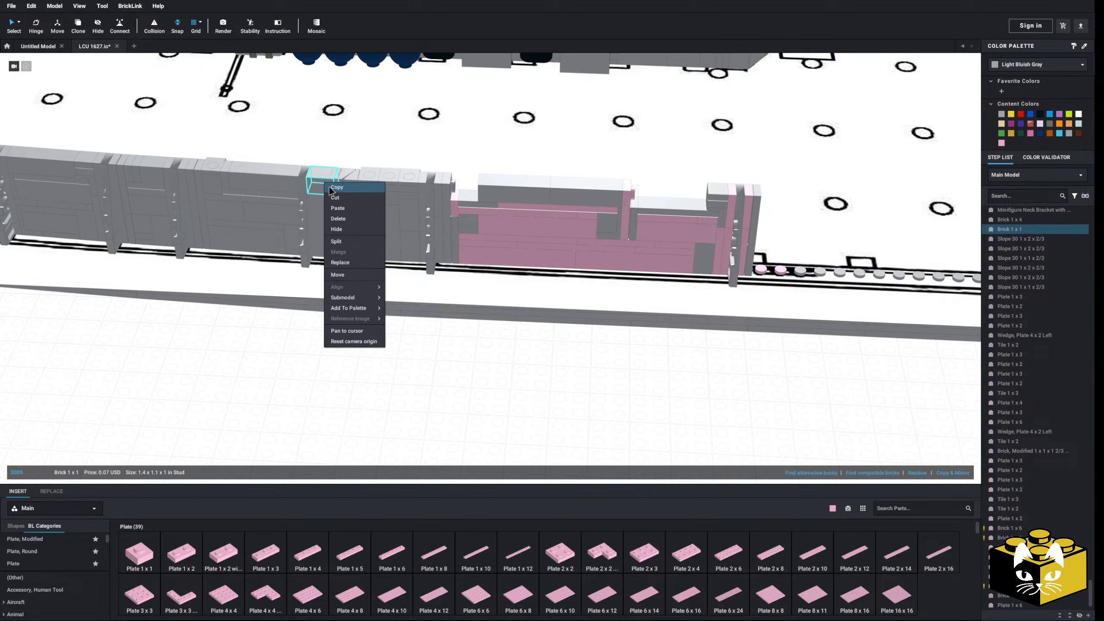
{"action": "right_click", "coordinate": [382, 363]}
{"action": "left_click", "coordinate": [397, 383]}
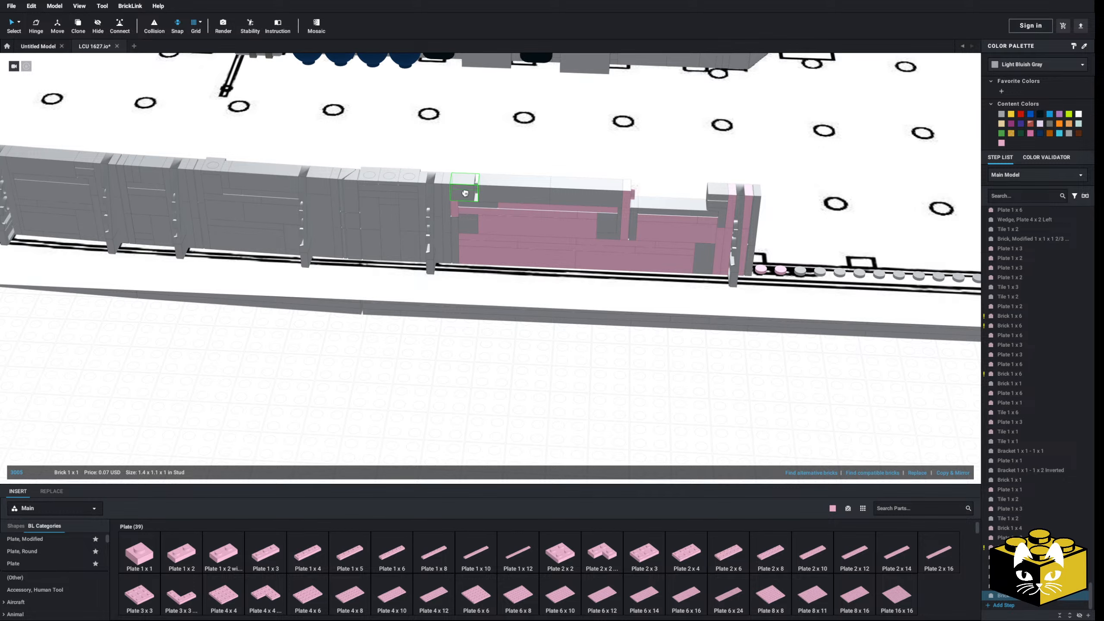
{"action": "scroll", "coordinate": [473, 415], "scroll_direction": "up", "scroll_amount": 6}
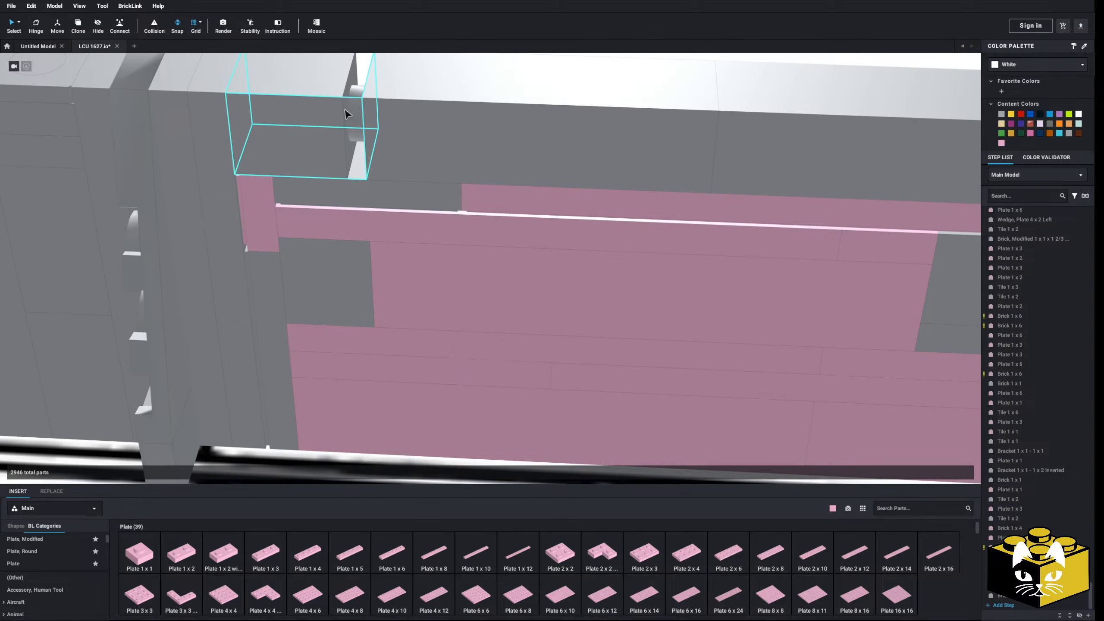
- Delete the gray 1 x 1 brick near the pink section's end and move the gray 1 x 2 tile above it off the wall
{"action": "scroll", "coordinate": [324, 111], "scroll_direction": "down", "scroll_amount": 8}
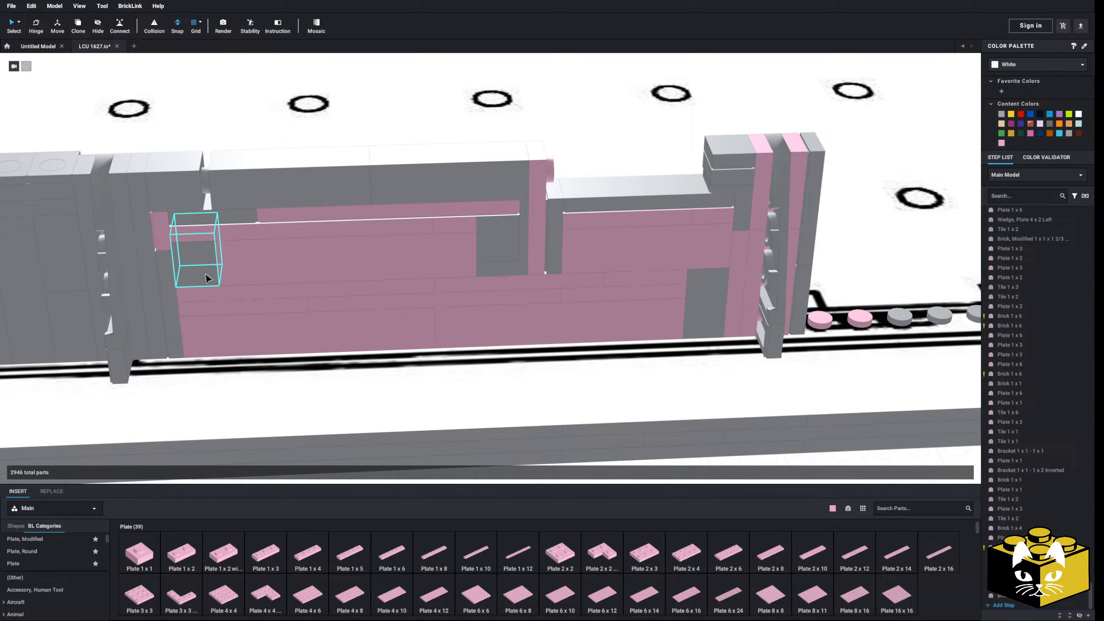
{"action": "left_click", "coordinate": [206, 275]}
{"action": "key", "text": "Delete"}
{"action": "left_click_drag", "start_coordinate": [203, 217], "coordinate": [483, 369]}
{"action": "scroll", "coordinate": [346, 314], "scroll_direction": "down", "scroll_amount": 3}
{"action": "scroll", "coordinate": [431, 210], "scroll_direction": "up", "scroll_amount": 8}
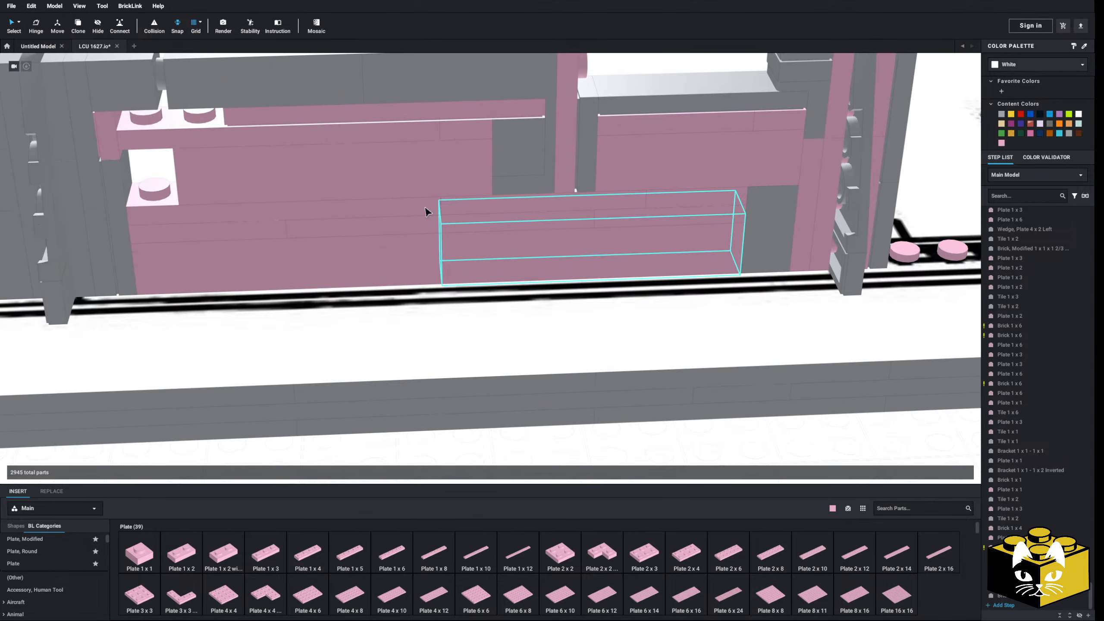
- Shift the bright pink 1 x 6 brick one stud into the freed gap and delete the 1 x 1 plate above the space it leaves
{"action": "left_click_drag", "start_coordinate": [403, 174], "coordinate": [320, 177]}
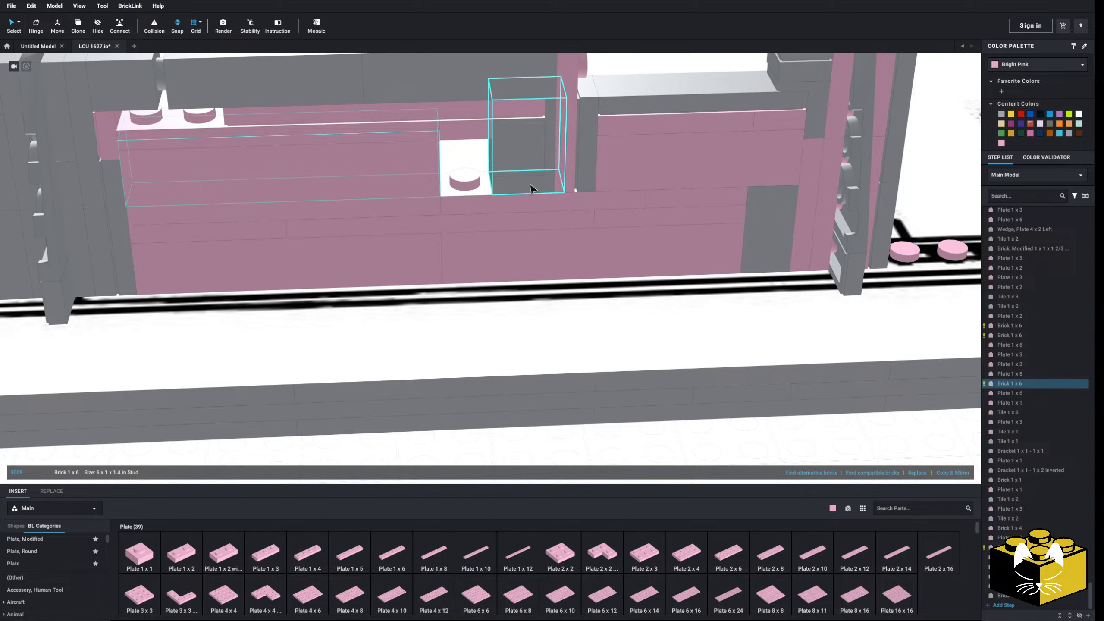
{"action": "left_click", "coordinate": [472, 136]}
{"action": "key", "text": "Delete"}
{"action": "scroll", "coordinate": [474, 138], "scroll_direction": "down", "scroll_amount": 1}
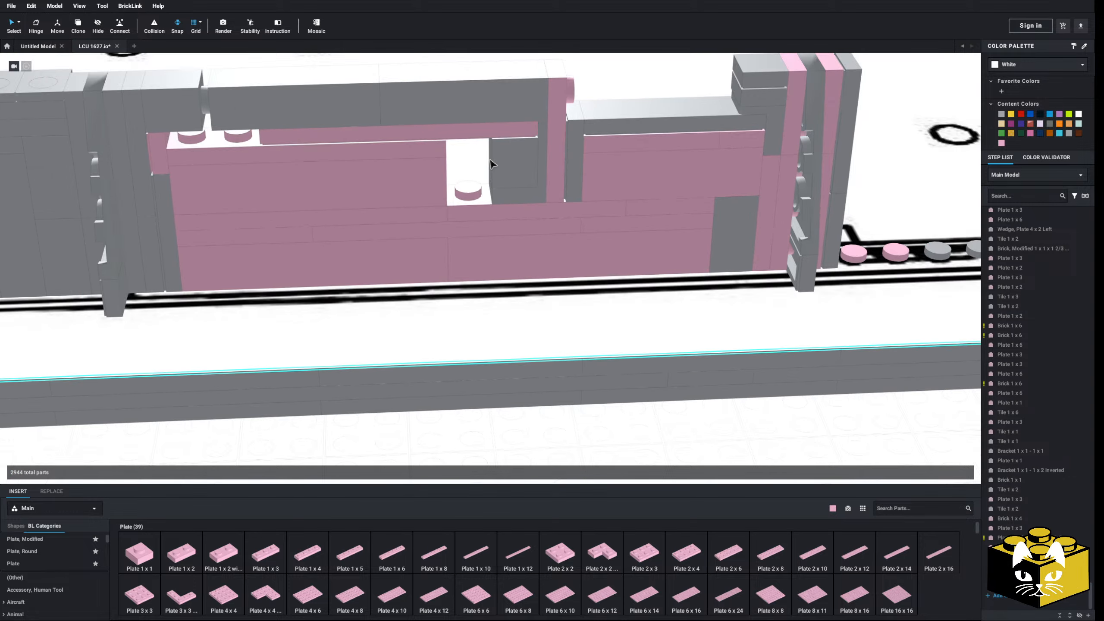
- Shift the pink 1 x 6 tile one stud away from the post and delete the gray 1 x 1 brick at the top row's end
{"action": "left_click_drag", "start_coordinate": [505, 138], "coordinate": [448, 137]}
{"action": "left_click", "coordinate": [278, 106]}
{"action": "left_click", "coordinate": [195, 113]}
{"action": "key", "text": "Delete"}
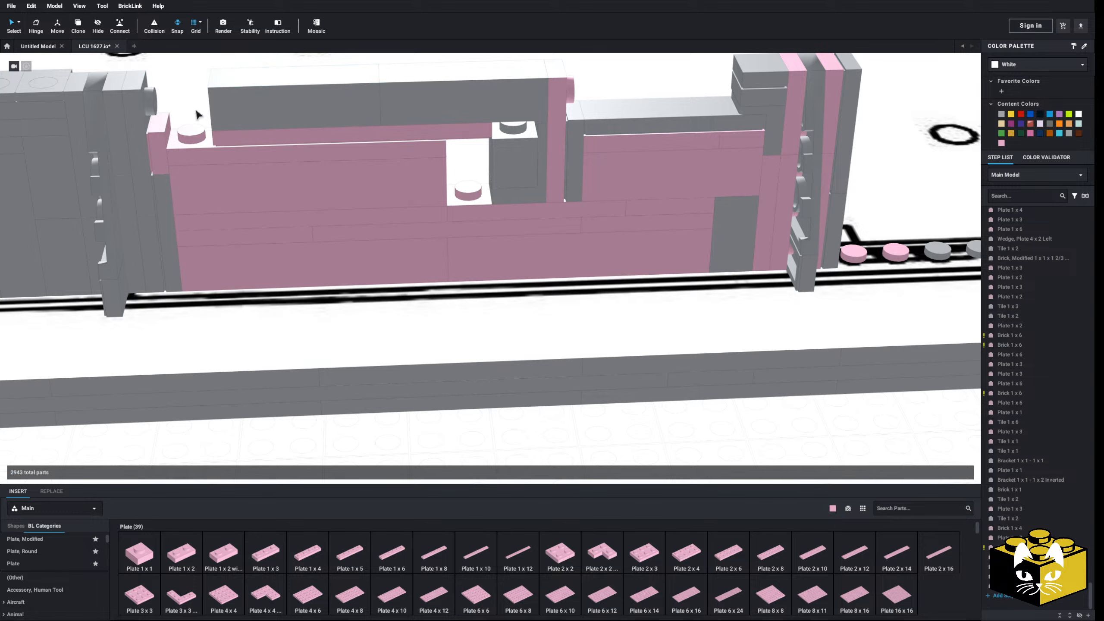
- Shift the two gray top-row pieces, the pink post, the gray piece beside it and the gray brick below one stud toward the gray wall
{"action": "left_click", "coordinate": [301, 106]}
{"action": "left_click", "coordinate": [468, 103], "text": "ctrl"}
{"action": "left_click", "coordinate": [556, 123], "text": "ctrl"}
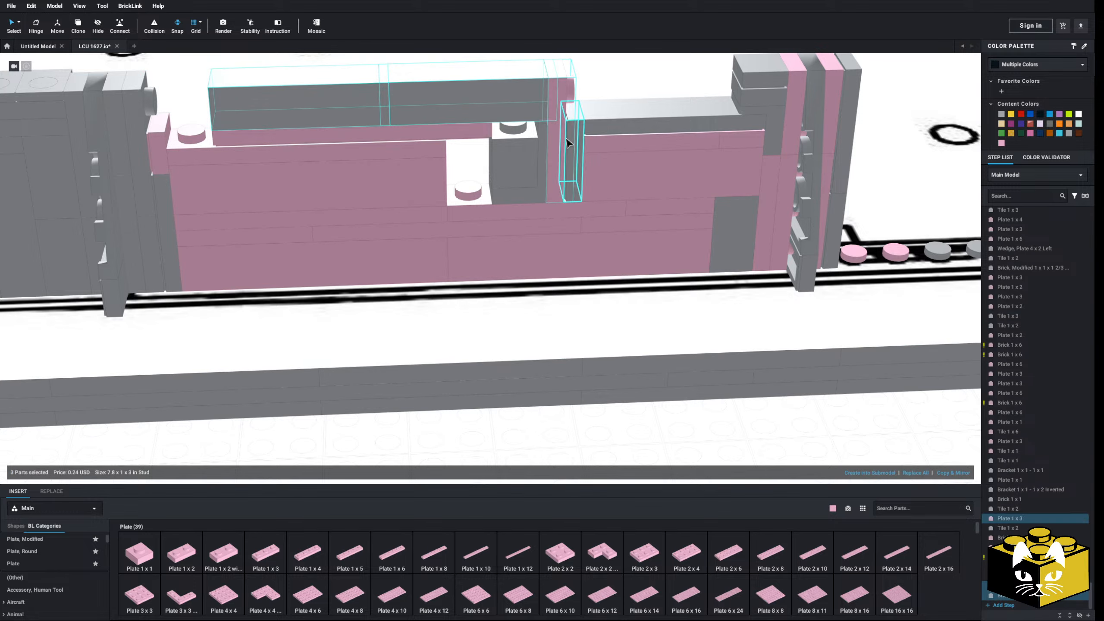
{"action": "left_click", "coordinate": [568, 140], "text": "ctrl"}
{"action": "left_click", "coordinate": [514, 172], "text": "ctrl"}
{"action": "left_click_drag", "start_coordinate": [509, 194], "coordinate": [470, 194]}
{"action": "scroll", "coordinate": [471, 194], "scroll_direction": "down", "scroll_amount": 5}
{"action": "left_click", "coordinate": [589, 366]}
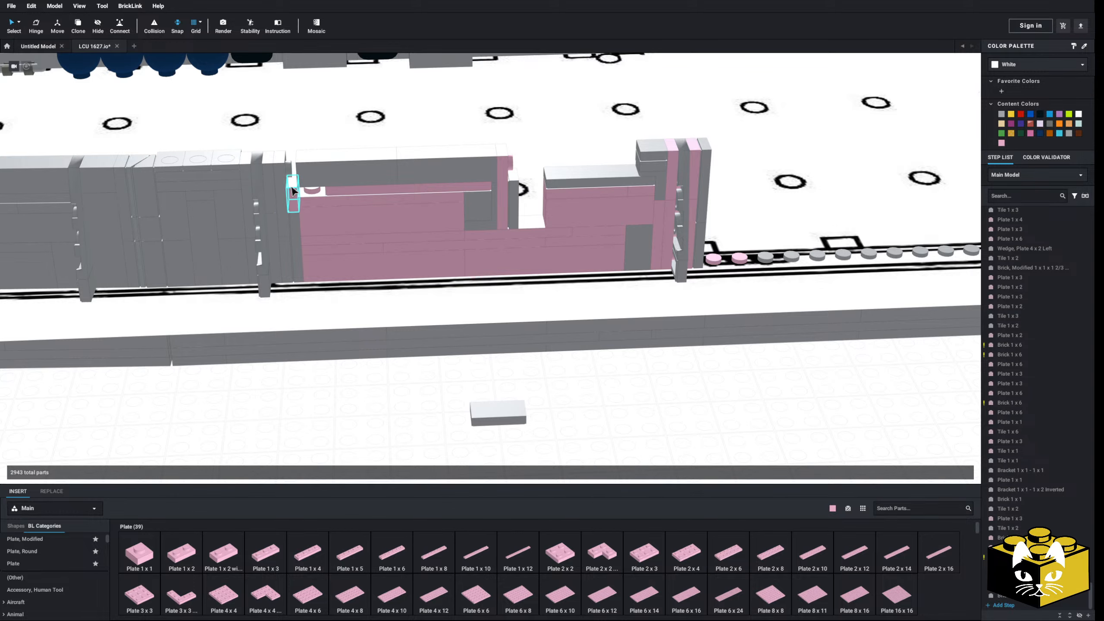
- Split the loose light bluish gray 1 x 2 tile into two 1 x 1 tiles and place one over the exposed stud beneath the top row
{"action": "middle_click_drag", "start_coordinate": [266, 196], "coordinate": [322, 177]}
{"action": "left_click", "coordinate": [556, 390]}
{"action": "right_click", "coordinate": [555, 387]}
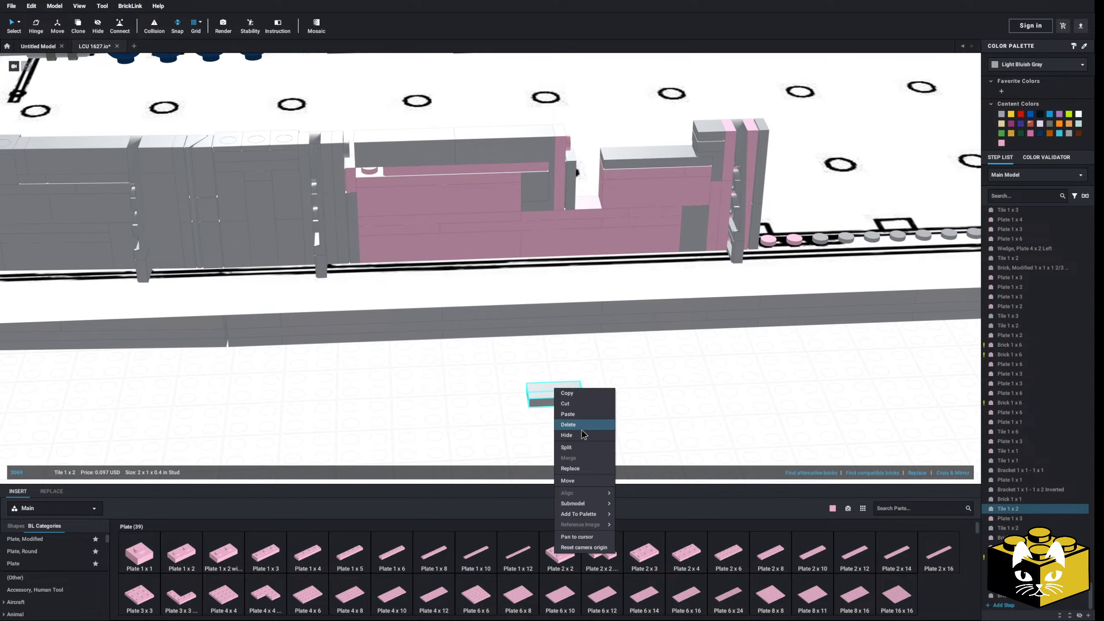
{"action": "left_click", "coordinate": [584, 395]}
{"action": "left_click_drag", "start_coordinate": [584, 398], "coordinate": [367, 219]}
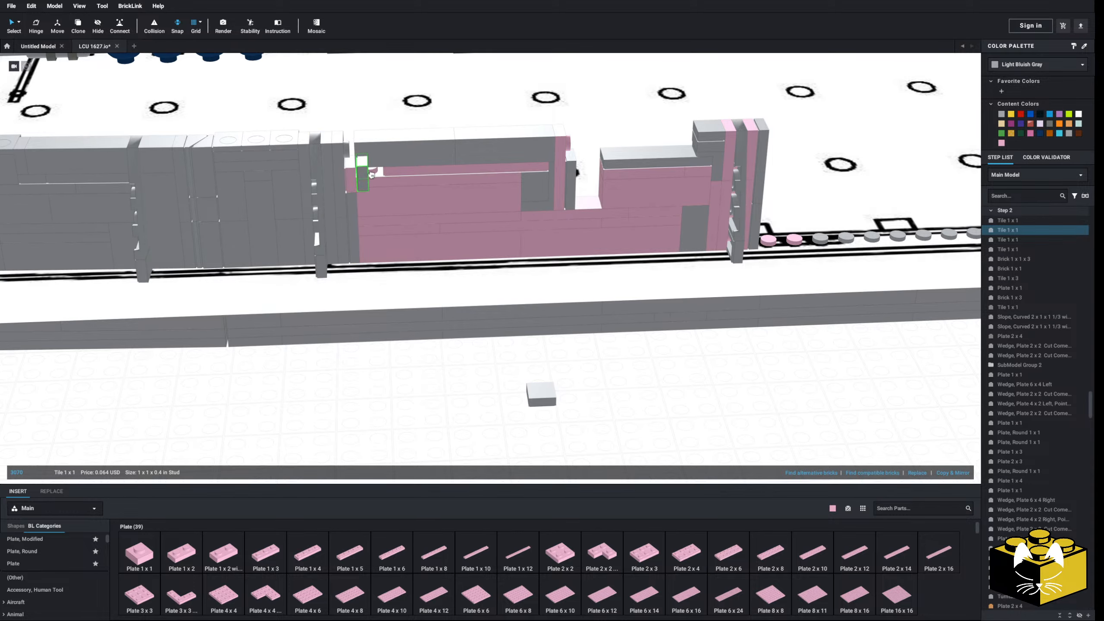
{"action": "left_click_drag", "start_coordinate": [367, 167], "coordinate": [368, 168]}
- Replace the remaining loose 1 x 1 tile with a 1 x 1 plate and fit it into the gap between the gray wall and the top row
{"action": "left_click", "coordinate": [410, 381]}
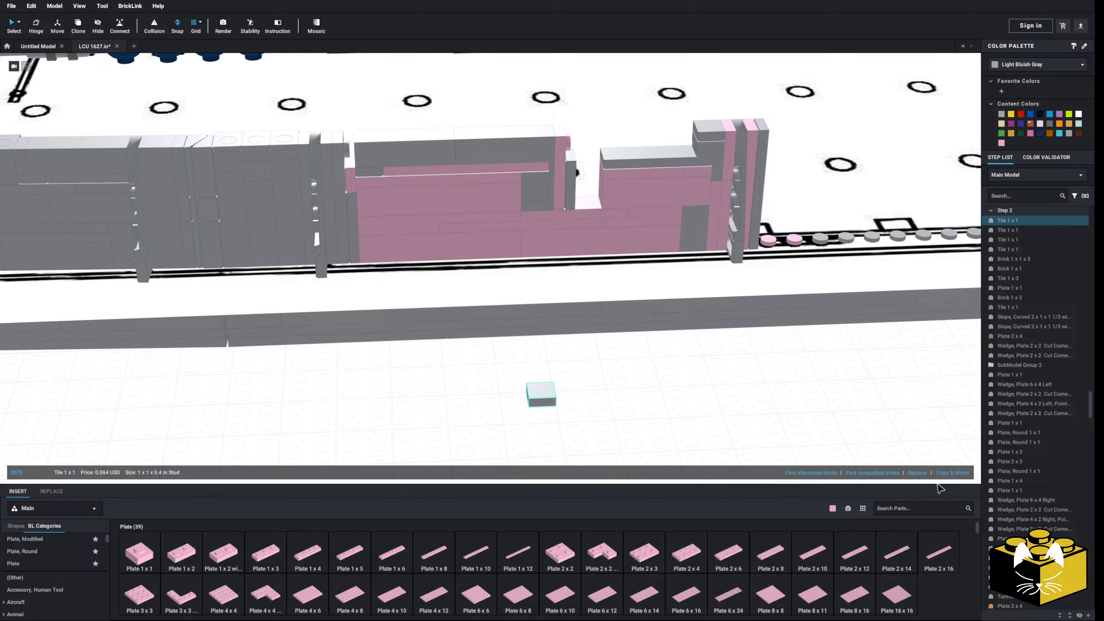
{"action": "left_click", "coordinate": [918, 476]}
{"action": "left_click", "coordinate": [31, 546]}
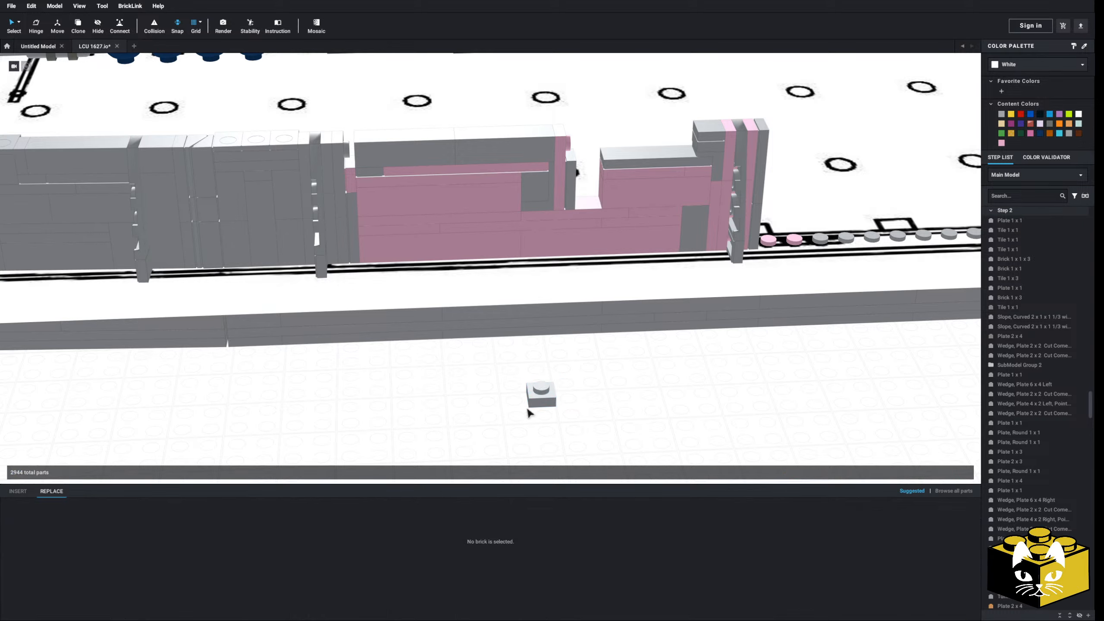
{"action": "left_click_drag", "start_coordinate": [547, 398], "coordinate": [329, 305]}
{"action": "left_click_drag", "start_coordinate": [344, 152], "coordinate": [350, 152]}
{"action": "left_click", "coordinate": [459, 361]}
{"action": "middle_click_drag", "start_coordinate": [379, 280], "coordinate": [375, 338]}
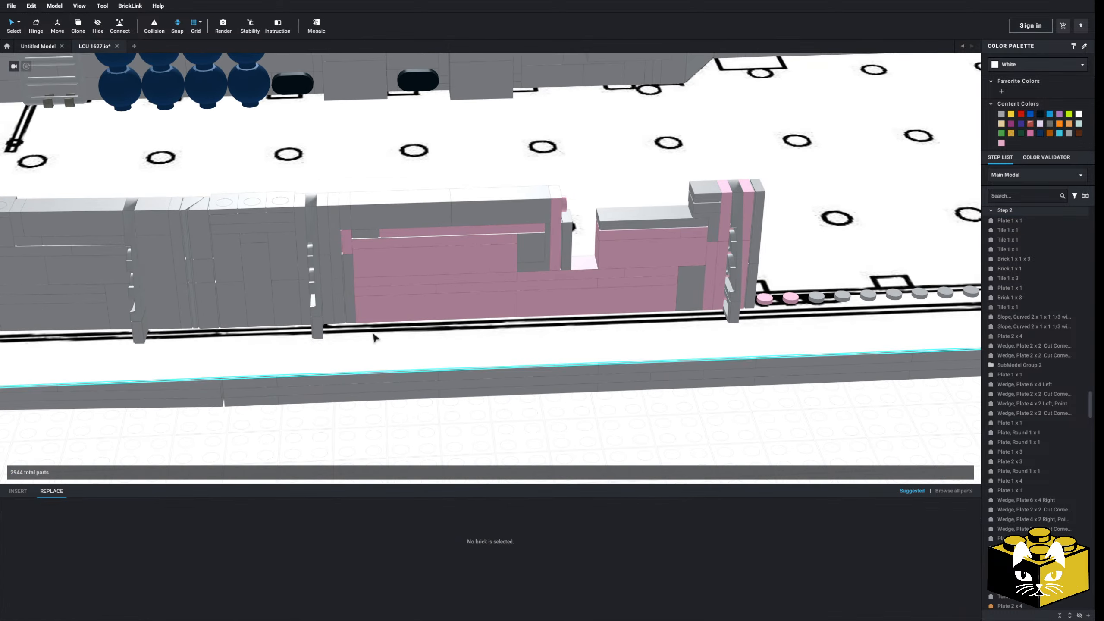
- Delete the pink brick under the short gray-capped section and place a bright pink 1 x 3 brick against the shifted gray piece
{"action": "middle_click_drag", "start_coordinate": [568, 394], "coordinate": [537, 385]}
{"action": "scroll", "coordinate": [538, 386], "scroll_direction": "up", "scroll_amount": 5}
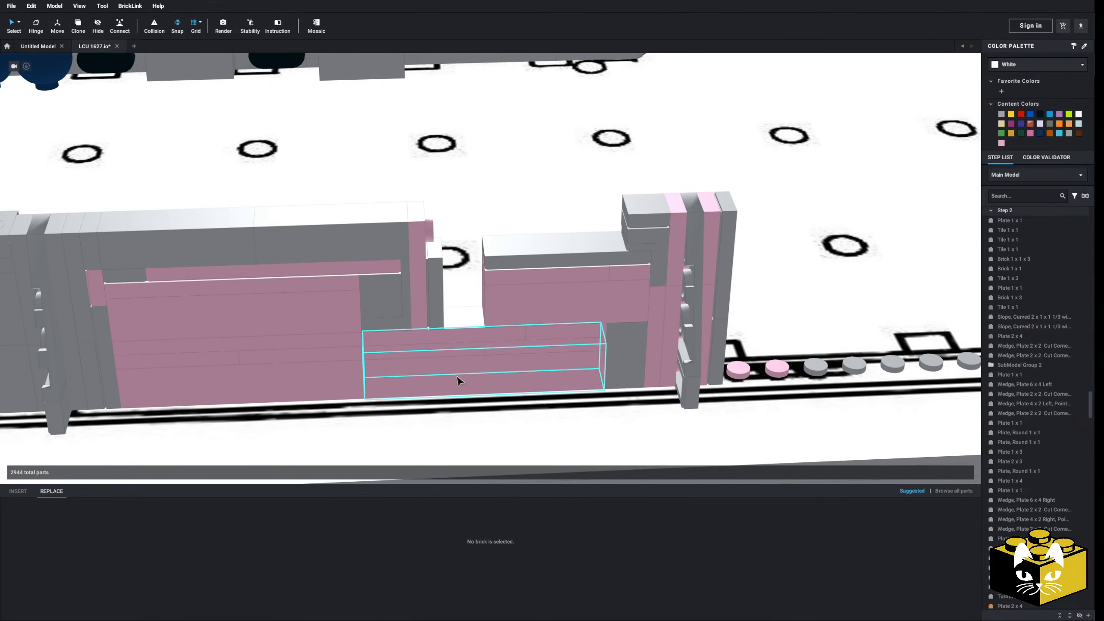
{"action": "right_click_drag", "start_coordinate": [459, 368], "coordinate": [493, 313]}
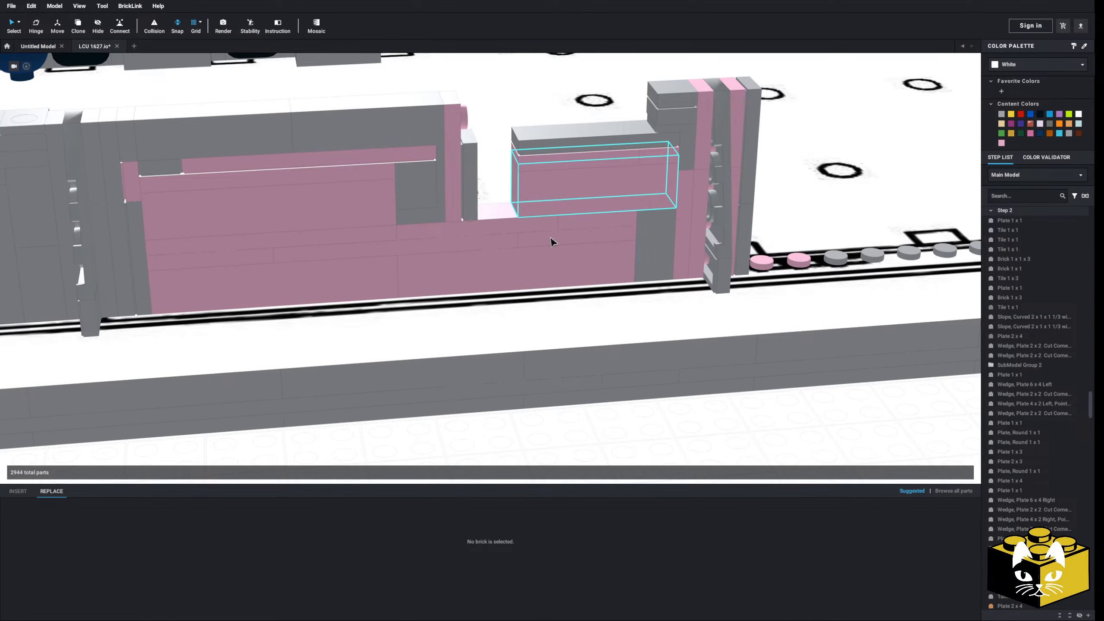
{"action": "key", "text": "Delete"}
{"action": "left_click", "coordinate": [18, 492]}
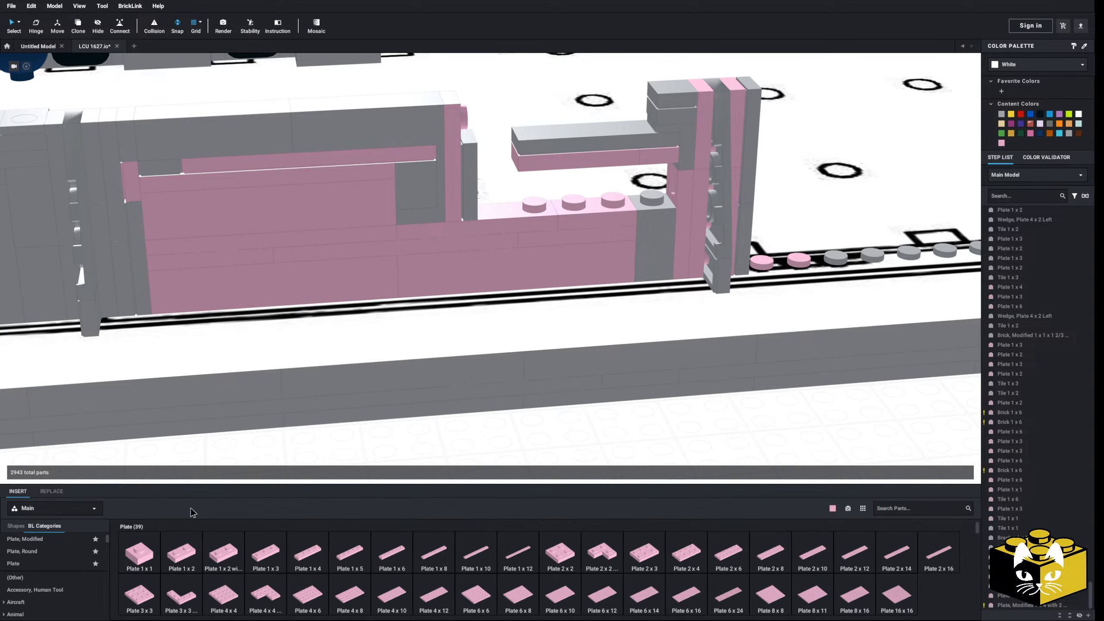
{"action": "scroll", "coordinate": [50, 562], "scroll_direction": "down", "scroll_amount": 5}
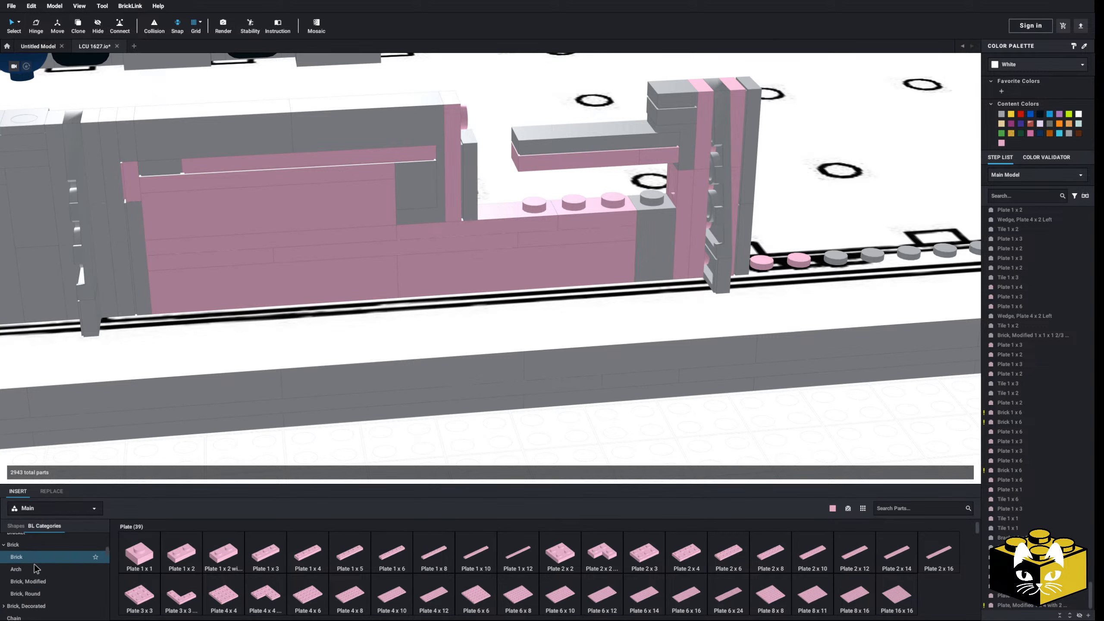
{"action": "left_click", "coordinate": [50, 556]}
{"action": "left_click", "coordinate": [605, 563]}
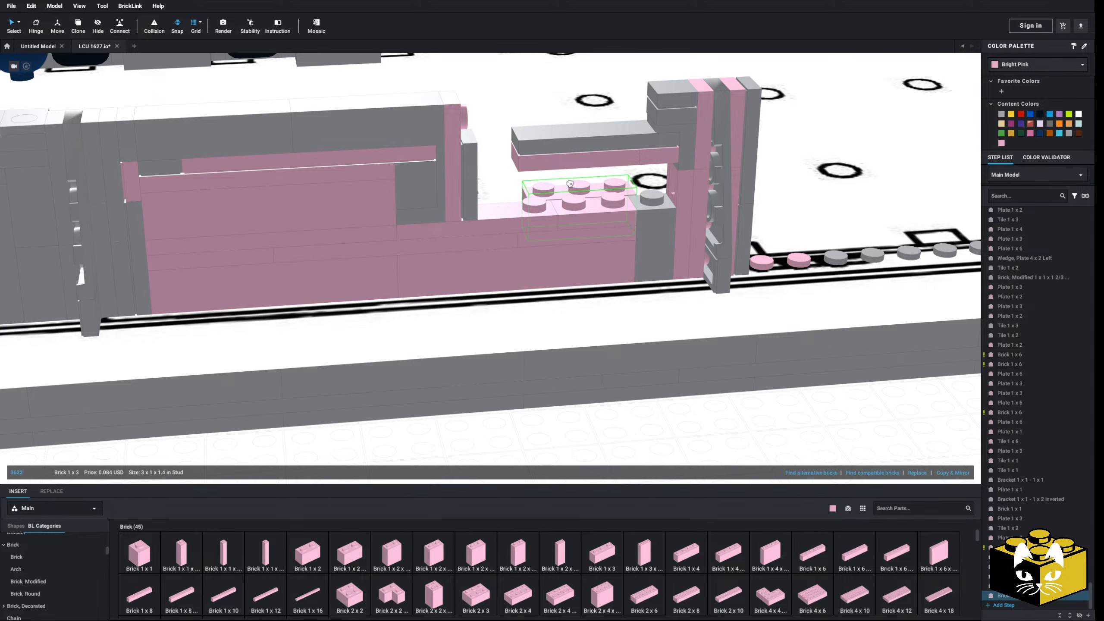
{"action": "left_click", "coordinate": [546, 166]}
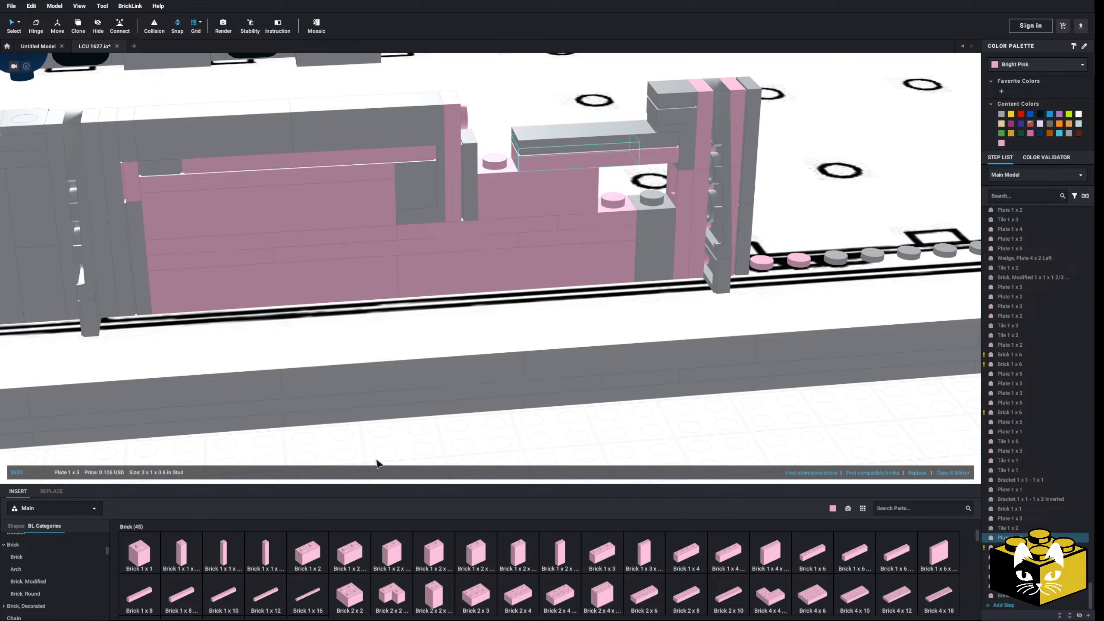
- Insert a bright pink 1 x 2 brick to fill the rest of the row up to the end post
{"action": "left_click", "coordinate": [294, 549]}
{"action": "left_click", "coordinate": [645, 179]}
{"action": "left_click", "coordinate": [327, 212]}
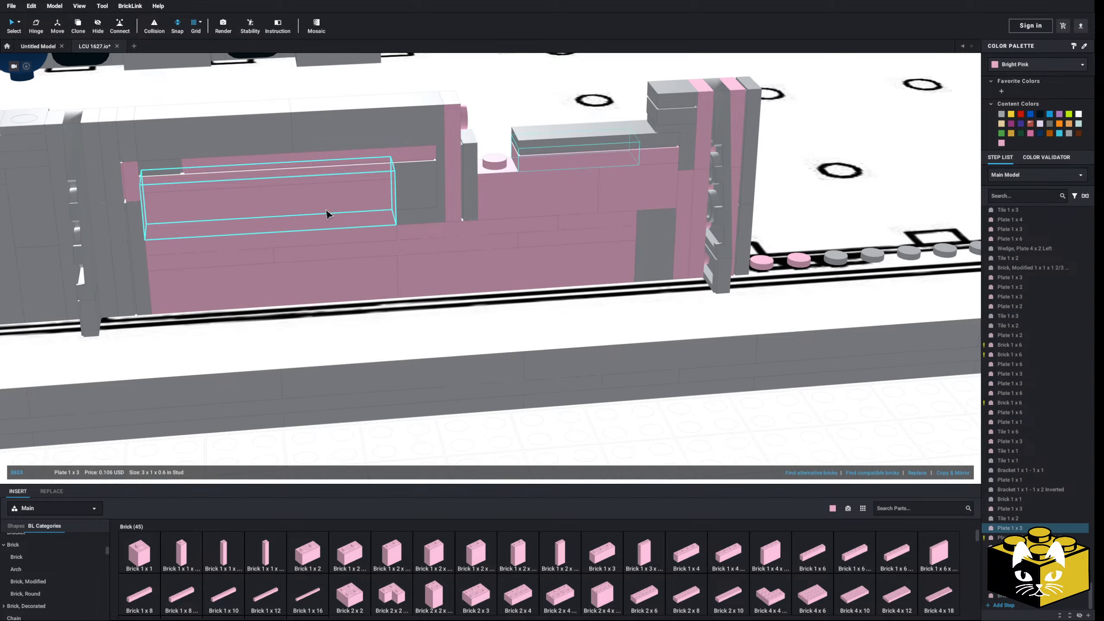
{"action": "left_click_drag", "start_coordinate": [268, 220], "coordinate": [449, 172]}
{"action": "scroll", "coordinate": [567, 306], "scroll_direction": "down", "scroll_amount": 5}
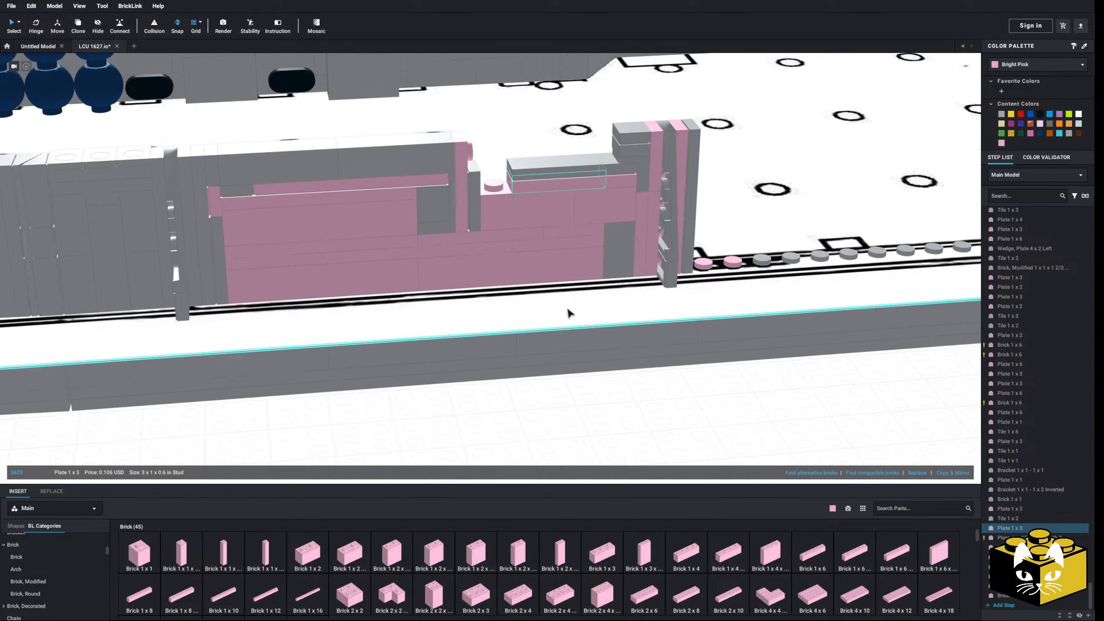
- Delete the pink 1 x 3 plate under the gray cap and the pink 1 x 1 plate next to it
{"action": "left_click", "coordinate": [621, 392]}
{"action": "scroll", "coordinate": [608, 304], "scroll_direction": "up", "scroll_amount": 6}
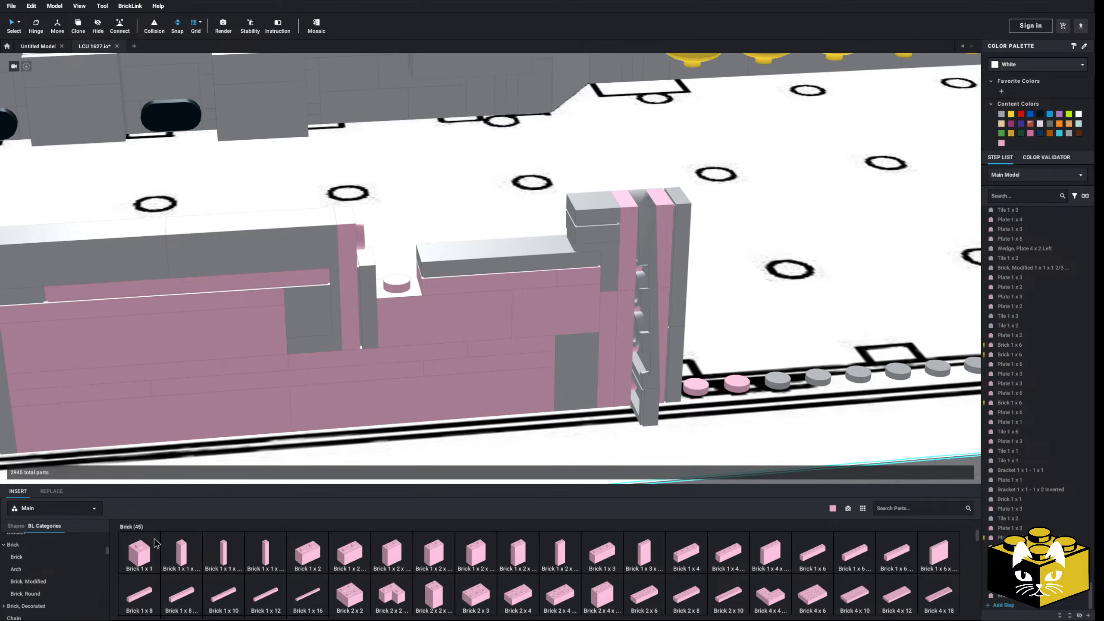
{"action": "left_click", "coordinate": [515, 278]}
{"action": "key", "text": "Delete"}
{"action": "left_click", "coordinate": [578, 277]}
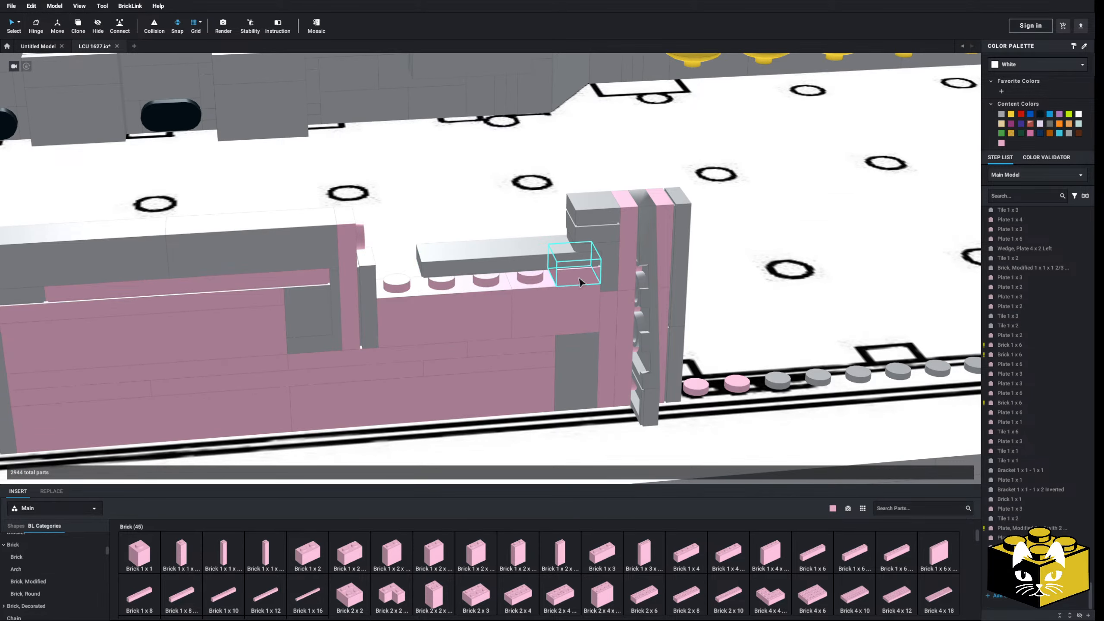
{"action": "key", "text": "Delete"}
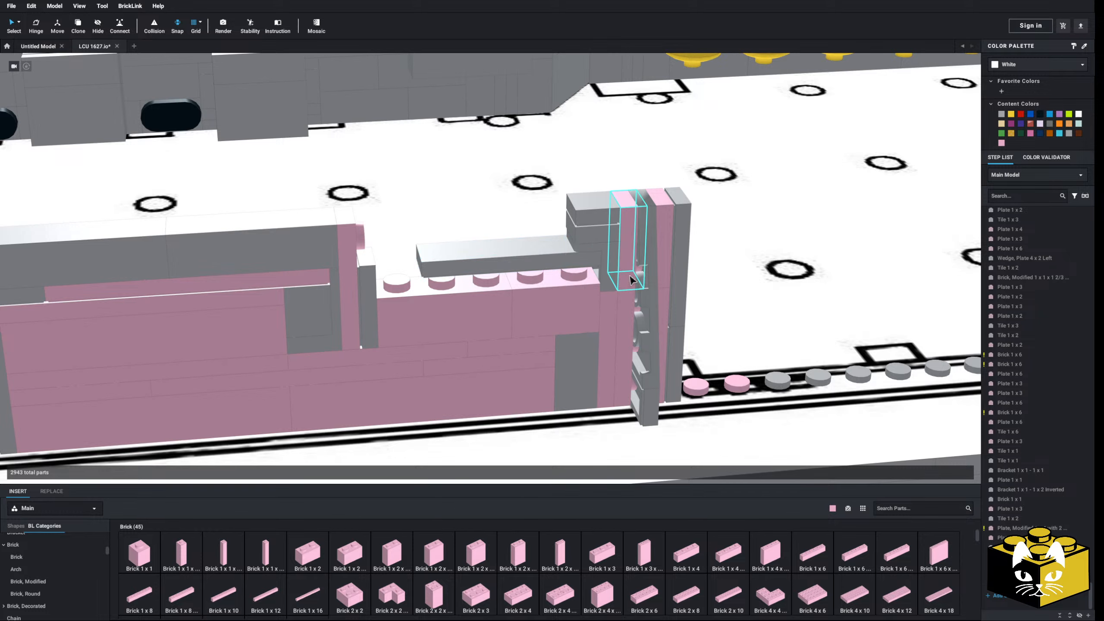
- Place a copy of the end post's pink 1 x 3 and 1 x 2 plates flat on the pink row and delete the gray cap above
{"action": "scroll", "coordinate": [629, 274], "scroll_direction": "down", "scroll_amount": 3}
{"action": "scroll", "coordinate": [608, 451], "scroll_direction": "down", "scroll_amount": 5}
{"action": "right_click", "coordinate": [607, 442]}
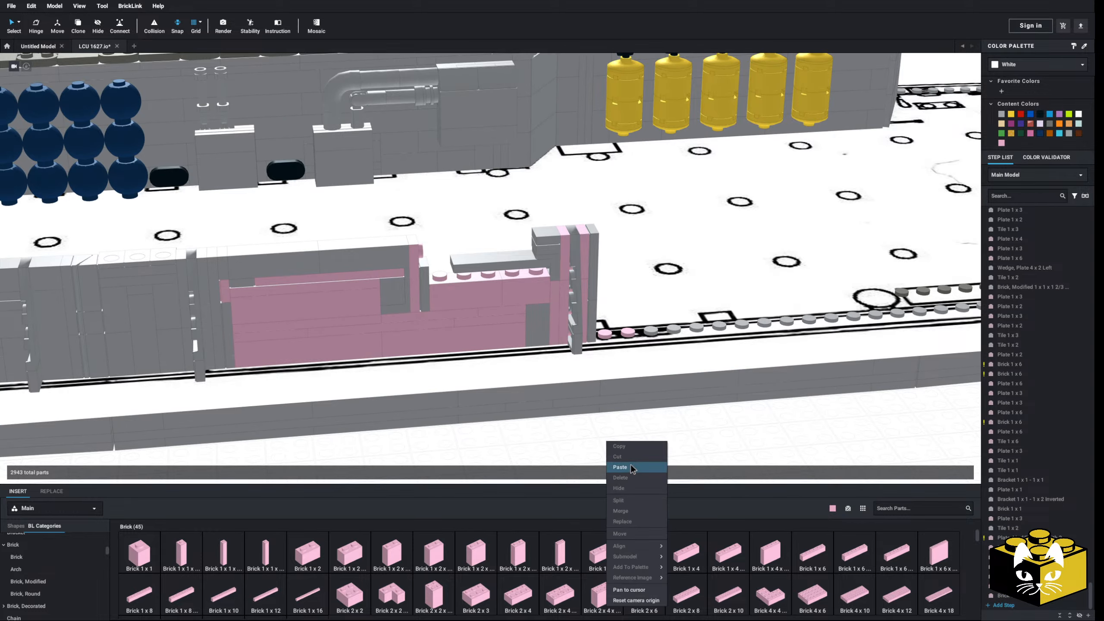
{"action": "left_click", "coordinate": [620, 467]}
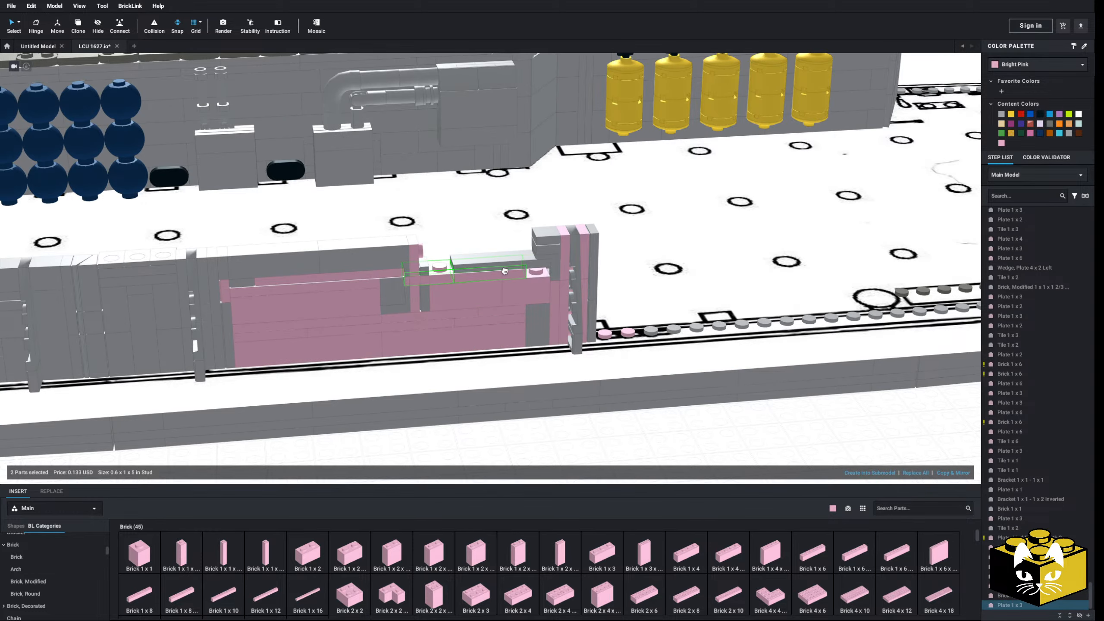
{"action": "left_click", "coordinate": [486, 263]}
{"action": "key", "text": "Delete"}
- Copy the light bluish gray 1 x 3 and 1 x 2 tiles from the end post and lay them along the new pink plates
{"action": "left_click", "coordinate": [593, 282]}
{"action": "left_click", "coordinate": [592, 311], "text": "ctrl"}
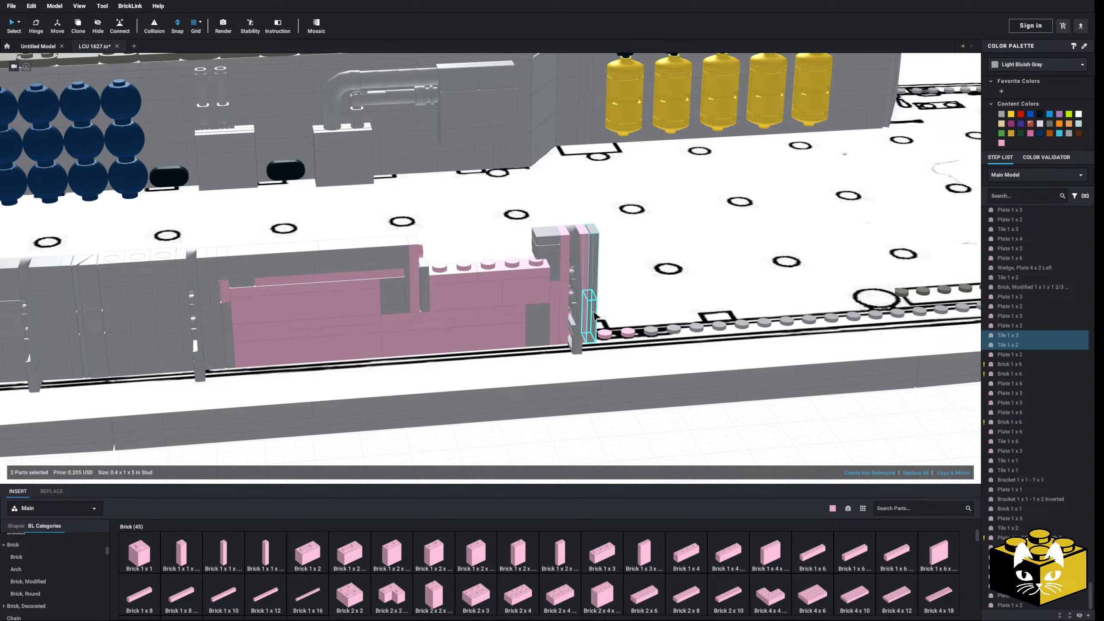
{"action": "right_click", "coordinate": [591, 311]}
{"action": "left_click", "coordinate": [602, 321]}
{"action": "scroll", "coordinate": [603, 322], "scroll_direction": "down", "scroll_amount": 3}
{"action": "left_click", "coordinate": [574, 385]}
{"action": "right_click", "coordinate": [574, 385]}
{"action": "left_click", "coordinate": [600, 411]}
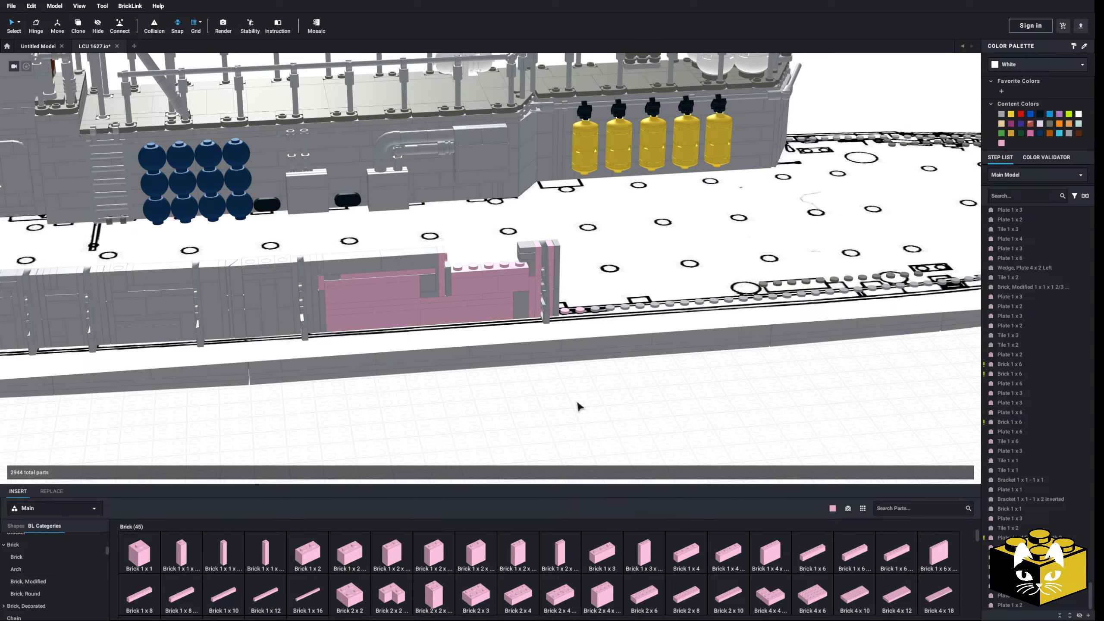
{"action": "right_click", "coordinate": [575, 401]}
{"action": "left_click", "coordinate": [591, 428]}
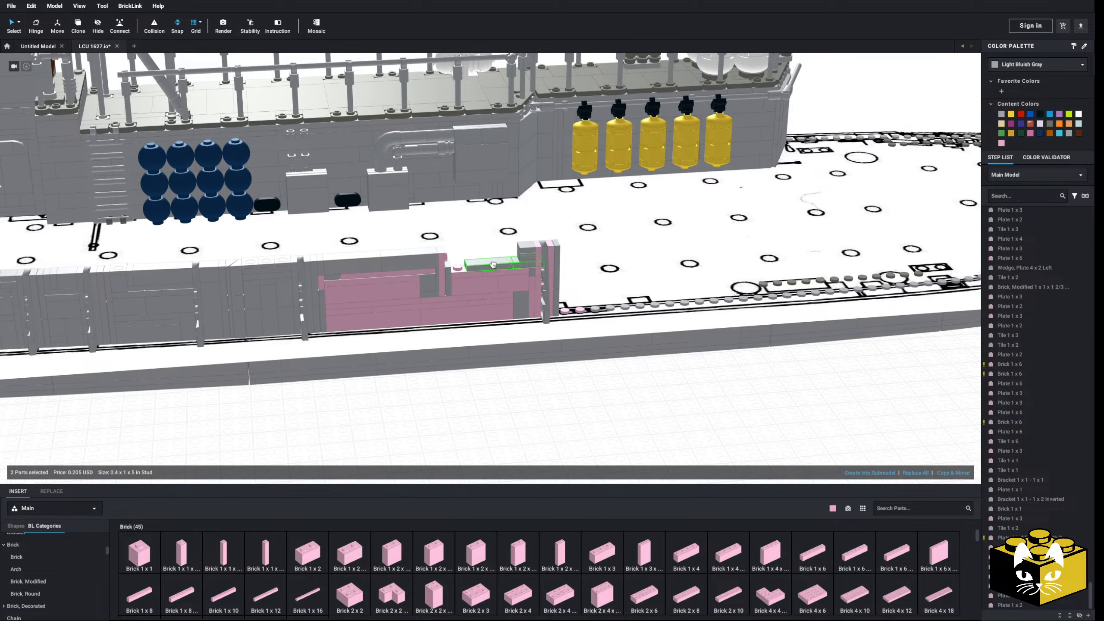
- Copy a four-stud gray piece from the finished top row and place it above the new tiles against the pink post
{"action": "scroll", "coordinate": [527, 417], "scroll_direction": "up", "scroll_amount": 5}
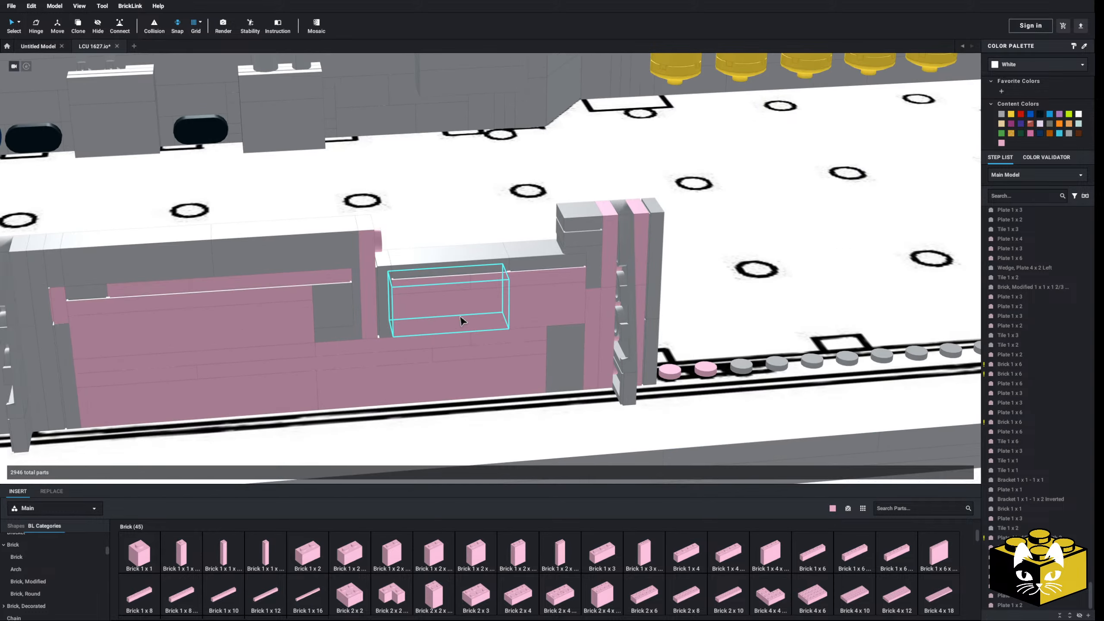
{"action": "right_click", "coordinate": [289, 261]}
{"action": "left_click", "coordinate": [301, 261]}
{"action": "scroll", "coordinate": [488, 402], "scroll_direction": "down", "scroll_amount": 5}
{"action": "right_click", "coordinate": [535, 422]}
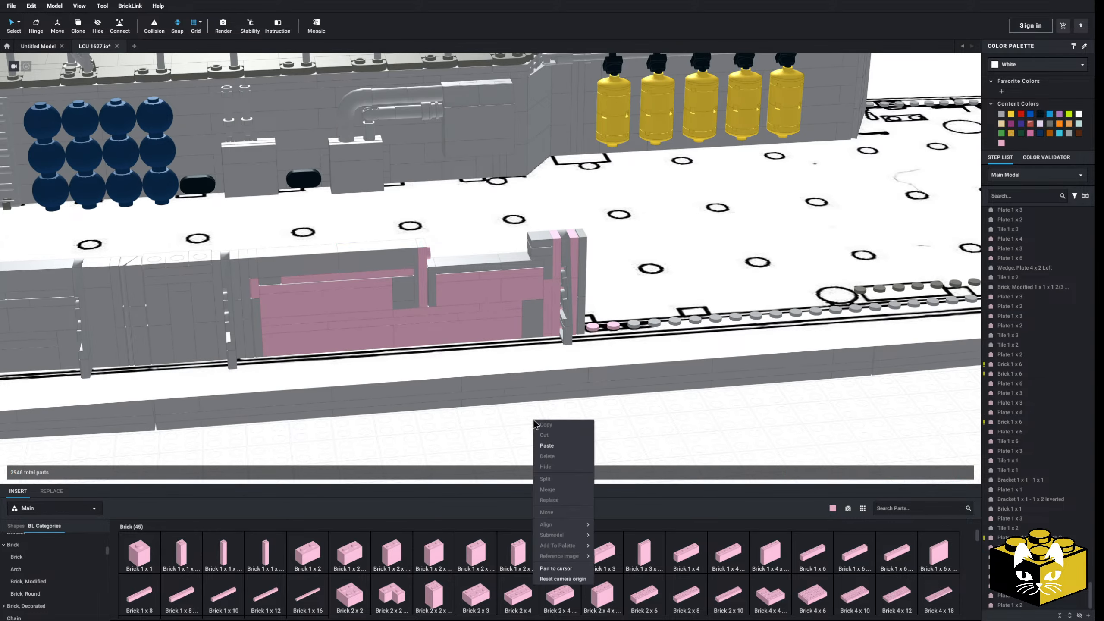
{"action": "left_click", "coordinate": [546, 445]}
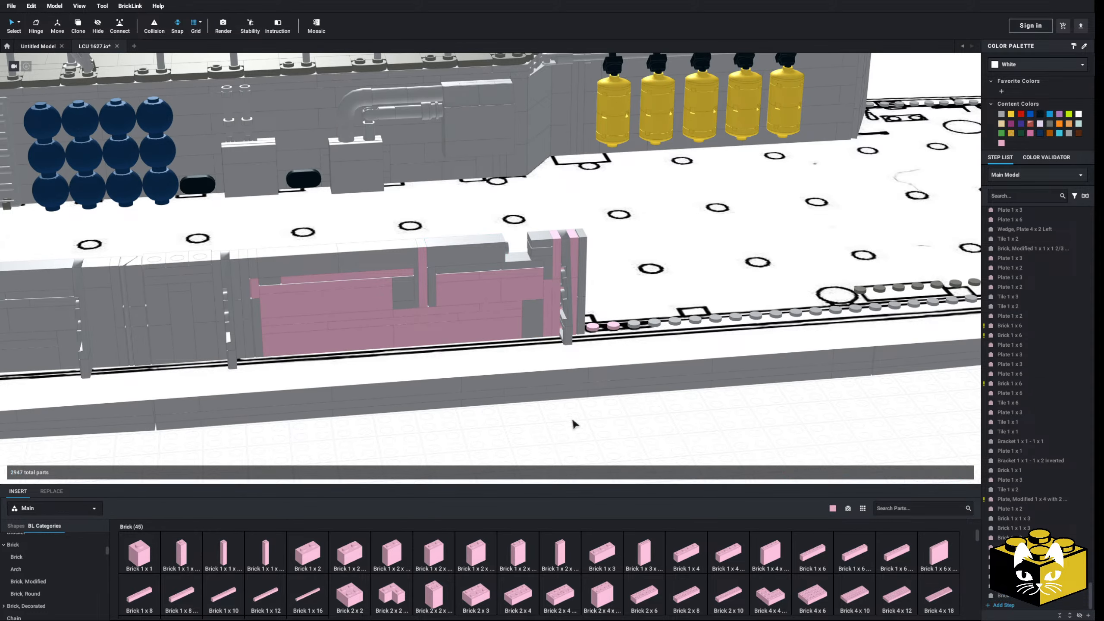
- Copy the sideways light bluish gray 1 x 1 plate from the top row's start and place two copies side by side in the gap near the end post
{"action": "scroll", "coordinate": [570, 452], "scroll_direction": "up", "scroll_amount": 4}
{"action": "scroll", "coordinate": [569, 455], "scroll_direction": "down", "scroll_amount": 3}
{"action": "mouse_move", "coordinate": [493, 447]}
{"action": "middle_mouse_down"}
{"action": "mouse_move", "coordinate": [517, 439]}
{"action": "mouse_move", "coordinate": [485, 447]}
{"action": "middle_mouse_up"}
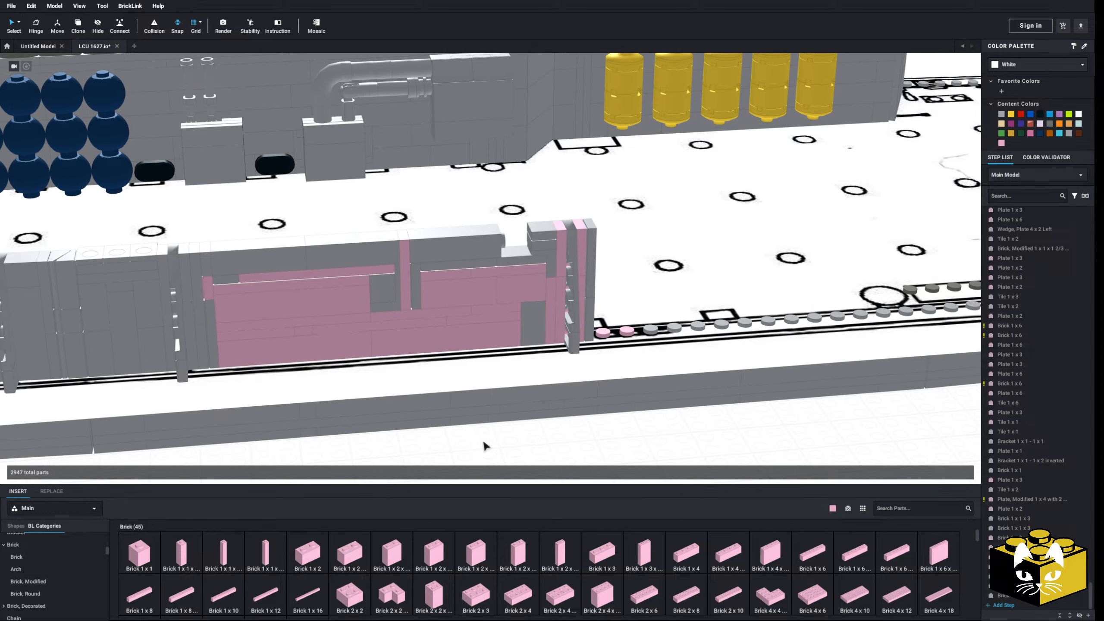
{"action": "right_click", "coordinate": [211, 262]}
{"action": "left_click", "coordinate": [233, 276]}
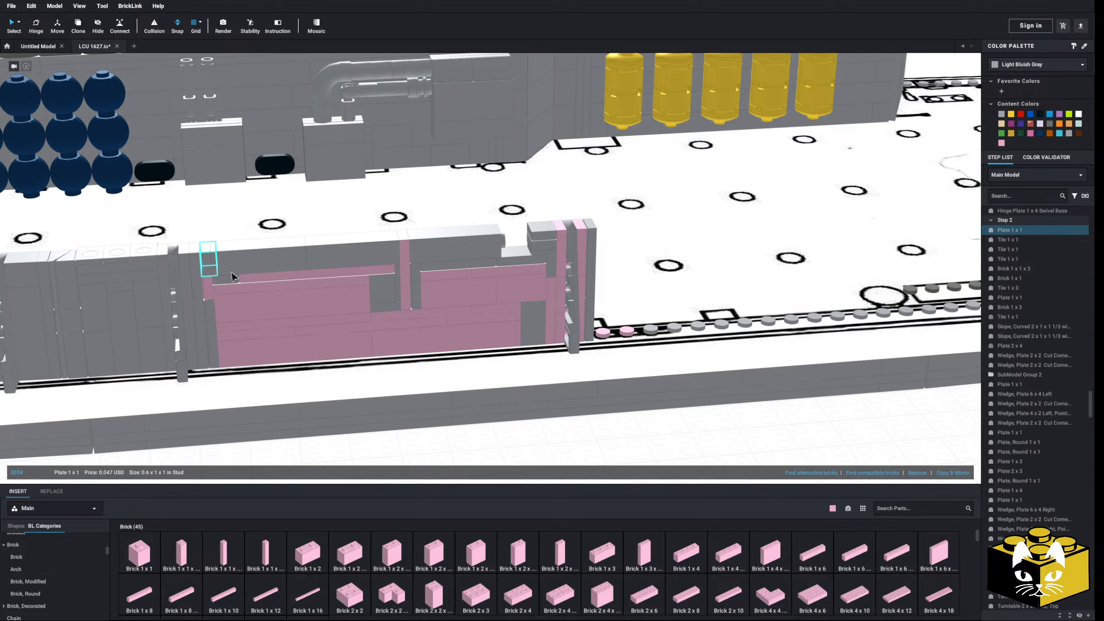
{"action": "right_click", "coordinate": [588, 436]}
{"action": "left_click", "coordinate": [601, 459]}
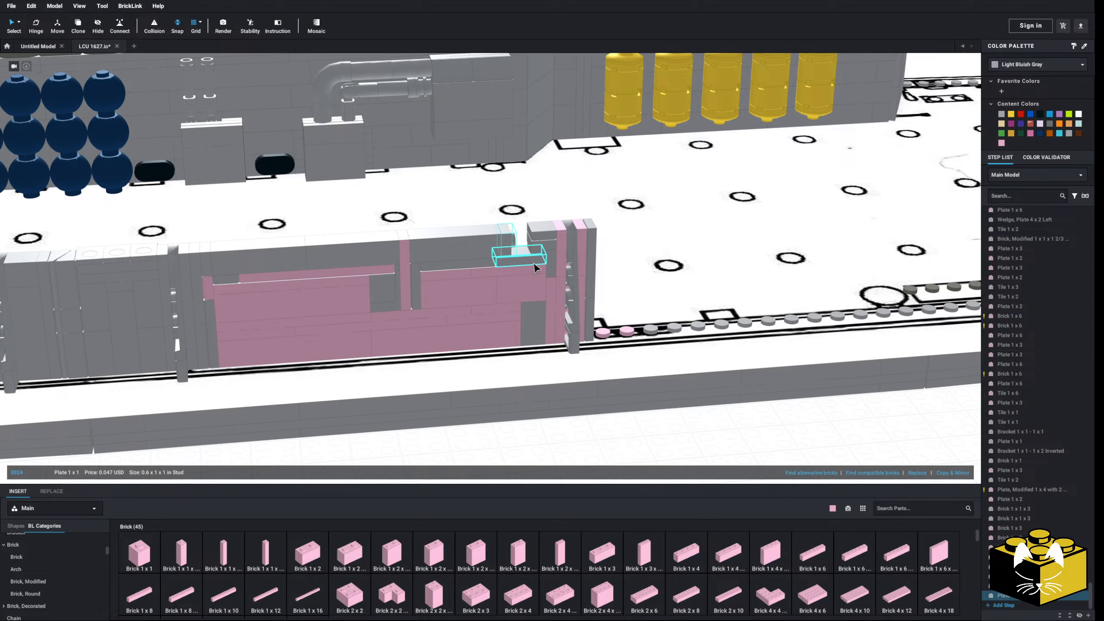
{"action": "right_click", "coordinate": [636, 442]}
{"action": "left_click", "coordinate": [651, 468]}
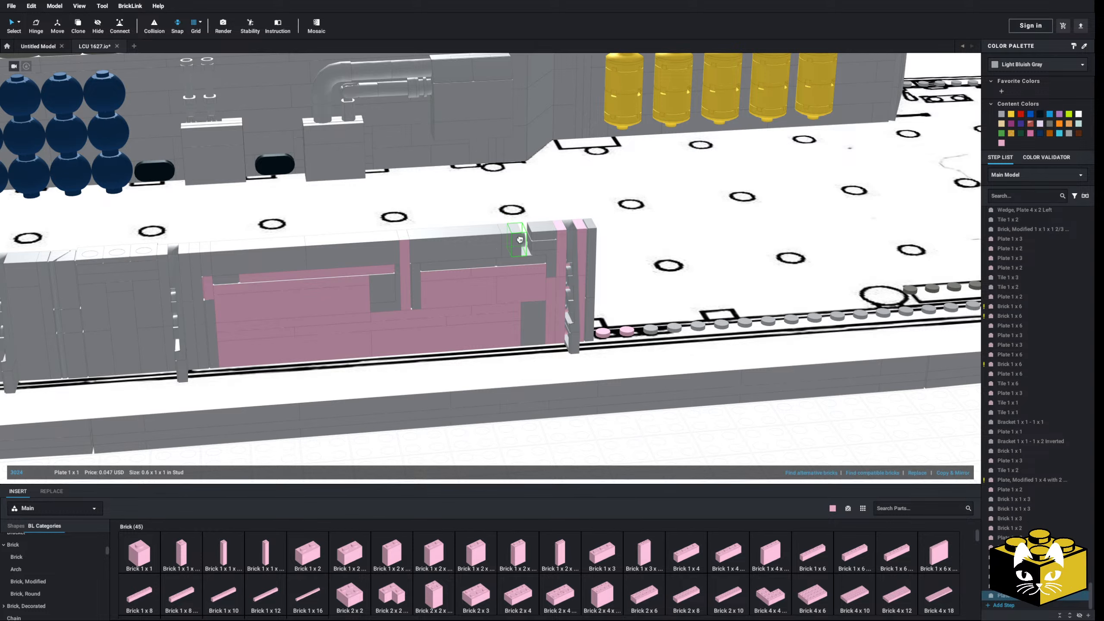
{"action": "left_click", "coordinate": [523, 237]}
- Copy the light bluish gray 1 x 1 tile from the end post and place the copy in the remaining top-row gap
{"action": "left_click", "coordinate": [552, 435]}
{"action": "right_click", "coordinate": [551, 236]}
{"action": "left_click", "coordinate": [573, 251]}
{"action": "scroll", "coordinate": [571, 284], "scroll_direction": "down", "scroll_amount": 3}
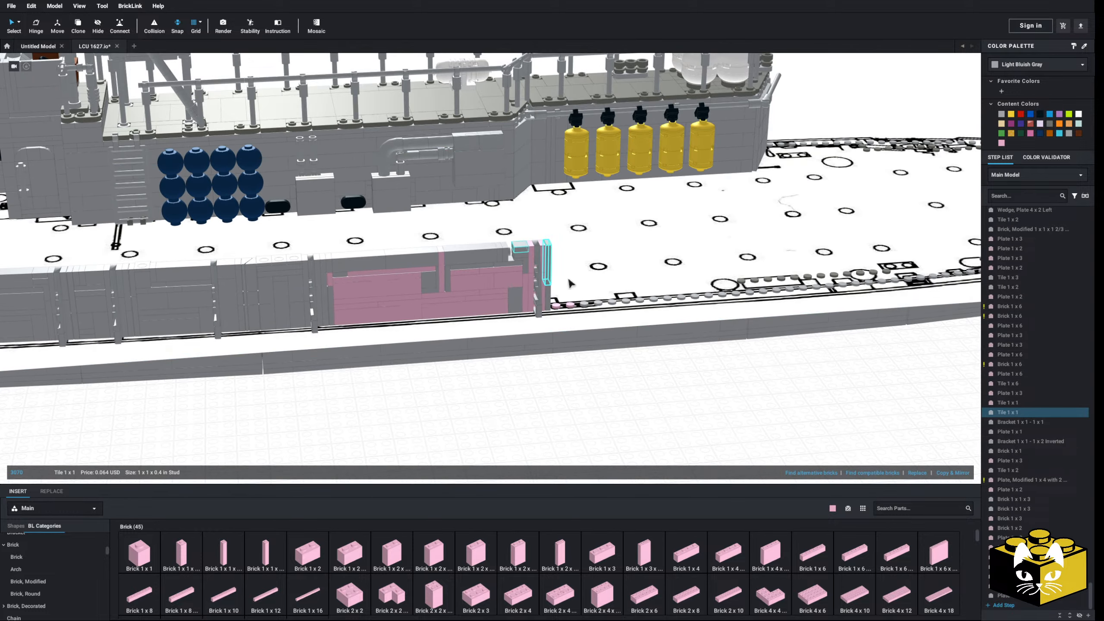
{"action": "right_click", "coordinate": [583, 375]}
{"action": "left_click", "coordinate": [599, 400]}
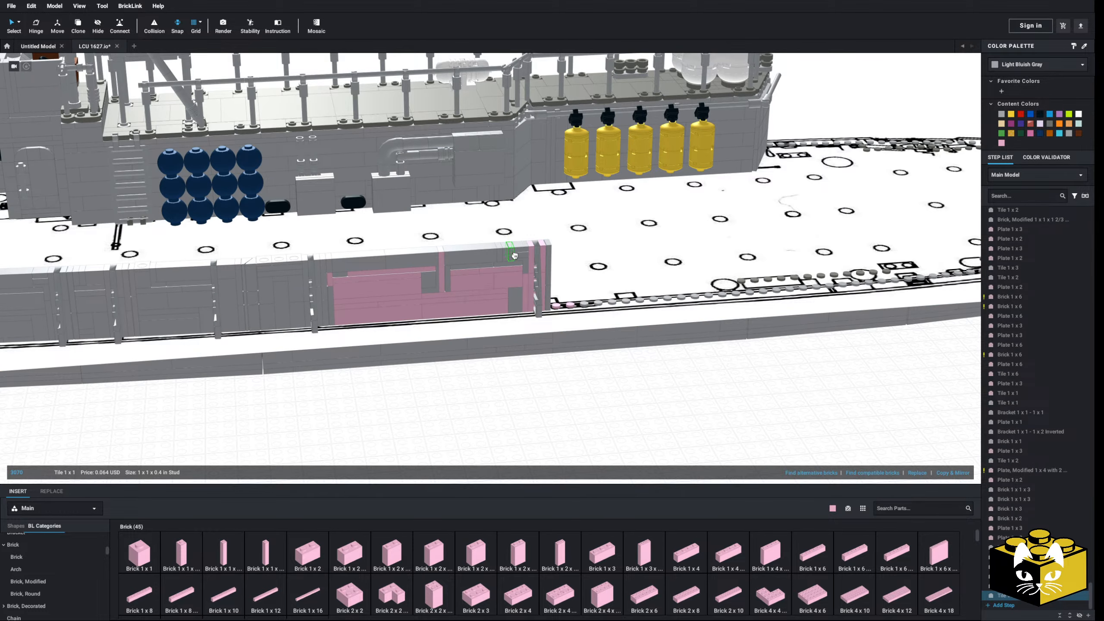
{"action": "scroll", "coordinate": [485, 375], "scroll_direction": "down", "scroll_amount": 5}
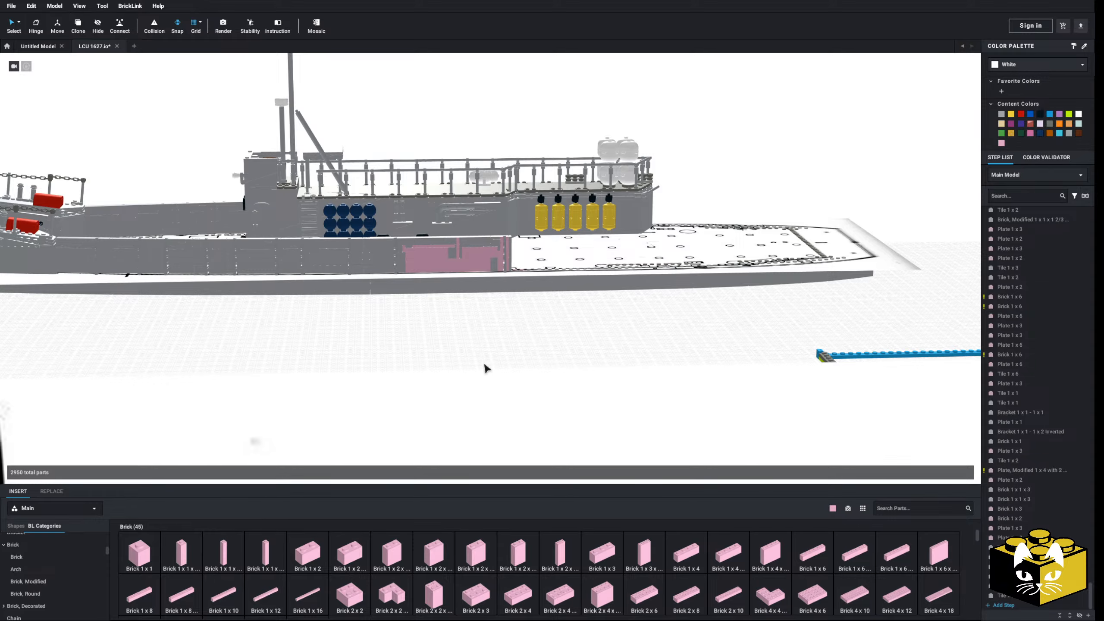
{"action": "scroll", "coordinate": [486, 369], "scroll_direction": "up", "scroll_amount": 6}
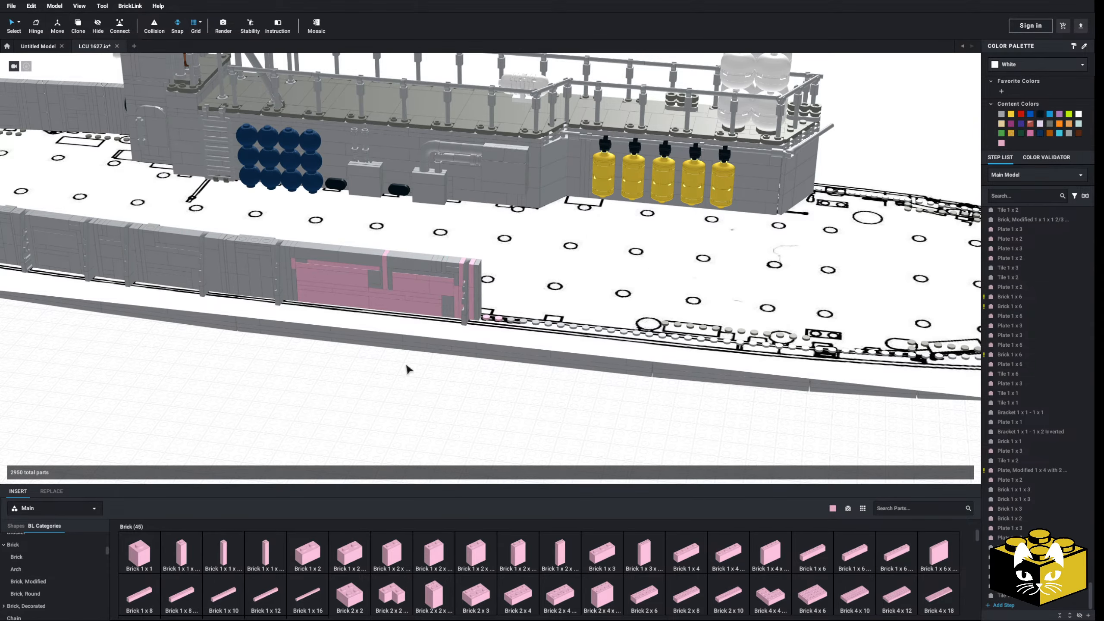
{"action": "mouse_move", "coordinate": [360, 355]}
{"action": "right_mouse_down"}
{"action": "mouse_move", "coordinate": [365, 334]}
{"action": "mouse_move", "coordinate": [377, 356]}
{"action": "mouse_move", "coordinate": [357, 347]}
{"action": "right_mouse_up"}
{"action": "scroll", "coordinate": [366, 336], "scroll_direction": "up", "scroll_amount": 3}
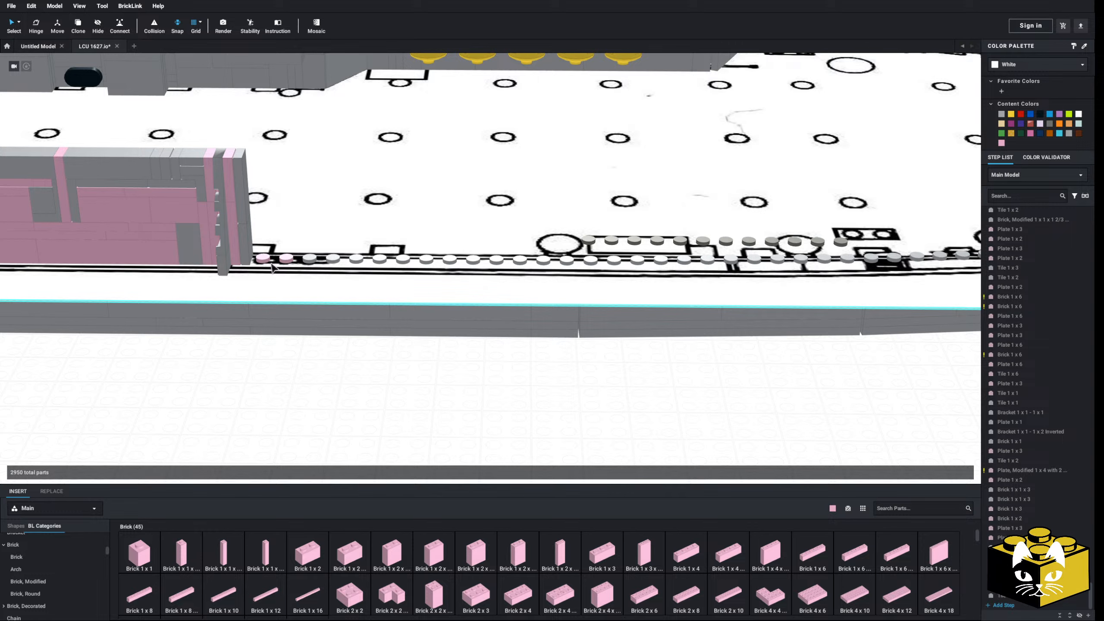
- Reduce the pink 1 x 2 plate beside the end post to 1 x 1 and shift the 1 x 12 plate one stud into the freed space
{"action": "left_click", "coordinate": [541, 266]}
{"action": "key", "text": "Escape"}
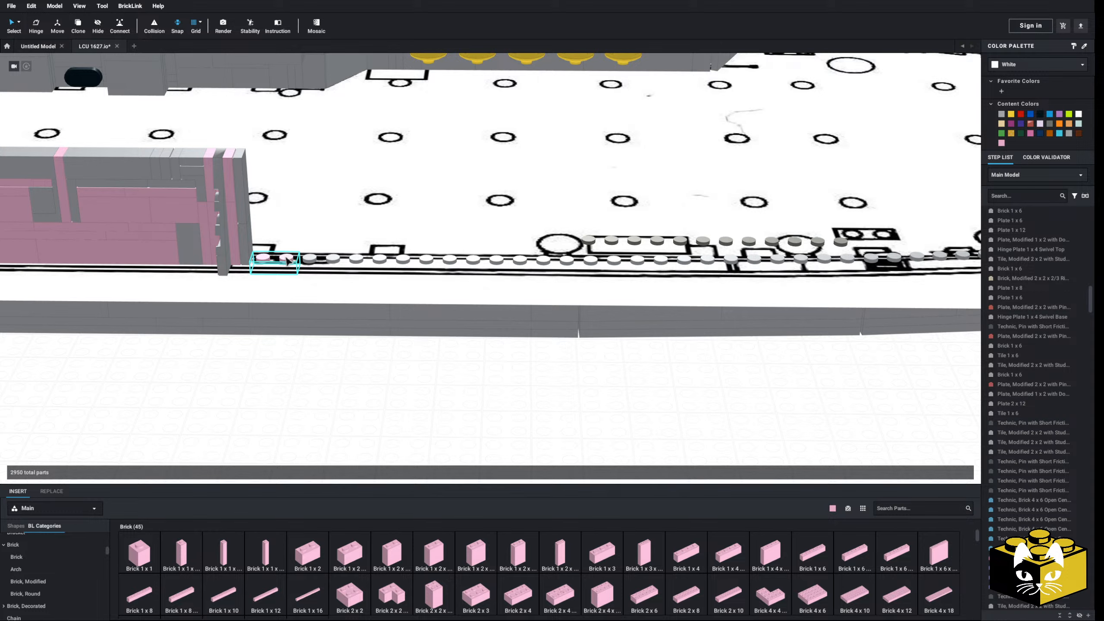
{"action": "right_click", "coordinate": [287, 260]}
{"action": "left_click", "coordinate": [305, 316]}
{"action": "key", "text": "Escape"}
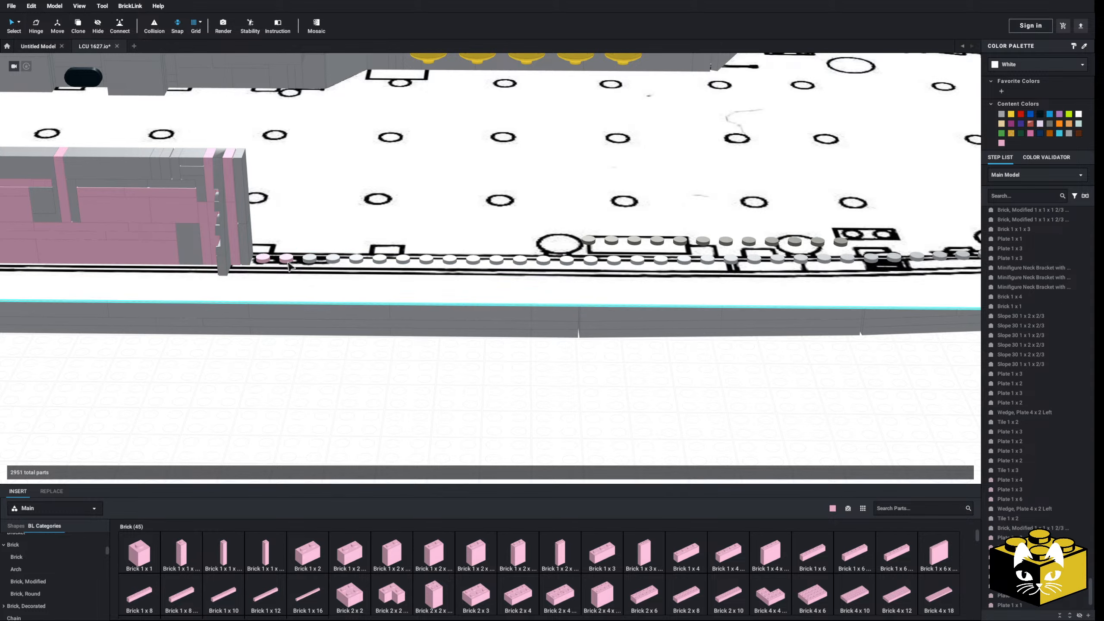
{"action": "left_click", "coordinate": [288, 260]}
{"action": "key", "text": "Delete"}
{"action": "left_click_drag", "start_coordinate": [308, 257], "coordinate": [278, 256]}
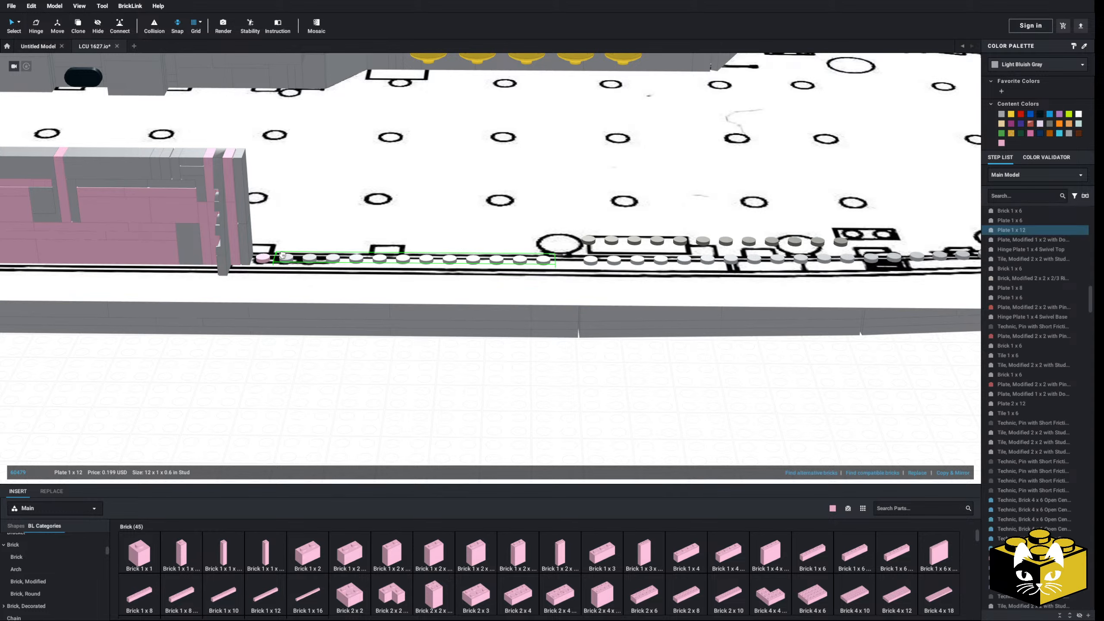
{"action": "left_click", "coordinate": [230, 336]}
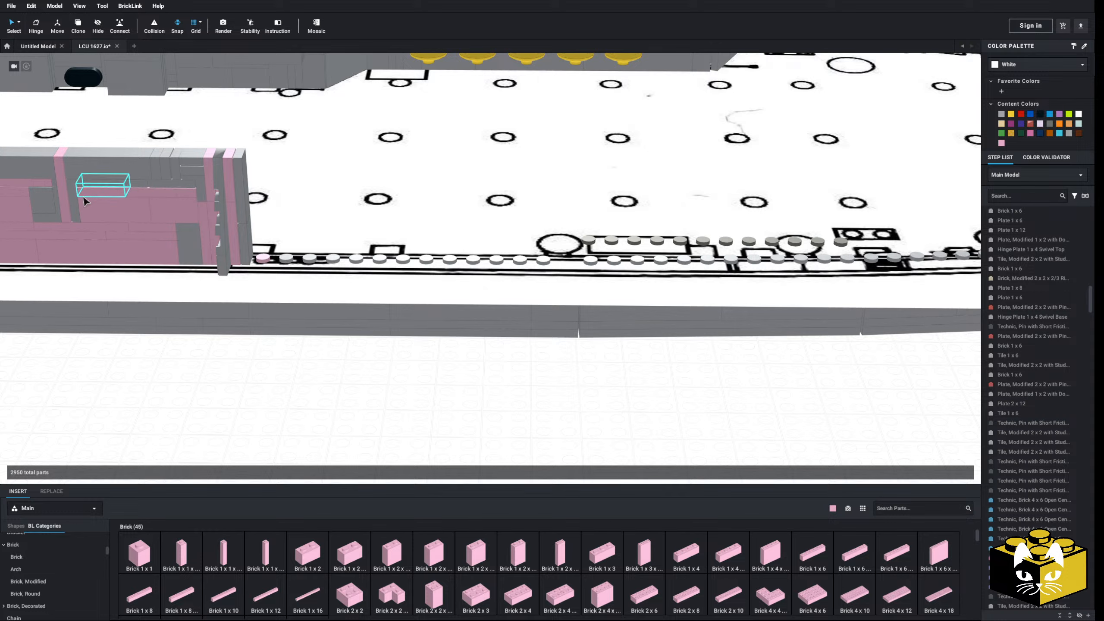
- Copy the light bluish gray inverted bracket from the finished wall and place it on the last stud of the 1 x 12 plate
{"action": "right_click", "coordinate": [54, 216]}
{"action": "left_click", "coordinate": [61, 222]}
{"action": "right_click", "coordinate": [336, 382]}
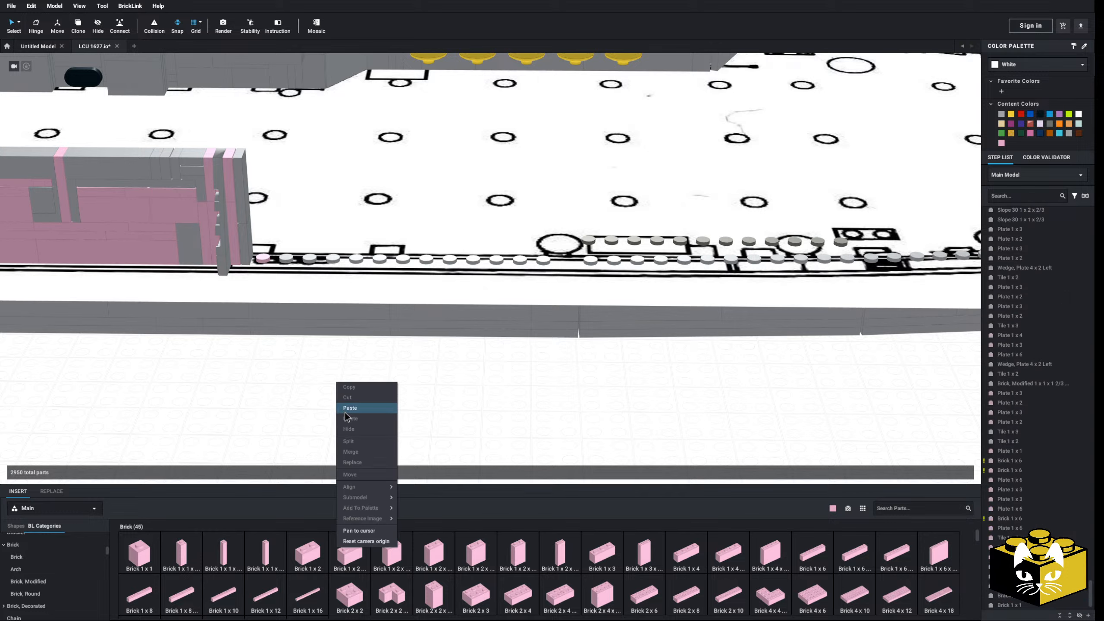
{"action": "left_click", "coordinate": [349, 409]}
{"action": "left_click", "coordinate": [548, 244]}
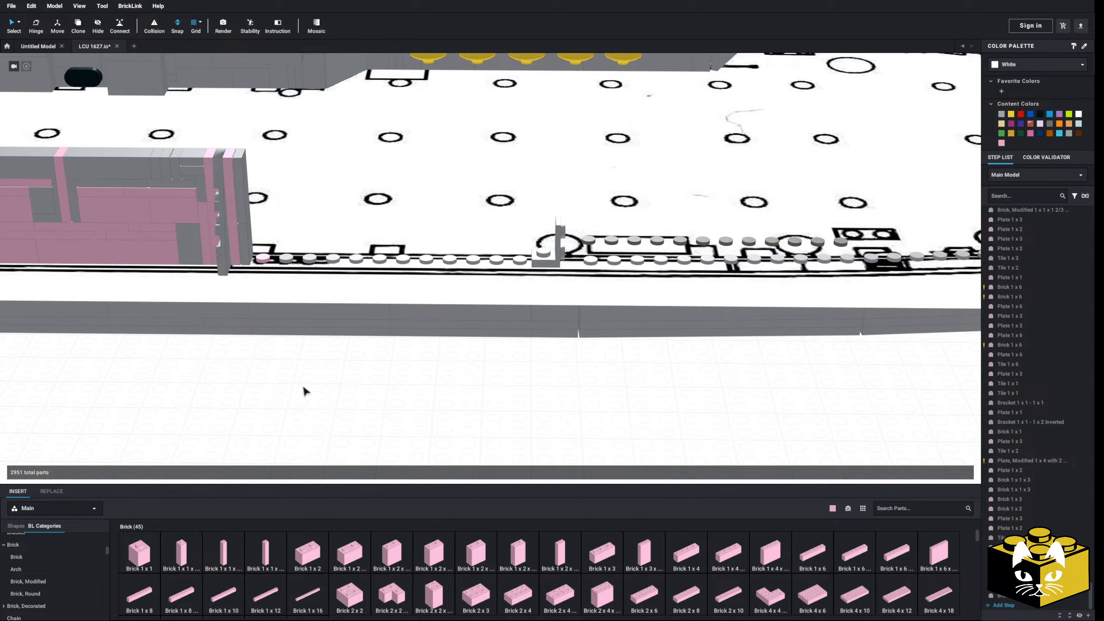
- Copy the pink 1 x 6 plate from the finished wall and place it midway between the end post and the new bracket
{"action": "middle_click_drag", "start_coordinate": [237, 335], "coordinate": [289, 335]}
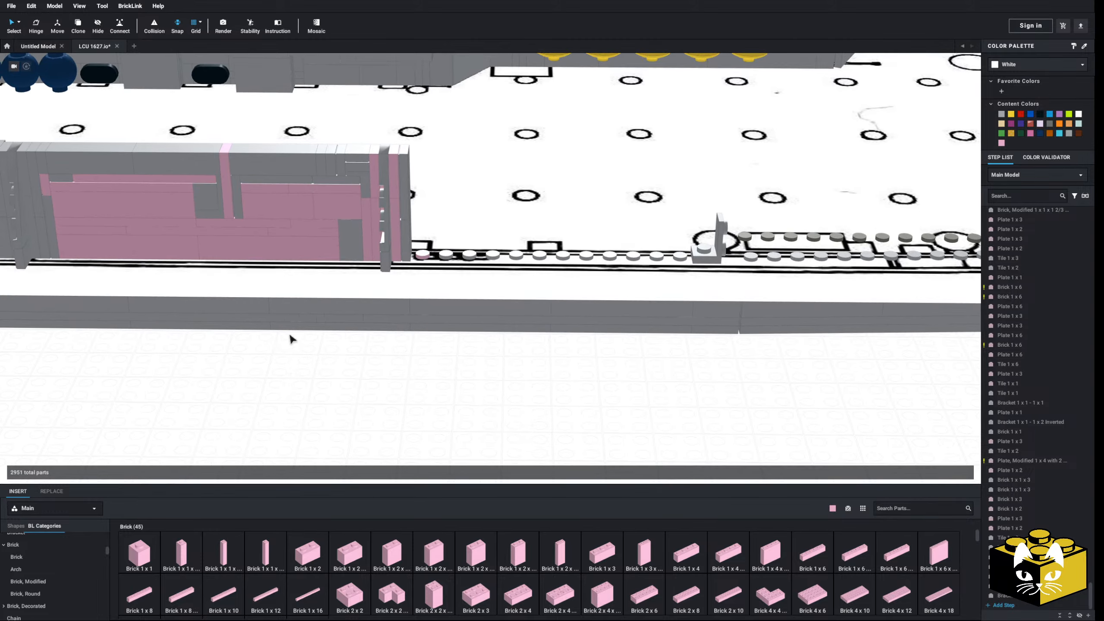
{"action": "right_click", "coordinate": [206, 235]}
{"action": "left_click", "coordinate": [230, 241]}
{"action": "right_click", "coordinate": [523, 383]}
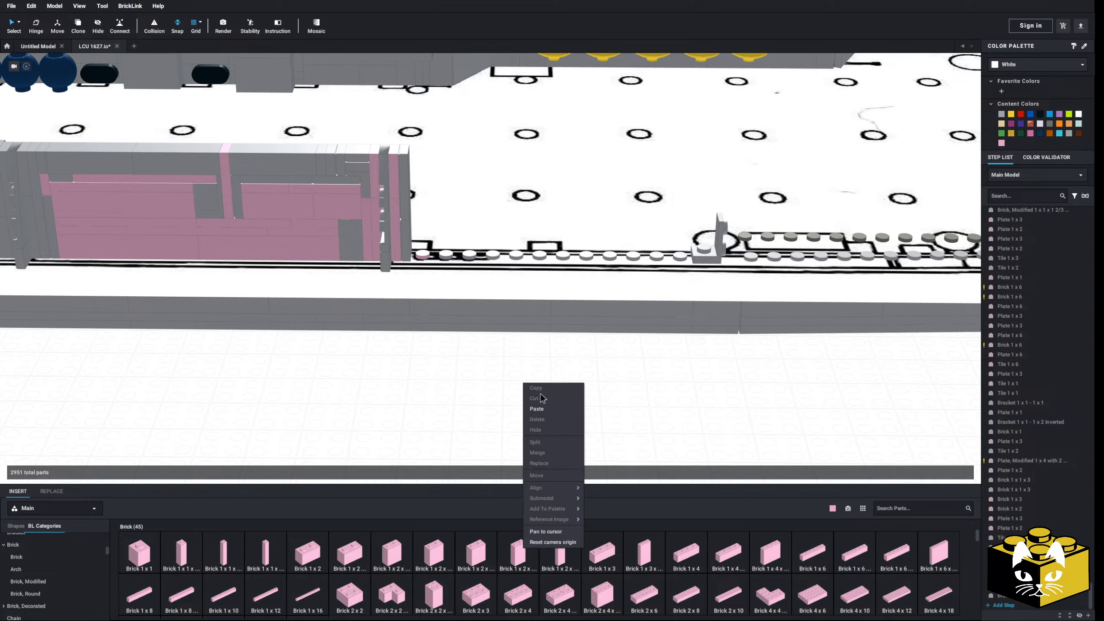
{"action": "left_click", "coordinate": [554, 413]}
{"action": "left_click", "coordinate": [553, 256]}
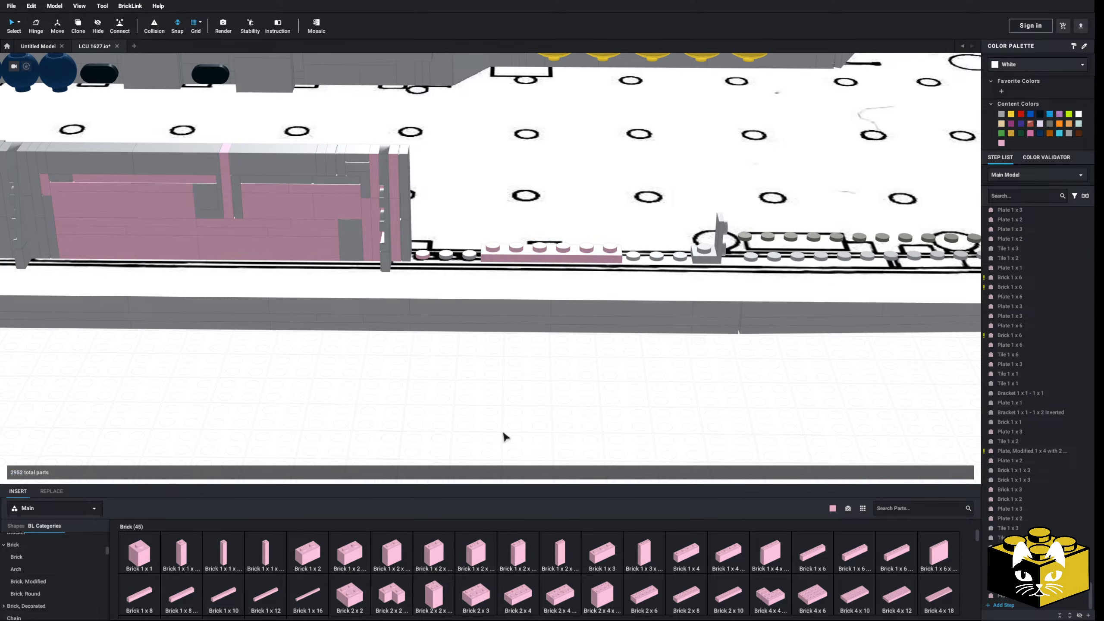
- Copy the two pink 1 x 3 plates from the finished wall and place them on both sides of the new 1 x 6 plate
{"action": "key", "text": "ctrl+c"}
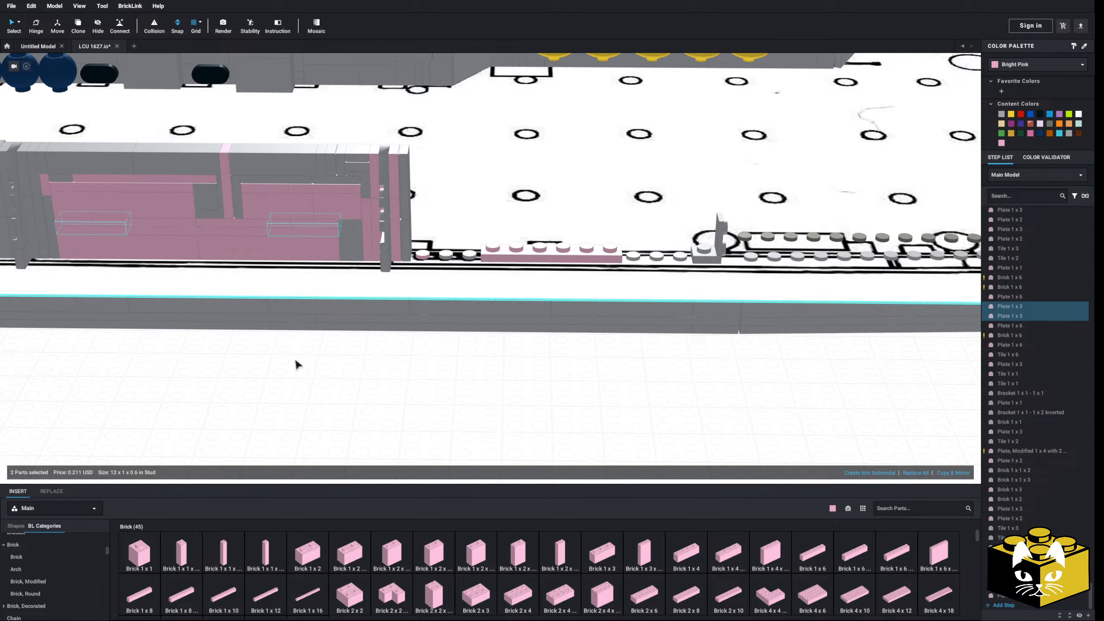
{"action": "right_click", "coordinate": [486, 408]}
{"action": "left_click", "coordinate": [499, 433]}
{"action": "left_click", "coordinate": [462, 255]}
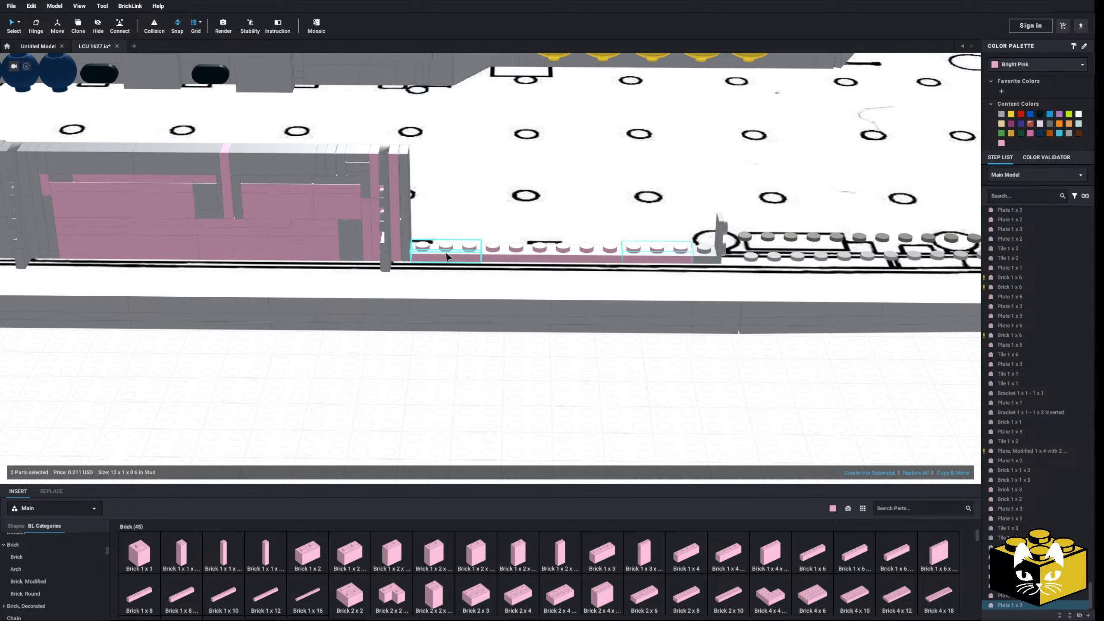
{"action": "left_click", "coordinate": [429, 375]}
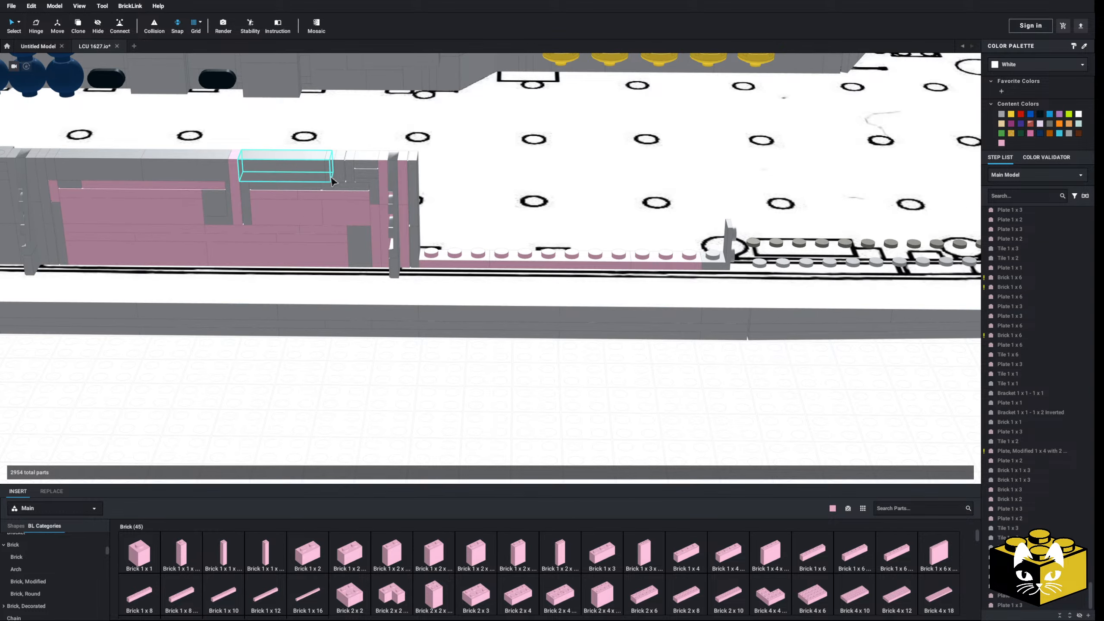
- Place two copies of the wall's pink 1 x 6 brick at both ends of the new plate row and fill the gap between with a 1 x 1 brick
{"action": "middle_click_drag", "start_coordinate": [501, 402], "coordinate": [407, 385]}
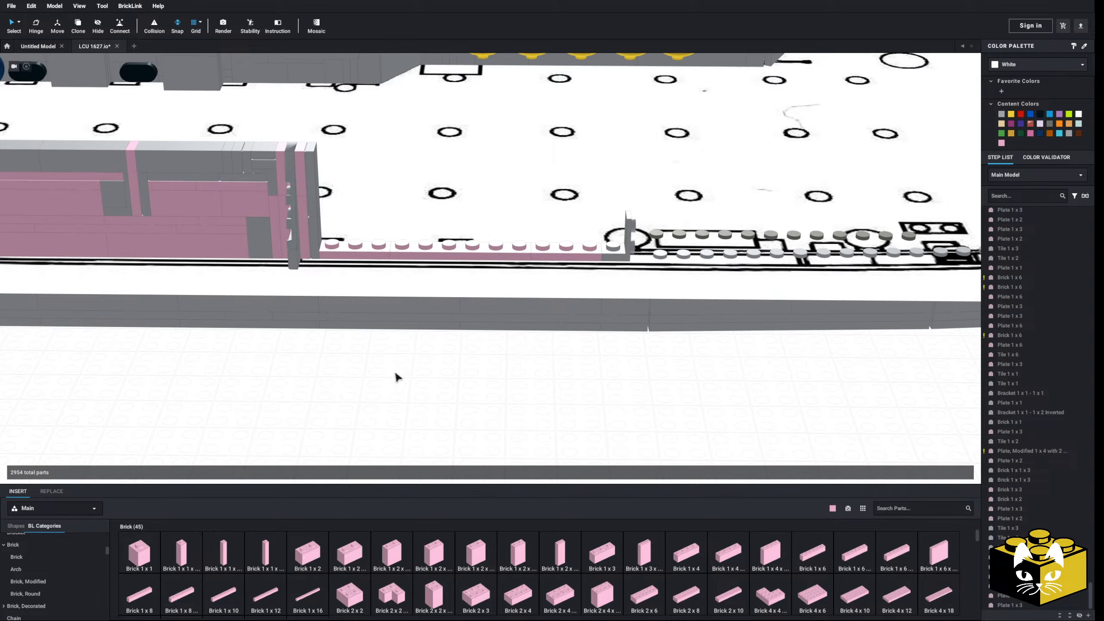
{"action": "scroll", "coordinate": [395, 373], "scroll_direction": "down", "scroll_amount": 3}
{"action": "scroll", "coordinate": [413, 371], "scroll_direction": "up", "scroll_amount": 4}
{"action": "mouse_move", "coordinate": [395, 373]}
{"action": "middle_mouse_down"}
{"action": "mouse_move", "coordinate": [414, 371]}
{"action": "mouse_move", "coordinate": [377, 374]}
{"action": "middle_mouse_up"}
{"action": "left_click", "coordinate": [246, 258]}
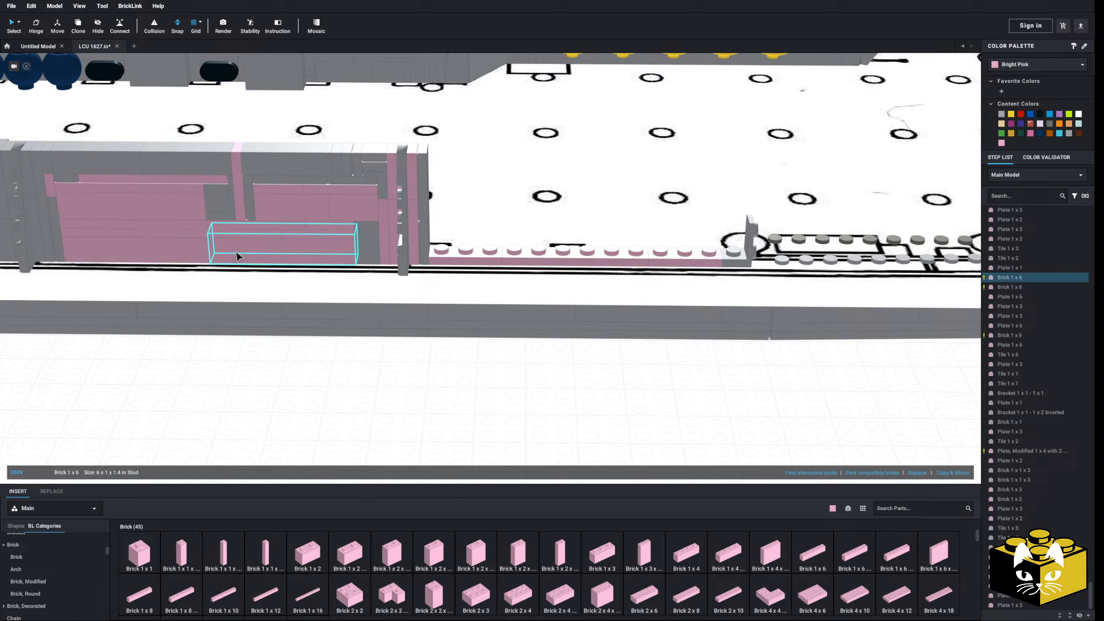
{"action": "right_click", "coordinate": [246, 259]}
{"action": "left_click", "coordinate": [246, 257]}
{"action": "right_click", "coordinate": [560, 361]}
{"action": "left_click", "coordinate": [585, 389]}
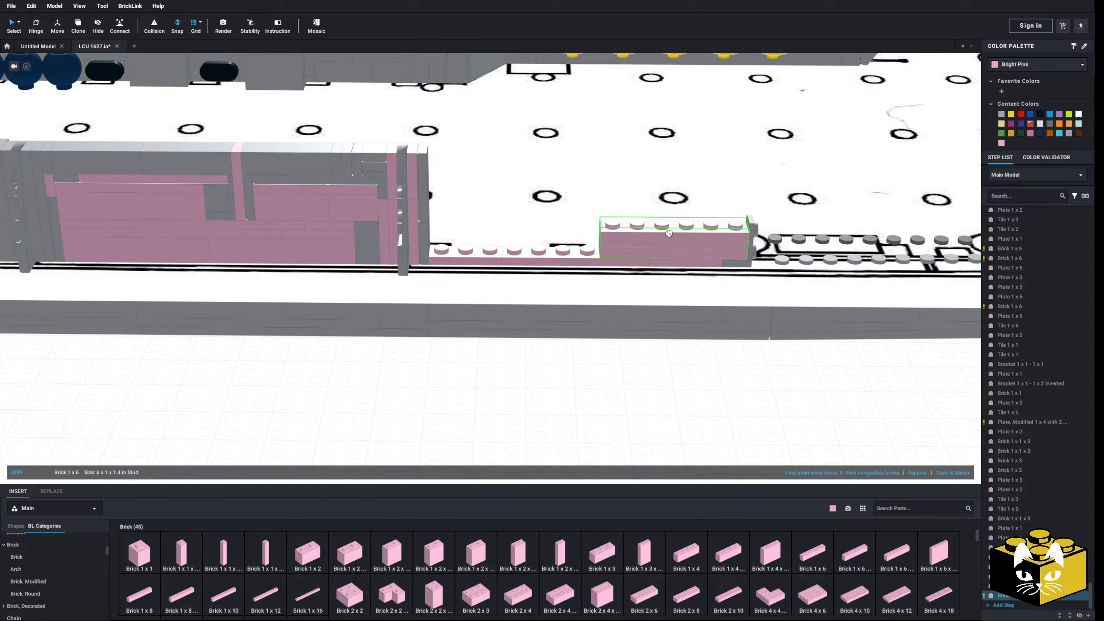
{"action": "right_click", "coordinate": [560, 416]}
{"action": "left_click", "coordinate": [582, 439]}
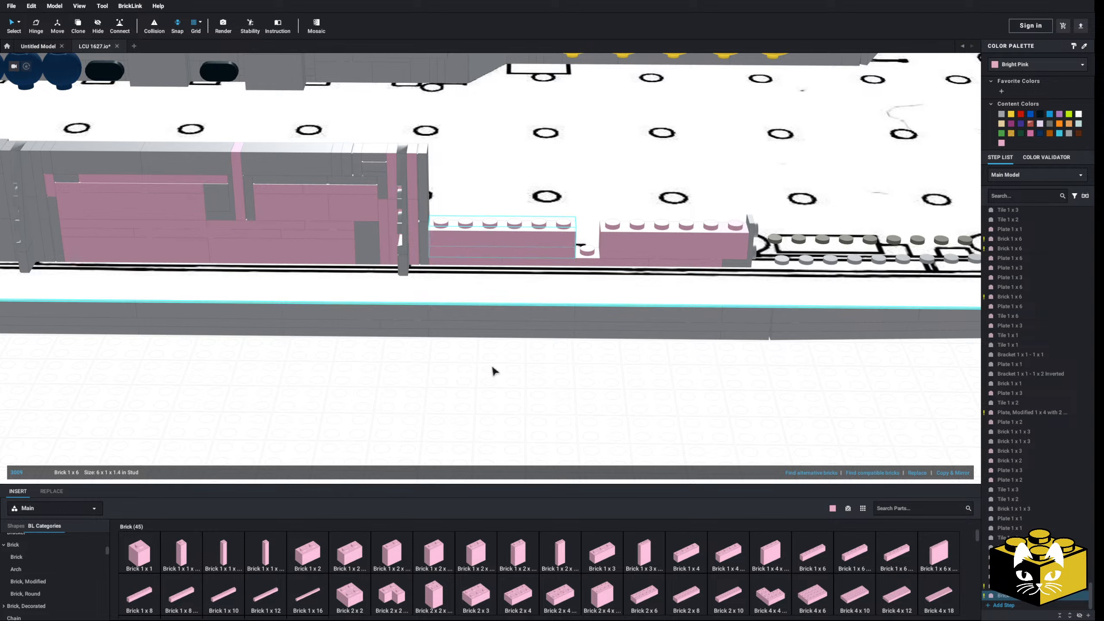
{"action": "left_click", "coordinate": [140, 553]}
- Copy the pink 1 x 6 plate from the finished wall and lay it on the new bricks against the end post
{"action": "left_click", "coordinate": [239, 224]}
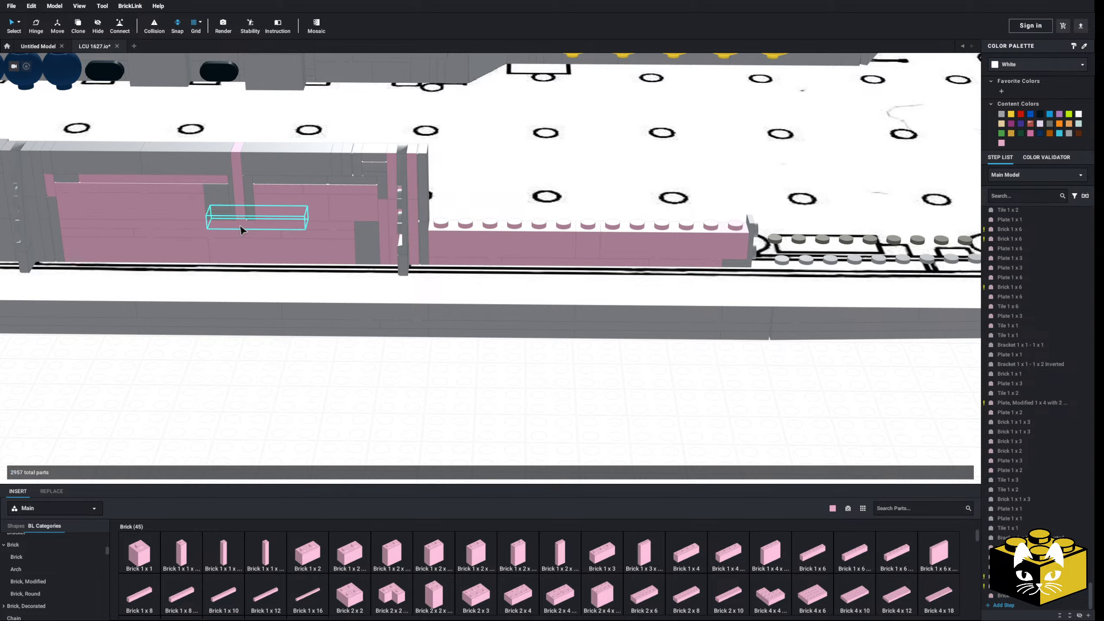
{"action": "right_click", "coordinate": [238, 224]}
{"action": "left_click", "coordinate": [168, 223]}
{"action": "right_click", "coordinate": [161, 226]}
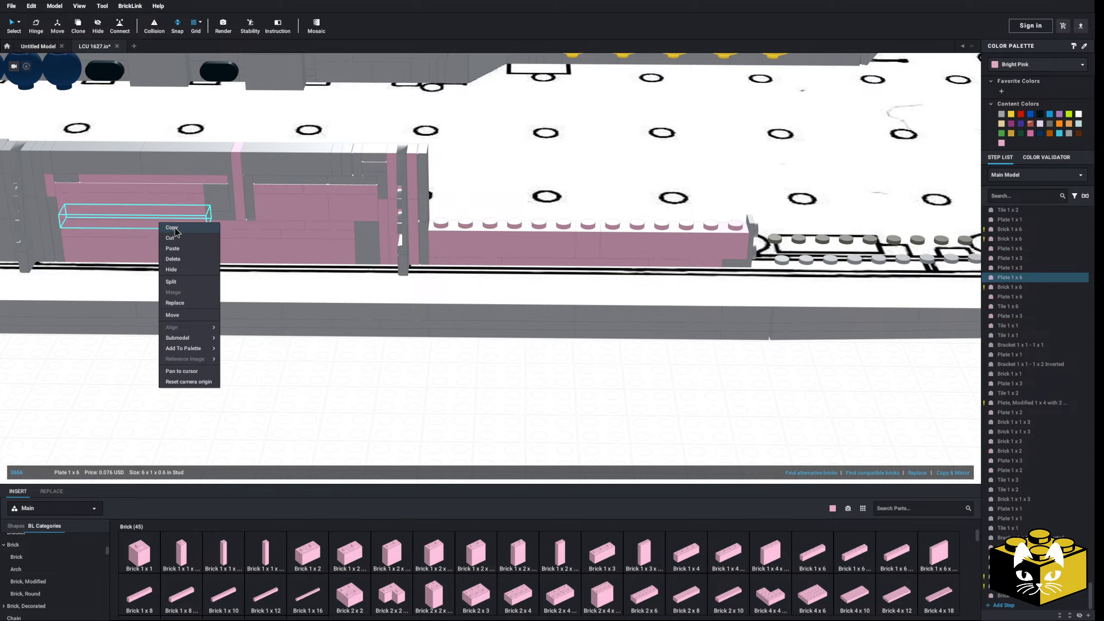
{"action": "left_click", "coordinate": [174, 230]}
{"action": "right_click", "coordinate": [485, 360]}
{"action": "left_click", "coordinate": [500, 383]}
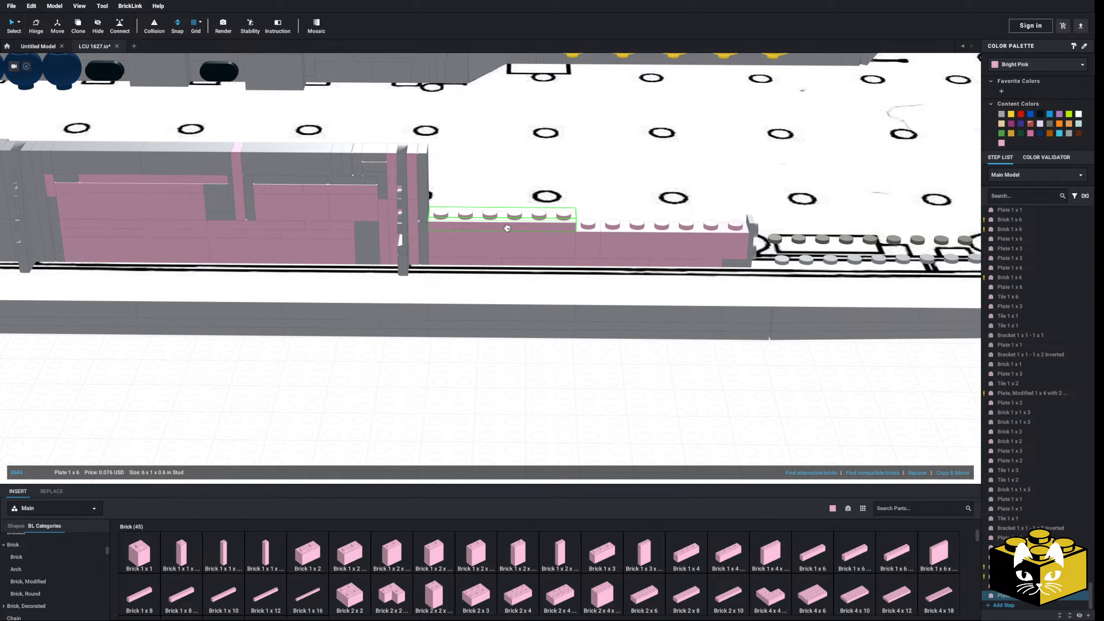
- Copy the modified 1 x 4 plate with 2 studs from the finished wall and place it next to the new 1 x 6 plate
{"action": "left_click", "coordinate": [217, 226]}
{"action": "right_click", "coordinate": [217, 227]}
{"action": "left_click", "coordinate": [231, 235]}
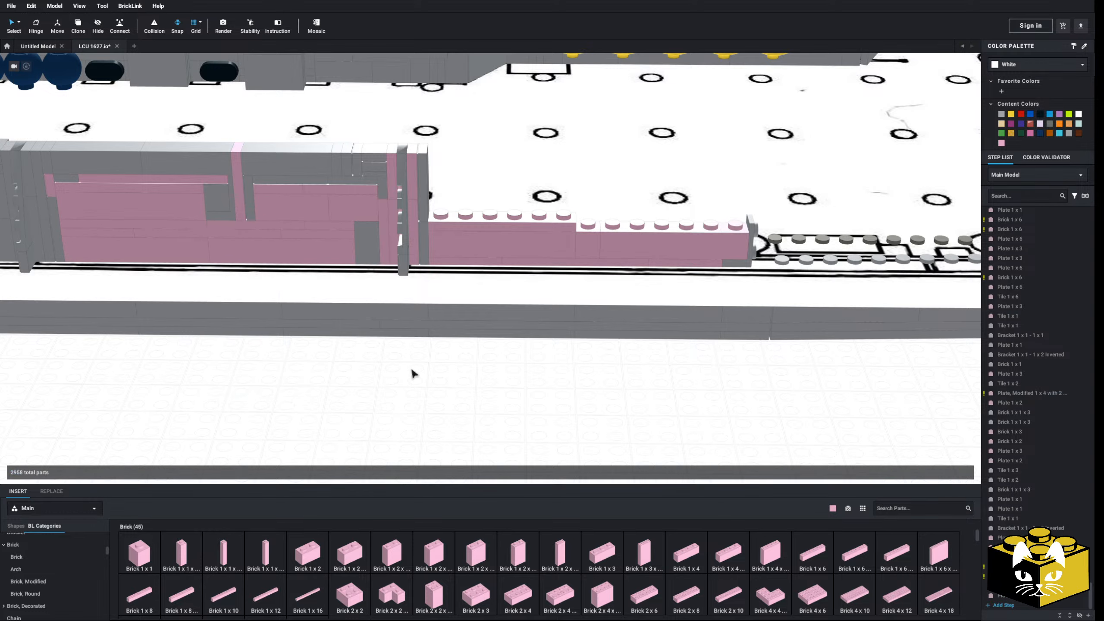
{"action": "right_click", "coordinate": [411, 374]}
{"action": "left_click", "coordinate": [436, 398]}
{"action": "left_click", "coordinate": [622, 225]}
- Copy a pink 1 x 3 plate from the finished wall and place it on the last three studs of the new brick row
{"action": "left_click", "coordinate": [570, 372]}
{"action": "middle_click_drag", "start_coordinate": [571, 373], "coordinate": [460, 383]}
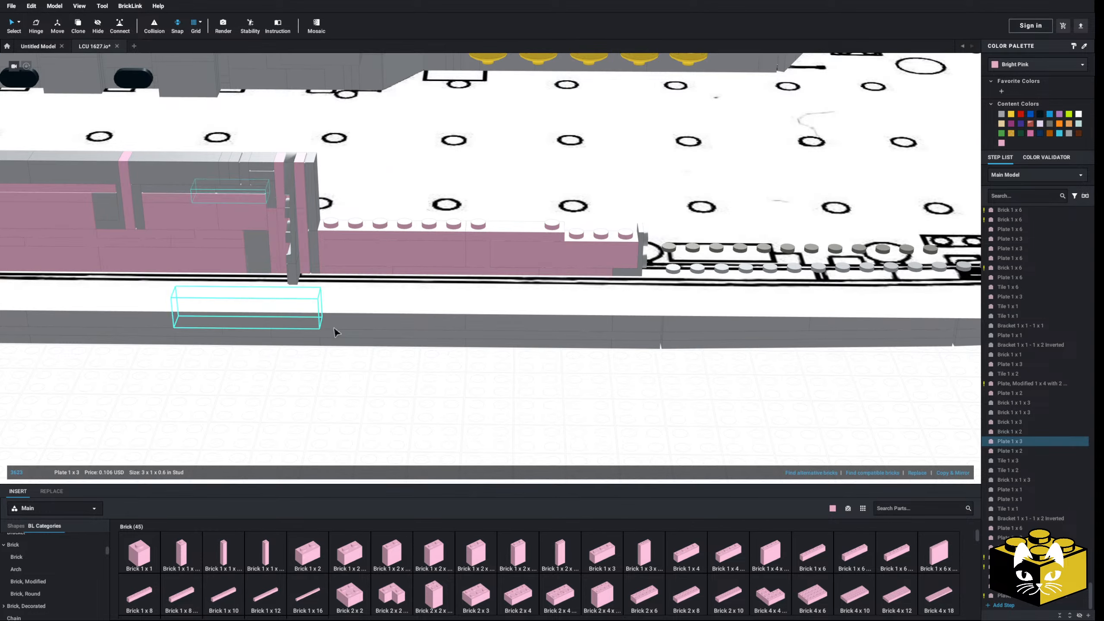
{"action": "right_click", "coordinate": [377, 352]}
{"action": "left_click", "coordinate": [403, 377]}
{"action": "left_click", "coordinate": [590, 232]}
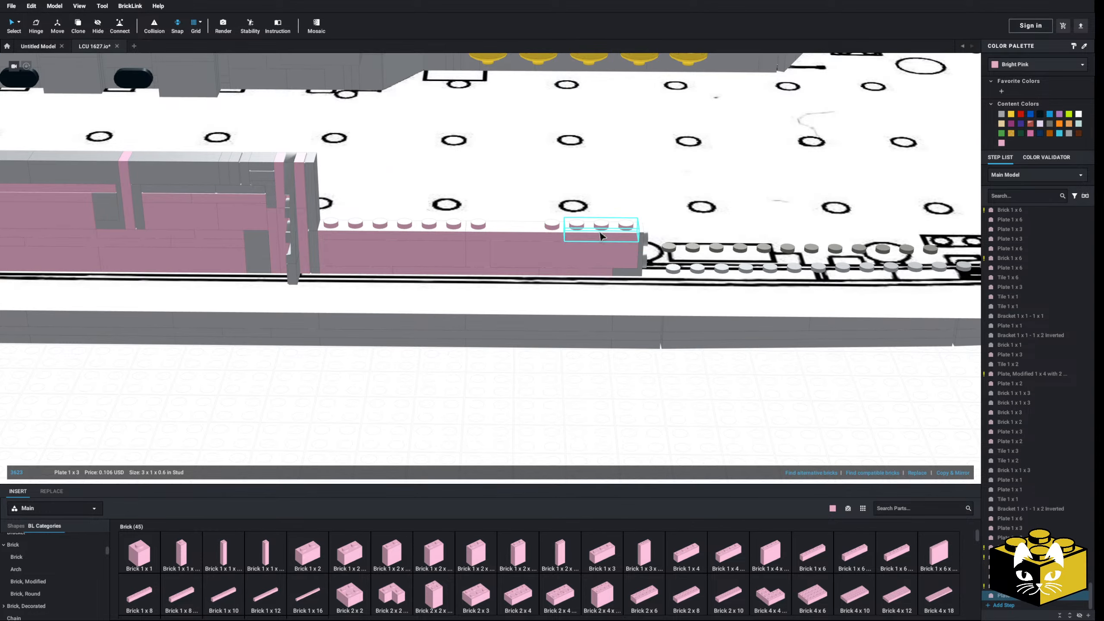
- Copy the three-part pink post with its inverted bracket from the finished wall and stand it on the new modified 1 x 4 plate
{"action": "middle_click_drag", "start_coordinate": [287, 390], "coordinate": [381, 382]}
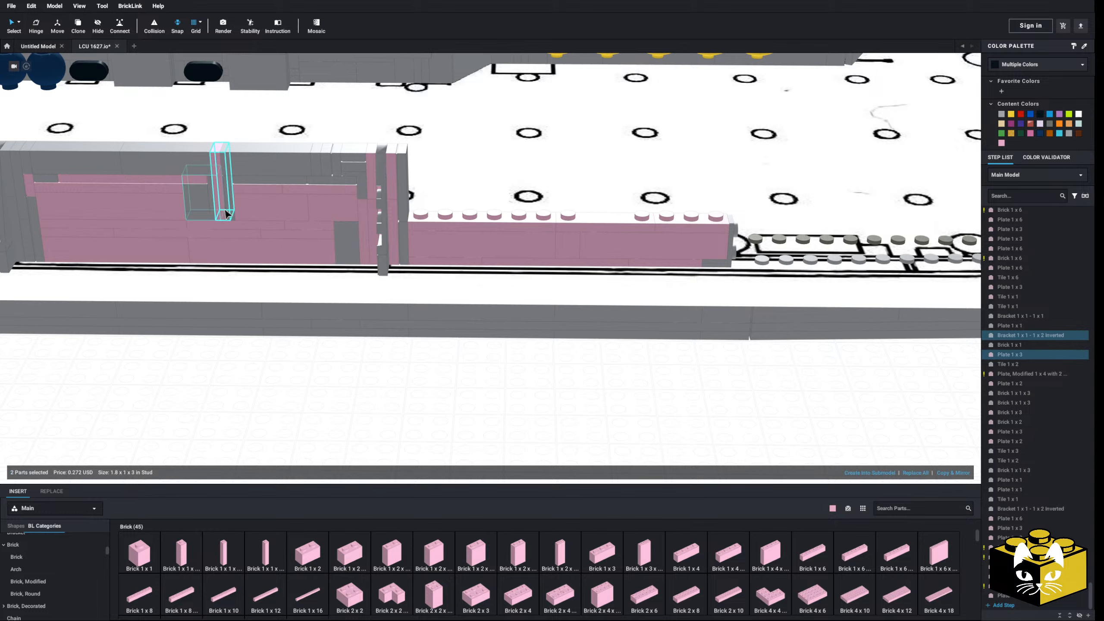
{"action": "right_click_drag", "start_coordinate": [246, 229], "coordinate": [434, 412]}
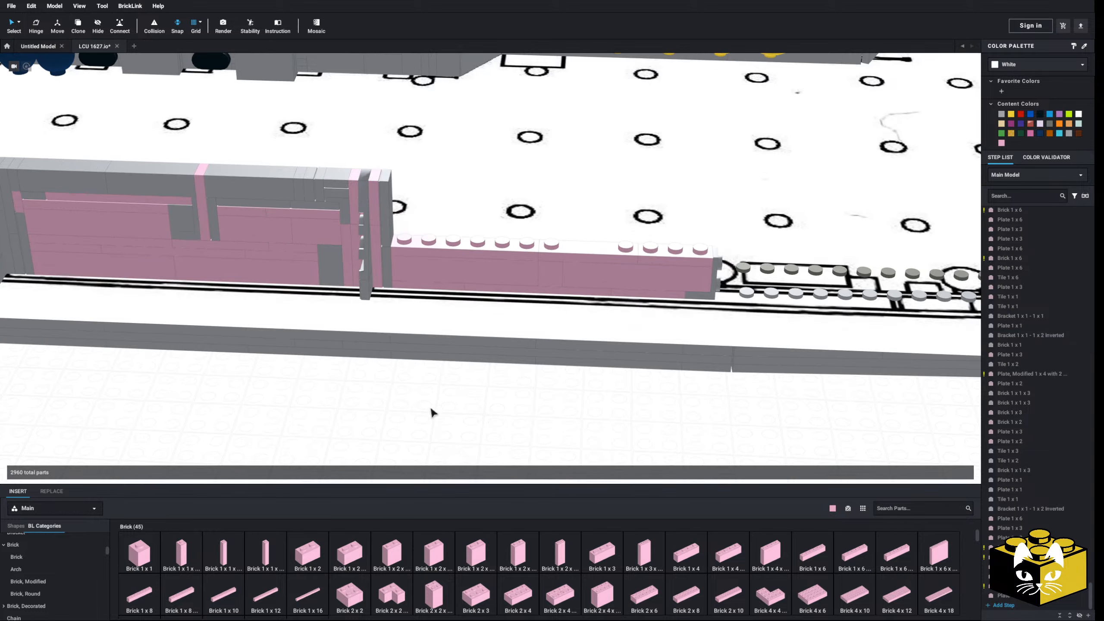
{"action": "right_click", "coordinate": [446, 395]}
{"action": "left_click", "coordinate": [473, 421]}
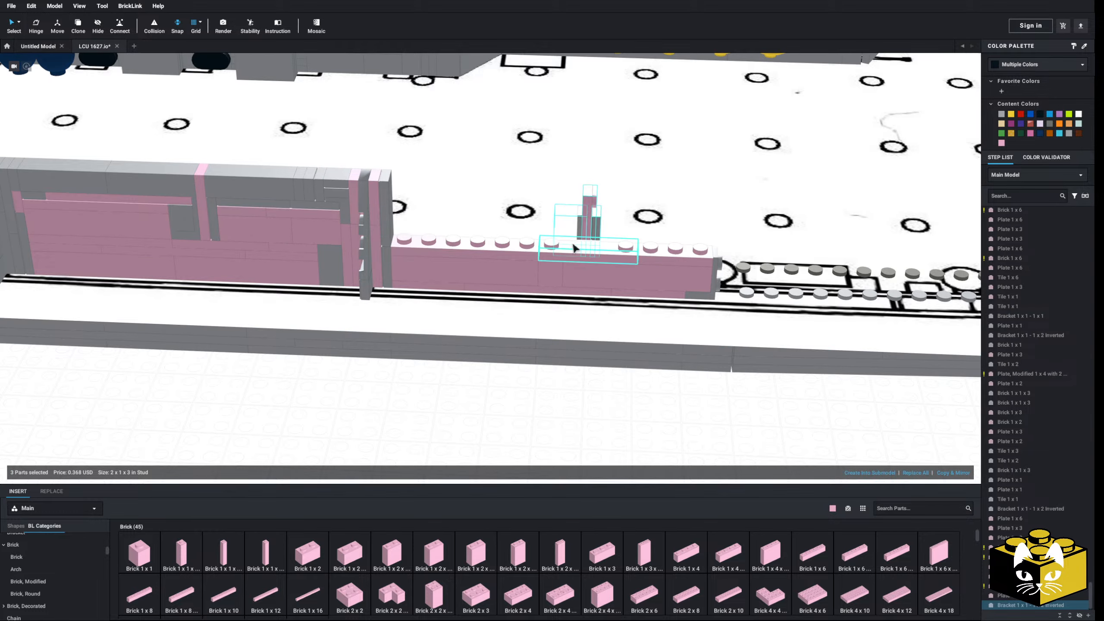
{"action": "right_click_drag", "start_coordinate": [573, 239], "coordinate": [589, 249]}
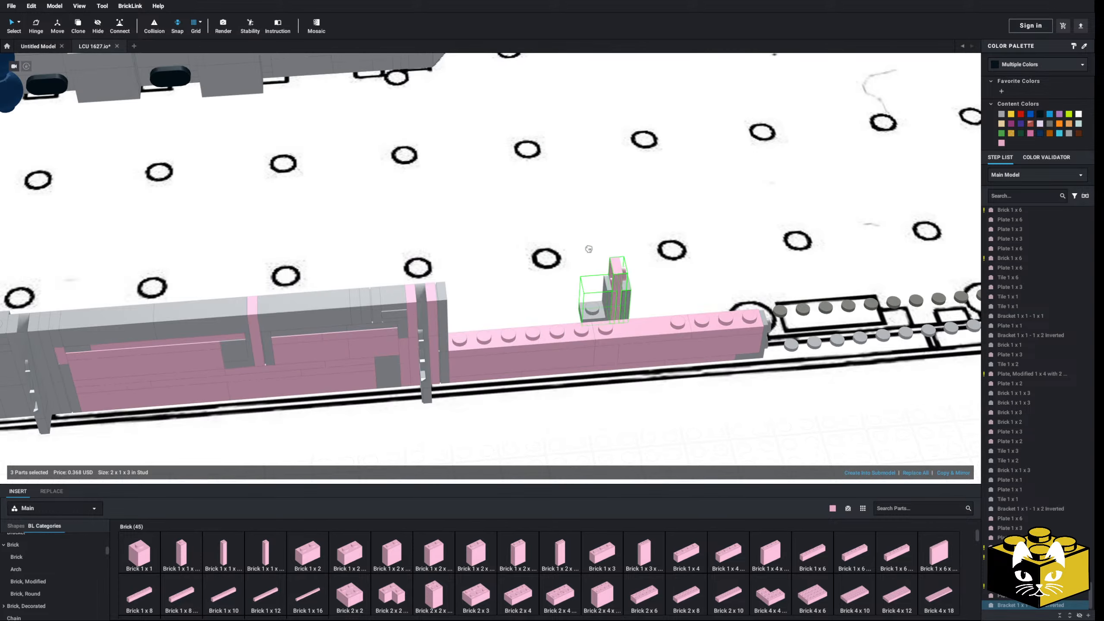
{"action": "left_click", "coordinate": [634, 322]}
{"action": "right_click_drag", "start_coordinate": [633, 323], "coordinate": [625, 307]}
{"action": "left_click", "coordinate": [563, 394]}
- Copy the pink 1 x 6 plate beside the end post and stack the copy directly on top of it
{"action": "middle_click_drag", "start_coordinate": [504, 174], "coordinate": [452, 269]}
{"action": "right_click_drag", "start_coordinate": [452, 269], "coordinate": [448, 239]}
{"action": "right_click", "coordinate": [450, 252]}
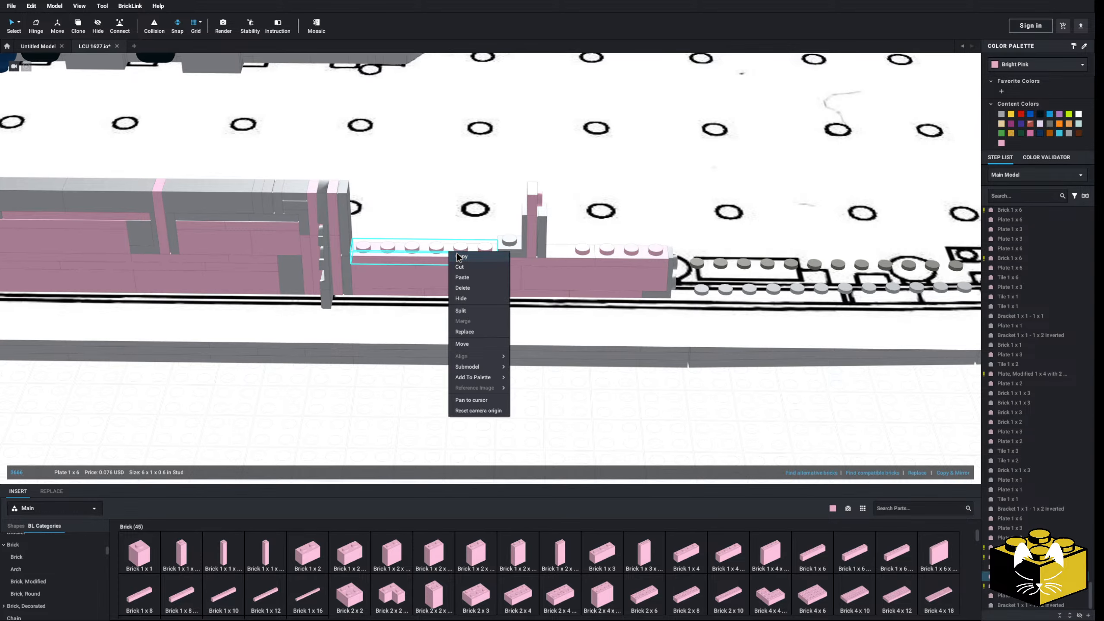
{"action": "right_click", "coordinate": [478, 407]}
{"action": "left_click", "coordinate": [449, 262]}
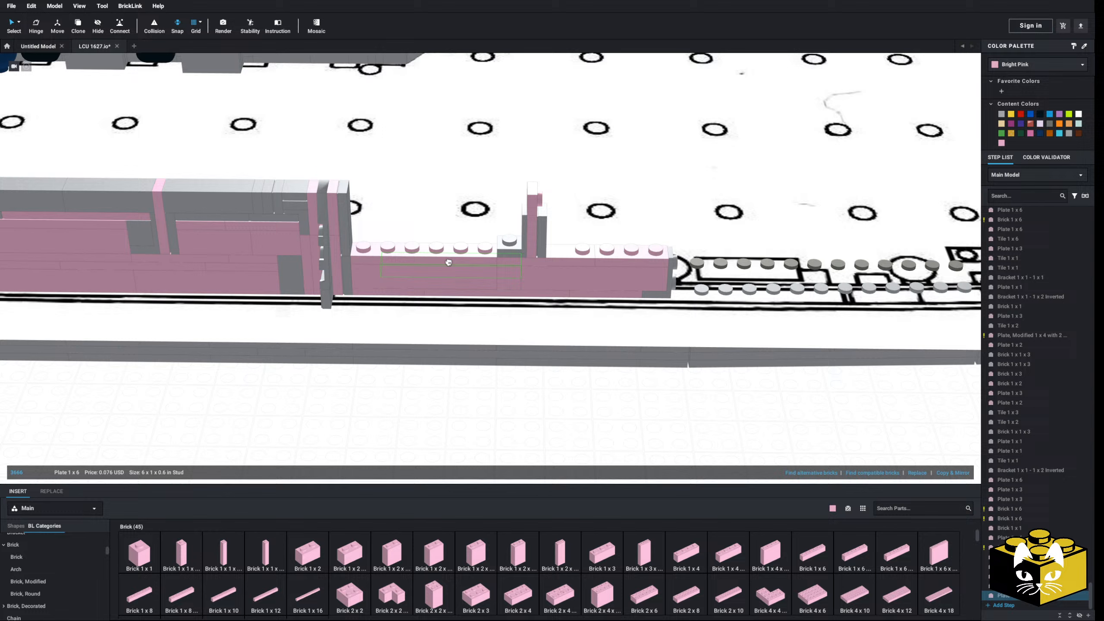
{"action": "left_click", "coordinate": [423, 254]}
- Copy a pink 1 x 6 brick from the lower row and place it on the upper plates against the new pink post
{"action": "right_click", "coordinate": [434, 274]}
{"action": "left_click", "coordinate": [447, 280]}
{"action": "right_click", "coordinate": [459, 376]}
{"action": "left_click", "coordinate": [471, 403]}
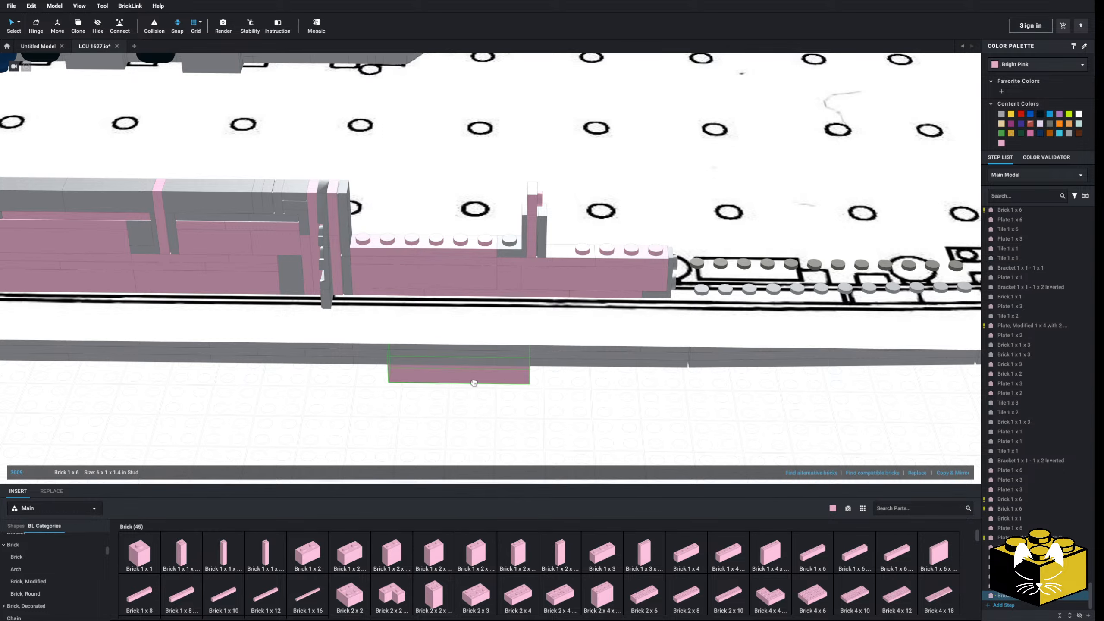
{"action": "right_click_drag", "start_coordinate": [446, 222], "coordinate": [464, 297]}
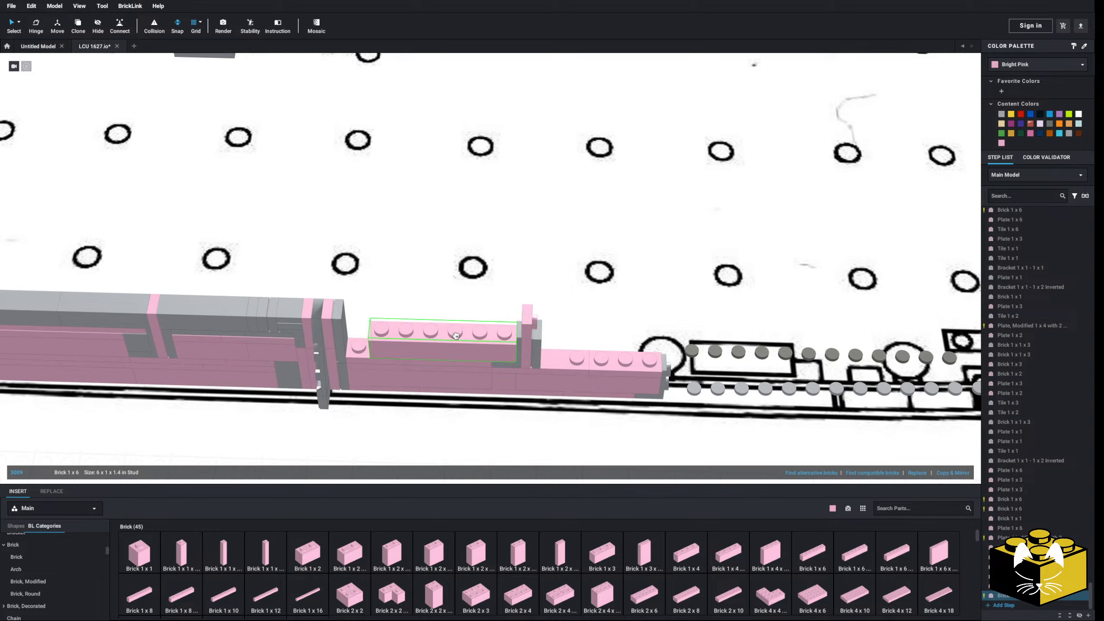
{"action": "left_click", "coordinate": [455, 335]}
- Add a pink 1 x 1 brick in the gap between the end post and the upper 1 x 6 brick
{"action": "left_click", "coordinate": [139, 547]}
{"action": "left_click", "coordinate": [358, 343]}
{"action": "right_click_drag", "start_coordinate": [358, 346], "coordinate": [352, 328]}
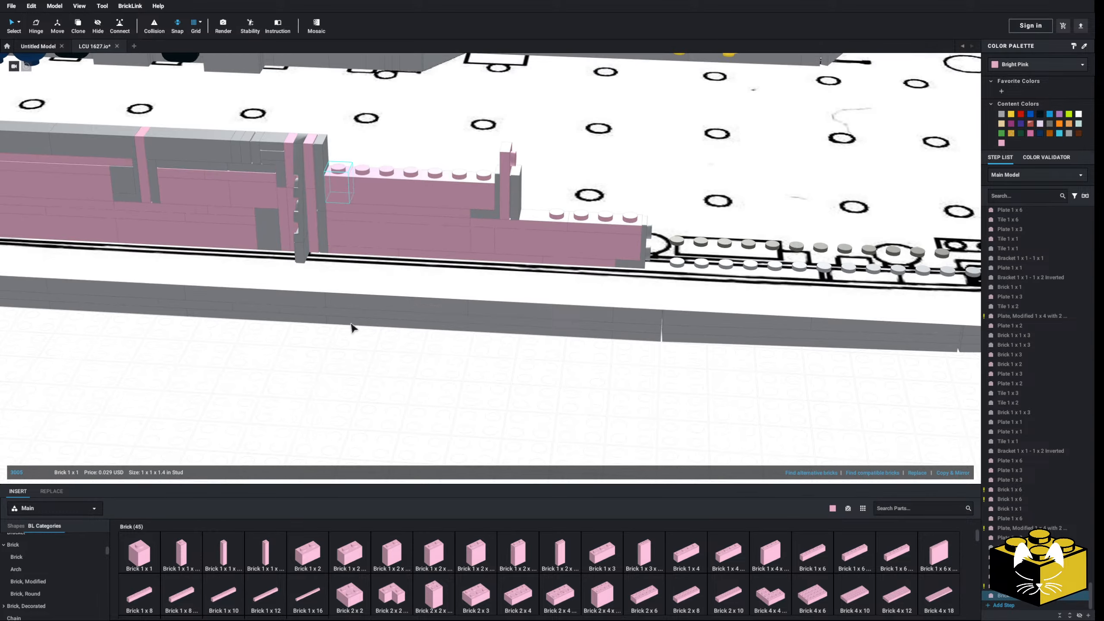
{"action": "left_click", "coordinate": [404, 413]}
- Copy the light bluish gray inverted bracket from the new section's outer end and place it on the outermost top stud above
{"action": "middle_click_drag", "start_coordinate": [411, 414], "coordinate": [334, 487]}
{"action": "right_click_drag", "start_coordinate": [333, 474], "coordinate": [361, 433]}
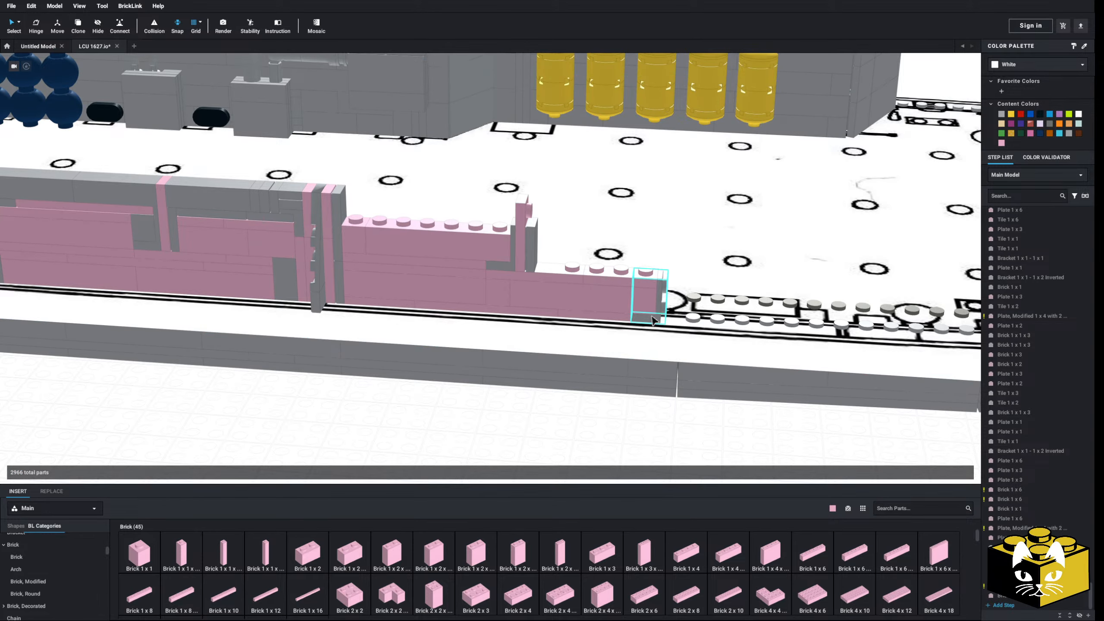
{"action": "right_click", "coordinate": [651, 316]}
{"action": "left_click", "coordinate": [658, 335]}
{"action": "left_click", "coordinate": [570, 432]}
{"action": "right_click", "coordinate": [570, 433]}
{"action": "left_click", "coordinate": [593, 461]}
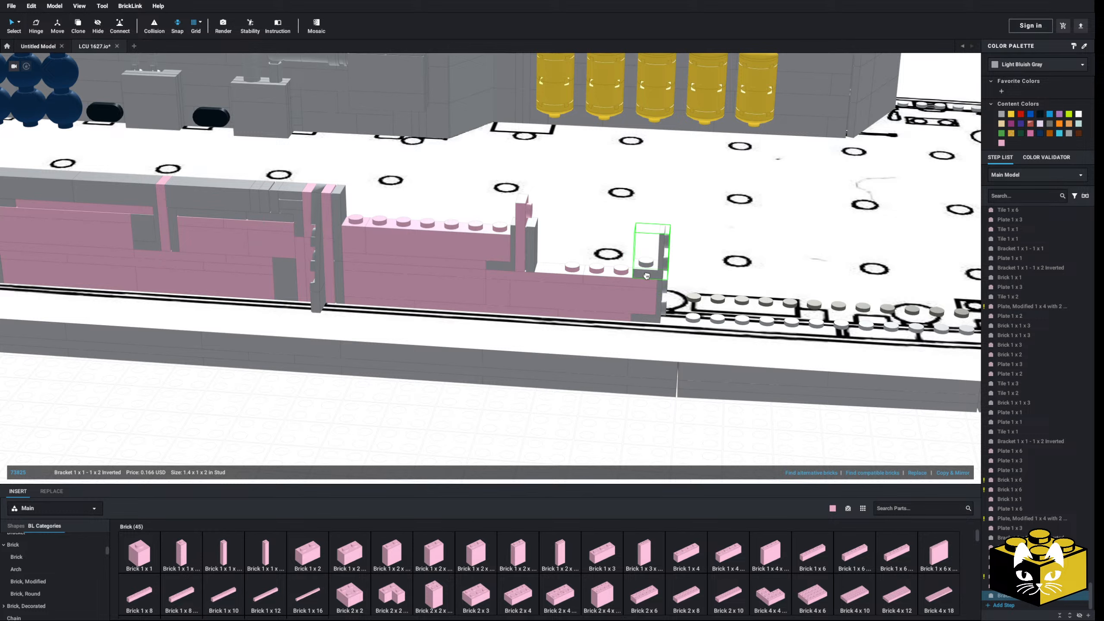
{"action": "left_click", "coordinate": [646, 275]}
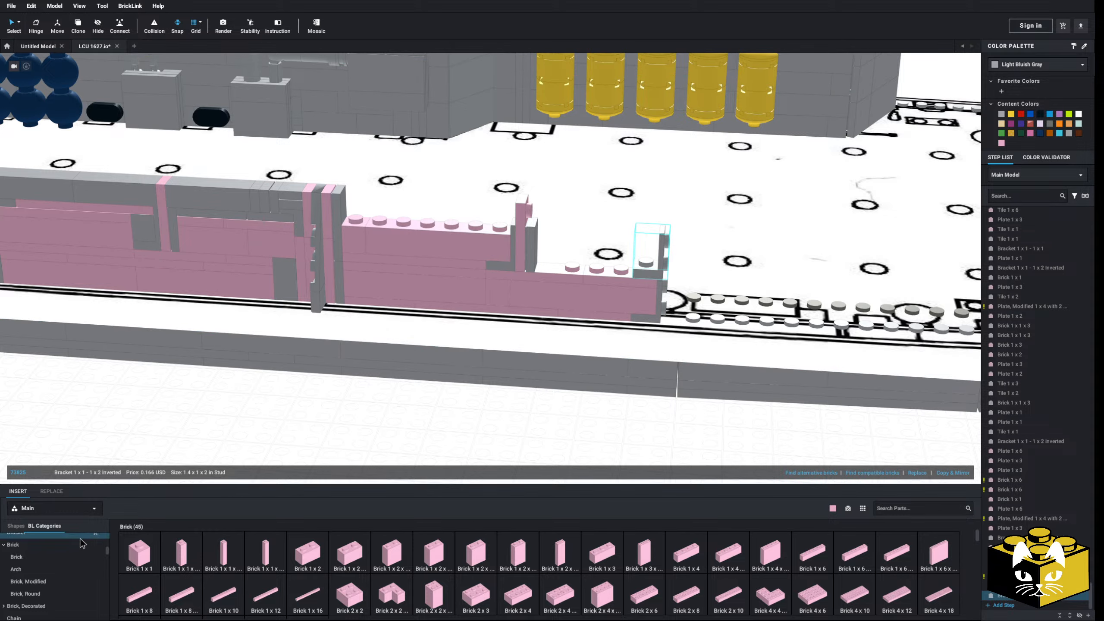
- Add a pink 1 x 4 plate on the new section's lower level, between the pink post and the outer bracket
{"action": "scroll", "coordinate": [38, 551], "scroll_direction": "up", "scroll_amount": 5}
{"action": "left_click", "coordinate": [35, 563]}
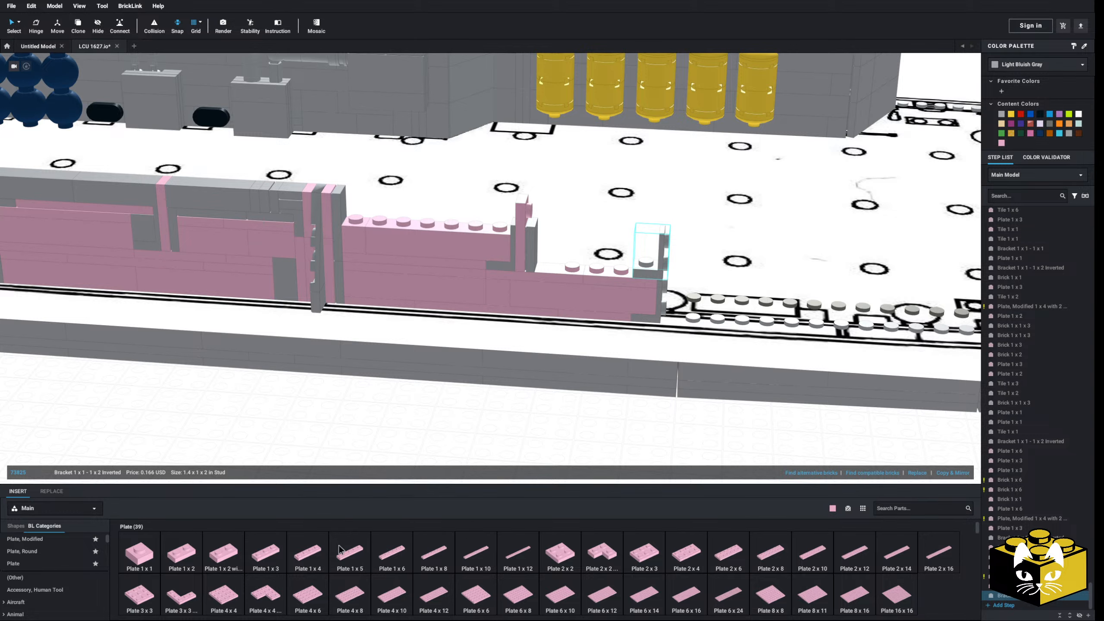
{"action": "left_click", "coordinate": [310, 554]}
{"action": "left_click", "coordinate": [586, 269]}
{"action": "key", "text": "Escape"}
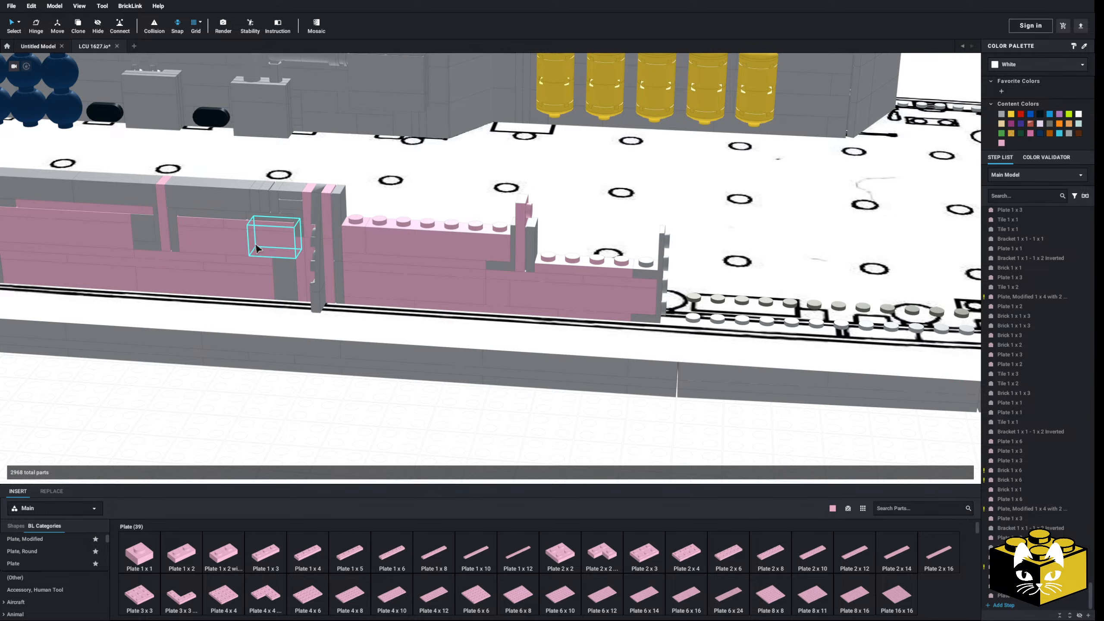
- Copy the pink 1 x 3 and 1 x 2 bricks from the finished section and stack them on the new 1 x 4 plate and bracket
{"action": "right_click", "coordinate": [328, 386]}
{"action": "left_click", "coordinate": [340, 410]}
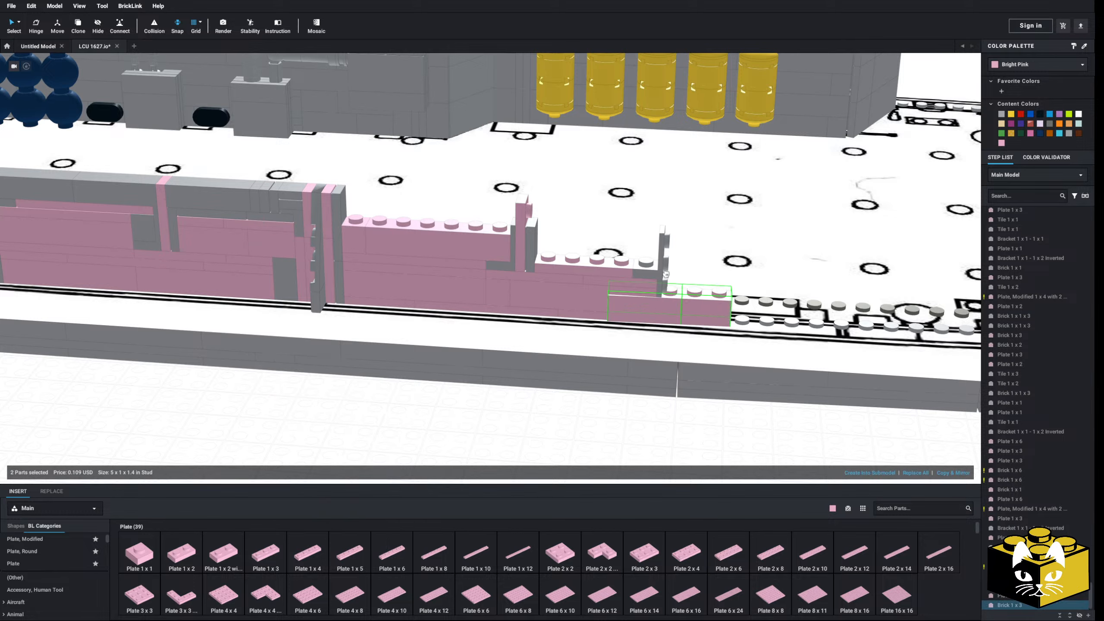
{"action": "right_click_drag", "start_coordinate": [574, 238], "coordinate": [585, 405]}
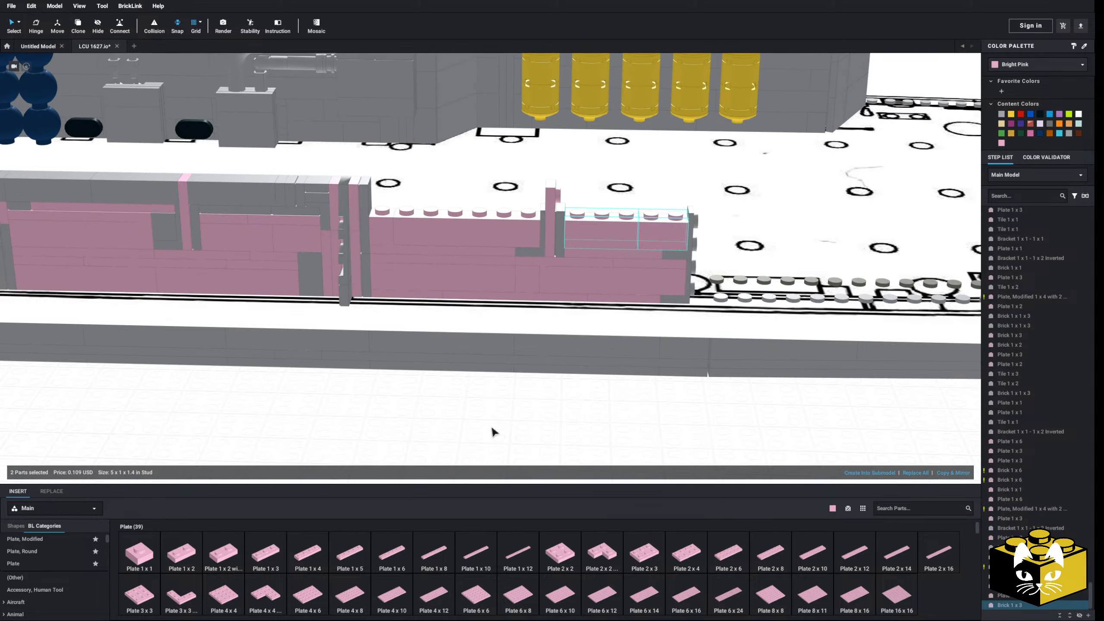
{"action": "left_click", "coordinate": [491, 429]}
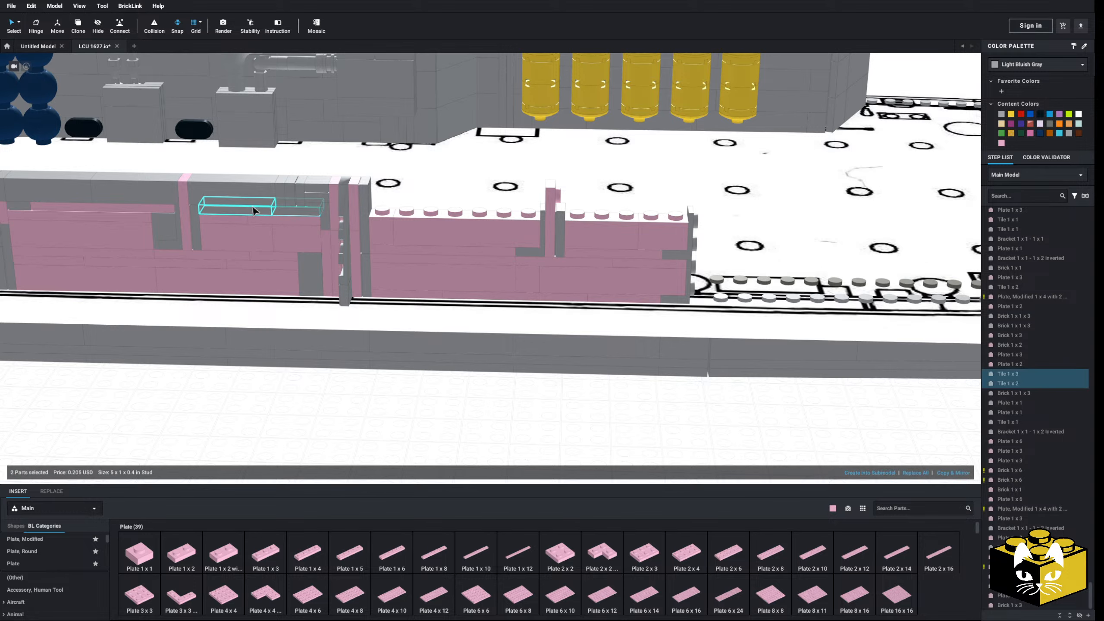
- Copy the light bluish gray 1 x 3 and 1 x 2 tiles from the finished section and cap the outermost pink bricks with them
{"action": "right_click", "coordinate": [548, 403]}
{"action": "left_click", "coordinate": [561, 429]}
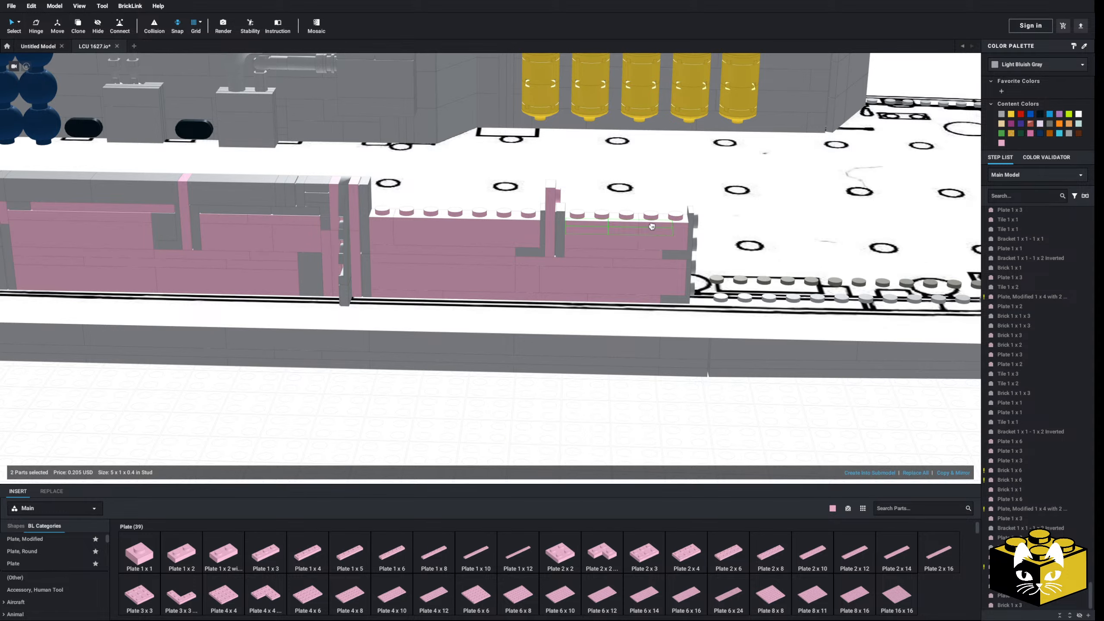
{"action": "left_click", "coordinate": [472, 402]}
- Copy the finished section's pink 1 x 6 tile with its gray 1 x 1 tile and cap the exposed studs between the end post and pink post
{"action": "middle_click_drag", "start_coordinate": [472, 403], "coordinate": [510, 398]}
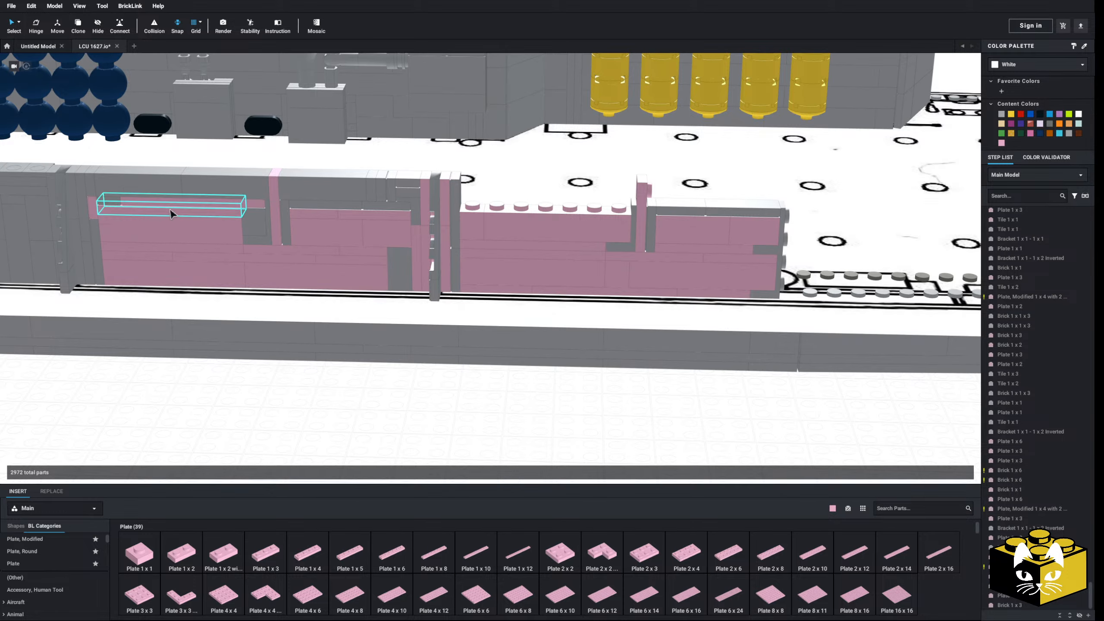
{"action": "left_click", "coordinate": [155, 205]}
{"action": "right_click", "coordinate": [115, 201]}
{"action": "left_click", "coordinate": [140, 209]}
{"action": "left_click", "coordinate": [430, 394]}
{"action": "right_click_drag", "start_coordinate": [430, 393], "coordinate": [438, 408]}
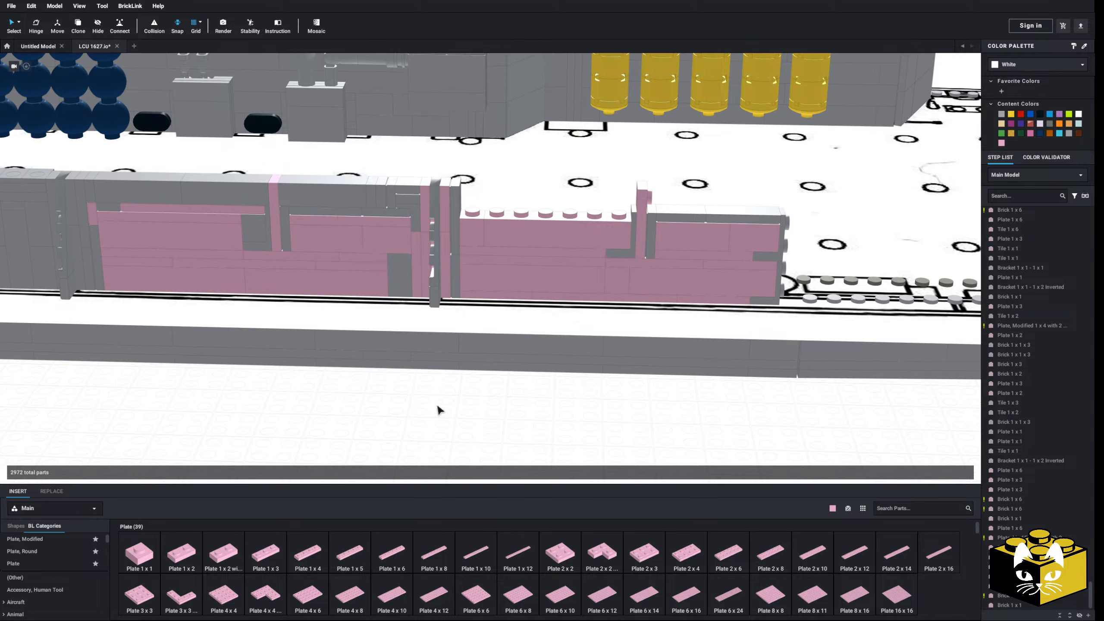
{"action": "right_click", "coordinate": [444, 418]}
{"action": "left_click", "coordinate": [454, 442]}
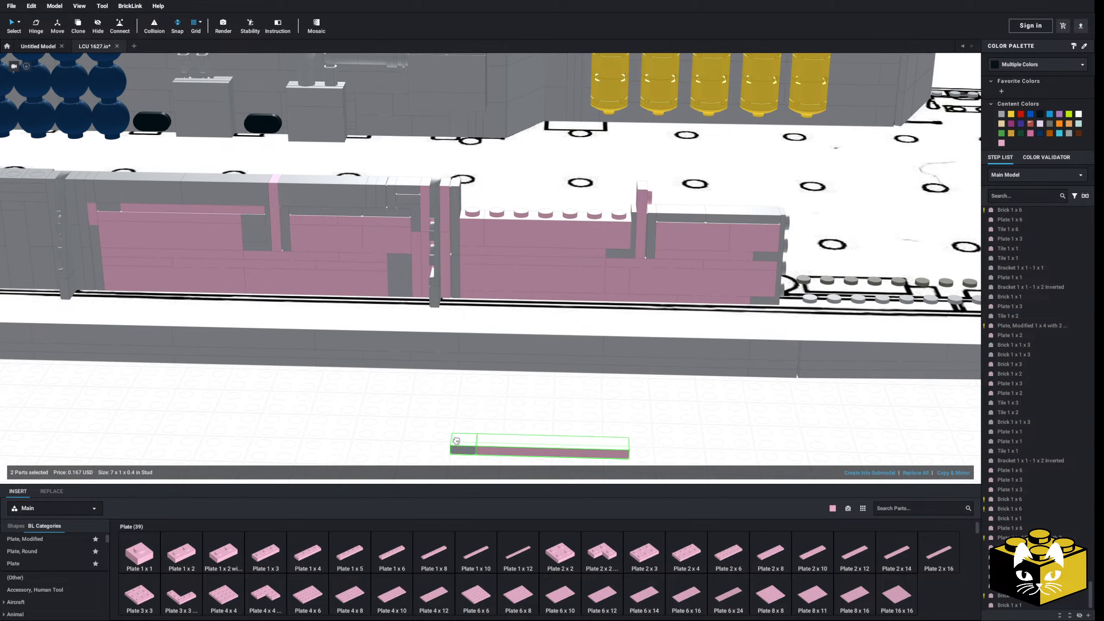
{"action": "left_click", "coordinate": [624, 216]}
{"action": "left_click", "coordinate": [491, 411]}
- Delete the lower gray tile beside the end post and move the 1 x 3 tile above it down to free the top stud
{"action": "scroll", "coordinate": [491, 411], "scroll_direction": "down", "scroll_amount": 5}
{"action": "middle_click_drag", "start_coordinate": [445, 405], "coordinate": [424, 409]}
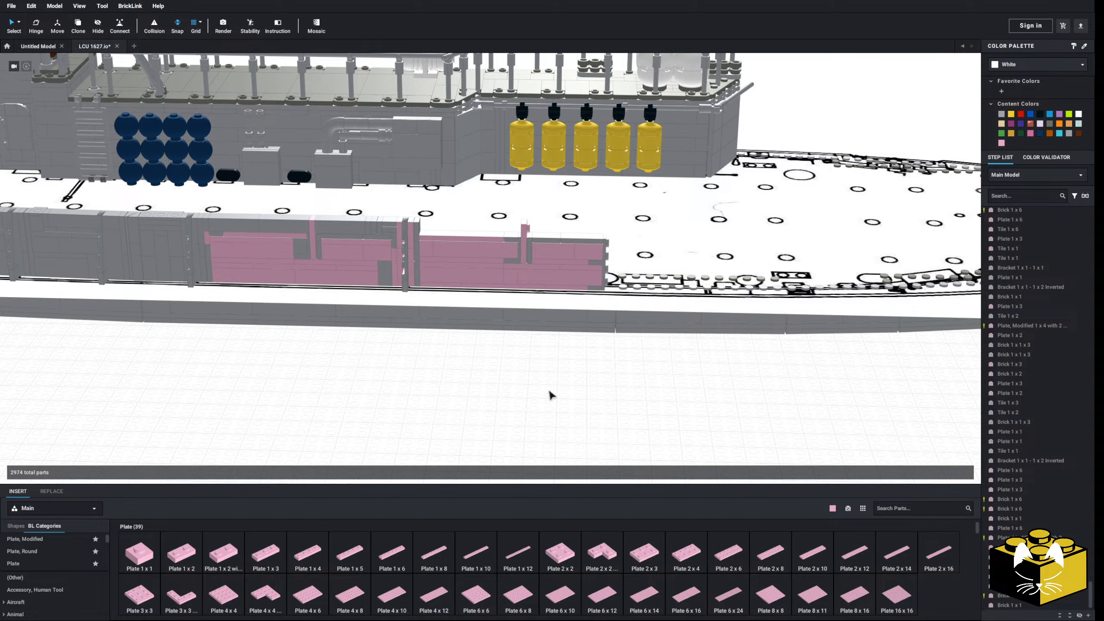
{"action": "scroll", "coordinate": [426, 394], "scroll_direction": "up", "scroll_amount": 5}
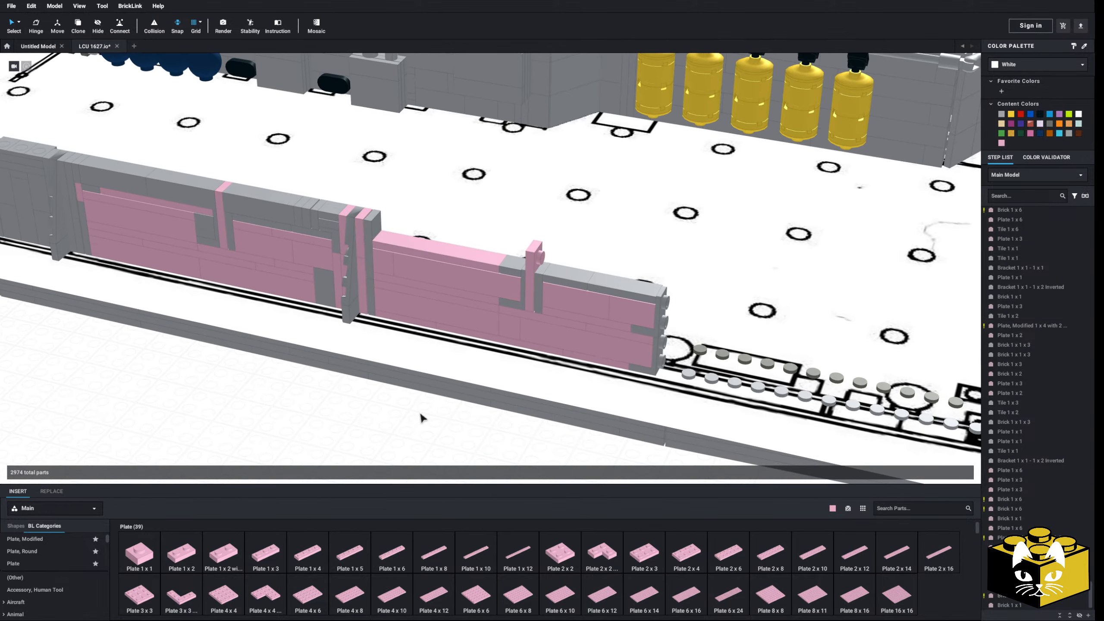
{"action": "scroll", "coordinate": [413, 414], "scroll_direction": "up", "scroll_amount": 5}
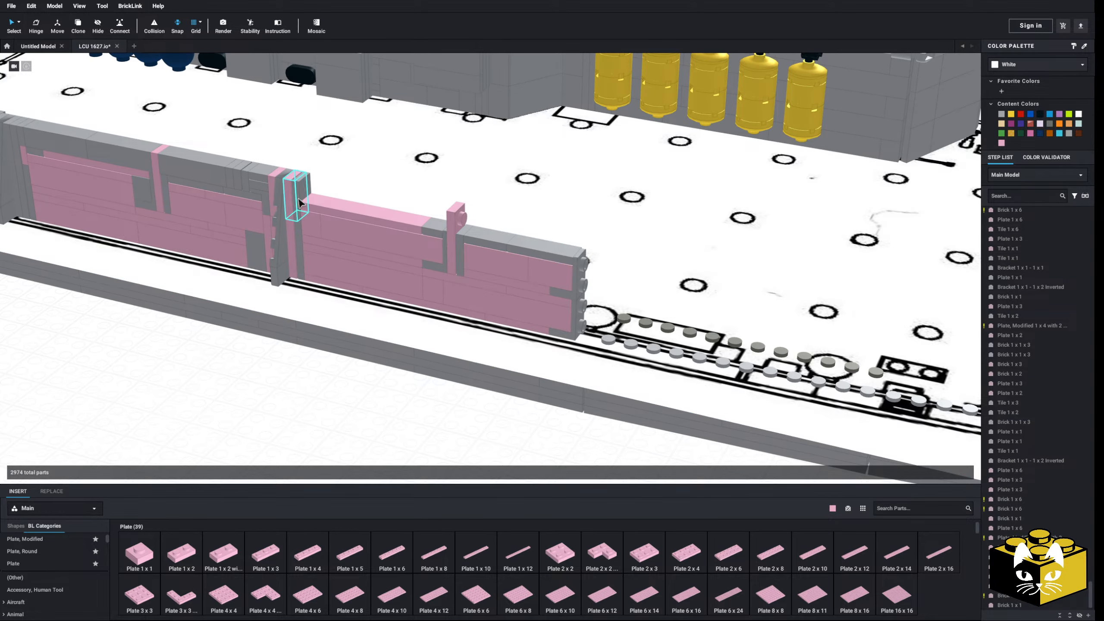
{"action": "left_click", "coordinate": [298, 198]}
{"action": "left_click", "coordinate": [302, 262]}
{"action": "key", "text": "Delete"}
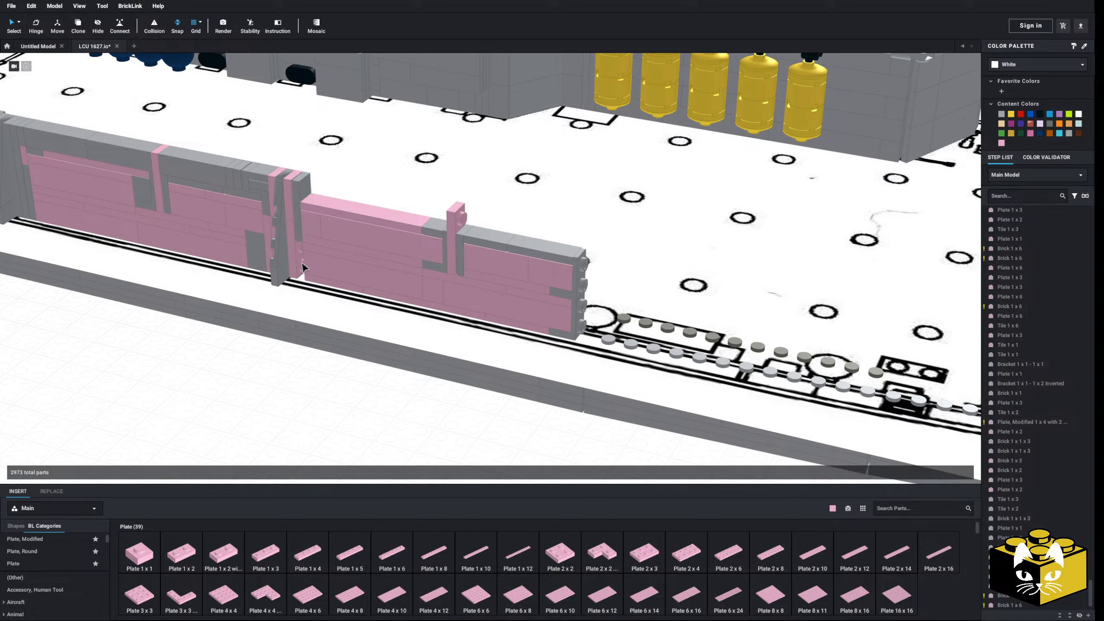
{"action": "left_click_drag", "start_coordinate": [300, 223], "coordinate": [303, 259]}
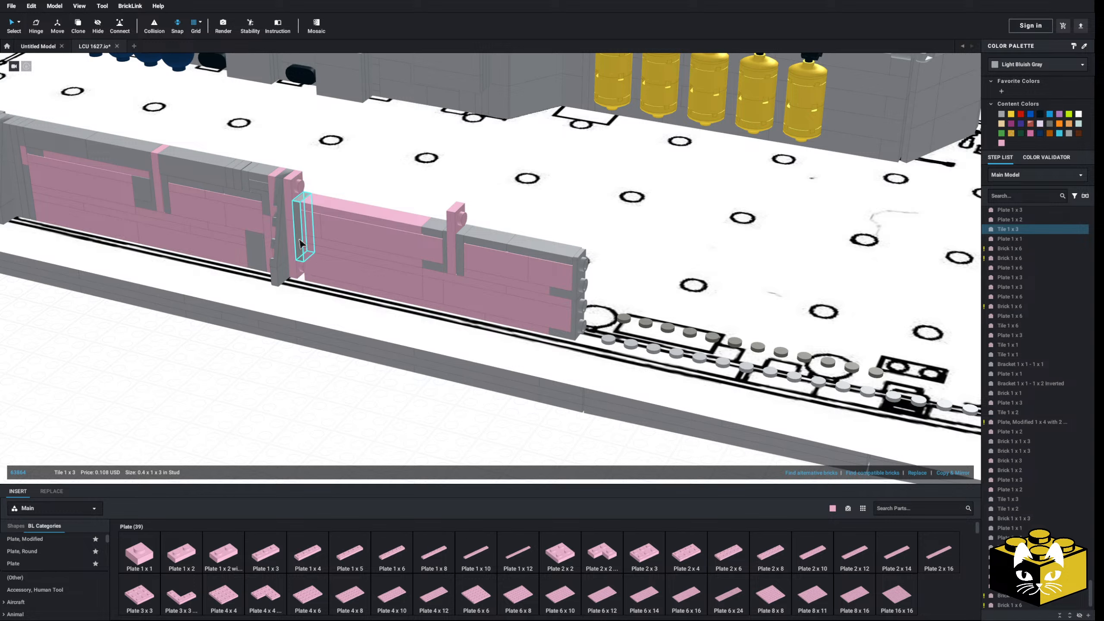
{"action": "left_click", "coordinate": [243, 398]}
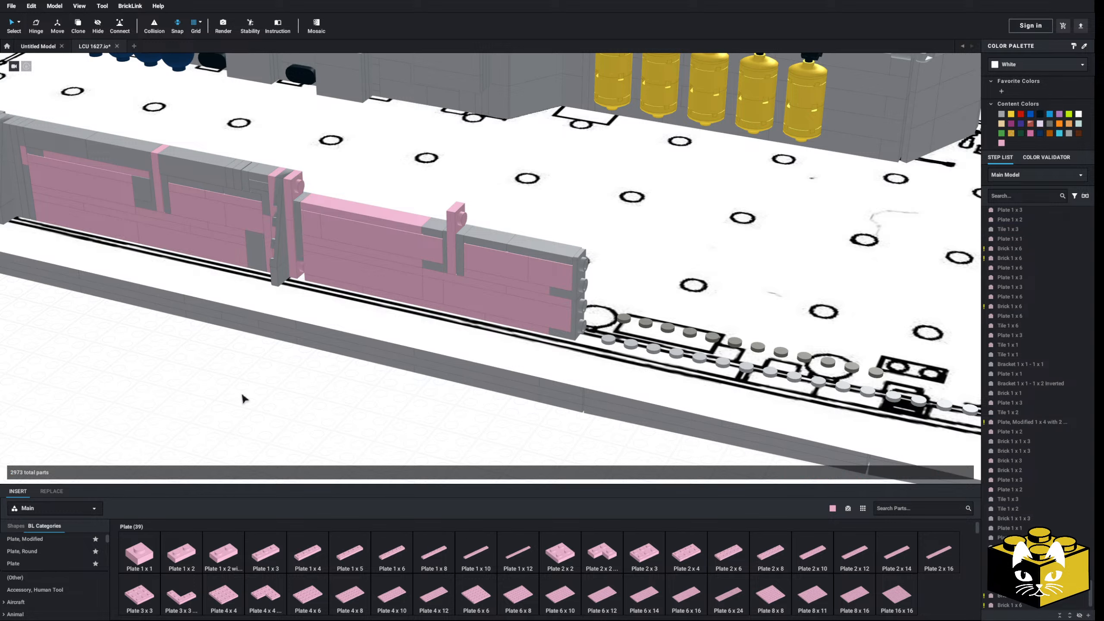
- Paste a copied light bluish gray tile into the gap below the moved 1 x 3 tile beside the end post
{"action": "right_click", "coordinate": [246, 184]}
{"action": "right_click", "coordinate": [240, 304]}
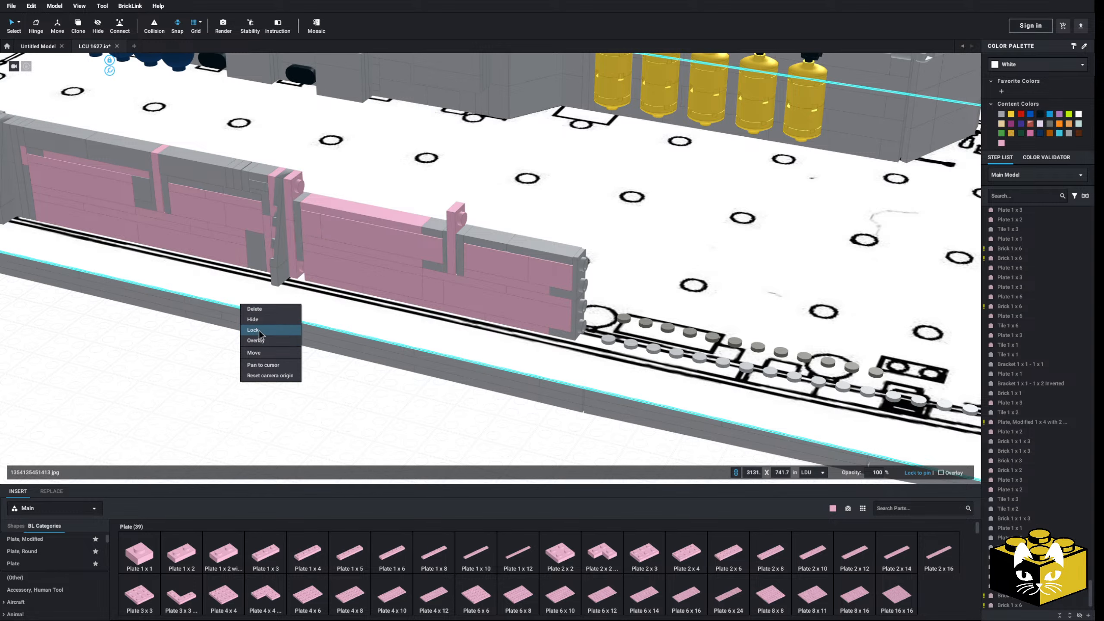
{"action": "right_click", "coordinate": [202, 369]}
{"action": "left_click", "coordinate": [222, 397]}
{"action": "right_click", "coordinate": [216, 363]}
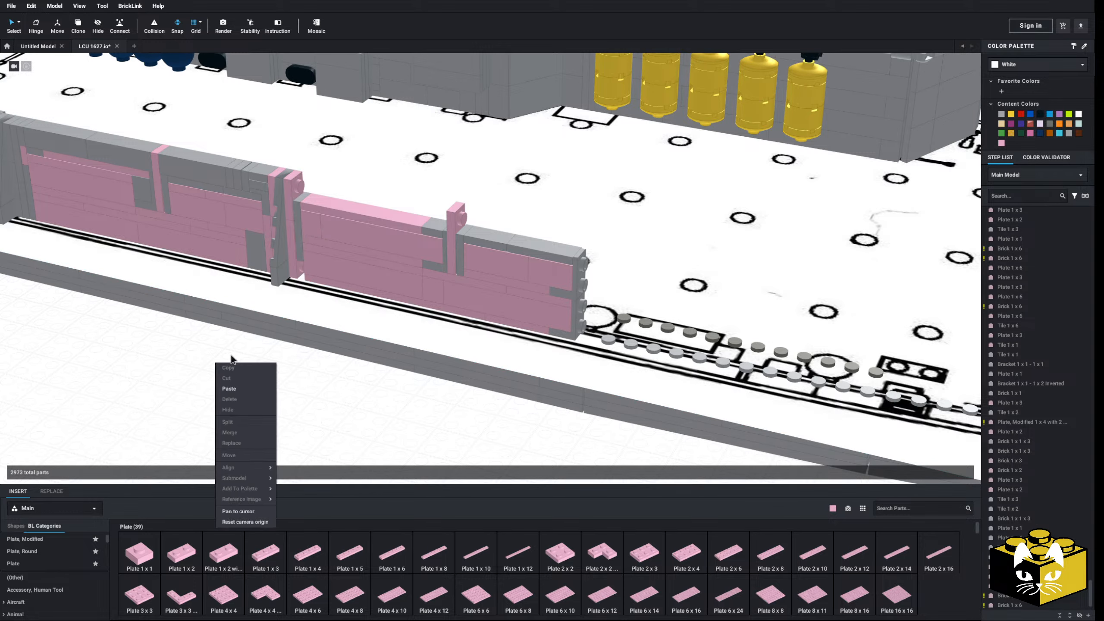
{"action": "left_click", "coordinate": [238, 390]}
{"action": "left_click", "coordinate": [201, 346]}
- Copy the two light bluish gray 1 x 1 x 3 bricks from the finished section's top row and place them above the new section's inner part
{"action": "middle_click_drag", "start_coordinate": [201, 346], "coordinate": [249, 360]}
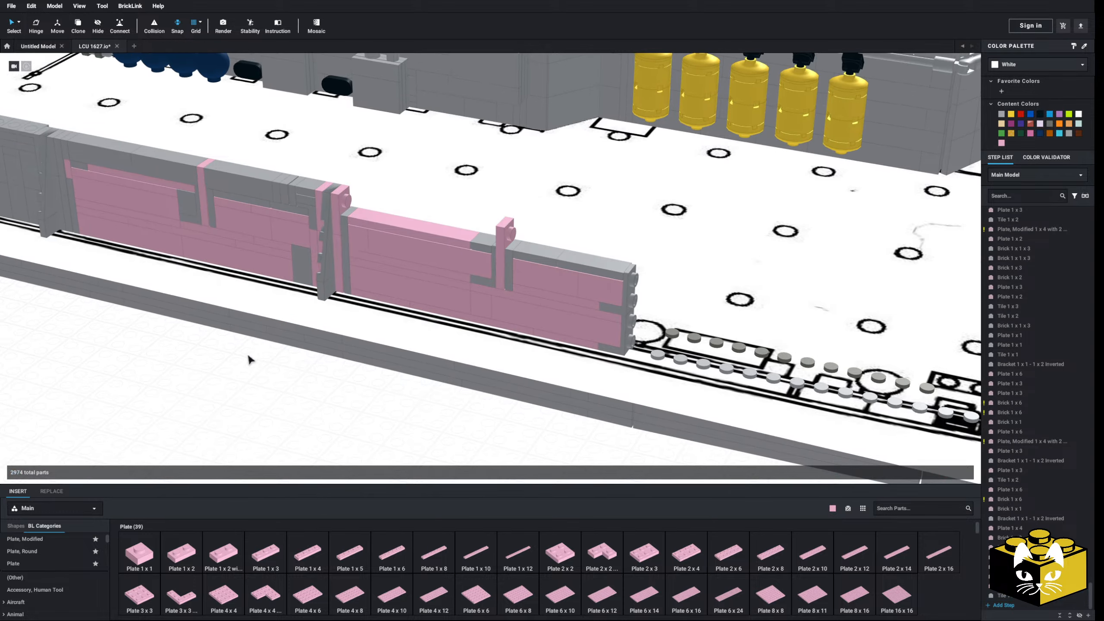
{"action": "left_click", "coordinate": [157, 171]}
{"action": "left_click", "coordinate": [109, 156], "text": "ctrl"}
{"action": "left_click", "coordinate": [155, 347]}
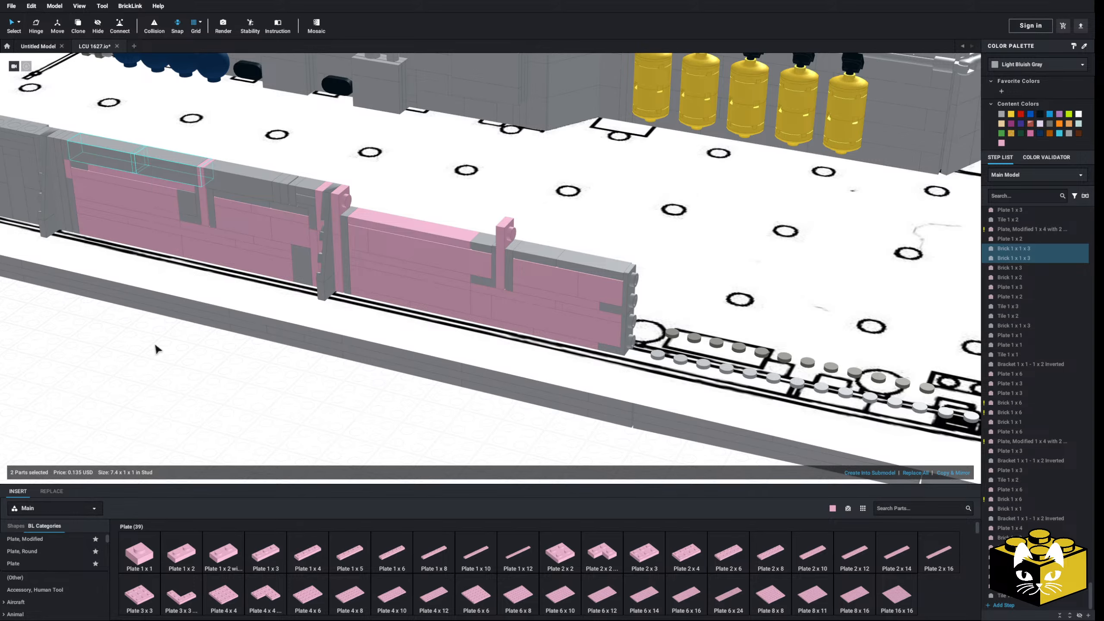
{"action": "right_click", "coordinate": [156, 343]}
{"action": "left_click", "coordinate": [182, 373]}
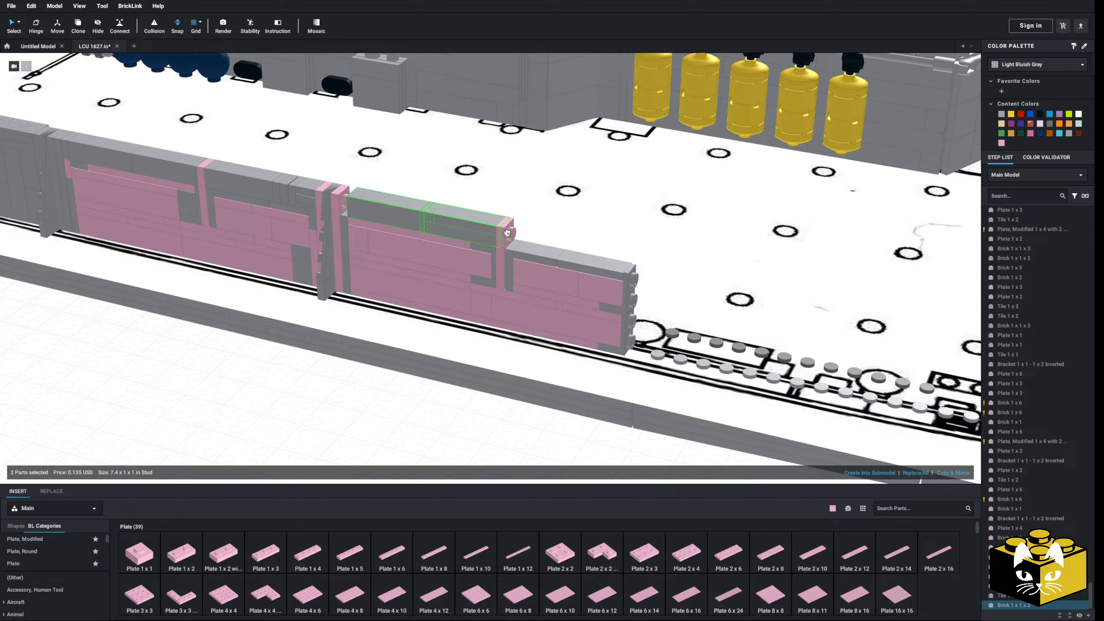
{"action": "left_click", "coordinate": [504, 232]}
{"action": "left_click", "coordinate": [339, 413]}
- Copy a light bluish gray 1 x 1 plate and fill the gap between the end post and the new section's top row
{"action": "scroll", "coordinate": [347, 400], "scroll_direction": "down", "scroll_amount": 3}
{"action": "right_click_drag", "start_coordinate": [339, 412], "coordinate": [354, 394]}
{"action": "right_click_drag", "start_coordinate": [663, 312], "coordinate": [616, 343]}
{"action": "middle_click_drag", "start_coordinate": [485, 467], "coordinate": [417, 432]}
{"action": "scroll", "coordinate": [460, 434], "scroll_direction": "up", "scroll_amount": 3}
{"action": "middle_click_drag", "start_coordinate": [334, 400], "coordinate": [388, 388]}
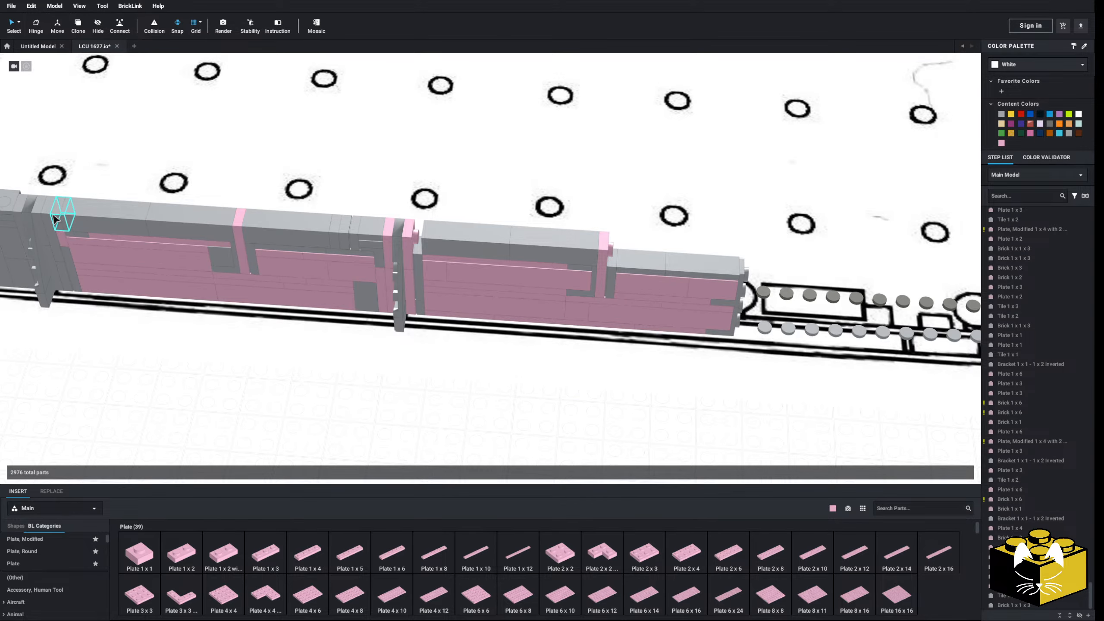
{"action": "right_click", "coordinate": [312, 391]}
{"action": "left_click", "coordinate": [335, 416]}
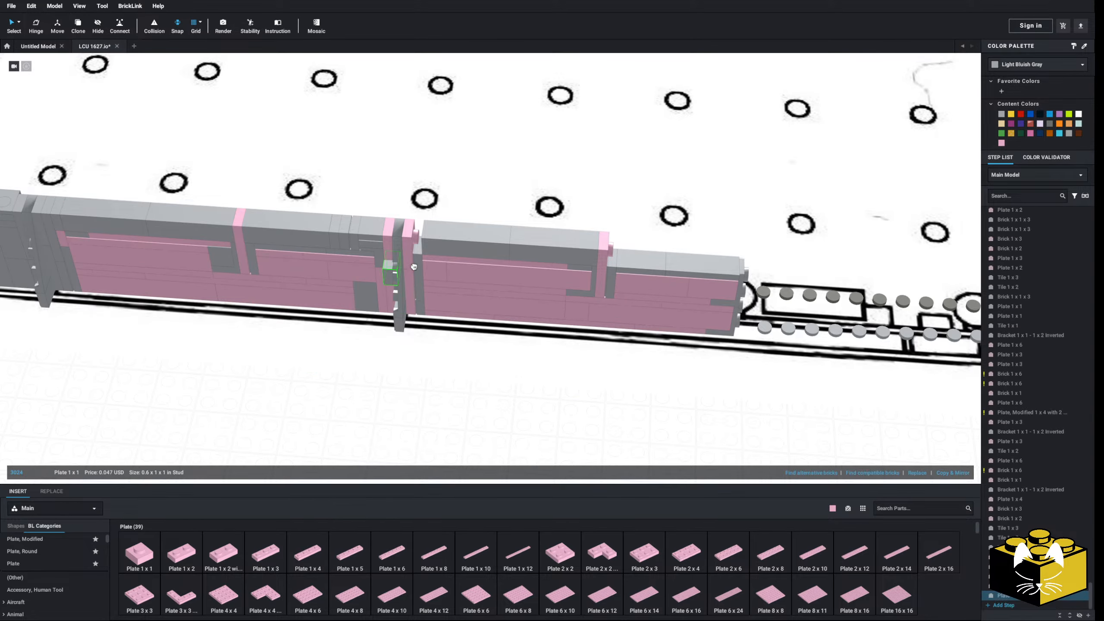
{"action": "left_click", "coordinate": [465, 409]}
- Copy a gray 1 x 1 x 3 brick from the new section's top row and attach it to the outer side of the pink post
{"action": "middle_click_drag", "start_coordinate": [480, 420], "coordinate": [393, 418]}
{"action": "middle_click_drag", "start_coordinate": [580, 382], "coordinate": [423, 335]}
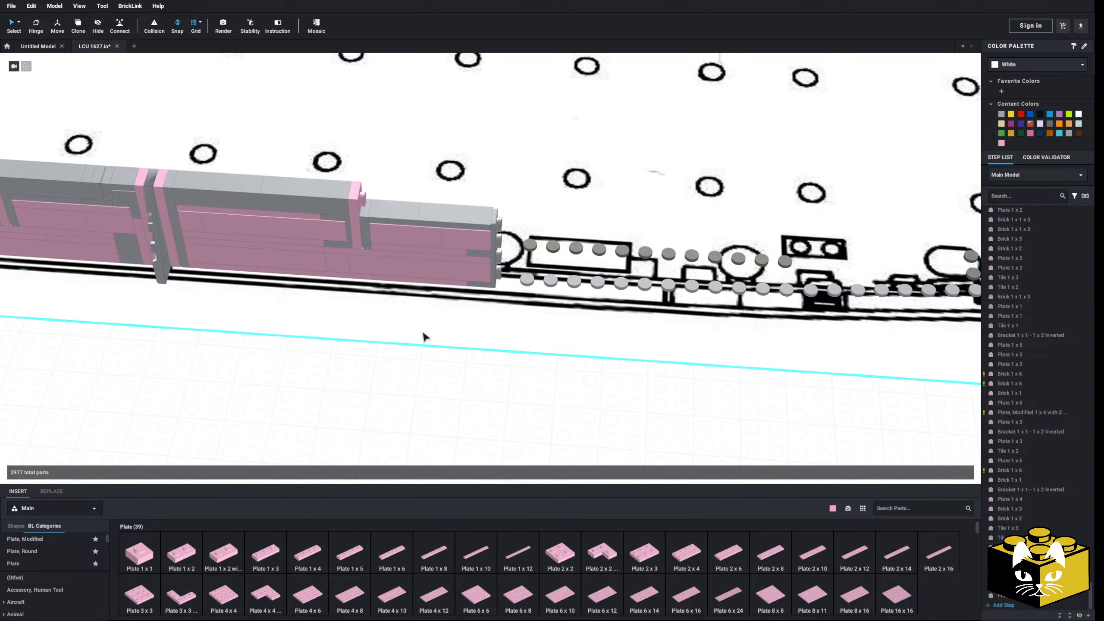
{"action": "left_click", "coordinate": [287, 185]}
{"action": "right_click", "coordinate": [285, 186]}
{"action": "left_click", "coordinate": [302, 193]}
{"action": "left_click", "coordinate": [351, 343]}
{"action": "right_click", "coordinate": [342, 368]}
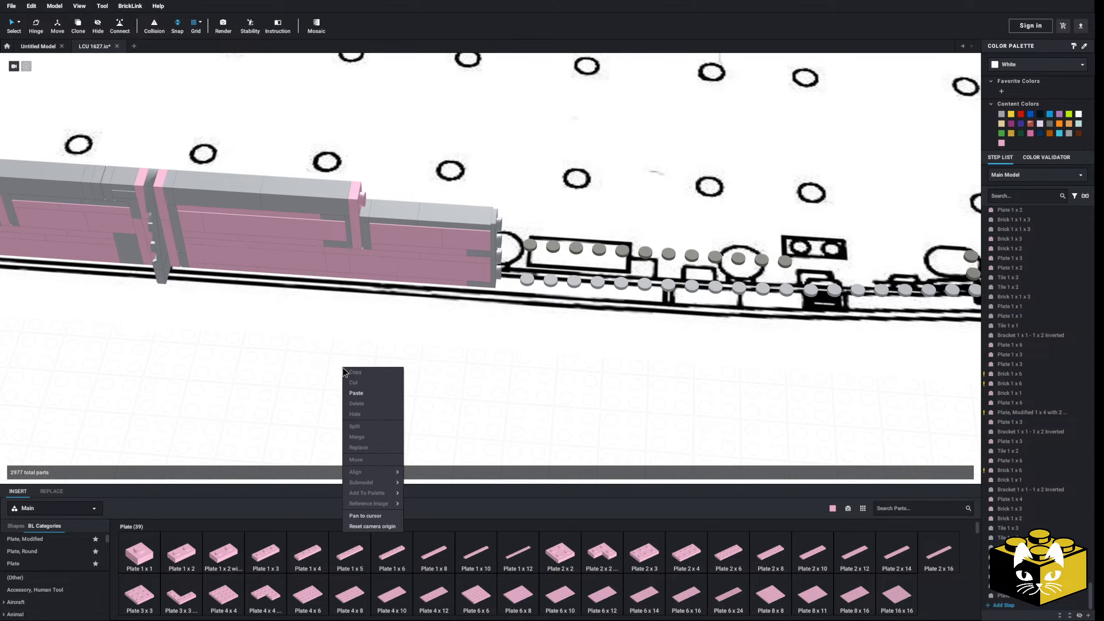
{"action": "left_click", "coordinate": [361, 393]}
{"action": "left_click", "coordinate": [451, 211]}
{"action": "left_click", "coordinate": [394, 338]}
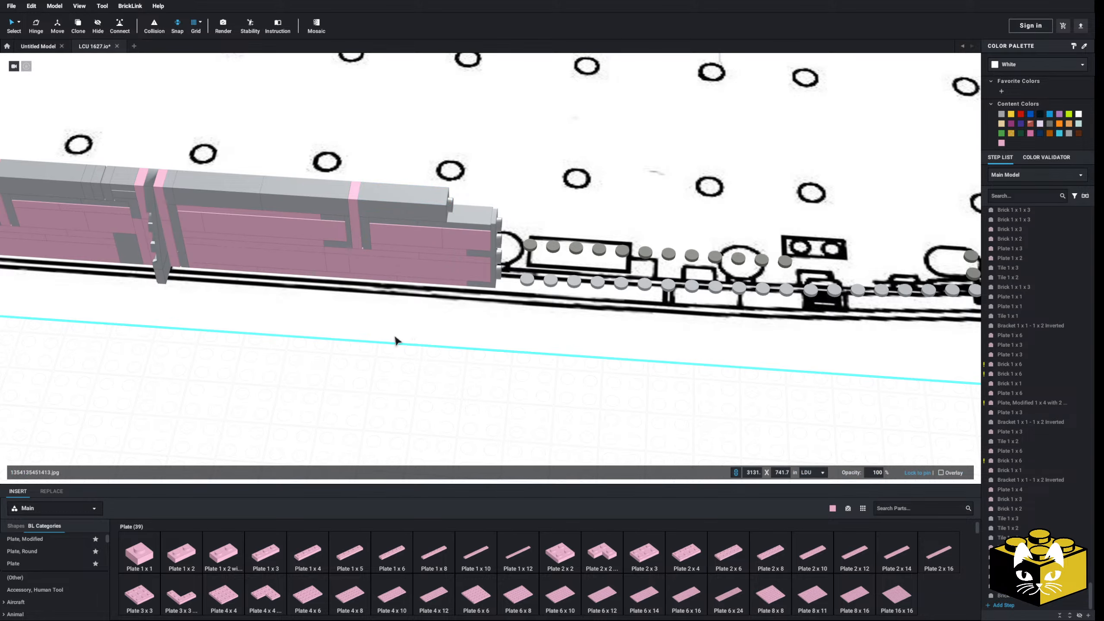
- Attach a pink 1 x 3 plate and a pink 1 x 2 plate vertically, one above the other, to the new section's outer end studs
{"action": "scroll", "coordinate": [296, 302], "scroll_direction": "down", "scroll_amount": 3}
{"action": "middle_click_drag", "start_coordinate": [134, 230], "coordinate": [390, 272]}
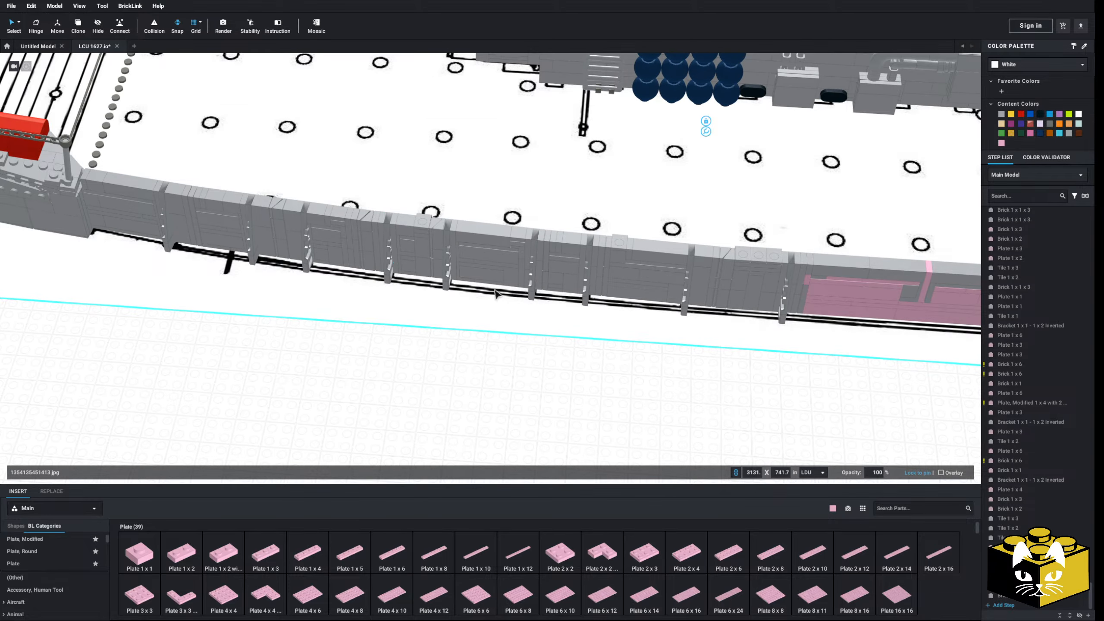
{"action": "middle_click_drag", "start_coordinate": [603, 308], "coordinate": [222, 283]}
{"action": "scroll", "coordinate": [331, 289], "scroll_direction": "down", "scroll_amount": 2}
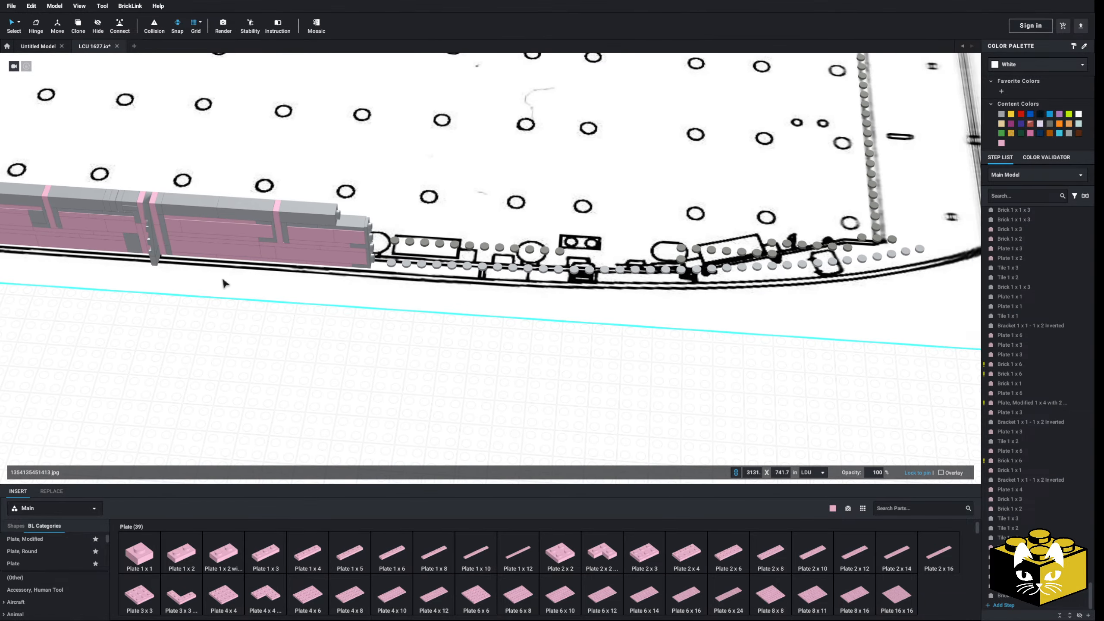
{"action": "scroll", "coordinate": [226, 285], "scroll_direction": "down", "scroll_amount": 3}
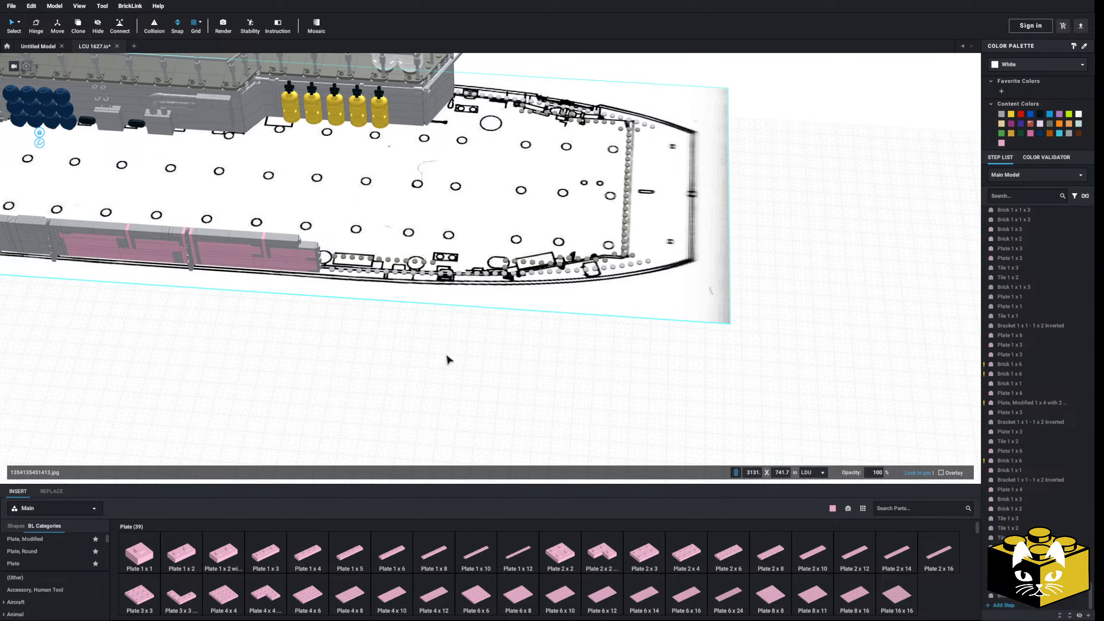
{"action": "scroll", "coordinate": [413, 376], "scroll_direction": "up", "scroll_amount": 5}
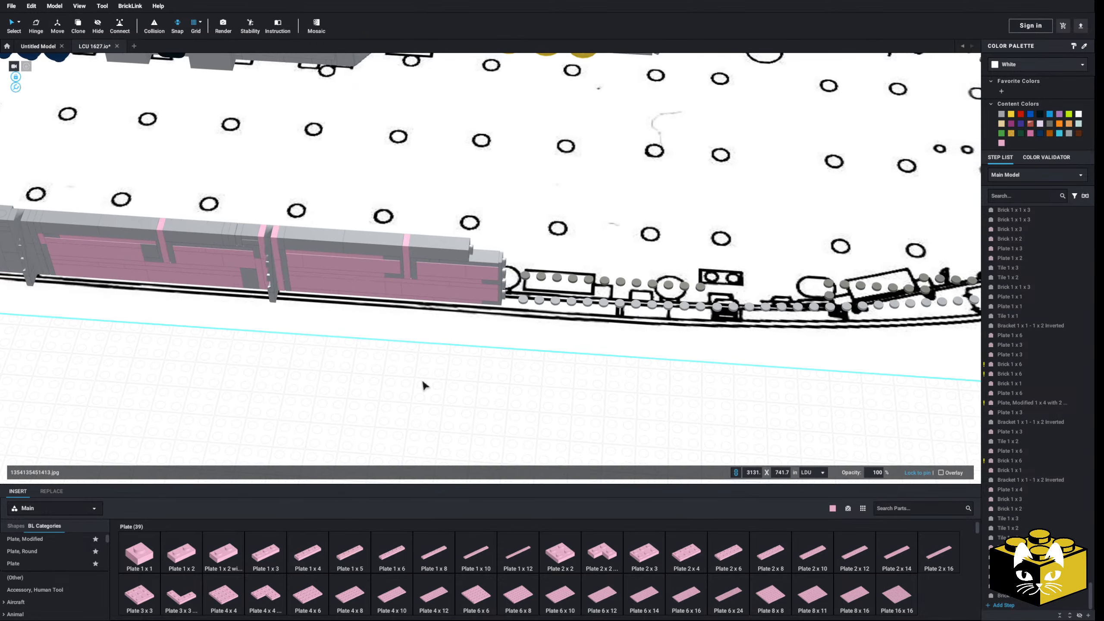
{"action": "scroll", "coordinate": [424, 385], "scroll_direction": "up", "scroll_amount": 5}
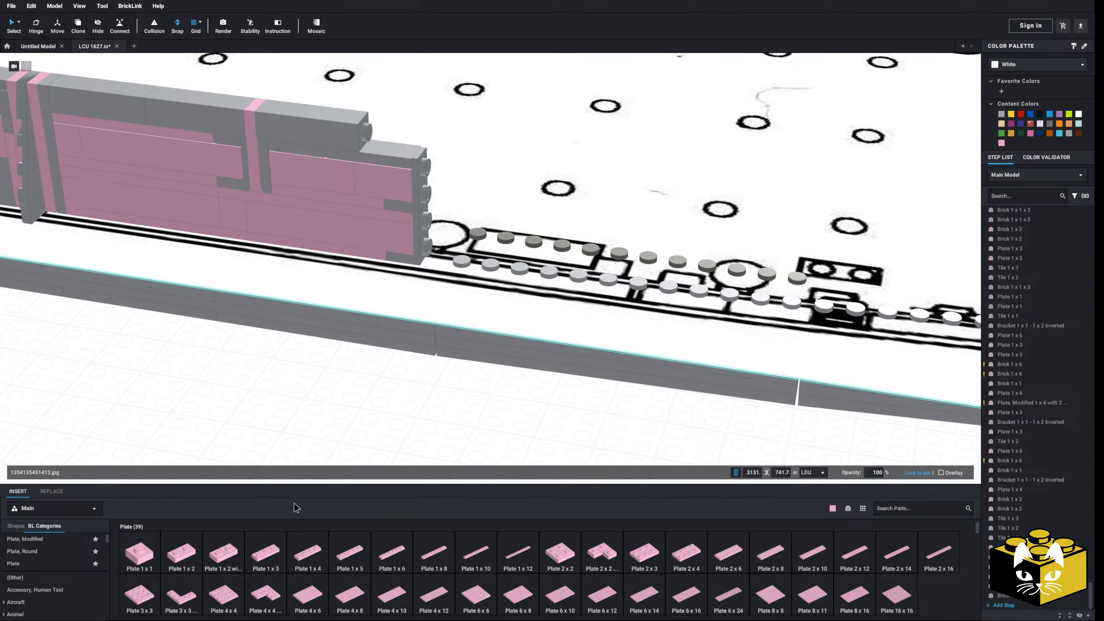
{"action": "left_click_drag", "start_coordinate": [252, 555], "coordinate": [439, 254]}
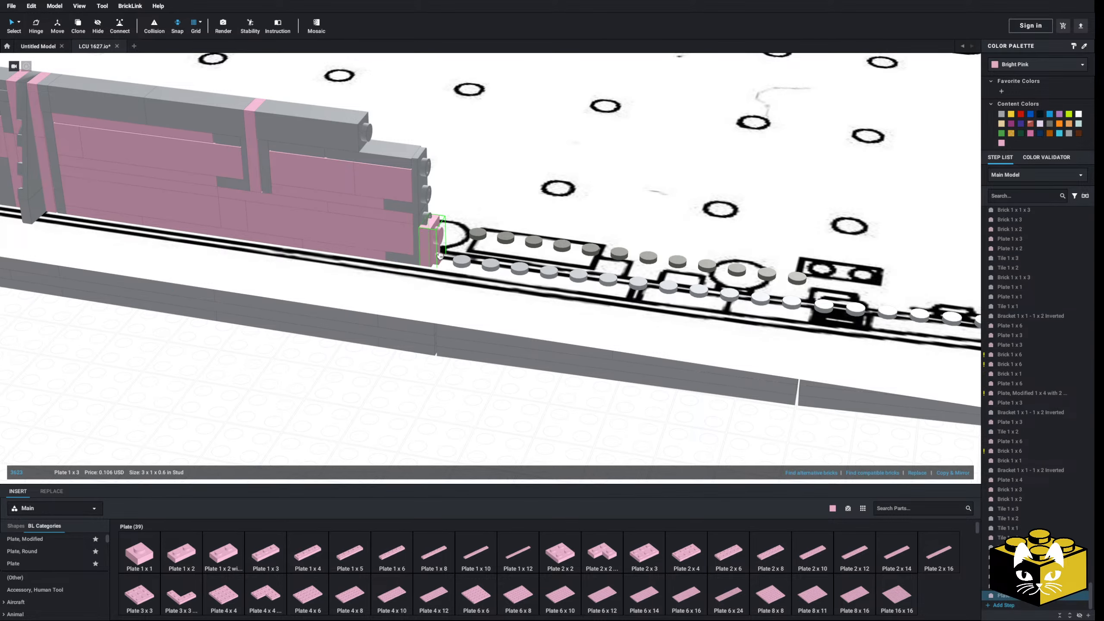
{"action": "left_click_drag", "start_coordinate": [189, 549], "coordinate": [467, 291]}
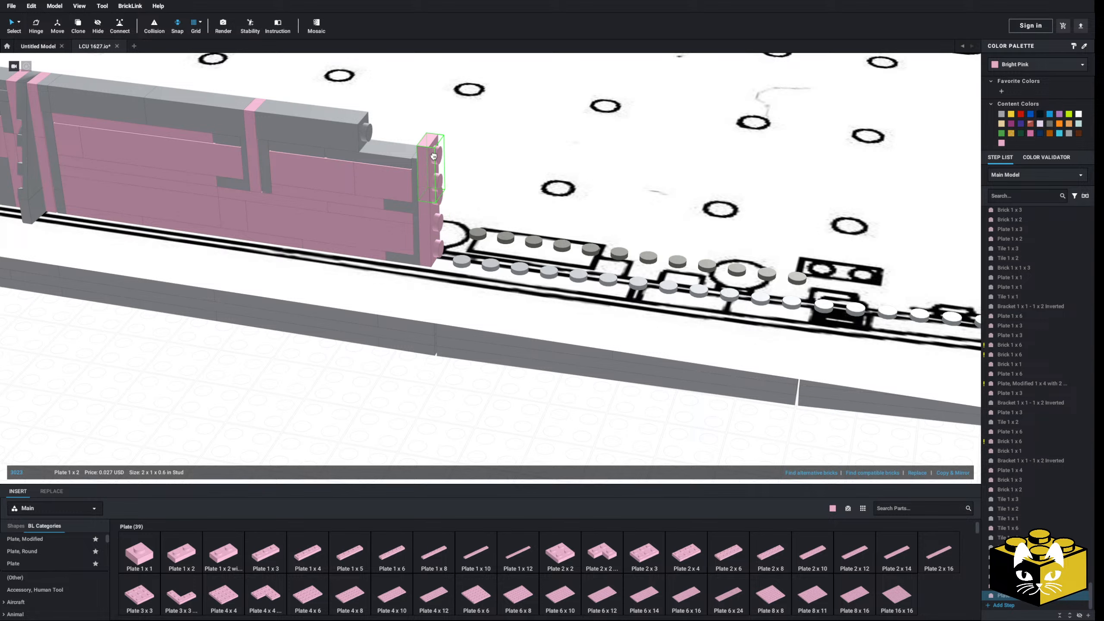
{"action": "left_click", "coordinate": [321, 399]}
- Copy the gray 1 x 2 and 1 x 3 tiles from a finished section and attach them to the pink plates at the new section's outer end
{"action": "scroll", "coordinate": [321, 399], "scroll_direction": "down", "scroll_amount": 3}
{"action": "middle_click_drag", "start_coordinate": [320, 400], "coordinate": [557, 463]}
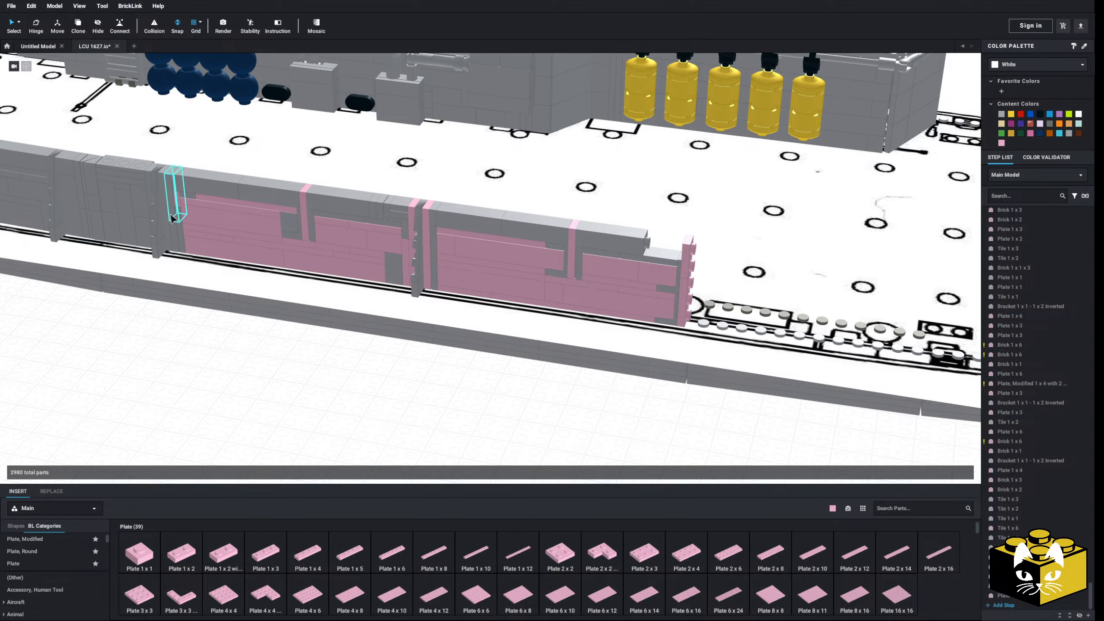
{"action": "middle_click_drag", "start_coordinate": [64, 257], "coordinate": [286, 263]}
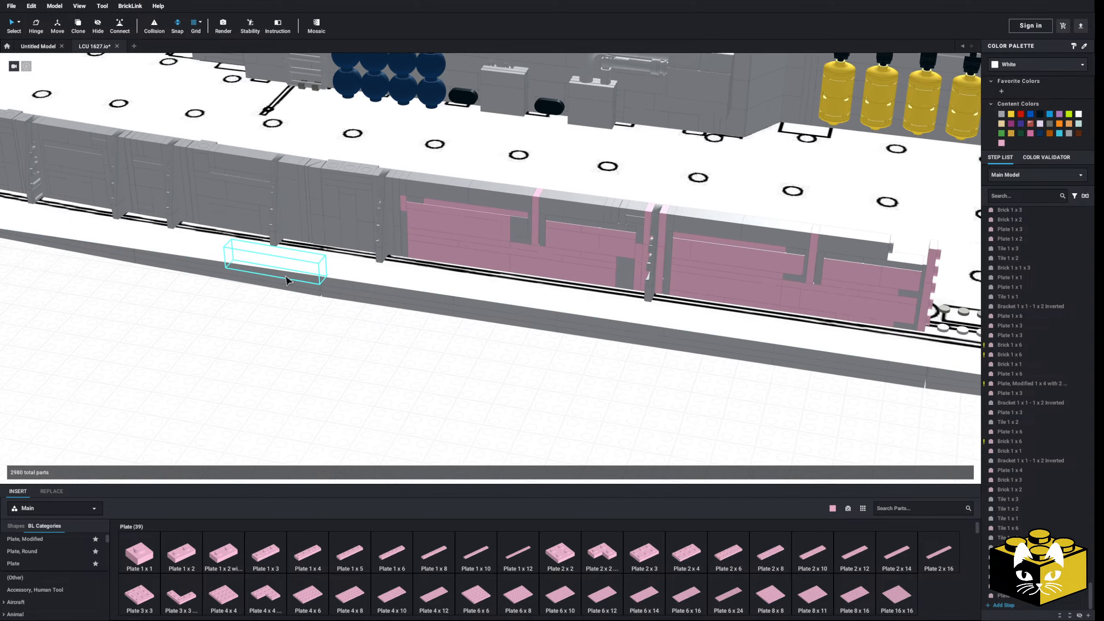
{"action": "left_click", "coordinate": [188, 183]}
{"action": "left_click", "coordinate": [190, 207], "text": "shift"}
{"action": "left_click", "coordinate": [189, 186]}
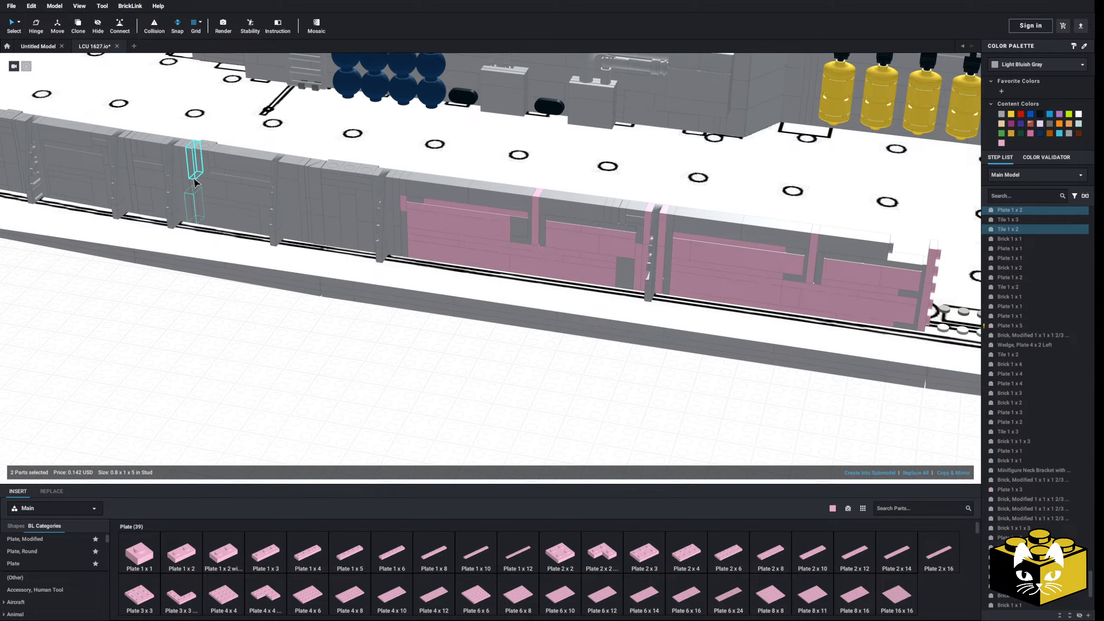
{"action": "left_click", "coordinate": [195, 178]}
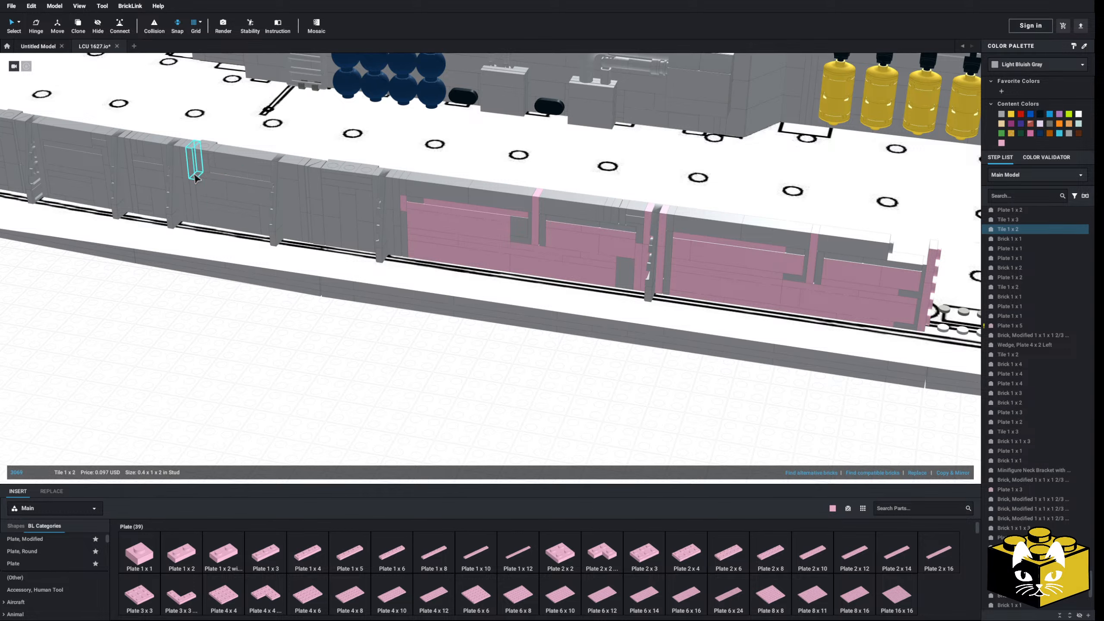
{"action": "right_click", "coordinate": [194, 186]}
{"action": "left_click", "coordinate": [204, 192]}
{"action": "right_click", "coordinate": [259, 328]}
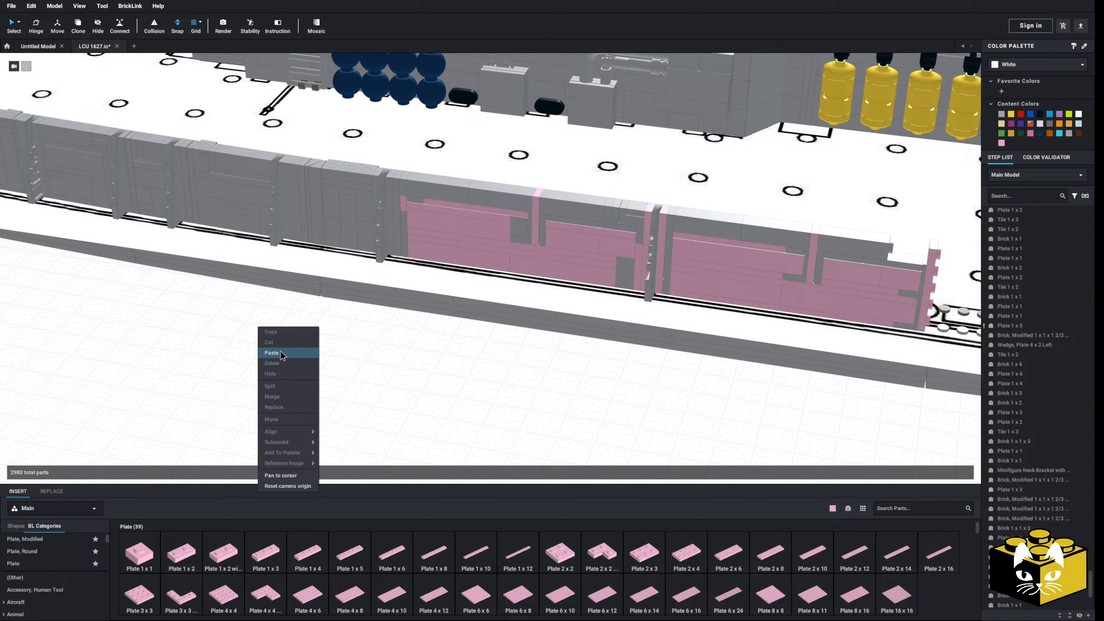
{"action": "left_click", "coordinate": [282, 353]}
{"action": "middle_click_drag", "start_coordinate": [330, 373], "coordinate": [211, 365]}
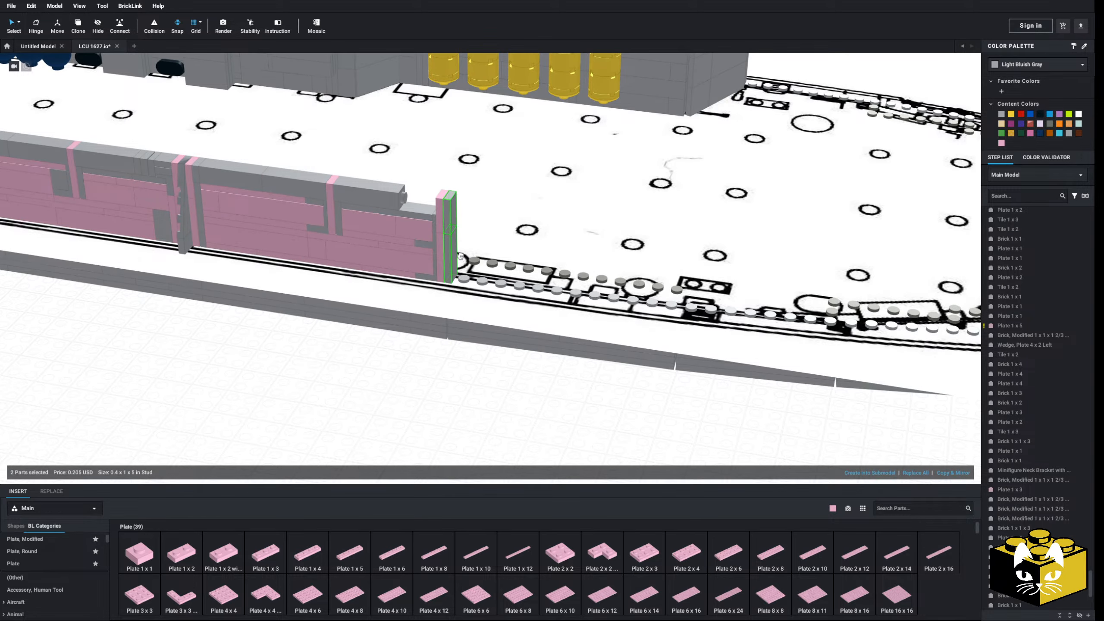
{"action": "left_click", "coordinate": [450, 229]}
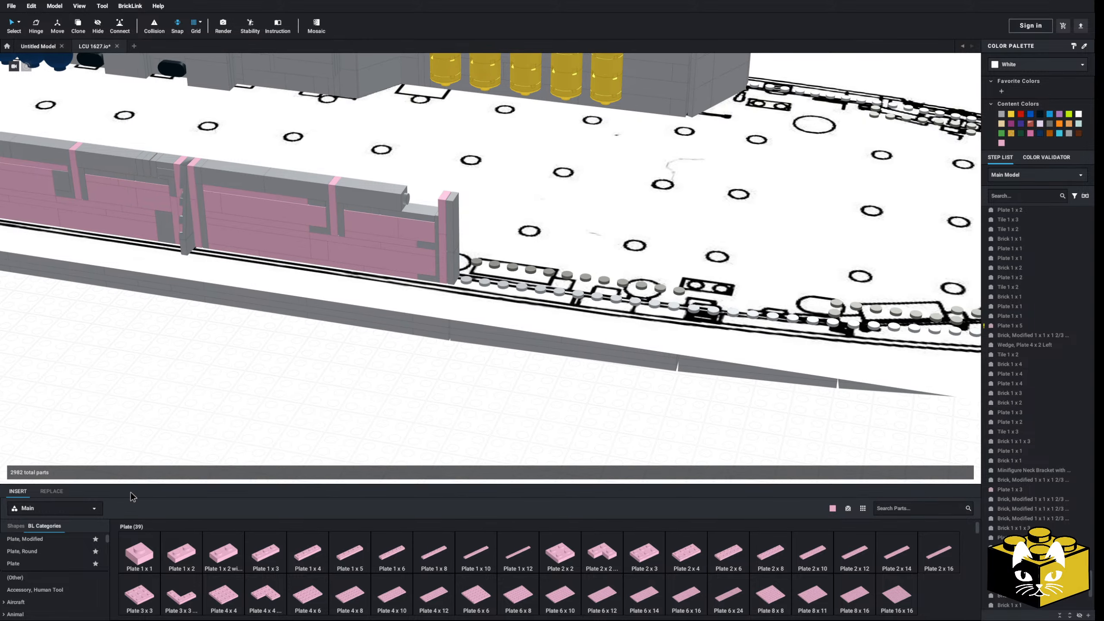
- Fill the gap in the new section's top row with a gray part copied from a finished section and two pink 1 x 1 plates
{"action": "middle_click_drag", "start_coordinate": [273, 342], "coordinate": [603, 379]}
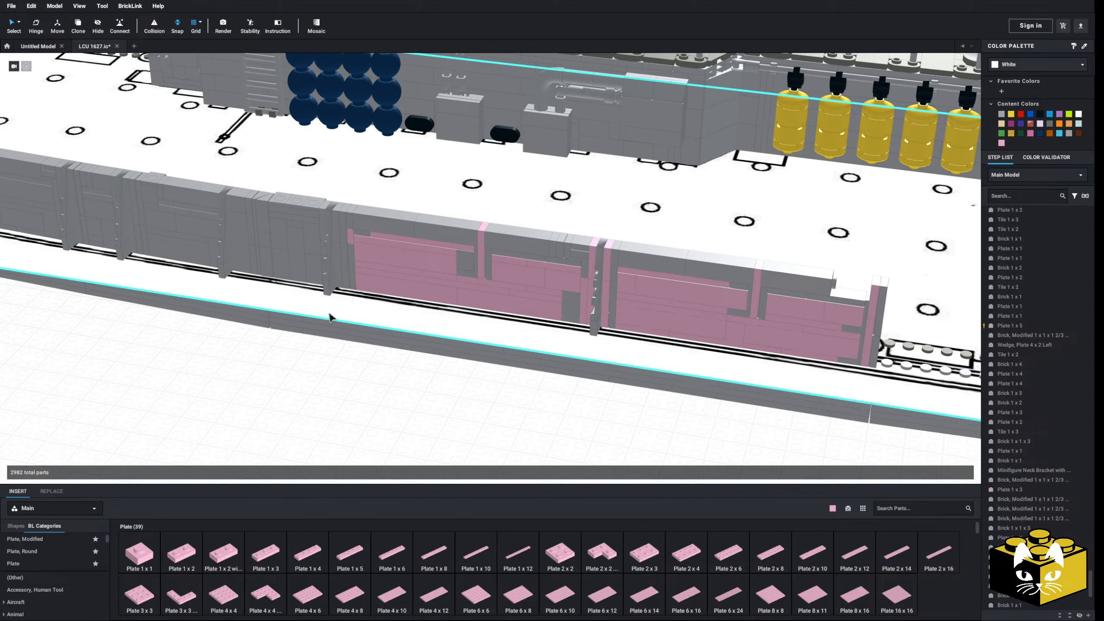
{"action": "right_click", "coordinate": [231, 200]}
{"action": "left_click", "coordinate": [253, 210]}
{"action": "middle_click_drag", "start_coordinate": [519, 443], "coordinate": [390, 387]}
{"action": "right_click", "coordinate": [390, 386]}
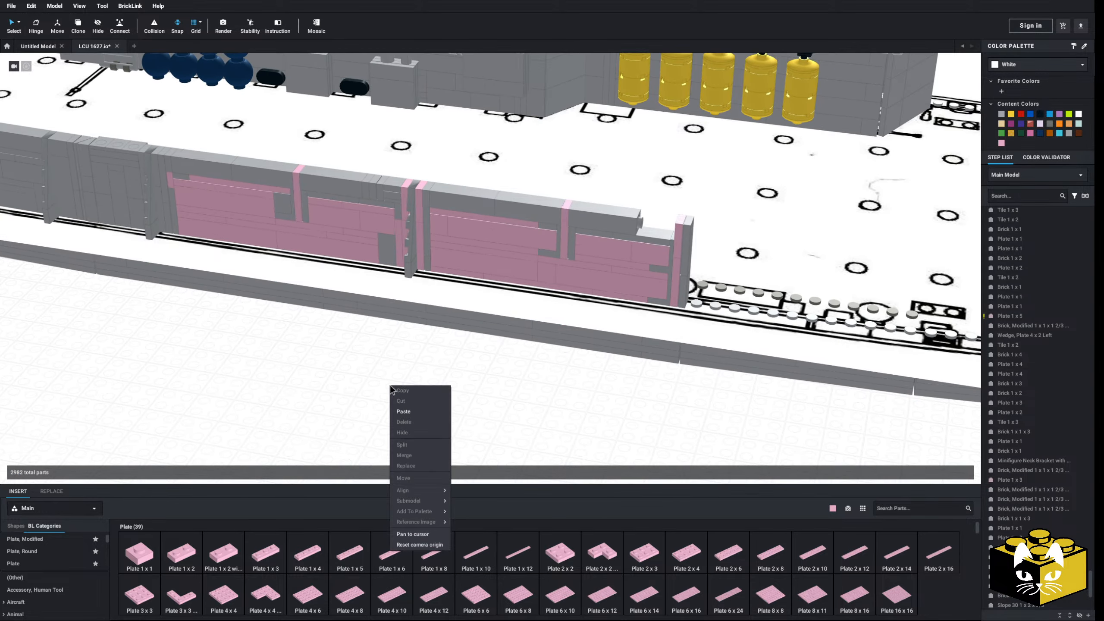
{"action": "left_click", "coordinate": [404, 411]}
{"action": "scroll", "coordinate": [522, 367], "scroll_direction": "up", "scroll_amount": 4}
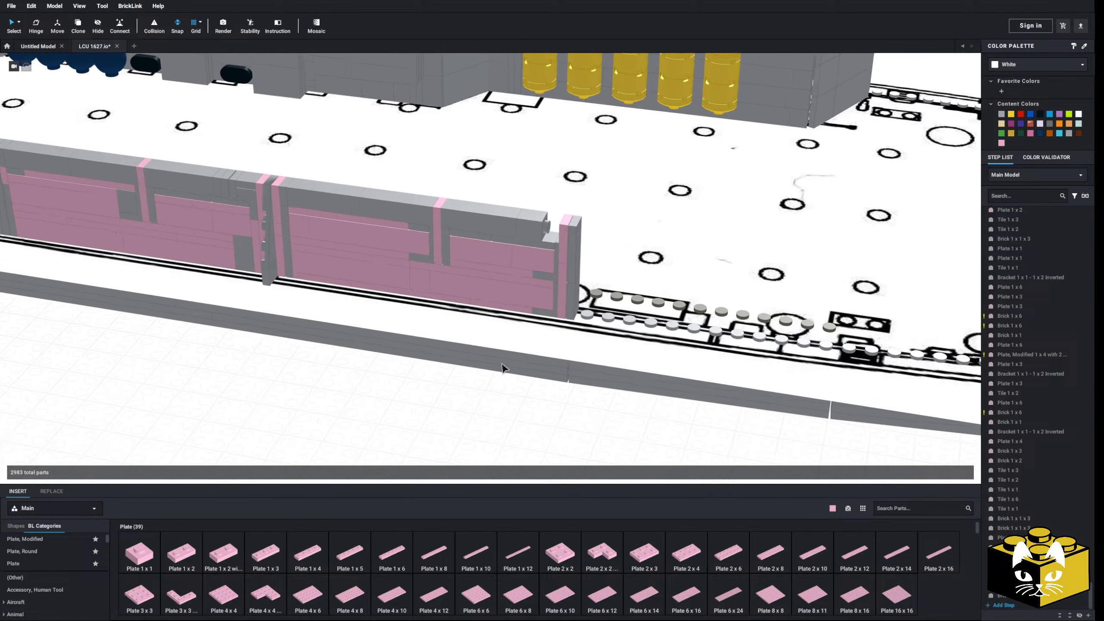
{"action": "left_click", "coordinate": [513, 374]}
{"action": "middle_click_drag", "start_coordinate": [513, 374], "coordinate": [479, 260]}
{"action": "left_click", "coordinate": [143, 555]}
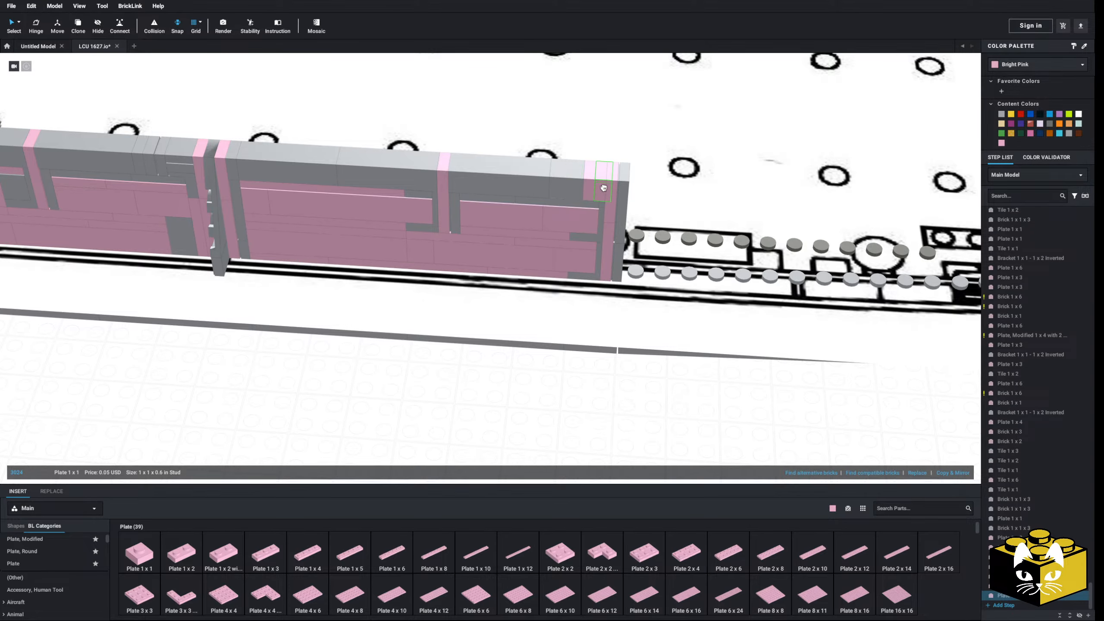
{"action": "scroll", "coordinate": [522, 404], "scroll_direction": "down", "scroll_amount": 10}
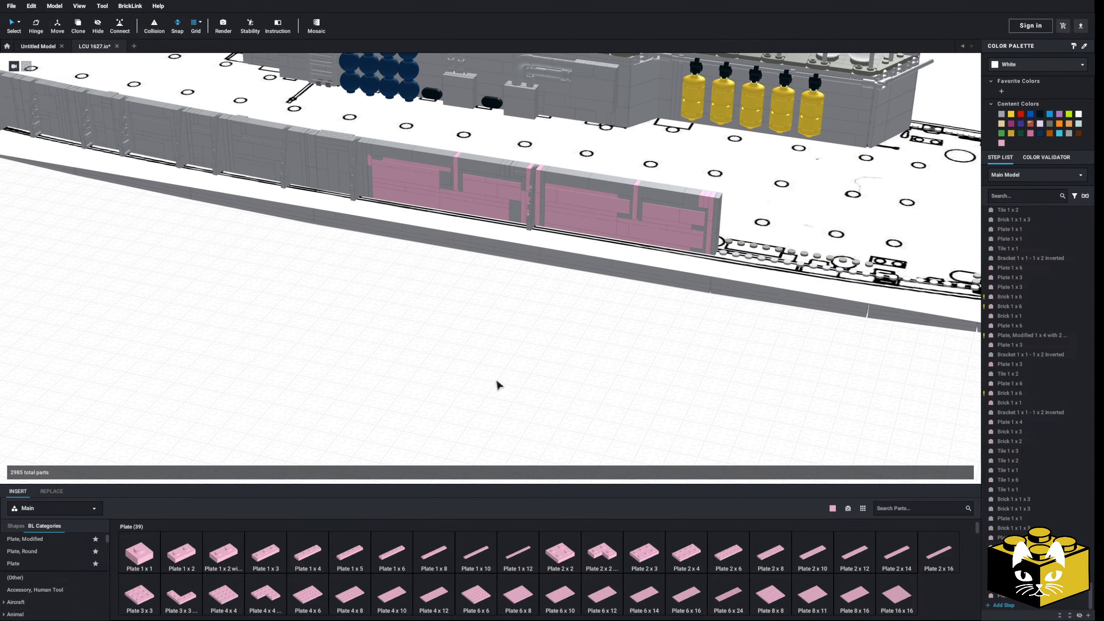
- Select all Bright Pink parts by color and recolor them light bluish gray
{"action": "left_click", "coordinate": [18, 22]}
{"action": "left_click", "coordinate": [42, 35]}
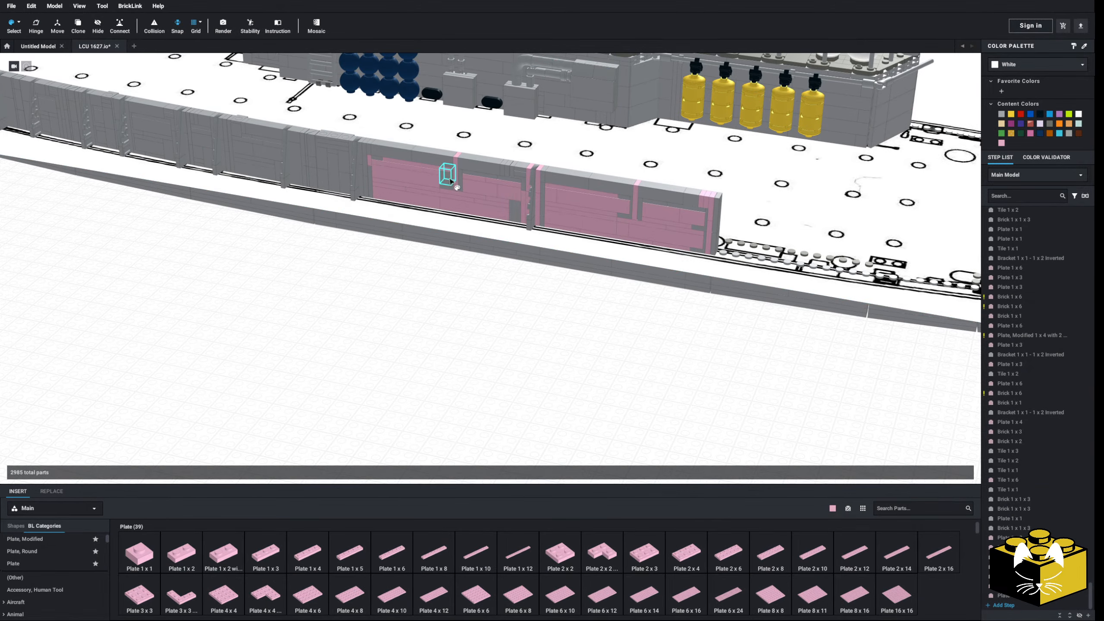
{"action": "left_click", "coordinate": [410, 190]}
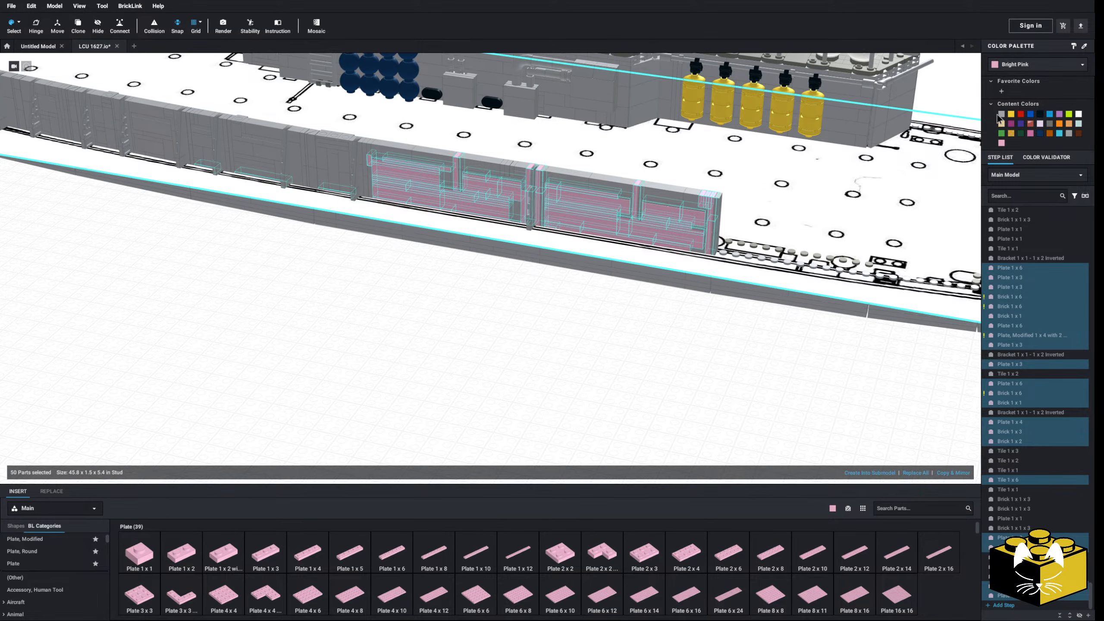
{"action": "scroll", "coordinate": [618, 325], "scroll_direction": "down", "scroll_amount": 5}
{"action": "scroll", "coordinate": [618, 325], "scroll_direction": "up", "scroll_amount": 3}
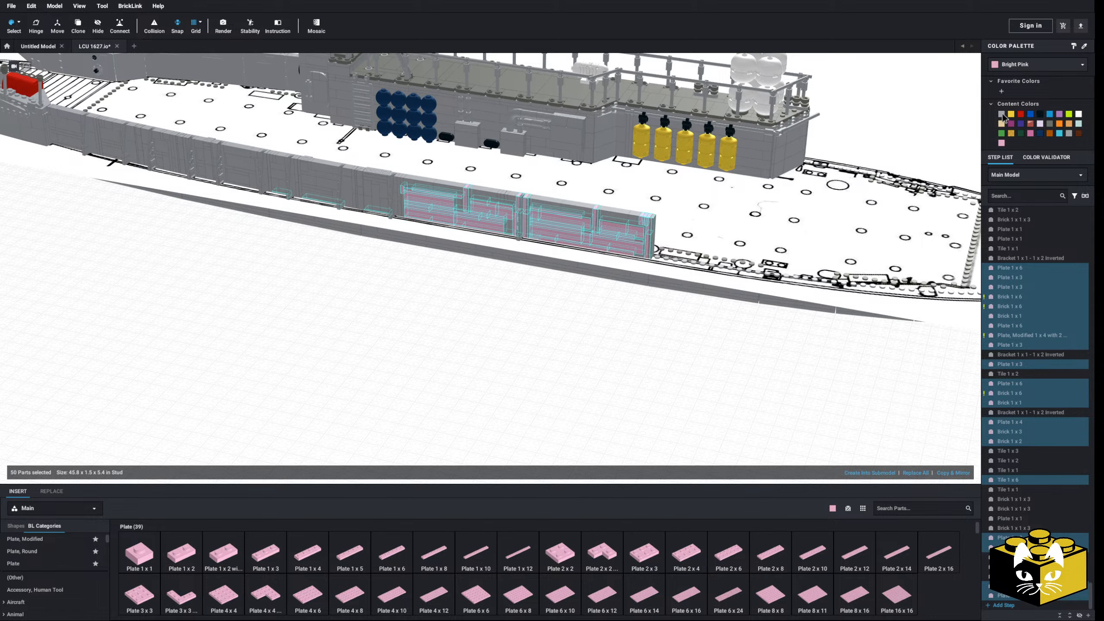
{"action": "left_click", "coordinate": [1001, 114]}
{"action": "left_click", "coordinate": [707, 369]}
{"action": "left_click", "coordinate": [19, 22]}
{"action": "left_click", "coordinate": [44, 29]}
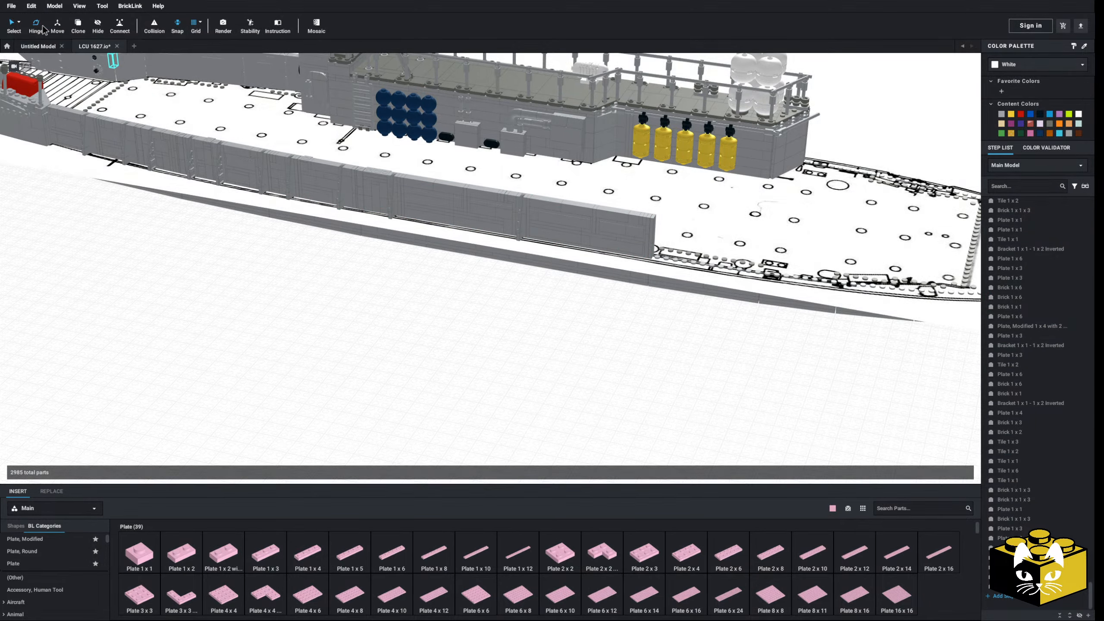
- Examine the whole landing craft from above and from both sides, comparing the side walls with the stern outline on the deck plan
{"action": "scroll", "coordinate": [441, 314], "scroll_direction": "down", "scroll_amount": 5}
{"action": "right_click_drag", "start_coordinate": [441, 314], "coordinate": [529, 391]}
{"action": "scroll", "coordinate": [465, 309], "scroll_direction": "up", "scroll_amount": 3}
{"action": "scroll", "coordinate": [617, 371], "scroll_direction": "up", "scroll_amount": 5}
{"action": "scroll", "coordinate": [600, 369], "scroll_direction": "down", "scroll_amount": 5}
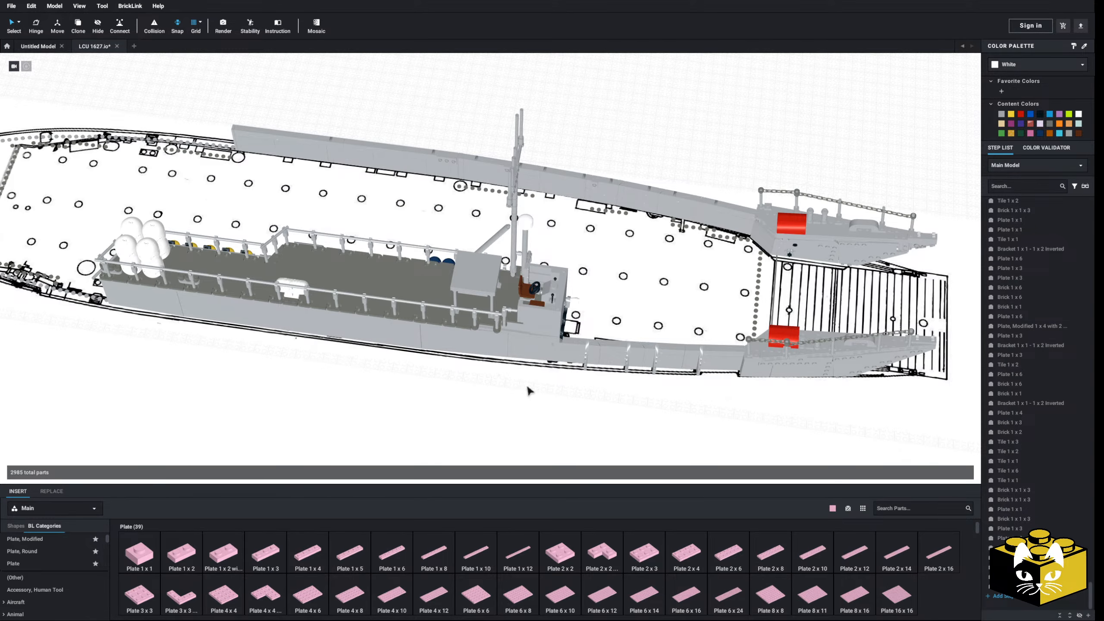
{"action": "middle_click_drag", "start_coordinate": [528, 387], "coordinate": [555, 365]}
{"action": "scroll", "coordinate": [556, 365], "scroll_direction": "up", "scroll_amount": 3}
{"action": "right_click_drag", "start_coordinate": [534, 379], "coordinate": [557, 385]}
{"action": "middle_click_drag", "start_coordinate": [556, 385], "coordinate": [614, 344]}
{"action": "middle_click_drag", "start_coordinate": [314, 339], "coordinate": [466, 319]}
{"action": "scroll", "coordinate": [731, 254], "scroll_direction": "down", "scroll_amount": 3}
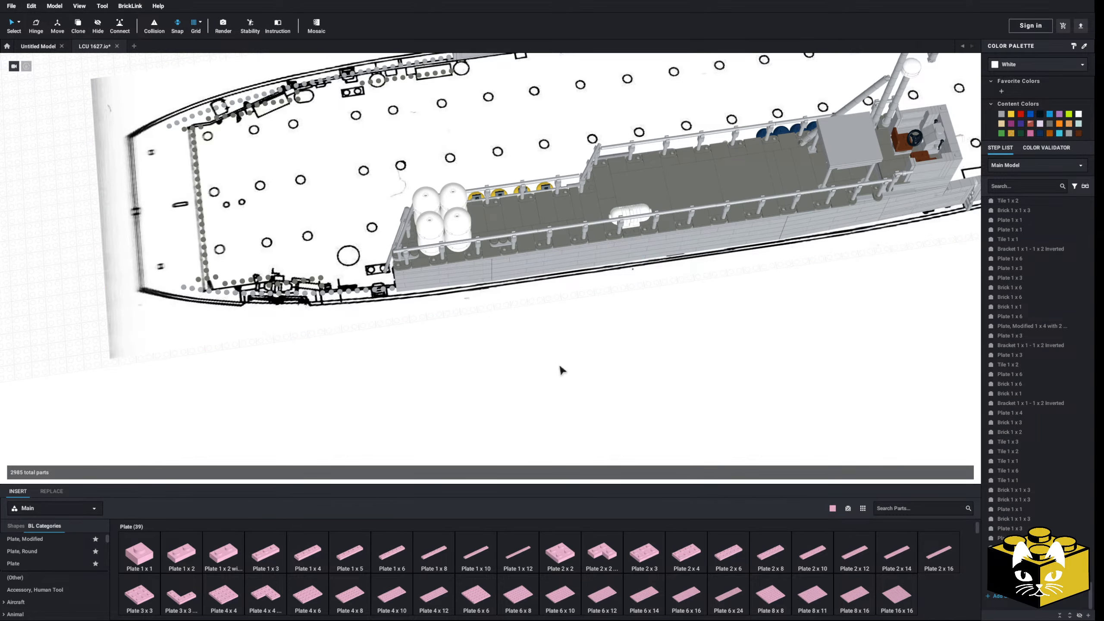
{"action": "scroll", "coordinate": [837, 222], "scroll_direction": "down", "scroll_amount": 4}
{"action": "right_click_drag", "start_coordinate": [667, 345], "coordinate": [572, 329]}
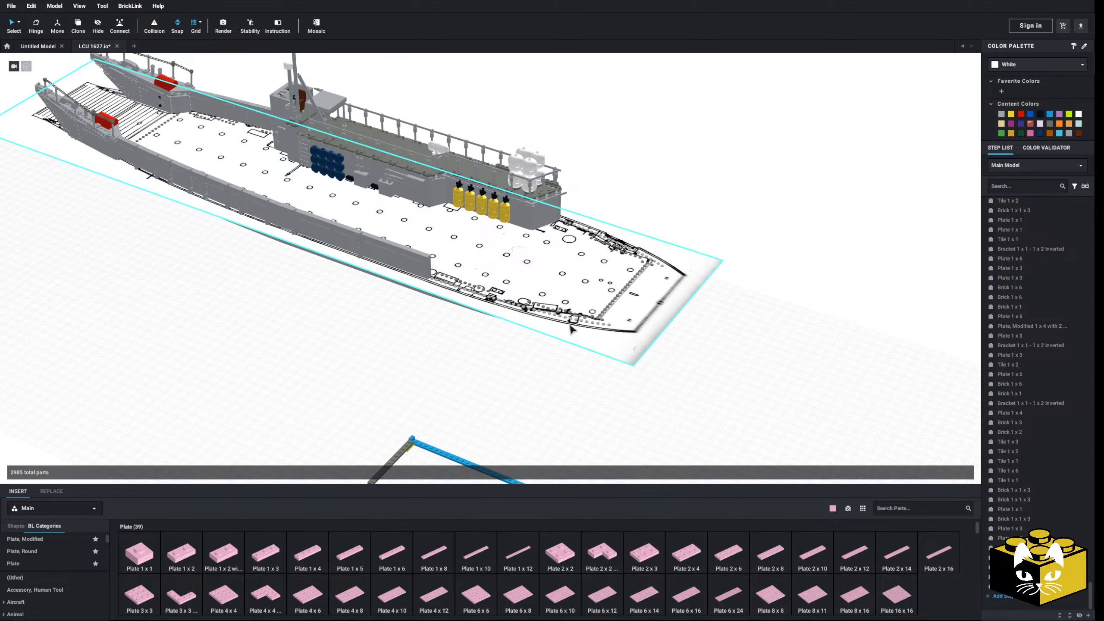
{"action": "scroll", "coordinate": [441, 365], "scroll_direction": "up", "scroll_amount": 10}
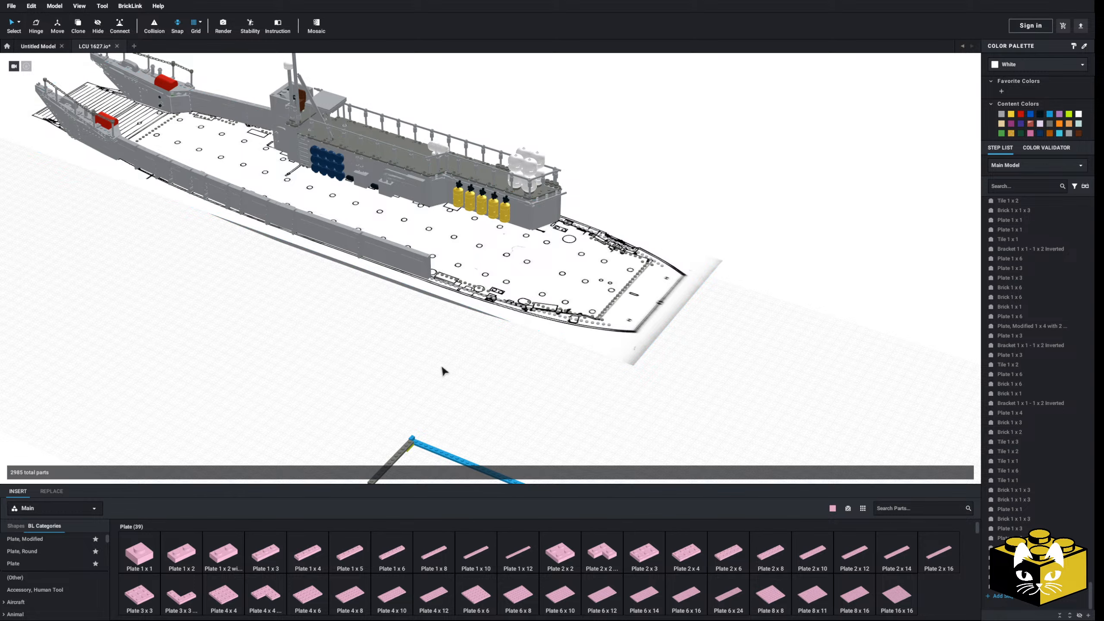
{"action": "scroll", "coordinate": [390, 370], "scroll_direction": "up", "scroll_amount": 5}
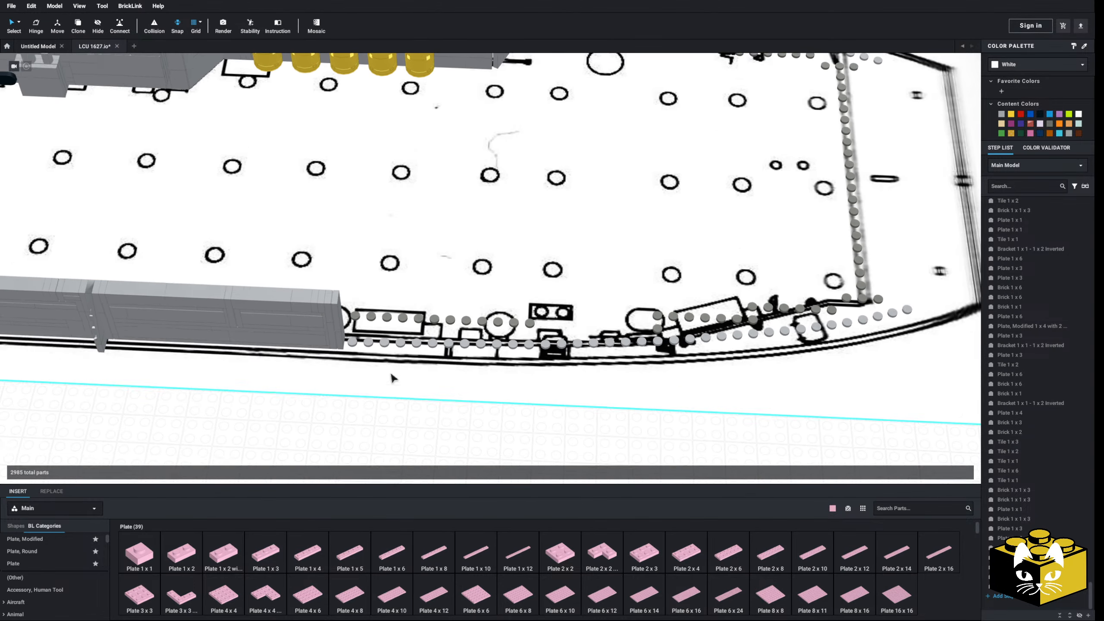
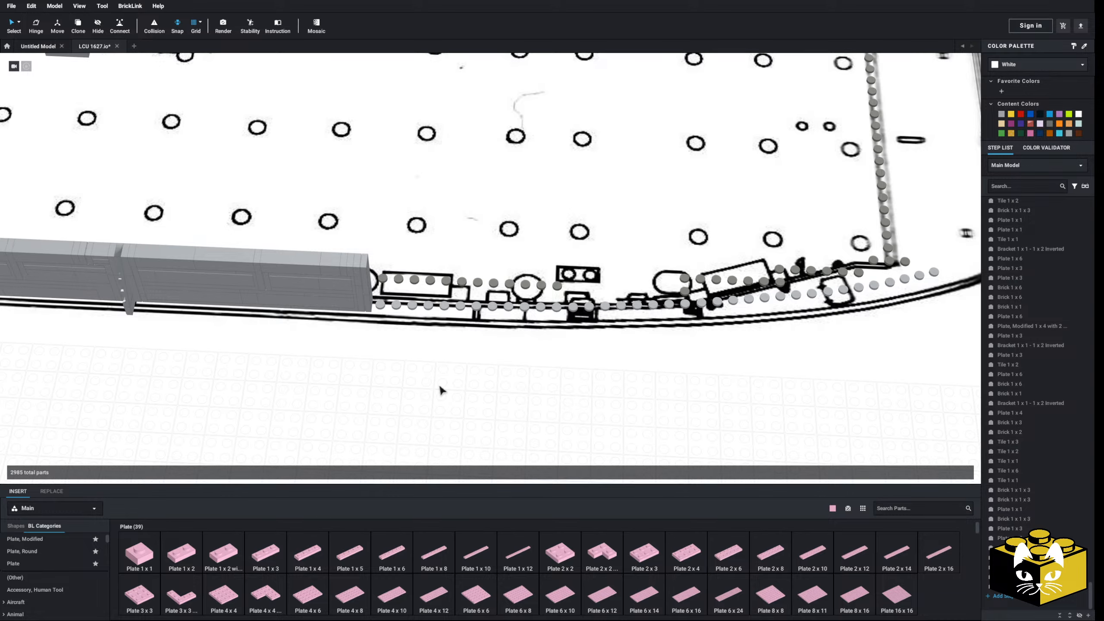
- Delete the gray base plate directly beyond the side wall's outer end
{"action": "right_click_drag", "start_coordinate": [478, 426], "coordinate": [478, 403]}
{"action": "middle_click_drag", "start_coordinate": [456, 294], "coordinate": [451, 324]}
{"action": "scroll", "coordinate": [453, 370], "scroll_direction": "up", "scroll_amount": 10}
{"action": "left_click", "coordinate": [509, 269]}
{"action": "key", "text": "Delete"}
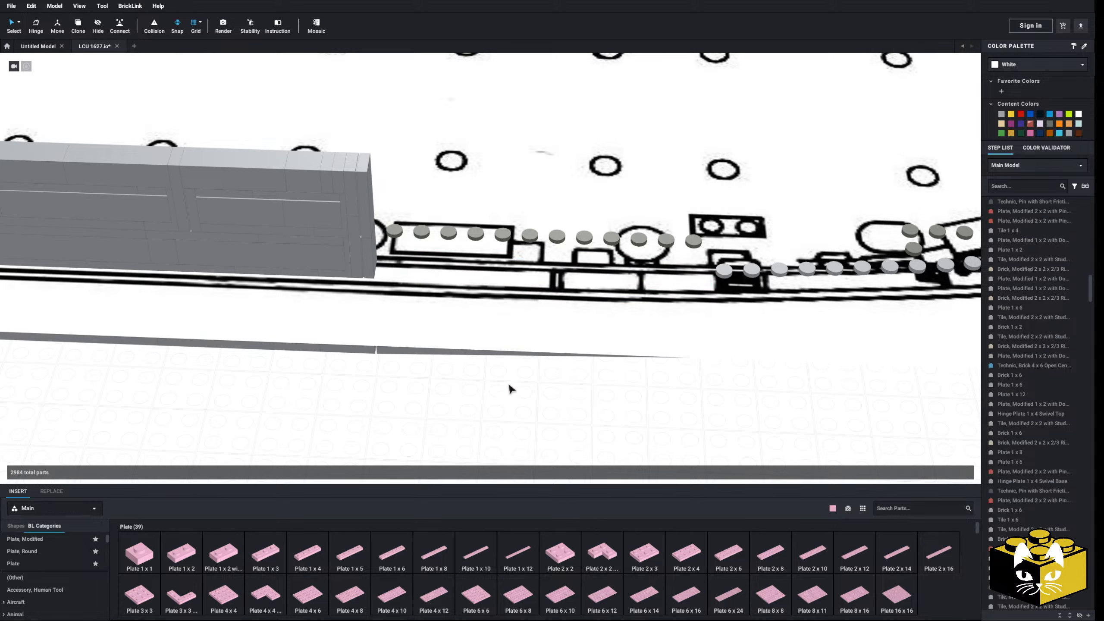
- Place a pink 1 x 6 plate in the base row directly against the side wall's outer end
{"action": "scroll", "coordinate": [510, 386], "scroll_direction": "down", "scroll_amount": 4}
{"action": "middle_click_drag", "start_coordinate": [510, 402], "coordinate": [512, 366]}
{"action": "right_click_drag", "start_coordinate": [512, 366], "coordinate": [508, 402]}
{"action": "middle_click_drag", "start_coordinate": [507, 403], "coordinate": [503, 366]}
{"action": "scroll", "coordinate": [503, 366], "scroll_direction": "up", "scroll_amount": 4}
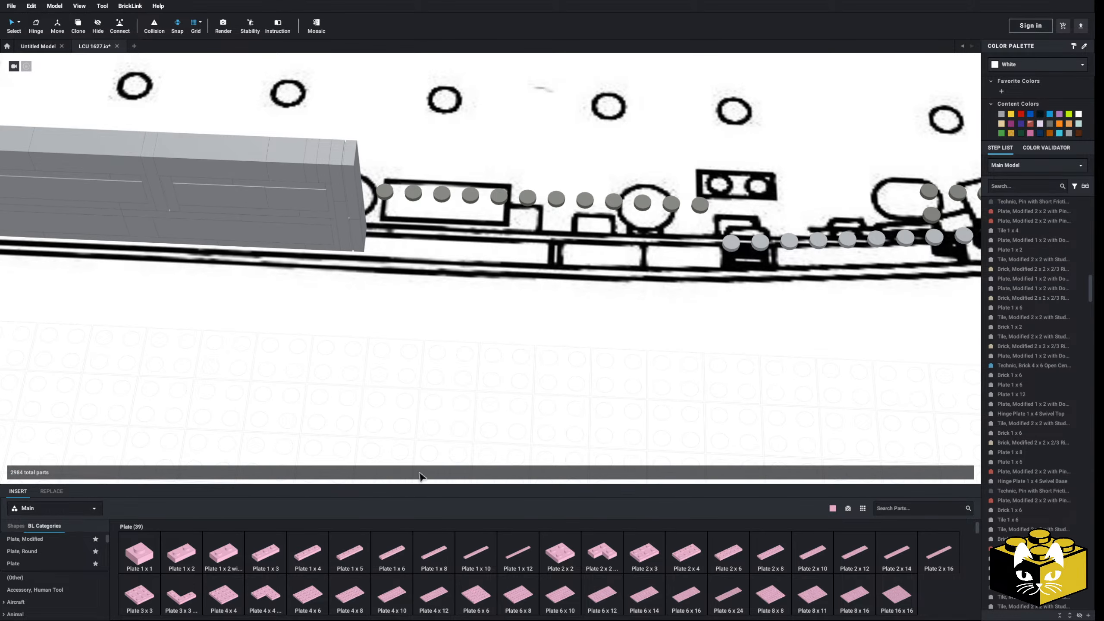
{"action": "left_click", "coordinate": [339, 554]}
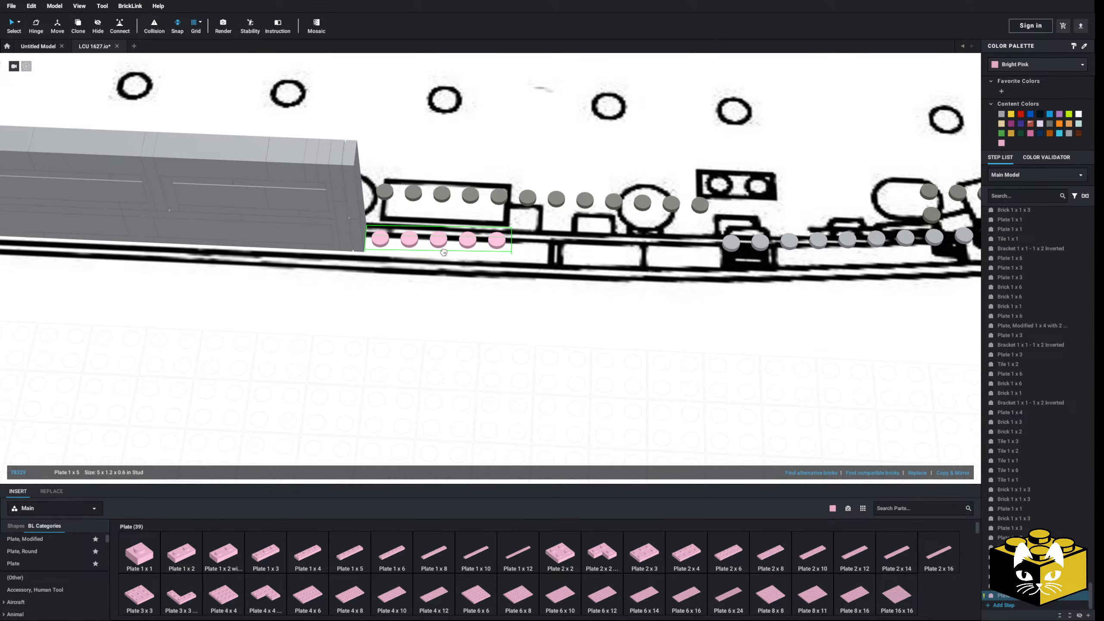
{"action": "left_click", "coordinate": [391, 553]}
{"action": "left_click", "coordinate": [466, 246]}
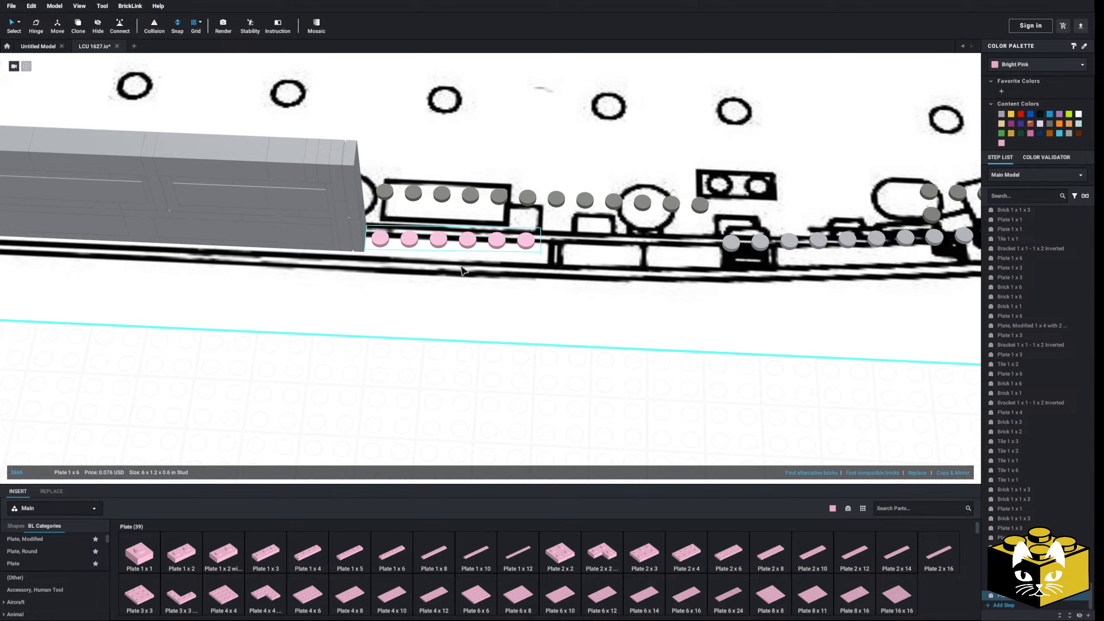
{"action": "left_click", "coordinate": [425, 401]}
- Copy the inverted 1 x 1 - 1 x 2 bracket from the wall's lower end and place it on the pink plate's outermost stud
{"action": "middle_click_drag", "start_coordinate": [392, 389], "coordinate": [410, 378]}
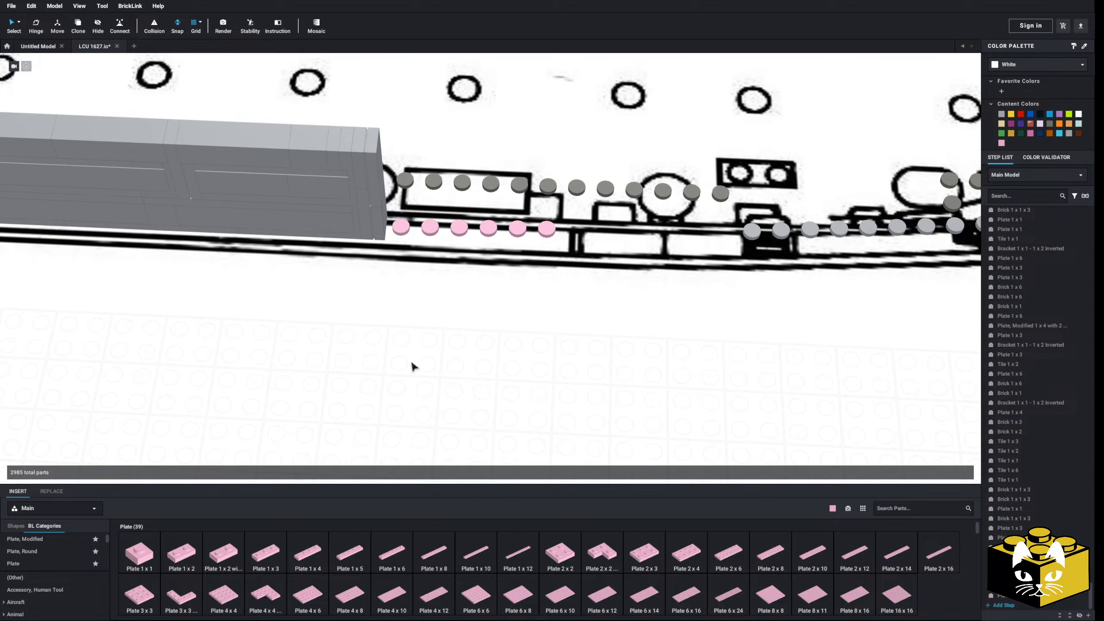
{"action": "right_click_drag", "start_coordinate": [425, 331], "coordinate": [394, 377]}
{"action": "right_click_drag", "start_coordinate": [464, 351], "coordinate": [438, 347]}
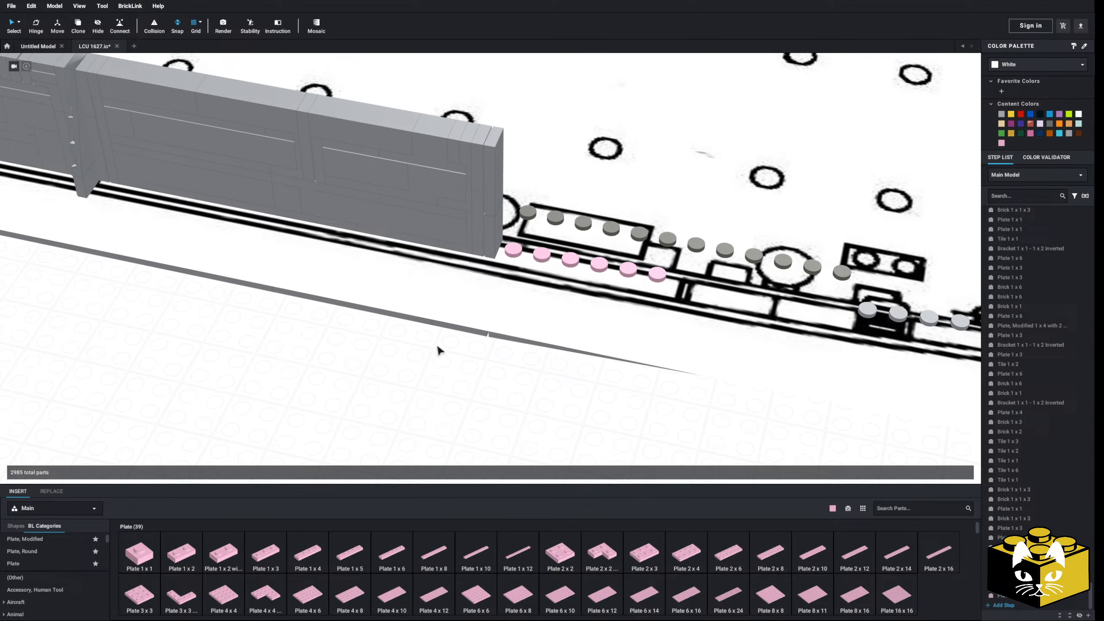
{"action": "left_click", "coordinate": [468, 252]}
{"action": "right_click", "coordinate": [468, 251]}
{"action": "left_click", "coordinate": [469, 251]}
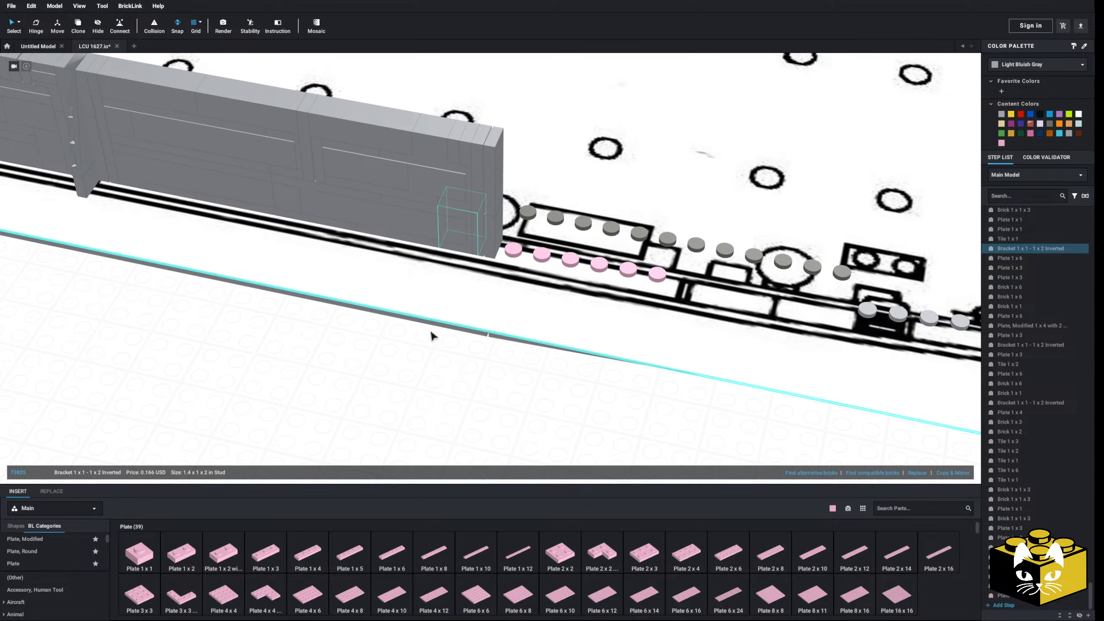
{"action": "right_click", "coordinate": [412, 355]}
{"action": "left_click", "coordinate": [438, 381]}
{"action": "middle_click_drag", "start_coordinate": [474, 380], "coordinate": [280, 332]}
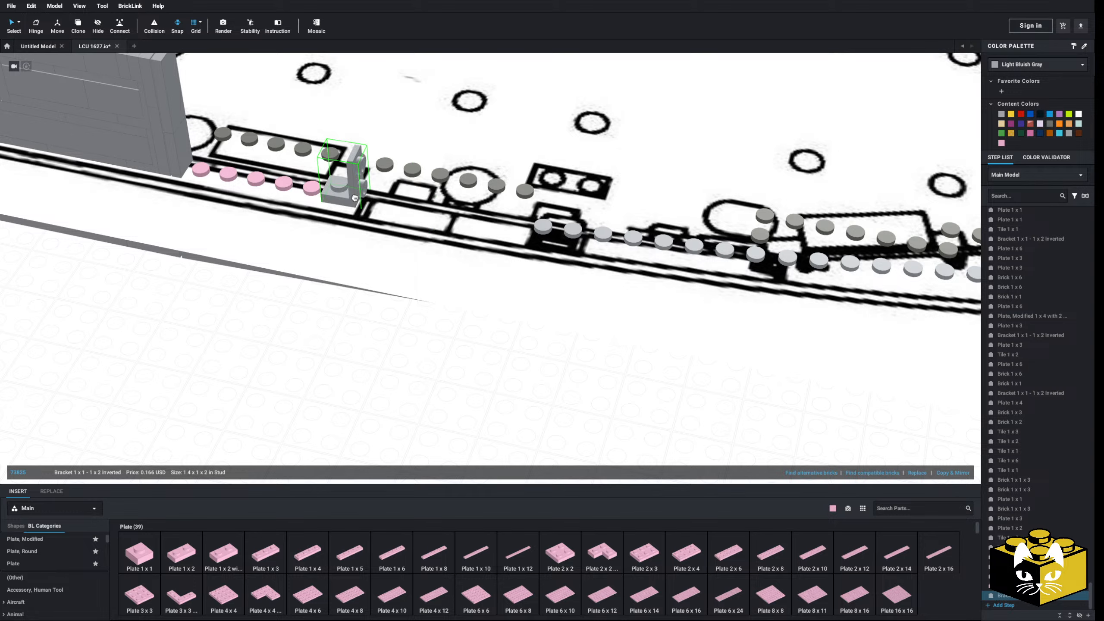
{"action": "left_click", "coordinate": [345, 191]}
{"action": "left_click", "coordinate": [298, 366]}
- Copy the two-part gray post from the joint between the wall sections and attach it to the new bracket's outer side
{"action": "middle_click_drag", "start_coordinate": [191, 333], "coordinate": [340, 364]}
{"action": "scroll", "coordinate": [278, 342], "scroll_direction": "down", "scroll_amount": 3}
{"action": "right_click_drag", "start_coordinate": [341, 367], "coordinate": [294, 358]}
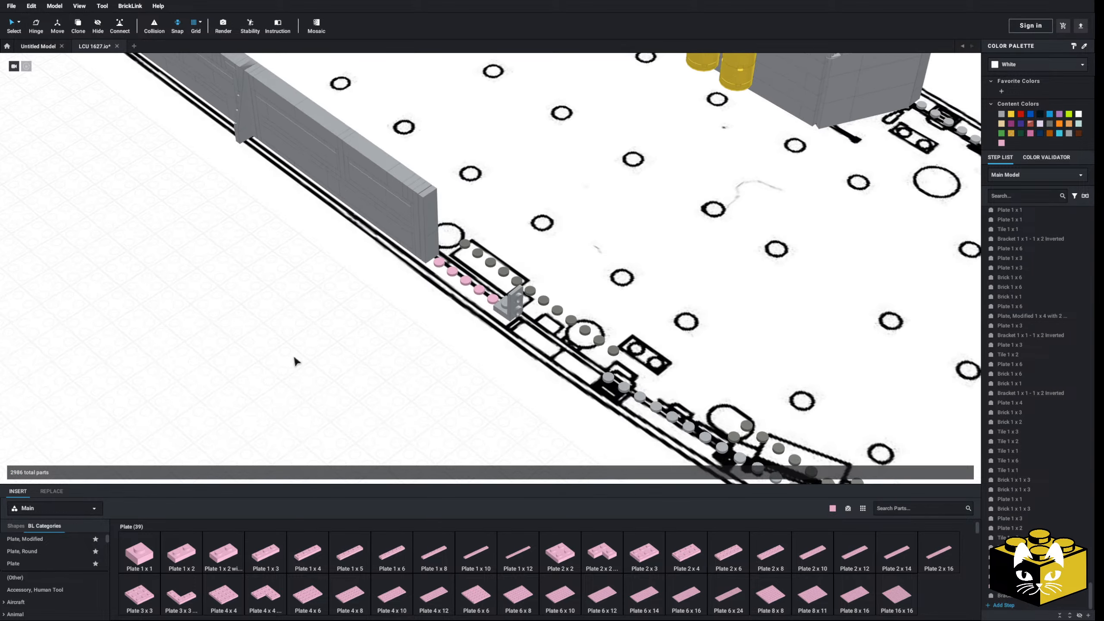
{"action": "right_click", "coordinate": [239, 131]}
{"action": "left_click", "coordinate": [261, 156]}
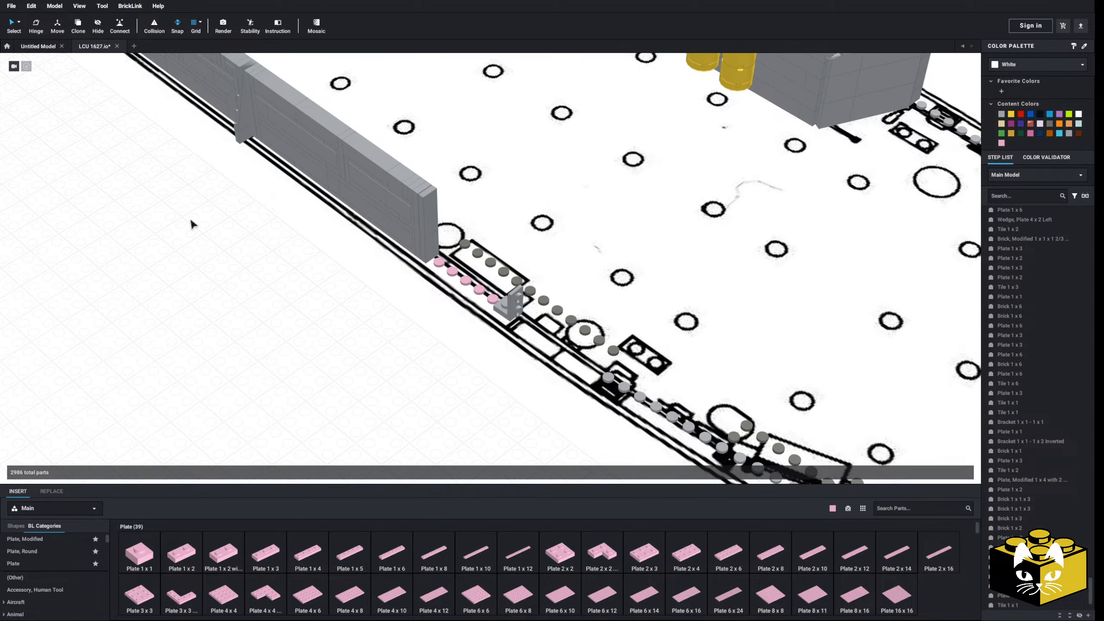
{"action": "key", "text": "ctrl+v"}
{"action": "right_click_drag", "start_coordinate": [212, 246], "coordinate": [308, 237]}
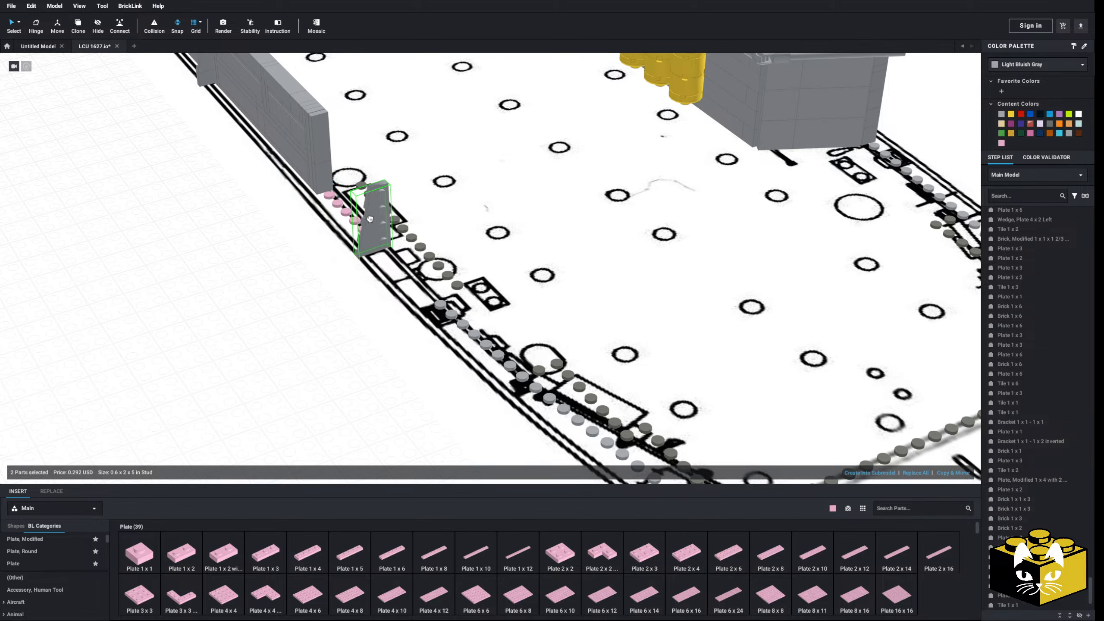
{"action": "left_click", "coordinate": [366, 212]}
- Place a pink 1 x 4 plate on top of the pink 1 x 6 plate, directly beside the inverted bracket
{"action": "right_click_drag", "start_coordinate": [366, 213], "coordinate": [389, 353]}
{"action": "scroll", "coordinate": [382, 352], "scroll_direction": "up", "scroll_amount": 5}
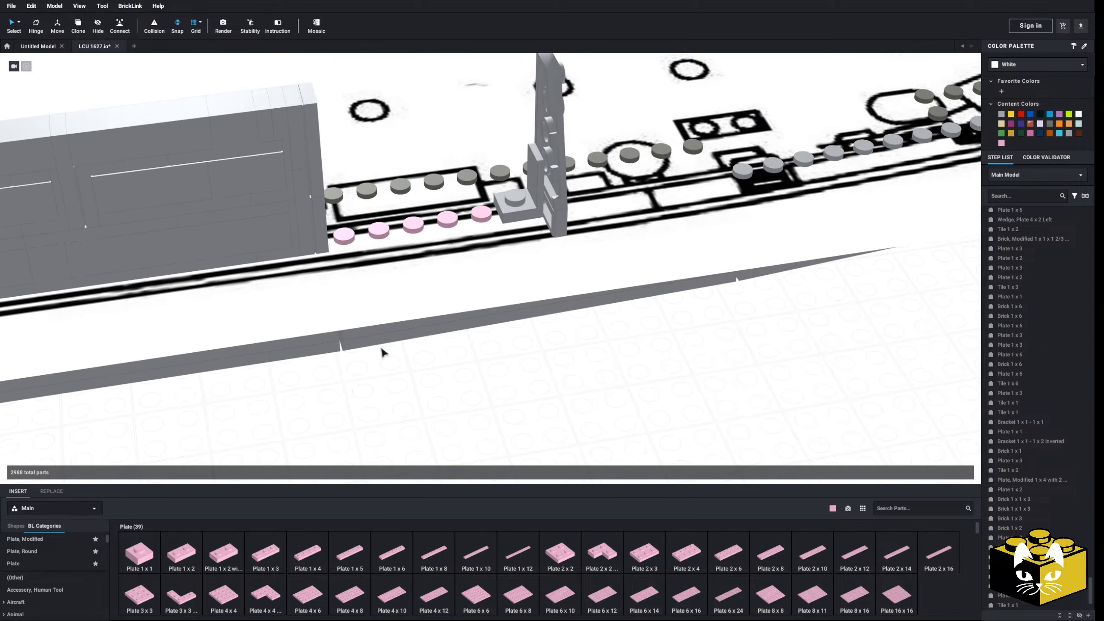
{"action": "left_click_drag", "start_coordinate": [308, 553], "coordinate": [409, 251]}
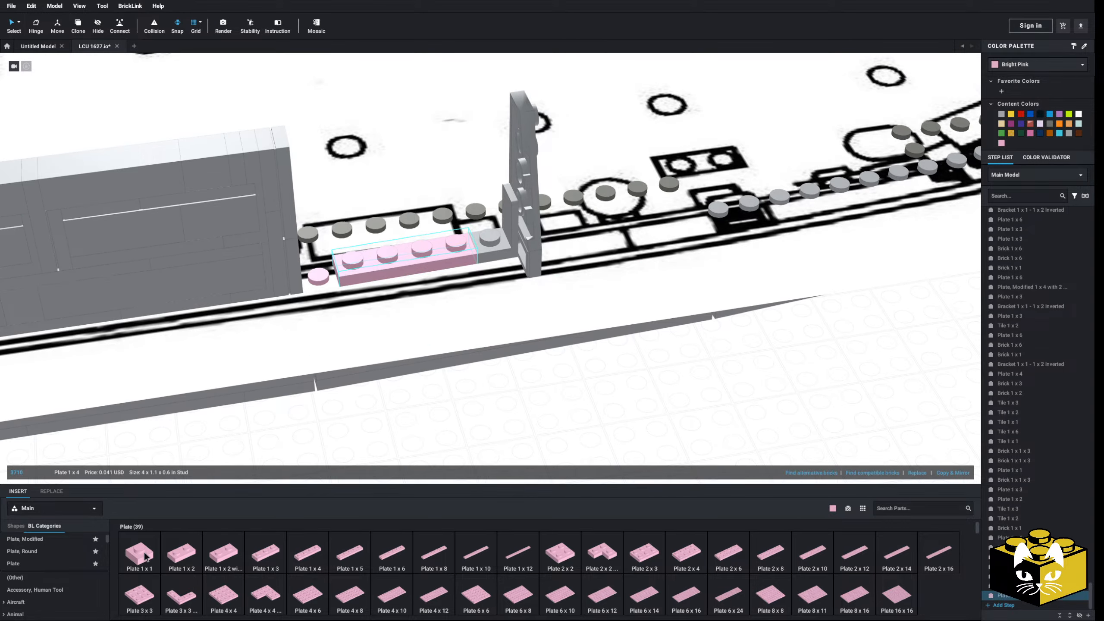
- Place a pink 1 x 1 plate on the base plate, filling the stud between the side wall and the pink 1 x 4 plate
{"action": "left_click_drag", "start_coordinate": [146, 557], "coordinate": [346, 278]}
{"action": "left_click", "coordinate": [341, 300]}
{"action": "right_click_drag", "start_coordinate": [342, 300], "coordinate": [477, 420]}
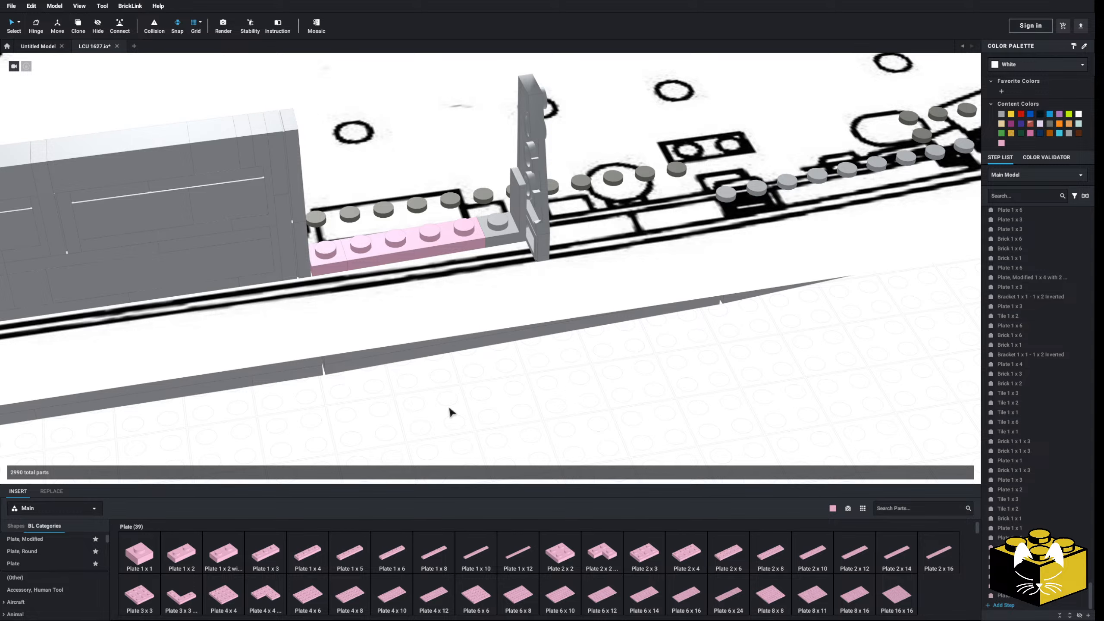
- Copy a gray 1 x 6 brick from the finished wall and place it on top of the pink plates and inverted bracket
{"action": "middle_click_drag", "start_coordinate": [470, 389], "coordinate": [476, 382]}
{"action": "scroll", "coordinate": [473, 382], "scroll_direction": "down", "scroll_amount": 4}
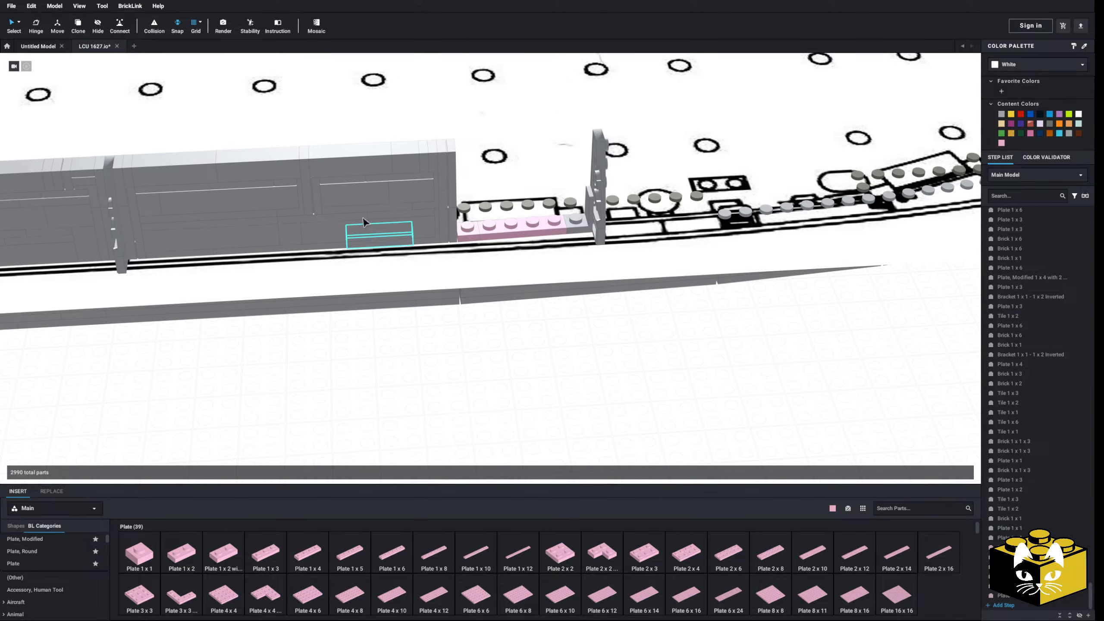
{"action": "right_click", "coordinate": [360, 226]}
{"action": "left_click", "coordinate": [368, 231]}
{"action": "right_click", "coordinate": [541, 346]}
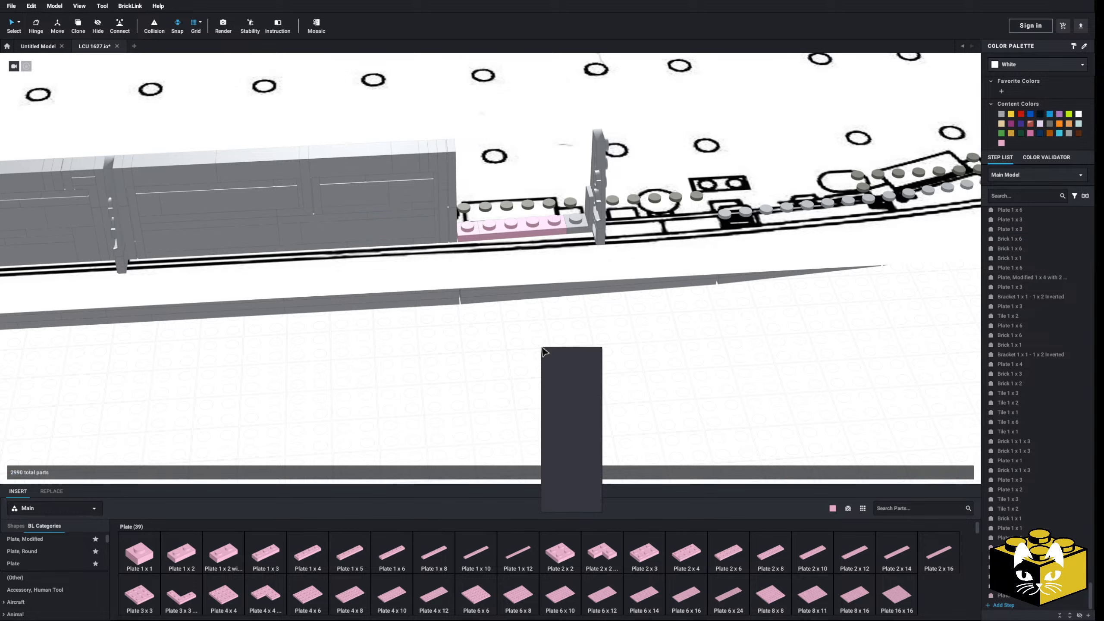
{"action": "left_click", "coordinate": [549, 373]}
{"action": "left_click", "coordinate": [533, 210]}
{"action": "scroll", "coordinate": [510, 323], "scroll_direction": "up", "scroll_amount": 3}
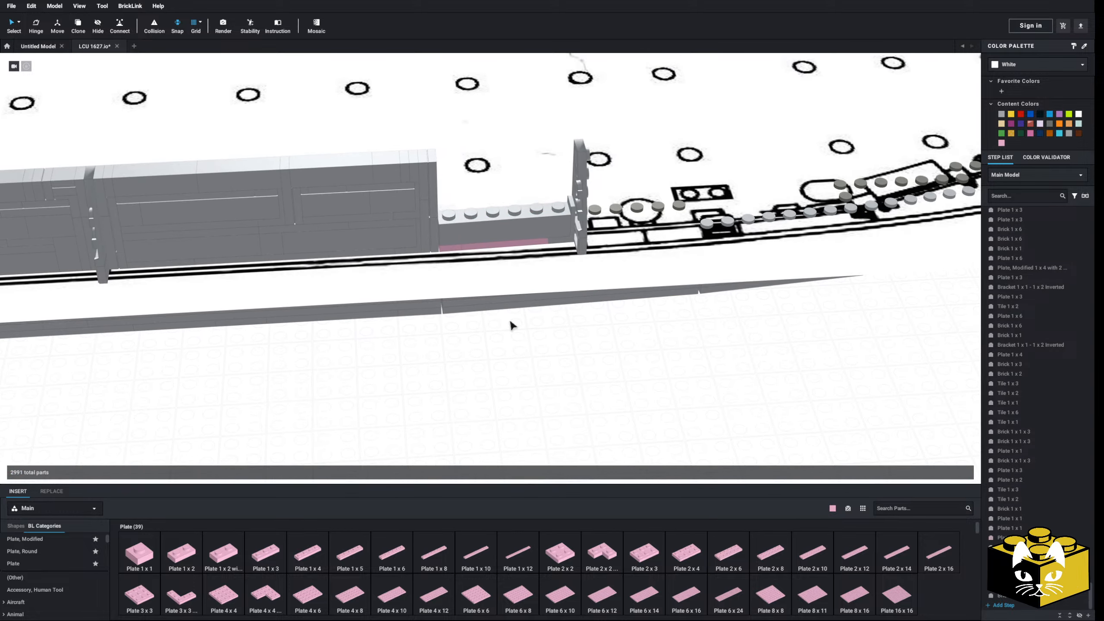
- Place a pink 1 x 6 plate on top of the gray 1 x 6 brick
{"action": "left_click", "coordinate": [392, 556]}
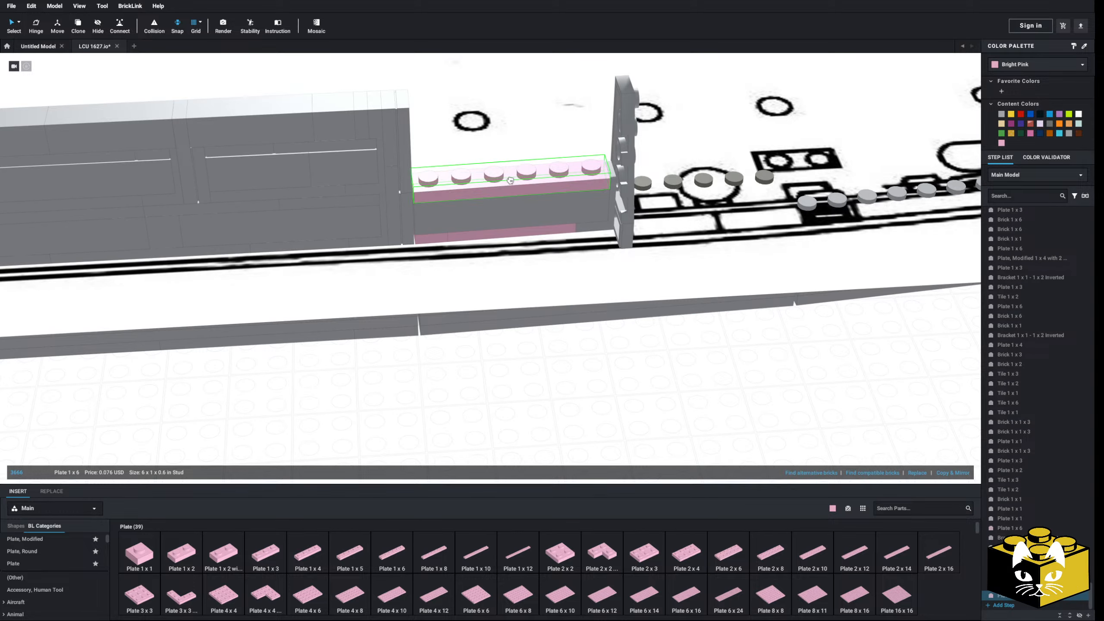
{"action": "left_click", "coordinate": [523, 175]}
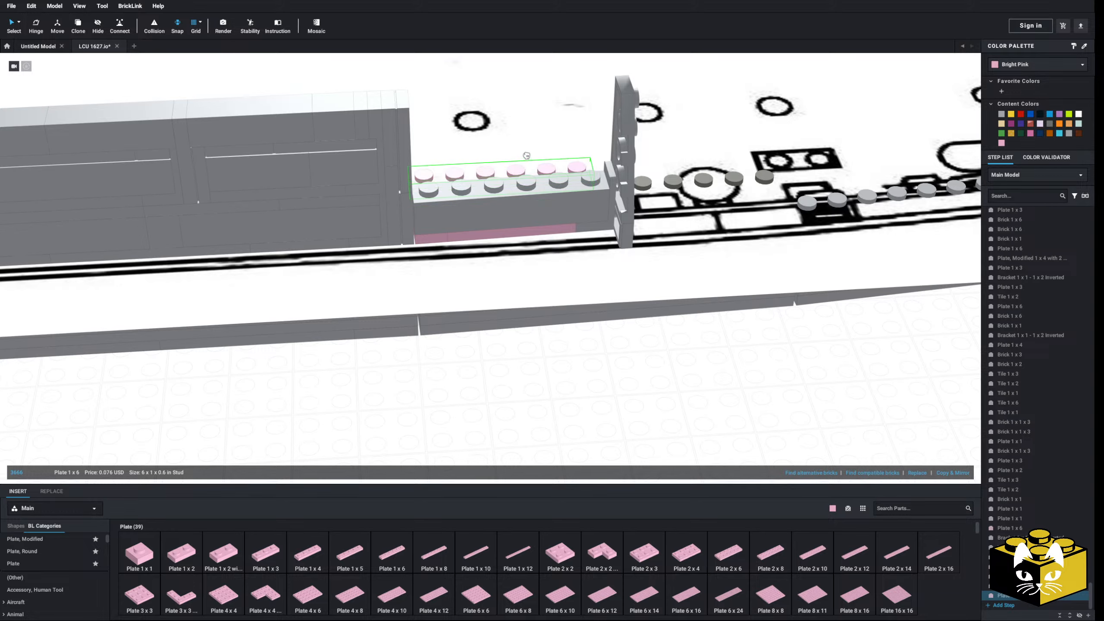
{"action": "right_click_drag", "start_coordinate": [526, 156], "coordinate": [531, 228]}
{"action": "left_click", "coordinate": [531, 315]}
- Copy the inverted 1 x 1 - 1 x 2 bracket and place it on the upper pink plate's outermost stud, beside the post
{"action": "right_click_drag", "start_coordinate": [530, 315], "coordinate": [456, 335]}
{"action": "left_click", "coordinate": [437, 426]}
{"action": "left_click", "coordinate": [449, 351]}
{"action": "right_click", "coordinate": [456, 335]}
{"action": "left_click", "coordinate": [487, 343]}
{"action": "scroll", "coordinate": [488, 394], "scroll_direction": "down", "scroll_amount": 5}
{"action": "right_click", "coordinate": [501, 414]}
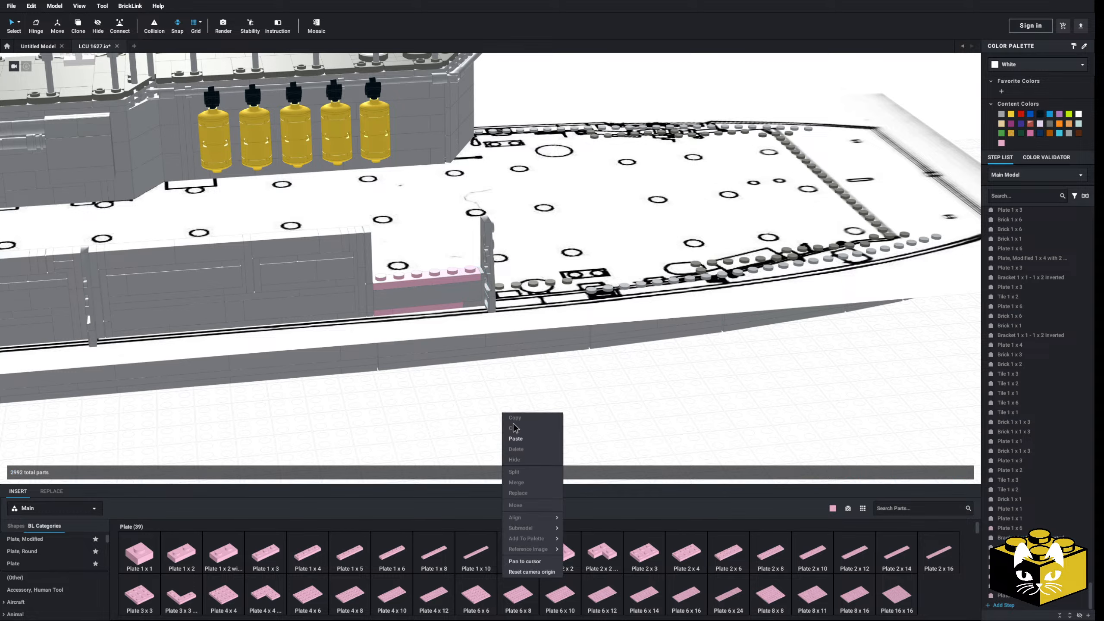
{"action": "left_click", "coordinate": [514, 438]}
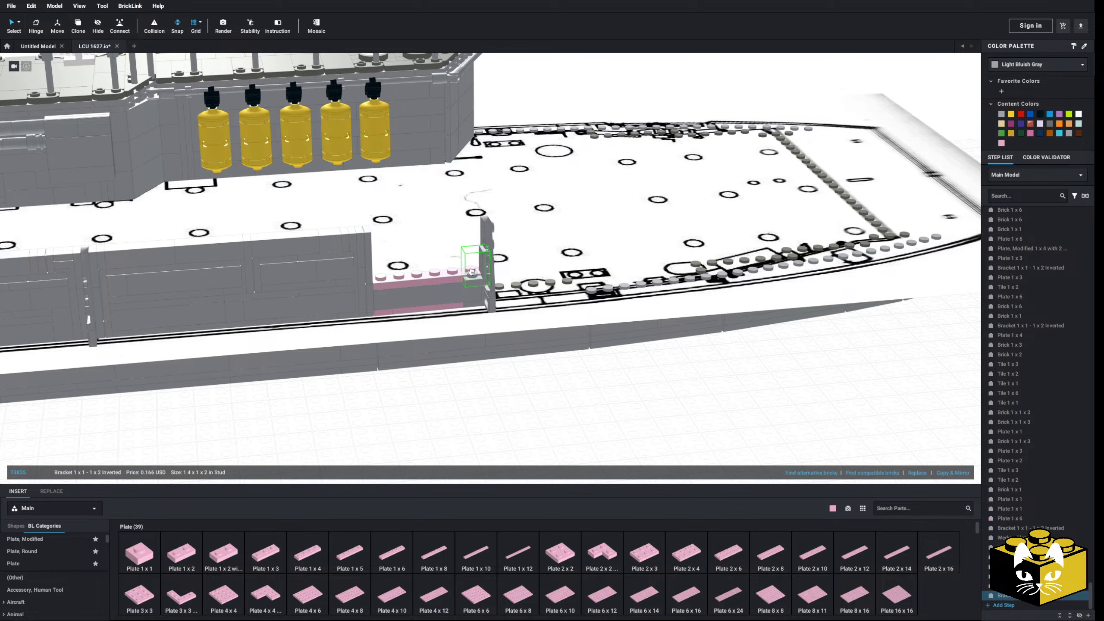
{"action": "scroll", "coordinate": [470, 268], "scroll_direction": "up", "scroll_amount": 3}
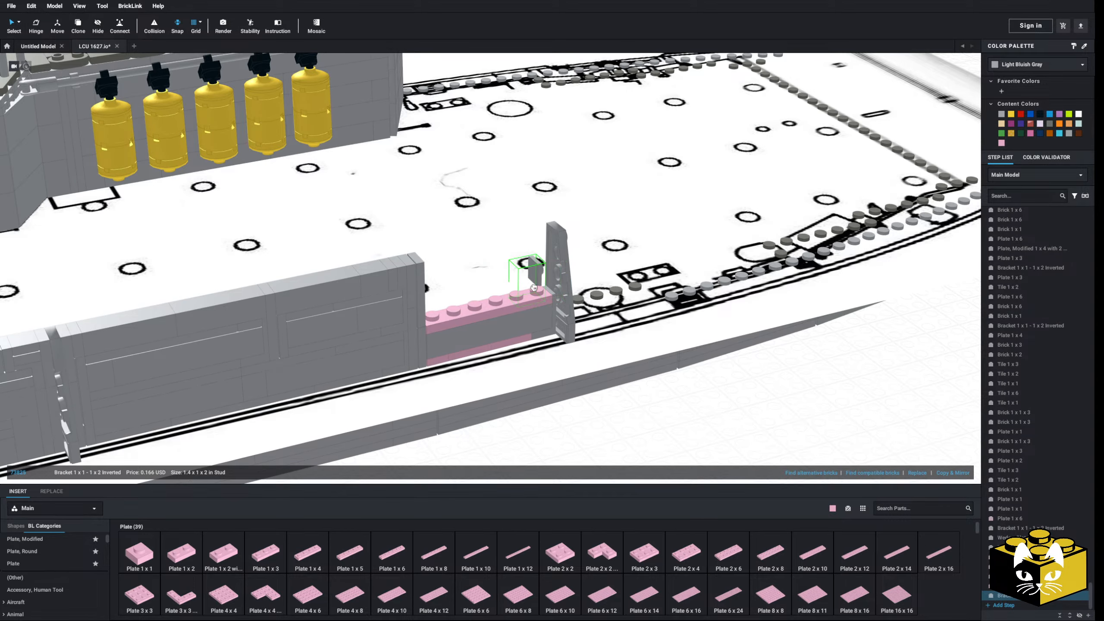
{"action": "right_click_drag", "start_coordinate": [597, 408], "coordinate": [417, 335]}
- Copy the 1 x 6 brick with the 1 x 1 and 1 x 4 plates beneath it and stack the copies on the upper pink plate
{"action": "left_click", "coordinate": [418, 335]}
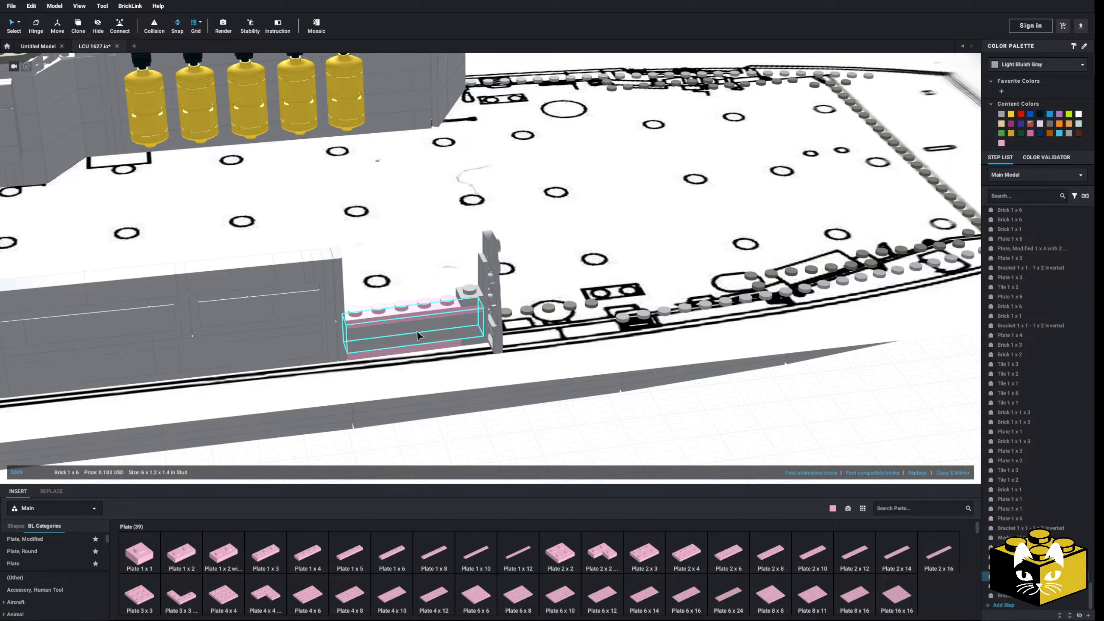
{"action": "left_click", "coordinate": [357, 354], "text": "ctrl"}
{"action": "right_click_drag", "start_coordinate": [357, 354], "coordinate": [352, 354]}
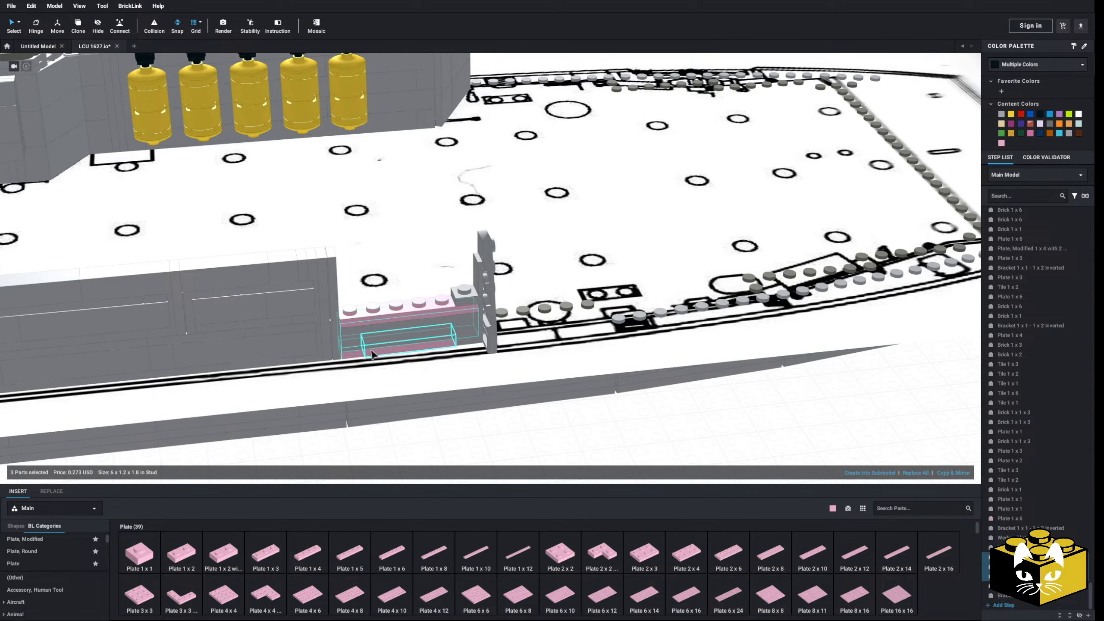
{"action": "right_click", "coordinate": [370, 351]}
{"action": "left_click", "coordinate": [383, 354]}
{"action": "right_click", "coordinate": [382, 346]}
{"action": "left_click", "coordinate": [395, 351]}
{"action": "right_click", "coordinate": [480, 400]}
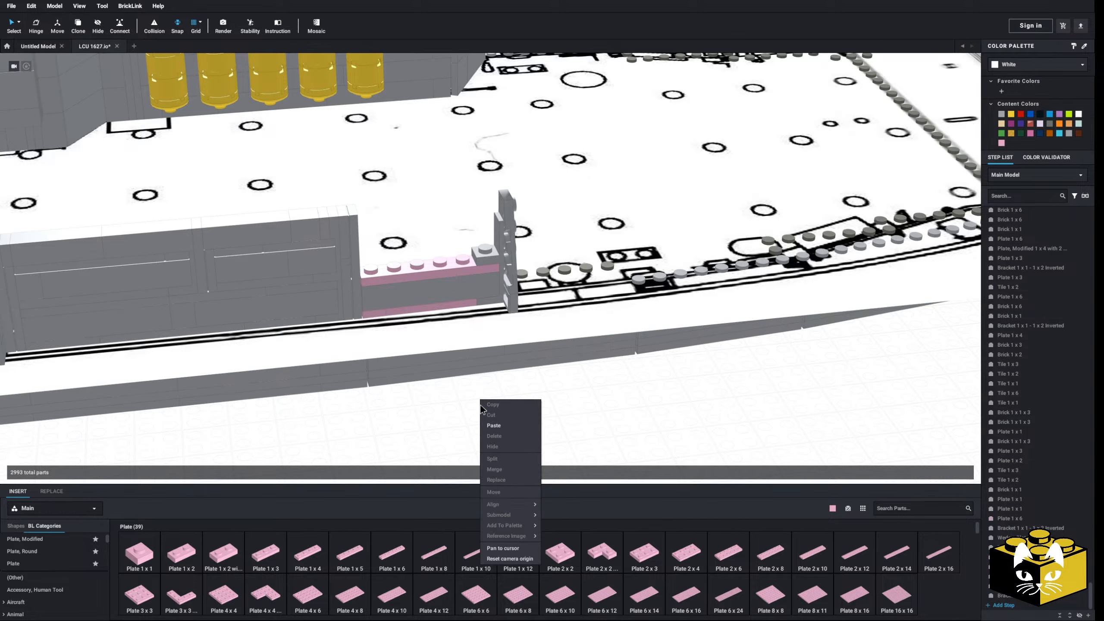
{"action": "left_click", "coordinate": [490, 426]}
{"action": "left_click", "coordinate": [415, 385]}
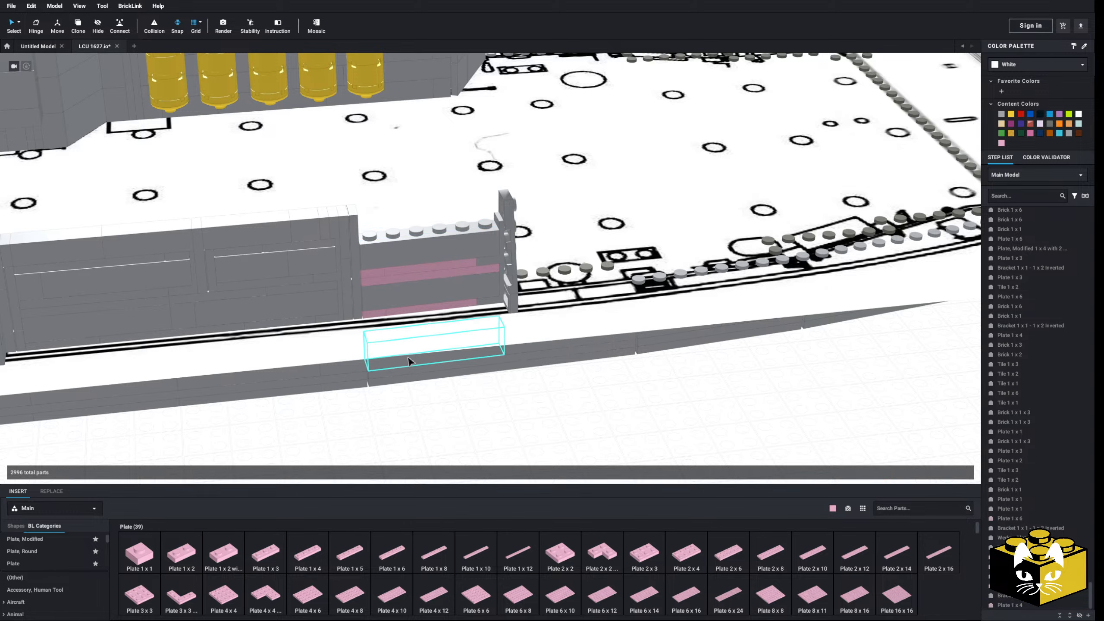
- Detach the two-part gray post from the new wall section and set it aside on the ground in front of the hull
{"action": "mouse_move", "coordinate": [408, 359]}
{"action": "right_mouse_down"}
{"action": "mouse_move", "coordinate": [440, 358]}
{"action": "mouse_move", "coordinate": [421, 350]}
{"action": "right_mouse_up"}
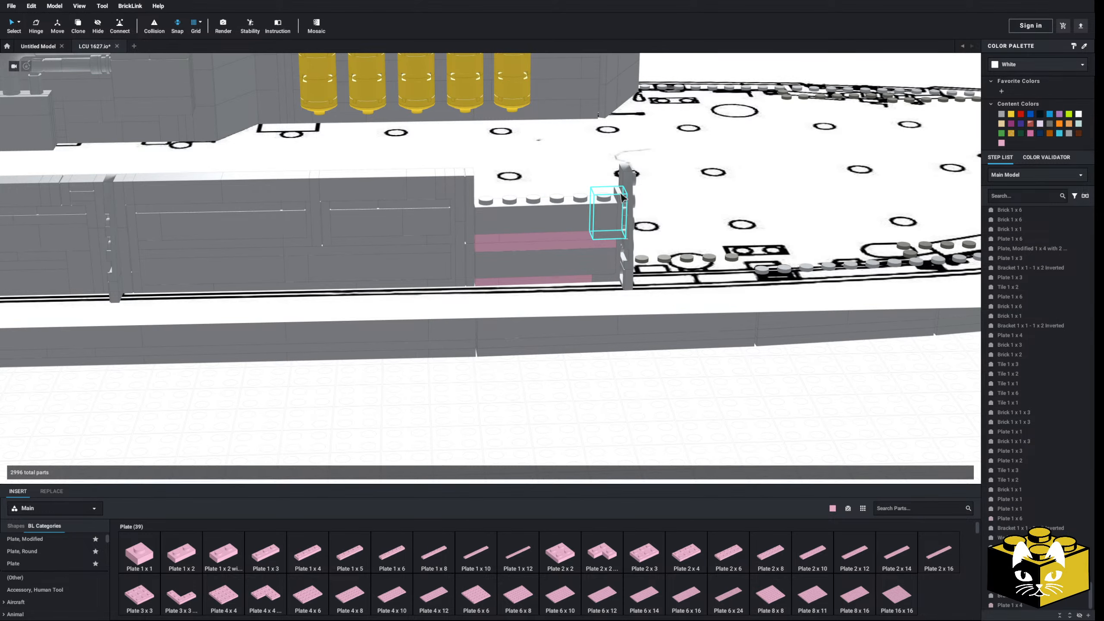
{"action": "right_click_drag", "start_coordinate": [558, 274], "coordinate": [553, 276]}
{"action": "scroll", "coordinate": [547, 407], "scroll_direction": "up", "scroll_amount": 4}
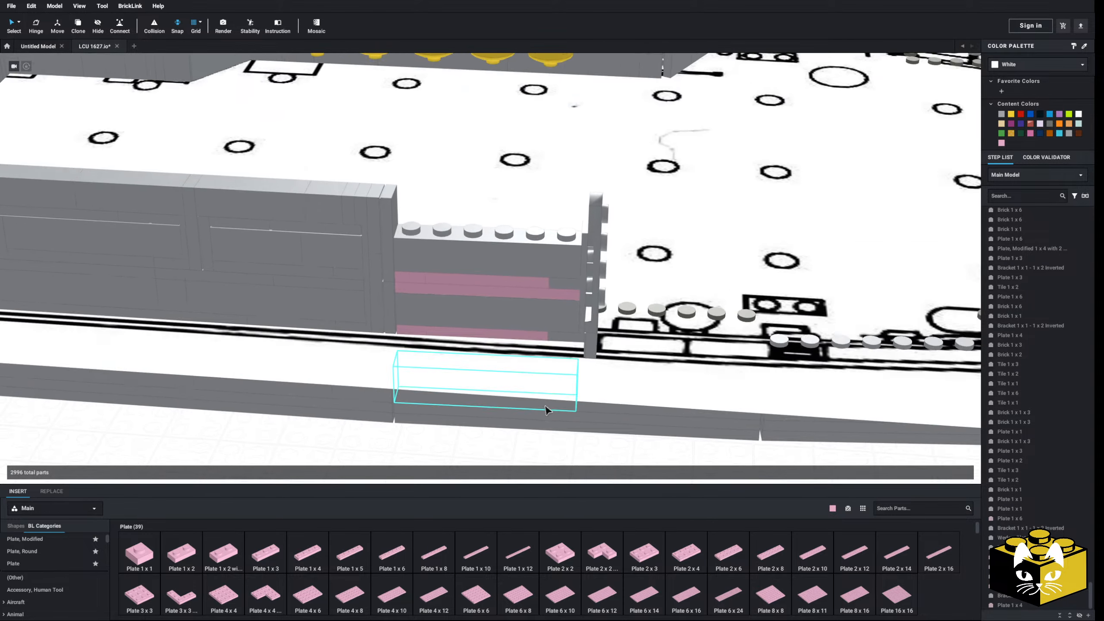
{"action": "left_click_drag", "start_coordinate": [604, 340], "coordinate": [534, 435]}
{"action": "scroll", "coordinate": [682, 379], "scroll_direction": "down", "scroll_amount": 4}
{"action": "middle_click_drag", "start_coordinate": [638, 401], "coordinate": [604, 415]}
{"action": "left_click", "coordinate": [606, 415]}
{"action": "scroll", "coordinate": [606, 415], "scroll_direction": "up", "scroll_amount": 3}
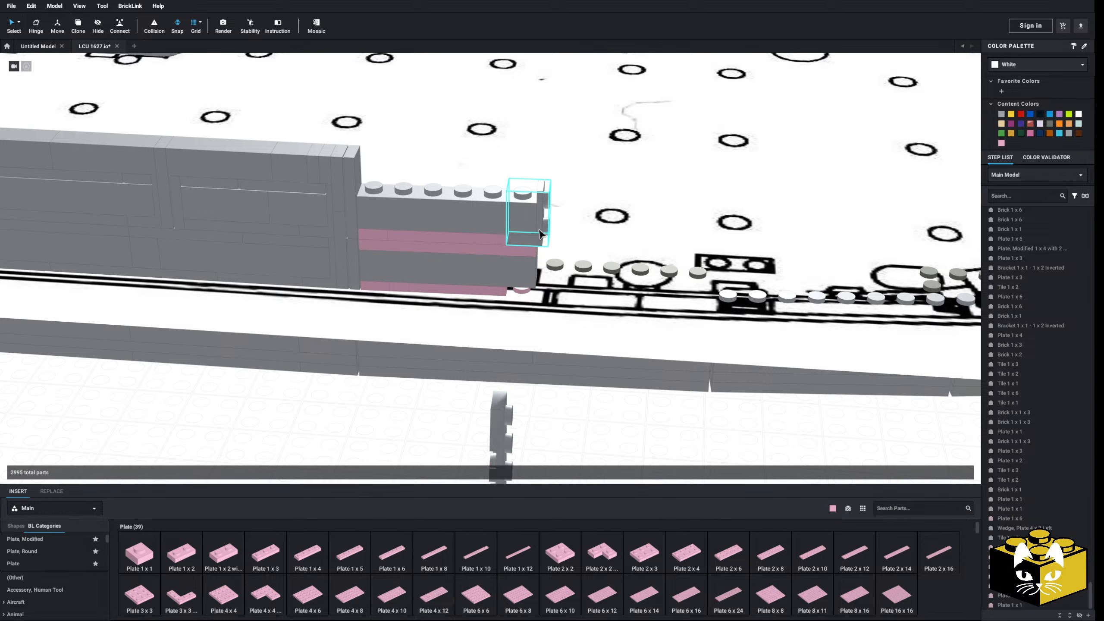
- Delete the remaining bricks, plates and bracket of the new section, keeping only the pink 1 x 6 base plate
{"action": "left_click", "coordinate": [513, 224]}
{"action": "key", "text": "Delete"}
{"action": "left_click", "coordinate": [518, 246]}
{"action": "key", "text": "Delete"}
{"action": "left_click", "coordinate": [480, 251]}
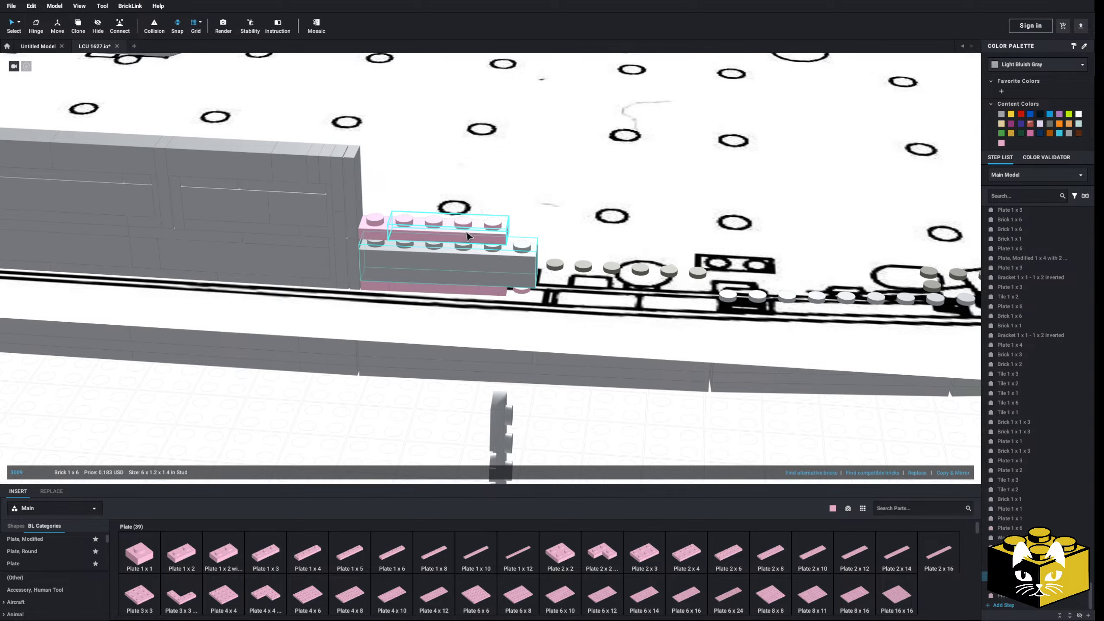
{"action": "key", "text": "Delete"}
{"action": "left_click", "coordinate": [378, 233]}
{"action": "key", "text": "Delete"}
{"action": "left_click", "coordinate": [378, 278]}
{"action": "key", "text": "Delete"}
{"action": "left_click", "coordinate": [415, 284]}
{"action": "key", "text": "Delete"}
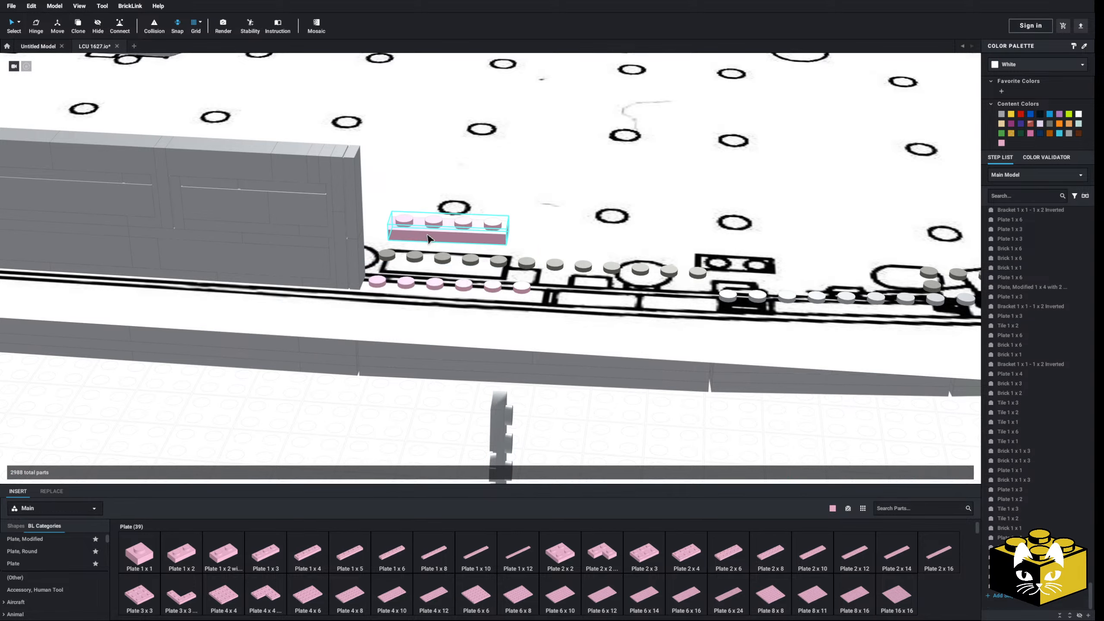
{"action": "left_click", "coordinate": [428, 239]}
{"action": "key", "text": "Delete"}
- Copy the gray side-stud brick from the finished wall and place it on the pink base plate's outermost stud
{"action": "scroll", "coordinate": [425, 240], "scroll_direction": "down", "scroll_amount": 2}
{"action": "middle_click_drag", "start_coordinate": [142, 263], "coordinate": [276, 242]}
{"action": "right_click", "coordinate": [142, 222]}
{"action": "left_click", "coordinate": [152, 228]}
{"action": "right_click", "coordinate": [321, 353]}
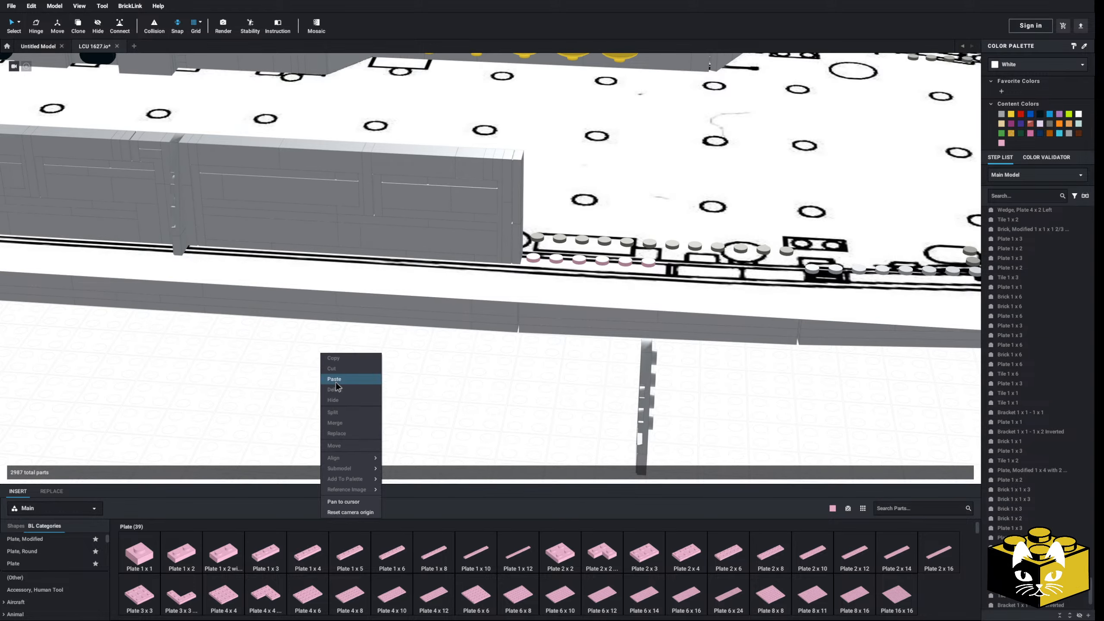
{"action": "left_click", "coordinate": [329, 378]}
{"action": "left_click", "coordinate": [646, 237]}
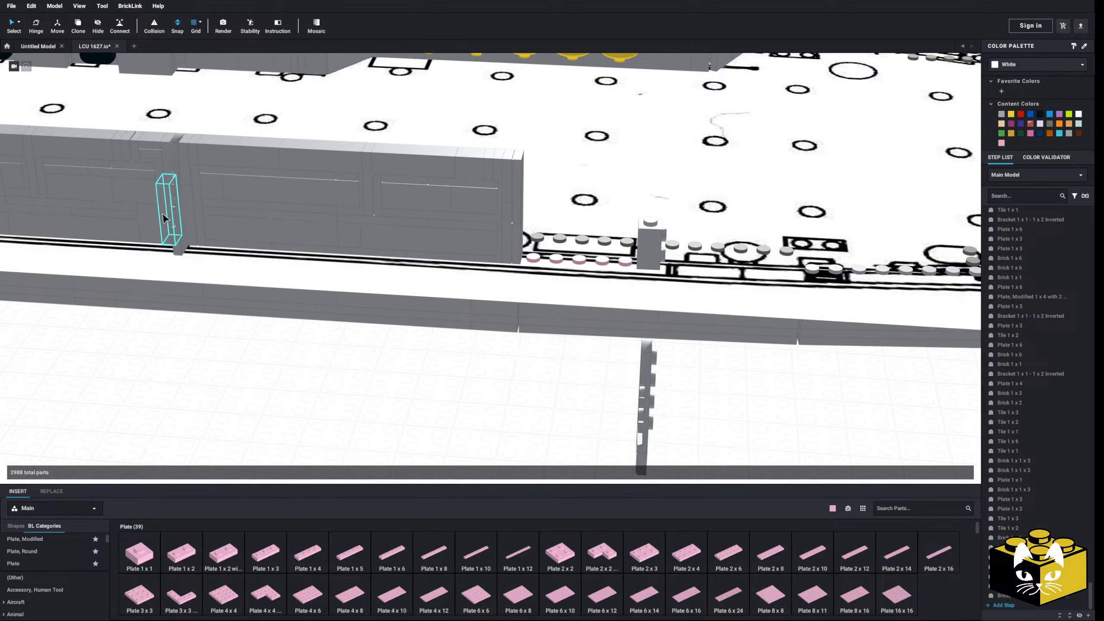
- Copy an upright gray 1 x 5 plate from a finished wall joint and attach it to the side-stud brick's outer side
{"action": "middle_click_drag", "start_coordinate": [172, 187], "coordinate": [426, 204]}
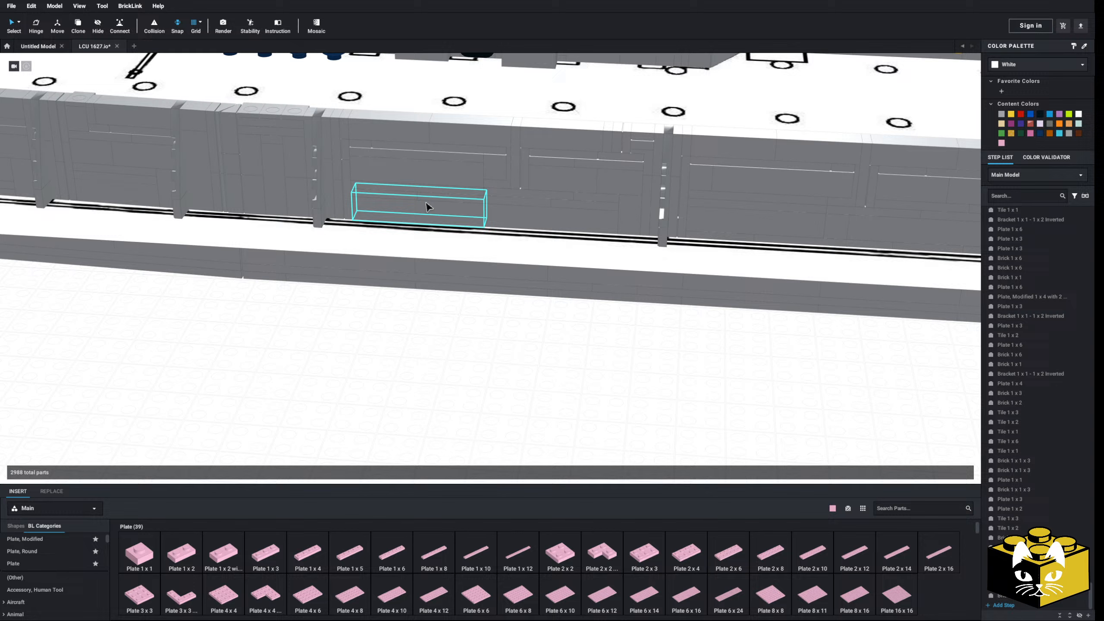
{"action": "left_click", "coordinate": [196, 173]}
{"action": "middle_click_drag", "start_coordinate": [61, 165], "coordinate": [249, 168]}
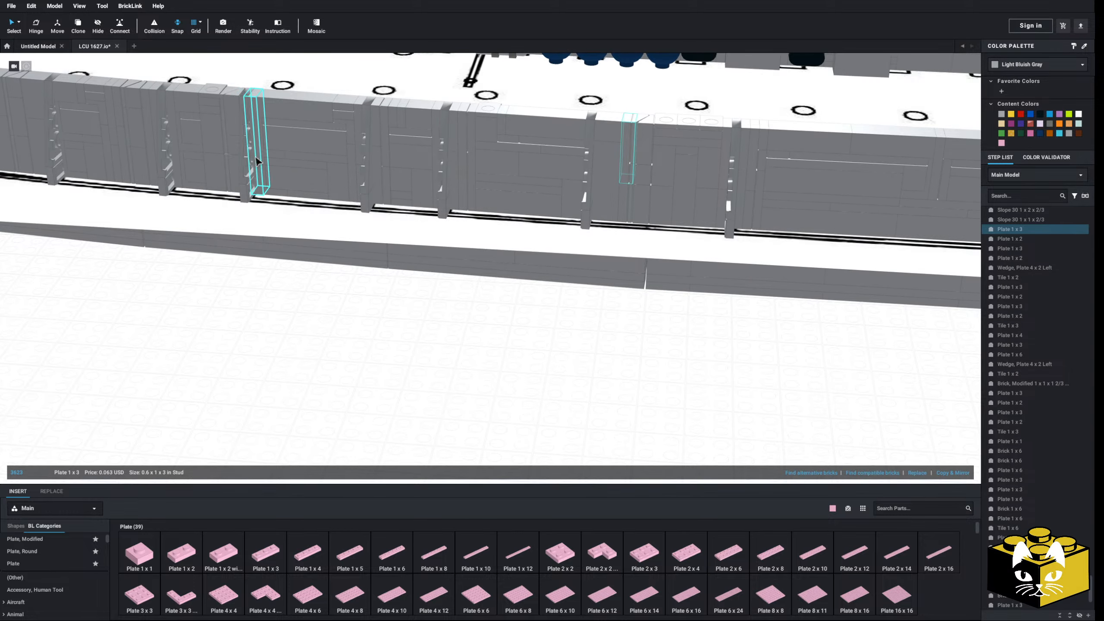
{"action": "right_click", "coordinate": [254, 158]}
{"action": "left_click", "coordinate": [619, 356]}
{"action": "middle_click_drag", "start_coordinate": [865, 369], "coordinate": [298, 315]}
{"action": "middle_click_drag", "start_coordinate": [480, 295], "coordinate": [323, 331]}
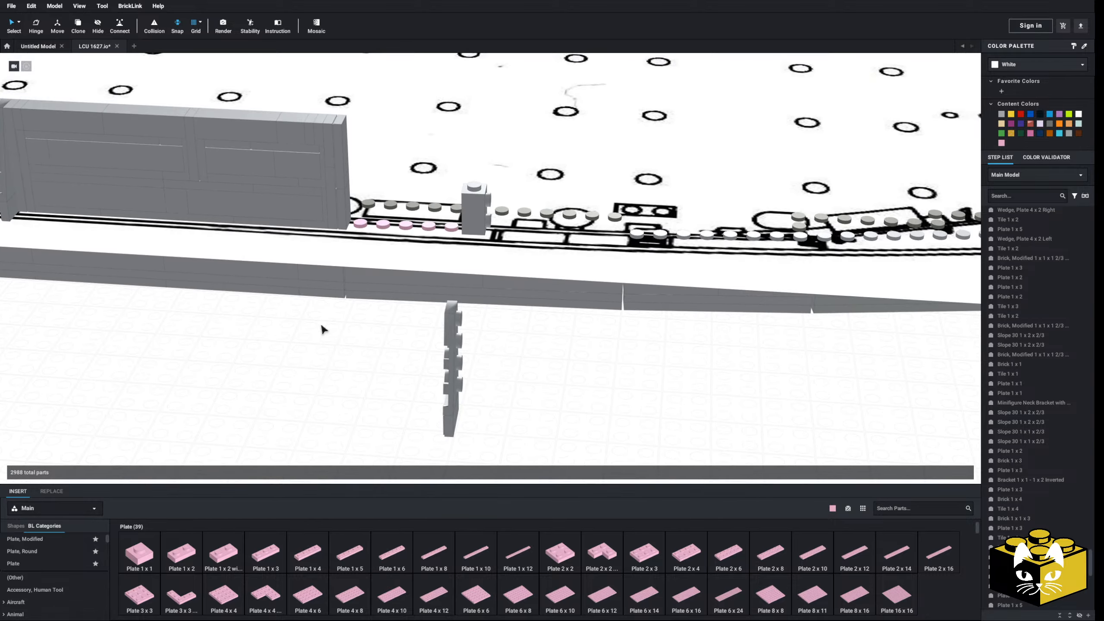
{"action": "right_click", "coordinate": [322, 329]}
{"action": "left_click", "coordinate": [339, 350]}
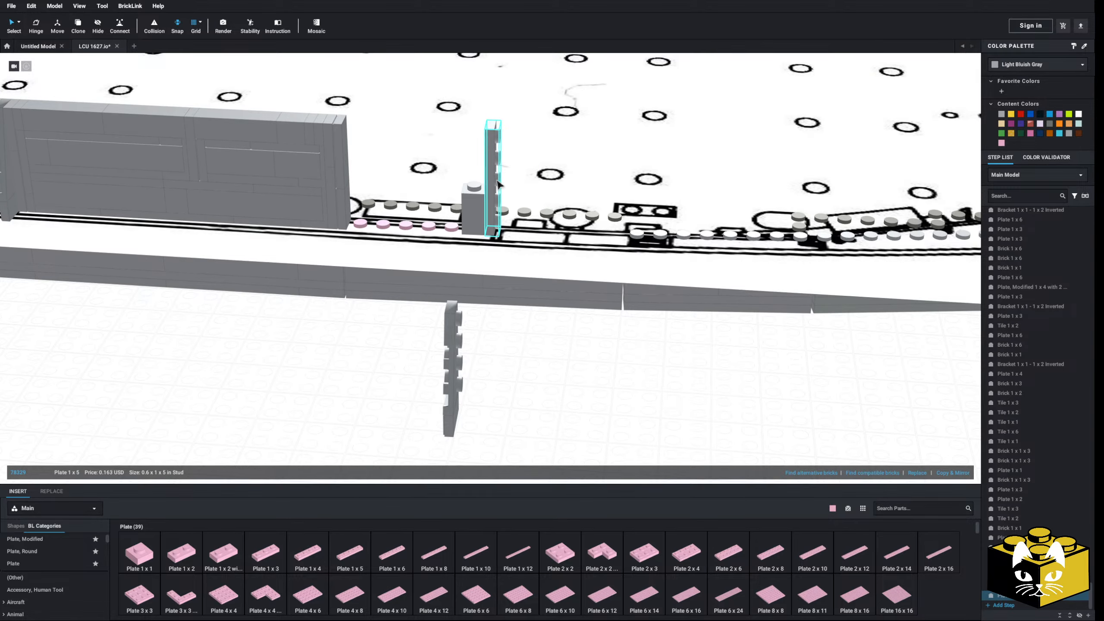
- Move the two-part gray post from the ground onto the outer side of the upright 1 x 5 plate
{"action": "left_click_drag", "start_coordinate": [498, 357], "coordinate": [447, 403]}
{"action": "left_click_drag", "start_coordinate": [450, 395], "coordinate": [488, 375]}
{"action": "right_click_drag", "start_coordinate": [489, 374], "coordinate": [387, 340]}
{"action": "left_click_drag", "start_coordinate": [387, 339], "coordinate": [368, 230]}
{"action": "right_click_drag", "start_coordinate": [358, 323], "coordinate": [365, 317]}
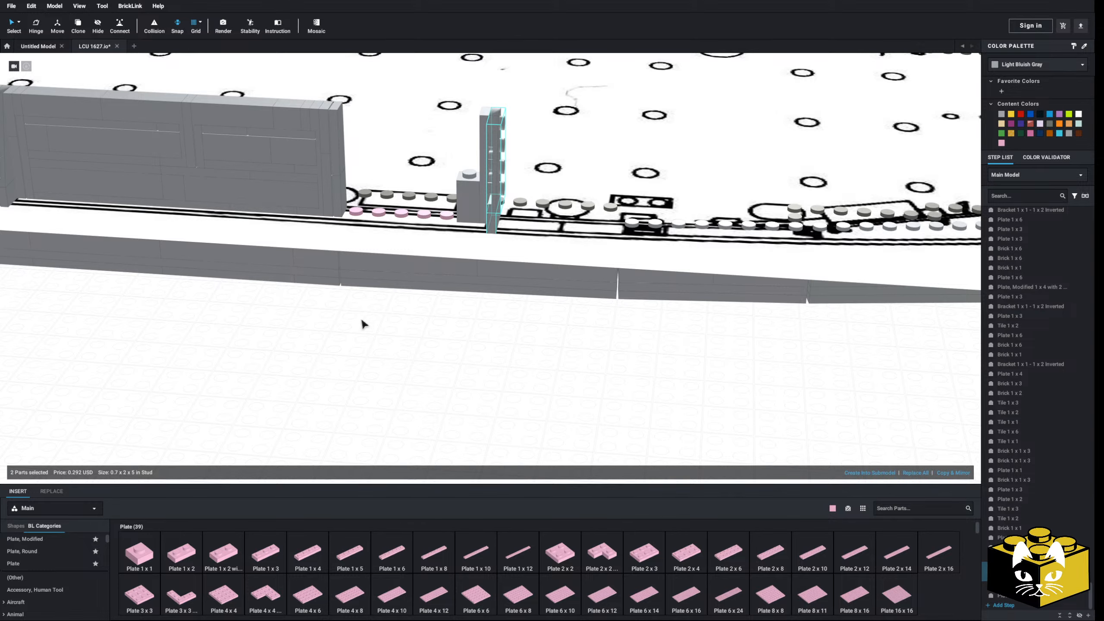
{"action": "left_click", "coordinate": [361, 320]}
- Copy a gray 1 x 4 brick from the finished wall and place it on the pink base plate beside the side-stud brick
{"action": "scroll", "coordinate": [370, 321], "scroll_direction": "down", "scroll_amount": 5}
{"action": "scroll", "coordinate": [476, 324], "scroll_direction": "up", "scroll_amount": 5}
{"action": "middle_click_drag", "start_coordinate": [439, 300], "coordinate": [445, 329]}
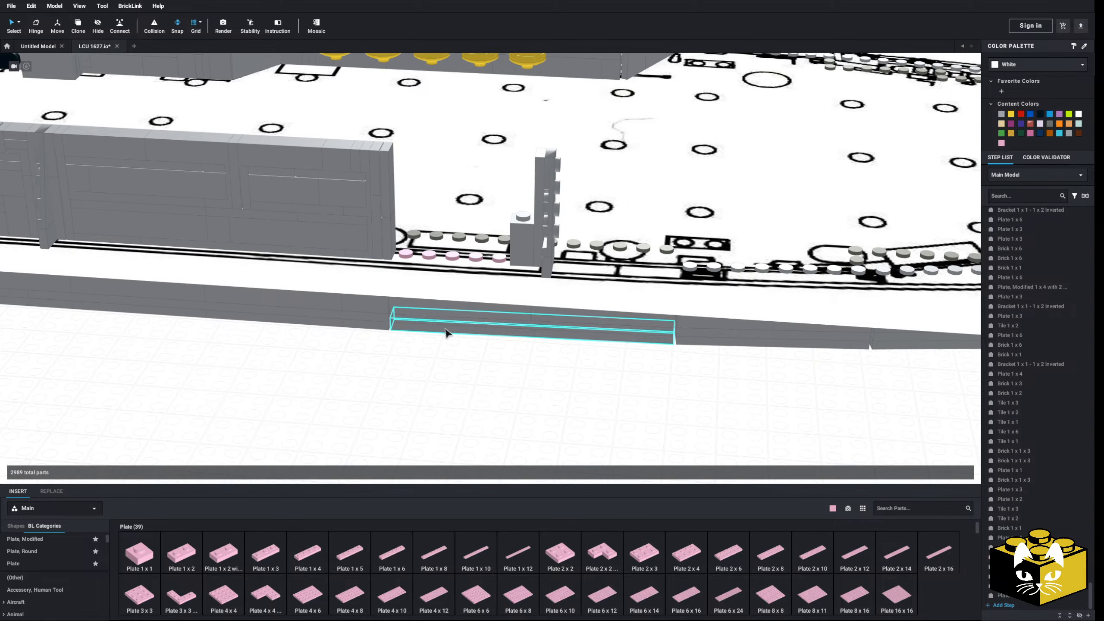
{"action": "right_click_drag", "start_coordinate": [445, 329], "coordinate": [445, 325]}
{"action": "scroll", "coordinate": [444, 325], "scroll_direction": "up", "scroll_amount": 2}
{"action": "scroll", "coordinate": [225, 268], "scroll_direction": "down", "scroll_amount": 1}
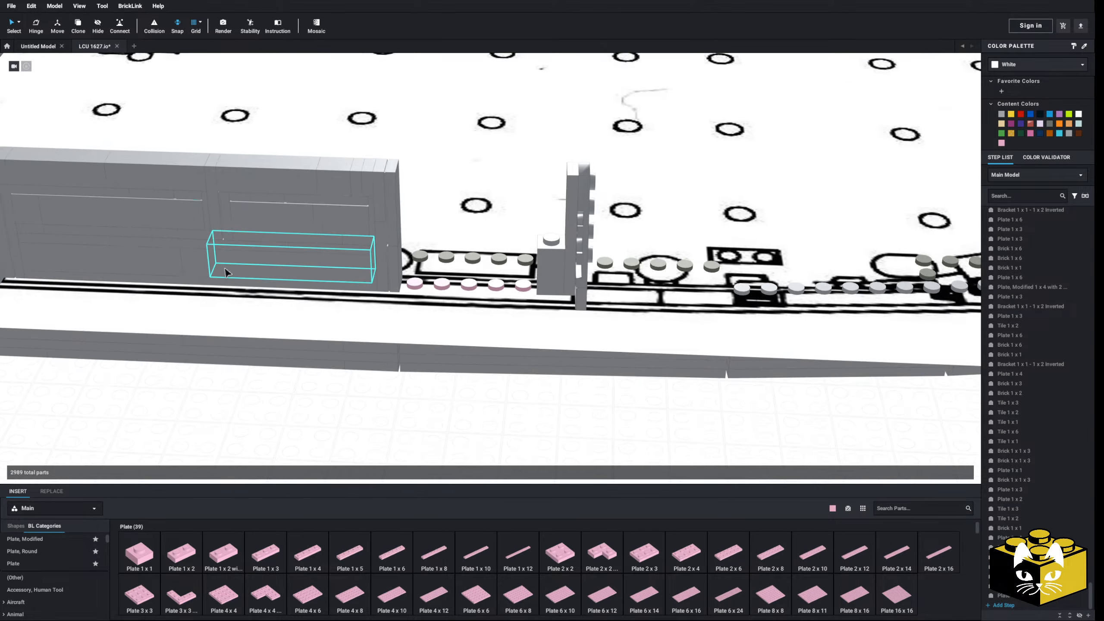
{"action": "scroll", "coordinate": [225, 268], "scroll_direction": "down", "scroll_amount": 1}
{"action": "middle_click_drag", "start_coordinate": [158, 214], "coordinate": [314, 210]}
{"action": "scroll", "coordinate": [233, 224], "scroll_direction": "down", "scroll_amount": 3}
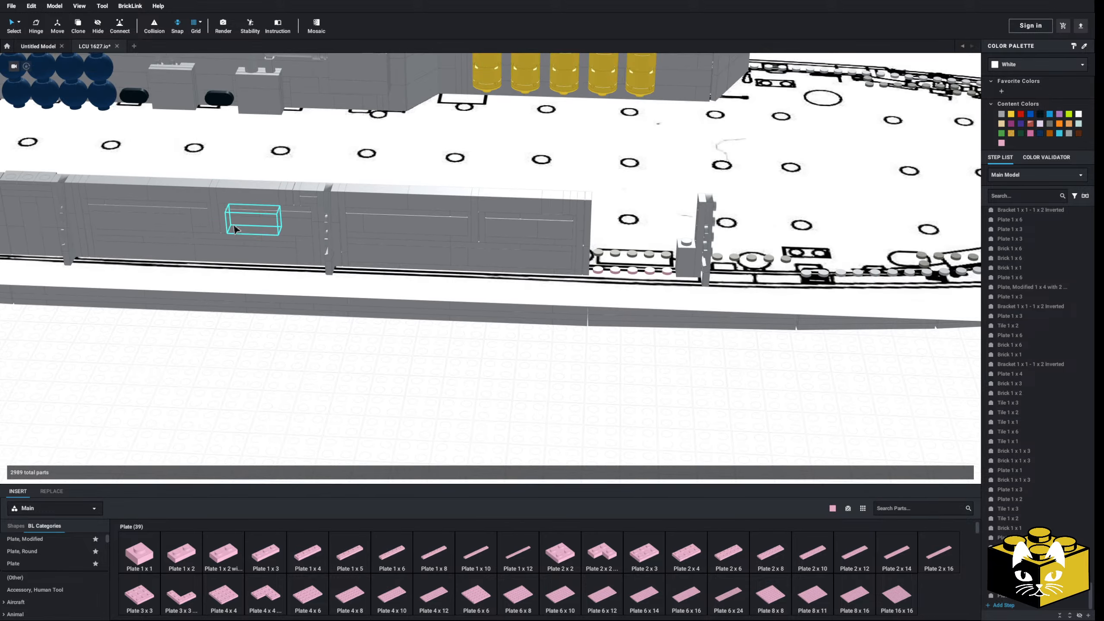
{"action": "middle_click_drag", "start_coordinate": [165, 238], "coordinate": [278, 226]}
{"action": "middle_click_drag", "start_coordinate": [93, 228], "coordinate": [241, 224]}
{"action": "left_click", "coordinate": [177, 223]}
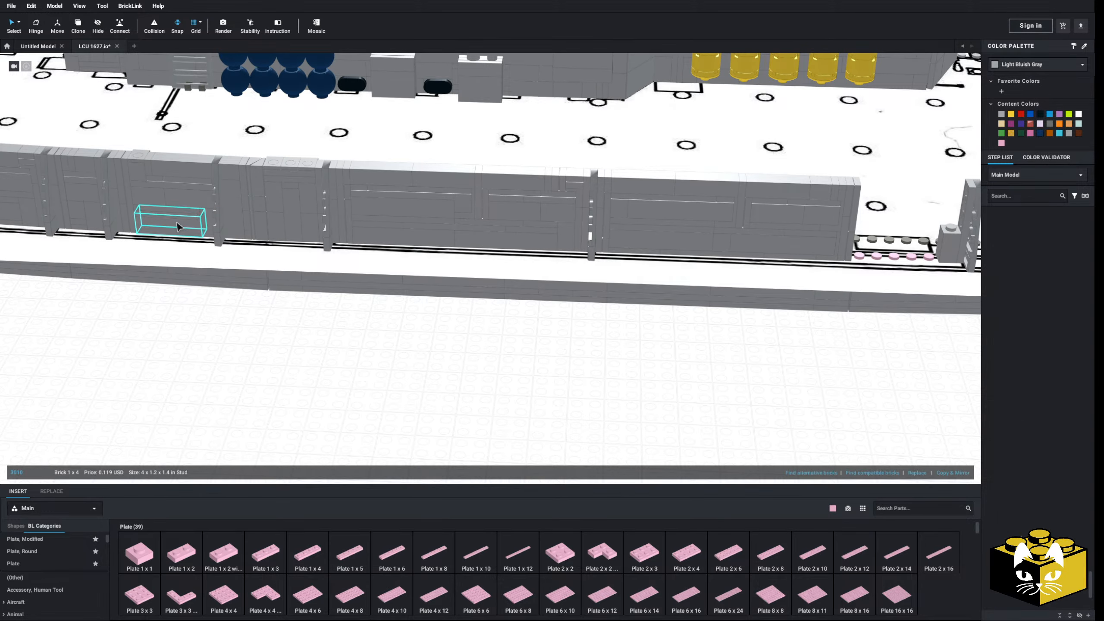
{"action": "right_click", "coordinate": [176, 222]}
{"action": "left_click", "coordinate": [198, 228]}
{"action": "middle_click_drag", "start_coordinate": [760, 344], "coordinate": [306, 333]}
{"action": "right_click", "coordinate": [336, 333]}
{"action": "left_click", "coordinate": [370, 357]}
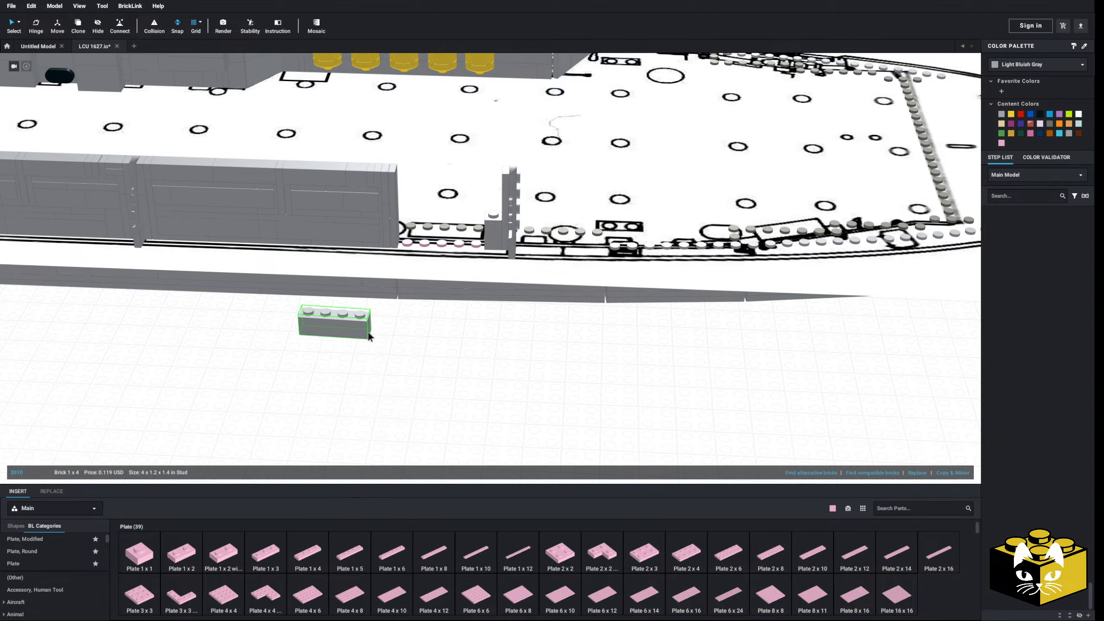
{"action": "left_click", "coordinate": [453, 238]}
{"action": "left_click", "coordinate": [387, 353]}
- Copy a gray 1 x 1 brick from the finished wall and place it in the gap between the wall and the 1 x 4 brick
{"action": "middle_click_drag", "start_coordinate": [217, 442], "coordinate": [301, 433]}
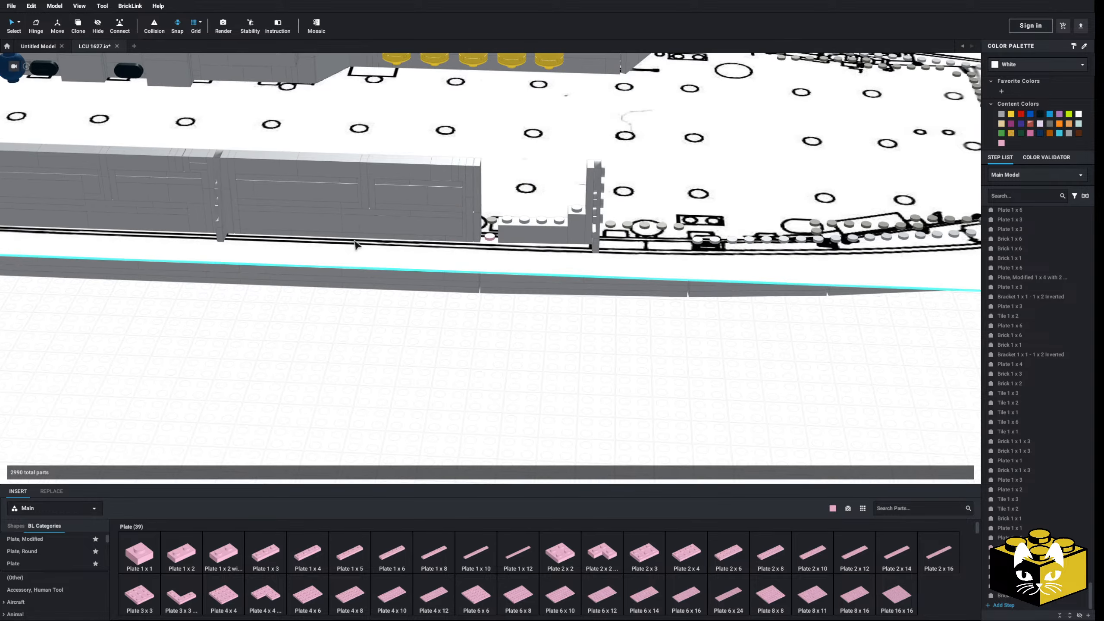
{"action": "right_click", "coordinate": [491, 348]}
{"action": "left_click", "coordinate": [503, 372]}
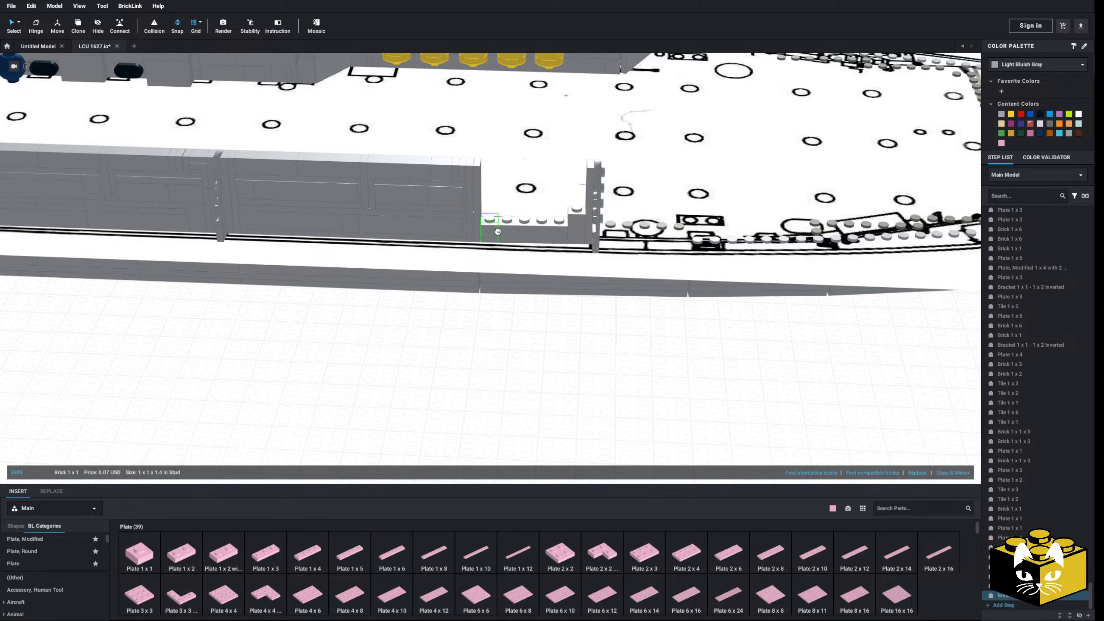
{"action": "left_click", "coordinate": [511, 352]}
- Cover the 1 x 1 and 1 x 4 bricks with a pink 1 x 3 plate and a pink 1 x 2 plate placed end to end
{"action": "scroll", "coordinate": [499, 363], "scroll_direction": "up", "scroll_amount": 3}
{"action": "left_click", "coordinate": [266, 552]}
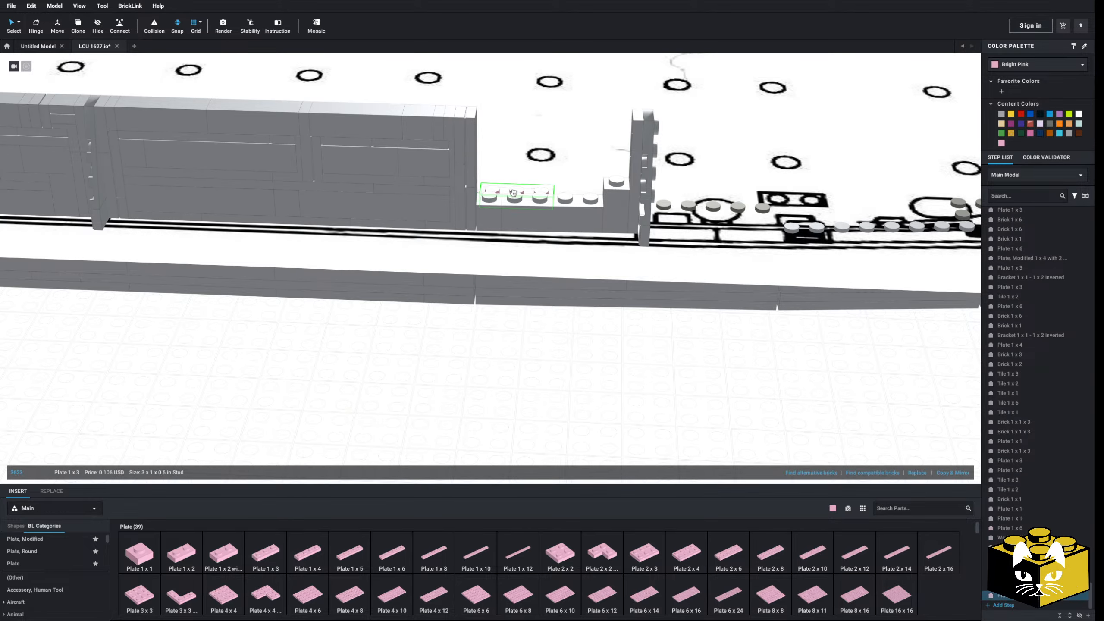
{"action": "left_click", "coordinate": [519, 200]}
{"action": "left_click", "coordinate": [182, 552]}
{"action": "left_click", "coordinate": [572, 184]}
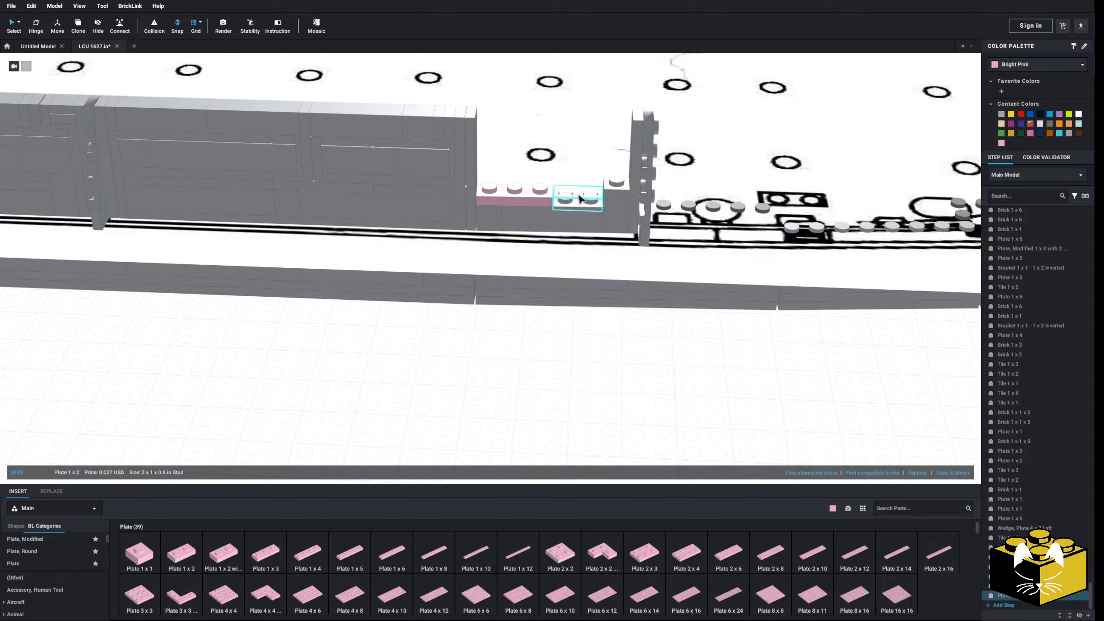
{"action": "left_click", "coordinate": [576, 202]}
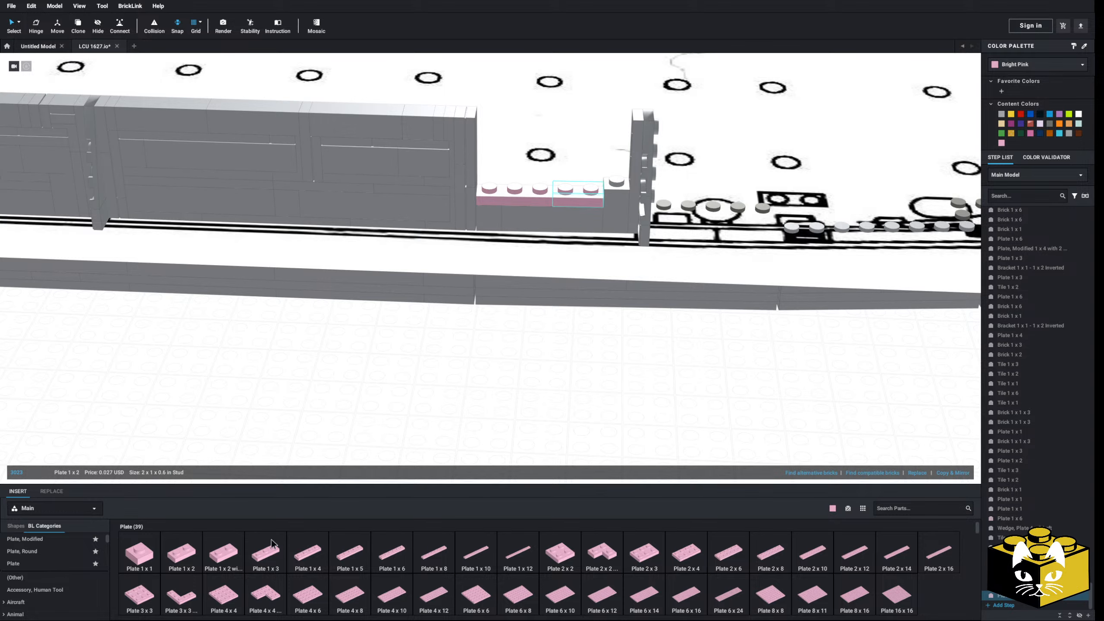
- Add a second layer of a pink 1 x 2 plate and a pink 1 x 3 plate, staggered over the seam below
{"action": "middle_click_drag", "start_coordinate": [442, 351], "coordinate": [391, 399]}
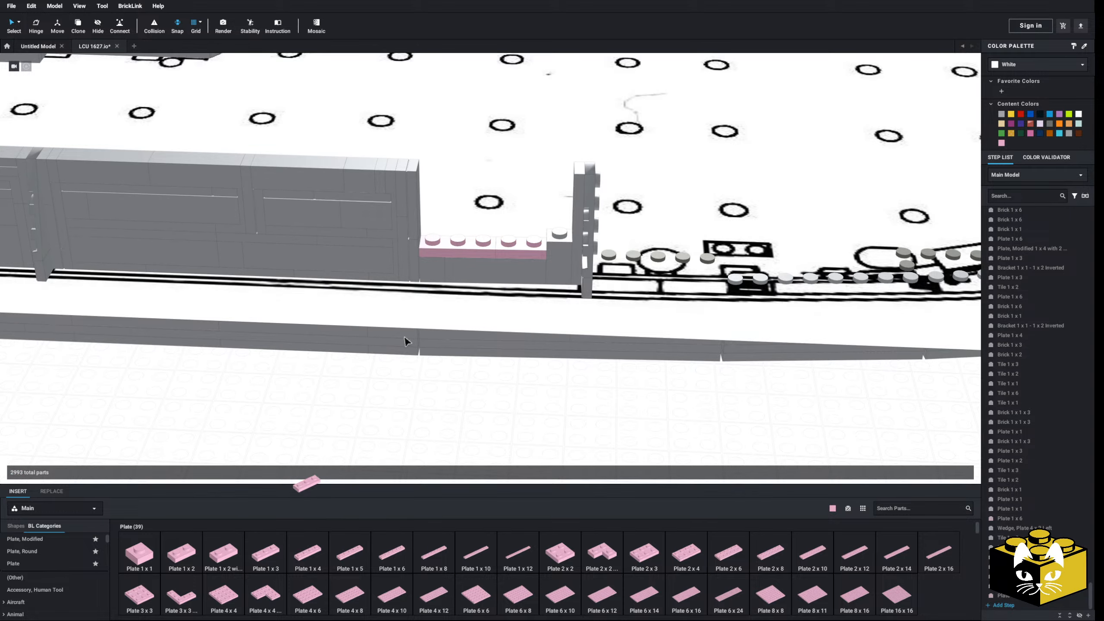
{"action": "left_click", "coordinate": [509, 240]}
{"action": "left_click", "coordinate": [195, 555]}
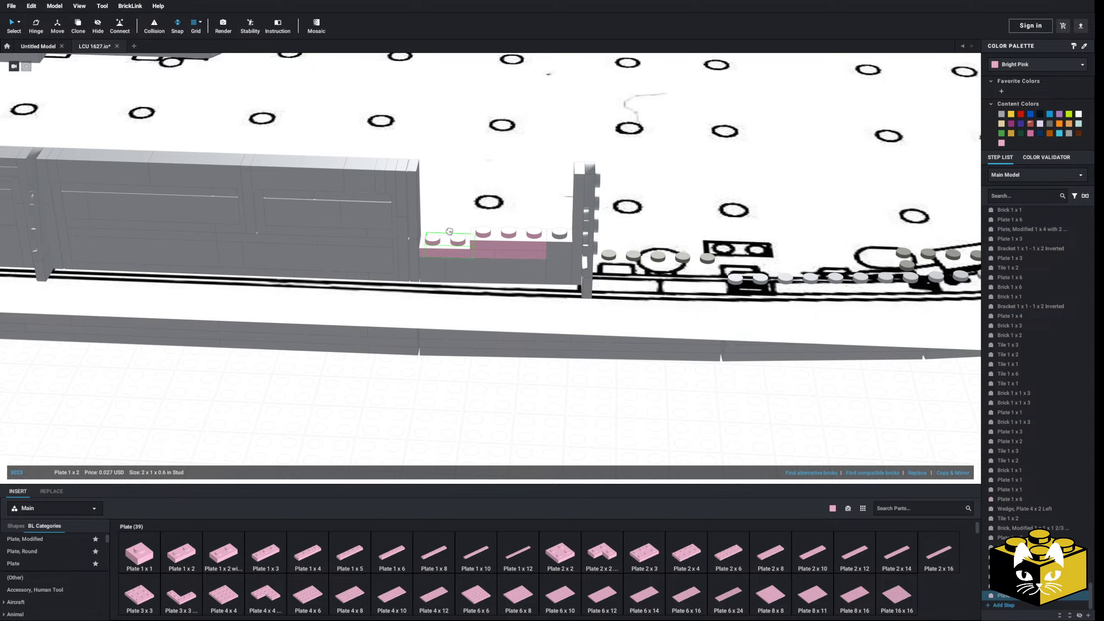
{"action": "left_click", "coordinate": [446, 246]}
- Copy a gray 1 x 6 brick from the finished wall and place it across the pink plates up to the end post
{"action": "scroll", "coordinate": [446, 245], "scroll_direction": "down", "scroll_amount": 5}
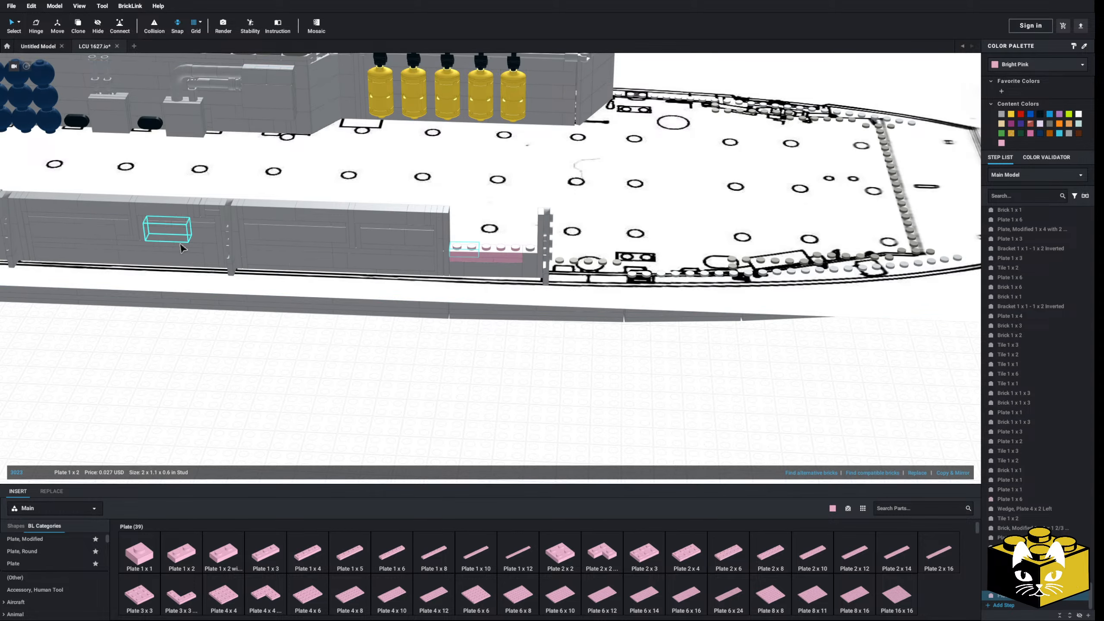
{"action": "scroll", "coordinate": [438, 386], "scroll_direction": "up", "scroll_amount": 3}
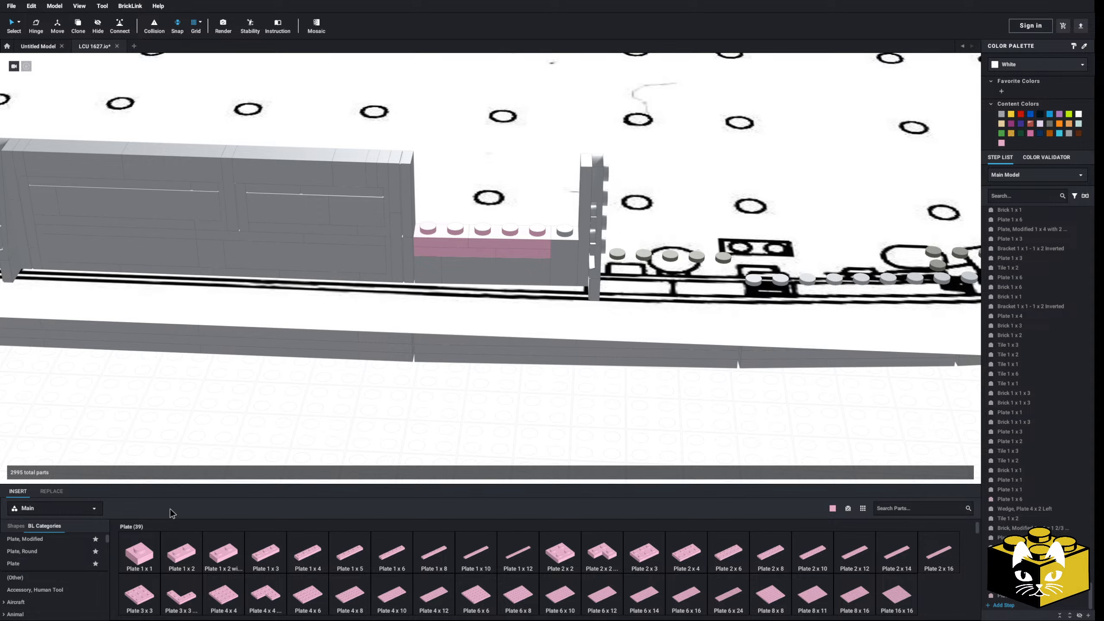
{"action": "right_click", "coordinate": [279, 263]}
{"action": "left_click", "coordinate": [298, 278]}
{"action": "right_click", "coordinate": [367, 400]}
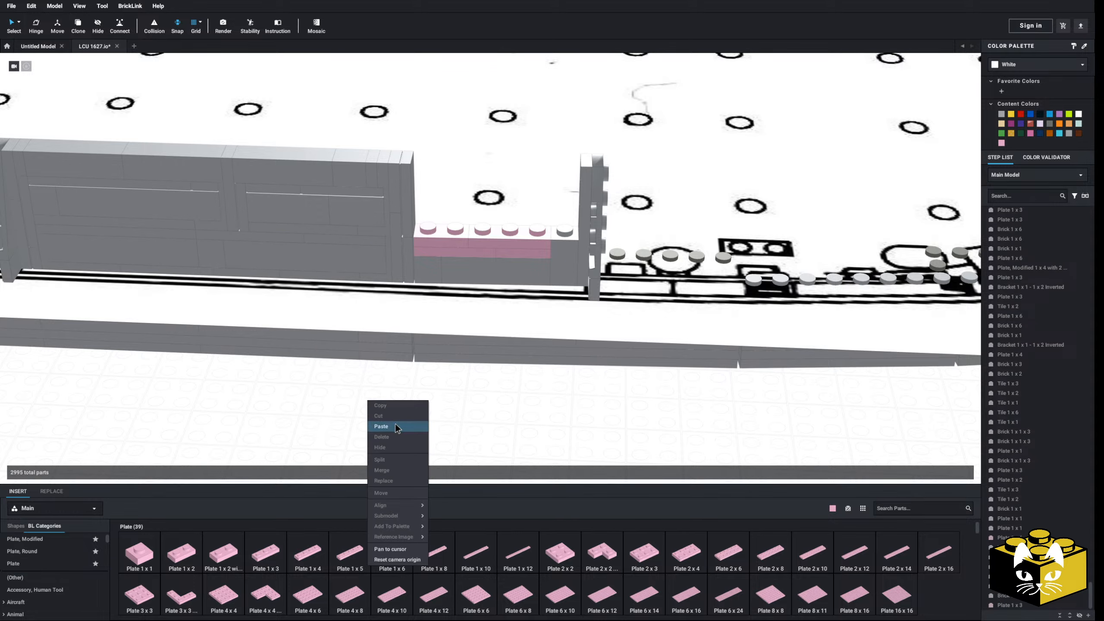
{"action": "left_click", "coordinate": [395, 426]}
{"action": "right_click_drag", "start_coordinate": [491, 218], "coordinate": [508, 275]}
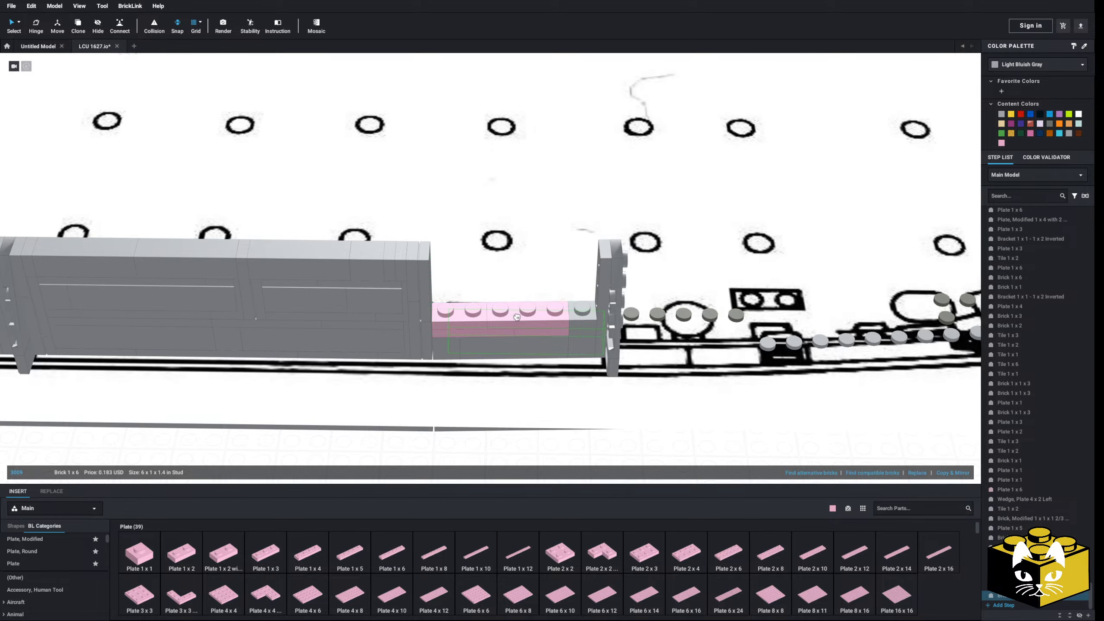
{"action": "middle_click_drag", "start_coordinate": [517, 349], "coordinate": [505, 263]}
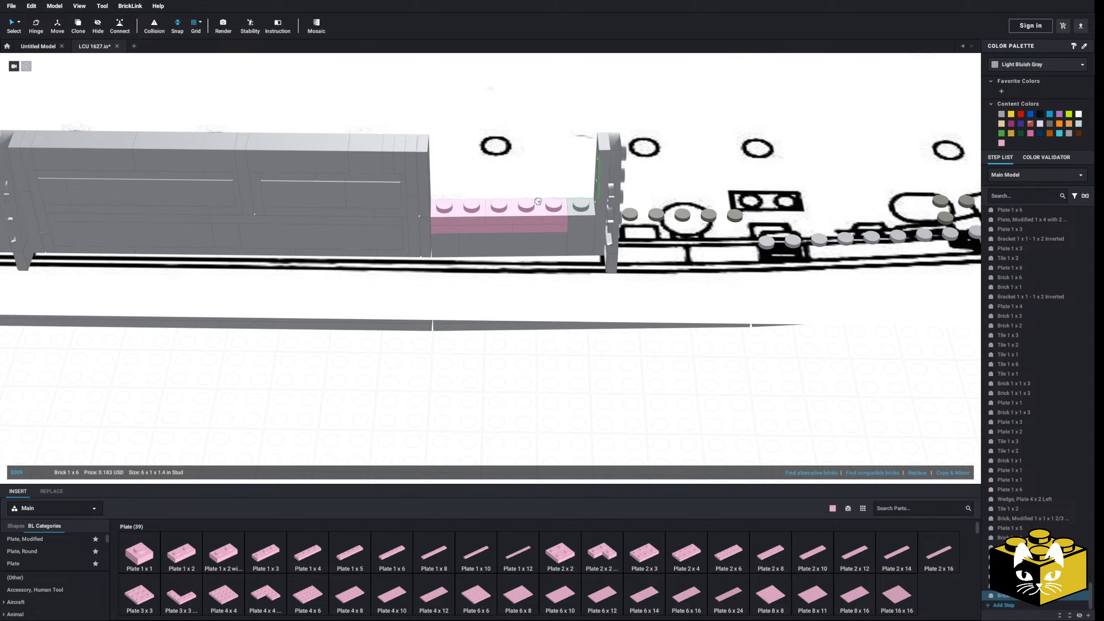
{"action": "left_click", "coordinate": [528, 212]}
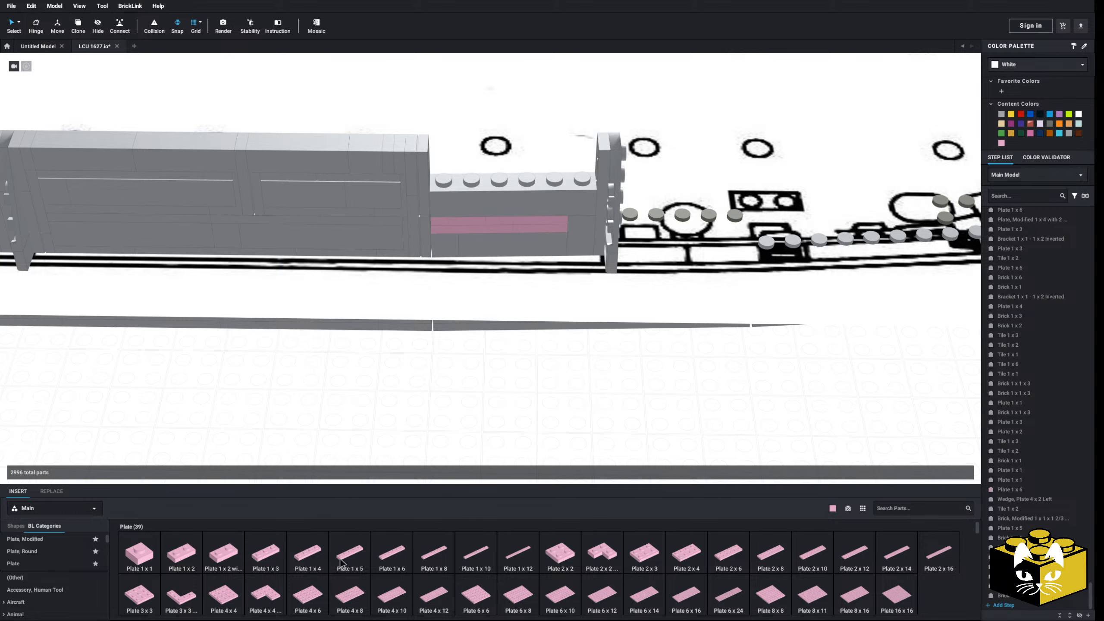
- Cover the new 1 x 6 brick with a pink 1 x 6 plate and a gray 1 x 6 tile copied from the finished wall
{"action": "left_click", "coordinate": [527, 183]}
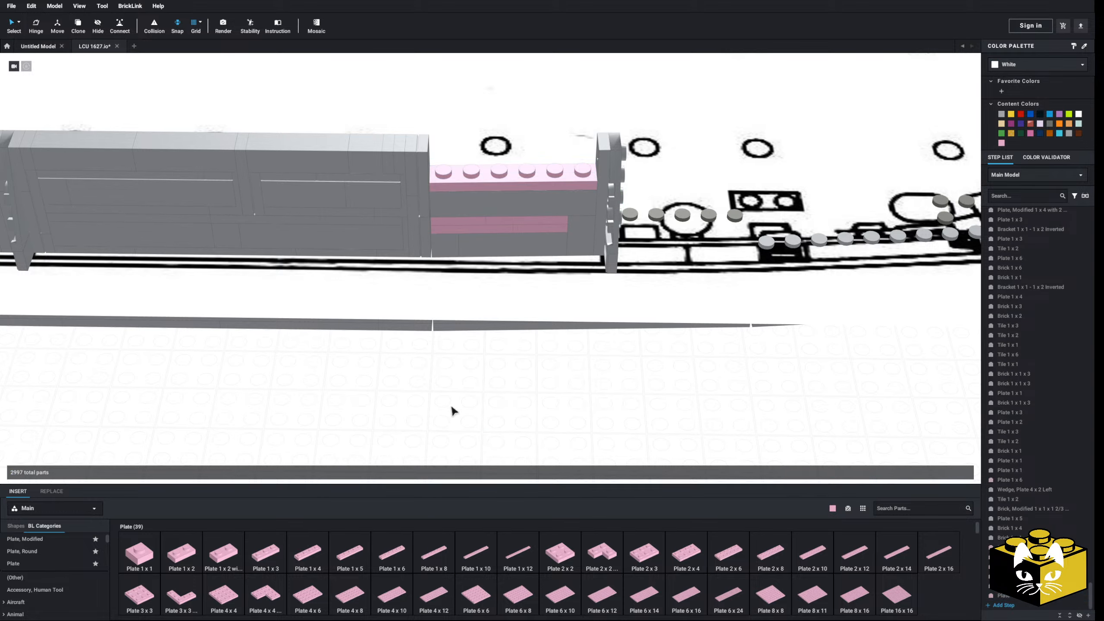
{"action": "middle_click_drag", "start_coordinate": [446, 404], "coordinate": [446, 436]}
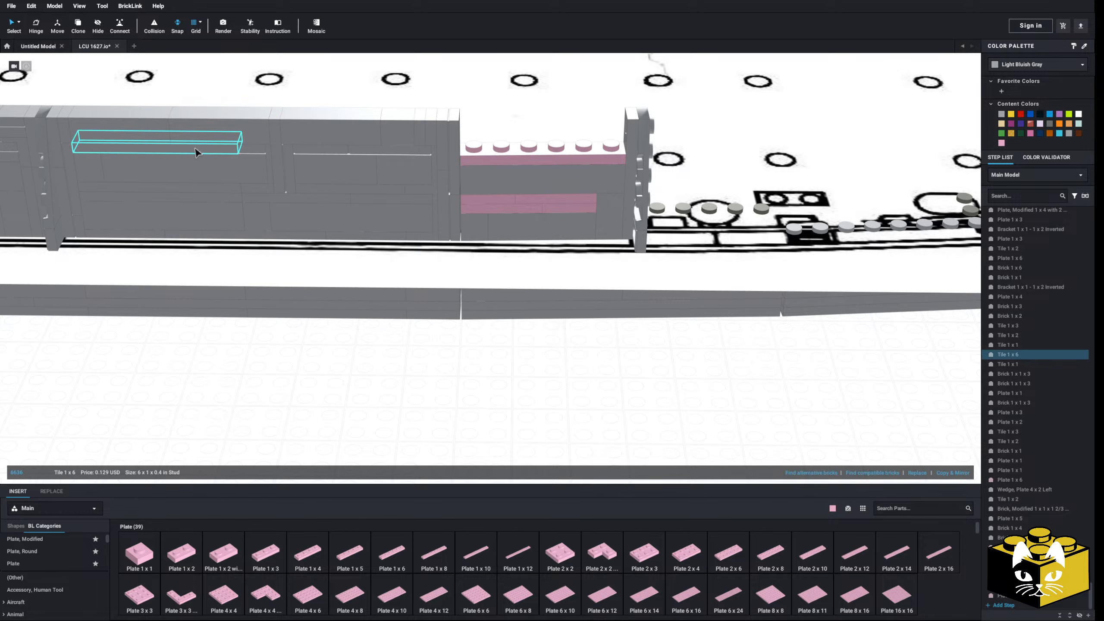
{"action": "right_click", "coordinate": [493, 351]}
{"action": "left_click", "coordinate": [506, 373]}
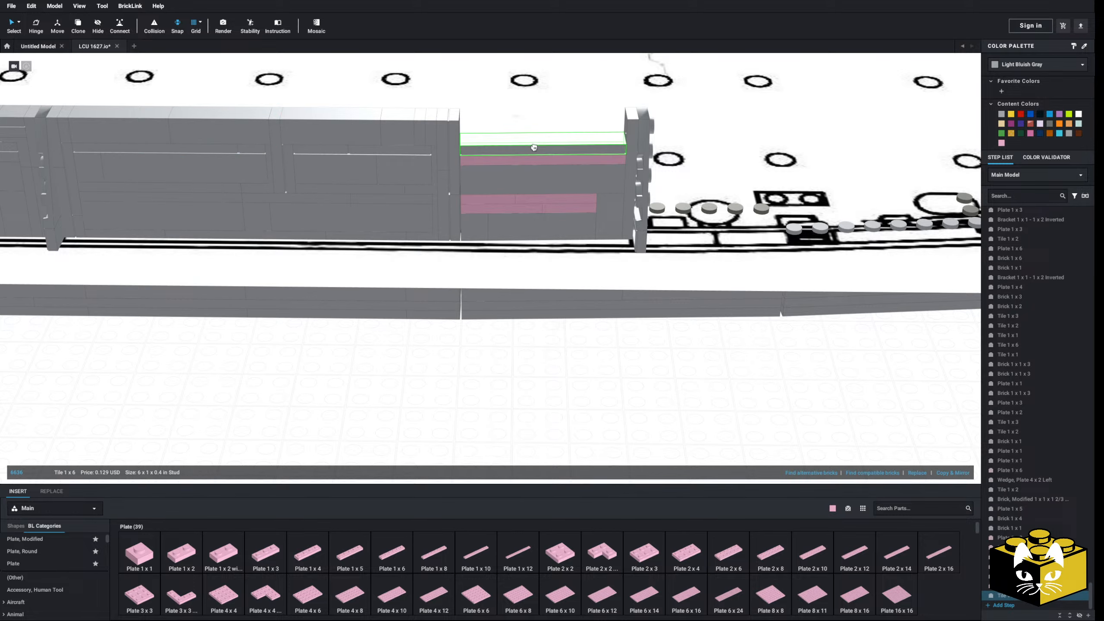
{"action": "left_click", "coordinate": [520, 331]}
- Copy a horizontal gray 1 x 1 x 3 brick from the finished wall's upper edge and attach it at the same height against the end post
{"action": "scroll", "coordinate": [497, 335], "scroll_direction": "down", "scroll_amount": 3}
{"action": "scroll", "coordinate": [483, 343], "scroll_direction": "up", "scroll_amount": 4}
{"action": "scroll", "coordinate": [458, 357], "scroll_direction": "down", "scroll_amount": 3}
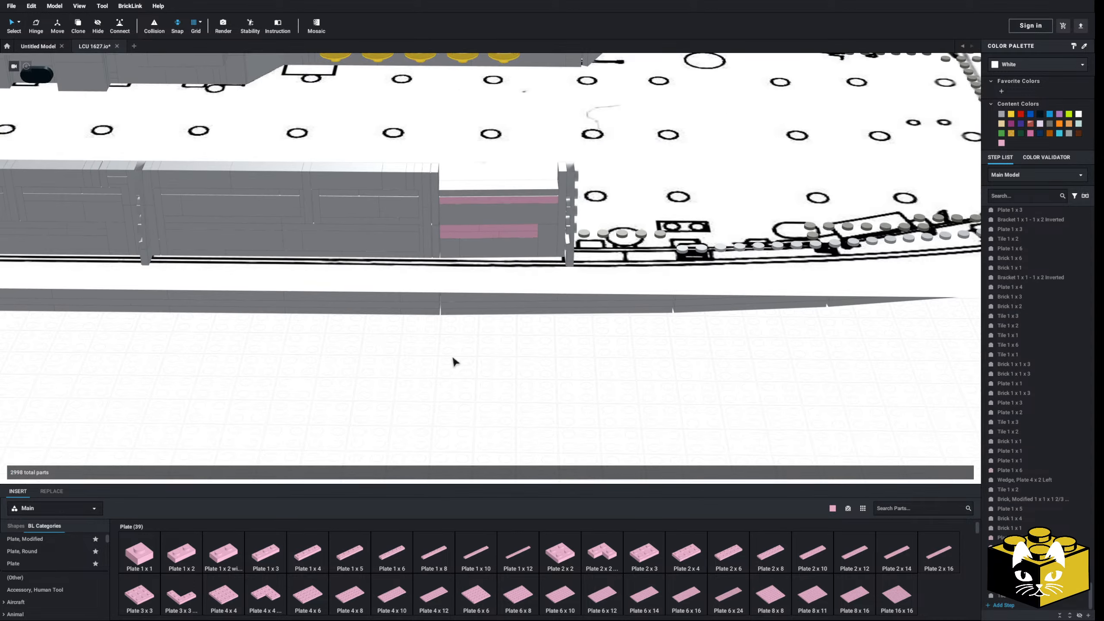
{"action": "mouse_move", "coordinate": [453, 358]}
{"action": "right_mouse_down"}
{"action": "mouse_move", "coordinate": [443, 359]}
{"action": "mouse_move", "coordinate": [457, 359]}
{"action": "right_mouse_up"}
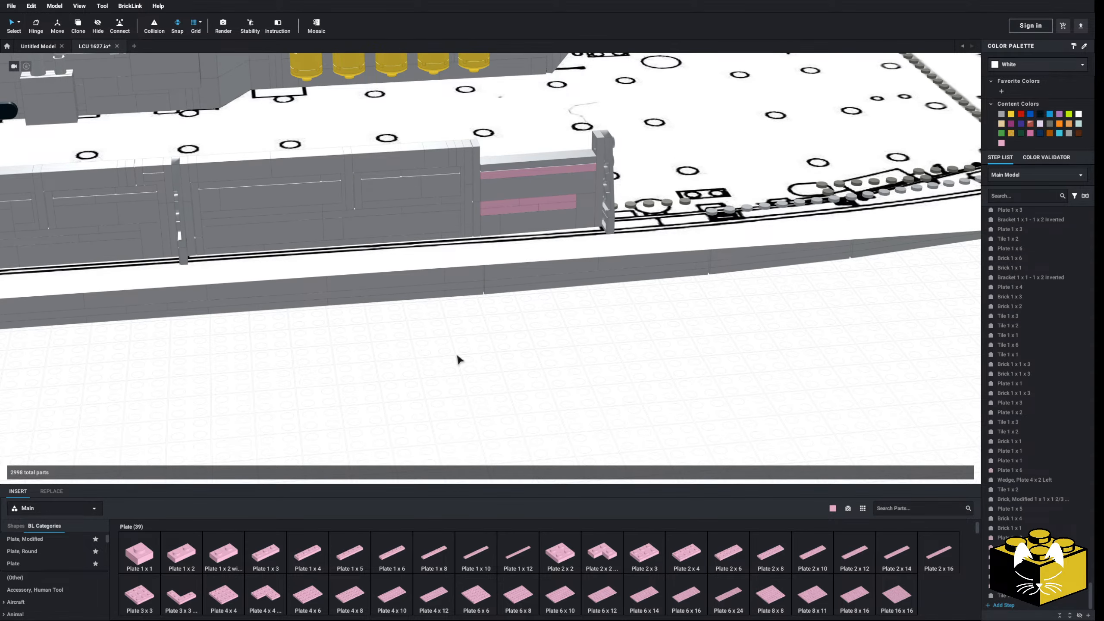
{"action": "right_click", "coordinate": [363, 154]}
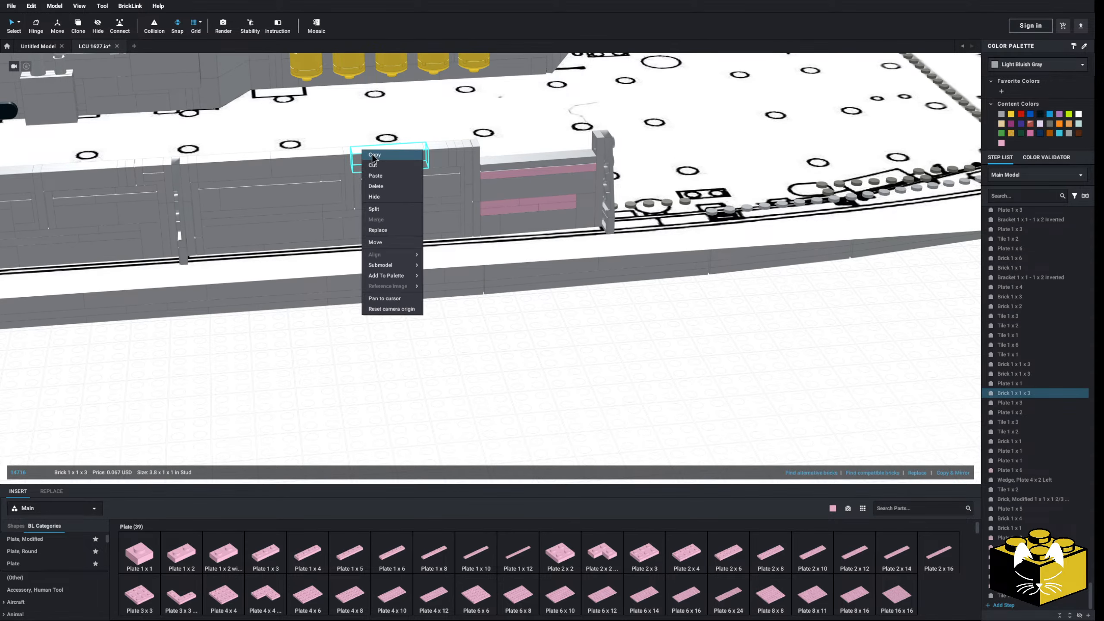
{"action": "right_click", "coordinate": [621, 342]}
{"action": "left_click", "coordinate": [644, 367]}
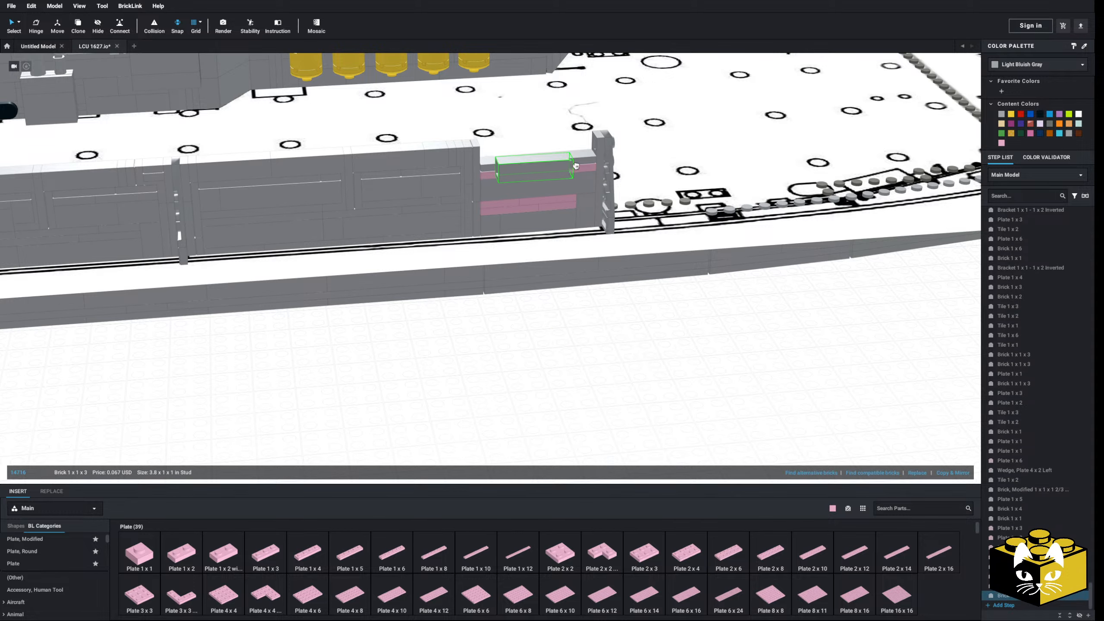
- Delete the 1 x 6 tile, pink 1 x 6 plate, gray 1 x 6 brick and second pink plate layer below the raised brick
{"action": "scroll", "coordinate": [586, 362], "scroll_direction": "up", "scroll_amount": 5}
{"action": "right_click_drag", "start_coordinate": [537, 320], "coordinate": [532, 319]}
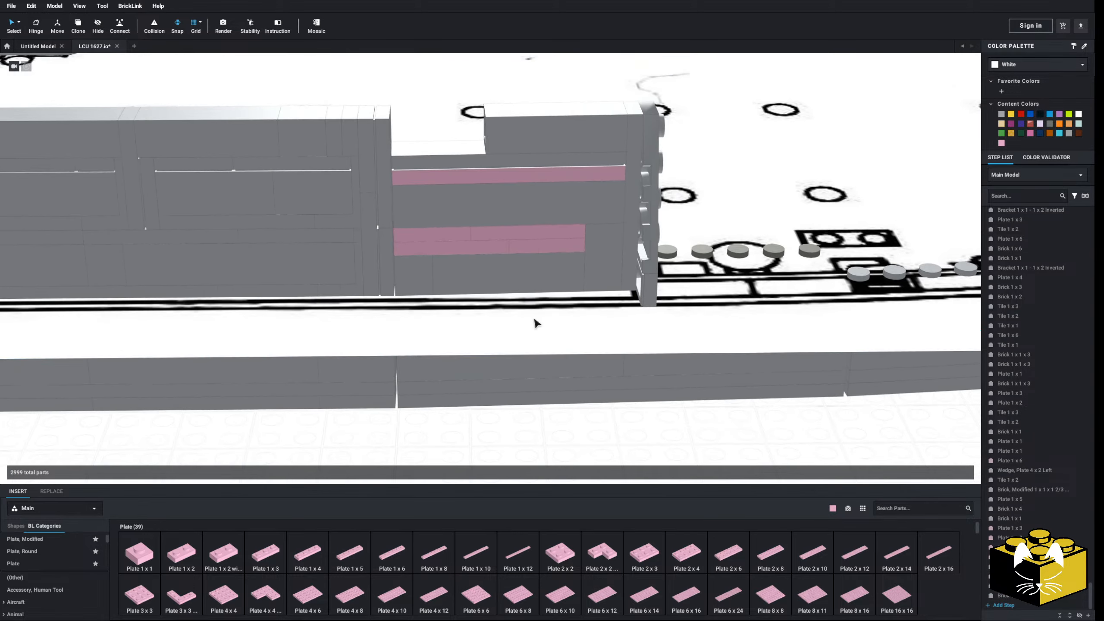
{"action": "right_click_drag", "start_coordinate": [490, 288], "coordinate": [491, 296]}
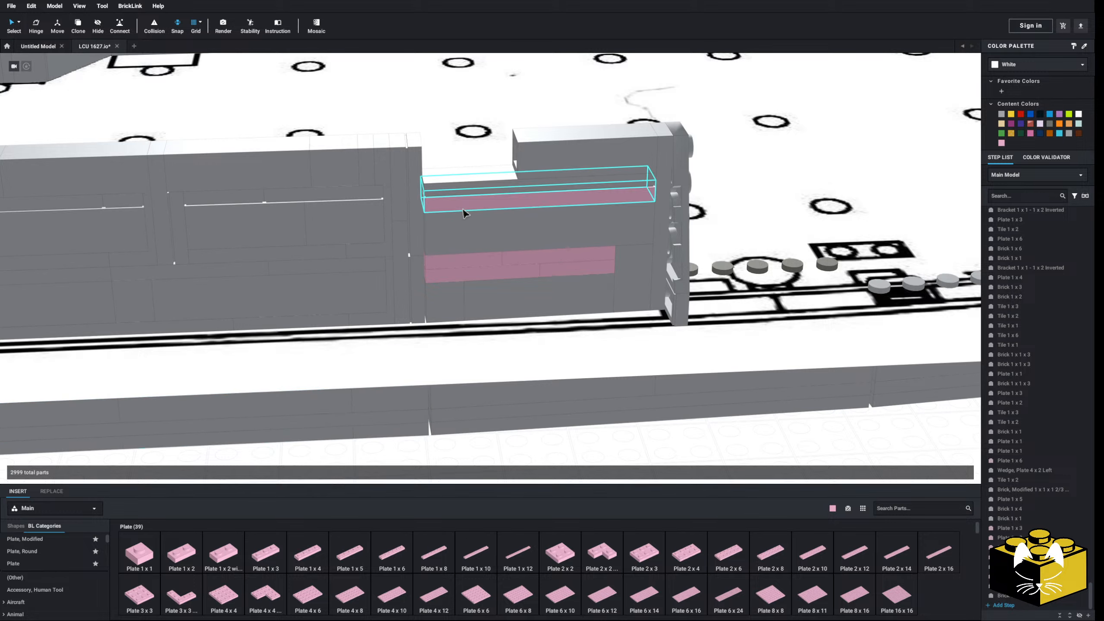
{"action": "key", "text": "Delete"}
{"action": "left_click", "coordinate": [471, 198]}
{"action": "key", "text": "Delete"}
{"action": "left_click", "coordinate": [473, 215]}
{"action": "key", "text": "Delete"}
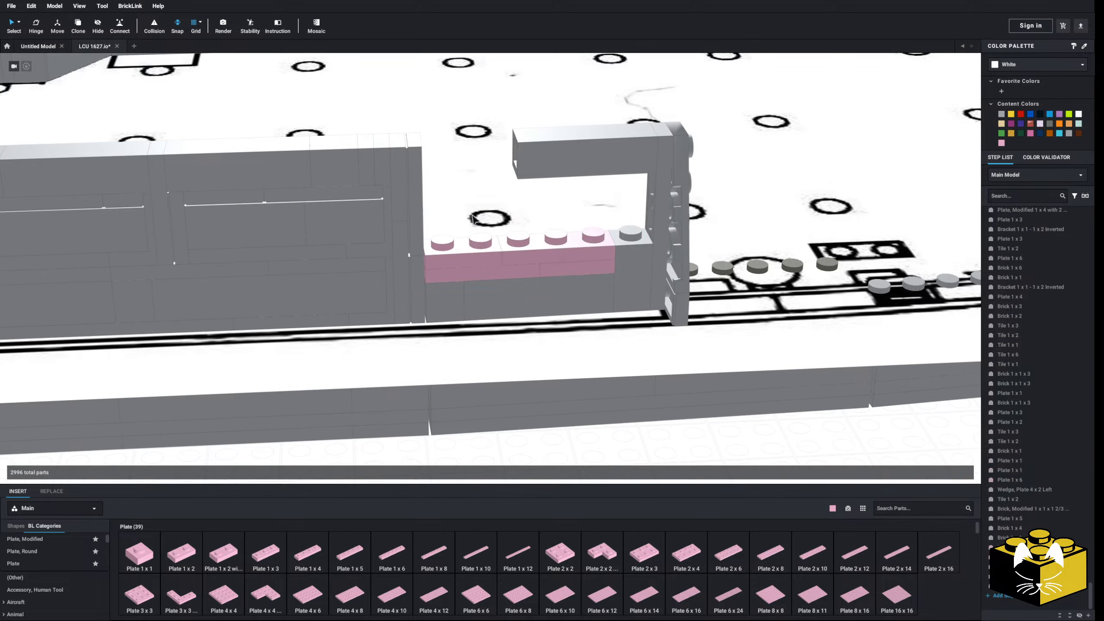
{"action": "left_click", "coordinate": [472, 248]}
{"action": "key", "text": "Delete"}
{"action": "left_click", "coordinate": [519, 251]}
{"action": "key", "text": "Delete"}
- Copy a gray modified 1 x 4 plate with 2 studs from the finished wall and place it on the pink plates against the finished section
{"action": "scroll", "coordinate": [509, 282], "scroll_direction": "down", "scroll_amount": 3}
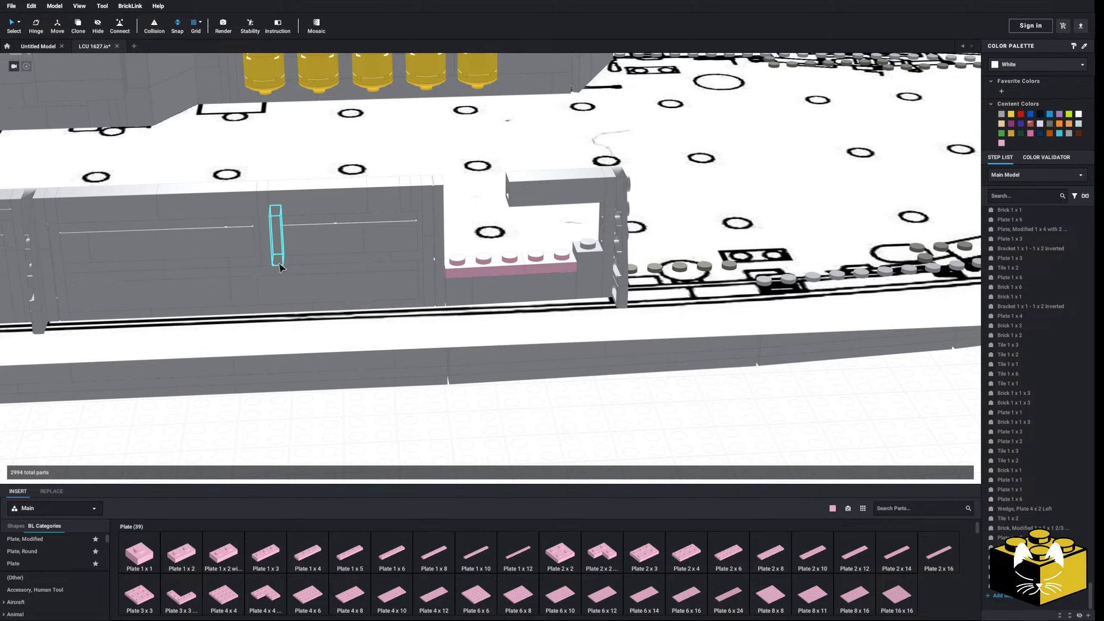
{"action": "left_click", "coordinate": [277, 271]}
{"action": "right_click", "coordinate": [277, 271]}
{"action": "left_click", "coordinate": [296, 288]}
{"action": "right_click", "coordinate": [506, 383]}
{"action": "left_click", "coordinate": [528, 411]}
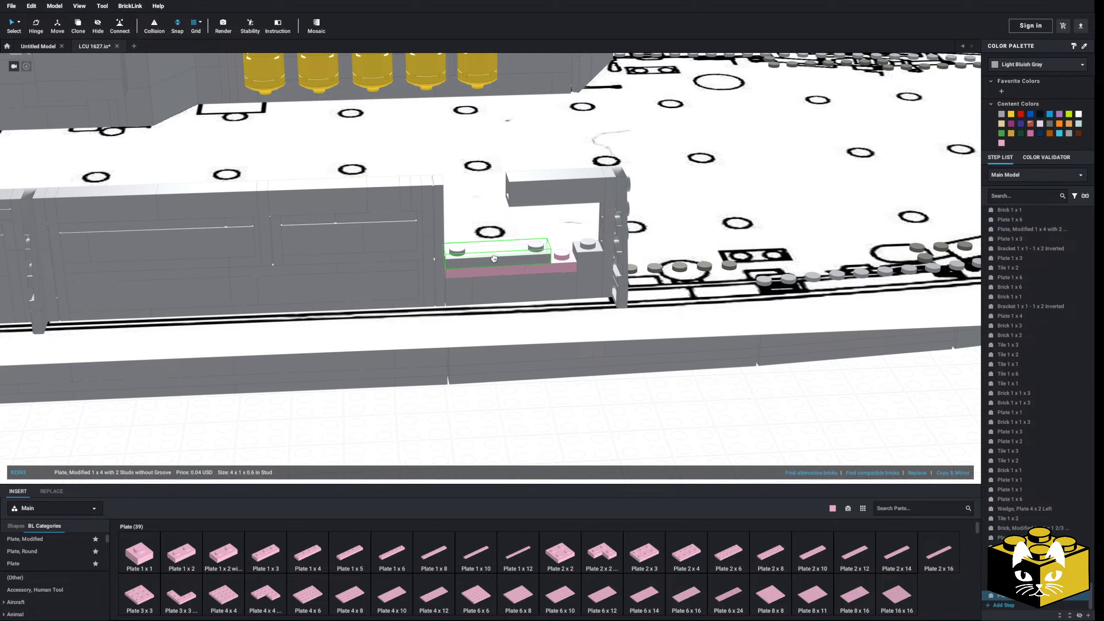
{"action": "left_click", "coordinate": [494, 257]}
{"action": "left_click", "coordinate": [484, 394]}
- Copy the upright 1 x 3 plate with its two inverted brackets from the finished wall and stand it on the modified 1 x 4 plate
{"action": "left_click", "coordinate": [266, 260]}
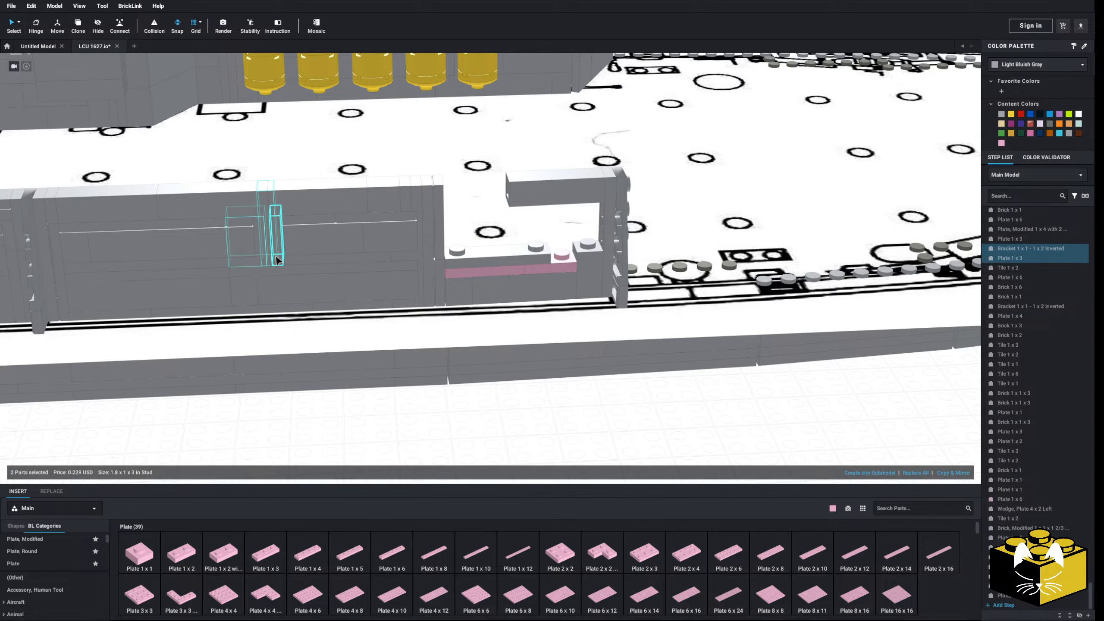
{"action": "right_click", "coordinate": [277, 260]}
{"action": "left_click", "coordinate": [296, 277]}
{"action": "right_click", "coordinate": [564, 400]}
{"action": "left_click", "coordinate": [584, 426]}
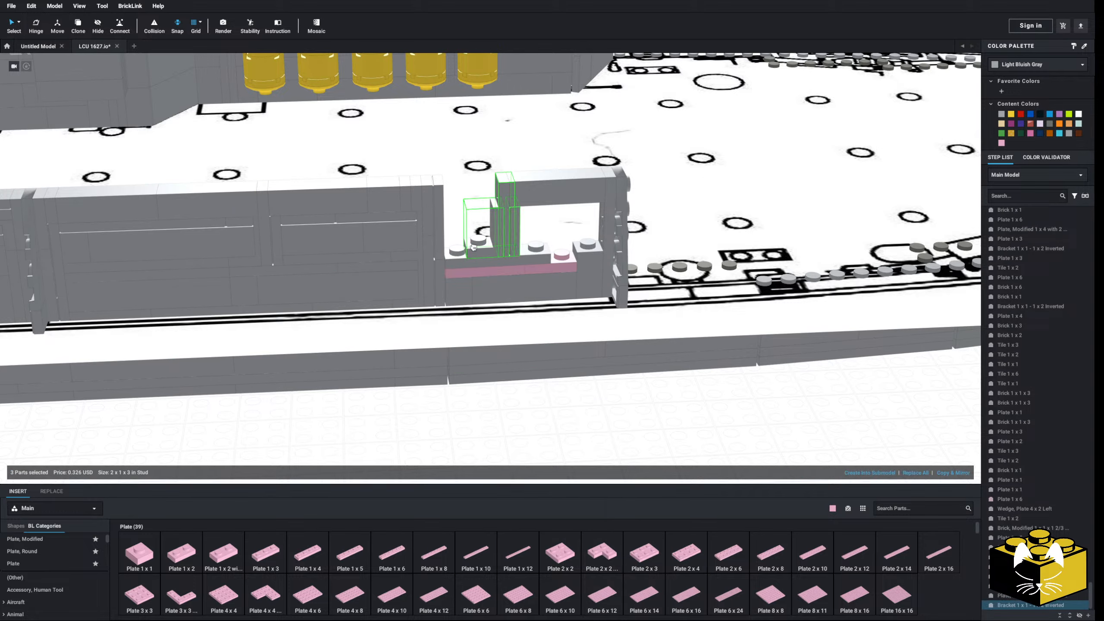
{"action": "left_click", "coordinate": [474, 247]}
{"action": "left_click", "coordinate": [483, 394]}
- Attach a pink 1 x 1 brick sideways at the top of the upright, filling the gap to the finished wall
{"action": "scroll", "coordinate": [478, 387], "scroll_direction": "up", "scroll_amount": 3}
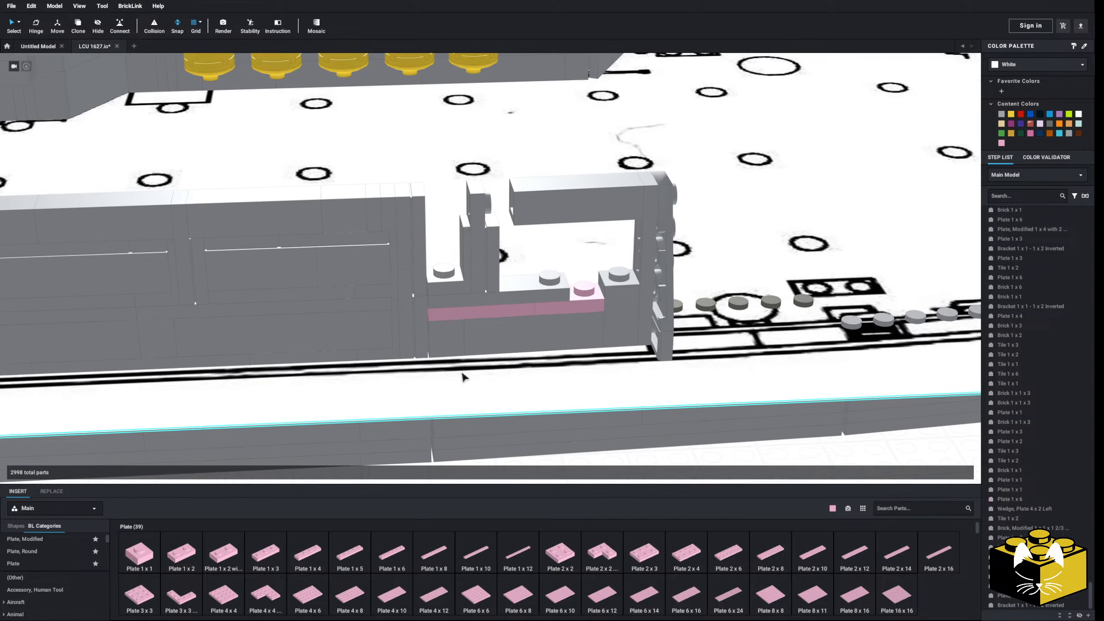
{"action": "scroll", "coordinate": [182, 565], "scroll_direction": "down", "scroll_amount": 2}
{"action": "scroll", "coordinate": [59, 576], "scroll_direction": "down", "scroll_amount": 3}
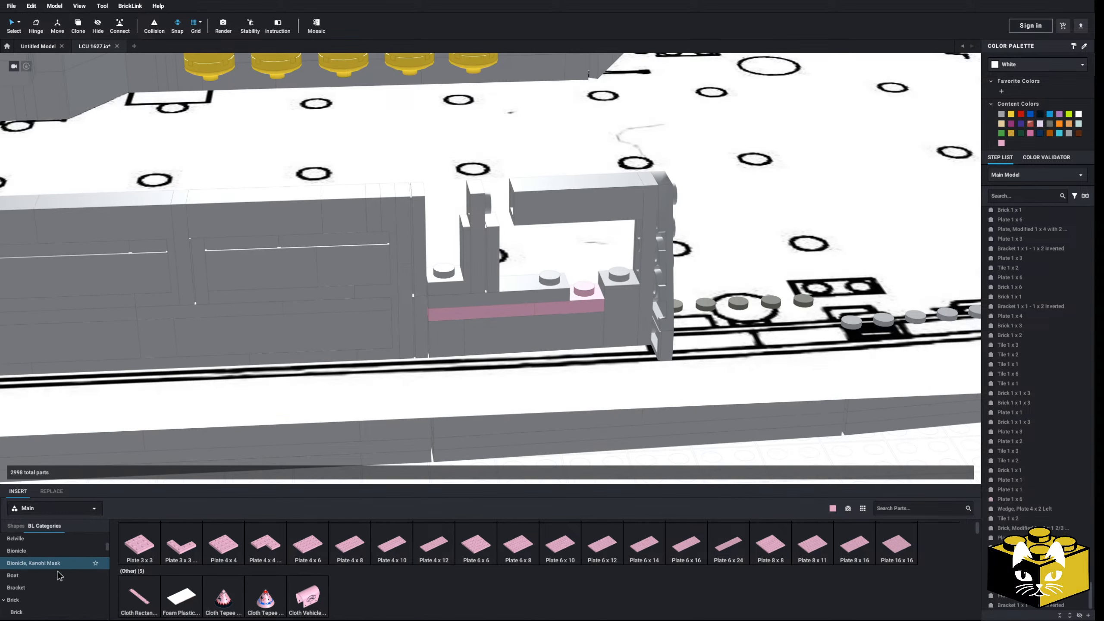
{"action": "left_click", "coordinate": [16, 611]}
{"action": "left_click", "coordinate": [139, 551]}
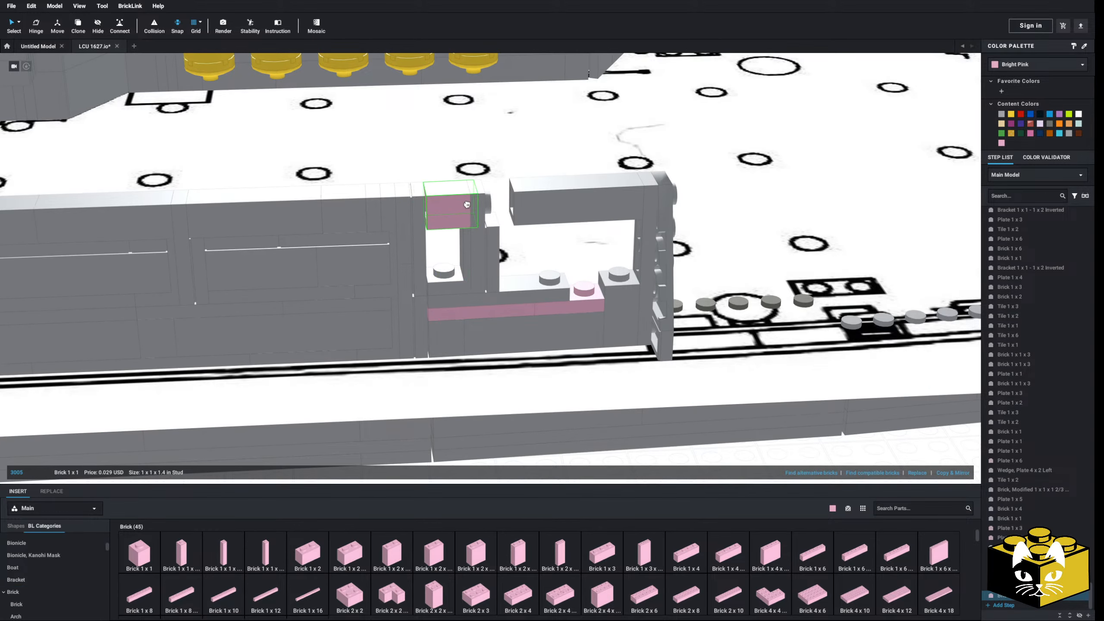
{"action": "left_click", "coordinate": [466, 204]}
- Fill the gap between the upright and the raised horizontal brick with two pink 1 x 1 plates
{"action": "right_click_drag", "start_coordinate": [473, 402], "coordinate": [507, 451]}
{"action": "scroll", "coordinate": [71, 544], "scroll_direction": "up", "scroll_amount": 5}
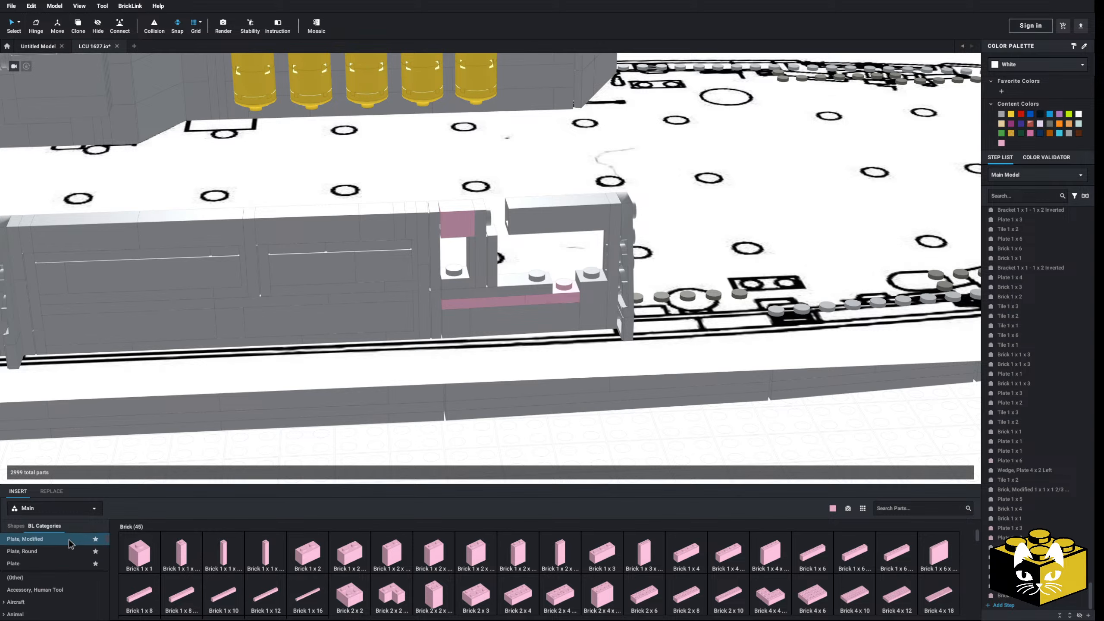
{"action": "left_click", "coordinate": [26, 563]}
{"action": "left_click", "coordinate": [139, 552]}
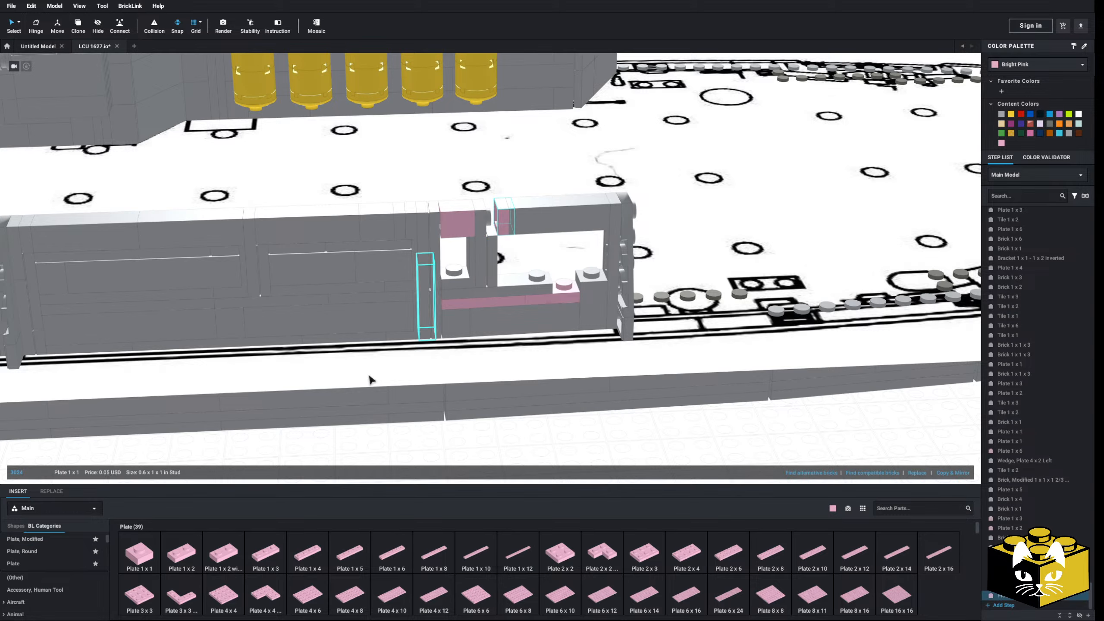
{"action": "left_click", "coordinate": [140, 553]}
{"action": "left_click", "coordinate": [509, 411]}
{"action": "left_click", "coordinate": [480, 252]}
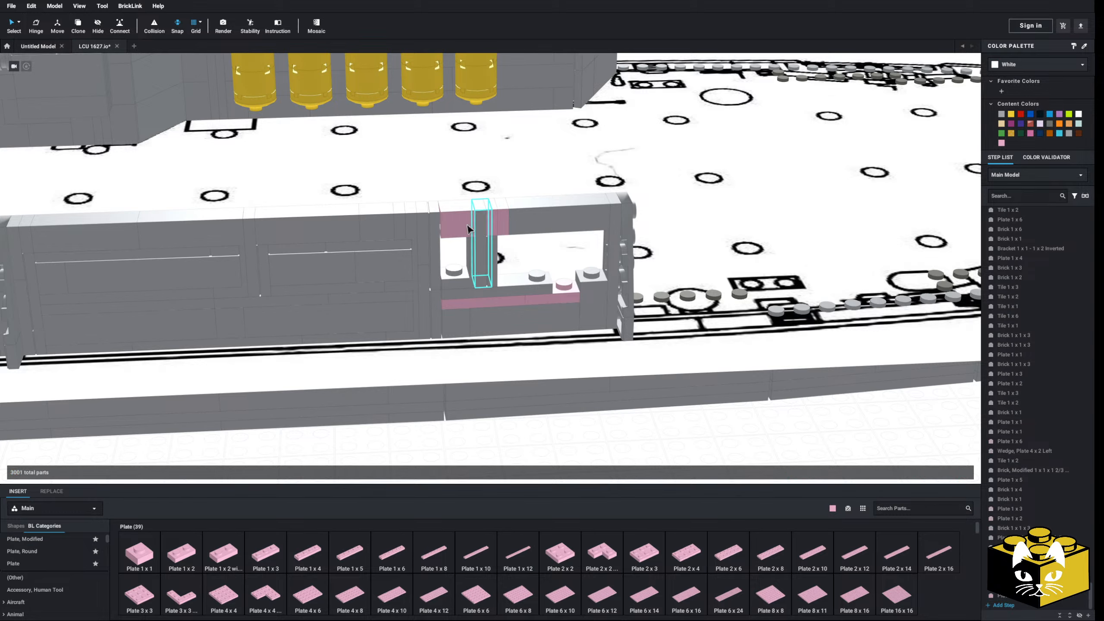
- Copy the pink 1 x 1 brick and place the copy on the modified plate's stud beneath it
{"action": "left_click", "coordinate": [467, 216]}
{"action": "right_click", "coordinate": [468, 216]}
{"action": "left_click", "coordinate": [521, 324]}
{"action": "left_click", "coordinate": [534, 398]}
{"action": "right_click", "coordinate": [547, 443]}
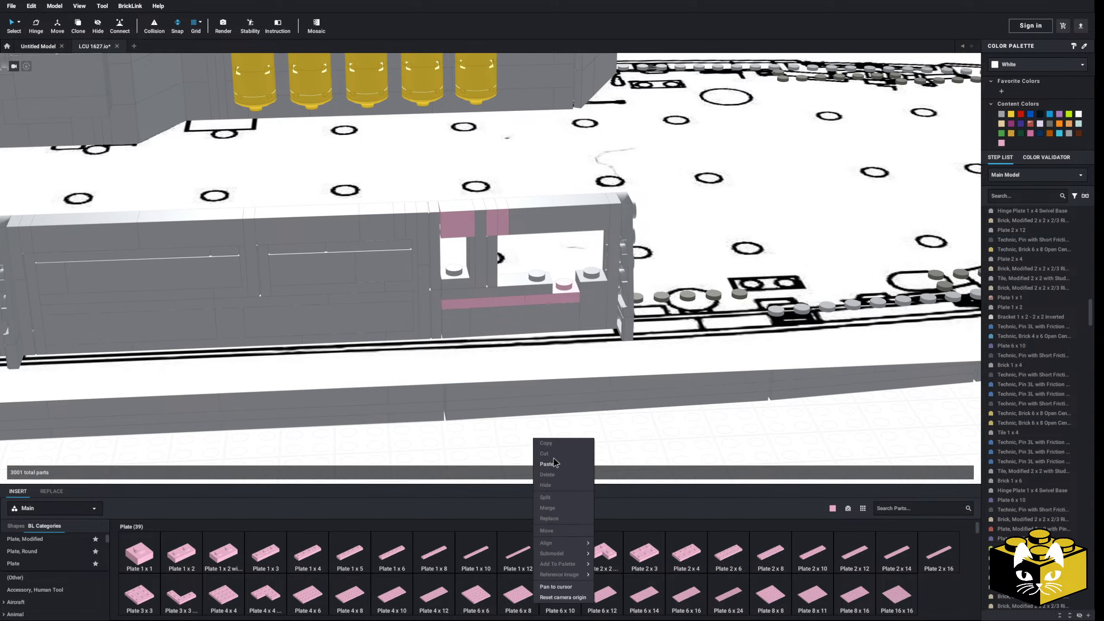
{"action": "left_click", "coordinate": [561, 466]}
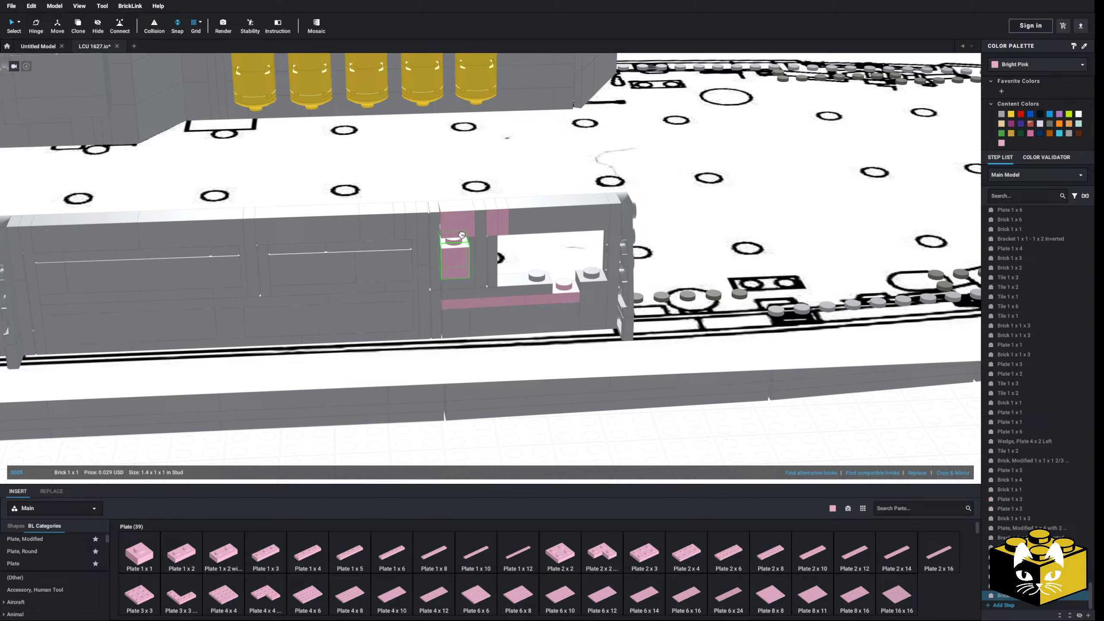
{"action": "left_click", "coordinate": [576, 431]}
- Copy a small gray tile from the finished wall and place it on the lower pink 1 x 1 brick
{"action": "scroll", "coordinate": [279, 244], "scroll_direction": "down", "scroll_amount": 3}
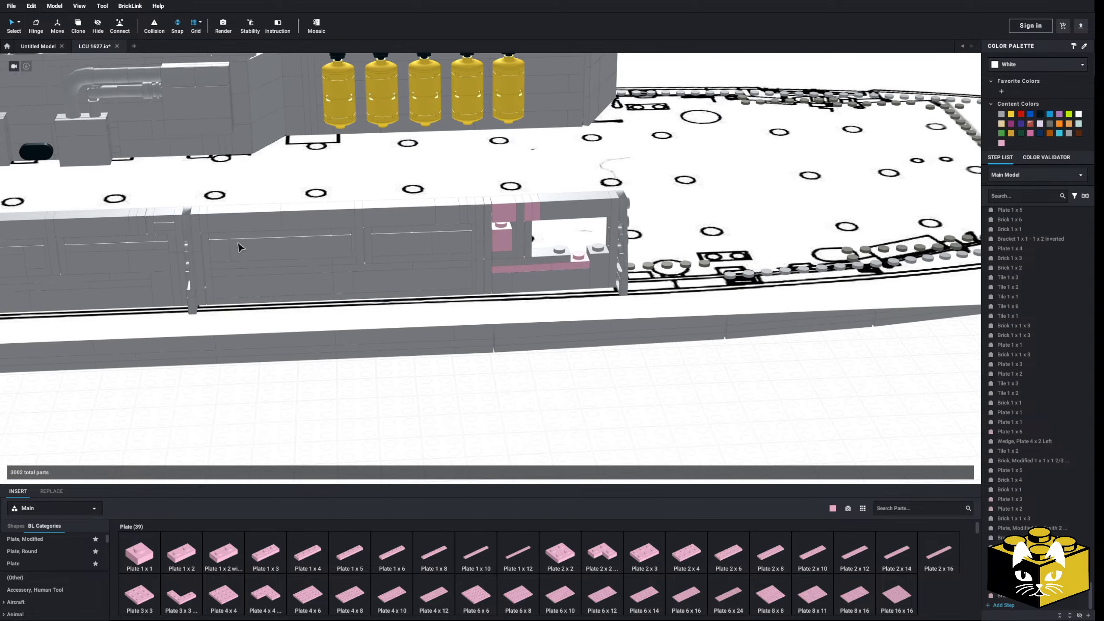
{"action": "right_click", "coordinate": [159, 212]}
{"action": "left_click", "coordinate": [169, 228]}
{"action": "right_click", "coordinate": [494, 358]}
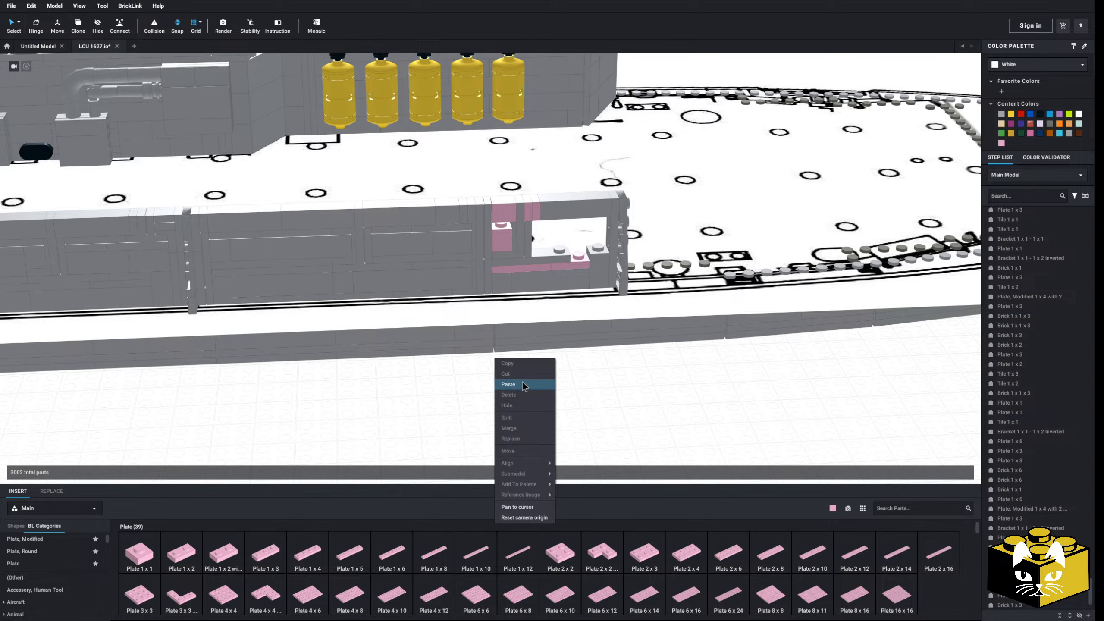
{"action": "left_click", "coordinate": [522, 385]}
- Examine the whole ship and the side-view reference drawing, comparing the wall's extent toward the stern
{"action": "scroll", "coordinate": [390, 405], "scroll_direction": "down", "scroll_amount": 8}
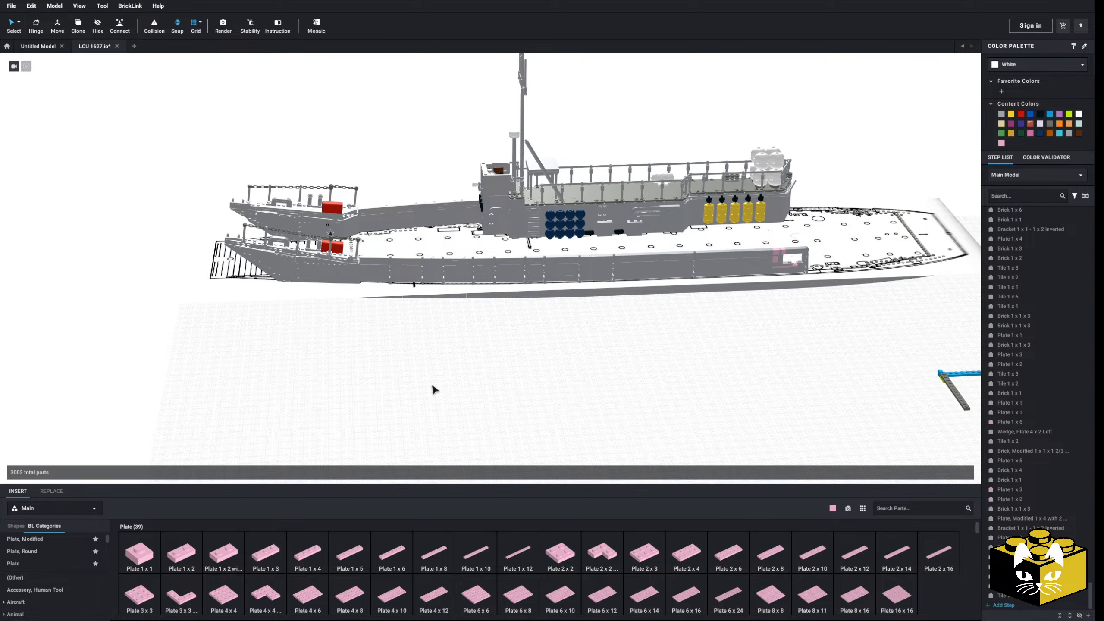
{"action": "mouse_move", "coordinate": [456, 383]}
{"action": "right_mouse_down"}
{"action": "mouse_move", "coordinate": [471, 372]}
{"action": "mouse_move", "coordinate": [444, 390]}
{"action": "mouse_move", "coordinate": [459, 386]}
{"action": "right_mouse_up"}
{"action": "middle_click_drag", "start_coordinate": [462, 393], "coordinate": [343, 369]}
{"action": "scroll", "coordinate": [424, 390], "scroll_direction": "up", "scroll_amount": 3}
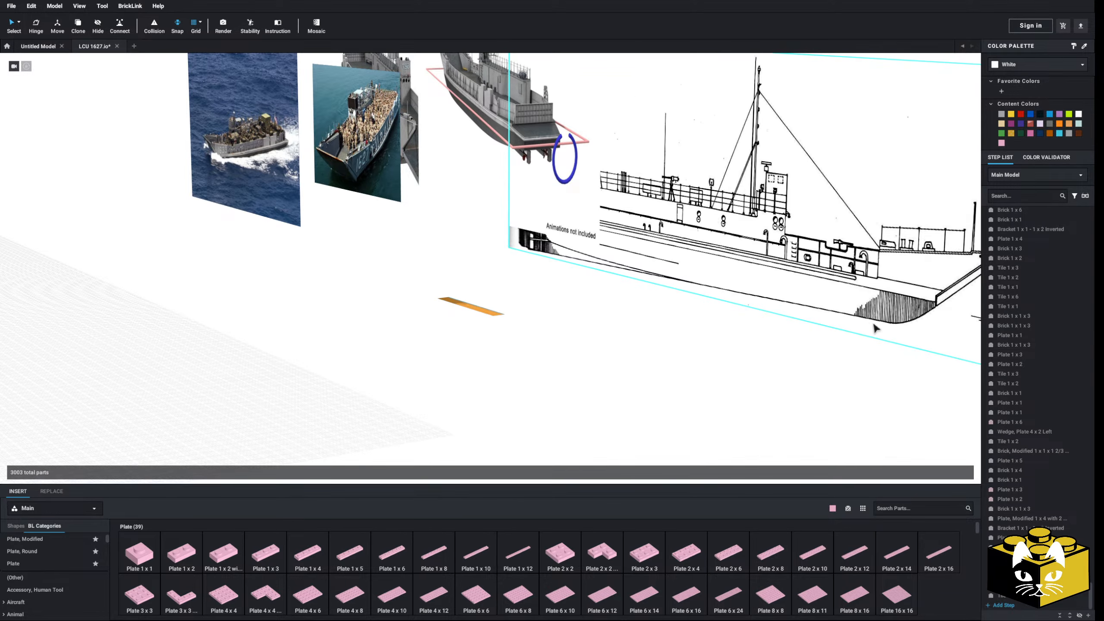
{"action": "right_click_drag", "start_coordinate": [224, 353], "coordinate": [436, 348]}
{"action": "scroll", "coordinate": [435, 351], "scroll_direction": "up", "scroll_amount": 10}
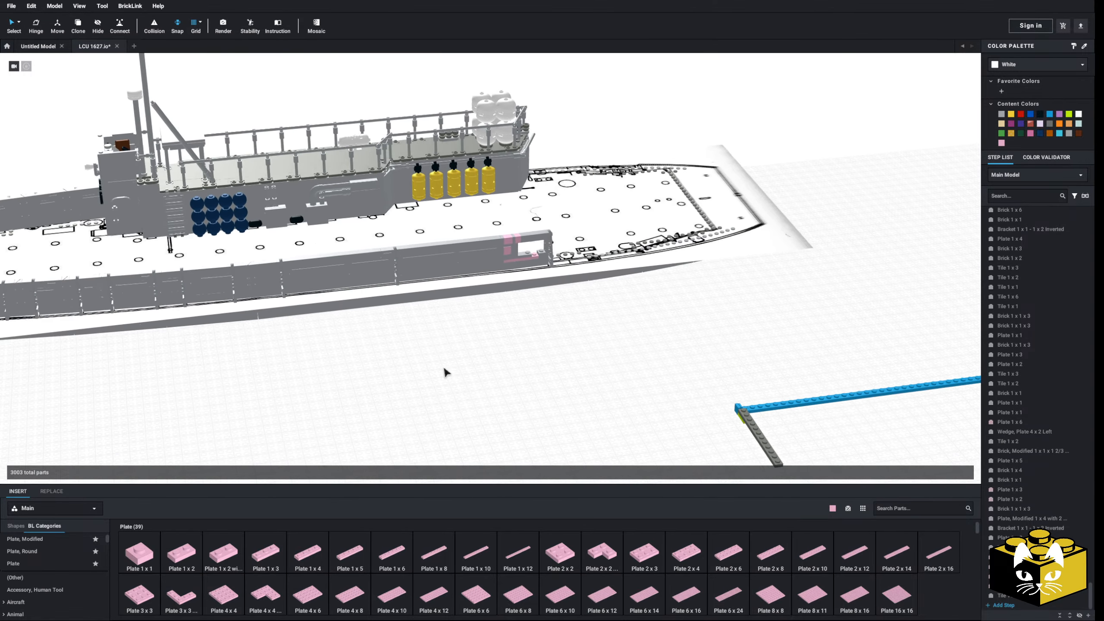
- Fill the recess in the opening's floor with a pink 1 x 1 plate and place a pink 1 x 4 brick across the studs
{"action": "middle_click_drag", "start_coordinate": [397, 418], "coordinate": [290, 475]}
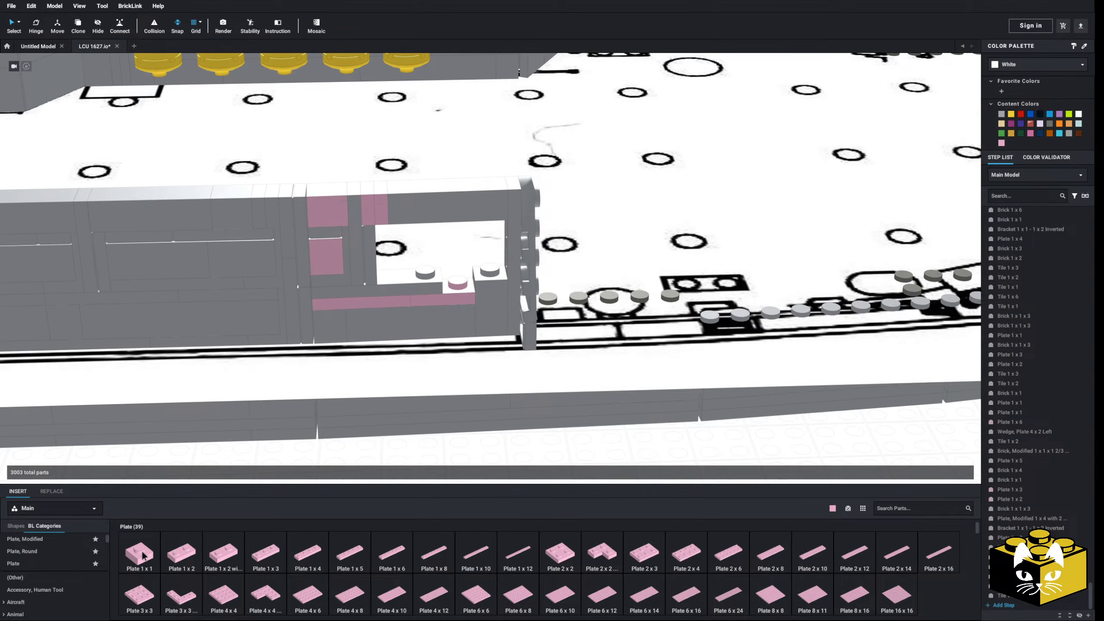
{"action": "left_click", "coordinate": [457, 278]}
{"action": "scroll", "coordinate": [64, 568], "scroll_direction": "down", "scroll_amount": 3}
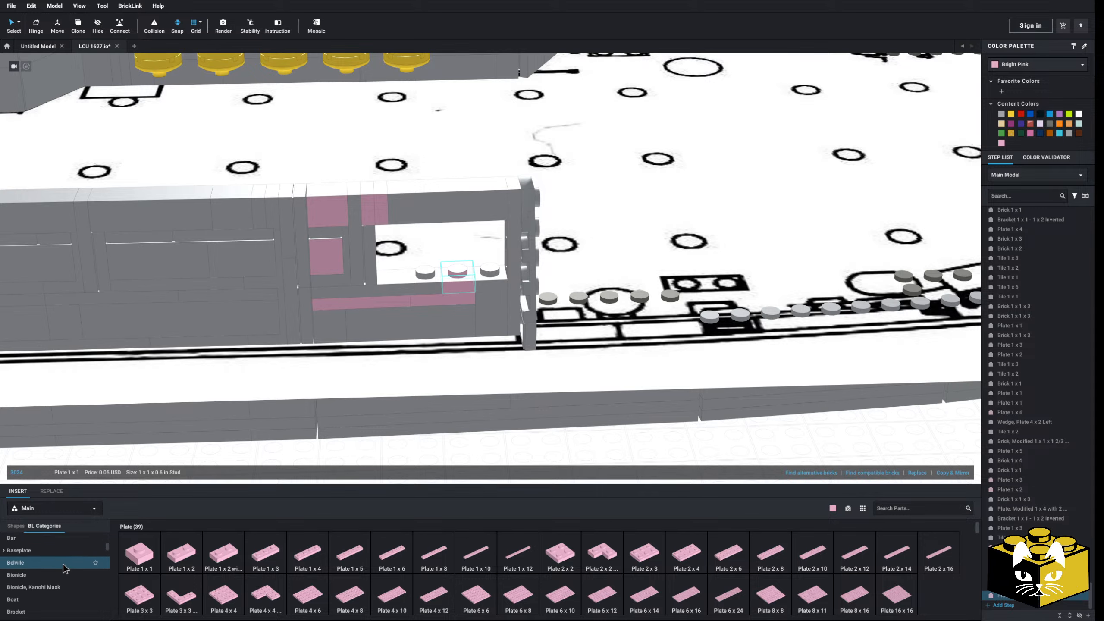
{"action": "scroll", "coordinate": [64, 568], "scroll_direction": "down", "scroll_amount": 3}
{"action": "left_click", "coordinate": [17, 591]}
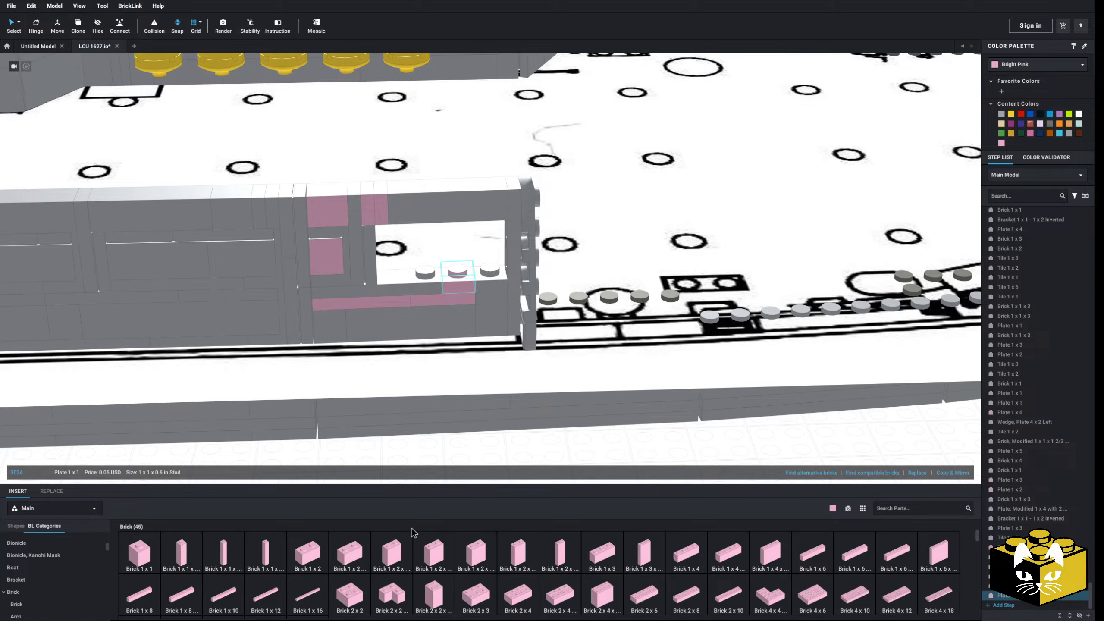
{"action": "left_click", "coordinate": [676, 561]}
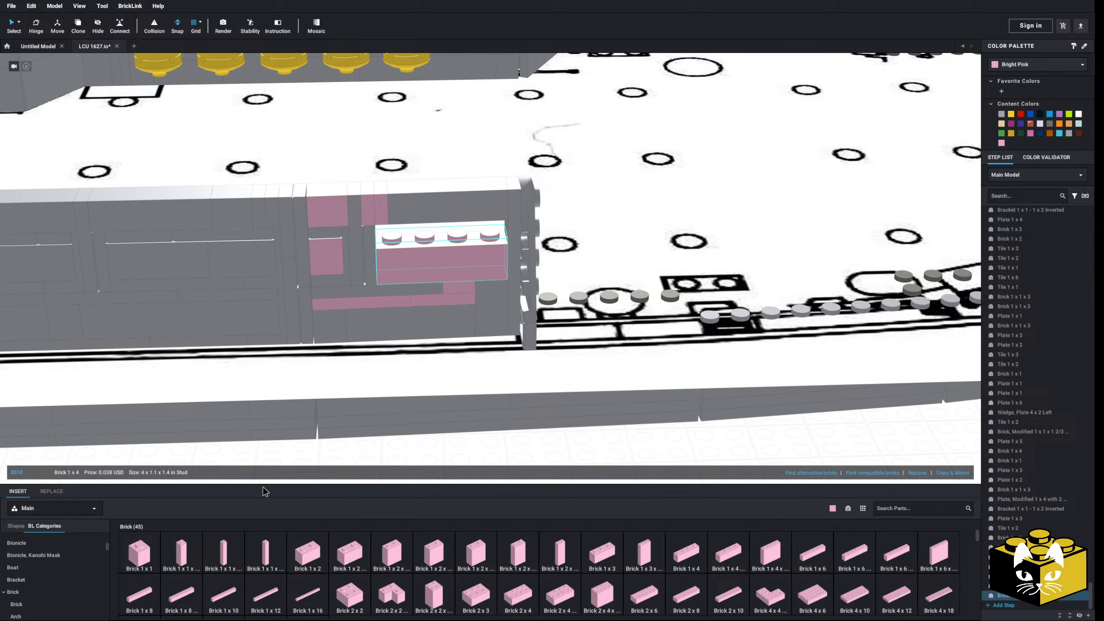
- Copy the gray 1 x 4 plate from the finished wall and place it on the pink 1 x 4 brick
{"action": "middle_click_drag", "start_coordinate": [238, 318], "coordinate": [266, 306]}
{"action": "left_click", "coordinate": [227, 270]}
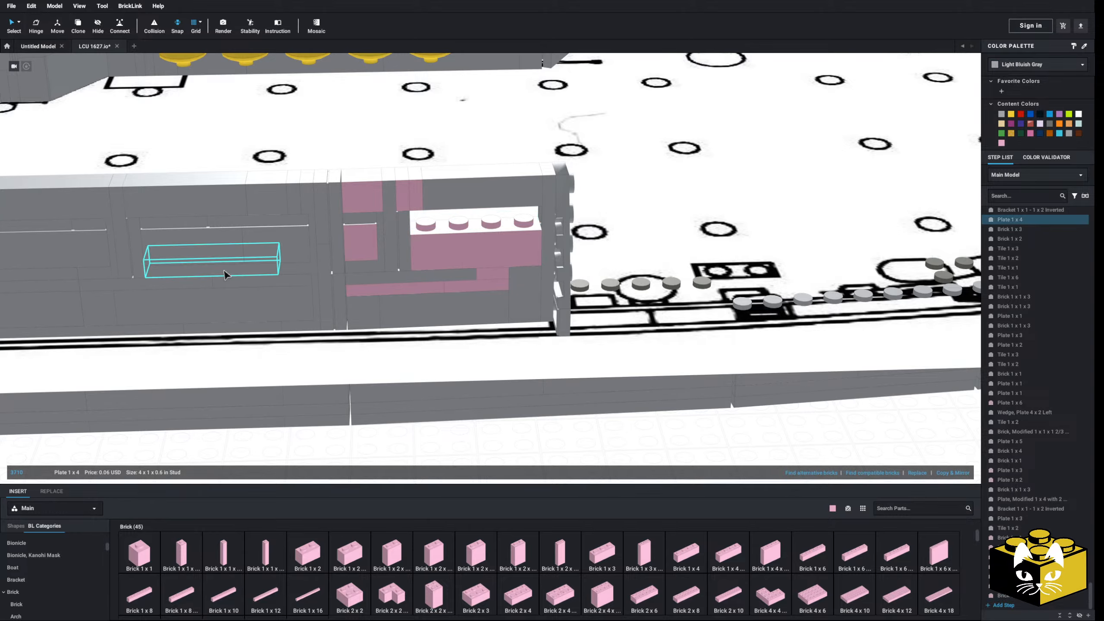
{"action": "scroll", "coordinate": [237, 278], "scroll_direction": "down", "scroll_amount": 3}
{"action": "left_click_drag", "start_coordinate": [237, 278], "coordinate": [449, 402]}
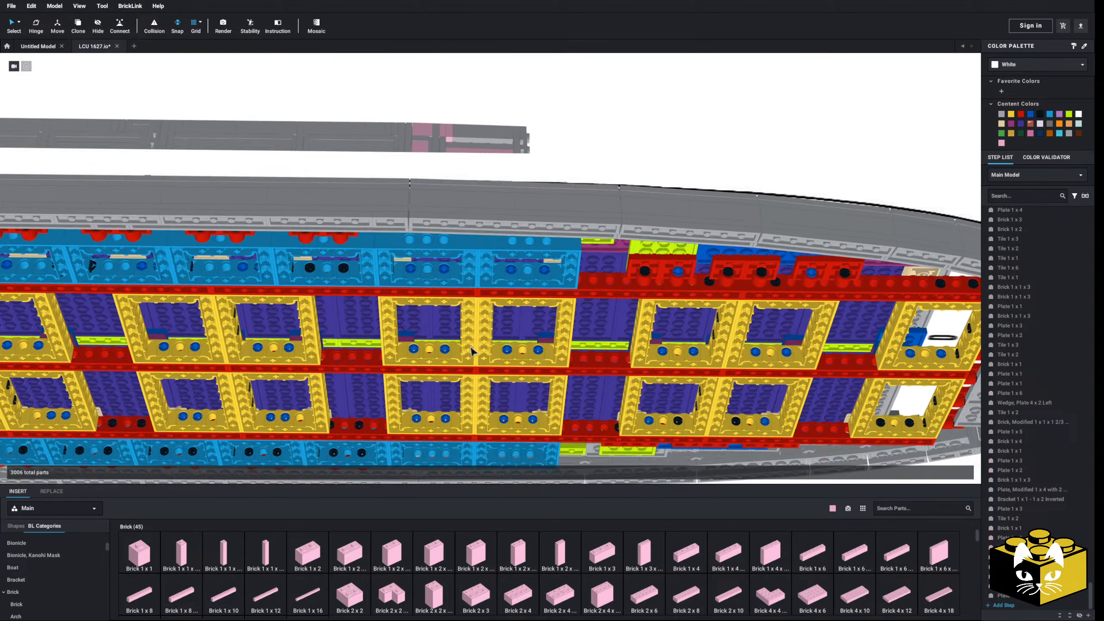
- Merge the 1 x 3 tile and its neighboring tile in a finished wall section into one tile
{"action": "scroll", "coordinate": [530, 348], "scroll_direction": "up", "scroll_amount": 2}
{"action": "right_click_drag", "start_coordinate": [487, 356], "coordinate": [416, 346]}
{"action": "middle_click_drag", "start_coordinate": [417, 346], "coordinate": [548, 365]}
{"action": "right_click_drag", "start_coordinate": [549, 364], "coordinate": [628, 394]}
{"action": "scroll", "coordinate": [562, 426], "scroll_direction": "up", "scroll_amount": 10}
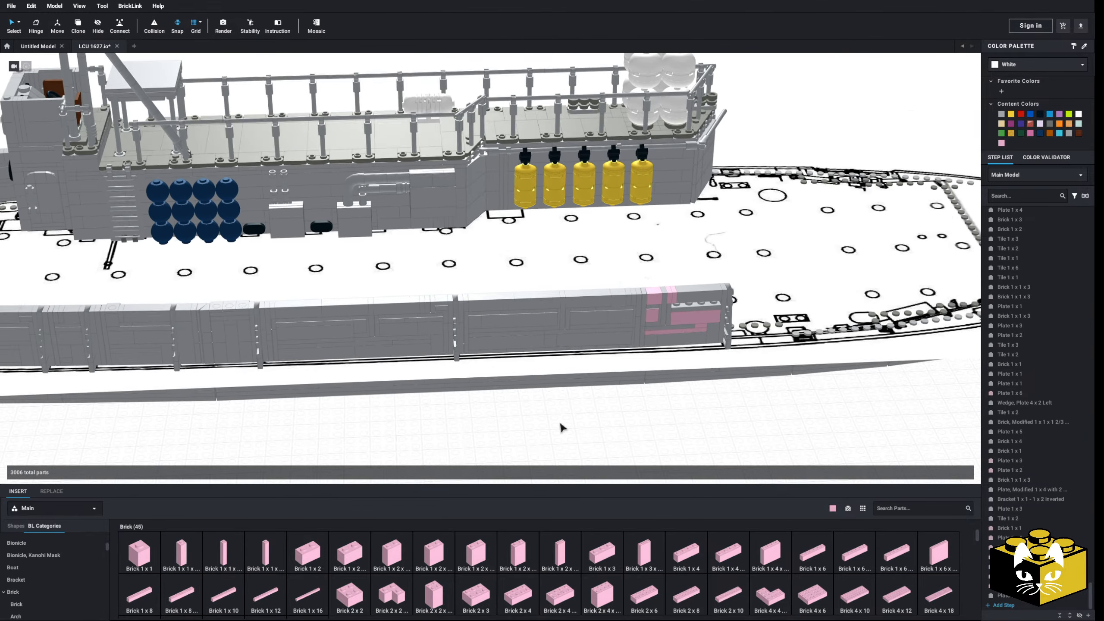
{"action": "right_click_drag", "start_coordinate": [525, 417], "coordinate": [494, 425]}
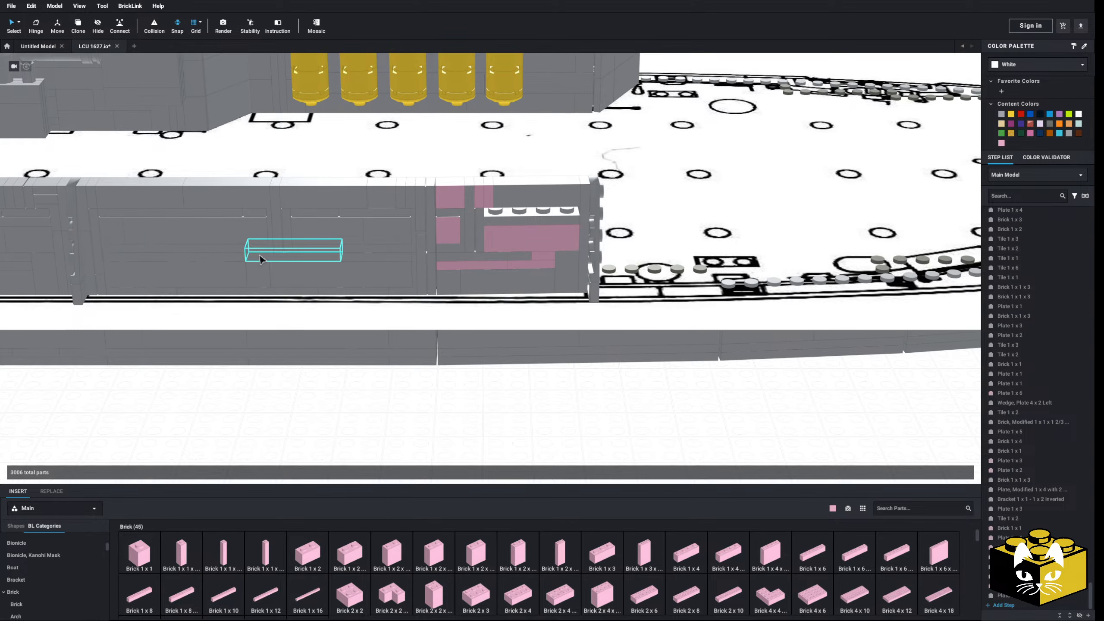
{"action": "right_click_drag", "start_coordinate": [295, 247], "coordinate": [600, 275]}
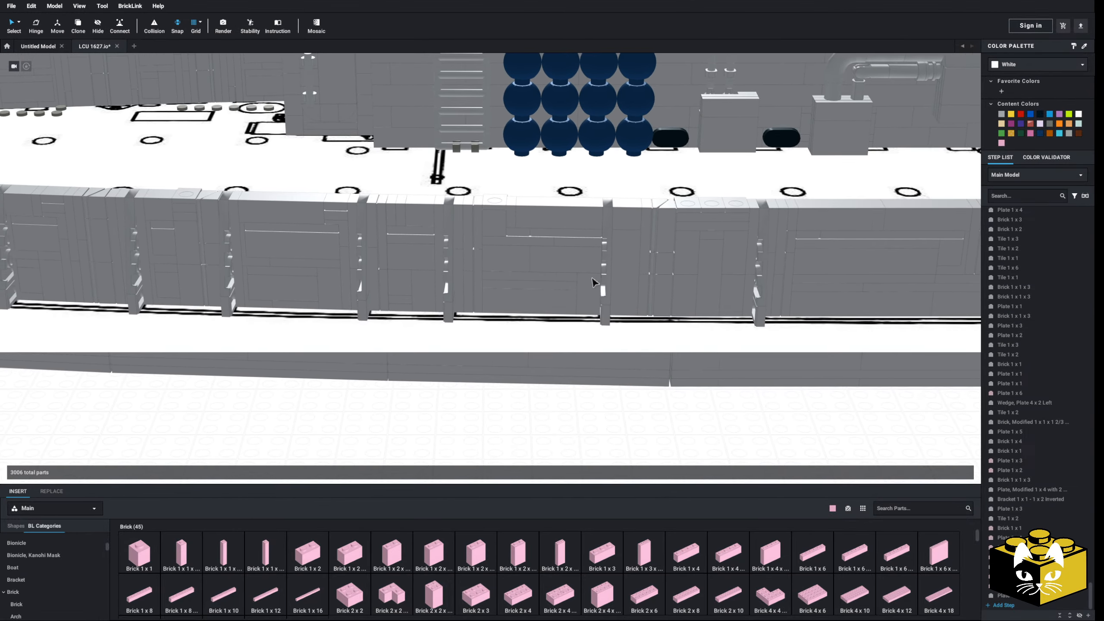
{"action": "right_click", "coordinate": [302, 232]}
{"action": "left_click", "coordinate": [319, 234]}
{"action": "left_click", "coordinate": [573, 230]}
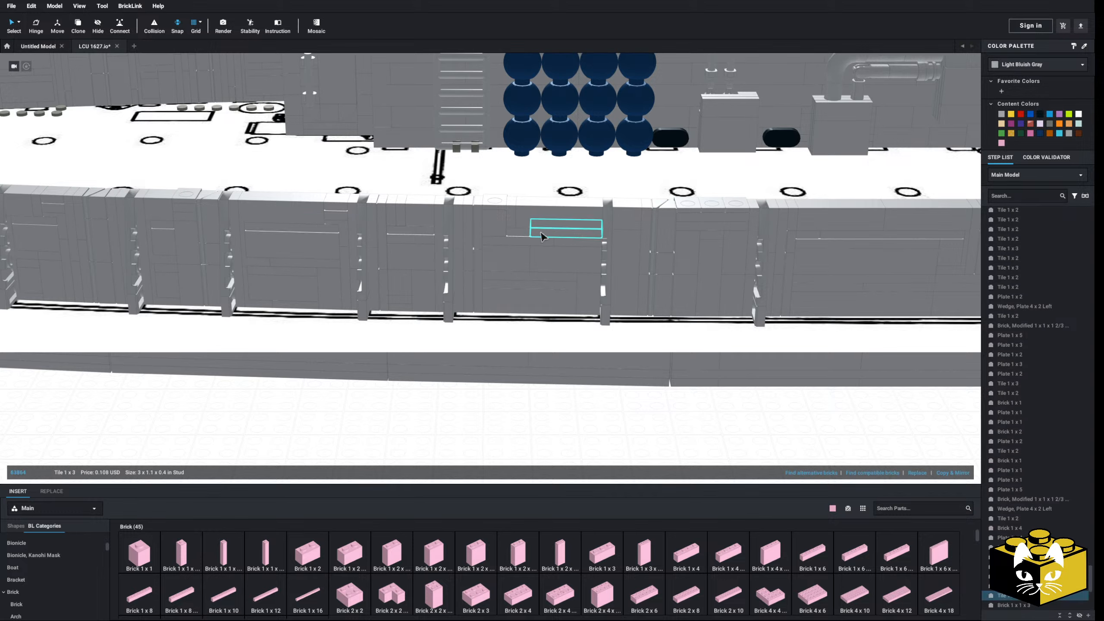
{"action": "left_click", "coordinate": [519, 231], "text": "ctrl"}
{"action": "right_click", "coordinate": [519, 234]}
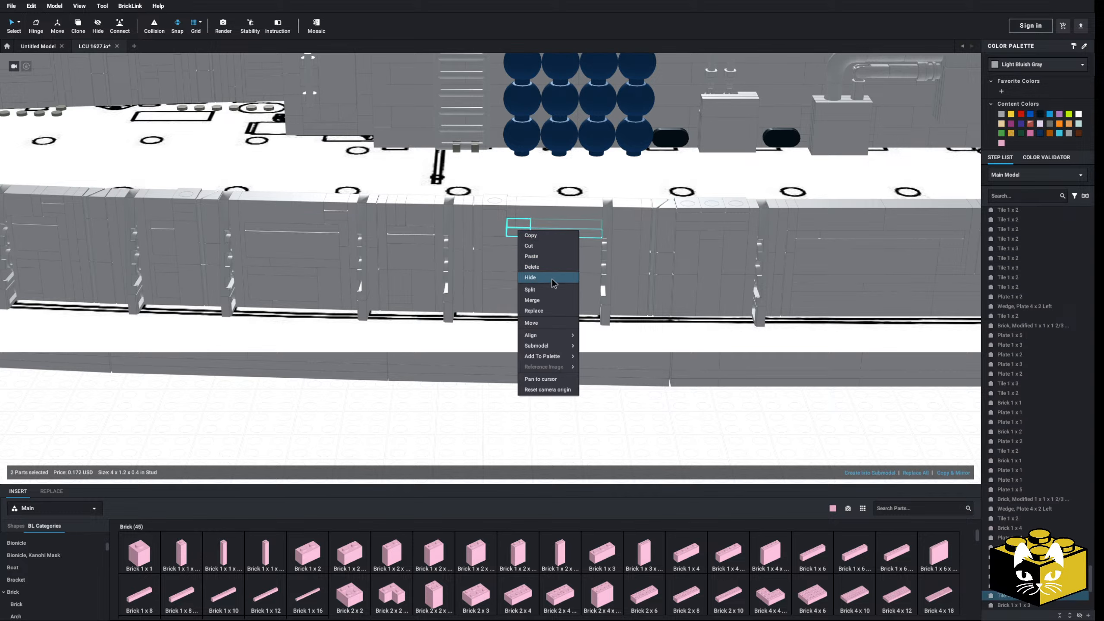
{"action": "left_click", "coordinate": [545, 303]}
- Copy a gray 1 x 4 tile from a finished wall section and place it on the studs in the new section's remaining gap
{"action": "right_click", "coordinate": [316, 231]}
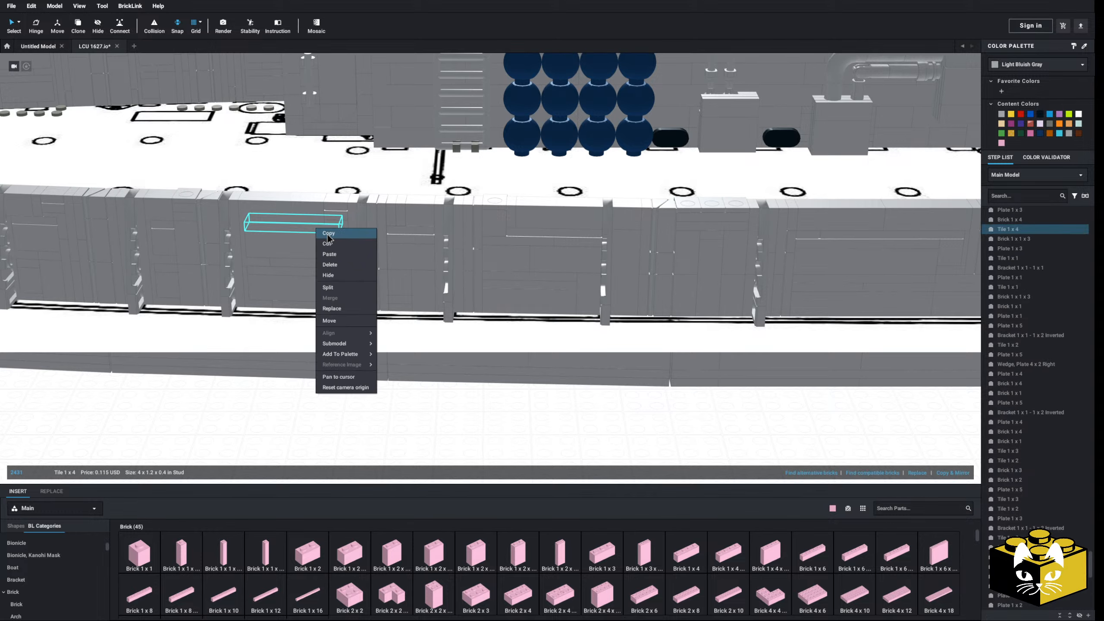
{"action": "left_click", "coordinate": [327, 234]}
{"action": "scroll", "coordinate": [594, 382], "scroll_direction": "down", "scroll_amount": 5}
{"action": "left_click", "coordinate": [593, 382]}
{"action": "middle_click_drag", "start_coordinate": [594, 382], "coordinate": [468, 381]}
{"action": "right_click", "coordinate": [485, 393]}
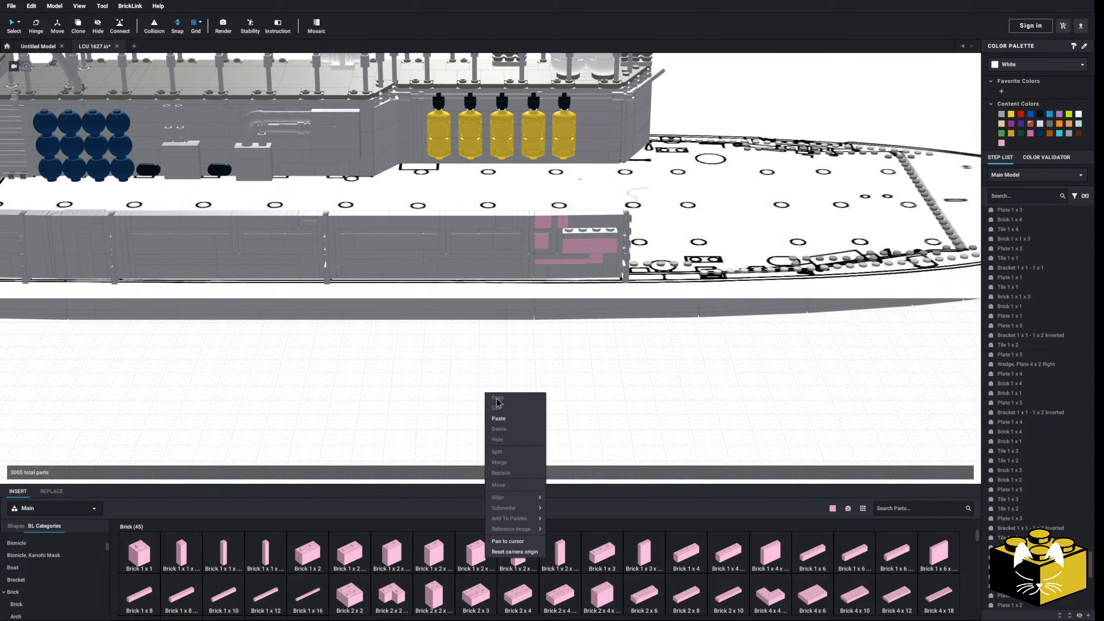
{"action": "left_click", "coordinate": [498, 418]}
{"action": "left_click", "coordinate": [592, 230]}
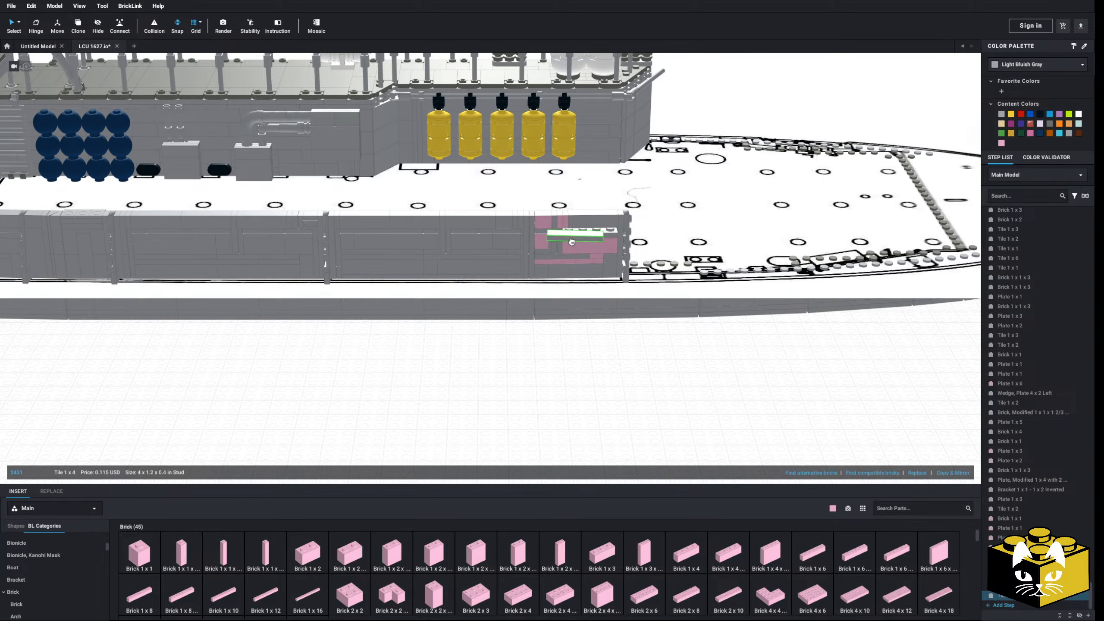
{"action": "left_click_drag", "start_coordinate": [571, 242], "coordinate": [590, 215]}
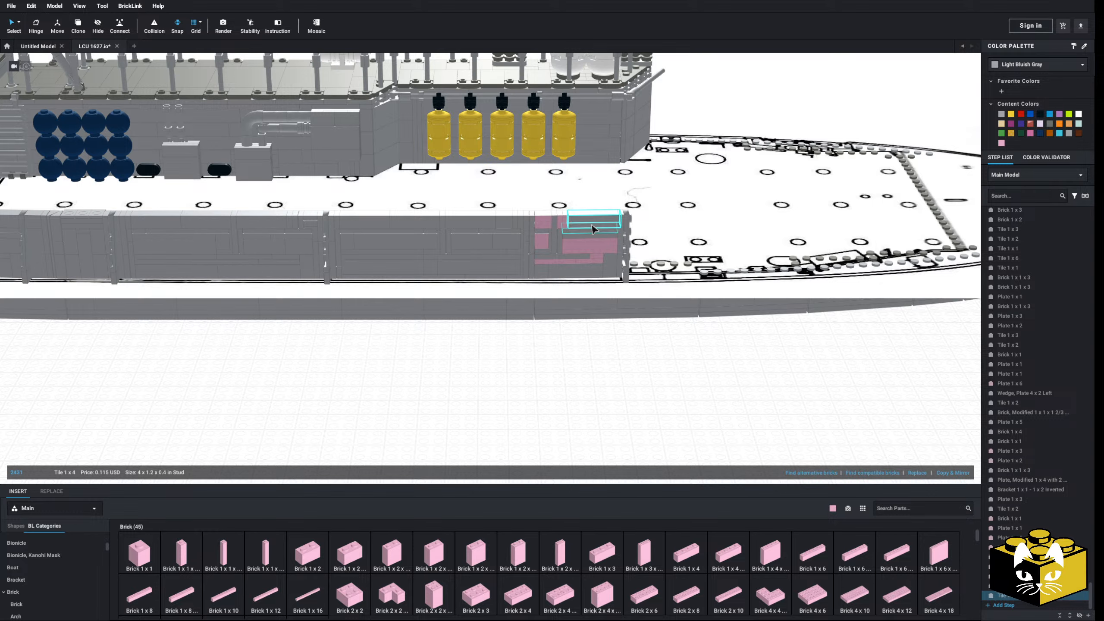
{"action": "left_click", "coordinate": [609, 349]}
- Recolor all the pink bricks and plates in the new wall section Light Bluish Gray
{"action": "middle_click_drag", "start_coordinate": [609, 349], "coordinate": [553, 360]}
{"action": "scroll", "coordinate": [506, 282], "scroll_direction": "up", "scroll_amount": 5}
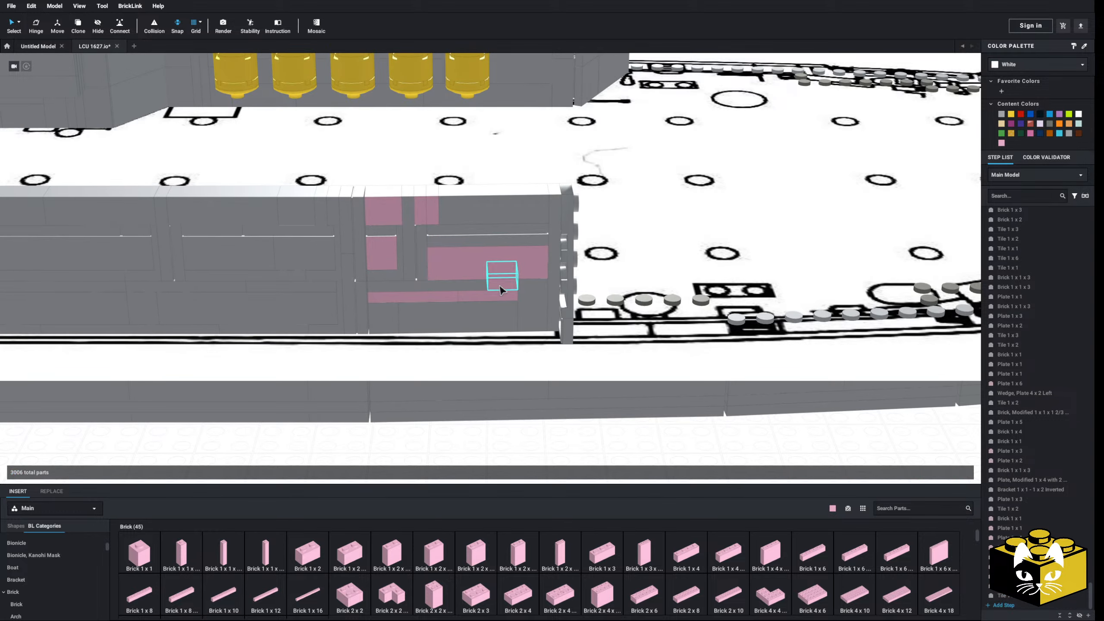
{"action": "left_click", "coordinate": [500, 307], "text": "shift"}
{"action": "left_click", "coordinate": [416, 297], "text": "shift"}
{"action": "left_click", "coordinate": [382, 215], "text": "shift"}
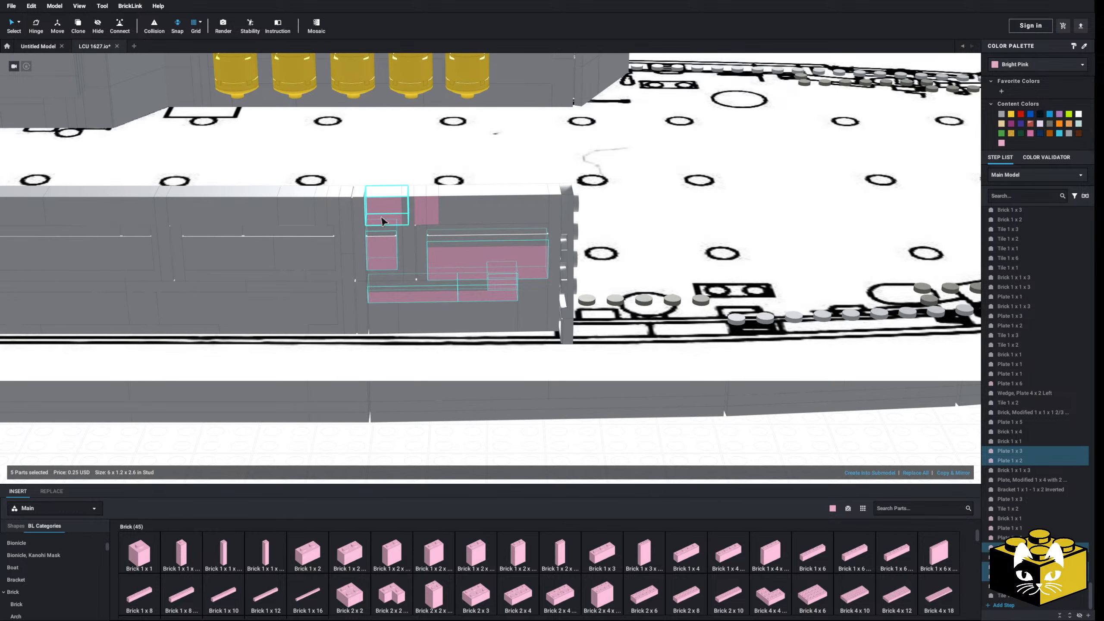
{"action": "left_click", "coordinate": [420, 206], "text": "shift"}
{"action": "left_click", "coordinate": [1001, 114]}
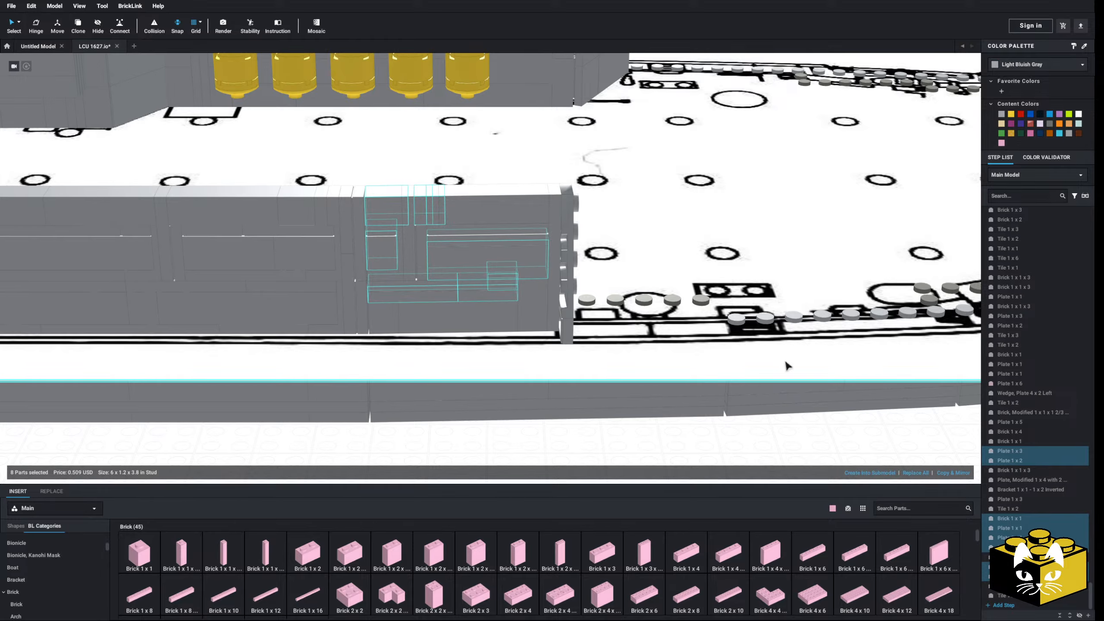
{"action": "left_click", "coordinate": [711, 425]}
- Examine the plan drawing and deck studs between the wall's end and the stern
{"action": "scroll", "coordinate": [712, 425], "scroll_direction": "down", "scroll_amount": 5}
{"action": "mouse_move", "coordinate": [712, 425]}
{"action": "right_mouse_down"}
{"action": "mouse_move", "coordinate": [475, 428]}
{"action": "mouse_move", "coordinate": [424, 407]}
{"action": "mouse_move", "coordinate": [477, 429]}
{"action": "mouse_move", "coordinate": [450, 421]}
{"action": "mouse_move", "coordinate": [468, 433]}
{"action": "mouse_move", "coordinate": [446, 435]}
{"action": "mouse_move", "coordinate": [424, 415]}
{"action": "mouse_move", "coordinate": [424, 393]}
{"action": "mouse_move", "coordinate": [445, 411]}
{"action": "mouse_move", "coordinate": [447, 391]}
{"action": "mouse_move", "coordinate": [449, 407]}
{"action": "mouse_move", "coordinate": [512, 258]}
{"action": "right_mouse_up"}
{"action": "scroll", "coordinate": [449, 420], "scroll_direction": "up", "scroll_amount": 3}
{"action": "scroll", "coordinate": [444, 433], "scroll_direction": "up", "scroll_amount": 1}
{"action": "scroll", "coordinate": [444, 434], "scroll_direction": "down", "scroll_amount": 3}
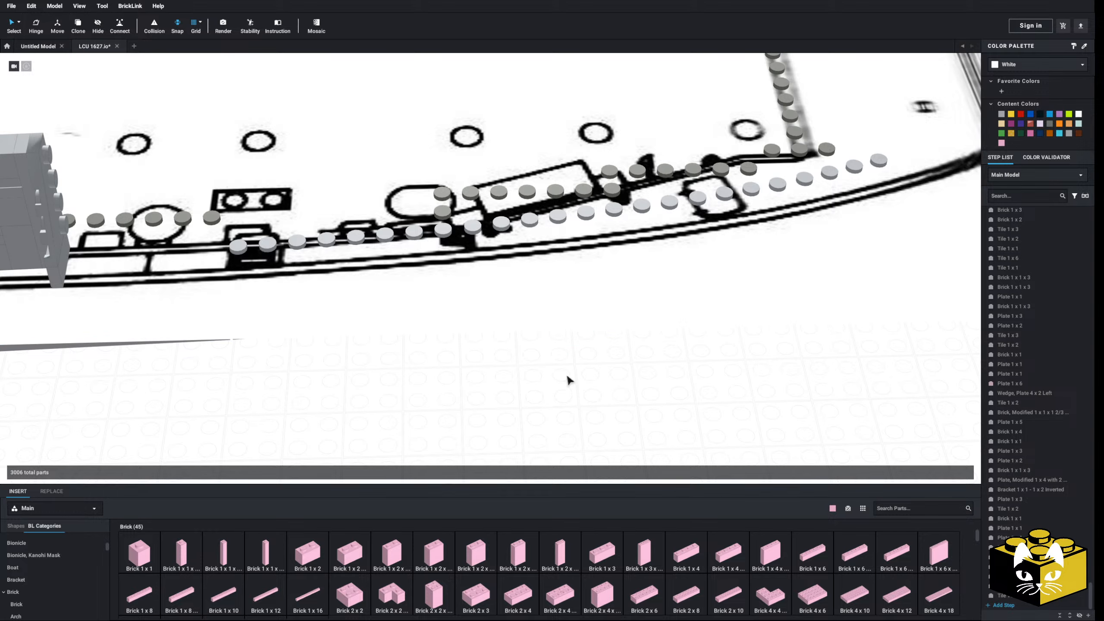
{"action": "right_click_drag", "start_coordinate": [567, 376], "coordinate": [567, 389]}
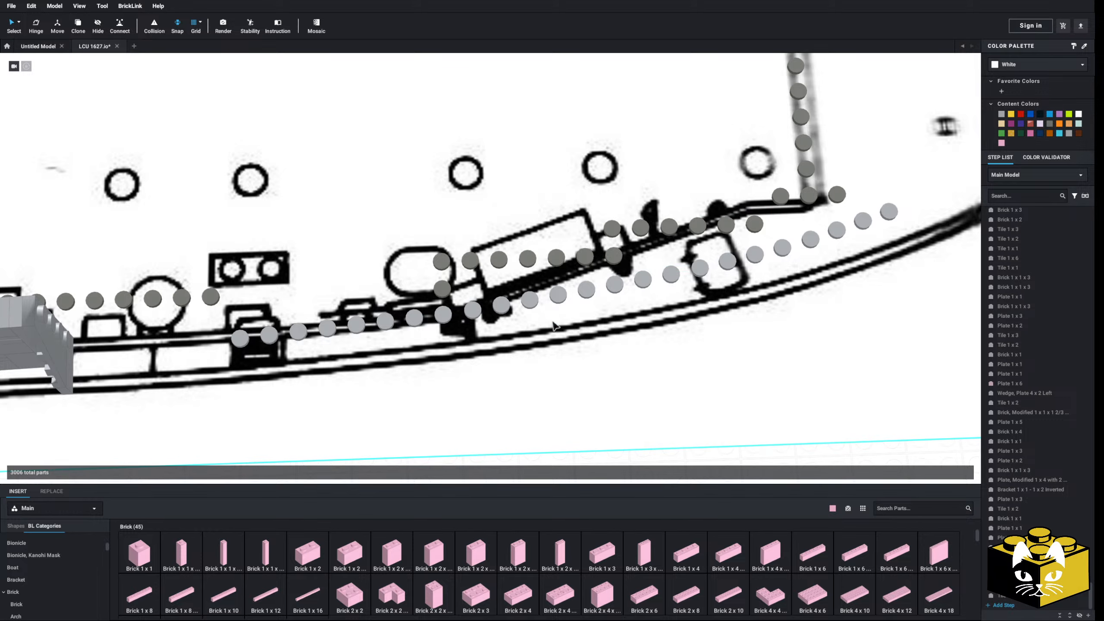
{"action": "right_click_drag", "start_coordinate": [597, 447], "coordinate": [597, 437]}
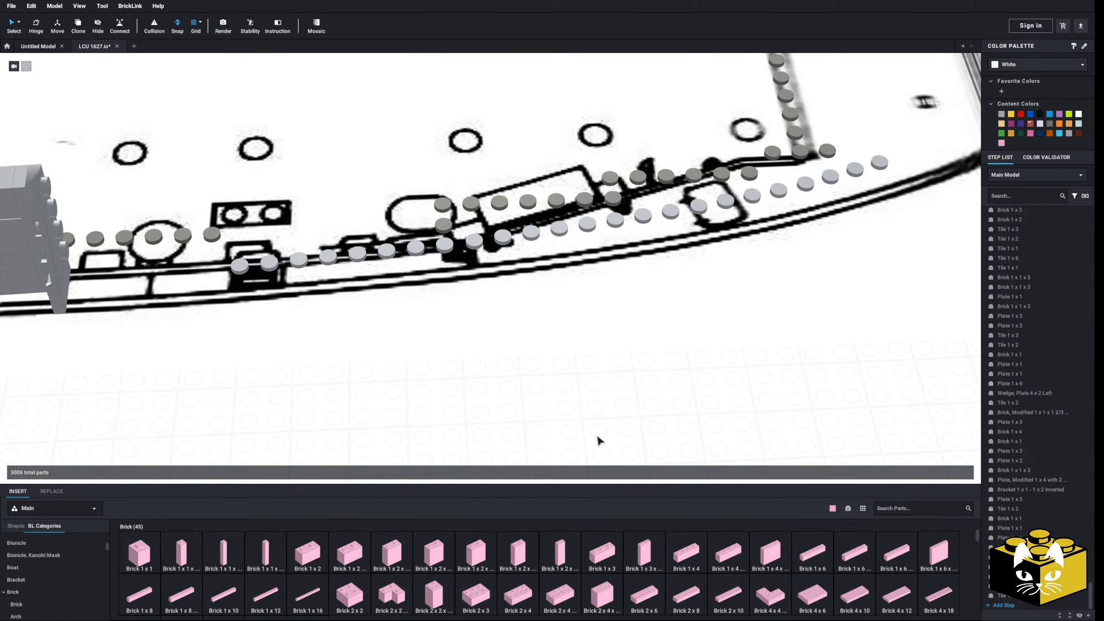
{"action": "middle_click_drag", "start_coordinate": [597, 437], "coordinate": [572, 398]}
{"action": "mouse_move", "coordinate": [572, 398]}
{"action": "right_mouse_down"}
{"action": "mouse_move", "coordinate": [568, 384]}
{"action": "mouse_move", "coordinate": [505, 401]}
{"action": "mouse_move", "coordinate": [509, 420]}
{"action": "mouse_move", "coordinate": [524, 404]}
{"action": "right_mouse_up"}
- Examine the reference renderings of the vessel, focusing on the stern side wall and its bracing
{"action": "scroll", "coordinate": [511, 413], "scroll_direction": "down", "scroll_amount": 8}
{"action": "middle_click_drag", "start_coordinate": [524, 404], "coordinate": [369, 290]}
{"action": "scroll", "coordinate": [453, 376], "scroll_direction": "down", "scroll_amount": 4}
{"action": "right_click_drag", "start_coordinate": [370, 290], "coordinate": [403, 320]}
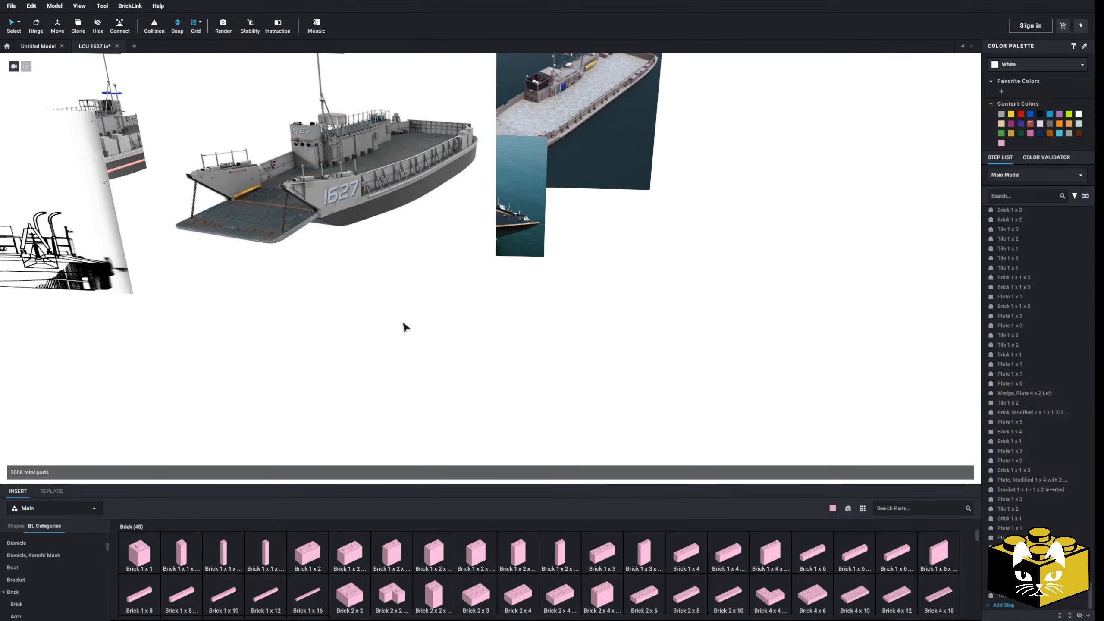
{"action": "middle_click_drag", "start_coordinate": [403, 321], "coordinate": [430, 343]}
{"action": "scroll", "coordinate": [430, 344], "scroll_direction": "down", "scroll_amount": 3}
{"action": "mouse_move", "coordinate": [430, 343]}
{"action": "right_mouse_down"}
{"action": "mouse_move", "coordinate": [476, 347]}
{"action": "mouse_move", "coordinate": [476, 358]}
{"action": "right_mouse_up"}
{"action": "mouse_move", "coordinate": [454, 292]}
{"action": "left_mouse_down"}
{"action": "mouse_move", "coordinate": [338, 153]}
{"action": "mouse_move", "coordinate": [312, 144]}
{"action": "left_mouse_up"}
{"action": "left_click", "coordinate": [345, 261]}
{"action": "scroll", "coordinate": [424, 283], "scroll_direction": "up", "scroll_amount": 7}
{"action": "middle_click_drag", "start_coordinate": [345, 260], "coordinate": [430, 327]}
{"action": "scroll", "coordinate": [408, 320], "scroll_direction": "up", "scroll_amount": 5}
{"action": "scroll", "coordinate": [414, 319], "scroll_direction": "down", "scroll_amount": 4}
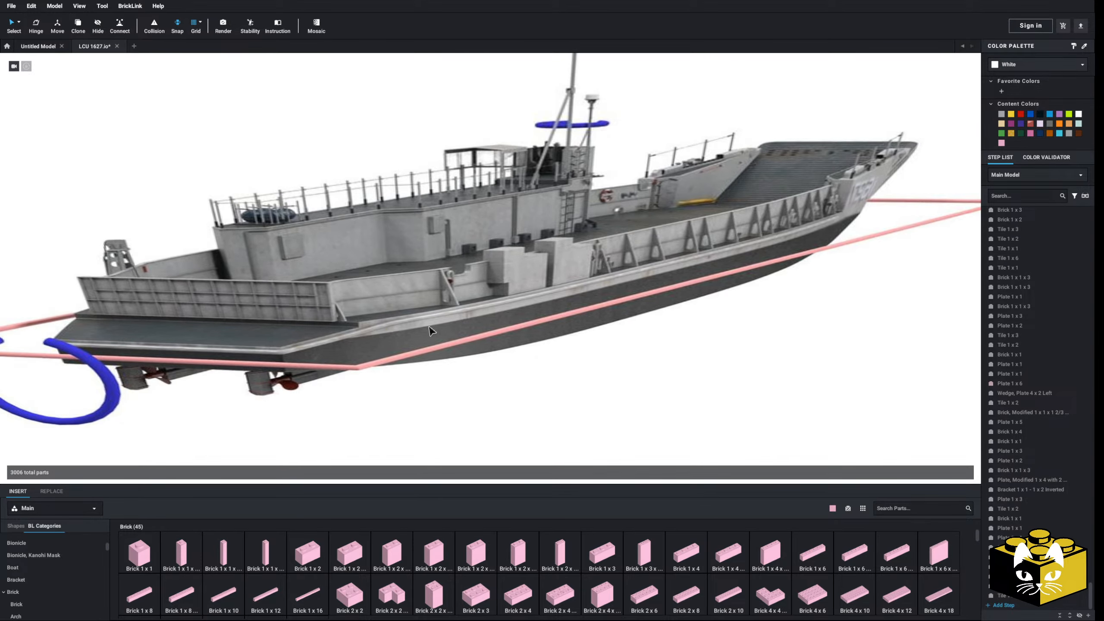
{"action": "scroll", "coordinate": [430, 330], "scroll_direction": "up", "scroll_amount": 4}
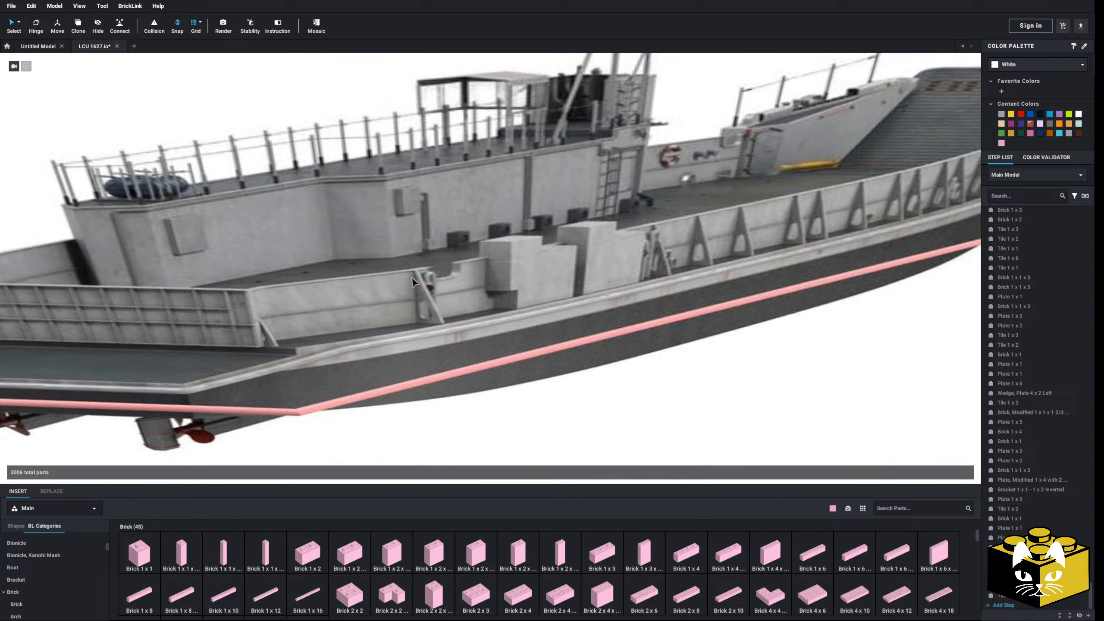
{"action": "scroll", "coordinate": [270, 342], "scroll_direction": "down", "scroll_amount": 10}
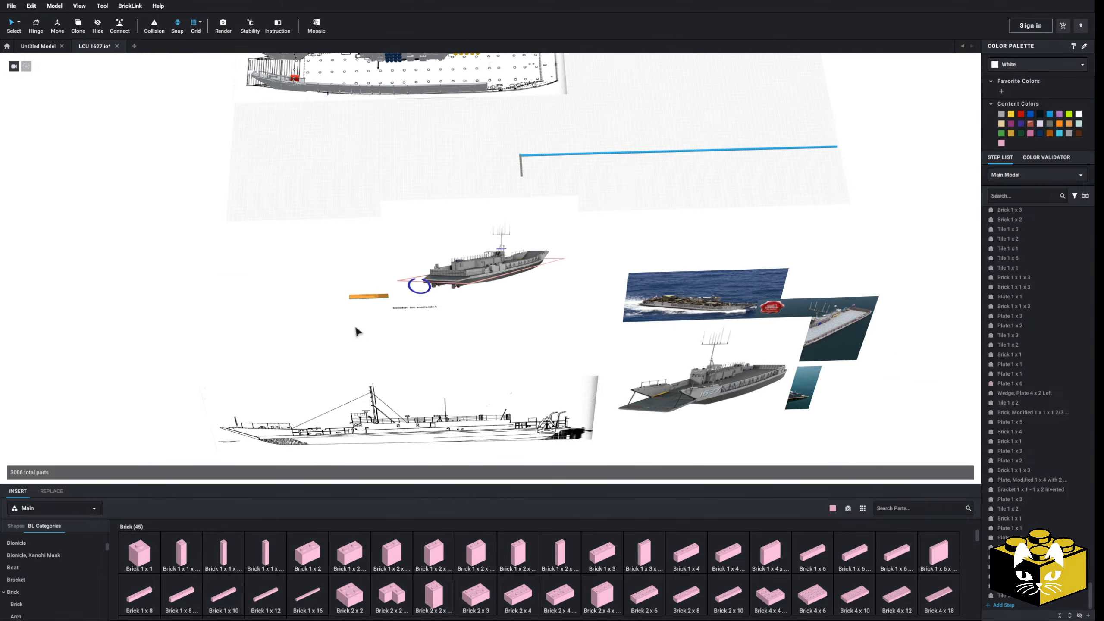
- Examine the plan drawing just beyond the wall's end, comparing the deck fittings and wall line with the placed studs
{"action": "scroll", "coordinate": [488, 350], "scroll_direction": "up", "scroll_amount": 10}
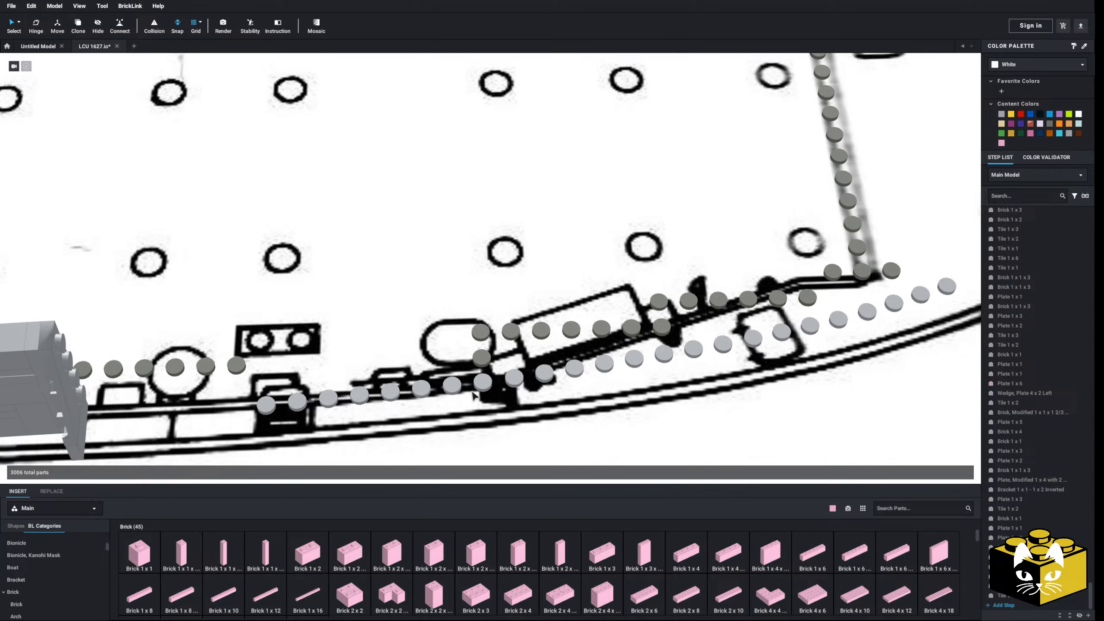
{"action": "middle_click_drag", "start_coordinate": [491, 400], "coordinate": [549, 386]}
{"action": "right_click_drag", "start_coordinate": [504, 392], "coordinate": [504, 402]}
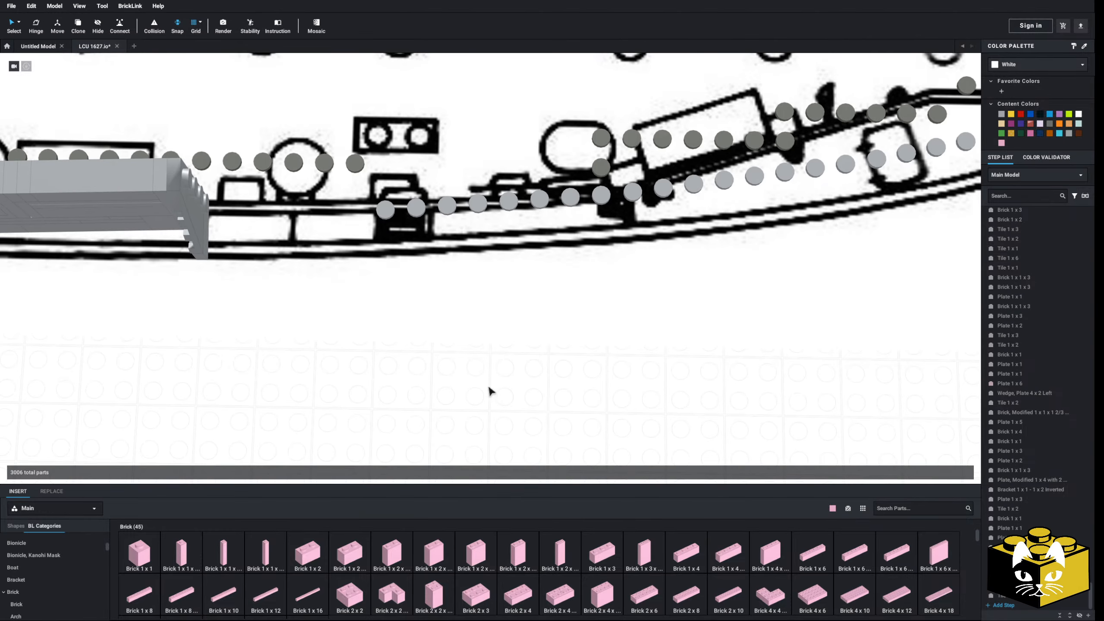
{"action": "middle_click_drag", "start_coordinate": [432, 204], "coordinate": [530, 252]}
{"action": "right_click_drag", "start_coordinate": [534, 271], "coordinate": [528, 321]}
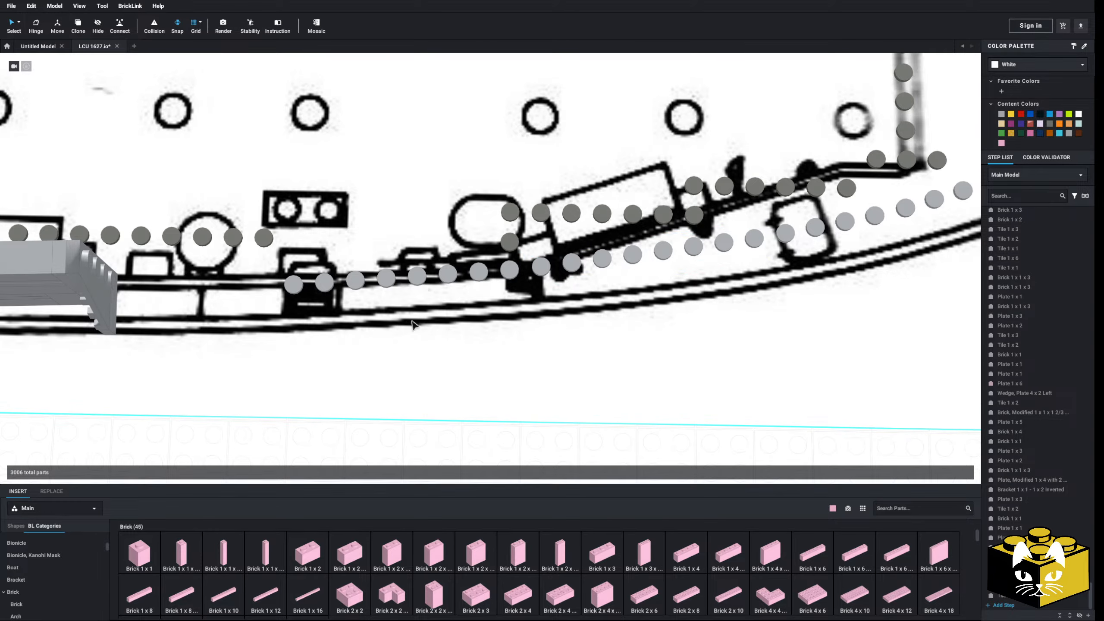
{"action": "middle_click_drag", "start_coordinate": [390, 335], "coordinate": [470, 327]}
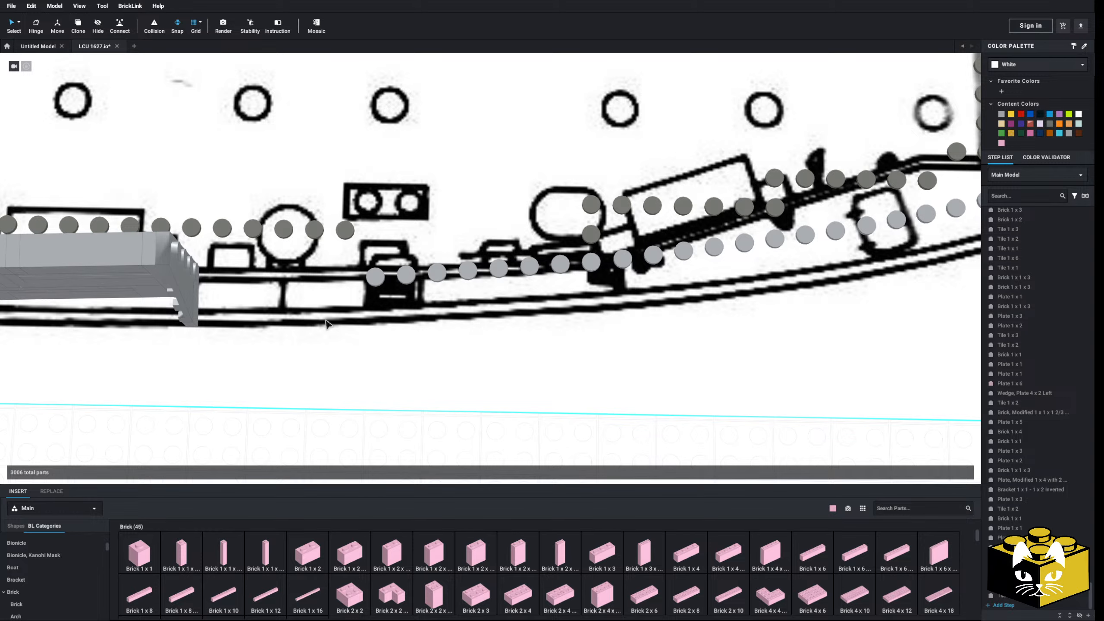
{"action": "middle_click_drag", "start_coordinate": [326, 320], "coordinate": [422, 316]}
{"action": "right_click_drag", "start_coordinate": [422, 316], "coordinate": [423, 308]}
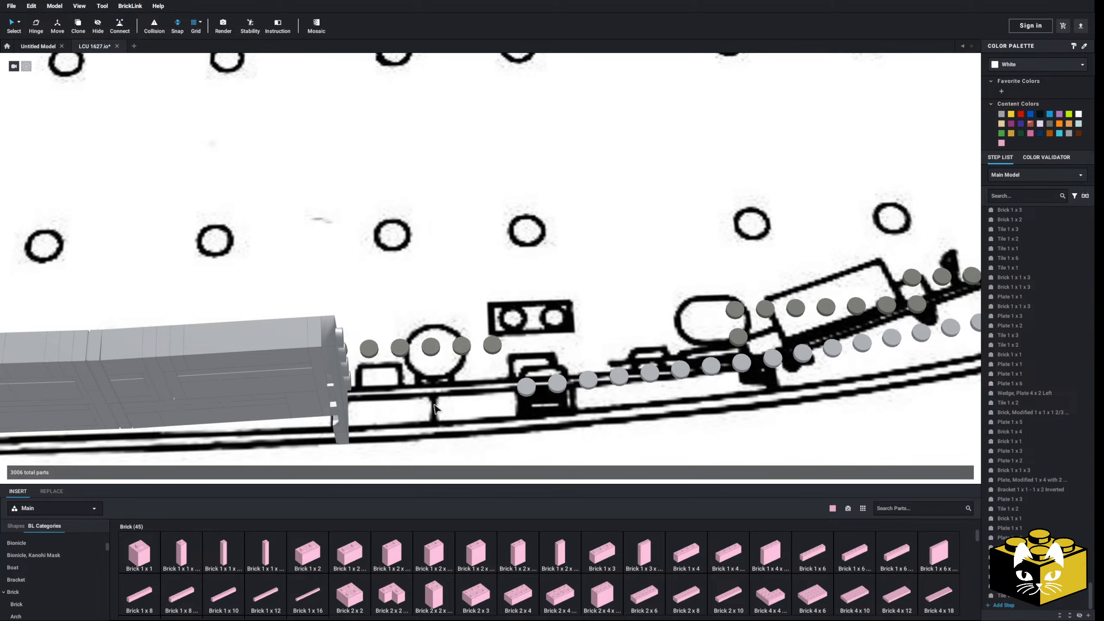
{"action": "middle_click_drag", "start_coordinate": [597, 381], "coordinate": [573, 361]}
- Compare the stern outlines on both sides of the plan drawing with the unfinished side wall
{"action": "scroll", "coordinate": [569, 357], "scroll_direction": "down", "scroll_amount": 8}
{"action": "middle_click_drag", "start_coordinate": [549, 304], "coordinate": [513, 394]}
{"action": "scroll", "coordinate": [512, 394], "scroll_direction": "up", "scroll_amount": 6}
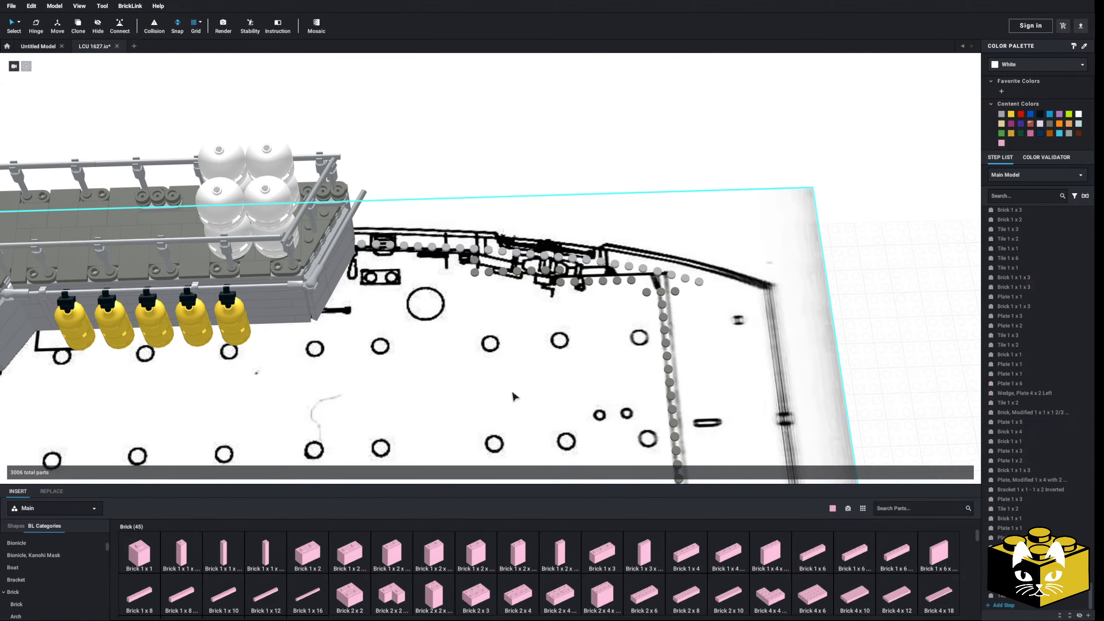
{"action": "scroll", "coordinate": [511, 387], "scroll_direction": "up", "scroll_amount": 1}
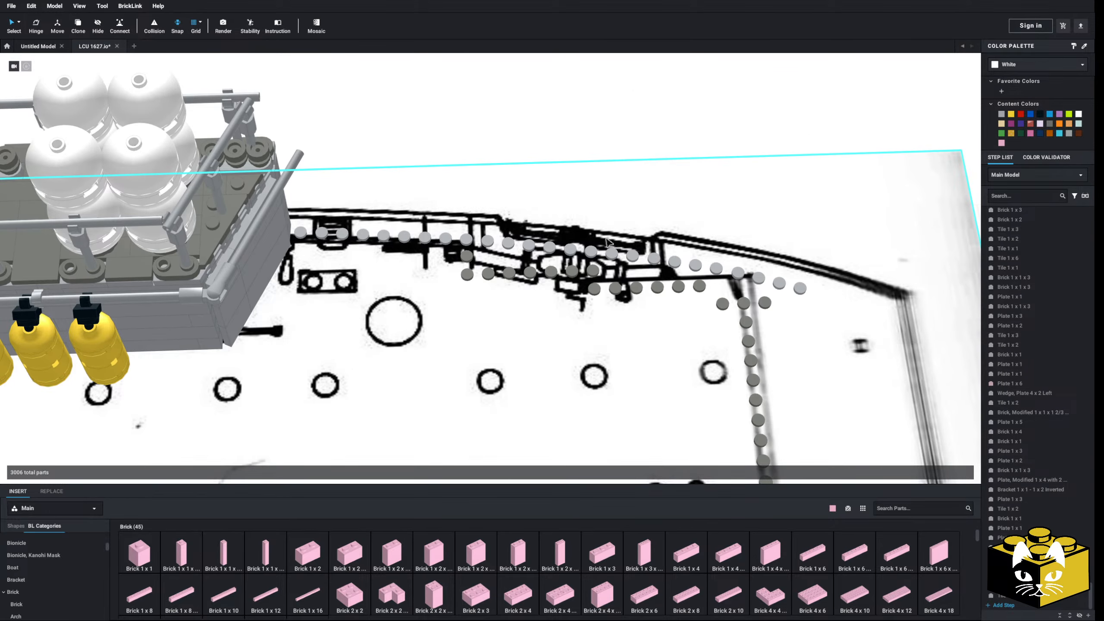
{"action": "scroll", "coordinate": [526, 319], "scroll_direction": "down", "scroll_amount": 10}
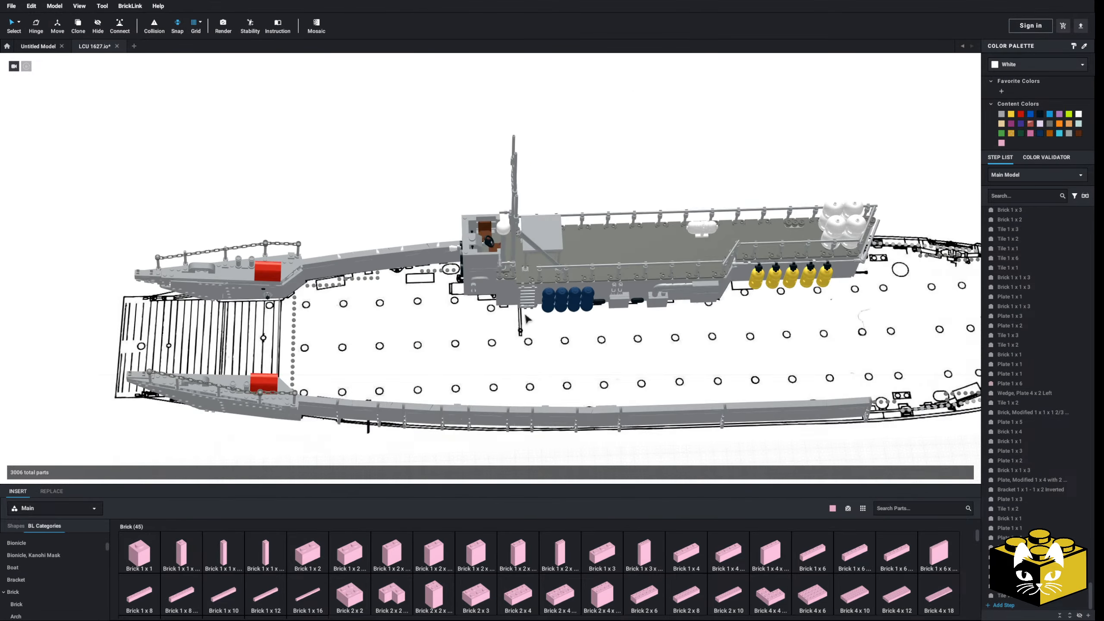
{"action": "right_click_drag", "start_coordinate": [526, 319], "coordinate": [456, 387]}
{"action": "scroll", "coordinate": [445, 364], "scroll_direction": "up", "scroll_amount": 5}
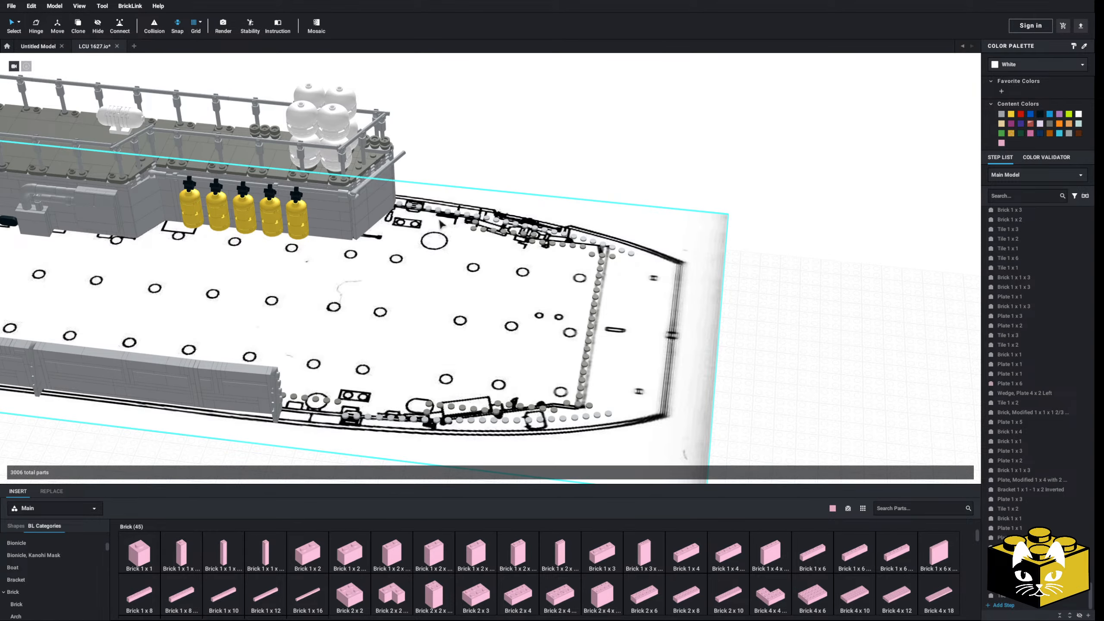
{"action": "middle_click_drag", "start_coordinate": [386, 370], "coordinate": [455, 298]}
{"action": "right_click_drag", "start_coordinate": [456, 365], "coordinate": [482, 387]}
{"action": "scroll", "coordinate": [483, 386], "scroll_direction": "up", "scroll_amount": 3}
{"action": "middle_click_drag", "start_coordinate": [374, 450], "coordinate": [509, 374]}
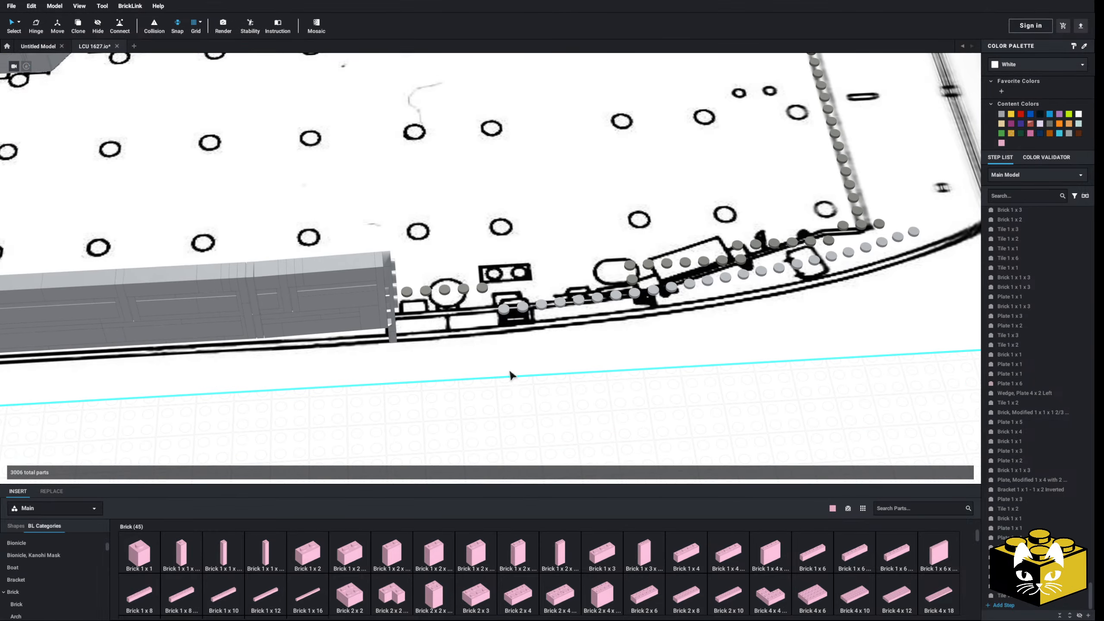
- Examine the wall's end and the deck studs beyond it against the plan drawing to see where the next section starts
{"action": "right_click_drag", "start_coordinate": [509, 372], "coordinate": [485, 363]}
{"action": "scroll", "coordinate": [485, 366], "scroll_direction": "up", "scroll_amount": 3}
{"action": "middle_click_drag", "start_coordinate": [498, 450], "coordinate": [471, 374]}
{"action": "right_click_drag", "start_coordinate": [305, 423], "coordinate": [328, 370]}
{"action": "middle_click_drag", "start_coordinate": [319, 374], "coordinate": [328, 392]}
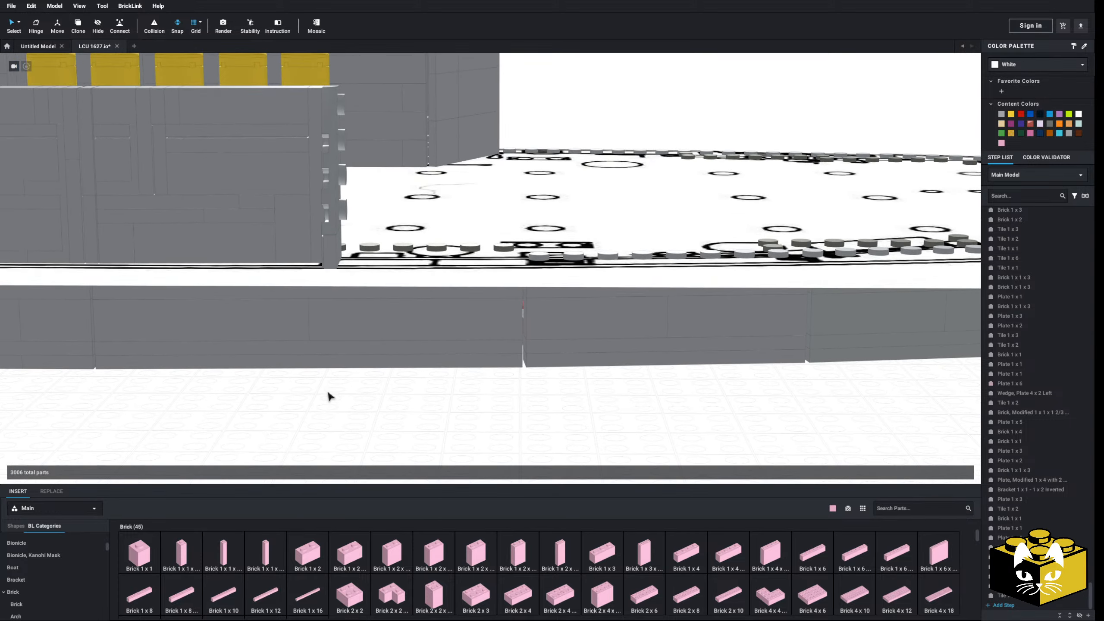
{"action": "scroll", "coordinate": [329, 394], "scroll_direction": "up", "scroll_amount": 1}
{"action": "right_click_drag", "start_coordinate": [370, 414], "coordinate": [378, 396]}
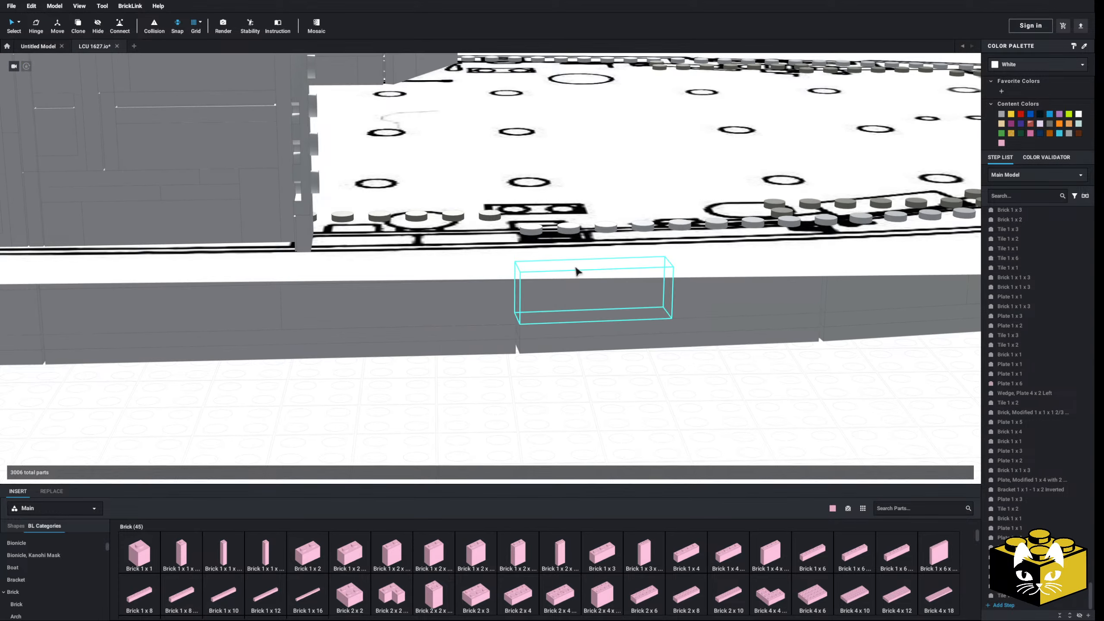
{"action": "middle_click_drag", "start_coordinate": [611, 376], "coordinate": [569, 394]}
{"action": "right_click_drag", "start_coordinate": [568, 394], "coordinate": [562, 400]}
{"action": "middle_click_drag", "start_coordinate": [491, 412], "coordinate": [399, 426]}
{"action": "right_click_drag", "start_coordinate": [398, 426], "coordinate": [393, 420]}
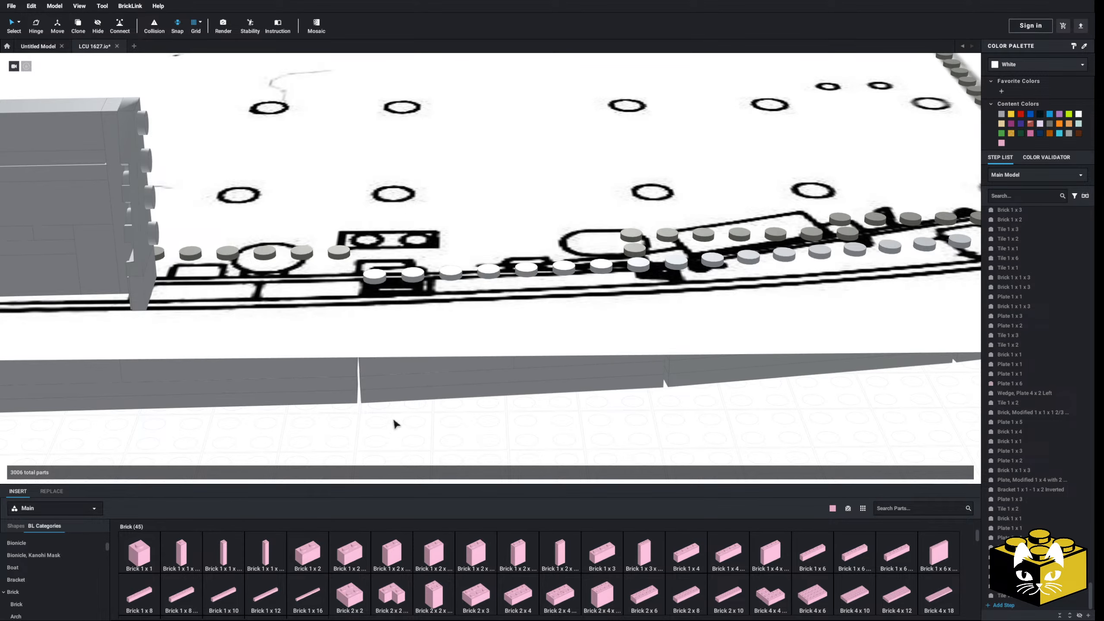
{"action": "left_click", "coordinate": [562, 270]}
{"action": "left_click", "coordinate": [369, 434]}
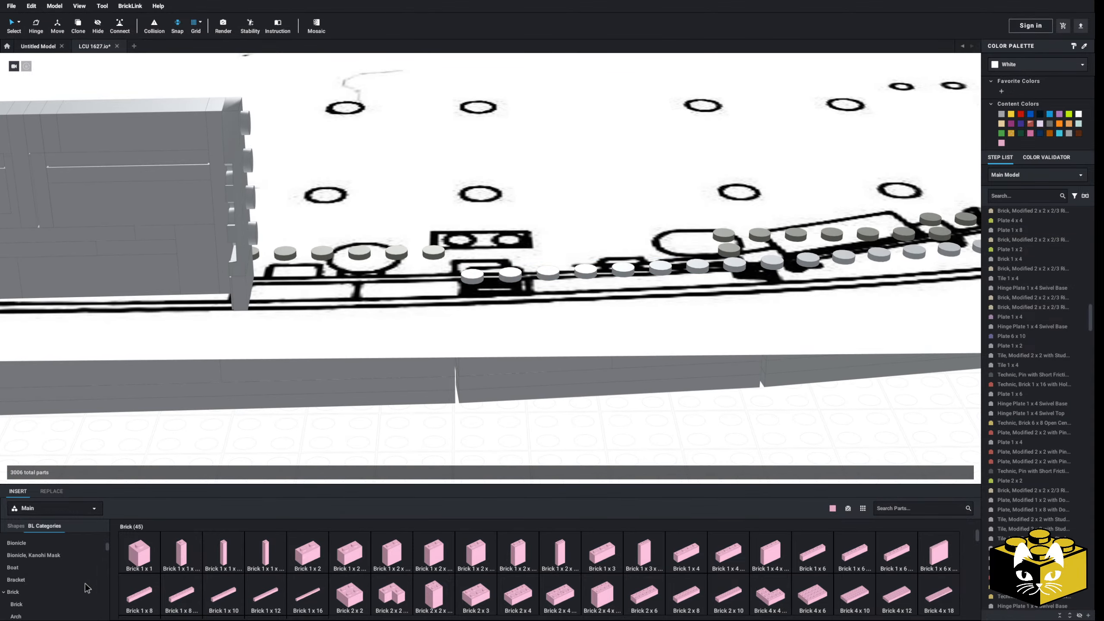
- Place a bright pink 1 x 4 plate on the deck line between the wall's end and the existing row of studs
{"action": "scroll", "coordinate": [87, 588], "scroll_direction": "up", "scroll_amount": 3}
{"action": "left_click", "coordinate": [17, 563]}
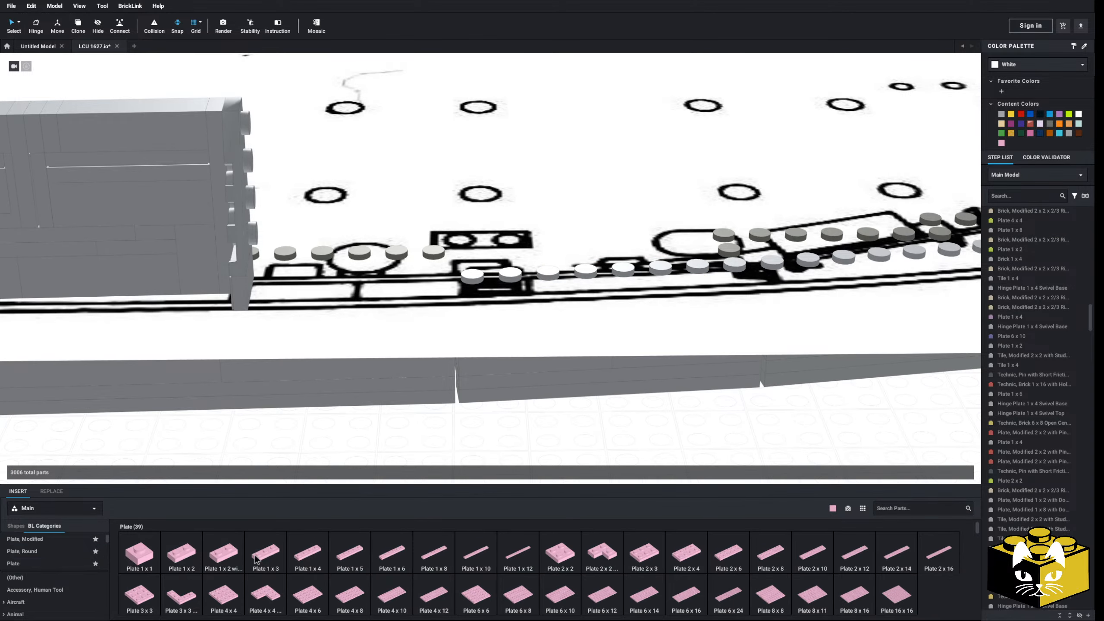
{"action": "left_click", "coordinate": [383, 277]}
{"action": "left_click", "coordinate": [354, 332]}
{"action": "left_click", "coordinate": [256, 451]}
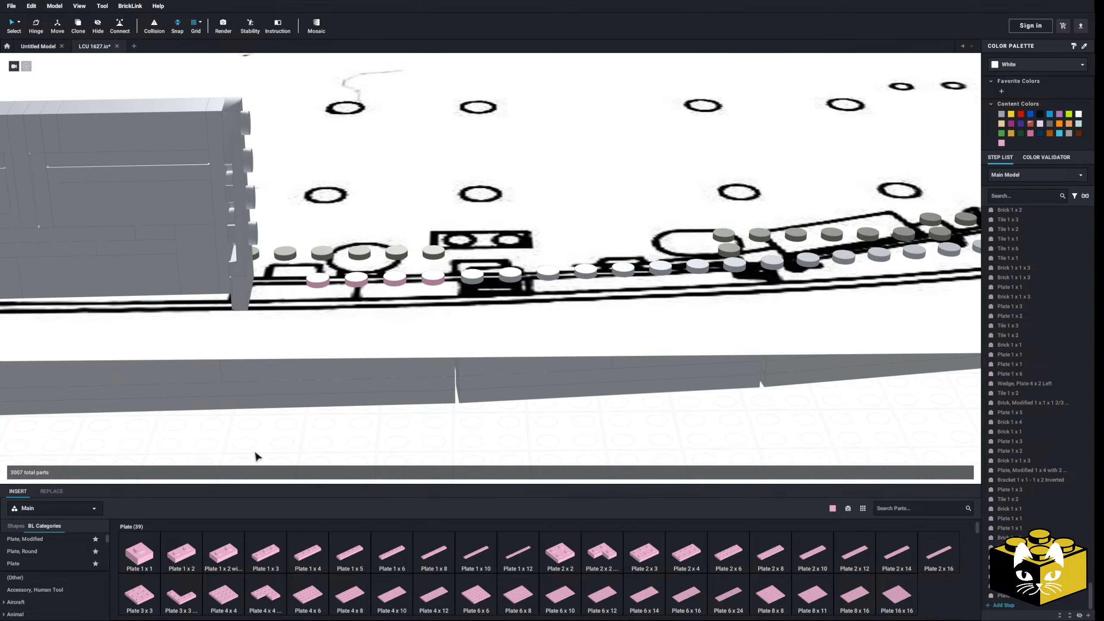
- Cover the studs on the wall's end face with two layers of bright pink plates, each a 1 x 3 and a 1 x 2
{"action": "middle_click_drag", "start_coordinate": [255, 451], "coordinate": [329, 438]}
{"action": "right_click_drag", "start_coordinate": [344, 421], "coordinate": [259, 441]}
{"action": "left_click_drag", "start_coordinate": [285, 499], "coordinate": [440, 198]}
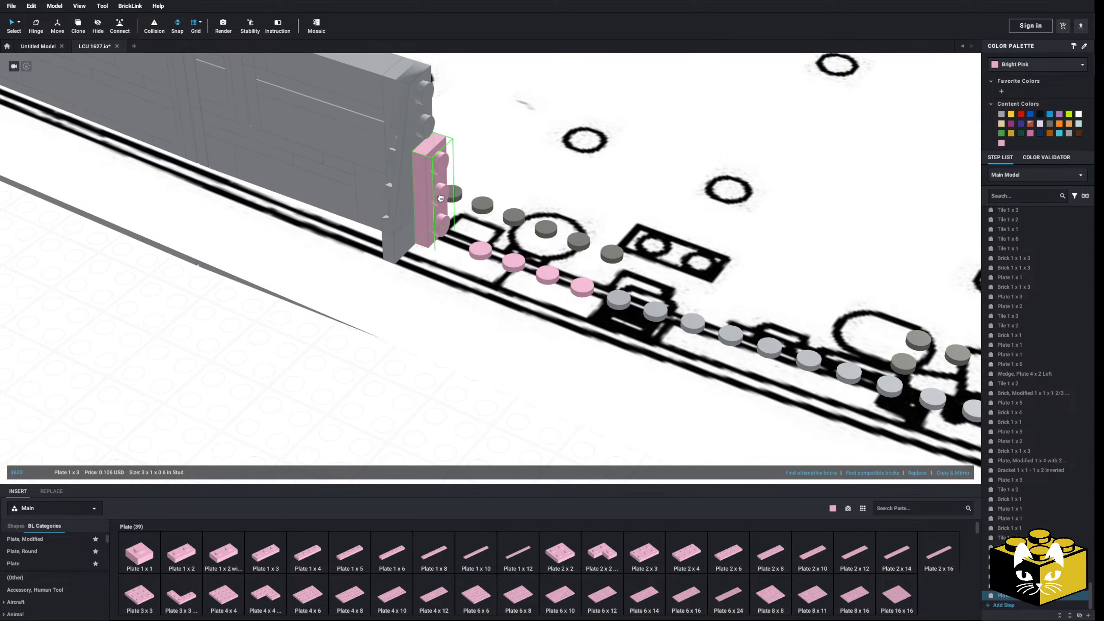
{"action": "left_click_drag", "start_coordinate": [266, 549], "coordinate": [464, 150]}
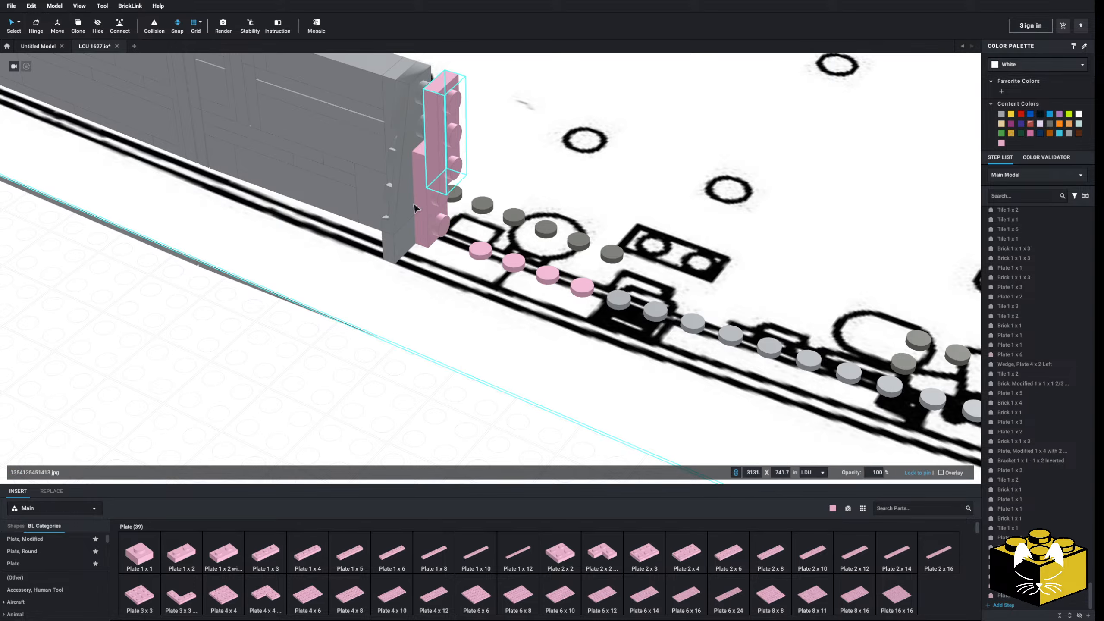
{"action": "left_click_drag", "start_coordinate": [176, 565], "coordinate": [436, 105]}
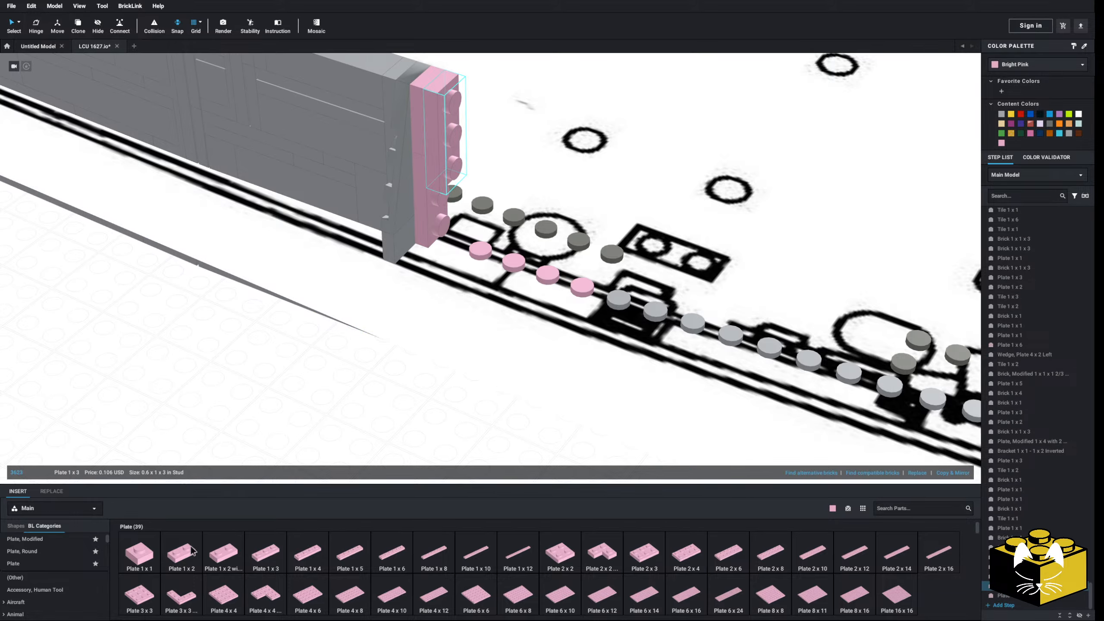
{"action": "left_click_drag", "start_coordinate": [191, 552], "coordinate": [461, 221]}
{"action": "left_click", "coordinate": [380, 292]}
- Copy the vertical 1 x 3 and 1 x 2 tiles from the finished wall onto the bright pink plates at the wall's end
{"action": "right_click_drag", "start_coordinate": [347, 340], "coordinate": [344, 397]}
{"action": "scroll", "coordinate": [343, 413], "scroll_direction": "down", "scroll_amount": 3}
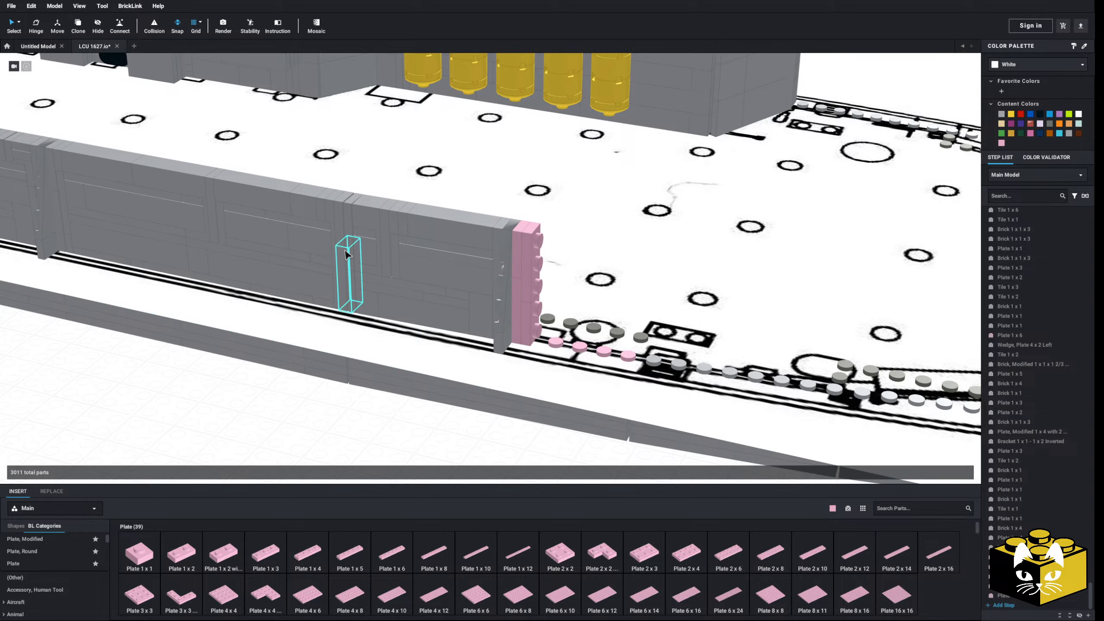
{"action": "left_click", "coordinate": [350, 237]}
{"action": "right_click", "coordinate": [347, 274], "text": "ctrl"}
{"action": "left_click", "coordinate": [359, 280]}
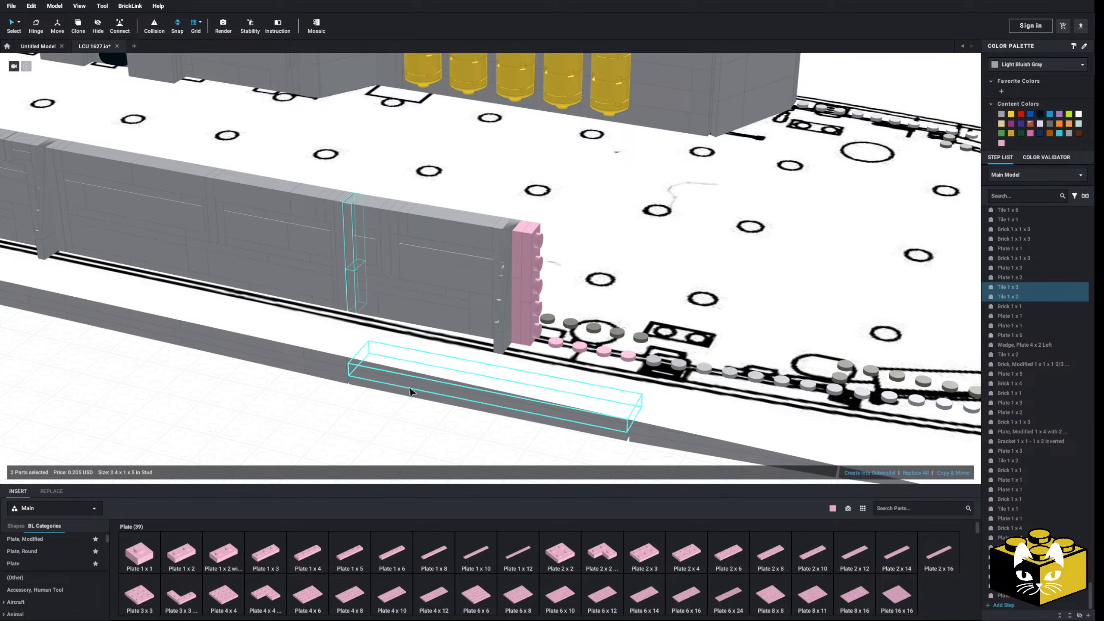
{"action": "middle_click_drag", "start_coordinate": [417, 450], "coordinate": [335, 394]}
{"action": "right_click", "coordinate": [333, 395]}
{"action": "right_click", "coordinate": [352, 424]}
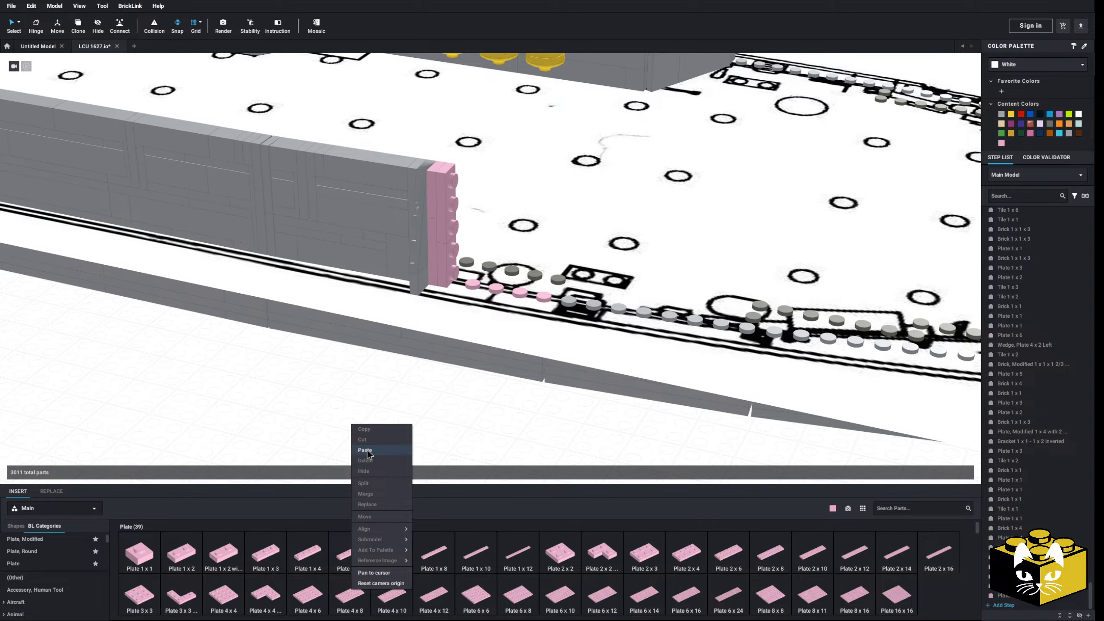
{"action": "left_click", "coordinate": [365, 450]}
{"action": "left_click", "coordinate": [461, 265]}
{"action": "left_click", "coordinate": [408, 367]}
- Copy a light bluish gray 1 x 4 brick from the finished wall onto the bright pink 1 x 4 plate
{"action": "right_click_drag", "start_coordinate": [389, 402], "coordinate": [333, 355]}
{"action": "right_click", "coordinate": [303, 235]}
{"action": "left_click", "coordinate": [314, 246]}
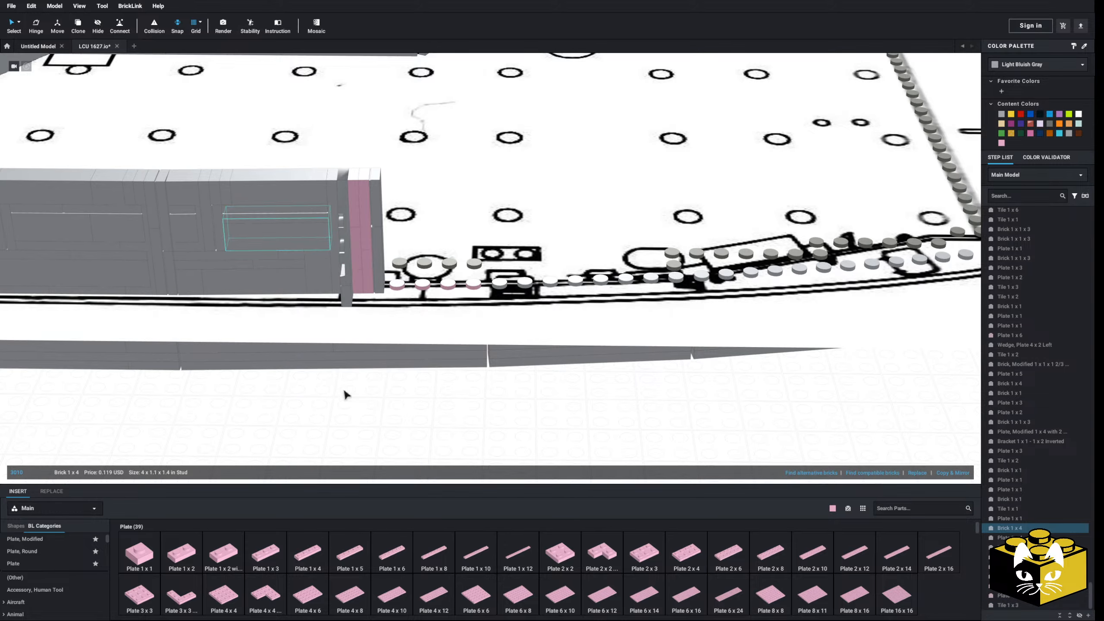
{"action": "right_click", "coordinate": [360, 389]}
{"action": "left_click", "coordinate": [375, 415]}
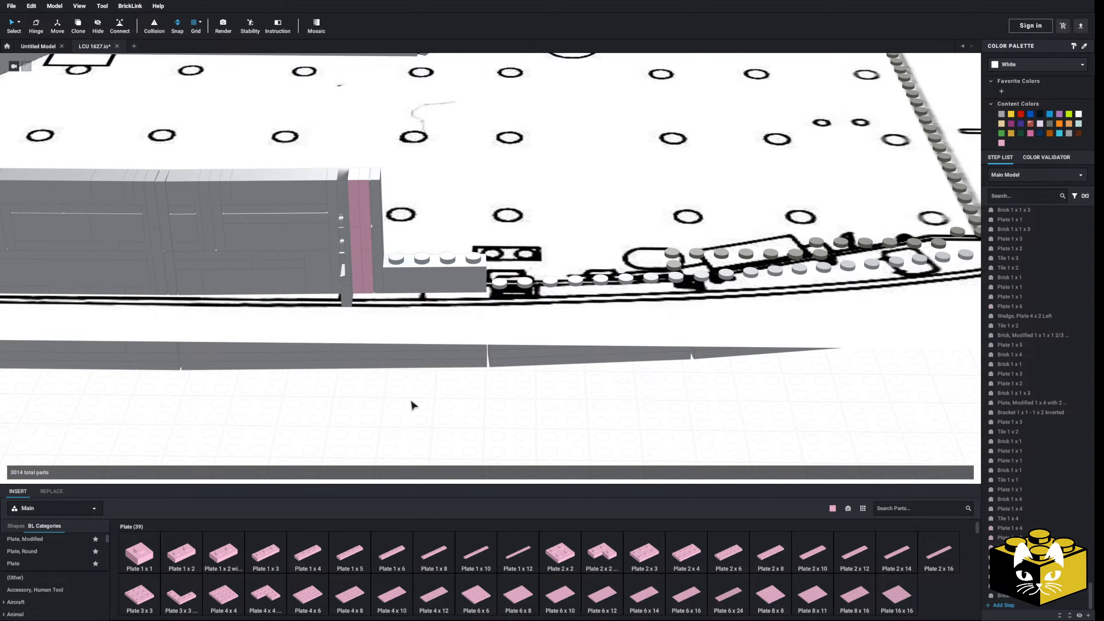
- Paste a second 1 x 4 brick on top of the one just beyond the wall's end
{"action": "right_click_drag", "start_coordinate": [380, 438], "coordinate": [396, 417]}
{"action": "scroll", "coordinate": [402, 416], "scroll_direction": "up", "scroll_amount": 1}
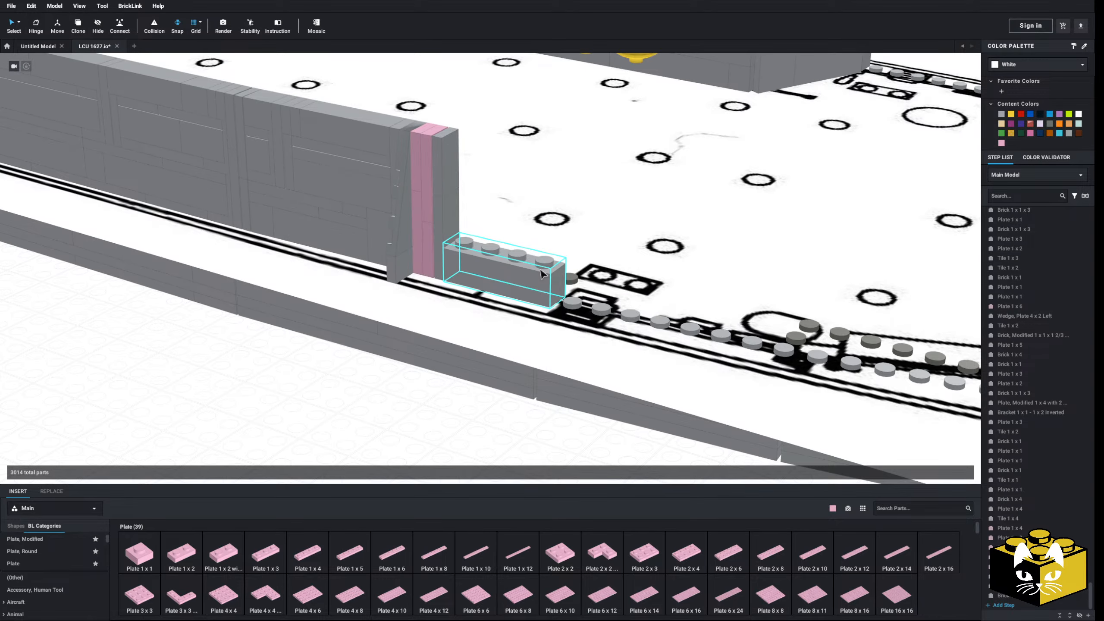
{"action": "right_click", "coordinate": [390, 370]}
{"action": "left_click", "coordinate": [408, 396]}
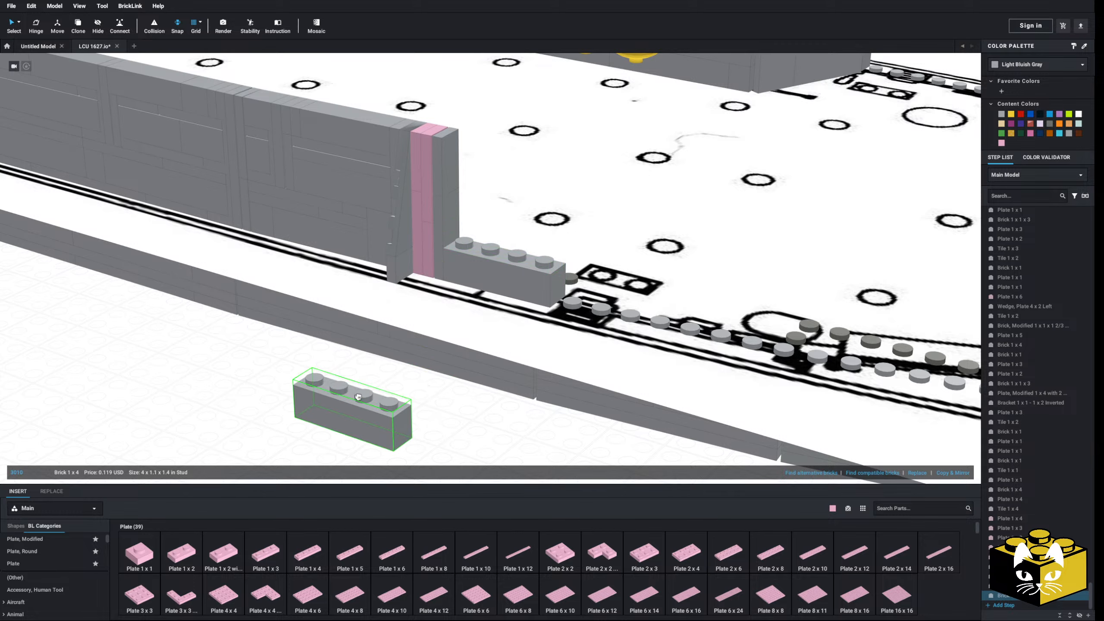
{"action": "right_click_drag", "start_coordinate": [358, 397], "coordinate": [402, 370]}
{"action": "left_click", "coordinate": [434, 177]}
{"action": "left_click", "coordinate": [397, 370]}
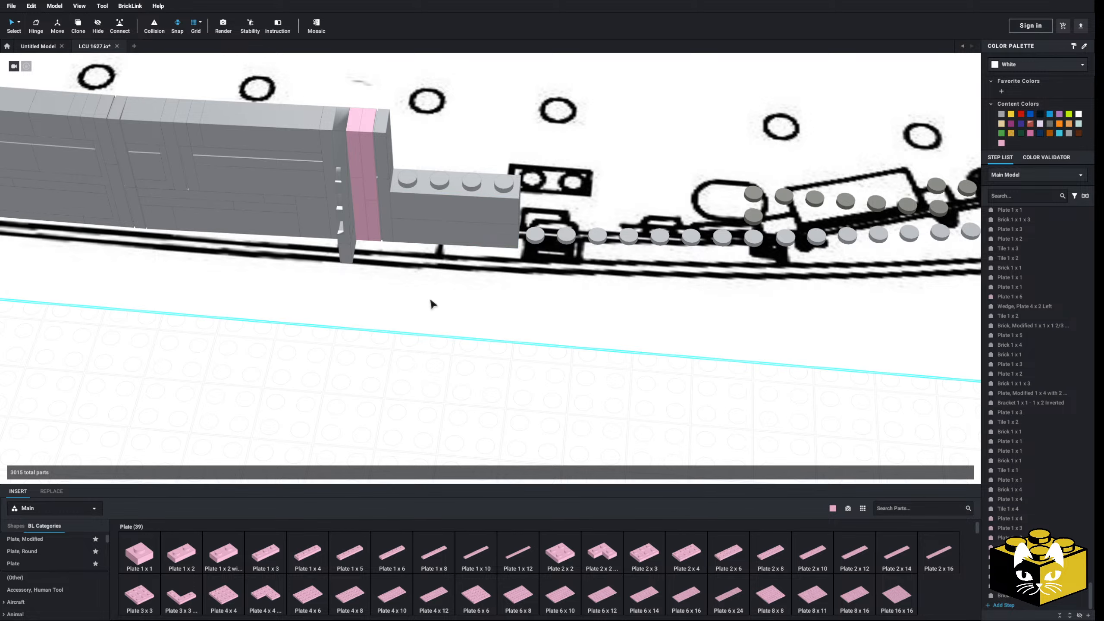
- Delete the upper of the two stacked 1 x 4 bricks beyond the wall's end
{"action": "middle_click_drag", "start_coordinate": [430, 301], "coordinate": [485, 351]}
{"action": "right_click_drag", "start_coordinate": [485, 351], "coordinate": [476, 340]}
{"action": "middle_click_drag", "start_coordinate": [476, 339], "coordinate": [396, 302]}
{"action": "scroll", "coordinate": [396, 302], "scroll_direction": "up", "scroll_amount": 3}
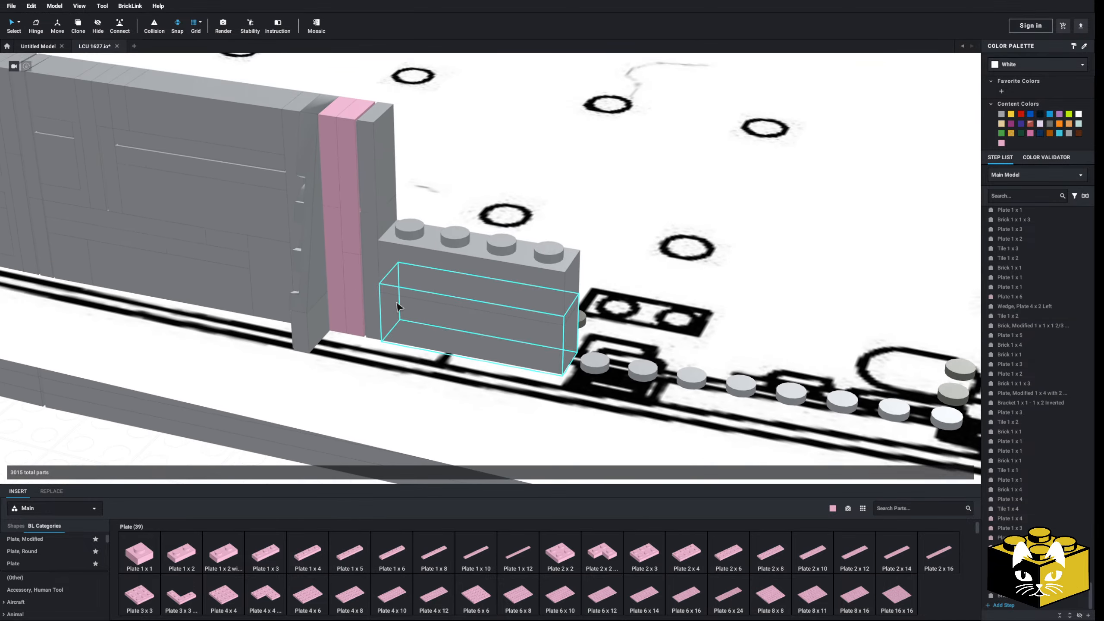
{"action": "left_click", "coordinate": [464, 265]}
{"action": "key", "text": "Delete"}
{"action": "scroll", "coordinate": [460, 264], "scroll_direction": "down", "scroll_amount": 4}
{"action": "mouse_move", "coordinate": [367, 267]}
{"action": "middle_mouse_down"}
{"action": "mouse_move", "coordinate": [456, 262]}
{"action": "mouse_move", "coordinate": [366, 254]}
{"action": "middle_mouse_up"}
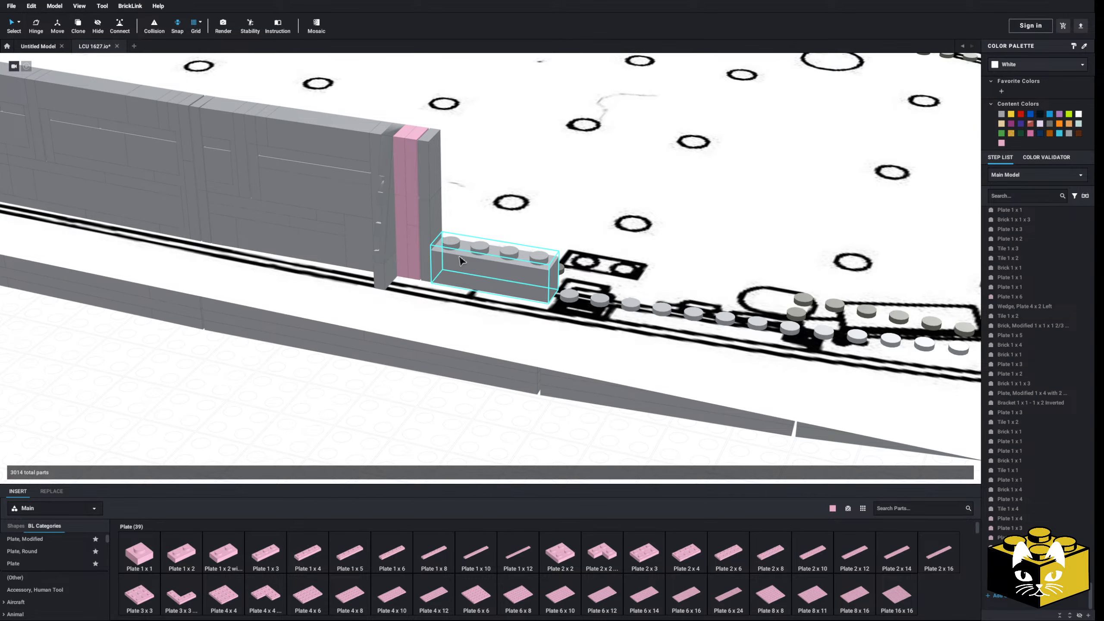
{"action": "middle_click_drag", "start_coordinate": [435, 283], "coordinate": [463, 278]}
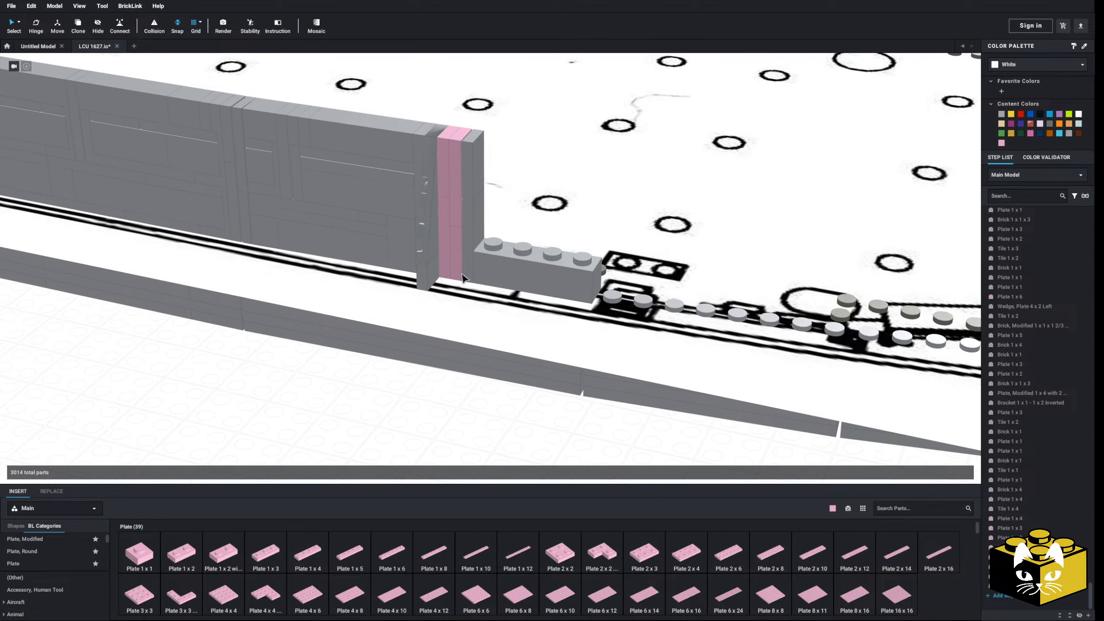
{"action": "middle_click_drag", "start_coordinate": [394, 386], "coordinate": [374, 391]}
{"action": "mouse_move", "coordinate": [372, 386]}
{"action": "right_mouse_down"}
{"action": "mouse_move", "coordinate": [361, 382]}
{"action": "mouse_move", "coordinate": [371, 377]}
{"action": "right_mouse_up"}
{"action": "right_click", "coordinate": [315, 235]}
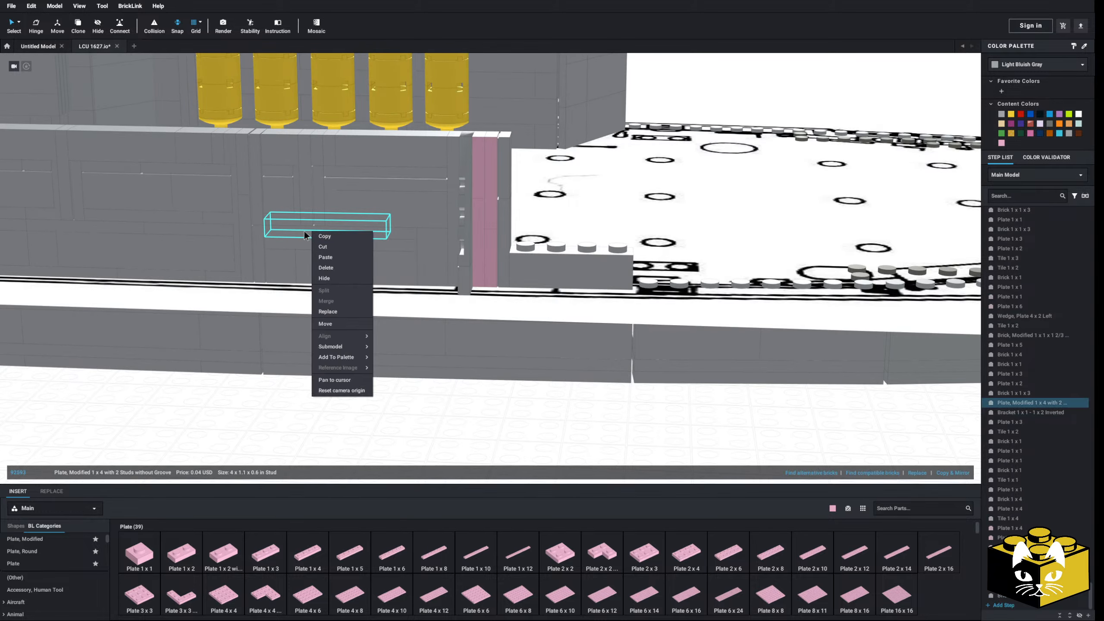
{"action": "key", "text": "Escape"}
{"action": "right_click_drag", "start_coordinate": [419, 402], "coordinate": [309, 418]}
{"action": "middle_click_drag", "start_coordinate": [309, 419], "coordinate": [308, 440]}
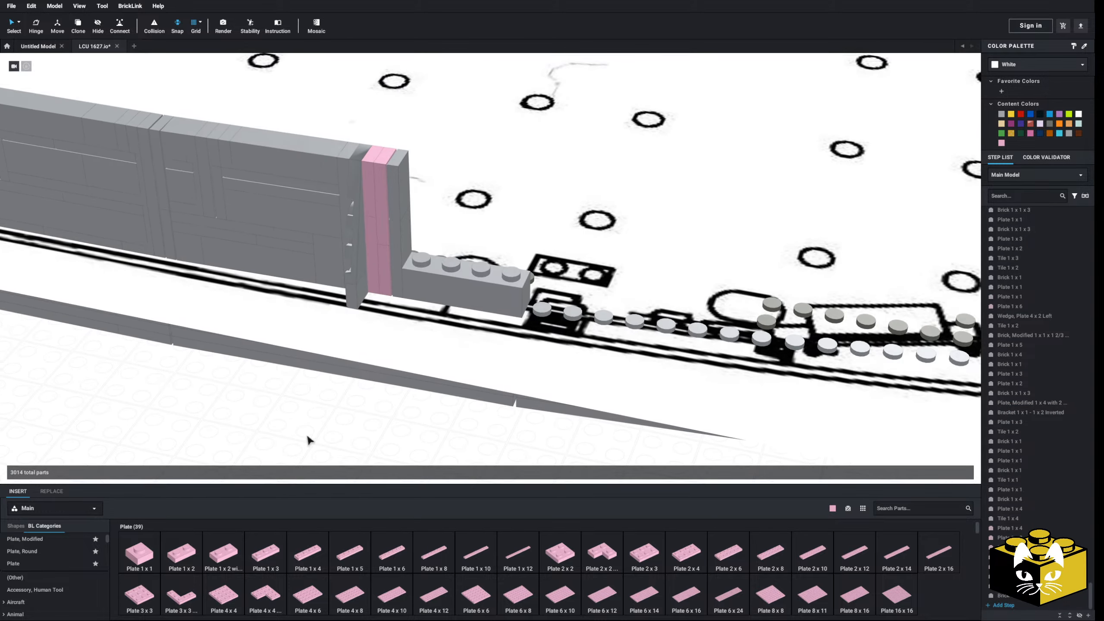
- Place a bright pink 1 x 1 tile on the sternmost stud of the 1 x 4 brick
{"action": "scroll", "coordinate": [37, 567], "scroll_direction": "down", "scroll_amount": 10}
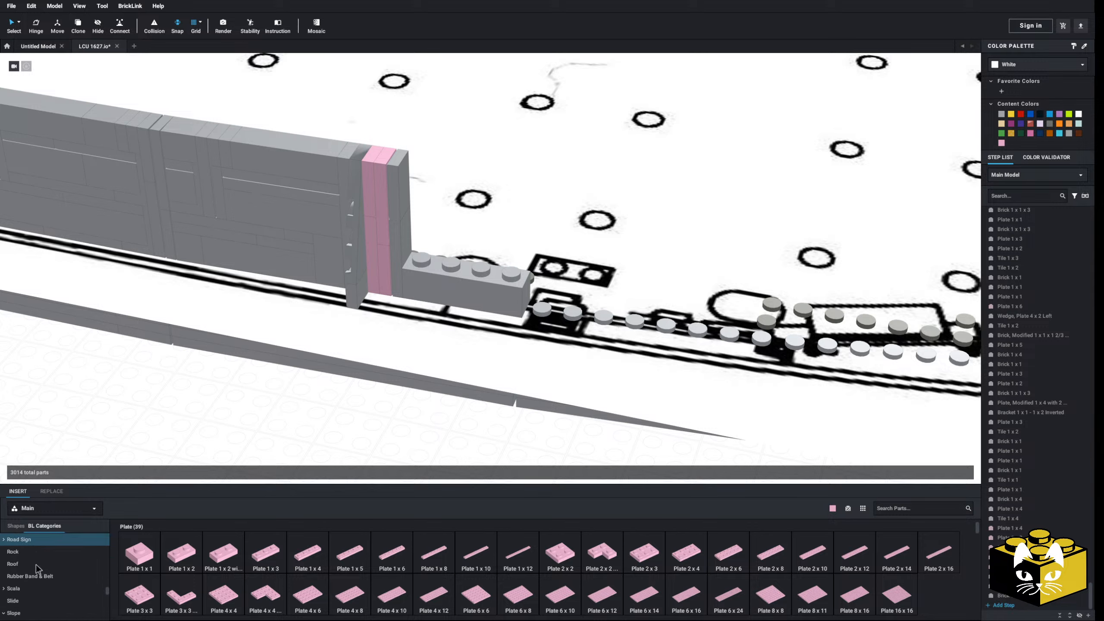
{"action": "left_click", "coordinate": [15, 594]}
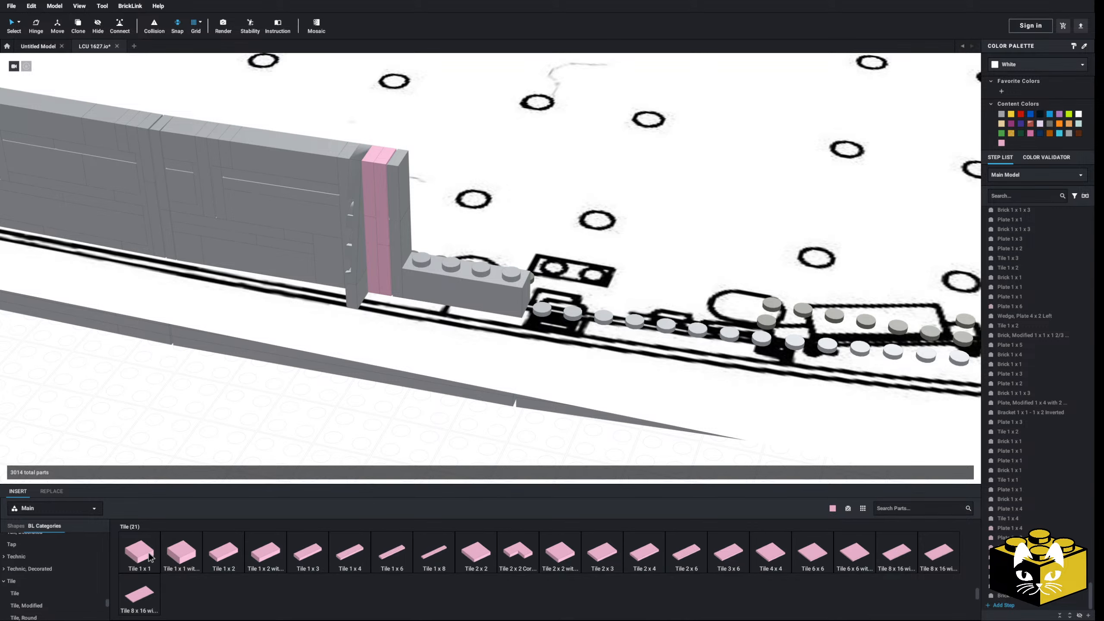
{"action": "left_click", "coordinate": [140, 552]}
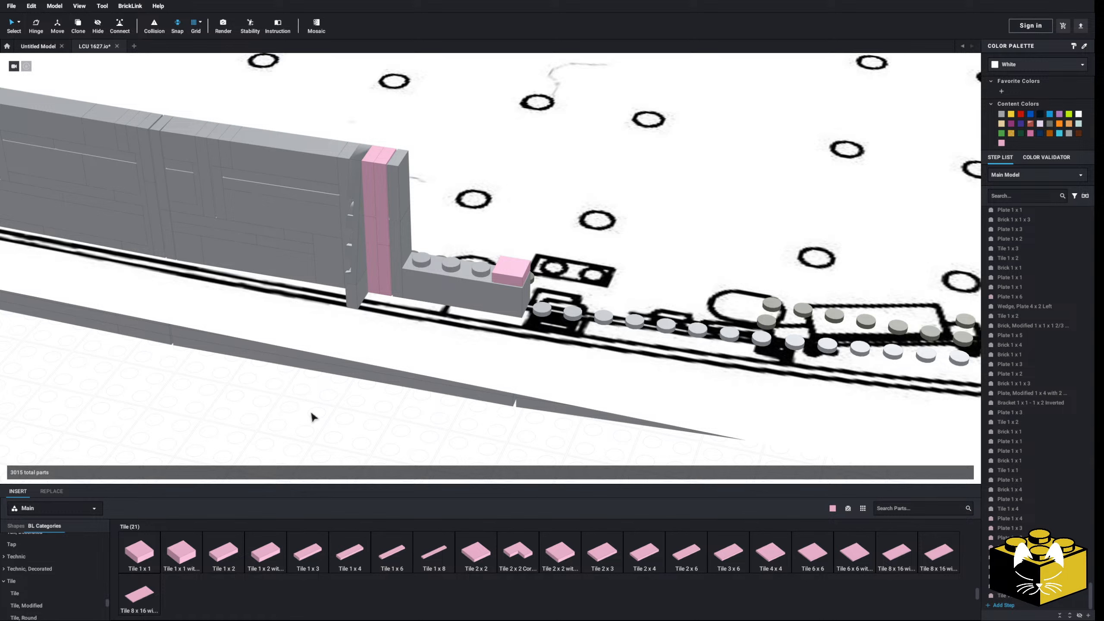
- Delete the 1 x 4 brick, the 1 x 1 tile and the bright pink 1 x 4 plate beyond the wall's end
{"action": "left_click", "coordinate": [516, 277]}
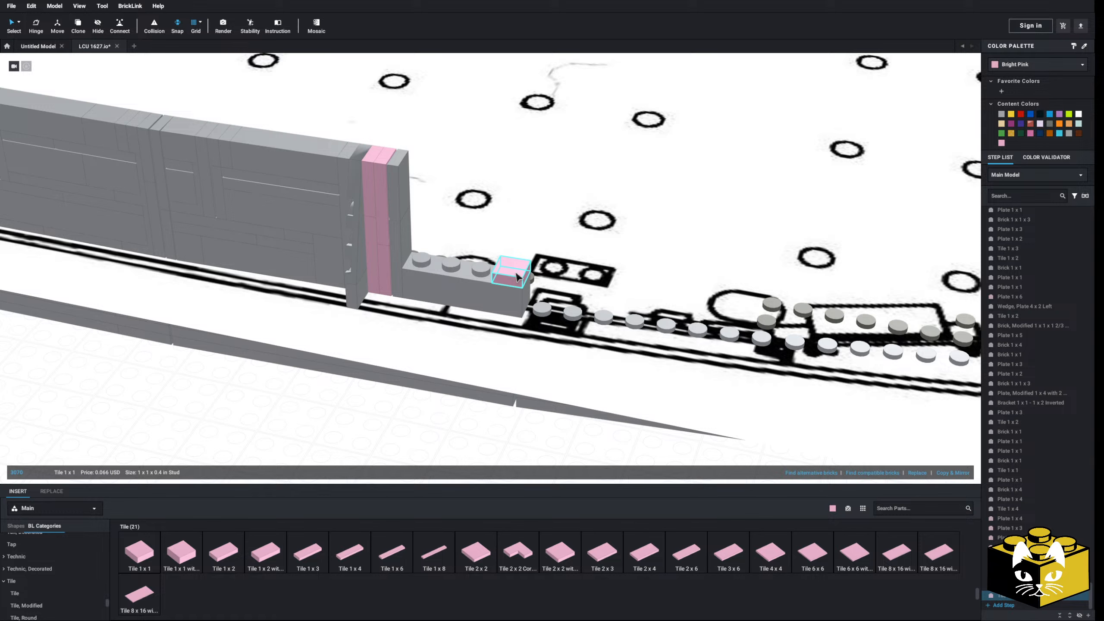
{"action": "key", "text": "Delete"}
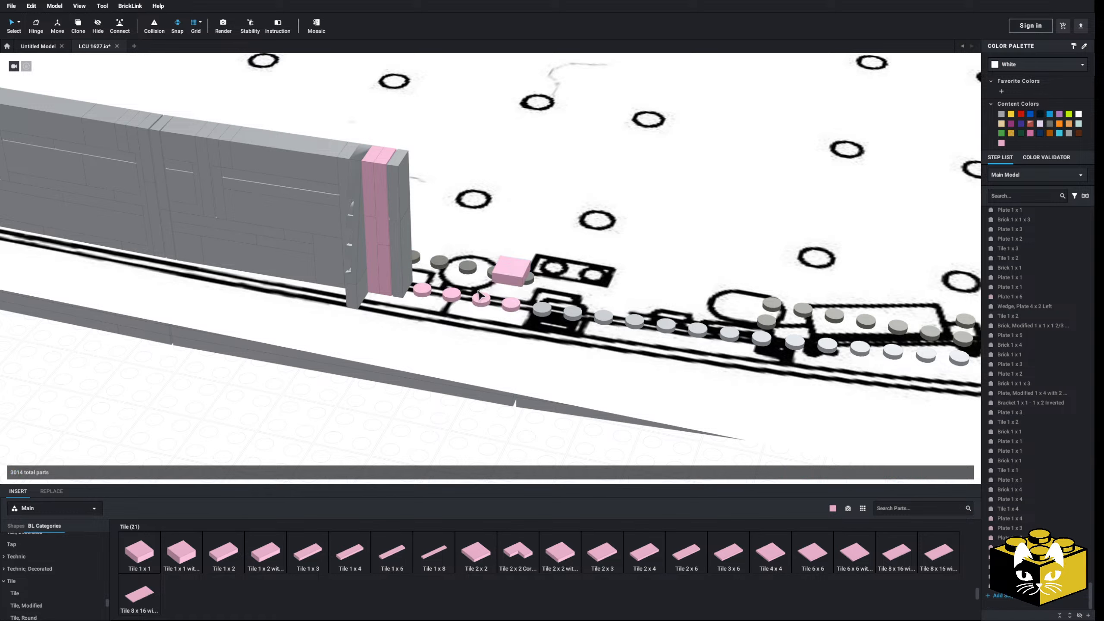
{"action": "left_click", "coordinate": [504, 273]}
{"action": "key", "text": "Delete"}
{"action": "left_click", "coordinate": [487, 305]}
{"action": "key", "text": "Delete"}
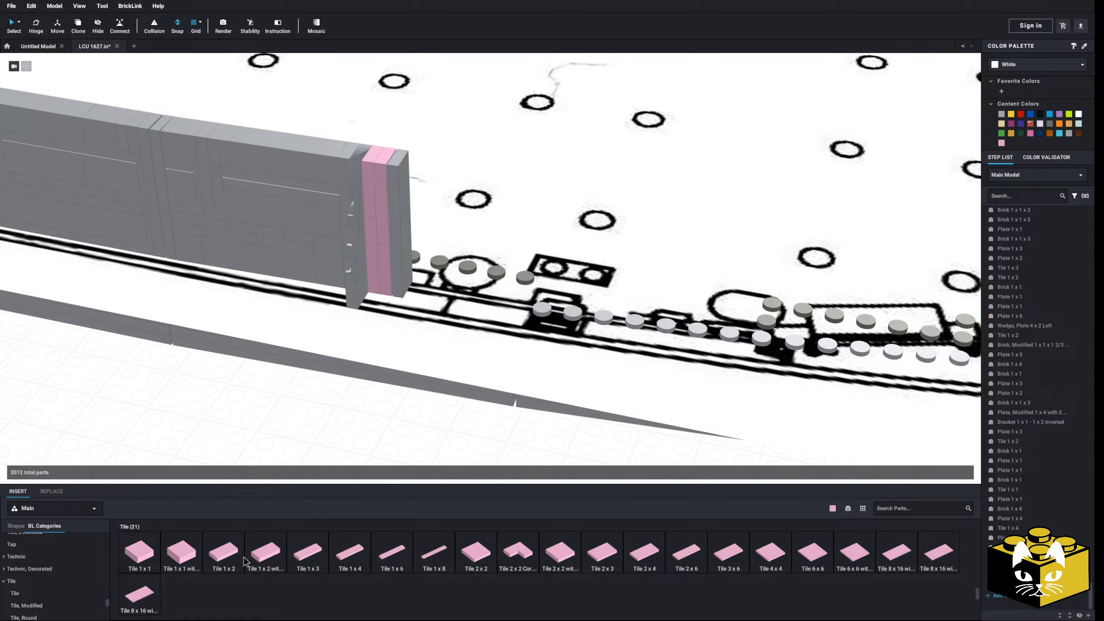
- Place a bright pink 1 x 2 plate on the deck line directly against the wall's tiled end
{"action": "left_click", "coordinate": [230, 552]}
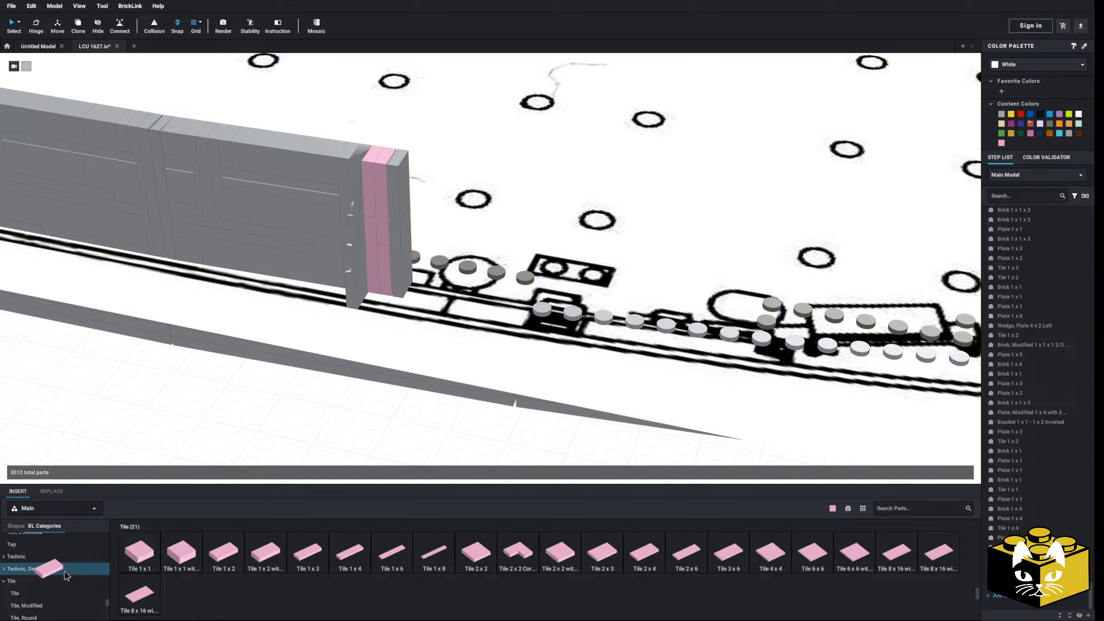
{"action": "scroll", "coordinate": [68, 593], "scroll_direction": "up", "scroll_amount": 10}
{"action": "scroll", "coordinate": [68, 593], "scroll_direction": "down", "scroll_amount": 5}
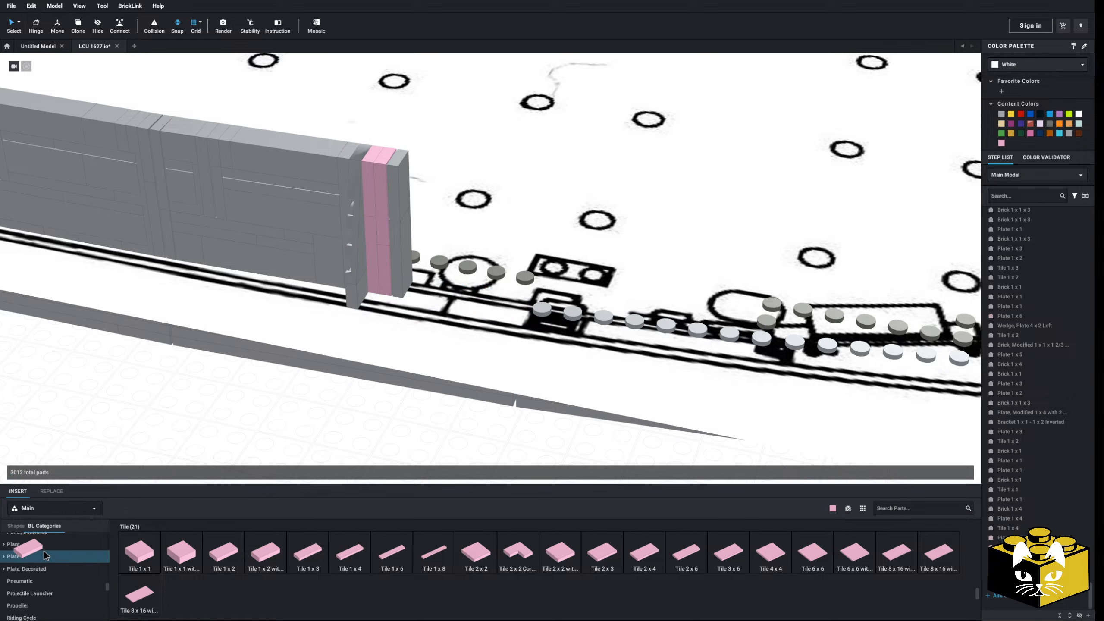
{"action": "left_click", "coordinate": [72, 556]}
{"action": "left_click", "coordinate": [437, 297]}
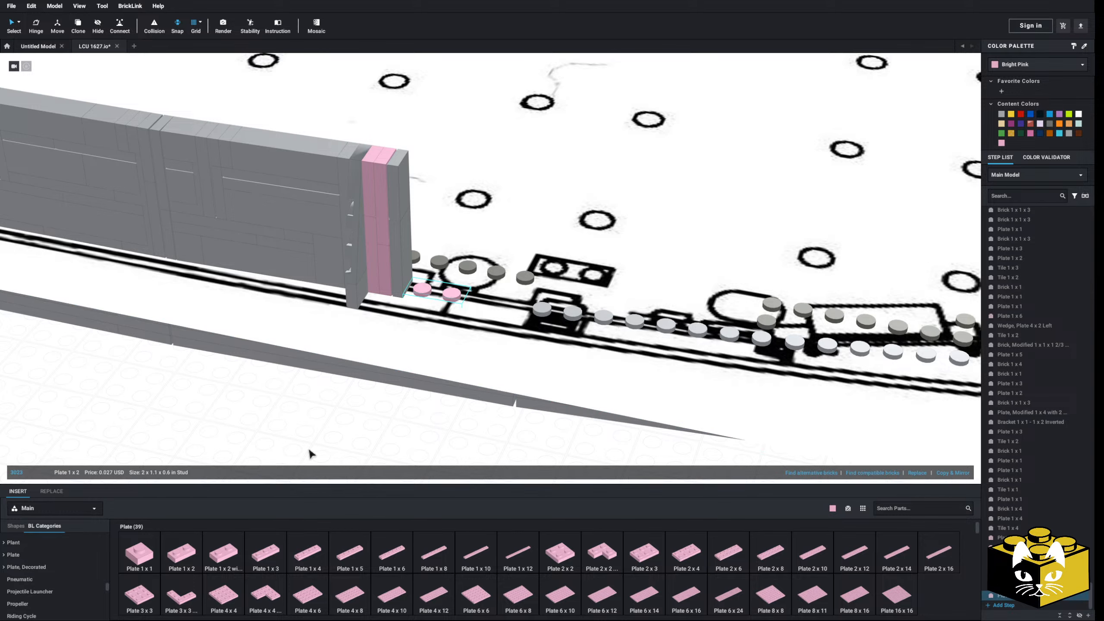
- Copy the modified 1 x 1 x 1 2/3 brick with side studs from the wall onto the sternward stud of the 1 x 2 plate
{"action": "left_click", "coordinate": [338, 269]}
{"action": "right_click", "coordinate": [338, 269]}
{"action": "left_click", "coordinate": [351, 277]}
{"action": "right_click", "coordinate": [310, 381]}
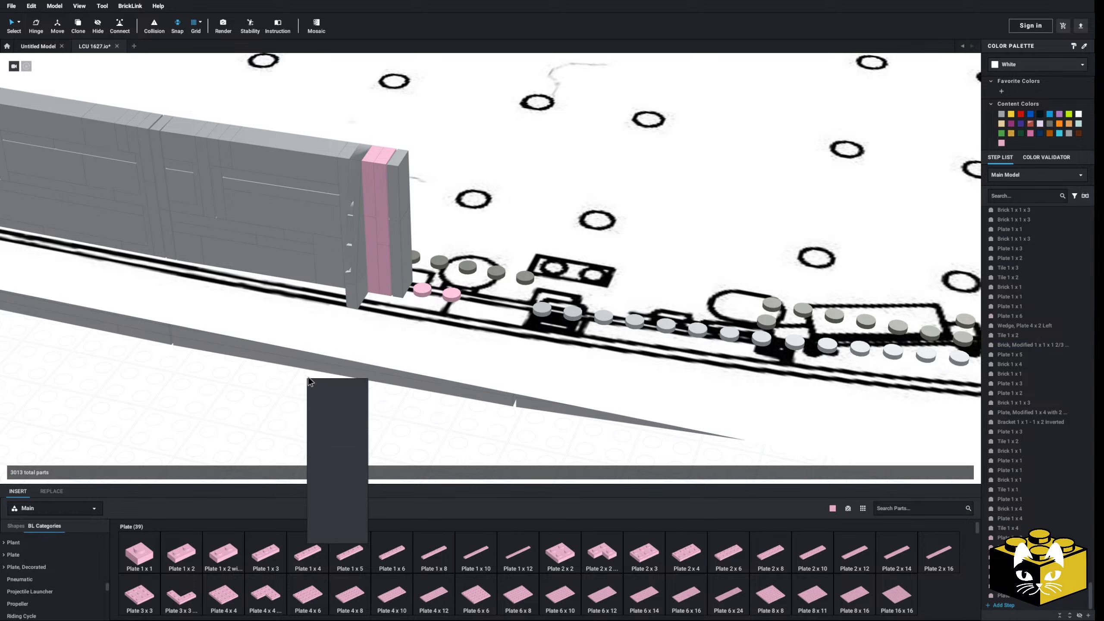
{"action": "left_click", "coordinate": [322, 405]}
- Attach a bright pink 1 x 3 plate upright to the side studs of the copied modified brick
{"action": "scroll", "coordinate": [343, 400], "scroll_direction": "up", "scroll_amount": 5}
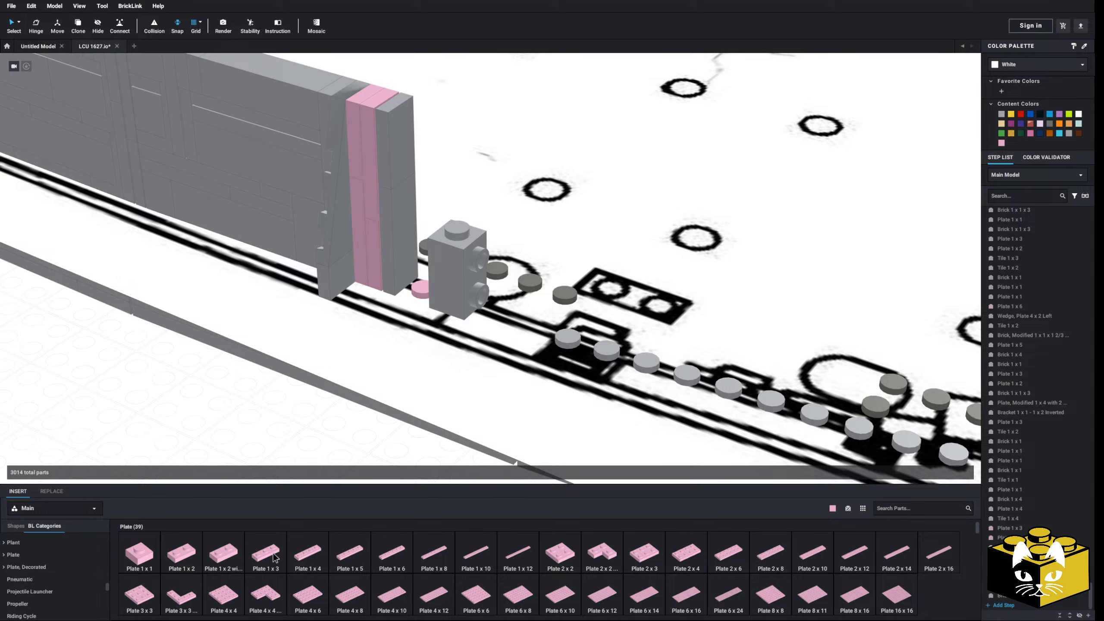
{"action": "left_click_drag", "start_coordinate": [274, 558], "coordinate": [485, 261]}
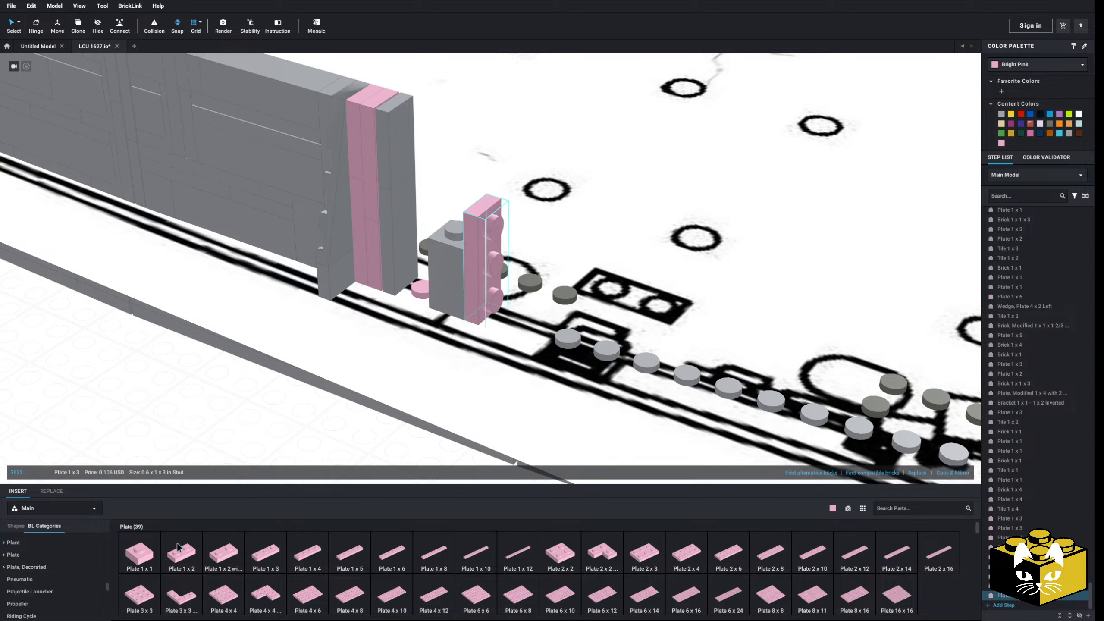
{"action": "scroll", "coordinate": [57, 574], "scroll_direction": "down", "scroll_amount": 10}
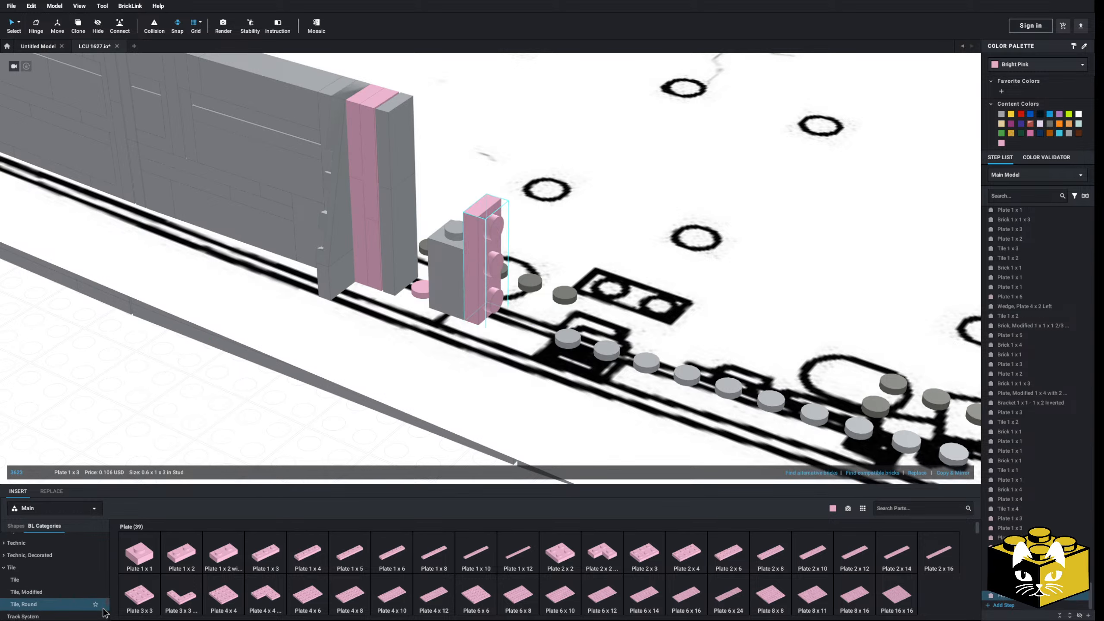
- Attach an upright bright pink 1 x 2 brick low on the 1 x 3 plate's side studs, with an upright 1 x 3 brick above it
{"action": "left_click_drag", "start_coordinate": [108, 604], "coordinate": [77, 563]}
{"action": "left_click", "coordinate": [65, 569]}
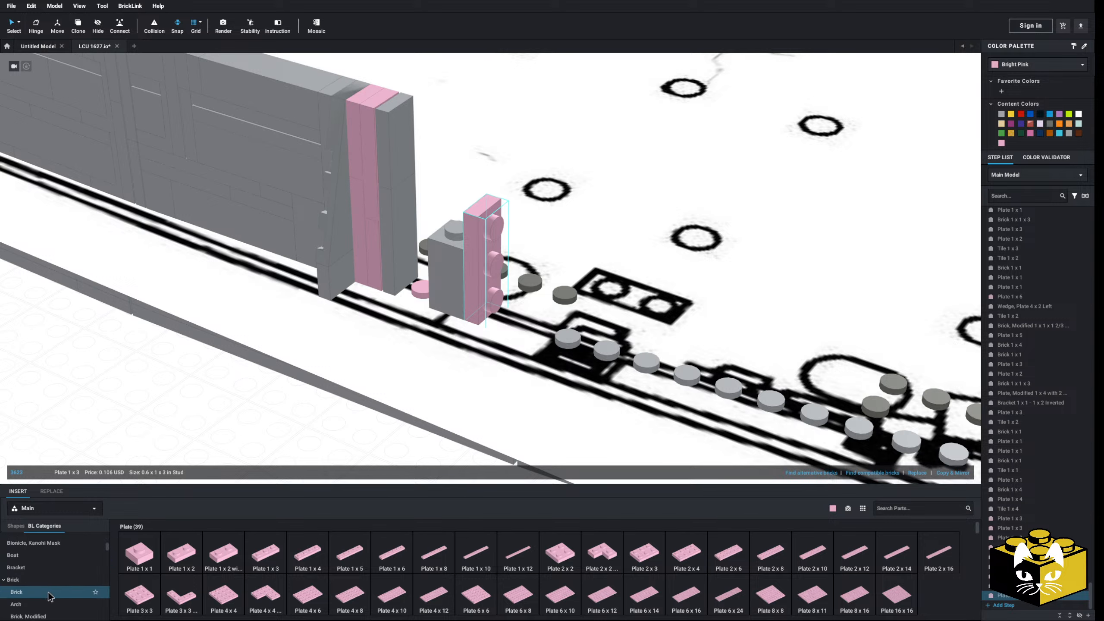
{"action": "left_click", "coordinate": [609, 551]}
{"action": "key", "text": "Down"}
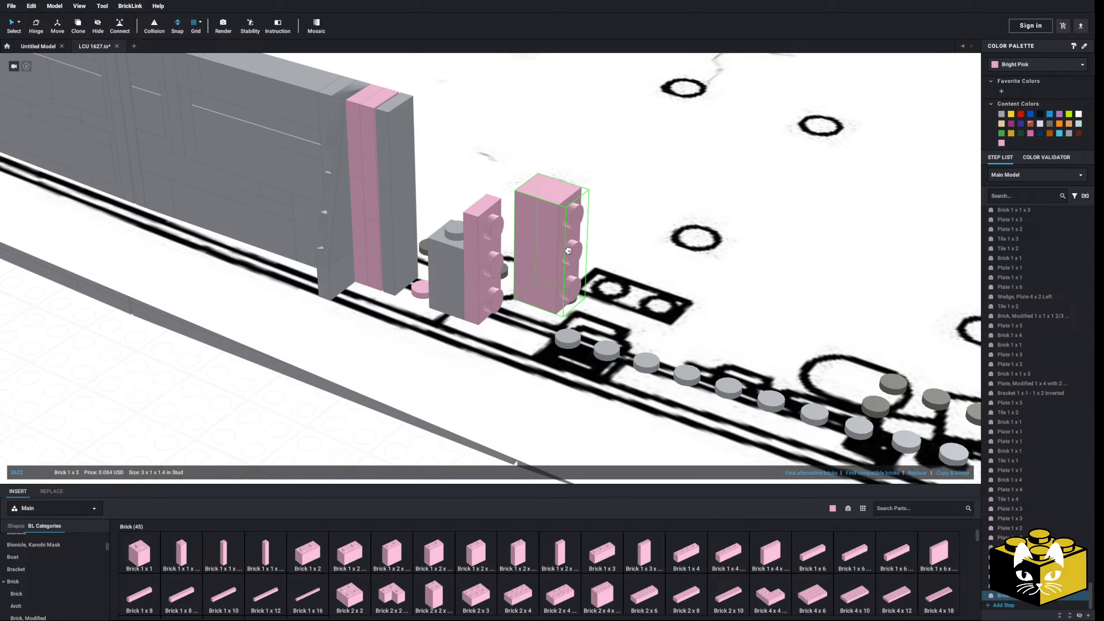
{"action": "left_click", "coordinate": [529, 214]}
{"action": "left_click", "coordinate": [313, 555]}
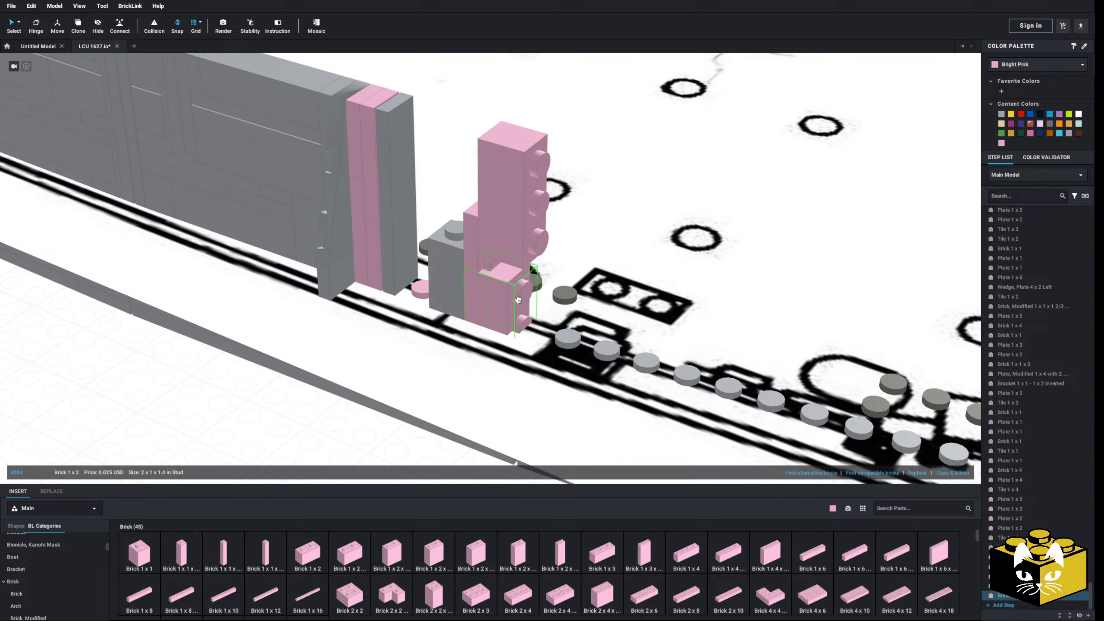
{"action": "left_click", "coordinate": [530, 297]}
- Copy the 1 x 3 and 1 x 2 tiles from the wall's end onto the sternward studs of the two upright pink bricks
{"action": "right_click_drag", "start_coordinate": [529, 297], "coordinate": [316, 430]}
{"action": "left_click", "coordinate": [425, 195]}
{"action": "left_click", "coordinate": [427, 217], "text": "ctrl"}
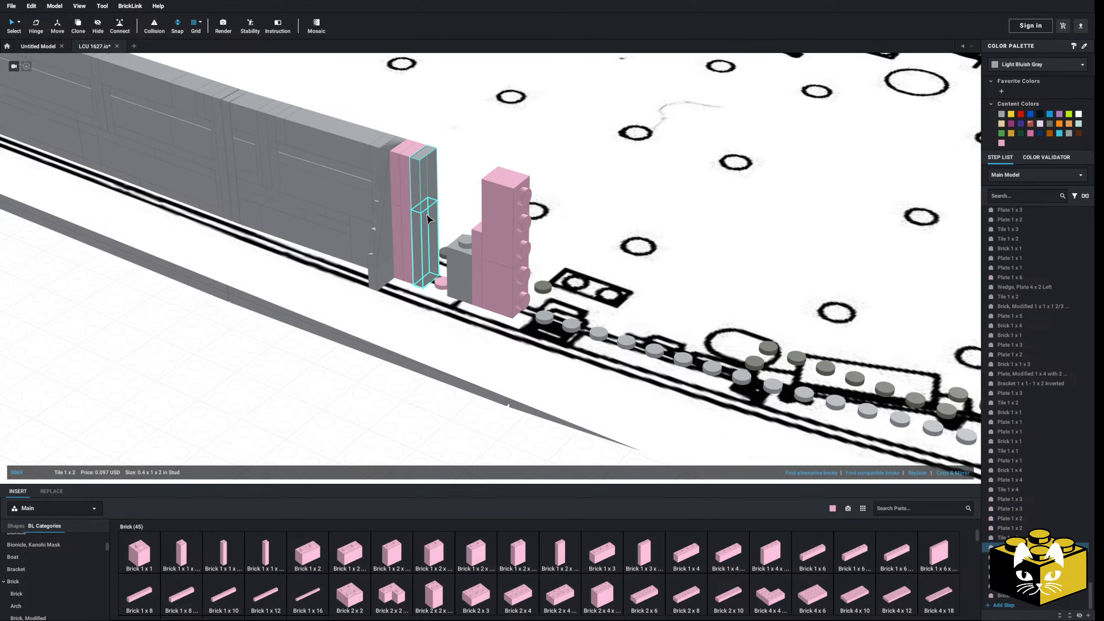
{"action": "right_click", "coordinate": [426, 214]}
{"action": "left_click", "coordinate": [438, 231]}
{"action": "right_click", "coordinate": [269, 385]}
{"action": "left_click", "coordinate": [284, 411]}
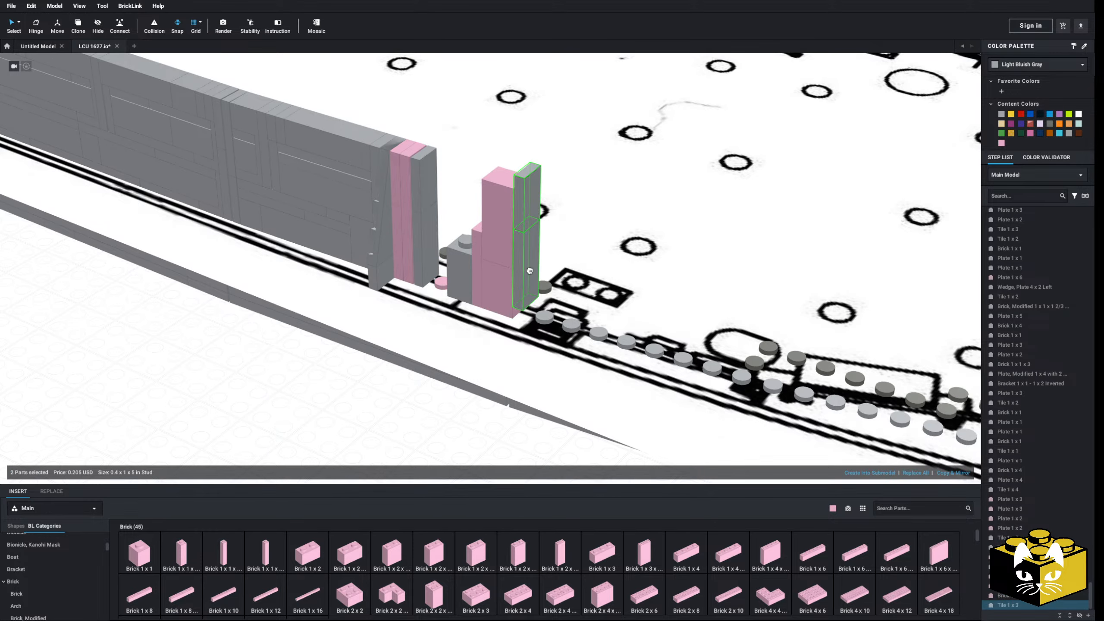
{"action": "left_click", "coordinate": [528, 268]}
- Copy the upright bright pink 1 x 2 plate from the wall's end into the space above the upright 1 x 3 plate
{"action": "right_click_drag", "start_coordinate": [528, 269], "coordinate": [630, 282]}
{"action": "left_click", "coordinate": [508, 424]}
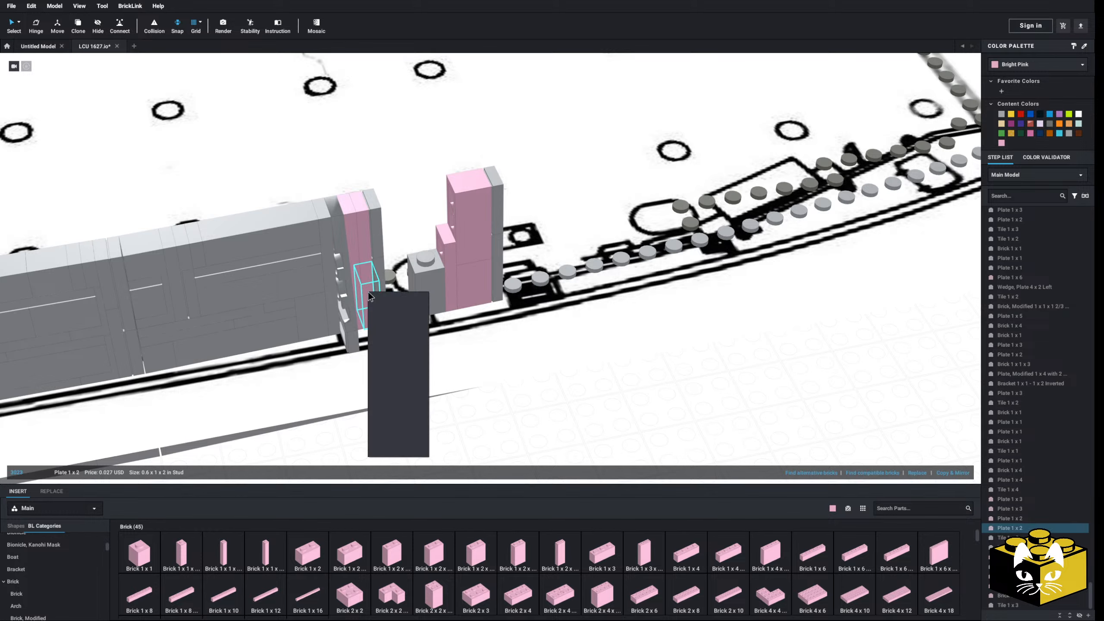
{"action": "right_click", "coordinate": [657, 408]}
{"action": "left_click", "coordinate": [450, 230]}
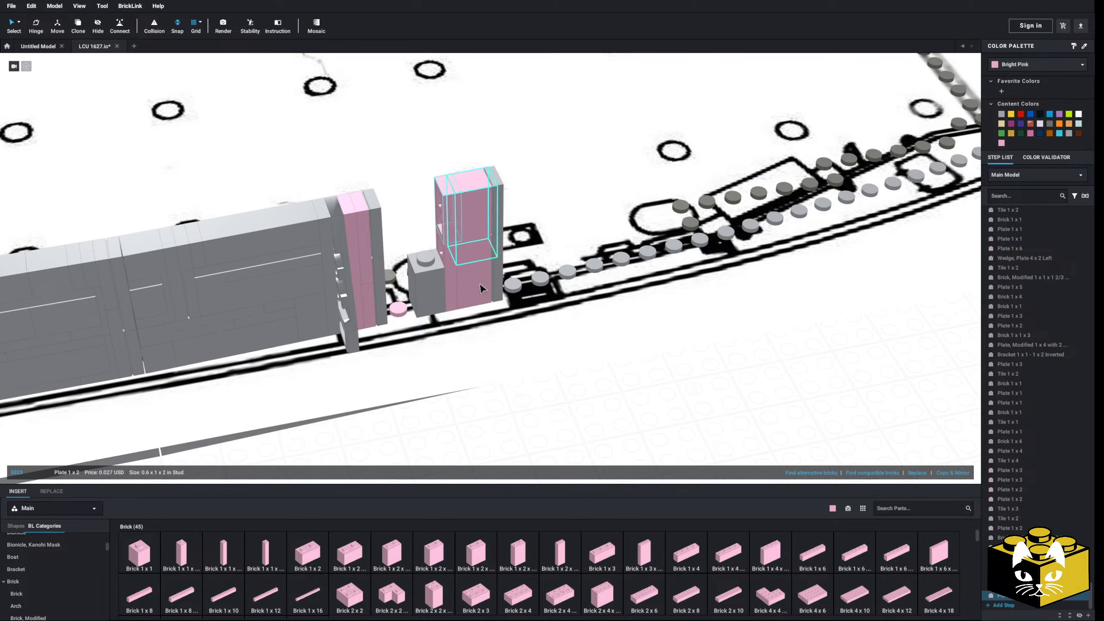
{"action": "left_click", "coordinate": [565, 405]}
- Place a bright pink 1 x 1 x 3 brick on the free stud between the wall's tiled end and the modified brick
{"action": "middle_click_drag", "start_coordinate": [564, 404], "coordinate": [665, 411]}
{"action": "right_click_drag", "start_coordinate": [738, 413], "coordinate": [651, 407]}
{"action": "scroll", "coordinate": [543, 430], "scroll_direction": "up", "scroll_amount": 2}
{"action": "scroll", "coordinate": [456, 452], "scroll_direction": "down", "scroll_amount": 2}
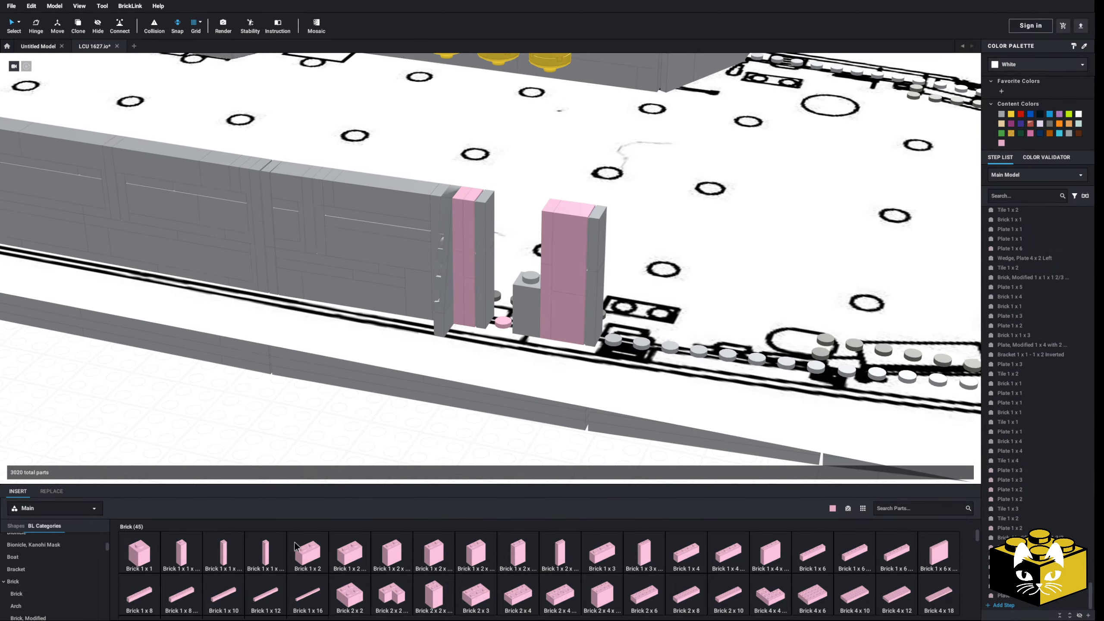
{"action": "left_click", "coordinate": [509, 239]}
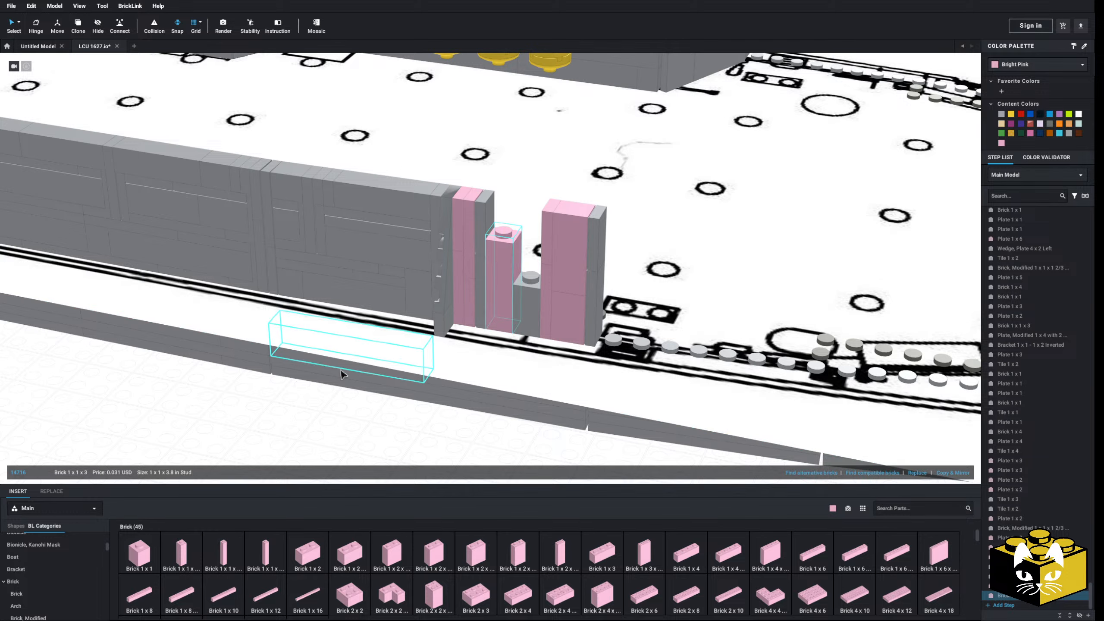
{"action": "left_click", "coordinate": [324, 405]}
- Stack a bright pink 1 x 1 brick and a 1 x 1 plate on top of the modified brick with side studs
{"action": "right_click_drag", "start_coordinate": [324, 405], "coordinate": [323, 392]}
{"action": "scroll", "coordinate": [392, 280], "scroll_direction": "up", "scroll_amount": 4}
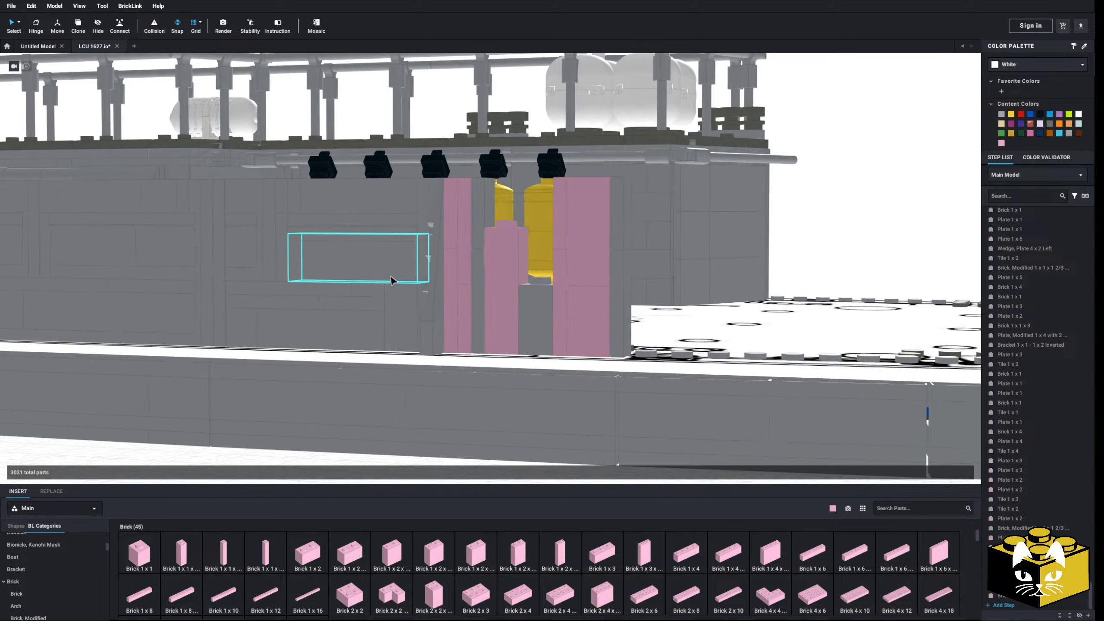
{"action": "right_click_drag", "start_coordinate": [372, 251], "coordinate": [323, 354]}
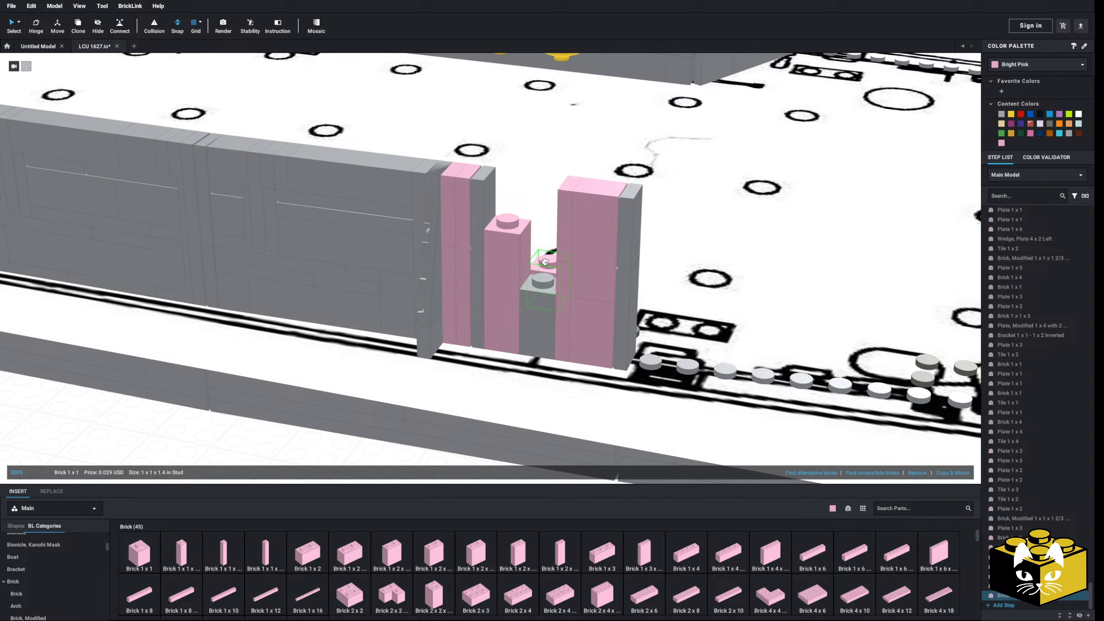
{"action": "left_click", "coordinate": [545, 263]}
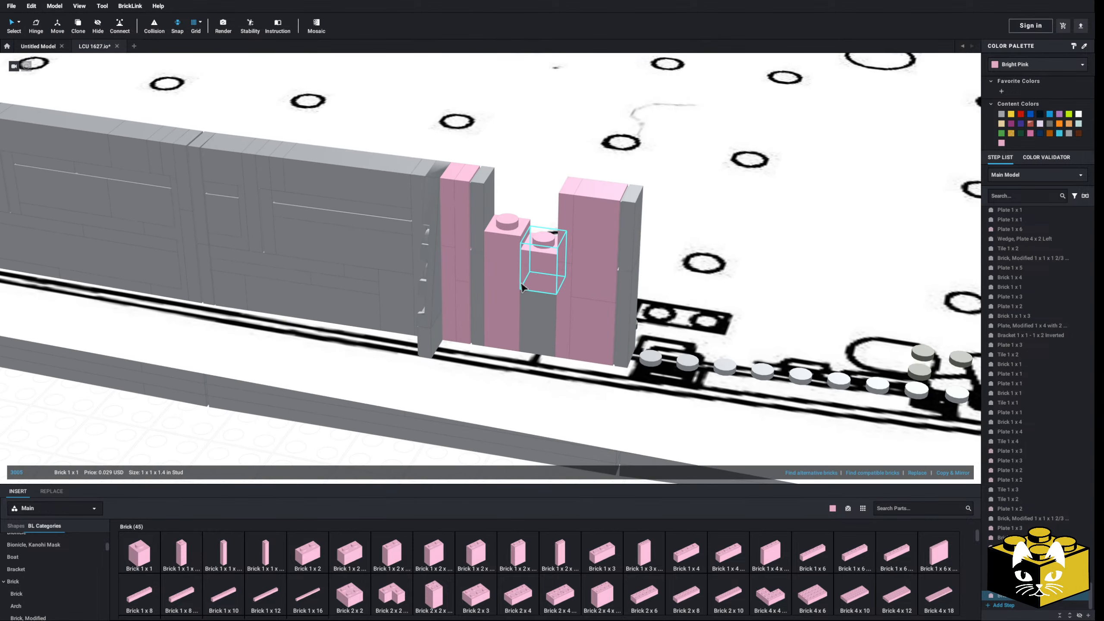
{"action": "scroll", "coordinate": [56, 554], "scroll_direction": "up", "scroll_amount": 5}
{"action": "scroll", "coordinate": [42, 555], "scroll_direction": "up", "scroll_amount": 3}
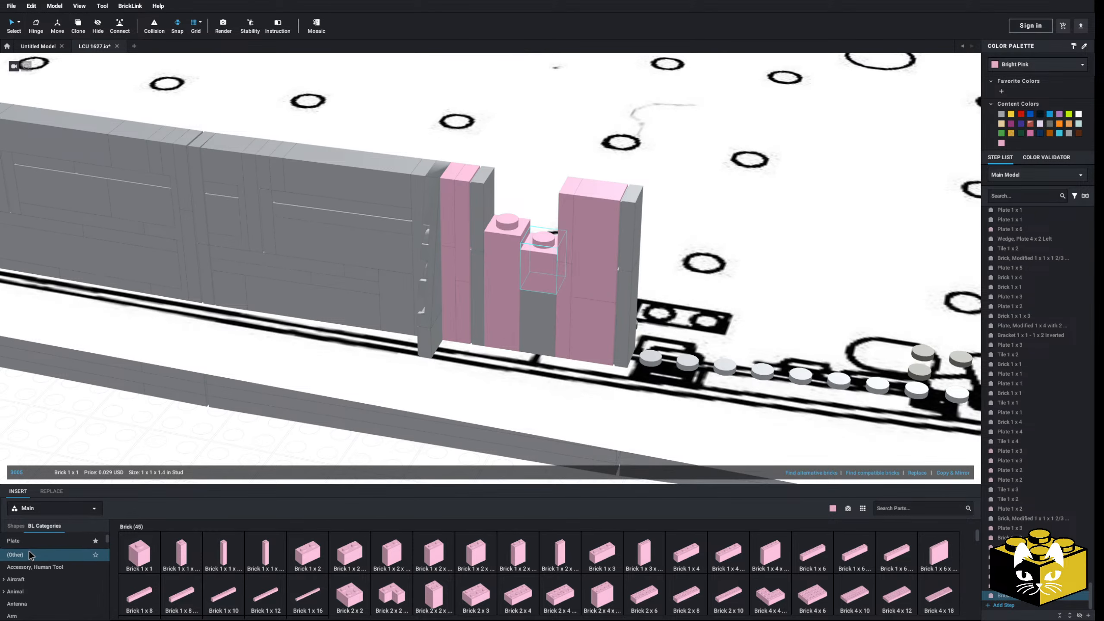
{"action": "left_click", "coordinate": [13, 541]}
{"action": "left_click", "coordinate": [139, 552]}
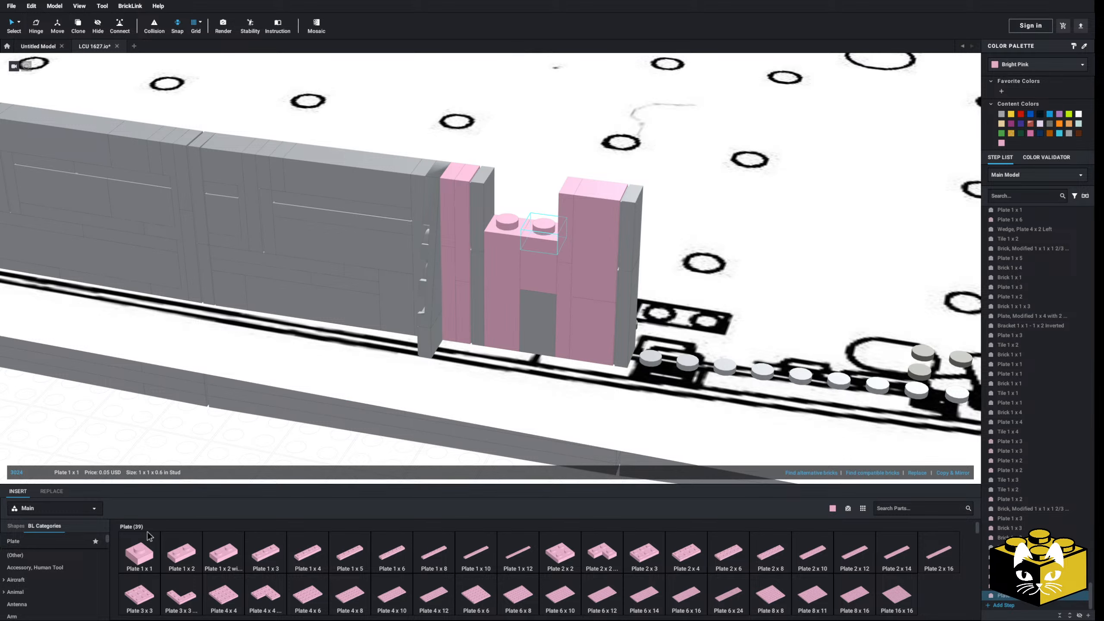
- Copy the light bluish gray 1 x 2 tile from the wall onto the 1 x 1 x 3 brick and the adjacent 1 x 1 plate
{"action": "middle_click_drag", "start_coordinate": [174, 213], "coordinate": [378, 244]}
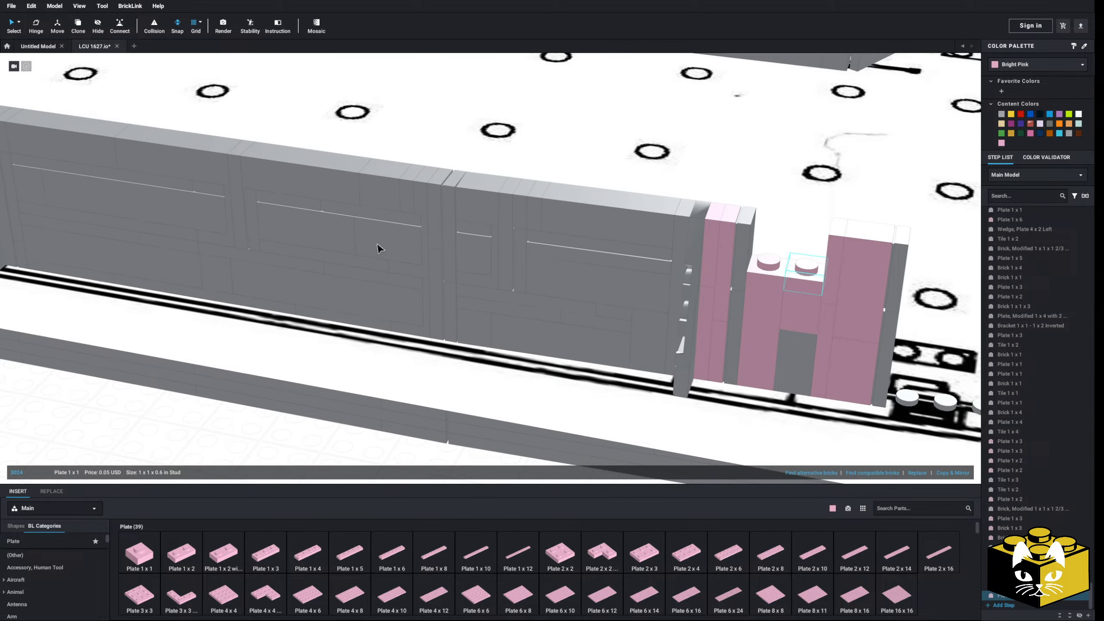
{"action": "right_click", "coordinate": [291, 198]}
{"action": "left_click", "coordinate": [291, 199]}
{"action": "right_click", "coordinate": [290, 198]}
{"action": "left_click", "coordinate": [334, 227]}
{"action": "scroll", "coordinate": [470, 265], "scroll_direction": "down", "scroll_amount": 2}
{"action": "middle_click_drag", "start_coordinate": [510, 278], "coordinate": [229, 266]}
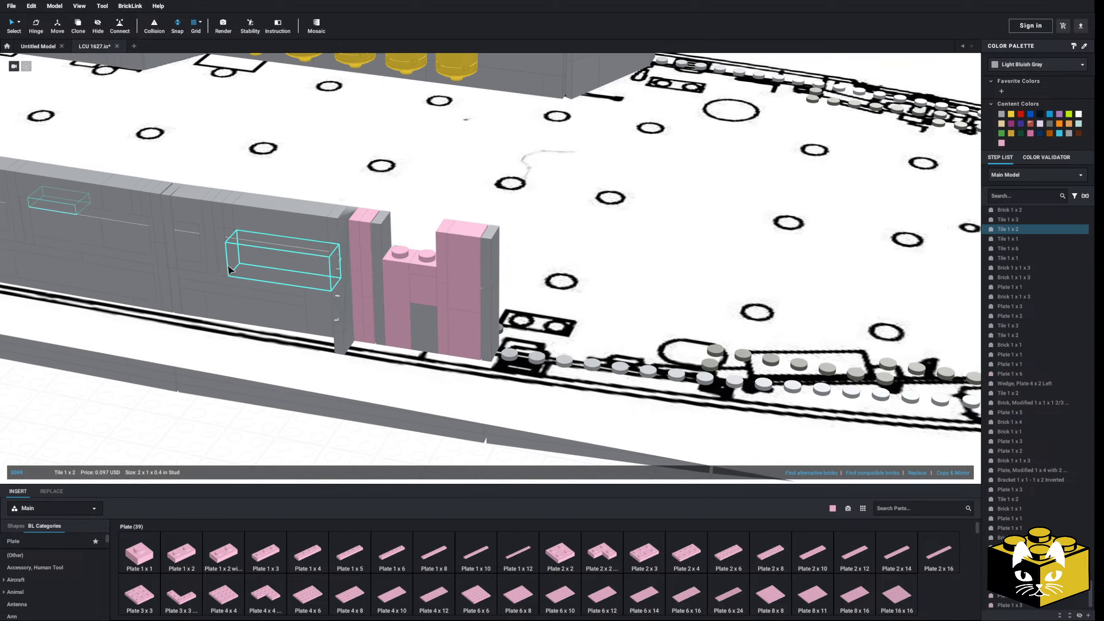
{"action": "left_click_drag", "start_coordinate": [229, 269], "coordinate": [223, 440]}
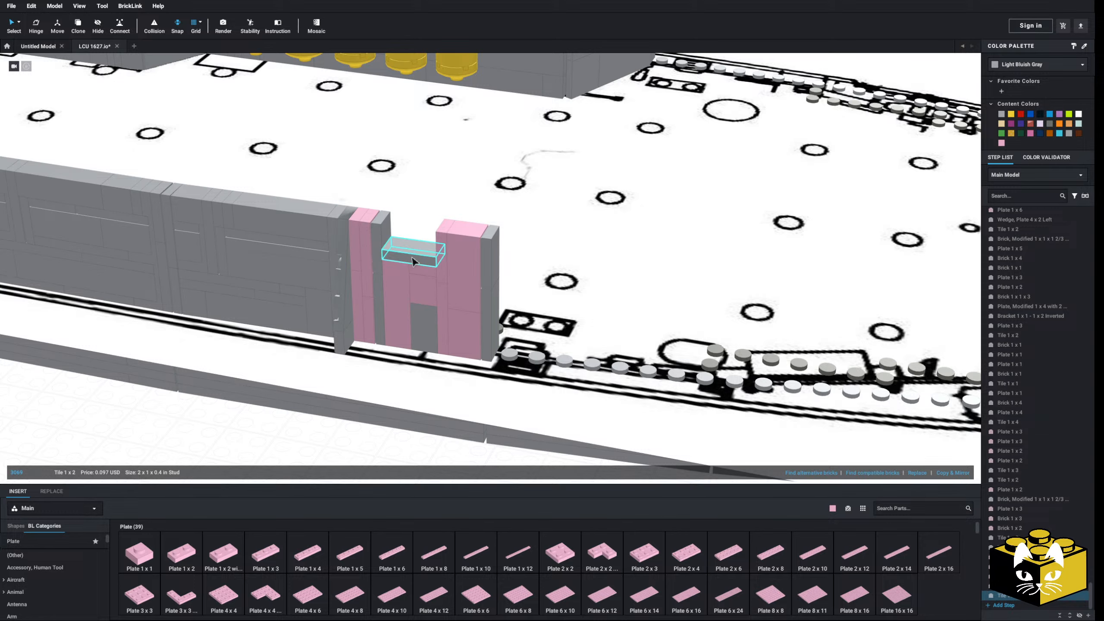
- Split the upper 1 x 2 tile on the wall's end beside the new gap into two 1 x 1 tiles
{"action": "middle_click_drag", "start_coordinate": [385, 286], "coordinate": [424, 264]}
{"action": "right_click_drag", "start_coordinate": [288, 437], "coordinate": [294, 435]}
{"action": "right_click_drag", "start_coordinate": [387, 261], "coordinate": [454, 185]}
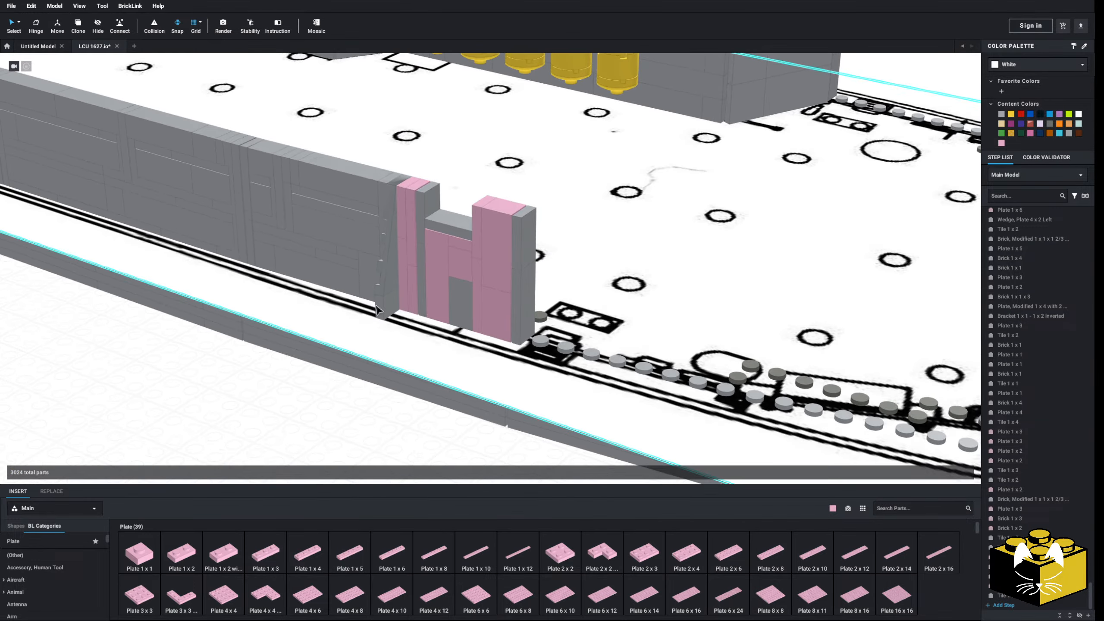
{"action": "right_click", "coordinate": [426, 201]}
{"action": "left_click", "coordinate": [466, 262]}
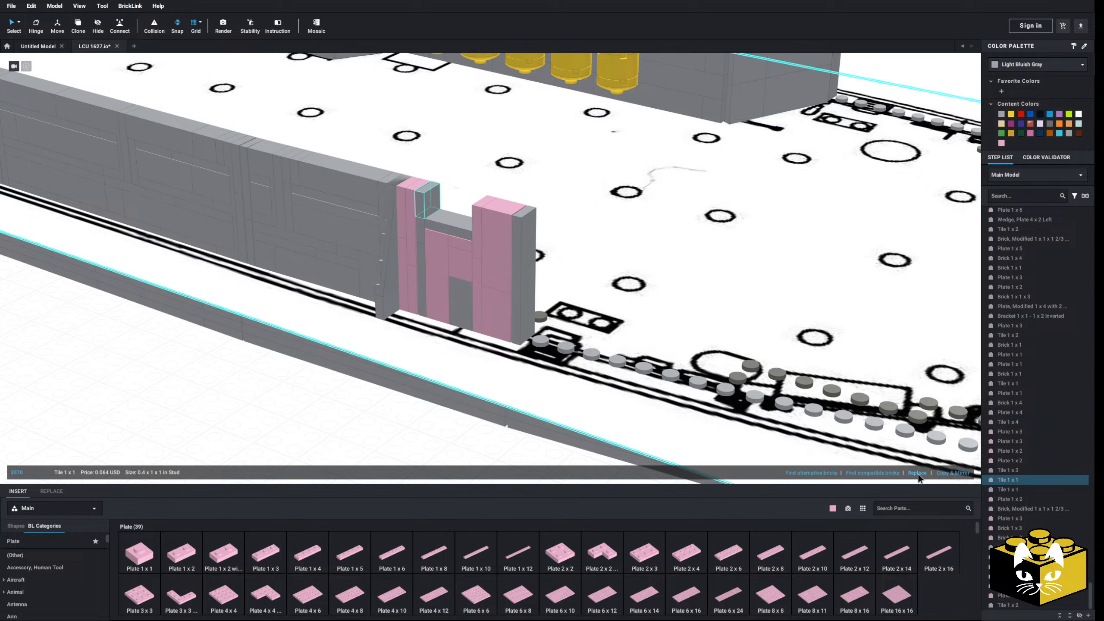
- Replace the sideways Tile 1 x 1 beside the gap in the pink wall section with a Plate 1 x 1
{"action": "left_click", "coordinate": [917, 473]}
{"action": "left_click", "coordinate": [29, 541]}
{"action": "left_click", "coordinate": [179, 397]}
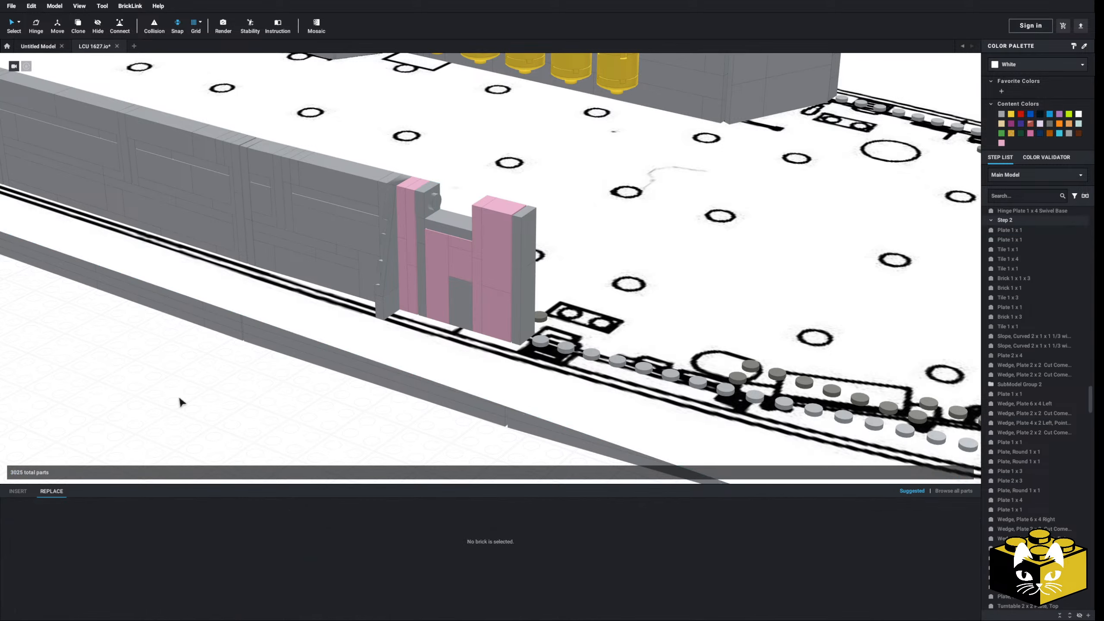
- Copy a Brick 1 x 1 from the finished grey wall and place it sideways in the gap against the tall pink column
{"action": "right_click_drag", "start_coordinate": [178, 396], "coordinate": [184, 398]}
{"action": "right_click_drag", "start_coordinate": [141, 441], "coordinate": [319, 239]}
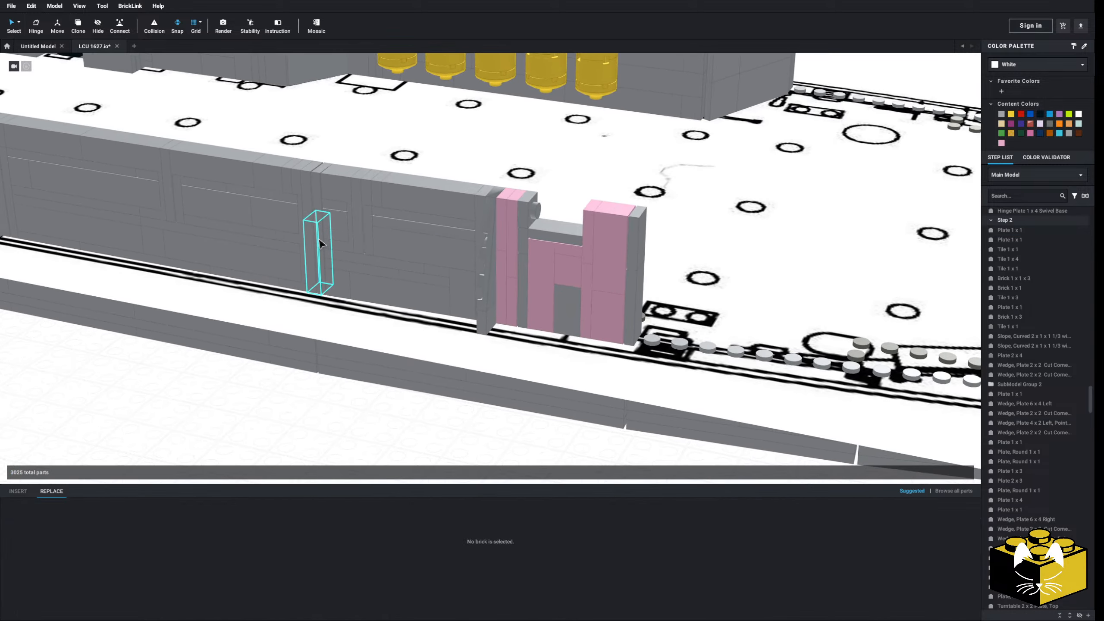
{"action": "right_click", "coordinate": [269, 181]}
{"action": "left_click", "coordinate": [285, 185]}
{"action": "right_click", "coordinate": [239, 358]}
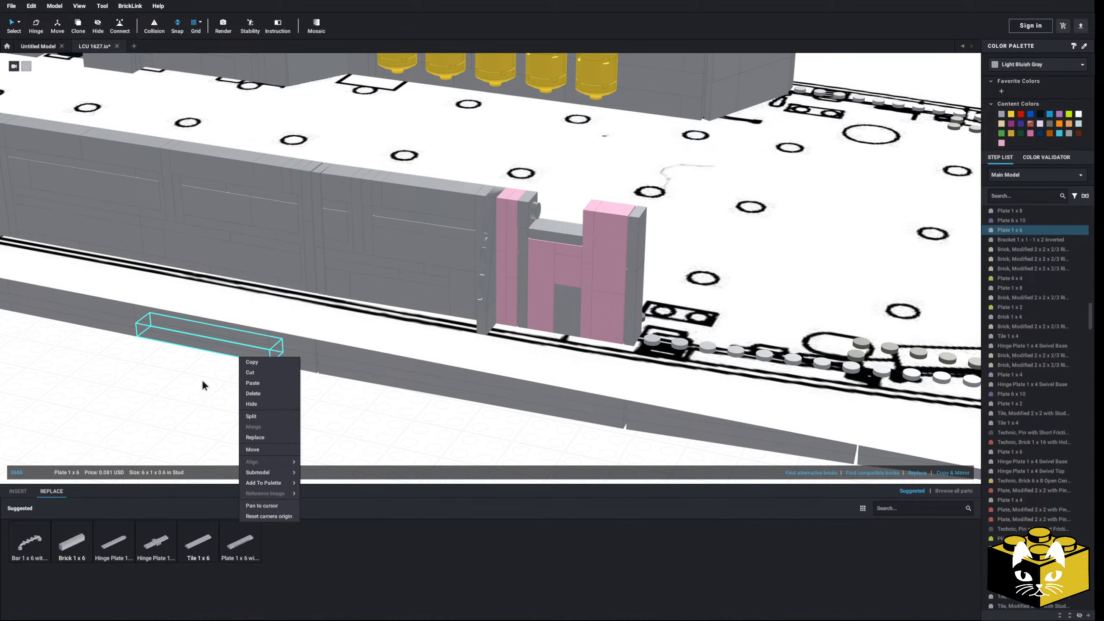
{"action": "right_click", "coordinate": [204, 384]}
{"action": "left_click", "coordinate": [581, 218]}
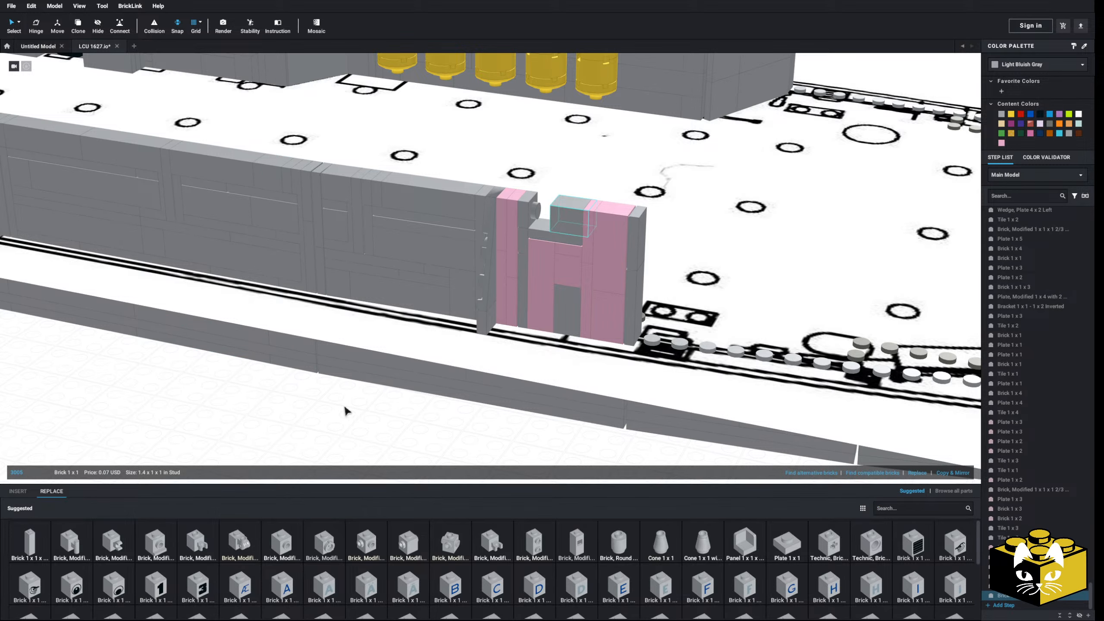
{"action": "left_click", "coordinate": [344, 407]}
- Delete the small studded piece beside the remaining gap and fill the opening with another pasted Brick 1 x 1
{"action": "right_click_drag", "start_coordinate": [344, 407], "coordinate": [544, 239]}
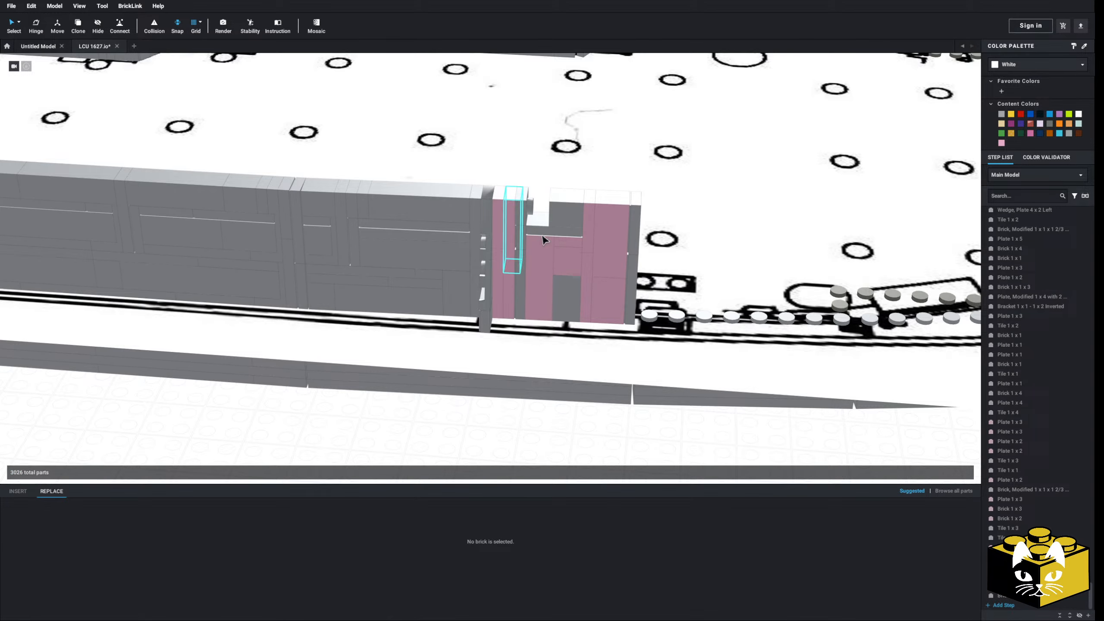
{"action": "left_click", "coordinate": [517, 213]}
{"action": "key", "text": "Delete"}
{"action": "right_click", "coordinate": [400, 395]}
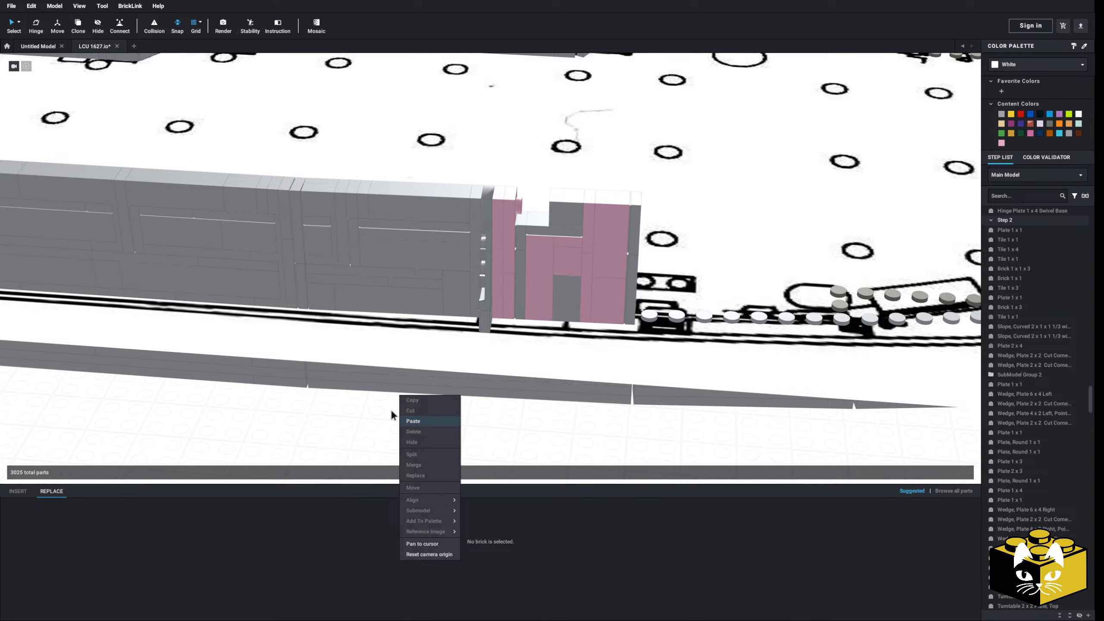
{"action": "left_click", "coordinate": [407, 420]}
{"action": "left_click", "coordinate": [553, 216]}
{"action": "left_click", "coordinate": [463, 388]}
{"action": "scroll", "coordinate": [470, 408], "scroll_direction": "down", "scroll_amount": 3}
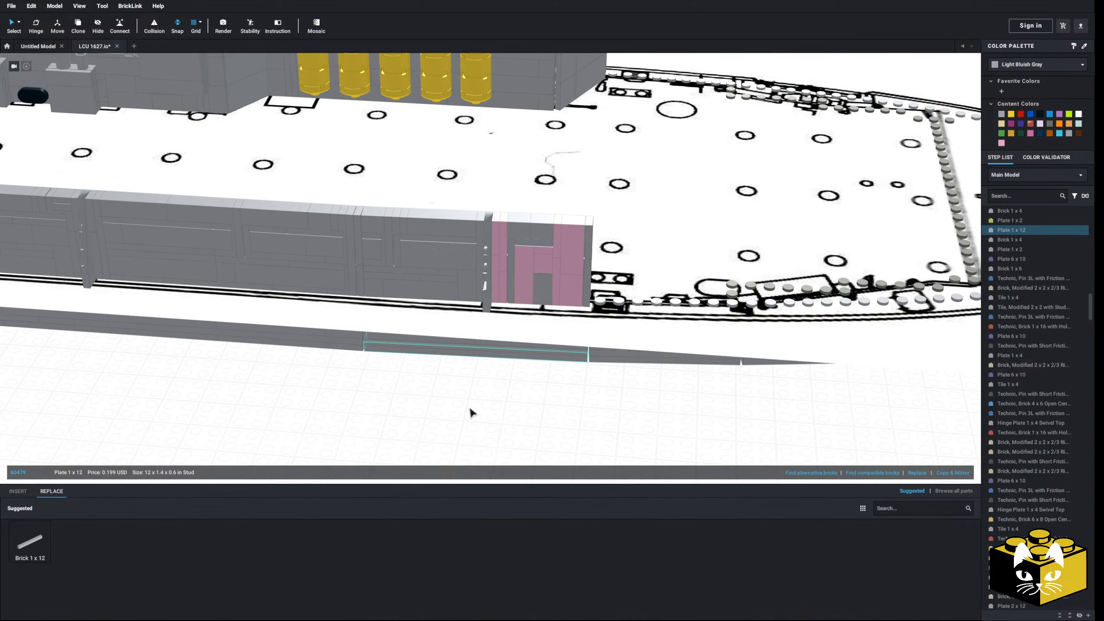
{"action": "left_click", "coordinate": [470, 408]}
- Select all the pink plates and bricks in the end wall section and recolor them Light Bluish Gray
{"action": "middle_click_drag", "start_coordinate": [470, 407], "coordinate": [421, 409]}
{"action": "scroll", "coordinate": [421, 409], "scroll_direction": "up", "scroll_amount": 3}
{"action": "left_click", "coordinate": [462, 239]}
{"action": "left_click", "coordinate": [439, 250], "text": "ctrl"}
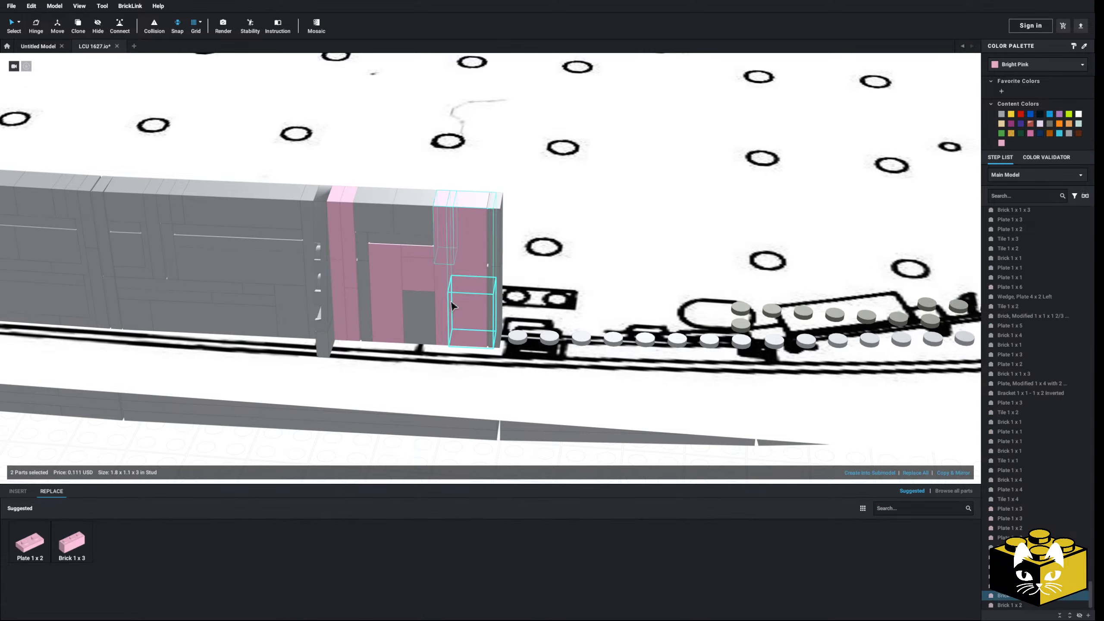
{"action": "left_click", "coordinate": [443, 303], "text": "ctrl"}
{"action": "left_click", "coordinate": [463, 305], "text": "ctrl"}
{"action": "left_click", "coordinate": [420, 274], "text": "ctrl"}
{"action": "left_click", "coordinate": [420, 250], "text": "ctrl"}
{"action": "left_click", "coordinate": [393, 260], "text": "ctrl"}
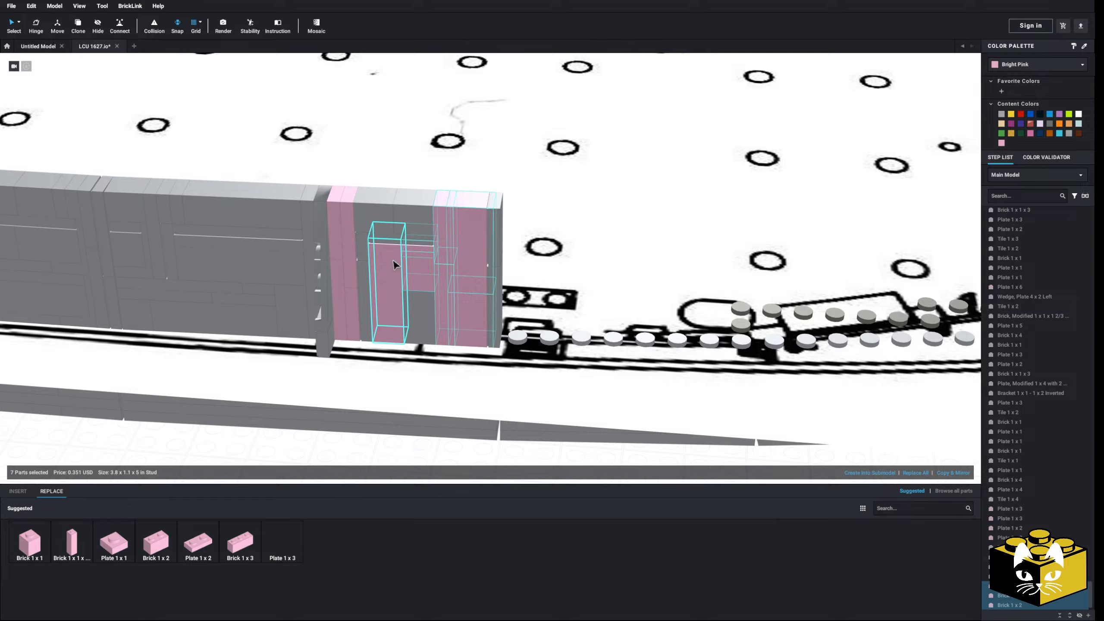
{"action": "left_click", "coordinate": [348, 266], "text": "ctrl"}
{"action": "left_click", "coordinate": [340, 279], "text": "ctrl"}
{"action": "left_click", "coordinate": [354, 303], "text": "ctrl"}
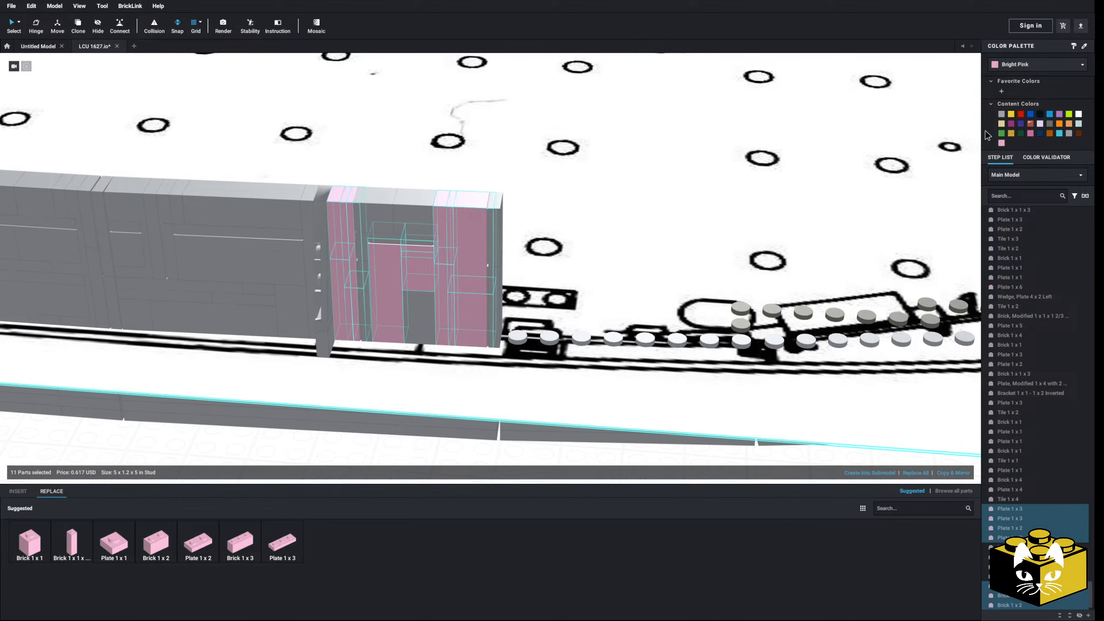
{"action": "left_click", "coordinate": [1001, 115]}
{"action": "scroll", "coordinate": [482, 377], "scroll_direction": "down", "scroll_amount": 5}
{"action": "left_click", "coordinate": [430, 394]}
- Delete the eight-stud grey base plate that continues along the hull outline from the end of the wall
{"action": "scroll", "coordinate": [435, 377], "scroll_direction": "down", "scroll_amount": 2}
{"action": "right_click_drag", "start_coordinate": [434, 377], "coordinate": [452, 351]}
{"action": "middle_click_drag", "start_coordinate": [452, 350], "coordinate": [422, 353]}
{"action": "scroll", "coordinate": [423, 353], "scroll_direction": "up", "scroll_amount": 3}
{"action": "right_click_drag", "start_coordinate": [423, 353], "coordinate": [441, 374]}
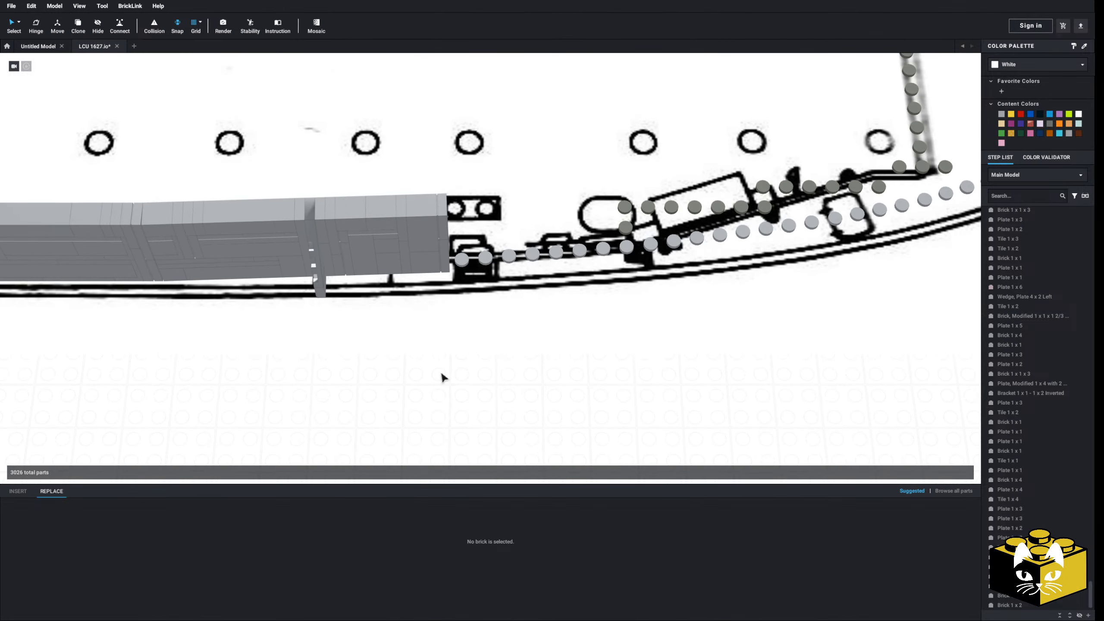
{"action": "middle_click_drag", "start_coordinate": [441, 374], "coordinate": [409, 381]}
{"action": "scroll", "coordinate": [409, 381], "scroll_direction": "up", "scroll_amount": 3}
{"action": "right_click_drag", "start_coordinate": [409, 382], "coordinate": [407, 377]}
{"action": "right_click_drag", "start_coordinate": [407, 375], "coordinate": [416, 396]}
{"action": "left_click", "coordinate": [541, 251]}
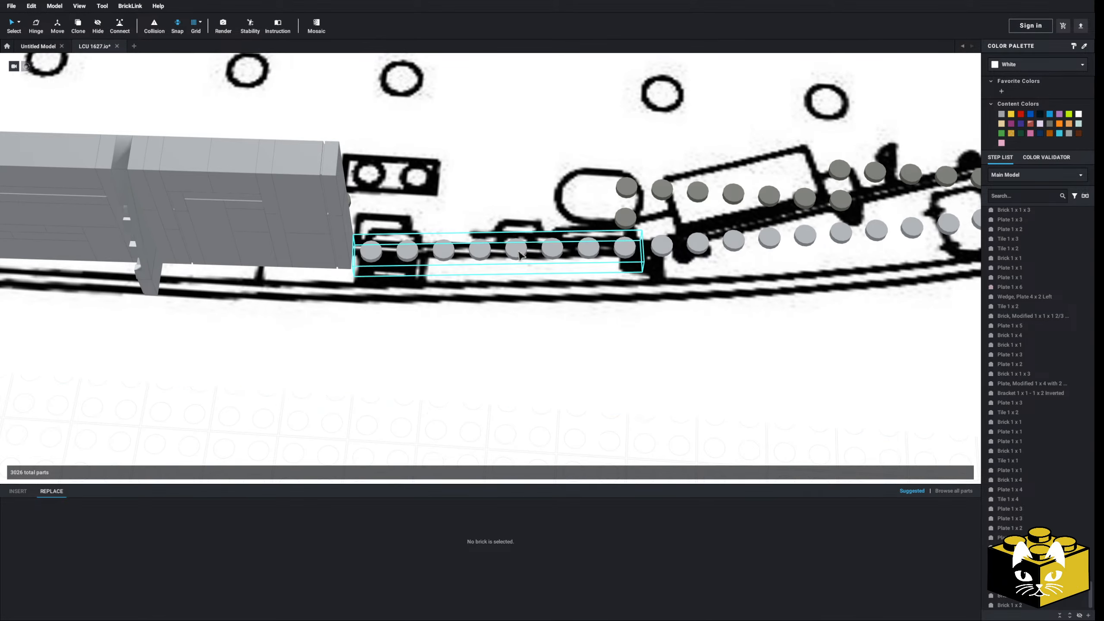
{"action": "key", "text": "Delete"}
- Insert a pink Plate 1 x 4 and a pink Plate 1 x 2 end to end along the cleared hull line
{"action": "left_click", "coordinate": [16, 494]}
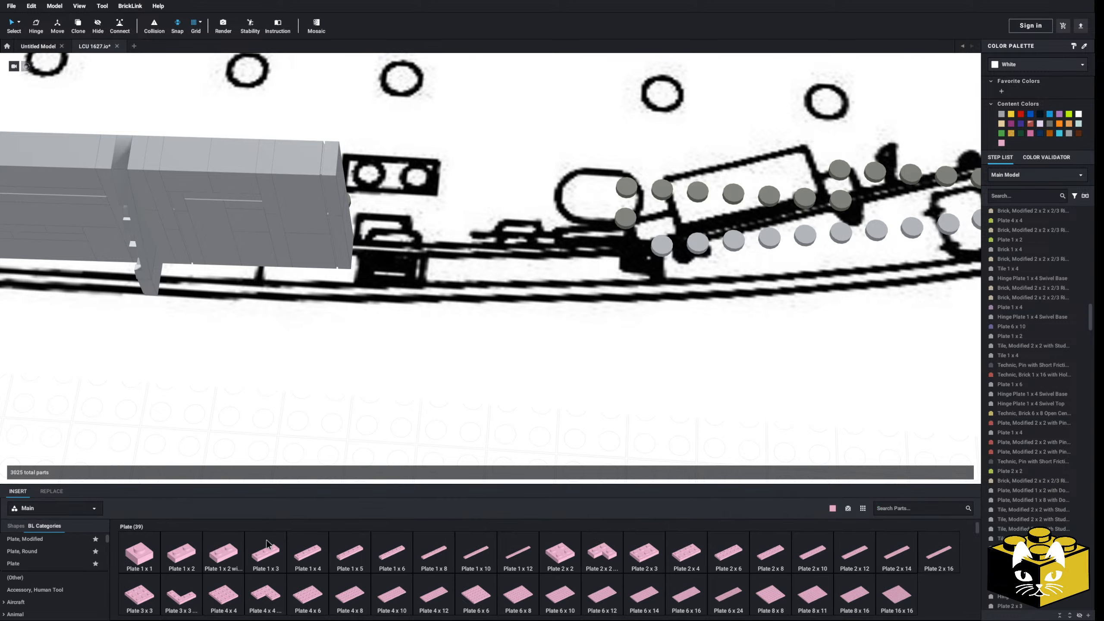
{"action": "left_click", "coordinate": [310, 556]}
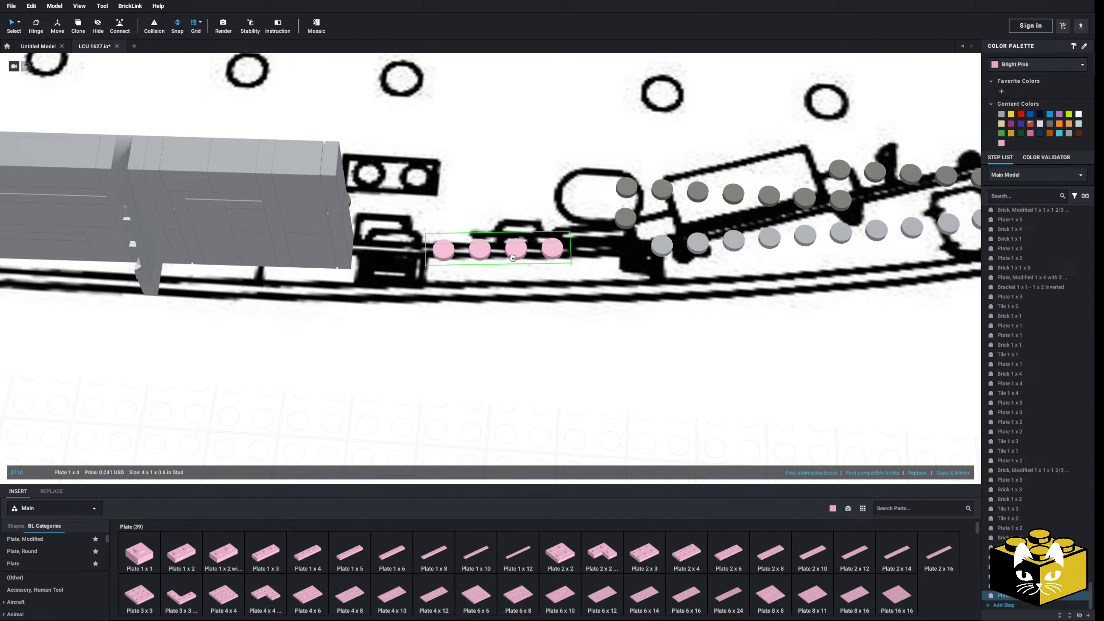
{"action": "left_click", "coordinate": [512, 257]}
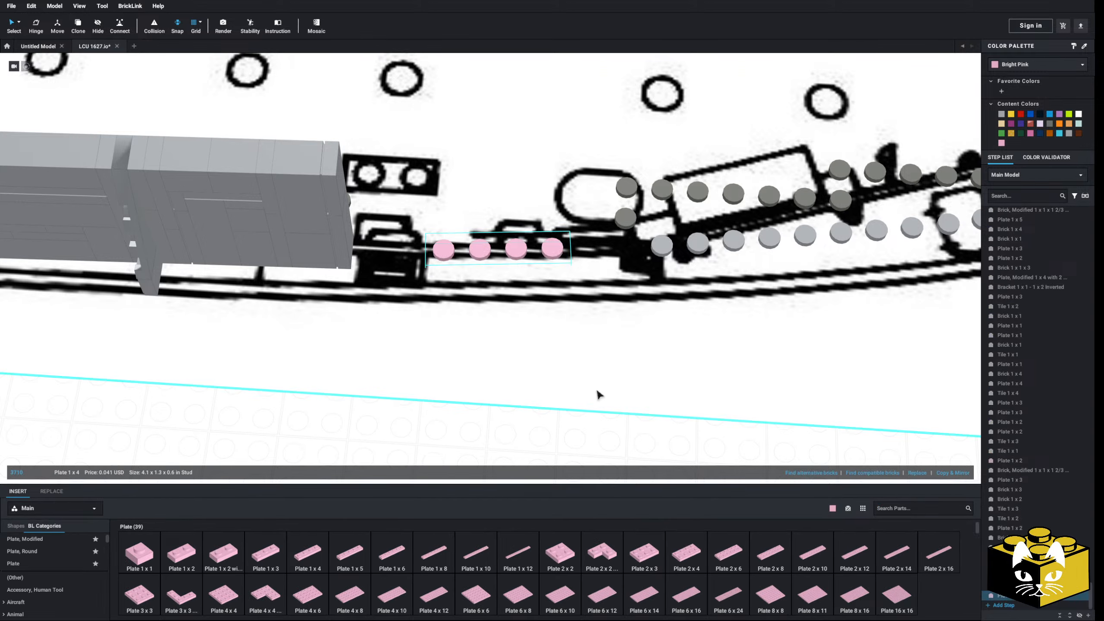
{"action": "left_click", "coordinate": [193, 556]}
{"action": "left_click", "coordinate": [606, 248]}
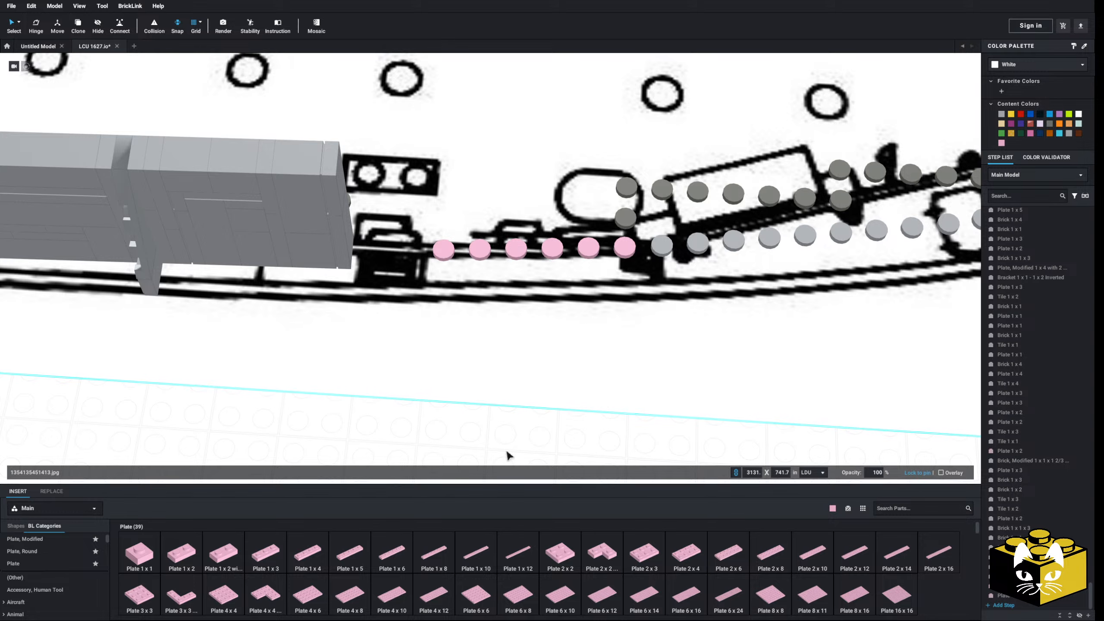
- Delete the three outer grey plates that follow the hull curve beyond the pink plates, starting with the Plate 1 x 8
{"action": "scroll", "coordinate": [506, 453], "scroll_direction": "down", "scroll_amount": 3}
{"action": "middle_click_drag", "start_coordinate": [479, 436], "coordinate": [257, 452]}
{"action": "left_click", "coordinate": [503, 263]}
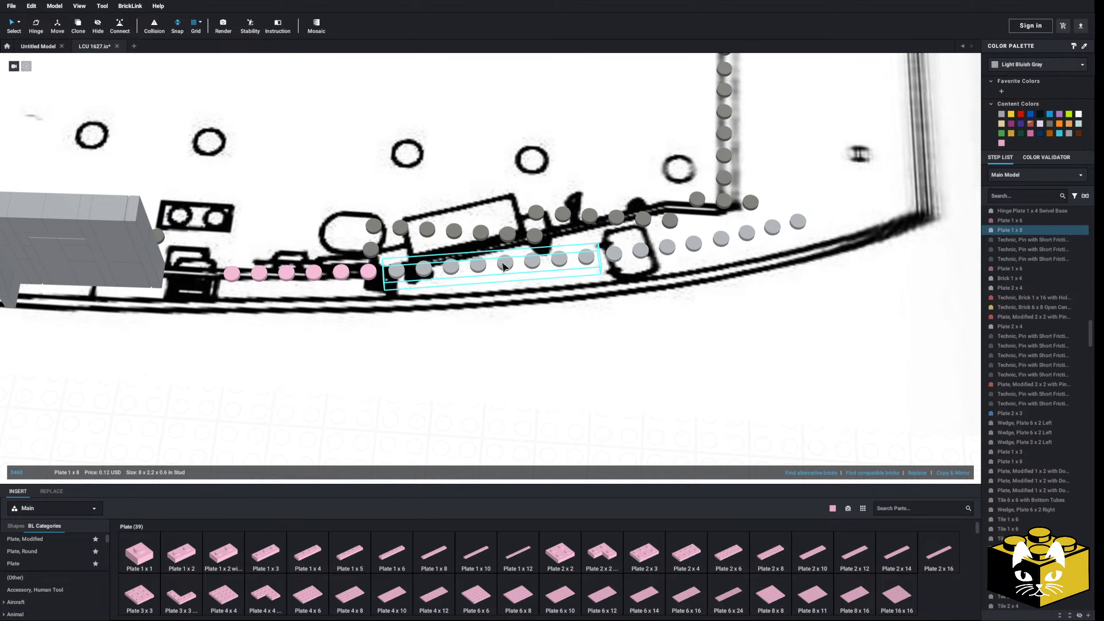
{"action": "key", "text": "Delete"}
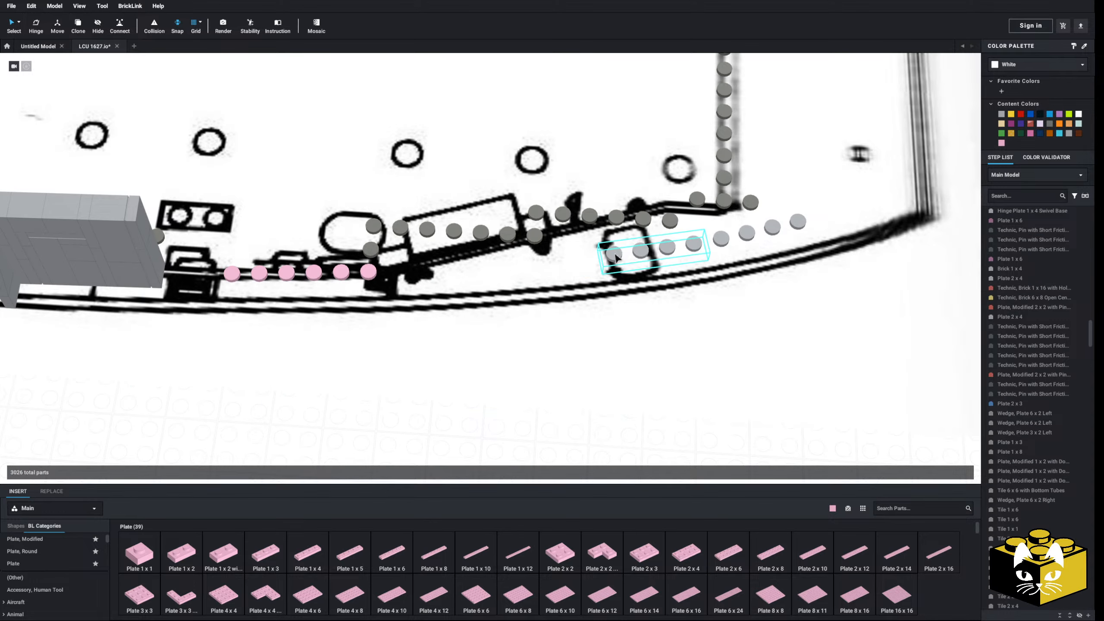
{"action": "left_click", "coordinate": [652, 248]}
{"action": "key", "text": "Delete"}
{"action": "left_click", "coordinate": [724, 243]}
{"action": "key", "text": "Delete"}
- Examine the hull outline and the remaining base plates beyond the end of the wall
{"action": "middle_click_drag", "start_coordinate": [534, 378], "coordinate": [569, 390]}
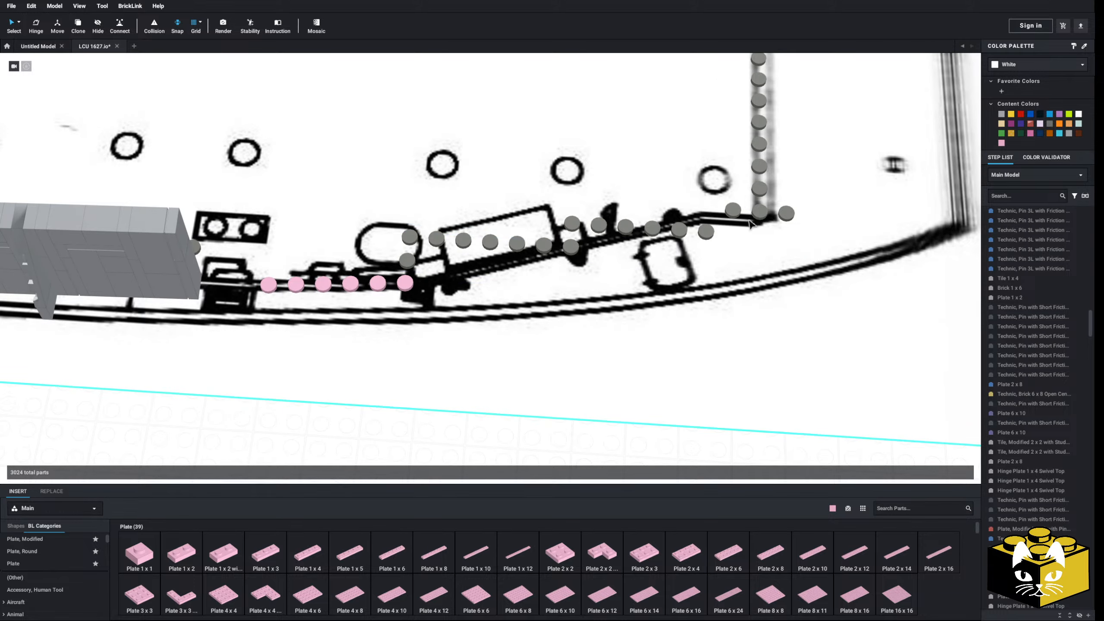
{"action": "middle_click_drag", "start_coordinate": [510, 409], "coordinate": [457, 426]}
{"action": "scroll", "coordinate": [519, 411], "scroll_direction": "down", "scroll_amount": 3}
{"action": "scroll", "coordinate": [517, 409], "scroll_direction": "up", "scroll_amount": 3}
{"action": "scroll", "coordinate": [455, 425], "scroll_direction": "down", "scroll_amount": 2}
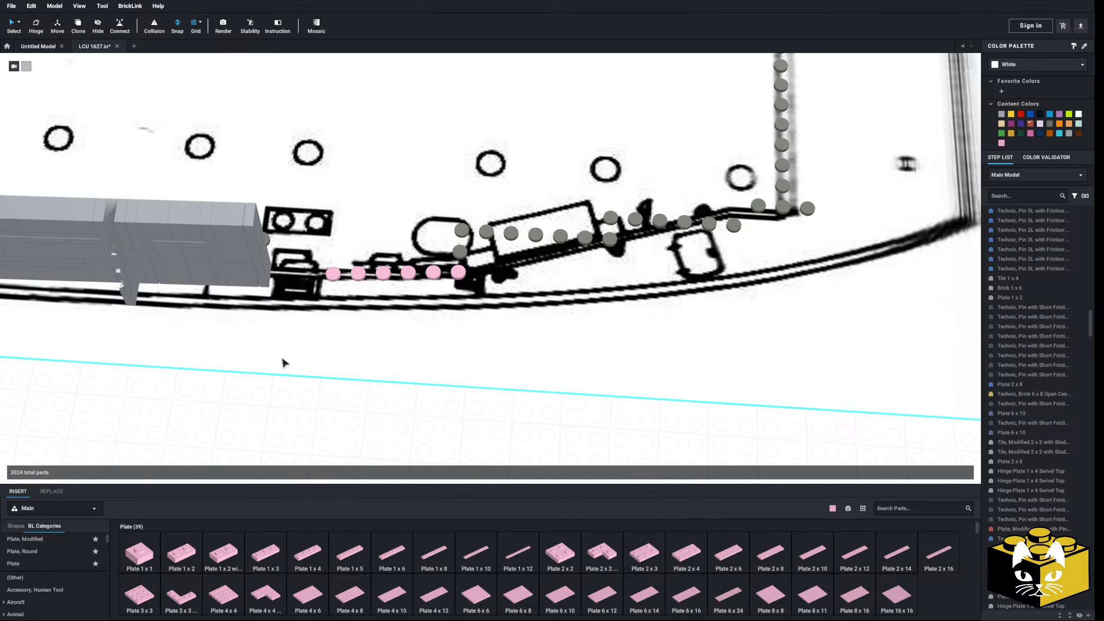
{"action": "middle_click_drag", "start_coordinate": [257, 397], "coordinate": [387, 390]}
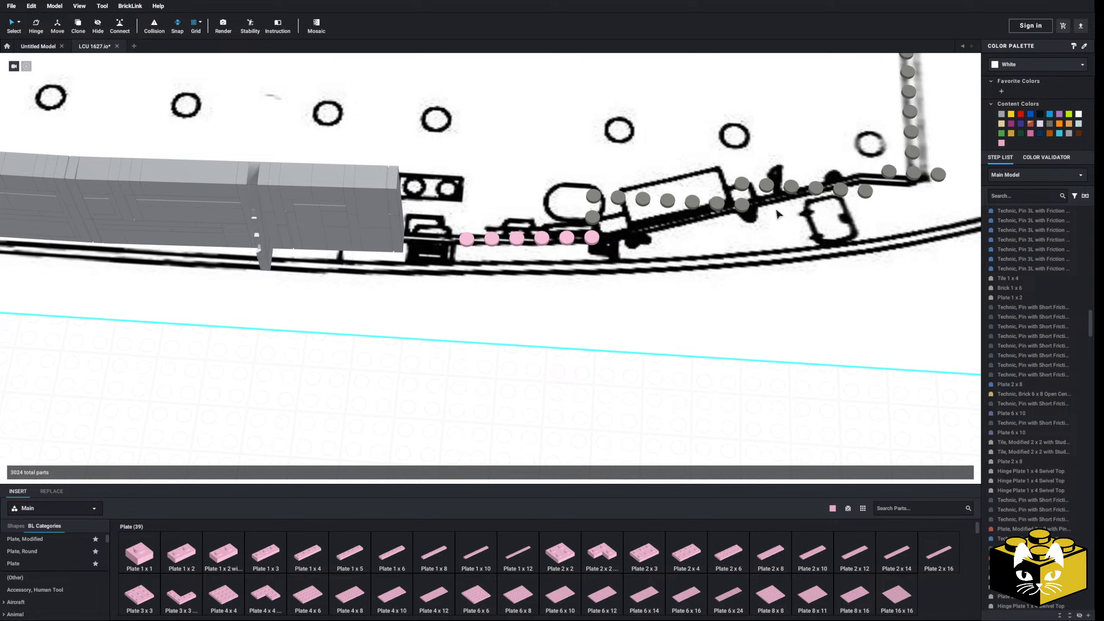
{"action": "middle_click_drag", "start_coordinate": [567, 376], "coordinate": [592, 340]}
{"action": "right_click_drag", "start_coordinate": [592, 340], "coordinate": [584, 343]}
{"action": "scroll", "coordinate": [577, 372], "scroll_direction": "up", "scroll_amount": 3}
{"action": "middle_click_drag", "start_coordinate": [584, 343], "coordinate": [504, 375]}
{"action": "scroll", "coordinate": [245, 391], "scroll_direction": "down", "scroll_amount": 3}
- Copy a Brick, Modified 1 x 1 x 1 2/3 with Studs on Side and place one on each end of the pink plate row
{"action": "right_click_drag", "start_coordinate": [261, 384], "coordinate": [267, 370]}
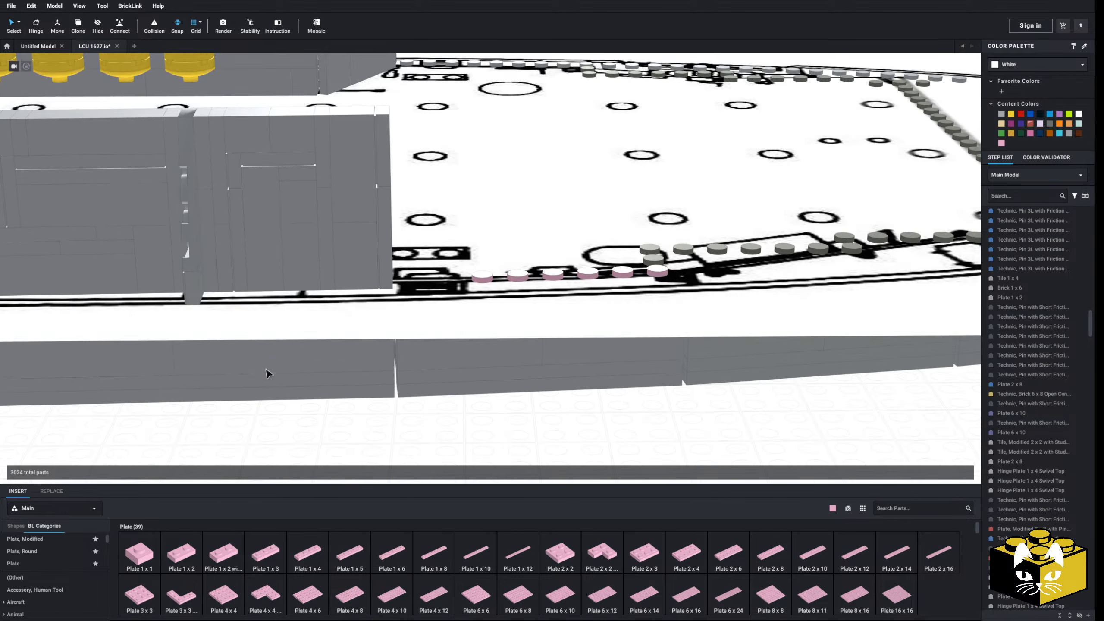
{"action": "scroll", "coordinate": [268, 366], "scroll_direction": "down", "scroll_amount": 2}
{"action": "right_click", "coordinate": [209, 264]}
{"action": "right_click_drag", "start_coordinate": [209, 265], "coordinate": [225, 288]}
{"action": "right_click", "coordinate": [544, 393]}
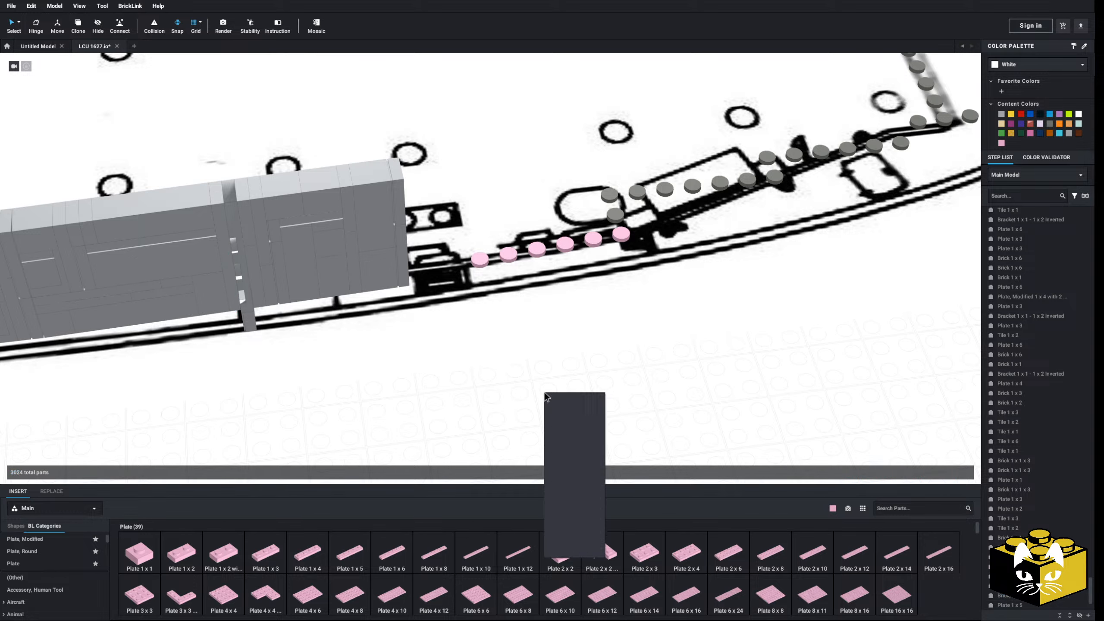
{"action": "left_click", "coordinate": [564, 419]}
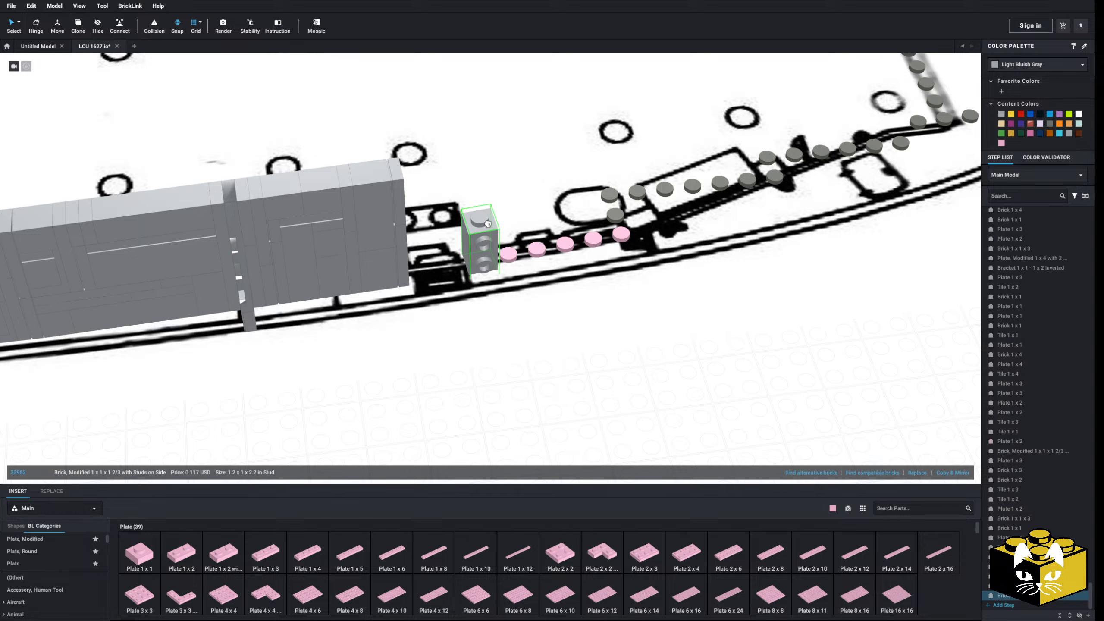
{"action": "right_click", "coordinate": [545, 415]}
{"action": "left_click", "coordinate": [558, 440]}
- Copy a two-piece wedge-plate rib from the finished wall and attach it to the modified brick nearest the wall's end
{"action": "right_click_drag", "start_coordinate": [569, 425], "coordinate": [752, 317]}
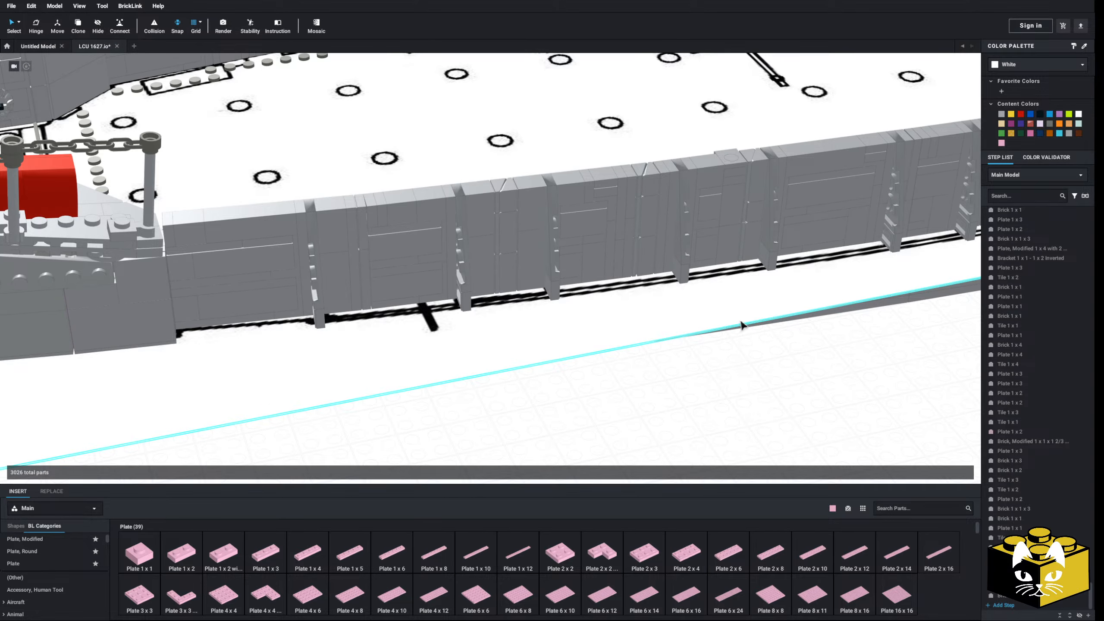
{"action": "left_click", "coordinate": [554, 266]}
{"action": "left_click", "coordinate": [554, 282], "text": "ctrl"}
{"action": "right_click", "coordinate": [556, 289]}
{"action": "left_click", "coordinate": [812, 408]}
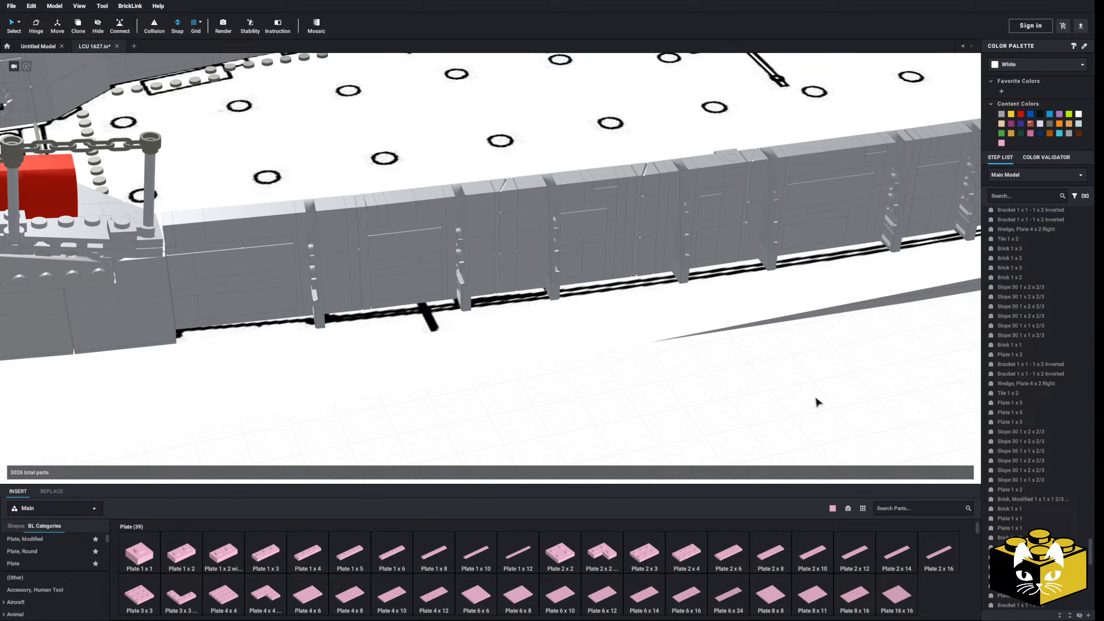
{"action": "middle_click_drag", "start_coordinate": [816, 399], "coordinate": [503, 439]}
{"action": "right_click", "coordinate": [529, 367]}
{"action": "left_click", "coordinate": [553, 396]}
{"action": "right_click_drag", "start_coordinate": [554, 396], "coordinate": [615, 316]}
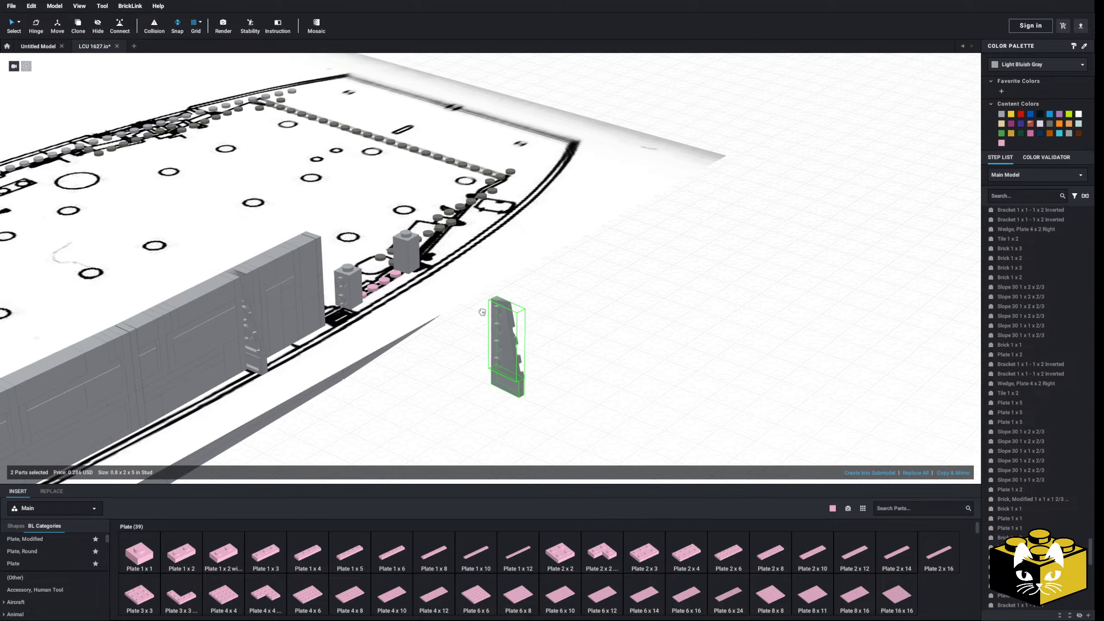
{"action": "left_click", "coordinate": [543, 383]}
- Copy the rib at the wall's last joint and attach it to the modified brick at the far end of the pink plates
{"action": "right_click_drag", "start_coordinate": [602, 378], "coordinate": [551, 401]}
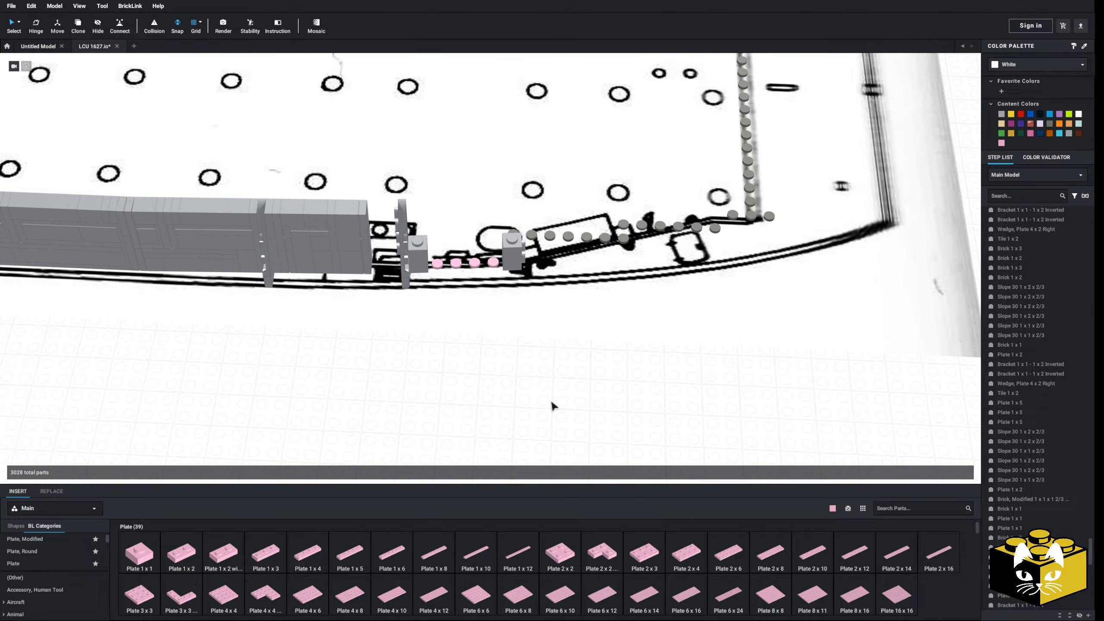
{"action": "scroll", "coordinate": [529, 415], "scroll_direction": "up", "scroll_amount": 5}
{"action": "right_click_drag", "start_coordinate": [372, 209], "coordinate": [364, 320]}
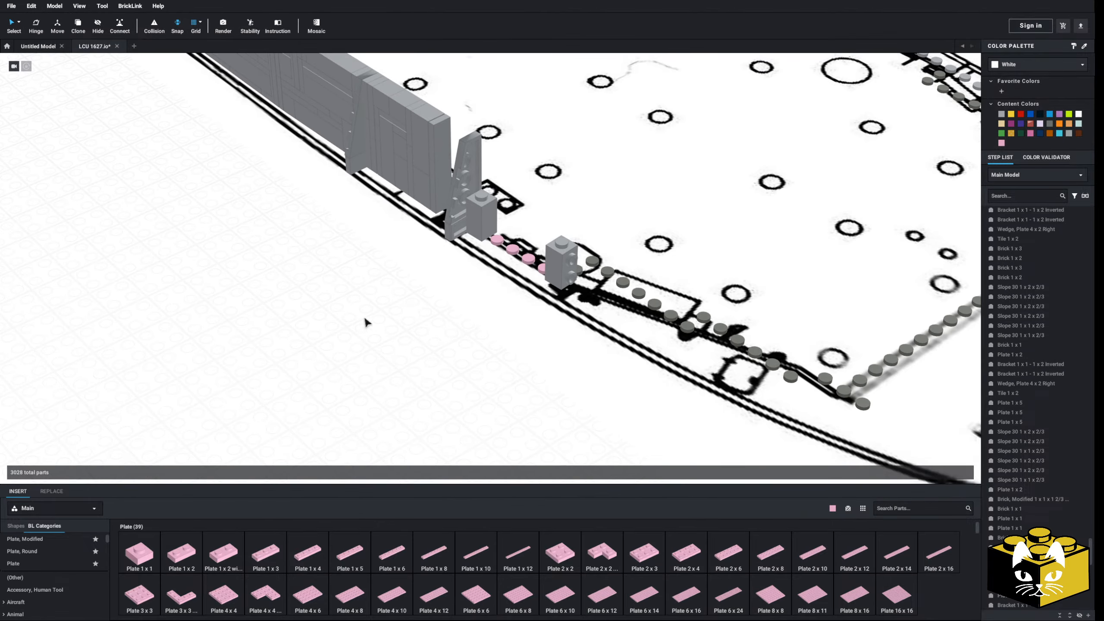
{"action": "left_click", "coordinate": [358, 164]}
{"action": "right_click", "coordinate": [297, 248]}
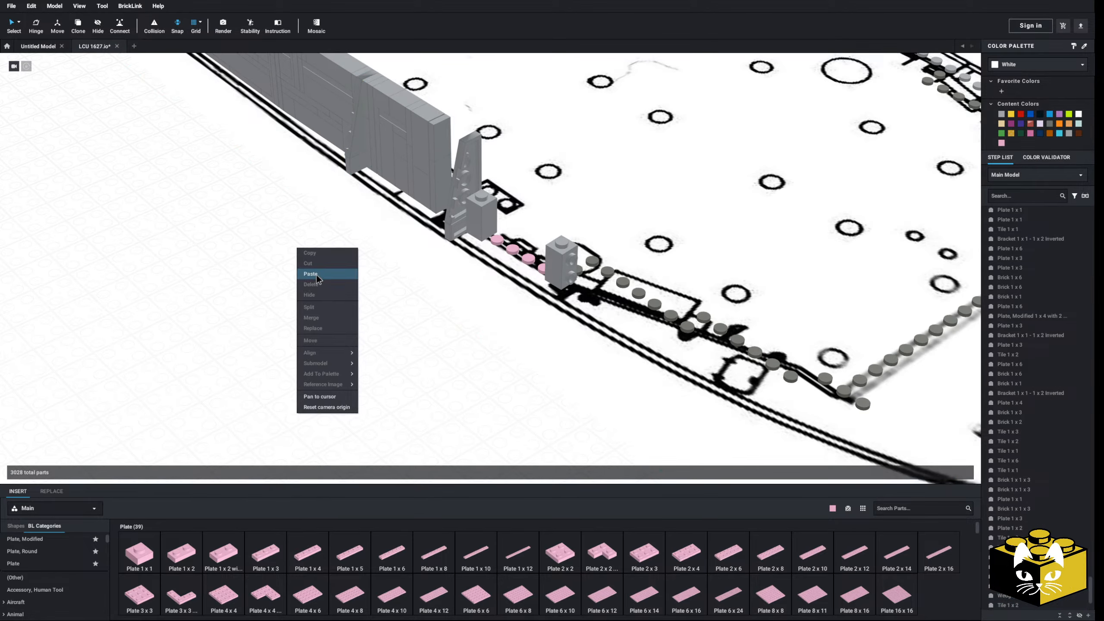
{"action": "left_click", "coordinate": [321, 273]}
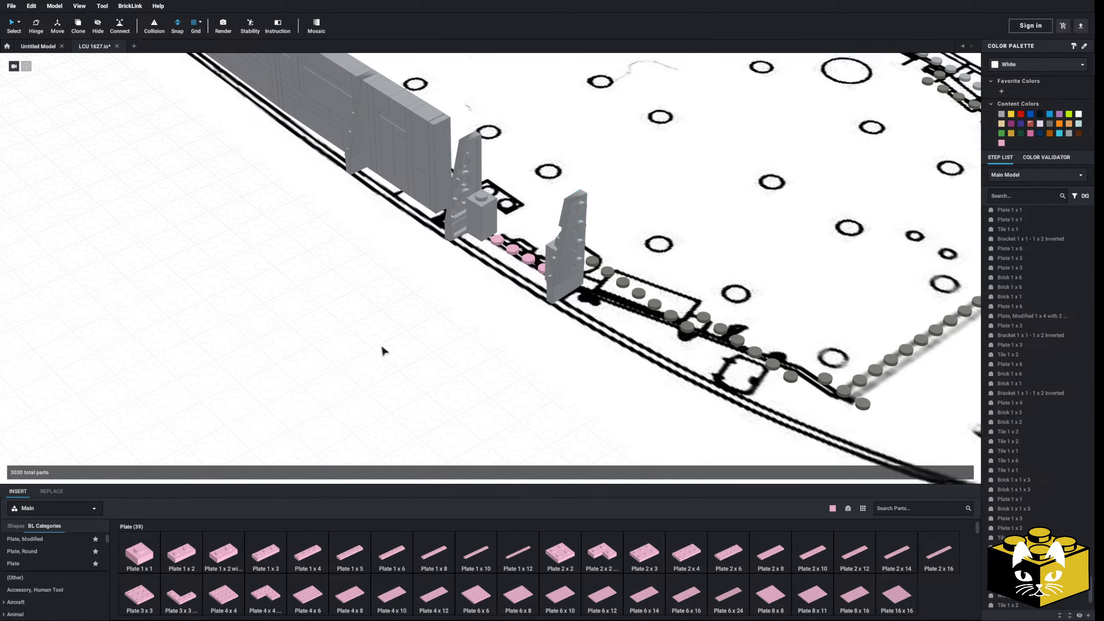
- Move the far rib's wedge plate and tile onto the open area outside the hull and delete the modified brick that held them
{"action": "right_click_drag", "start_coordinate": [381, 347], "coordinate": [404, 342]}
{"action": "scroll", "coordinate": [430, 334], "scroll_direction": "up", "scroll_amount": 4}
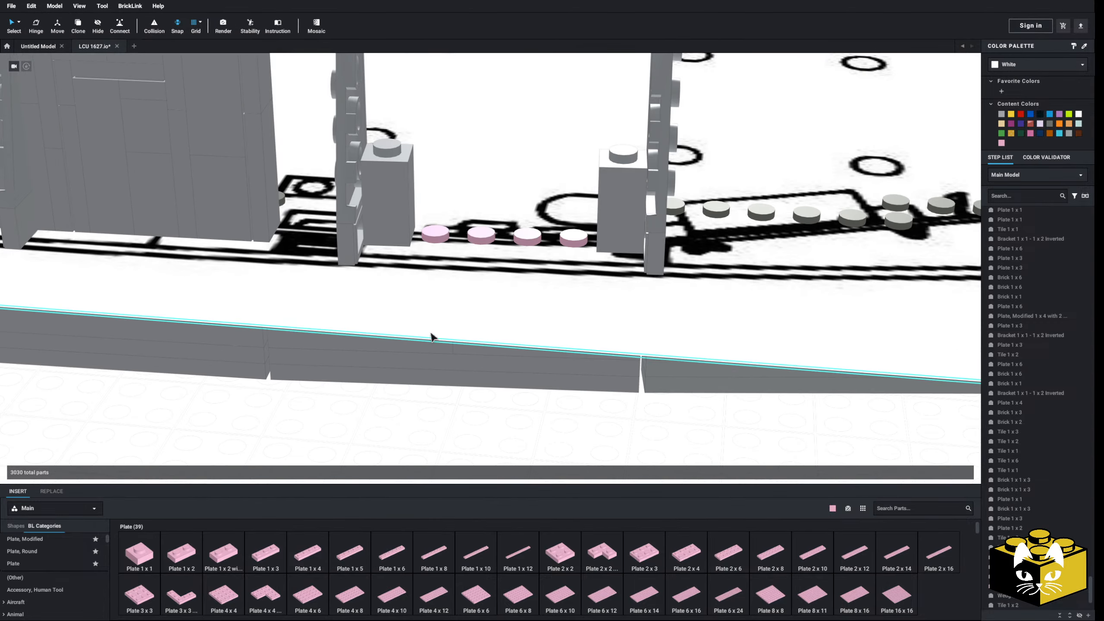
{"action": "scroll", "coordinate": [546, 278], "scroll_direction": "down", "scroll_amount": 3}
{"action": "right_click_drag", "start_coordinate": [548, 278], "coordinate": [504, 272]}
{"action": "scroll", "coordinate": [505, 272], "scroll_direction": "down", "scroll_amount": 3}
{"action": "left_click", "coordinate": [568, 248]}
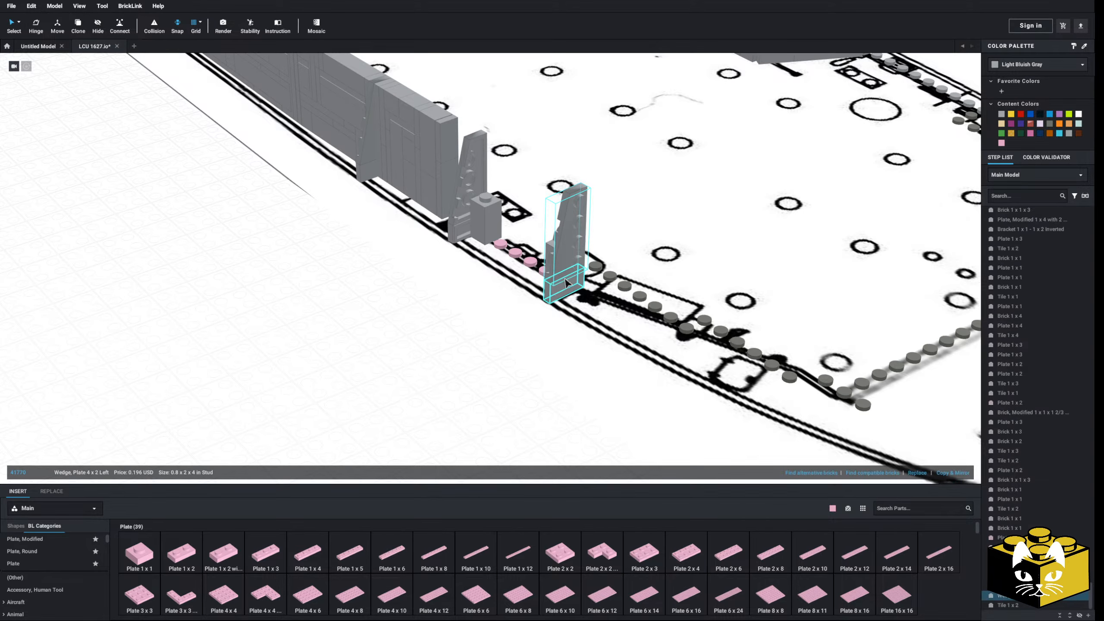
{"action": "left_click_drag", "start_coordinate": [566, 282], "coordinate": [248, 355]}
{"action": "left_click", "coordinate": [562, 264]}
{"action": "key", "text": "Delete"}
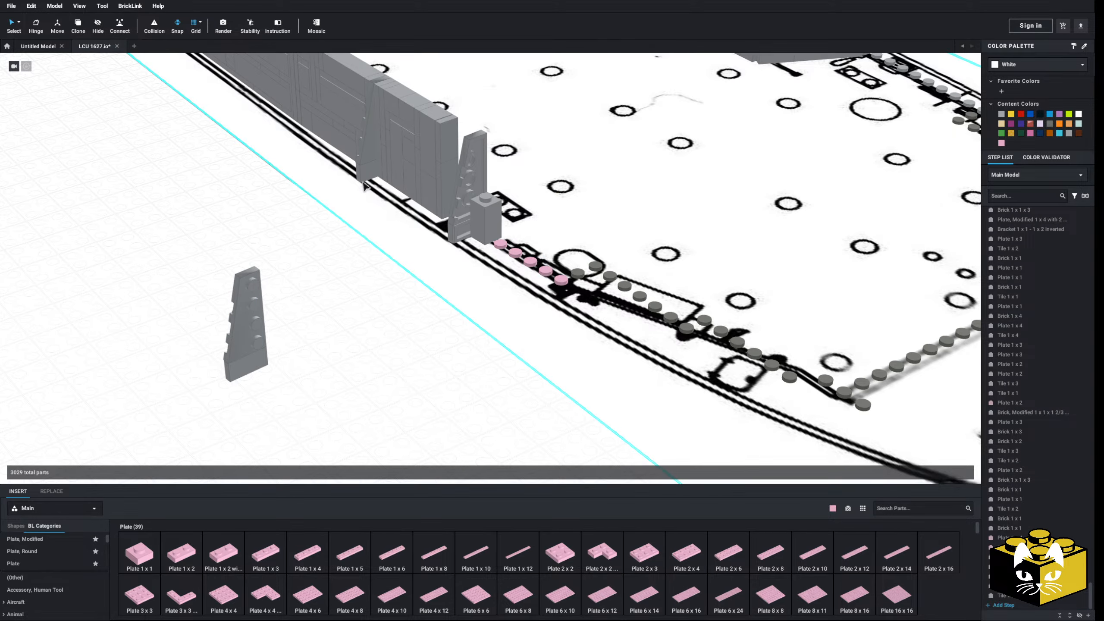
{"action": "right_click_drag", "start_coordinate": [364, 184], "coordinate": [391, 182]}
{"action": "middle_click_drag", "start_coordinate": [218, 290], "coordinate": [266, 285]}
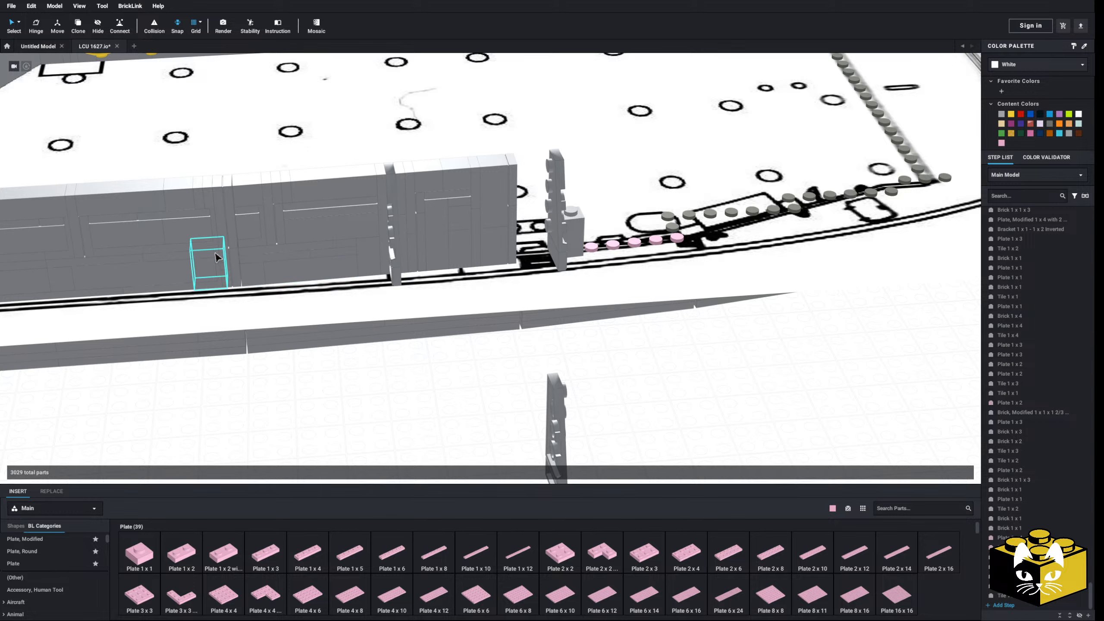
- Copy an inverted 1 x 1 - 1 x 2 bracket from the finished wall and place it at the far end of the pink plate row
{"action": "right_click", "coordinate": [213, 247]}
{"action": "left_click", "coordinate": [223, 263]}
{"action": "right_click", "coordinate": [717, 405]}
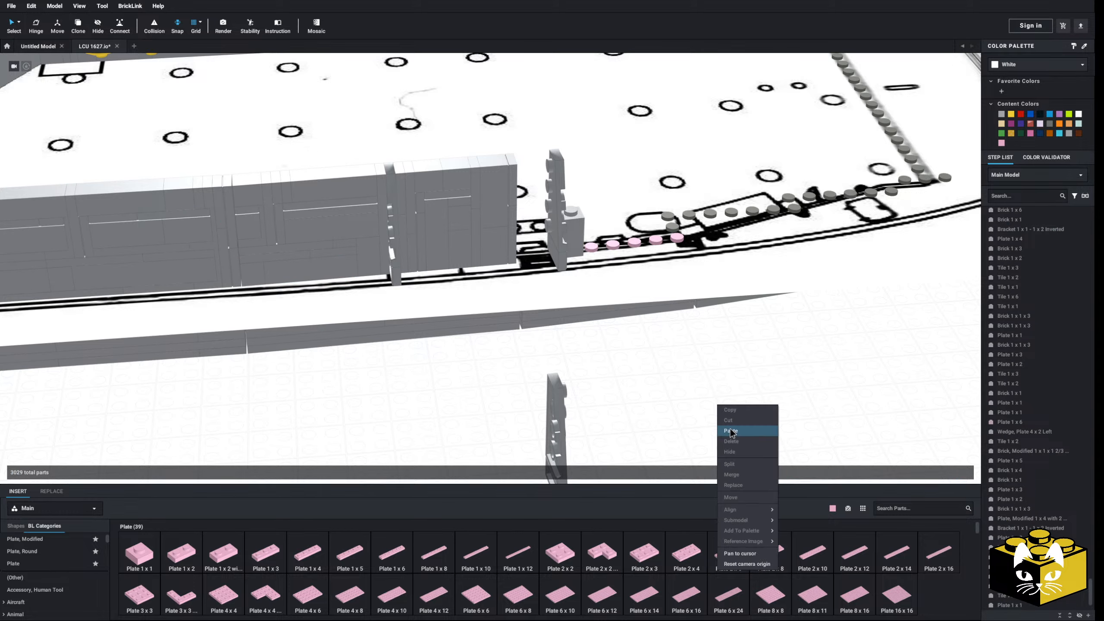
{"action": "left_click", "coordinate": [730, 430]}
{"action": "left_click", "coordinate": [682, 235]}
{"action": "right_click_drag", "start_coordinate": [705, 372], "coordinate": [611, 414]}
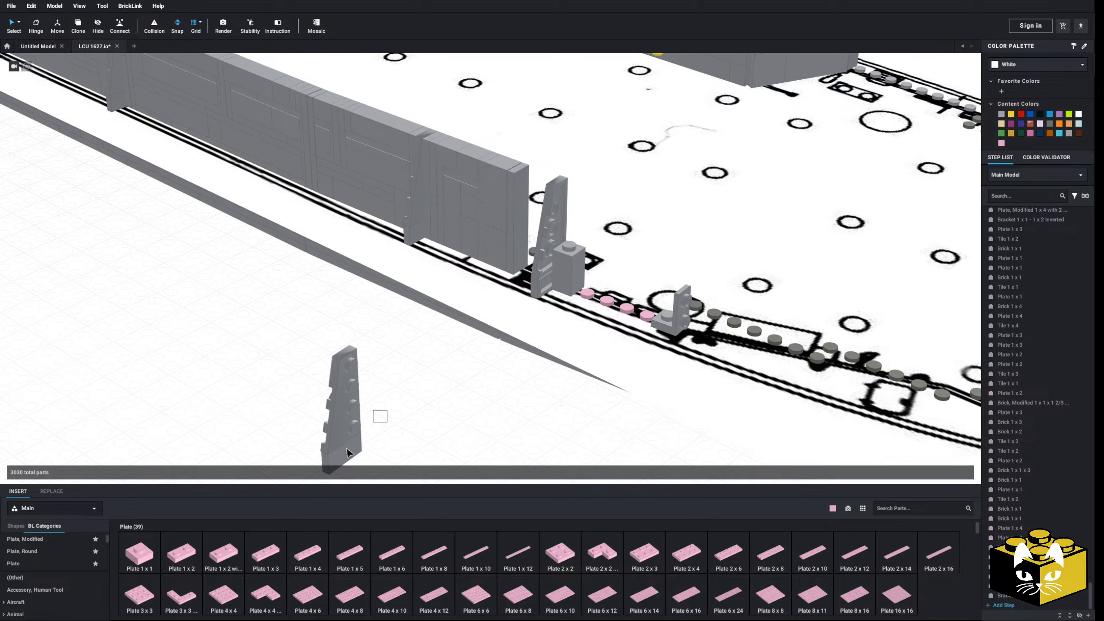
- Move the wedge-plate and tile rib set aside outside the hull onto the bracket at the far end of the row
{"action": "left_click_drag", "start_coordinate": [358, 452], "coordinate": [484, 403]}
{"action": "right_click_drag", "start_coordinate": [484, 402], "coordinate": [456, 402]}
{"action": "left_click_drag", "start_coordinate": [456, 402], "coordinate": [580, 372]}
{"action": "left_click", "coordinate": [354, 422]}
{"action": "right_click_drag", "start_coordinate": [354, 422], "coordinate": [401, 407]}
{"action": "scroll", "coordinate": [382, 409], "scroll_direction": "up", "scroll_amount": 5}
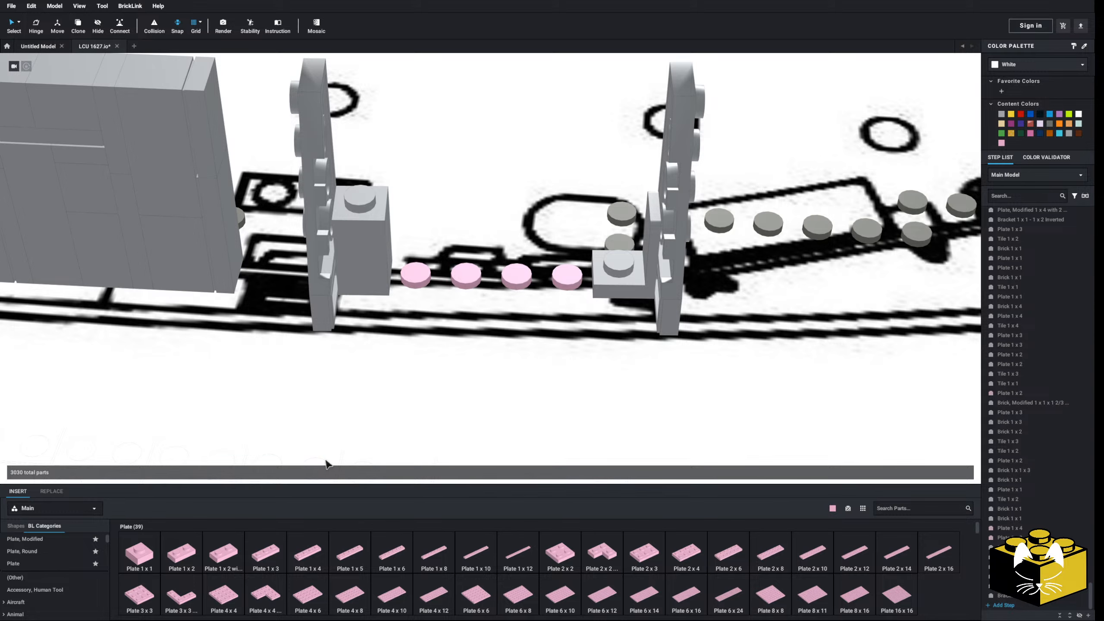
- Add a pink Plate 1 x 4 on the base row between the modified brick and the far bracket
{"action": "left_click", "coordinate": [299, 560]}
{"action": "left_click", "coordinate": [495, 267]}
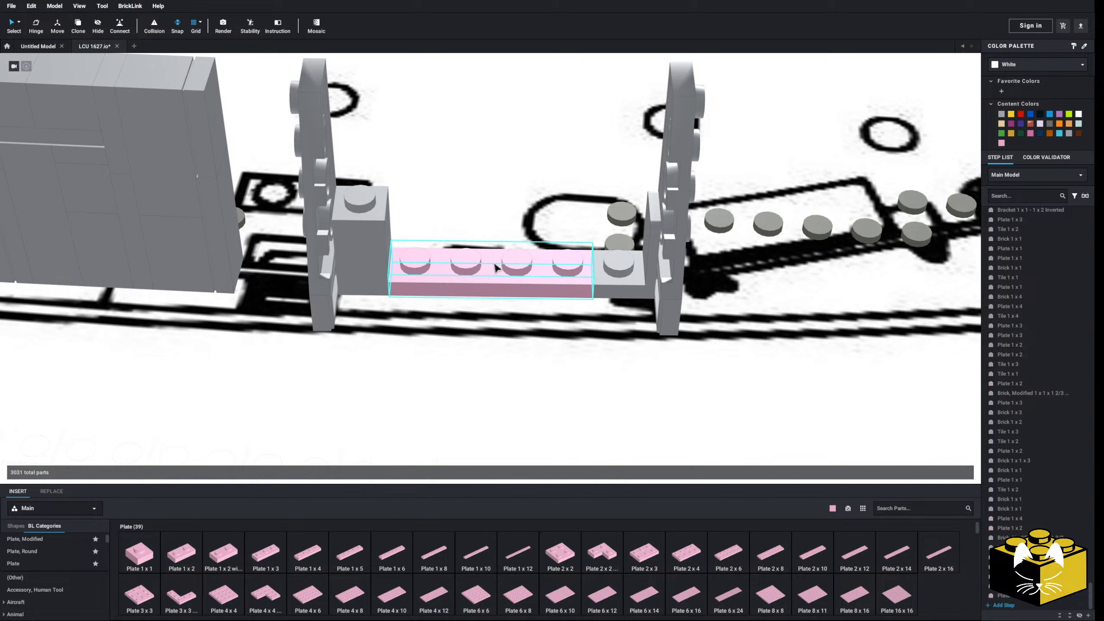
{"action": "scroll", "coordinate": [496, 268], "scroll_direction": "down", "scroll_amount": 3}
{"action": "right_click_drag", "start_coordinate": [495, 268], "coordinate": [497, 390]}
{"action": "left_click", "coordinate": [495, 390]}
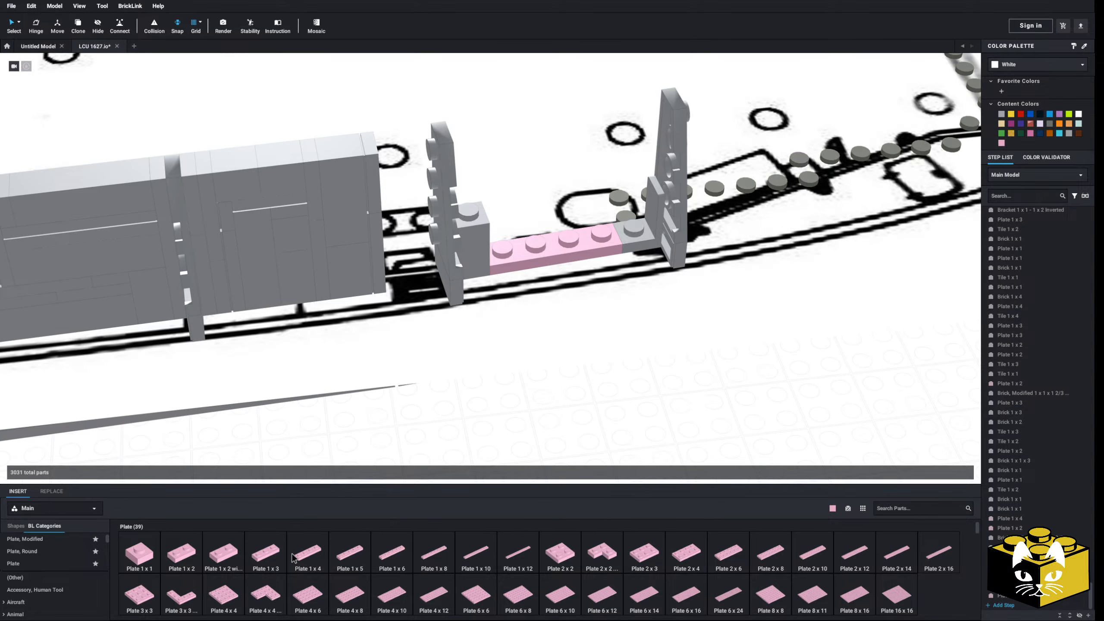
- Attach a pink Plate 1 x 3 and a Plate 1 x 2 above it to the near rib's side facing the finished wall
{"action": "left_click", "coordinate": [257, 562]}
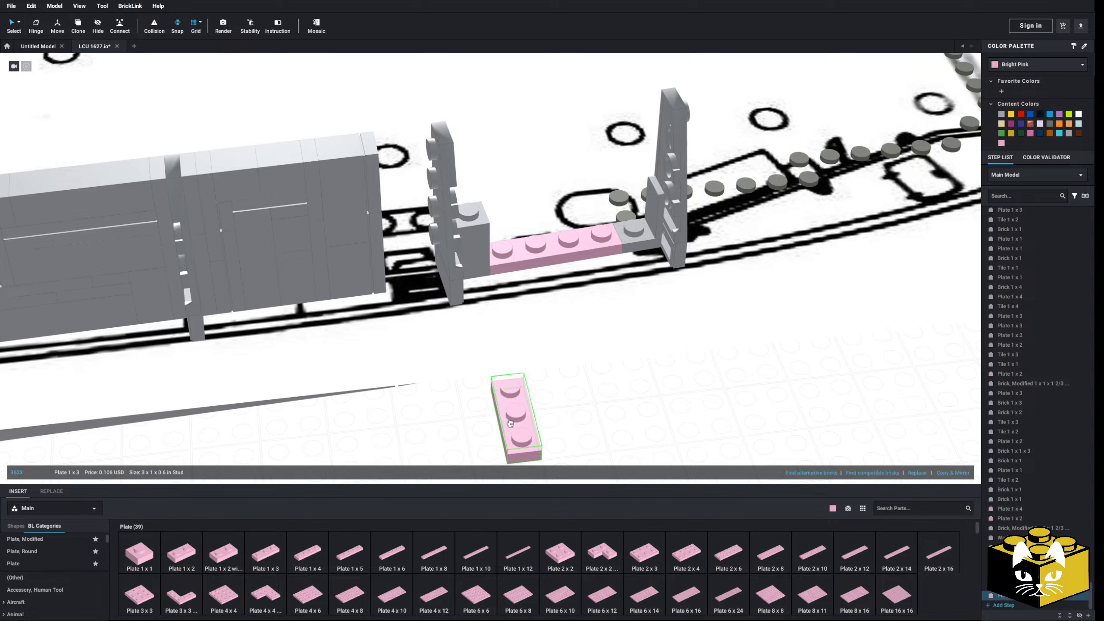
{"action": "left_click", "coordinate": [422, 234]}
{"action": "right_click_drag", "start_coordinate": [398, 246], "coordinate": [425, 256]}
{"action": "left_click", "coordinate": [438, 234]}
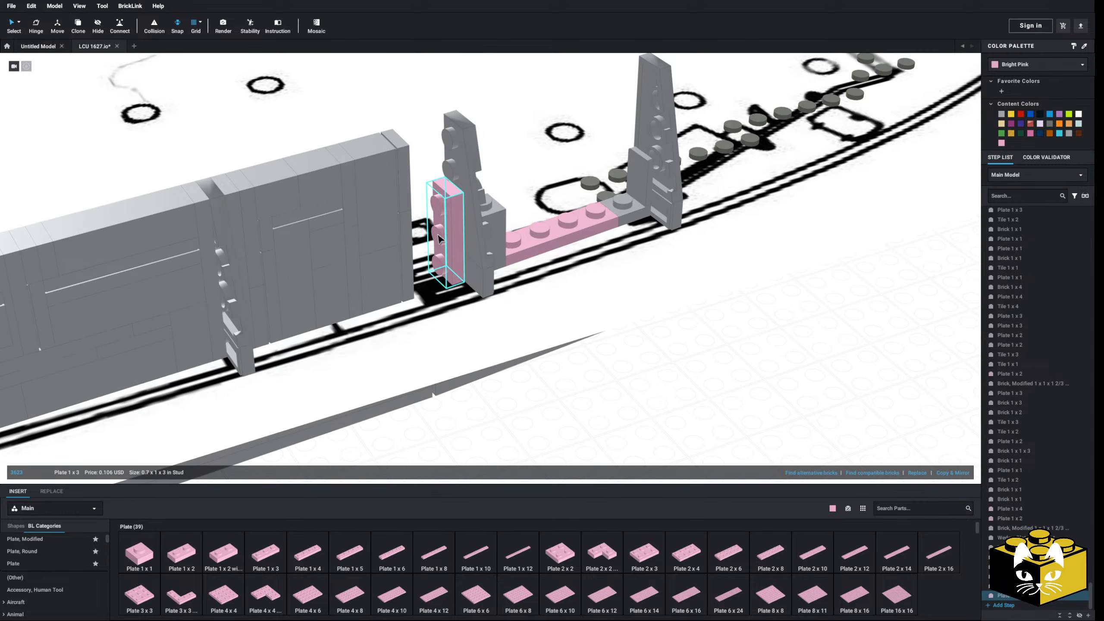
{"action": "left_click", "coordinate": [183, 556]}
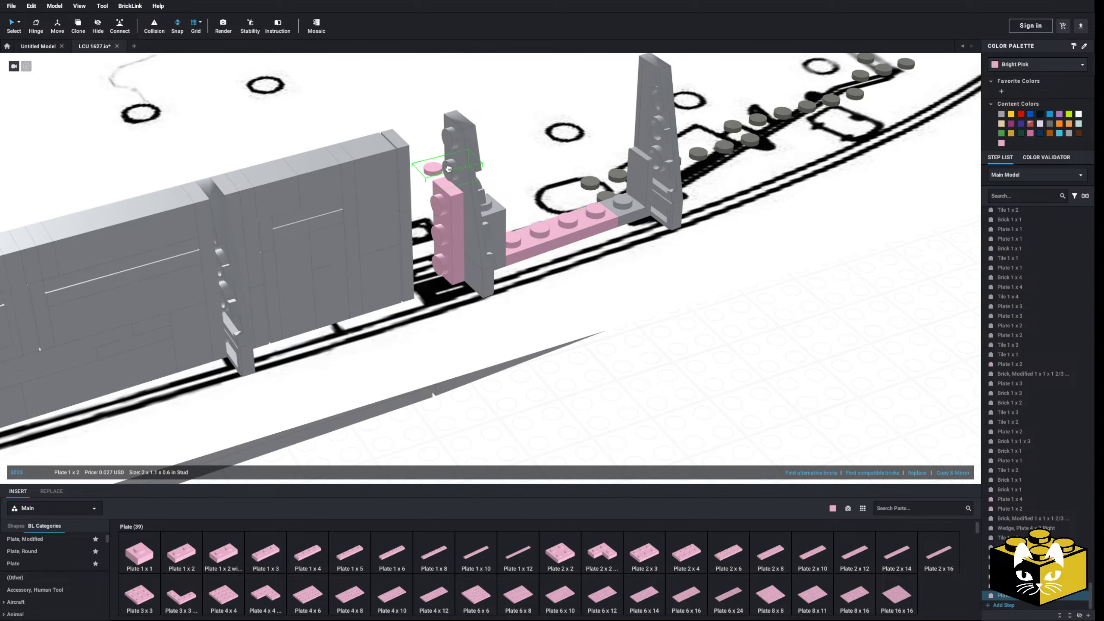
{"action": "left_click", "coordinate": [654, 395]}
{"action": "right_click_drag", "start_coordinate": [654, 395], "coordinate": [624, 391]}
- Try stacking two pink Plate 1 x 5 pieces over the upright plates beside the near rib
{"action": "left_click", "coordinate": [350, 555]}
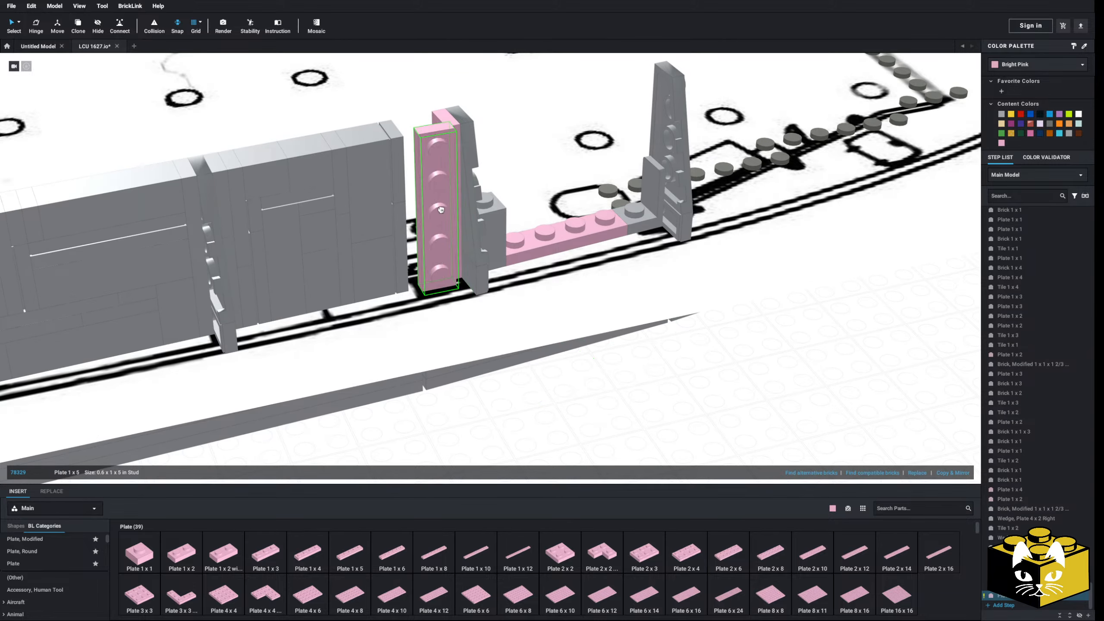
{"action": "left_click", "coordinate": [431, 235]}
{"action": "left_click", "coordinate": [345, 557]}
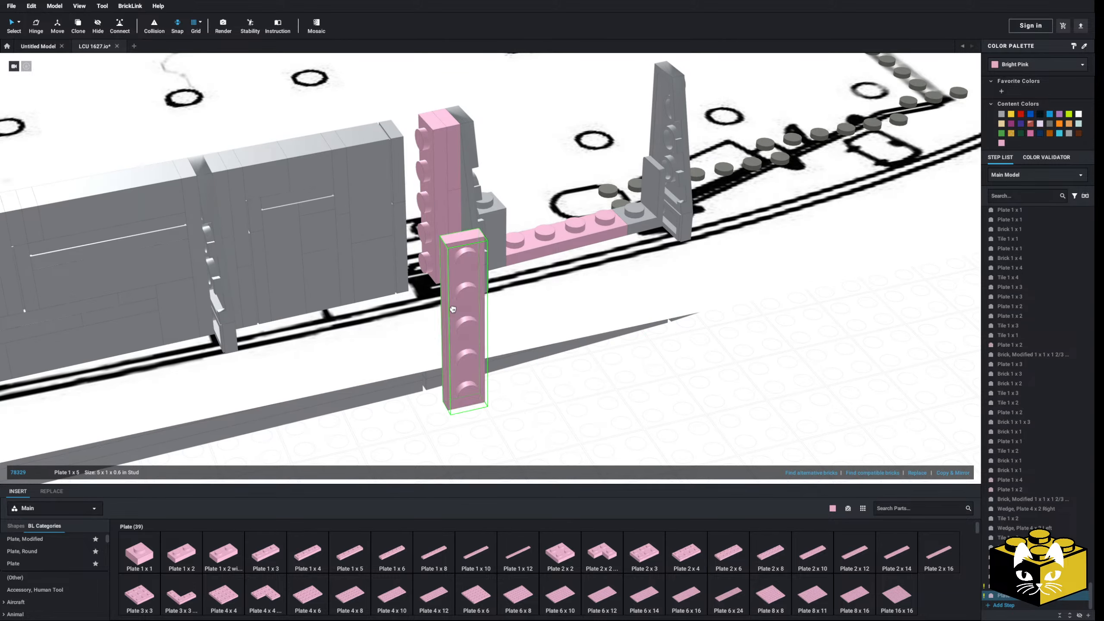
{"action": "left_click", "coordinate": [416, 190]}
{"action": "right_click_drag", "start_coordinate": [416, 190], "coordinate": [434, 453]}
{"action": "left_click", "coordinate": [434, 452]}
{"action": "scroll", "coordinate": [434, 446], "scroll_direction": "up", "scroll_amount": 2}
{"action": "left_click", "coordinate": [420, 215]}
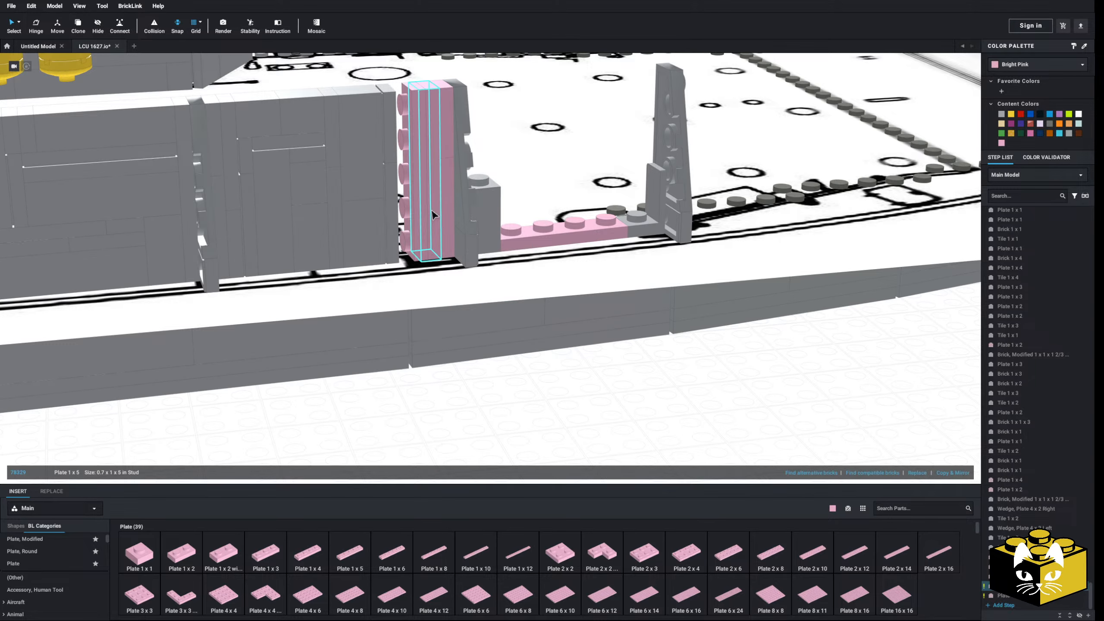
- Copy the upright Plate 1 x 3 and Plate 1 x 2 pair and stack two copies on it toward the finished wall
{"action": "right_click", "coordinate": [444, 174]}
{"action": "left_click", "coordinate": [461, 319]}
{"action": "right_click", "coordinate": [571, 363]}
{"action": "left_click", "coordinate": [587, 386]}
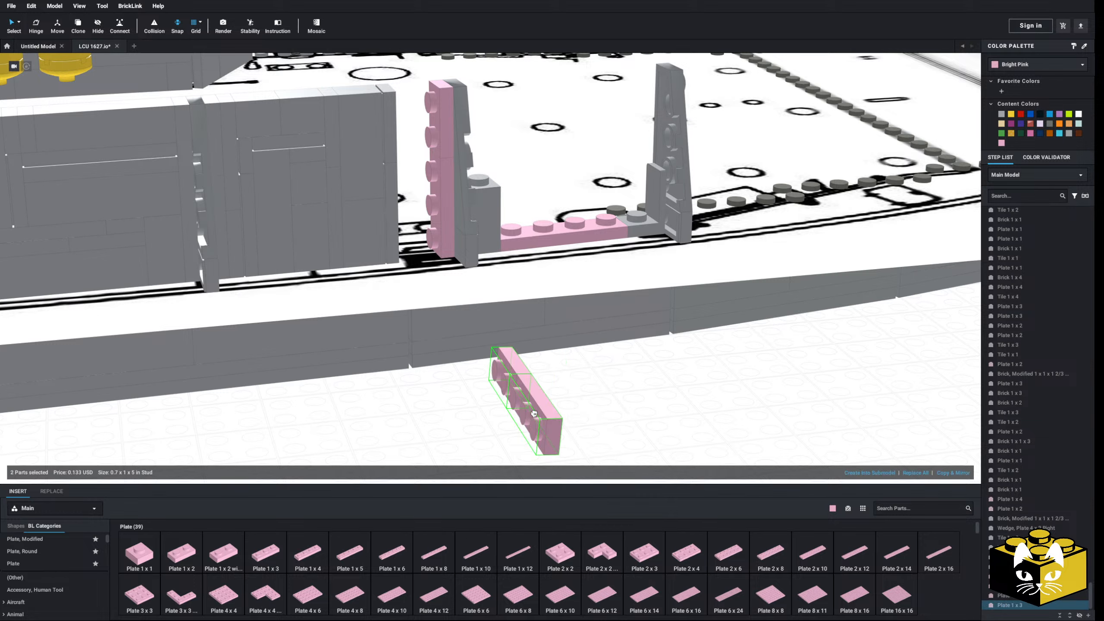
{"action": "left_click", "coordinate": [428, 146]}
{"action": "right_click", "coordinate": [586, 394]}
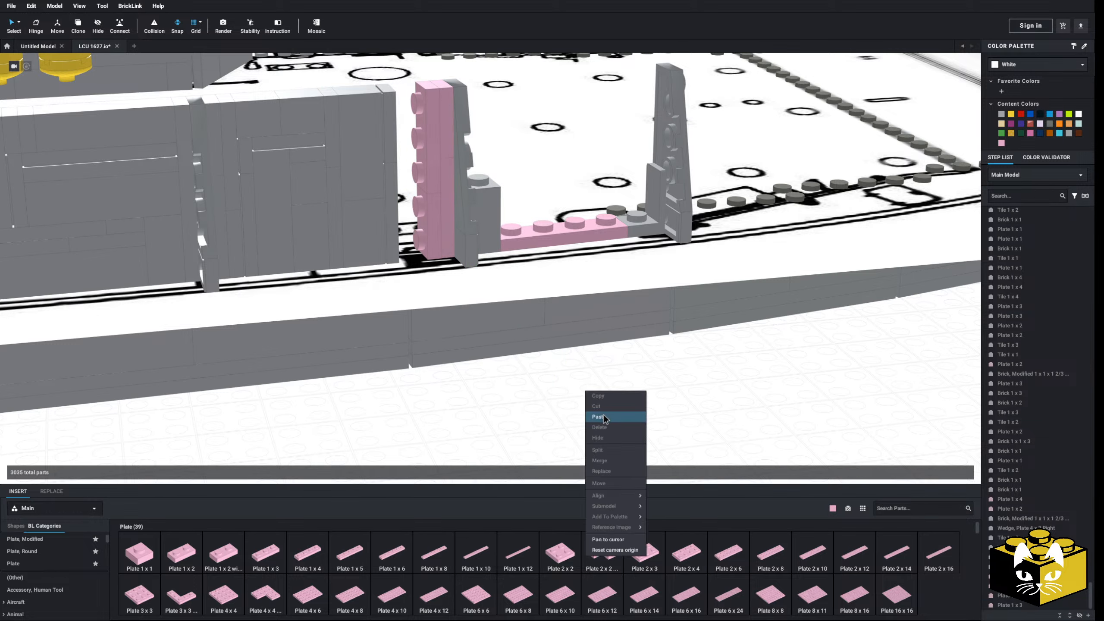
{"action": "left_click", "coordinate": [592, 419]}
{"action": "left_click", "coordinate": [403, 200]}
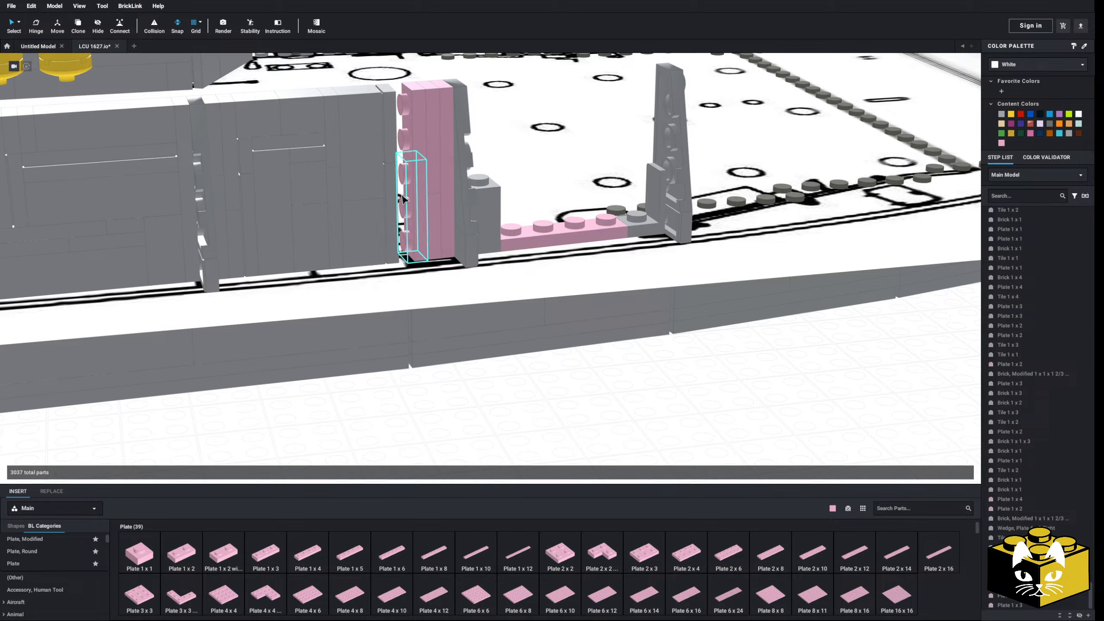
- Copy the two grey tiles covering the end of the finished wall and attach them over the studs of the stacked pink plates
{"action": "left_click", "coordinate": [390, 148]}
{"action": "right_click", "coordinate": [571, 366]}
{"action": "left_click", "coordinate": [587, 390]}
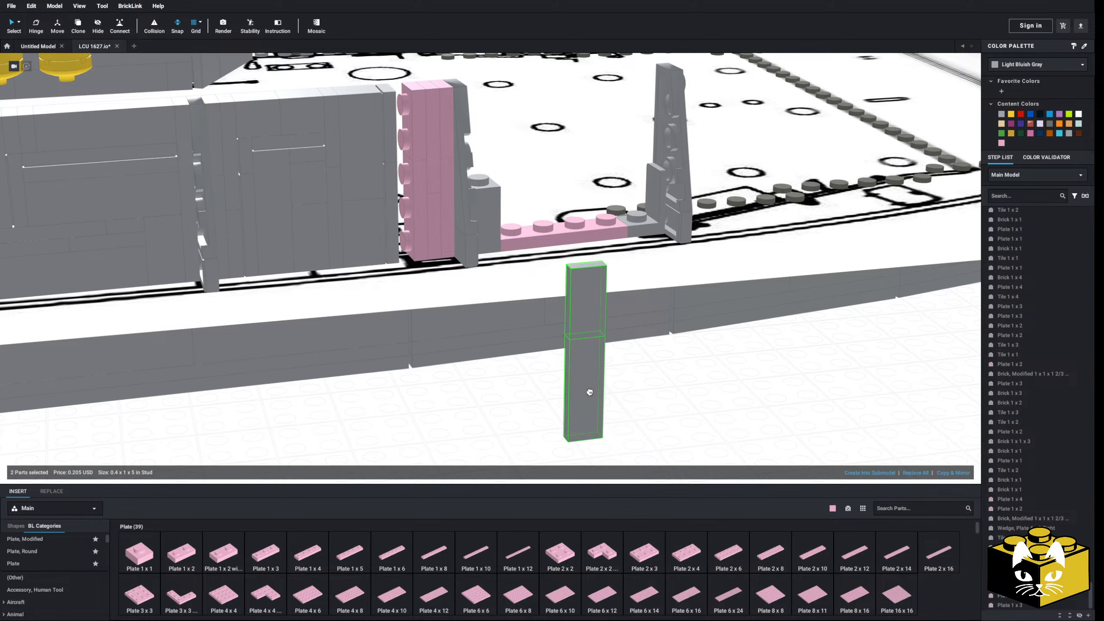
{"action": "left_click", "coordinate": [399, 144]}
{"action": "left_click", "coordinate": [539, 396]}
{"action": "scroll", "coordinate": [523, 403], "scroll_direction": "down", "scroll_amount": 3}
{"action": "right_click_drag", "start_coordinate": [539, 395], "coordinate": [509, 435]}
- Place a pink Brick 1 x 4 and a Brick 1 x 1 on the base row between the two ribs
{"action": "scroll", "coordinate": [543, 416], "scroll_direction": "up", "scroll_amount": 3}
{"action": "scroll", "coordinate": [543, 416], "scroll_direction": "down", "scroll_amount": 3}
{"action": "scroll", "coordinate": [510, 446], "scroll_direction": "up", "scroll_amount": 3}
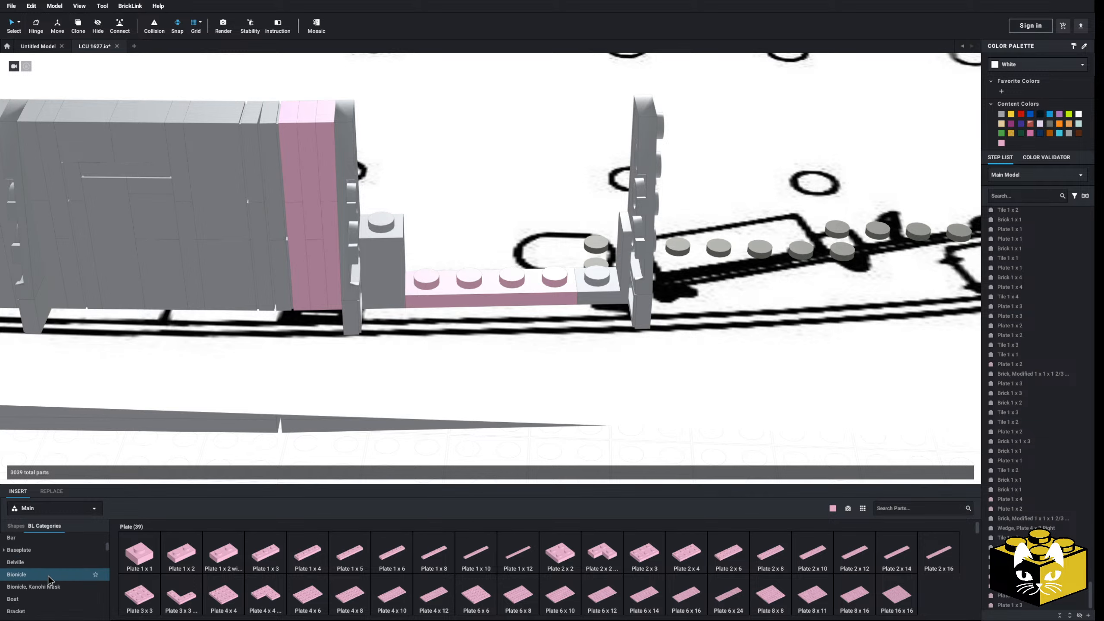
{"action": "left_click", "coordinate": [43, 567]}
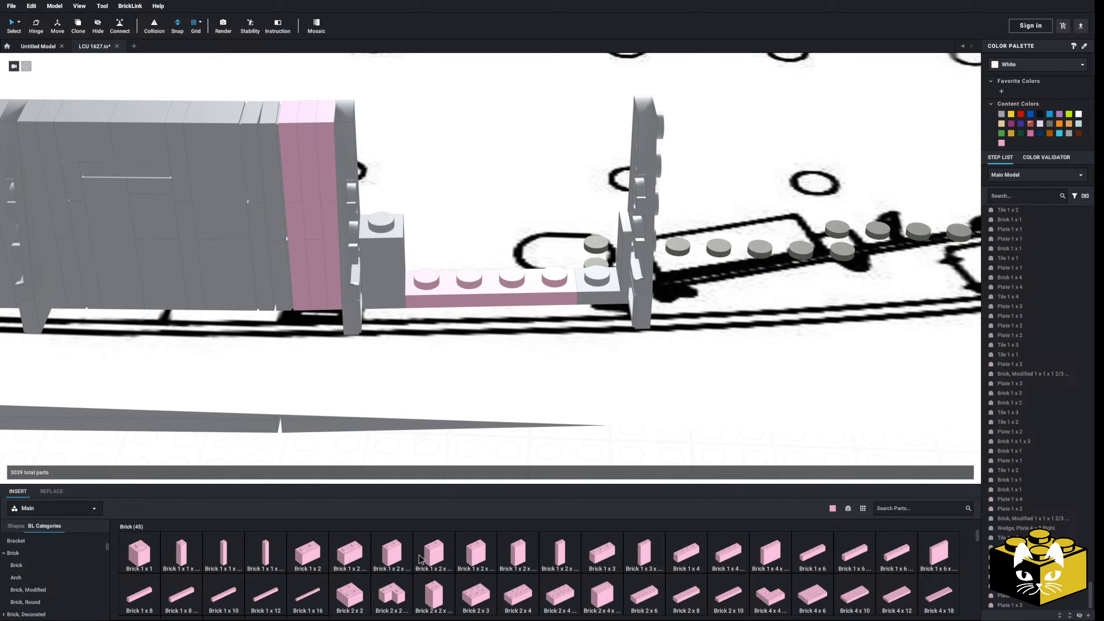
{"action": "left_click_drag", "start_coordinate": [685, 551], "coordinate": [538, 247]}
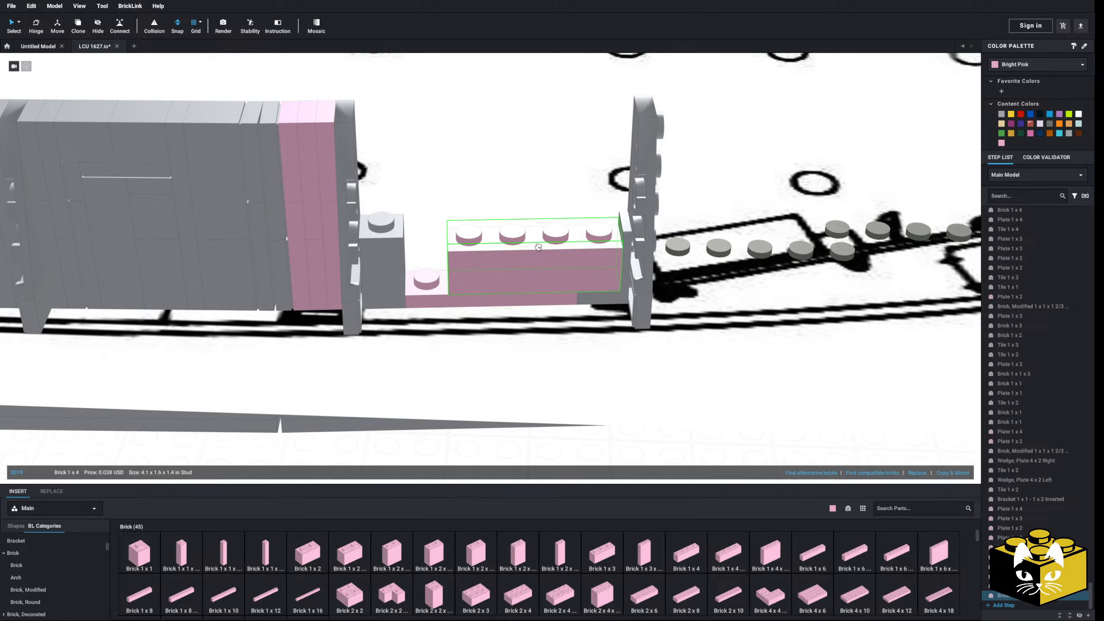
{"action": "left_click_drag", "start_coordinate": [137, 554], "coordinate": [431, 301]}
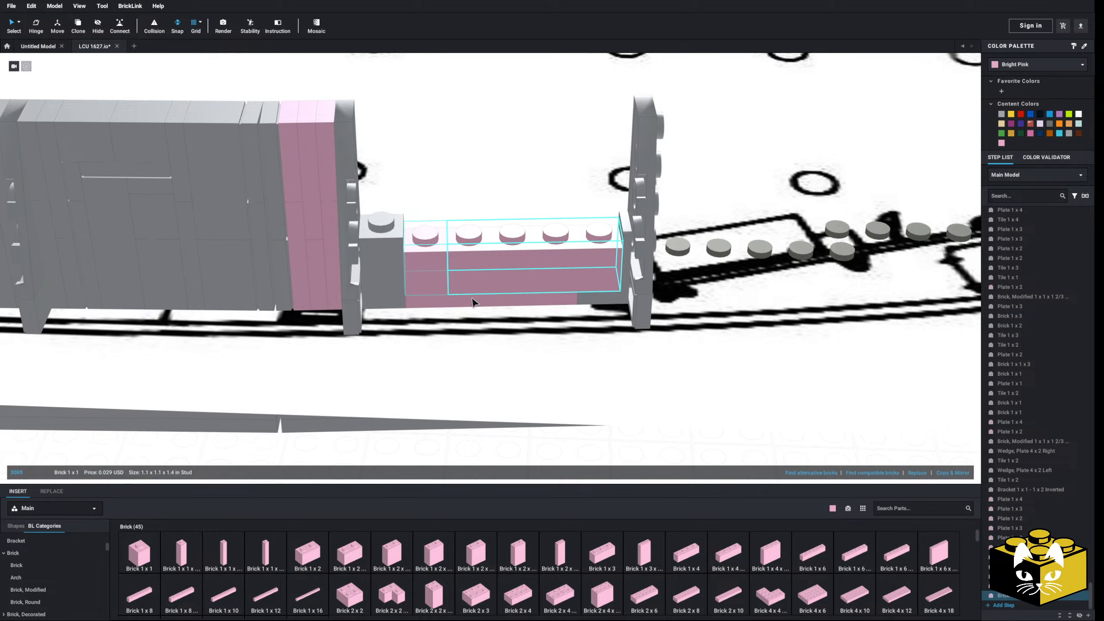
- Top the pink bricks between the ribs with a Plate 1 x 3 and a Plate 1 x 2
{"action": "scroll", "coordinate": [54, 556], "scroll_direction": "up", "scroll_amount": 3}
{"action": "left_click", "coordinate": [44, 564]}
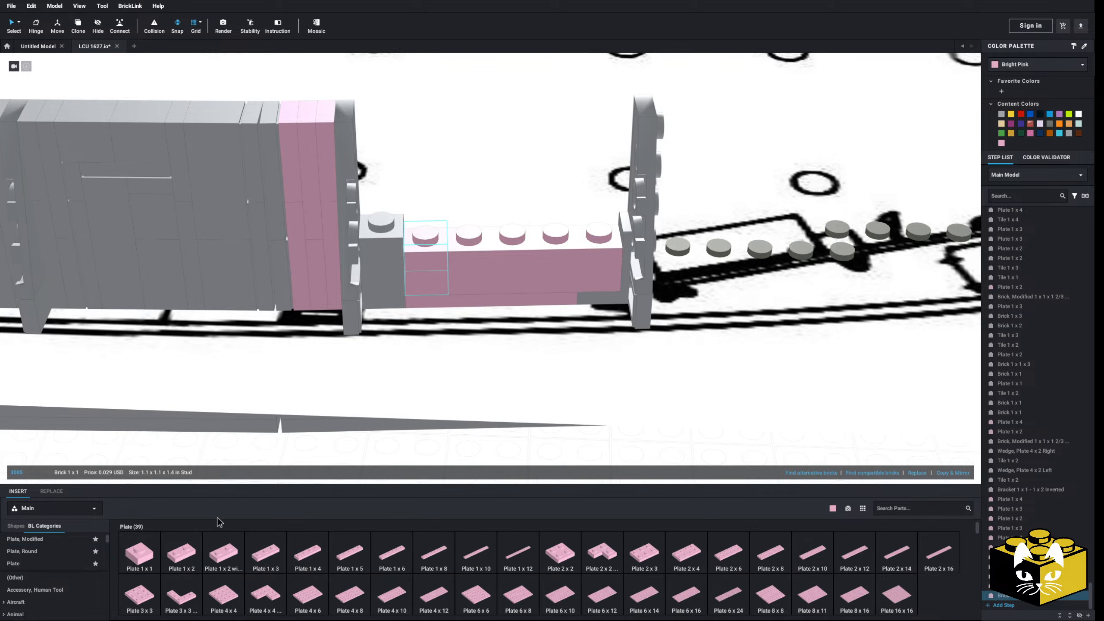
{"action": "left_click_drag", "start_coordinate": [313, 430], "coordinate": [458, 235]}
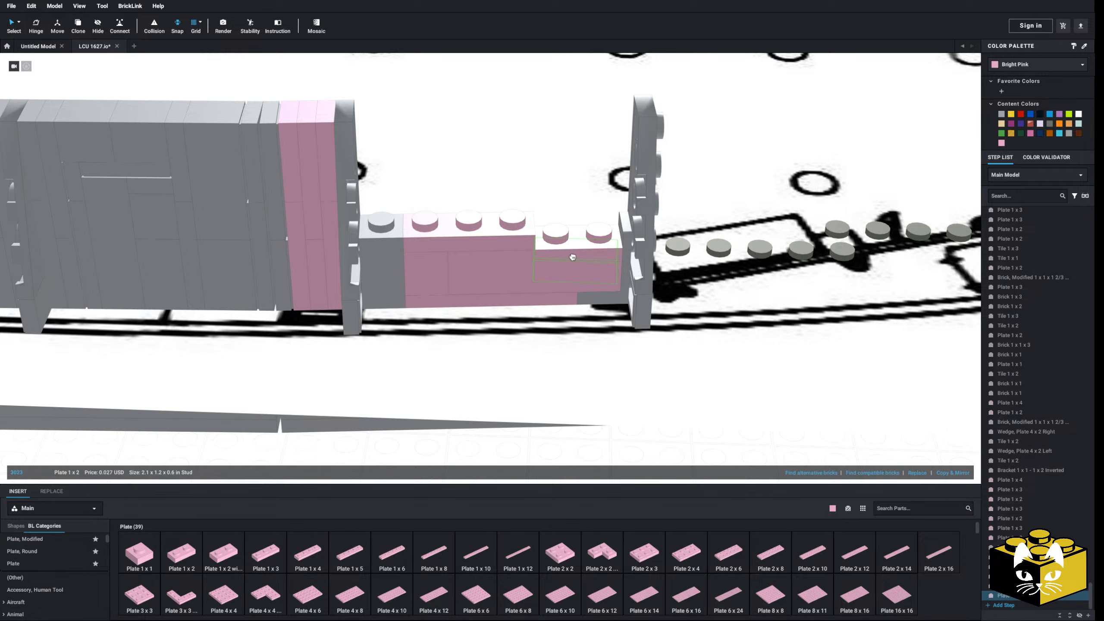
{"action": "left_click", "coordinate": [584, 236]}
- Copy the inverted bracket under the far rib and place the copy on the end stud of the new plate layer
{"action": "scroll", "coordinate": [581, 256], "scroll_direction": "down", "scroll_amount": 2}
{"action": "right_click", "coordinate": [581, 290]}
{"action": "left_click", "coordinate": [597, 302]}
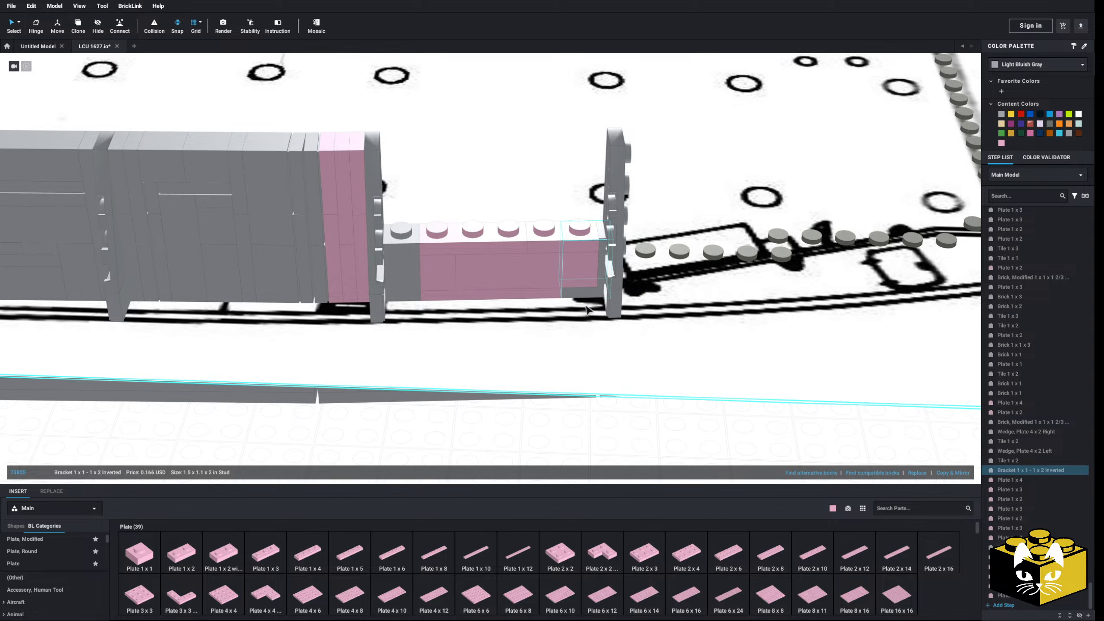
{"action": "scroll", "coordinate": [521, 413], "scroll_direction": "down", "scroll_amount": 1}
{"action": "right_click", "coordinate": [509, 431]}
{"action": "left_click", "coordinate": [527, 456]}
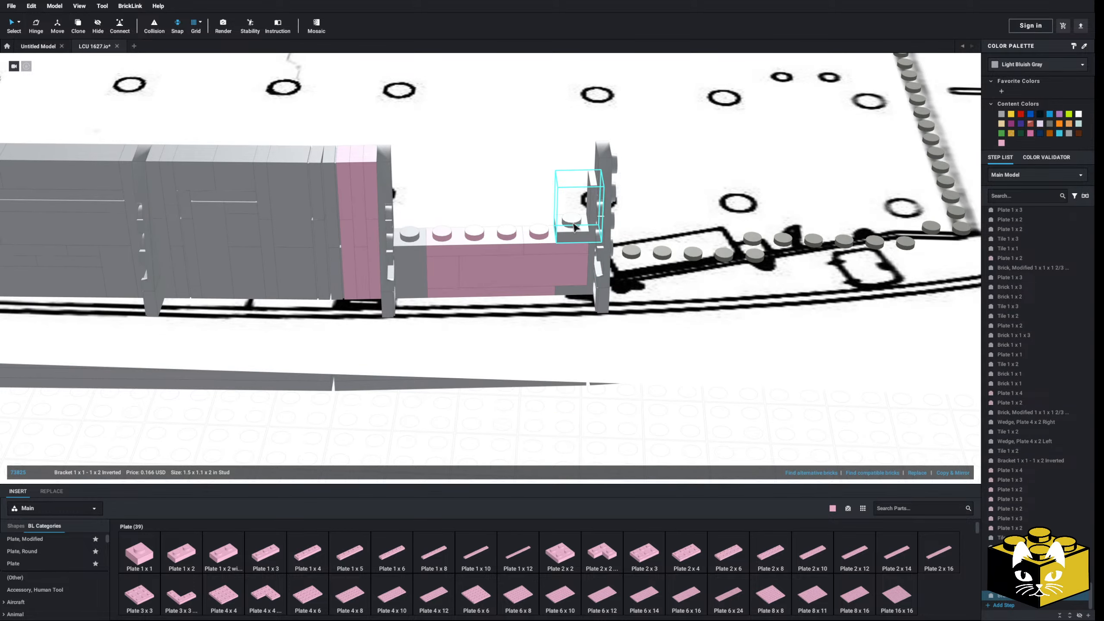
{"action": "left_click", "coordinate": [584, 388]}
{"action": "mouse_move", "coordinate": [585, 389]}
{"action": "right_mouse_down"}
{"action": "mouse_move", "coordinate": [599, 391]}
{"action": "mouse_move", "coordinate": [587, 393]}
{"action": "right_mouse_up"}
- Copy the top Plate 1 x 3 and Plate 1 x 2 and place them on the studs between the near rib and upper bracket
{"action": "right_click_drag", "start_coordinate": [502, 267], "coordinate": [511, 266]}
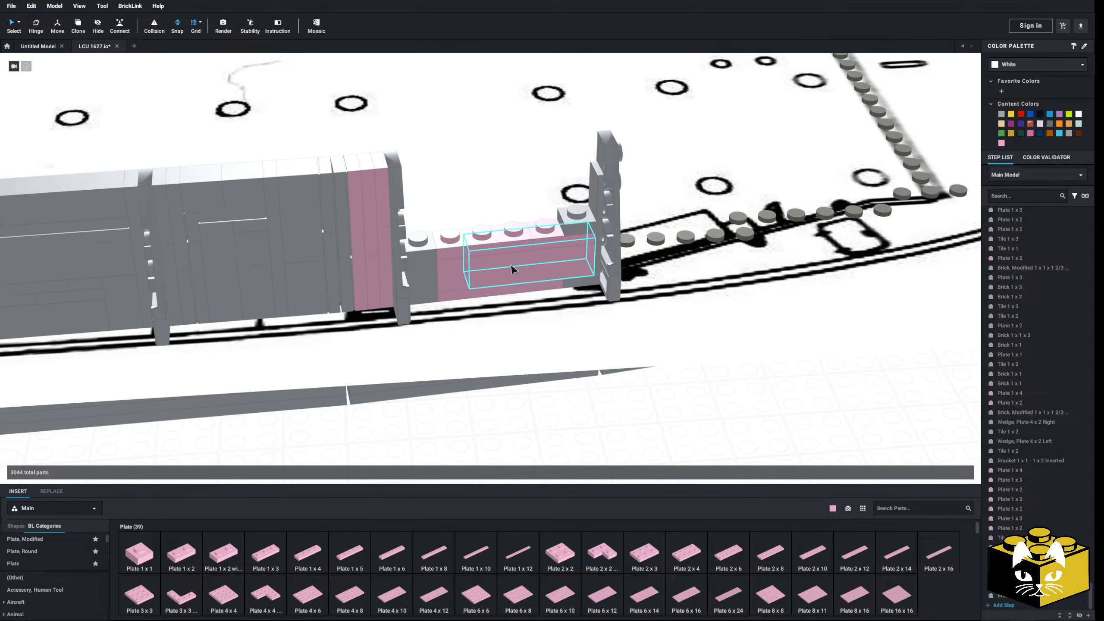
{"action": "left_click", "coordinate": [506, 242]}
{"action": "left_click", "coordinate": [540, 237], "text": "ctrl"}
{"action": "right_click", "coordinate": [541, 231]}
{"action": "left_click", "coordinate": [555, 244]}
{"action": "left_click", "coordinate": [567, 416]}
{"action": "right_click", "coordinate": [566, 415]}
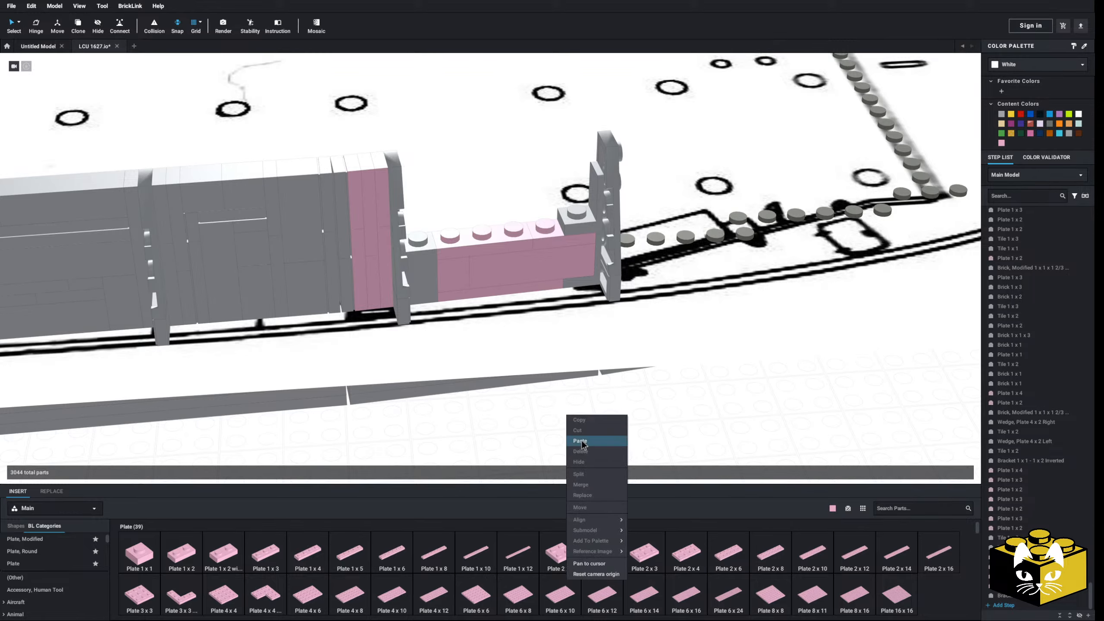
{"action": "left_click", "coordinate": [581, 444]}
{"action": "left_click", "coordinate": [452, 237]}
- Place a pink Brick 1 x 6 across the full row of studs between the two ribs
{"action": "right_click_drag", "start_coordinate": [542, 438], "coordinate": [444, 341]}
{"action": "scroll", "coordinate": [428, 331], "scroll_direction": "up", "scroll_amount": 3}
{"action": "middle_click_drag", "start_coordinate": [422, 328], "coordinate": [416, 335]}
{"action": "right_click_drag", "start_coordinate": [416, 335], "coordinate": [435, 316]}
{"action": "scroll", "coordinate": [526, 434], "scroll_direction": "down", "scroll_amount": 4}
{"action": "scroll", "coordinate": [522, 431], "scroll_direction": "up", "scroll_amount": 4}
{"action": "middle_click_drag", "start_coordinate": [516, 420], "coordinate": [541, 449]}
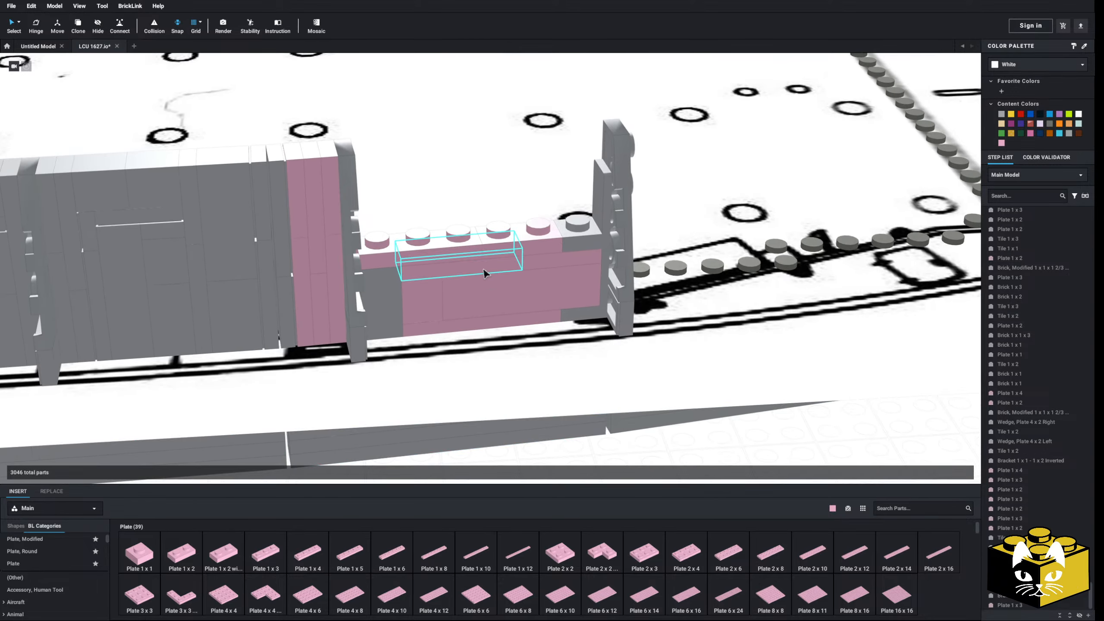
{"action": "scroll", "coordinate": [72, 582], "scroll_direction": "up", "scroll_amount": 10}
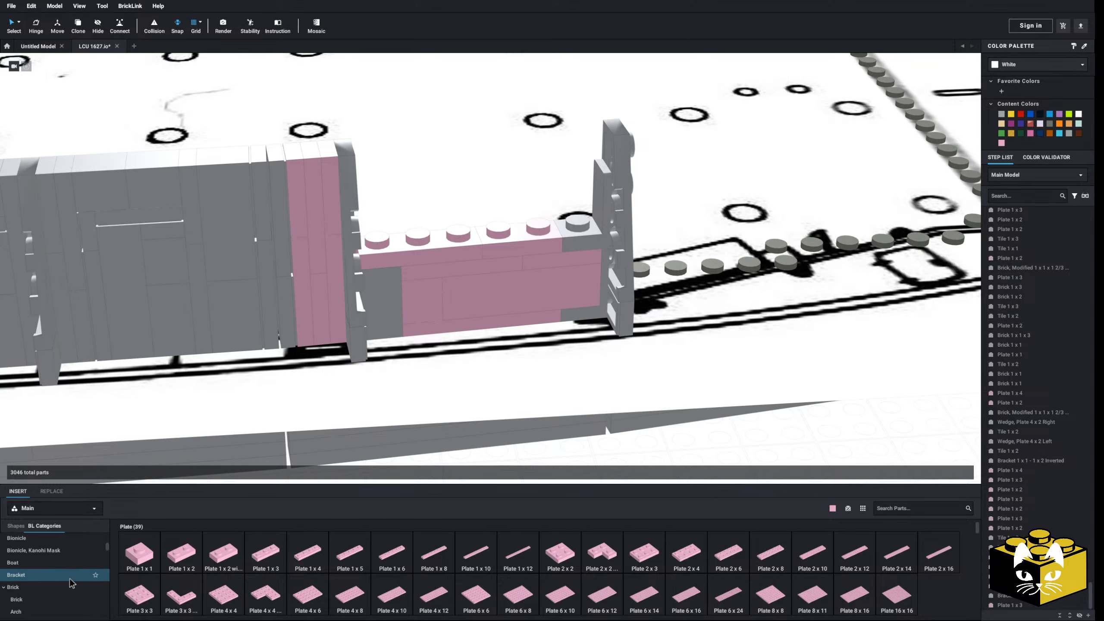
{"action": "left_click", "coordinate": [17, 609]}
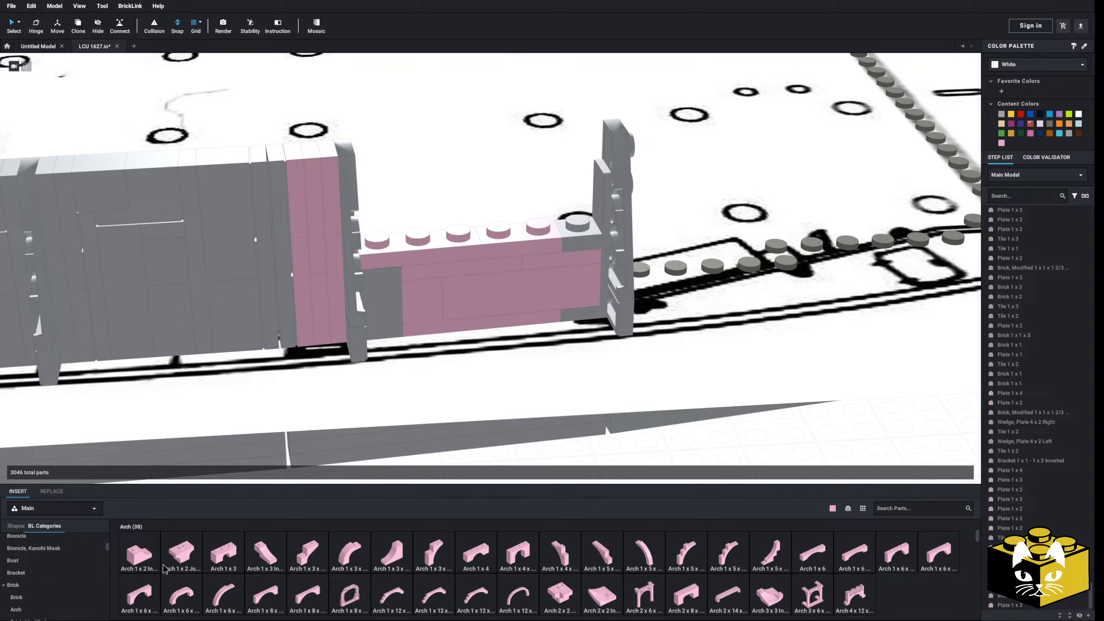
{"action": "left_click", "coordinate": [37, 600]}
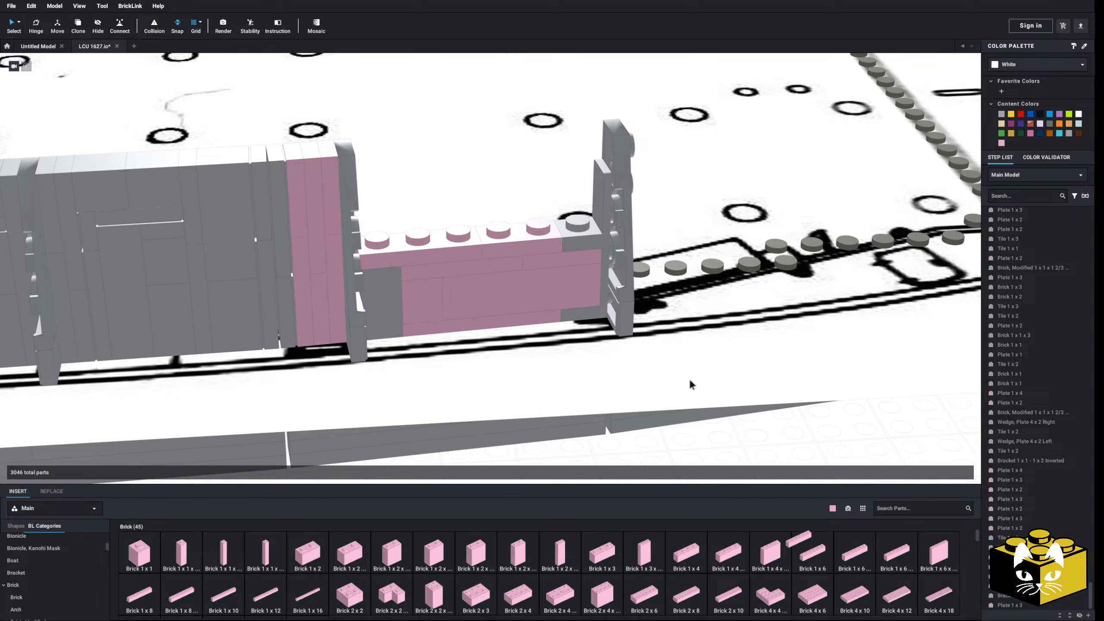
{"action": "right_click_drag", "start_coordinate": [498, 218], "coordinate": [480, 259]}
{"action": "left_click", "coordinate": [480, 245]}
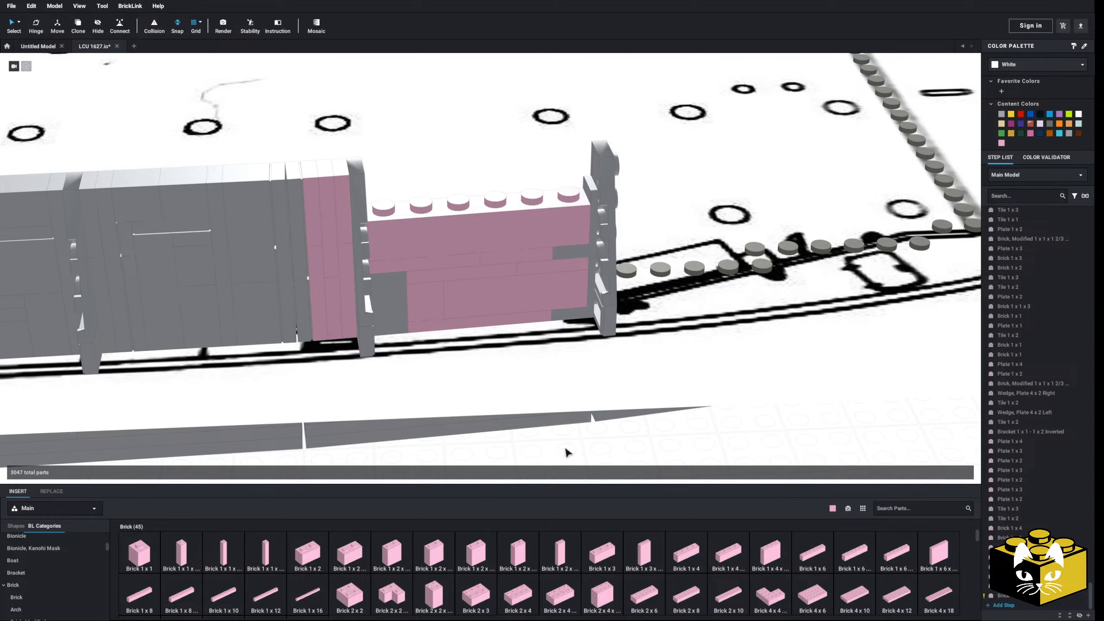
- Copy a grey Tile 1 x 6 from the finished wall and lay it over the pink Brick 1 x 6 between the ribs
{"action": "scroll", "coordinate": [560, 452], "scroll_direction": "down", "scroll_amount": 3}
{"action": "right_click_drag", "start_coordinate": [525, 456], "coordinate": [496, 421]}
{"action": "scroll", "coordinate": [434, 386], "scroll_direction": "up", "scroll_amount": 4}
{"action": "right_click_drag", "start_coordinate": [429, 384], "coordinate": [443, 366]}
{"action": "scroll", "coordinate": [429, 394], "scroll_direction": "down", "scroll_amount": 3}
{"action": "scroll", "coordinate": [368, 340], "scroll_direction": "down", "scroll_amount": 1}
{"action": "middle_click_drag", "start_coordinate": [209, 338], "coordinate": [360, 330]}
{"action": "middle_click_drag", "start_coordinate": [174, 323], "coordinate": [373, 317]}
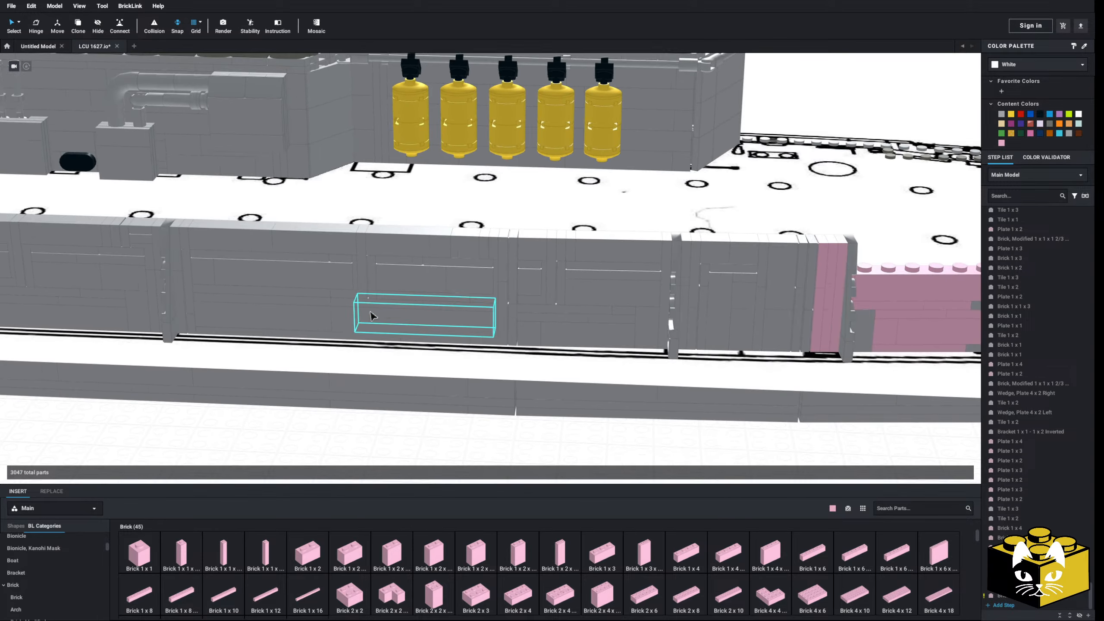
{"action": "right_click", "coordinate": [271, 260]}
{"action": "left_click", "coordinate": [283, 266]}
{"action": "middle_click_drag", "start_coordinate": [782, 471], "coordinate": [547, 421]}
{"action": "right_click", "coordinate": [551, 422]}
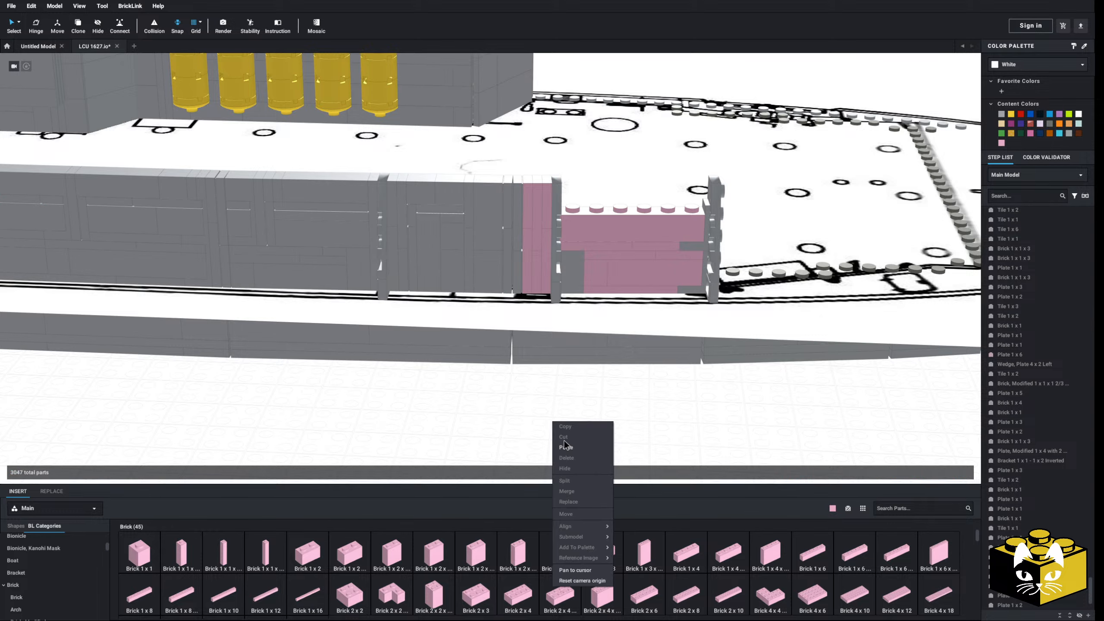
{"action": "left_click", "coordinate": [566, 447]}
{"action": "left_click", "coordinate": [636, 403]}
- Copy a grey Brick 1 x 1 x 3 from the finished wall, rotate it and lay it on the new Tile 1 x 6 against the near rib
{"action": "scroll", "coordinate": [608, 382], "scroll_direction": "up", "scroll_amount": 4}
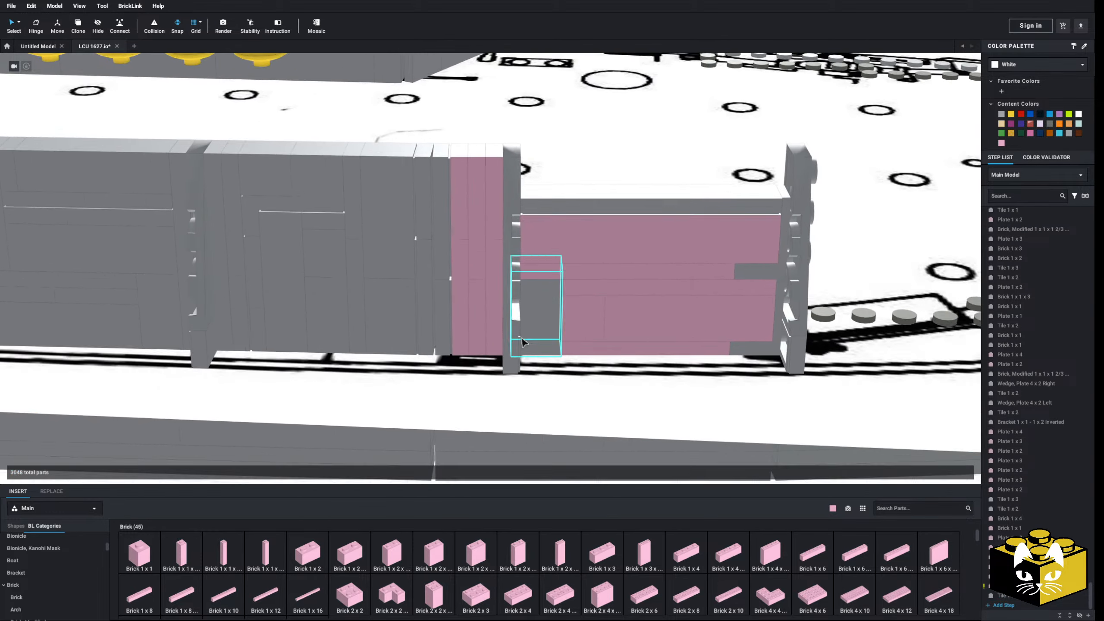
{"action": "right_click_drag", "start_coordinate": [522, 340], "coordinate": [450, 364]}
{"action": "scroll", "coordinate": [434, 356], "scroll_direction": "down", "scroll_amount": 2}
{"action": "middle_click_drag", "start_coordinate": [146, 278], "coordinate": [222, 272]}
{"action": "right_click", "coordinate": [220, 265]}
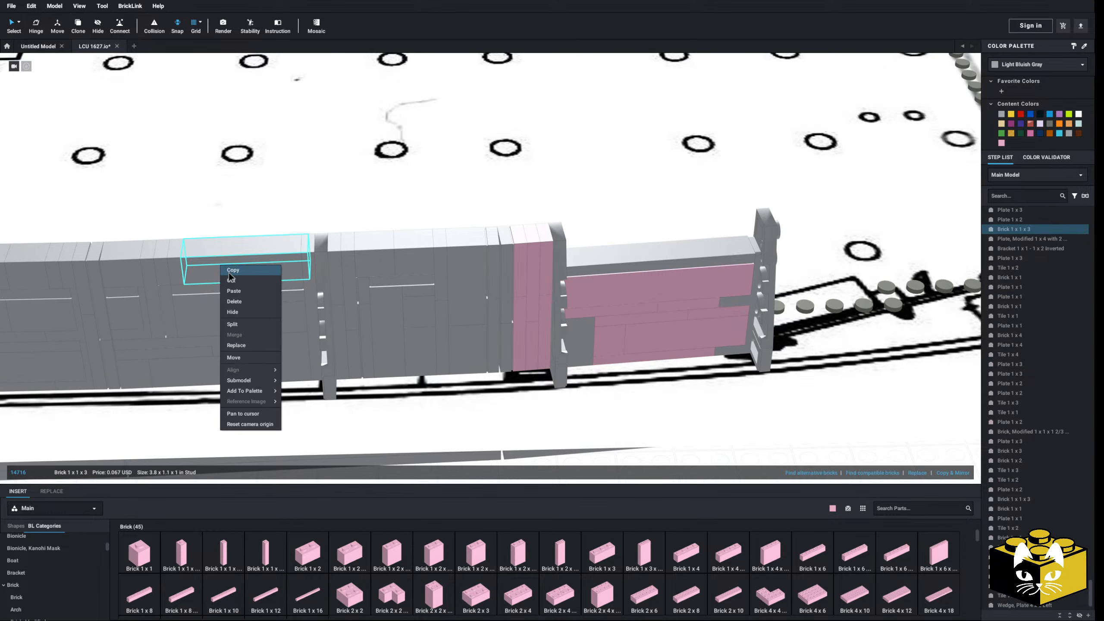
{"action": "left_click", "coordinate": [233, 270]}
{"action": "middle_click_drag", "start_coordinate": [552, 457], "coordinate": [468, 348]}
{"action": "right_click", "coordinate": [471, 347]}
{"action": "left_click", "coordinate": [487, 374]}
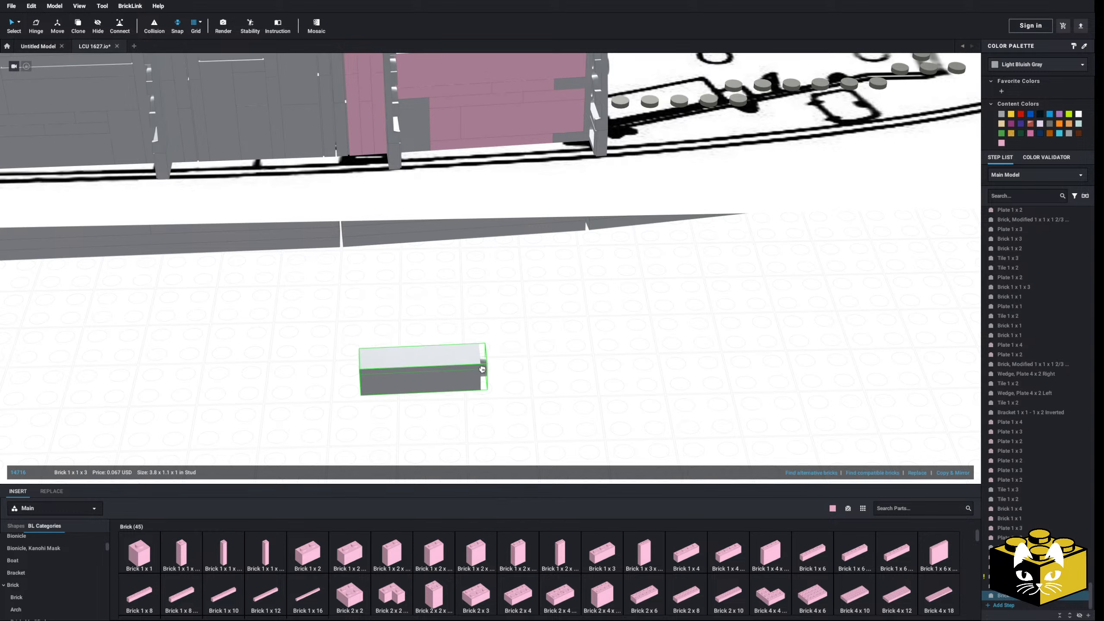
{"action": "key", "text": "Right"}
{"action": "key", "text": "Right"}
{"action": "middle_click_drag", "start_coordinate": [452, 278], "coordinate": [373, 470]}
{"action": "left_click", "coordinate": [341, 219]}
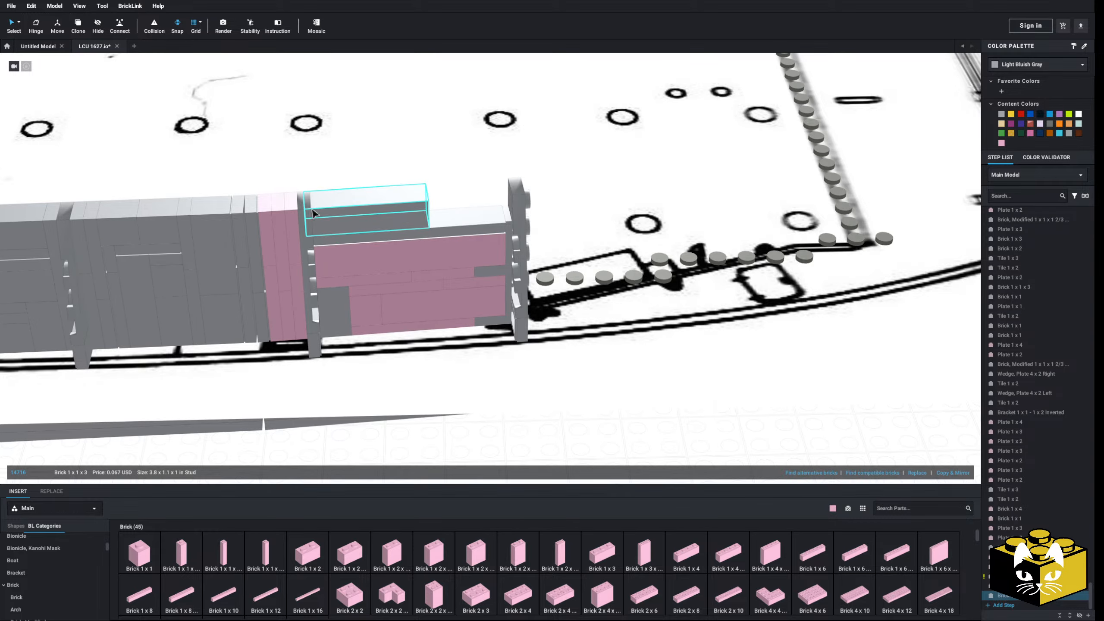
- Place two pink Brick 1 x 1 sideways against the upper inner face of the far rib
{"action": "left_click", "coordinate": [472, 430]}
{"action": "left_click", "coordinate": [147, 553]}
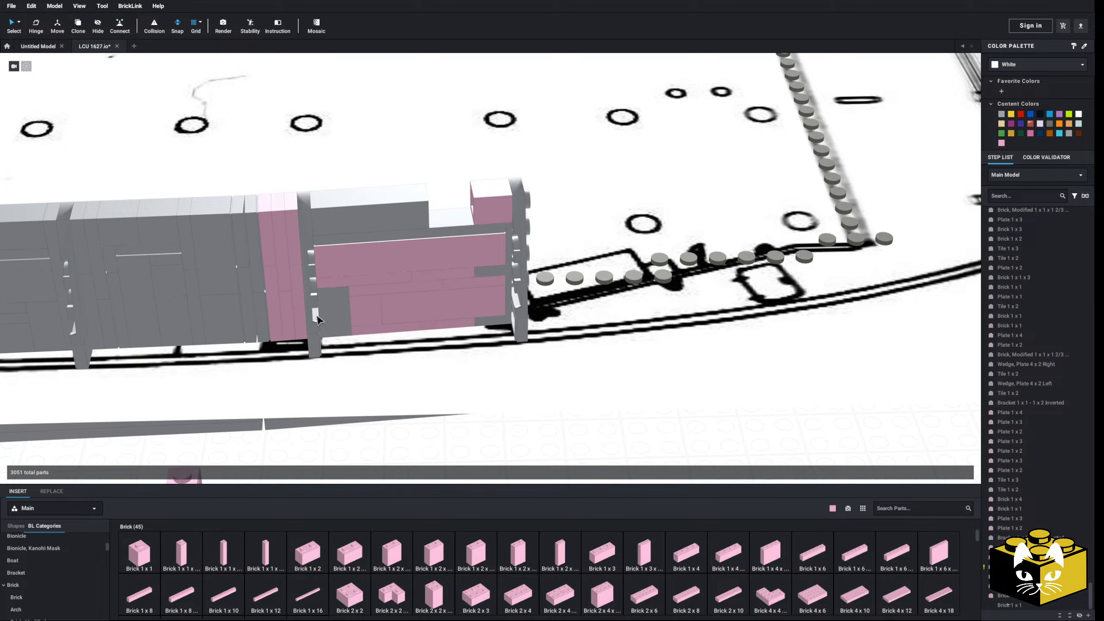
{"action": "left_click", "coordinate": [470, 196]}
{"action": "left_click", "coordinate": [490, 424]}
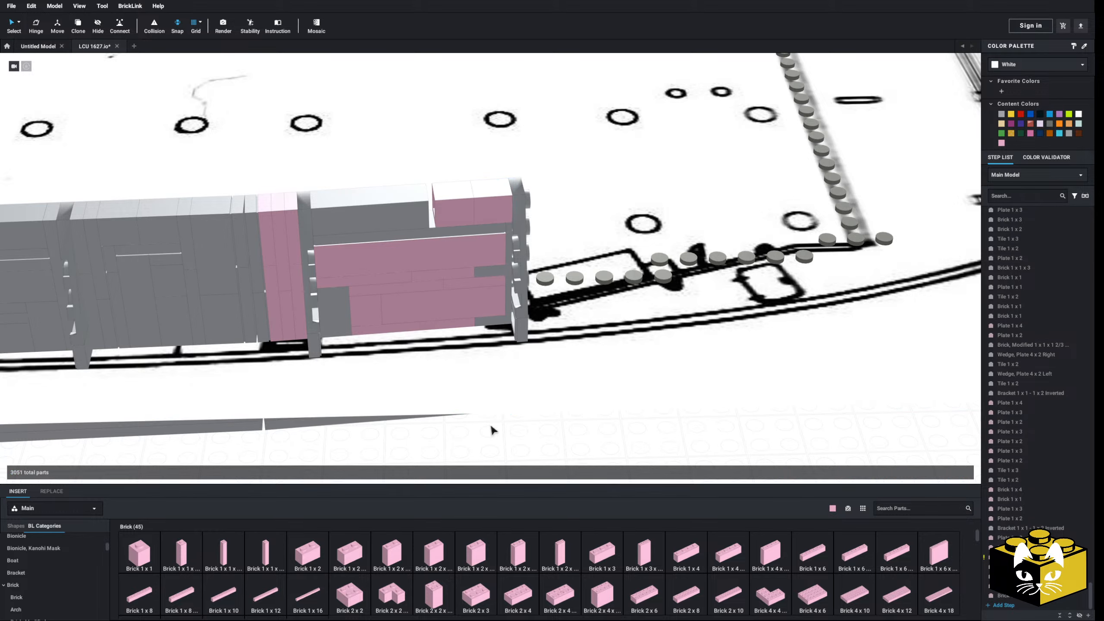
{"action": "middle_click_drag", "start_coordinate": [482, 425], "coordinate": [497, 420]}
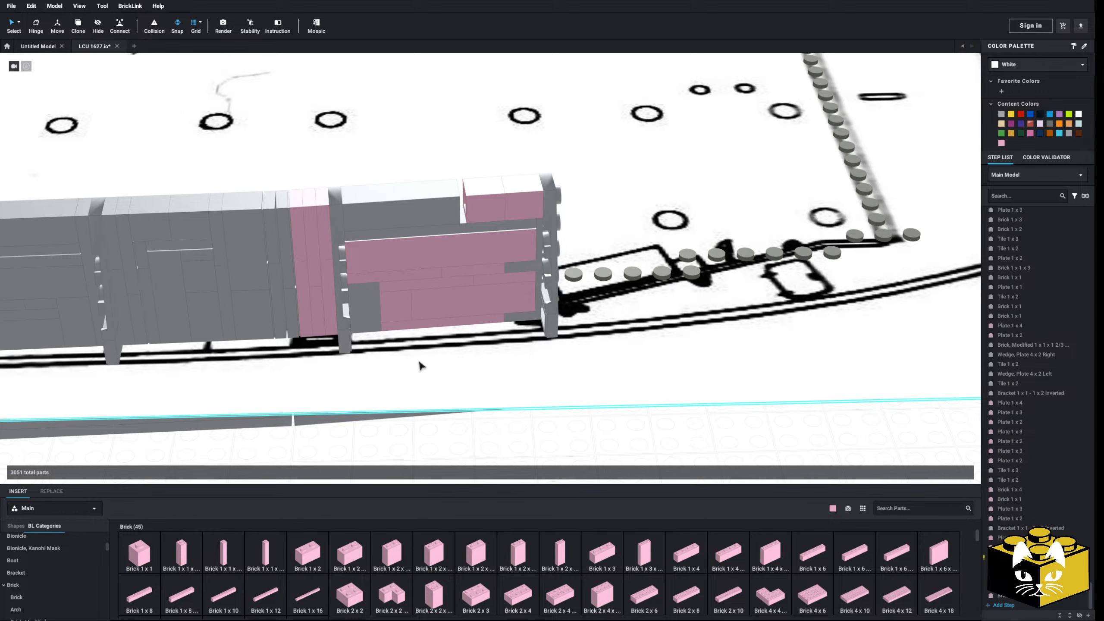
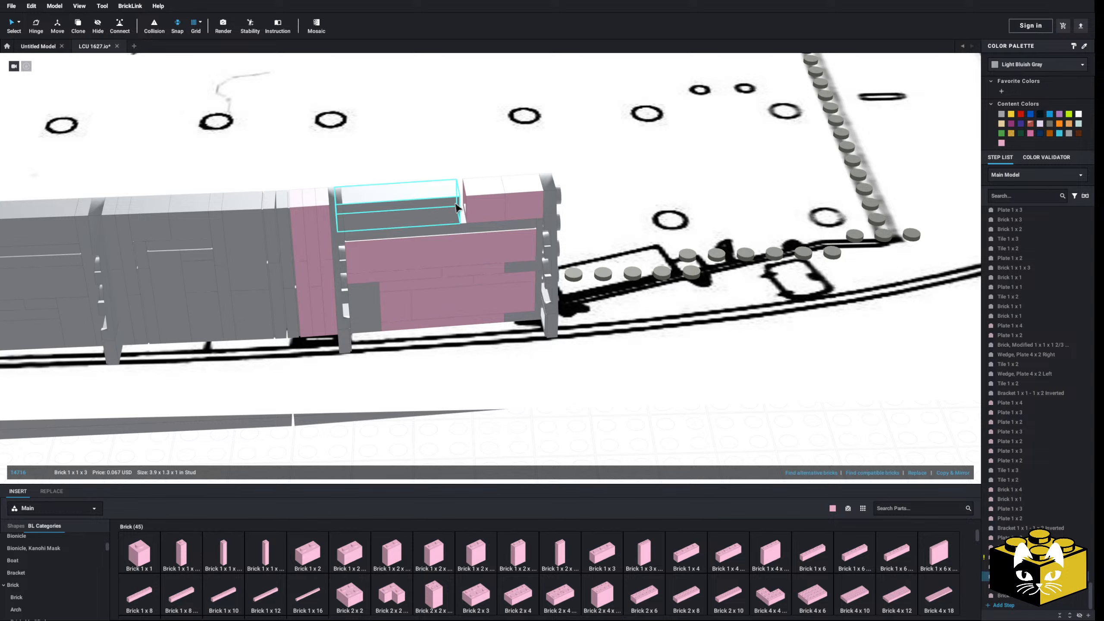
- Delete the grey Brick 1 x 1 x 3, the Tile 1 x 6 and the pink Brick 1 x 6 between the two ribs
{"action": "key", "text": "Delete"}
{"action": "left_click", "coordinate": [481, 207]}
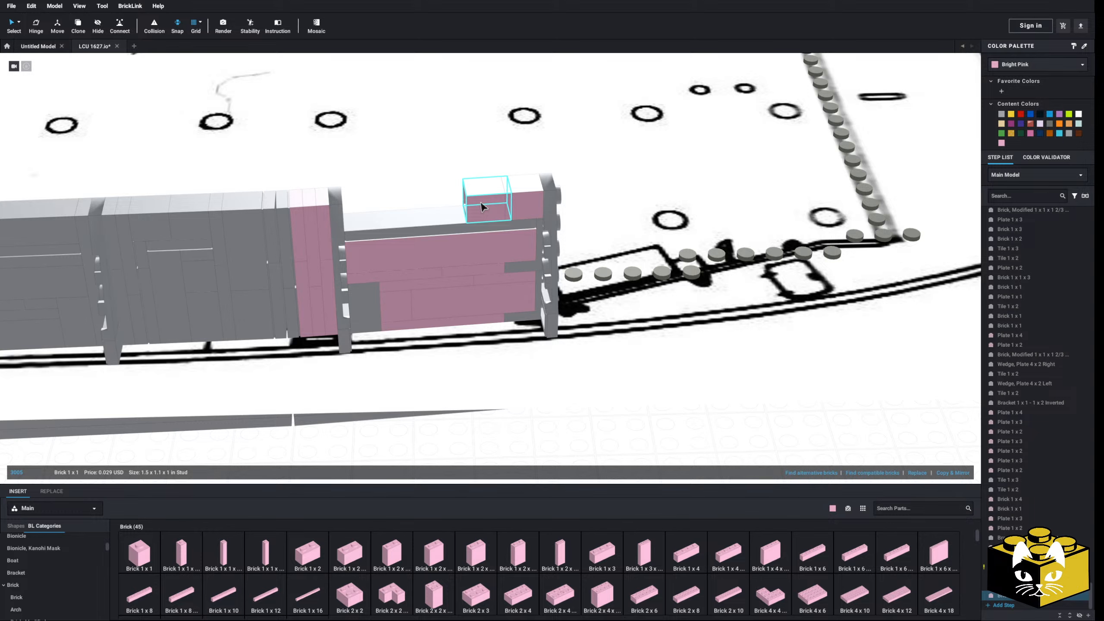
{"action": "left_click", "coordinate": [436, 230]}
{"action": "key", "text": "Delete"}
{"action": "left_click", "coordinate": [437, 238]}
{"action": "key", "text": "Delete"}
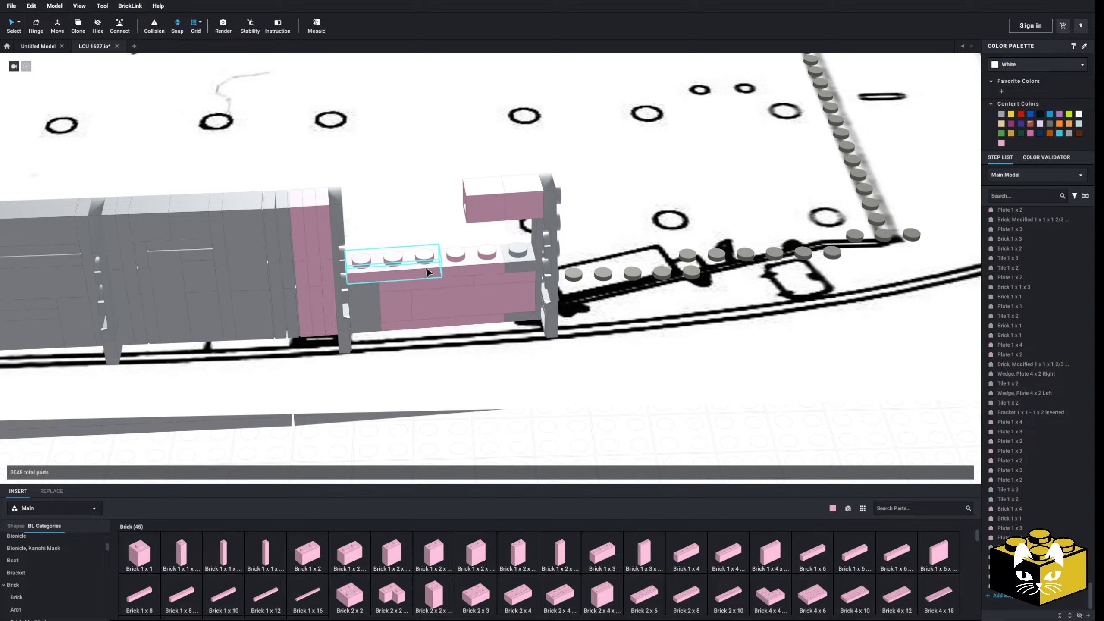
- Delete the Plate 1 x 3 and Plate 1 x 2 that form the exposed top layer between the ribs
{"action": "left_click", "coordinate": [428, 267]}
{"action": "key", "text": "Delete"}
{"action": "left_click", "coordinate": [450, 262]}
{"action": "key", "text": "Delete"}
- Copy the Modified Plate 1 x 4, inverted bracket, Plate 1 x 3 and Tile 1 x 2 together from the finished wall
{"action": "right_click_drag", "start_coordinate": [429, 280], "coordinate": [518, 260]}
{"action": "left_click", "coordinate": [349, 249]}
{"action": "left_click", "coordinate": [360, 240], "text": "shift"}
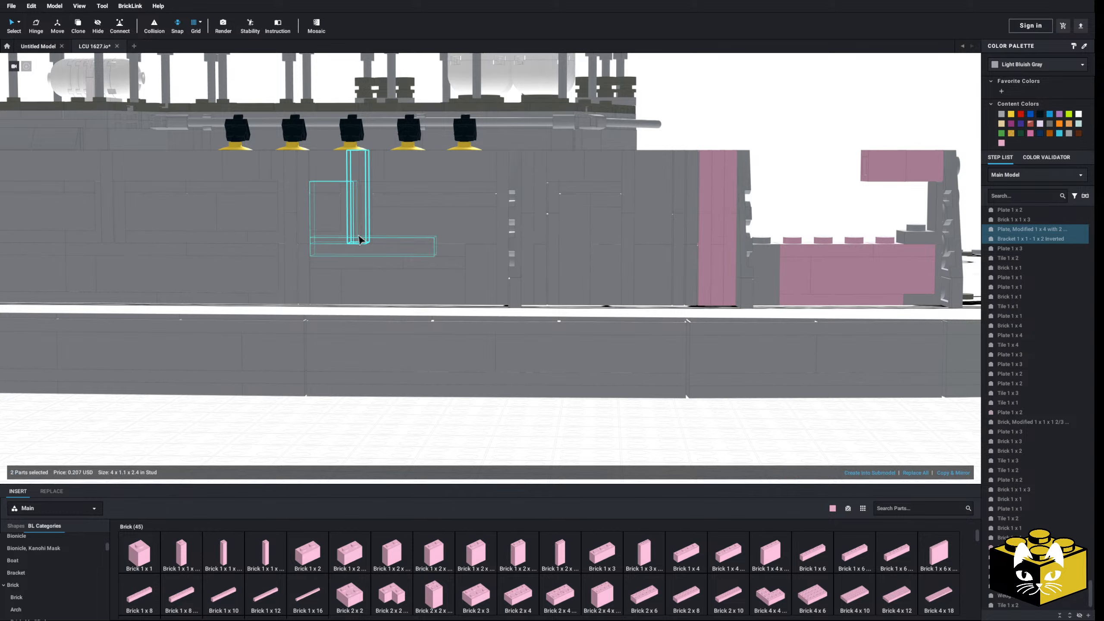
{"action": "left_click", "coordinate": [367, 232], "text": "shift"}
{"action": "right_click", "coordinate": [366, 232]}
{"action": "left_click", "coordinate": [372, 237]}
- Paste the four-part bracket group onto the studs beside the near rib
{"action": "right_click_drag", "start_coordinate": [372, 237], "coordinate": [372, 248]}
{"action": "scroll", "coordinate": [373, 248], "scroll_direction": "down", "scroll_amount": 3}
{"action": "middle_click_drag", "start_coordinate": [372, 248], "coordinate": [316, 198]}
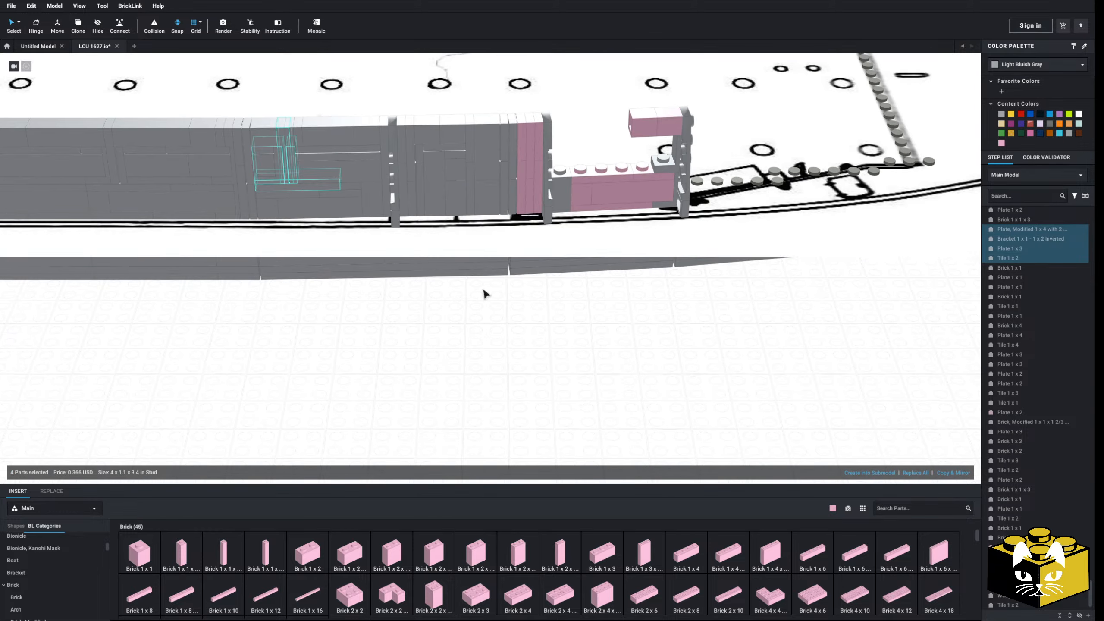
{"action": "middle_click_drag", "start_coordinate": [483, 292], "coordinate": [442, 320]}
{"action": "right_click", "coordinate": [481, 389]}
{"action": "scroll", "coordinate": [508, 254], "scroll_direction": "up", "scroll_amount": 3}
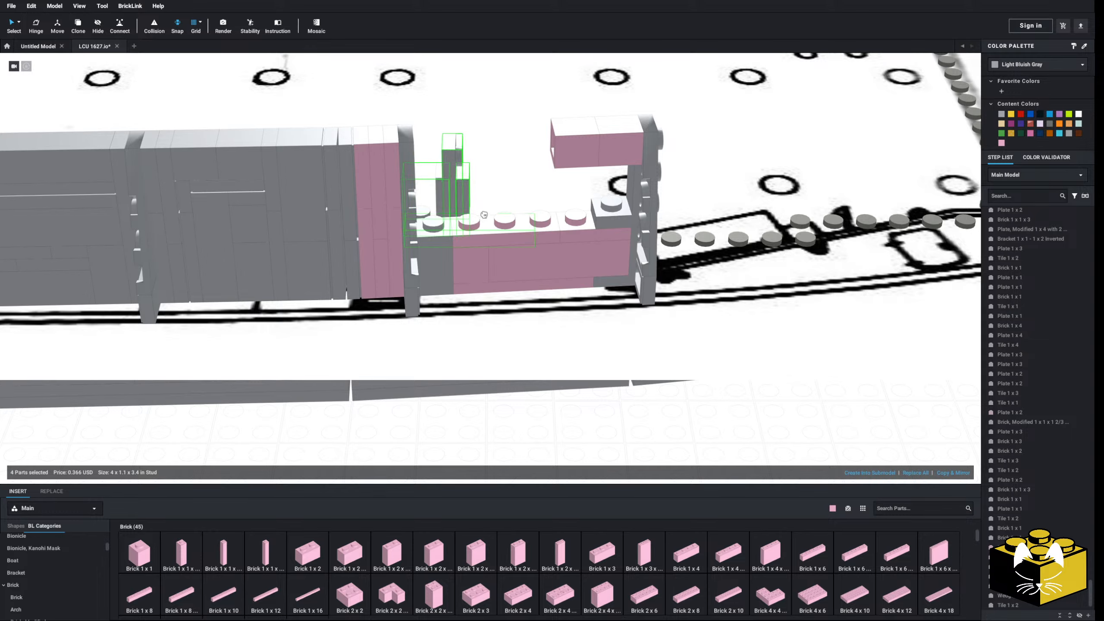
{"action": "left_click_drag", "start_coordinate": [492, 220], "coordinate": [491, 220]}
{"action": "scroll", "coordinate": [491, 220], "scroll_direction": "down", "scroll_amount": 3}
{"action": "left_click", "coordinate": [513, 387]}
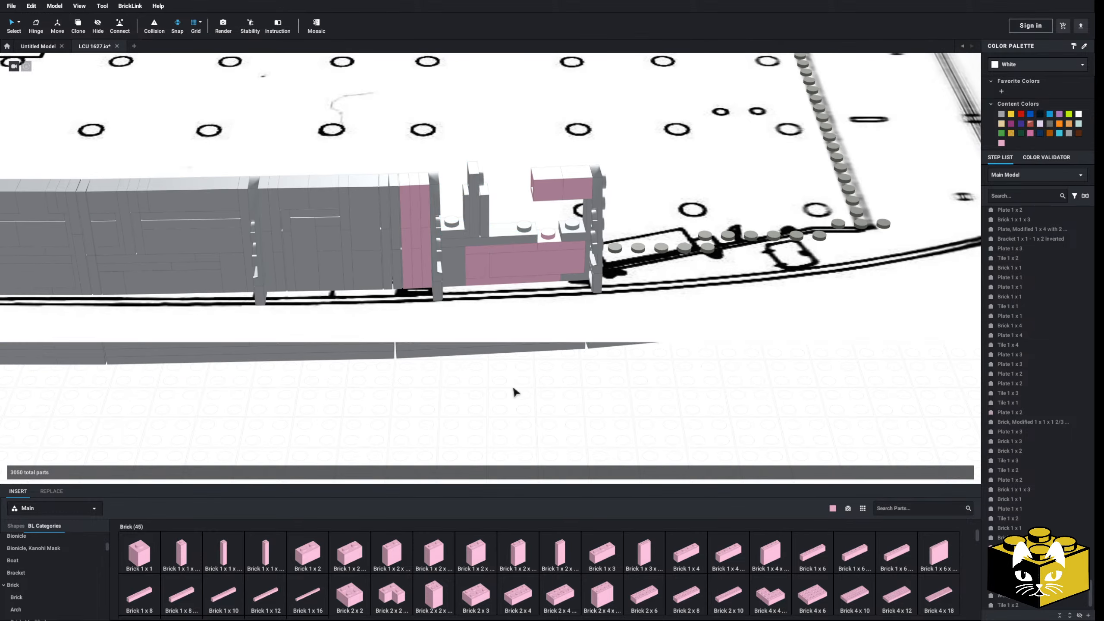
- Delete the plate layer beneath the pasted bracket group to expose the brick studs
{"action": "mouse_move", "coordinate": [487, 278]}
{"action": "right_mouse_down"}
{"action": "mouse_move", "coordinate": [481, 239]}
{"action": "mouse_move", "coordinate": [488, 260]}
{"action": "right_mouse_up"}
{"action": "scroll", "coordinate": [481, 238], "scroll_direction": "up", "scroll_amount": 3}
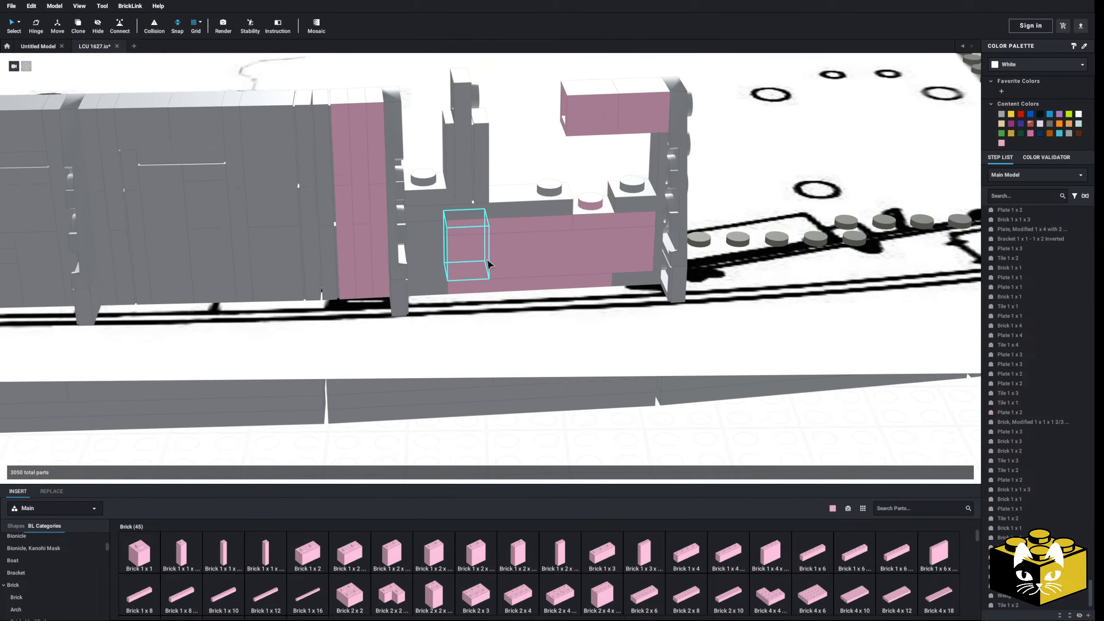
{"action": "left_click", "coordinate": [503, 230]}
{"action": "key", "text": "Delete"}
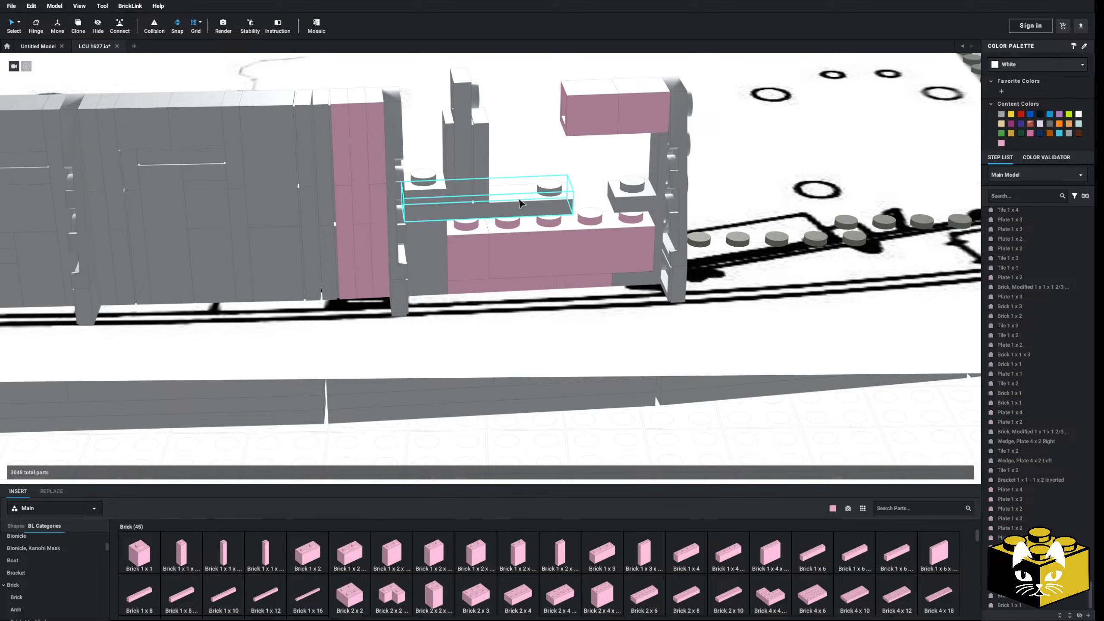
- Move the four-part bracket group down onto the pink brick studs, next to the inverted bracket at the far rib
{"action": "left_click", "coordinate": [466, 195]}
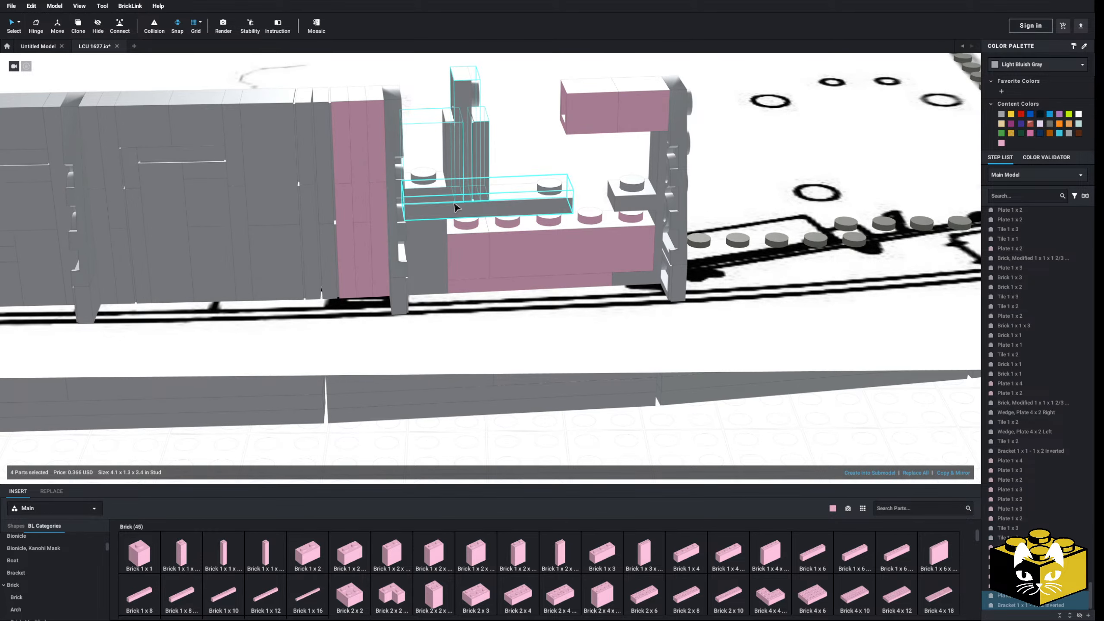
{"action": "left_click_drag", "start_coordinate": [454, 209], "coordinate": [523, 221]}
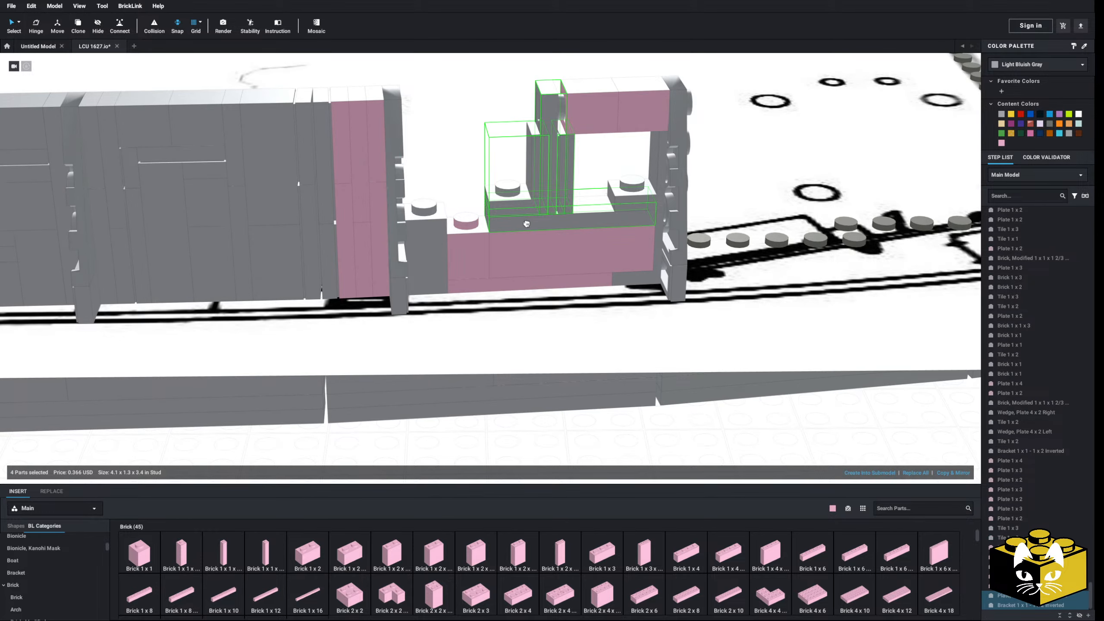
{"action": "scroll", "coordinate": [559, 382], "scroll_direction": "down", "scroll_amount": 3}
{"action": "left_click", "coordinate": [559, 382]}
{"action": "mouse_move", "coordinate": [559, 382]}
{"action": "right_mouse_down"}
{"action": "mouse_move", "coordinate": [534, 373]}
{"action": "mouse_move", "coordinate": [539, 384]}
{"action": "right_mouse_up"}
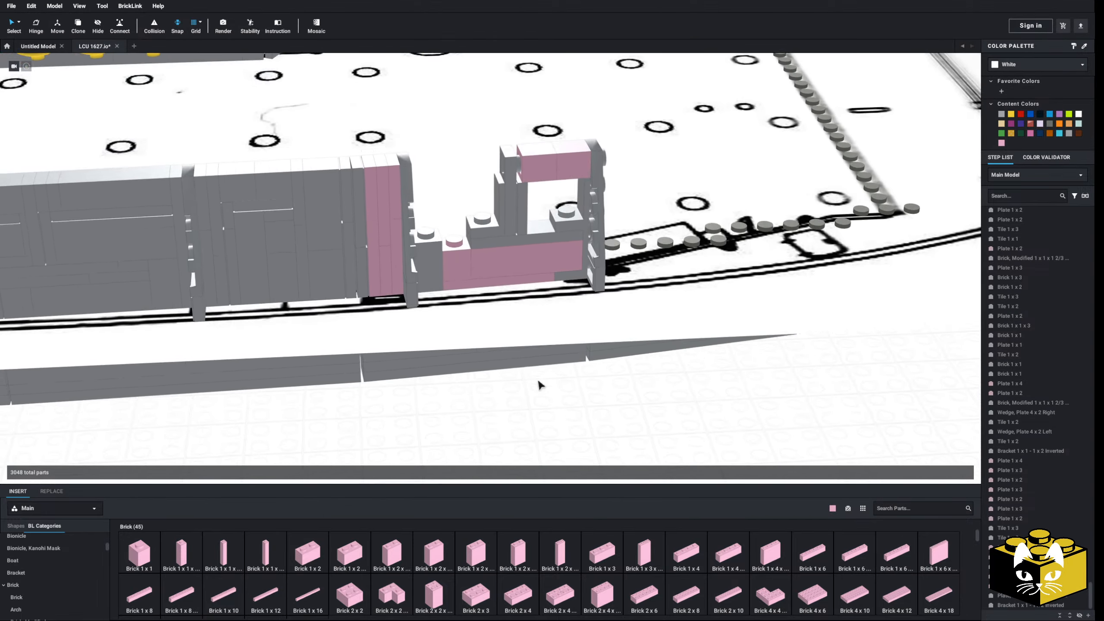
- Place a pink Plate 1 x 2 on the two open studs between the near rib and the Modified Plate 1 x 4
{"action": "scroll", "coordinate": [448, 306], "scroll_direction": "up", "scroll_amount": 1}
{"action": "scroll", "coordinate": [449, 306], "scroll_direction": "up", "scroll_amount": 3}
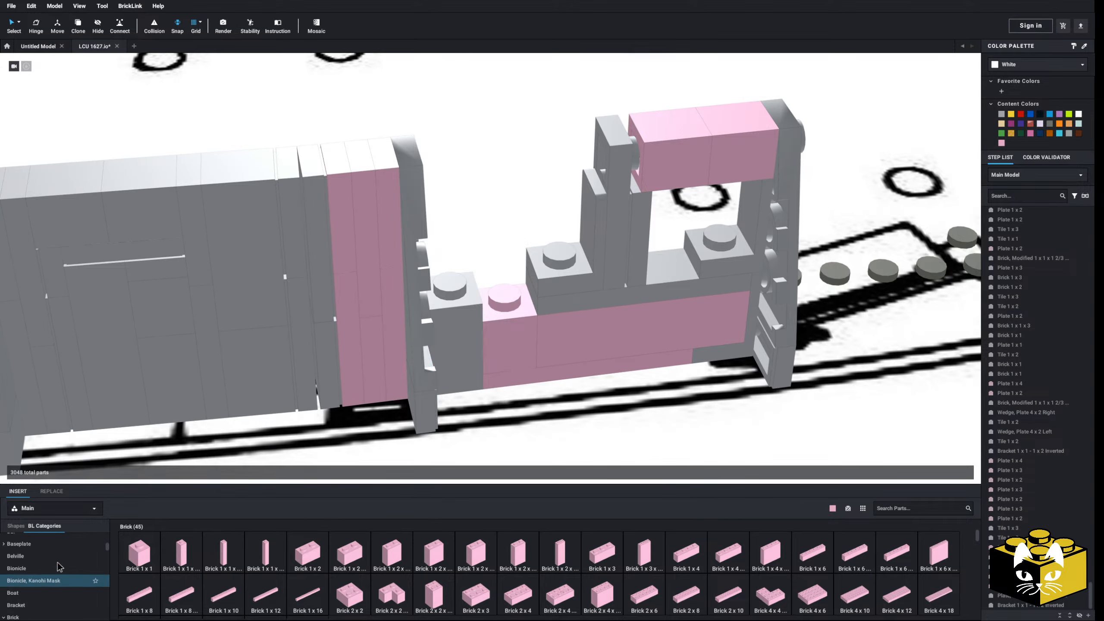
{"action": "scroll", "coordinate": [59, 563], "scroll_direction": "up", "scroll_amount": 5}
{"action": "left_click", "coordinate": [59, 563]}
{"action": "left_click", "coordinate": [498, 309]}
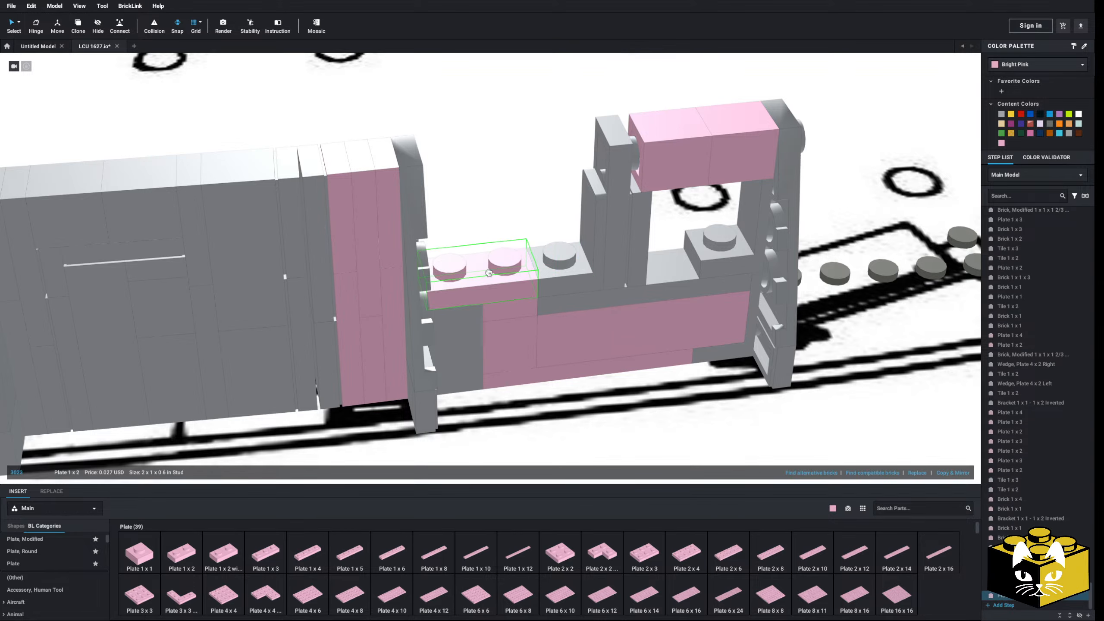
{"action": "left_click", "coordinate": [486, 279]}
{"action": "mouse_move", "coordinate": [486, 279]}
{"action": "right_mouse_down"}
{"action": "mouse_move", "coordinate": [480, 264]}
{"action": "mouse_move", "coordinate": [472, 273]}
{"action": "right_mouse_up"}
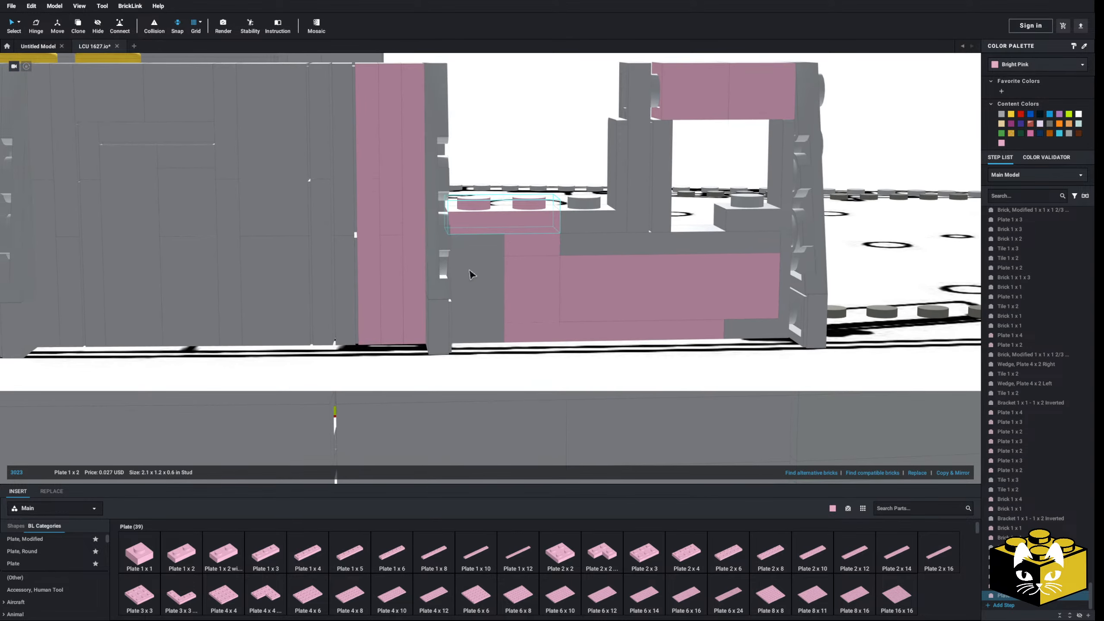
{"action": "scroll", "coordinate": [590, 262], "scroll_direction": "down", "scroll_amount": 3}
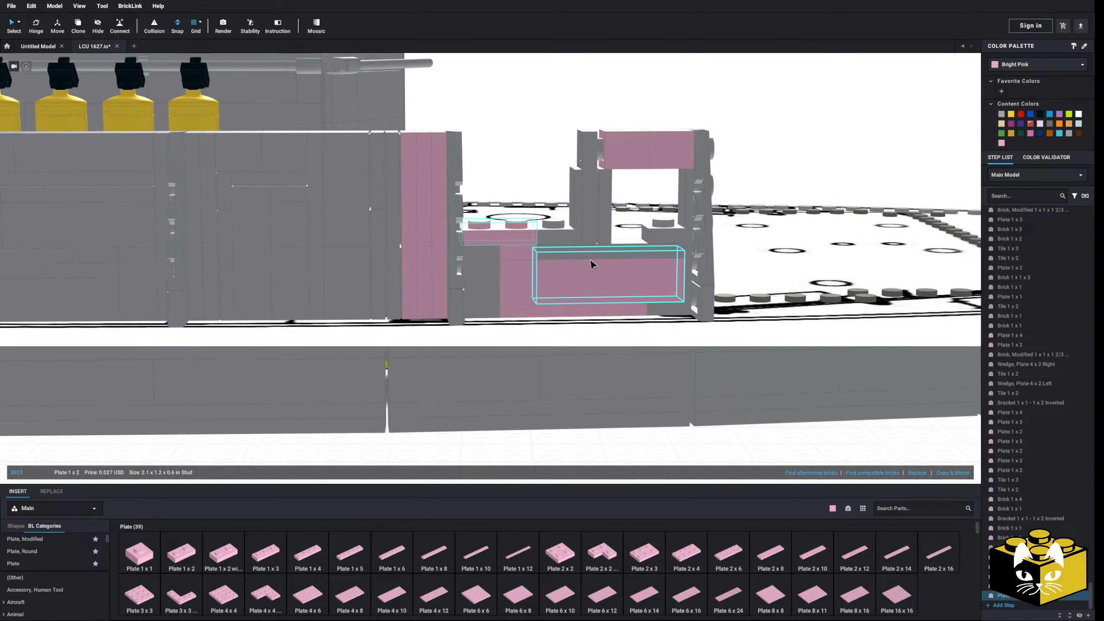
- Copy a grey Brick 1 x 3 from the finished wall and place it over the pink Plate 1 x 2 and adjoining stud
{"action": "right_click_drag", "start_coordinate": [590, 262], "coordinate": [551, 280]}
{"action": "scroll", "coordinate": [406, 278], "scroll_direction": "down", "scroll_amount": 2}
{"action": "middle_click_drag", "start_coordinate": [406, 278], "coordinate": [174, 245]}
{"action": "right_click", "coordinate": [213, 253]}
{"action": "left_click", "coordinate": [218, 257]}
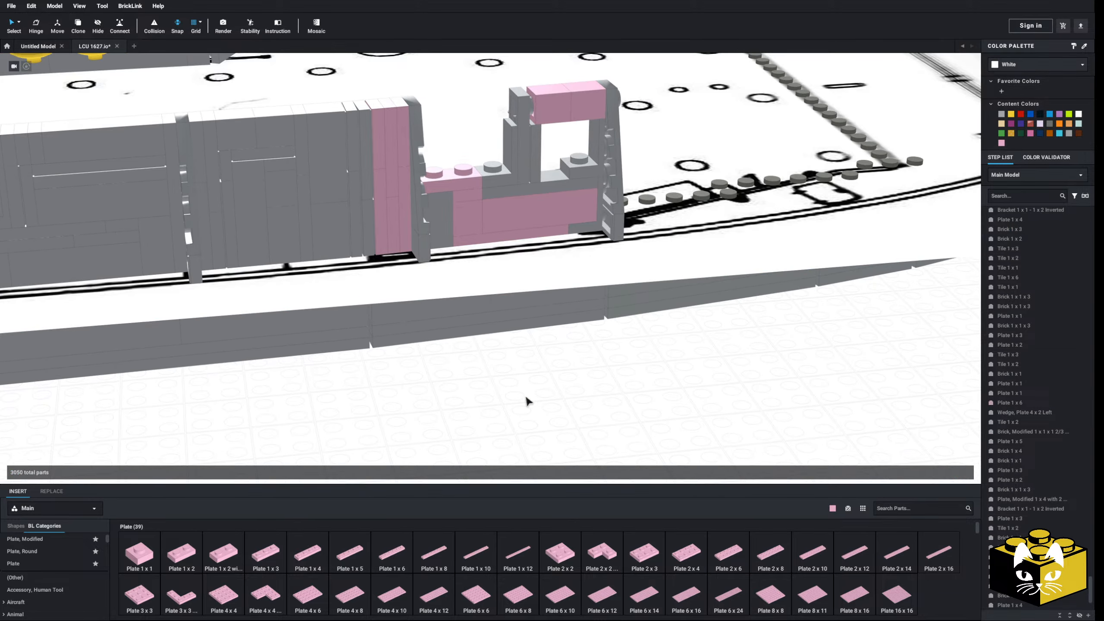
{"action": "right_click", "coordinate": [525, 396]}
{"action": "left_click", "coordinate": [538, 421]}
{"action": "left_click", "coordinate": [485, 170]}
{"action": "scroll", "coordinate": [478, 183], "scroll_direction": "up", "scroll_amount": 2}
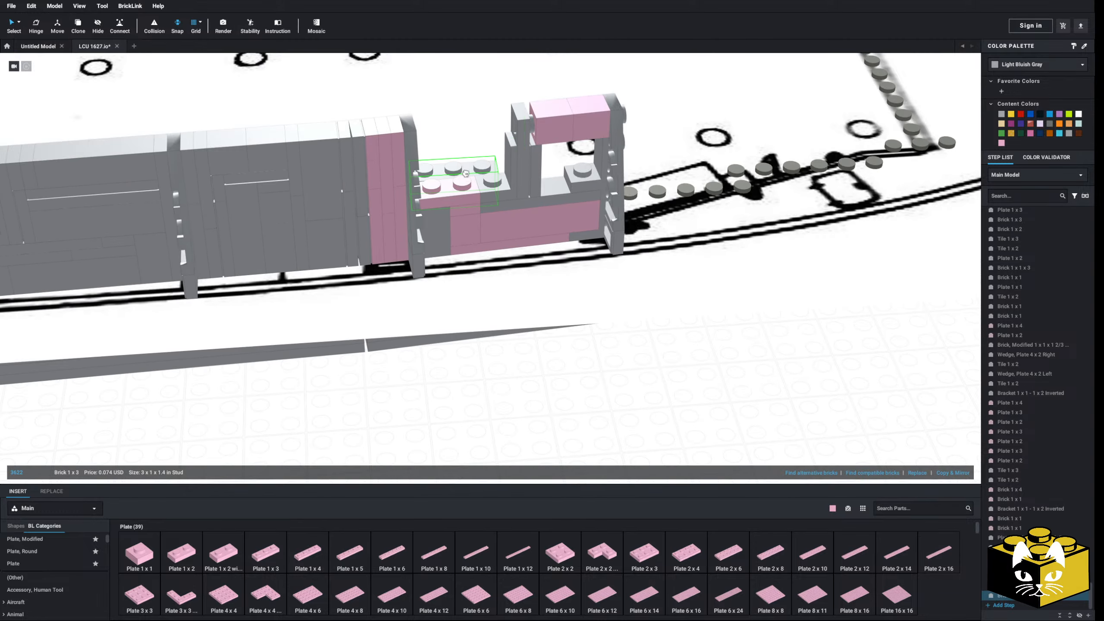
{"action": "scroll", "coordinate": [470, 197], "scroll_direction": "up", "scroll_amount": 2}
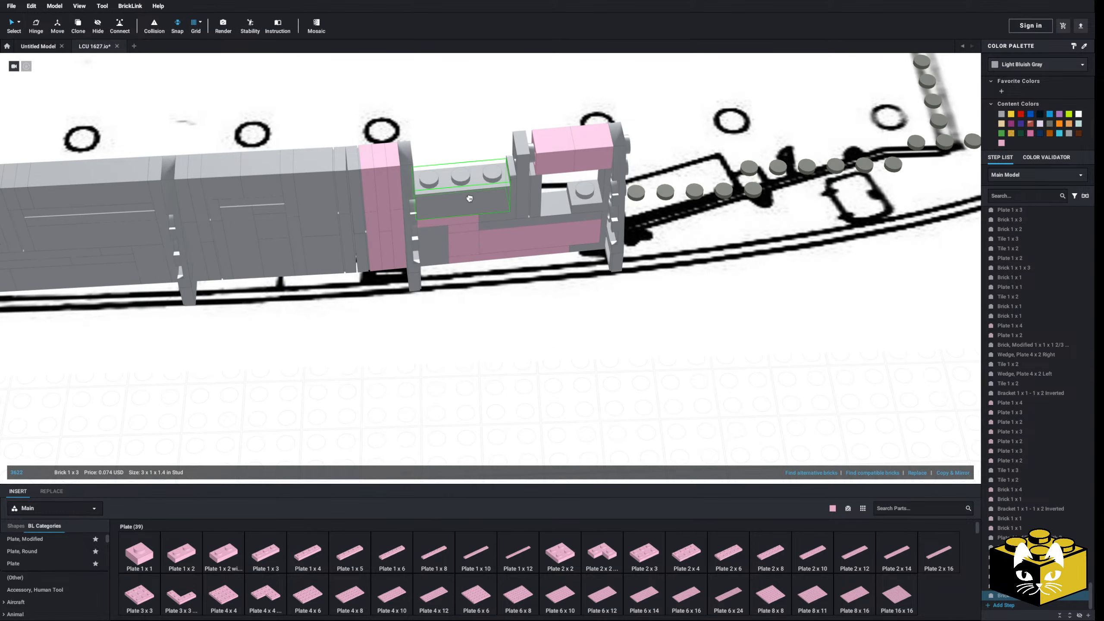
{"action": "left_click", "coordinate": [589, 382]}
- Copy a grey Tile 1 x 3 from the finished wall and lay it on top of the new Brick 1 x 3
{"action": "middle_click_drag", "start_coordinate": [589, 382], "coordinate": [539, 456]}
{"action": "right_click_drag", "start_coordinate": [461, 382], "coordinate": [463, 288]}
{"action": "scroll", "coordinate": [462, 301], "scroll_direction": "up", "scroll_amount": 5}
{"action": "middle_click_drag", "start_coordinate": [463, 288], "coordinate": [476, 377]}
{"action": "scroll", "coordinate": [377, 417], "scroll_direction": "down", "scroll_amount": 1}
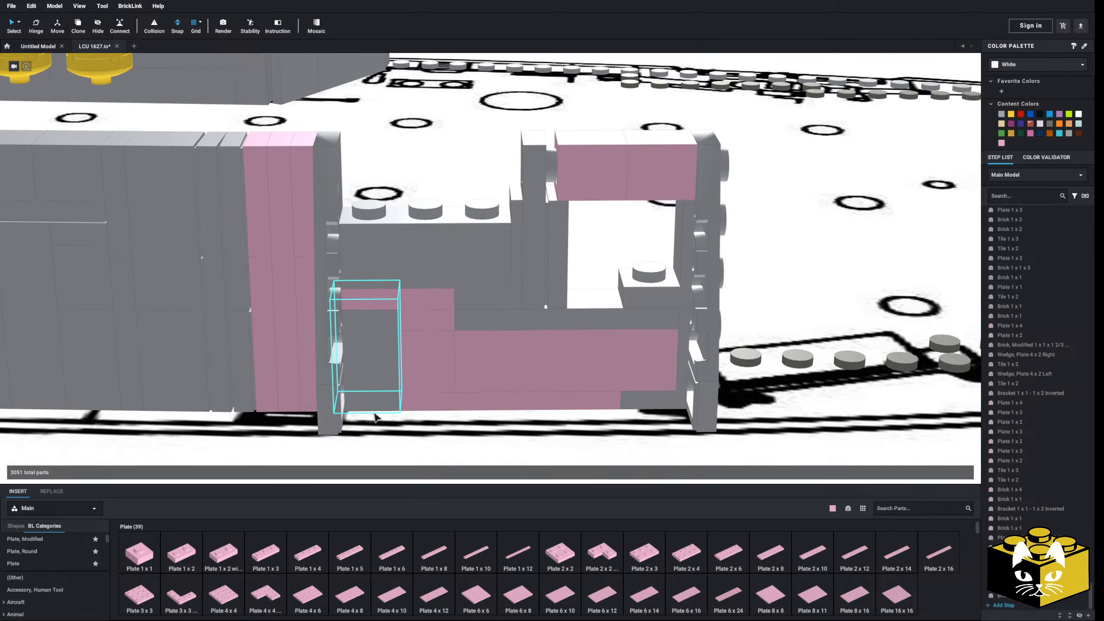
{"action": "scroll", "coordinate": [377, 414], "scroll_direction": "down", "scroll_amount": 3}
{"action": "middle_click_drag", "start_coordinate": [343, 357], "coordinate": [482, 352]}
{"action": "mouse_move", "coordinate": [217, 285]}
{"action": "middle_mouse_down"}
{"action": "mouse_move", "coordinate": [327, 278]}
{"action": "mouse_move", "coordinate": [490, 300]}
{"action": "middle_mouse_up"}
{"action": "left_click", "coordinate": [350, 244]}
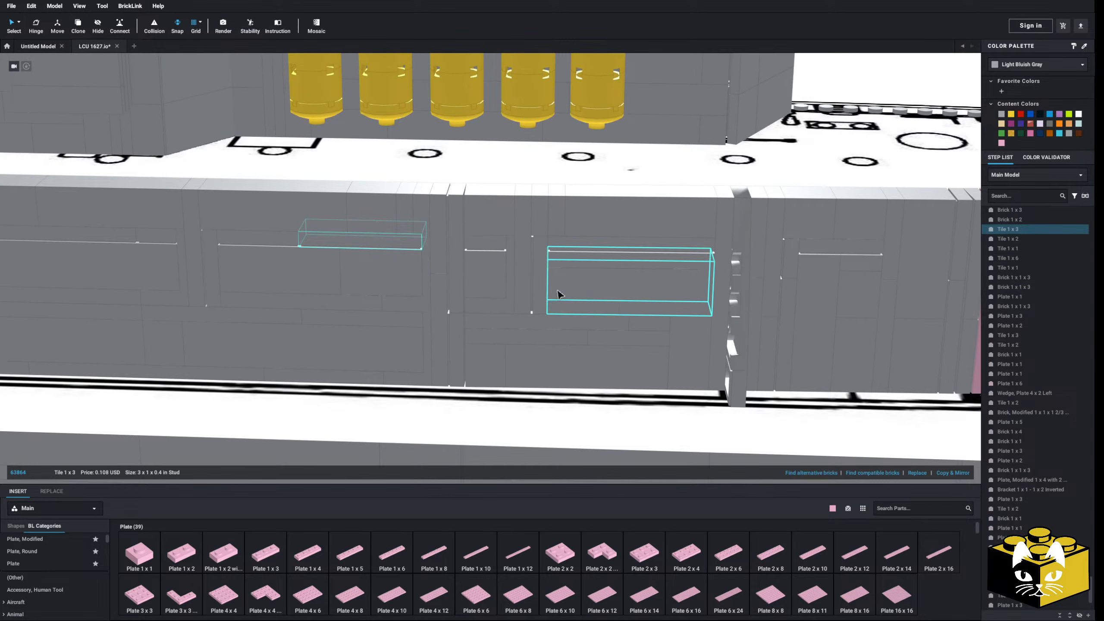
{"action": "middle_click_drag", "start_coordinate": [558, 291], "coordinate": [434, 289]}
{"action": "right_click", "coordinate": [460, 258]}
{"action": "left_click", "coordinate": [491, 283]}
{"action": "left_click", "coordinate": [486, 202]}
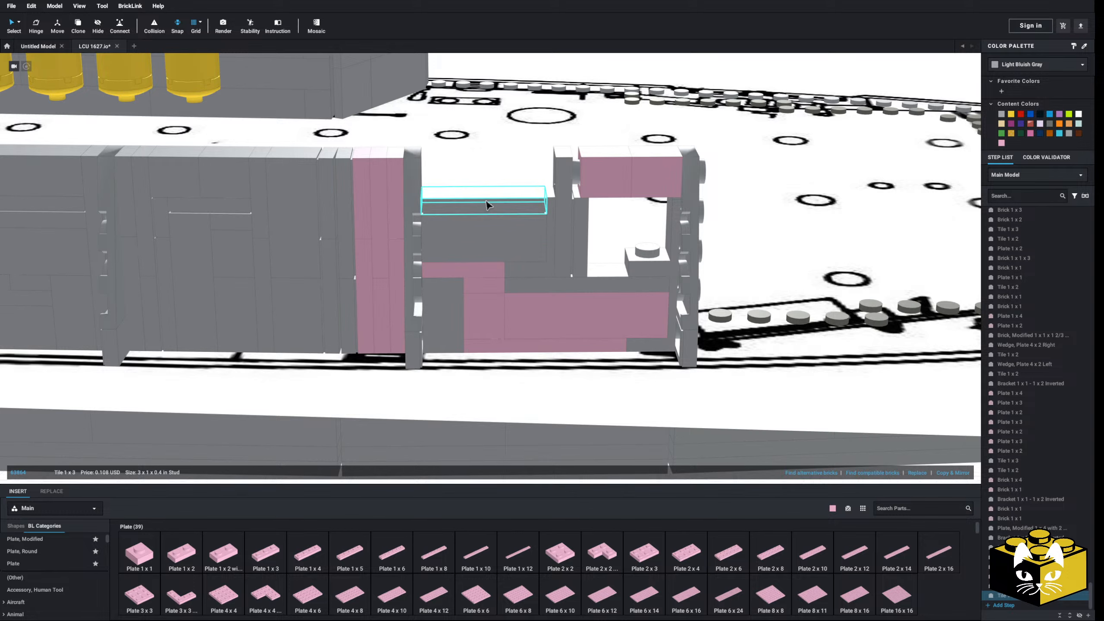
- Copy the two pink Brick 1 x 1 at the far rib and place the copies above the Tile 1 x 3 against the near rib
{"action": "right_click_drag", "start_coordinate": [487, 206], "coordinate": [471, 294]}
{"action": "left_click", "coordinate": [629, 224]}
{"action": "left_click", "coordinate": [647, 217], "text": "ctrl"}
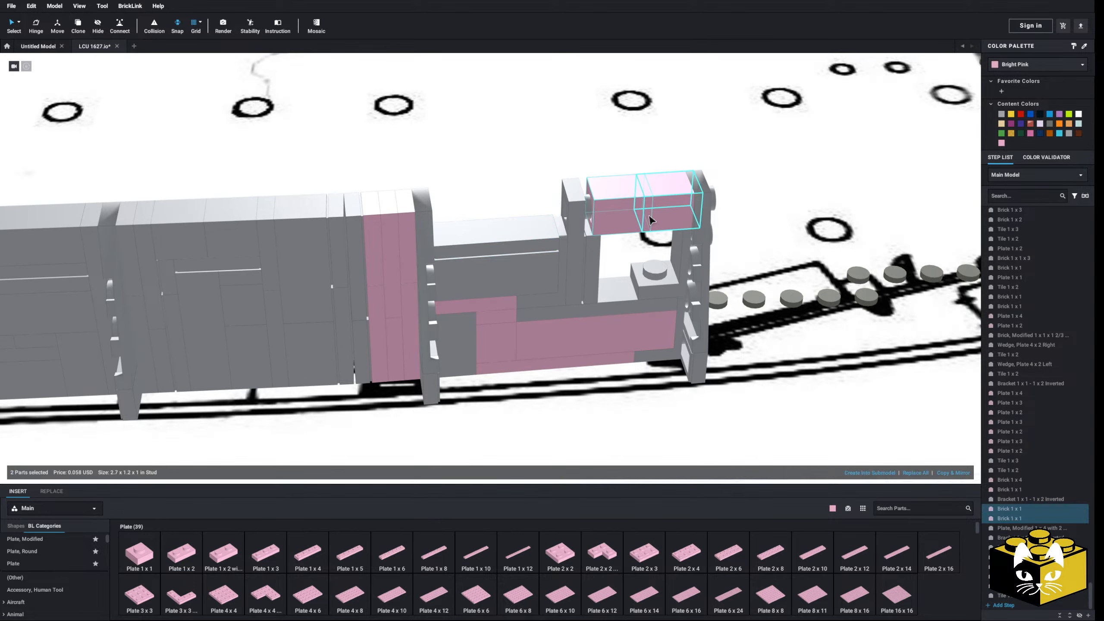
{"action": "right_click", "coordinate": [646, 216]}
{"action": "left_click", "coordinate": [660, 223]}
{"action": "right_click", "coordinate": [632, 217]}
{"action": "left_click", "coordinate": [651, 244]}
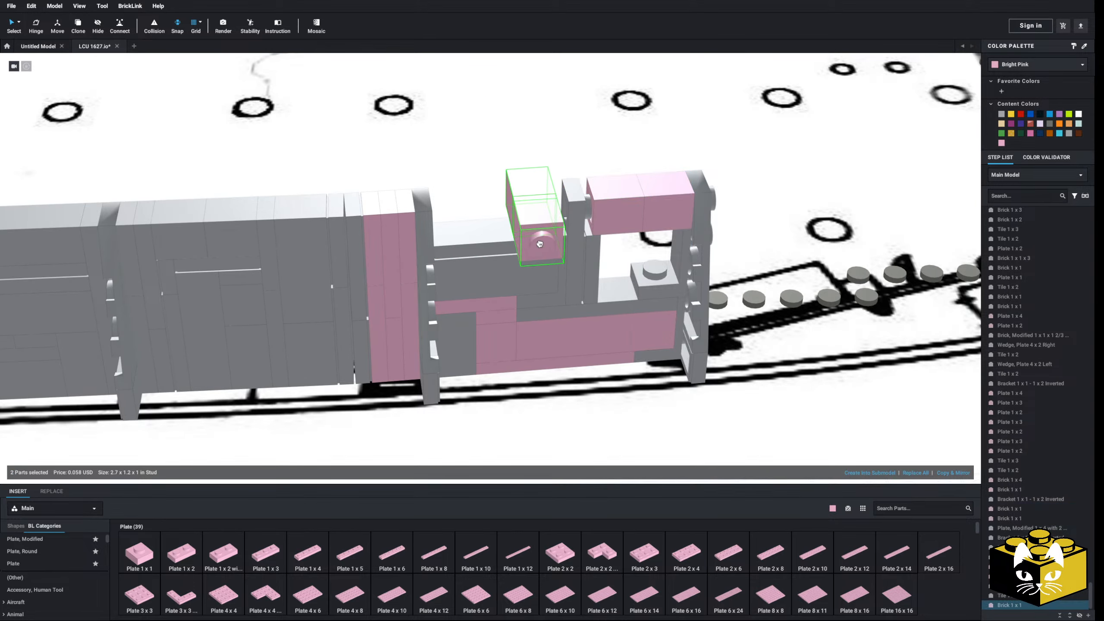
{"action": "left_click", "coordinate": [443, 225]}
{"action": "scroll", "coordinate": [502, 270], "scroll_direction": "down", "scroll_amount": 2}
{"action": "scroll", "coordinate": [504, 273], "scroll_direction": "down", "scroll_amount": 2}
{"action": "middle_click_drag", "start_coordinate": [531, 392], "coordinate": [515, 329]}
{"action": "left_click", "coordinate": [500, 369]}
- Add two pink Plate 1 x 1 sideways to the end of the copied pink bricks, towards the upright bracket group
{"action": "left_click", "coordinate": [150, 558]}
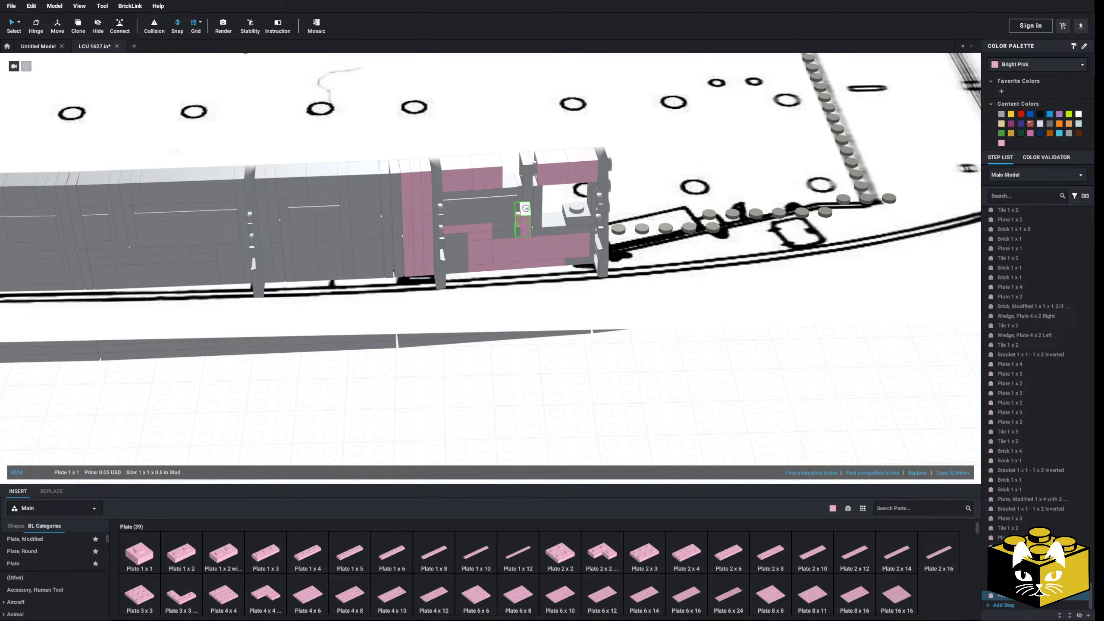
{"action": "left_click", "coordinate": [467, 239]}
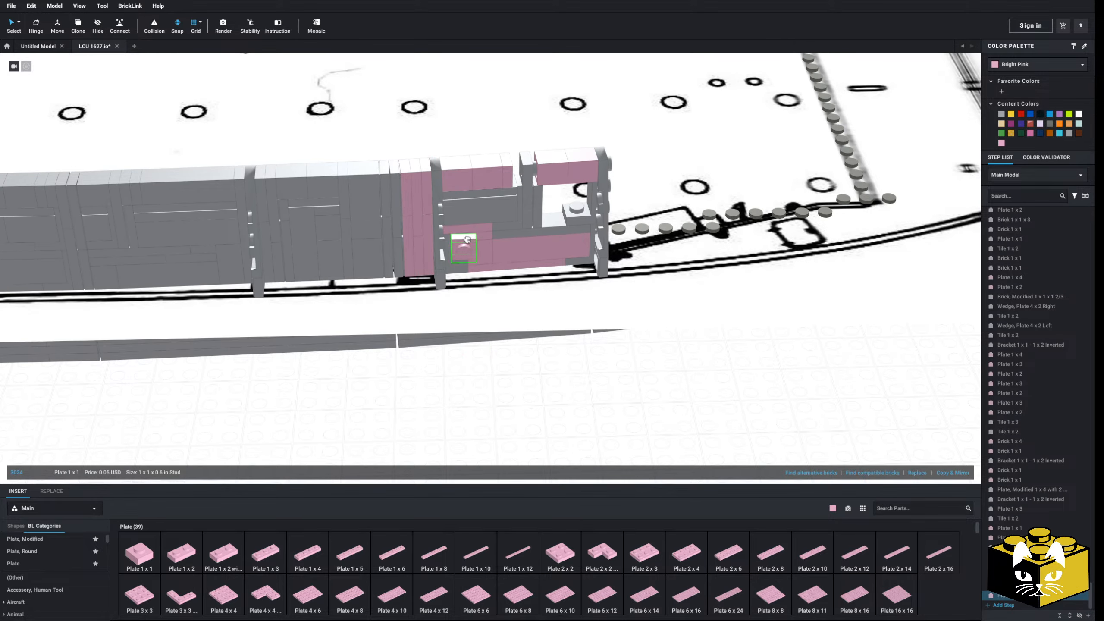
{"action": "key", "text": "Escape"}
{"action": "scroll", "coordinate": [530, 396], "scroll_direction": "up", "scroll_amount": 5}
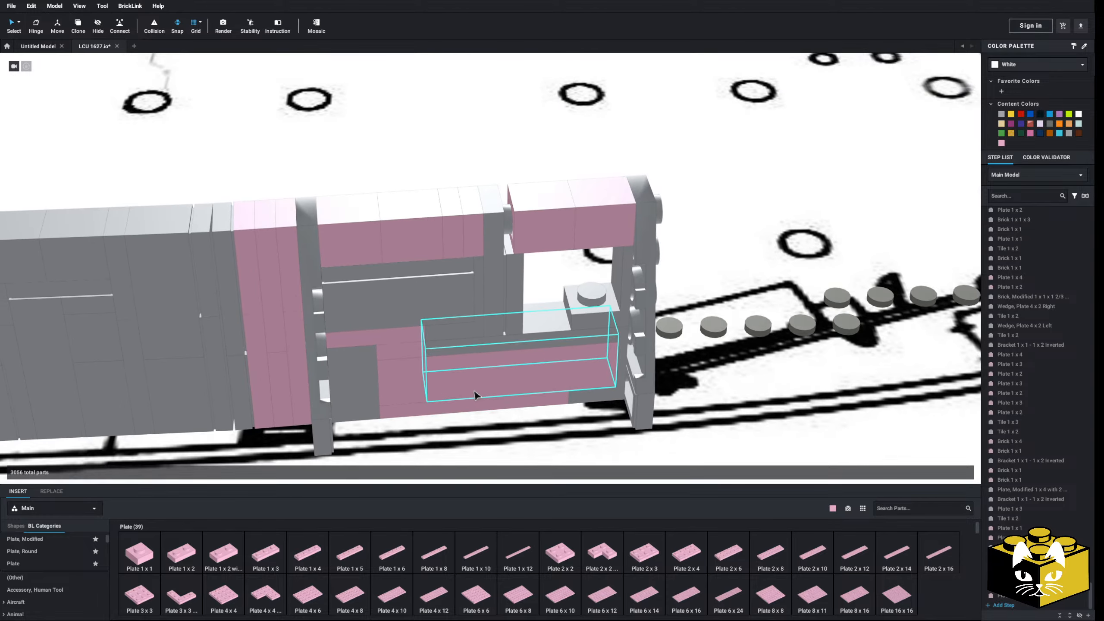
{"action": "scroll", "coordinate": [474, 339], "scroll_direction": "up", "scroll_amount": 4}
{"action": "scroll", "coordinate": [442, 323], "scroll_direction": "down", "scroll_amount": 3}
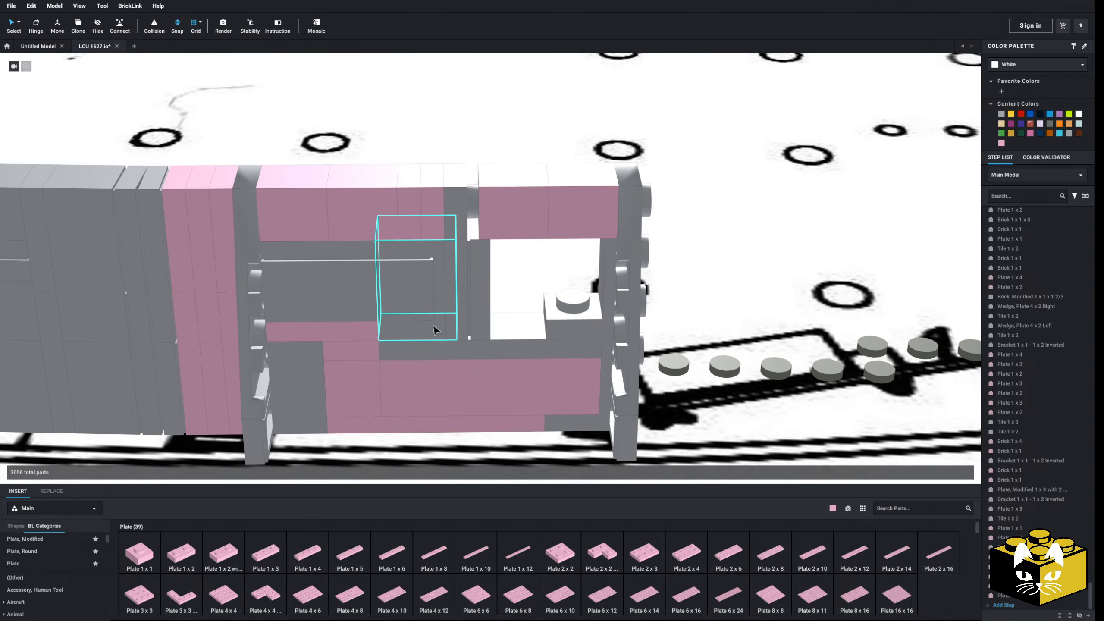
- Remove the inner pink piece of the top row near the far rib and the upright bracket part beside it
{"action": "left_click", "coordinate": [498, 208]}
{"action": "key", "text": "Delete"}
{"action": "right_click_drag", "start_coordinate": [456, 212], "coordinate": [441, 216]}
{"action": "left_click", "coordinate": [441, 215]}
{"action": "key", "text": "Delete"}
{"action": "left_click_drag", "start_coordinate": [455, 244], "coordinate": [438, 202]}
- Add a pink Plate 1 x 1 sideways at the end of the grey brick row, low in the open bay
{"action": "left_click", "coordinate": [148, 558]}
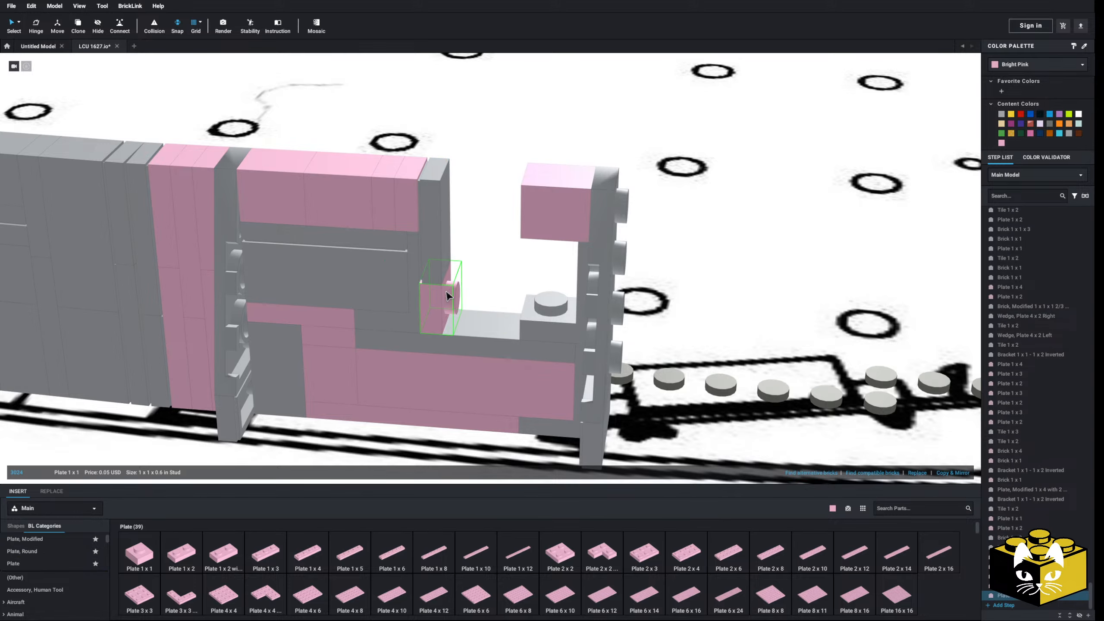
{"action": "left_click", "coordinate": [446, 290]}
{"action": "scroll", "coordinate": [430, 304], "scroll_direction": "down", "scroll_amount": 3}
{"action": "right_click_drag", "start_coordinate": [426, 304], "coordinate": [384, 342]}
{"action": "scroll", "coordinate": [378, 322], "scroll_direction": "up", "scroll_amount": 3}
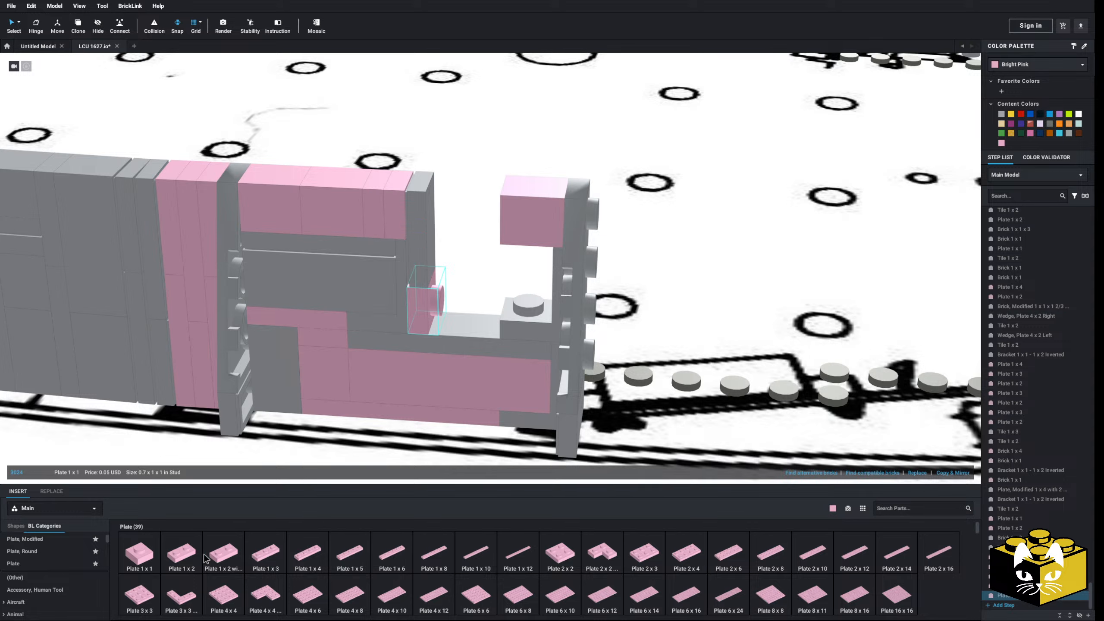
- Try a second sideways pink Plate 1 x 1 and an upright Plate 1 x 2 against the first sideways plate
{"action": "left_click", "coordinate": [146, 561]}
{"action": "left_click", "coordinate": [447, 300]}
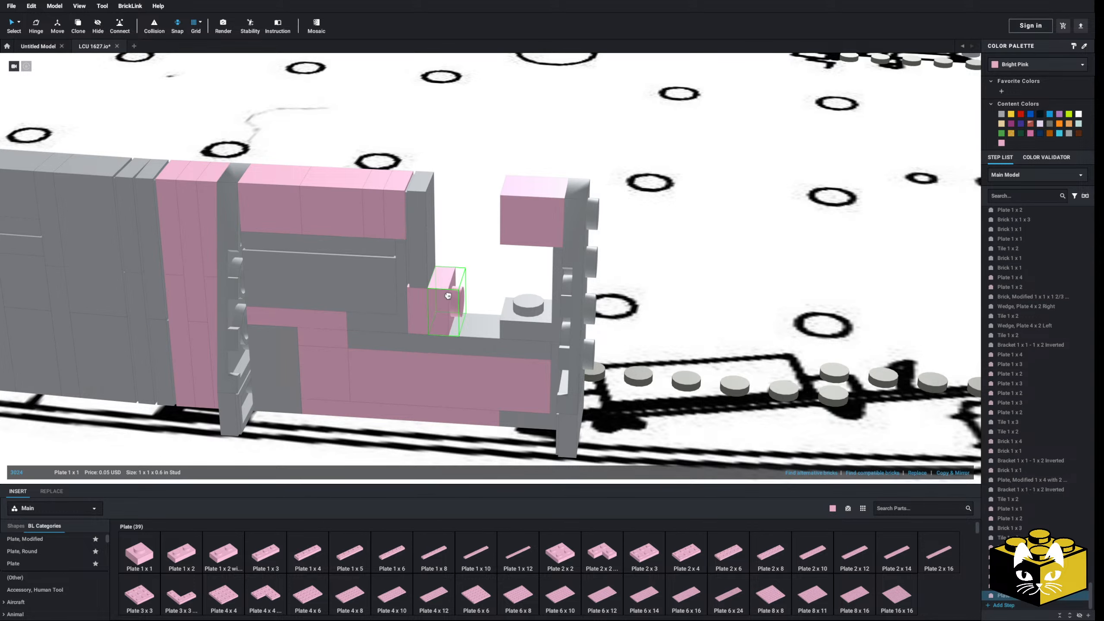
{"action": "left_click", "coordinate": [197, 558]}
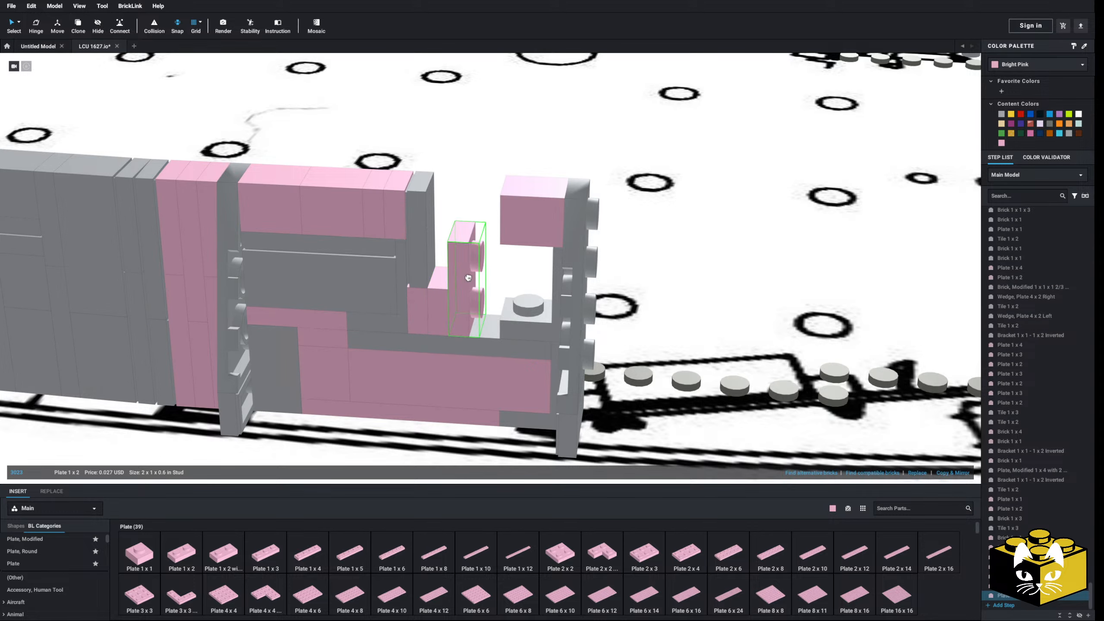
{"action": "left_click", "coordinate": [466, 278]}
- Insert a pink Bracket 1 x 1 - 1 x 1 Inverted and move it into the grey piece's place above the first sideways Plate 1 x 1
{"action": "scroll", "coordinate": [65, 578], "scroll_direction": "up", "scroll_amount": 12}
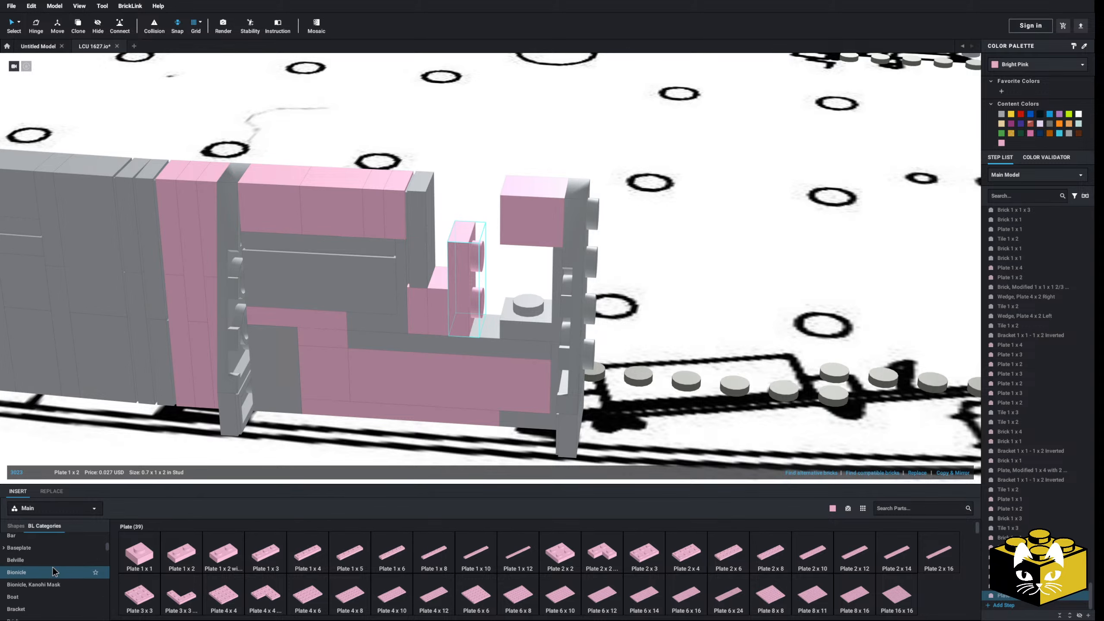
{"action": "left_click", "coordinate": [26, 607]}
{"action": "left_click", "coordinate": [235, 561]}
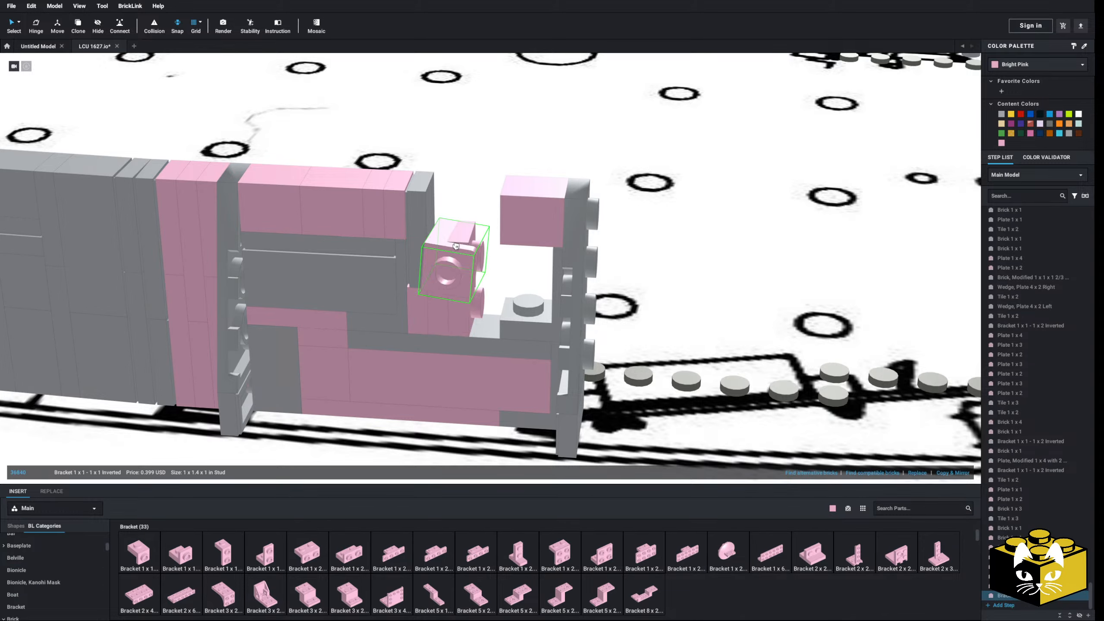
{"action": "left_click", "coordinate": [460, 241]}
{"action": "scroll", "coordinate": [435, 300], "scroll_direction": "down", "scroll_amount": 8}
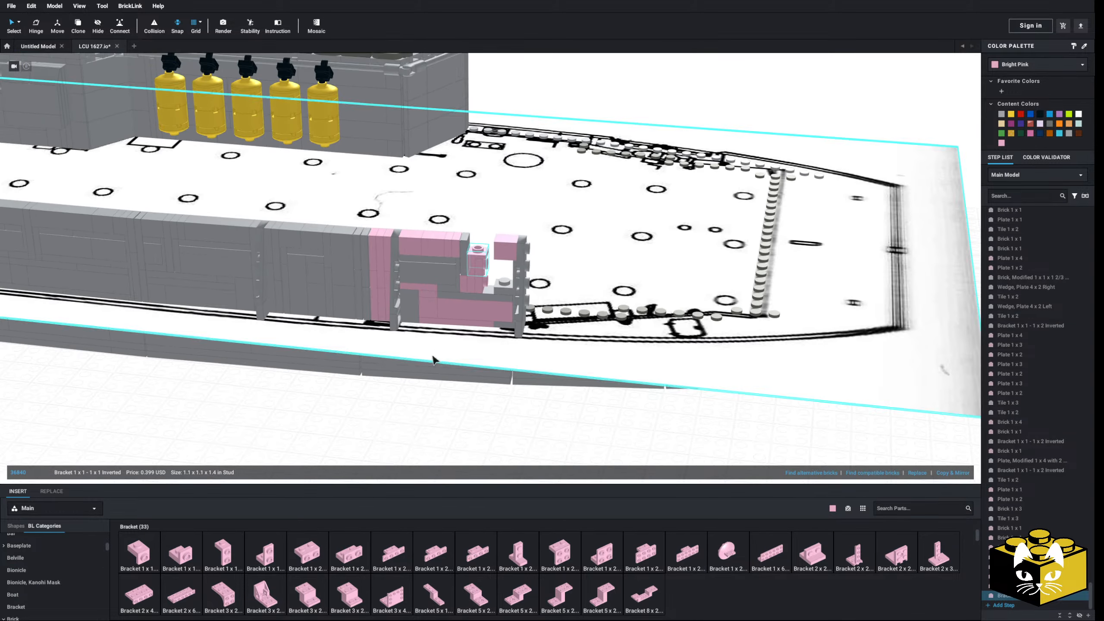
{"action": "left_click", "coordinate": [413, 410]}
{"action": "scroll", "coordinate": [415, 406], "scroll_direction": "up", "scroll_amount": 8}
{"action": "middle_click_drag", "start_coordinate": [418, 371], "coordinate": [423, 382]}
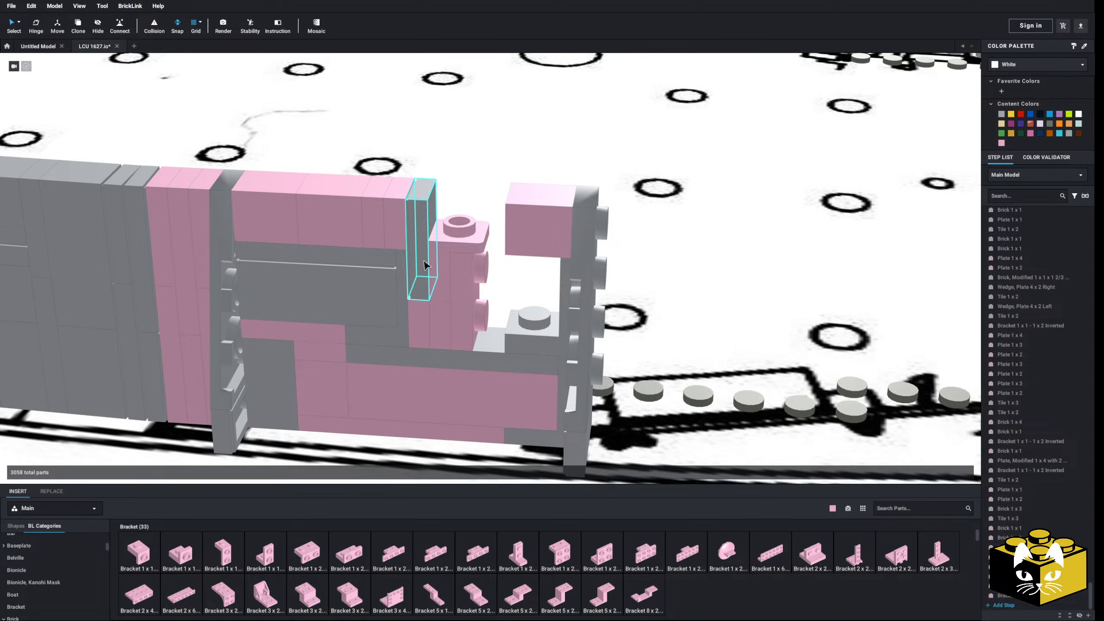
{"action": "left_click_drag", "start_coordinate": [444, 249], "coordinate": [423, 248]}
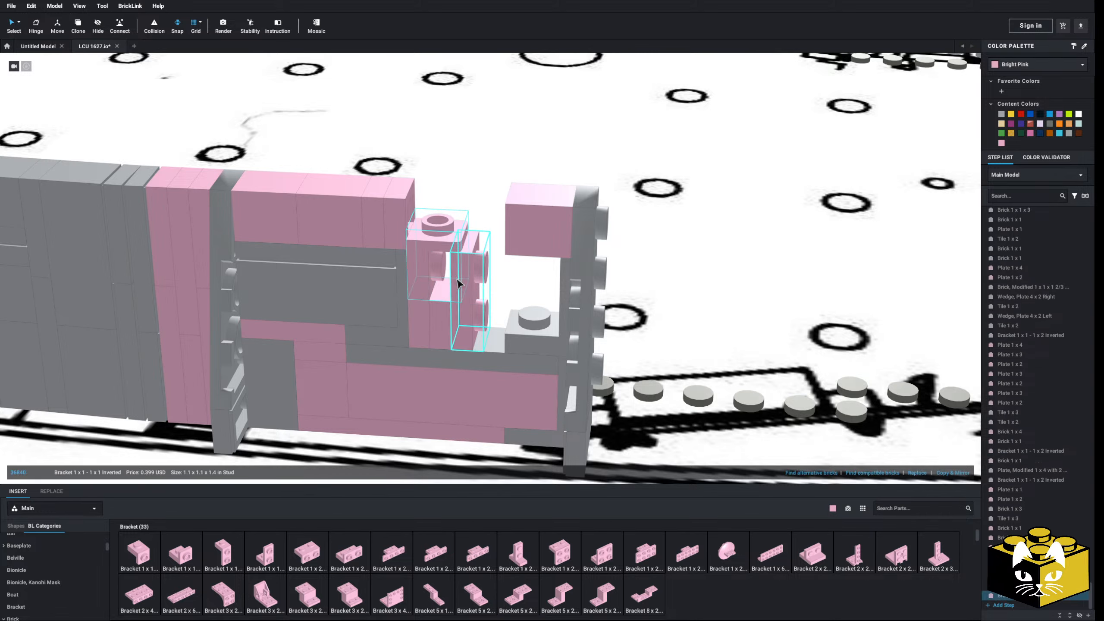
- Delete the upright Plate 1 x 2 and outer Plate 1 x 1, and cover the exposed side studs with a pink Tile 1 x 2
{"action": "key", "text": "Delete"}
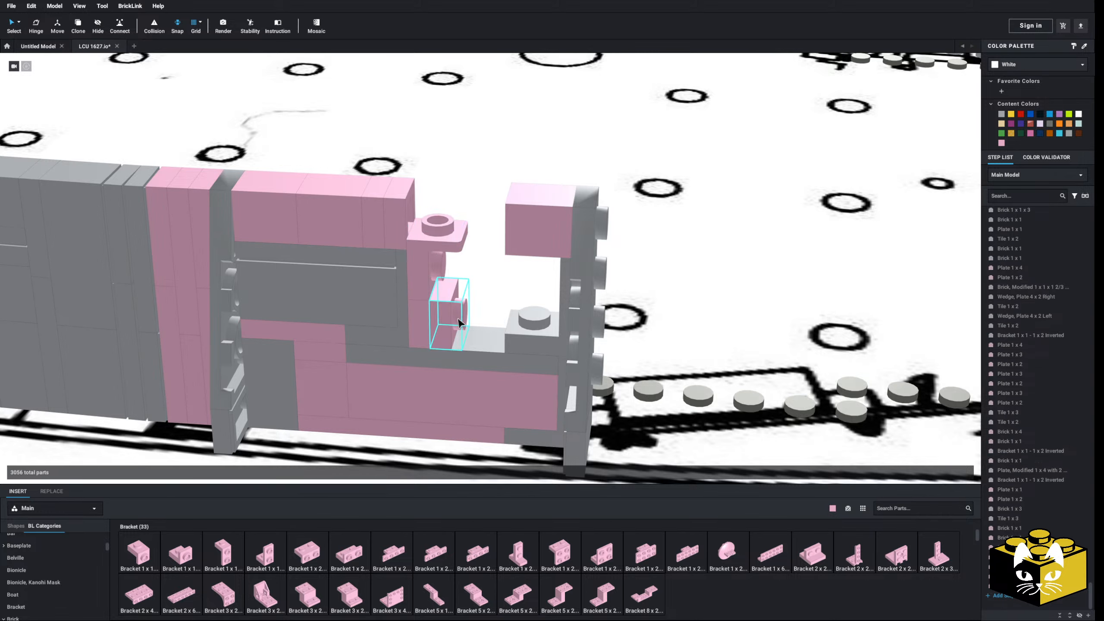
{"action": "key", "text": "Delete"}
{"action": "scroll", "coordinate": [40, 561], "scroll_direction": "down", "scroll_amount": 10}
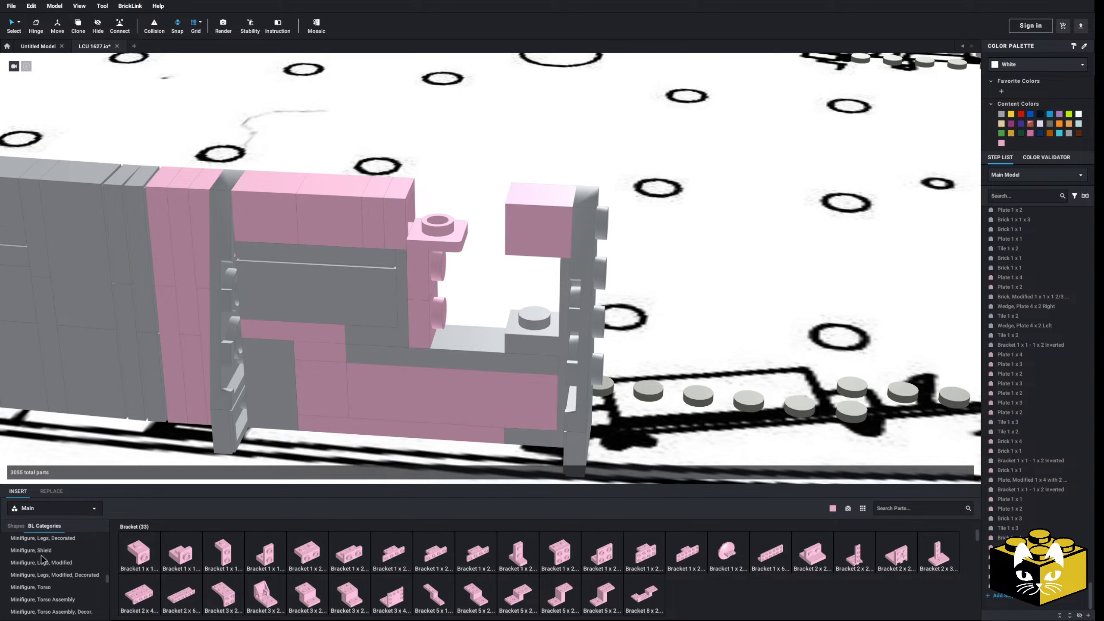
{"action": "scroll", "coordinate": [51, 554], "scroll_direction": "up", "scroll_amount": 3}
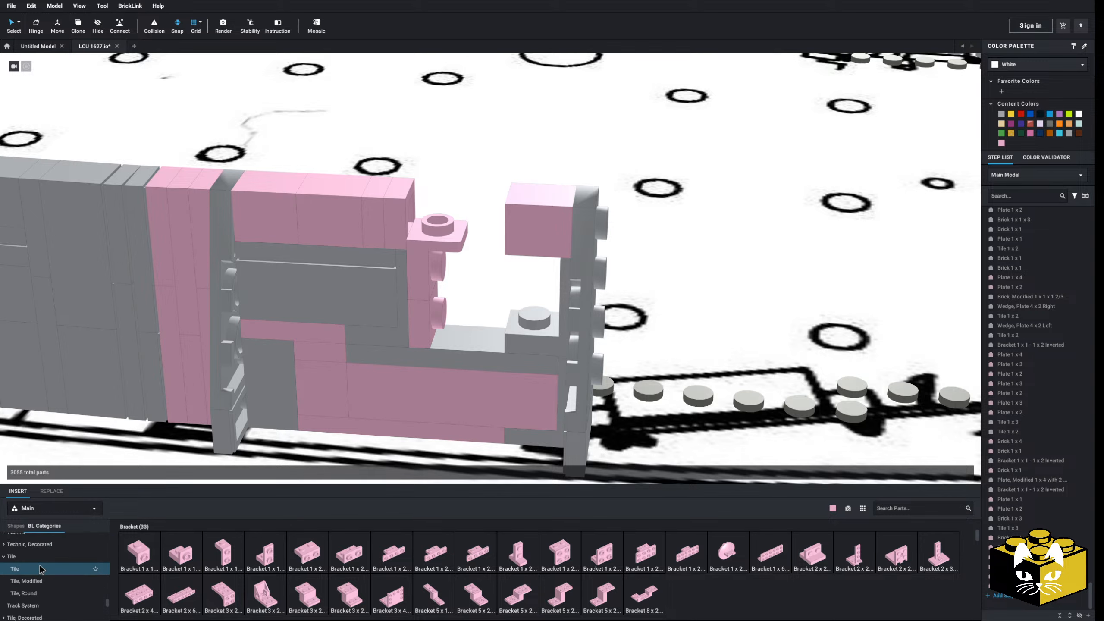
{"action": "left_click", "coordinate": [51, 557]}
{"action": "left_click", "coordinate": [223, 553]}
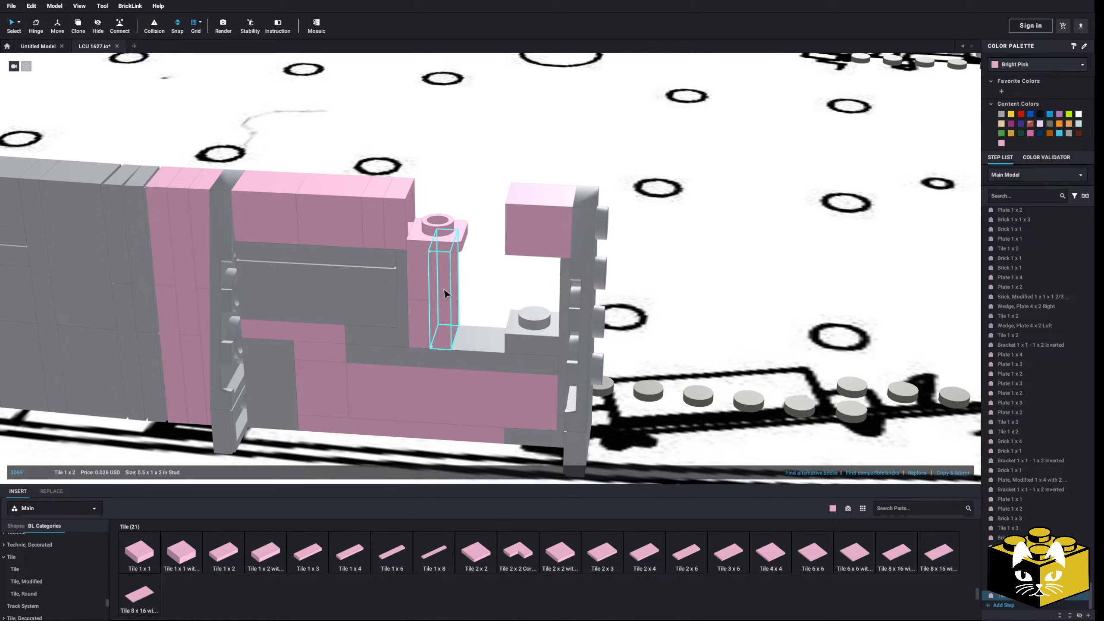
- Copy a grey Tile 1 x 1 and Plate 1 x 1 from the finished wall and place them on the inverted bracket's top stud
{"action": "scroll", "coordinate": [446, 294], "scroll_direction": "down", "scroll_amount": 5}
{"action": "middle_click_drag", "start_coordinate": [347, 292], "coordinate": [479, 324]}
{"action": "left_click", "coordinate": [316, 254]}
{"action": "left_click", "coordinate": [311, 256], "text": "ctrl"}
{"action": "right_click", "coordinate": [307, 252]}
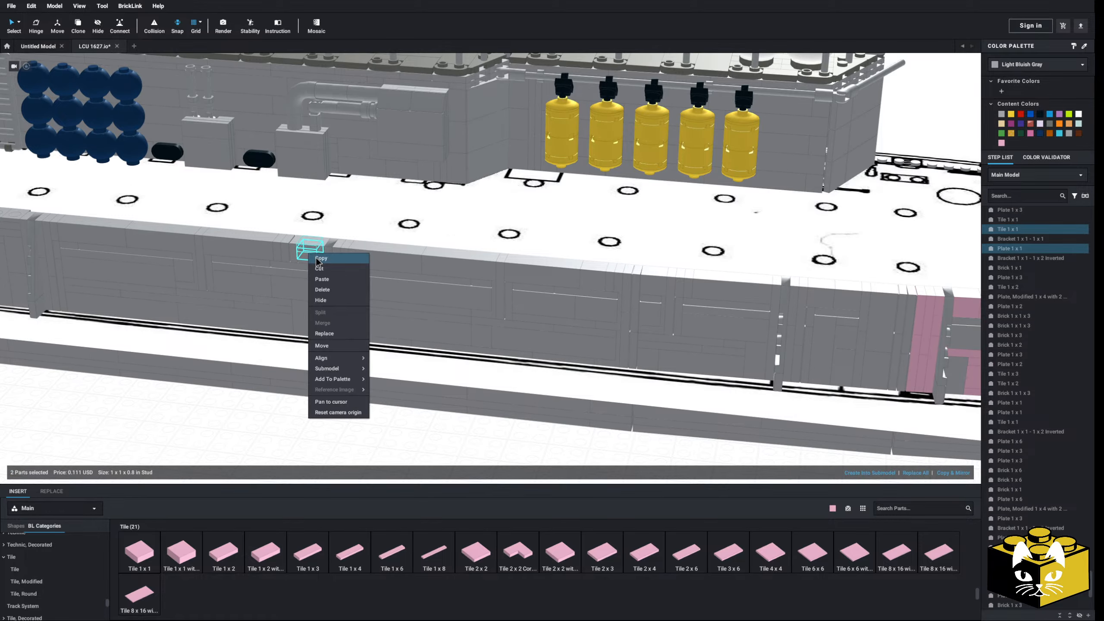
{"action": "left_click", "coordinate": [317, 259]}
{"action": "middle_click_drag", "start_coordinate": [558, 413], "coordinate": [356, 326]}
{"action": "middle_click_drag", "start_coordinate": [674, 389], "coordinate": [381, 373]}
{"action": "right_click", "coordinate": [382, 372]}
{"action": "left_click", "coordinate": [397, 401]}
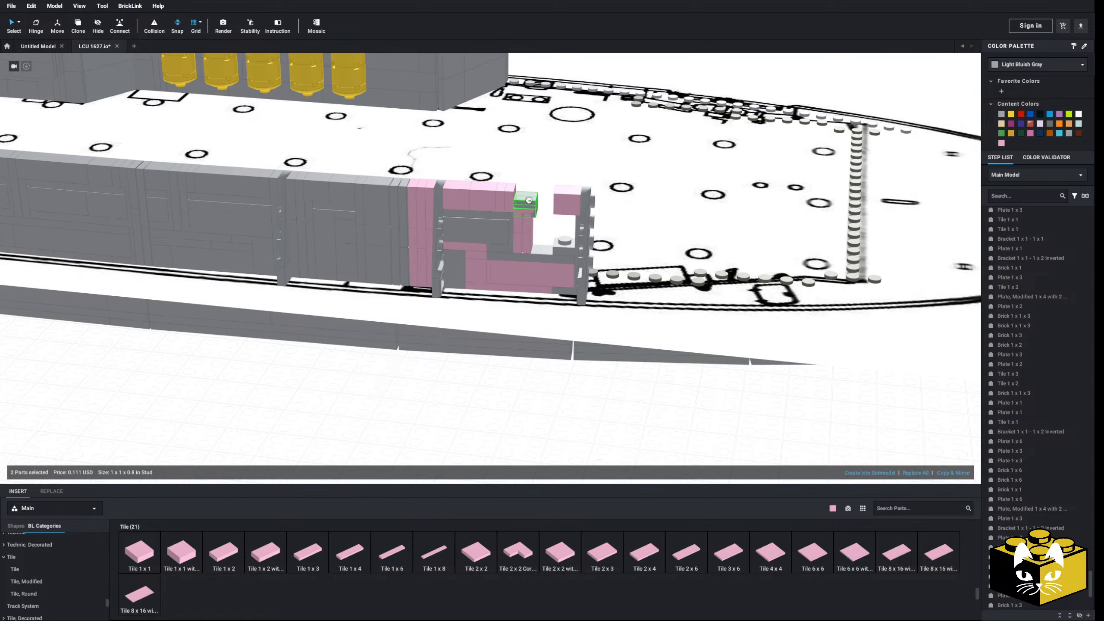
{"action": "right_click_drag", "start_coordinate": [527, 204], "coordinate": [527, 220]}
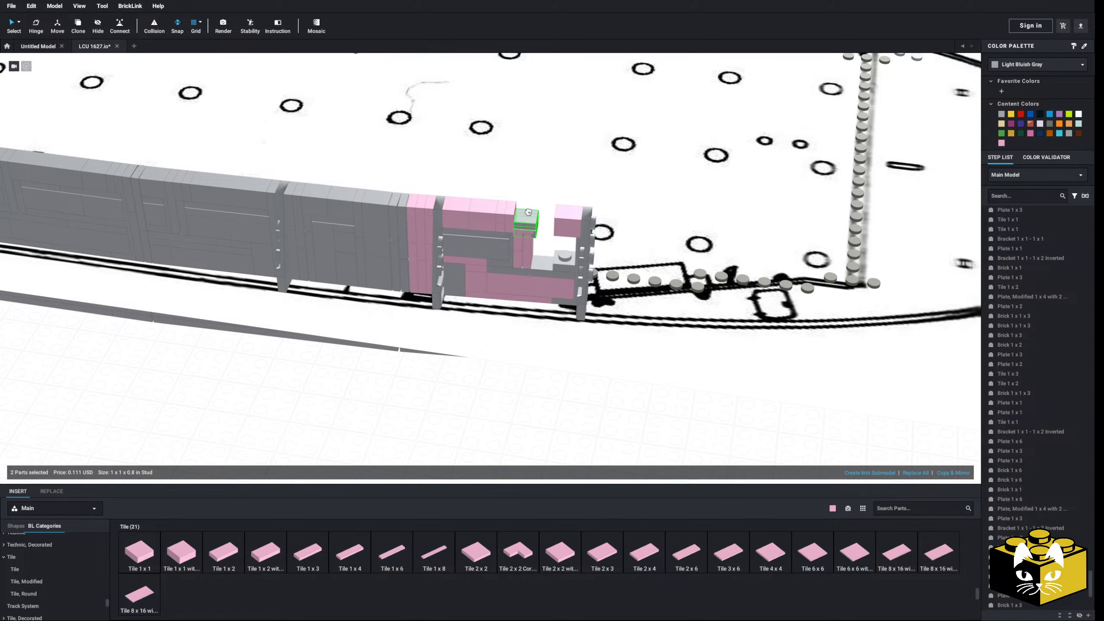
{"action": "left_click", "coordinate": [526, 223]}
{"action": "left_click", "coordinate": [461, 375]}
- Copy the two sideways pink plates beside the grey Tile 1 x 1 and place them in the top-row gap before the far rib's pink brick
{"action": "scroll", "coordinate": [420, 363], "scroll_direction": "up", "scroll_amount": 5}
{"action": "scroll", "coordinate": [421, 363], "scroll_direction": "down", "scroll_amount": 3}
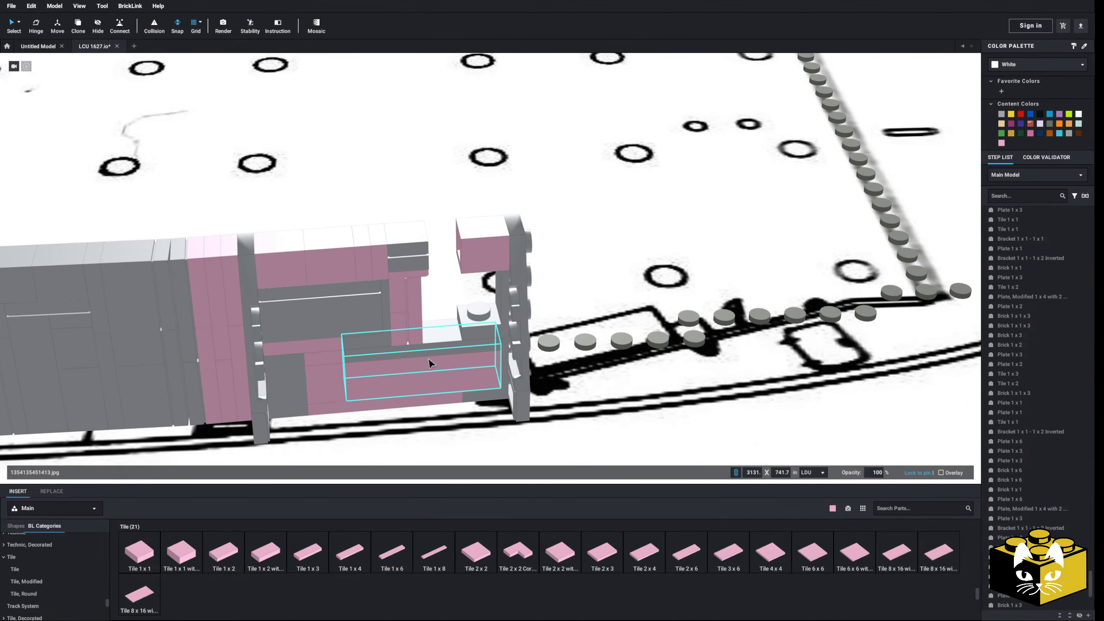
{"action": "right_click_drag", "start_coordinate": [420, 363], "coordinate": [389, 261]}
{"action": "left_click", "coordinate": [389, 246]}
{"action": "left_click", "coordinate": [369, 257], "text": "ctrl"}
{"action": "right_click", "coordinate": [386, 261]}
{"action": "left_click", "coordinate": [394, 266]}
{"action": "scroll", "coordinate": [488, 434], "scroll_direction": "down", "scroll_amount": 5}
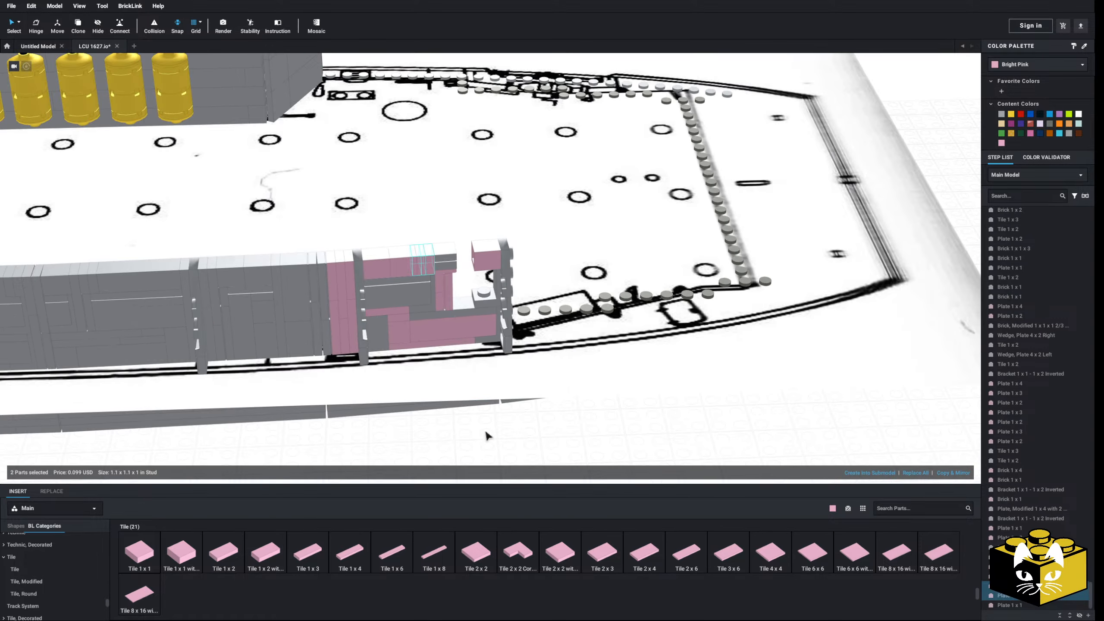
{"action": "right_click", "coordinate": [517, 436]}
{"action": "left_click", "coordinate": [526, 462]}
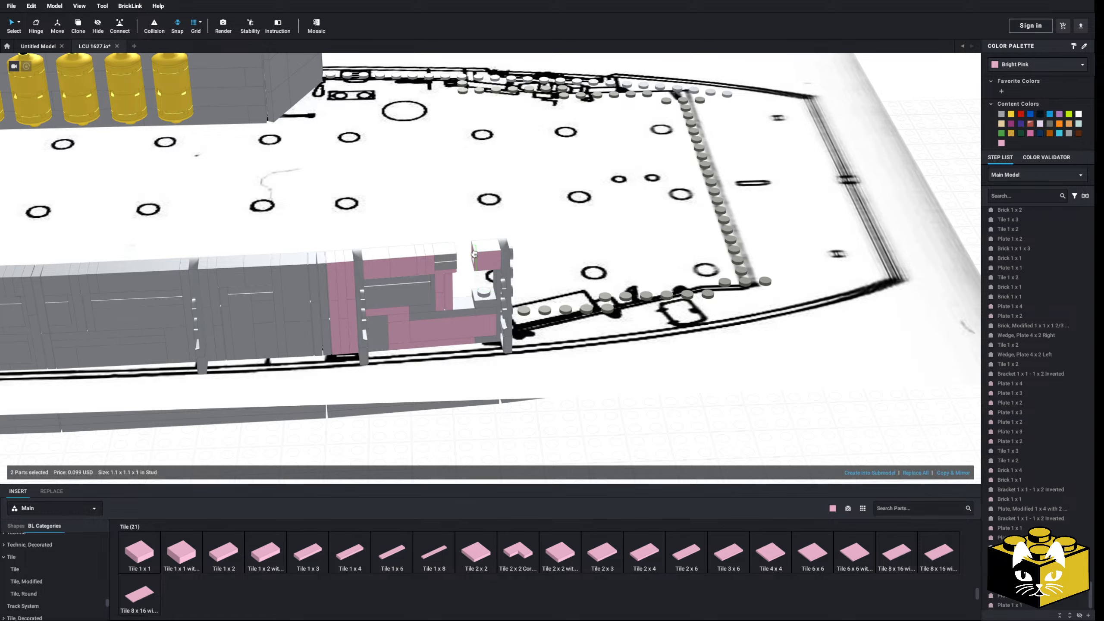
{"action": "left_click", "coordinate": [476, 259]}
- Delete the grey Plate, Modified 1 x 4 with 2 Studs and the small pink plate at its near end
{"action": "right_click_drag", "start_coordinate": [505, 419], "coordinate": [506, 384]}
{"action": "scroll", "coordinate": [506, 397], "scroll_direction": "up", "scroll_amount": 4}
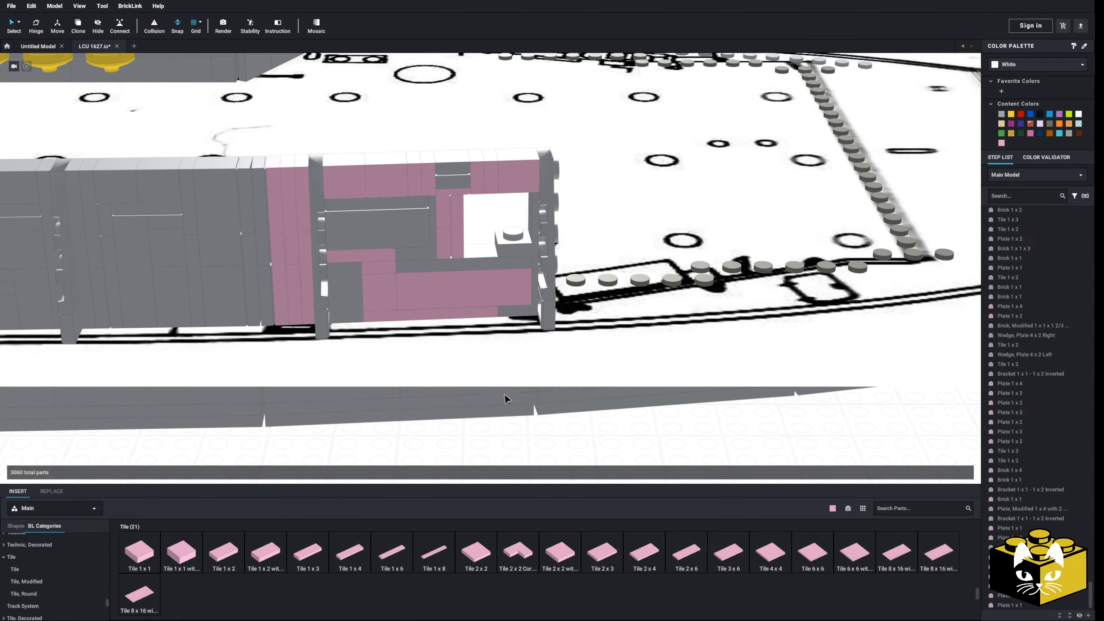
{"action": "scroll", "coordinate": [485, 364], "scroll_direction": "up", "scroll_amount": 3}
{"action": "left_click", "coordinate": [489, 295]}
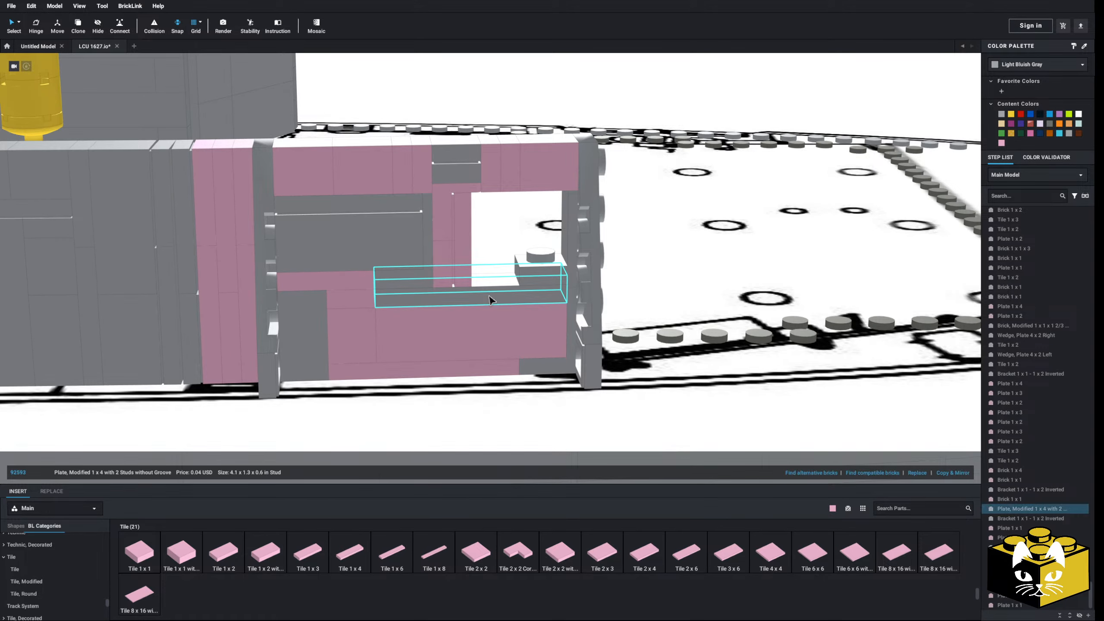
{"action": "key", "text": "Delete"}
{"action": "left_click", "coordinate": [357, 354]}
{"action": "left_click", "coordinate": [357, 299]}
{"action": "key", "text": "Delete"}
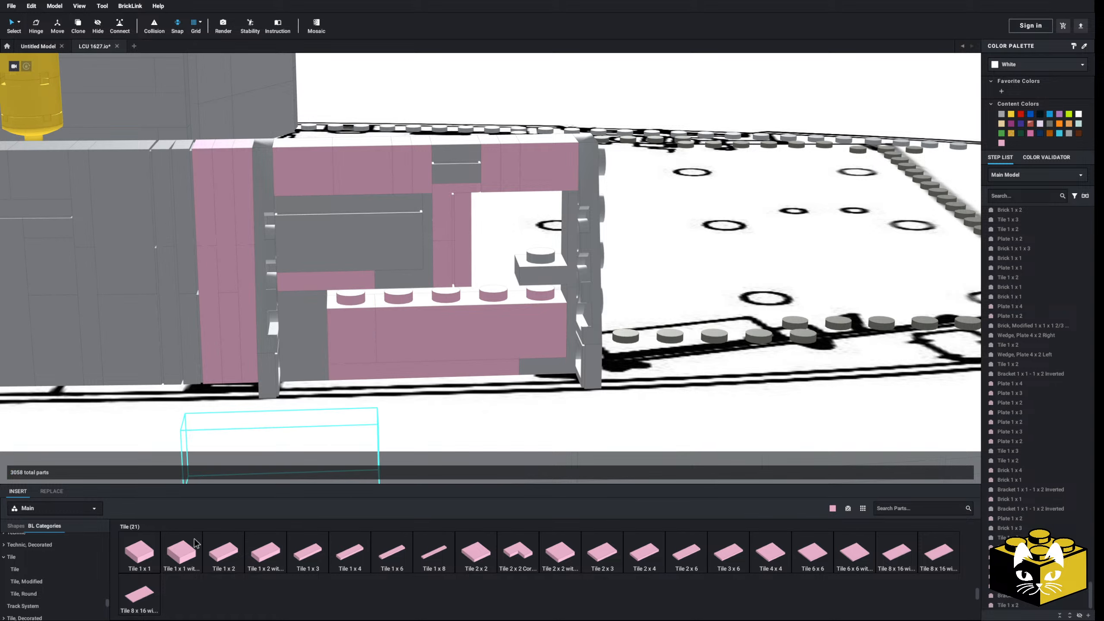
- Add a pink Plate 1 x 2 on the two exposed brick studs nearest the near rib
{"action": "scroll", "coordinate": [76, 563], "scroll_direction": "up", "scroll_amount": 3}
{"action": "scroll", "coordinate": [76, 564], "scroll_direction": "up", "scroll_amount": 8}
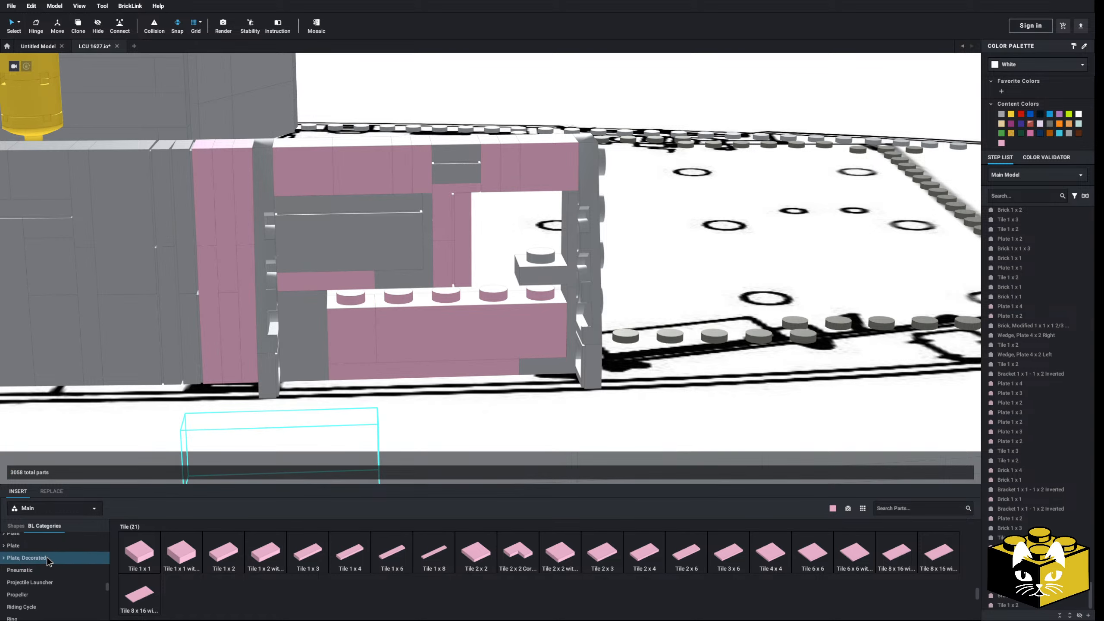
{"action": "left_click", "coordinate": [46, 568]}
{"action": "left_click", "coordinate": [181, 552]}
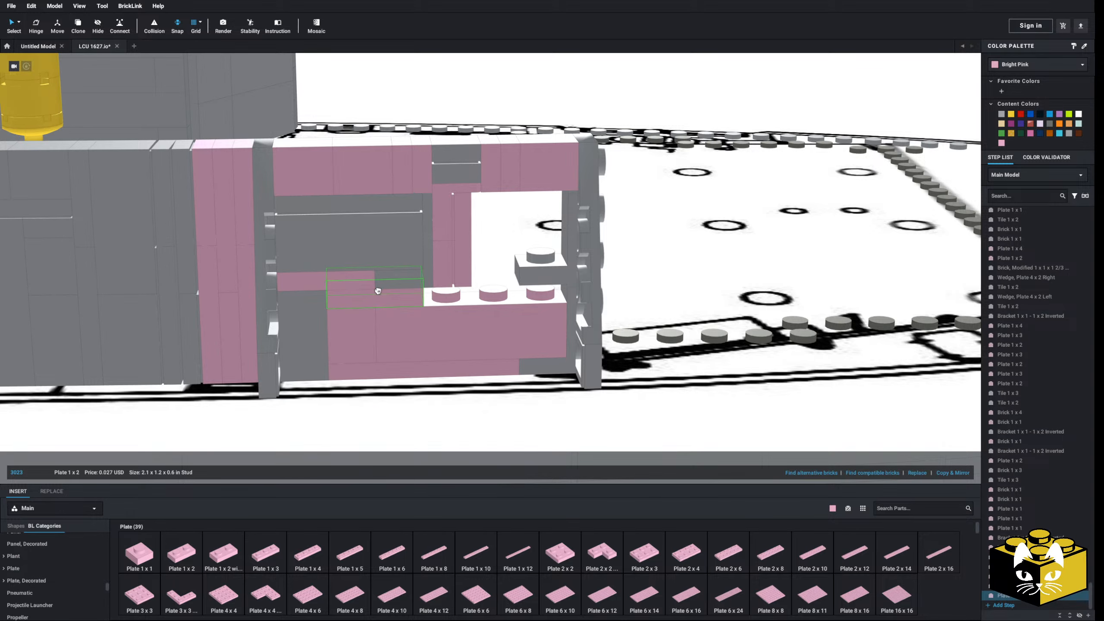
{"action": "left_click", "coordinate": [329, 273]}
- Place a copy of the top row's grey Tile 1 x 1 beside the new Plate 1 x 2, and a copy of that plate on the remaining studs
{"action": "right_click", "coordinate": [457, 156]}
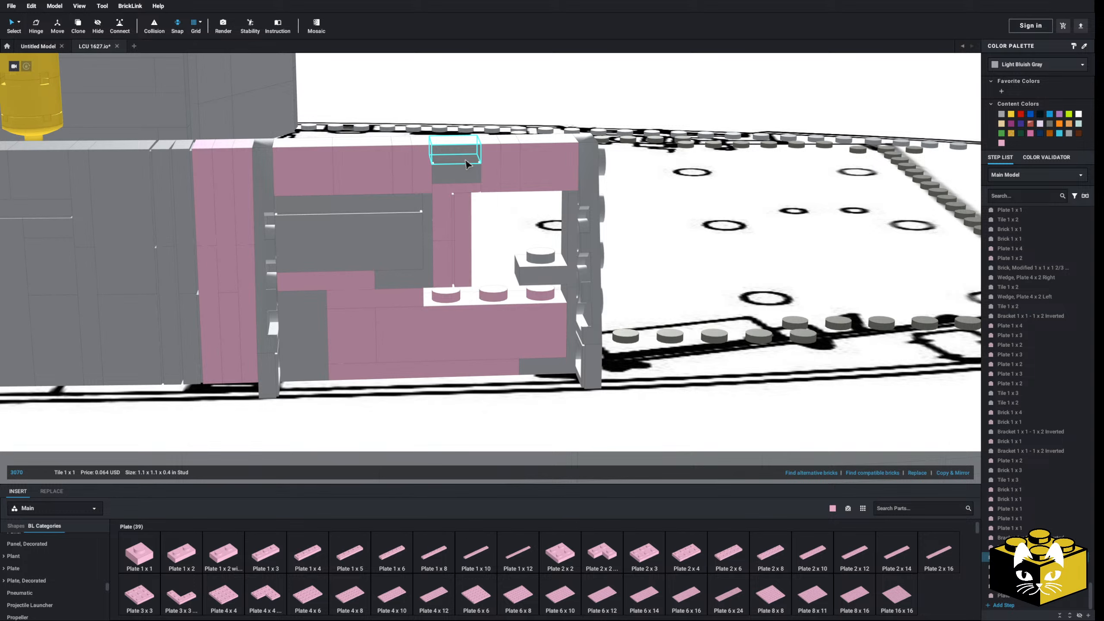
{"action": "right_click", "coordinate": [461, 158]}
{"action": "left_click", "coordinate": [486, 185]}
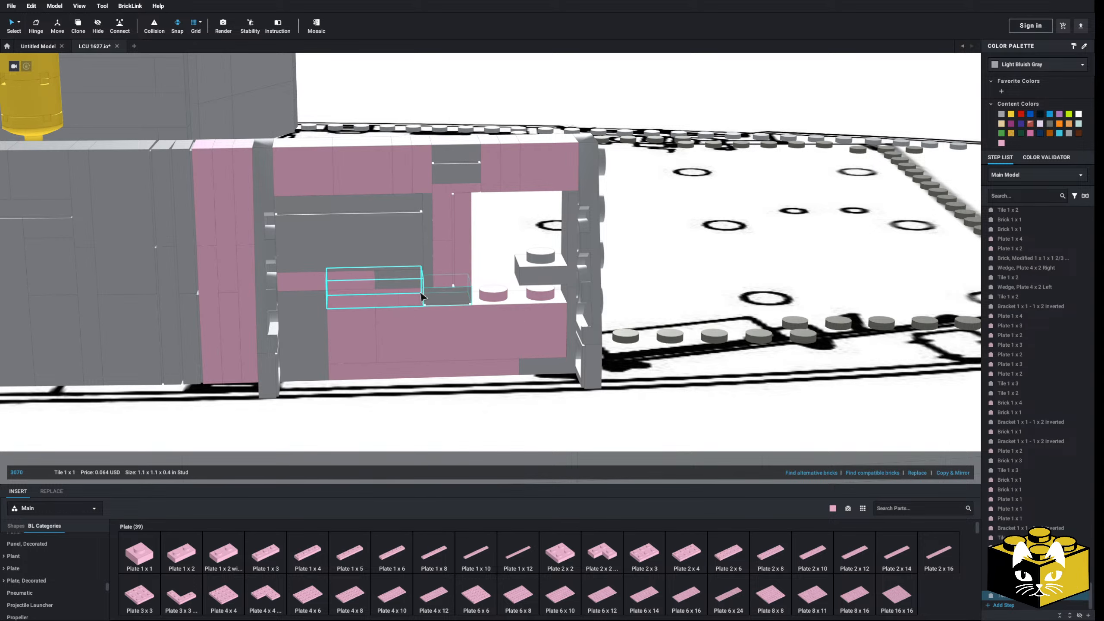
{"action": "right_click", "coordinate": [397, 298]}
{"action": "right_click", "coordinate": [400, 301]}
{"action": "left_click", "coordinate": [425, 324]}
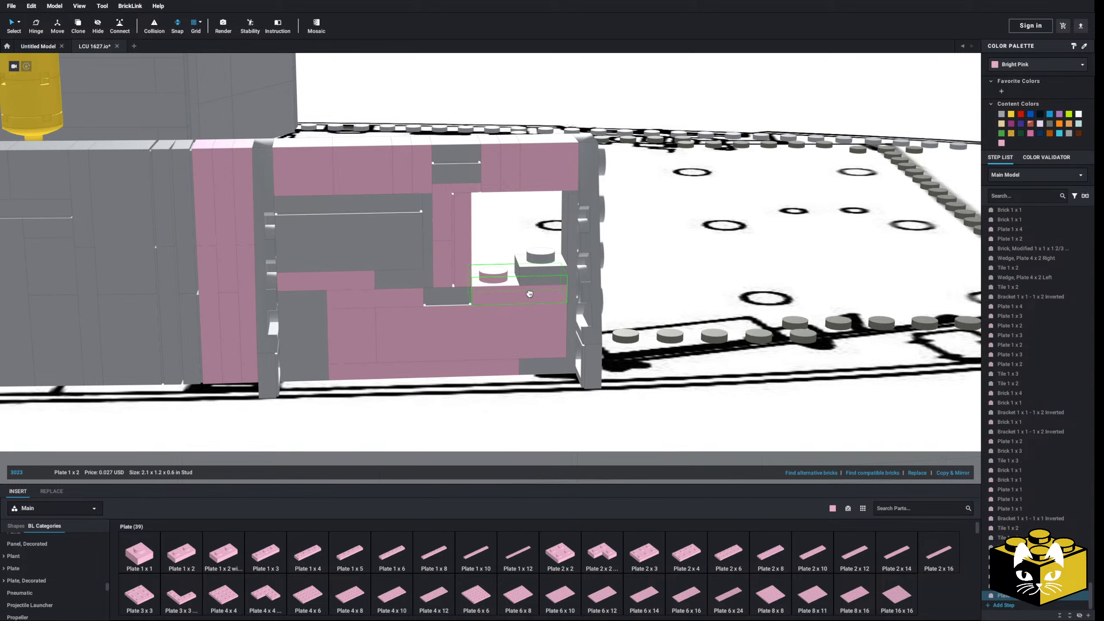
{"action": "left_click", "coordinate": [527, 289]}
- Copy a grey Brick 1 x 2 from the finished wall and position it in the opening between the pink upright and the far rib
{"action": "scroll", "coordinate": [432, 321], "scroll_direction": "down", "scroll_amount": 3}
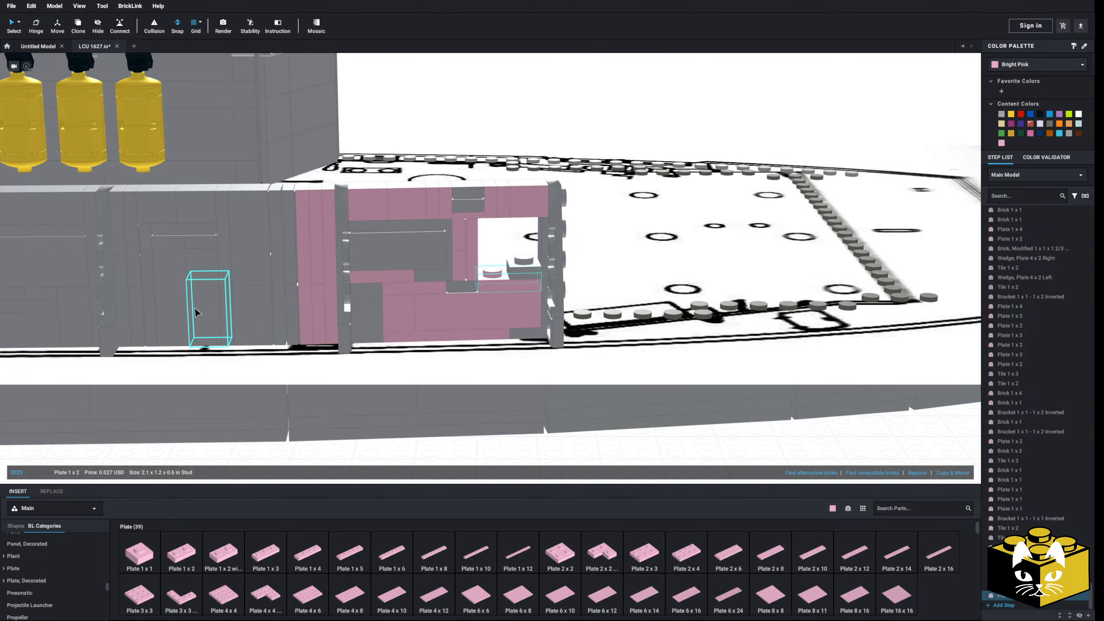
{"action": "right_click", "coordinate": [194, 307]}
{"action": "middle_click_drag", "start_coordinate": [188, 309], "coordinate": [234, 307]}
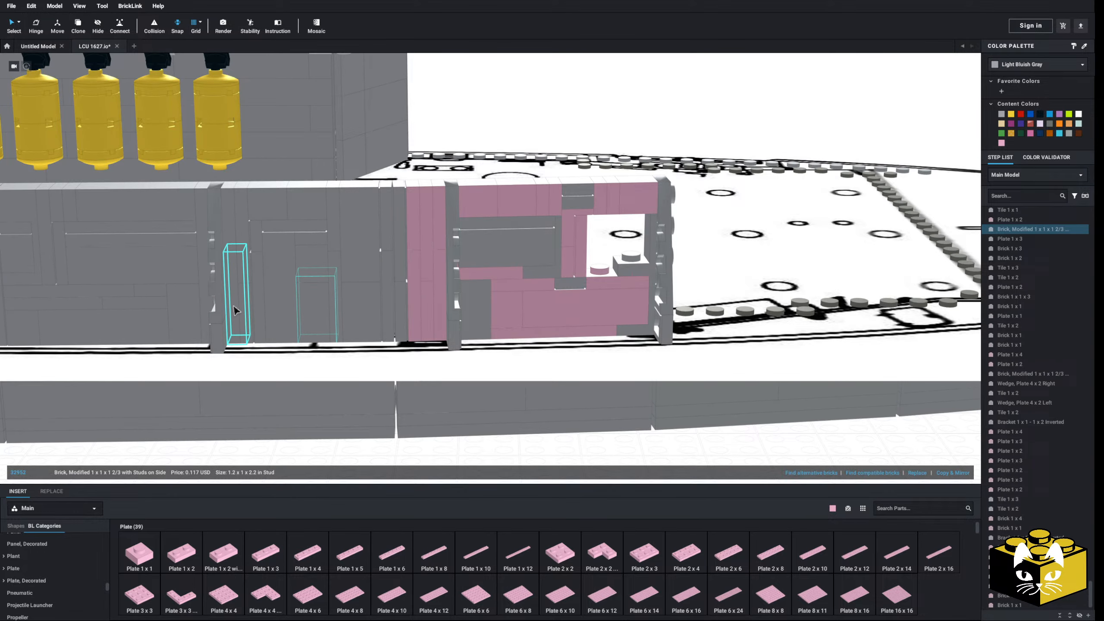
{"action": "right_click", "coordinate": [361, 307]}
{"action": "left_click", "coordinate": [368, 323]}
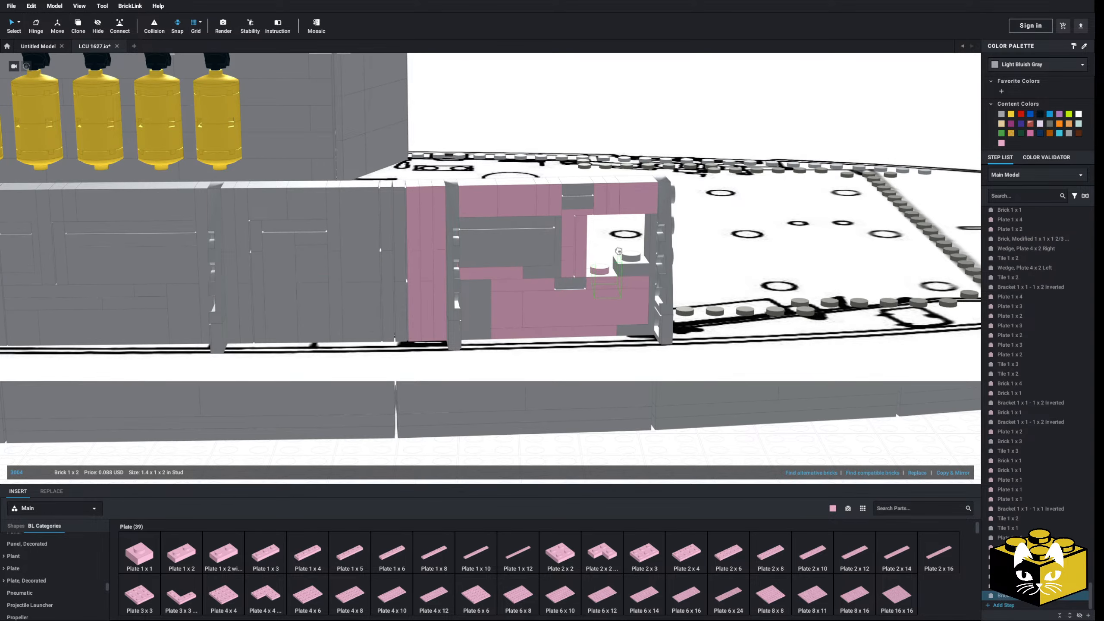
{"action": "right_click_drag", "start_coordinate": [618, 233], "coordinate": [621, 273]}
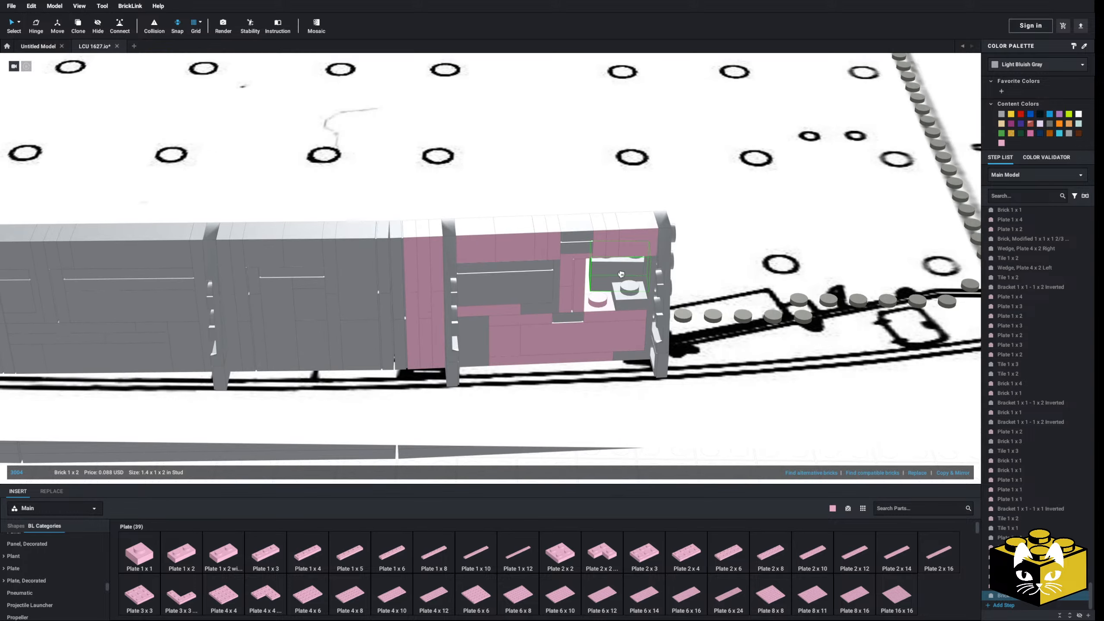
{"action": "left_click", "coordinate": [613, 307]}
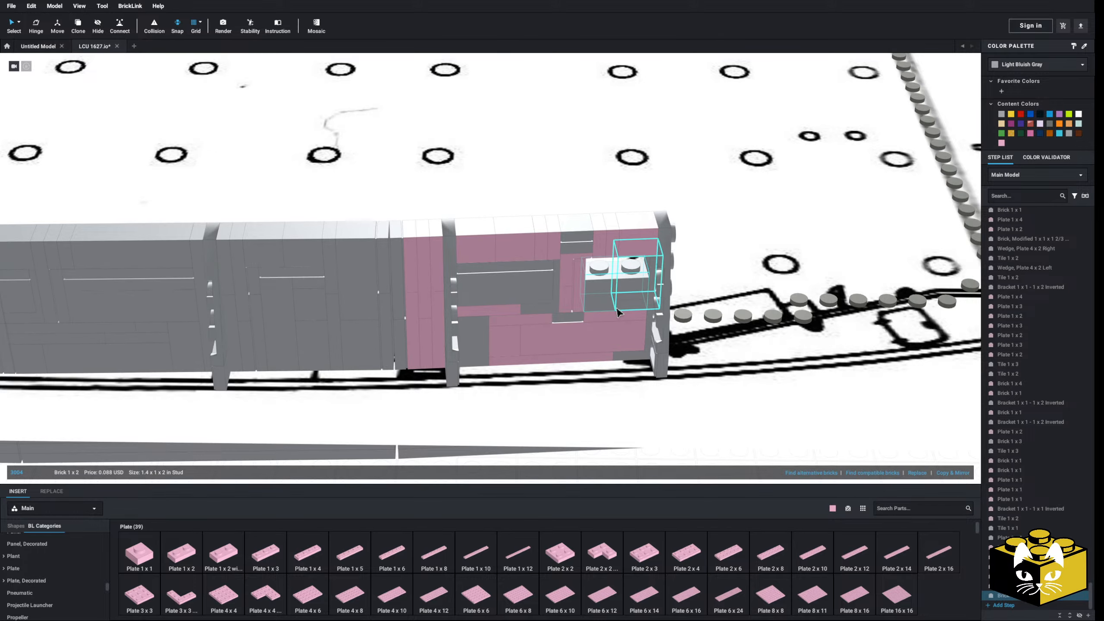
{"action": "mouse_move", "coordinate": [611, 305]}
{"action": "left_mouse_down"}
{"action": "mouse_move", "coordinate": [613, 290]}
{"action": "mouse_move", "coordinate": [622, 295]}
{"action": "left_mouse_up"}
{"action": "right_click_drag", "start_coordinate": [622, 295], "coordinate": [610, 279]}
{"action": "middle_click_drag", "start_coordinate": [609, 279], "coordinate": [559, 291]}
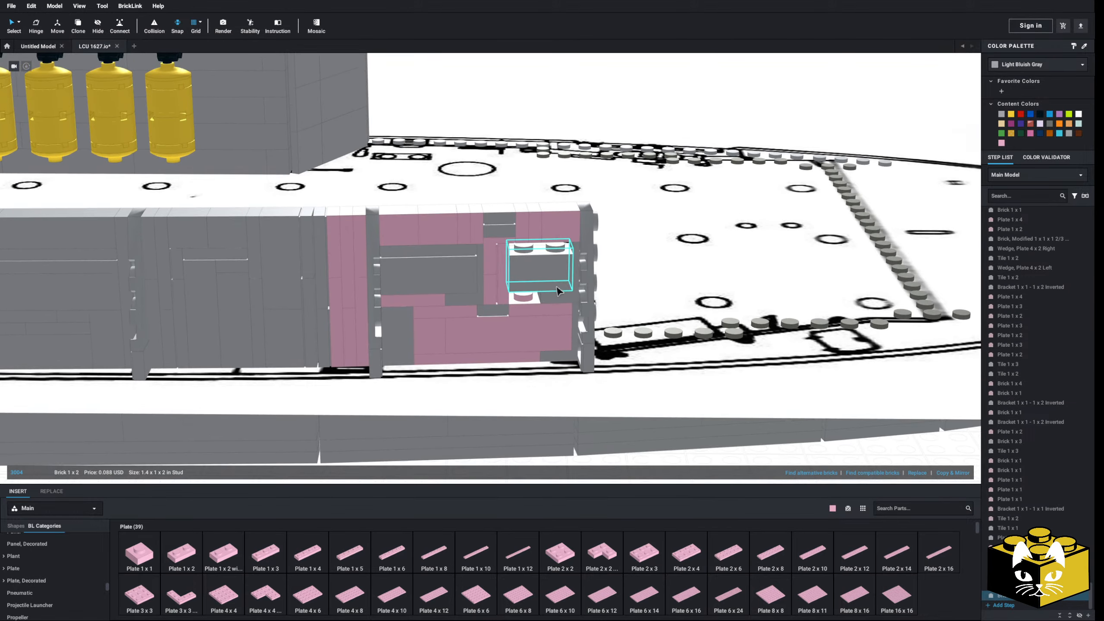
- Place a copy of the upright's pink Plate 1 x 1 on the exposed stud below the grey Brick 1 x 2
{"action": "scroll", "coordinate": [559, 291], "scroll_direction": "up", "scroll_amount": 3}
{"action": "left_click_drag", "start_coordinate": [388, 324], "coordinate": [482, 332]}
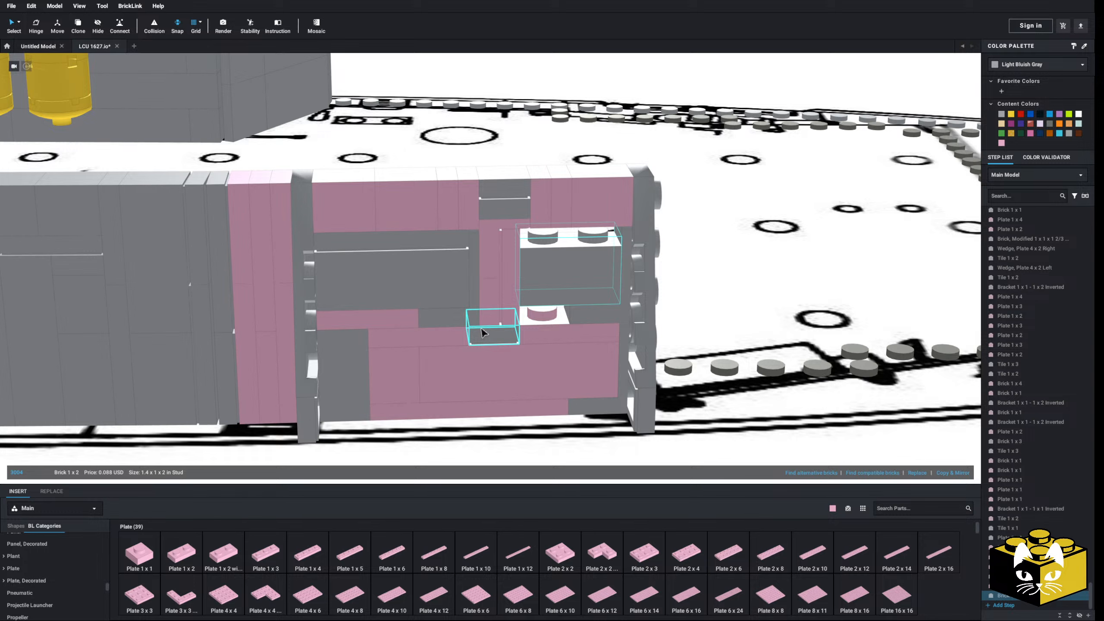
{"action": "right_click", "coordinate": [491, 292]}
{"action": "right_click", "coordinate": [494, 300]}
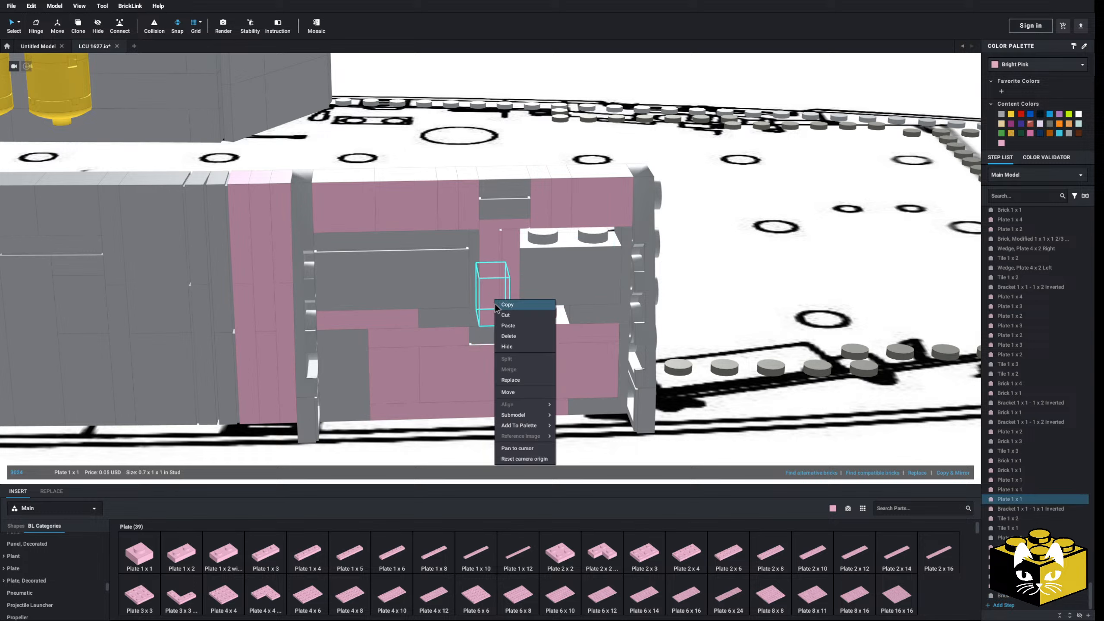
{"action": "left_click", "coordinate": [509, 326]}
- Copy the upright's pink Tile 1 x 2 and lay the copy on top of the grey Brick 1 x 2
{"action": "right_click", "coordinate": [519, 316]}
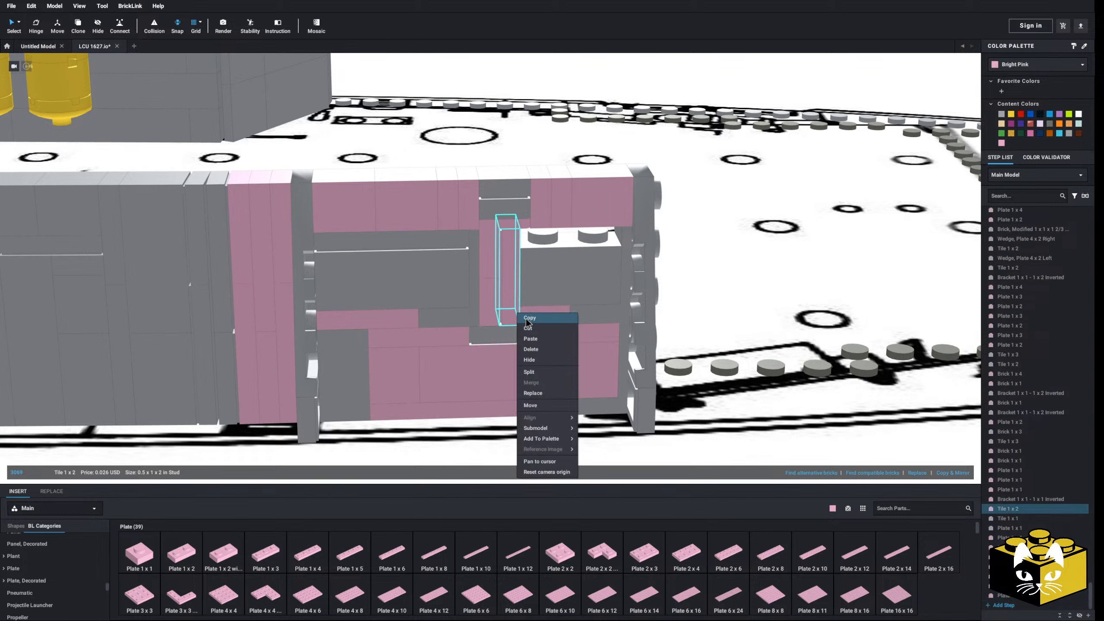
{"action": "left_click", "coordinate": [535, 339]}
{"action": "scroll", "coordinate": [565, 227], "scroll_direction": "down", "scroll_amount": 5}
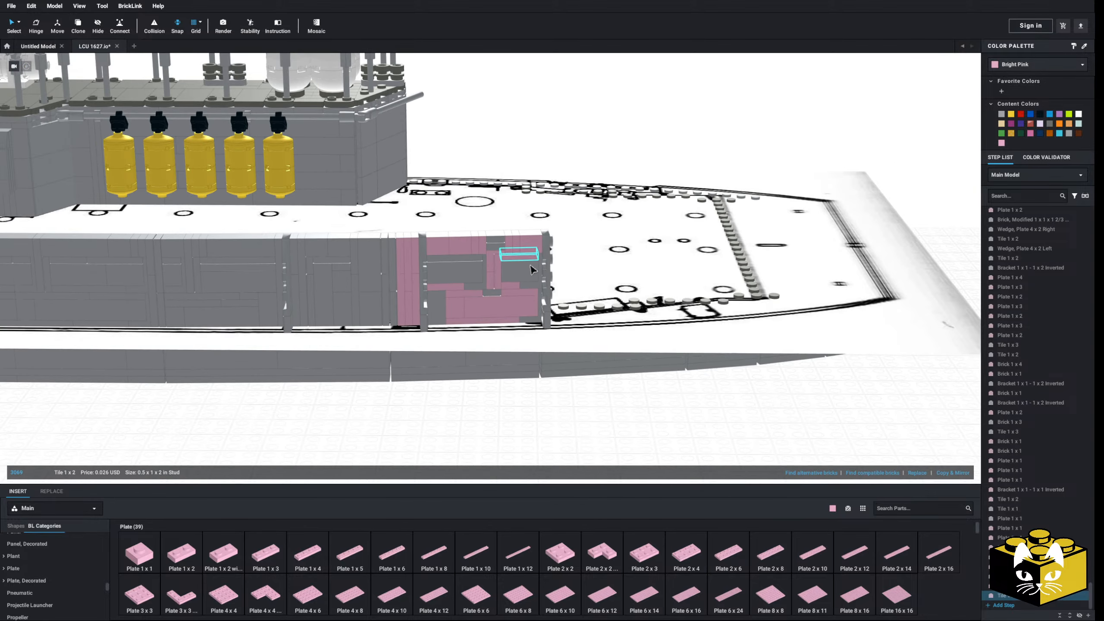
- Select all bright pink parts by color, recolor them light bluish gray like the wall, and return to default selection
{"action": "scroll", "coordinate": [516, 411], "scroll_direction": "down", "scroll_amount": 2}
{"action": "left_click", "coordinate": [20, 23]}
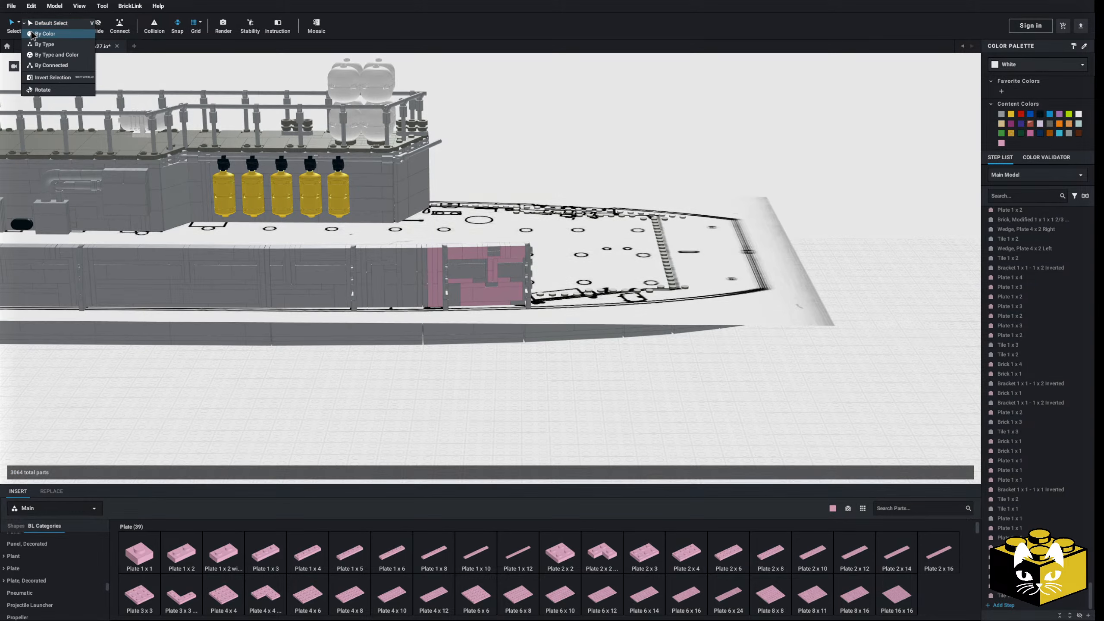
{"action": "left_click", "coordinate": [35, 34]}
{"action": "left_click", "coordinate": [507, 251]}
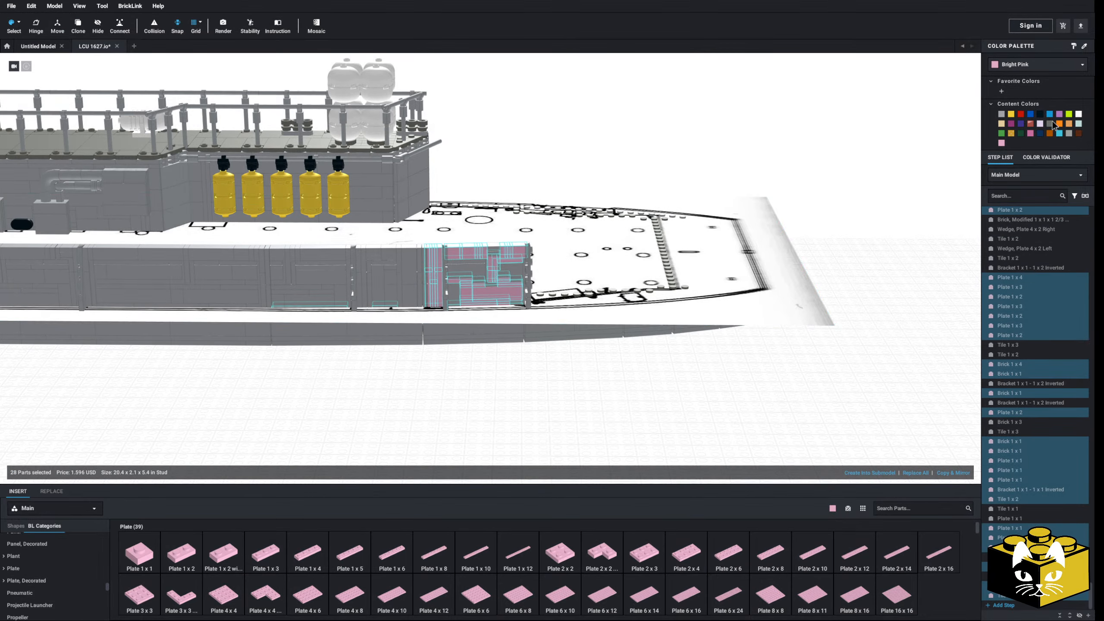
{"action": "left_click", "coordinate": [1001, 115]}
{"action": "left_click", "coordinate": [19, 23]}
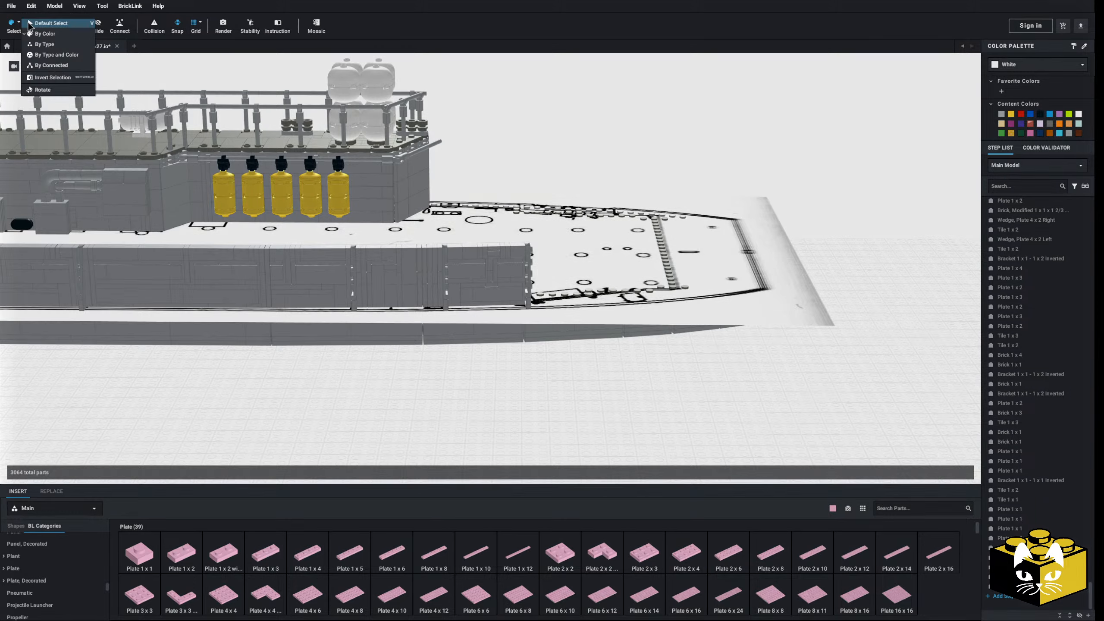
{"action": "left_click", "coordinate": [35, 24]}
- Examine the curved hull outline and the rows of studs between the wall's end and the hull corner
{"action": "middle_click_drag", "start_coordinate": [428, 356], "coordinate": [377, 365]}
{"action": "scroll", "coordinate": [379, 362], "scroll_direction": "up", "scroll_amount": 4}
{"action": "scroll", "coordinate": [380, 366], "scroll_direction": "down", "scroll_amount": 5}
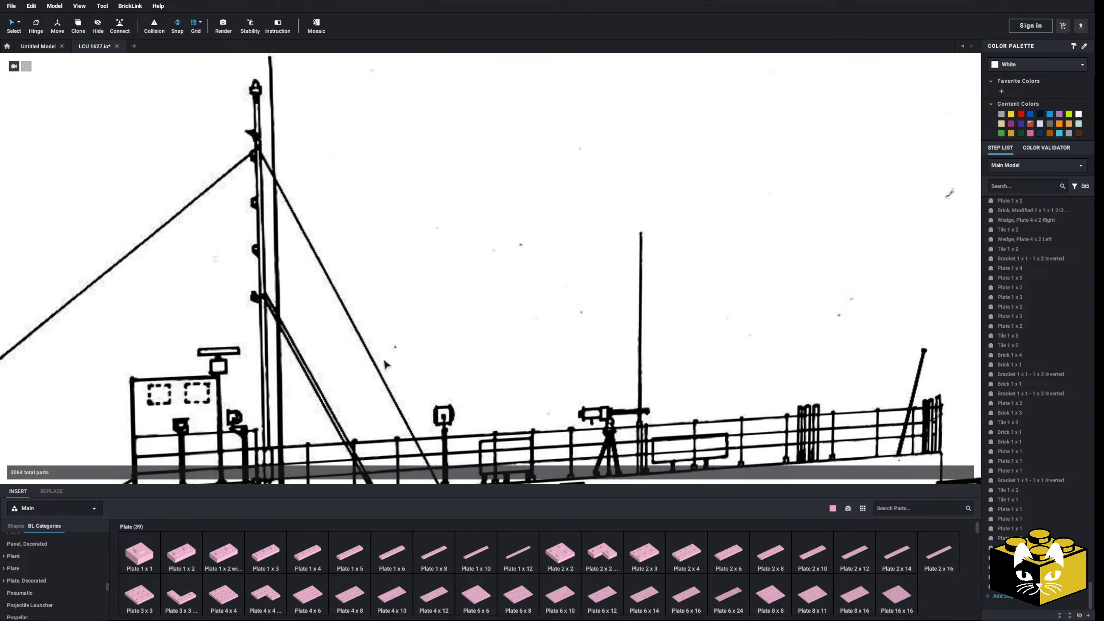
{"action": "scroll", "coordinate": [377, 377], "scroll_direction": "up", "scroll_amount": 5}
{"action": "scroll", "coordinate": [377, 395], "scroll_direction": "up", "scroll_amount": 4}
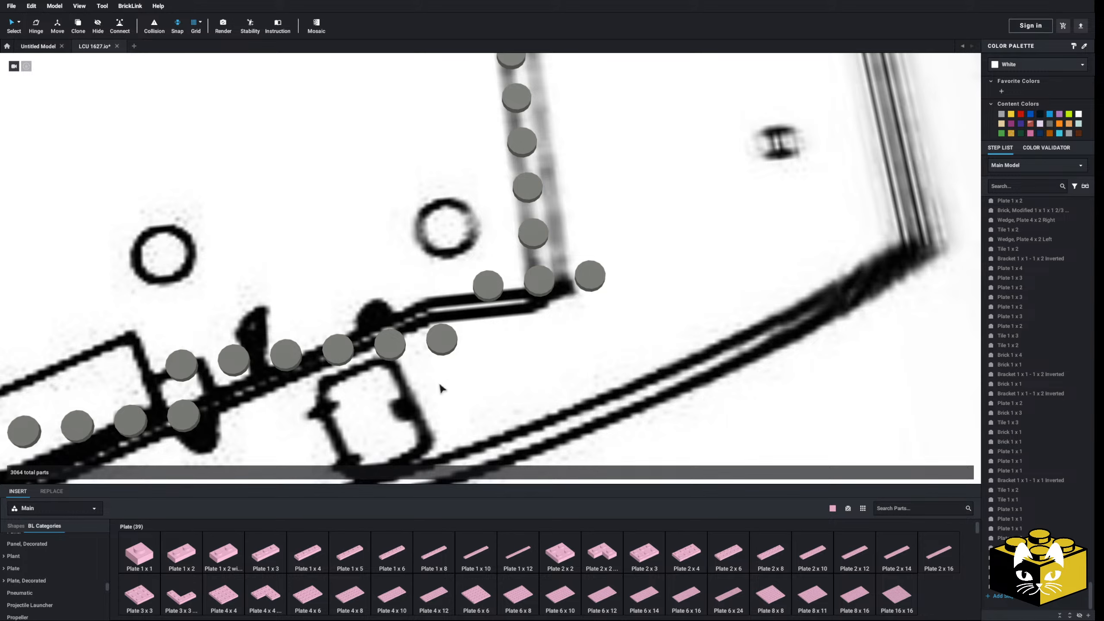
{"action": "scroll", "coordinate": [468, 359], "scroll_direction": "down", "scroll_amount": 4}
{"action": "middle_click_drag", "start_coordinate": [468, 359], "coordinate": [505, 395]}
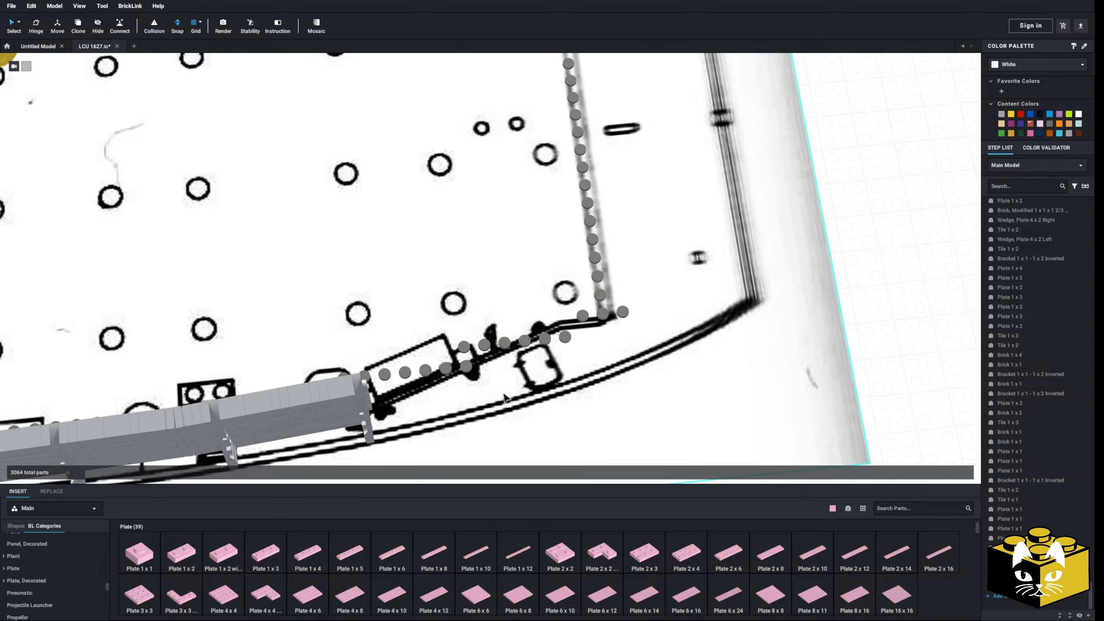
{"action": "right_click_drag", "start_coordinate": [505, 395], "coordinate": [466, 400]}
{"action": "scroll", "coordinate": [465, 403], "scroll_direction": "down", "scroll_amount": 2}
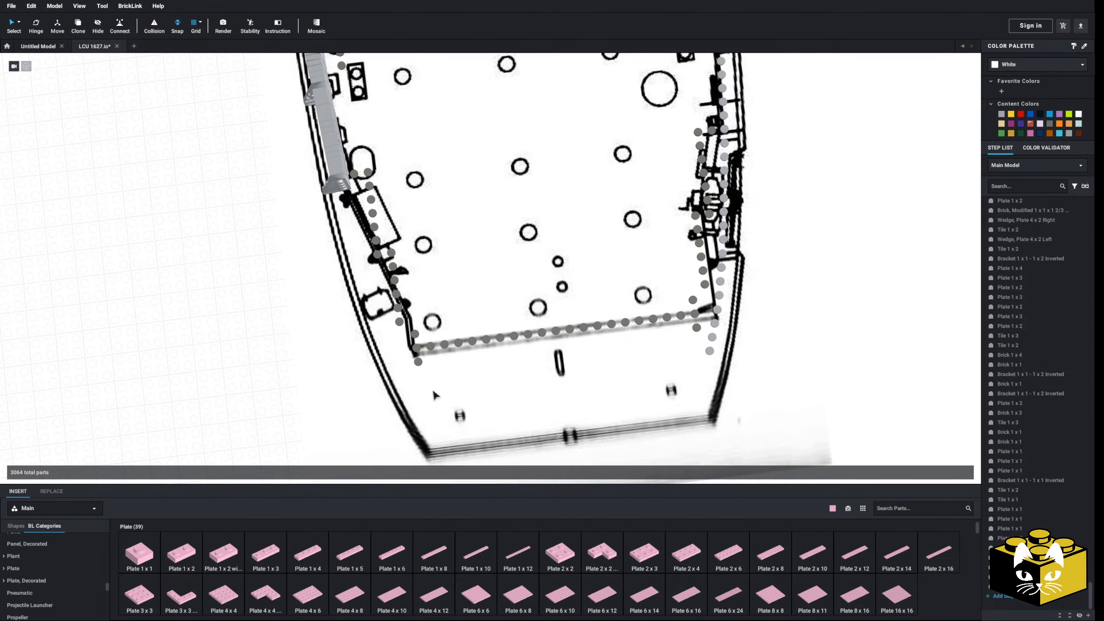
{"action": "scroll", "coordinate": [434, 395], "scroll_direction": "up", "scroll_amount": 3}
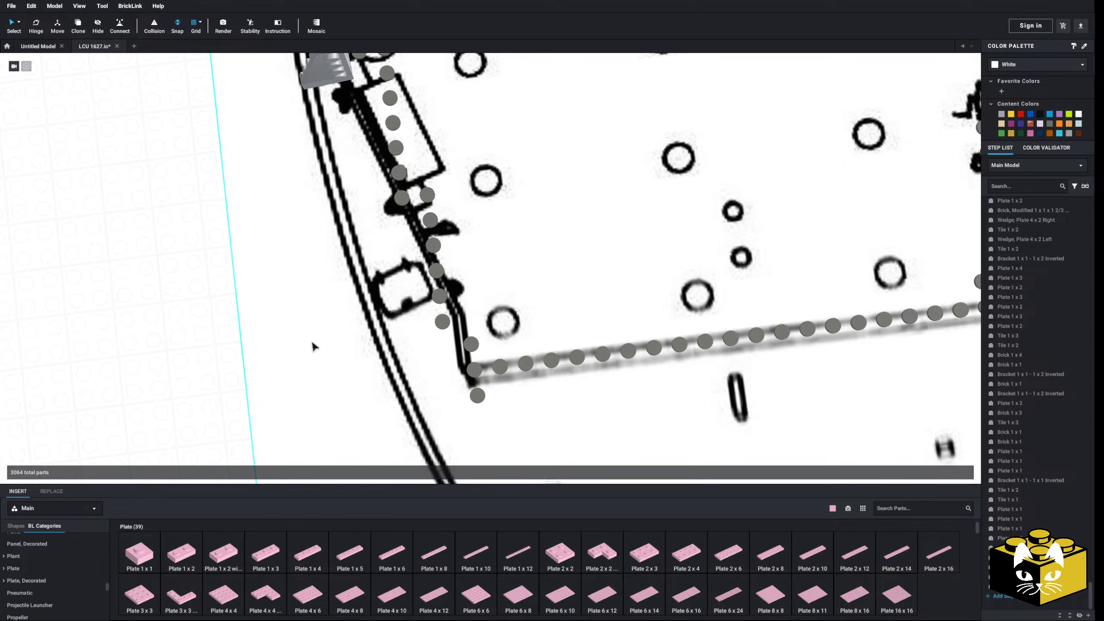
{"action": "right_click_drag", "start_coordinate": [373, 325], "coordinate": [394, 323]}
{"action": "scroll", "coordinate": [393, 330], "scroll_direction": "up", "scroll_amount": 2}
{"action": "middle_click_drag", "start_coordinate": [347, 464], "coordinate": [351, 442]}
{"action": "right_click_drag", "start_coordinate": [352, 441], "coordinate": [354, 447]}
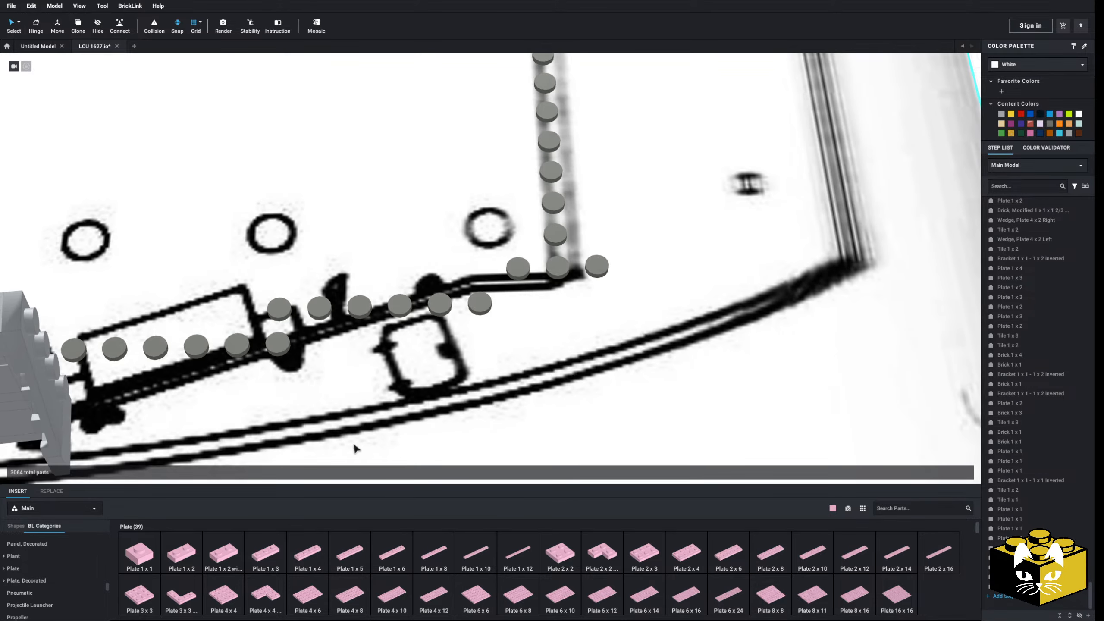
{"action": "middle_click_drag", "start_coordinate": [354, 448], "coordinate": [340, 460]}
{"action": "scroll", "coordinate": [340, 460], "scroll_direction": "up", "scroll_amount": 2}
- Place a pink Bracket 1 x 1 - 1 x 2 Inverted on the stud beside the corner of the cross row, facing the wall
{"action": "scroll", "coordinate": [87, 591], "scroll_direction": "up", "scroll_amount": 10}
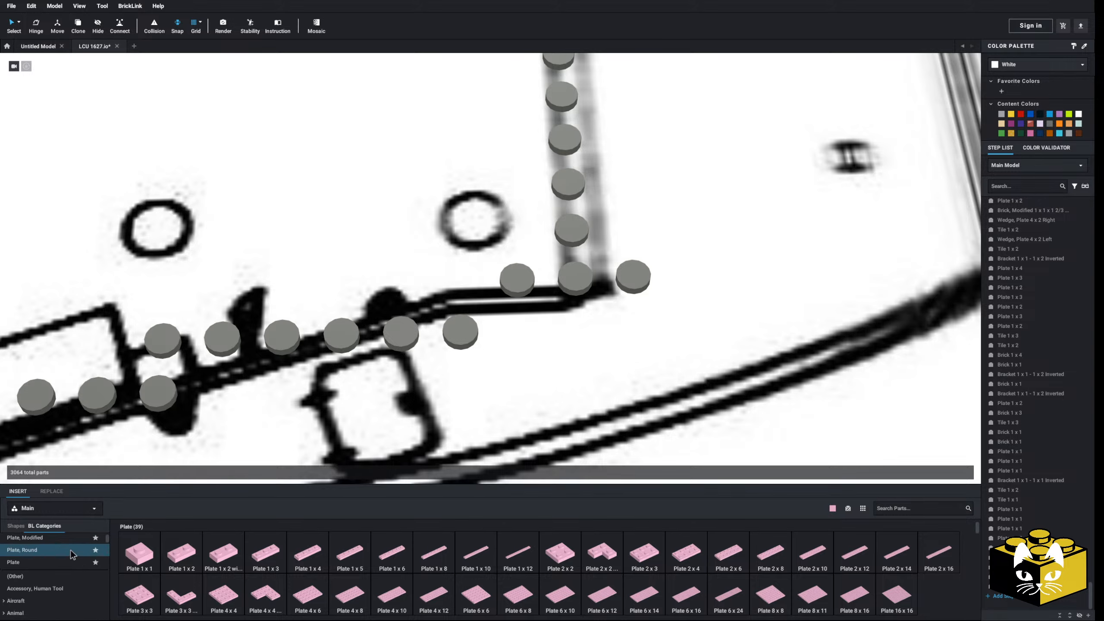
{"action": "left_click", "coordinate": [47, 553]}
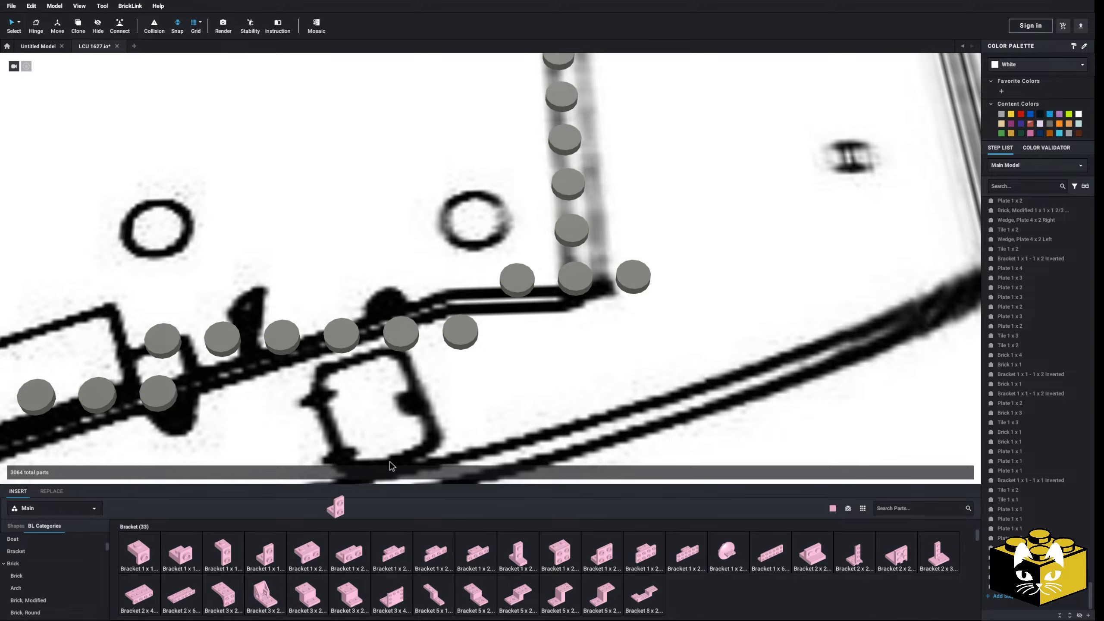
{"action": "key", "text": "Right"}
{"action": "key", "text": "Right"}
{"action": "key", "text": "Right"}
{"action": "left_click", "coordinate": [515, 280]}
{"action": "scroll", "coordinate": [506, 300], "scroll_direction": "down", "scroll_amount": 3}
{"action": "right_click_drag", "start_coordinate": [505, 300], "coordinate": [513, 291]}
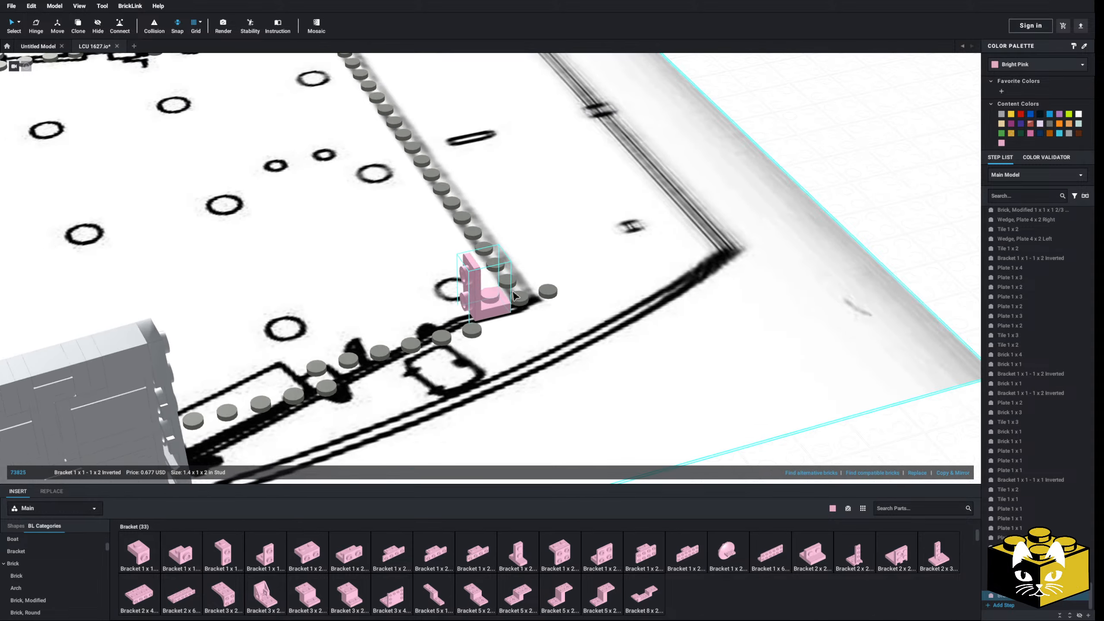
{"action": "scroll", "coordinate": [513, 292], "scroll_direction": "down", "scroll_amount": 5}
{"action": "left_click", "coordinate": [754, 237]}
{"action": "scroll", "coordinate": [544, 348], "scroll_direction": "up", "scroll_amount": 5}
{"action": "middle_click_drag", "start_coordinate": [493, 376], "coordinate": [622, 330]}
{"action": "right_click_drag", "start_coordinate": [549, 365], "coordinate": [552, 264]}
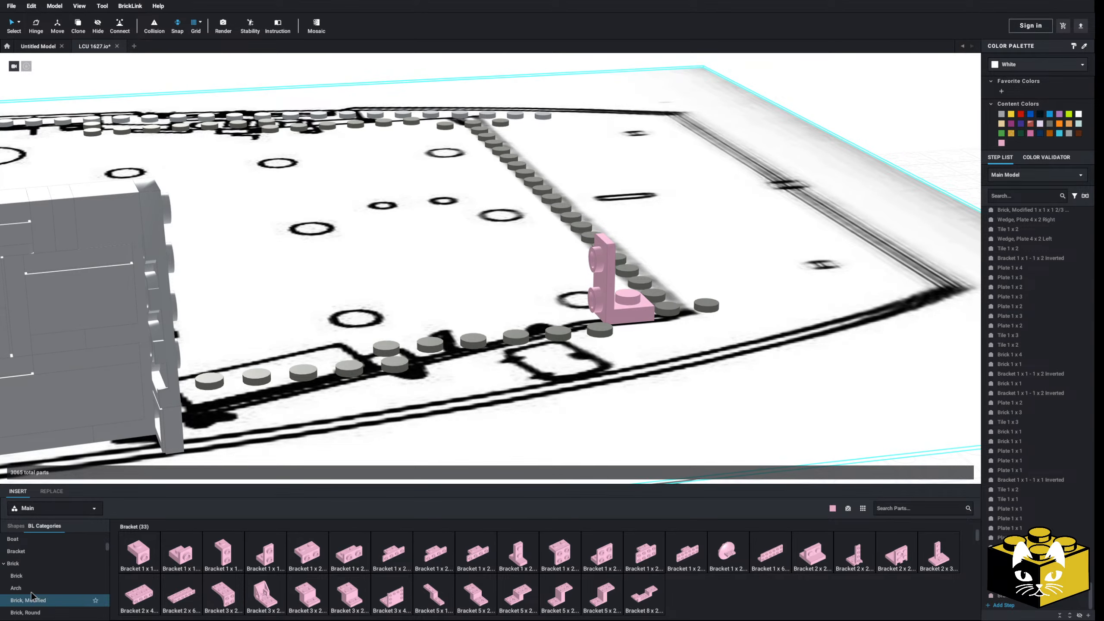
- Attach a pink Tile, Modified 1 x 1 with Open O Clip to the bracket's lower side stud
{"action": "scroll", "coordinate": [55, 573], "scroll_direction": "up", "scroll_amount": 4}
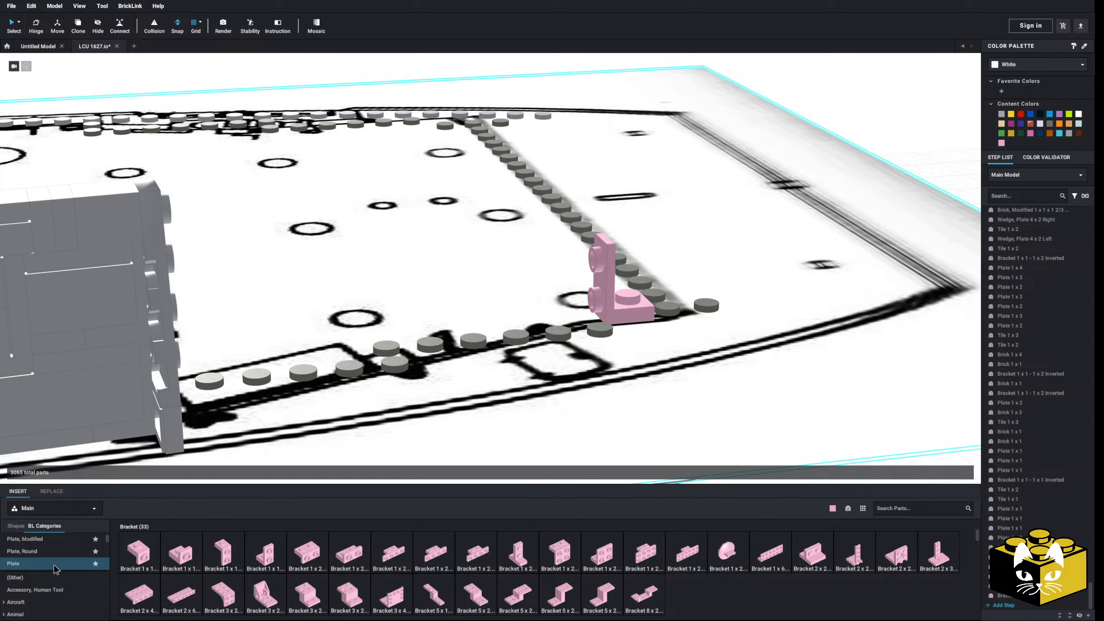
{"action": "scroll", "coordinate": [53, 565], "scroll_direction": "down", "scroll_amount": 10}
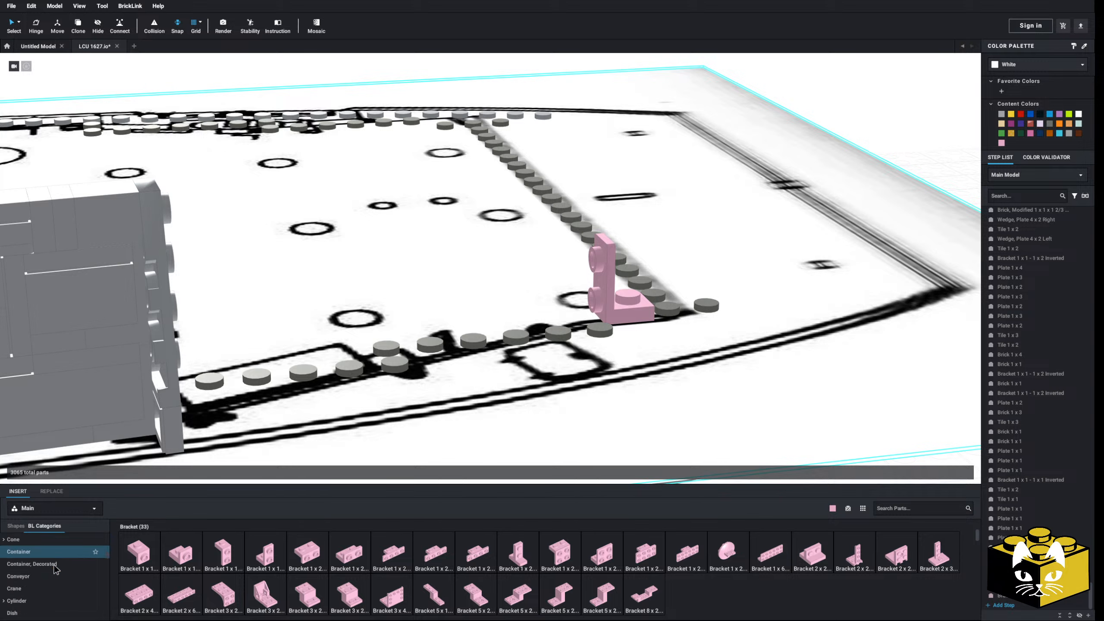
{"action": "scroll", "coordinate": [44, 561], "scroll_direction": "down", "scroll_amount": 5}
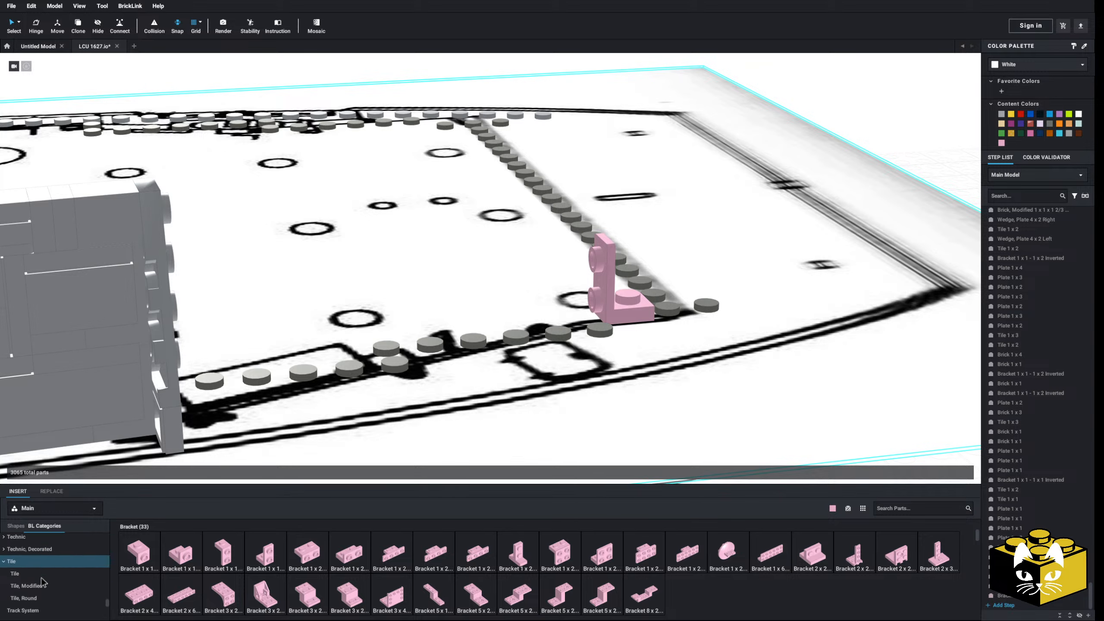
{"action": "left_click", "coordinate": [42, 581]}
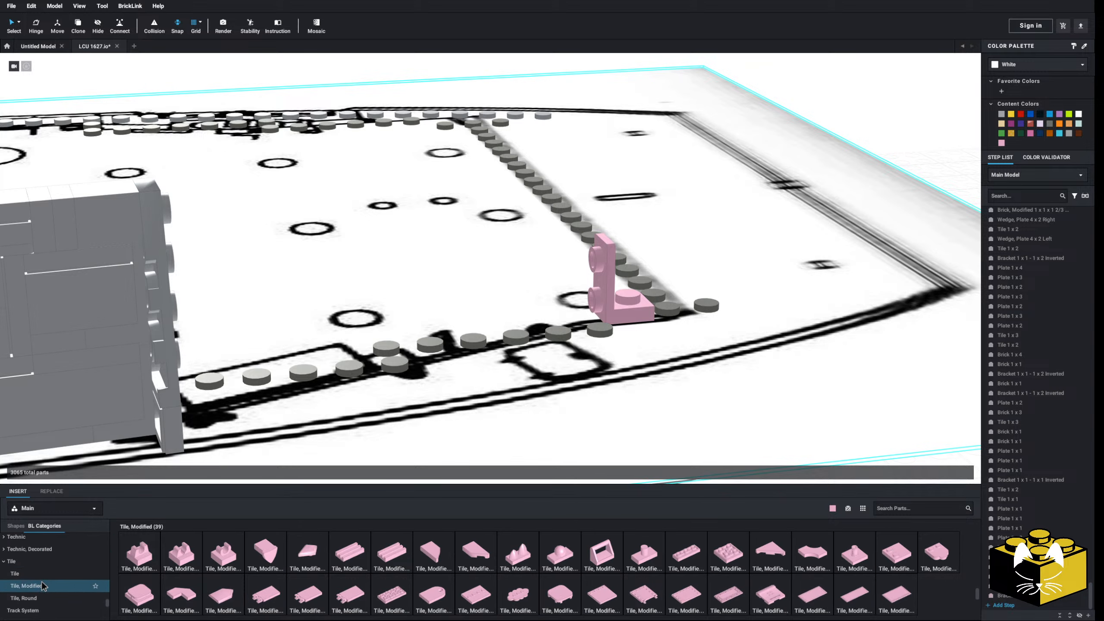
{"action": "left_click", "coordinate": [229, 564]}
{"action": "key", "text": "Right"}
{"action": "key", "text": "Right"}
{"action": "left_click", "coordinate": [568, 308]}
{"action": "mouse_move", "coordinate": [568, 308]}
{"action": "right_mouse_down"}
{"action": "mouse_move", "coordinate": [584, 332]}
{"action": "mouse_move", "coordinate": [587, 305]}
{"action": "right_mouse_up"}
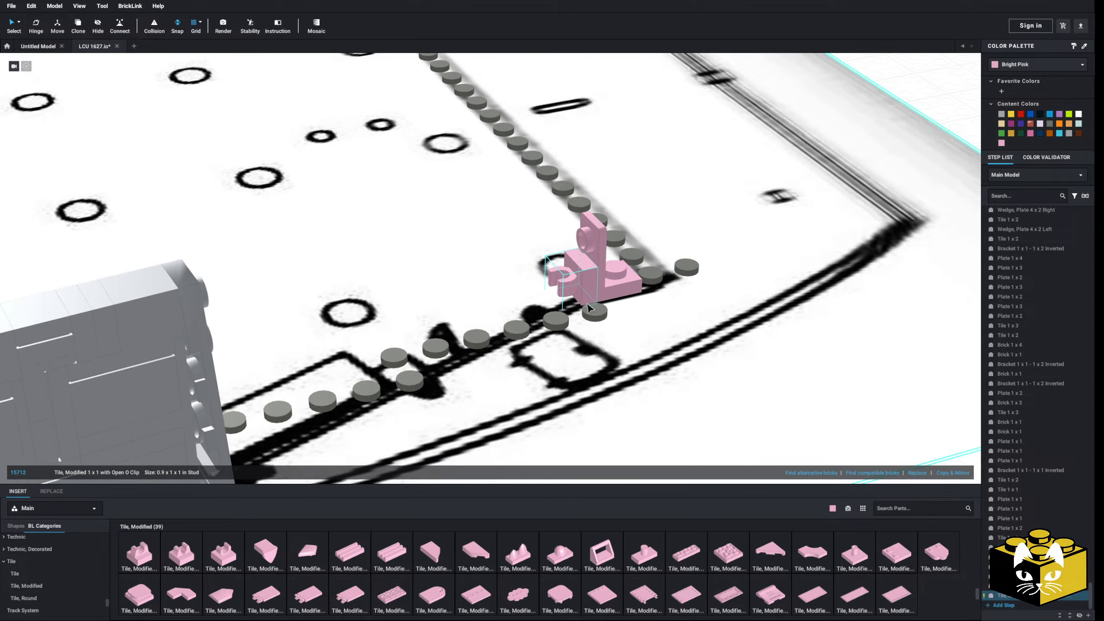
{"action": "scroll", "coordinate": [588, 305], "scroll_direction": "down", "scroll_amount": 3}
{"action": "right_click", "coordinate": [908, 154]}
- Delete the pink bracket and the modified tile with the clip from the corner of the stud row
{"action": "left_click", "coordinate": [535, 266]}
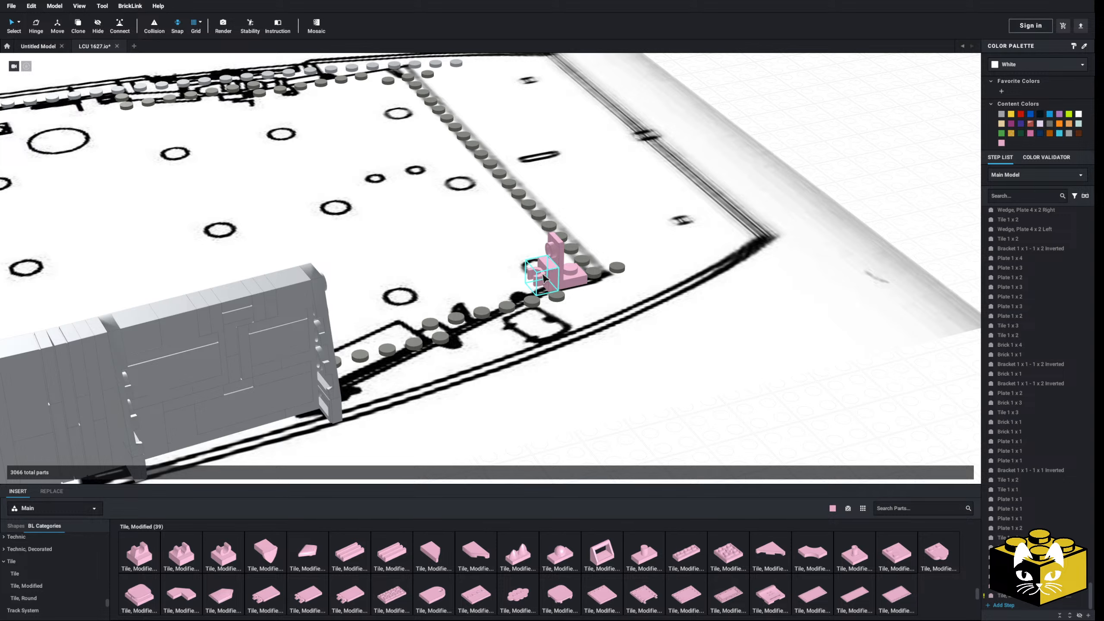
{"action": "key", "text": "Delete"}
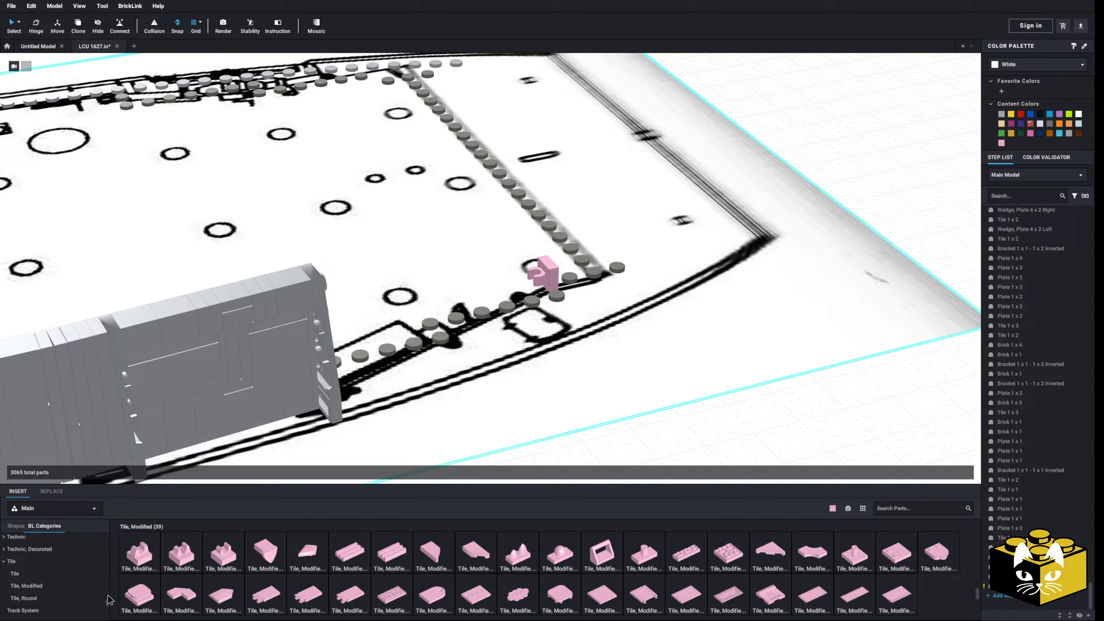
{"action": "scroll", "coordinate": [71, 572], "scroll_direction": "up", "scroll_amount": 10}
{"action": "scroll", "coordinate": [69, 570], "scroll_direction": "down", "scroll_amount": 2}
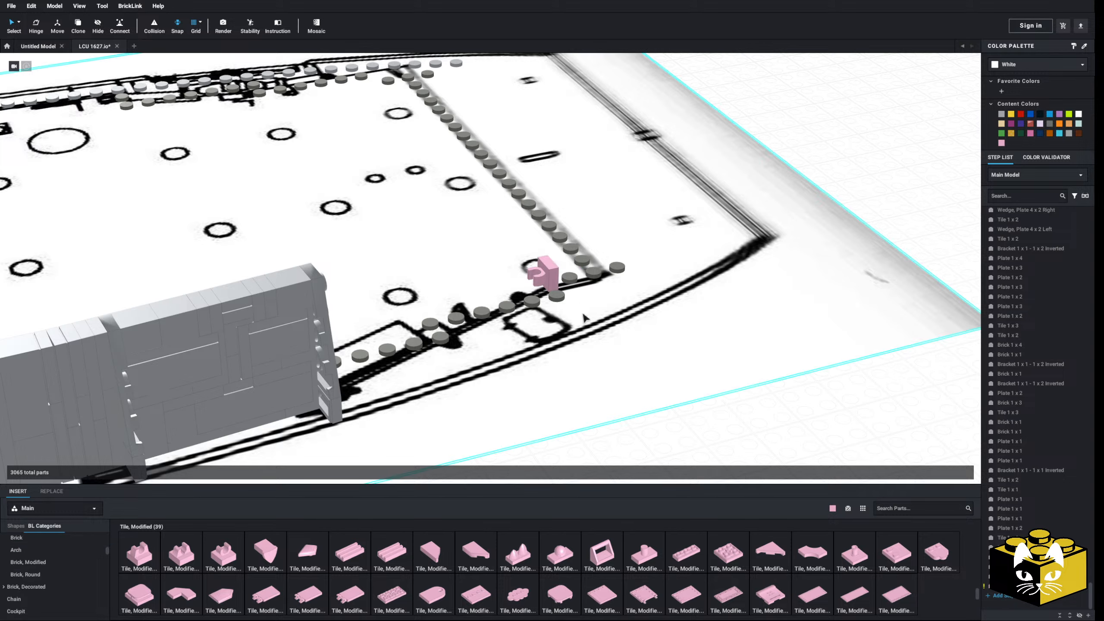
{"action": "left_click", "coordinate": [544, 268]}
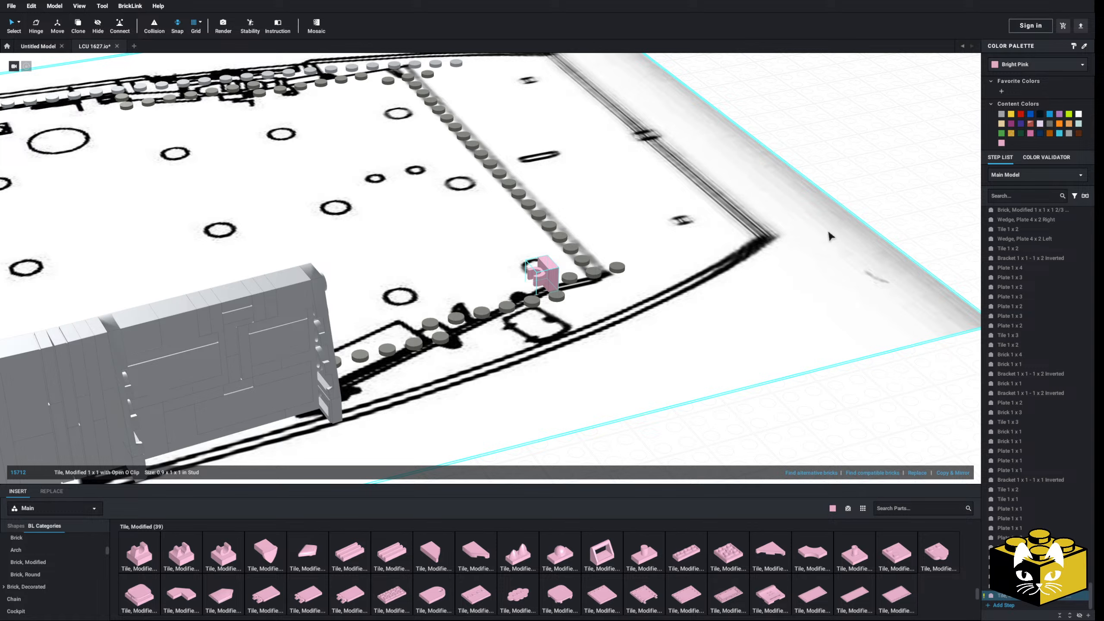
{"action": "key", "text": "Delete"}
- Add a pink Plate, Modified 1 x 1 with Open O Clip Thick (Vertical Grip) on the corner stud, with its clip facing the wall
{"action": "scroll", "coordinate": [75, 562], "scroll_direction": "up", "scroll_amount": 1}
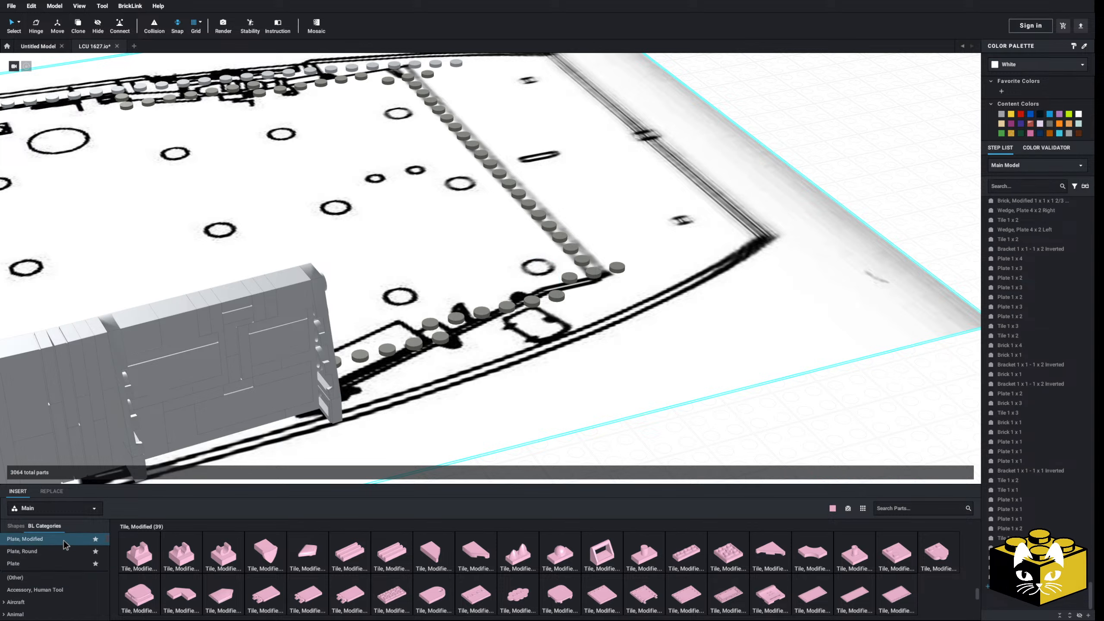
{"action": "left_click", "coordinate": [71, 539]}
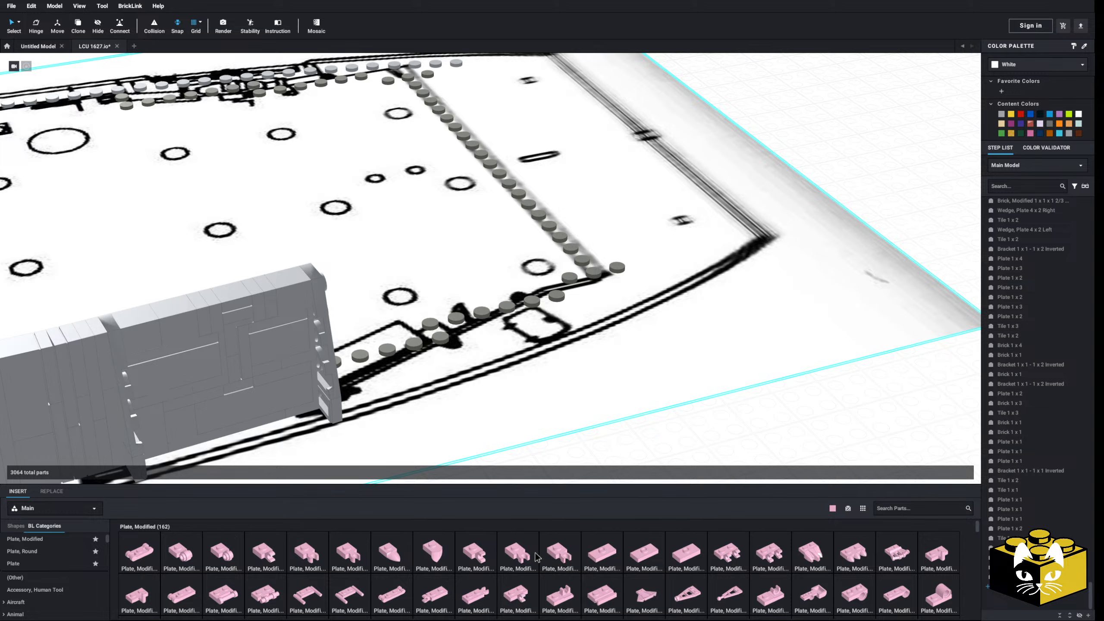
{"action": "scroll", "coordinate": [538, 557], "scroll_direction": "down", "scroll_amount": 3}
{"action": "scroll", "coordinate": [536, 556], "scroll_direction": "up", "scroll_amount": 3}
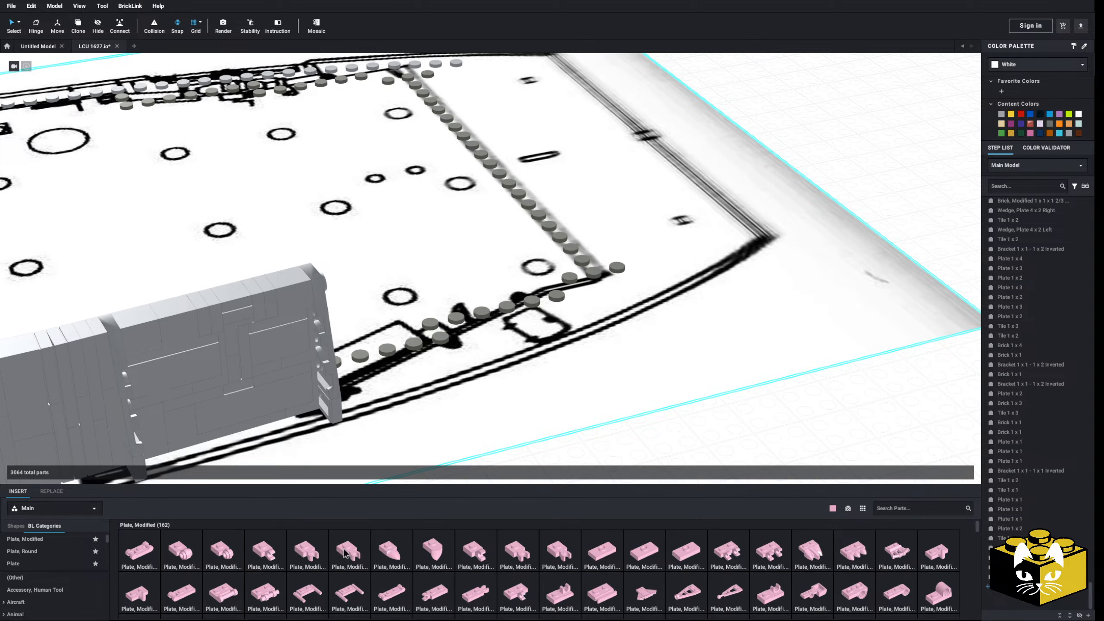
{"action": "left_click_drag", "start_coordinate": [306, 552], "coordinate": [867, 138]}
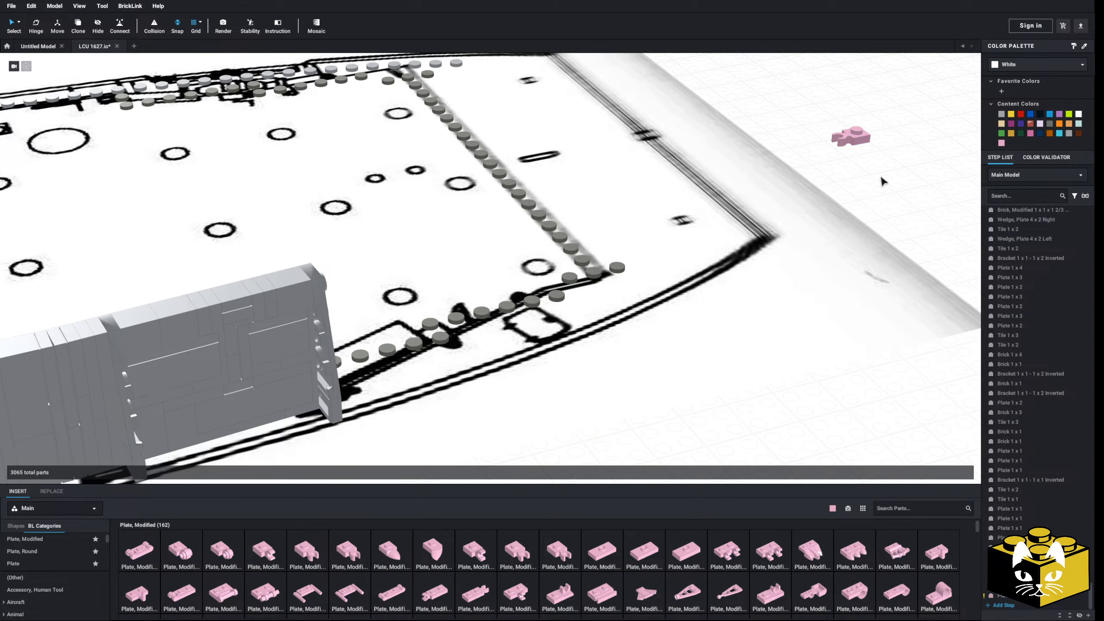
{"action": "scroll", "coordinate": [630, 280], "scroll_direction": "up", "scroll_amount": 3}
{"action": "scroll", "coordinate": [630, 280], "scroll_direction": "down", "scroll_amount": 2}
{"action": "middle_click_drag", "start_coordinate": [854, 246], "coordinate": [703, 257]}
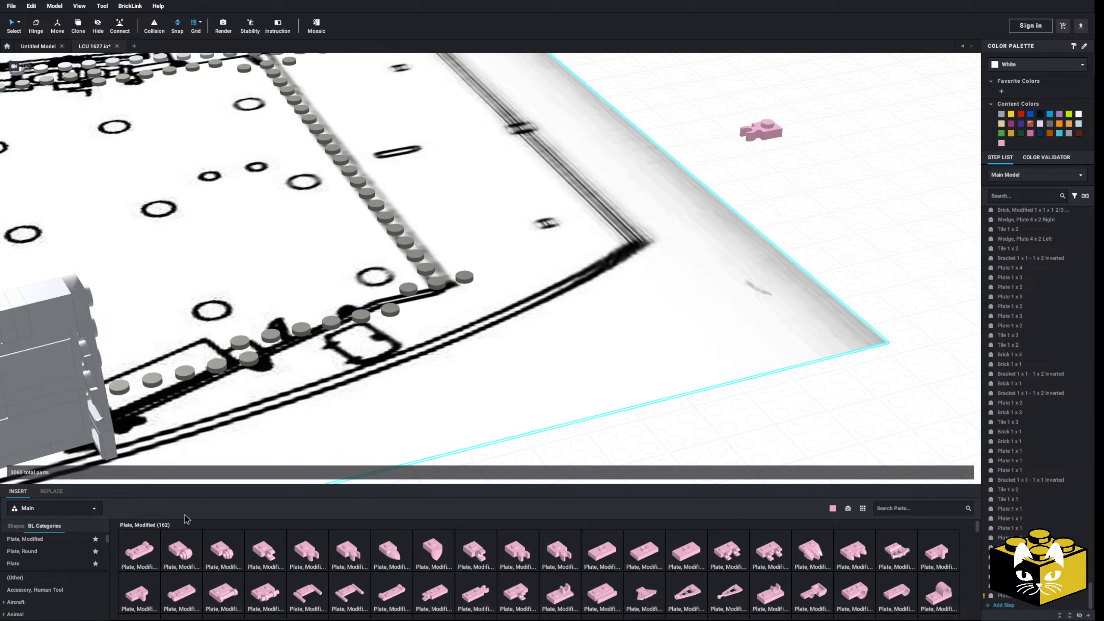
{"action": "left_click_drag", "start_coordinate": [758, 134], "coordinate": [396, 283]}
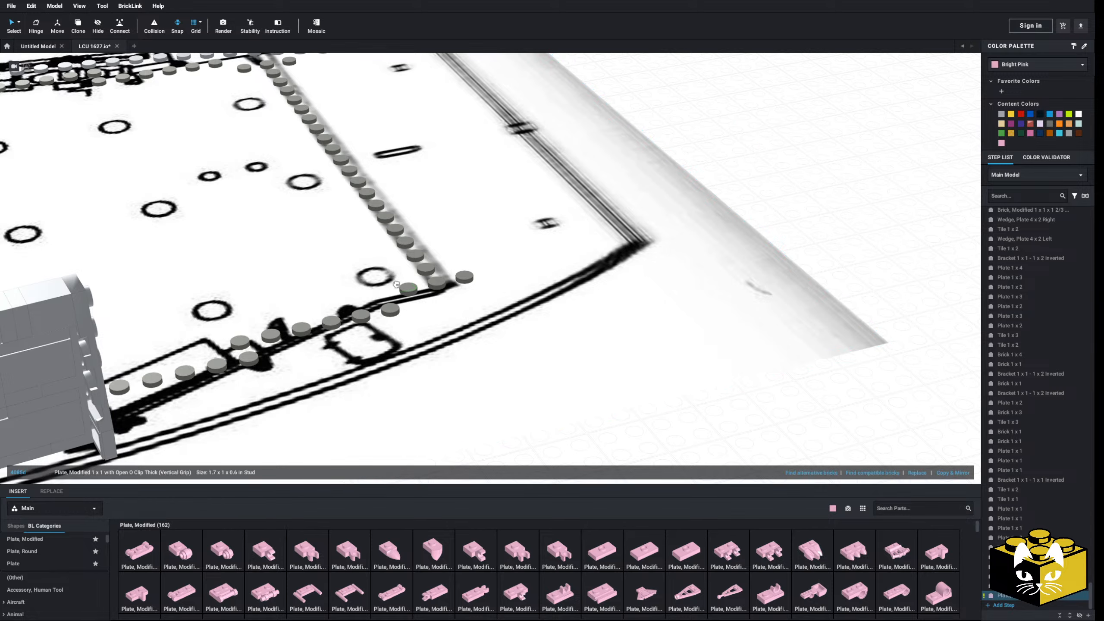
{"action": "left_click", "coordinate": [763, 171]}
{"action": "mouse_move", "coordinate": [763, 171]}
{"action": "right_mouse_down"}
{"action": "mouse_move", "coordinate": [781, 187]}
{"action": "mouse_move", "coordinate": [782, 177]}
{"action": "right_mouse_up"}
- Add a pink Bar 3L (Bar Arrow) and stand it upright near the modified plate with the open O clip
{"action": "scroll", "coordinate": [53, 565], "scroll_direction": "down", "scroll_amount": 5}
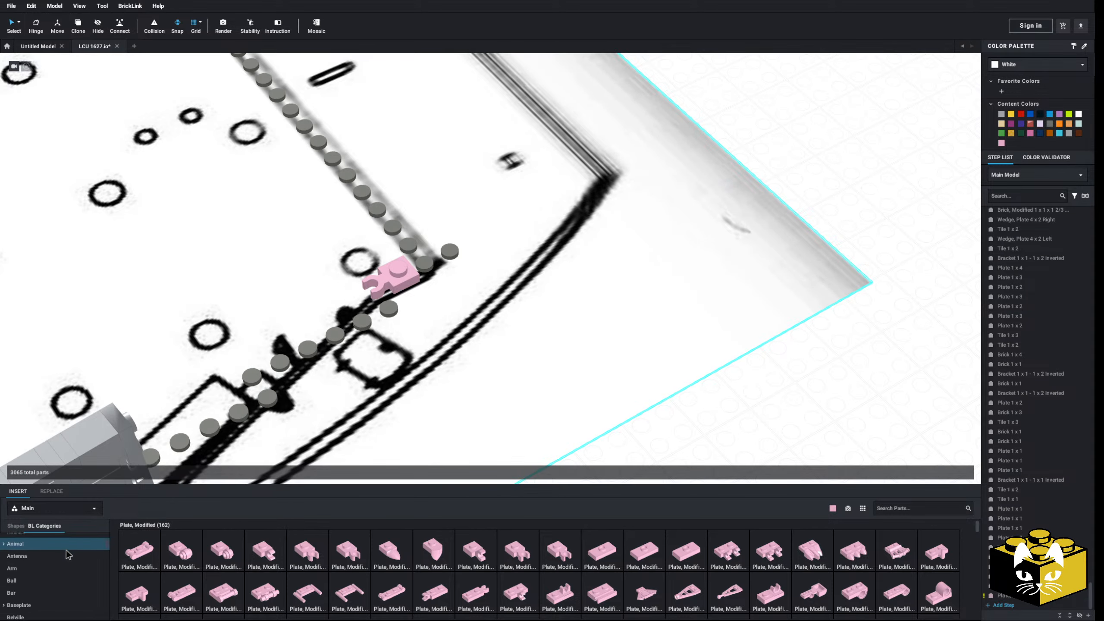
{"action": "left_click", "coordinate": [11, 557]}
{"action": "left_click_drag", "start_coordinate": [613, 558], "coordinate": [347, 303]}
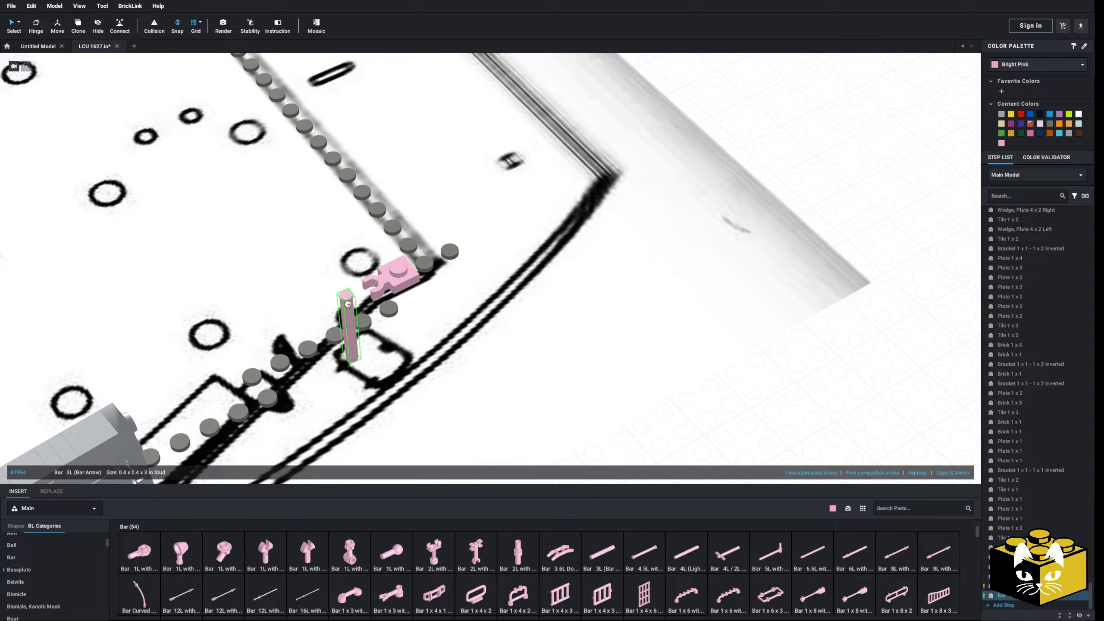
{"action": "right_click_drag", "start_coordinate": [365, 292], "coordinate": [410, 392]}
{"action": "scroll", "coordinate": [403, 387], "scroll_direction": "up", "scroll_amount": 5}
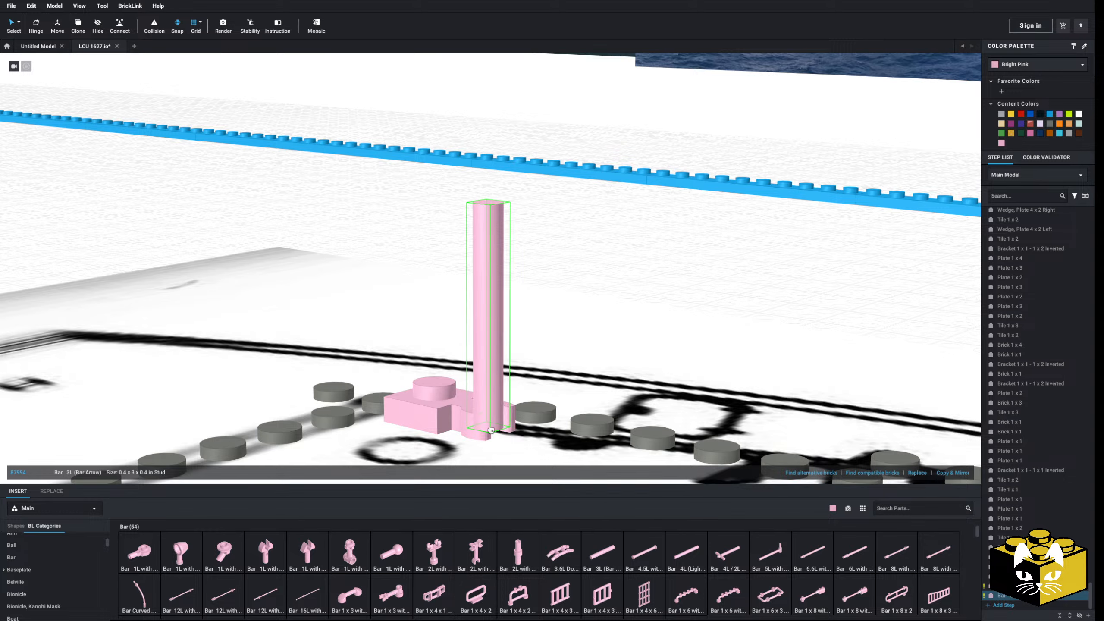
{"action": "right_click_drag", "start_coordinate": [496, 435], "coordinate": [413, 456]}
{"action": "middle_click_drag", "start_coordinate": [413, 456], "coordinate": [446, 386]}
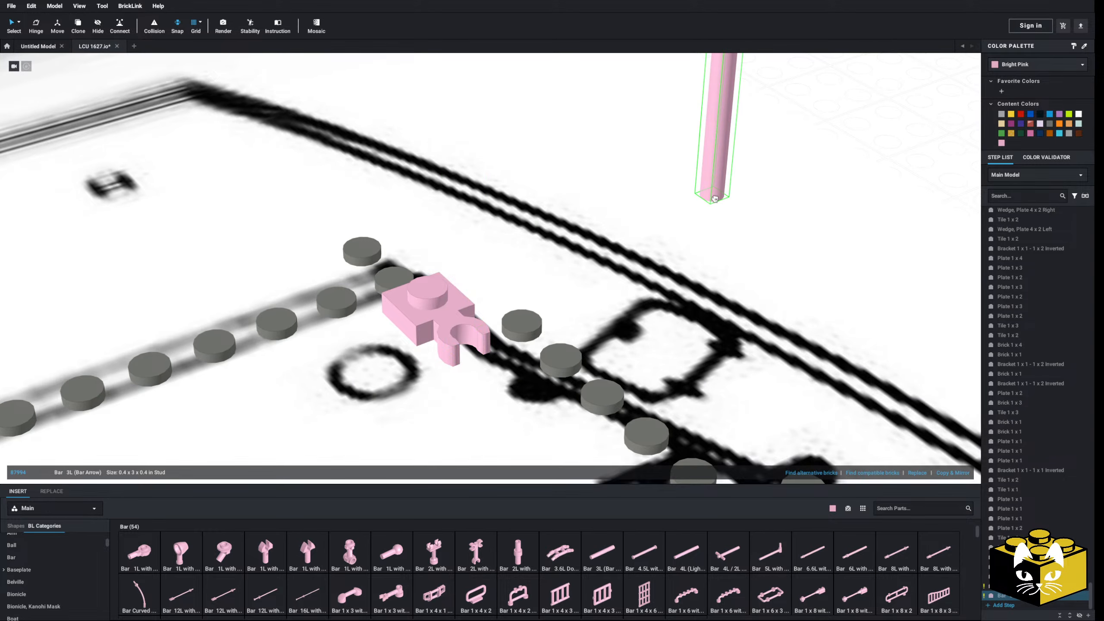
- Connect the lower end of the upright bar to the modified plate's clip
{"action": "left_click", "coordinate": [713, 199]}
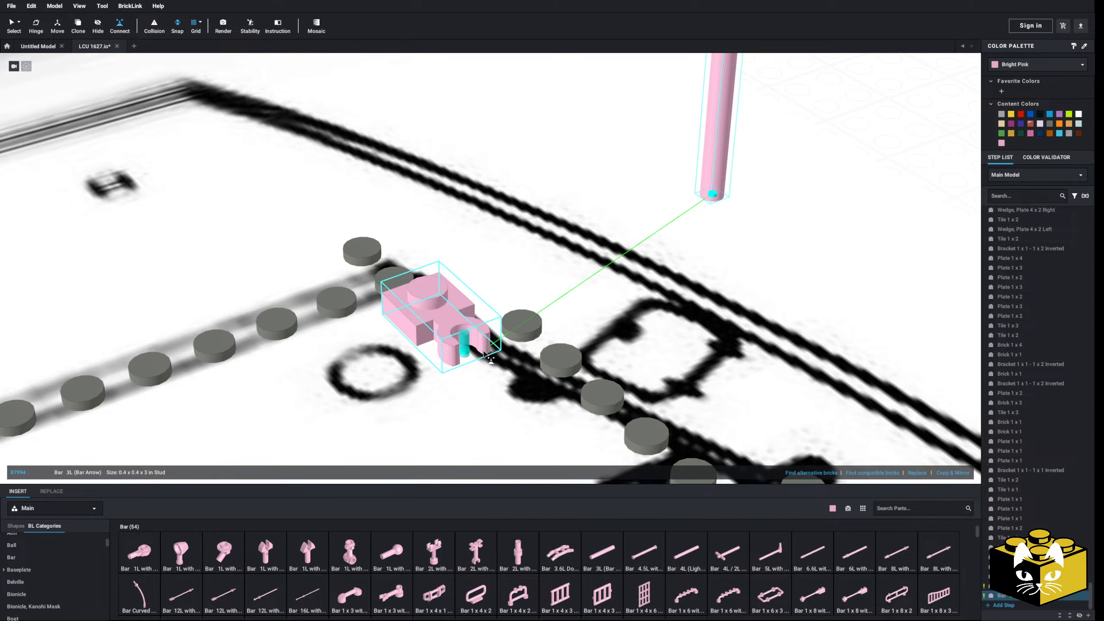
{"action": "scroll", "coordinate": [484, 355], "scroll_direction": "up", "scroll_amount": 10}
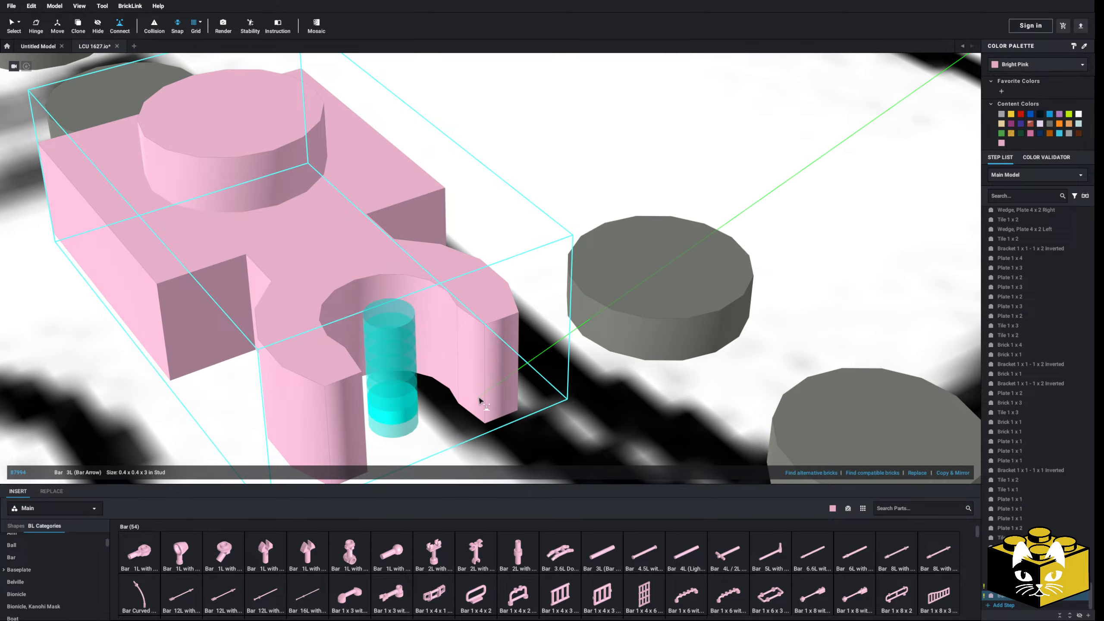
{"action": "left_click", "coordinate": [482, 411]}
{"action": "scroll", "coordinate": [484, 395], "scroll_direction": "down", "scroll_amount": 10}
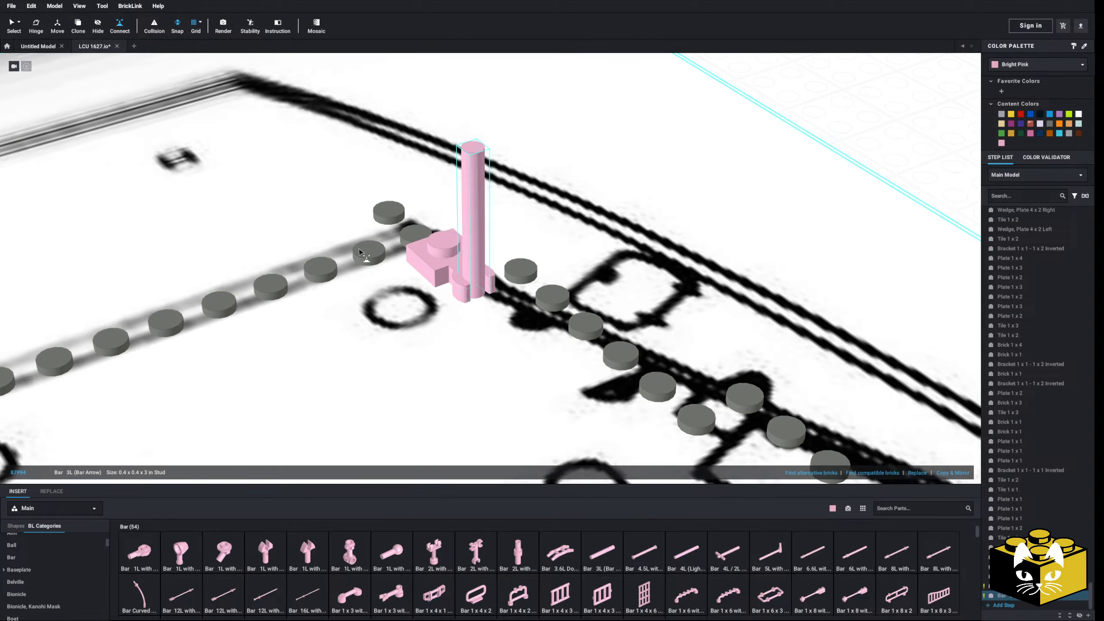
{"action": "scroll", "coordinate": [522, 187], "scroll_direction": "down", "scroll_amount": 5}
{"action": "left_click", "coordinate": [616, 165]}
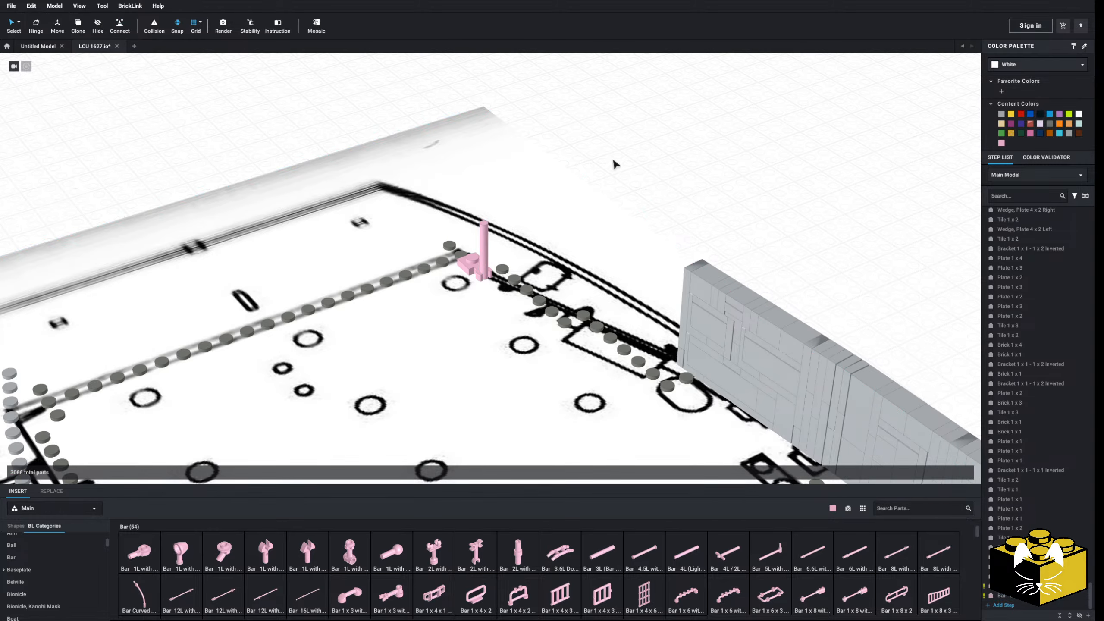
- Place a pink Plate 1 x 1 on the corner stud directly behind the clip plate
{"action": "right_click_drag", "start_coordinate": [615, 165], "coordinate": [381, 346]}
{"action": "scroll", "coordinate": [502, 267], "scroll_direction": "up", "scroll_amount": 5}
{"action": "scroll", "coordinate": [379, 348], "scroll_direction": "down", "scroll_amount": 3}
{"action": "scroll", "coordinate": [76, 573], "scroll_direction": "up", "scroll_amount": 3}
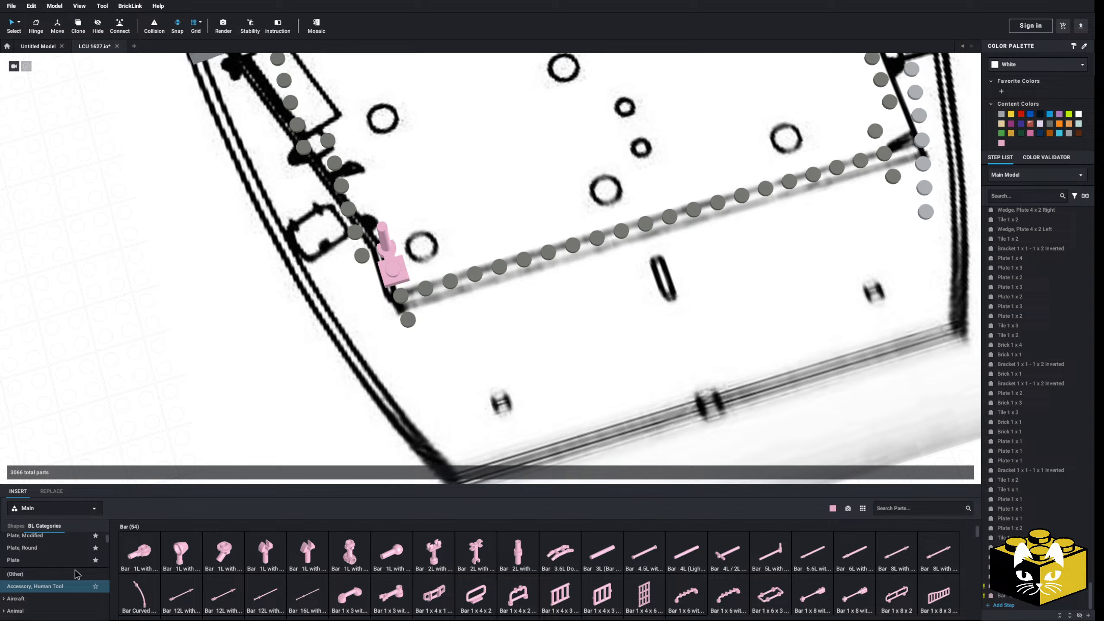
{"action": "left_click", "coordinate": [47, 562]}
{"action": "left_click", "coordinate": [138, 563]}
{"action": "left_click", "coordinate": [149, 347]}
{"action": "right_click_drag", "start_coordinate": [149, 347], "coordinate": [160, 333]}
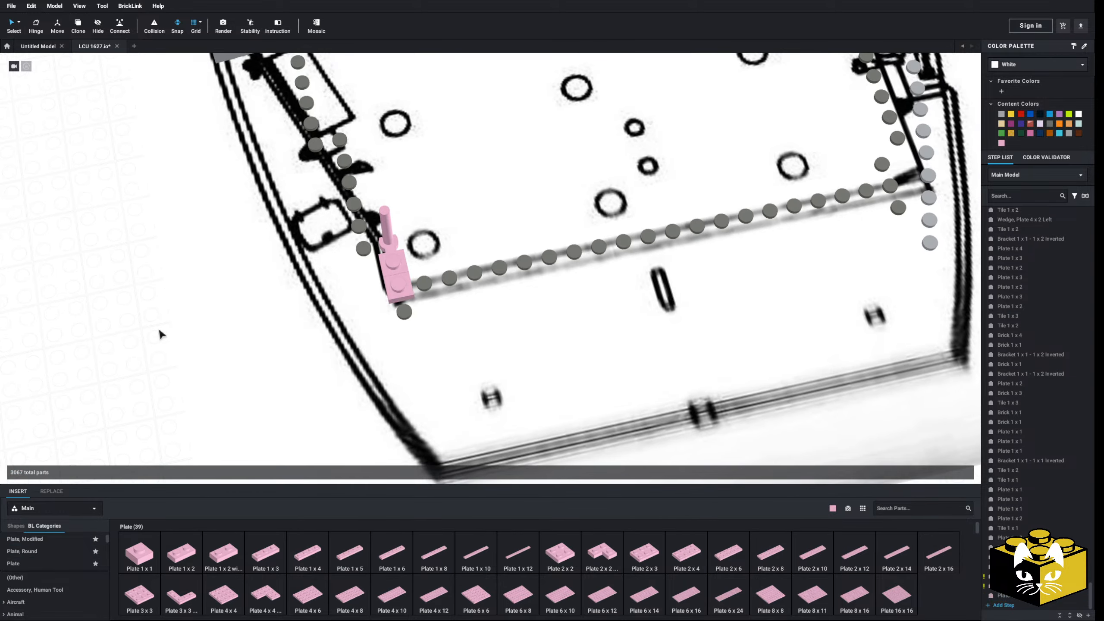
- Lay three pink Plates 1 x 6 end to end along the cross row of studs, starting beside the corner plate
{"action": "scroll", "coordinate": [131, 361], "scroll_direction": "down", "scroll_amount": 3}
{"action": "right_click_drag", "start_coordinate": [111, 380], "coordinate": [126, 385]}
{"action": "left_click", "coordinate": [408, 561]}
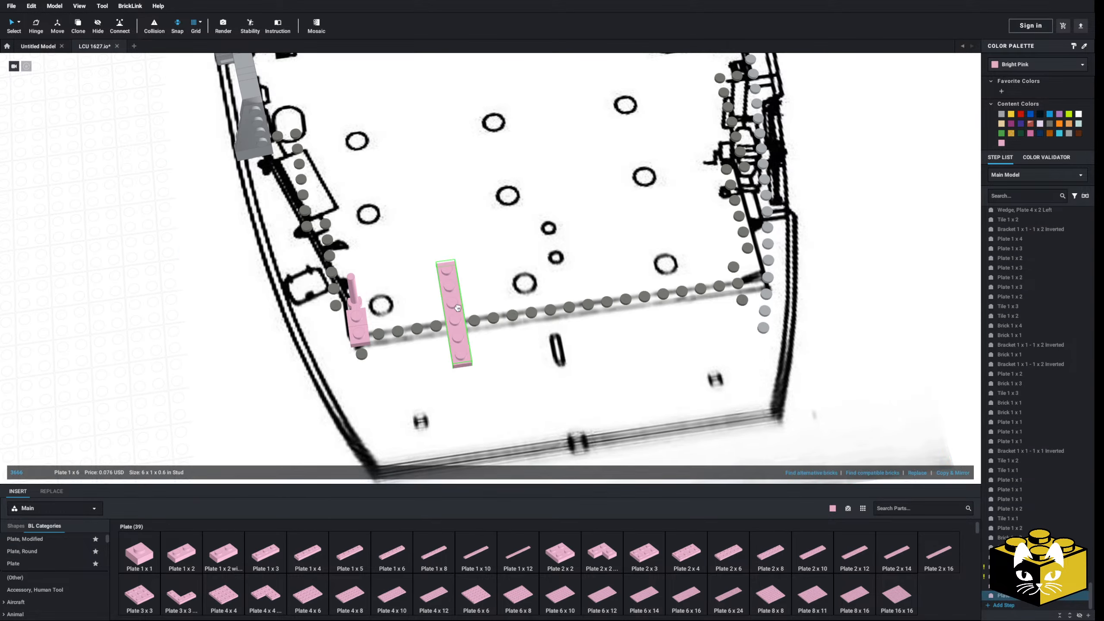
{"action": "left_click", "coordinate": [428, 321]}
{"action": "left_click", "coordinate": [966, 474]}
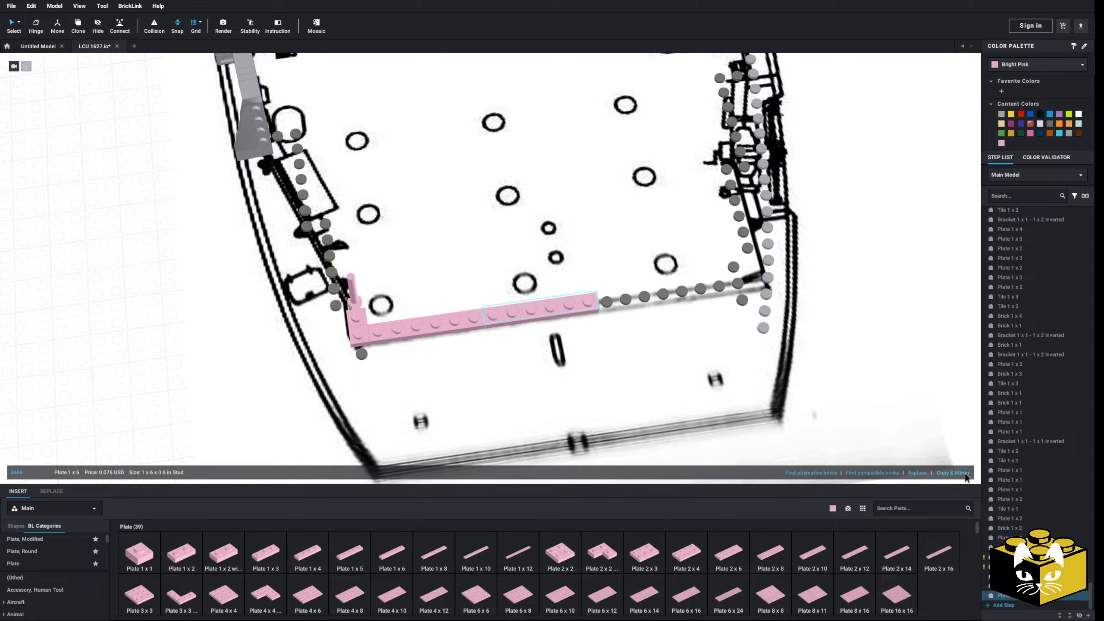
{"action": "left_click", "coordinate": [965, 474]}
{"action": "left_click", "coordinate": [926, 361]}
- Delete the two light grey plates overlapping the hull outline at the far end of the cross row
{"action": "middle_click_drag", "start_coordinate": [926, 348], "coordinate": [869, 357]}
{"action": "scroll", "coordinate": [766, 384], "scroll_direction": "up", "scroll_amount": 5}
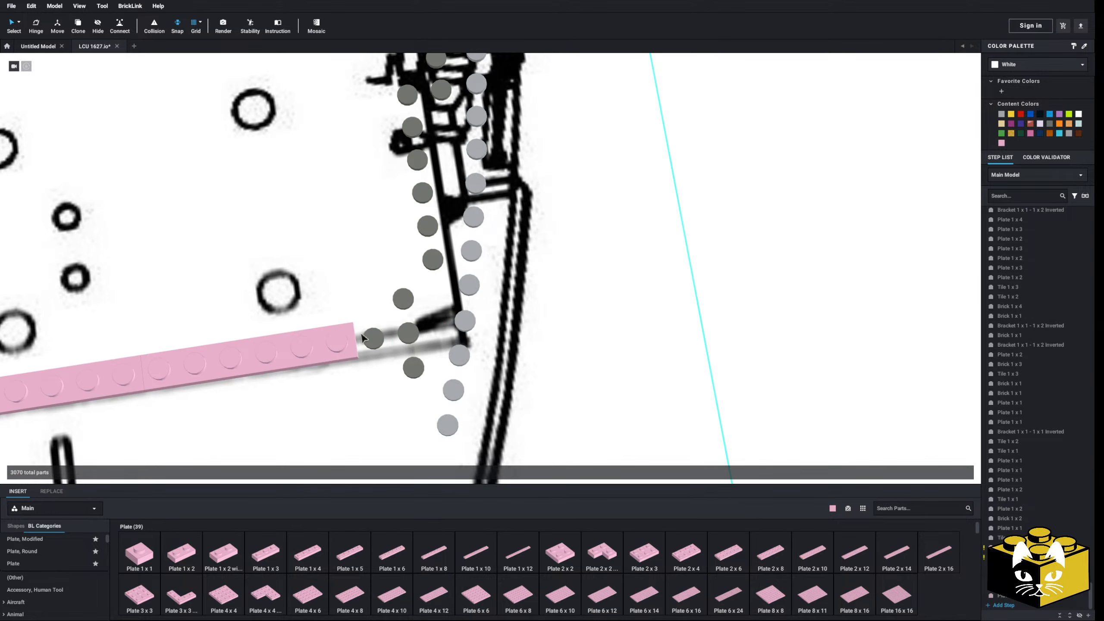
{"action": "scroll", "coordinate": [425, 114], "scroll_direction": "down", "scroll_amount": 3}
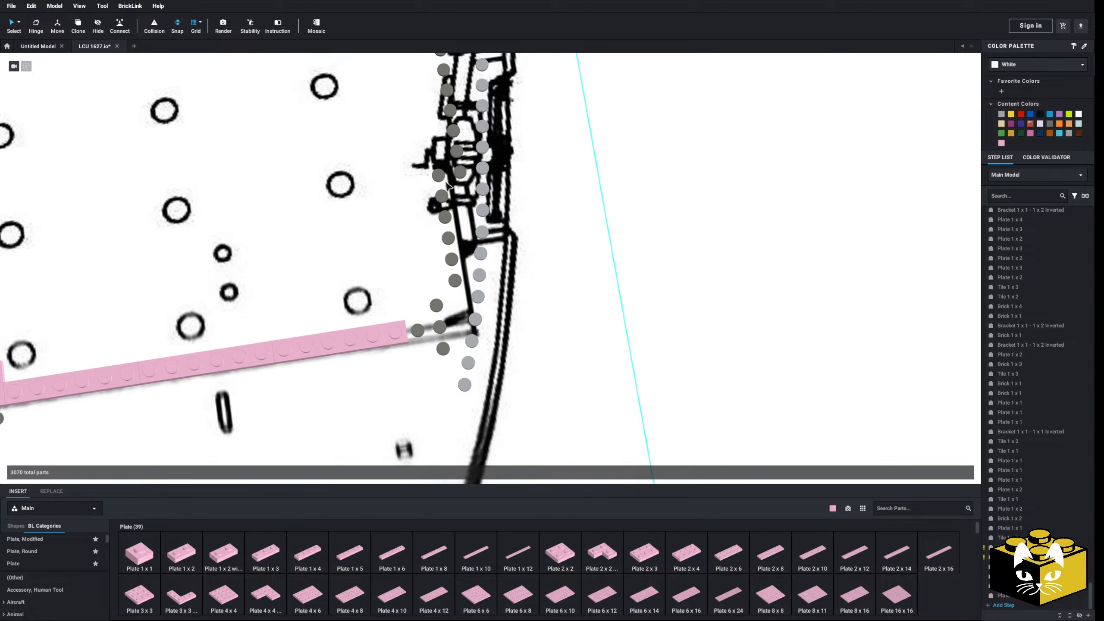
{"action": "left_click", "coordinate": [474, 325]}
{"action": "key", "text": "Delete"}
{"action": "left_click", "coordinate": [480, 265]}
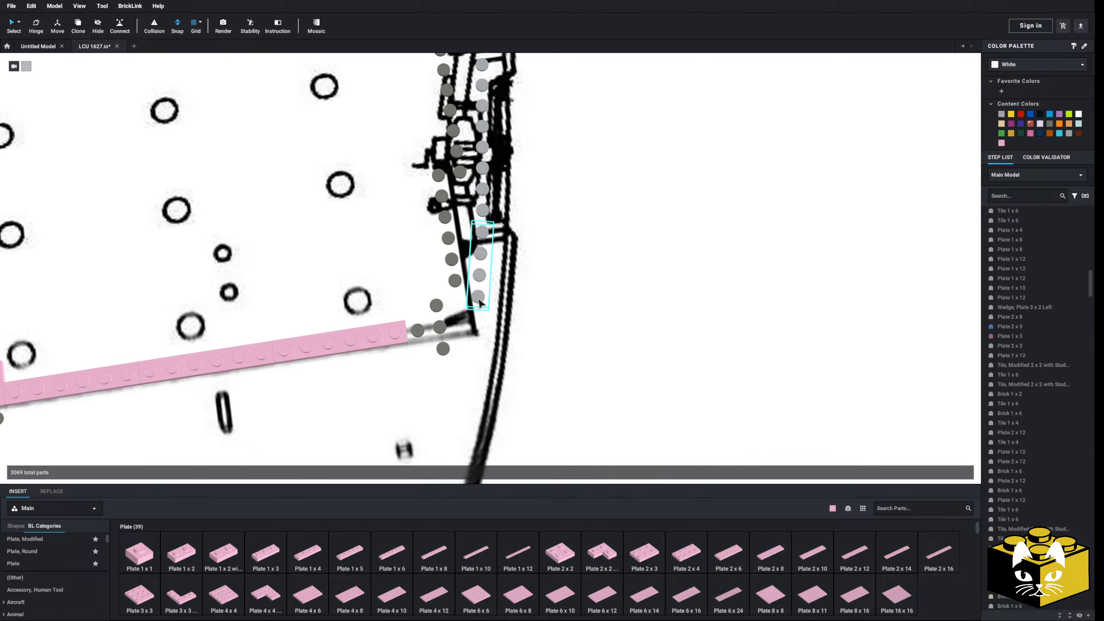
{"action": "key", "text": "Delete"}
{"action": "middle_click_drag", "start_coordinate": [664, 334], "coordinate": [779, 315]}
{"action": "middle_click_drag", "start_coordinate": [598, 362], "coordinate": [505, 351]}
{"action": "scroll", "coordinate": [599, 356], "scroll_direction": "up", "scroll_amount": 4}
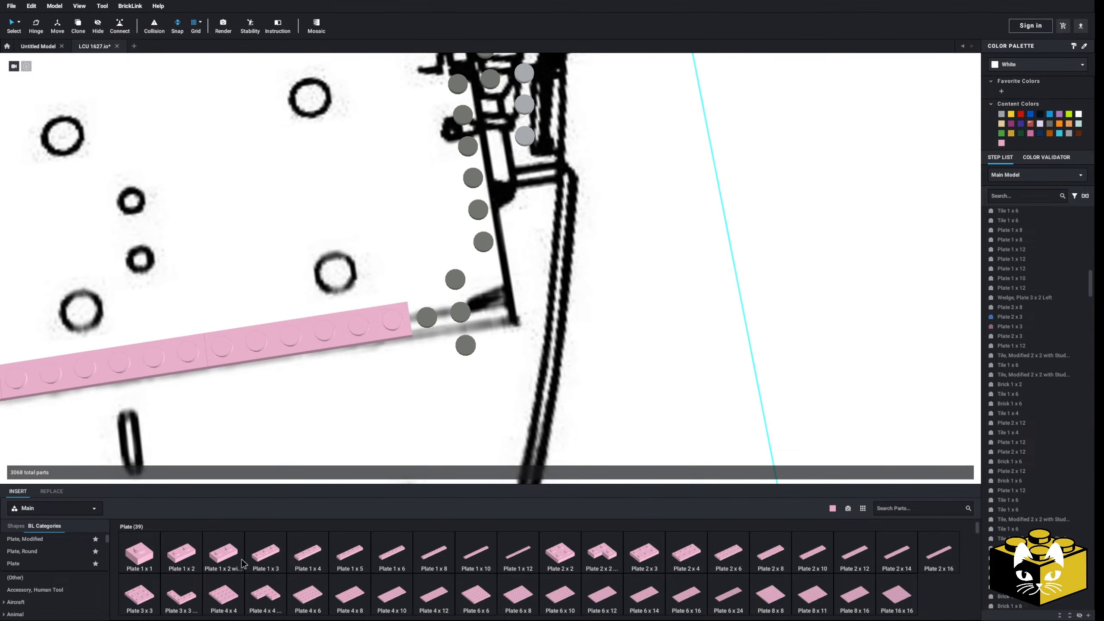
{"action": "left_click", "coordinate": [307, 553]}
{"action": "left_click", "coordinate": [480, 308]}
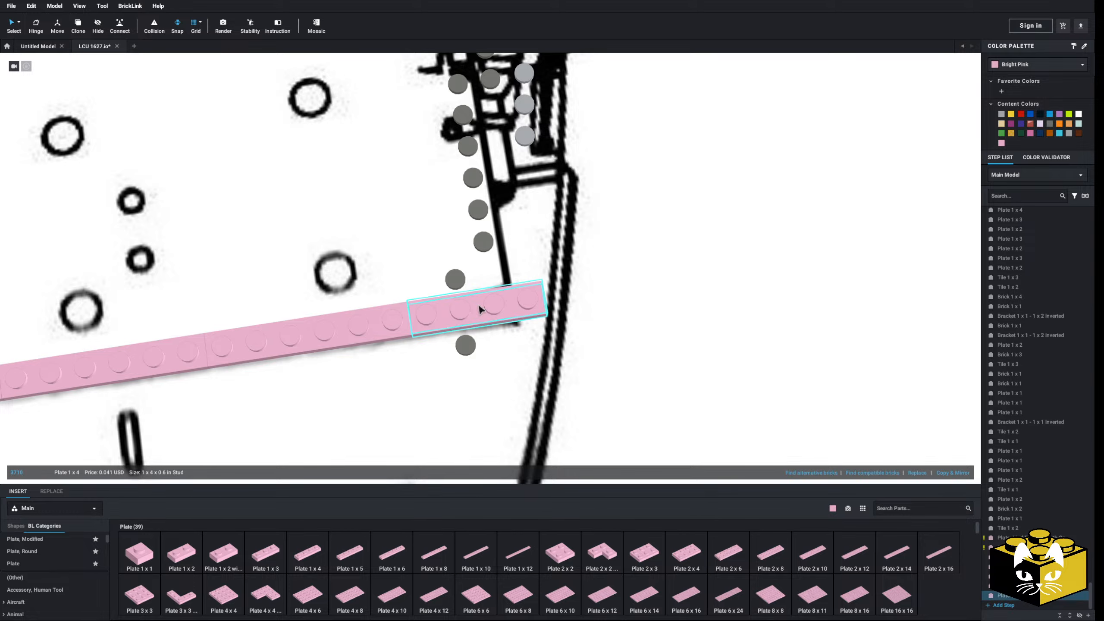
{"action": "key", "text": "Delete"}
- Complete the far end of the pink cross row with a Plate 1 x 3
{"action": "left_click", "coordinate": [265, 553]}
{"action": "left_click", "coordinate": [465, 319]}
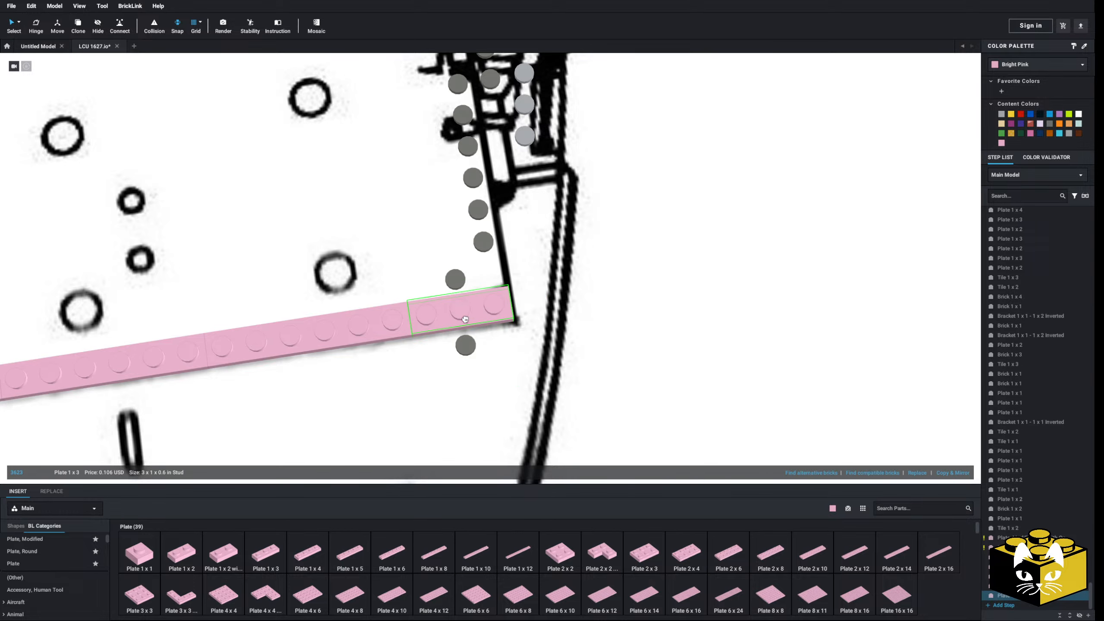
{"action": "left_click", "coordinate": [731, 314]}
{"action": "middle_click_drag", "start_coordinate": [798, 273], "coordinate": [761, 315]}
{"action": "left_click", "coordinate": [761, 316]}
- Place a pink Plate 1 x 6 at a right angle against the far end of the cross row, following the inner side line
{"action": "right_click_drag", "start_coordinate": [761, 316], "coordinate": [787, 310]}
{"action": "middle_click_drag", "start_coordinate": [554, 398], "coordinate": [598, 382]}
{"action": "left_click", "coordinate": [386, 561]}
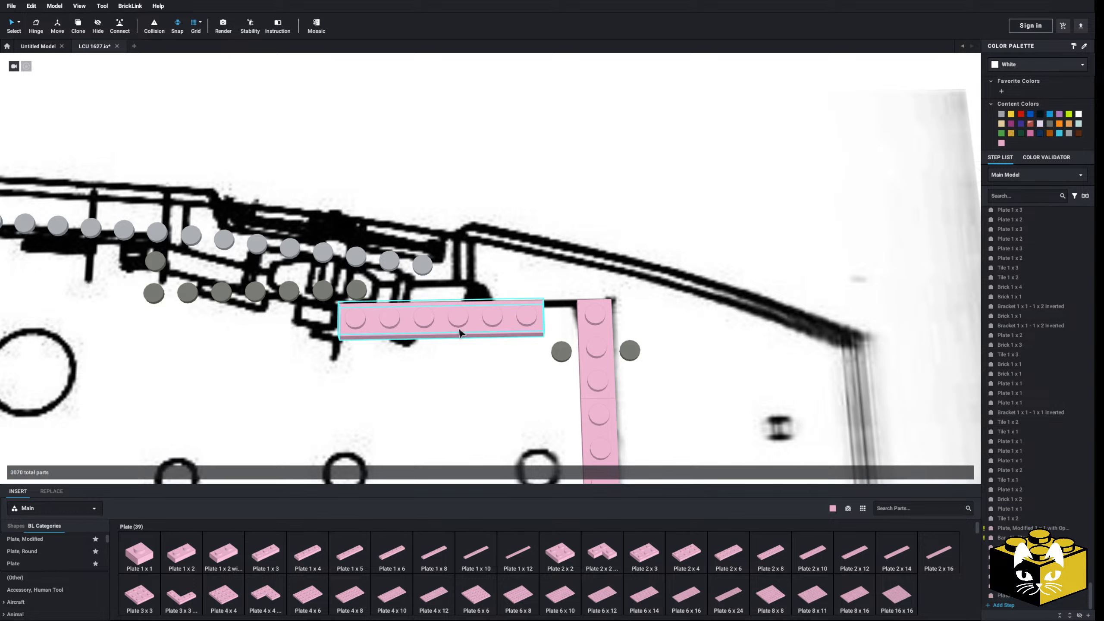
{"action": "left_click", "coordinate": [441, 330]}
{"action": "middle_click_drag", "start_coordinate": [439, 331], "coordinate": [494, 325]}
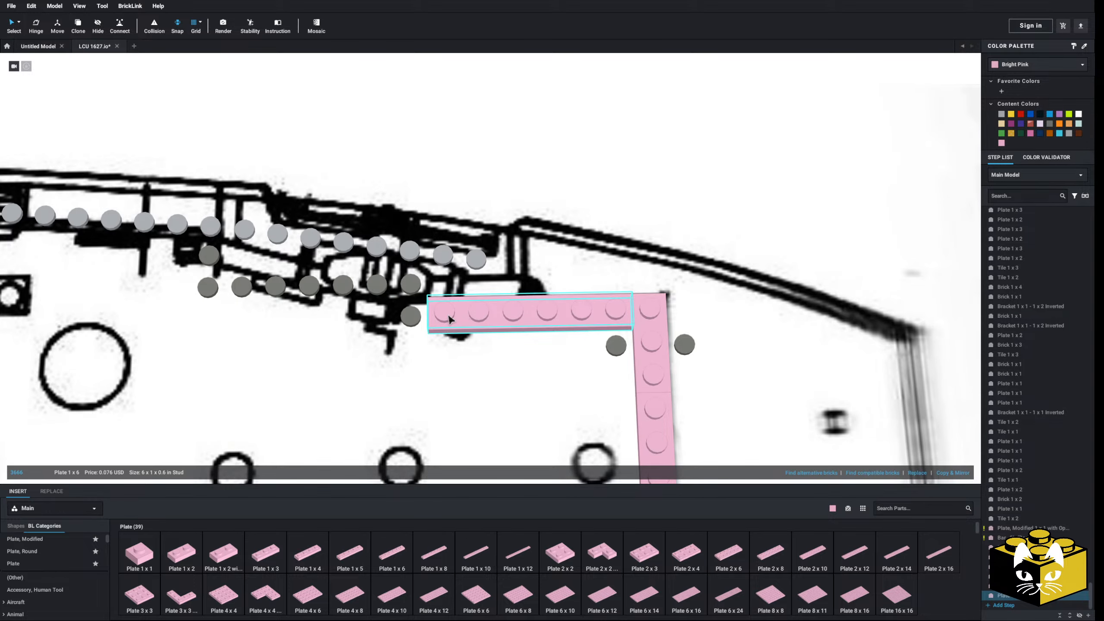
- Add a pink Plate 1 x 1 on the dark grey stud at the free end of the side row
{"action": "middle_click_drag", "start_coordinate": [449, 320], "coordinate": [542, 332]}
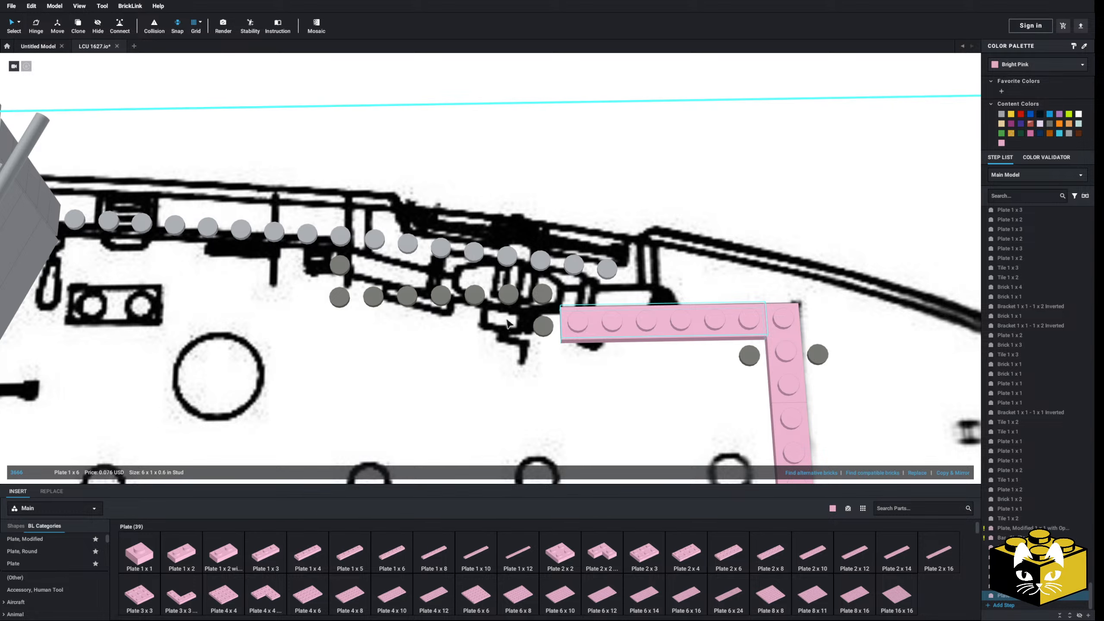
{"action": "left_click", "coordinate": [137, 565]}
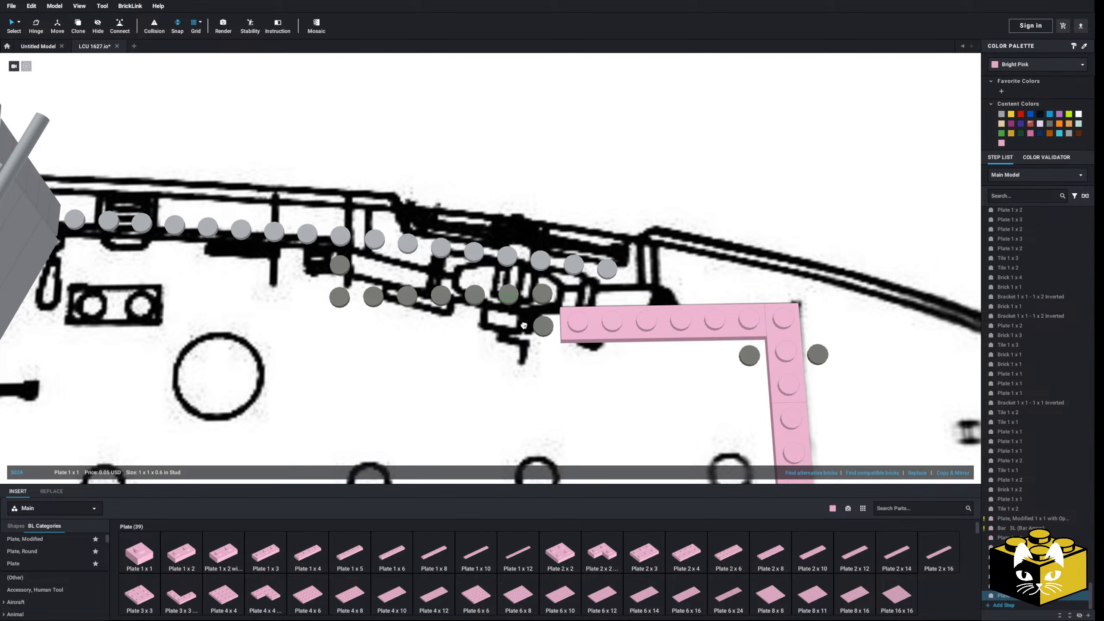
{"action": "left_click", "coordinate": [543, 329]}
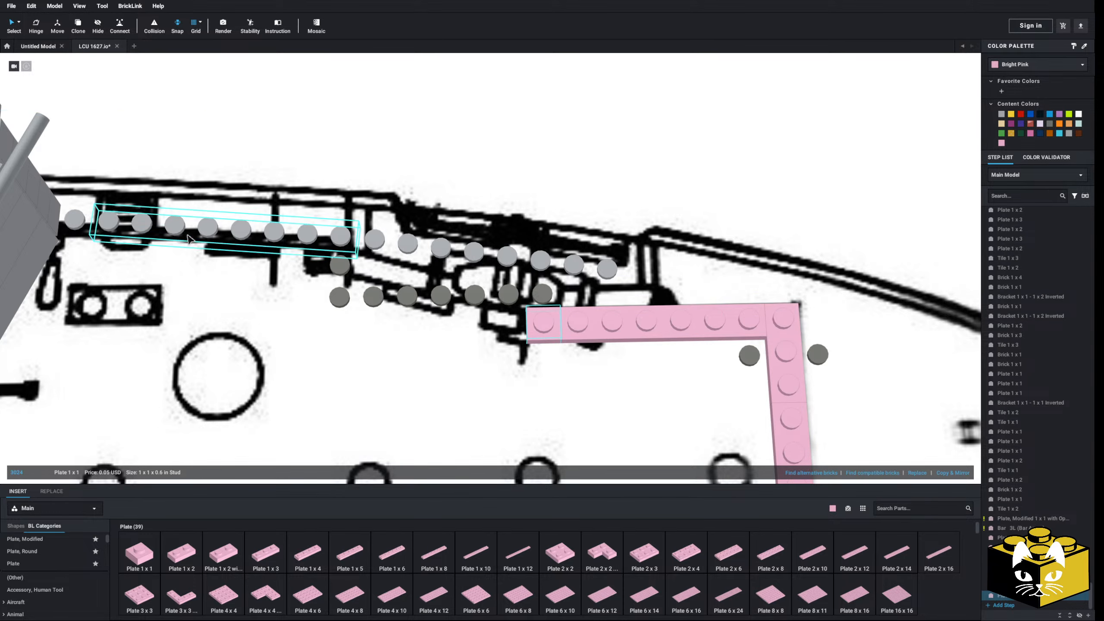
{"action": "scroll", "coordinate": [454, 177], "scroll_direction": "down", "scroll_amount": 5}
{"action": "scroll", "coordinate": [454, 178], "scroll_direction": "down", "scroll_amount": 5}
{"action": "left_click", "coordinate": [704, 298]}
- Delete the two dark grey stud plates between the grey side wall and the bar connection
{"action": "scroll", "coordinate": [704, 297], "scroll_direction": "down", "scroll_amount": 5}
{"action": "right_click_drag", "start_coordinate": [704, 297], "coordinate": [646, 326]}
{"action": "scroll", "coordinate": [703, 404], "scroll_direction": "up", "scroll_amount": 5}
{"action": "scroll", "coordinate": [729, 391], "scroll_direction": "up", "scroll_amount": 5}
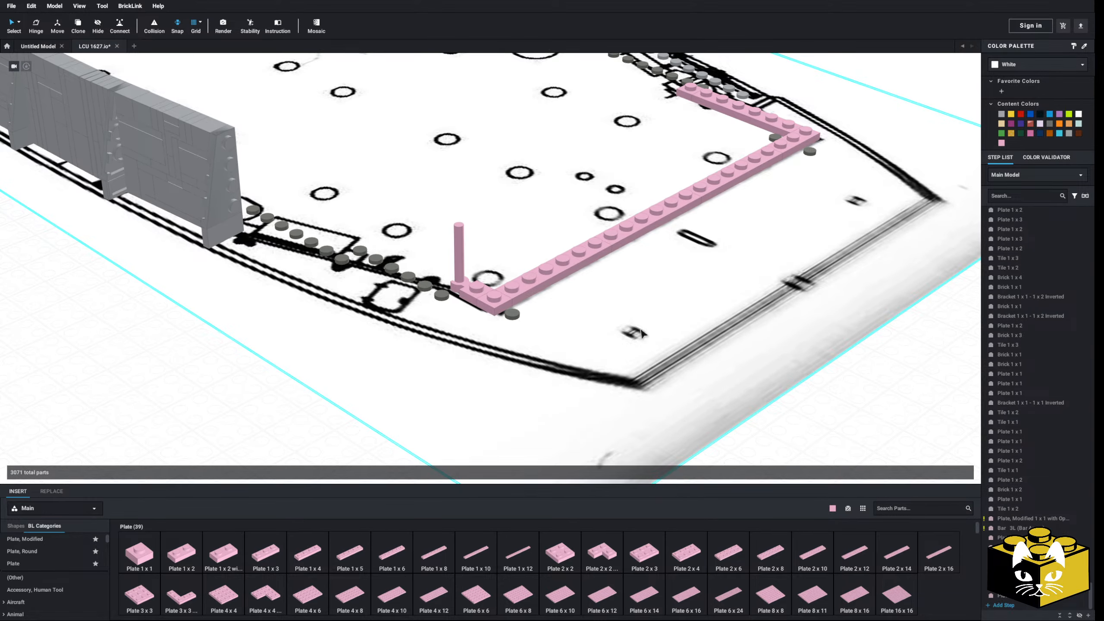
{"action": "mouse_move", "coordinate": [535, 363]}
{"action": "right_mouse_down"}
{"action": "mouse_move", "coordinate": [544, 360]}
{"action": "mouse_move", "coordinate": [521, 365]}
{"action": "right_mouse_up"}
{"action": "scroll", "coordinate": [522, 365], "scroll_direction": "up", "scroll_amount": 6}
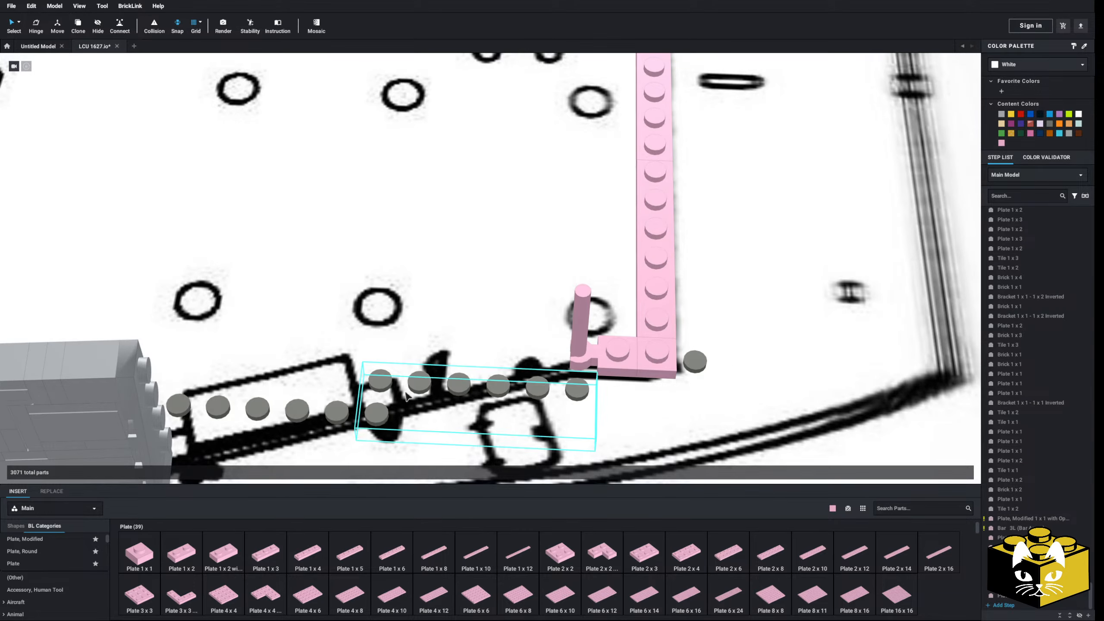
{"action": "right_click_drag", "start_coordinate": [291, 418], "coordinate": [374, 329]}
{"action": "scroll", "coordinate": [457, 319], "scroll_direction": "down", "scroll_amount": 3}
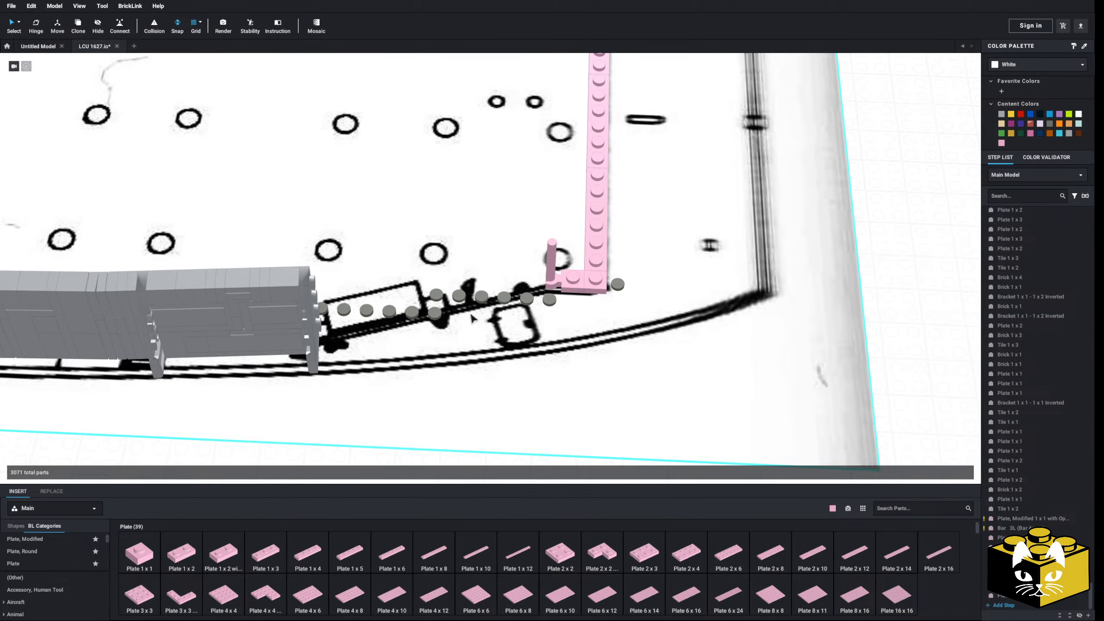
{"action": "left_click", "coordinate": [414, 318]}
{"action": "key", "text": "Delete"}
- Clip a pink Plate, Modified 1 x 1 with U Clip Thick (Vertical Grip) onto the bar, just above the O clip plate
{"action": "scroll", "coordinate": [502, 374], "scroll_direction": "down", "scroll_amount": 5}
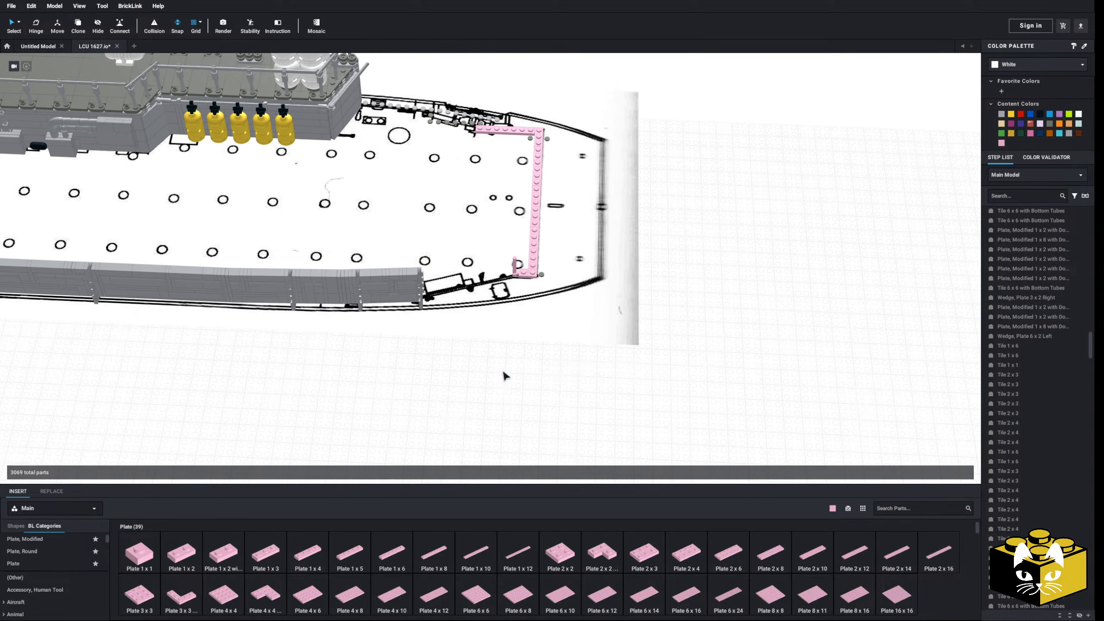
{"action": "scroll", "coordinate": [726, 331], "scroll_direction": "up", "scroll_amount": 8}
{"action": "scroll", "coordinate": [555, 378], "scroll_direction": "down", "scroll_amount": 5}
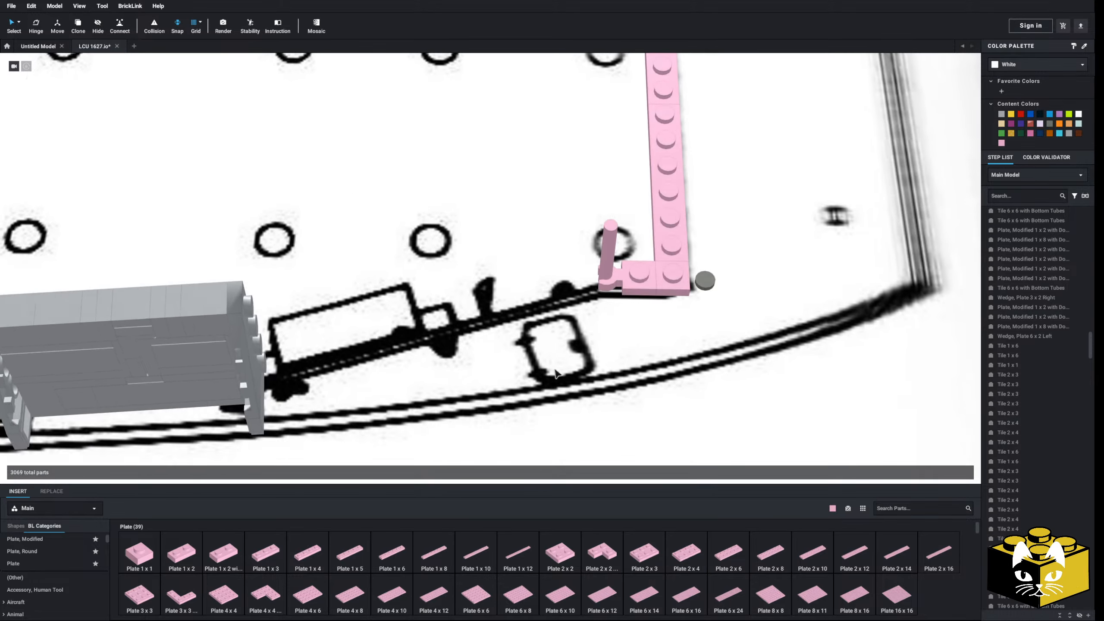
{"action": "scroll", "coordinate": [549, 377], "scroll_direction": "up", "scroll_amount": 6}
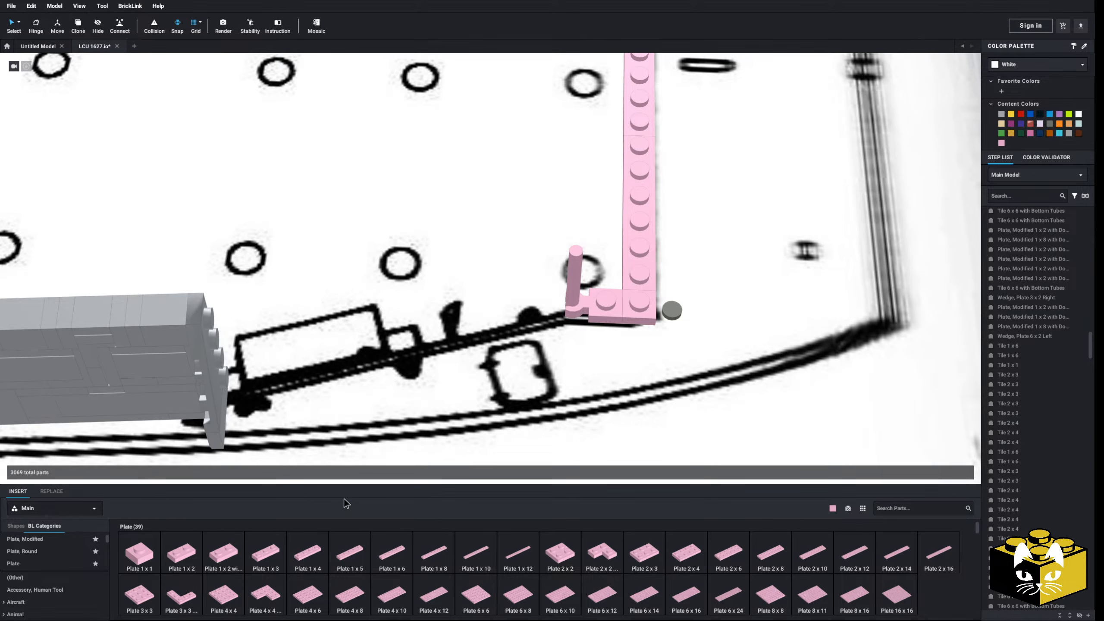
{"action": "left_click", "coordinate": [65, 538]}
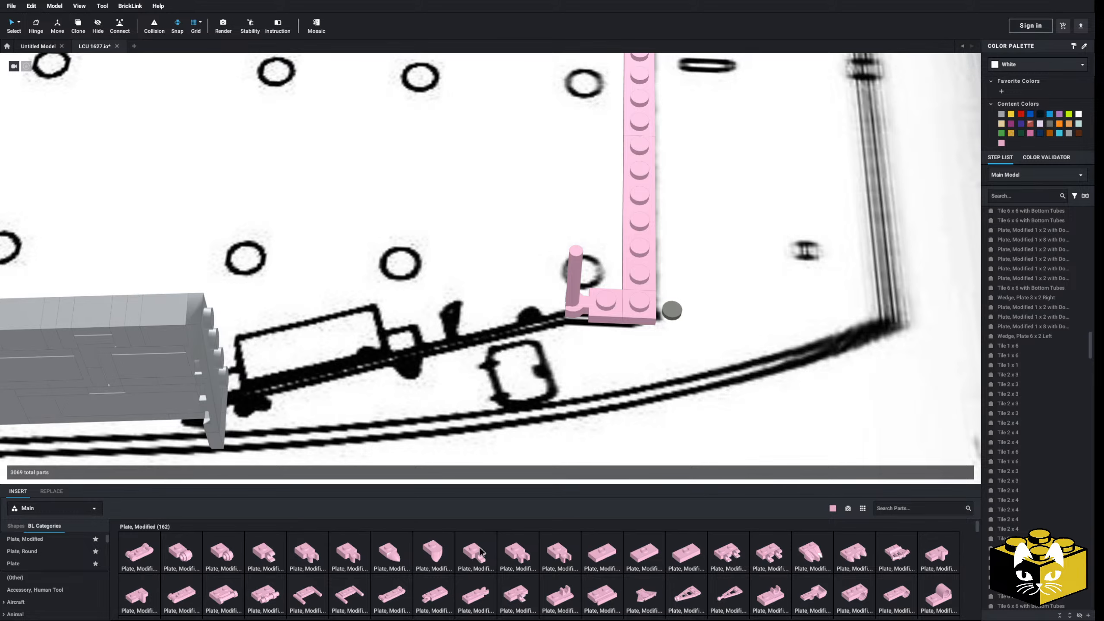
{"action": "left_click", "coordinate": [504, 380]}
{"action": "right_click_drag", "start_coordinate": [483, 400], "coordinate": [426, 348]}
{"action": "left_click_drag", "start_coordinate": [424, 378], "coordinate": [455, 389]}
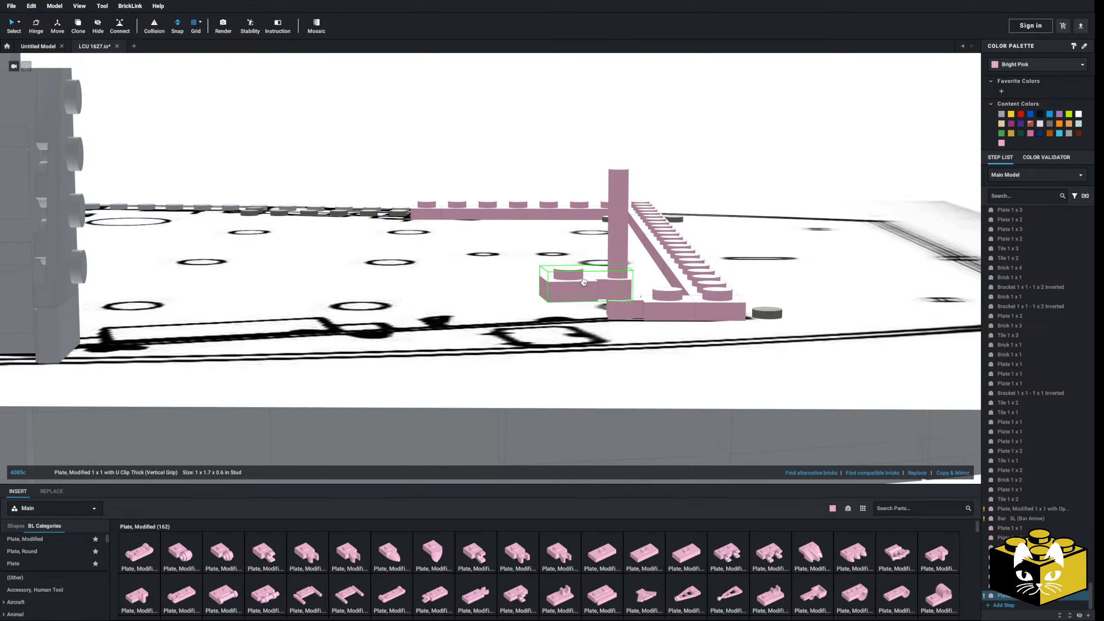
{"action": "scroll", "coordinate": [584, 282], "scroll_direction": "up", "scroll_amount": 5}
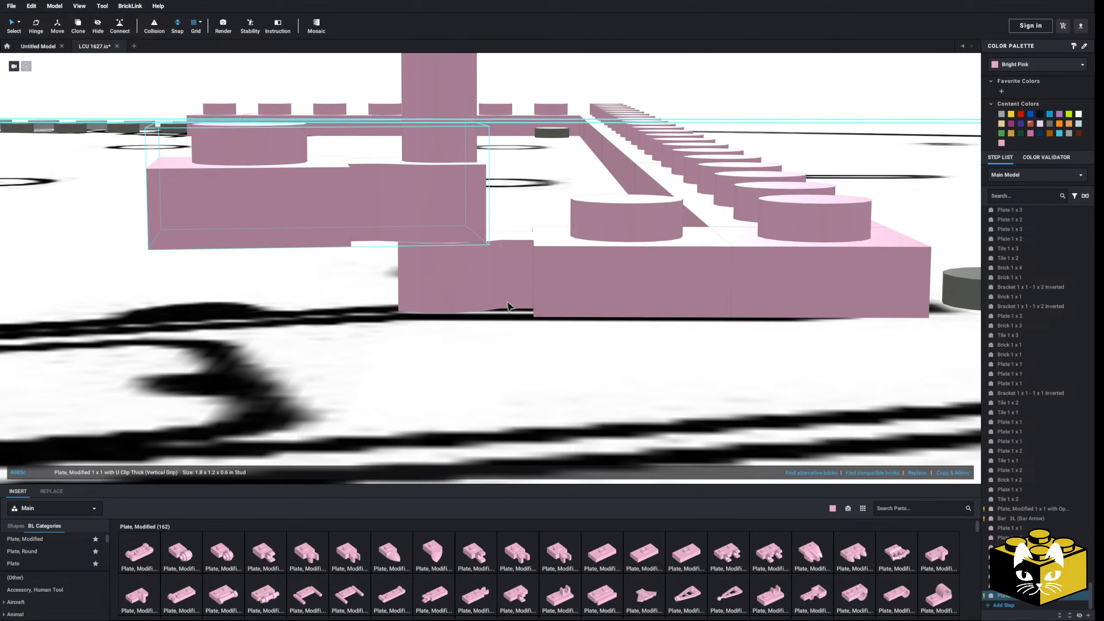
{"action": "left_click_drag", "start_coordinate": [459, 223], "coordinate": [460, 238]}
{"action": "scroll", "coordinate": [466, 240], "scroll_direction": "down", "scroll_amount": 6}
{"action": "left_click", "coordinate": [605, 160]}
- Rotate the pink U clip plate around the bar with the Hinge tool to an angle of 270 degrees
{"action": "right_click_drag", "start_coordinate": [617, 117], "coordinate": [549, 259]}
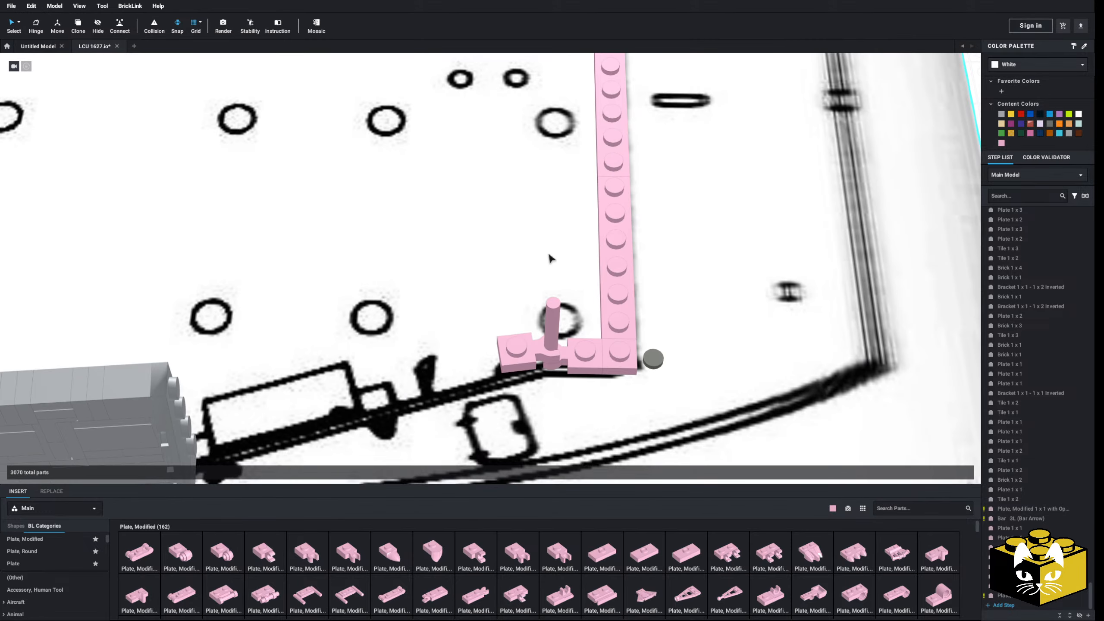
{"action": "middle_click_drag", "start_coordinate": [552, 330], "coordinate": [539, 215]}
{"action": "mouse_move", "coordinate": [539, 191]}
{"action": "right_mouse_down"}
{"action": "mouse_move", "coordinate": [541, 234]}
{"action": "mouse_move", "coordinate": [534, 203]}
{"action": "right_mouse_up"}
{"action": "scroll", "coordinate": [527, 238], "scroll_direction": "up", "scroll_amount": 5}
{"action": "middle_click_drag", "start_coordinate": [526, 241], "coordinate": [520, 276]}
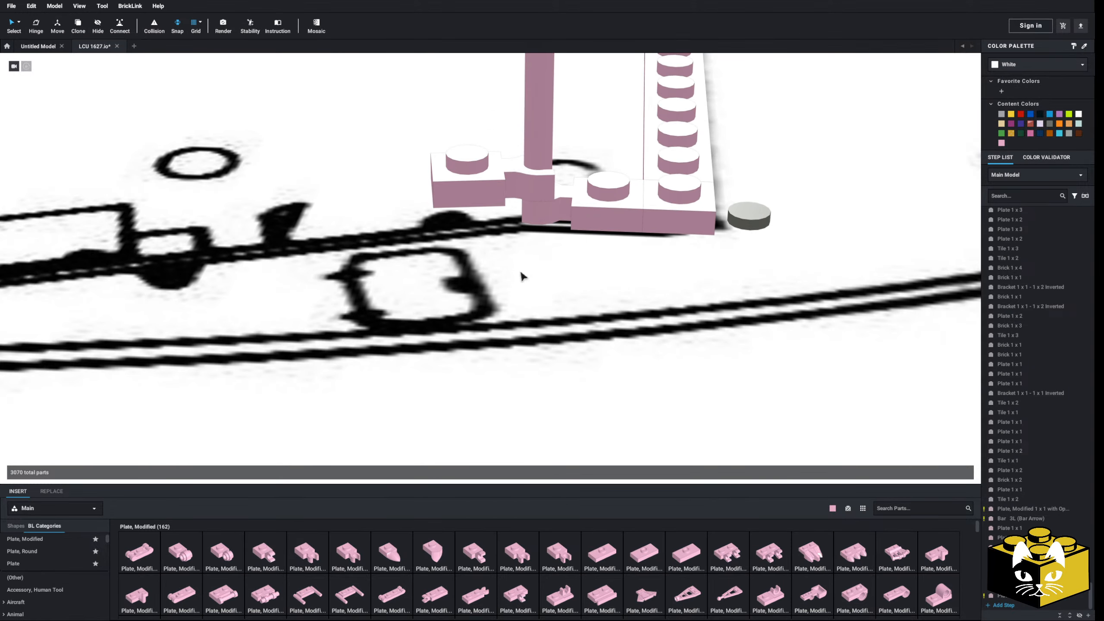
{"action": "right_click_drag", "start_coordinate": [520, 276], "coordinate": [518, 319]}
{"action": "middle_click_drag", "start_coordinate": [516, 324], "coordinate": [515, 300]}
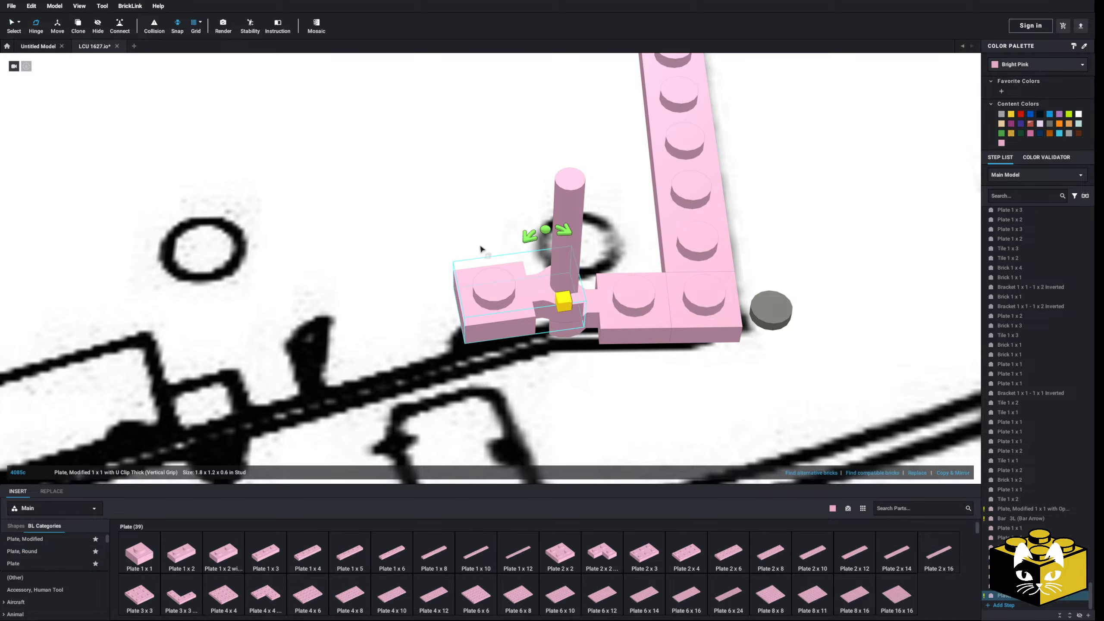
{"action": "left_click_drag", "start_coordinate": [541, 229], "coordinate": [547, 230]}
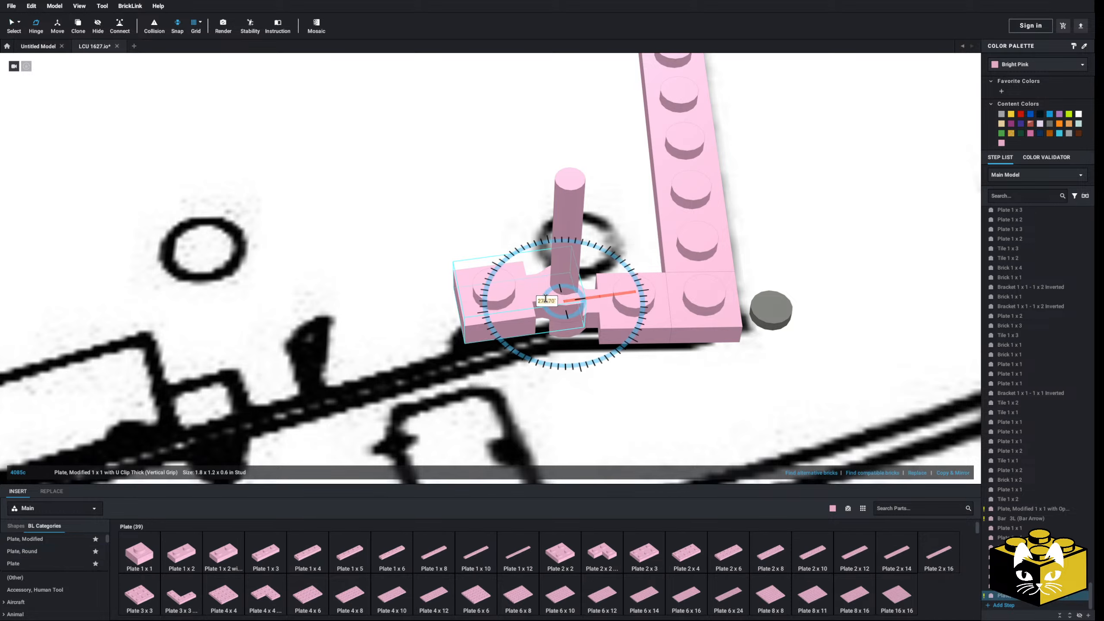
{"action": "type", "text": "0"}
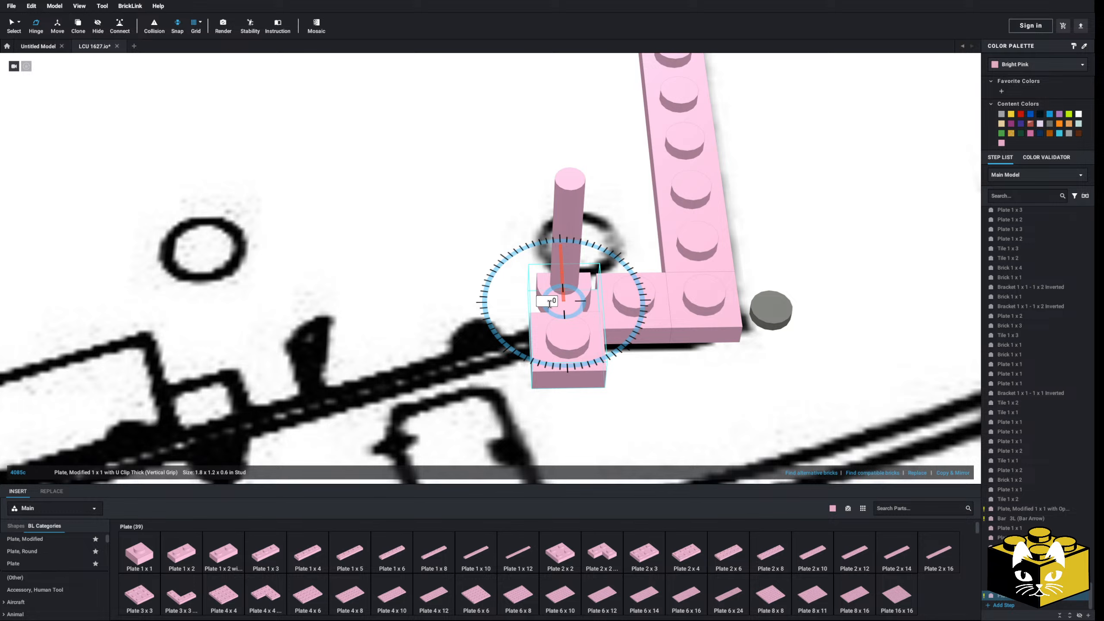
{"action": "type", "text": "2"}
{"action": "key", "text": "BackSpace"}
{"action": "key", "text": "BackSpace"}
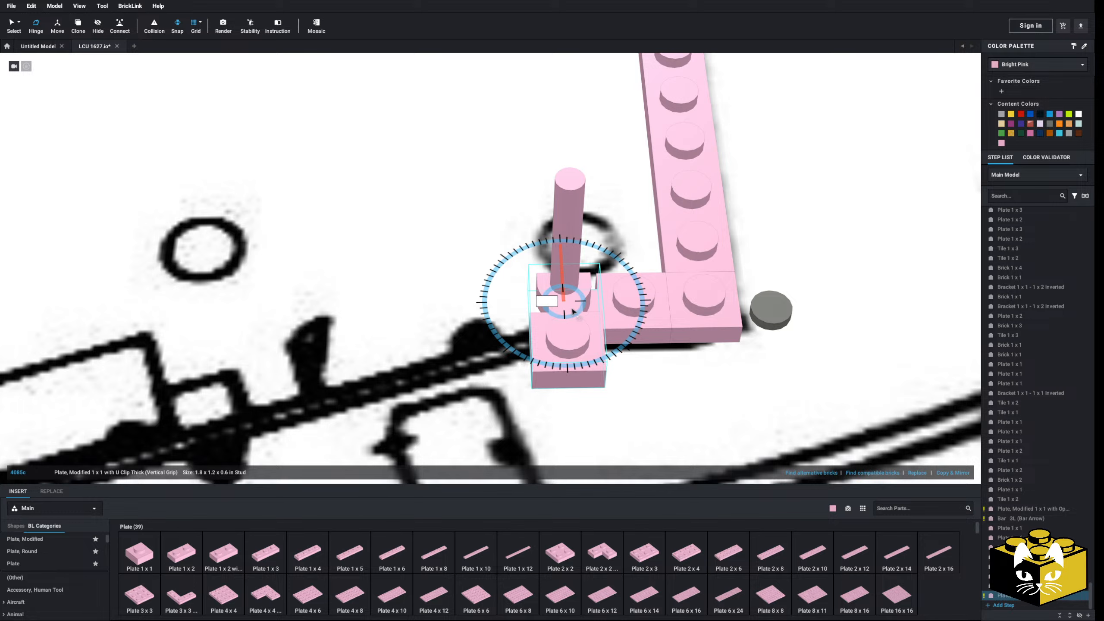
{"action": "type", "text": "27"}
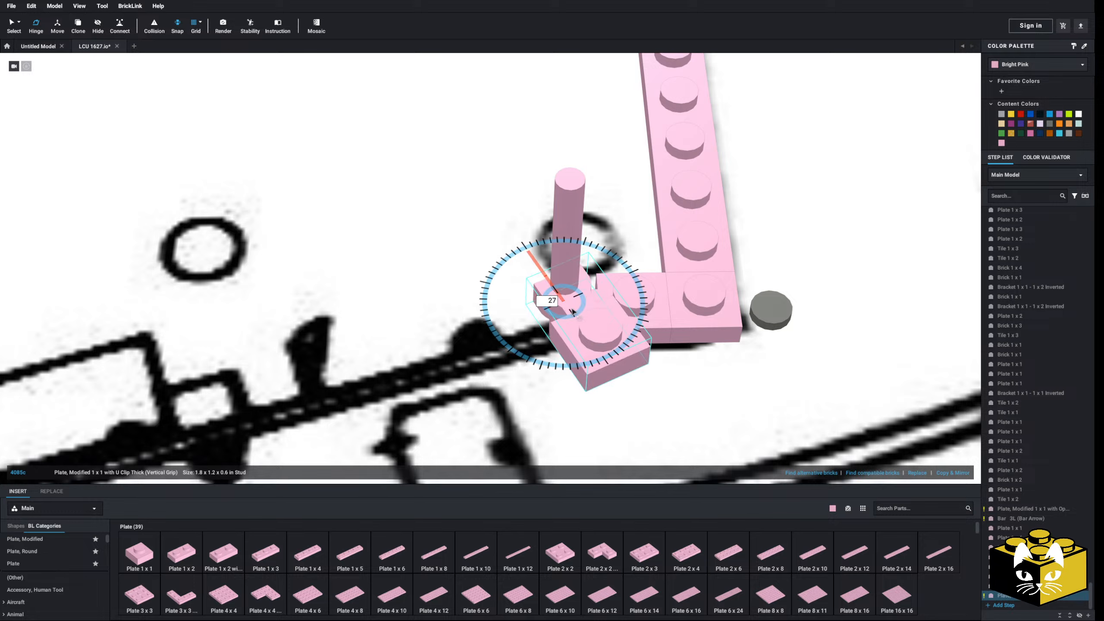
{"action": "type", "text": "0"}
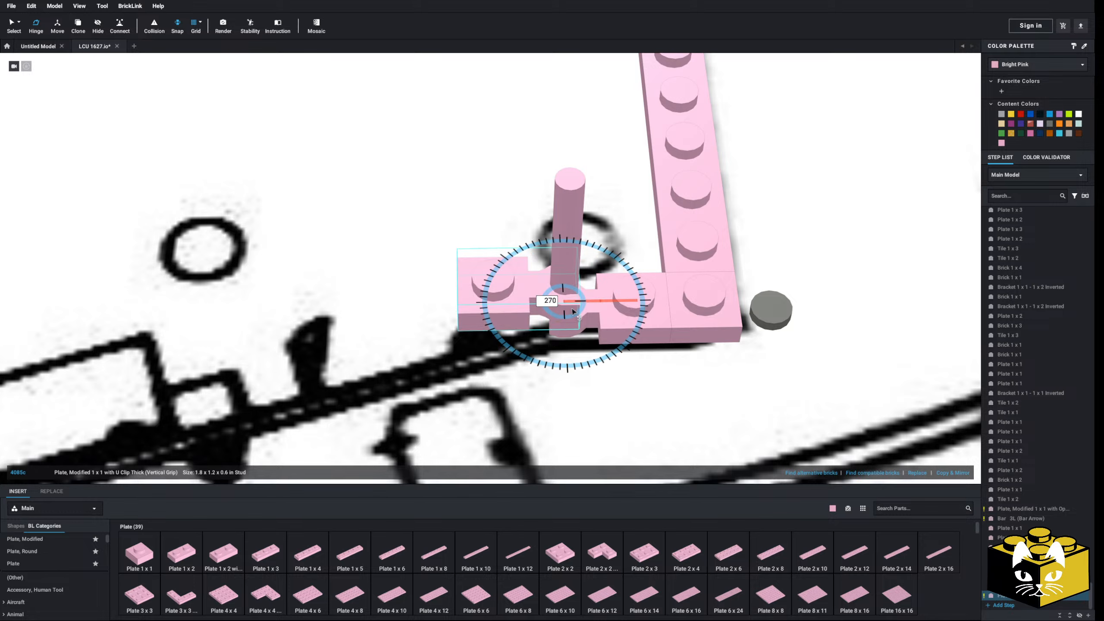
{"action": "left_click", "coordinate": [15, 25]}
- Attach a pink Plate 1 x 8 beneath the U clip plate towards the grey wall, and put a Plate 1 x 2 on its free end
{"action": "scroll", "coordinate": [306, 275], "scroll_direction": "down", "scroll_amount": 5}
{"action": "right_click_drag", "start_coordinate": [306, 278], "coordinate": [316, 339]}
{"action": "middle_click_drag", "start_coordinate": [316, 339], "coordinate": [251, 271]}
{"action": "left_click", "coordinate": [787, 310]}
{"action": "right_click_drag", "start_coordinate": [787, 311], "coordinate": [778, 272]}
{"action": "scroll", "coordinate": [522, 303], "scroll_direction": "up", "scroll_amount": 4}
{"action": "right_click_drag", "start_coordinate": [522, 308], "coordinate": [502, 377]}
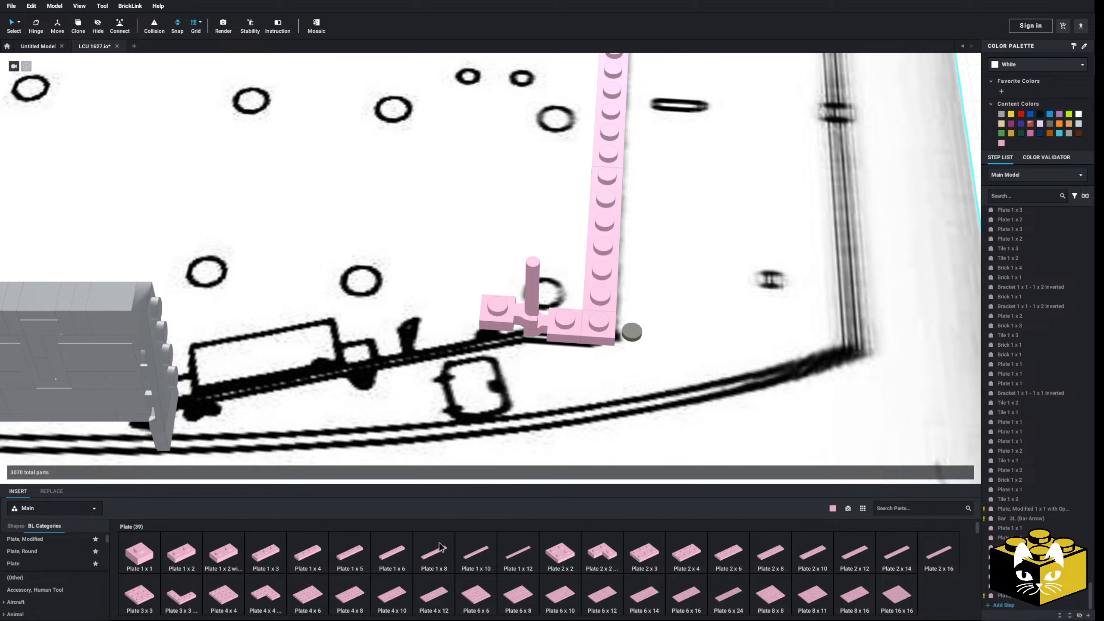
{"action": "left_click_drag", "start_coordinate": [439, 547], "coordinate": [387, 316]}
{"action": "middle_click_drag", "start_coordinate": [382, 322], "coordinate": [432, 324]}
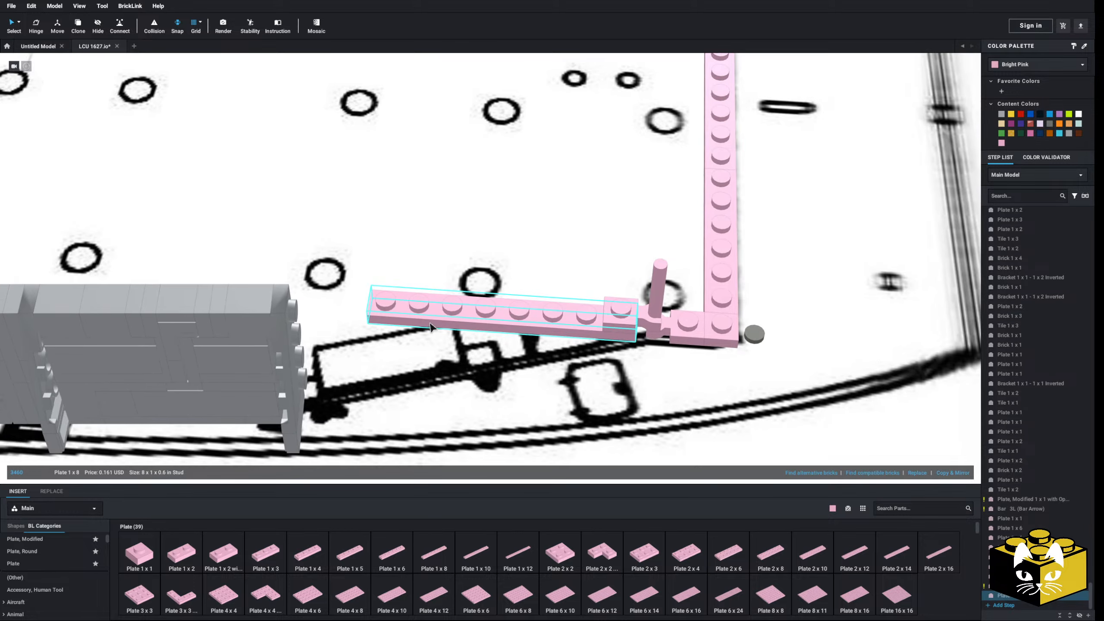
{"action": "right_click_drag", "start_coordinate": [432, 324], "coordinate": [434, 319]}
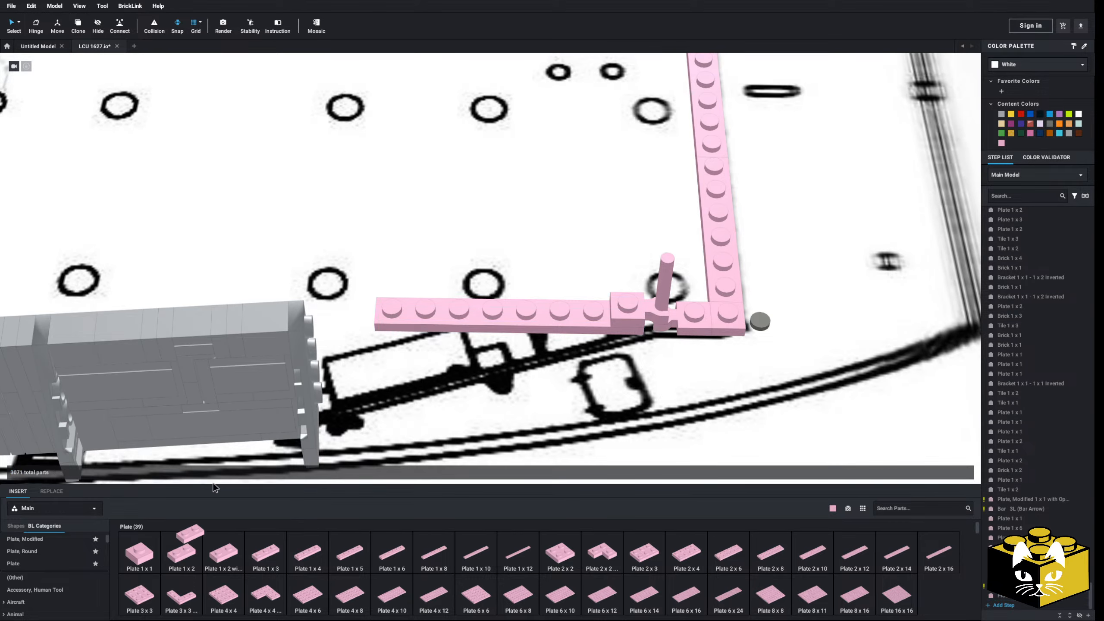
{"action": "left_click_drag", "start_coordinate": [212, 487], "coordinate": [373, 317]}
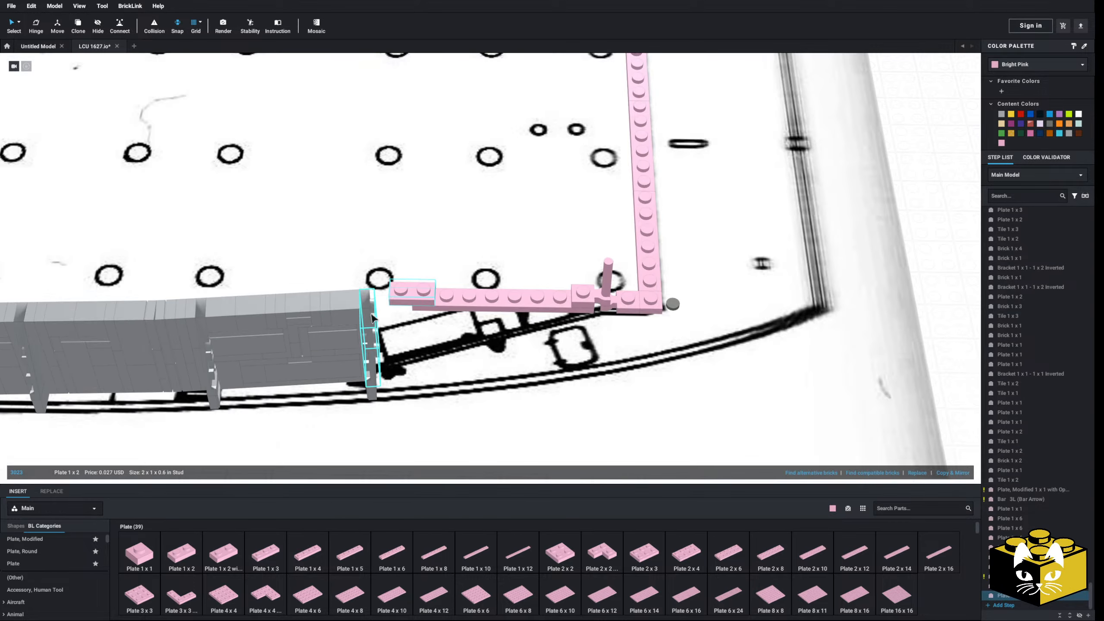
- Copy an inverted 1 x 1 - 1 x 2 bracket from the grey side wall onto the free end of the pink arm
{"action": "right_click", "coordinate": [281, 360]}
{"action": "left_click", "coordinate": [280, 359]}
{"action": "right_click", "coordinate": [273, 352]}
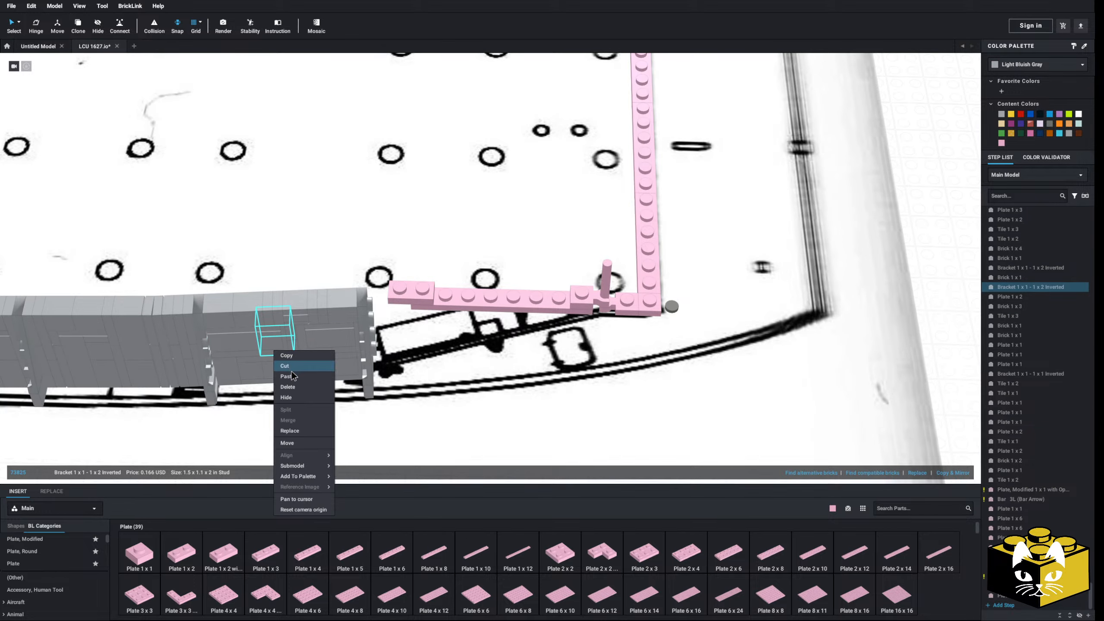
{"action": "left_click", "coordinate": [292, 376]}
- Swing the whole pink arm with its bracket around the bar so that it follows the inner slanted line of the hull drawing
{"action": "left_click", "coordinate": [585, 296]}
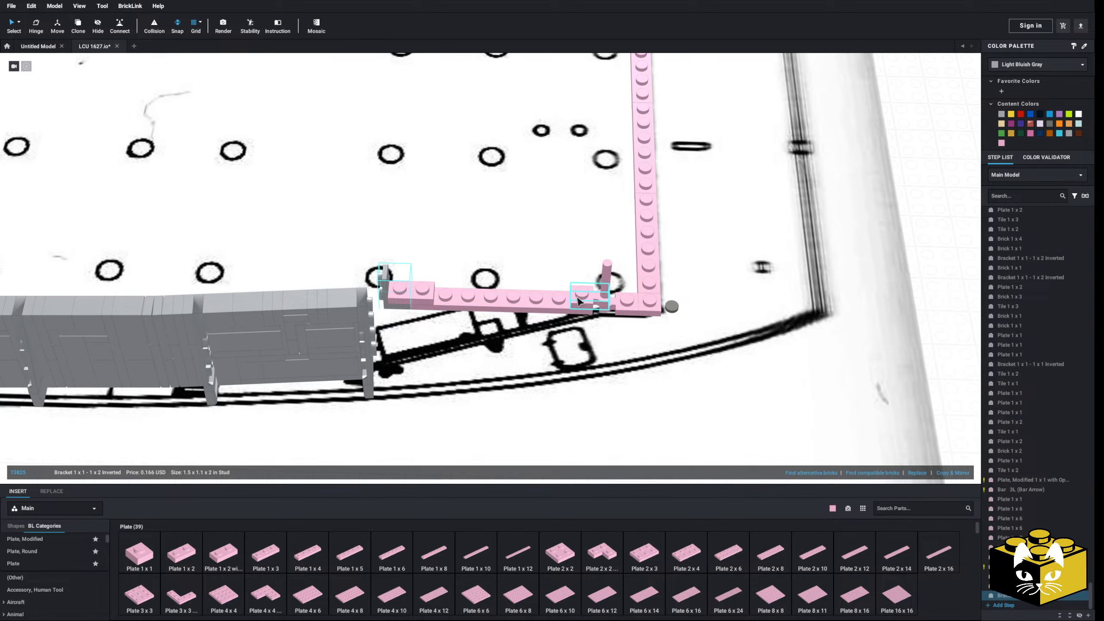
{"action": "scroll", "coordinate": [608, 300], "scroll_direction": "up", "scroll_amount": 5}
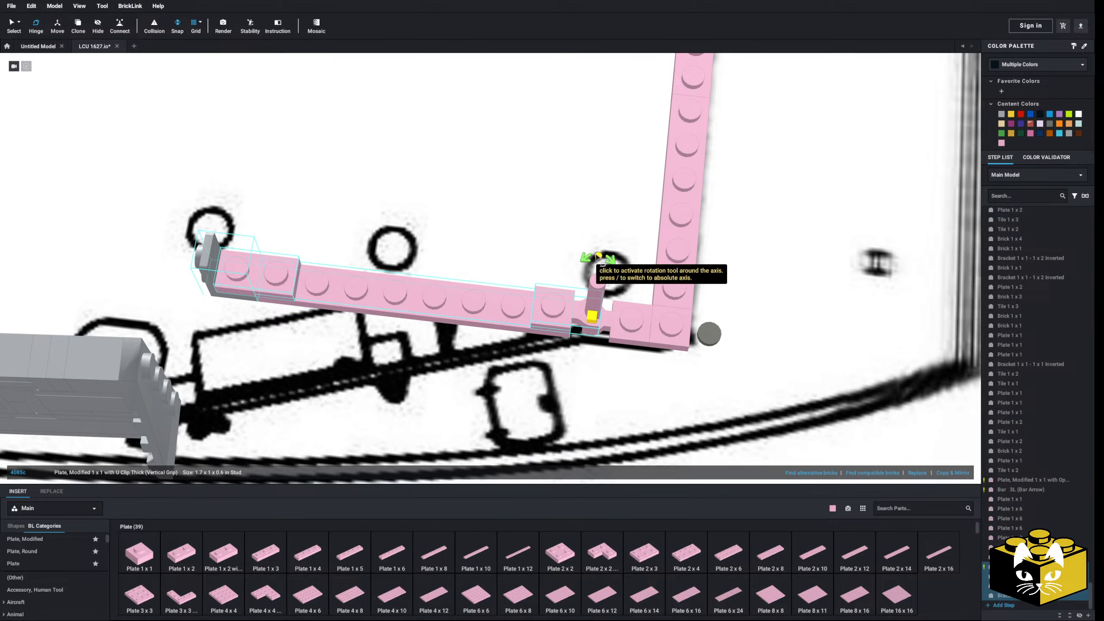
{"action": "left_click_drag", "start_coordinate": [599, 256], "coordinate": [582, 265]}
{"action": "scroll", "coordinate": [552, 291], "scroll_direction": "down", "scroll_amount": 5}
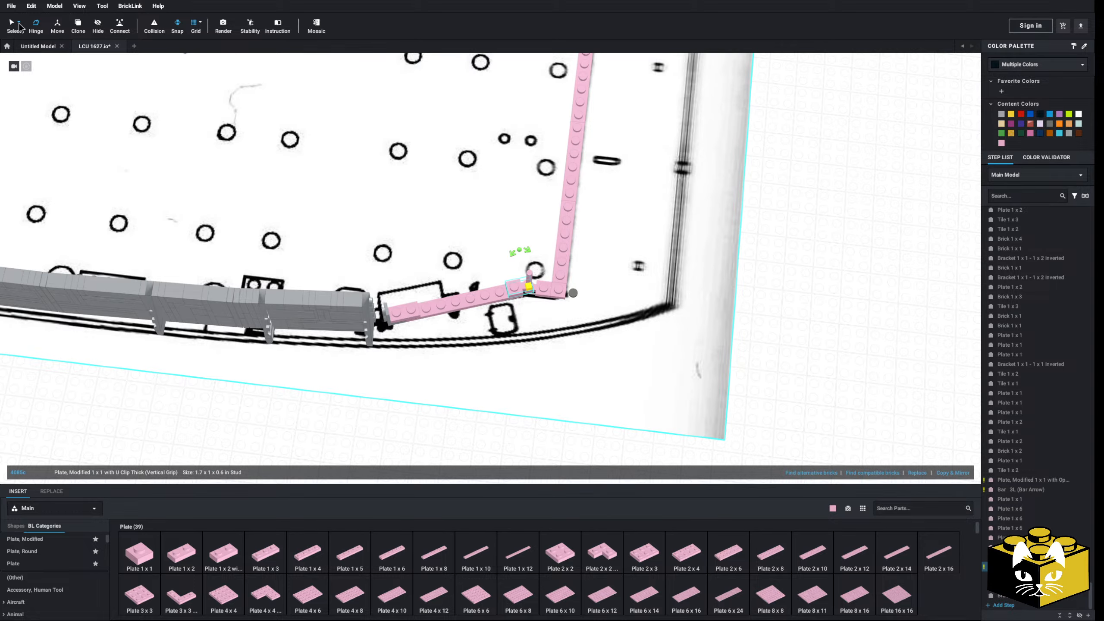
- Copy one column of three Slope 30 pieces, two 1 x 2 x 2/3 and one 1 x 1 x 2/3, from the grey side wall
{"action": "scroll", "coordinate": [373, 285], "scroll_direction": "up", "scroll_amount": 4}
{"action": "right_click_drag", "start_coordinate": [478, 400], "coordinate": [441, 354]}
{"action": "scroll", "coordinate": [440, 355], "scroll_direction": "up", "scroll_amount": 3}
{"action": "scroll", "coordinate": [378, 360], "scroll_direction": "down", "scroll_amount": 3}
{"action": "middle_click_drag", "start_coordinate": [308, 256], "coordinate": [644, 267]}
{"action": "middle_click_drag", "start_coordinate": [374, 257], "coordinate": [521, 238]}
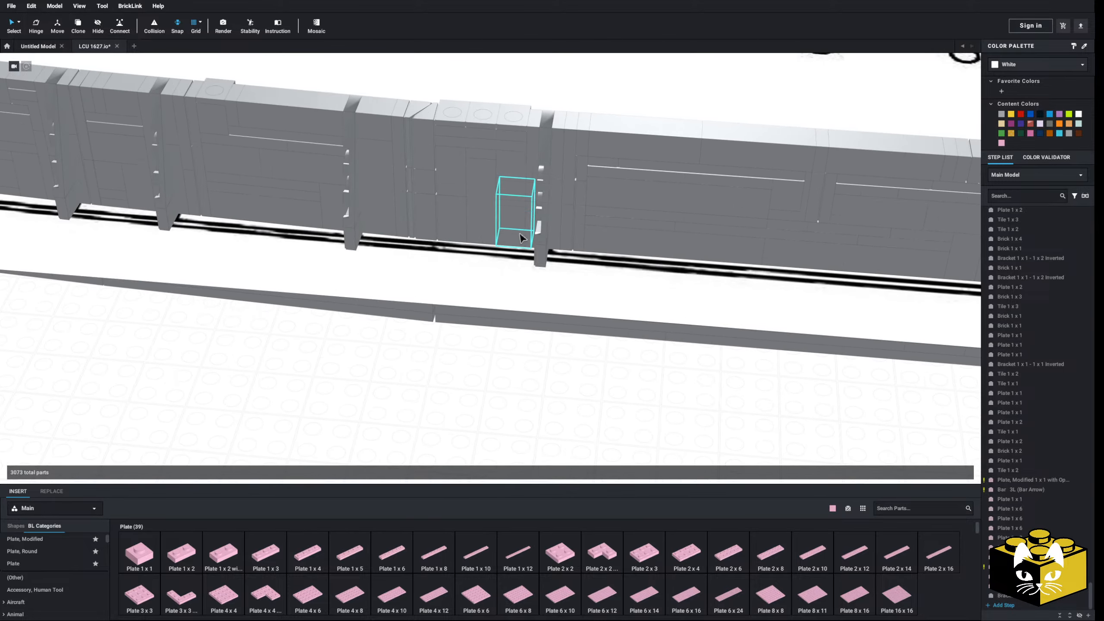
{"action": "left_click", "coordinate": [421, 144]}
{"action": "left_click", "coordinate": [423, 168], "text": "ctrl"}
{"action": "left_click", "coordinate": [434, 206], "text": "ctrl"}
{"action": "left_click", "coordinate": [428, 179], "text": "ctrl"}
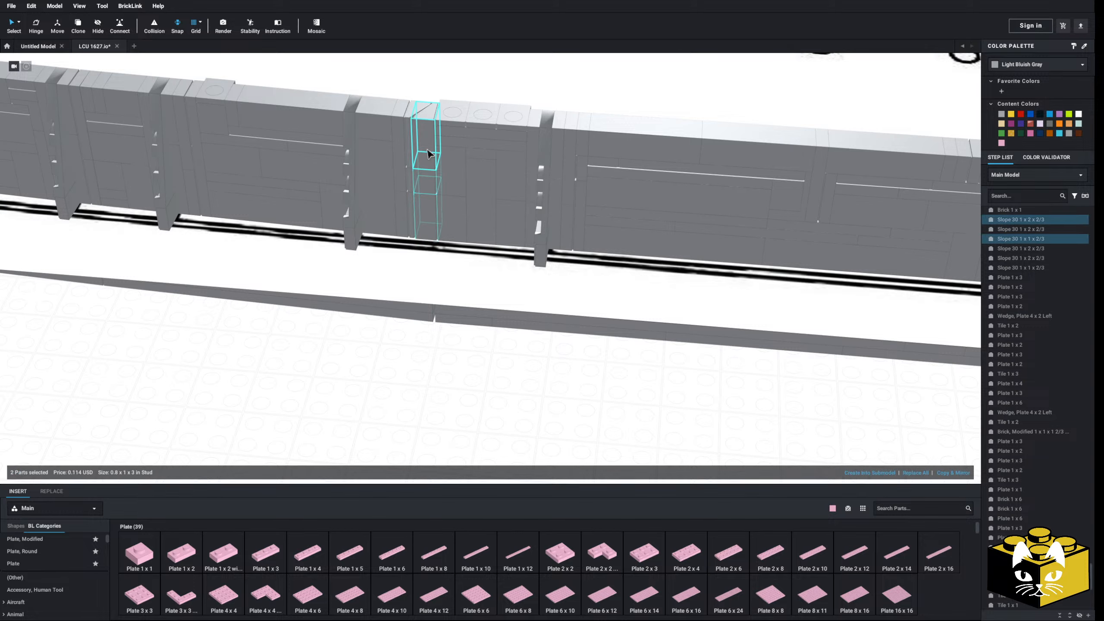
{"action": "left_click", "coordinate": [426, 151], "text": "ctrl"}
{"action": "right_click", "coordinate": [426, 150]}
{"action": "left_click", "coordinate": [434, 154]}
- Paste the three copied grey slopes upright onto the bracket at the free end of the pink arm
{"action": "middle_click_drag", "start_coordinate": [765, 220], "coordinate": [468, 195]}
{"action": "middle_click_drag", "start_coordinate": [804, 261], "coordinate": [380, 202]}
{"action": "middle_click_drag", "start_coordinate": [643, 282], "coordinate": [188, 264]}
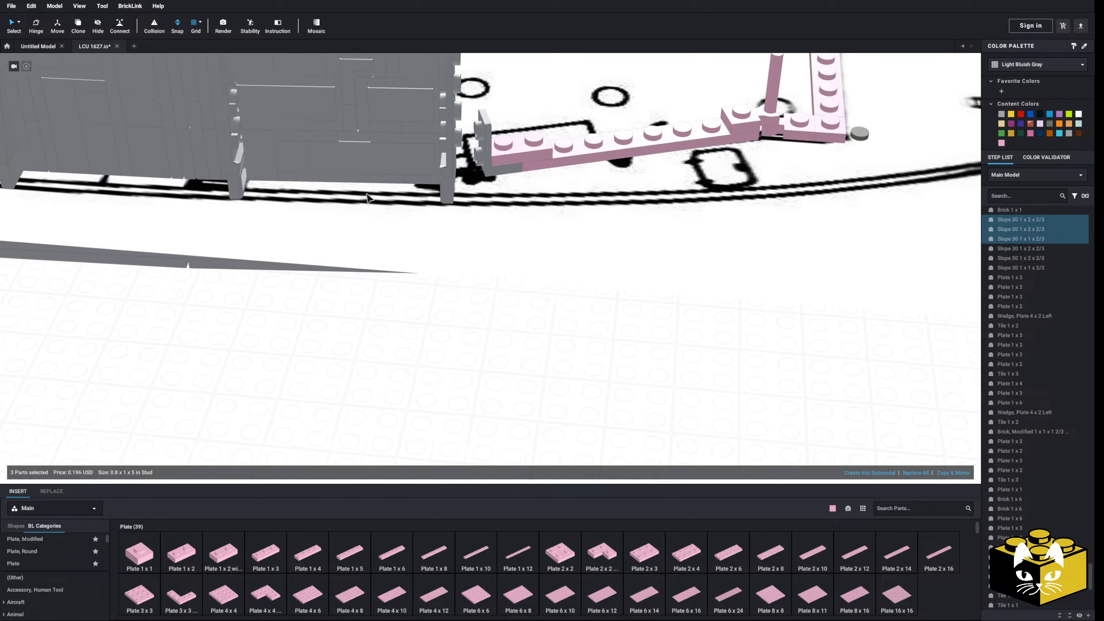
{"action": "middle_click_drag", "start_coordinate": [435, 163], "coordinate": [380, 230]}
{"action": "scroll", "coordinate": [381, 234], "scroll_direction": "down", "scroll_amount": 3}
{"action": "left_click", "coordinate": [443, 362]}
{"action": "right_click", "coordinate": [454, 387]}
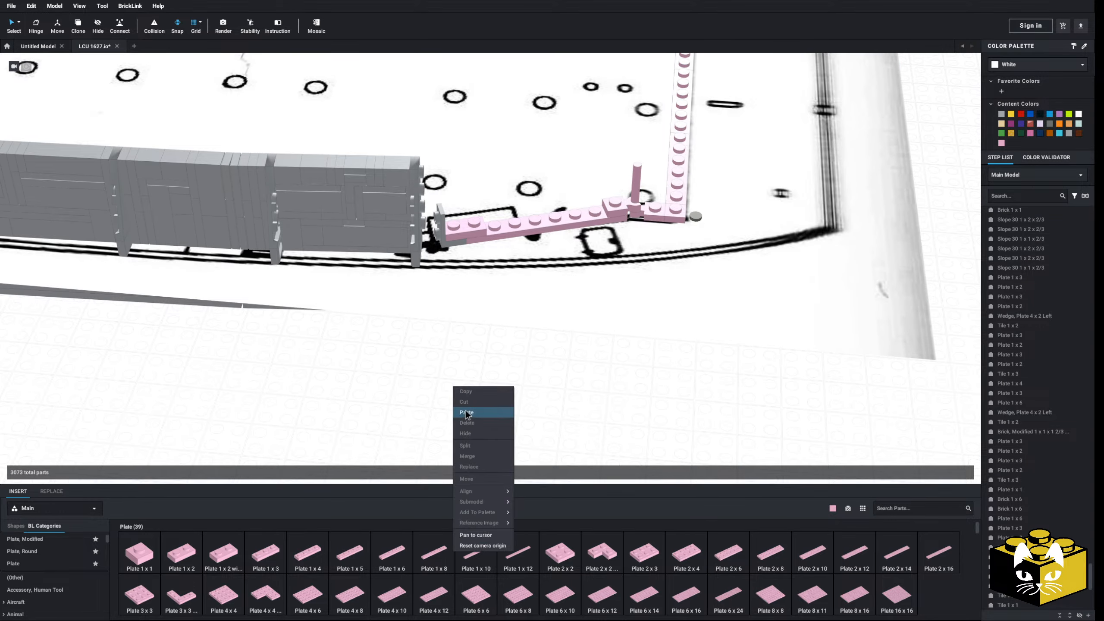
{"action": "left_click", "coordinate": [467, 413]}
{"action": "scroll", "coordinate": [406, 219], "scroll_direction": "up", "scroll_amount": 4}
{"action": "right_click_drag", "start_coordinate": [400, 203], "coordinate": [413, 387]}
{"action": "scroll", "coordinate": [405, 399], "scroll_direction": "down", "scroll_amount": 2}
{"action": "left_click", "coordinate": [386, 400]}
- Delete the three grey slopes from the bracket at the end of the pink arm
{"action": "scroll", "coordinate": [414, 387], "scroll_direction": "up", "scroll_amount": 5}
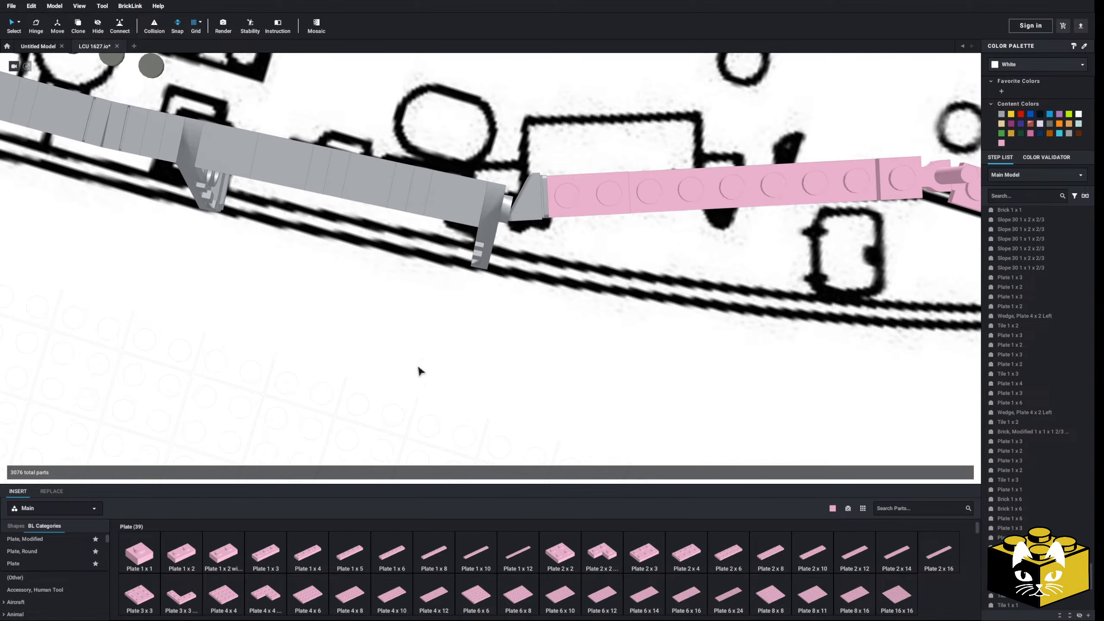
{"action": "middle_click_drag", "start_coordinate": [418, 356], "coordinate": [405, 344]}
{"action": "mouse_move", "coordinate": [405, 345]}
{"action": "right_mouse_down"}
{"action": "mouse_move", "coordinate": [409, 362]}
{"action": "mouse_move", "coordinate": [408, 335]}
{"action": "right_mouse_up"}
{"action": "left_click", "coordinate": [499, 212]}
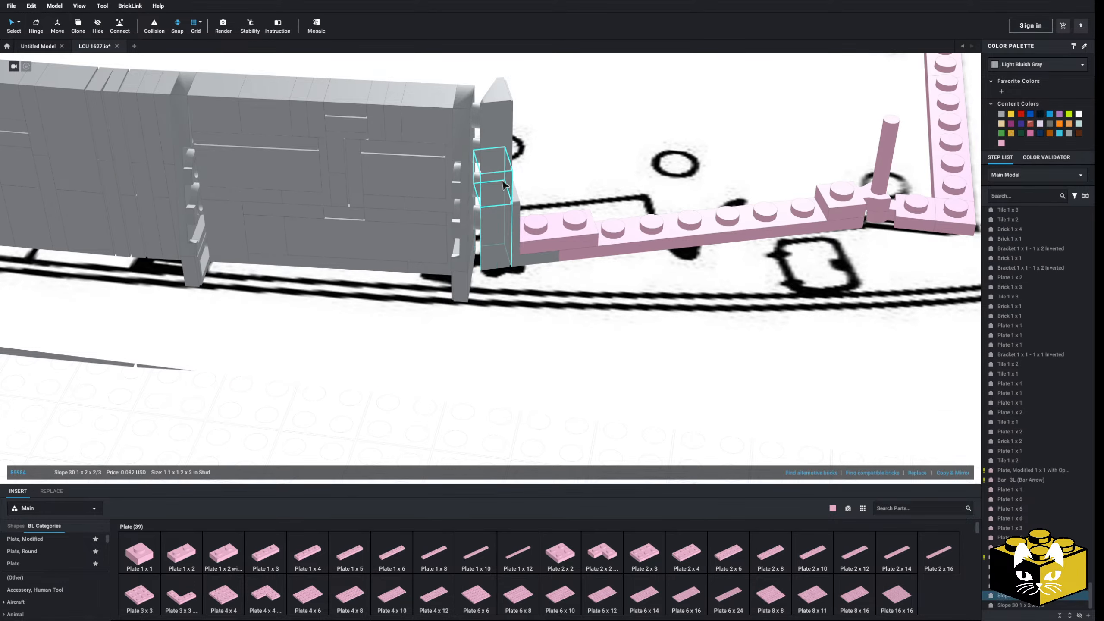
{"action": "left_click", "coordinate": [501, 182], "text": "ctrl"}
{"action": "left_click", "coordinate": [499, 144], "text": "ctrl"}
{"action": "key", "text": "Delete"}
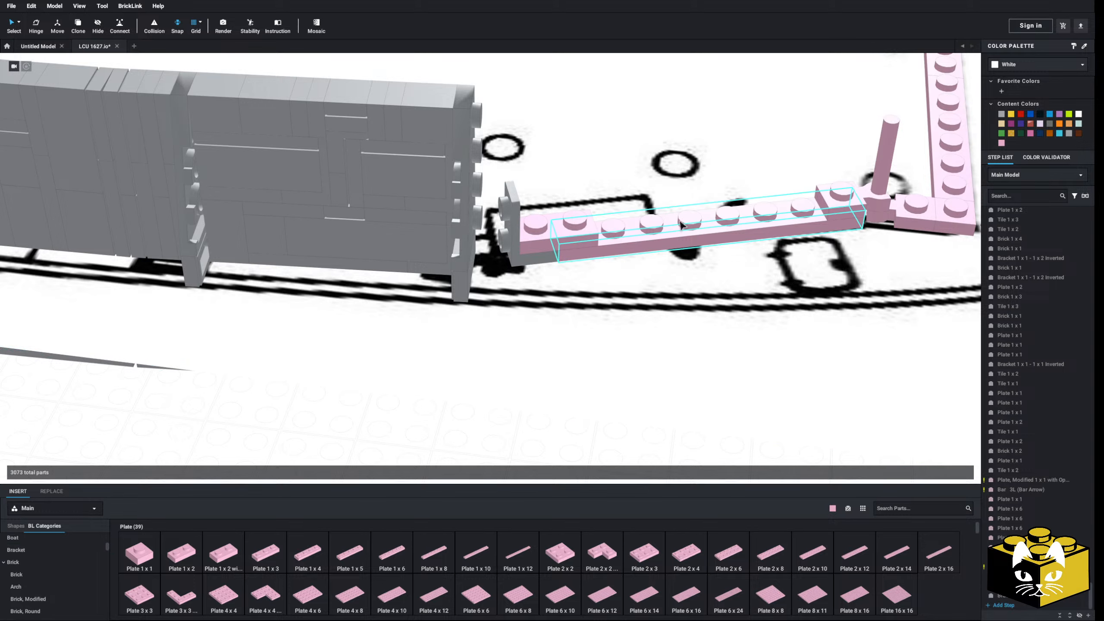
- Insert a pink Panel 1 x 4 x 1 upright on the bracket, between the pink arm and the end of the grey wall
{"action": "scroll", "coordinate": [61, 553], "scroll_direction": "down", "scroll_amount": 3}
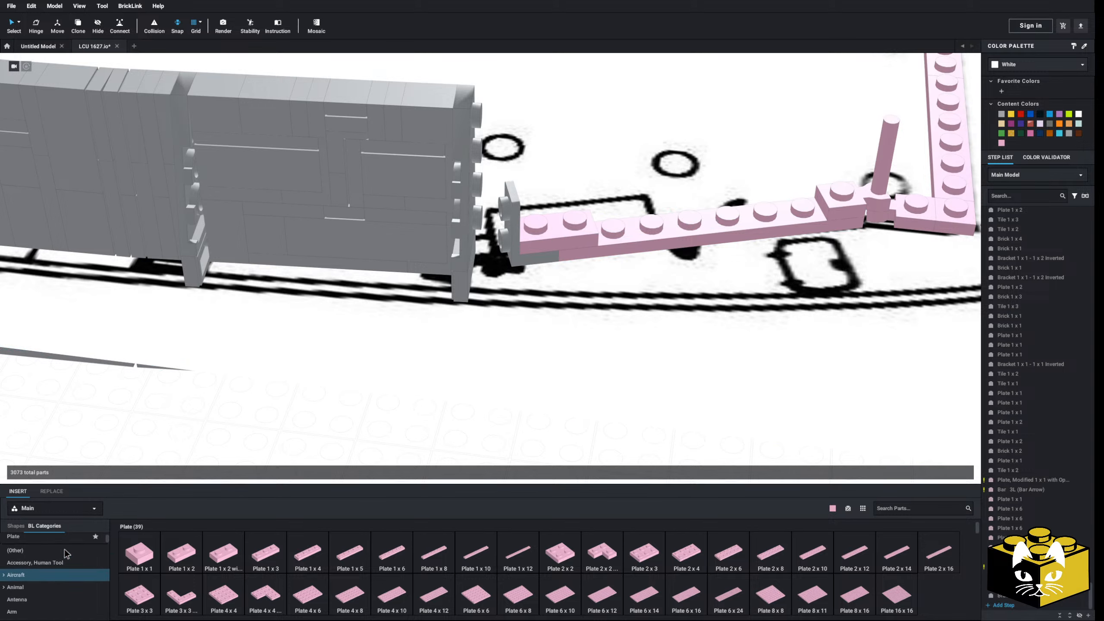
{"action": "scroll", "coordinate": [60, 558], "scroll_direction": "down", "scroll_amount": 10}
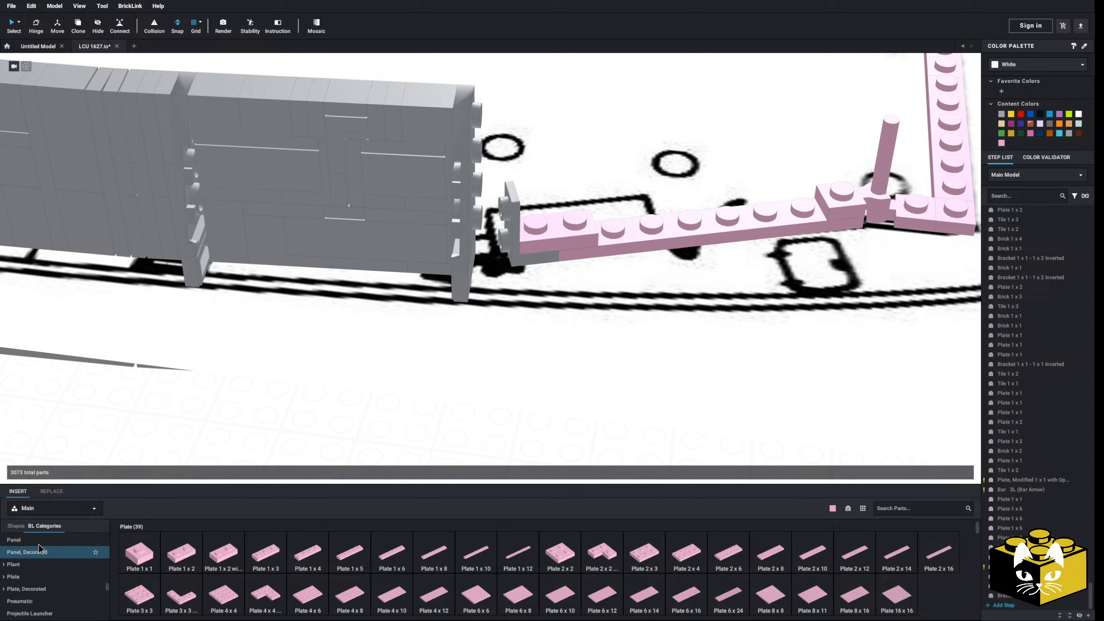
{"action": "left_click", "coordinate": [39, 540]}
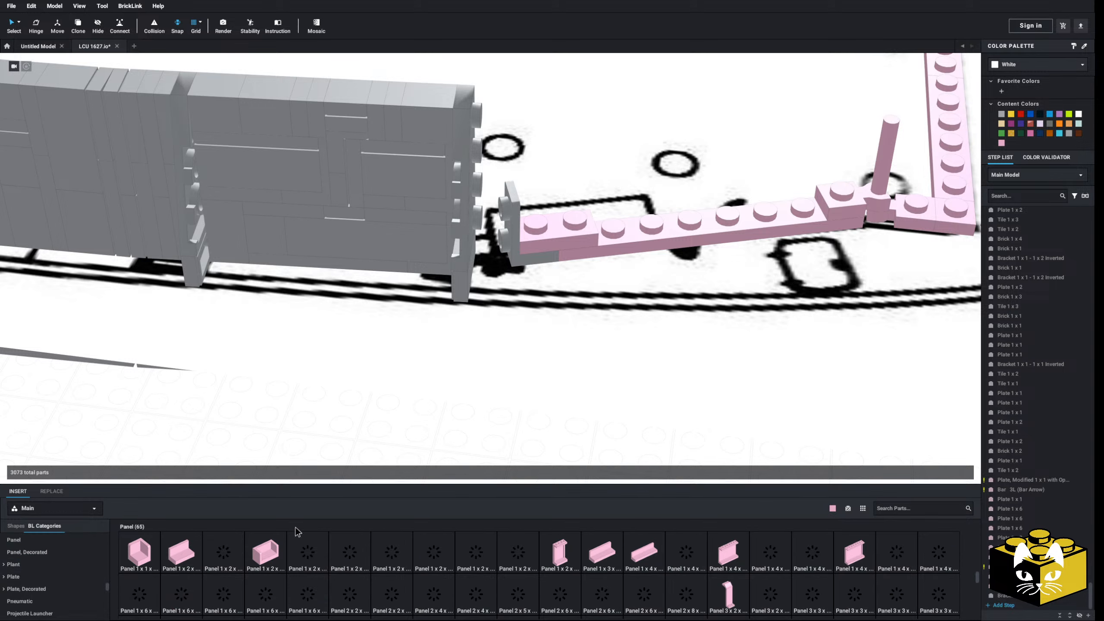
{"action": "left_click", "coordinate": [643, 551]}
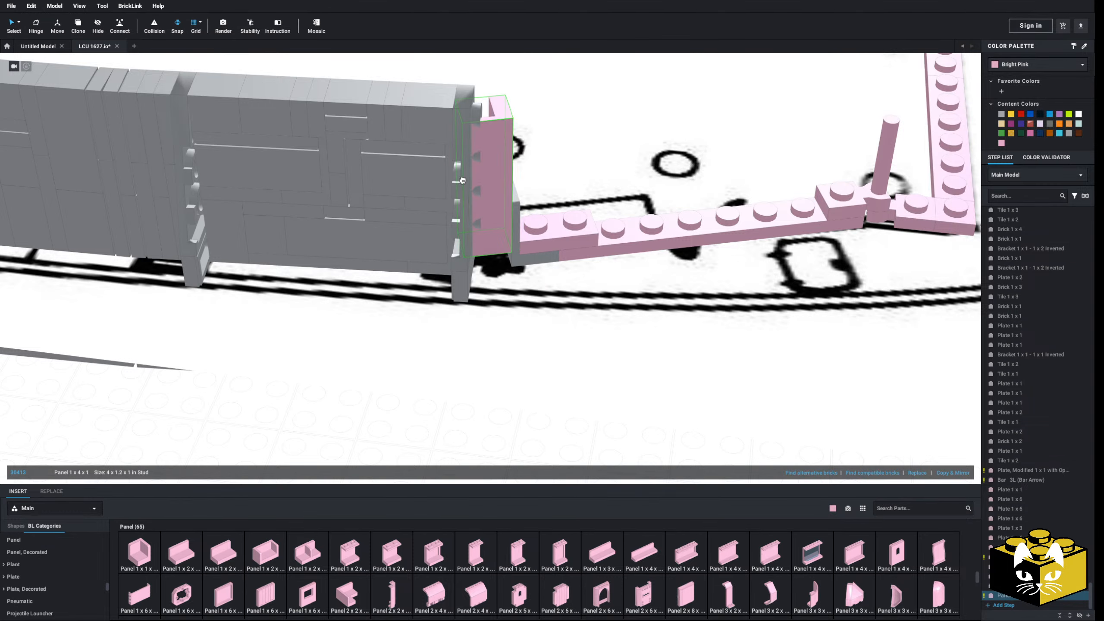
{"action": "left_click", "coordinate": [480, 173]}
{"action": "key", "text": "Escape"}
{"action": "left_click", "coordinate": [467, 193]}
- Move the pink panel off the bracket to the empty area outside the hull outline
{"action": "right_click_drag", "start_coordinate": [490, 175], "coordinate": [492, 209]}
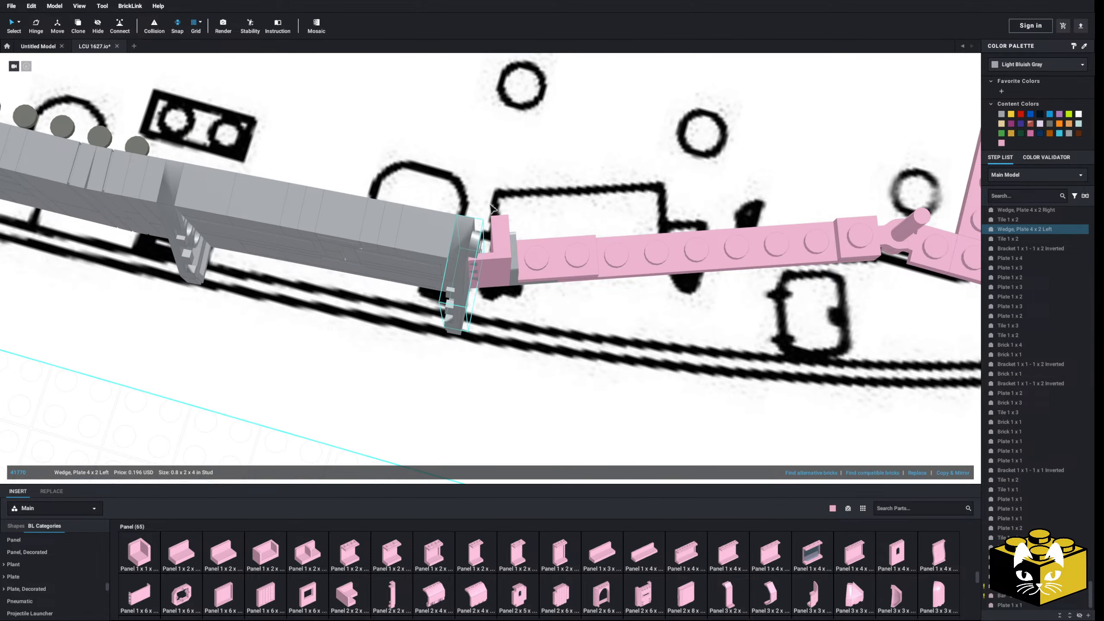
{"action": "left_click", "coordinate": [498, 266]}
{"action": "right_click_drag", "start_coordinate": [498, 265], "coordinate": [438, 271]}
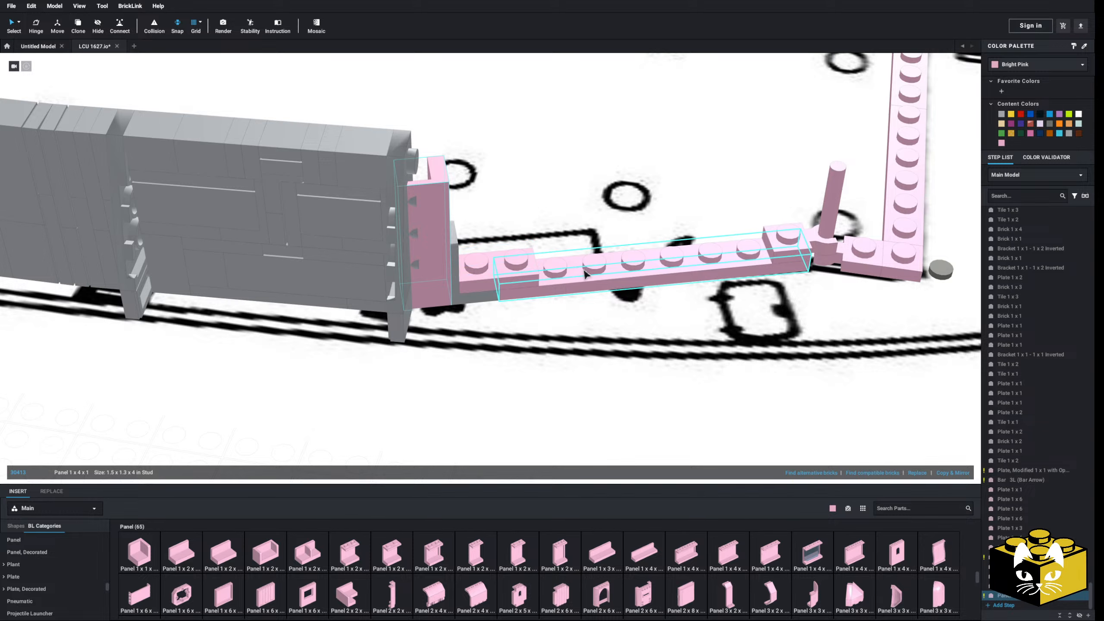
{"action": "left_click", "coordinate": [450, 299], "text": "shift"}
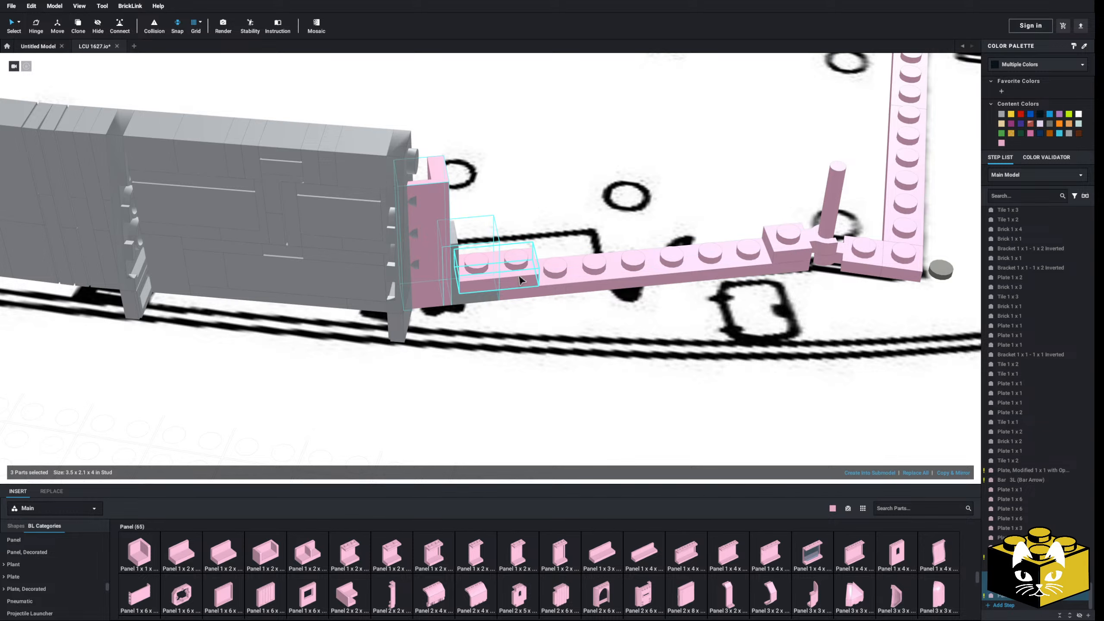
{"action": "left_click_drag", "start_coordinate": [521, 281], "coordinate": [551, 274]}
{"action": "scroll", "coordinate": [546, 276], "scroll_direction": "down", "scroll_amount": 5}
{"action": "right_click_drag", "start_coordinate": [539, 331], "coordinate": [533, 378]}
{"action": "left_click", "coordinate": [532, 378]}
{"action": "left_click_drag", "start_coordinate": [482, 245], "coordinate": [453, 412]}
{"action": "left_click", "coordinate": [402, 424]}
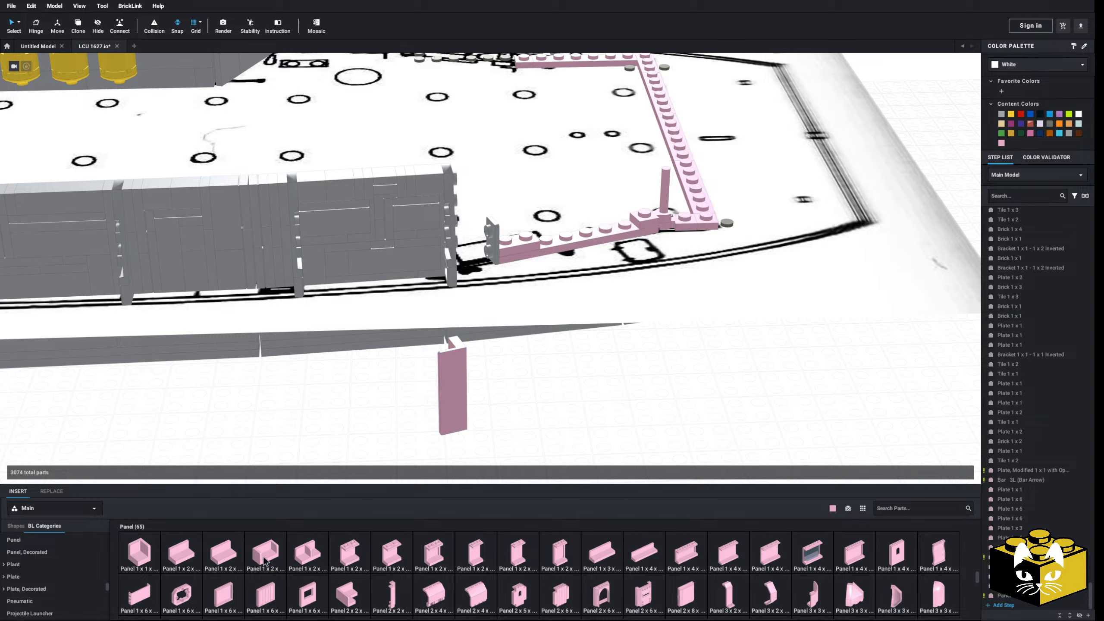
- Stack two pink Plate 1 x 5 upright on the bracket and move the Panel 1 x 4 x 1 back against them
{"action": "scroll", "coordinate": [89, 587], "scroll_direction": "up", "scroll_amount": 8}
{"action": "scroll", "coordinate": [52, 591], "scroll_direction": "down", "scroll_amount": 6}
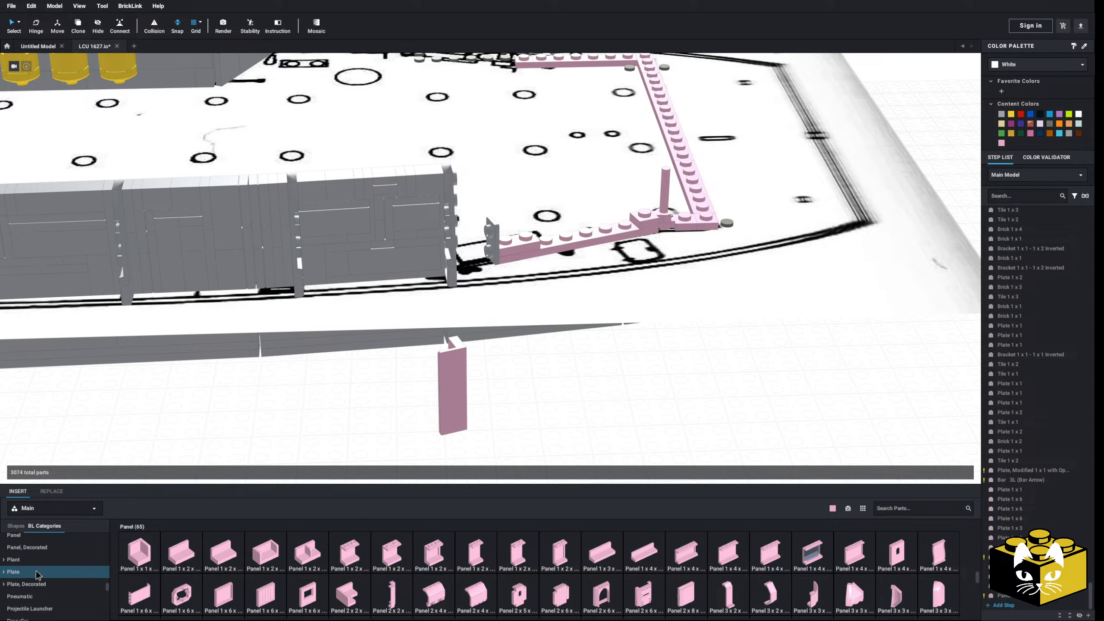
{"action": "left_click", "coordinate": [13, 571]}
{"action": "left_click_drag", "start_coordinate": [400, 557], "coordinate": [491, 203]}
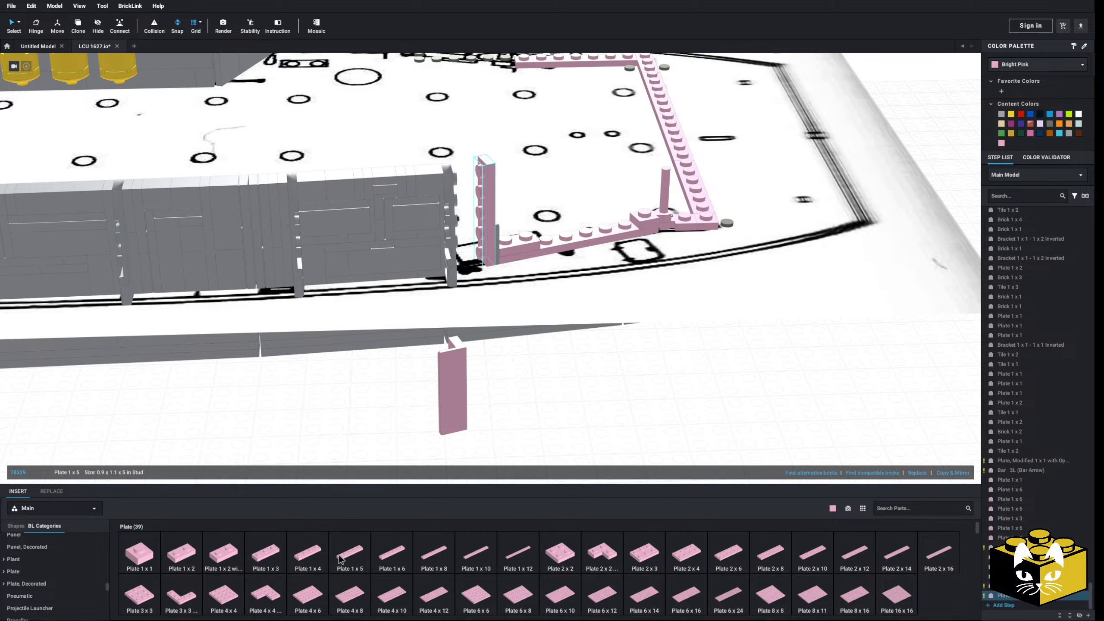
{"action": "left_click_drag", "start_coordinate": [340, 559], "coordinate": [488, 198]}
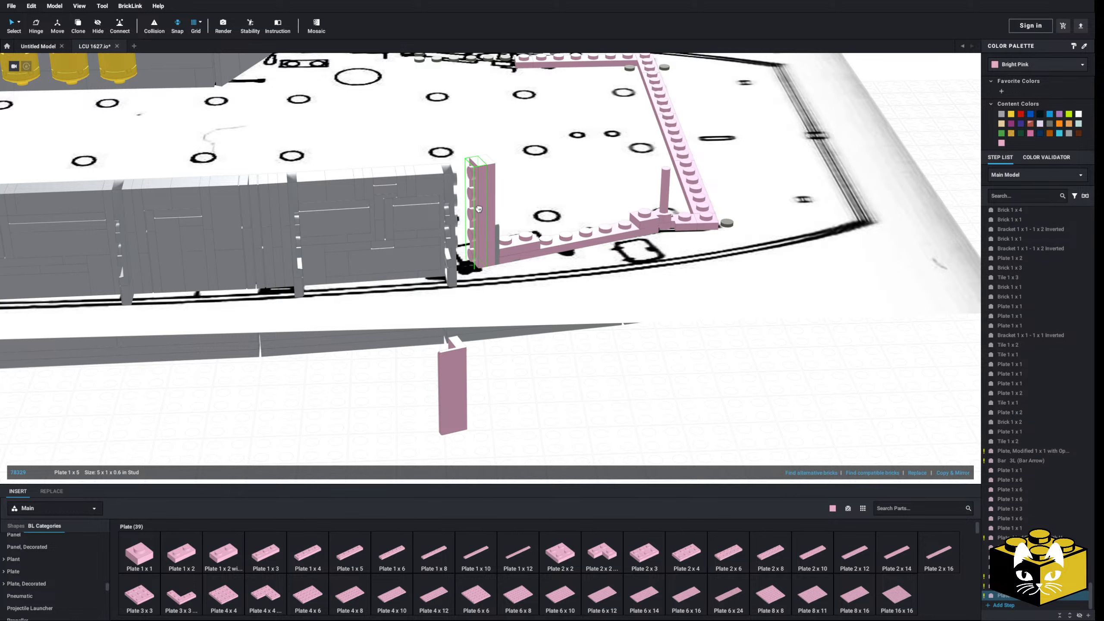
{"action": "left_click_drag", "start_coordinate": [456, 391], "coordinate": [465, 249]}
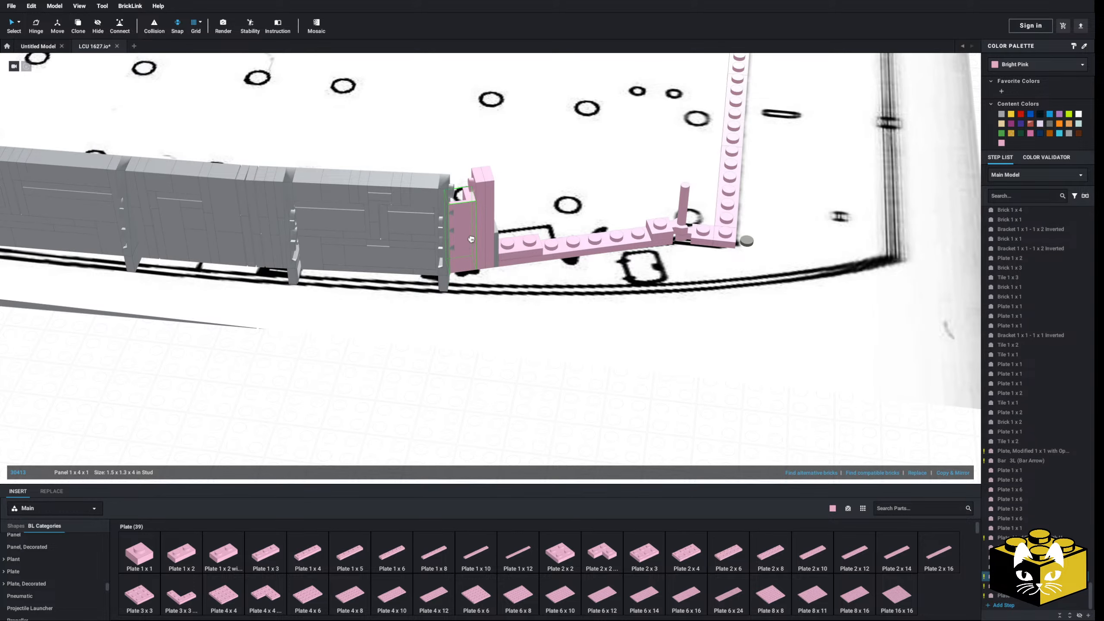
- Place a pink Panel 1 x 1 x 1 Corner on top of the upright Panel 1 x 4 x 1 beside the grey wall's end
{"action": "left_click", "coordinate": [475, 418]}
{"action": "mouse_move", "coordinate": [475, 418]}
{"action": "right_mouse_down"}
{"action": "mouse_move", "coordinate": [474, 406]}
{"action": "mouse_move", "coordinate": [473, 421]}
{"action": "right_mouse_up"}
{"action": "scroll", "coordinate": [473, 421], "scroll_direction": "up", "scroll_amount": 3}
{"action": "middle_click_drag", "start_coordinate": [473, 421], "coordinate": [435, 459]}
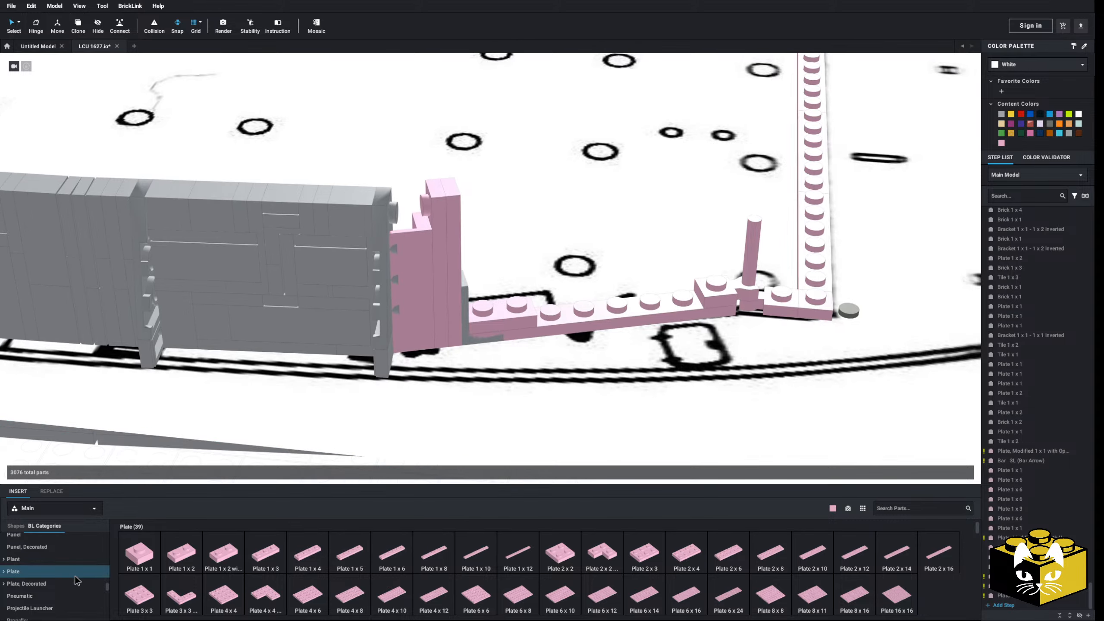
{"action": "left_click", "coordinate": [26, 536]}
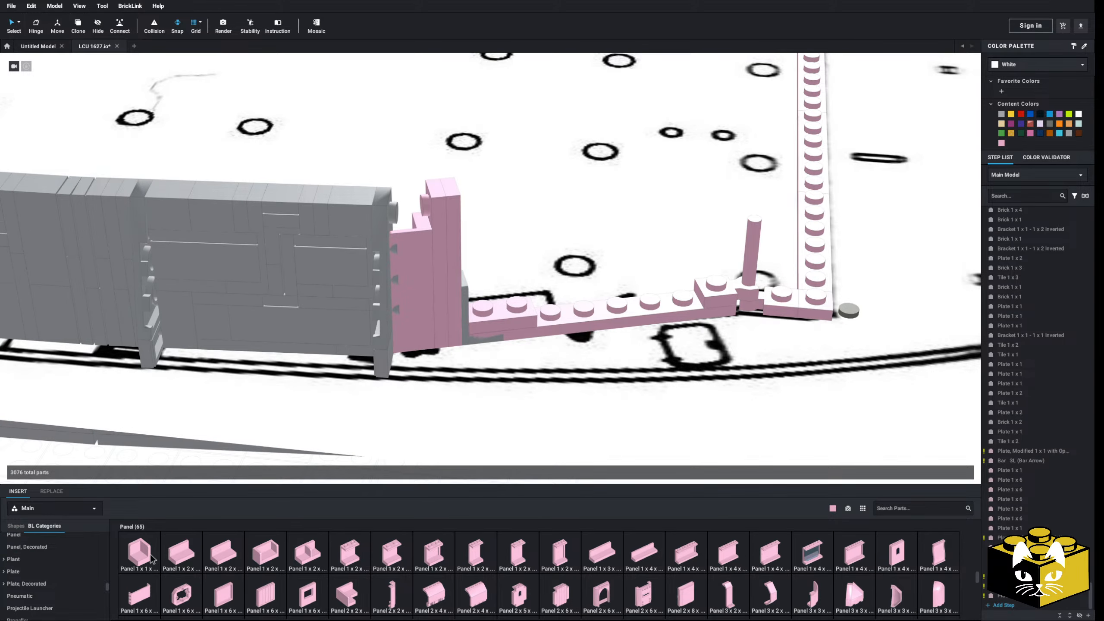
{"action": "left_click_drag", "start_coordinate": [150, 556], "coordinate": [394, 143]}
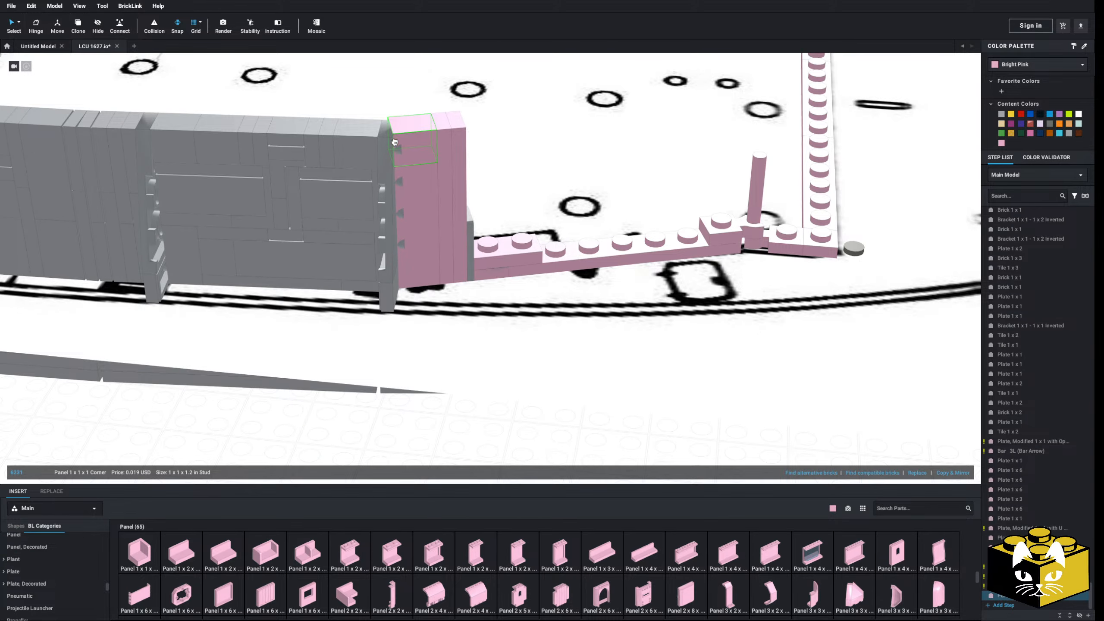
- Replace the upright Panel 1 x 4 x 1 with two stacked pink Panel 1 x 2 x 1 and put the corner panel back on top
{"action": "left_click", "coordinate": [417, 185]}
{"action": "key", "text": "Delete"}
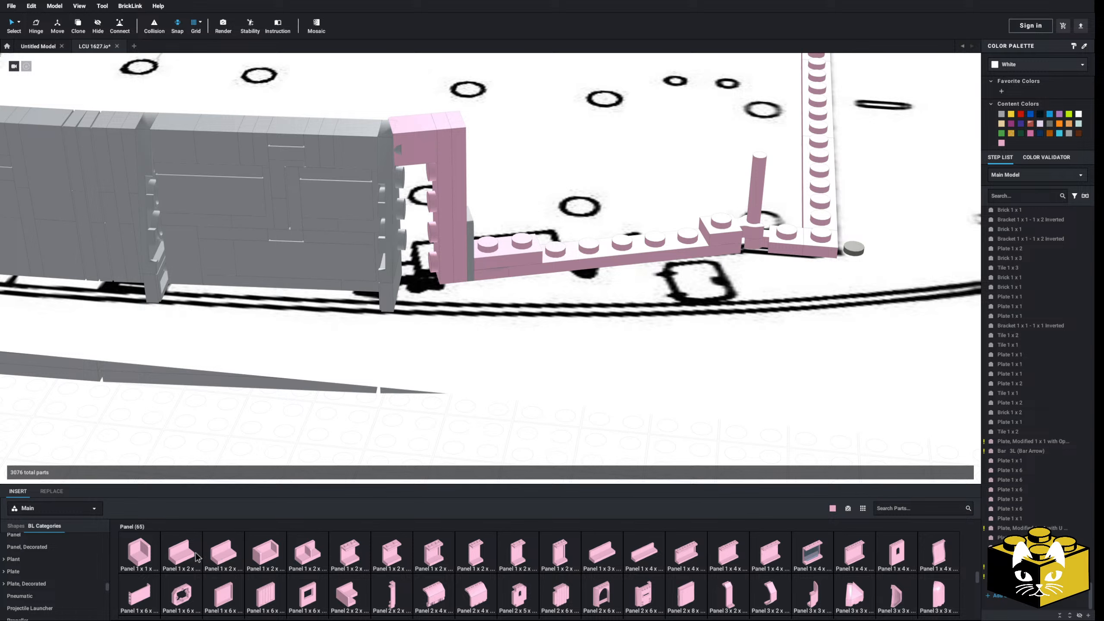
{"action": "left_click_drag", "start_coordinate": [246, 485], "coordinate": [191, 553]}
{"action": "left_click_drag", "start_coordinate": [185, 553], "coordinate": [412, 252]}
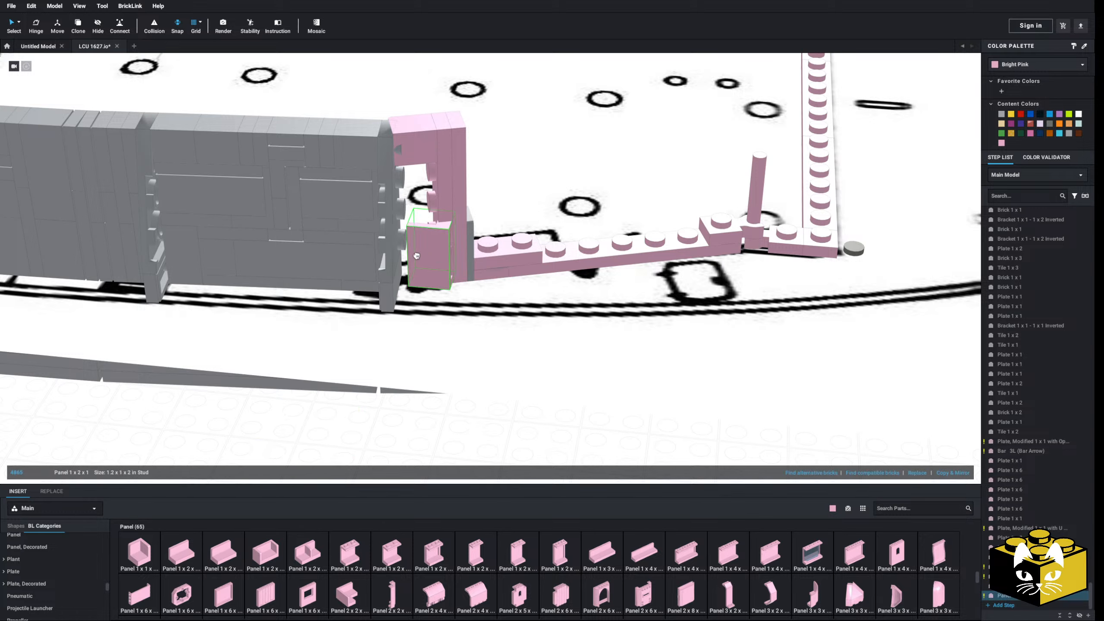
{"action": "left_click_drag", "start_coordinate": [222, 533], "coordinate": [378, 405]}
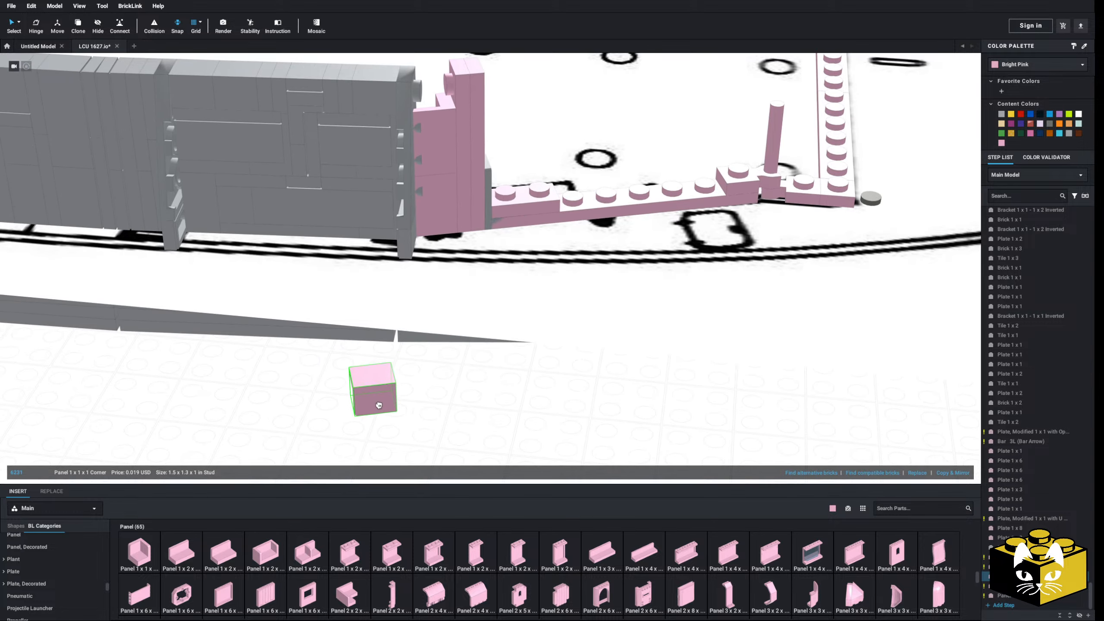
{"action": "left_click_drag", "start_coordinate": [315, 451], "coordinate": [420, 100]}
{"action": "right_click_drag", "start_coordinate": [420, 101], "coordinate": [384, 444]}
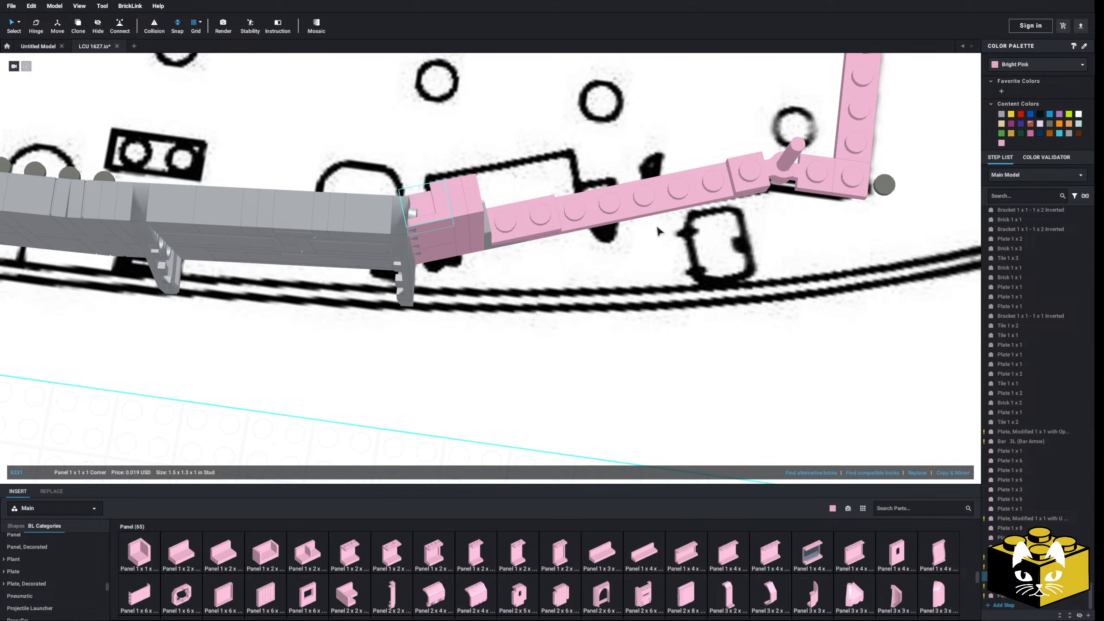
- Swing the pink plate arm about its clip with the Hinge tool to line its end up with the grey wall
{"action": "left_click", "coordinate": [742, 178]}
{"action": "middle_click_drag", "start_coordinate": [674, 215], "coordinate": [583, 249]}
{"action": "left_click", "coordinate": [687, 206]}
{"action": "left_click_drag", "start_coordinate": [676, 144], "coordinate": [679, 145]}
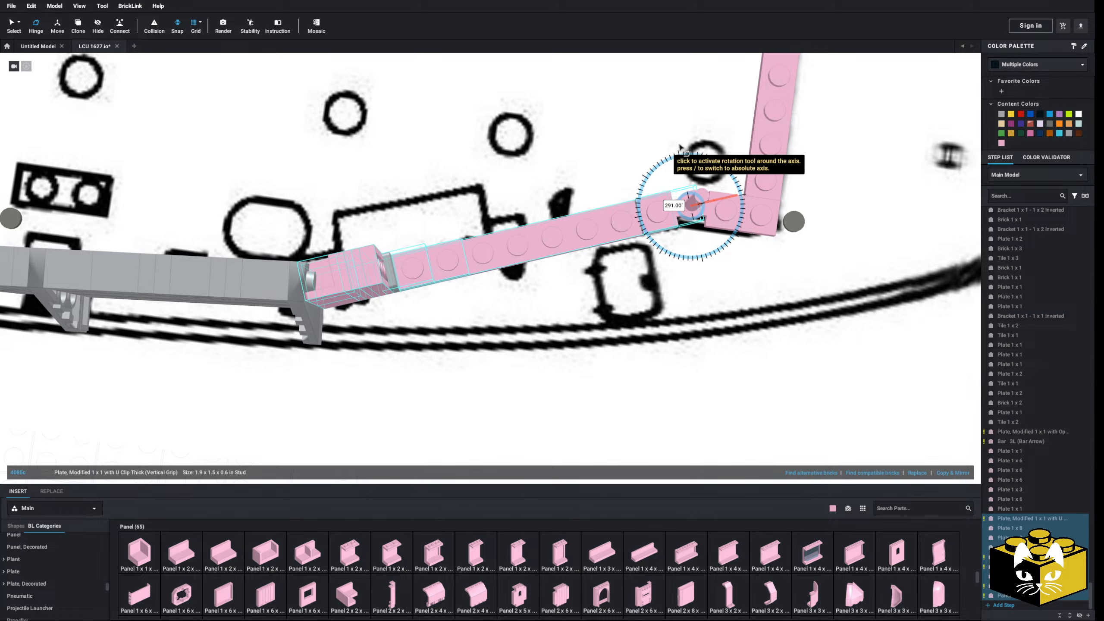
{"action": "left_click_drag", "start_coordinate": [679, 145], "coordinate": [679, 145]}
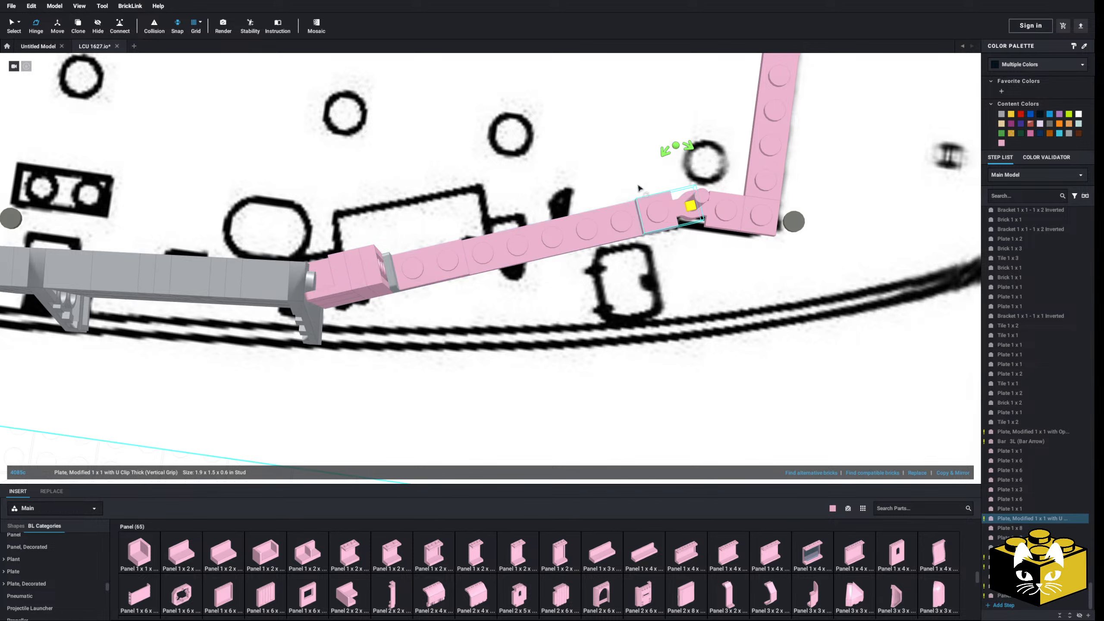
{"action": "middle_click_drag", "start_coordinate": [475, 260], "coordinate": [613, 240]}
{"action": "right_click_drag", "start_coordinate": [614, 240], "coordinate": [608, 253]}
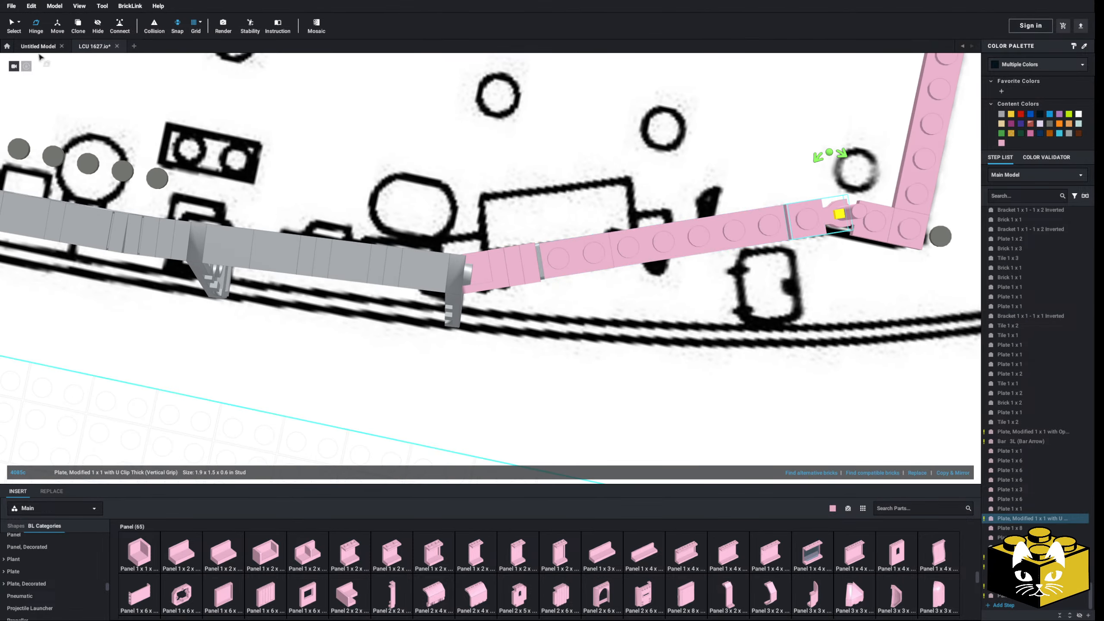
{"action": "left_click", "coordinate": [15, 30]}
- Reposition the Panel 1 x 1 x 1 Corner on top of the two stacked pink panels
{"action": "scroll", "coordinate": [321, 357], "scroll_direction": "down", "scroll_amount": 3}
{"action": "left_click", "coordinate": [320, 357]}
{"action": "right_click_drag", "start_coordinate": [321, 358], "coordinate": [342, 390]}
{"action": "scroll", "coordinate": [481, 240], "scroll_direction": "up", "scroll_amount": 5}
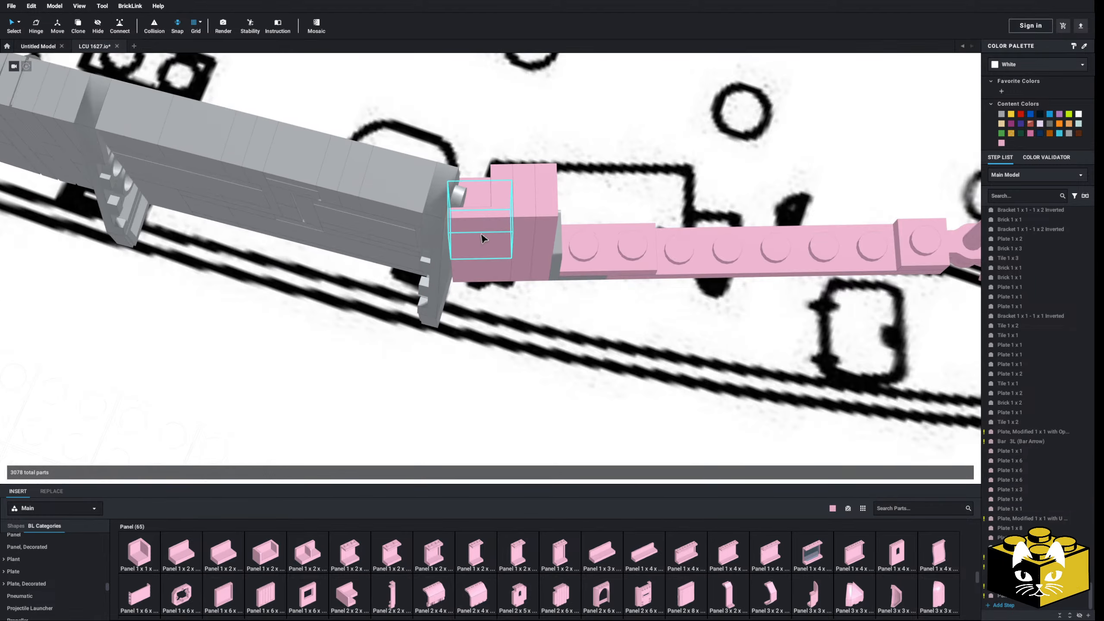
{"action": "left_click_drag", "start_coordinate": [482, 240], "coordinate": [487, 200]}
{"action": "right_click_drag", "start_coordinate": [487, 200], "coordinate": [580, 268]}
{"action": "left_click", "coordinate": [582, 268]}
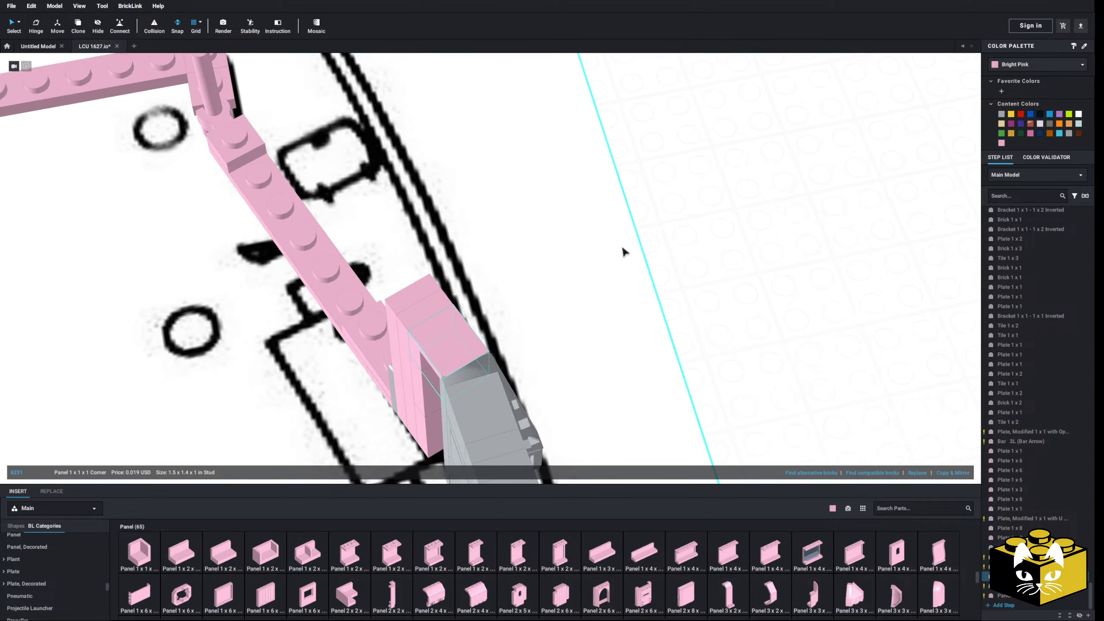
- Delete the corner panel and both Panel 1 x 2 x 1 between the upright plates and the grey wall
{"action": "left_click", "coordinate": [713, 242]}
{"action": "right_click_drag", "start_coordinate": [715, 242], "coordinate": [330, 231]}
{"action": "left_click", "coordinate": [436, 236]}
{"action": "key", "text": "Delete"}
{"action": "middle_click_drag", "start_coordinate": [436, 266], "coordinate": [424, 218]}
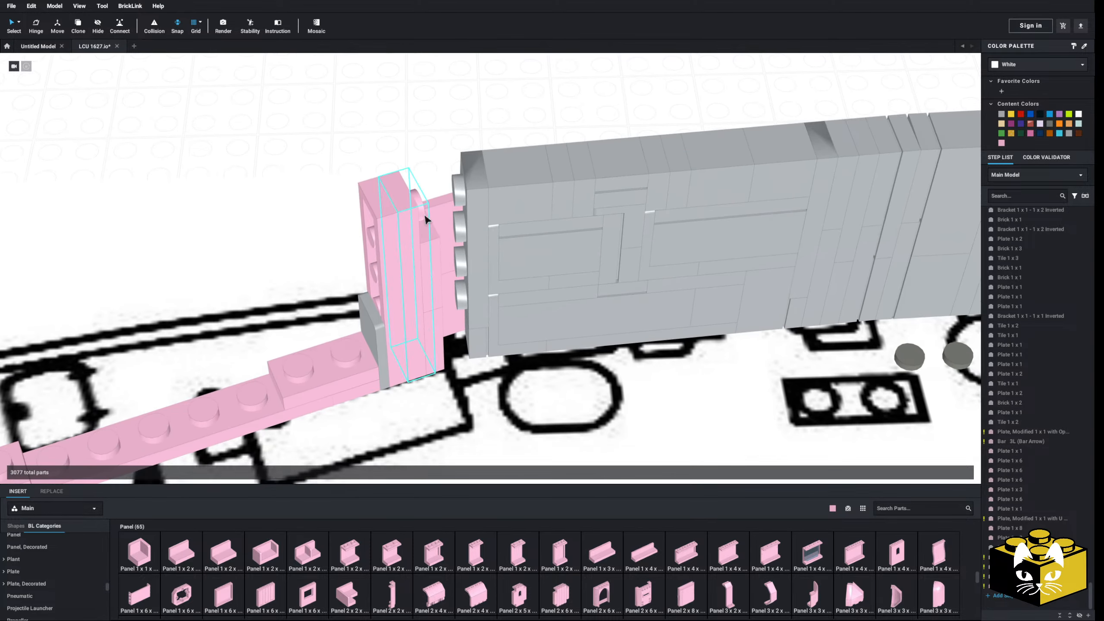
{"action": "left_click", "coordinate": [433, 244]}
{"action": "key", "text": "Delete"}
{"action": "left_click", "coordinate": [439, 291]}
{"action": "key", "text": "Delete"}
{"action": "middle_click_drag", "start_coordinate": [295, 216], "coordinate": [306, 191]}
{"action": "right_click_drag", "start_coordinate": [306, 190], "coordinate": [309, 198]}
- Insert a pink Slope 45 1 x 1 x 2/3 Double on the lowest stud at the end of the grey wall
{"action": "left_click", "coordinate": [63, 561]}
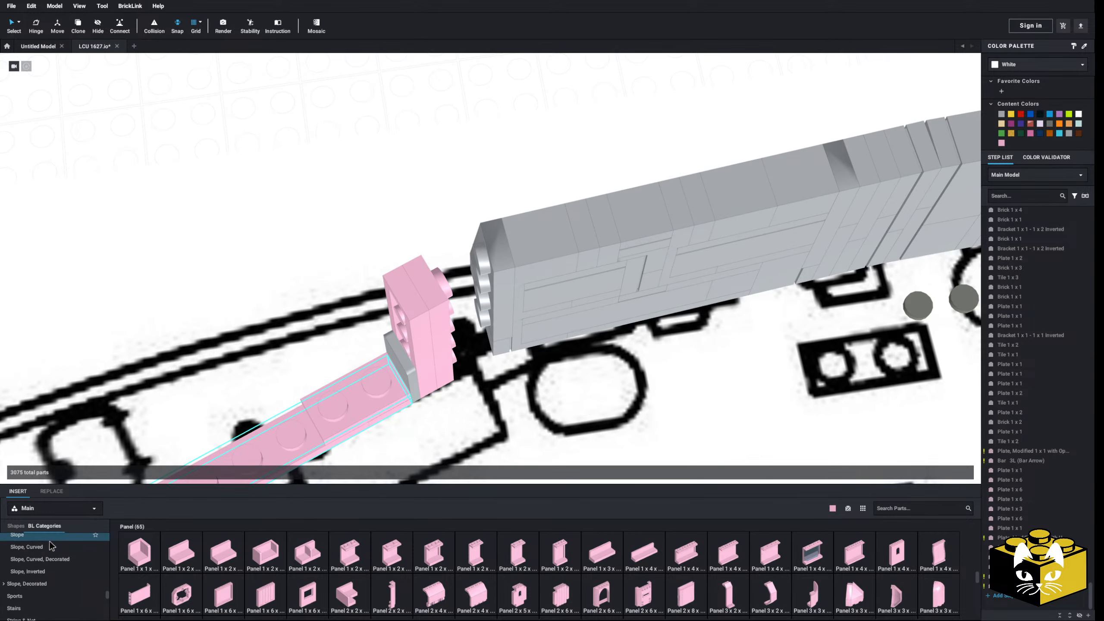
{"action": "left_click", "coordinate": [182, 554]}
{"action": "key", "text": "Left"}
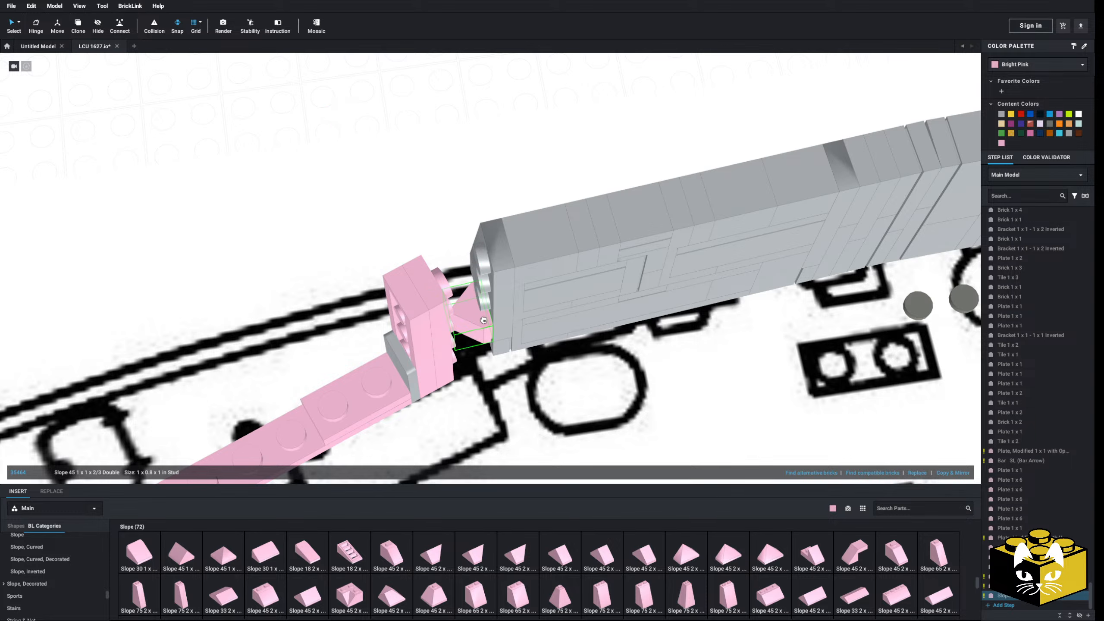
{"action": "left_click", "coordinate": [480, 333]}
{"action": "right_click_drag", "start_coordinate": [480, 332], "coordinate": [448, 226]}
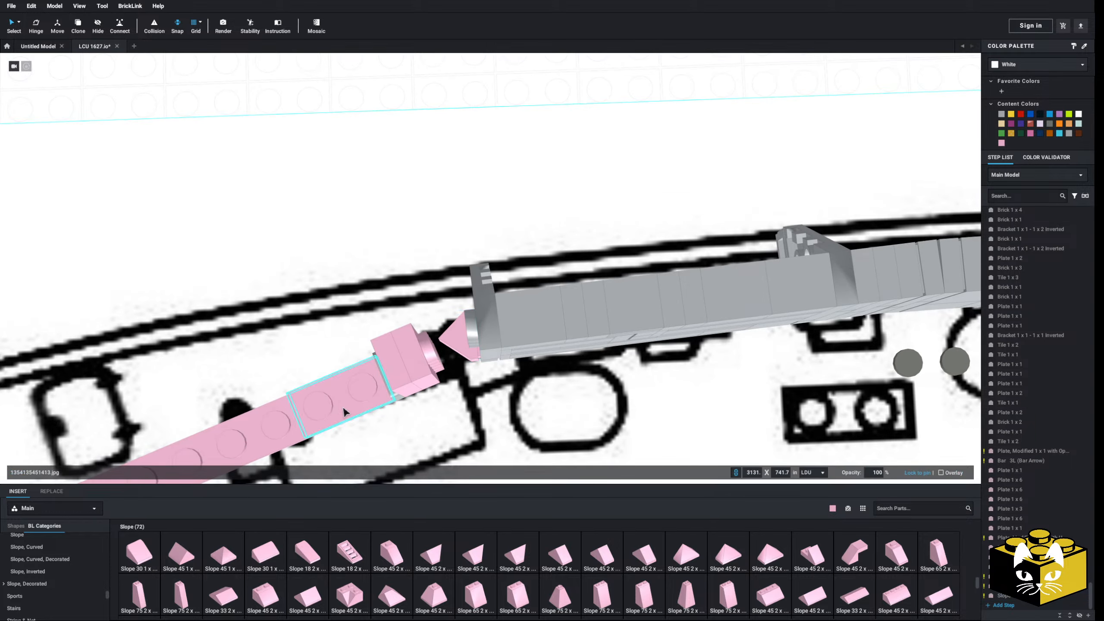
- Insert a pink Slope 30 1 x 2 x 2/3 upright on the lower studs of the vertical plates, facing the double slope
{"action": "left_click", "coordinate": [280, 560]}
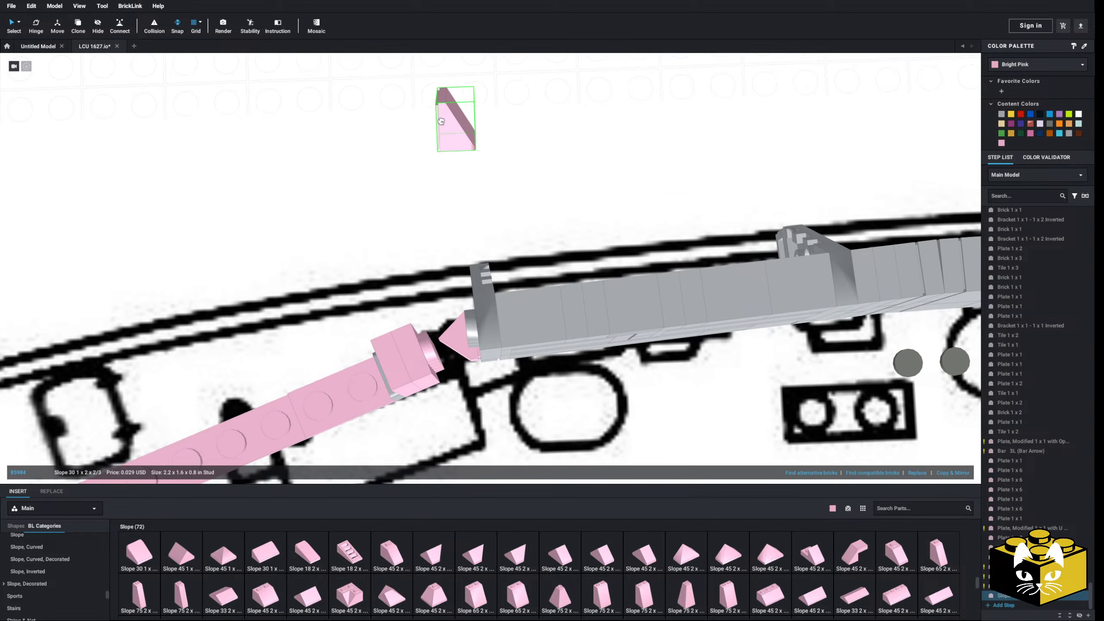
{"action": "right_click_drag", "start_coordinate": [454, 117], "coordinate": [415, 196]}
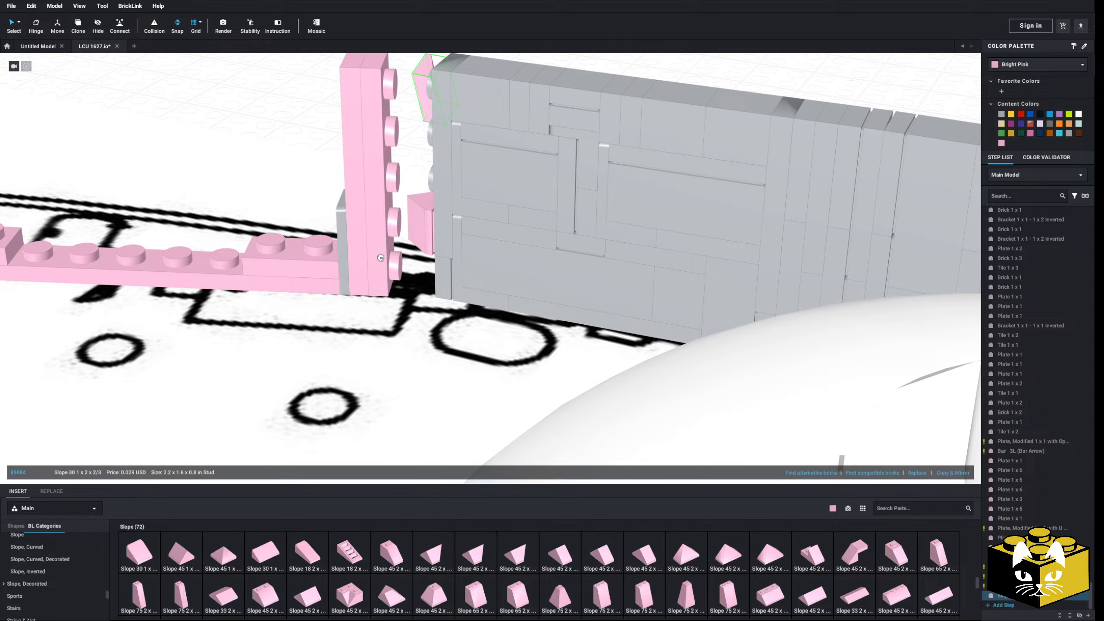
{"action": "left_click", "coordinate": [394, 248]}
{"action": "right_click_drag", "start_coordinate": [394, 248], "coordinate": [406, 102]}
{"action": "left_click", "coordinate": [487, 150]}
{"action": "left_click", "coordinate": [406, 103]}
{"action": "middle_click_drag", "start_coordinate": [404, 103], "coordinate": [331, 122]}
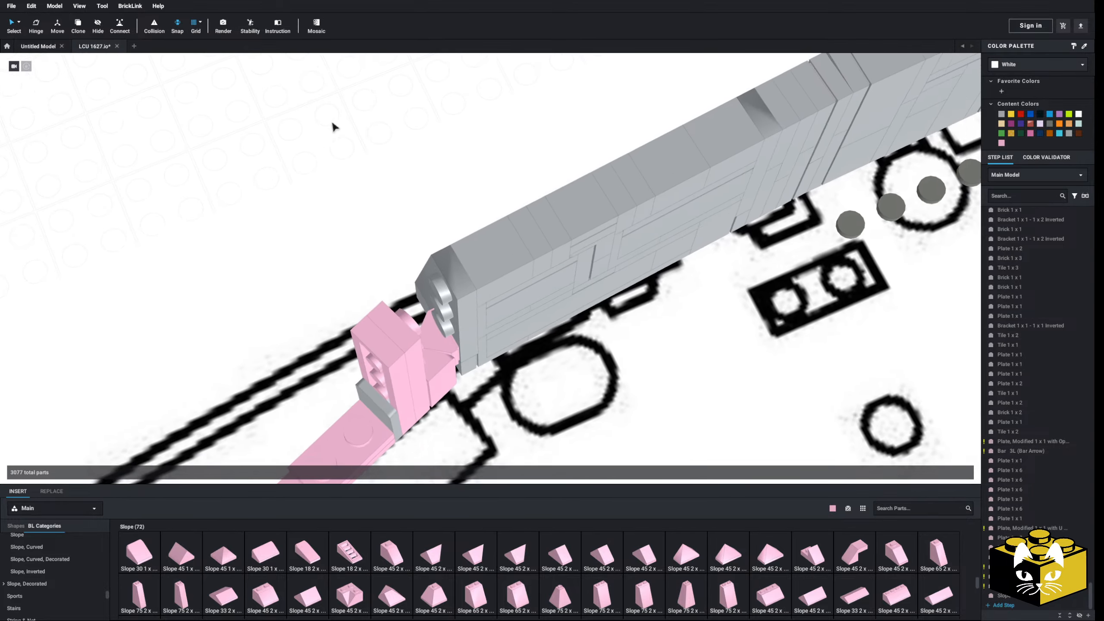
- Replace the grey piece at the outer foot of the wall's end with a pink Plate 1 x 2
{"action": "right_click_drag", "start_coordinate": [331, 121], "coordinate": [384, 128]}
{"action": "left_click", "coordinate": [554, 299]}
{"action": "key", "text": "Delete"}
{"action": "scroll", "coordinate": [49, 569], "scroll_direction": "up", "scroll_amount": 10}
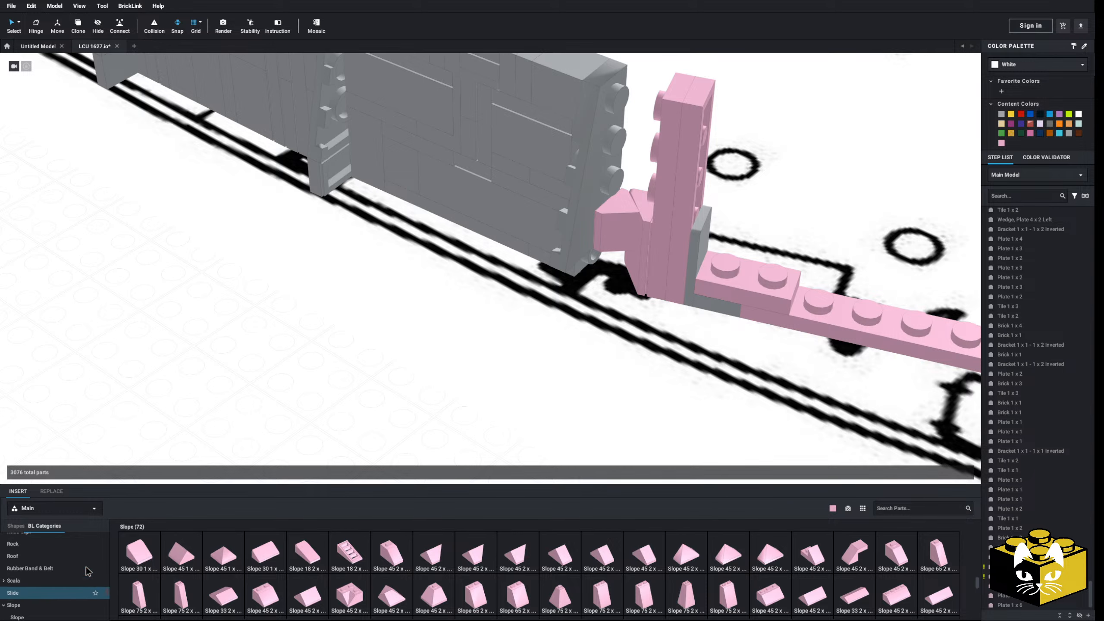
{"action": "scroll", "coordinate": [49, 570], "scroll_direction": "down", "scroll_amount": 5}
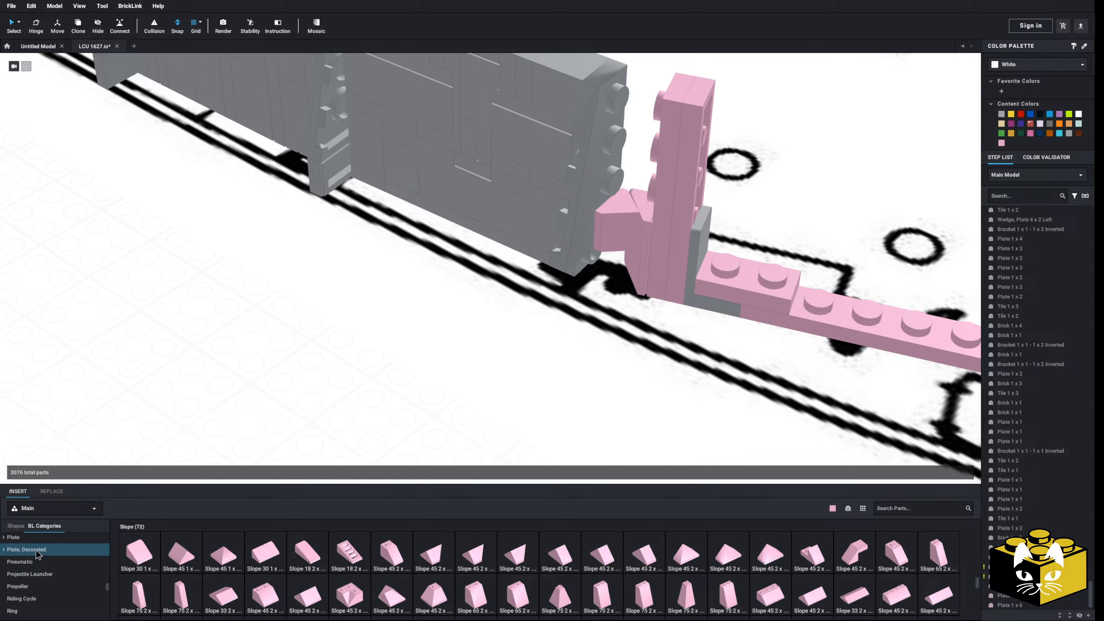
{"action": "left_click", "coordinate": [17, 579]}
{"action": "left_click_drag", "start_coordinate": [178, 555], "coordinate": [585, 267]}
{"action": "left_click", "coordinate": [397, 369]}
{"action": "middle_click_drag", "start_coordinate": [398, 370], "coordinate": [299, 398]}
- Copy the pink Slope 45 1 x 1 x 2/3 Double and paste it directly above the original
{"action": "right_click", "coordinate": [516, 254]}
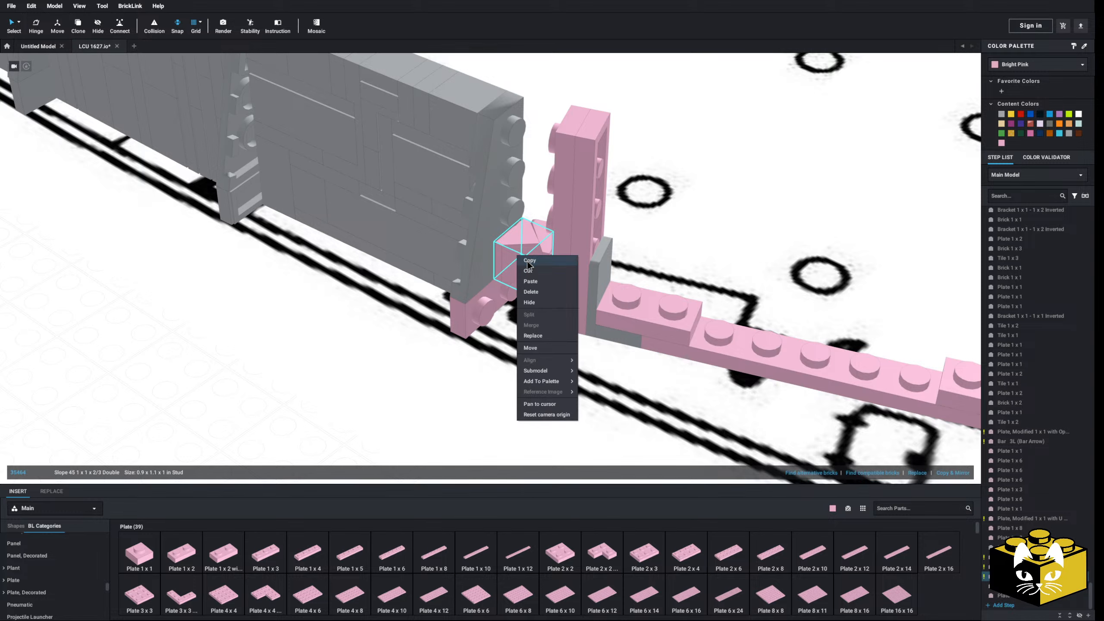
{"action": "left_click", "coordinate": [531, 259]}
{"action": "scroll", "coordinate": [503, 267], "scroll_direction": "down", "scroll_amount": 3}
{"action": "left_click", "coordinate": [302, 404]}
{"action": "right_click", "coordinate": [302, 404]}
{"action": "left_click", "coordinate": [327, 429]}
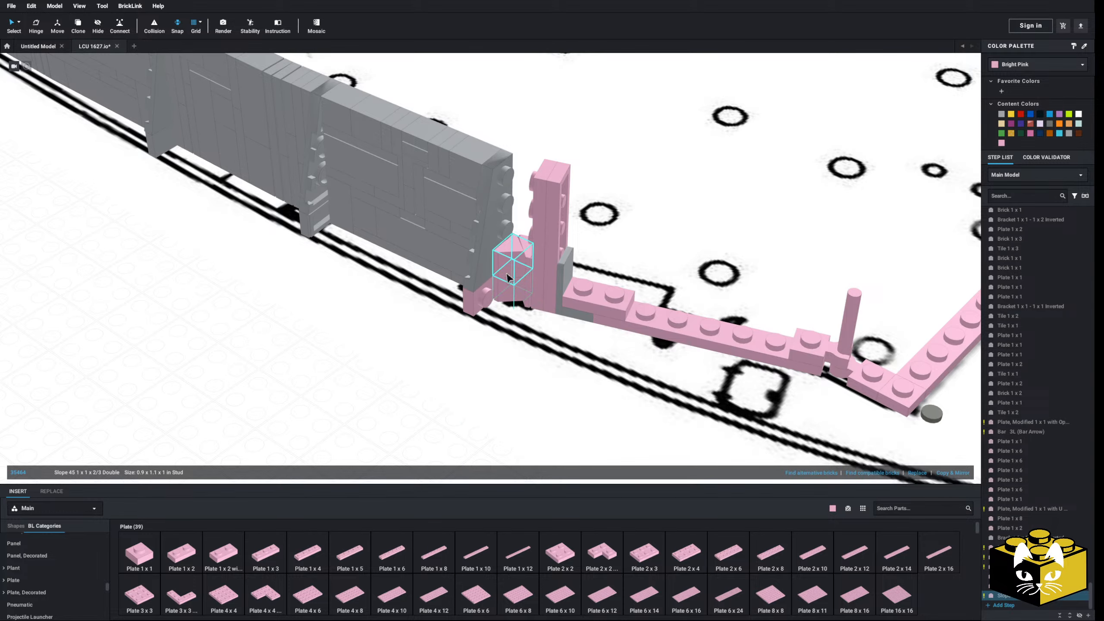
- Copy the two double slopes with the Slope 30 1 x 2 x 2/3 and paste the set twice, stacked up the gap
{"action": "right_click", "coordinate": [527, 279]}
{"action": "left_click", "coordinate": [246, 395]}
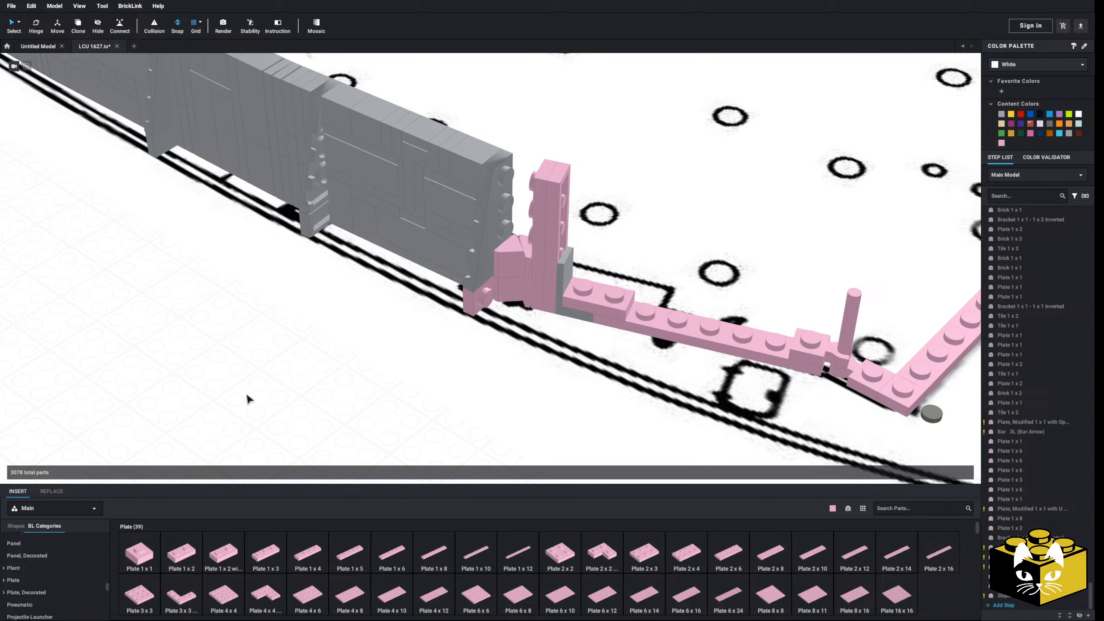
{"action": "right_click", "coordinate": [264, 396]}
{"action": "left_click", "coordinate": [277, 420]}
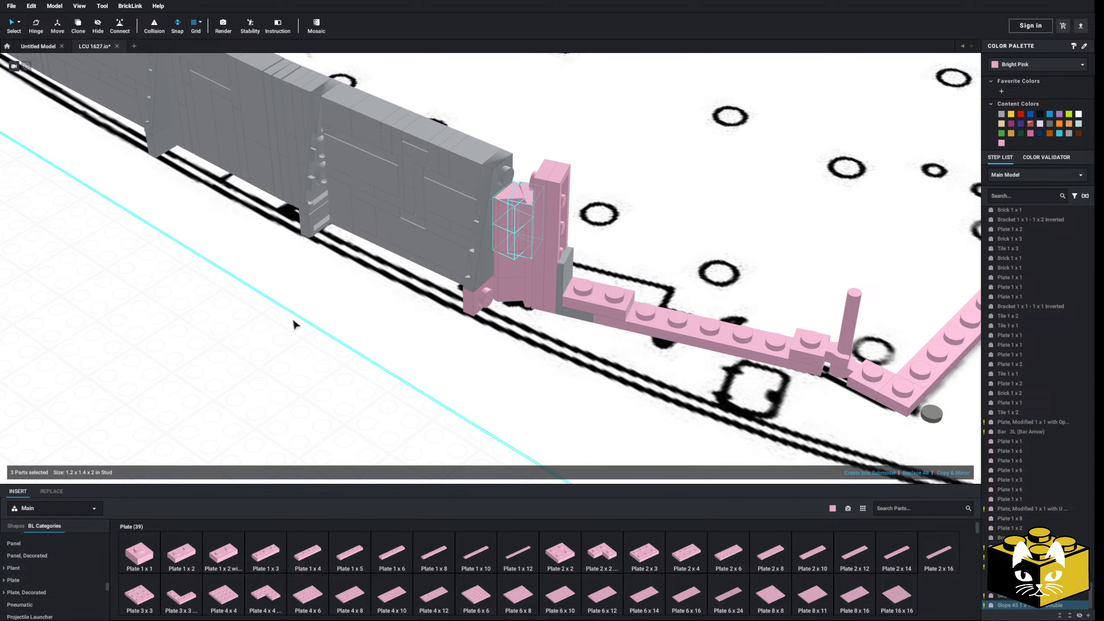
{"action": "right_click", "coordinate": [275, 332]}
{"action": "left_click", "coordinate": [282, 359]}
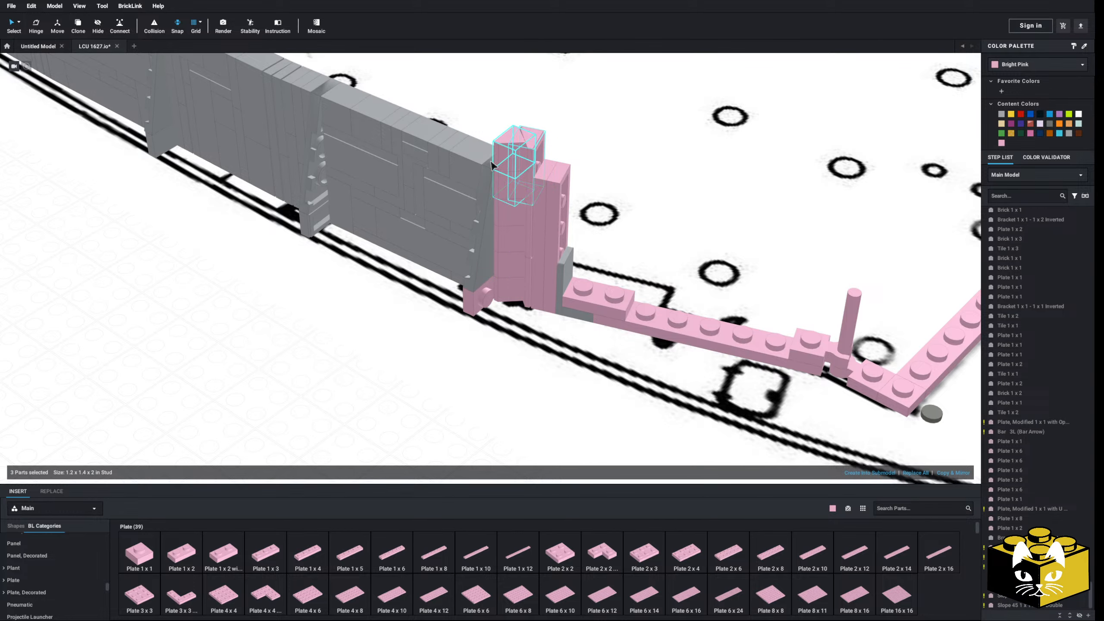
{"action": "left_click", "coordinate": [262, 361]}
- Split the topmost Slope 30 1 x 2 x 2/3 and delete the surplus slope pieces above the upright plates
{"action": "right_click_drag", "start_coordinate": [261, 361], "coordinate": [267, 383]}
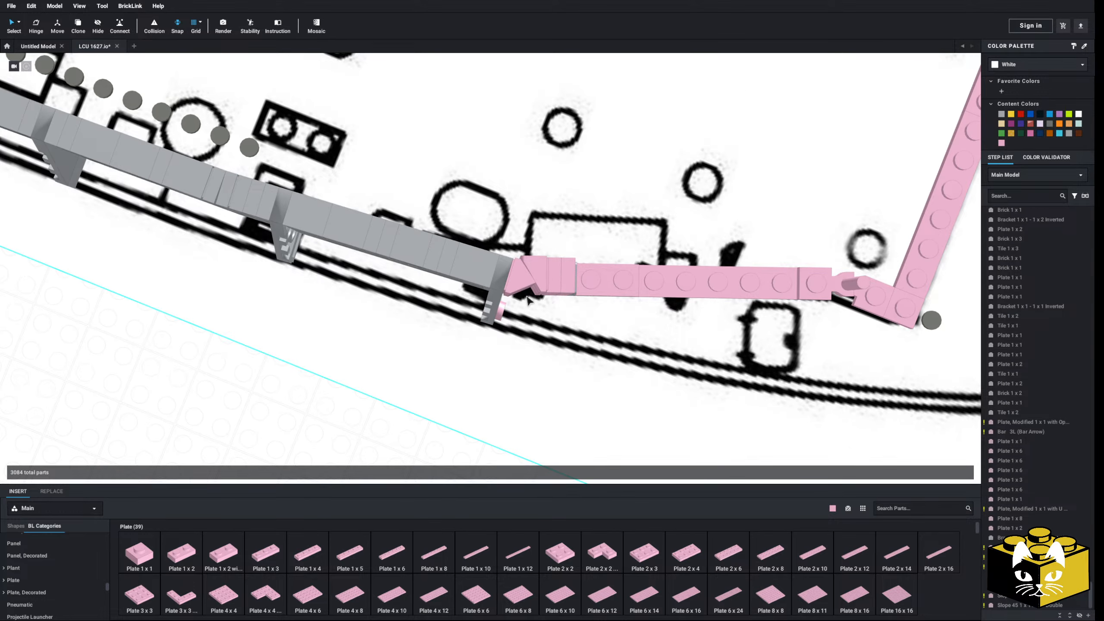
{"action": "right_click_drag", "start_coordinate": [529, 300], "coordinate": [554, 175]}
{"action": "right_click", "coordinate": [543, 170]}
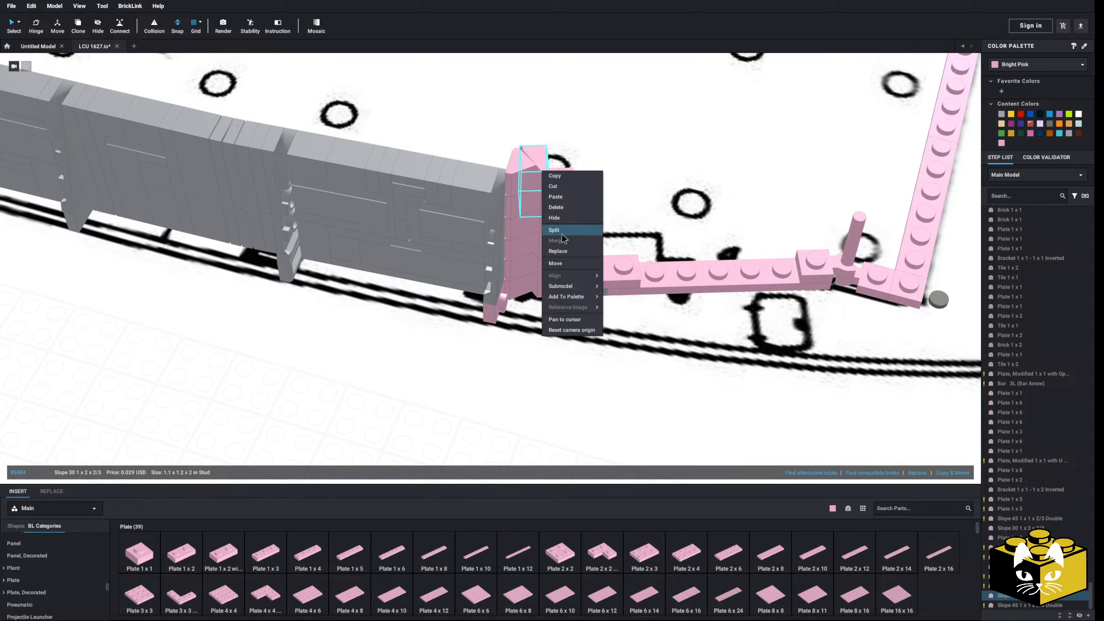
{"action": "left_click", "coordinate": [560, 232]}
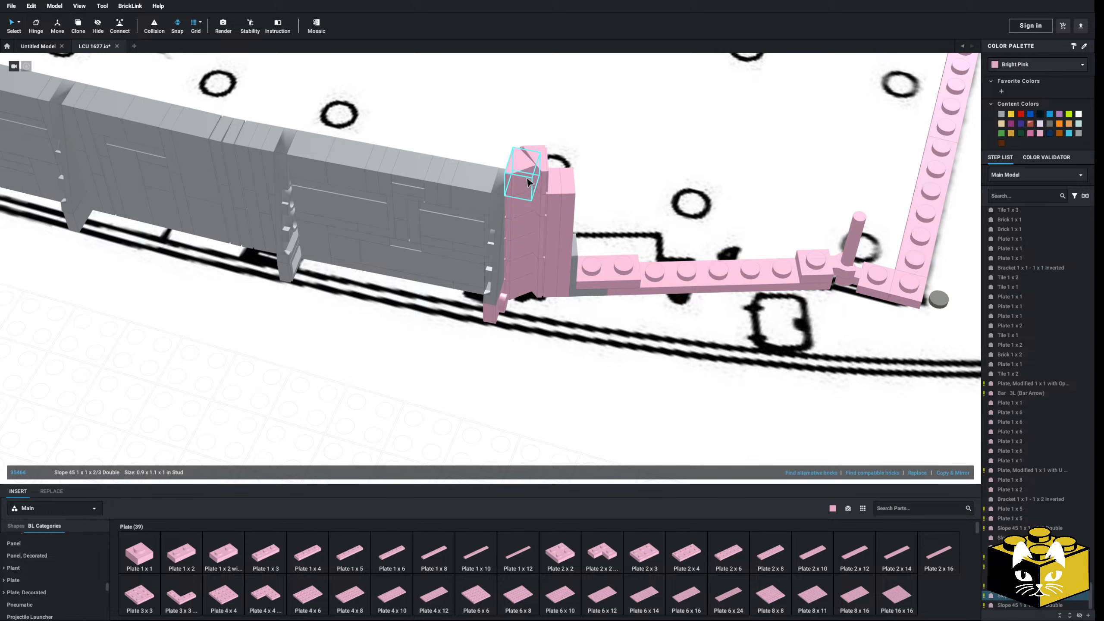
{"action": "key", "text": "Delete"}
{"action": "right_click_drag", "start_coordinate": [517, 192], "coordinate": [524, 263]}
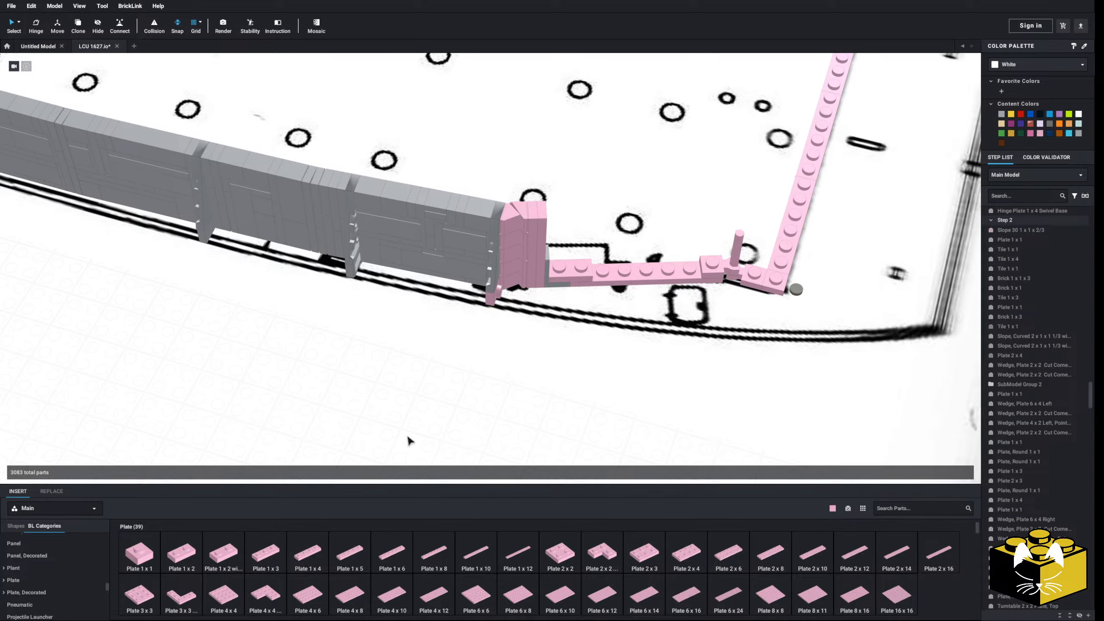
- Replace the long pink plate of the arm with a Plate 1 x 3 and a Plate 1 x 4 between bracket and clip
{"action": "right_click_drag", "start_coordinate": [407, 437], "coordinate": [354, 371]}
{"action": "scroll", "coordinate": [354, 370], "scroll_direction": "up", "scroll_amount": 5}
{"action": "left_click", "coordinate": [541, 346]}
{"action": "key", "text": "Delete"}
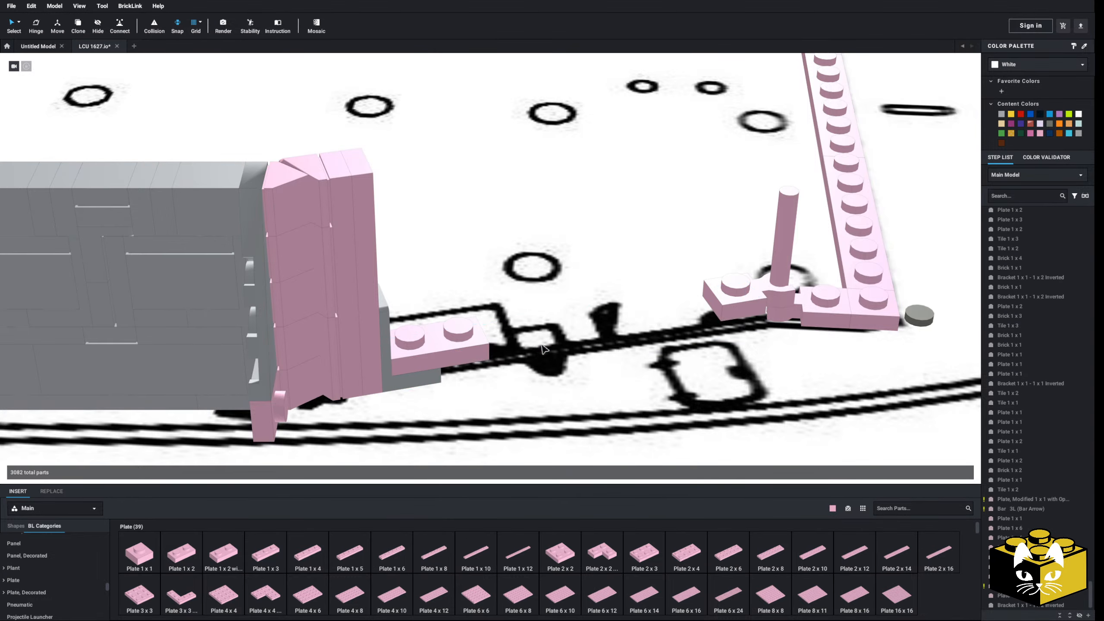
{"action": "middle_click_drag", "start_coordinate": [541, 345], "coordinate": [501, 341]}
{"action": "left_click", "coordinate": [265, 561]}
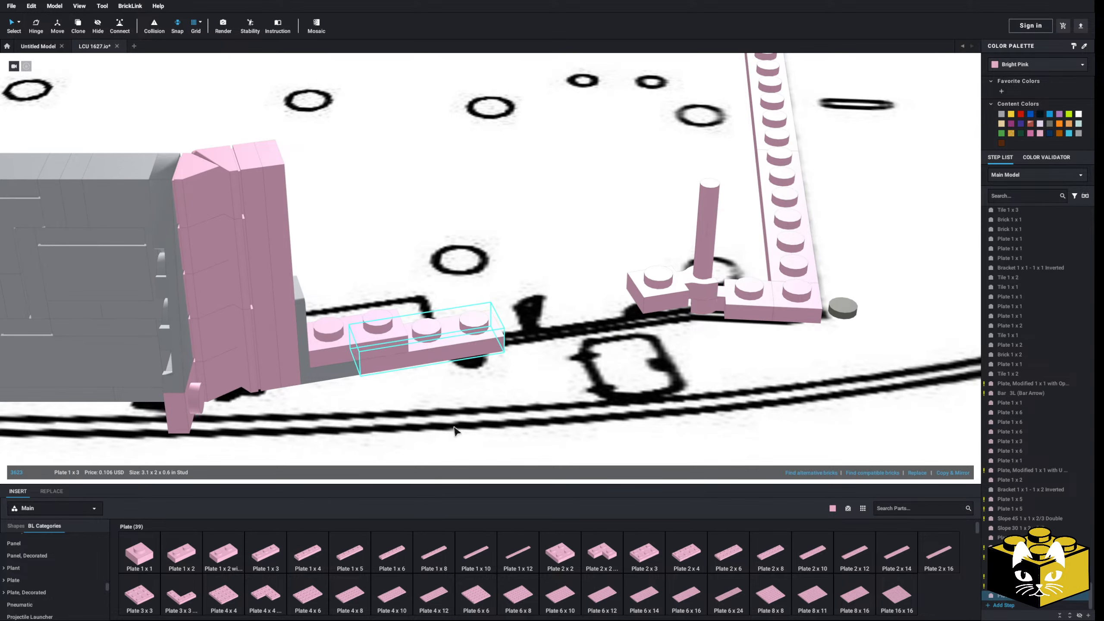
{"action": "left_click", "coordinate": [324, 560]}
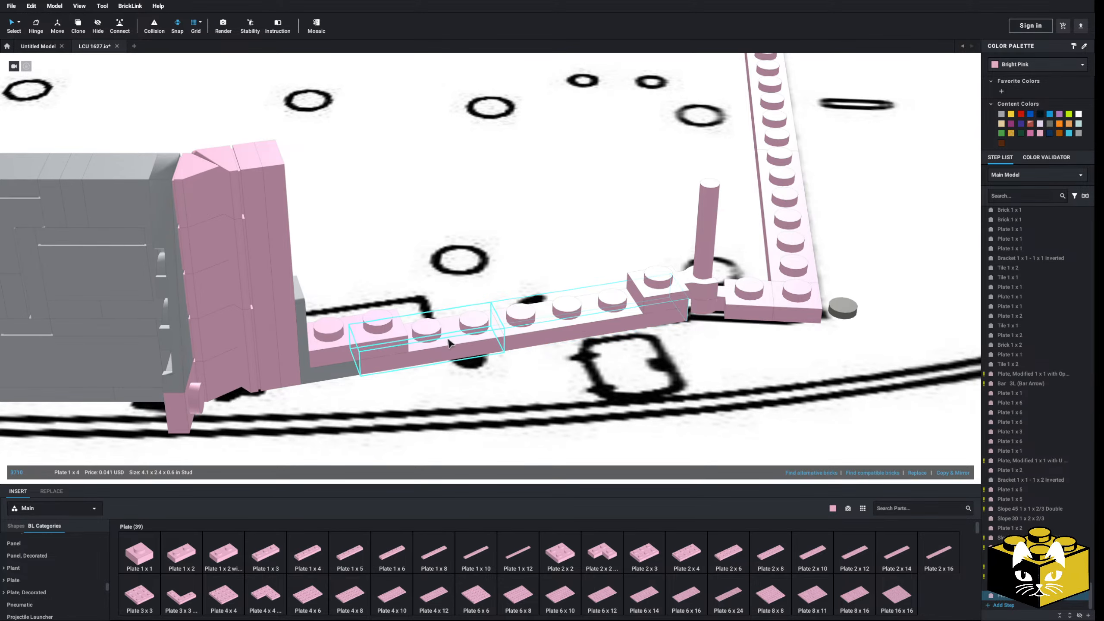
- Replace the pink Plate 1 x 2 on the bracket with a Plate 1 x 6 across the arm's upper layer
{"action": "left_click", "coordinate": [390, 341]}
{"action": "key", "text": "Delete"}
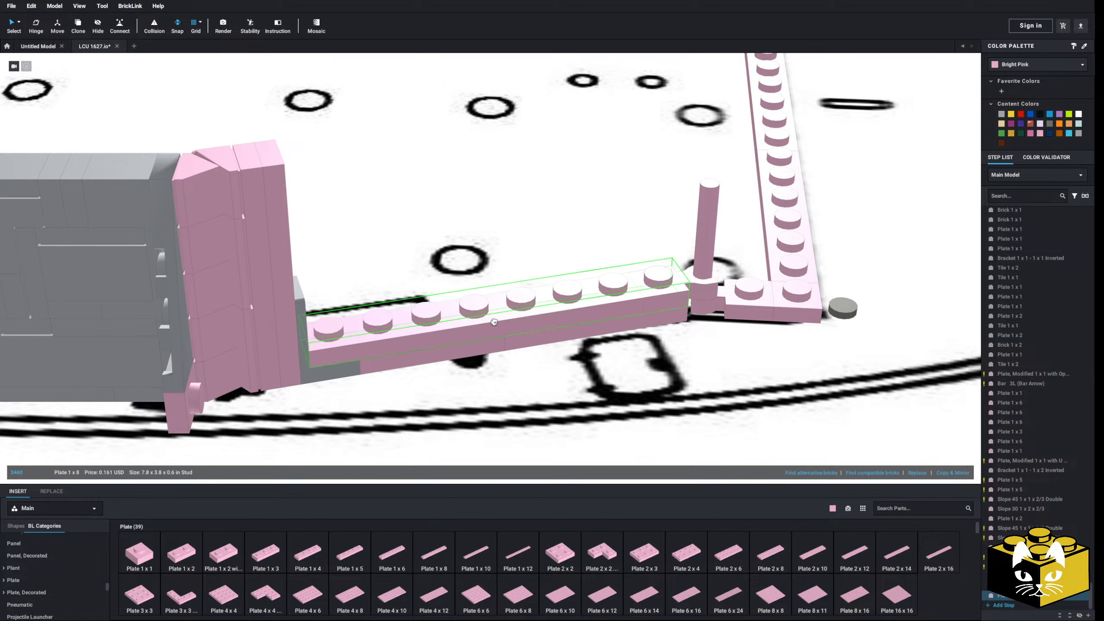
{"action": "left_click", "coordinate": [391, 555]}
{"action": "left_click", "coordinate": [461, 316]}
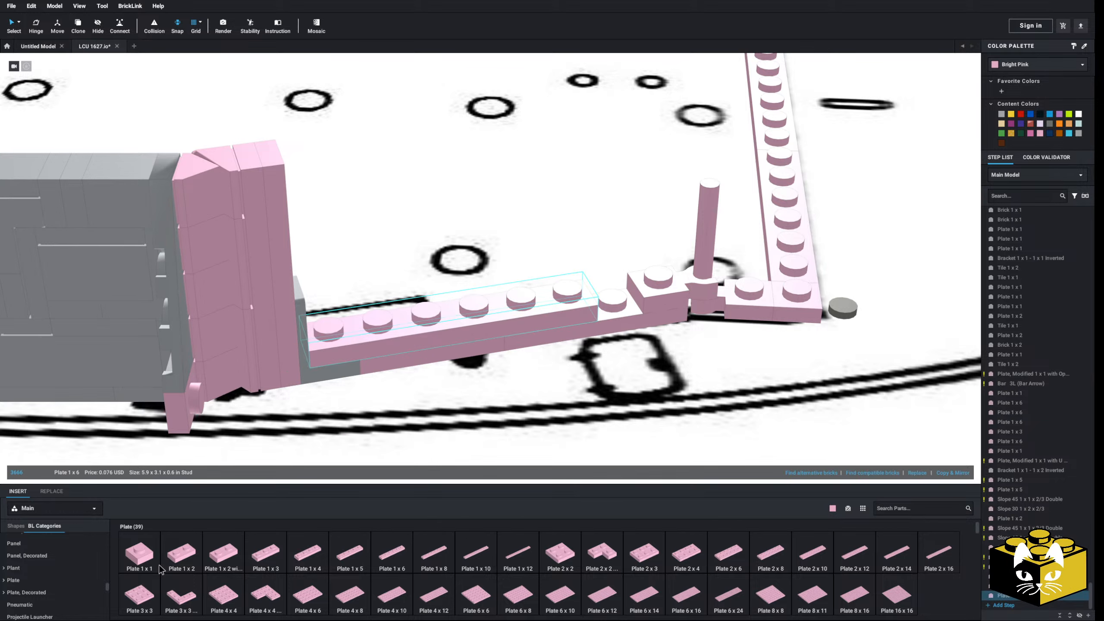
- Place a rotated pink Plate 2 x 2 Corner where the hinged arm meets the long studded plate row
{"action": "right_click_drag", "start_coordinate": [623, 301], "coordinate": [519, 406]}
{"action": "left_click", "coordinate": [593, 552]}
{"action": "key", "text": "Right"}
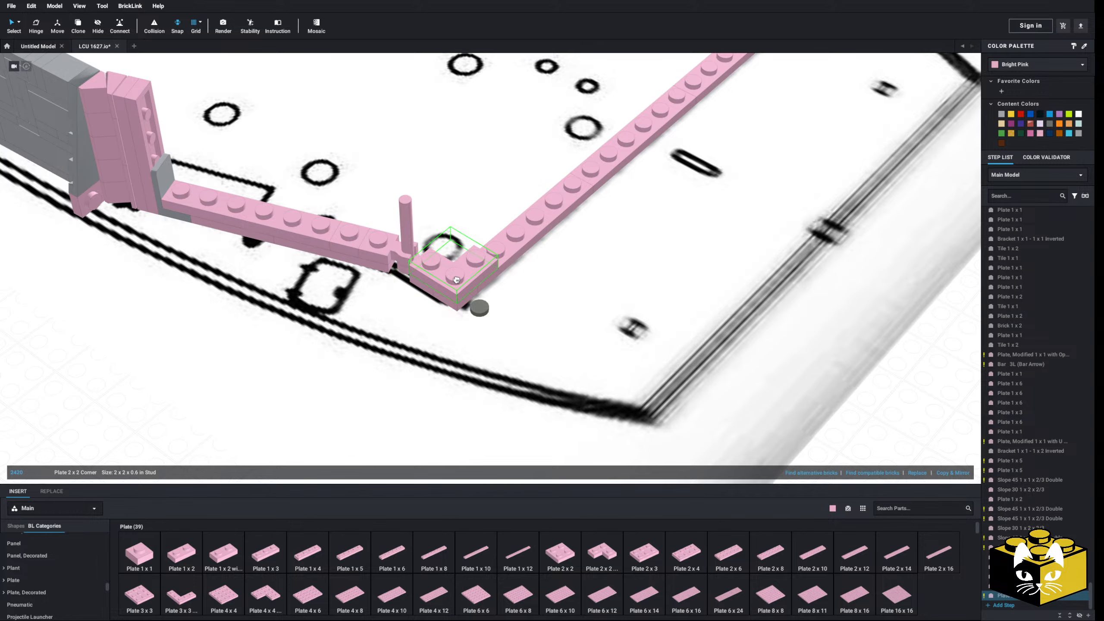
{"action": "left_click", "coordinate": [454, 278]}
- Copy the two interlocking hinge plates between arm and corner, and paste them on the free area outside the hull
{"action": "right_click_drag", "start_coordinate": [455, 279], "coordinate": [386, 272]}
{"action": "scroll", "coordinate": [387, 272], "scroll_direction": "down", "scroll_amount": 5}
{"action": "left_click", "coordinate": [320, 319]}
{"action": "right_click_drag", "start_coordinate": [319, 320], "coordinate": [405, 276]}
{"action": "scroll", "coordinate": [398, 282], "scroll_direction": "up", "scroll_amount": 6}
{"action": "left_click", "coordinate": [396, 299]}
{"action": "left_click", "coordinate": [343, 274], "text": "ctrl"}
{"action": "right_click", "coordinate": [343, 274]}
{"action": "scroll", "coordinate": [393, 276], "scroll_direction": "down", "scroll_amount": 4}
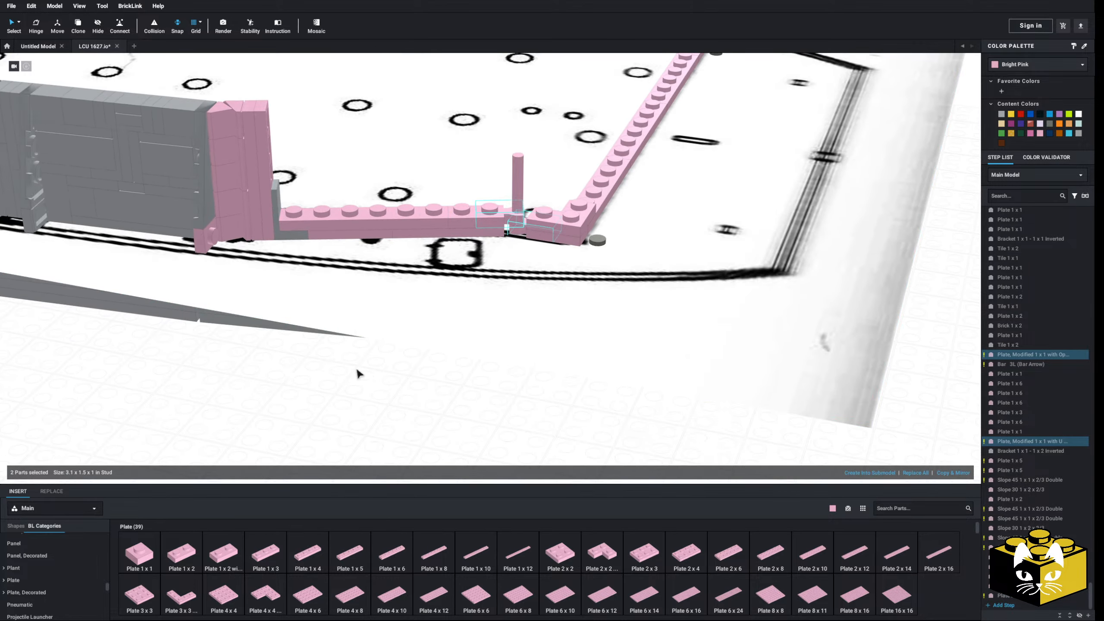
{"action": "left_click", "coordinate": [338, 399]}
{"action": "right_click", "coordinate": [337, 398]}
{"action": "left_click", "coordinate": [349, 425]}
{"action": "left_click", "coordinate": [244, 428]}
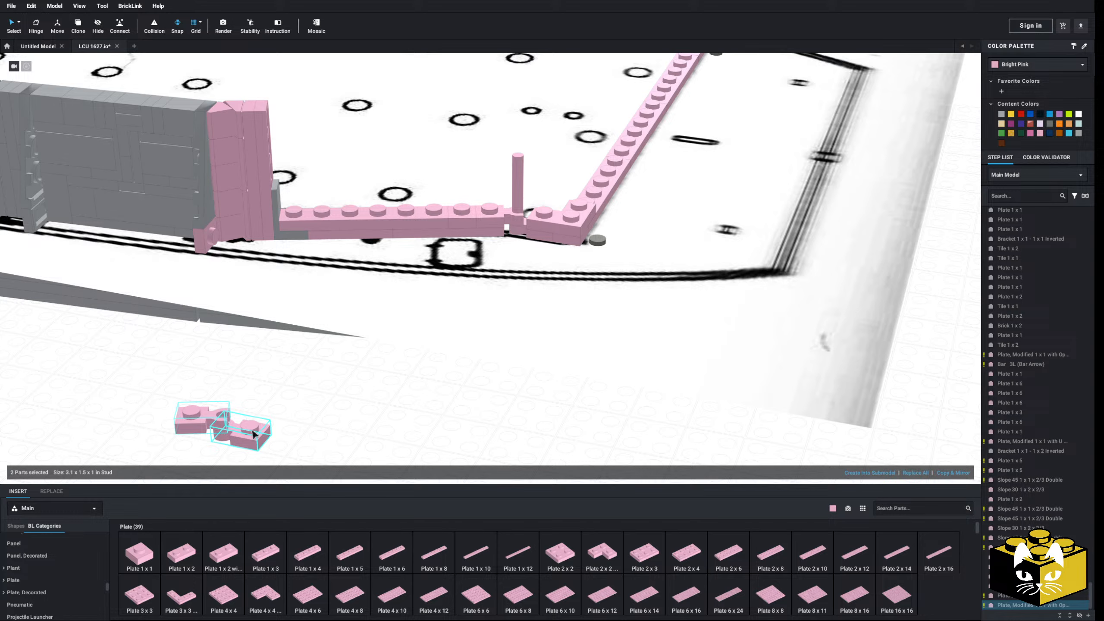
- Connect the pasted hinge pair to the corner plate so it sits above the existing hinge
{"action": "left_click", "coordinate": [121, 24]}
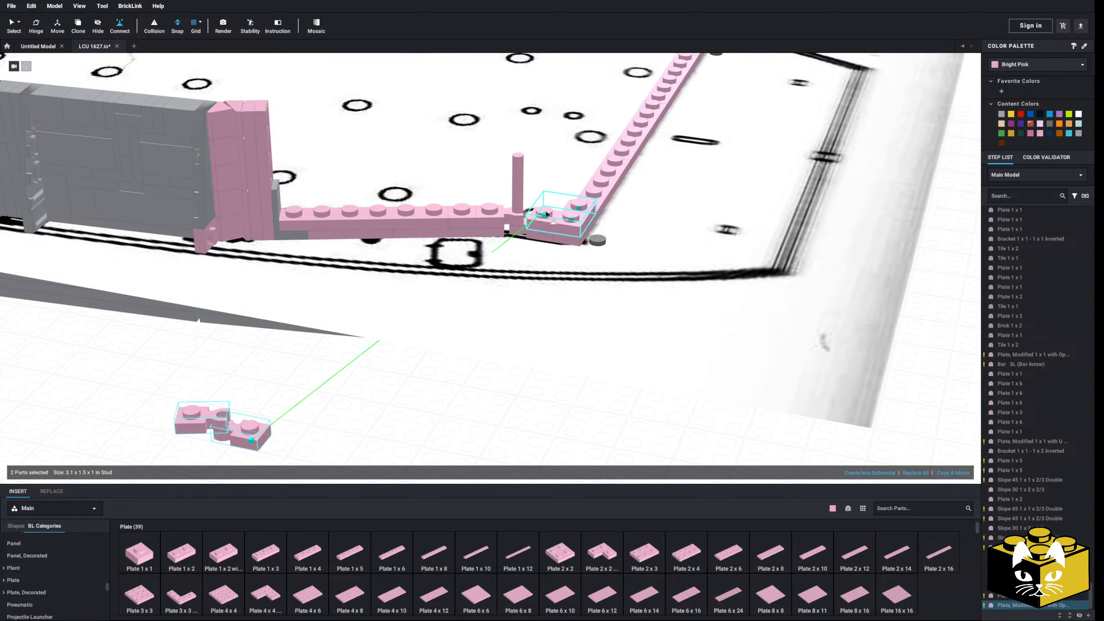
{"action": "left_click", "coordinate": [546, 214]}
{"action": "left_click", "coordinate": [12, 25]}
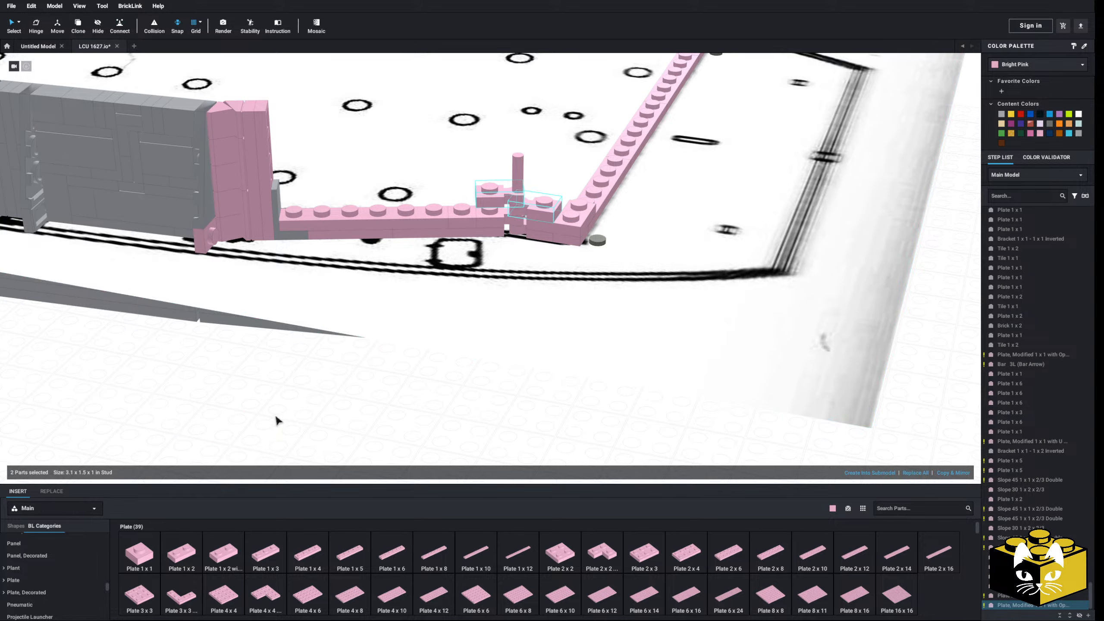
- Fill in both sides of the pasted hinge with a pink Plate 1 x 2 and a Plate 1 x 1 each
{"action": "right_click_drag", "start_coordinate": [283, 424], "coordinate": [330, 417]}
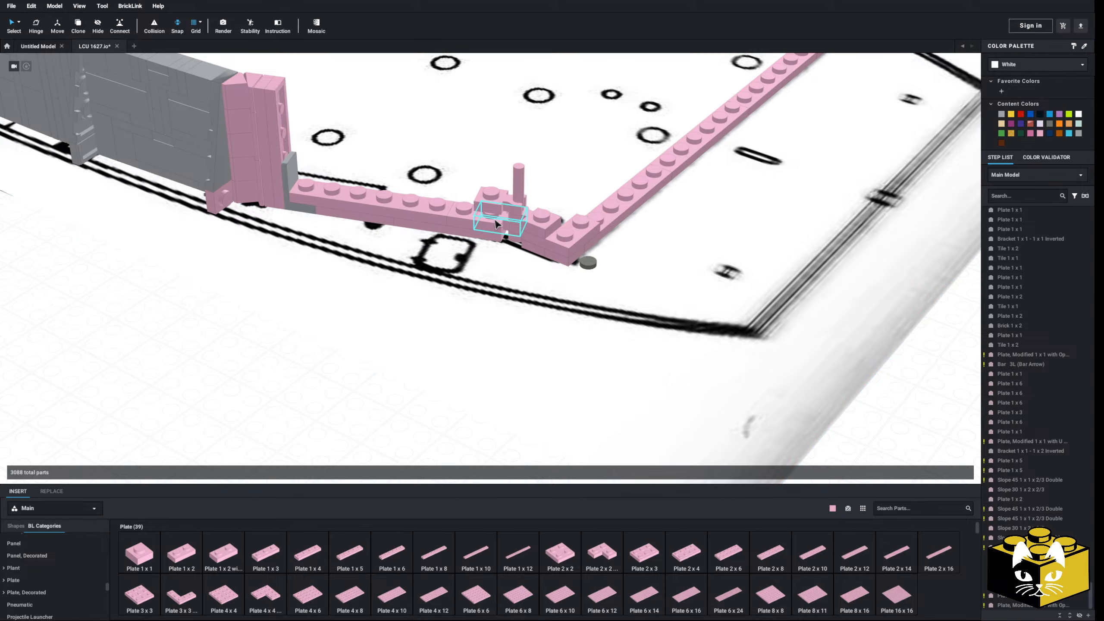
{"action": "right_click_drag", "start_coordinate": [501, 217], "coordinate": [474, 302]}
{"action": "scroll", "coordinate": [497, 282], "scroll_direction": "up", "scroll_amount": 3}
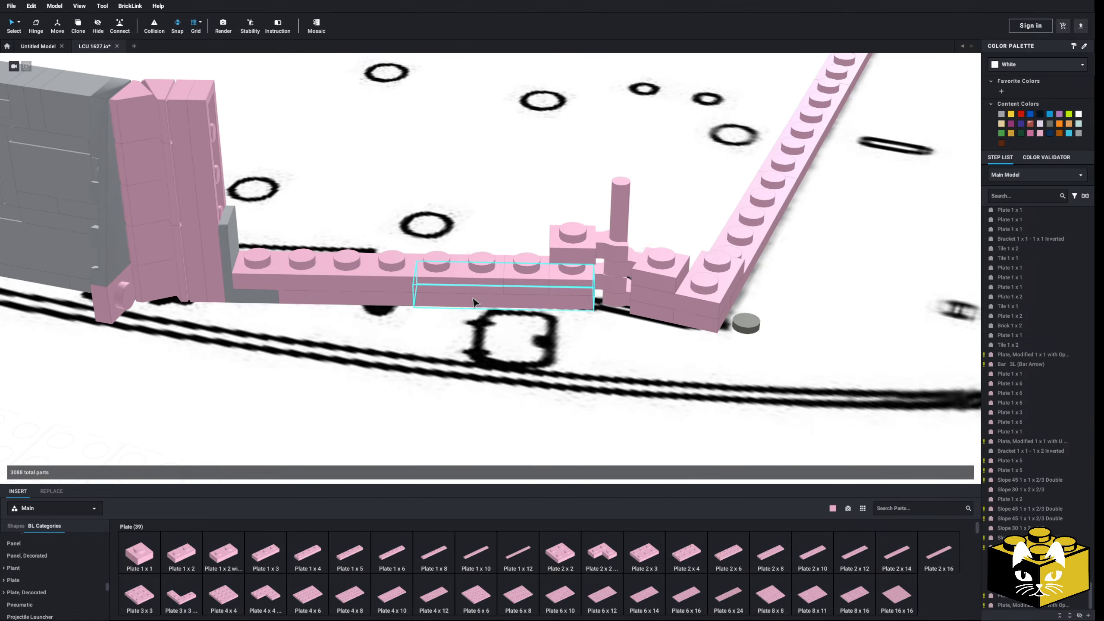
{"action": "left_click", "coordinate": [182, 557]}
{"action": "left_click", "coordinate": [499, 278]}
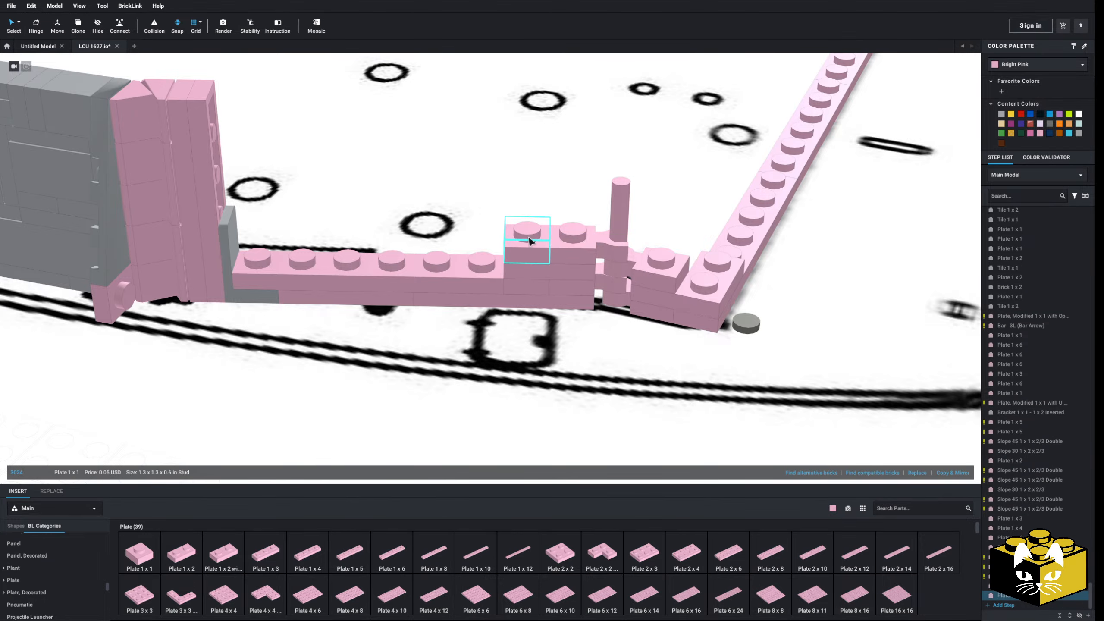
{"action": "right_click_drag", "start_coordinate": [499, 278], "coordinate": [424, 278]}
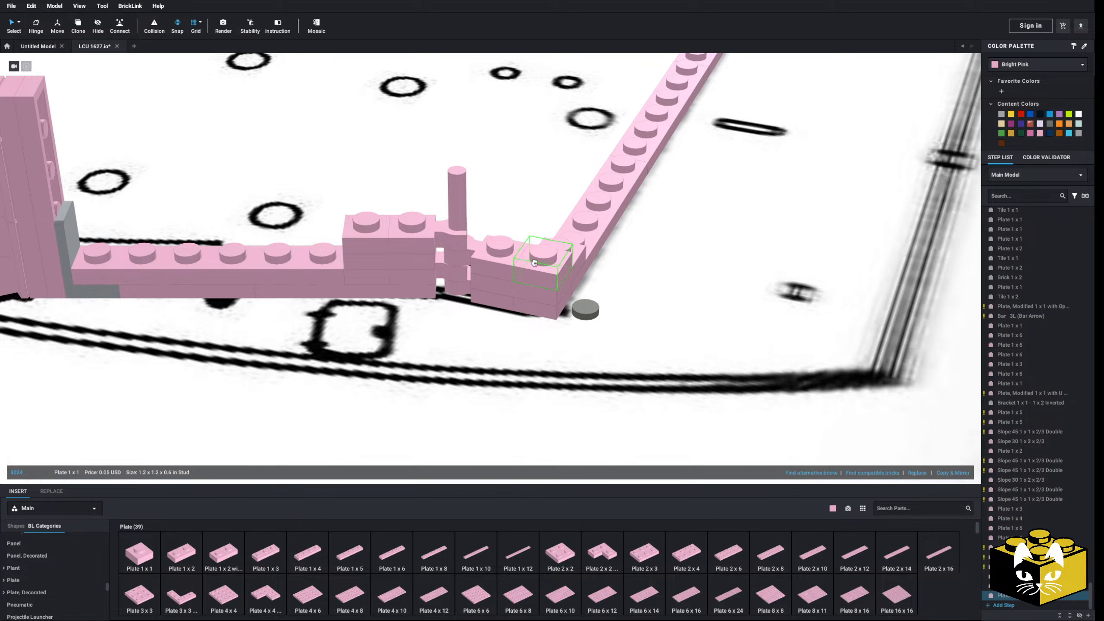
{"action": "left_click_drag", "start_coordinate": [250, 478], "coordinate": [527, 238]}
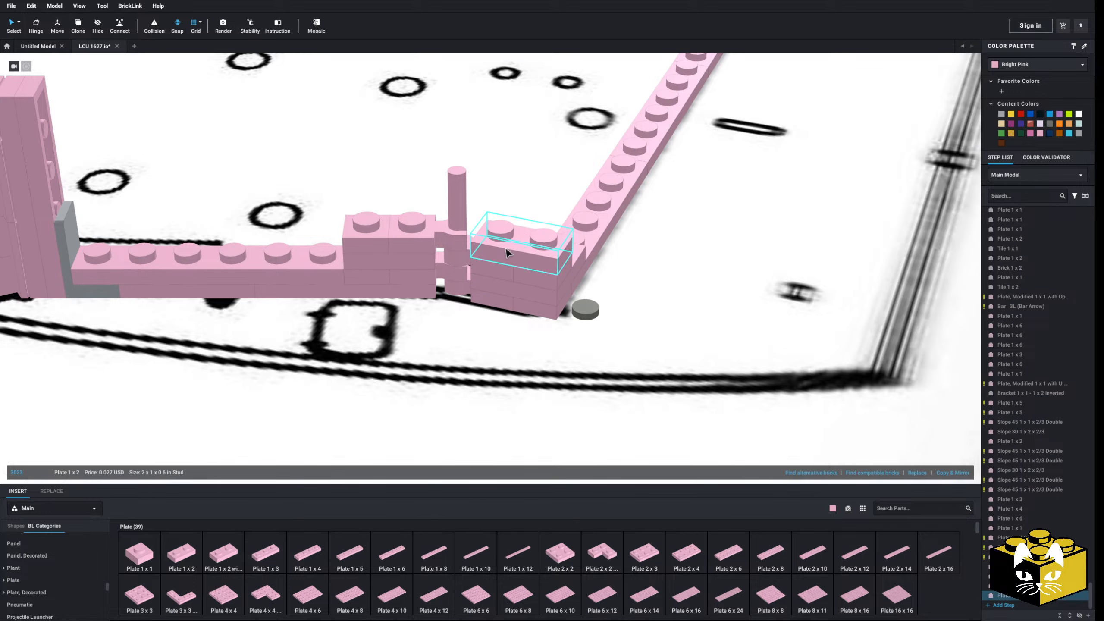
- Copy the hinge pair again and connect the copy on top of the built-up corner as another hinge layer
{"action": "left_click", "coordinate": [485, 272]}
{"action": "left_click", "coordinate": [422, 236], "text": "ctrl"}
{"action": "right_click", "coordinate": [421, 235]}
{"action": "left_click", "coordinate": [434, 241]}
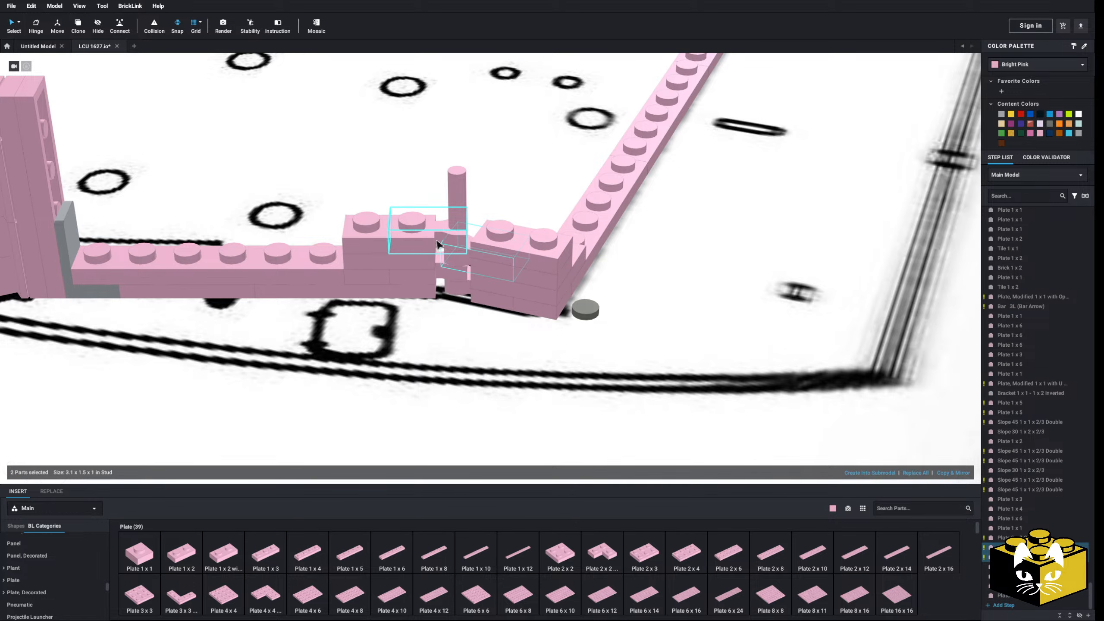
{"action": "scroll", "coordinate": [375, 420], "scroll_direction": "down", "scroll_amount": 5}
{"action": "right_click", "coordinate": [337, 429]}
{"action": "left_click", "coordinate": [352, 455]}
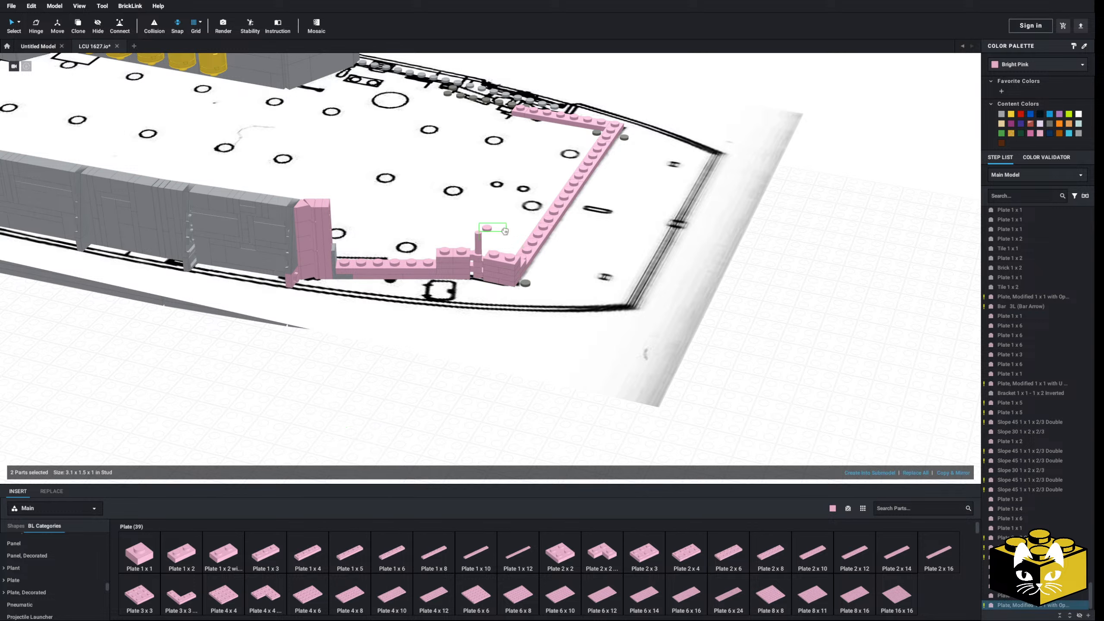
{"action": "left_click", "coordinate": [379, 436]}
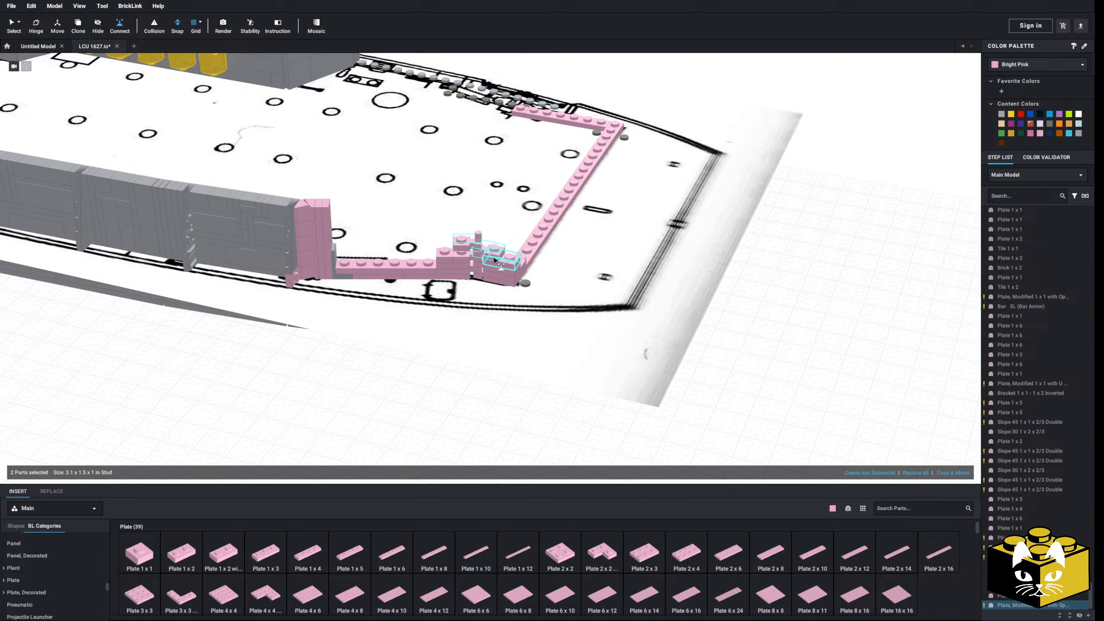
{"action": "left_click", "coordinate": [318, 394]}
- Copy a grey Brick 1 x 6 from the finished wall and paste it onto the arm's pink plates beside the bracket
{"action": "mouse_move", "coordinate": [319, 393]}
{"action": "right_mouse_down"}
{"action": "mouse_move", "coordinate": [322, 383]}
{"action": "mouse_move", "coordinate": [320, 393]}
{"action": "right_mouse_up"}
{"action": "middle_click_drag", "start_coordinate": [431, 265], "coordinate": [444, 291]}
{"action": "scroll", "coordinate": [444, 291], "scroll_direction": "up", "scroll_amount": 4}
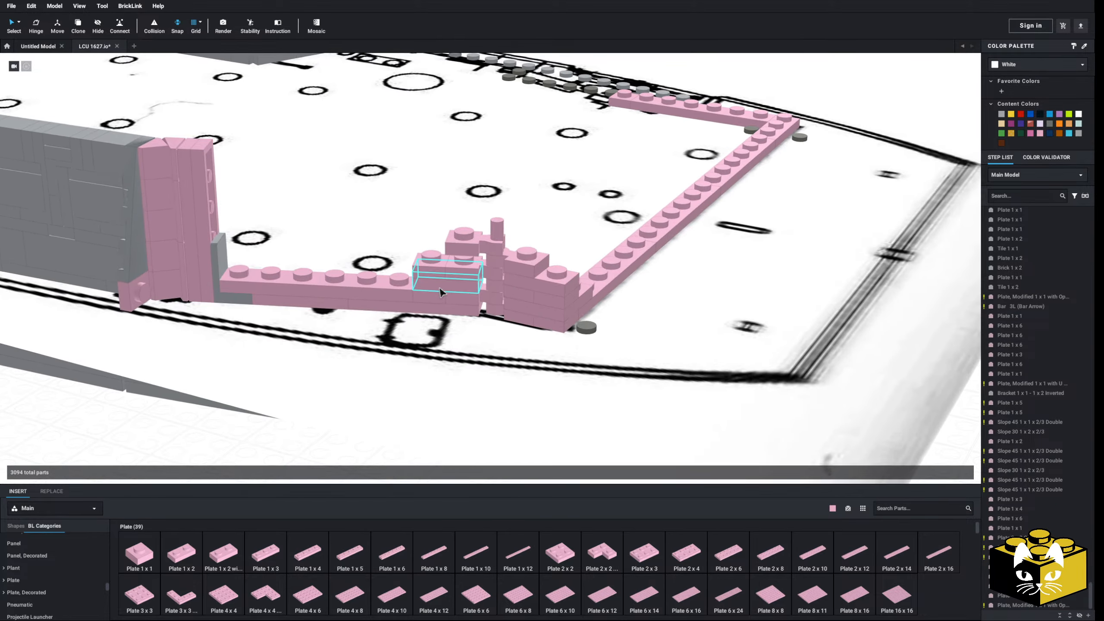
{"action": "mouse_move", "coordinate": [444, 291]}
{"action": "right_mouse_down"}
{"action": "mouse_move", "coordinate": [444, 280]}
{"action": "mouse_move", "coordinate": [444, 294]}
{"action": "right_mouse_up"}
{"action": "scroll", "coordinate": [444, 294], "scroll_direction": "up", "scroll_amount": 3}
{"action": "middle_click_drag", "start_coordinate": [444, 294], "coordinate": [486, 280]}
{"action": "scroll", "coordinate": [554, 272], "scroll_direction": "down", "scroll_amount": 5}
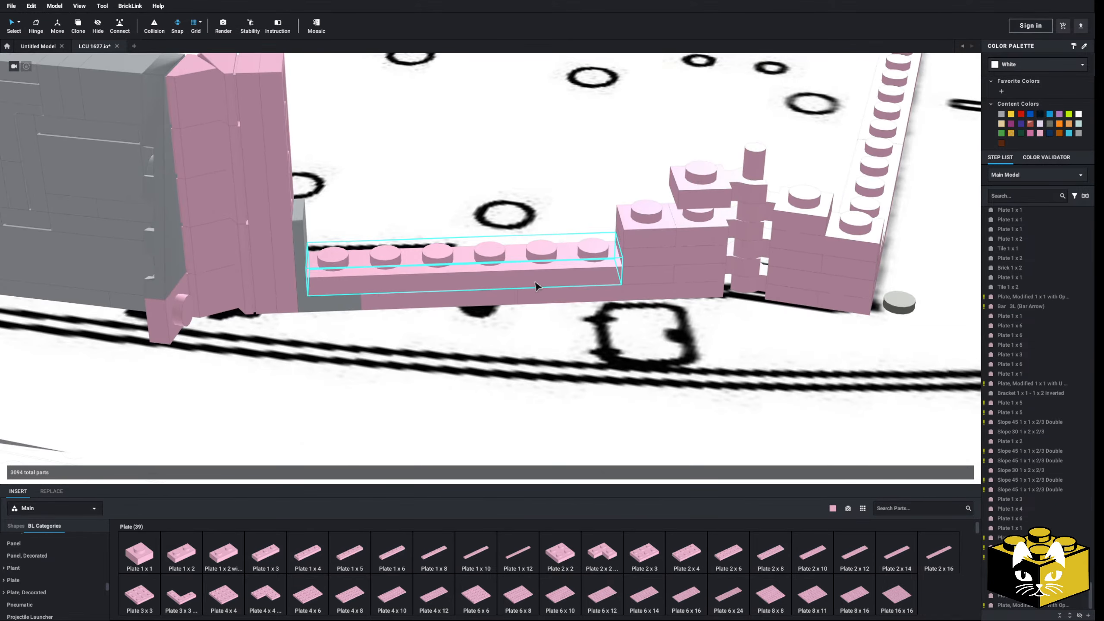
{"action": "right_click_drag", "start_coordinate": [239, 447], "coordinate": [208, 275]}
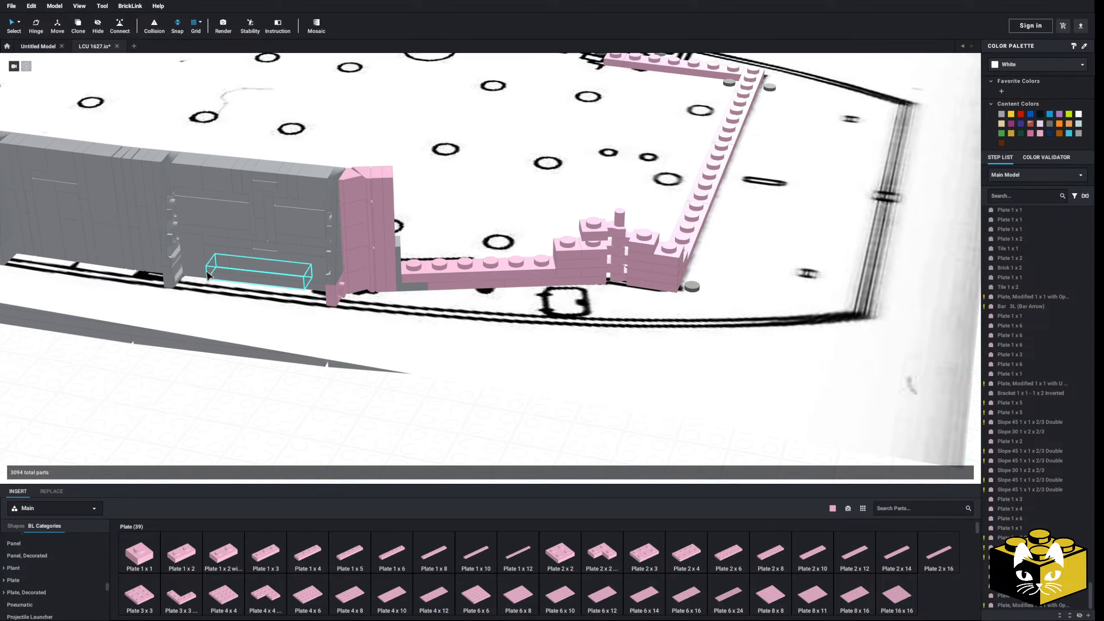
{"action": "middle_click_drag", "start_coordinate": [126, 256], "coordinate": [569, 298]}
{"action": "right_click", "coordinate": [227, 239]}
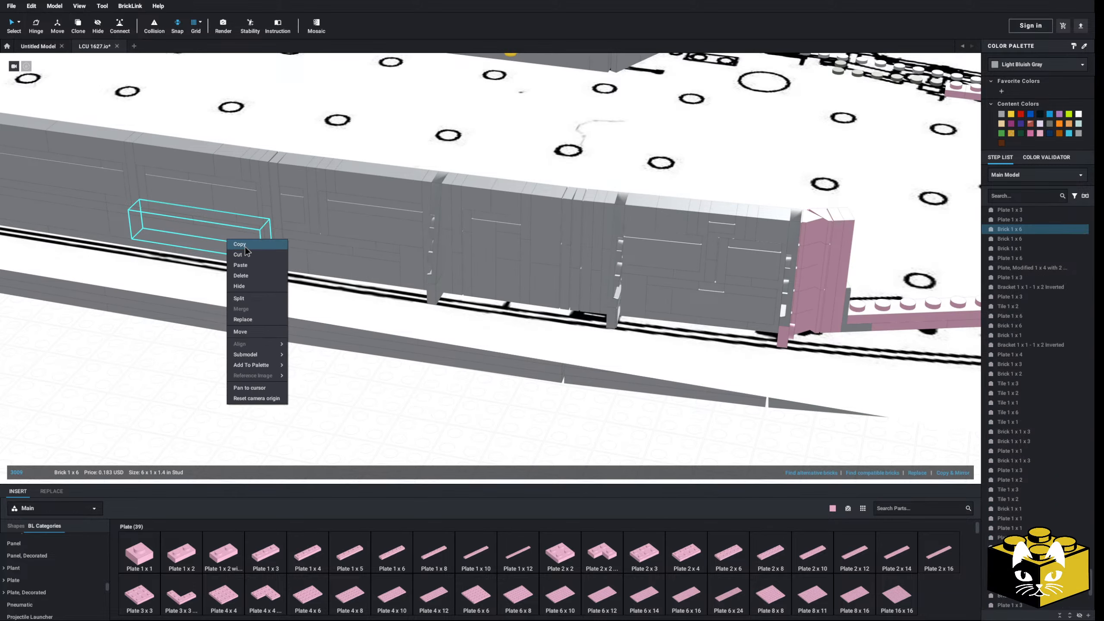
{"action": "left_click", "coordinate": [245, 248]}
{"action": "right_click", "coordinate": [351, 404]}
{"action": "left_click", "coordinate": [374, 423]}
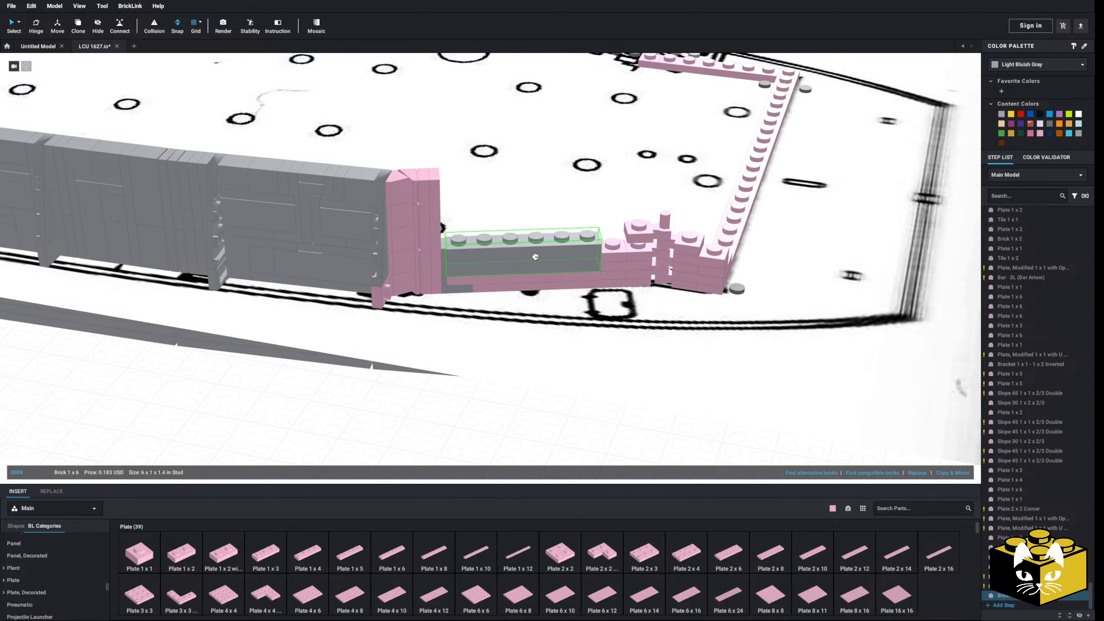
{"action": "left_click", "coordinate": [386, 413]}
- Copy the pink Plate 1 x 2 next to the grey brick and paste it beneath the uppermost hinge plate
{"action": "middle_click_drag", "start_coordinate": [385, 413], "coordinate": [284, 457]}
{"action": "scroll", "coordinate": [508, 381], "scroll_direction": "up", "scroll_amount": 5}
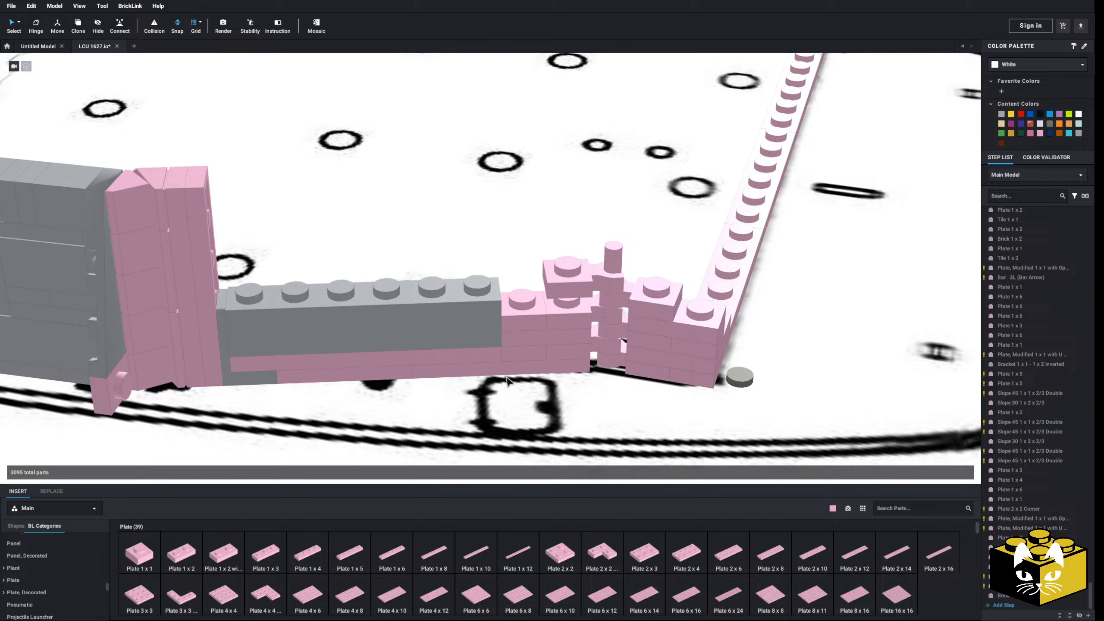
{"action": "right_click", "coordinate": [531, 331]}
{"action": "left_click", "coordinate": [552, 480]}
{"action": "right_click", "coordinate": [394, 402]}
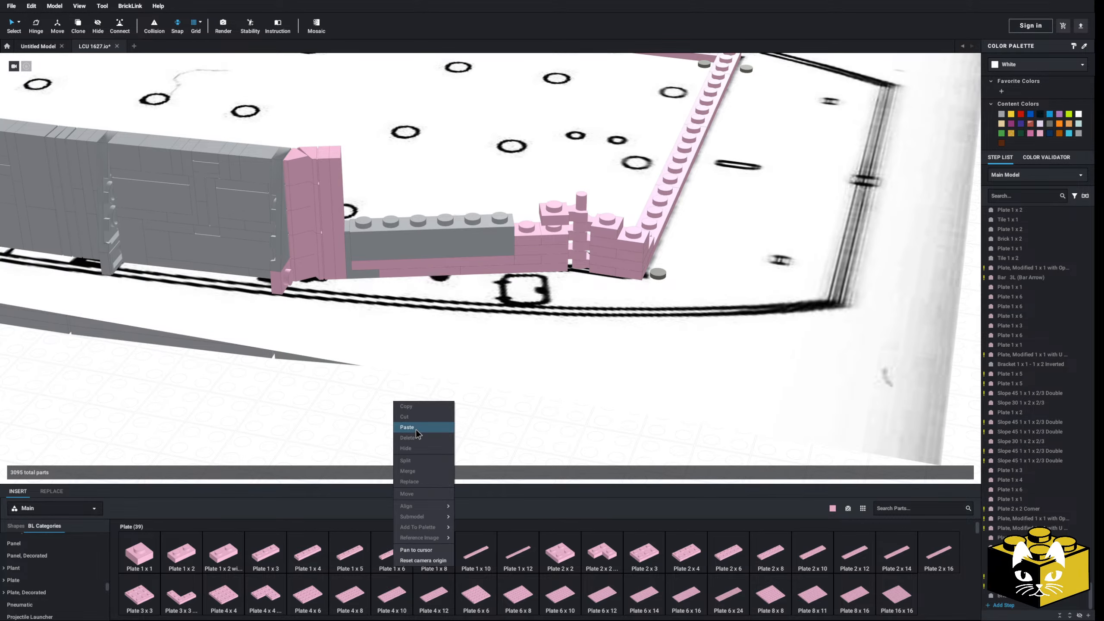
{"action": "left_click", "coordinate": [416, 427]}
{"action": "left_click", "coordinate": [450, 312]}
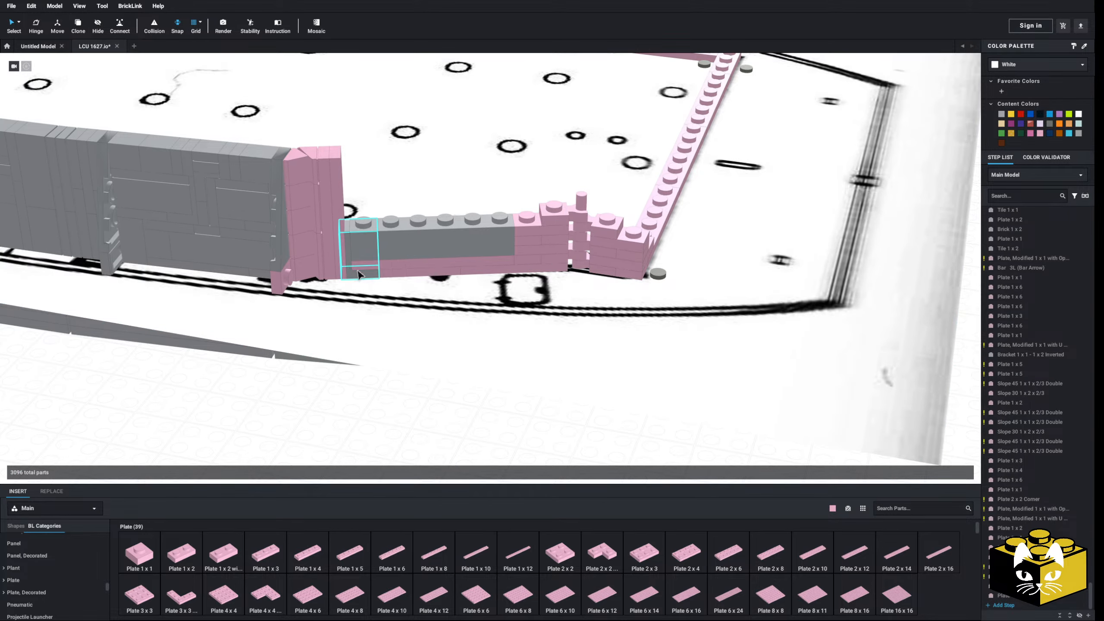
- Copy the grey inverted bracket at the arm's start and paste it above the original against the pink wall section
{"action": "right_click", "coordinate": [356, 270]}
{"action": "left_click", "coordinate": [288, 443]}
{"action": "right_click_drag", "start_coordinate": [288, 438], "coordinate": [290, 441]}
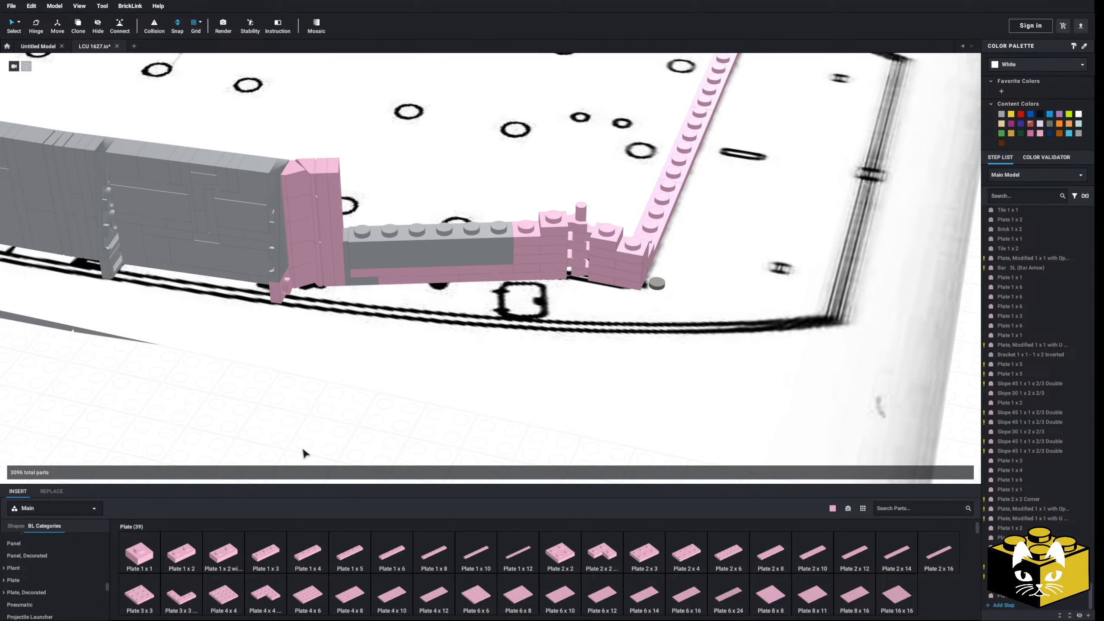
{"action": "right_click", "coordinate": [302, 445]}
{"action": "left_click", "coordinate": [321, 465]}
{"action": "left_click", "coordinate": [231, 395]}
- Delete the pink Plate 1 x 6 under the grey Brick 1 x 6 and lower the brick into its place
{"action": "right_click_drag", "start_coordinate": [231, 395], "coordinate": [437, 348]}
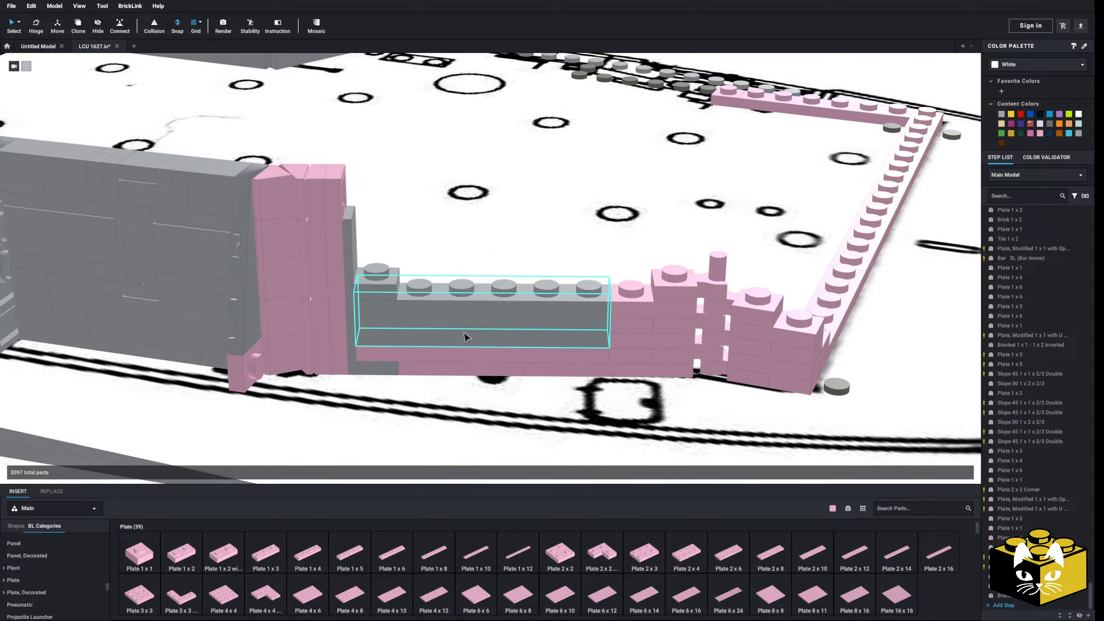
{"action": "right_click_drag", "start_coordinate": [463, 332], "coordinate": [463, 334]}
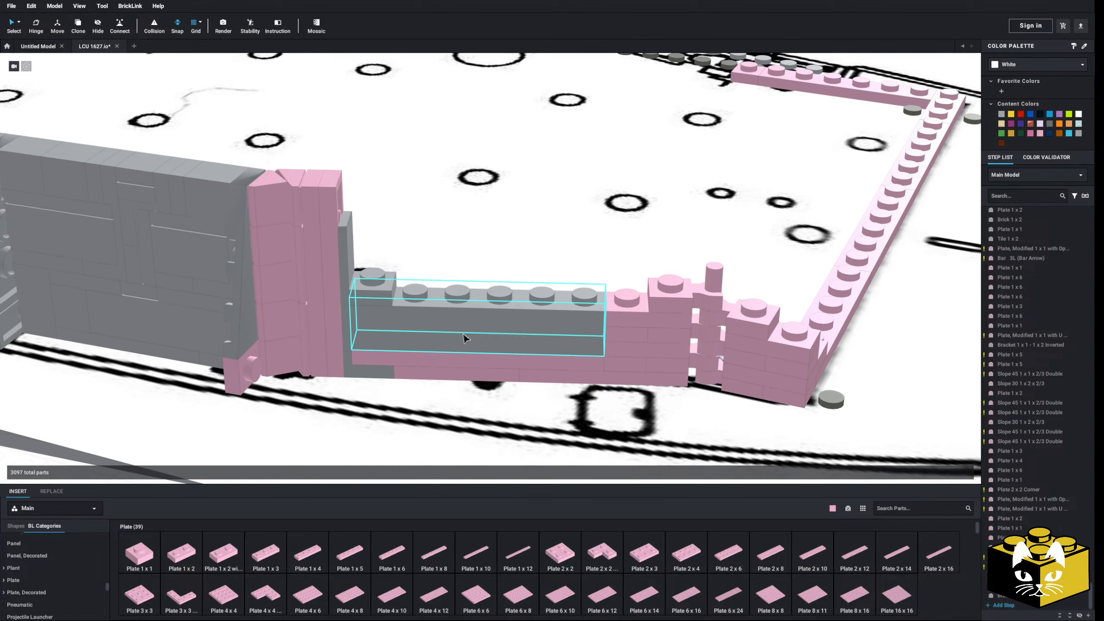
{"action": "left_click", "coordinate": [504, 332]}
{"action": "left_click_drag", "start_coordinate": [497, 349], "coordinate": [505, 317]}
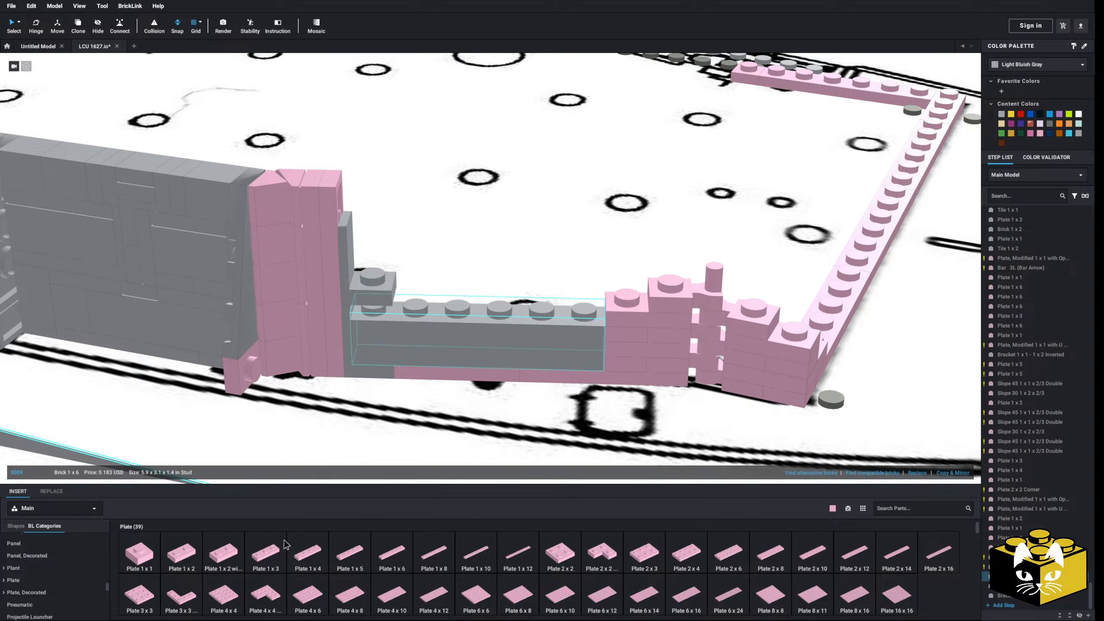
- Replace the Plate 1 x 2 under the top hinge plate with a Plate 1 x 3, and slide a Plate 1 x 4 beneath the upper bracket
{"action": "left_click", "coordinate": [626, 320]}
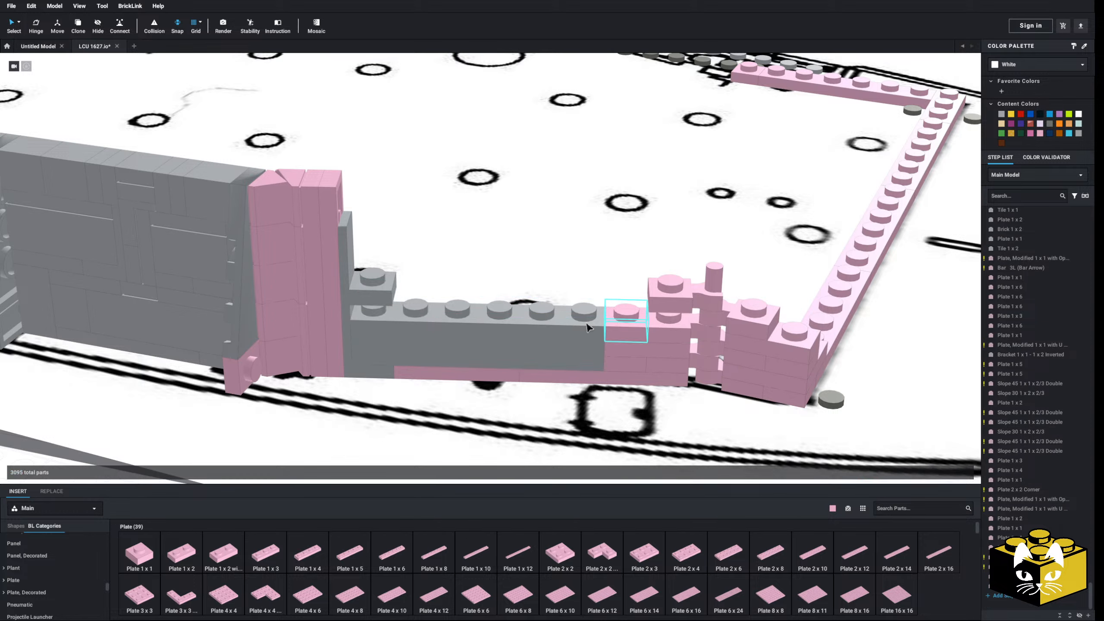
{"action": "key", "text": "Delete"}
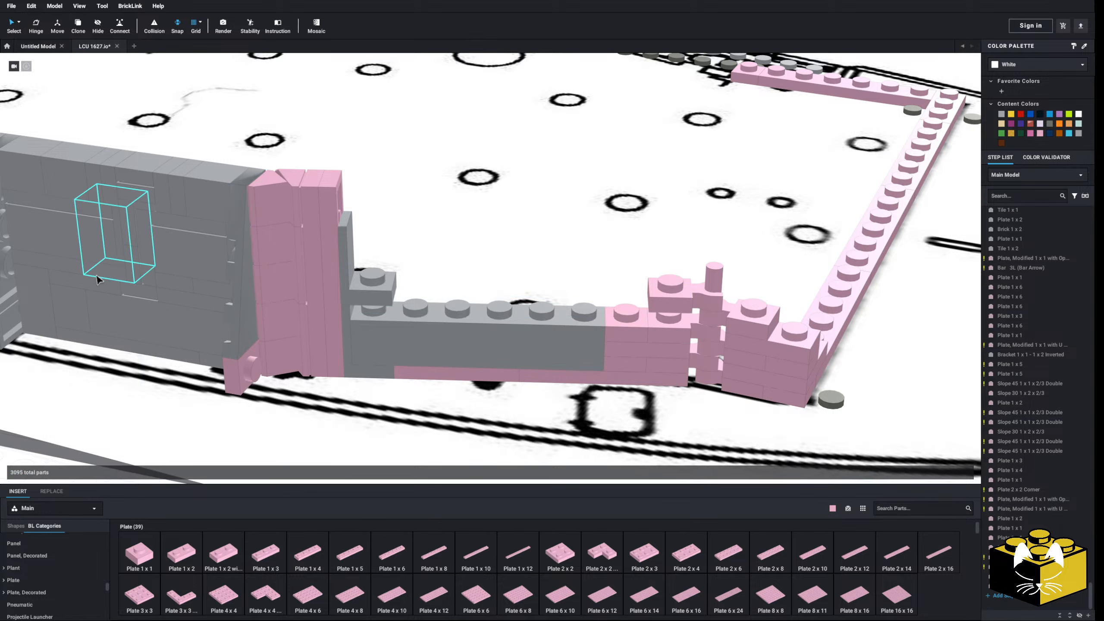
{"action": "left_click", "coordinate": [182, 553]}
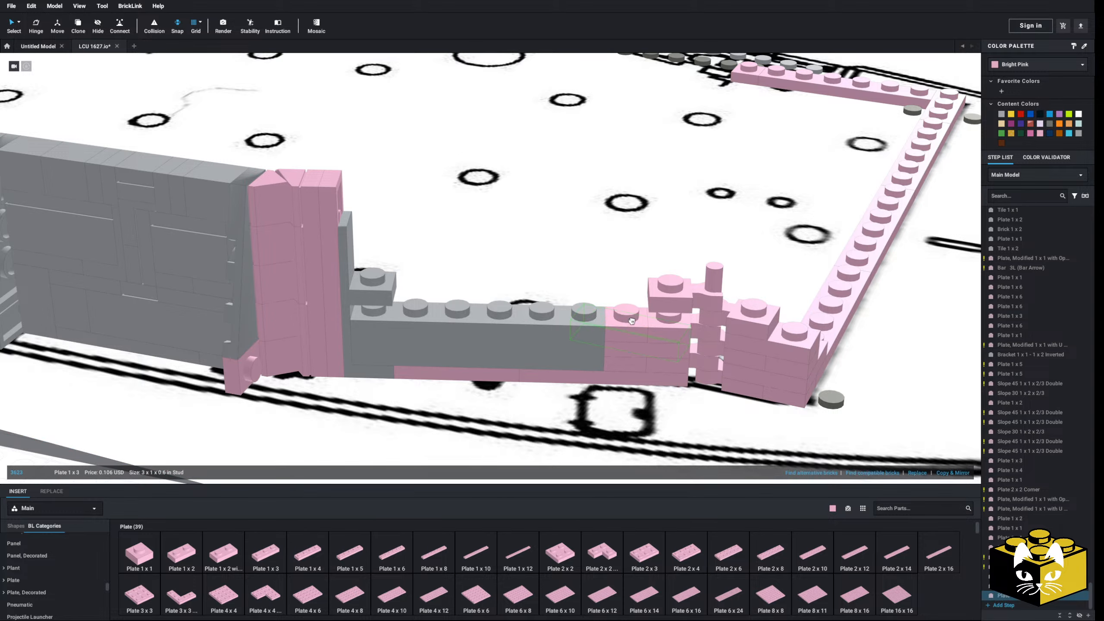
{"action": "left_click", "coordinate": [631, 320]}
{"action": "left_click", "coordinate": [308, 553]}
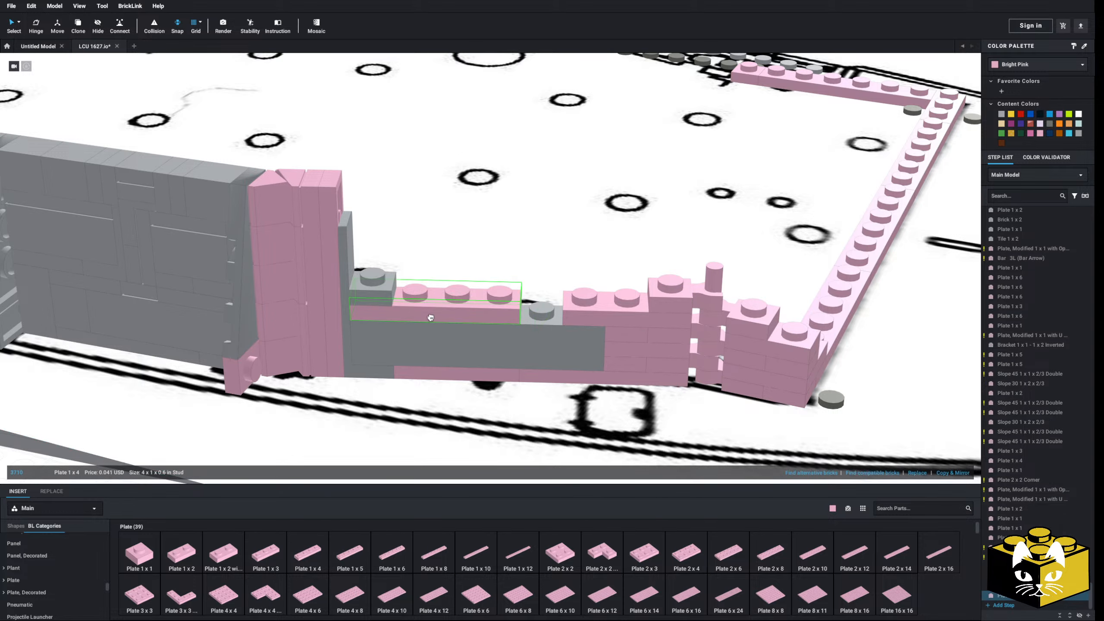
- Copy the upper grey inverted bracket and place the copy on the Plate 1 x 3, beside the one-stud gap
{"action": "right_click", "coordinate": [375, 287]}
{"action": "right_click", "coordinate": [388, 289]}
{"action": "left_click", "coordinate": [400, 321]}
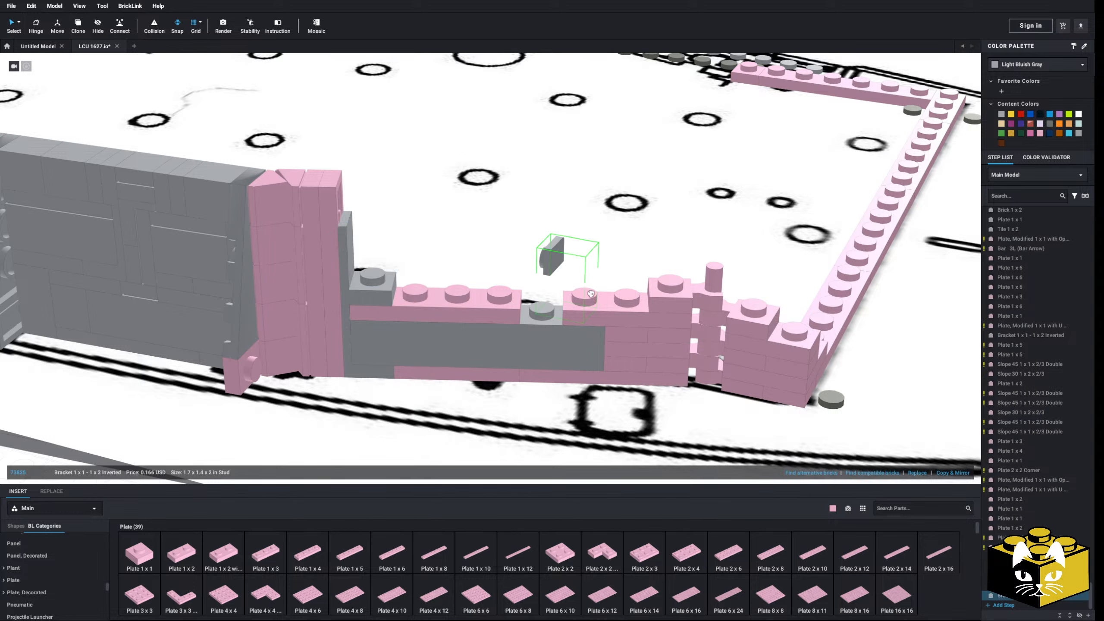
{"action": "left_click", "coordinate": [589, 296]}
- Attach an upright pink Plate 1 x 3 to the new bracket and cover it with a copied grey Tile 1 x 2
{"action": "scroll", "coordinate": [504, 272], "scroll_direction": "down", "scroll_amount": 3}
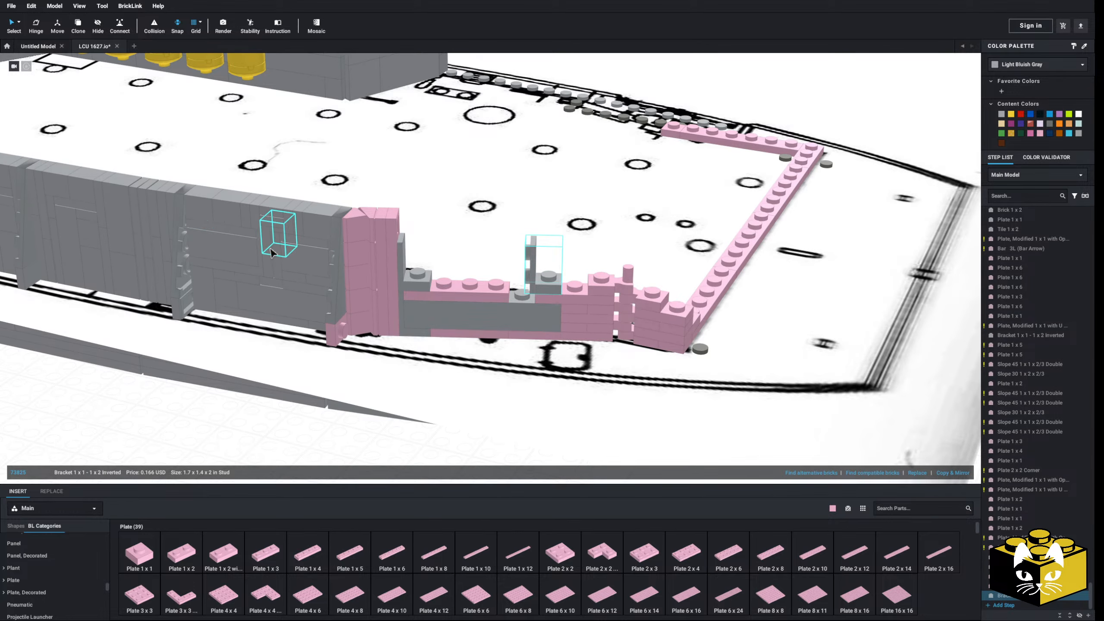
{"action": "middle_click_drag", "start_coordinate": [270, 252], "coordinate": [314, 263]}
{"action": "left_click", "coordinate": [253, 558]}
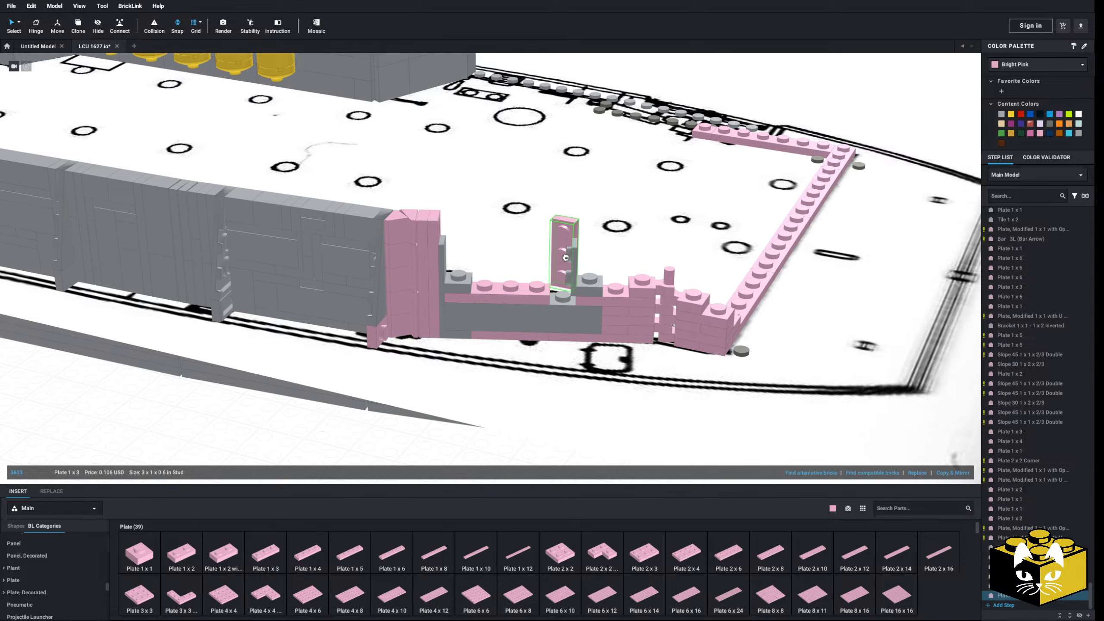
{"action": "right_click", "coordinate": [317, 263]}
{"action": "left_click", "coordinate": [339, 283]}
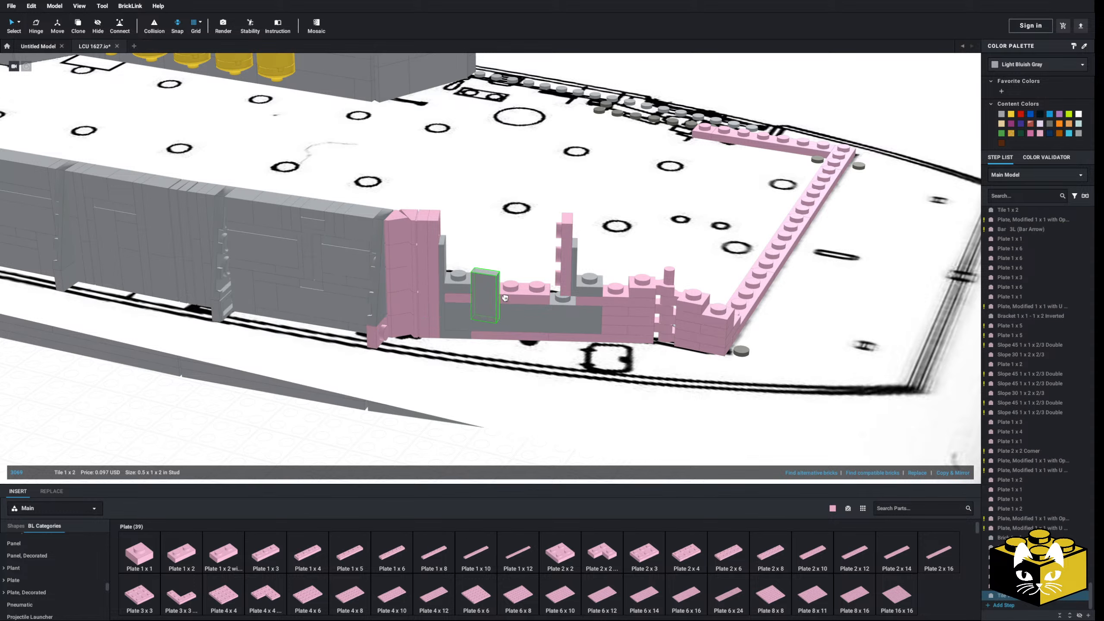
{"action": "right_click", "coordinate": [545, 277]}
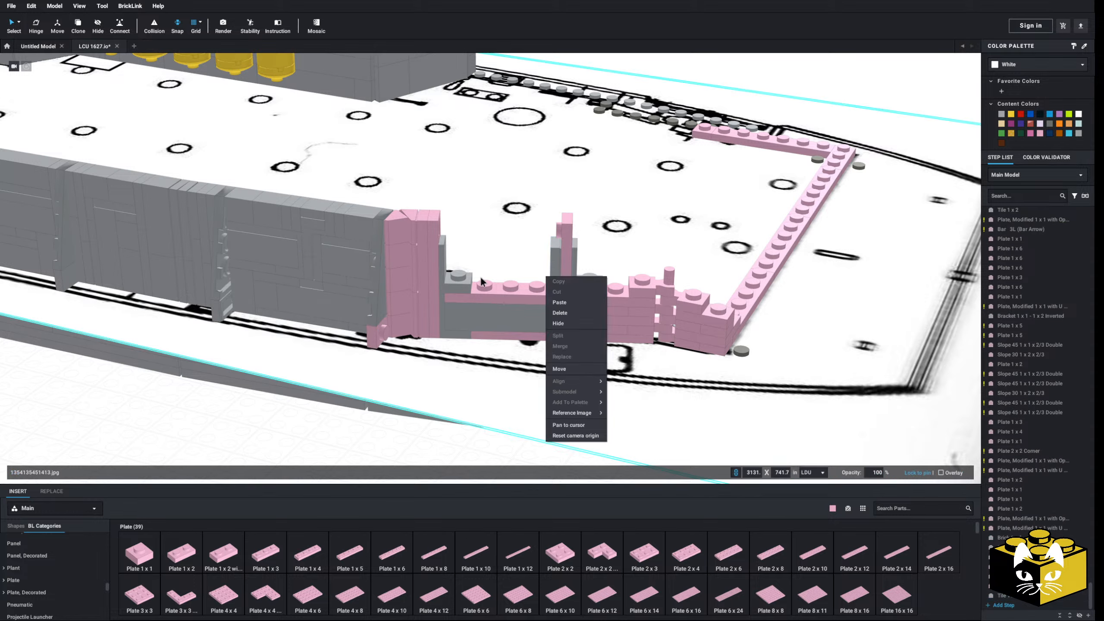
{"action": "left_click", "coordinate": [478, 277]}
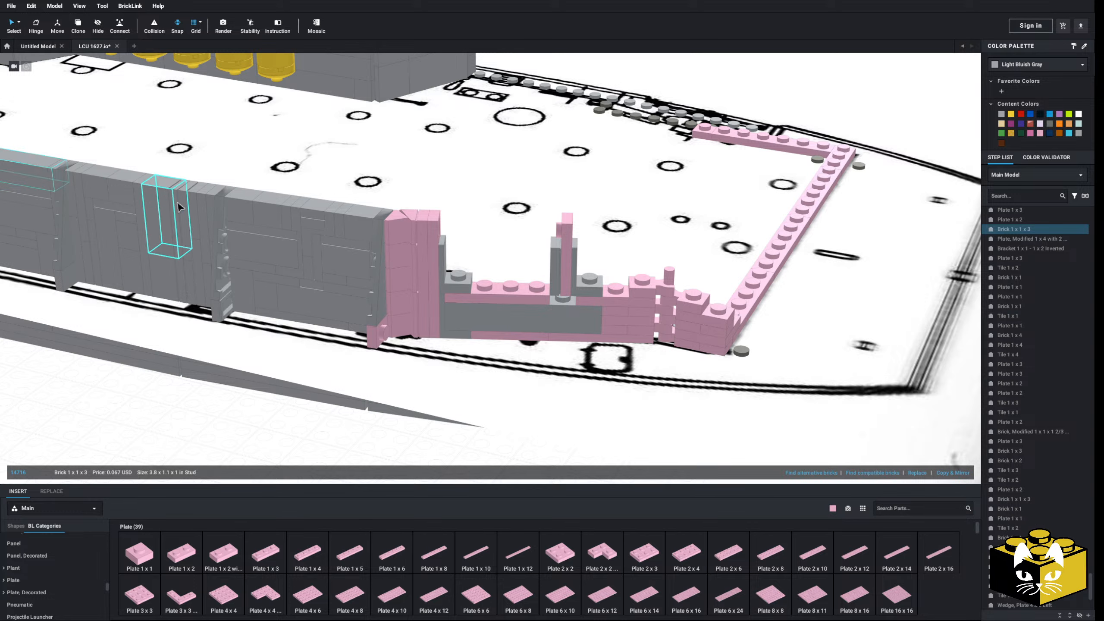
- Copy a grey Brick 1 x 1 x 3 from the finished wall and attach it horizontally above the opening, against the pink hinge section
{"action": "right_click", "coordinate": [190, 198]}
{"action": "left_click", "coordinate": [216, 229]}
{"action": "left_click", "coordinate": [533, 245]}
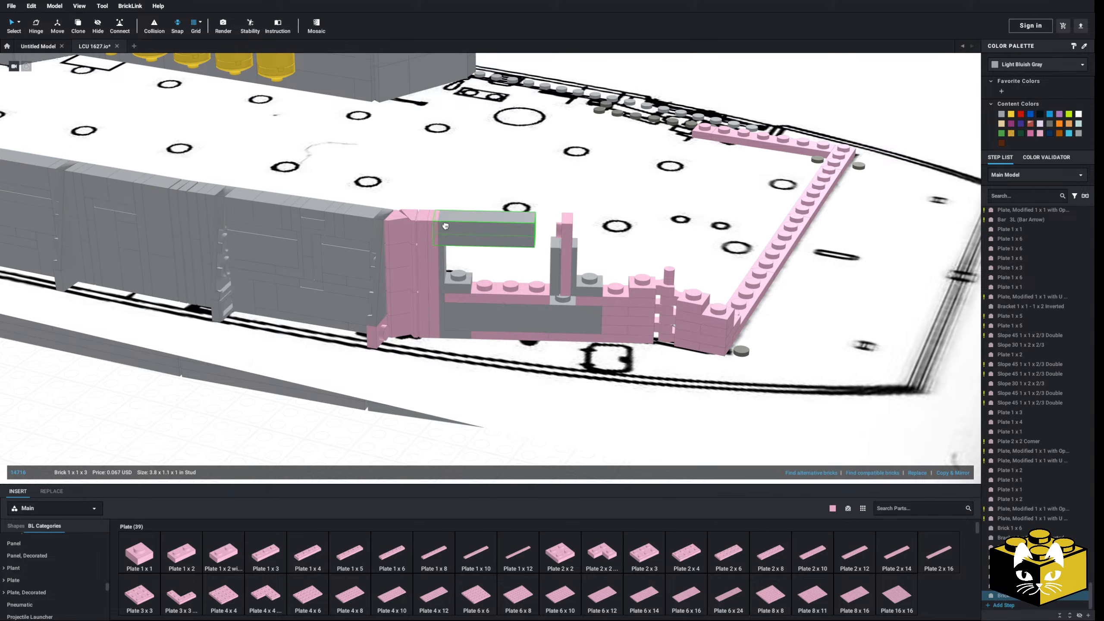
- Try to close the upper bar with a copied grey Brick 1 x 1 between the Brick 1 x 1 x 3 and the upright
{"action": "right_click", "coordinate": [259, 213]}
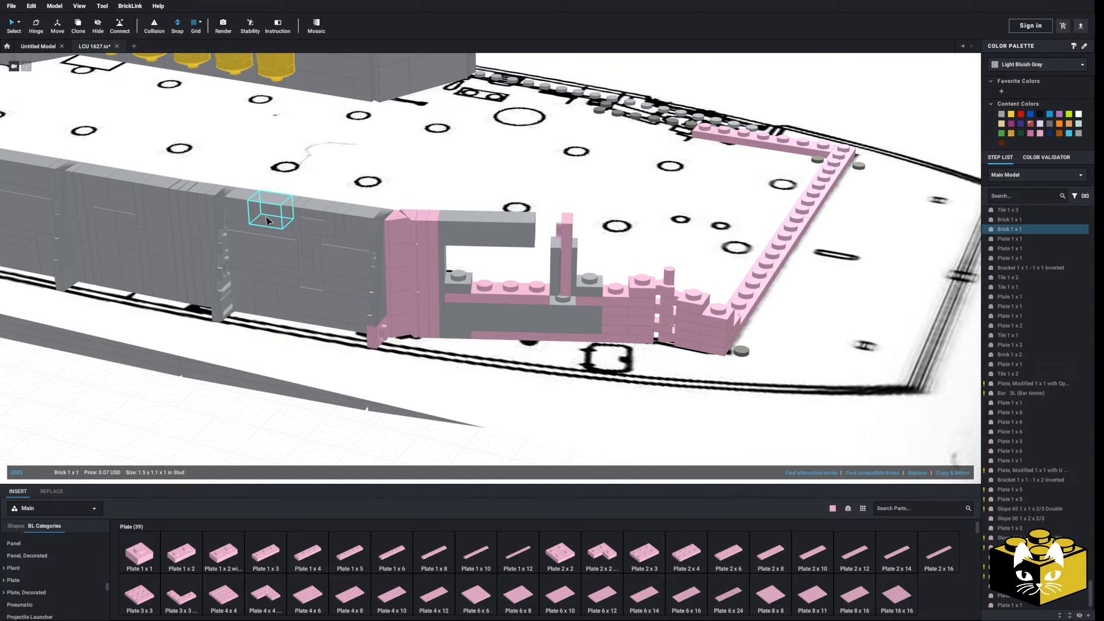
{"action": "right_click", "coordinate": [263, 216]}
{"action": "left_click", "coordinate": [283, 245]}
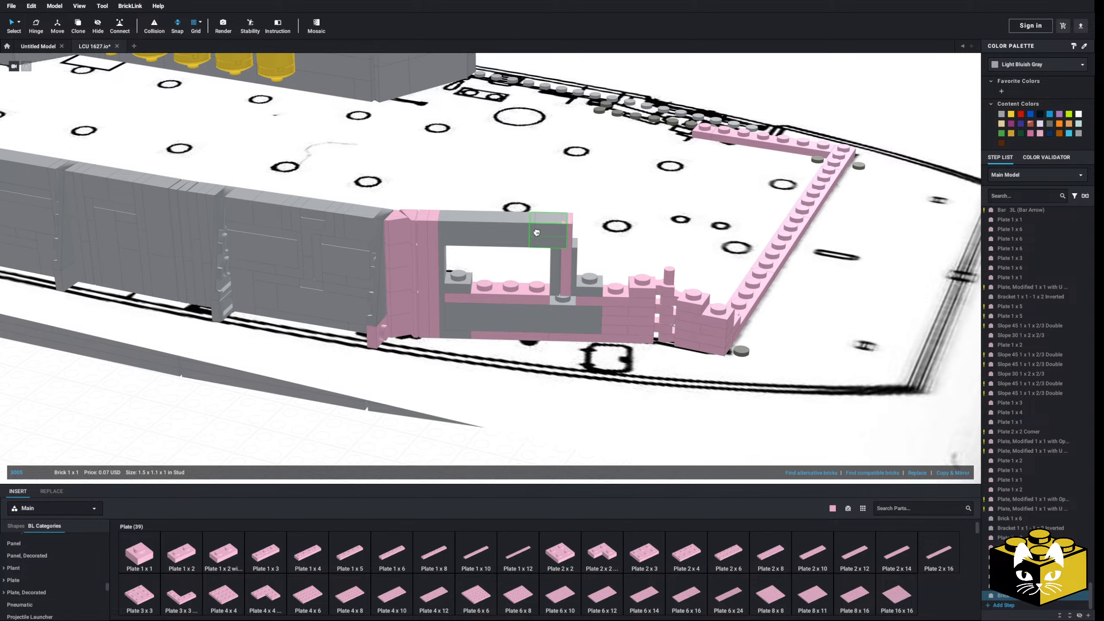
{"action": "scroll", "coordinate": [534, 235], "scroll_direction": "up", "scroll_amount": 6}
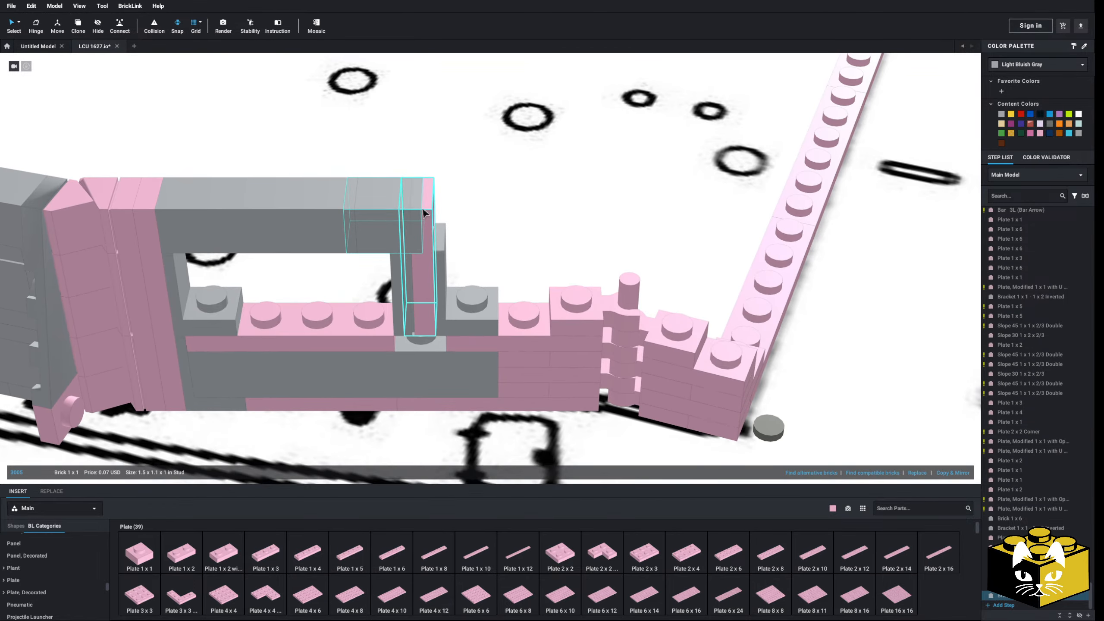
{"action": "scroll", "coordinate": [391, 306], "scroll_direction": "down", "scroll_amount": 5}
{"action": "scroll", "coordinate": [365, 353], "scroll_direction": "up", "scroll_amount": 5}
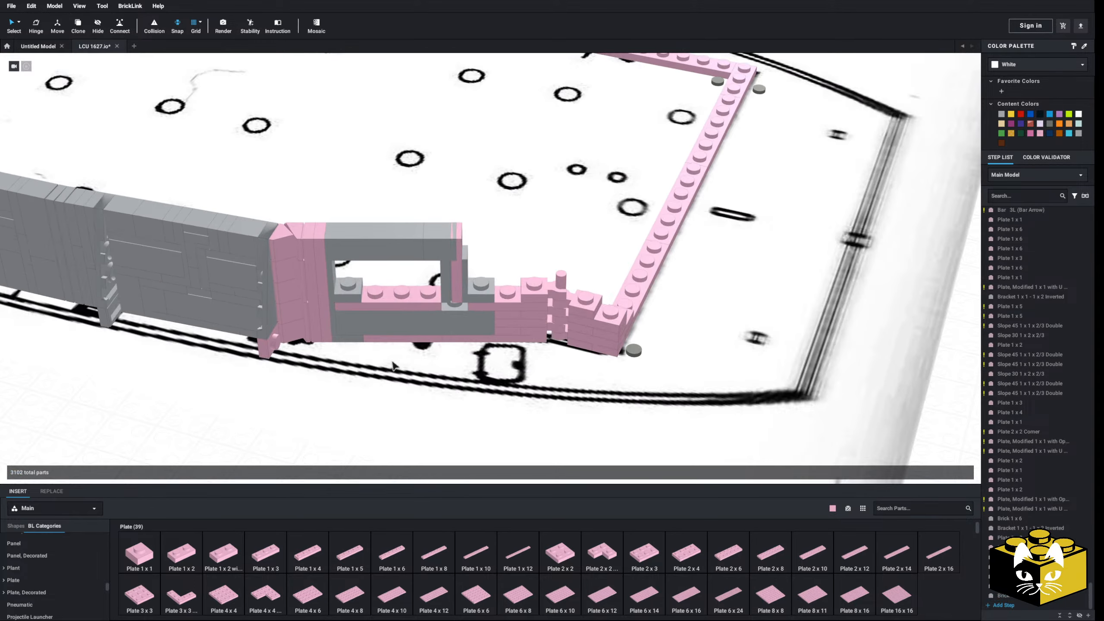
- Turn the upright bracket assembly around to face the other way and delete the grey Brick 1 x 1 at the end of the upper bar
{"action": "left_click", "coordinate": [432, 312], "text": "ctrl"}
{"action": "left_click", "coordinate": [401, 312], "text": "ctrl"}
{"action": "key", "text": "Right"}
{"action": "key", "text": "Right"}
{"action": "left_click_drag", "start_coordinate": [475, 314], "coordinate": [382, 312]}
{"action": "left_click", "coordinate": [395, 220]}
{"action": "key", "text": "Delete"}
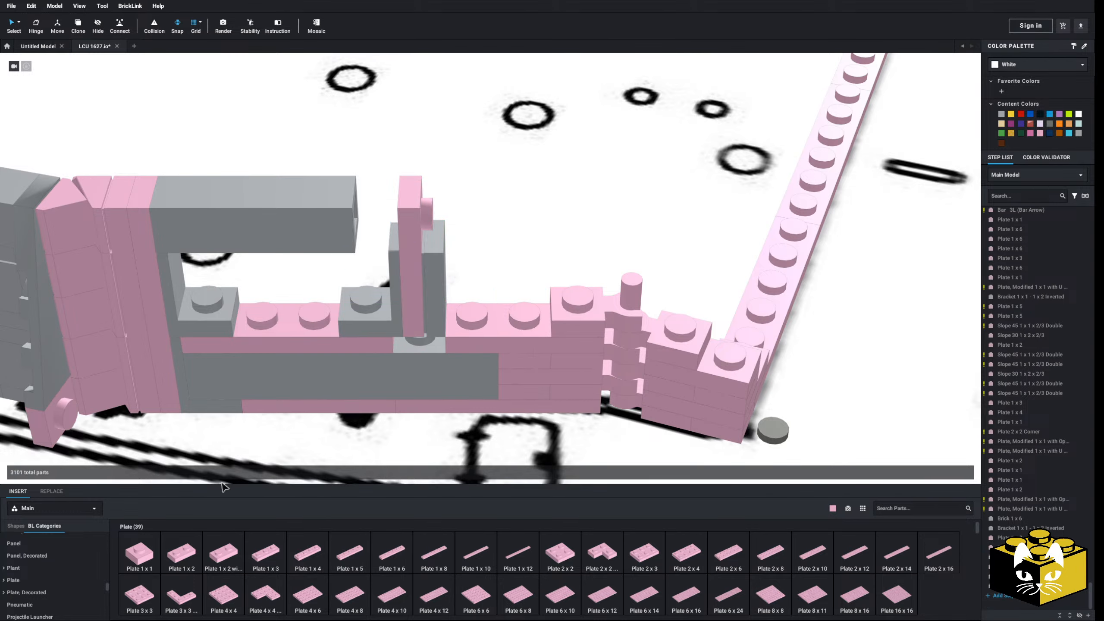
- Fill the gap between the horizontal Brick 1 x 1 x 3 and the upright with two pink Plates 1 x 1 placed sideways
{"action": "left_click_drag", "start_coordinate": [190, 446], "coordinate": [384, 210]}
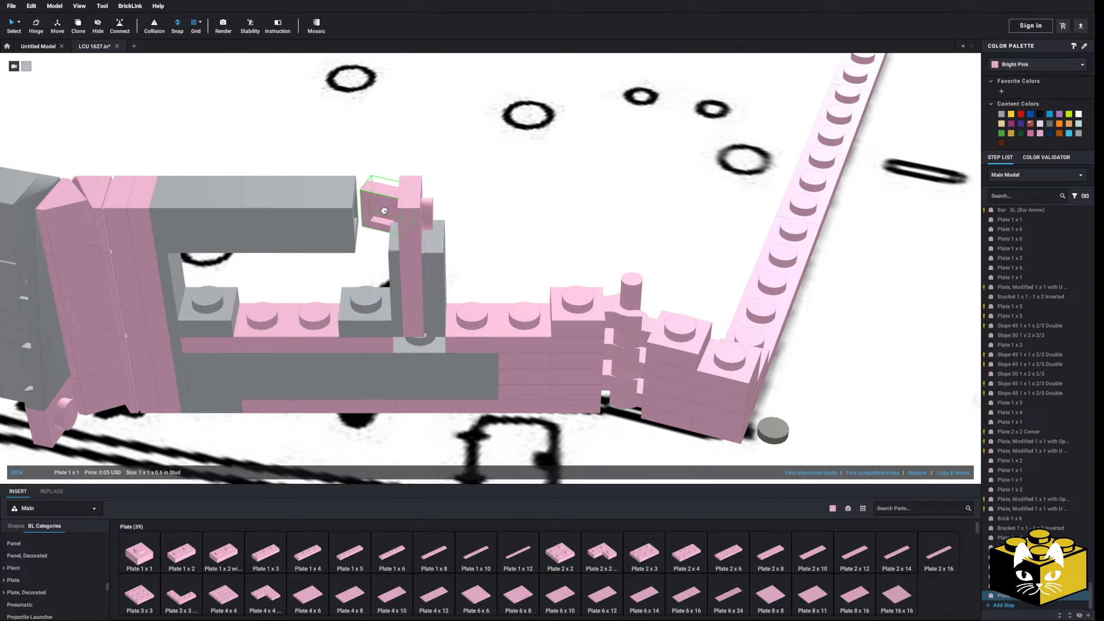
{"action": "left_click", "coordinate": [362, 217]}
{"action": "left_click", "coordinate": [139, 554]}
{"action": "left_click", "coordinate": [387, 217]}
{"action": "scroll", "coordinate": [375, 262], "scroll_direction": "down", "scroll_amount": 3}
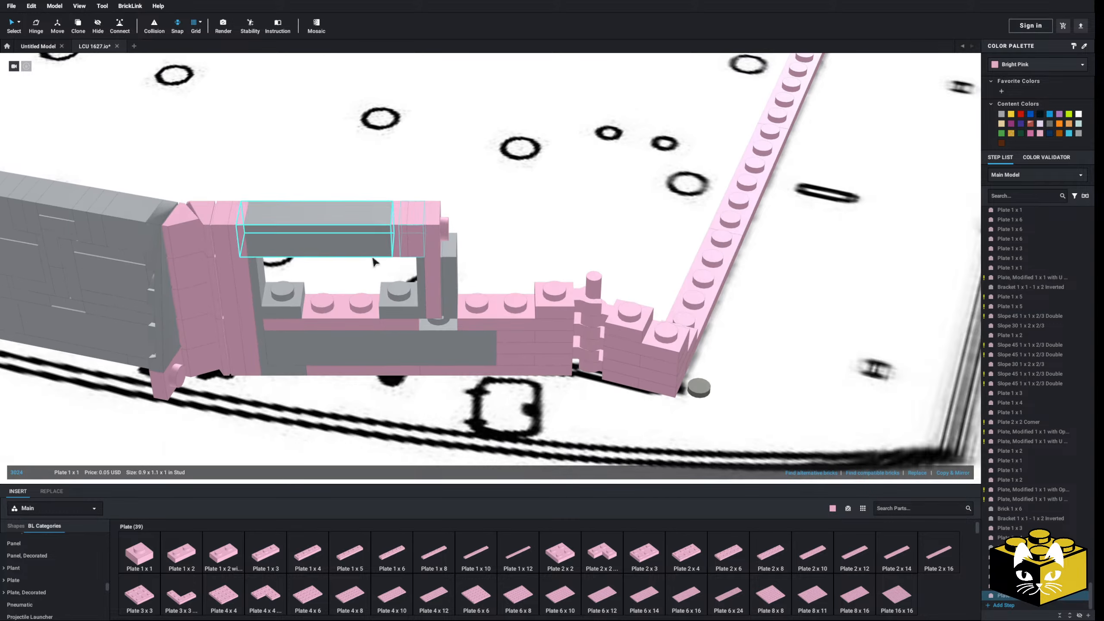
{"action": "scroll", "coordinate": [375, 262], "scroll_direction": "down", "scroll_amount": 5}
{"action": "left_click", "coordinate": [330, 440]}
- Copy a grey Tile 1 x 1 from the finished wall and cover the bracket stud at the foot of the upright
{"action": "scroll", "coordinate": [329, 440], "scroll_direction": "up", "scroll_amount": 5}
{"action": "middle_click_drag", "start_coordinate": [163, 391], "coordinate": [365, 385]}
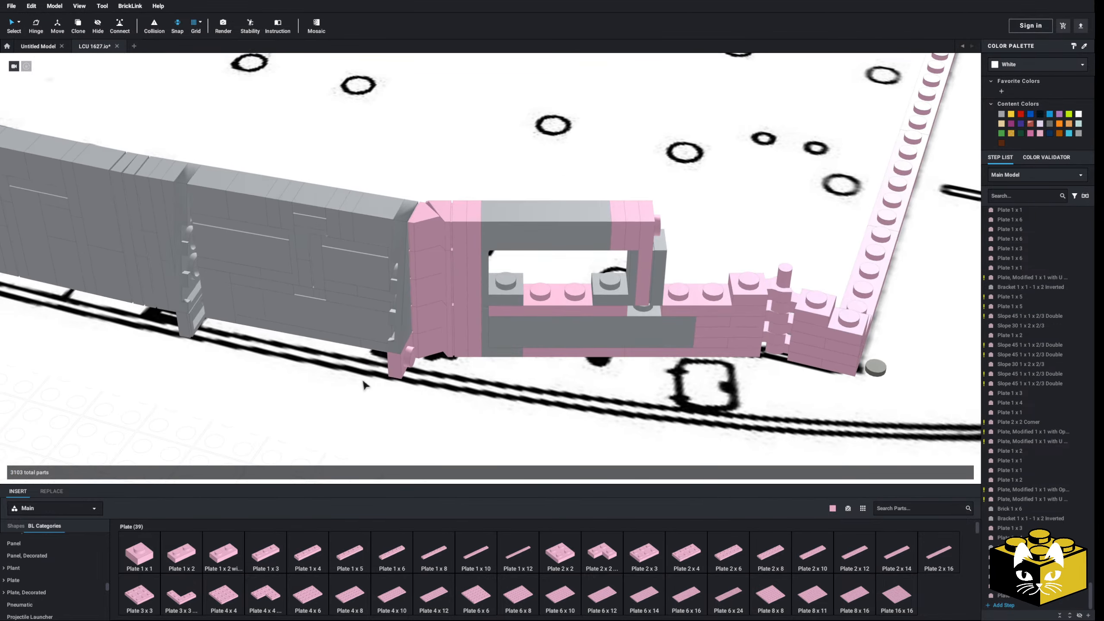
{"action": "left_click", "coordinate": [316, 205]}
{"action": "right_click", "coordinate": [313, 202]}
{"action": "left_click", "coordinate": [323, 206]}
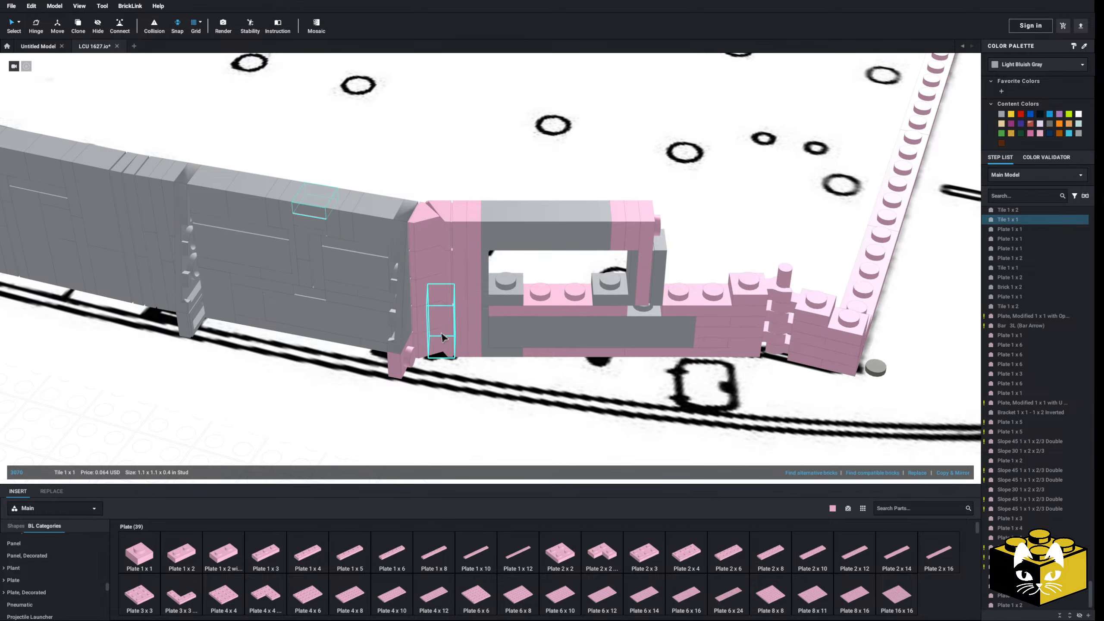
{"action": "middle_click_drag", "start_coordinate": [448, 457], "coordinate": [367, 400]}
{"action": "middle_click_drag", "start_coordinate": [282, 411], "coordinate": [302, 384]}
{"action": "right_click", "coordinate": [283, 406]}
{"action": "left_click", "coordinate": [297, 431]}
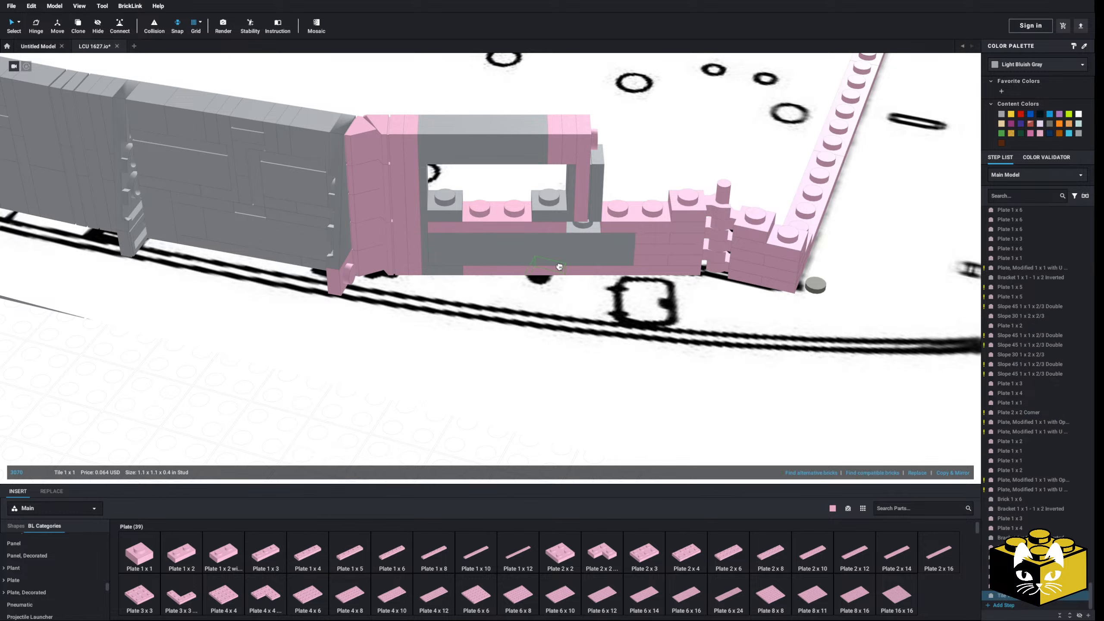
- Level the stud row on both sides of the upright with one pink Plate 1 x 2 on each side
{"action": "left_click_drag", "start_coordinate": [253, 466], "coordinate": [500, 200]}
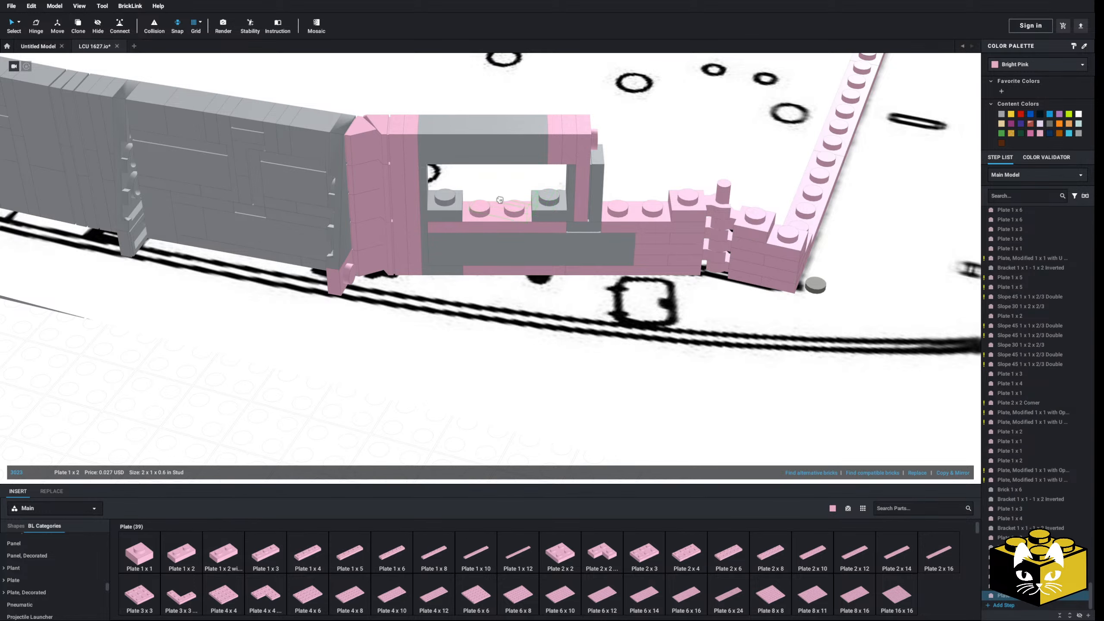
{"action": "left_click_drag", "start_coordinate": [175, 560], "coordinate": [641, 206]}
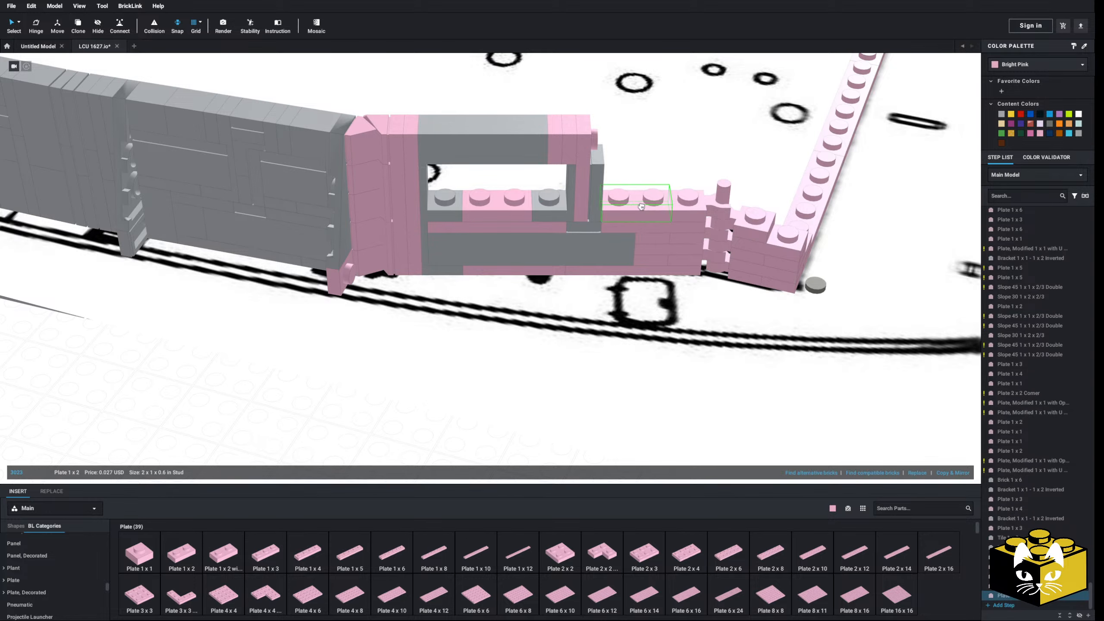
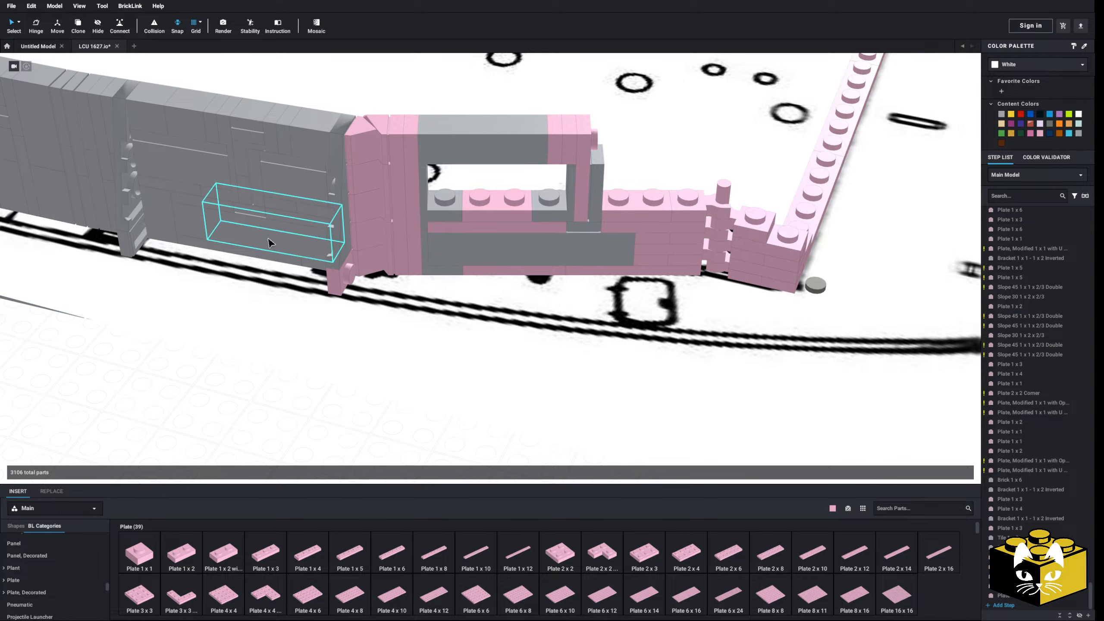
- Copy a grey Brick 1 x 4 from the finished wall and set it on the four studs inside the opening
{"action": "right_click", "coordinate": [204, 382]}
{"action": "left_click", "coordinate": [216, 406]}
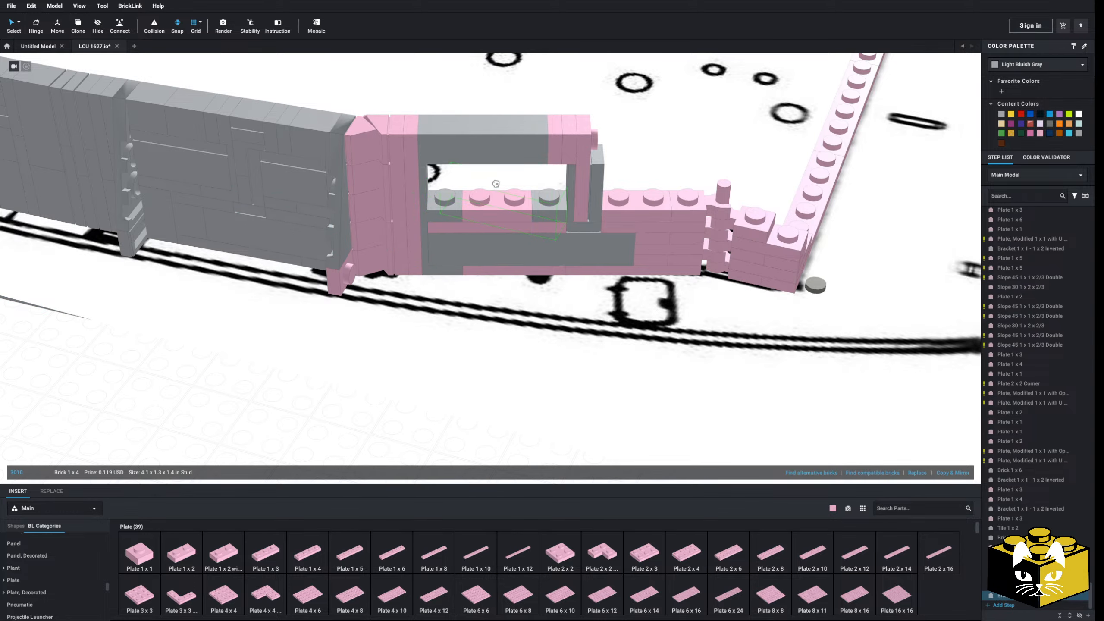
{"action": "right_click_drag", "start_coordinate": [496, 205], "coordinate": [497, 166]}
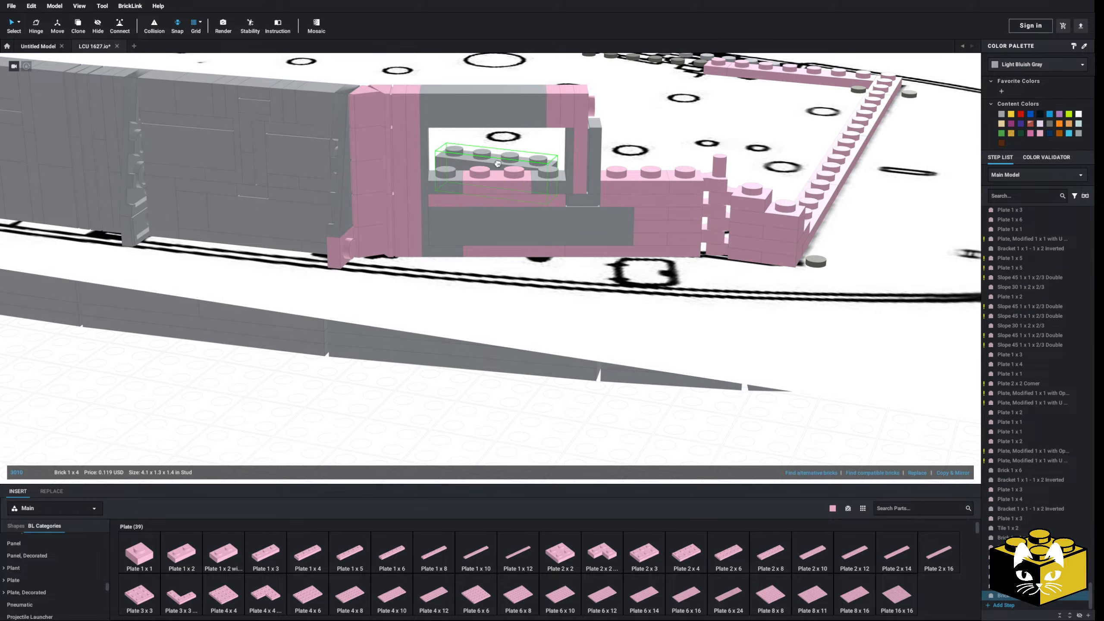
{"action": "left_click", "coordinate": [353, 433]}
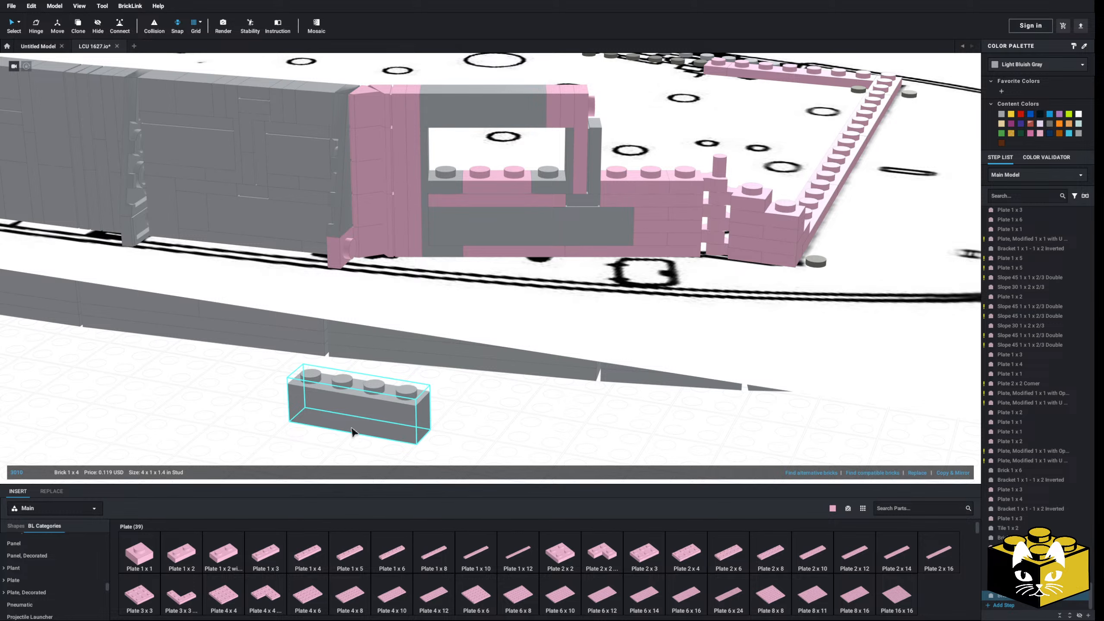
{"action": "left_click_drag", "start_coordinate": [353, 433], "coordinate": [493, 176]}
{"action": "left_click", "coordinate": [198, 358]}
- Copy a grey Brick 1 x 3 from the finished wall and place it on the three pink studs between the upright and the hinge
{"action": "middle_click_drag", "start_coordinate": [197, 357], "coordinate": [360, 372]}
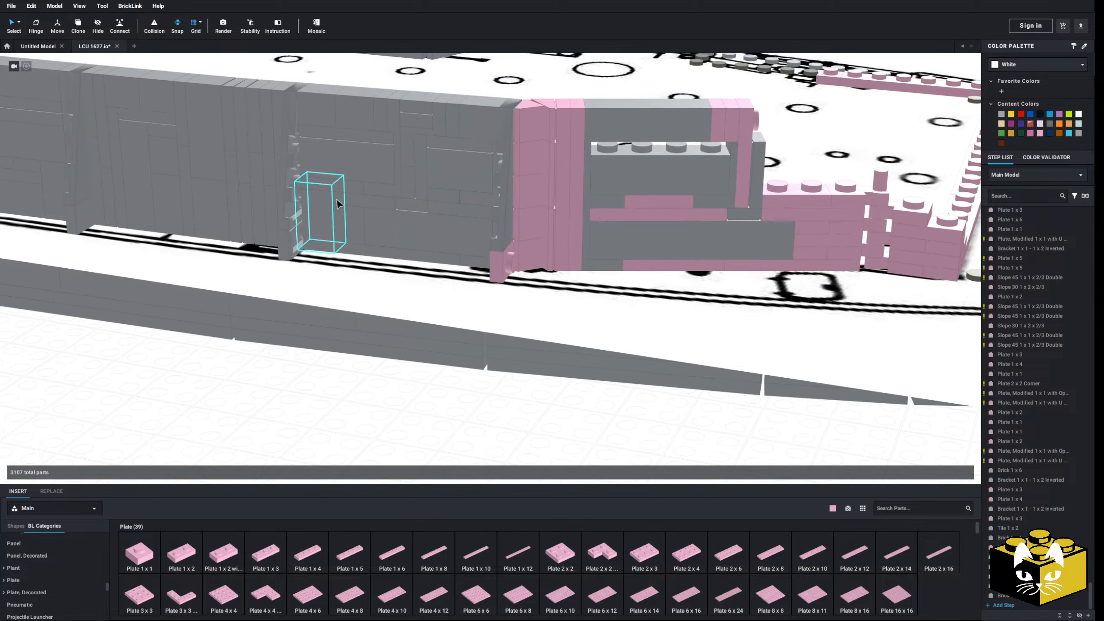
{"action": "left_click", "coordinate": [360, 164]}
{"action": "middle_click_drag", "start_coordinate": [511, 437], "coordinate": [289, 382]}
{"action": "right_click", "coordinate": [290, 382]}
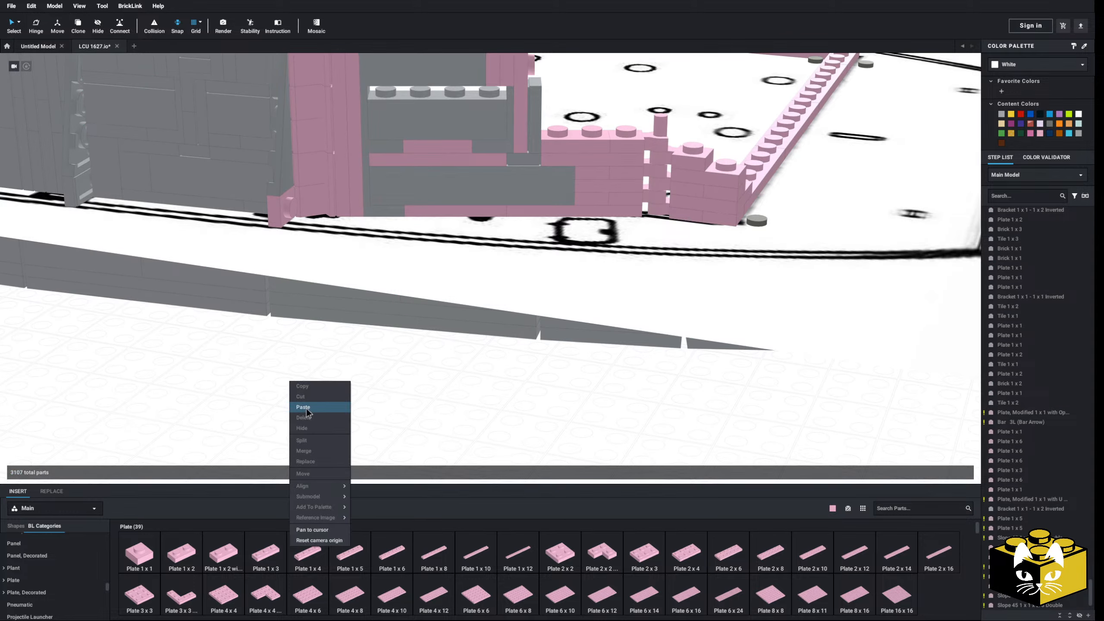
{"action": "left_click", "coordinate": [376, 362]}
{"action": "right_click_drag", "start_coordinate": [326, 406], "coordinate": [302, 425]}
{"action": "right_click", "coordinate": [301, 421]}
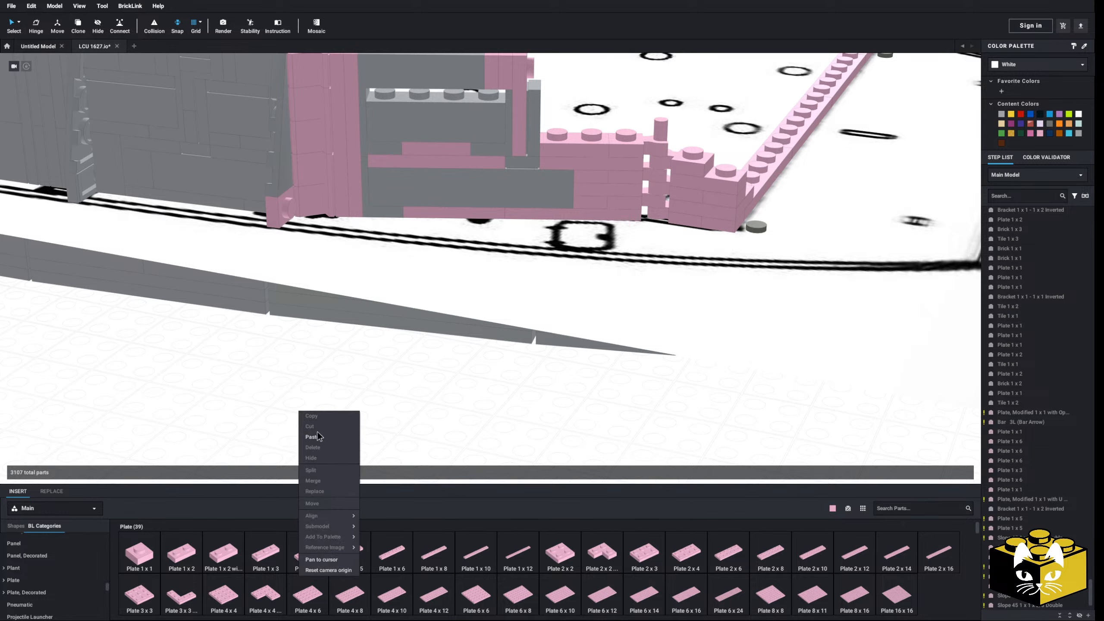
{"action": "left_click", "coordinate": [316, 437]}
{"action": "left_click", "coordinate": [316, 414]}
{"action": "left_click", "coordinate": [581, 148]}
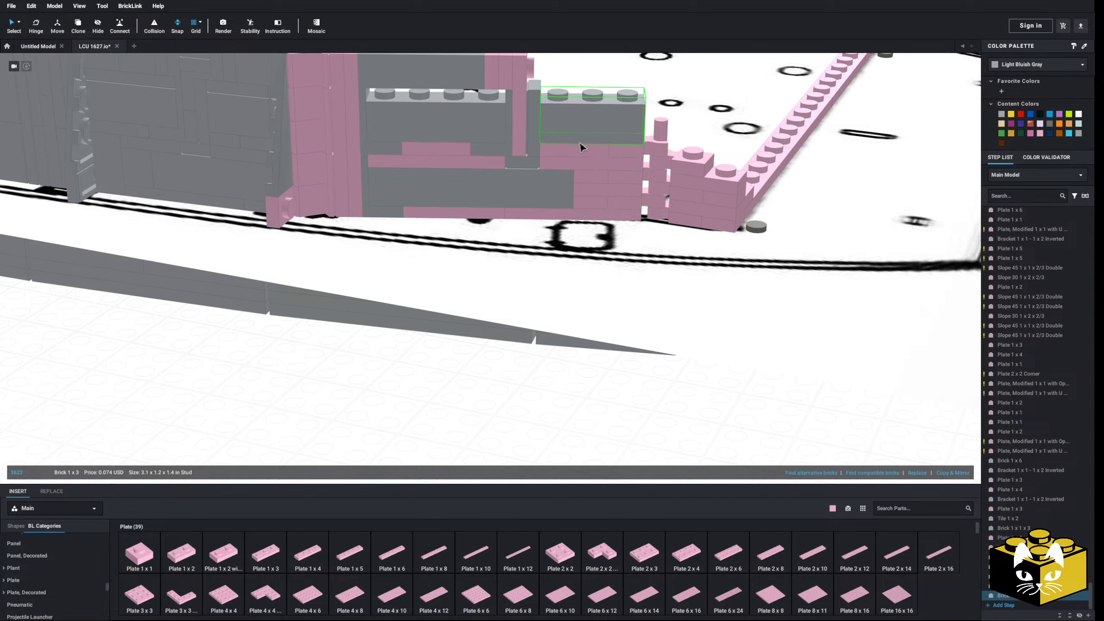
- Copy a grey Tile 1 x 3 from the finished wall and cover the studs of the new Brick 1 x 3
{"action": "left_click", "coordinate": [269, 338]}
{"action": "middle_click_drag", "start_coordinate": [268, 337], "coordinate": [343, 350]}
{"action": "scroll", "coordinate": [343, 351], "scroll_direction": "down", "scroll_amount": 3}
{"action": "left_click", "coordinate": [388, 144]}
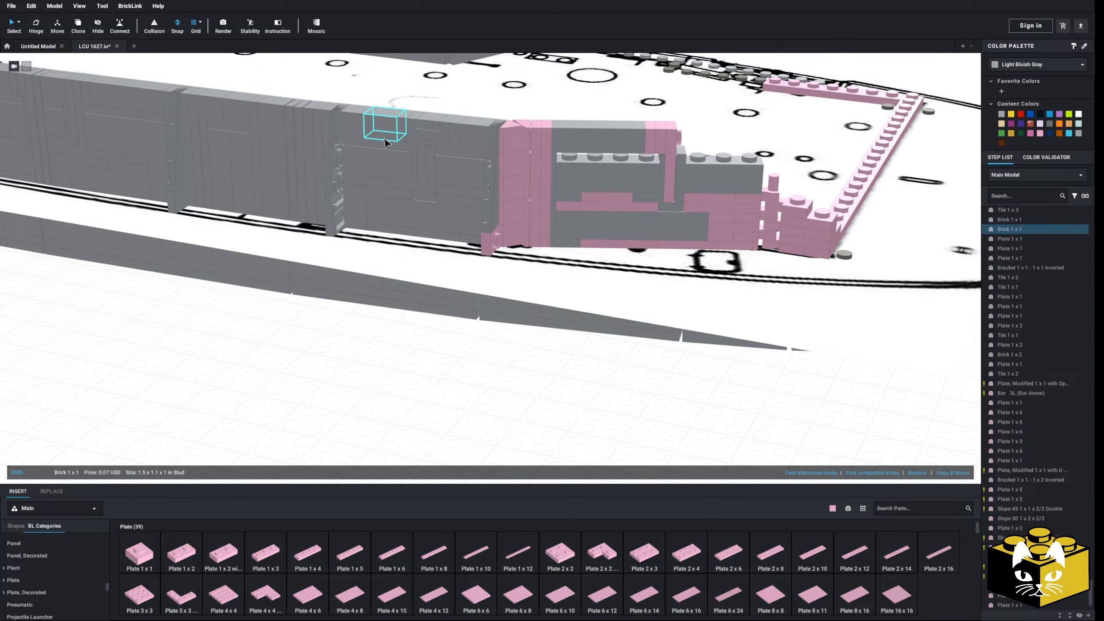
{"action": "right_click", "coordinate": [389, 148]}
{"action": "left_click", "coordinate": [391, 147]}
{"action": "right_click", "coordinate": [323, 288]}
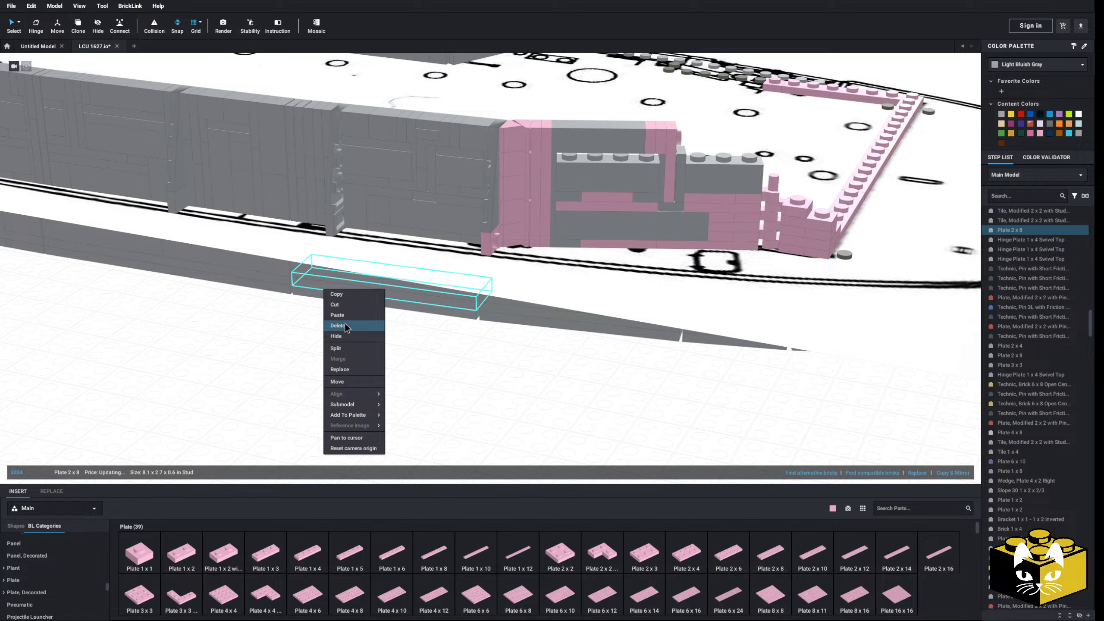
{"action": "right_click", "coordinate": [282, 320]}
{"action": "left_click", "coordinate": [328, 347]}
{"action": "left_click", "coordinate": [351, 390]}
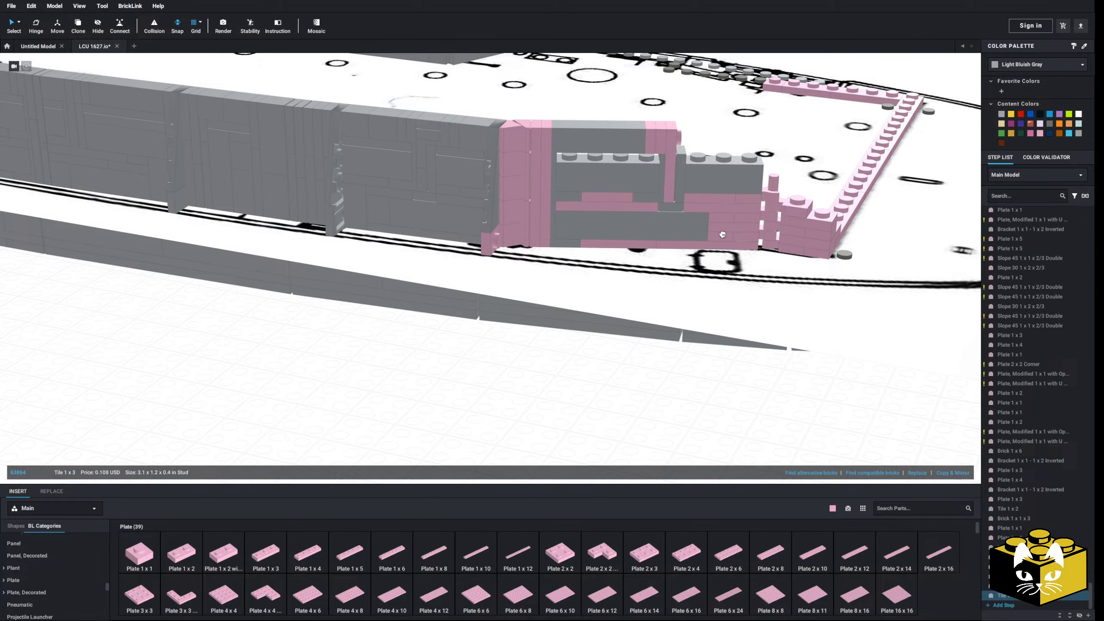
- Copy a grey Tile 1 x 4 from the finished wall and paste it into the model
{"action": "right_click", "coordinate": [146, 119]}
{"action": "left_click", "coordinate": [157, 124]}
{"action": "right_click", "coordinate": [229, 364]}
{"action": "left_click", "coordinate": [244, 390]}
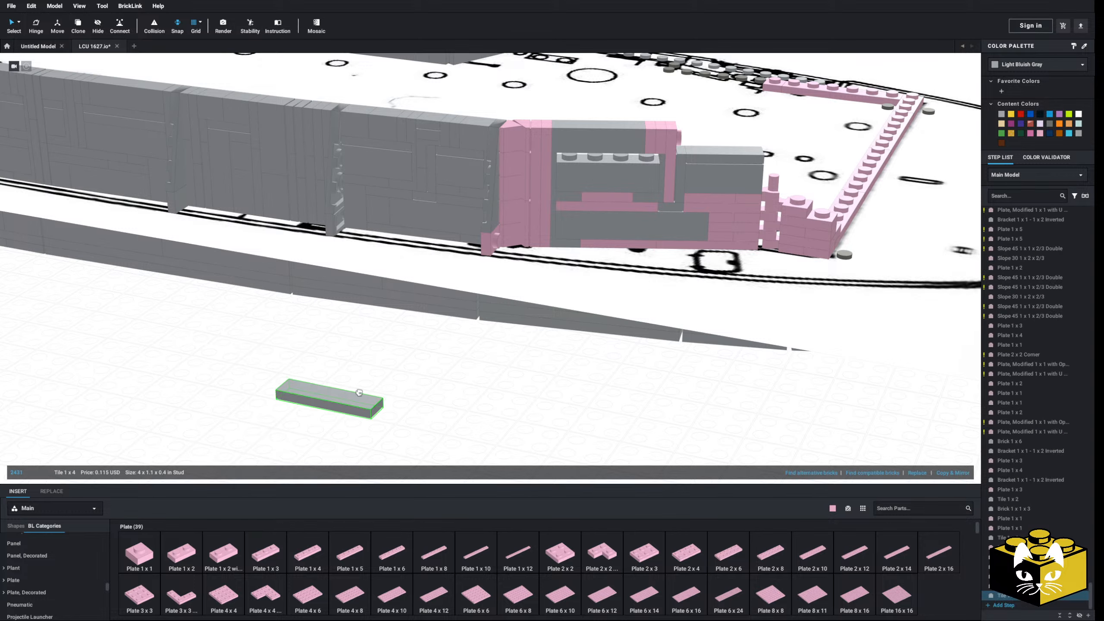
- Cover the wall's exposed studs with the light bluish gray Tile 1 x 4 and paste a gray Brick 1 x 1 x 3 atop its aft end
{"action": "left_click", "coordinate": [384, 392]}
{"action": "left_click", "coordinate": [441, 404]}
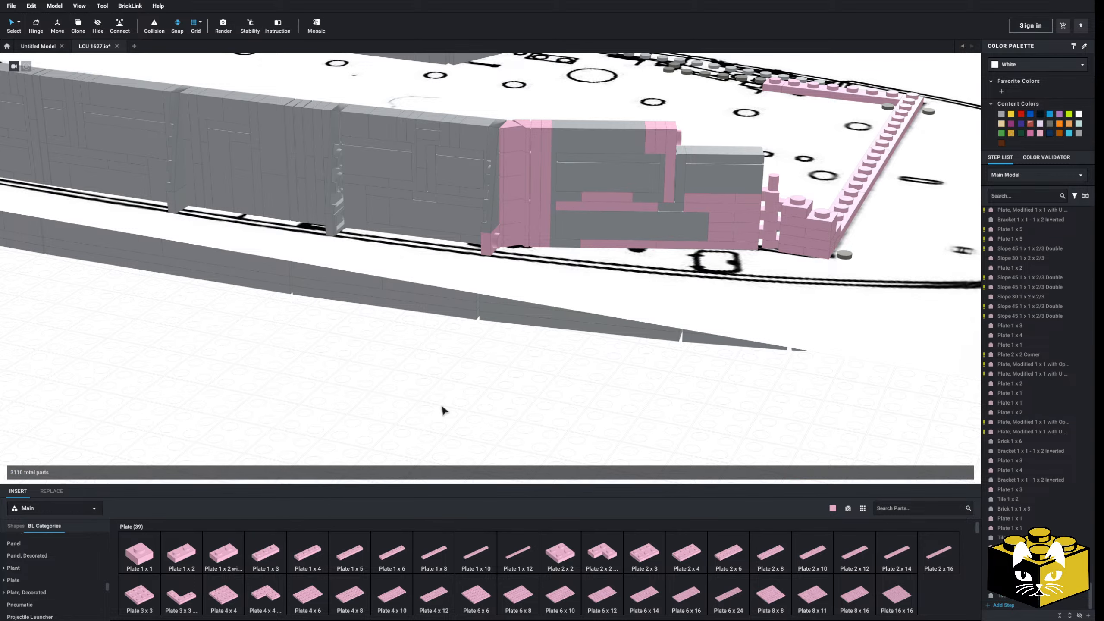
{"action": "middle_click_drag", "start_coordinate": [582, 315], "coordinate": [419, 358]}
{"action": "scroll", "coordinate": [419, 357], "scroll_direction": "up", "scroll_amount": 4}
{"action": "scroll", "coordinate": [401, 339], "scroll_direction": "down", "scroll_amount": 2}
{"action": "right_click_drag", "start_coordinate": [391, 268], "coordinate": [388, 242]}
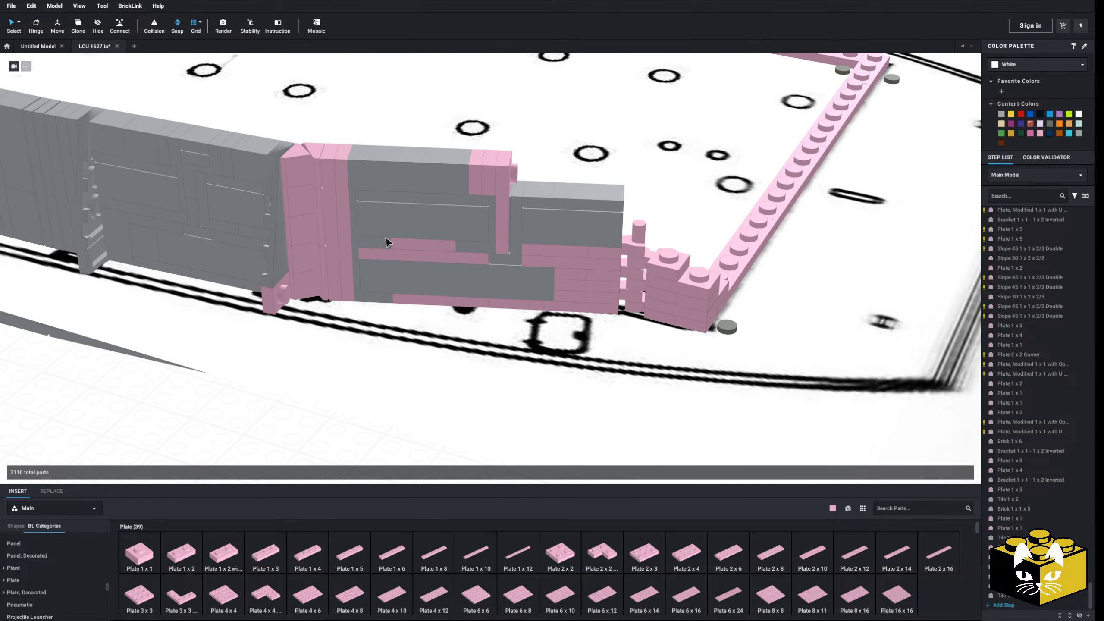
{"action": "right_click", "coordinate": [417, 187]}
{"action": "left_click", "coordinate": [424, 202]}
{"action": "scroll", "coordinate": [347, 265], "scroll_direction": "down", "scroll_amount": 2}
{"action": "right_click", "coordinate": [254, 342]}
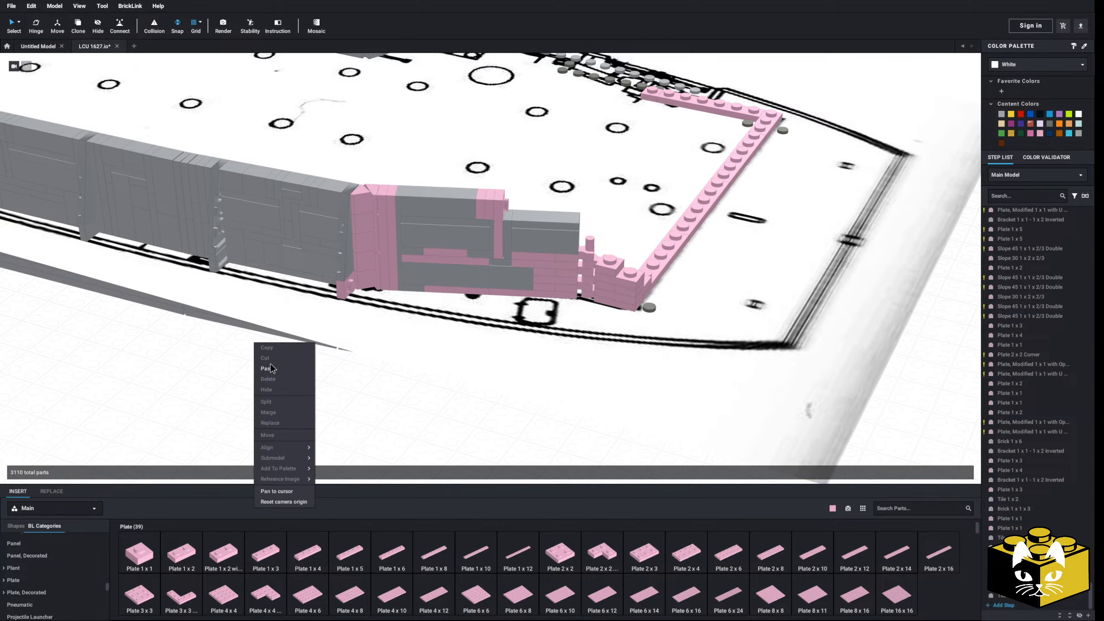
{"action": "left_click", "coordinate": [264, 370]}
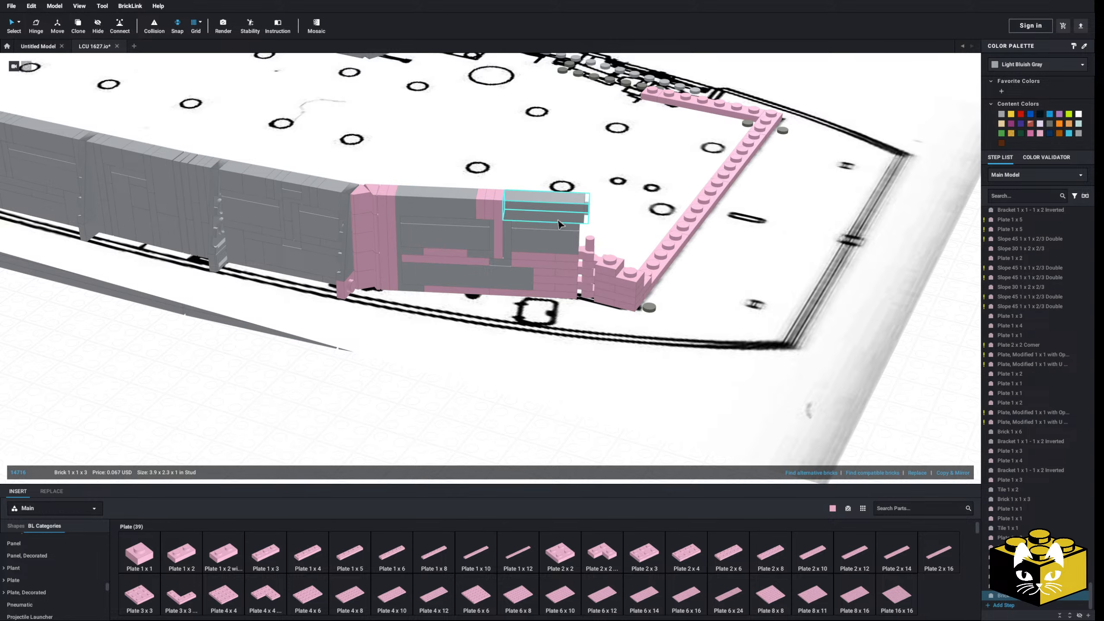
{"action": "left_click", "coordinate": [394, 352]}
- Stack a bright pink Plate 1 x 2 and Plate 1 x 1 on the corner at the wall's aft end
{"action": "scroll", "coordinate": [394, 352], "scroll_direction": "down", "scroll_amount": 2}
{"action": "scroll", "coordinate": [337, 322], "scroll_direction": "up", "scroll_amount": 4}
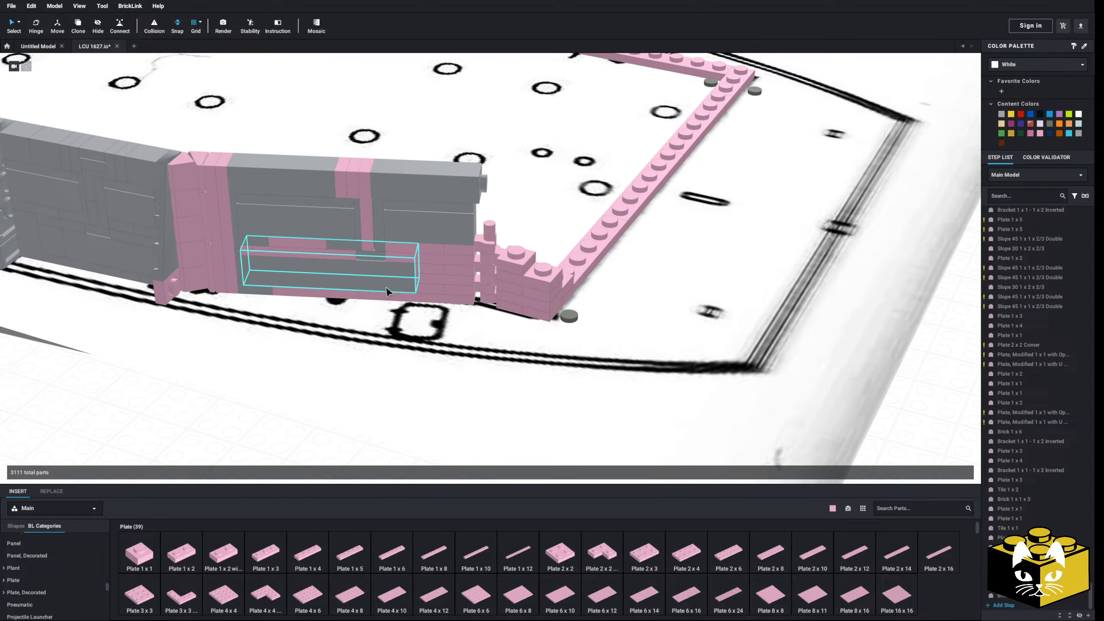
{"action": "right_click_drag", "start_coordinate": [388, 291], "coordinate": [451, 227]}
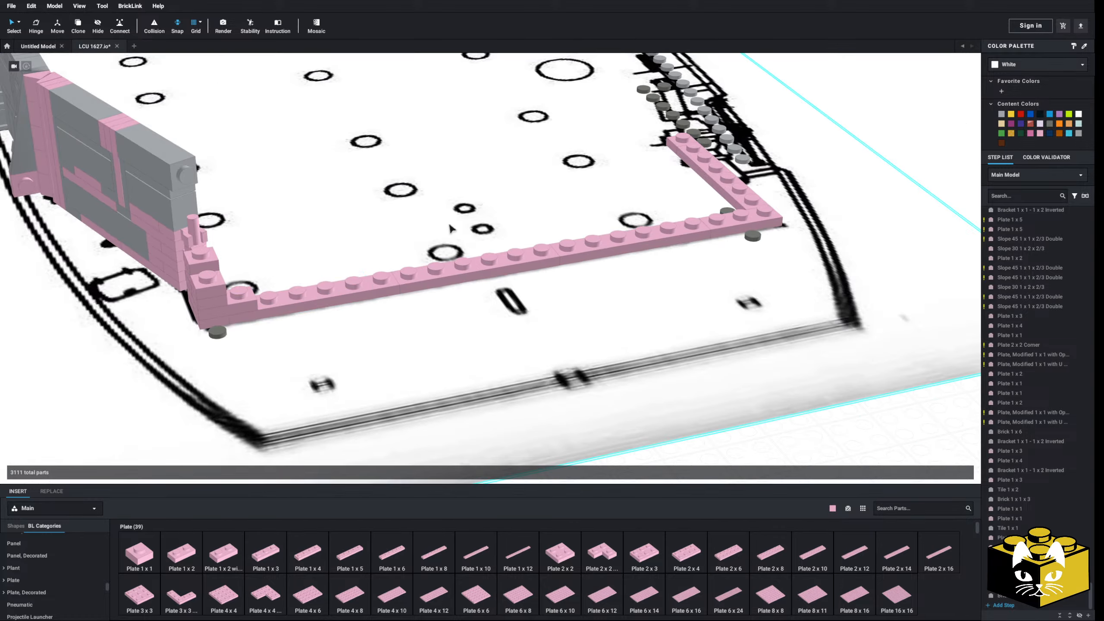
{"action": "scroll", "coordinate": [529, 250], "scroll_direction": "down", "scroll_amount": 2}
{"action": "right_click_drag", "start_coordinate": [529, 249], "coordinate": [367, 287]}
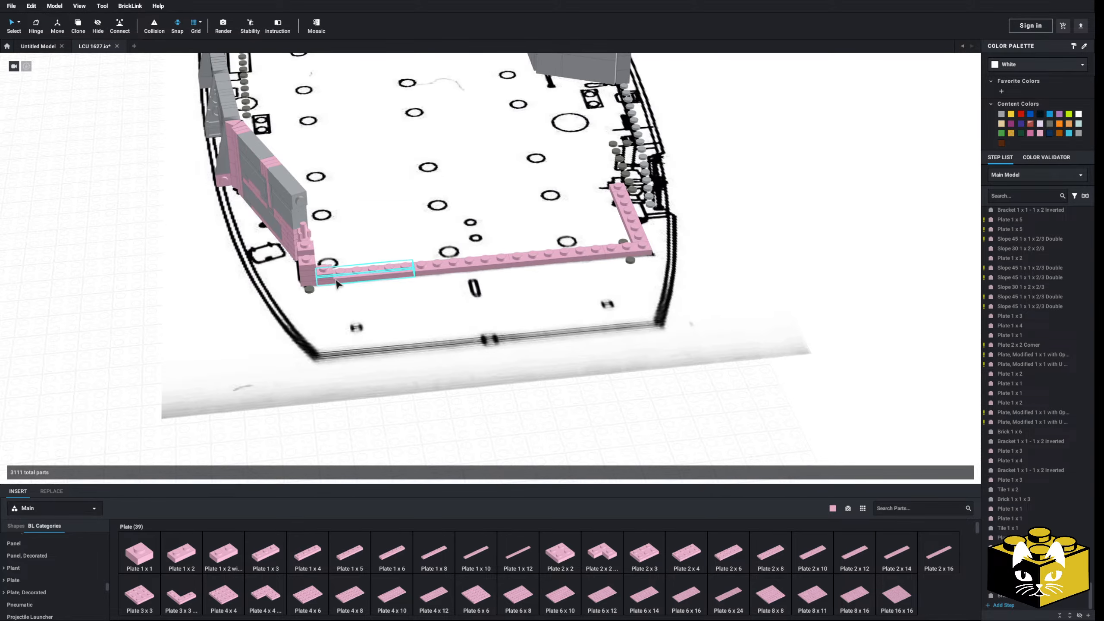
{"action": "scroll", "coordinate": [369, 290], "scroll_direction": "up", "scroll_amount": 2}
{"action": "middle_click_drag", "start_coordinate": [243, 257], "coordinate": [370, 290]}
{"action": "scroll", "coordinate": [365, 288], "scroll_direction": "down", "scroll_amount": 3}
{"action": "right_click_drag", "start_coordinate": [363, 291], "coordinate": [369, 284]}
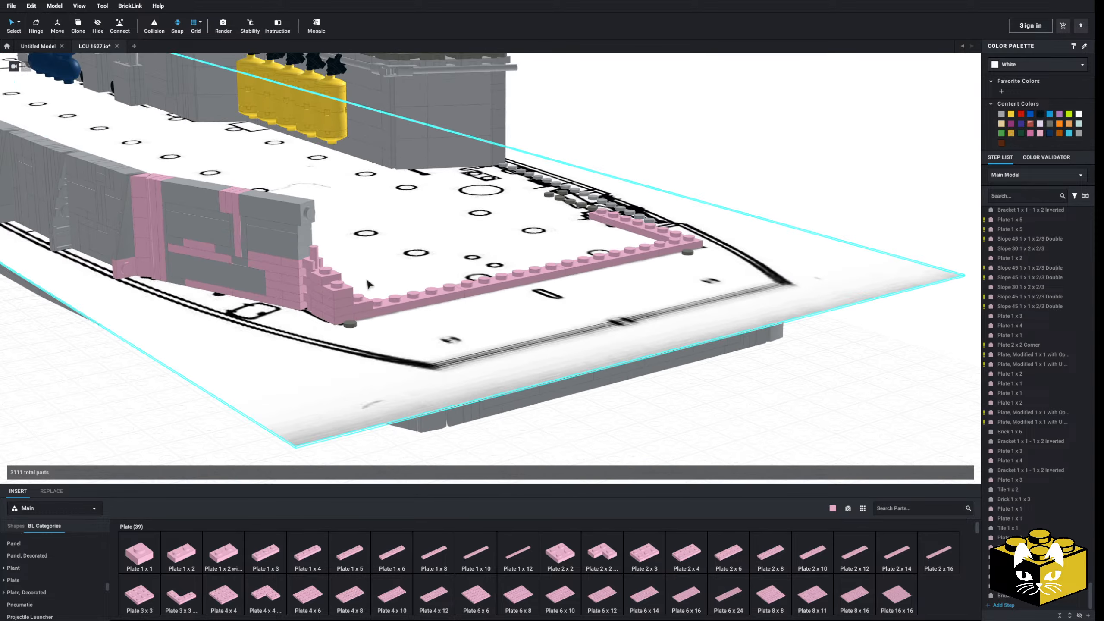
{"action": "key", "text": "Delete"}
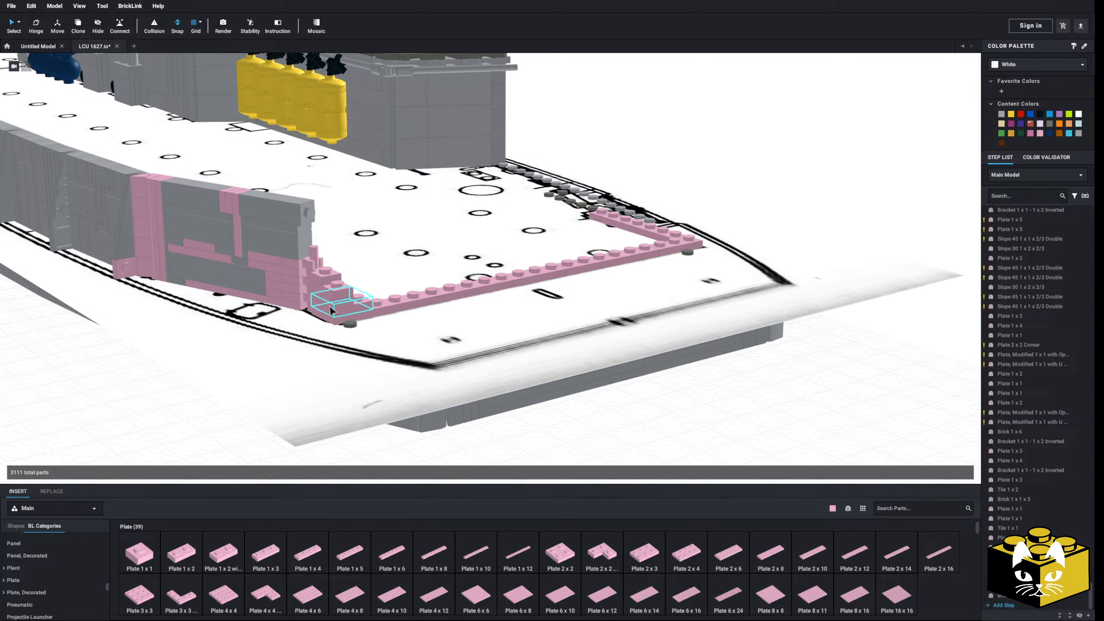
{"action": "left_click", "coordinate": [329, 301]}
{"action": "key", "text": "Escape"}
{"action": "right_click", "coordinate": [338, 291]}
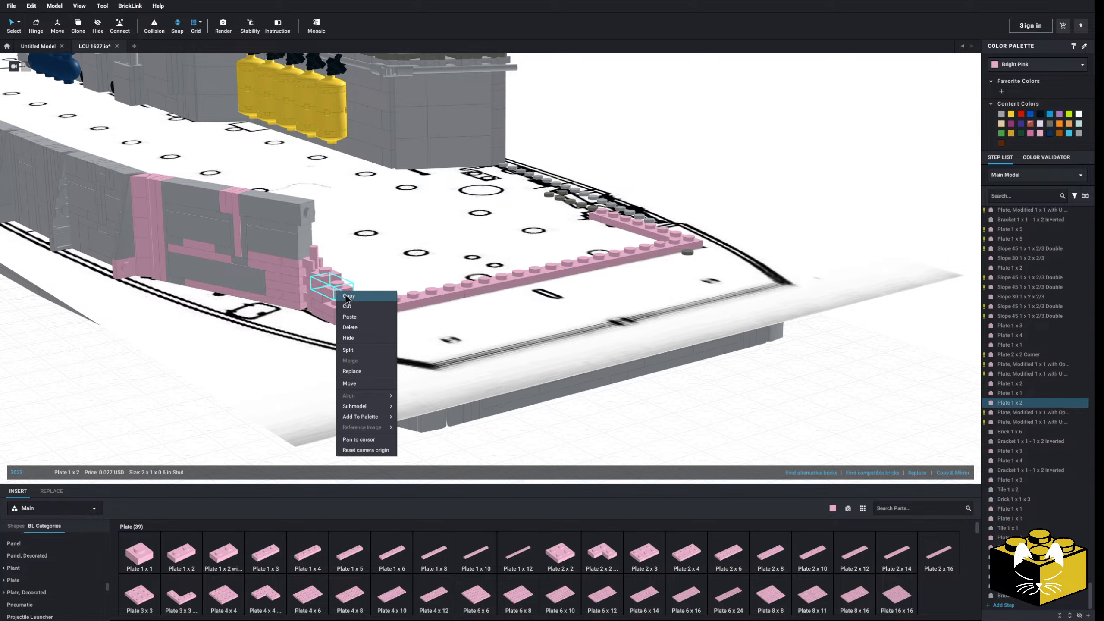
{"action": "key", "text": "Escape"}
{"action": "right_click", "coordinate": [124, 425]}
{"action": "left_click", "coordinate": [147, 451]}
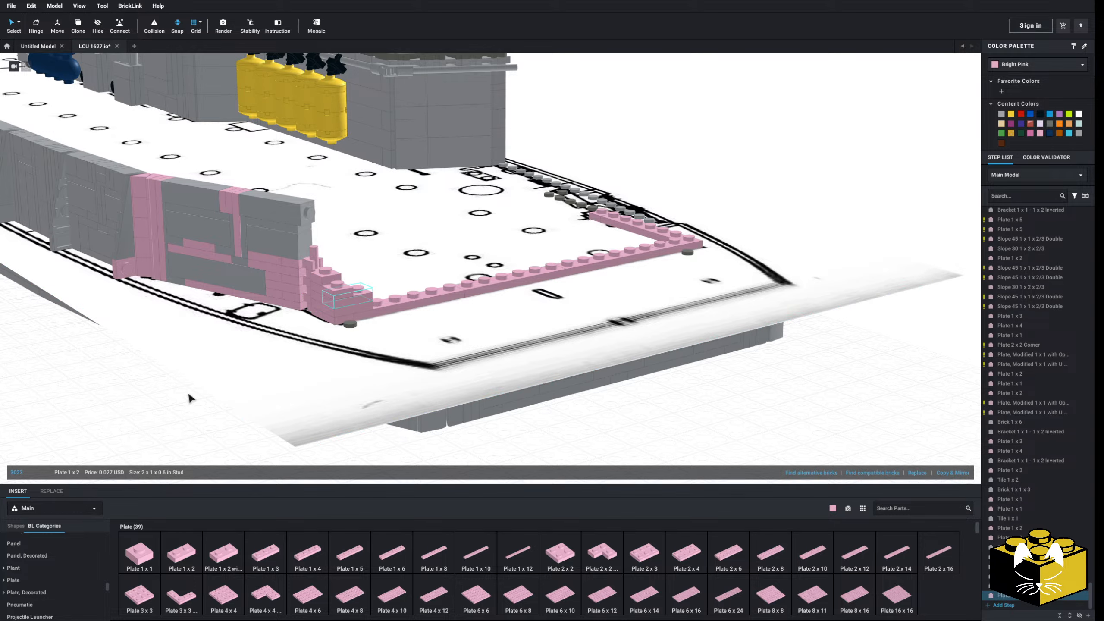
{"action": "left_click", "coordinate": [357, 288]}
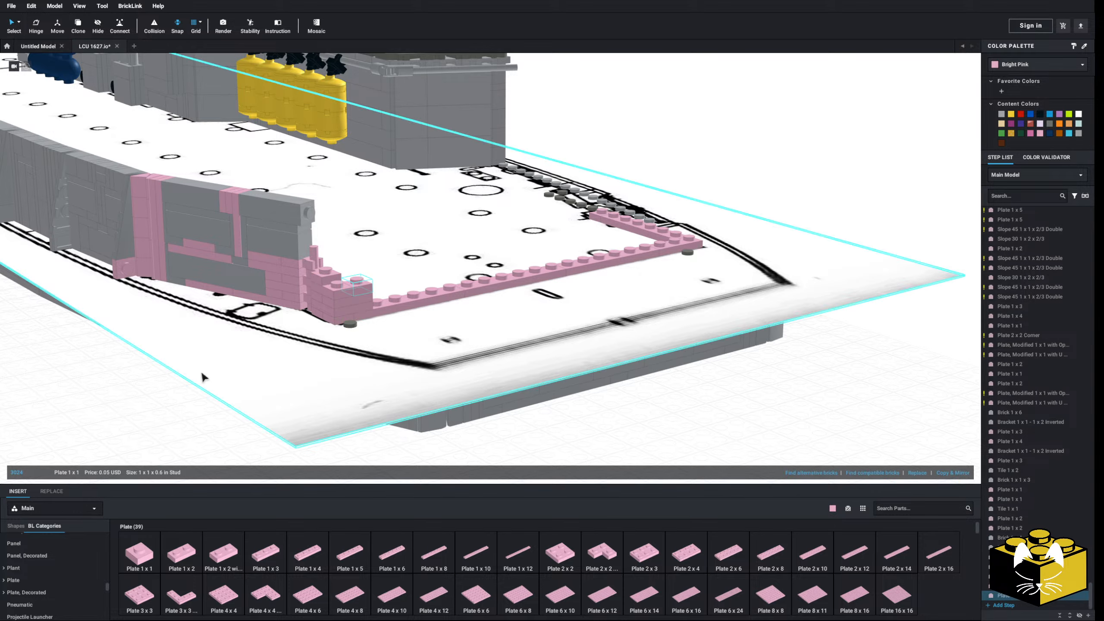
{"action": "left_click", "coordinate": [201, 371]}
- Examine the wall's aft corner and the pink plate row across the stern against the deck plan
{"action": "right_click_drag", "start_coordinate": [199, 382], "coordinate": [175, 399]}
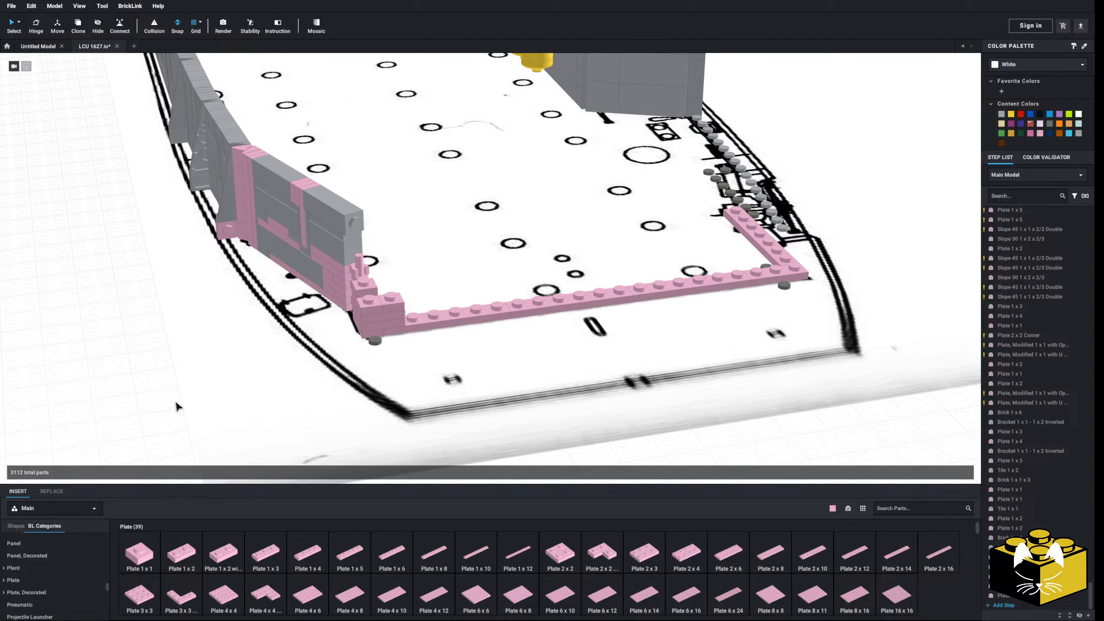
{"action": "middle_click_drag", "start_coordinate": [175, 400], "coordinate": [158, 408]}
{"action": "mouse_move", "coordinate": [158, 408]}
{"action": "right_mouse_down"}
{"action": "mouse_move", "coordinate": [167, 411]}
{"action": "mouse_move", "coordinate": [150, 429]}
{"action": "mouse_move", "coordinate": [161, 420]}
{"action": "right_mouse_up"}
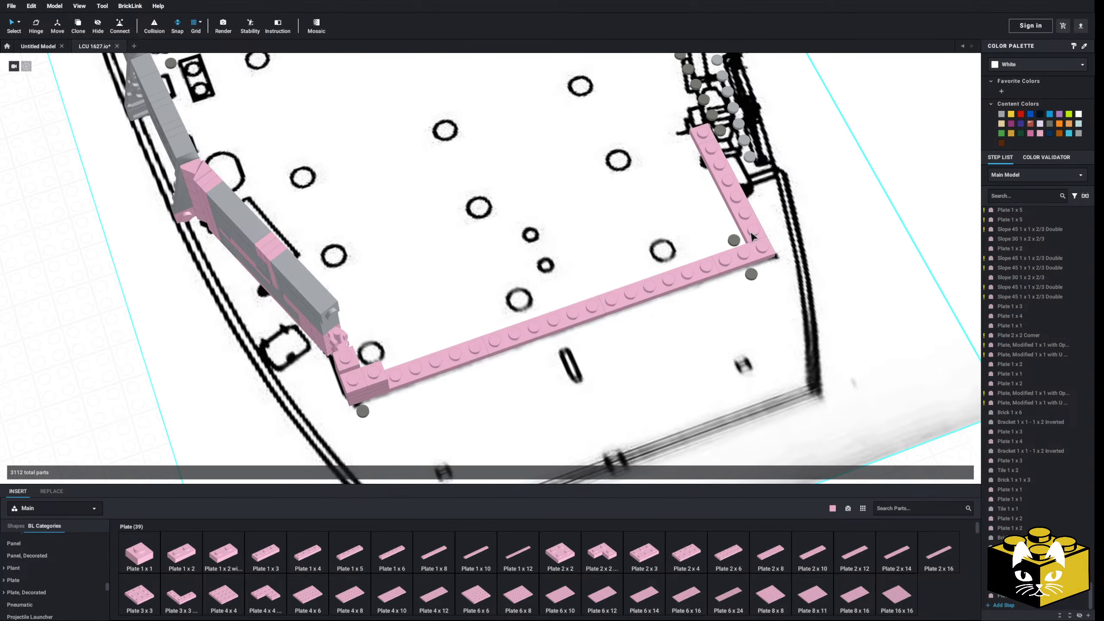
{"action": "right_click_drag", "start_coordinate": [753, 237], "coordinate": [653, 291]}
{"action": "scroll", "coordinate": [565, 289], "scroll_direction": "down", "scroll_amount": 4}
{"action": "right_click_drag", "start_coordinate": [542, 289], "coordinate": [309, 352]}
{"action": "scroll", "coordinate": [417, 348], "scroll_direction": "up", "scroll_amount": 4}
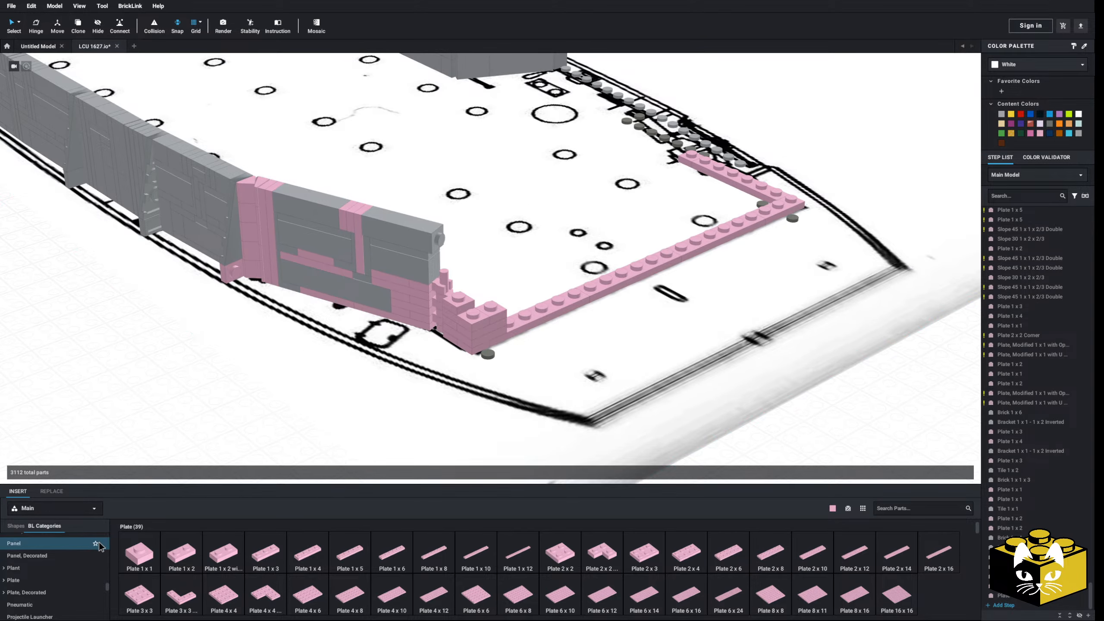
- Examine the stern and side walls of the craft in the 3D rendering and the ship 1633 reference photo
{"action": "scroll", "coordinate": [315, 394], "scroll_direction": "down", "scroll_amount": 5}
{"action": "mouse_move", "coordinate": [313, 394]}
{"action": "right_mouse_down"}
{"action": "mouse_move", "coordinate": [374, 390]}
{"action": "mouse_move", "coordinate": [222, 384]}
{"action": "mouse_move", "coordinate": [505, 386]}
{"action": "mouse_move", "coordinate": [399, 384]}
{"action": "mouse_move", "coordinate": [327, 411]}
{"action": "right_mouse_up"}
{"action": "scroll", "coordinate": [403, 416], "scroll_direction": "up", "scroll_amount": 6}
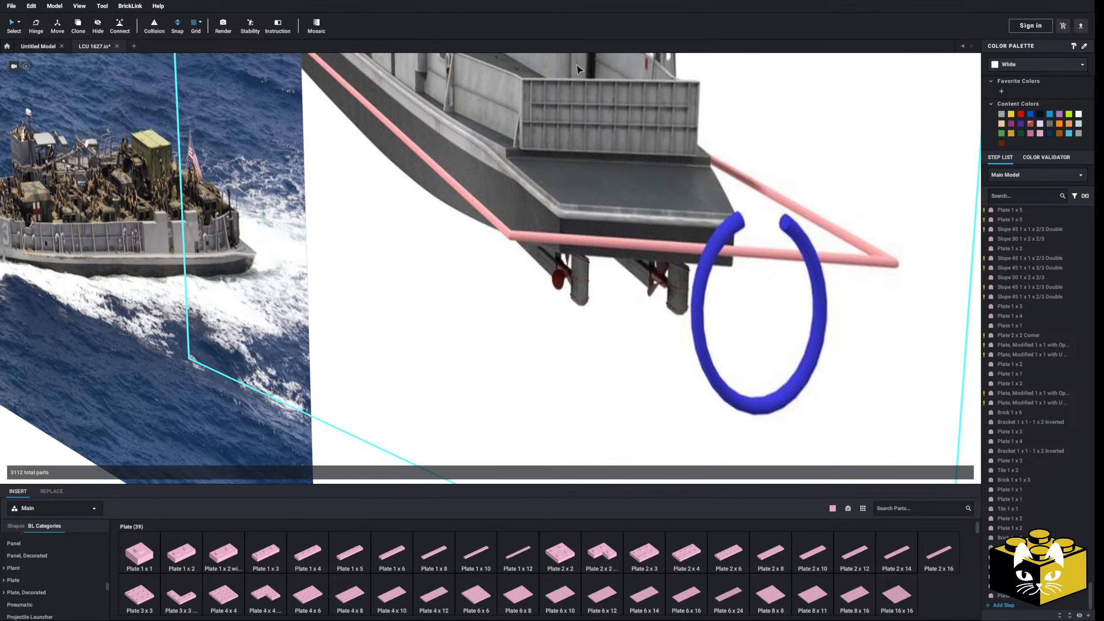
{"action": "right_click_drag", "start_coordinate": [288, 266], "coordinate": [384, 273]}
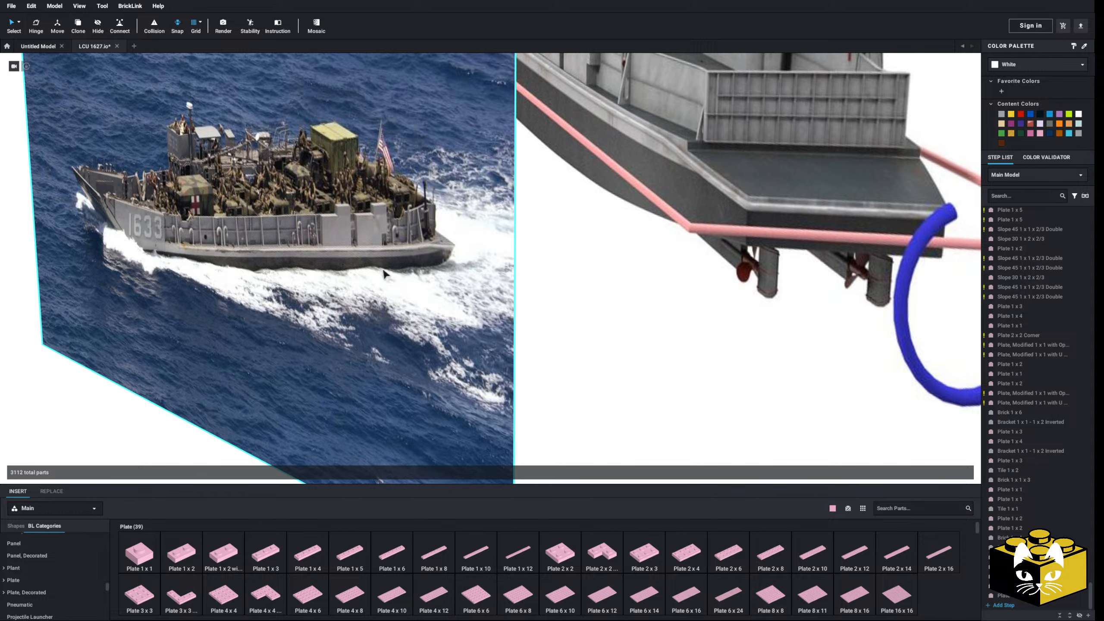
{"action": "scroll", "coordinate": [384, 270], "scroll_direction": "down", "scroll_amount": 4}
{"action": "middle_click_drag", "start_coordinate": [384, 270], "coordinate": [414, 296]}
{"action": "scroll", "coordinate": [414, 296], "scroll_direction": "up", "scroll_amount": 4}
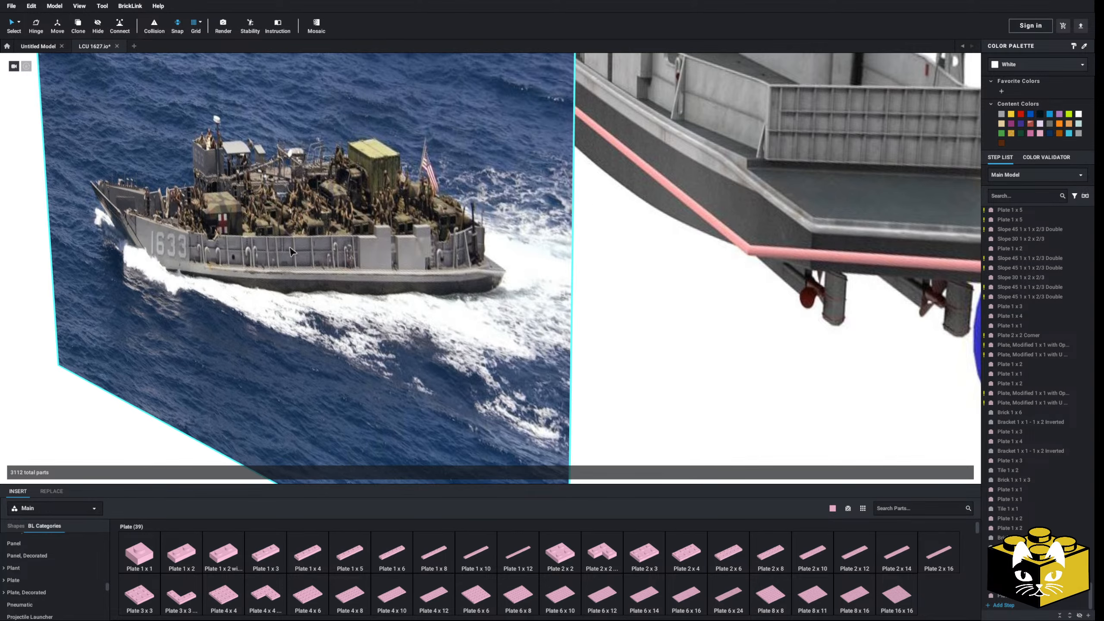
{"action": "scroll", "coordinate": [508, 242], "scroll_direction": "down", "scroll_amount": 5}
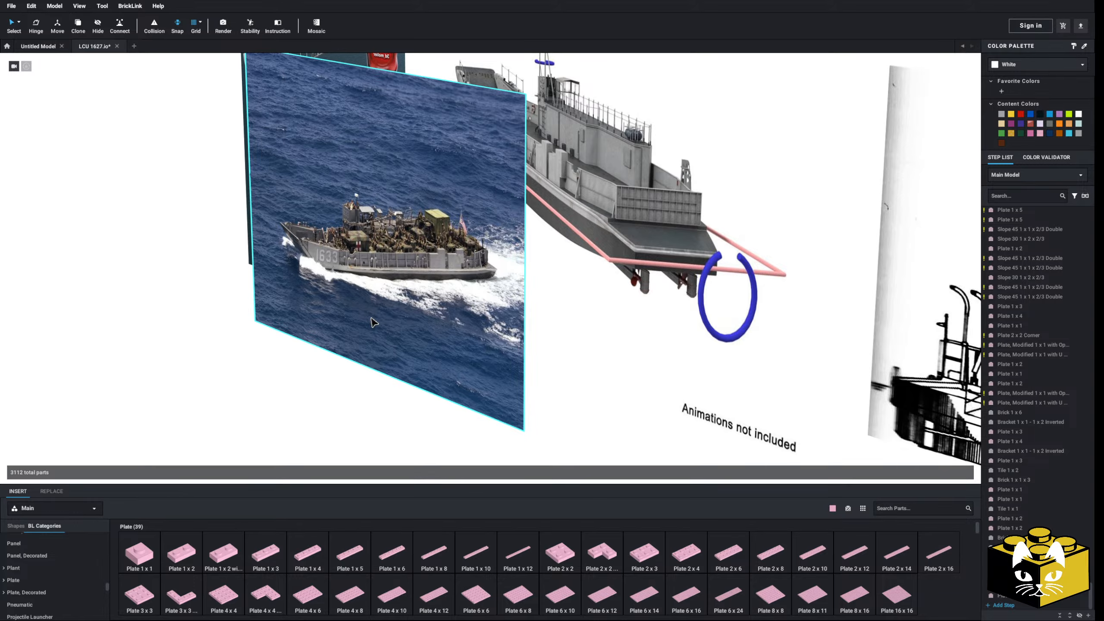
{"action": "scroll", "coordinate": [340, 370], "scroll_direction": "up", "scroll_amount": 5}
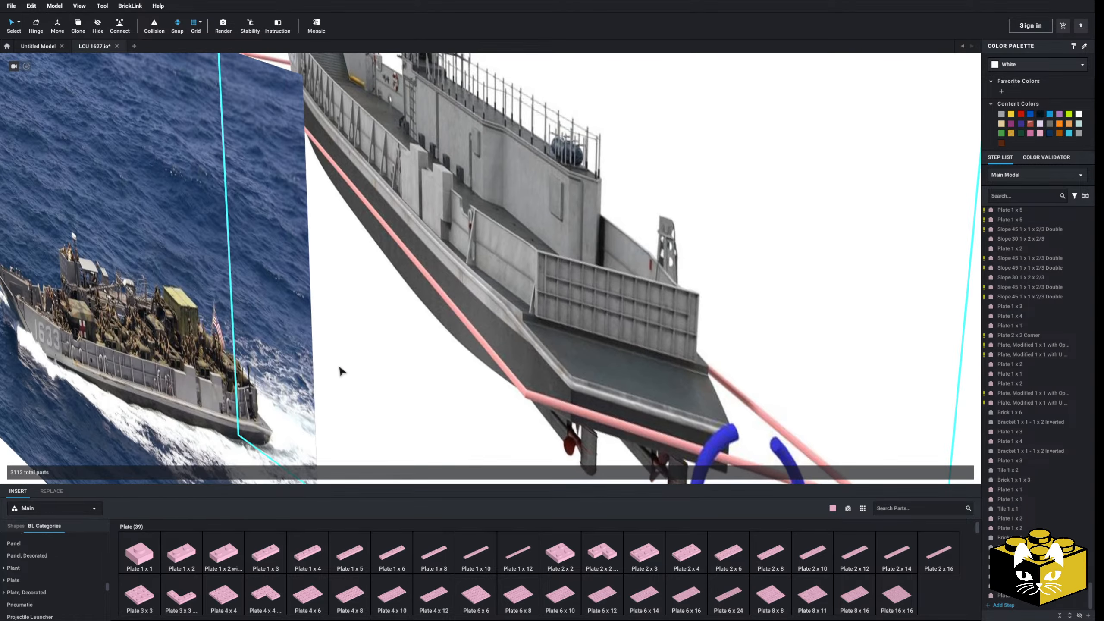
{"action": "scroll", "coordinate": [341, 371], "scroll_direction": "down", "scroll_amount": 4}
{"action": "right_click_drag", "start_coordinate": [340, 371], "coordinate": [395, 373]}
{"action": "middle_click_drag", "start_coordinate": [395, 374], "coordinate": [661, 348]}
{"action": "scroll", "coordinate": [456, 304], "scroll_direction": "down", "scroll_amount": 4}
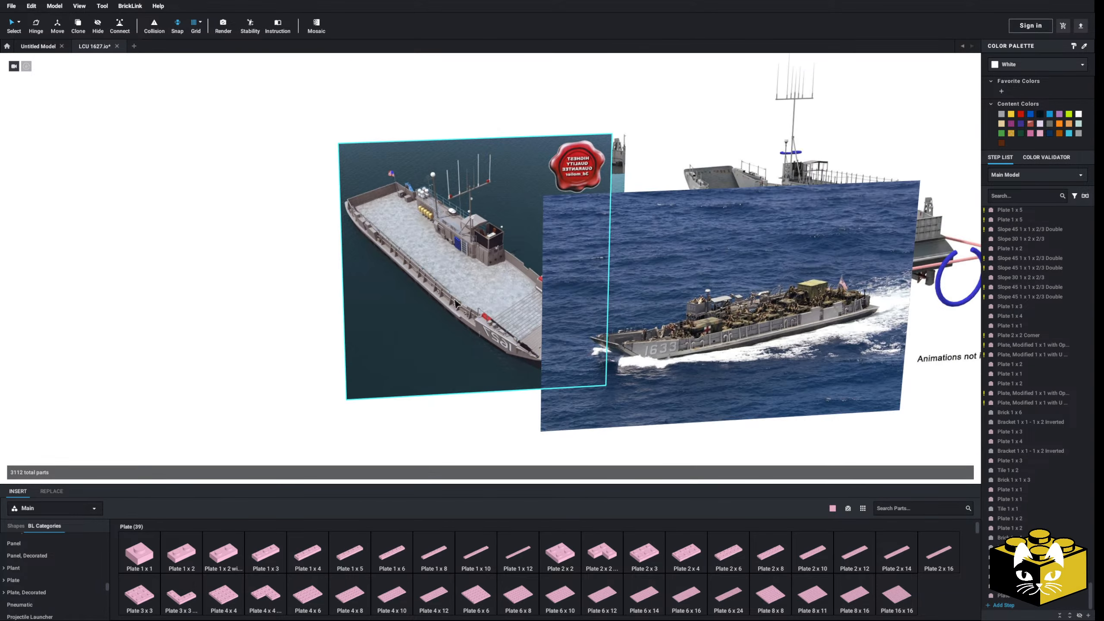
- Move the overlapping reference images apart to uncover the ship 1627 photo and inspect its side bracing
{"action": "middle_click_drag", "start_coordinate": [730, 351], "coordinate": [281, 267]}
{"action": "left_click_drag", "start_coordinate": [262, 266], "coordinate": [682, 269]}
{"action": "left_click_drag", "start_coordinate": [146, 271], "coordinate": [88, 226]}
{"action": "middle_click_drag", "start_coordinate": [87, 218], "coordinate": [400, 241]}
{"action": "left_click_drag", "start_coordinate": [464, 233], "coordinate": [497, 345]}
{"action": "scroll", "coordinate": [495, 350], "scroll_direction": "up", "scroll_amount": 5}
{"action": "scroll", "coordinate": [386, 346], "scroll_direction": "up", "scroll_amount": 1}
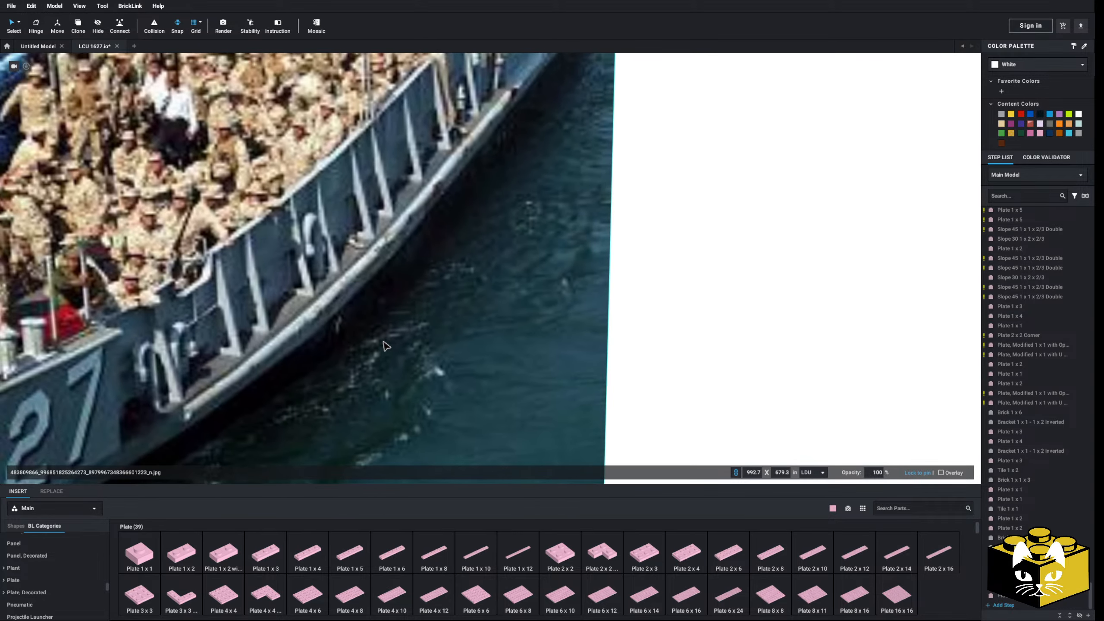
- Reposition the ship 1627 photo in front of the rendering and inspect the rendering's aft walls
{"action": "scroll", "coordinate": [392, 148], "scroll_direction": "down", "scroll_amount": 5}
{"action": "left_click_drag", "start_coordinate": [415, 313], "coordinate": [449, 250]}
{"action": "left_click", "coordinate": [616, 348]}
{"action": "scroll", "coordinate": [379, 404], "scroll_direction": "down", "scroll_amount": 2}
{"action": "middle_click_drag", "start_coordinate": [616, 348], "coordinate": [601, 405]}
{"action": "scroll", "coordinate": [442, 375], "scroll_direction": "up", "scroll_amount": 4}
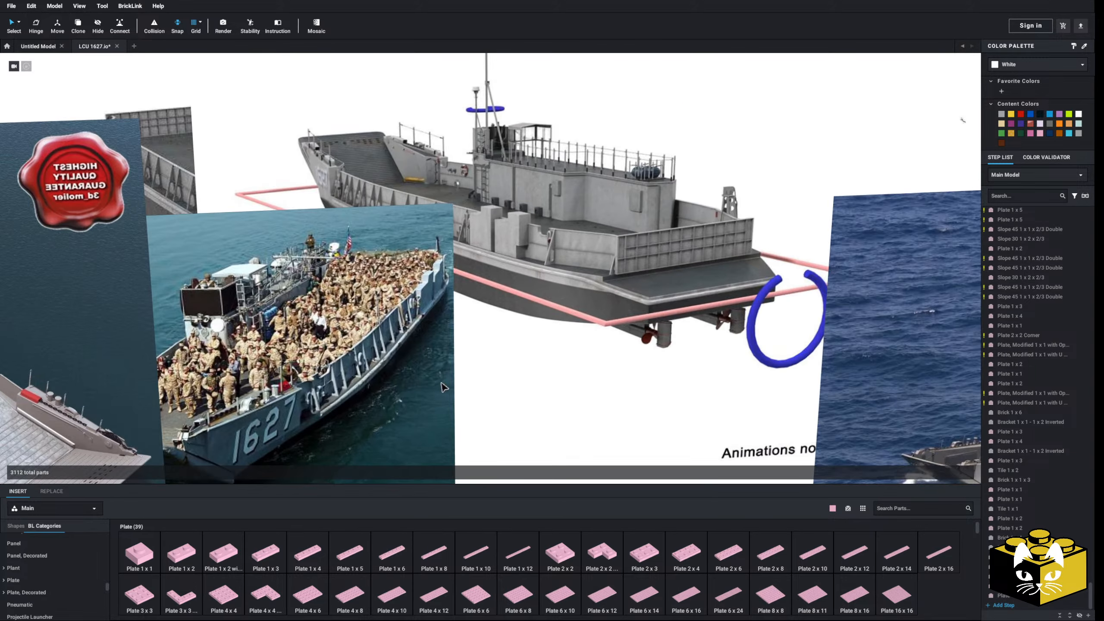
{"action": "middle_click_drag", "start_coordinate": [428, 324], "coordinate": [434, 378]}
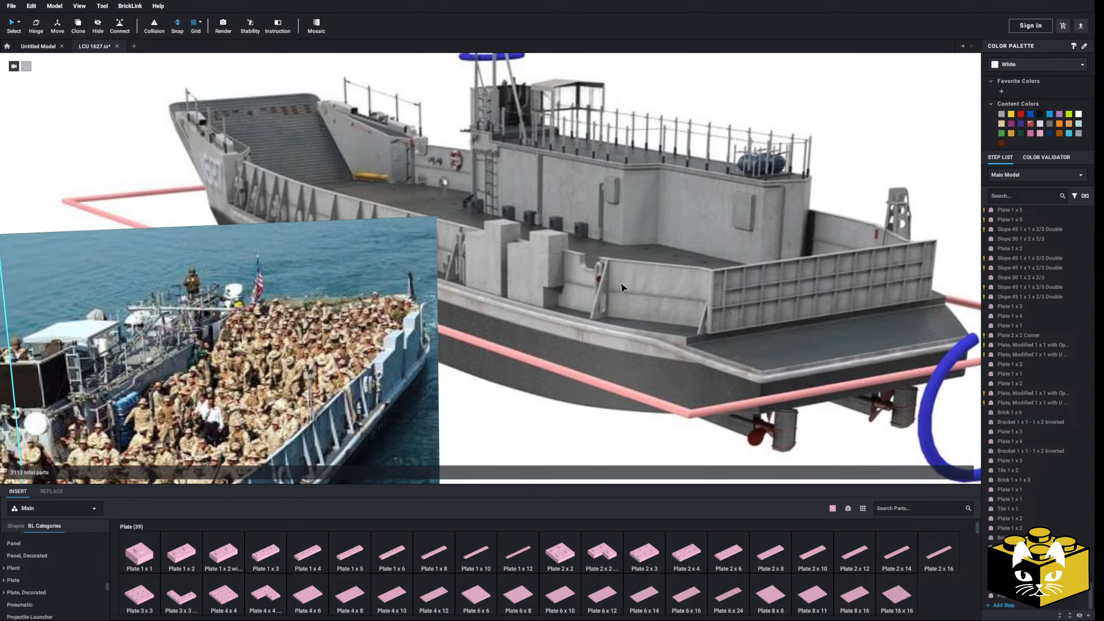
- Move the ship 1633 photo closer to the ship 1627 photo and the other reference images
{"action": "scroll", "coordinate": [642, 345], "scroll_direction": "down", "scroll_amount": 3}
{"action": "middle_click_drag", "start_coordinate": [642, 344], "coordinate": [283, 291]}
{"action": "scroll", "coordinate": [284, 295], "scroll_direction": "down", "scroll_amount": 5}
{"action": "right_click", "coordinate": [204, 285]}
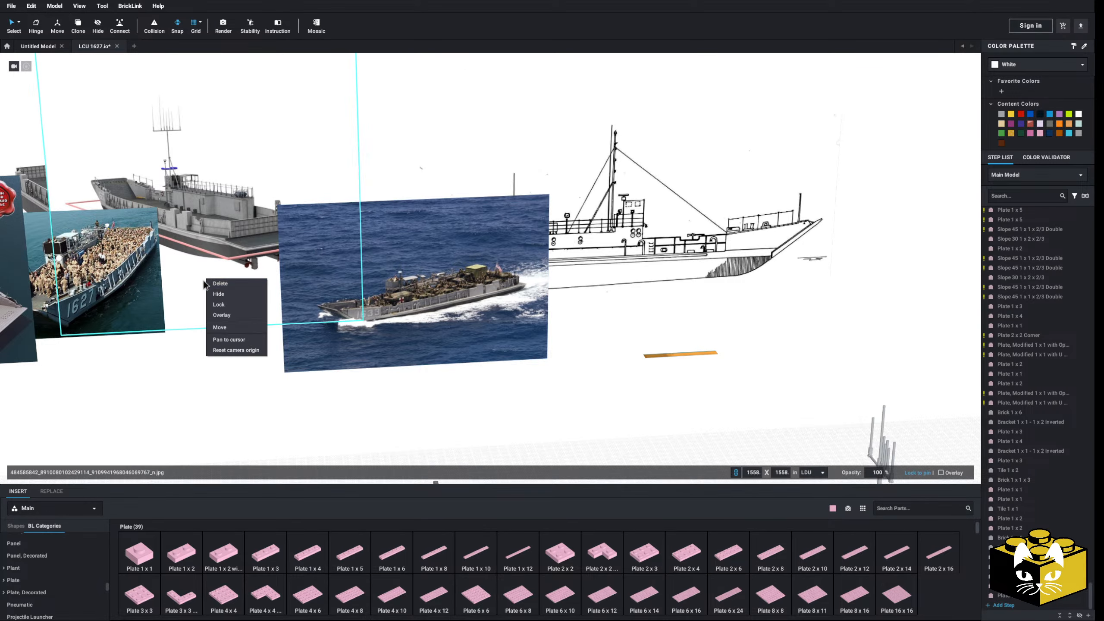
{"action": "right_click_drag", "start_coordinate": [170, 350], "coordinate": [143, 340]}
{"action": "left_click", "coordinate": [143, 340]}
{"action": "middle_click_drag", "start_coordinate": [143, 340], "coordinate": [246, 346]}
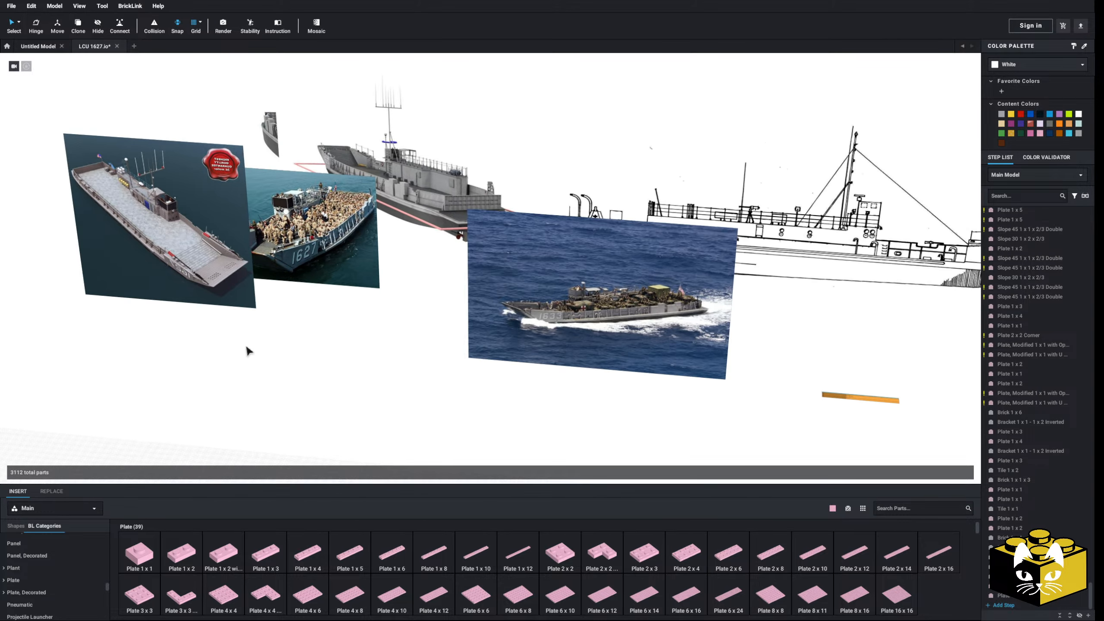
{"action": "right_click_drag", "start_coordinate": [246, 346], "coordinate": [230, 337]}
{"action": "left_click_drag", "start_coordinate": [556, 317], "coordinate": [418, 289]}
{"action": "left_click", "coordinate": [420, 357]}
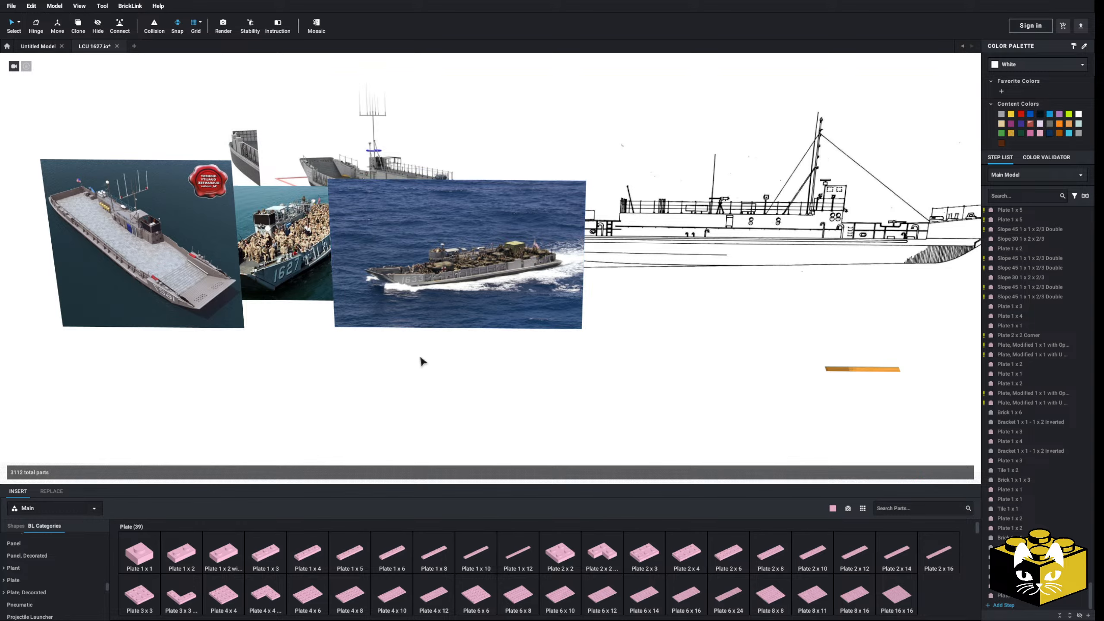
- Place a tall bright pink 1 x 2 panel on the stern plate row beside the wall's aft corner
{"action": "right_click_drag", "start_coordinate": [420, 357], "coordinate": [551, 330]}
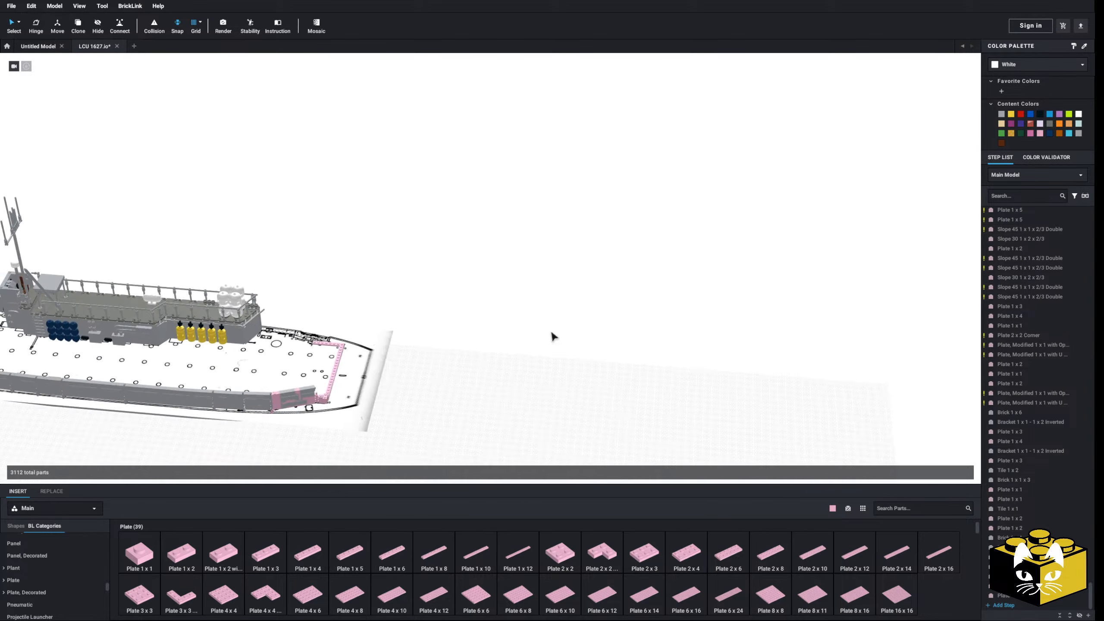
{"action": "scroll", "coordinate": [551, 330], "scroll_direction": "up", "scroll_amount": 4}
{"action": "middle_click_drag", "start_coordinate": [551, 331], "coordinate": [594, 310]}
{"action": "right_click_drag", "start_coordinate": [594, 313], "coordinate": [696, 308]}
{"action": "scroll", "coordinate": [301, 386], "scroll_direction": "up", "scroll_amount": 4}
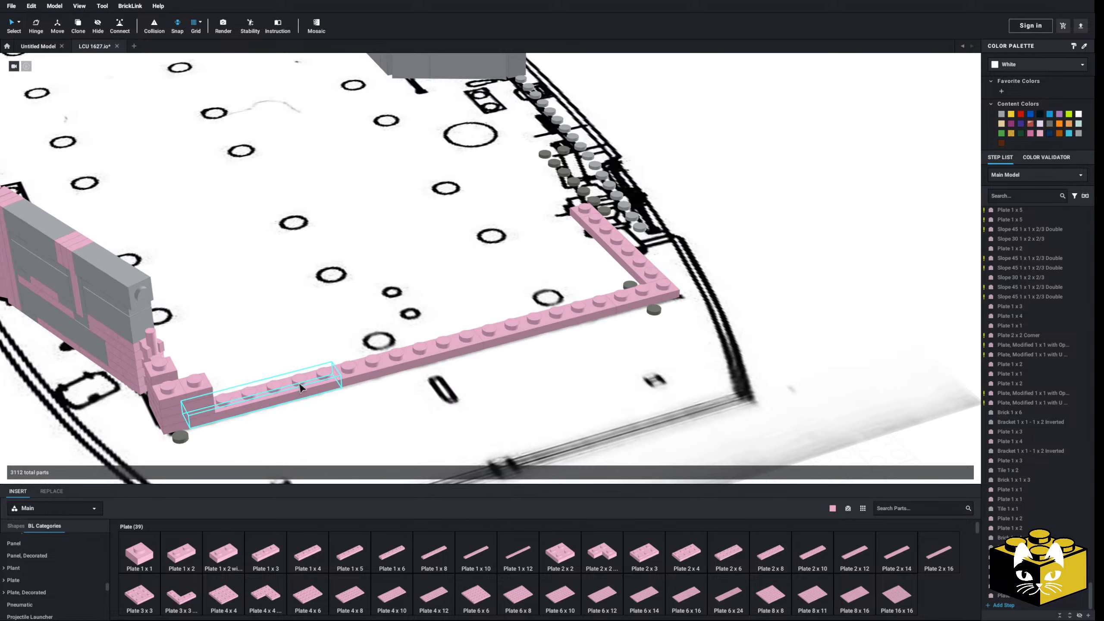
{"action": "middle_click_drag", "start_coordinate": [301, 386], "coordinate": [302, 364]}
{"action": "left_click", "coordinate": [37, 543]}
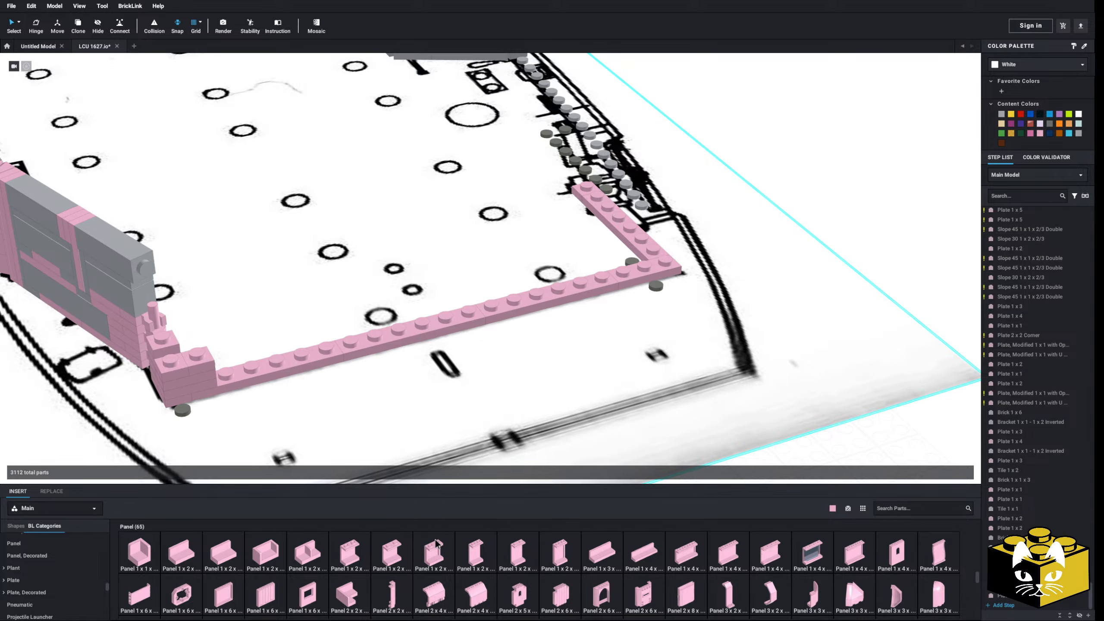
{"action": "left_click_drag", "start_coordinate": [561, 546], "coordinate": [236, 296]}
{"action": "left_click", "coordinate": [236, 296]}
- Delete the bright pink plates forming the row across the stern, keeping the side Plate 1 x 6 at the far end
{"action": "right_click_drag", "start_coordinate": [235, 294], "coordinate": [297, 314]}
{"action": "left_click", "coordinate": [384, 343]}
{"action": "key", "text": "Delete"}
{"action": "left_click", "coordinate": [536, 330]}
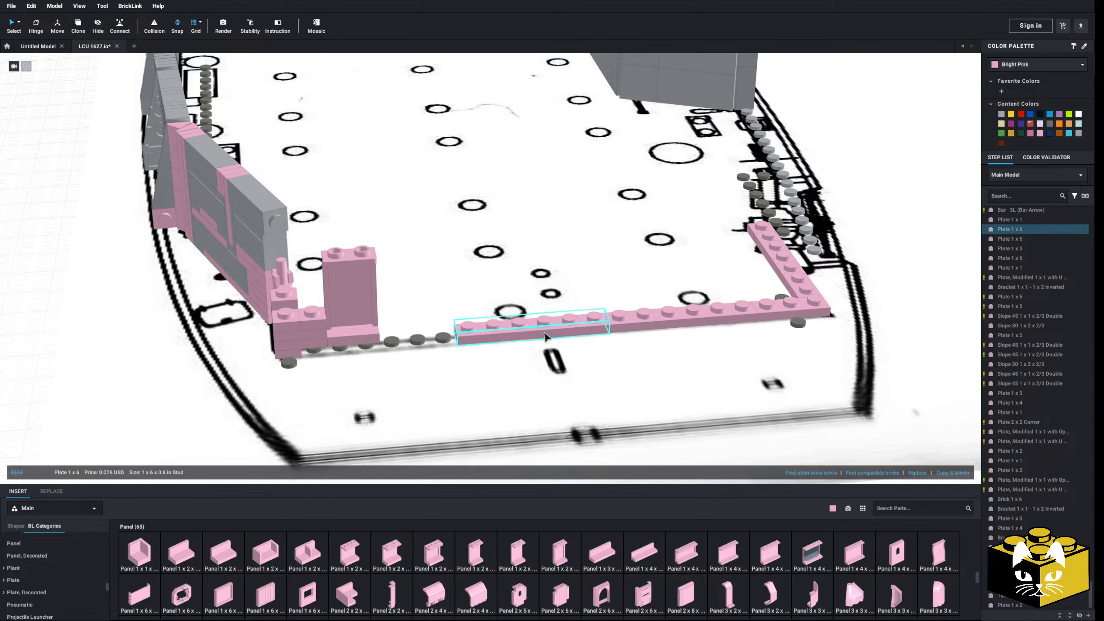
{"action": "key", "text": "Delete"}
{"action": "left_click", "coordinate": [715, 311]}
{"action": "key", "text": "Delete"}
{"action": "left_click", "coordinate": [804, 292]}
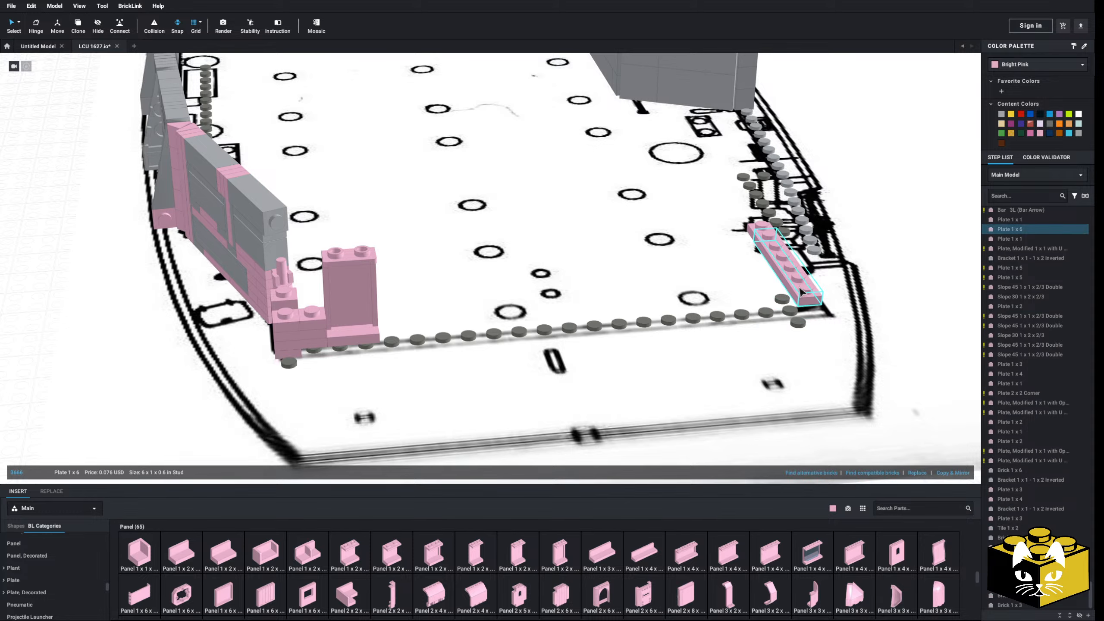
{"action": "left_click", "coordinate": [956, 221]}
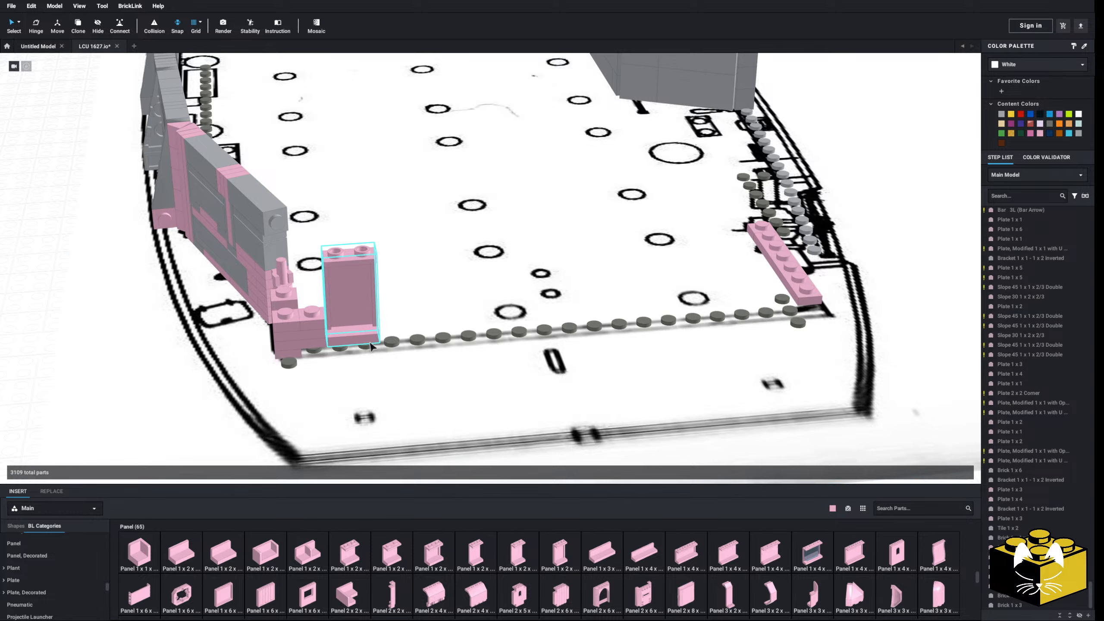
- Delete the bright pink plates that join the wall's aft corner stack to the stern row
{"action": "right_click_drag", "start_coordinate": [336, 340], "coordinate": [377, 342]}
{"action": "left_click", "coordinate": [343, 332]}
{"action": "key", "text": "Delete"}
{"action": "left_click", "coordinate": [342, 350]}
{"action": "key", "text": "Delete"}
{"action": "scroll", "coordinate": [376, 342], "scroll_direction": "up", "scroll_amount": 3}
{"action": "middle_click_drag", "start_coordinate": [377, 342], "coordinate": [383, 300]}
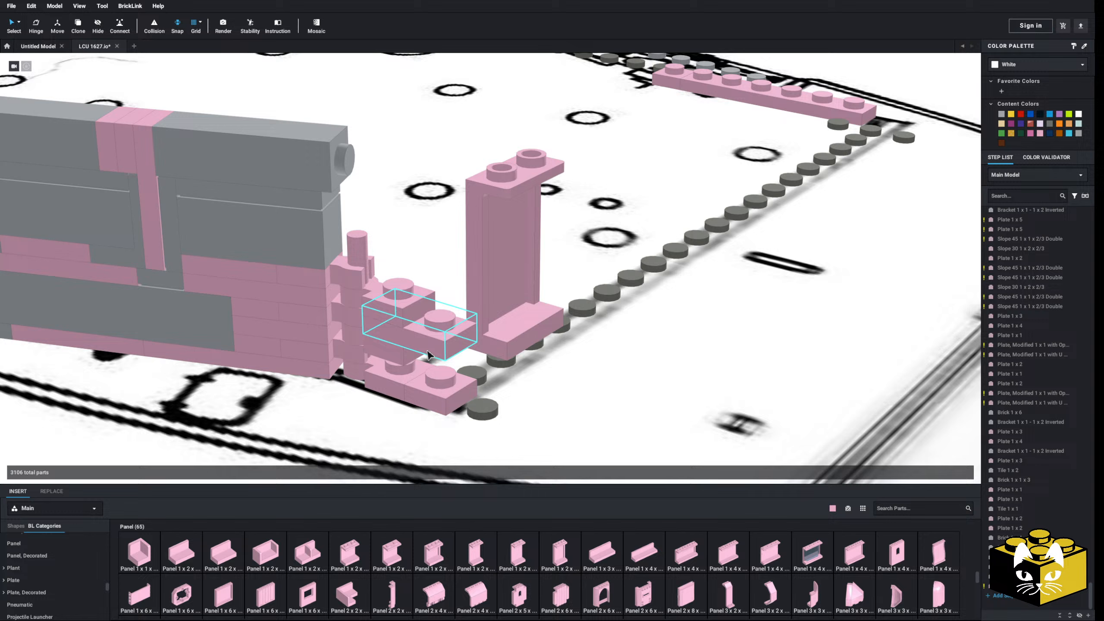
{"action": "left_click", "coordinate": [442, 378]}
{"action": "key", "text": "Delete"}
{"action": "key", "text": "Delete"}
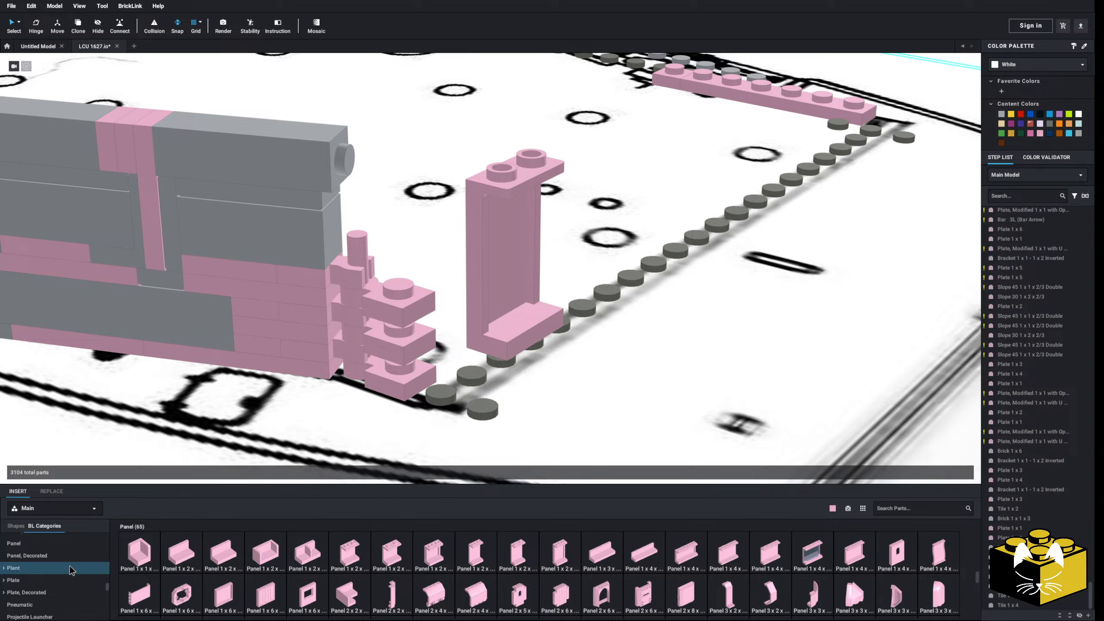
- Fill the gaps between the clip plates in the wall's aft corner stack with bright pink Plate 1 x 1 pieces
{"action": "left_click", "coordinate": [17, 580]}
{"action": "left_click", "coordinate": [140, 552]}
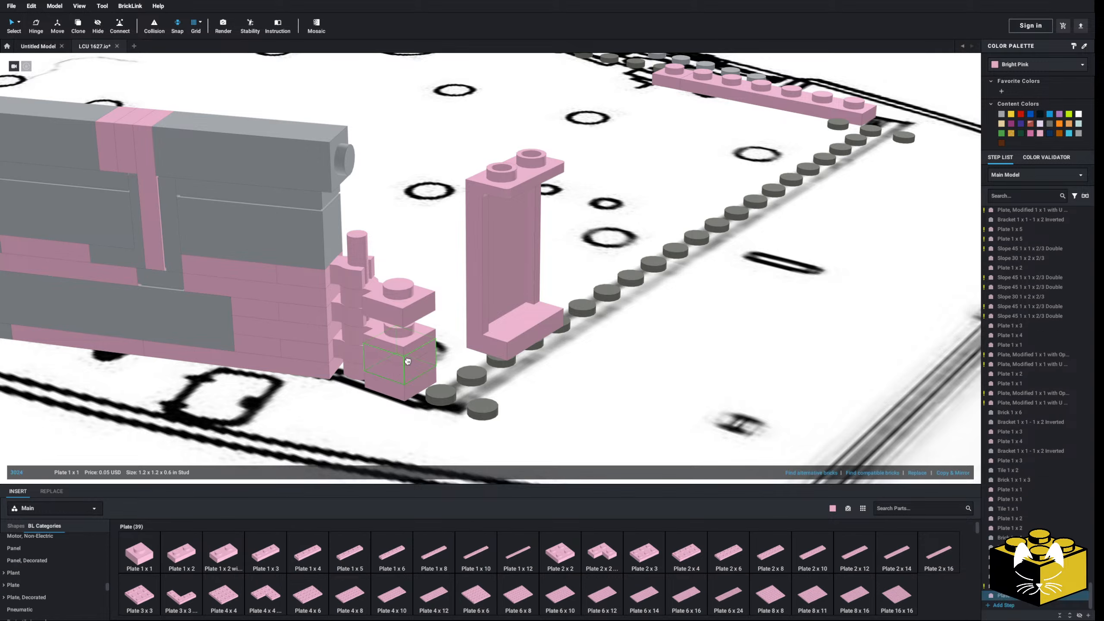
{"action": "left_click", "coordinate": [407, 360]}
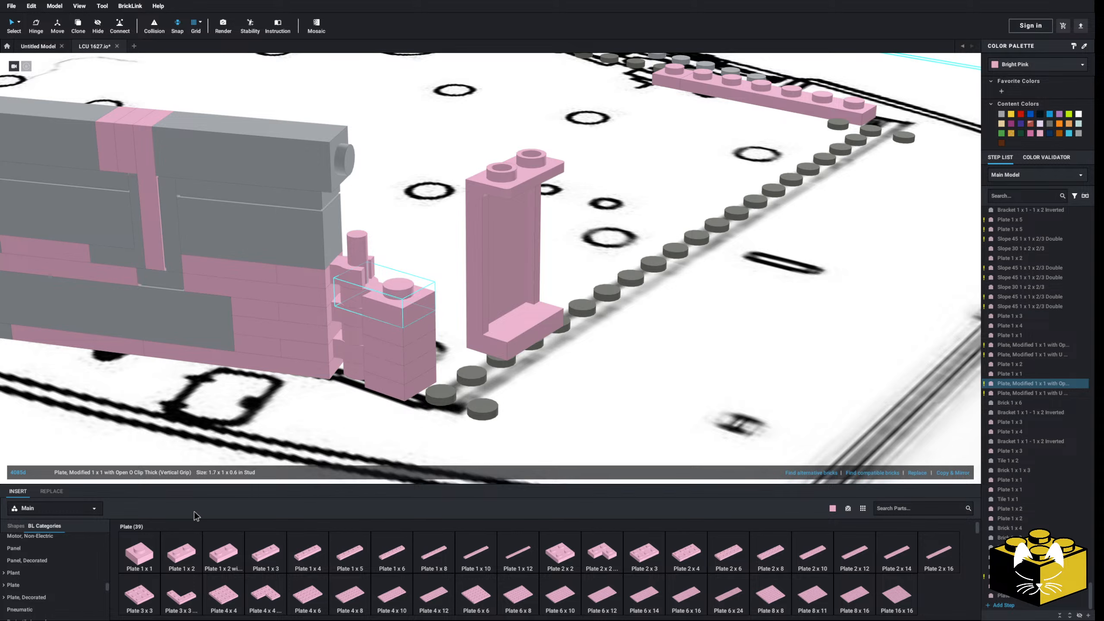
- Copy the Plate, Modified 1 x 1 with Open O Clip Thick from the corner stack and paste it on top
{"action": "right_click", "coordinate": [395, 313]}
{"action": "scroll", "coordinate": [487, 274], "scroll_direction": "down", "scroll_amount": 5}
{"action": "right_click", "coordinate": [240, 407]}
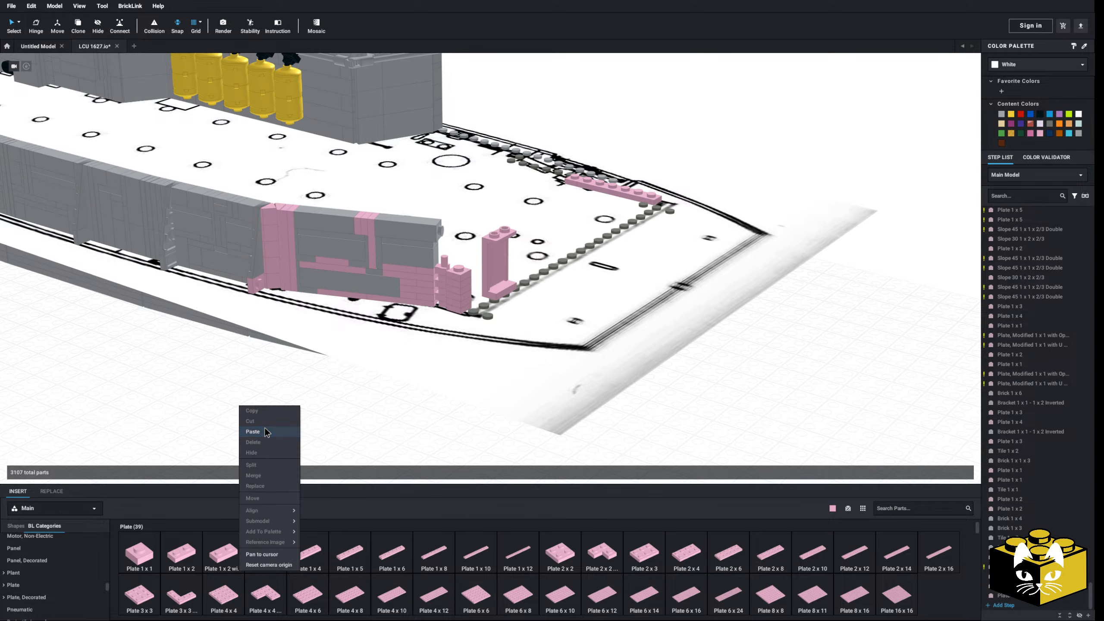
{"action": "left_click", "coordinate": [253, 431]}
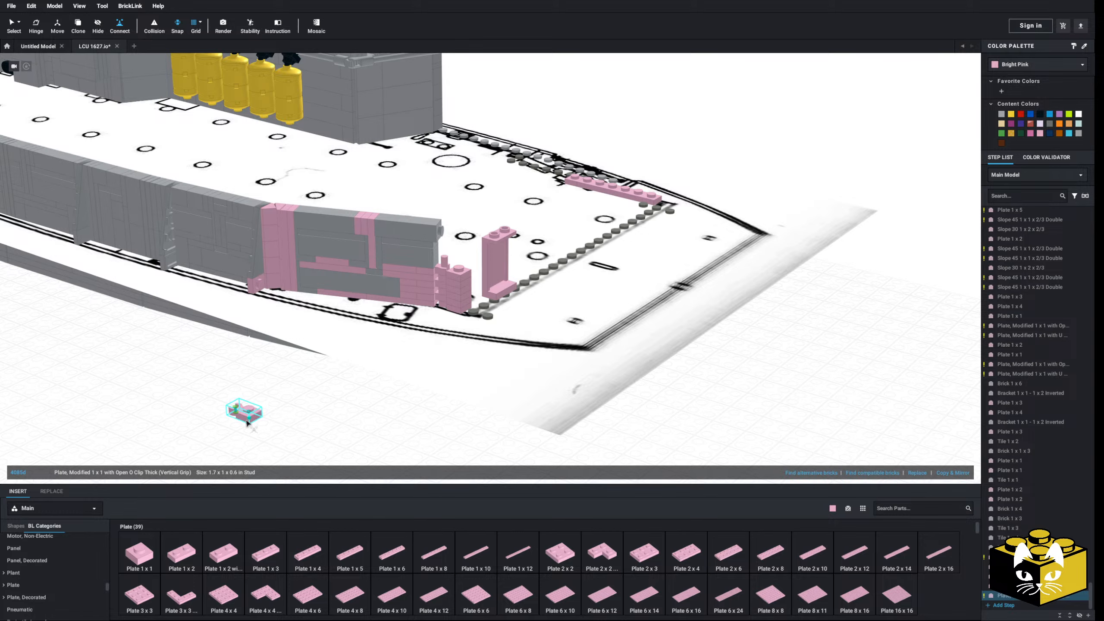
{"action": "left_click_drag", "start_coordinate": [246, 423], "coordinate": [463, 274]}
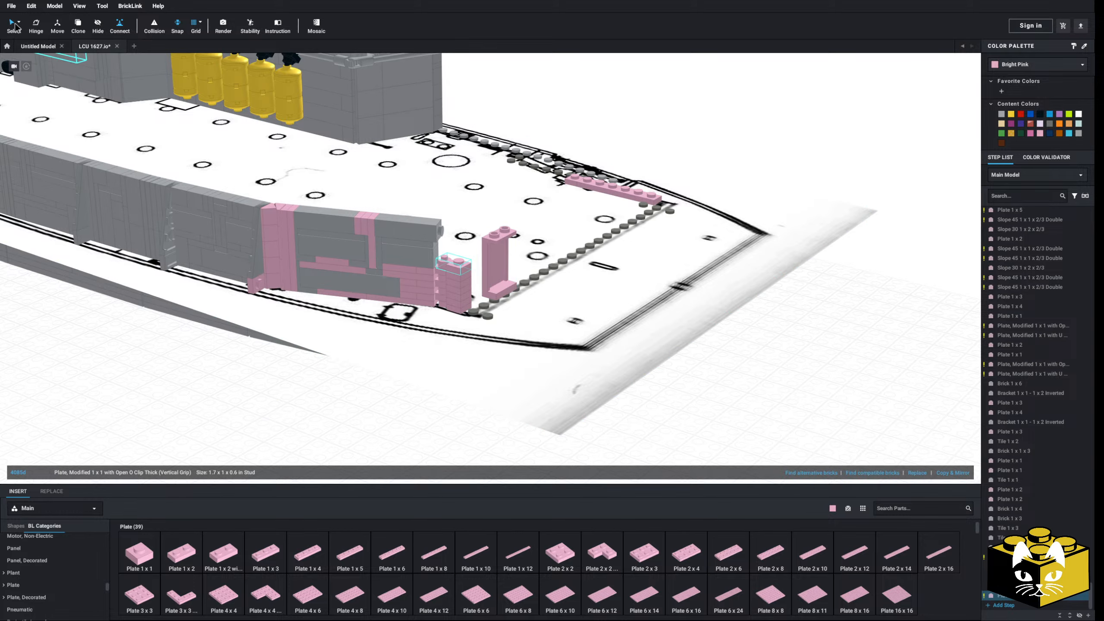
- Replace the Plate 1 x 1 fillers in the corner stack with bright pink Plate 1 x 2 pieces reaching toward the stern
{"action": "scroll", "coordinate": [194, 406], "scroll_direction": "up", "scroll_amount": 5}
{"action": "mouse_move", "coordinate": [211, 400]}
{"action": "right_mouse_down"}
{"action": "mouse_move", "coordinate": [228, 393]}
{"action": "mouse_move", "coordinate": [225, 401]}
{"action": "right_mouse_up"}
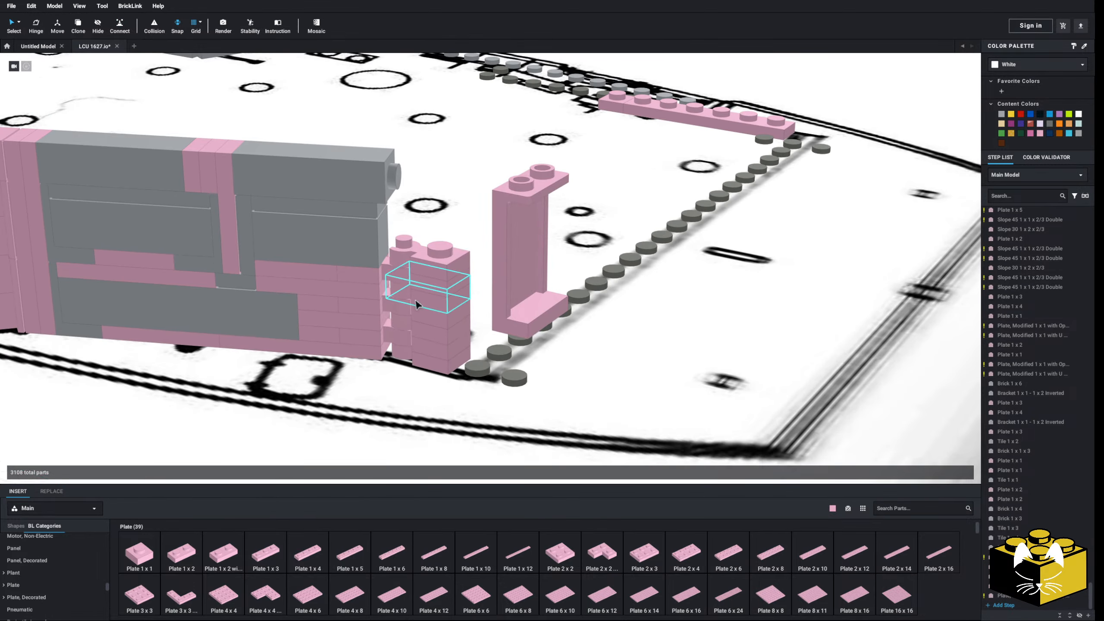
{"action": "left_click", "coordinate": [441, 351], "text": "ctrl"}
{"action": "left_click_drag", "start_coordinate": [443, 352], "coordinate": [477, 375]}
{"action": "left_click", "coordinate": [182, 553]}
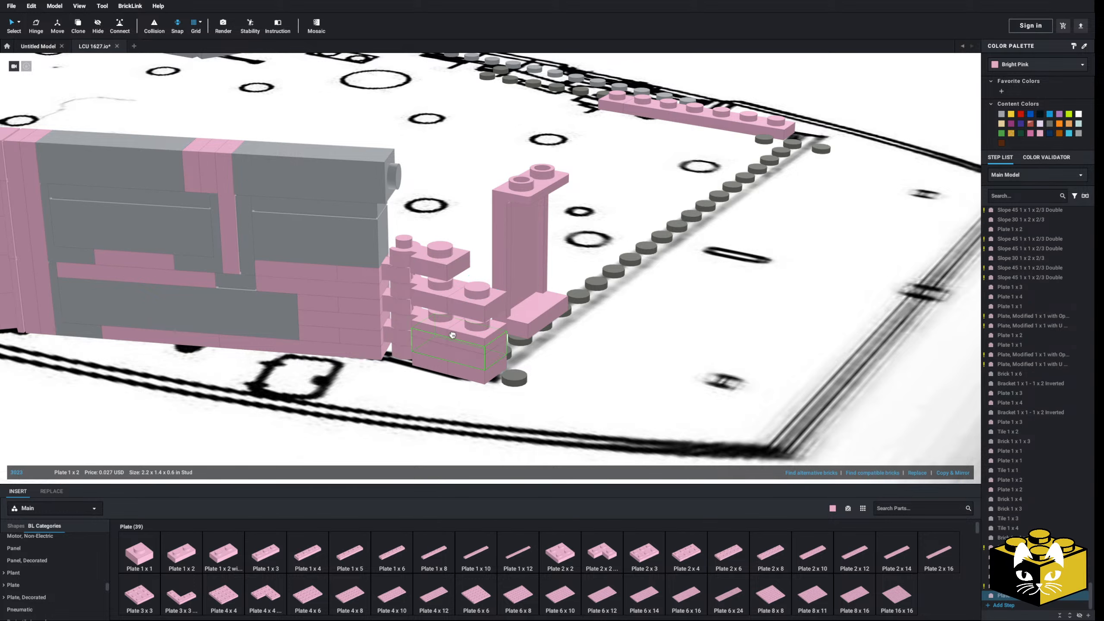
{"action": "left_click", "coordinate": [169, 558]}
- Paste copies of the bright pink Plate 1 x 1 at the stern end of the corner stack, filling it up to the top layer
{"action": "right_click", "coordinate": [485, 317]}
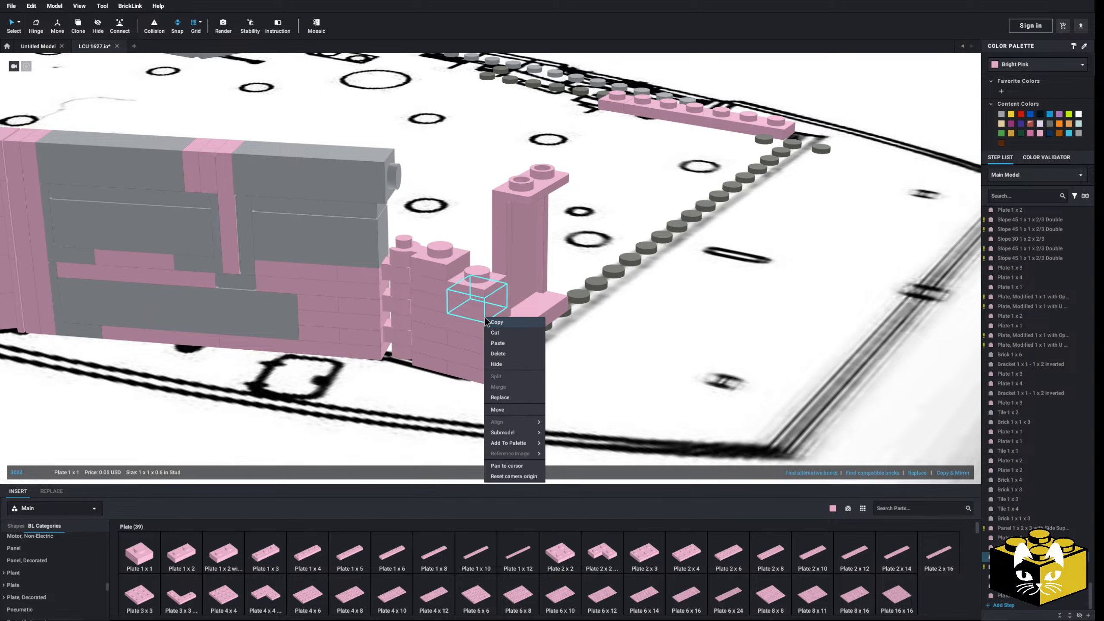
{"action": "right_click", "coordinate": [454, 312]}
{"action": "left_click", "coordinate": [479, 338]}
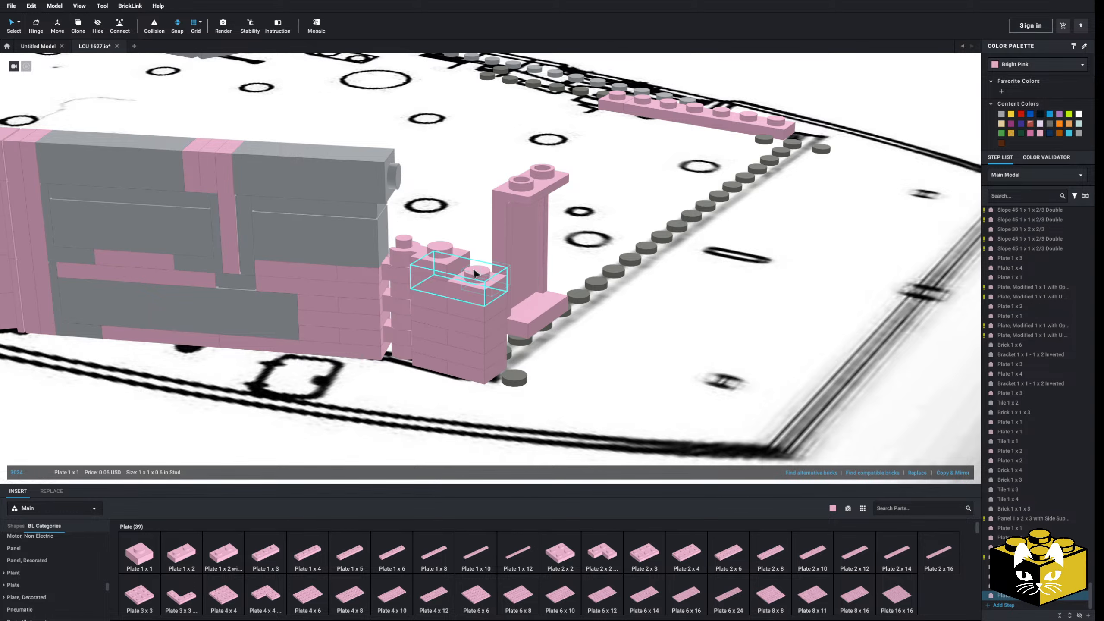
{"action": "right_click_drag", "start_coordinate": [474, 269], "coordinate": [414, 317]}
{"action": "key", "text": "Delete"}
{"action": "scroll", "coordinate": [413, 321], "scroll_direction": "down", "scroll_amount": 5}
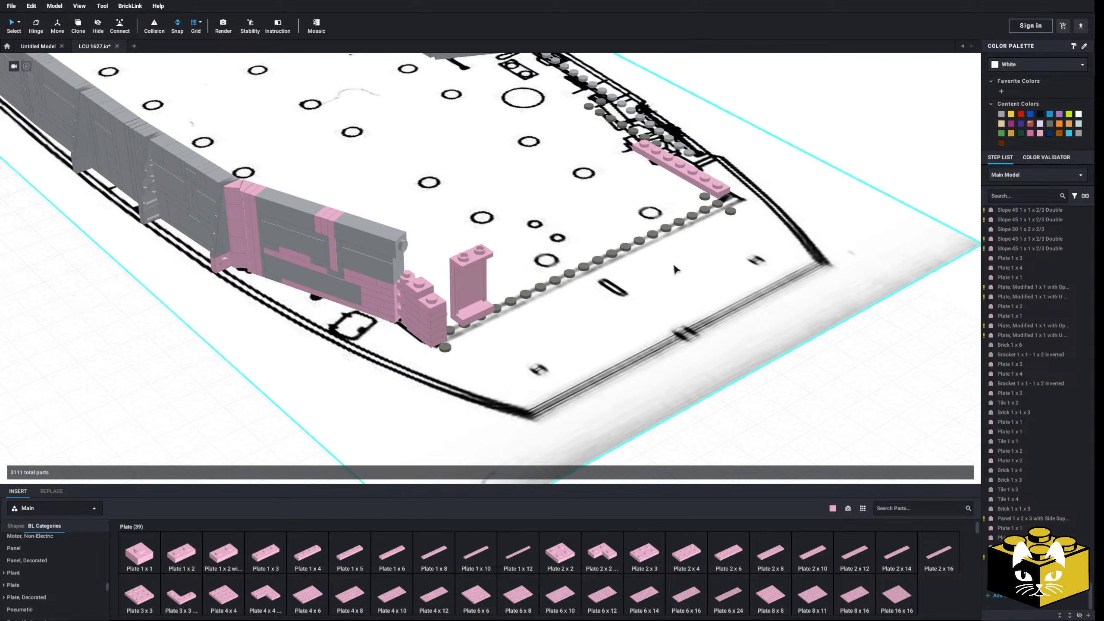
{"action": "right_click", "coordinate": [864, 99]}
{"action": "left_click", "coordinate": [883, 126]}
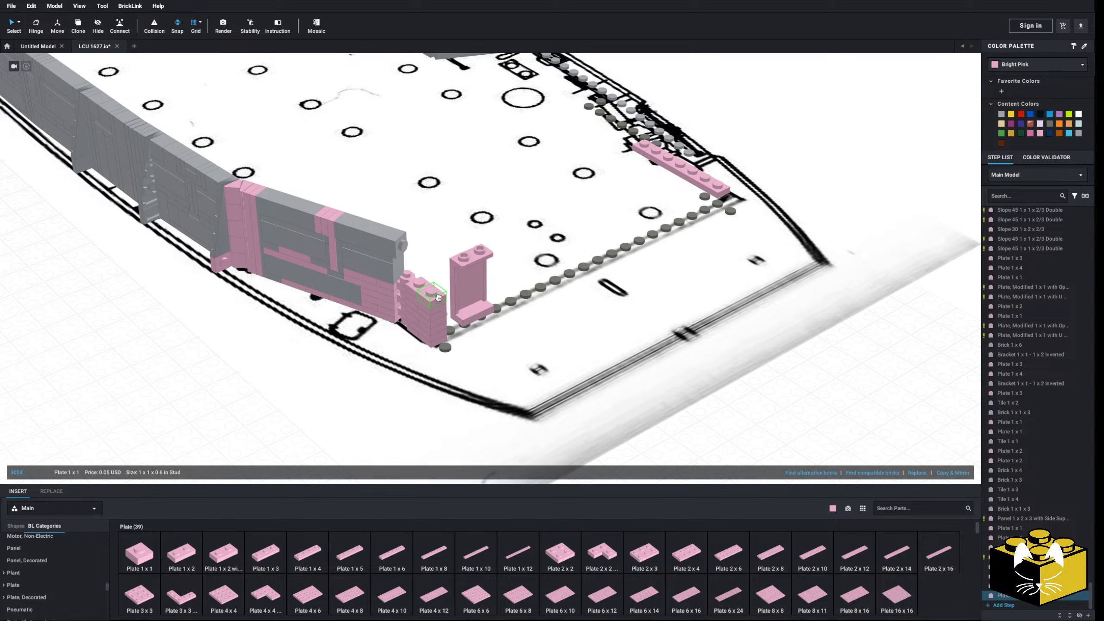
{"action": "scroll", "coordinate": [248, 393], "scroll_direction": "up", "scroll_amount": 5}
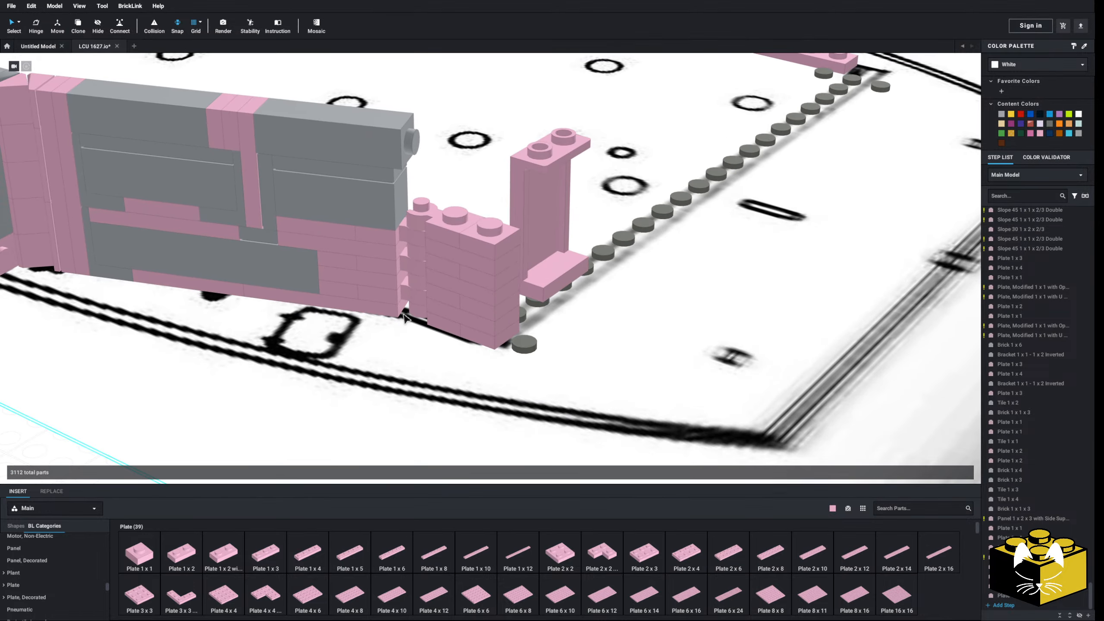
- Place a bright pink Plate 1 x 2 on top of the wall's aft corner stack
{"action": "scroll", "coordinate": [403, 318], "scroll_direction": "down", "scroll_amount": 3}
{"action": "scroll", "coordinate": [399, 279], "scroll_direction": "up", "scroll_amount": 4}
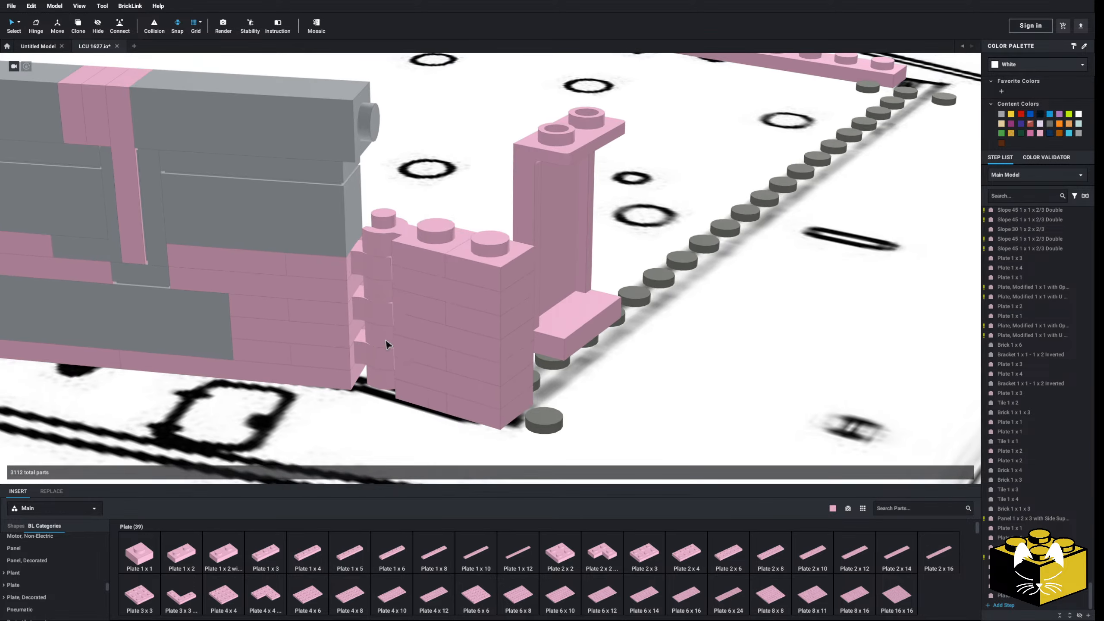
{"action": "right_click_drag", "start_coordinate": [388, 338], "coordinate": [374, 382]}
{"action": "left_click_drag", "start_coordinate": [180, 553], "coordinate": [457, 307]}
{"action": "right_click_drag", "start_coordinate": [457, 307], "coordinate": [435, 308]}
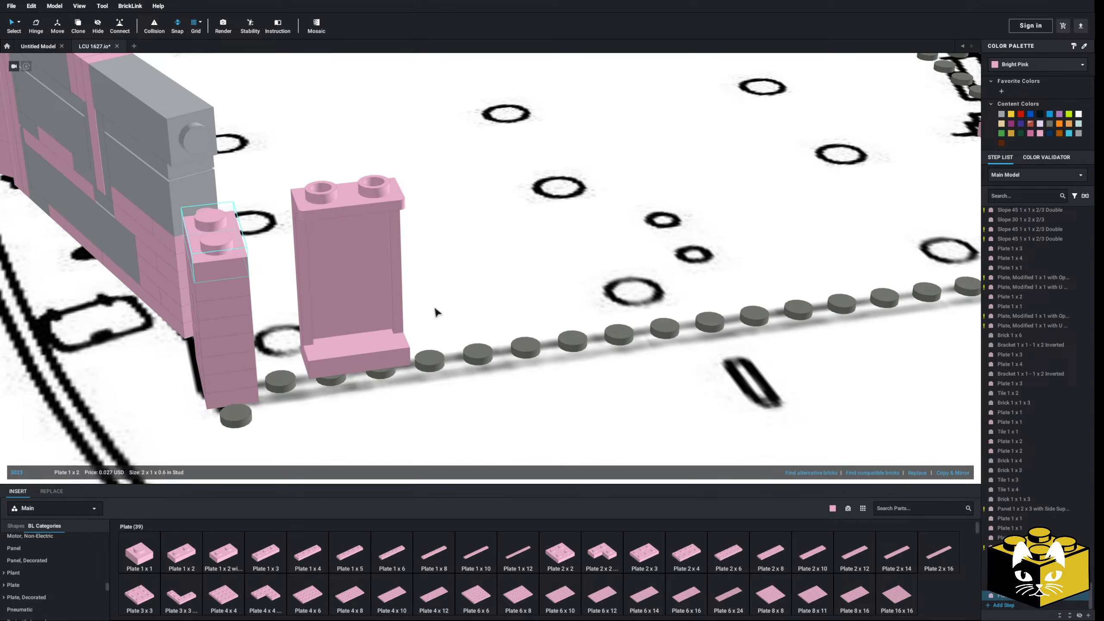
- Examine the aft side wall in the ship 1633 photo and the side-view line drawing
{"action": "scroll", "coordinate": [436, 311], "scroll_direction": "down", "scroll_amount": 3}
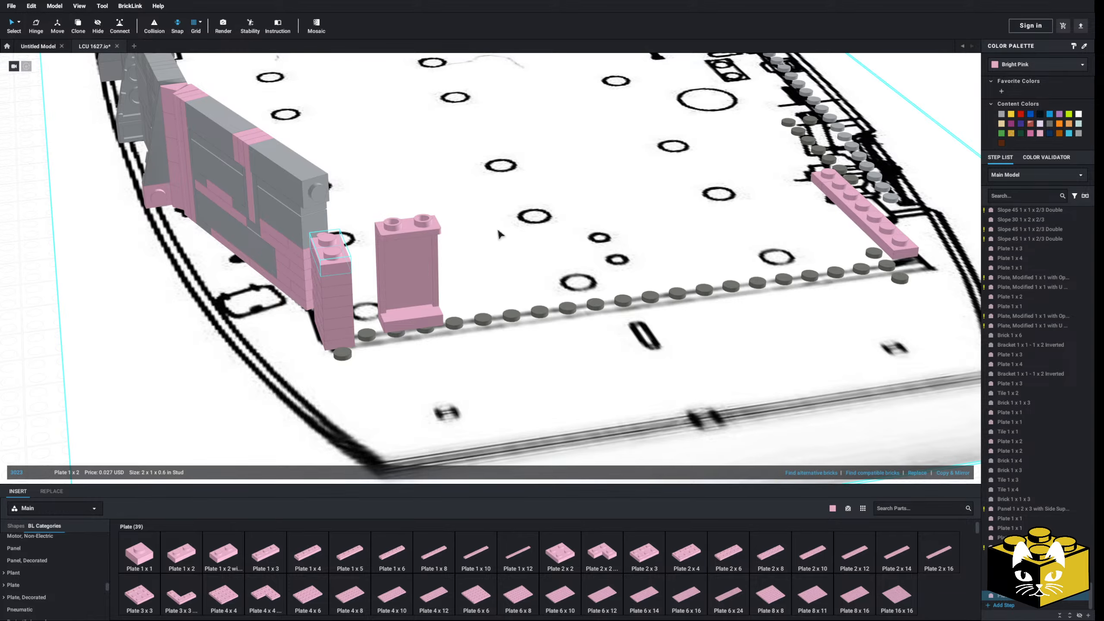
{"action": "scroll", "coordinate": [496, 228], "scroll_direction": "down", "scroll_amount": 10}
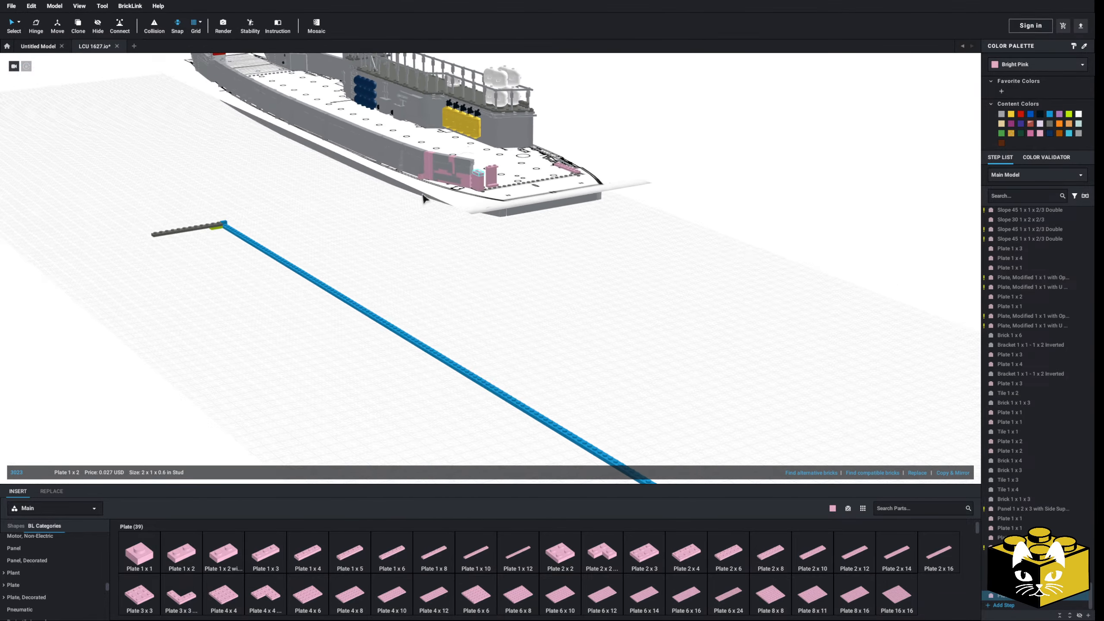
{"action": "mouse_move", "coordinate": [423, 195]}
{"action": "right_mouse_down"}
{"action": "mouse_move", "coordinate": [398, 197]}
{"action": "mouse_move", "coordinate": [673, 285]}
{"action": "right_mouse_up"}
{"action": "middle_click_drag", "start_coordinate": [673, 285], "coordinate": [593, 312]}
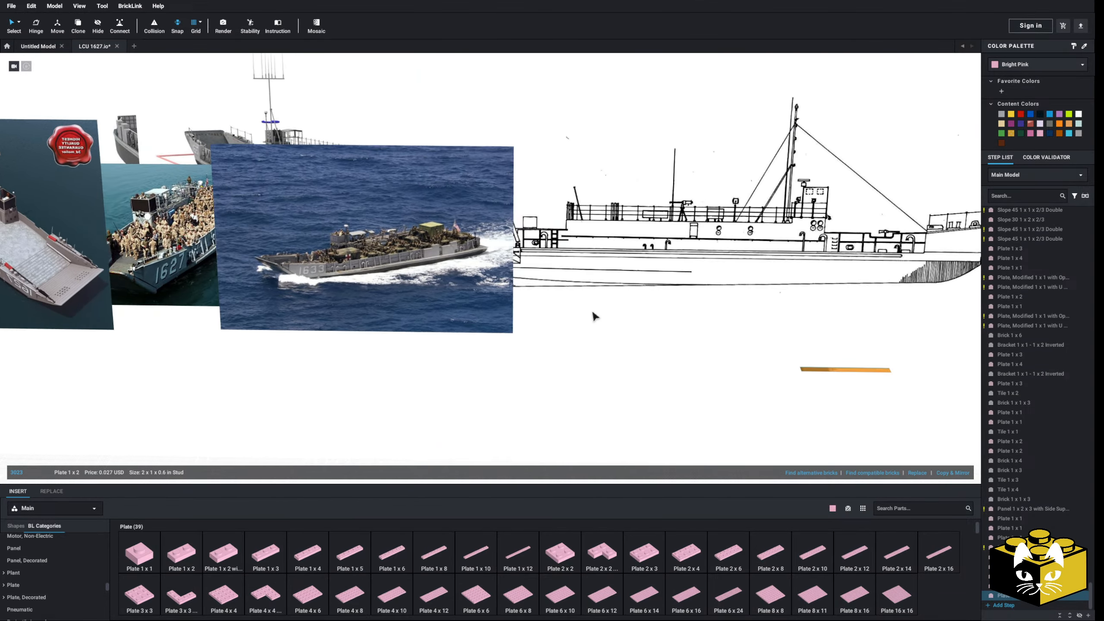
{"action": "scroll", "coordinate": [595, 312], "scroll_direction": "up", "scroll_amount": 5}
{"action": "right_click_drag", "start_coordinate": [598, 311], "coordinate": [588, 314]}
{"action": "middle_click_drag", "start_coordinate": [588, 314], "coordinate": [497, 313]}
{"action": "scroll", "coordinate": [498, 313], "scroll_direction": "up", "scroll_amount": 1}
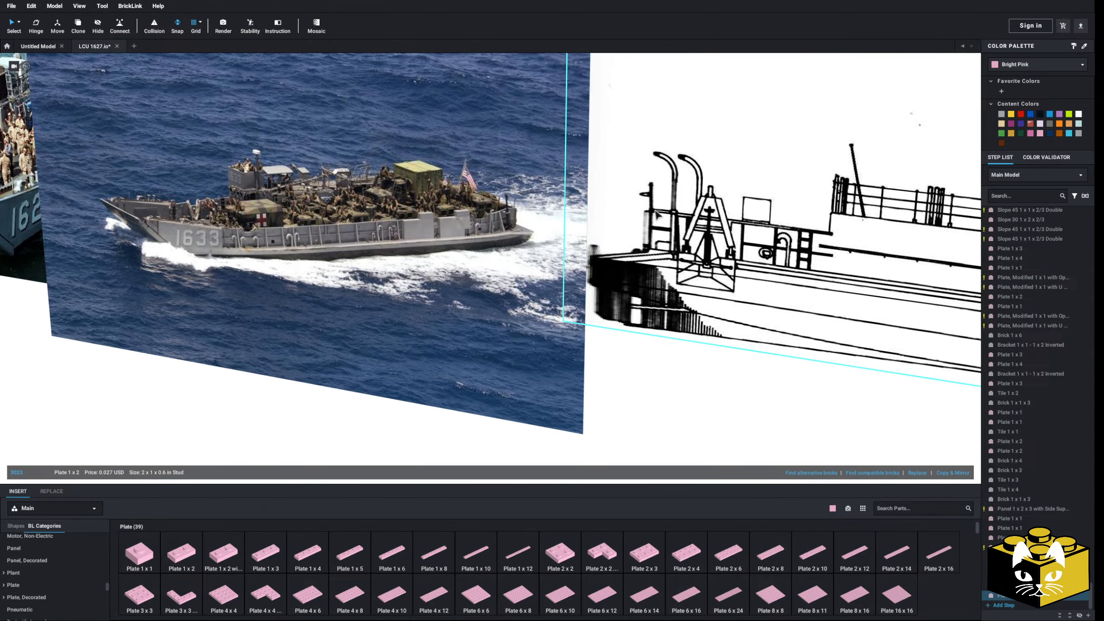
{"action": "middle_click_drag", "start_coordinate": [465, 241], "coordinate": [579, 316]}
{"action": "scroll", "coordinate": [505, 259], "scroll_direction": "up", "scroll_amount": 5}
{"action": "scroll", "coordinate": [505, 259], "scroll_direction": "down", "scroll_amount": 1}
{"action": "scroll", "coordinate": [505, 260], "scroll_direction": "down", "scroll_amount": 2}
{"action": "scroll", "coordinate": [736, 278], "scroll_direction": "down", "scroll_amount": 5}
{"action": "scroll", "coordinate": [578, 316], "scroll_direction": "up", "scroll_amount": 3}
{"action": "right_click_drag", "start_coordinate": [579, 316], "coordinate": [539, 278]}
{"action": "middle_click_drag", "start_coordinate": [478, 182], "coordinate": [608, 274]}
- Examine the stern wall and its corner on the grey ship reference image
{"action": "right_click_drag", "start_coordinate": [609, 274], "coordinate": [646, 393]}
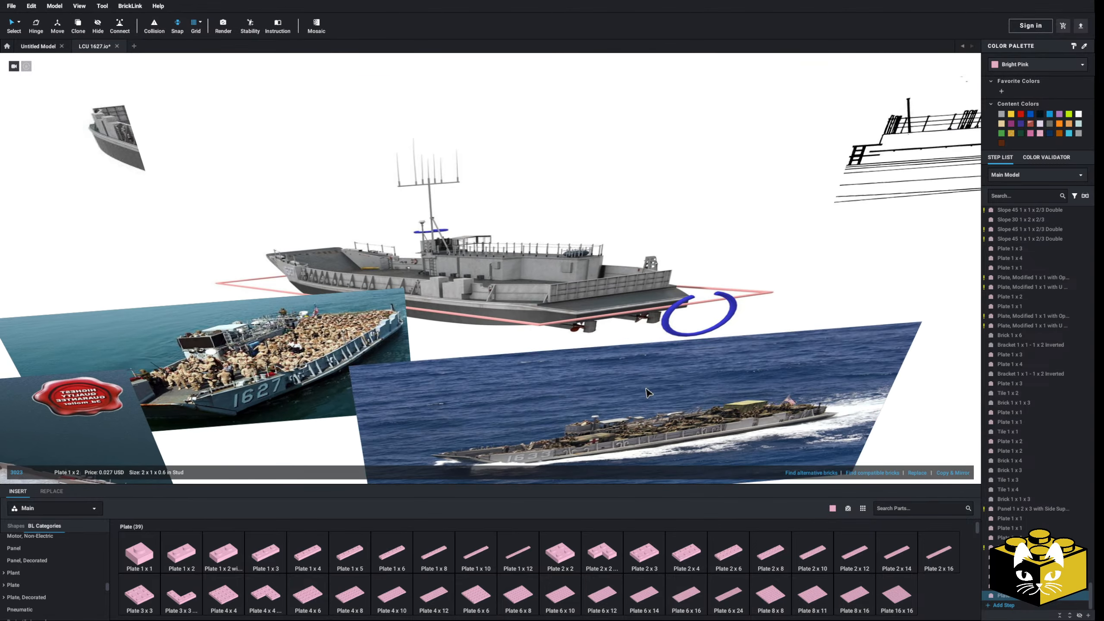
{"action": "scroll", "coordinate": [646, 390], "scroll_direction": "up", "scroll_amount": 7}
{"action": "scroll", "coordinate": [637, 369], "scroll_direction": "down", "scroll_amount": 4}
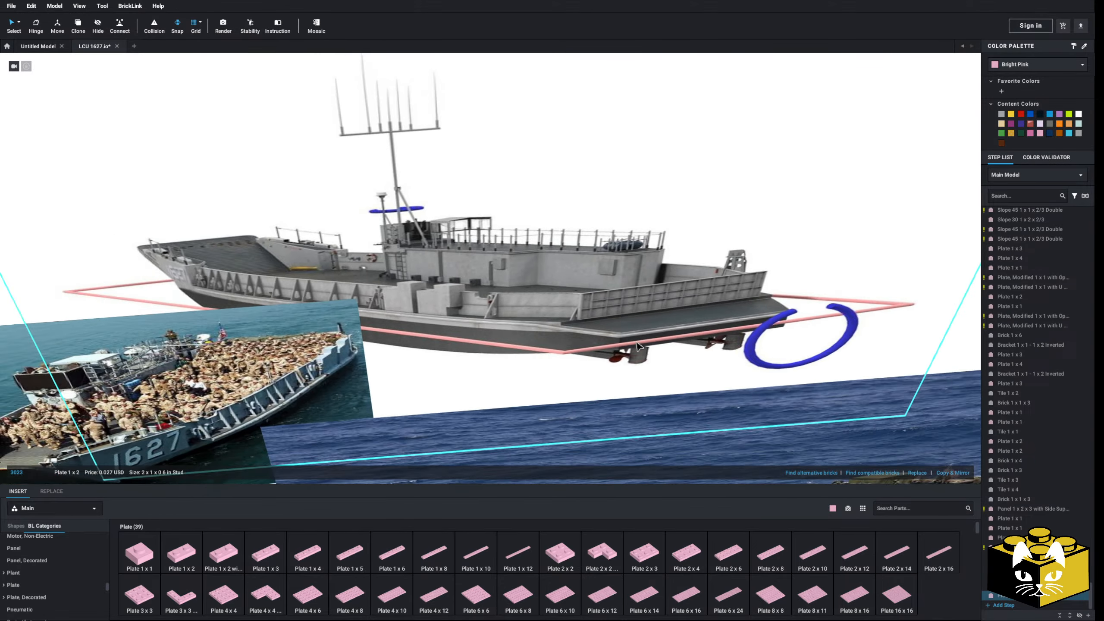
{"action": "scroll", "coordinate": [637, 341], "scroll_direction": "down", "scroll_amount": 6}
{"action": "middle_click_drag", "start_coordinate": [632, 301], "coordinate": [446, 208]}
{"action": "right_click_drag", "start_coordinate": [446, 207], "coordinate": [502, 200]}
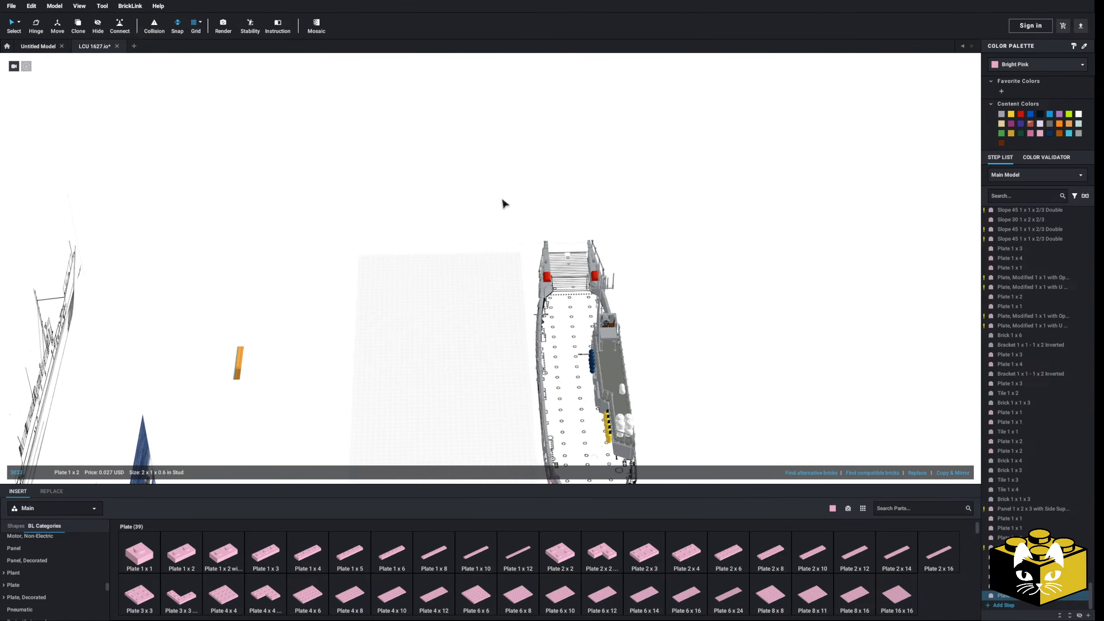
- Move the bright pink 1 x 2 x 3 panel along the stern row until it meets the wall's aft corner stack
{"action": "middle_click_drag", "start_coordinate": [599, 278], "coordinate": [581, 212]}
{"action": "right_click_drag", "start_coordinate": [581, 212], "coordinate": [655, 223]}
{"action": "scroll", "coordinate": [696, 220], "scroll_direction": "up", "scroll_amount": 6}
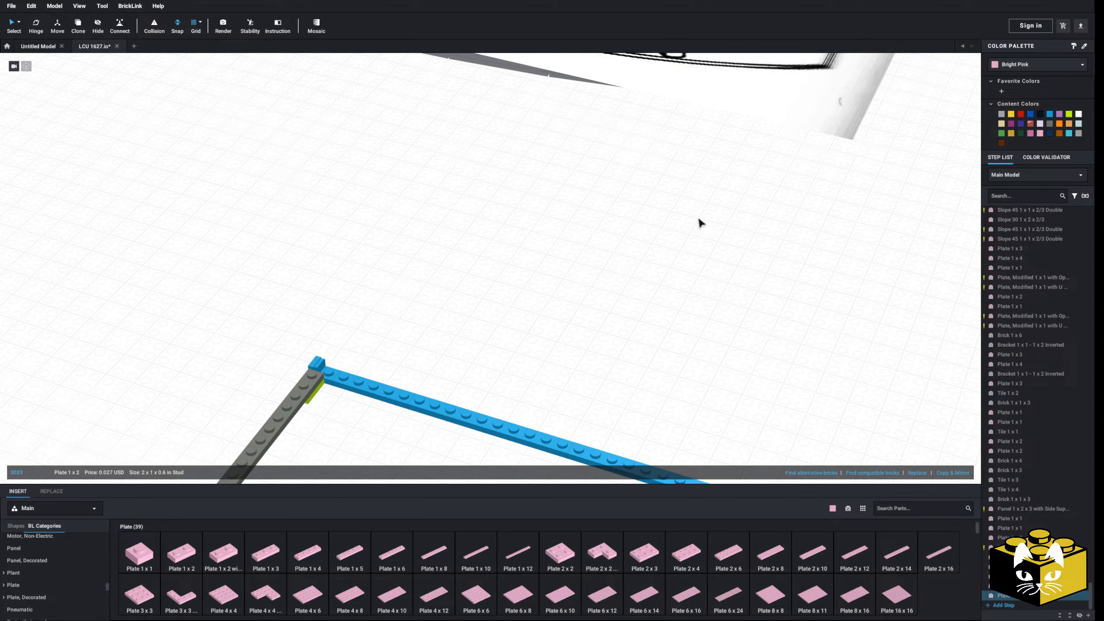
{"action": "middle_click_drag", "start_coordinate": [698, 219], "coordinate": [633, 254]}
{"action": "scroll", "coordinate": [633, 252], "scroll_direction": "up", "scroll_amount": 5}
{"action": "scroll", "coordinate": [634, 254], "scroll_direction": "down", "scroll_amount": 5}
{"action": "right_click_drag", "start_coordinate": [634, 255], "coordinate": [720, 221]}
{"action": "left_click", "coordinate": [889, 299]}
{"action": "scroll", "coordinate": [782, 278], "scroll_direction": "down", "scroll_amount": 6}
{"action": "scroll", "coordinate": [771, 273], "scroll_direction": "up", "scroll_amount": 5}
{"action": "scroll", "coordinate": [578, 230], "scroll_direction": "up", "scroll_amount": 4}
{"action": "left_click", "coordinate": [576, 230]}
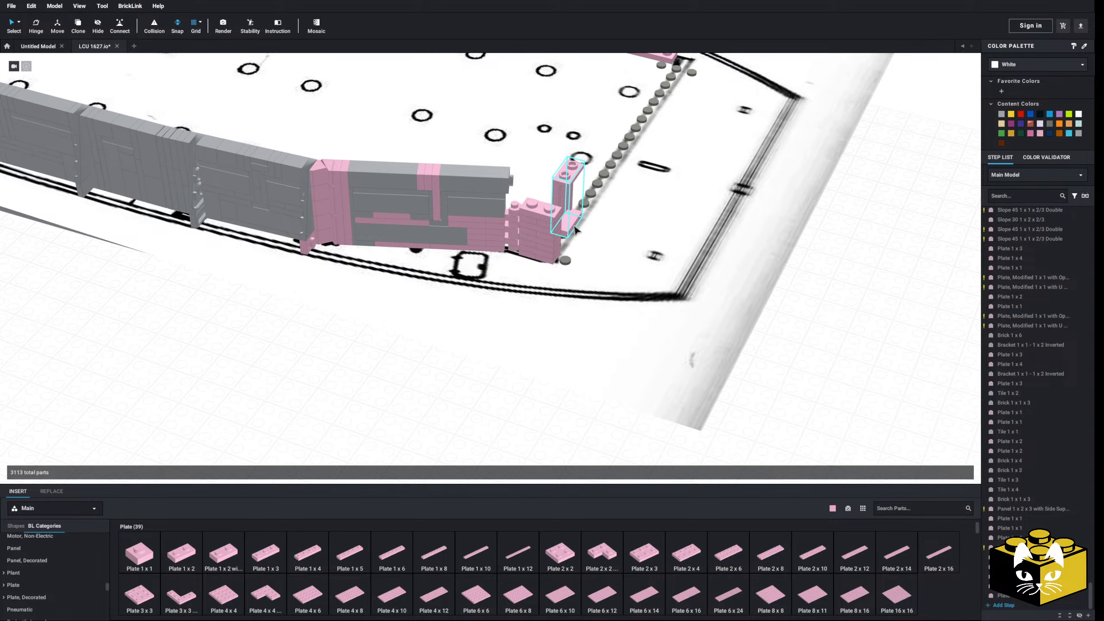
{"action": "right_click_drag", "start_coordinate": [478, 194], "coordinate": [518, 276]}
{"action": "scroll", "coordinate": [462, 213], "scroll_direction": "up", "scroll_amount": 4}
{"action": "scroll", "coordinate": [443, 247], "scroll_direction": "down", "scroll_amount": 4}
{"action": "middle_click_drag", "start_coordinate": [517, 276], "coordinate": [549, 298]}
{"action": "scroll", "coordinate": [521, 299], "scroll_direction": "up", "scroll_amount": 3}
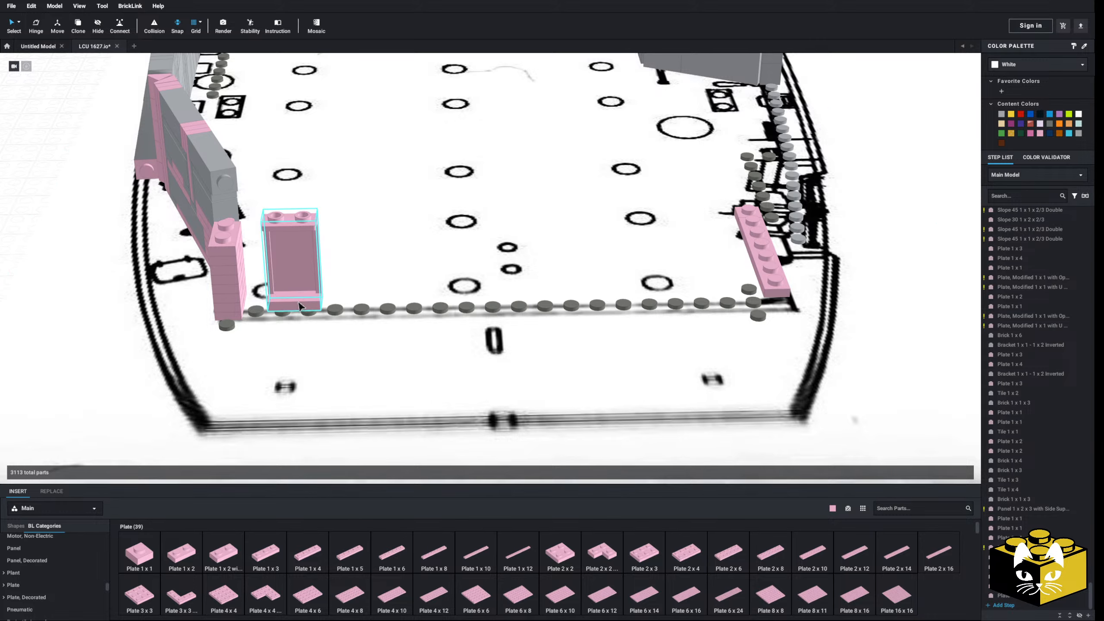
{"action": "left_click_drag", "start_coordinate": [301, 303], "coordinate": [275, 306]}
{"action": "scroll", "coordinate": [261, 305], "scroll_direction": "down", "scroll_amount": 3}
{"action": "left_click", "coordinate": [109, 304]}
- Examine the joint between the stern panel and the wall's aft corner stack from several angles
{"action": "middle_click_drag", "start_coordinate": [109, 305], "coordinate": [162, 306]}
{"action": "scroll", "coordinate": [174, 308], "scroll_direction": "up", "scroll_amount": 3}
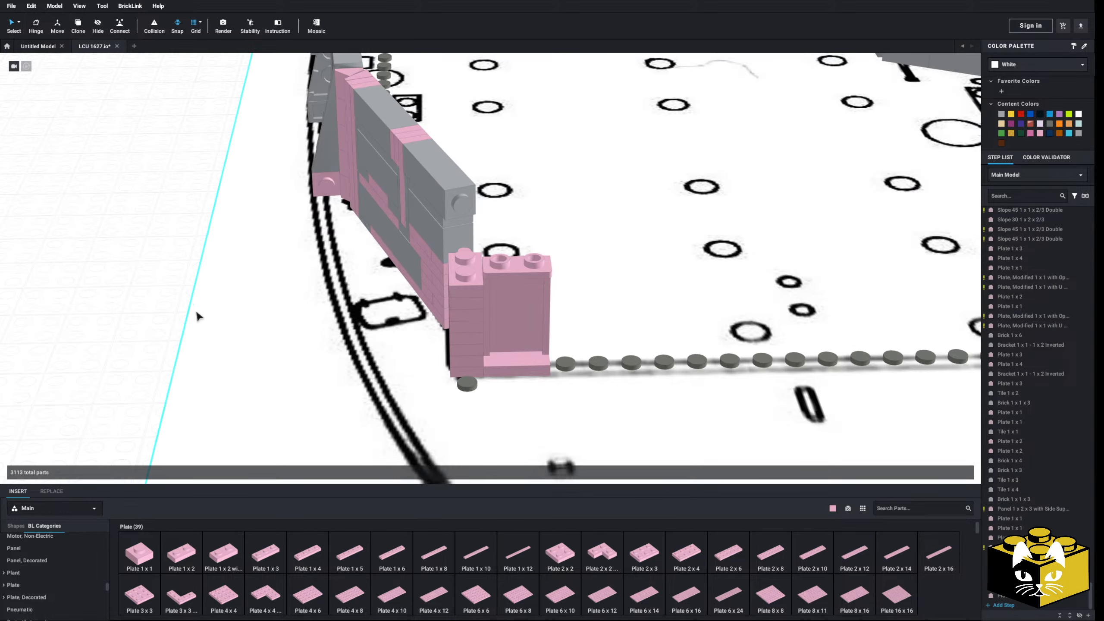
{"action": "right_click_drag", "start_coordinate": [197, 310], "coordinate": [501, 303]}
{"action": "scroll", "coordinate": [320, 287], "scroll_direction": "down", "scroll_amount": 2}
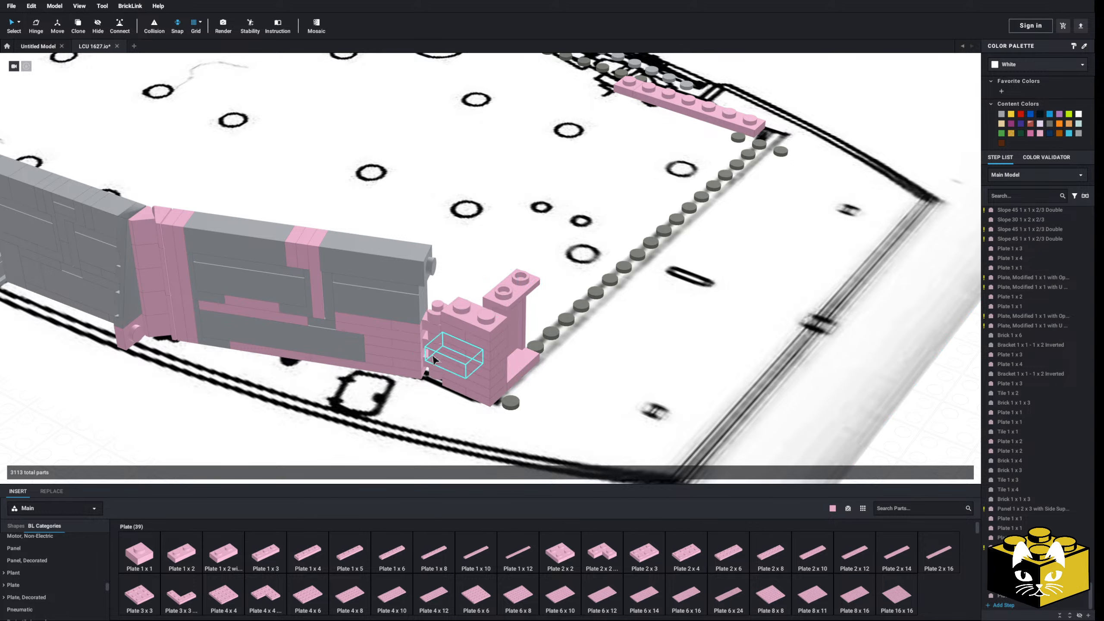
{"action": "scroll", "coordinate": [436, 353], "scroll_direction": "up", "scroll_amount": 2}
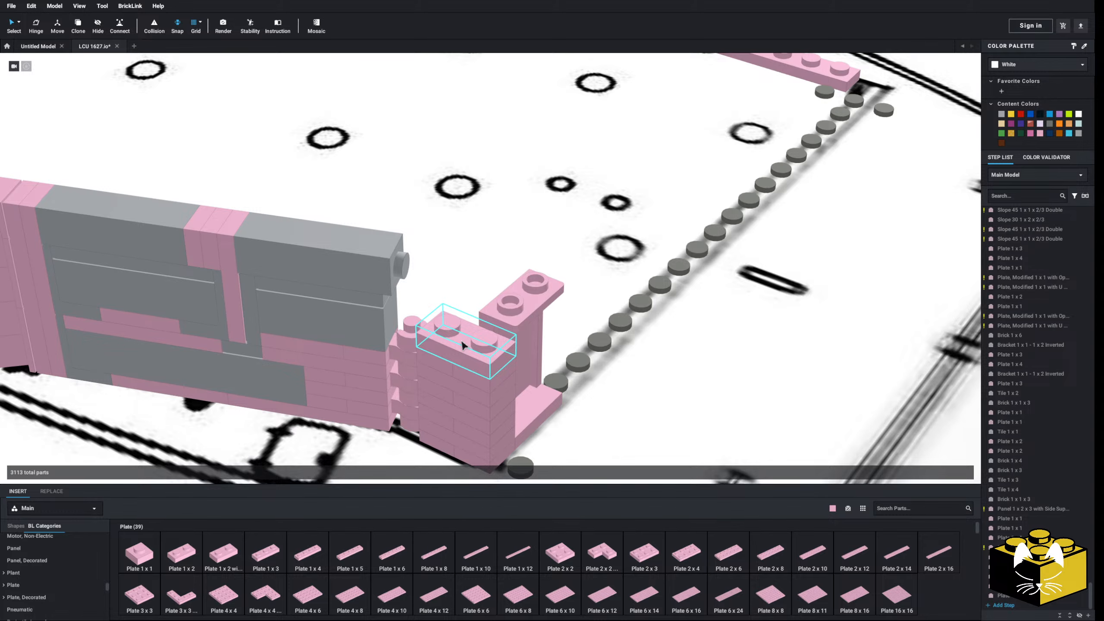
{"action": "right_click_drag", "start_coordinate": [464, 346], "coordinate": [443, 324]}
{"action": "scroll", "coordinate": [396, 334], "scroll_direction": "down", "scroll_amount": 4}
{"action": "middle_click_drag", "start_coordinate": [443, 323], "coordinate": [509, 344]}
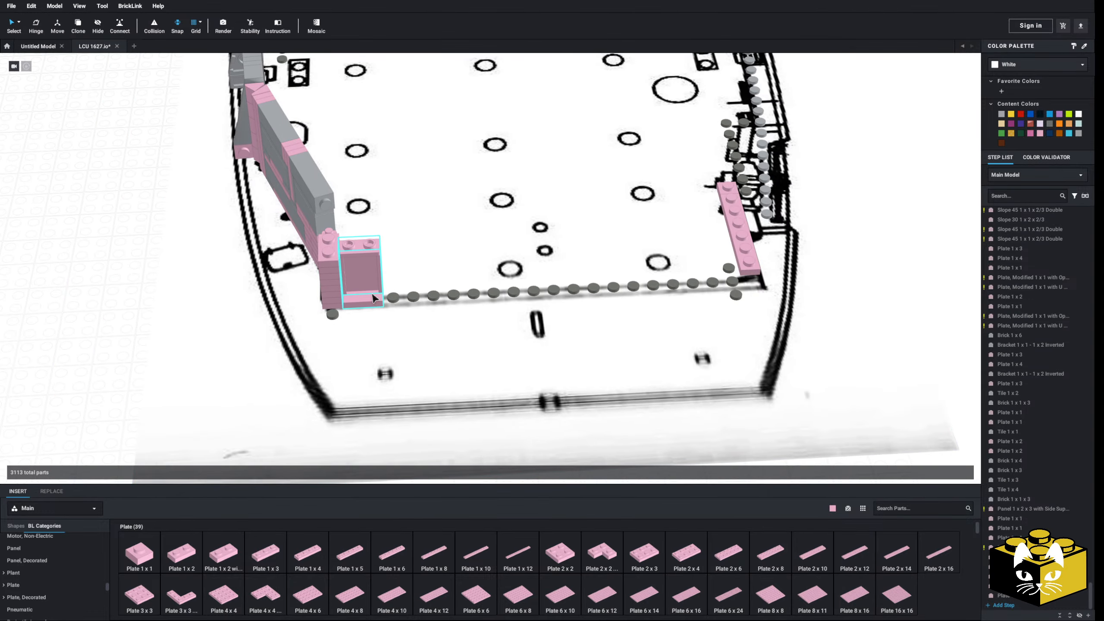
- Copy the bright pink stern panel and paste it at the far end of the stern row
{"action": "right_click", "coordinate": [372, 295]}
{"action": "right_click", "coordinate": [161, 288]}
{"action": "left_click", "coordinate": [108, 288]}
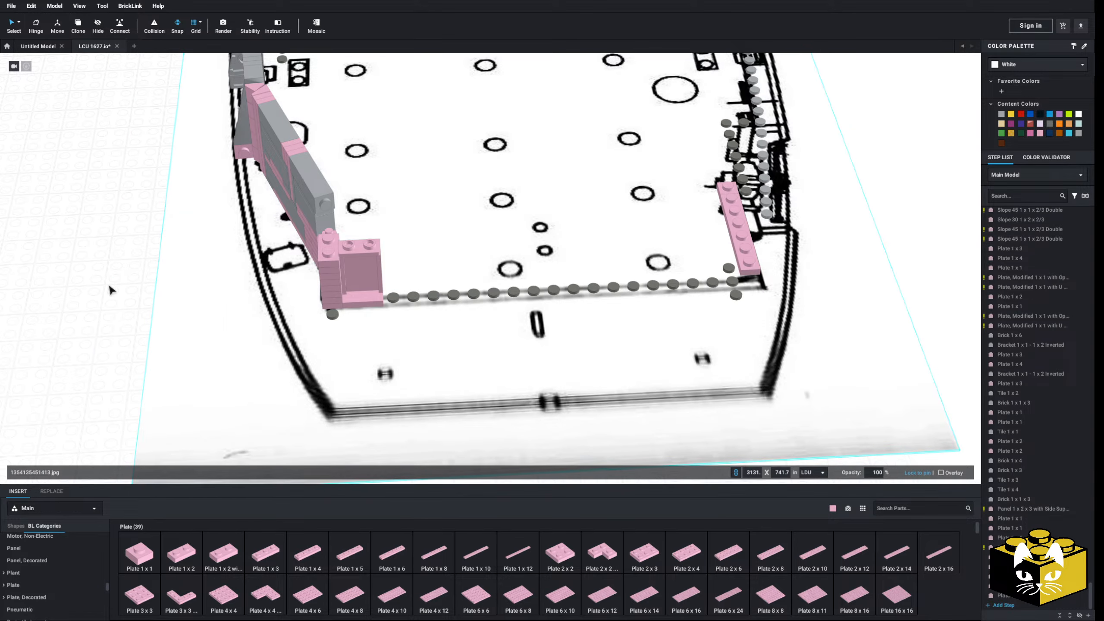
{"action": "right_click", "coordinate": [108, 286]}
{"action": "left_click", "coordinate": [130, 312]}
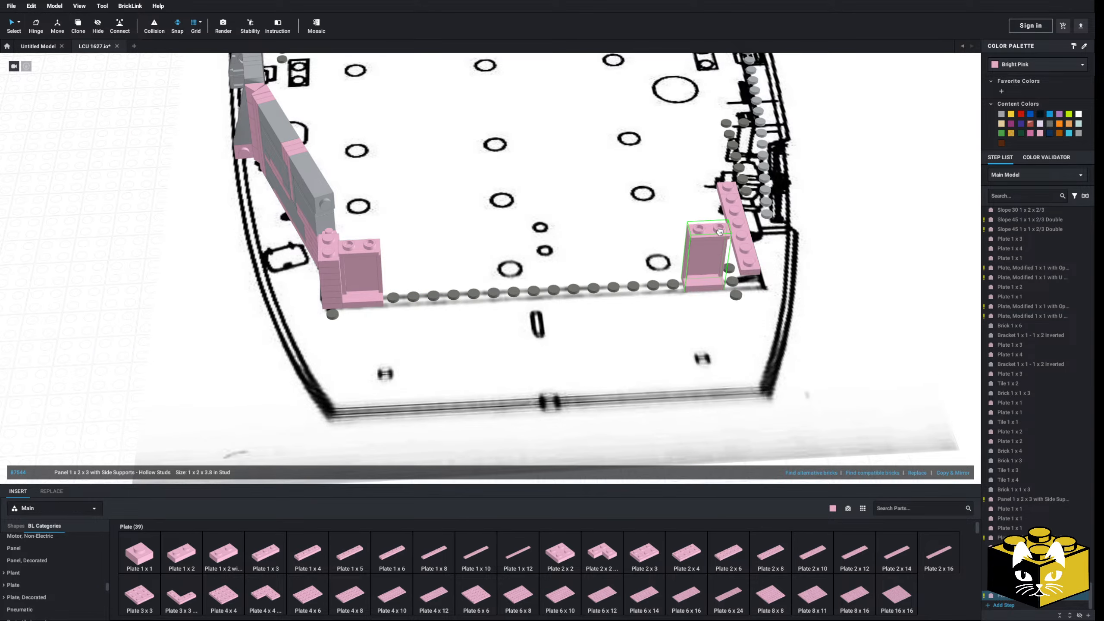
- Replace the far side's Plate 1 x 6 and adjoining Plate 1 x 1 with one bright pink Plate 1 x 8
{"action": "right_click_drag", "start_coordinate": [928, 302], "coordinate": [625, 307]}
{"action": "scroll", "coordinate": [801, 306], "scroll_direction": "up", "scroll_amount": 5}
{"action": "left_click", "coordinate": [407, 220]}
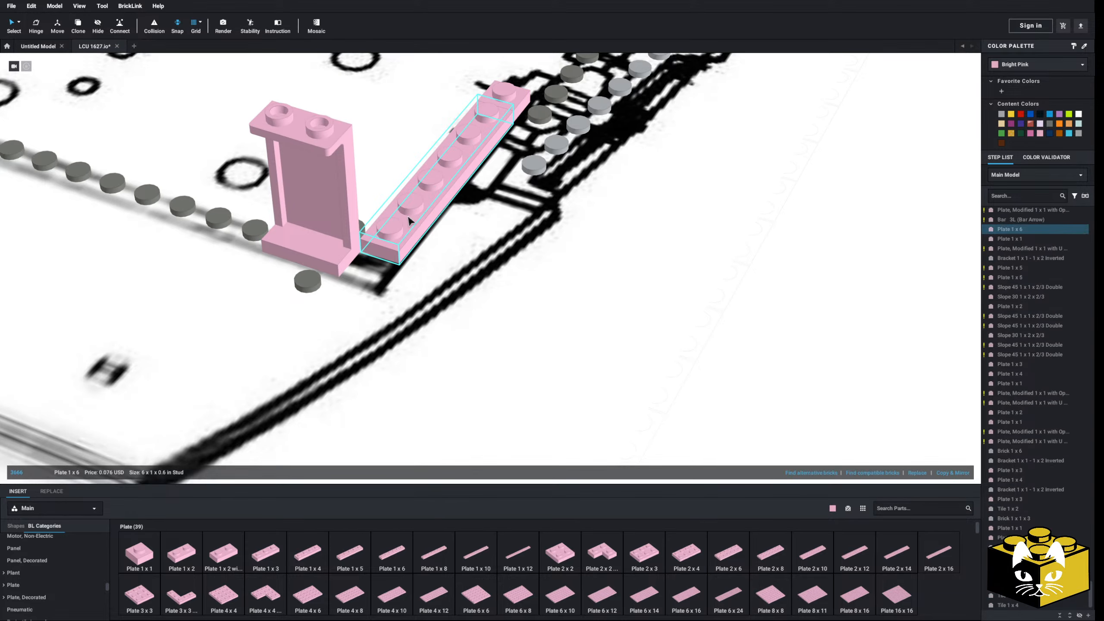
{"action": "key", "text": "Delete"}
{"action": "left_click", "coordinate": [501, 109]}
{"action": "key", "text": "Delete"}
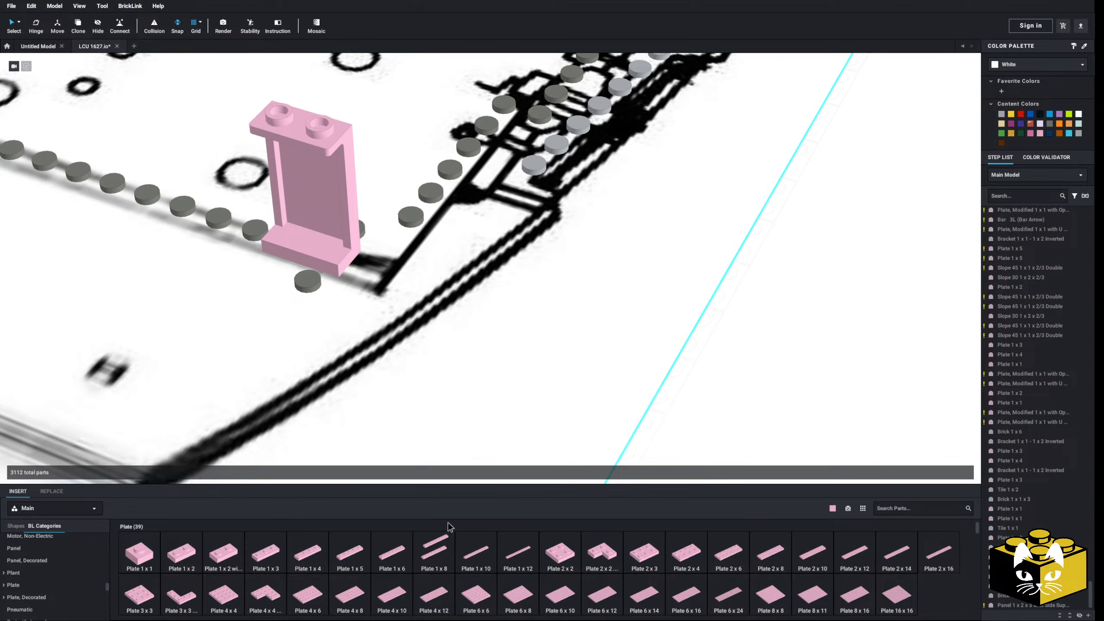
{"action": "left_click_drag", "start_coordinate": [448, 534], "coordinate": [439, 170]}
{"action": "scroll", "coordinate": [749, 413], "scroll_direction": "down", "scroll_amount": 4}
{"action": "left_click", "coordinate": [706, 387]}
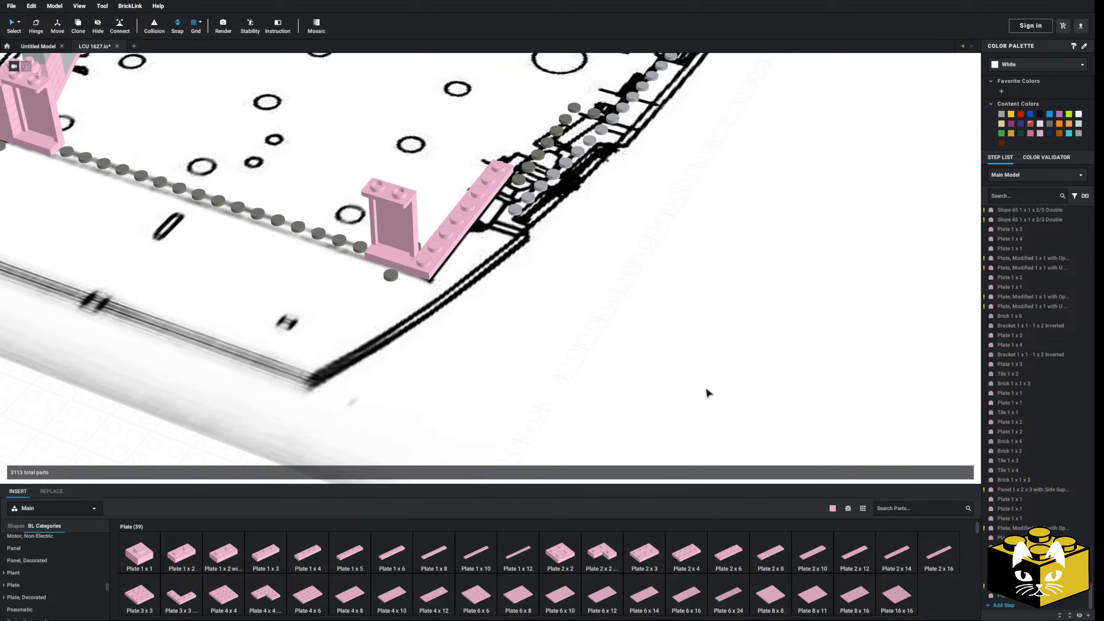
- Copy the bright pink 1 x 2 x 3 stern panel and paste it two studs along the stern row from the corner panel
{"action": "right_click_drag", "start_coordinate": [705, 387], "coordinate": [678, 403]}
{"action": "left_click", "coordinate": [305, 222]}
{"action": "right_click", "coordinate": [306, 222]}
{"action": "left_click", "coordinate": [316, 231]}
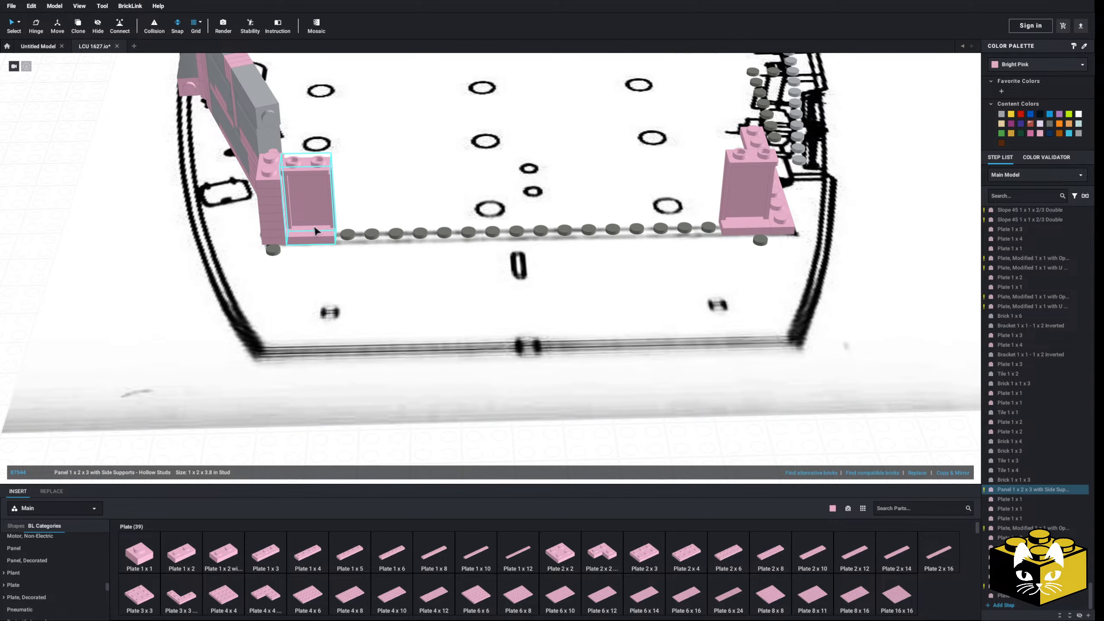
{"action": "middle_click_drag", "start_coordinate": [273, 216], "coordinate": [344, 237]}
{"action": "left_click", "coordinate": [58, 222]}
{"action": "right_click", "coordinate": [67, 219]}
{"action": "left_click", "coordinate": [84, 243]}
{"action": "right_click", "coordinate": [83, 242]}
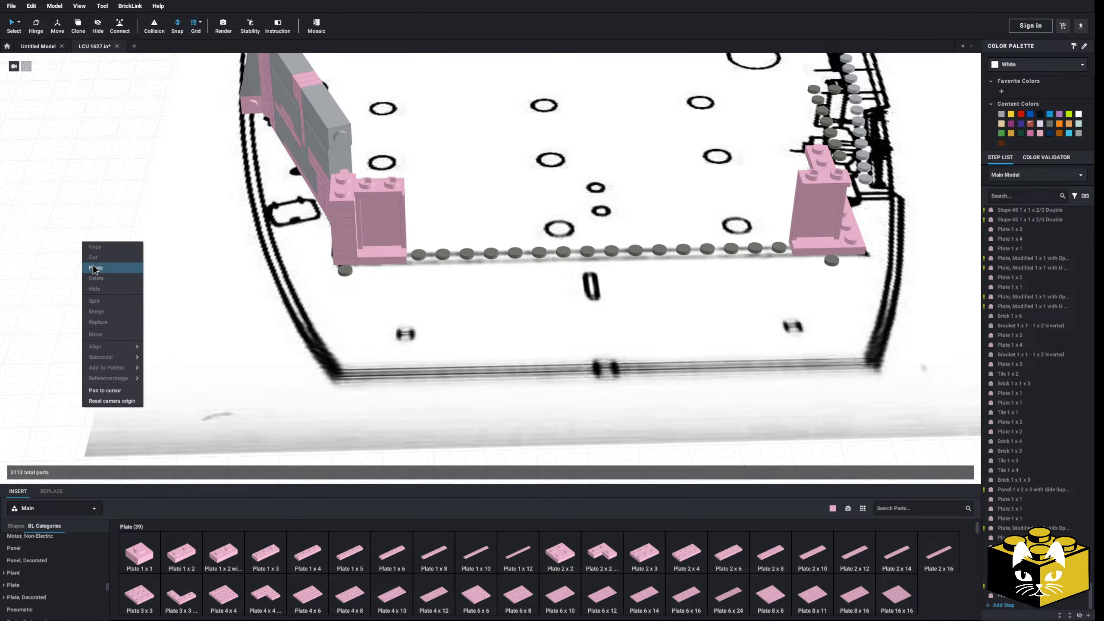
{"action": "left_click", "coordinate": [97, 268]}
{"action": "left_click", "coordinate": [479, 210]}
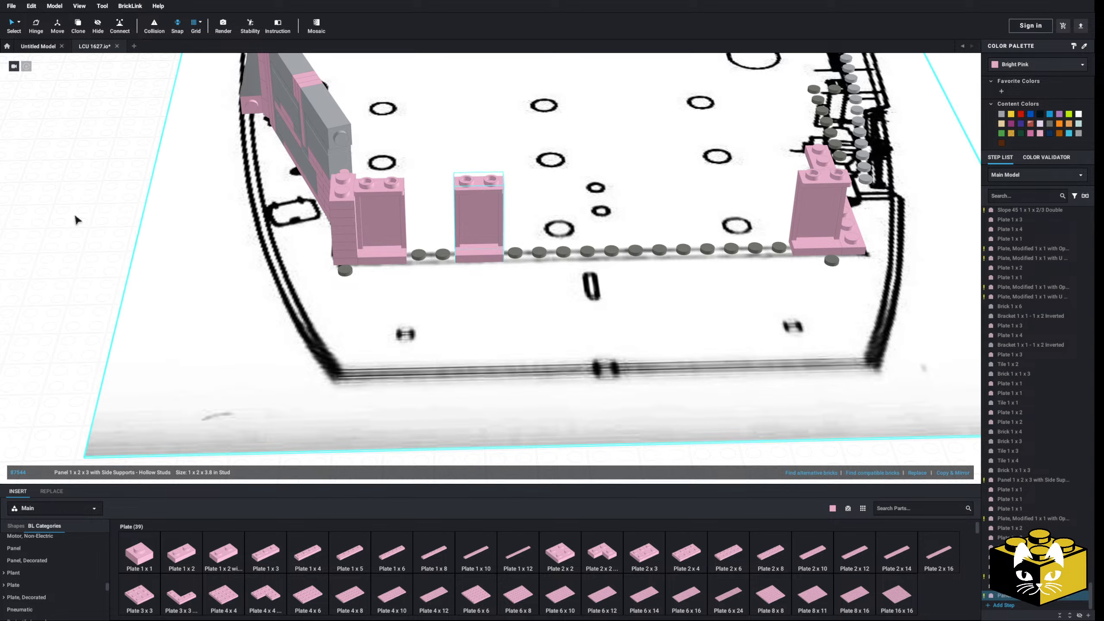
- Paste three more panels along the stern row, one two studs from the far end panel and two side by side near the centre
{"action": "right_click", "coordinate": [47, 212]}
{"action": "left_click", "coordinate": [73, 241]}
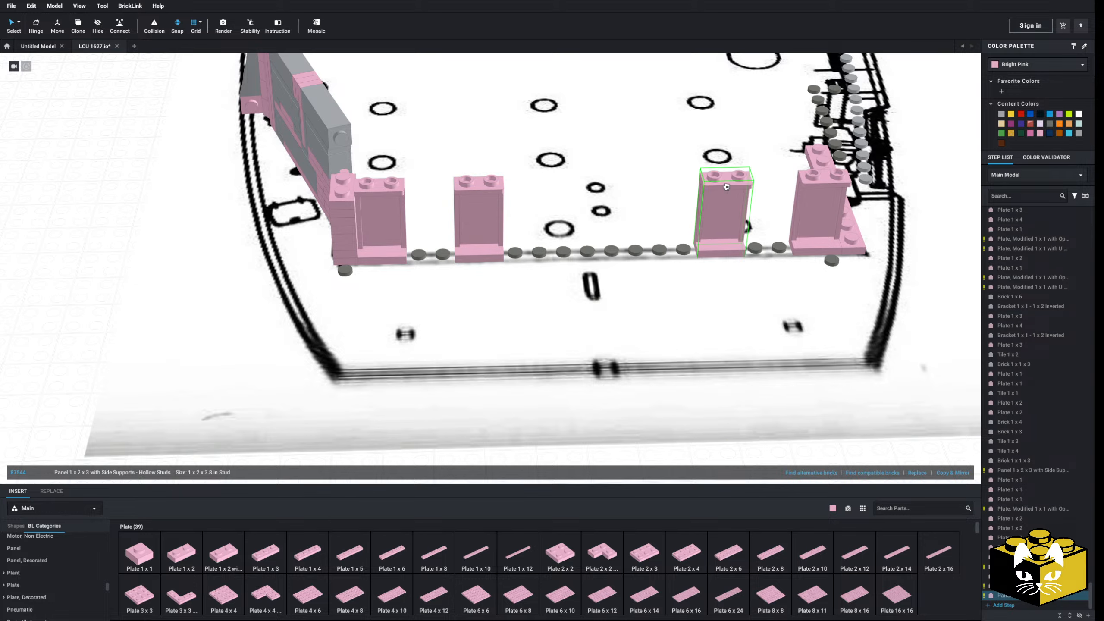
{"action": "key", "text": "Escape"}
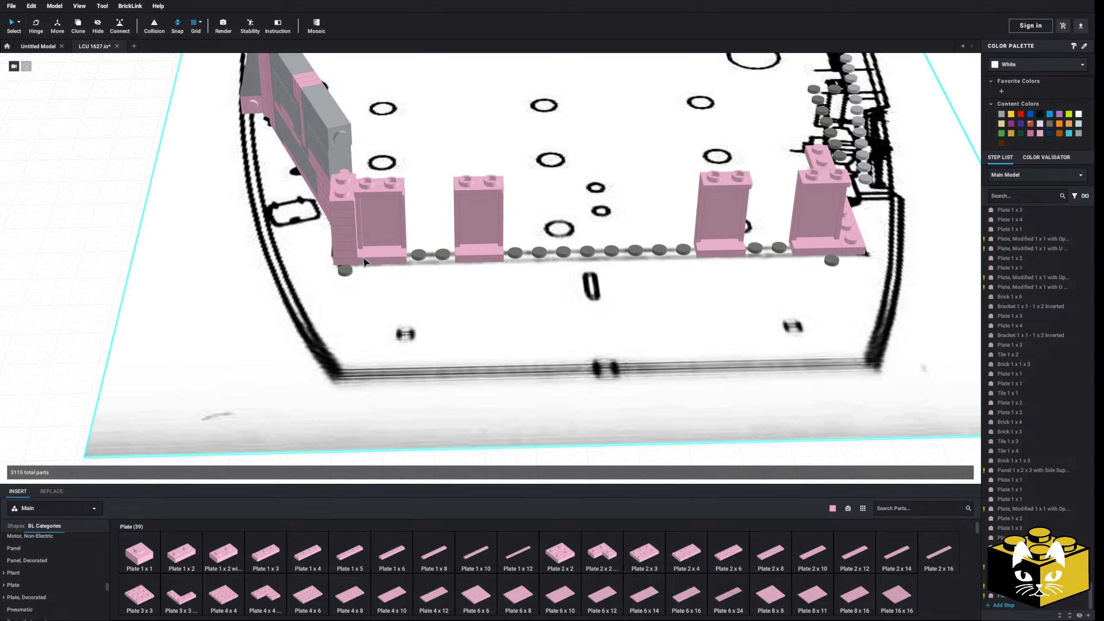
{"action": "right_click", "coordinate": [94, 233]}
{"action": "left_click", "coordinate": [107, 256]}
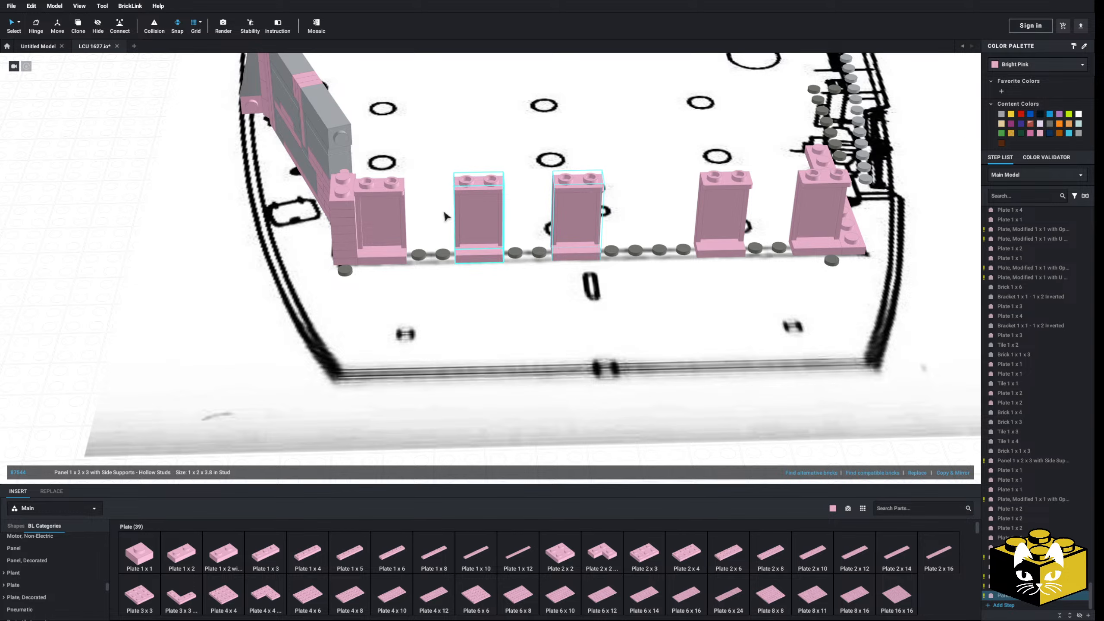
{"action": "right_click", "coordinate": [70, 214]}
{"action": "left_click", "coordinate": [87, 241]}
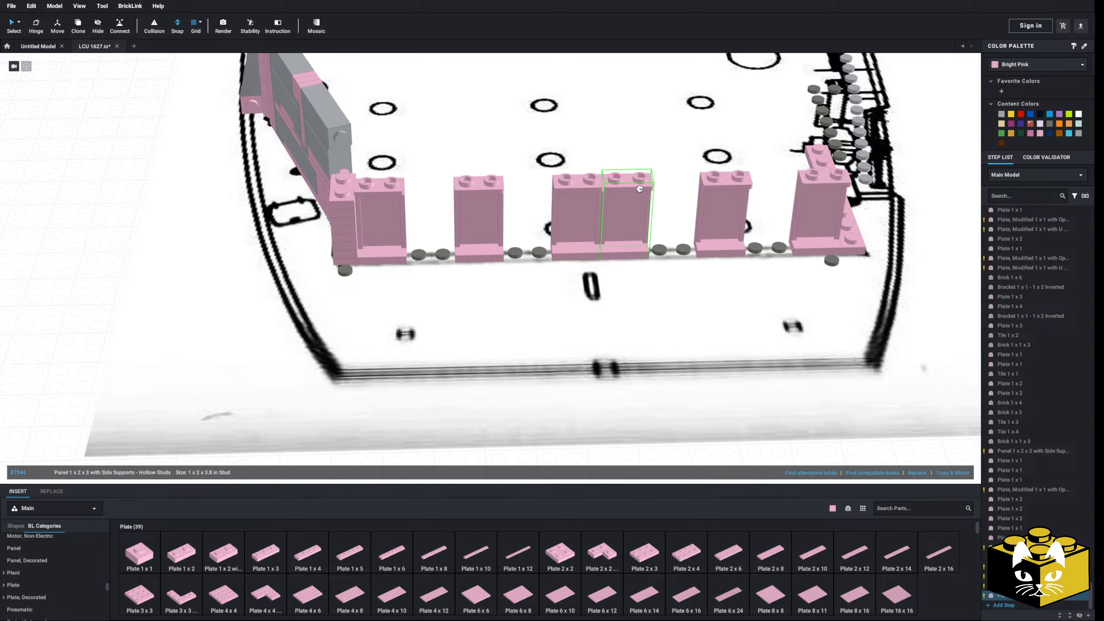
{"action": "left_click", "coordinate": [638, 189]}
{"action": "scroll", "coordinate": [267, 273], "scroll_direction": "down", "scroll_amount": 5}
{"action": "left_click", "coordinate": [206, 273]}
- Slide the four inner stern panels outward so each side's panels are one stud apart, with a four-stud opening at the centre
{"action": "scroll", "coordinate": [211, 270], "scroll_direction": "up", "scroll_amount": 5}
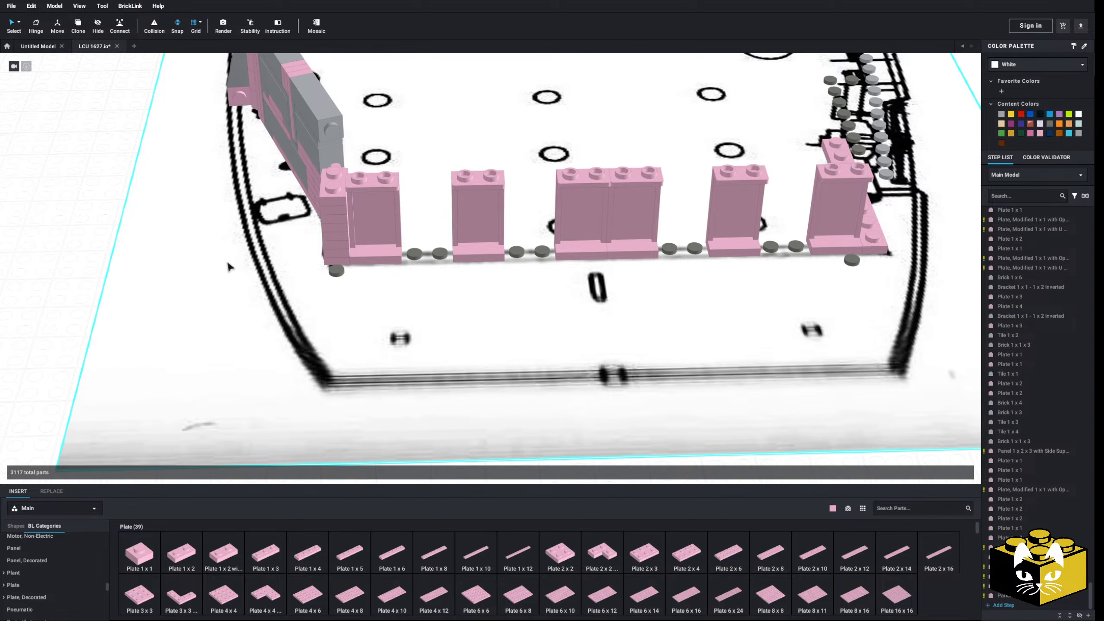
{"action": "left_click_drag", "start_coordinate": [478, 254], "coordinate": [451, 254]}
{"action": "left_click_drag", "start_coordinate": [581, 257], "coordinate": [529, 257]}
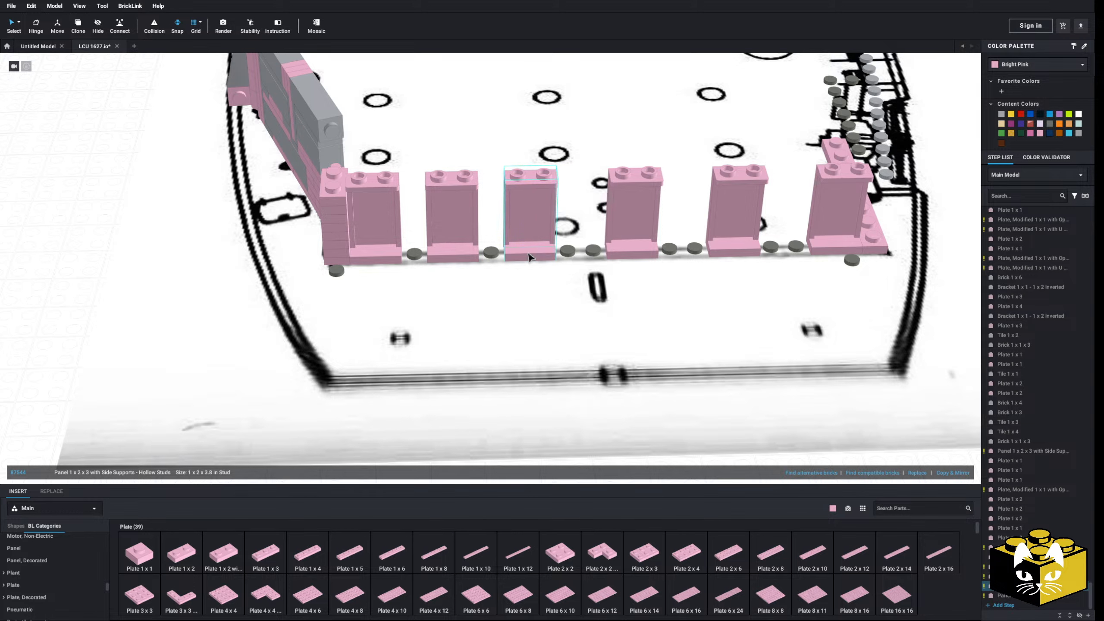
{"action": "left_click_drag", "start_coordinate": [744, 243], "coordinate": [771, 243]}
{"action": "left_click_drag", "start_coordinate": [636, 248], "coordinate": [687, 247]}
{"action": "scroll", "coordinate": [305, 298], "scroll_direction": "down", "scroll_amount": 5}
{"action": "left_click", "coordinate": [241, 306]}
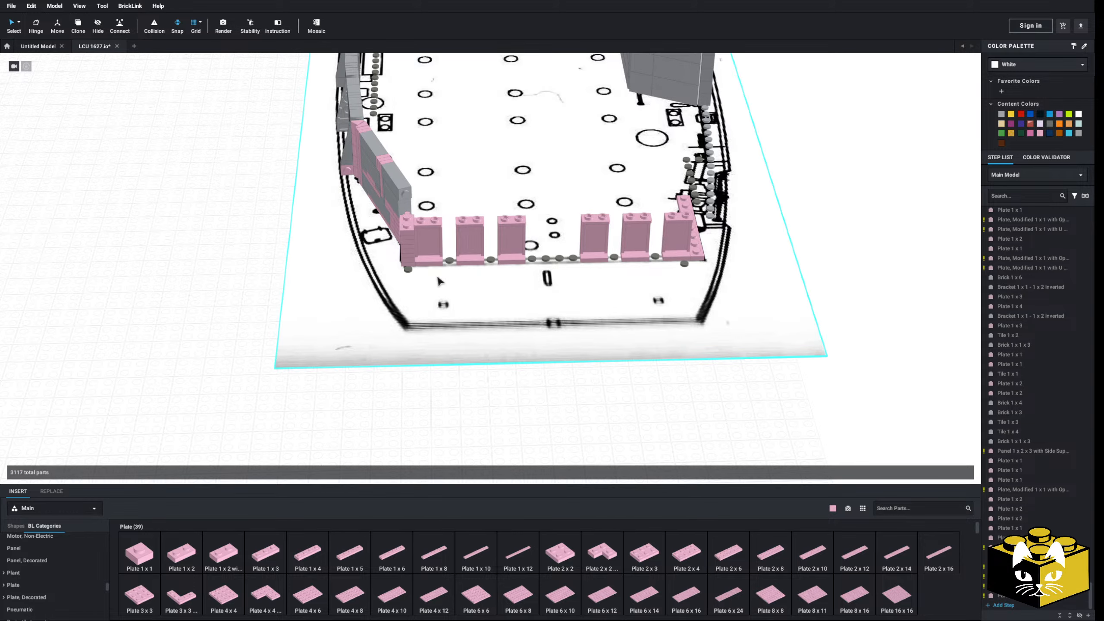
{"action": "right_click_drag", "start_coordinate": [213, 319], "coordinate": [264, 320]}
{"action": "scroll", "coordinate": [265, 321], "scroll_direction": "up", "scroll_amount": 4}
{"action": "scroll", "coordinate": [270, 315], "scroll_direction": "up", "scroll_amount": 6}
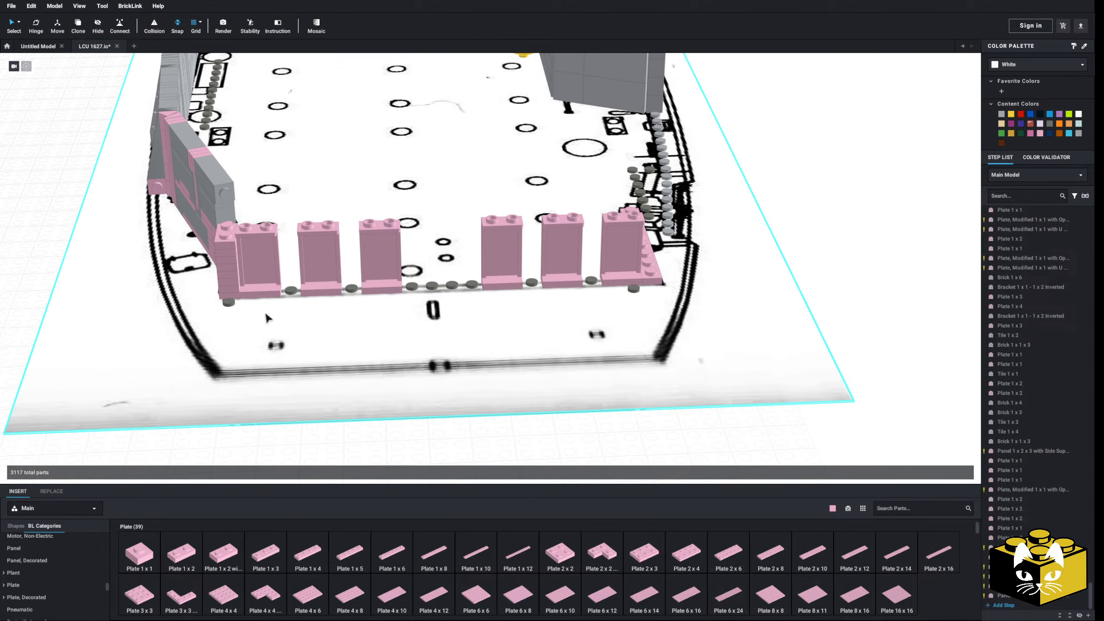
{"action": "scroll", "coordinate": [325, 272], "scroll_direction": "down", "scroll_amount": 6}
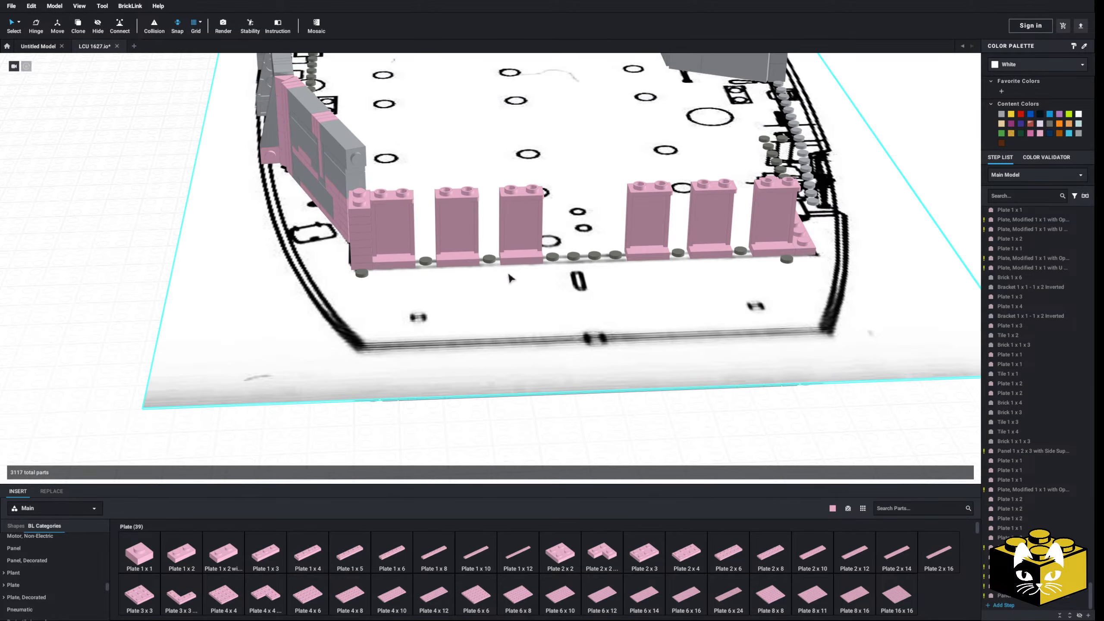
{"action": "left_click", "coordinate": [531, 259]}
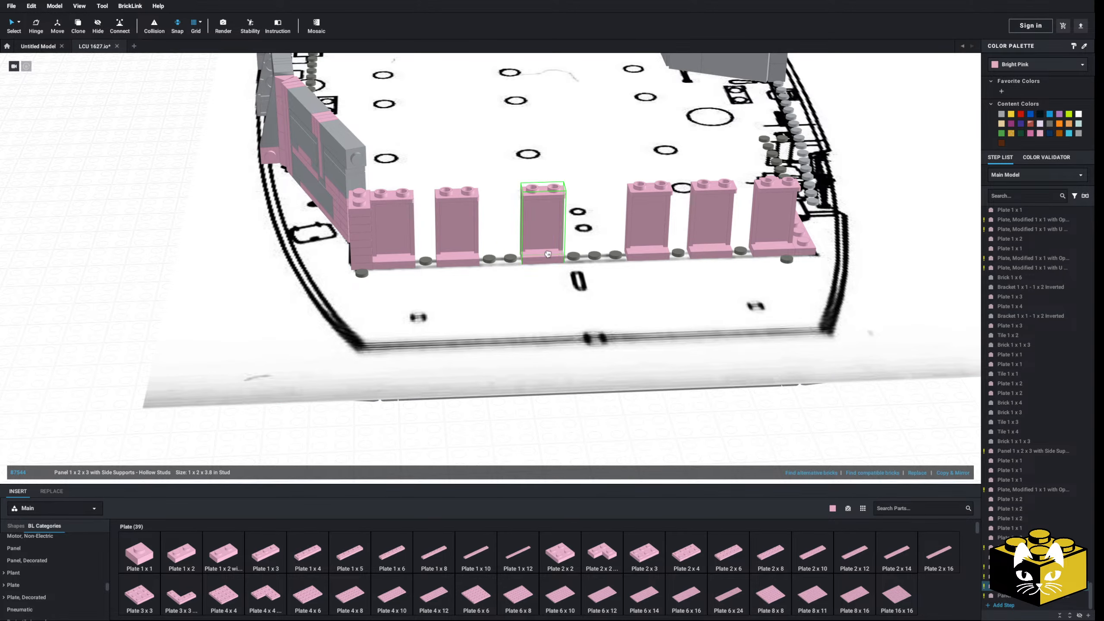
{"action": "scroll", "coordinate": [295, 321], "scroll_direction": "up", "scroll_amount": 4}
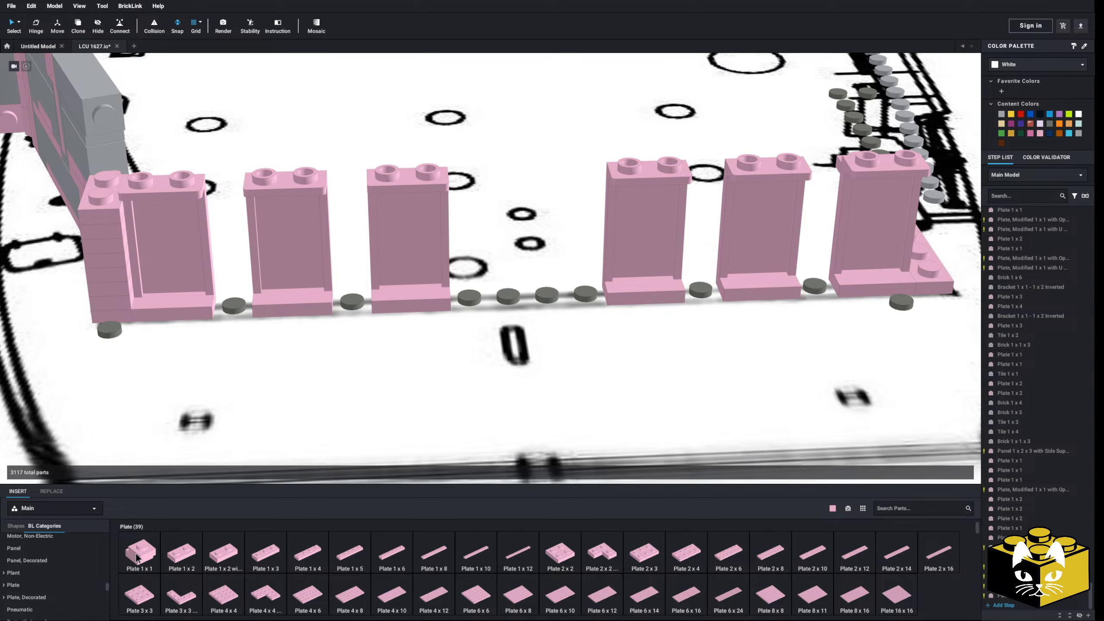
{"action": "left_click_drag", "start_coordinate": [136, 558], "coordinate": [43, 325]}
{"action": "key", "text": "Delete"}
- Copy the light bluish gray Brick 1 x 1 x 3 from the side wall and paste it into both panel gaps on the near side
{"action": "right_click", "coordinate": [247, 159]}
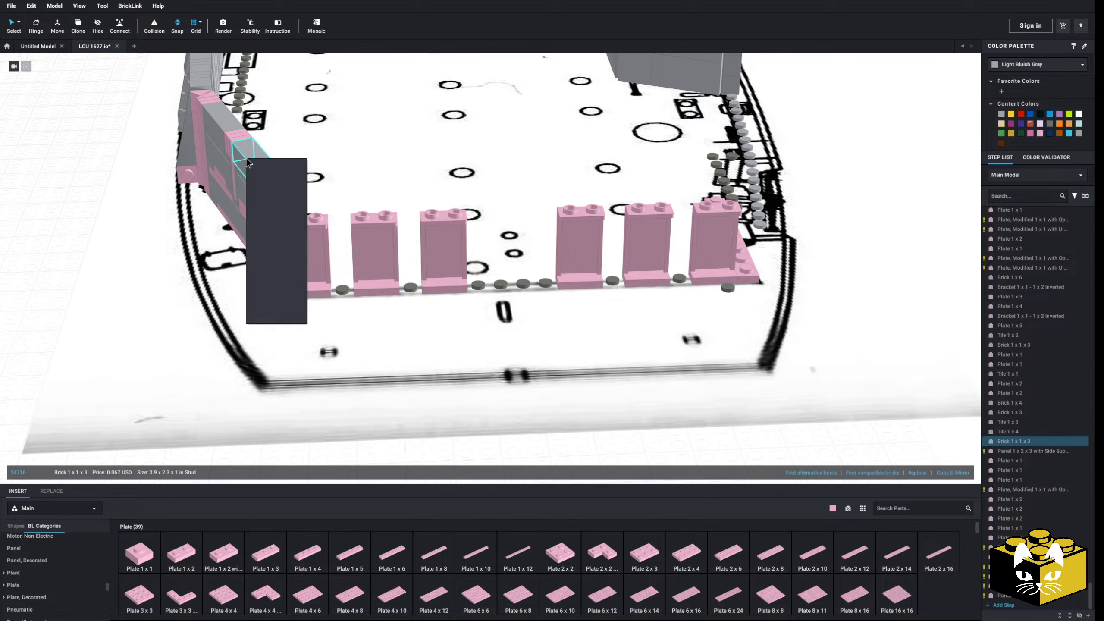
{"action": "left_click", "coordinate": [260, 165]}
{"action": "right_click", "coordinate": [71, 187]}
{"action": "left_click", "coordinate": [85, 213]}
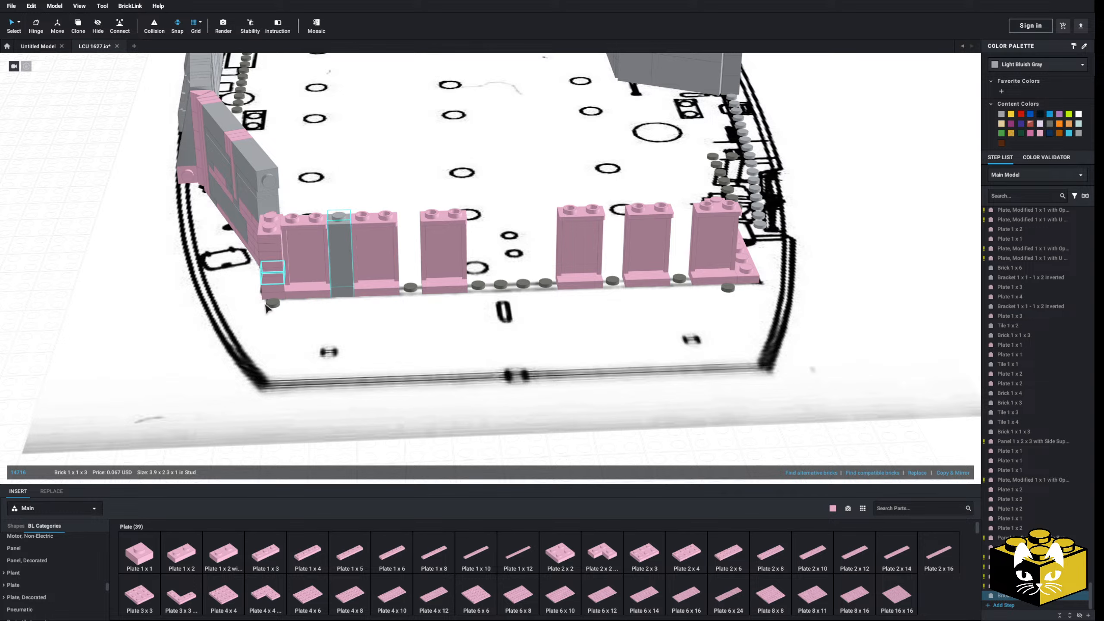
{"action": "right_click", "coordinate": [338, 262]}
{"action": "left_click", "coordinate": [350, 268]}
{"action": "right_click", "coordinate": [45, 233]}
{"action": "left_click", "coordinate": [61, 260]}
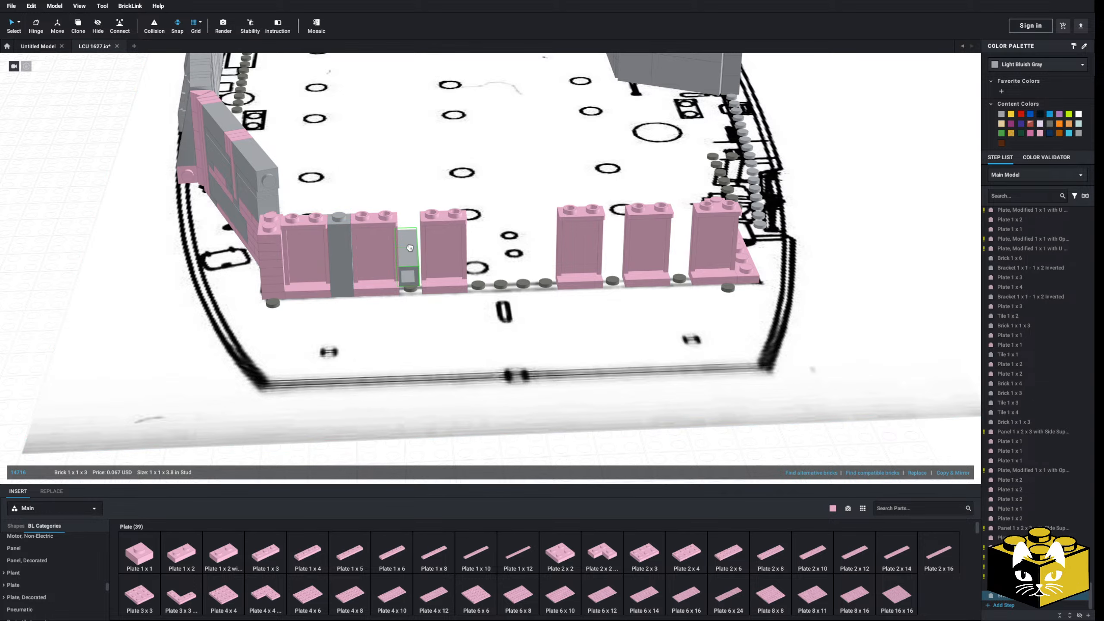
- Copy the two gray Brick 1 x 1 x 3 pieces together and paste the pair into the panel gaps on the far side
{"action": "left_click", "coordinate": [343, 226], "text": "ctrl"}
{"action": "right_click", "coordinate": [342, 225]}
{"action": "left_click", "coordinate": [356, 231]}
{"action": "right_click", "coordinate": [81, 204]}
{"action": "left_click", "coordinate": [89, 230]}
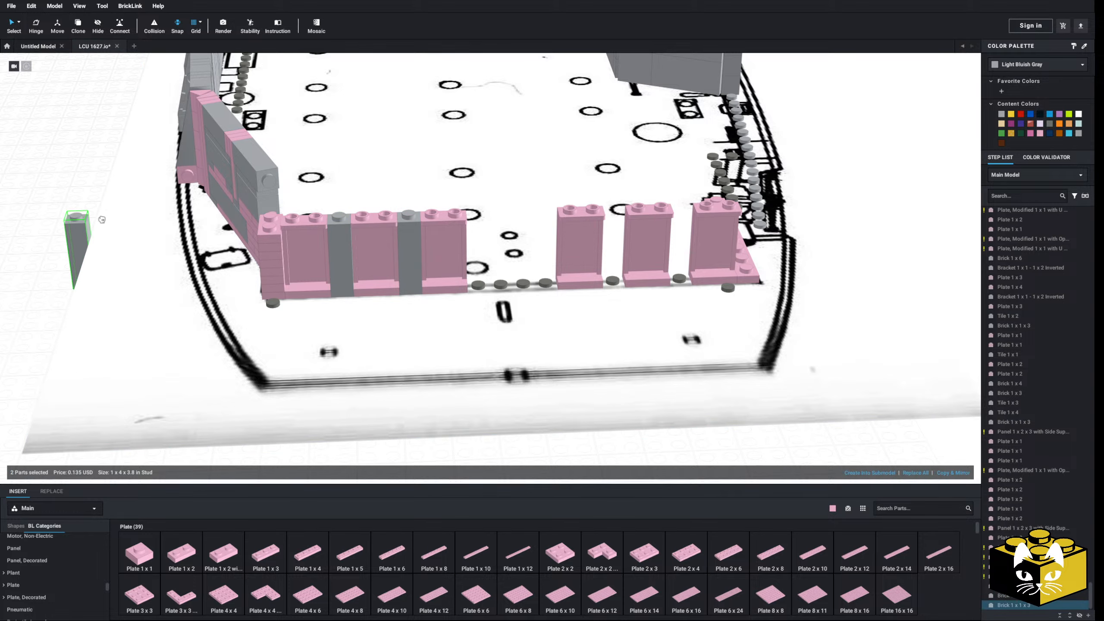
{"action": "left_click", "coordinate": [611, 212]}
{"action": "left_click", "coordinate": [148, 271]}
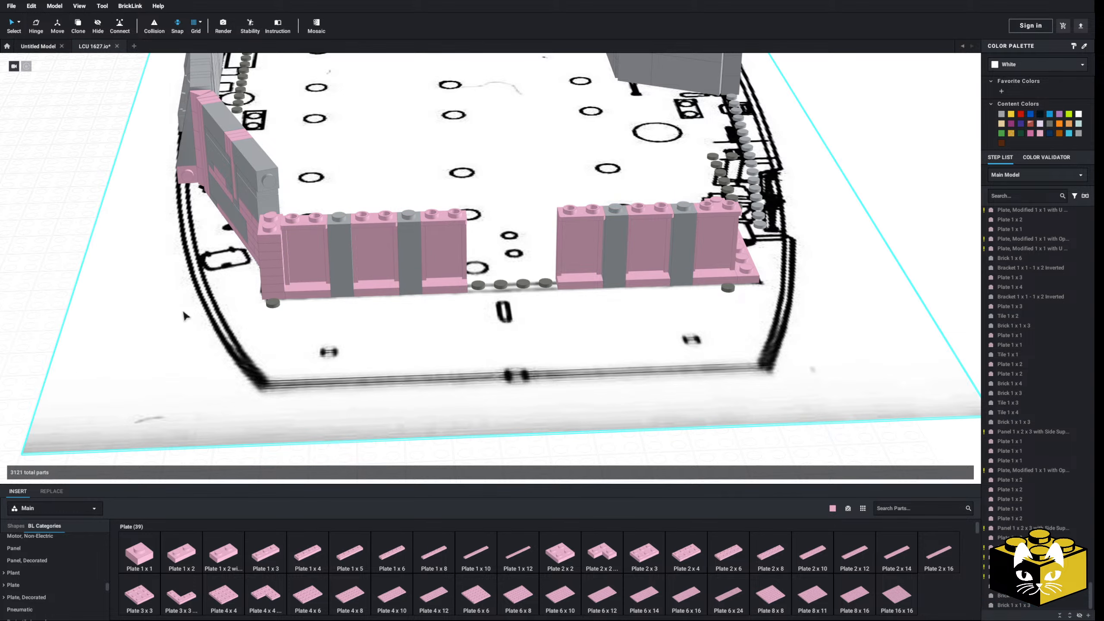
- Copy a light bluish gray Brick 1 x 4 from the side wall and paste it into the stern row's central opening
{"action": "scroll", "coordinate": [312, 350], "scroll_direction": "up", "scroll_amount": 3}
{"action": "middle_click_drag", "start_coordinate": [314, 351], "coordinate": [305, 357]}
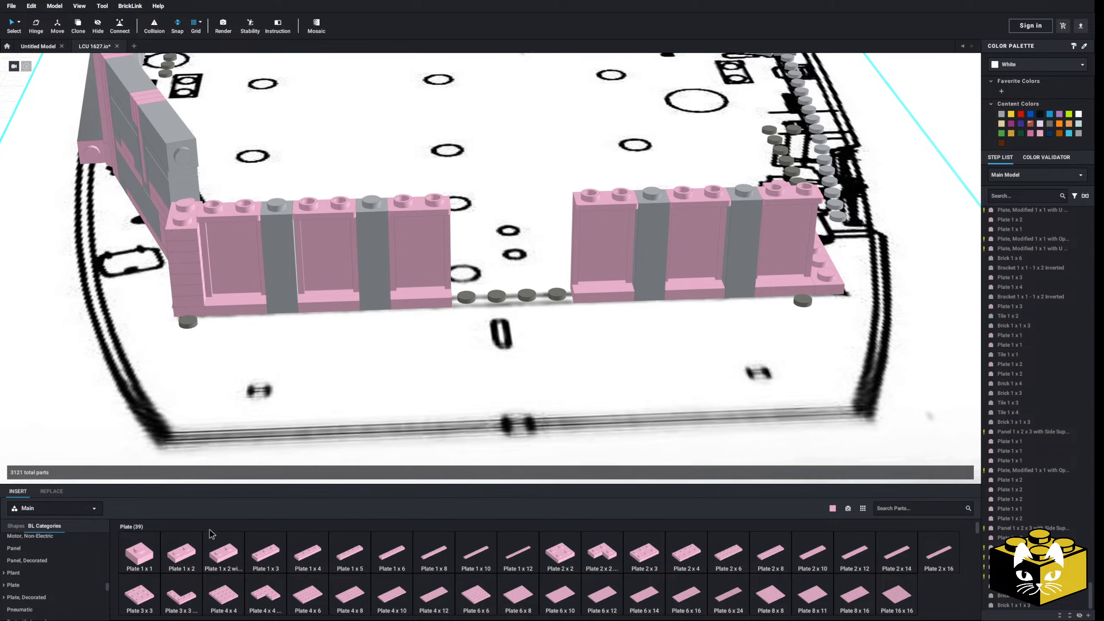
{"action": "scroll", "coordinate": [188, 379], "scroll_direction": "down", "scroll_amount": 4}
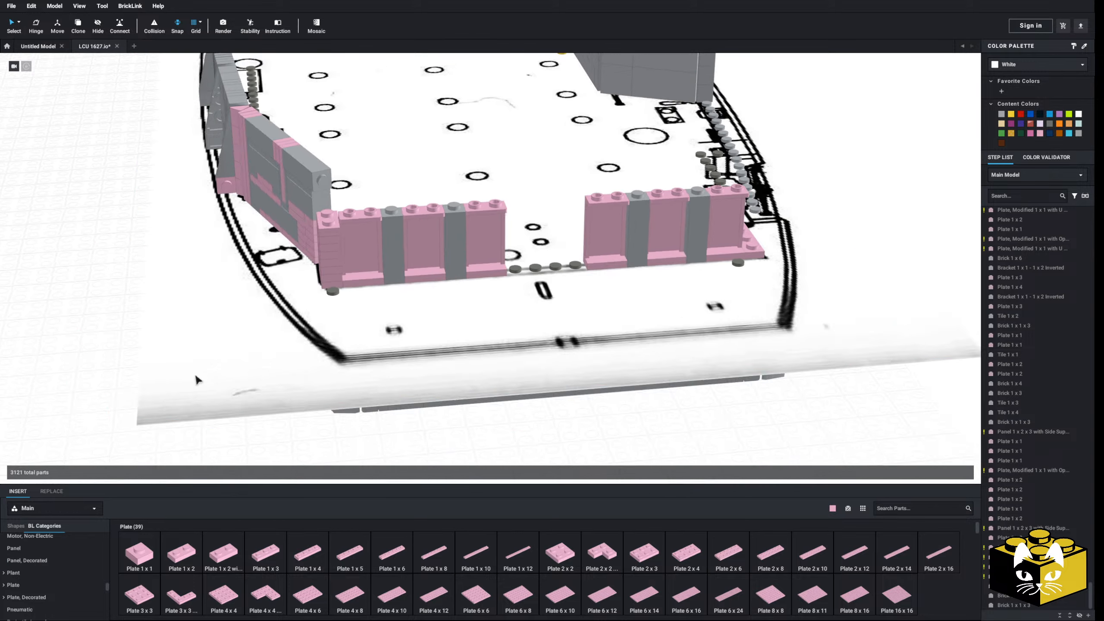
{"action": "right_click_drag", "start_coordinate": [195, 373], "coordinate": [213, 396]}
{"action": "right_click", "coordinate": [391, 221]}
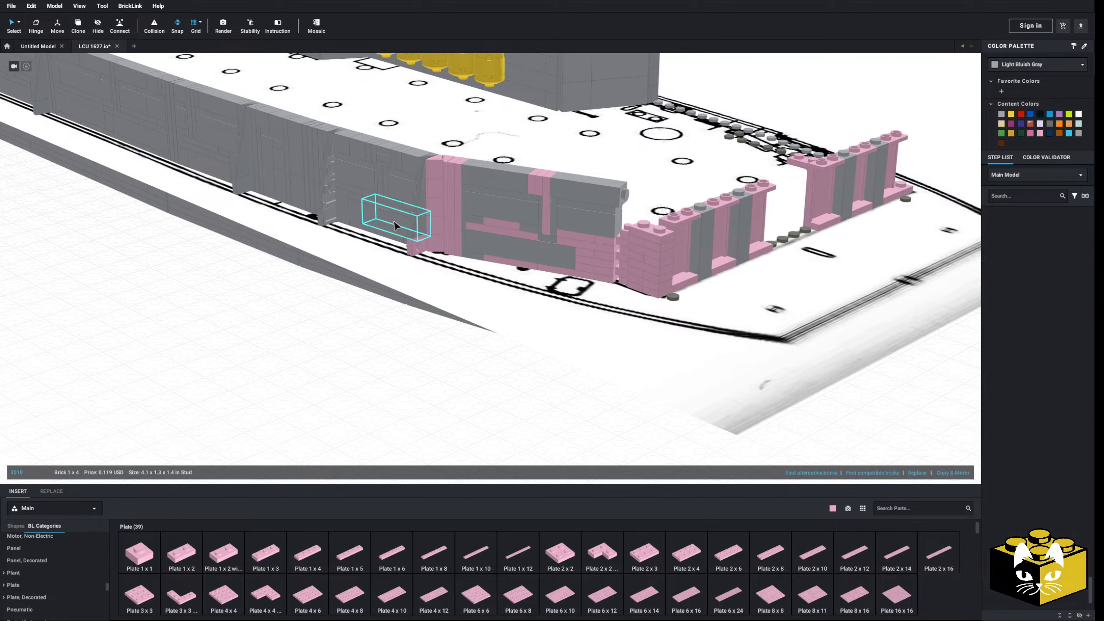
{"action": "left_click", "coordinate": [402, 238]}
{"action": "right_click", "coordinate": [310, 304]}
{"action": "left_click", "coordinate": [321, 331]}
{"action": "right_click_drag", "start_coordinate": [305, 342], "coordinate": [218, 365]}
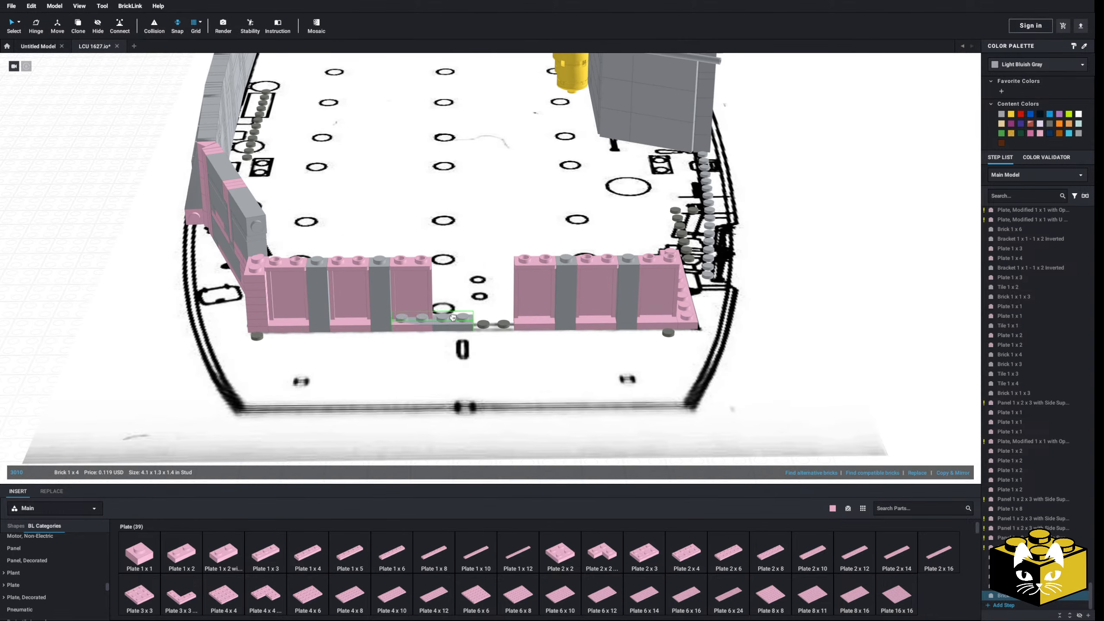
{"action": "left_click", "coordinate": [470, 309]}
- Select and copy the side wall's Bracket 1 x 1 - 1 x 2 Inverted together with its Plate 1 x 3, Tile 1 x 2 and Tile 1 x 1
{"action": "right_click_drag", "start_coordinate": [470, 308], "coordinate": [177, 322]}
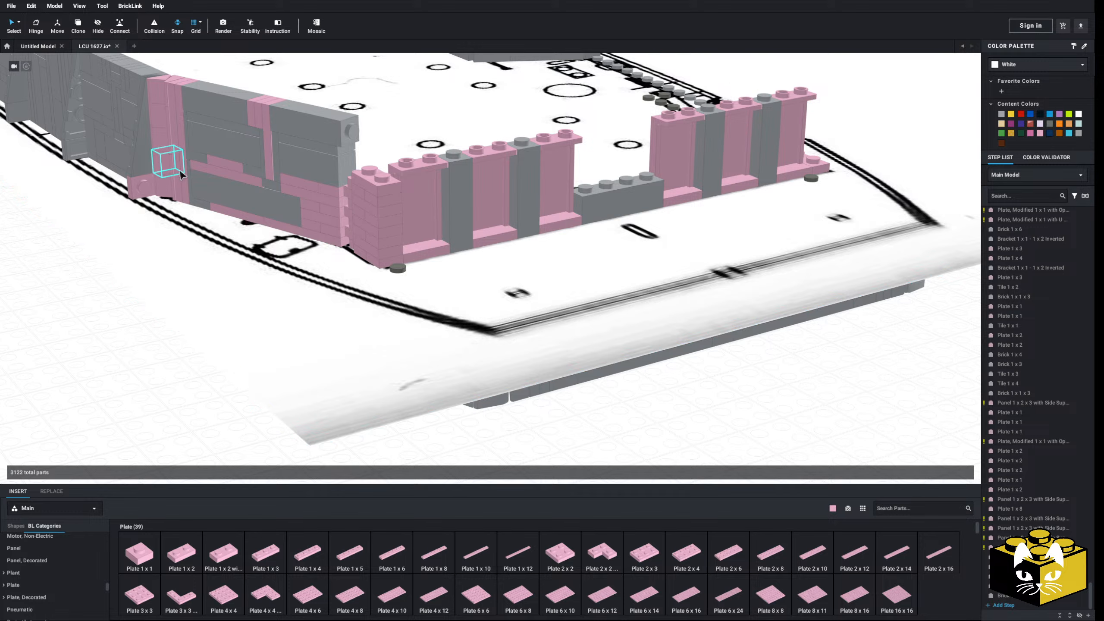
{"action": "left_click", "coordinate": [265, 184]}
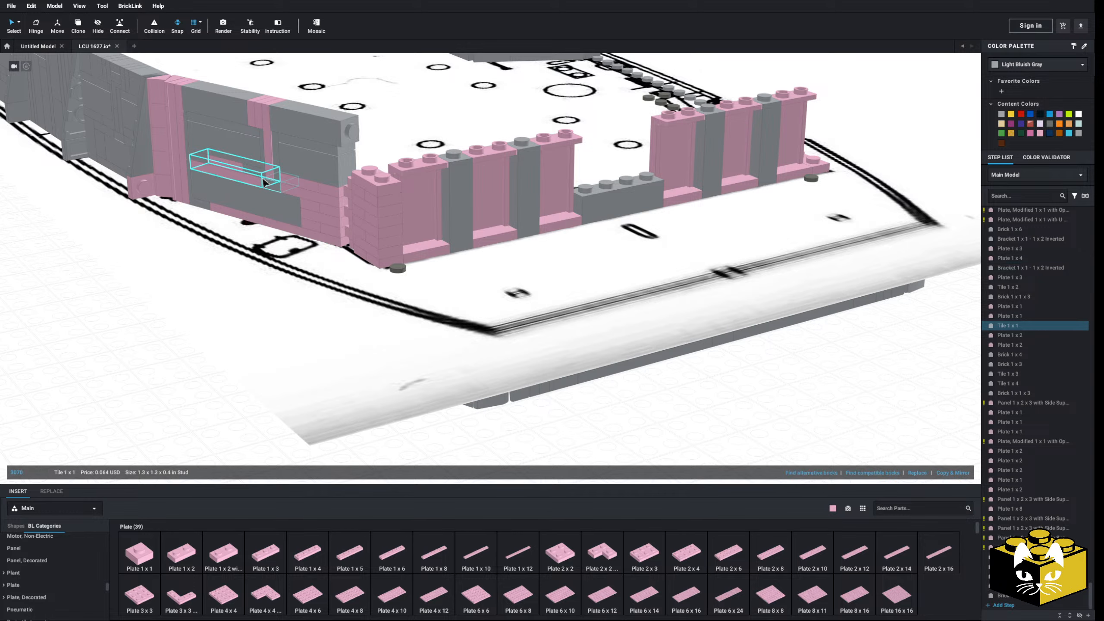
{"action": "left_click", "coordinate": [268, 175], "text": "ctrl"}
{"action": "left_click", "coordinate": [269, 174], "text": "ctrl"}
{"action": "left_click", "coordinate": [272, 171], "text": "ctrl"}
{"action": "right_click", "coordinate": [272, 171]}
{"action": "right_click_drag", "start_coordinate": [273, 172], "coordinate": [270, 182]}
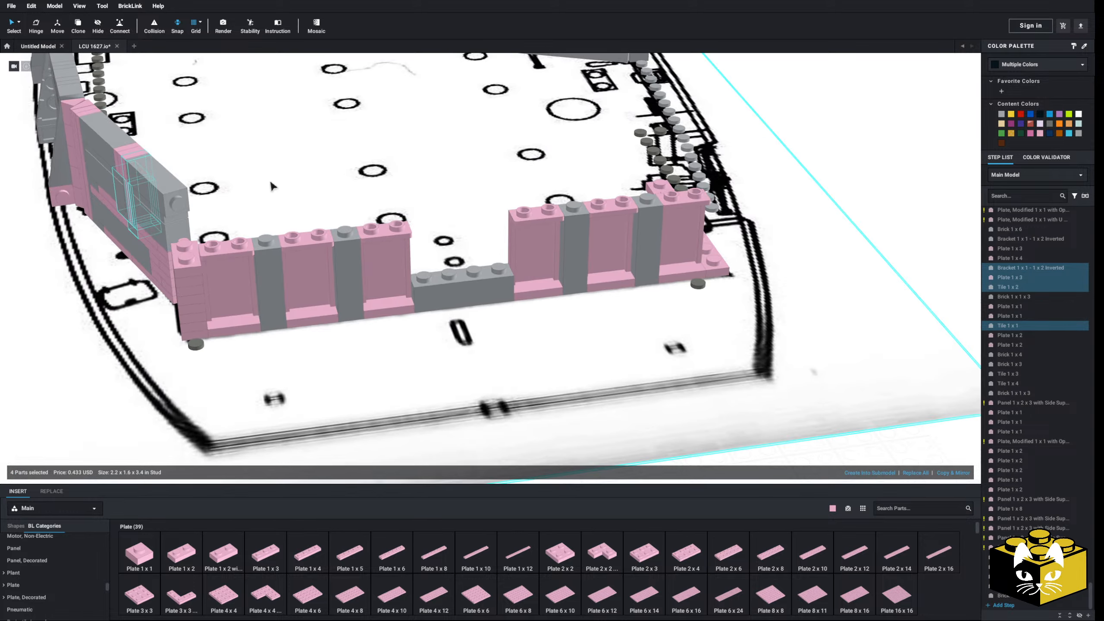
- Paste the bracket assembly, rotate it to line up with the stern row, and place it on the far end of the Brick 1 x 4
{"action": "middle_click_drag", "start_coordinate": [270, 183], "coordinate": [241, 151]}
{"action": "left_click", "coordinate": [830, 145]}
{"action": "right_click", "coordinate": [831, 144]}
{"action": "left_click", "coordinate": [851, 171]}
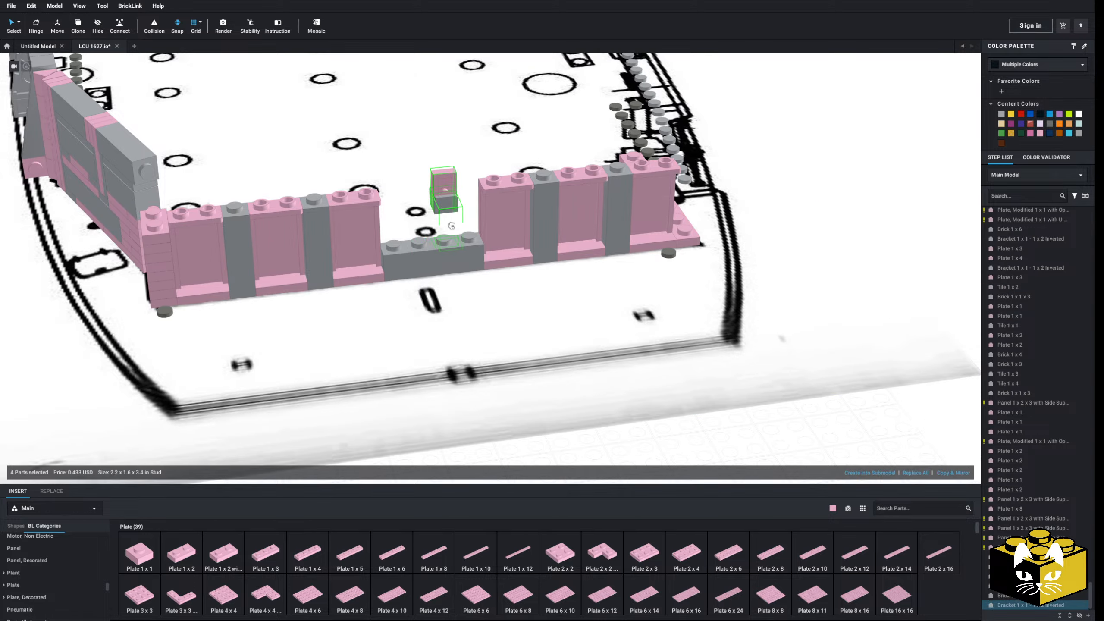
{"action": "key", "text": "Left"}
{"action": "middle_click_drag", "start_coordinate": [809, 182], "coordinate": [616, 208]}
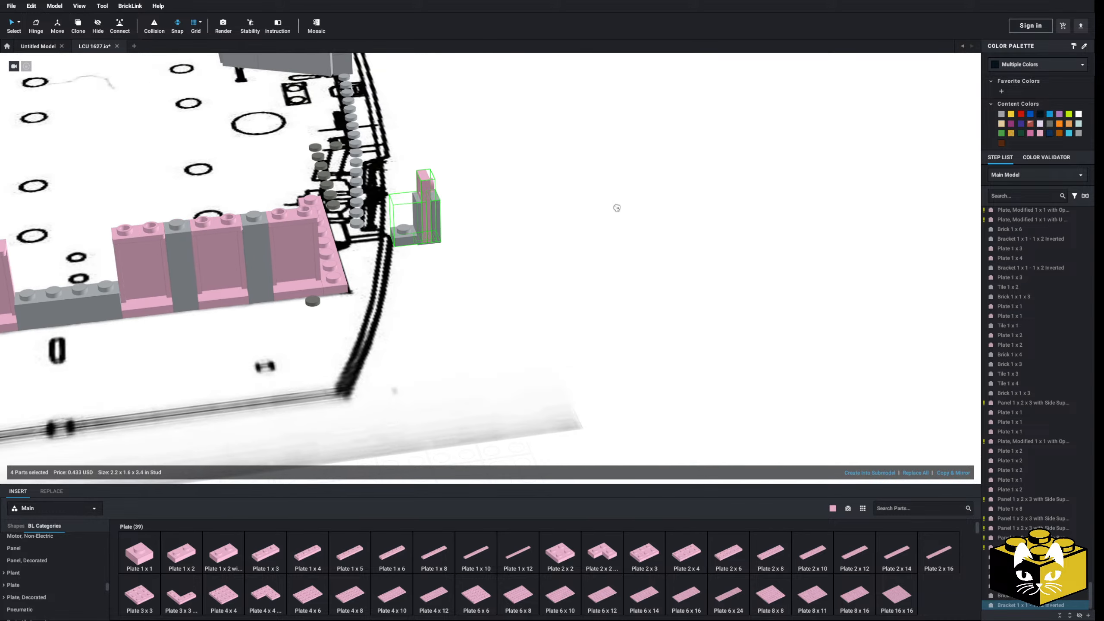
{"action": "middle_click_drag", "start_coordinate": [704, 234], "coordinate": [956, 207]}
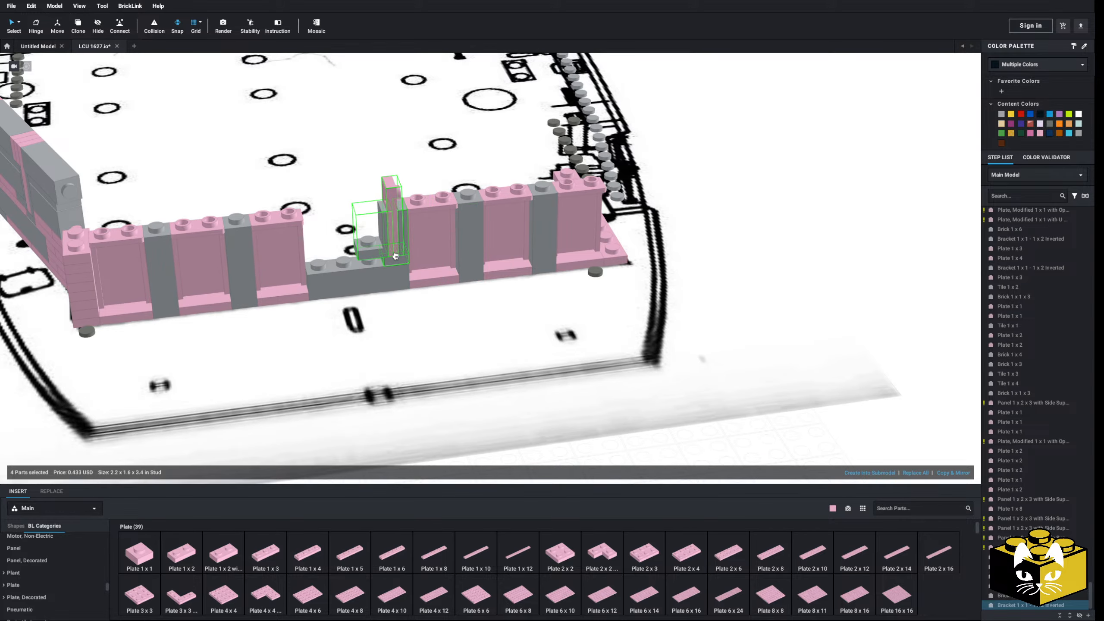
{"action": "right_click_drag", "start_coordinate": [393, 252], "coordinate": [391, 256]}
- Copy the stern bracket assembly and paste it turned half a turn on the near end of the Brick 1 x 4
{"action": "right_click", "coordinate": [365, 262]}
{"action": "left_click", "coordinate": [373, 276]}
{"action": "right_click", "coordinate": [786, 196]}
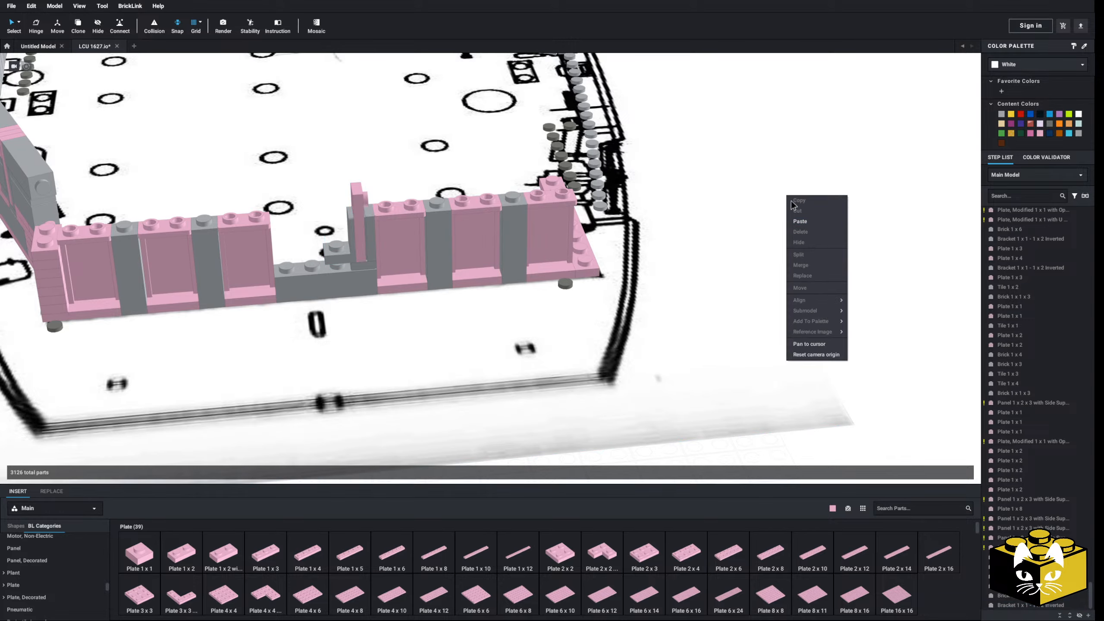
{"action": "left_click", "coordinate": [794, 221]}
{"action": "key", "text": "Left"}
{"action": "key", "text": "Left"}
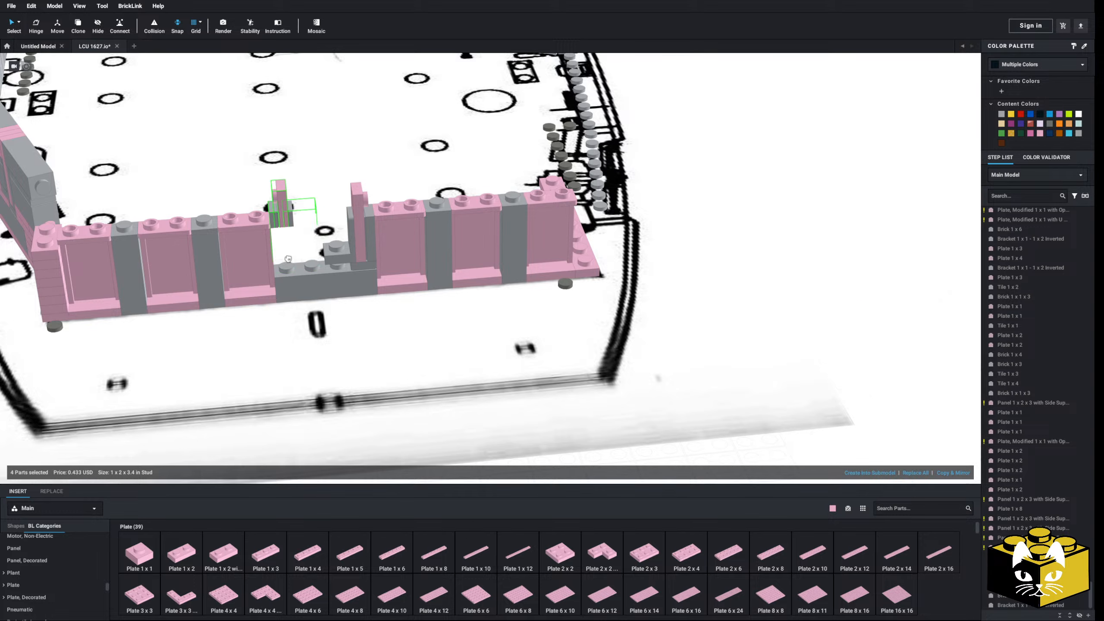
{"action": "left_click", "coordinate": [306, 256]}
- Add a bright pink Plate 1 x 2 on the two middle studs of the Brick 1 x 4, between the bracket assemblies
{"action": "left_click", "coordinate": [181, 554]}
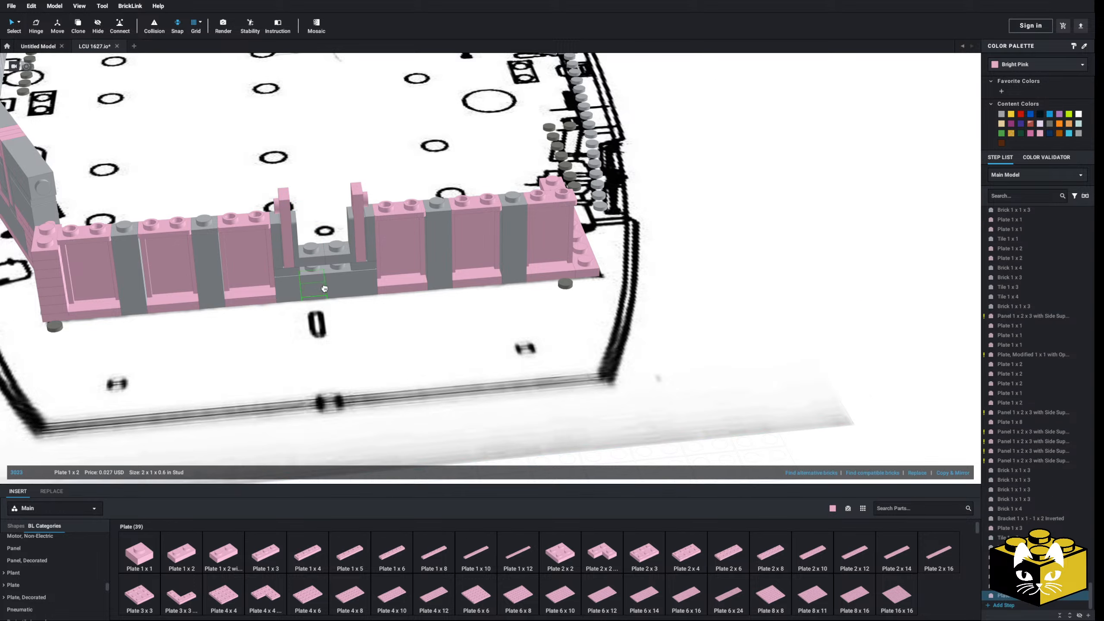
{"action": "left_click", "coordinate": [324, 267]}
{"action": "scroll", "coordinate": [326, 260], "scroll_direction": "down", "scroll_amount": 2}
{"action": "left_click", "coordinate": [748, 230]}
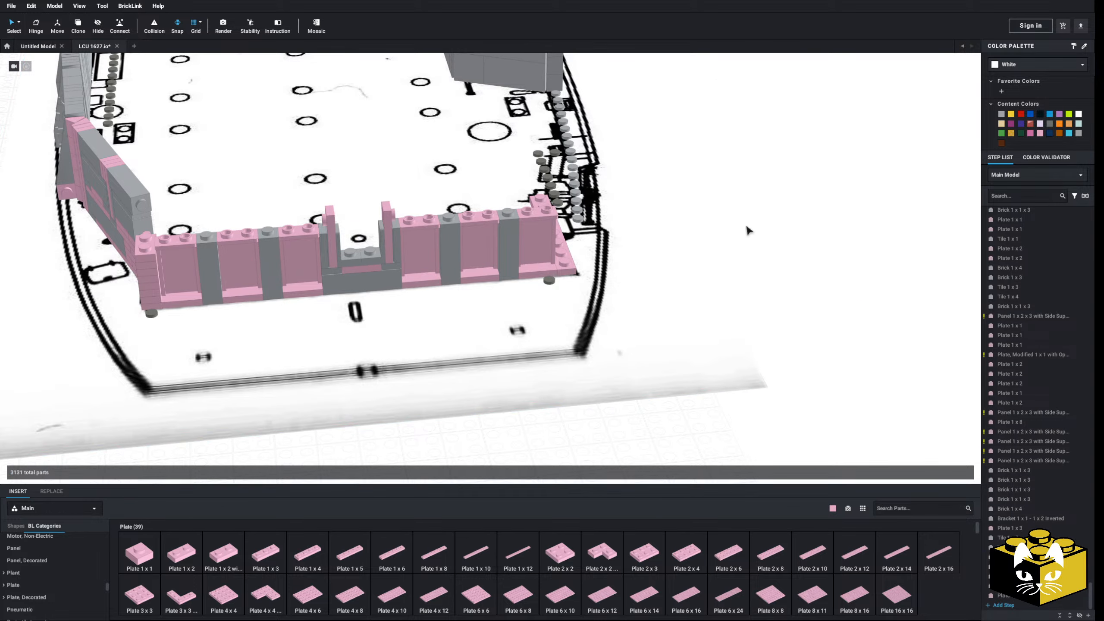
- Select the nine parts of the stern opening above the Brick 1 x 4 and move them aside onto the open baseplate area
{"action": "middle_click_drag", "start_coordinate": [749, 232], "coordinate": [830, 250]}
{"action": "right_click_drag", "start_coordinate": [471, 365], "coordinate": [459, 312]}
{"action": "middle_click_drag", "start_coordinate": [400, 273], "coordinate": [402, 324]}
{"action": "scroll", "coordinate": [401, 324], "scroll_direction": "up", "scroll_amount": 3}
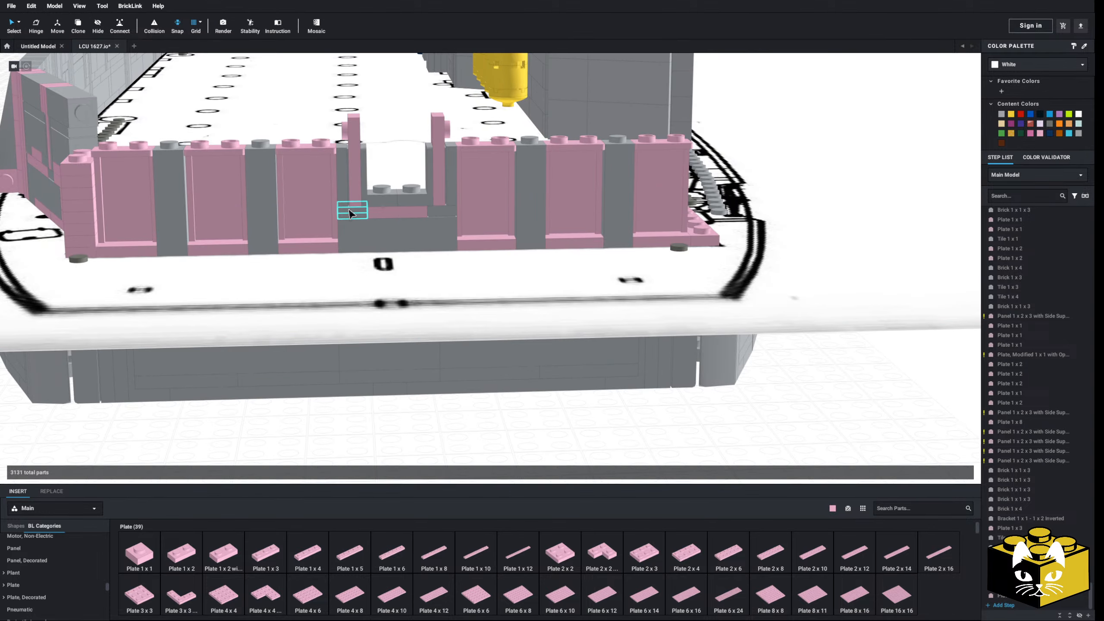
{"action": "left_click", "coordinate": [347, 211]}
{"action": "left_click", "coordinate": [443, 211], "text": "ctrl"}
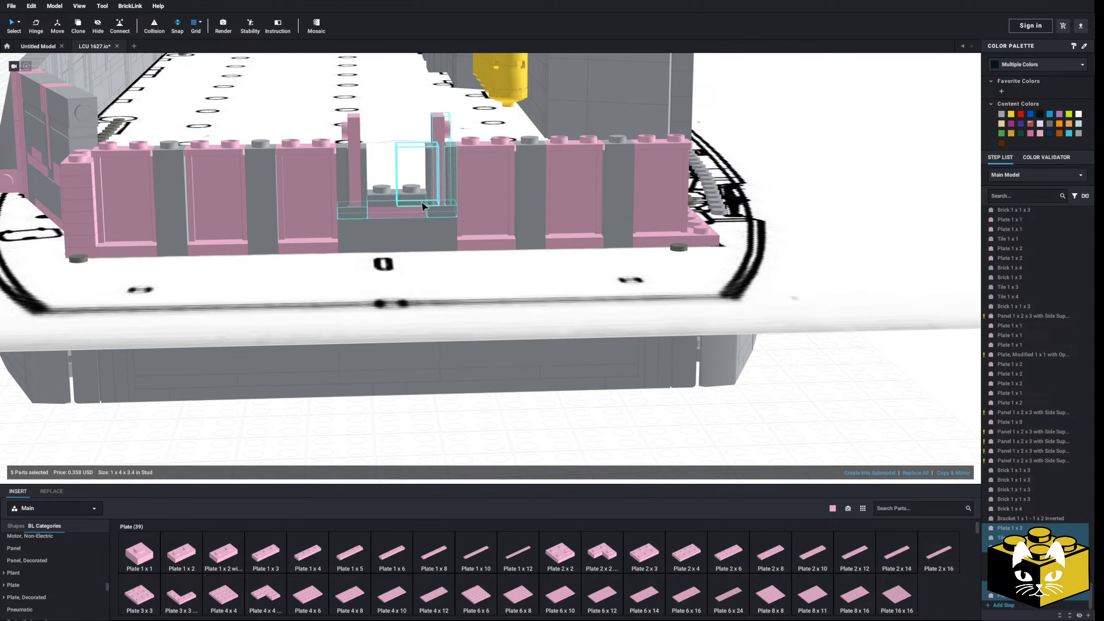
{"action": "left_click", "coordinate": [294, 145], "text": "ctrl"}
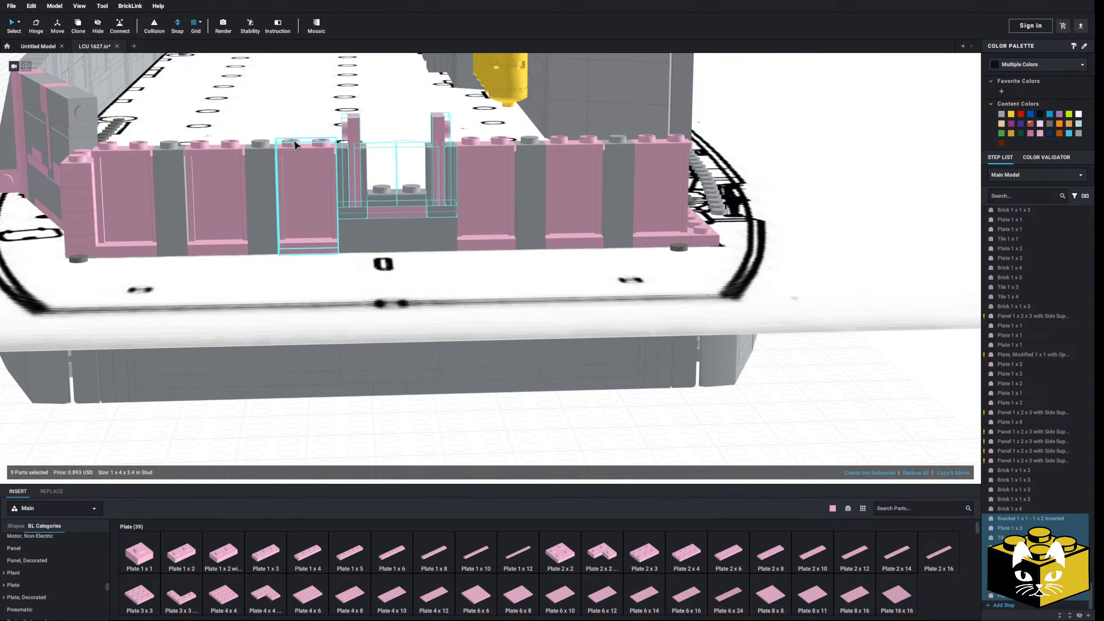
{"action": "right_click_drag", "start_coordinate": [346, 207], "coordinate": [370, 256]}
{"action": "middle_click_drag", "start_coordinate": [370, 257], "coordinate": [335, 198]}
{"action": "middle_click_drag", "start_coordinate": [386, 307], "coordinate": [376, 210]}
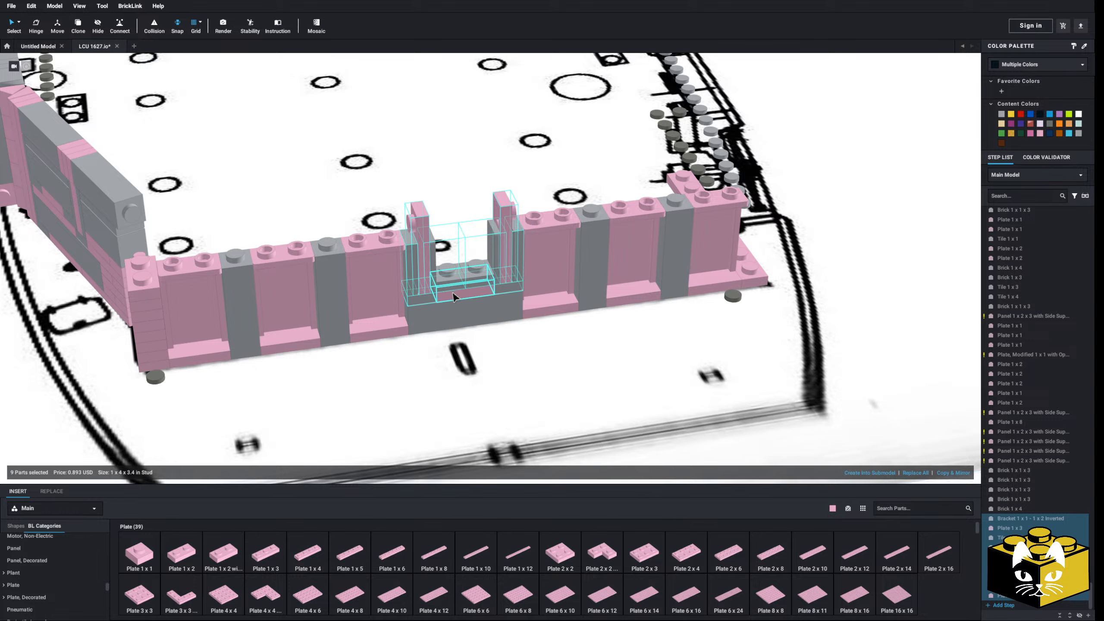
{"action": "left_click_drag", "start_coordinate": [453, 297], "coordinate": [234, 255]}
{"action": "middle_click_drag", "start_coordinate": [483, 294], "coordinate": [234, 254]}
{"action": "left_click_drag", "start_coordinate": [235, 255], "coordinate": [637, 237]}
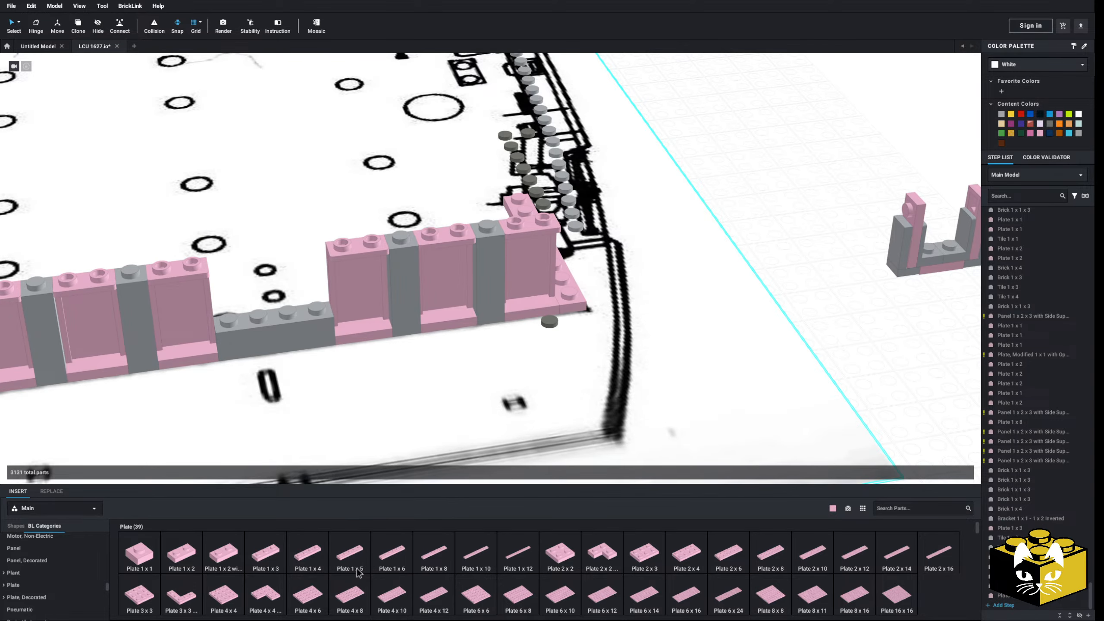
- Add a bright pink Plate 1 x 4 on the stern wall's Brick 1 x 4 and set the nine-part opening assembly back on top
{"action": "left_click_drag", "start_coordinate": [357, 572], "coordinate": [260, 314]}
{"action": "scroll", "coordinate": [871, 198], "scroll_direction": "down", "scroll_amount": 5}
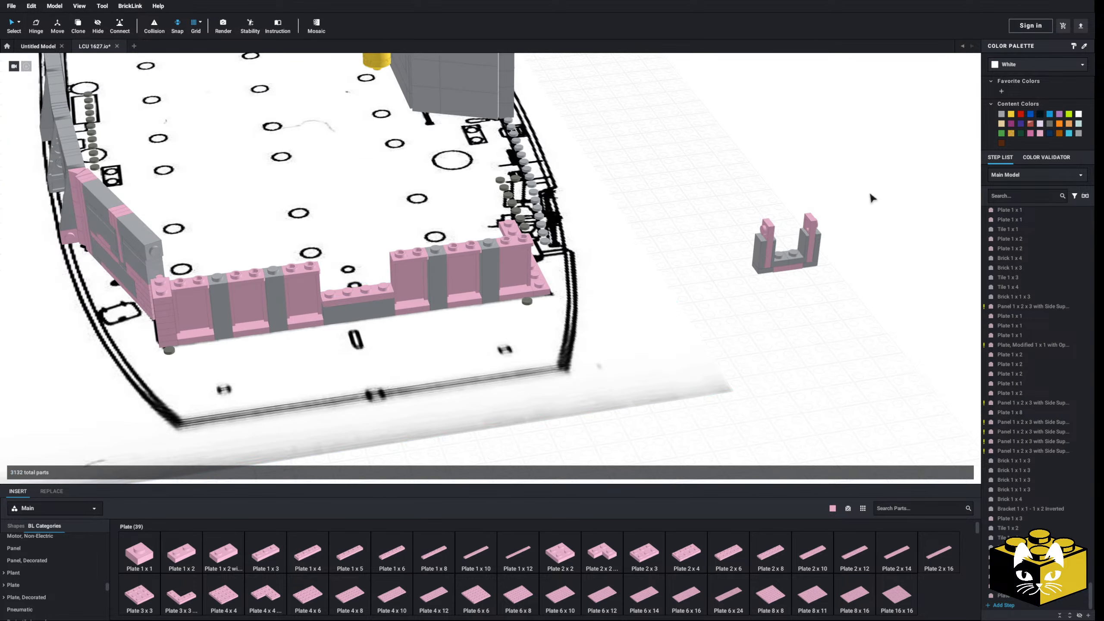
{"action": "left_click_drag", "start_coordinate": [871, 198], "coordinate": [356, 291]}
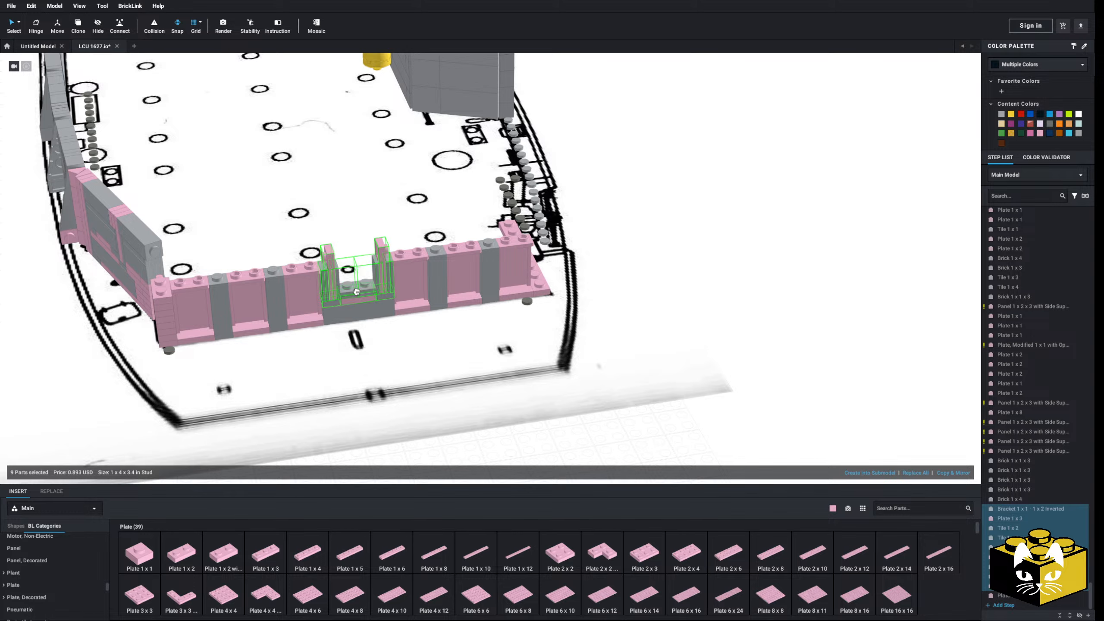
{"action": "right_click_drag", "start_coordinate": [356, 292], "coordinate": [361, 300]}
{"action": "left_click_drag", "start_coordinate": [361, 300], "coordinate": [350, 388]}
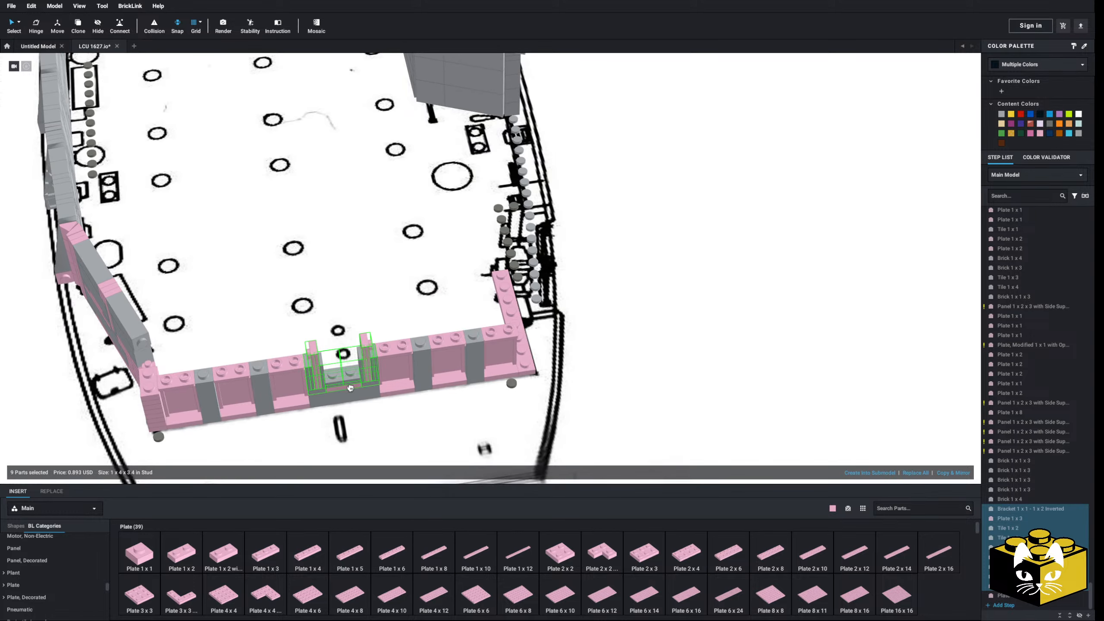
{"action": "left_click", "coordinate": [715, 317]}
- Show the Tile category in the parts library
{"action": "right_click_drag", "start_coordinate": [715, 317], "coordinate": [539, 311]}
{"action": "scroll", "coordinate": [539, 311], "scroll_direction": "down", "scroll_amount": 5}
{"action": "scroll", "coordinate": [521, 306], "scroll_direction": "up", "scroll_amount": 8}
{"action": "scroll", "coordinate": [521, 306], "scroll_direction": "down", "scroll_amount": 5}
{"action": "scroll", "coordinate": [31, 587], "scroll_direction": "down", "scroll_amount": 1}
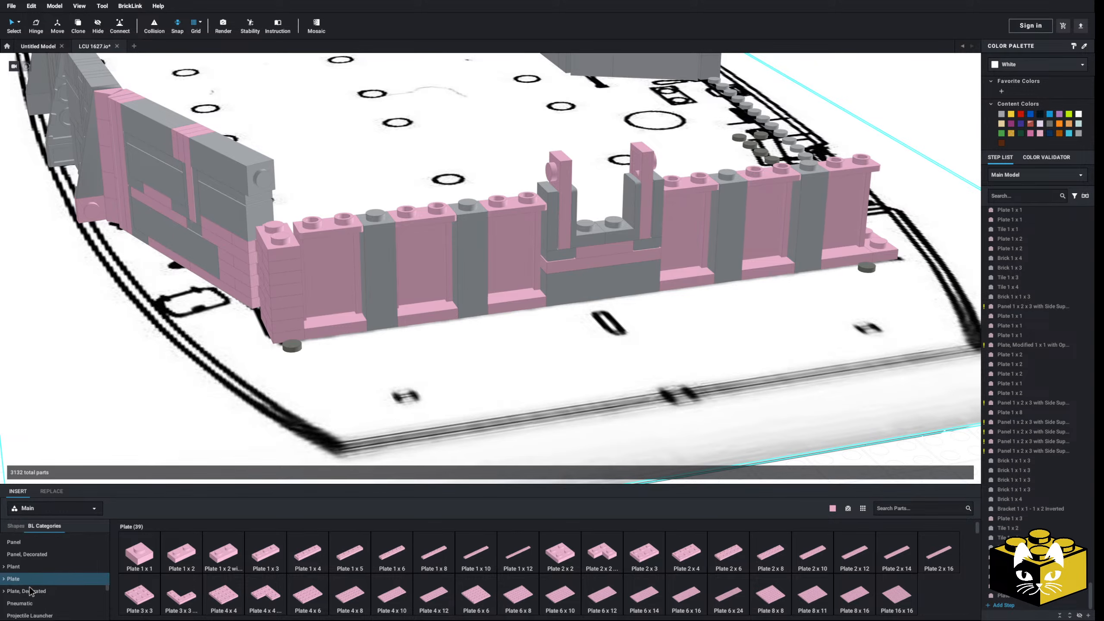
{"action": "scroll", "coordinate": [45, 579], "scroll_direction": "down", "scroll_amount": 1}
{"action": "left_click", "coordinate": [35, 600]}
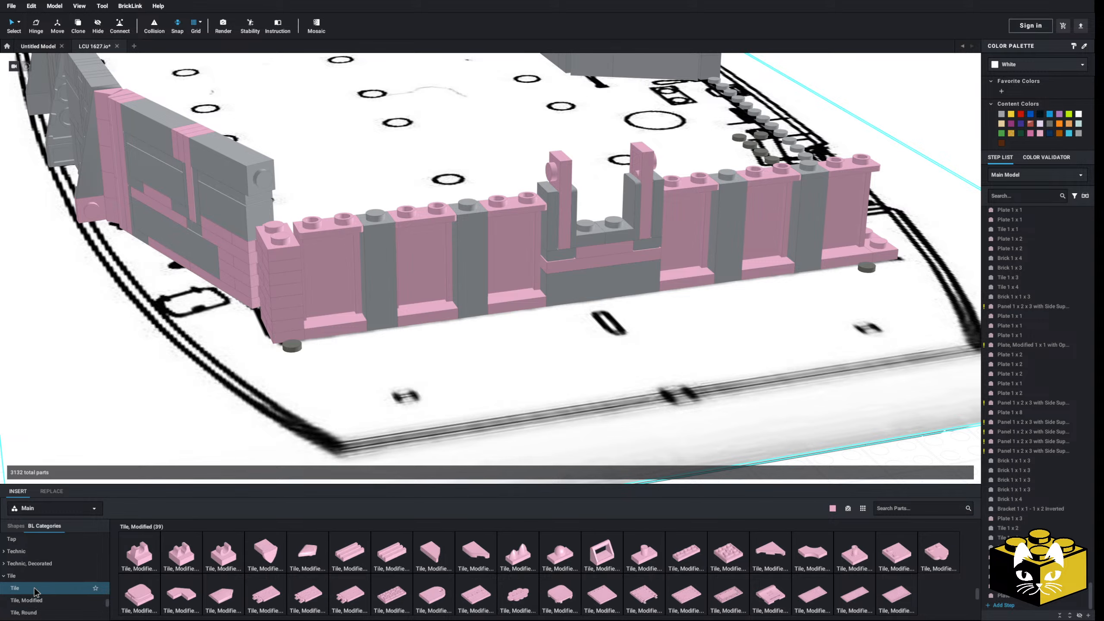
{"action": "left_click", "coordinate": [35, 590]}
- Try a bright pink Tile 1 x 6, turned along the wall, on top of the near row of stern panels
{"action": "left_click", "coordinate": [397, 558]}
{"action": "key", "text": "Right"}
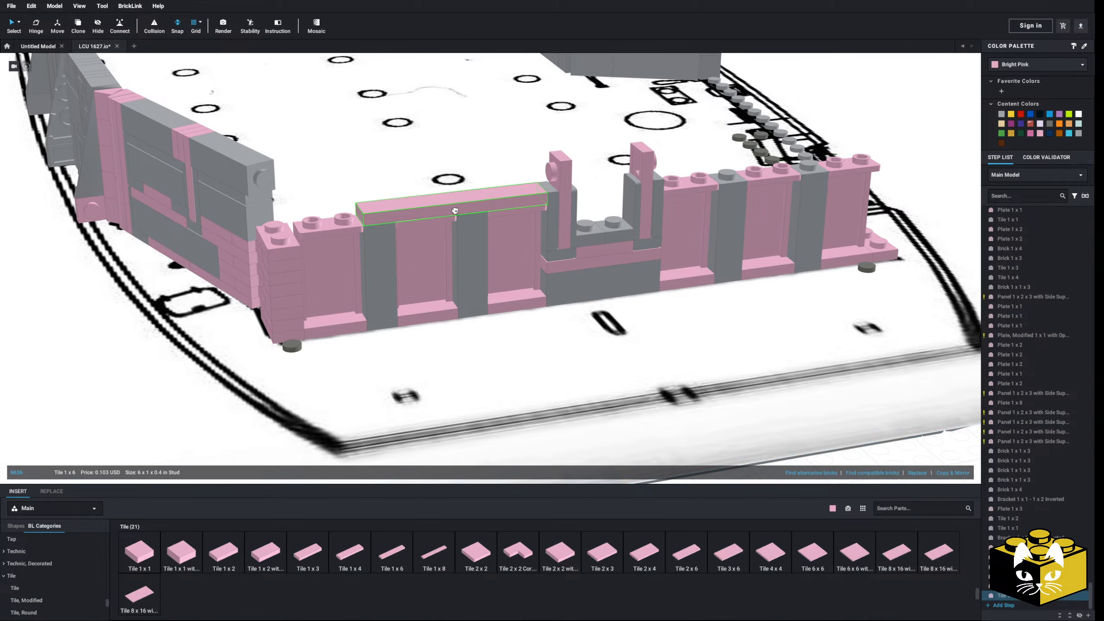
{"action": "left_click", "coordinate": [434, 214]}
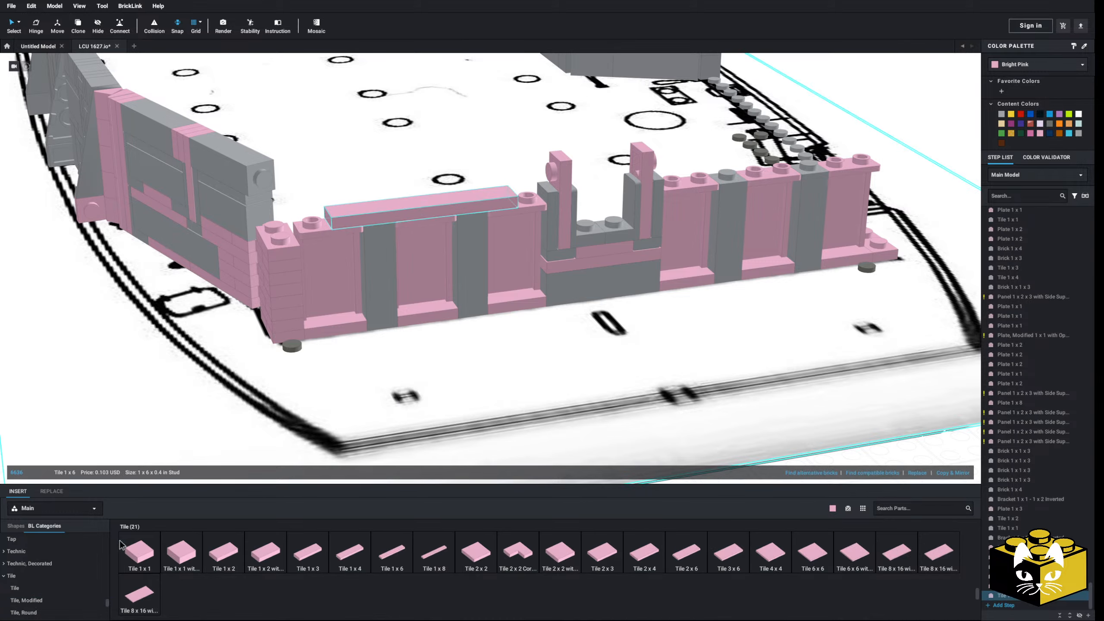
- Cap the stern panel rows on both sides of the opening with one bright pink Tile 1 x 8 each
{"action": "left_click", "coordinate": [434, 552]}
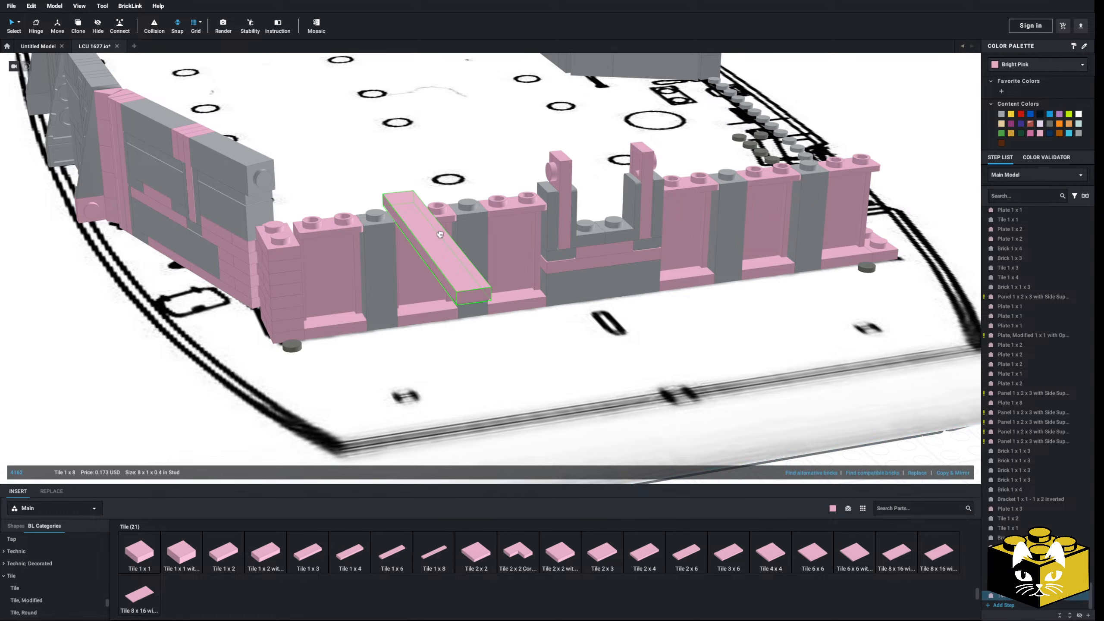
{"action": "key", "text": "Right"}
{"action": "left_click", "coordinate": [416, 212]}
{"action": "left_click", "coordinate": [433, 552]}
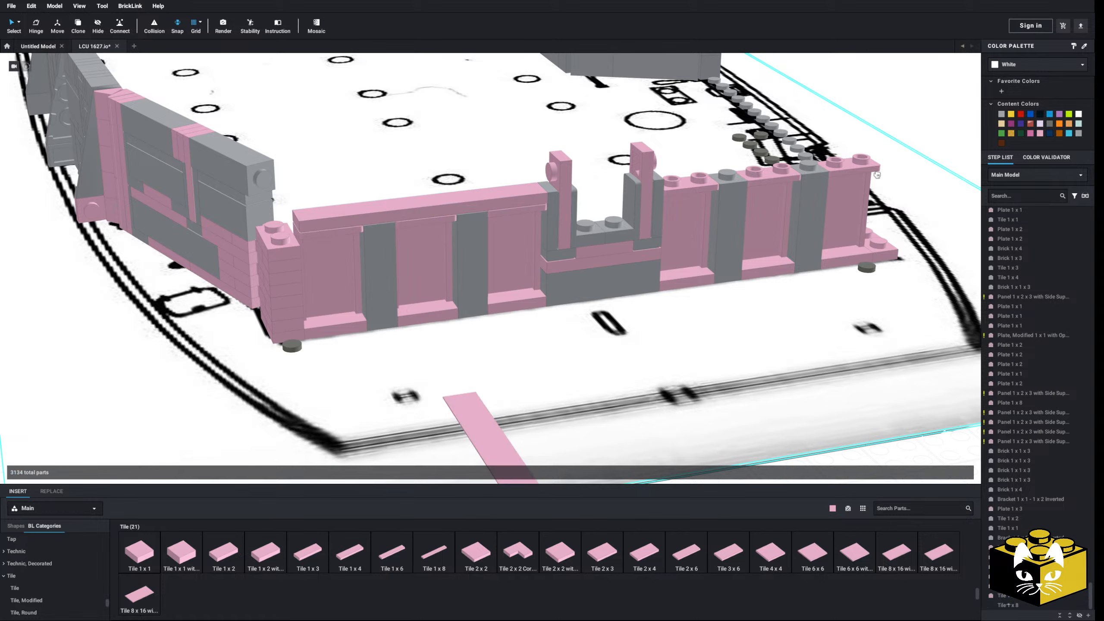
{"action": "key", "text": "Right"}
{"action": "left_click", "coordinate": [768, 170]}
{"action": "scroll", "coordinate": [782, 220], "scroll_direction": "down", "scroll_amount": 5}
{"action": "left_click", "coordinate": [850, 183]}
{"action": "middle_click_drag", "start_coordinate": [850, 183], "coordinate": [781, 229]}
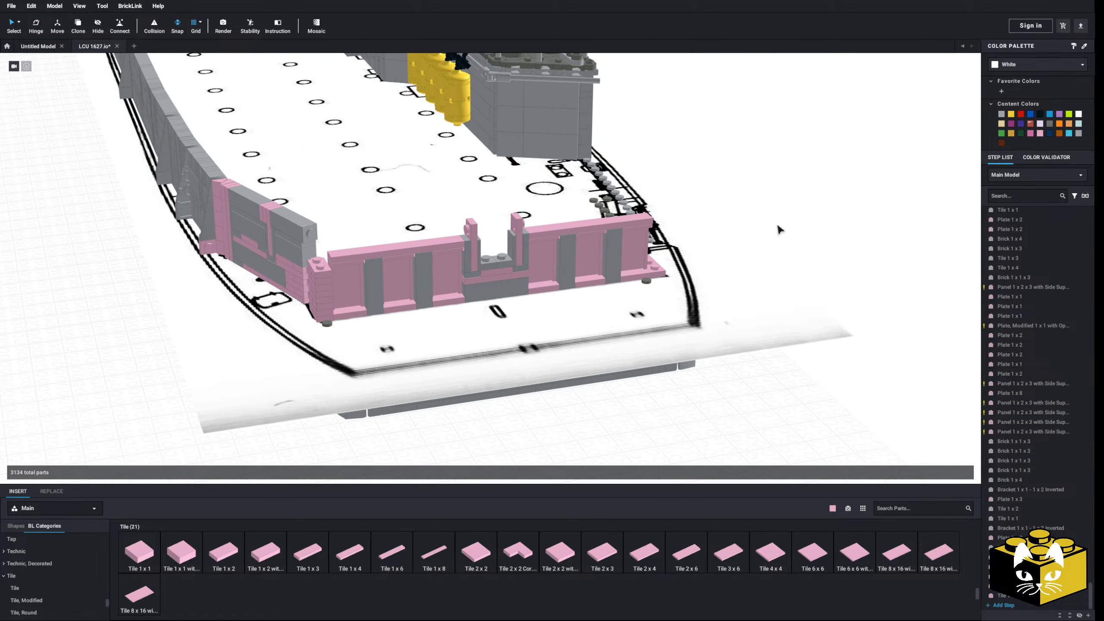
- Add a bright pink Brick 1 x 2 on the middle studs of the stern opening, between the bracket assemblies
{"action": "scroll", "coordinate": [695, 252], "scroll_direction": "up", "scroll_amount": 6}
{"action": "right_click_drag", "start_coordinate": [518, 300], "coordinate": [476, 263]}
{"action": "middle_click_drag", "start_coordinate": [476, 263], "coordinate": [349, 398]}
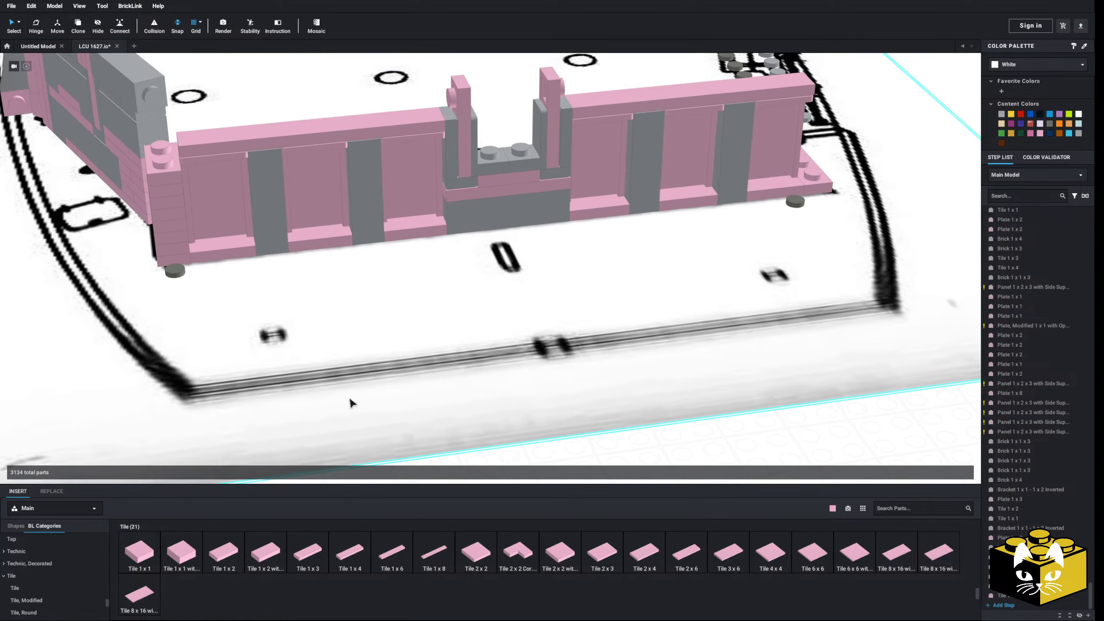
{"action": "scroll", "coordinate": [65, 561], "scroll_direction": "down", "scroll_amount": 3}
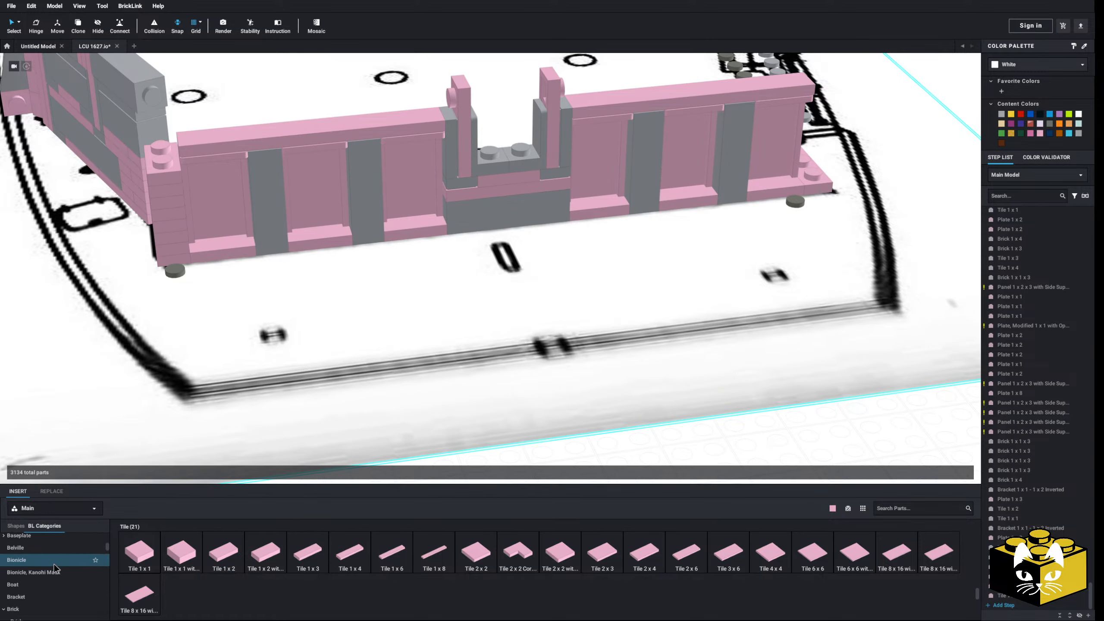
{"action": "left_click", "coordinate": [19, 578]}
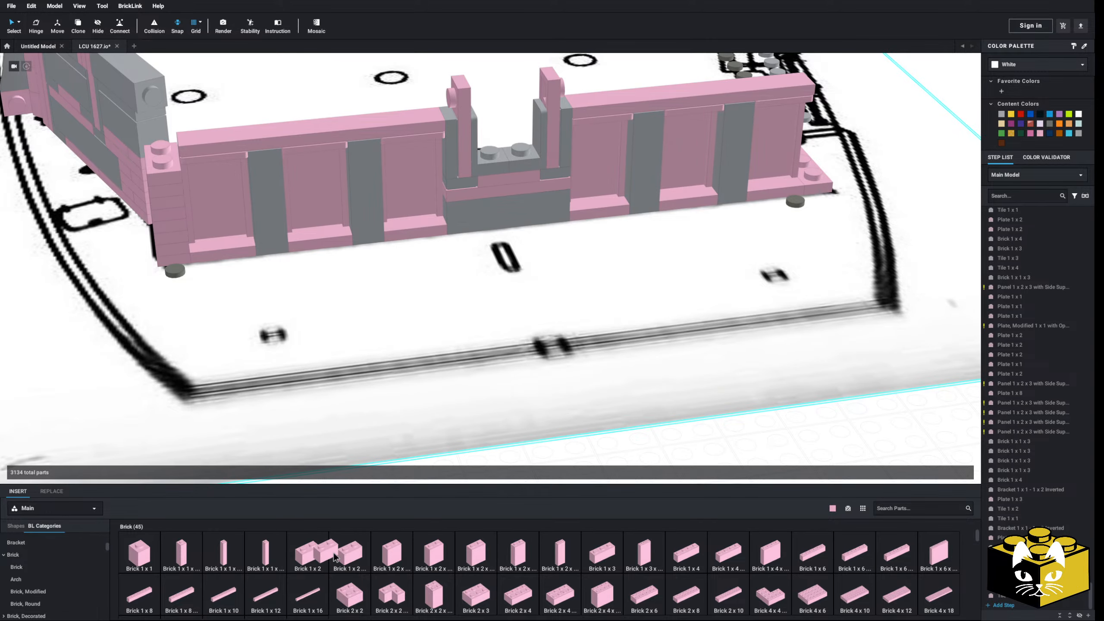
{"action": "left_click_drag", "start_coordinate": [334, 558], "coordinate": [511, 138]}
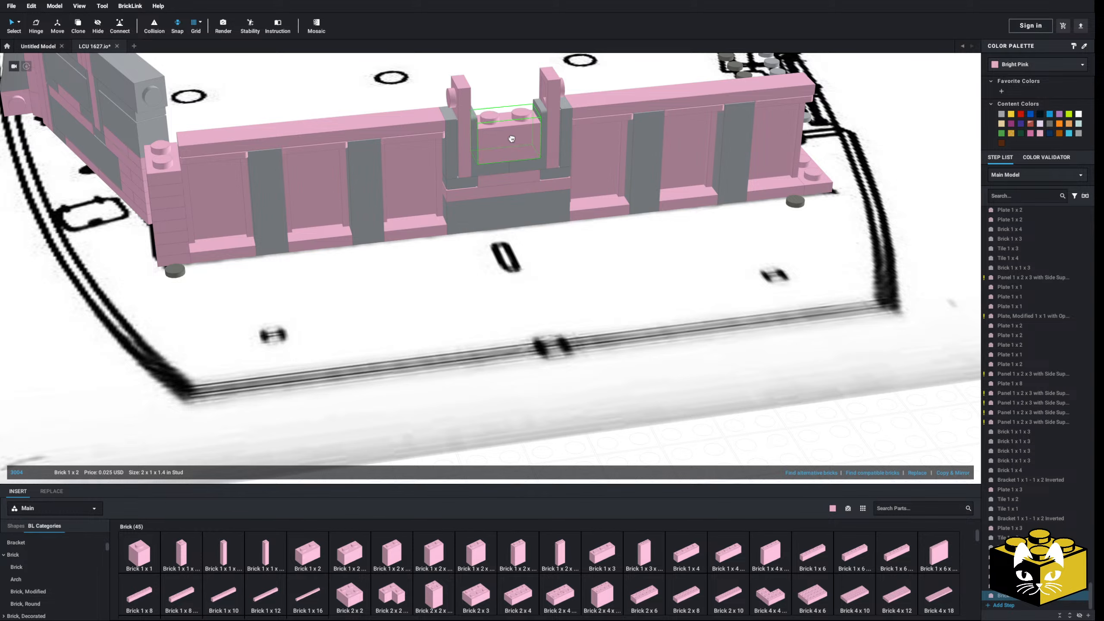
- Cover the Brick 1 x 2 in the stern opening with a bright pink Tile 1 x 2
{"action": "right_click_drag", "start_coordinate": [493, 153], "coordinate": [360, 282]}
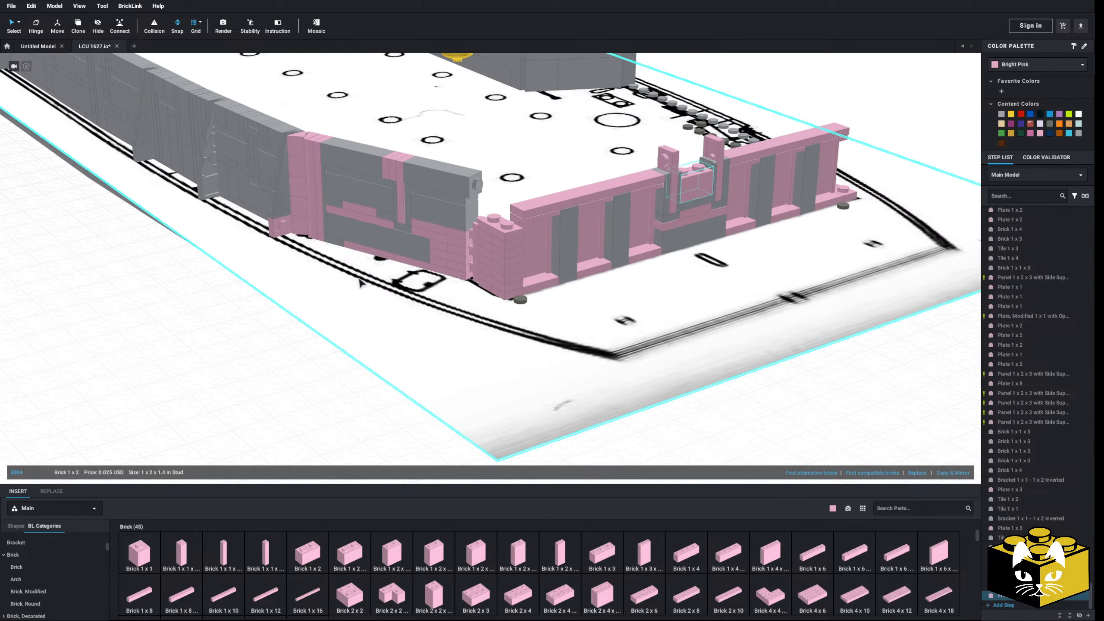
{"action": "scroll", "coordinate": [353, 266], "scroll_direction": "up", "scroll_amount": 3}
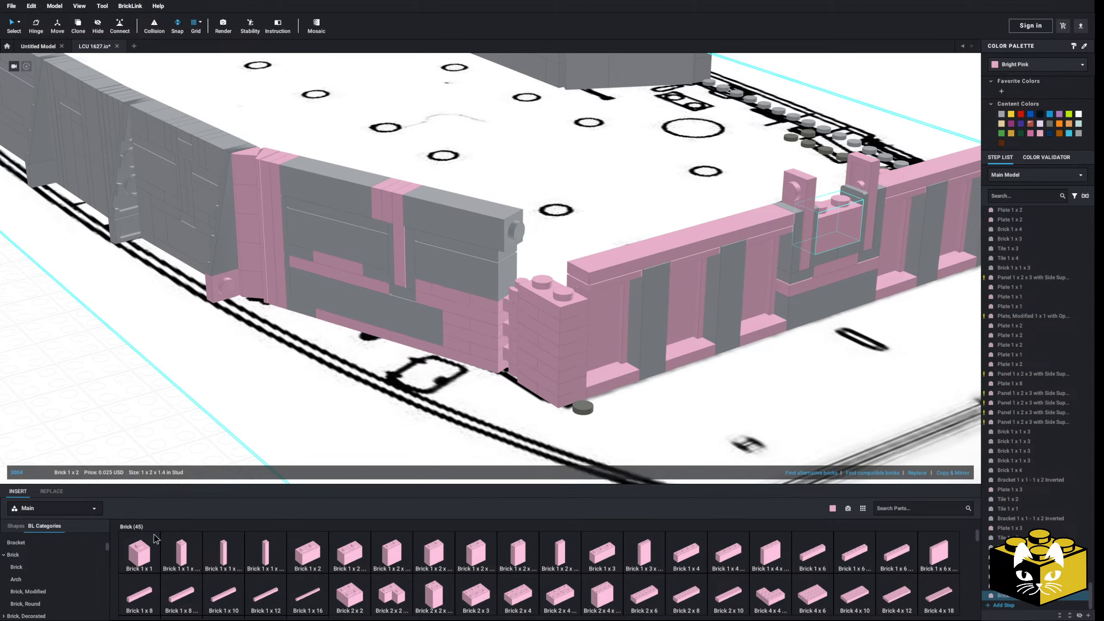
{"action": "scroll", "coordinate": [55, 558], "scroll_direction": "down", "scroll_amount": 5}
{"action": "scroll", "coordinate": [52, 559], "scroll_direction": "down", "scroll_amount": 12}
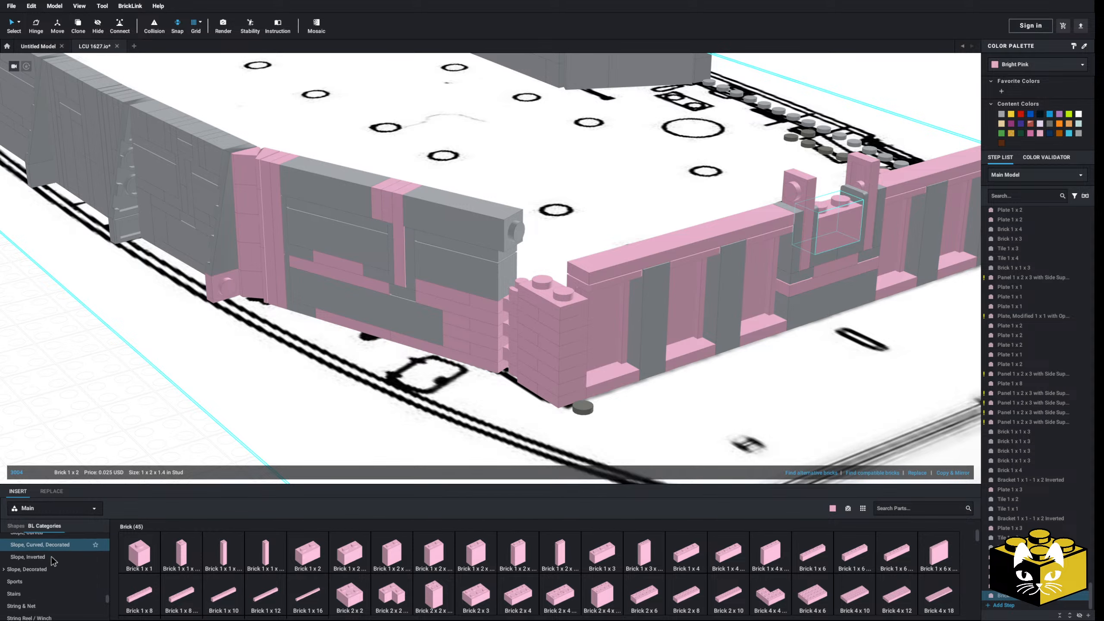
{"action": "left_click", "coordinate": [37, 590]}
{"action": "left_click", "coordinate": [223, 552]}
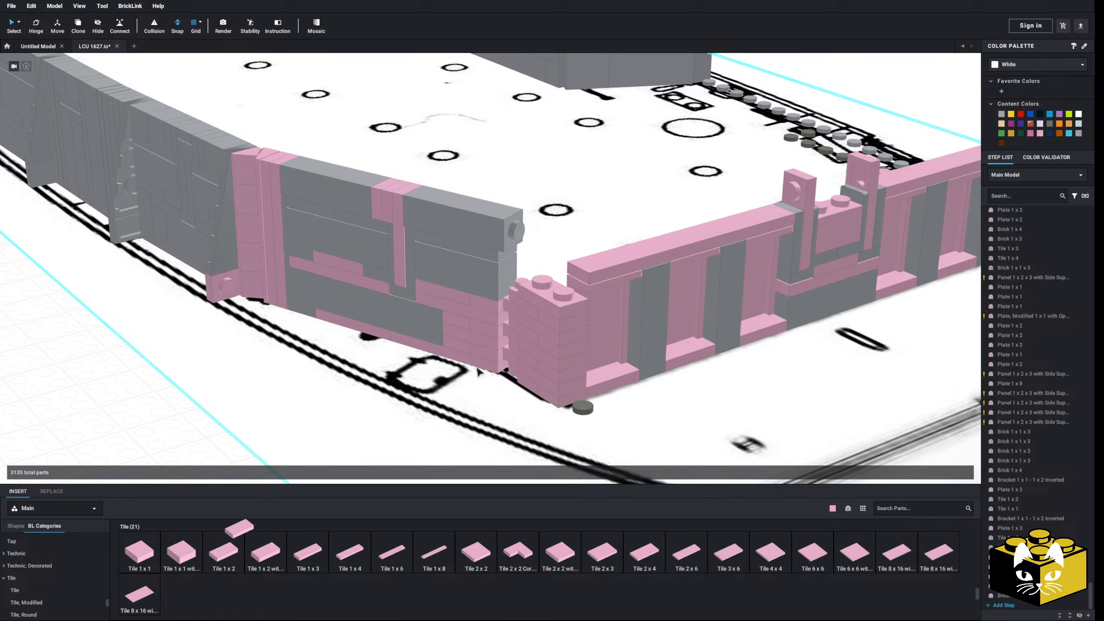
{"action": "left_click", "coordinate": [836, 204]}
{"action": "scroll", "coordinate": [839, 205], "scroll_direction": "down", "scroll_amount": 5}
{"action": "left_click", "coordinate": [849, 202]}
- Delete the upper plates of the corner stack next to the near end of the stern wall
{"action": "scroll", "coordinate": [837, 209], "scroll_direction": "up", "scroll_amount": 5}
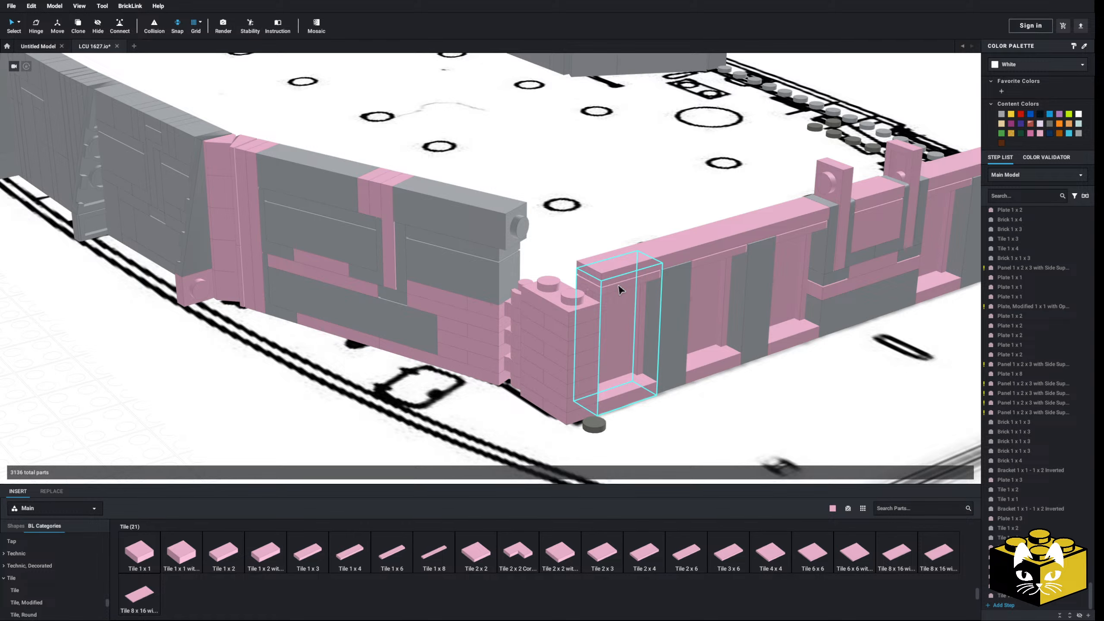
{"action": "key", "text": "Delete"}
{"action": "left_click", "coordinate": [559, 302]}
{"action": "key", "text": "Delete"}
{"action": "left_click", "coordinate": [559, 313]}
{"action": "key", "text": "Delete"}
{"action": "left_click", "coordinate": [553, 323]}
{"action": "key", "text": "Delete"}
{"action": "middle_click_drag", "start_coordinate": [553, 323], "coordinate": [529, 326]}
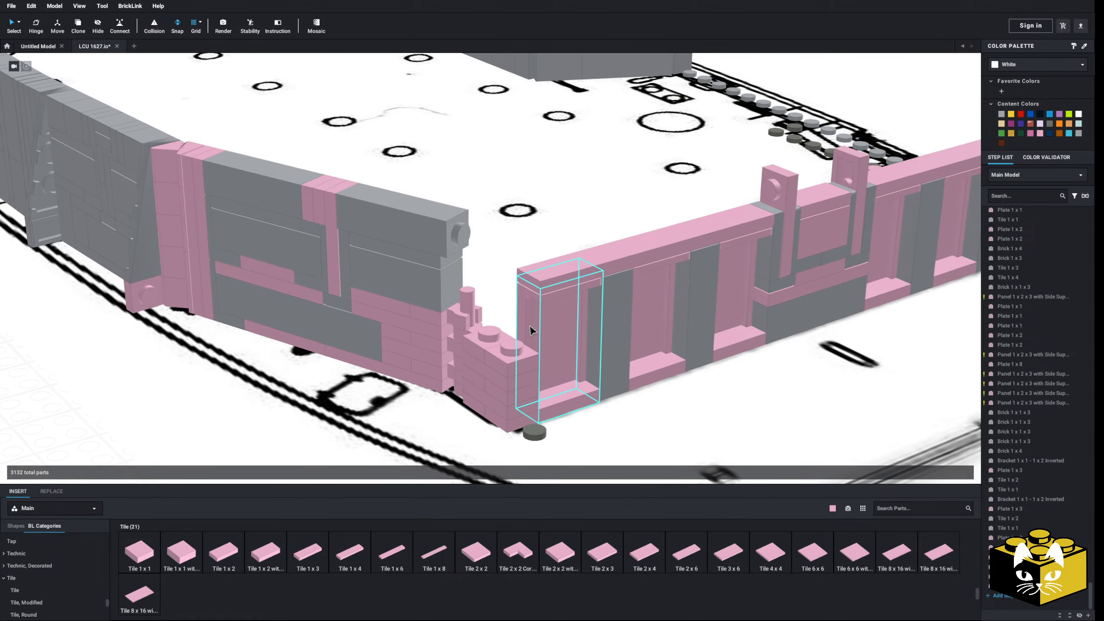
{"action": "mouse_move", "coordinate": [530, 324]}
{"action": "right_mouse_down"}
{"action": "mouse_move", "coordinate": [540, 314]}
{"action": "mouse_move", "coordinate": [519, 325]}
{"action": "right_mouse_up"}
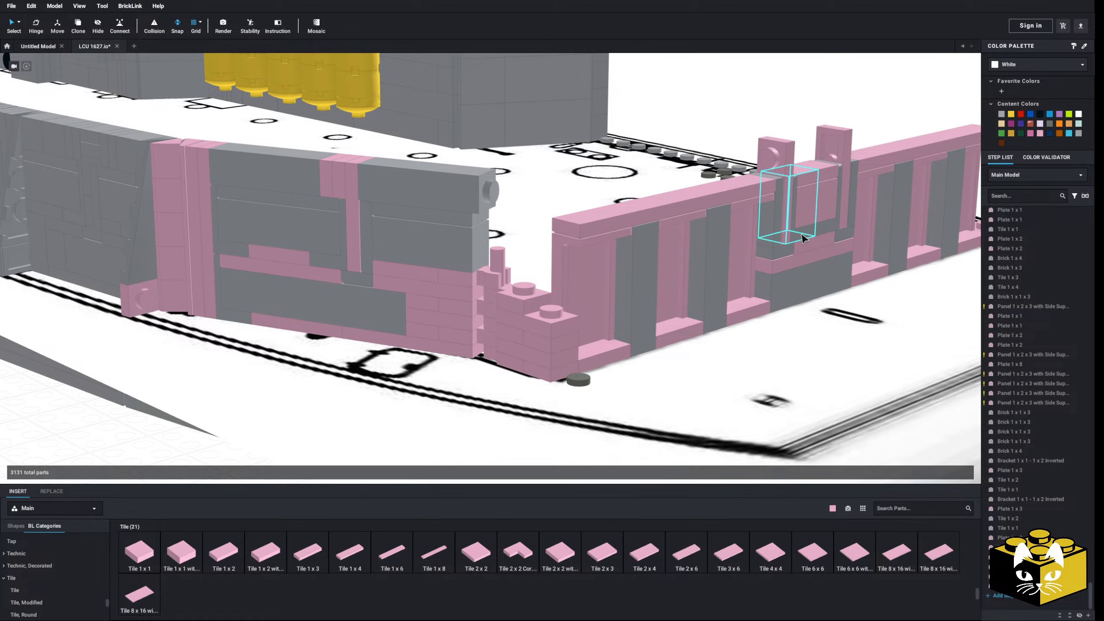
- Copy the opening's near bracket with its Plate 1 x 3 and Tile 1 x 2, and paste it on the lowered corner stack
{"action": "left_click", "coordinate": [801, 235]}
{"action": "left_click", "coordinate": [787, 237], "text": "ctrl"}
{"action": "left_click", "coordinate": [773, 236], "text": "ctrl"}
{"action": "right_click", "coordinate": [773, 235]}
{"action": "left_click", "coordinate": [782, 242]}
{"action": "right_click_drag", "start_coordinate": [787, 261], "coordinate": [788, 251]}
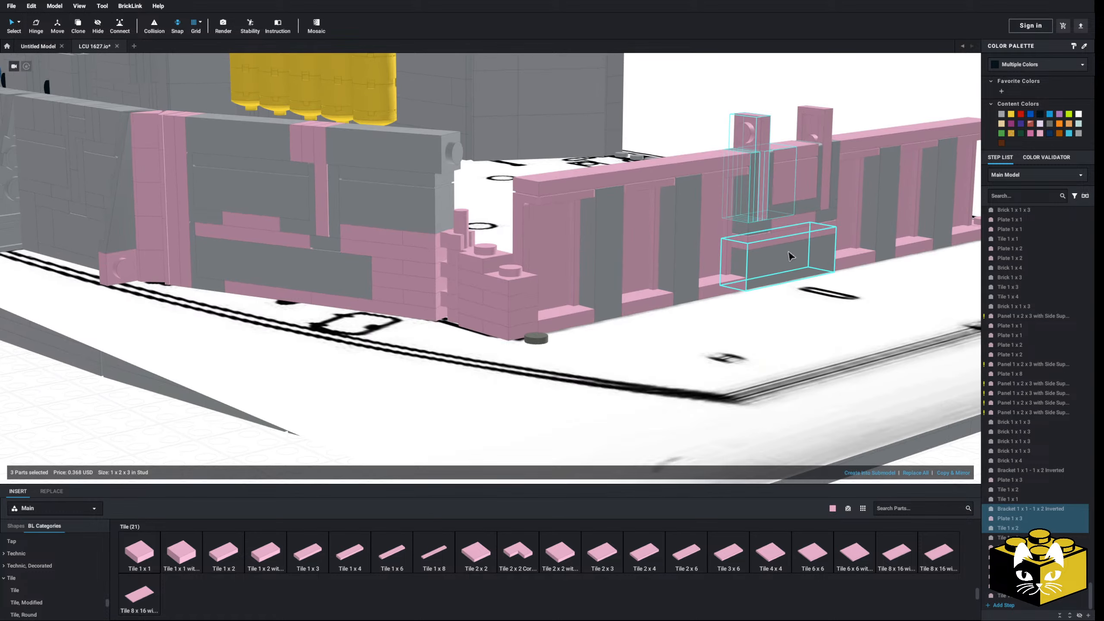
{"action": "right_click", "coordinate": [755, 223]}
{"action": "left_click", "coordinate": [778, 249]}
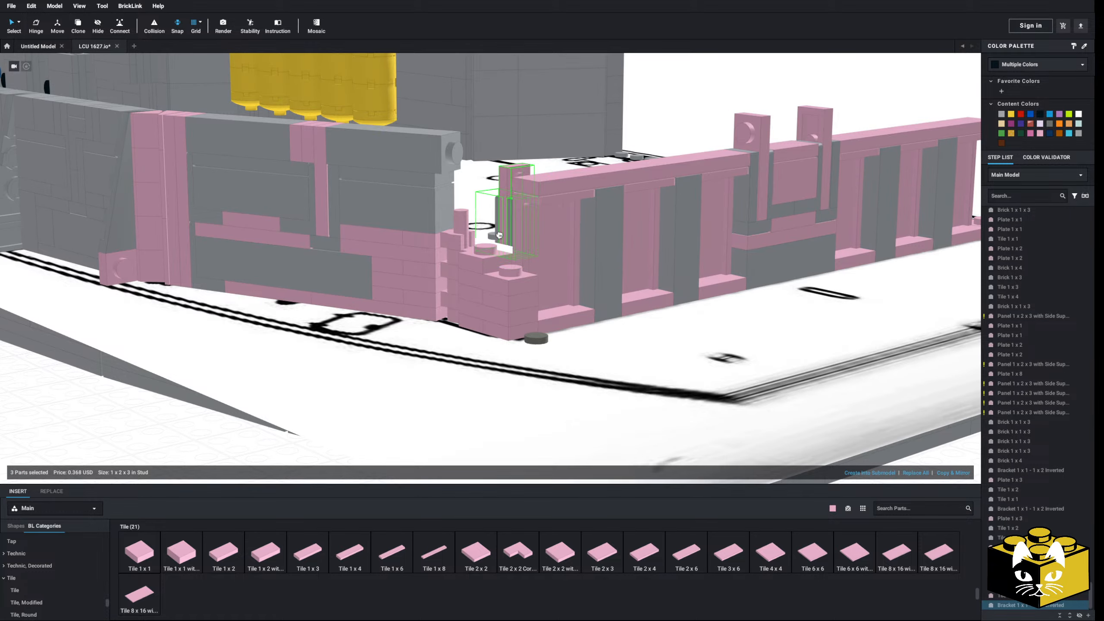
{"action": "right_click_drag", "start_coordinate": [498, 235], "coordinate": [539, 272]}
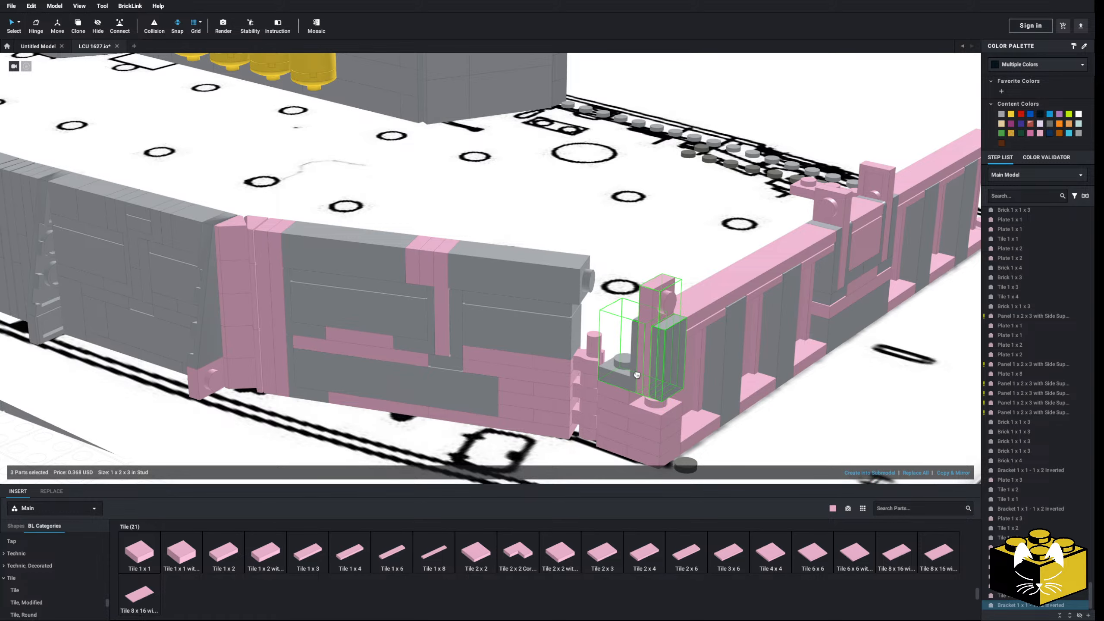
{"action": "left_click", "coordinate": [637, 375]}
{"action": "right_click_drag", "start_coordinate": [637, 374], "coordinate": [823, 195]}
{"action": "left_click", "coordinate": [823, 195]}
- Add a bright pink Tile 1 x 1 on the exposed corner stack stud below the bracket assembly's grey Tile 1 x 2
{"action": "middle_click_drag", "start_coordinate": [522, 470], "coordinate": [501, 396]}
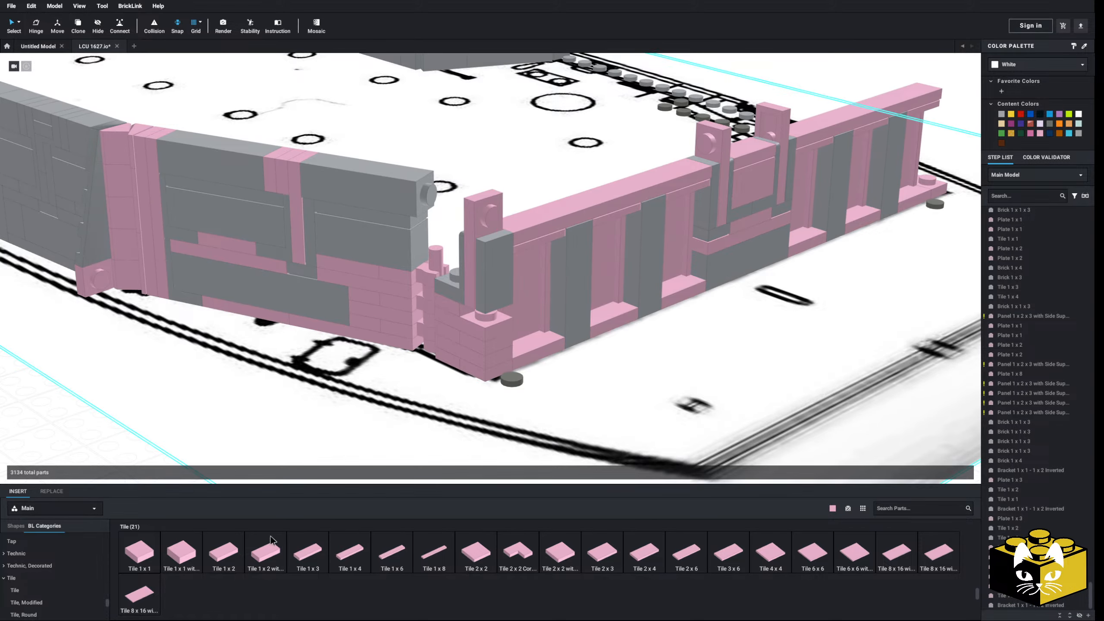
{"action": "left_click", "coordinate": [140, 552]}
{"action": "left_click", "coordinate": [496, 309]}
{"action": "left_click", "coordinate": [495, 309]}
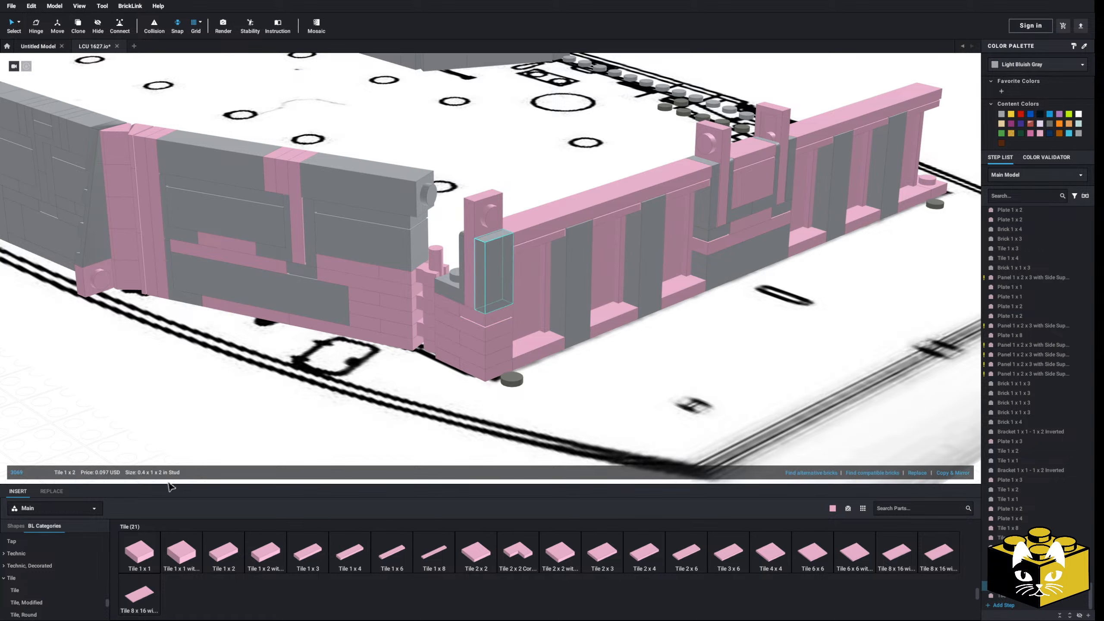
- Add a bright pink Brick 1 x 1 on the corner bracket's stud, behind its upright Plate 1 x 3
{"action": "scroll", "coordinate": [33, 578], "scroll_direction": "down", "scroll_amount": 5}
{"action": "scroll", "coordinate": [32, 561], "scroll_direction": "up", "scroll_amount": 20}
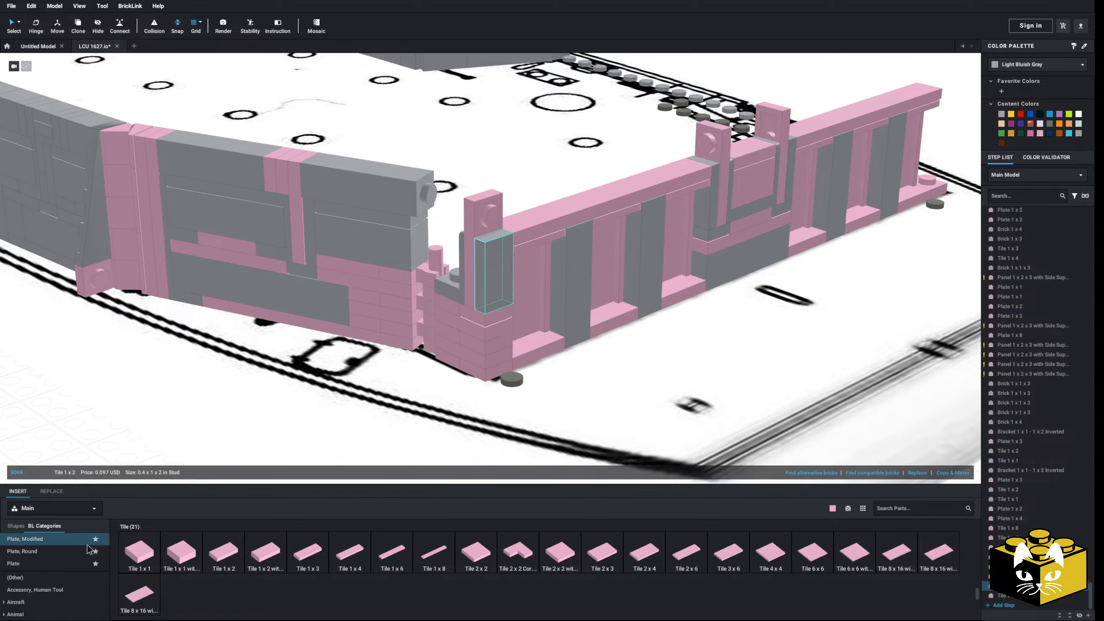
{"action": "left_click", "coordinate": [31, 549]}
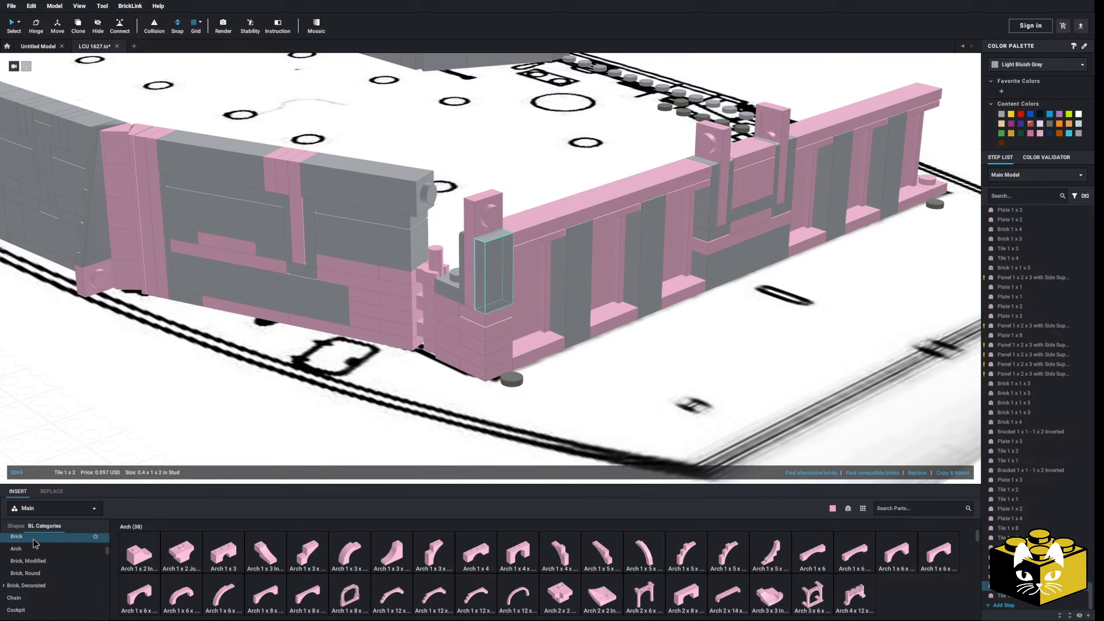
{"action": "left_click", "coordinate": [16, 537]}
{"action": "left_click", "coordinate": [139, 552]}
{"action": "scroll", "coordinate": [473, 256], "scroll_direction": "up", "scroll_amount": 2}
{"action": "right_click_drag", "start_coordinate": [473, 256], "coordinate": [521, 283]}
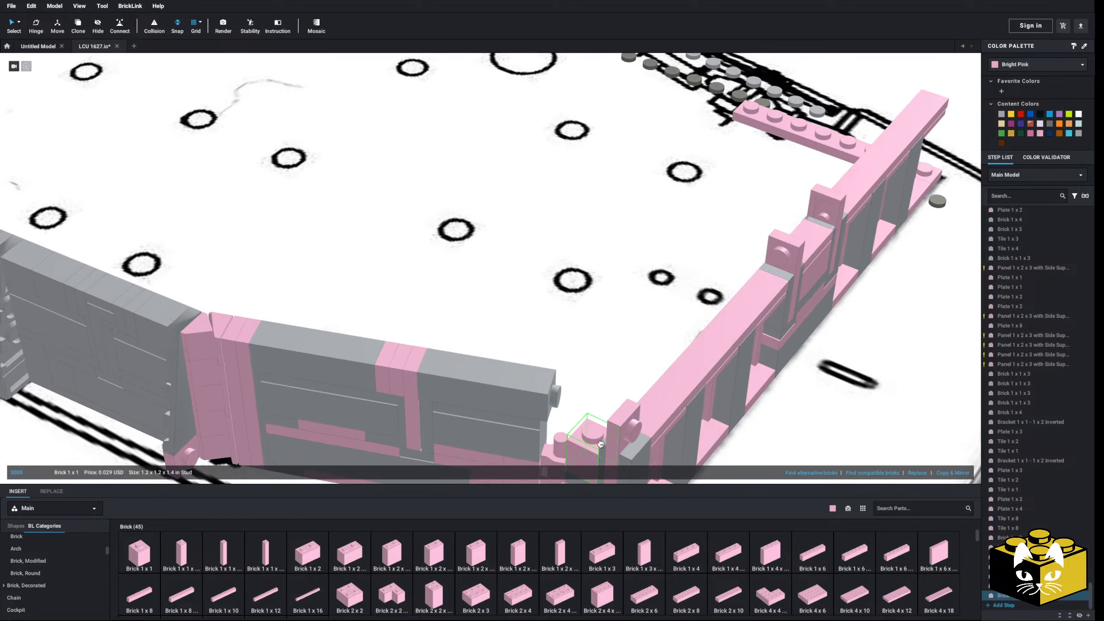
{"action": "left_click", "coordinate": [587, 423]}
{"action": "right_click_drag", "start_coordinate": [586, 422], "coordinate": [585, 369]}
{"action": "right_click_drag", "start_coordinate": [470, 341], "coordinate": [400, 366]}
{"action": "scroll", "coordinate": [400, 366], "scroll_direction": "down", "scroll_amount": 3}
{"action": "left_click", "coordinate": [276, 418]}
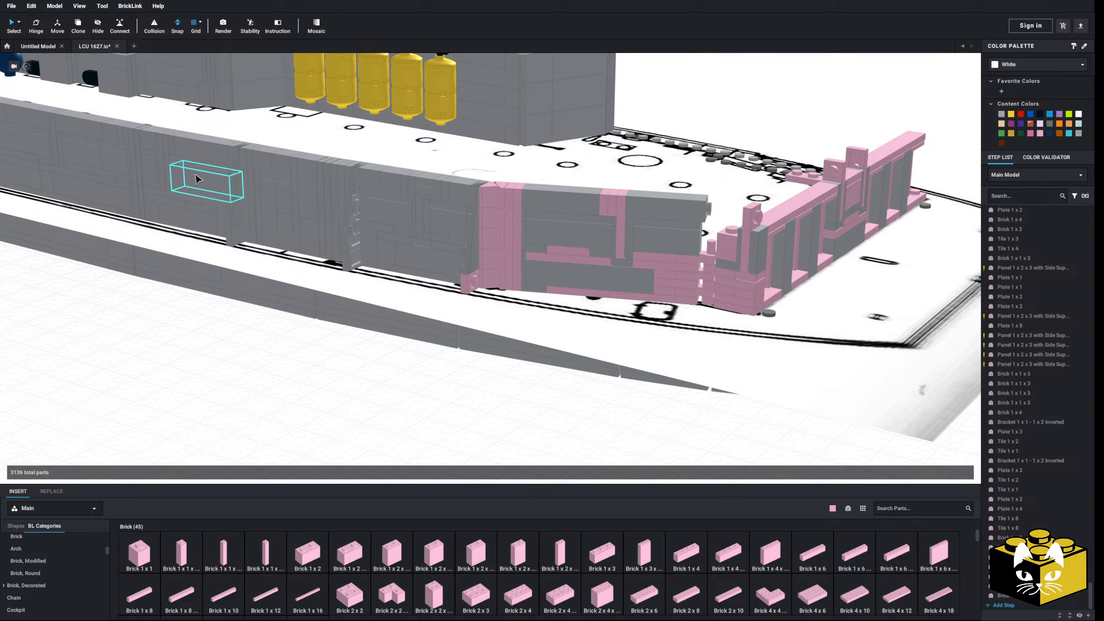
- Copy a thin light bluish gray piece from the side wall and paste it on the corner stack's pink Brick 1 x 1
{"action": "right_click", "coordinate": [144, 153]}
{"action": "left_click", "coordinate": [158, 168]}
{"action": "left_click", "coordinate": [150, 308]}
{"action": "right_click", "coordinate": [151, 308]}
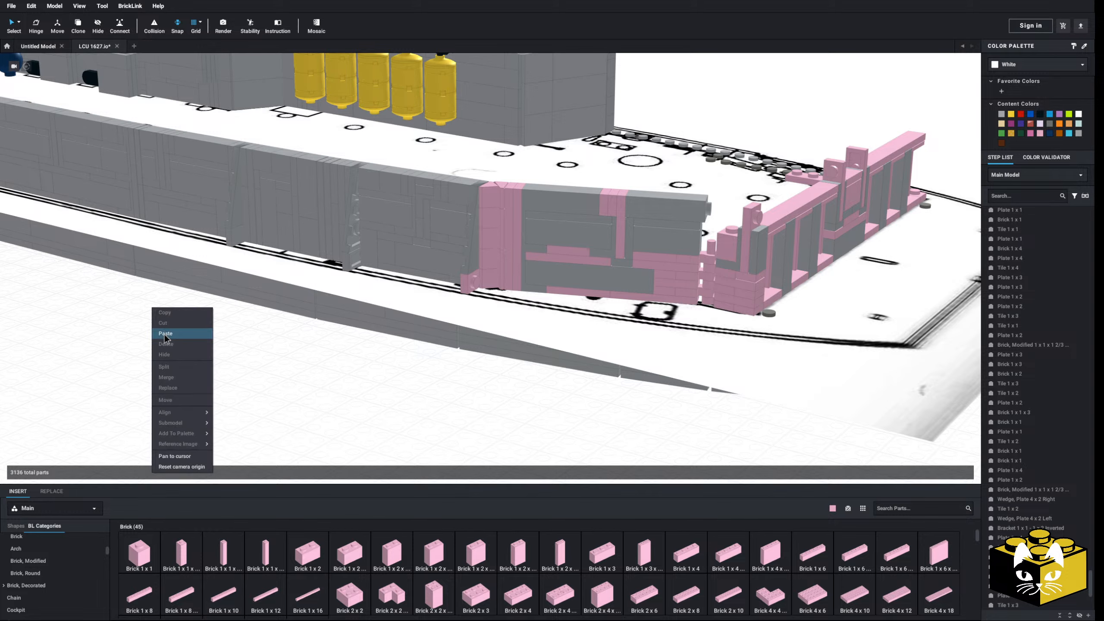
{"action": "left_click", "coordinate": [164, 333]}
{"action": "left_click", "coordinate": [452, 404]}
- Copy a light bluish gray Brick 1 x 1 from the side wall and paste it on top of the corner stack
{"action": "middle_click_drag", "start_coordinate": [452, 404], "coordinate": [290, 421]}
{"action": "scroll", "coordinate": [355, 381], "scroll_direction": "up", "scroll_amount": 3}
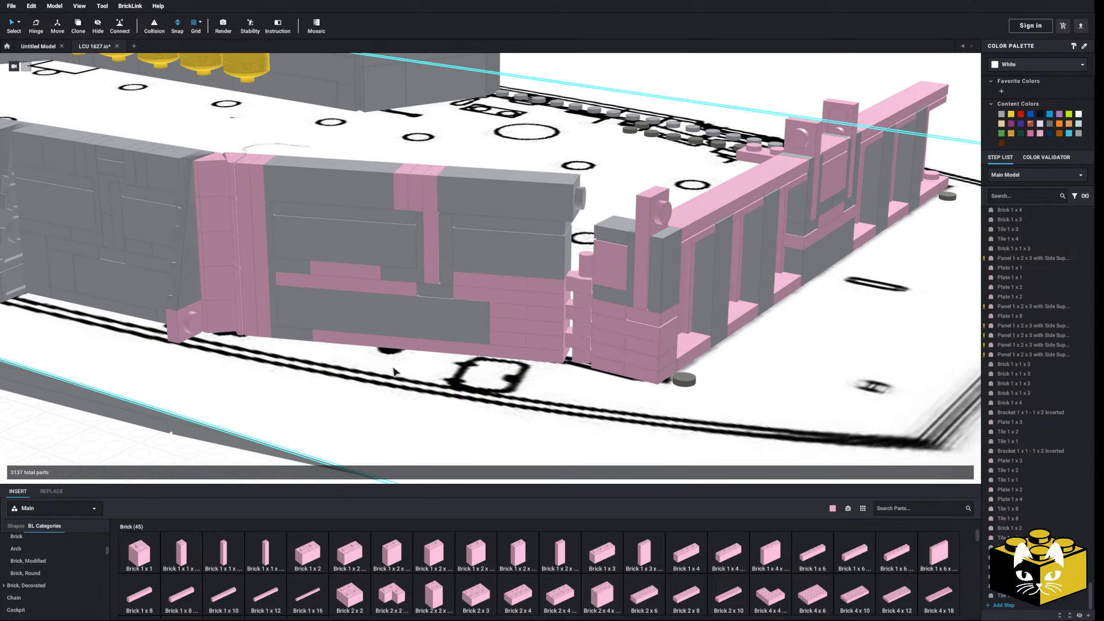
{"action": "scroll", "coordinate": [327, 339], "scroll_direction": "down", "scroll_amount": 1}
{"action": "right_click", "coordinate": [193, 173]}
{"action": "left_click", "coordinate": [207, 188]}
{"action": "scroll", "coordinate": [207, 317], "scroll_direction": "down", "scroll_amount": 2}
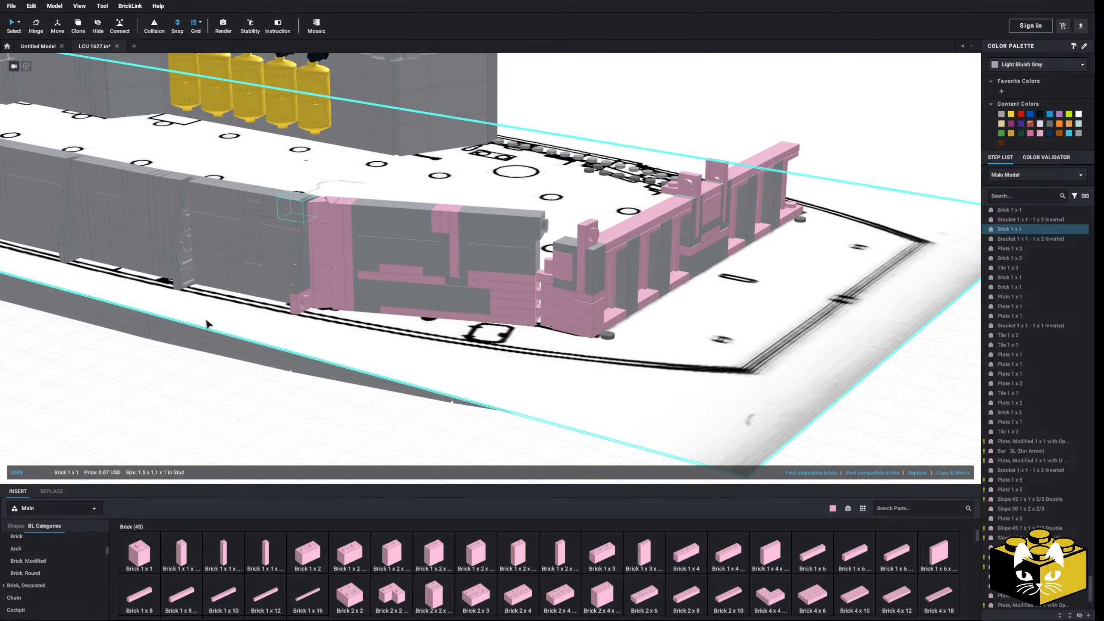
{"action": "left_click", "coordinate": [193, 374]}
{"action": "right_click", "coordinate": [192, 375]}
{"action": "left_click", "coordinate": [206, 401]}
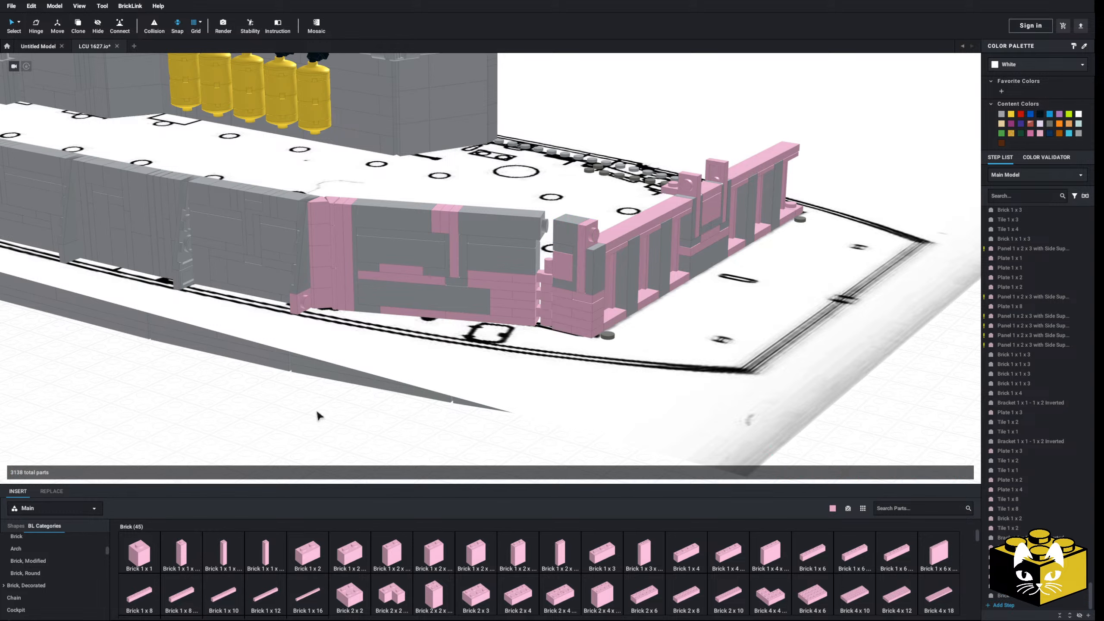
- Copy the bright pink Slope 30 1 x 2 x 2/3 from the wall's bend and paste it on the wall's end stud beside the corner stack
{"action": "scroll", "coordinate": [439, 353], "scroll_direction": "up", "scroll_amount": 6}
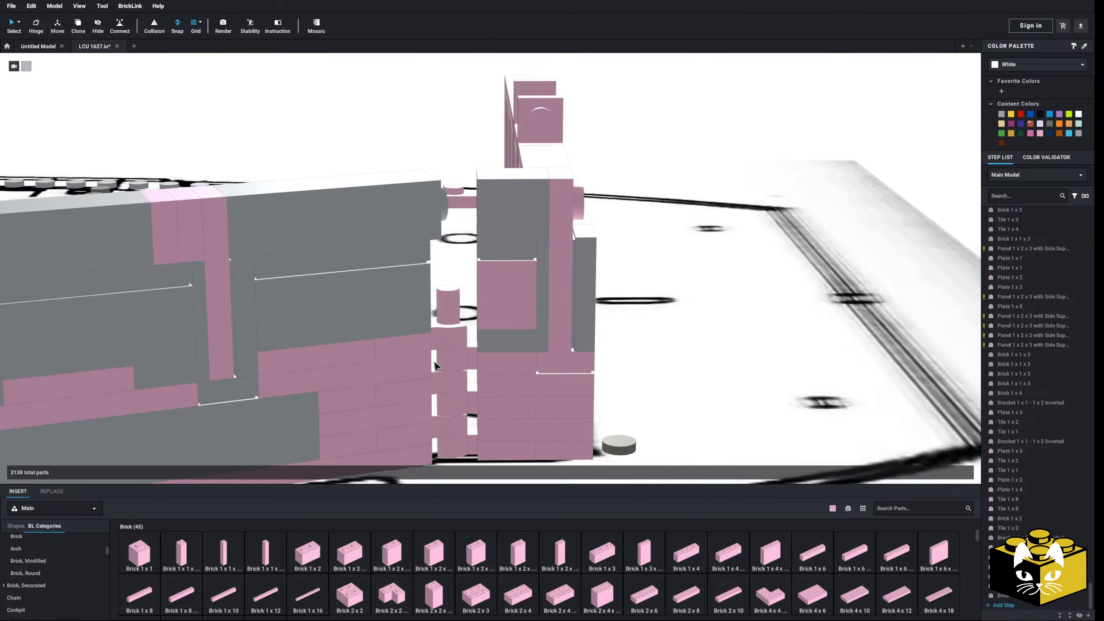
{"action": "right_click_drag", "start_coordinate": [434, 354], "coordinate": [391, 374]}
{"action": "middle_click_drag", "start_coordinate": [391, 374], "coordinate": [500, 283]}
{"action": "scroll", "coordinate": [500, 278], "scroll_direction": "down", "scroll_amount": 4}
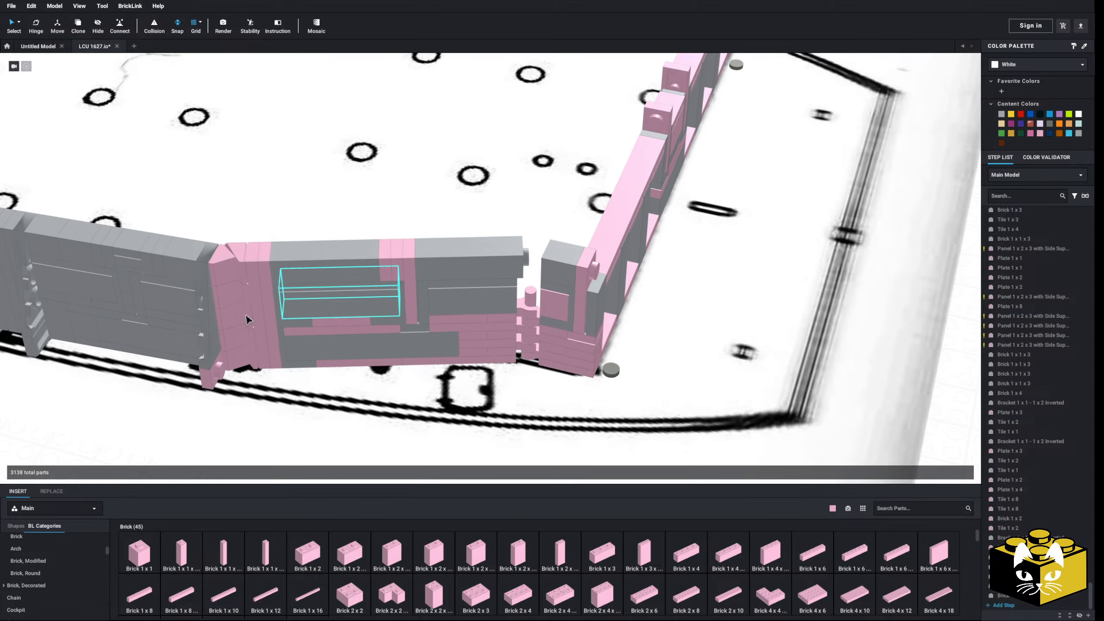
{"action": "right_click", "coordinate": [246, 288]}
{"action": "left_click", "coordinate": [259, 304]}
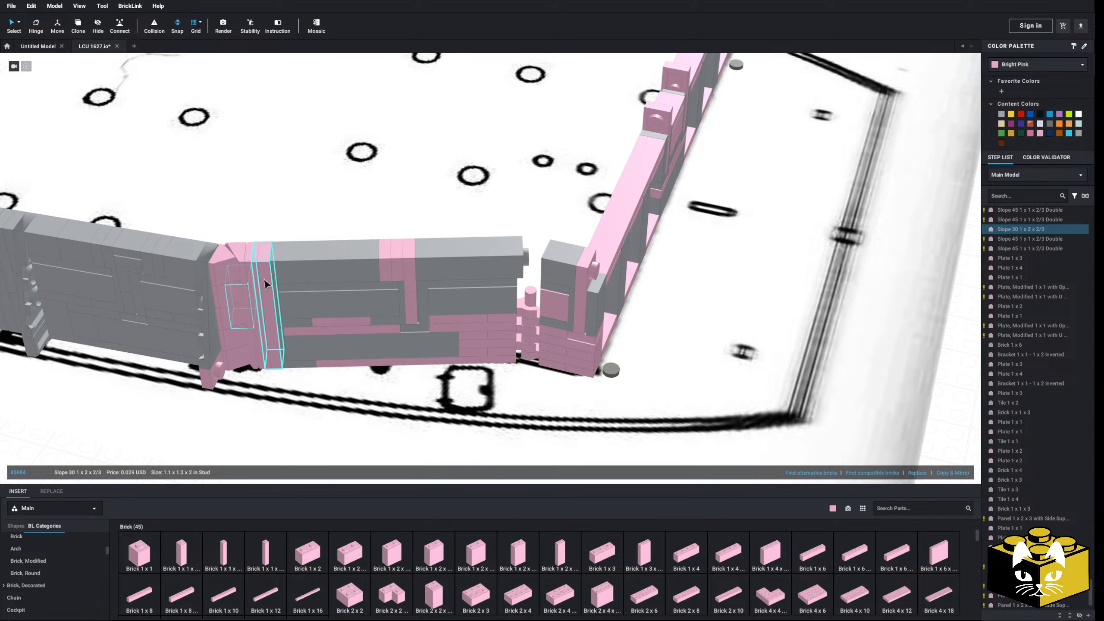
{"action": "middle_click_drag", "start_coordinate": [288, 402], "coordinate": [288, 368]}
{"action": "middle_click_drag", "start_coordinate": [238, 405], "coordinate": [258, 351]}
{"action": "left_click", "coordinate": [213, 403]}
{"action": "right_click", "coordinate": [213, 404]}
{"action": "left_click", "coordinate": [226, 430]}
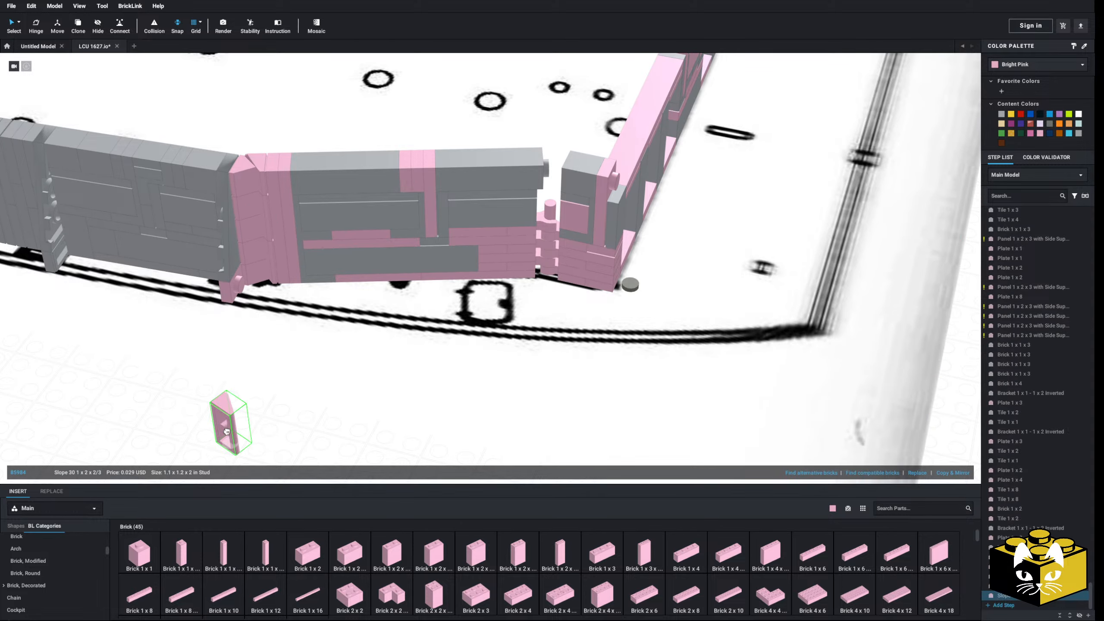
{"action": "left_click", "coordinate": [550, 181]}
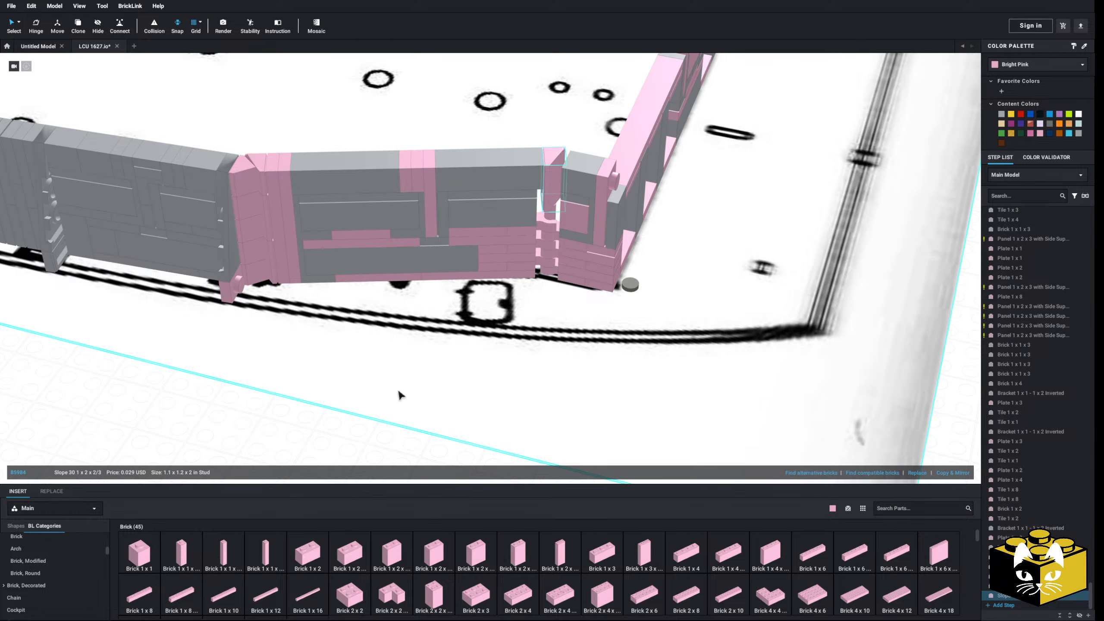
- Move the pasted slope aside onto open ground and add a bright pink Plate 1 x 2 on the wall's end stud
{"action": "scroll", "coordinate": [236, 419], "scroll_direction": "up", "scroll_amount": 2}
{"action": "right_click_drag", "start_coordinate": [236, 419], "coordinate": [430, 348]}
{"action": "scroll", "coordinate": [430, 348], "scroll_direction": "up", "scroll_amount": 5}
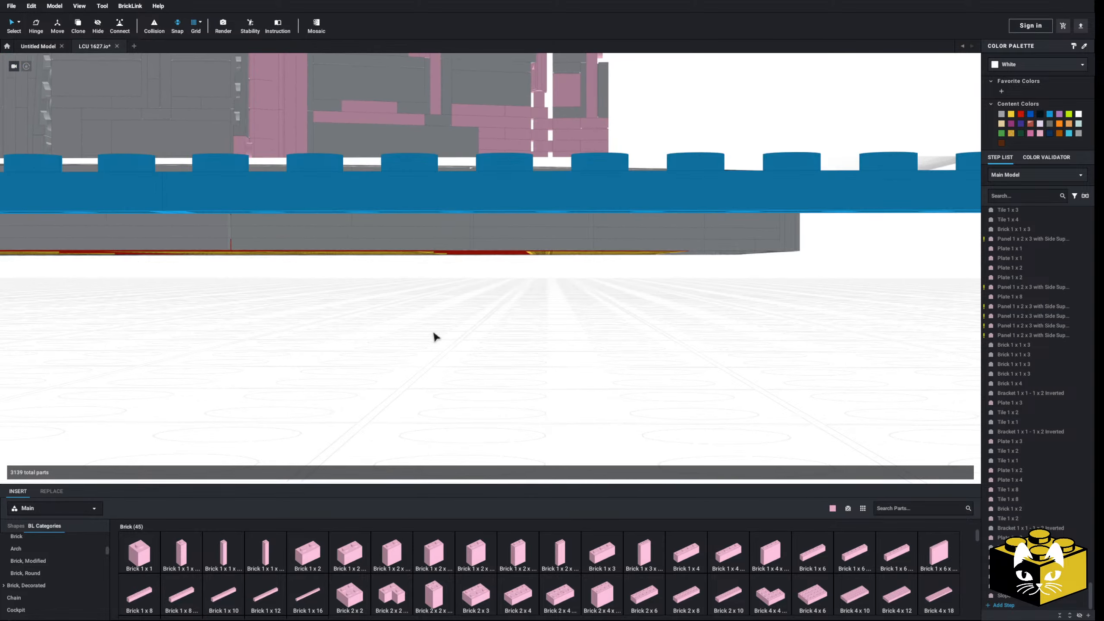
{"action": "scroll", "coordinate": [433, 338], "scroll_direction": "down", "scroll_amount": 5}
{"action": "scroll", "coordinate": [433, 338], "scroll_direction": "up", "scroll_amount": 2}
{"action": "left_click_drag", "start_coordinate": [507, 222], "coordinate": [838, 307]}
{"action": "scroll", "coordinate": [41, 565], "scroll_direction": "up", "scroll_amount": 3}
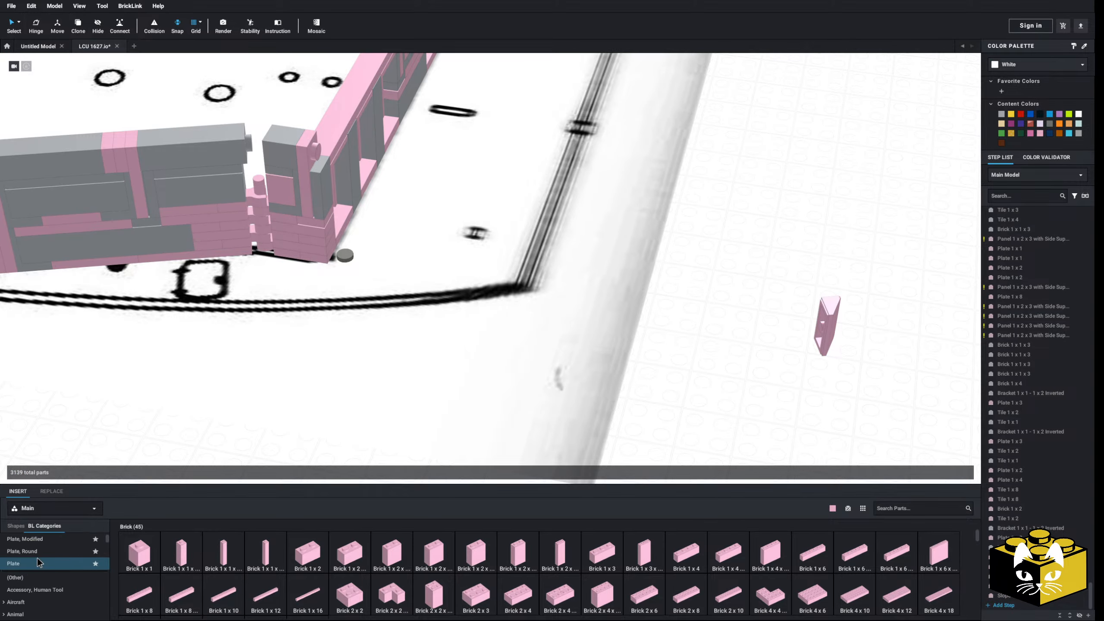
{"action": "left_click", "coordinate": [181, 553]}
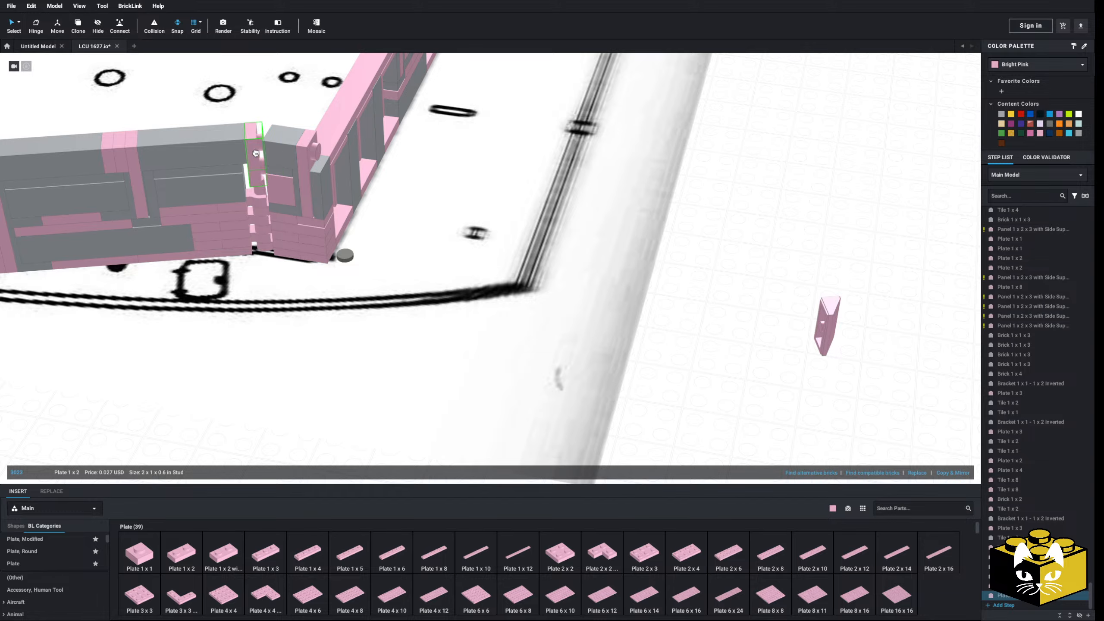
{"action": "left_click", "coordinate": [256, 153]}
- Attach the set-aside Slope 30 1 x 2 x 2/3 to the new end plate and examine its fit against the corner stack
{"action": "left_click", "coordinate": [626, 376]}
{"action": "right_click_drag", "start_coordinate": [626, 376], "coordinate": [648, 383]}
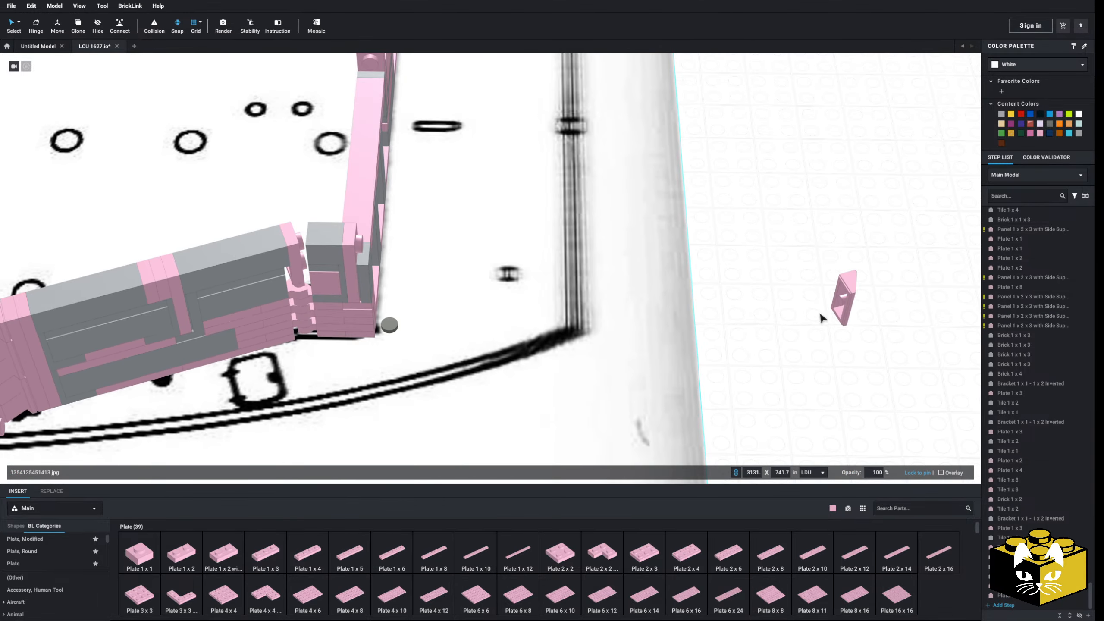
{"action": "left_click_drag", "start_coordinate": [841, 305], "coordinate": [301, 250]}
{"action": "right_click_drag", "start_coordinate": [697, 298], "coordinate": [818, 335]}
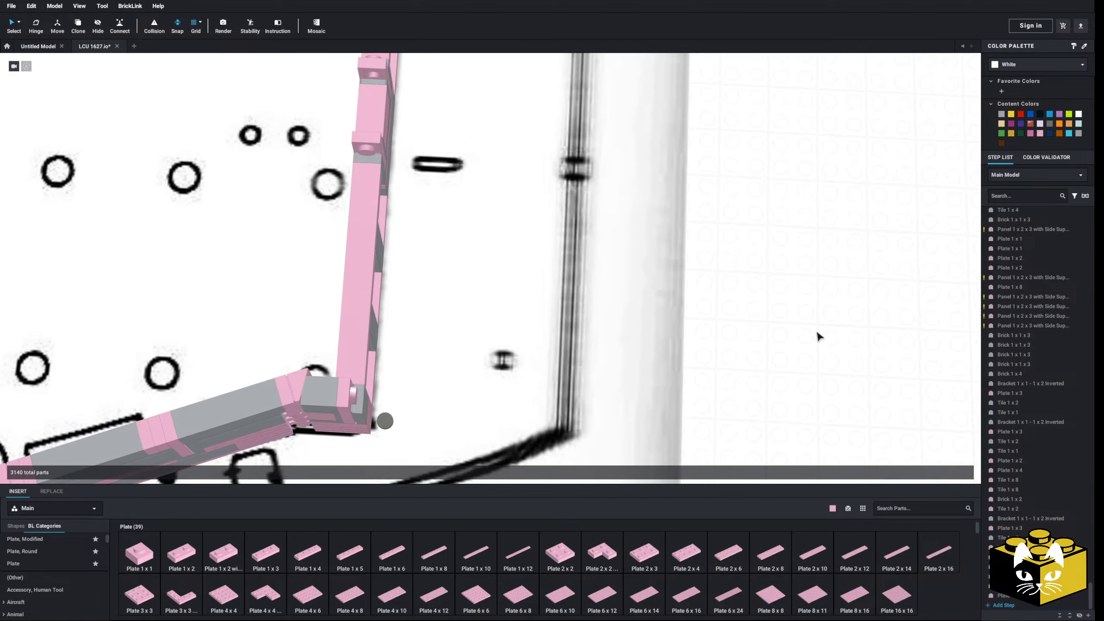
{"action": "scroll", "coordinate": [591, 355], "scroll_direction": "down", "scroll_amount": 5}
{"action": "middle_click_drag", "start_coordinate": [592, 355], "coordinate": [800, 354]}
{"action": "right_click_drag", "start_coordinate": [800, 354], "coordinate": [162, 265]}
{"action": "scroll", "coordinate": [238, 185], "scroll_direction": "up", "scroll_amount": 4}
{"action": "middle_click_drag", "start_coordinate": [162, 265], "coordinate": [166, 225]}
{"action": "scroll", "coordinate": [148, 251], "scroll_direction": "up", "scroll_amount": 5}
{"action": "scroll", "coordinate": [140, 274], "scroll_direction": "up", "scroll_amount": 3}
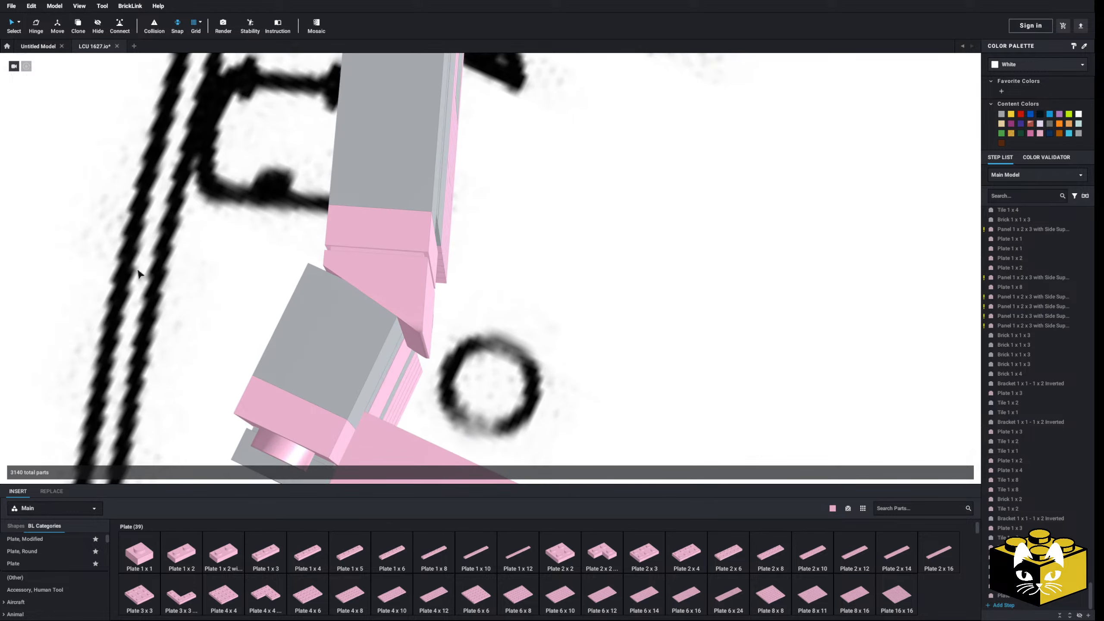
- Delete the slope and the bright pink Plate 1 x 2 from the side wall's end
{"action": "left_click", "coordinate": [421, 283]}
{"action": "key", "text": "Delete"}
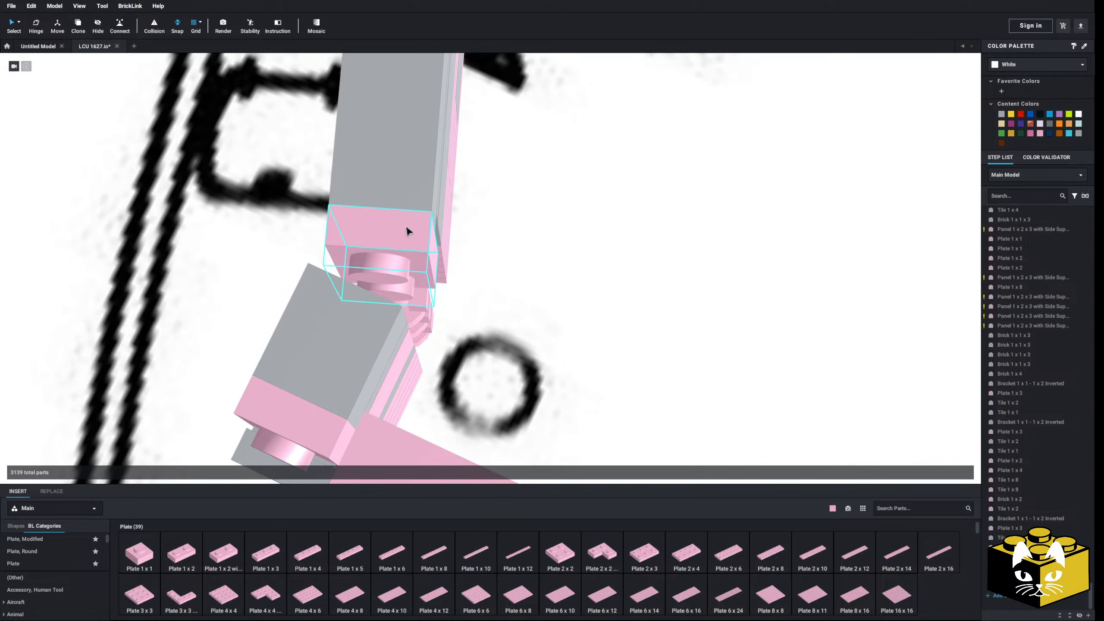
{"action": "left_click", "coordinate": [407, 230]}
{"action": "key", "text": "Delete"}
- Copy the bright pink Slope 45 1 x 1 x 2/3 Double from the wall's bend and paste it on the wall's end stud
{"action": "right_click_drag", "start_coordinate": [372, 247], "coordinate": [346, 277]}
{"action": "scroll", "coordinate": [346, 277], "scroll_direction": "down", "scroll_amount": 4}
{"action": "middle_click_drag", "start_coordinate": [346, 276], "coordinate": [391, 435]}
{"action": "right_click_drag", "start_coordinate": [269, 287], "coordinate": [443, 94]}
{"action": "left_click", "coordinate": [757, 152]}
{"action": "right_click", "coordinate": [758, 157]}
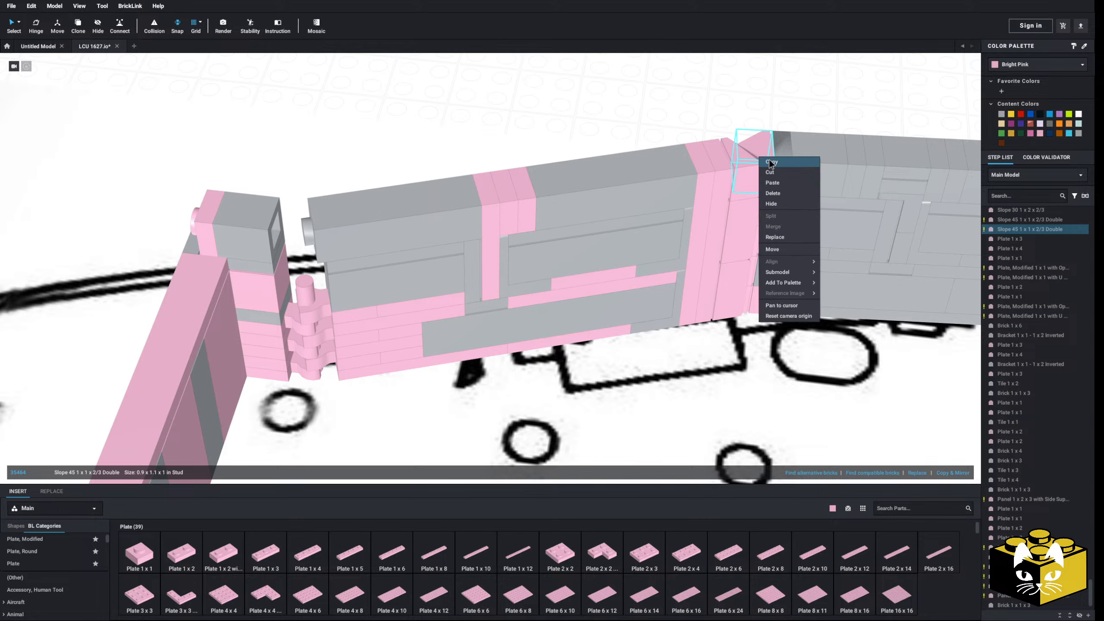
{"action": "left_click", "coordinate": [768, 163]}
{"action": "right_click", "coordinate": [552, 93]}
{"action": "left_click", "coordinate": [561, 119]}
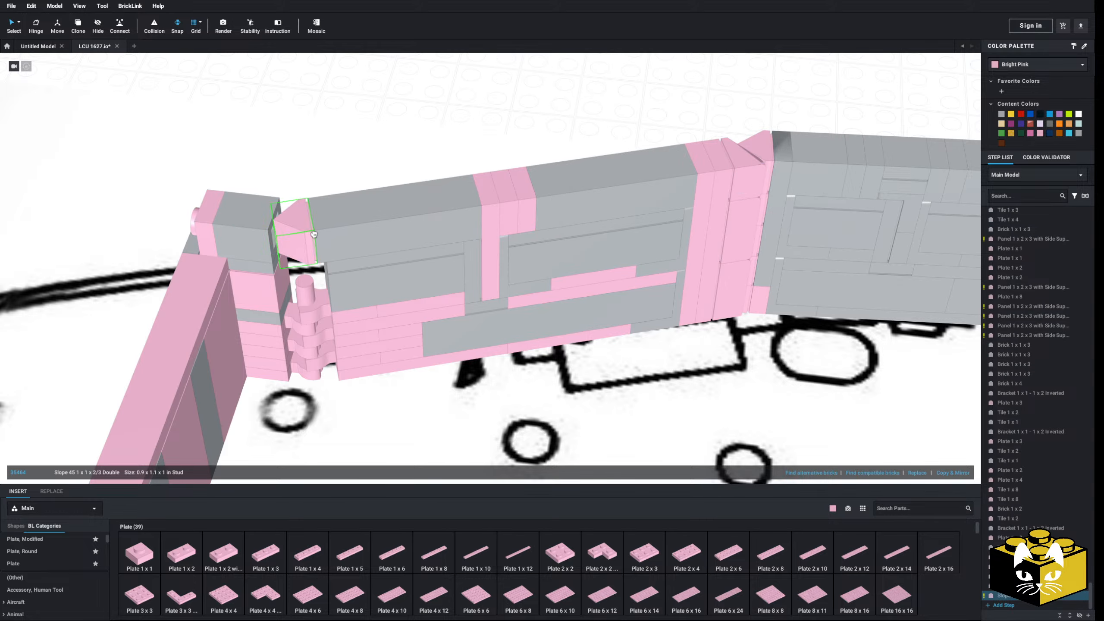
{"action": "left_click", "coordinate": [314, 234]}
- Examine the gap beneath the new double slope, between the side wall's end and the corner stack
{"action": "left_click", "coordinate": [362, 132]}
{"action": "right_click_drag", "start_coordinate": [362, 131], "coordinate": [375, 81]}
{"action": "left_click", "coordinate": [374, 90]}
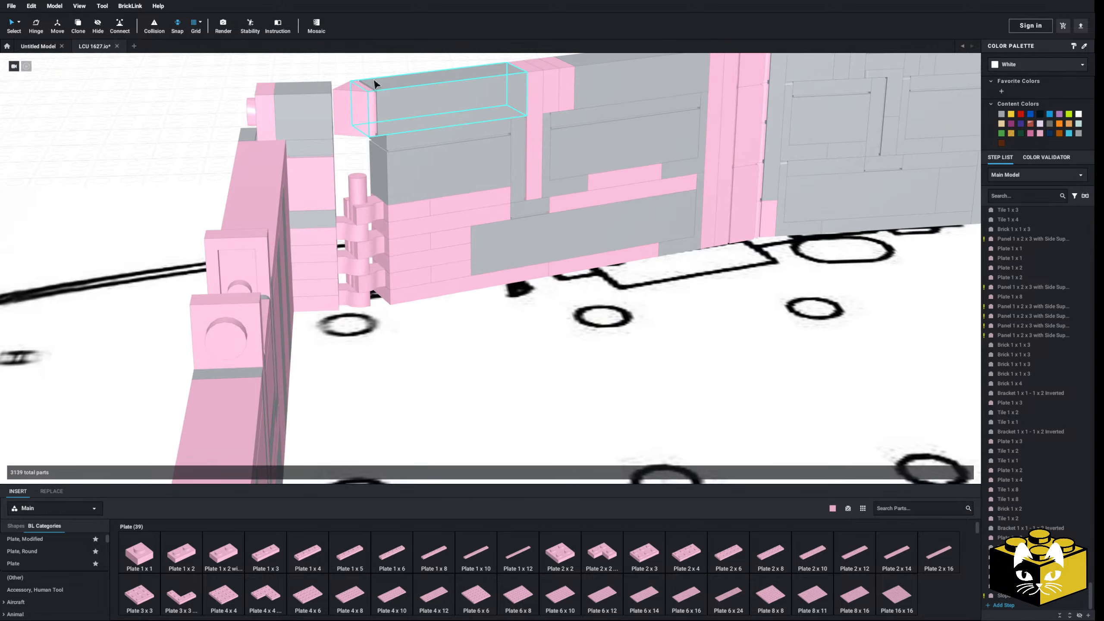
{"action": "middle_click_drag", "start_coordinate": [374, 83], "coordinate": [367, 202]}
{"action": "scroll", "coordinate": [367, 202], "scroll_direction": "up", "scroll_amount": 3}
{"action": "right_click_drag", "start_coordinate": [368, 217], "coordinate": [348, 204]}
{"action": "middle_click_drag", "start_coordinate": [348, 204], "coordinate": [360, 242]}
{"action": "right_click_drag", "start_coordinate": [366, 200], "coordinate": [399, 249]}
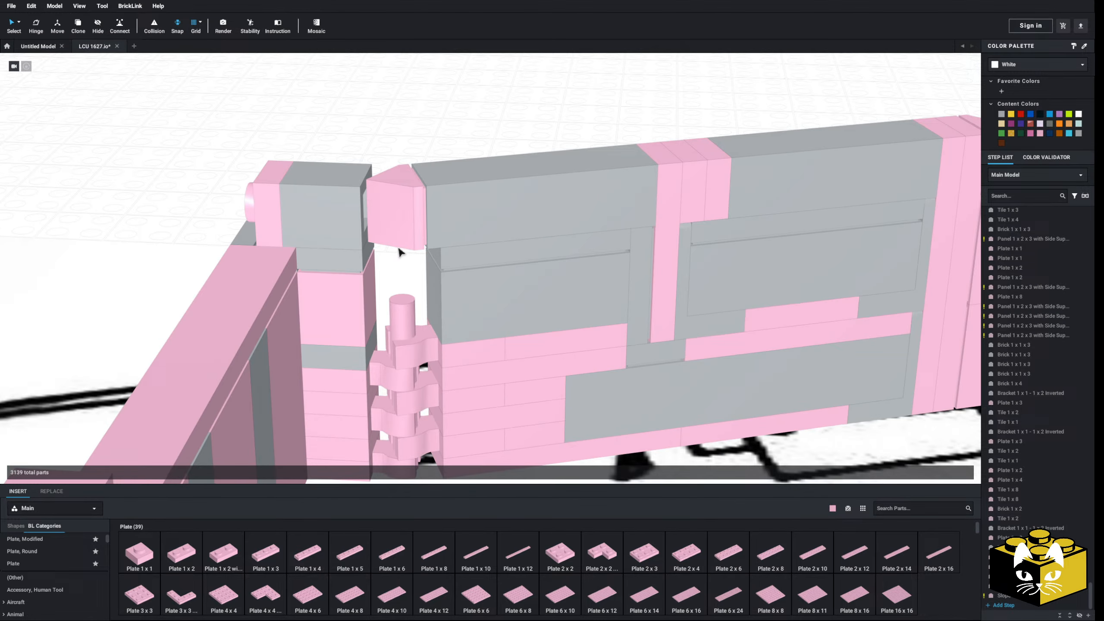
{"action": "middle_click_drag", "start_coordinate": [473, 240], "coordinate": [458, 242]}
- Delete the grey Tile 1 x 3, the Brick 1 x 3 and the upper pink plates beneath them at the side wall's near end
{"action": "left_click", "coordinate": [443, 254]}
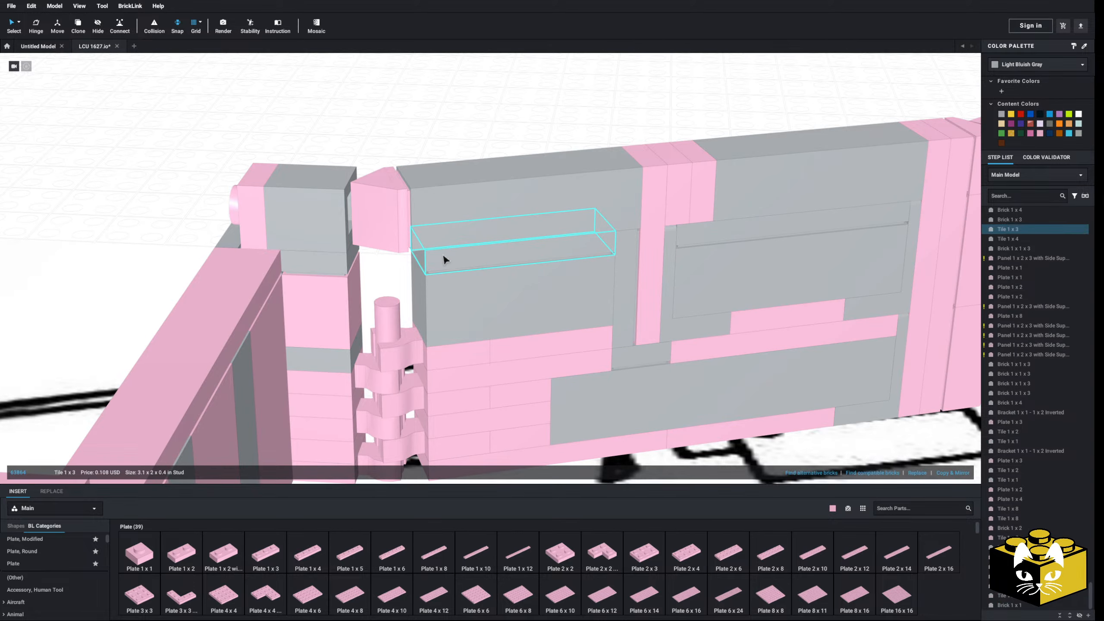
{"action": "key", "text": "Delete"}
{"action": "left_click", "coordinate": [450, 288]}
{"action": "key", "text": "Delete"}
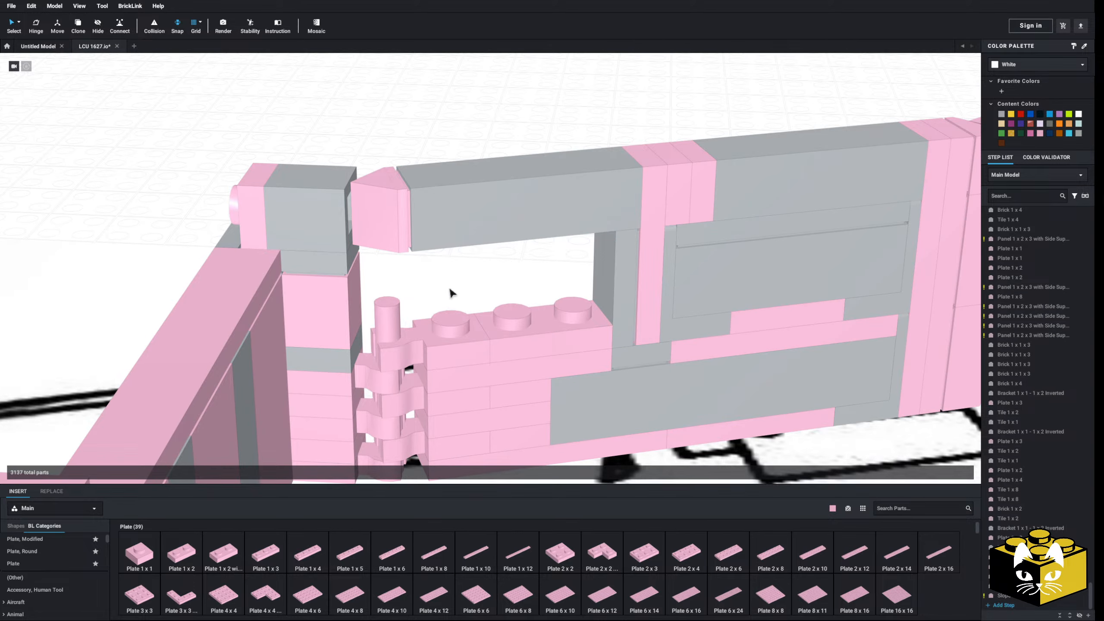
{"action": "left_click", "coordinate": [447, 335]}
{"action": "key", "text": "Delete"}
{"action": "left_click", "coordinate": [511, 330]}
{"action": "key", "text": "Delete"}
{"action": "scroll", "coordinate": [511, 328], "scroll_direction": "down", "scroll_amount": 3}
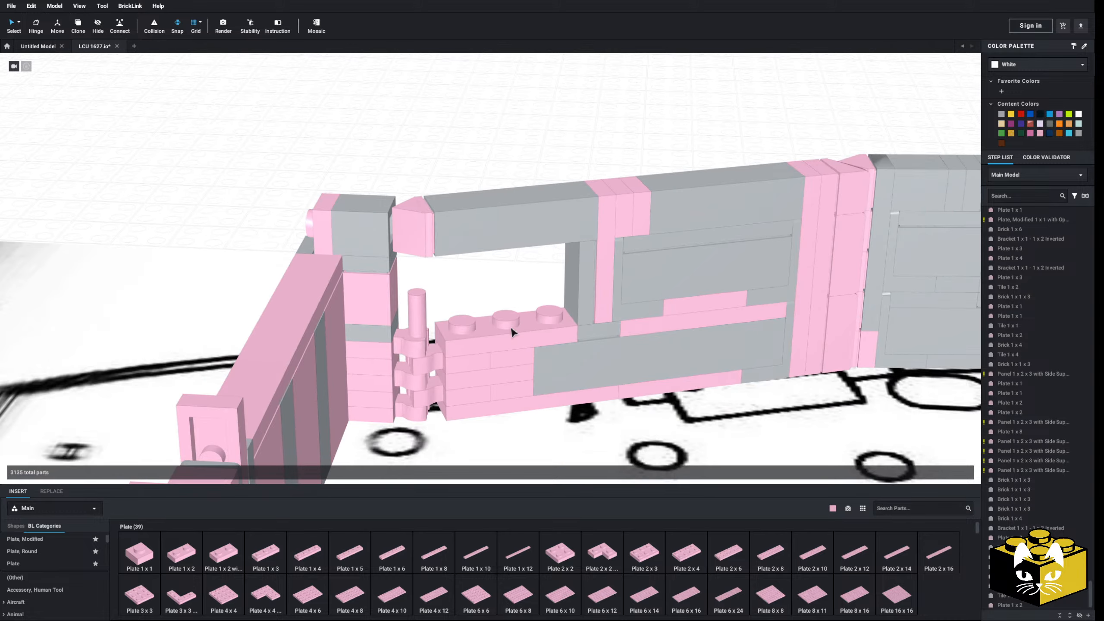
{"action": "key", "text": "Delete"}
- Delete the upright grey Tile 1 x 2, the sideways Brick 1 x 1 x 3 forming the wall's top edge and the small grey tile below
{"action": "left_click", "coordinate": [573, 289]}
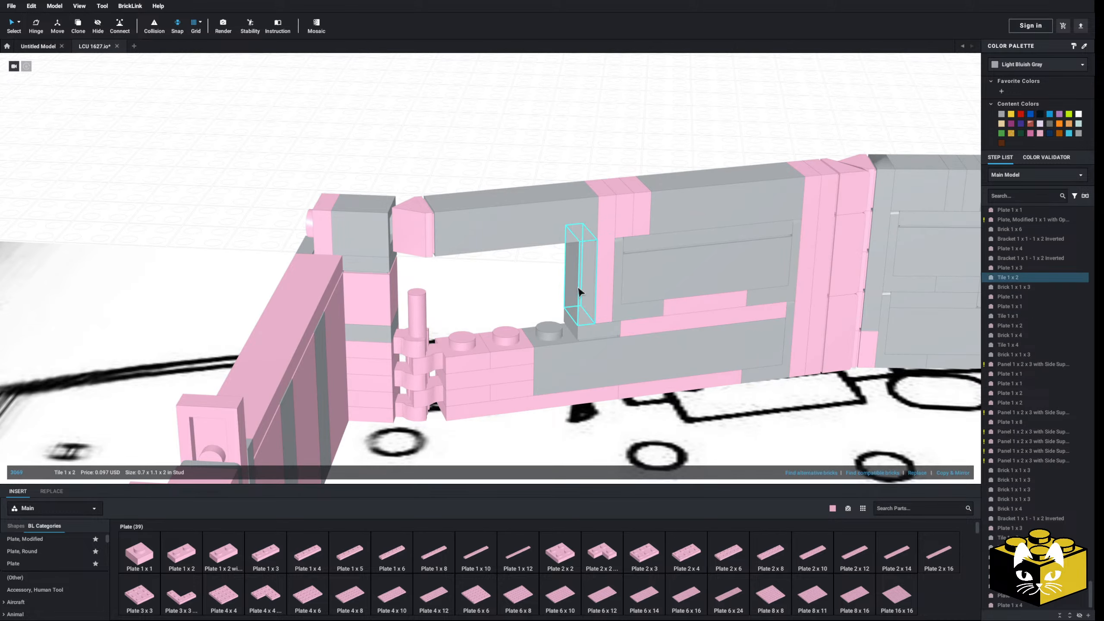
{"action": "key", "text": "Delete"}
{"action": "left_click", "coordinate": [567, 213]}
{"action": "key", "text": "Delete"}
{"action": "left_click", "coordinate": [586, 310]}
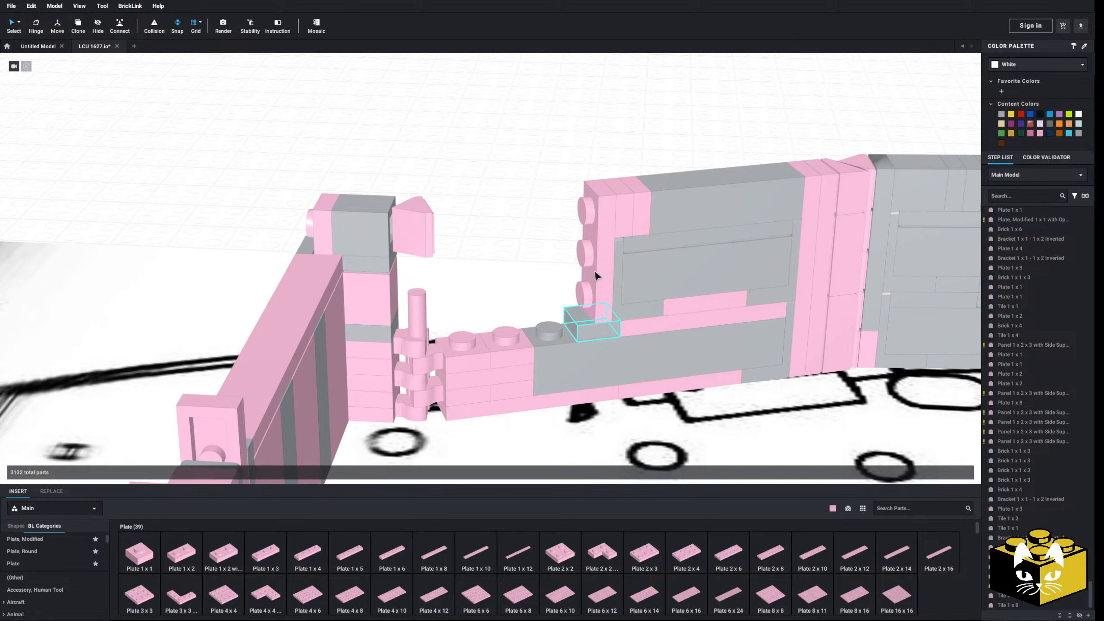
{"action": "key", "text": "Delete"}
- Add a single bright pink tile across the four exposed studs on the lowered end of the side wall
{"action": "scroll", "coordinate": [43, 574], "scroll_direction": "down", "scroll_amount": 8}
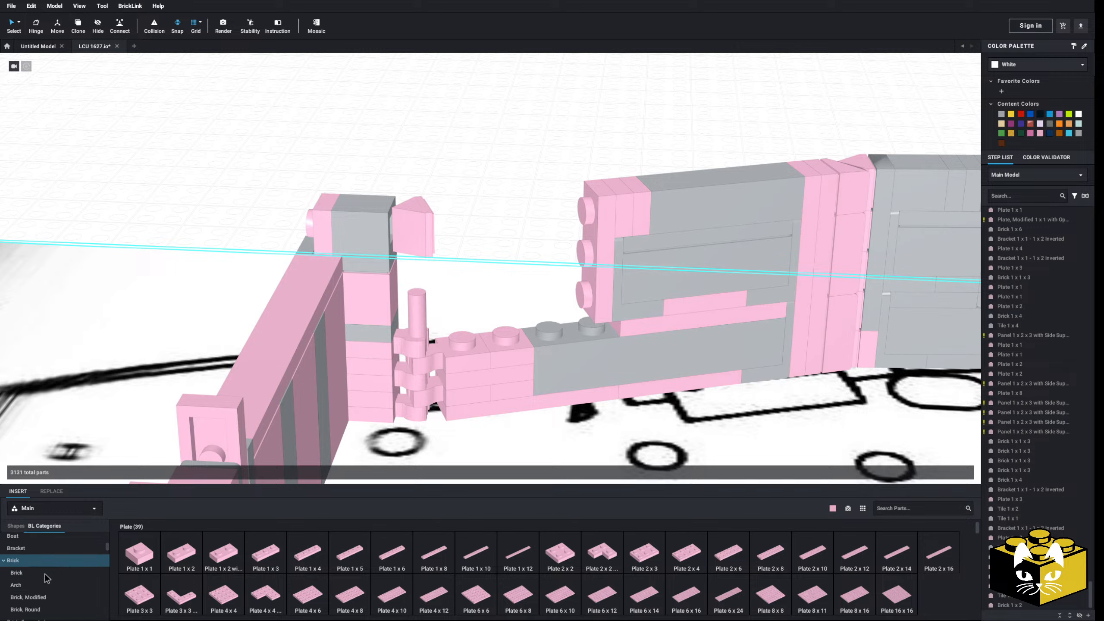
{"action": "scroll", "coordinate": [43, 573], "scroll_direction": "down", "scroll_amount": 10}
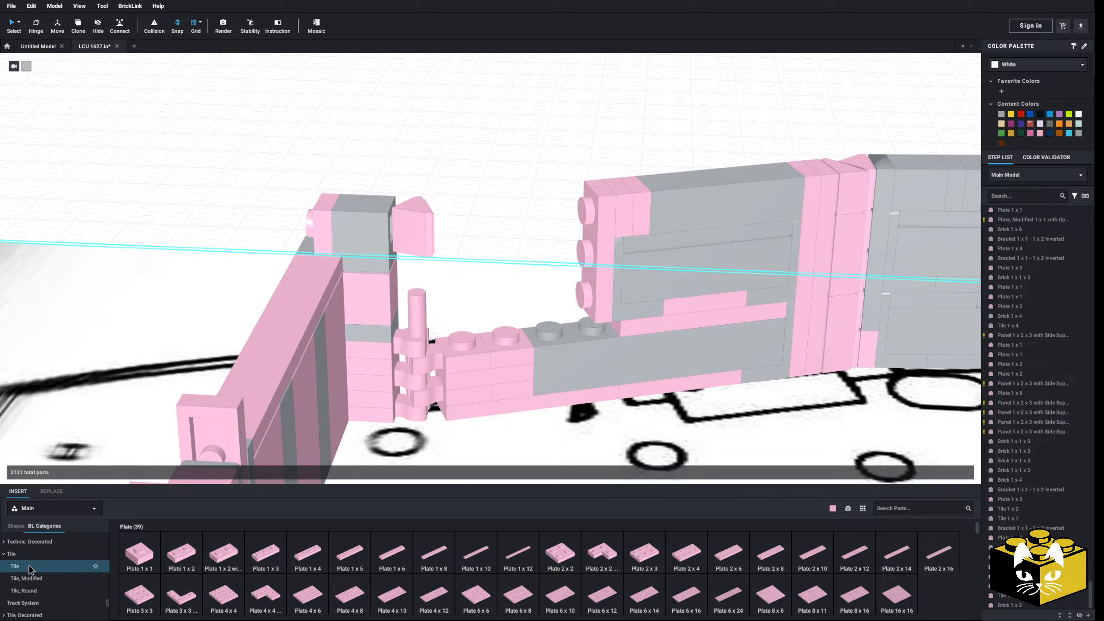
{"action": "left_click", "coordinate": [42, 551]}
{"action": "left_click", "coordinate": [350, 552]}
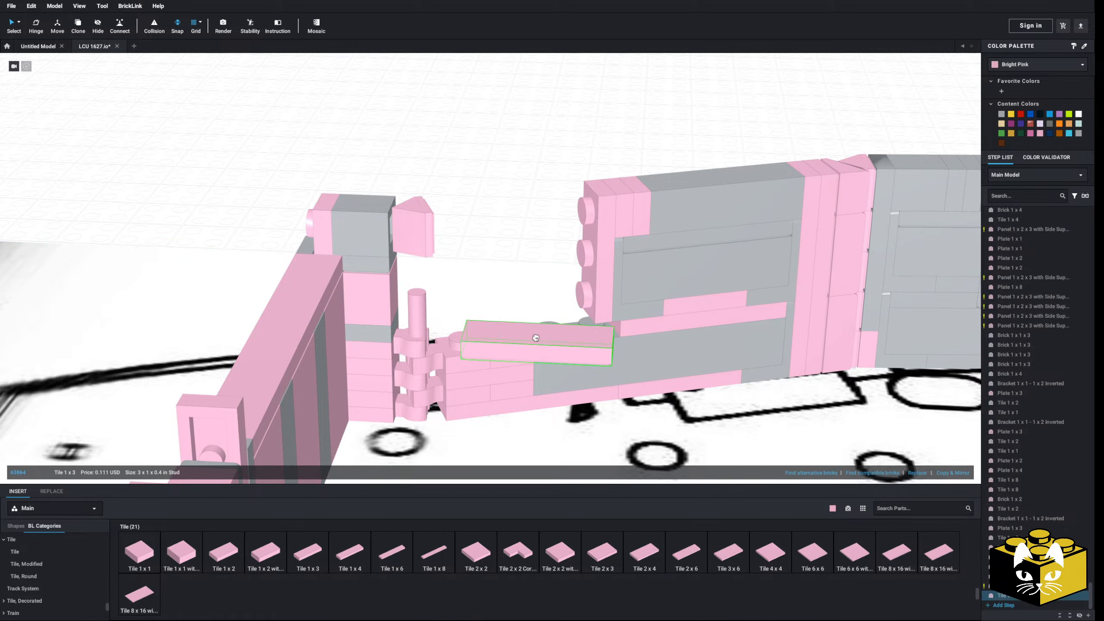
{"action": "left_click", "coordinate": [534, 329]}
{"action": "left_click", "coordinate": [524, 136]}
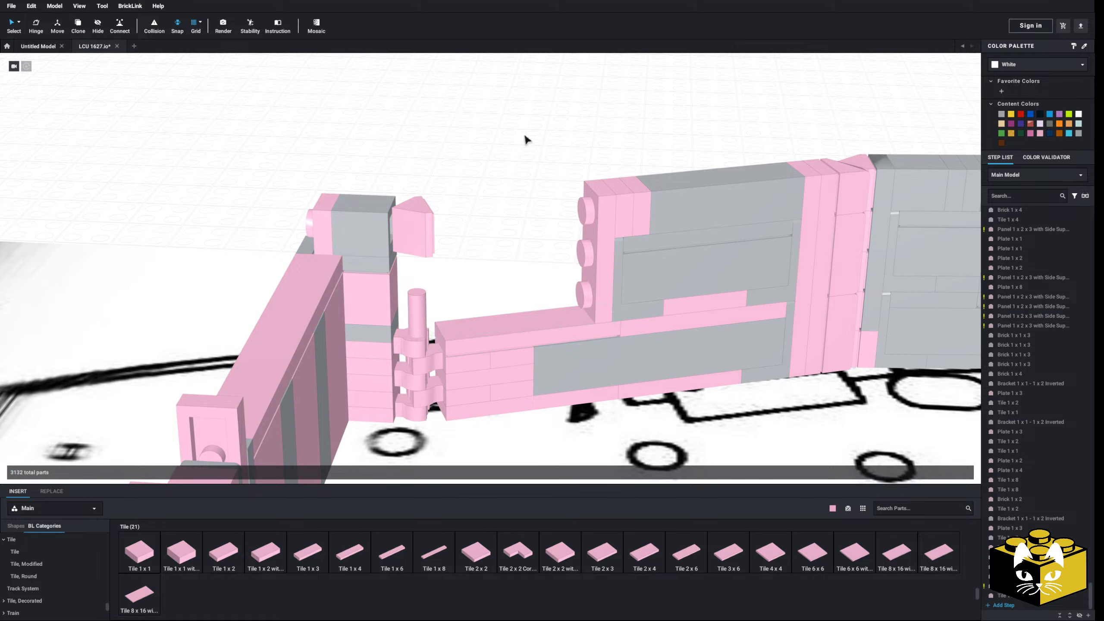
- Copy a light bluish gray Brick 1 x 3 from the neighbouring wall and attach it upright to the exposed side studs above the new tile
{"action": "scroll", "coordinate": [526, 150], "scroll_direction": "down", "scroll_amount": 3}
{"action": "right_click", "coordinate": [873, 260]}
{"action": "left_click", "coordinate": [880, 268]}
{"action": "right_click", "coordinate": [502, 172]}
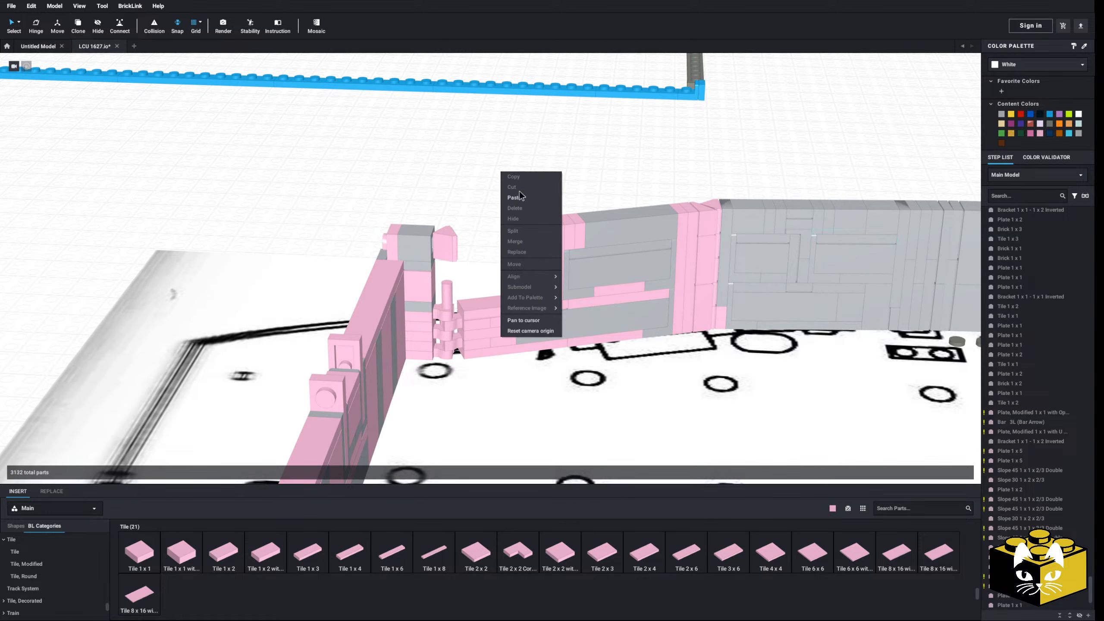
{"action": "left_click", "coordinate": [516, 196]}
{"action": "key", "text": "Left"}
{"action": "key", "text": "Down"}
{"action": "left_click", "coordinate": [529, 257]}
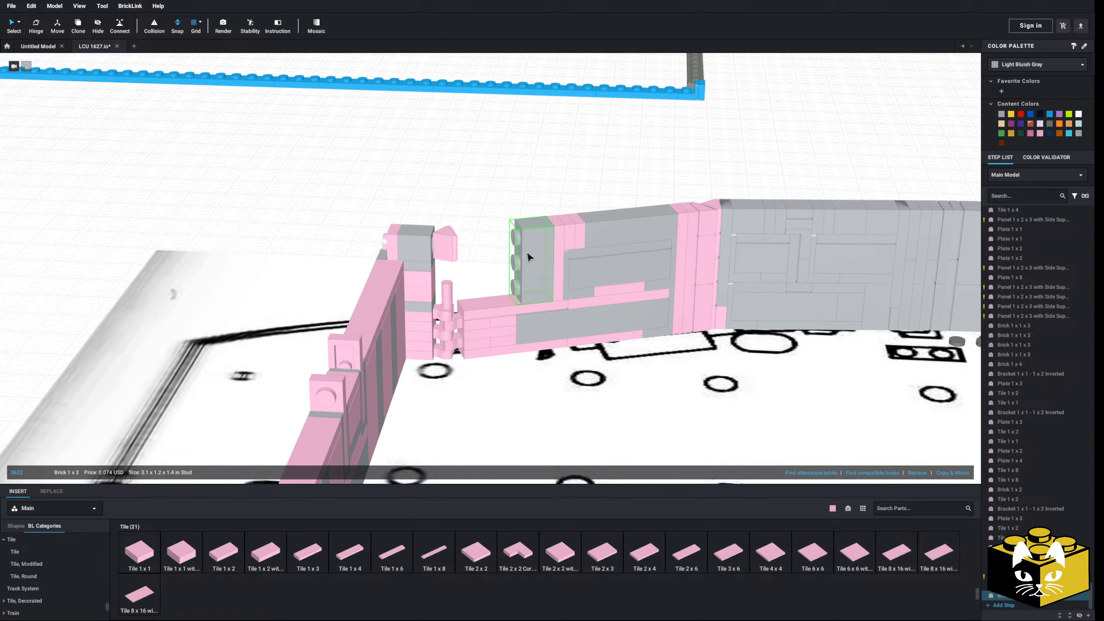
- Paste a second light bluish gray Brick 1 x 3 upright onto the side studs of the first one
{"action": "right_click", "coordinate": [491, 174]}
{"action": "left_click", "coordinate": [503, 197]}
{"action": "key", "text": "Left"}
{"action": "key", "text": "Down"}
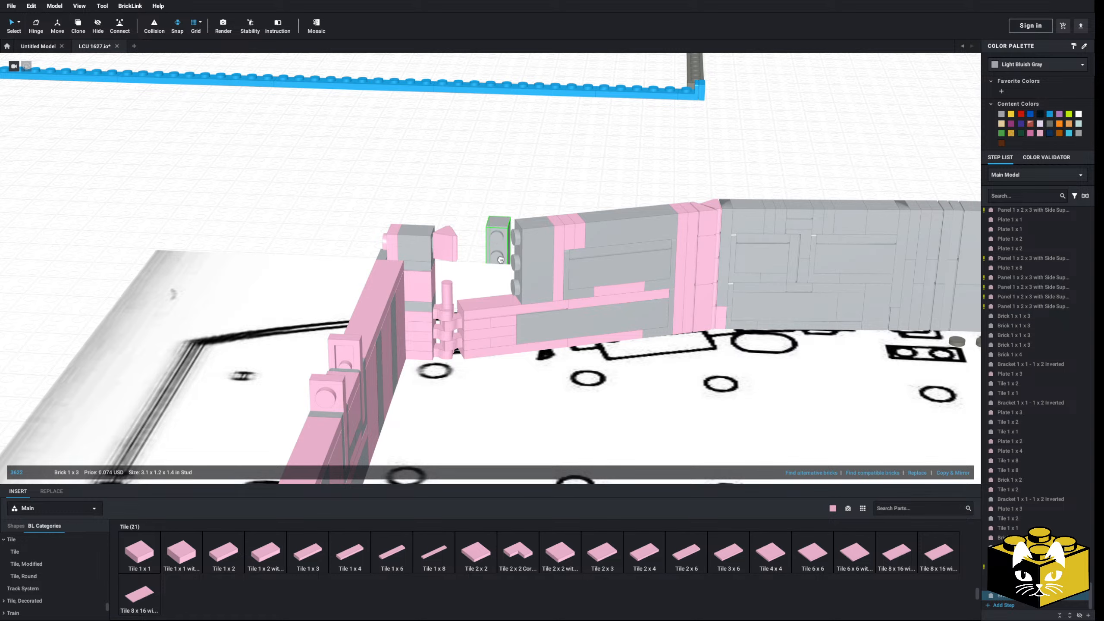
{"action": "left_click", "coordinate": [499, 258]}
{"action": "left_click_drag", "start_coordinate": [500, 261], "coordinate": [493, 263]}
- Try a third upright Brick 1 x 3 between the second one and the corner's double slope, and delete it
{"action": "right_click", "coordinate": [490, 173]}
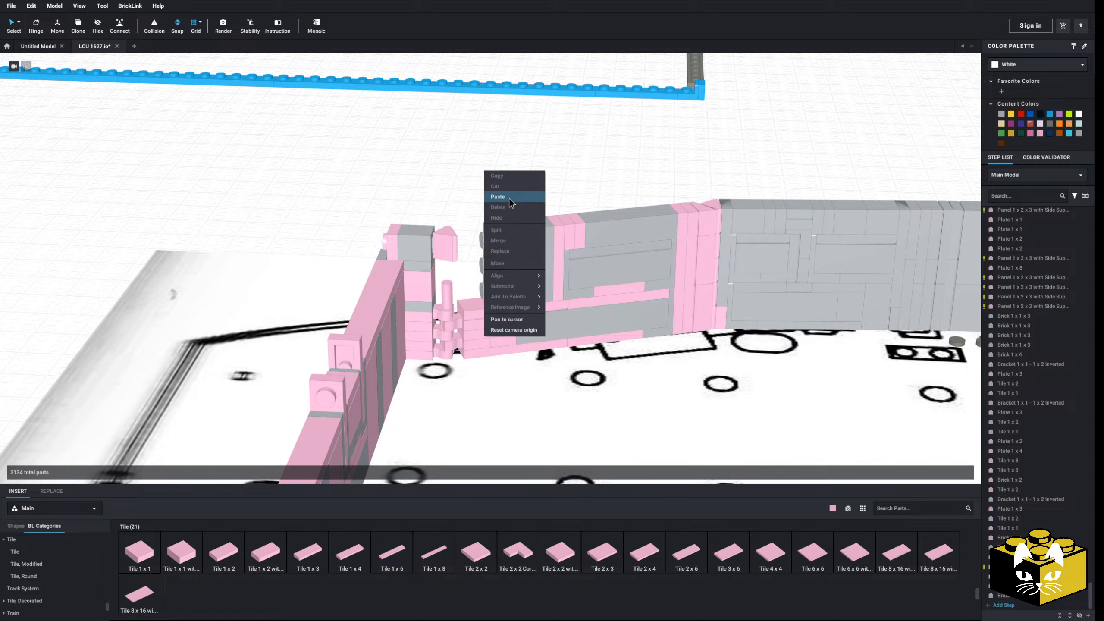
{"action": "left_click", "coordinate": [503, 196]}
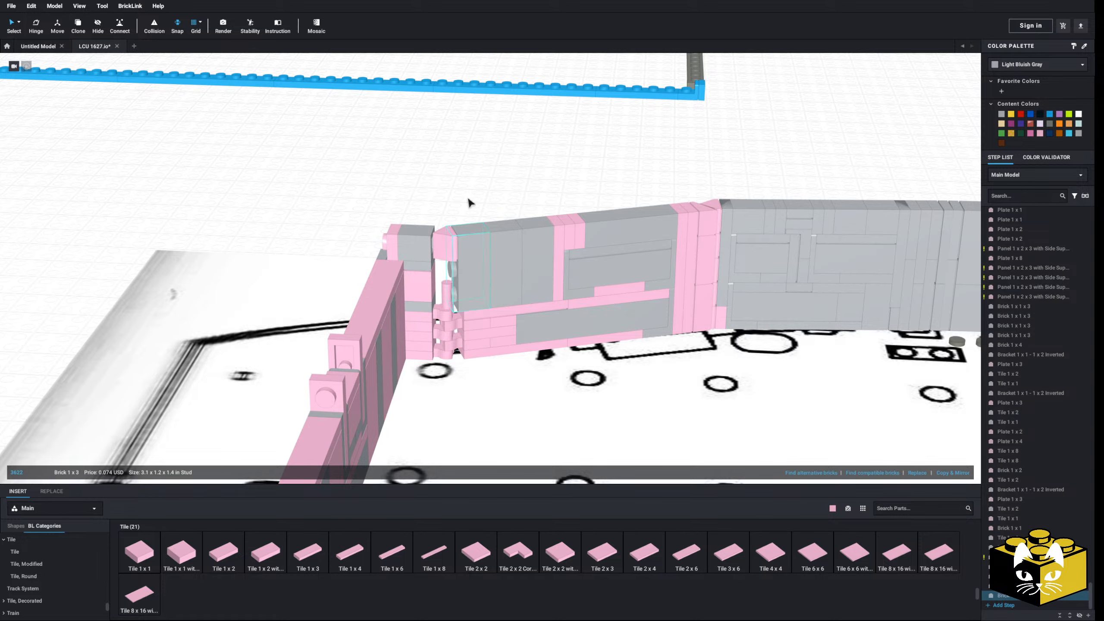
{"action": "scroll", "coordinate": [462, 246], "scroll_direction": "up", "scroll_amount": 3}
{"action": "key", "text": "Delete"}
{"action": "scroll", "coordinate": [87, 586], "scroll_direction": "down", "scroll_amount": 5}
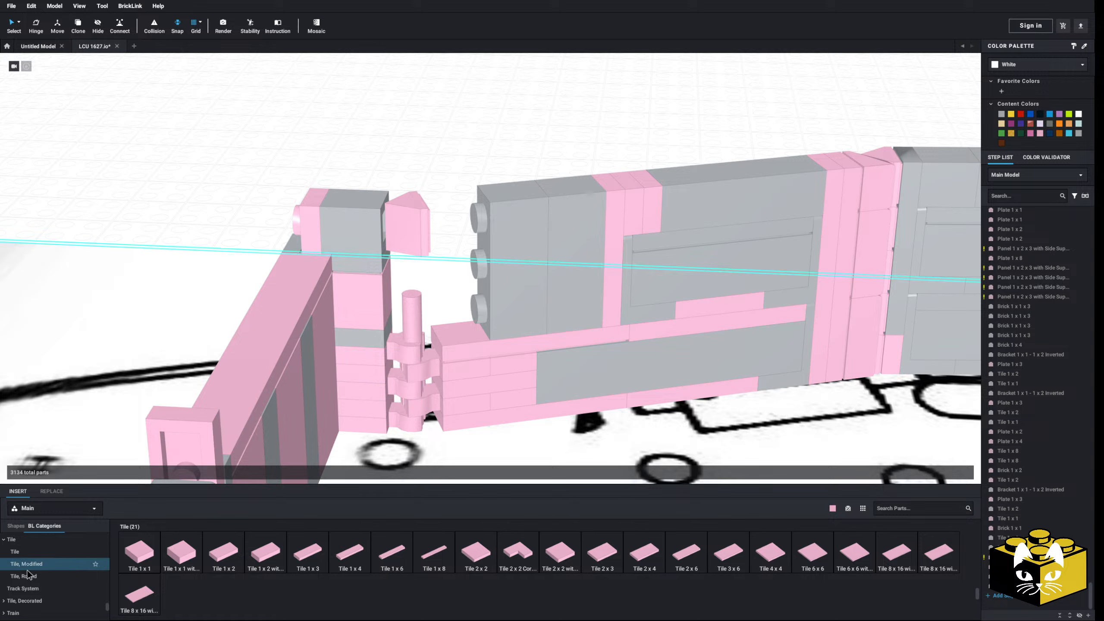
- Try a bright pink Brick 1 x 2 on the side wall's upper end studs, and delete it with the adjoining double slope
{"action": "scroll", "coordinate": [87, 574], "scroll_direction": "up", "scroll_amount": 20}
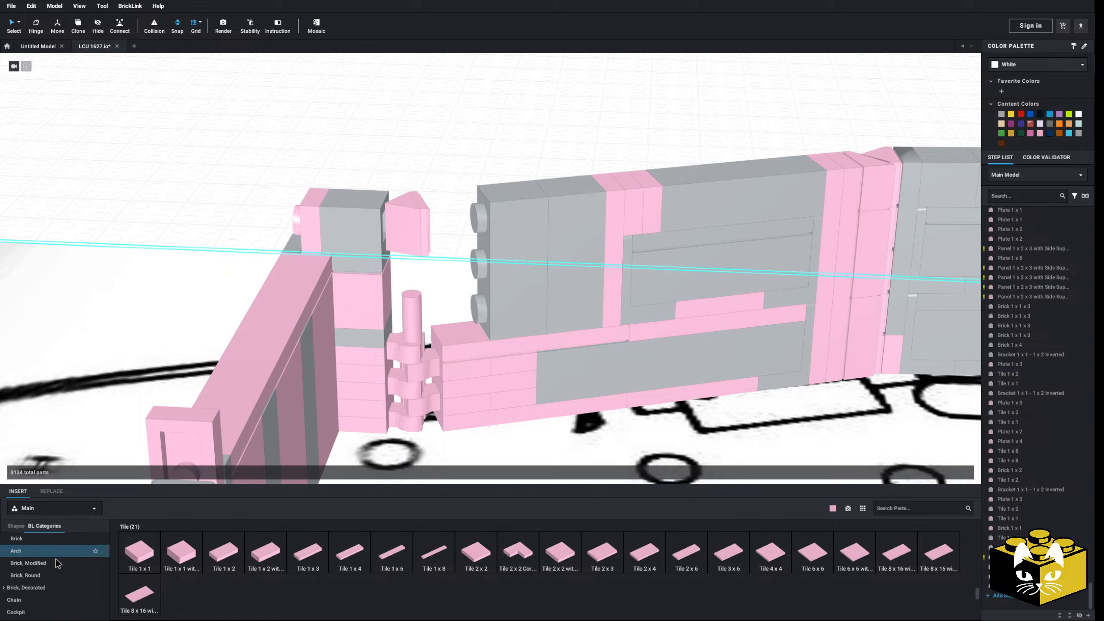
{"action": "scroll", "coordinate": [57, 566], "scroll_direction": "up", "scroll_amount": 2}
{"action": "left_click", "coordinate": [26, 578]}
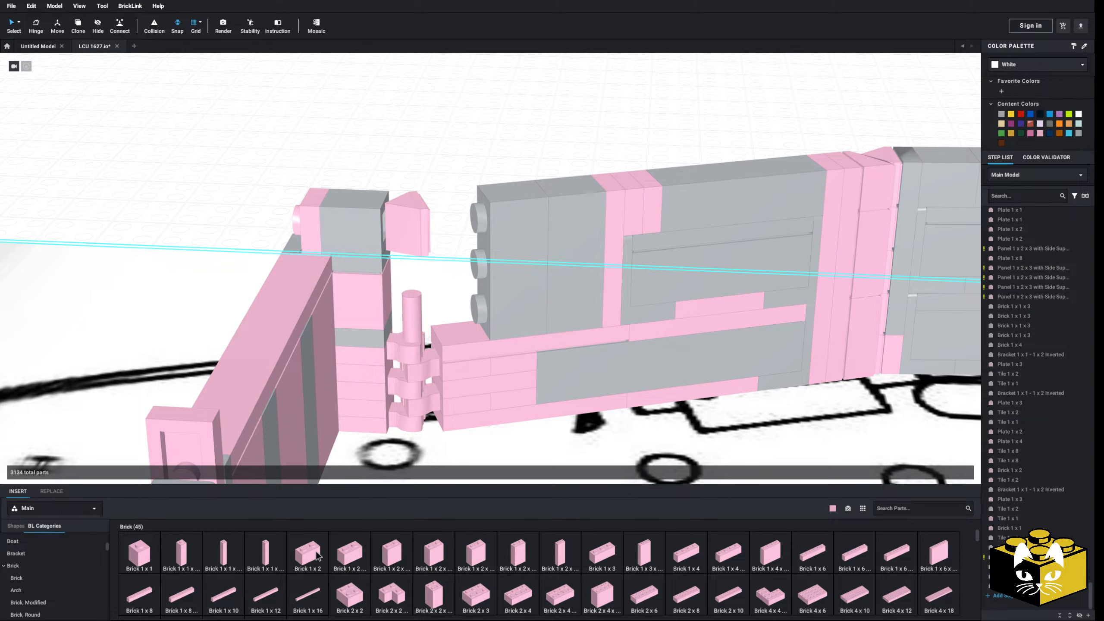
{"action": "left_click_drag", "start_coordinate": [317, 556], "coordinate": [461, 245]}
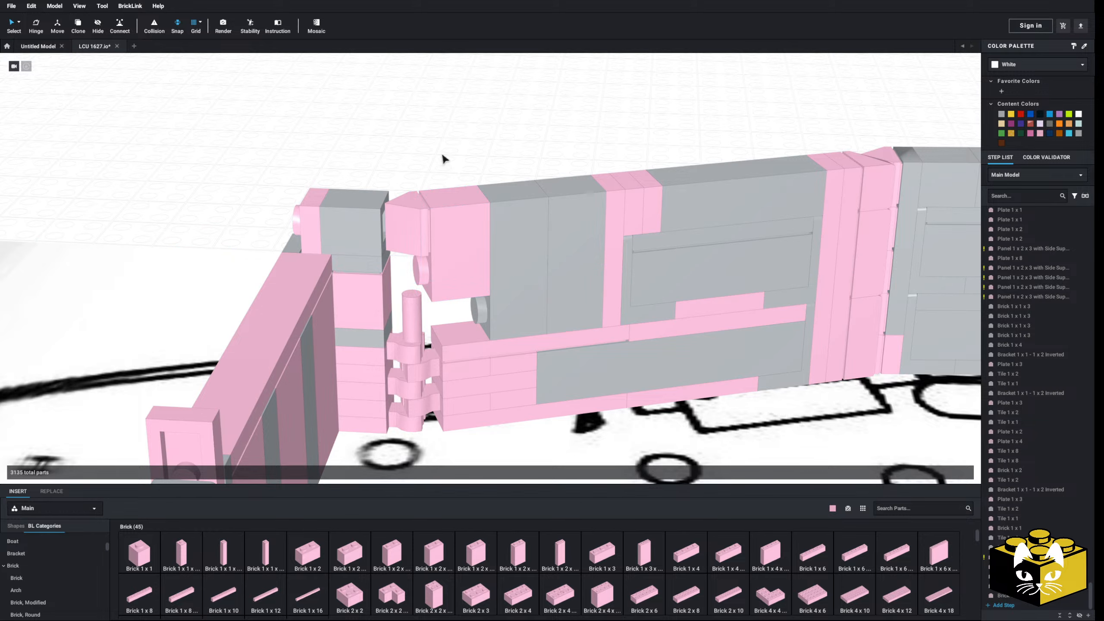
{"action": "right_click_drag", "start_coordinate": [442, 155], "coordinate": [500, 144]}
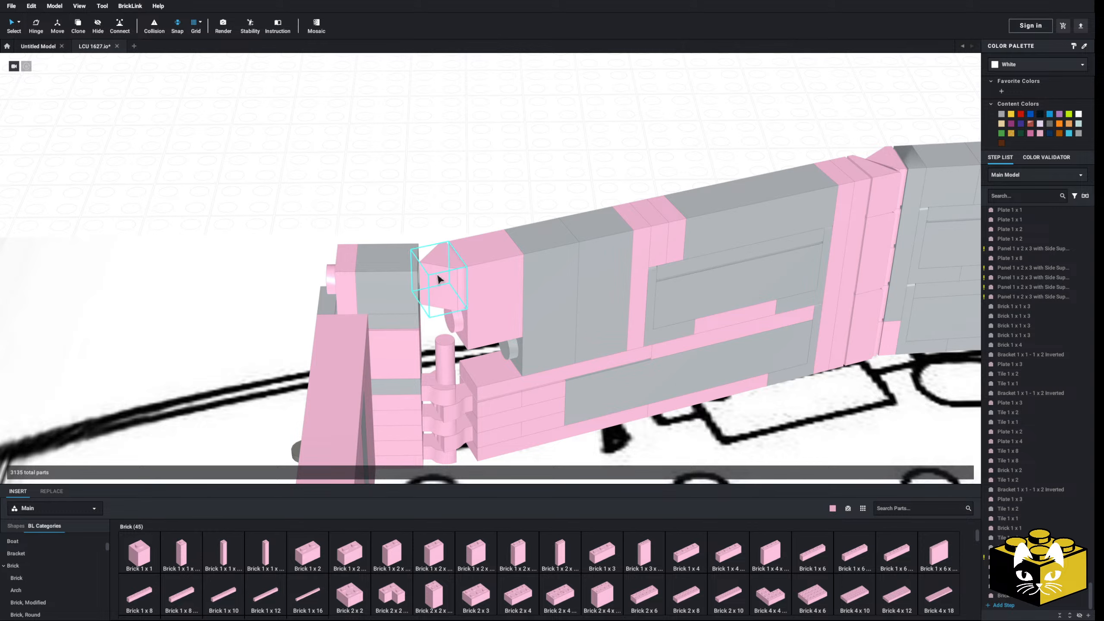
{"action": "left_click", "coordinate": [467, 283]}
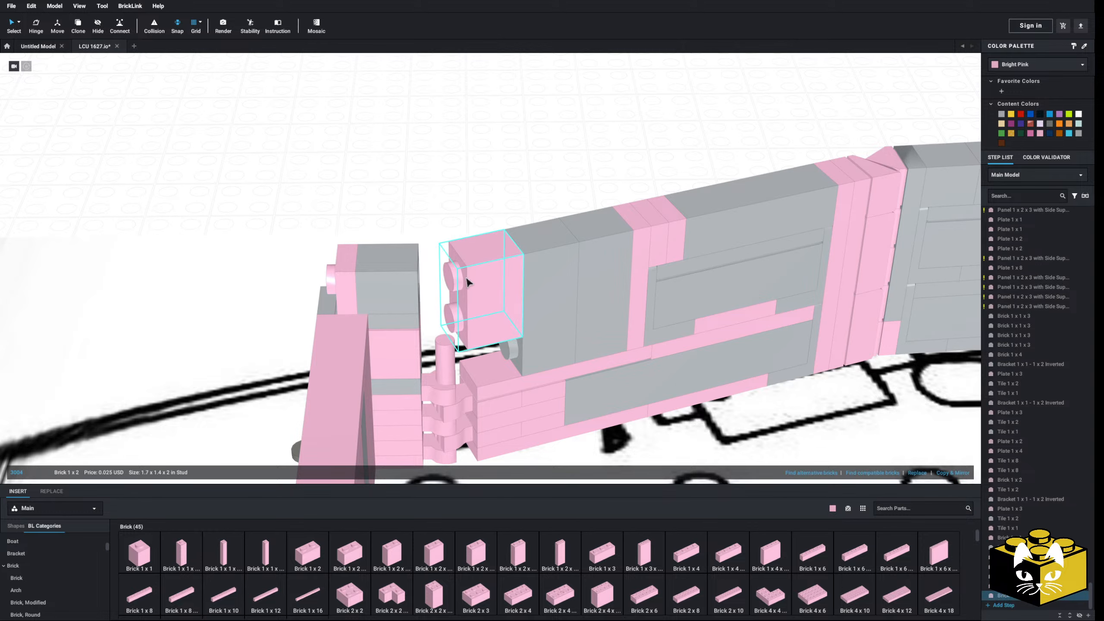
{"action": "key", "text": "Delete"}
- Get a bright pink Panel 1 x 3 x 1 and leave it floating beside the side wall's open end
{"action": "scroll", "coordinate": [30, 562], "scroll_direction": "up", "scroll_amount": 3}
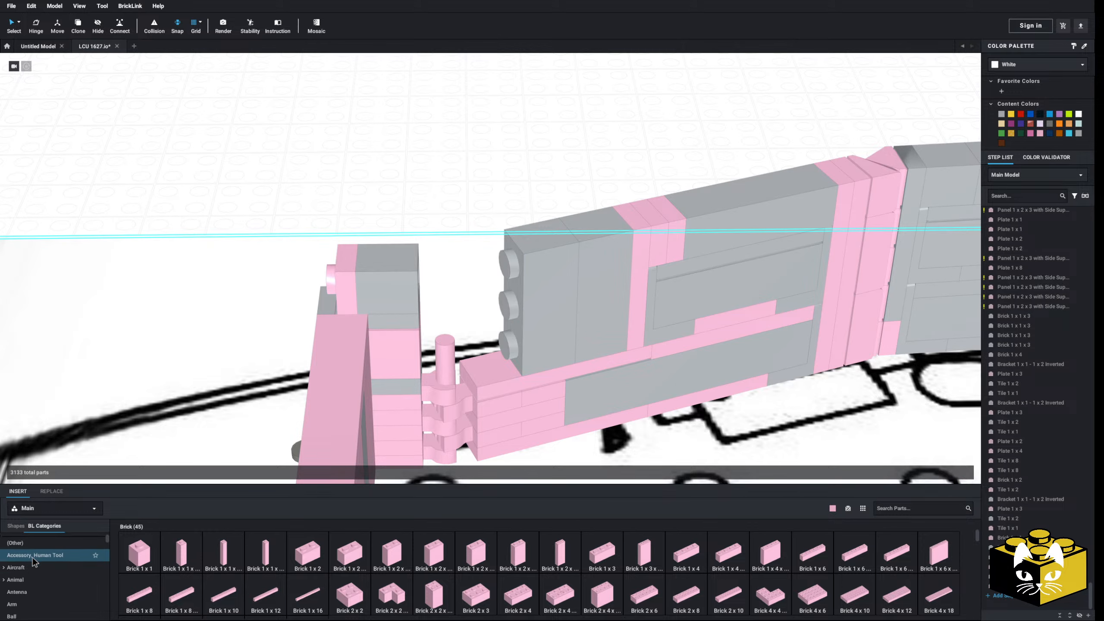
{"action": "scroll", "coordinate": [44, 565], "scroll_direction": "down", "scroll_amount": 8}
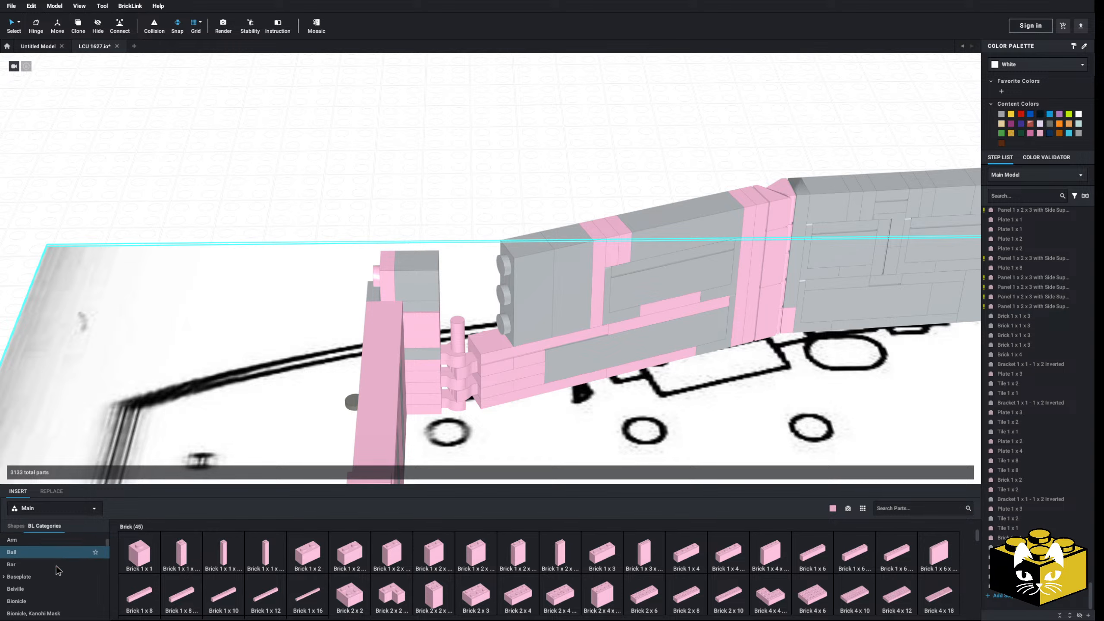
{"action": "scroll", "coordinate": [52, 572], "scroll_direction": "down", "scroll_amount": 10}
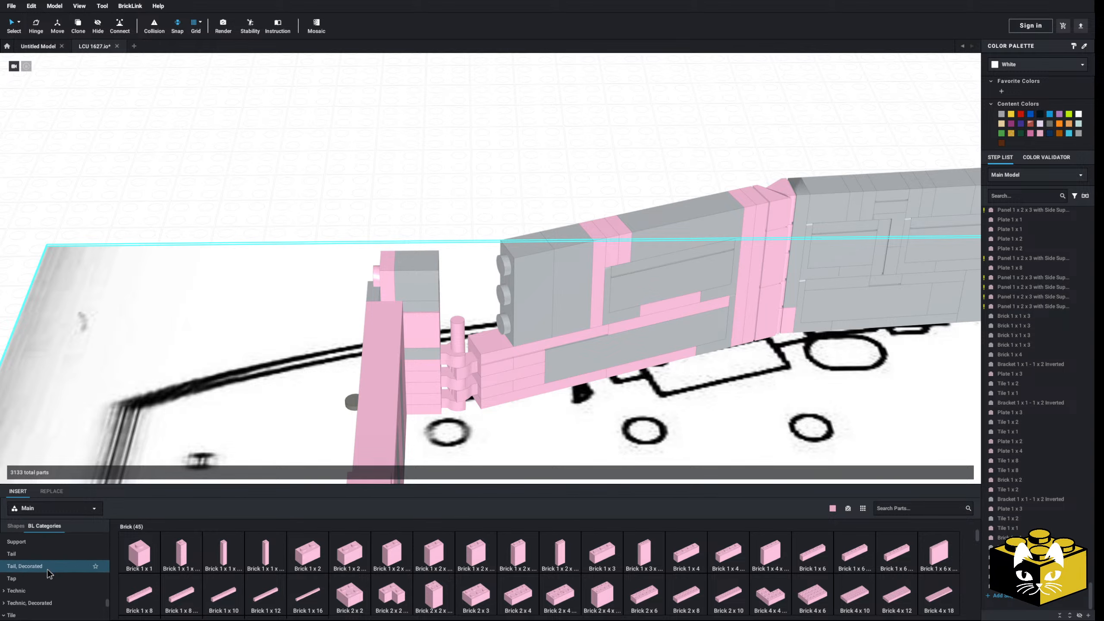
{"action": "scroll", "coordinate": [49, 574], "scroll_direction": "up", "scroll_amount": 8}
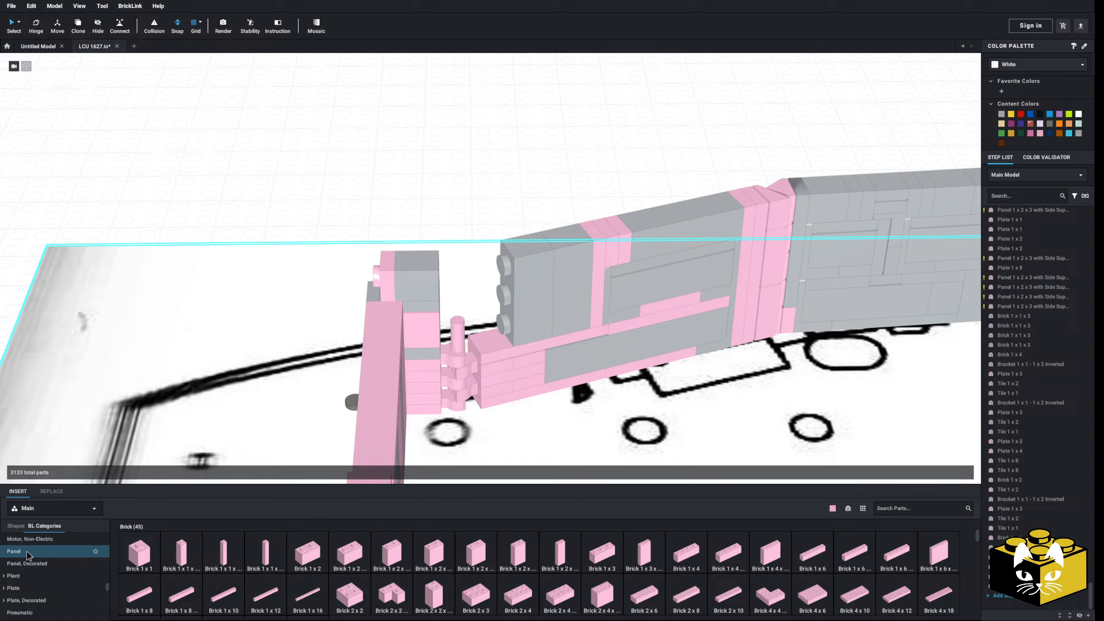
{"action": "left_click", "coordinate": [35, 550]}
{"action": "left_click_drag", "start_coordinate": [598, 558], "coordinate": [470, 333]}
{"action": "key", "text": "ctrl+z"}
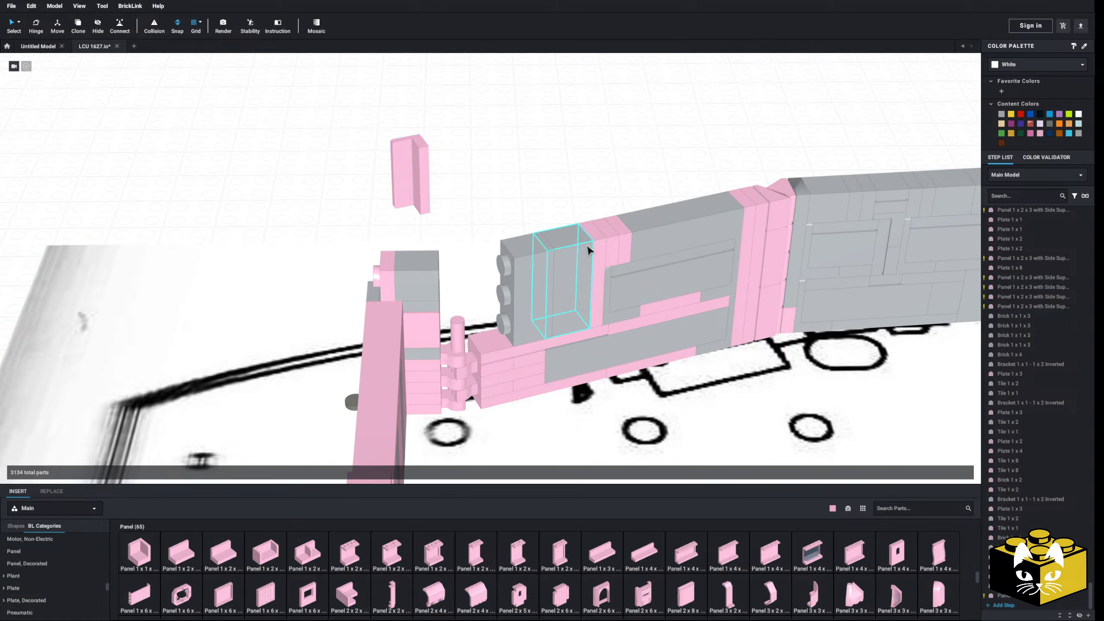
- Copy two bright pink Plate 1 x 3 upright onto the side wall's end studs and attach the panel over them
{"action": "right_click", "coordinate": [535, 136]}
{"action": "left_click", "coordinate": [498, 278]}
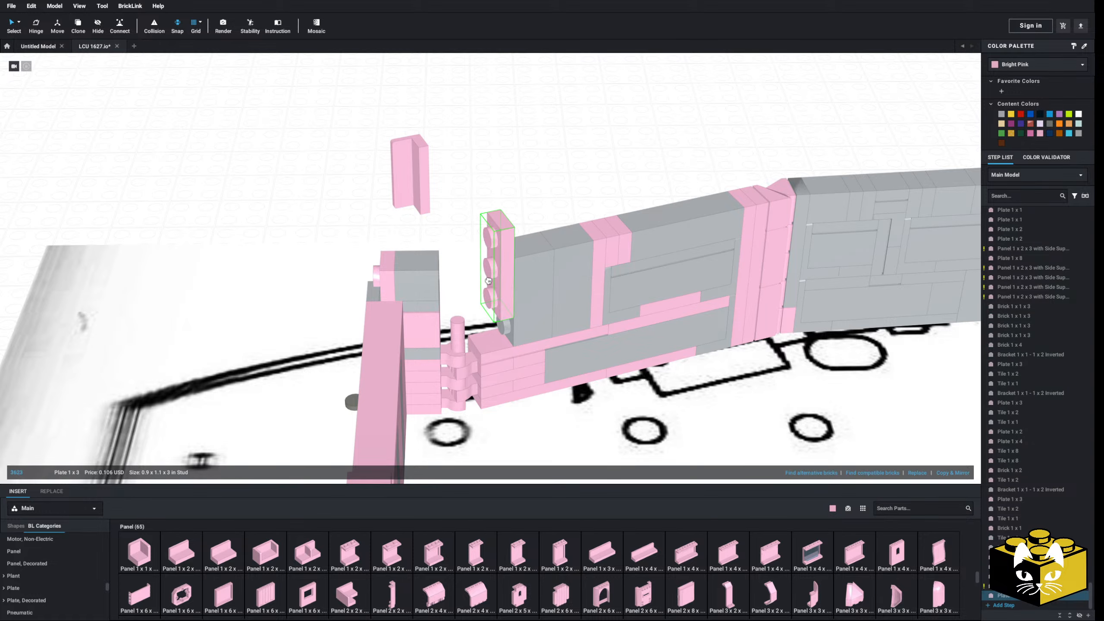
{"action": "left_click", "coordinate": [498, 276]}
{"action": "right_click", "coordinate": [499, 160]}
{"action": "left_click", "coordinate": [519, 187]}
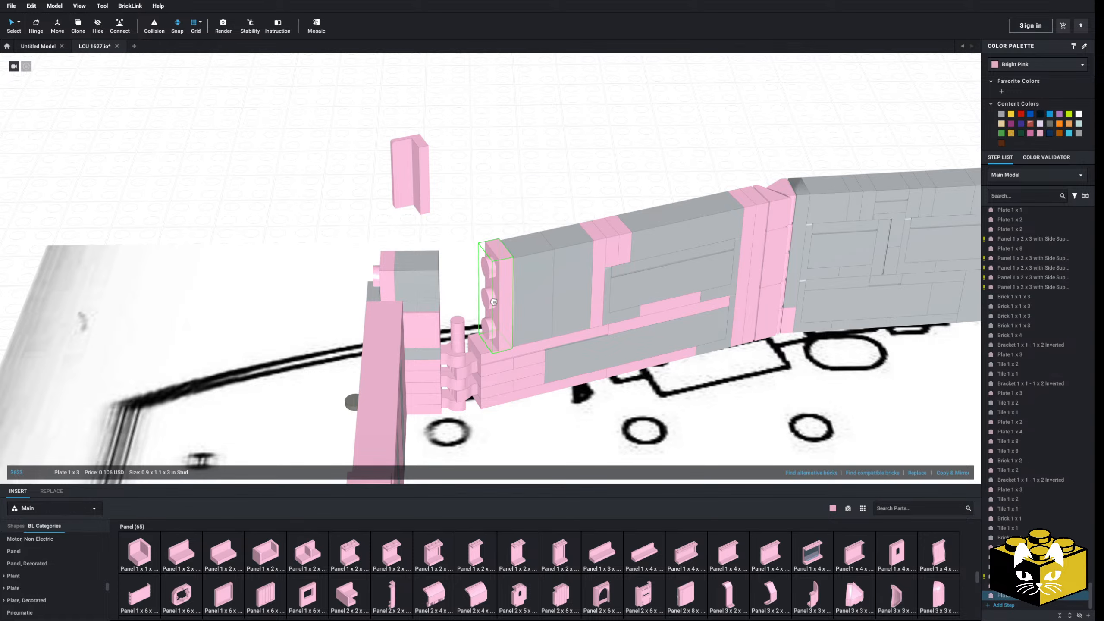
{"action": "left_click", "coordinate": [484, 279]}
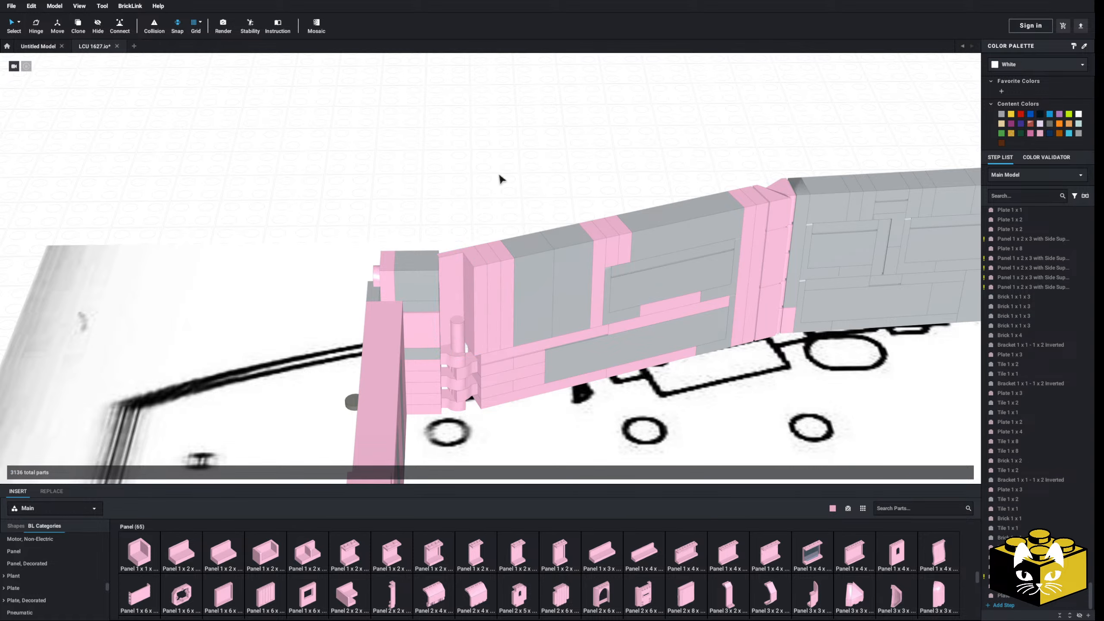
- Check how the Panel 1 x 3 x 1 fits between the side wall and the corner stack, and delete it
{"action": "scroll", "coordinate": [499, 187], "scroll_direction": "down", "scroll_amount": 5}
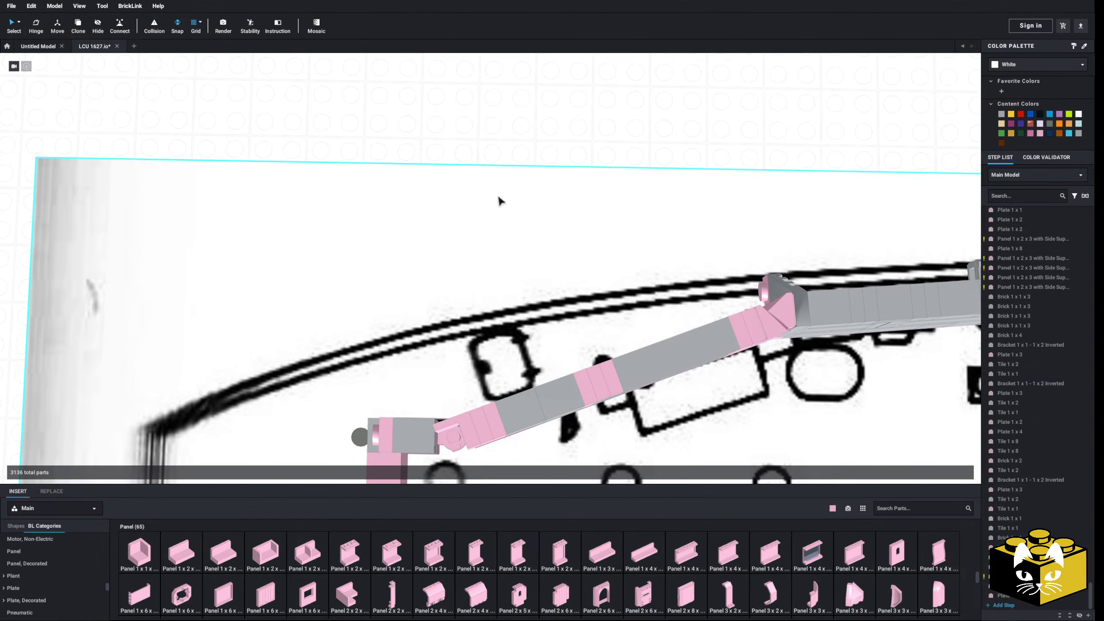
{"action": "scroll", "coordinate": [500, 198], "scroll_direction": "up", "scroll_amount": 5}
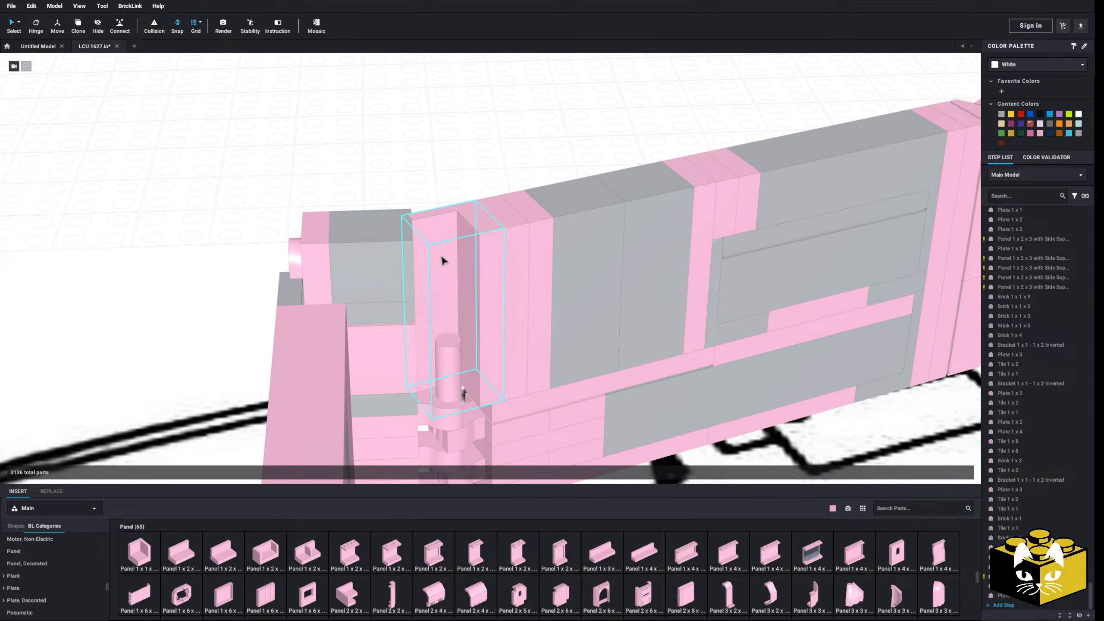
{"action": "scroll", "coordinate": [442, 260], "scroll_direction": "down", "scroll_amount": 2}
{"action": "left_click", "coordinate": [465, 236]}
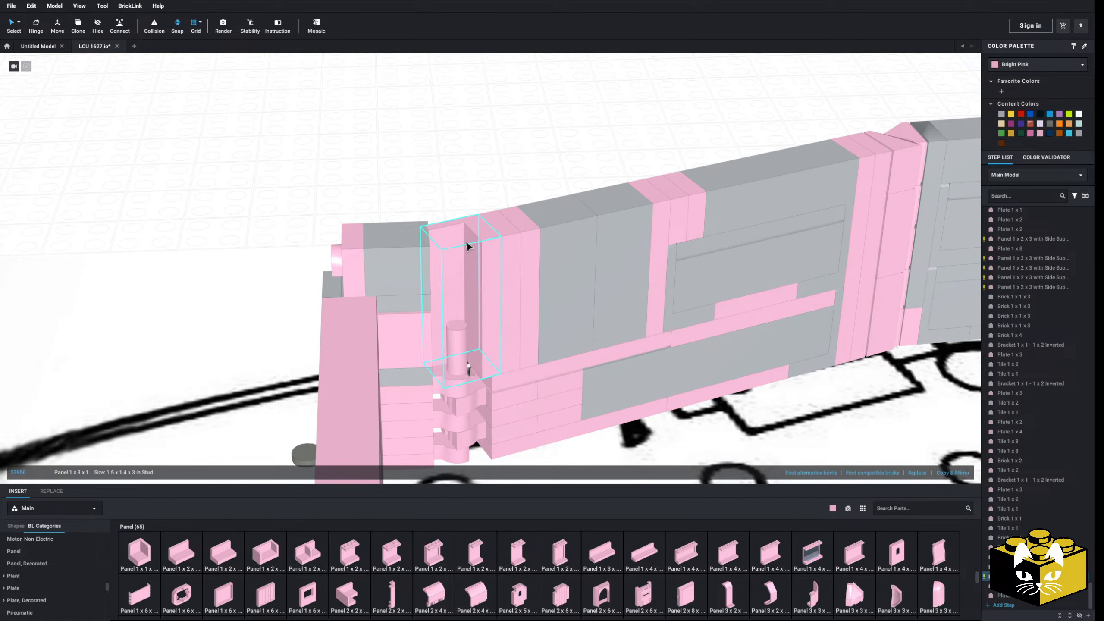
{"action": "key", "text": "Delete"}
{"action": "right_click_drag", "start_coordinate": [464, 240], "coordinate": [461, 237]}
- Copy two stacked Slope 45 1 x 1 x 2/3 Double from the side wall's forward joint and paste them floating above the corner stack
{"action": "left_click", "coordinate": [786, 240]}
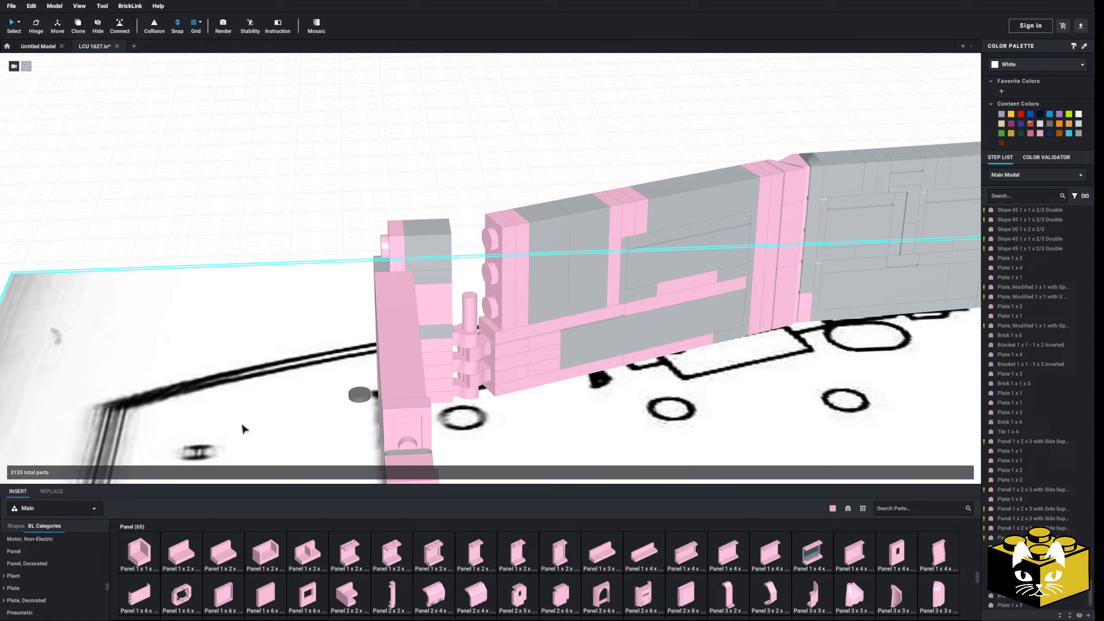
{"action": "scroll", "coordinate": [47, 581], "scroll_direction": "down", "scroll_amount": 5}
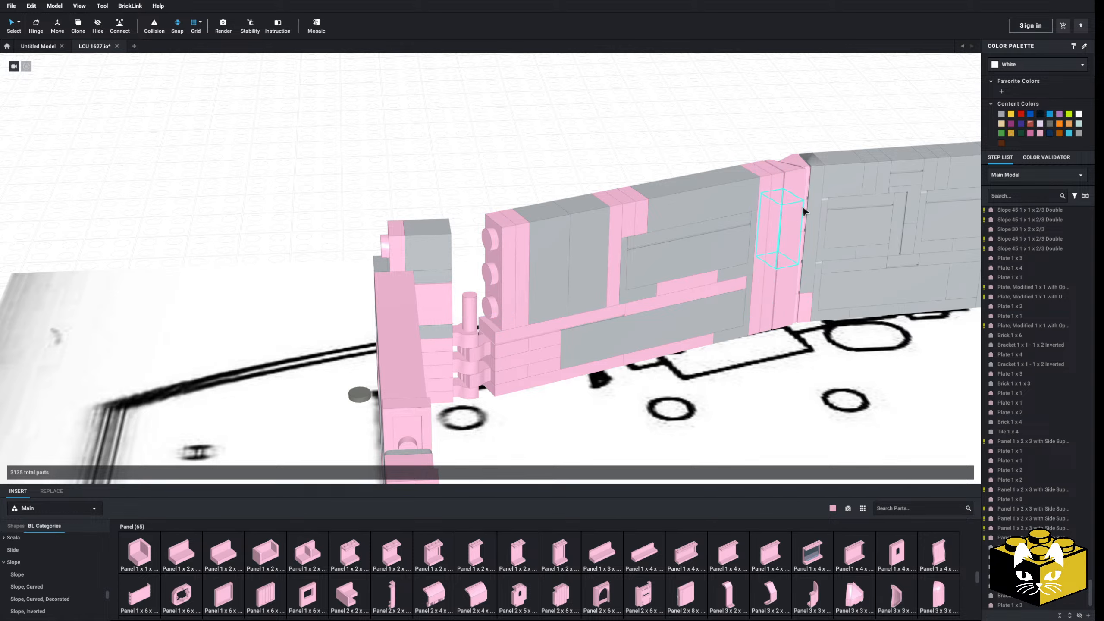
{"action": "right_click", "coordinate": [799, 160]}
{"action": "left_click", "coordinate": [776, 160]}
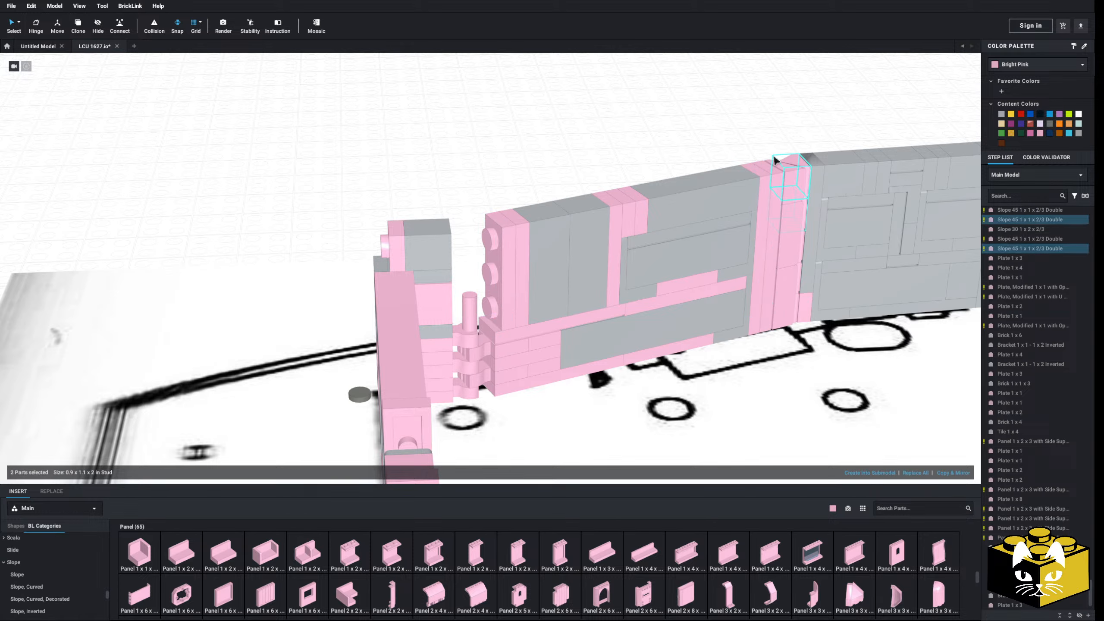
{"action": "right_click", "coordinate": [536, 107]}
{"action": "left_click", "coordinate": [550, 132]}
{"action": "left_click", "coordinate": [428, 146]}
{"action": "left_click", "coordinate": [518, 142]}
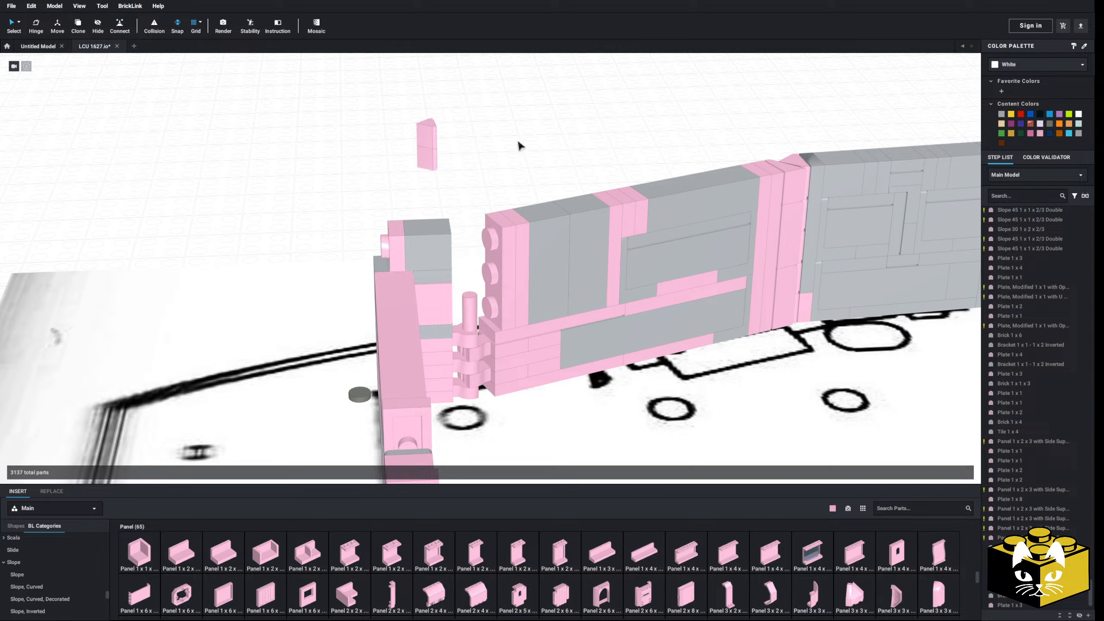
- Attach a bright pink Plate 1 x 2 upright to the upper two studs on the side wall's end
{"action": "scroll", "coordinate": [39, 561], "scroll_direction": "up", "scroll_amount": 5}
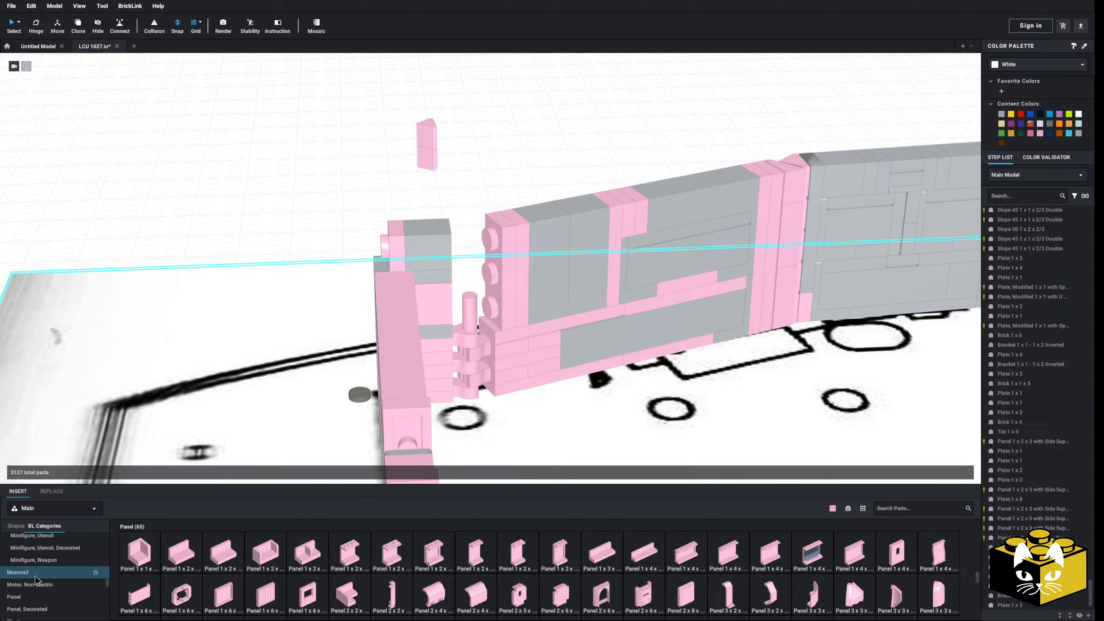
{"action": "scroll", "coordinate": [34, 577], "scroll_direction": "down", "scroll_amount": 3}
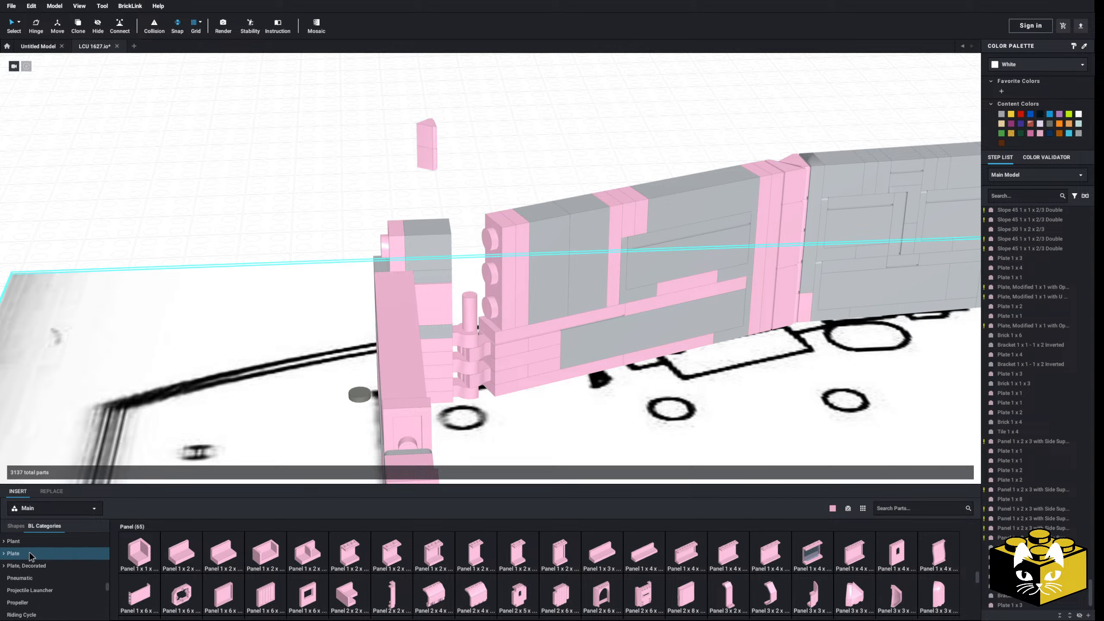
{"action": "left_click", "coordinate": [13, 552]}
{"action": "left_click", "coordinate": [182, 554]}
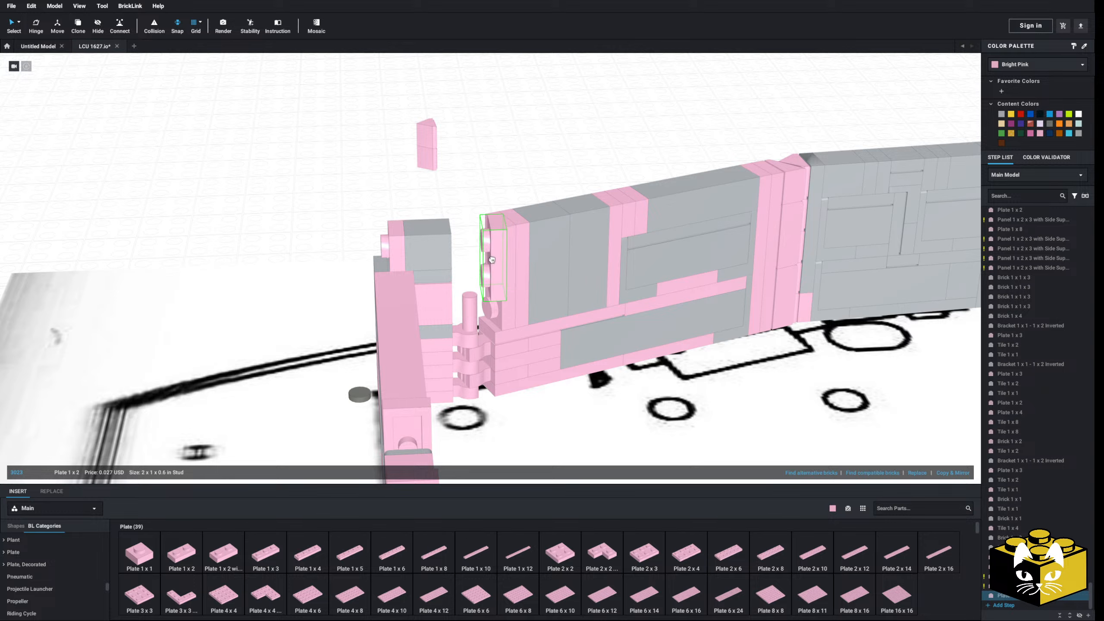
- Cover the side wall's lowest end stud with a Tile 1 x 1 and attach the two copied double slopes to the studs above
{"action": "scroll", "coordinate": [37, 539], "scroll_direction": "down", "scroll_amount": 6}
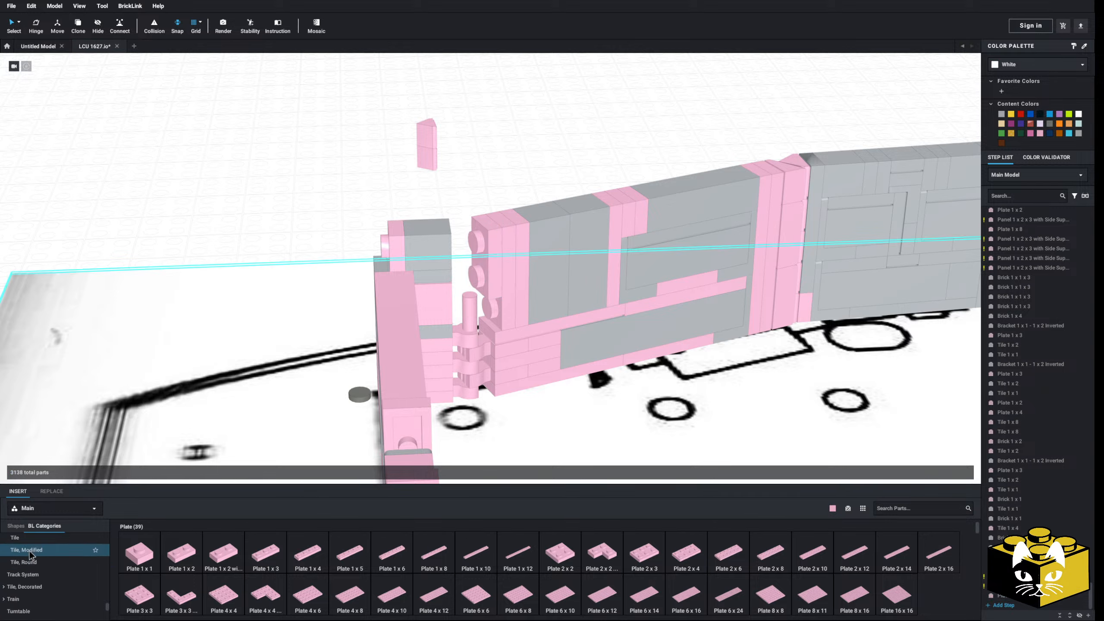
{"action": "left_click", "coordinate": [38, 537]}
{"action": "left_click", "coordinate": [139, 552]}
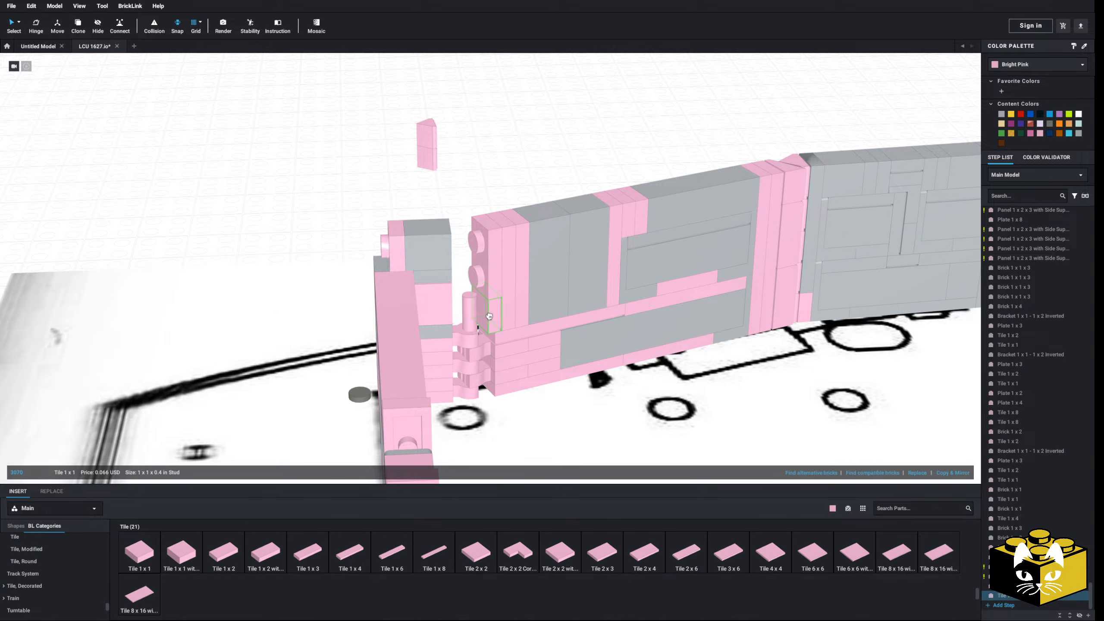
{"action": "left_click_drag", "start_coordinate": [431, 150], "coordinate": [475, 272]}
{"action": "left_click", "coordinate": [479, 165]}
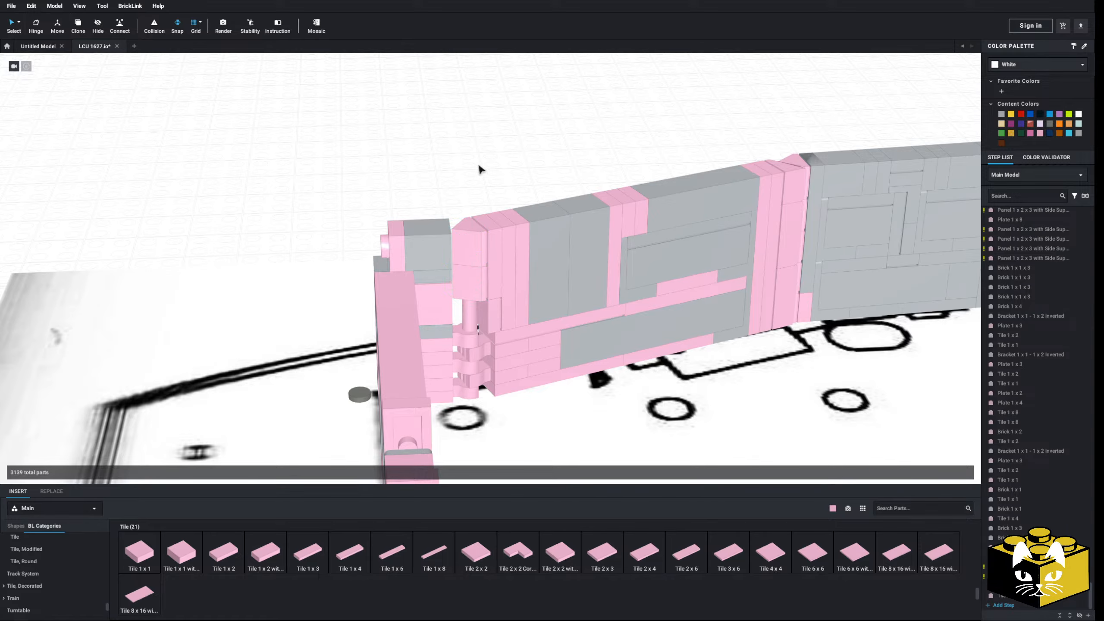
- Cover the three exposed studs on the corner stack's stern face with an upright bright pink Tile 1 x 3
{"action": "scroll", "coordinate": [479, 165], "scroll_direction": "down", "scroll_amount": 5}
{"action": "right_click_drag", "start_coordinate": [479, 165], "coordinate": [525, 180]}
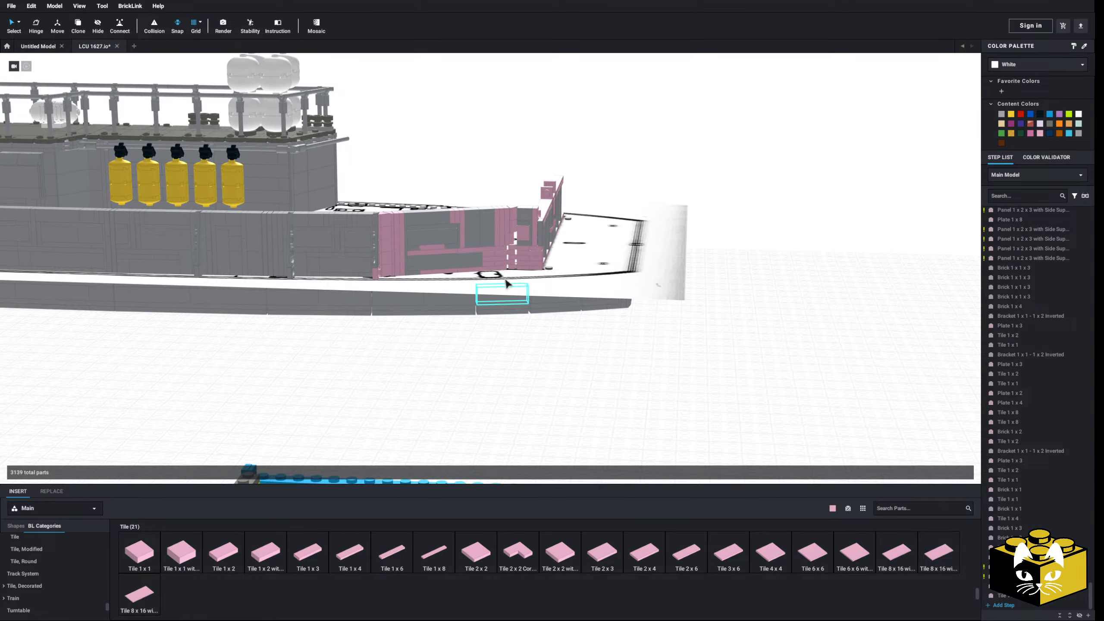
{"action": "right_click_drag", "start_coordinate": [430, 383], "coordinate": [250, 300]}
{"action": "scroll", "coordinate": [316, 396], "scroll_direction": "up", "scroll_amount": 4}
{"action": "scroll", "coordinate": [249, 300], "scroll_direction": "up", "scroll_amount": 2}
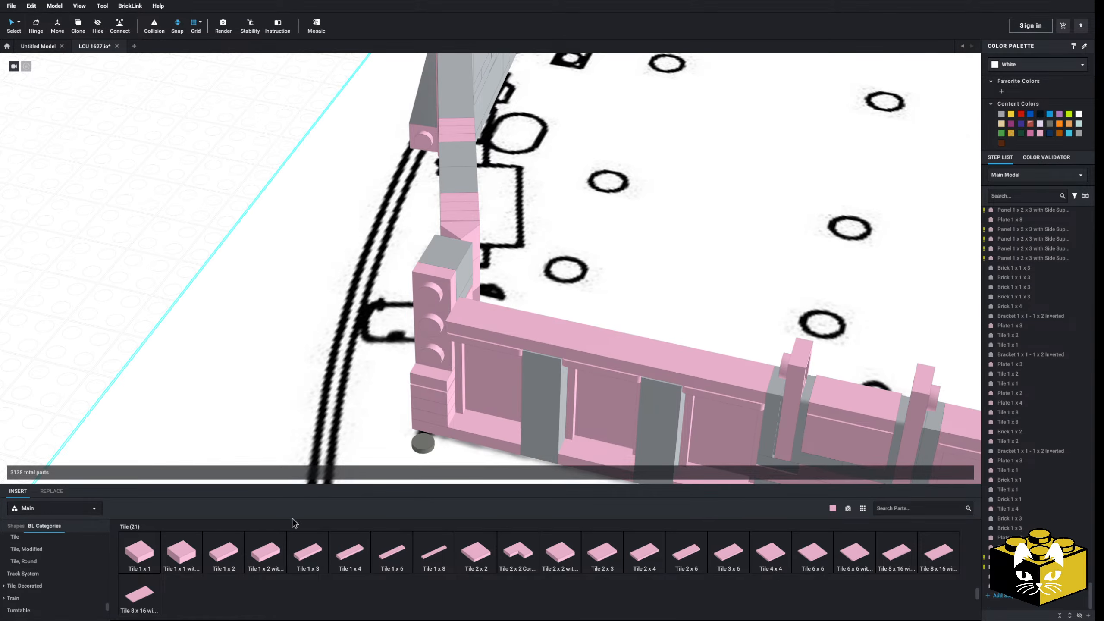
{"action": "left_click", "coordinate": [308, 552]}
{"action": "left_click", "coordinate": [428, 323]}
{"action": "left_click", "coordinate": [426, 324]}
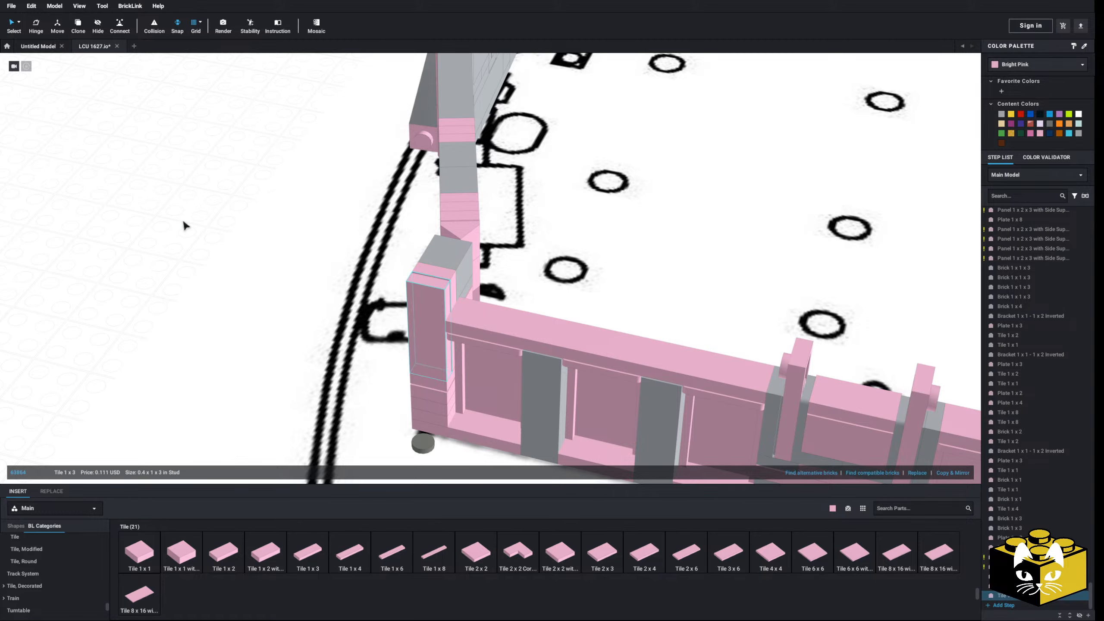
{"action": "left_click", "coordinate": [182, 222]}
- Copy a light bluish gray Brick 1 x 1 x 3 from the finished side wall and lay it lengthwise on the stern wall's top rail
{"action": "scroll", "coordinate": [157, 215], "scroll_direction": "down", "scroll_amount": 3}
{"action": "right_click_drag", "start_coordinate": [158, 215], "coordinate": [128, 223]}
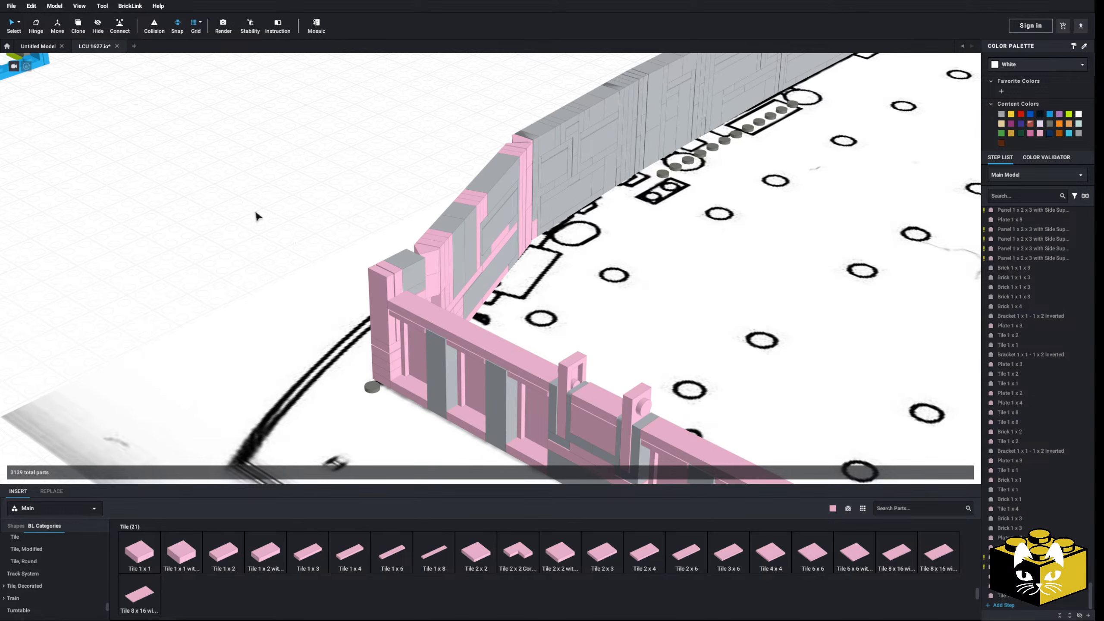
{"action": "right_click_drag", "start_coordinate": [481, 182], "coordinate": [364, 180]}
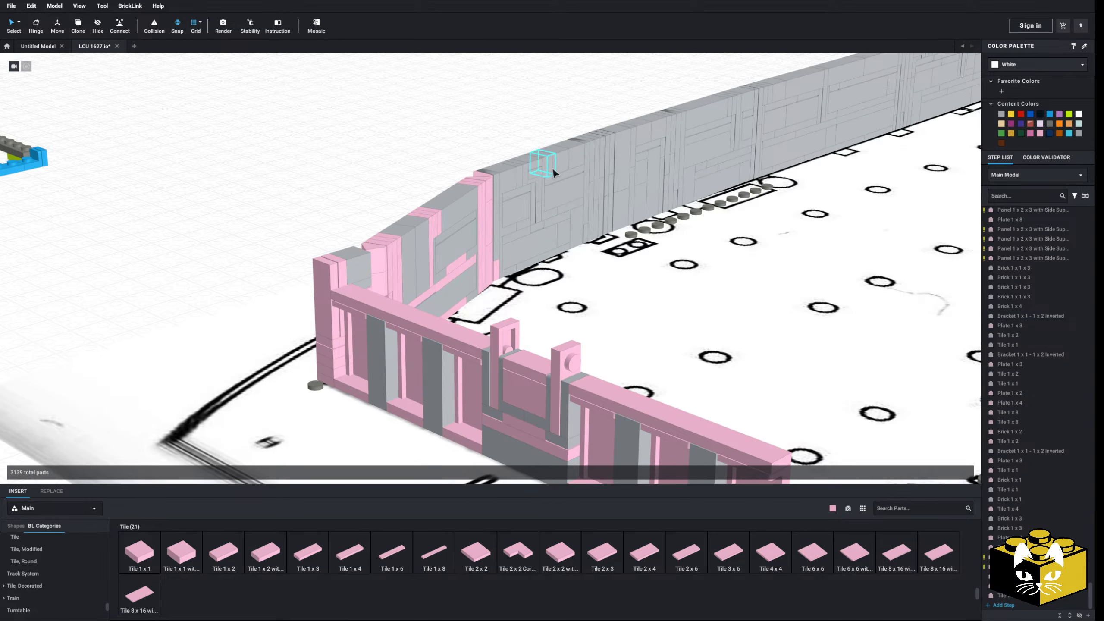
{"action": "right_click_drag", "start_coordinate": [554, 171], "coordinate": [476, 215]}
{"action": "scroll", "coordinate": [465, 218], "scroll_direction": "down", "scroll_amount": 3}
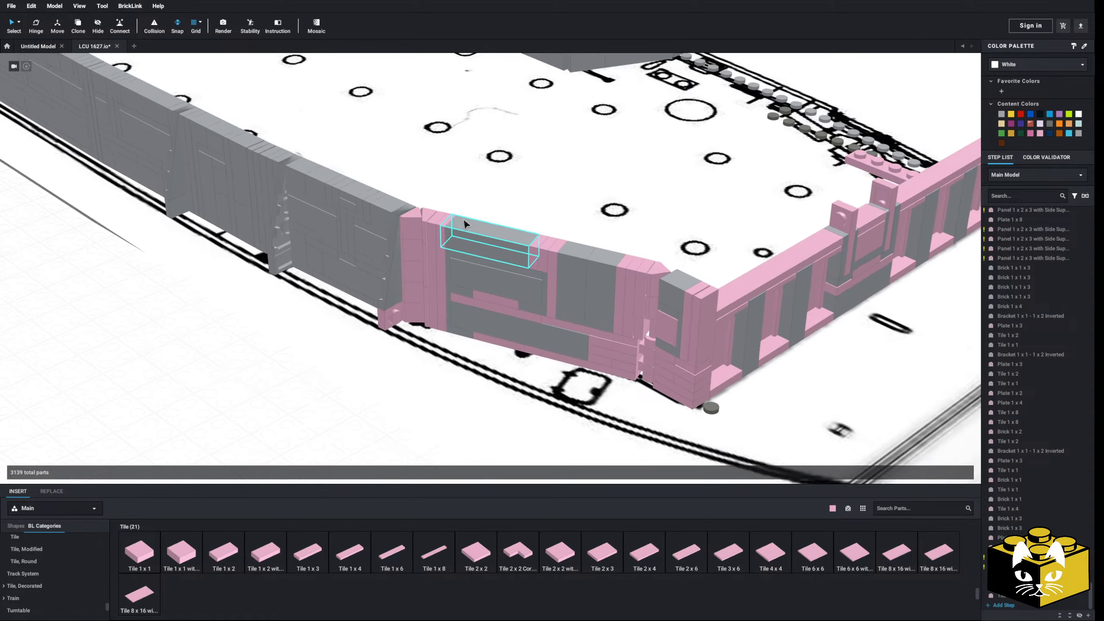
{"action": "right_click", "coordinate": [168, 101]}
{"action": "left_click", "coordinate": [173, 106]}
{"action": "right_click", "coordinate": [174, 343]}
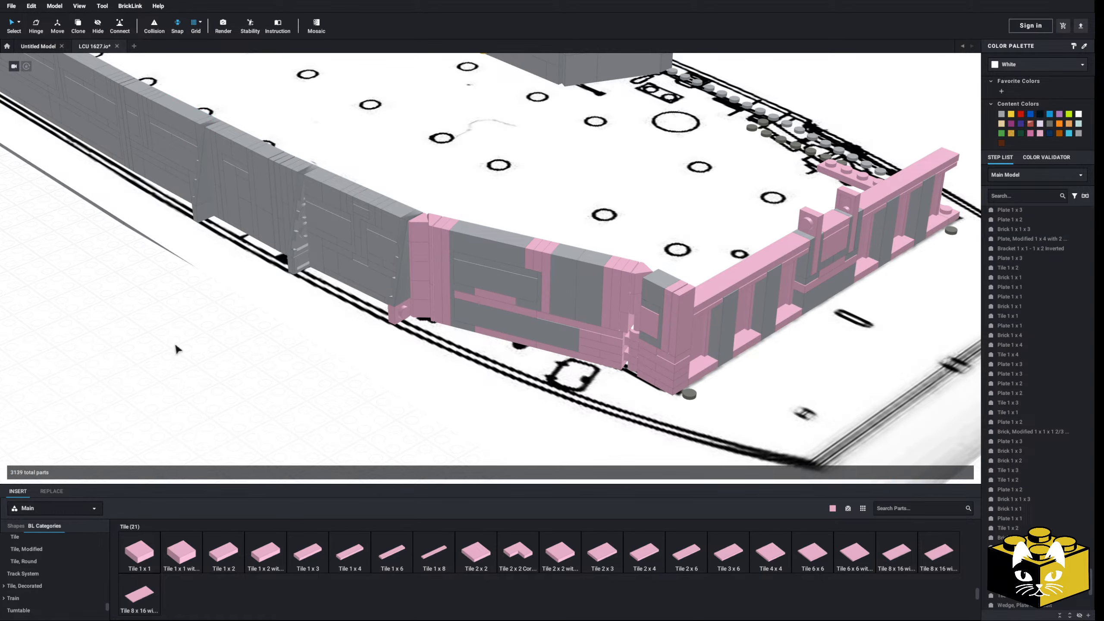
{"action": "left_click", "coordinate": [183, 374]}
{"action": "left_click", "coordinate": [772, 250]}
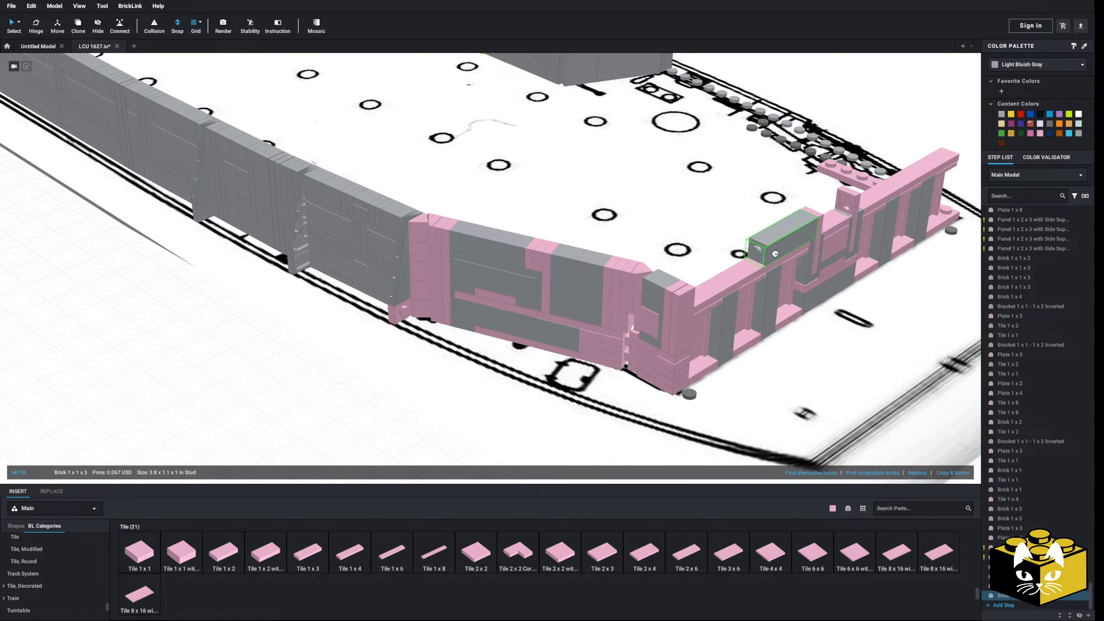
{"action": "right_click_drag", "start_coordinate": [771, 250], "coordinate": [724, 256]}
- Lay a second light bluish gray Brick 1 x 1 x 3 lengthwise on the stern wall's top rail, end to end with the first
{"action": "right_click", "coordinate": [633, 342]}
{"action": "left_click", "coordinate": [643, 355]}
{"action": "right_click", "coordinate": [200, 280]}
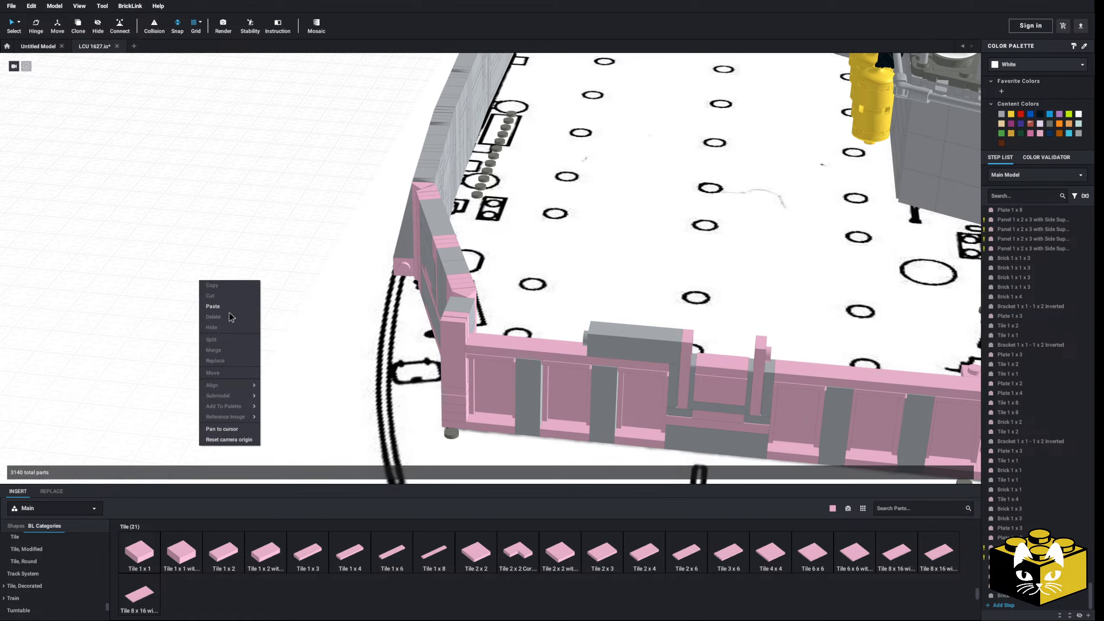
{"action": "left_click", "coordinate": [230, 311]}
{"action": "right_click_drag", "start_coordinate": [518, 329], "coordinate": [583, 394]}
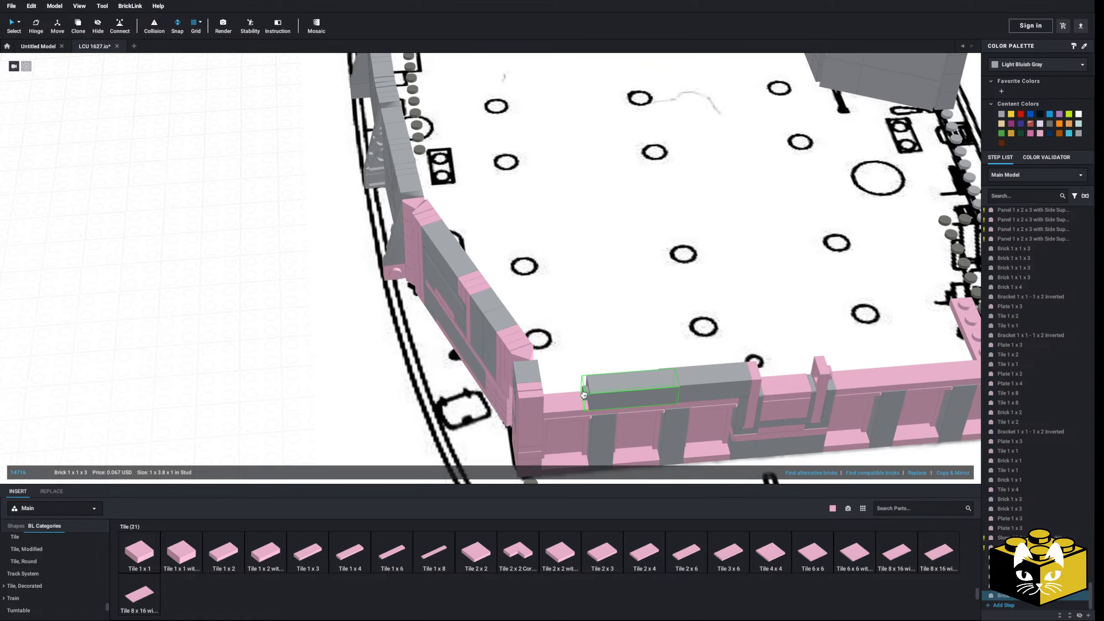
{"action": "left_click", "coordinate": [581, 403]}
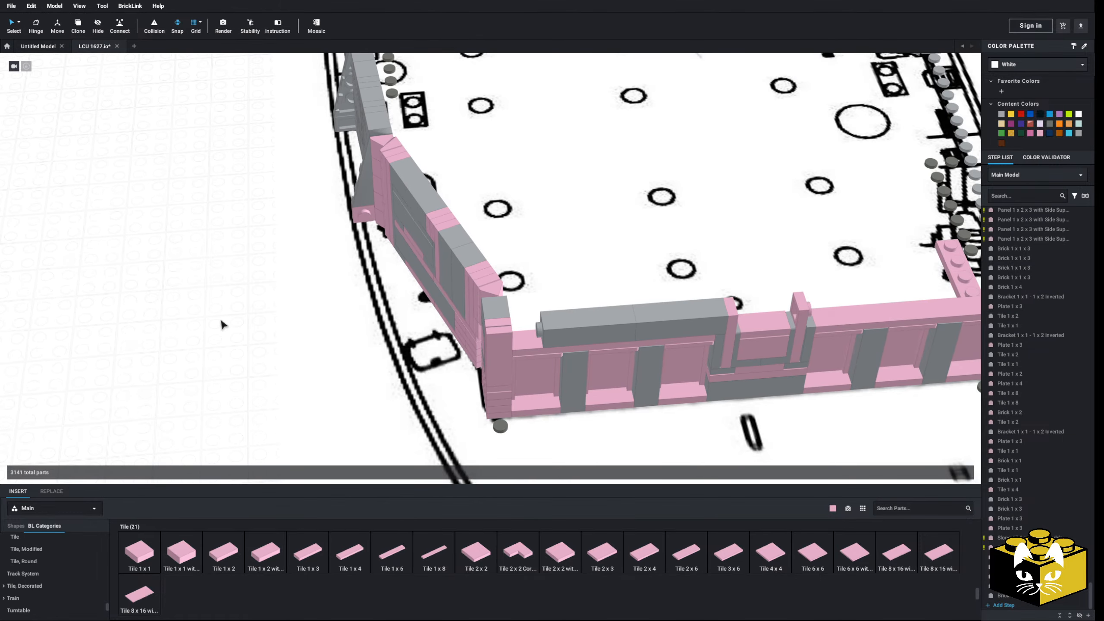
- Copy a light bluish gray Brick 1 x 1 from the side wall to the corner end of the brick row on the stern wall's rail
{"action": "right_click", "coordinate": [363, 105]}
{"action": "left_click", "coordinate": [372, 120]}
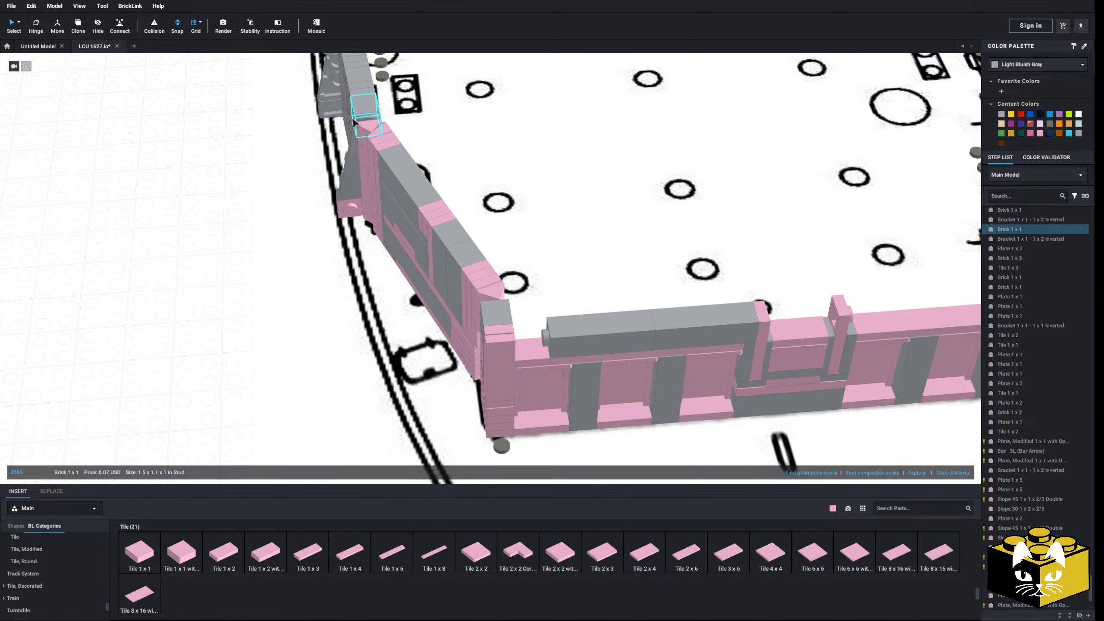
{"action": "right_click", "coordinate": [190, 193]}
{"action": "left_click", "coordinate": [213, 219]}
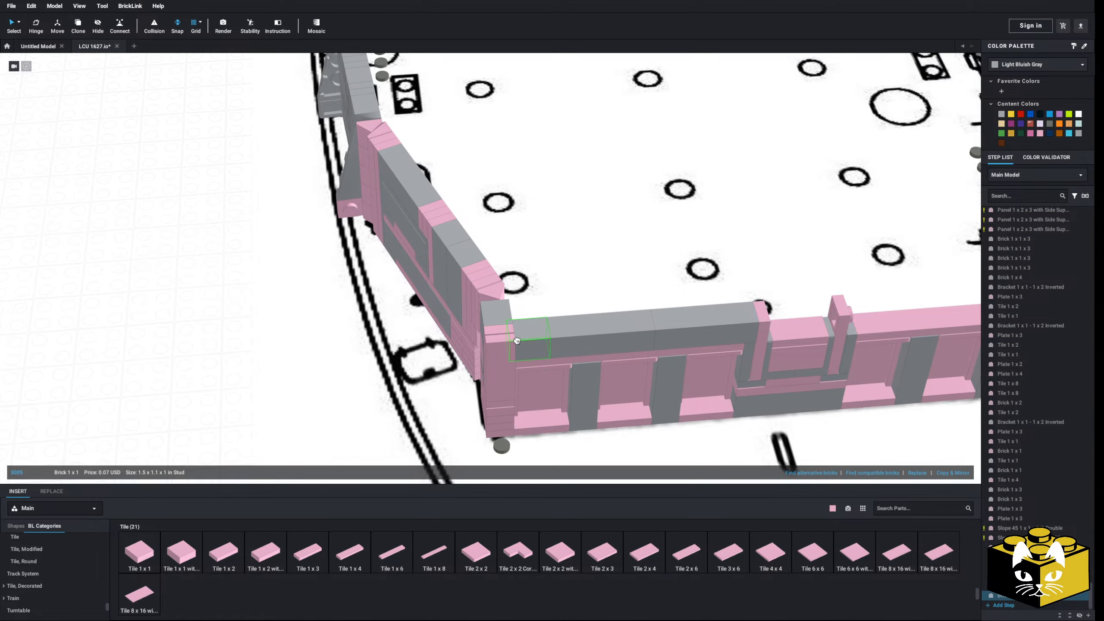
{"action": "right_click", "coordinate": [517, 340]}
{"action": "left_click", "coordinate": [526, 396]}
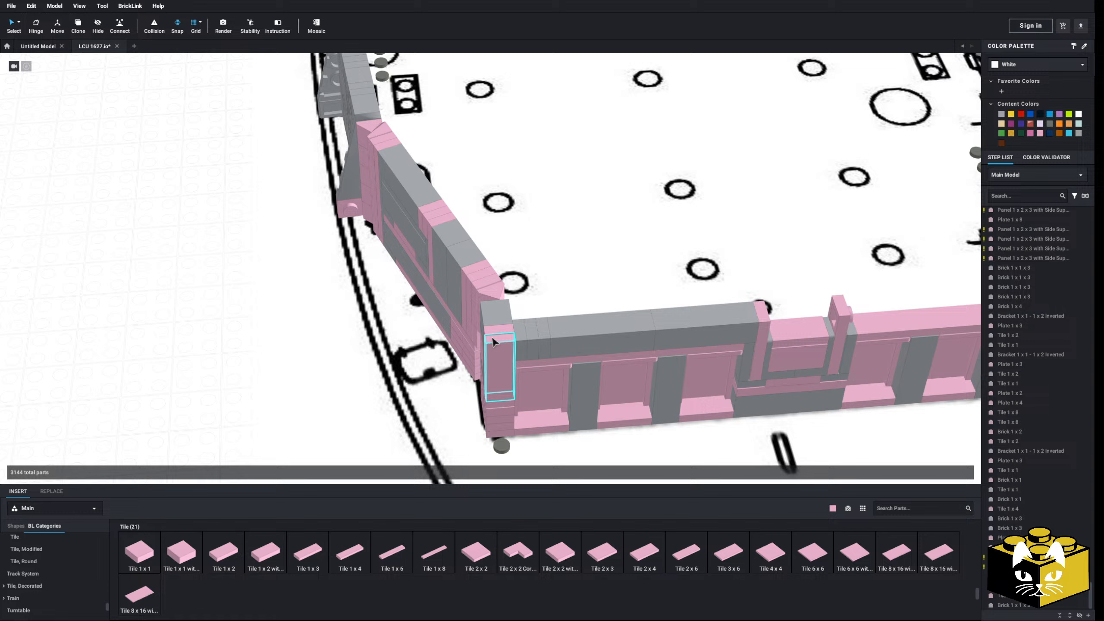
- Replace the Plate 1 x 1 at the corner end of the stern wall's top row with a Tile 1 x 1
{"action": "left_click", "coordinate": [524, 342]}
{"action": "left_click", "coordinate": [921, 473]}
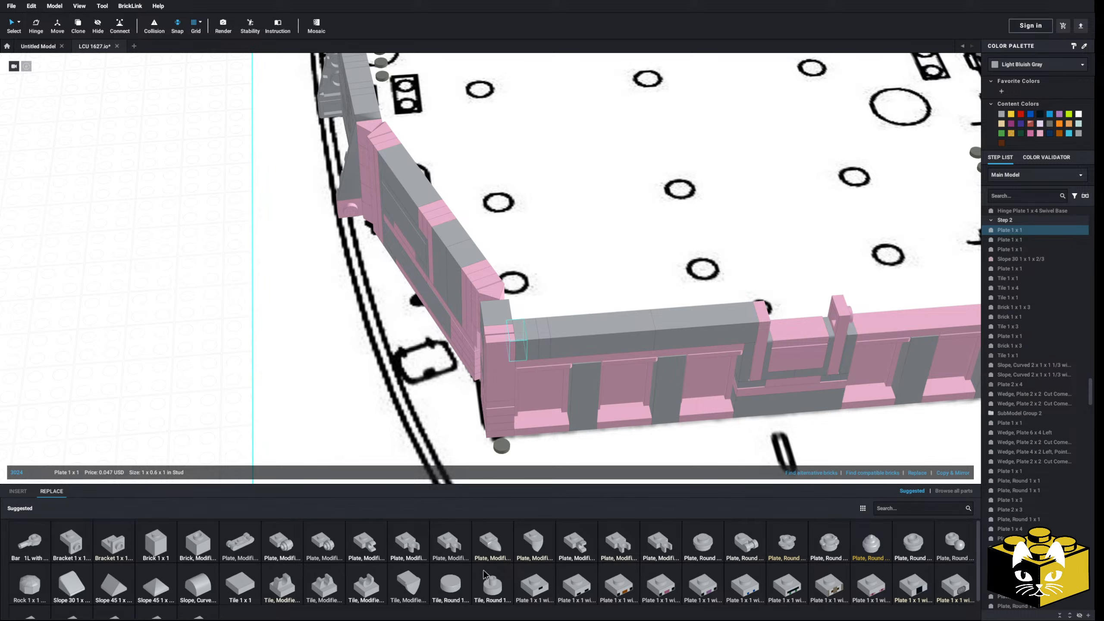
{"action": "scroll", "coordinate": [680, 599], "scroll_direction": "down", "scroll_amount": 1}
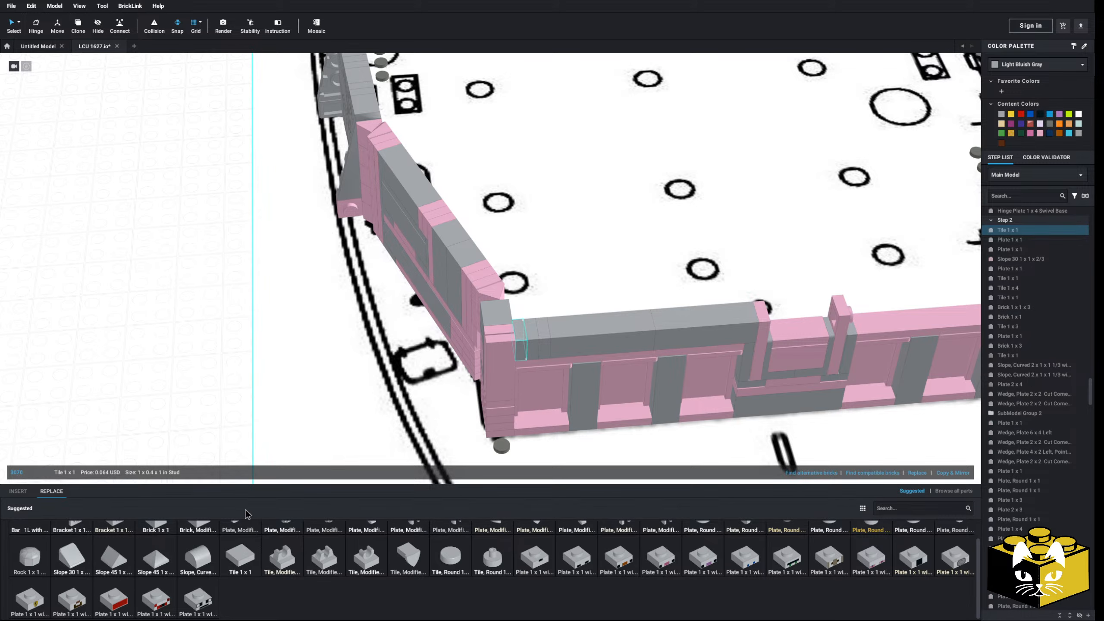
{"action": "left_click", "coordinate": [180, 317]}
{"action": "left_click", "coordinate": [18, 491]}
- Copy the five gray parts of the finished top row and place them on the rail of the stern wall's other half
{"action": "right_click_drag", "start_coordinate": [165, 326], "coordinate": [60, 358]}
{"action": "left_click", "coordinate": [426, 304]}
{"action": "left_click", "coordinate": [313, 310], "text": "shift"}
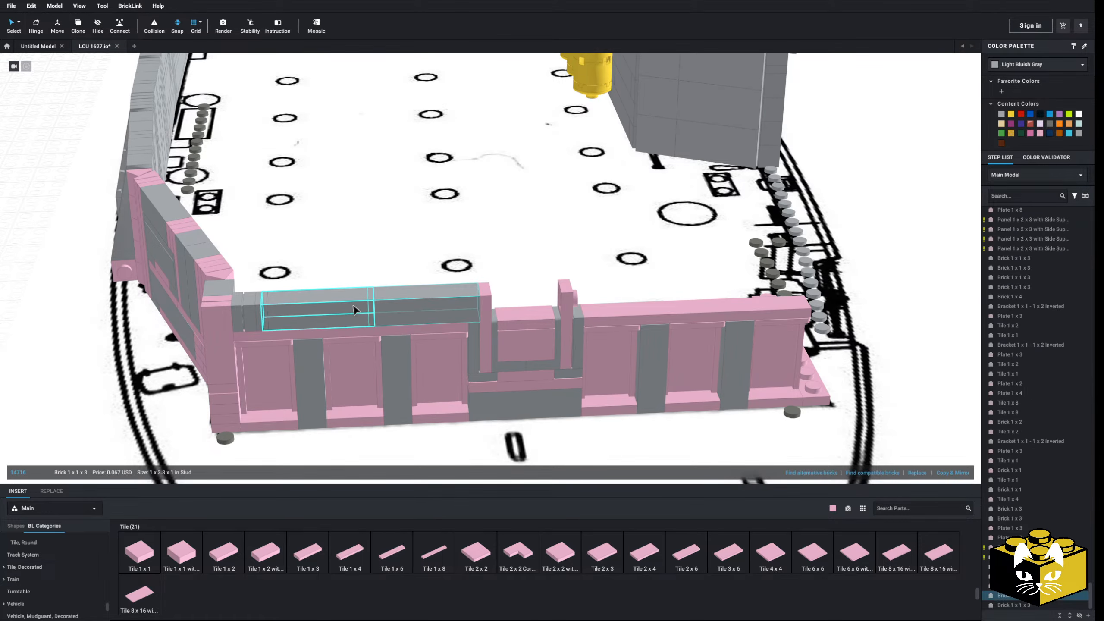
{"action": "right_click", "coordinate": [73, 323]}
{"action": "left_click", "coordinate": [43, 307]}
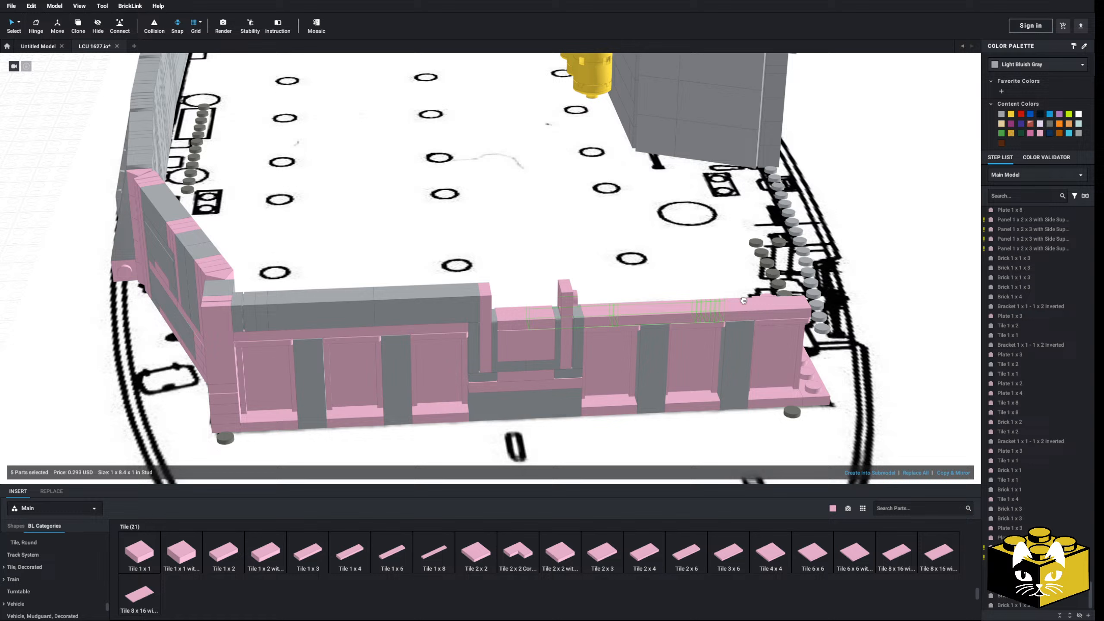
{"action": "left_click", "coordinate": [781, 296]}
{"action": "left_click", "coordinate": [913, 244]}
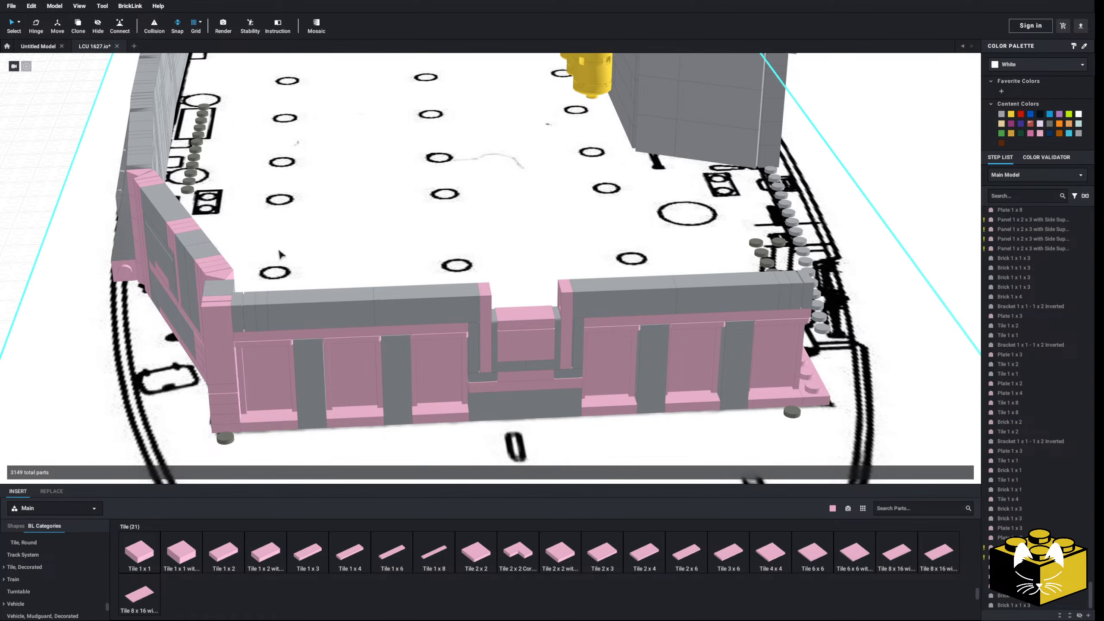
- Copy a Brick 1 x 1 from the side wall into the middle gap of the stern wall's top row and mirror-copy it to close the gap
{"action": "right_click_drag", "start_coordinate": [209, 250], "coordinate": [283, 266]}
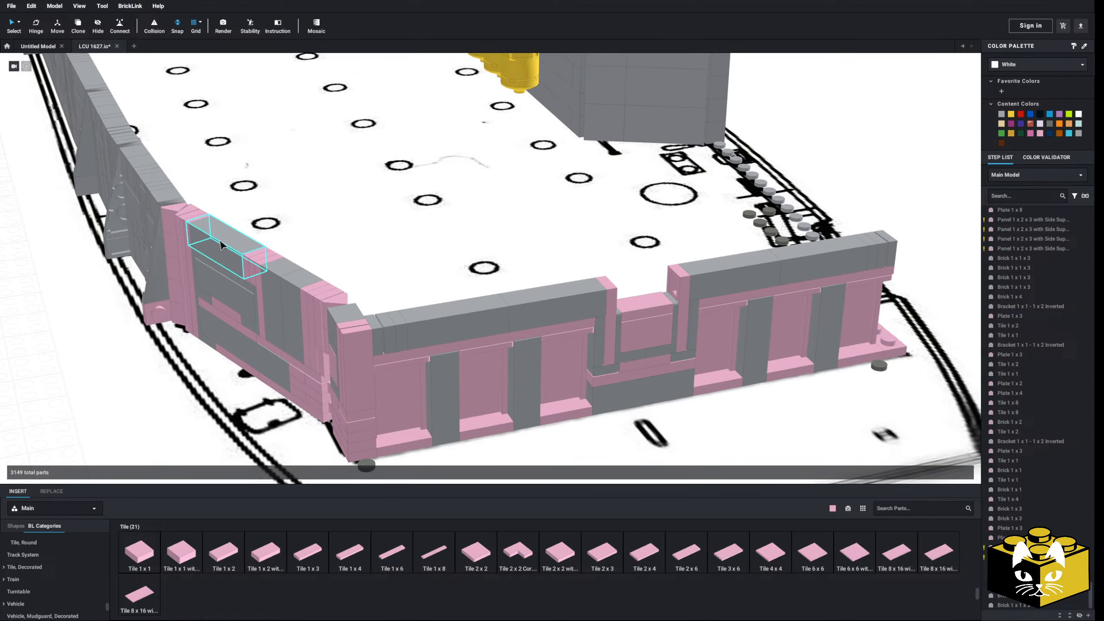
{"action": "left_click", "coordinate": [158, 195]}
{"action": "right_click", "coordinate": [161, 196]}
{"action": "left_click", "coordinate": [172, 201]}
{"action": "middle_click_drag", "start_coordinate": [802, 230], "coordinate": [591, 204]}
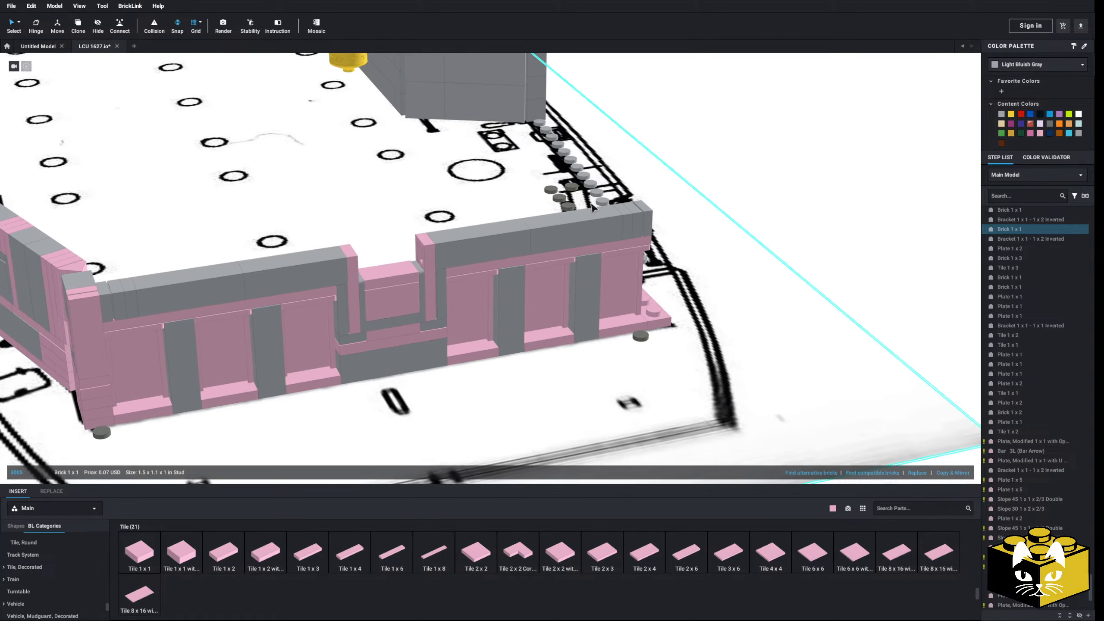
{"action": "left_click", "coordinate": [696, 186]}
{"action": "right_click", "coordinate": [696, 186]}
{"action": "left_click", "coordinate": [711, 212]}
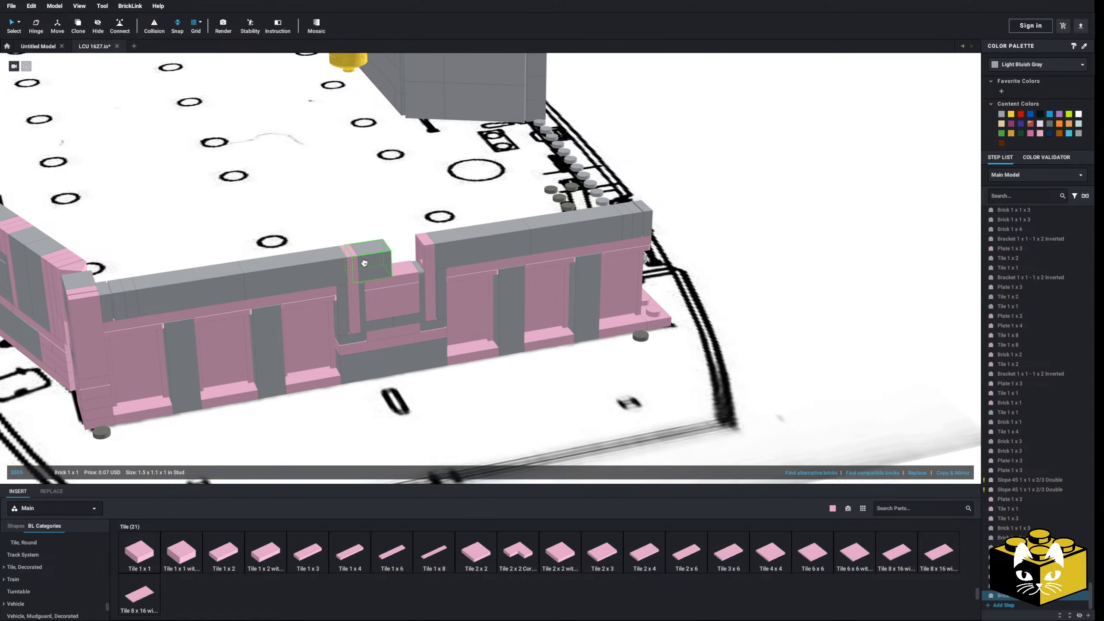
{"action": "right_click_drag", "start_coordinate": [364, 263], "coordinate": [305, 282]}
{"action": "left_click", "coordinate": [953, 472]}
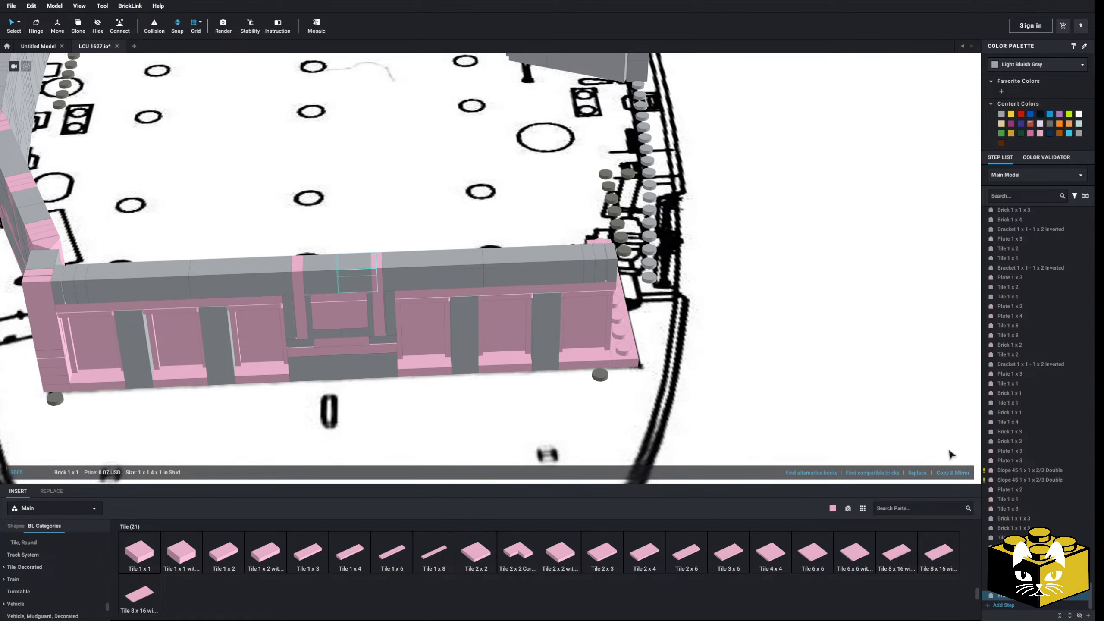
{"action": "left_click", "coordinate": [889, 343]}
- Select all bright pink parts by color, recolor them Light Bluish Gray and return to default selection
{"action": "scroll", "coordinate": [890, 343], "scroll_direction": "down", "scroll_amount": 3}
{"action": "middle_click_drag", "start_coordinate": [778, 325], "coordinate": [803, 343]}
{"action": "mouse_move", "coordinate": [803, 343]}
{"action": "right_mouse_down"}
{"action": "mouse_move", "coordinate": [778, 344]}
{"action": "mouse_move", "coordinate": [767, 328]}
{"action": "mouse_move", "coordinate": [821, 335]}
{"action": "mouse_move", "coordinate": [808, 325]}
{"action": "right_mouse_up"}
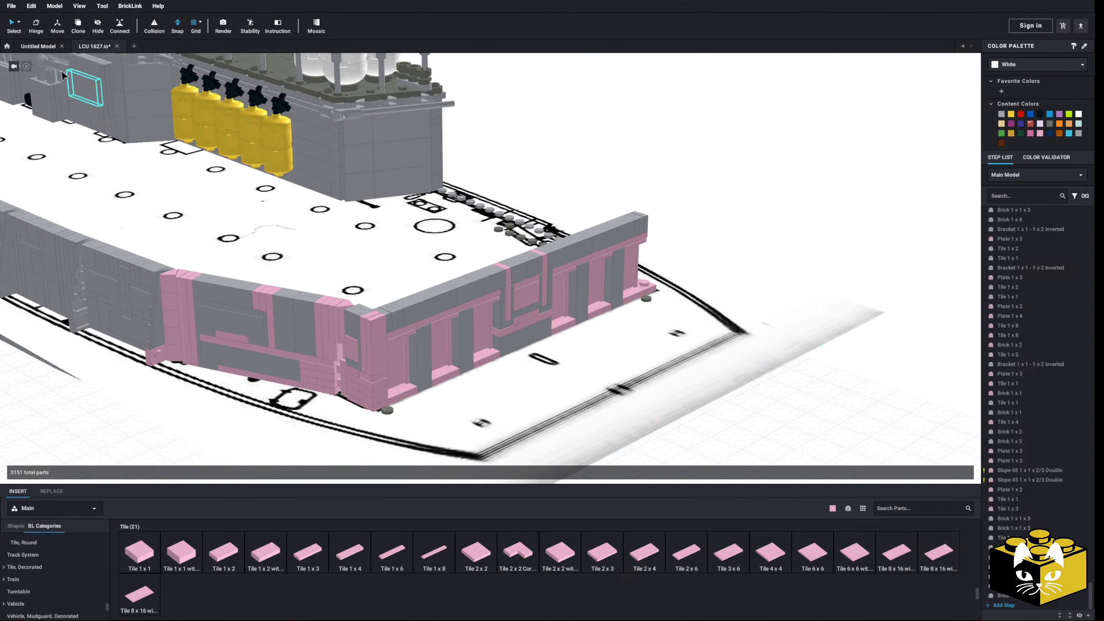
{"action": "left_click", "coordinate": [19, 23]}
{"action": "left_click", "coordinate": [36, 33]}
{"action": "left_click", "coordinate": [385, 358]}
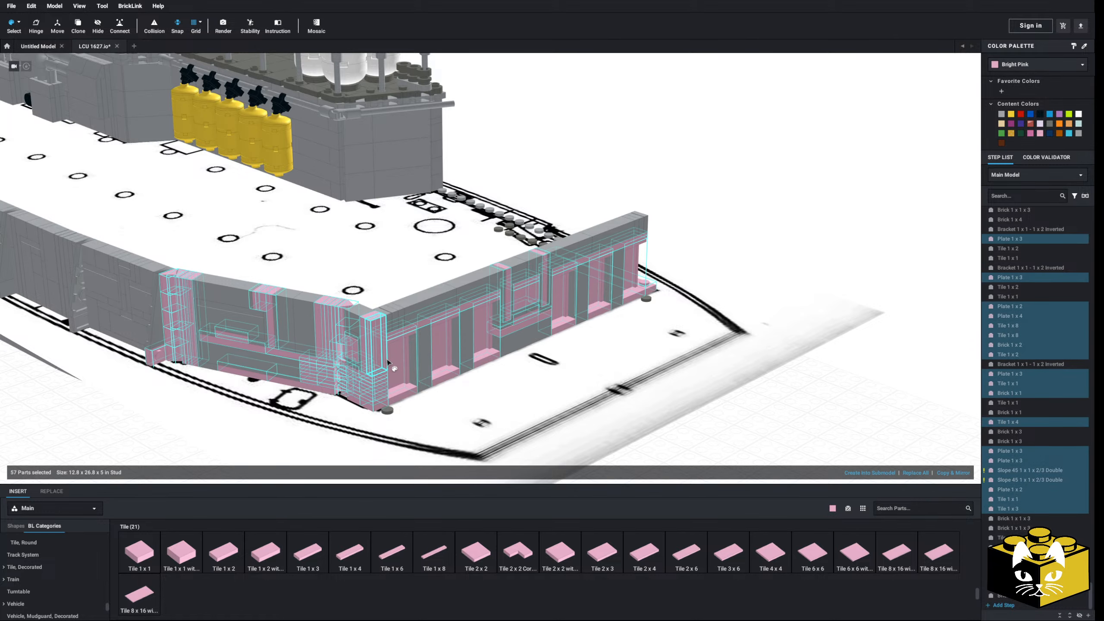
{"action": "left_click", "coordinate": [1001, 114]}
{"action": "left_click", "coordinate": [687, 172]}
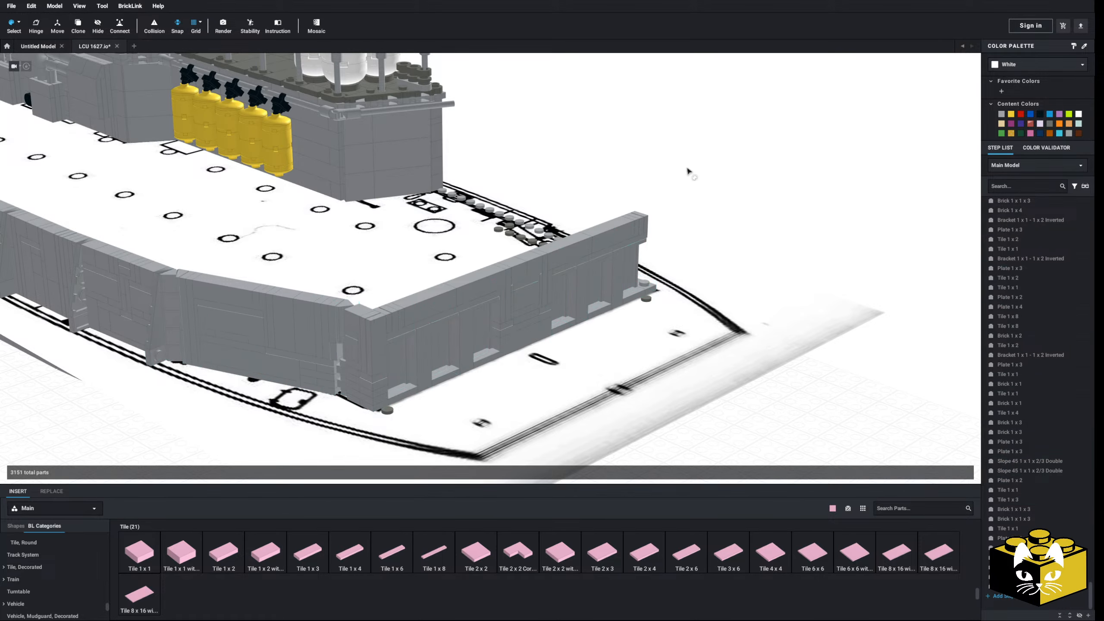
{"action": "left_click", "coordinate": [21, 24]}
{"action": "left_click", "coordinate": [751, 176]}
{"action": "scroll", "coordinate": [730, 194], "scroll_direction": "down", "scroll_amount": 2}
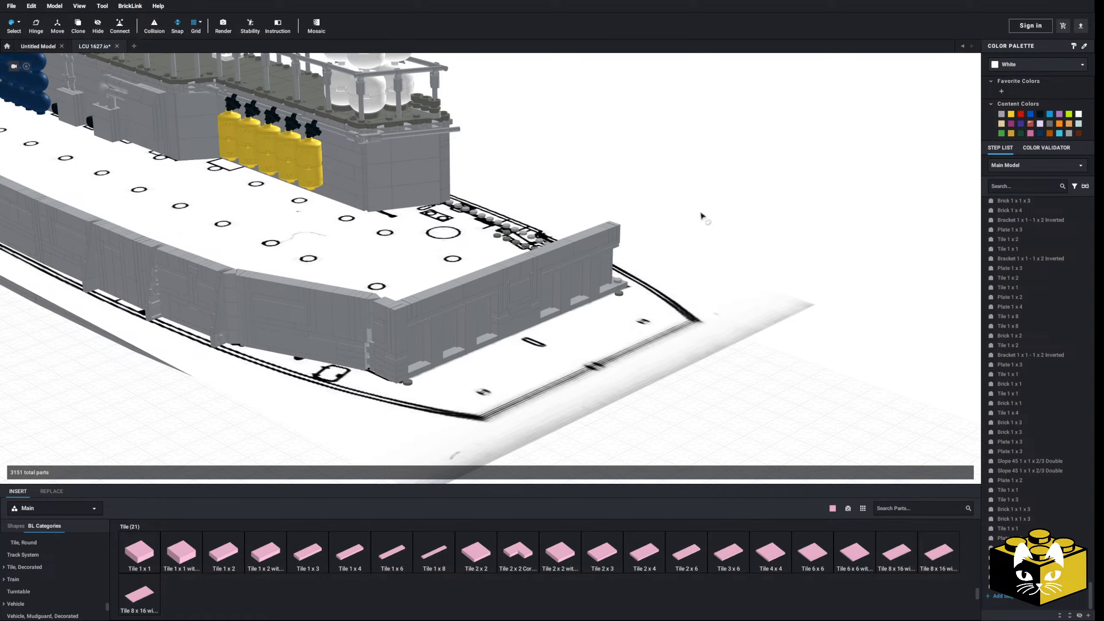
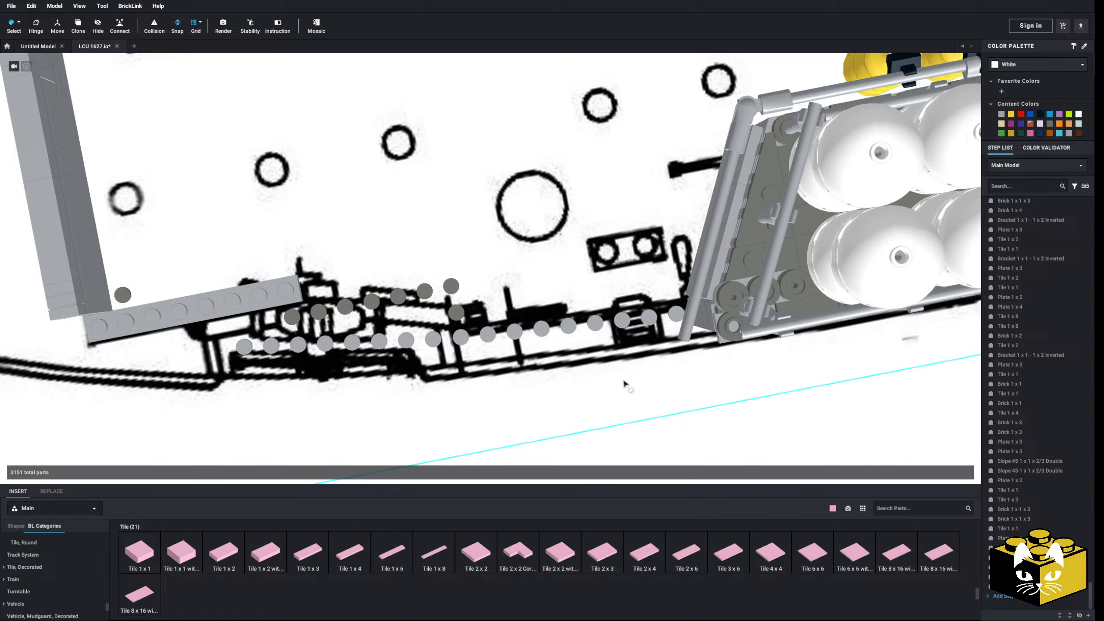
{"action": "right_click_drag", "start_coordinate": [589, 346], "coordinate": [538, 356]}
{"action": "left_click", "coordinate": [18, 23]}
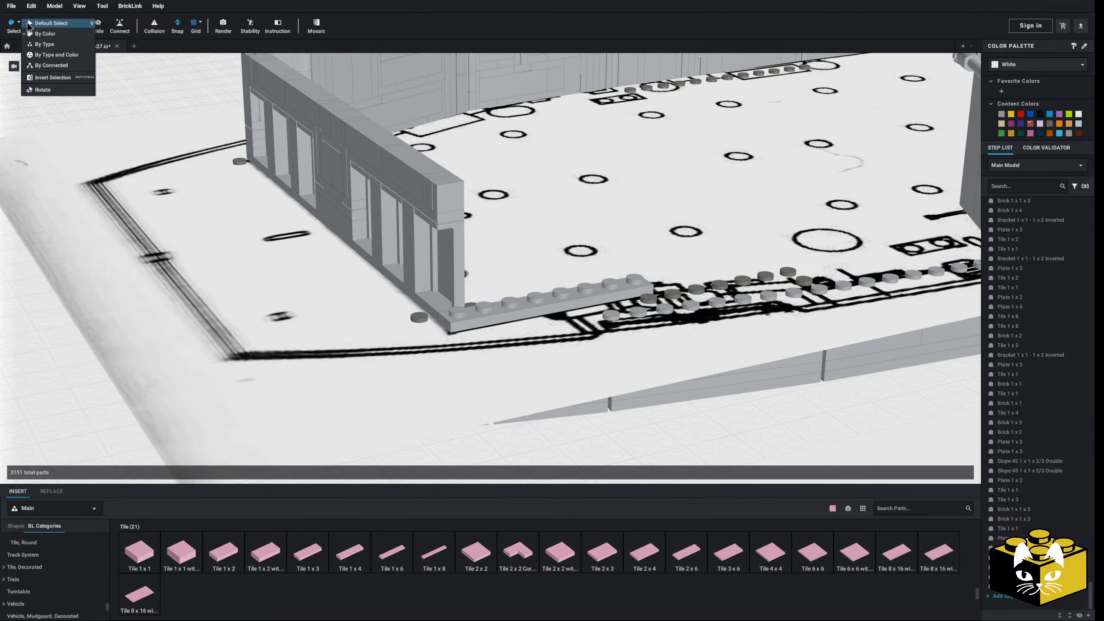
{"action": "left_click", "coordinate": [33, 22]}
- Try a Brick 1 x 6 copied from the side wall on the studded plate at the stern wall's open end, and delete it
{"action": "scroll", "coordinate": [204, 135], "scroll_direction": "down", "scroll_amount": 3}
{"action": "right_click_drag", "start_coordinate": [421, 212], "coordinate": [427, 206]}
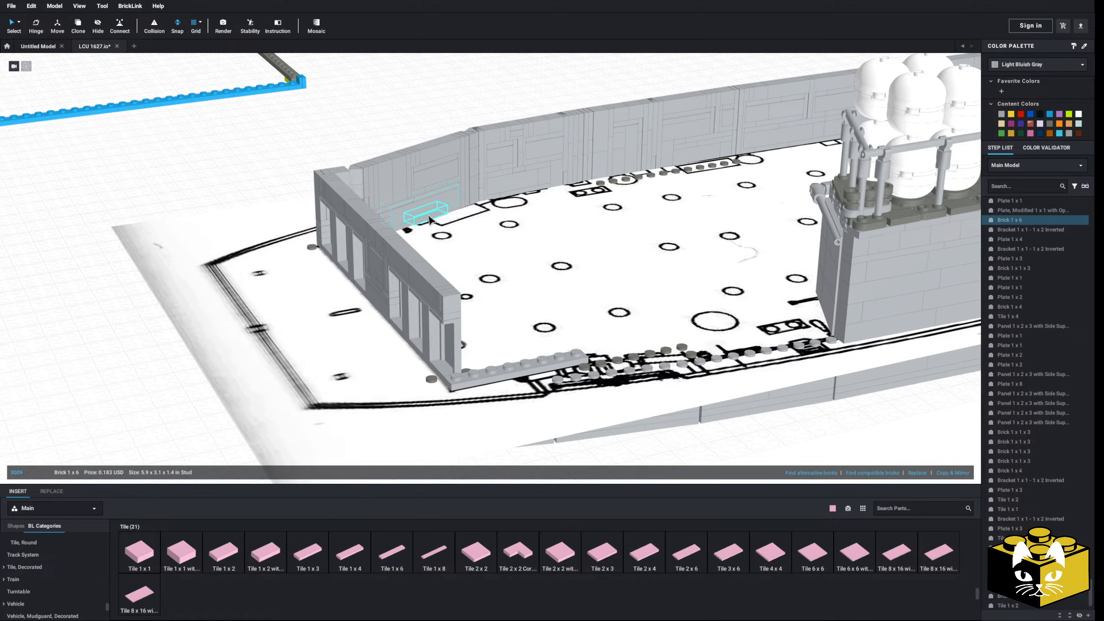
{"action": "right_click", "coordinate": [428, 206]}
{"action": "left_click", "coordinate": [436, 211]}
{"action": "right_click", "coordinate": [225, 141]}
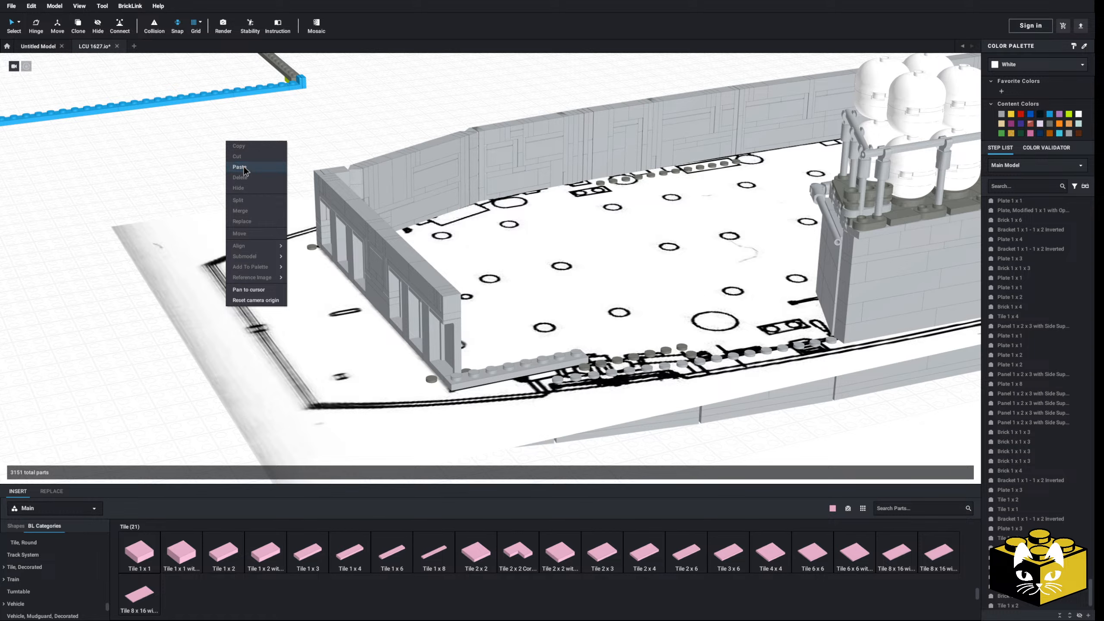
{"action": "left_click", "coordinate": [239, 166]}
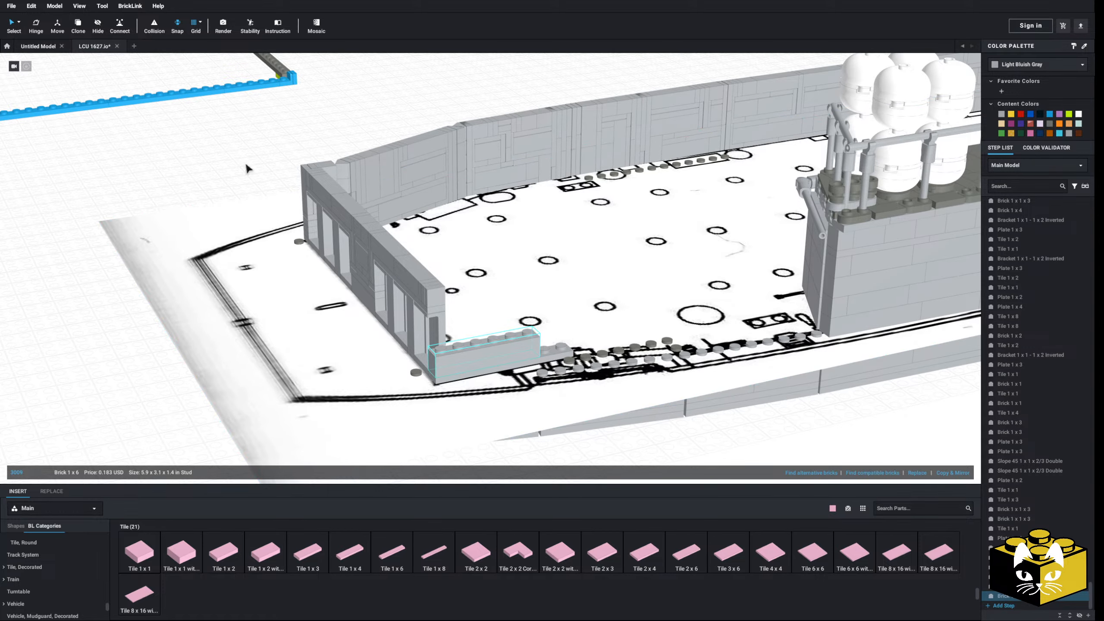
{"action": "key", "text": "Delete"}
- Copy a Brick 1 x 4 from the side wall and lay two of them end to end on the studded plate at the stern wall's open end
{"action": "left_click", "coordinate": [513, 179]}
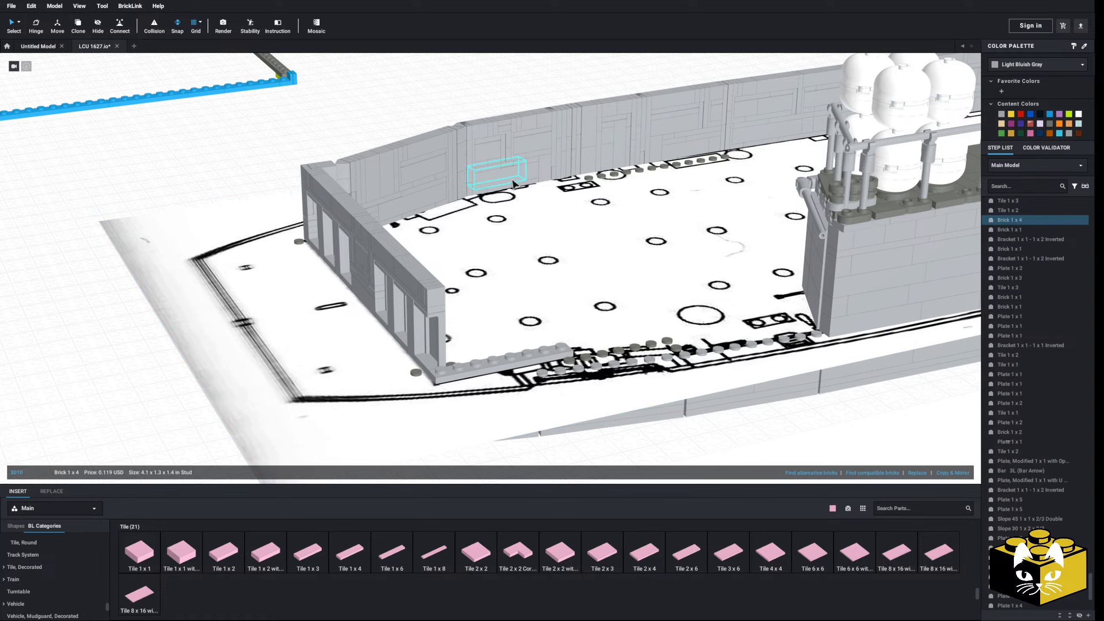
{"action": "right_click", "coordinate": [512, 178]}
{"action": "left_click", "coordinate": [520, 185]}
{"action": "left_click", "coordinate": [216, 149]}
{"action": "right_click", "coordinate": [216, 148]}
{"action": "left_click", "coordinate": [234, 175]}
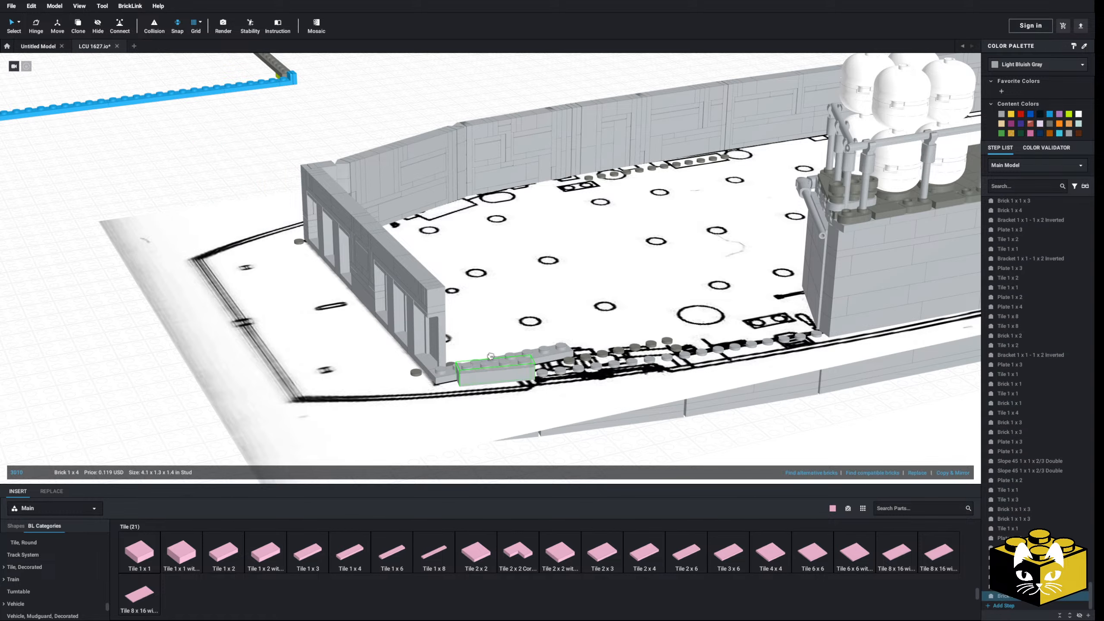
{"action": "left_click", "coordinate": [486, 359]}
{"action": "left_click", "coordinate": [211, 160]}
{"action": "right_click", "coordinate": [210, 160]}
{"action": "left_click", "coordinate": [233, 186]}
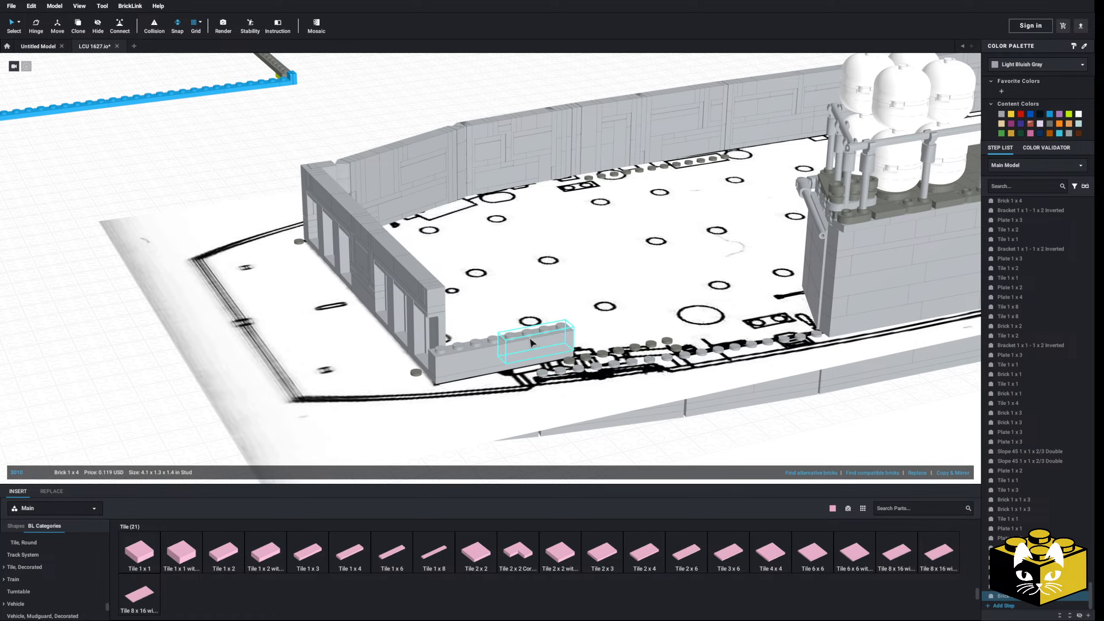
- Examine the landing craft's reference photos, renders and side-view line drawing, and the deck plan beside the new corner wall
{"action": "middle_click_drag", "start_coordinate": [218, 179], "coordinate": [170, 160]}
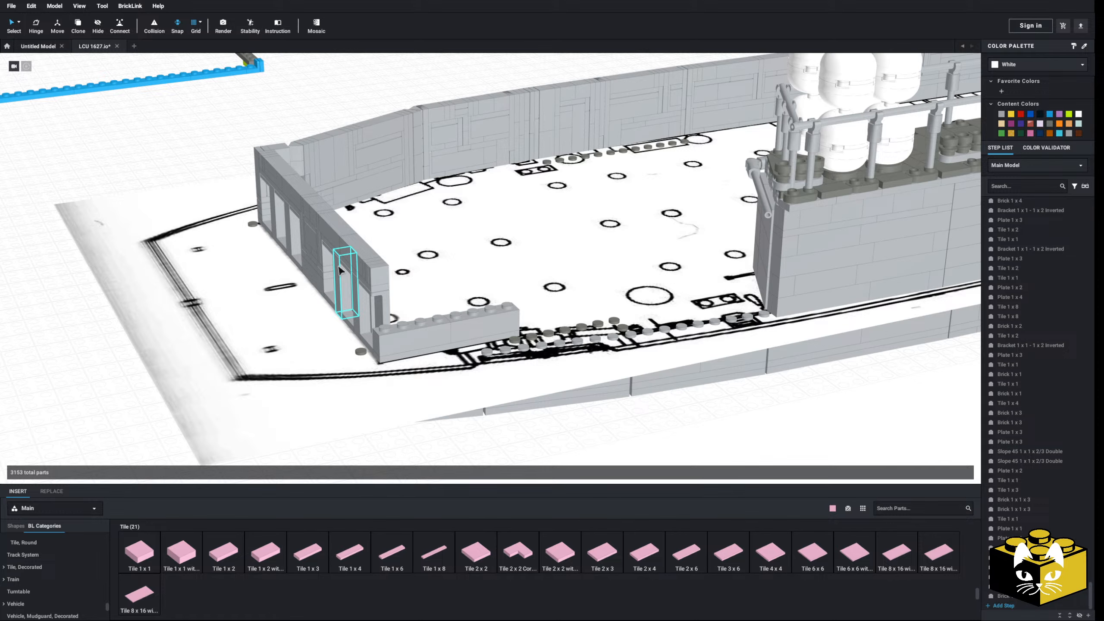
{"action": "middle_click_drag", "start_coordinate": [287, 170], "coordinate": [948, 364]}
{"action": "middle_click_drag", "start_coordinate": [643, 269], "coordinate": [845, 445]}
{"action": "middle_click_drag", "start_coordinate": [687, 378], "coordinate": [690, 442]}
{"action": "middle_click_drag", "start_coordinate": [634, 386], "coordinate": [924, 402]}
{"action": "middle_click_drag", "start_coordinate": [782, 394], "coordinate": [967, 408]}
{"action": "scroll", "coordinate": [368, 182], "scroll_direction": "down", "scroll_amount": 3}
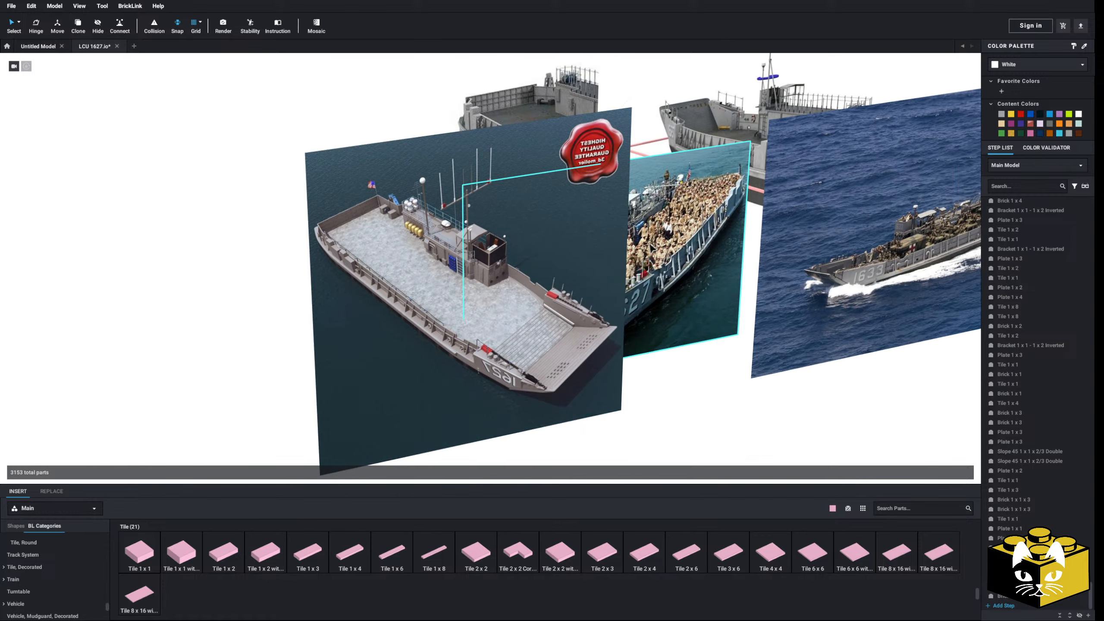
{"action": "middle_click_drag", "start_coordinate": [719, 248], "coordinate": [585, 415]}
{"action": "right_click_drag", "start_coordinate": [584, 415], "coordinate": [520, 357]}
{"action": "middle_click_drag", "start_coordinate": [639, 174], "coordinate": [546, 393]}
{"action": "scroll", "coordinate": [548, 369], "scroll_direction": "up", "scroll_amount": 4}
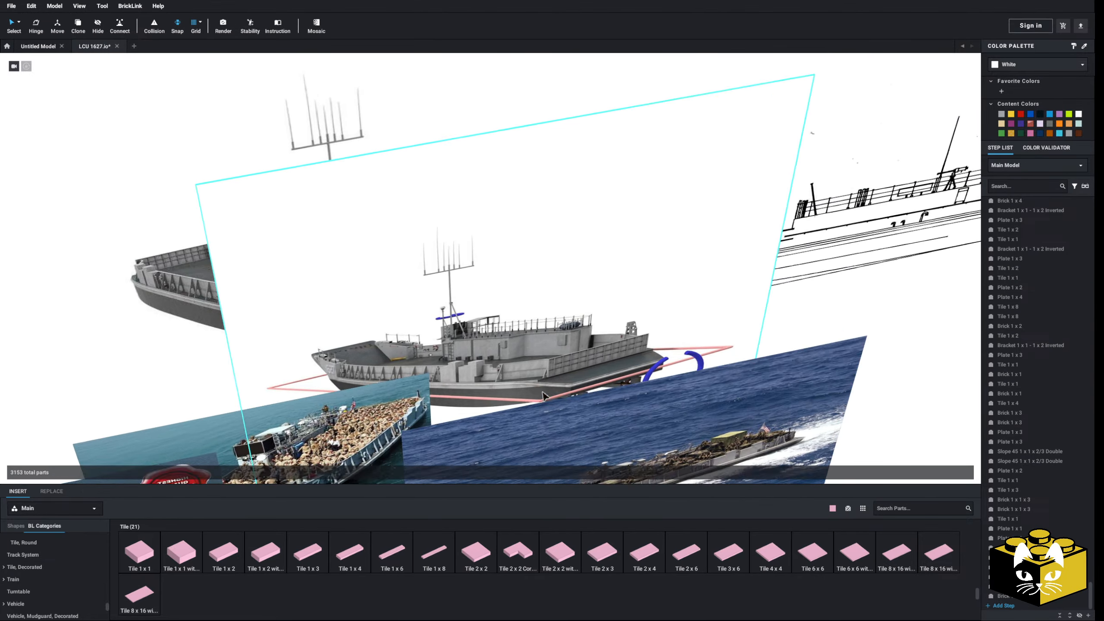
{"action": "middle_click_drag", "start_coordinate": [250, 303], "coordinate": [495, 289]}
{"action": "scroll", "coordinate": [495, 289], "scroll_direction": "down", "scroll_amount": 4}
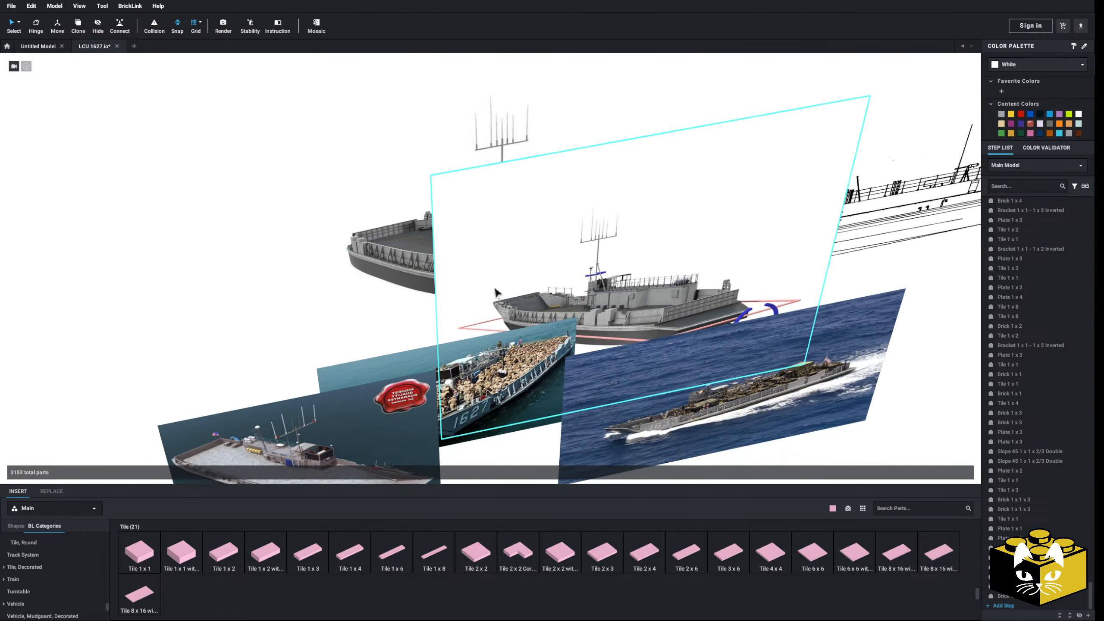
{"action": "left_click_drag", "start_coordinate": [491, 288], "coordinate": [458, 291]}
{"action": "middle_click_drag", "start_coordinate": [703, 253], "coordinate": [290, 261]}
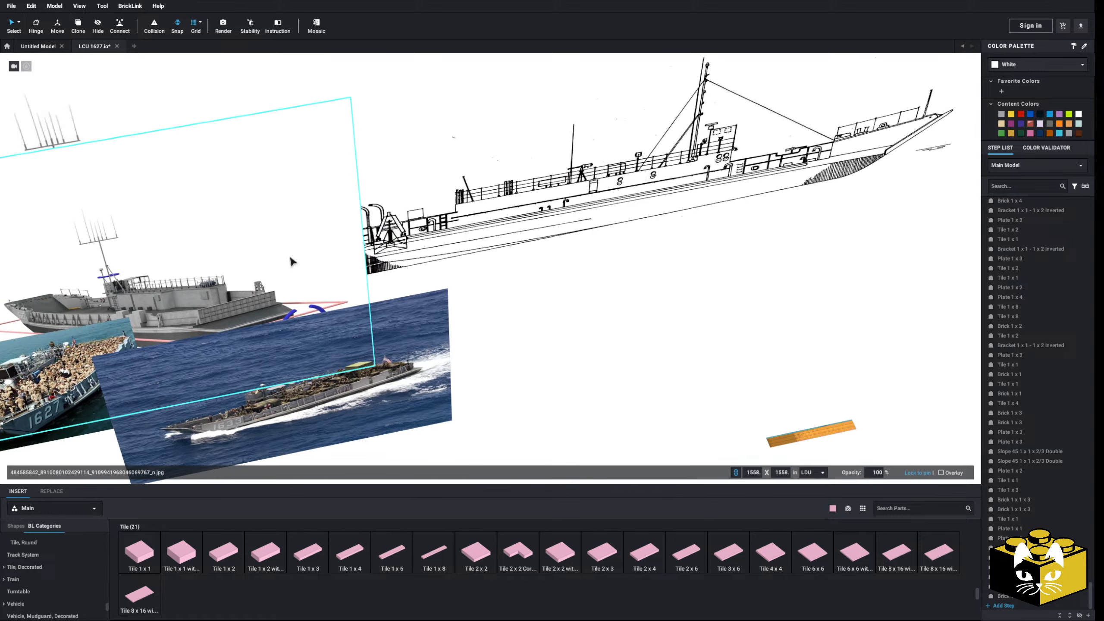
{"action": "scroll", "coordinate": [290, 262], "scroll_direction": "down", "scroll_amount": 3}
{"action": "middle_click_drag", "start_coordinate": [549, 354], "coordinate": [364, 150]}
{"action": "left_click", "coordinate": [444, 264]}
{"action": "scroll", "coordinate": [441, 260], "scroll_direction": "down", "scroll_amount": 3}
{"action": "middle_click_drag", "start_coordinate": [467, 335], "coordinate": [410, 117]}
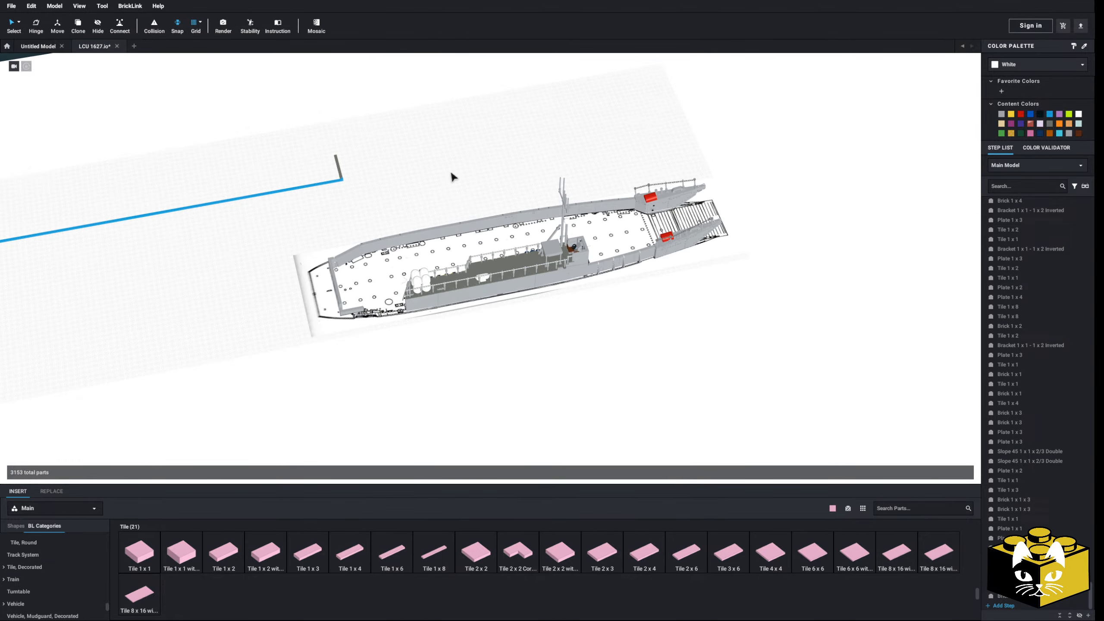
{"action": "scroll", "coordinate": [457, 197], "scroll_direction": "up", "scroll_amount": 8}
{"action": "mouse_move", "coordinate": [398, 279]}
{"action": "middle_mouse_down"}
{"action": "mouse_move", "coordinate": [457, 196]}
{"action": "mouse_move", "coordinate": [597, 332]}
{"action": "middle_mouse_up"}
{"action": "scroll", "coordinate": [457, 197], "scroll_direction": "up", "scroll_amount": 3}
{"action": "middle_click_drag", "start_coordinate": [517, 292], "coordinate": [608, 360]}
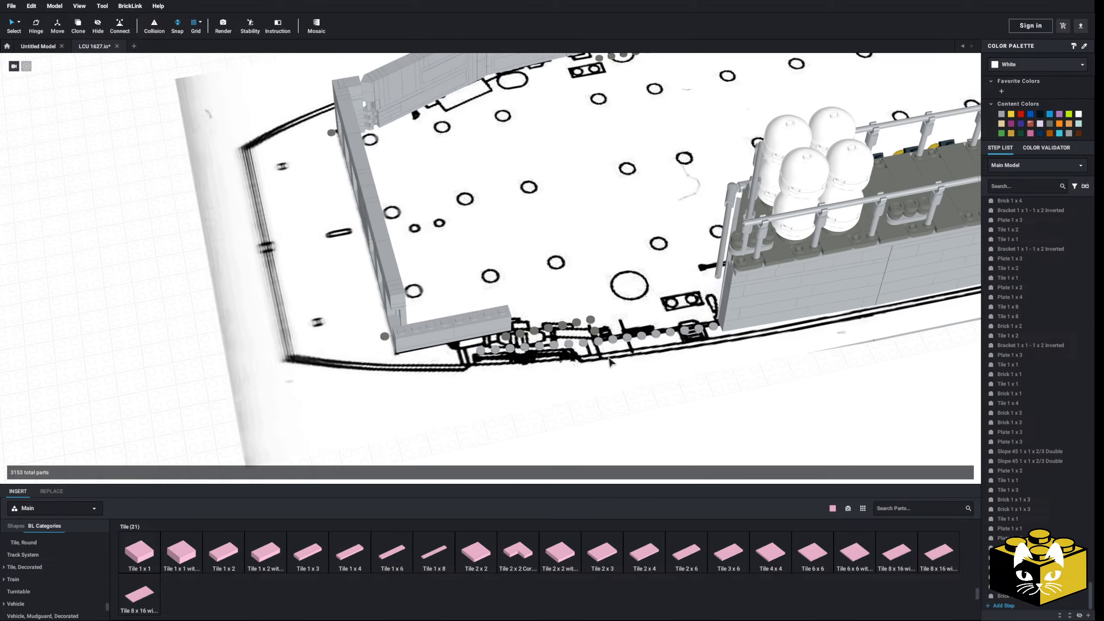
{"action": "scroll", "coordinate": [608, 360], "scroll_direction": "up", "scroll_amount": 3}
{"action": "middle_click_drag", "start_coordinate": [534, 335], "coordinate": [604, 321]}
{"action": "right_click_drag", "start_coordinate": [606, 326], "coordinate": [598, 311]}
{"action": "middle_click_drag", "start_coordinate": [395, 411], "coordinate": [505, 283]}
{"action": "scroll", "coordinate": [123, 340], "scroll_direction": "down", "scroll_amount": 2}
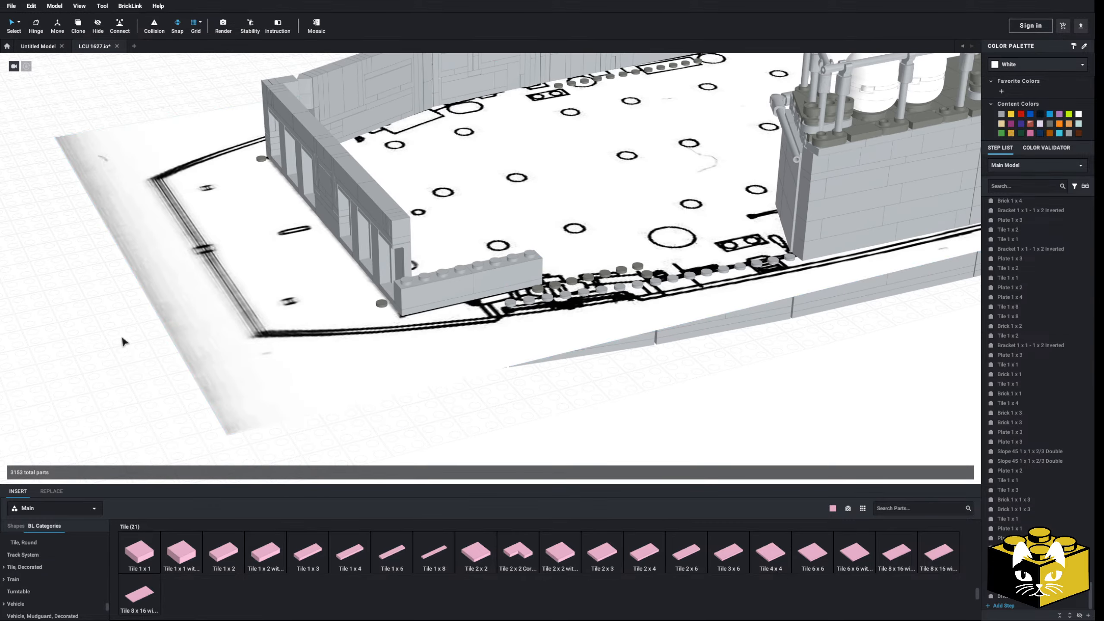
- Copy the stern wall's middle panel section, including its inverted brackets, Plate 1 x 3 parts and tiles
{"action": "scroll", "coordinate": [380, 318], "scroll_direction": "up", "scroll_amount": 3}
{"action": "scroll", "coordinate": [379, 314], "scroll_direction": "up", "scroll_amount": 1}
{"action": "middle_click_drag", "start_coordinate": [423, 266], "coordinate": [472, 280]}
{"action": "scroll", "coordinate": [474, 296], "scroll_direction": "down", "scroll_amount": 3}
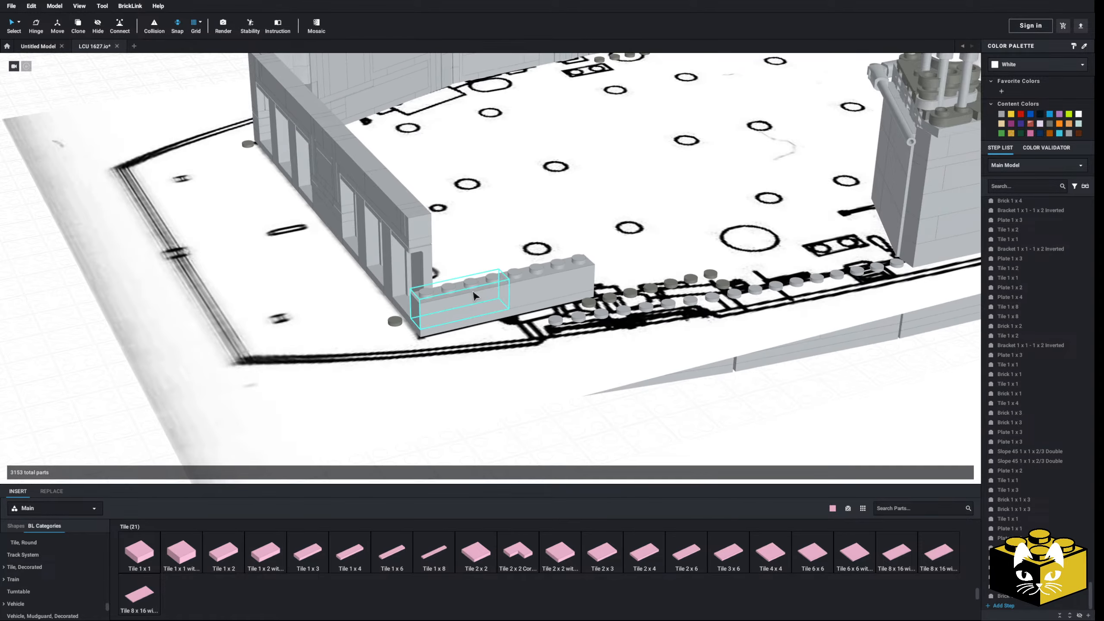
{"action": "right_click_drag", "start_coordinate": [474, 297], "coordinate": [479, 290]}
{"action": "middle_click_drag", "start_coordinate": [480, 291], "coordinate": [695, 288]}
{"action": "mouse_move", "coordinate": [517, 278]}
{"action": "right_mouse_down"}
{"action": "mouse_move", "coordinate": [483, 298]}
{"action": "mouse_move", "coordinate": [423, 296]}
{"action": "mouse_move", "coordinate": [496, 278]}
{"action": "right_mouse_up"}
{"action": "middle_click_drag", "start_coordinate": [495, 278], "coordinate": [388, 268]}
{"action": "right_click_drag", "start_coordinate": [388, 271], "coordinate": [456, 204]}
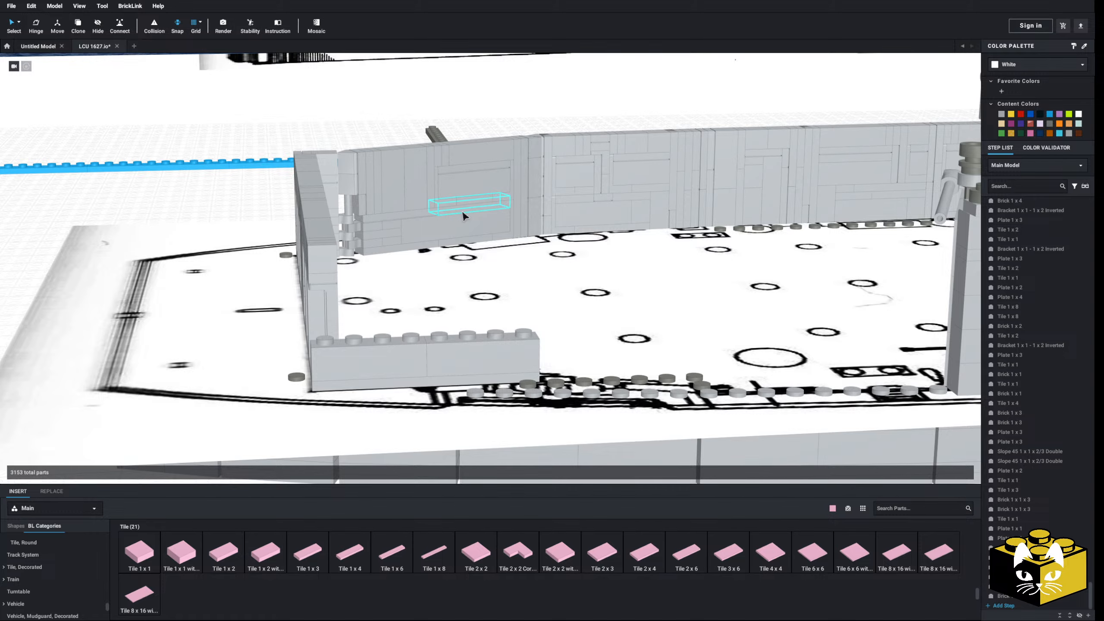
{"action": "right_click", "coordinate": [463, 210]}
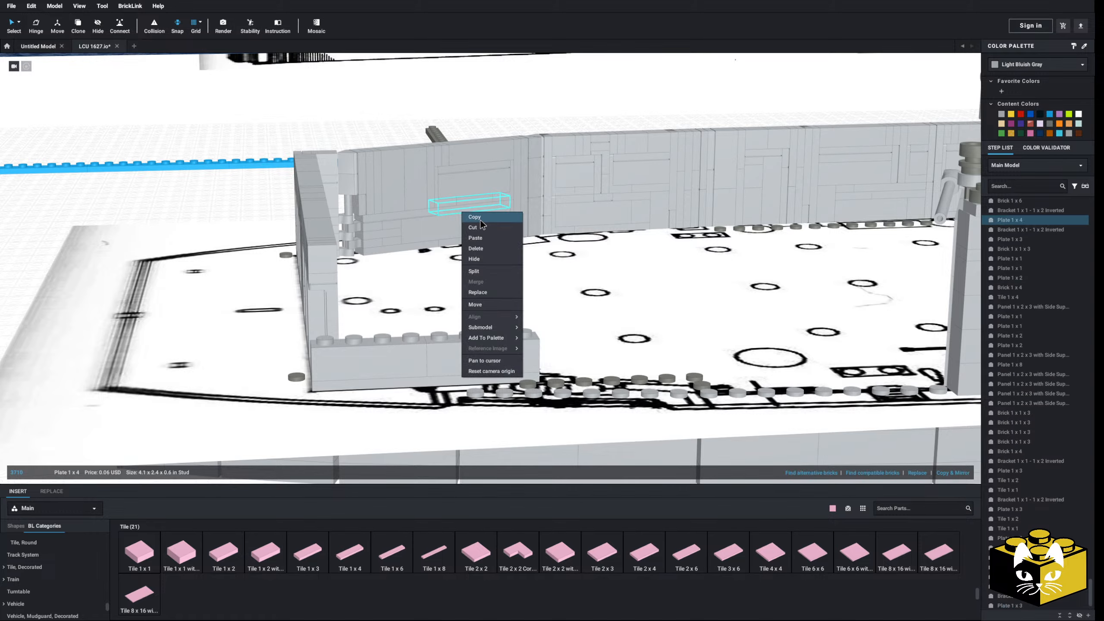
{"action": "left_click", "coordinate": [593, 208]}
{"action": "right_click_drag", "start_coordinate": [574, 211], "coordinate": [547, 208]}
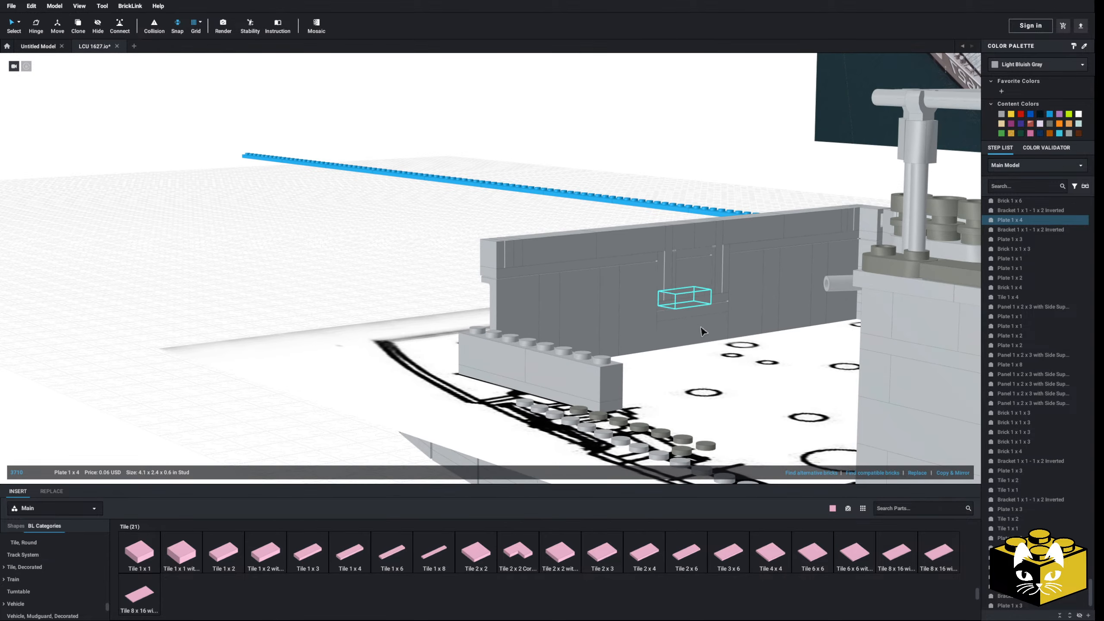
{"action": "left_click", "coordinate": [717, 300], "text": "ctrl"}
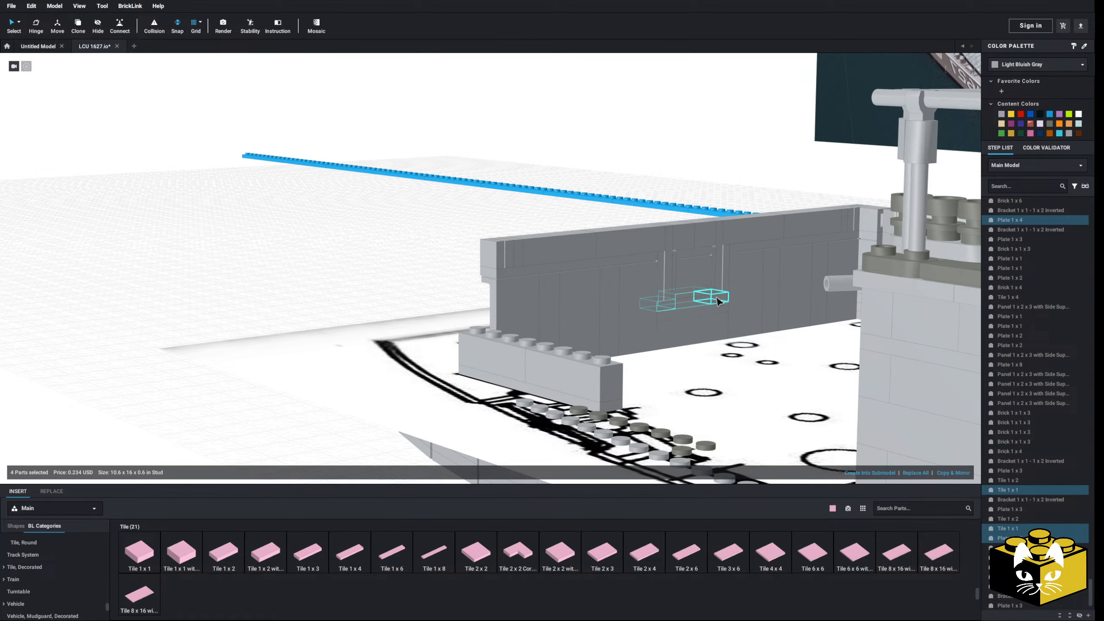
{"action": "left_click", "coordinate": [672, 298], "text": "ctrl"}
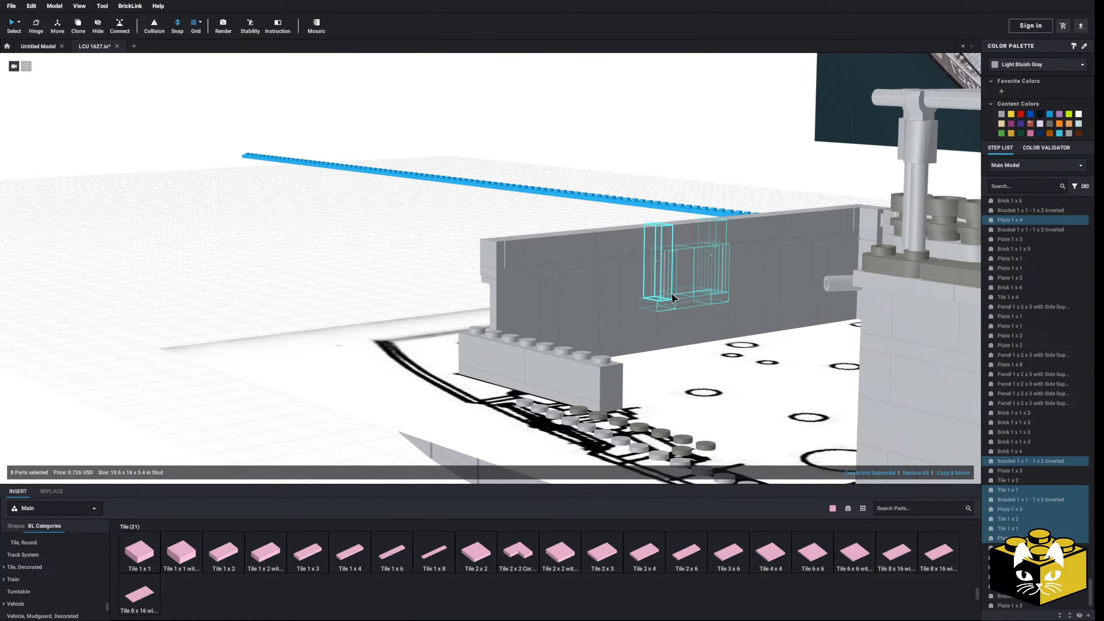
{"action": "right_click", "coordinate": [686, 257]}
{"action": "left_click", "coordinate": [700, 271]}
{"action": "right_click_drag", "start_coordinate": [669, 261], "coordinate": [687, 304]}
- Paste the panel section, rotate it and set it centrally on the two Brick 1 x 4 parts of the new corner wall
{"action": "left_click", "coordinate": [148, 156]}
{"action": "right_click", "coordinate": [146, 155]}
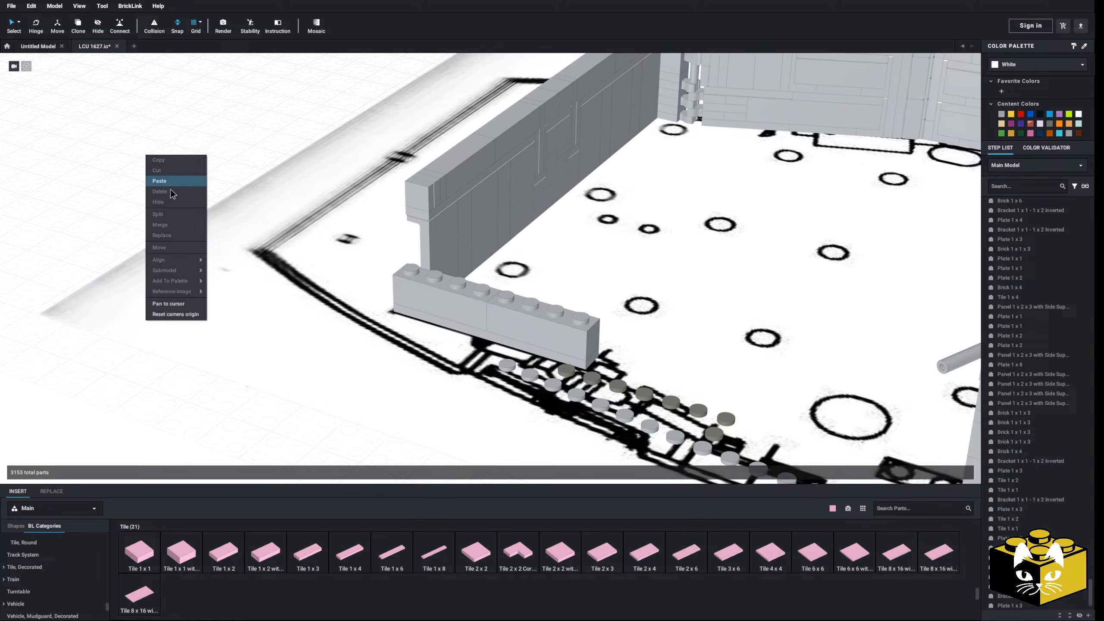
{"action": "left_click", "coordinate": [169, 182]}
{"action": "right_click_drag", "start_coordinate": [157, 185], "coordinate": [224, 204]}
{"action": "scroll", "coordinate": [224, 205], "scroll_direction": "down", "scroll_amount": 5}
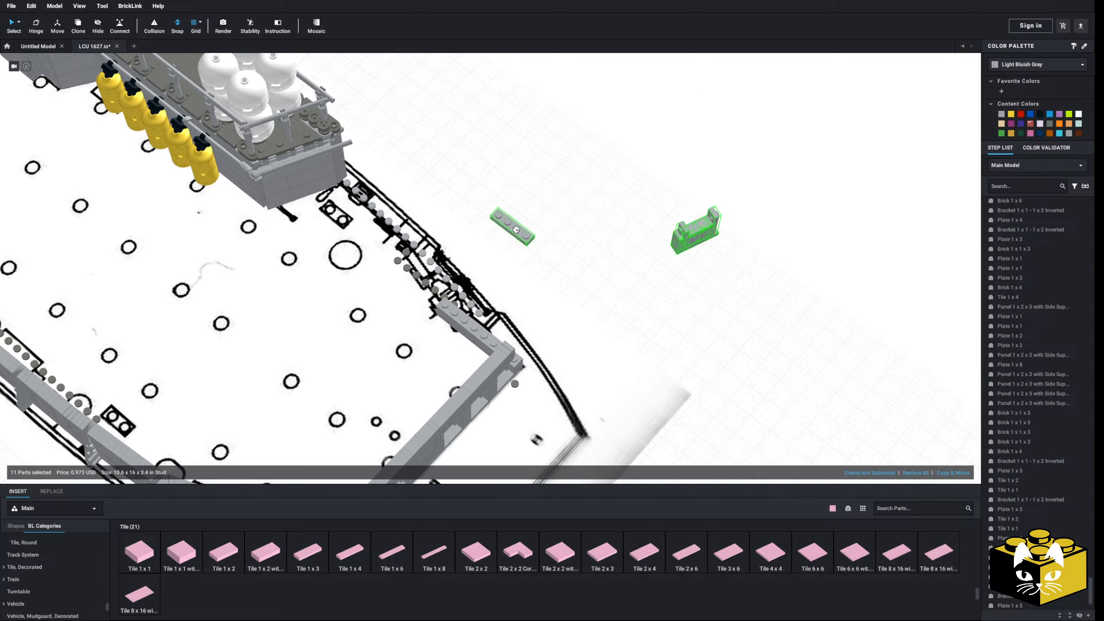
{"action": "middle_click_drag", "start_coordinate": [730, 227], "coordinate": [491, 207]}
{"action": "left_click_drag", "start_coordinate": [743, 138], "coordinate": [689, 204]}
{"action": "right_click_drag", "start_coordinate": [671, 209], "coordinate": [689, 205]}
{"action": "left_click_drag", "start_coordinate": [690, 205], "coordinate": [644, 228]}
{"action": "right_click_drag", "start_coordinate": [689, 205], "coordinate": [644, 228]}
{"action": "left_click_drag", "start_coordinate": [644, 228], "coordinate": [585, 242]}
{"action": "right_click_drag", "start_coordinate": [644, 229], "coordinate": [585, 243]}
{"action": "scroll", "coordinate": [584, 243], "scroll_direction": "up", "scroll_amount": 4}
{"action": "key", "text": "Right"}
{"action": "left_click_drag", "start_coordinate": [584, 243], "coordinate": [630, 230]}
{"action": "left_click", "coordinate": [167, 195]}
{"action": "right_click_drag", "start_coordinate": [167, 194], "coordinate": [172, 175]}
{"action": "middle_click_drag", "start_coordinate": [241, 201], "coordinate": [158, 230]}
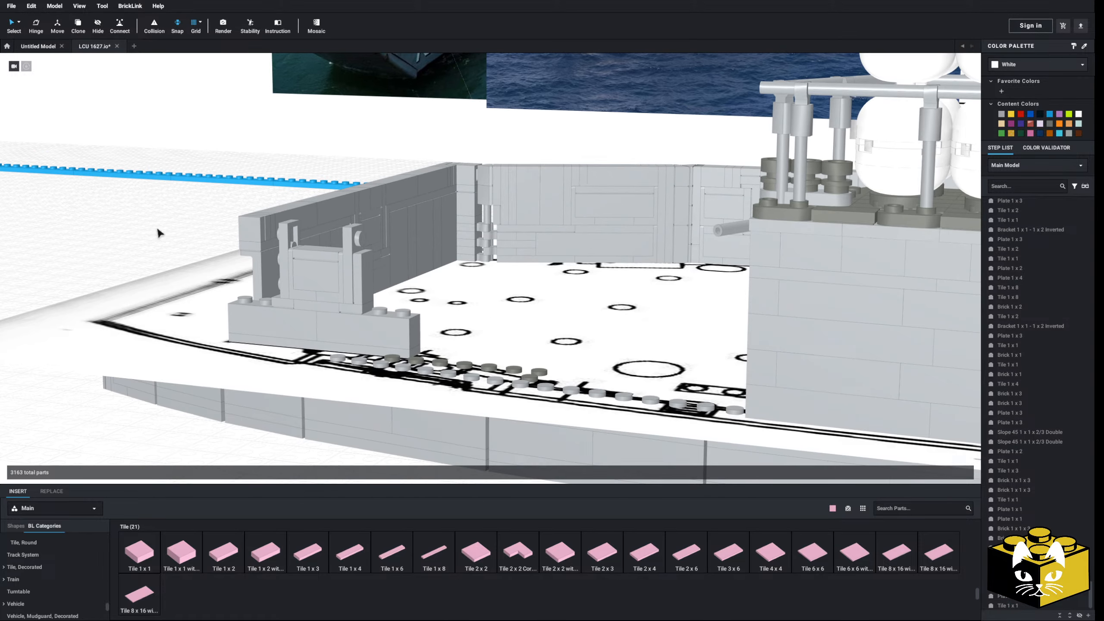
- Copy the Tile 1 x 2 on one side of the corner wall's panel section and attach it to the opposite side
{"action": "right_click", "coordinate": [360, 275]}
{"action": "left_click", "coordinate": [366, 280]}
{"action": "right_click_drag", "start_coordinate": [366, 280], "coordinate": [365, 318]}
{"action": "middle_click_drag", "start_coordinate": [226, 279], "coordinate": [404, 258]}
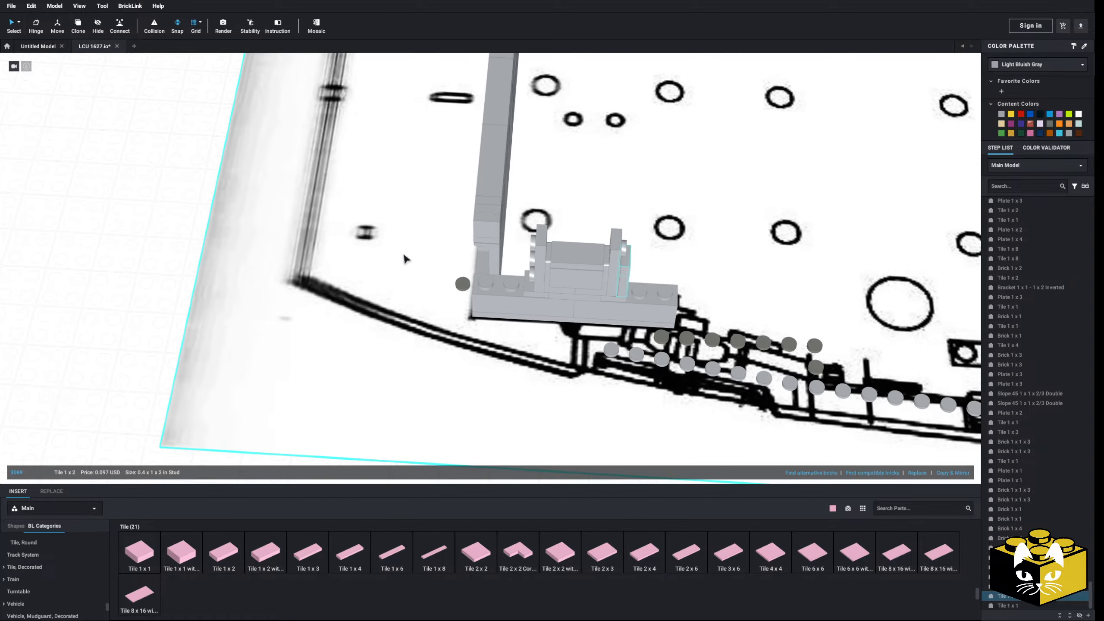
{"action": "right_click_drag", "start_coordinate": [404, 259], "coordinate": [391, 237]}
{"action": "left_click", "coordinate": [200, 210]}
{"action": "right_click", "coordinate": [200, 212]}
{"action": "left_click", "coordinate": [218, 240]}
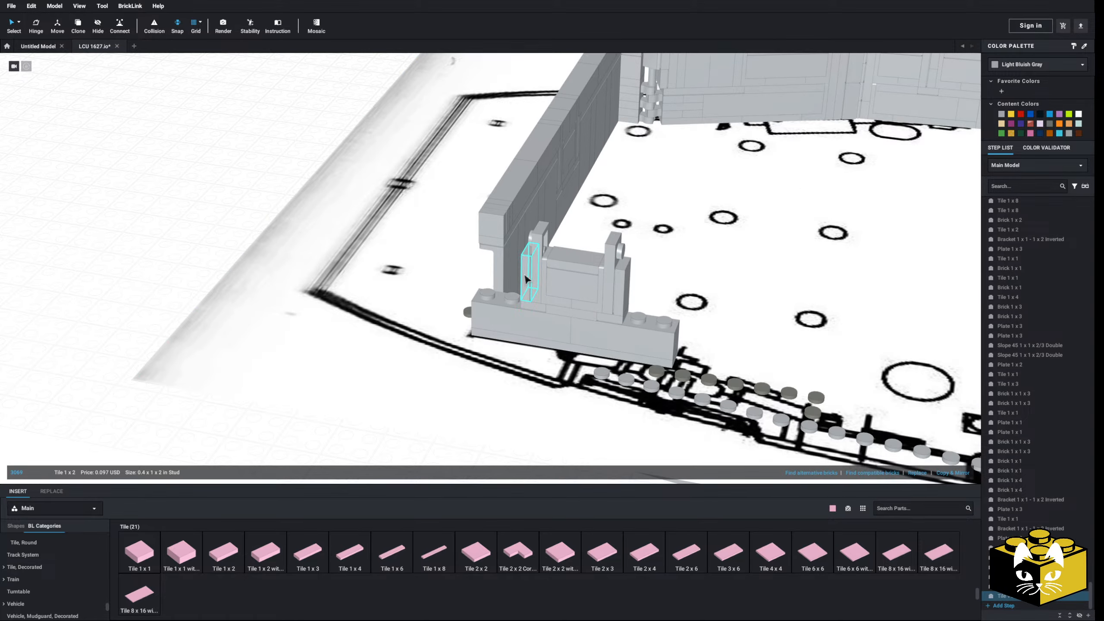
{"action": "left_click", "coordinate": [204, 248]}
{"action": "right_click_drag", "start_coordinate": [204, 248], "coordinate": [271, 232]}
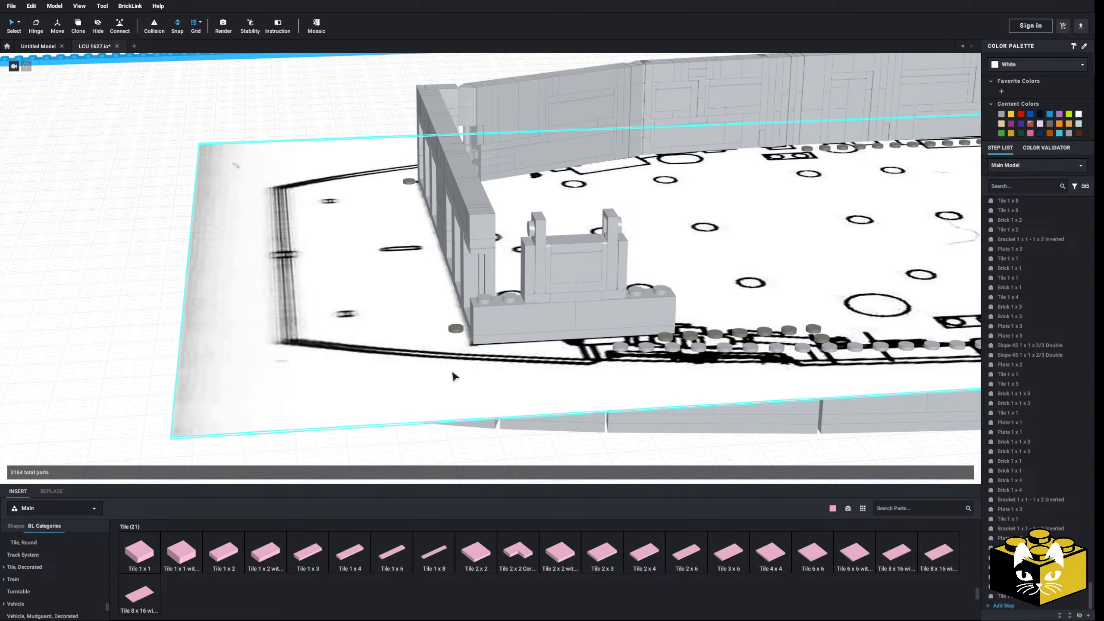
- Stack two bright pink Plate 1 x 2 parts on the open studs at each end of the corner wall
{"action": "scroll", "coordinate": [48, 567], "scroll_direction": "up", "scroll_amount": 8}
{"action": "scroll", "coordinate": [47, 566], "scroll_direction": "up", "scroll_amount": 3}
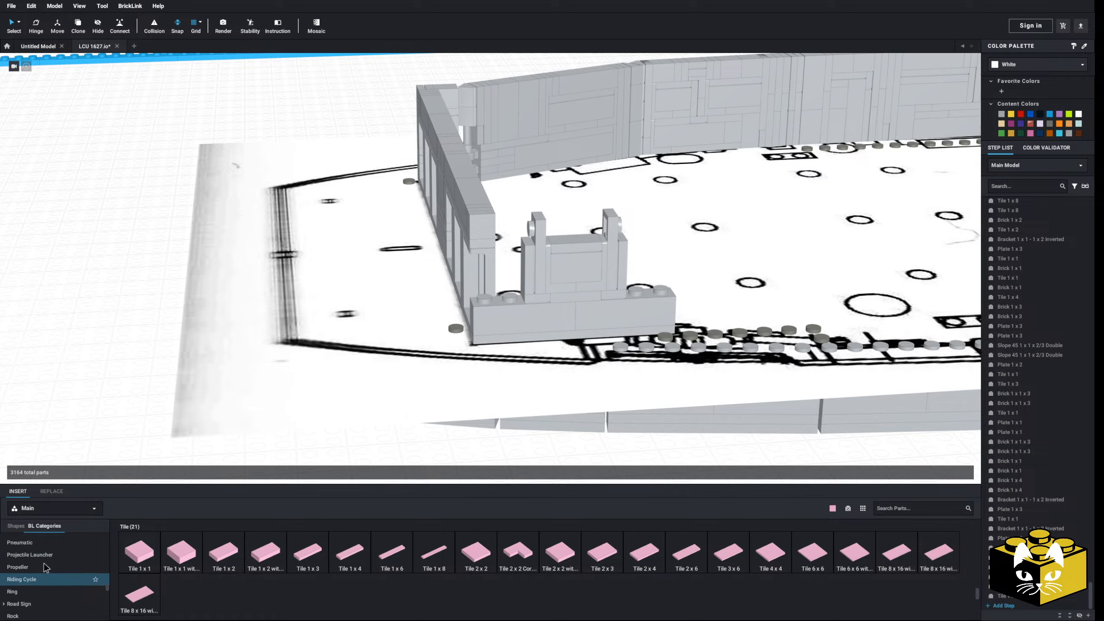
{"action": "left_click", "coordinate": [26, 592]}
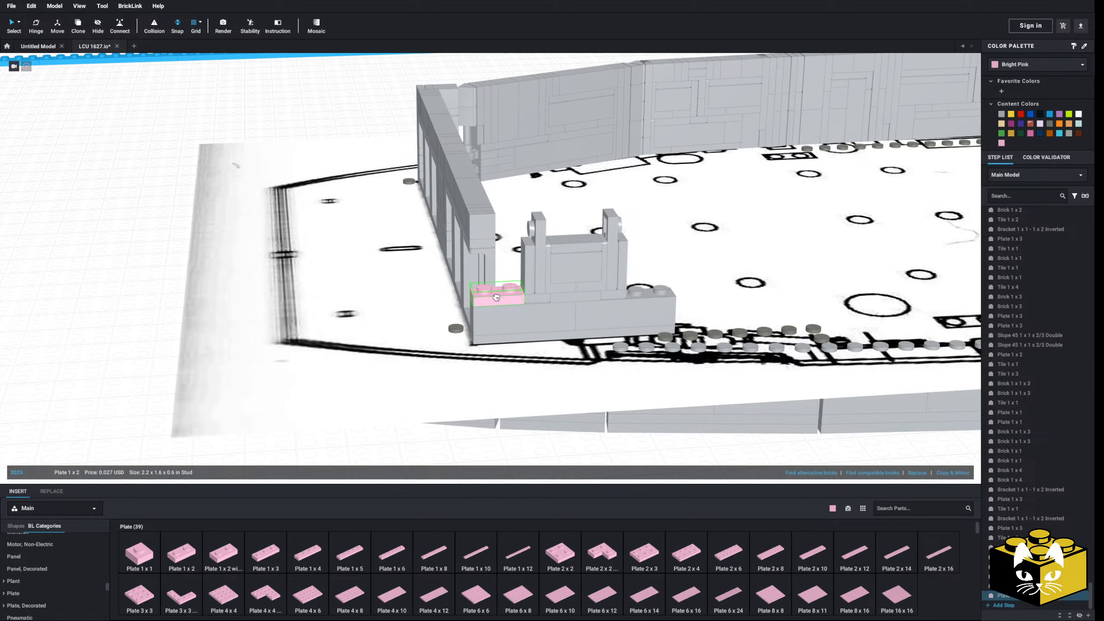
{"action": "left_click", "coordinate": [500, 296]}
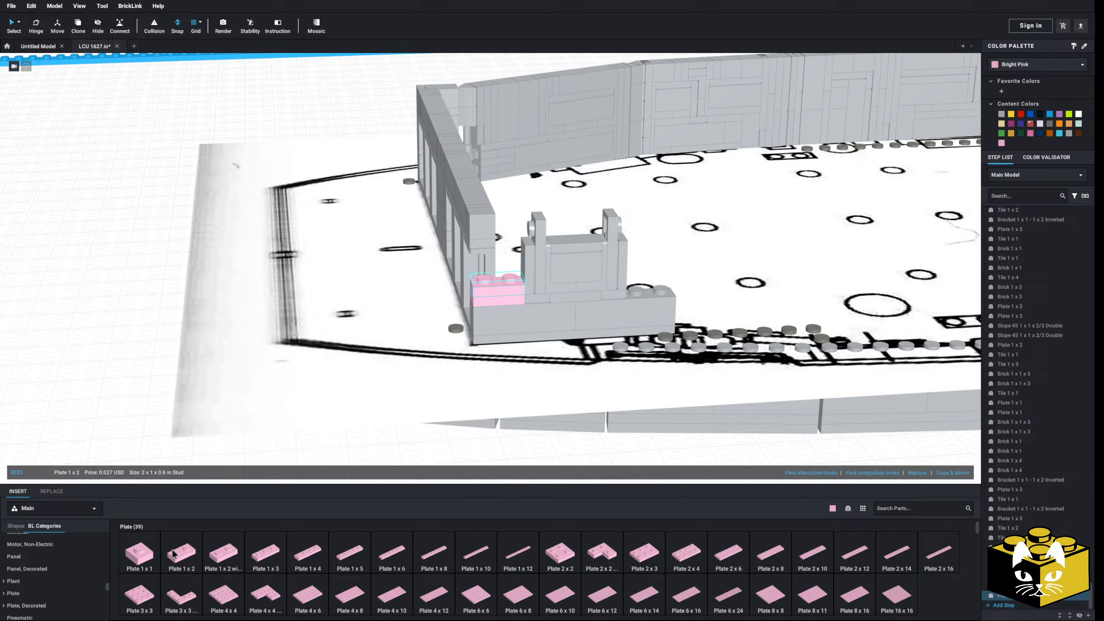
{"action": "left_click", "coordinate": [678, 280]}
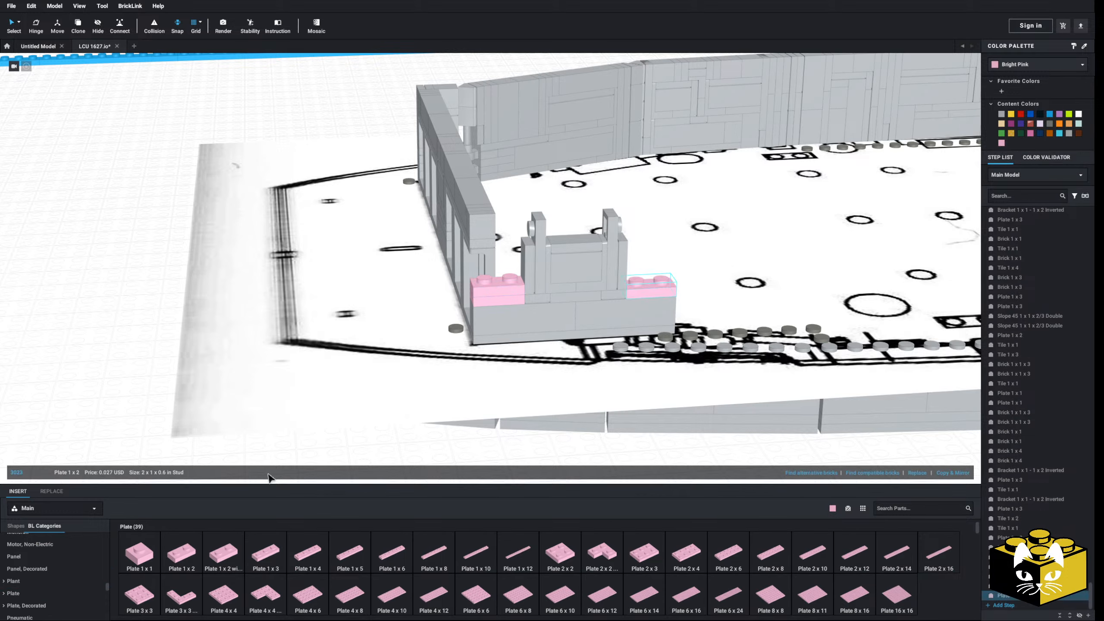
{"action": "left_click", "coordinate": [654, 282]}
{"action": "key", "text": "Escape"}
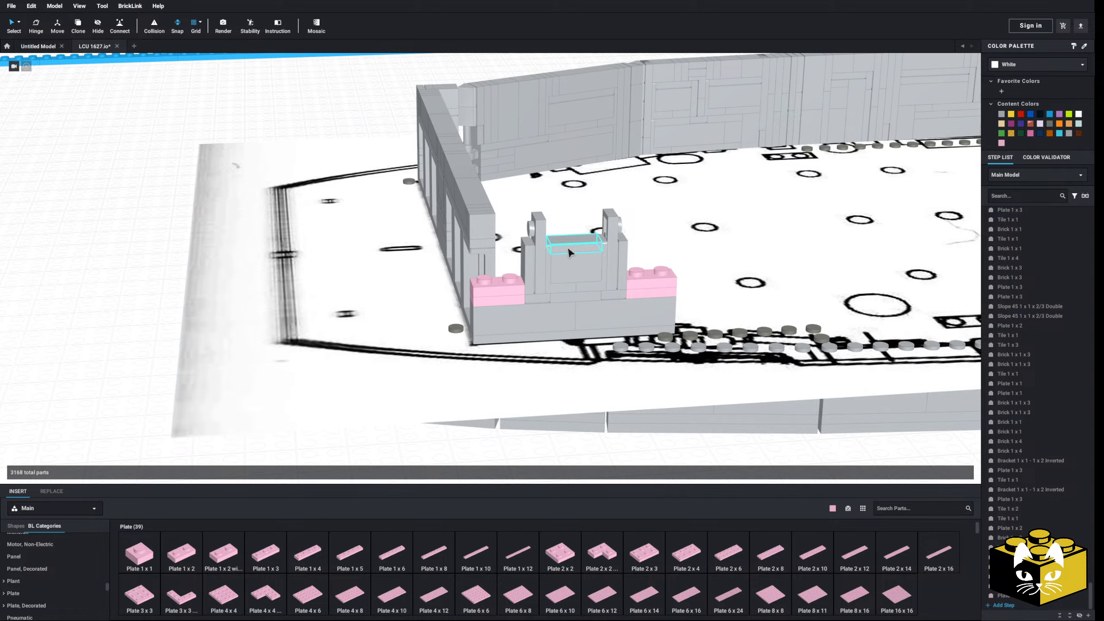
- Copy the panel section's Brick 1 x 2 with its Tile 1 x 2 and place it on both pink plate stacks
{"action": "right_click", "coordinate": [570, 264]}
{"action": "left_click", "coordinate": [574, 275]}
{"action": "right_click", "coordinate": [106, 257]}
{"action": "left_click", "coordinate": [118, 282]}
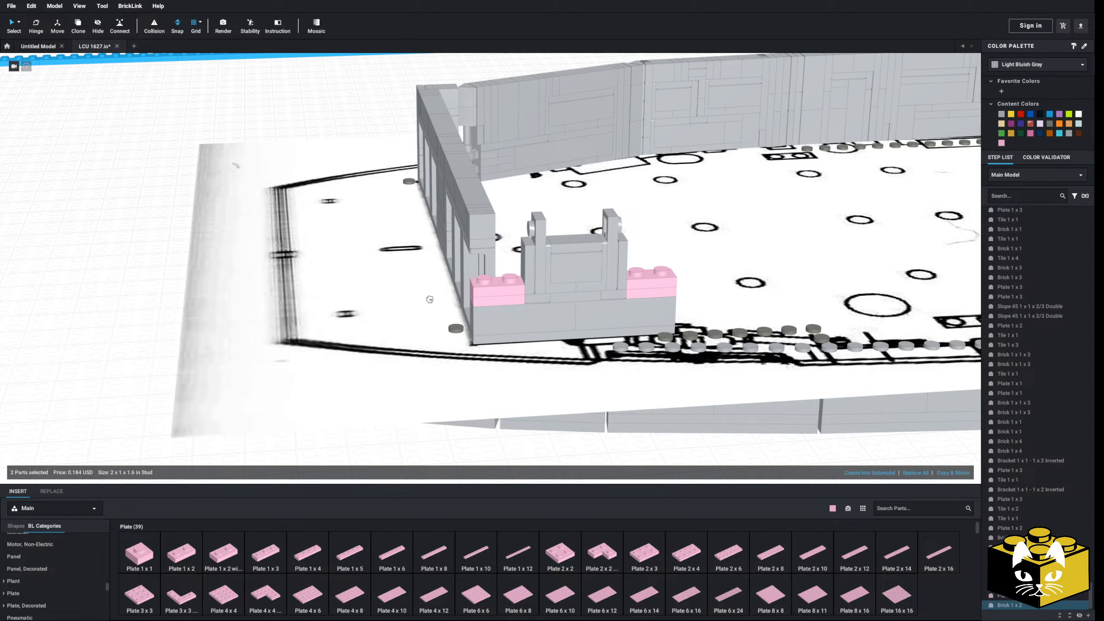
{"action": "right_click", "coordinate": [125, 249]}
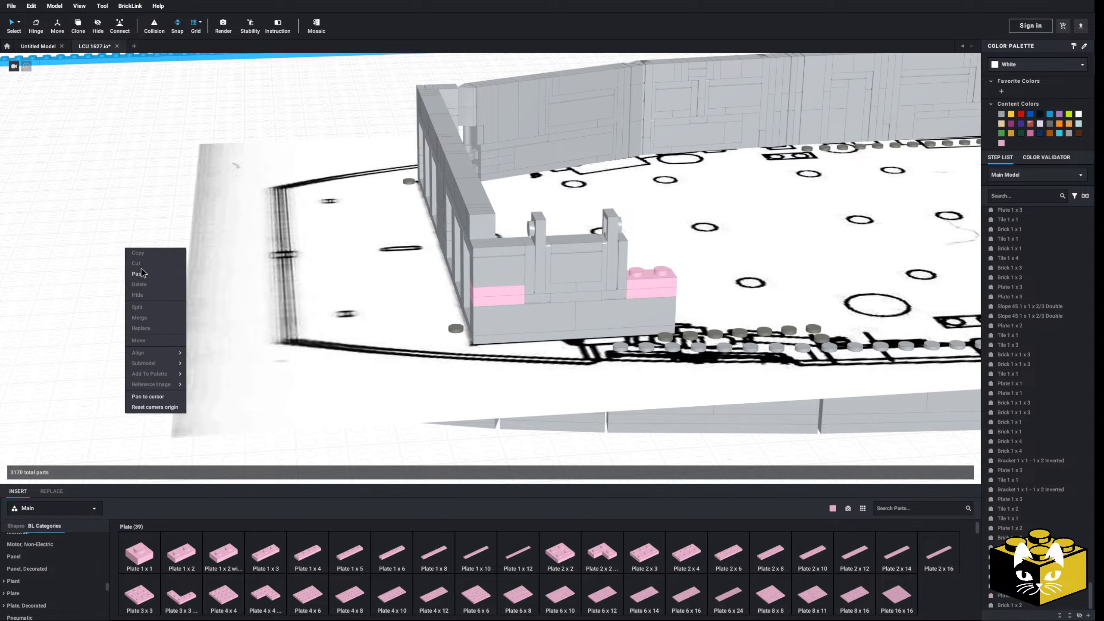
{"action": "left_click", "coordinate": [140, 271]}
{"action": "right_click_drag", "start_coordinate": [658, 246], "coordinate": [653, 279]}
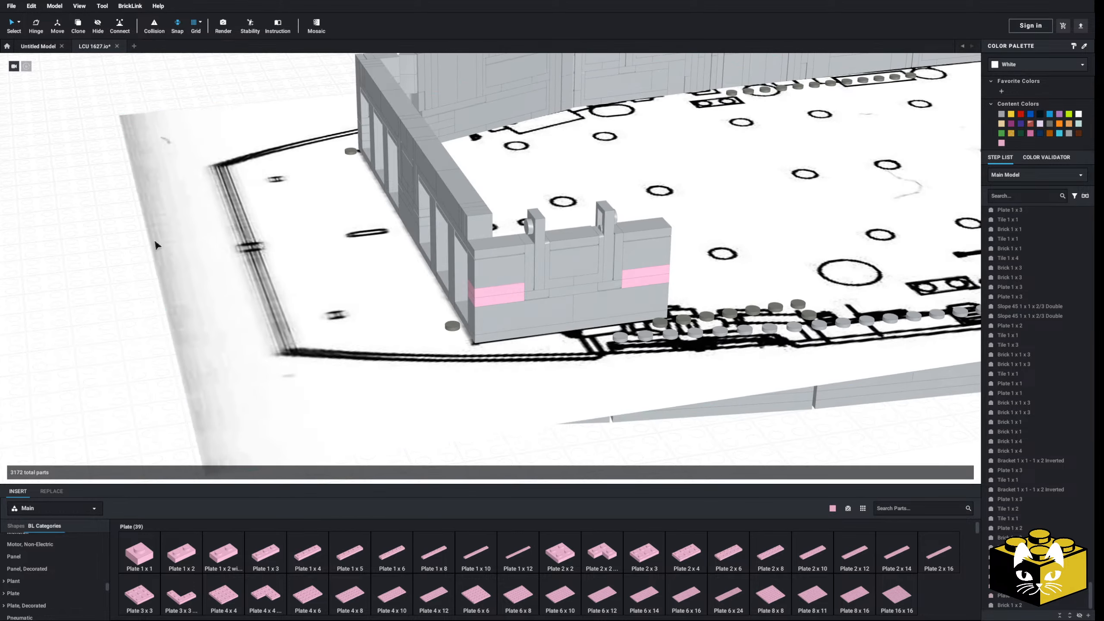
- Copy the two sideways Brick 1 x 1 parts from the stern wall's top row onto the corner wall's panel section
{"action": "scroll", "coordinate": [381, 278], "scroll_direction": "up", "scroll_amount": 3}
{"action": "left_click", "coordinate": [216, 227]}
{"action": "left_click", "coordinate": [203, 218], "text": "ctrl"}
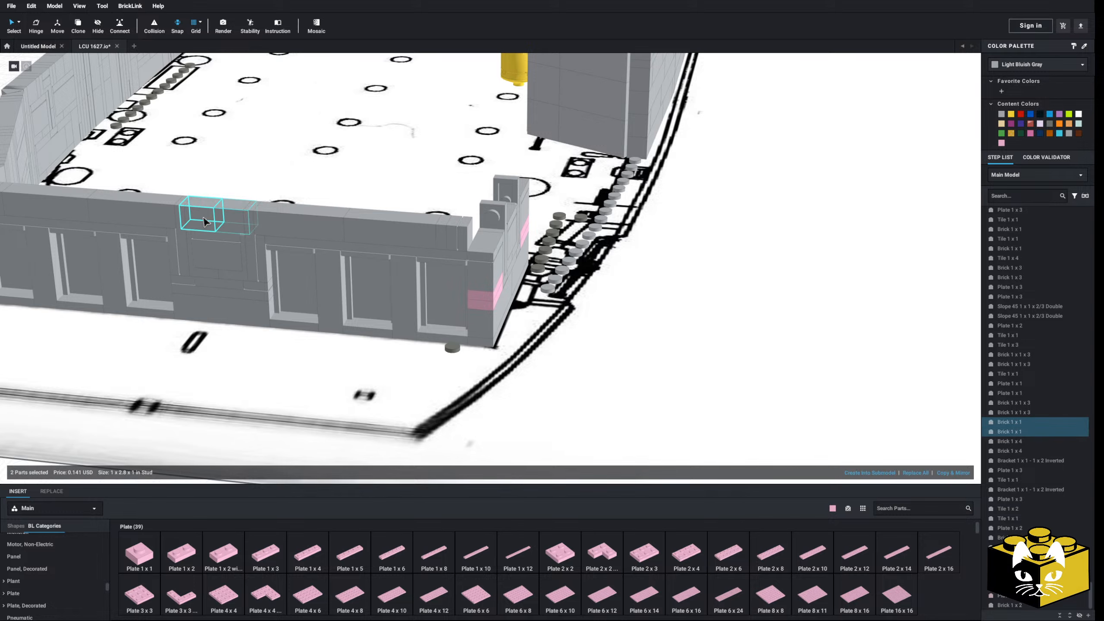
{"action": "right_click", "coordinate": [202, 218]}
{"action": "left_click", "coordinate": [207, 223]}
{"action": "right_click_drag", "start_coordinate": [207, 224], "coordinate": [168, 230]}
{"action": "right_click", "coordinate": [157, 163]}
{"action": "left_click", "coordinate": [170, 191]}
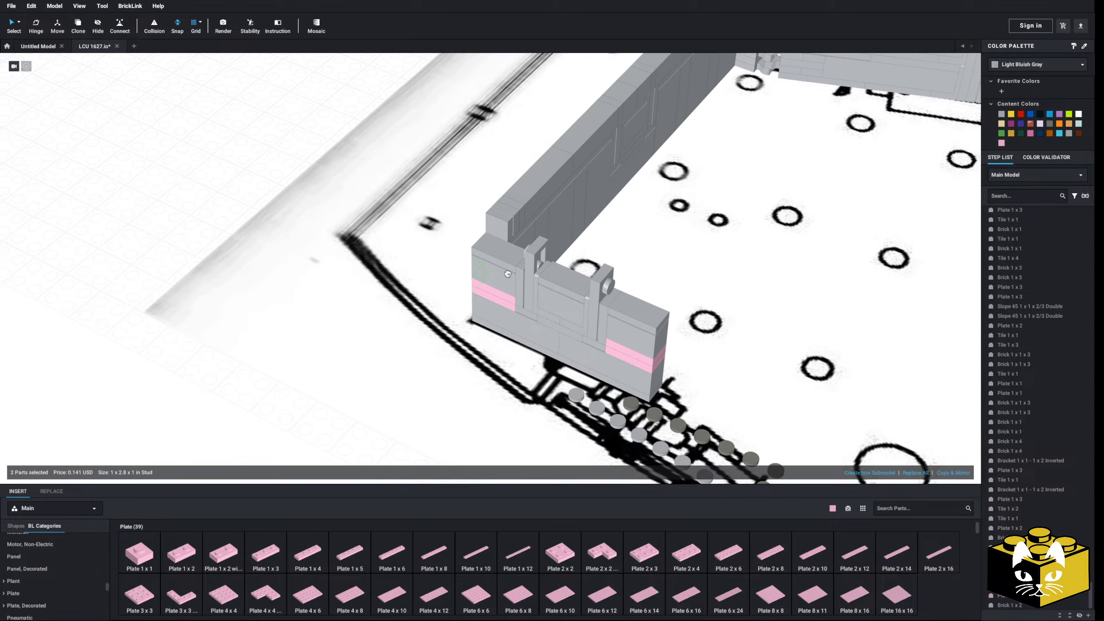
{"action": "right_click_drag", "start_coordinate": [216, 149], "coordinate": [247, 153]}
- Copy a Brick 1 x 1 from the corner wall's top row and add one at each end of that row
{"action": "right_click", "coordinate": [597, 253]}
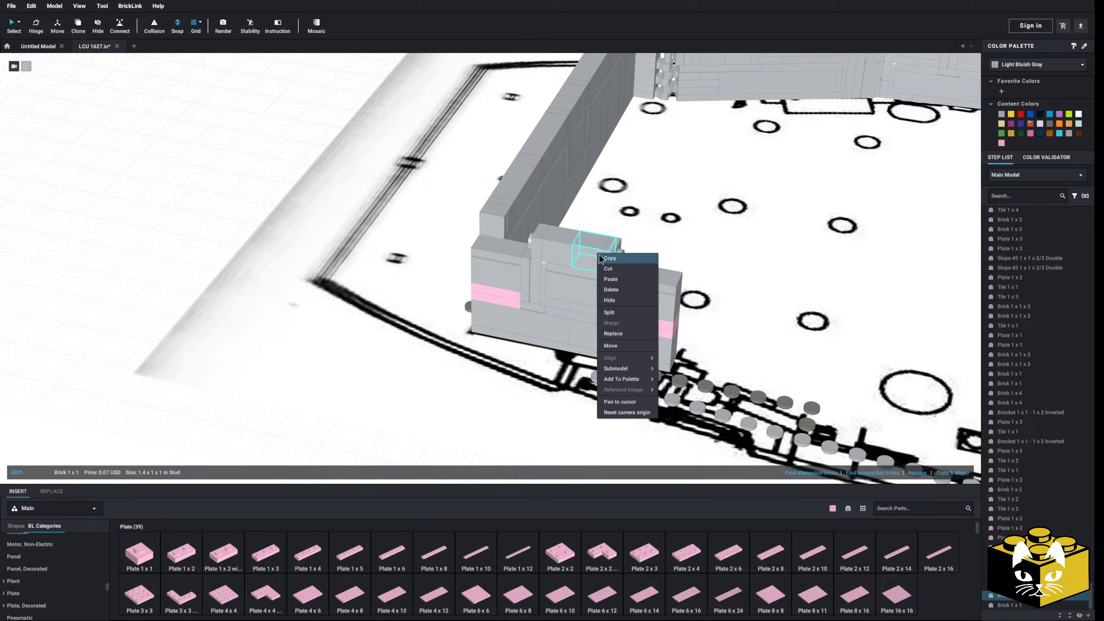
{"action": "left_click", "coordinate": [602, 257]}
{"action": "left_click", "coordinate": [168, 168]}
{"action": "right_click", "coordinate": [169, 169]}
{"action": "left_click", "coordinate": [190, 196]}
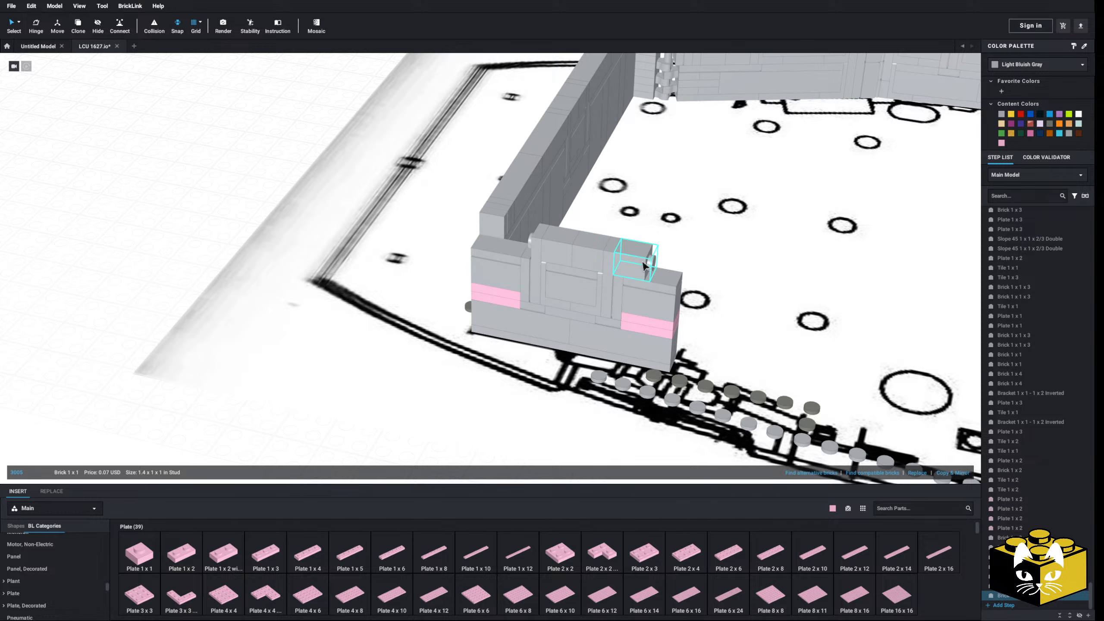
{"action": "right_click", "coordinate": [563, 248]}
{"action": "left_click", "coordinate": [571, 262]}
{"action": "left_click", "coordinate": [177, 188]}
{"action": "right_click", "coordinate": [177, 188]}
{"action": "left_click", "coordinate": [189, 212]}
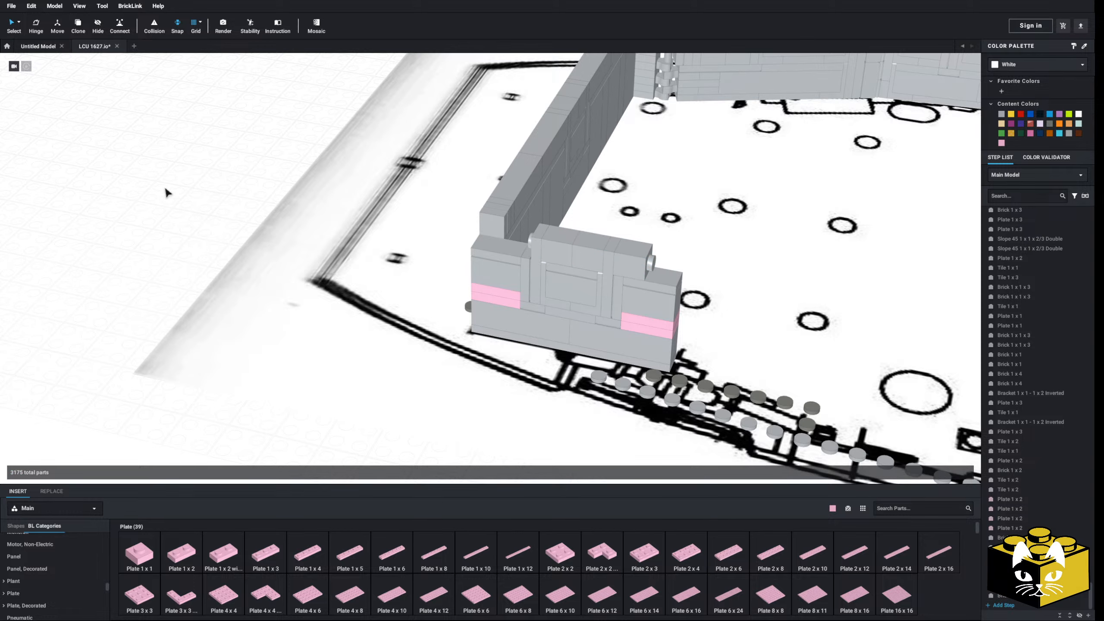
{"action": "right_click", "coordinate": [165, 188]}
{"action": "left_click", "coordinate": [188, 212]}
- Paste the three-part end piece with its Tile 1 x 1 at both ends of the corner wall's top row
{"action": "right_click_drag", "start_coordinate": [155, 177], "coordinate": [245, 187]}
{"action": "right_click", "coordinate": [235, 187]}
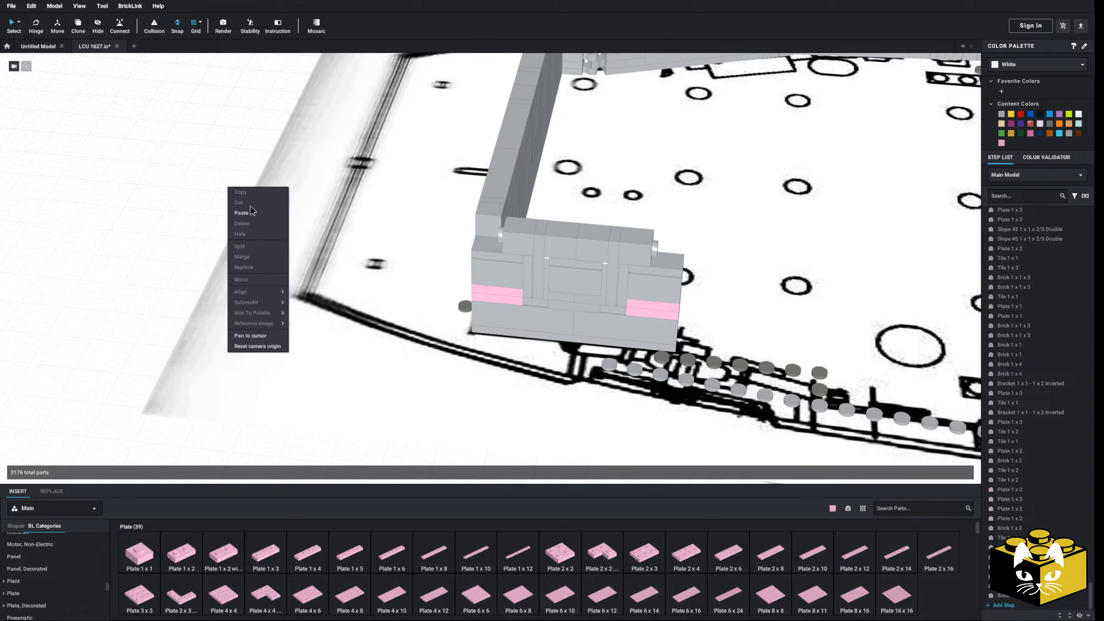
{"action": "left_click", "coordinate": [245, 211]}
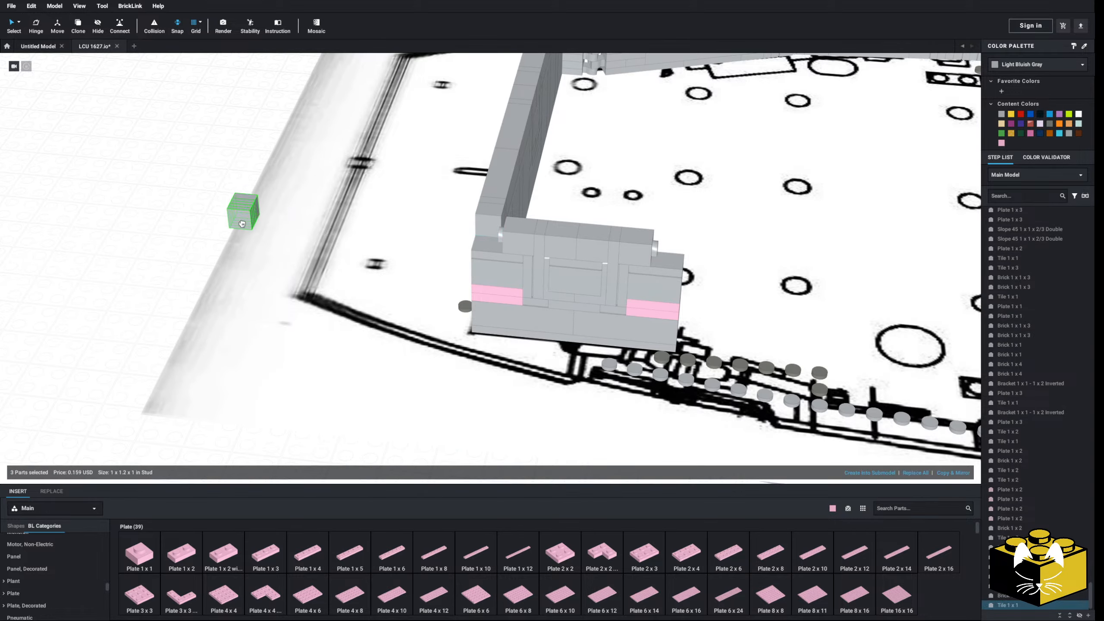
{"action": "right_click", "coordinate": [115, 176]}
{"action": "left_click", "coordinate": [139, 201]}
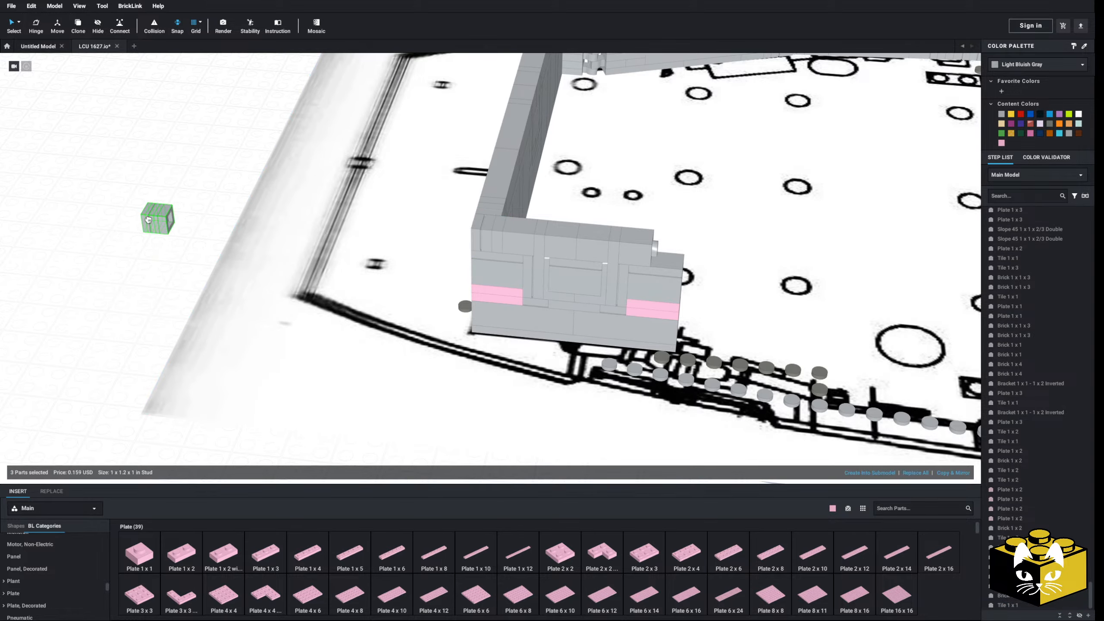
{"action": "left_click", "coordinate": [682, 262]}
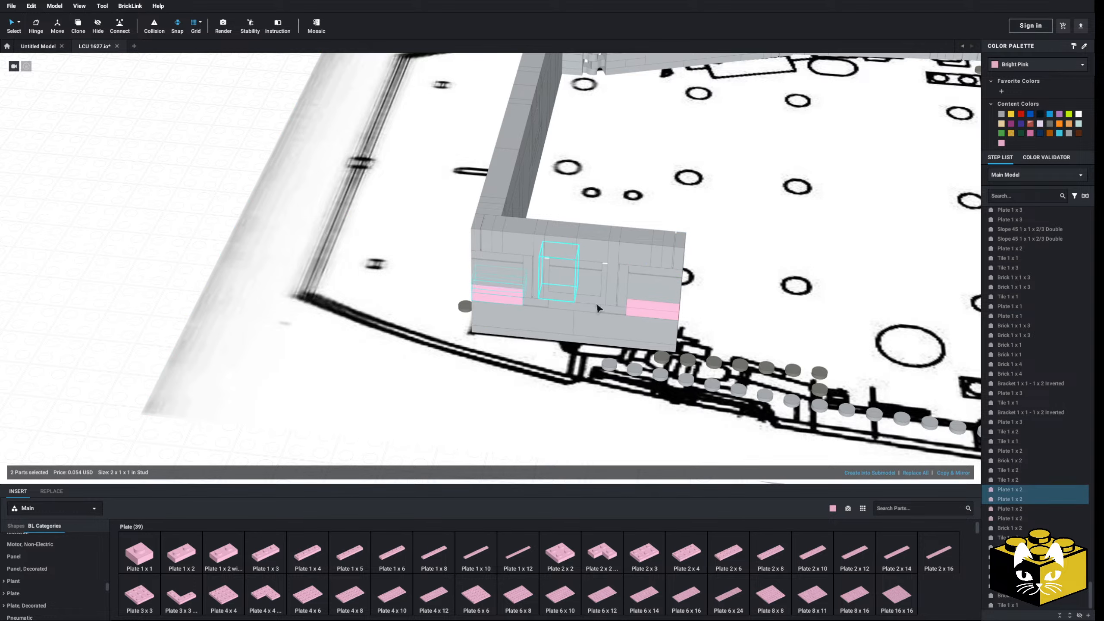
- Recolor the corner wall's four bright pink Plate 1 x 2 parts Light Bluish Gray
{"action": "left_click", "coordinate": [636, 311], "text": "ctrl"}
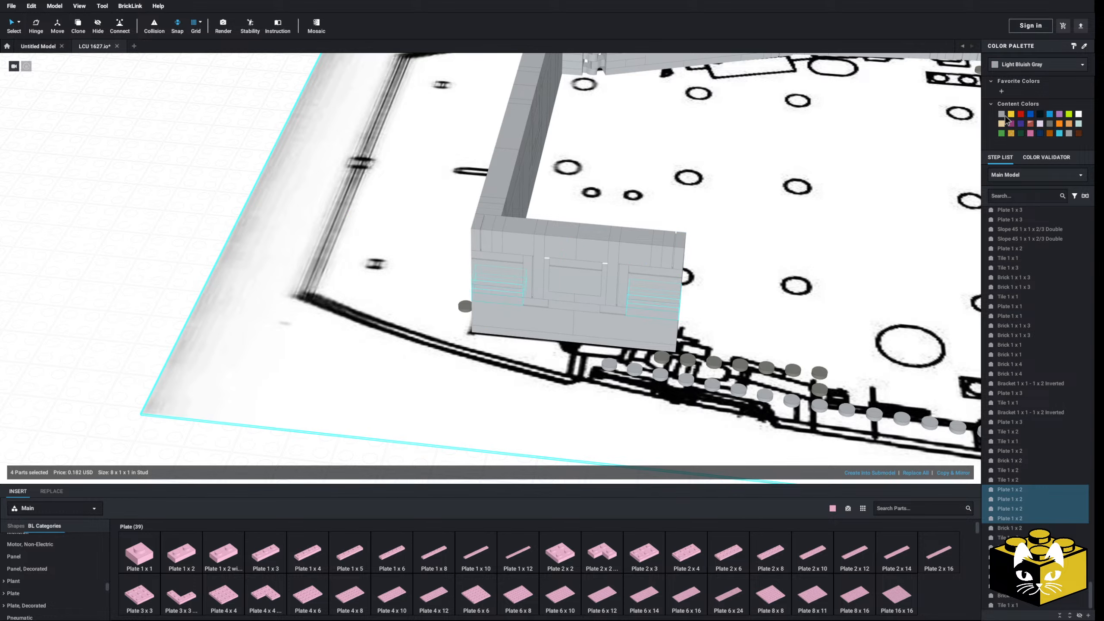
{"action": "left_click", "coordinate": [246, 152]}
- Lower the deck plan reference image beneath the landing craft's deck
{"action": "scroll", "coordinate": [248, 152], "scroll_direction": "down", "scroll_amount": 8}
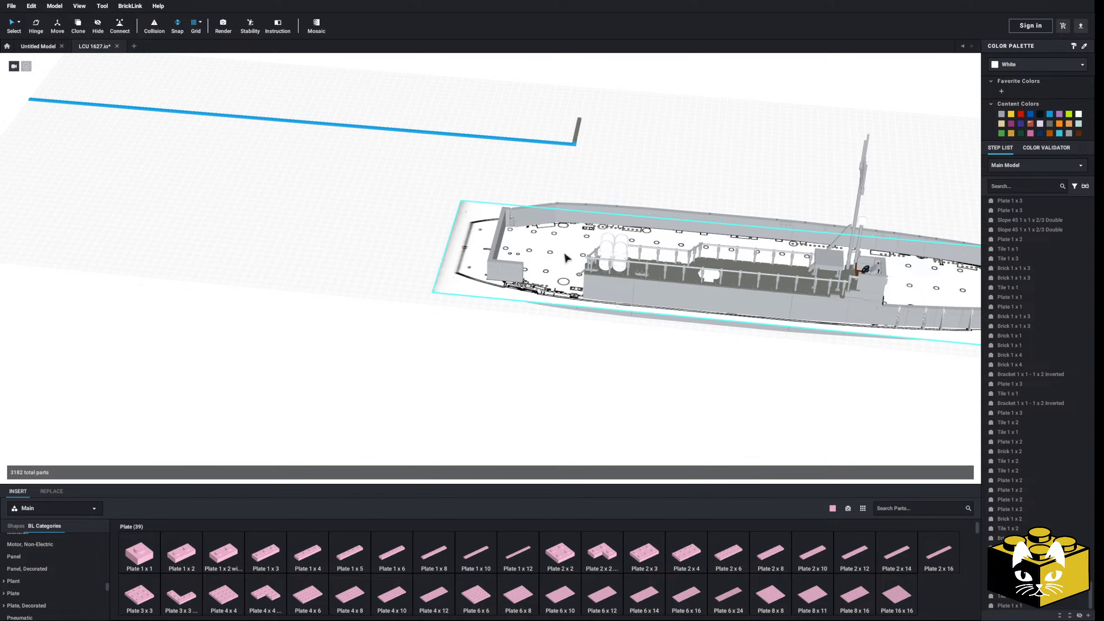
{"action": "left_click", "coordinate": [565, 255]}
{"action": "middle_click_drag", "start_coordinate": [739, 285], "coordinate": [530, 277]}
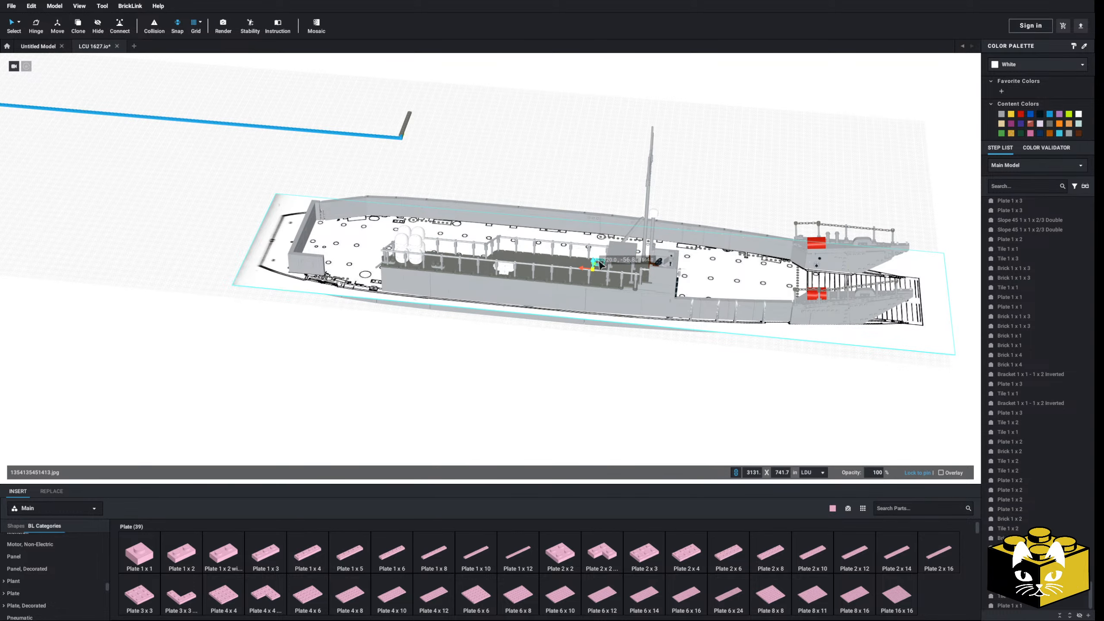
{"action": "left_click_drag", "start_coordinate": [594, 269], "coordinate": [586, 300]}
{"action": "left_click", "coordinate": [105, 254]}
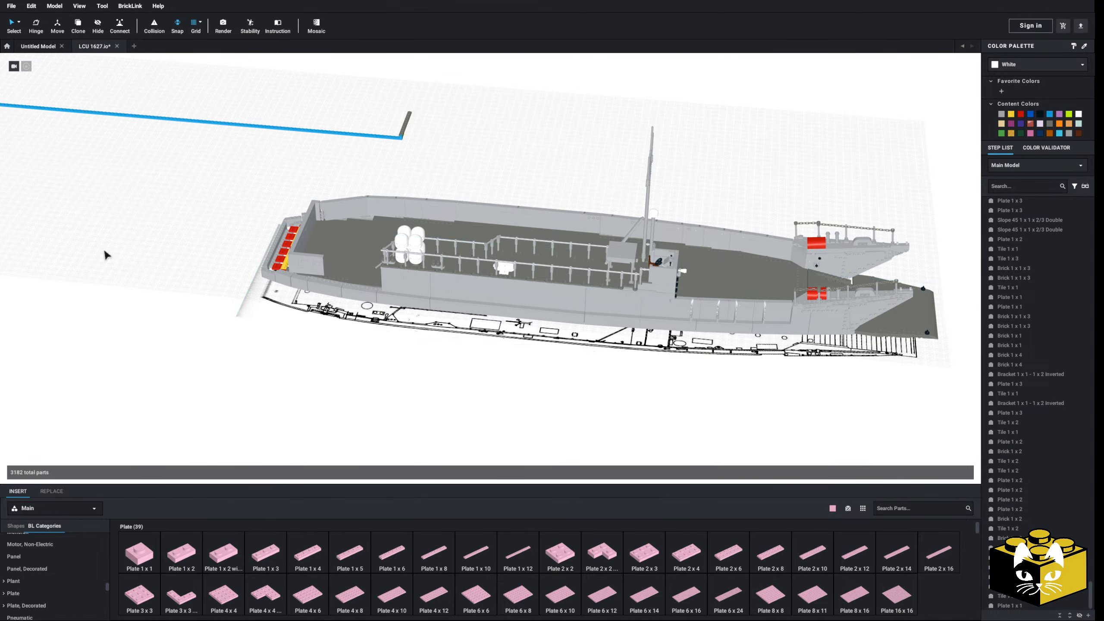
- Add a Wedge, Plate 4 x 2 Right over the exposed studs where the angled aft wall meets the deck and recolor it dark gray
{"action": "right_click_drag", "start_coordinate": [105, 255], "coordinate": [426, 150]}
{"action": "scroll", "coordinate": [272, 269], "scroll_direction": "up", "scroll_amount": 10}
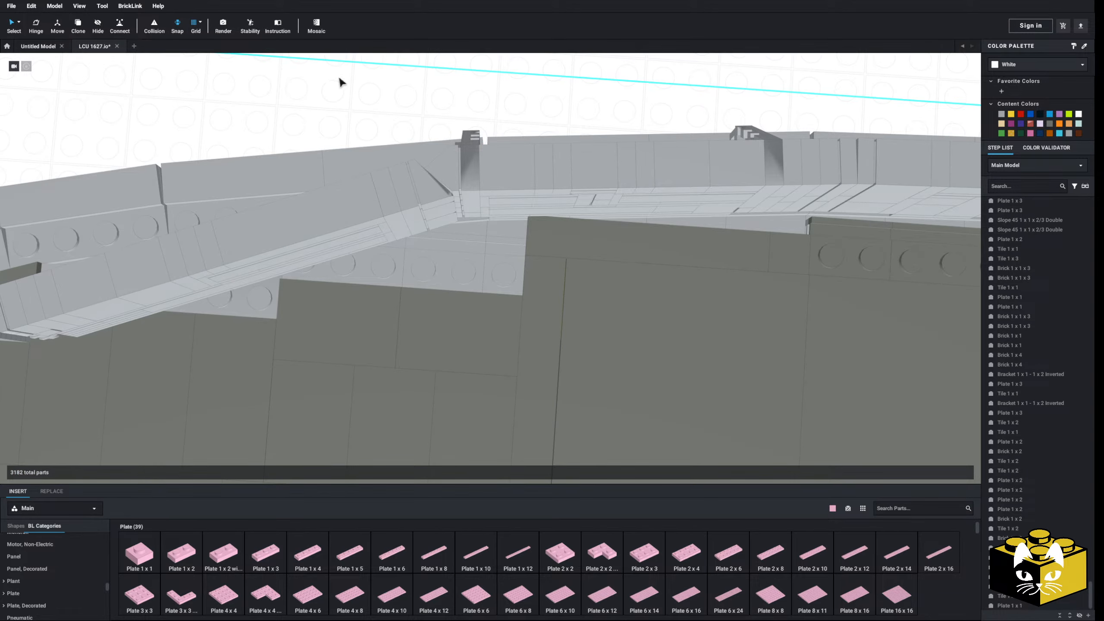
{"action": "scroll", "coordinate": [405, 76], "scroll_direction": "down", "scroll_amount": 3}
{"action": "scroll", "coordinate": [459, 253], "scroll_direction": "up", "scroll_amount": 6}
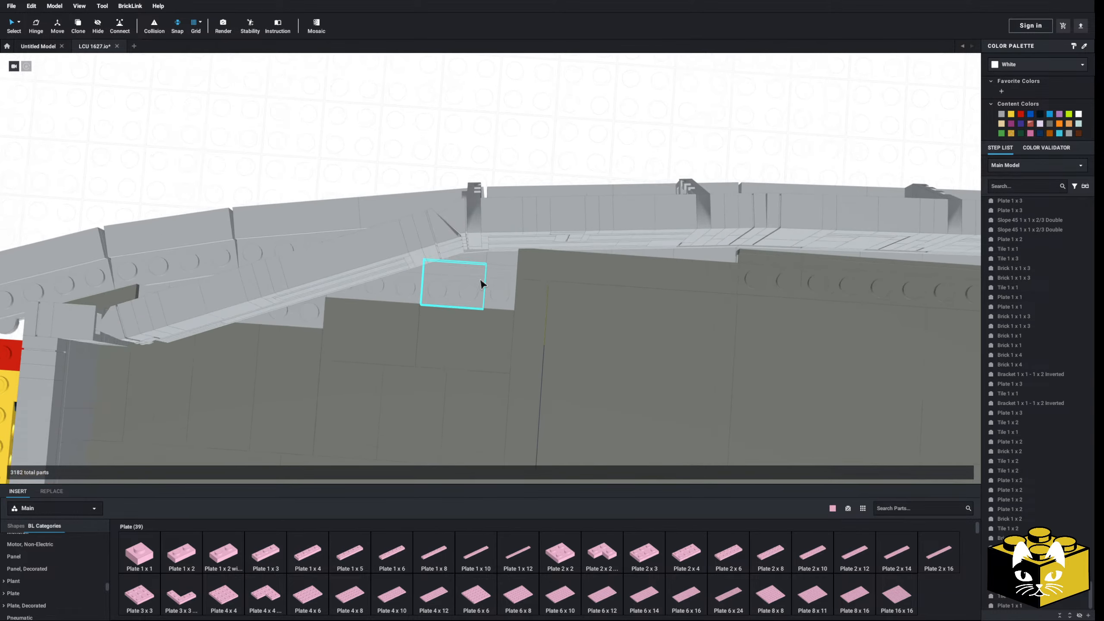
{"action": "right_click_drag", "start_coordinate": [497, 326], "coordinate": [448, 346]}
{"action": "scroll", "coordinate": [44, 560], "scroll_direction": "down", "scroll_amount": 7}
{"action": "scroll", "coordinate": [45, 558], "scroll_direction": "down", "scroll_amount": 5}
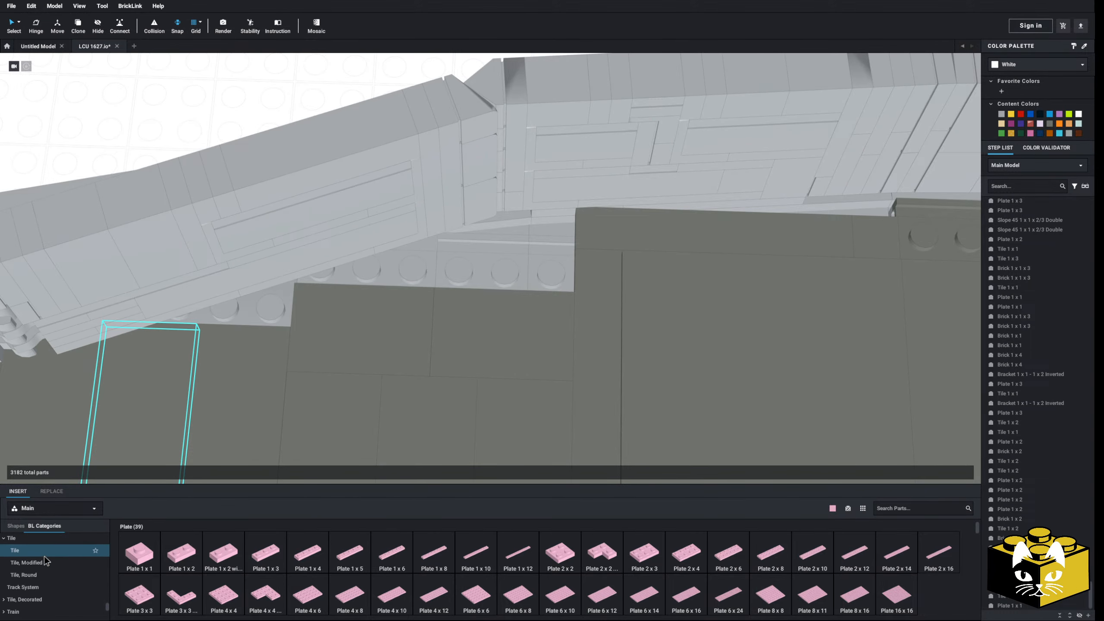
{"action": "left_click", "coordinate": [45, 579]}
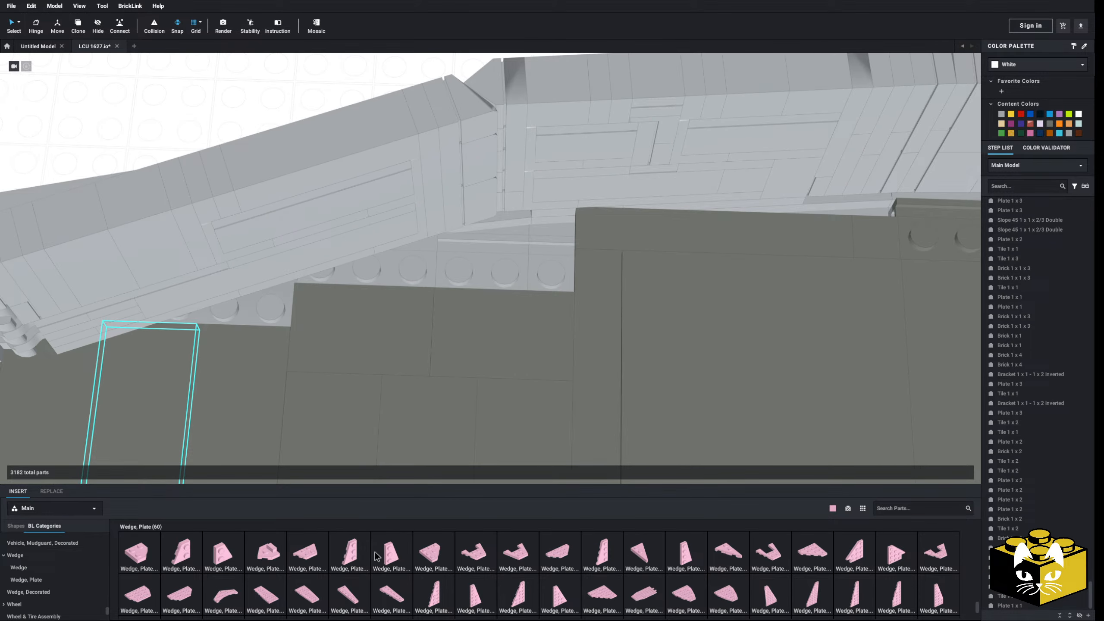
{"action": "left_click_drag", "start_coordinate": [694, 556], "coordinate": [485, 251]}
{"action": "right_click_drag", "start_coordinate": [485, 250], "coordinate": [483, 254]}
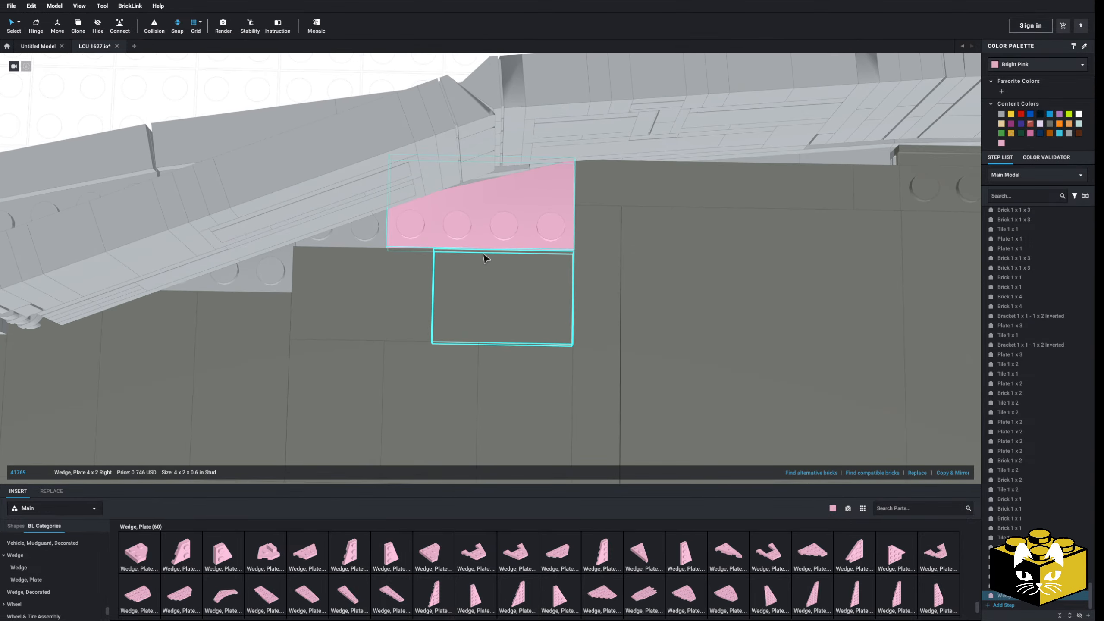
{"action": "left_click", "coordinate": [1052, 124]}
- Cover the remaining exposed studs beneath the angled aft wall with a Tile 1 x 6 and a Tile 1 x 2, and recolor both tiles gray
{"action": "scroll", "coordinate": [657, 179], "scroll_direction": "down", "scroll_amount": 3}
{"action": "middle_click_drag", "start_coordinate": [378, 124], "coordinate": [488, 182]}
{"action": "scroll", "coordinate": [488, 182], "scroll_direction": "up", "scroll_amount": 4}
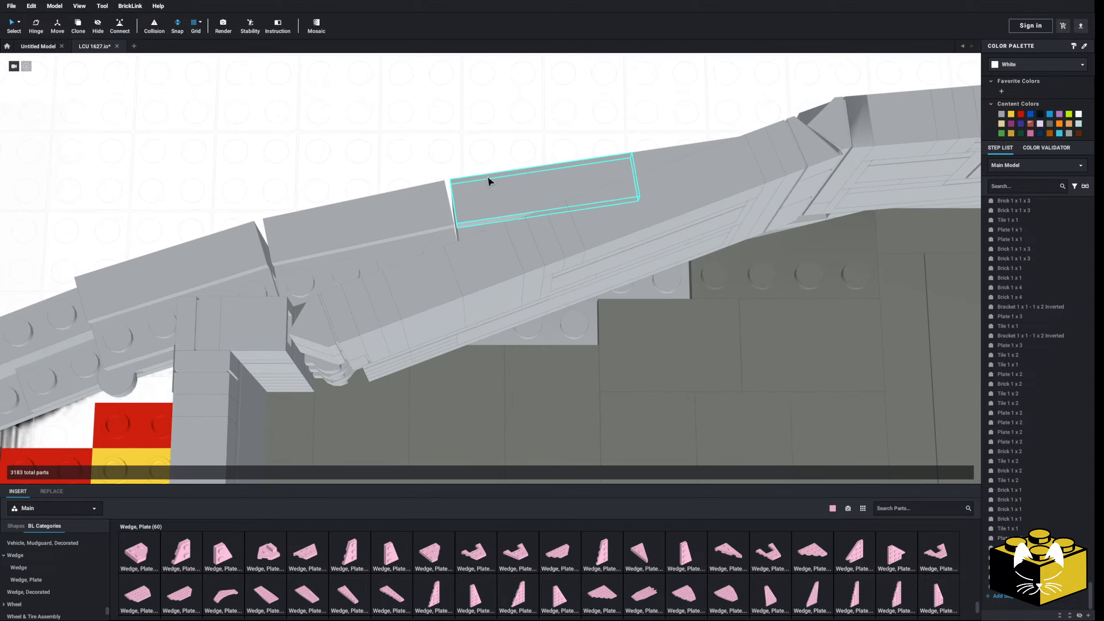
{"action": "right_click_drag", "start_coordinate": [488, 182], "coordinate": [443, 198]}
{"action": "middle_click_drag", "start_coordinate": [259, 308], "coordinate": [495, 307]}
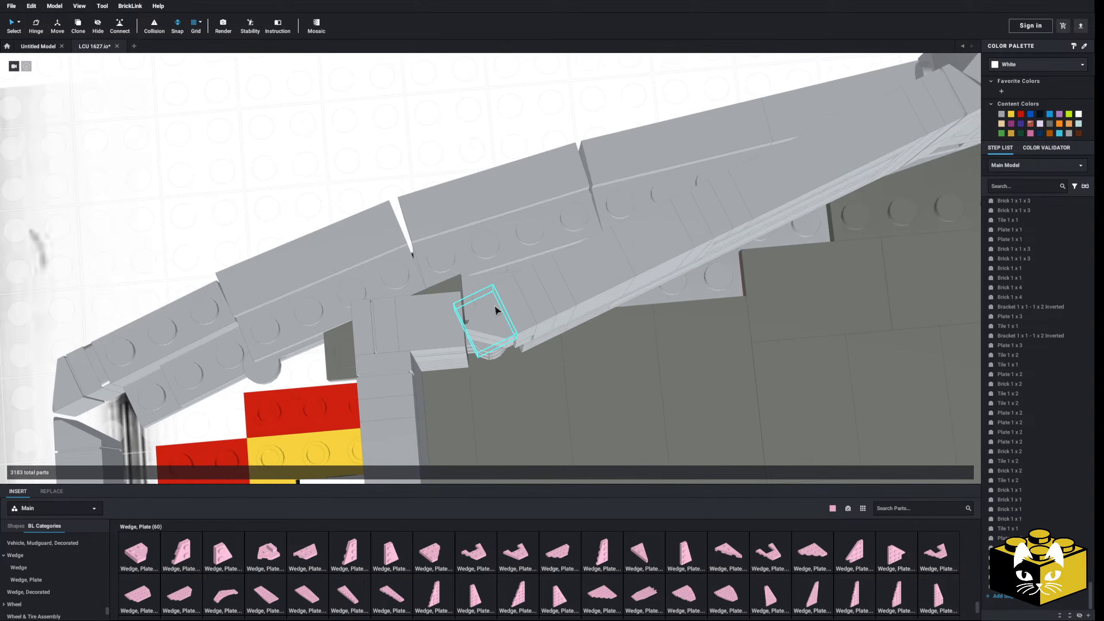
{"action": "right_click_drag", "start_coordinate": [495, 306], "coordinate": [433, 283]}
{"action": "scroll", "coordinate": [53, 569], "scroll_direction": "up", "scroll_amount": 5}
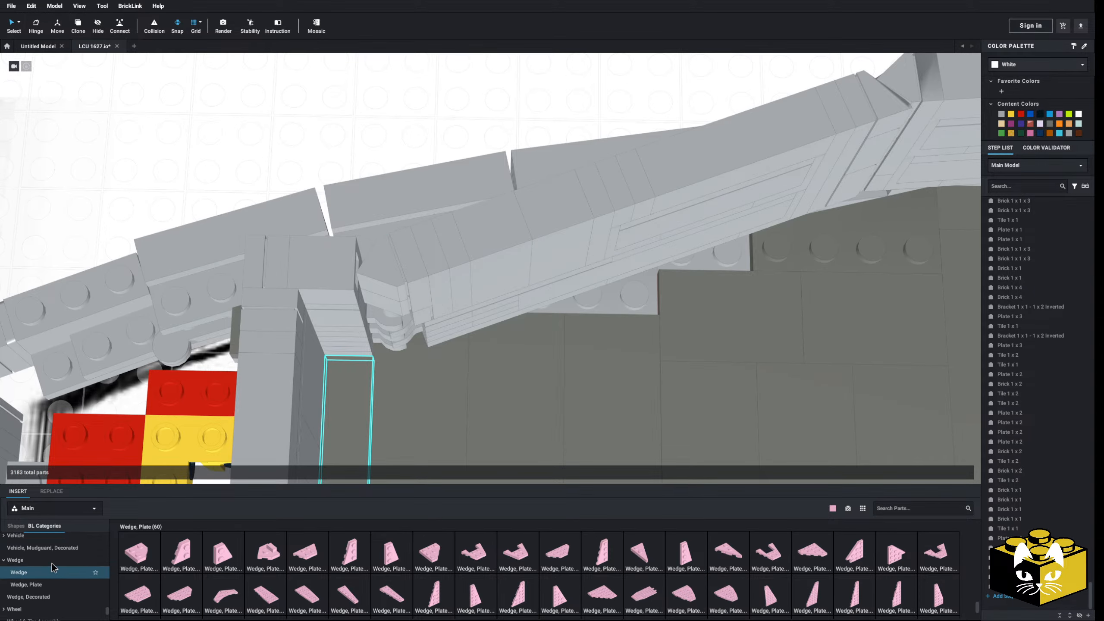
{"action": "left_click", "coordinate": [36, 600]}
{"action": "left_click_drag", "start_coordinate": [380, 558], "coordinate": [519, 285]}
{"action": "left_click_drag", "start_coordinate": [210, 557], "coordinate": [704, 257]}
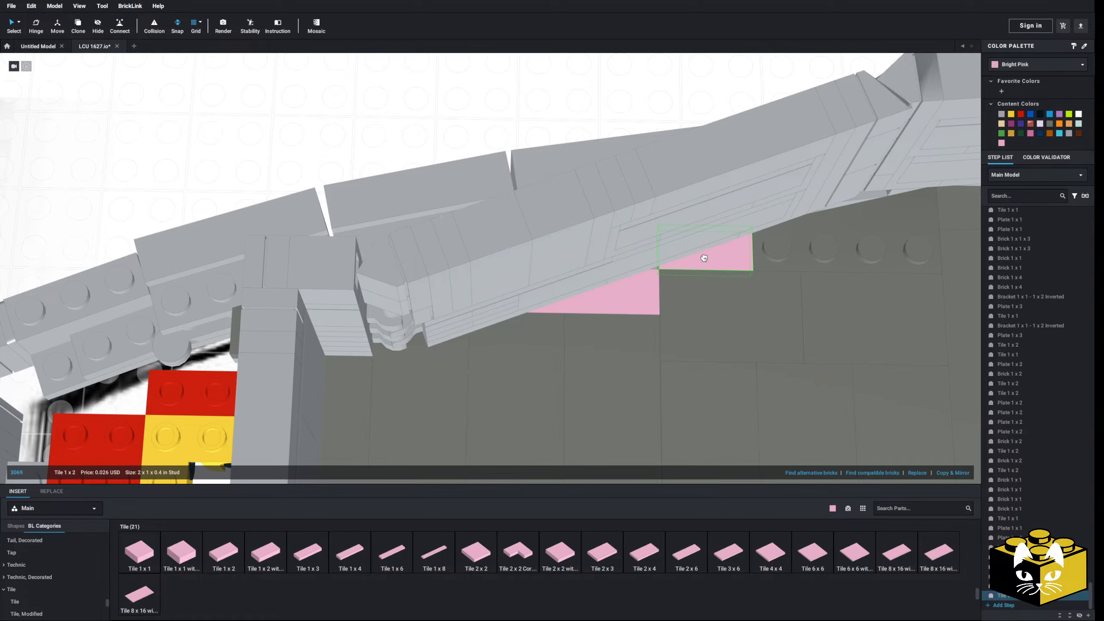
{"action": "left_click", "coordinate": [637, 302], "text": "ctrl"}
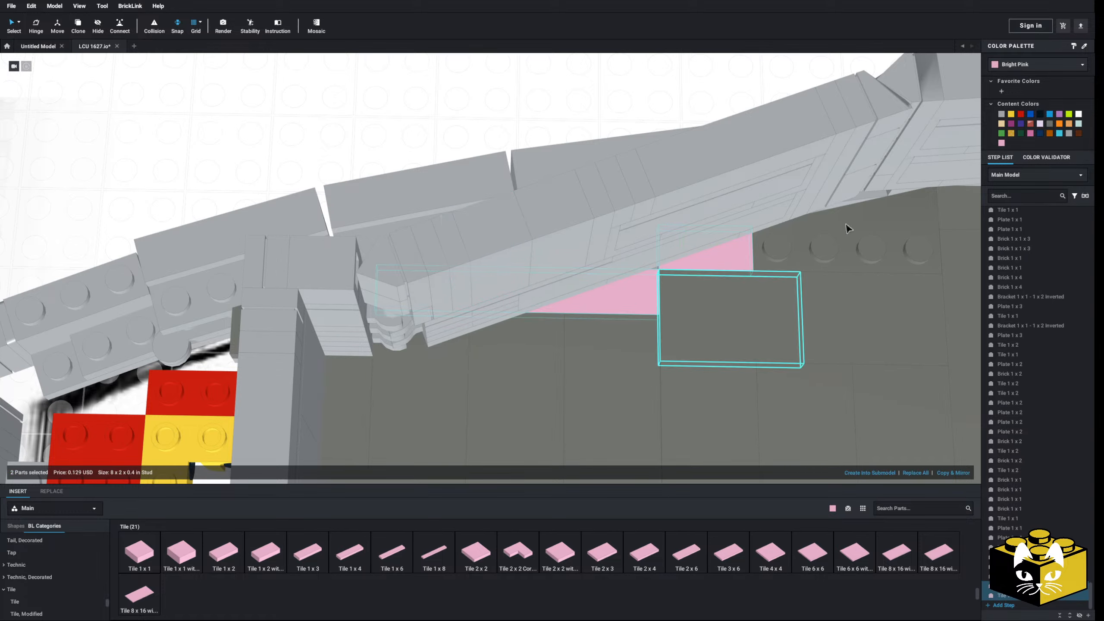
{"action": "left_click", "coordinate": [1040, 123]}
- Examine the aft walls and deck layout from outside, from above and along the hull for areas that still need covering
{"action": "right_click_drag", "start_coordinate": [487, 126], "coordinate": [522, 128]}
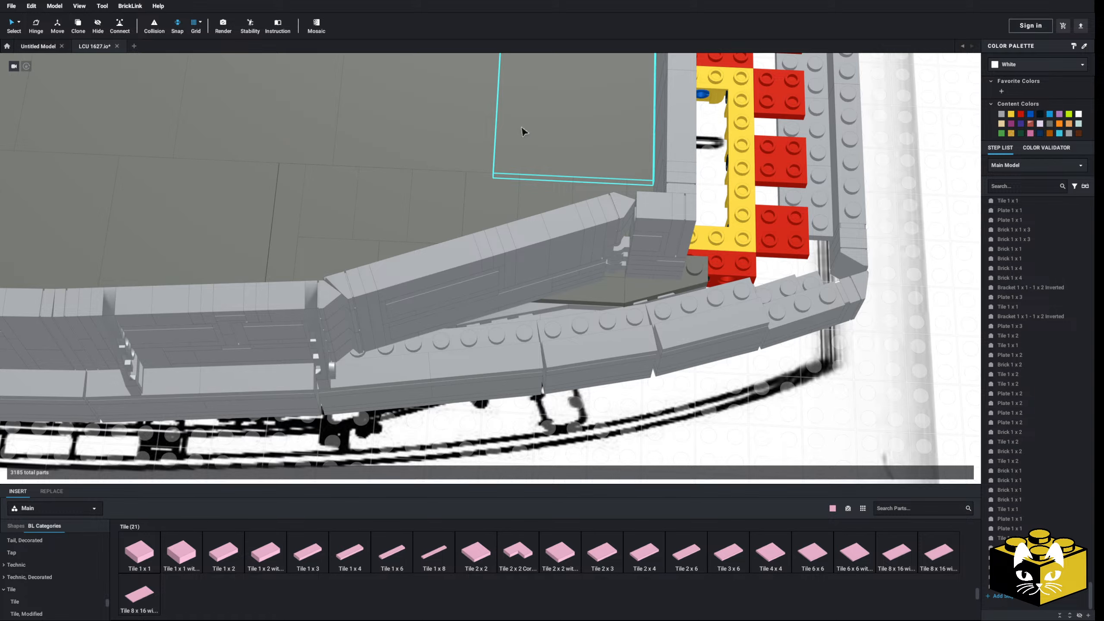
{"action": "left_click_drag", "start_coordinate": [523, 132], "coordinate": [87, 279]}
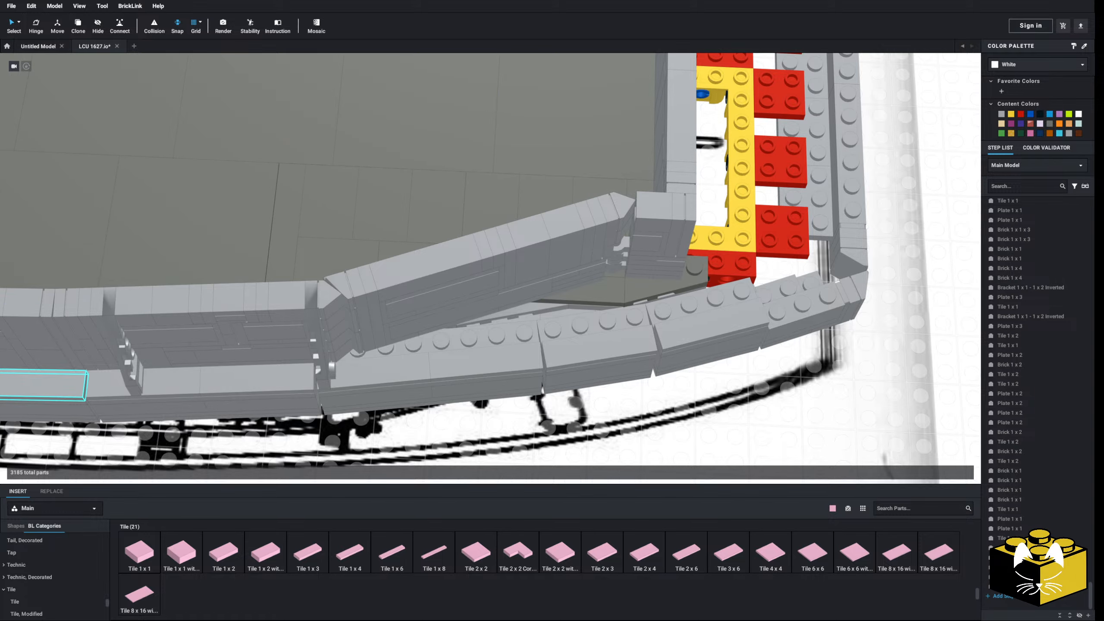
{"action": "scroll", "coordinate": [657, 366], "scroll_direction": "down", "scroll_amount": 5}
{"action": "right_click_drag", "start_coordinate": [657, 366], "coordinate": [419, 368]}
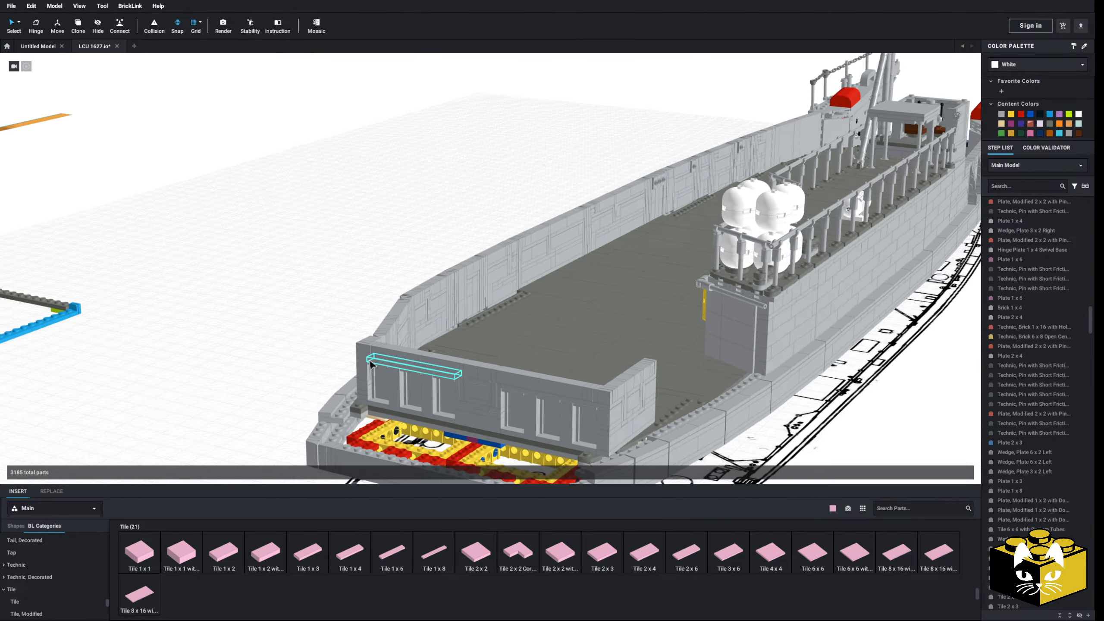
{"action": "right_click_drag", "start_coordinate": [371, 364], "coordinate": [346, 396]}
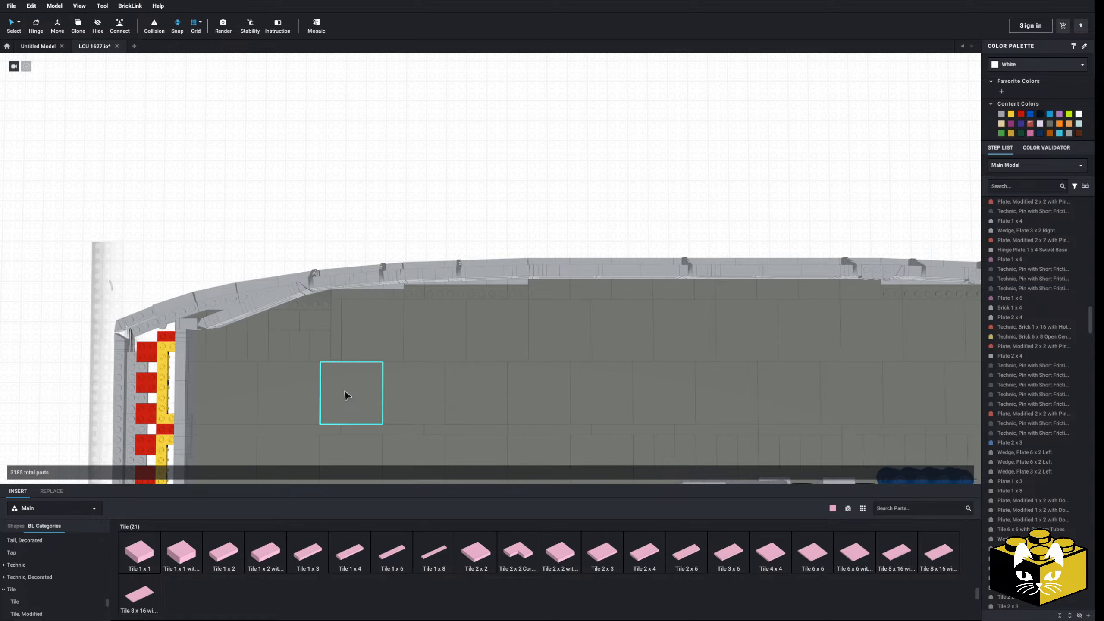
{"action": "scroll", "coordinate": [351, 388], "scroll_direction": "down", "scroll_amount": 5}
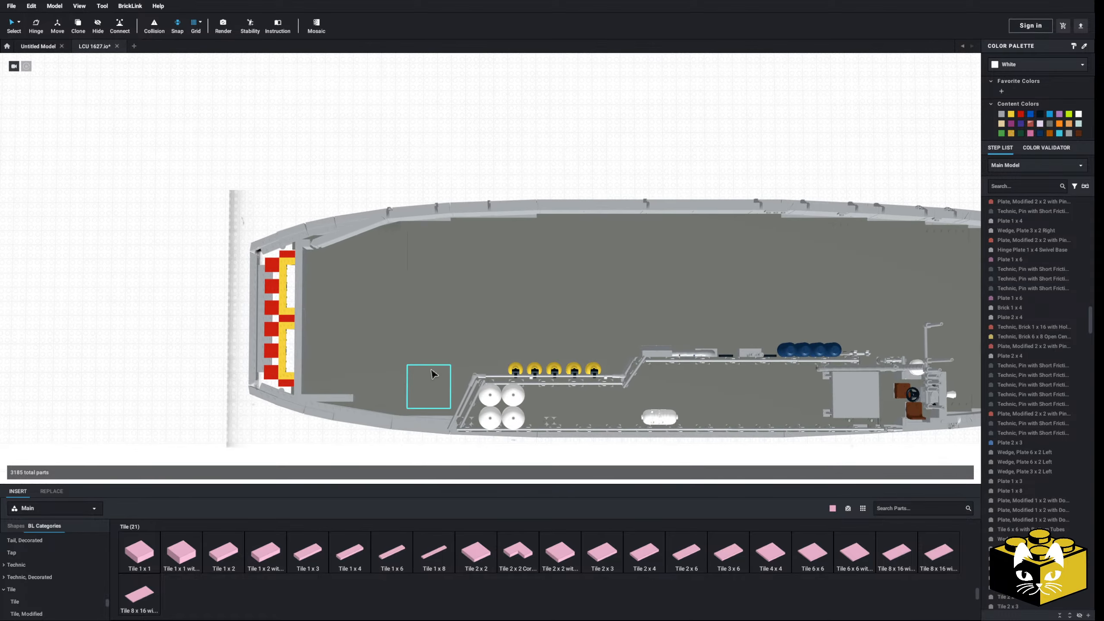
{"action": "right_click_drag", "start_coordinate": [431, 375], "coordinate": [610, 421]}
{"action": "middle_click_drag", "start_coordinate": [609, 417], "coordinate": [539, 457]}
{"action": "scroll", "coordinate": [560, 425], "scroll_direction": "up", "scroll_amount": 3}
{"action": "middle_click_drag", "start_coordinate": [657, 409], "coordinate": [439, 382]}
{"action": "middle_click_drag", "start_coordinate": [673, 430], "coordinate": [446, 397]}
{"action": "right_click_drag", "start_coordinate": [442, 412], "coordinate": [377, 408]}
{"action": "scroll", "coordinate": [461, 437], "scroll_direction": "down", "scroll_amount": 5}
{"action": "scroll", "coordinate": [370, 431], "scroll_direction": "up", "scroll_amount": 5}
- Place three Tile 1 x 2 parts over the exposed studs at the inner foot of the side wall beside the angled section
{"action": "middle_click_drag", "start_coordinate": [376, 408], "coordinate": [480, 378]}
{"action": "right_click_drag", "start_coordinate": [480, 378], "coordinate": [481, 410]}
{"action": "scroll", "coordinate": [482, 413], "scroll_direction": "up", "scroll_amount": 8}
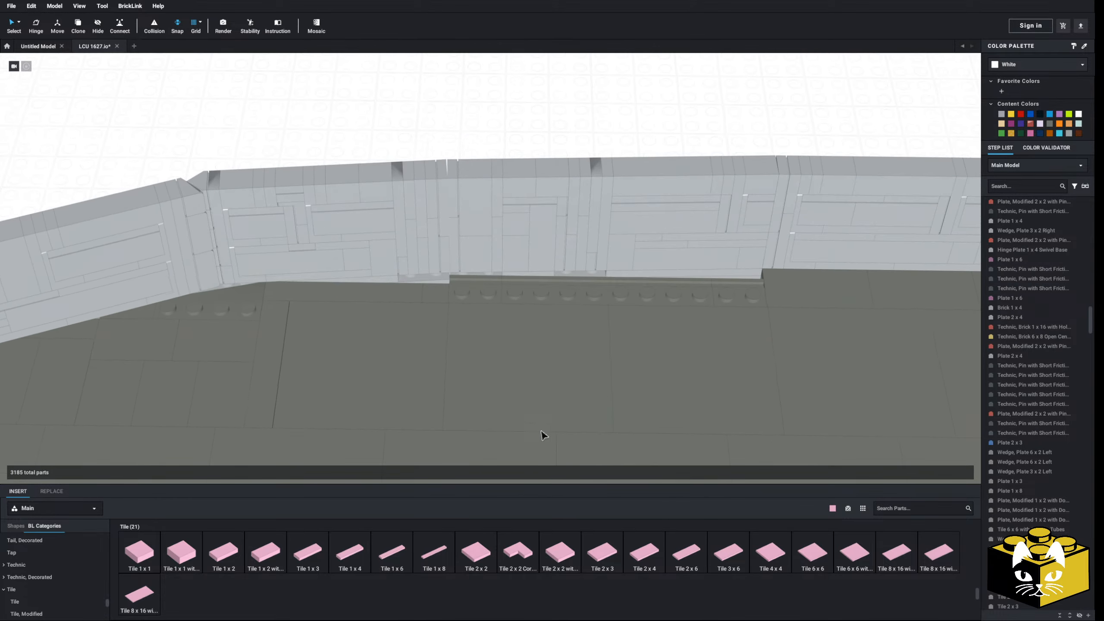
{"action": "left_click", "coordinate": [224, 553]}
{"action": "left_click", "coordinate": [381, 301]}
{"action": "left_click", "coordinate": [223, 553]}
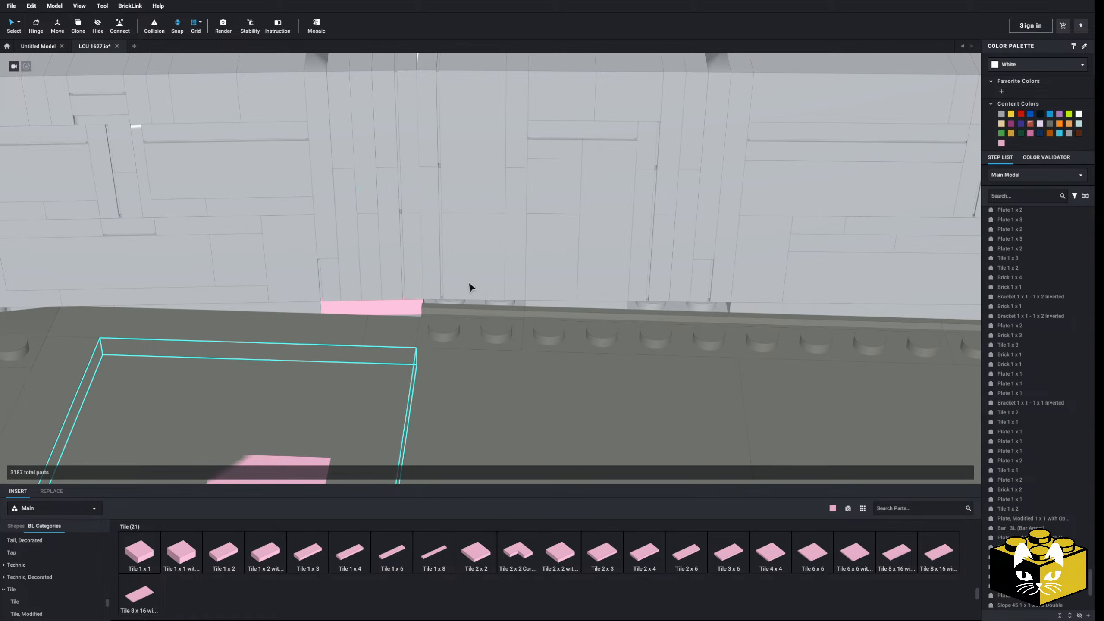
{"action": "left_click", "coordinate": [476, 297]}
{"action": "left_click", "coordinate": [224, 553]}
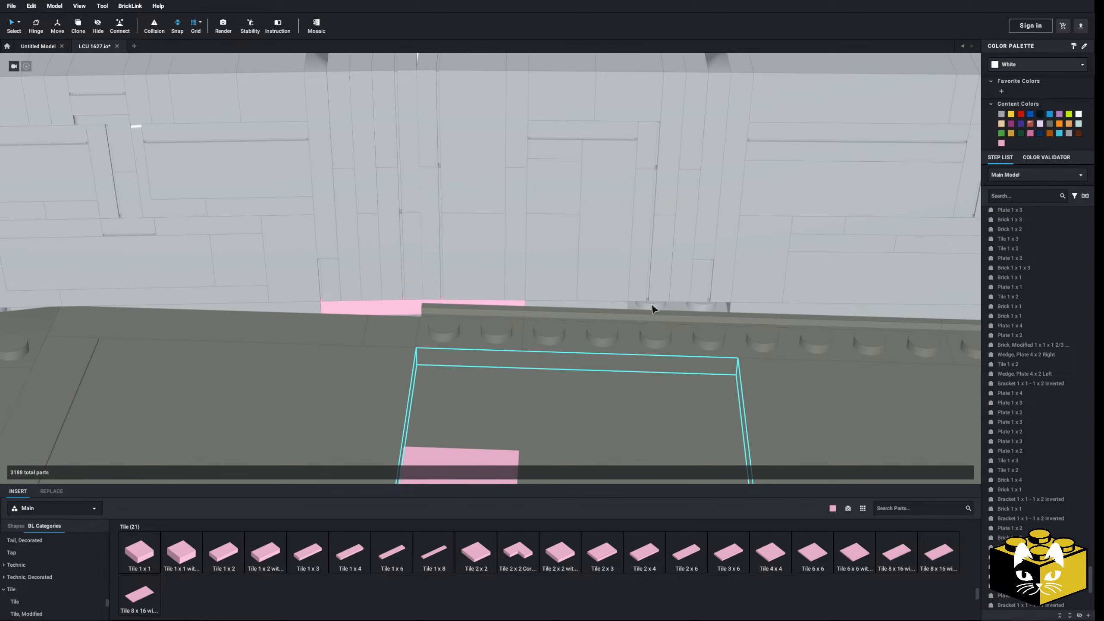
{"action": "left_click", "coordinate": [678, 305]}
- Place a Tile 1 x 8 and two Tile 1 x 4 parts along the outer deck edge behind the angled aft wall
{"action": "right_click_drag", "start_coordinate": [452, 325], "coordinate": [403, 349]}
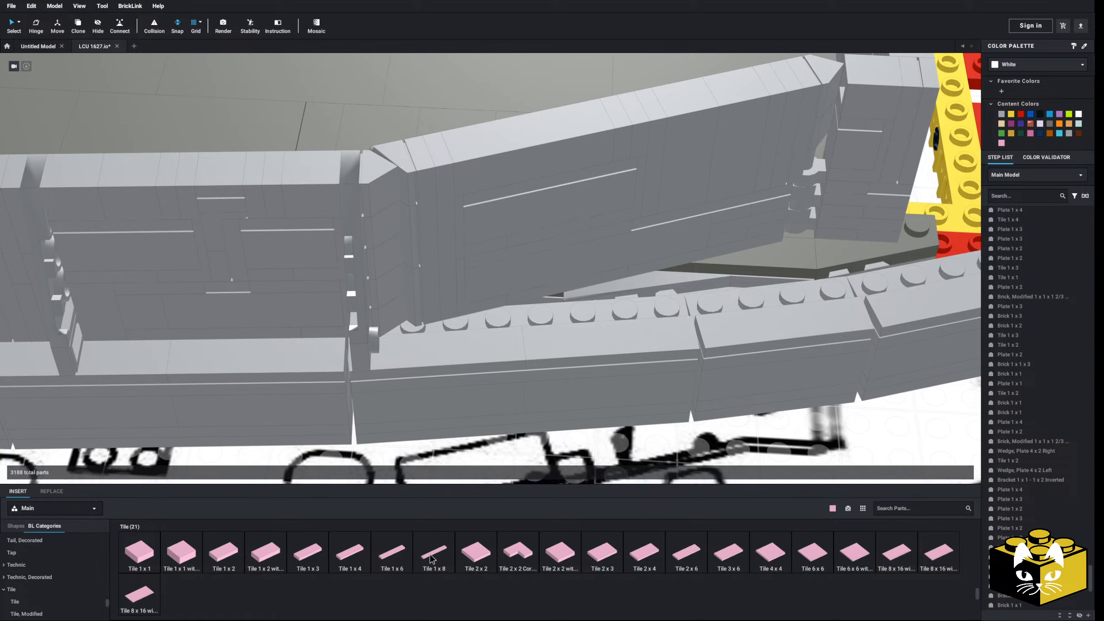
{"action": "left_click", "coordinate": [514, 300]}
{"action": "key", "text": "Escape"}
{"action": "middle_click_drag", "start_coordinate": [618, 314], "coordinate": [418, 327]}
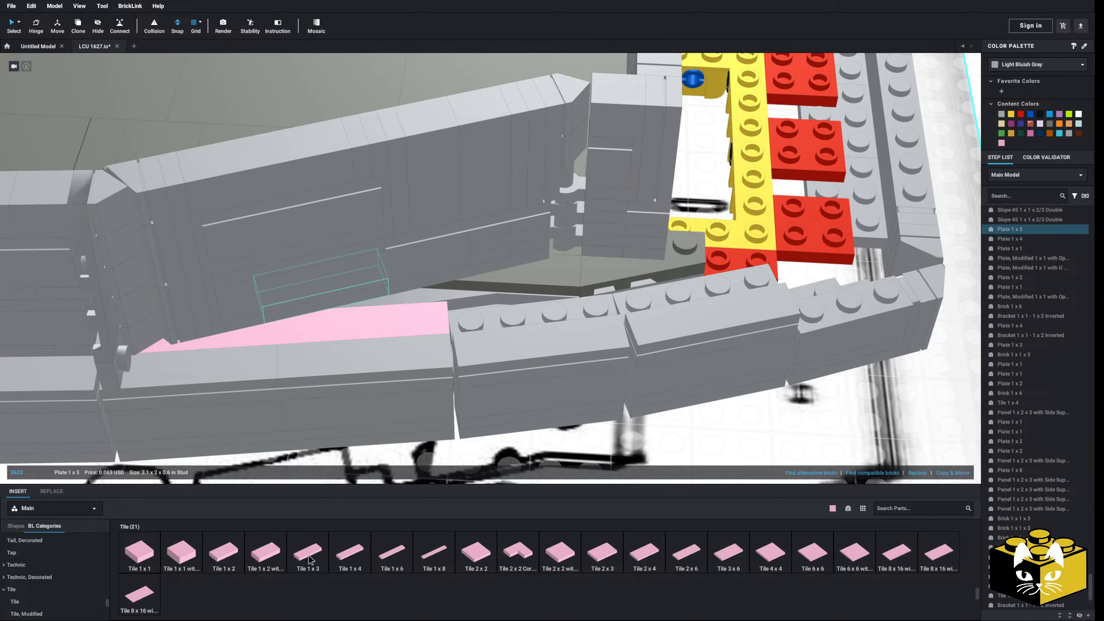
{"action": "left_click", "coordinate": [349, 553]}
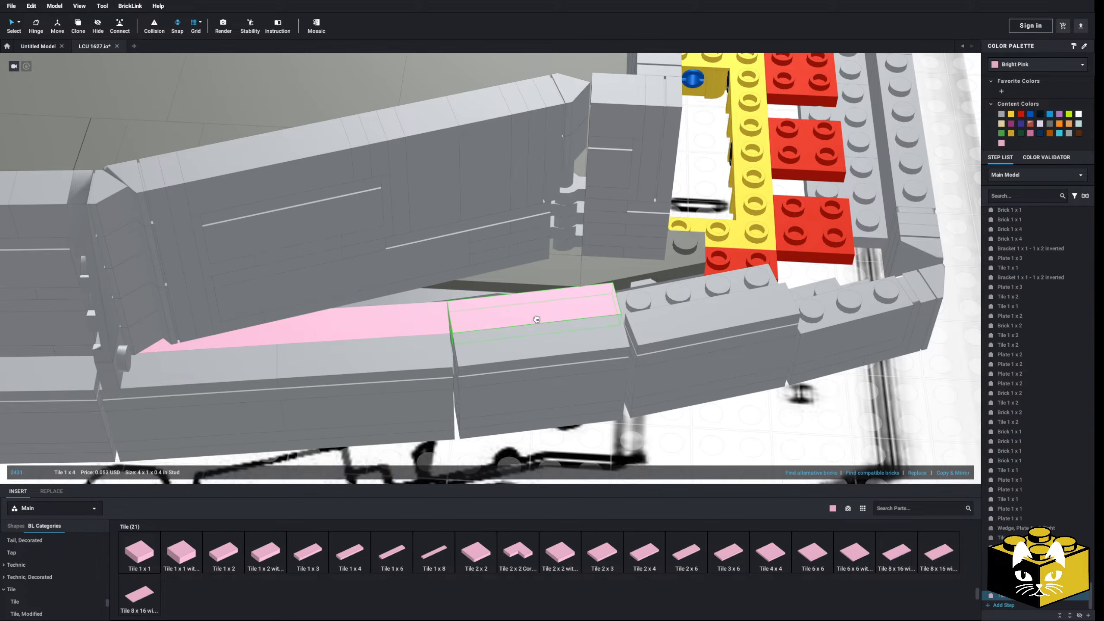
{"action": "left_click", "coordinate": [350, 553]}
{"action": "left_click", "coordinate": [700, 288]}
{"action": "scroll", "coordinate": [691, 305], "scroll_direction": "down", "scroll_amount": 5}
{"action": "left_click", "coordinate": [685, 312]}
- Place two Tile 1 x 4 parts on the outer deck edge beside the short corner wall on the opposite side
{"action": "right_click_drag", "start_coordinate": [685, 311], "coordinate": [542, 234]}
{"action": "middle_click_drag", "start_coordinate": [542, 235], "coordinate": [626, 302]}
{"action": "scroll", "coordinate": [626, 303], "scroll_direction": "up", "scroll_amount": 6}
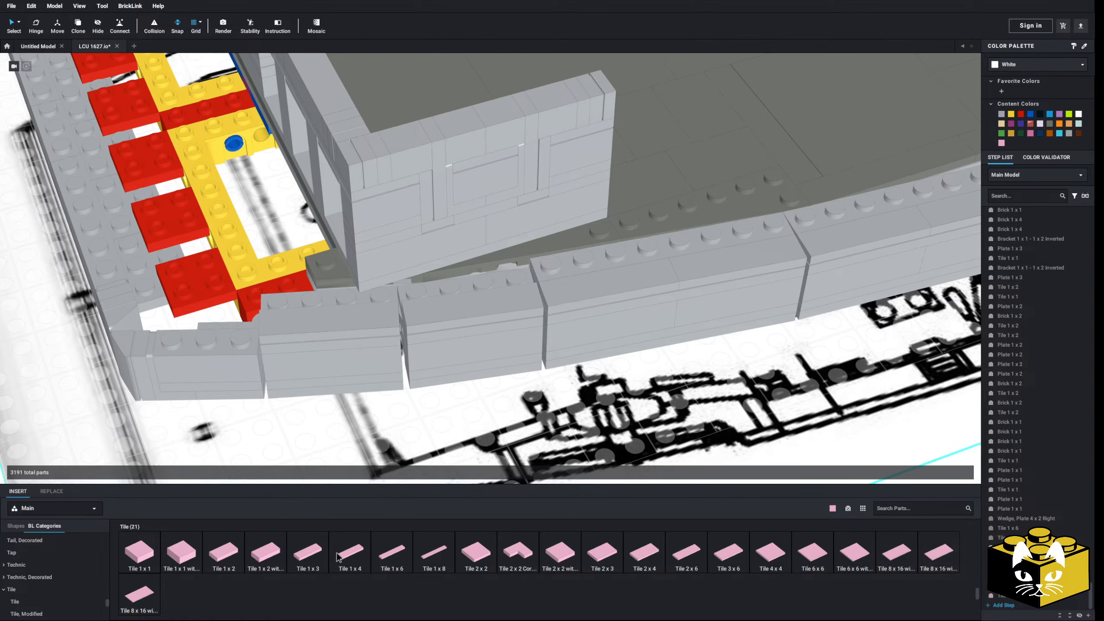
{"action": "left_click", "coordinate": [344, 558]}
{"action": "left_click", "coordinate": [480, 304]}
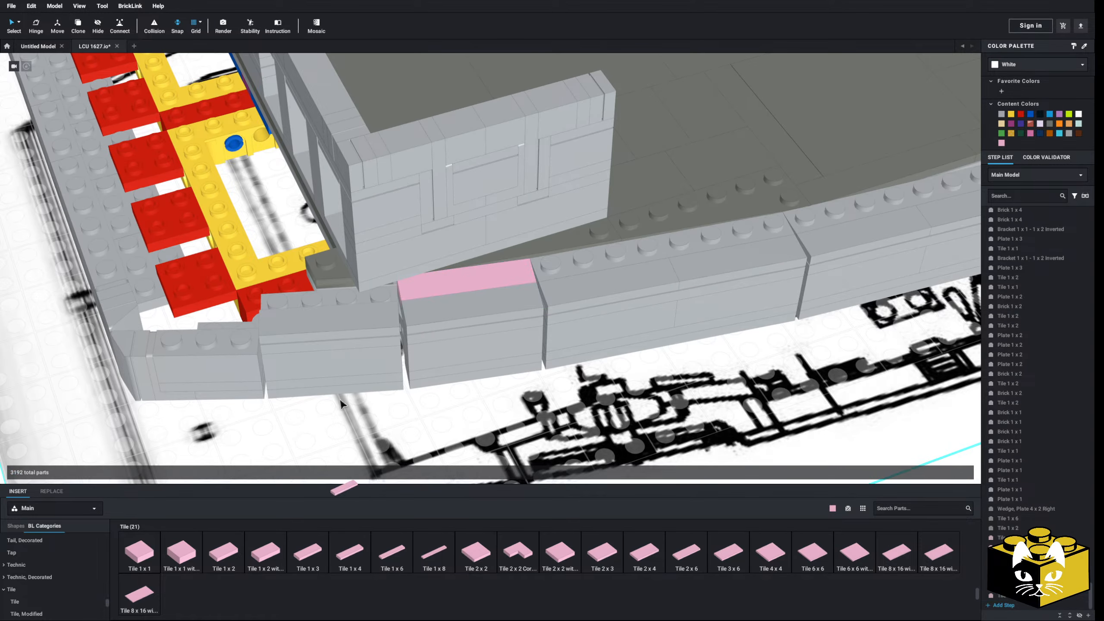
{"action": "left_click", "coordinate": [347, 298]}
{"action": "scroll", "coordinate": [348, 298], "scroll_direction": "down", "scroll_amount": 5}
- Place a Tile 1 x 2 and a Tile 1 x 3 over the exposed studs at the inner foot of the long wall's forward part
{"action": "right_click_drag", "start_coordinate": [389, 306], "coordinate": [315, 304]}
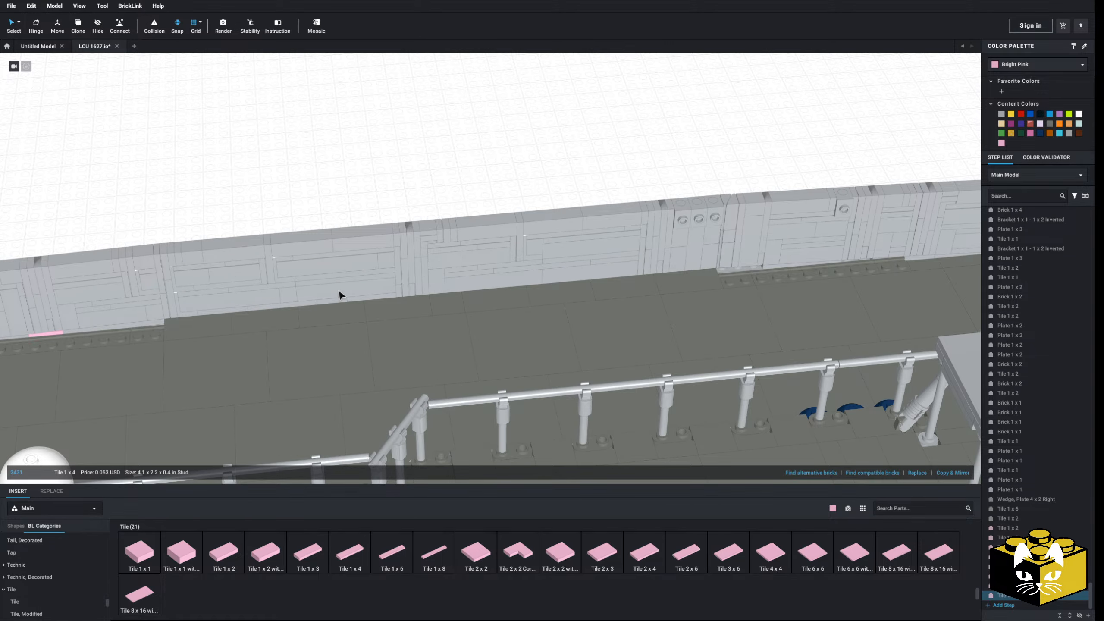
{"action": "scroll", "coordinate": [339, 295], "scroll_direction": "up", "scroll_amount": 5}
{"action": "scroll", "coordinate": [639, 293], "scroll_direction": "up", "scroll_amount": 1}
{"action": "middle_click_drag", "start_coordinate": [639, 293], "coordinate": [576, 314]}
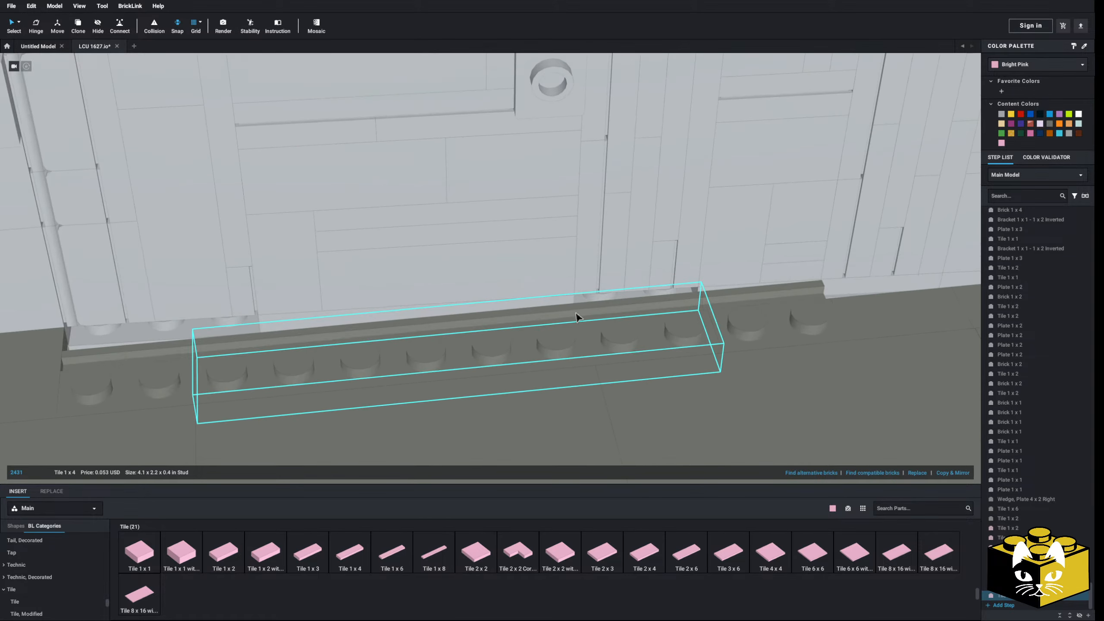
{"action": "left_click", "coordinate": [634, 288]}
{"action": "left_click", "coordinate": [633, 288]}
{"action": "middle_click_drag", "start_coordinate": [385, 318], "coordinate": [626, 329]}
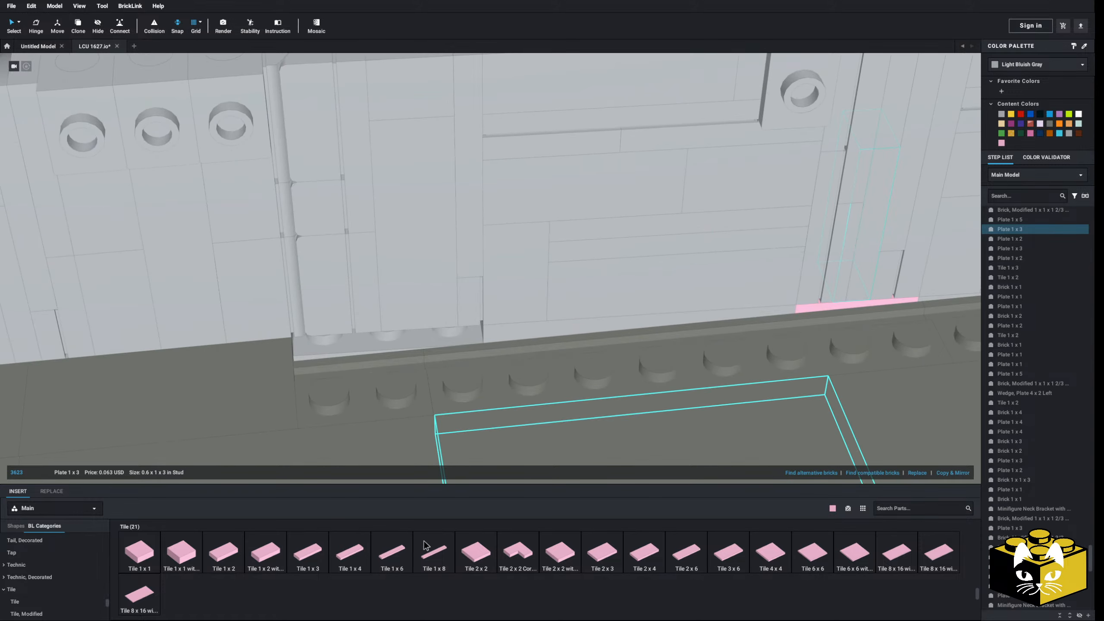
{"action": "left_click", "coordinate": [312, 558]}
{"action": "left_click", "coordinate": [374, 339]}
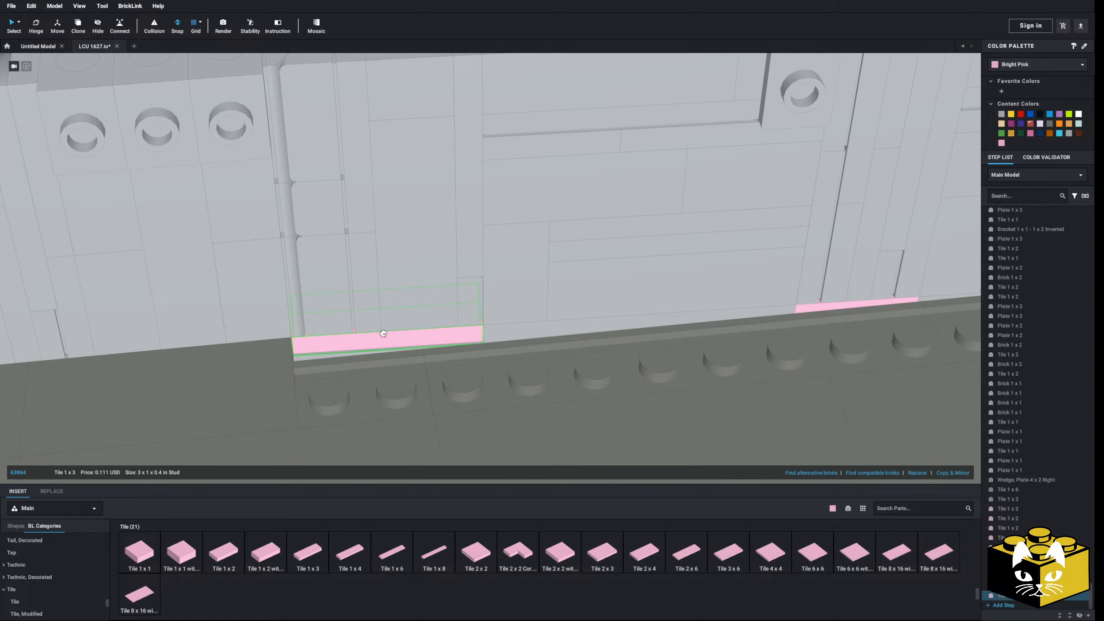
- Select the 17 tiles along the outer deck edge beside the long side wall and hide them
{"action": "left_click", "coordinate": [377, 328]}
{"action": "right_click_drag", "start_coordinate": [377, 328], "coordinate": [377, 279]}
{"action": "scroll", "coordinate": [345, 268], "scroll_direction": "down", "scroll_amount": 5}
{"action": "scroll", "coordinate": [321, 266], "scroll_direction": "down", "scroll_amount": 4}
{"action": "scroll", "coordinate": [377, 279], "scroll_direction": "down", "scroll_amount": 3}
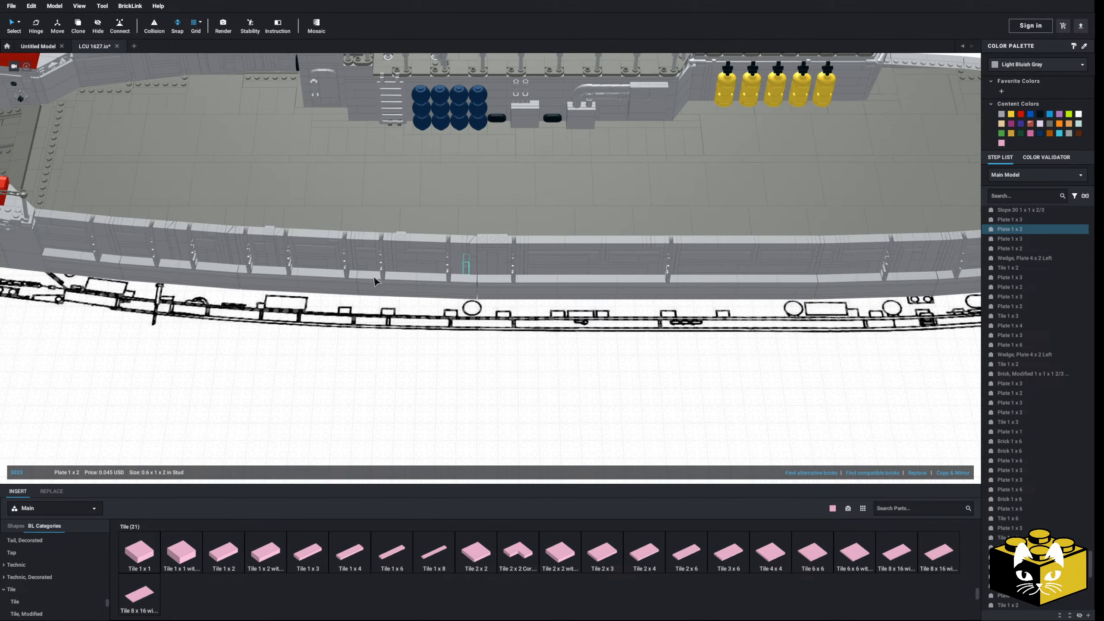
{"action": "left_click", "coordinate": [521, 383]}
{"action": "middle_click_drag", "start_coordinate": [552, 388], "coordinate": [429, 390]}
{"action": "left_click", "coordinate": [357, 279]}
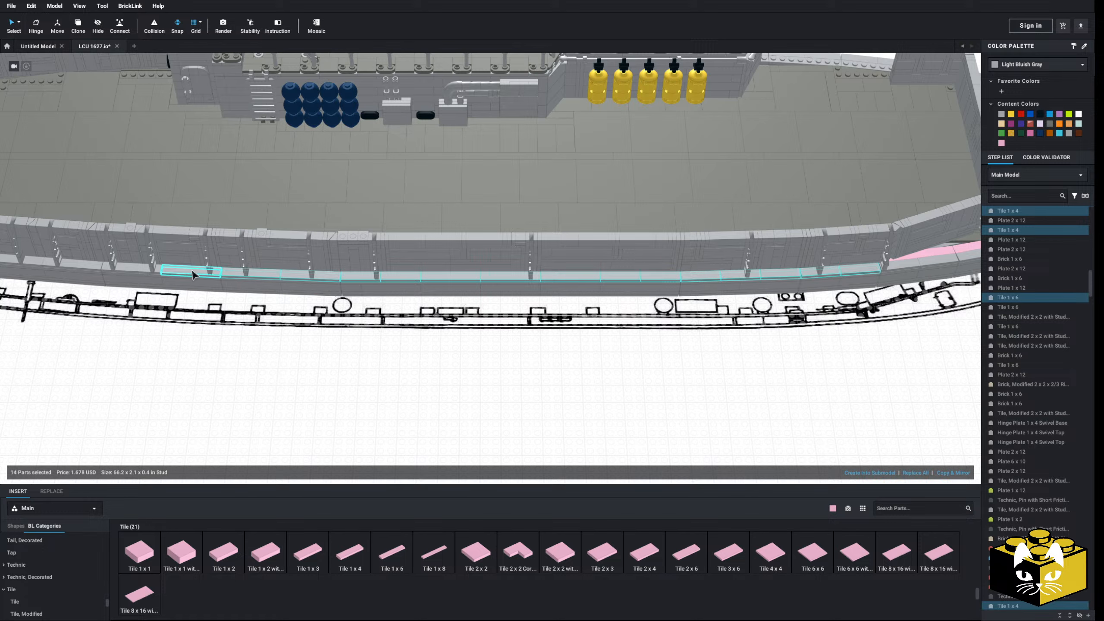
{"action": "left_click", "coordinate": [90, 271], "text": "shift"}
{"action": "right_click", "coordinate": [90, 271]}
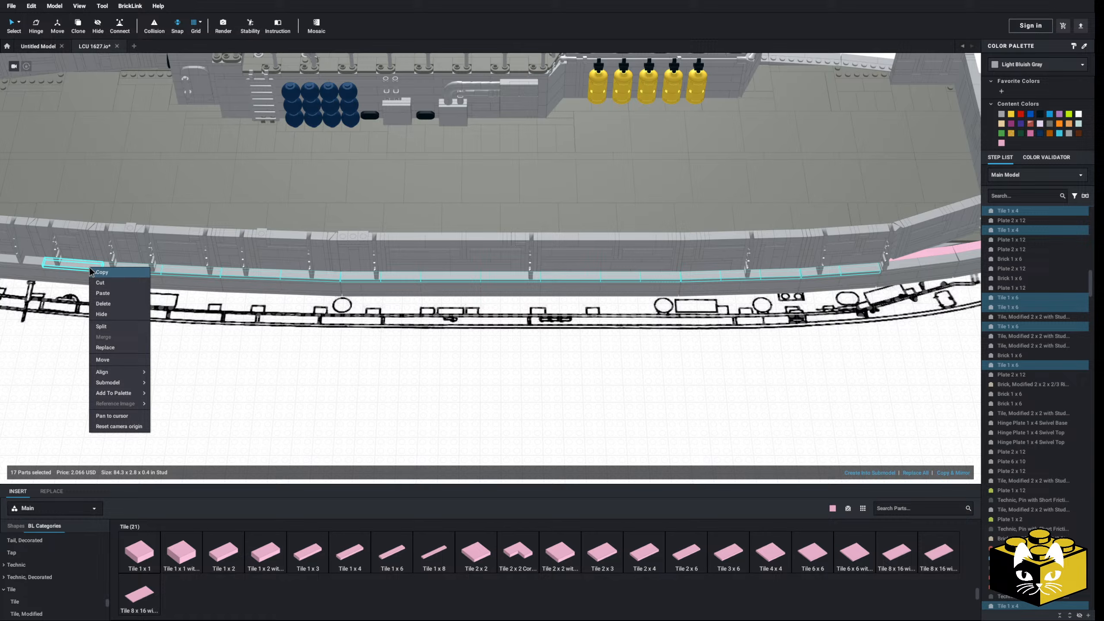
{"action": "left_click", "coordinate": [118, 314]}
- Place two Tile 1 x 2 parts over the stud gaps beneath the side wall from its outer side
{"action": "scroll", "coordinate": [352, 432], "scroll_direction": "up", "scroll_amount": 8}
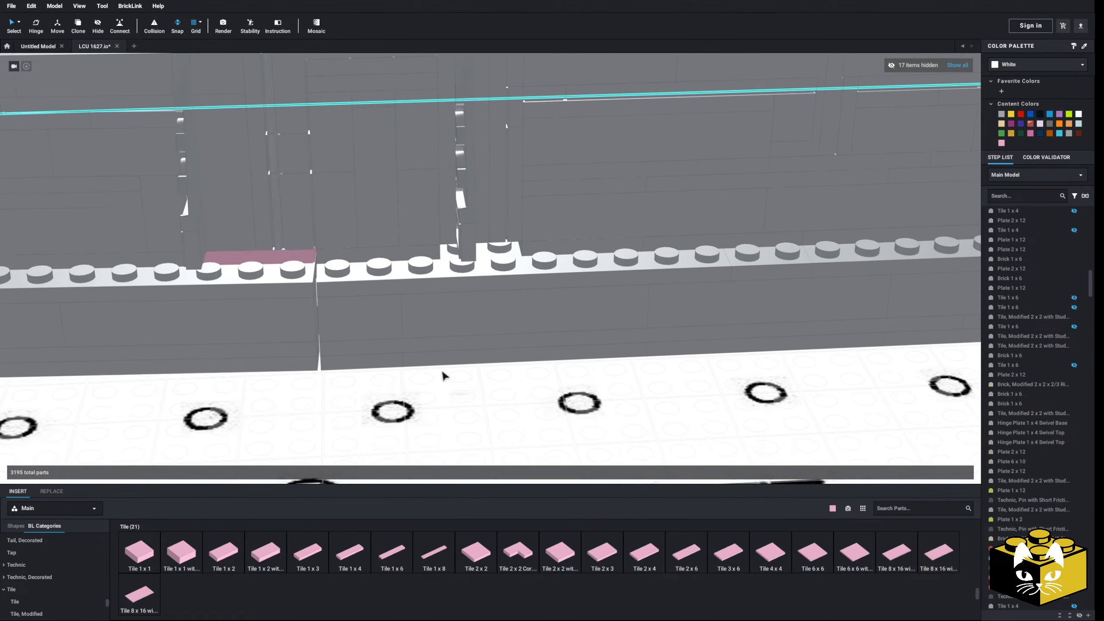
{"action": "left_click", "coordinate": [460, 204]}
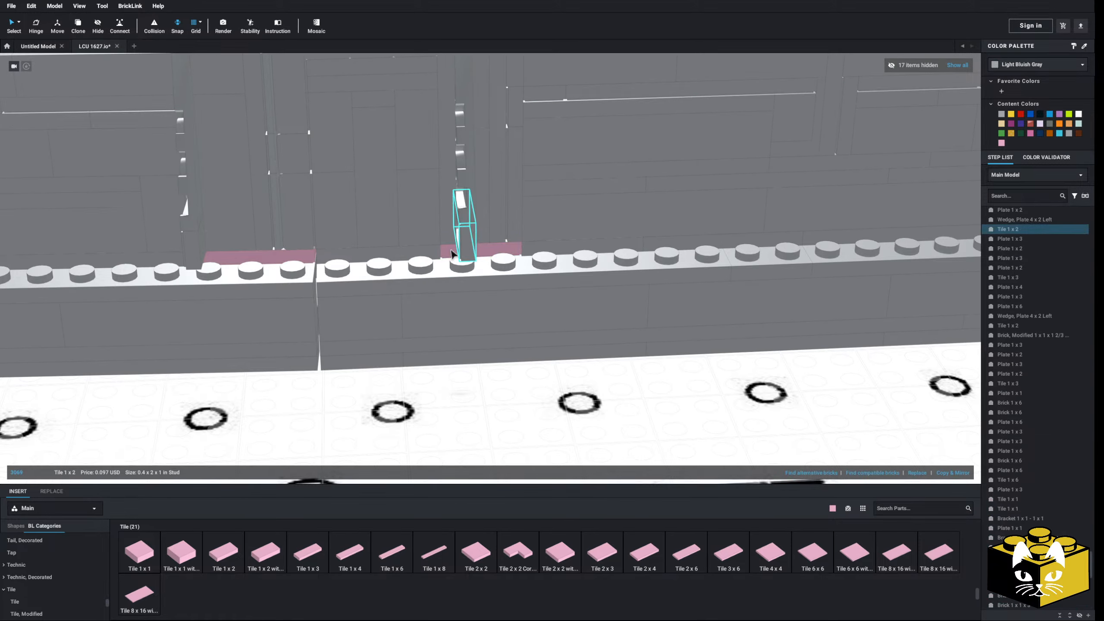
{"action": "scroll", "coordinate": [438, 296], "scroll_direction": "down", "scroll_amount": 5}
{"action": "middle_click_drag", "start_coordinate": [564, 297], "coordinate": [697, 301]}
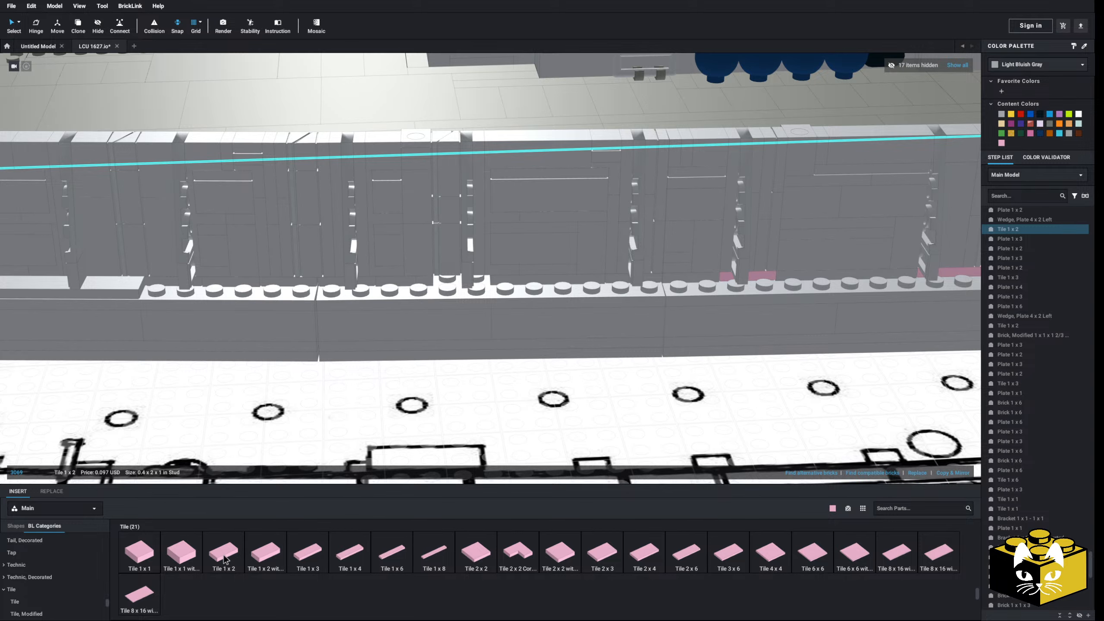
{"action": "left_click_drag", "start_coordinate": [223, 560], "coordinate": [450, 287]}
{"action": "left_click", "coordinate": [459, 266]}
- Hide the two adjacent tiles and the Tile 1 x 4 still covering the outer deck edge beside the long side wall
{"action": "middle_click_drag", "start_coordinate": [256, 307], "coordinate": [452, 320]}
{"action": "left_click", "coordinate": [409, 301]}
{"action": "right_click", "coordinate": [254, 296]}
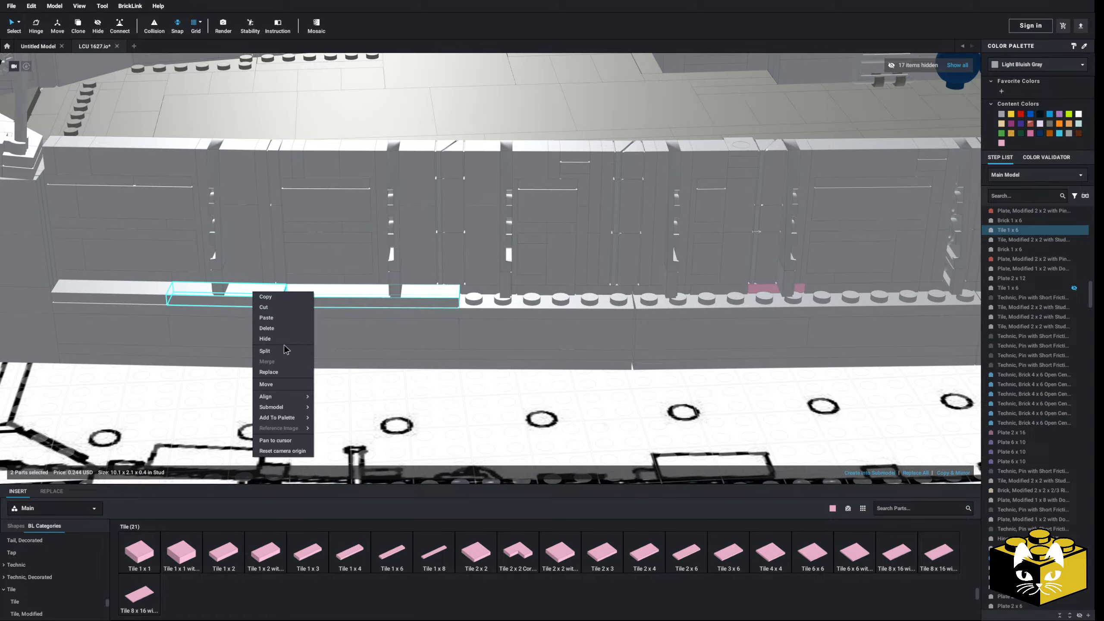
{"action": "left_click", "coordinate": [282, 345]}
{"action": "right_click", "coordinate": [150, 291]}
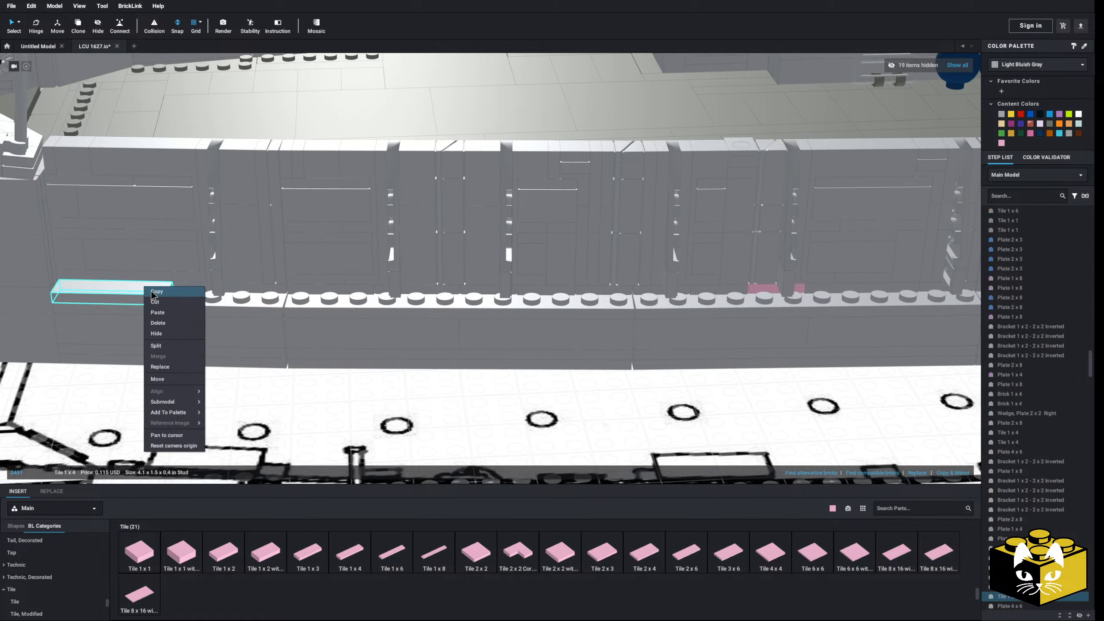
{"action": "left_click", "coordinate": [172, 334]}
- Place a Tile 1 x 2 and a Tile 1 x 1 over the exposed studs at the outer foot of the long side wall
{"action": "middle_click_drag", "start_coordinate": [523, 325], "coordinate": [163, 320]}
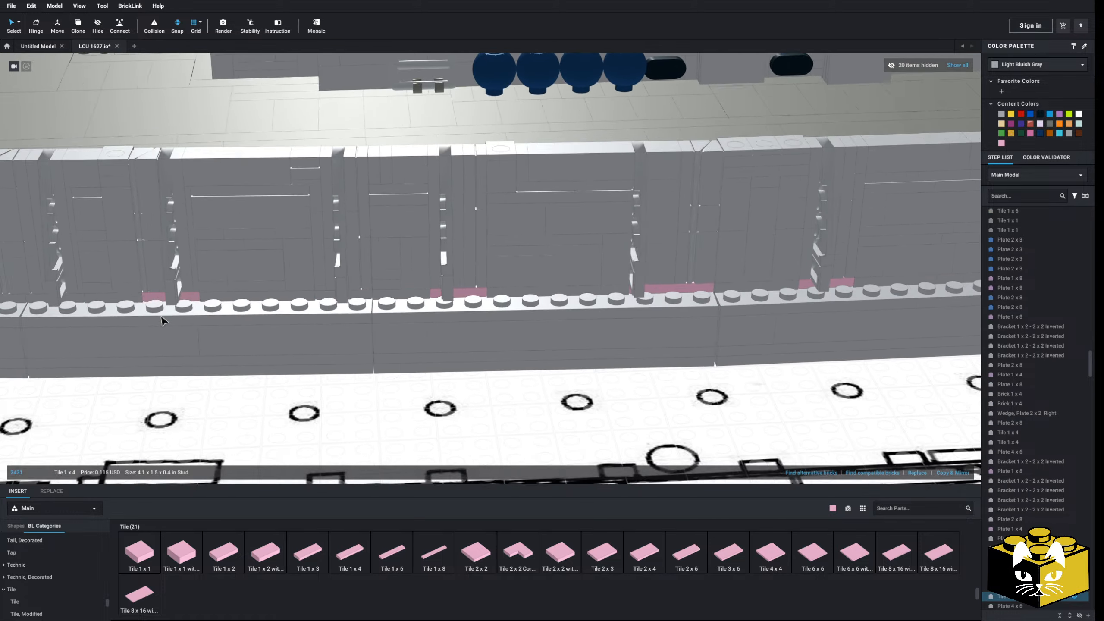
{"action": "middle_click_drag", "start_coordinate": [530, 304], "coordinate": [233, 319]}
{"action": "middle_click_drag", "start_coordinate": [669, 324], "coordinate": [357, 306]}
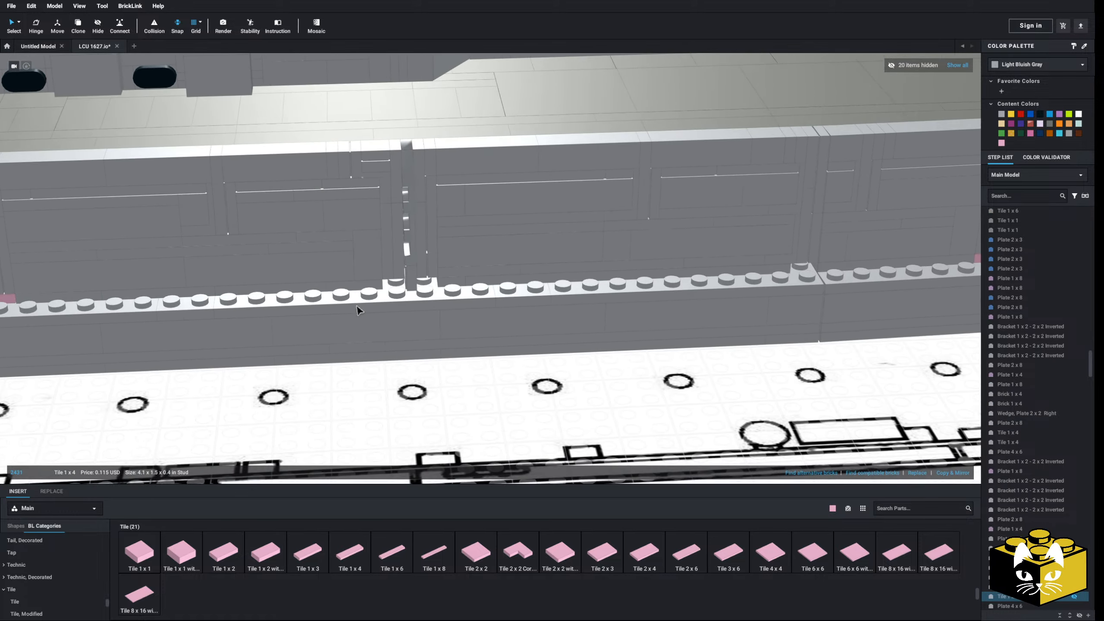
{"action": "left_click", "coordinate": [232, 551]}
{"action": "left_click", "coordinate": [415, 267]}
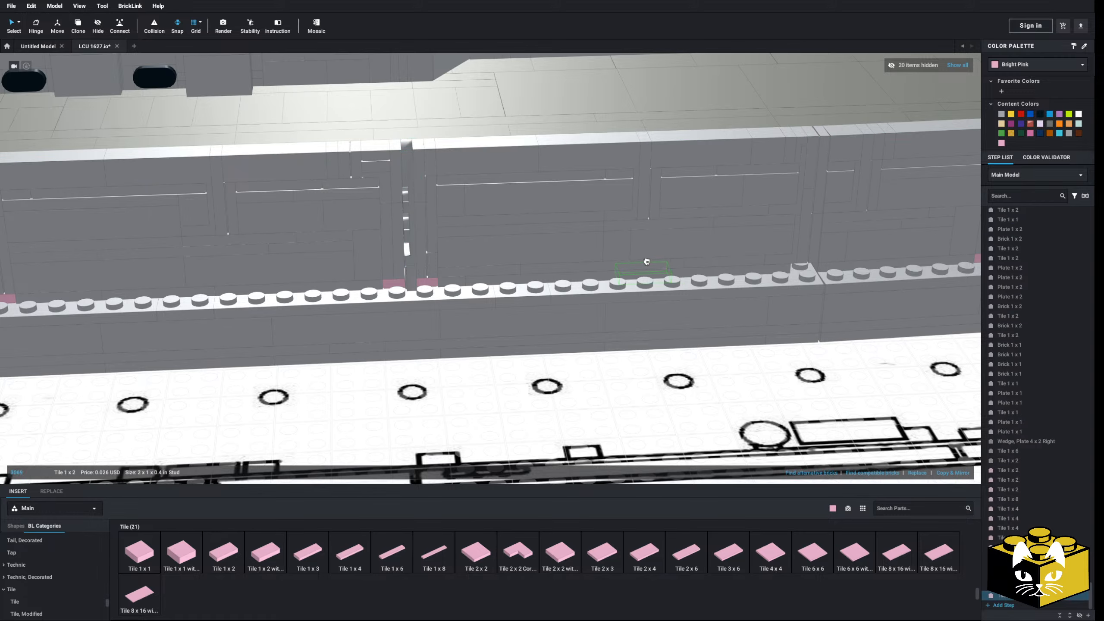
{"action": "middle_click_drag", "start_coordinate": [773, 278], "coordinate": [494, 283]}
{"action": "left_click", "coordinate": [141, 560]}
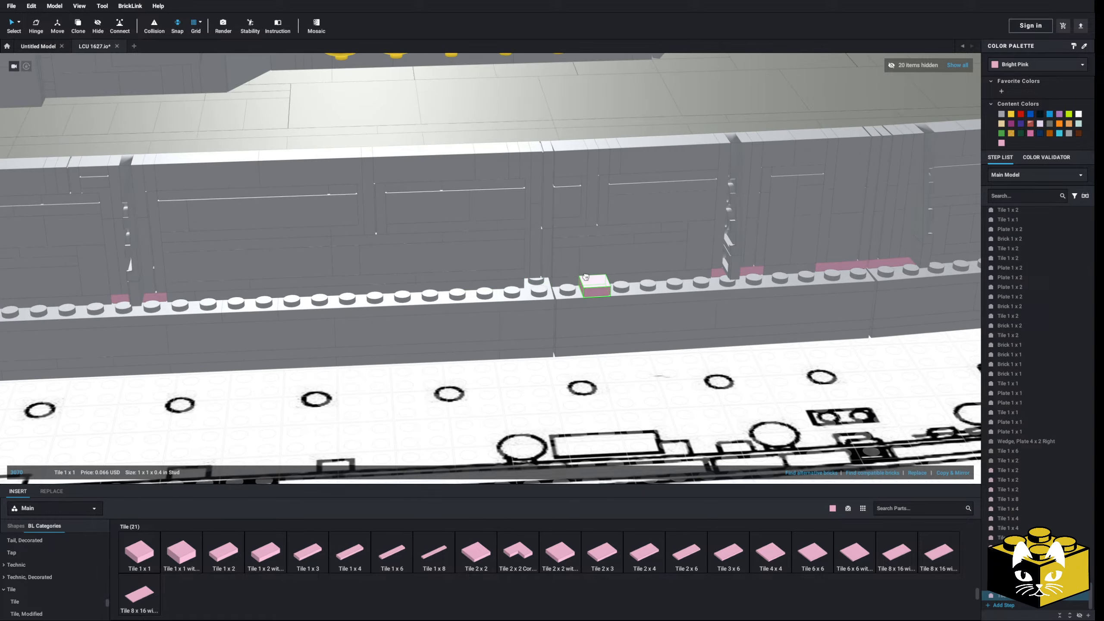
{"action": "left_click", "coordinate": [534, 276]}
- Show all hidden parts of the model again
{"action": "middle_click_drag", "start_coordinate": [804, 261], "coordinate": [439, 261]}
{"action": "scroll", "coordinate": [480, 258], "scroll_direction": "down", "scroll_amount": 8}
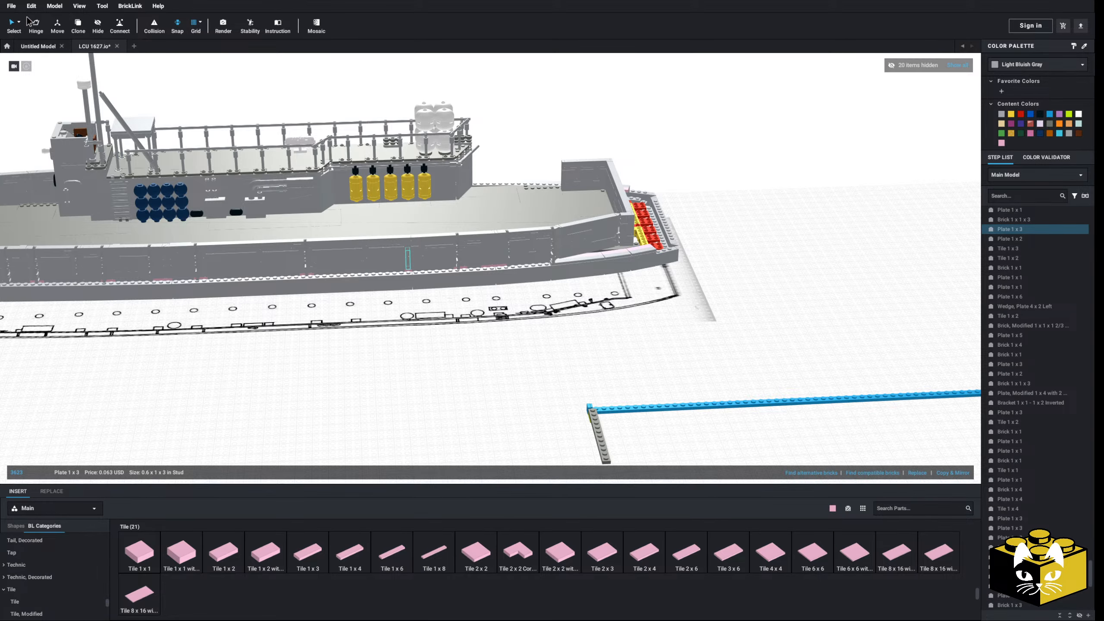
{"action": "left_click", "coordinate": [957, 65]}
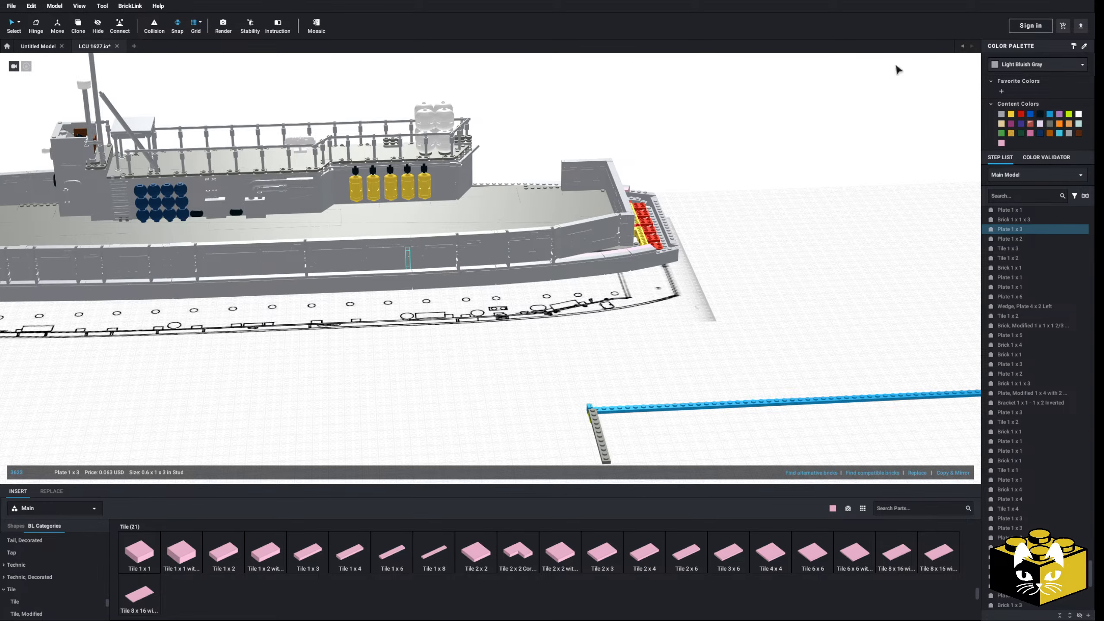
- Select all Bright Pink tiles by color, recolor them Light Bluish Gray, and return to the default selection mode
{"action": "left_click", "coordinate": [19, 22]}
{"action": "left_click", "coordinate": [44, 34]}
{"action": "left_click", "coordinate": [706, 243]}
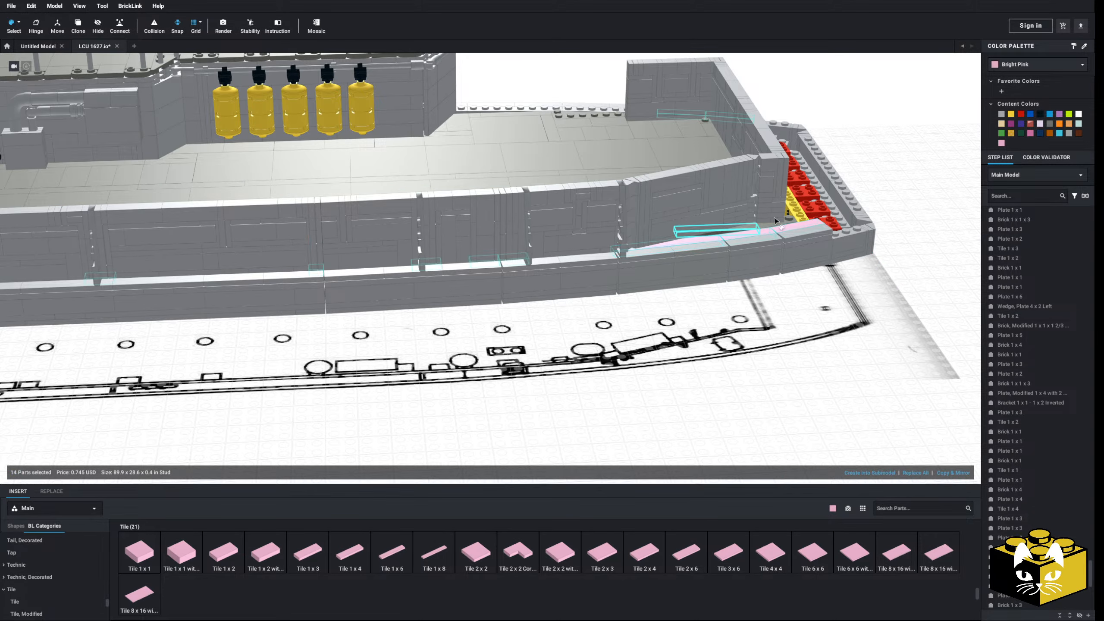
{"action": "scroll", "coordinate": [931, 146], "scroll_direction": "down", "scroll_amount": 3}
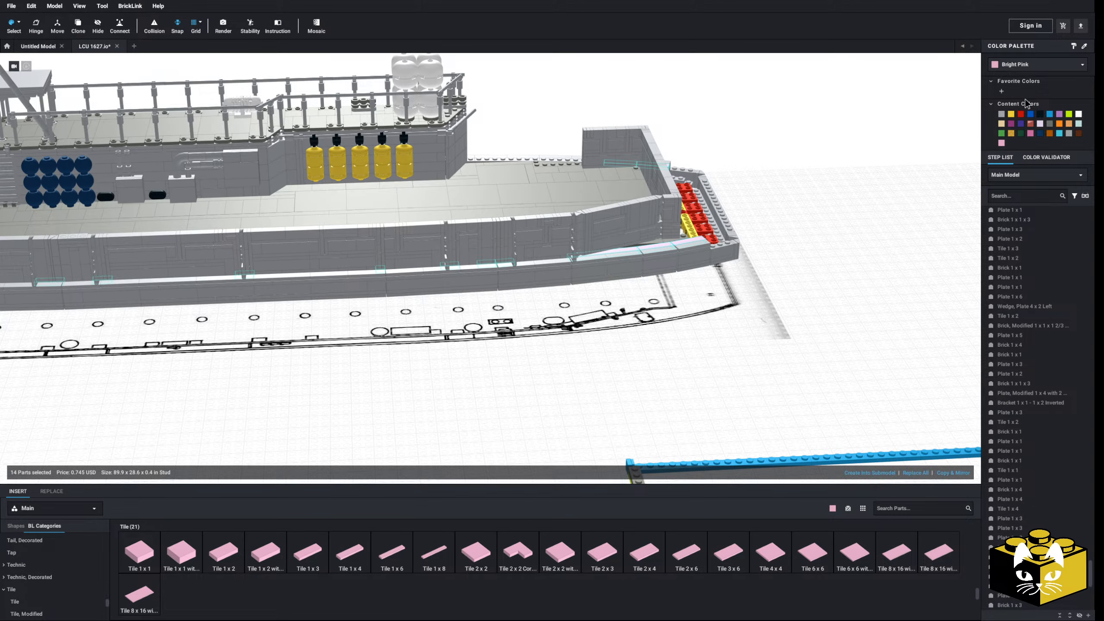
{"action": "left_click", "coordinate": [1012, 65]}
{"action": "scroll", "coordinate": [1030, 126], "scroll_direction": "down", "scroll_amount": 3}
{"action": "scroll", "coordinate": [1030, 126], "scroll_direction": "down", "scroll_amount": 1}
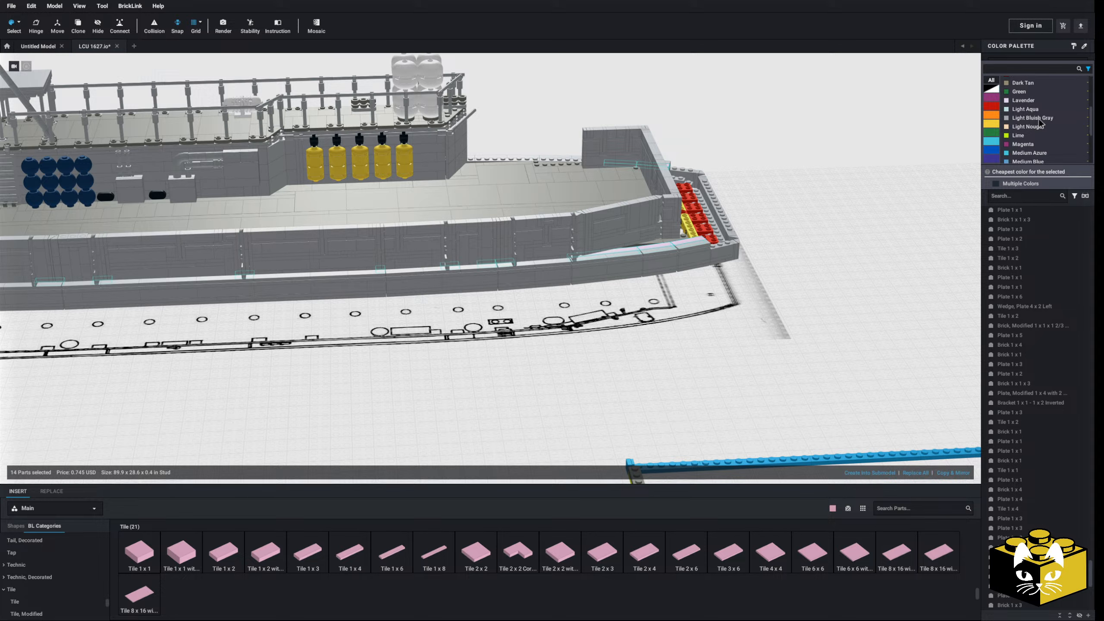
{"action": "left_click", "coordinate": [1041, 117]}
{"action": "left_click", "coordinate": [884, 183]}
{"action": "left_click", "coordinate": [17, 27]}
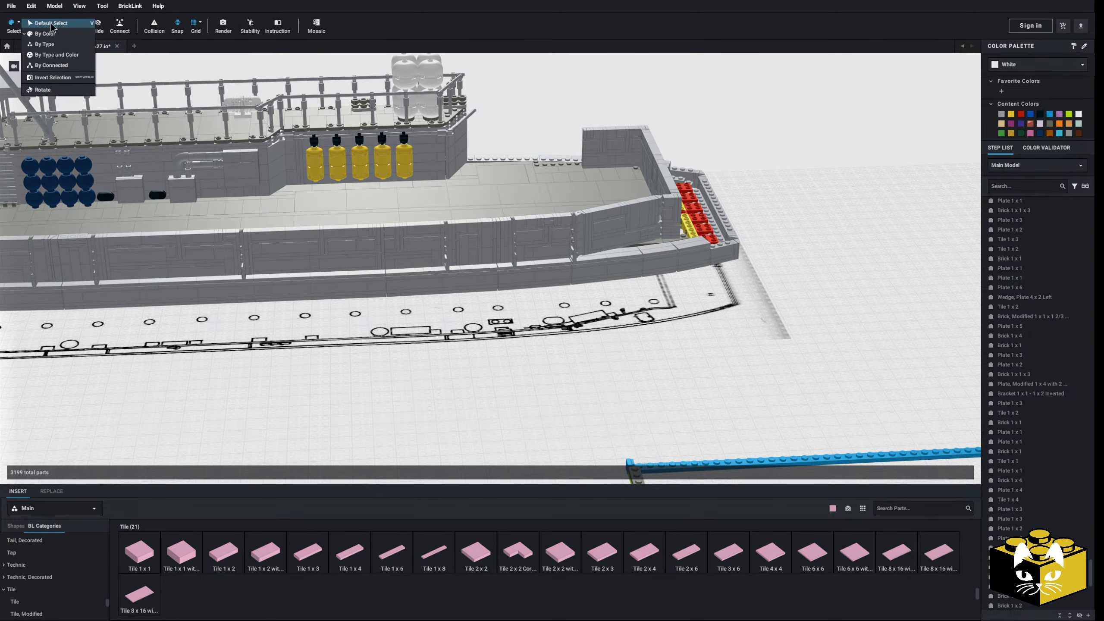
{"action": "left_click", "coordinate": [43, 41]}
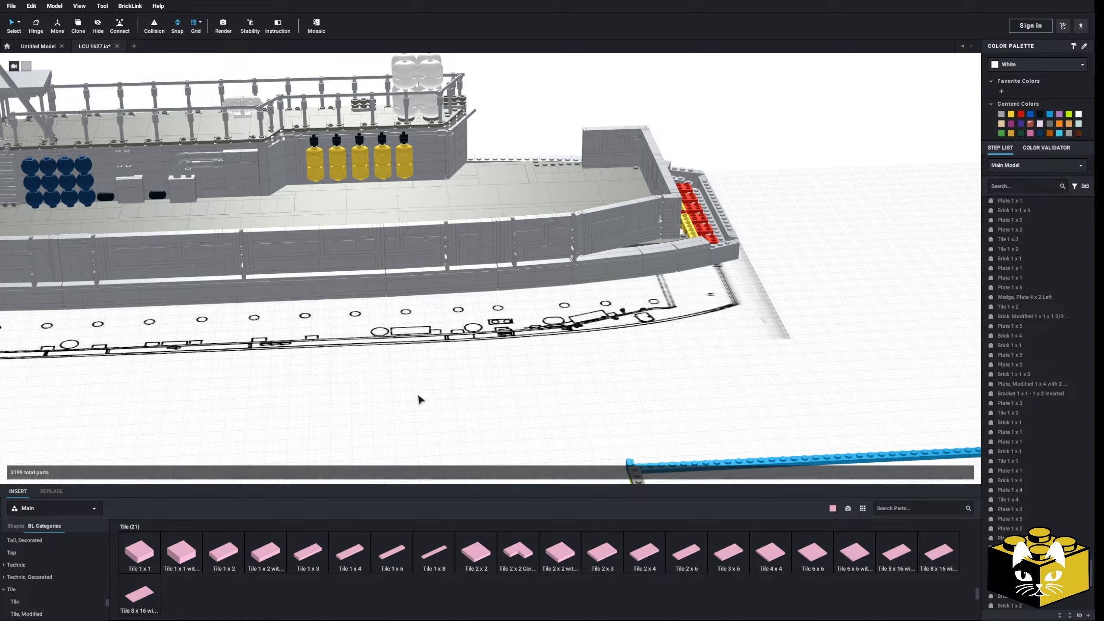
- Examine the whole landing craft from both sides, the bow and above to check the finished side walls
{"action": "middle_click_drag", "start_coordinate": [388, 383], "coordinate": [528, 390]}
{"action": "scroll", "coordinate": [528, 390], "scroll_direction": "down", "scroll_amount": 6}
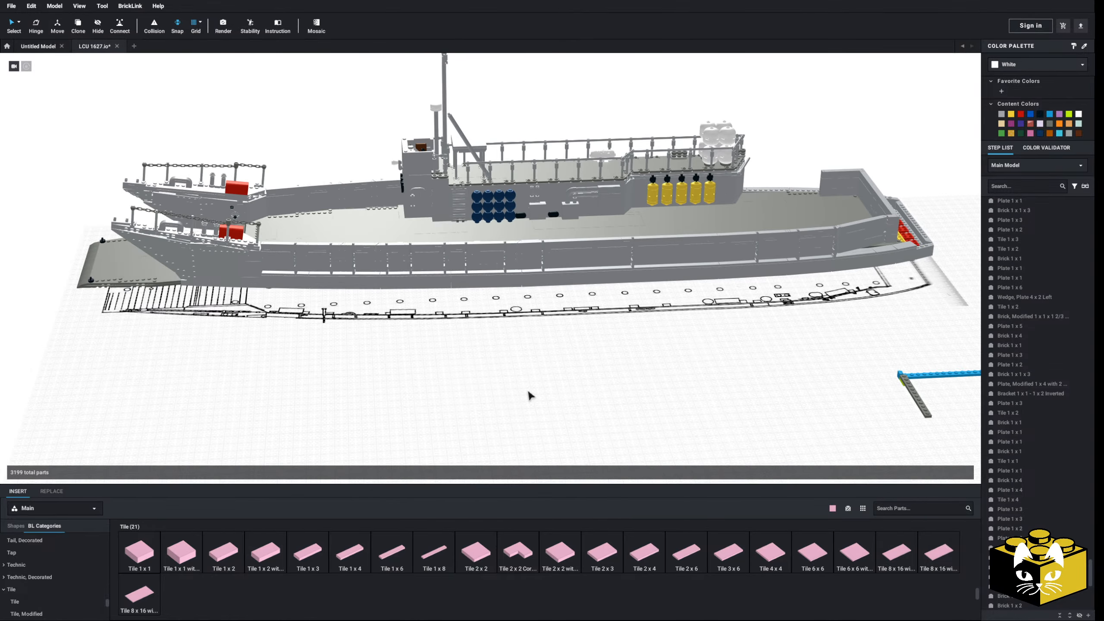
{"action": "right_click_drag", "start_coordinate": [528, 389], "coordinate": [581, 425]}
{"action": "scroll", "coordinate": [581, 425], "scroll_direction": "up", "scroll_amount": 5}
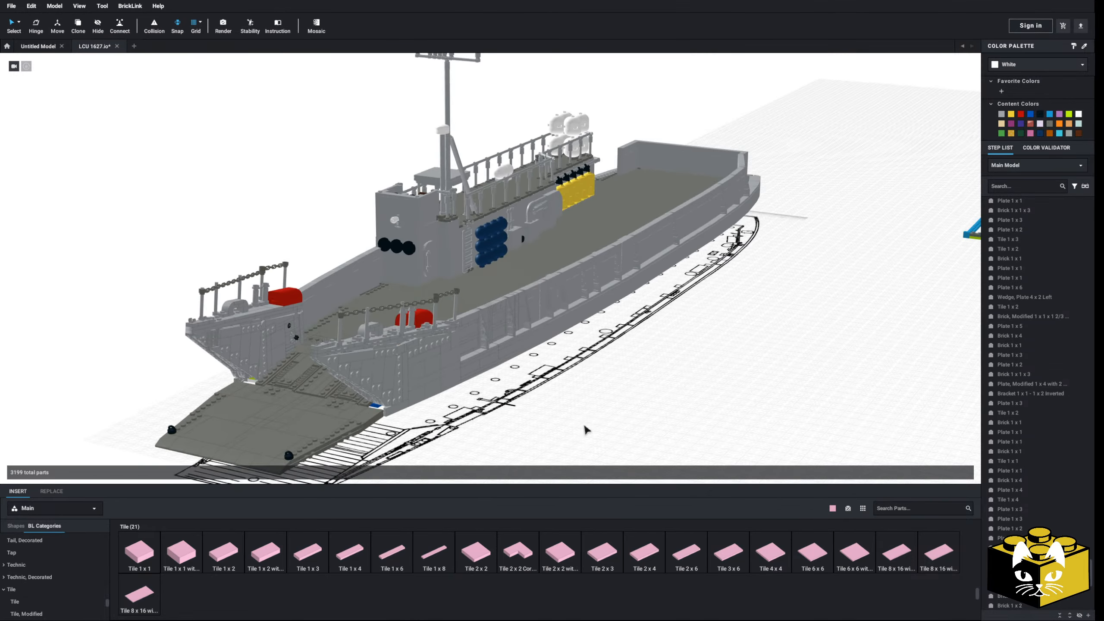
{"action": "scroll", "coordinate": [582, 426], "scroll_direction": "down", "scroll_amount": 6}
{"action": "scroll", "coordinate": [581, 428], "scroll_direction": "up", "scroll_amount": 4}
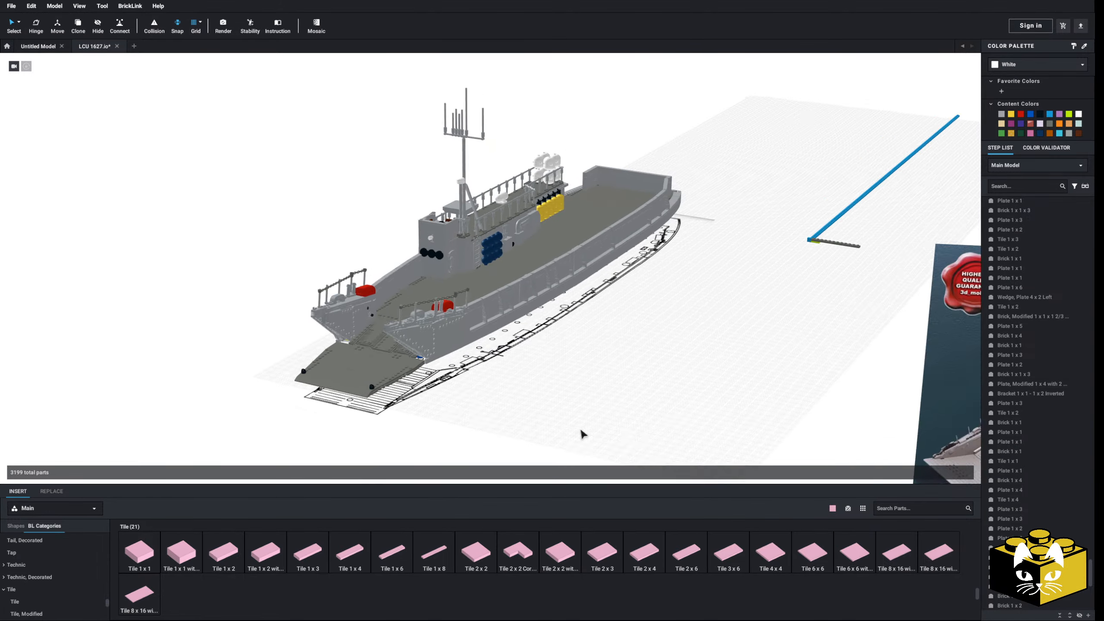
{"action": "right_click_drag", "start_coordinate": [581, 428], "coordinate": [577, 428]}
{"action": "scroll", "coordinate": [578, 427], "scroll_direction": "down", "scroll_amount": 4}
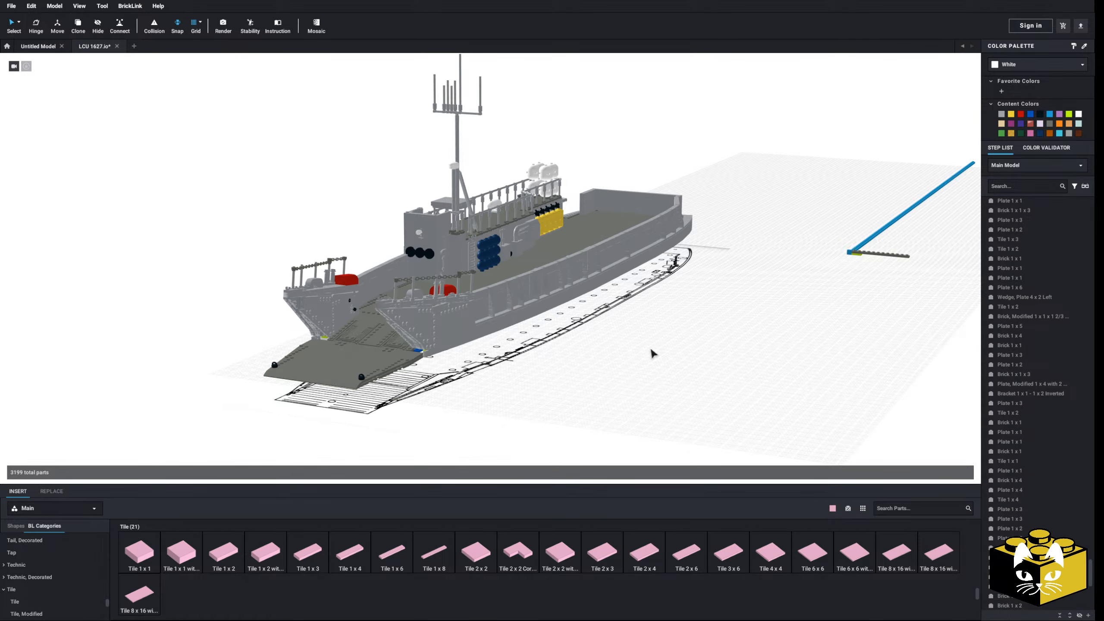
{"action": "mouse_move", "coordinate": [652, 353]}
{"action": "right_mouse_down"}
{"action": "mouse_move", "coordinate": [640, 360]}
{"action": "mouse_move", "coordinate": [687, 353]}
{"action": "right_mouse_up"}
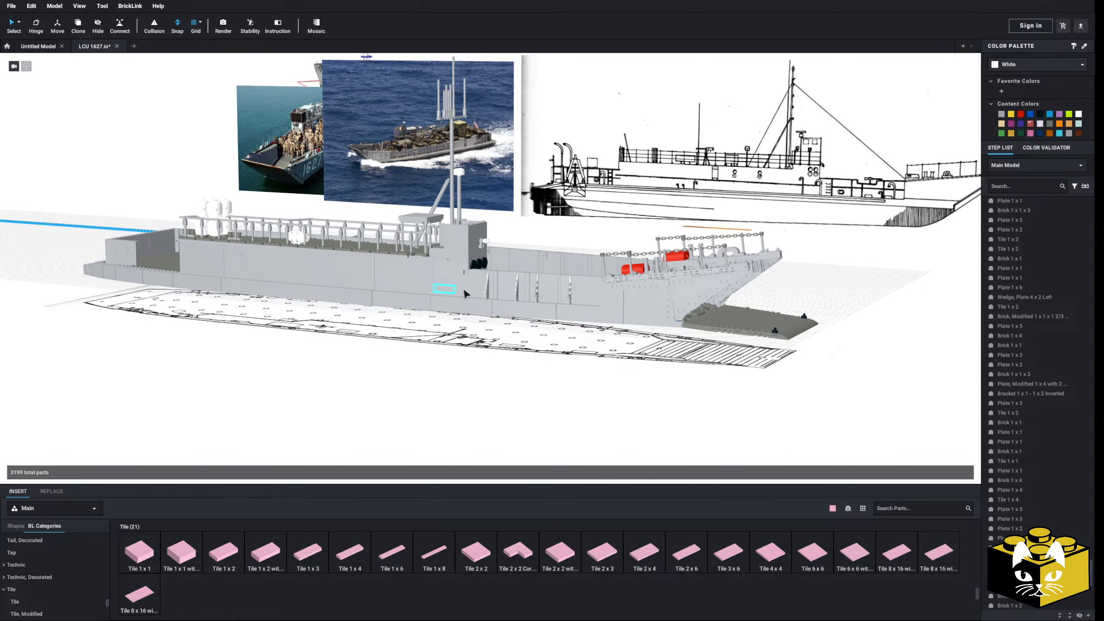
{"action": "mouse_move", "coordinate": [426, 296]}
{"action": "right_mouse_down"}
{"action": "mouse_move", "coordinate": [500, 278]}
{"action": "mouse_move", "coordinate": [564, 282]}
{"action": "mouse_move", "coordinate": [409, 288]}
{"action": "mouse_move", "coordinate": [426, 296]}
{"action": "right_mouse_up"}
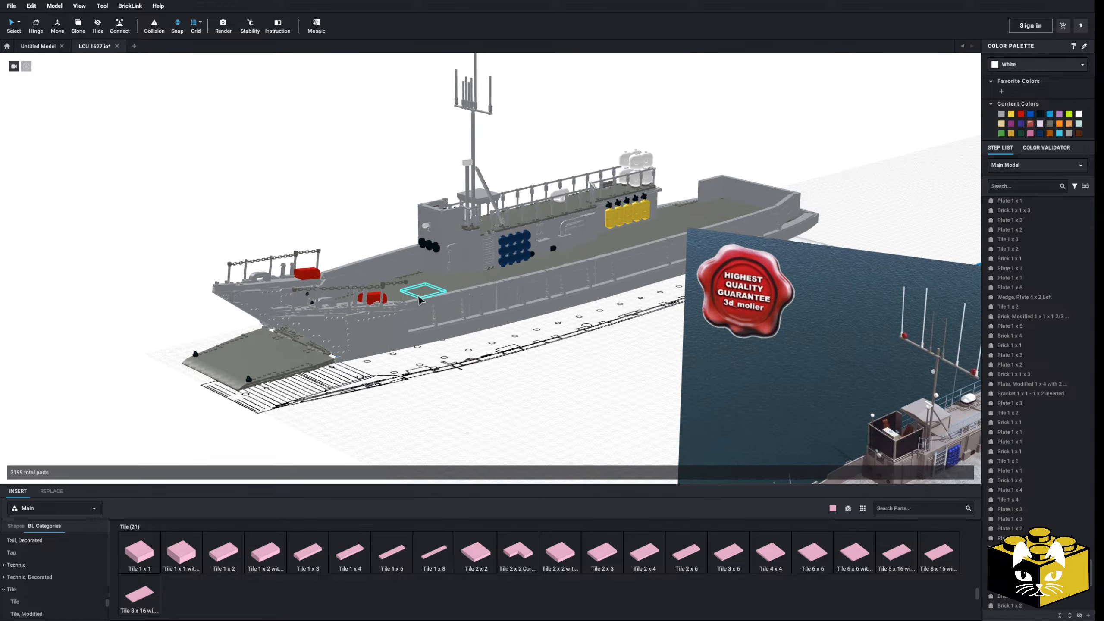
{"action": "right_click_drag", "start_coordinate": [495, 382], "coordinate": [483, 381]}
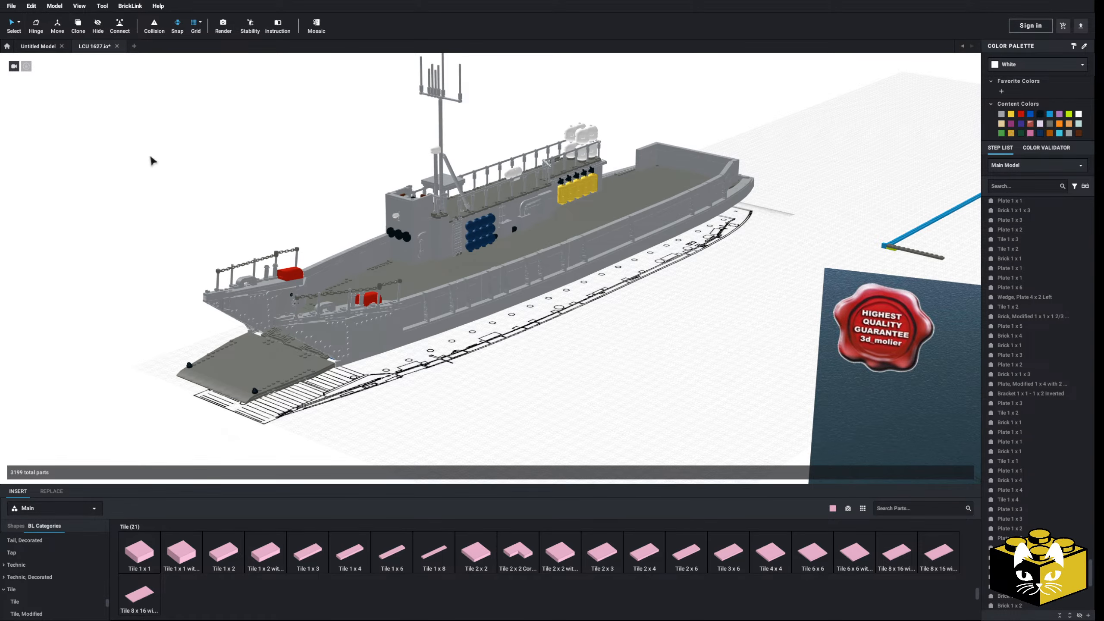
{"action": "right_click_drag", "start_coordinate": [148, 155], "coordinate": [243, 202]}
{"action": "scroll", "coordinate": [180, 172], "scroll_direction": "down", "scroll_amount": 3}
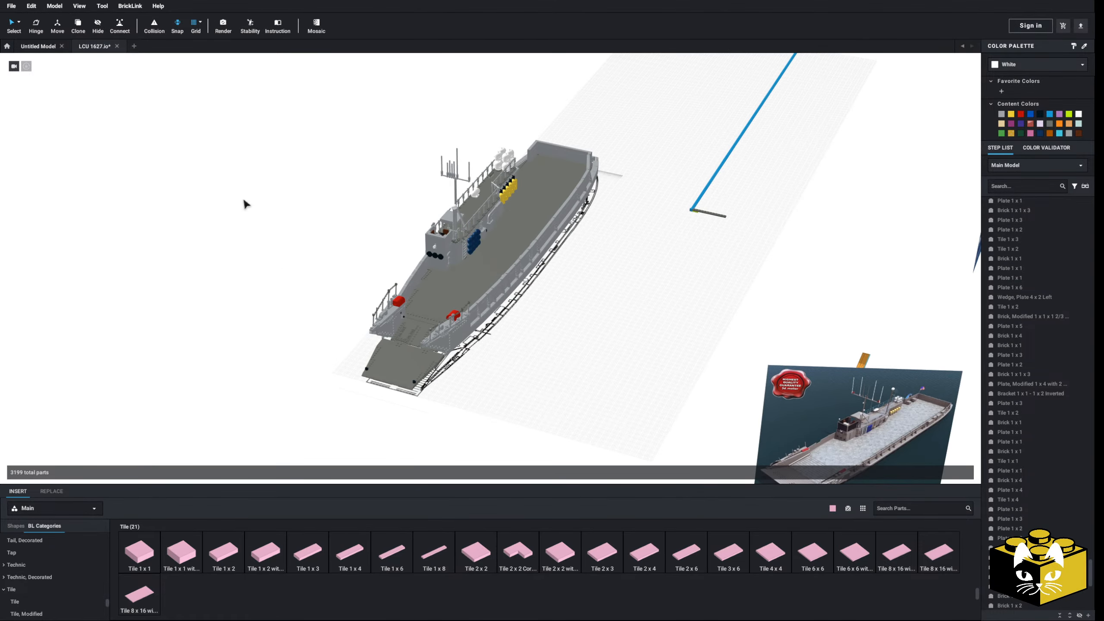
{"action": "scroll", "coordinate": [244, 202], "scroll_direction": "down", "scroll_amount": 2}
{"action": "middle_click_drag", "start_coordinate": [537, 319], "coordinate": [406, 281]}
{"action": "left_click_drag", "start_coordinate": [505, 294], "coordinate": [805, 225]}
{"action": "left_click", "coordinate": [505, 294]}
{"action": "middle_click_drag", "start_coordinate": [461, 298], "coordinate": [516, 306]}
{"action": "scroll", "coordinate": [515, 306], "scroll_direction": "up", "scroll_amount": 4}
{"action": "right_click_drag", "start_coordinate": [553, 333], "coordinate": [539, 325]}
{"action": "middle_click_drag", "start_coordinate": [539, 325], "coordinate": [503, 378]}
{"action": "scroll", "coordinate": [533, 404], "scroll_direction": "up", "scroll_amount": 3}
{"action": "right_click_drag", "start_coordinate": [503, 378], "coordinate": [546, 383]}
{"action": "scroll", "coordinate": [547, 384], "scroll_direction": "down", "scroll_amount": 2}
{"action": "middle_click_drag", "start_coordinate": [313, 235], "coordinate": [325, 245]}
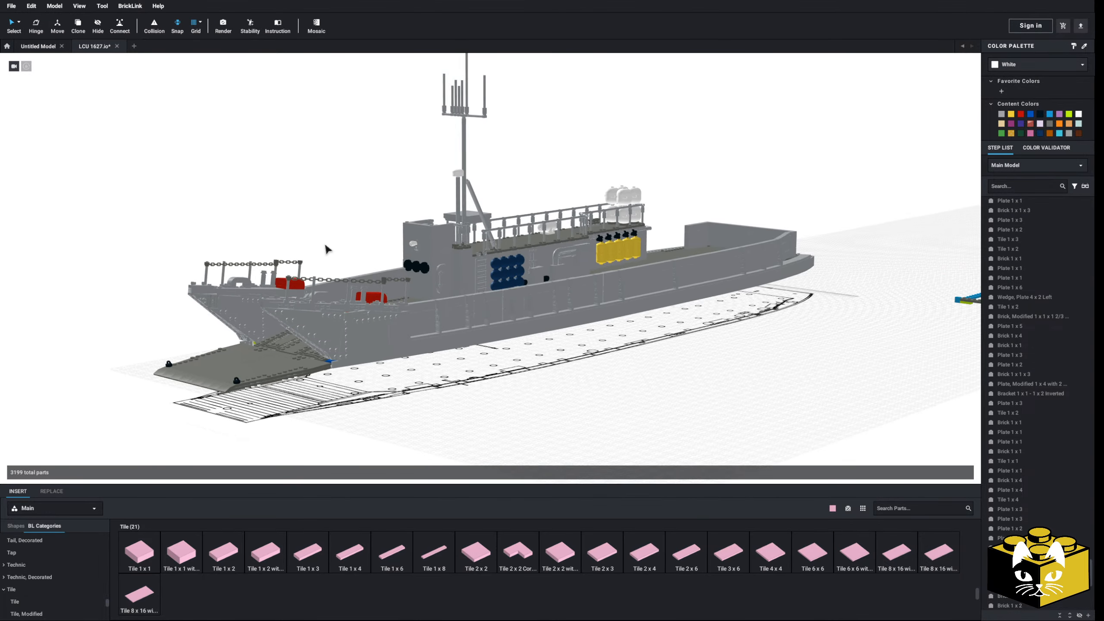
- Save the LCU 1627 model file
{"action": "right_click_drag", "start_coordinate": [325, 245], "coordinate": [306, 231]}
{"action": "left_click", "coordinate": [11, 7]}
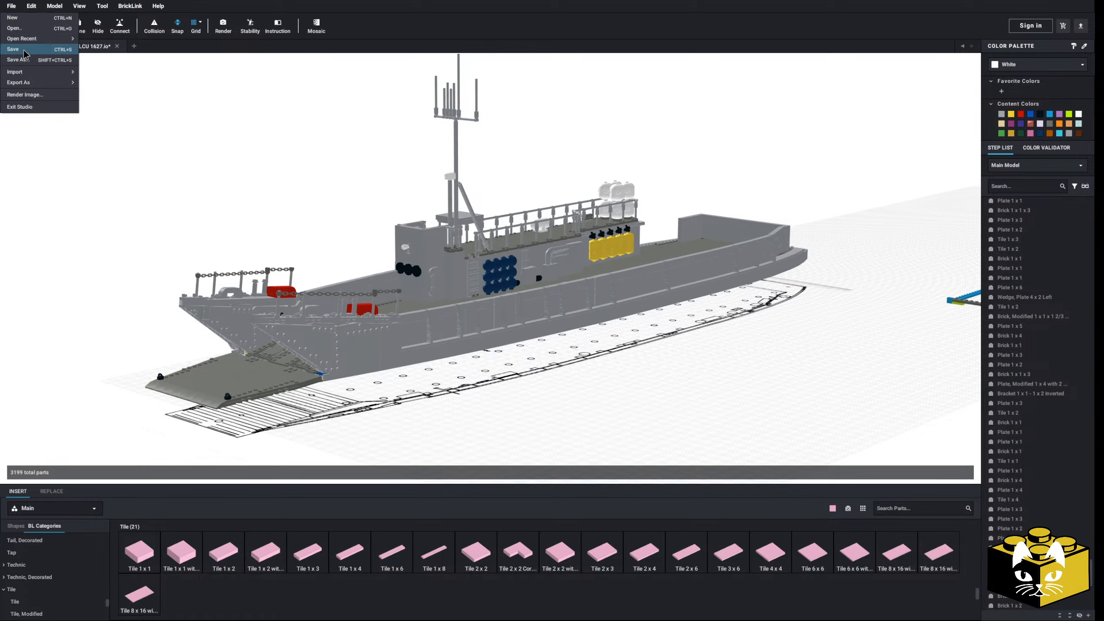
{"action": "key", "text": "ctrl+s"}
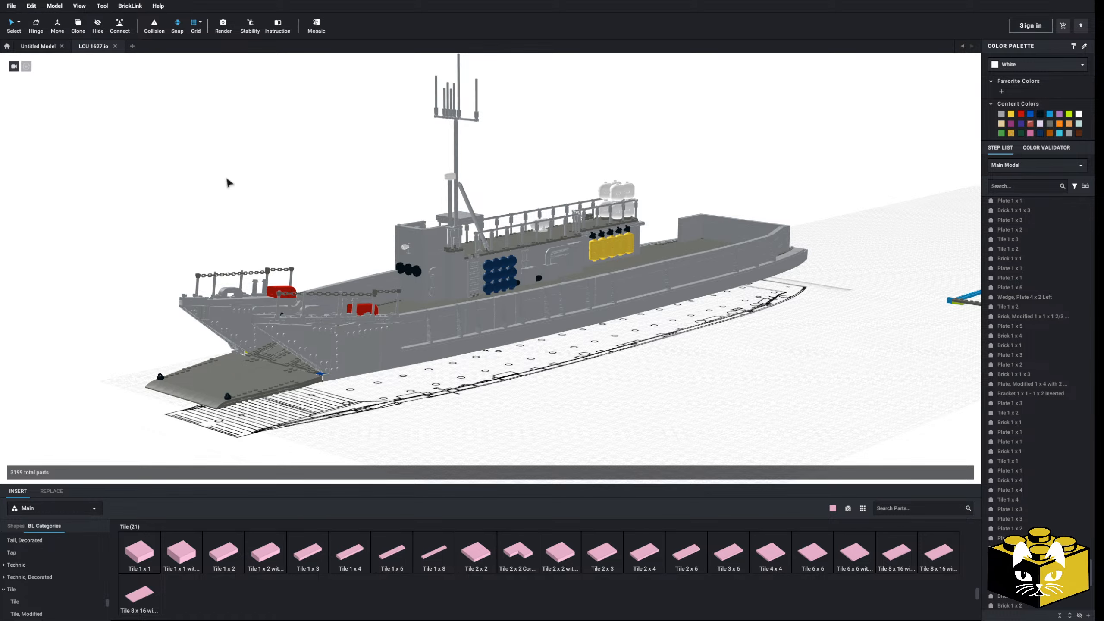